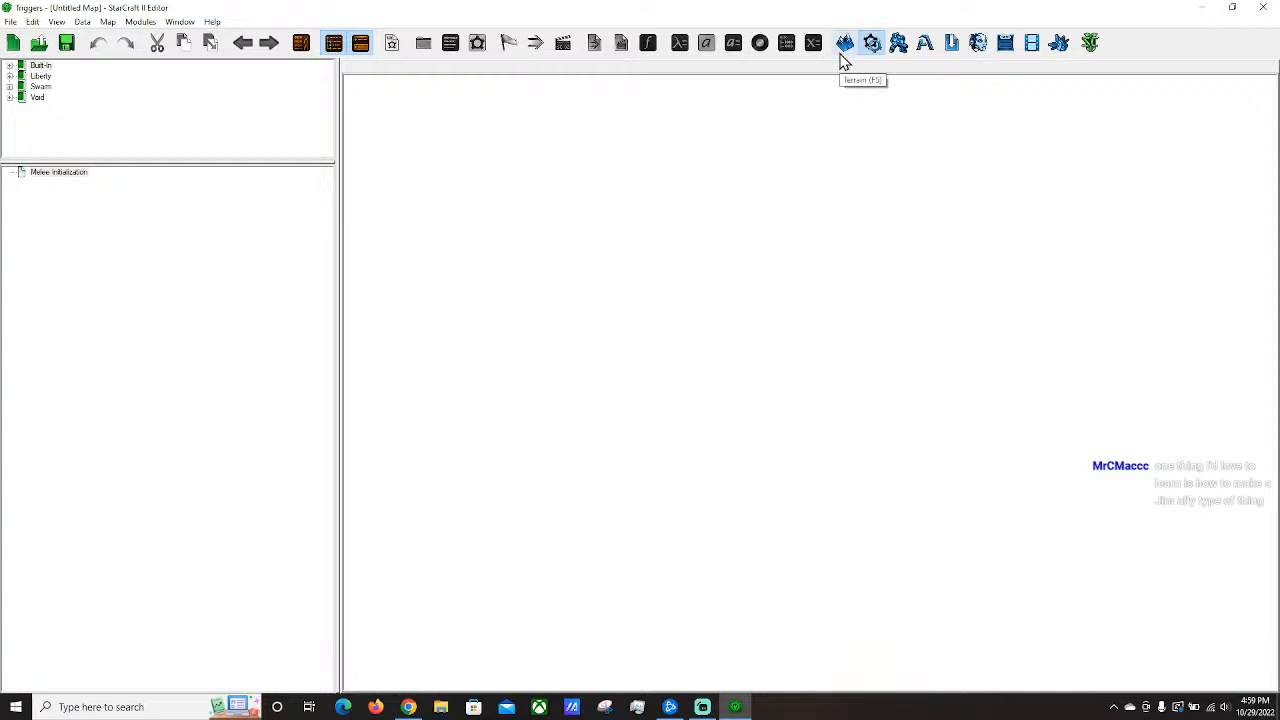
Create a new trigger named Spawning below the Melee Initialization trigger.
left_click(168, 302)
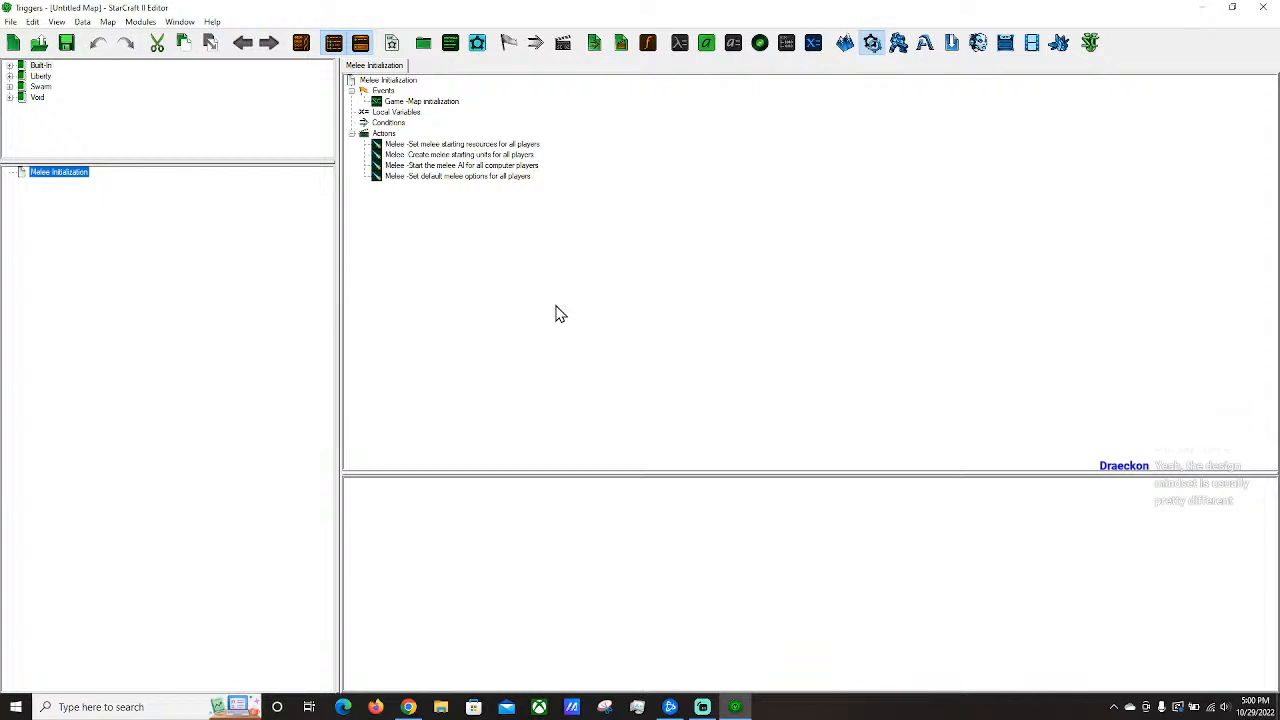
right_click(59, 173)
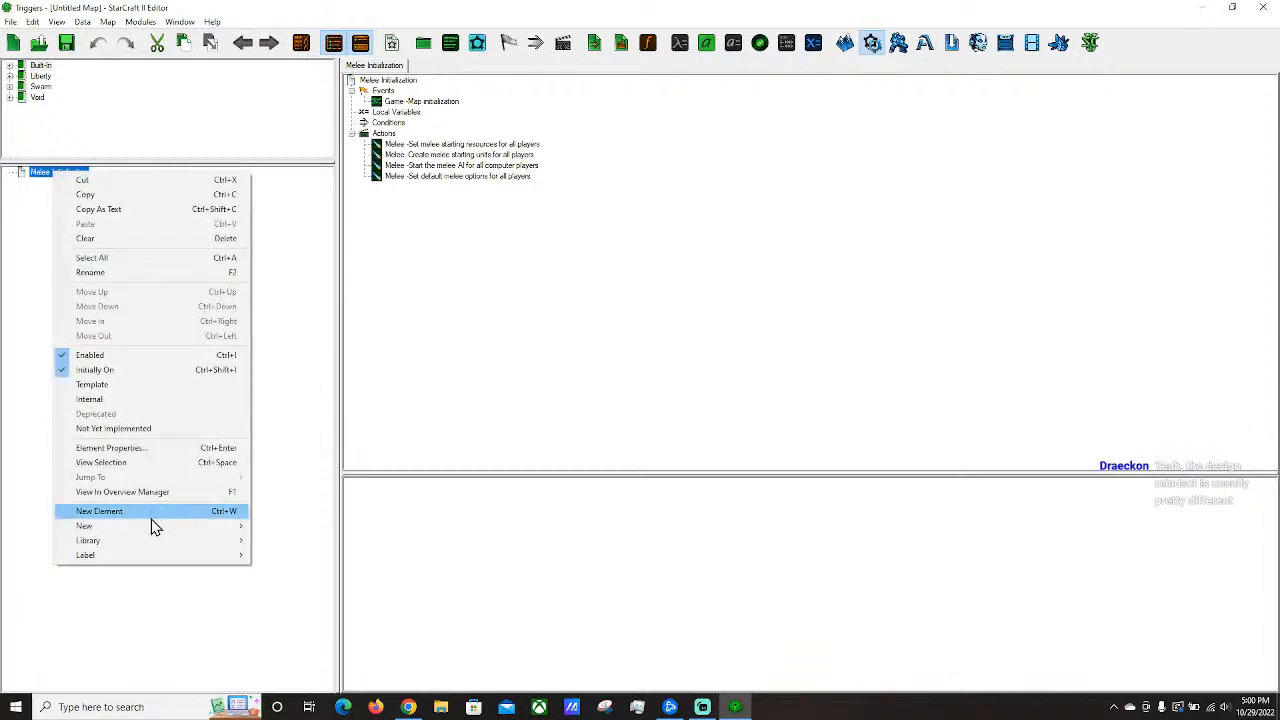
mouse_move(150, 525)
left_click(312, 569)
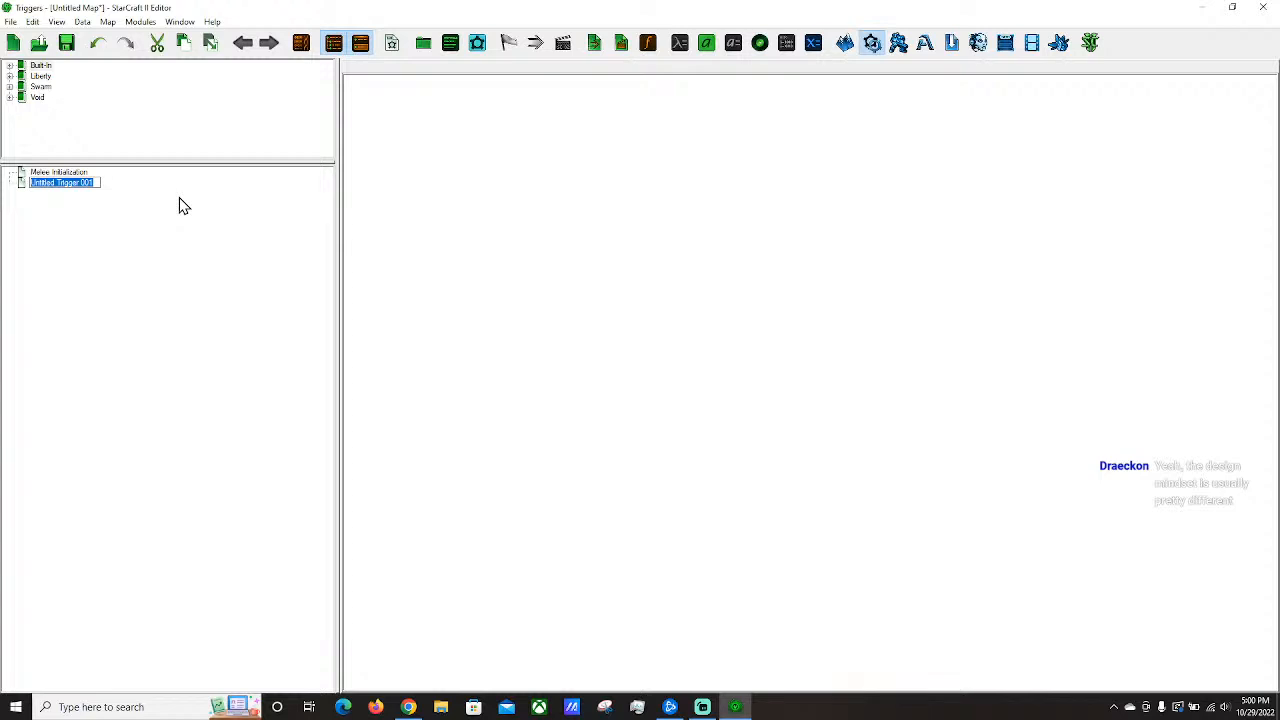
type("Spawning")
key("Return")
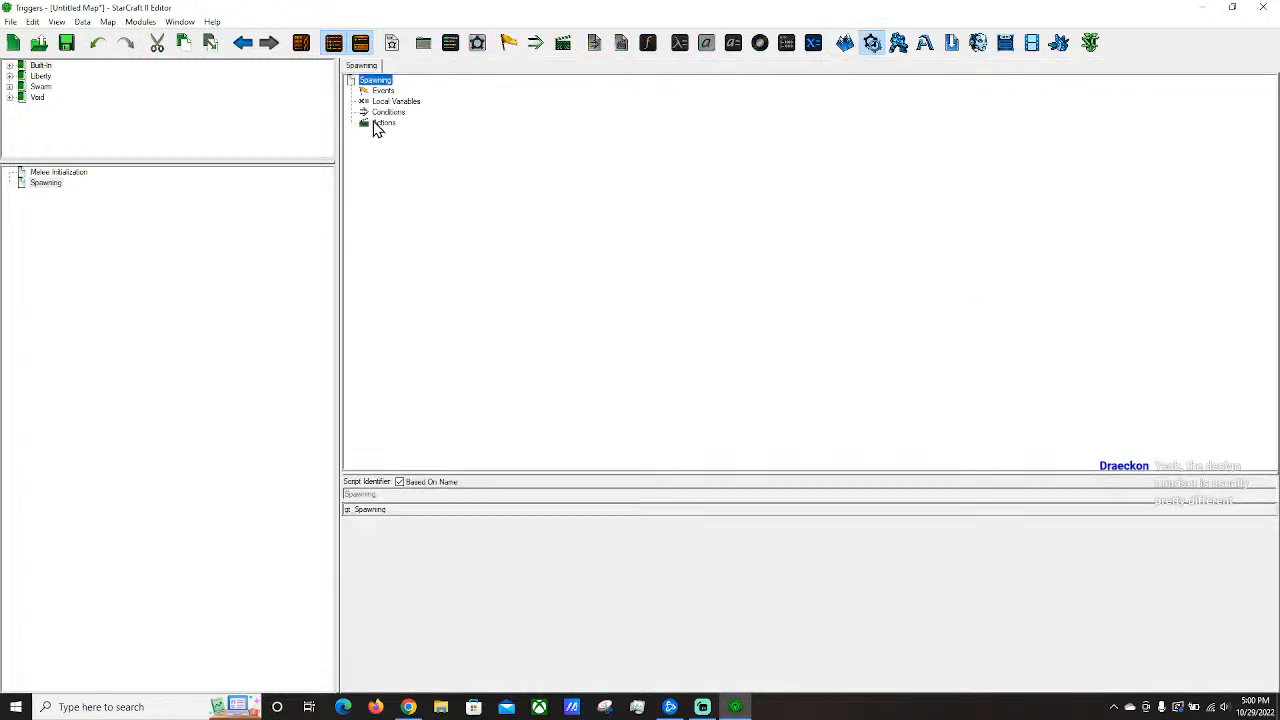
left_click(379, 123)
In the terrain module, place a Command Center for Player 1 near the middle of the map.
left_click(845, 43)
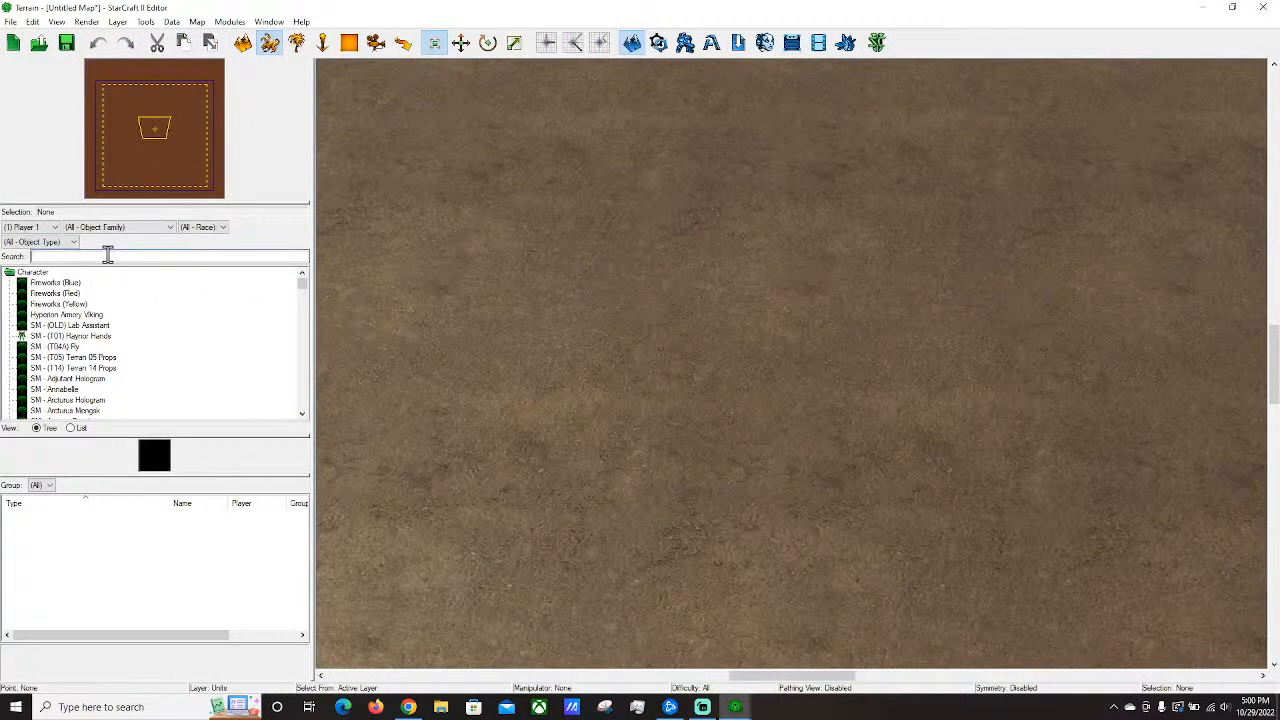
type("command c")
left_click(67, 284)
left_click(665, 342)
Place six Player 1 SCVs in an arc around the upper-left side of the Command Center.
left_click(95, 258)
key("ctrl+a")
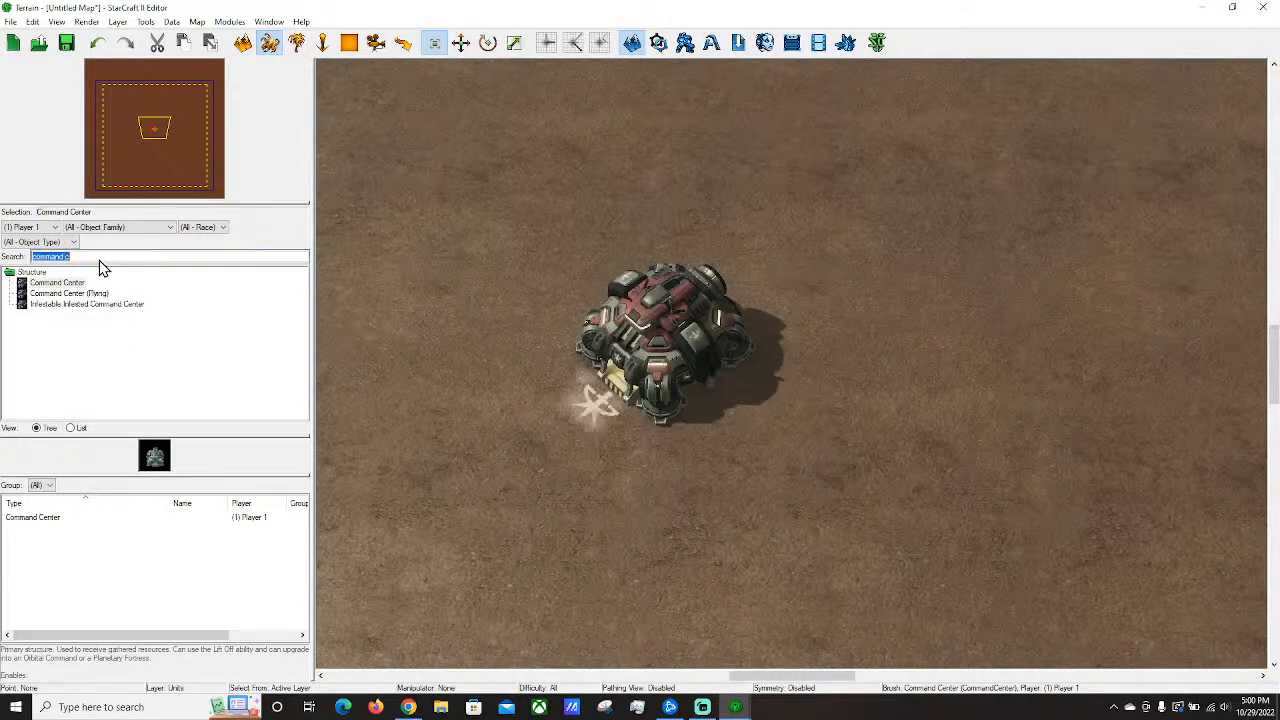
type("scv")
left_click(37, 282)
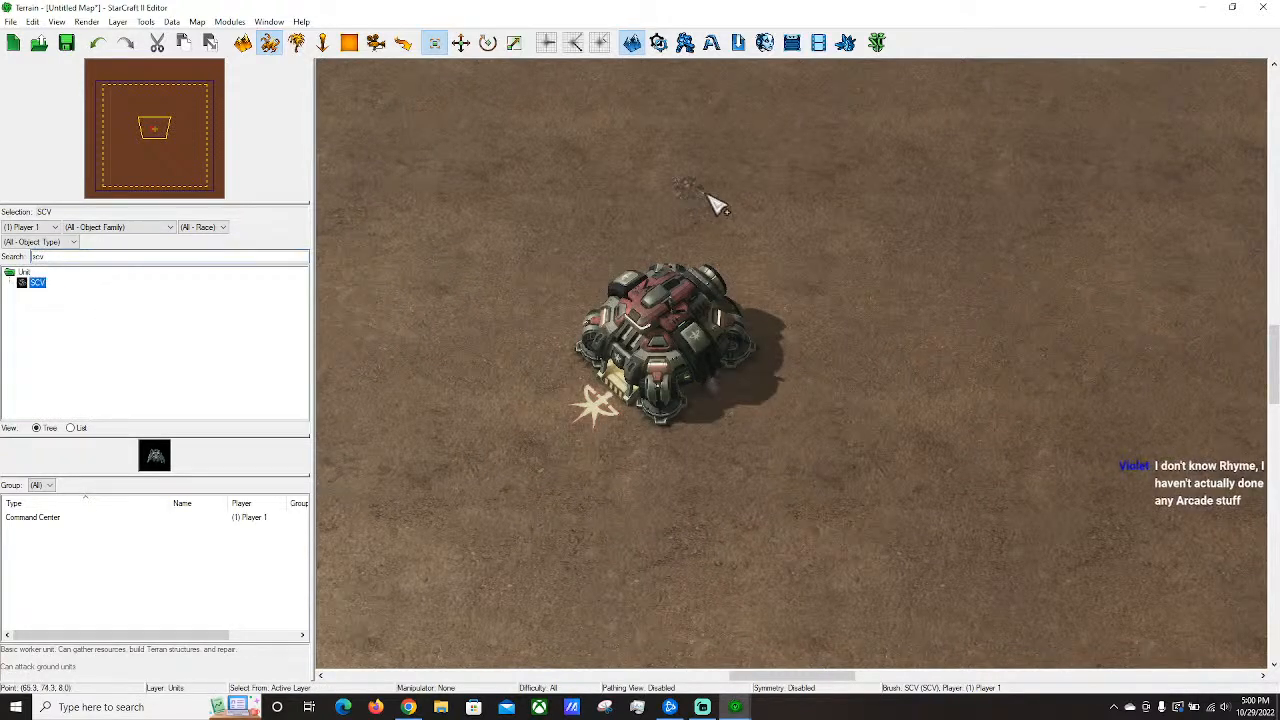
left_click(730, 208)
left_click(627, 213)
left_click(588, 230)
left_click(549, 270)
left_click(525, 336)
left_click(527, 379)
Place seven standard Mineral Fields in an arc outside the SCVs, up and left of the Command Center.
left_click(104, 256)
key("ctrl+a")
type("mineral field")
left_click(60, 326)
right_click_drag(682, 222, 736, 302)
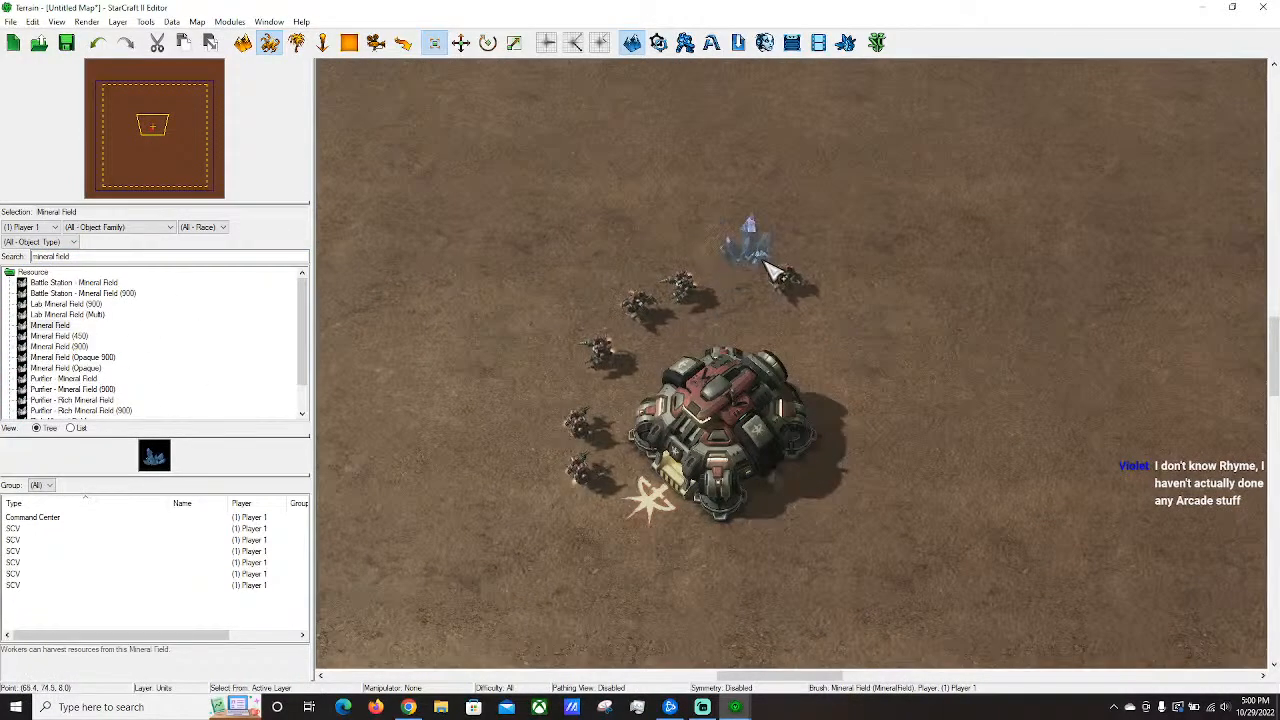
left_click(762, 262)
left_click(718, 240)
left_click(622, 262)
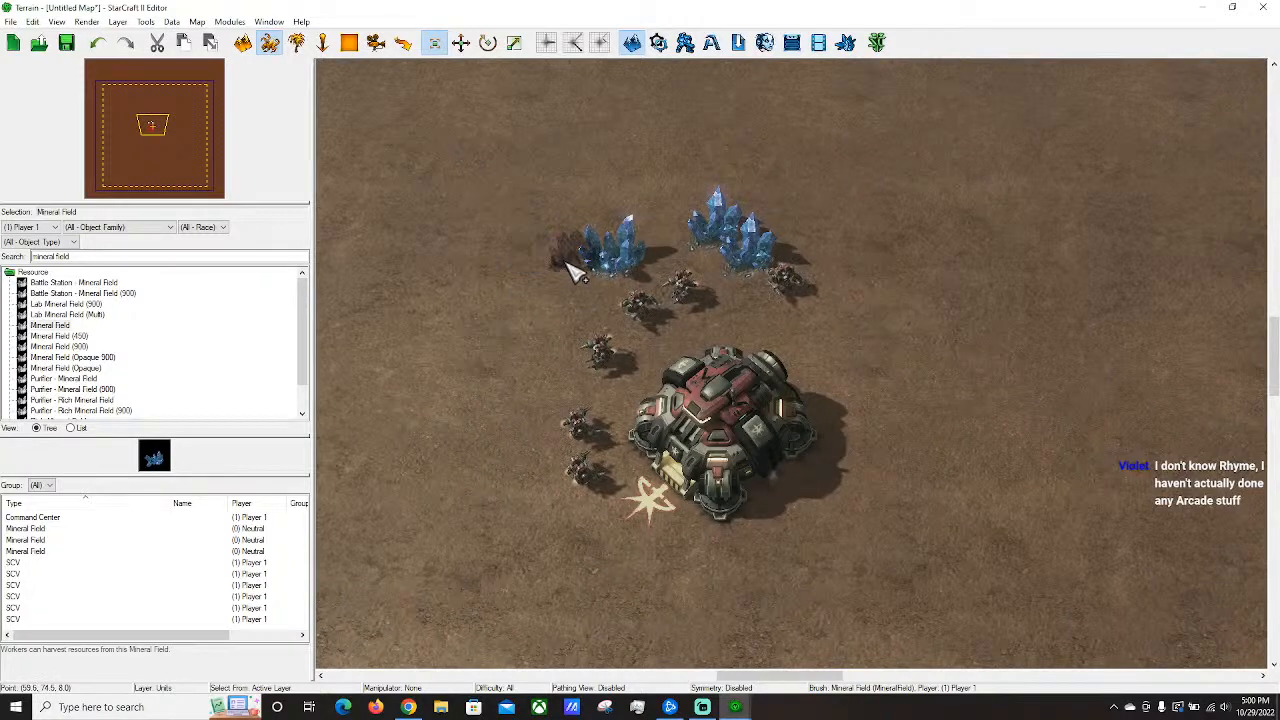
left_click(538, 282)
left_click(497, 342)
left_click(440, 365)
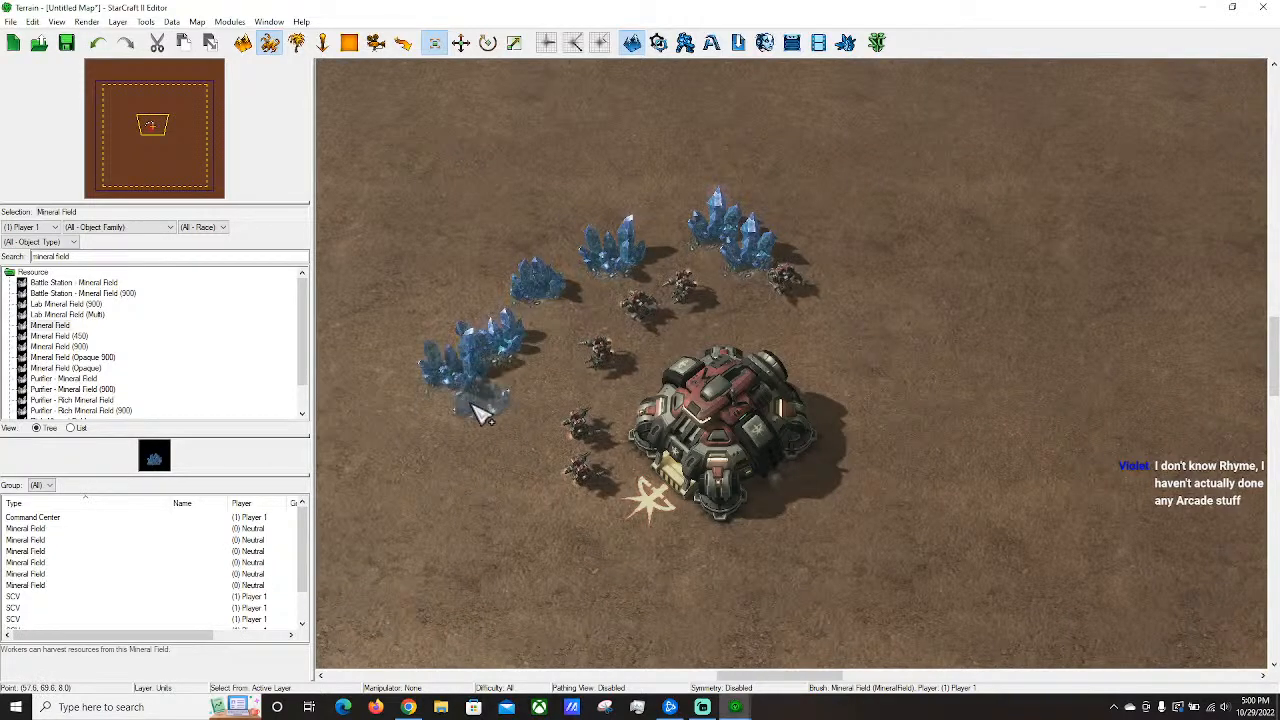
left_click(483, 400)
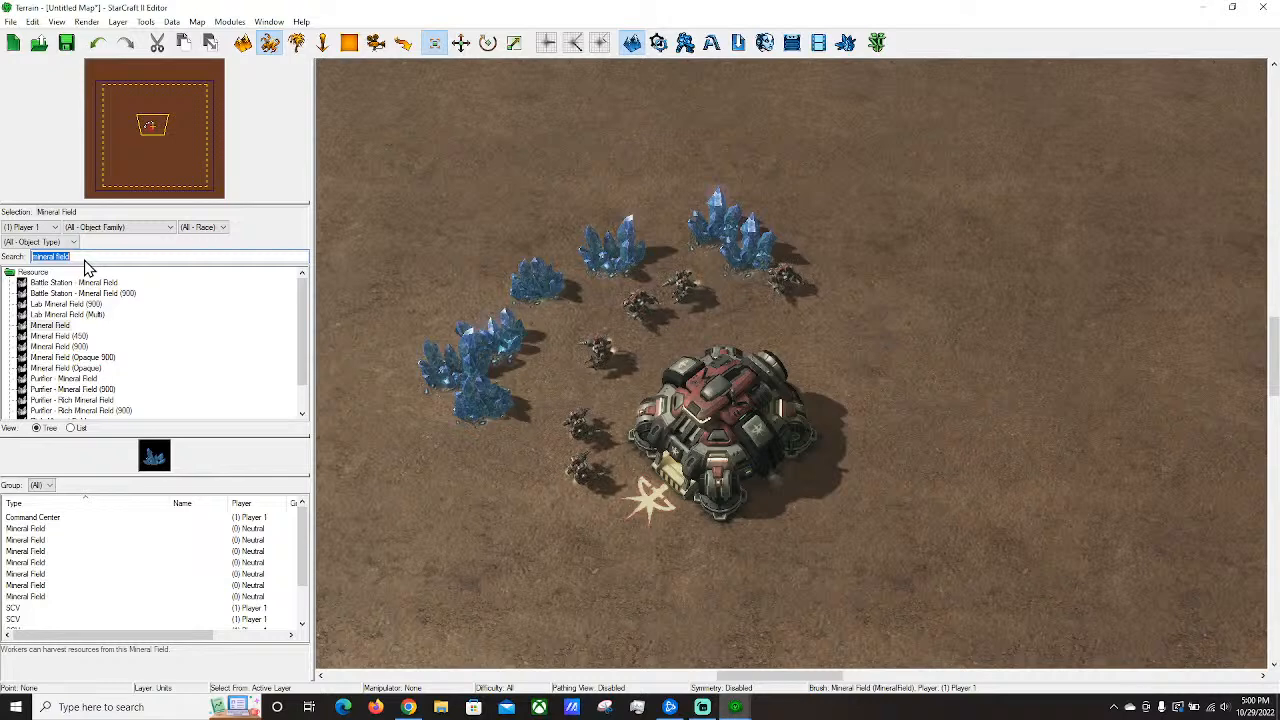
Place a Player 1 Refinery at the lower-left end of the mineral arc.
type("refiner")
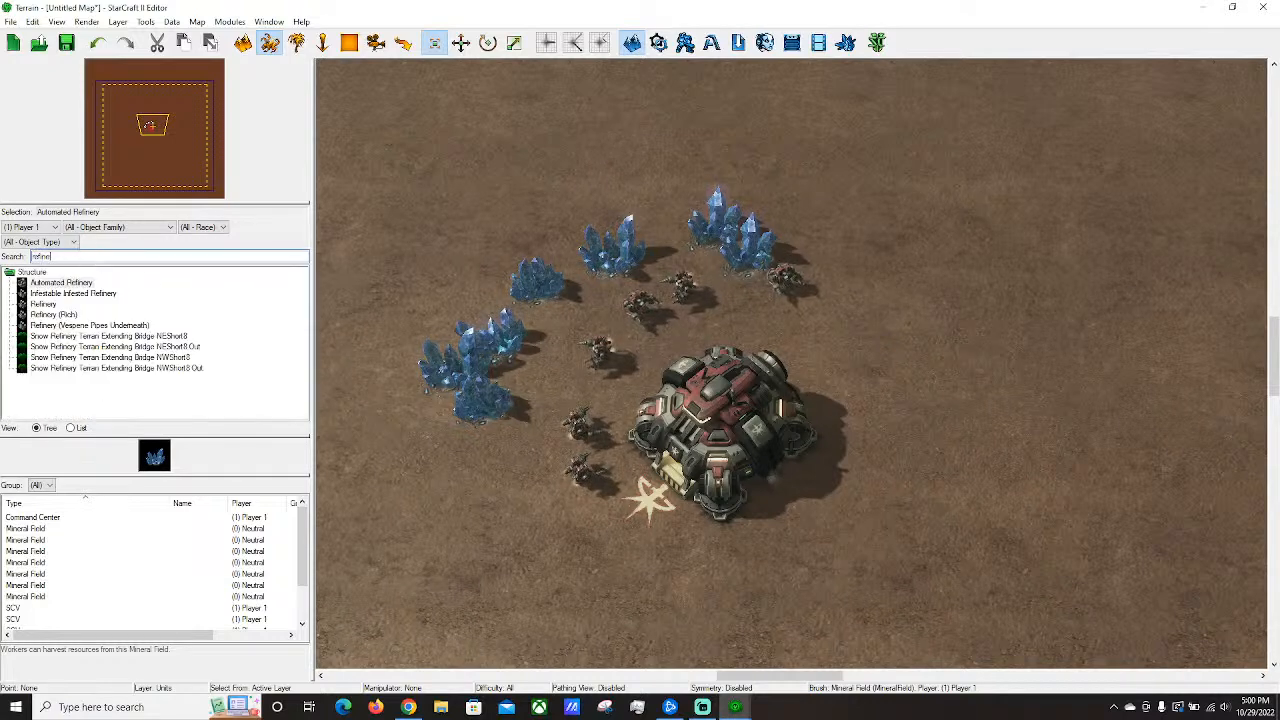
left_click(44, 304)
right_click_drag(563, 530, 658, 425)
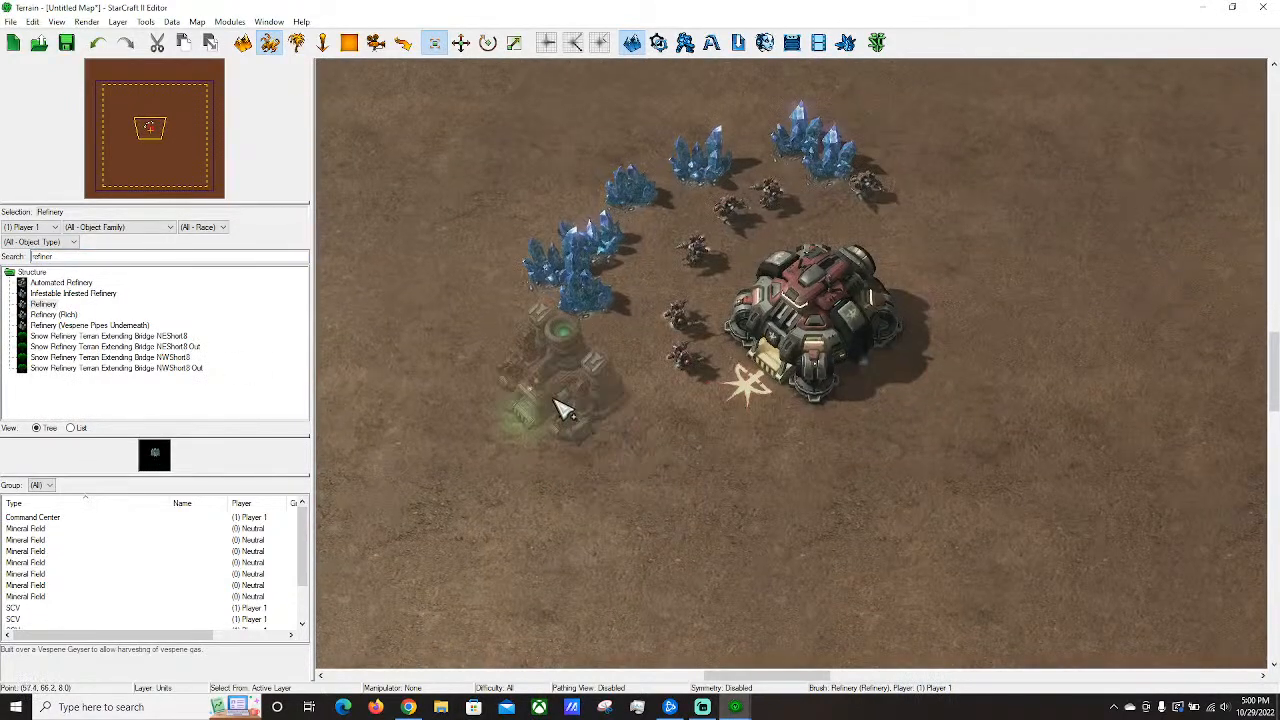
left_click(560, 407)
key("Escape")
left_click(590, 413)
left_click(588, 521)
right_click_drag(892, 296, 700, 330)
scroll(869, 323, "down", 1)
scroll(868, 322, "down", 1)
right_click_drag(868, 322, 430, 214)
right_click_drag(437, 168, 664, 64)
right_click_drag(437, 146, 843, 268)
scroll(898, 200, "up", 1)
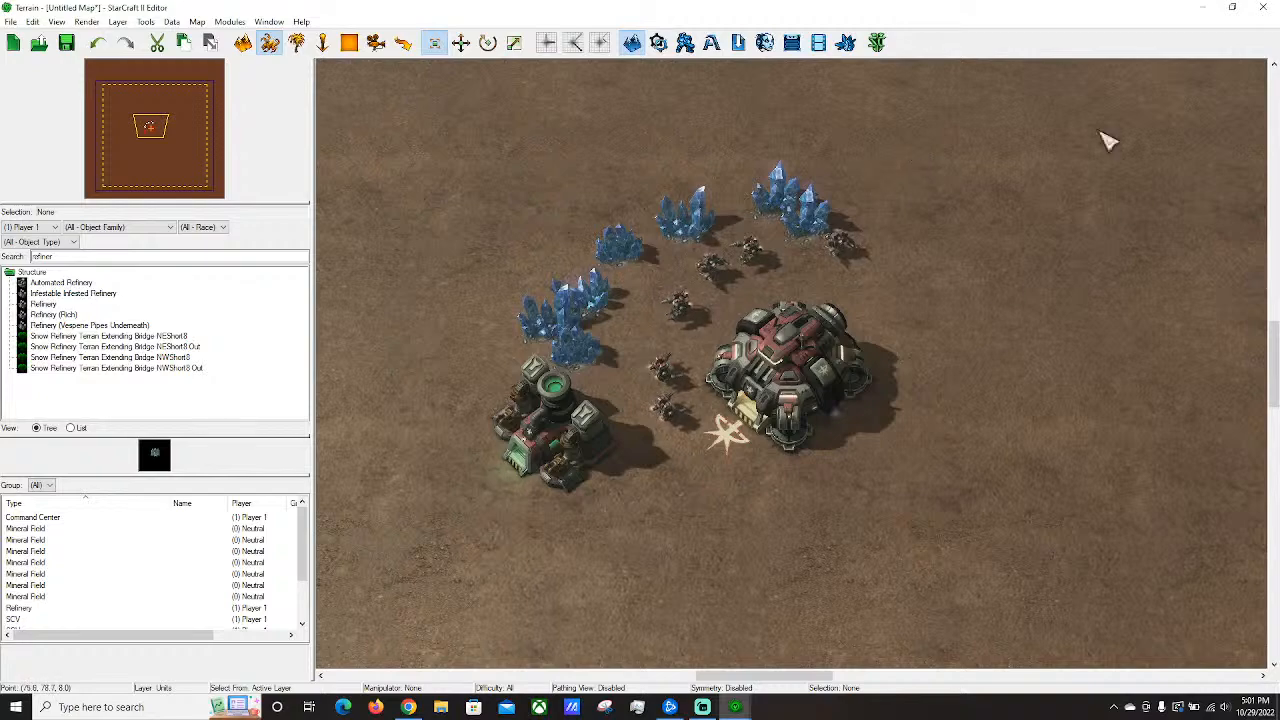
Move two of the SCVs near the upper minerals down and left, between the mineral line and the Command Center.
right_click_drag(1000, 162, 815, 245)
left_click(765, 337)
left_click(871, 324)
left_click_drag(766, 337, 721, 369)
left_click(823, 352)
left_click_drag(667, 338, 617, 361)
left_click(918, 312)
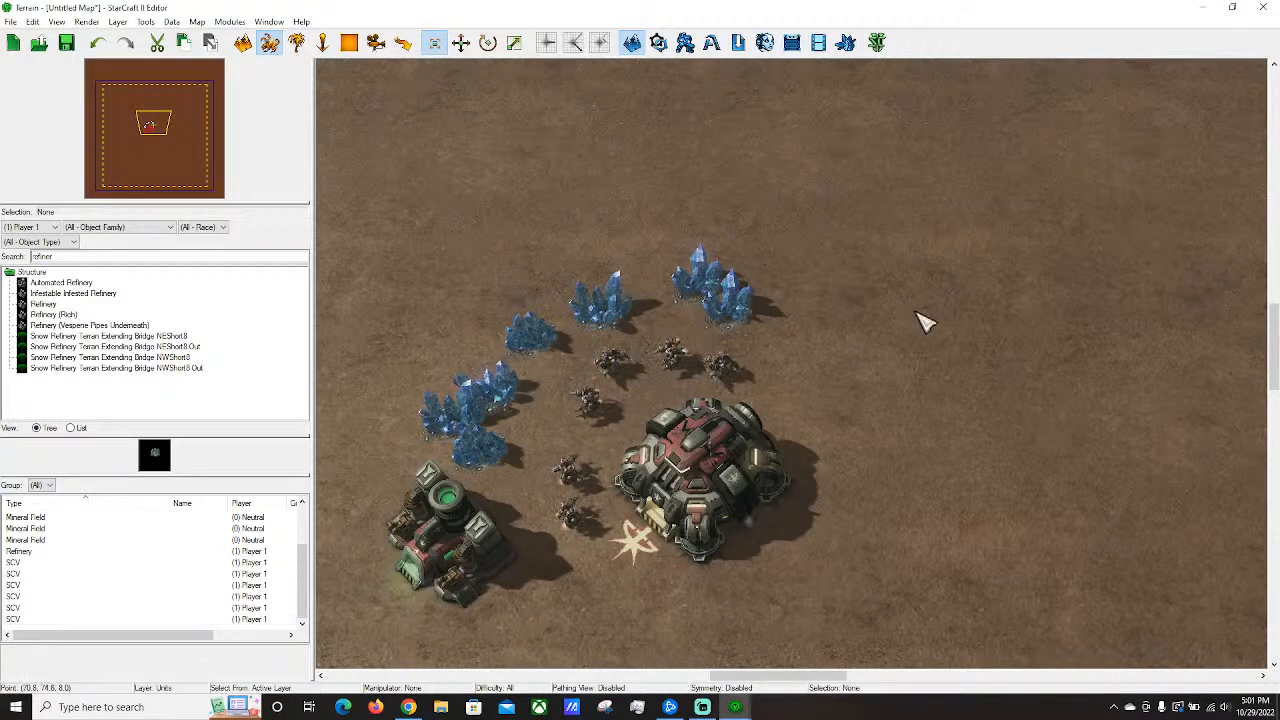
Place a loose cluster of twelve Marines for Player 2 on the open ground east of the base.
right_click_drag(918, 312, 632, 335)
scroll(632, 335, "down", 2)
double_click(65, 257)
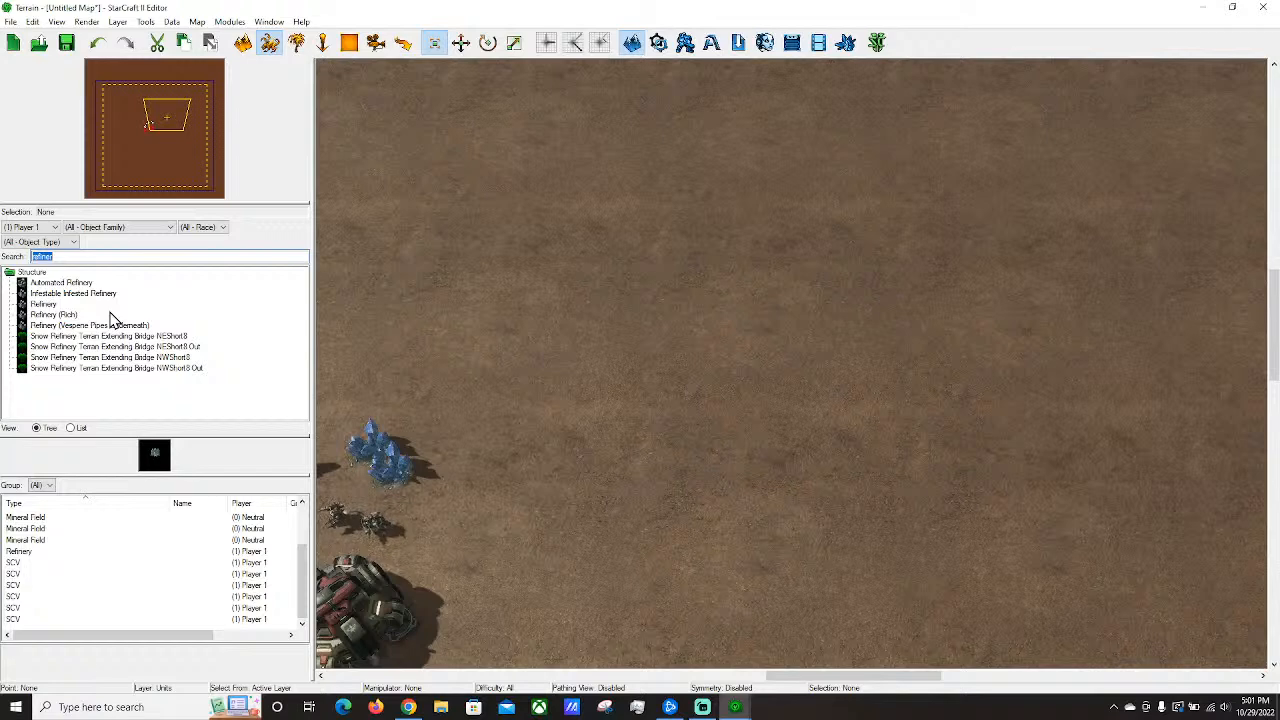
right_click_drag(850, 398, 811, 214)
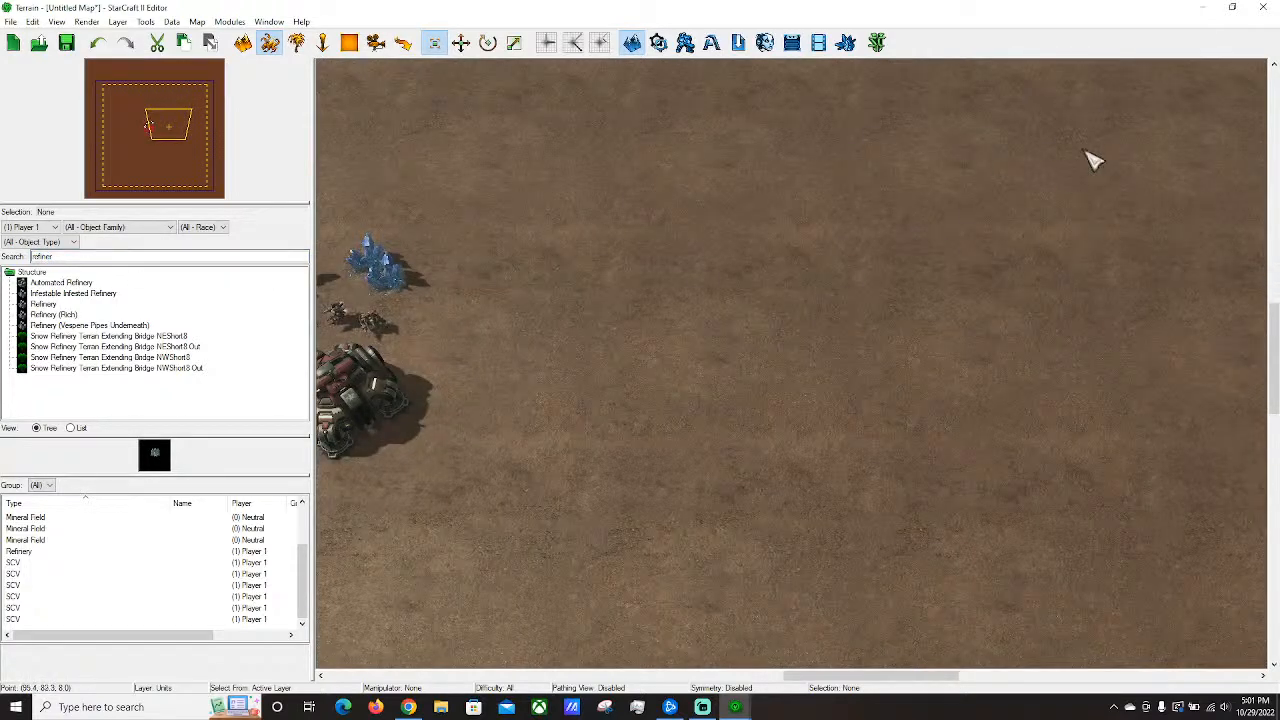
double_click(61, 257)
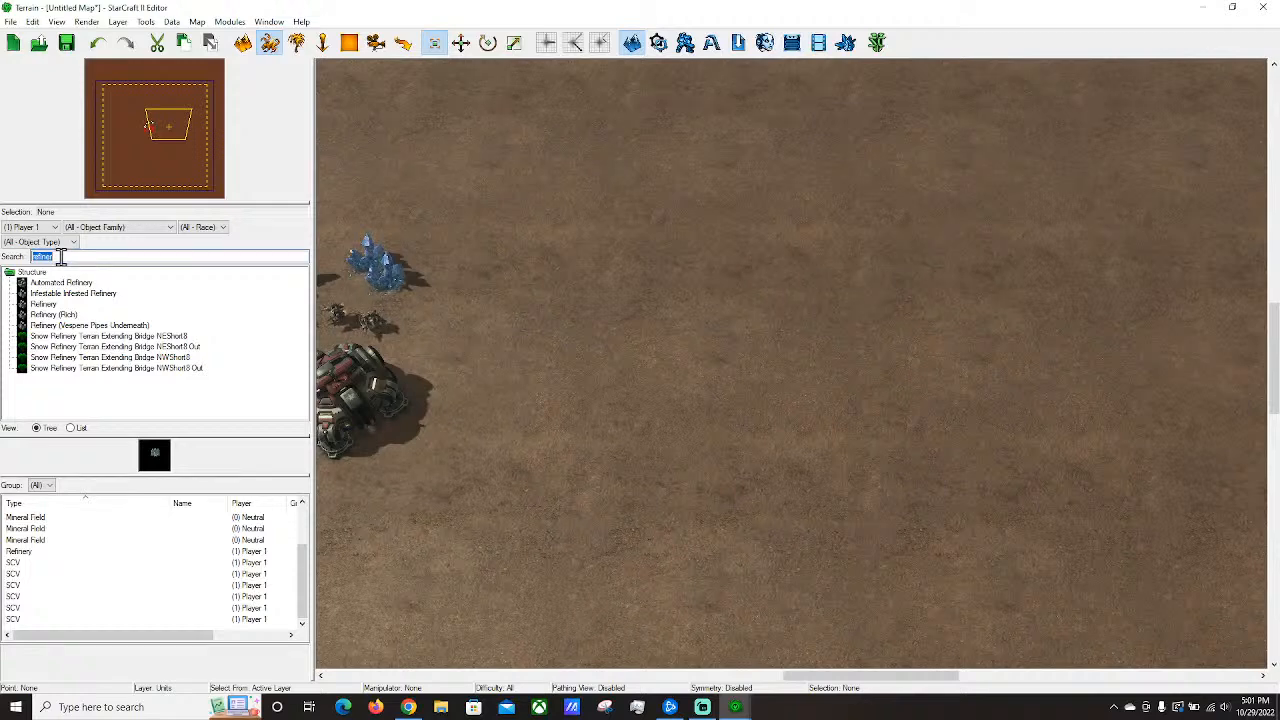
type("marine")
scroll(62, 392, "up", 2)
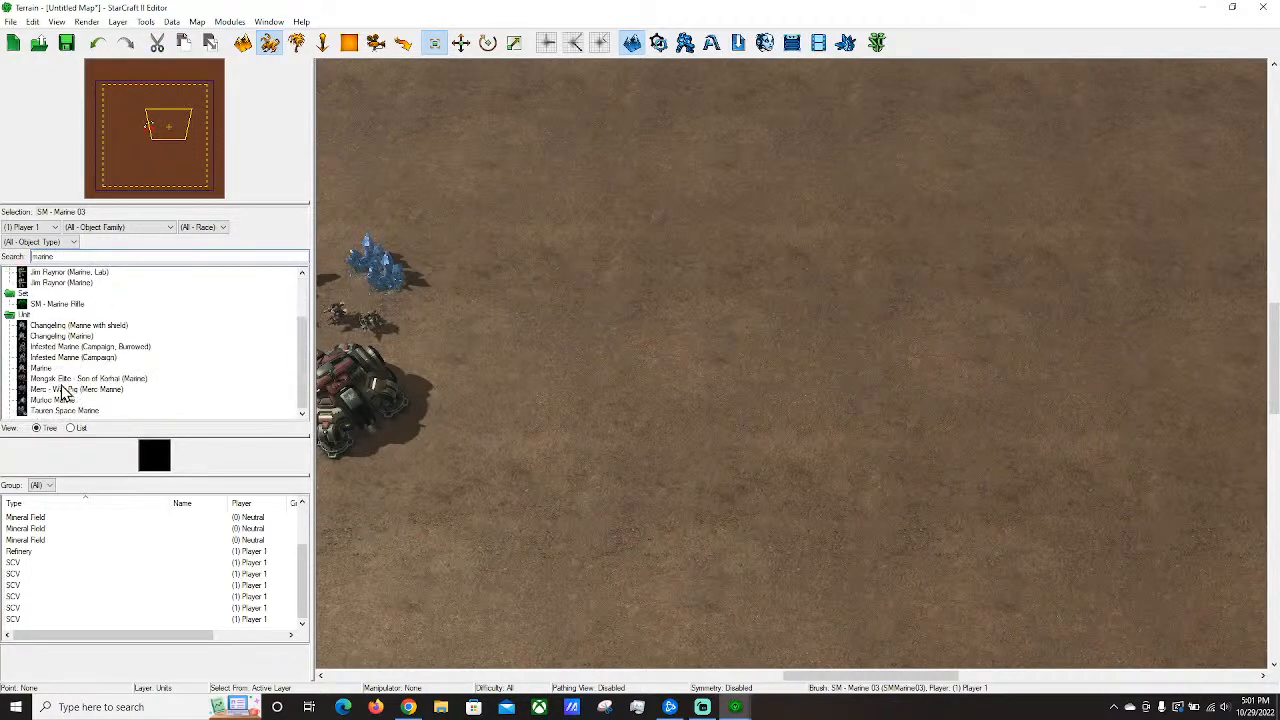
left_click(40, 368)
left_click(30, 227)
left_click(22, 262)
mouse_move(843, 285)
left_mouse_down()
mouse_move(757, 391)
mouse_move(757, 437)
mouse_move(801, 486)
left_mouse_up()
mouse_move(783, 331)
right_mouse_down()
mouse_move(881, 338)
mouse_move(827, 440)
right_mouse_up()
key("Escape")
left_click_drag(705, 150, 1014, 543)
left_click(779, 410)
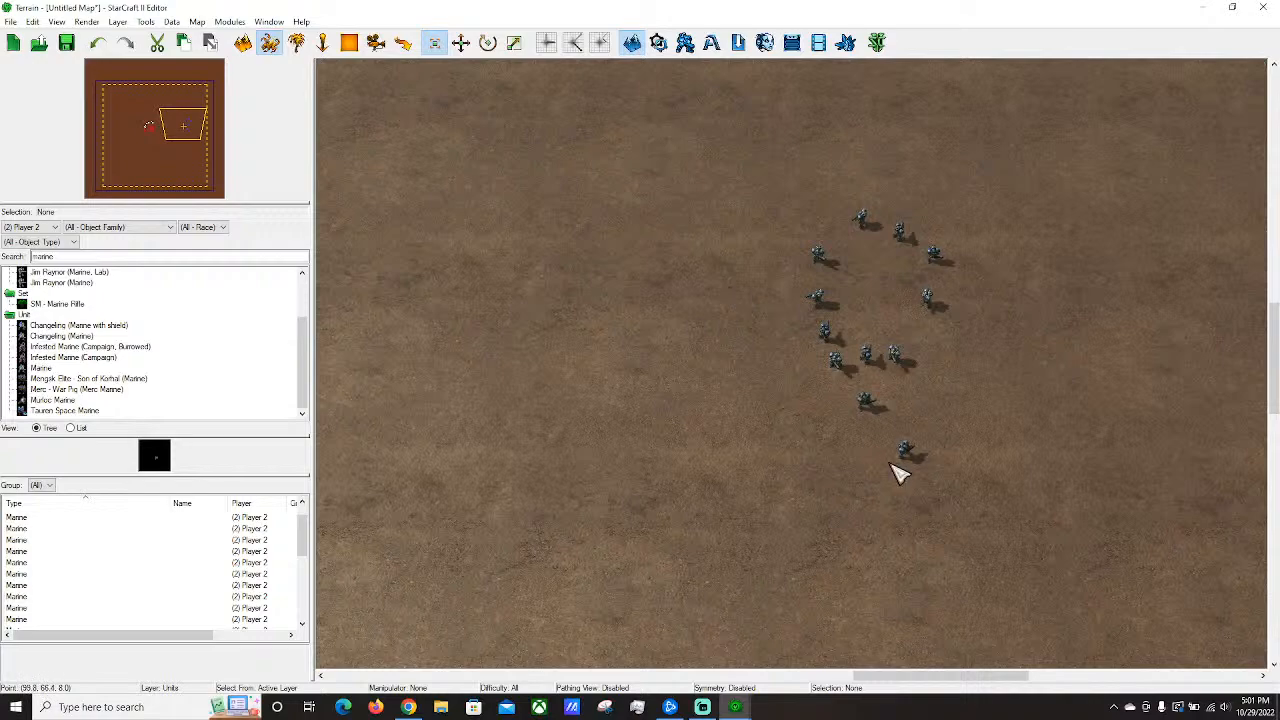
left_click_drag(908, 454, 938, 400)
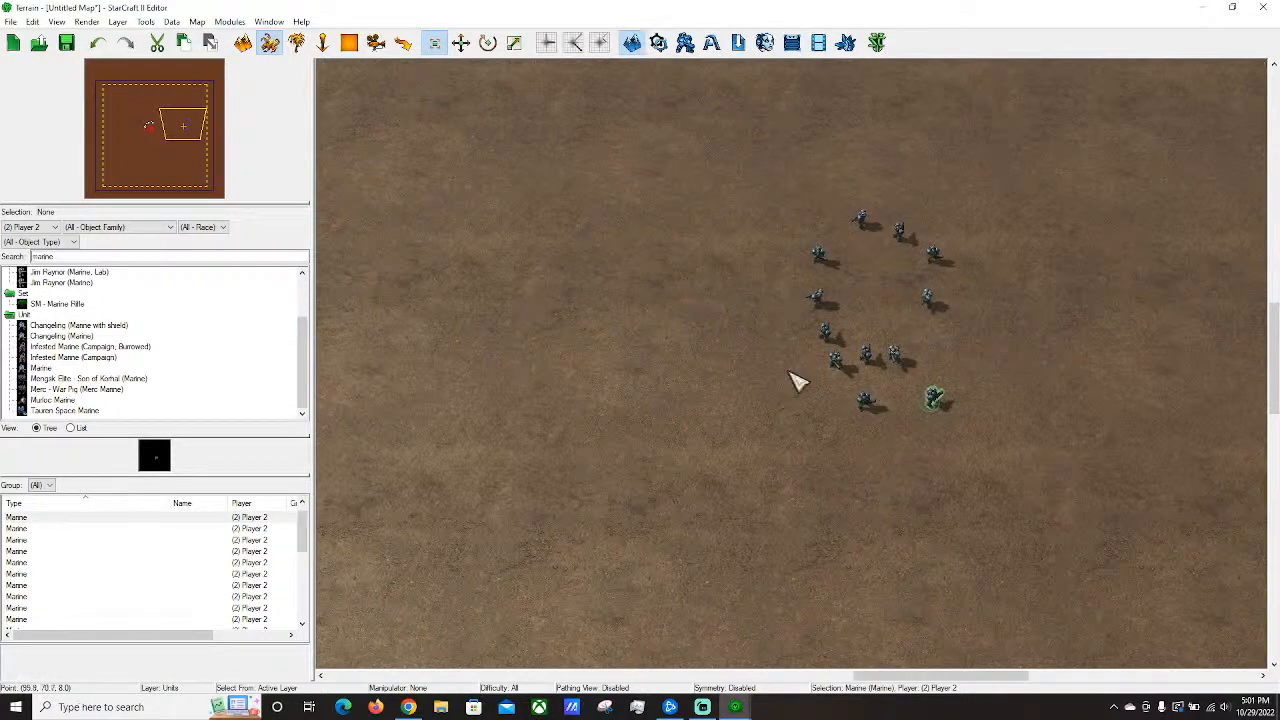
Add a normal point and position it just east of Player 2's Marines.
right_click_drag(570, 312, 920, 370)
right_click_drag(814, 302, 547, 206)
left_click_drag(547, 206, 812, 390)
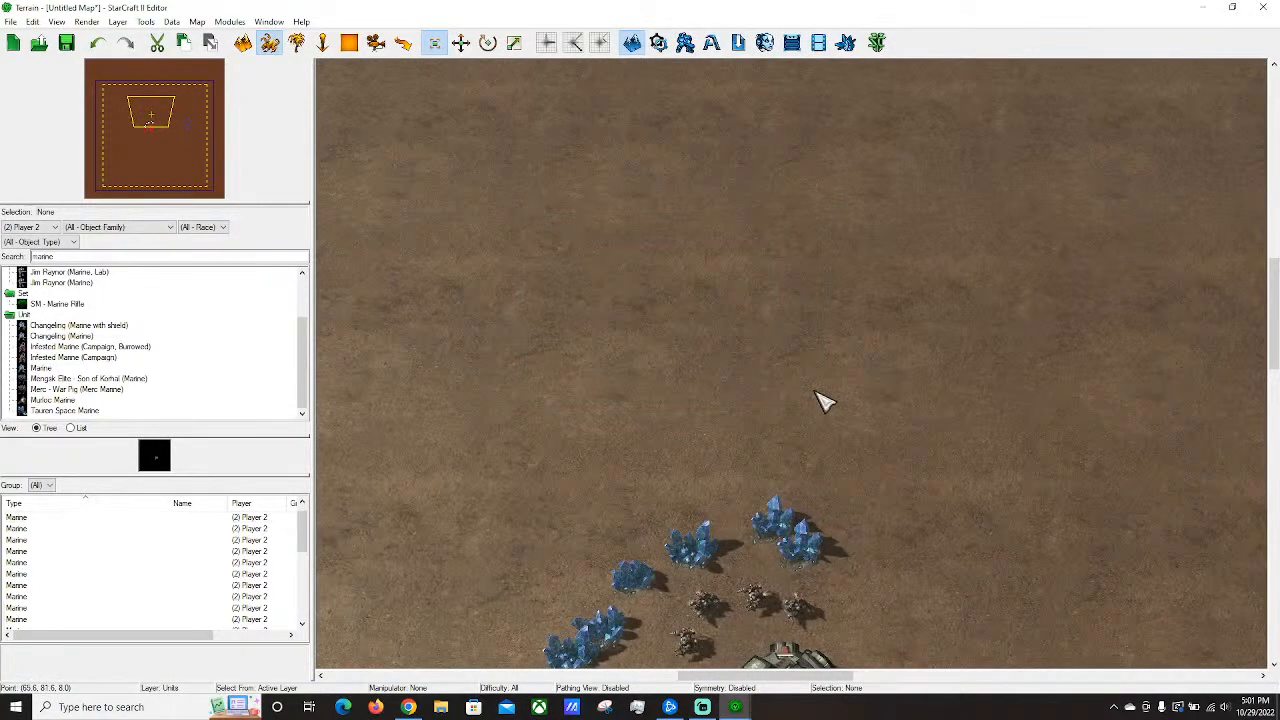
right_click_drag(943, 491, 718, 420)
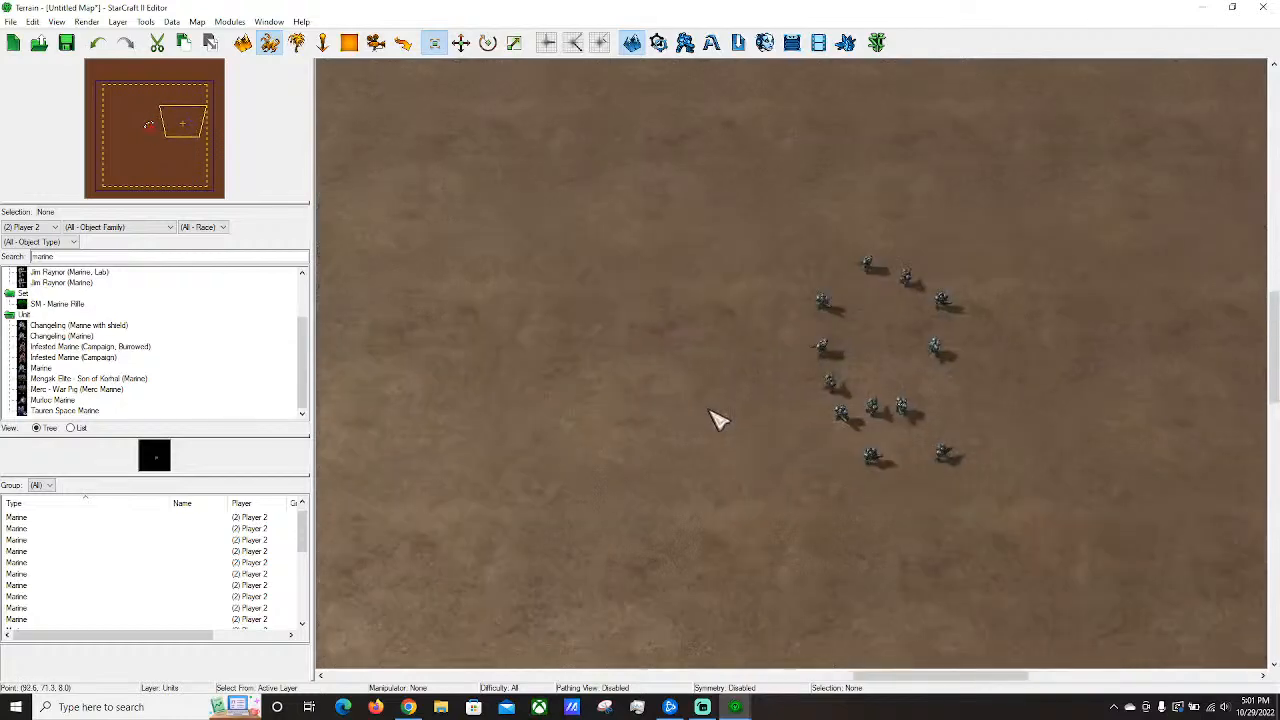
left_click(322, 42)
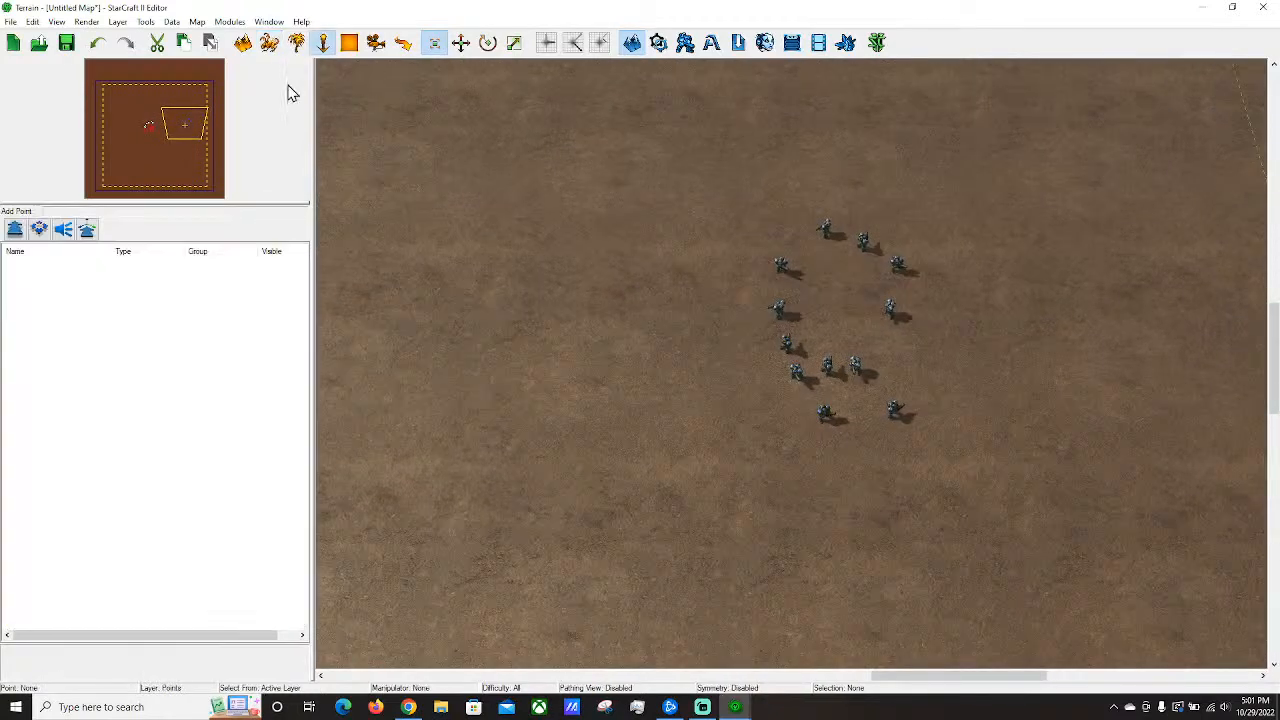
left_click(15, 230)
left_click(848, 373)
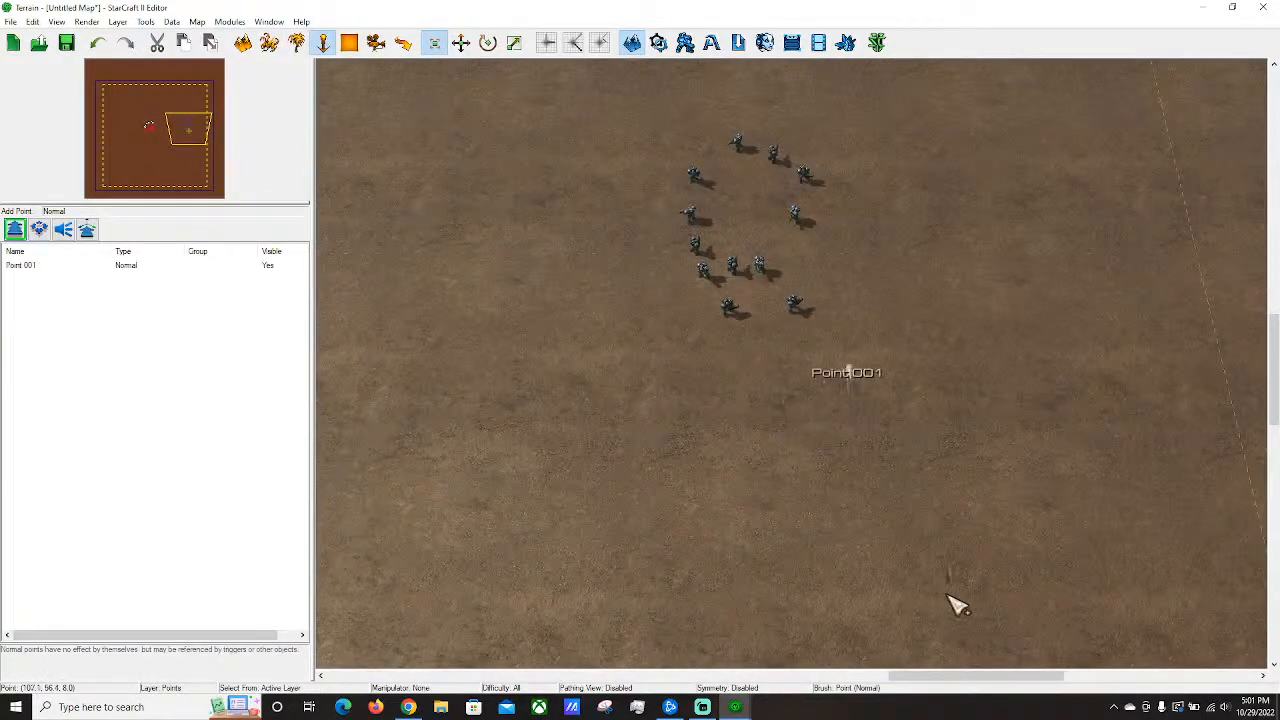
left_click_drag(855, 381, 877, 236)
Rename the point beside Player 2's Marines as Enemy Spawn.
double_click(875, 238)
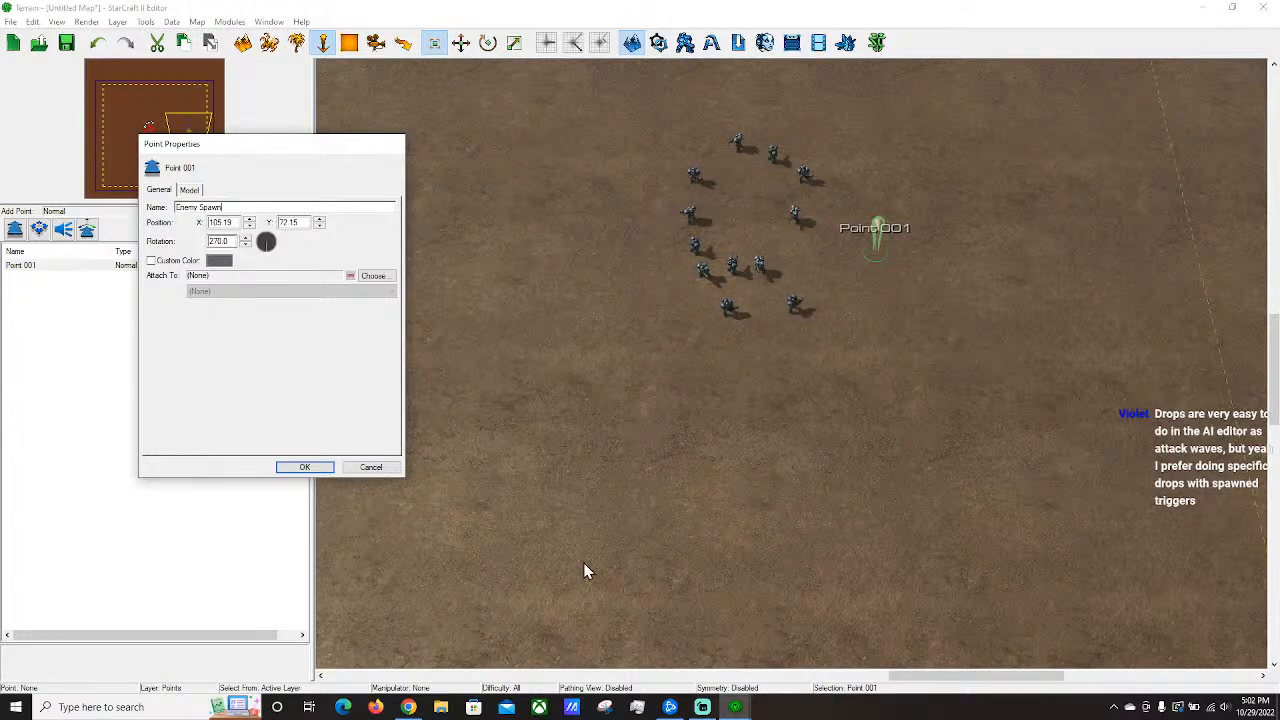
left_click(389, 467)
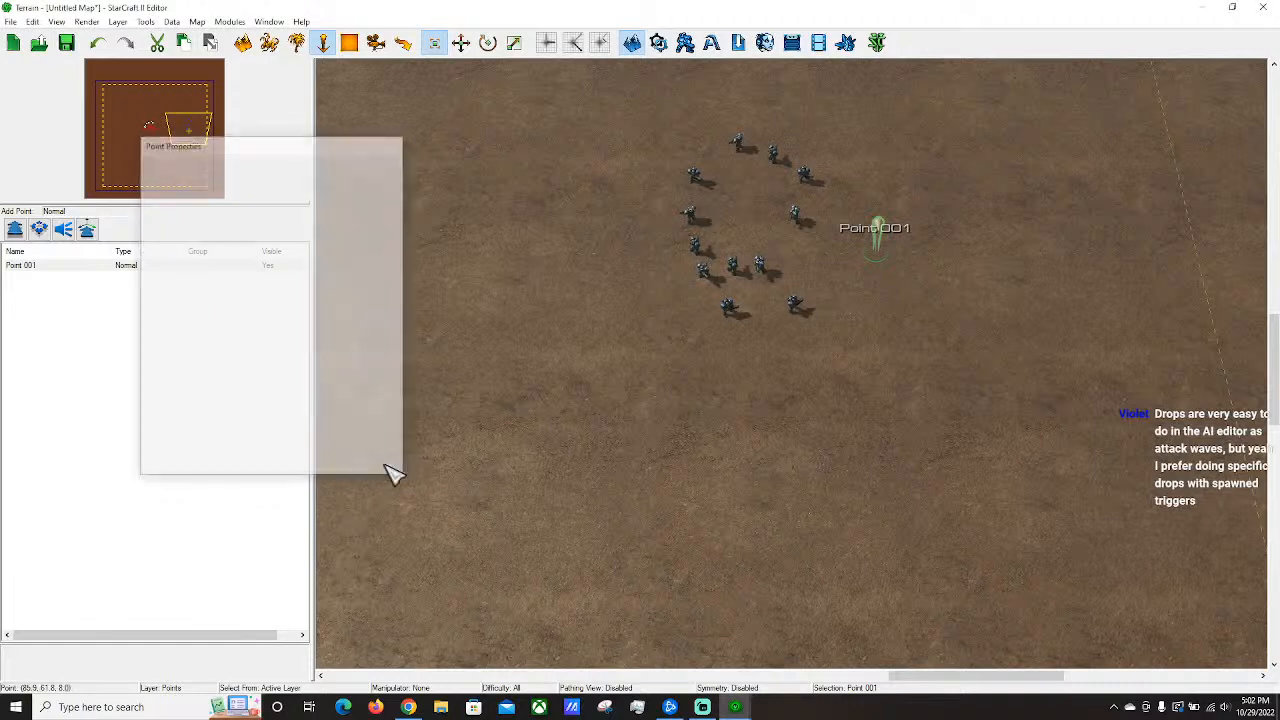
key("Return")
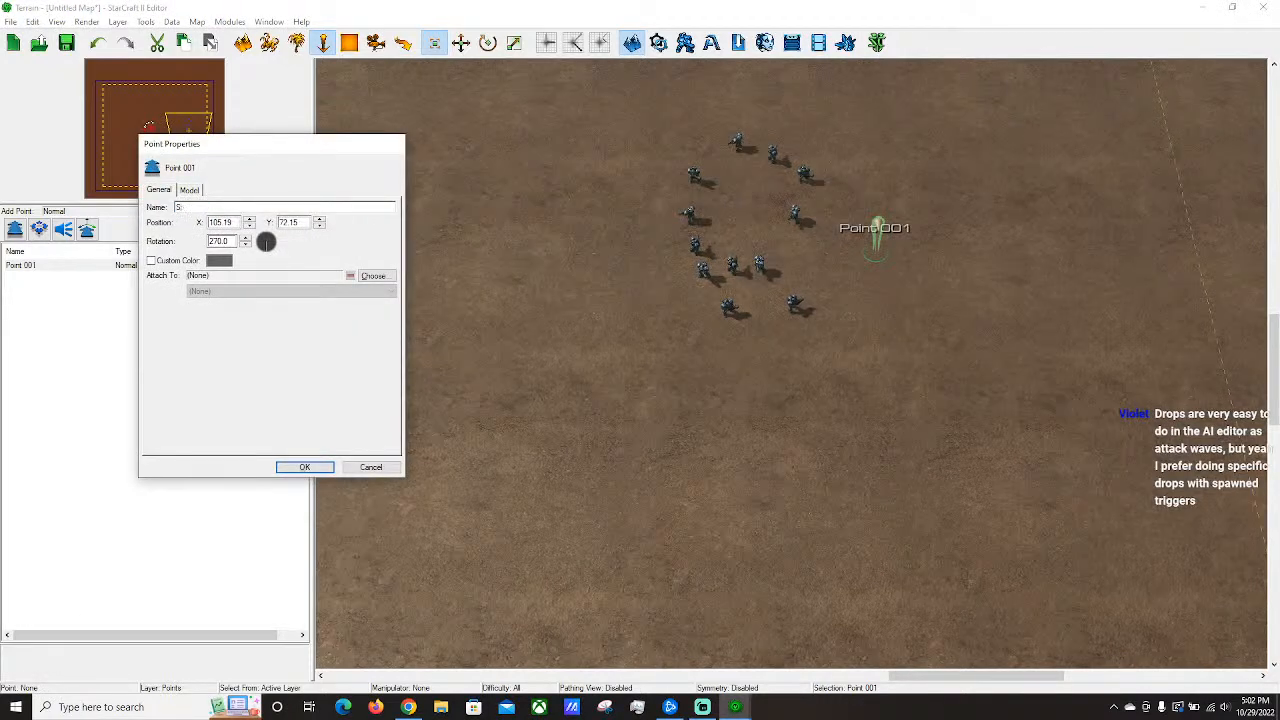
type("Enemy Spawn")
key("Return")
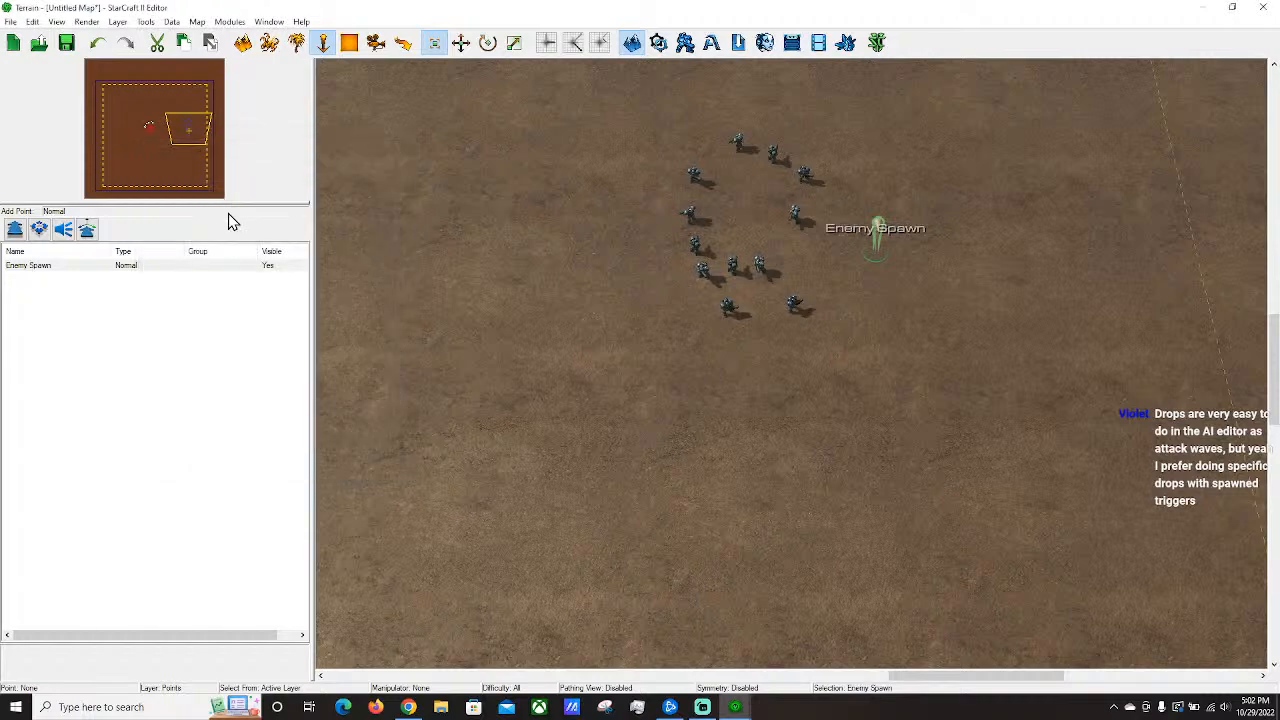
Place six Marines for Player 1 in a column east of the Command Center.
scroll(953, 471, "up", 2)
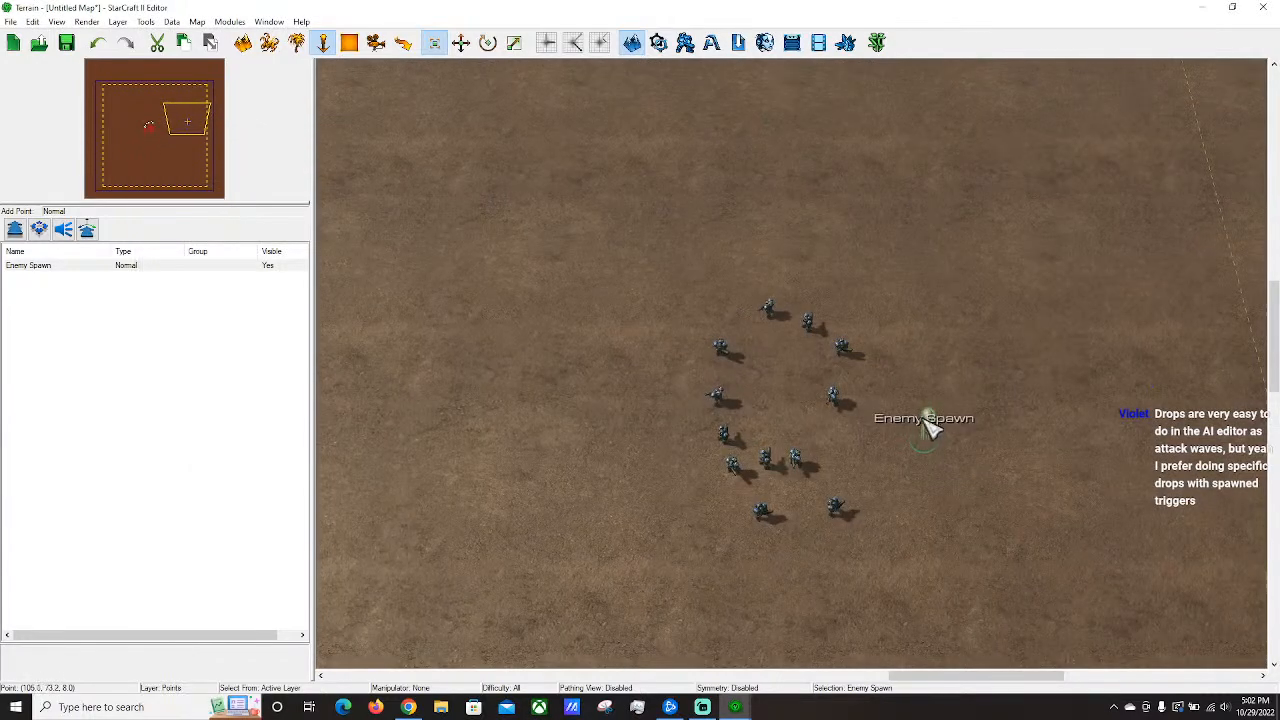
right_click_drag(914, 400, 209, 203)
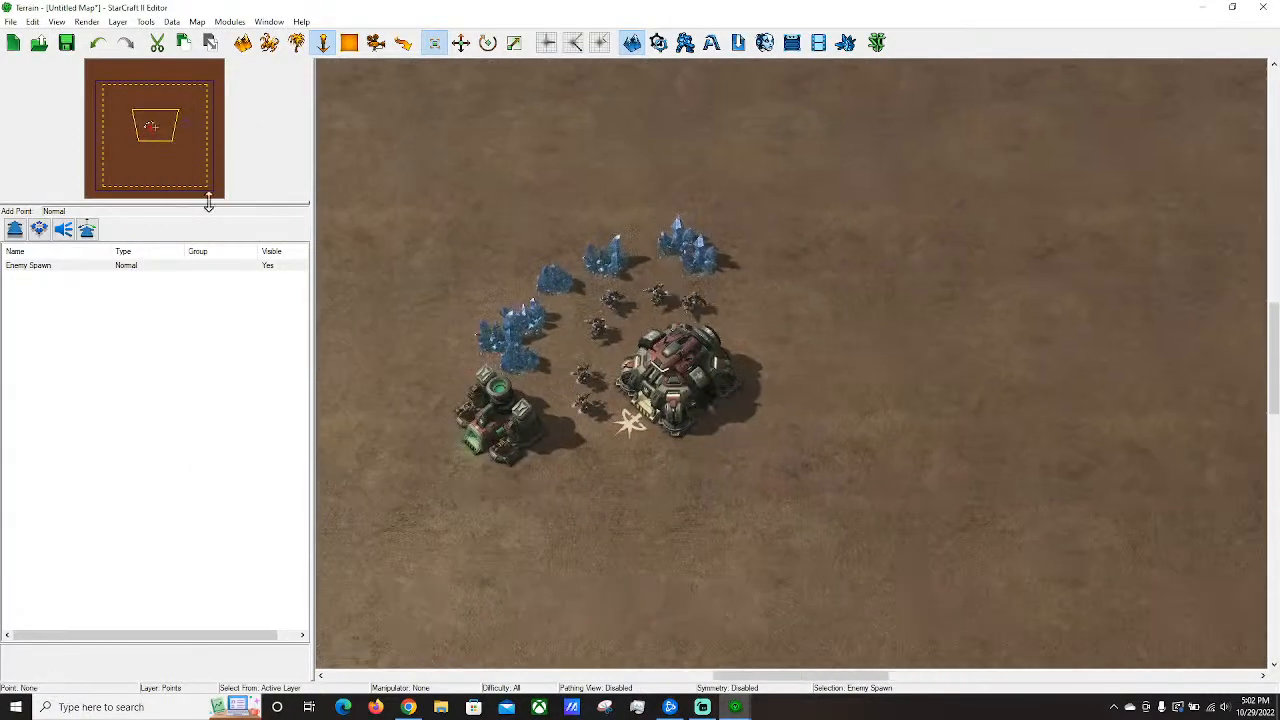
left_click(269, 42)
left_click(41, 368)
left_click(30, 227)
left_click(40, 252)
left_click(822, 260)
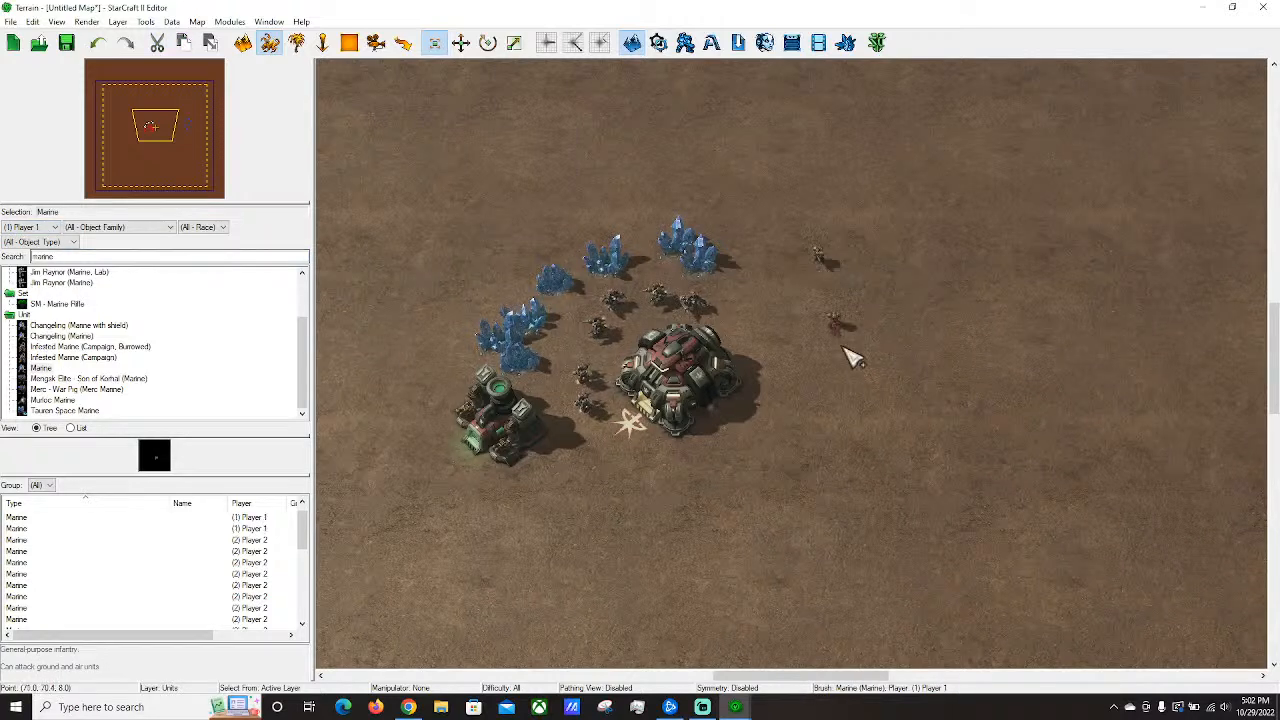
left_click_drag(843, 343, 819, 369)
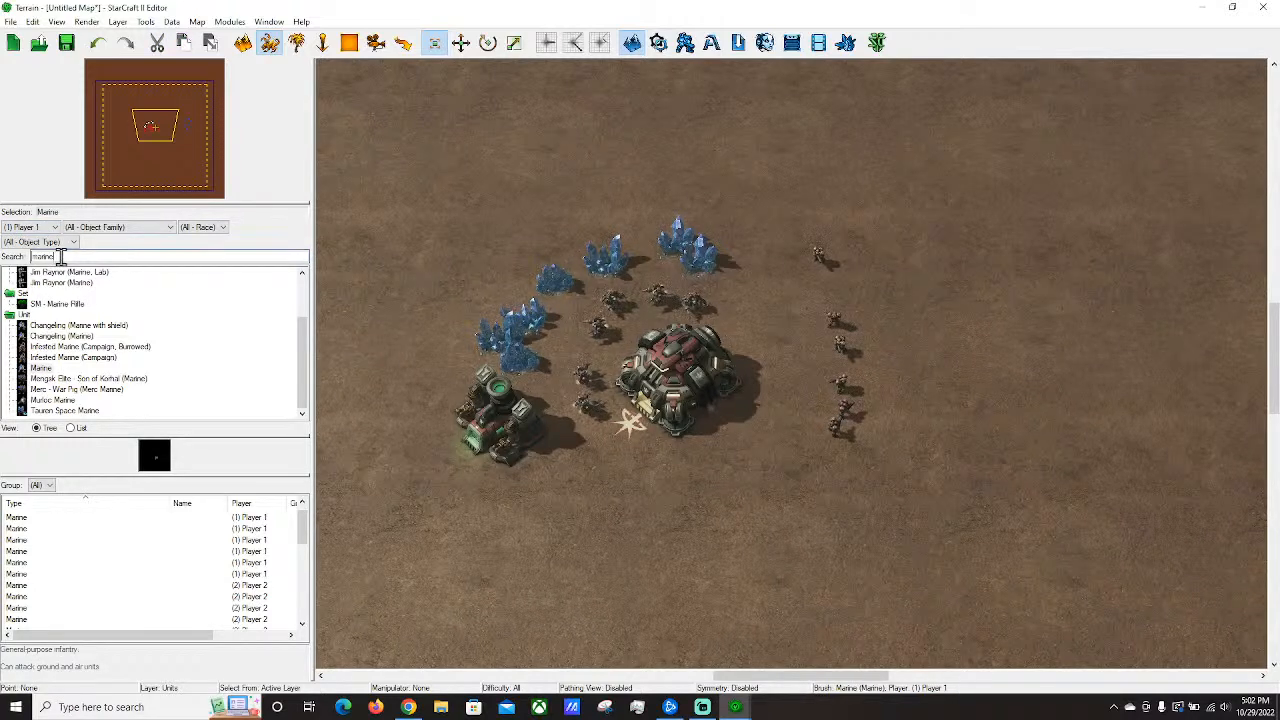
Place three Player 1 Supply Depots in a triangular group below the Command Center.
type("supply")
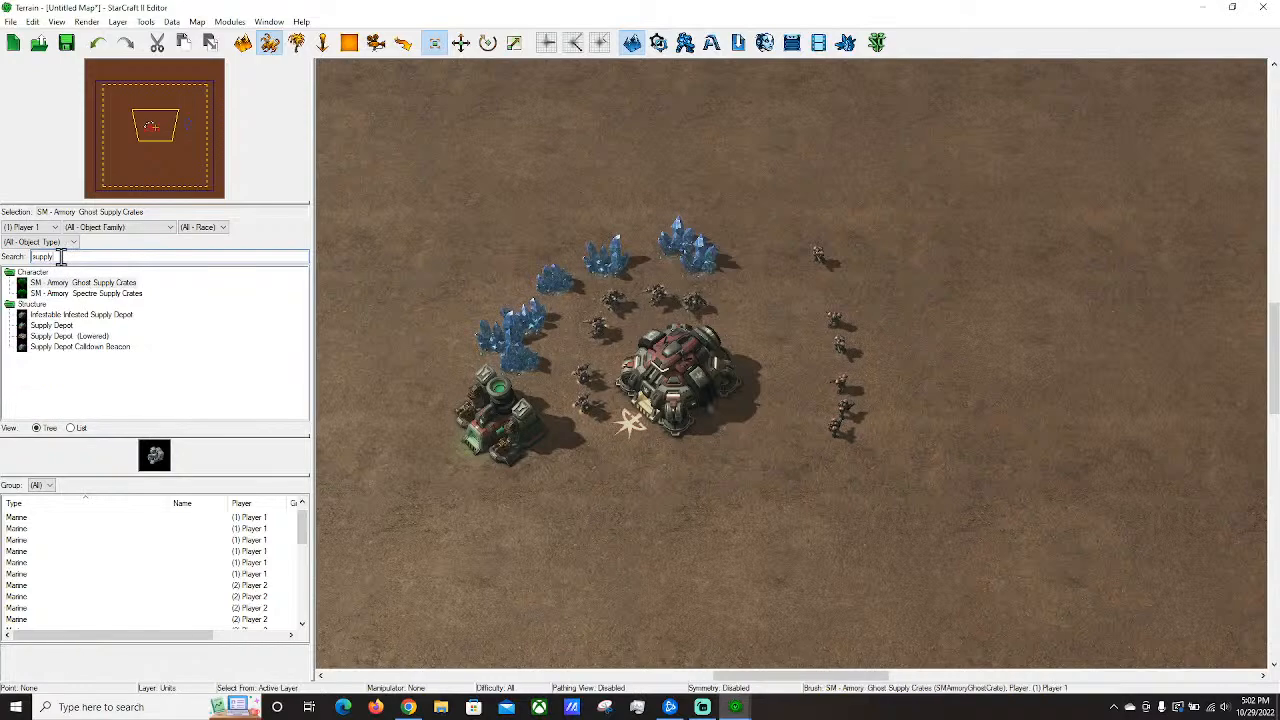
left_click(62, 328)
left_click(692, 497)
left_click(746, 497)
left_click(718, 540)
Add two normal points, one at about (79, 95) north between both forces and one at about (58, 75) above the mineral line.
left_click(322, 42)
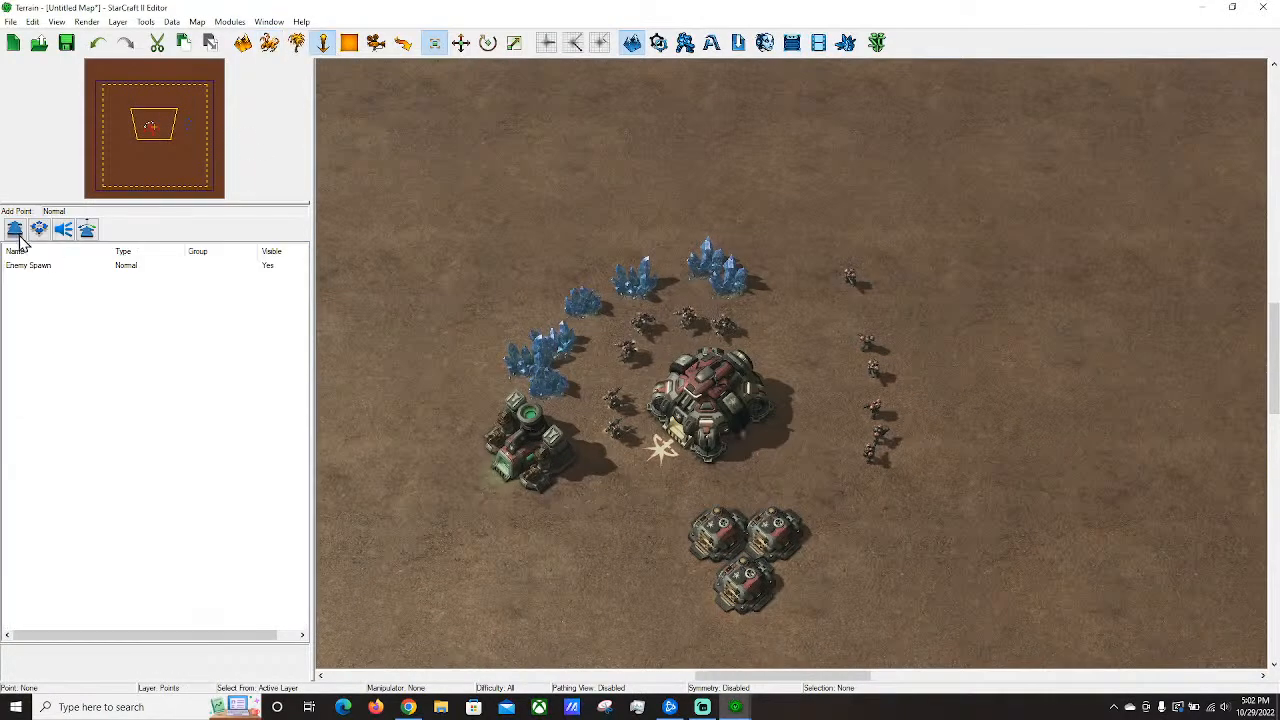
scroll(788, 226, "down", 2)
right_click_drag(1020, 235, 748, 277)
right_click_drag(762, 140, 714, 362)
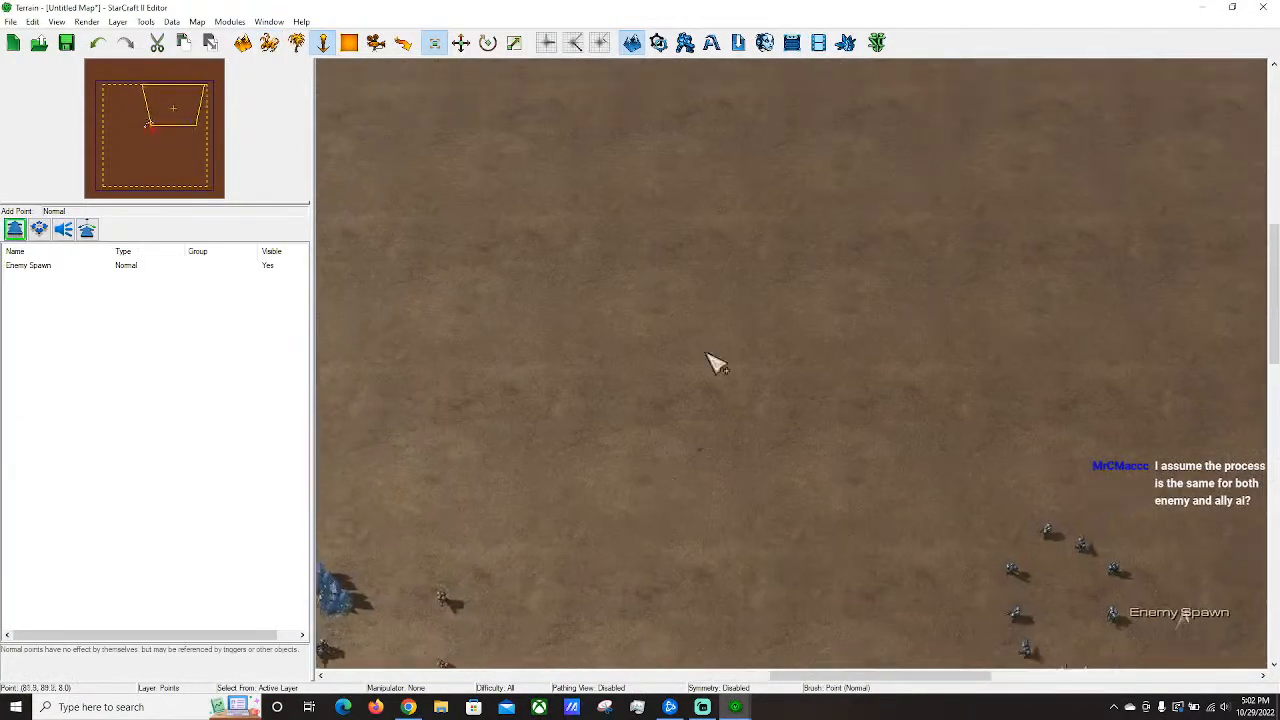
left_click(670, 207)
right_click_drag(400, 480, 791, 339)
left_click(655, 437)
right_click_drag(655, 437, 815, 120)
left_click(840, 295)
Rename the northern point between the player base and the enemy Marines as Drop Waypoint Top.
double_click(813, 114)
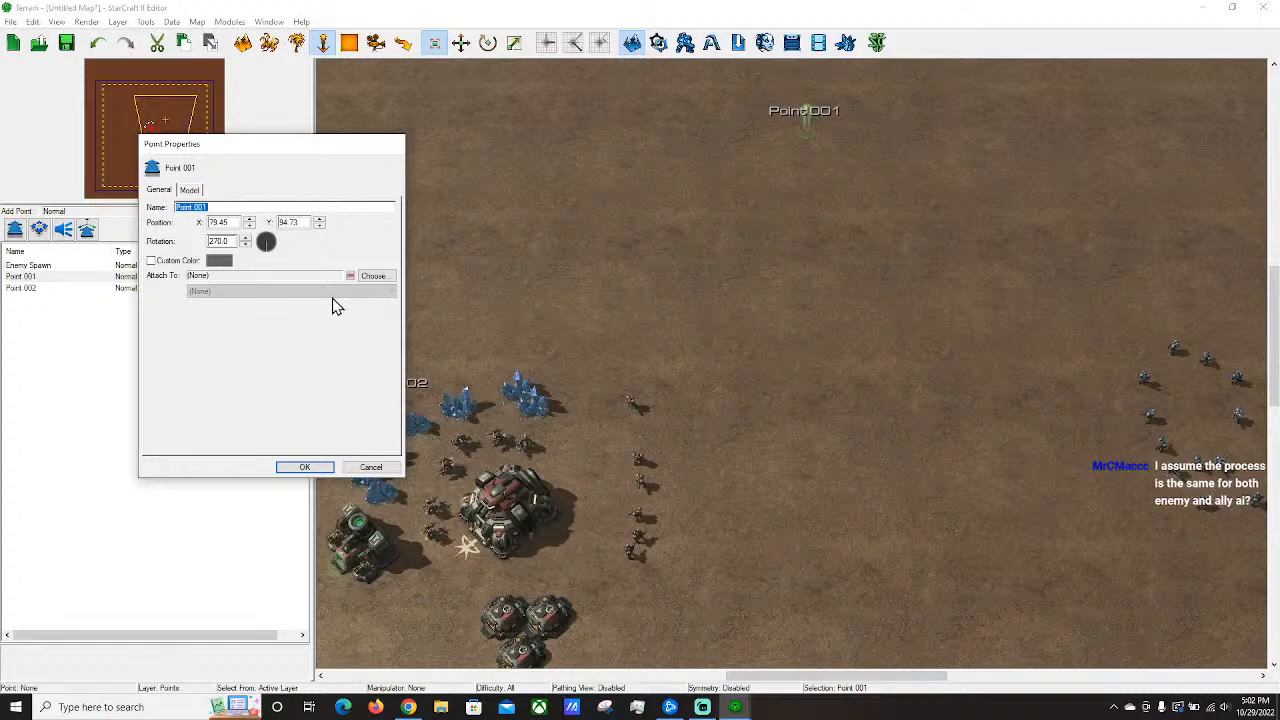
type("Drop Way")
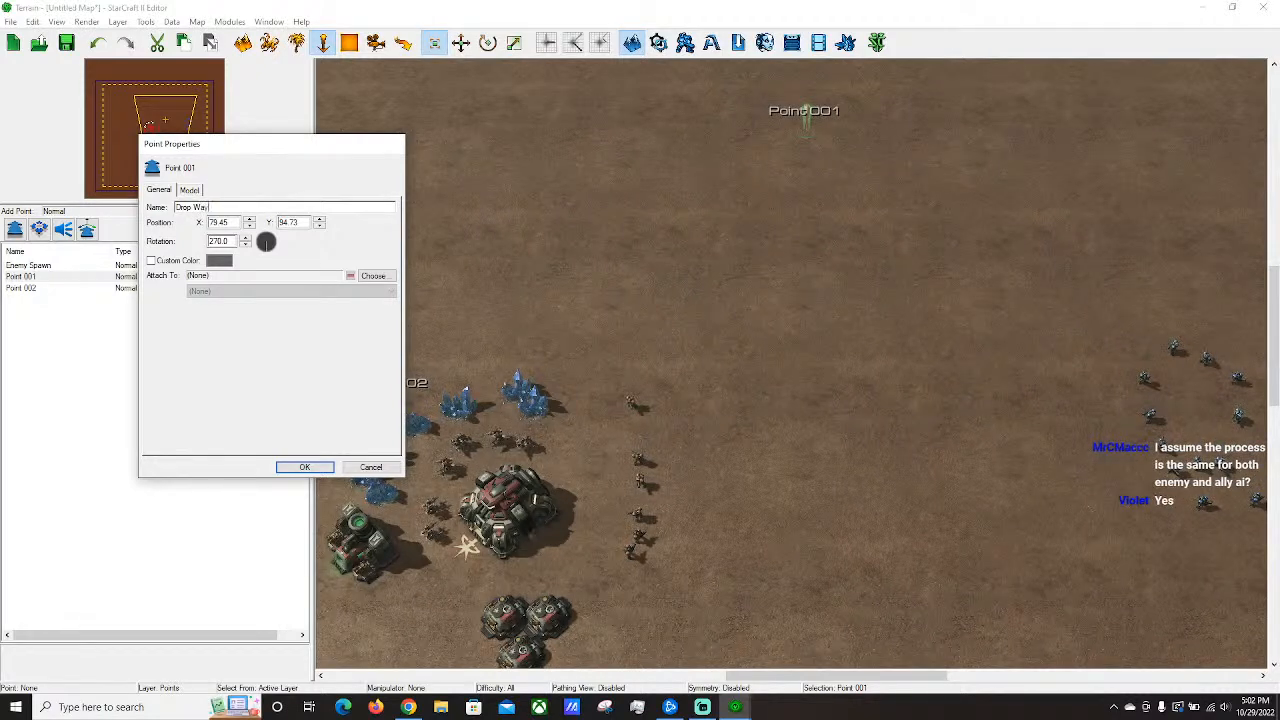
type("point Top")
key("Return")
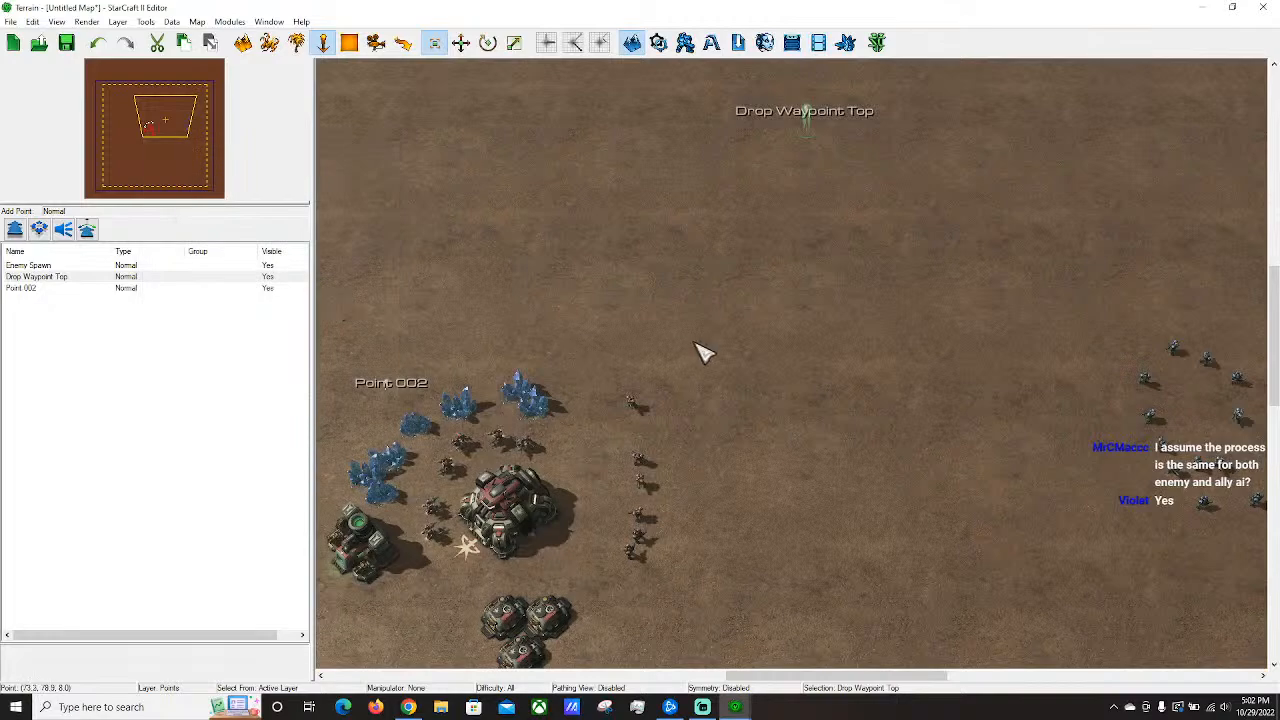
Duplicate the Drop Waypoint Top point and place the copy in the open ground southeast of the player base.
right_click_drag(781, 640, 851, 303)
key("ctrl+c")
key("ctrl+v")
right_click_drag(706, 452, 470, 425)
left_click(844, 453)
right_click_drag(950, 435, 914, 458)
Rename the copied point southeast of the player base as Drop Waypoint Bottom.
double_click(790, 491)
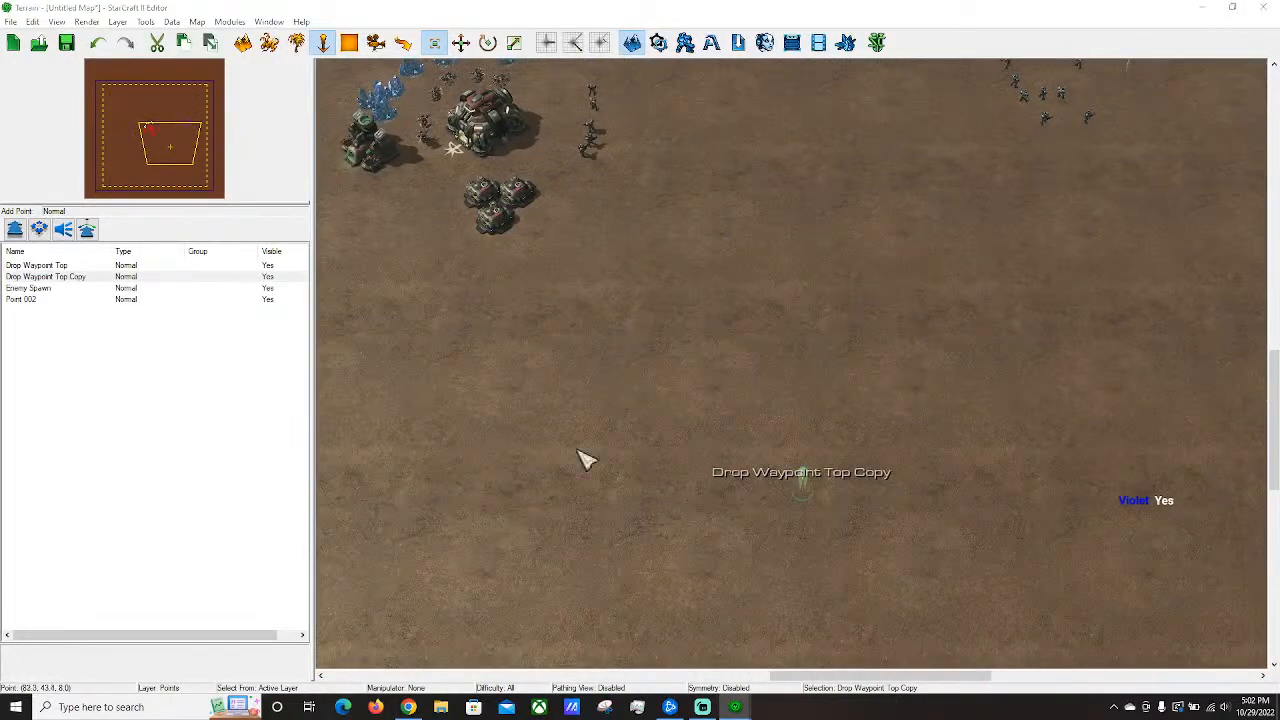
left_click(237, 207)
type("Bottom")
key("Return")
Add a normal point southwest of the Supply Depots and position it at about (61, 59).
right_click_drag(677, 320, 794, 443)
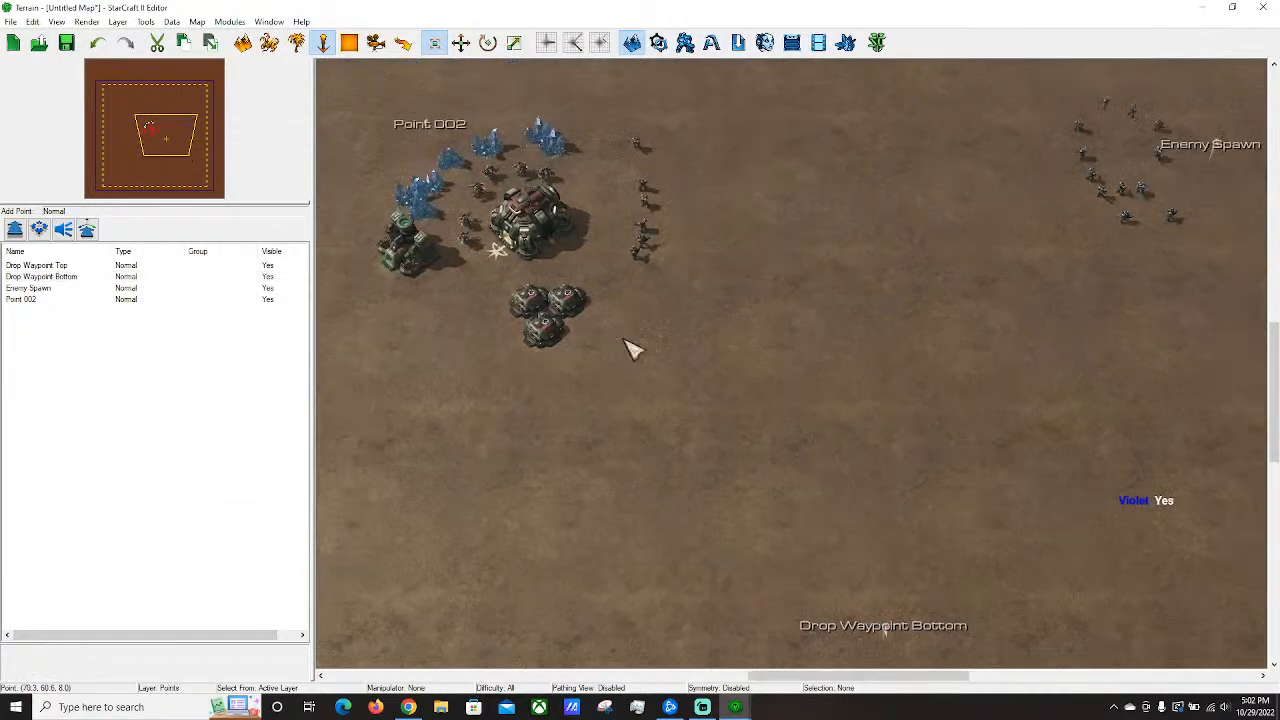
left_click(16, 231)
right_click_drag(624, 362, 755, 362)
left_click(589, 432)
key("Escape")
right_click_drag(569, 372, 658, 418)
left_click_drag(692, 422, 693, 371)
Rename the point above the mineral line as Drop Target Top and the one southwest of the Supply Depots as Drop Target Bottom.
double_click(645, 145)
type("Drop Target Top")
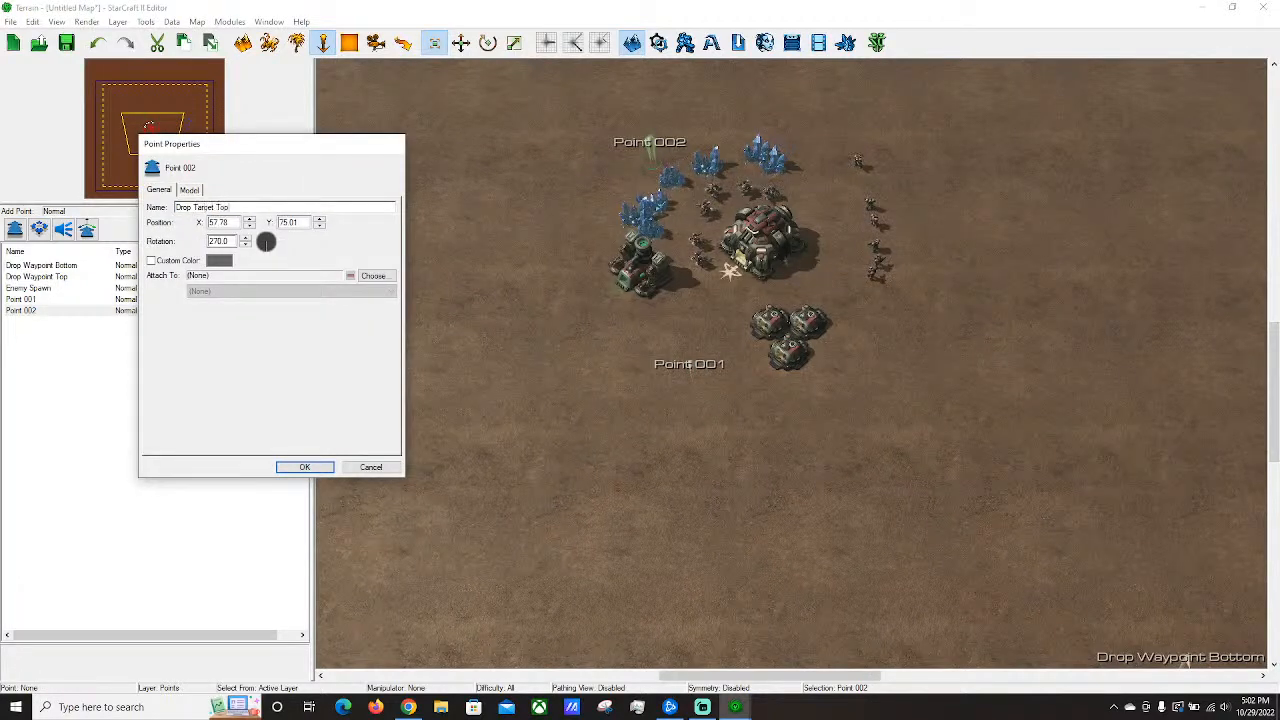
key("Return")
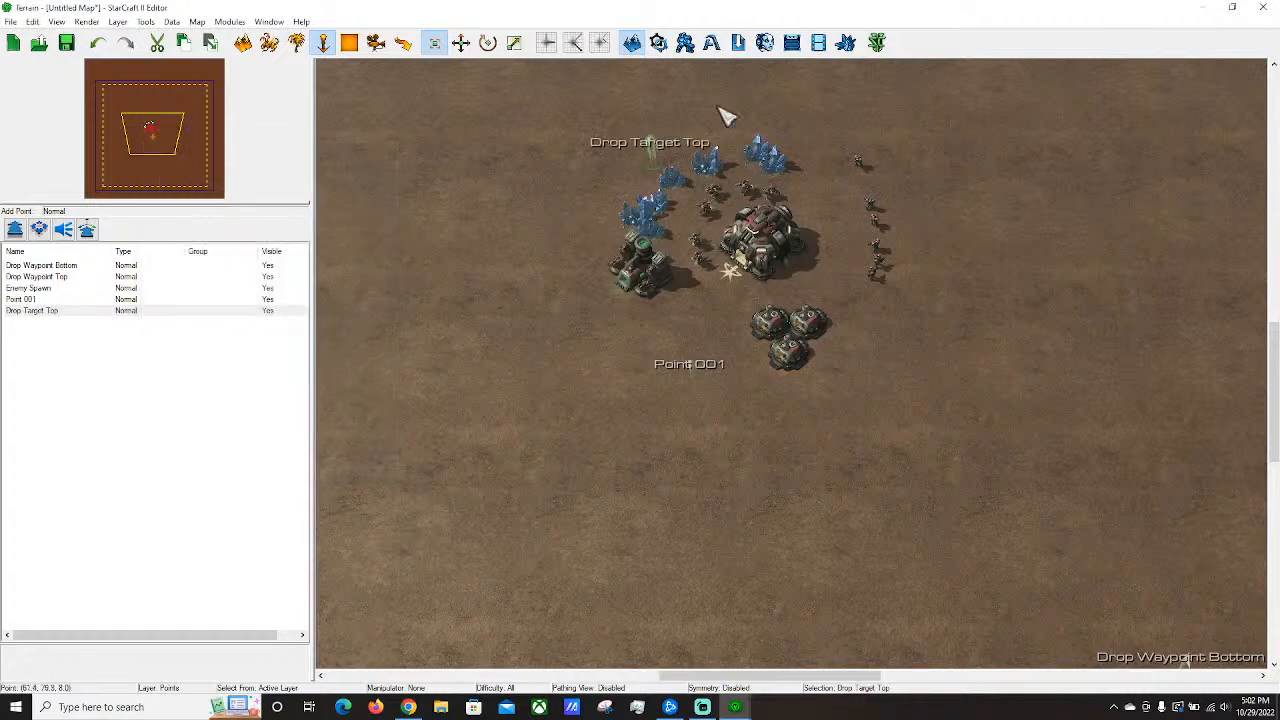
double_click(688, 364)
type("Drop Target Bottom")
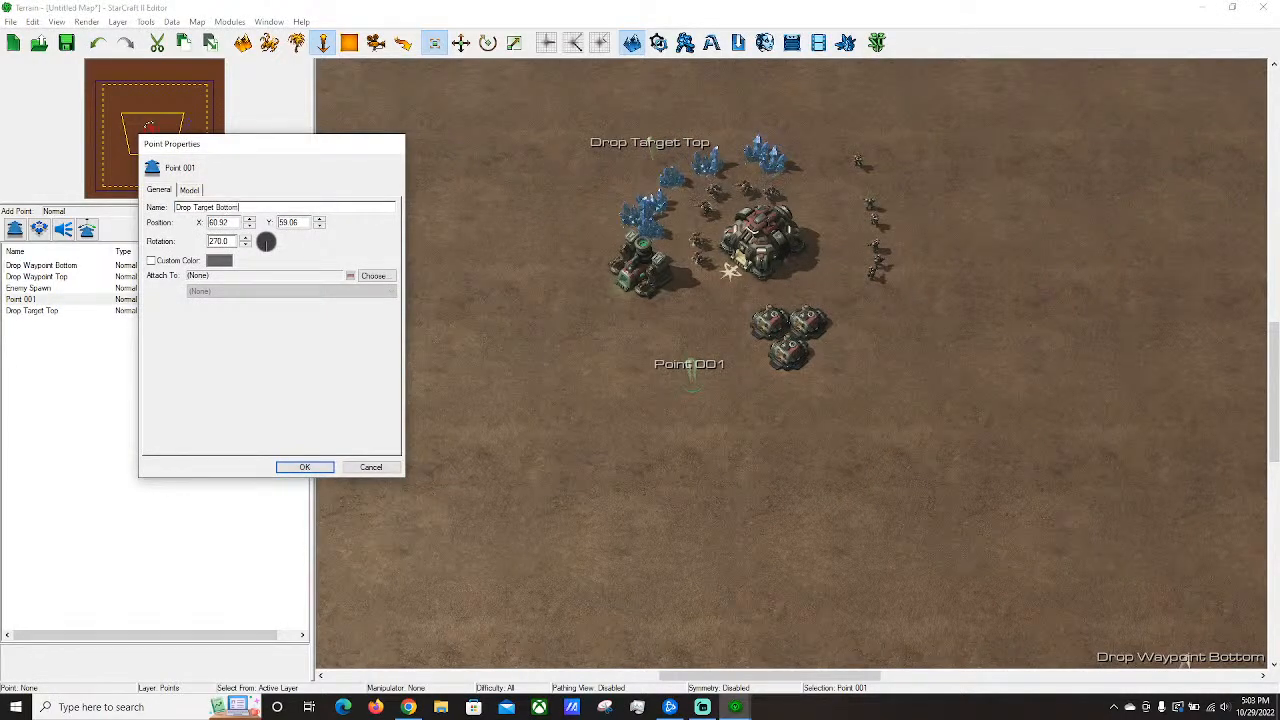
key("Return")
right_click_drag(694, 371, 717, 349)
scroll(740, 300, "down", 3)
right_click_drag(746, 280, 730, 250)
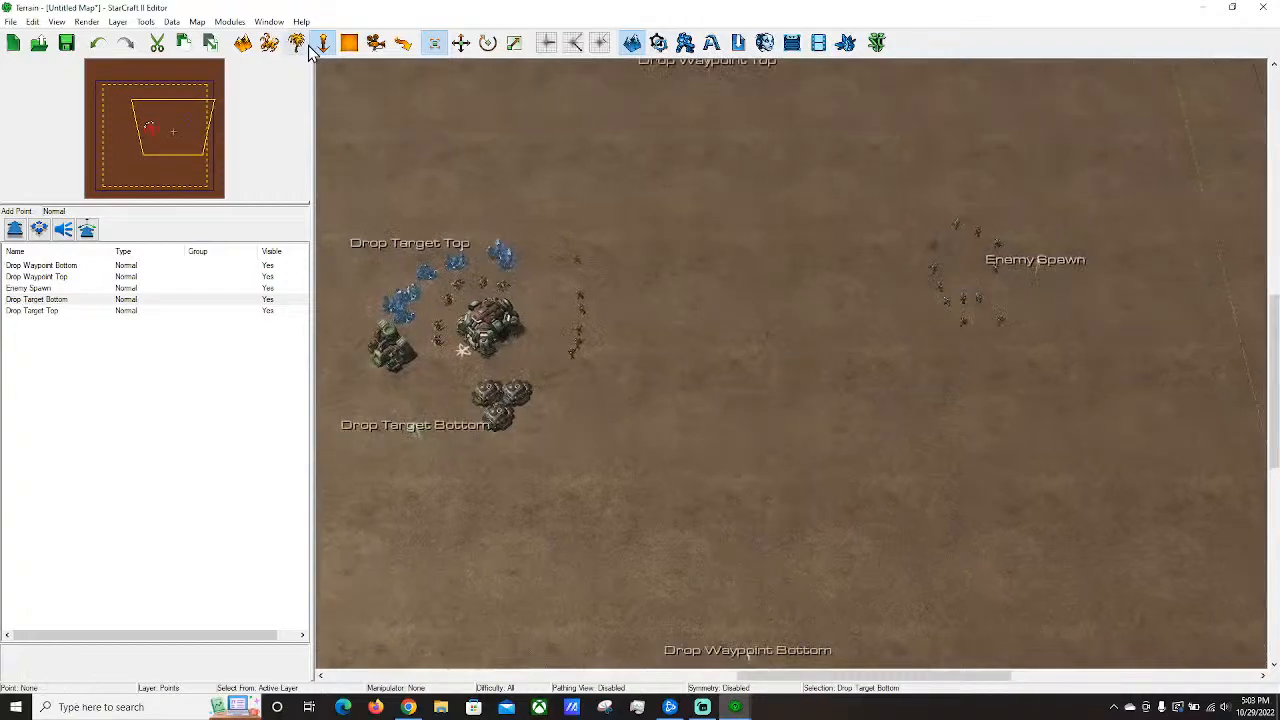
left_click(15, 230)
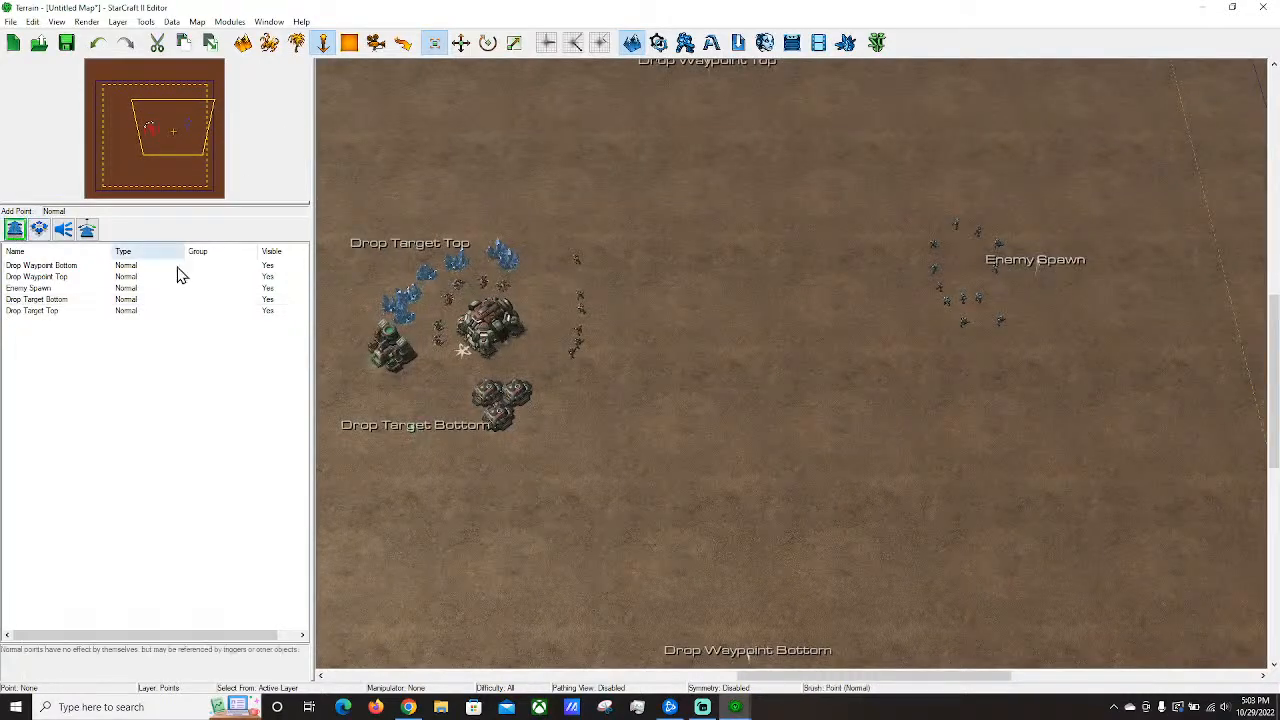
right_click_drag(680, 352, 750, 425)
scroll(762, 297, "up", 3)
right_click_drag(806, 550, 814, 380)
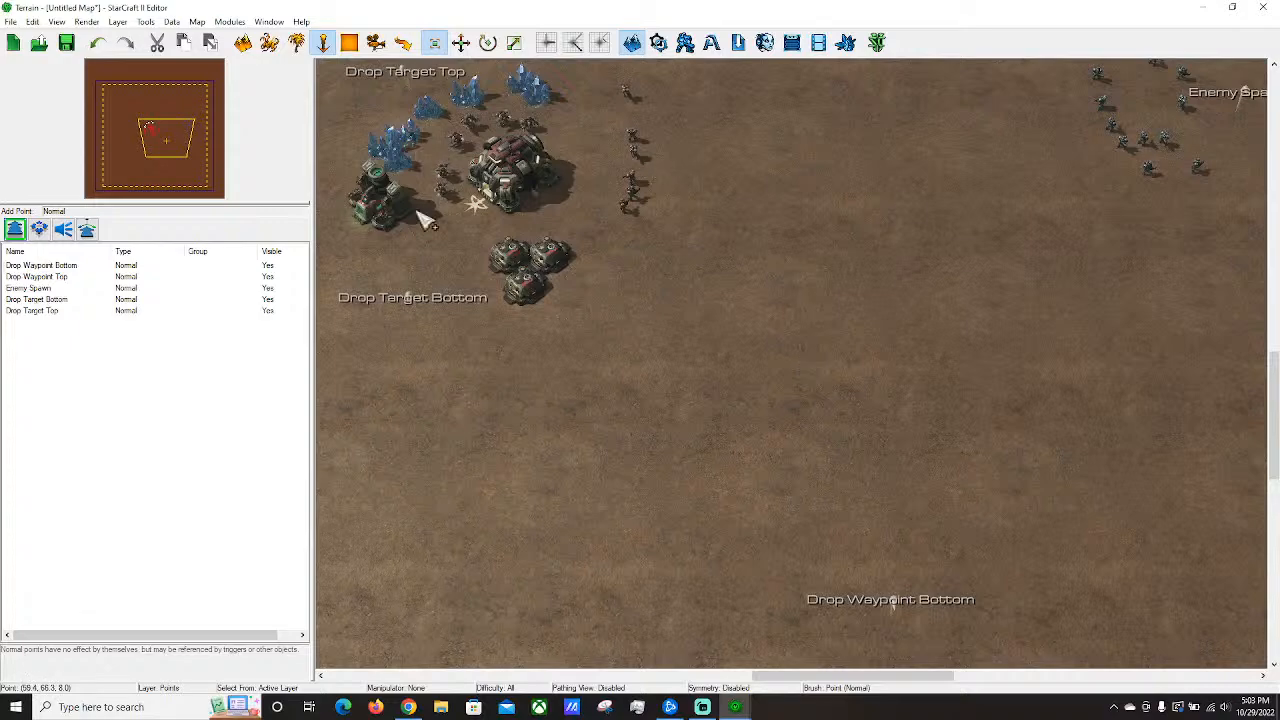
right_click_drag(430, 305, 574, 338)
key("Escape")
Examine how the drop waypoints and drop targets lie relative to the player base and the Enemy Spawn point.
right_click_drag(952, 268, 833, 385)
scroll(840, 370, "down", 3)
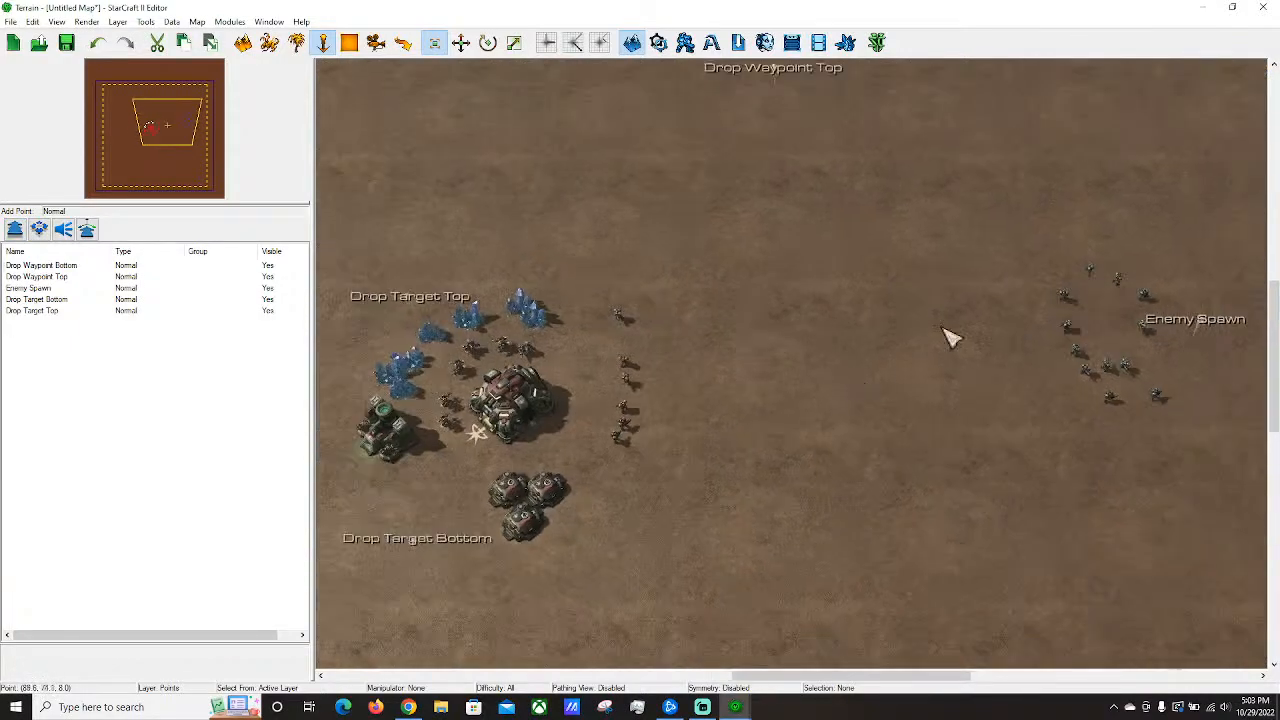
right_click_drag(882, 515, 863, 320)
scroll(860, 315, "down", 2)
right_click_drag(784, 145, 795, 232)
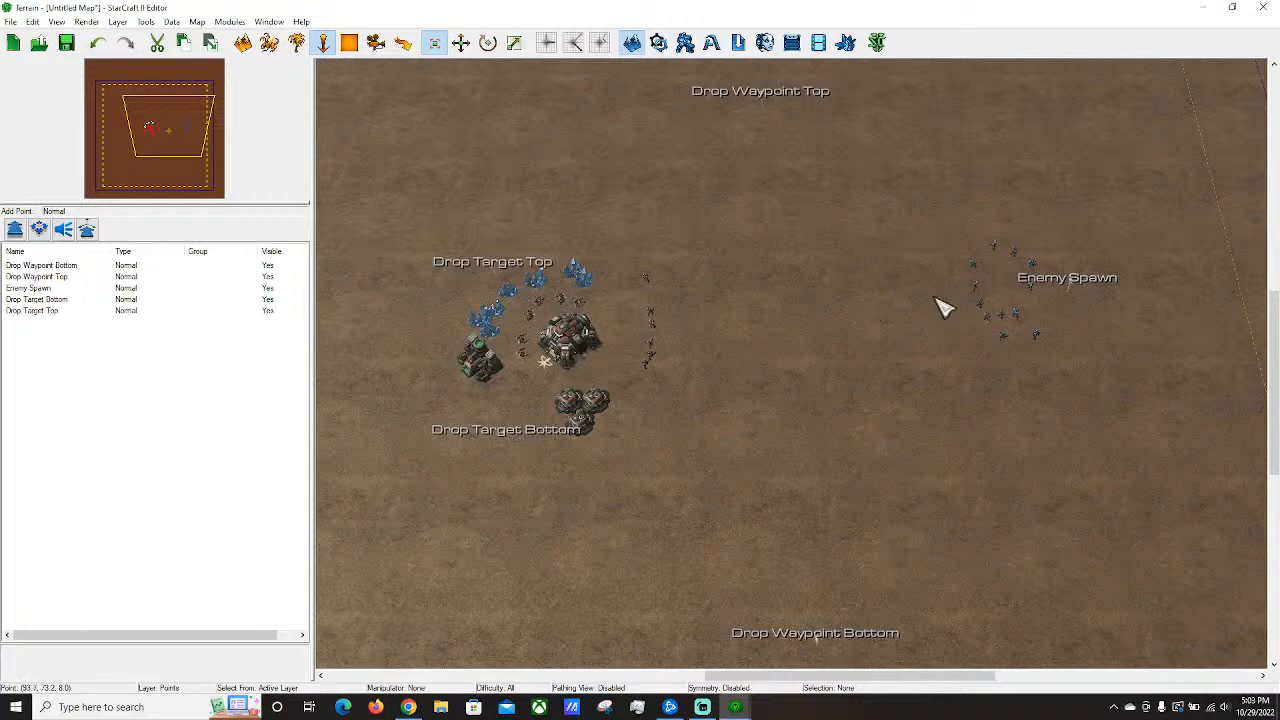
scroll(1037, 366, "up", 2)
right_click_drag(1037, 366, 745, 350)
right_click_drag(550, 341, 680, 332)
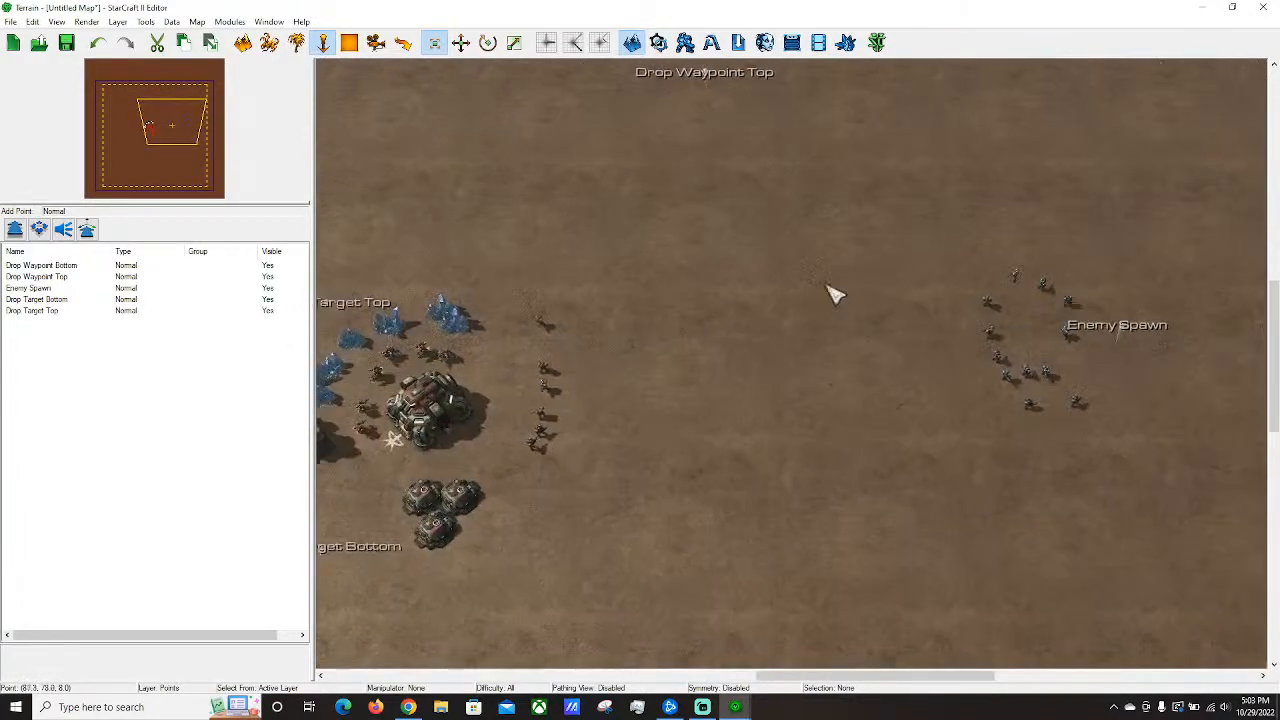
right_click_drag(904, 284, 804, 270)
right_click_drag(958, 289, 1008, 411)
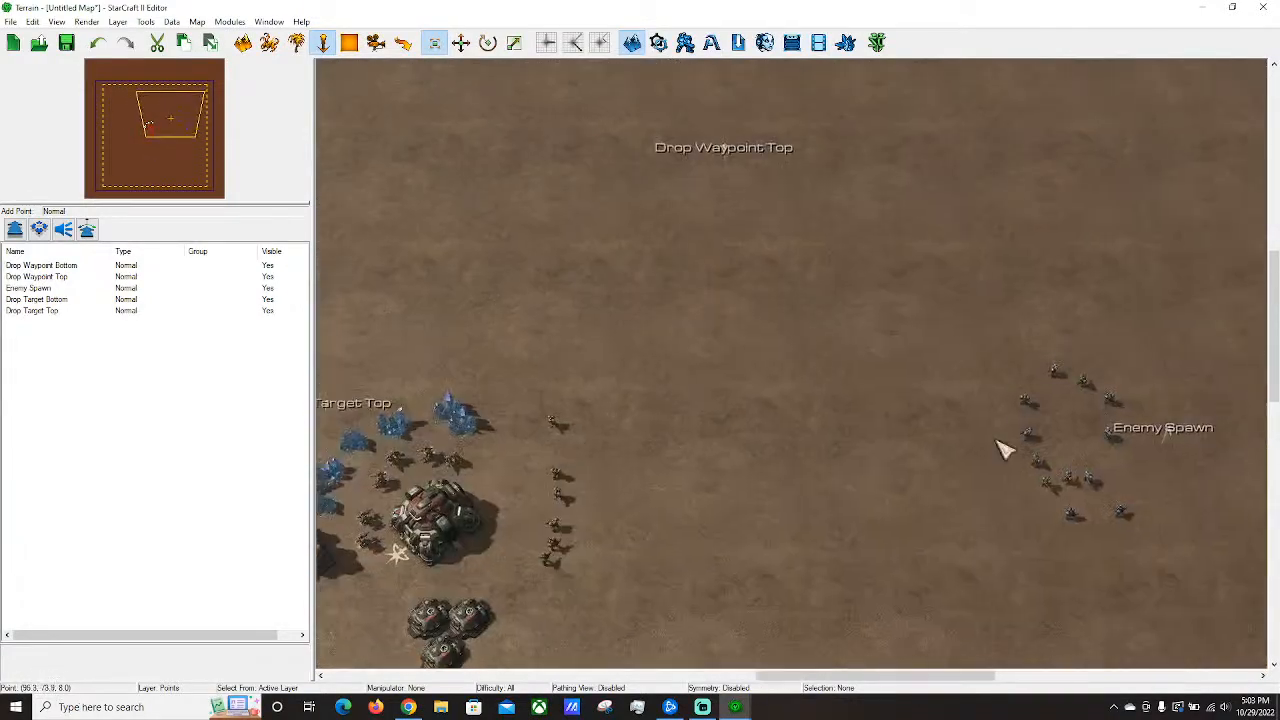
right_click_drag(600, 468, 920, 183)
right_click_drag(765, 220, 620, 290)
right_click_drag(585, 398, 680, 299)
scroll(610, 240, "up", 3)
right_click_drag(593, 184, 556, 290)
Switch to the trigger editor and add a Map Initialization event to the Spawning trigger.
left_click(657, 48)
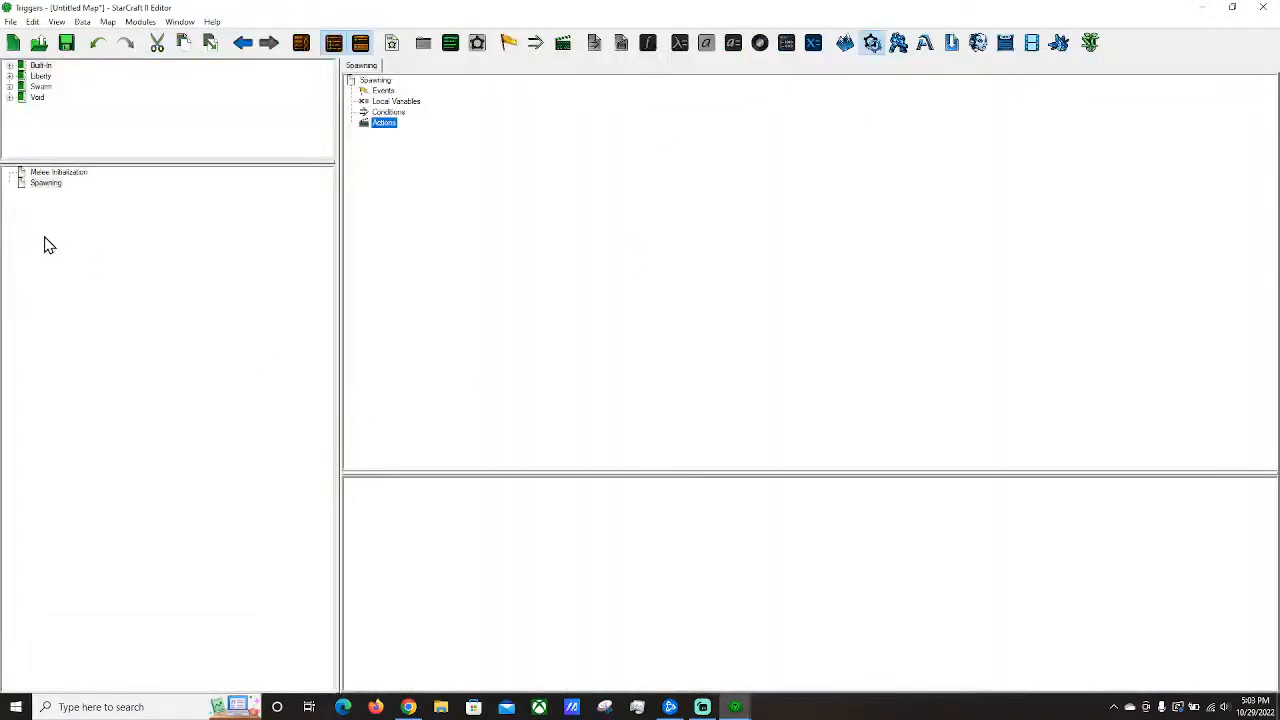
double_click(380, 91)
left_click(890, 237)
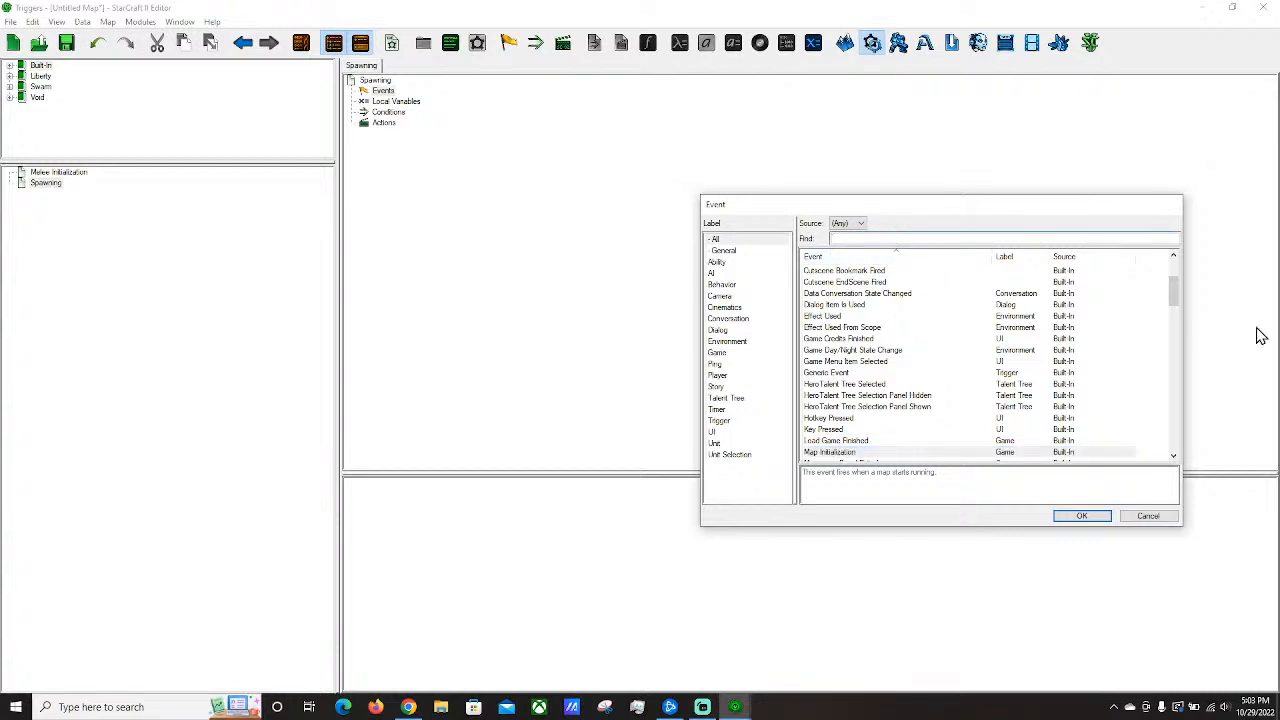
double_click(857, 453)
Add a Wait action to the Spawning trigger.
double_click(382, 133)
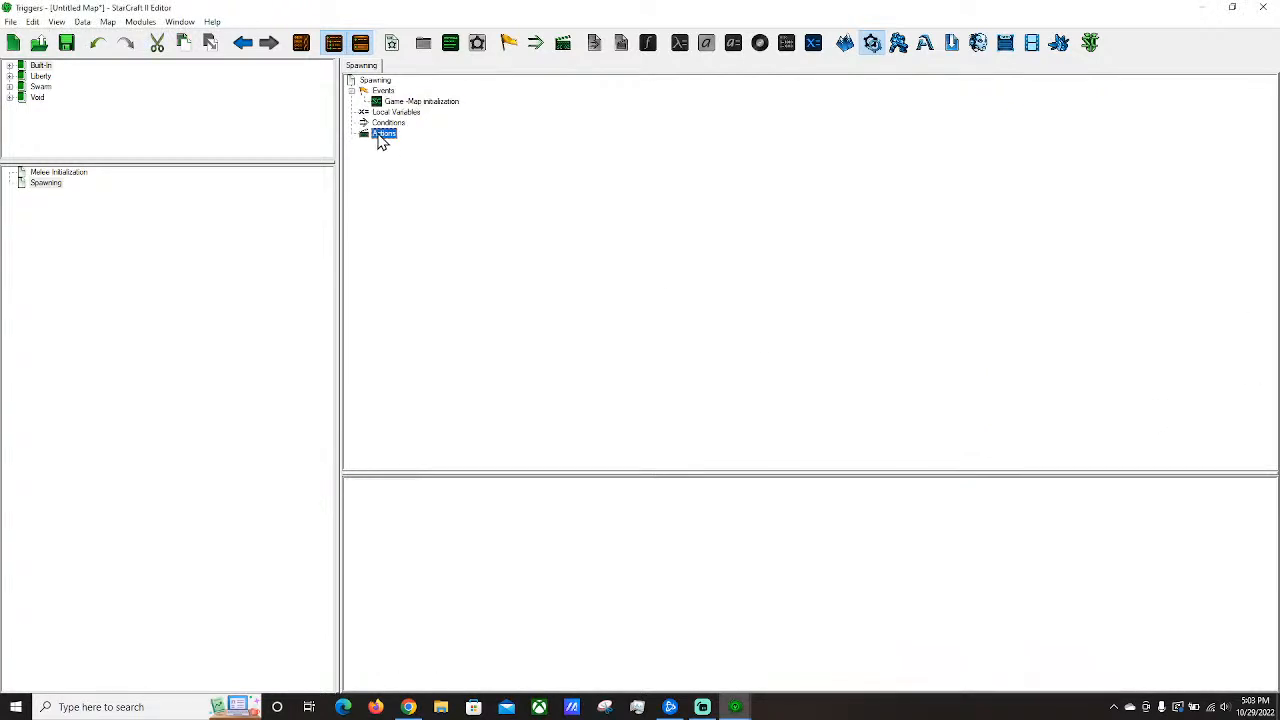
left_click(875, 238)
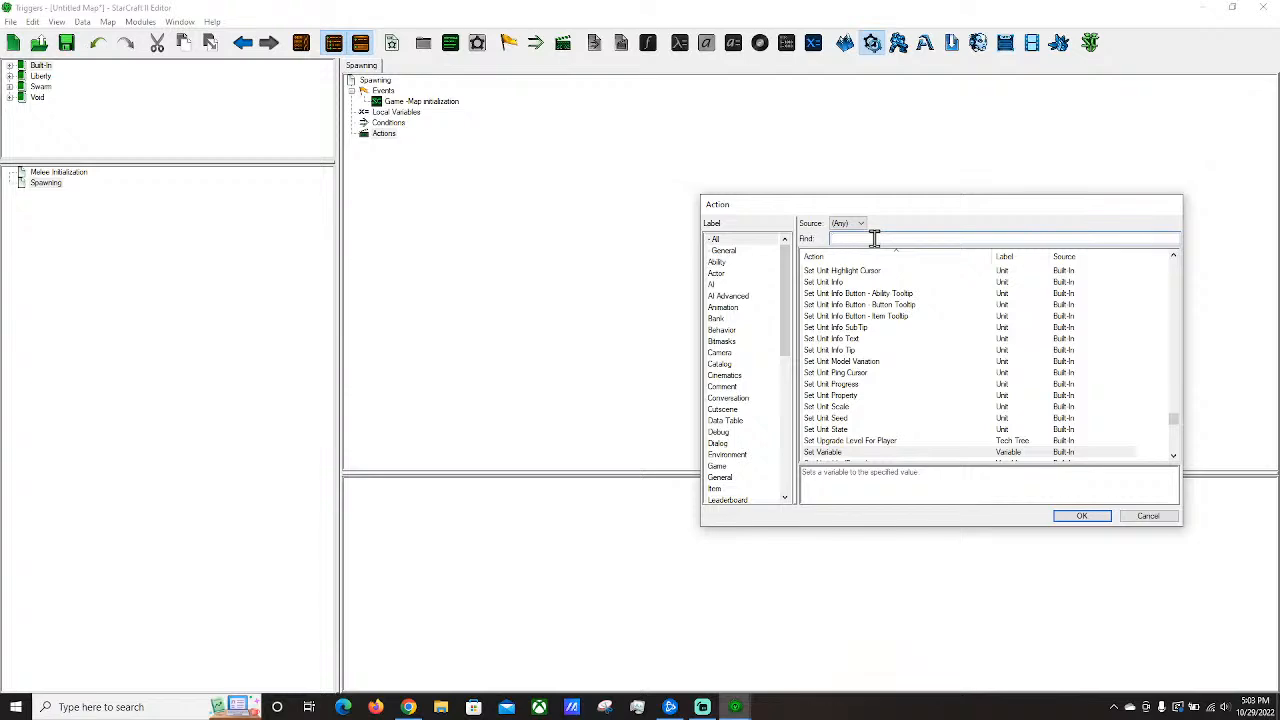
type("wait")
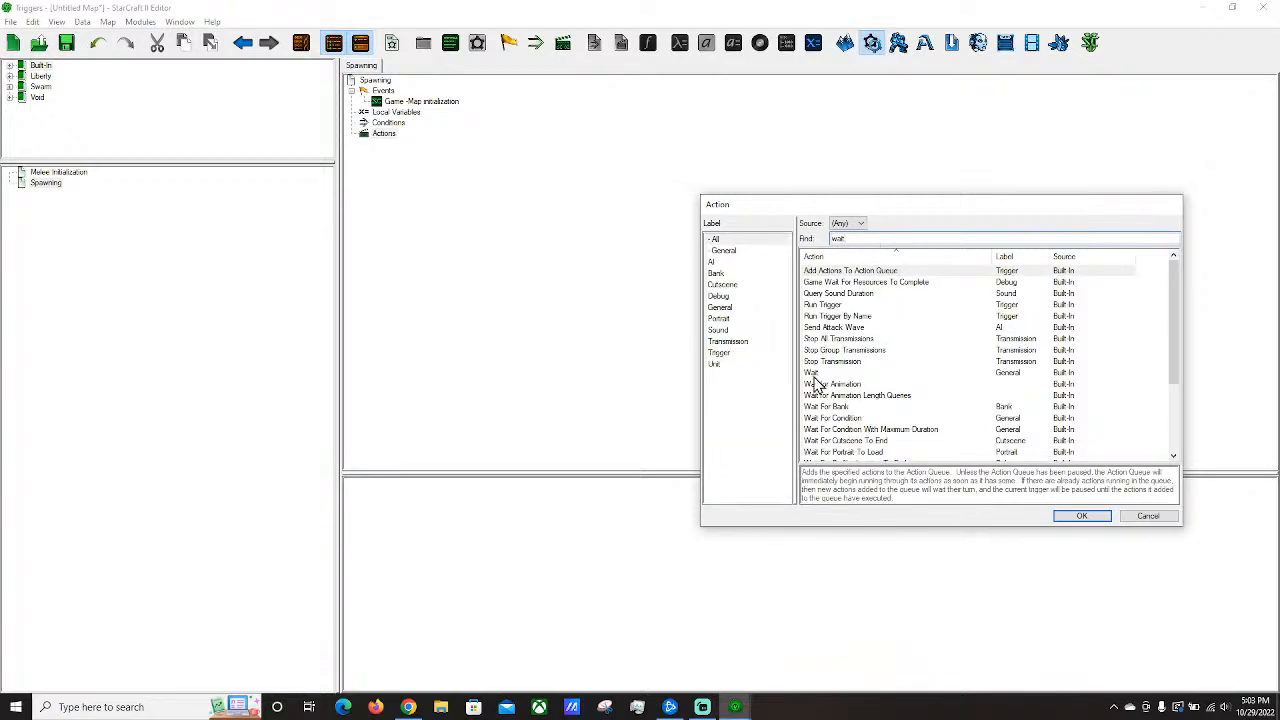
double_click(812, 373)
Set the Wait action's time type to AI Time and its duration to 10 seconds.
left_click(432, 598)
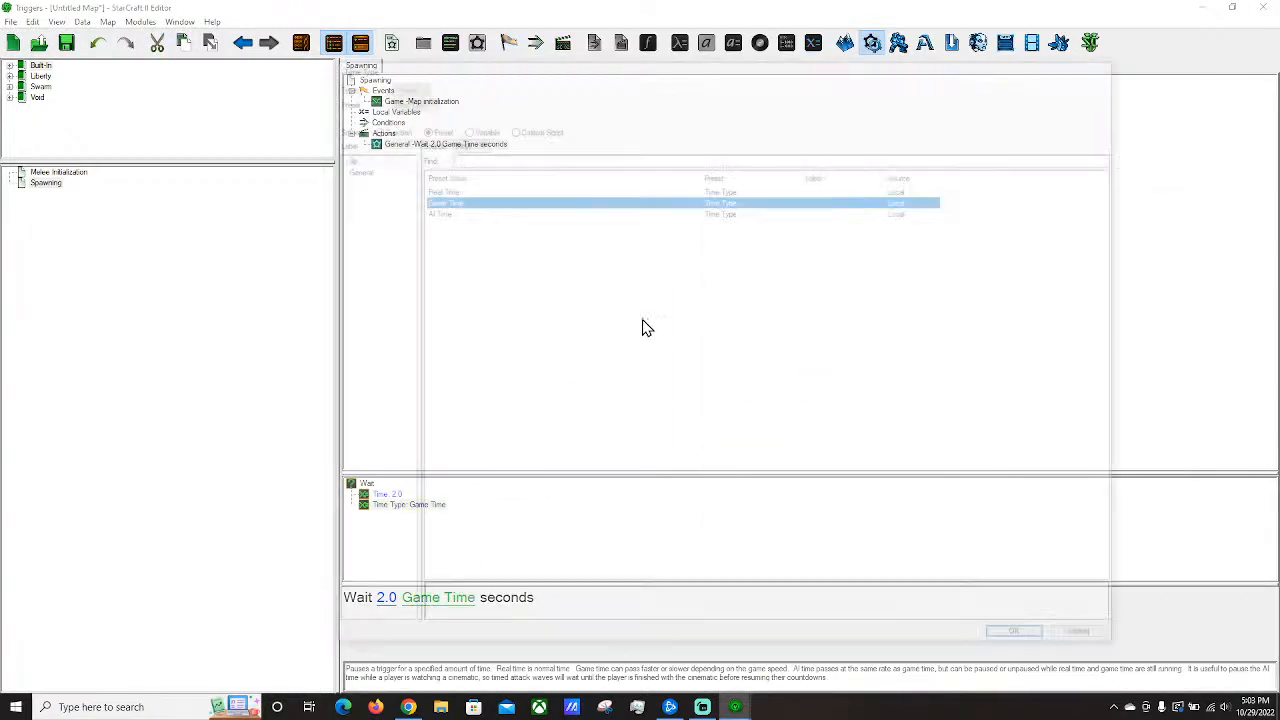
double_click(434, 209)
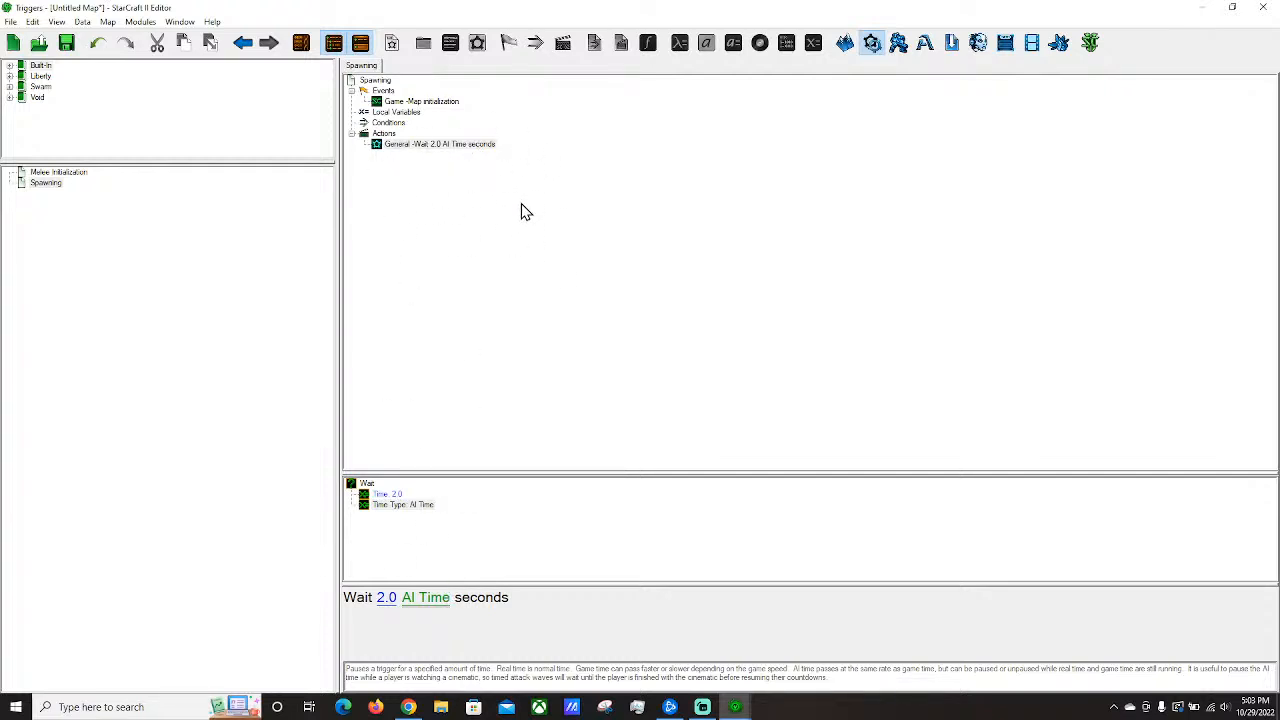
left_click(388, 599)
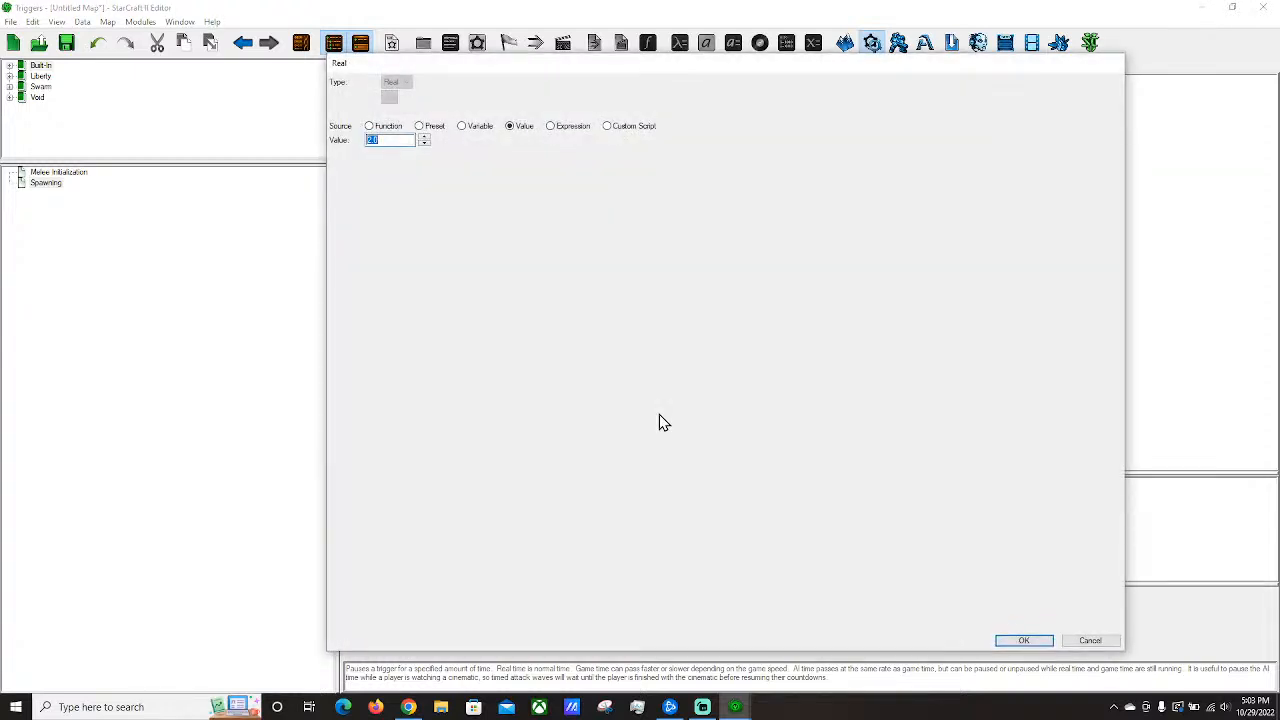
type("10")
key("Return")
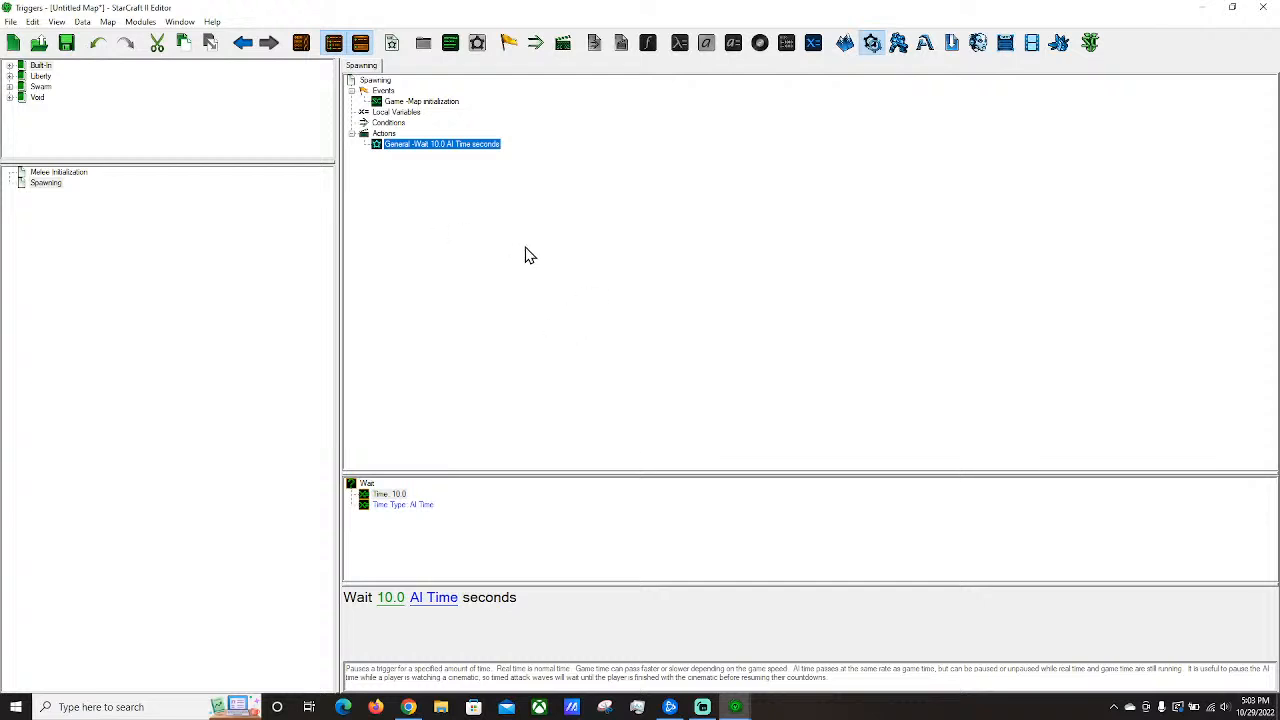
Add a Create Units Facing Angle action after the Wait action in the Spawning trigger.
right_click(446, 148)
mouse_move(523, 457)
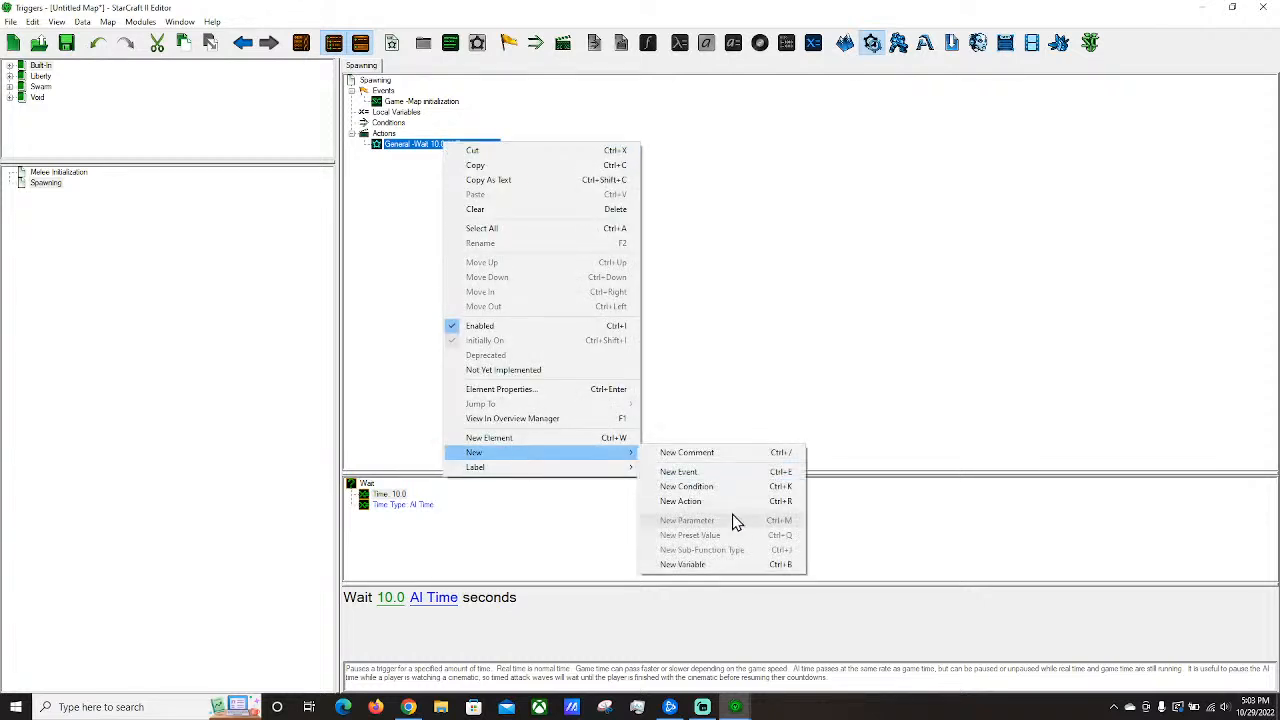
left_click(722, 502)
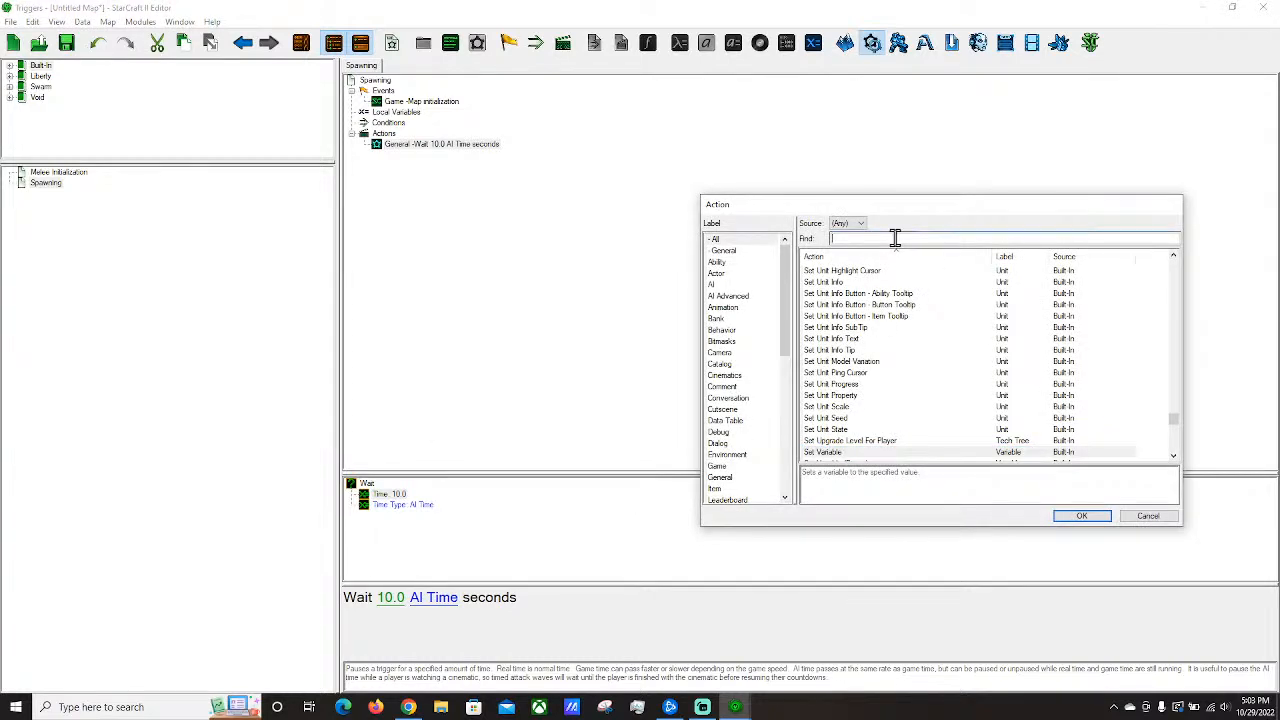
type("create unit")
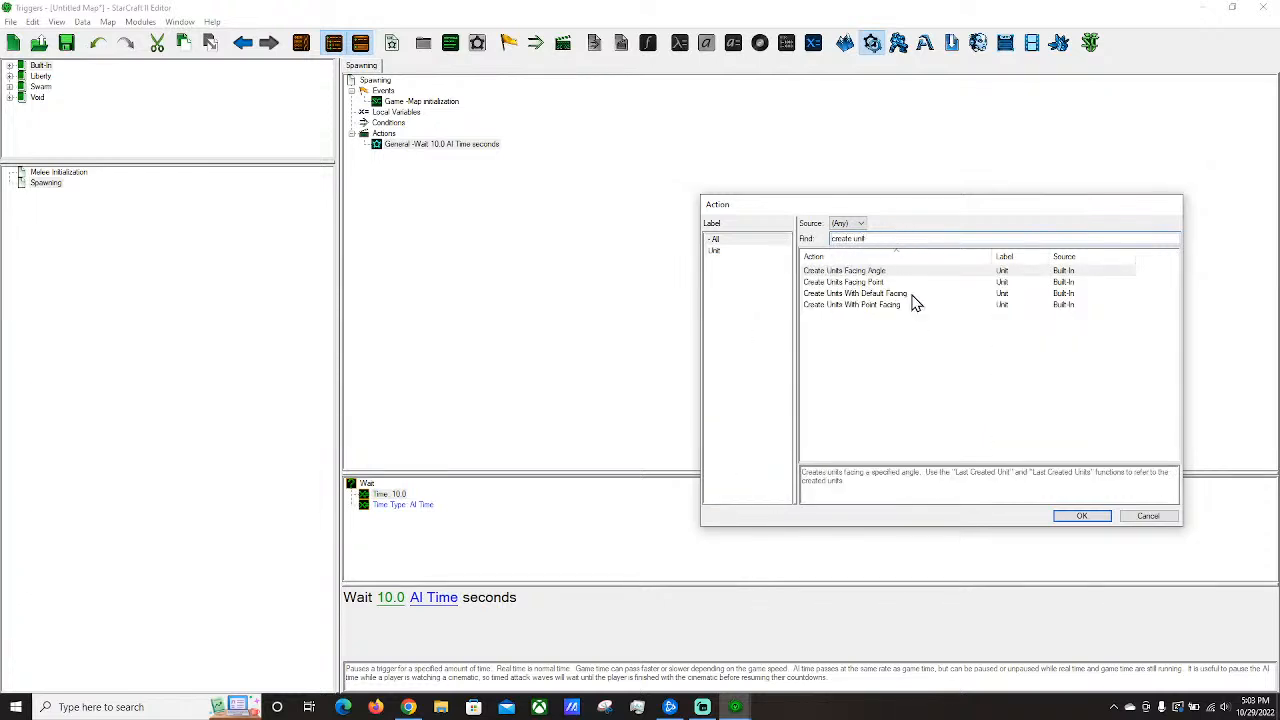
left_click(863, 274)
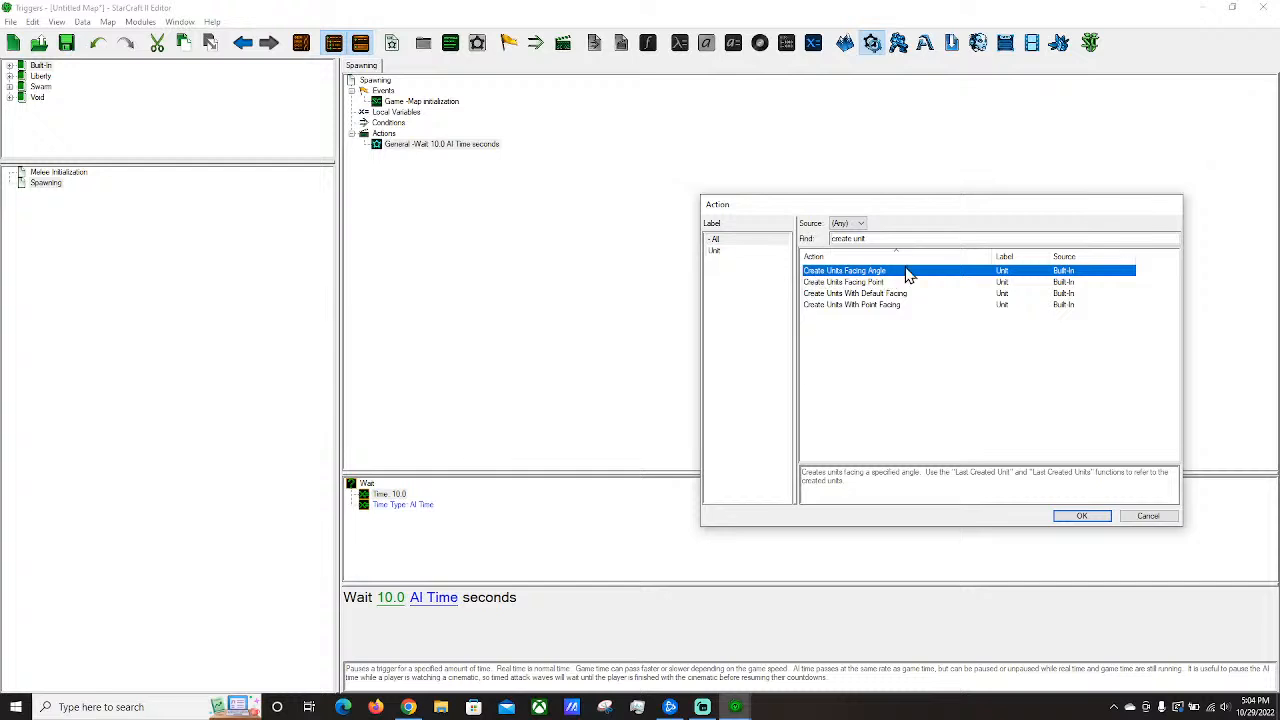
left_click(891, 295)
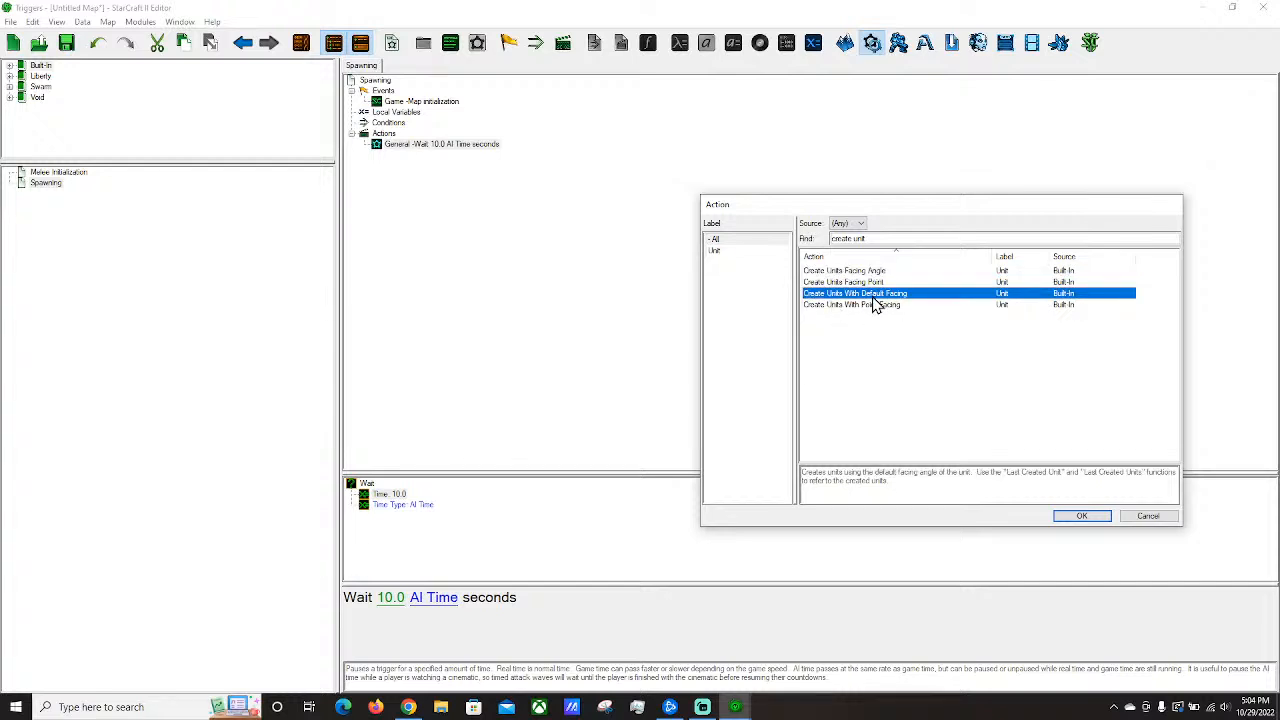
double_click(873, 273)
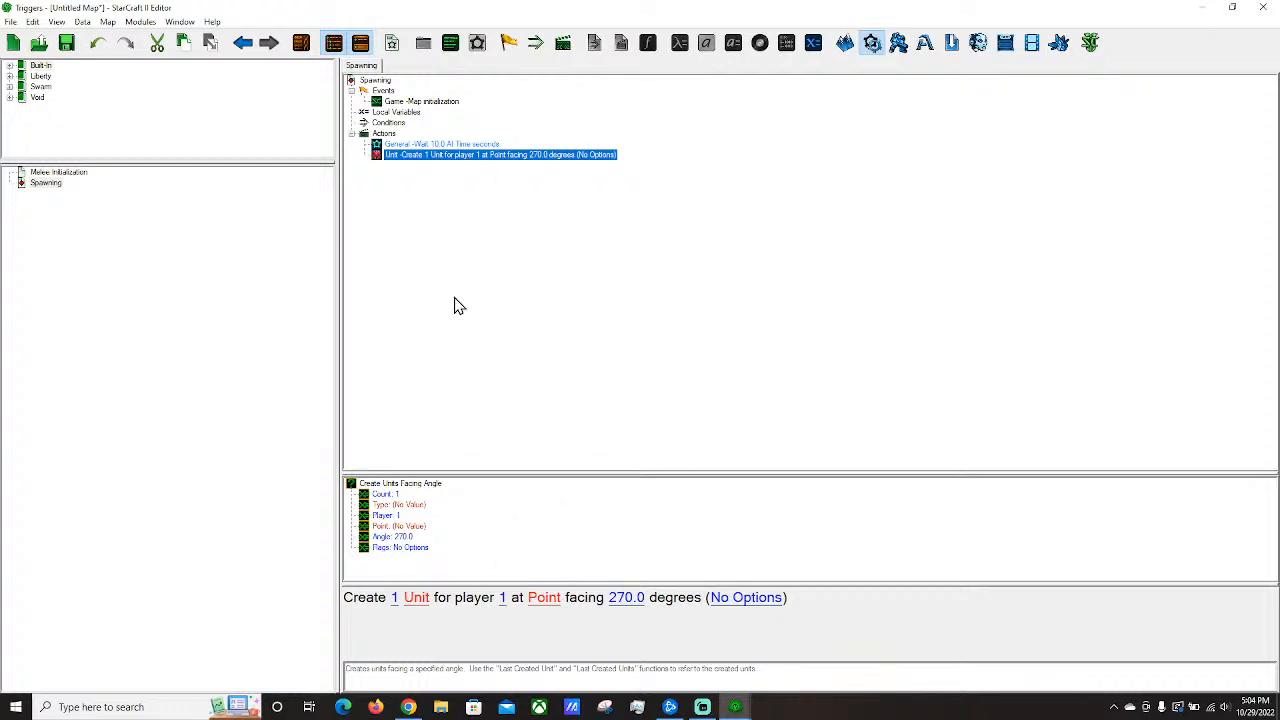
Set the unit type of the Create Units Facing Angle action to Medivac.
left_click(416, 597)
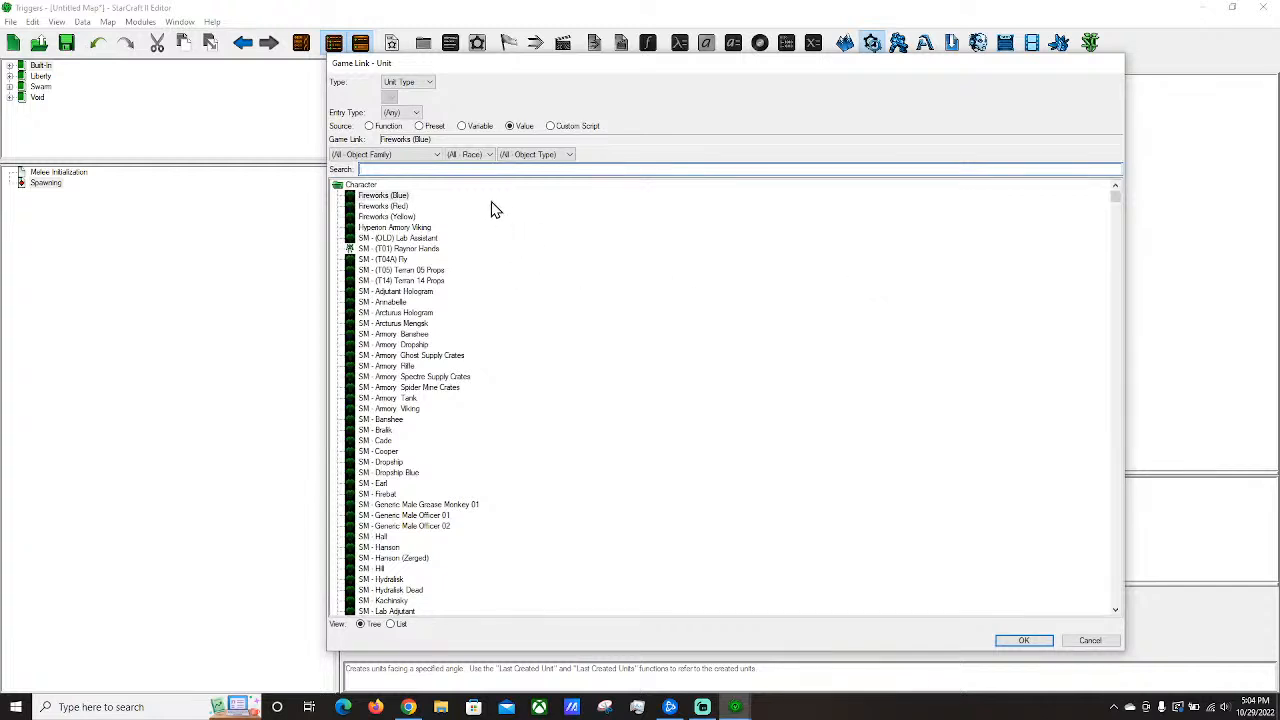
type("medivac")
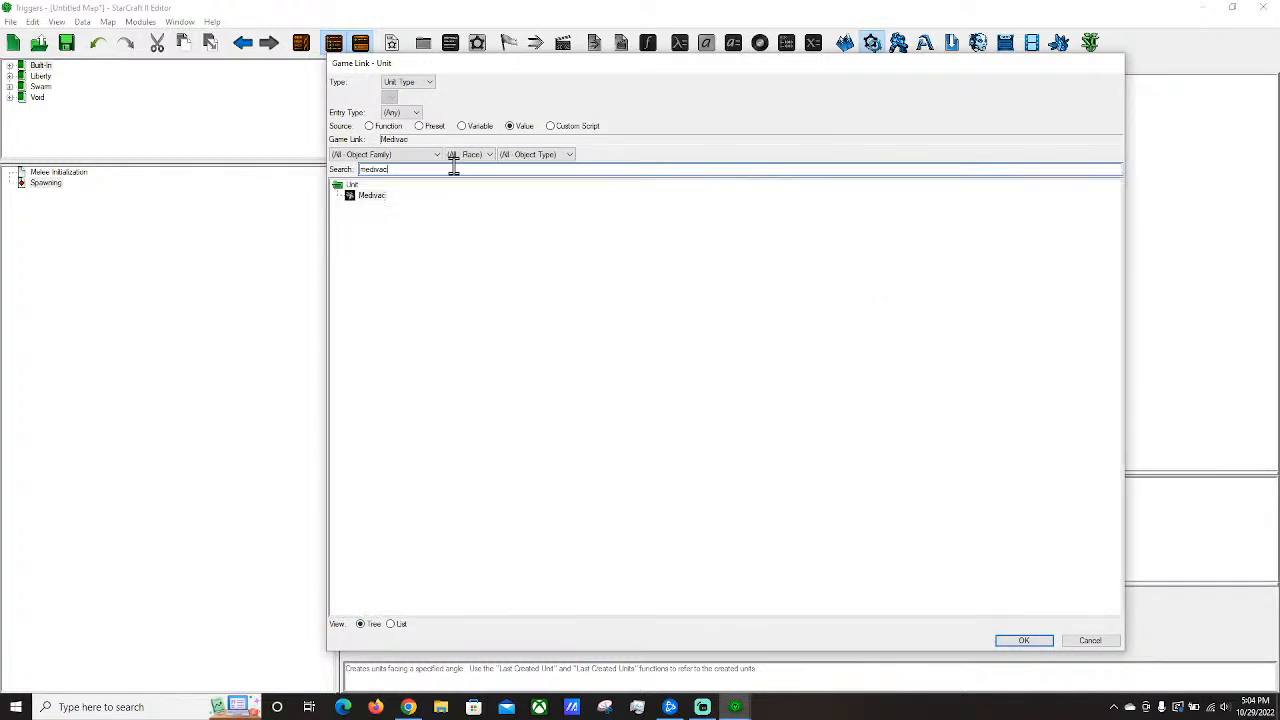
left_click(372, 196)
left_click(1035, 643)
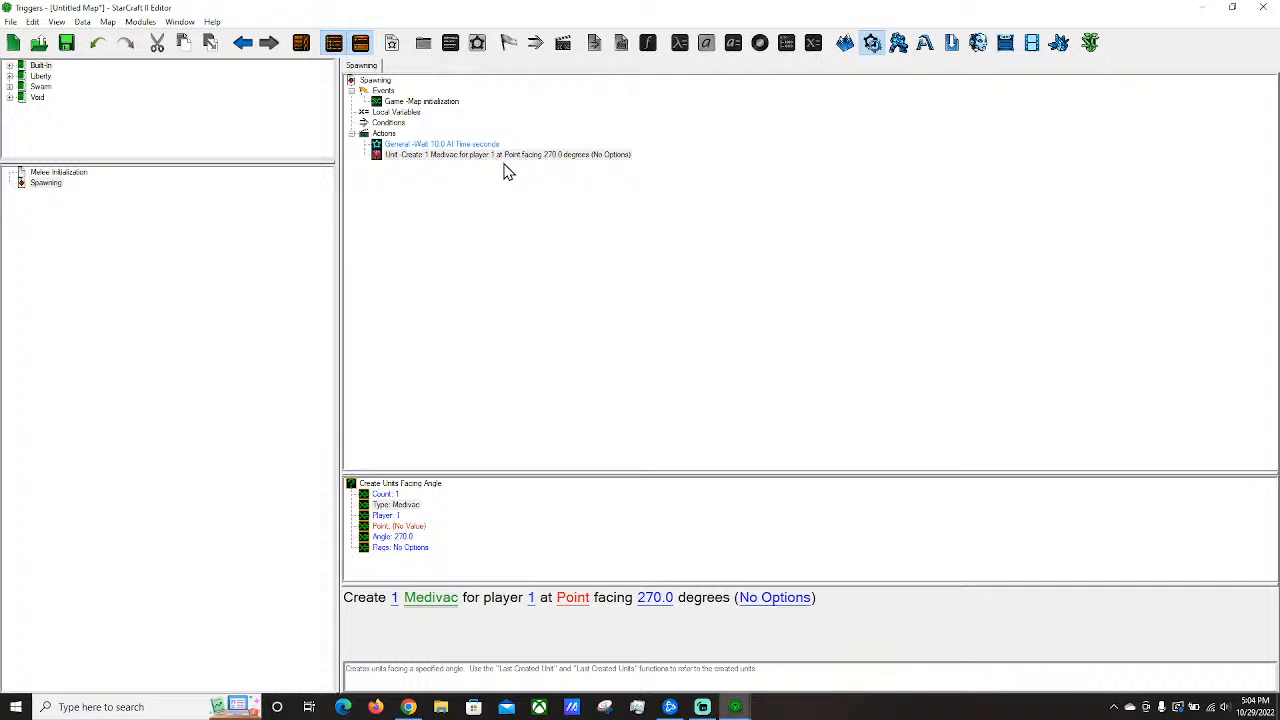
Set the Medivac creation action's player to 2 and its point to Enemy Spawn.
left_click(531, 598)
left_click(462, 126)
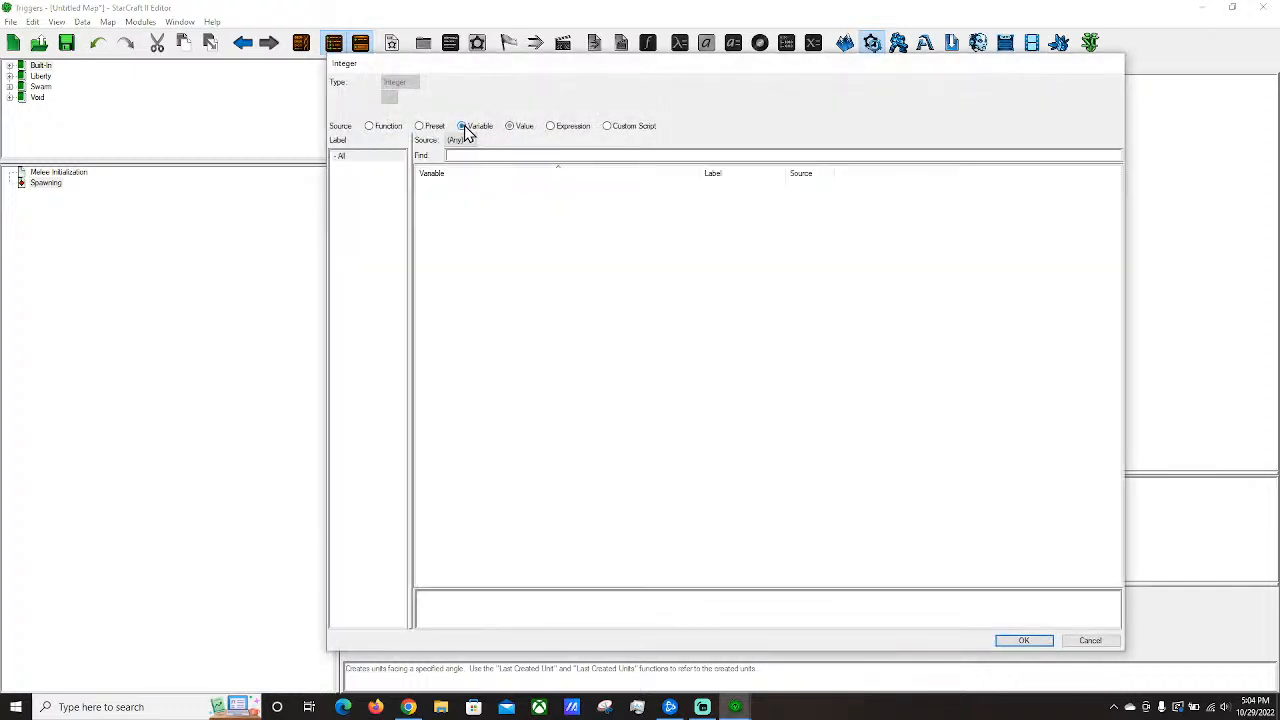
left_click(524, 127)
key("Return")
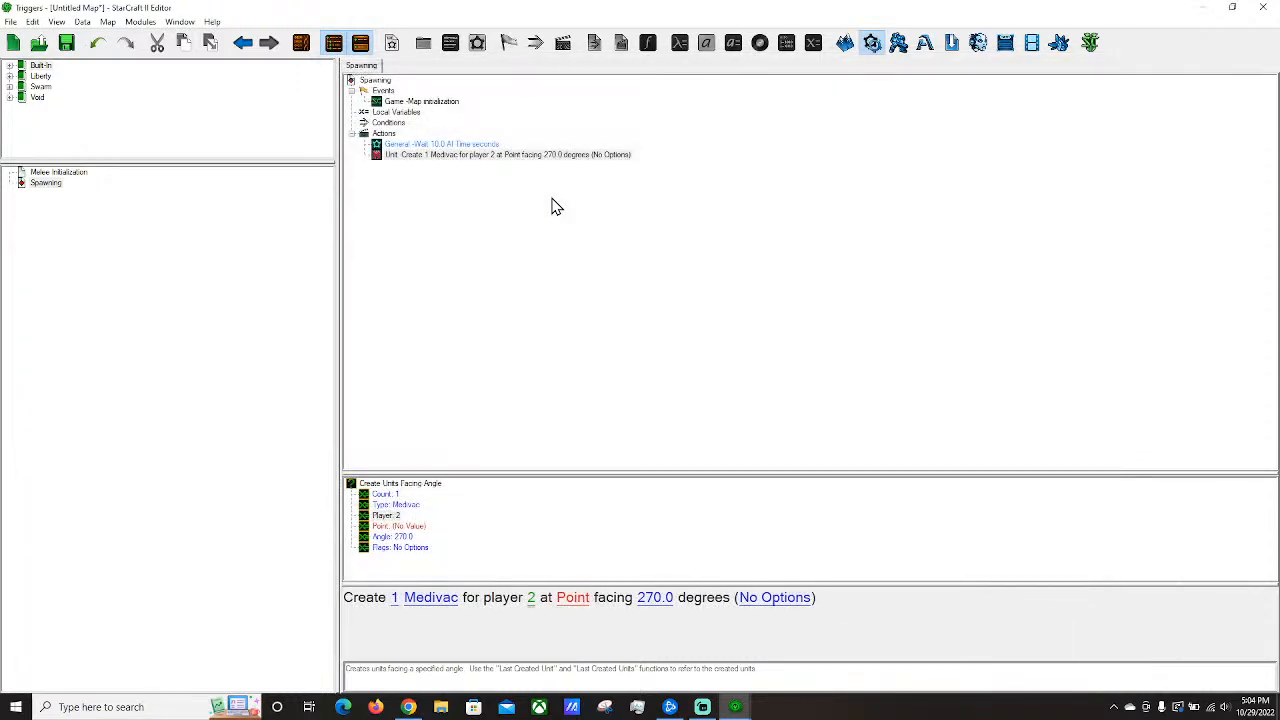
left_click(572, 600)
double_click(373, 203)
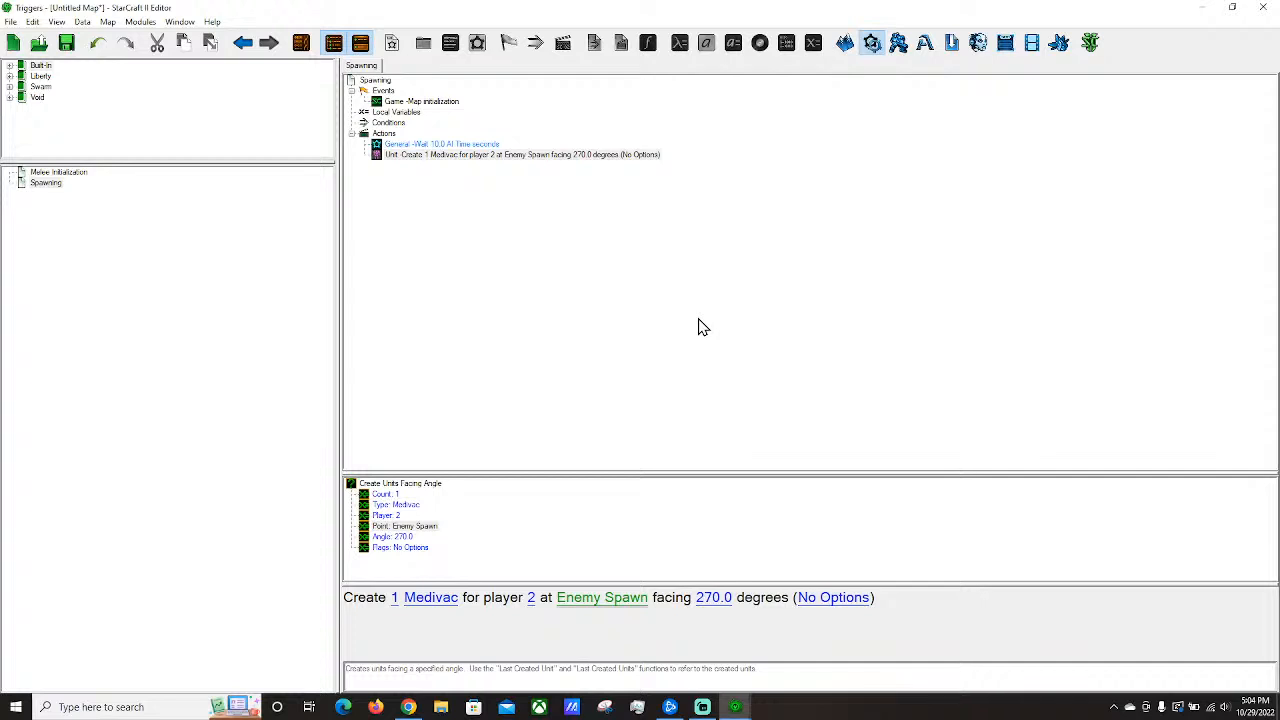
Add a Create Cargo Units action after the Medivac creation action in the Spawning trigger.
right_click(421, 156)
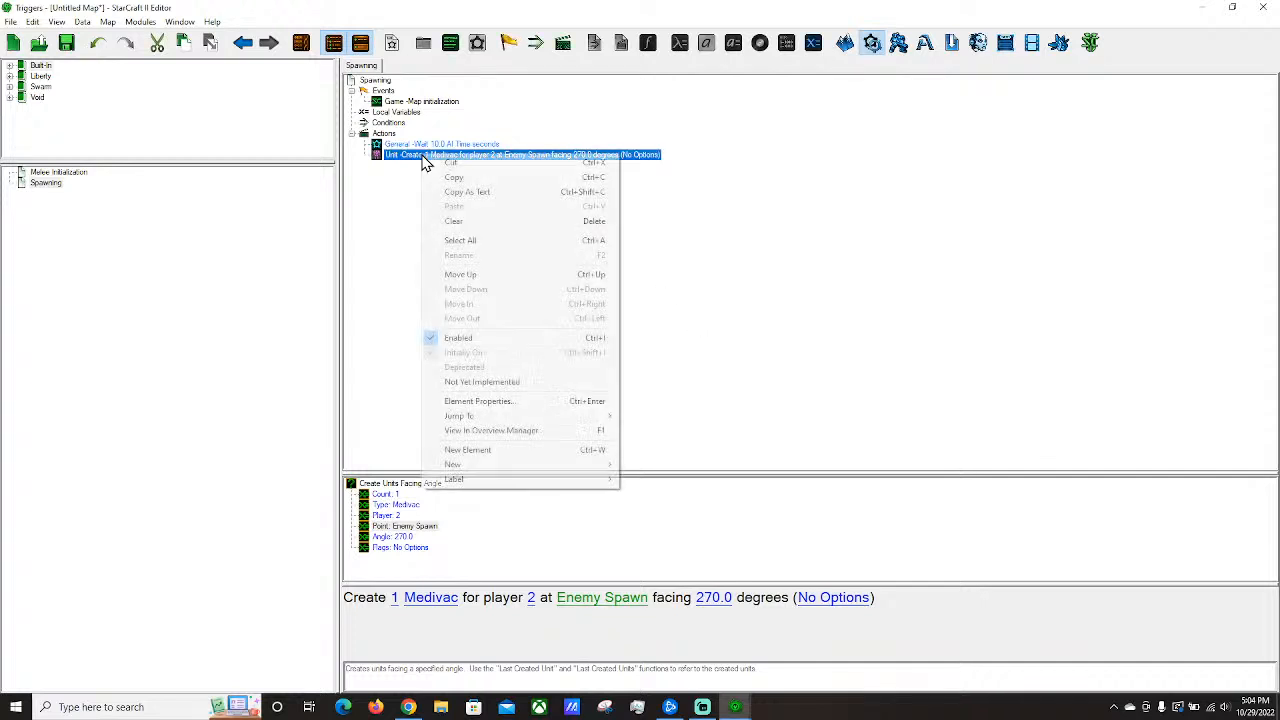
mouse_move(510, 466)
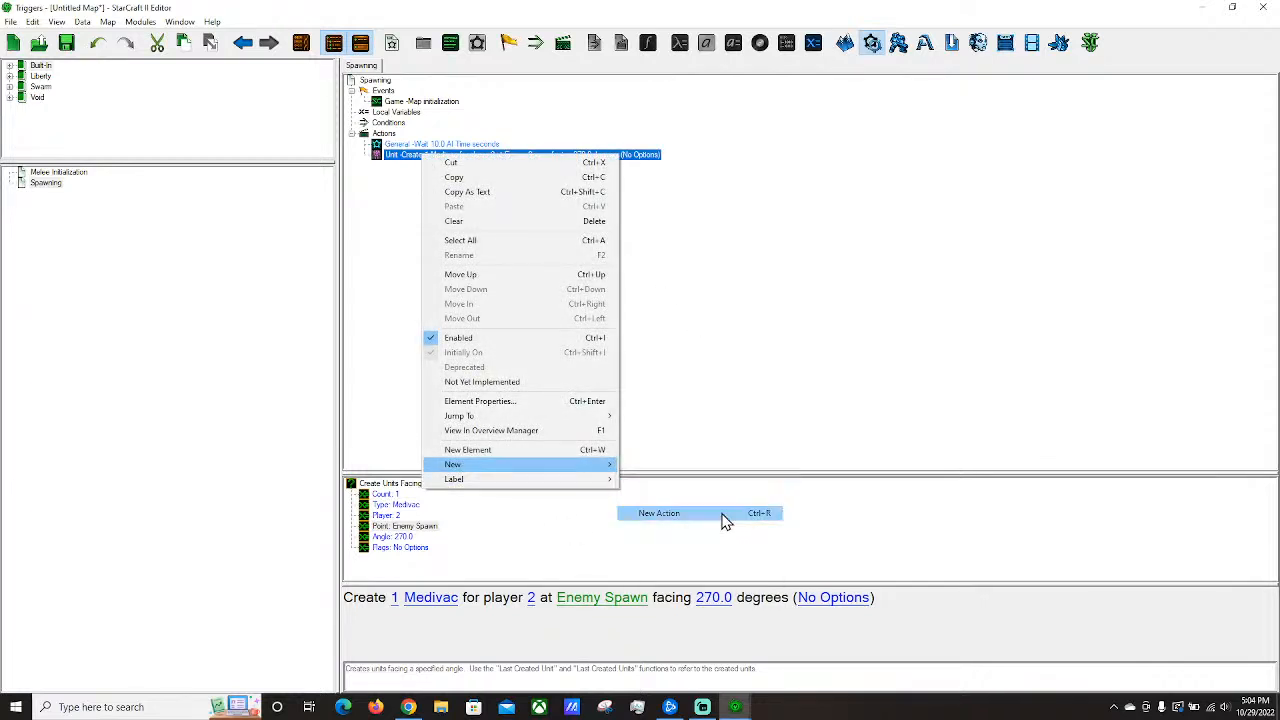
left_click(724, 514)
left_click(880, 239)
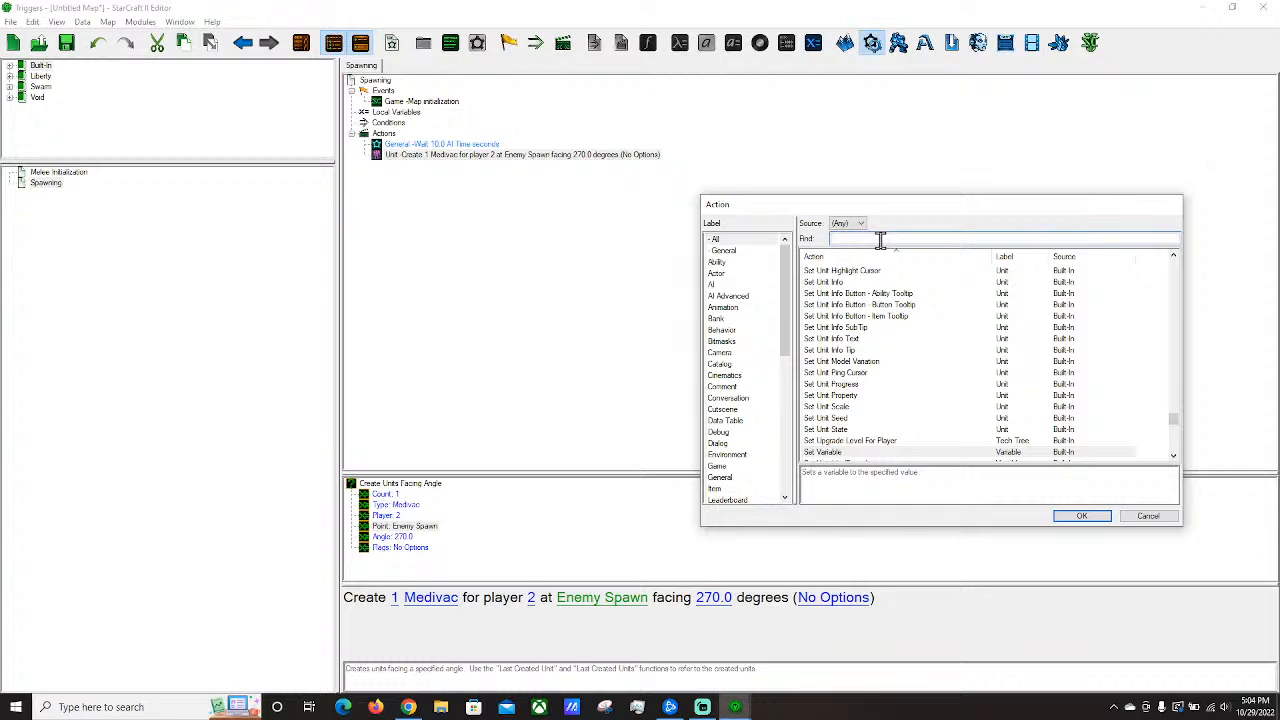
type("cre")
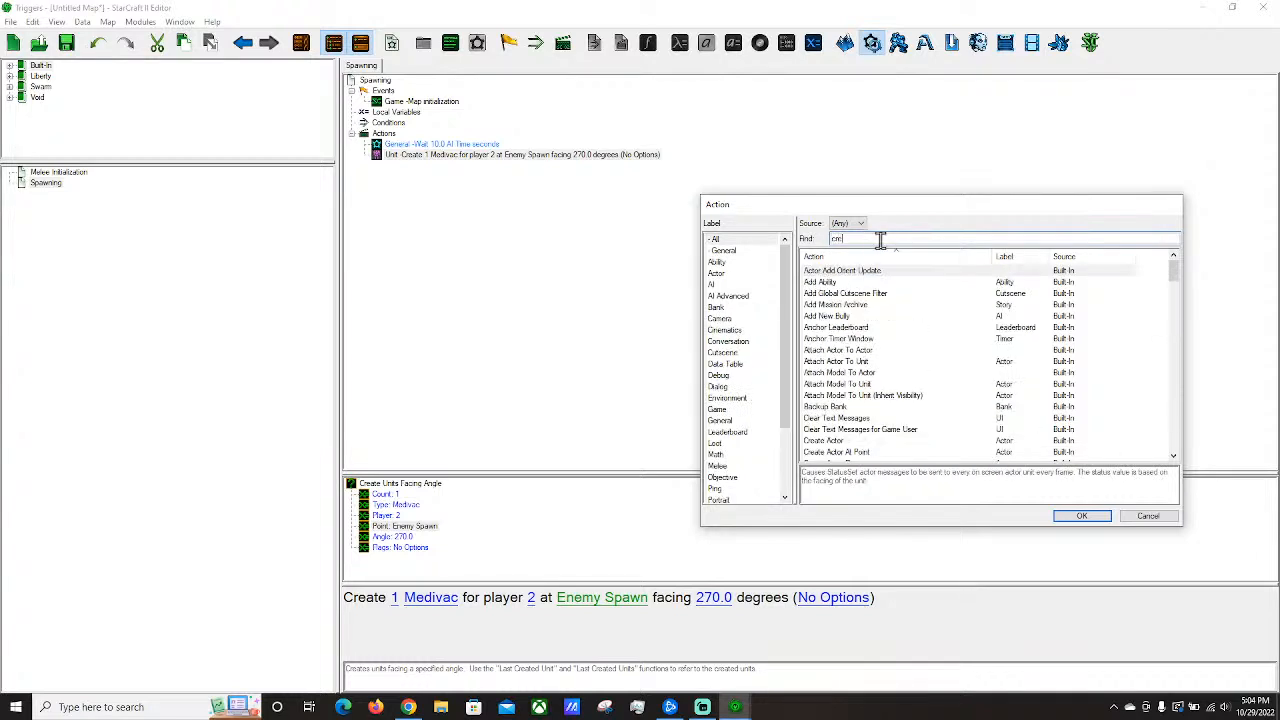
type("ate unit")
key("ctrl+a")
type("create car")
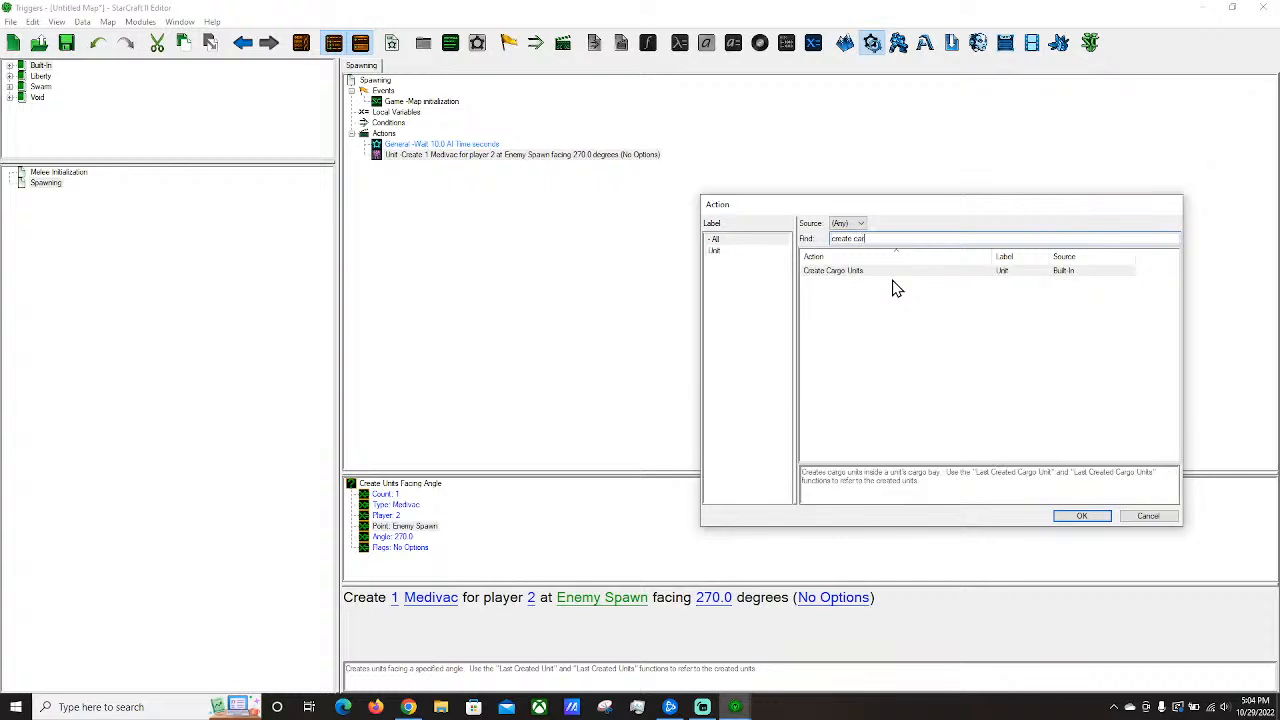
key("Return")
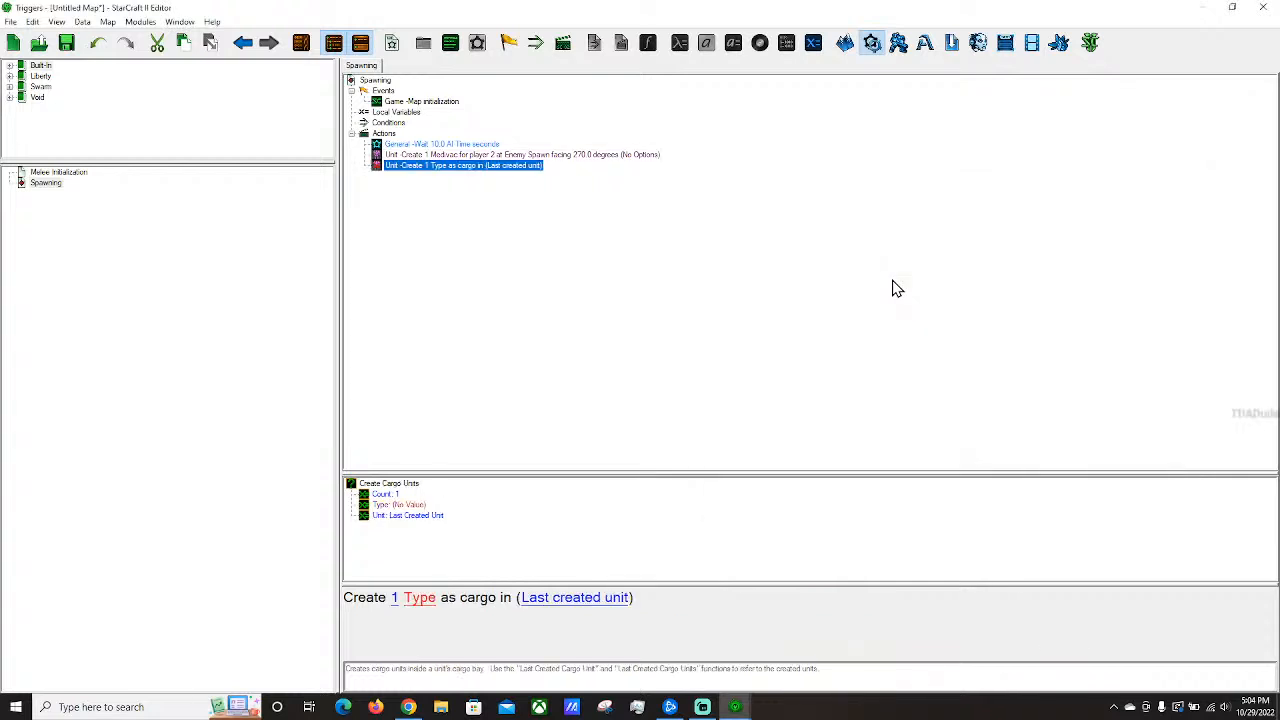
Set the Create Cargo Units action to create 8 units of type Marine.
left_click(394, 600)
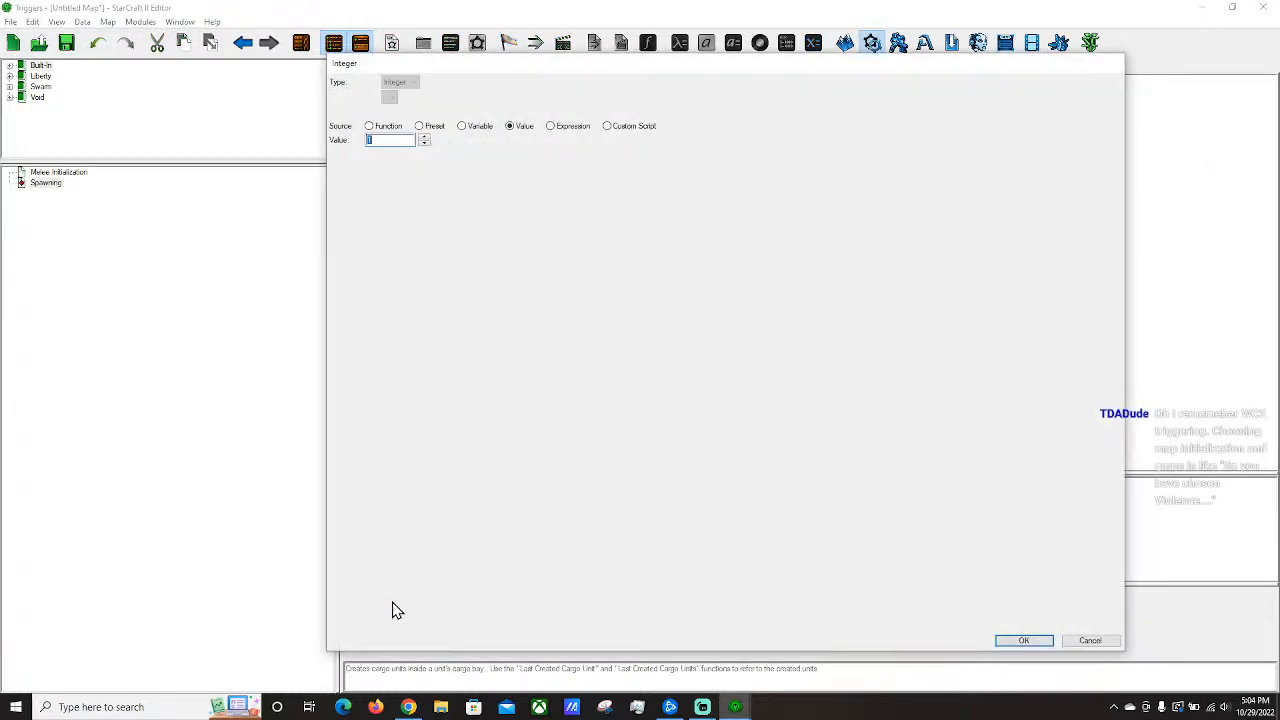
type("8")
key("Return")
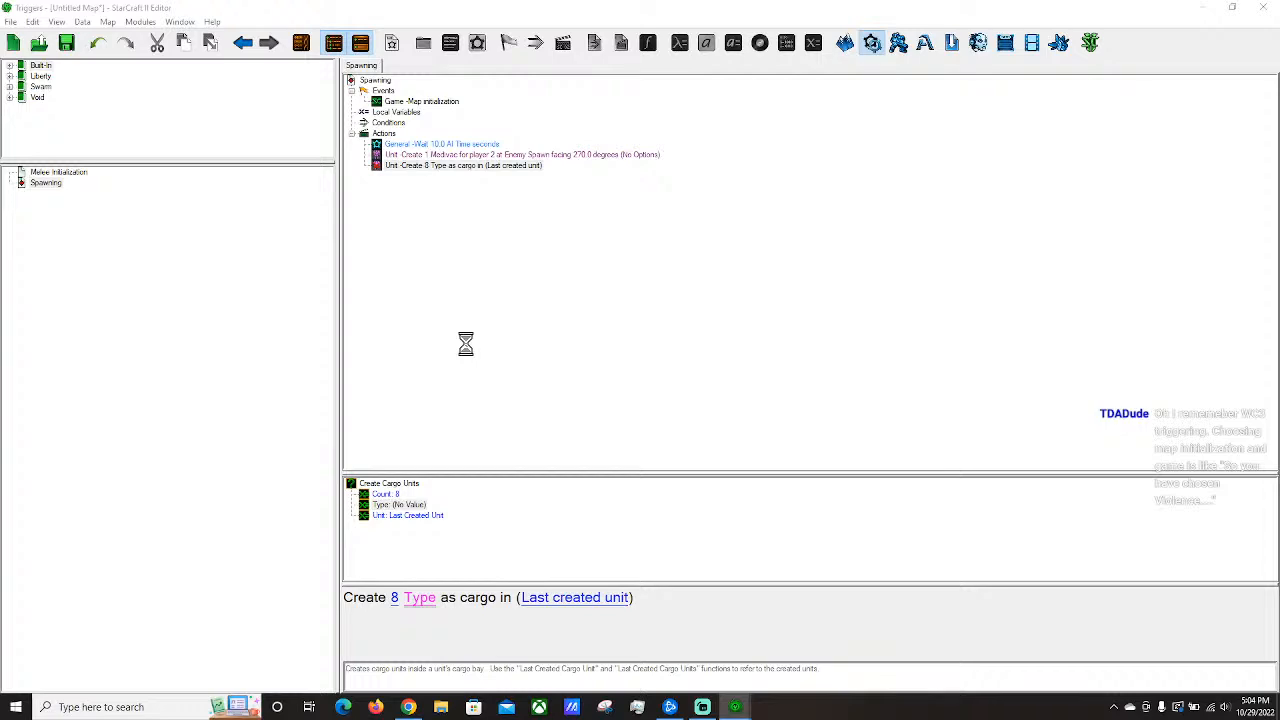
type("marine")
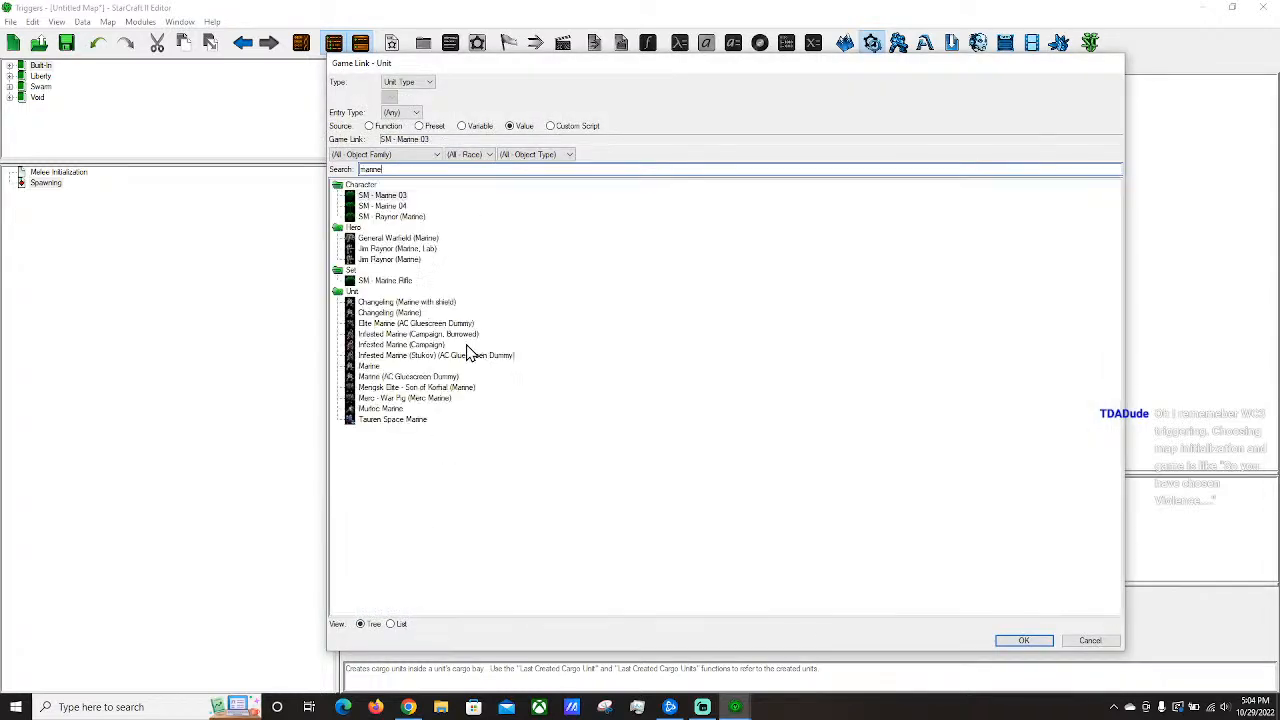
double_click(366, 366)
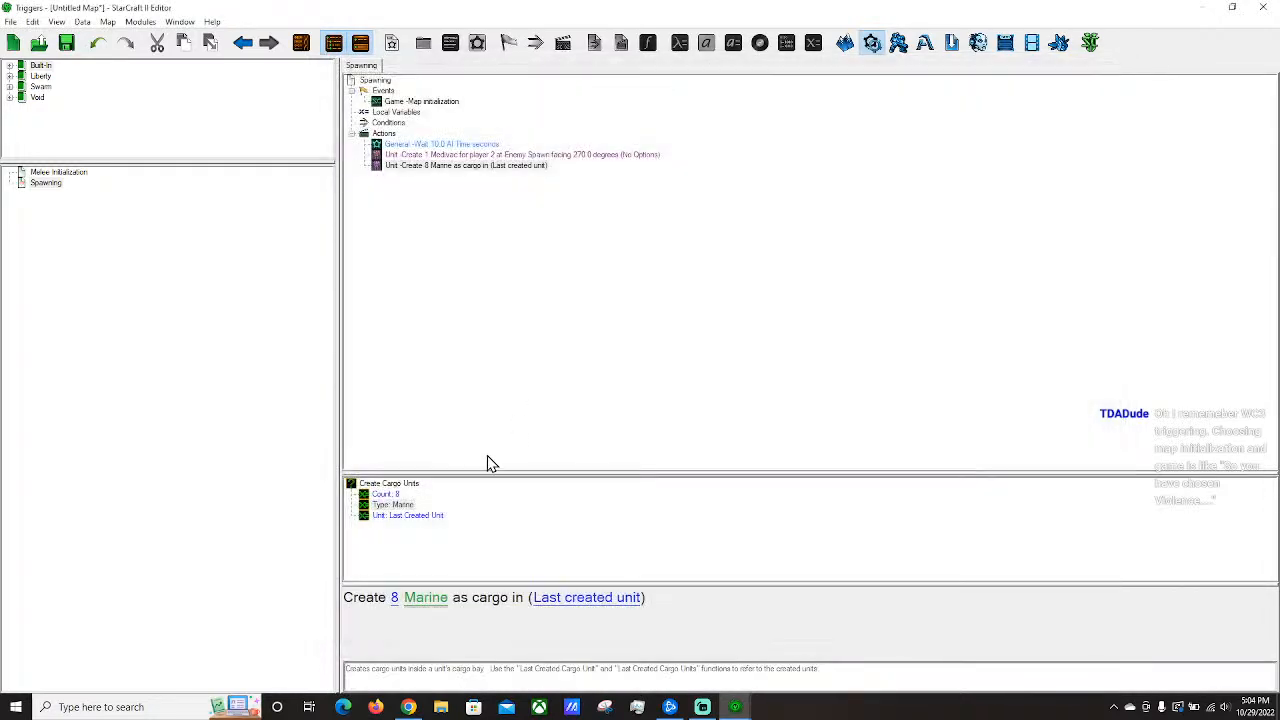
Try duplicating the Medivac and Marine cargo creation actions, and delete the duplicated pair.
left_click(516, 156)
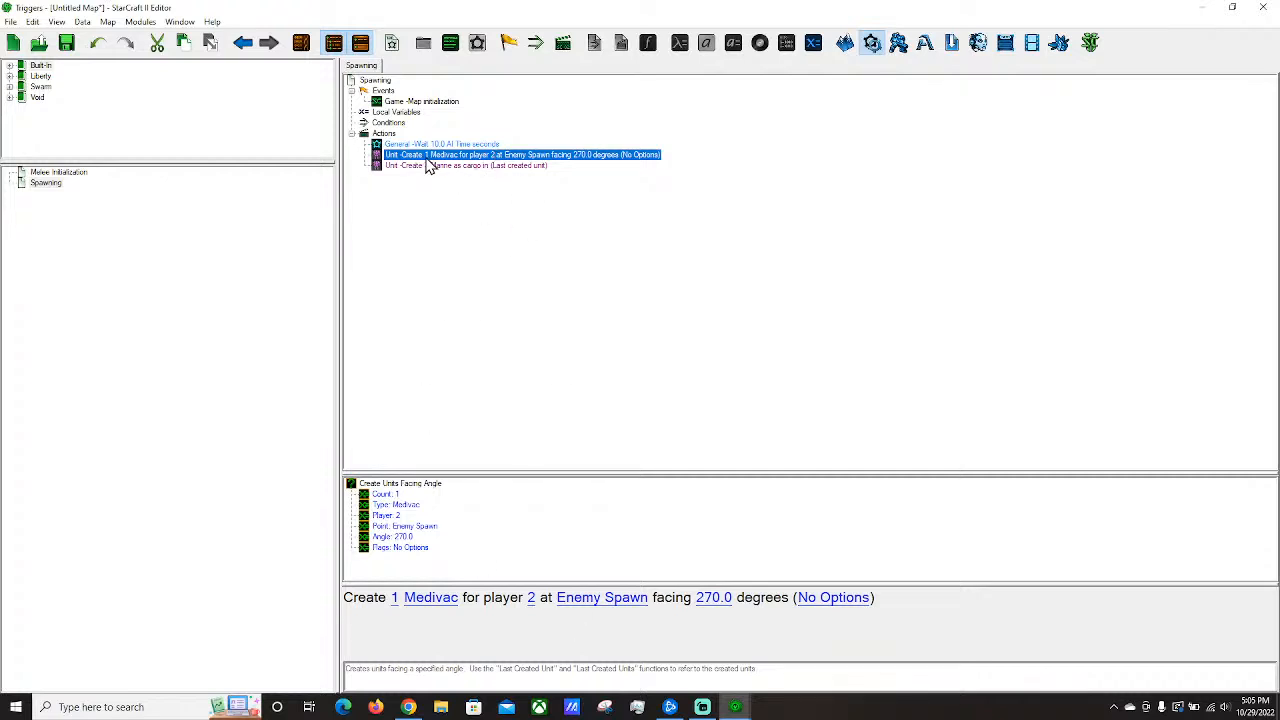
left_click(496, 165)
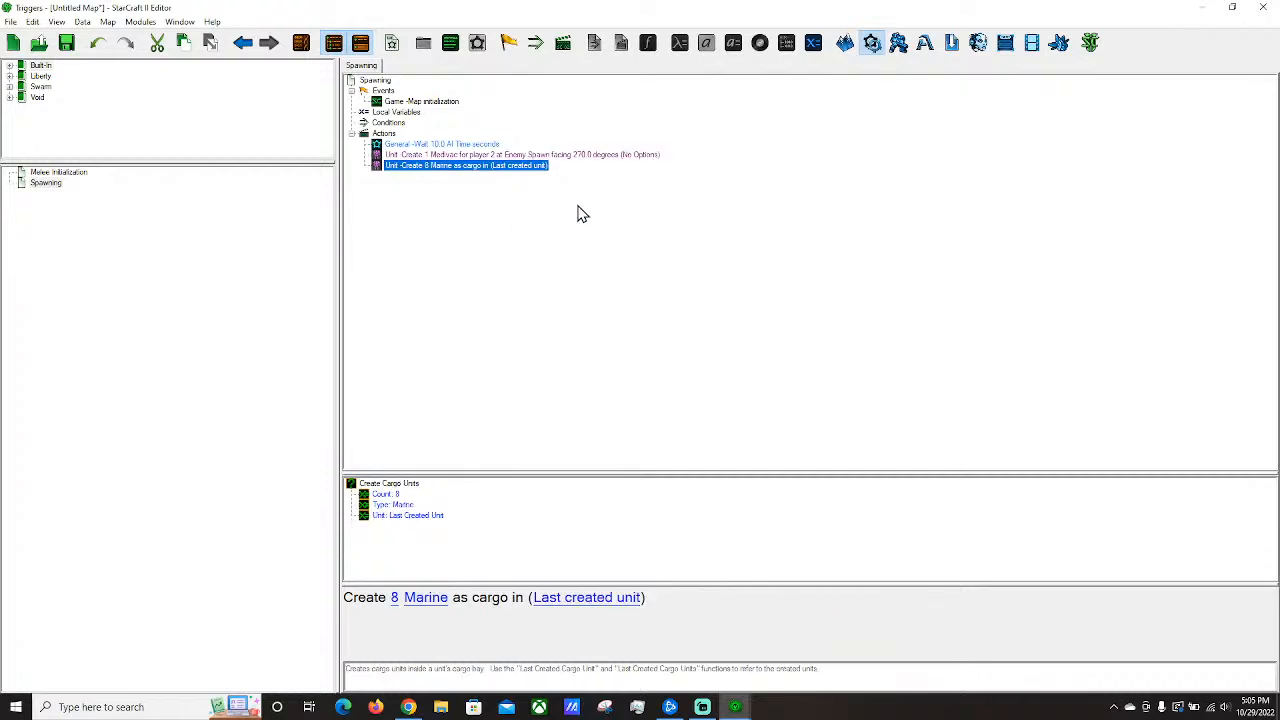
left_click(497, 156)
left_click(505, 166, "shift")
key("ctrl+c")
key("ctrl+v")
left_click(418, 177)
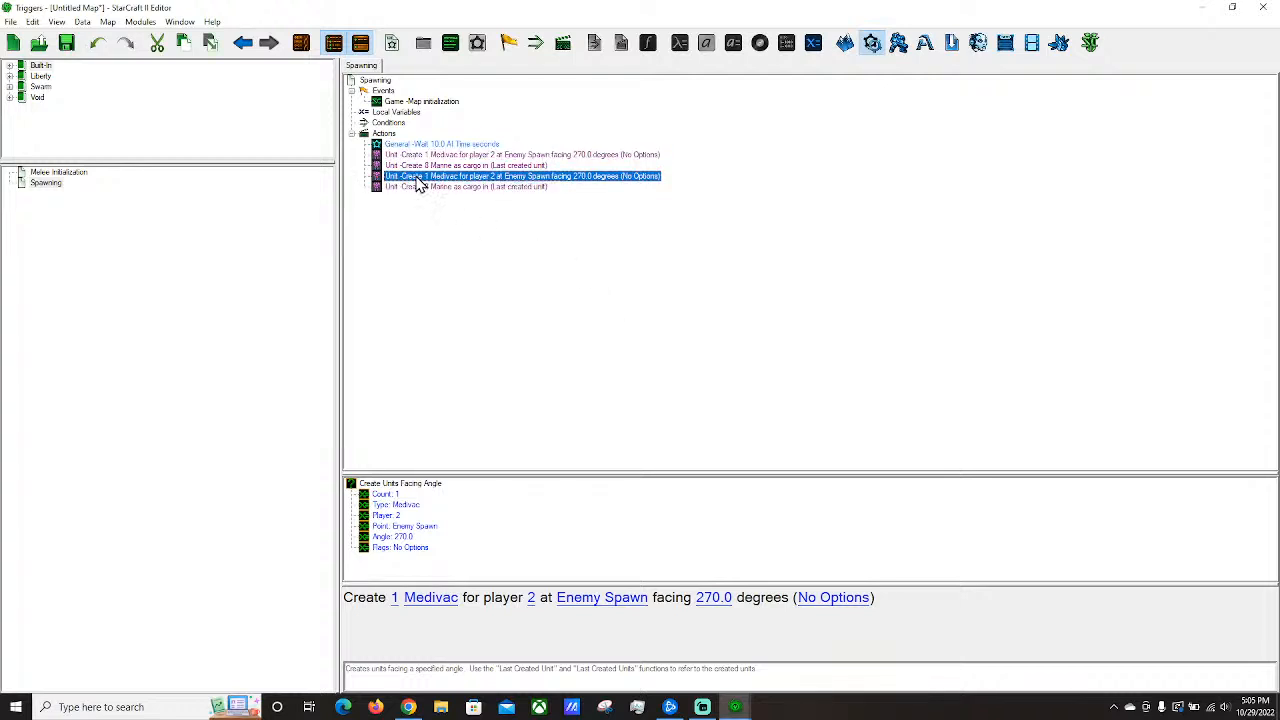
left_click(514, 190)
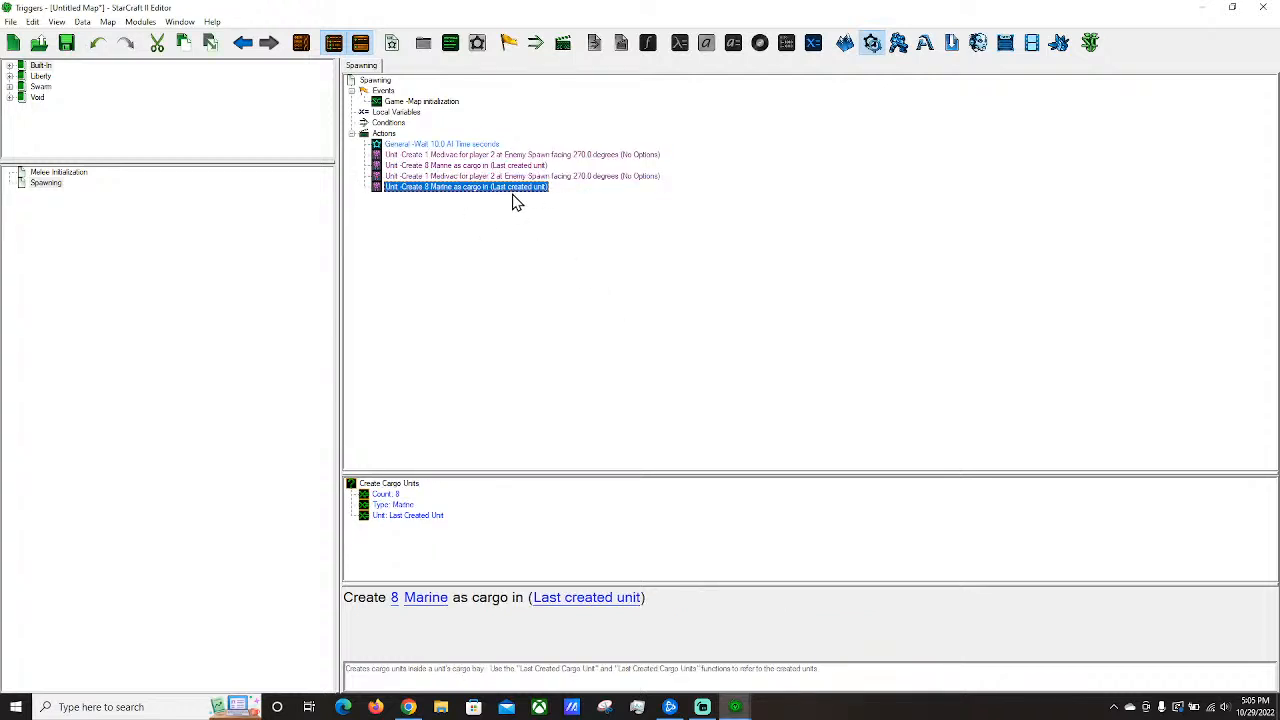
left_click(463, 177)
left_click(430, 156)
left_click(452, 179)
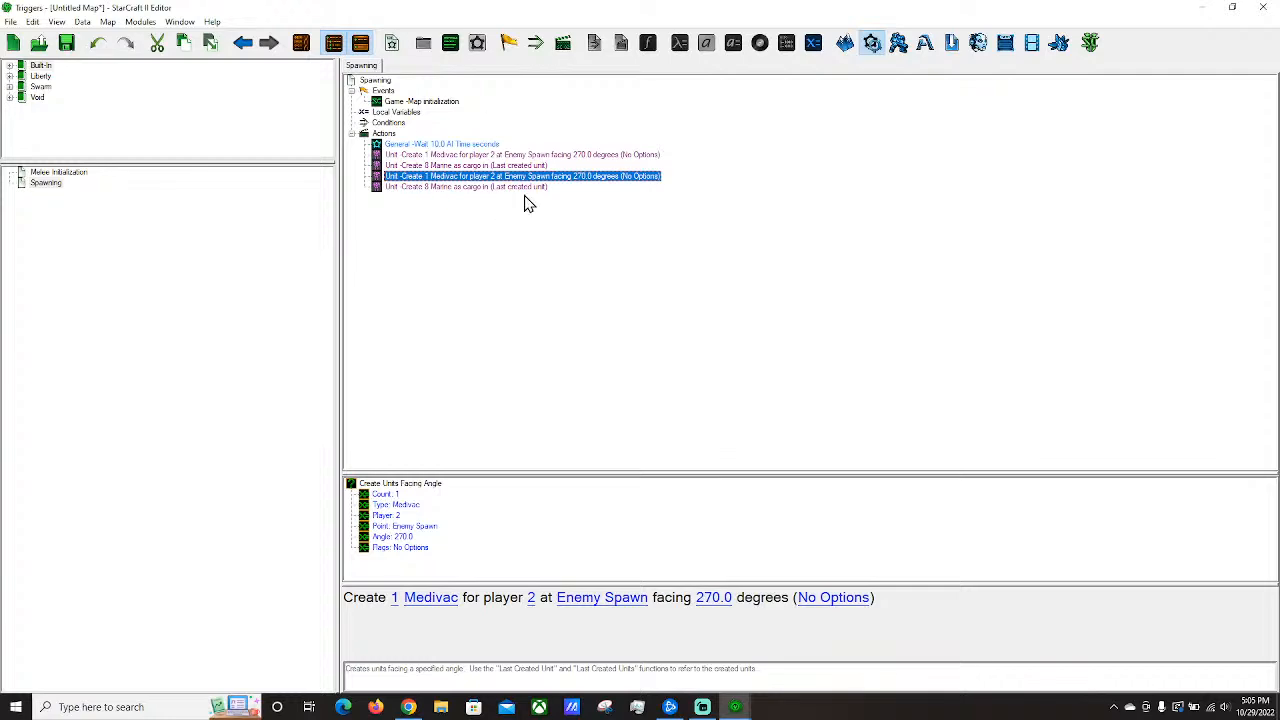
key("Delete")
Add a Repeat action after the Wait action and set its count to 2.
right_click(432, 146)
mouse_move(551, 456)
left_click(715, 501)
type("repea")
double_click(818, 304)
left_click(461, 598)
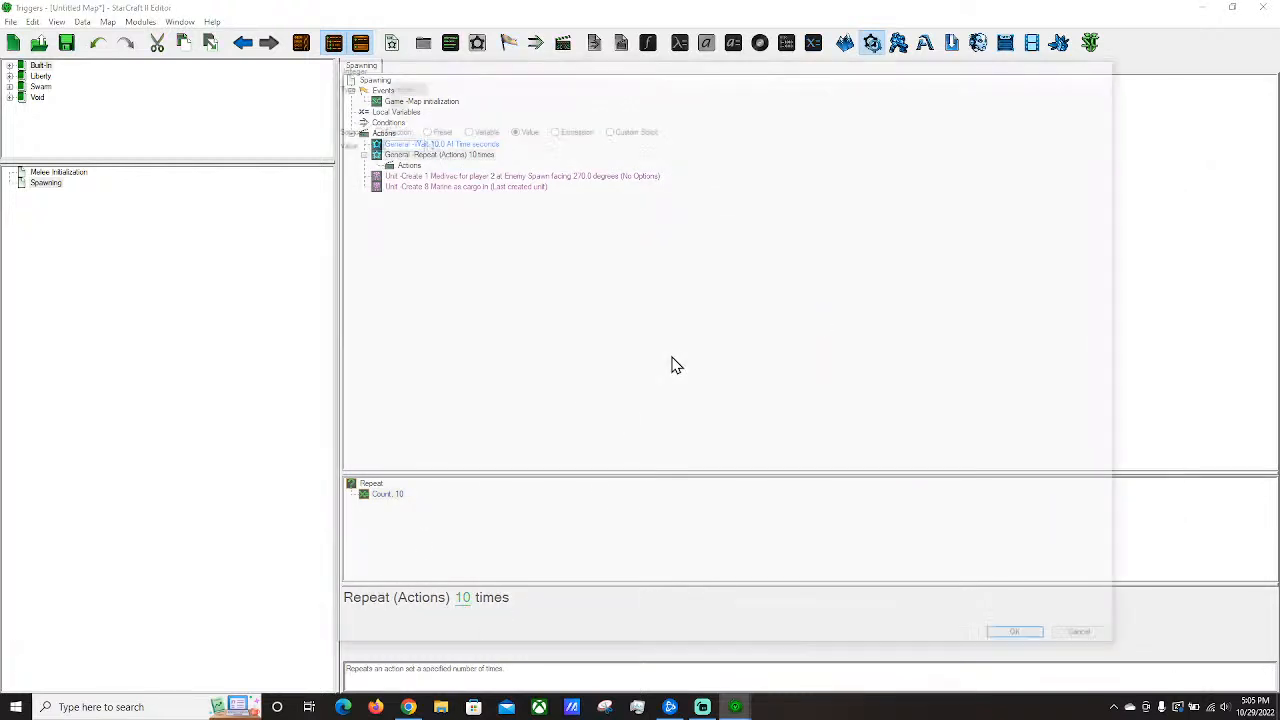
key("Return")
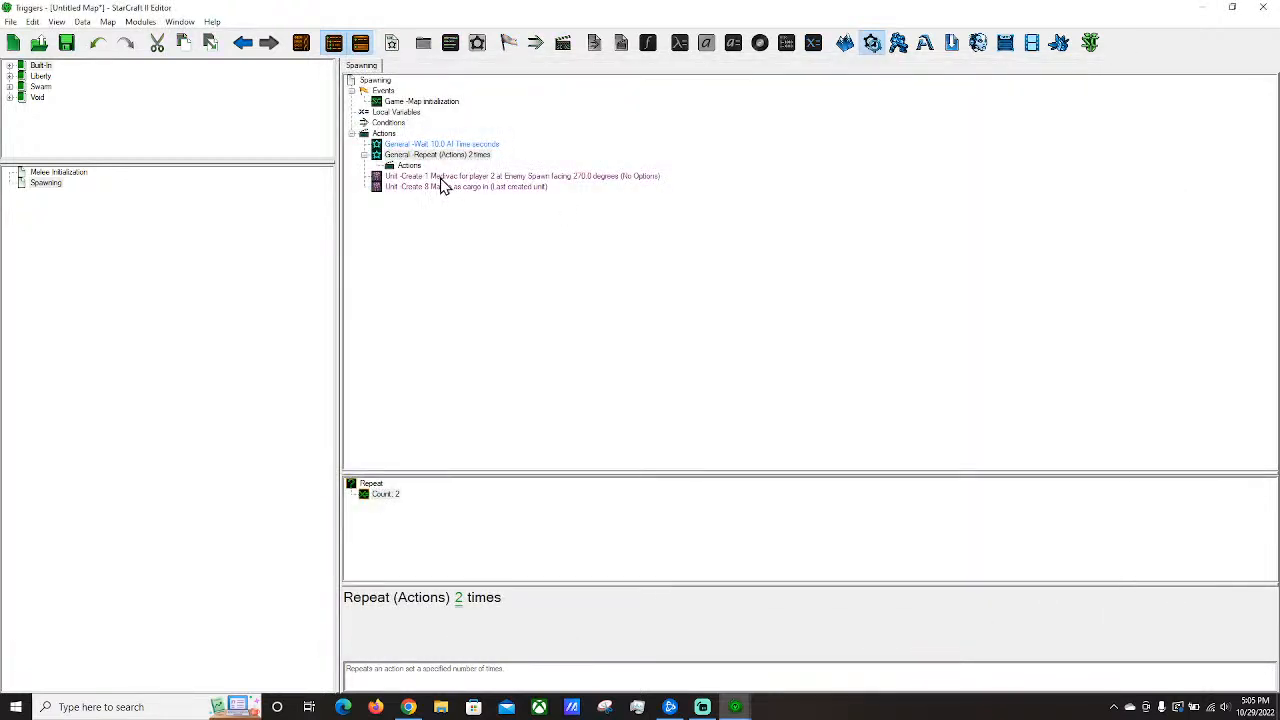
Move the Medivac and Marine cargo creation actions into the Repeat action.
left_click(441, 178)
left_click(441, 187)
left_click(432, 177)
left_click(456, 187, "shift")
left_click_drag(445, 181, 436, 170)
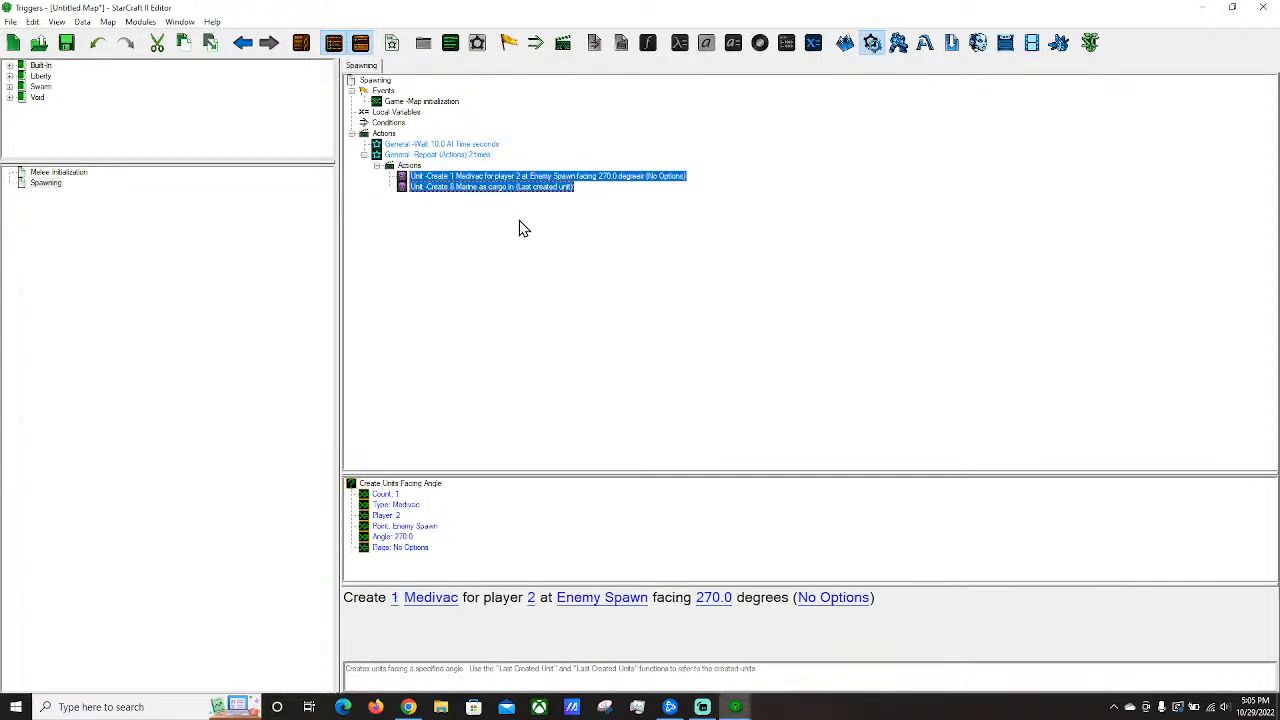
Review the Repeat action and the Medivac and Marine cargo creation actions nested inside it.
left_click(437, 158)
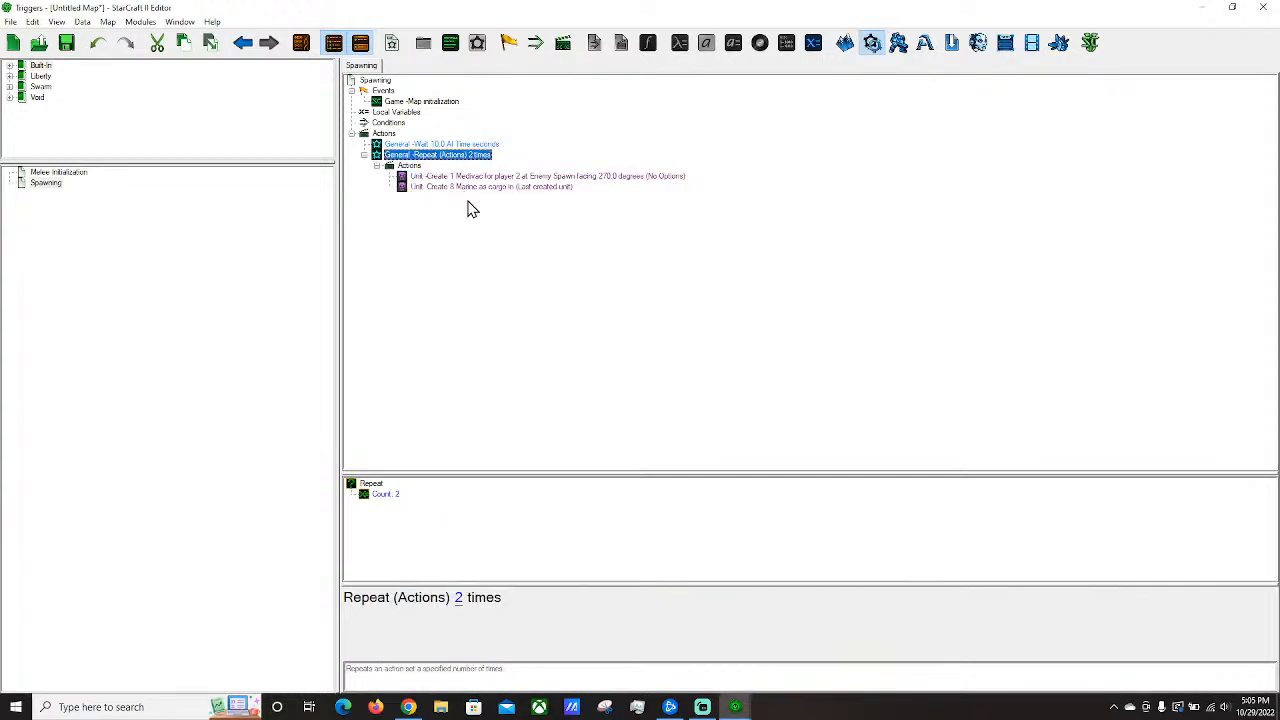
left_click(446, 178)
left_click(478, 188)
left_click(448, 178)
left_click(472, 188)
left_click(452, 178)
left_click(476, 189)
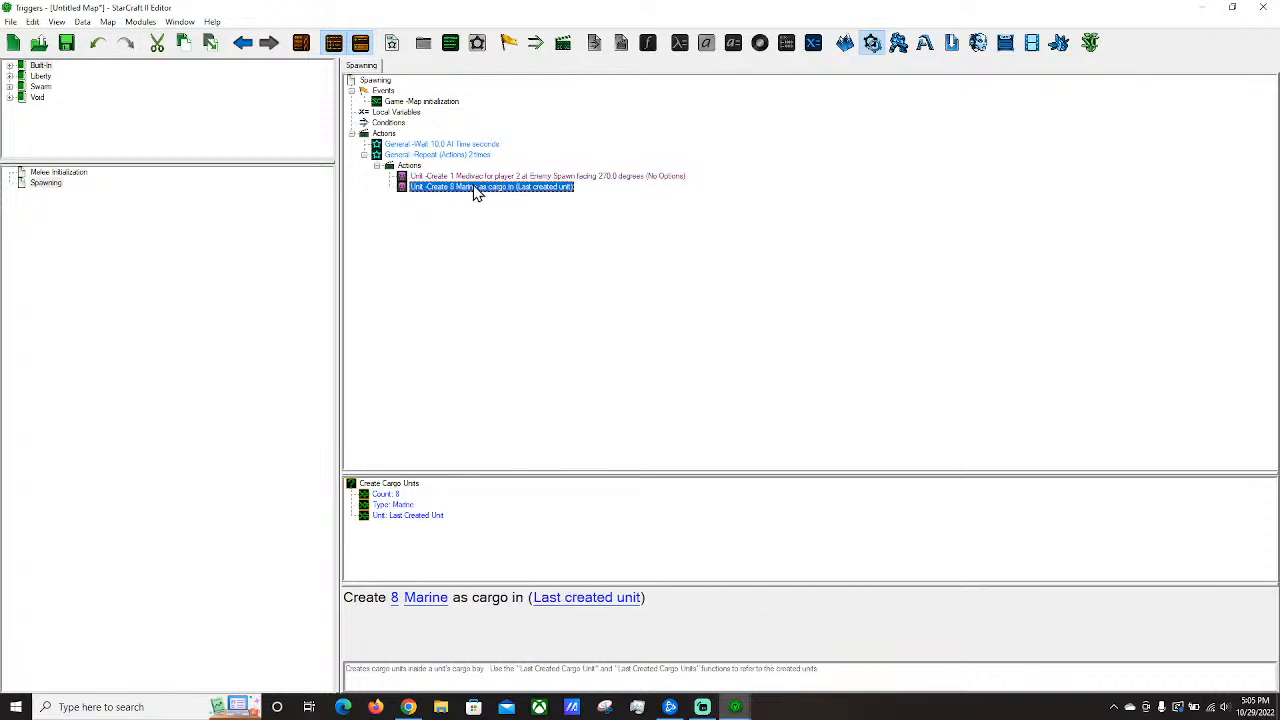
left_click(447, 178)
left_click(478, 189)
Move the Medivac and Marine cargo creation actions out of the Repeat action and delete the Repeat action.
left_click(456, 179)
left_click(468, 188, "ctrl")
left_click_drag(457, 189, 468, 137)
left_click(447, 178)
key("Delete")
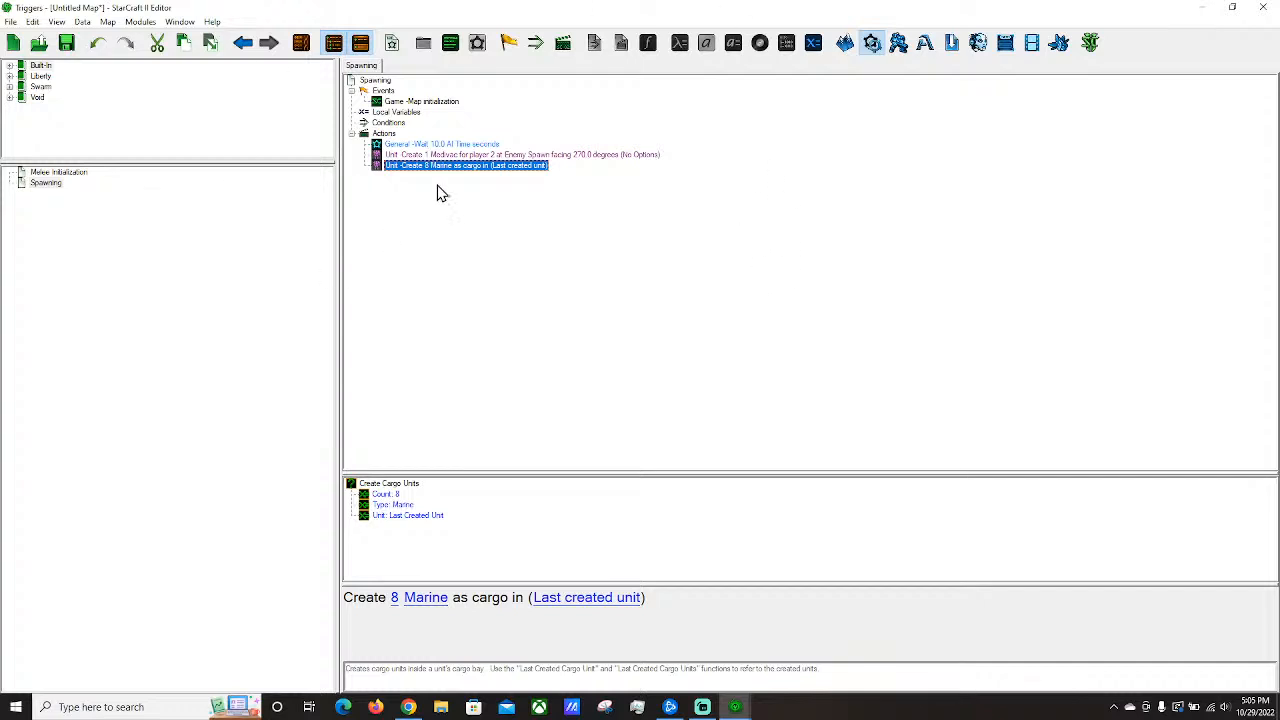
Add an Issue Order action after the Marine cargo creation action in the Spawning trigger.
right_click(440, 168)
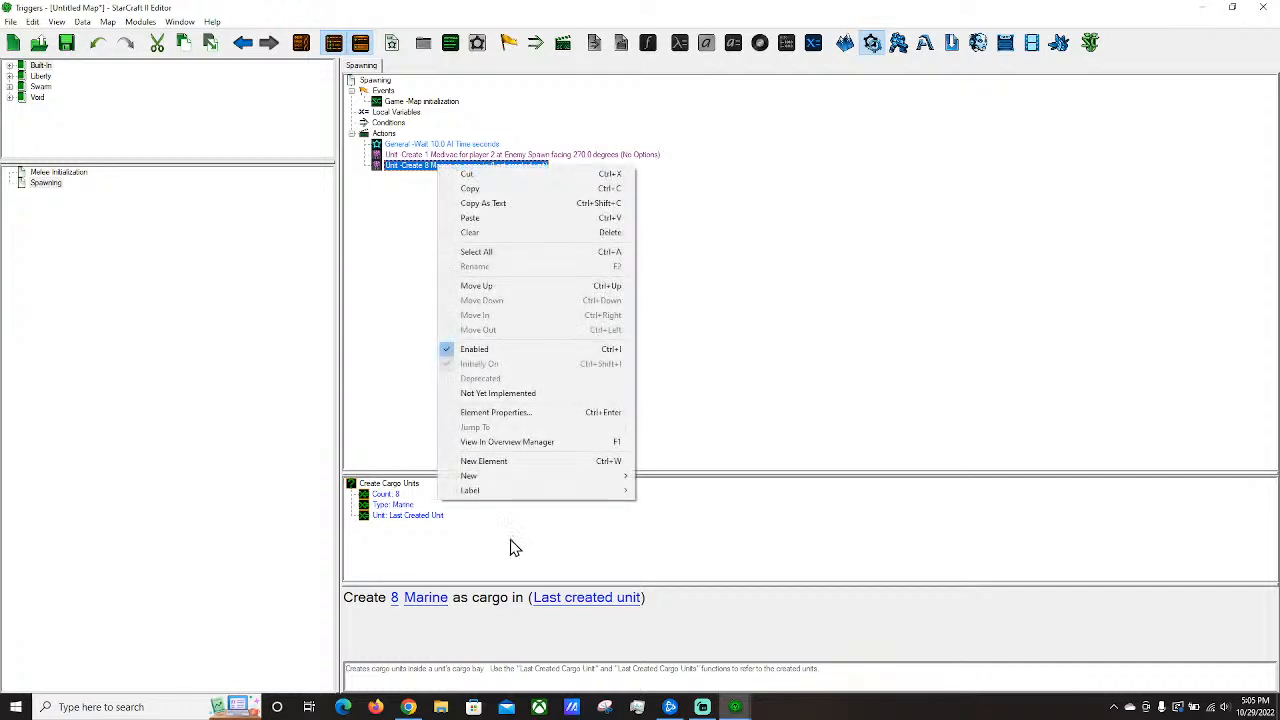
mouse_move(541, 492)
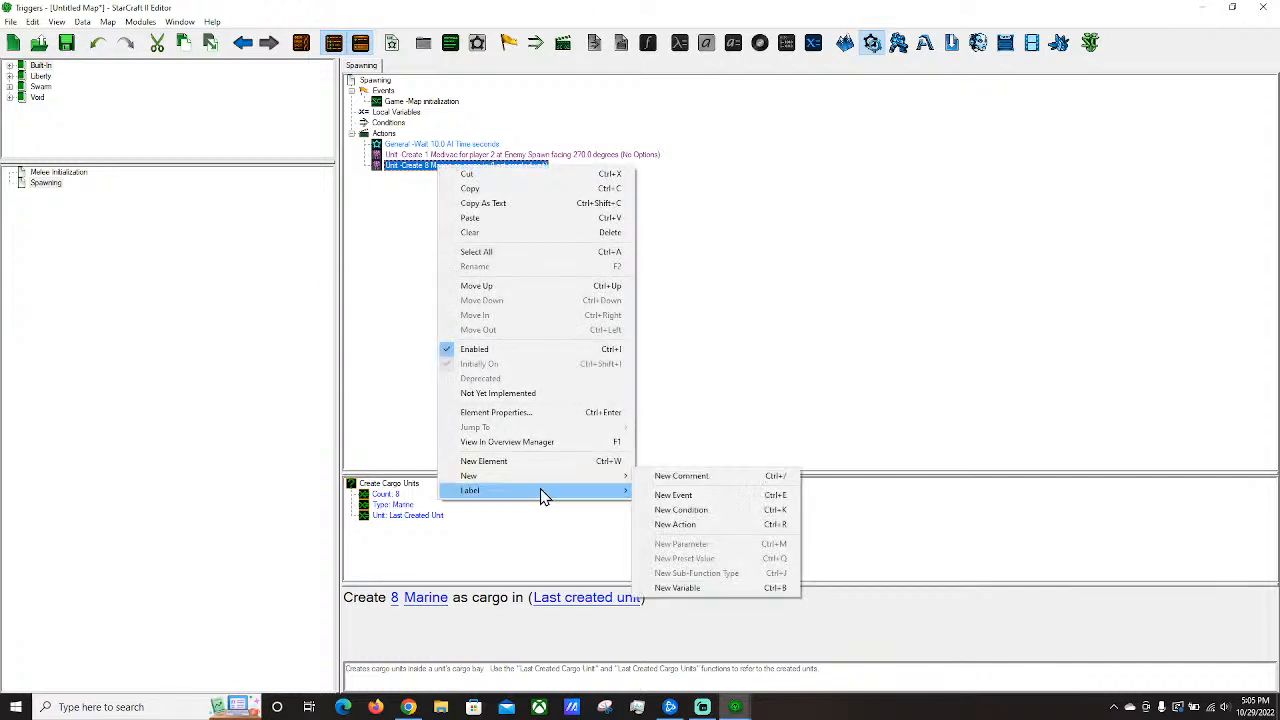
left_click(672, 526)
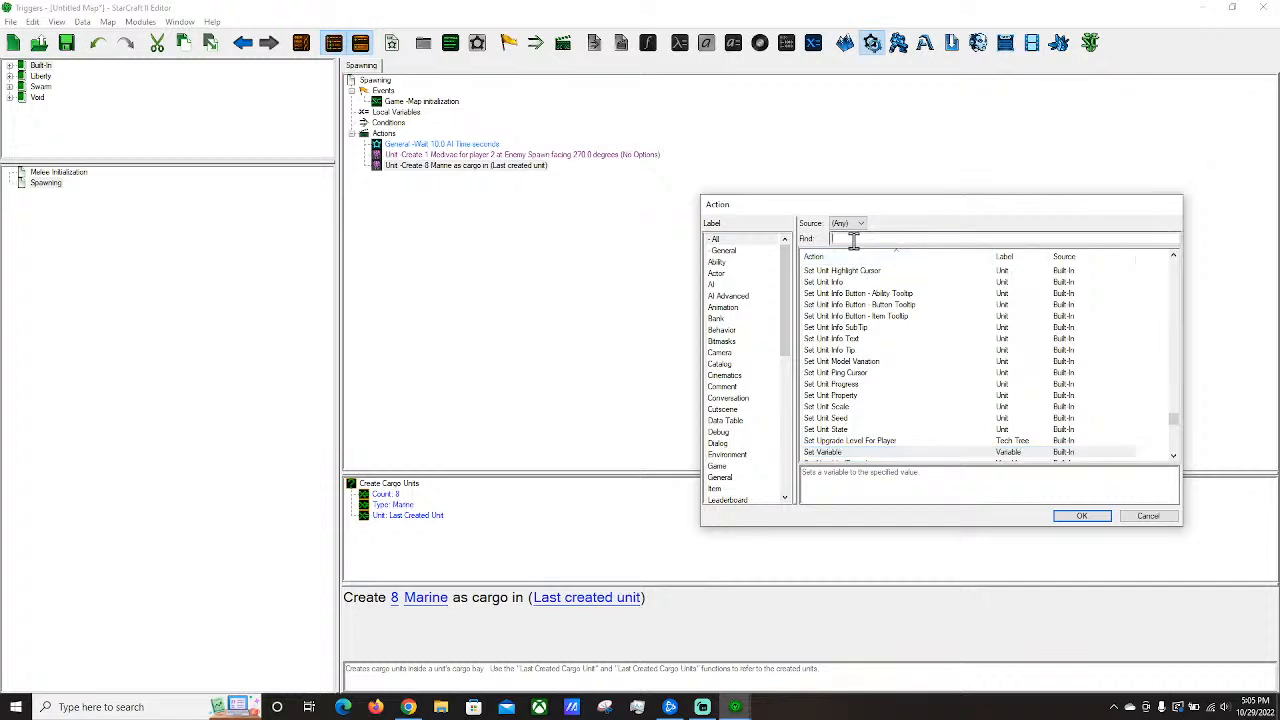
type("issue")
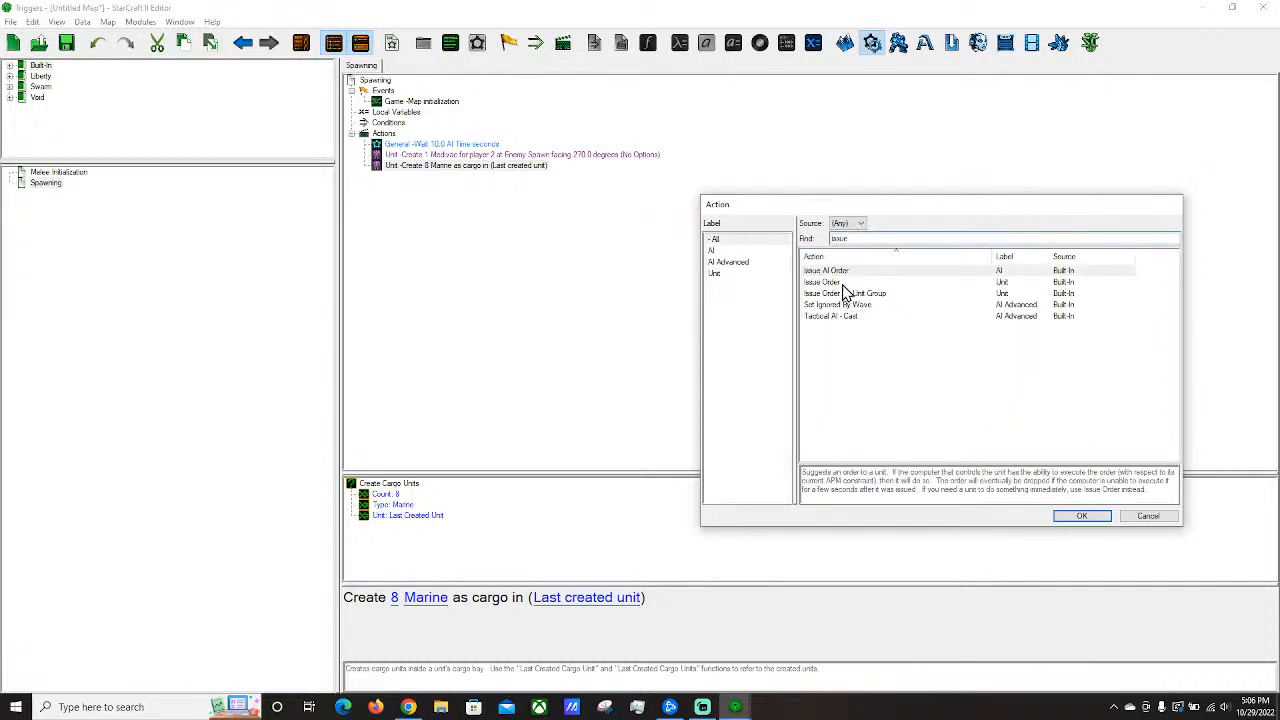
left_click(848, 284)
double_click(840, 283)
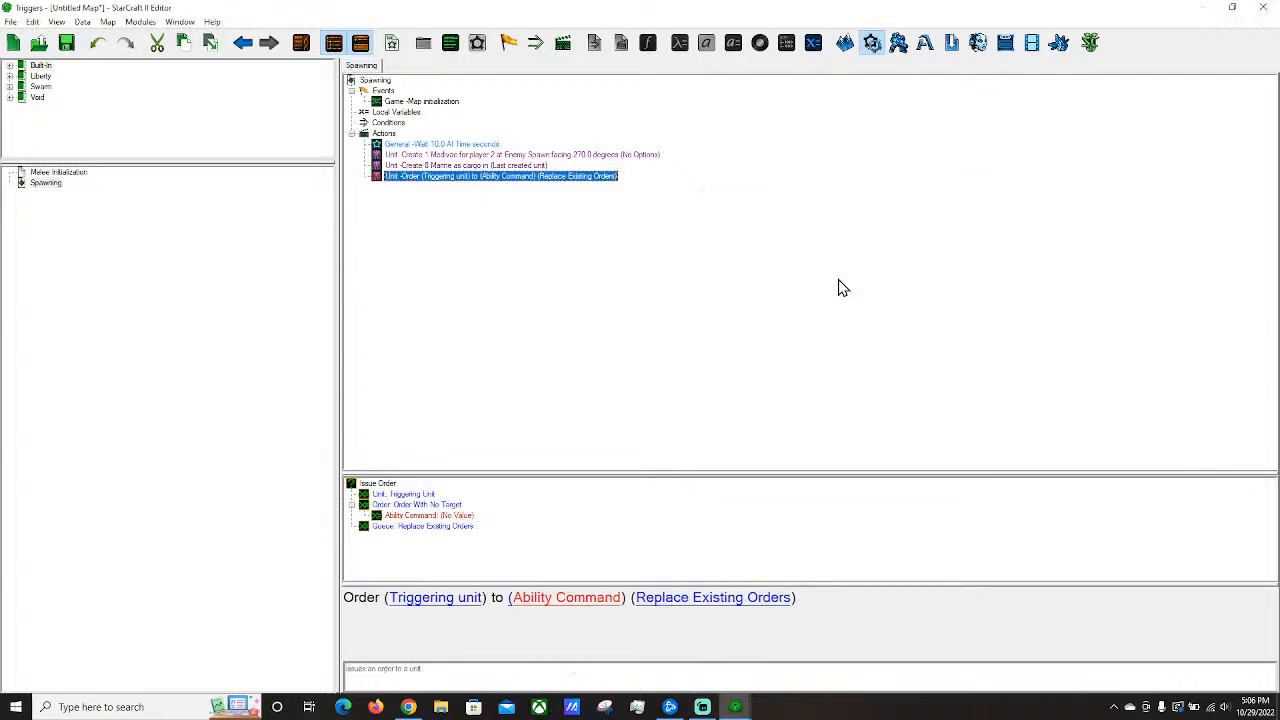
Set the Issue Order action's unit to Last Created Unit and its order to Order Targeting Point.
left_click(440, 598)
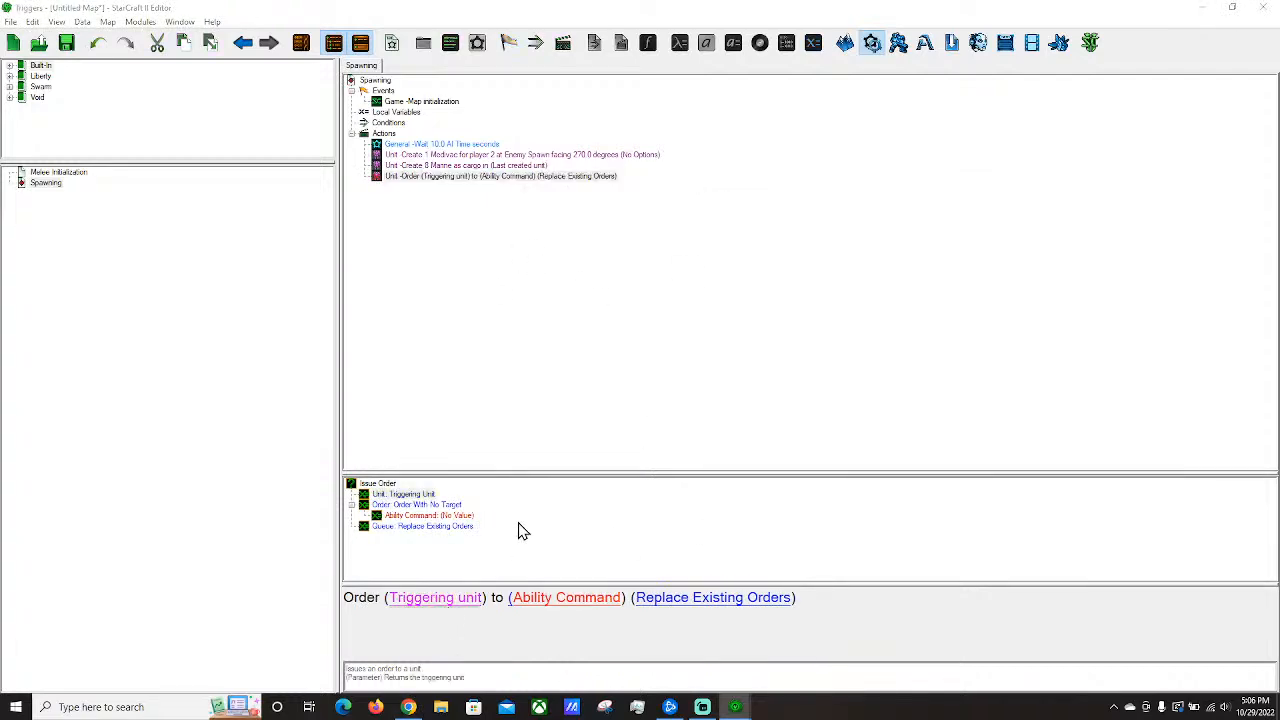
key("l")
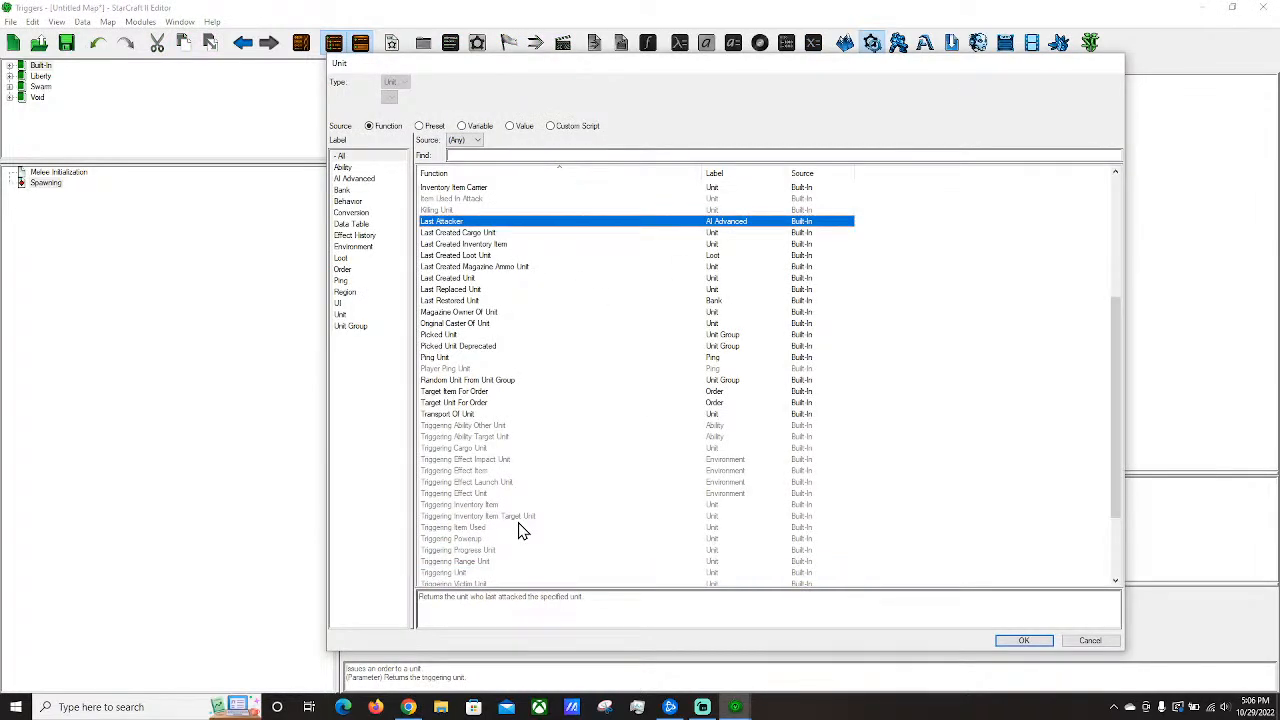
double_click(455, 279)
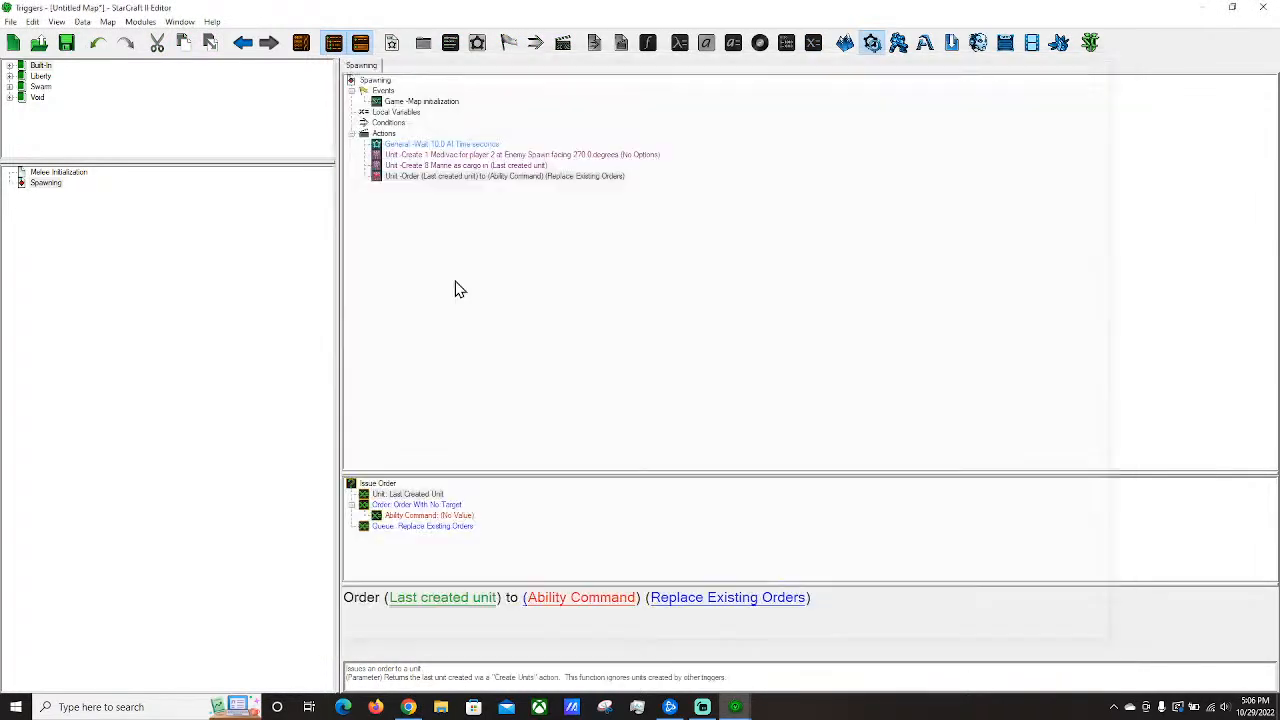
left_click(530, 600)
double_click(470, 210)
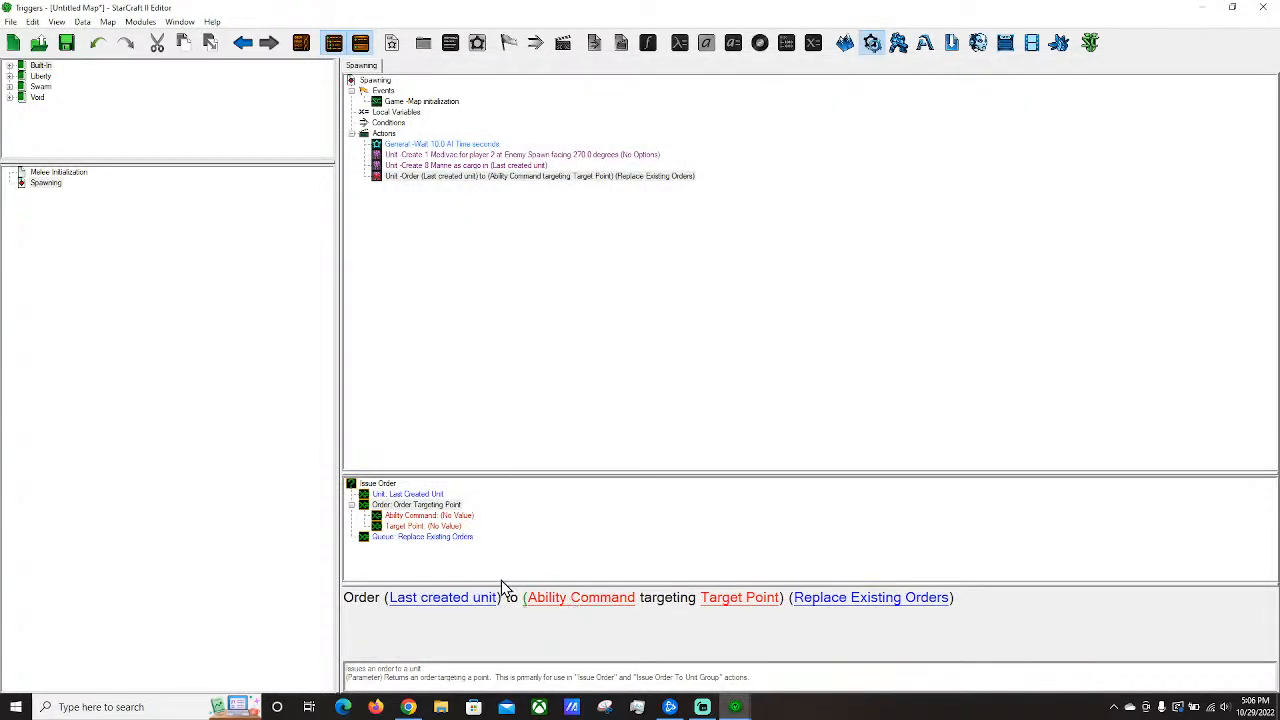
left_click(524, 600)
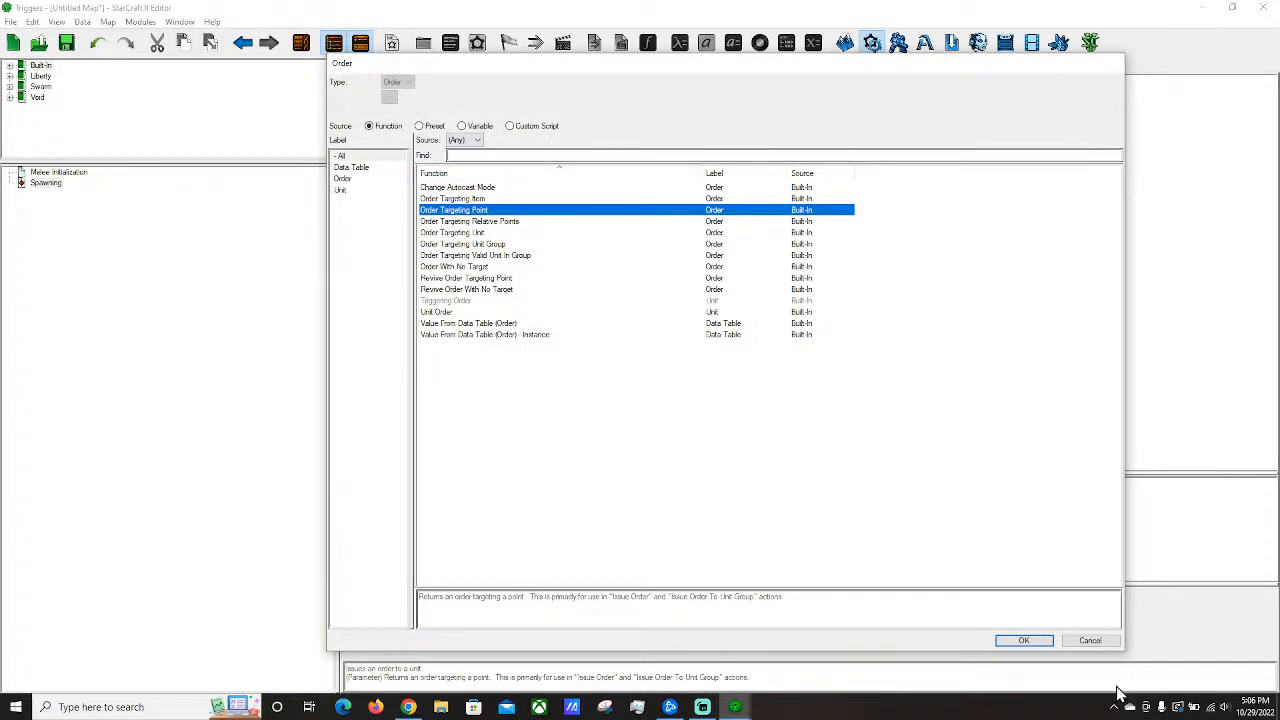
left_click(1107, 643)
left_click(415, 177)
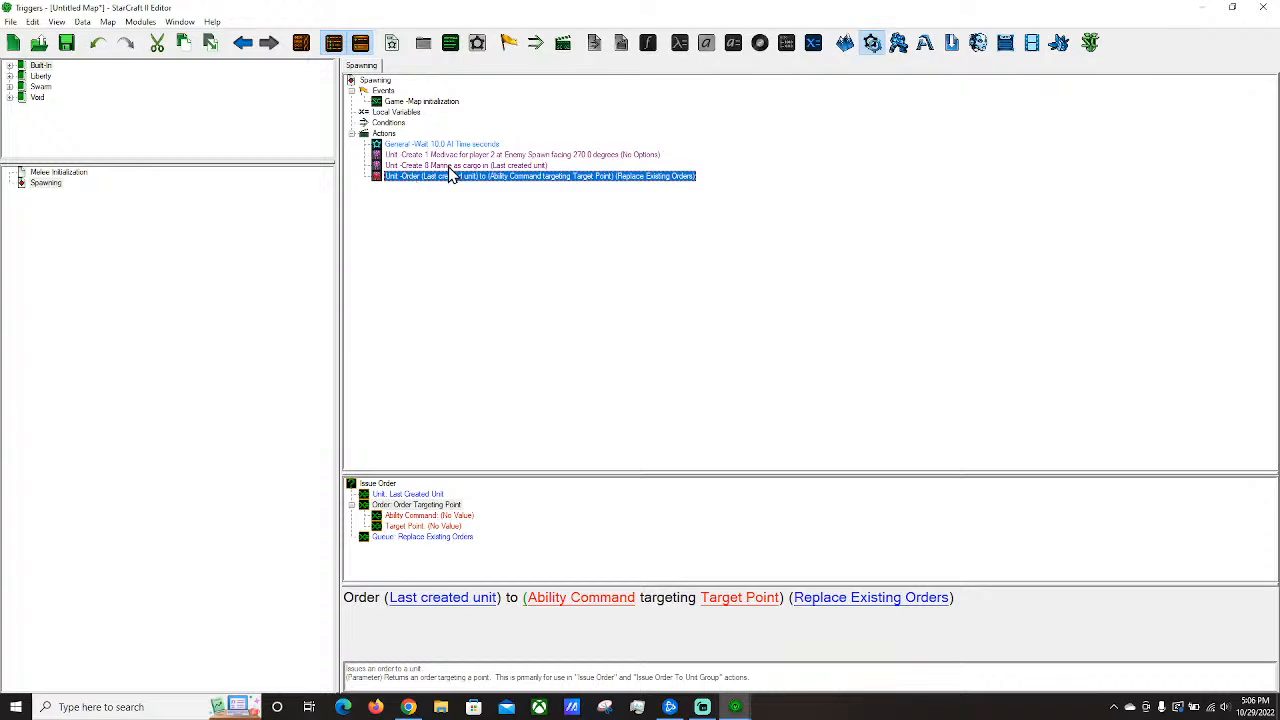
Try changing the Issue Order action's order to Order With No Target.
left_click(525, 598)
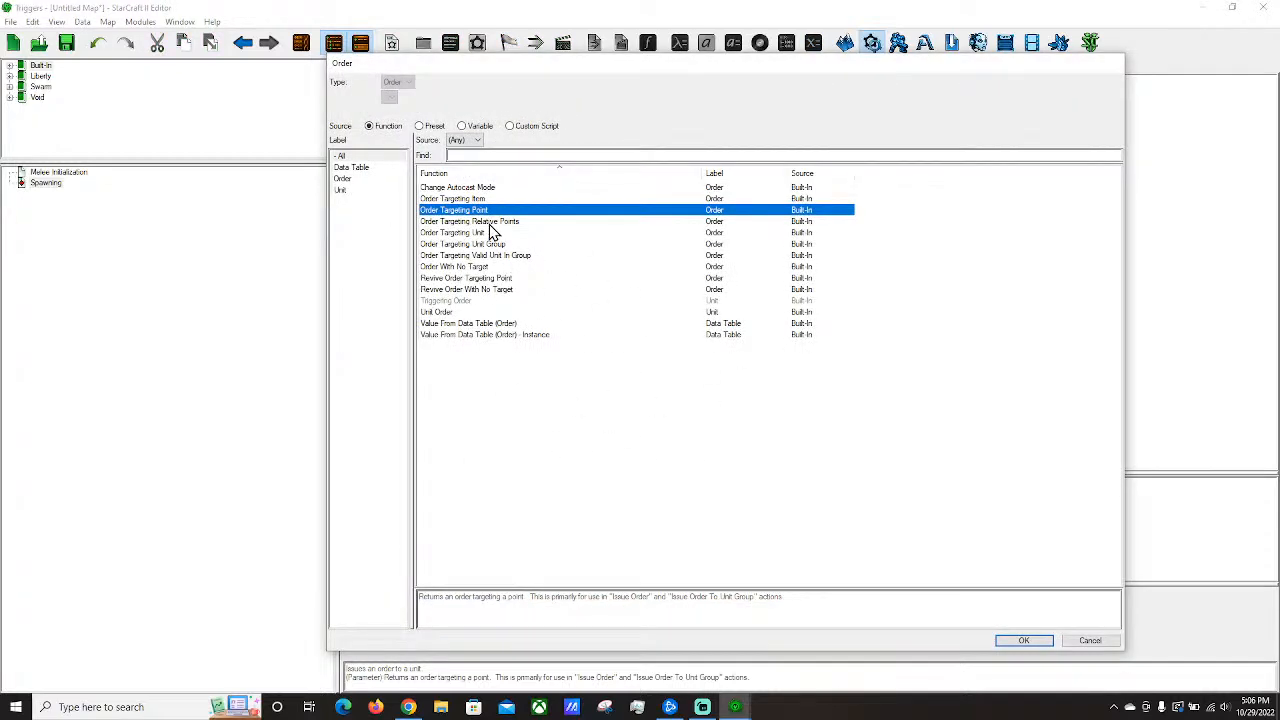
left_click(469, 246)
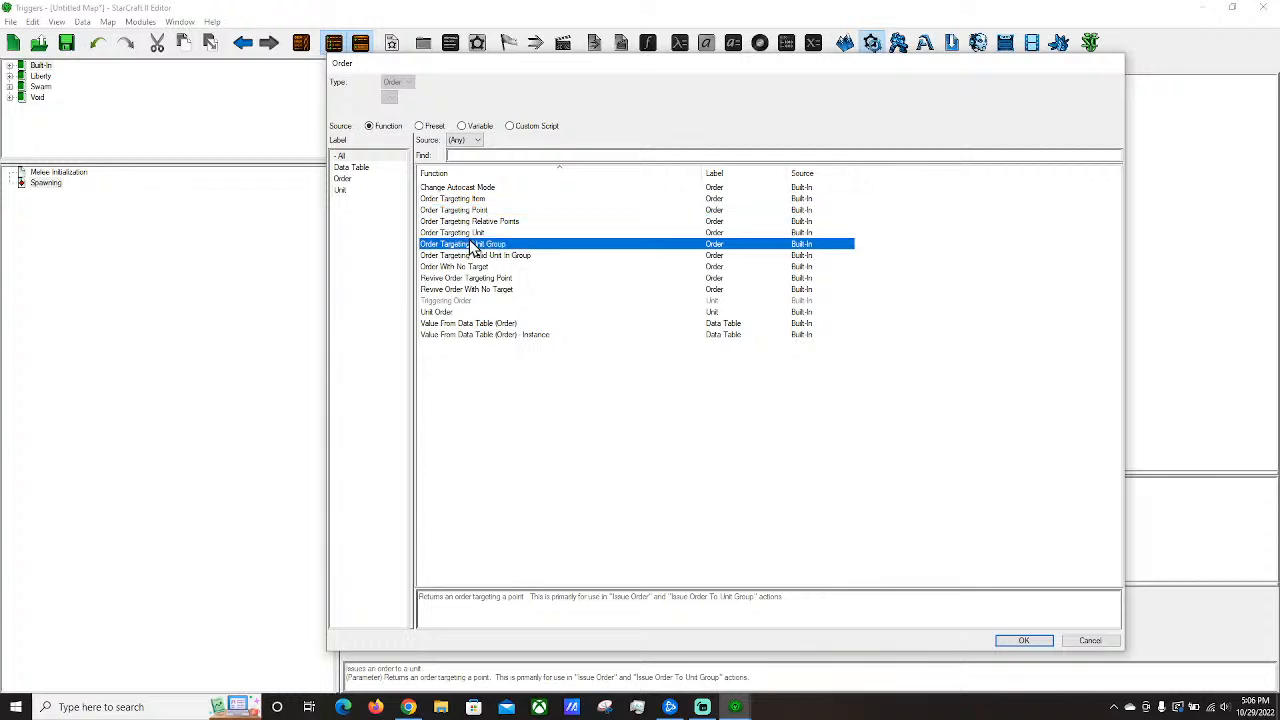
left_click(523, 234)
left_click(477, 267)
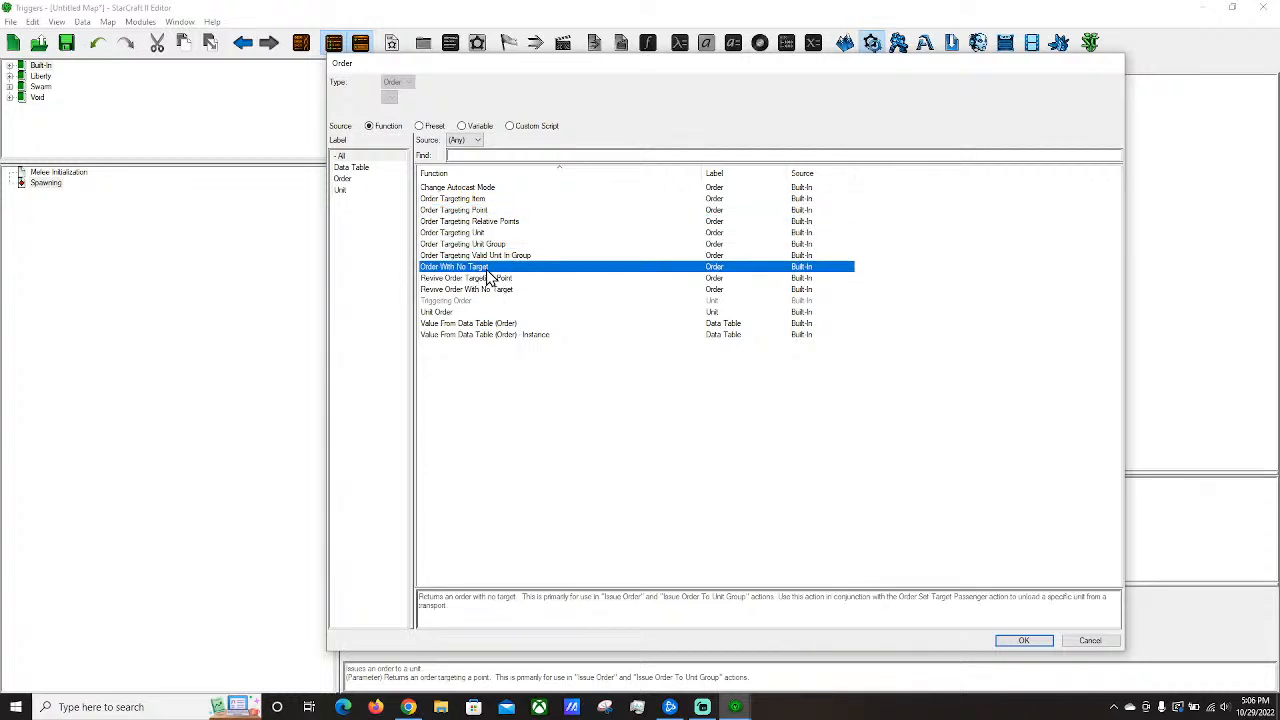
double_click(482, 267)
Look through the no-target ability commands for the order and search them for "train".
left_click(576, 597)
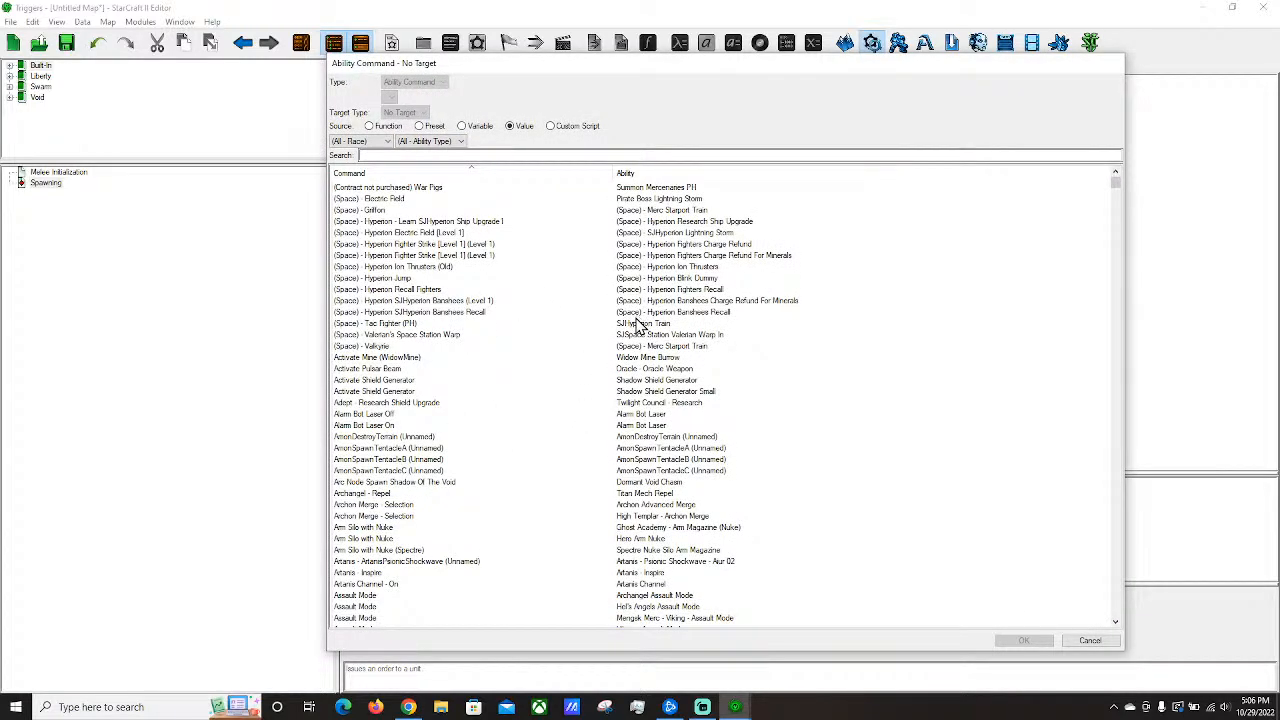
scroll(648, 388, "down", 4)
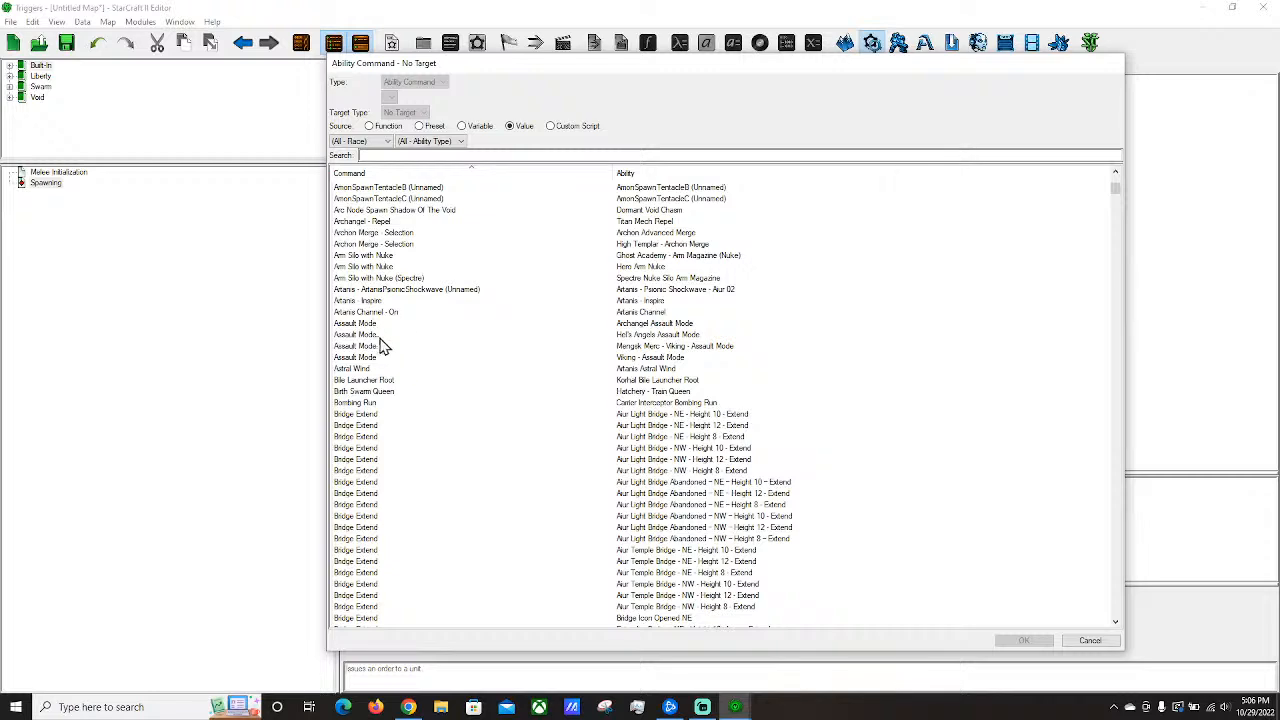
left_click(372, 323)
left_click(371, 334)
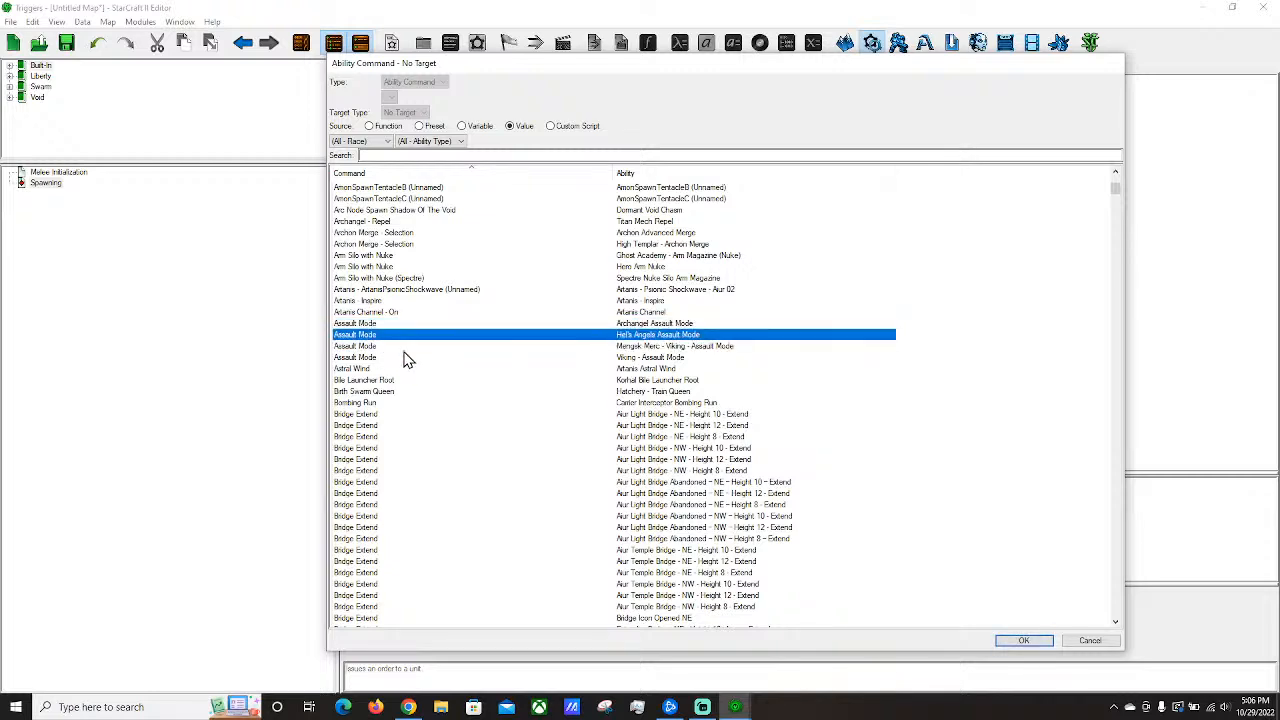
scroll(415, 365, "down", 7)
scroll(425, 373, "down", 20)
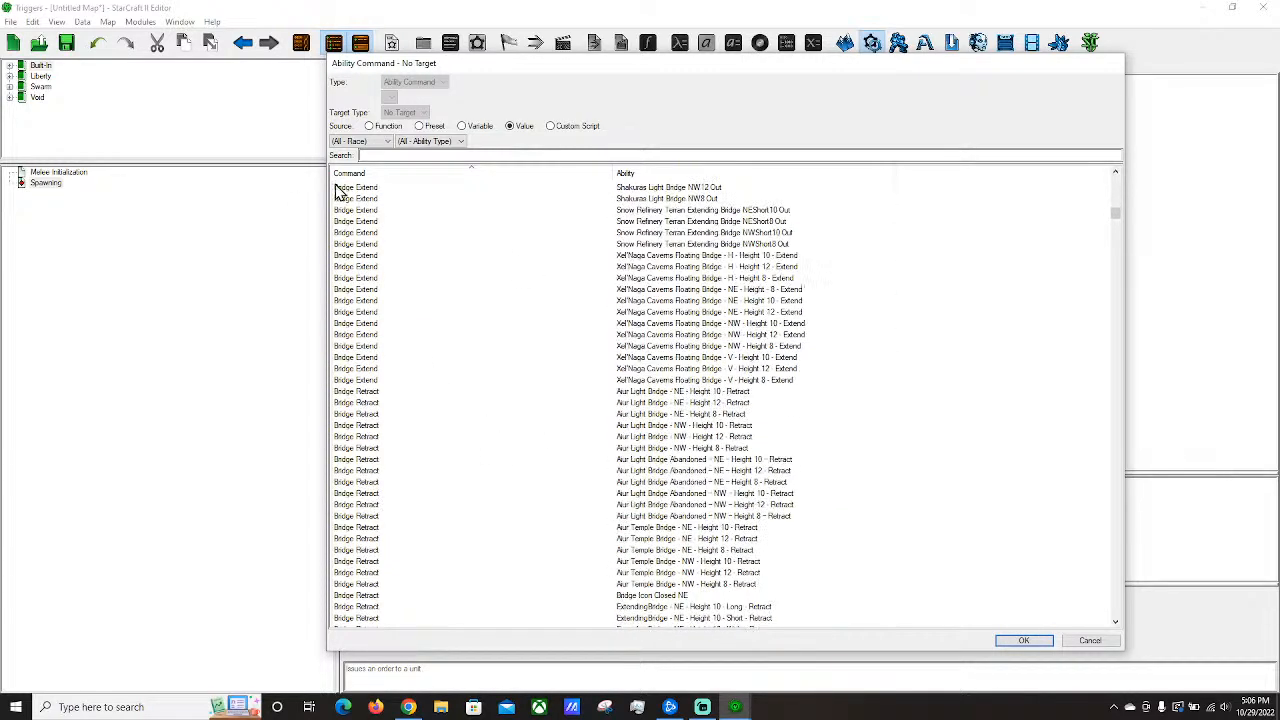
scroll(708, 462, "down", 5)
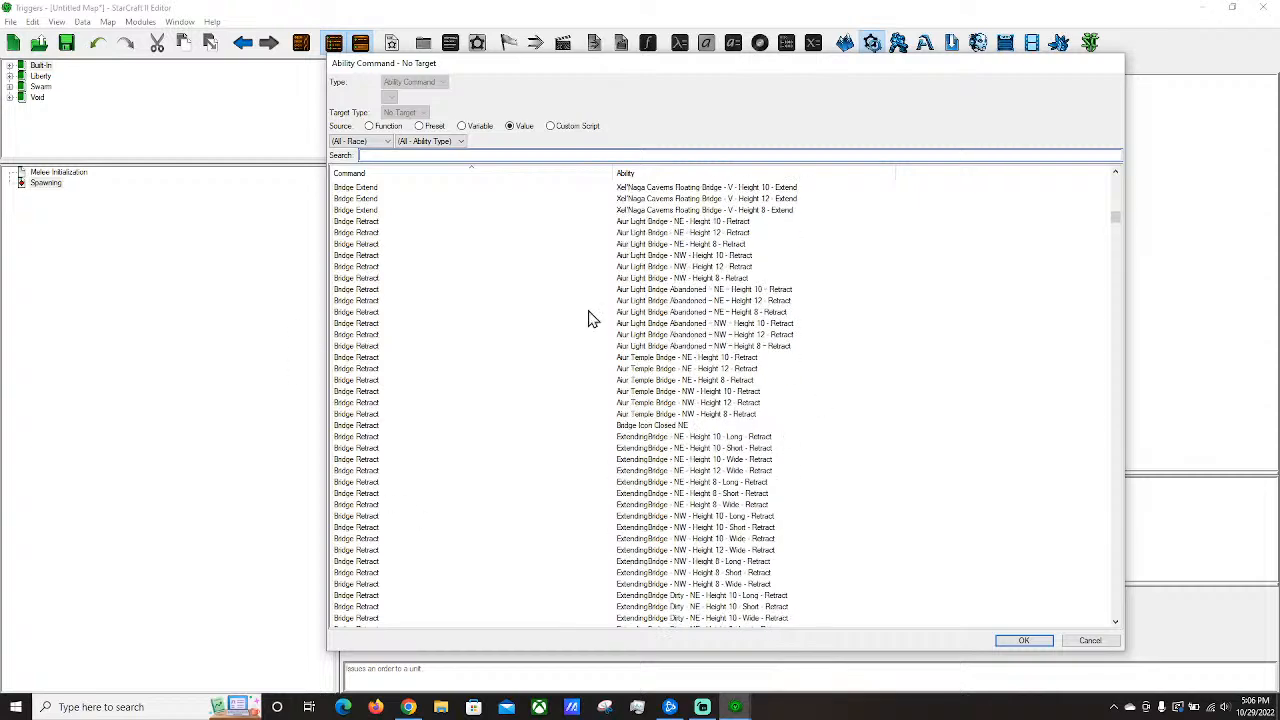
scroll(446, 271, "down", 20)
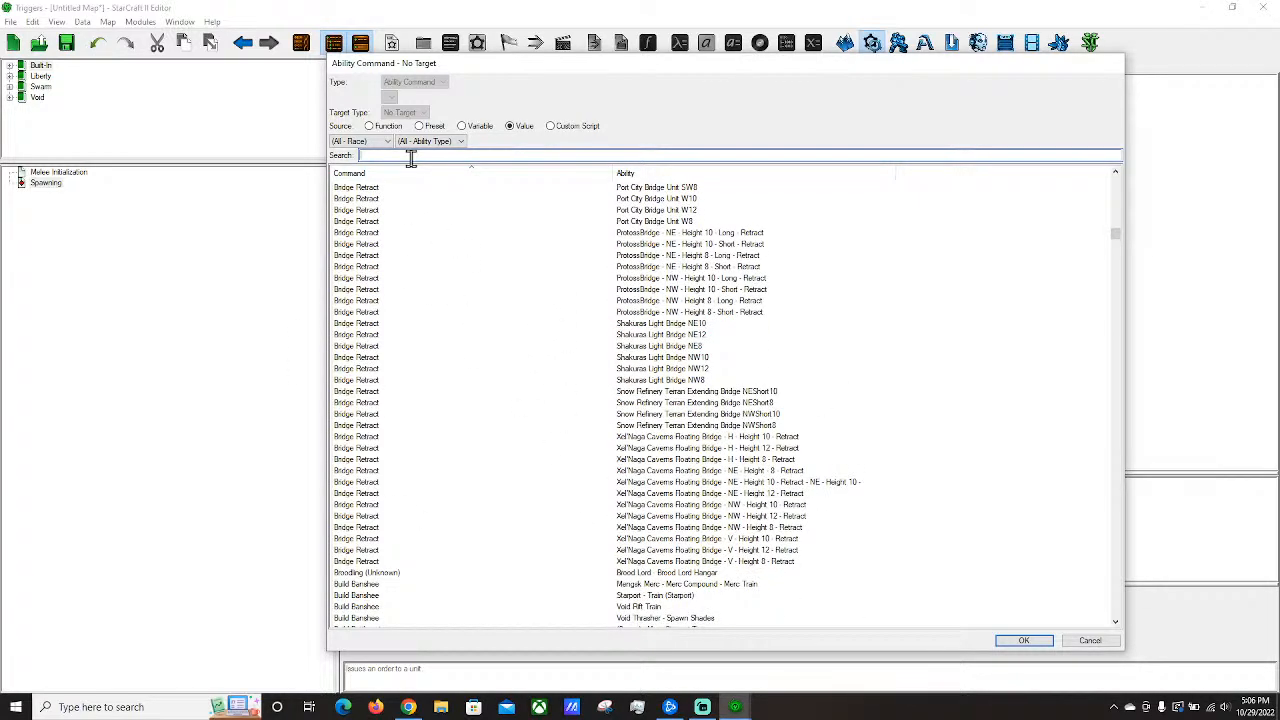
type("train")
scroll(443, 403, "up", 2)
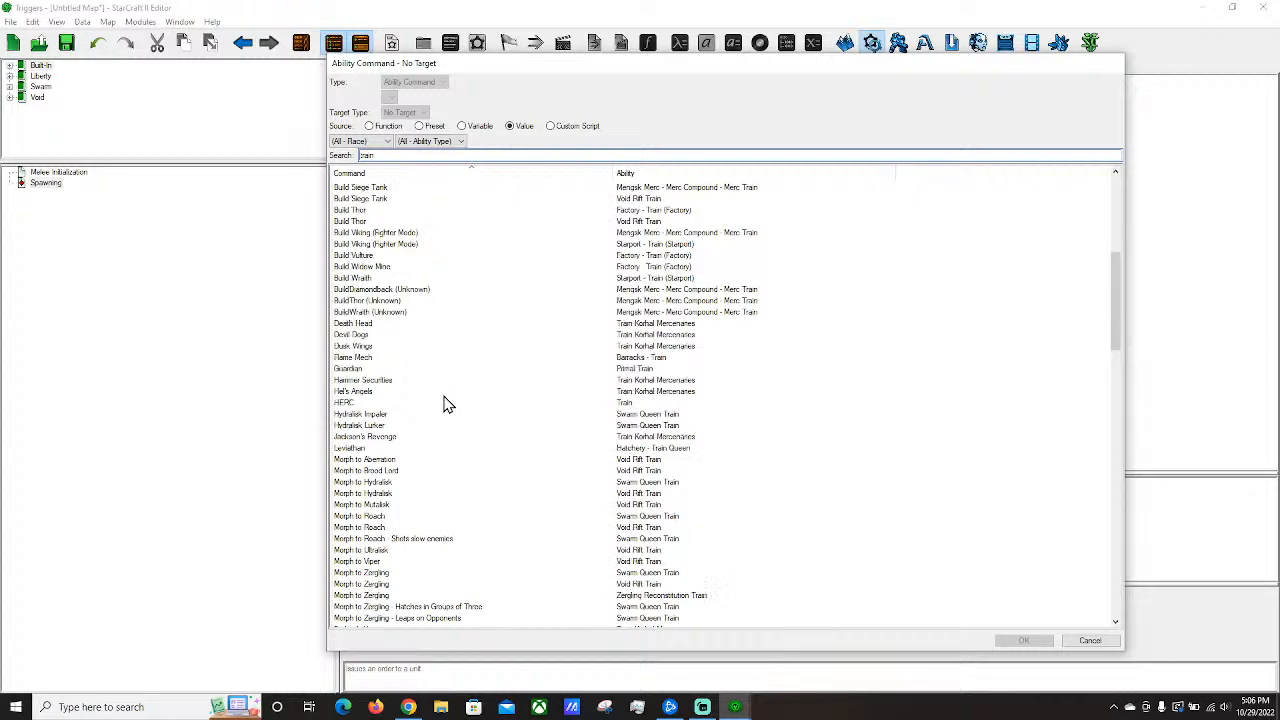
left_click(1098, 642)
Configure the order as Order Targeting Point with the Move ability command and Drop Target Top as its target point.
left_click(525, 598)
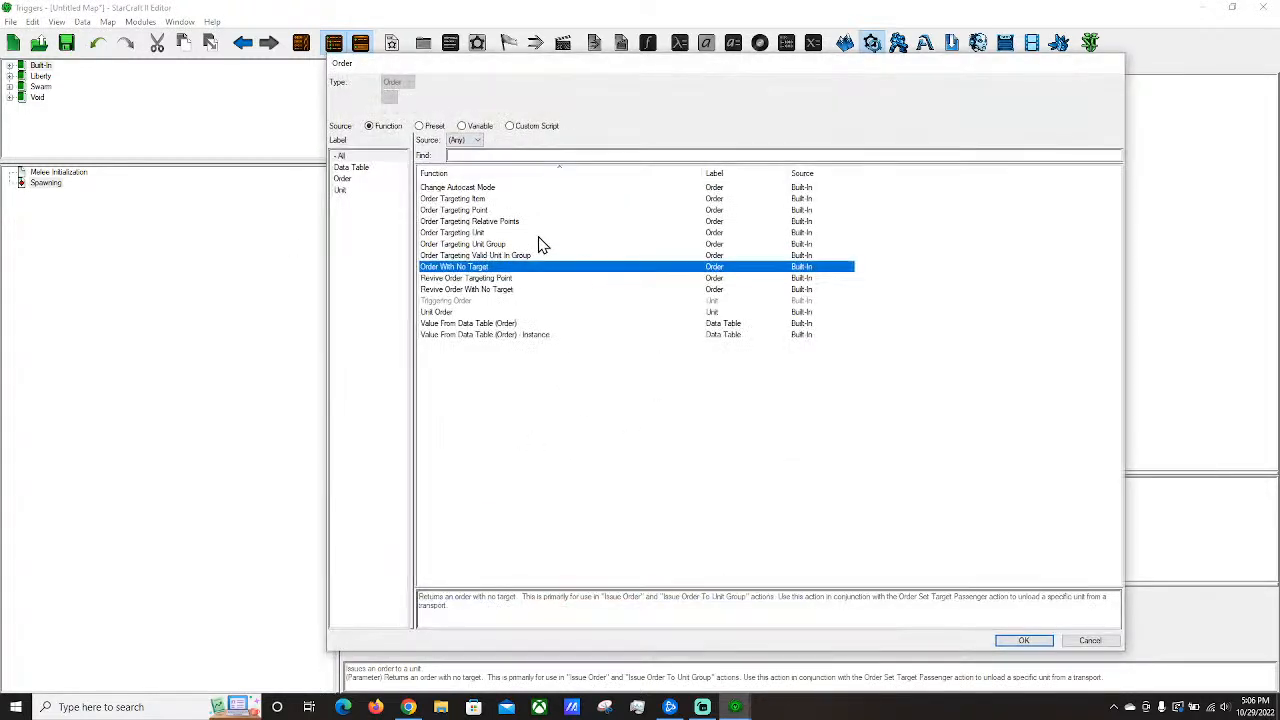
double_click(499, 211)
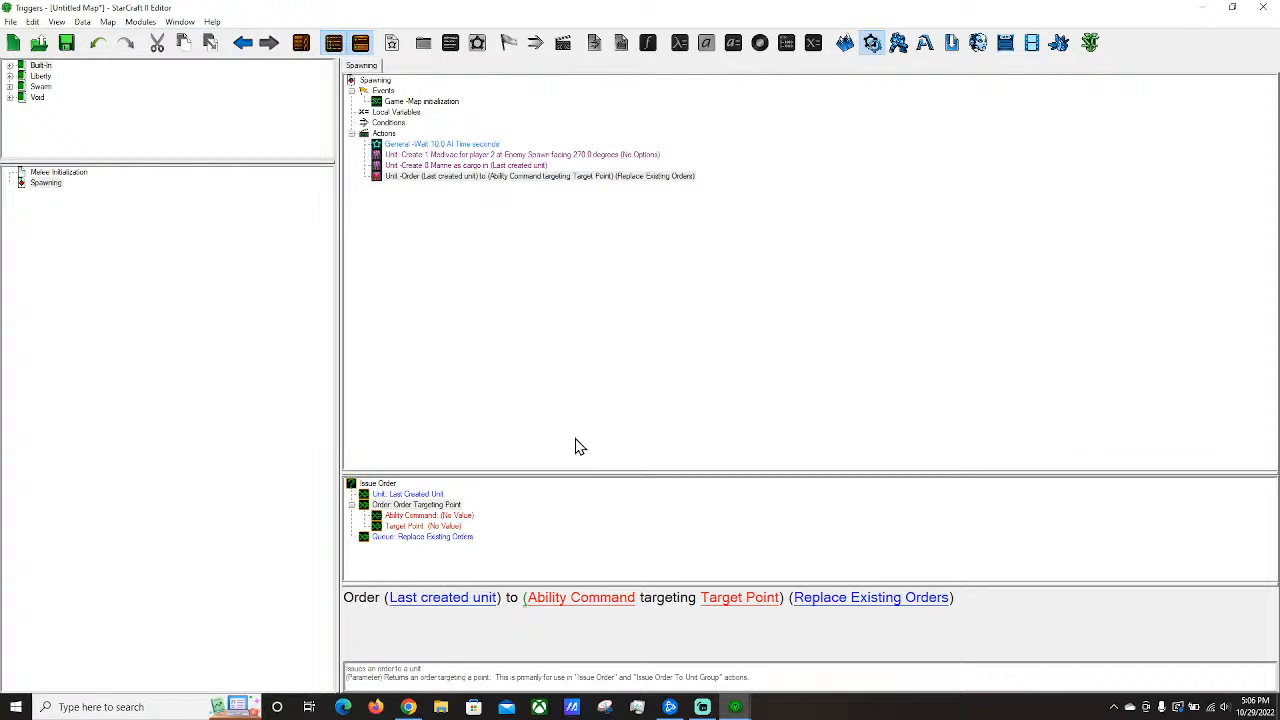
left_click(578, 599)
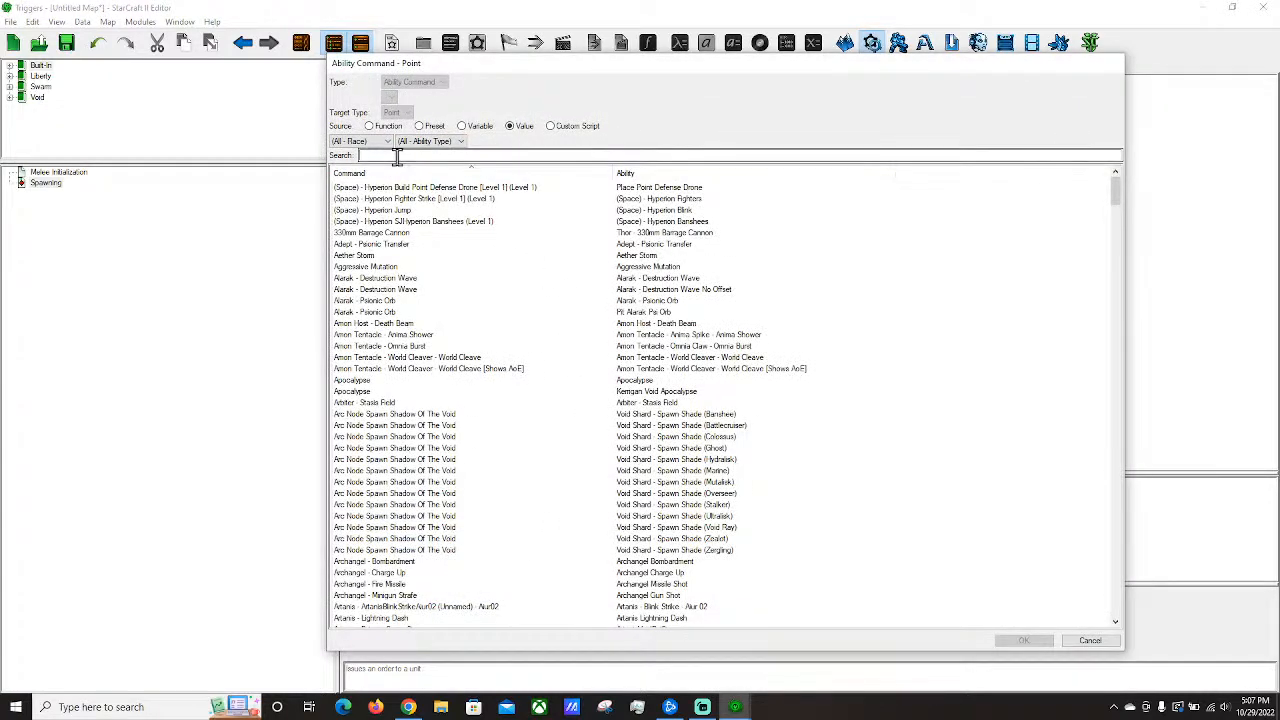
type("Move")
double_click(358, 198)
left_click(659, 604)
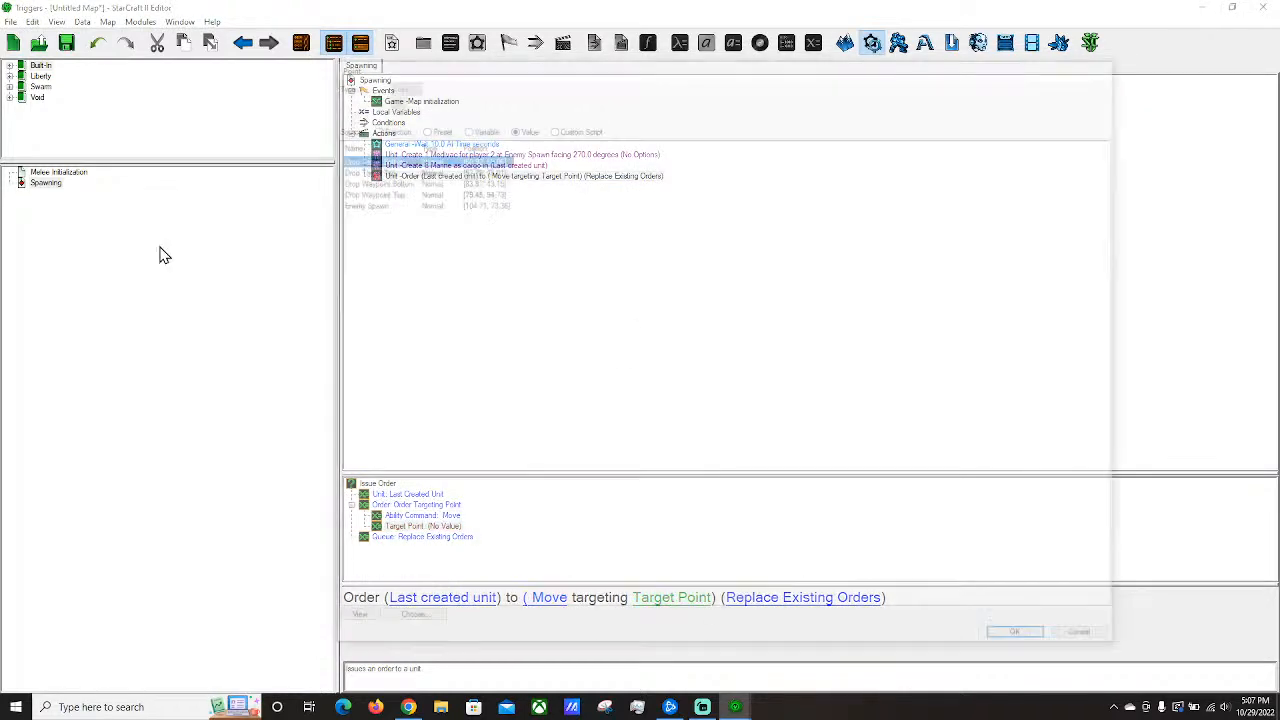
double_click(368, 168)
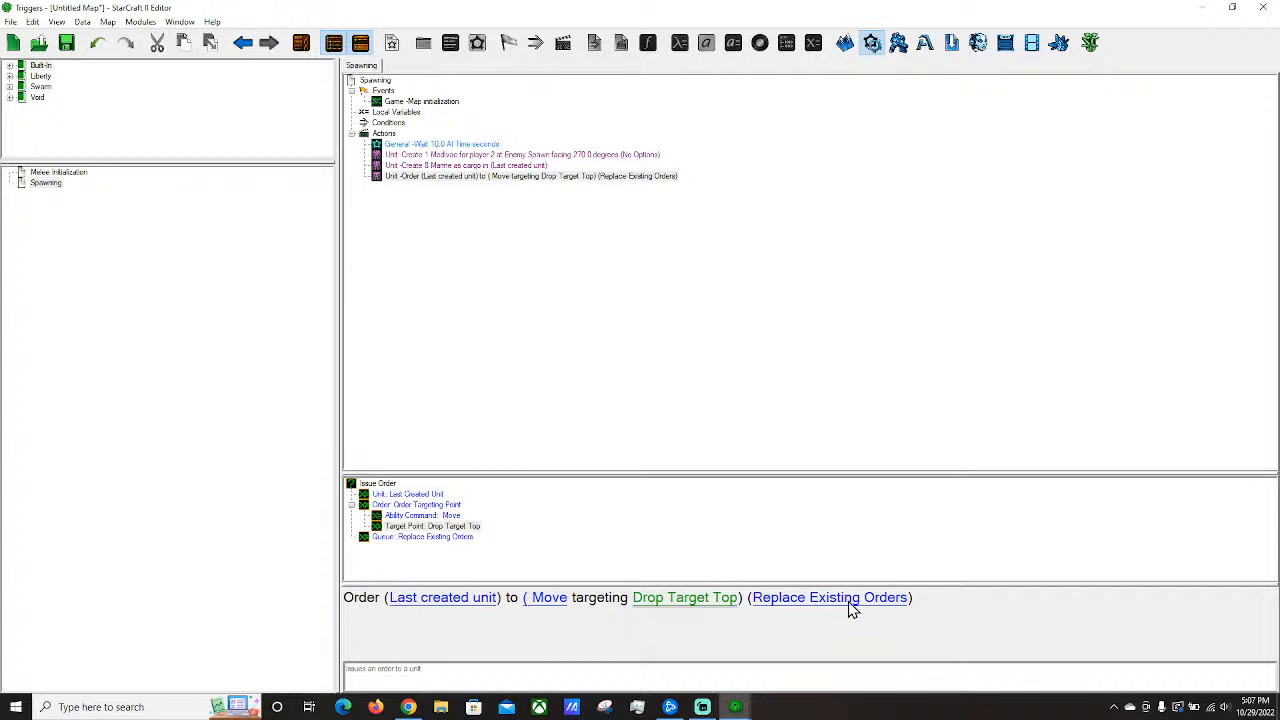
Duplicate the Move order action and set the copy's queue option to After Existing Orders.
left_click(442, 177)
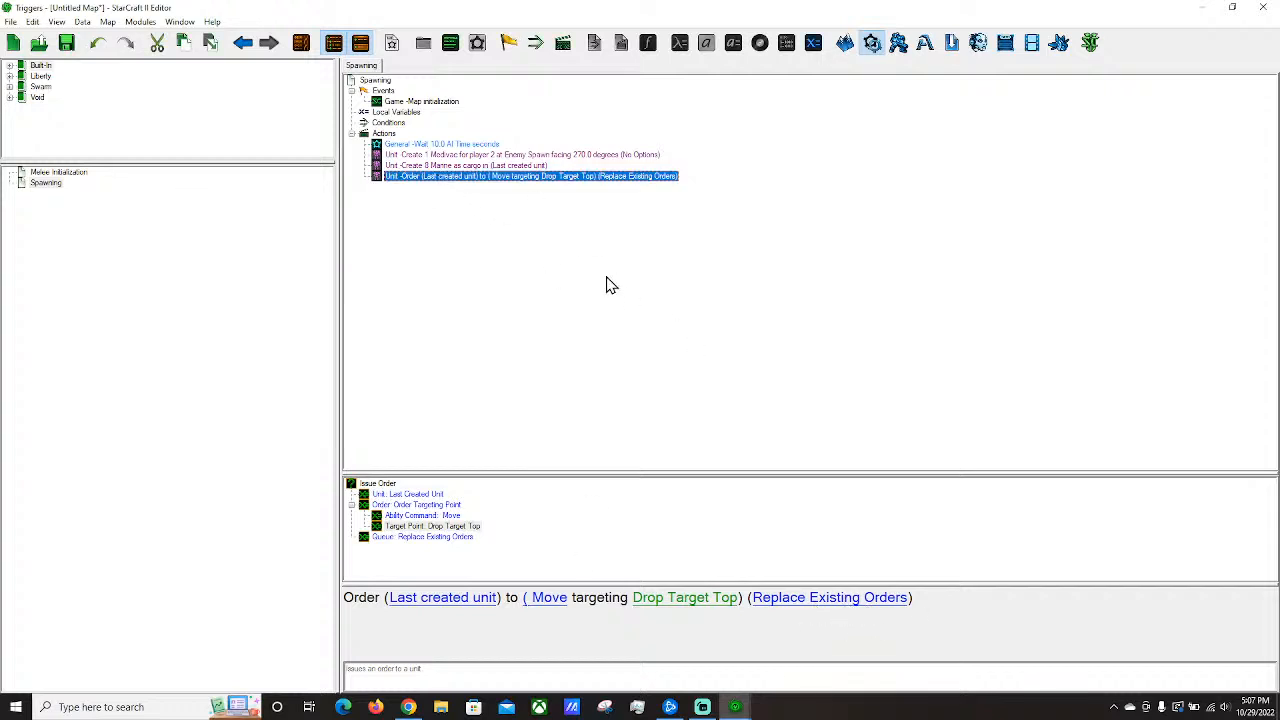
key("ctrl+v")
left_click(768, 600)
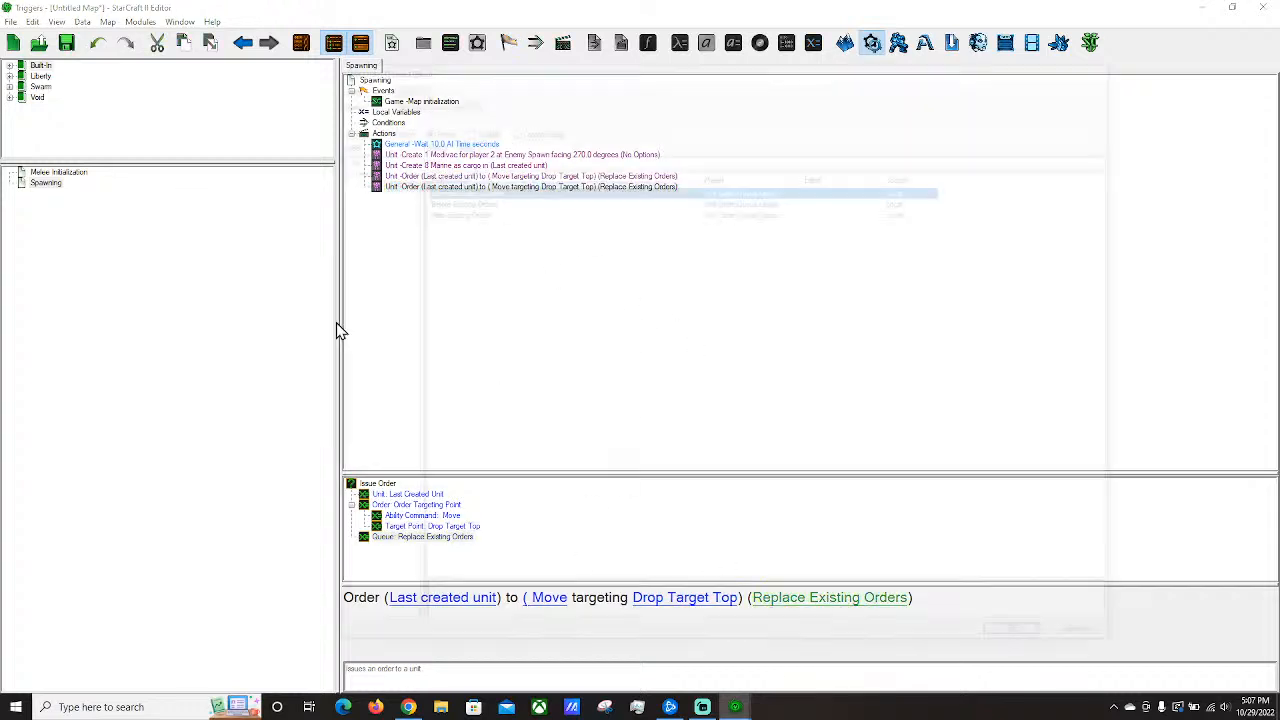
double_click(450, 211)
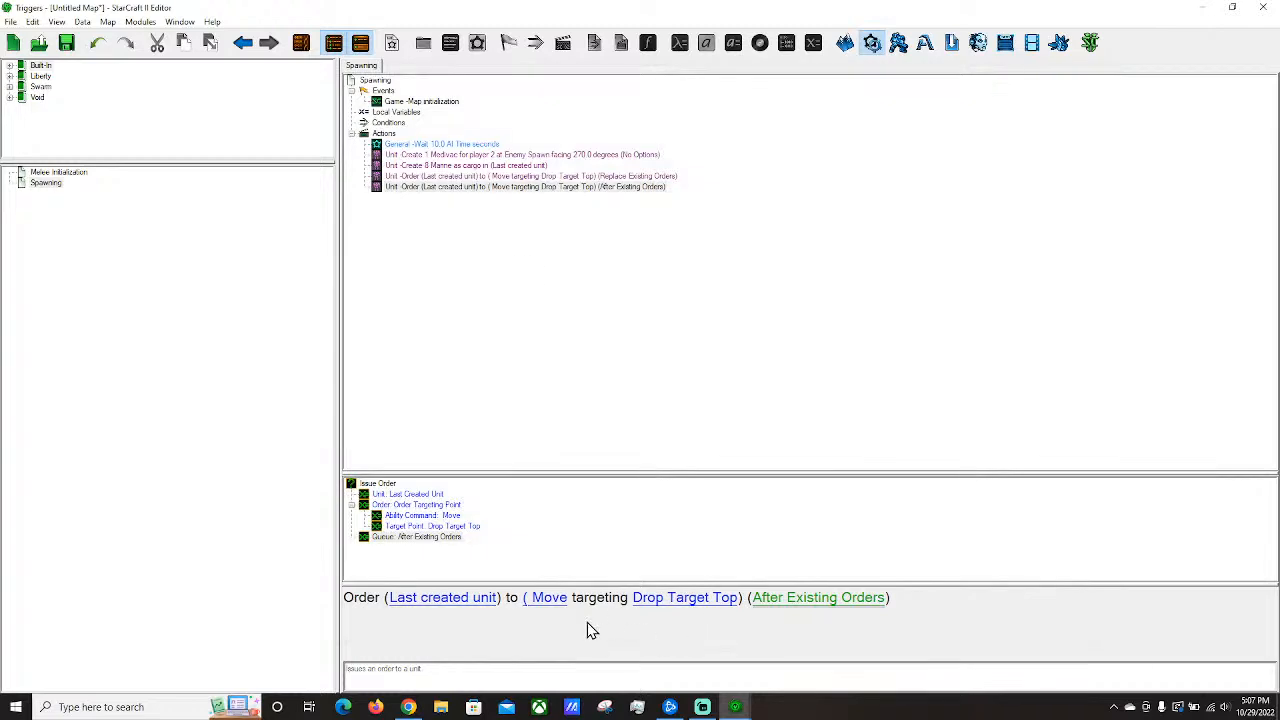
Set the duplicated order's ability command to Medivac - Unload All (Medivacs), targeting Drop Target Top.
left_click(556, 600)
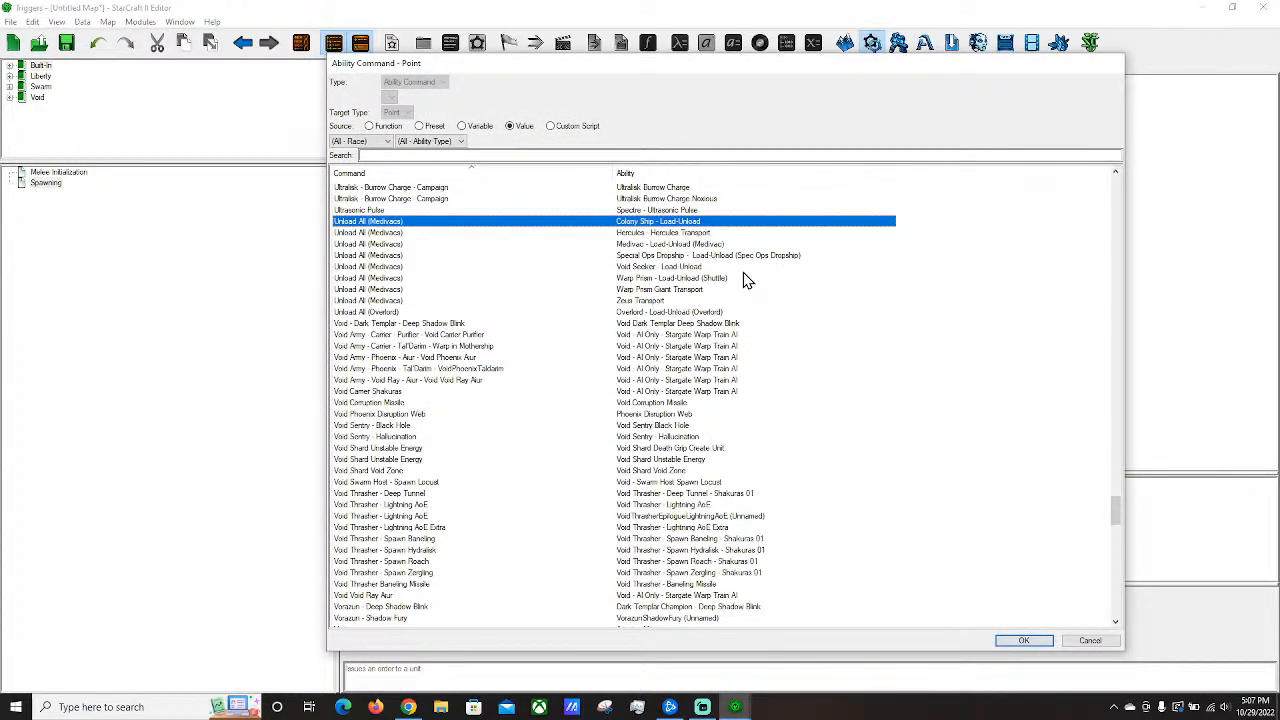
double_click(649, 245)
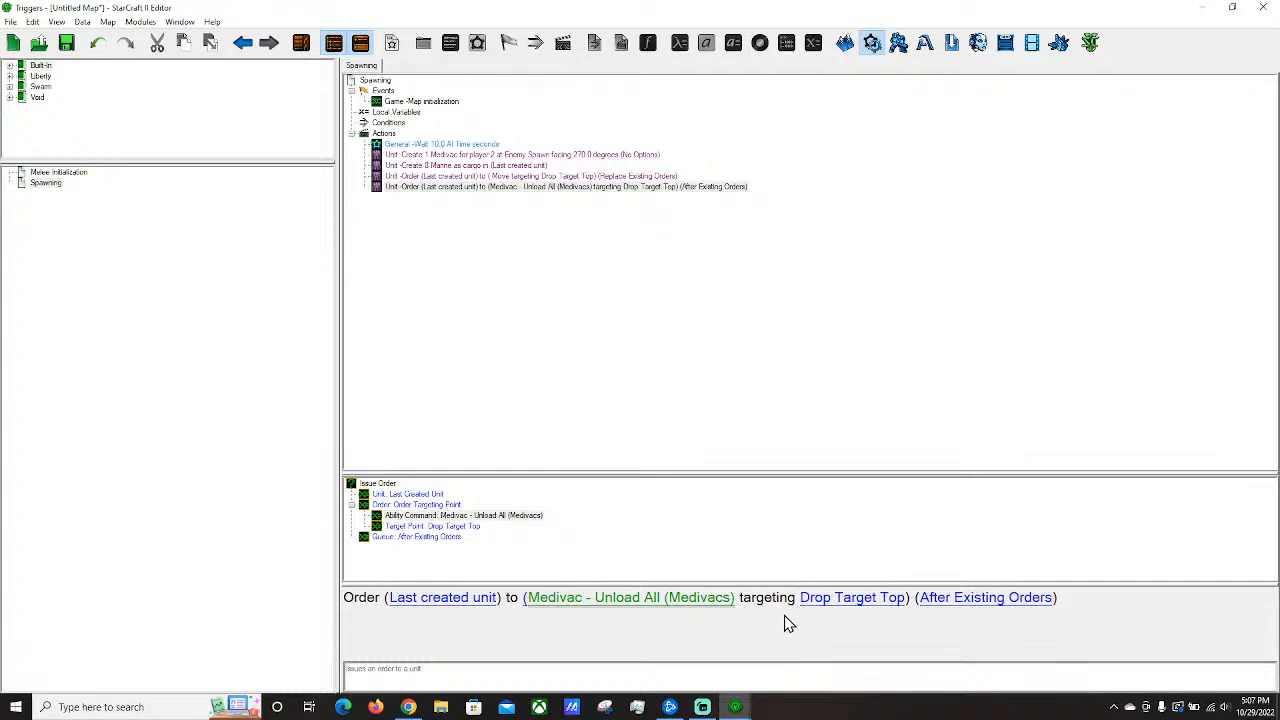
left_click(845, 597)
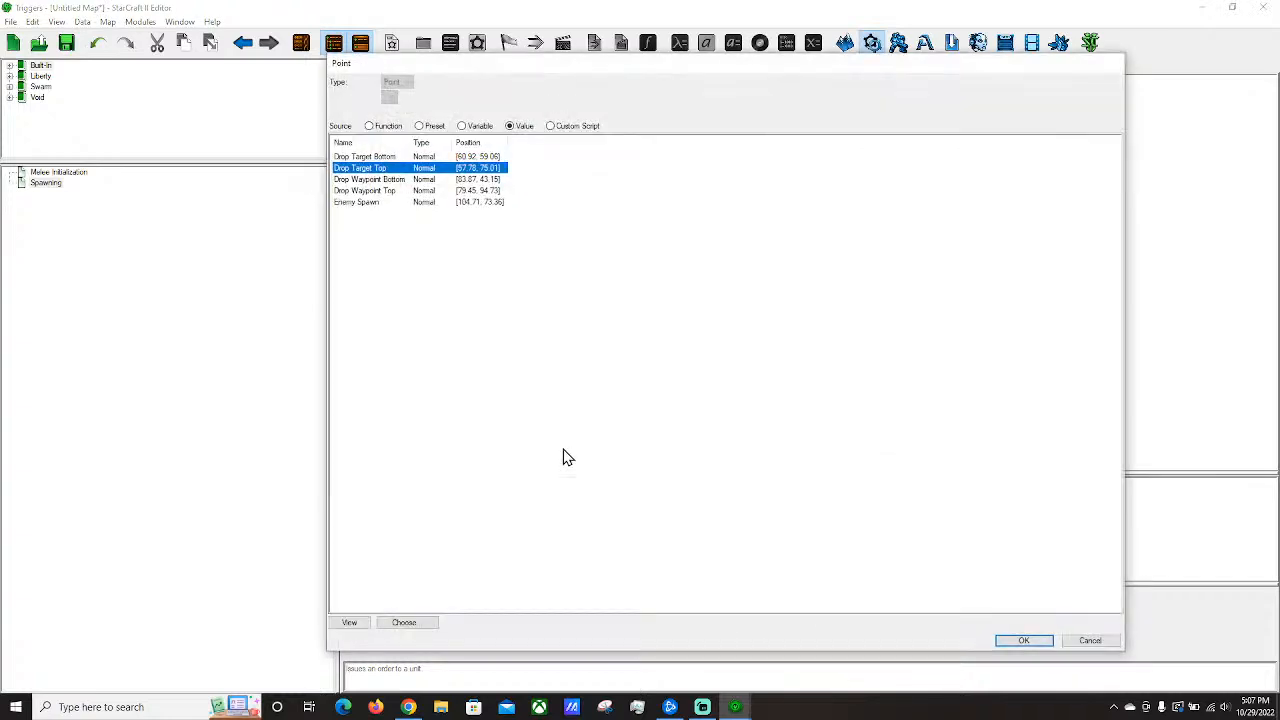
double_click(368, 168)
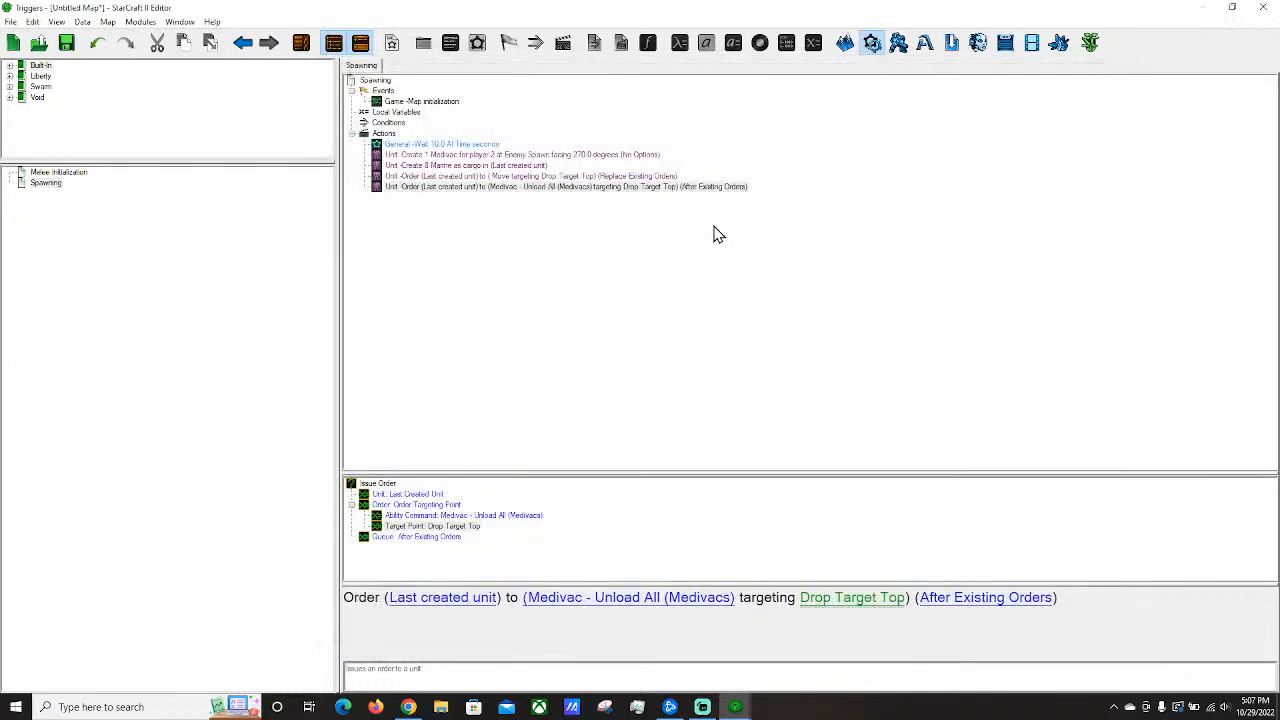
Set the target point of the first order, the Move order, to Drop Waypoint Top.
left_click(595, 176)
left_click(686, 597)
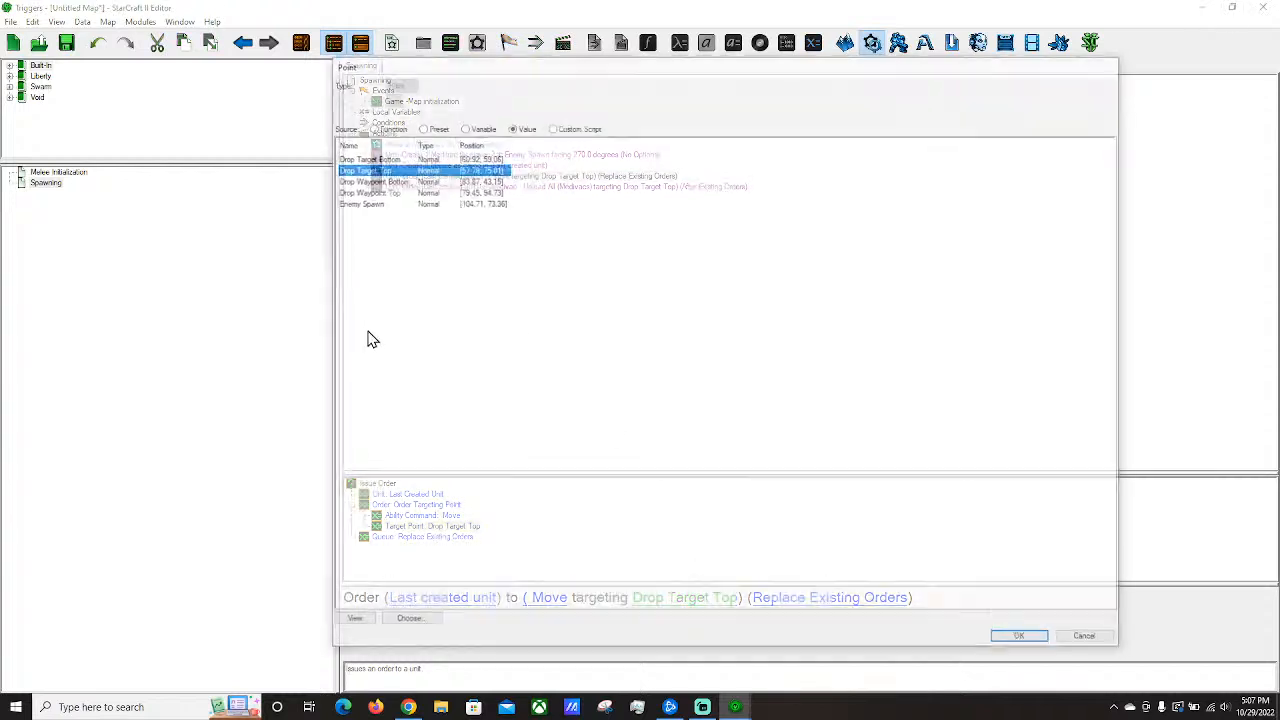
double_click(391, 193)
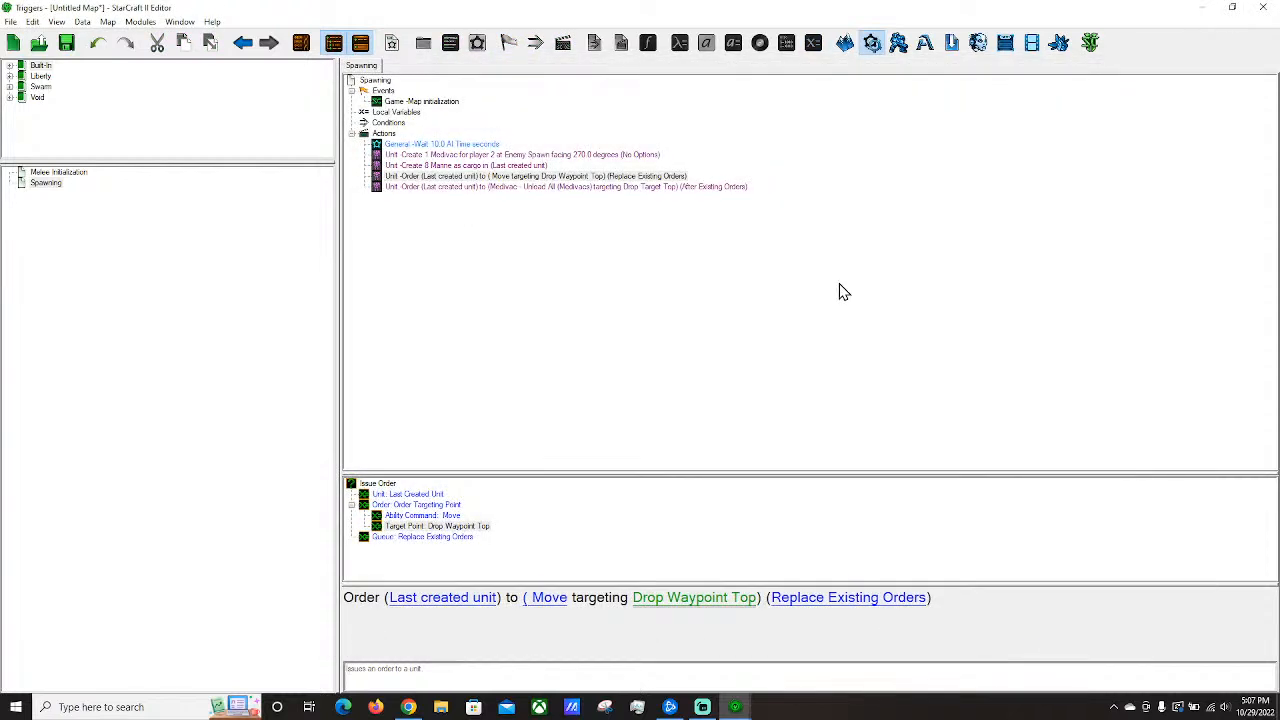
left_click(682, 345)
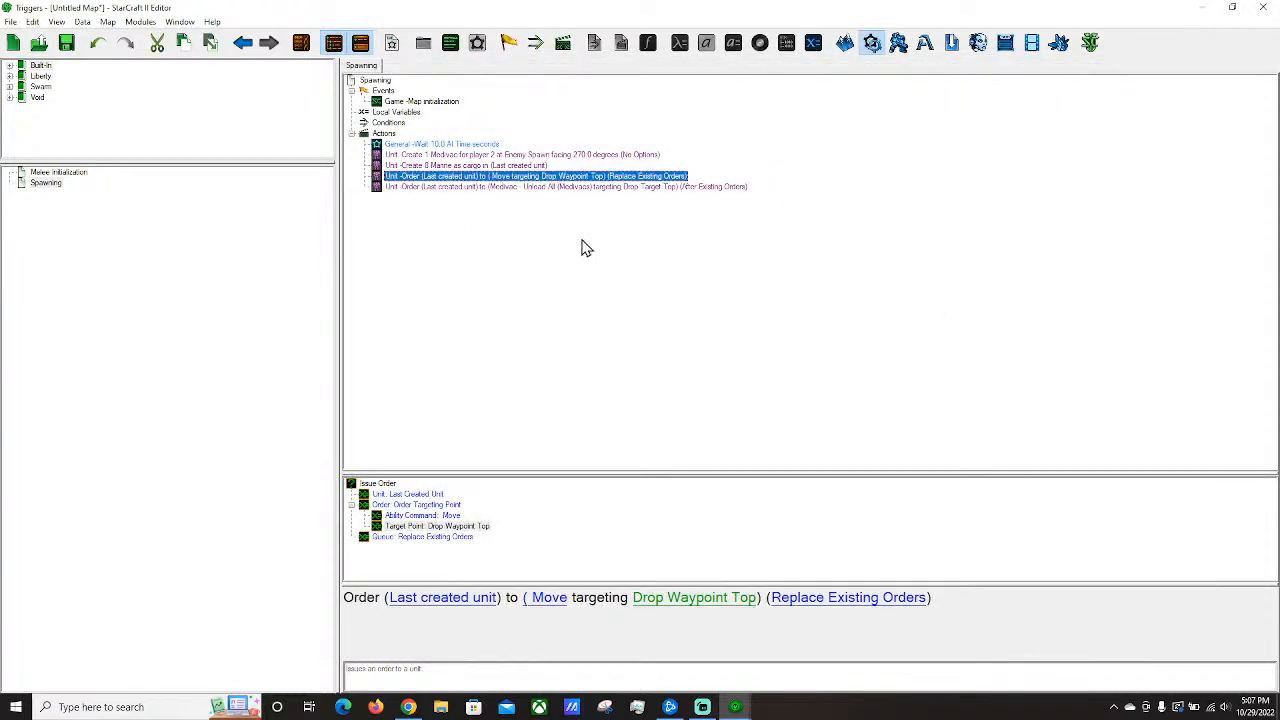
left_click(228, 262)
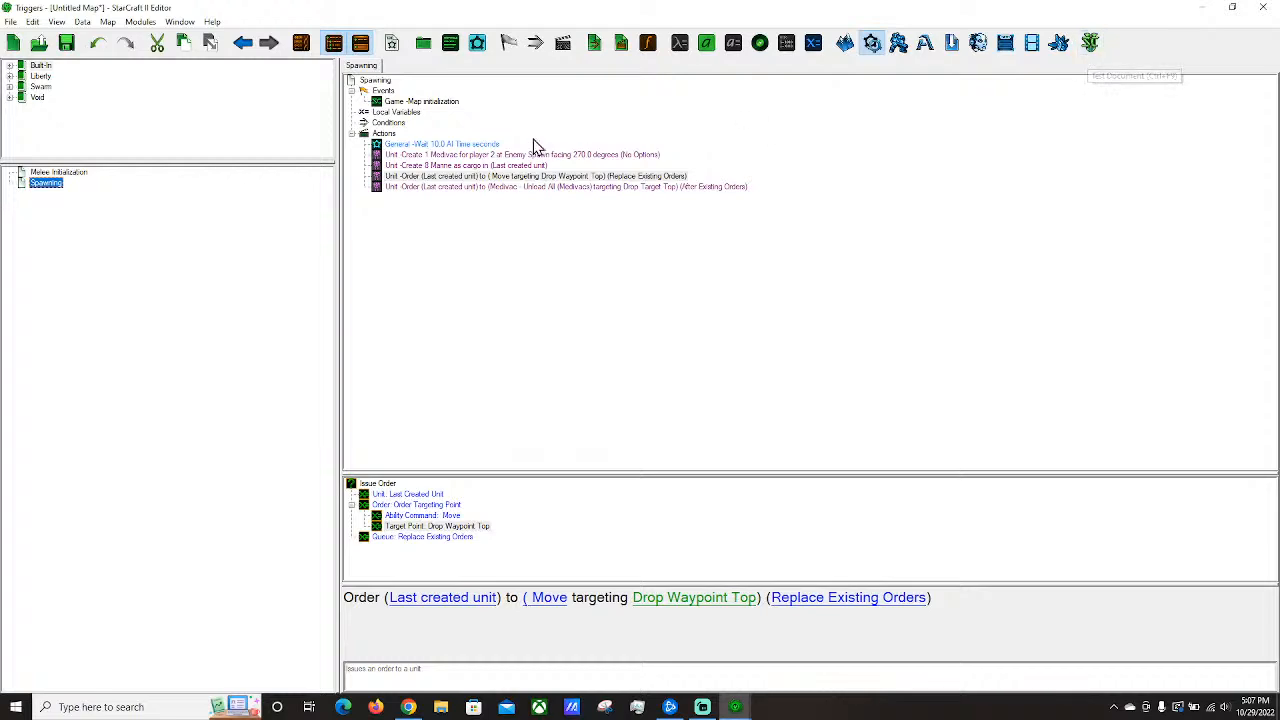
In the terrain view, copy the column of six player 1 Marines beside the Command Center and place the copies next to it.
left_click(845, 44)
scroll(540, 370, "up", 2)
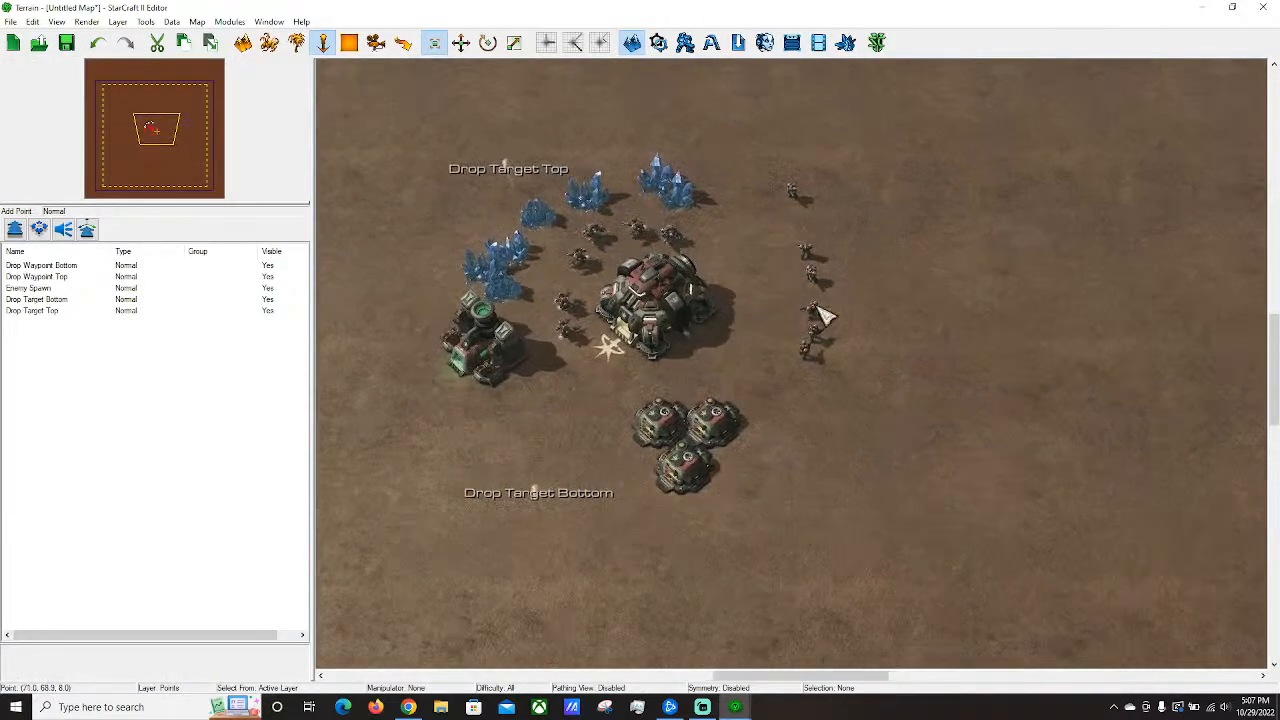
left_click(269, 42)
scroll(840, 250, "up", 2)
left_click_drag(840, 250, 614, 480)
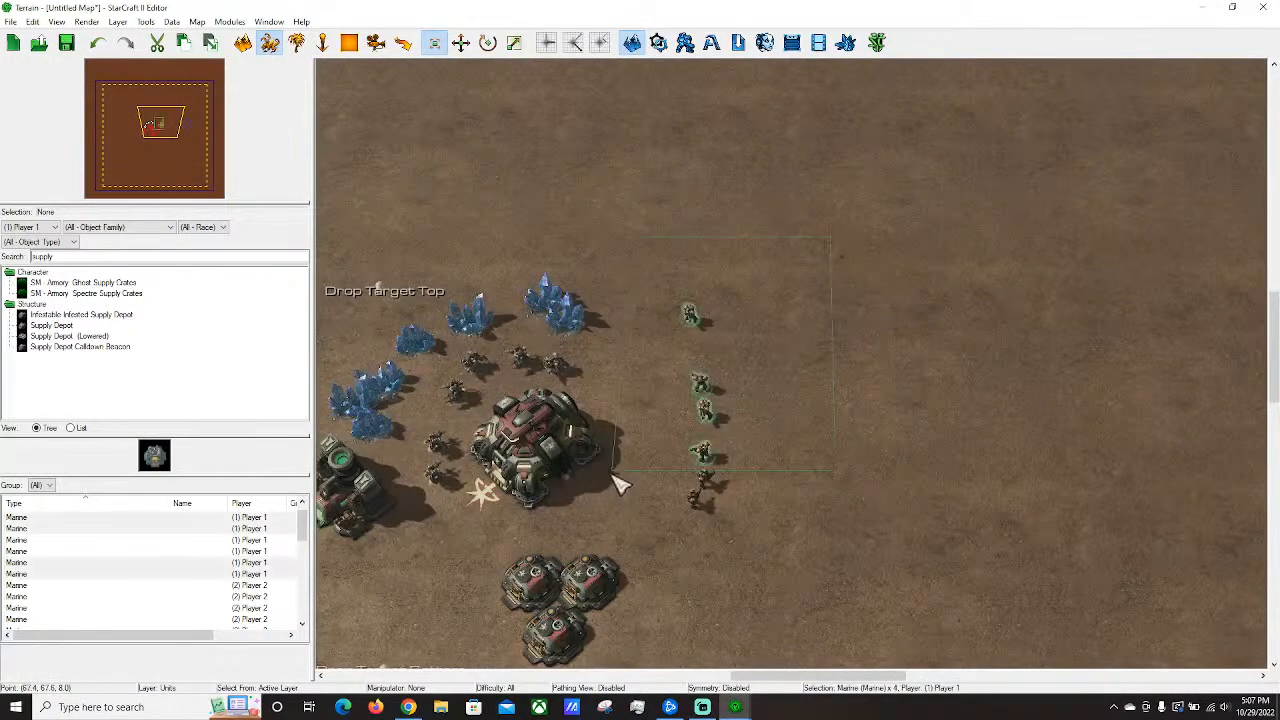
key("ctrl+c")
key("ctrl+v")
left_click(640, 426)
left_click(975, 430)
Check the terrain around Drop Waypoint Top and launch a test game of the map.
right_click_drag(975, 430, 801, 62)
right_click_drag(970, 247, 743, 383)
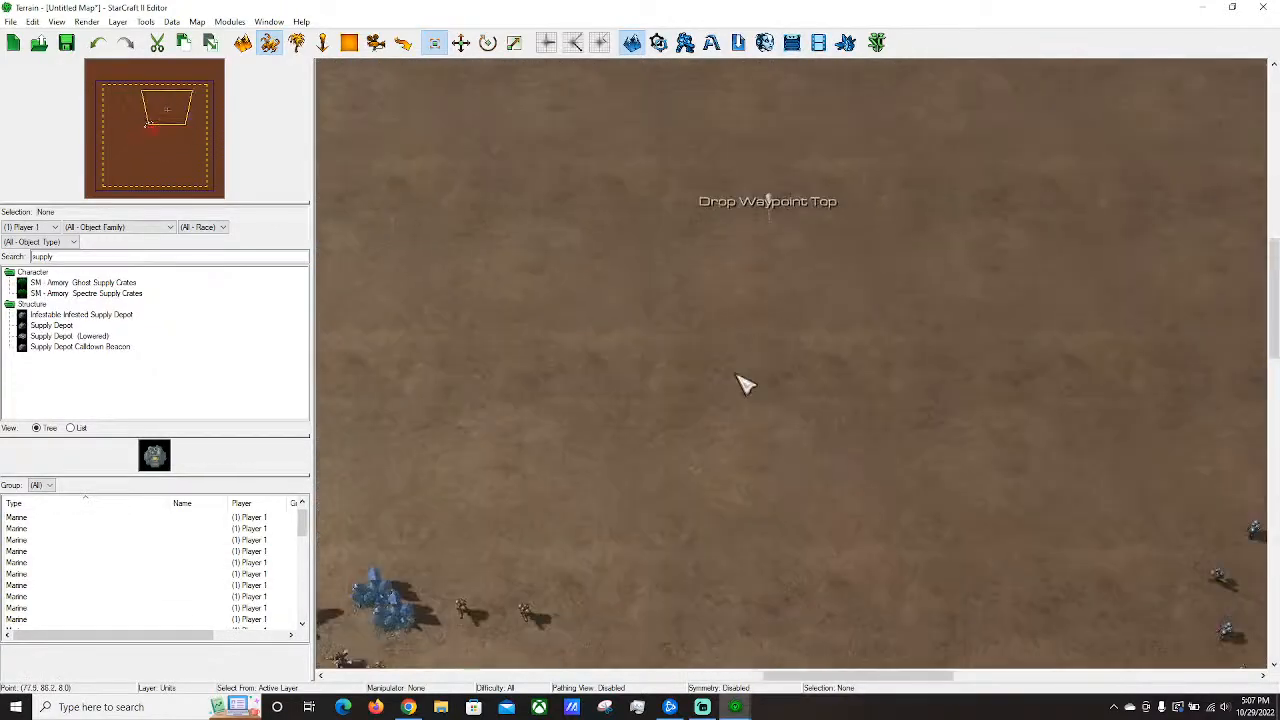
right_click_drag(860, 325, 597, 234)
scroll(597, 234, "down", 3)
left_click(878, 42)
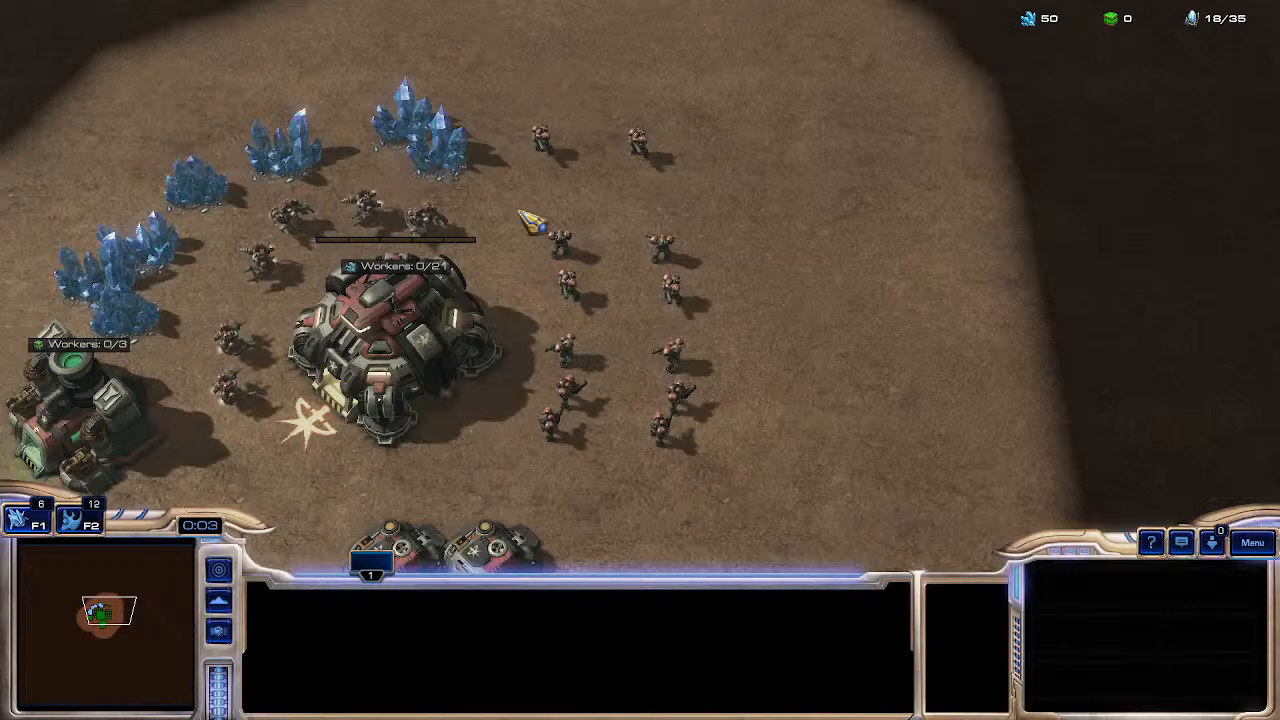
Select the twelve Marines beside the Command Center and gather them into one group.
left_click_drag(508, 76, 758, 444)
right_click(648, 222)
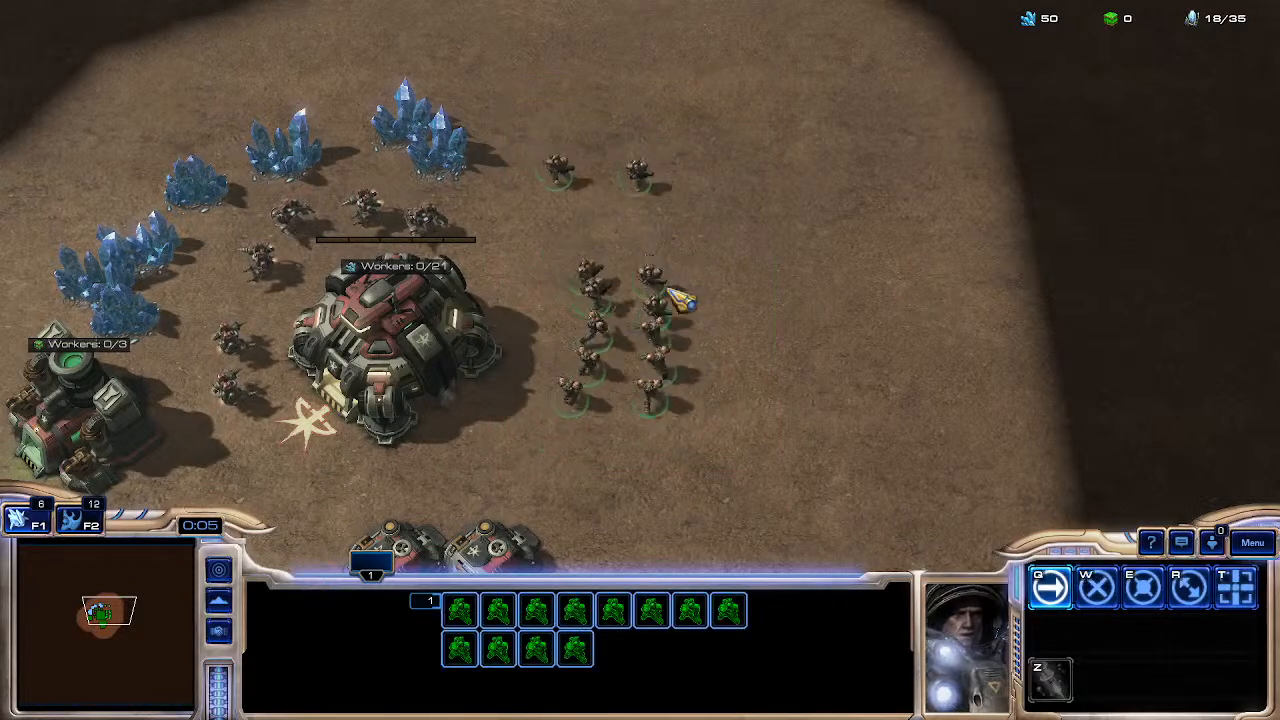
Send a single Marine away from the group to scout the dark area northeast of the base.
left_click(648, 222)
right_click(765, 164)
right_click(677, 245)
right_click(958, 144)
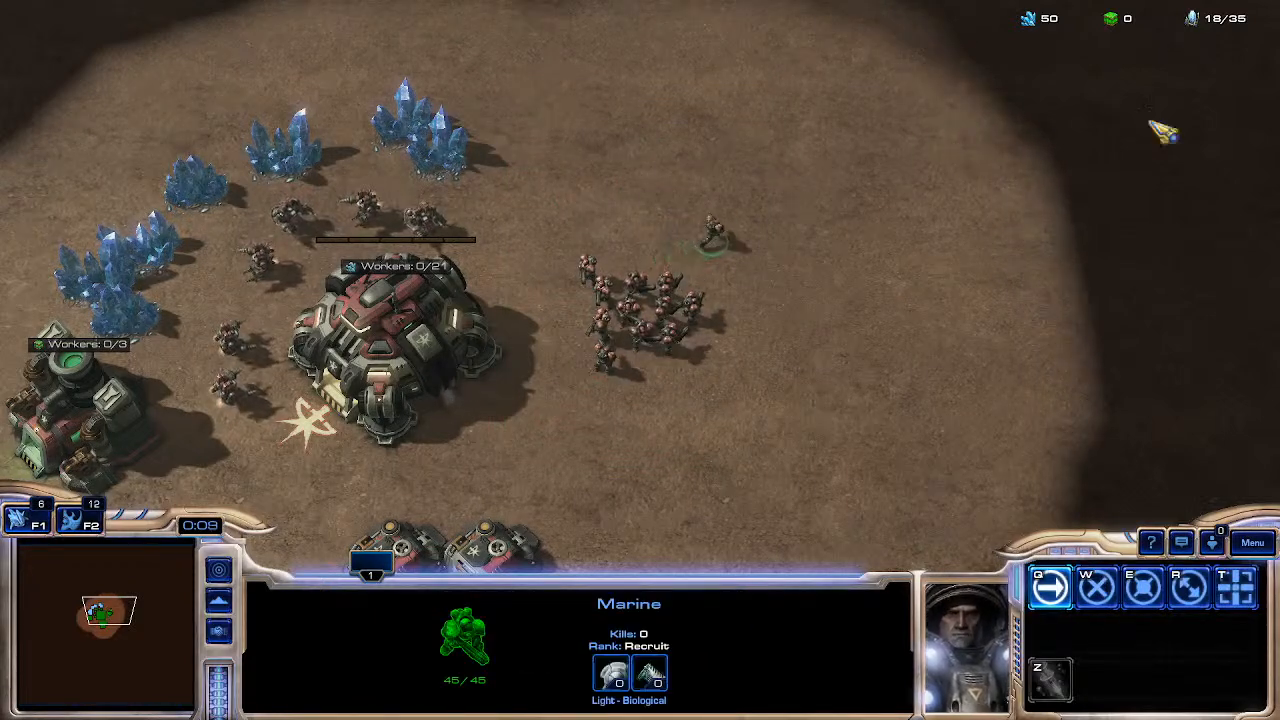
right_click(784, 213)
right_click(957, 130)
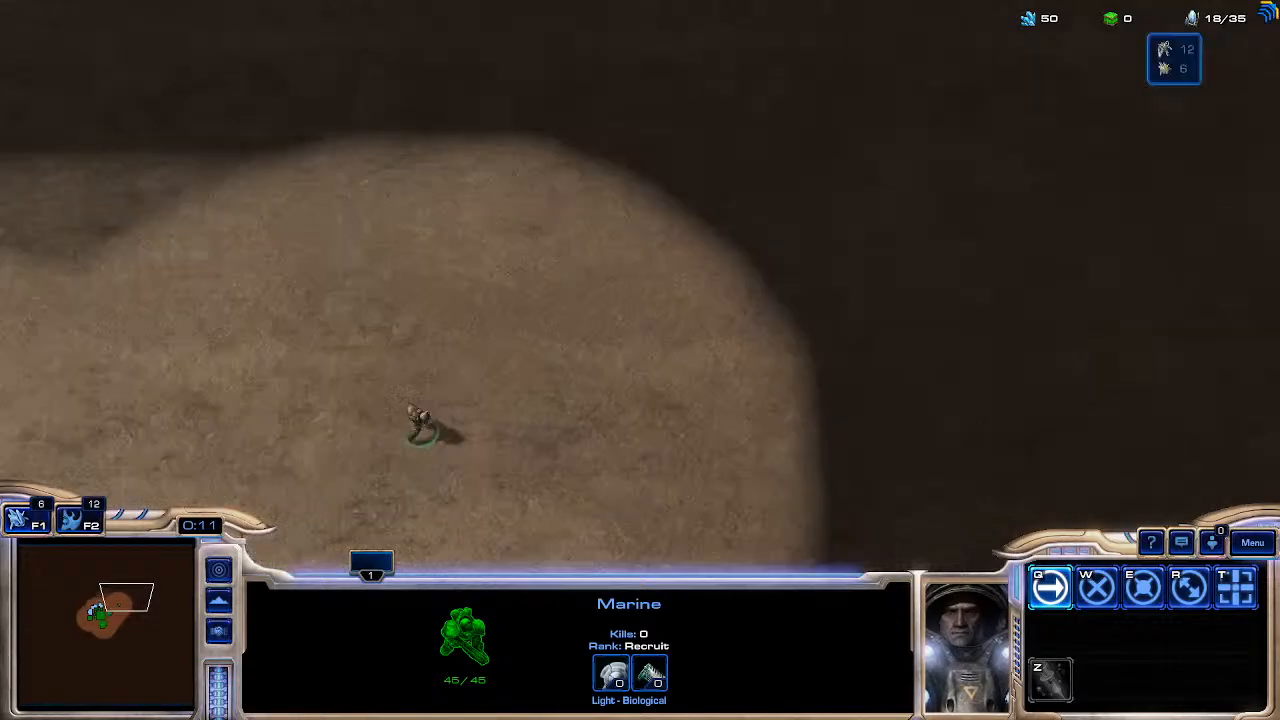
right_click(671, 134)
right_click(749, 109)
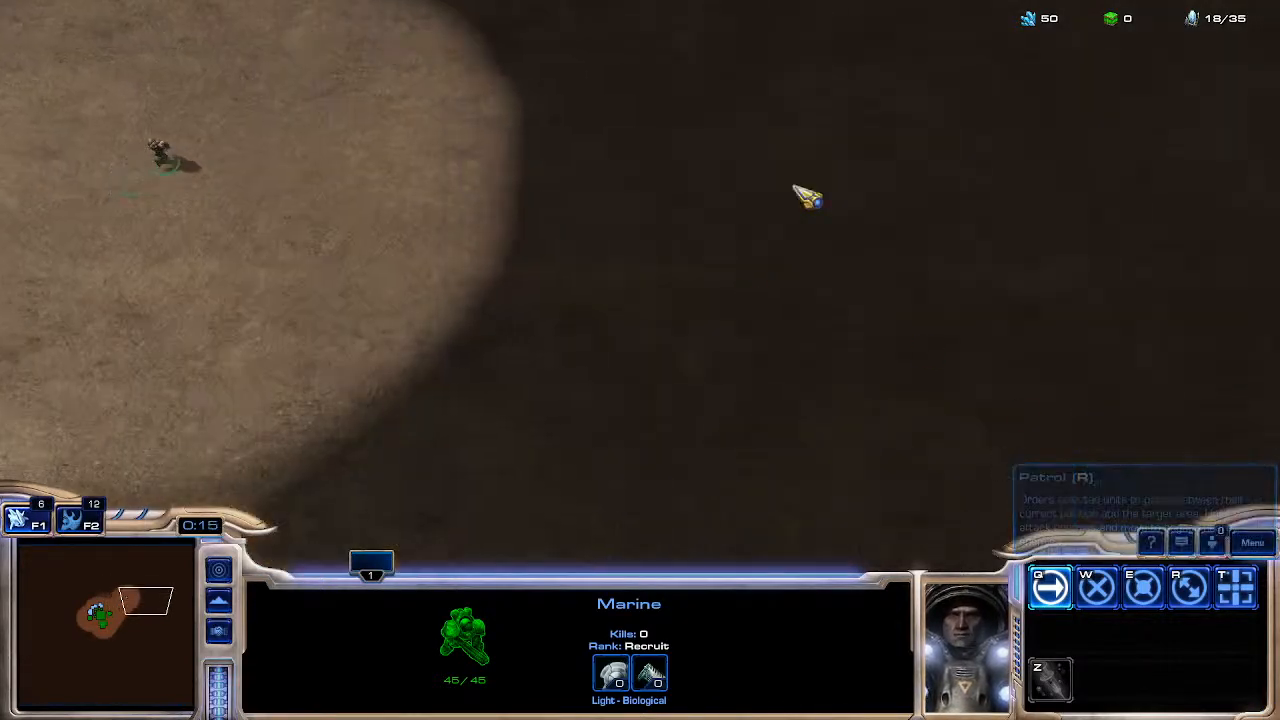
right_click(317, 49)
right_click(42, 88)
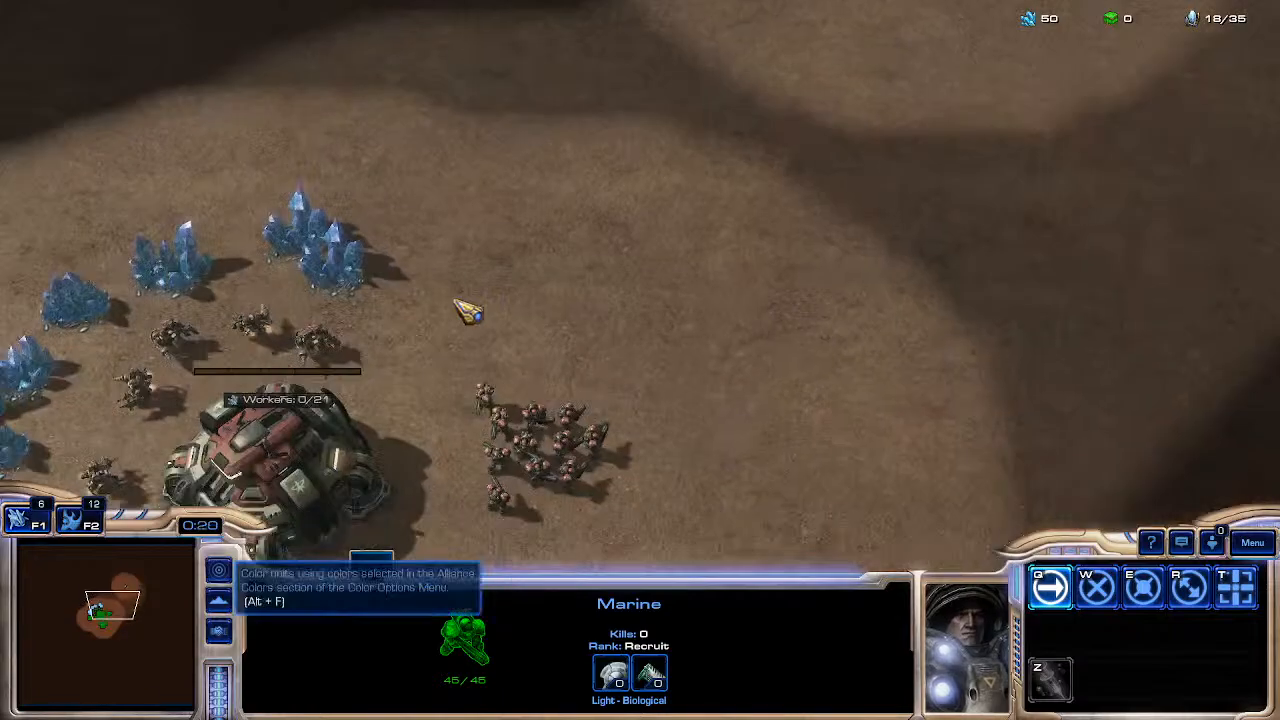
Direct the lone scouting Marine farther across the dark ground northeast of the base.
left_click_drag(480, 176, 562, 230)
right_click(300, 252)
right_click(943, 252)
right_click(754, 51)
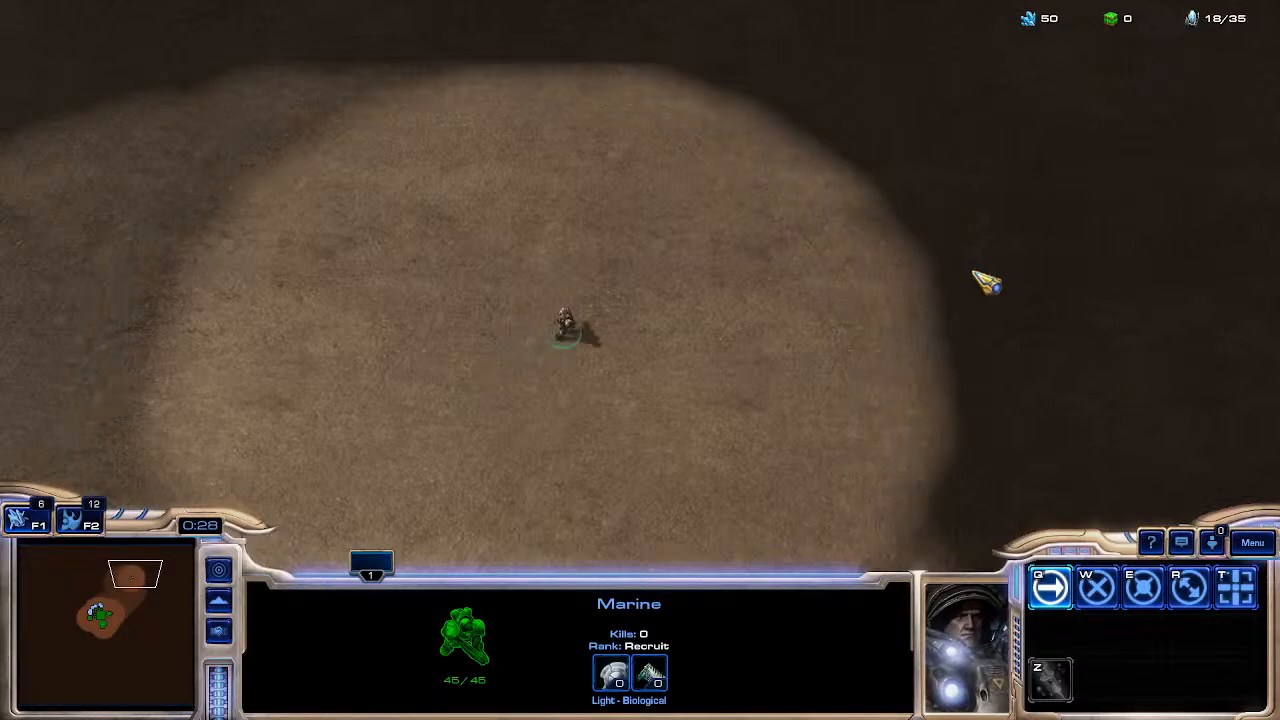
Move the Marine group from beside the Command Center to the ground north of the minerals and redirect the lone scout.
left_click_drag(128, 582, 99, 611)
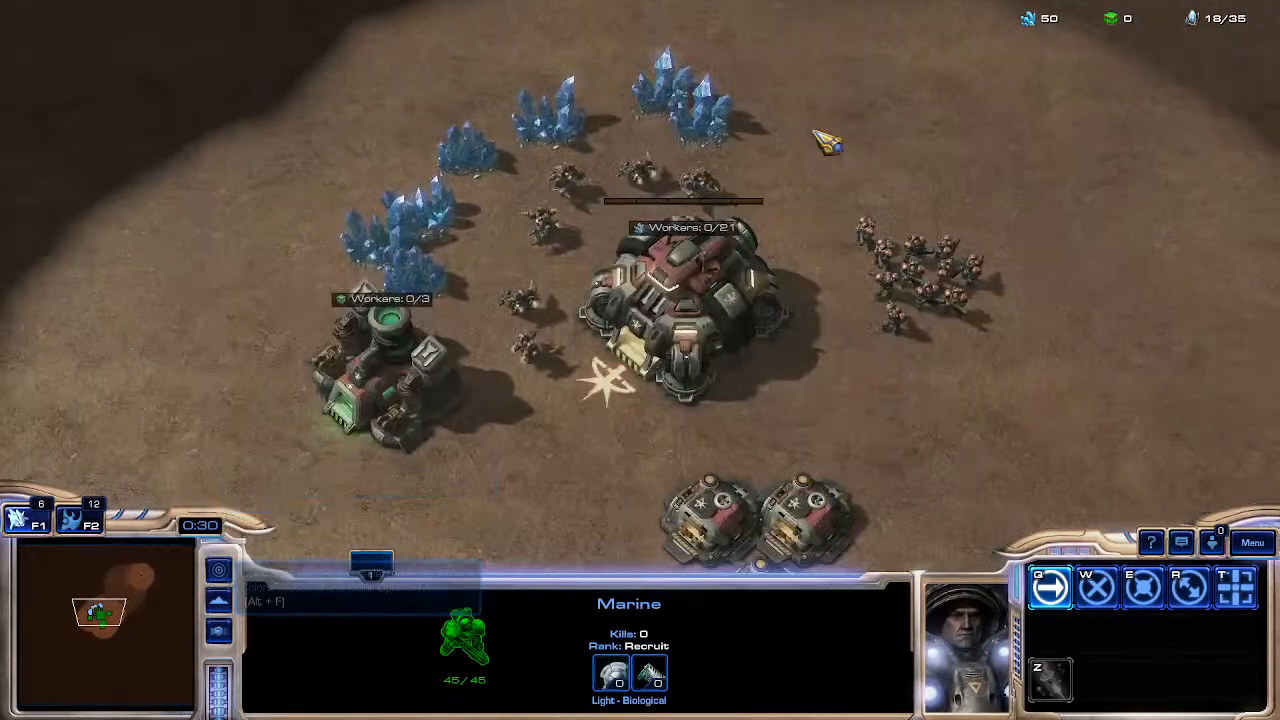
double_click(926, 298)
right_click(554, 157)
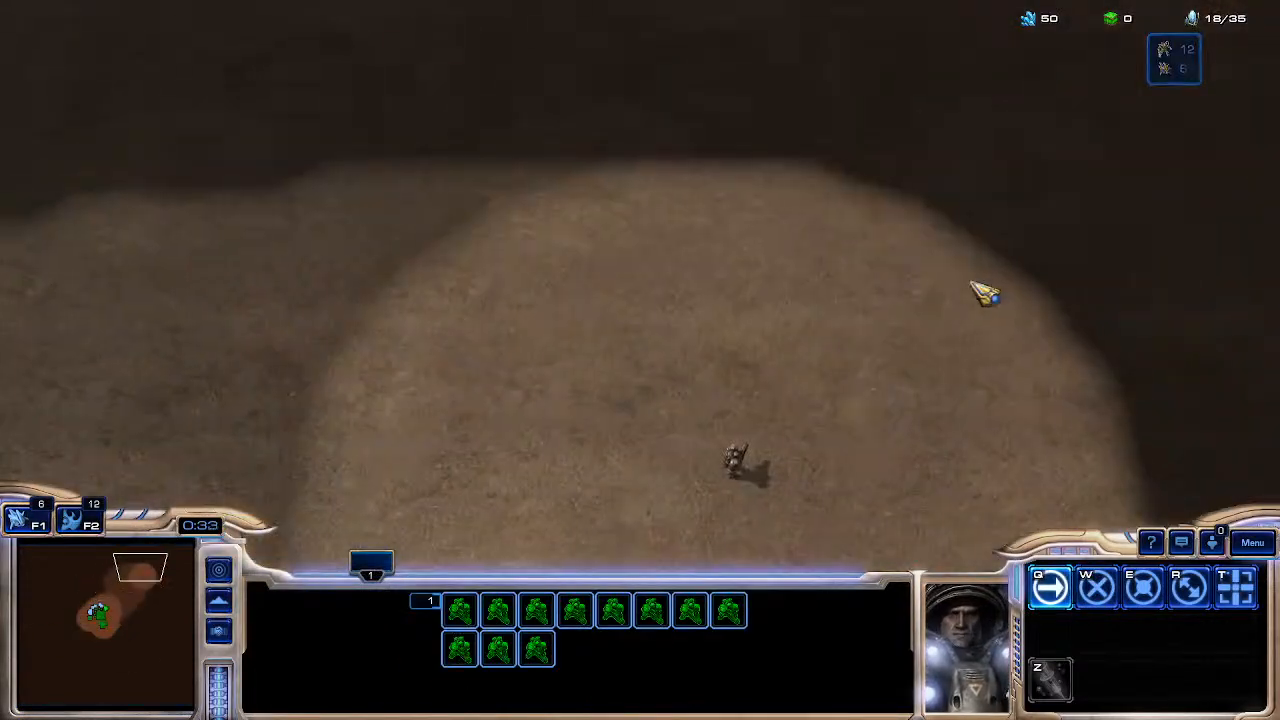
left_click_drag(682, 398, 940, 560)
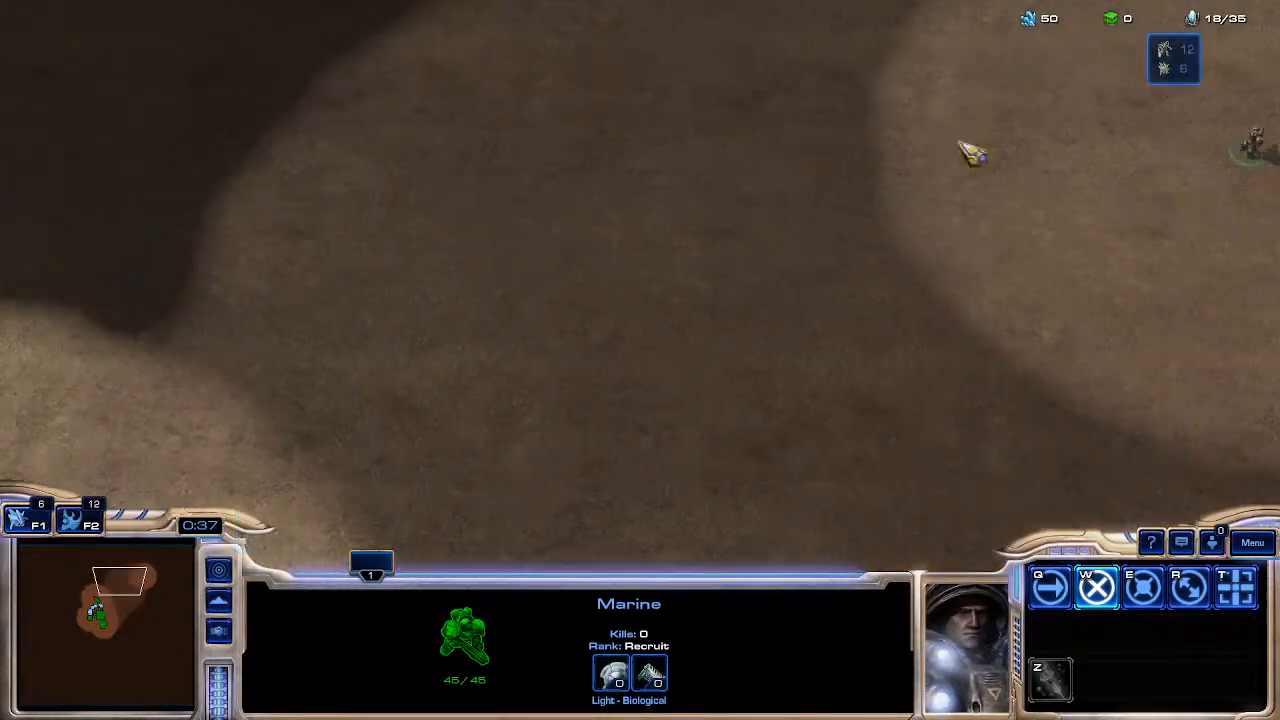
right_click(892, 185)
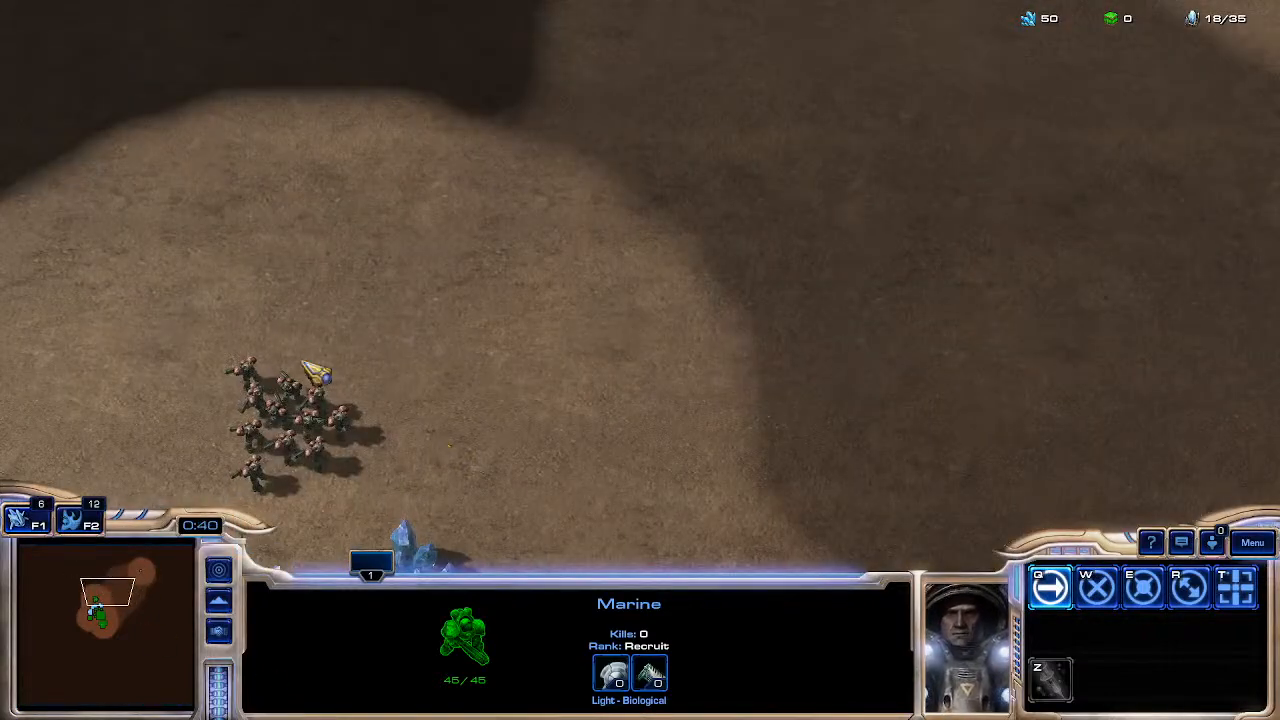
Send the Marine group a short way east, end the test game and return to the trigger editor.
double_click(309, 367)
right_click(622, 429)
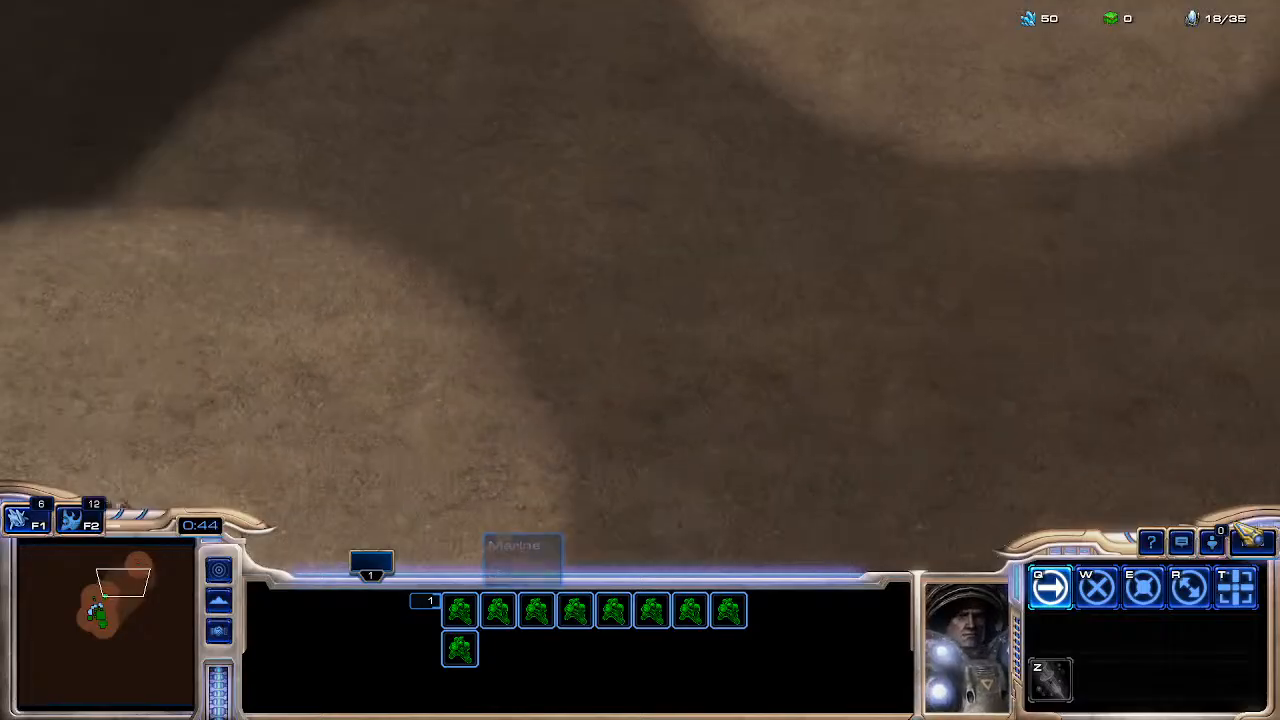
left_click(1250, 540)
key("alt+Tab")
key("alt+Tab")
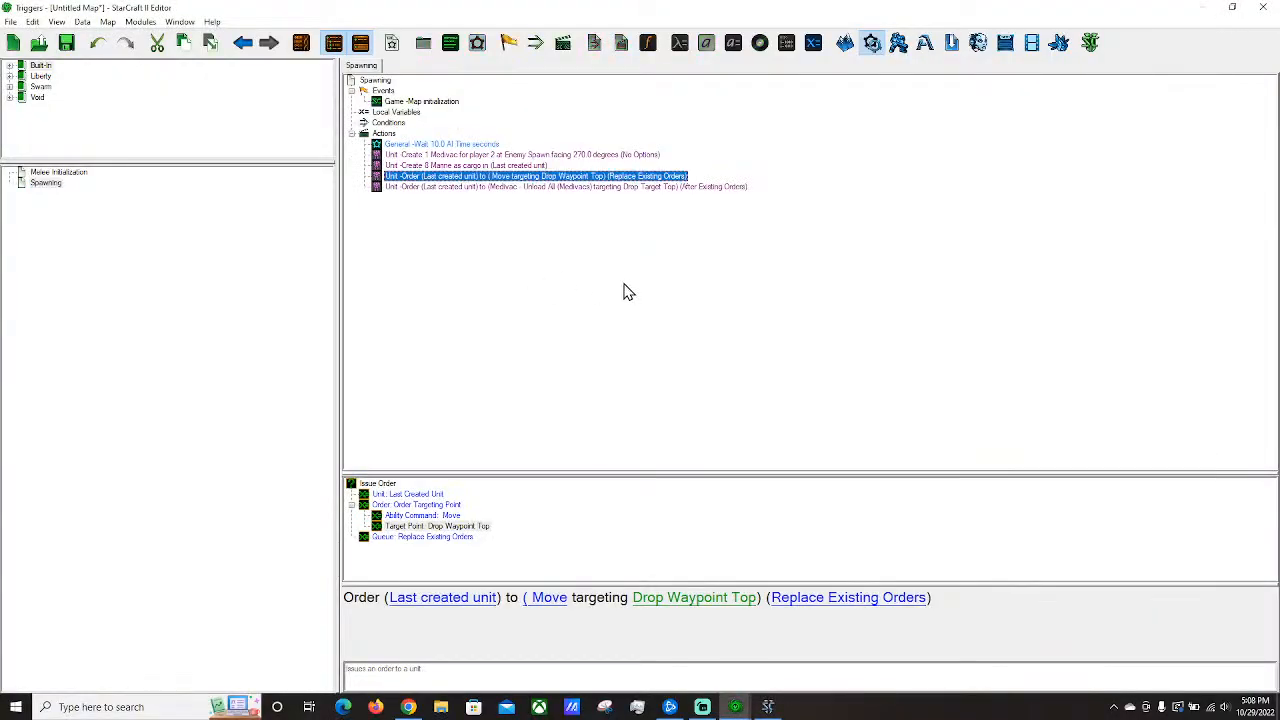
Review the Medivac, Marine cargo and order actions of the Spawning trigger, and check the Melee Initialization trigger.
left_click(249, 261)
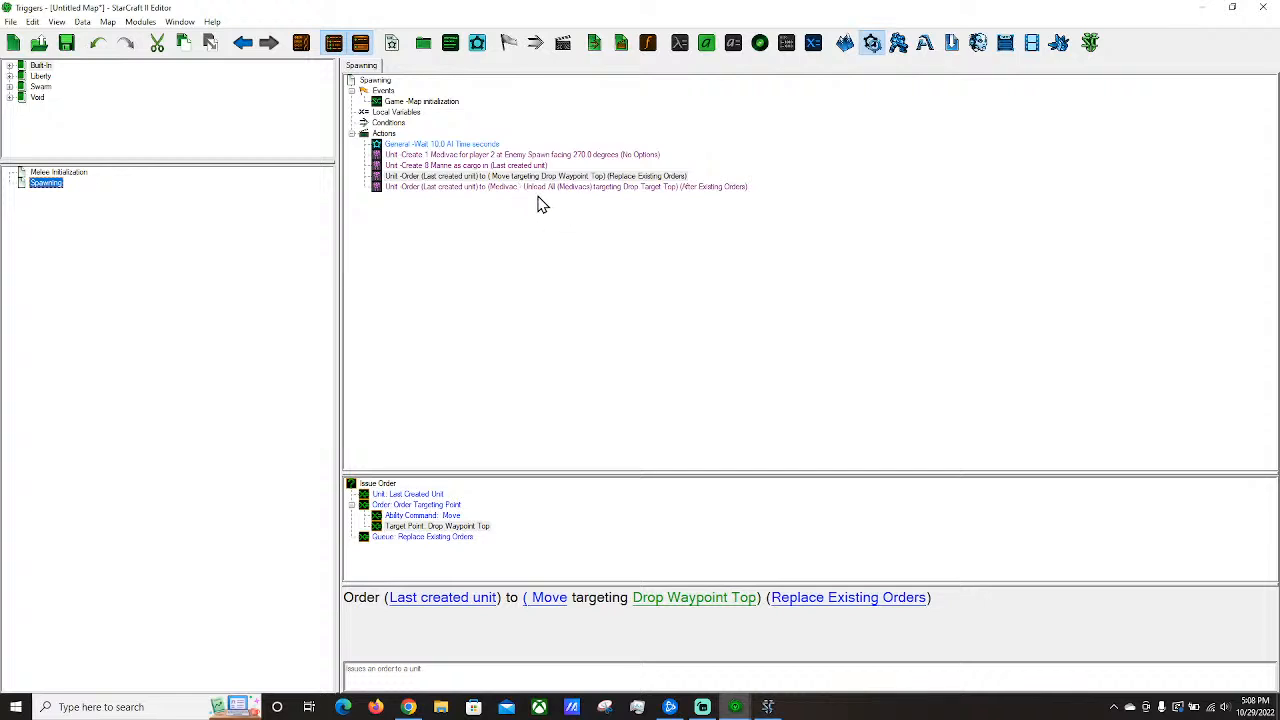
left_click(587, 304)
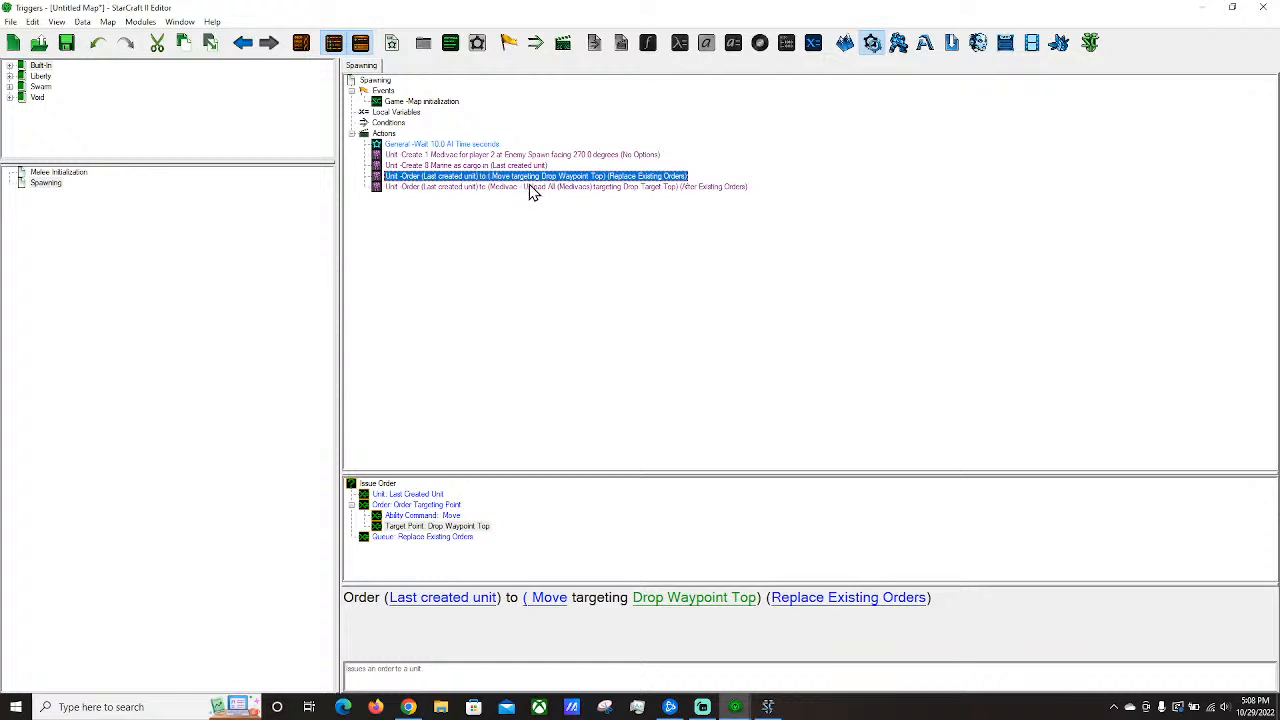
left_click(431, 168)
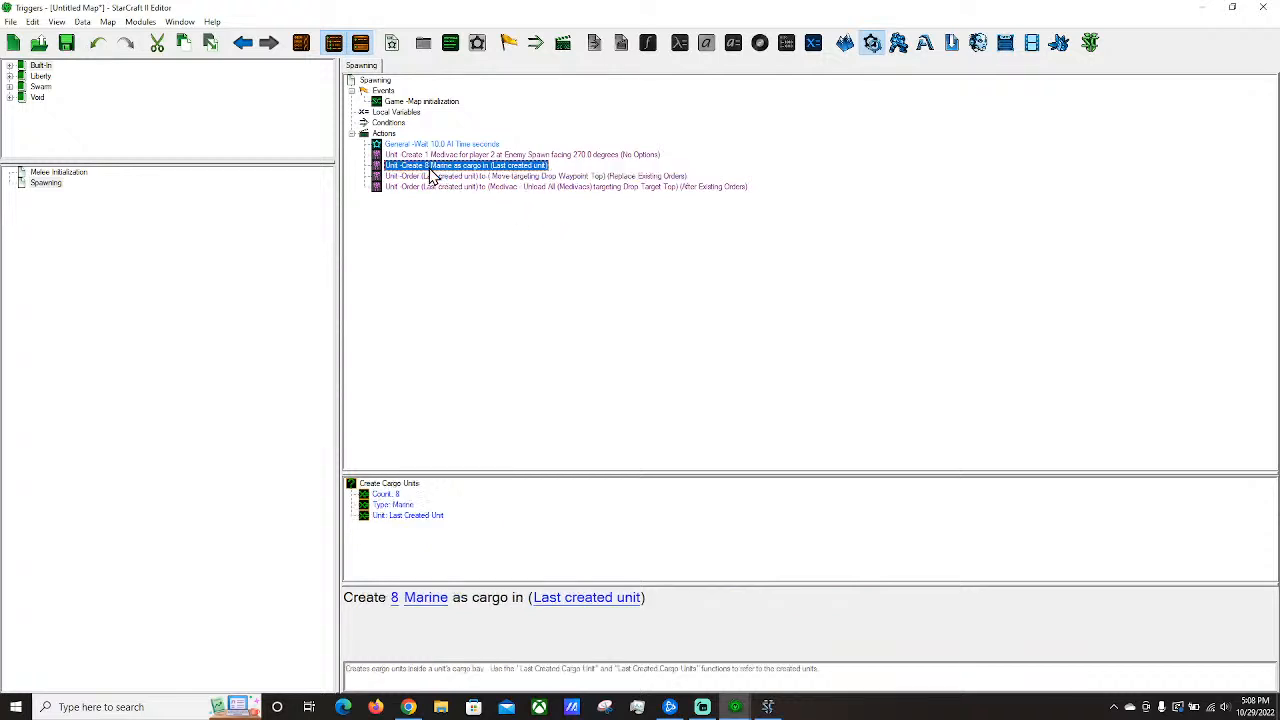
left_click(511, 155)
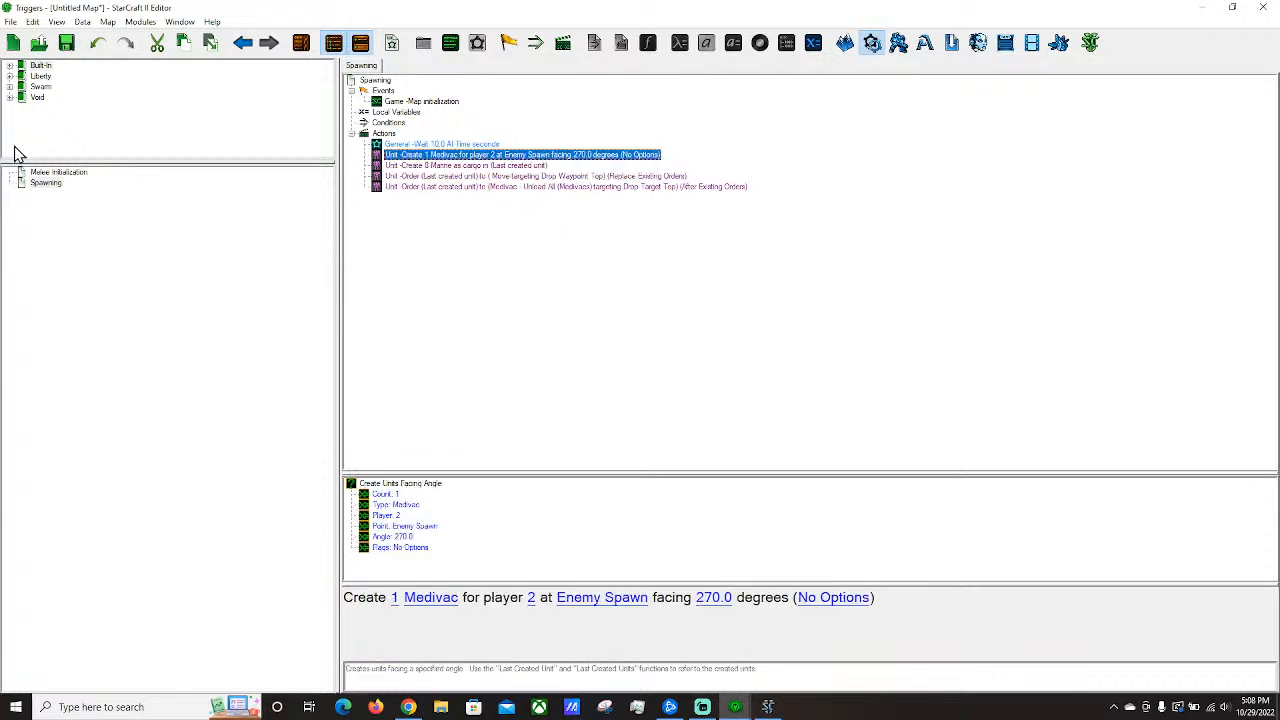
left_click(45, 180)
left_click(421, 249)
left_click(51, 171)
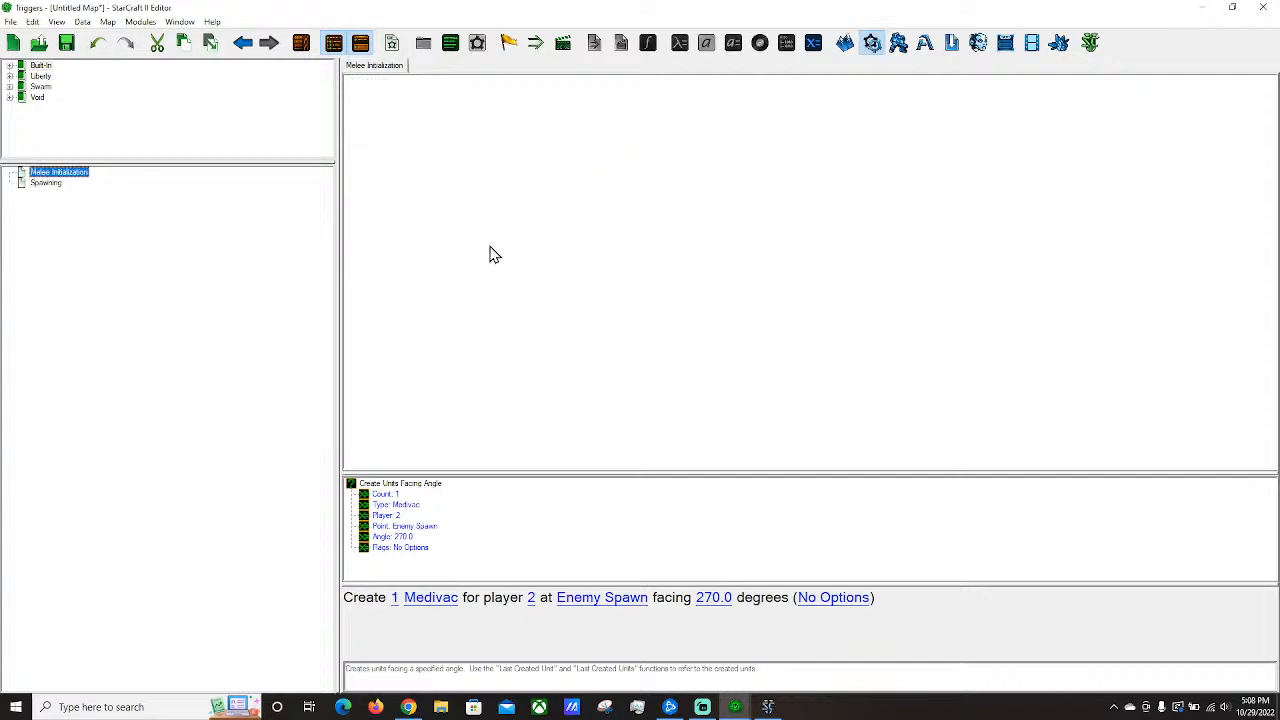
left_click(490, 247)
left_click(45, 183)
left_click(625, 273)
Add a Reveal Area action at the start of the Spawning trigger's actions.
left_click(385, 134)
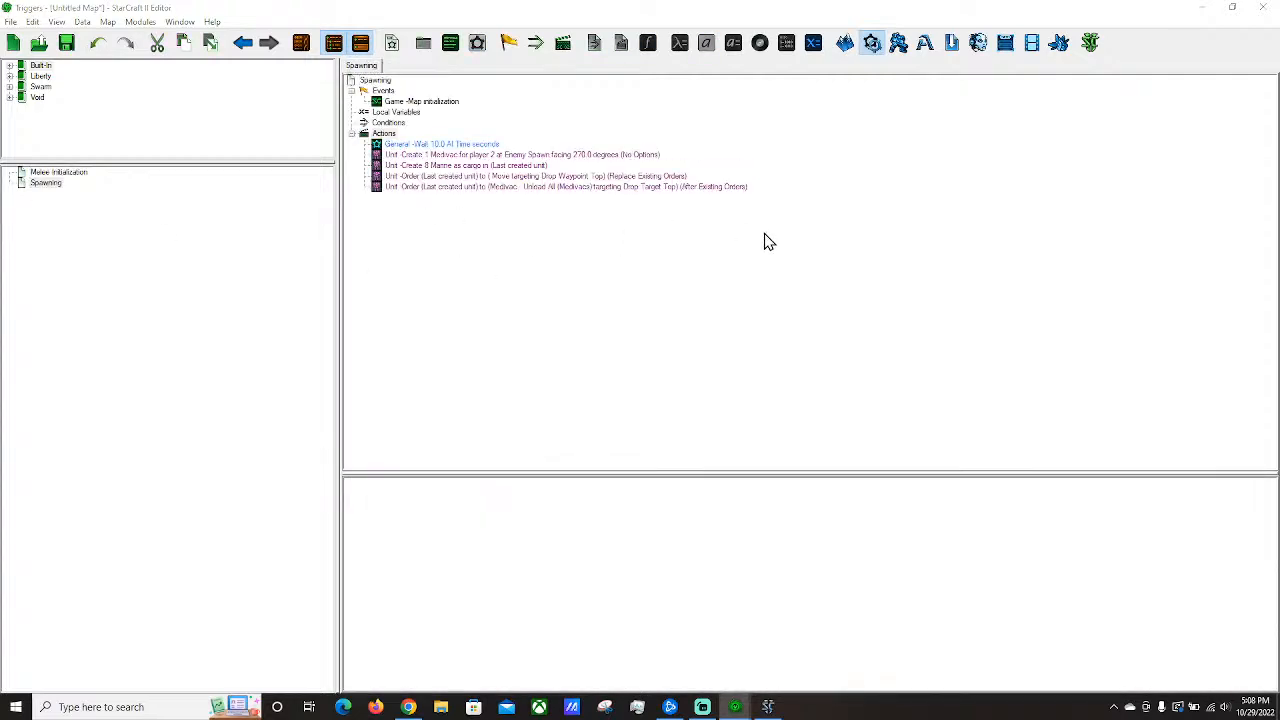
key("ctrl+r")
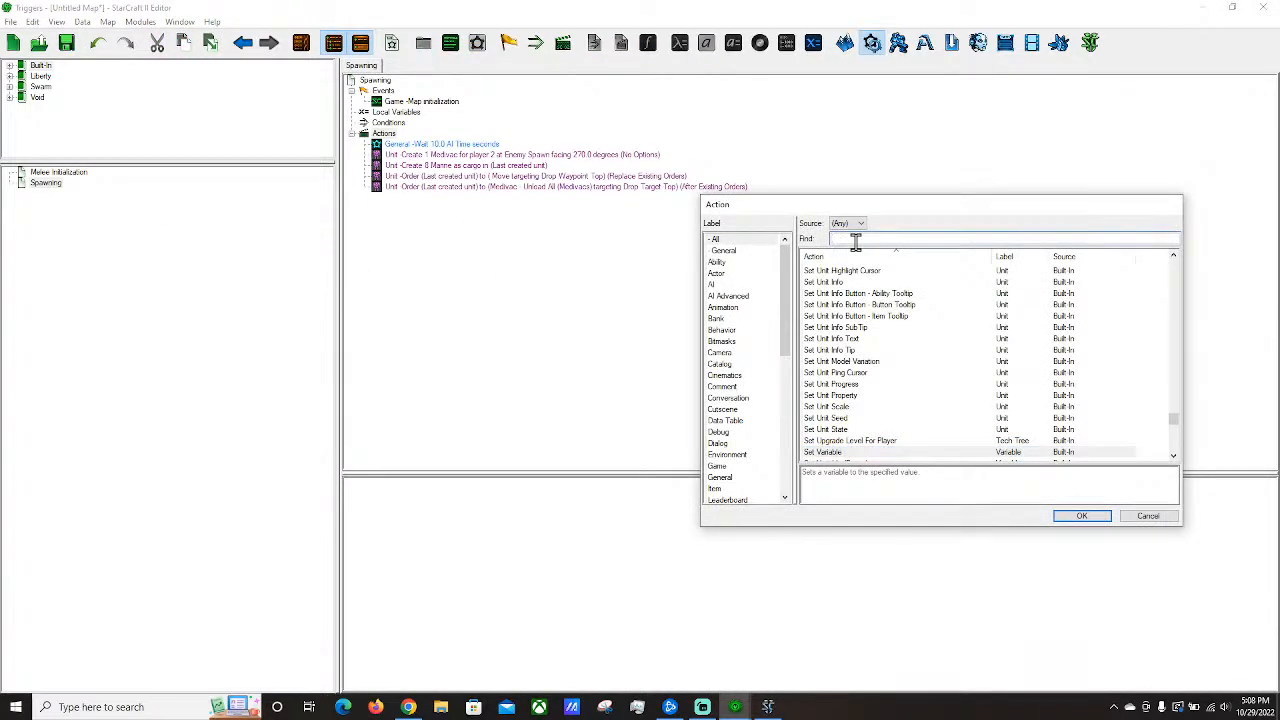
type("reveal")
double_click(826, 316)
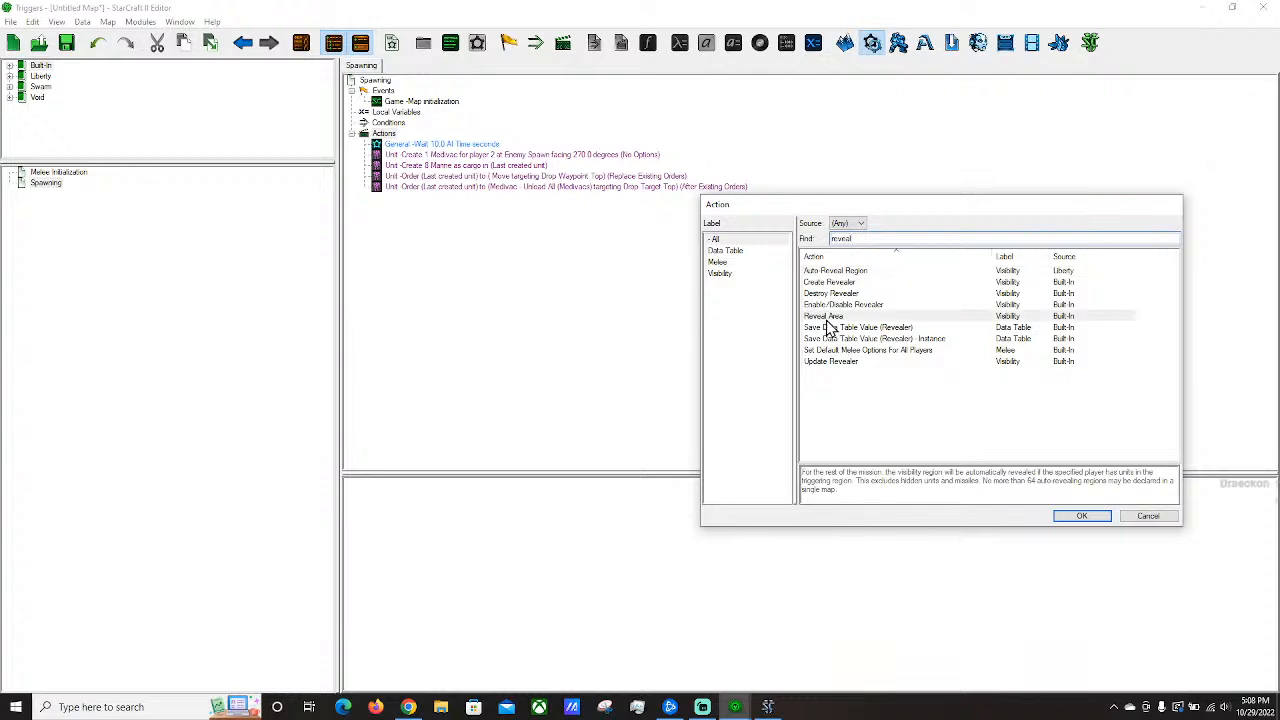
Set the Reveal Area action's area to Entire map and its duration to 0 seconds.
left_click(397, 610)
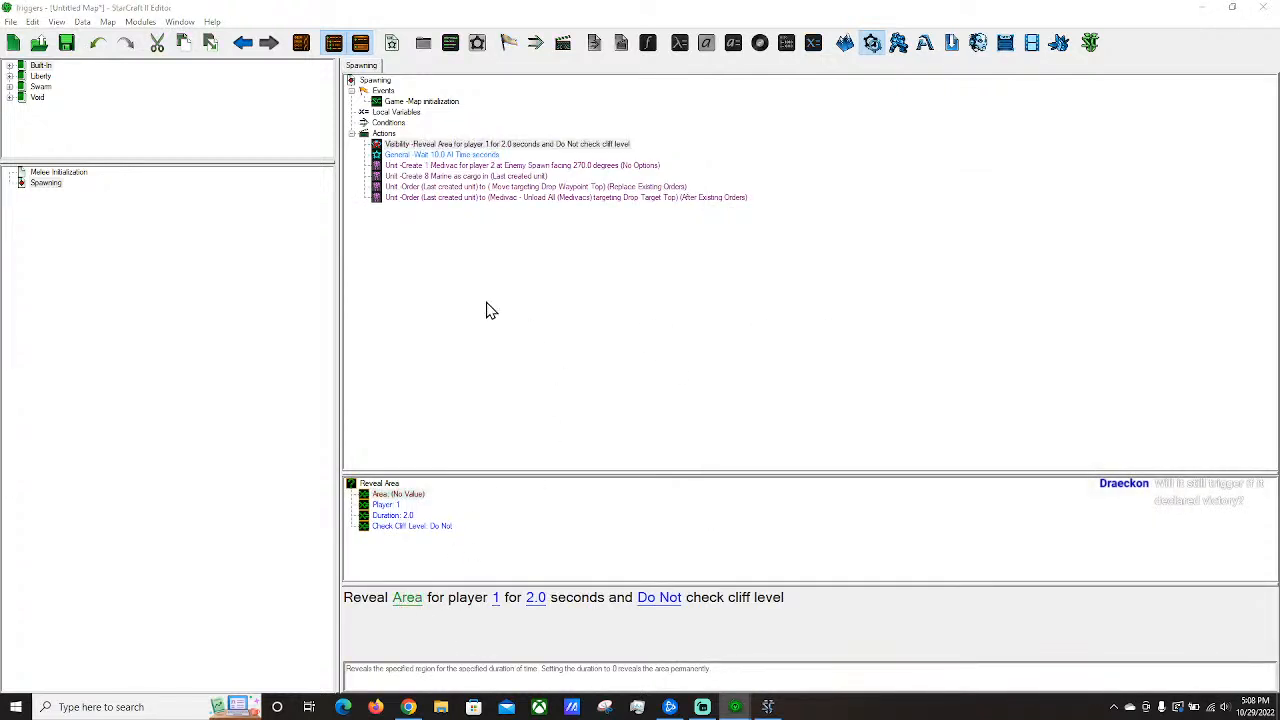
left_click(461, 128)
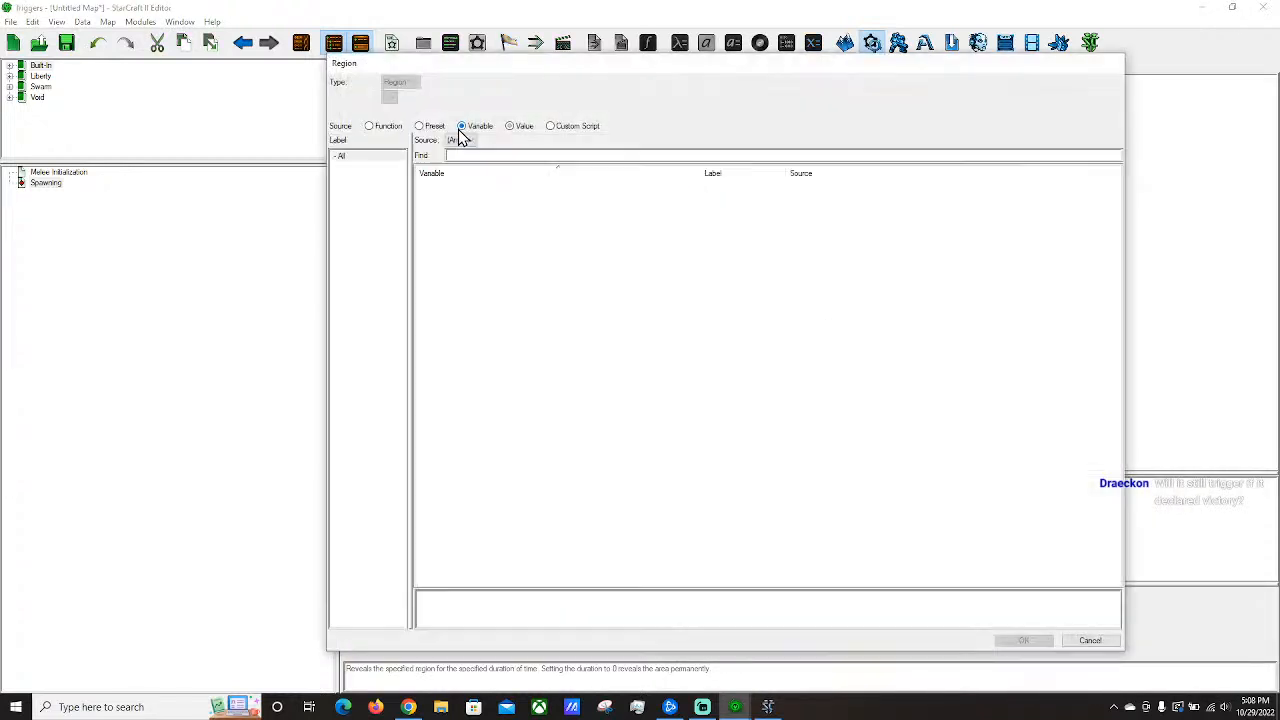
left_click(385, 127)
double_click(451, 243)
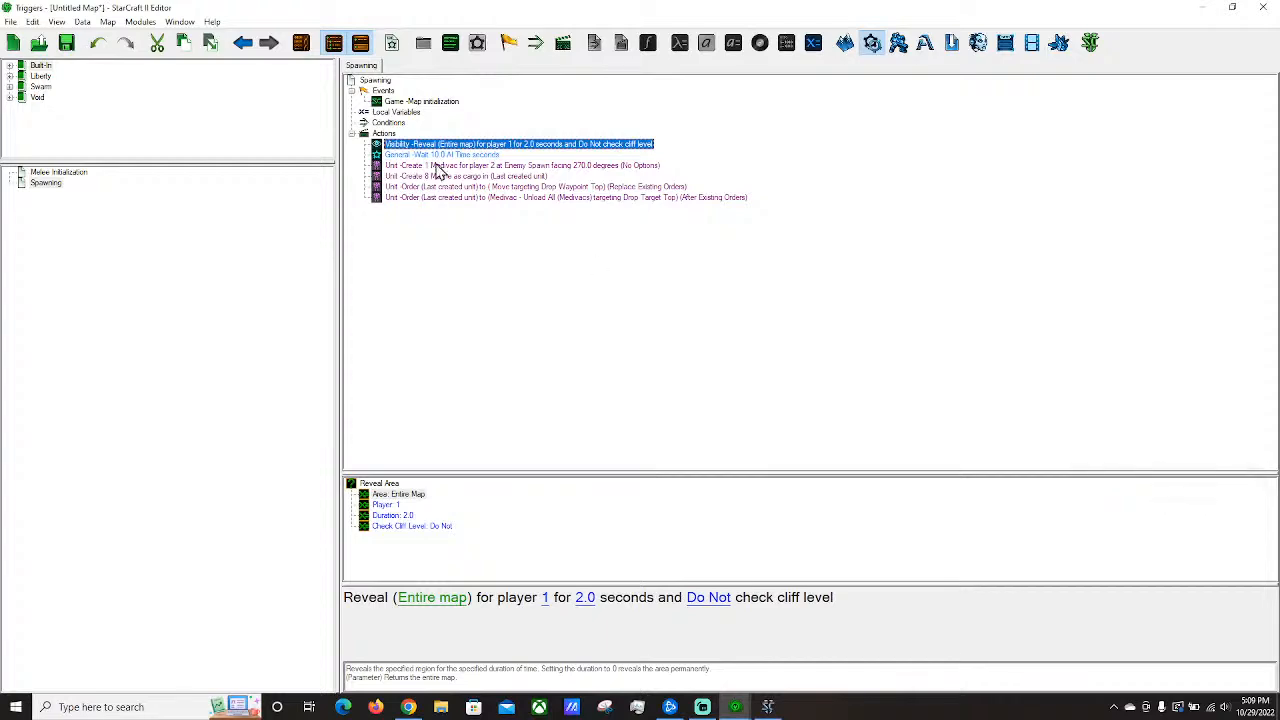
left_click(590, 606)
type("0")
key("Return")
Launch a test game and inspect the enemy Marines east of the base.
left_click(1092, 45)
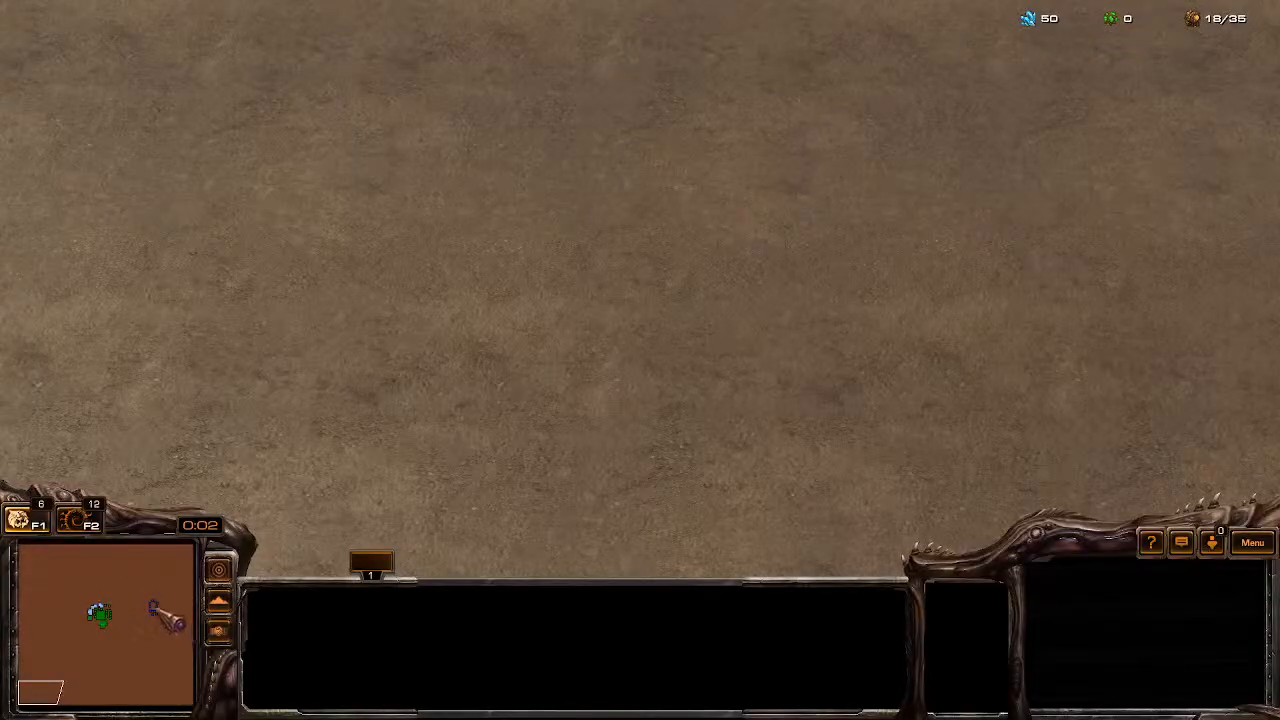
left_click(154, 604)
left_click(868, 291)
left_click(152, 614)
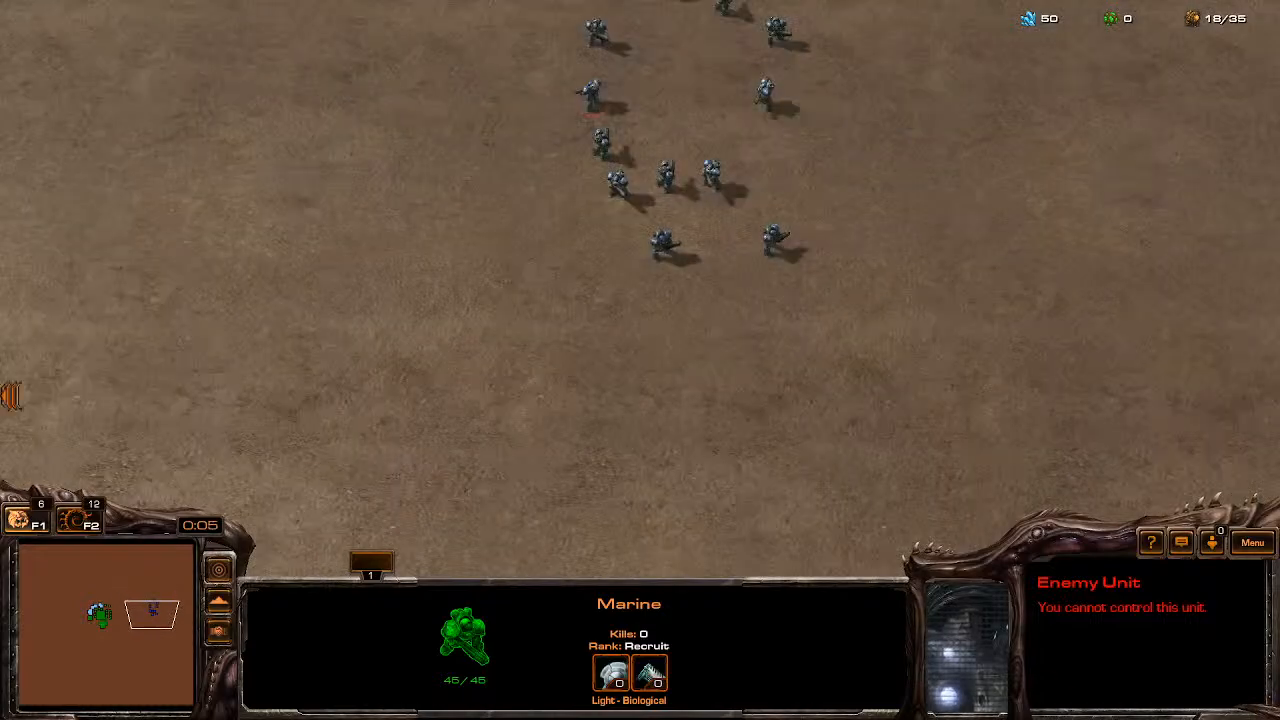
Select the twelve Marines beside the Command Center, order them to attack toward the enemy Marines, and end the test game.
double_click(471, 201)
right_click(530, 205)
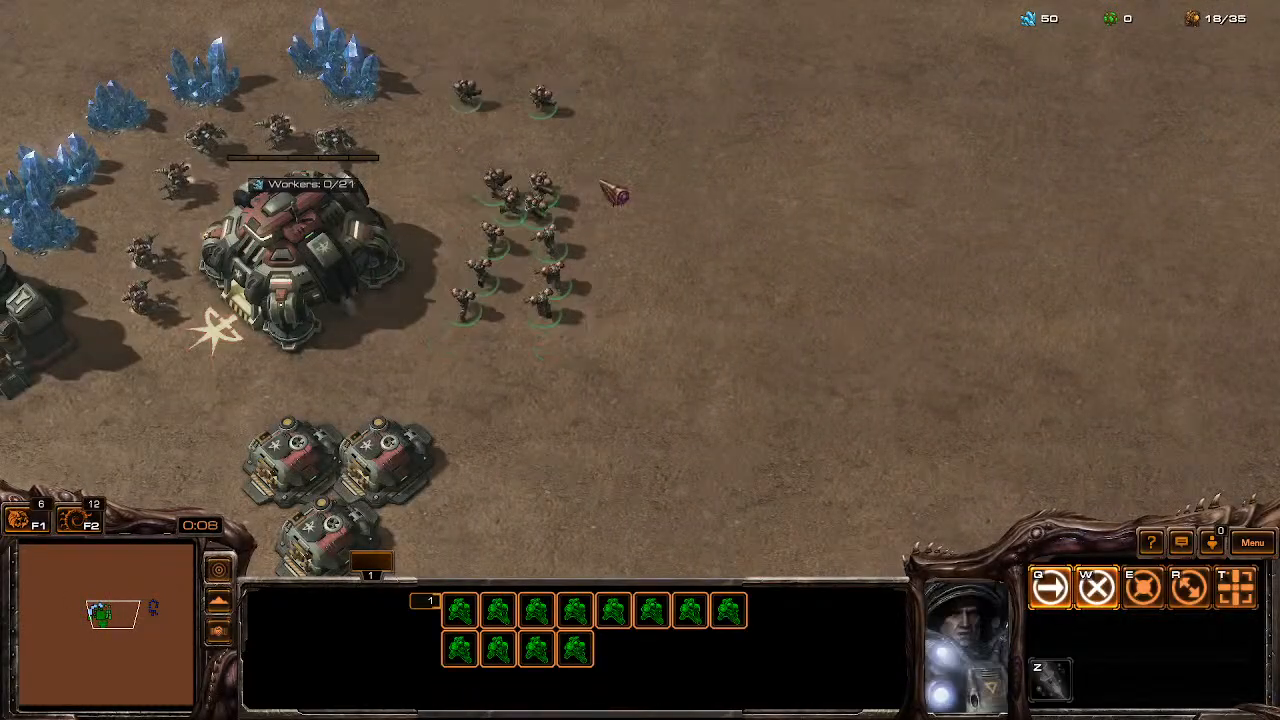
key("a")
left_click(630, 275)
key("1")
key("1")
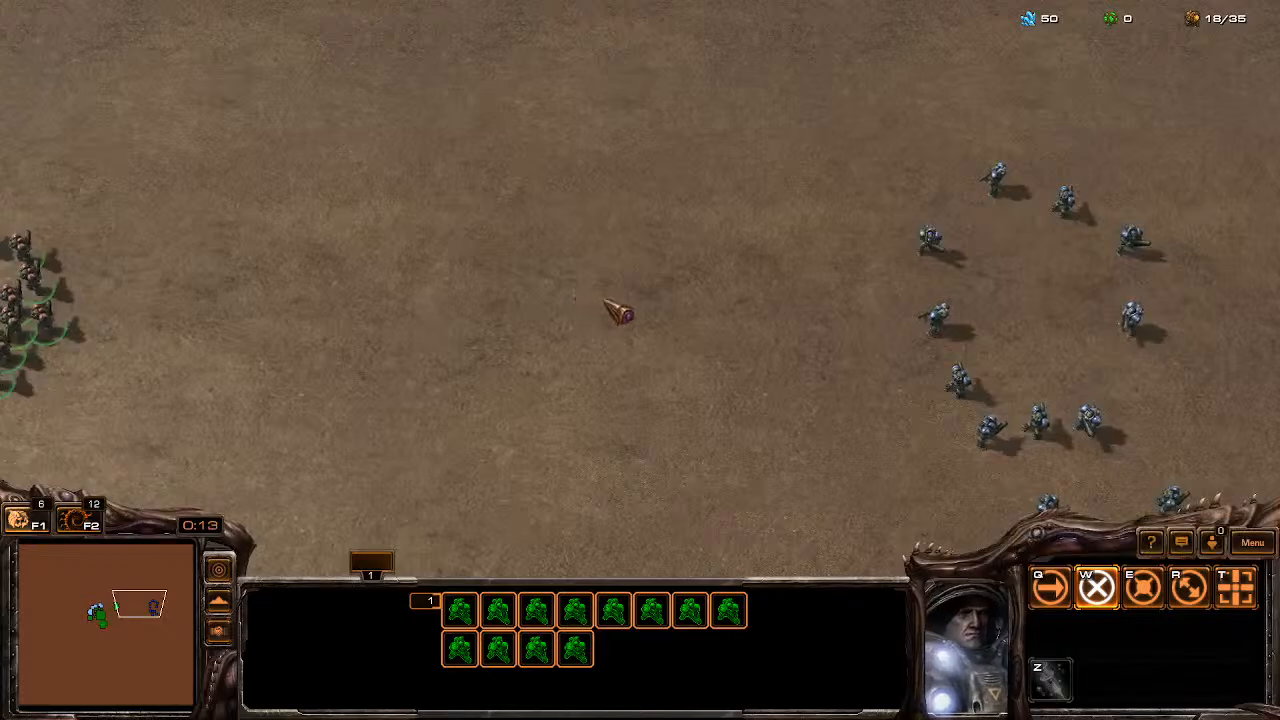
key("F10")
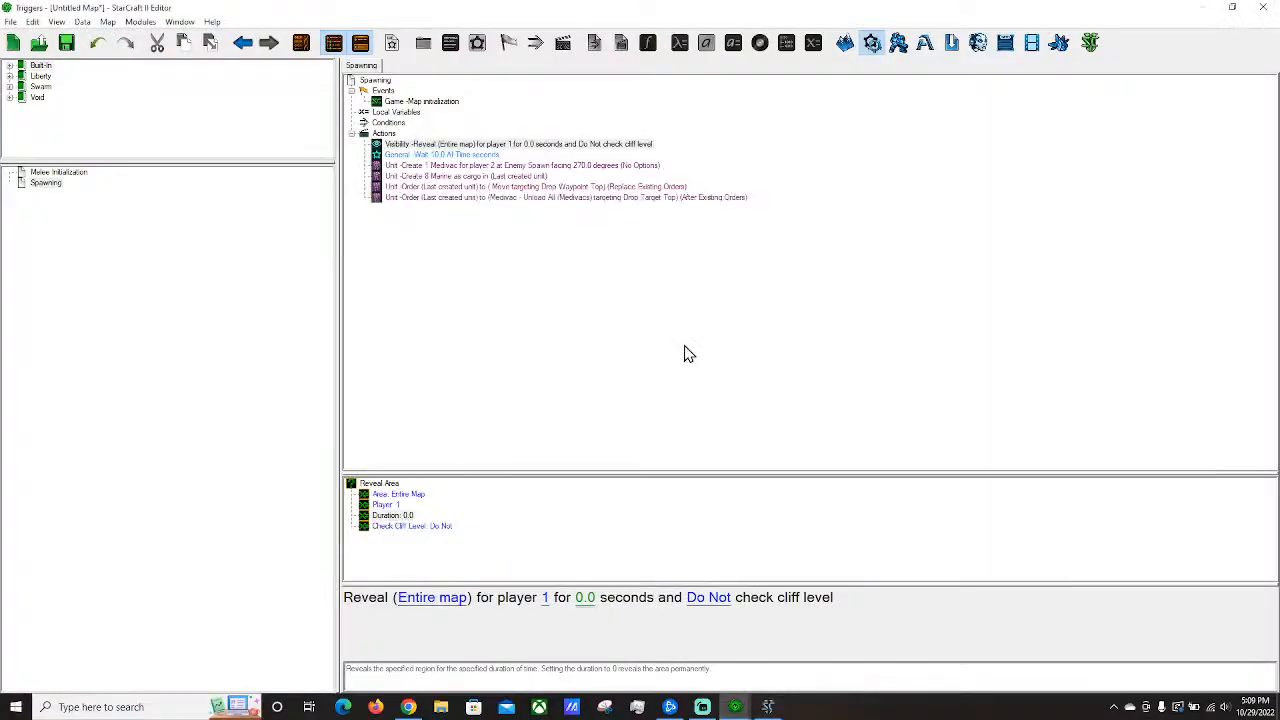
Change the time type of the Spawning trigger's Wait action to Game Time.
left_click(440, 156)
left_click(430, 598)
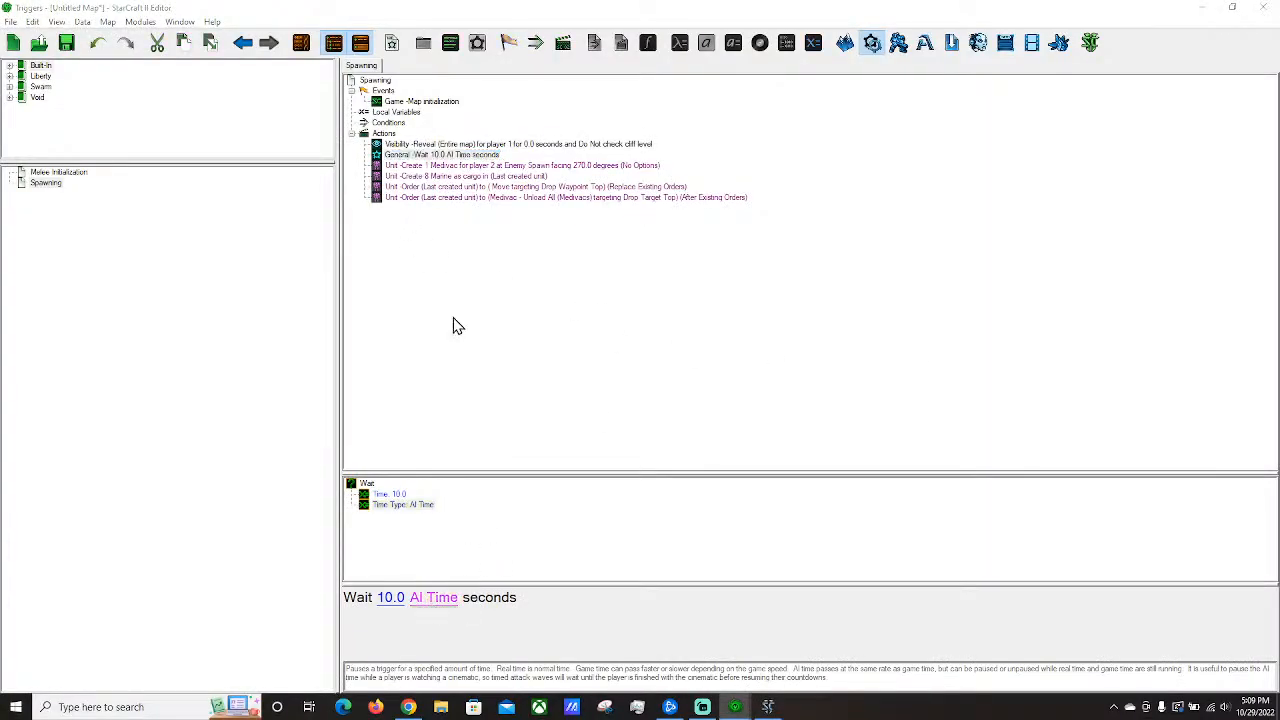
double_click(443, 199)
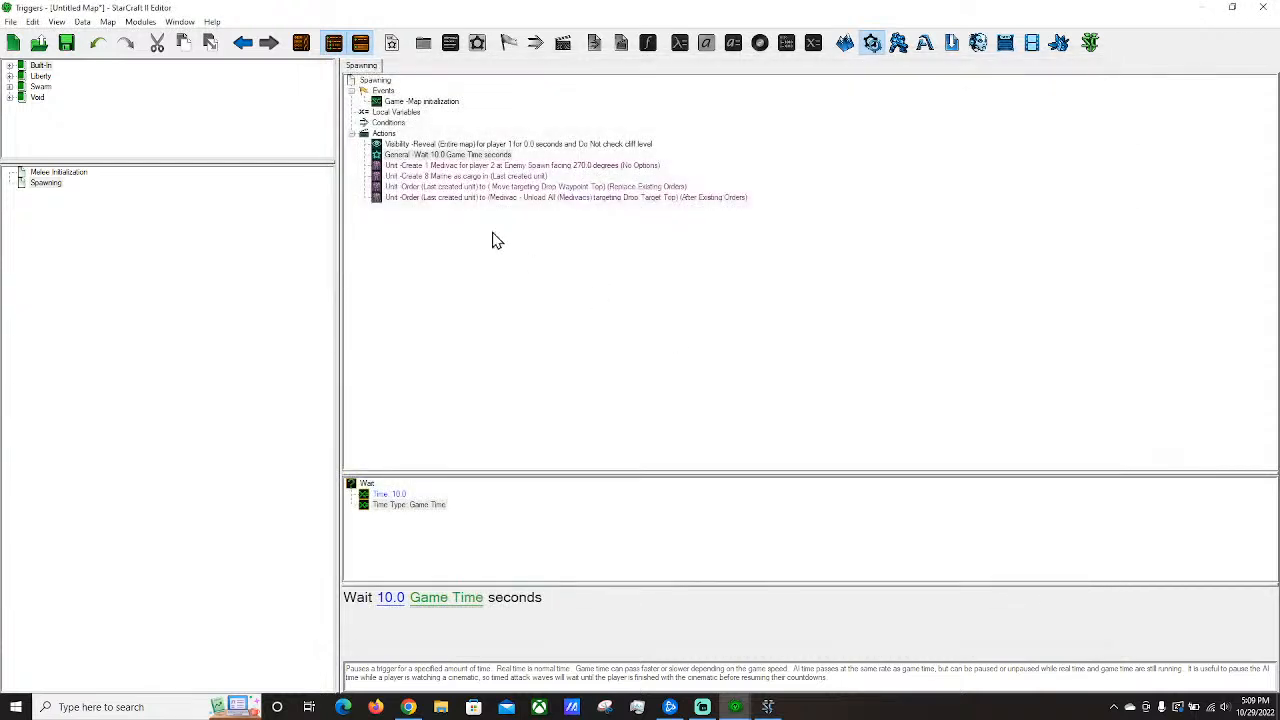
left_click(471, 156)
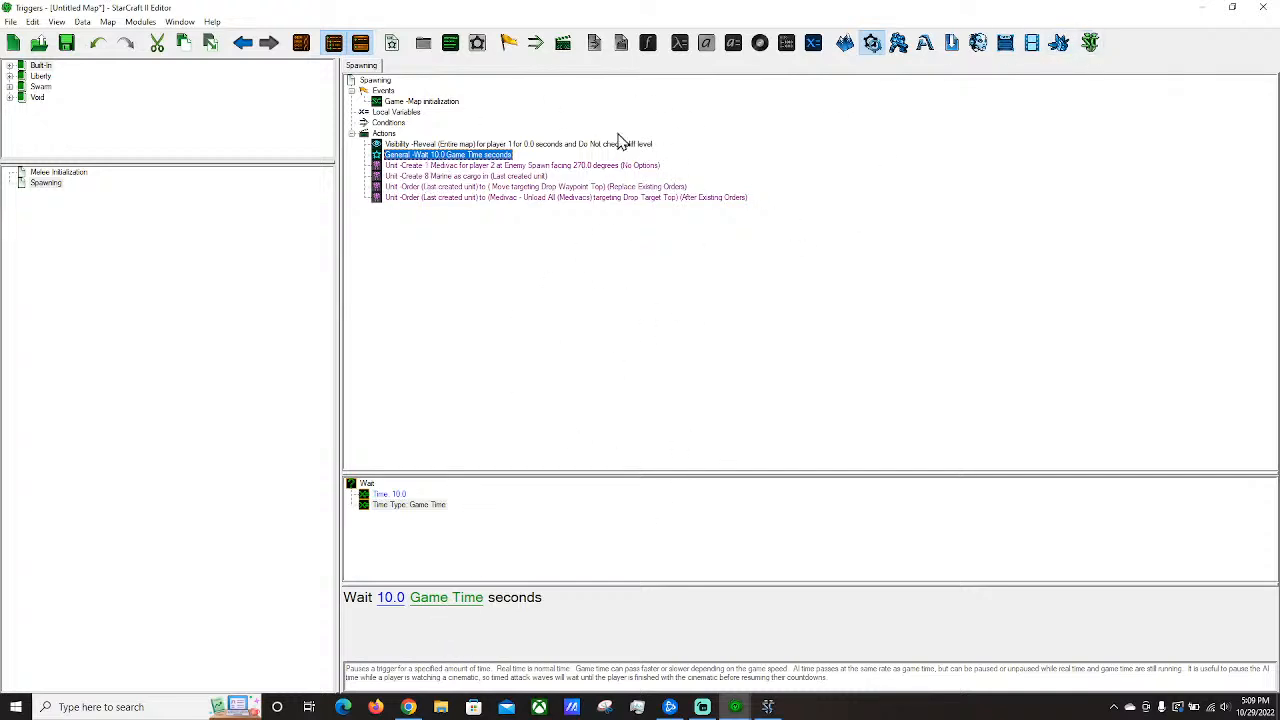
Launch a new test game, gather the twelve Marines beside the Command Center and inspect the spawned enemy Medivac.
left_click(1090, 43)
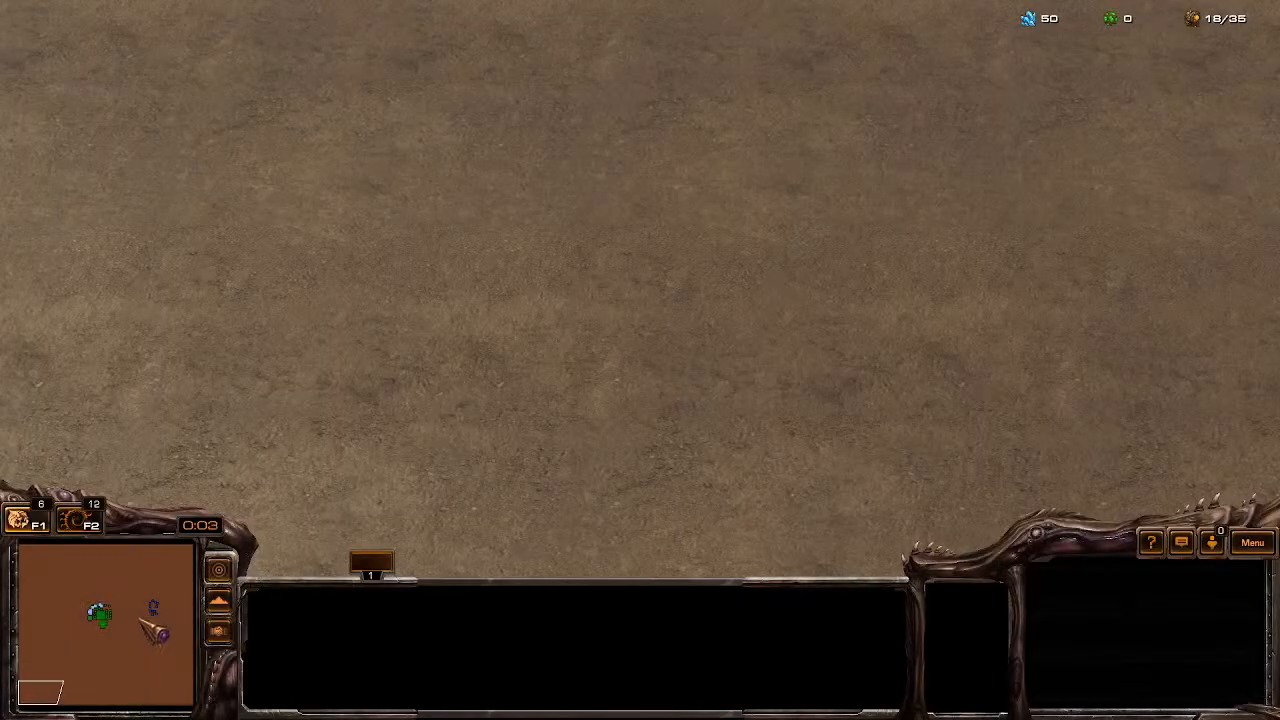
left_click(110, 610)
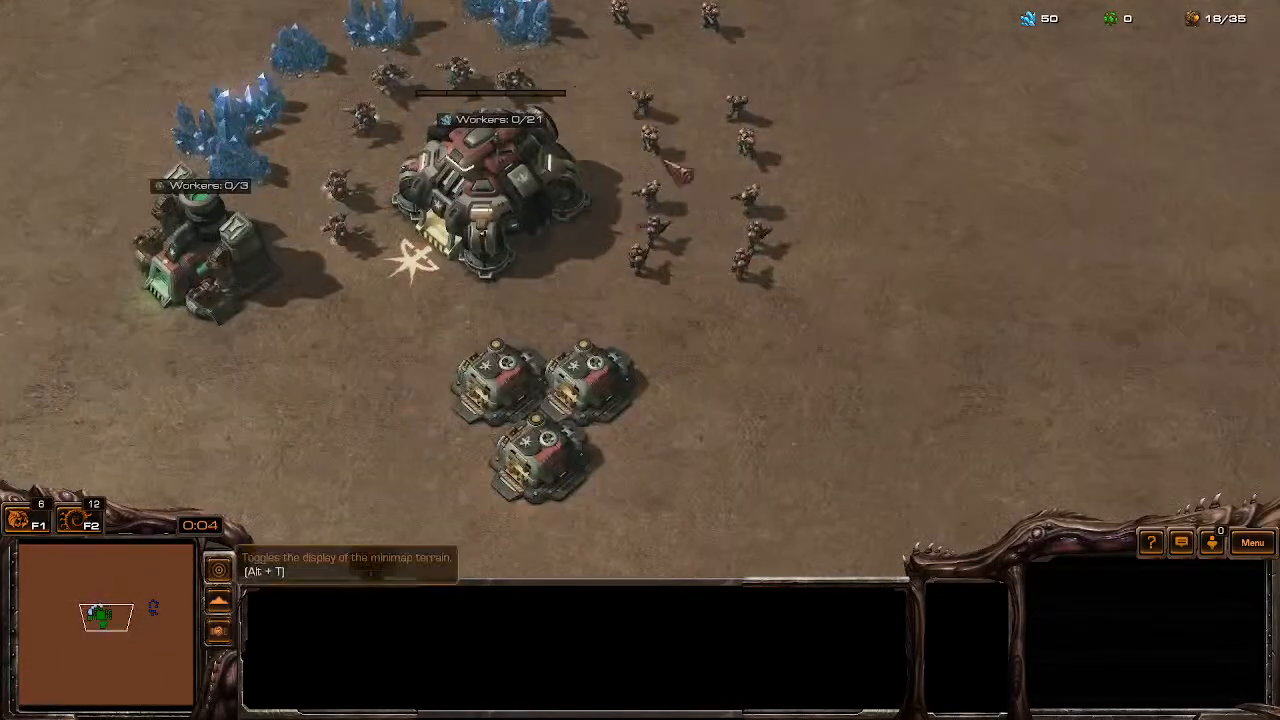
double_click(753, 305)
right_click(706, 321)
mouse_move(1272, 229)
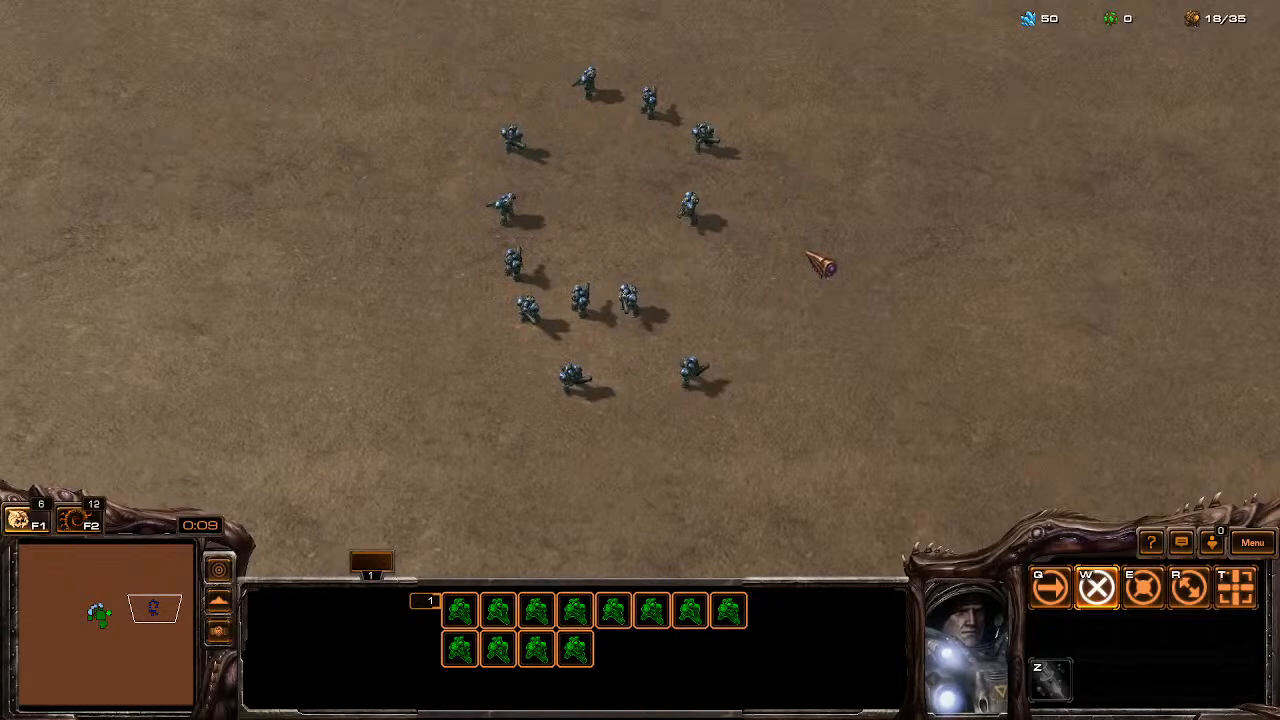
left_click(768, 100)
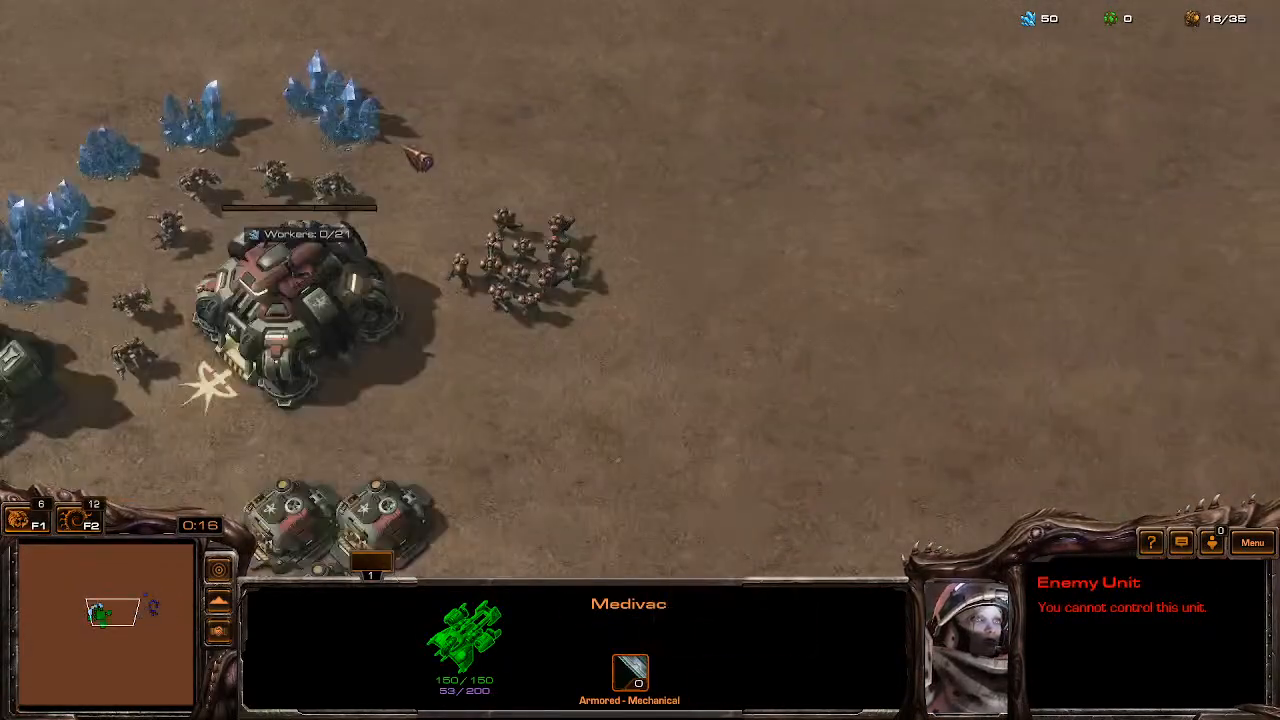
Send the six idle workers to mine minerals, assign the Command Center to control group 4 and train one SCV.
key("F2")
key("ctrl+F1")
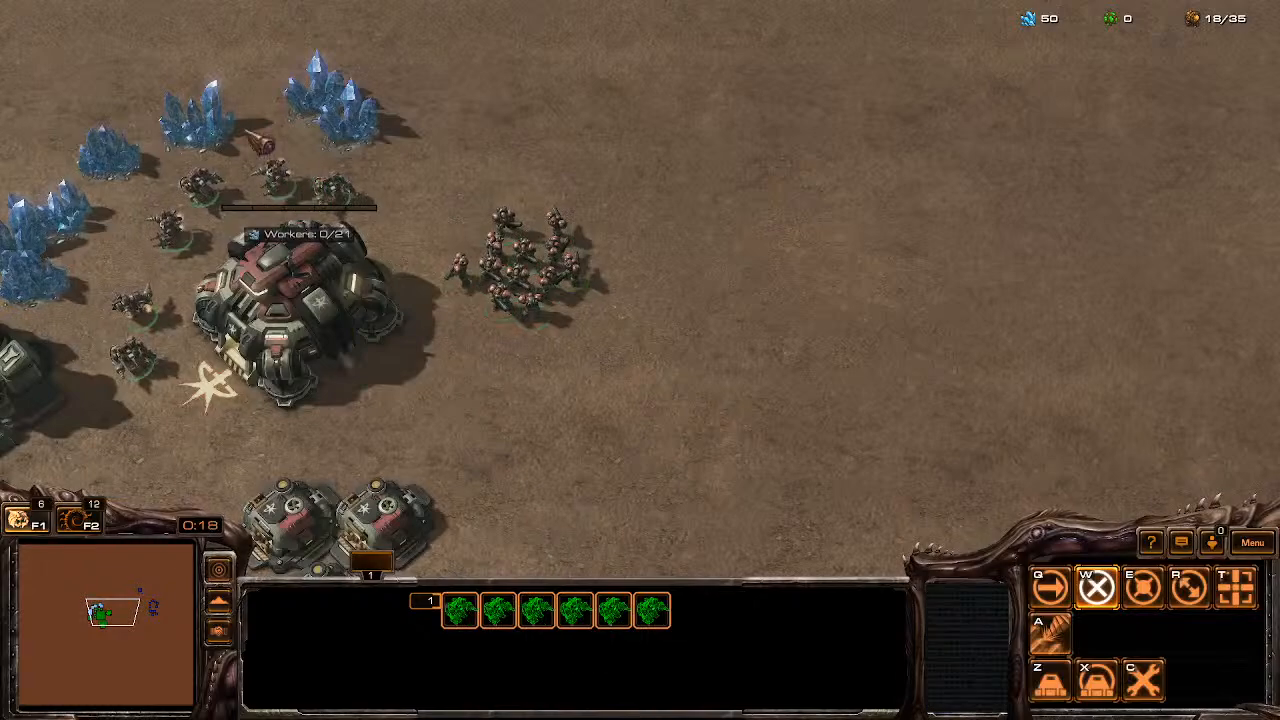
right_click(206, 125)
key("1")
key("q")
key("ctrl+4")
key("q")
key("q")
mouse_move(203, 60)
left_mouse_down()
mouse_move(374, 162)
mouse_move(440, 225)
left_mouse_up()
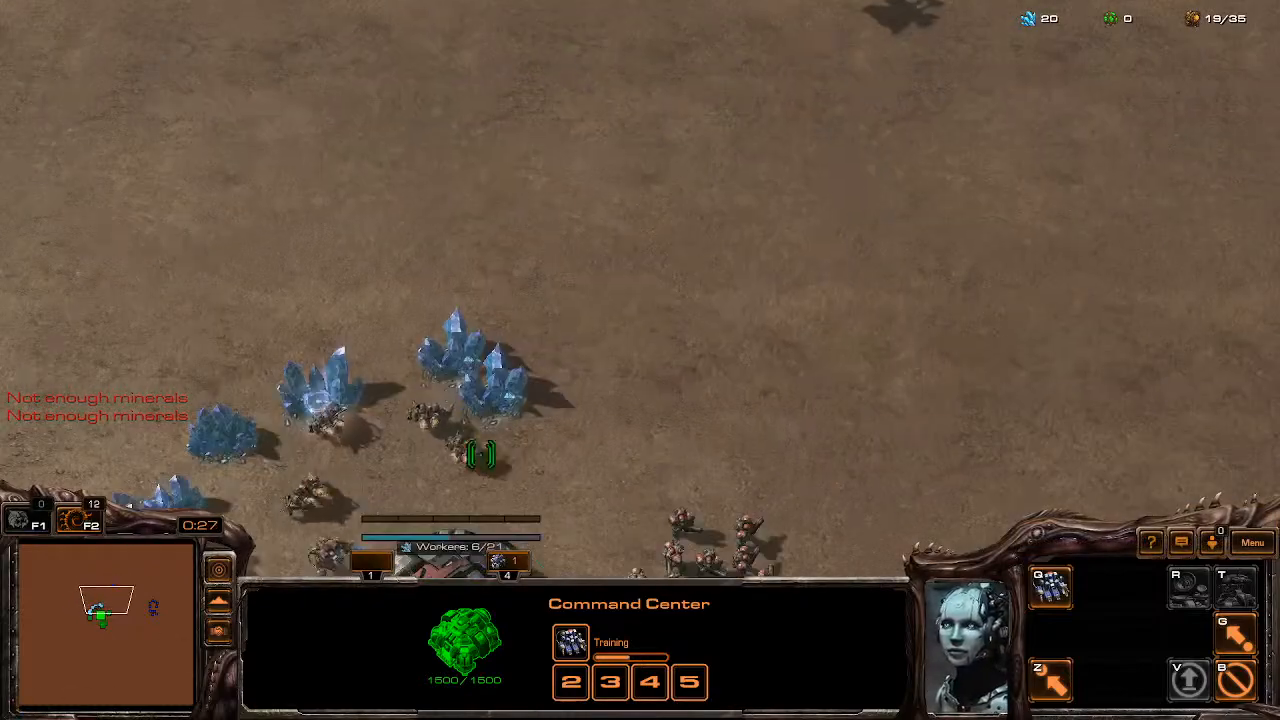
Select all twelve Marines and reposition them between the Command Center and the minerals as the Medivac approaches.
key("F2")
right_click(765, 257)
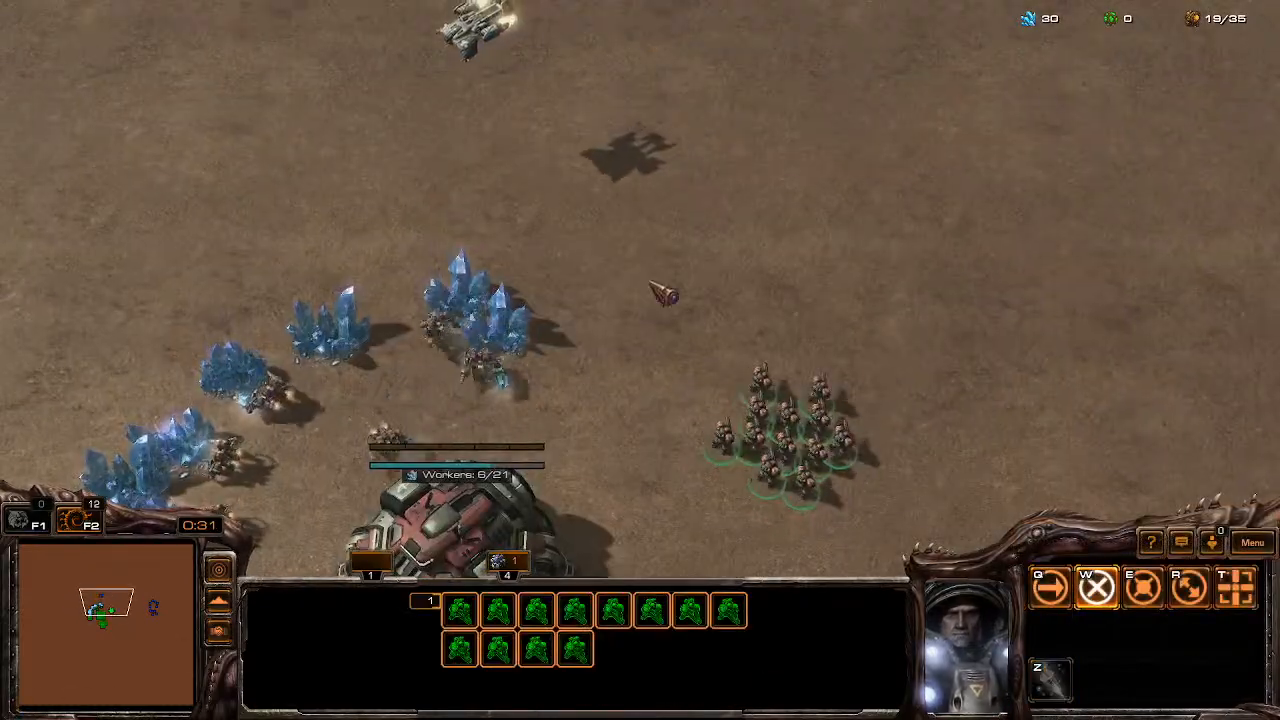
right_click(600, 396)
right_click(722, 318)
right_click(727, 467)
right_click(580, 350)
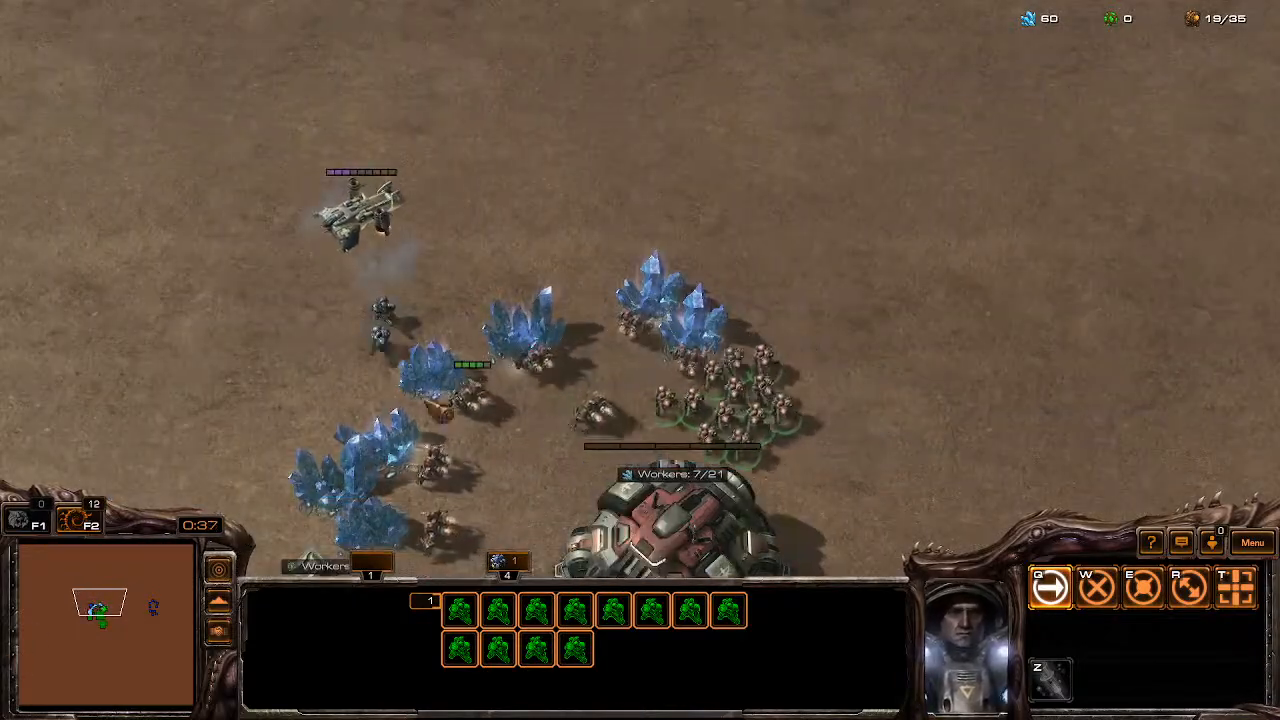
Order the Marines to attack toward the enemy Marines unloading behind the mineral field.
key("t")
key("t")
left_click(301, 347)
key("t")
left_click(301, 347)
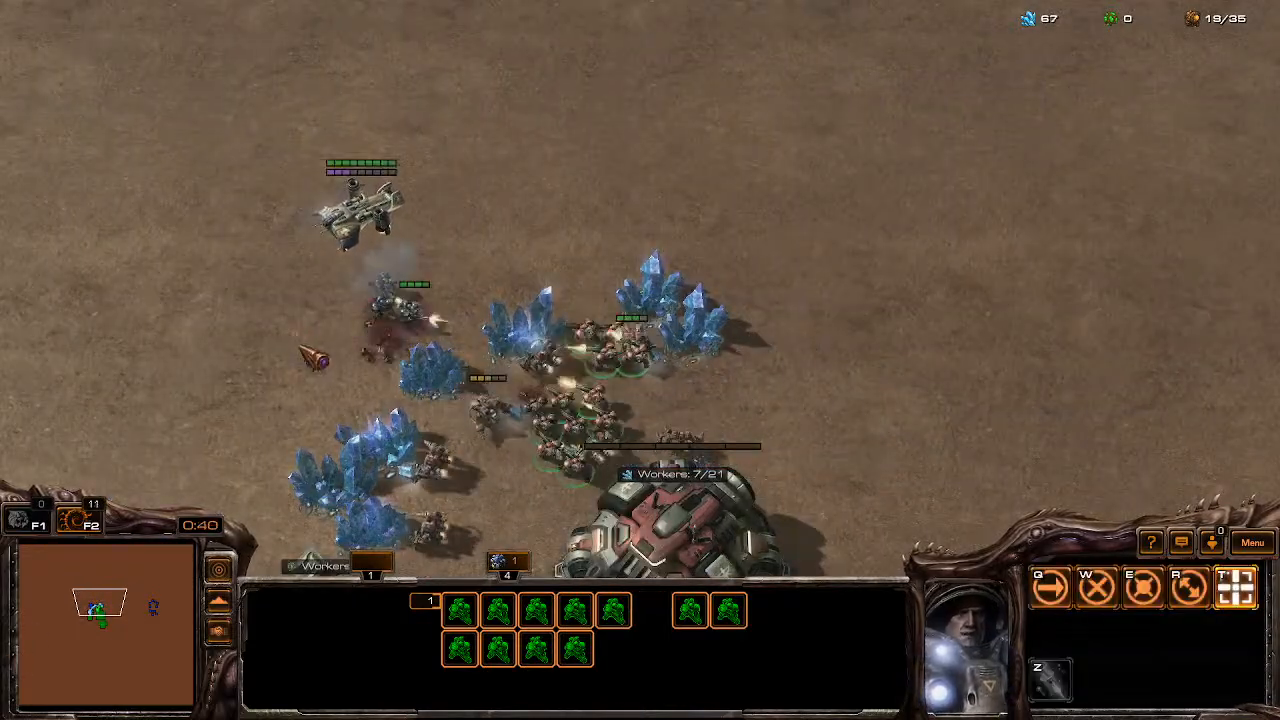
Order the Marines to attack past the mineral field and train another SCV from the Command Center.
key("t")
left_click(930, 264)
left_click(682, 364)
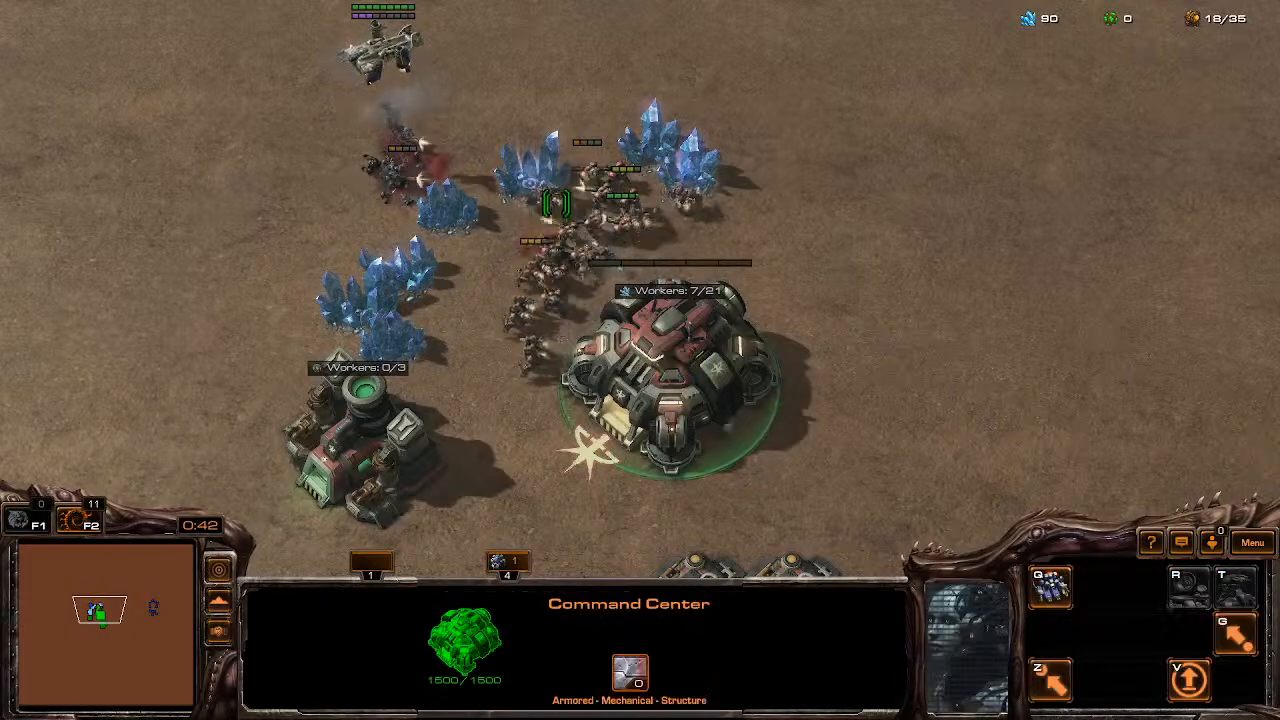
key("q")
Reselect the Marine group, send it on an attack-move away from the minerals, and quit the test game.
key("1")
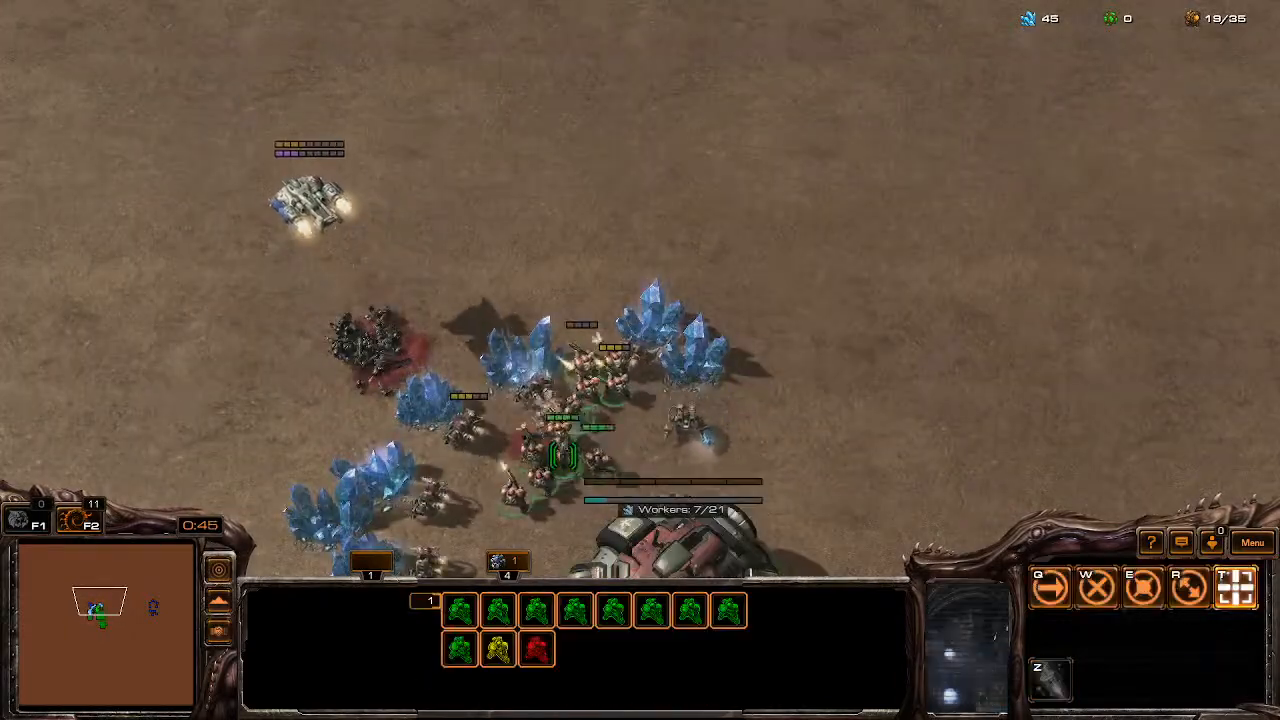
right_click(957, 242)
key("t")
left_click(965, 246)
left_click(1252, 542)
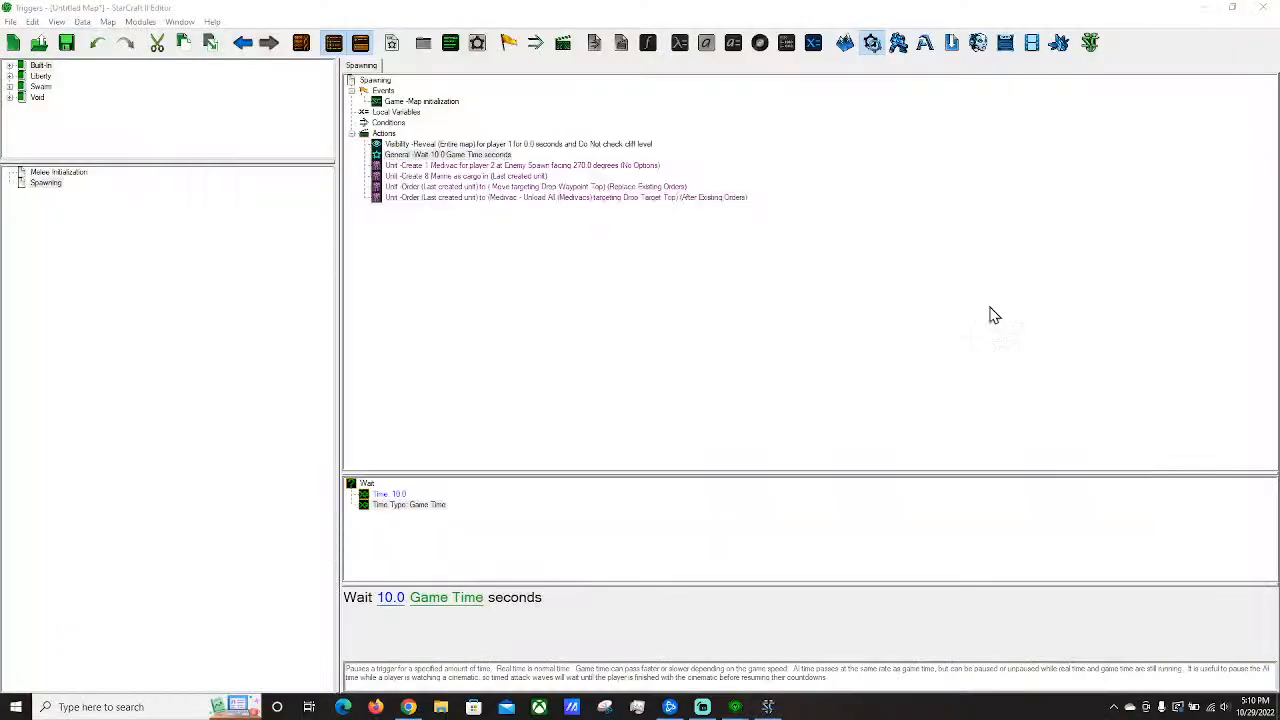
Create a new function named Medivac Drop below the Spawning trigger.
left_click(523, 166)
left_click(482, 155)
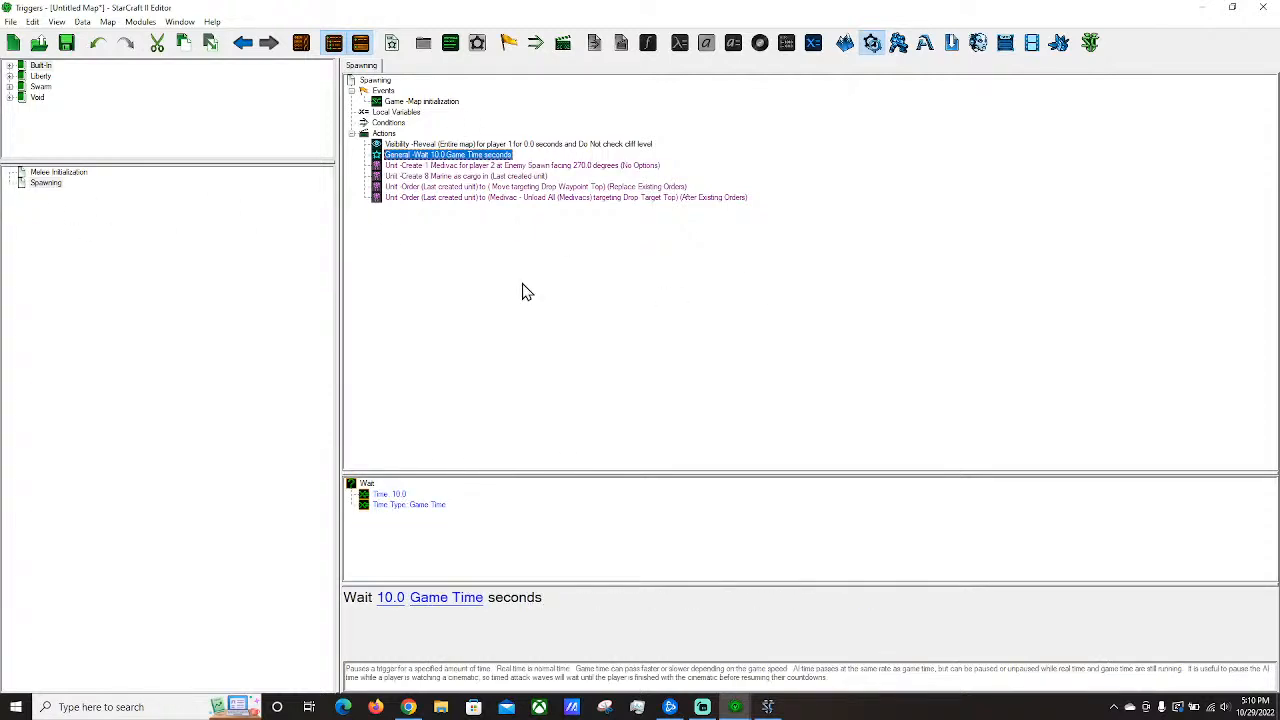
left_click(45, 184)
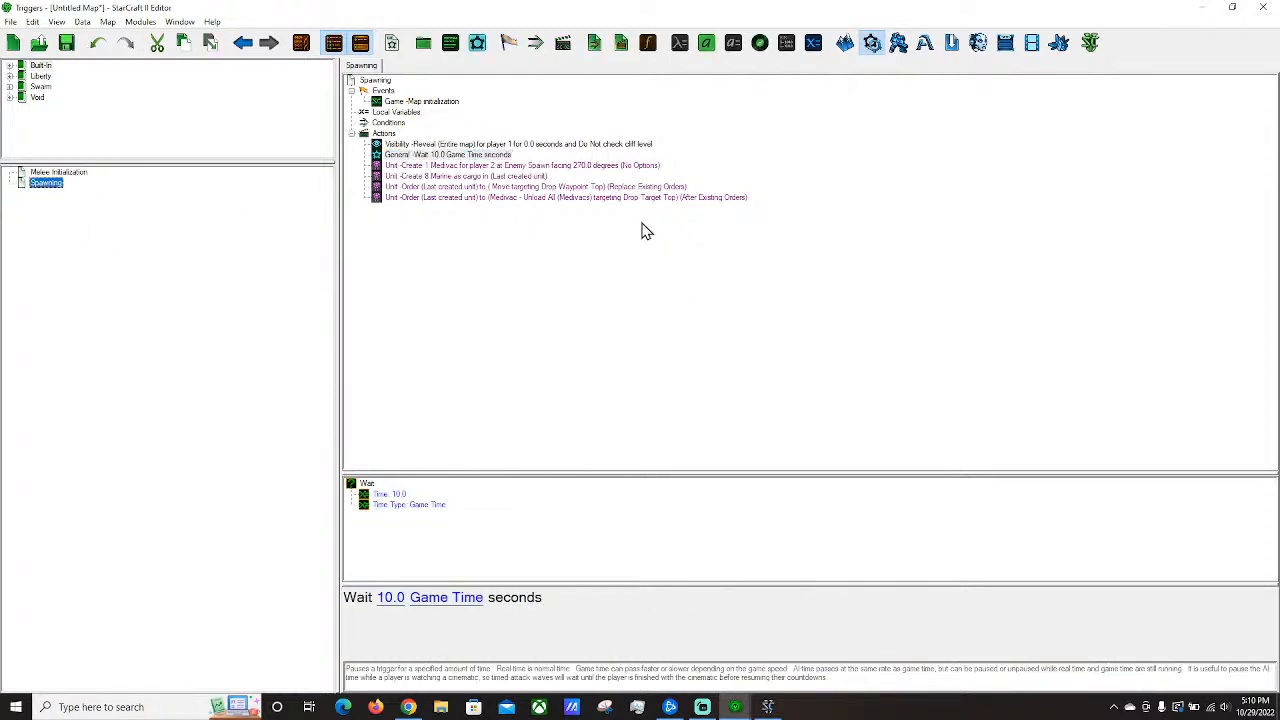
right_click(58, 191)
mouse_move(147, 540)
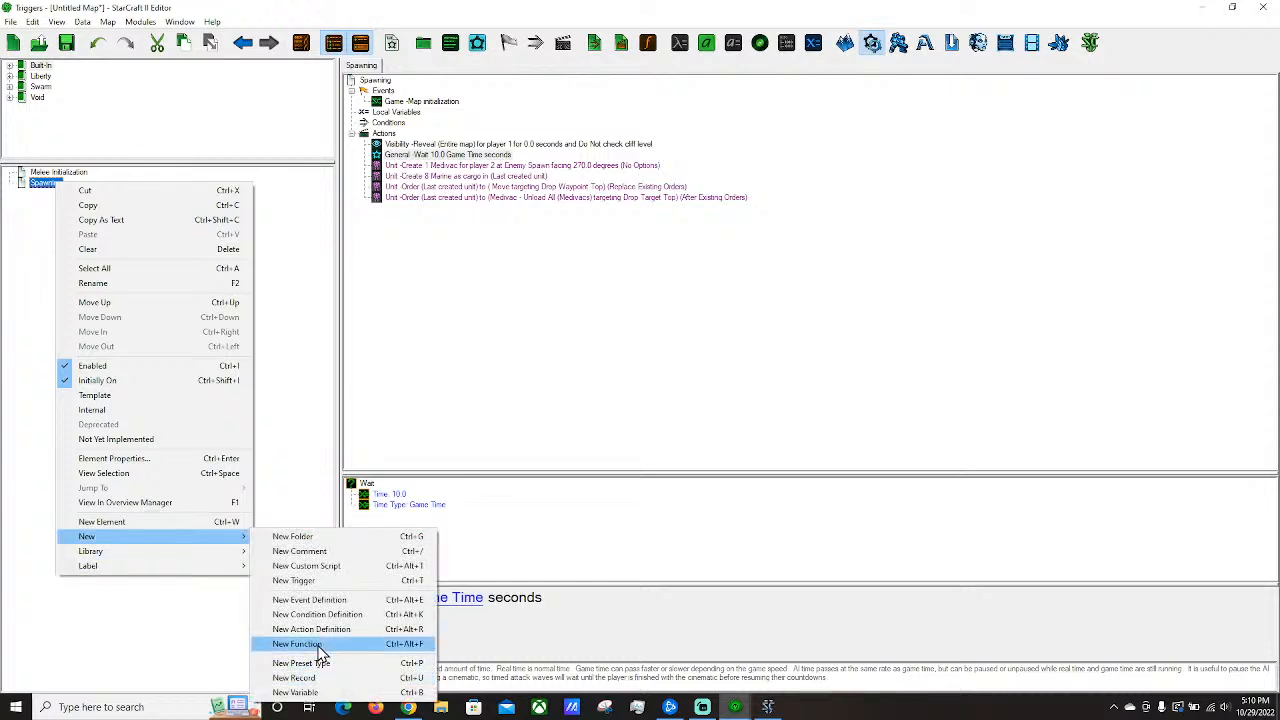
left_click(318, 649)
type("M")
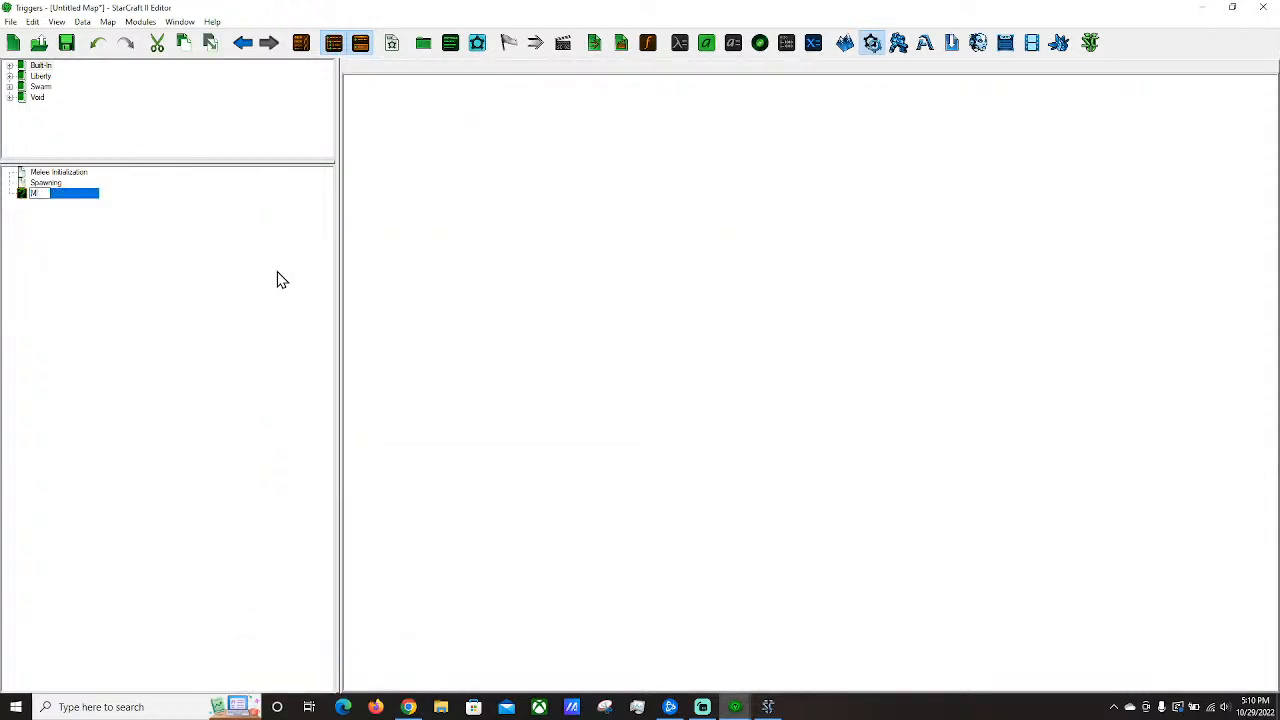
type("edivac Drop")
key("Return")
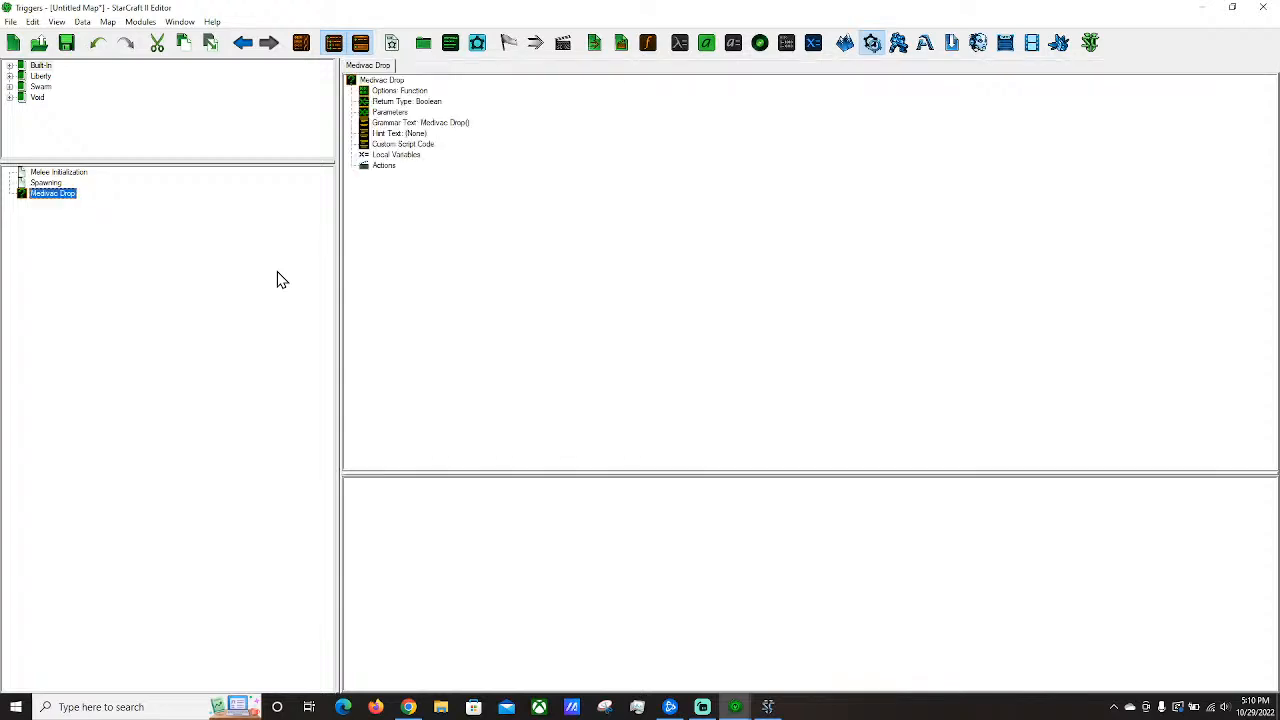
Compare the Spawning trigger with the Medivac Drop function and set the function's type to Action.
left_click(46, 183)
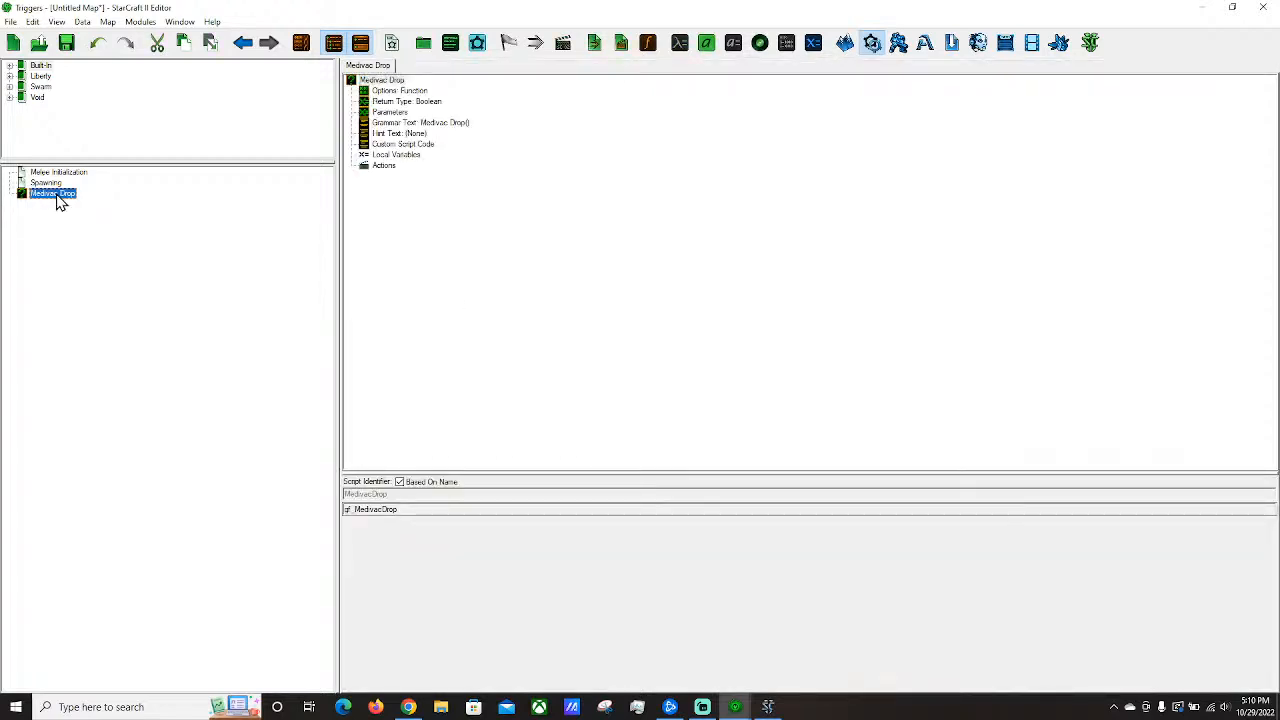
left_click(55, 194)
left_click(36, 184)
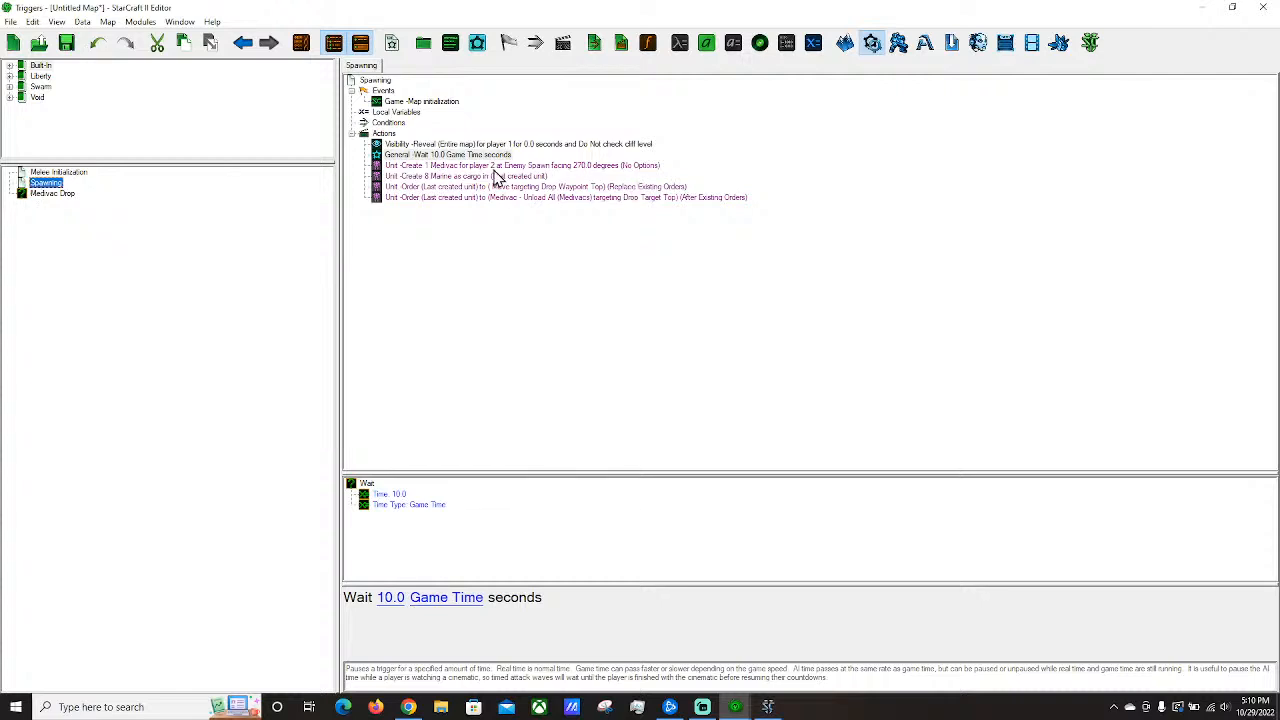
left_click(480, 165)
left_click(35, 195)
left_click(396, 91)
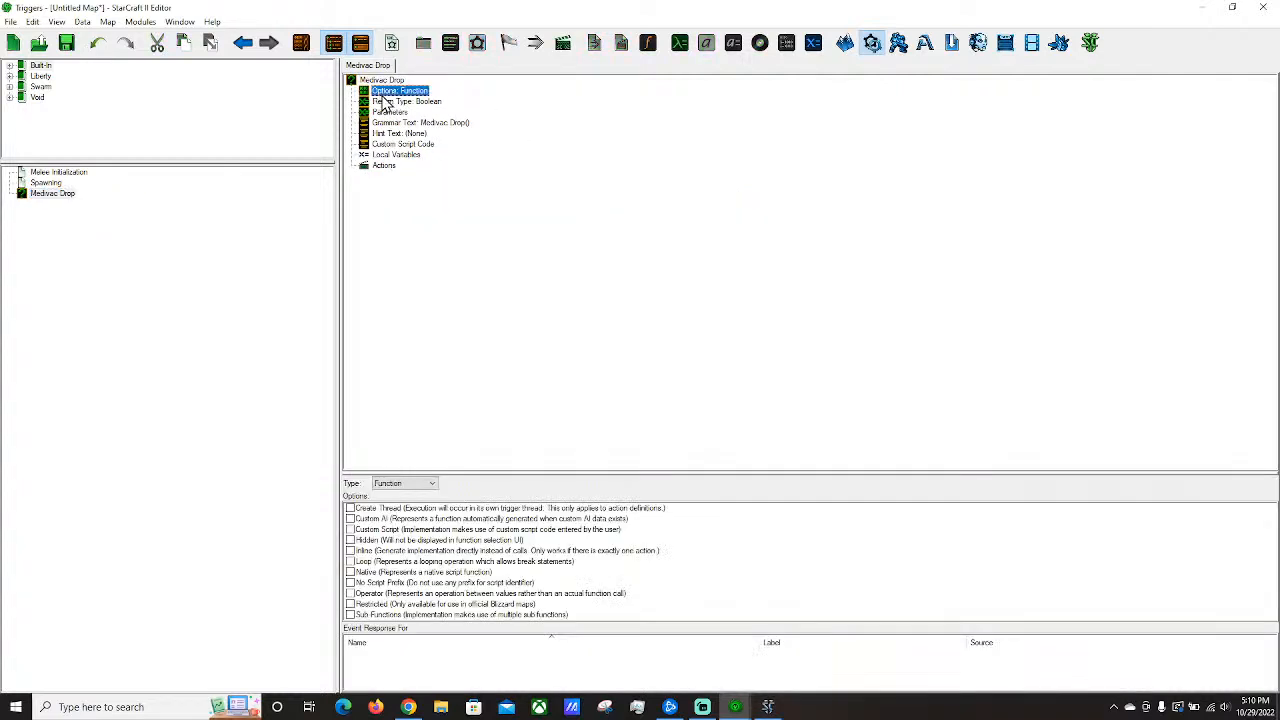
left_click(405, 484)
left_click(390, 495)
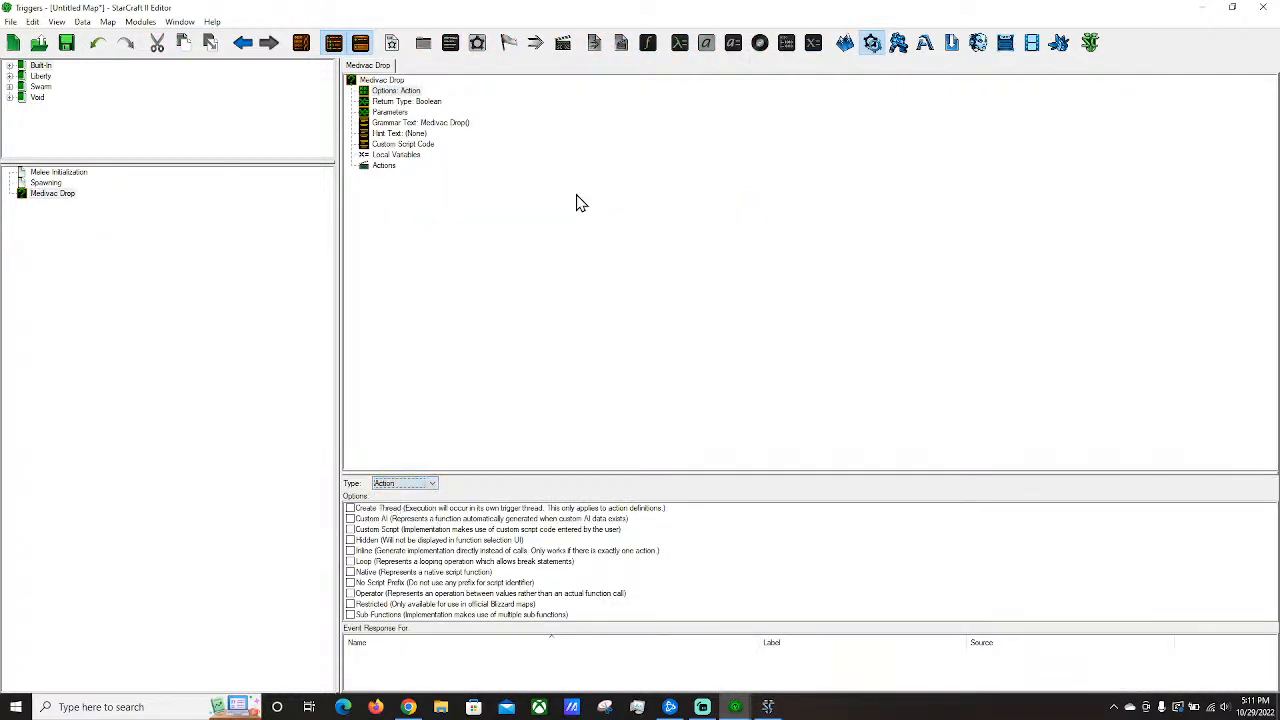
Set the Medivac Drop function's return type to (None).
left_click(57, 194)
left_click(406, 102)
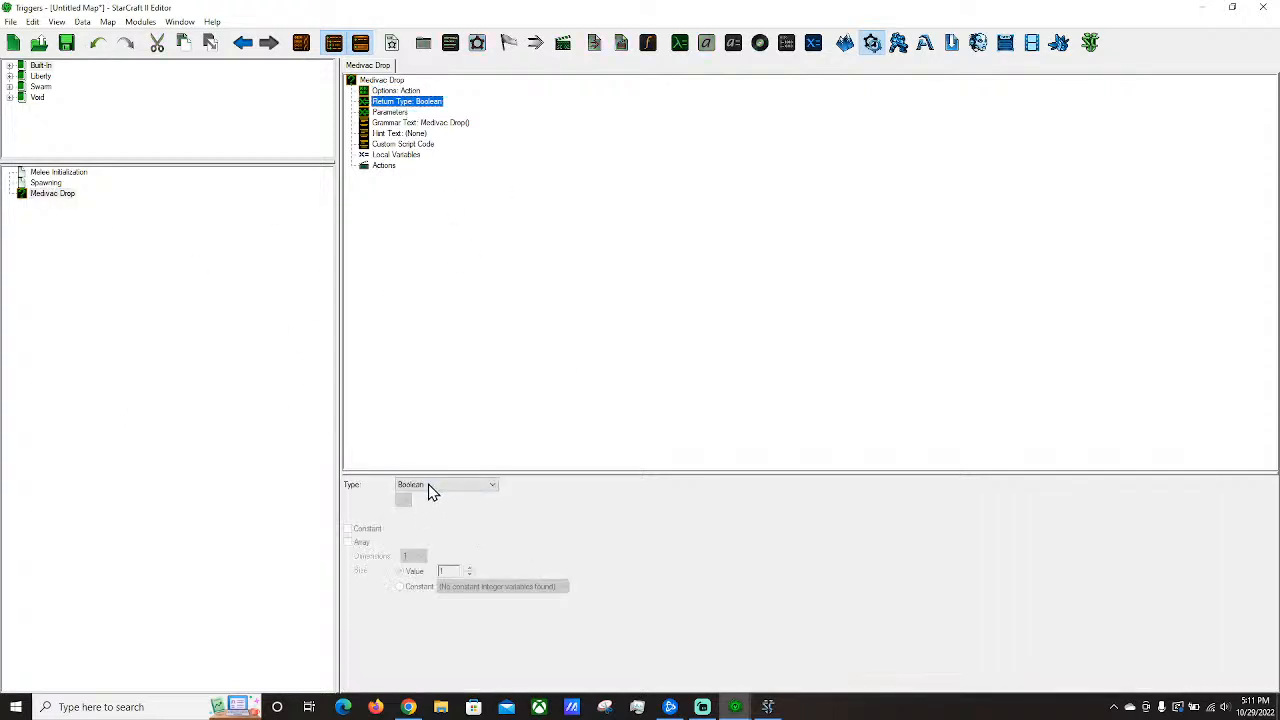
left_click(430, 485)
mouse_move(508, 317)
left_mouse_down()
mouse_move(493, 412)
mouse_move(497, 331)
left_mouse_up()
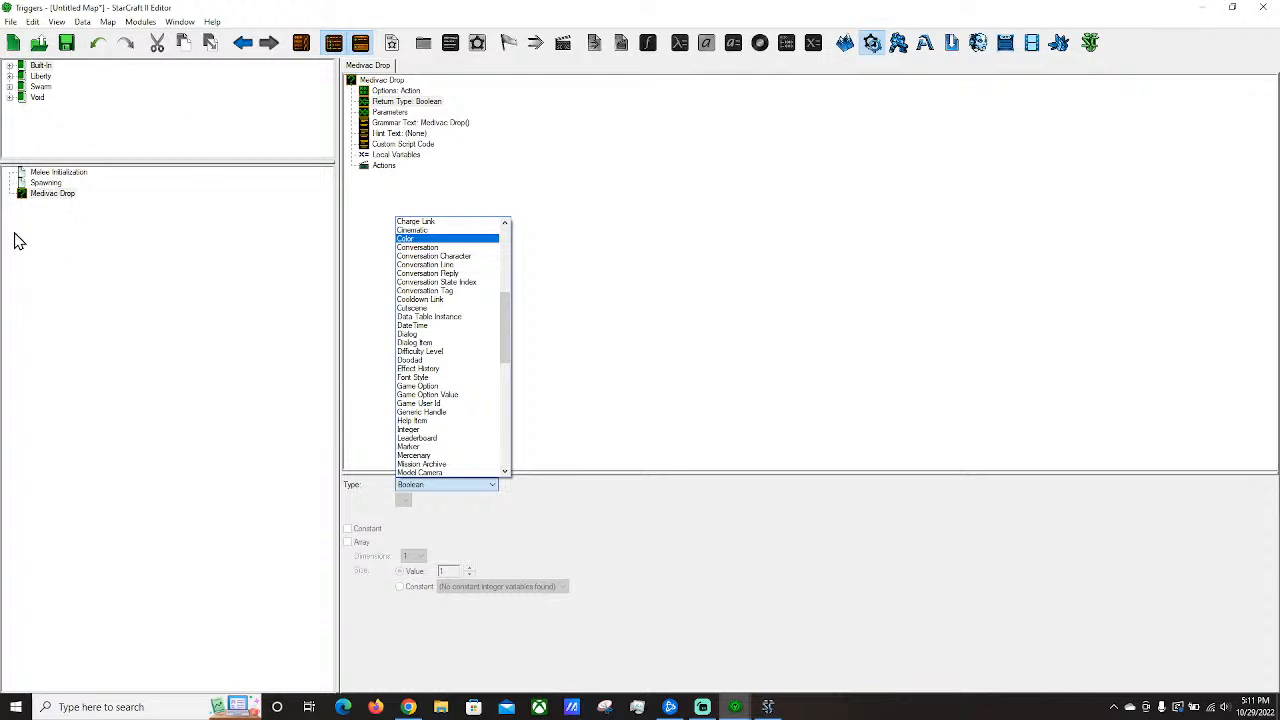
scroll(470, 370, "down", 3)
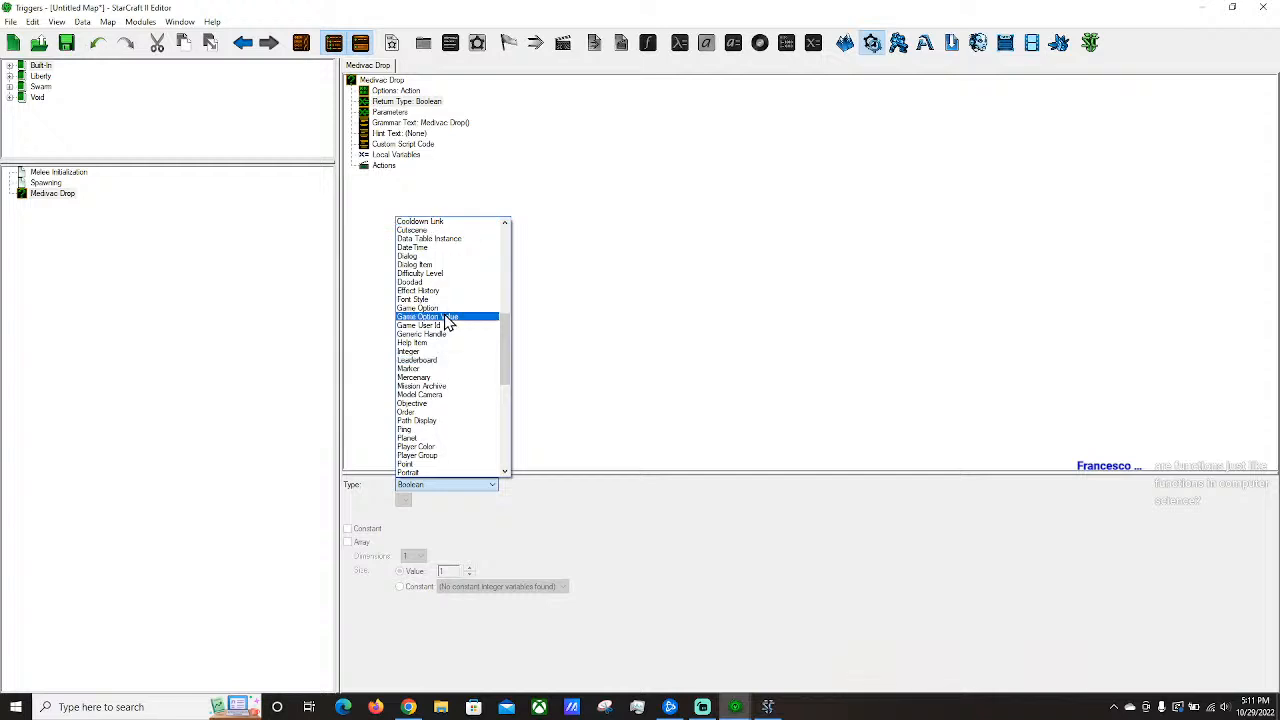
scroll(468, 372, "up", 2)
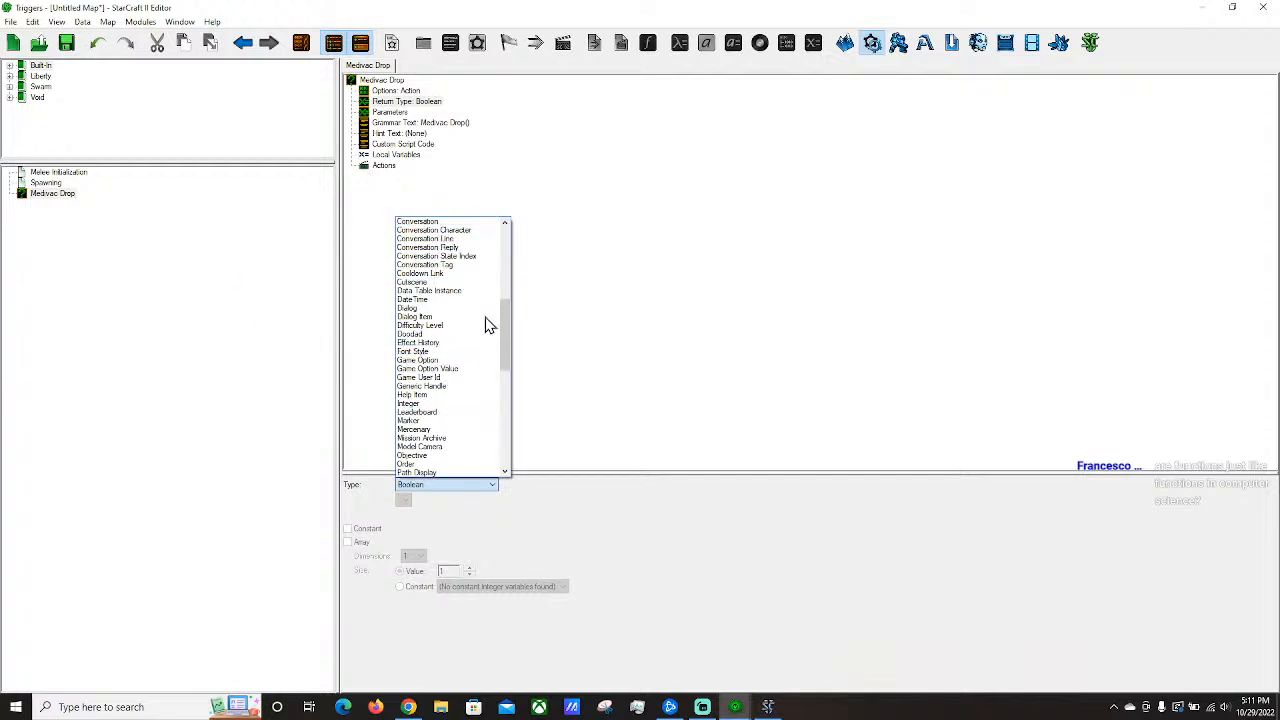
left_click_drag(508, 322, 507, 305)
scroll(440, 320, "up", 3)
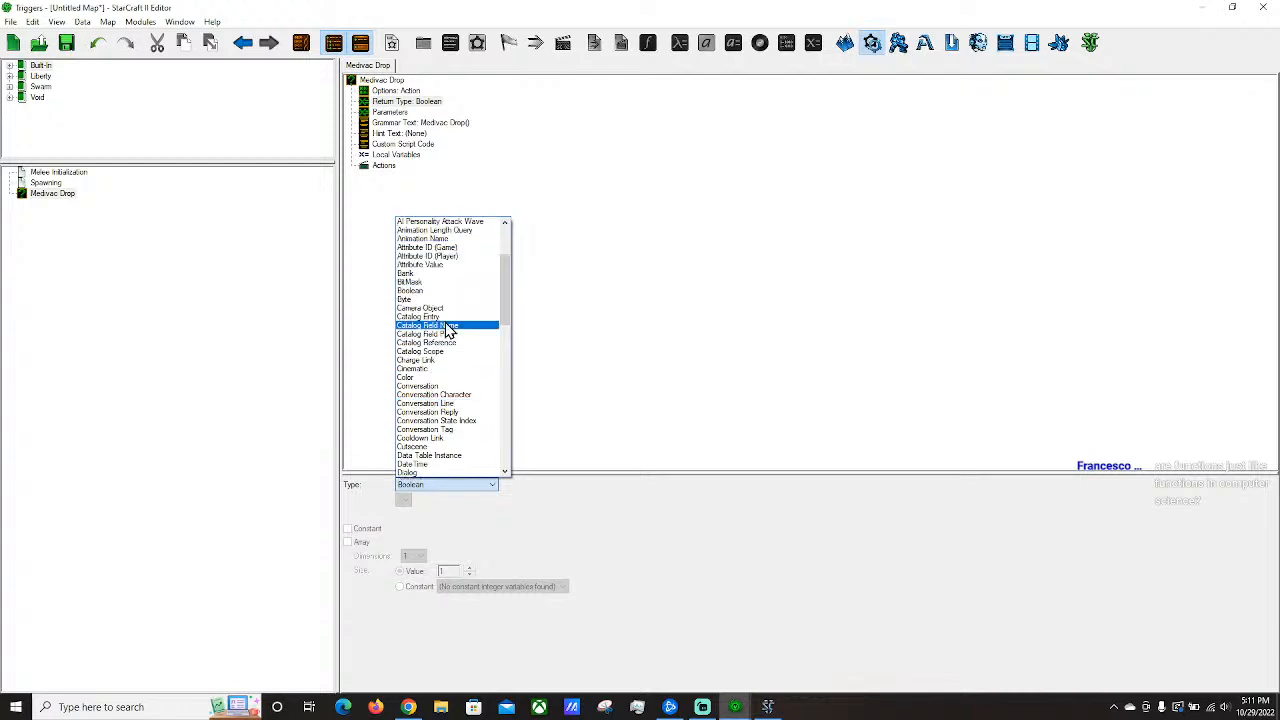
scroll(440, 330, "up", 5)
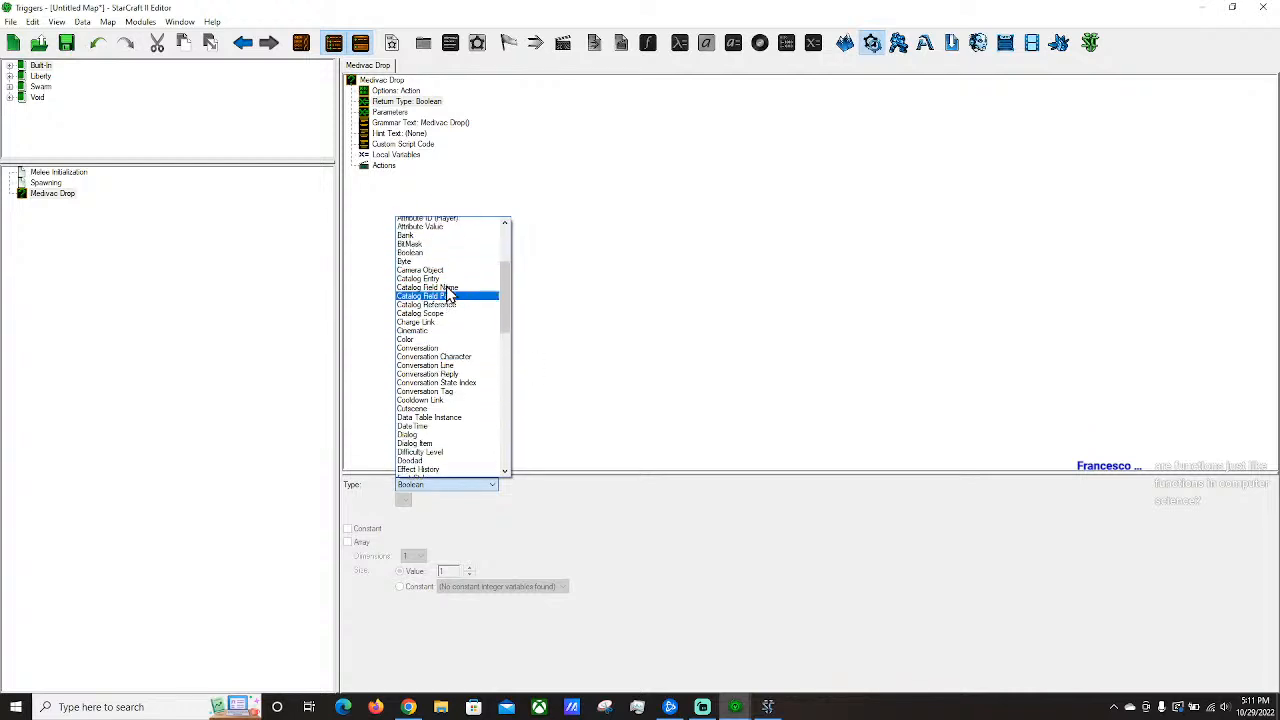
left_click(441, 262)
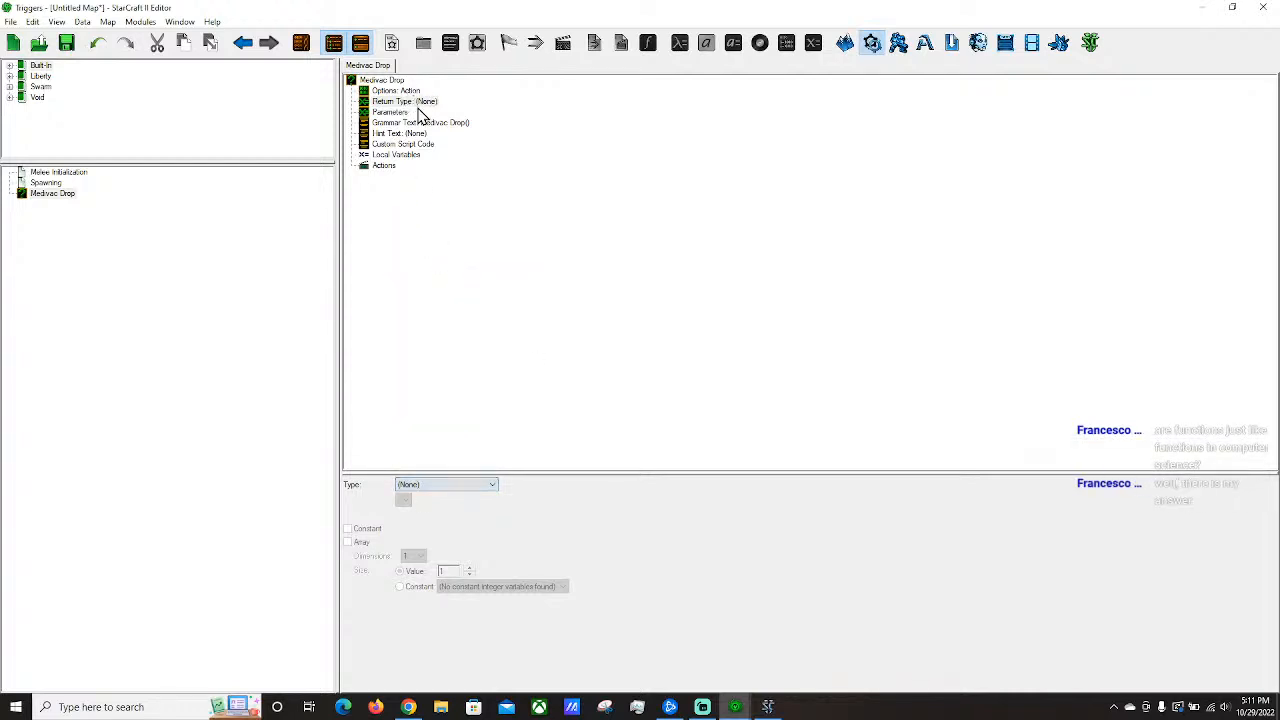
left_click(388, 167)
right_click(388, 167)
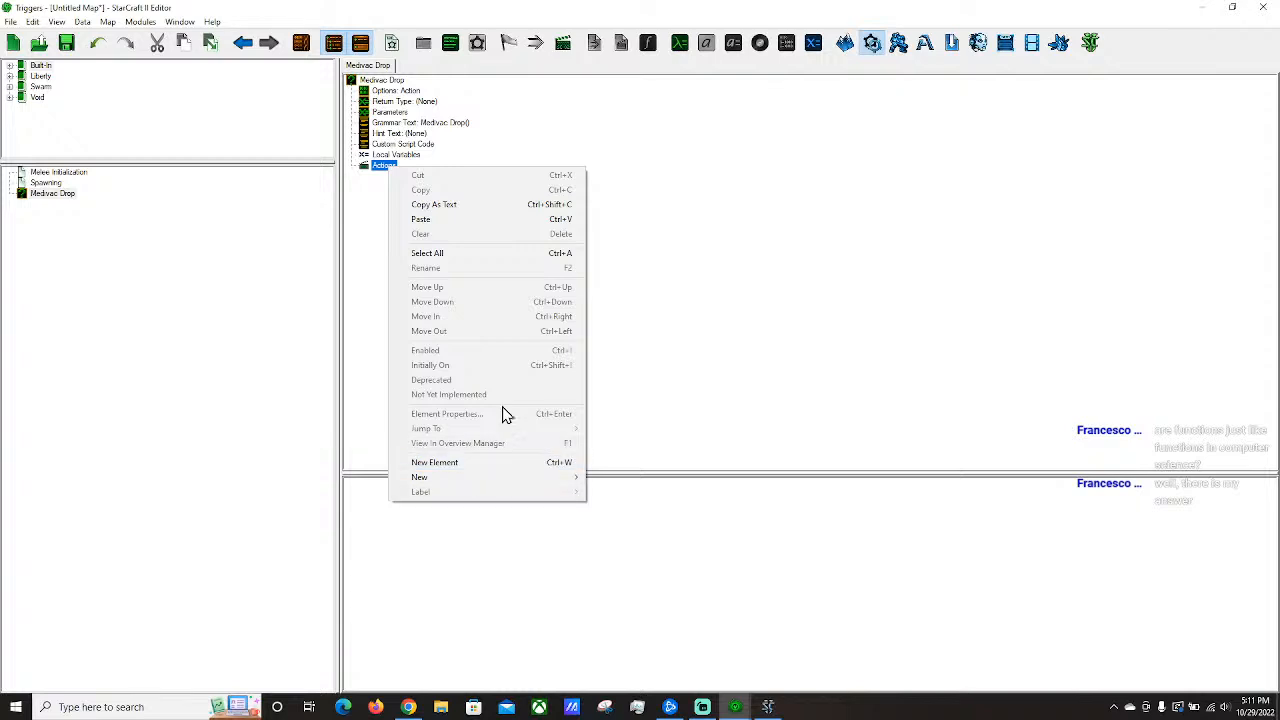
left_click(471, 104)
left_click(417, 102)
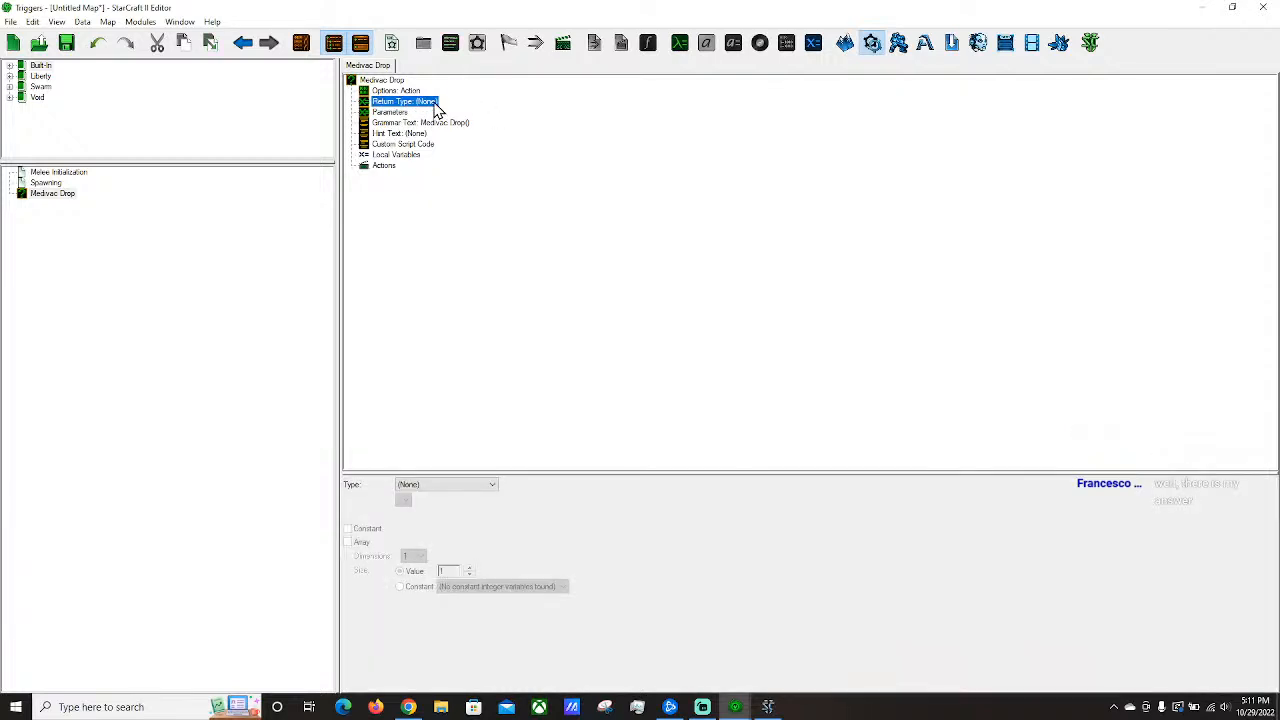
left_click(384, 166)
left_click(394, 92)
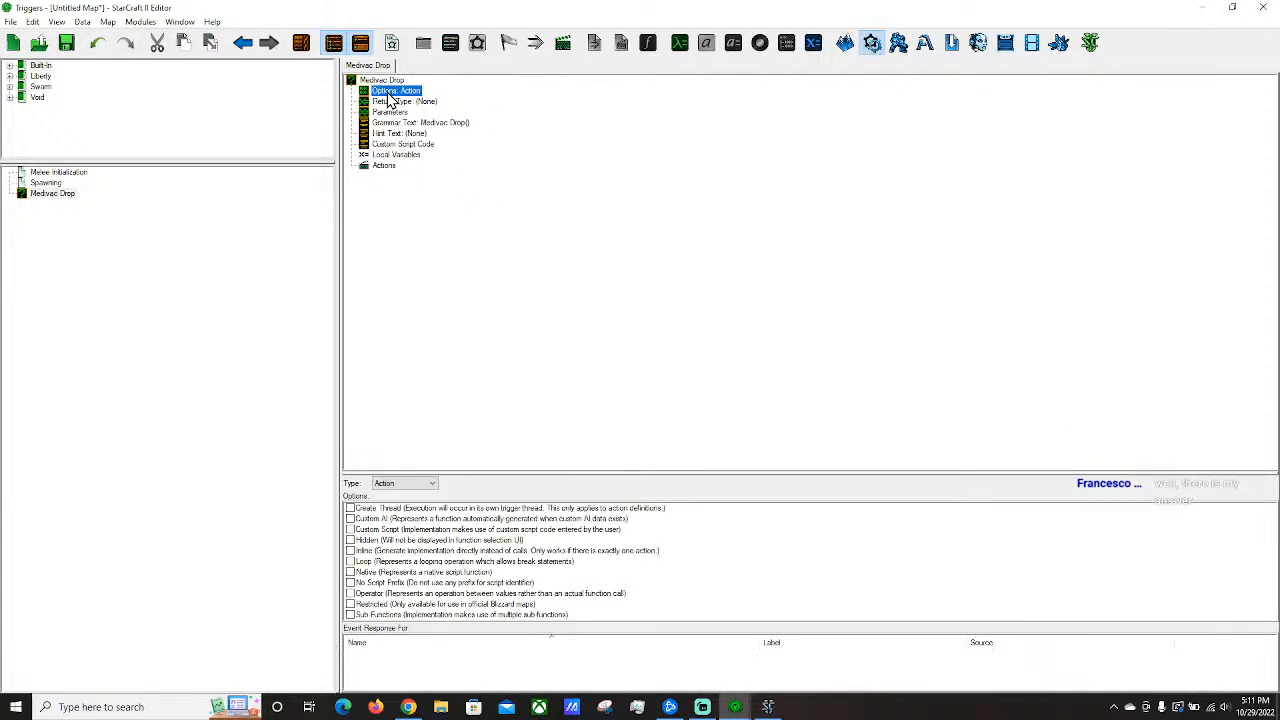
Add a Medivac Drop action directly after the Wait action in the Spawning trigger.
left_click(49, 182)
left_click(588, 248)
left_click(422, 157)
key("ctrl+r")
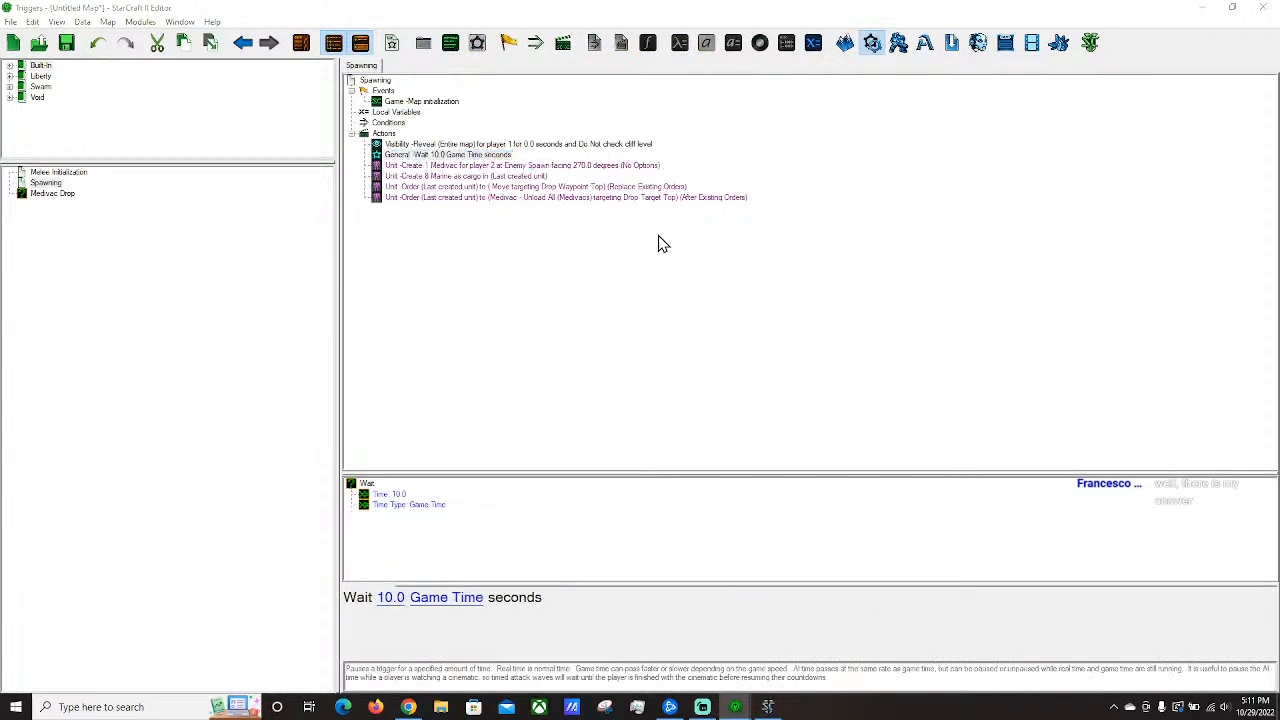
left_click(862, 238)
type("medivac")
key("Return")
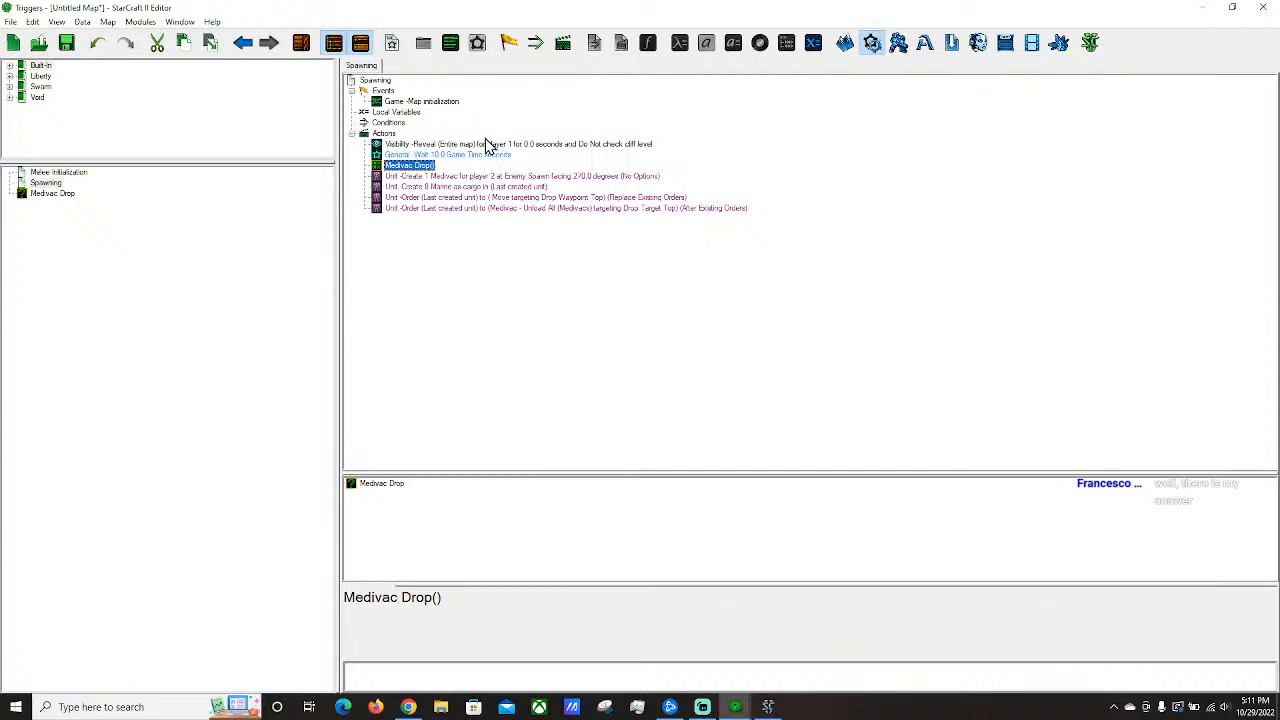
Add an Integer parameter named Num Medivacs to the Medivac Drop function.
left_click(50, 194)
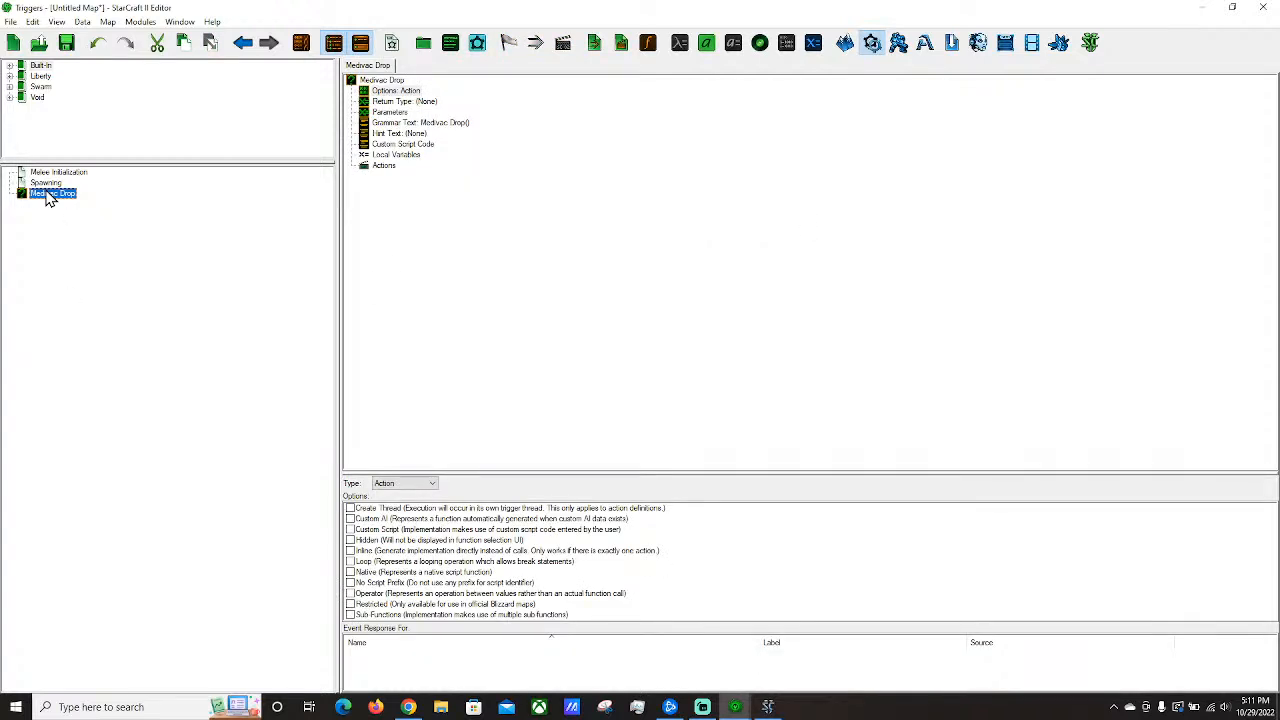
left_click(470, 190)
left_click(390, 112)
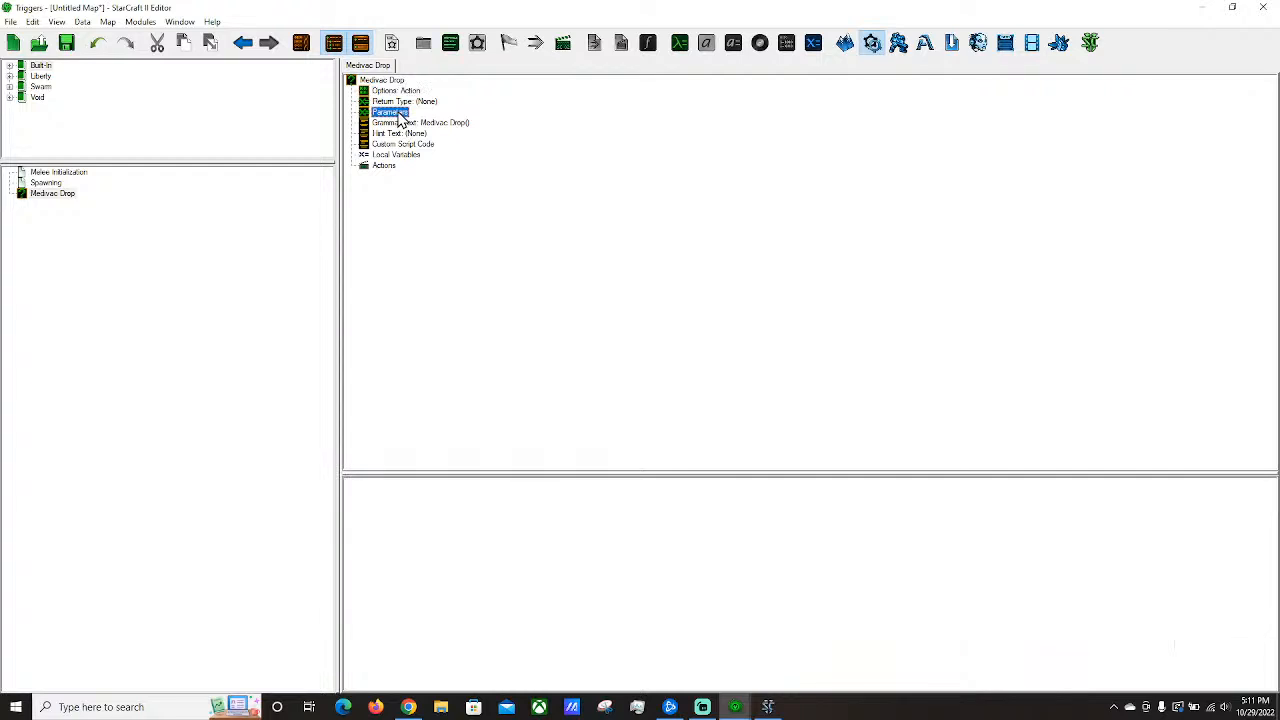
key("ctrl+r")
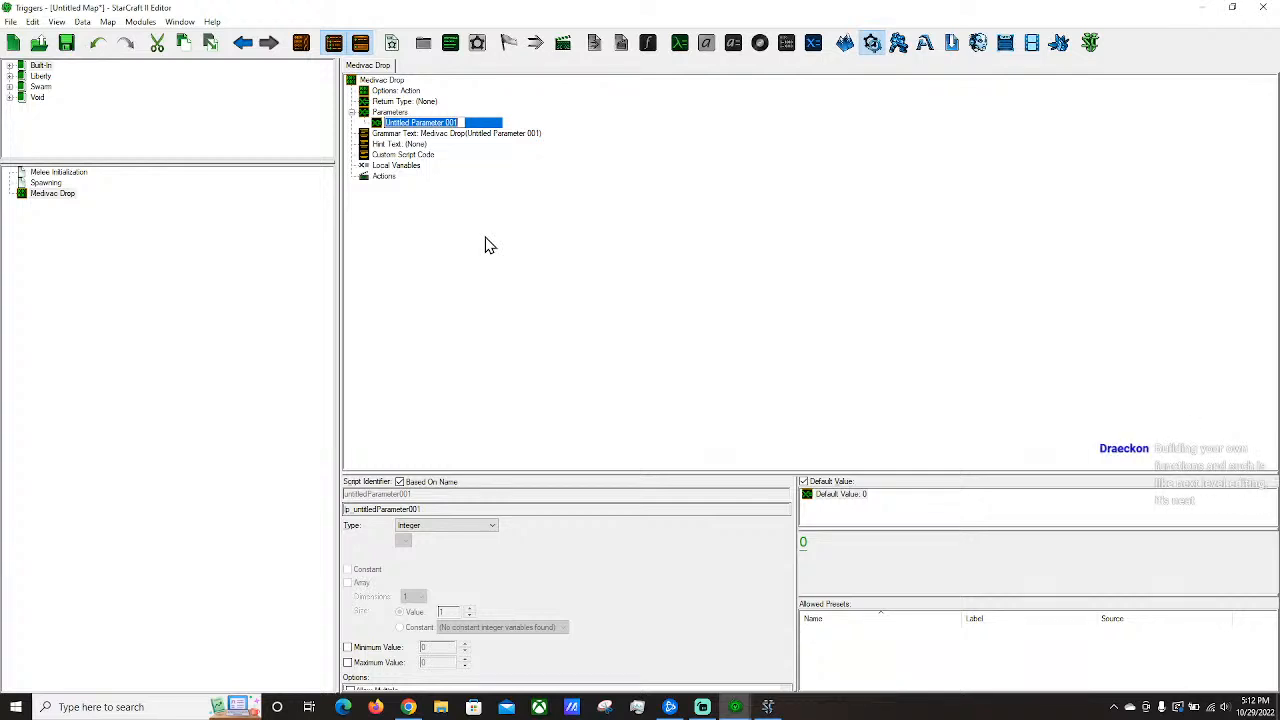
type("U")
type("um Medivacs")
key("Return")
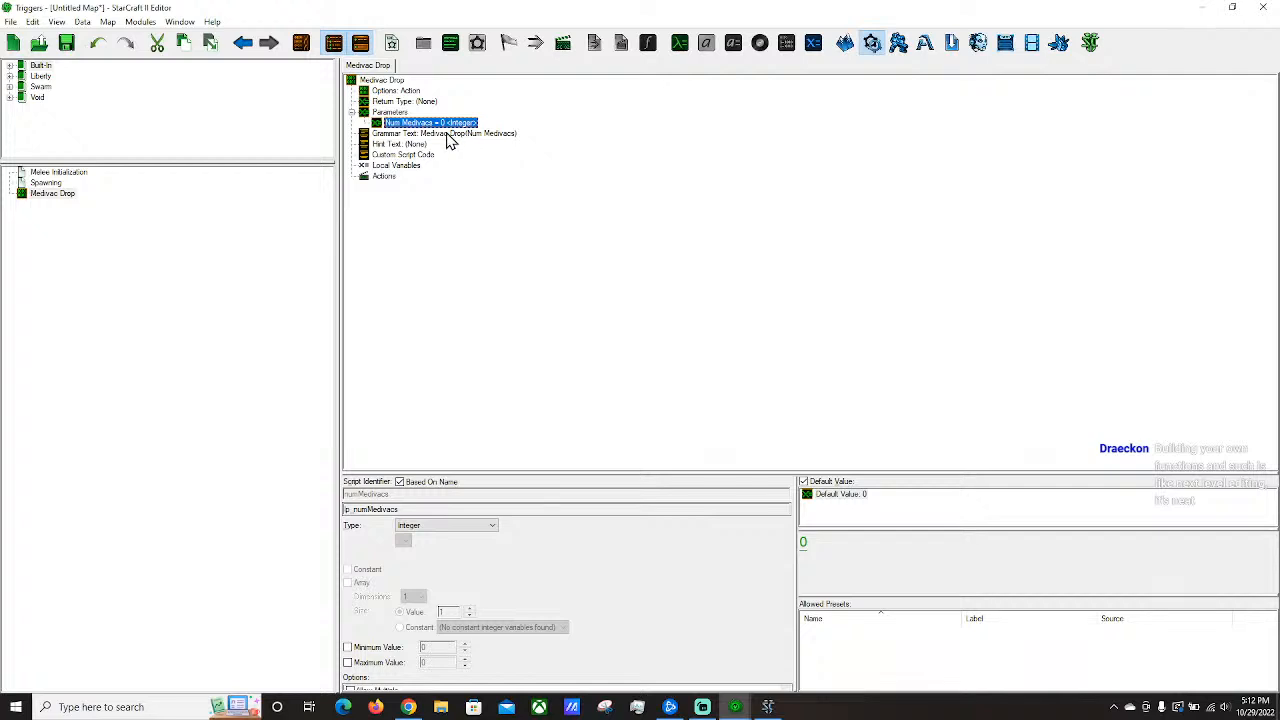
Add a second parameter named Cargo Type 1 to Medivac Drop, leaving its type as Integer.
key("ctrl+r")
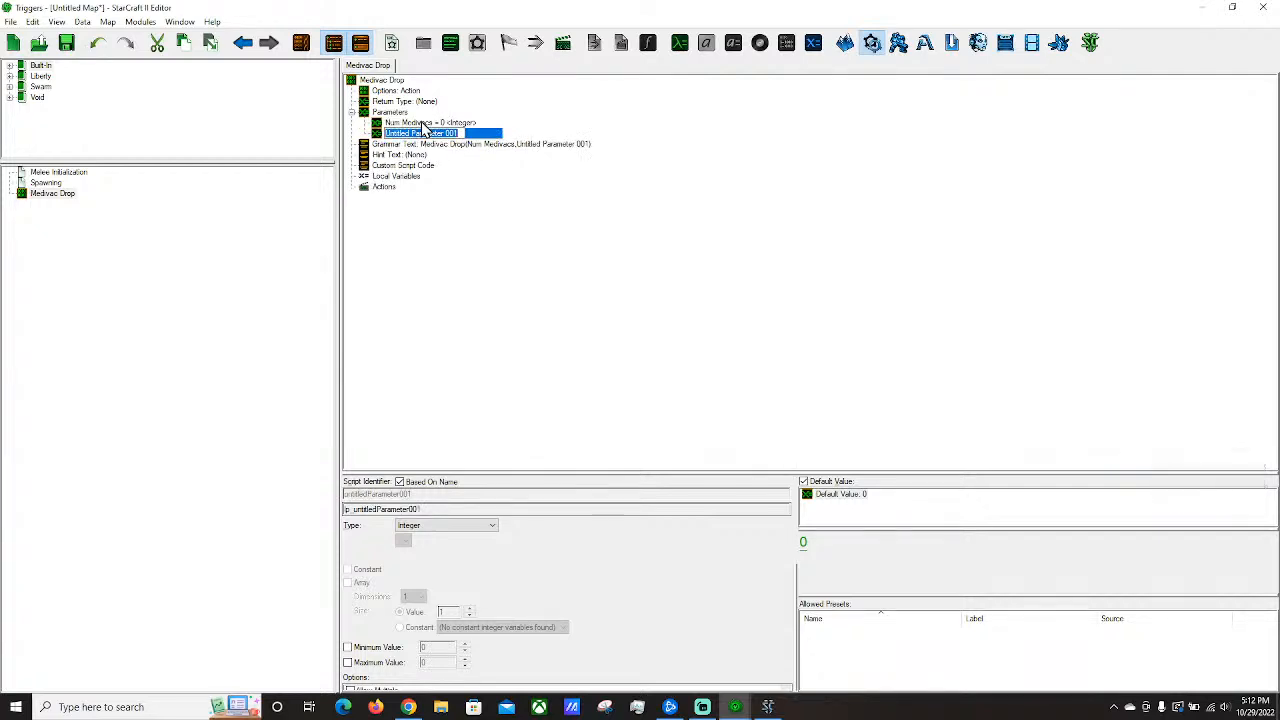
type("Pay")
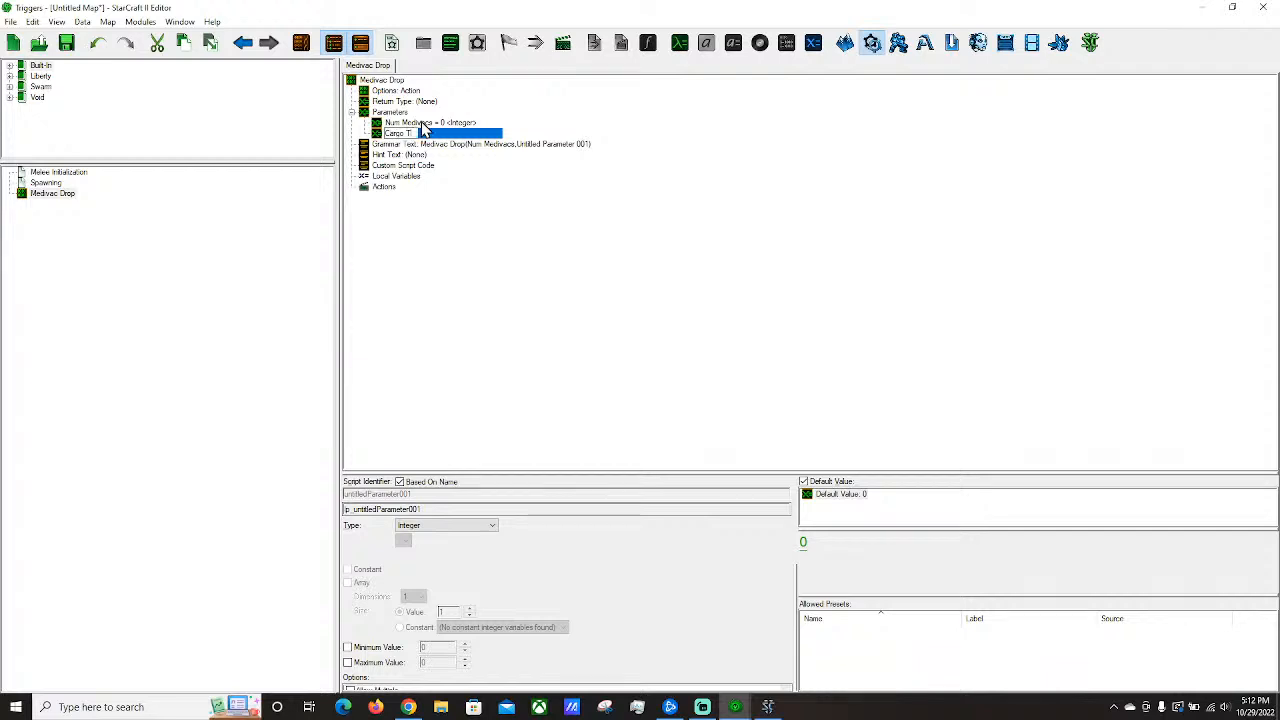
key("Return")
left_click(450, 526)
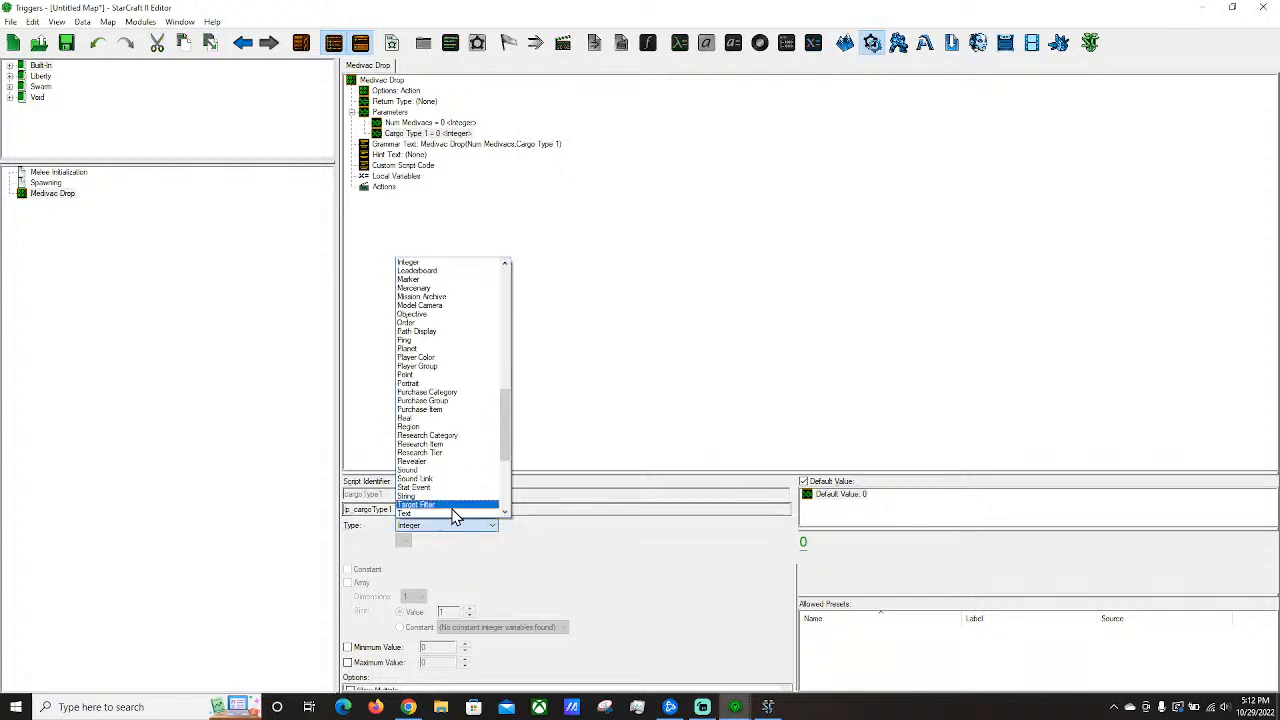
left_click(596, 349)
Duplicate the Cargo Type 1 parameter to make a Cargo Type 2 parameter.
left_click(410, 134)
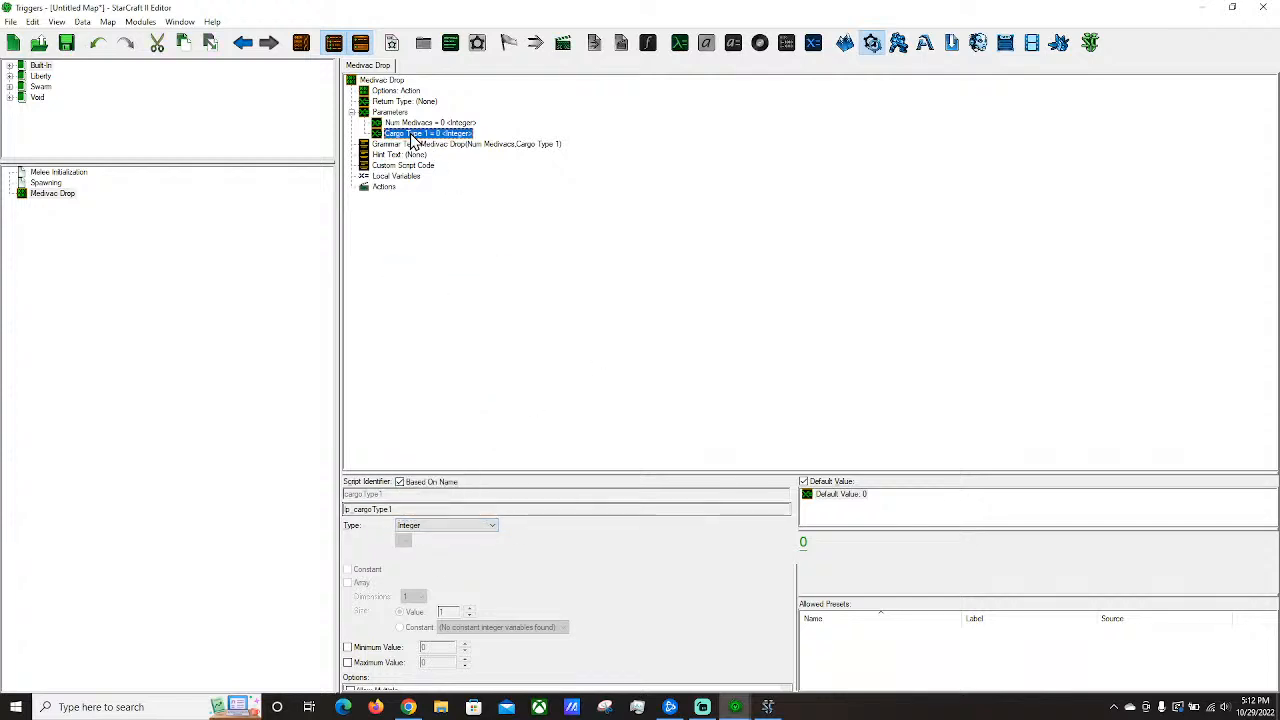
key("ctrl+c")
key("ctrl+v")
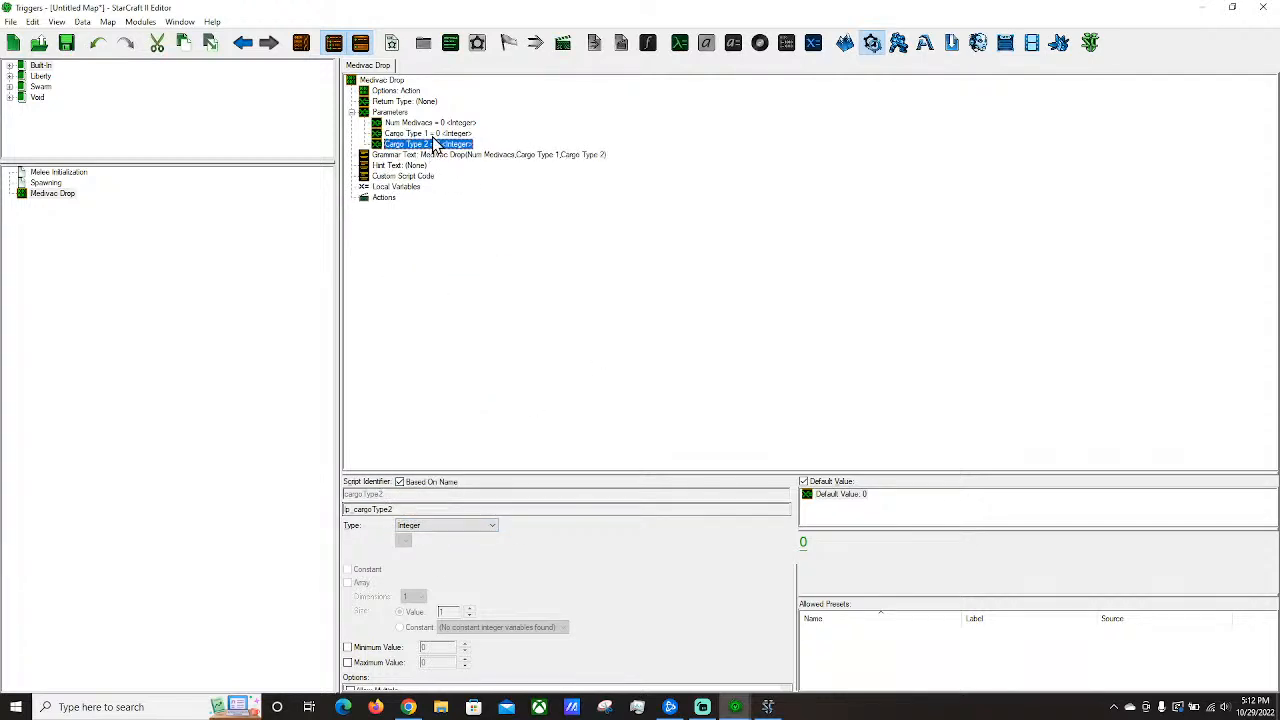
Paste one more copy of the cargo parameter and rename it Cargo Qty 1.
key("ctrl+v")
right_click(418, 157)
left_click(477, 259)
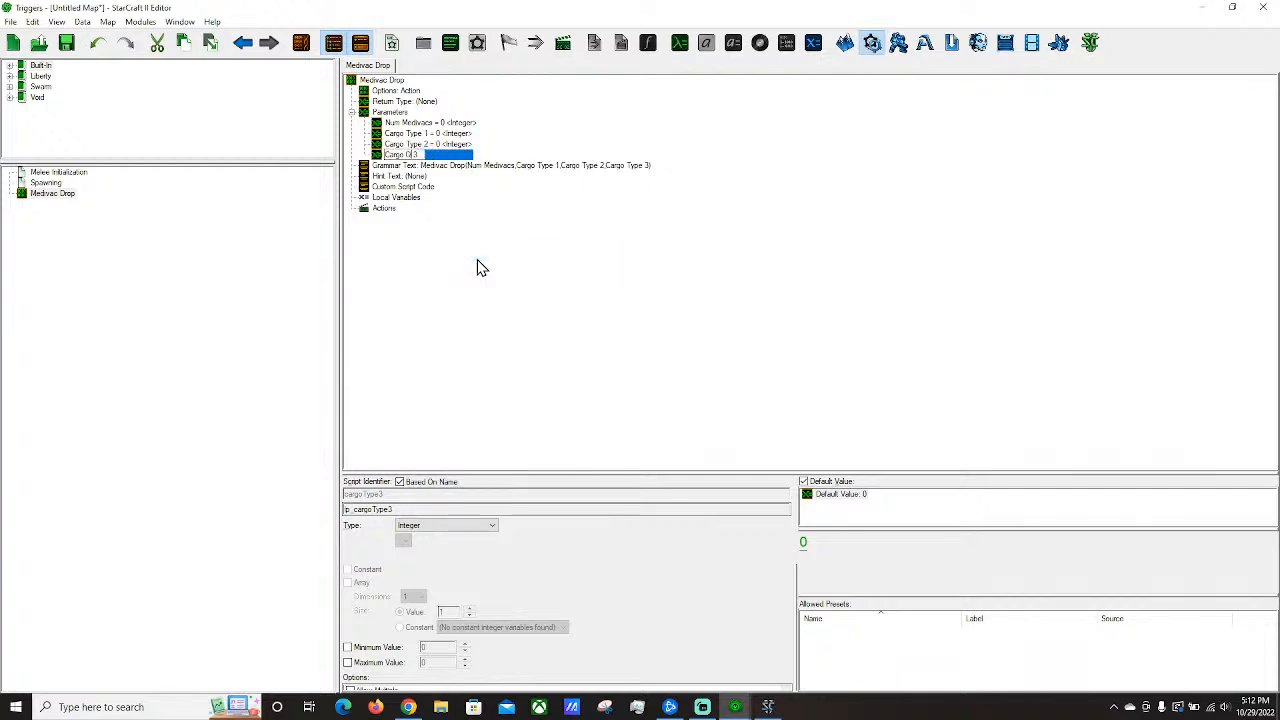
key("Return")
key("c")
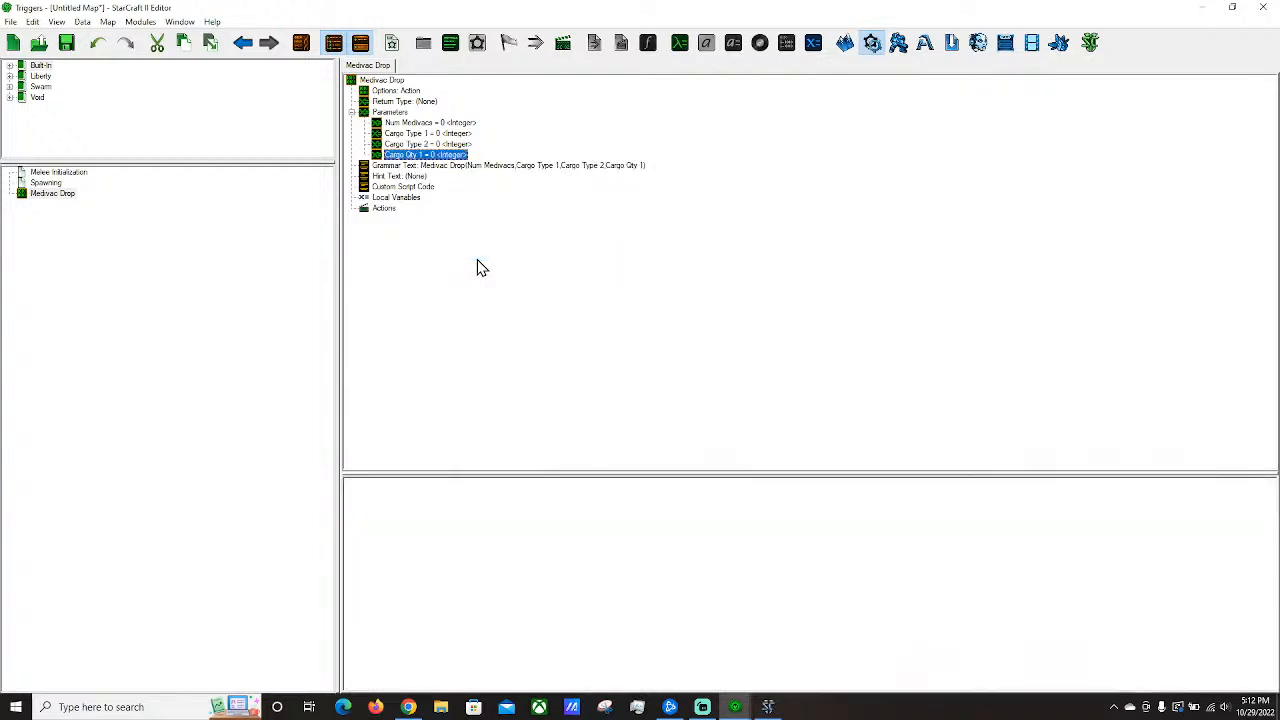
Move Cargo Qty 1 directly below Cargo Type 1 and add a copy of it as Cargo Qty 2 after Cargo Type 2.
left_click_drag(434, 154, 414, 136)
key("ctrl+c")
left_click(428, 156)
key("ctrl+v")
left_click(438, 145)
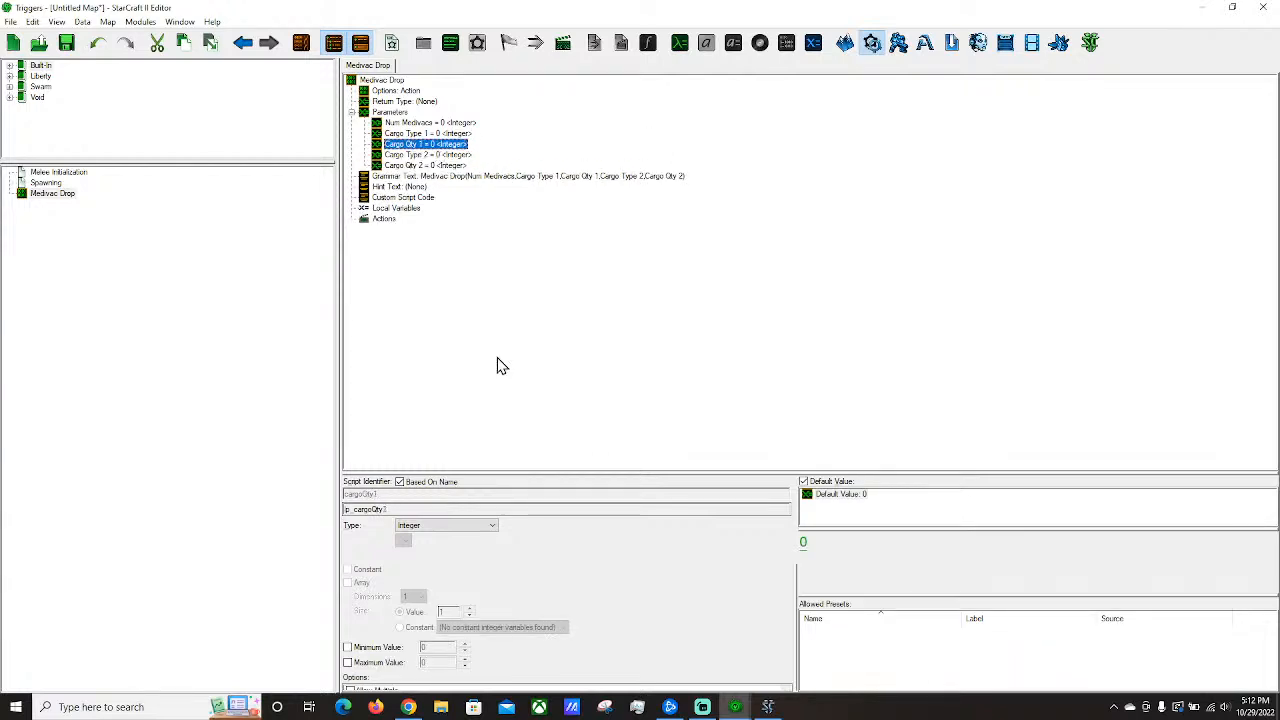
left_click(431, 124)
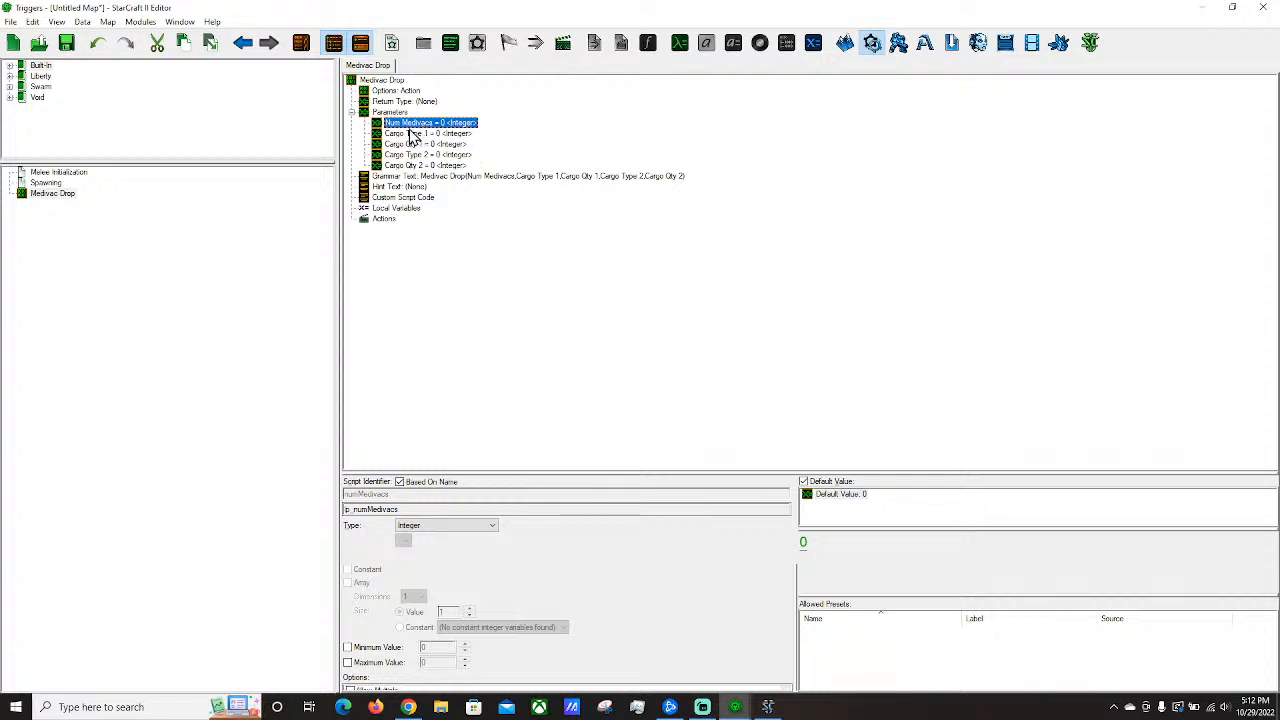
left_click(418, 134)
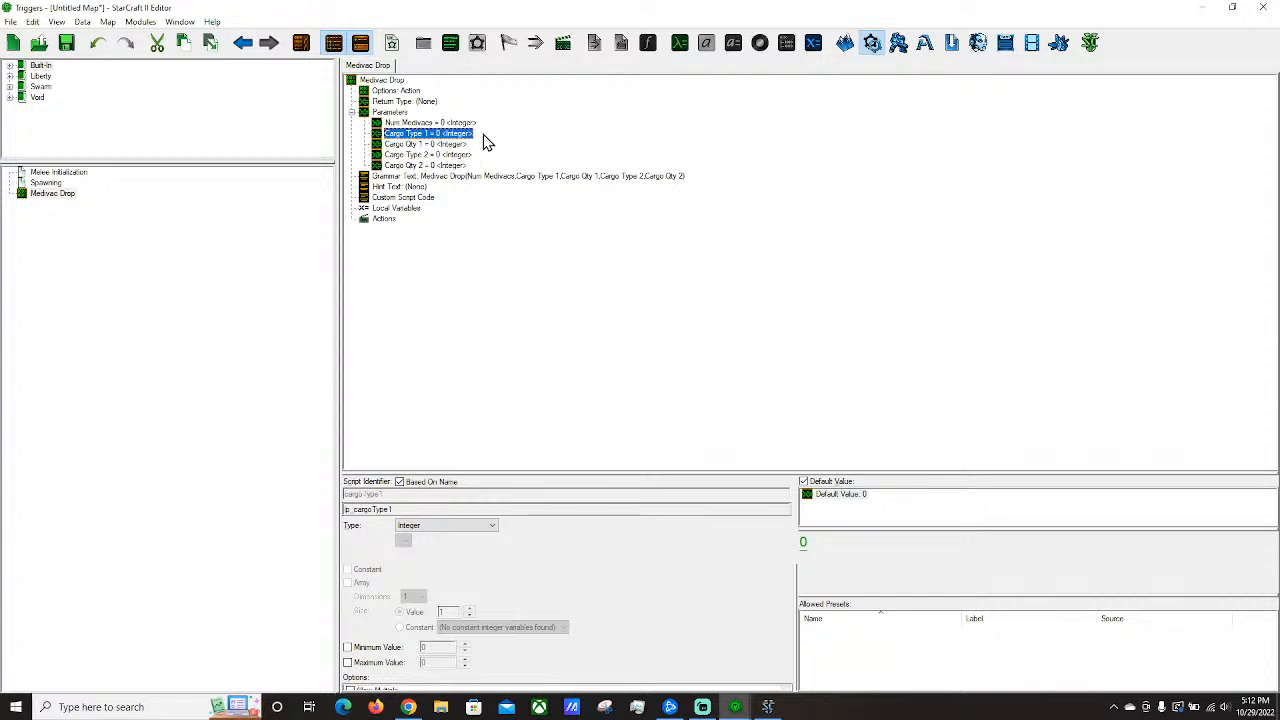
left_click(414, 145)
left_click(442, 156)
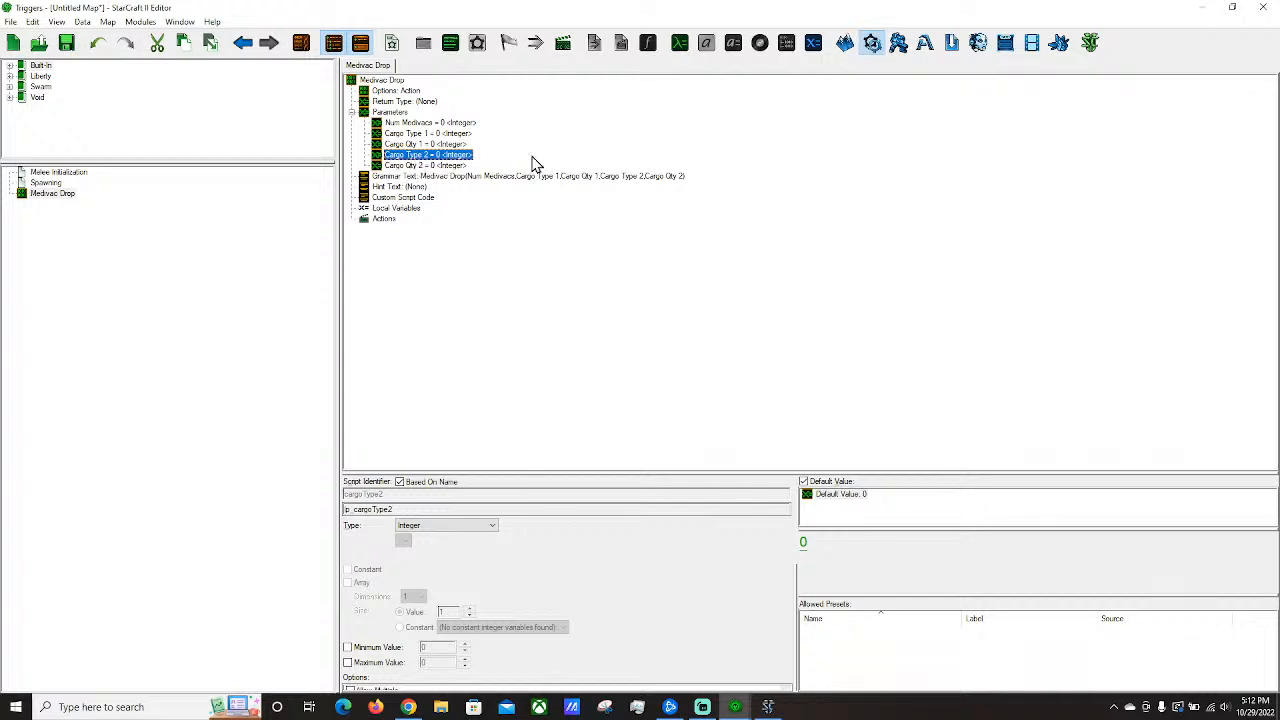
left_click(432, 166)
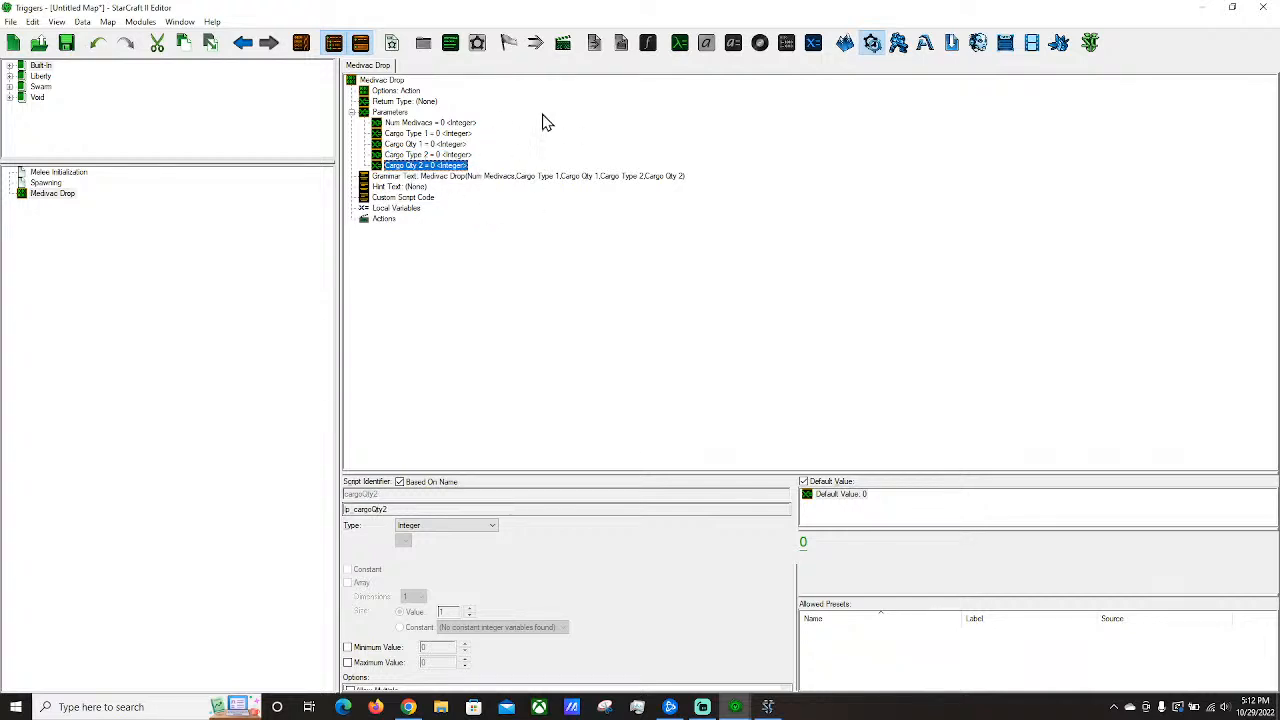
Change the Cargo Type 1 parameter's type to Game Link with the link type Unit.
left_click(436, 134)
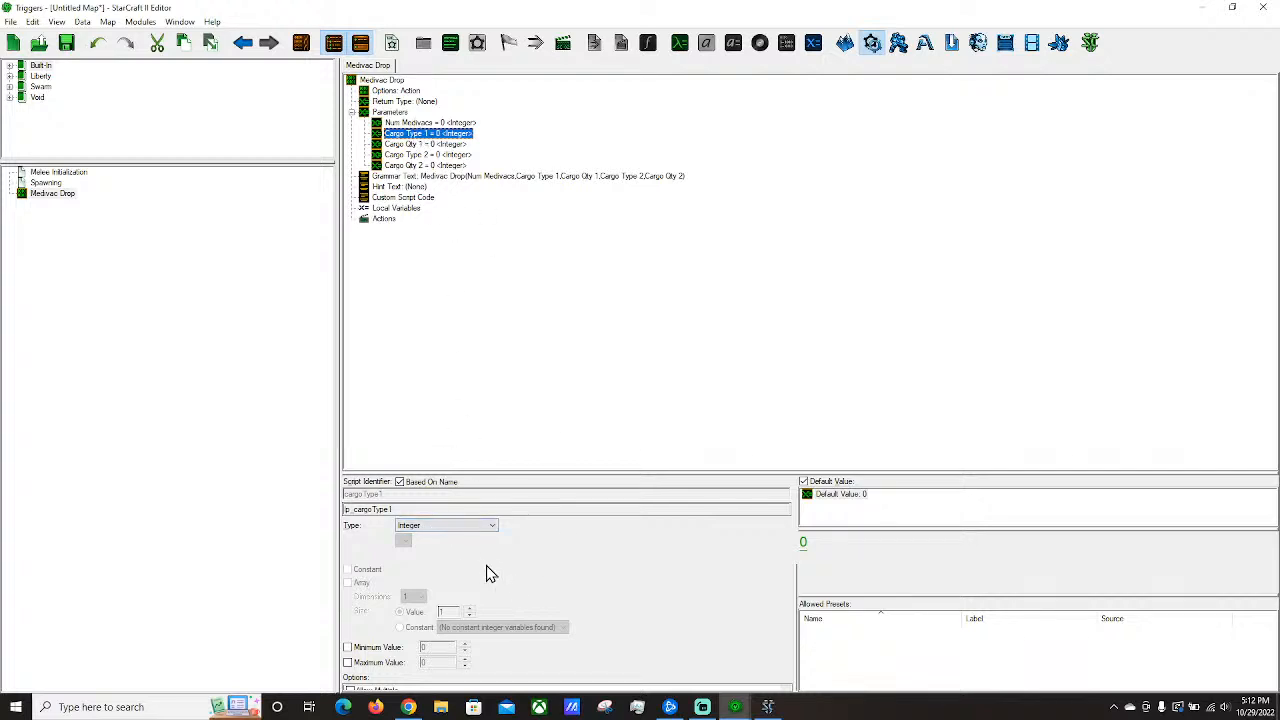
left_click(451, 527)
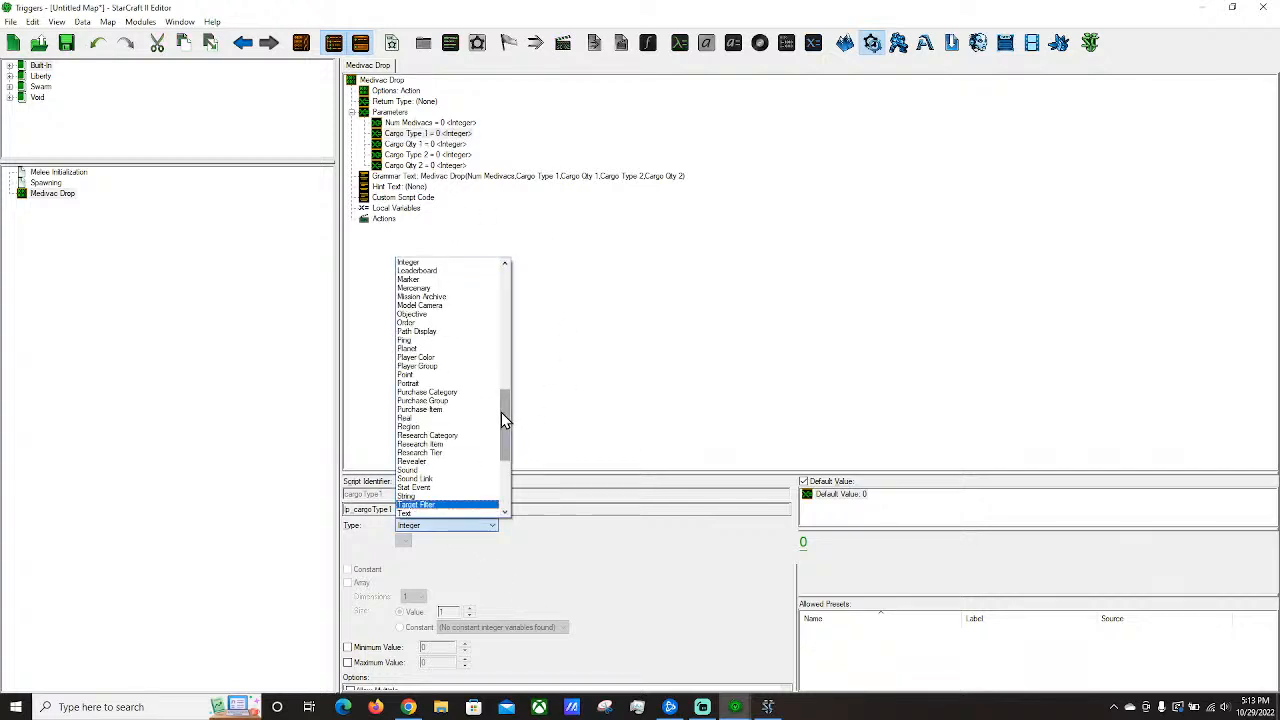
left_click_drag(503, 420, 503, 300)
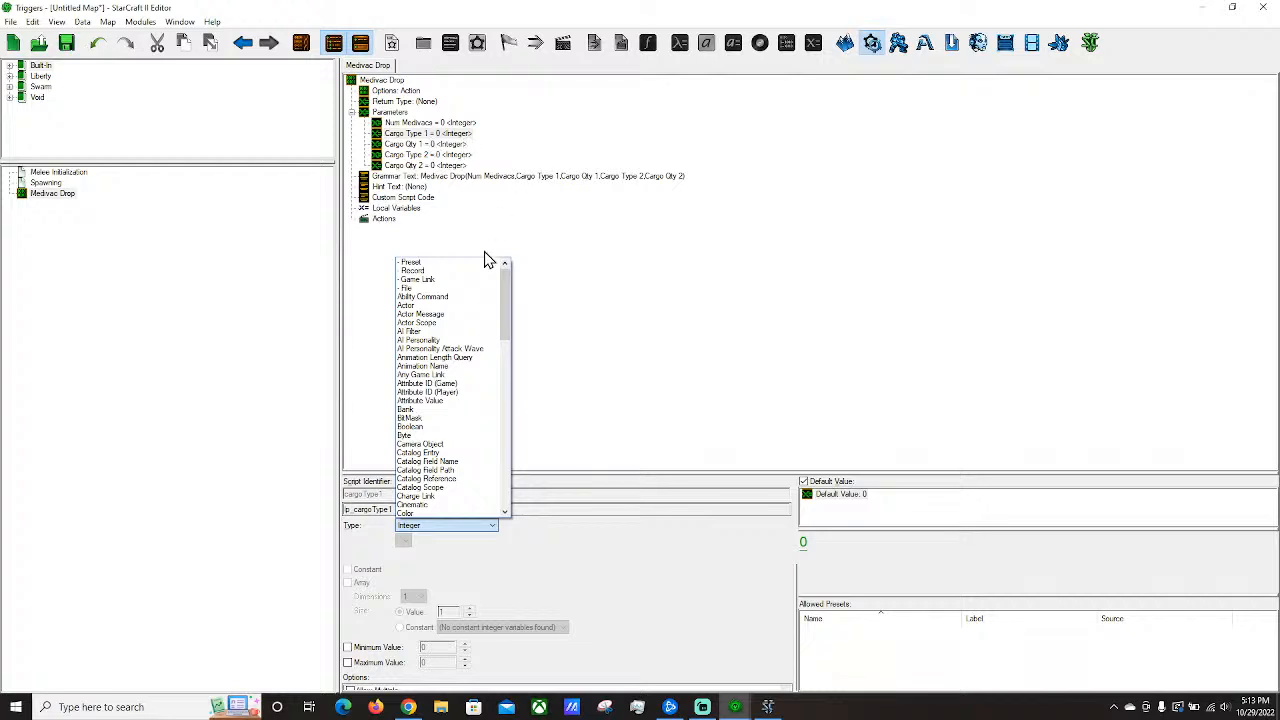
left_click(440, 280)
left_click(950, 479)
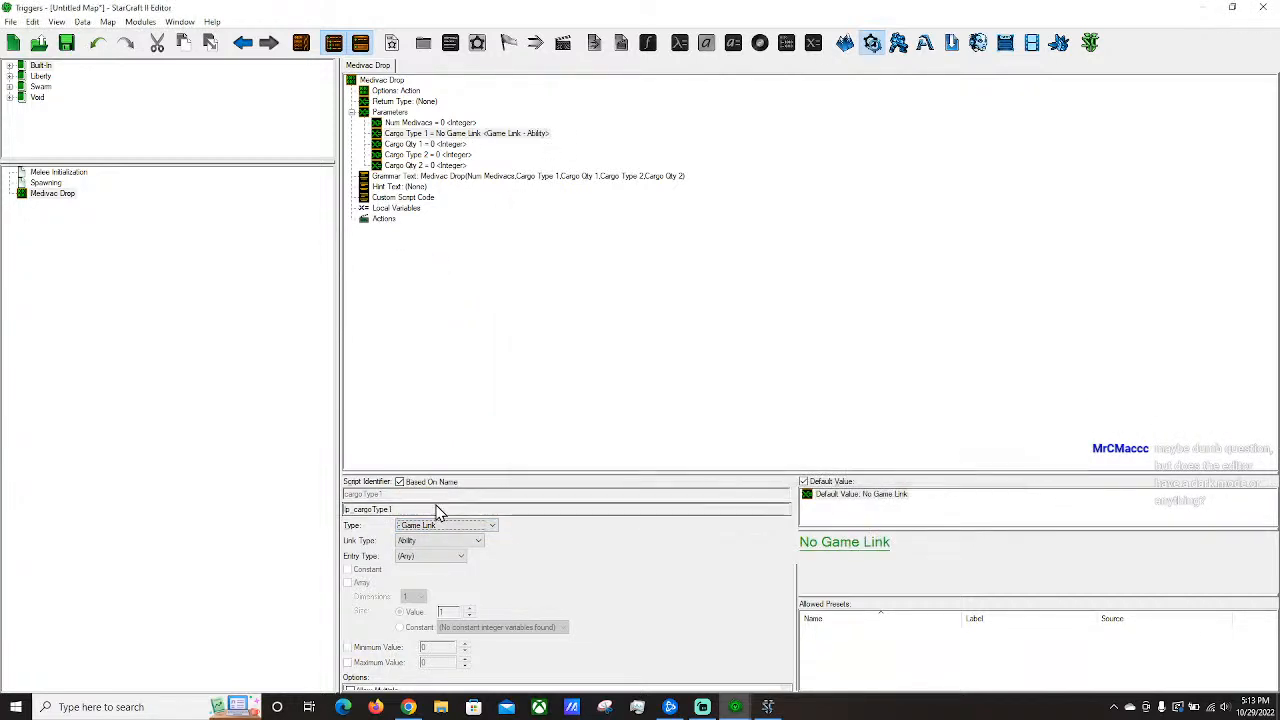
left_click(447, 543)
left_click_drag(486, 330, 489, 497)
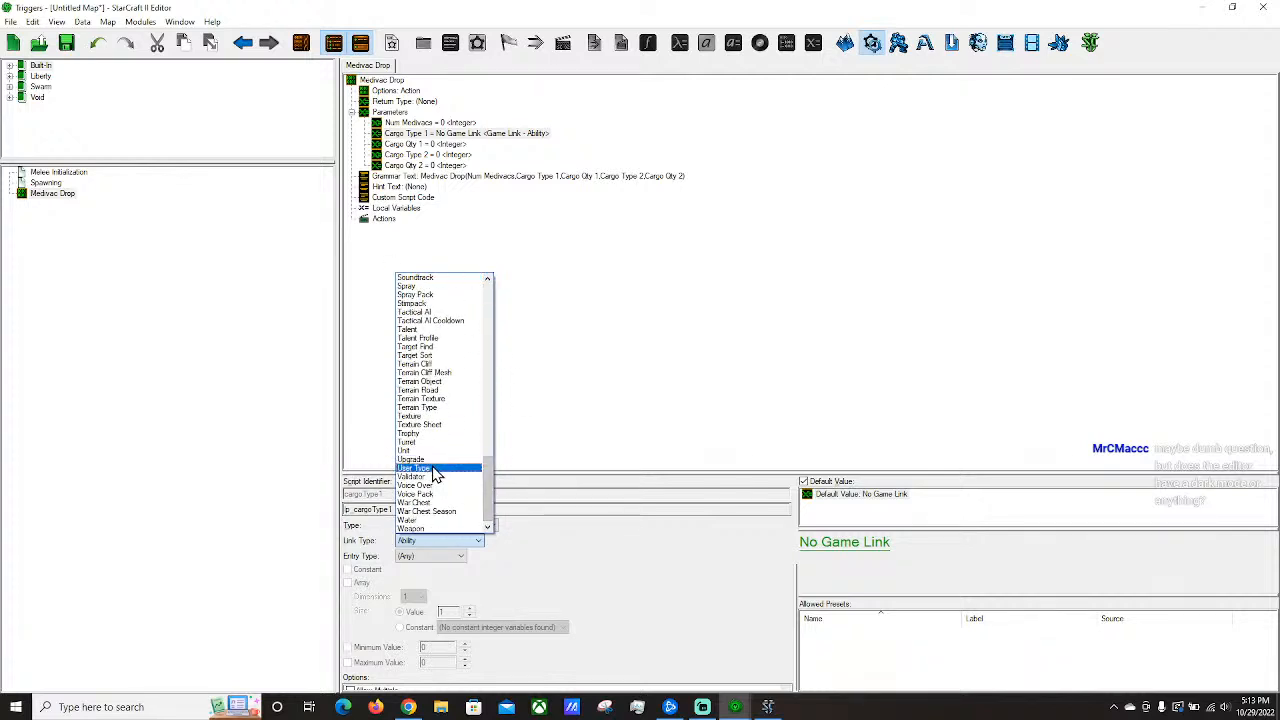
left_click(420, 451)
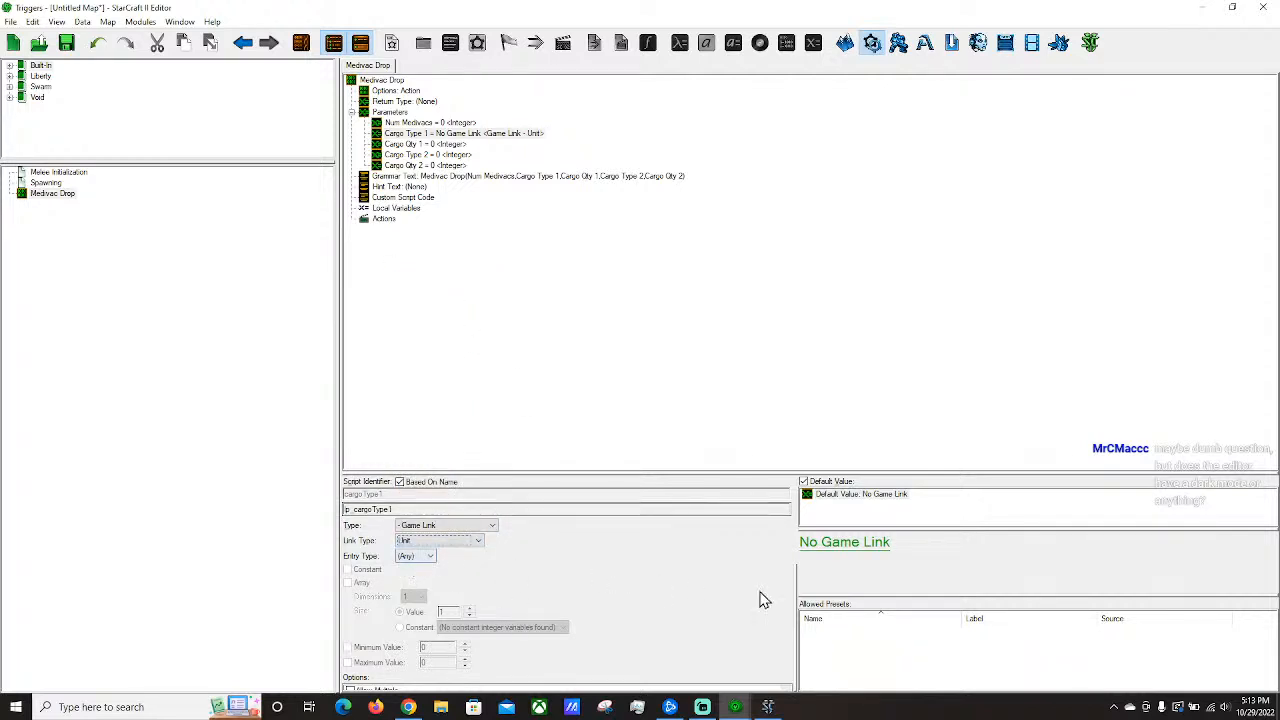
left_click(829, 545)
left_click(537, 128)
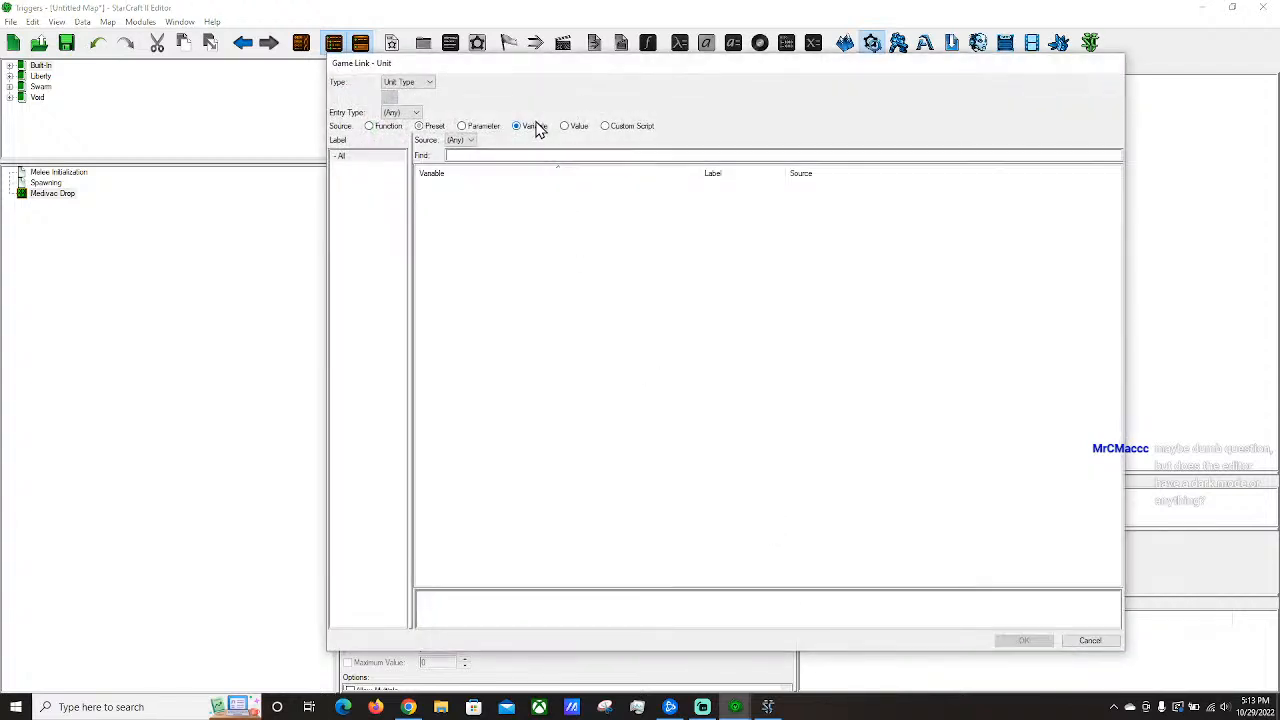
left_click(1086, 642)
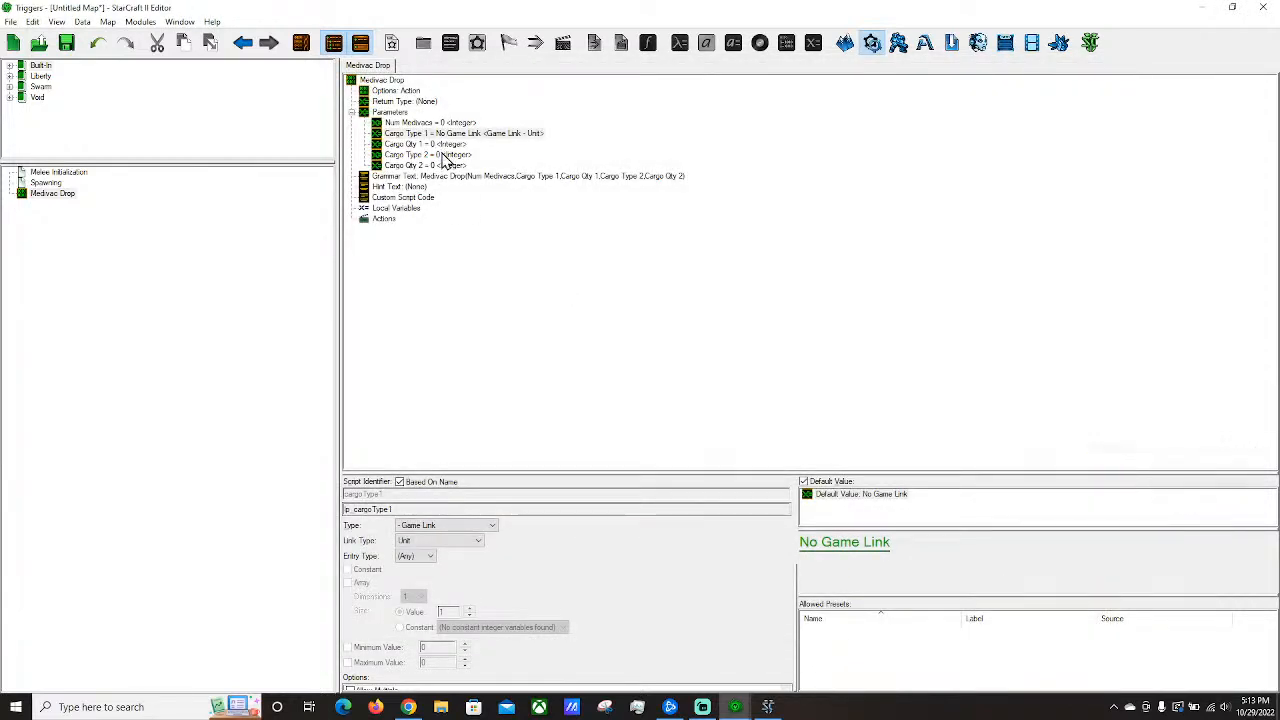
Replace the Integer Cargo Type 2 parameter with a copy of Cargo Type 1, placed after Cargo Qty 1.
left_click(445, 155)
key("Delete")
left_click(947, 478)
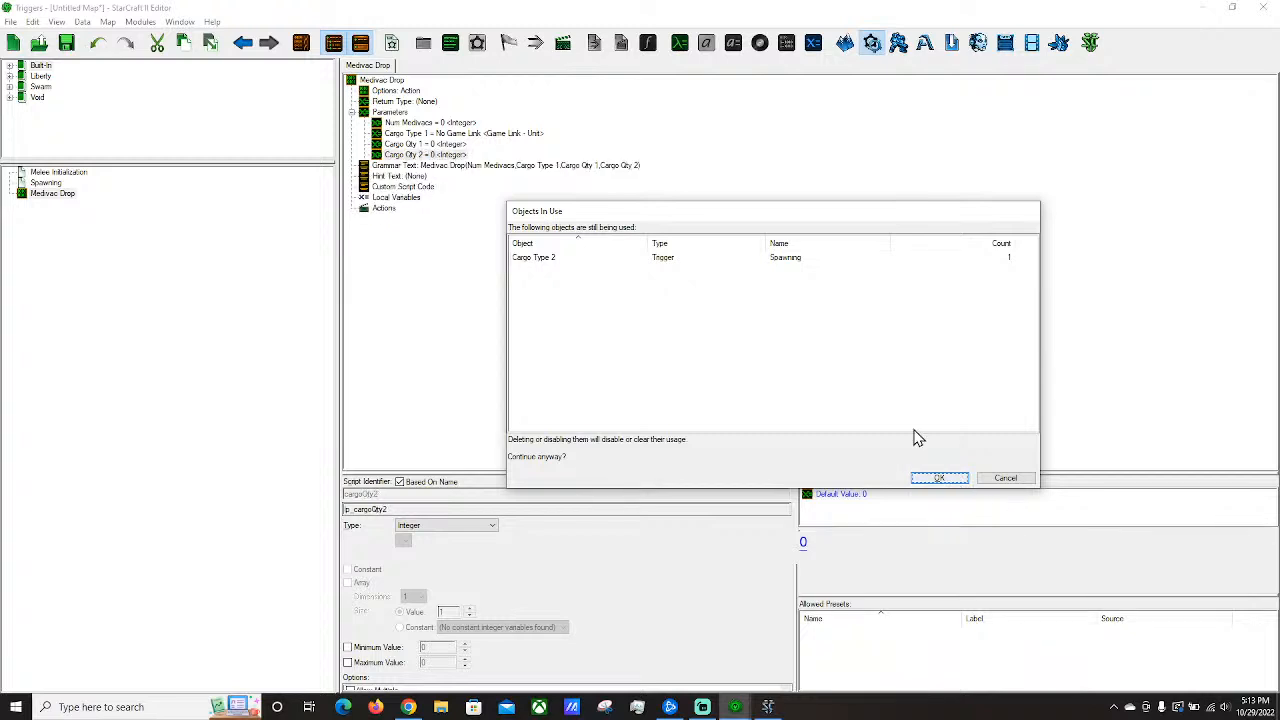
left_click(426, 133)
key("ctrl+c")
left_click(428, 144)
key("ctrl+v")
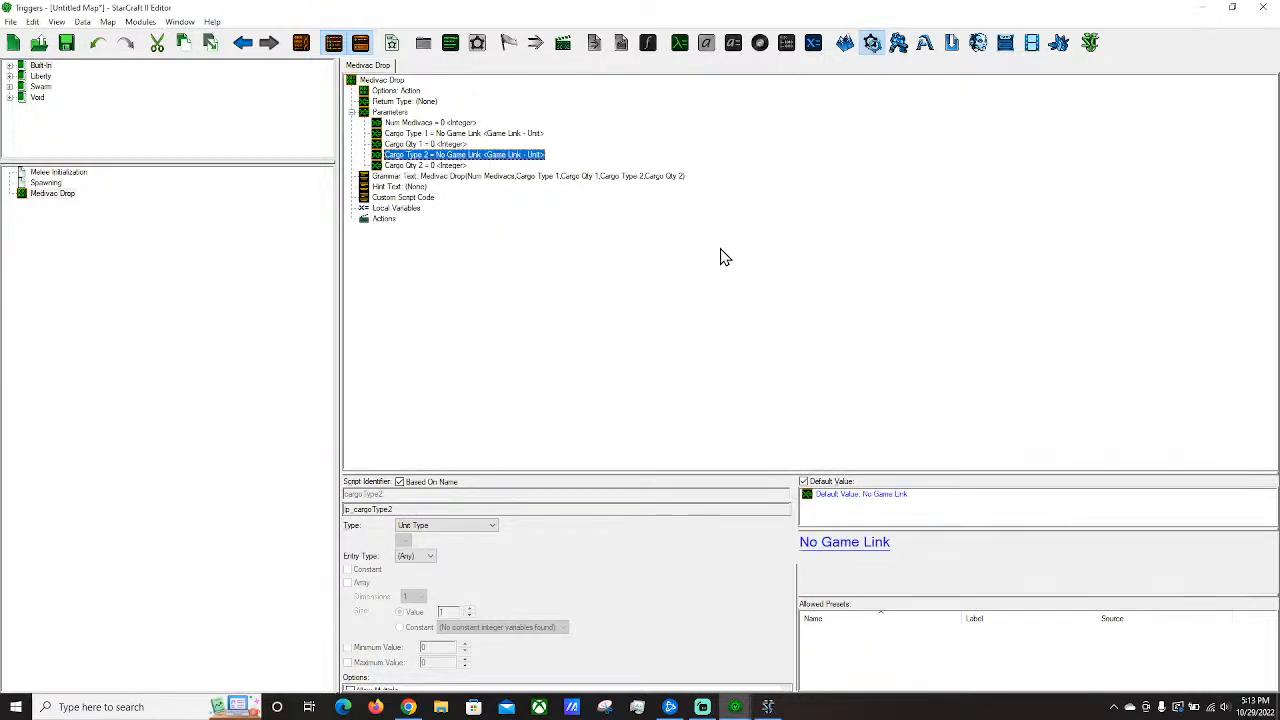
Paste the Spawning trigger's four Medivac creation, cargo and order actions into the actions of Medivac Drop.
left_click(386, 220)
left_click(45, 183)
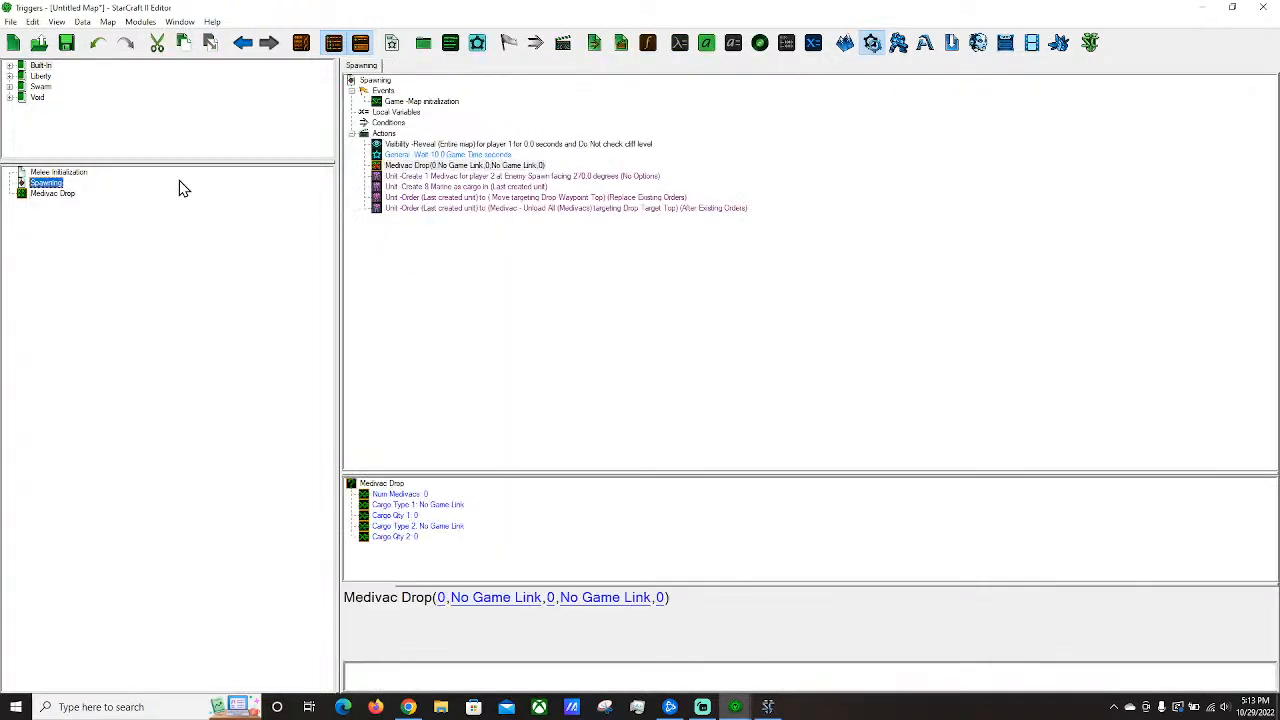
left_click(437, 176)
left_click(460, 208, "shift")
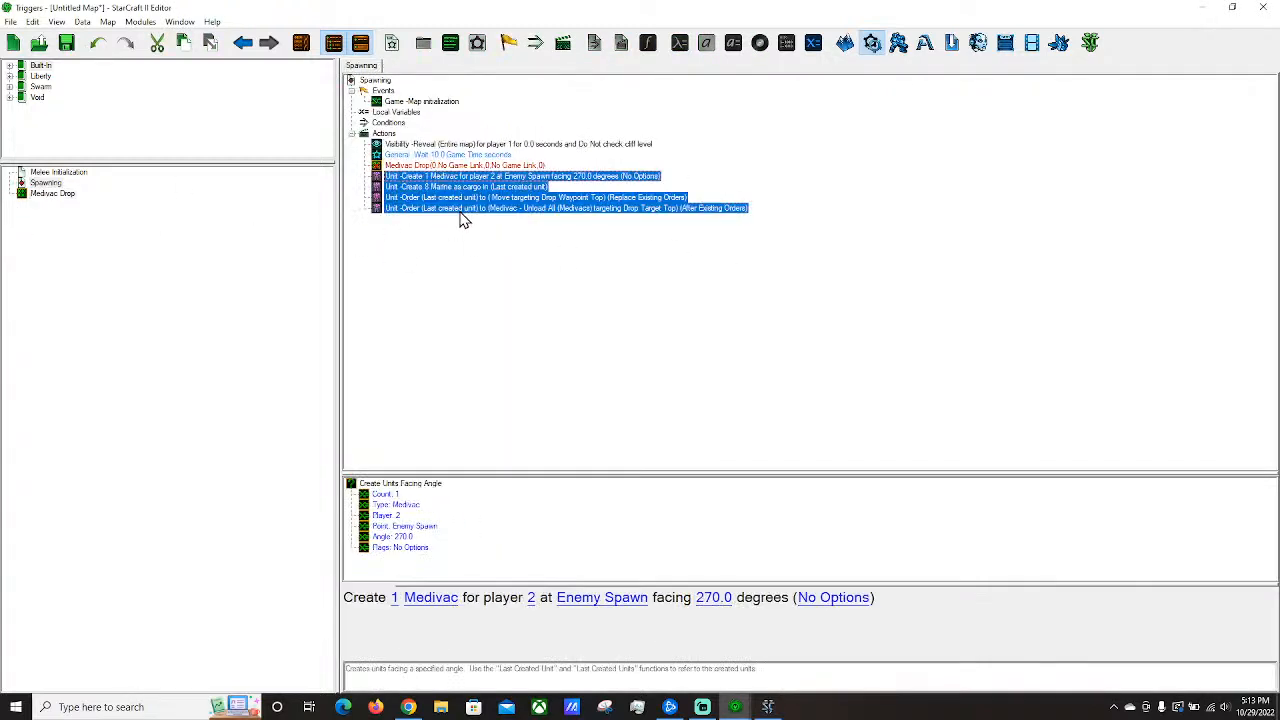
left_click(45, 193)
left_click(384, 218)
key("ctrl+v")
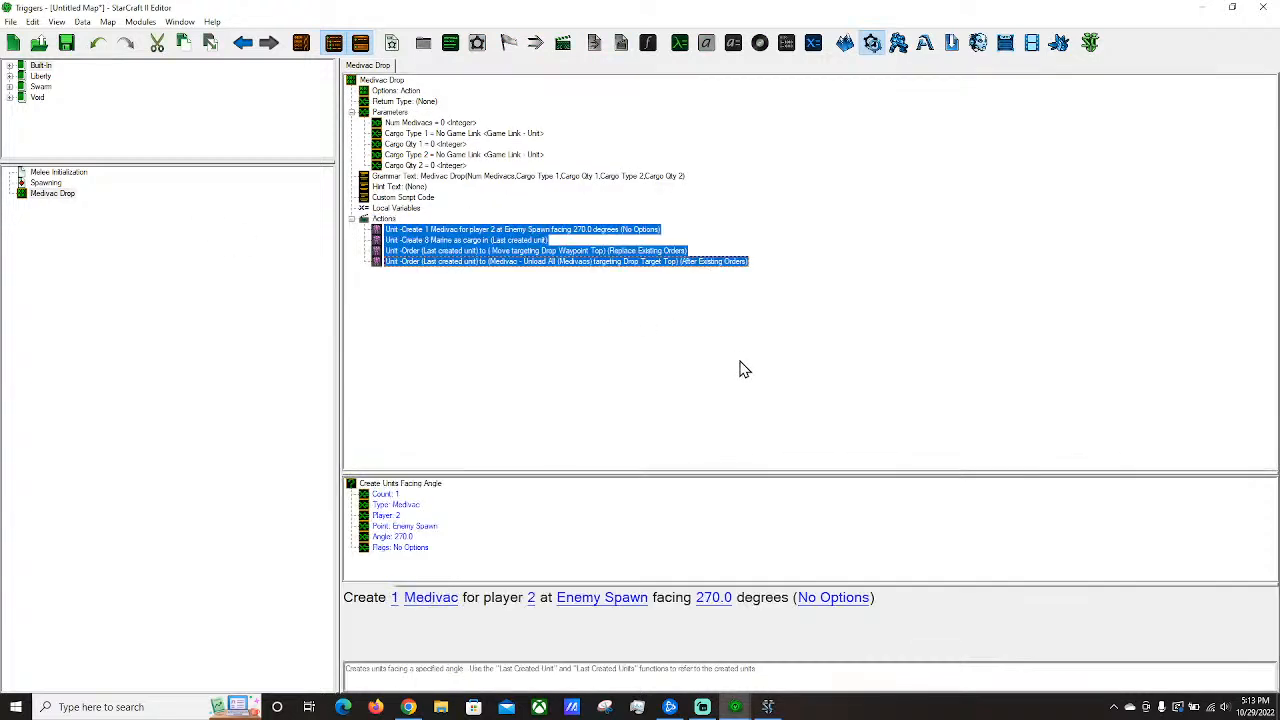
left_click(383, 219)
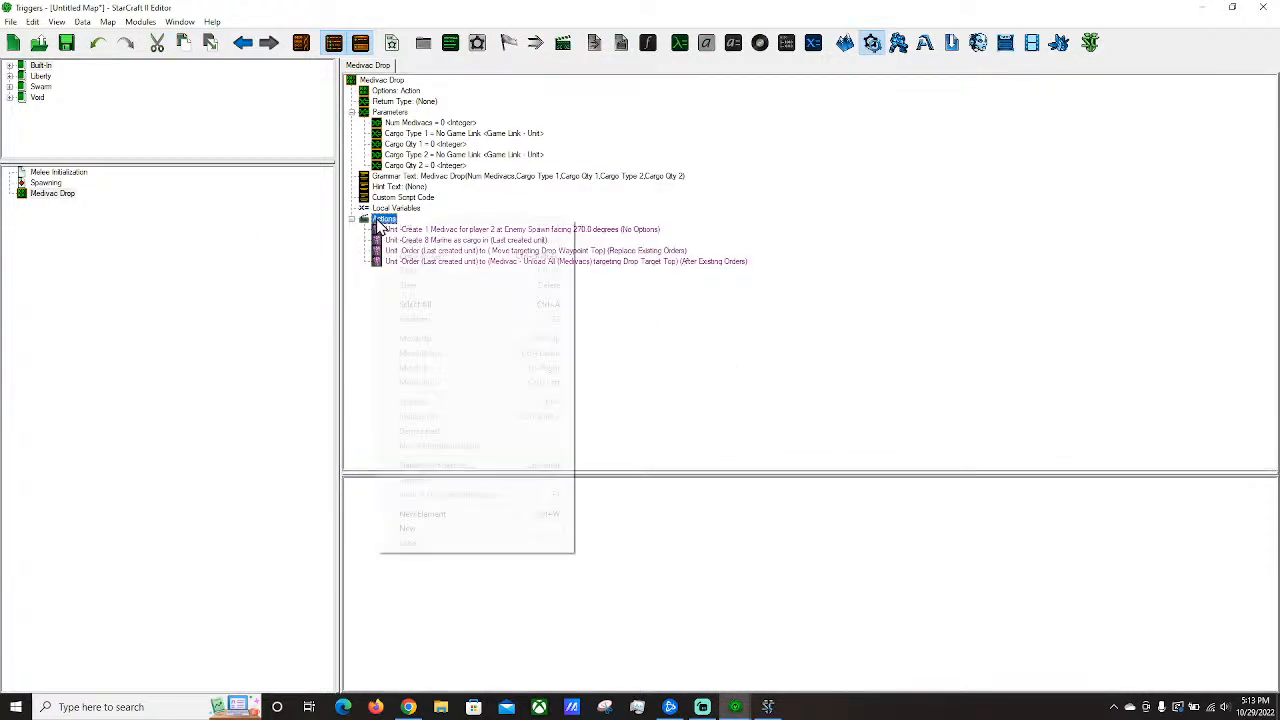
right_click(378, 218)
mouse_move(474, 534)
left_click(739, 352)
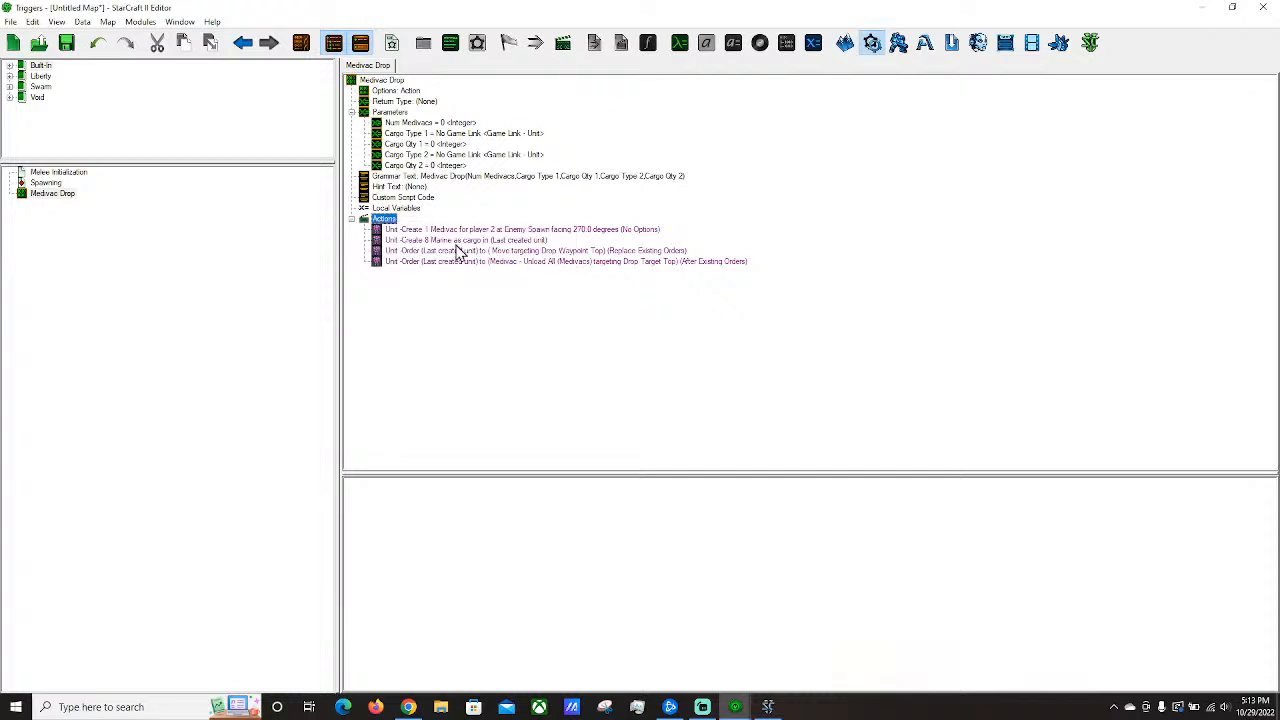
Add a General Repeat action to the actions of the Medivac Drop function.
left_click(427, 231)
left_click(383, 219)
right_click(380, 219)
mouse_move(432, 531)
left_click(645, 578)
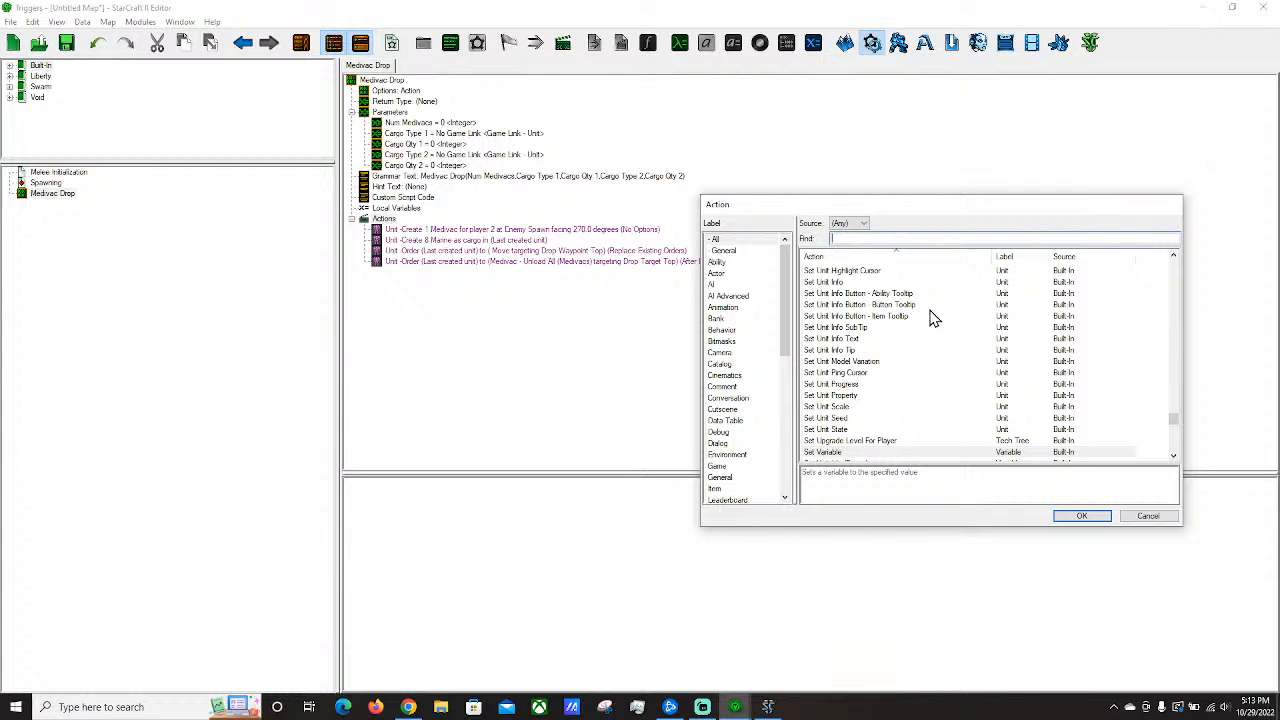
type("repeat")
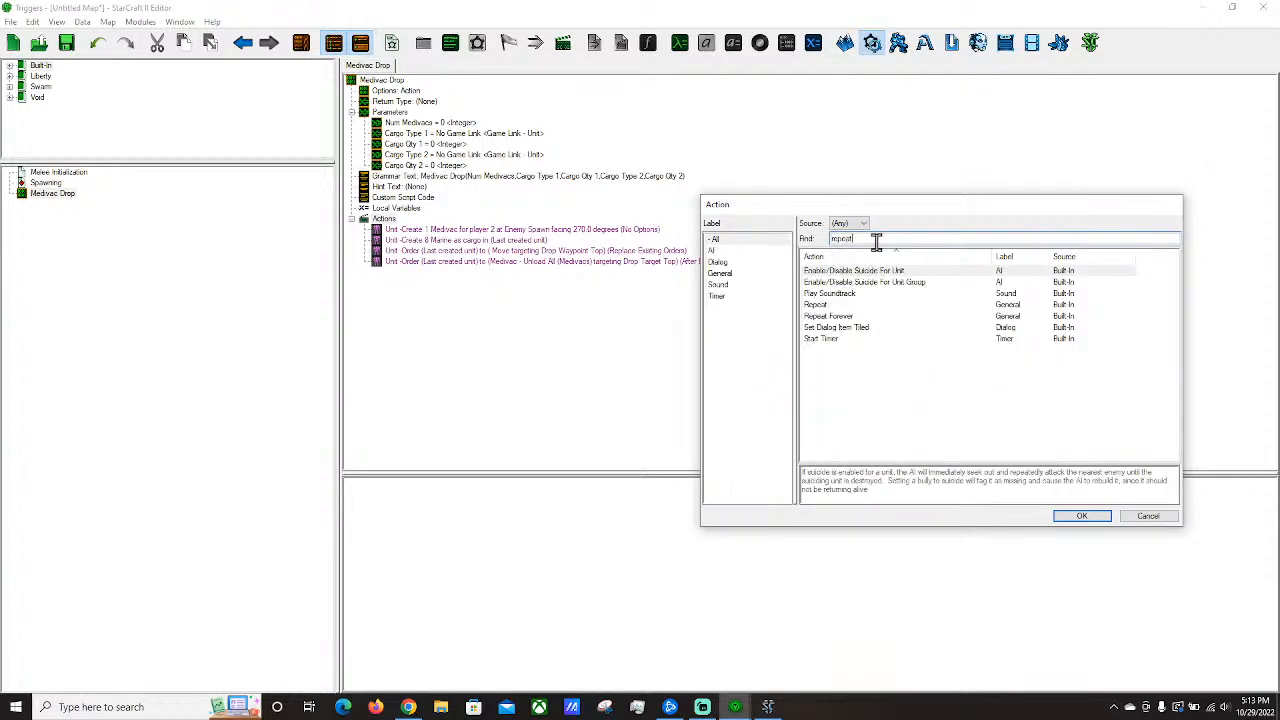
double_click(816, 306)
Set the Repeat action's count to the Num Medivacs parameter.
left_click(446, 251)
left_click(441, 230)
left_click(463, 600)
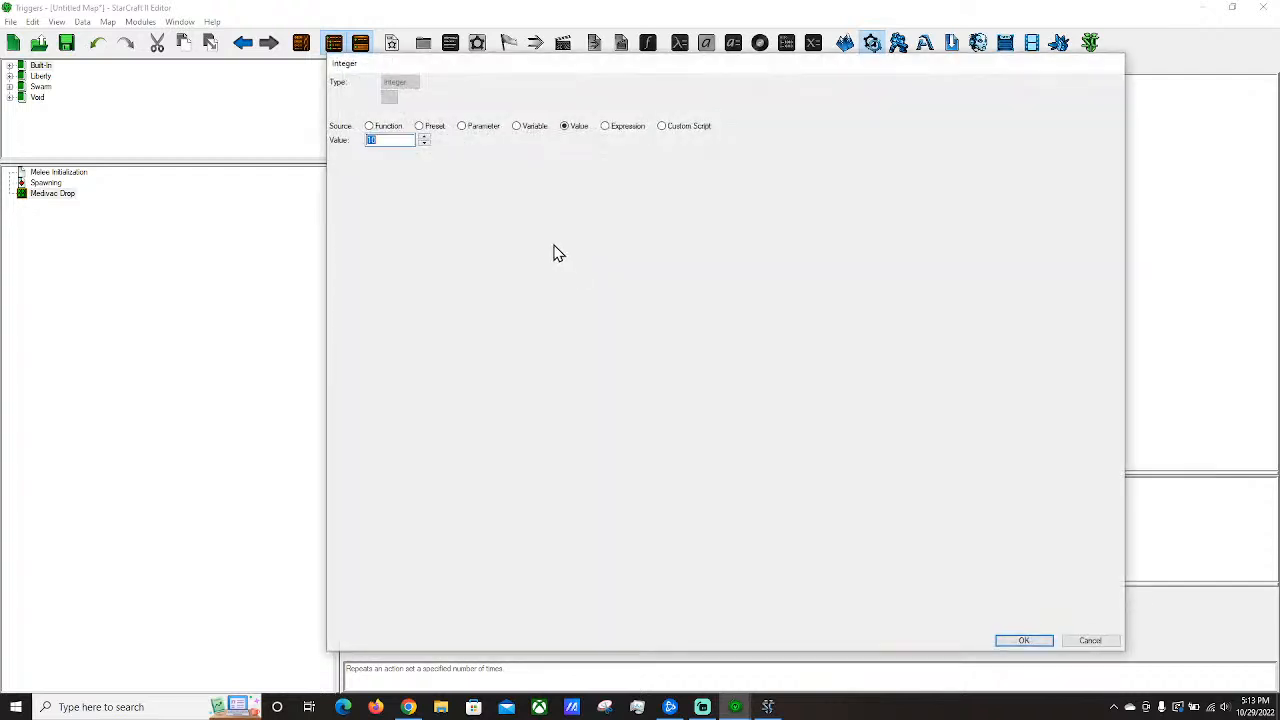
left_click(481, 128)
double_click(482, 190)
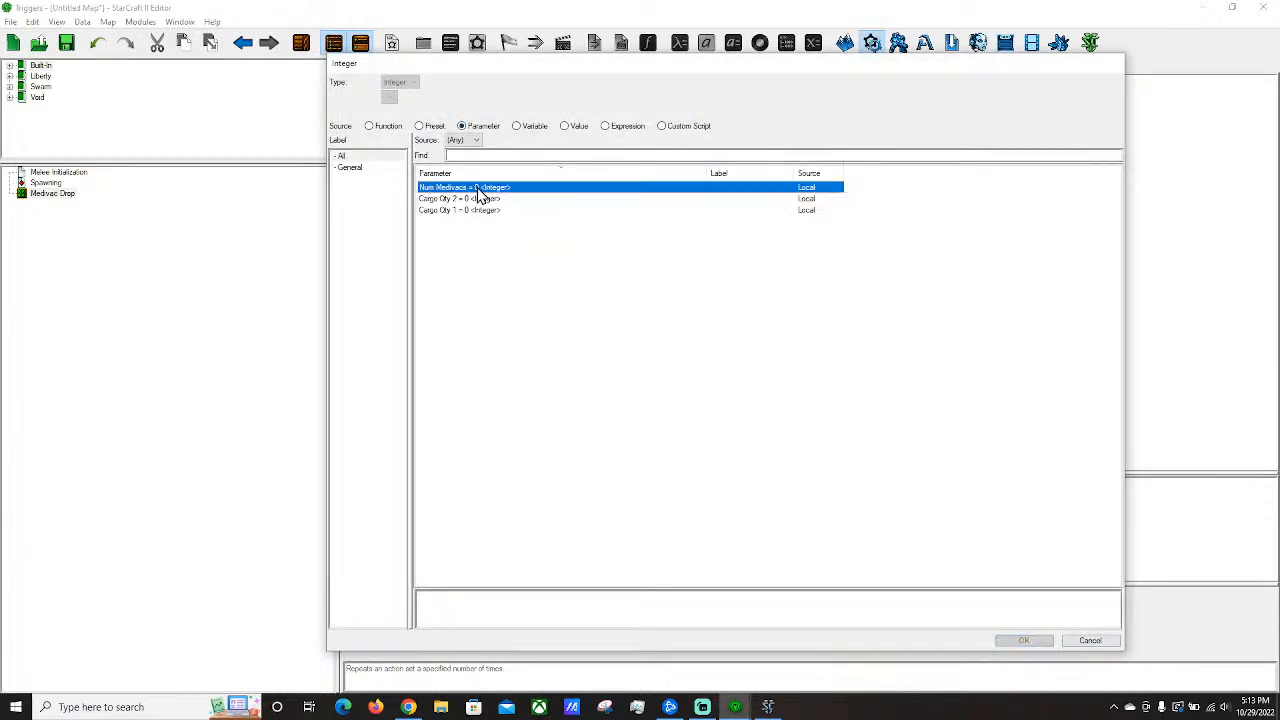
Move all four unit creation, cargo and order actions inside the Repeat loop.
left_click(437, 250)
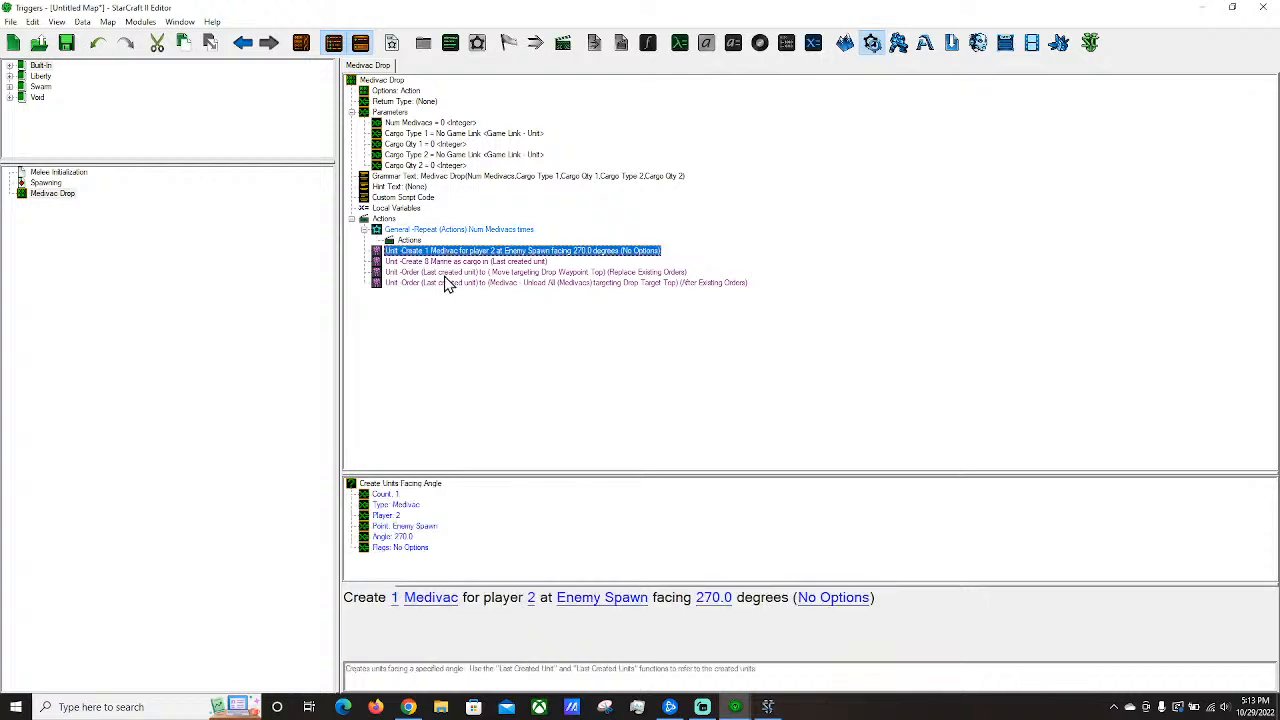
left_click(443, 283, "shift")
left_click_drag(430, 247, 412, 241)
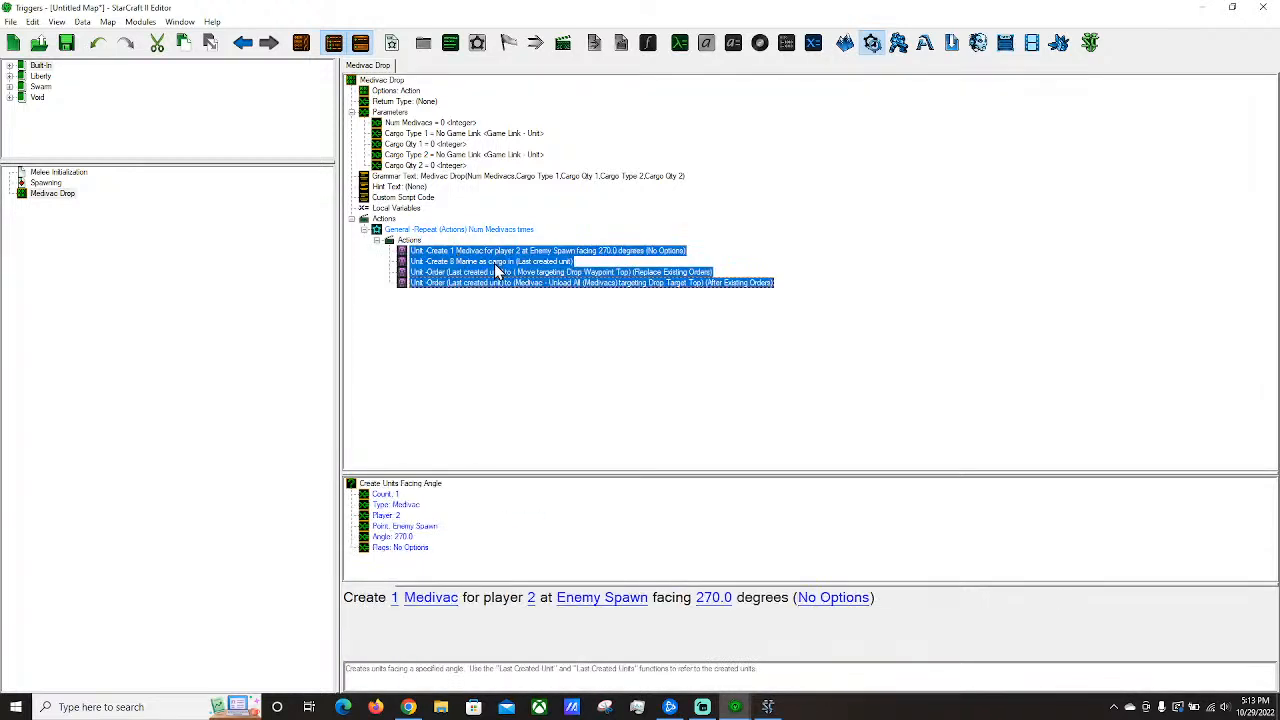
Set the cargo creation action's count to the Cargo Qty 1 parameter and its unit type to Cargo Type 1.
left_click(462, 251)
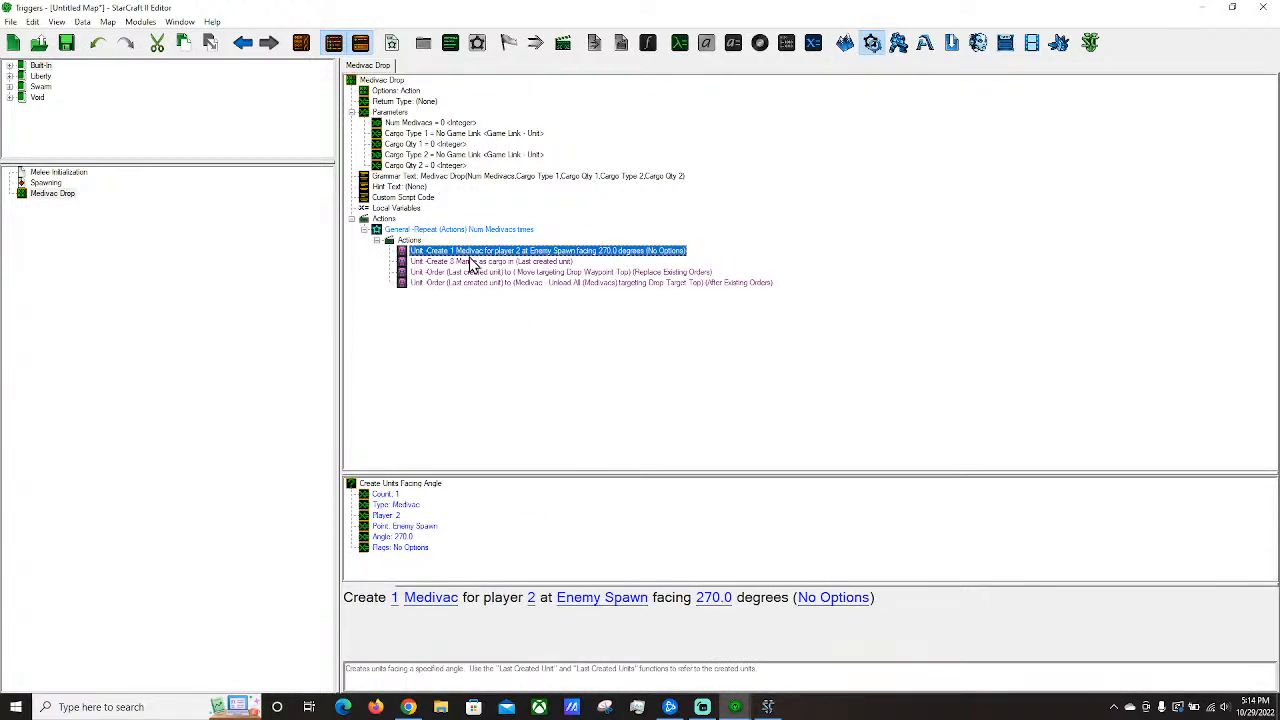
left_click(466, 261)
left_click(394, 600)
left_click(527, 127)
left_click(480, 127)
left_click(463, 211)
double_click(463, 213)
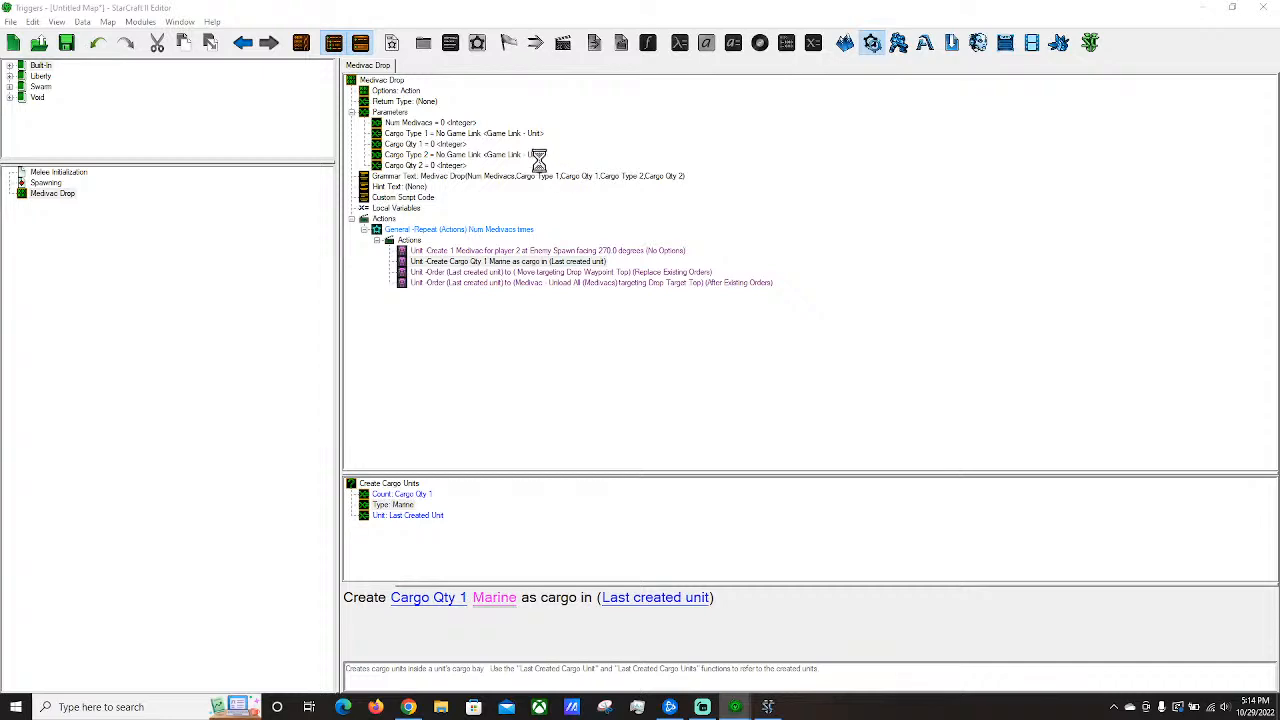
left_click(480, 127)
double_click(468, 200)
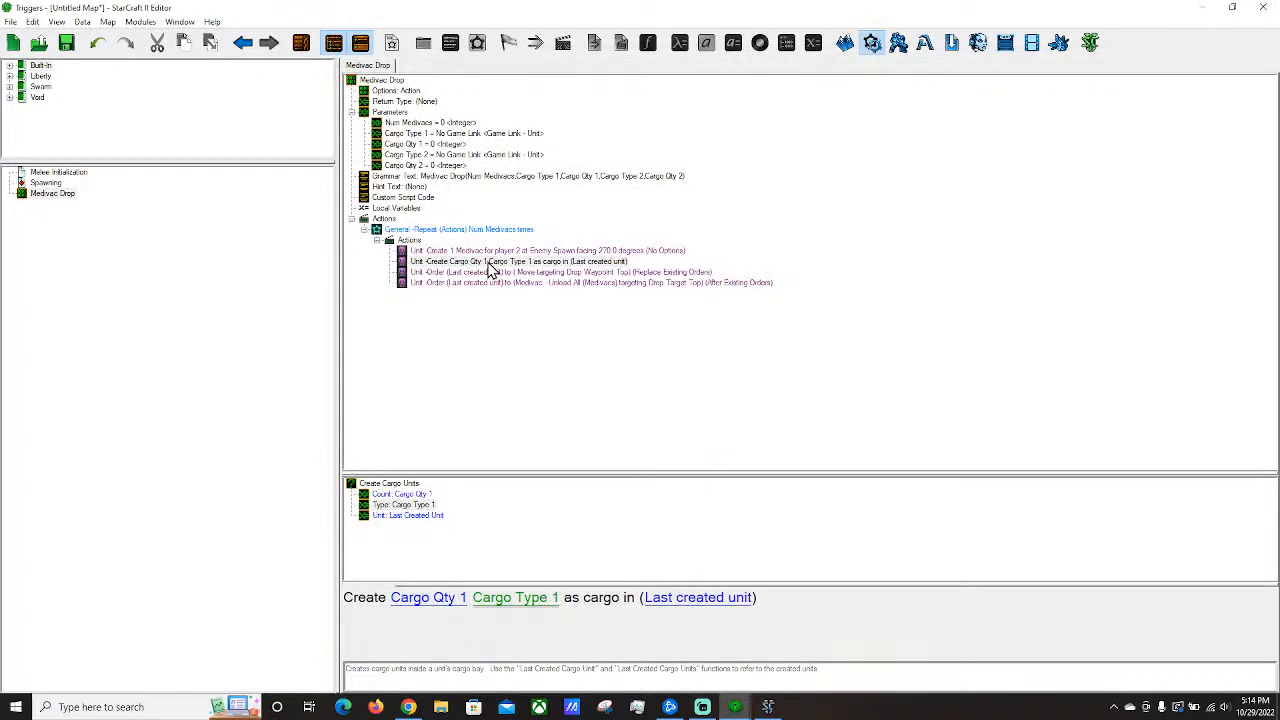
Duplicate the cargo creation action and set the copy's count to Cargo Qty 2 and its unit type to Cargo Type 2.
left_click(495, 262)
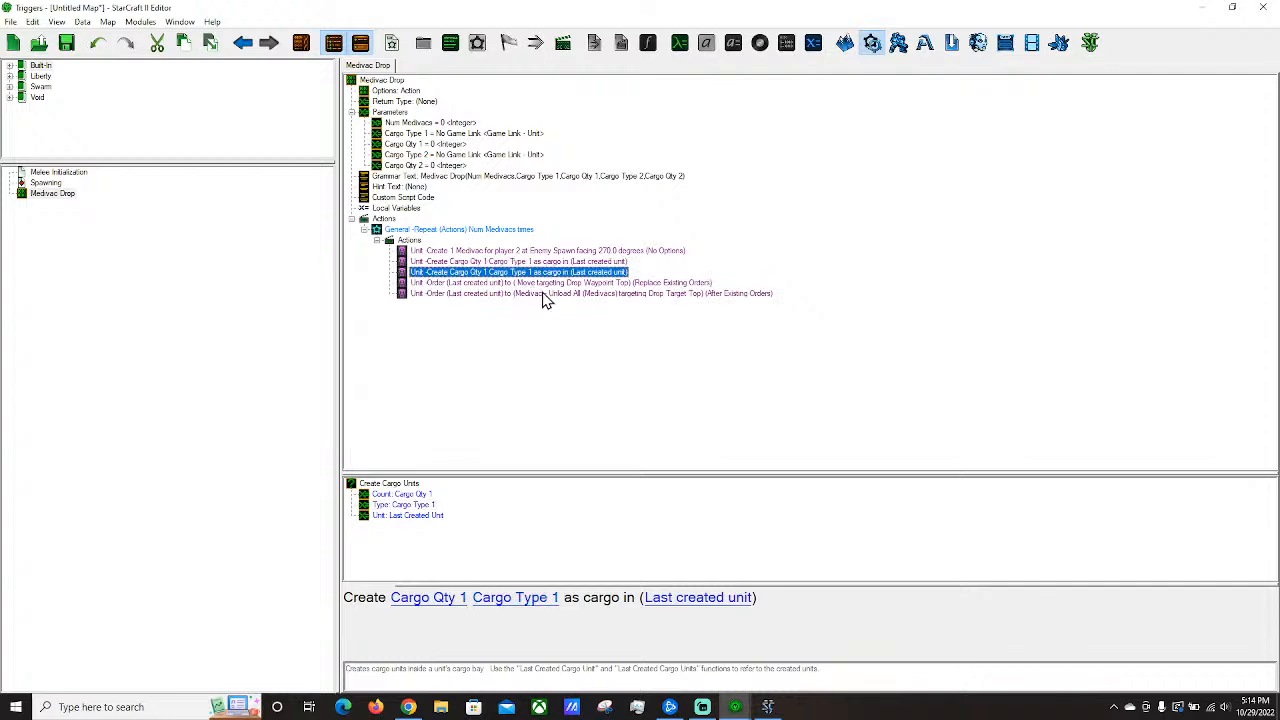
left_click(430, 598)
double_click(460, 199)
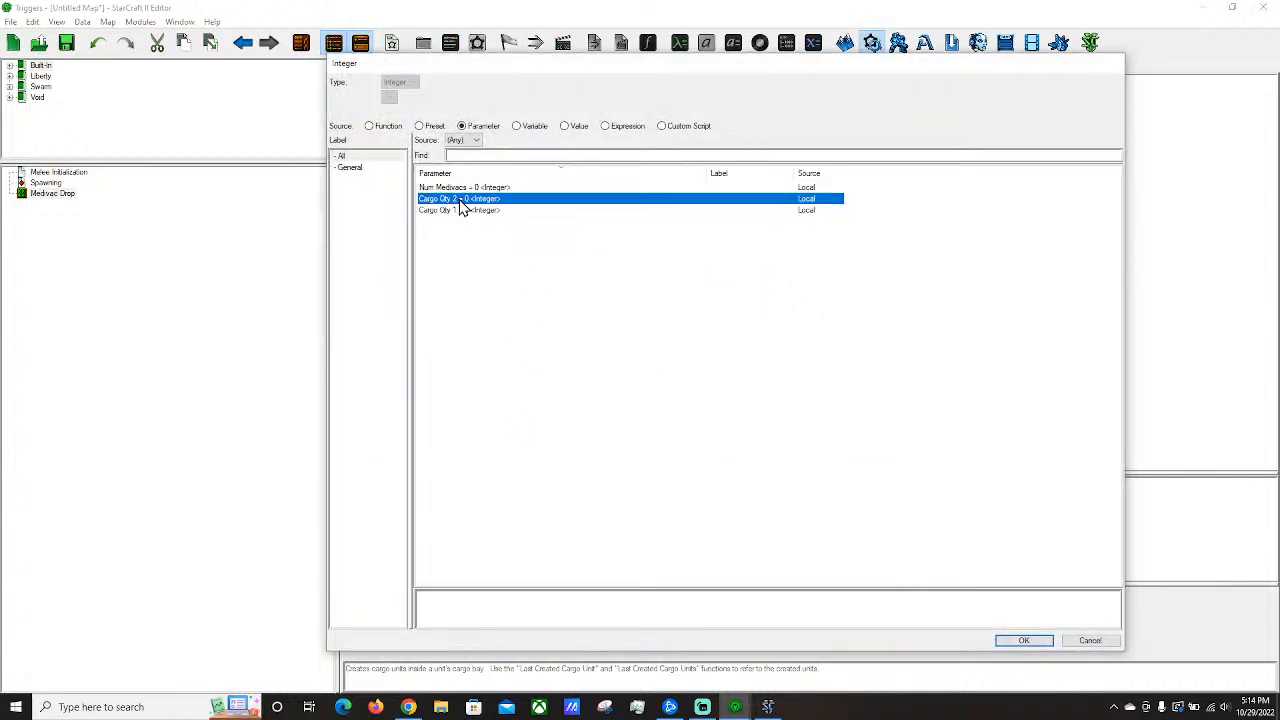
left_click(516, 597)
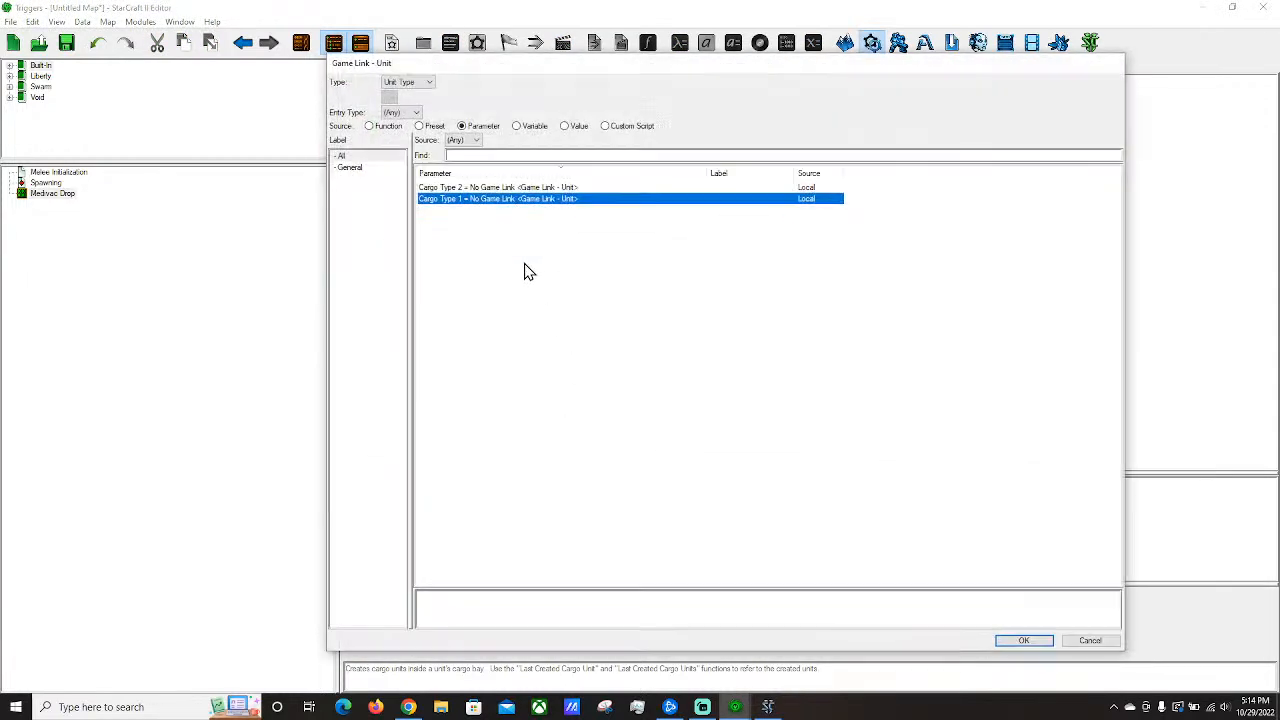
double_click(462, 188)
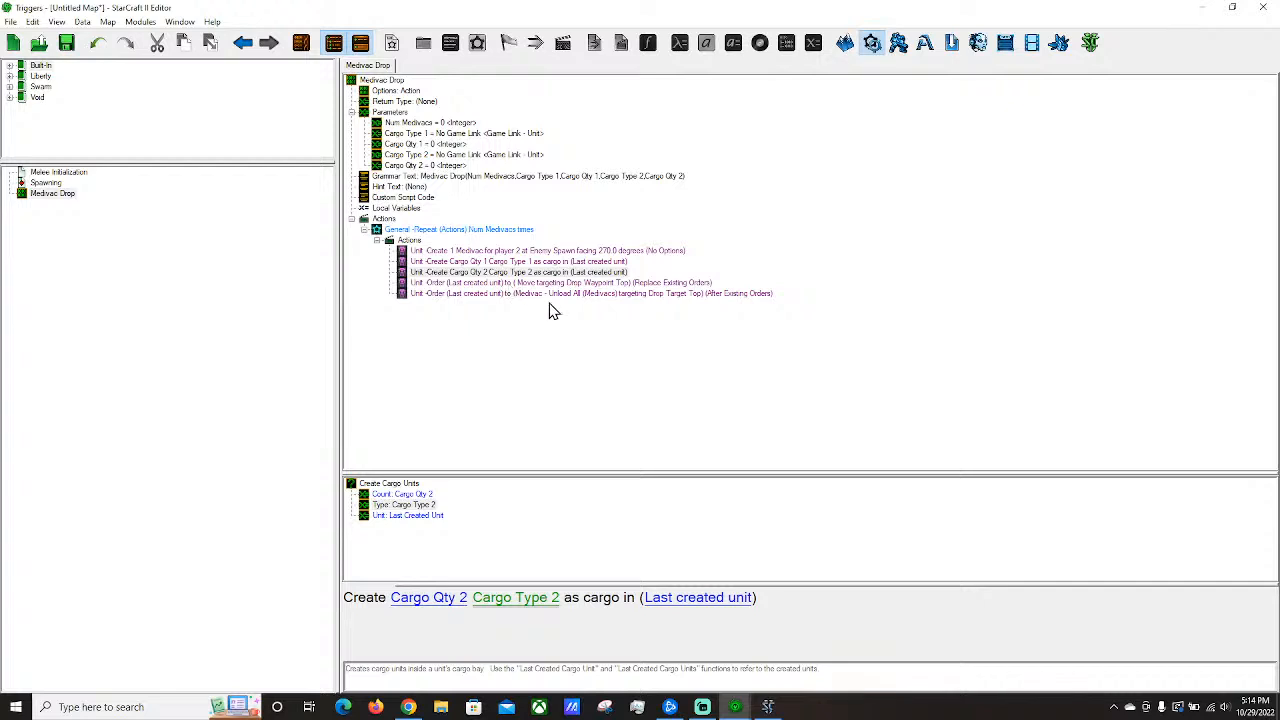
Add a parameter named Drop Waypoint after Cargo Qty 2 in the Medivac Drop function.
left_click(462, 178)
left_click(420, 156)
left_click(416, 165)
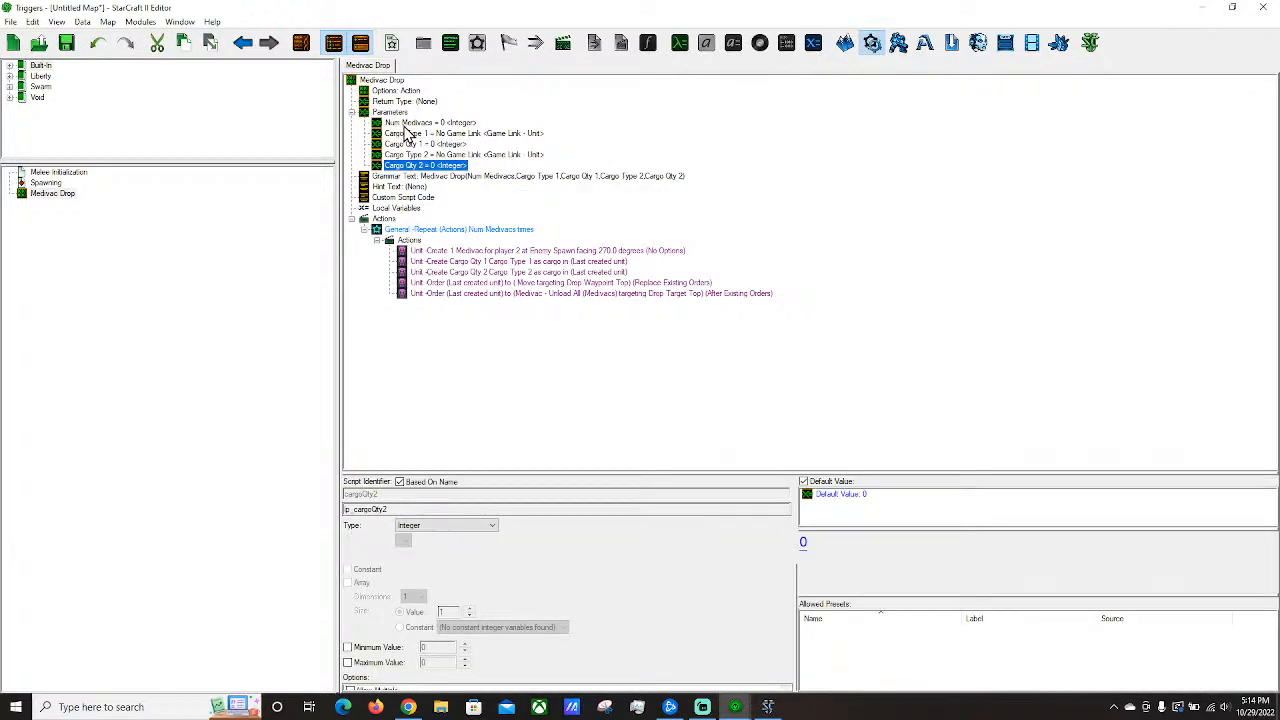
key("ctrl+r")
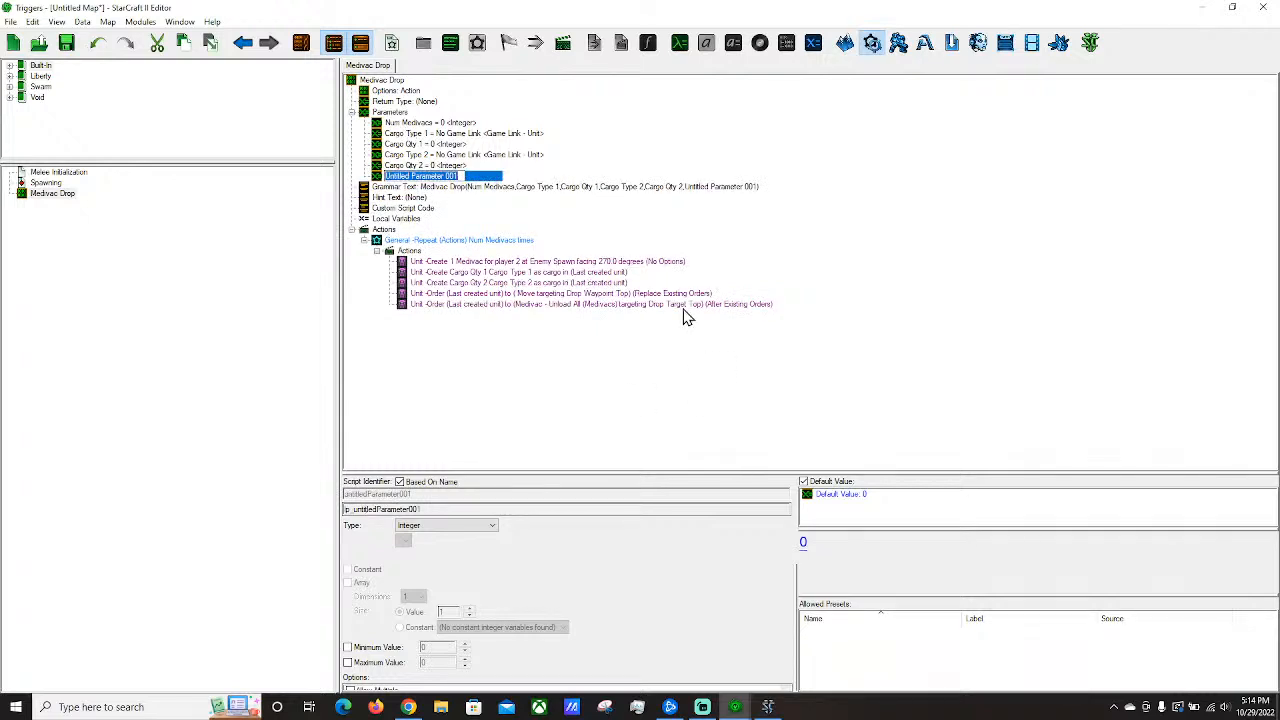
type("Drop Waypoint")
key("Return")
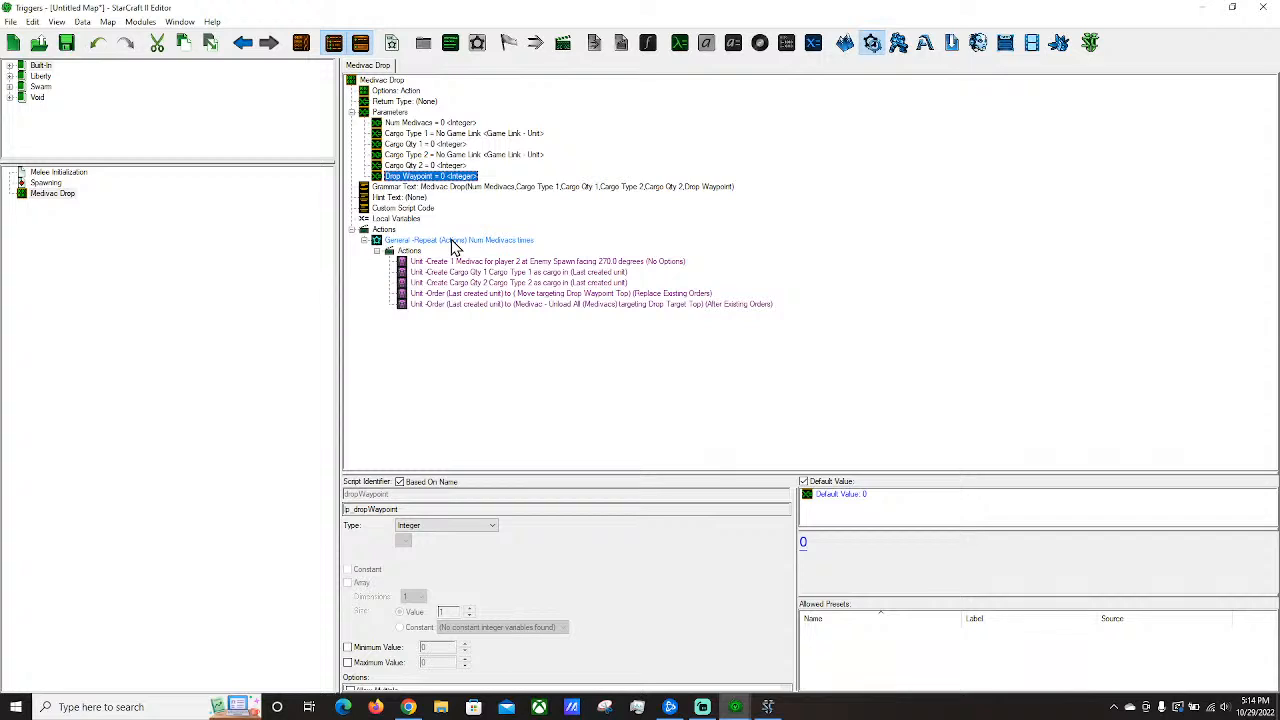
Add another parameter named Drop Target after Drop Waypoint.
key("ctrl+p")
type("Drop T")
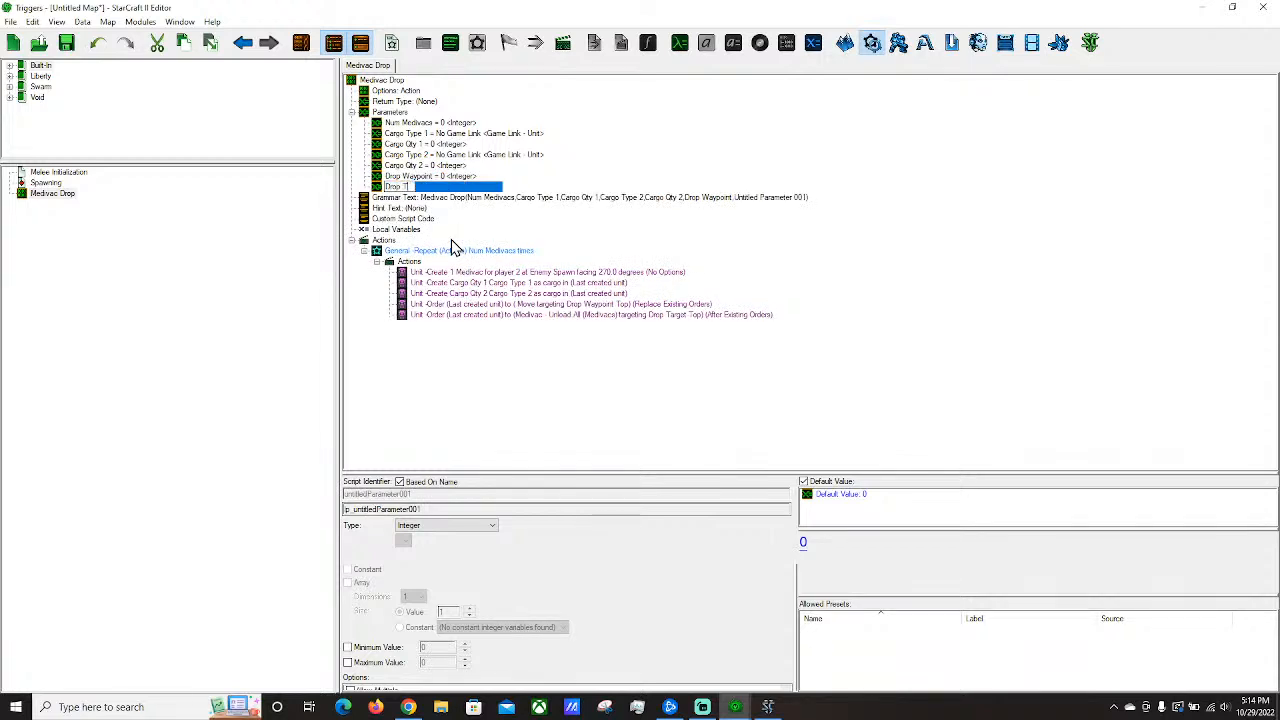
type("arget")
key("Return")
Set the type of the Drop Waypoint and Drop Target parameters to Point.
left_click(430, 176)
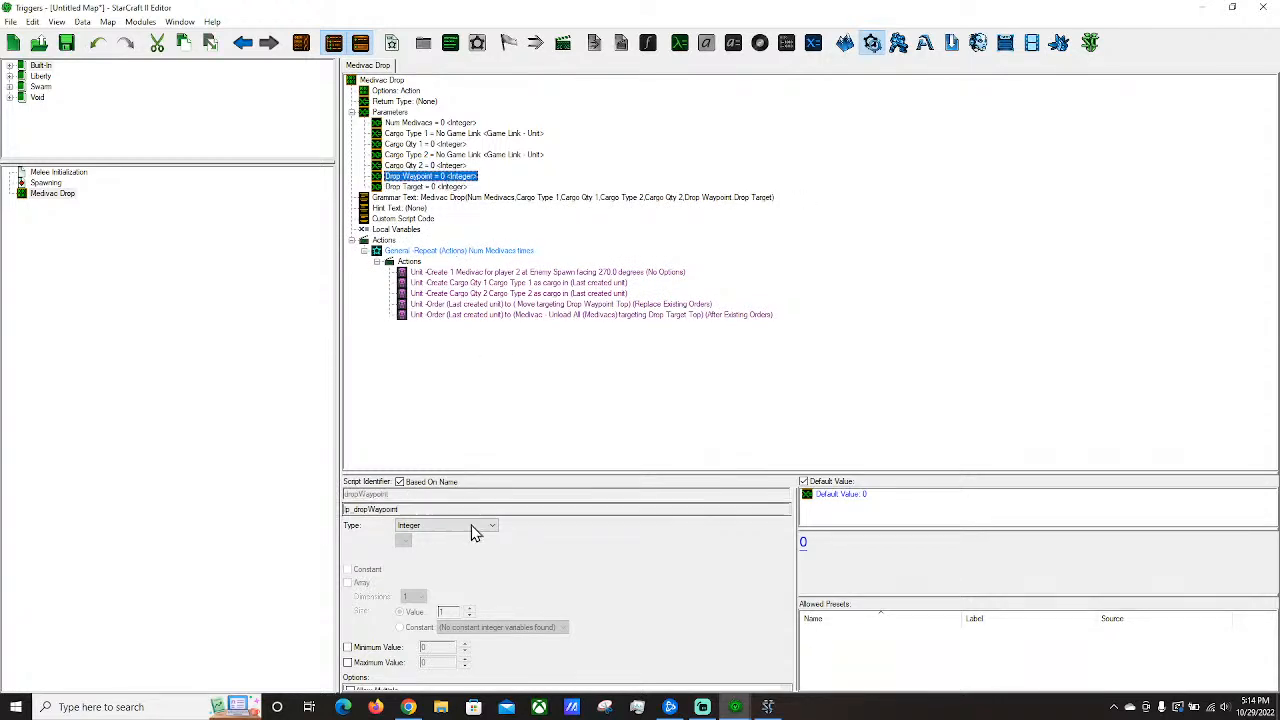
left_click(445, 525)
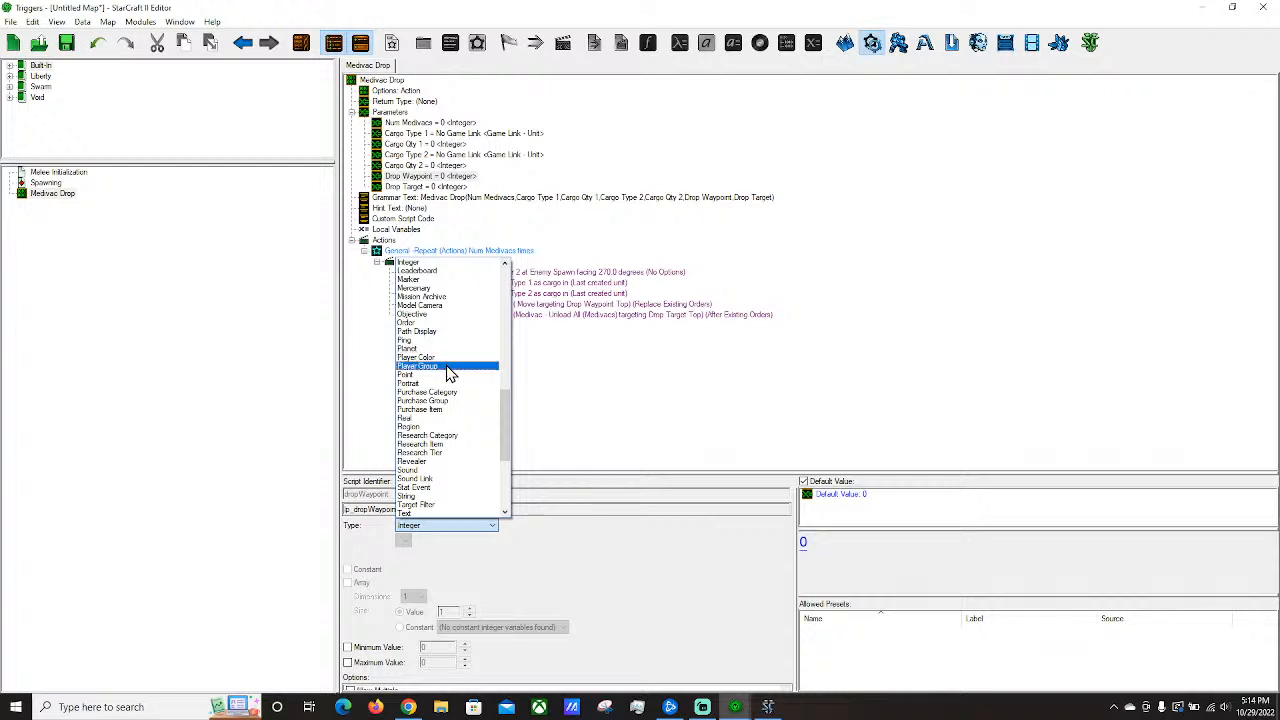
left_click(442, 374)
left_click(955, 477)
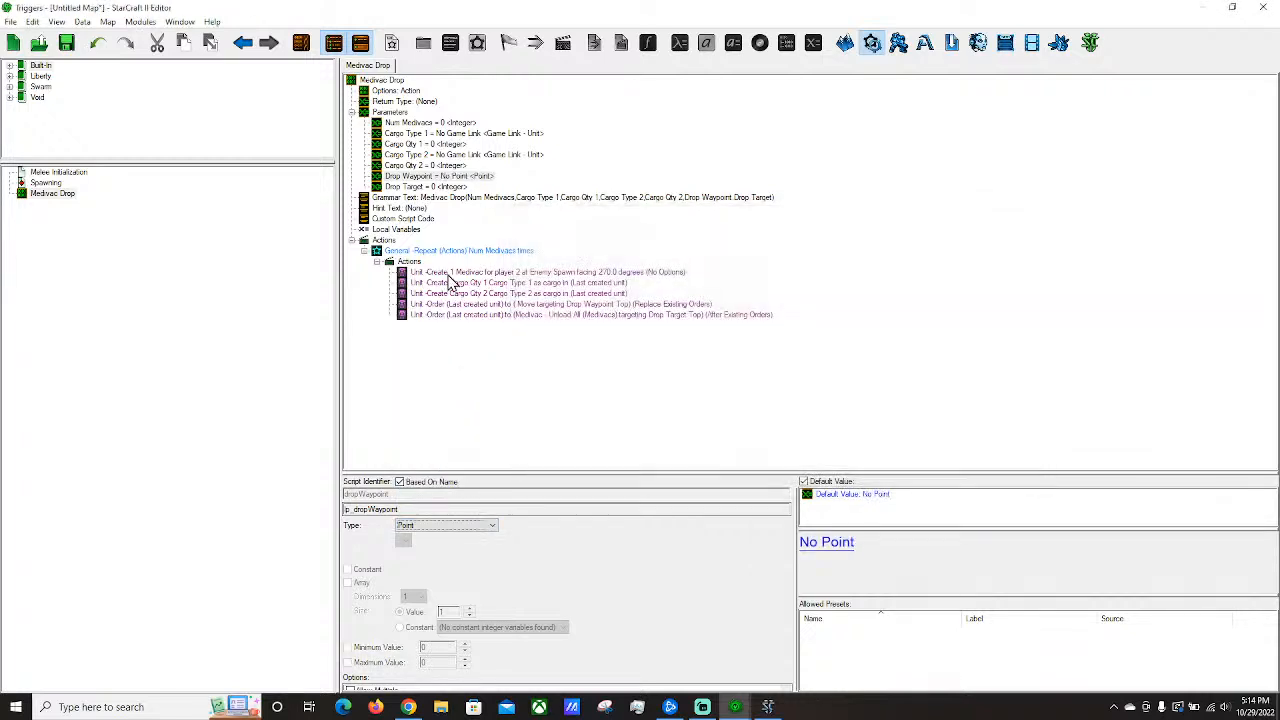
left_click(438, 186)
left_click(482, 525)
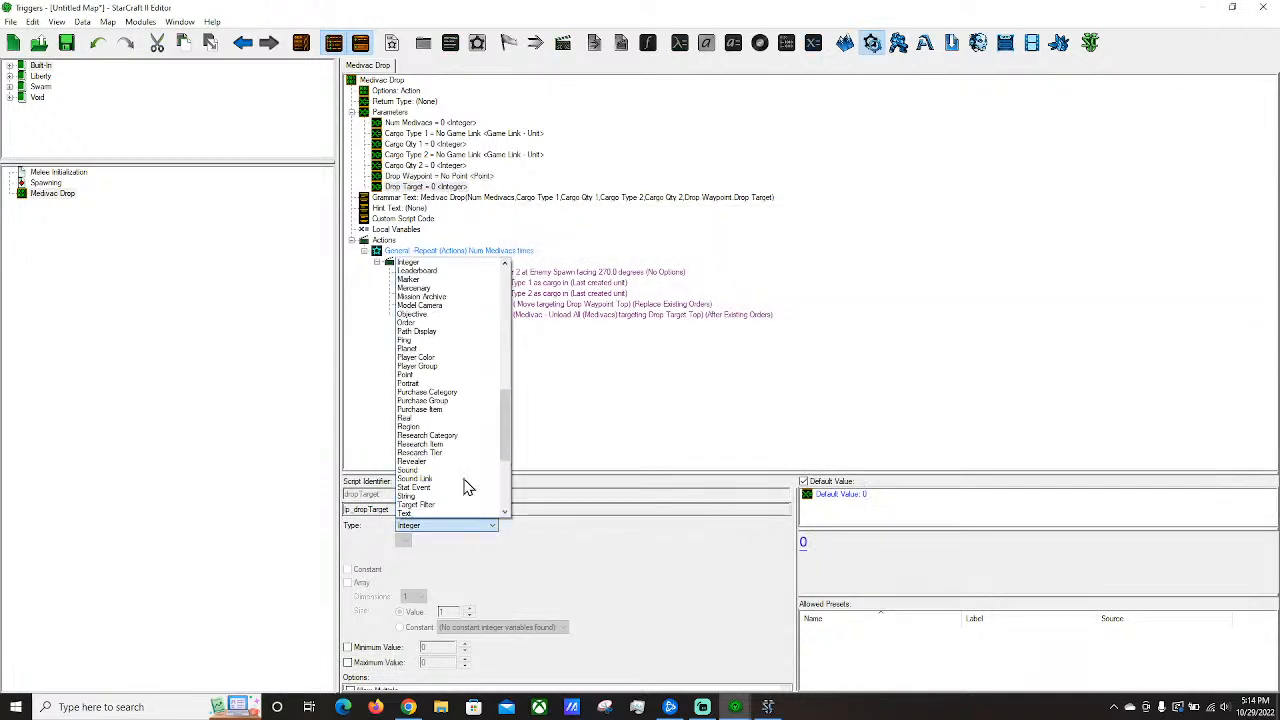
left_click(424, 374)
left_click(938, 479)
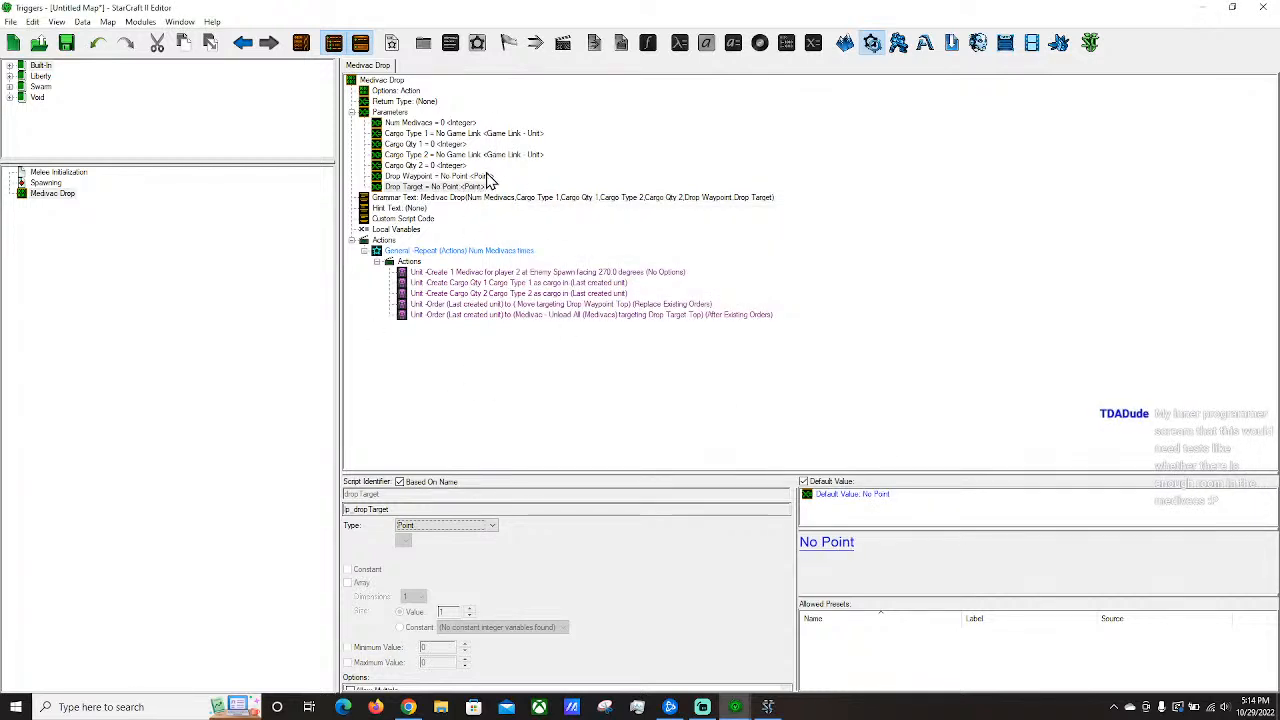
Add a Point parameter named Spawn Point after Drop Target.
left_click(421, 189)
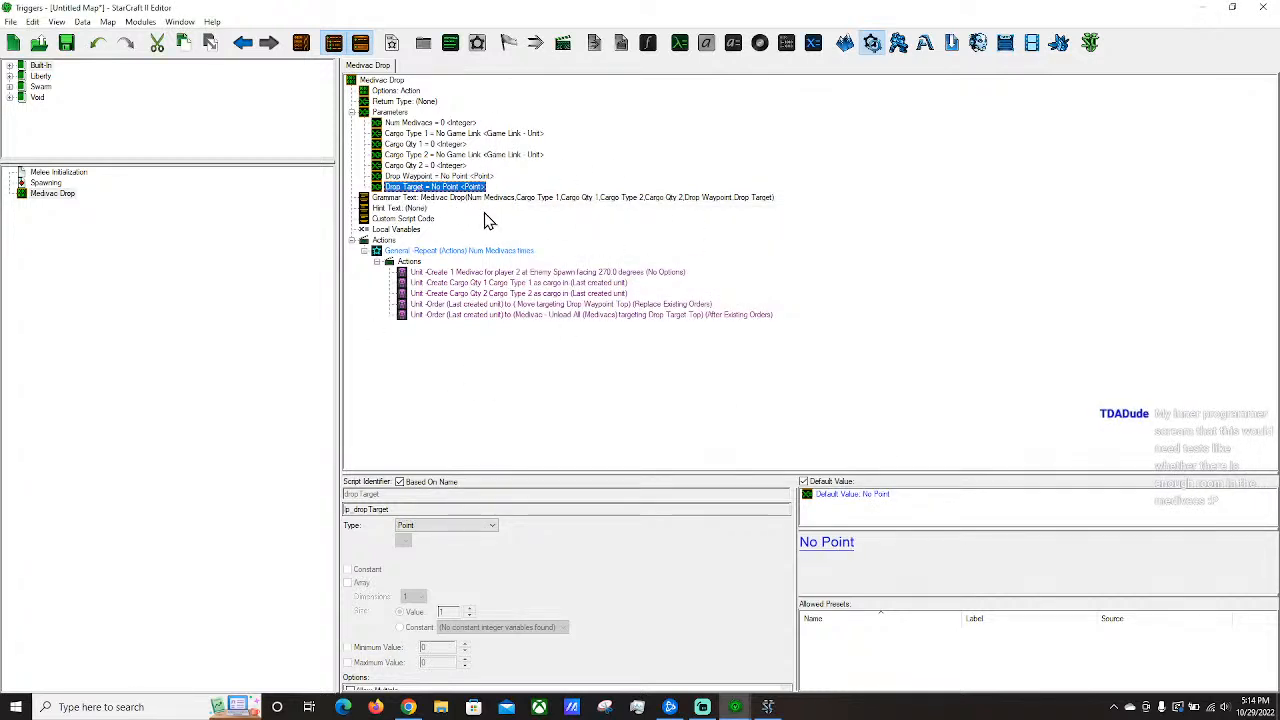
right_click(428, 190)
left_click(445, 296)
type("d")
type("pawn Point")
key("Return")
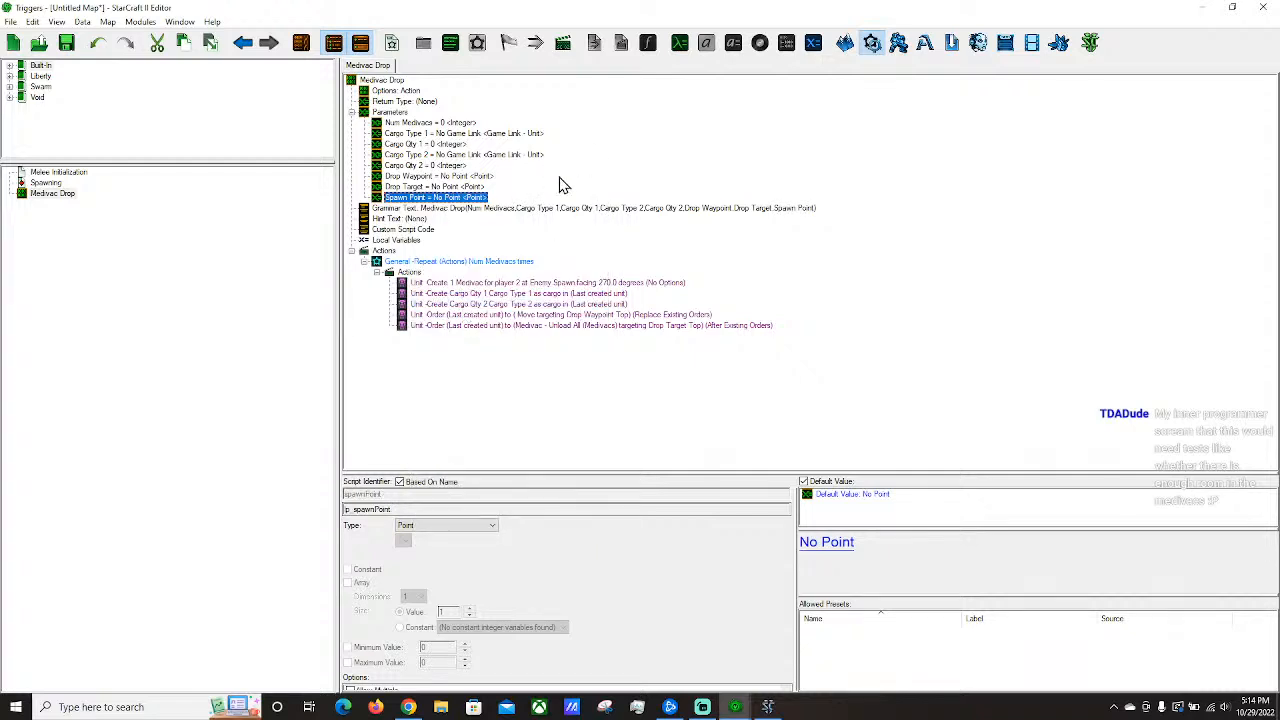
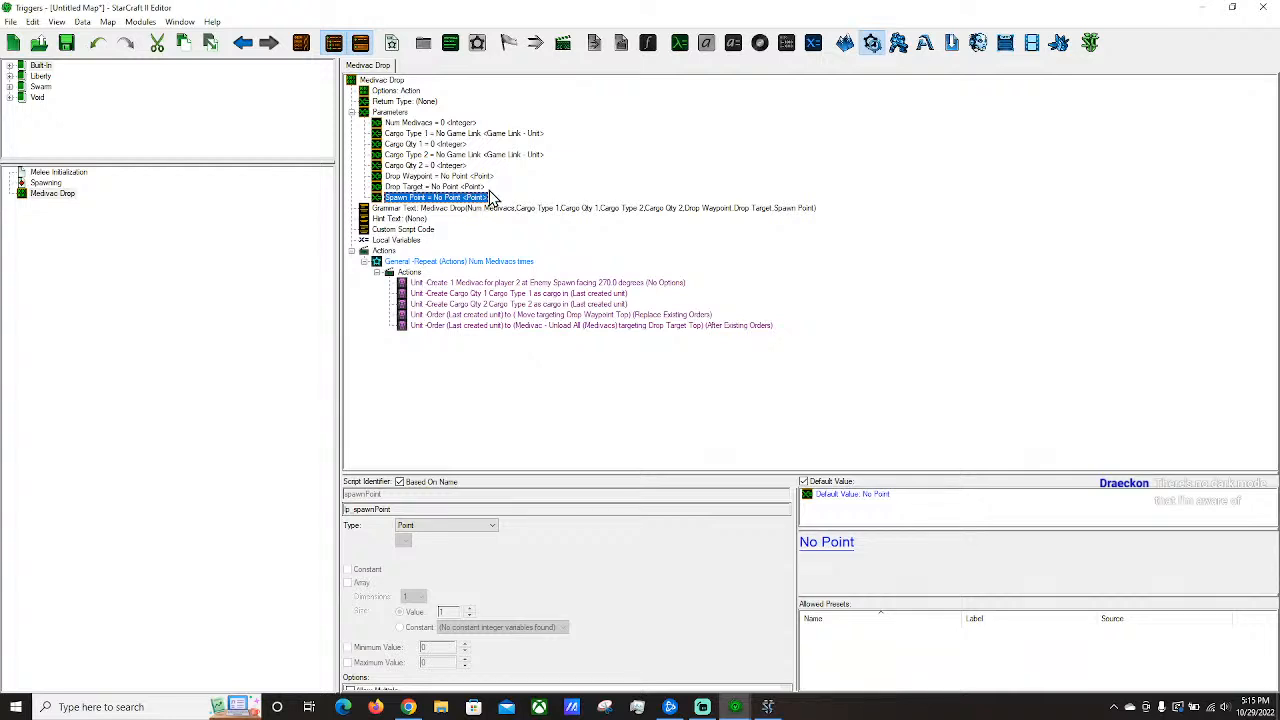
Set the Medivac creation action's point to the Spawn Point parameter.
left_click(579, 316)
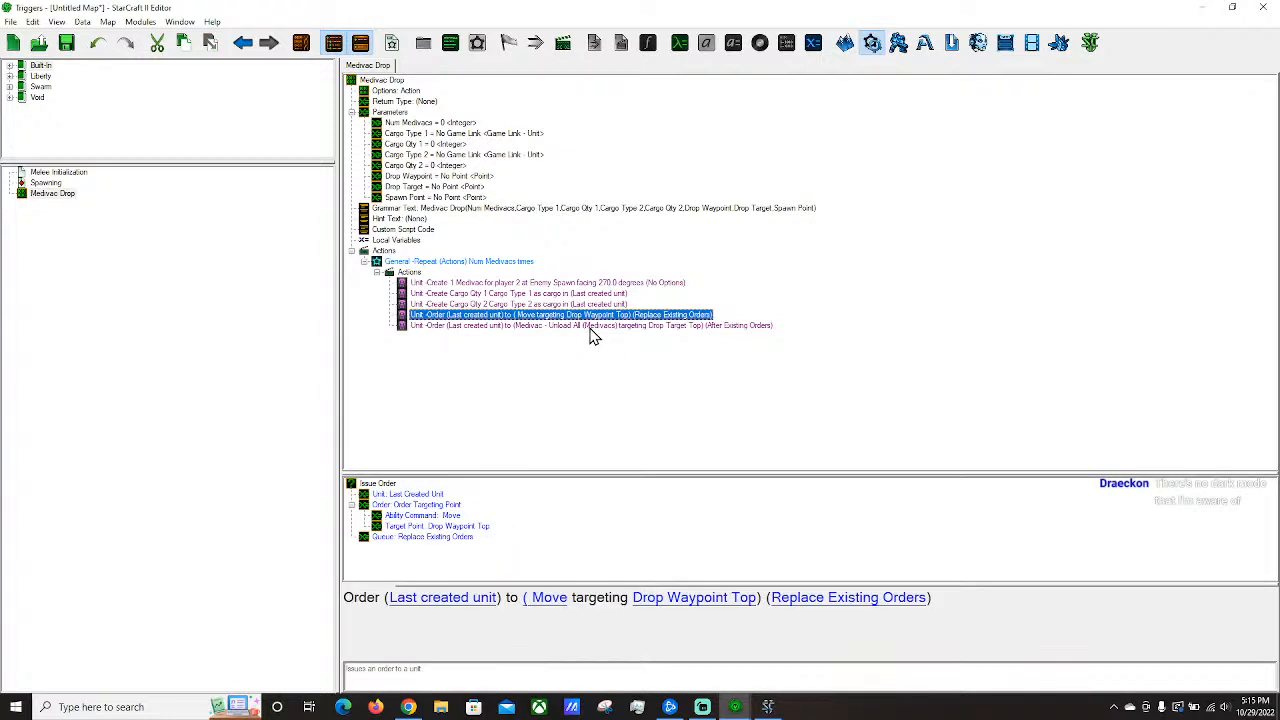
left_click(462, 284)
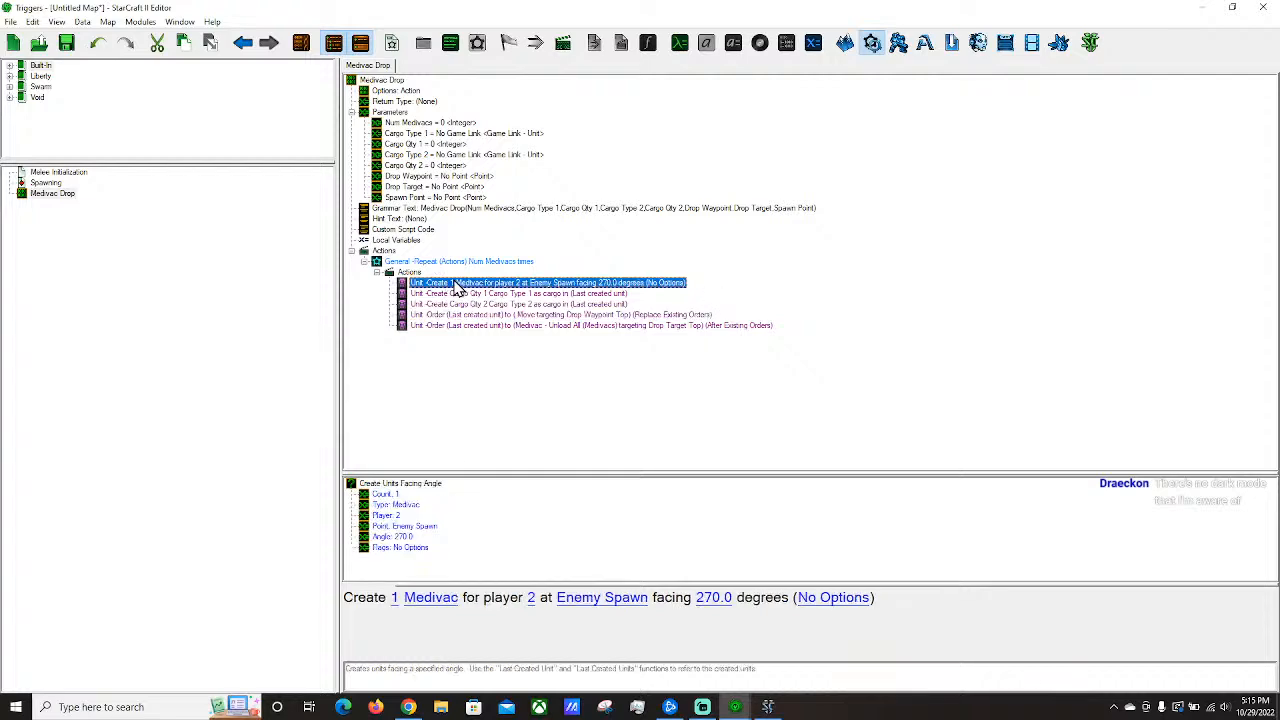
left_click(604, 598)
left_click(476, 127)
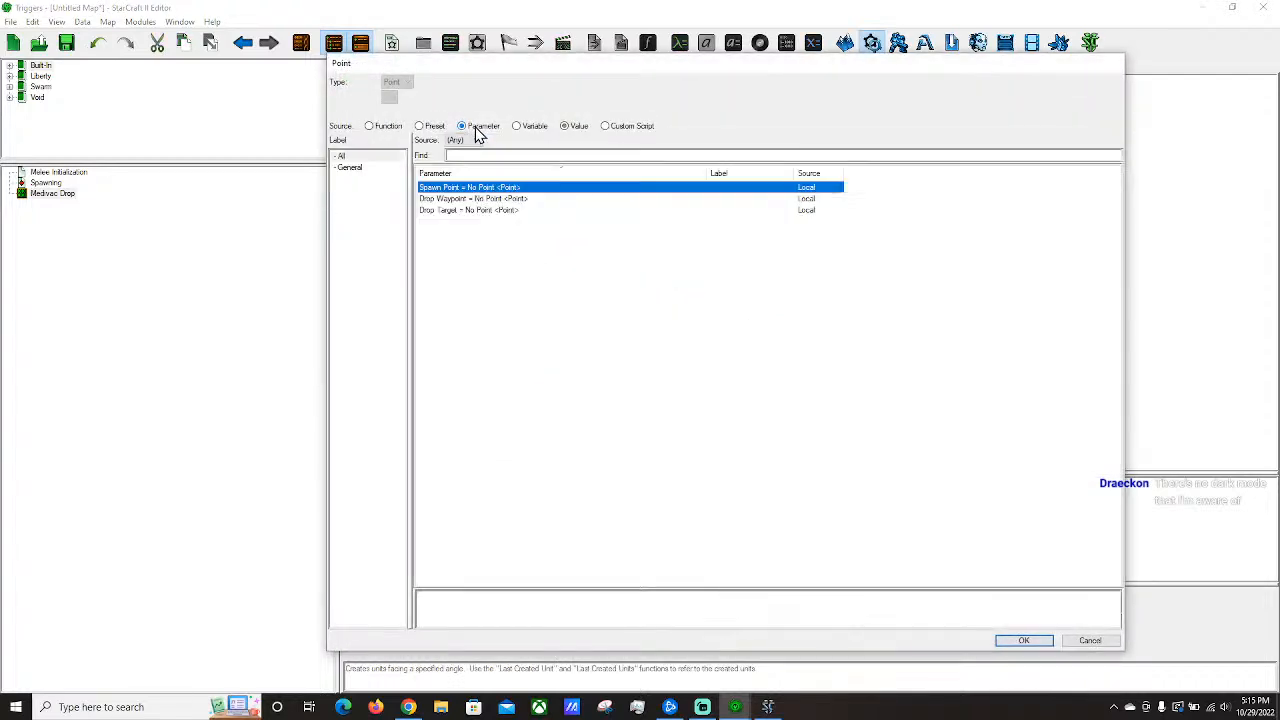
double_click(446, 190)
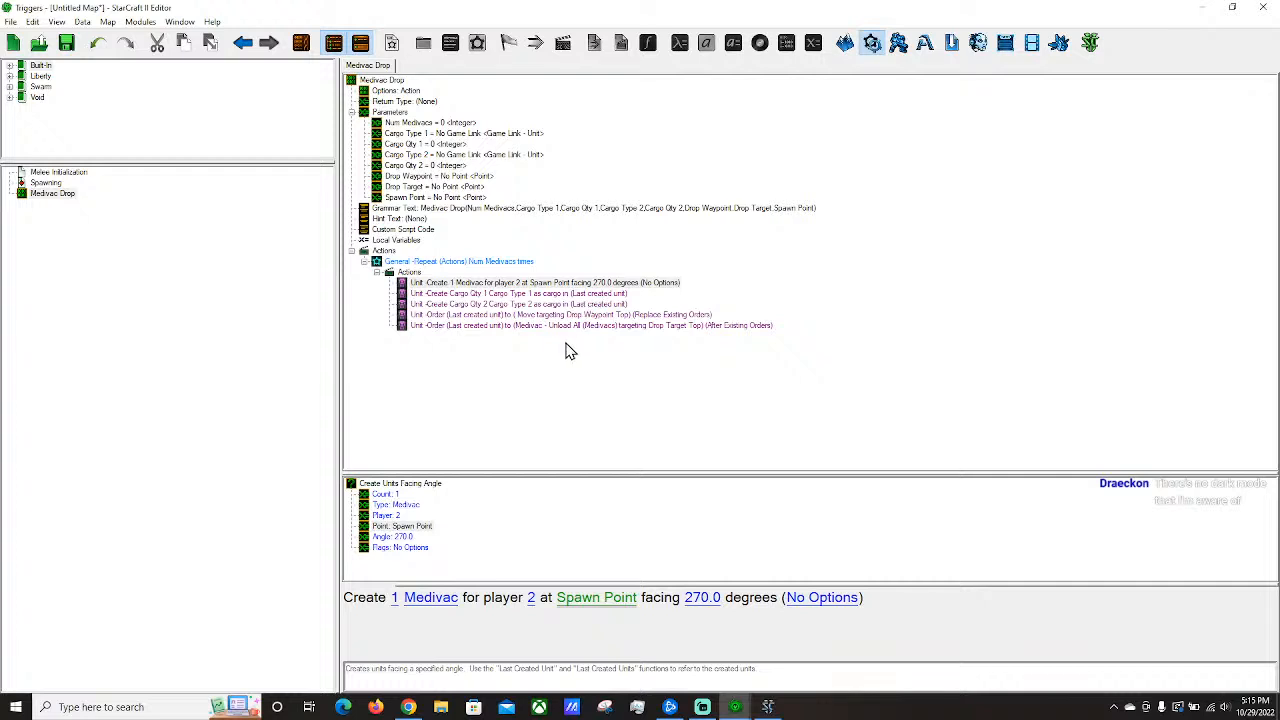
Set the Move order's target point to the Drop Waypoint parameter.
left_click(538, 314)
left_click(522, 304)
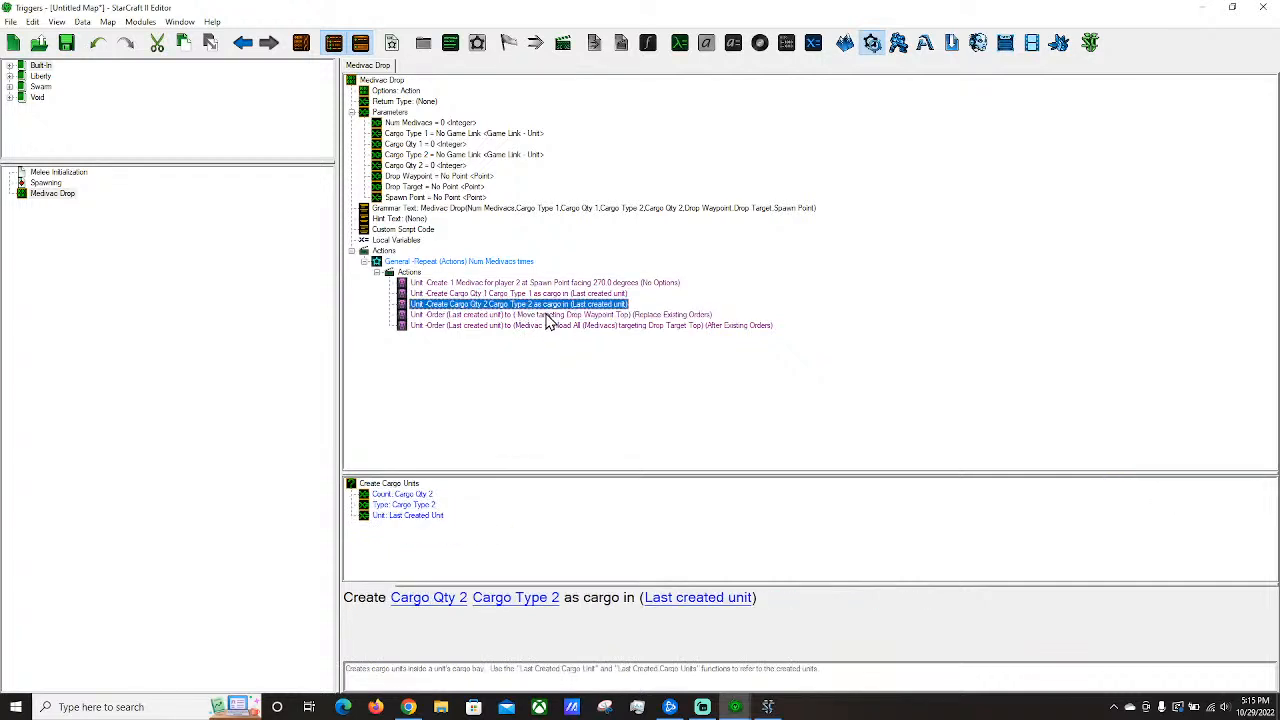
left_click(553, 315)
left_click(560, 326)
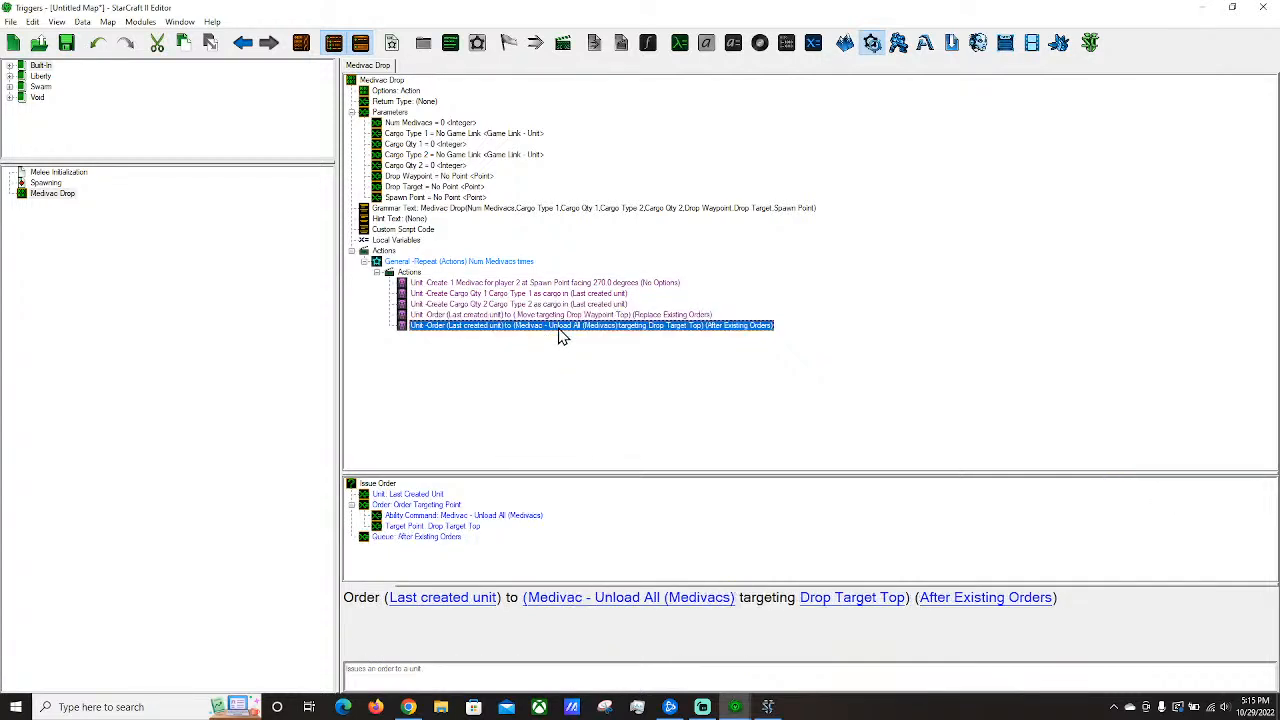
key("Up")
left_click(640, 599)
left_click(462, 127)
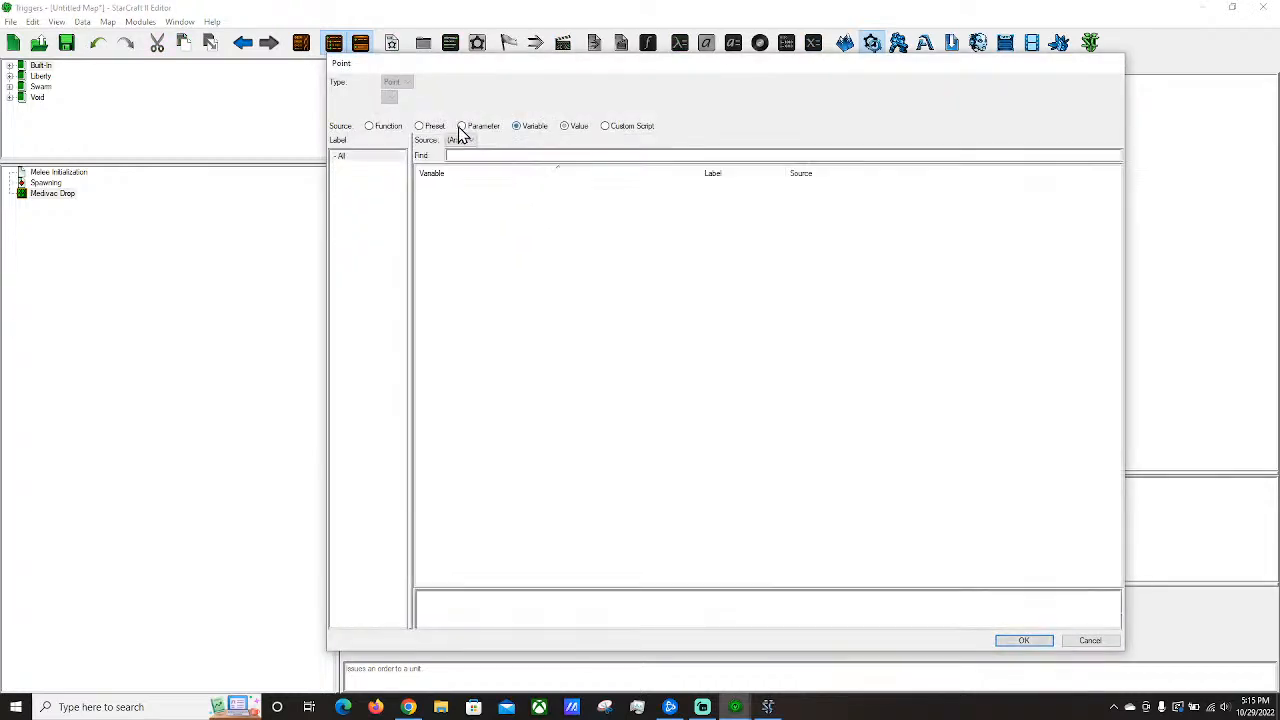
double_click(447, 207)
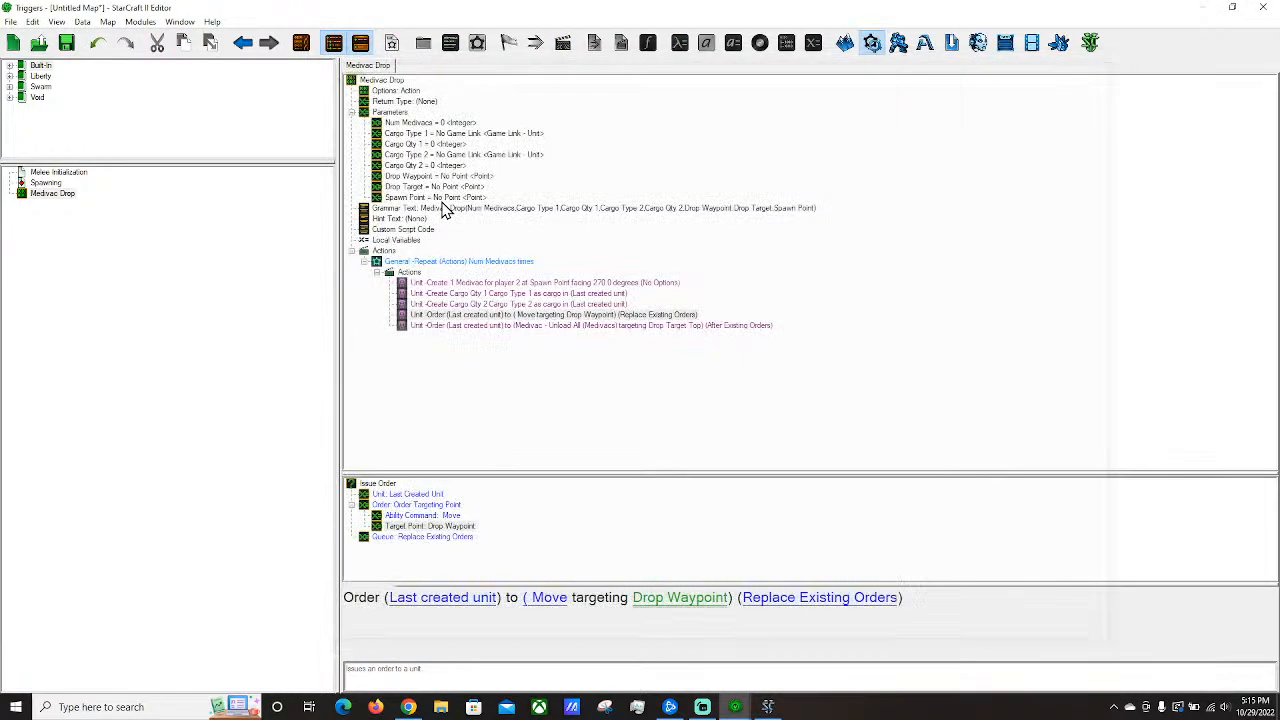
Set the Medivac Unload All order's target point to the Drop Target parameter.
left_click(540, 325)
left_click(610, 597)
left_click(482, 128)
left_click(528, 128)
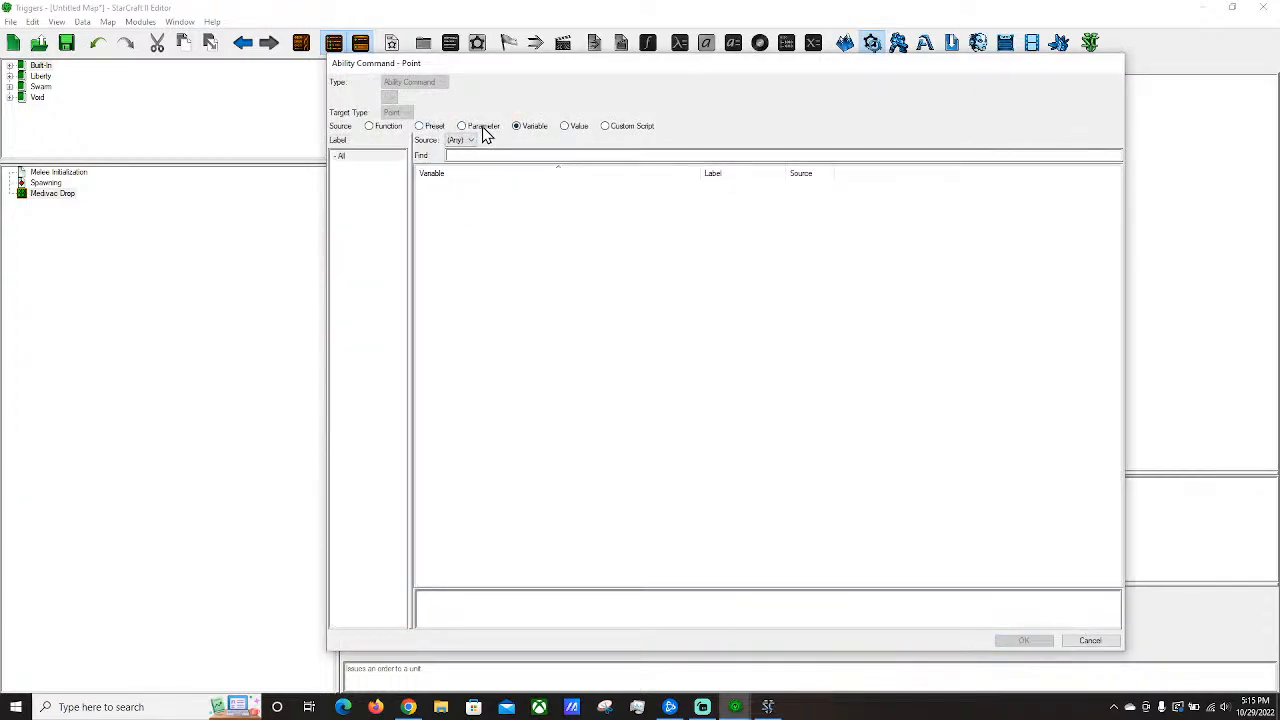
left_click(1085, 643)
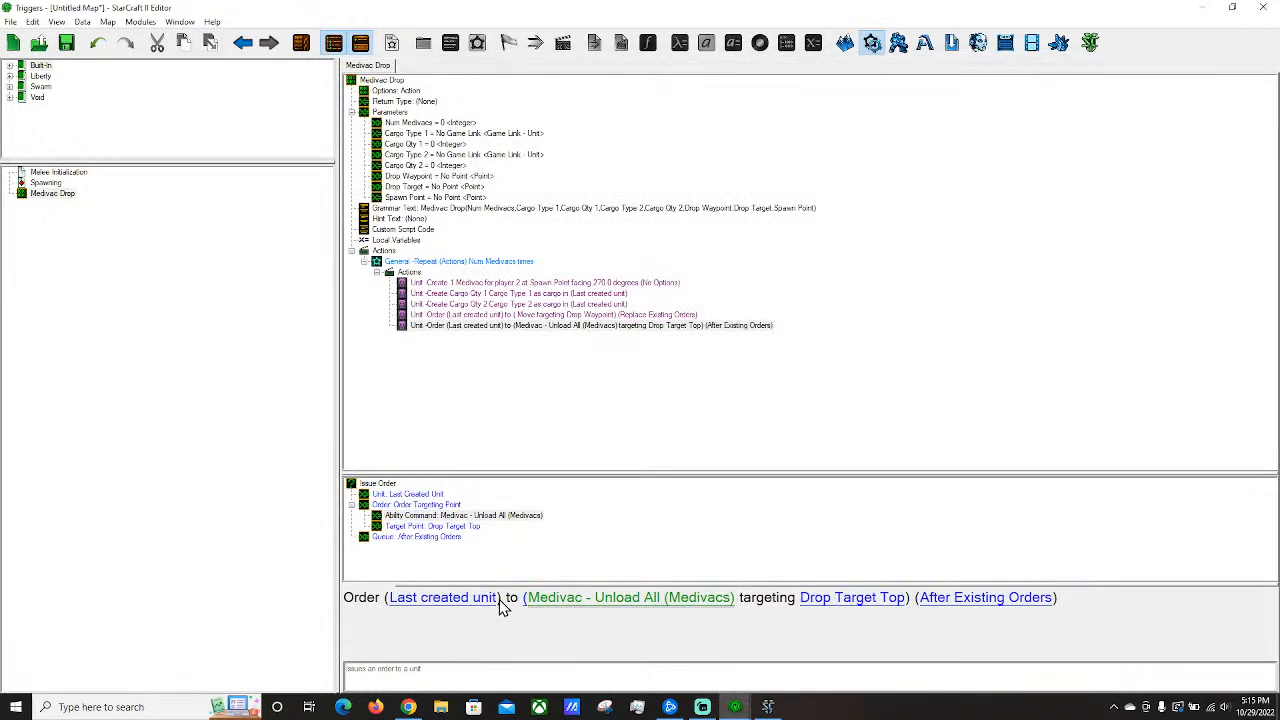
left_click(850, 597)
left_click(462, 126)
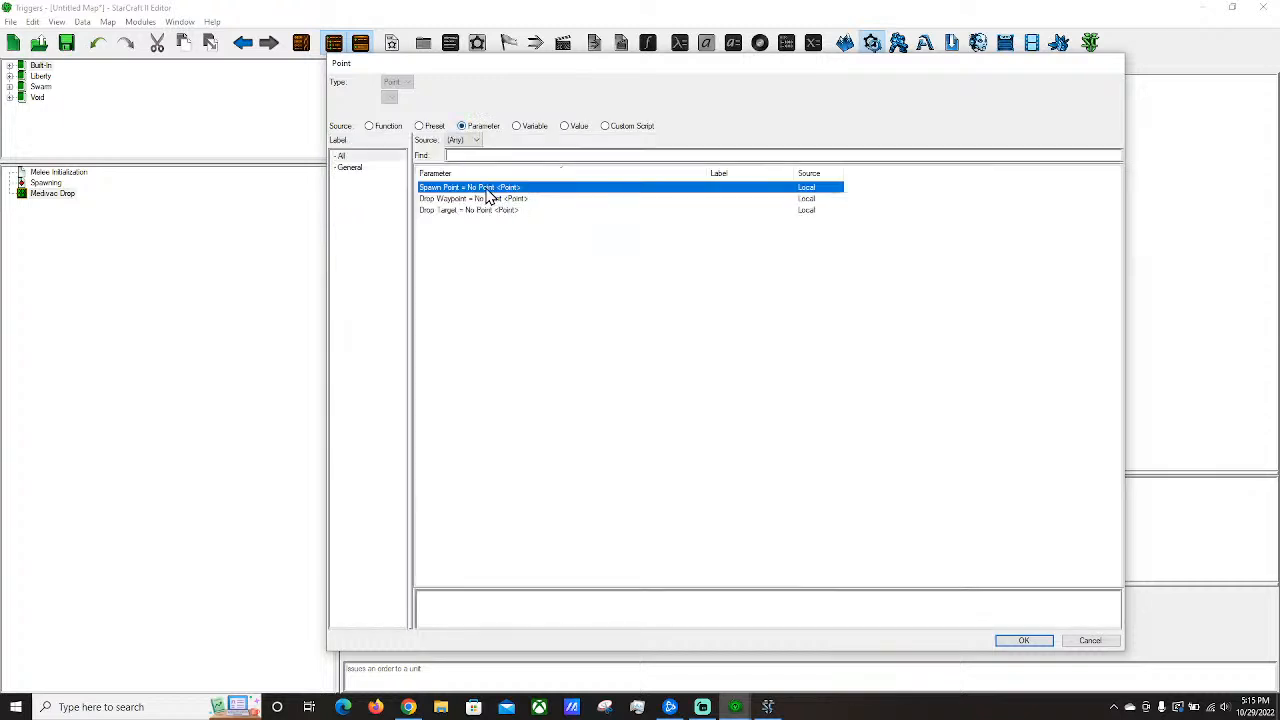
double_click(475, 211)
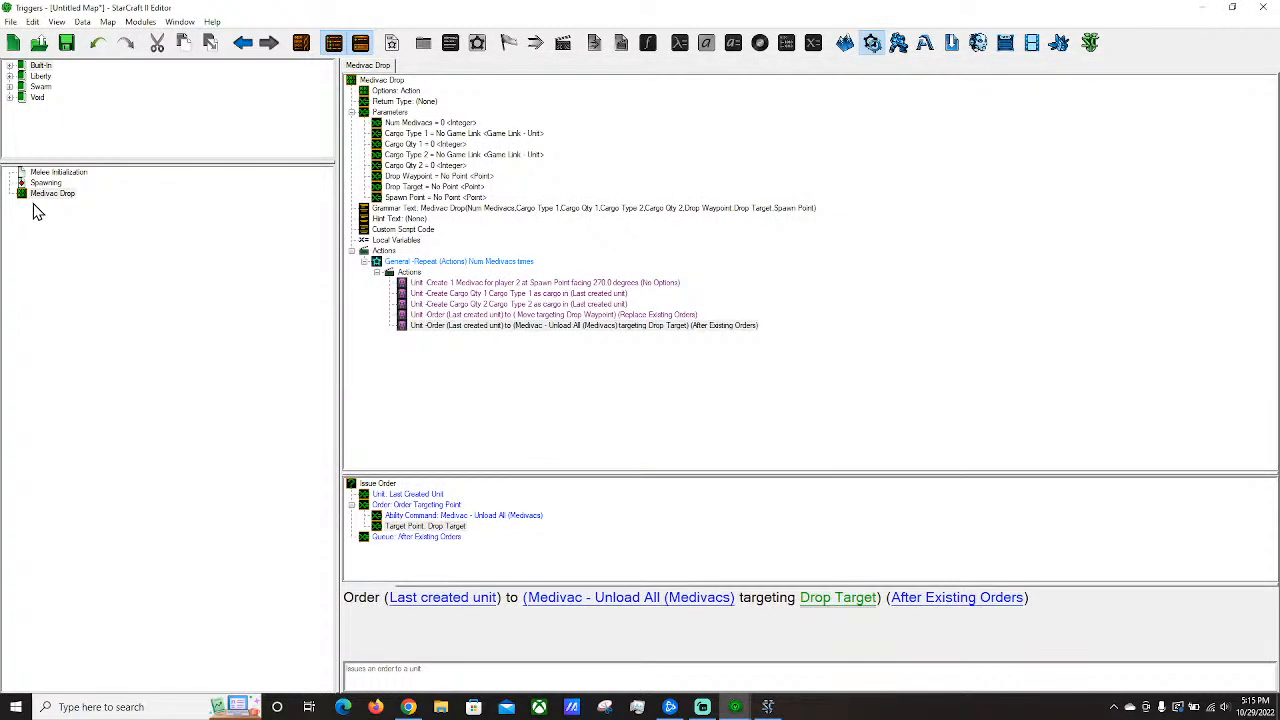
Compare the Medivac Drop call's arguments in the Spawning trigger with the function's parameters and Grammar Text.
left_click(45, 182)
left_click(482, 166)
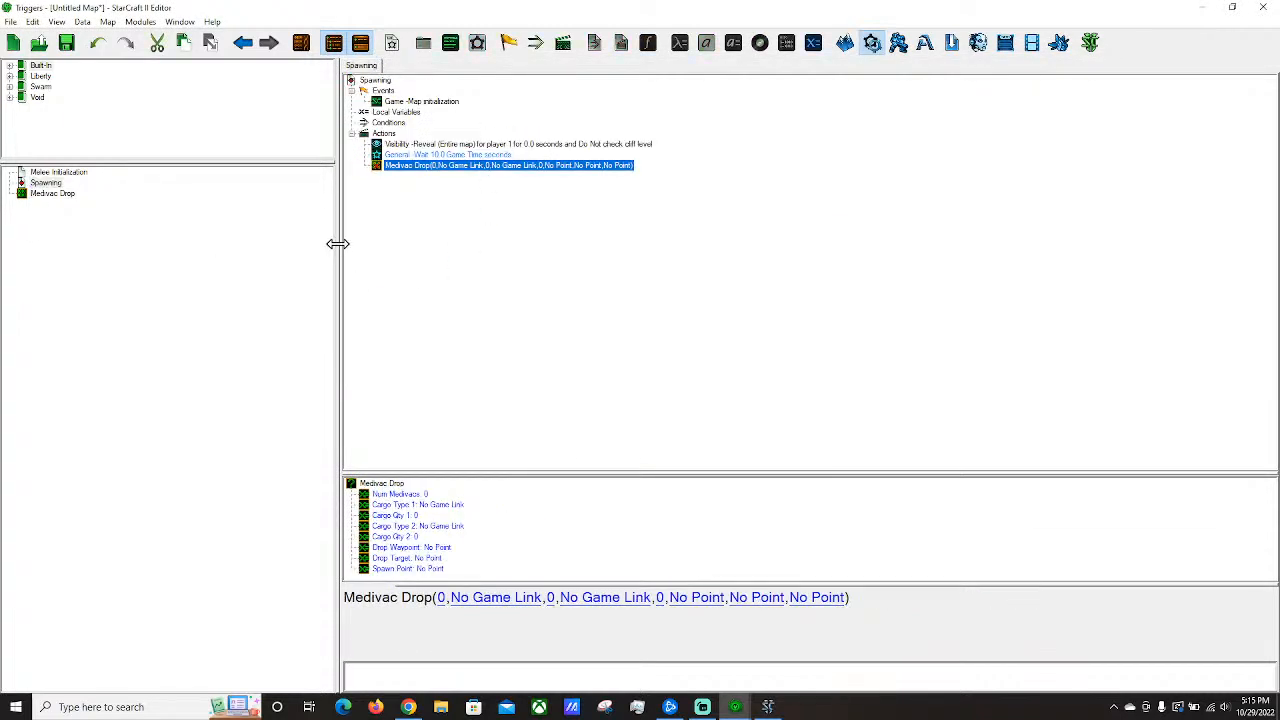
left_click(27, 207)
left_click(48, 196)
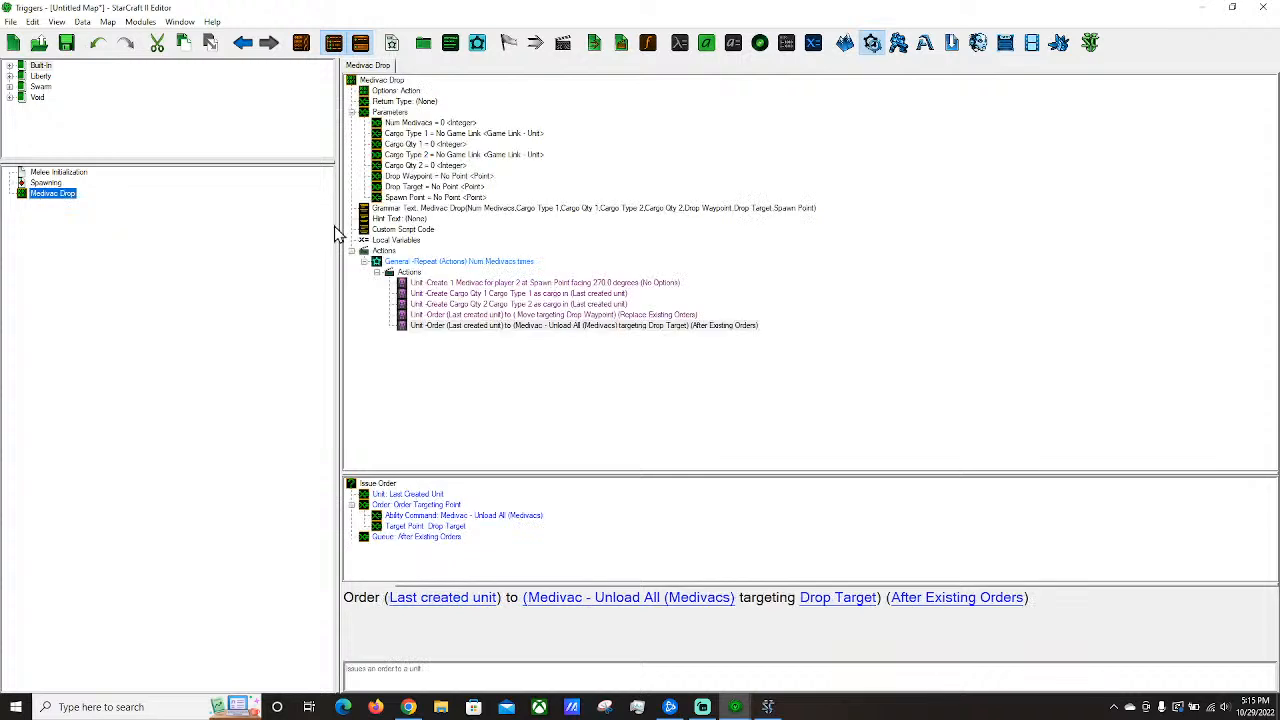
left_click(440, 177)
left_click(472, 209)
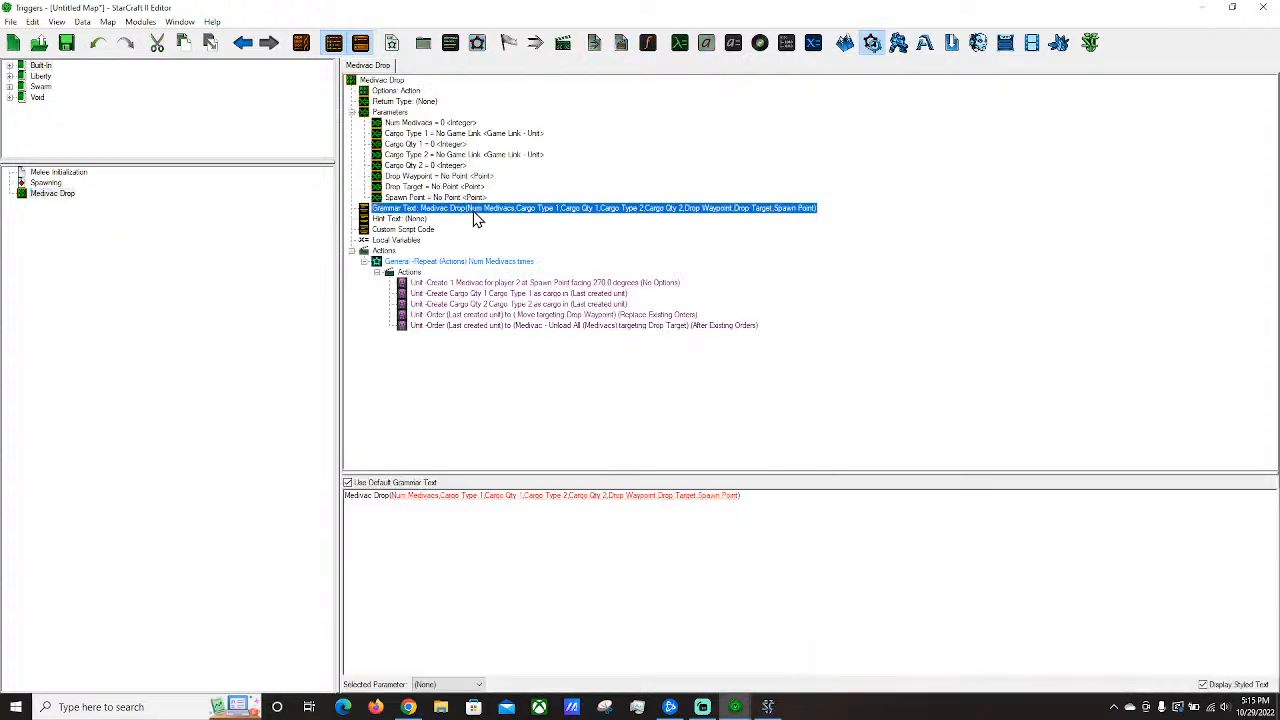
left_click(45, 185)
left_click(480, 166)
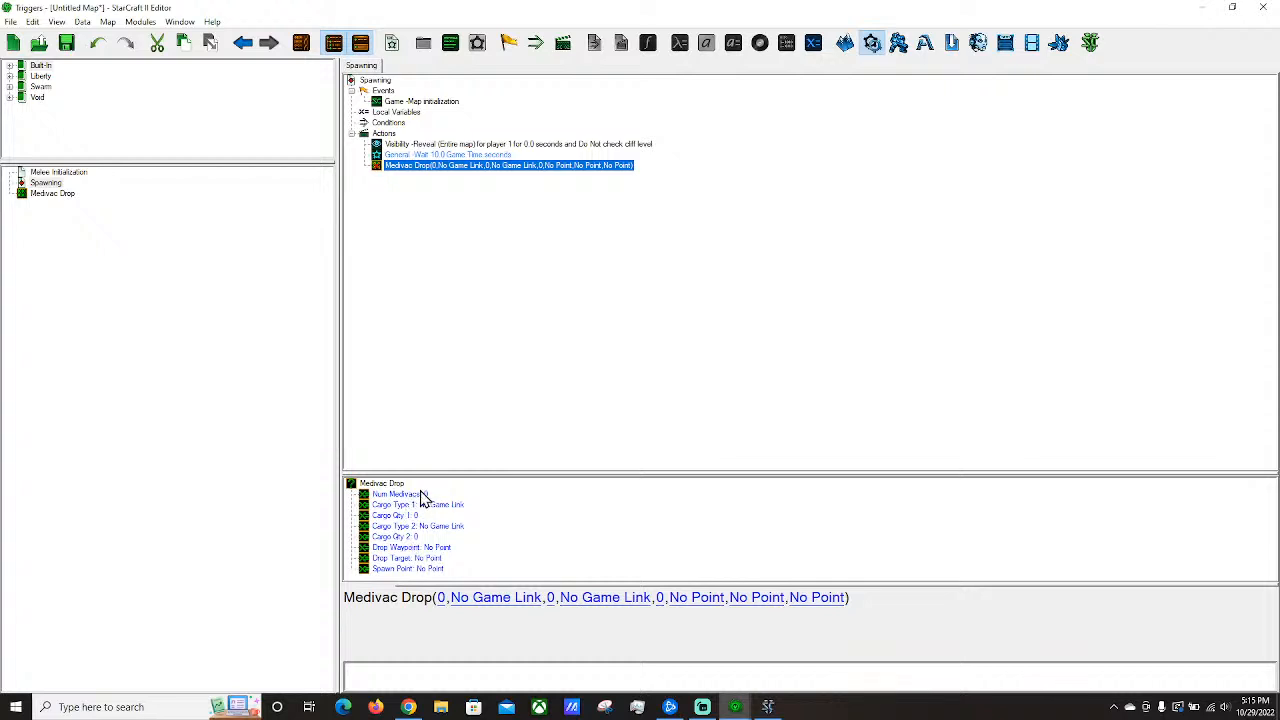
Stop using the default Grammar Text for Medivac Drop and replace the opening parenthesis before Num Medivacs with the word "with".
left_click(52, 194)
left_click(464, 209)
left_click(407, 219)
left_click(425, 209)
left_click(372, 510)
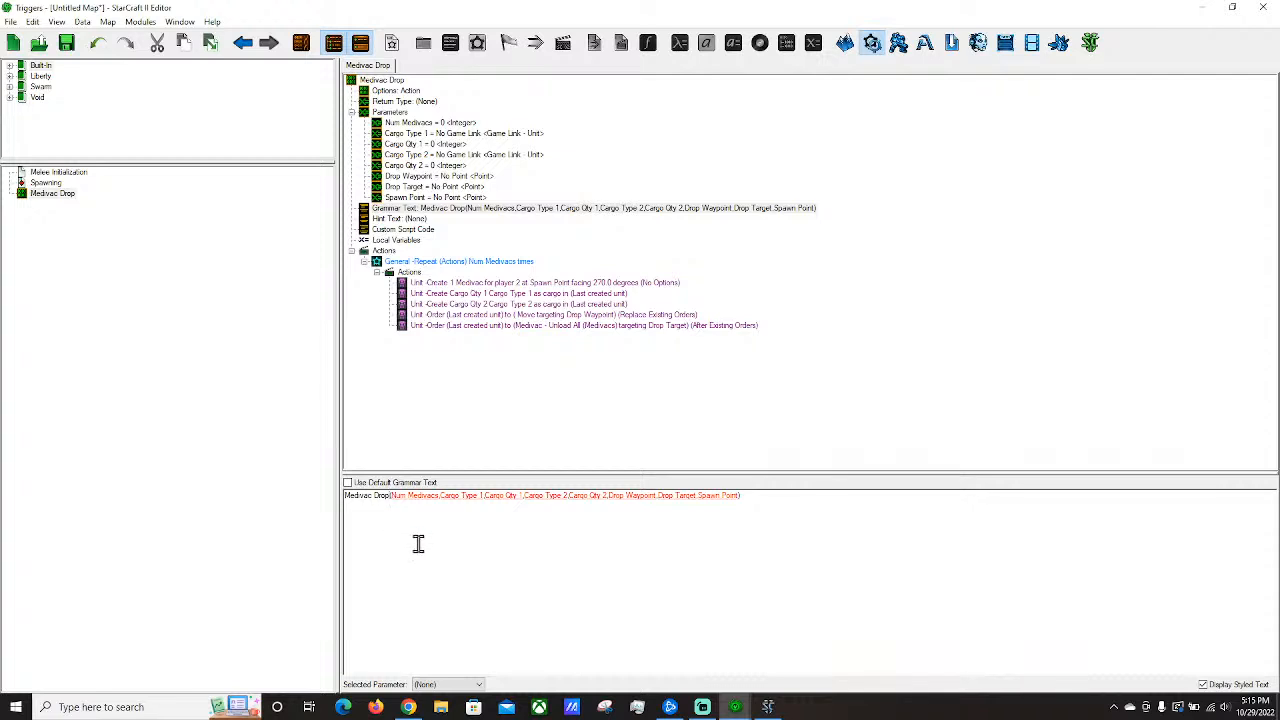
key("BackSpace")
type("p with")
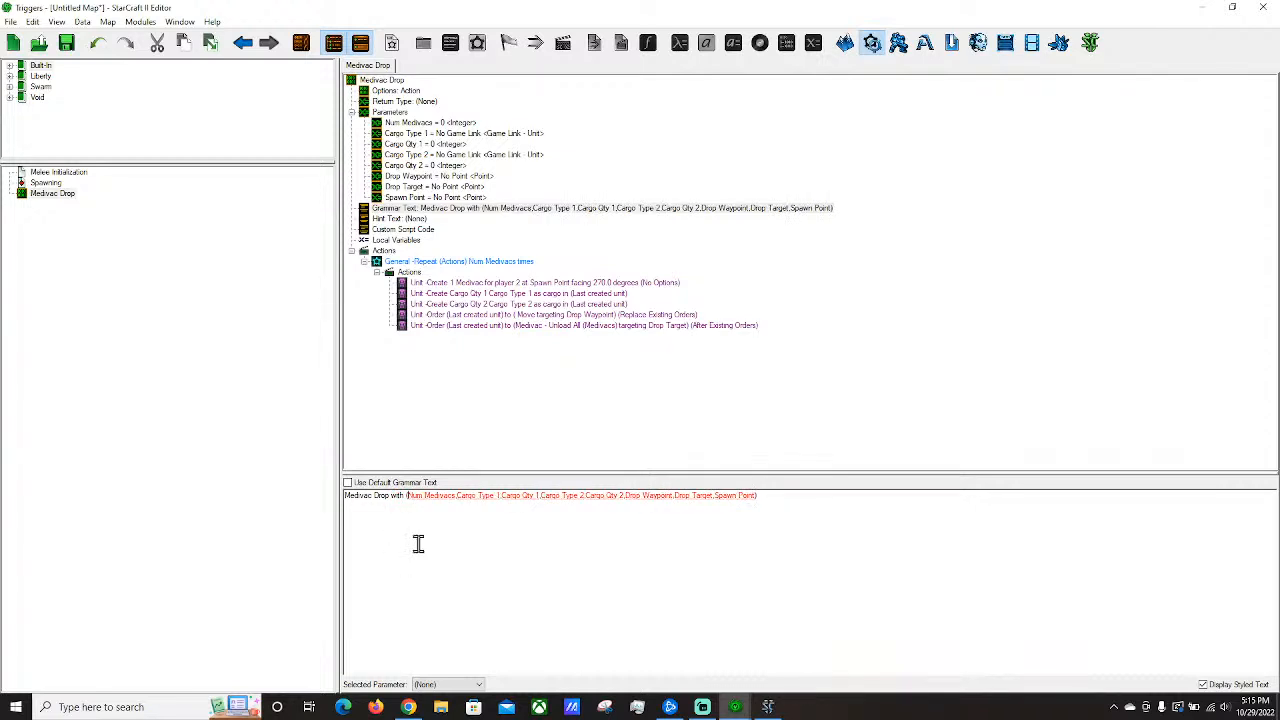
key("Delete")
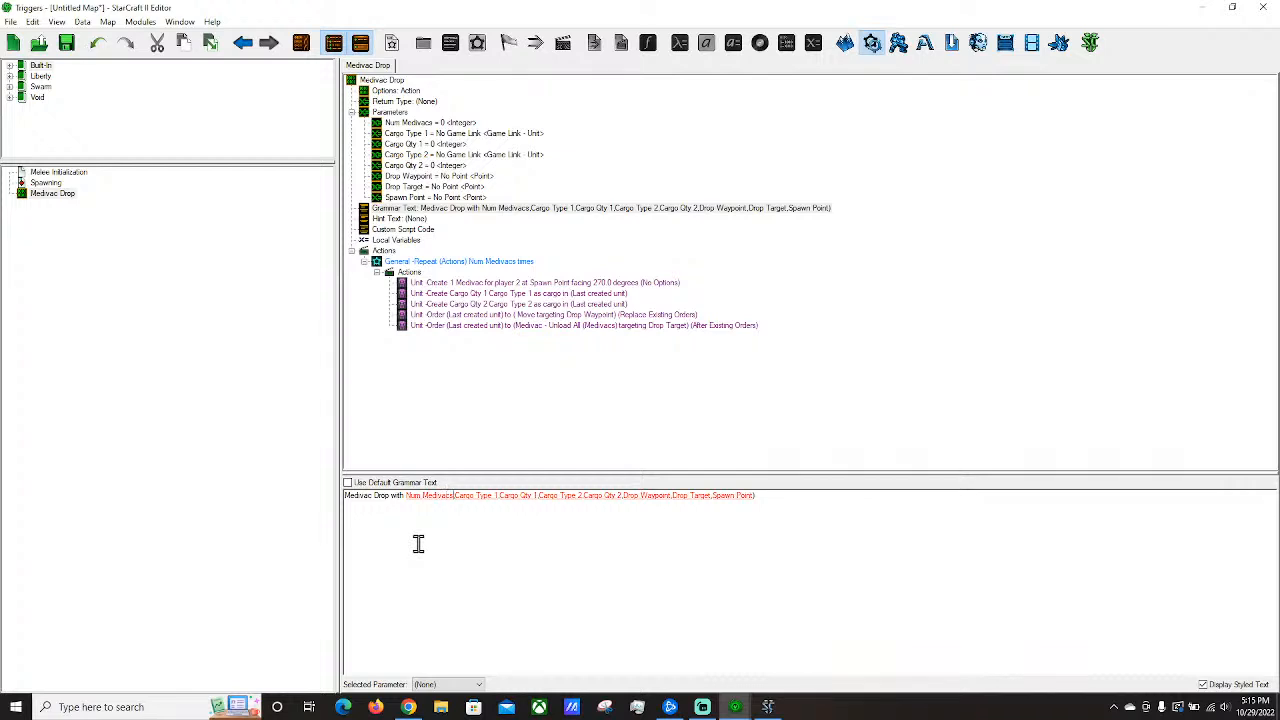
Insert the words "Medivacs carry" between the Num Medivacs and Cargo Type 1 parameters in the Grammar Text.
type("Num")
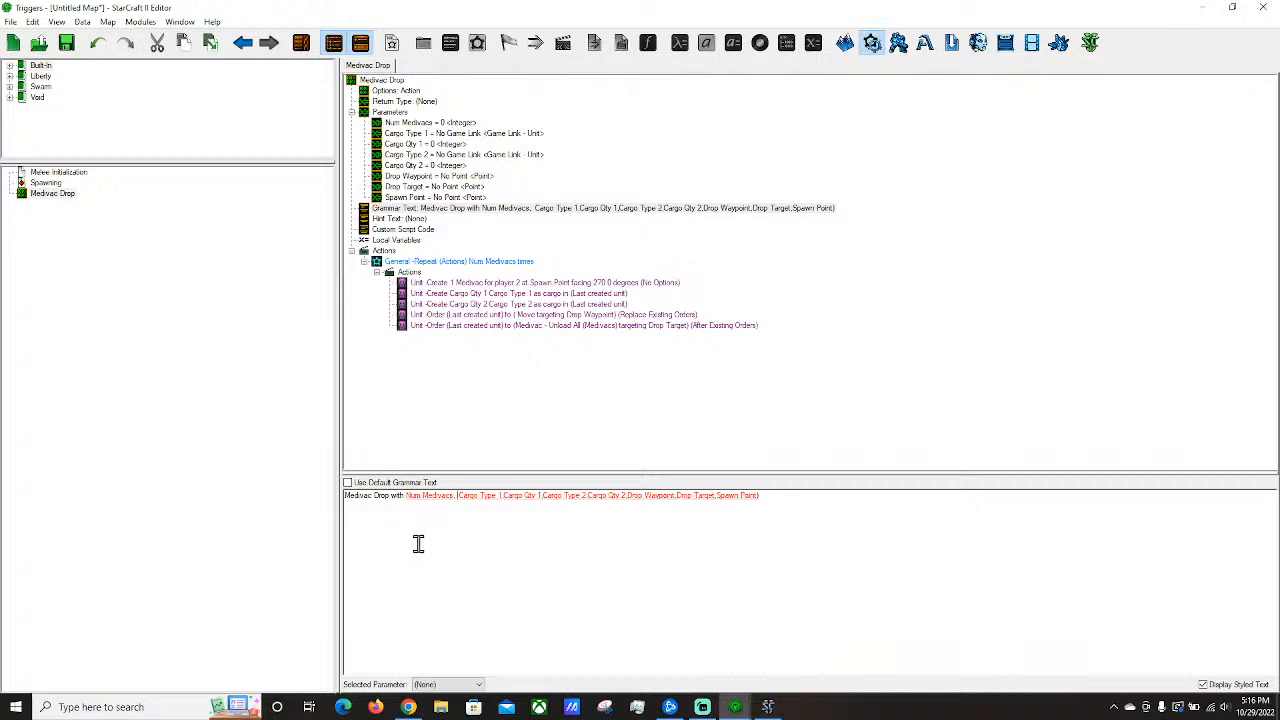
type(" Medivacs")
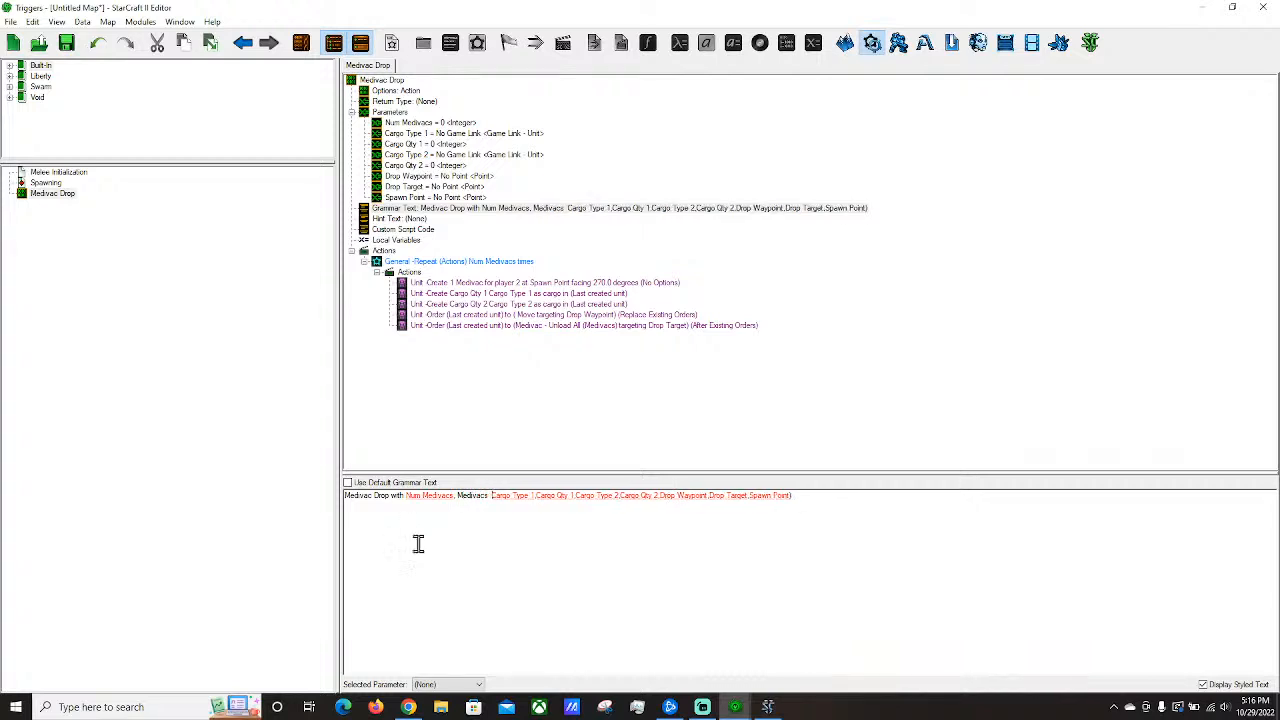
key("Delete")
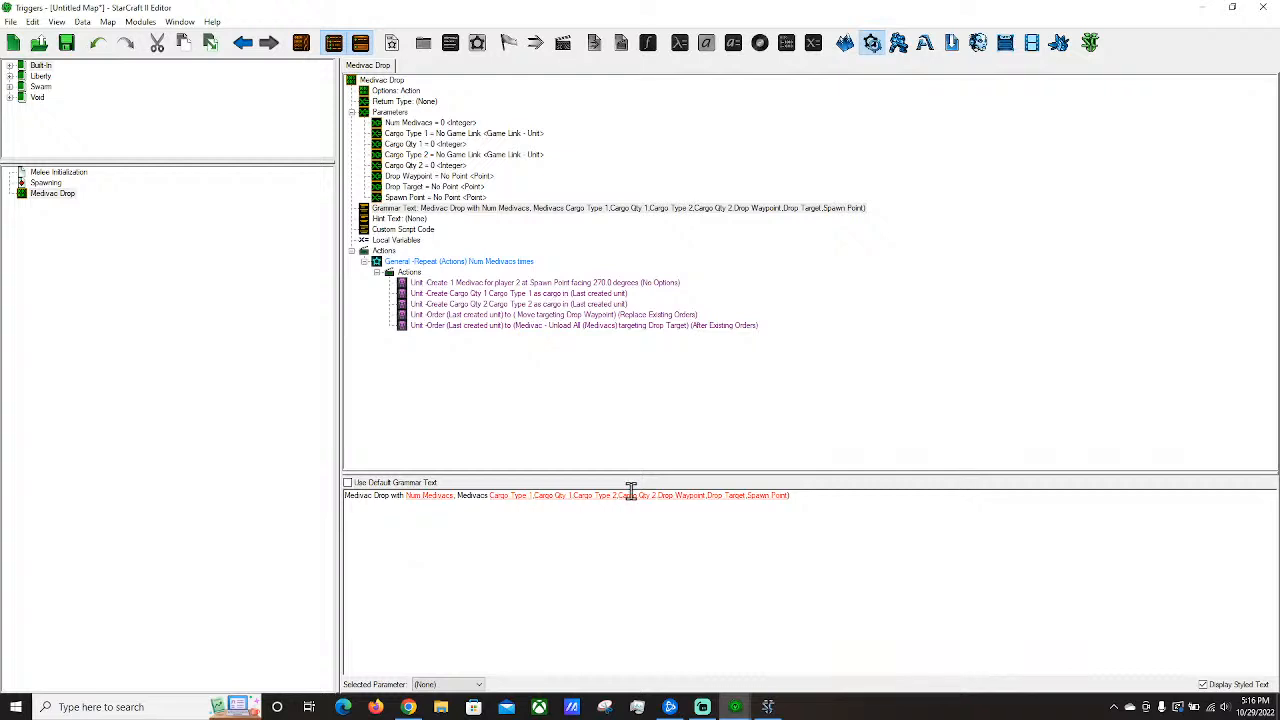
type("carry")
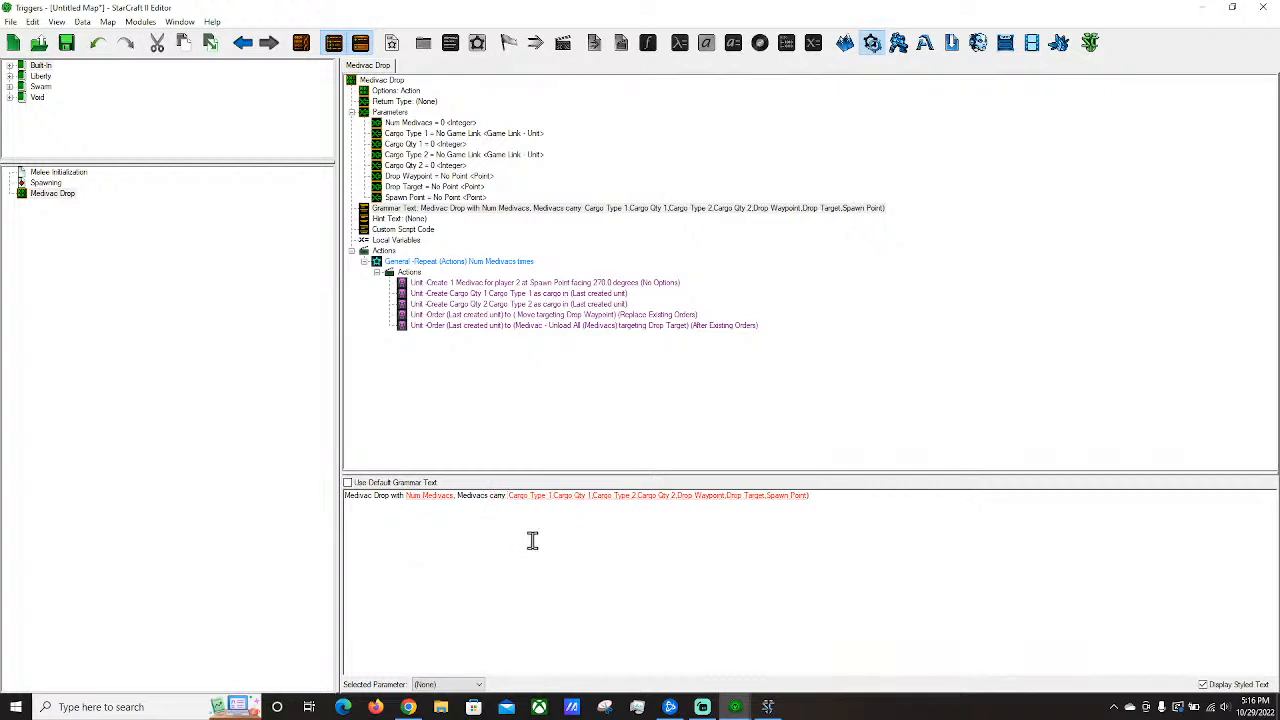
Change the word "carry" to "carrying" before the Cargo Type 1 parameter in Medivac Drop's Grammar Text.
key("BackSpace")
type("ier")
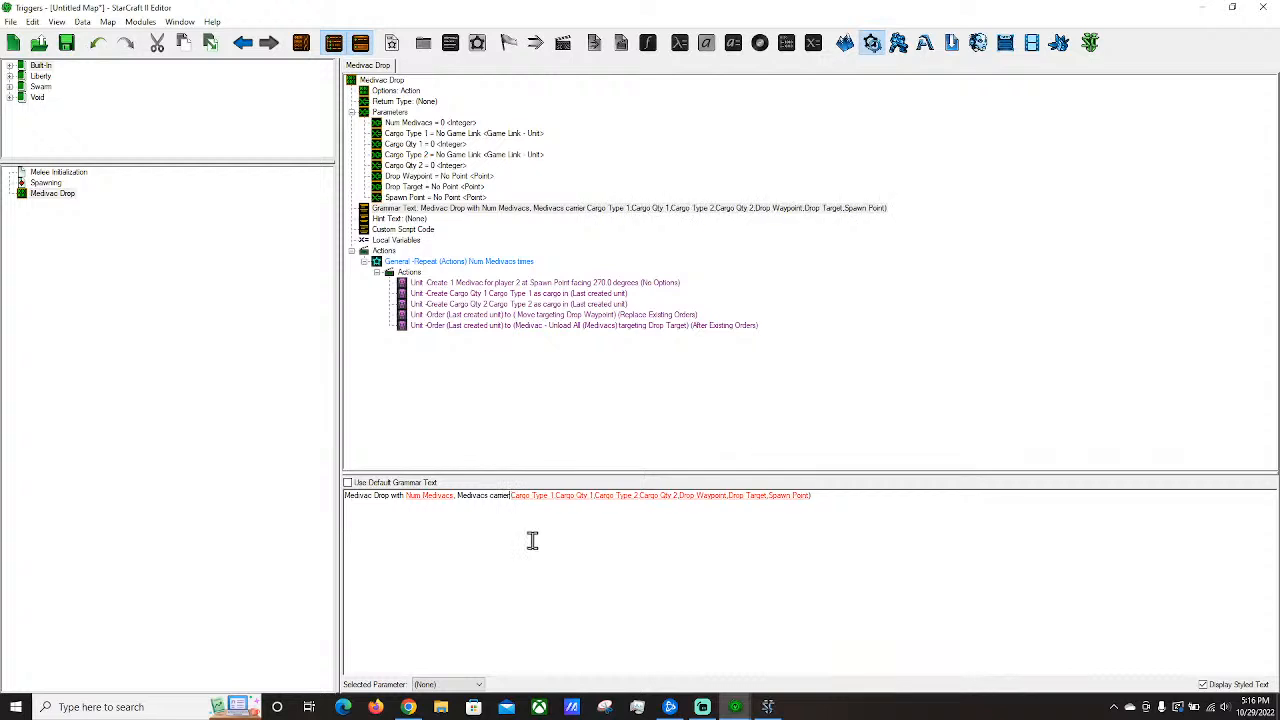
key("BackSpace")
key("BackSpace")
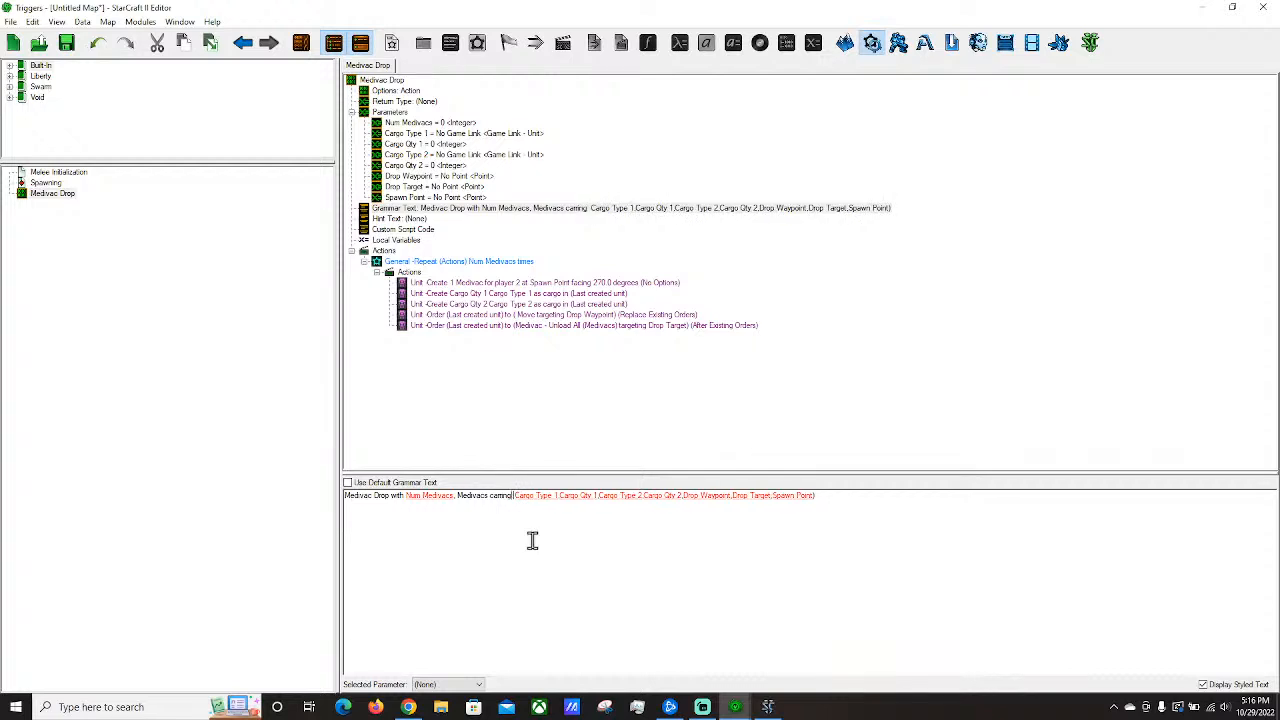
type("ying")
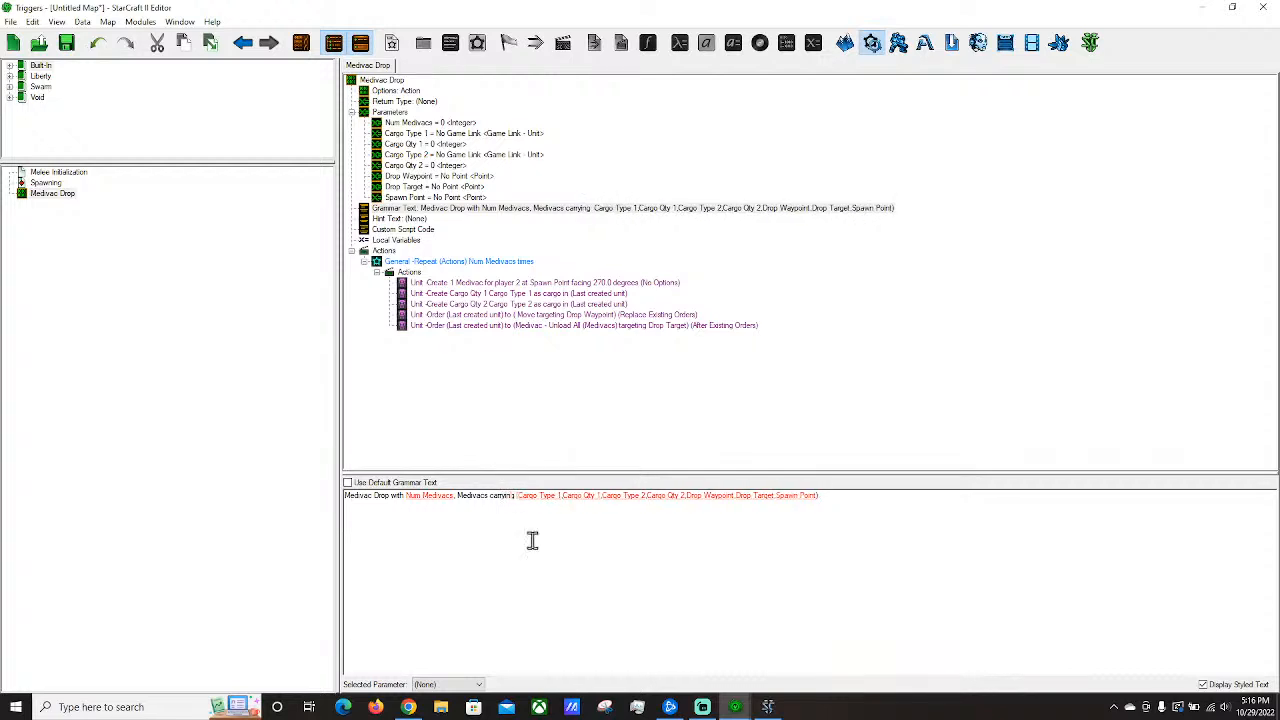
key("BackSpace")
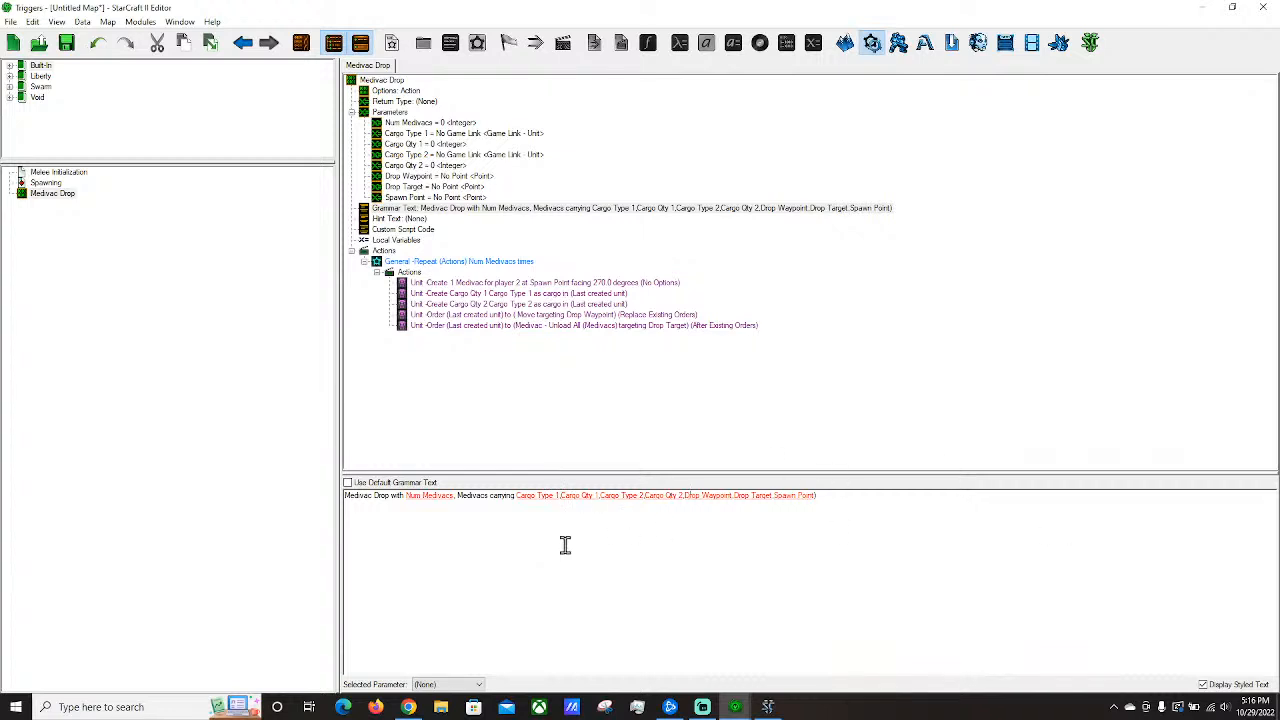
Set Num Medivacs to 1 in the Spawning trigger's Medivac Drop call.
left_click(45, 184)
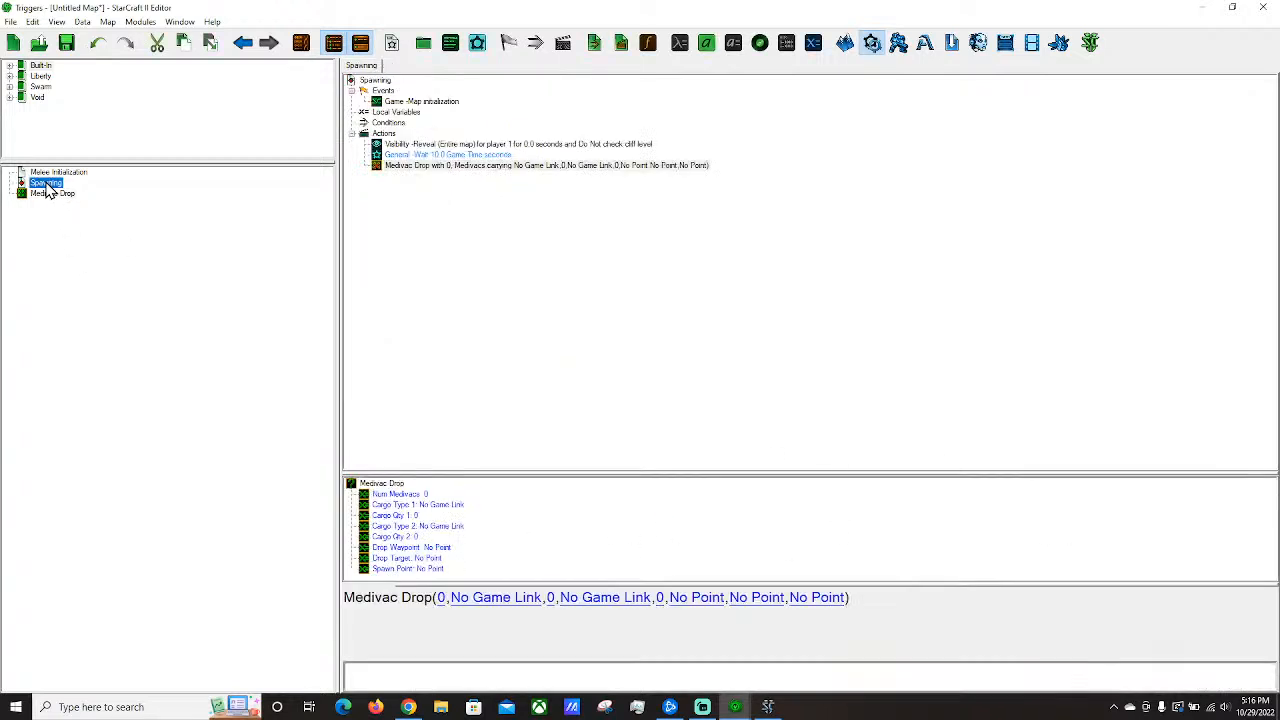
left_click(494, 165)
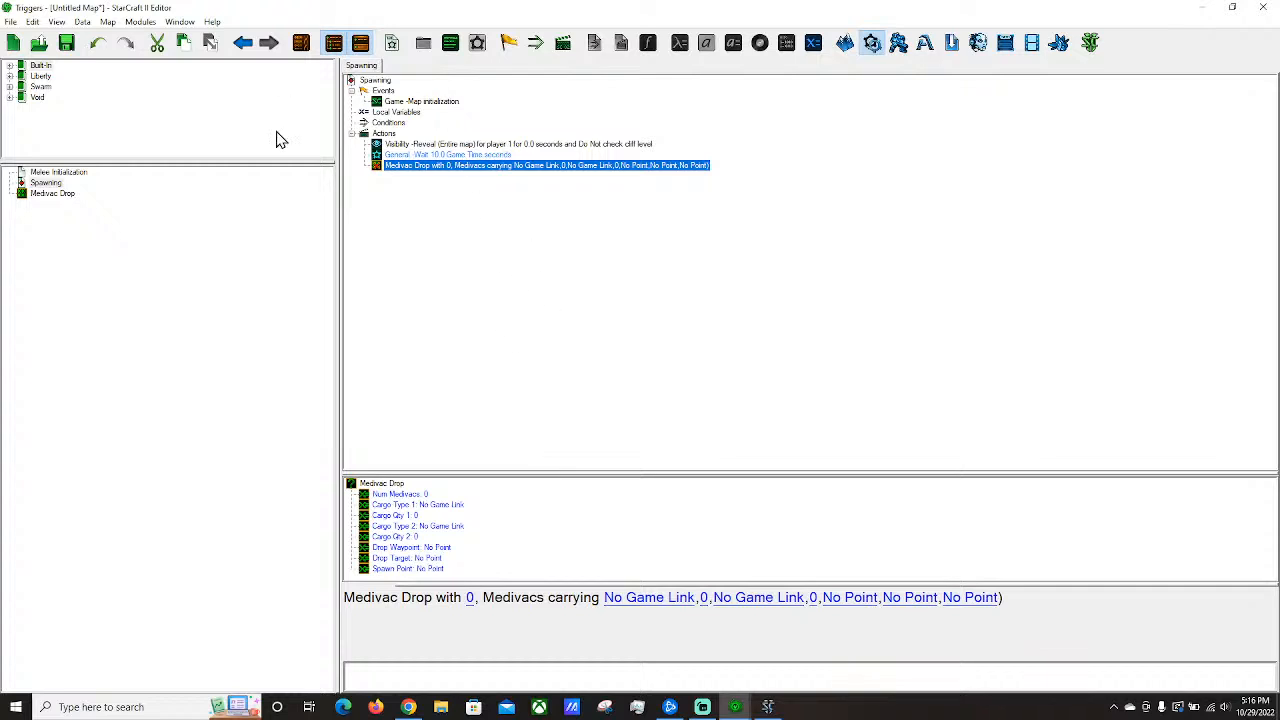
left_click(470, 600)
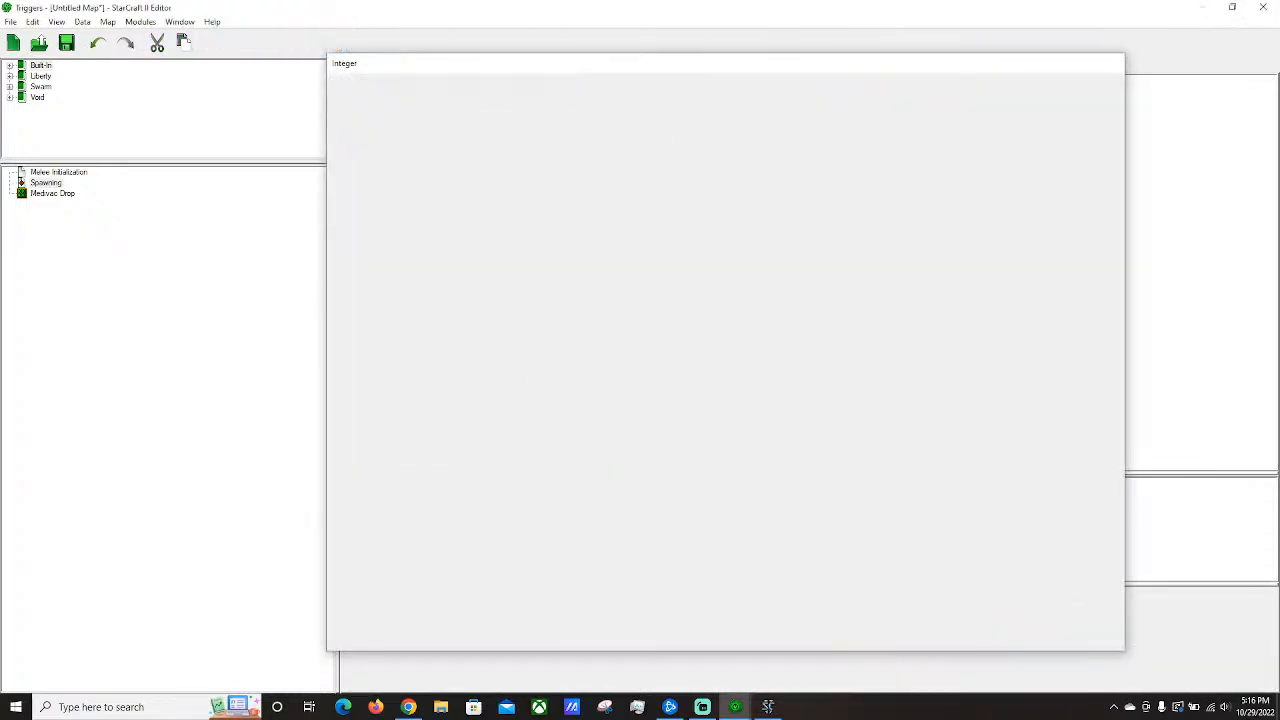
key("Return")
Set the Medivac Drop call's Cargo Type 1 to Reaper and its Cargo Qty 1 to 2.
left_click(642, 602)
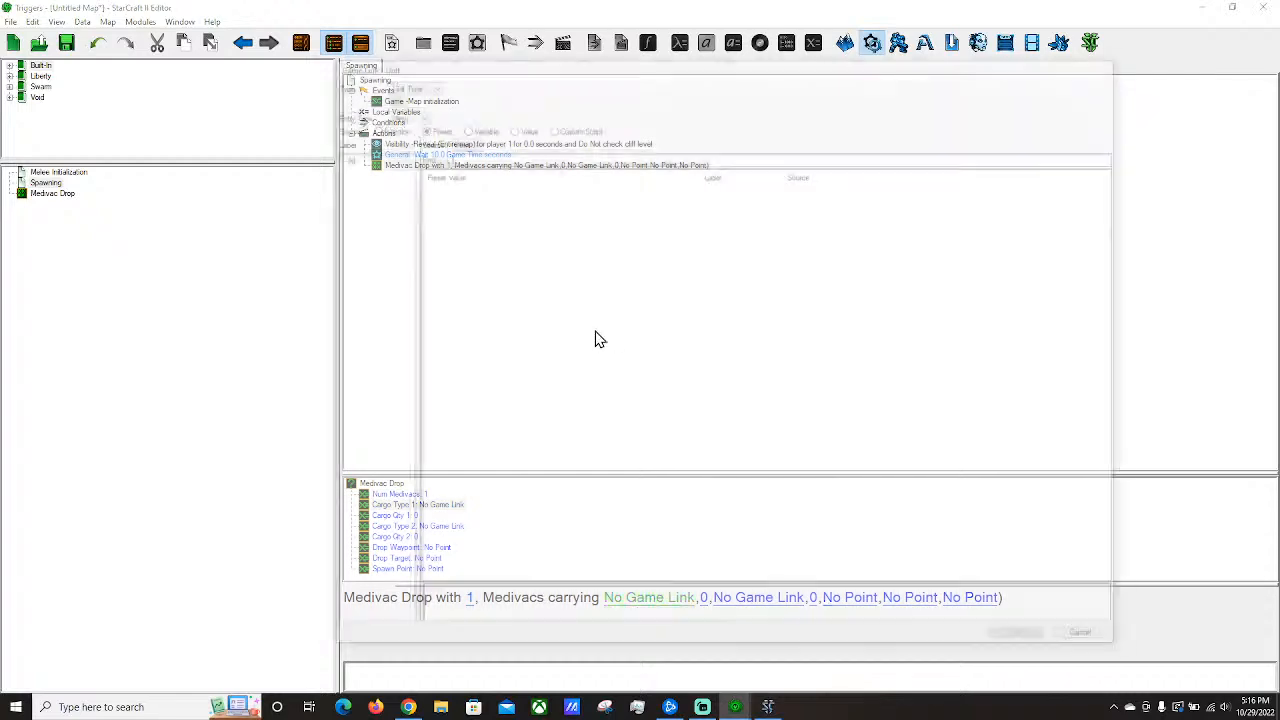
left_click(522, 128)
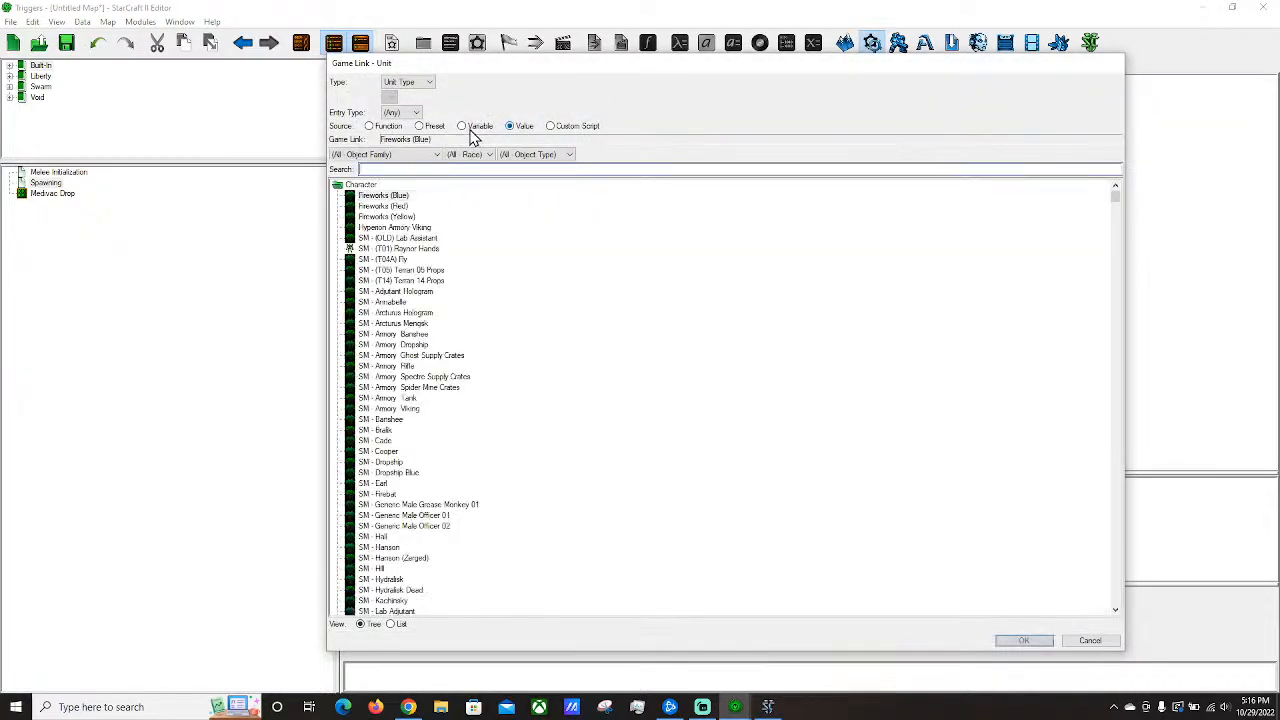
type("ma")
key("BackSpace")
key("BackSpace")
type("reap")
double_click(369, 271)
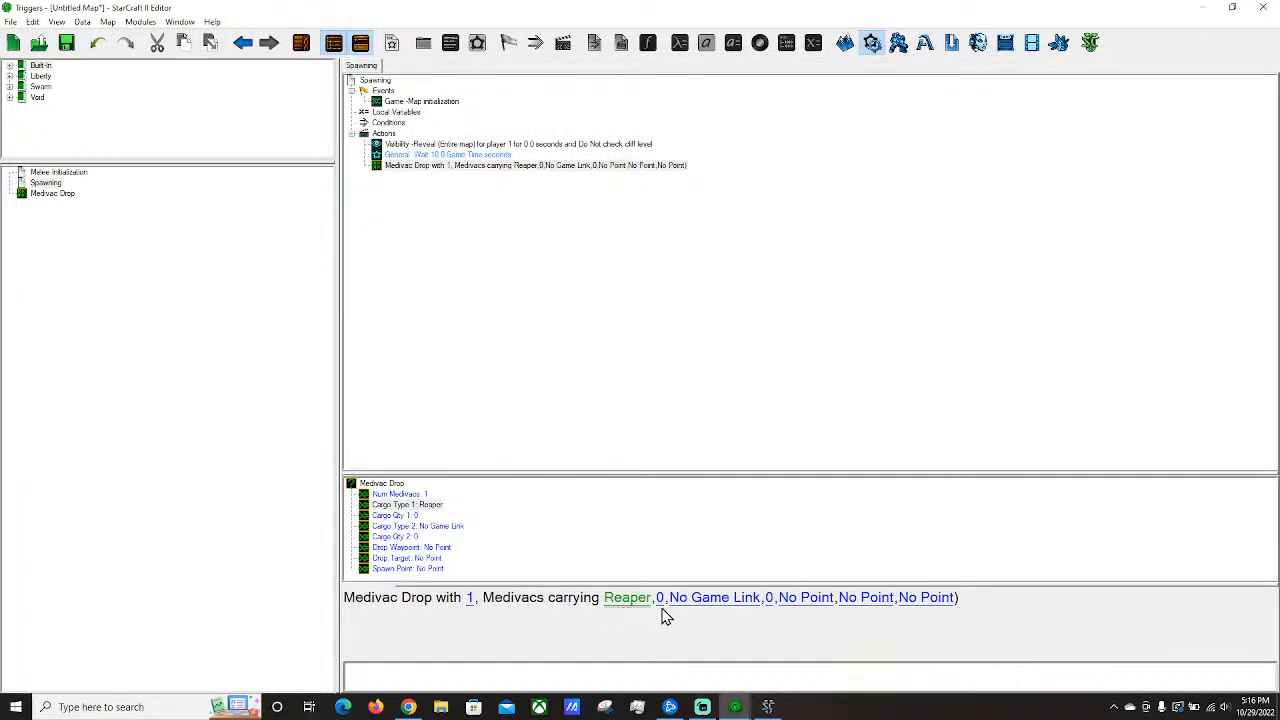
left_click(659, 598)
type("2")
key("Return")
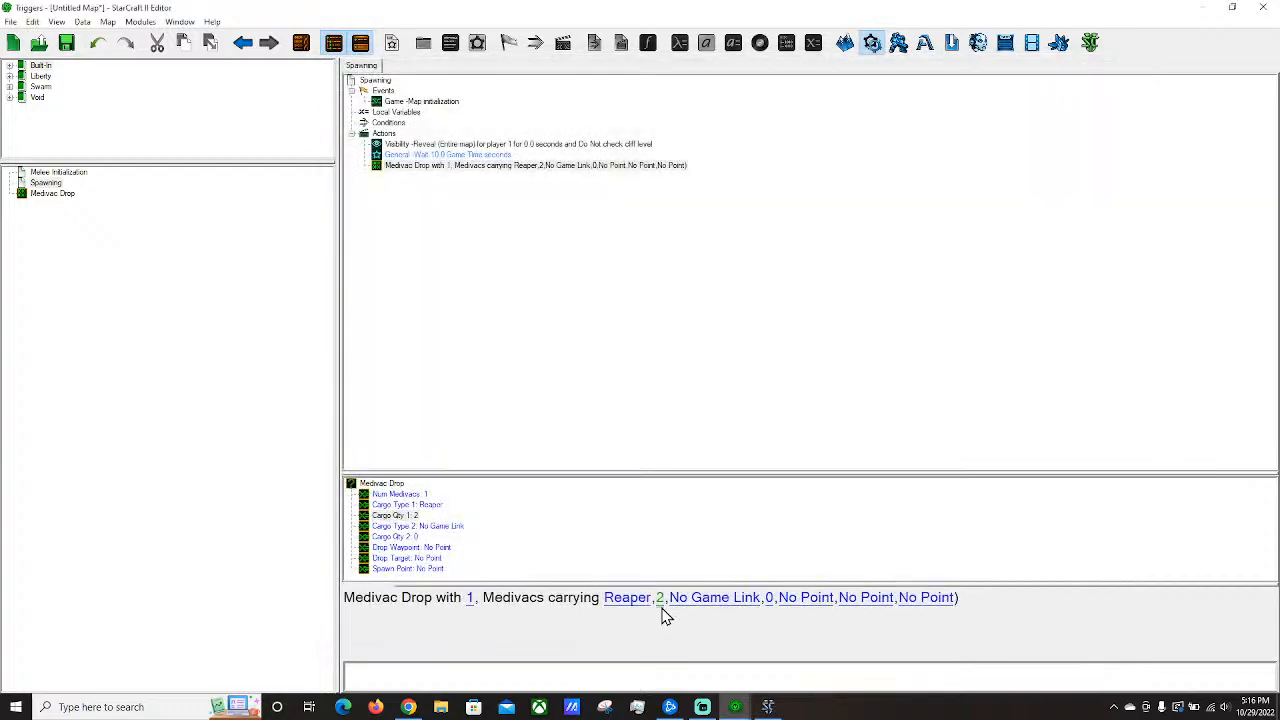
Set the Medivac Drop call's Cargo Type 2 to the Firebat unit and its Cargo Qty 2 to 2.
left_click(689, 605)
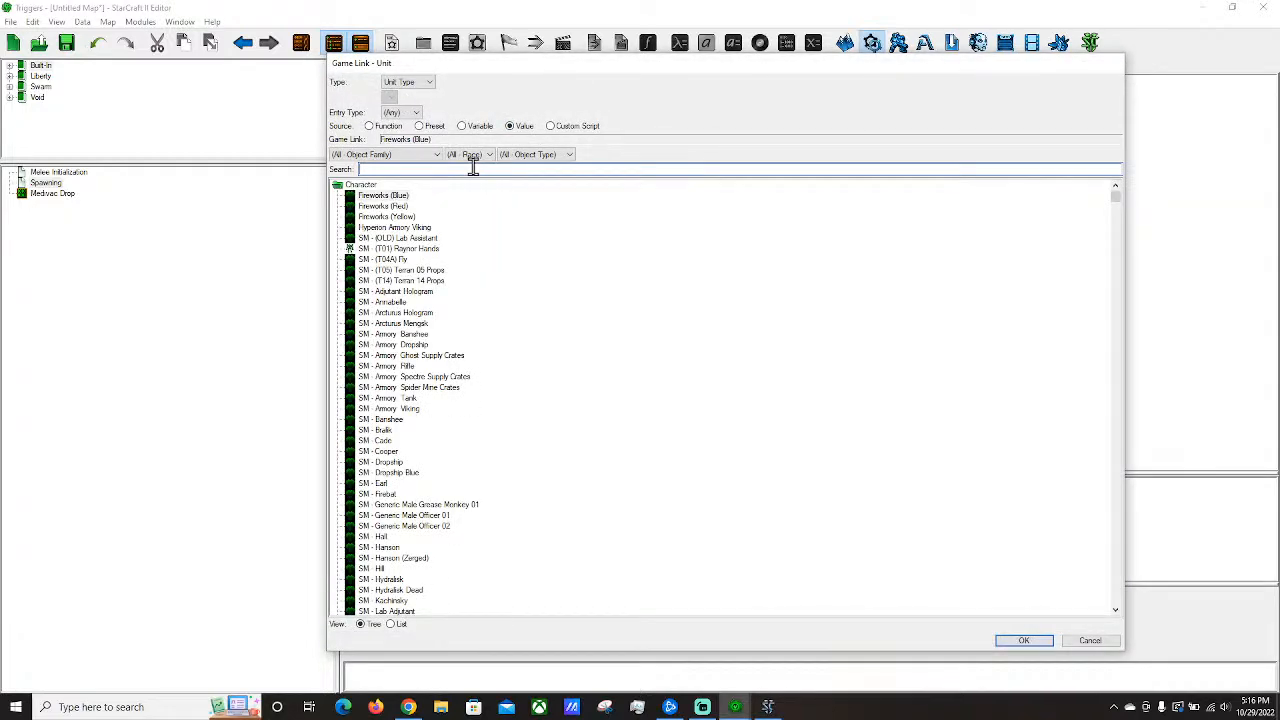
type("firebat")
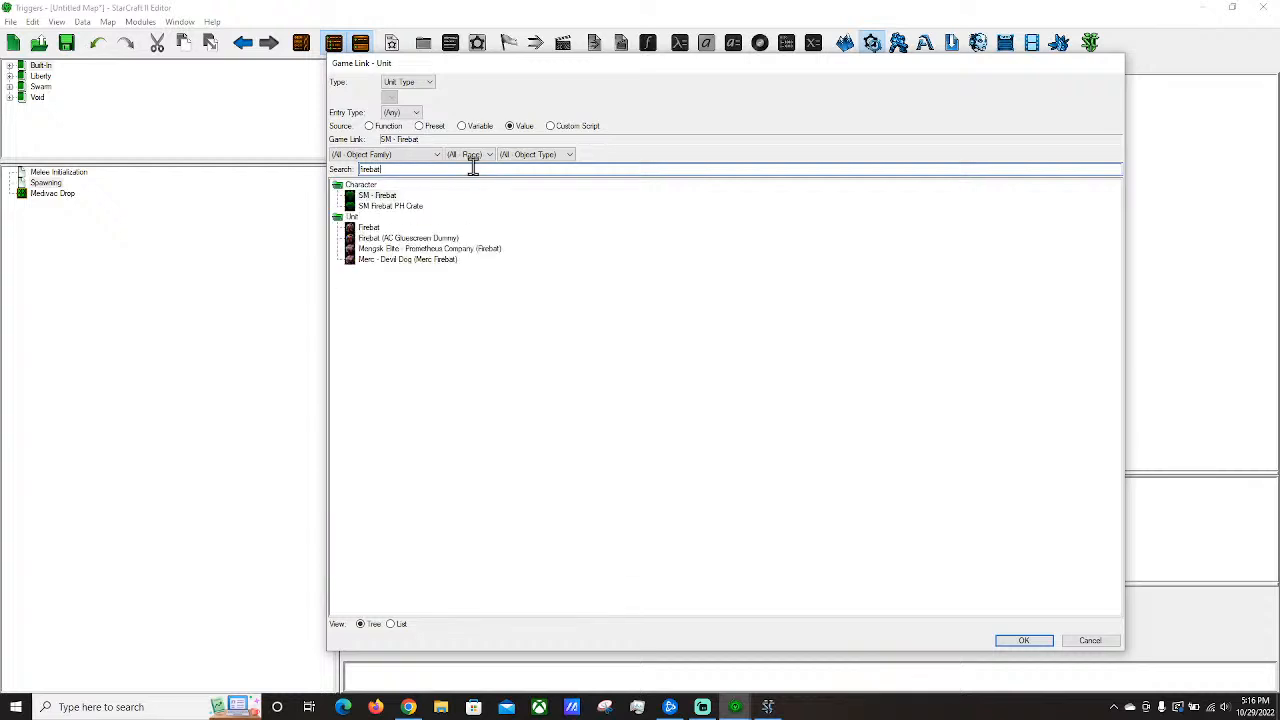
double_click(350, 229)
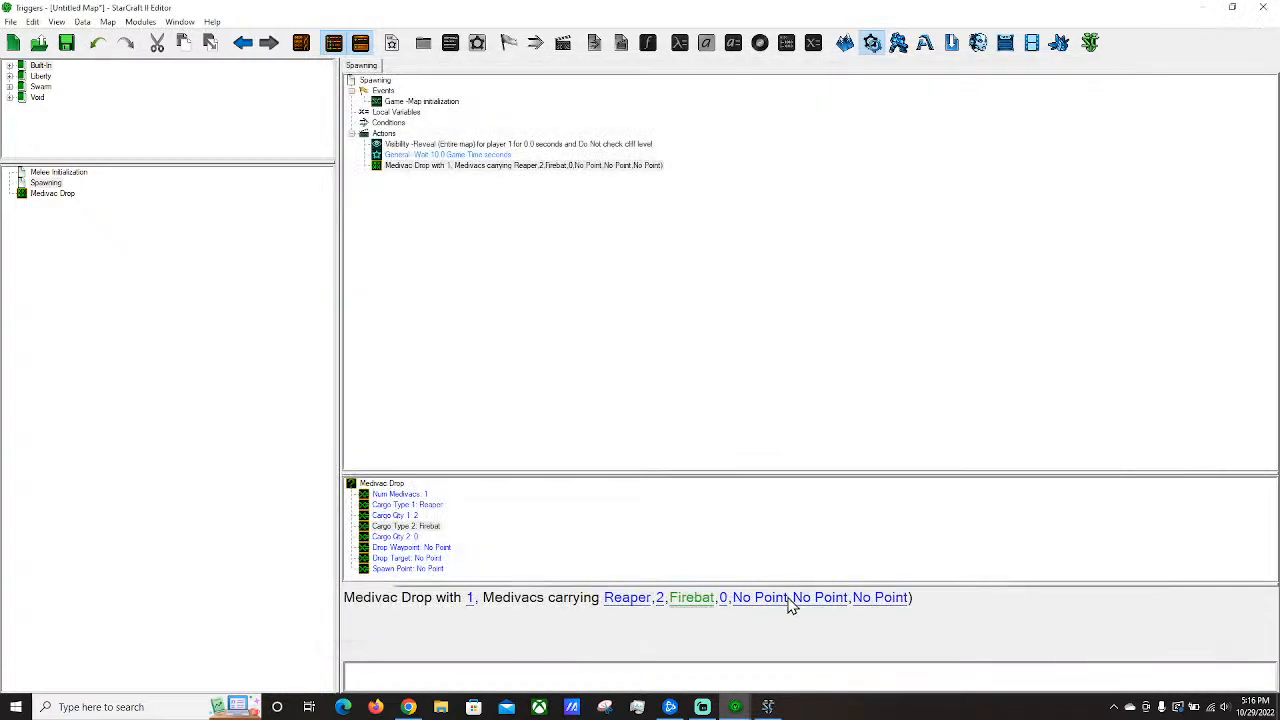
left_click(724, 602)
type("2")
key("Return")
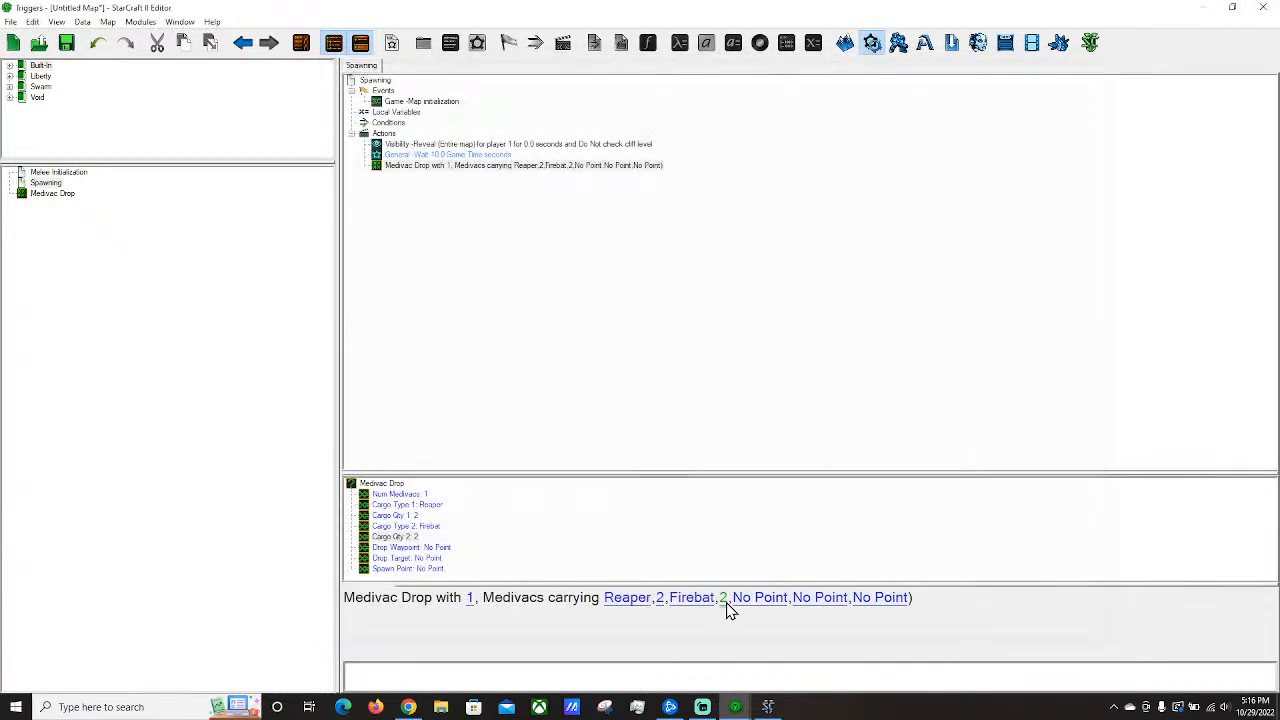
Set the Medivac Drop call's Drop Waypoint to the map point Drop Waypoint Top.
left_click(757, 599)
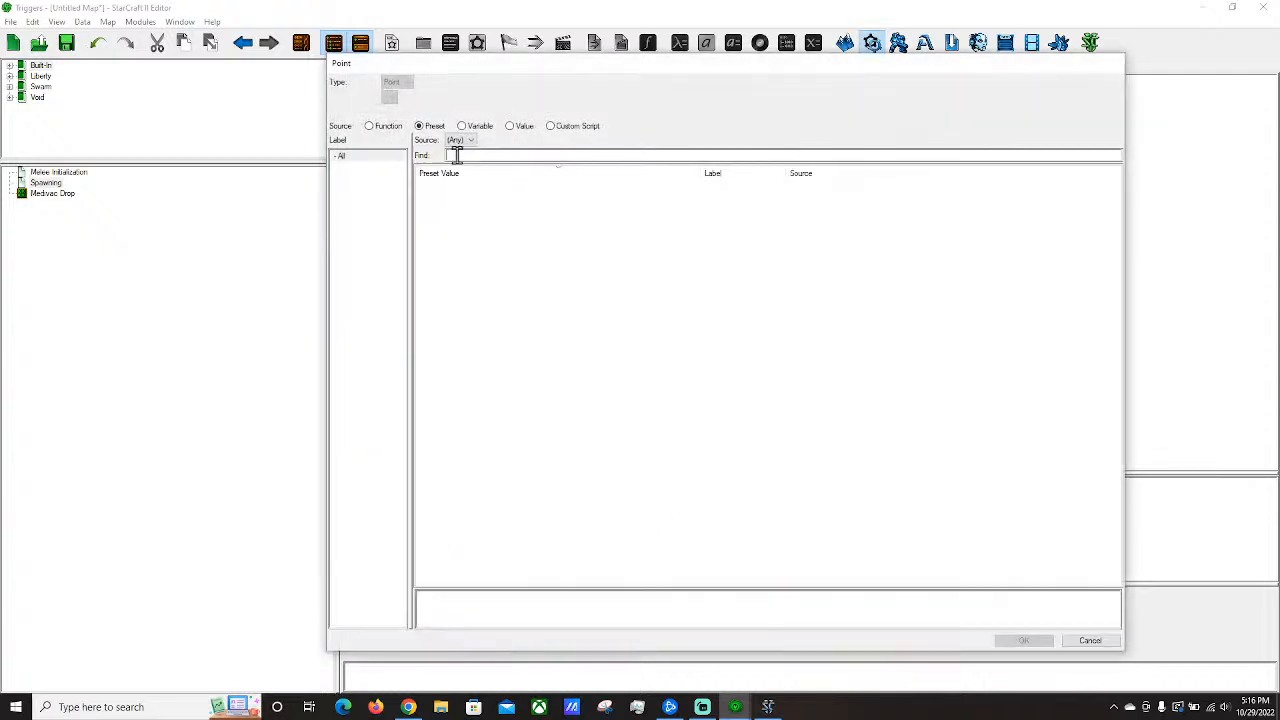
left_click(510, 127)
left_click(378, 168)
left_click(411, 201)
left_click(392, 191)
left_click(1023, 640)
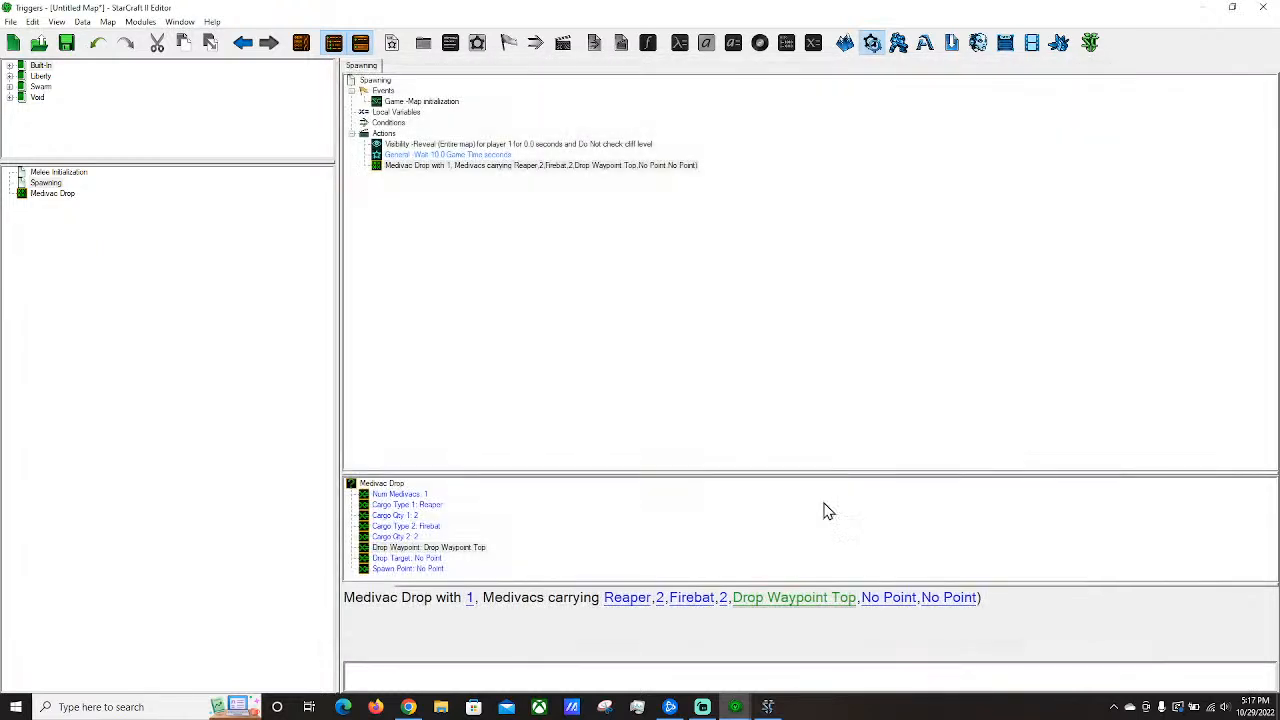
Set the Medivac Drop call's Drop Target to the point Drop Target Top and its Spawn Point to Enemy Spawn.
left_click(884, 599)
left_click(510, 127)
left_click(380, 168)
left_click(1023, 640)
left_click(1000, 597)
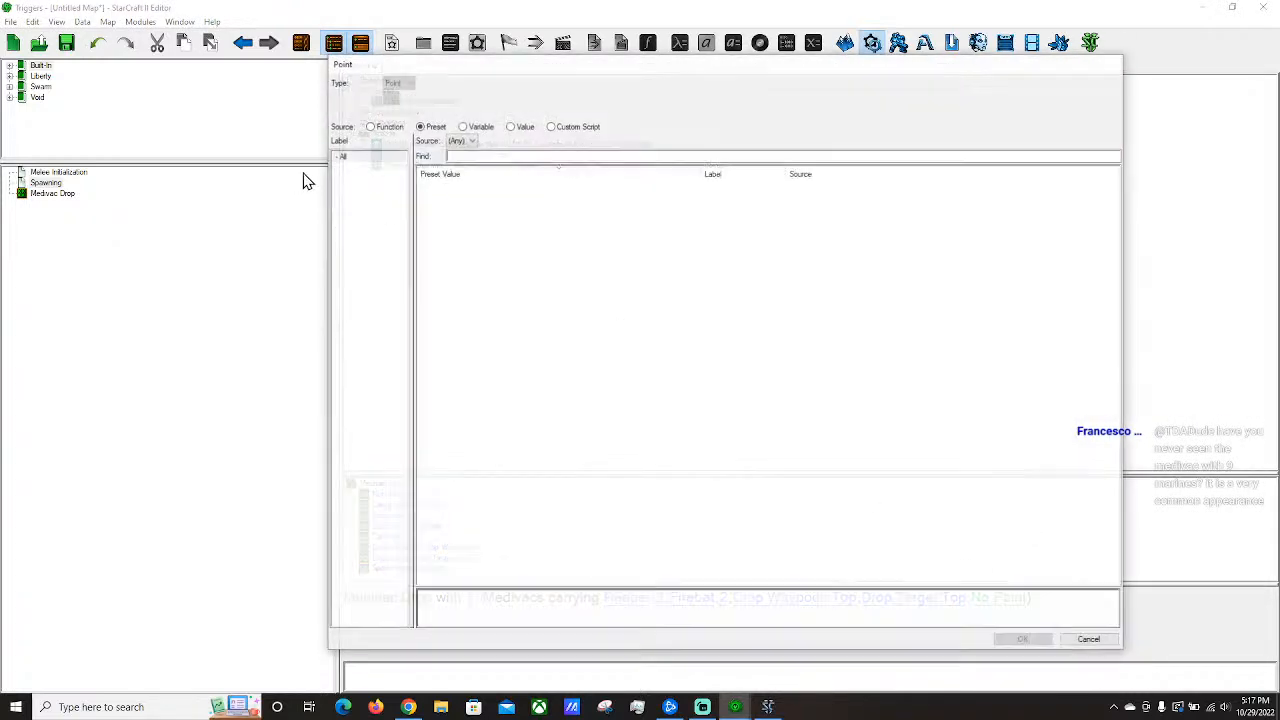
left_click(516, 129)
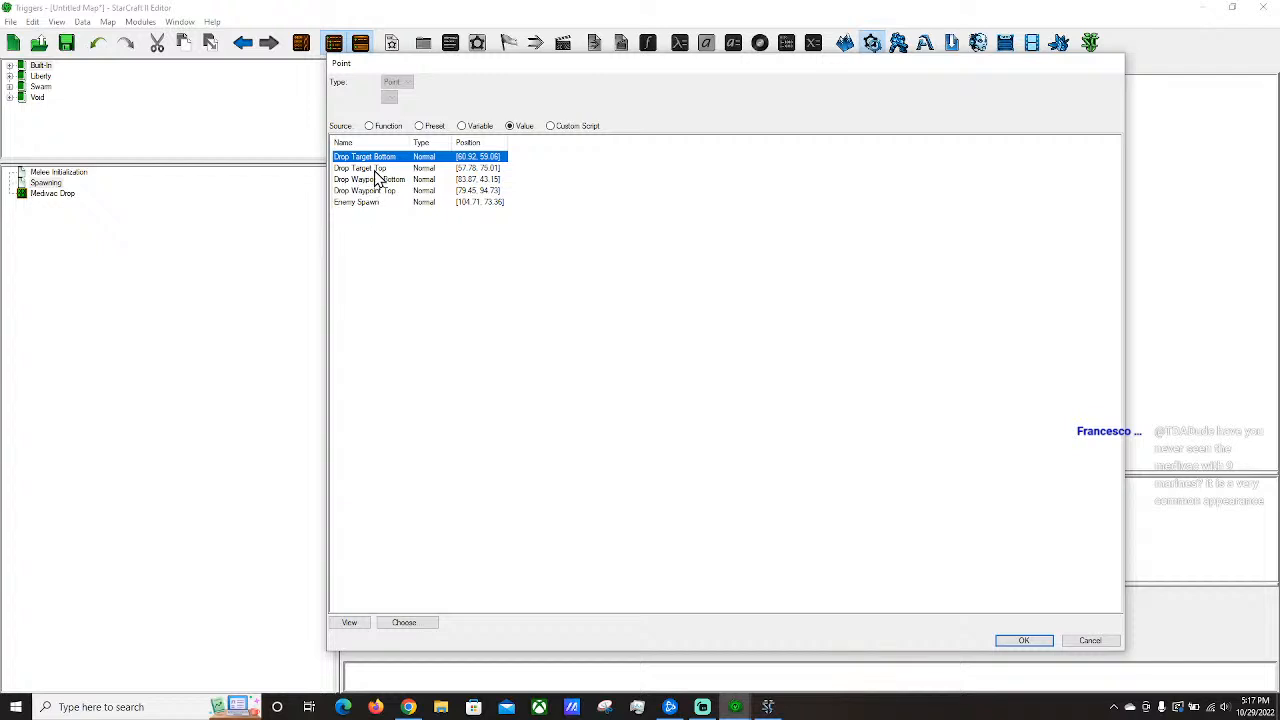
double_click(363, 204)
Duplicate the completed Medivac Drop call in the Spawning trigger's actions.
left_click(470, 165)
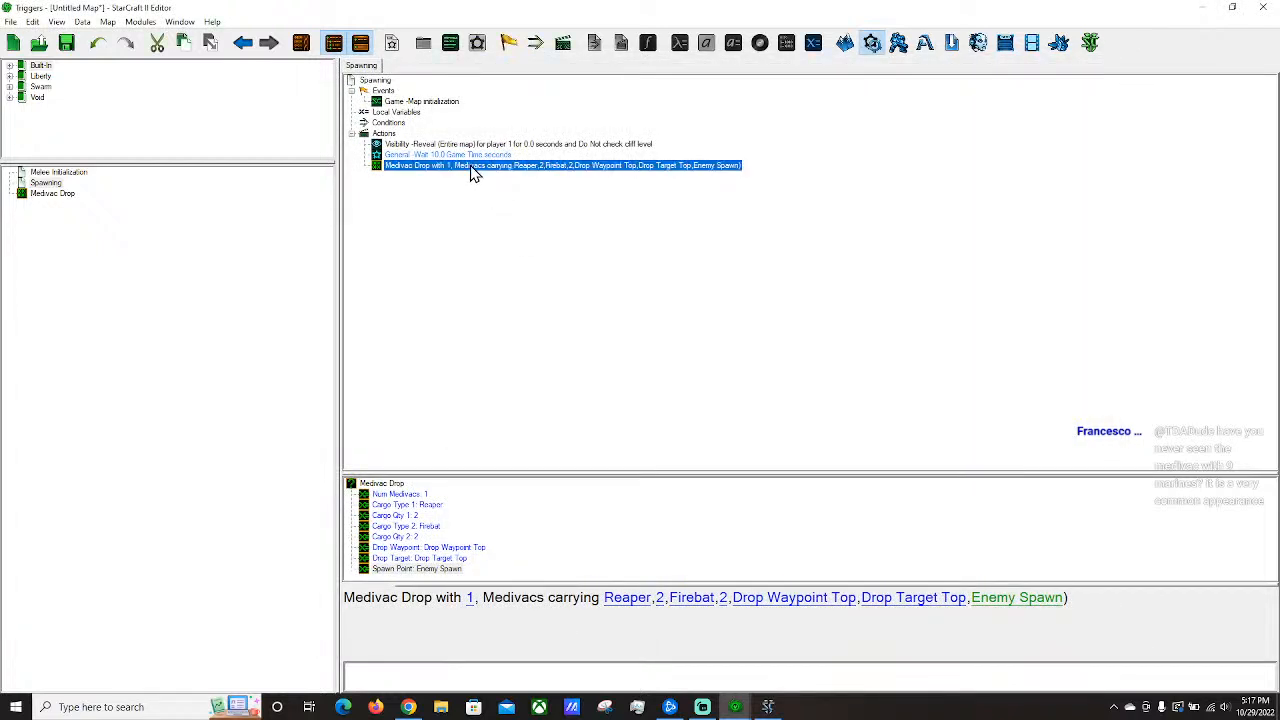
key("ctrl+c")
key("ctrl+v")
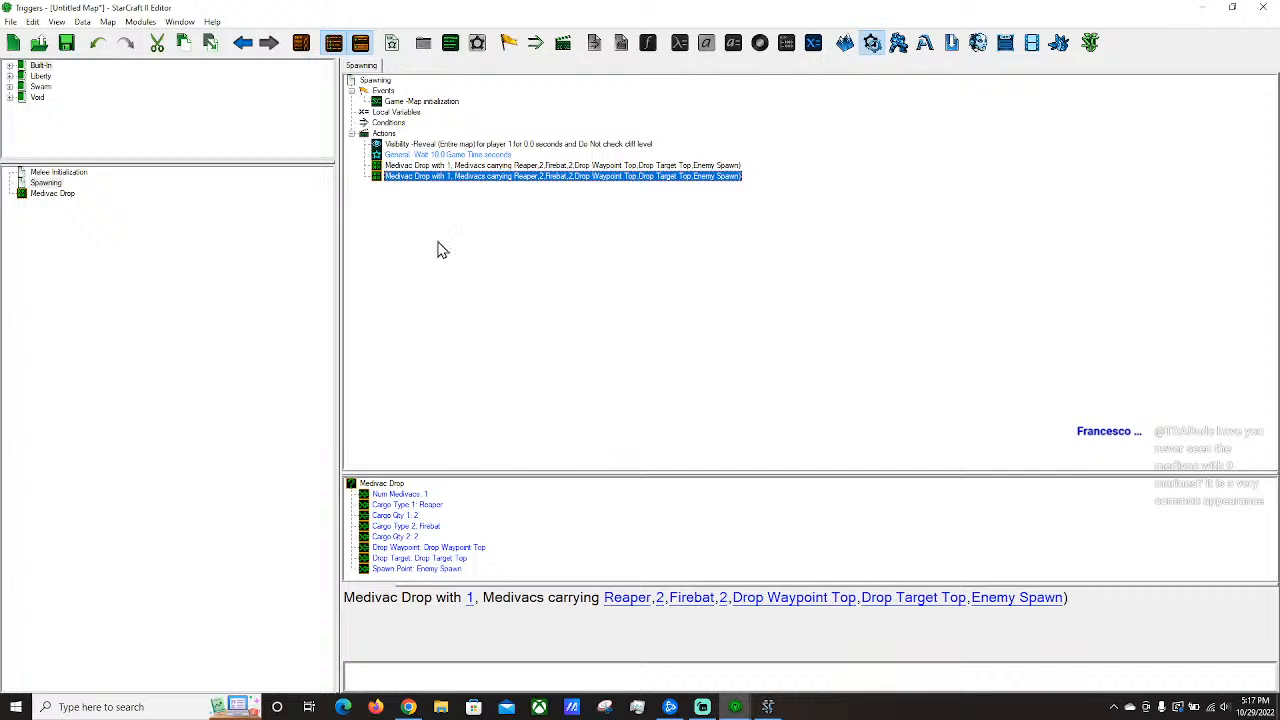
Rename the Spawning trigger to "Drop Trigger".
right_click(43, 182)
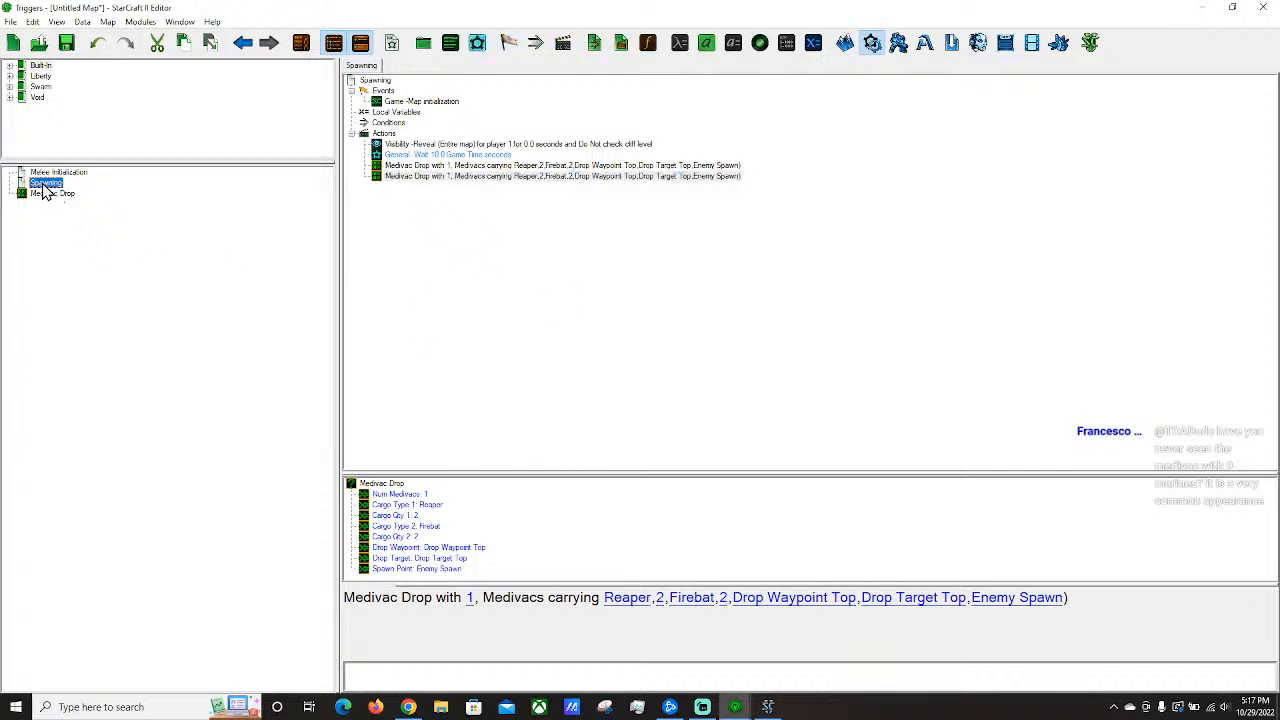
left_click(82, 287)
type("Drop Trigger")
key("Return")
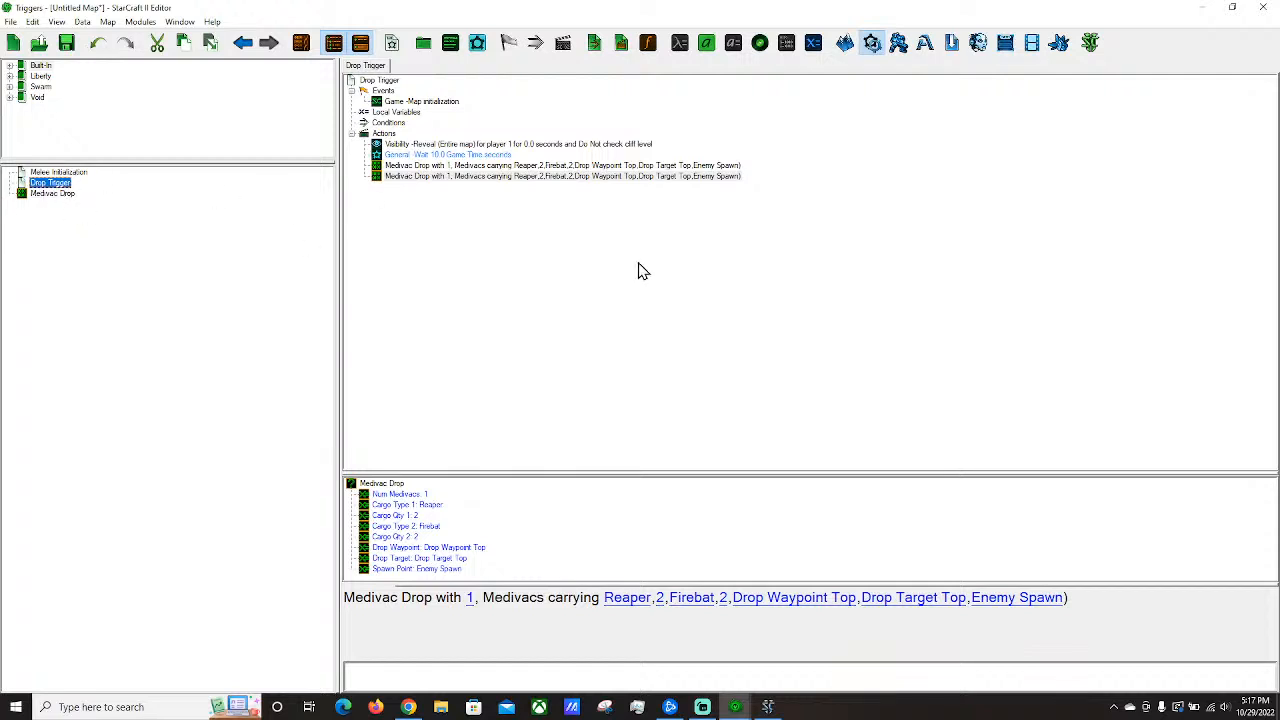
Copy the Wait action to between the two Medivac Drop calls and set its time to 15 Game Time seconds.
left_click(510, 177)
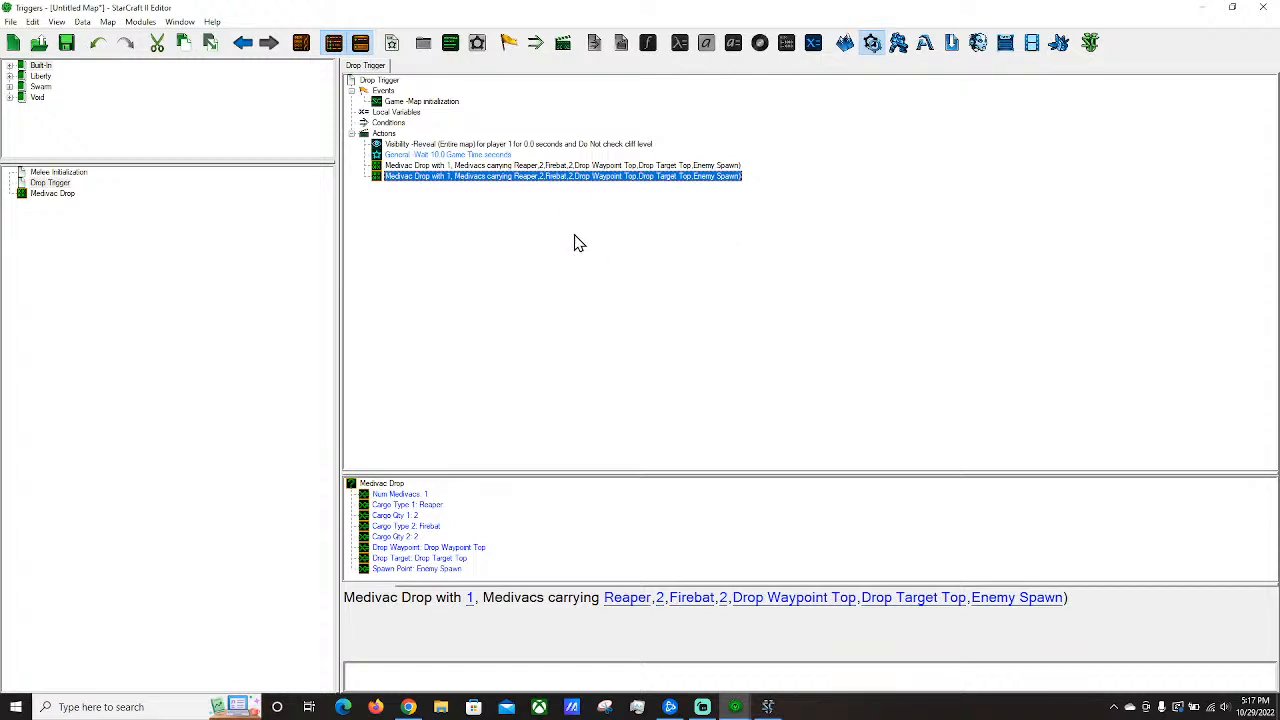
left_click(428, 157)
key("ctrl+c")
key("ctrl+v")
left_click_drag(429, 167, 456, 178)
left_click(390, 598)
type("15")
key("Return")
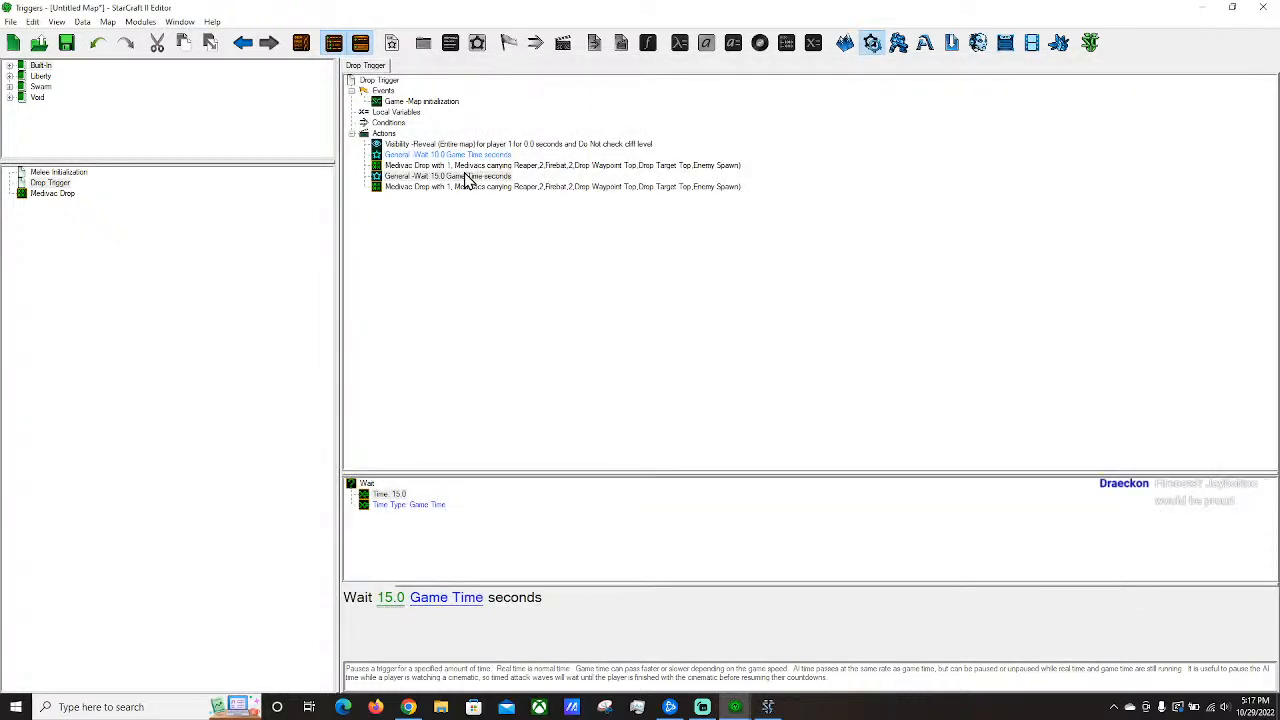
Duplicate the Medivac Drop call that follows the 15-second wait.
left_click(466, 188)
key("ctrl+c")
key("ctrl+v")
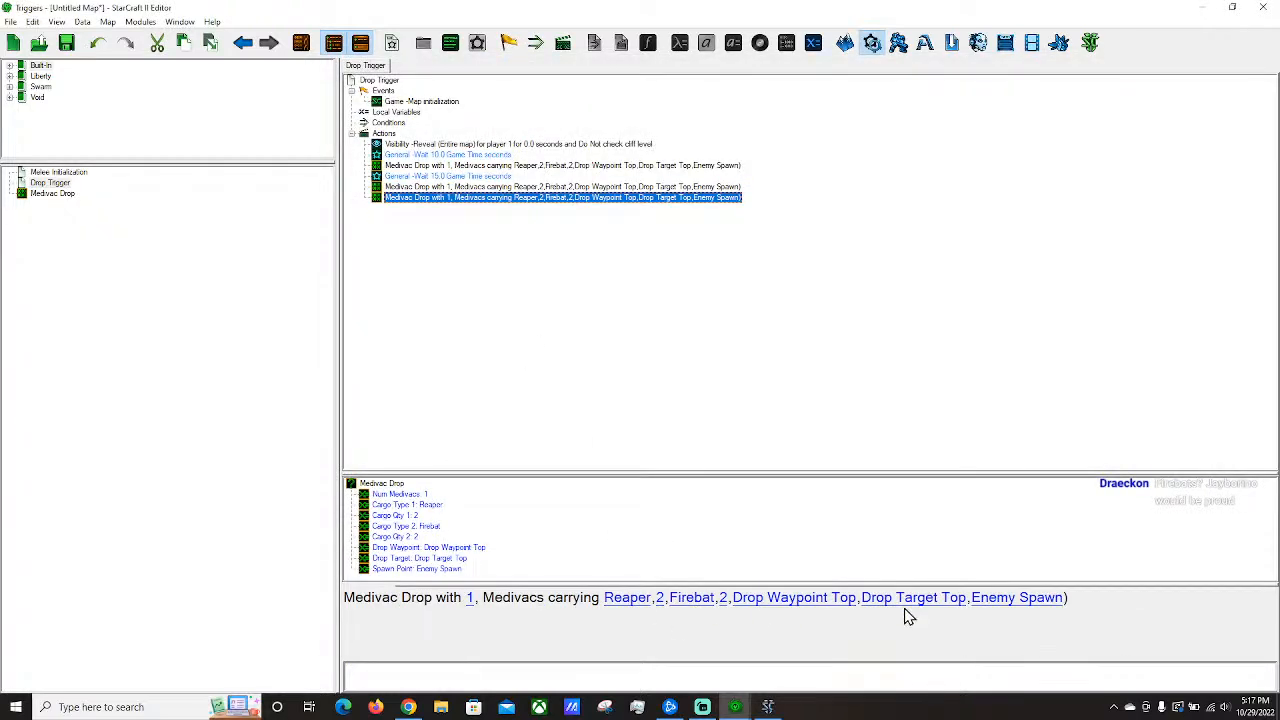
Set the last Medivac Drop call's Drop Waypoint to Drop Waypoint Bottom and its Drop Target to Drop Target Bottom.
left_click(786, 600)
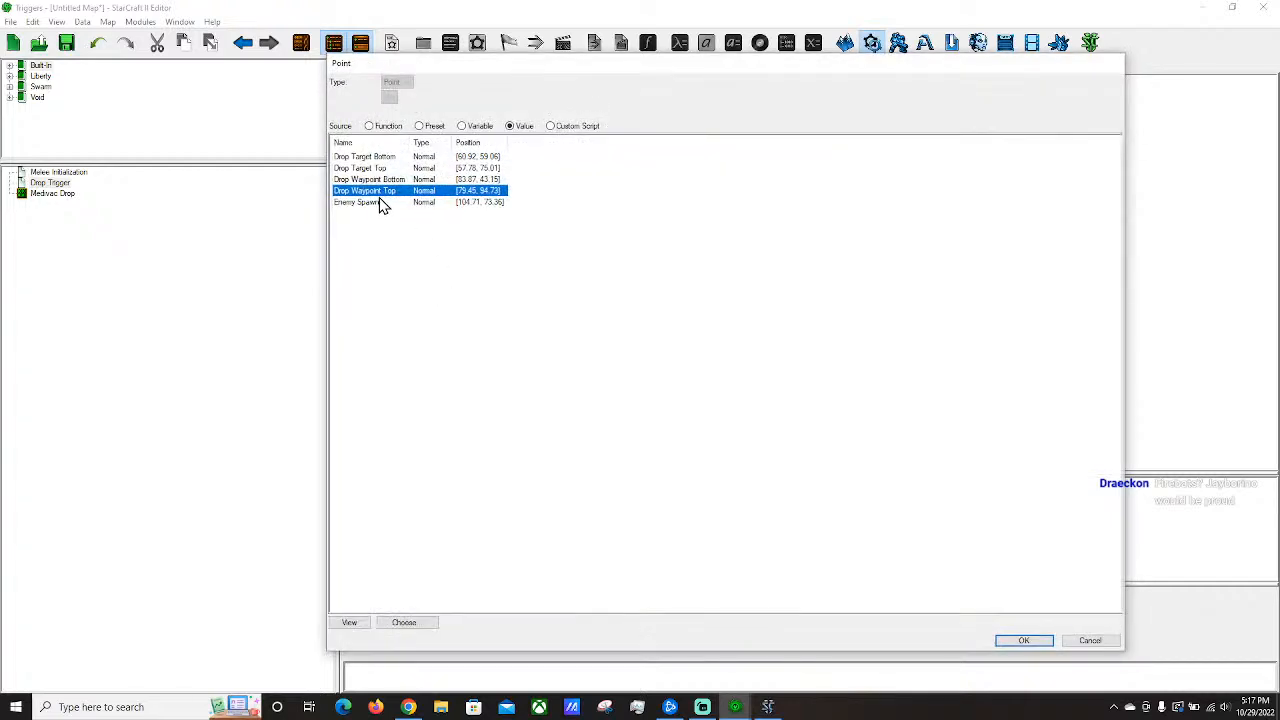
double_click(405, 180)
left_click(915, 598)
left_click(395, 180)
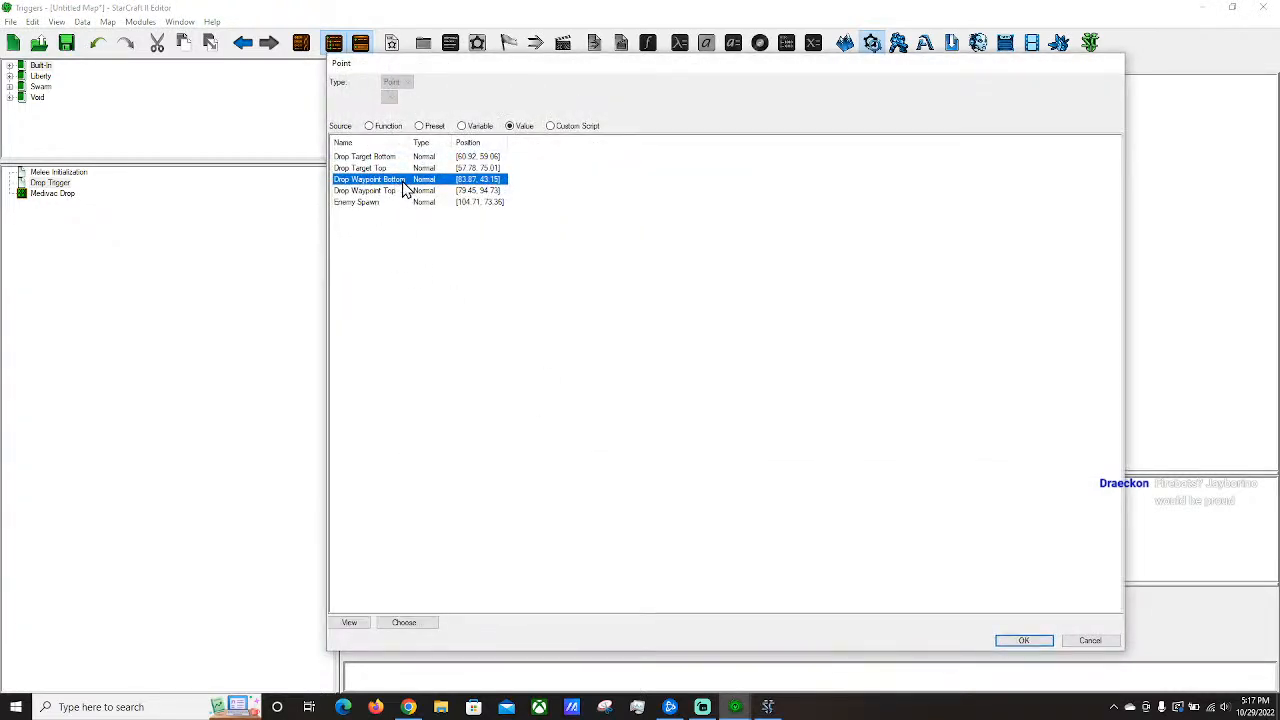
double_click(406, 181)
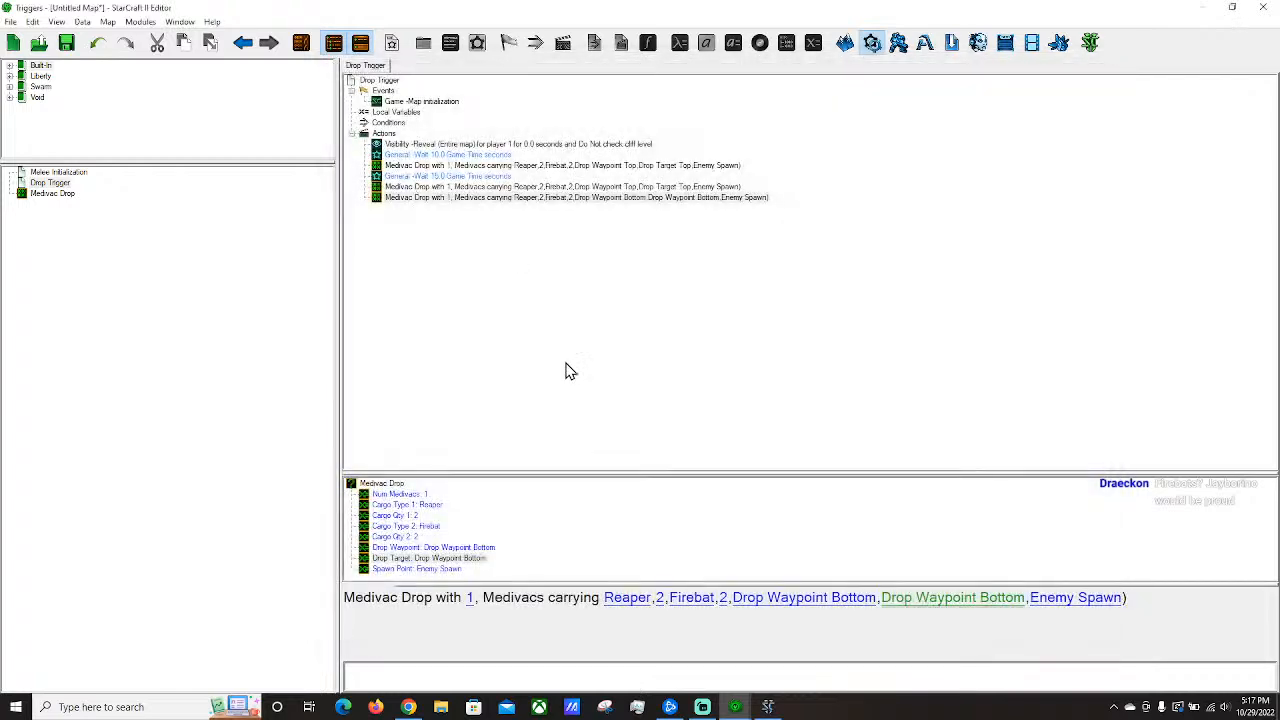
left_click(929, 606)
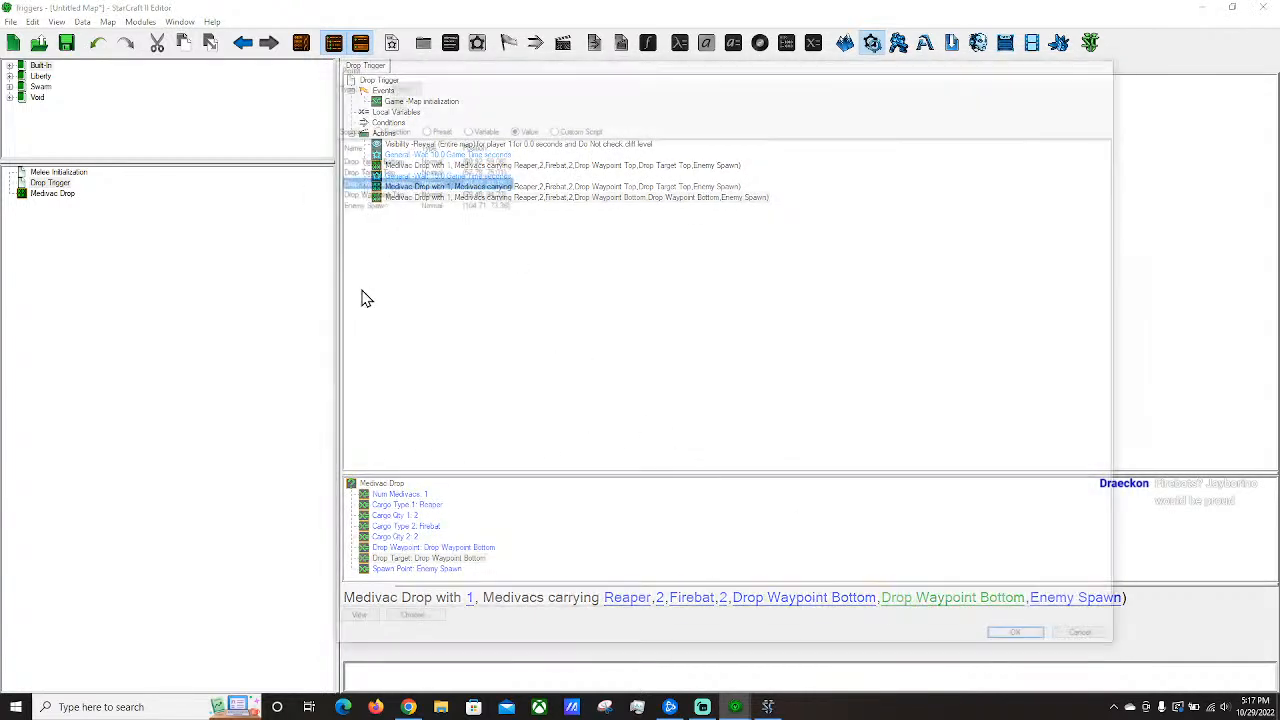
double_click(384, 158)
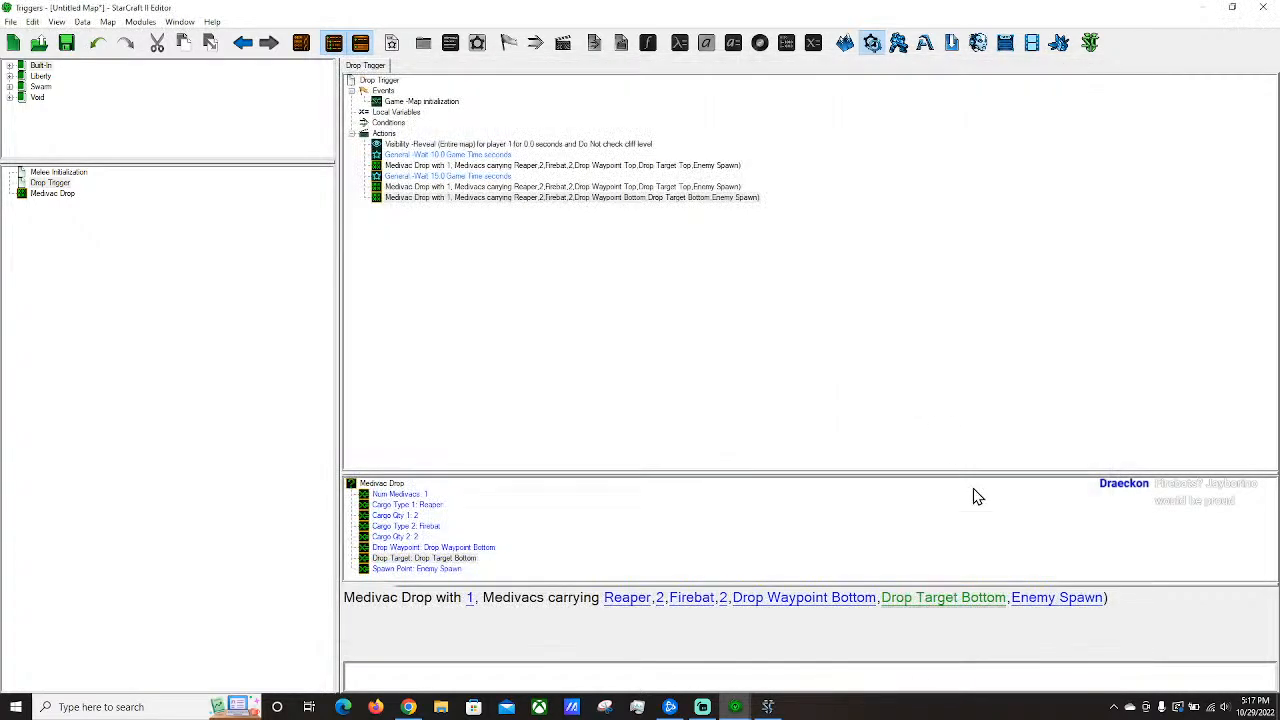
Run a test of the map to check the timed Medivac drops from Drop Trigger.
left_click(676, 328)
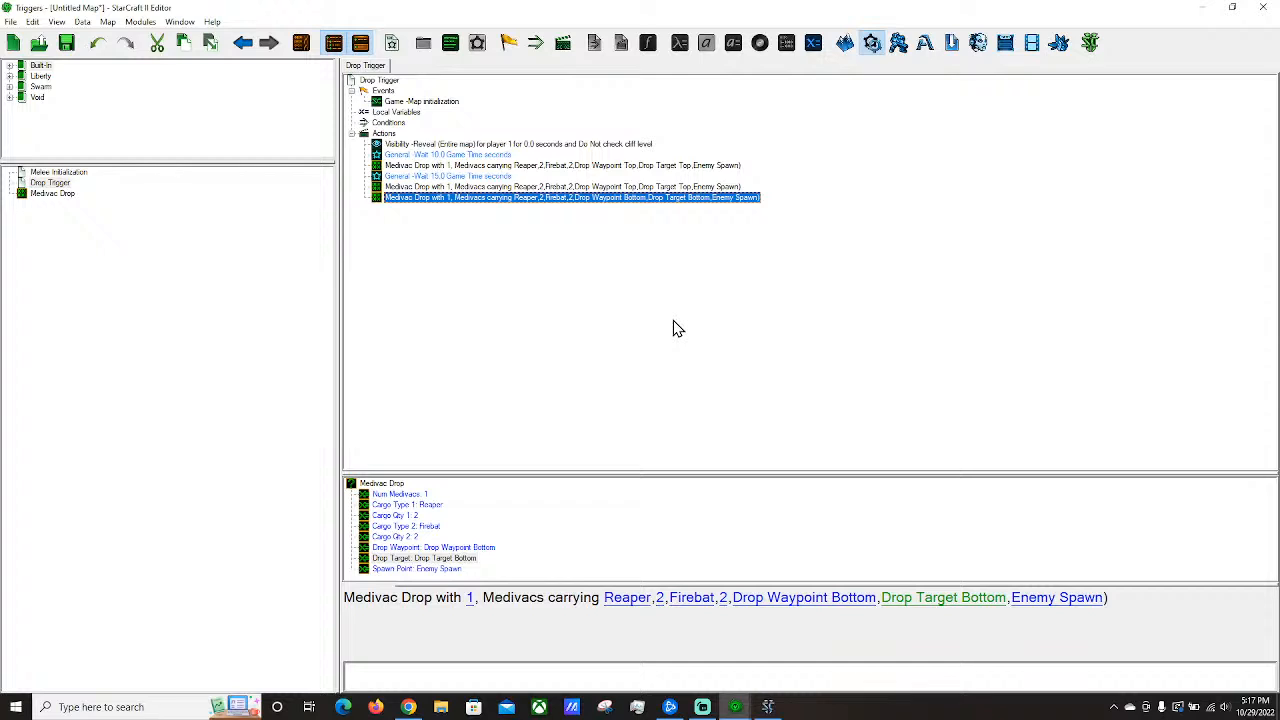
left_click(183, 323)
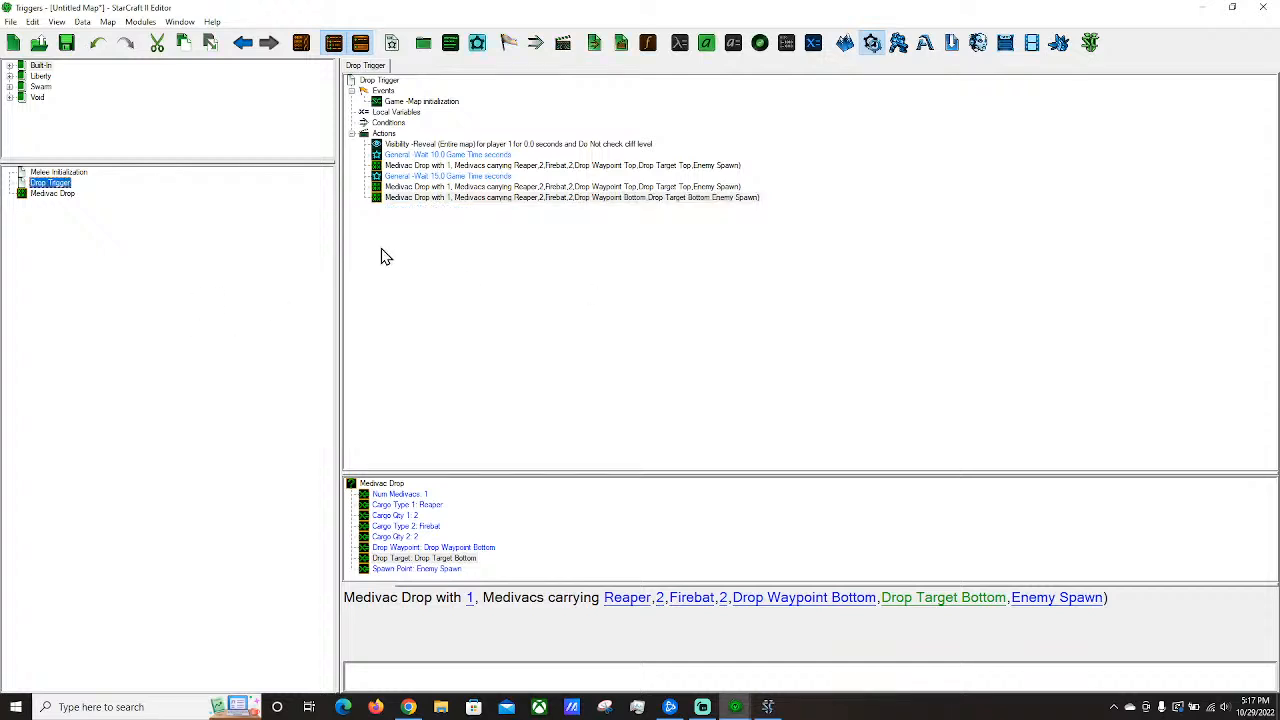
left_click(490, 177)
left_click(44, 194)
left_click(1089, 43)
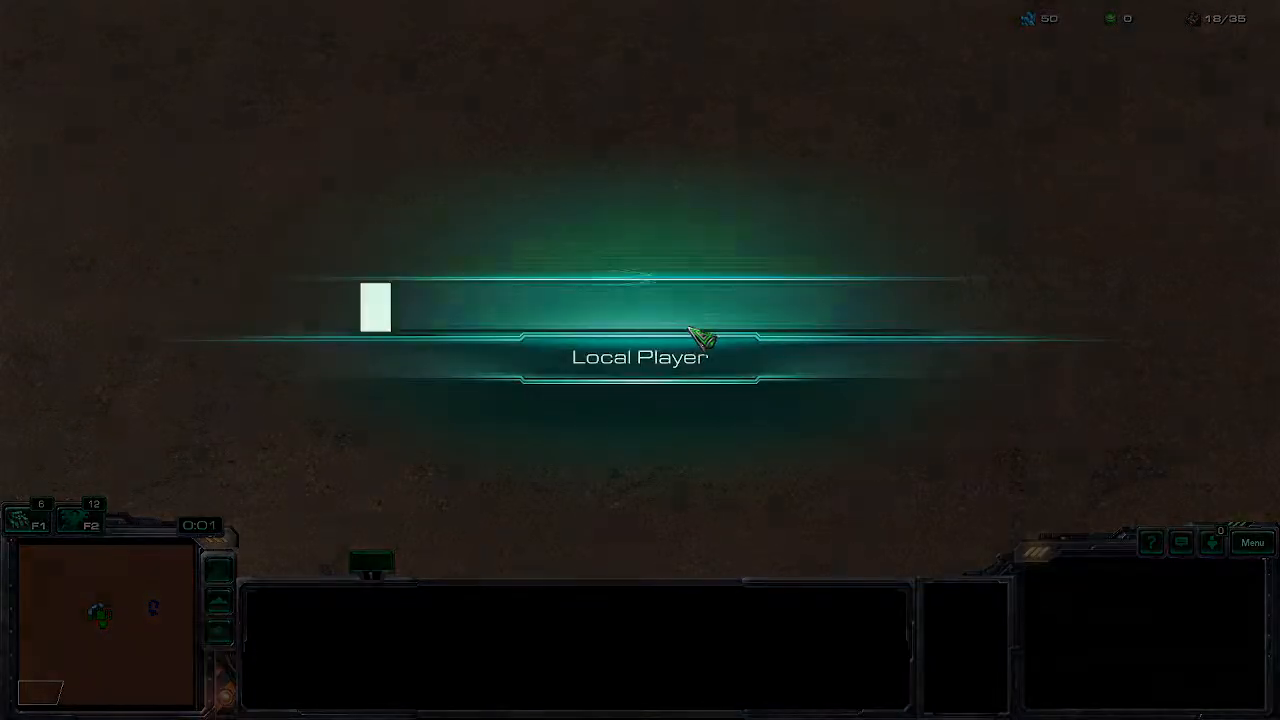
key("r")
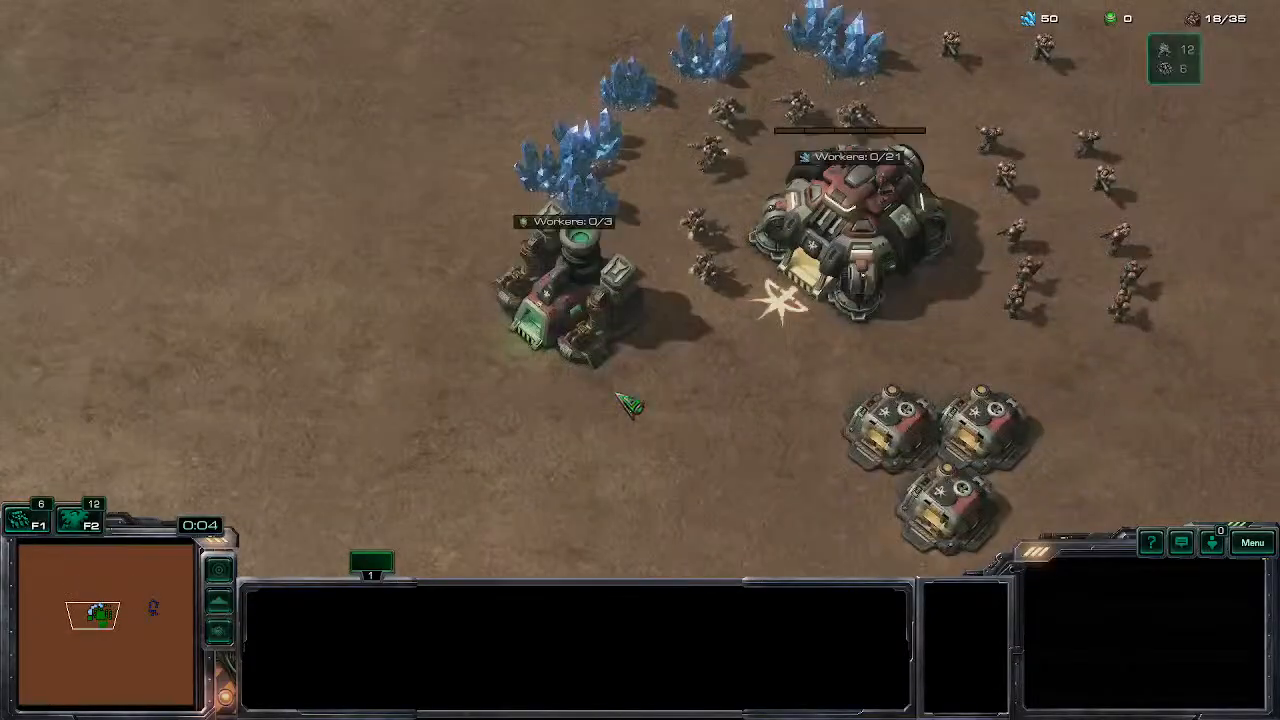
Send the idle workers to mine the mineral field and inspect the enemy Medivacs at their spawn area.
key("ctrl+F1")
right_click(650, 52)
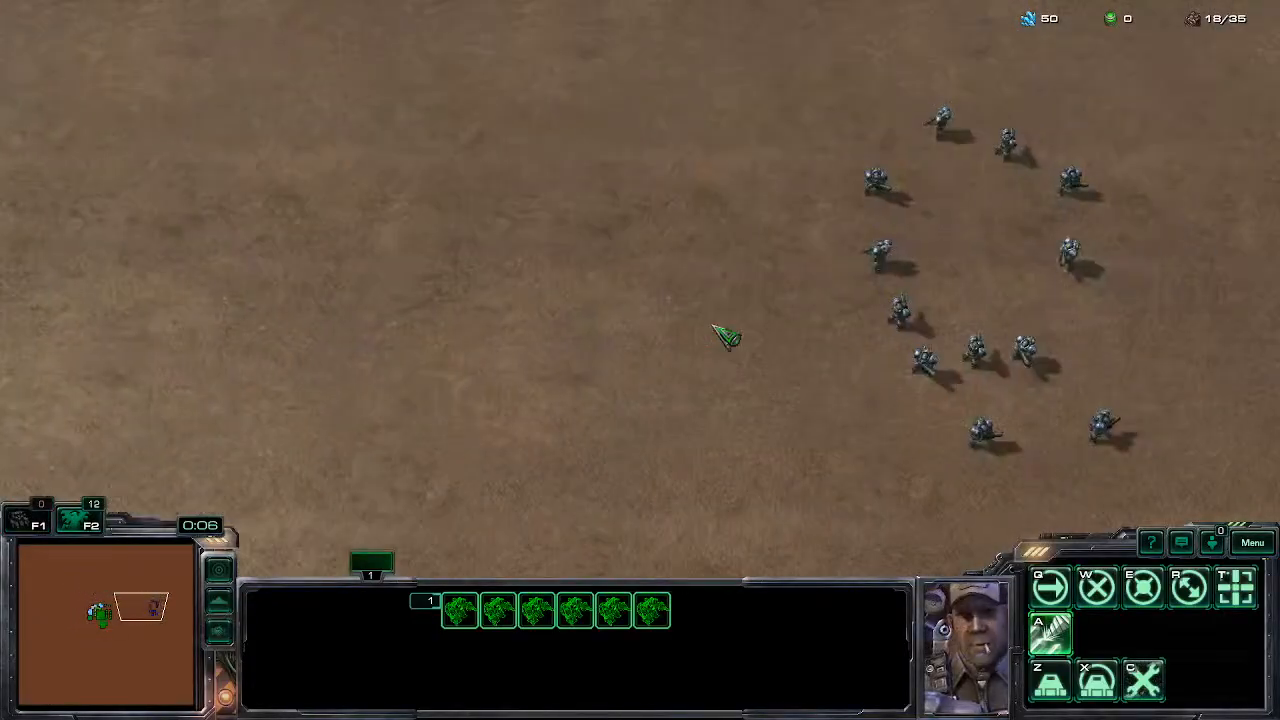
left_click_drag(795, 180, 950, 346)
left_click(725, 128)
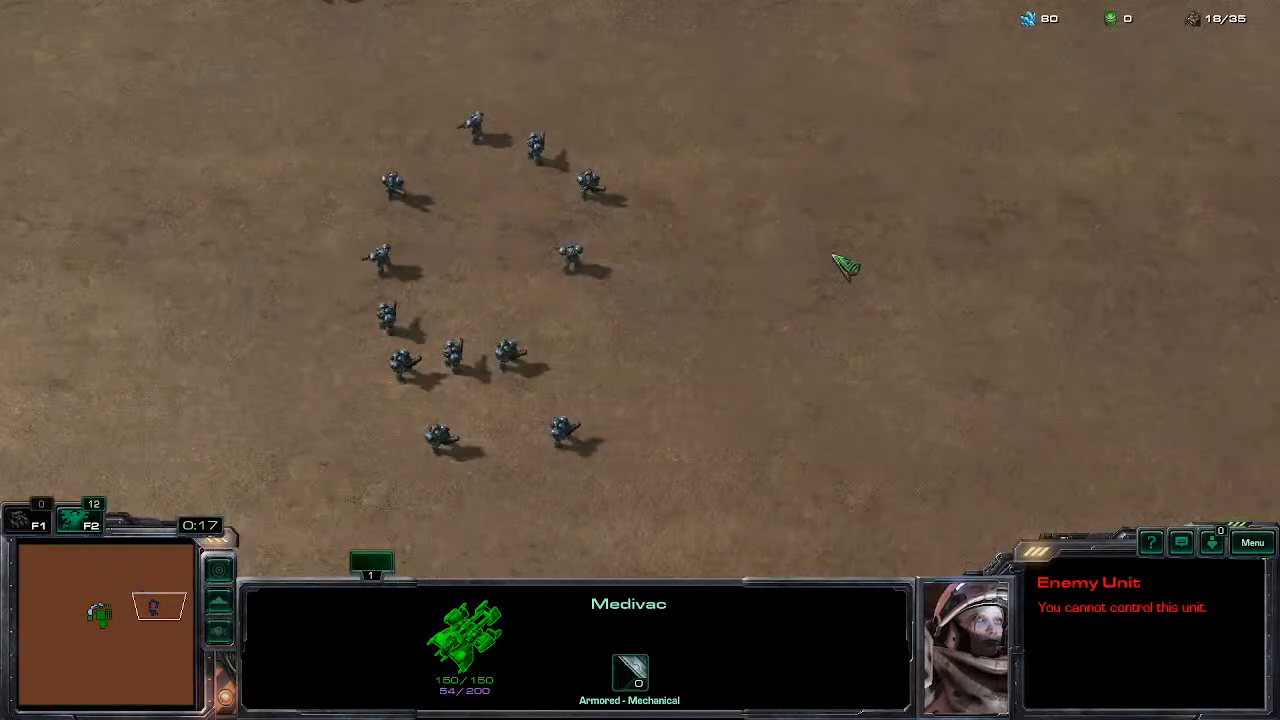
left_click_drag(668, 171, 857, 366)
left_click_drag(692, 113, 880, 338)
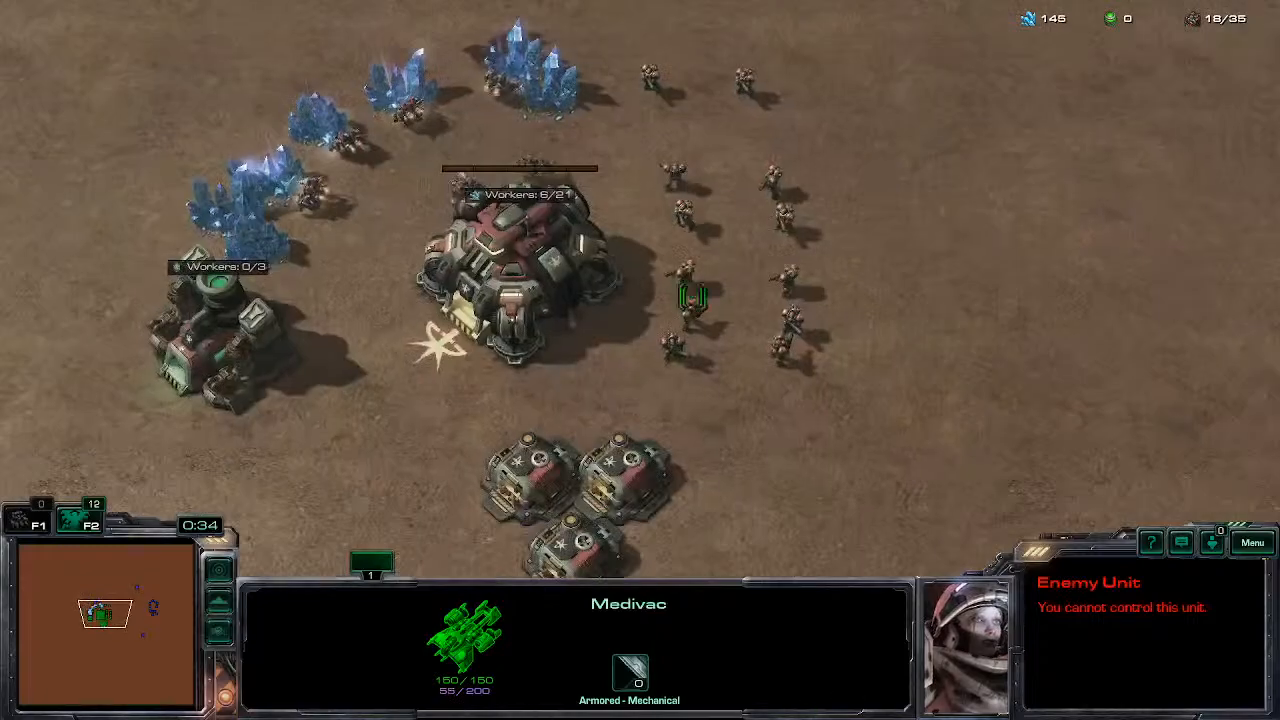
Gather all the marines and attack-move them against the enemy drop landing behind the mineral line.
left_click_drag(826, 396, 633, 86)
right_click(640, 30)
key("t")
left_click(1268, 8)
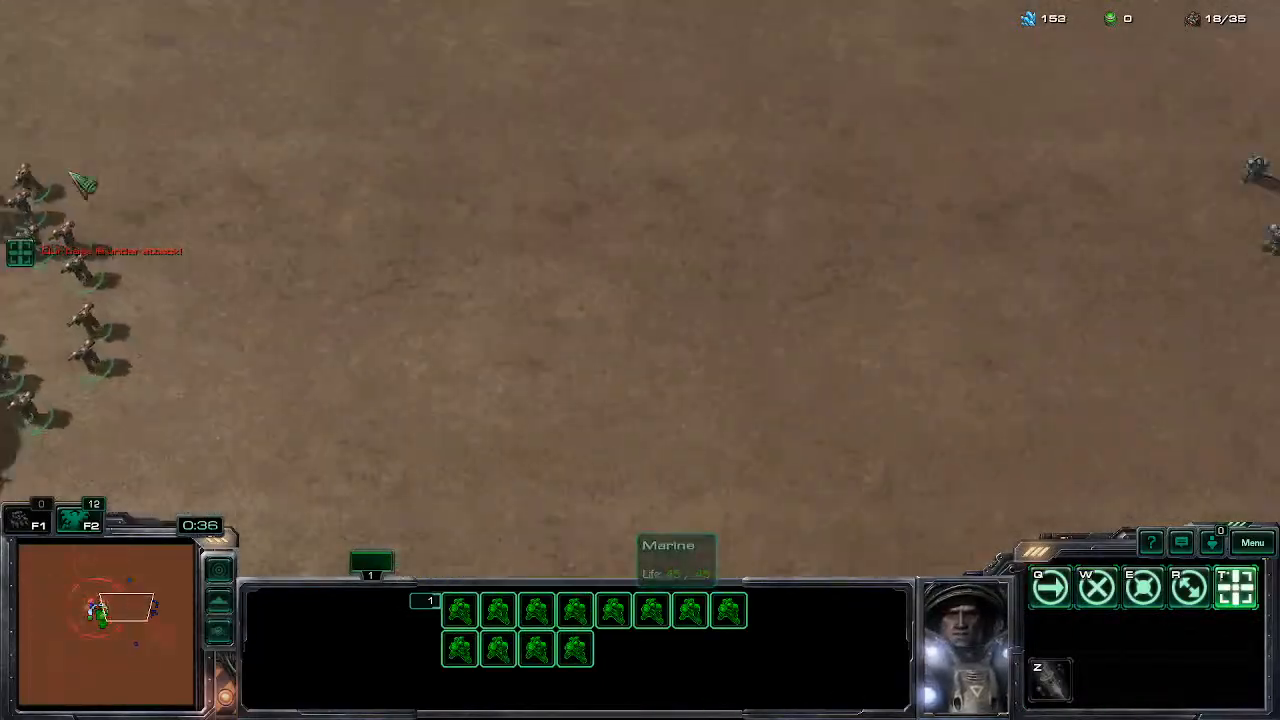
key("1")
key("1")
right_click(349, 294)
key("t")
left_click(349, 294)
key("t")
left_click(594, 272)
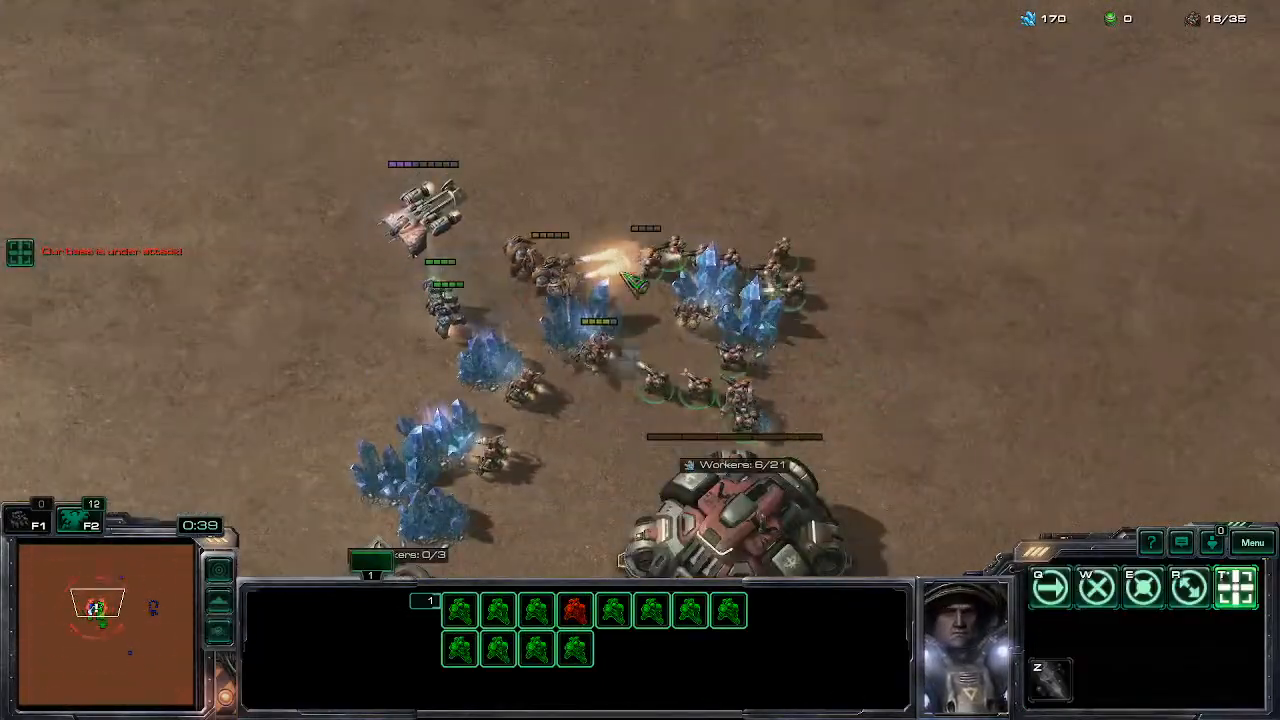
Order the marines to finish off the dropped Reapers and Medivac beside the mineral field.
key("t")
left_click(432, 320)
left_click(432, 320)
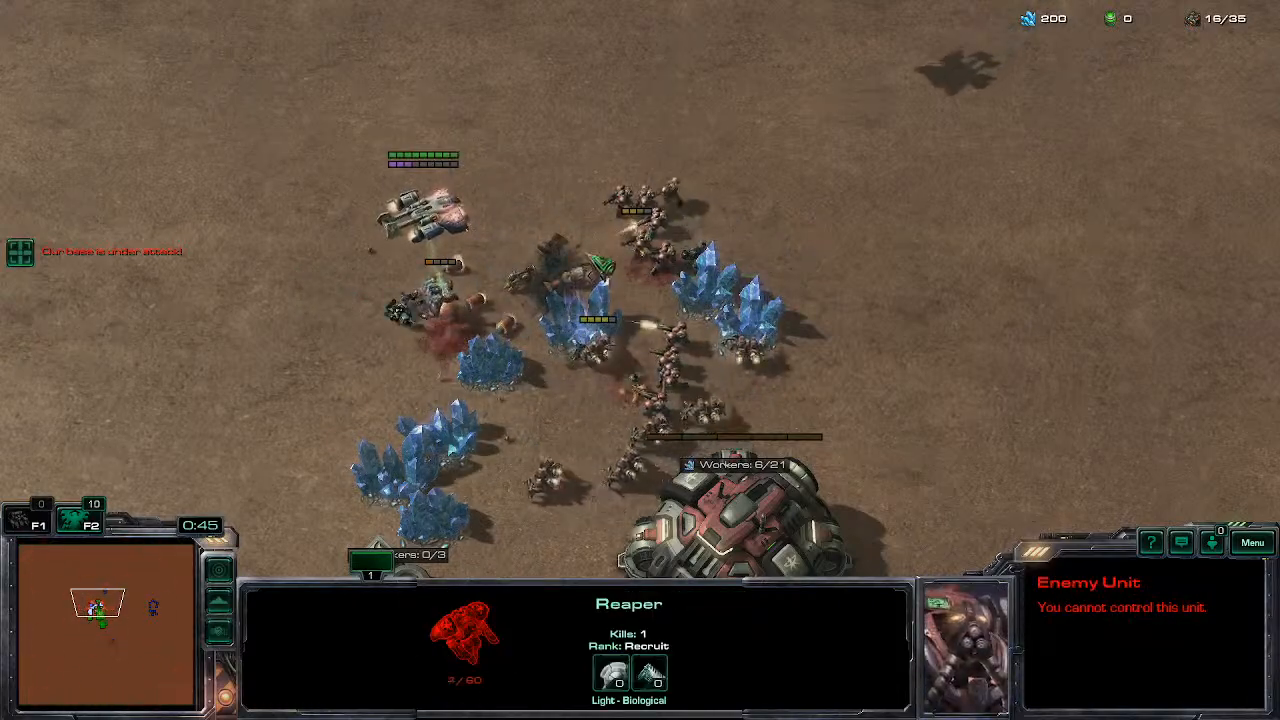
key("1")
key("t")
left_click(329, 273)
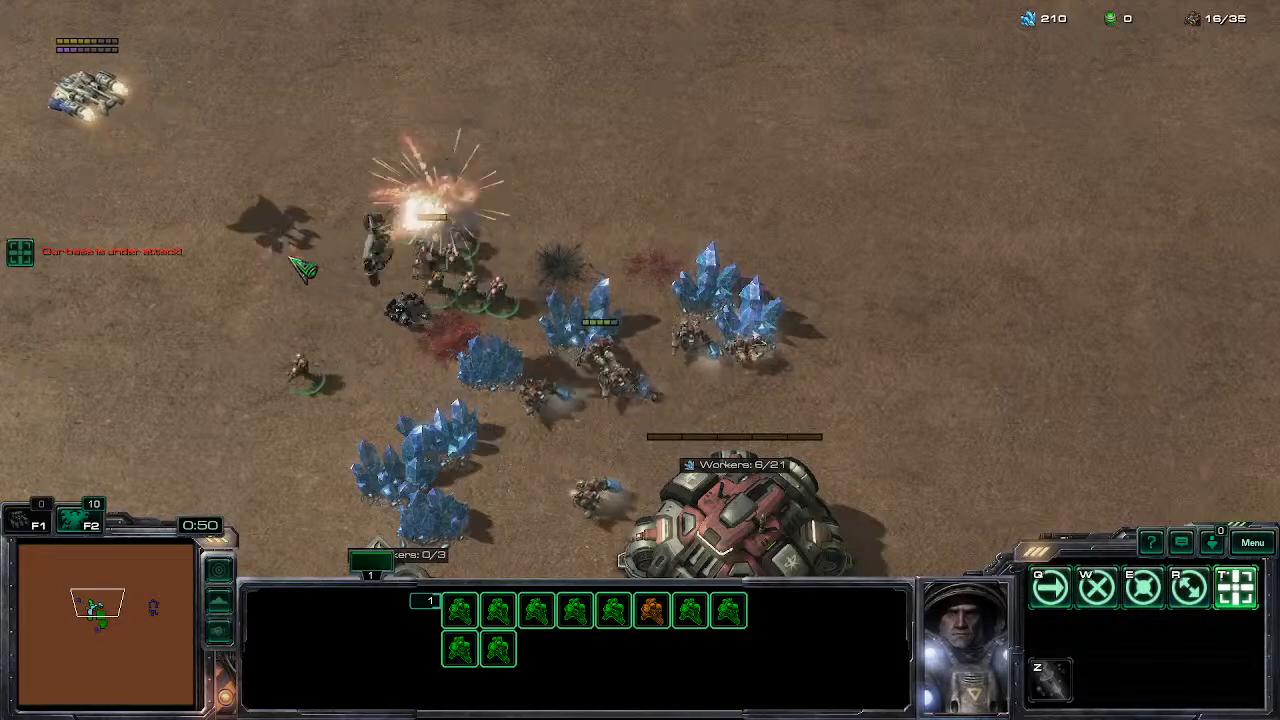
Chase the departing Medivac beyond the mineral line with the marines.
key("1")
key("1")
right_click(520, 229)
right_click(370, 175)
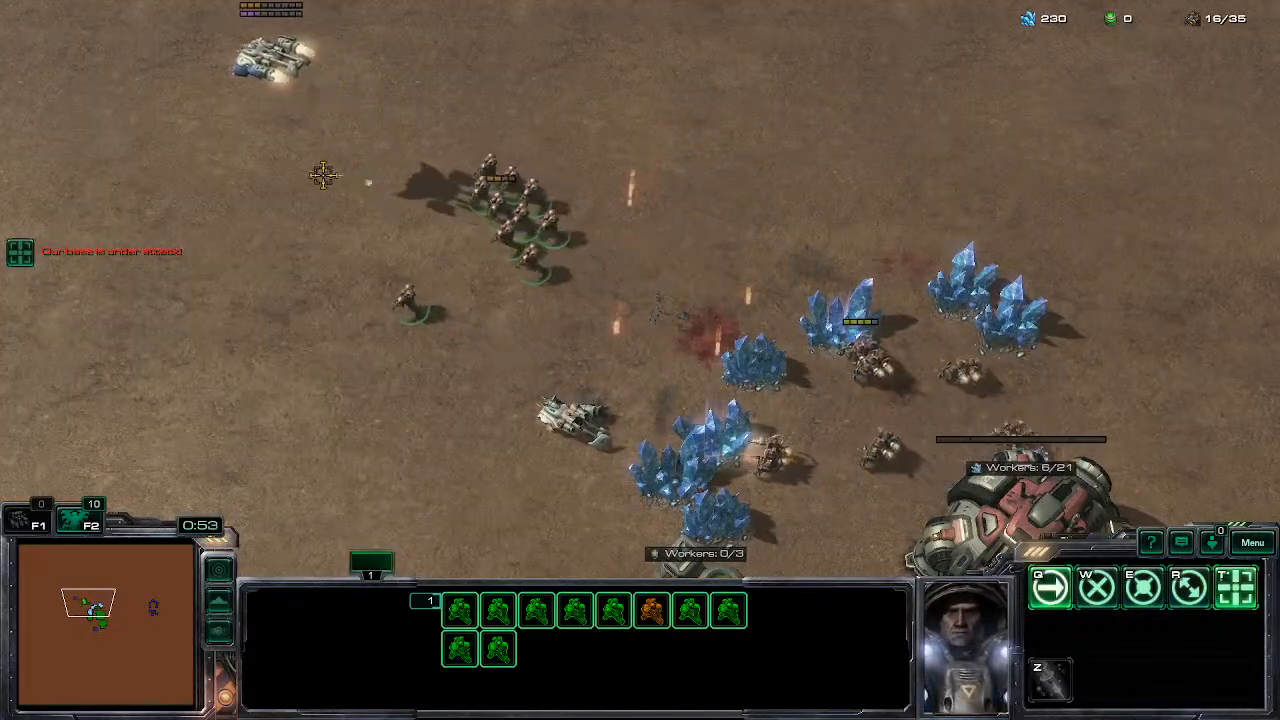
key("t")
left_click(197, 195)
Redirect the marines to attack the second enemy drop near the supply depots below the base.
key("t")
left_click(457, 349)
right_click(600, 396)
right_click(564, 318)
key("t")
left_click(714, 368)
key("t")
left_click(572, 298)
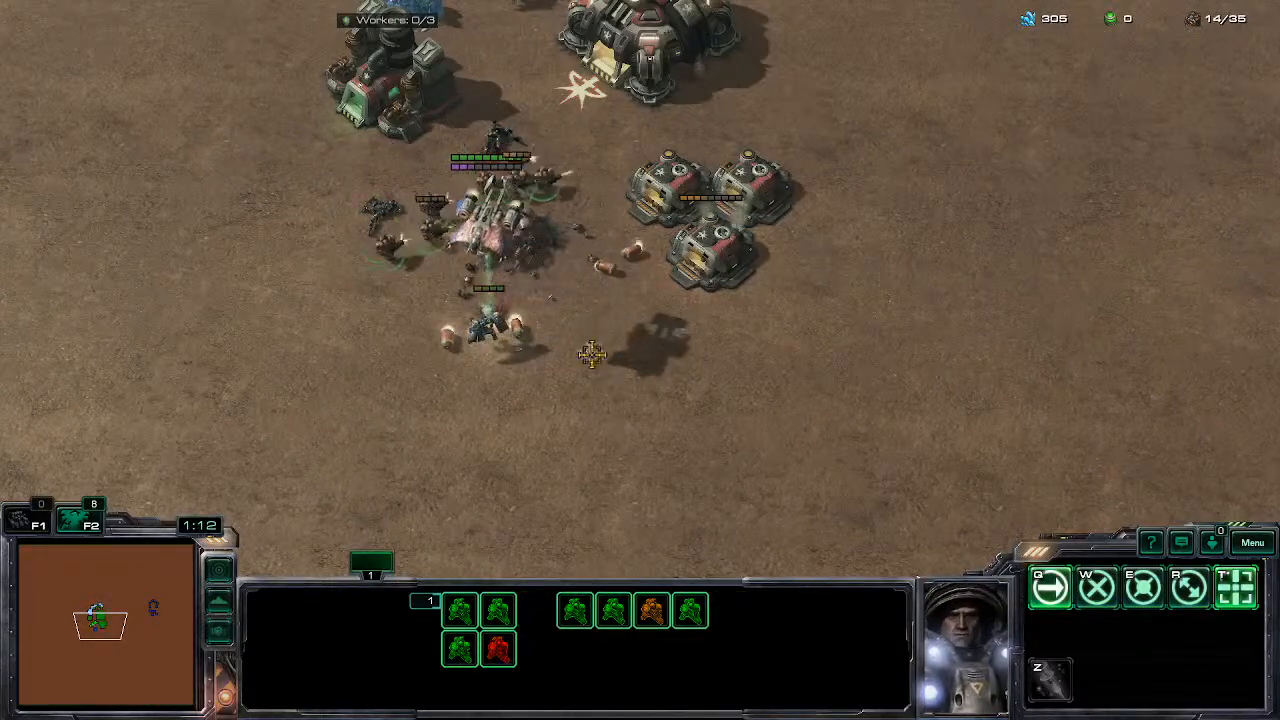
Attack the Medivac retreating from the supply depots with the remaining marines.
key("a")
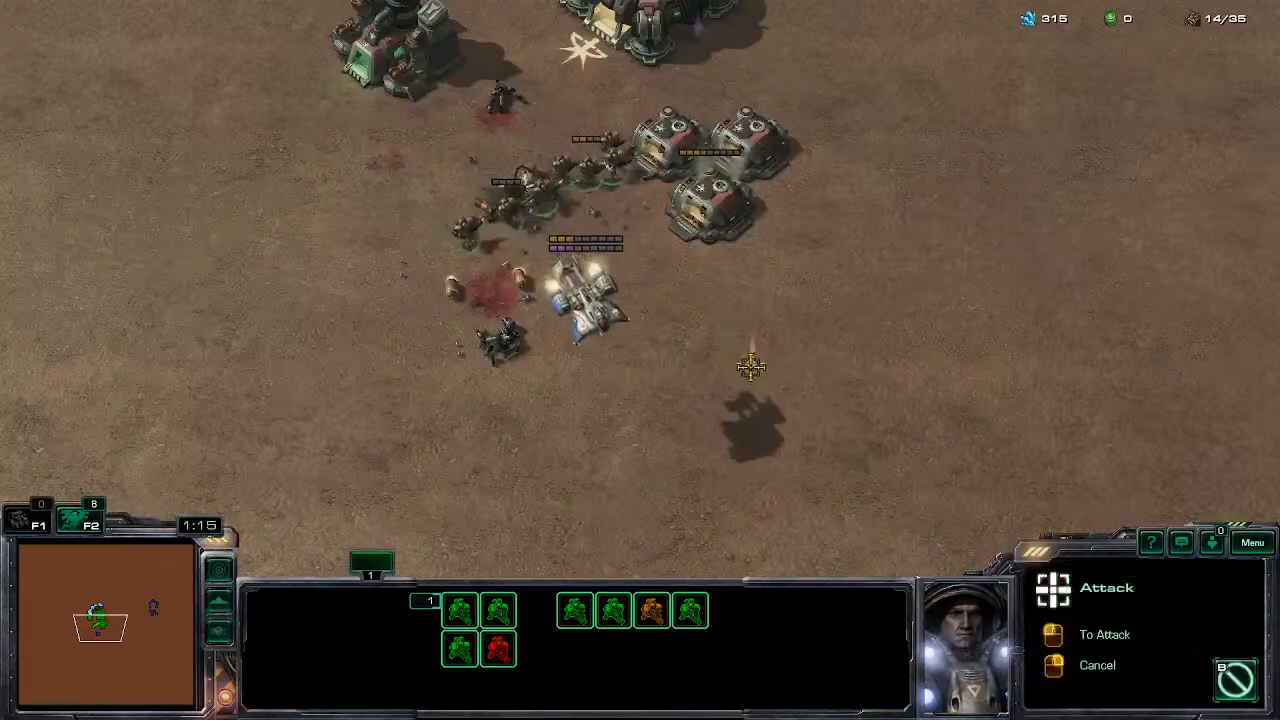
left_click(751, 350)
key("t")
left_click(752, 418)
right_click(712, 454)
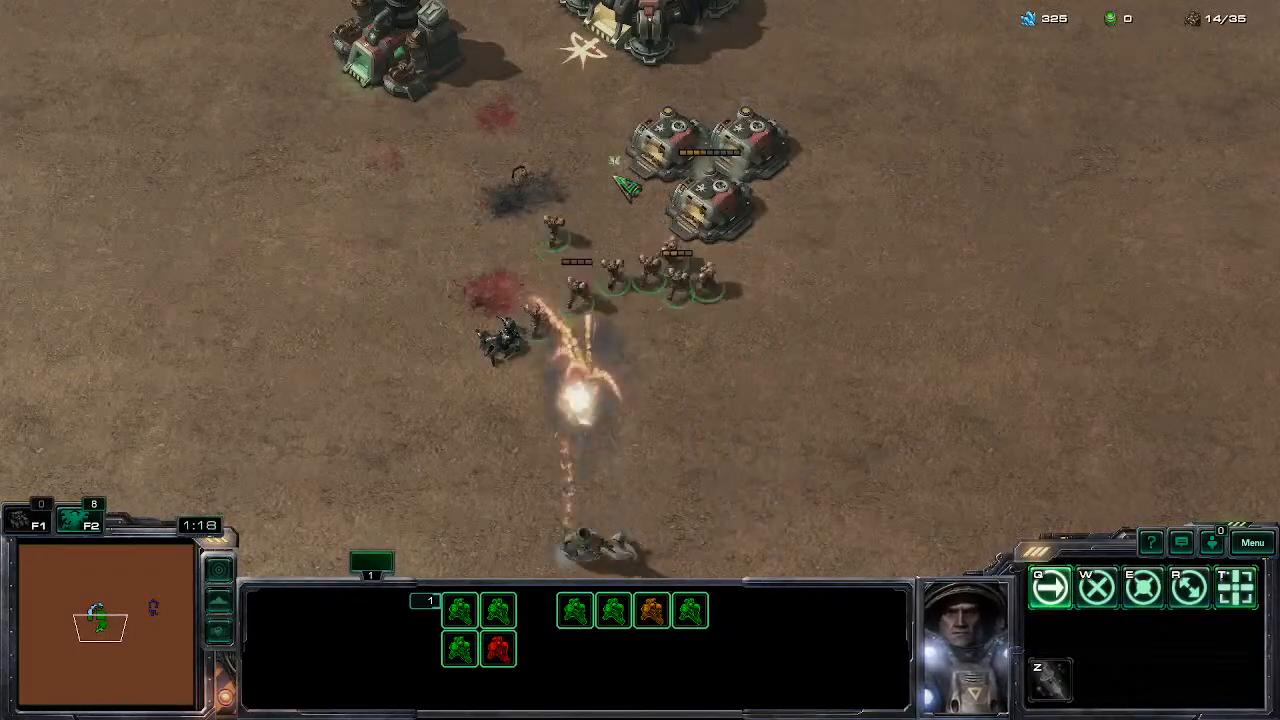
right_click(749, 262)
key("t")
left_click(752, 390)
Pull the marines back toward the base and open the game menu.
right_click(492, 160)
right_click(660, 311)
left_click(1252, 542)
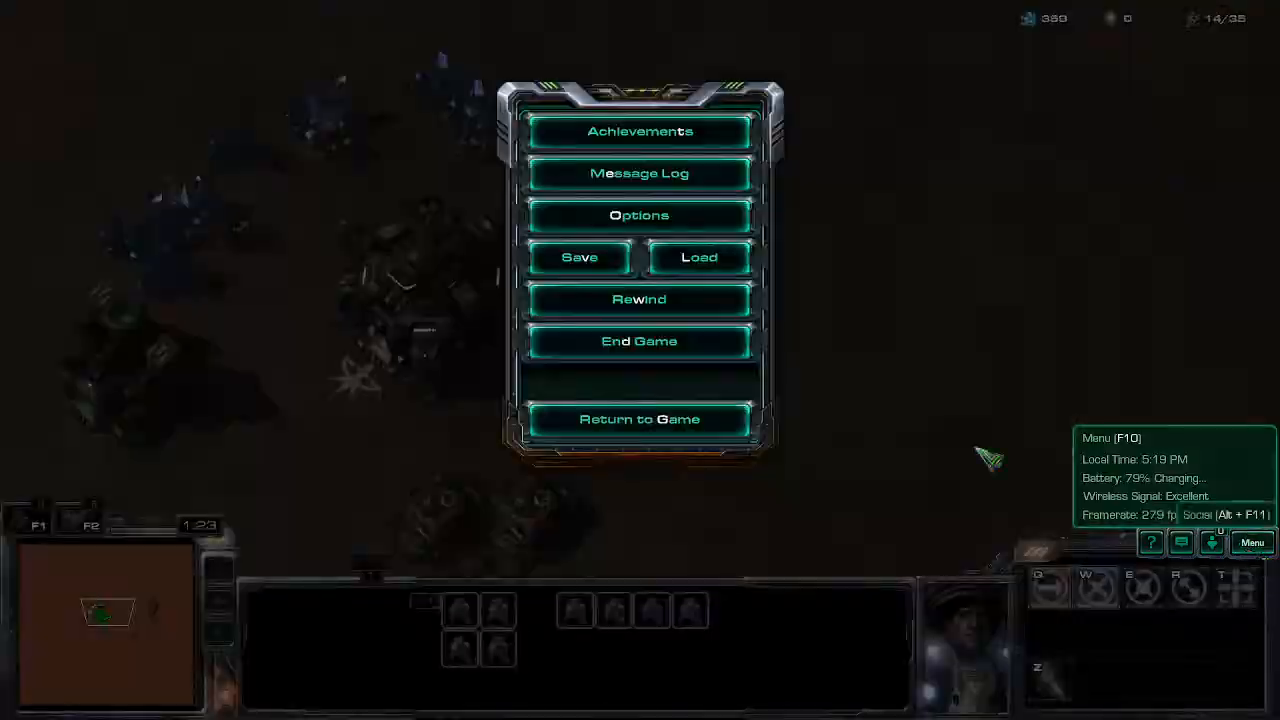
Switch from the game to the StarCraft II Editor and review the Medivac Drop's Spawn Point parameter and the Drop Trigger's Medivac Drop action.
key("alt+Tab")
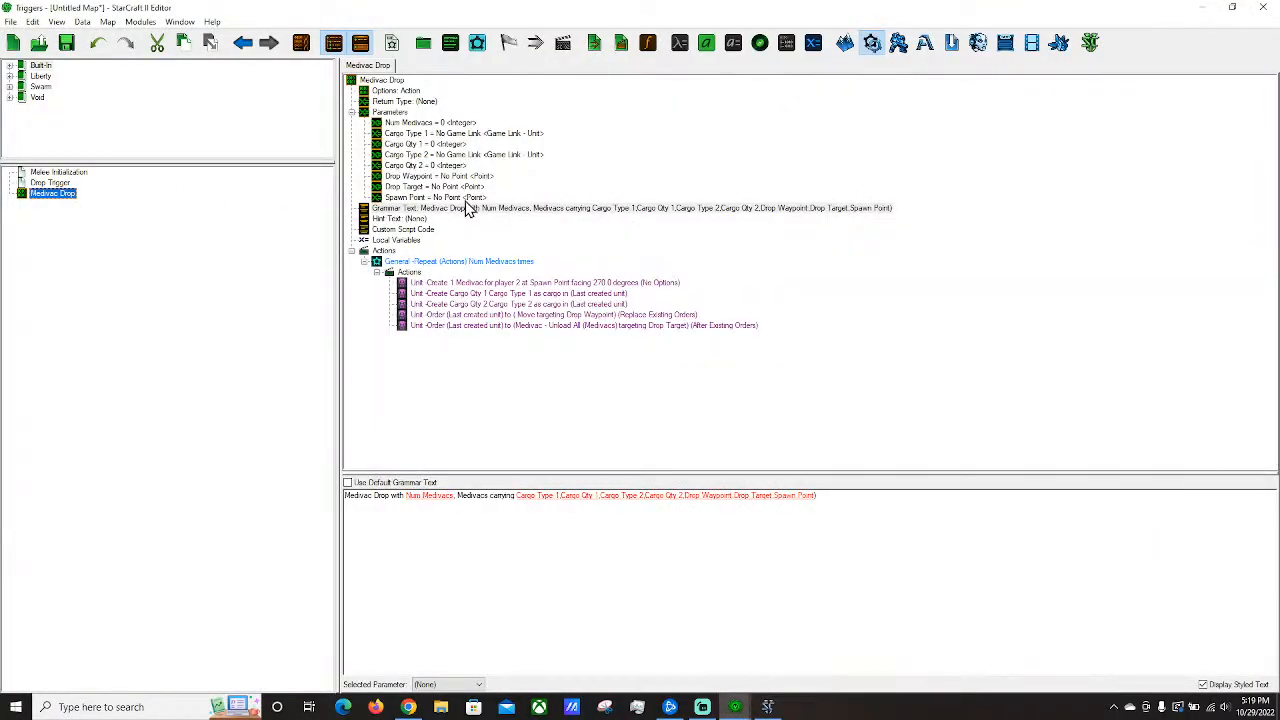
left_click(447, 198)
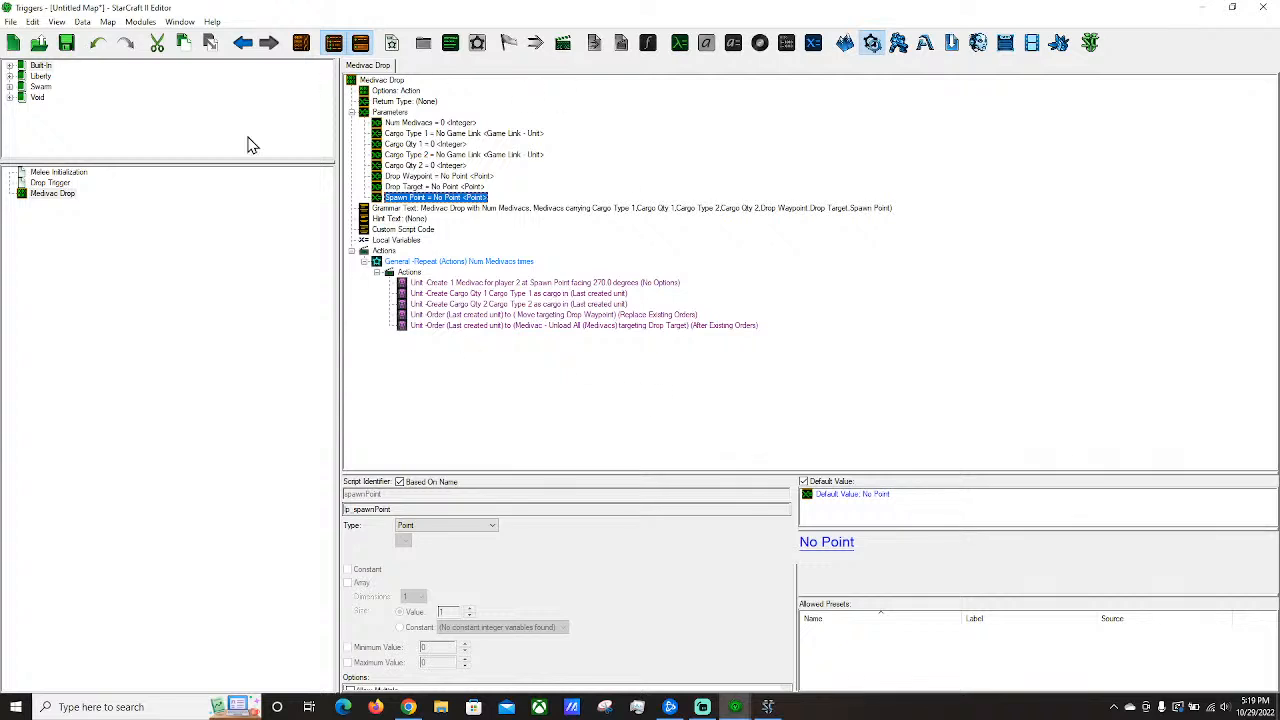
left_click(55, 184)
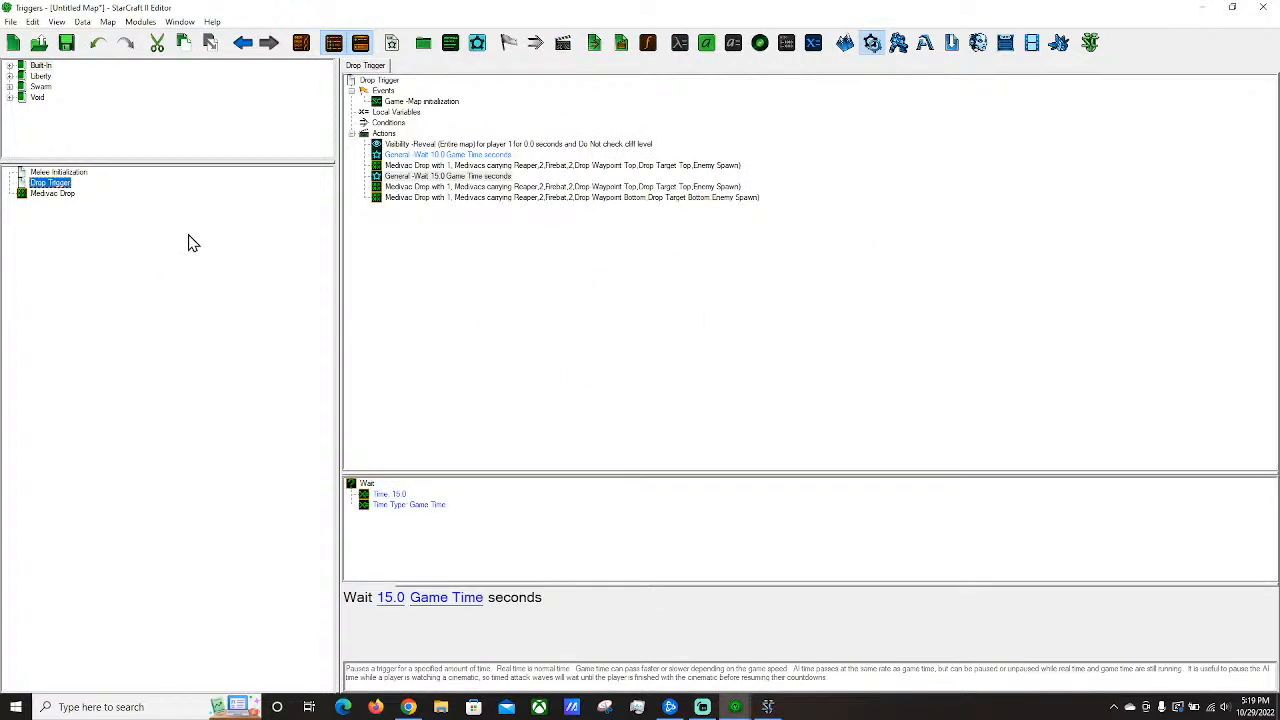
left_click(590, 188)
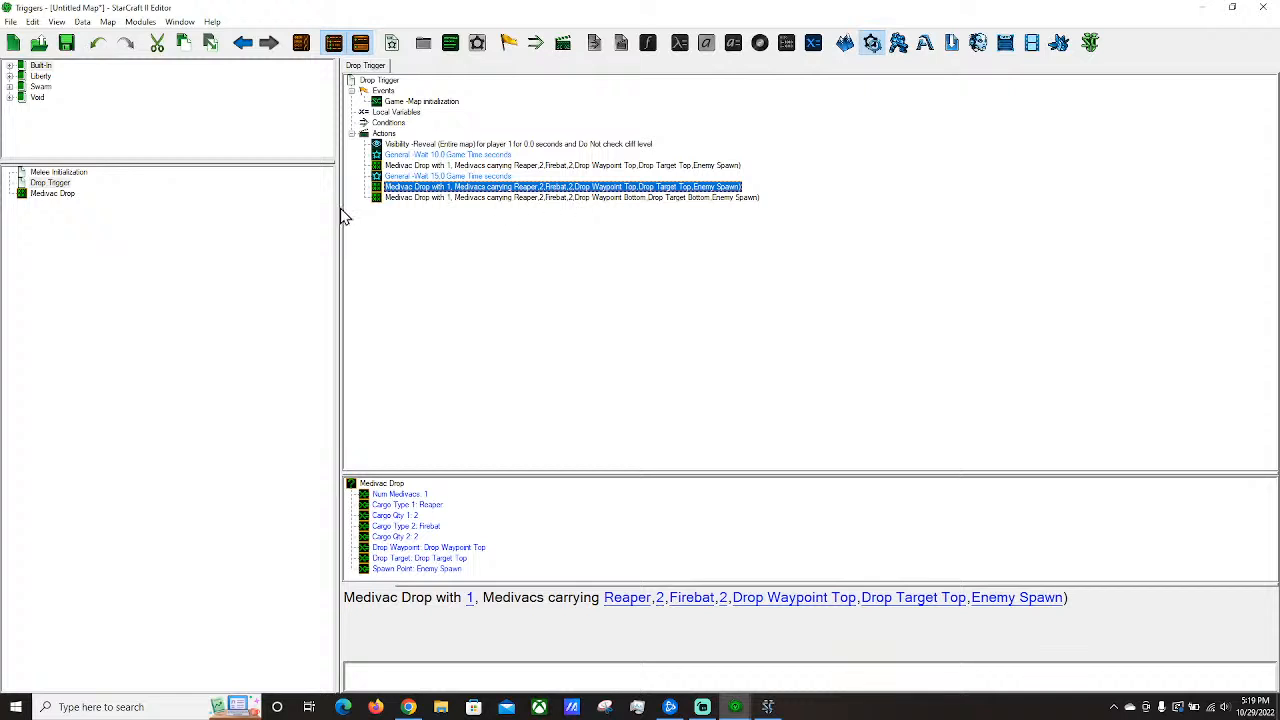
left_click(52, 193)
right_click(52, 193)
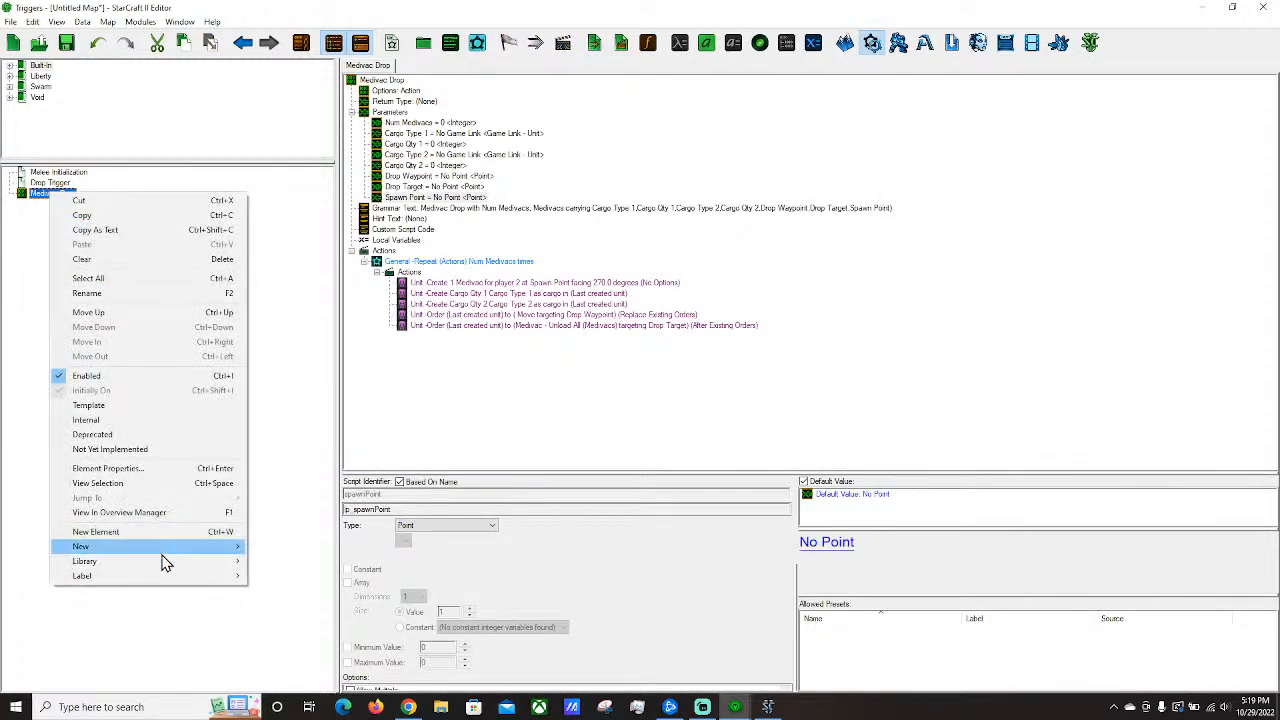
mouse_move(159, 550)
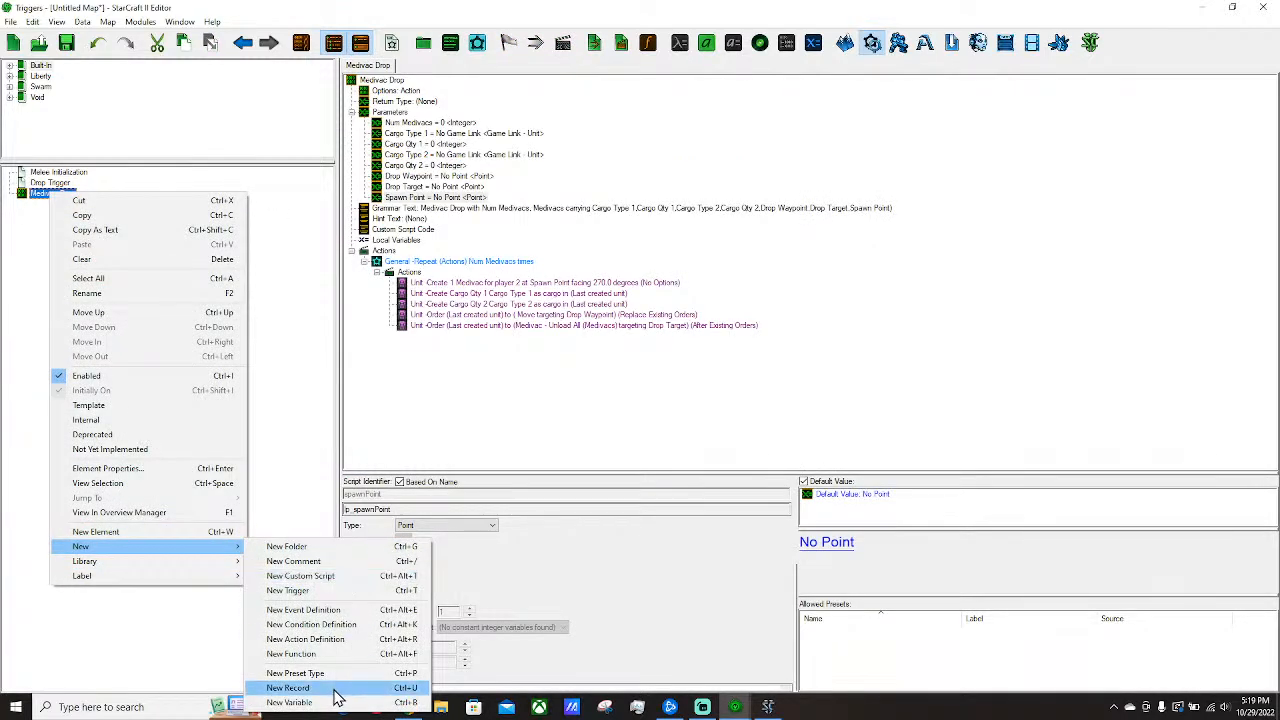
left_click(346, 654)
type("Generic Spawning")
key("ctrl+a")
key("BackSpace")
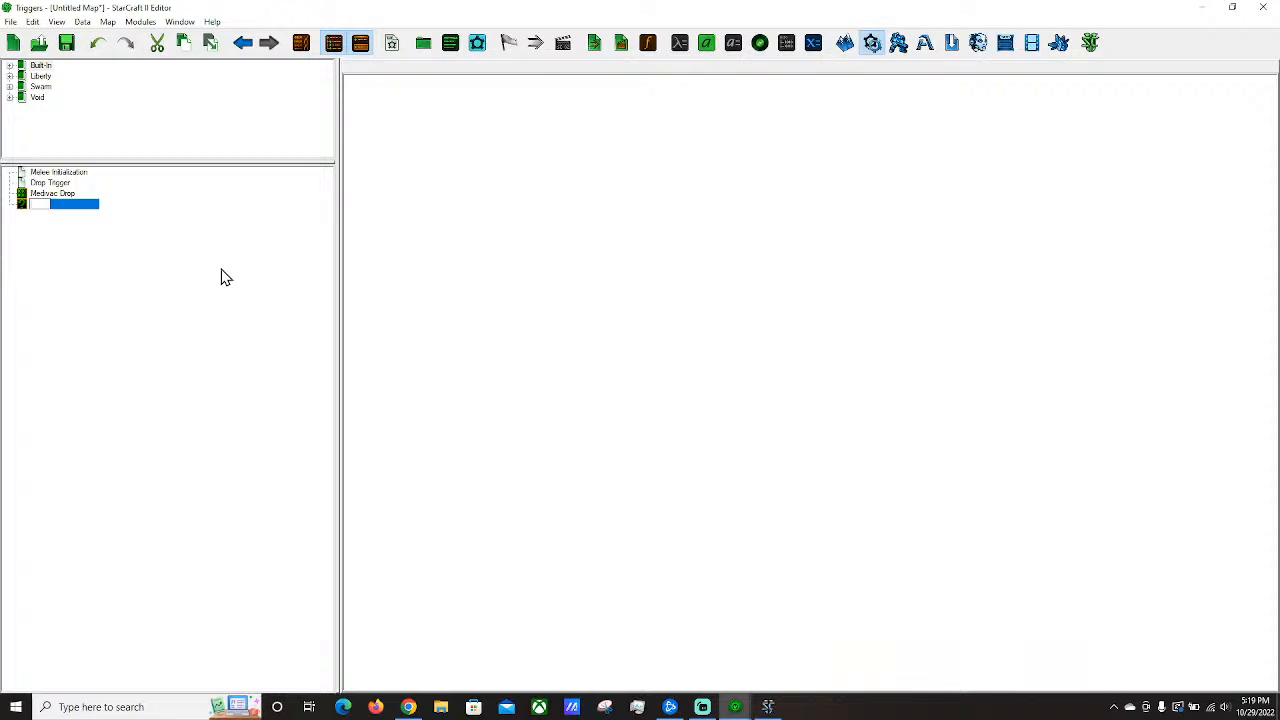
key("Return")
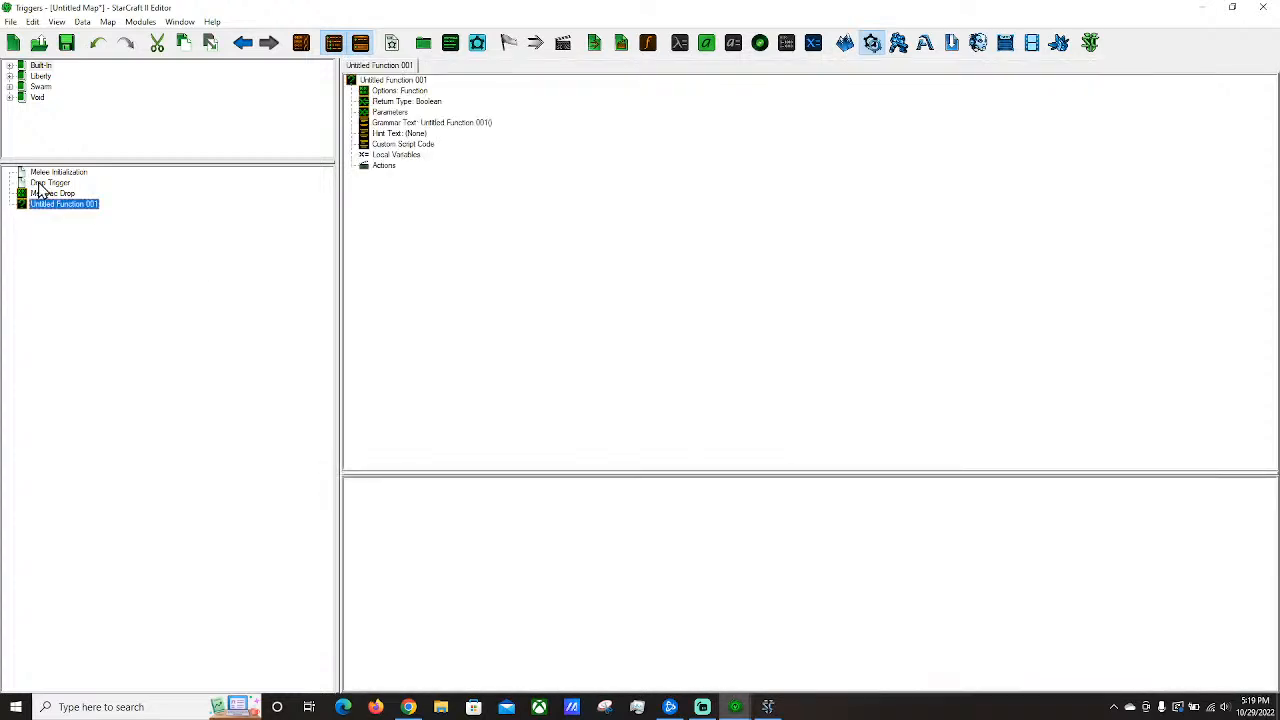
key("Delete")
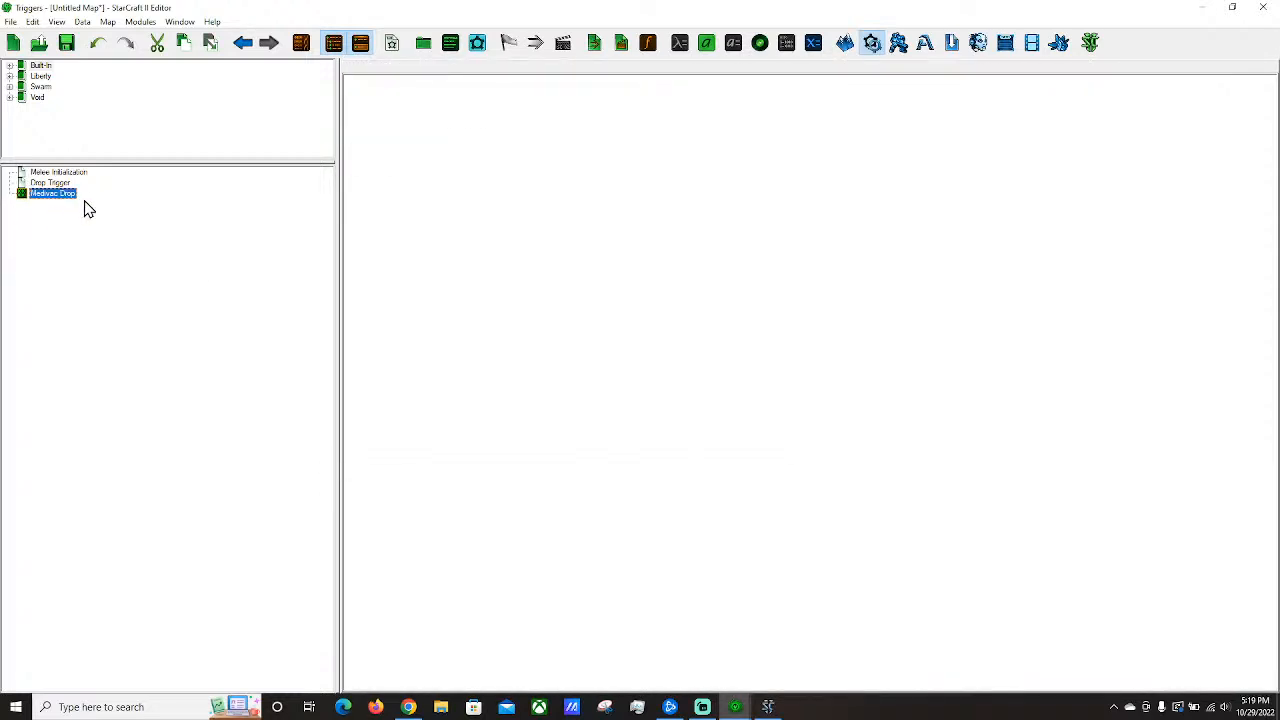
Review how the Drop Trigger calls Medivac Drop, including the unit creation and order actions inside the Medivac Drop definition.
left_click(45, 185)
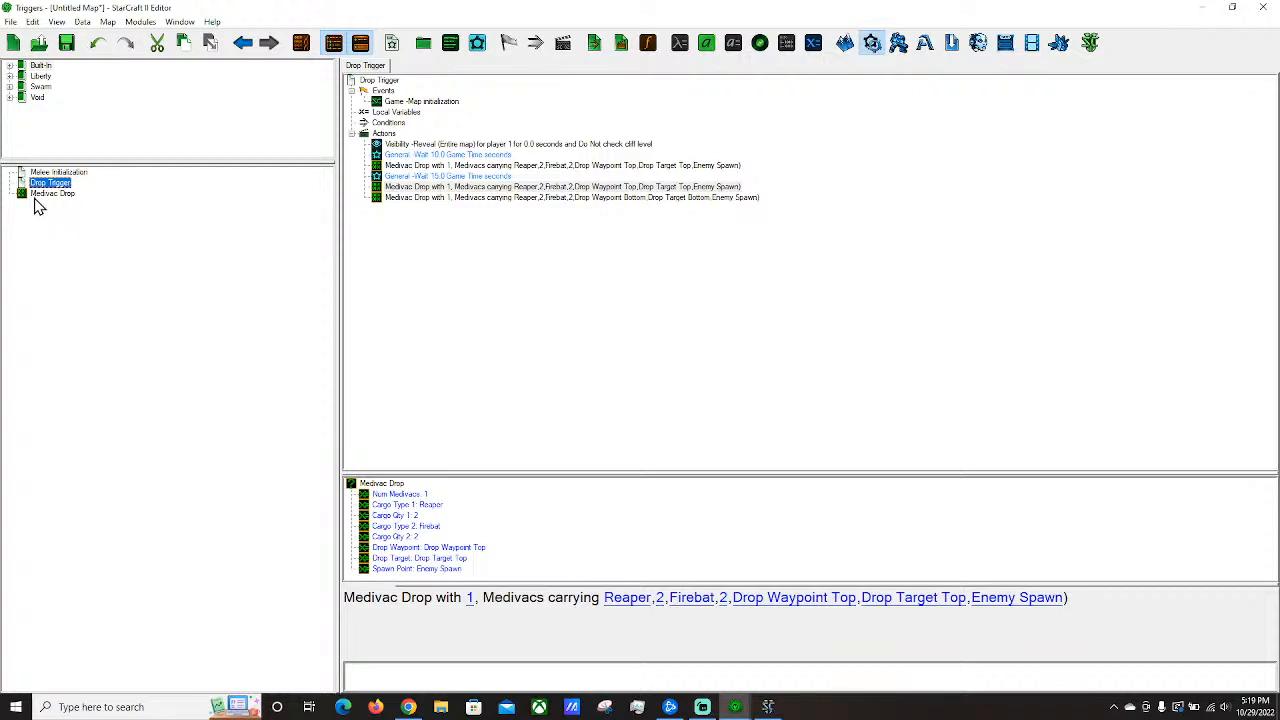
left_click(57, 196)
left_click(42, 186)
left_click(632, 188)
left_click(55, 193)
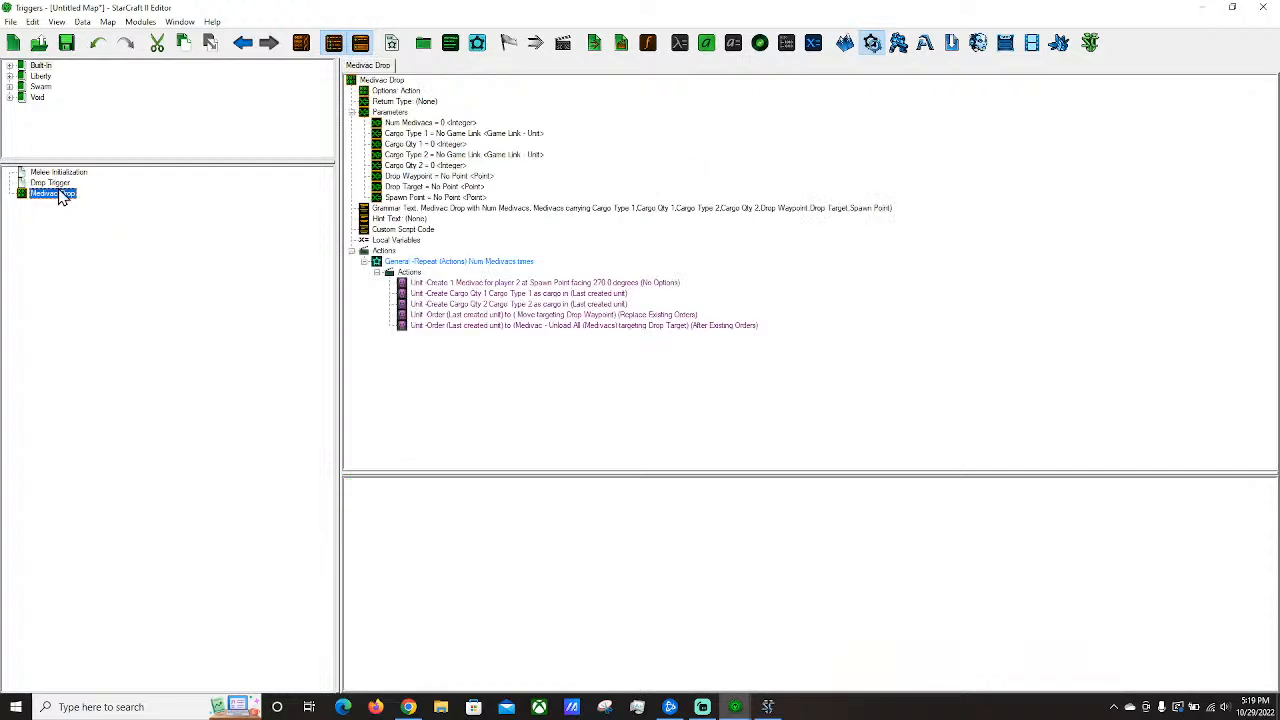
left_click(500, 283)
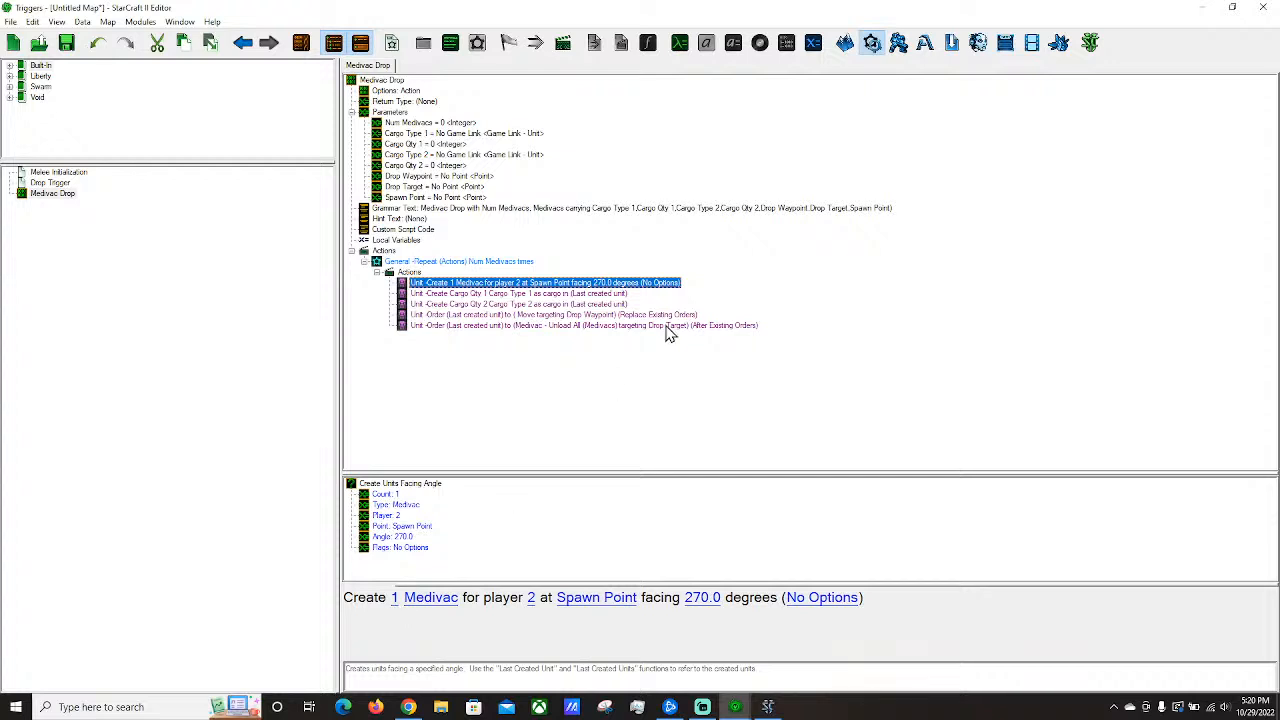
left_click(489, 327)
left_click(563, 316)
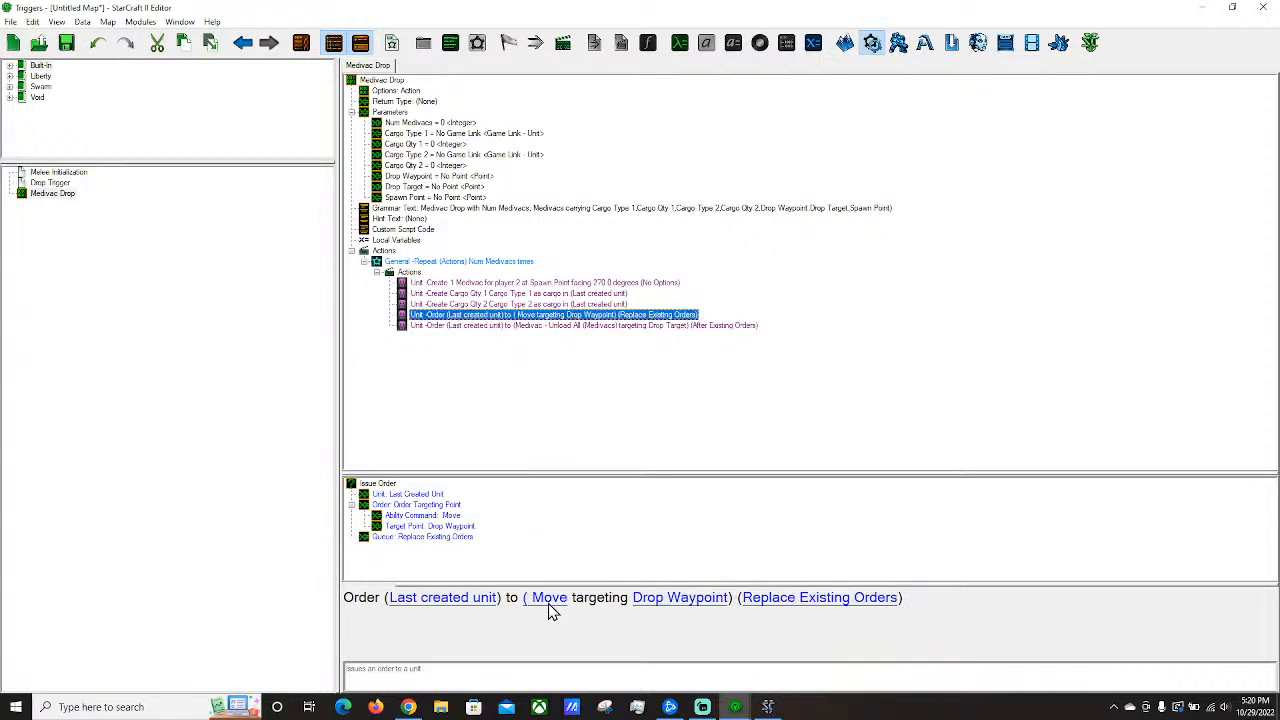
left_click(50, 184)
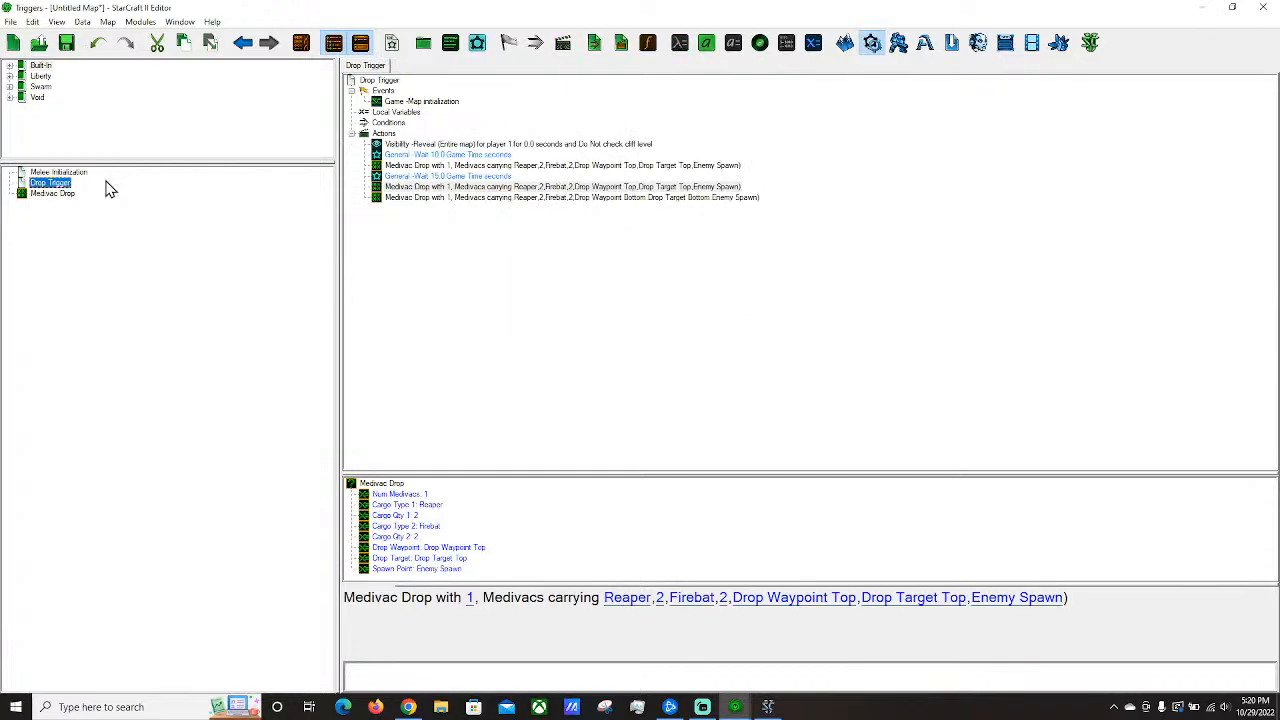
Switch to a maximized Terrain window and draw a circular region on the open ground between Drop Waypoint Top and Enemy Spawn.
left_click(845, 43)
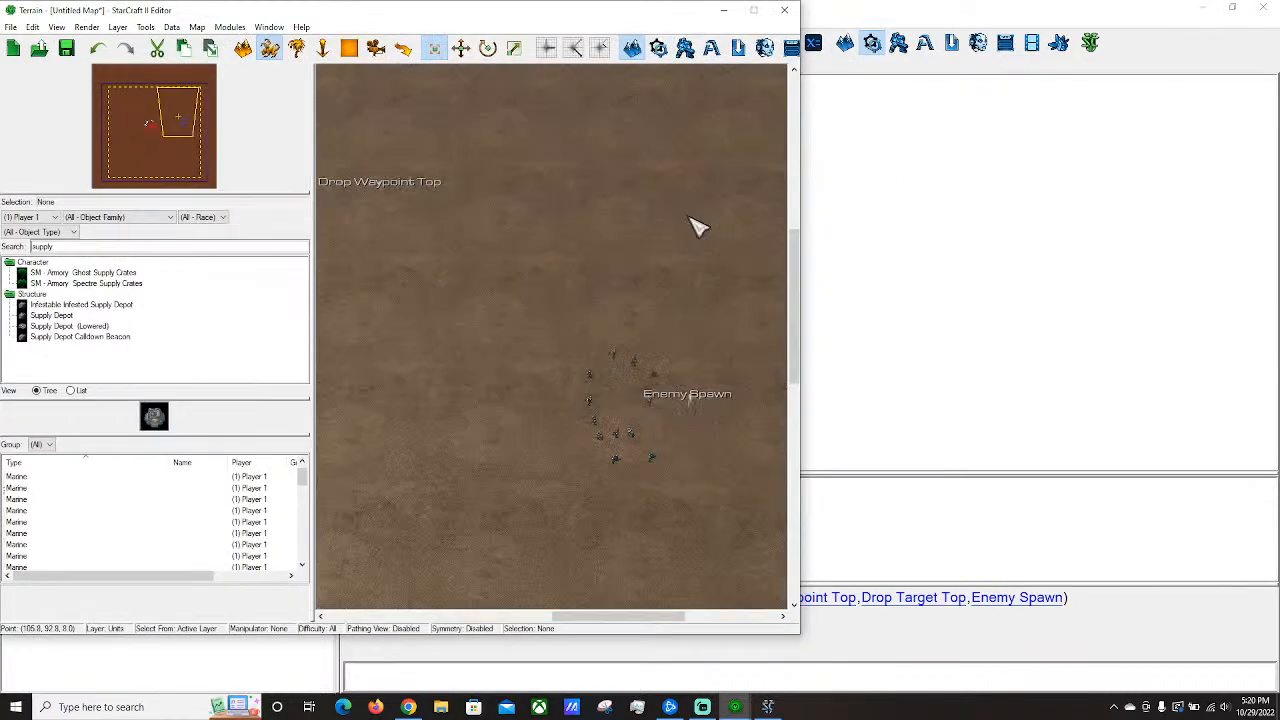
left_click(756, 10)
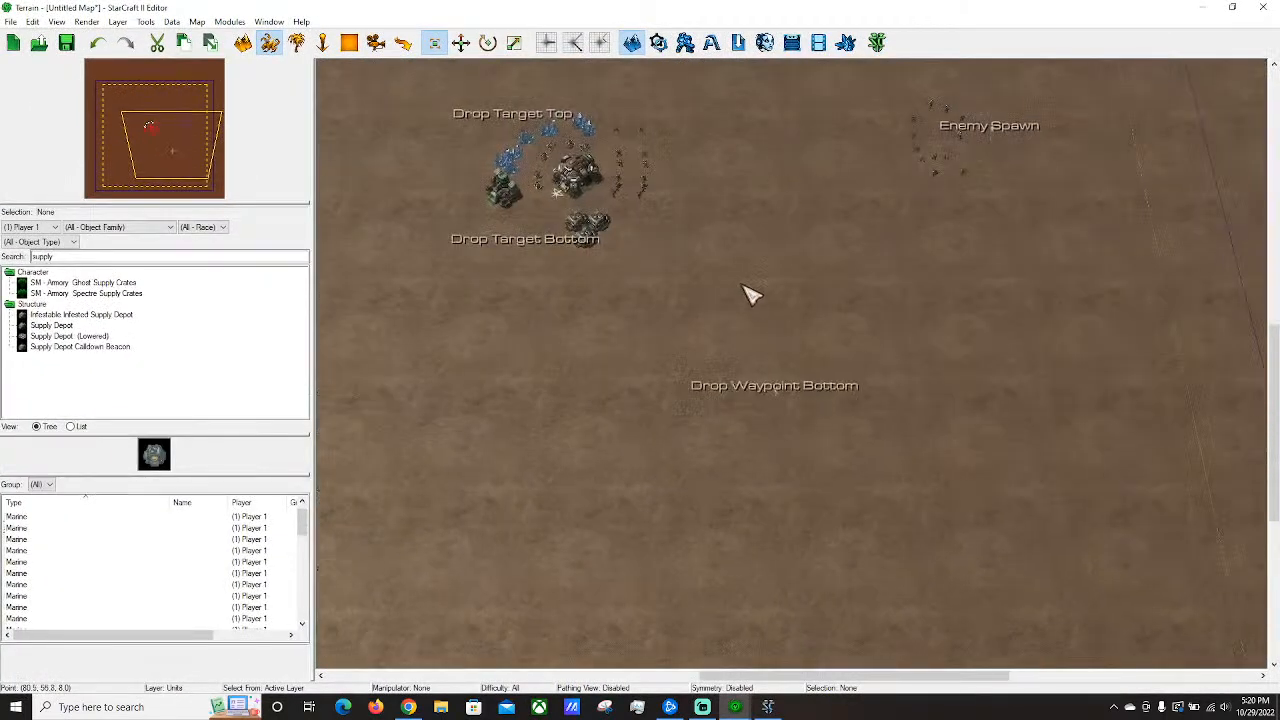
left_click(349, 43)
left_click(15, 229)
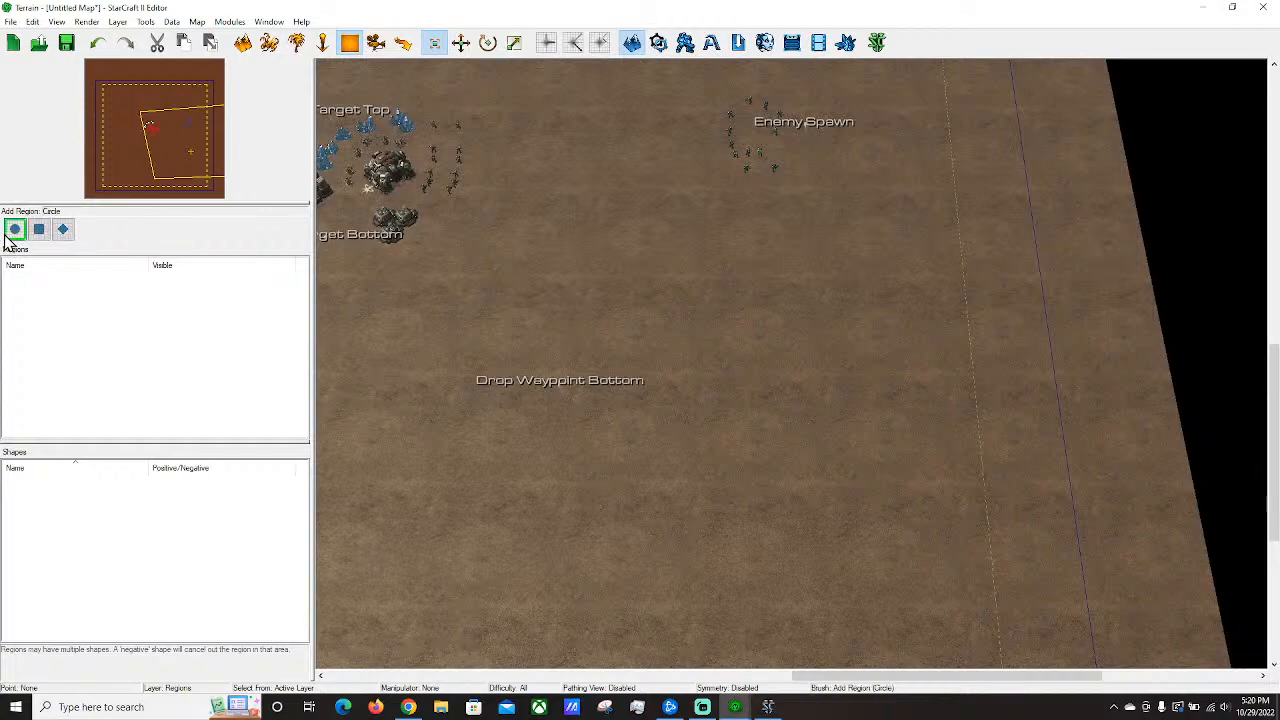
scroll(751, 261, "up", 1)
right_click_drag(737, 292, 835, 350)
right_click_drag(785, 190, 830, 238)
scroll(785, 356, "up", 1)
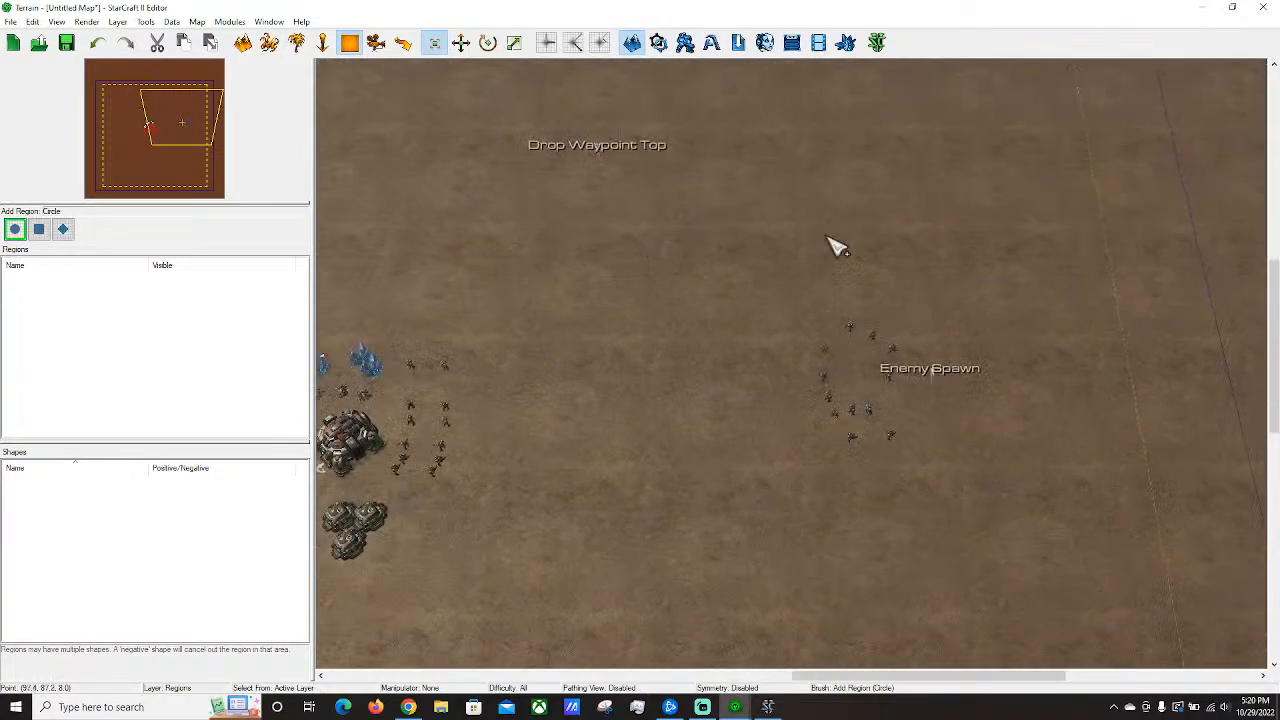
right_click_drag(875, 290, 746, 441)
right_click_drag(645, 357, 904, 260)
right_click_drag(439, 370, 494, 360)
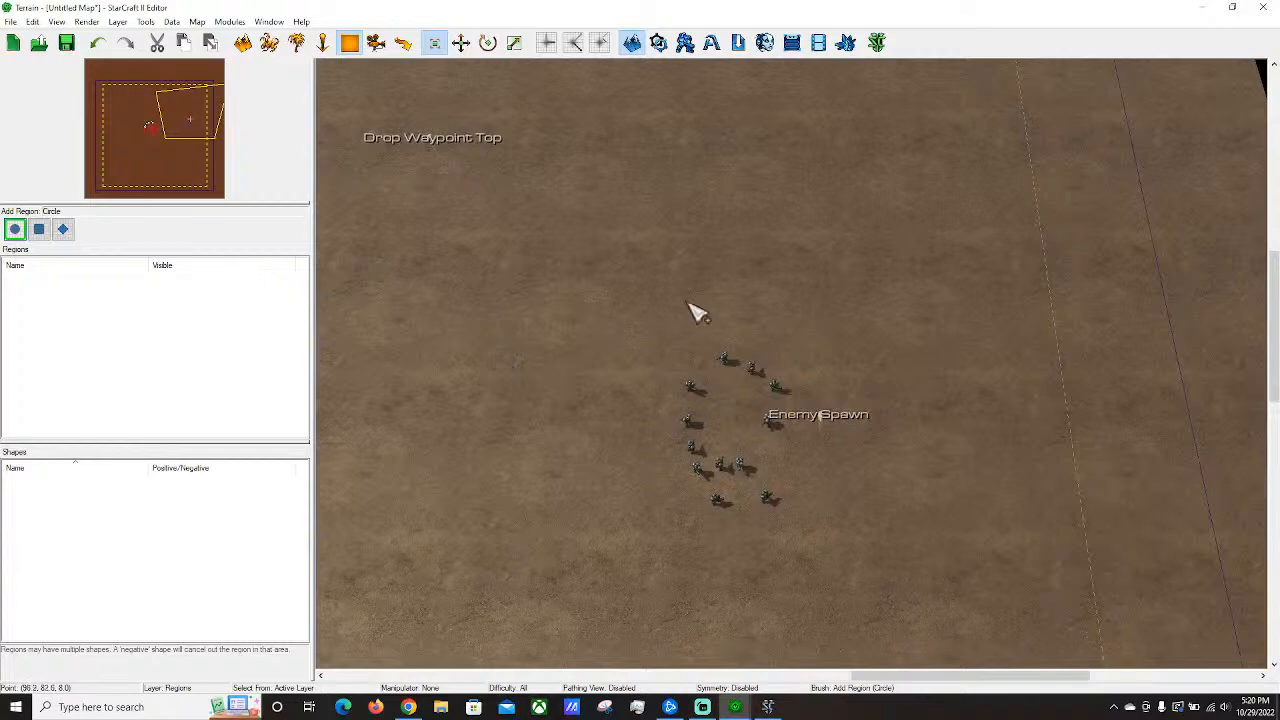
scroll(697, 392, "up", 1)
right_click_drag(763, 343, 854, 277)
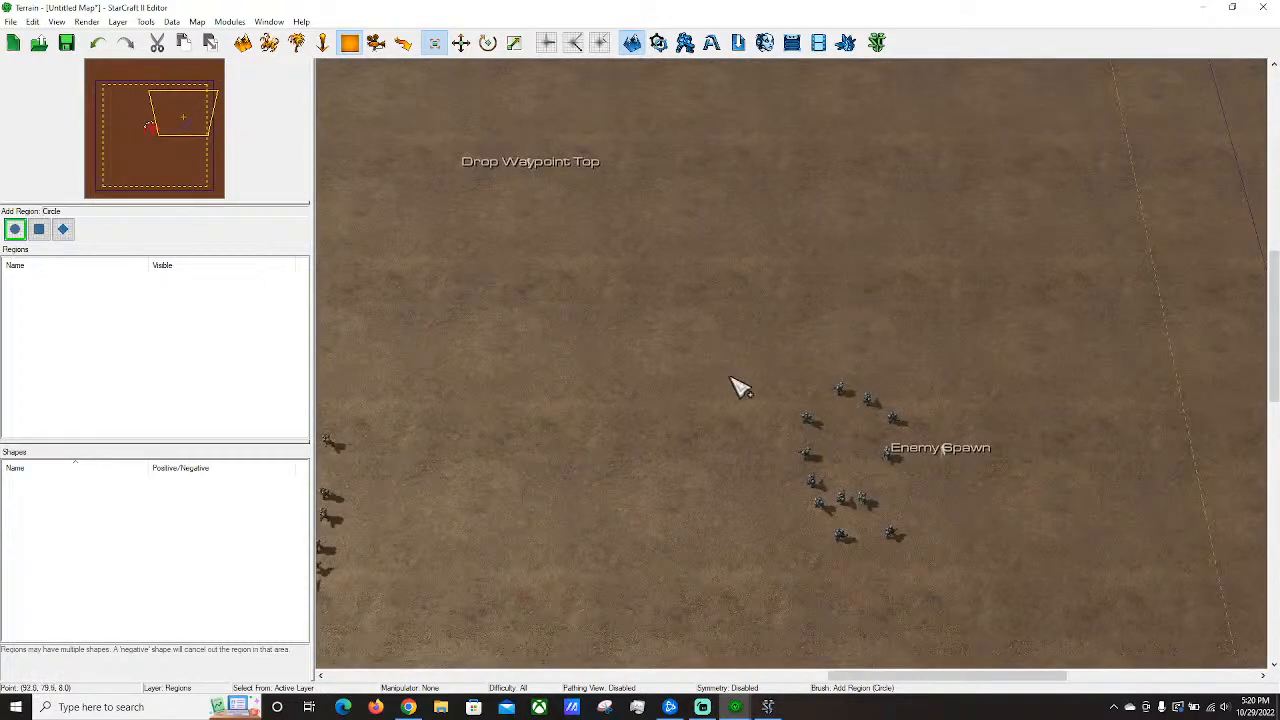
scroll(738, 386, "up", 1)
right_click_drag(776, 283, 731, 374)
scroll(729, 373, "down", 1)
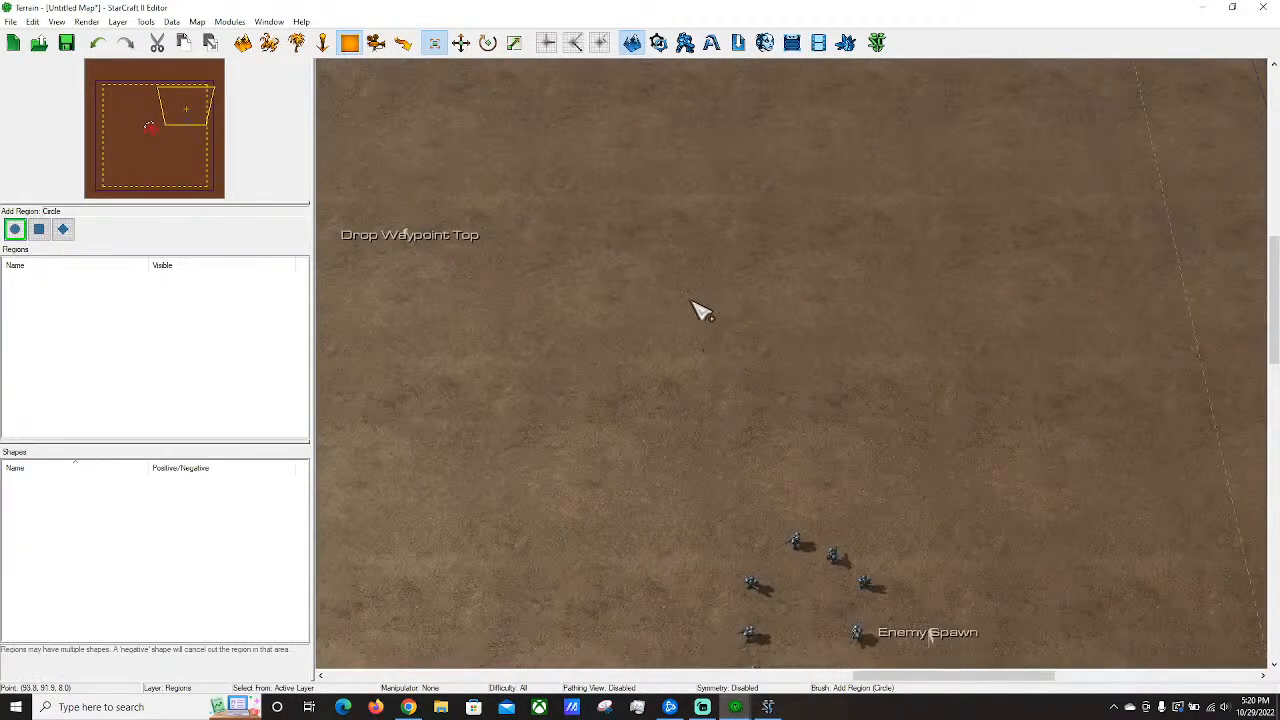
left_click_drag(700, 310, 978, 145)
right_click_drag(977, 365, 928, 382)
key("Escape")
mouse_move(806, 275)
left_mouse_down()
mouse_move(744, 374)
mouse_move(628, 424)
left_mouse_up()
right_click_drag(698, 392, 928, 288)
scroll(845, 302, "down", 4)
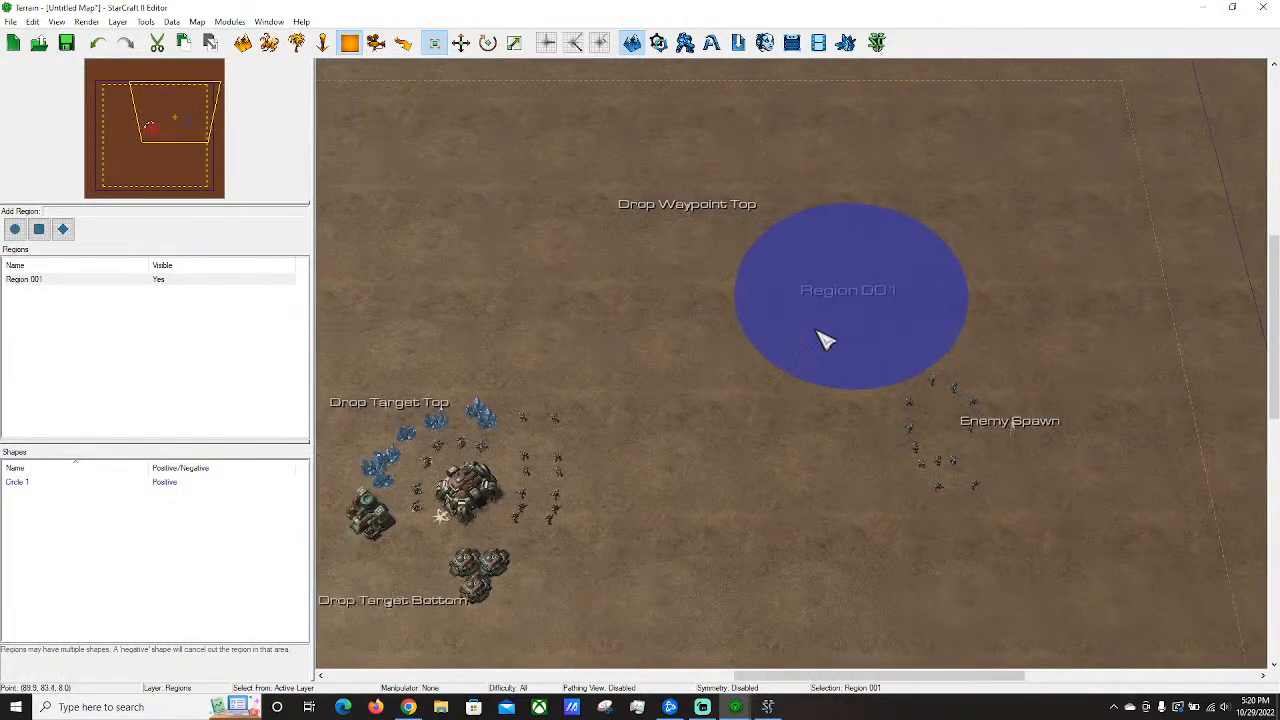
Move the circular region slightly up and right, away from the Enemy Spawn units, and name it Spawn Region.
left_click_drag(825, 340, 862, 301)
double_click(860, 296)
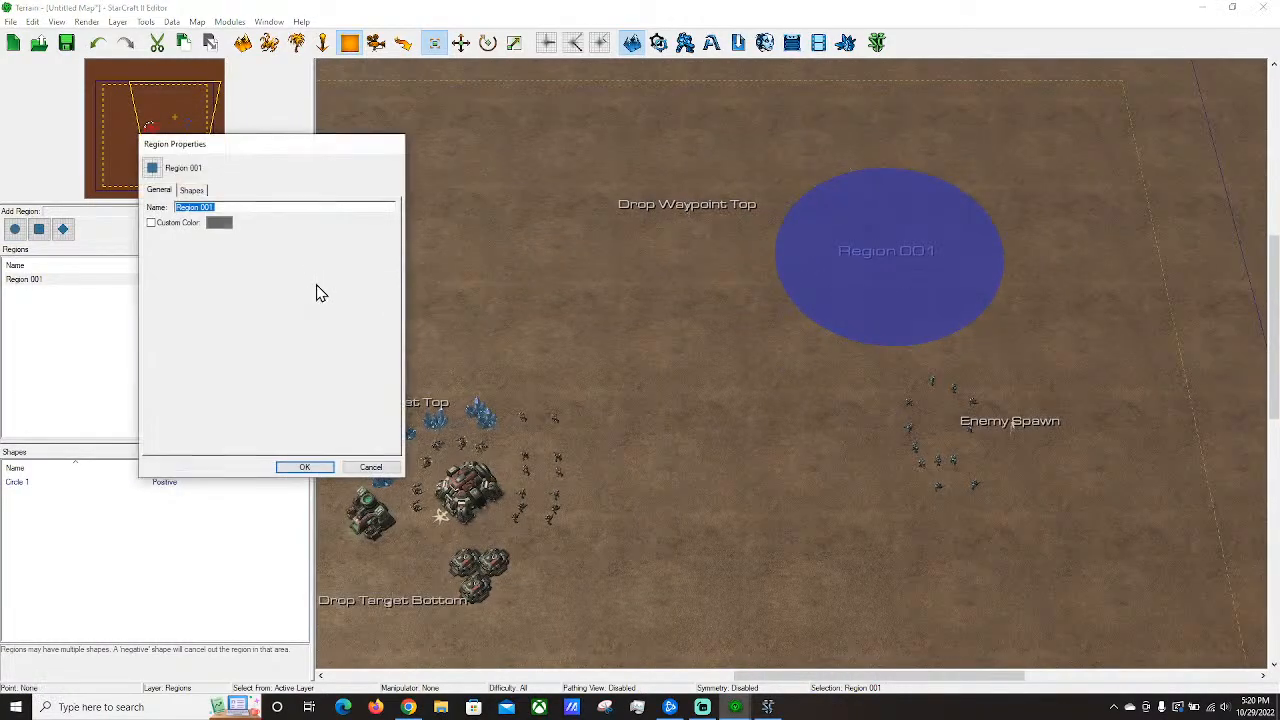
type("Spawn")
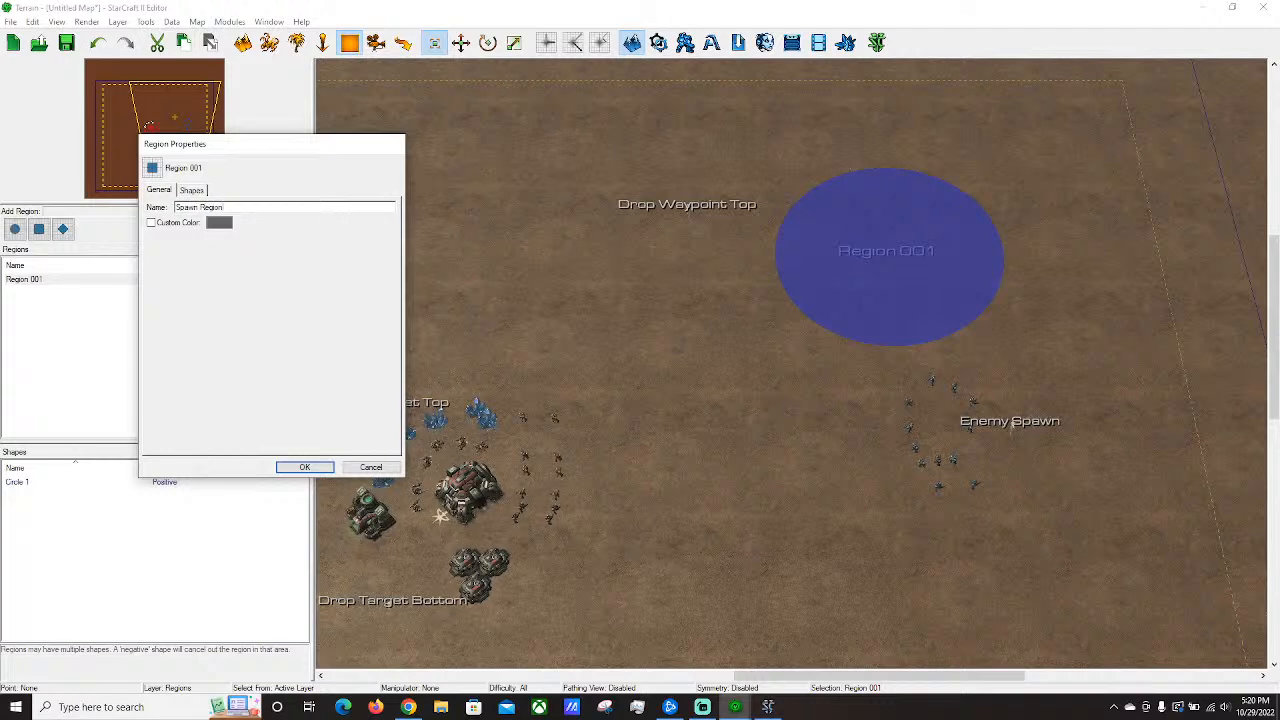
key("Return")
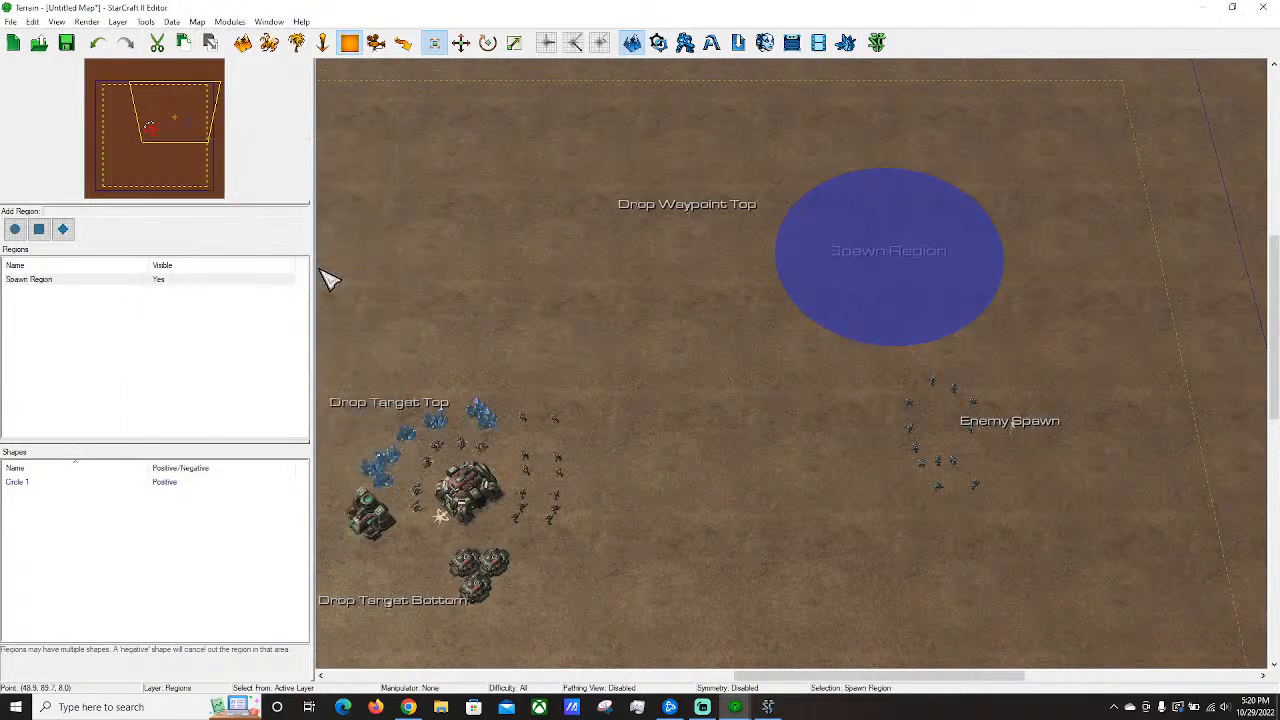
Find the Invisible Pylon unit by searching for "invis" and place one for Player 2 at the centre of the Spawn Region.
right_click_drag(877, 263, 754, 340)
scroll(754, 340, "up", 3)
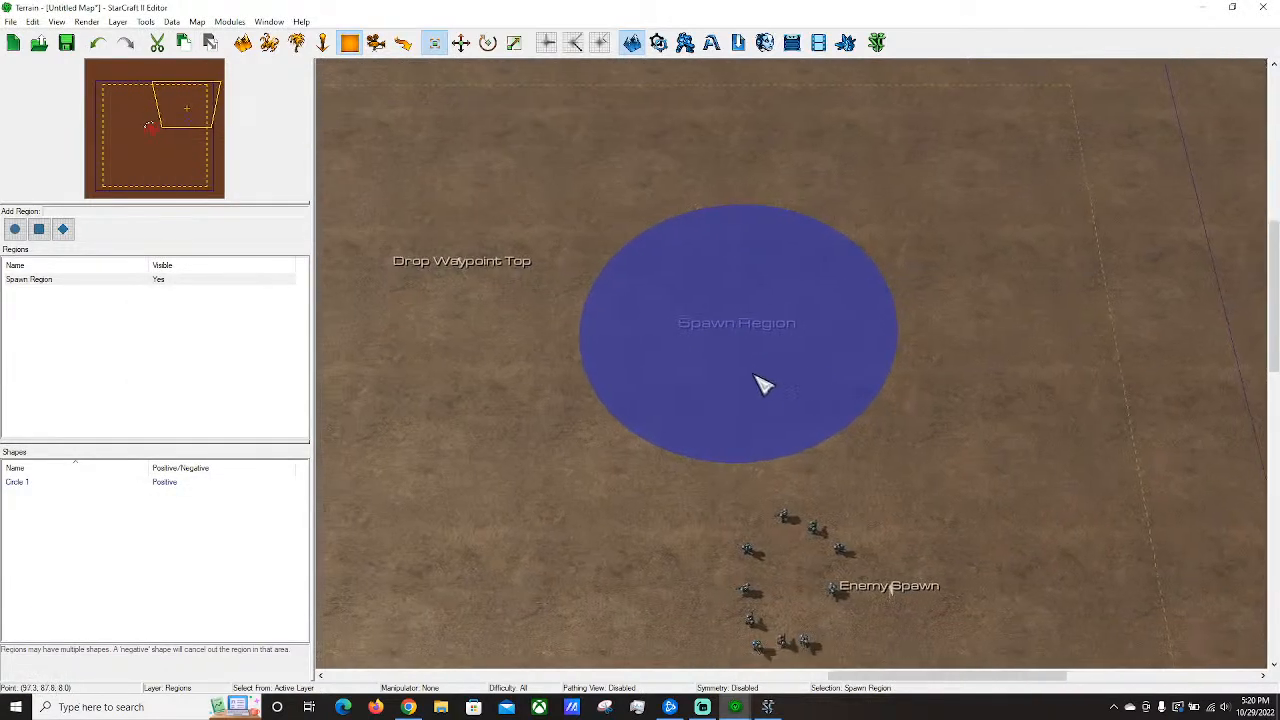
left_click(269, 43)
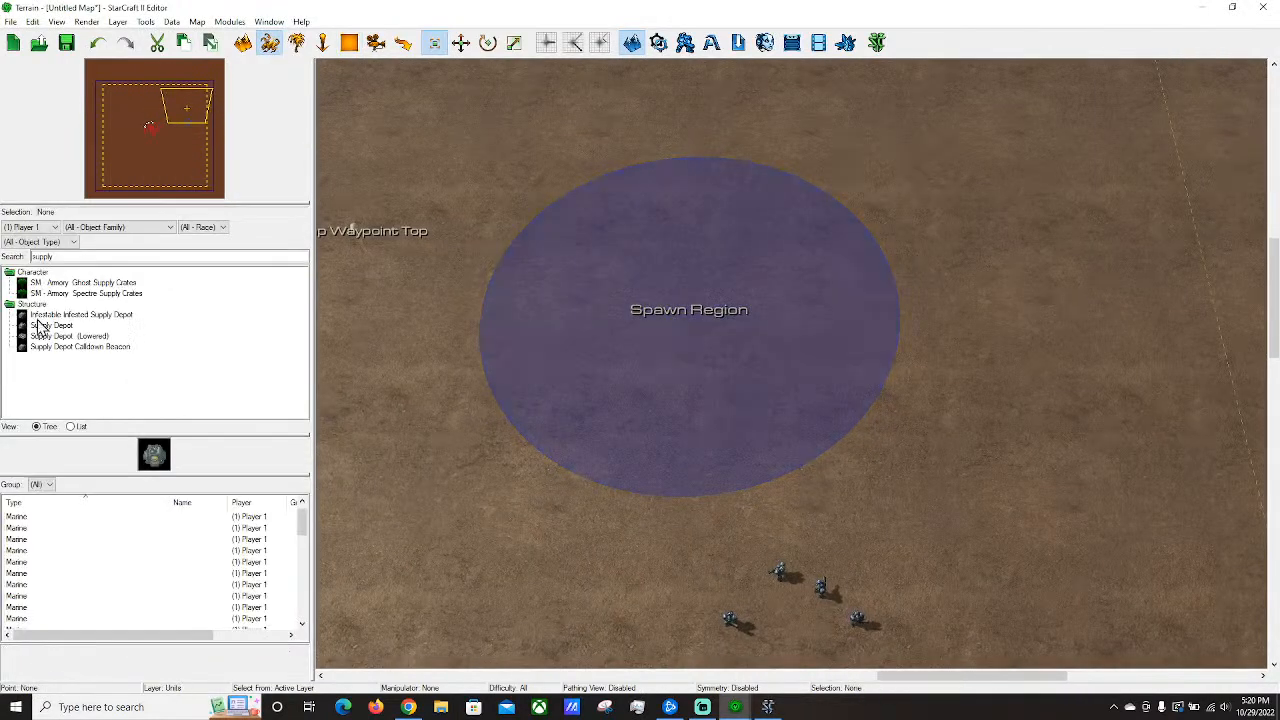
double_click(70, 258)
left_click(54, 229)
left_click(60, 258)
double_click(67, 260)
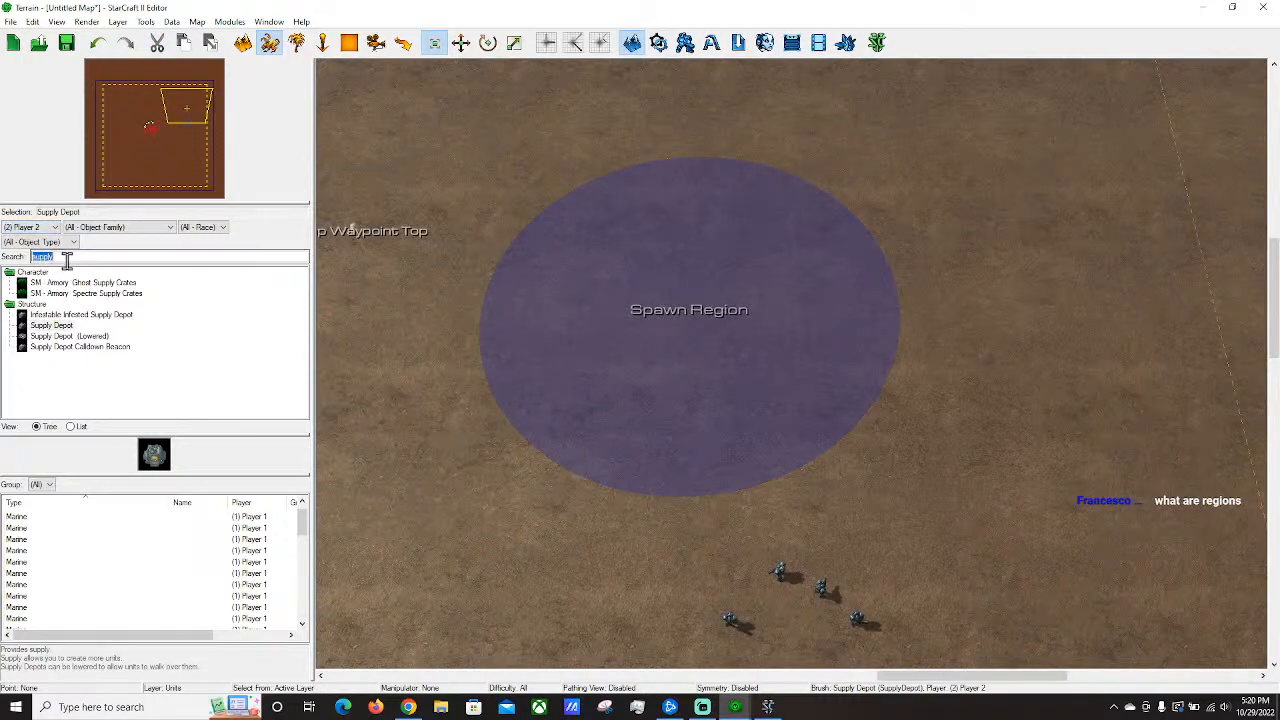
type("invis")
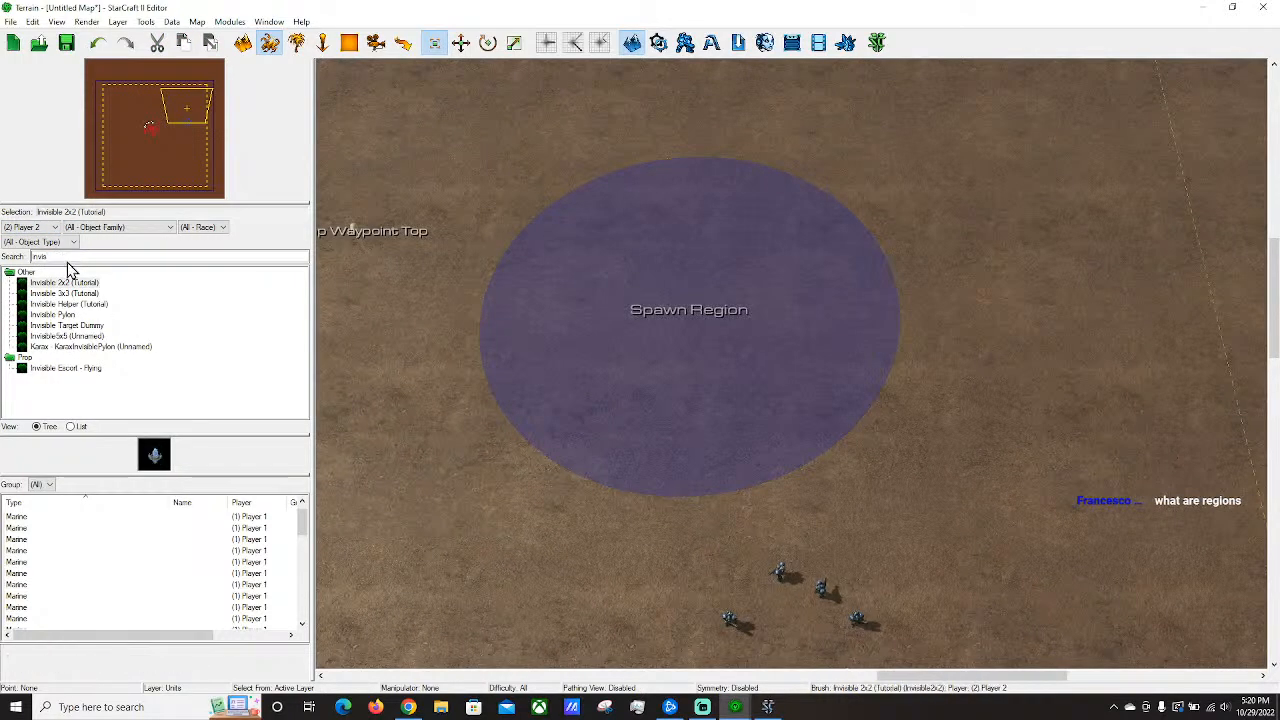
left_click(66, 318)
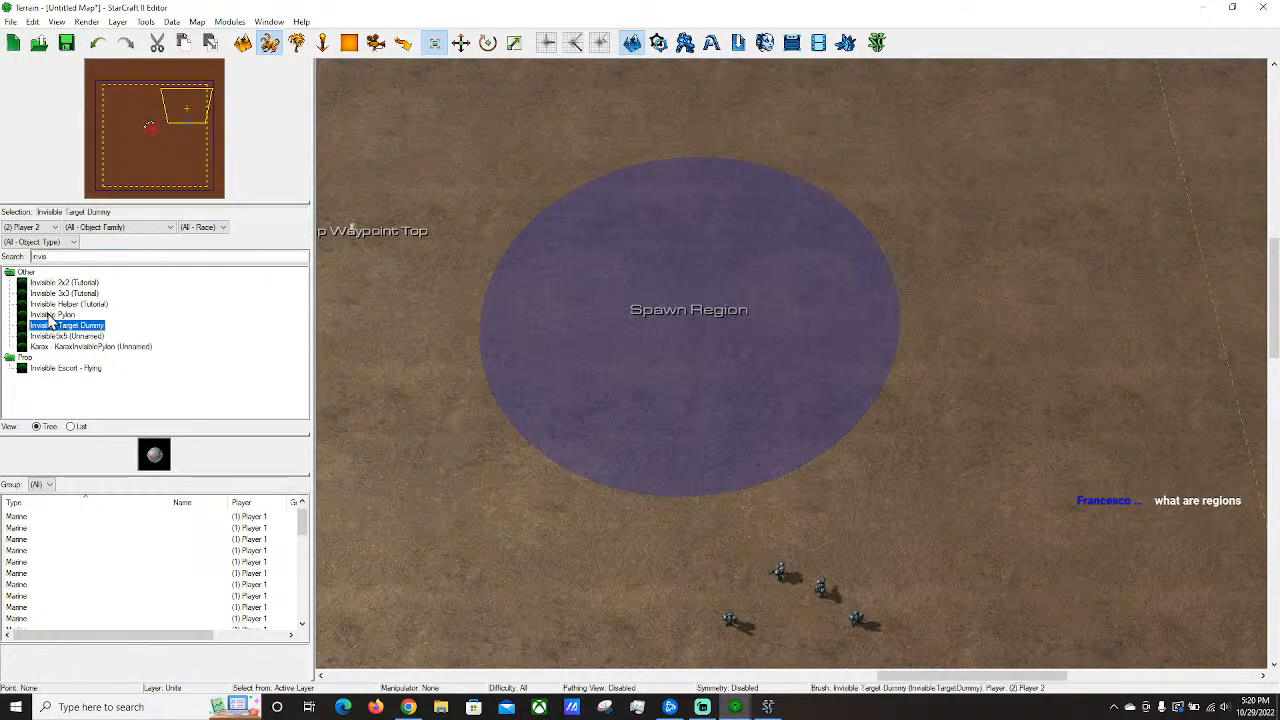
left_click(686, 320)
View the Spawn Region's properties and close them without changes.
left_click(349, 42)
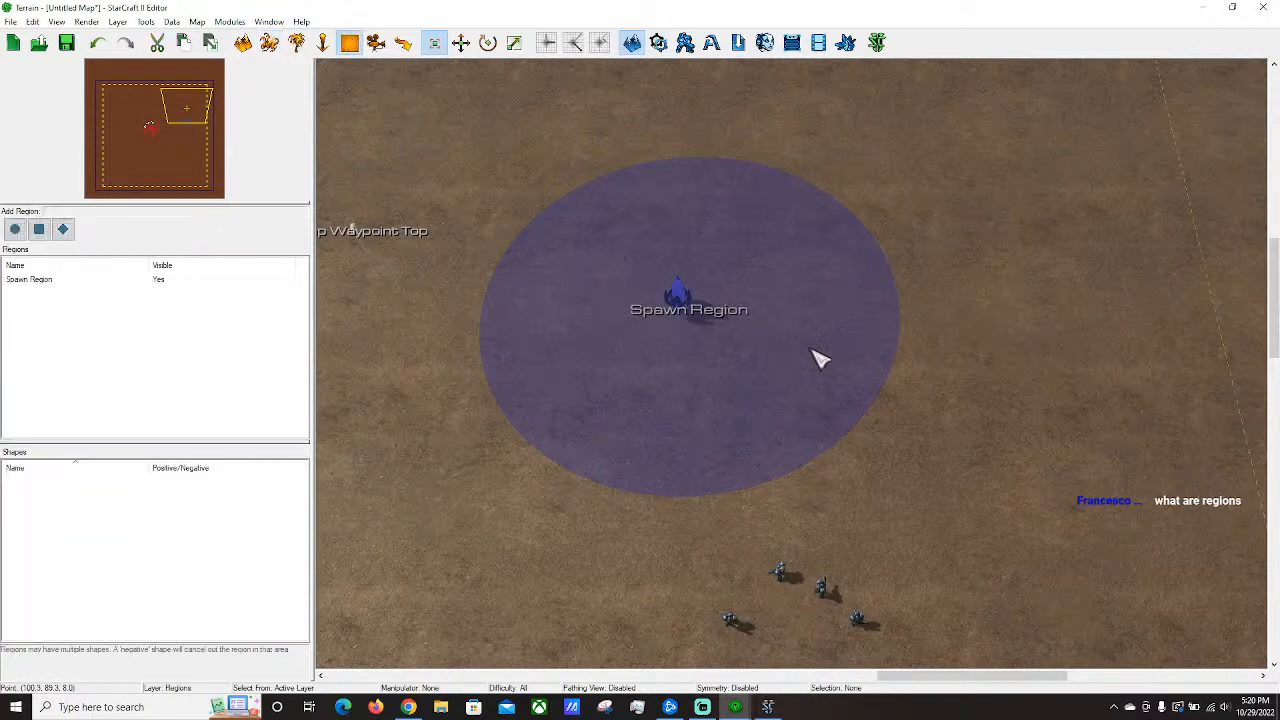
double_click(777, 351)
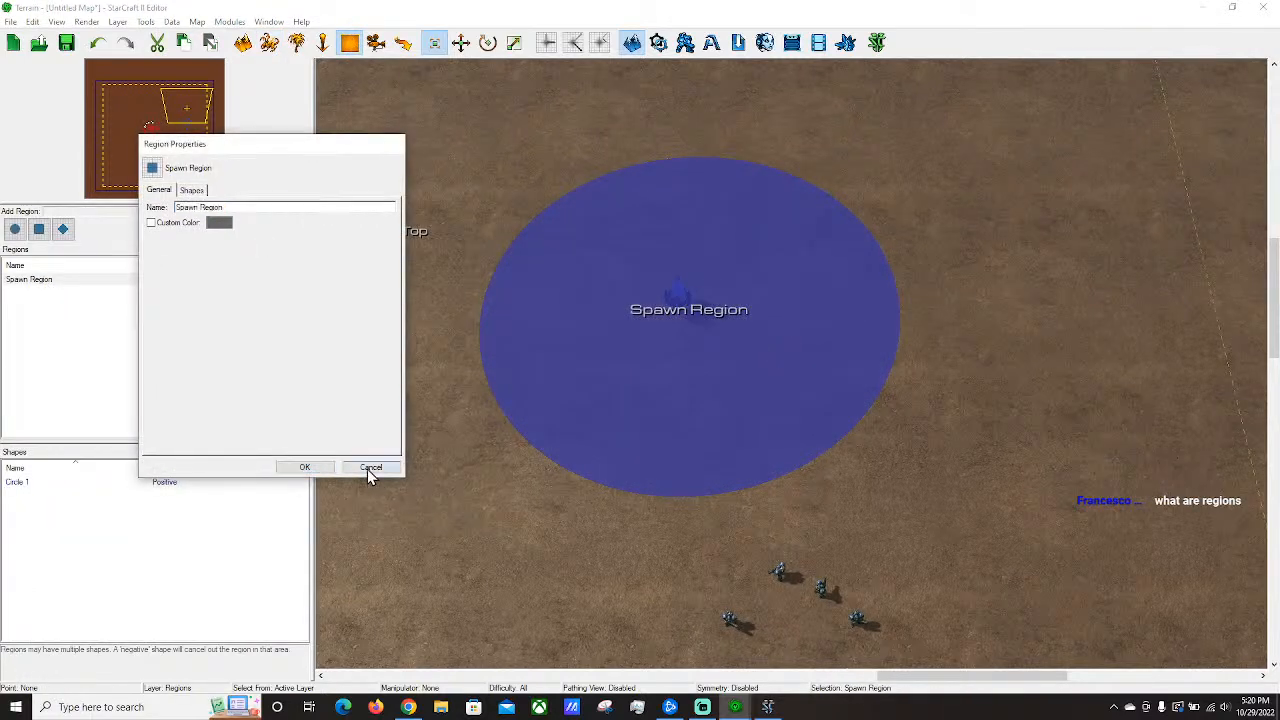
left_click(368, 472)
Move the Invisible Pylon to the region's right side and add four more Player 2 Invisible Pylons around the rest of the circle.
left_click(270, 42)
left_click_drag(684, 305, 814, 308)
left_click(694, 207)
left_click(557, 300)
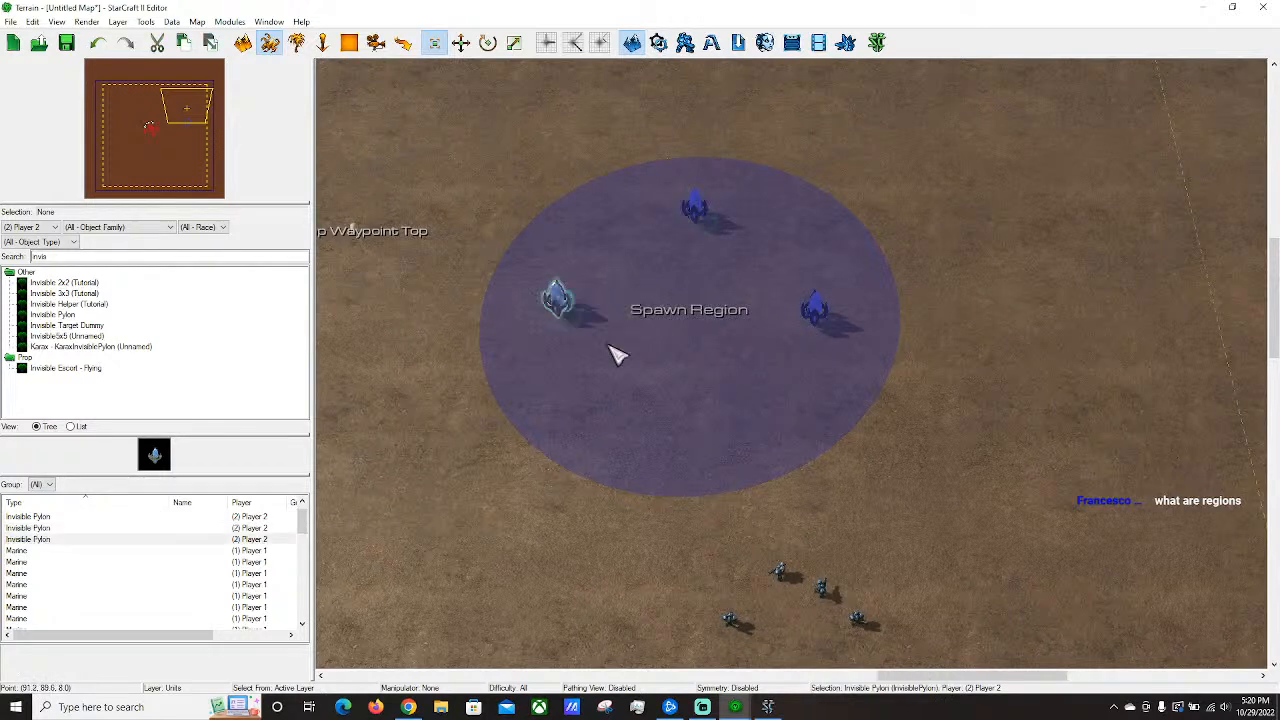
left_click(606, 414)
left_click(770, 375)
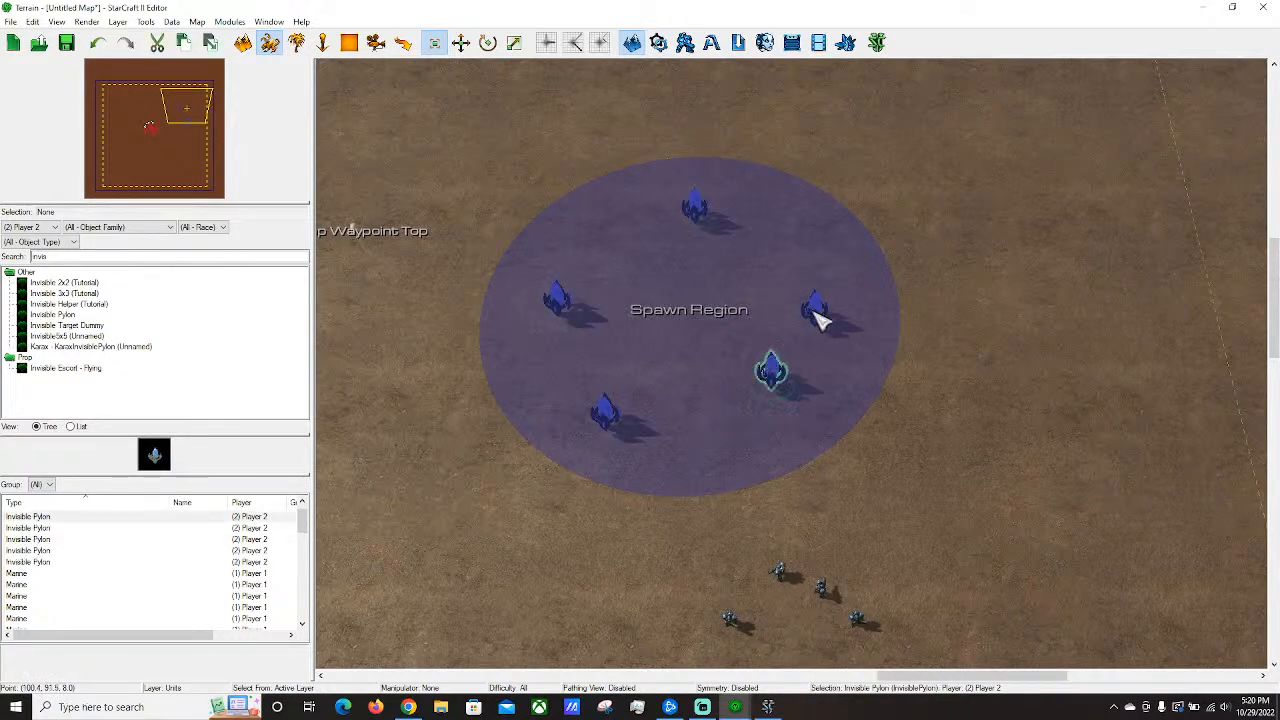
Spread four of the Player 2 Invisible Pylons into a more even ring inside the Spawn Region.
left_click_drag(818, 318, 809, 247)
left_click_drag(706, 214, 672, 204)
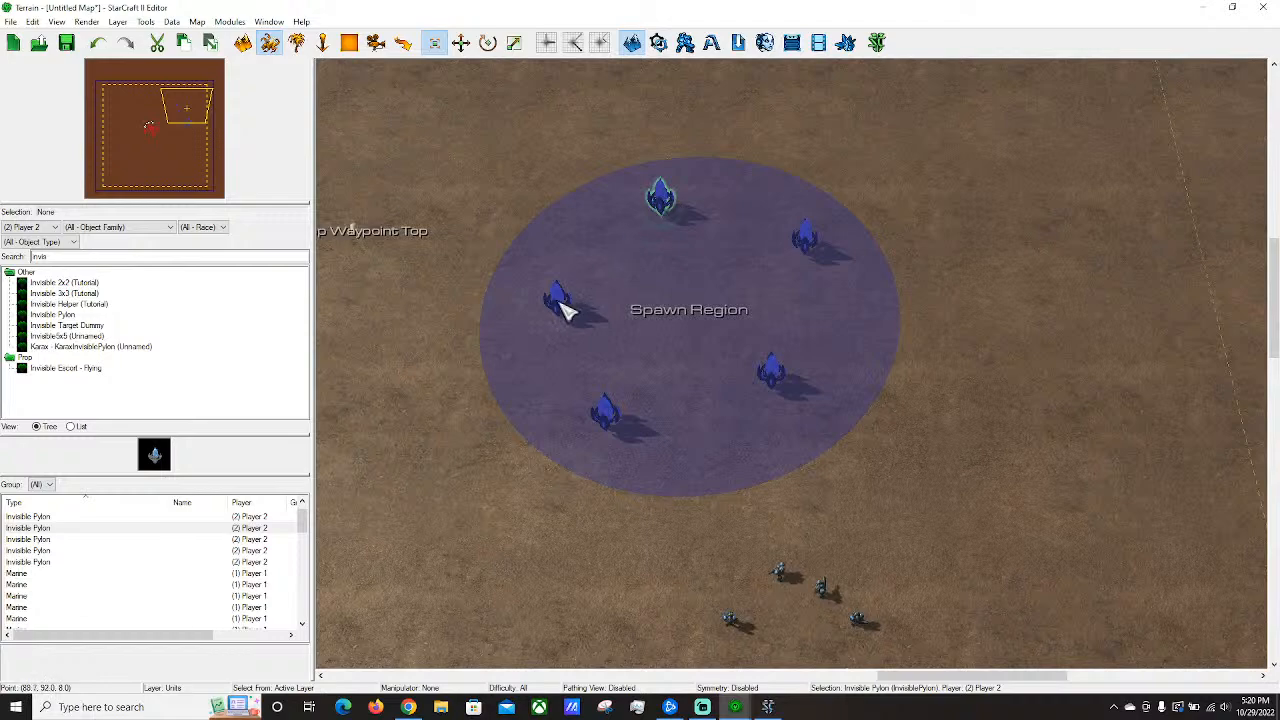
left_click_drag(565, 312, 563, 284)
left_click_drag(768, 362, 780, 391)
left_click(977, 257)
middle_click_drag(977, 257, 890, 70)
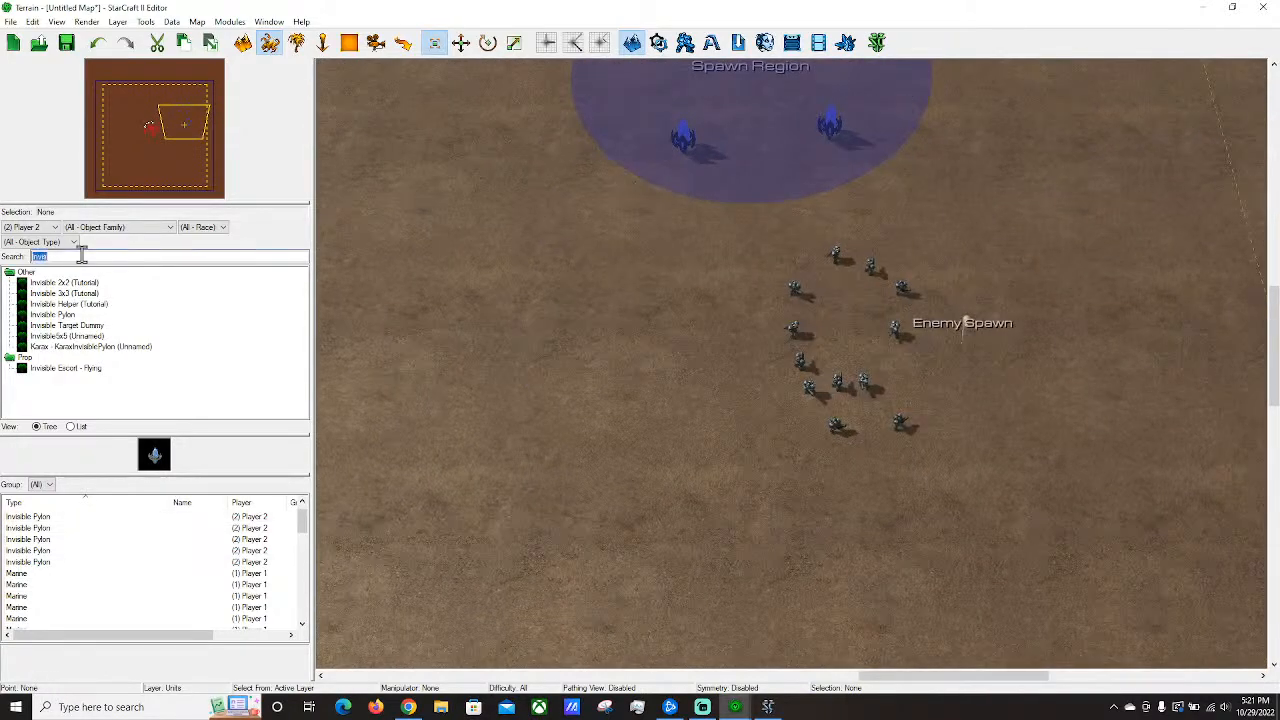
type("war")
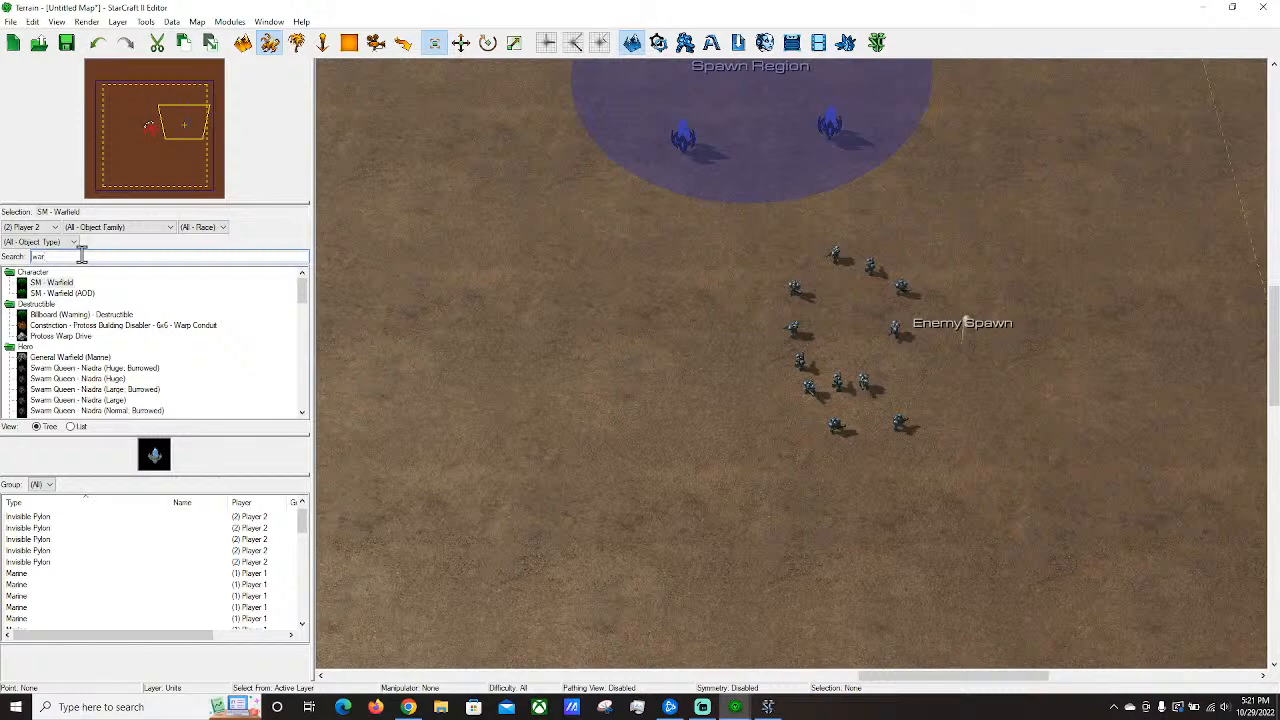
key("BackSpace")
key("BackSpace")
key("BackSpace")
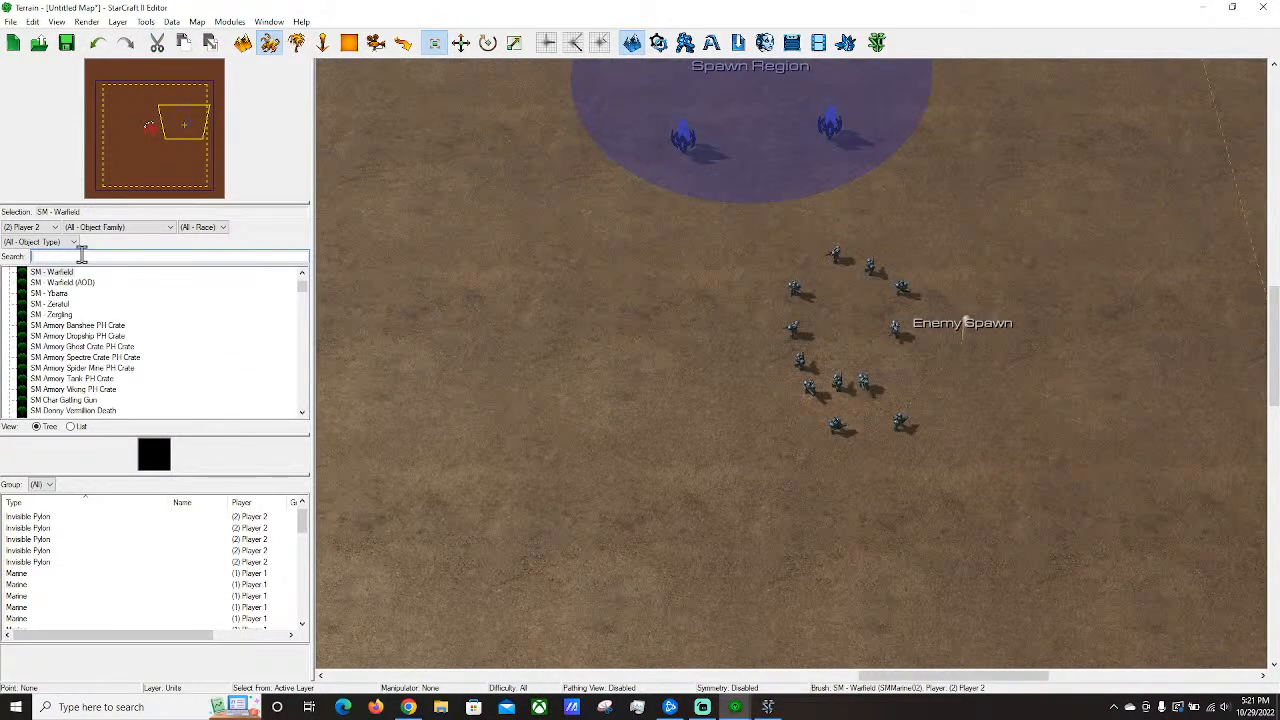
right_click_drag(836, 262, 752, 565)
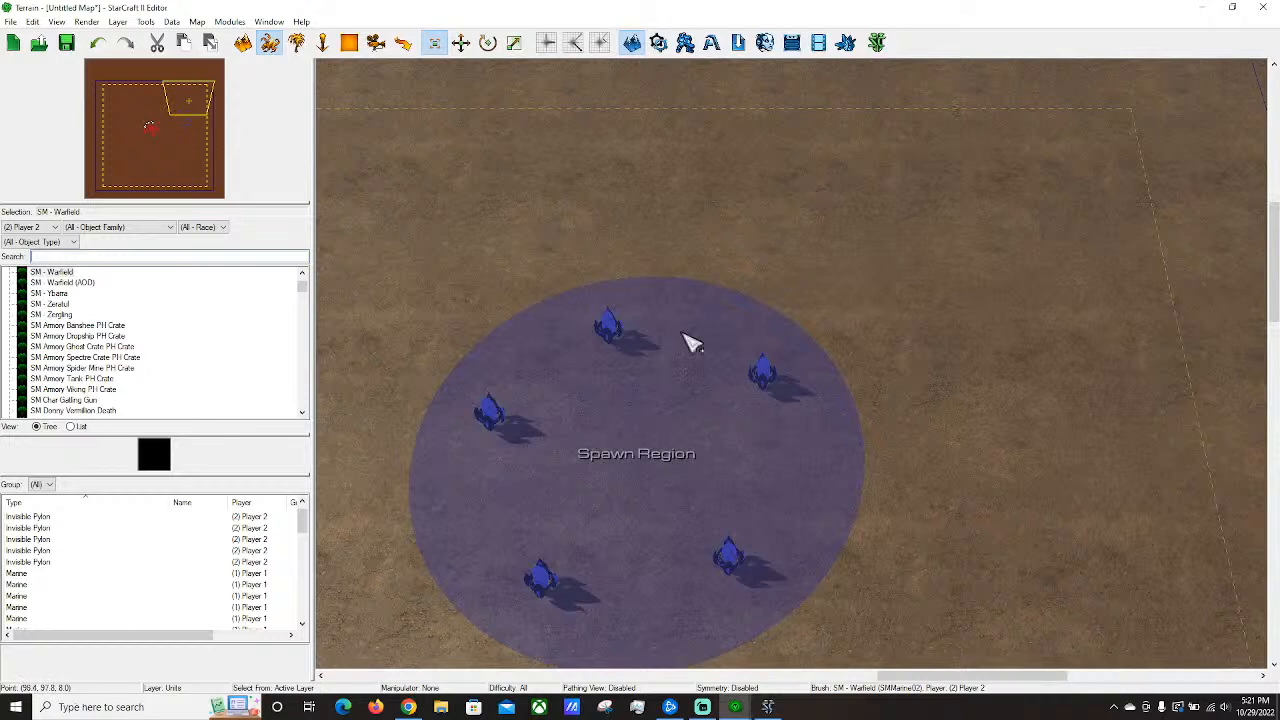
Find the Super Warp Gate by searching for "super w" and place one for Player 2 outside the playable area, in the map's upper-right corner.
left_click(67, 257)
type("super w")
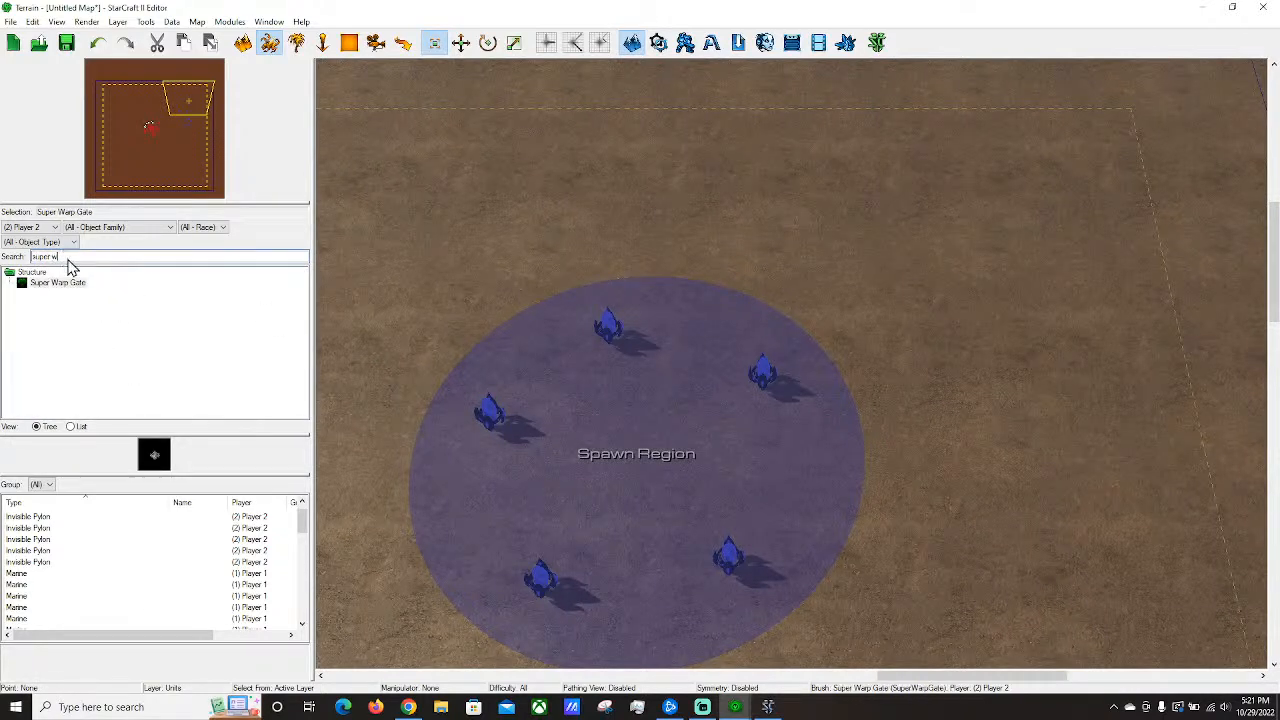
left_click(57, 286)
scroll(851, 265, "down", 2)
right_click_drag(851, 265, 580, 560)
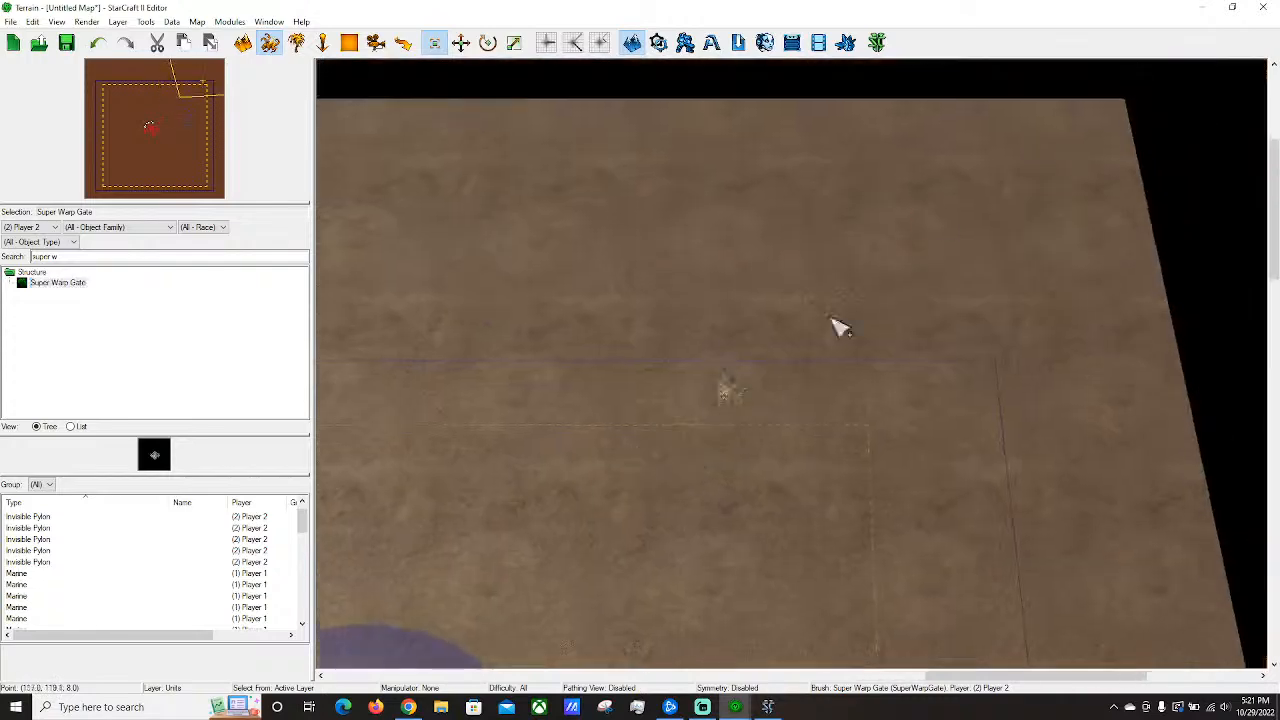
right_click_drag(924, 235, 776, 356)
right_click_drag(803, 586, 846, 295)
left_click(813, 289)
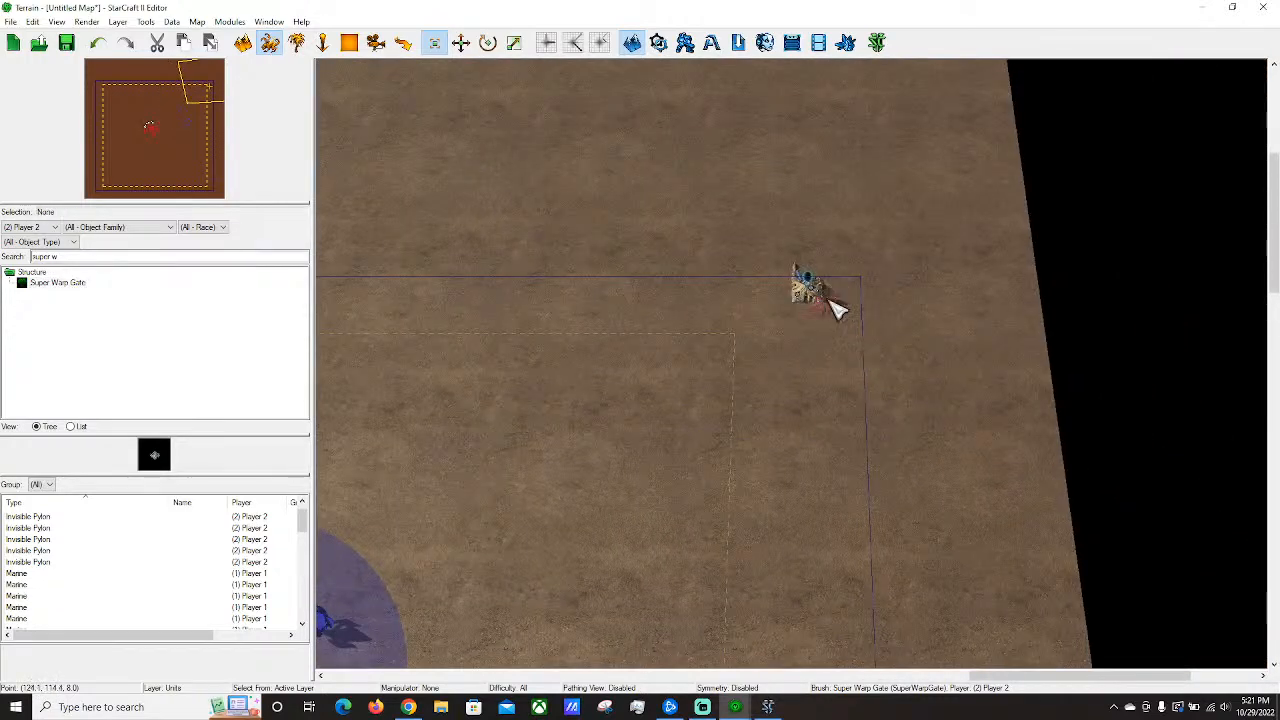
key("Escape")
Set the Super Warp Gate to be initially hidden in its object properties.
left_click(816, 292)
double_click(817, 291)
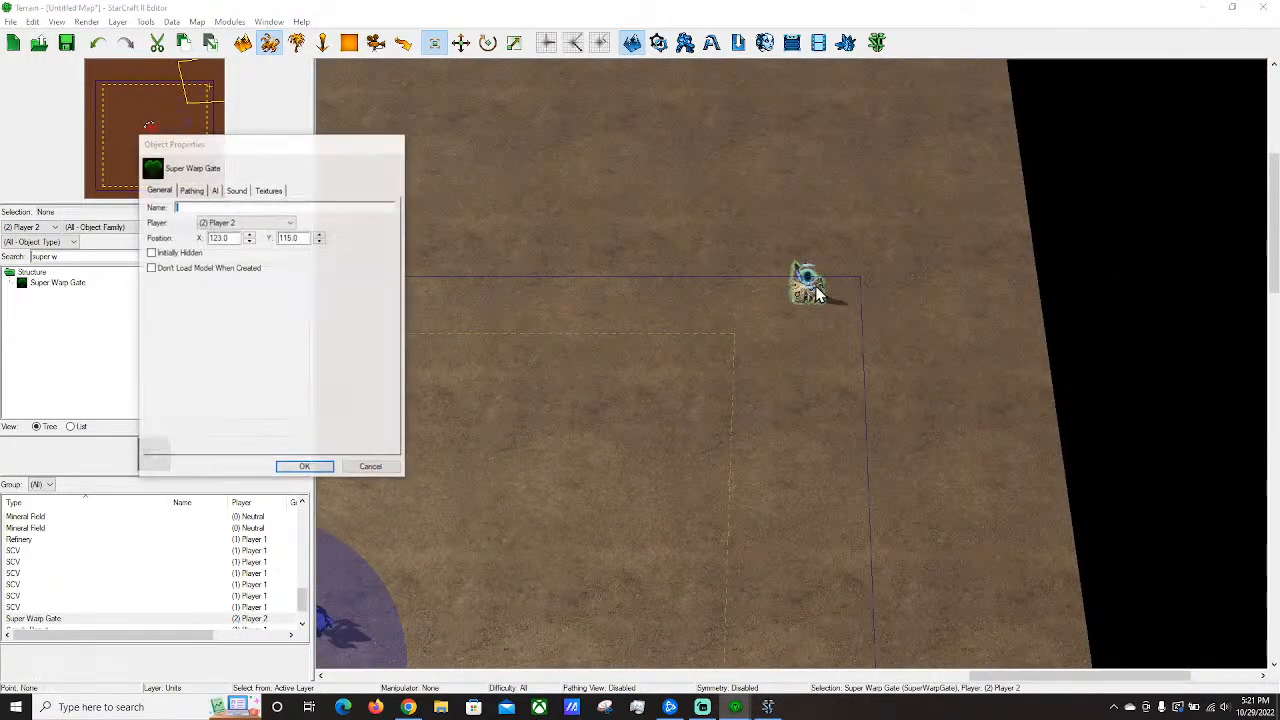
left_click(304, 467)
Find the regular Pylon by searching for "pylon" and place one for Player 2 directly right of the Super Warp Gate.
scroll(838, 311, "up", 1)
double_click(73, 258)
type("pylon")
left_click(38, 357)
left_click(868, 282)
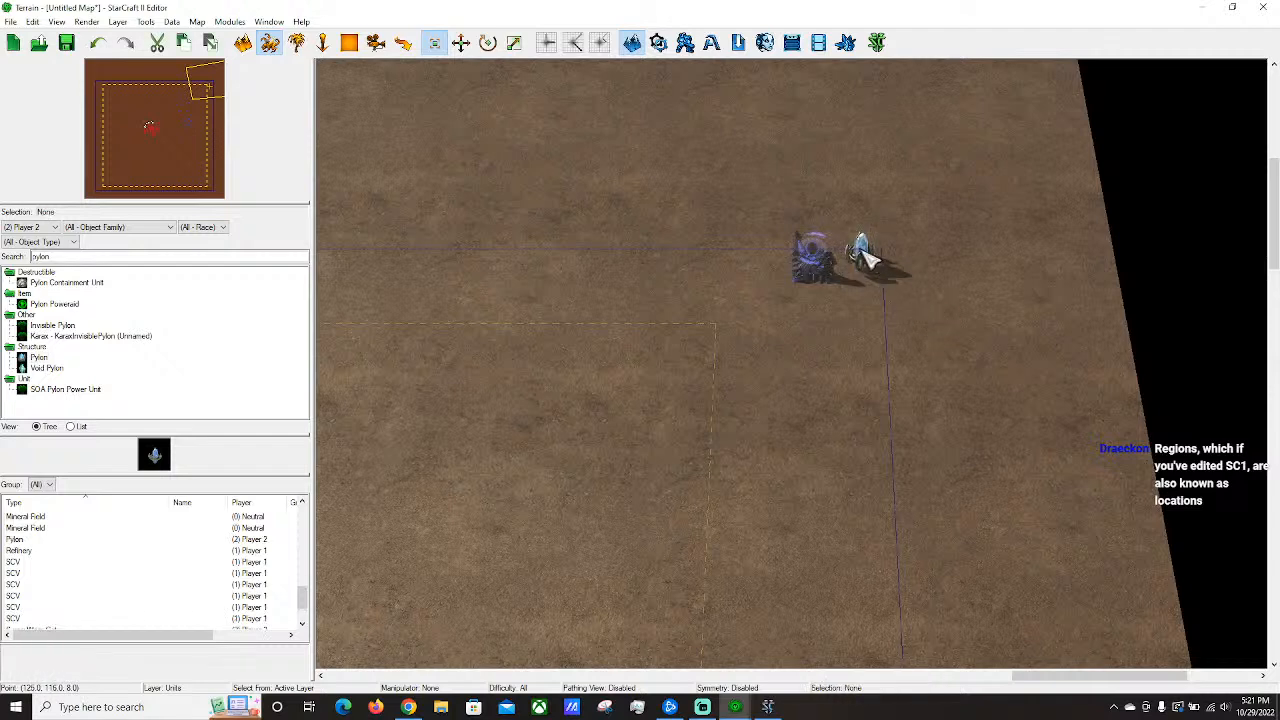
View the new Pylon's object properties, close them without changes and deselect it.
double_click(860, 258)
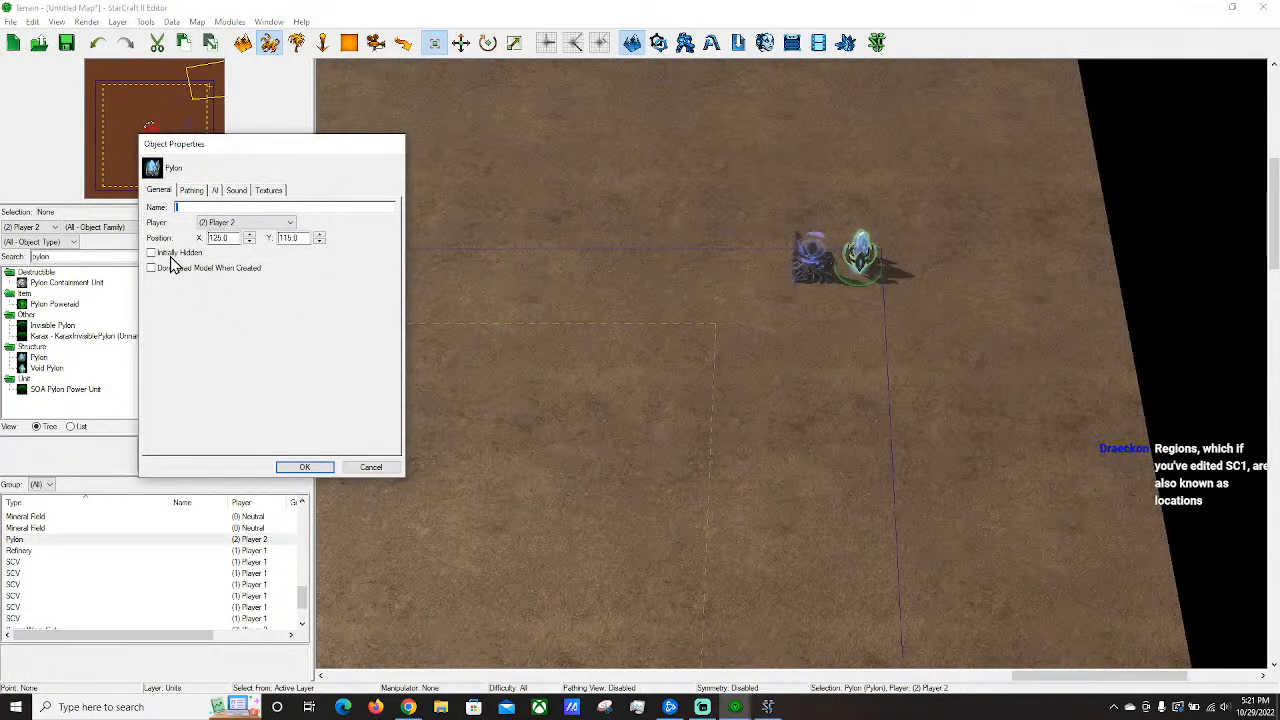
left_click(357, 467)
left_click(742, 452)
Examine the layout of the Super Warp Gate, the Pylon, the Spawn Region and the Enemy Spawn units.
right_click_drag(855, 555, 975, 360)
scroll(755, 395, "down", 3)
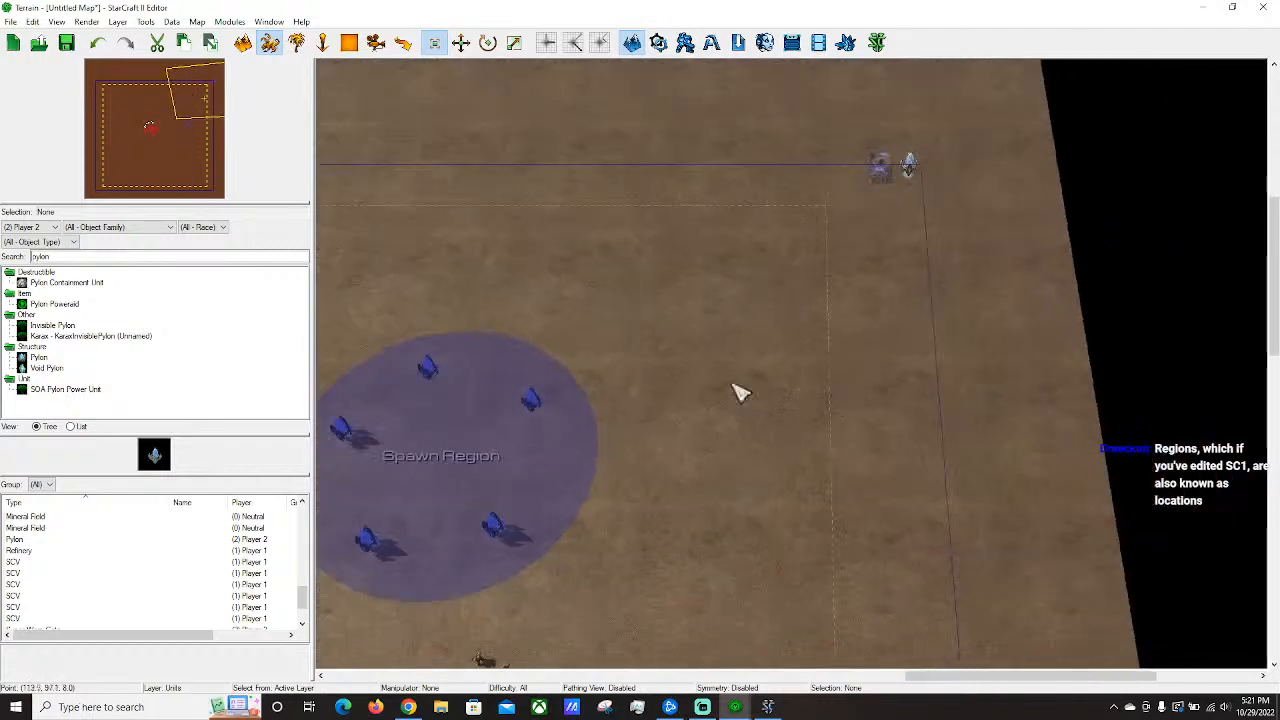
right_click_drag(743, 226, 775, 350)
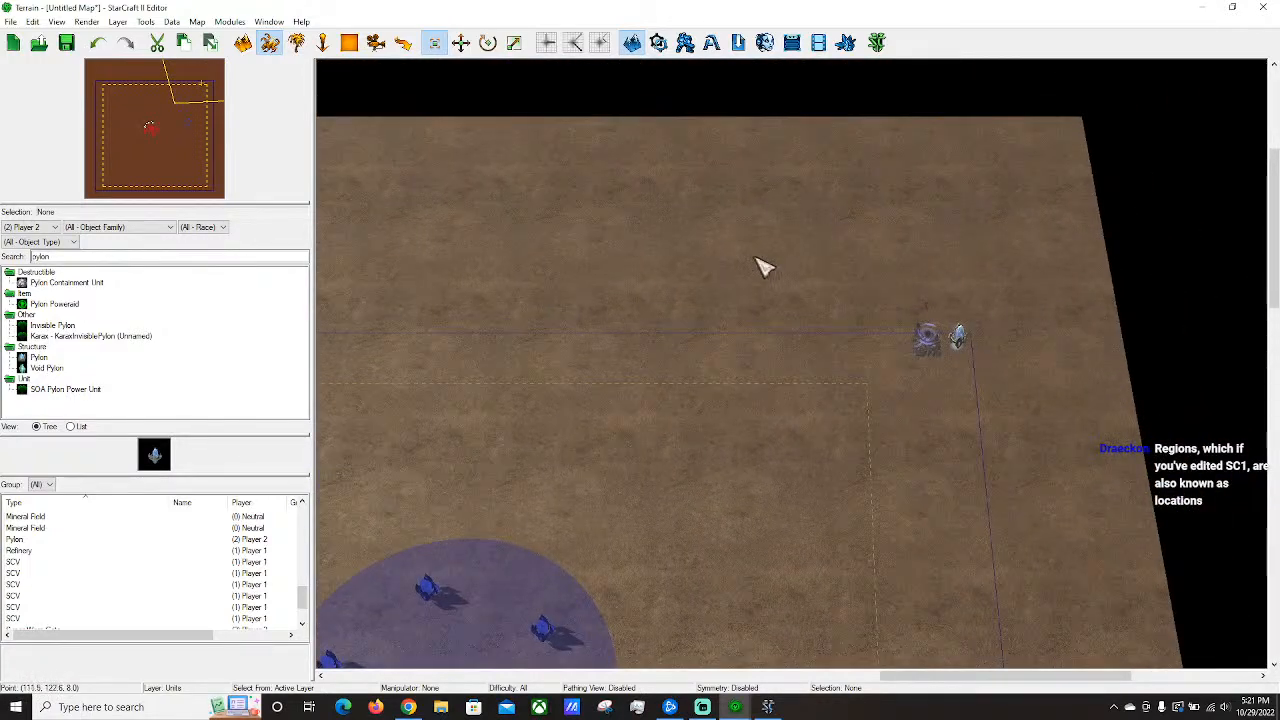
right_click_drag(702, 393, 646, 362)
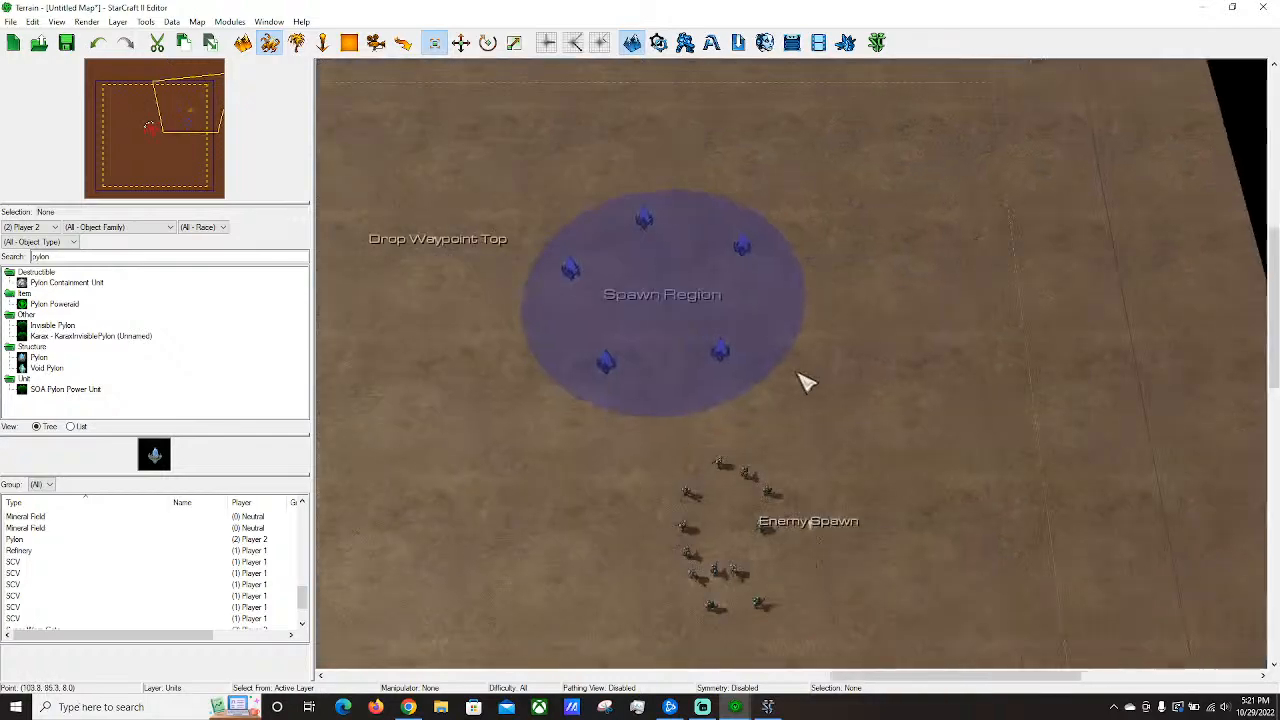
right_click_drag(874, 315, 861, 354)
scroll(861, 354, "up", 3)
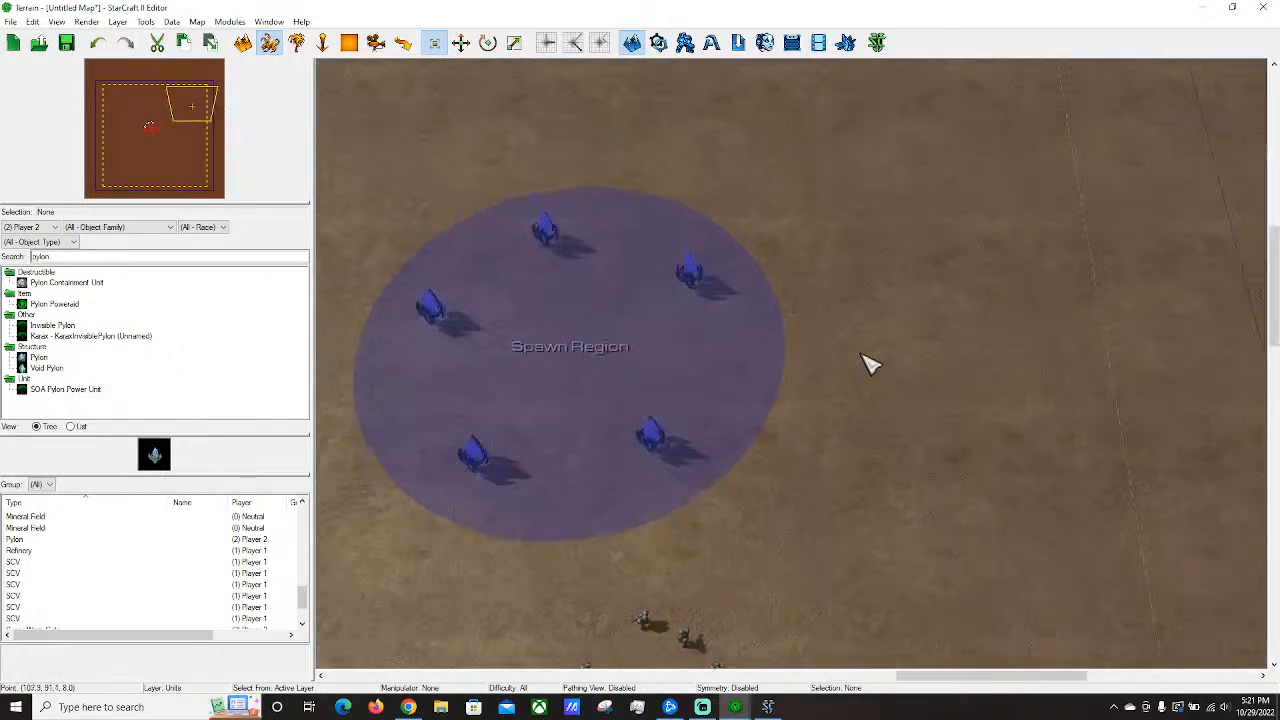
scroll(806, 232, "down", 3)
right_click_drag(610, 440, 760, 244)
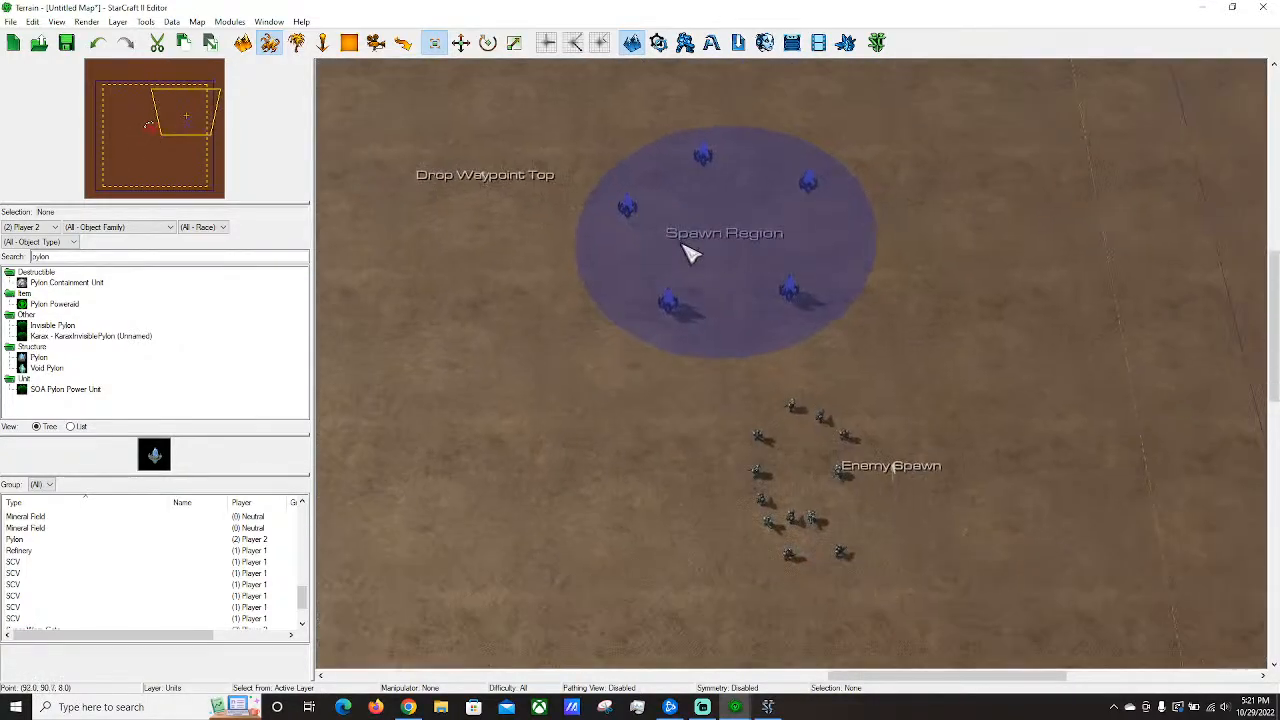
right_click_drag(971, 332, 1018, 349)
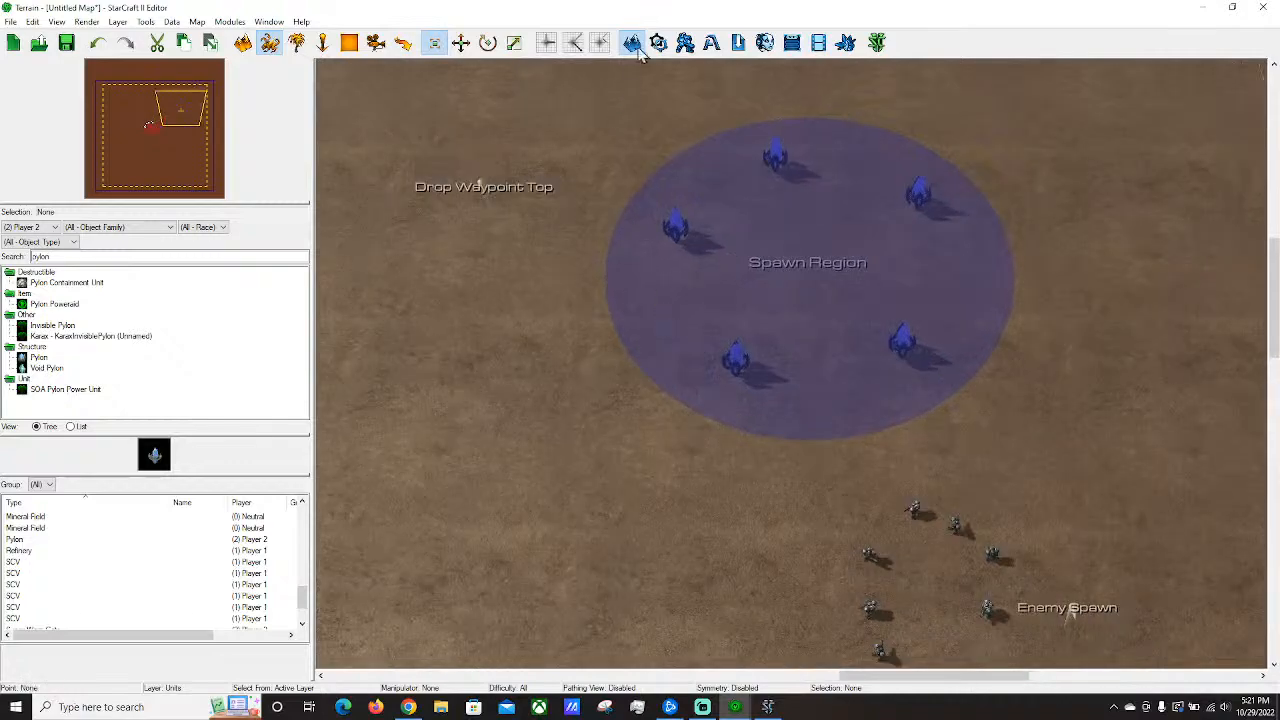
Switch to the trigger editor and create a new function named Warp In Spawns below Medivac Drop.
left_click(658, 42)
right_click(50, 193)
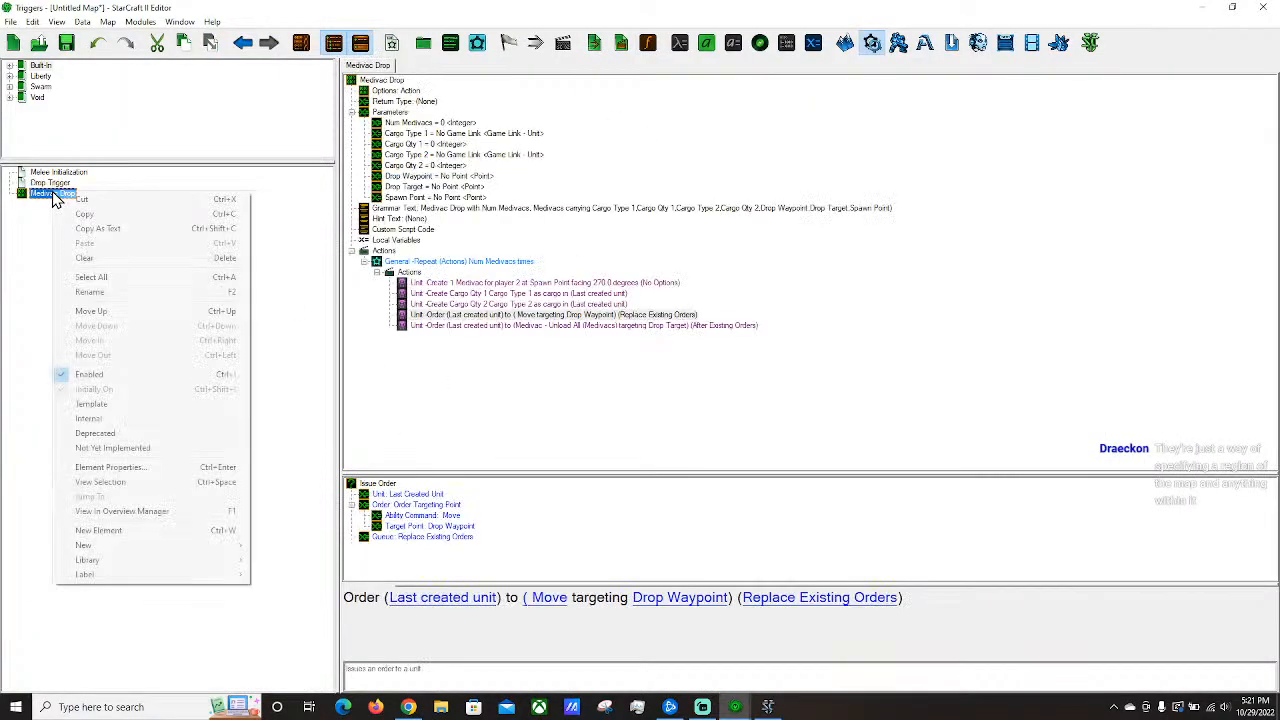
mouse_move(90, 547)
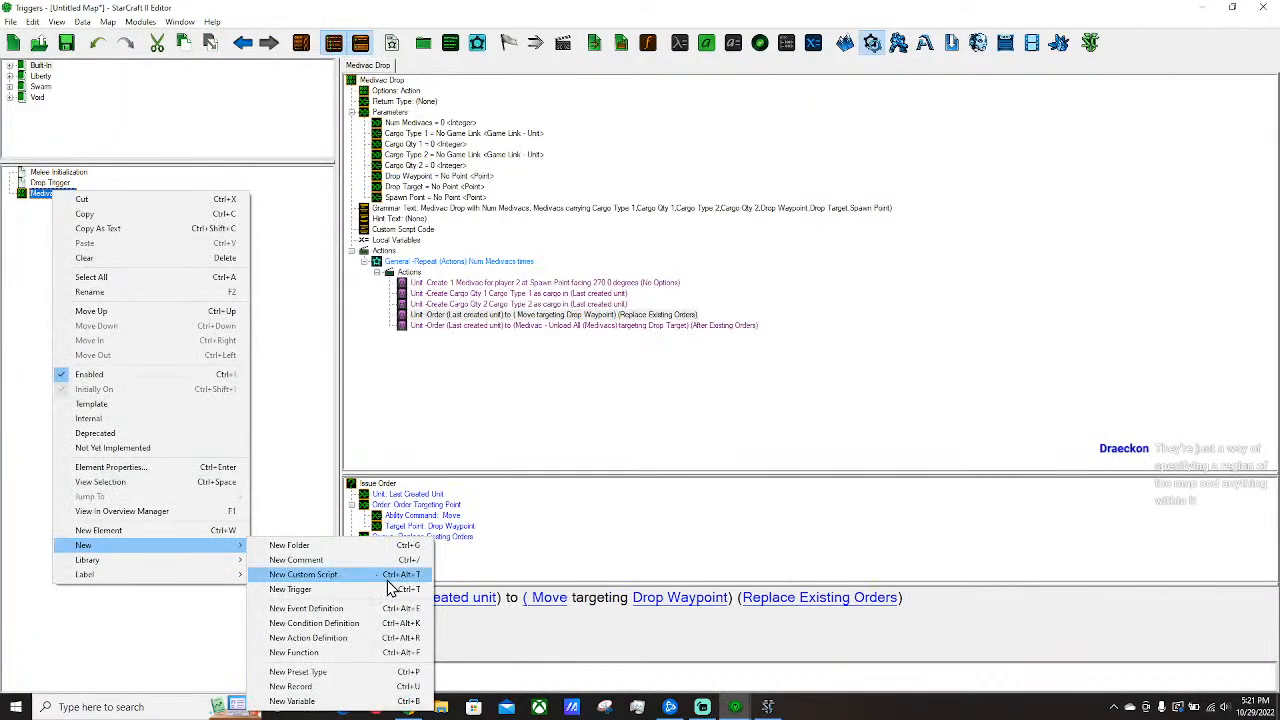
left_click(341, 655)
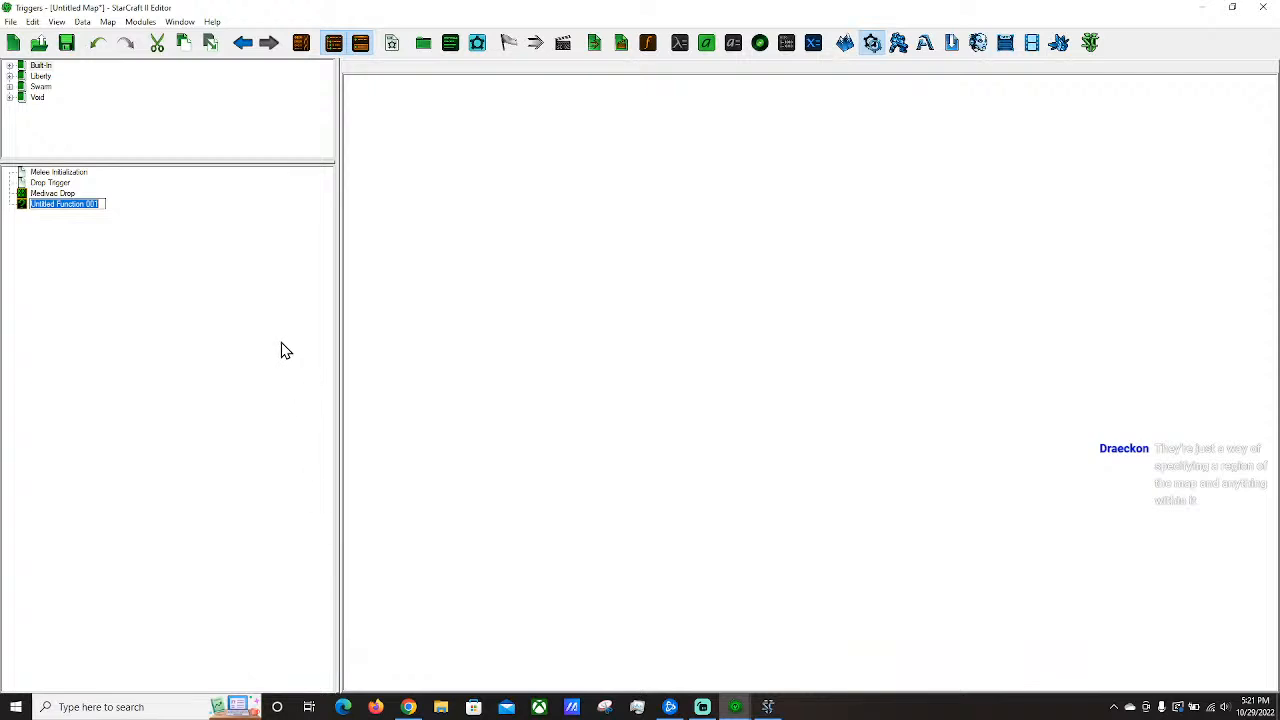
type("Warp In Spawns")
key("Return")
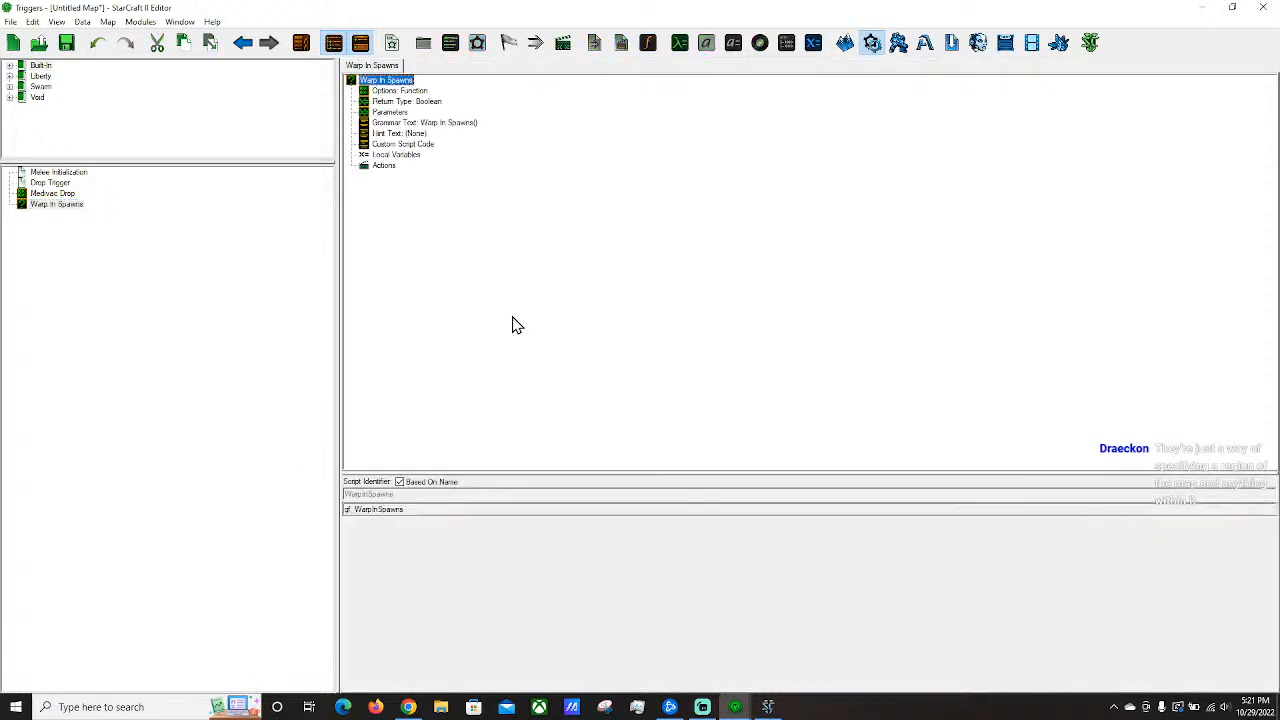
Change the Warp In Spawns definition to the Action type and set its return type to None.
left_click(395, 101)
left_click(392, 91)
left_click(404, 483)
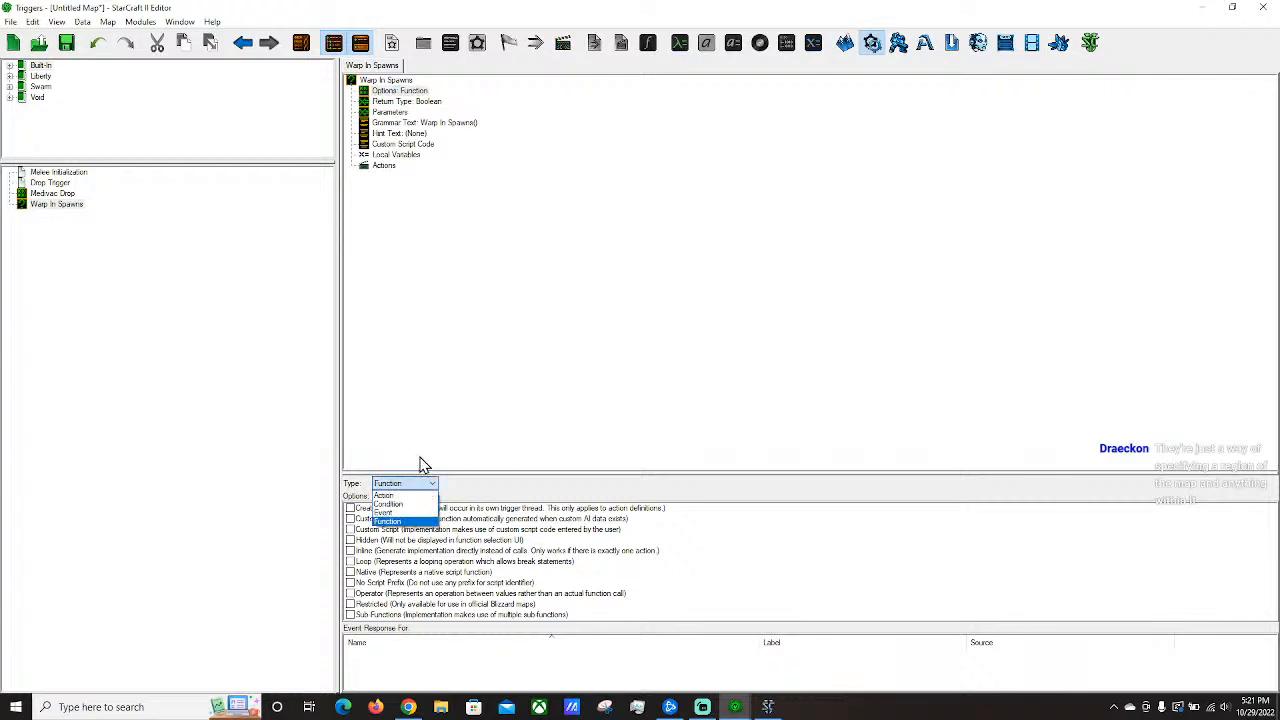
left_click(387, 496)
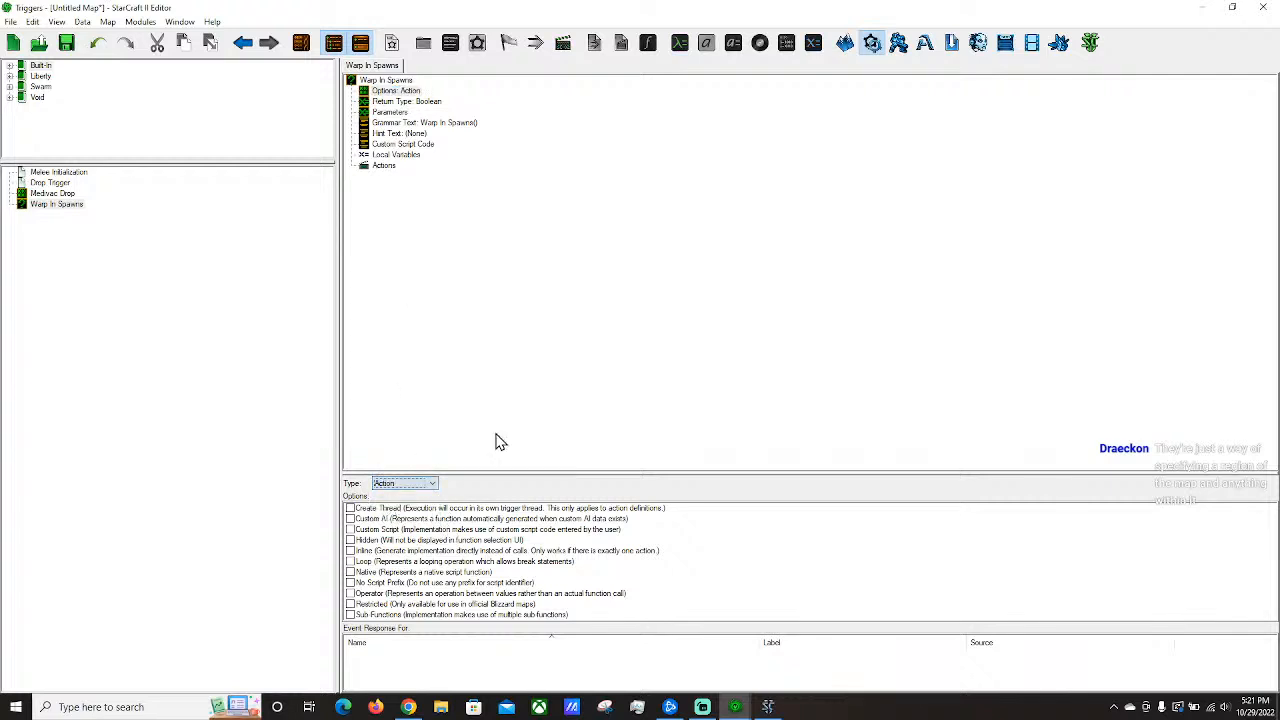
left_click(410, 102)
left_click(430, 485)
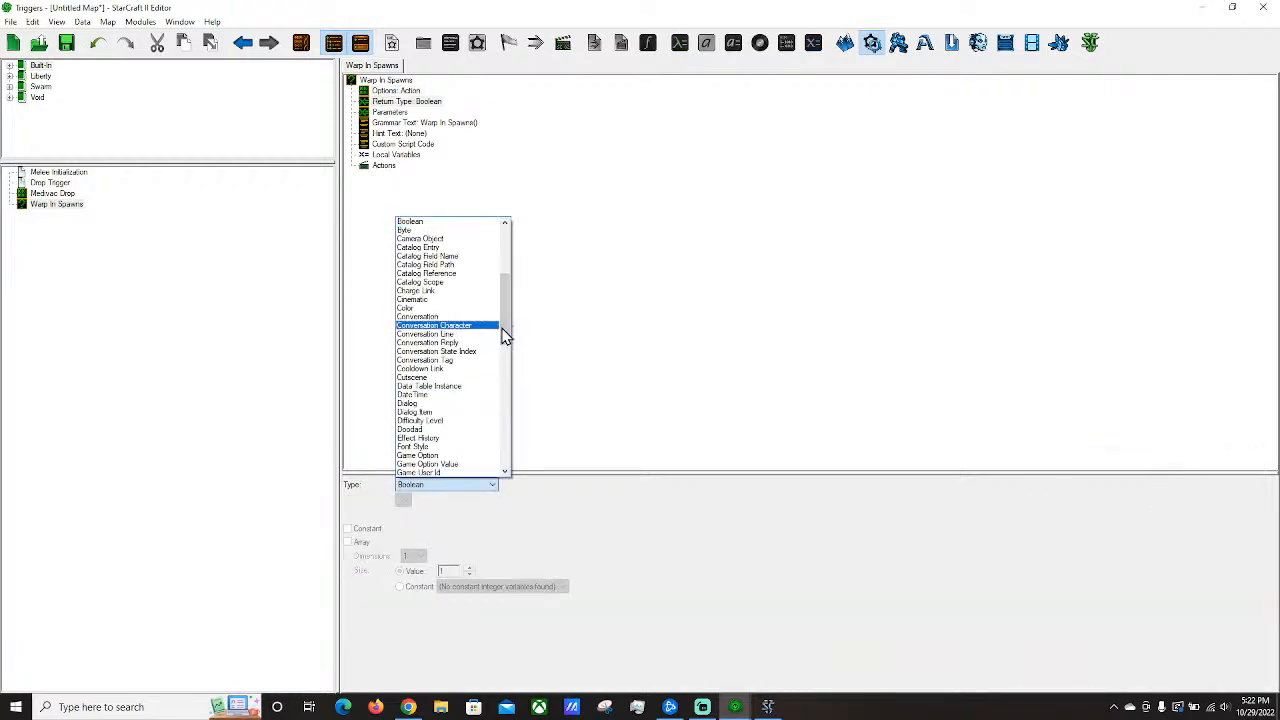
scroll(499, 328, "up", 3)
left_click(432, 221)
left_click(406, 124)
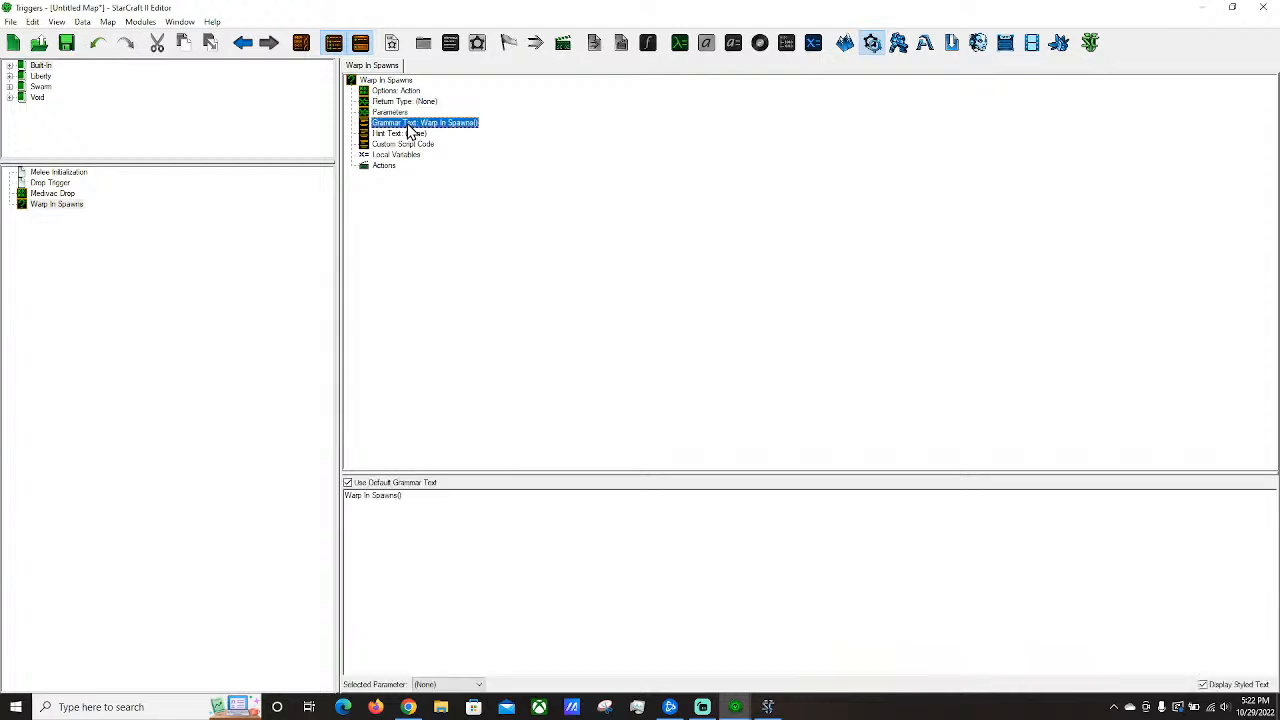
Add an integer parameter named Qty to the Warp In Spawns action.
left_click(389, 112)
key("ctrl+r")
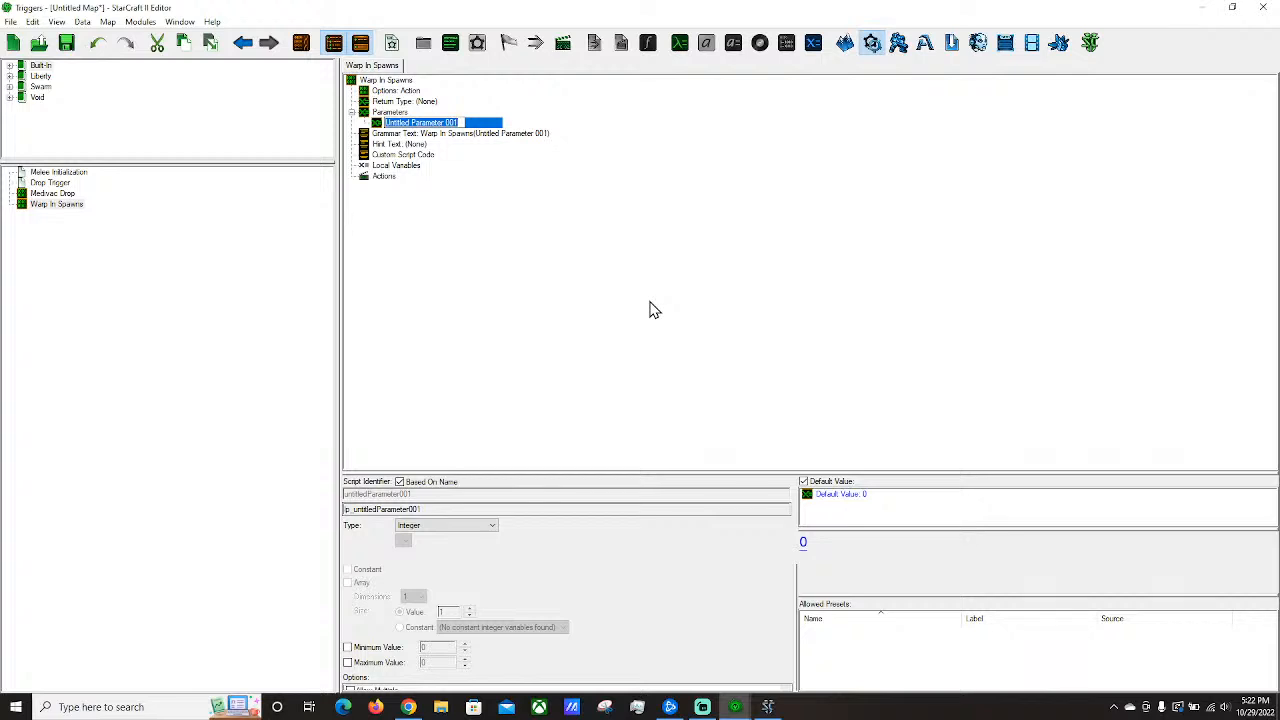
type("Rty")
key("Return")
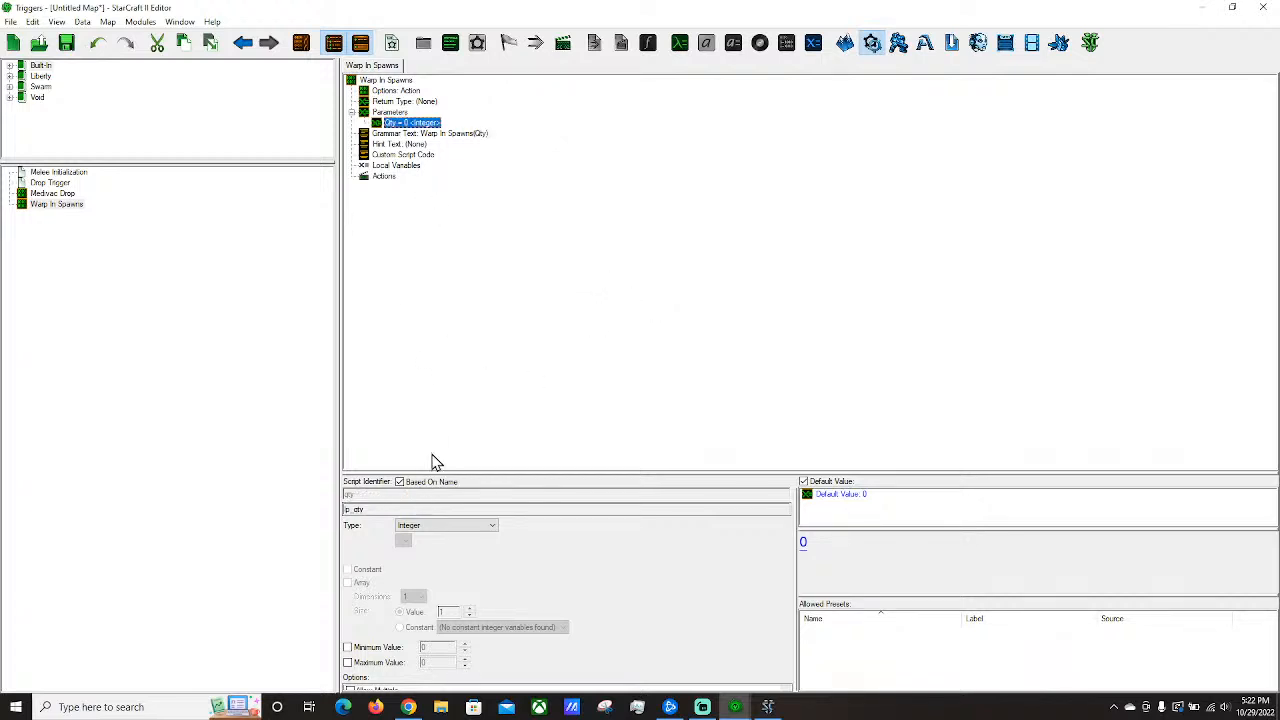
Rename the Qty parameter as Unit Type 1.
right_click(419, 126)
left_click(466, 219)
key("Return")
Set the Unit Type 1 parameter's type to Game Link with the link type Ability.
left_click(440, 526)
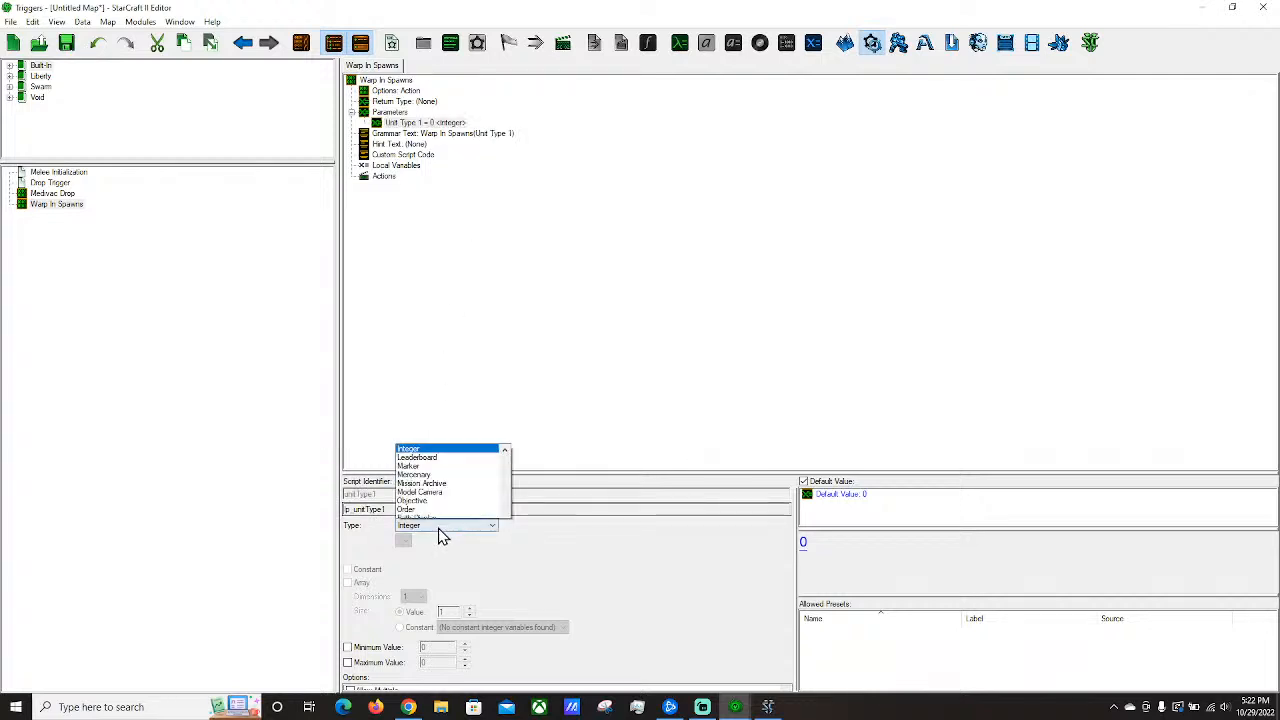
left_click_drag(520, 449, 508, 300)
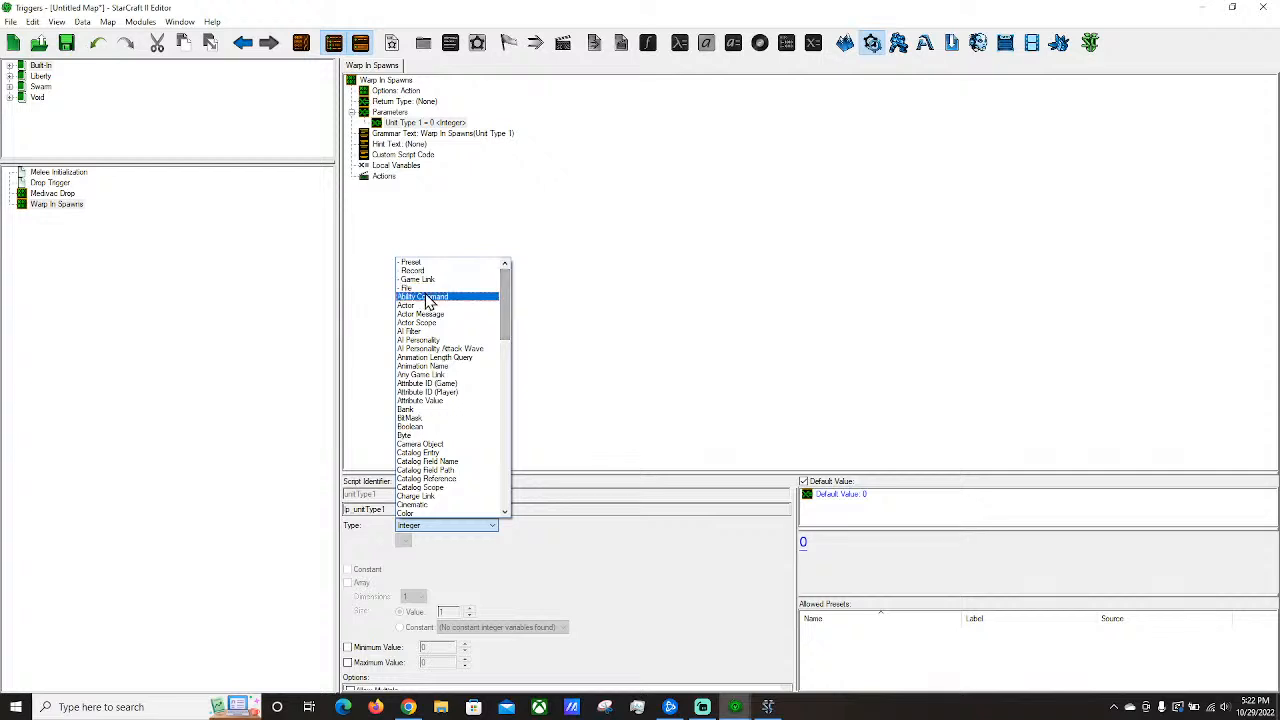
left_click(436, 280)
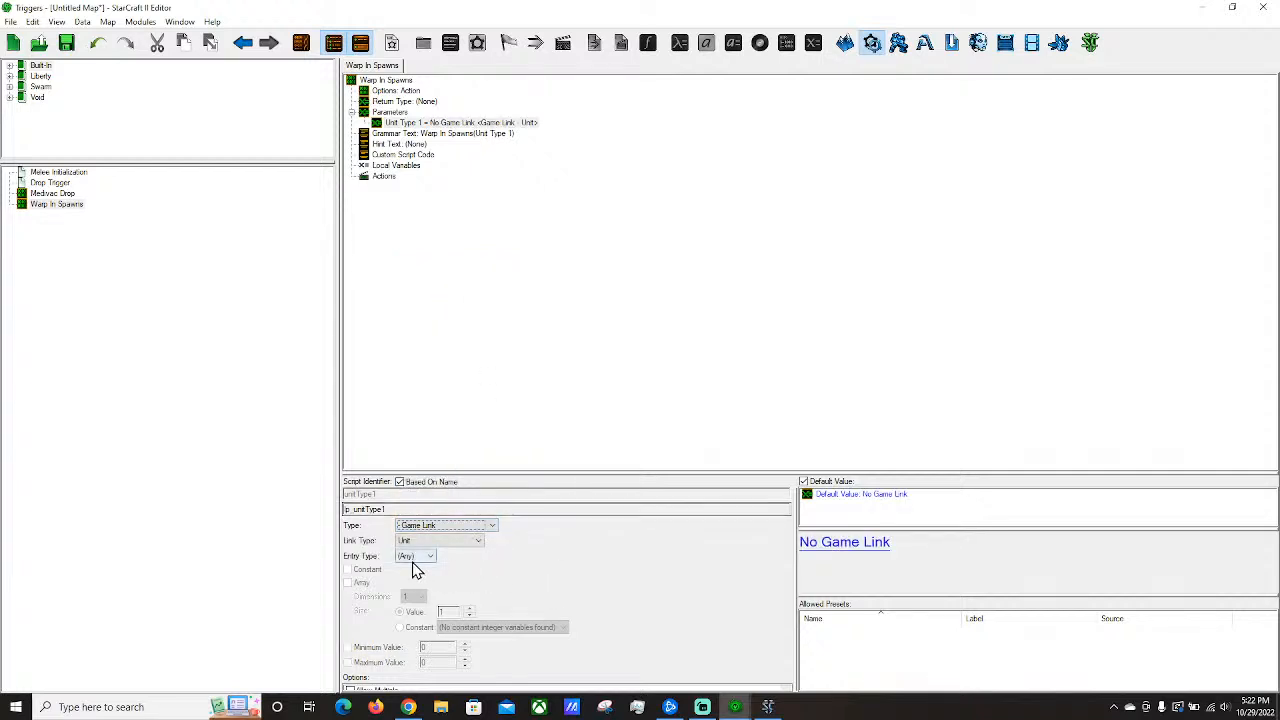
left_click(424, 542)
left_click_drag(494, 490, 485, 313)
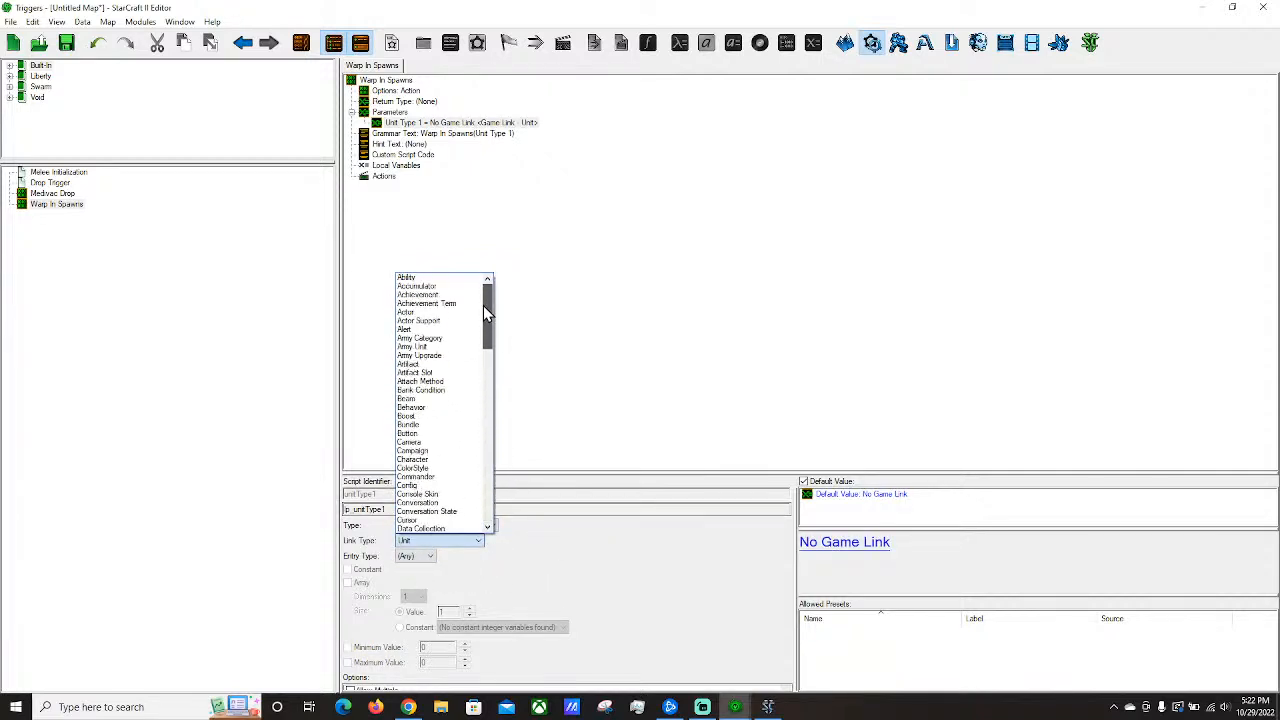
left_click(421, 278)
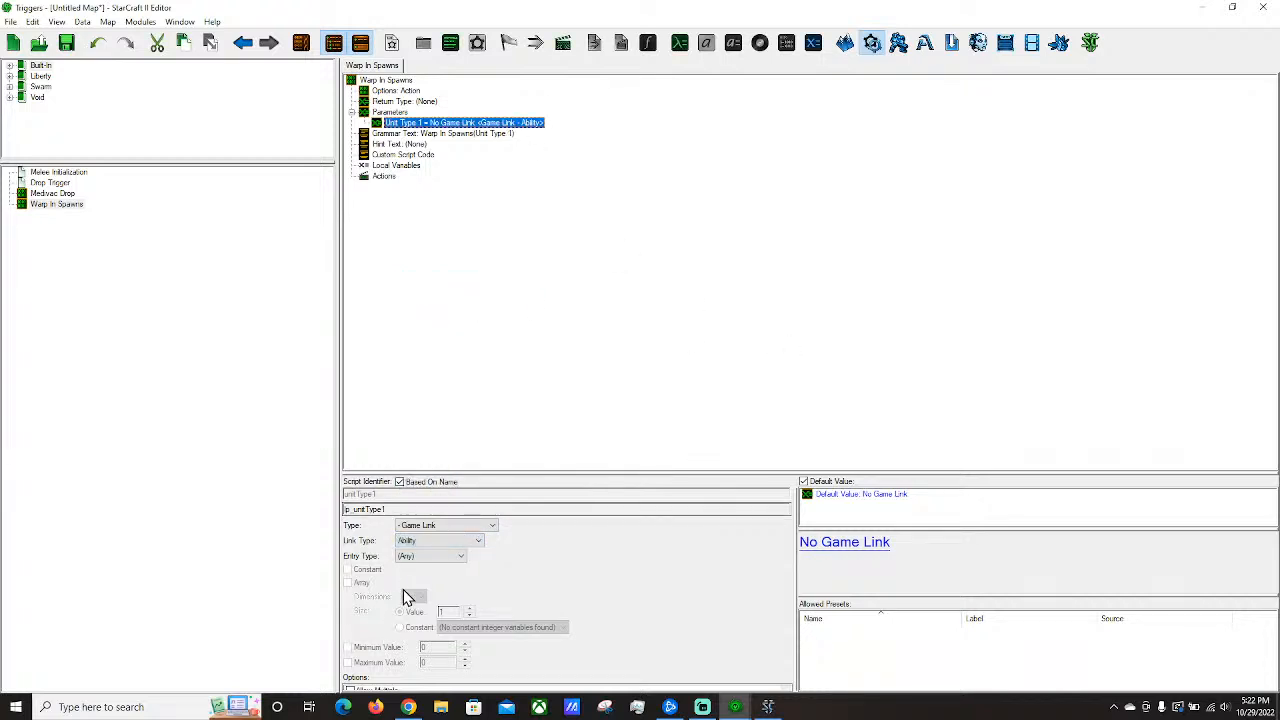
Search the ability values for the Unit Type 1 parameter's default using "warp in" and "phoenix", leaving the default unset.
left_click(412, 557)
left_click(418, 561)
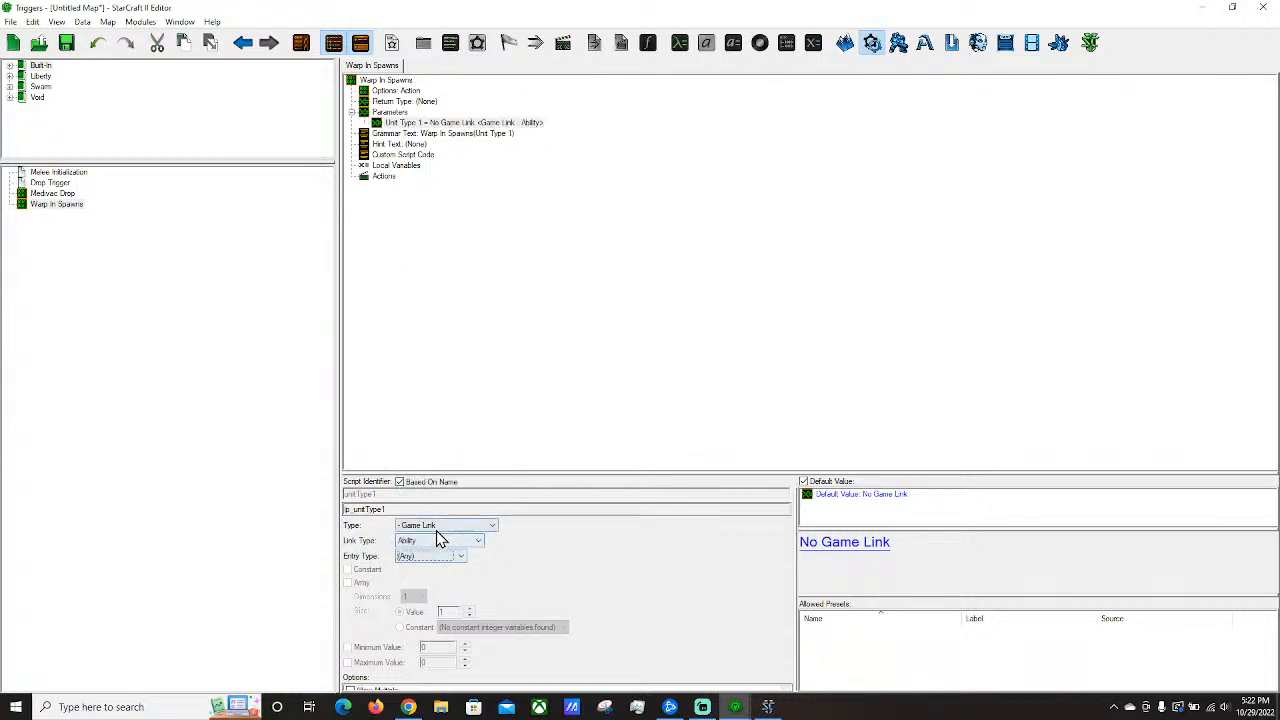
left_click(729, 310)
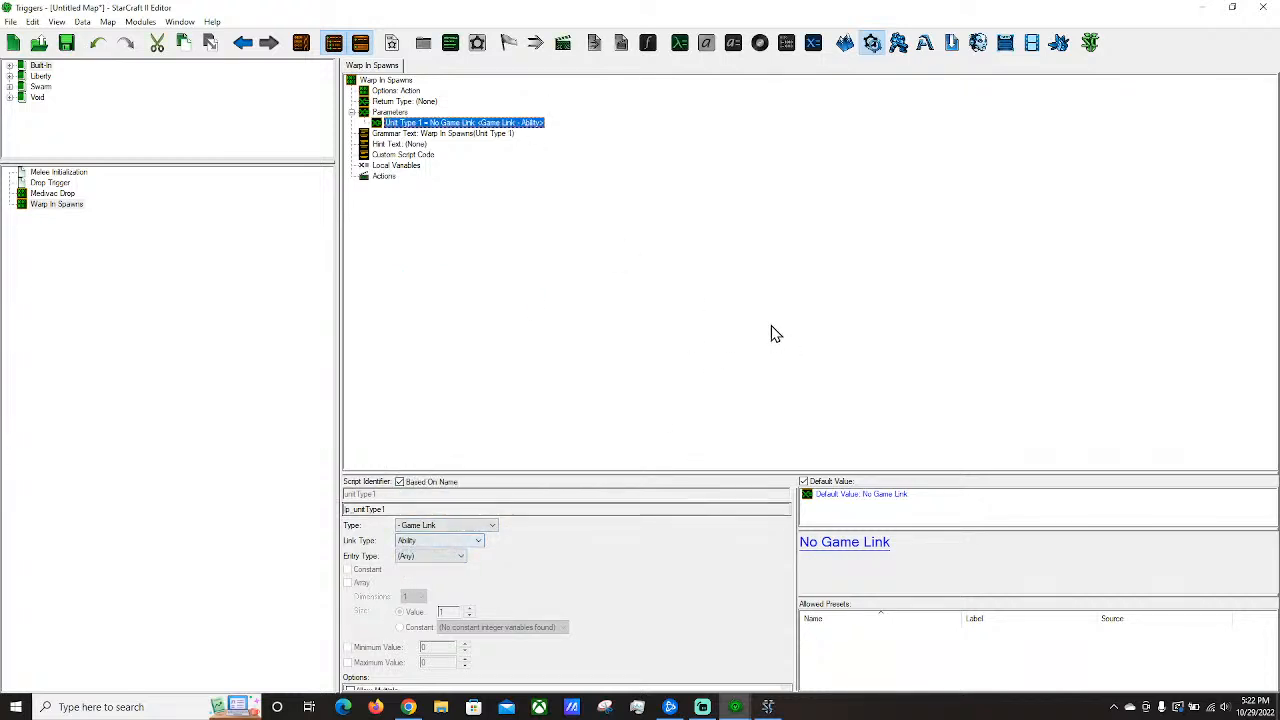
left_click(871, 546)
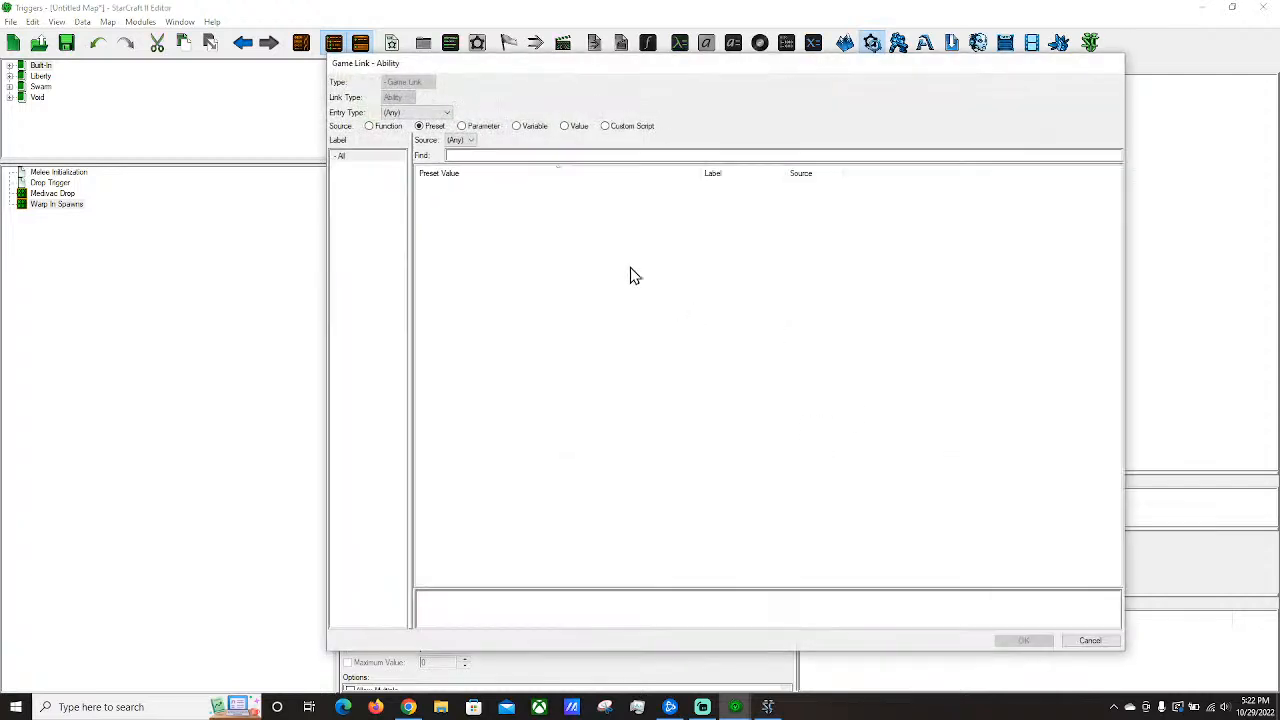
left_click(566, 127)
left_click(511, 170)
type("w")
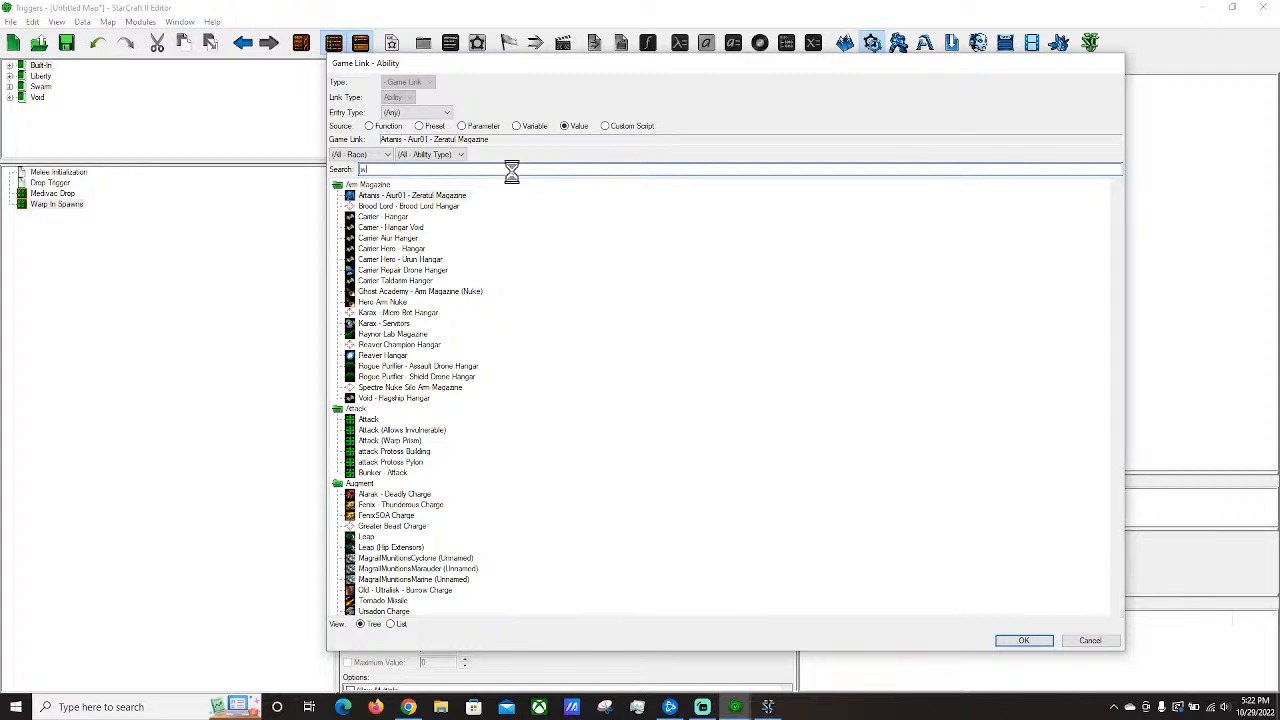
type("arp in")
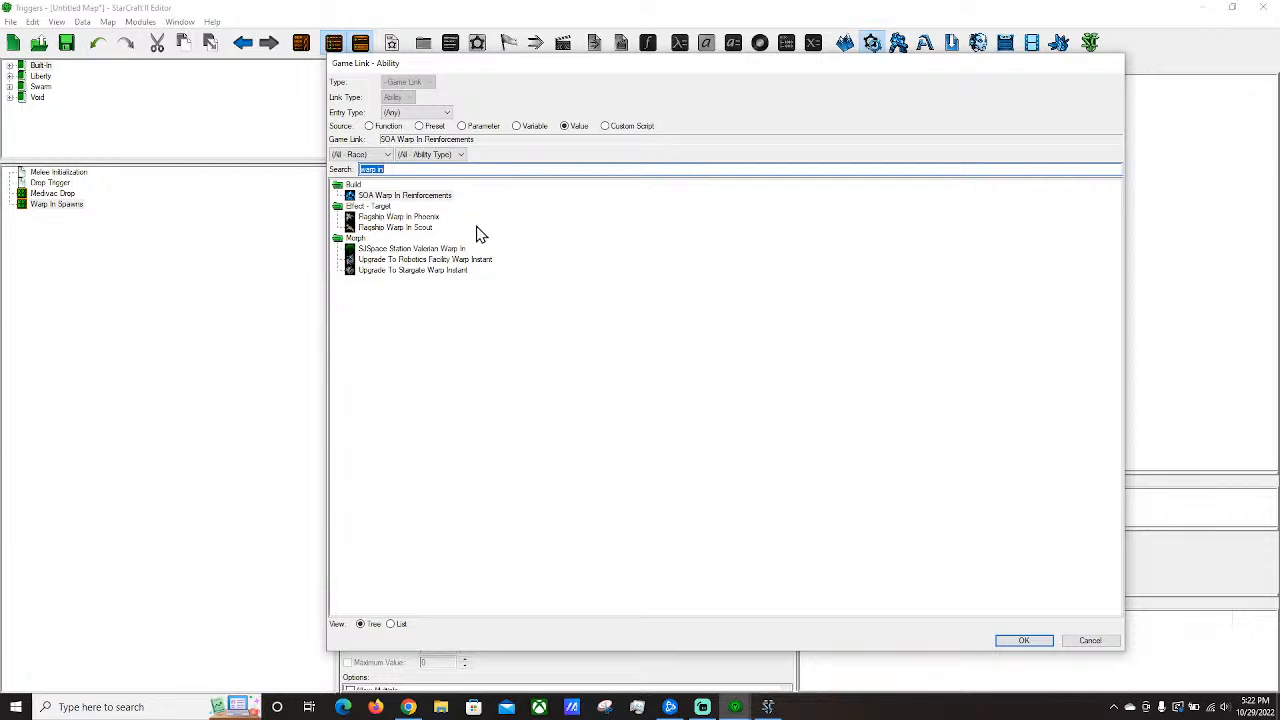
type("phoenix")
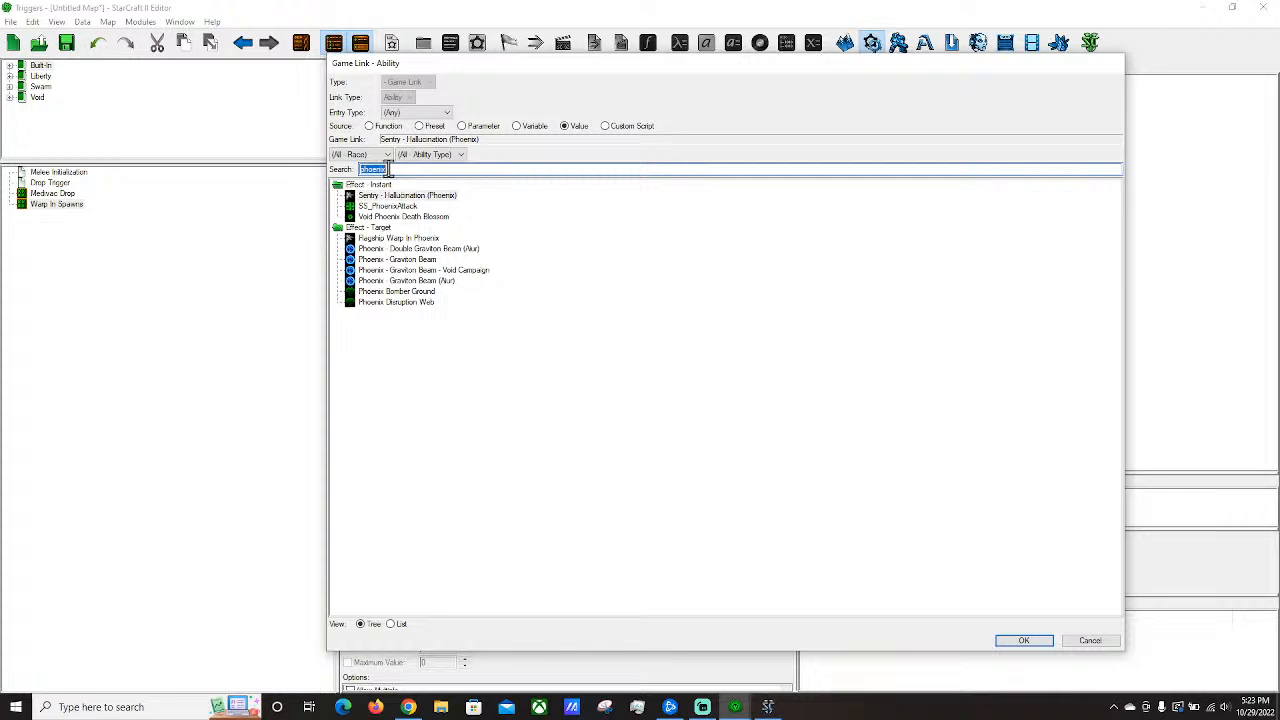
left_click(1084, 641)
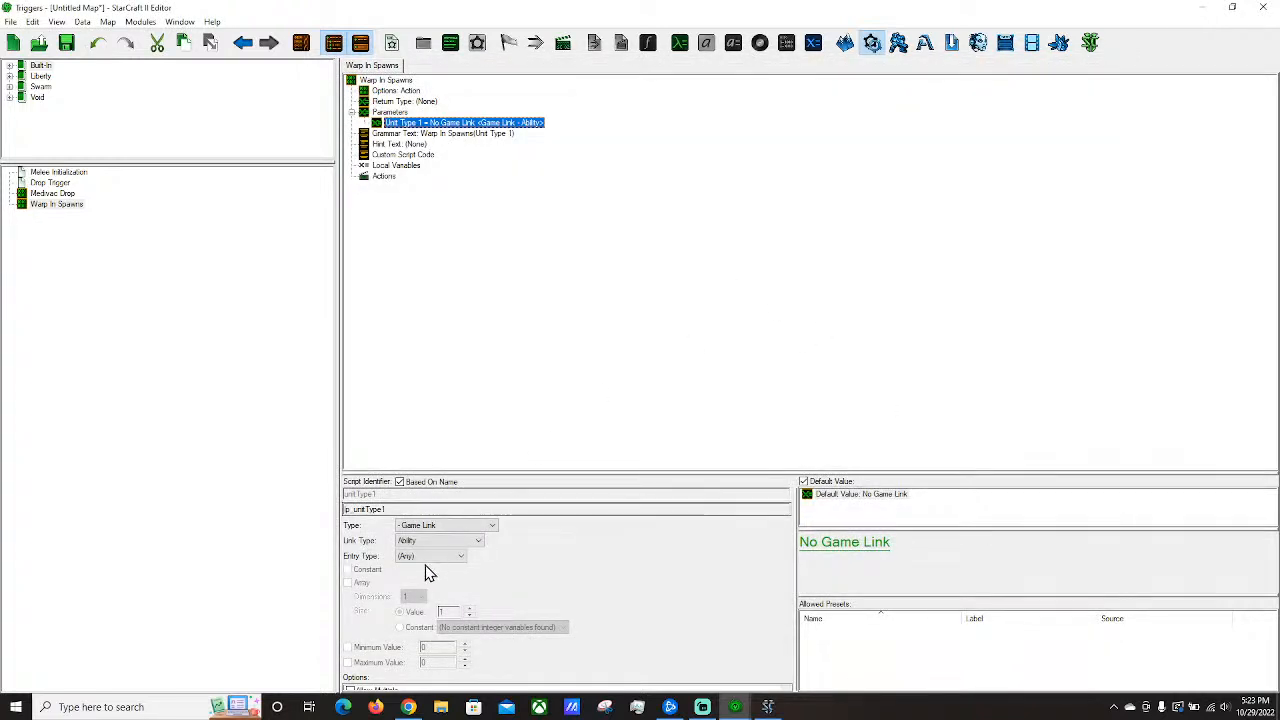
Change the Unit Type 1 parameter's type to Ability Command.
left_click(421, 542)
left_click(421, 548)
left_click(443, 527)
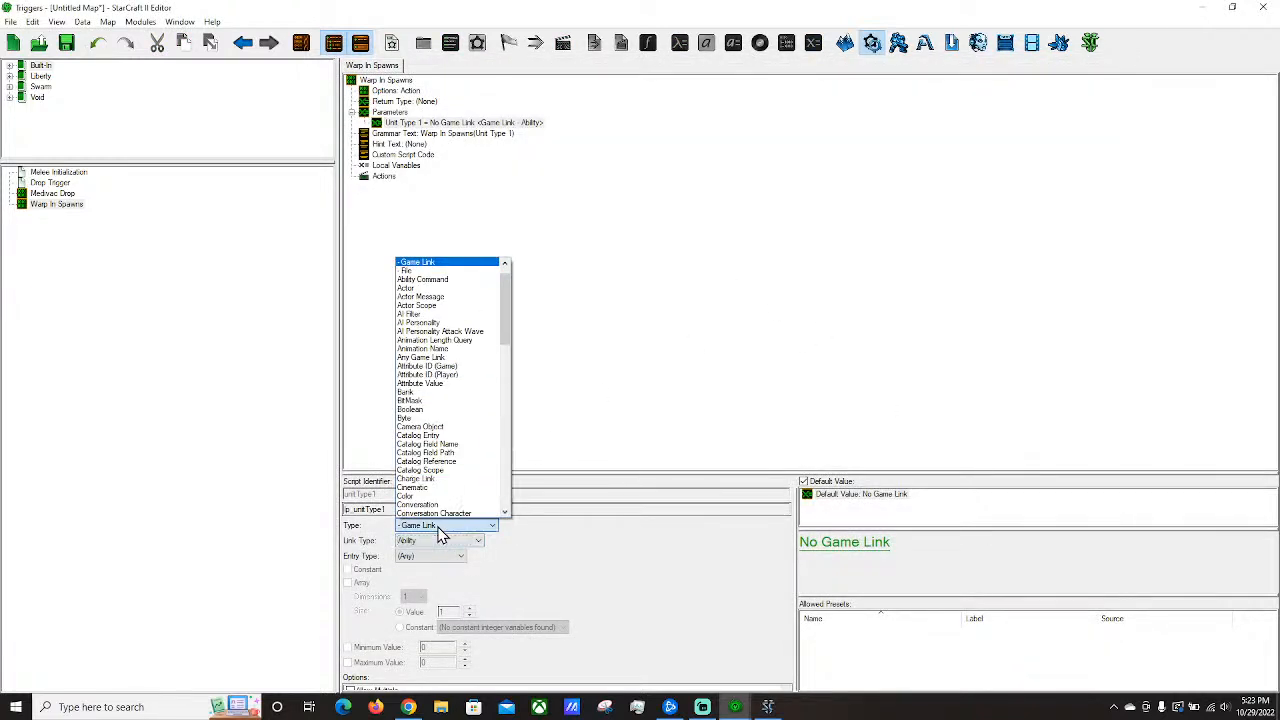
left_click_drag(505, 317, 506, 286)
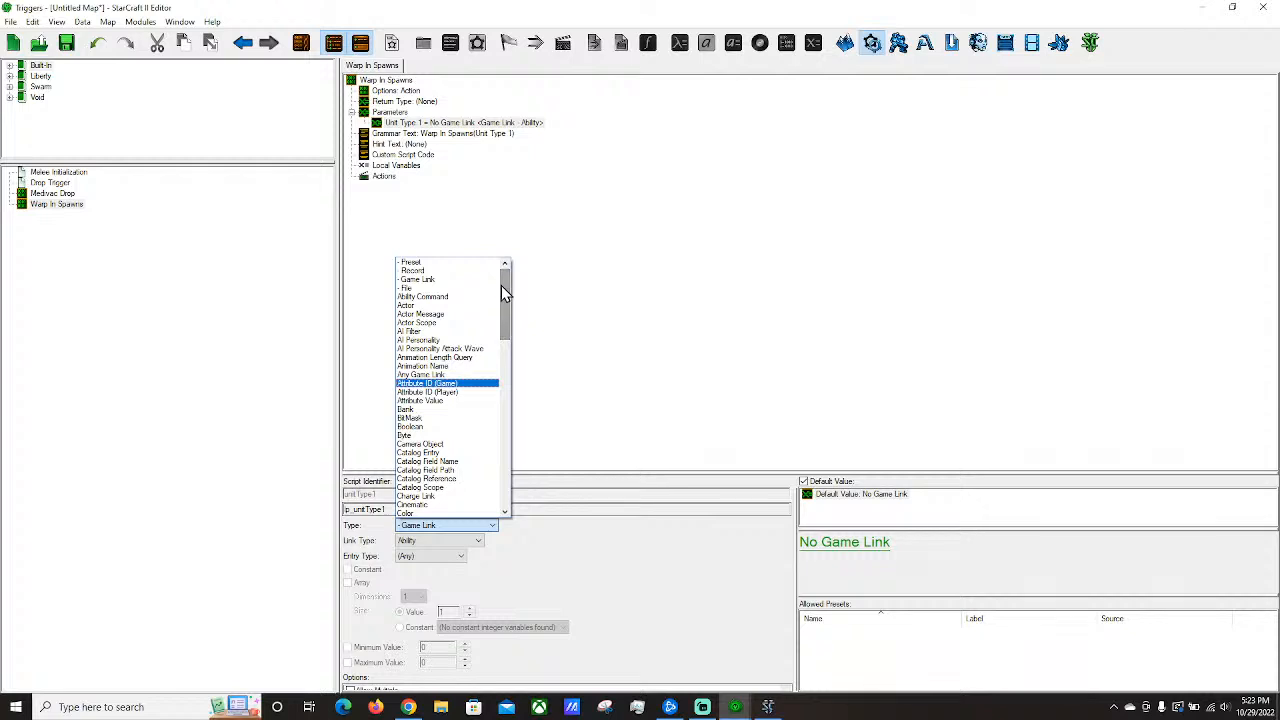
left_click(472, 297)
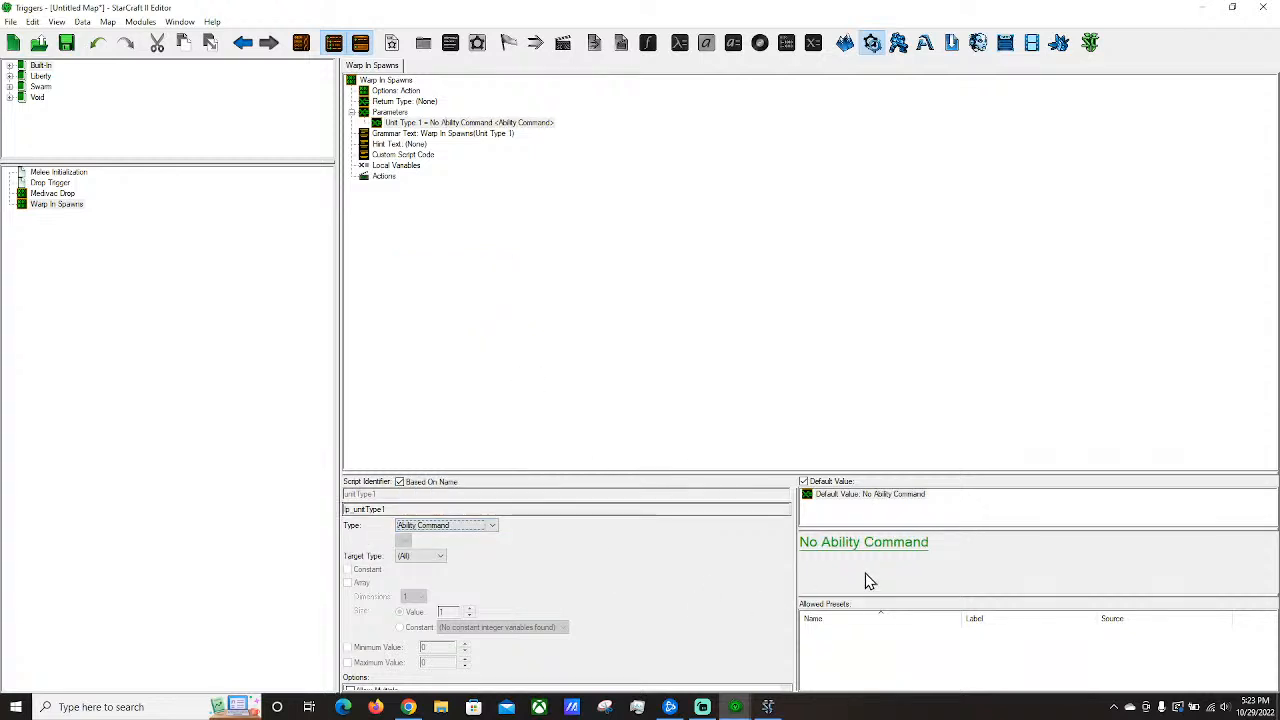
left_click(846, 542)
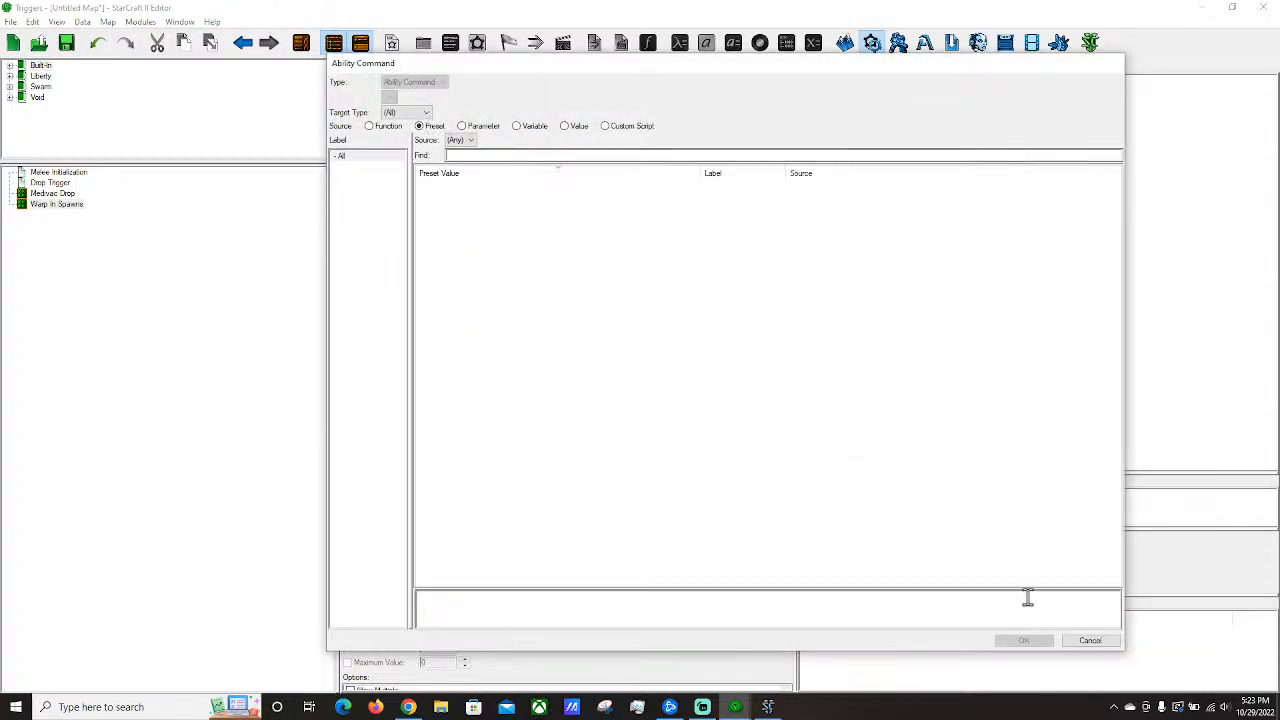
left_click(1088, 640)
Set the target type of the Unit Type 1 ability command to Point, leaving its default value unset.
left_click(432, 556)
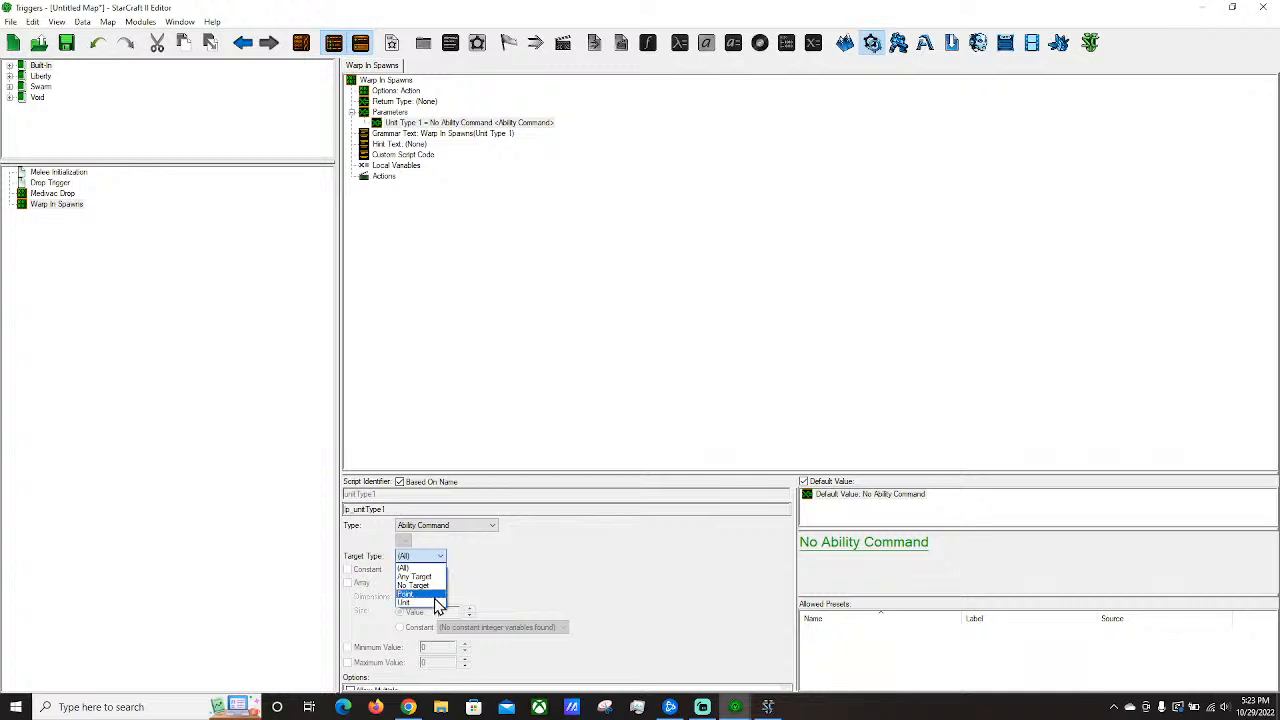
left_click(430, 595)
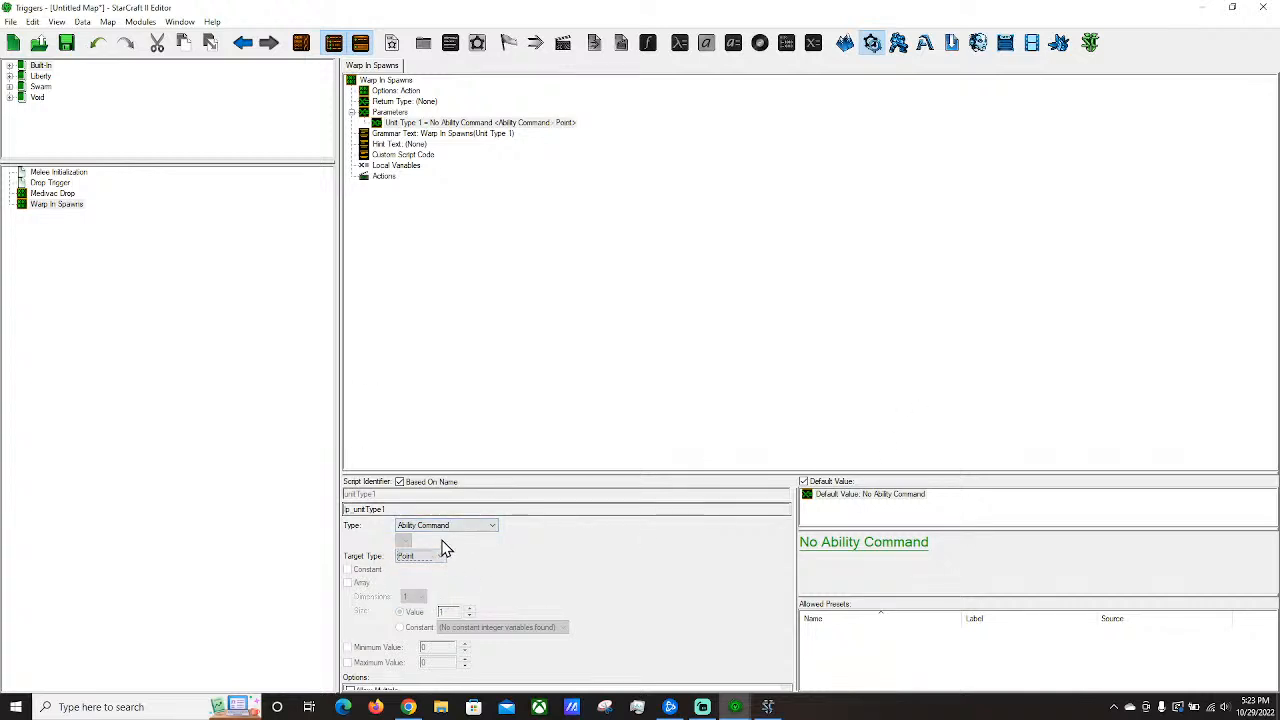
left_click(877, 546)
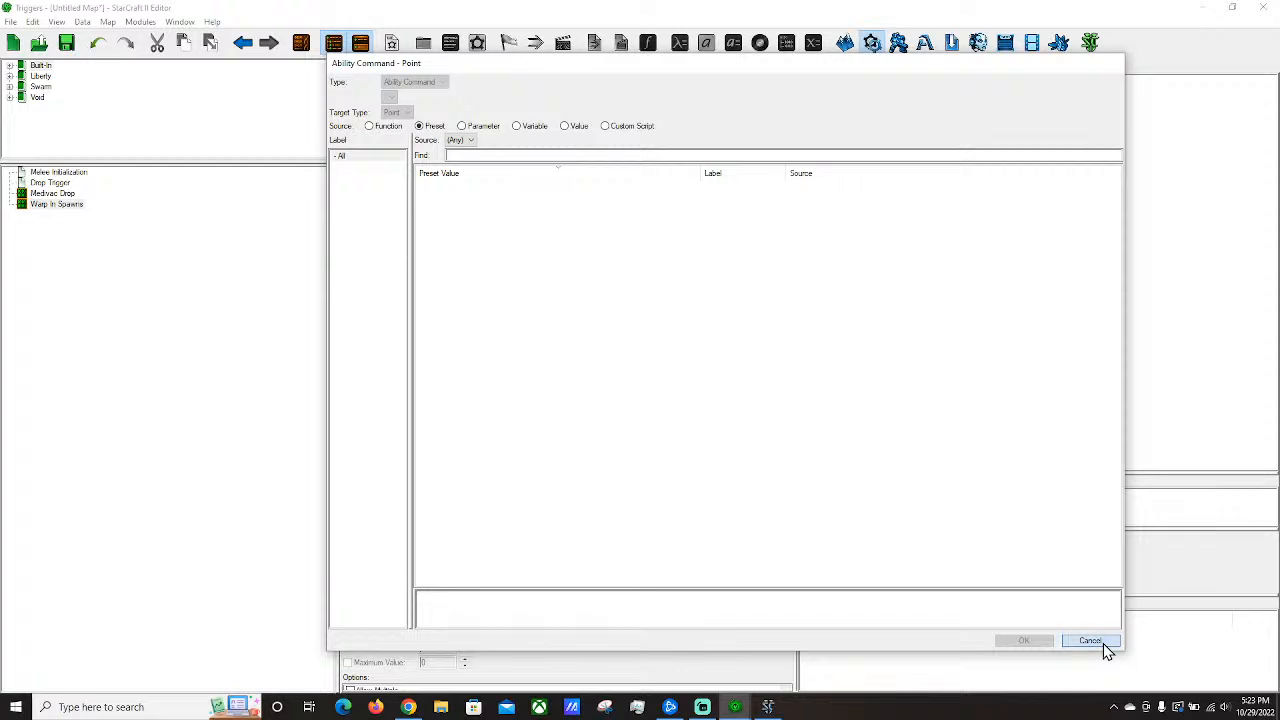
left_click(1103, 643)
left_click(908, 543)
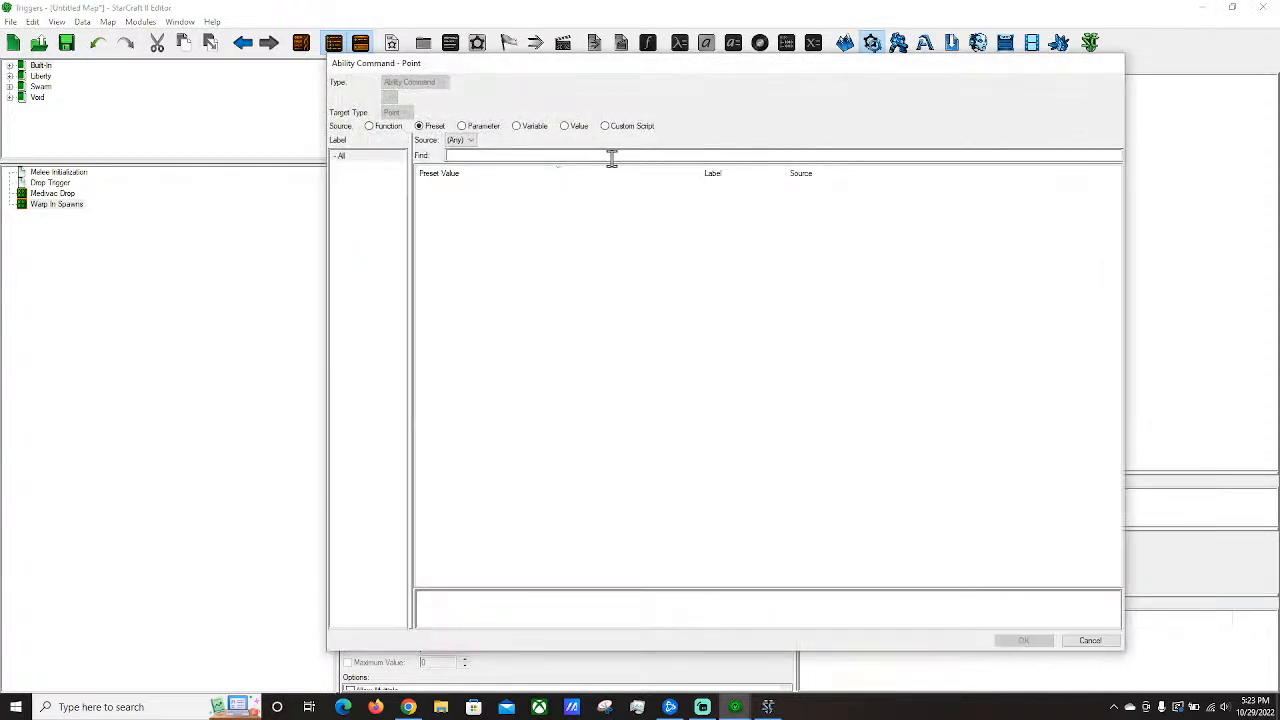
left_click(1079, 644)
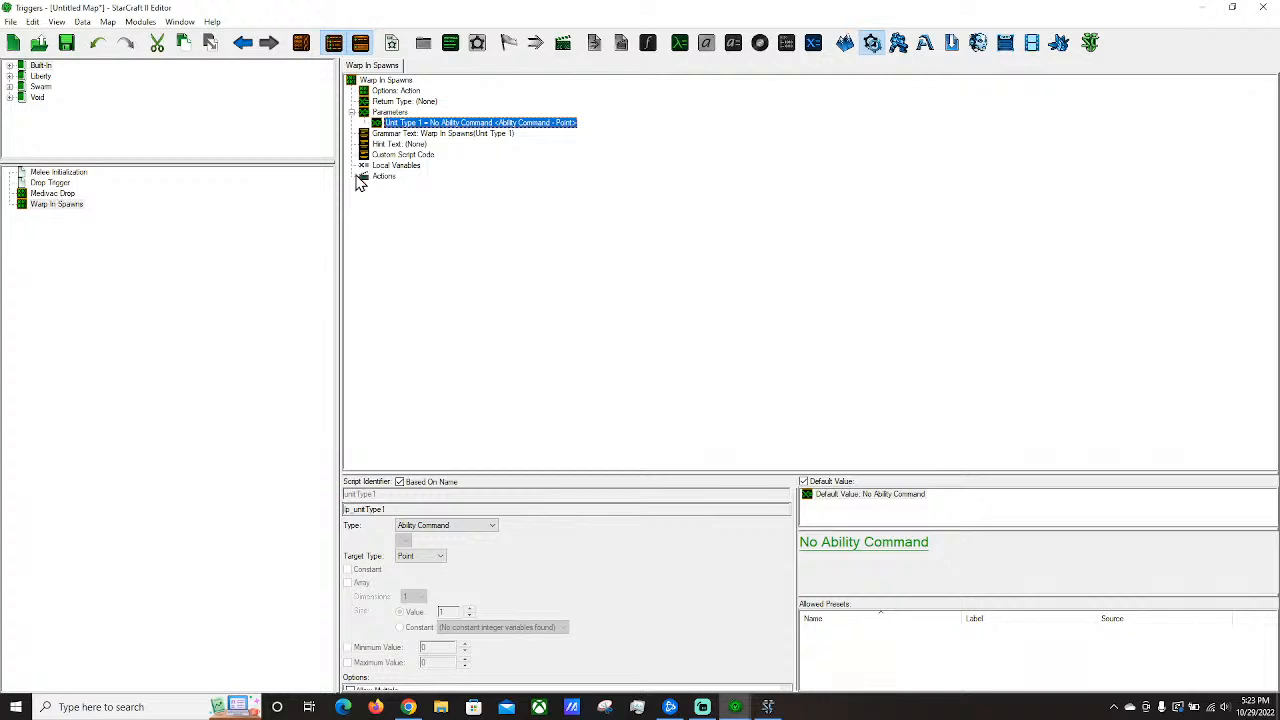
Duplicate the Unit Type 1 parameter of the Warp In Spawns action.
right_click(388, 176)
left_click(448, 124)
key("ctrl+c")
key("ctrl+v")
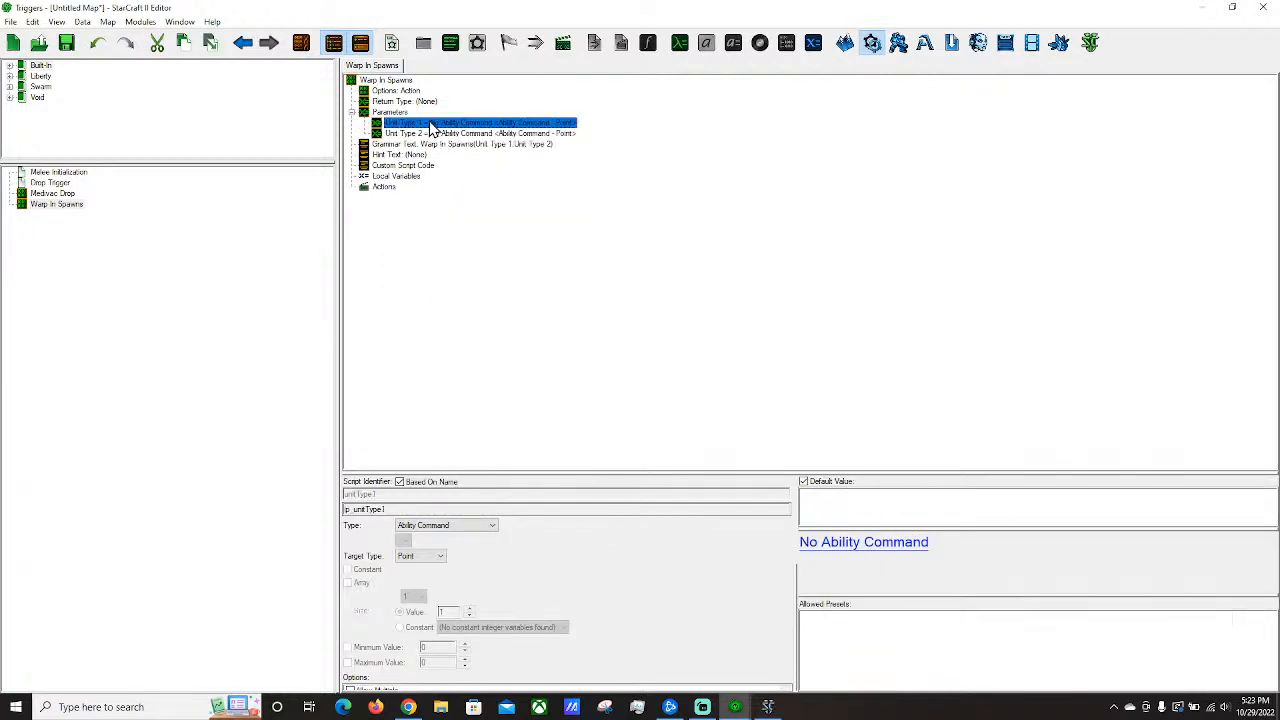
Add an integer parameter named Unit Qty 1 directly after Unit Type 1.
right_click(430, 123)
mouse_move(600, 430)
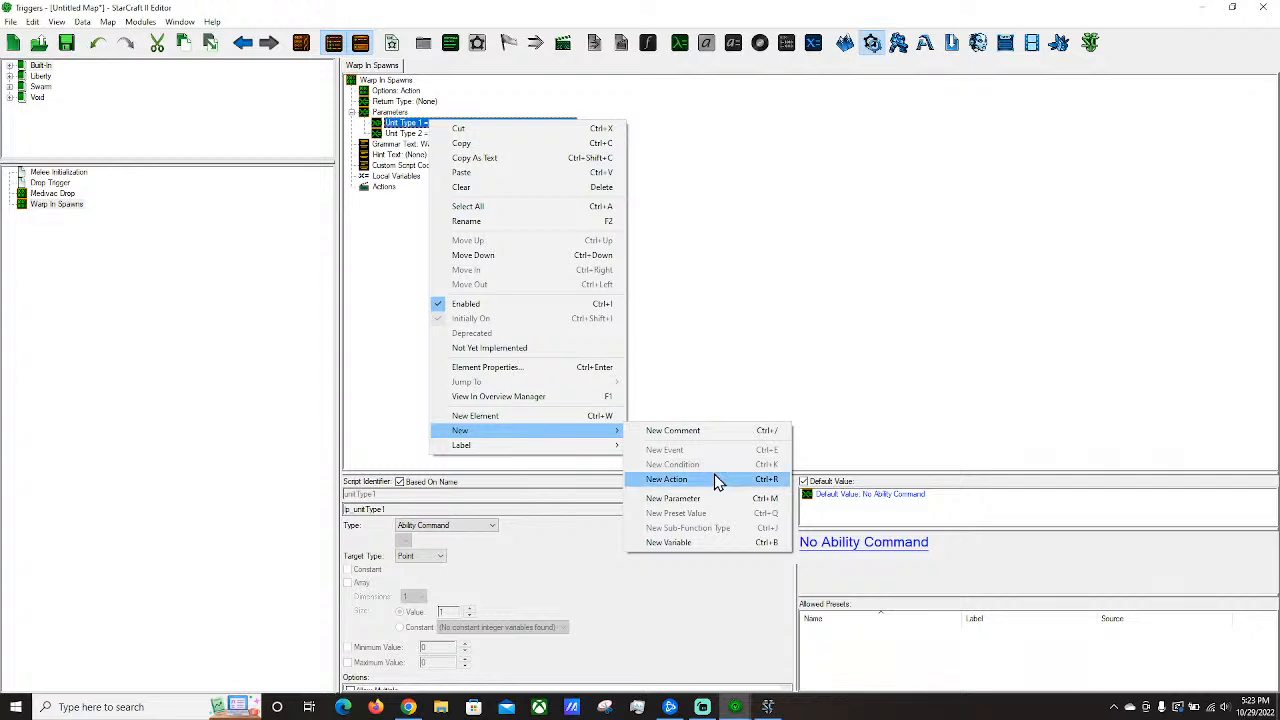
left_click(716, 498)
type("Unit Qty")
key("Return")
Place a copy of the Unit Qty 1 parameter directly after Unit Type 2.
left_click(430, 145)
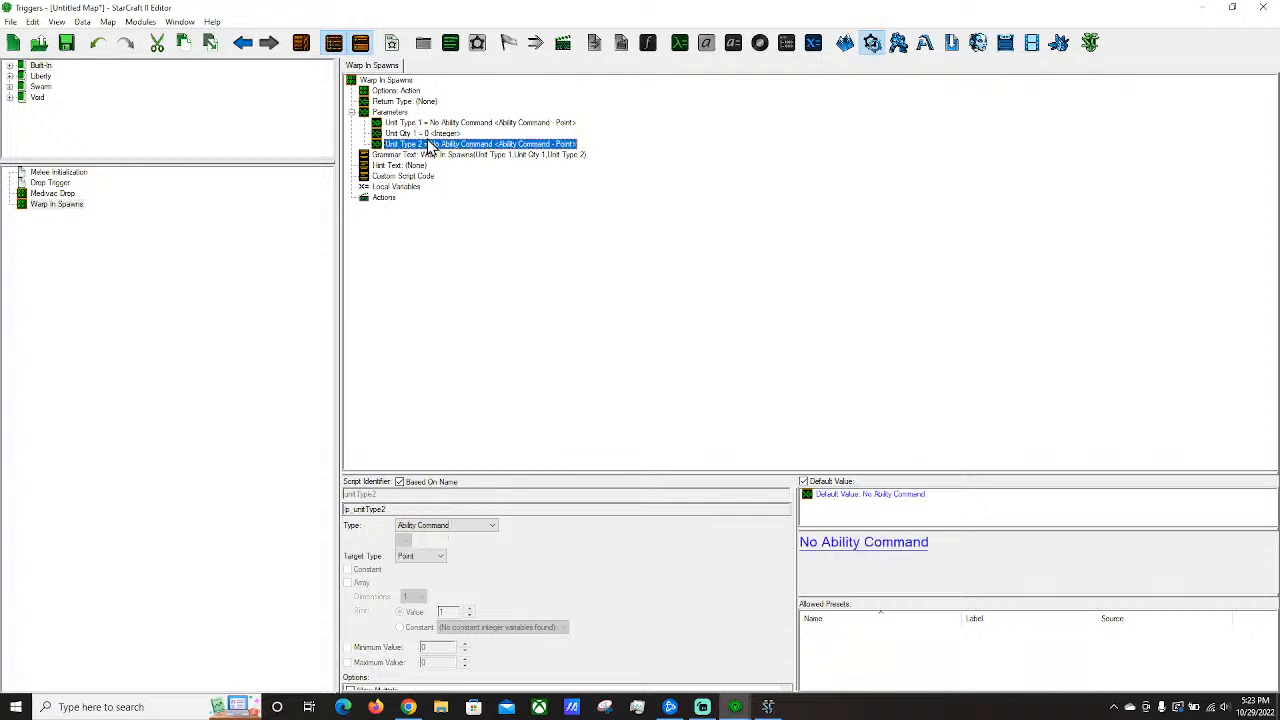
key("ctrl+v")
right_click(448, 163)
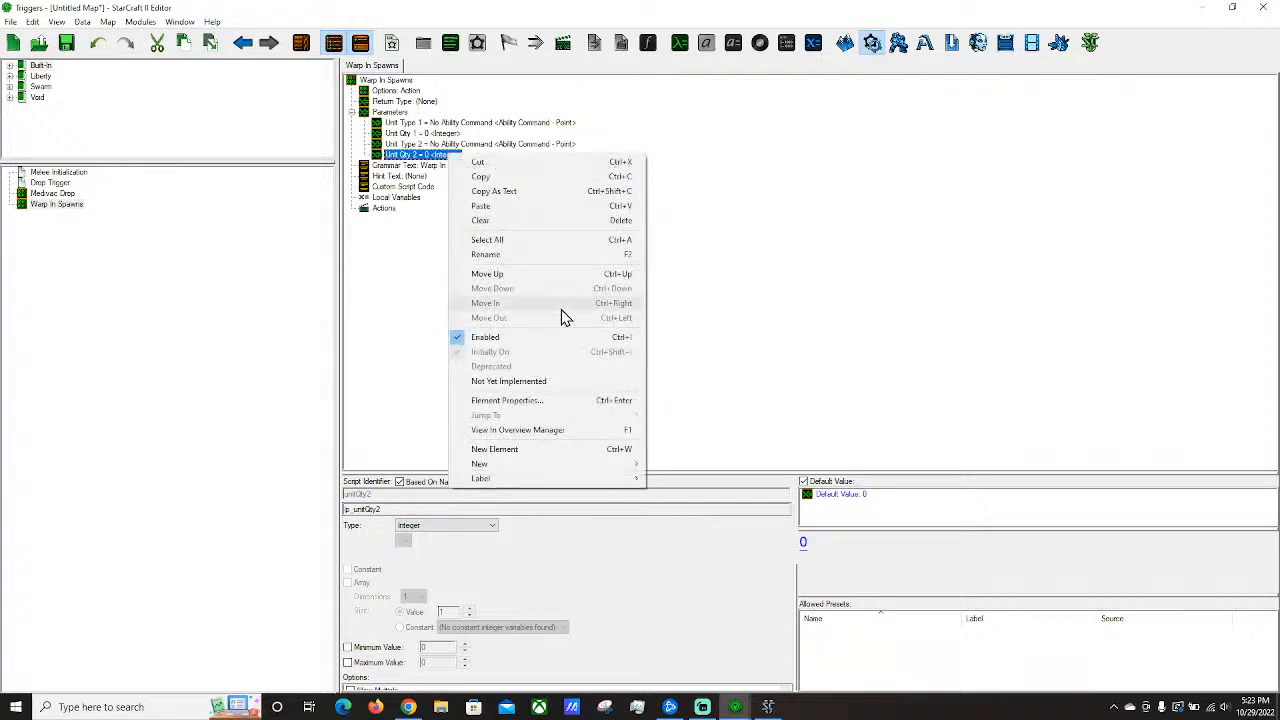
key("Escape")
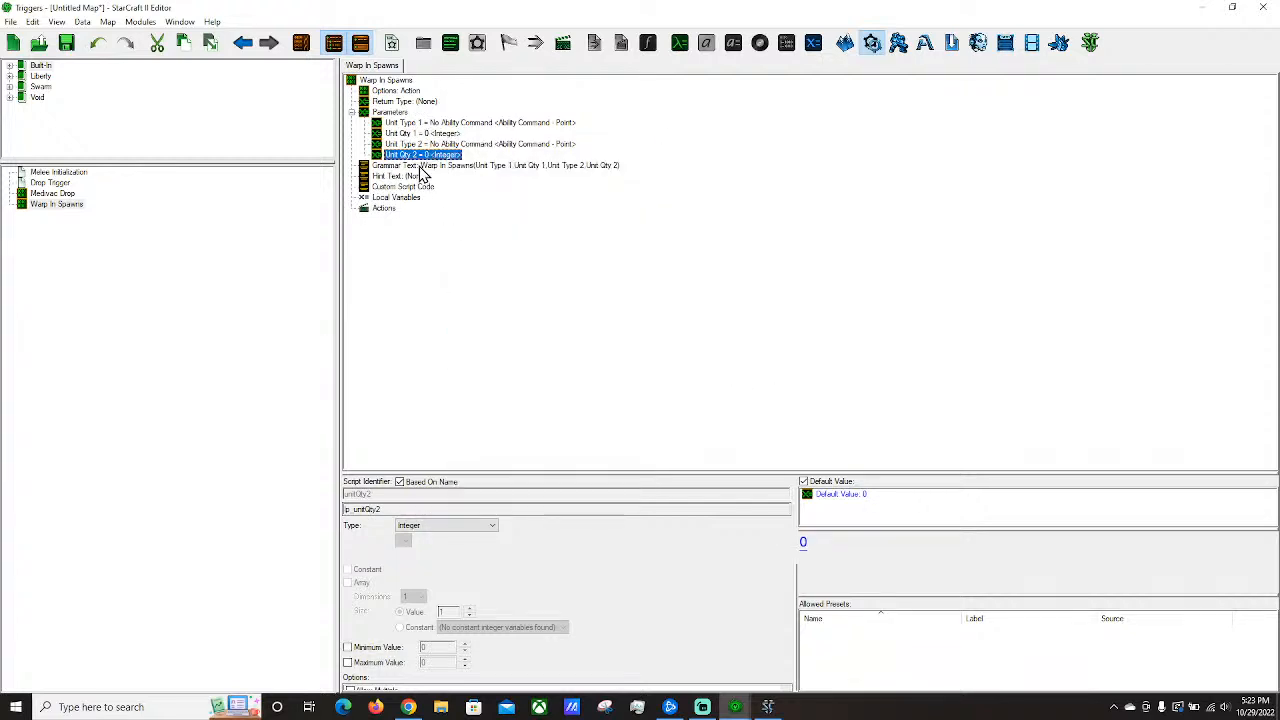
Paste another copy of the quantity parameter at the end of the parameters and change its type to Region.
key("ctrl+v")
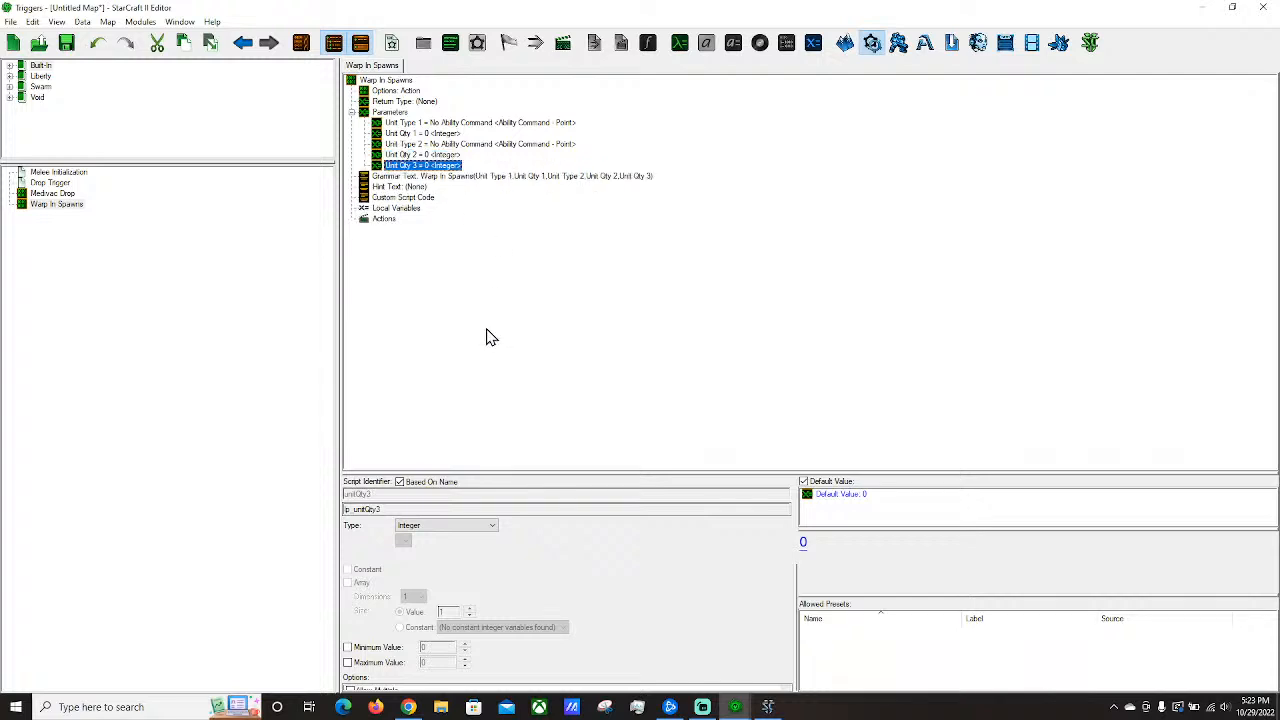
left_click(448, 524)
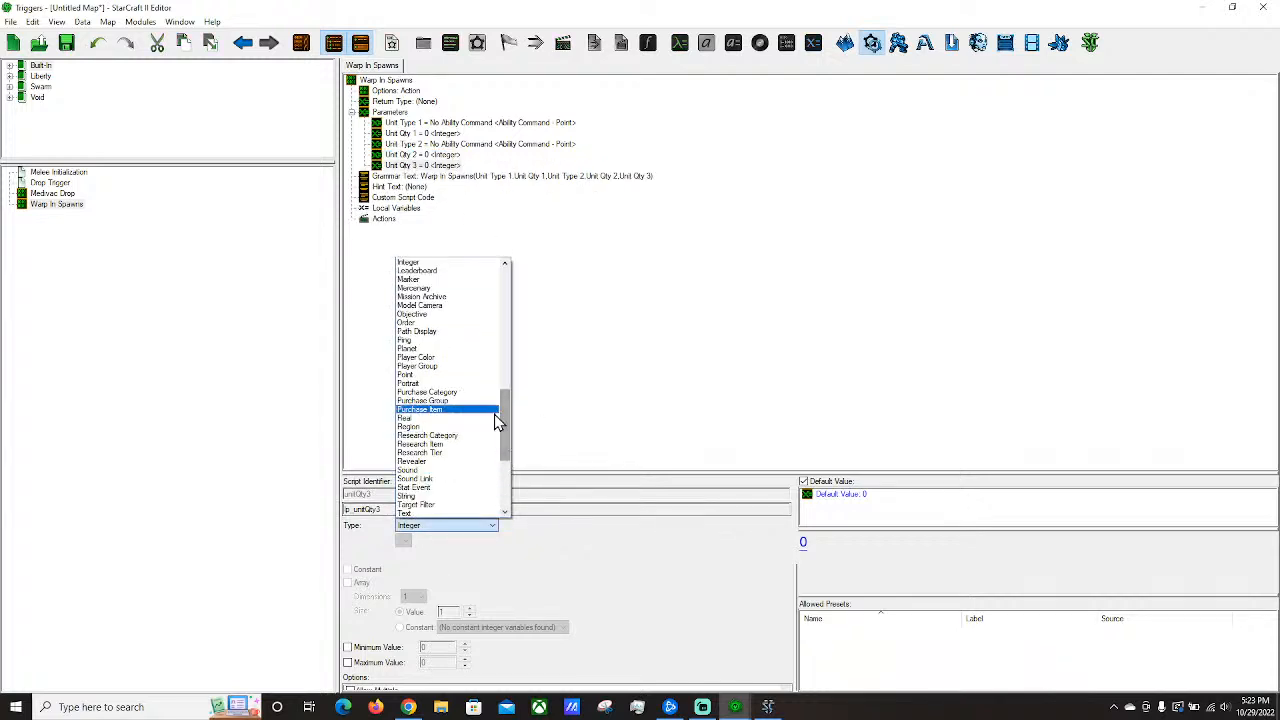
scroll(480, 380, "up", 7)
scroll(475, 365, "up", 2)
key("r")
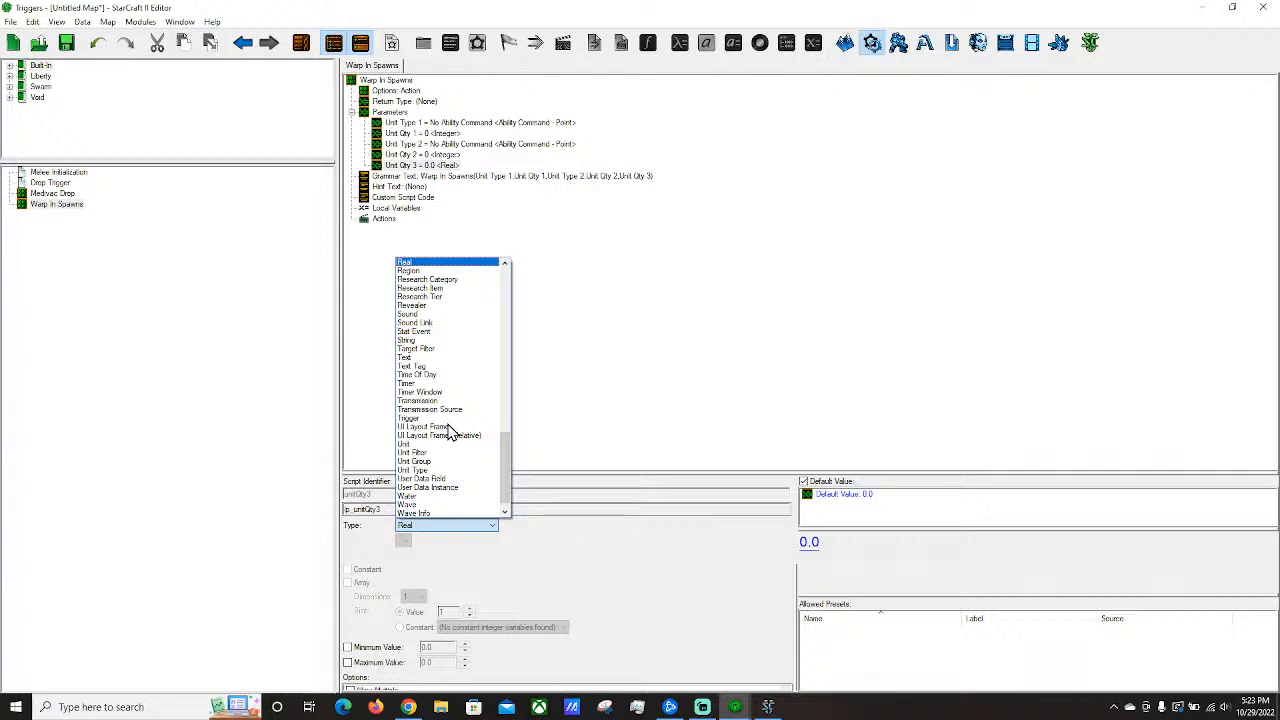
left_click(449, 271)
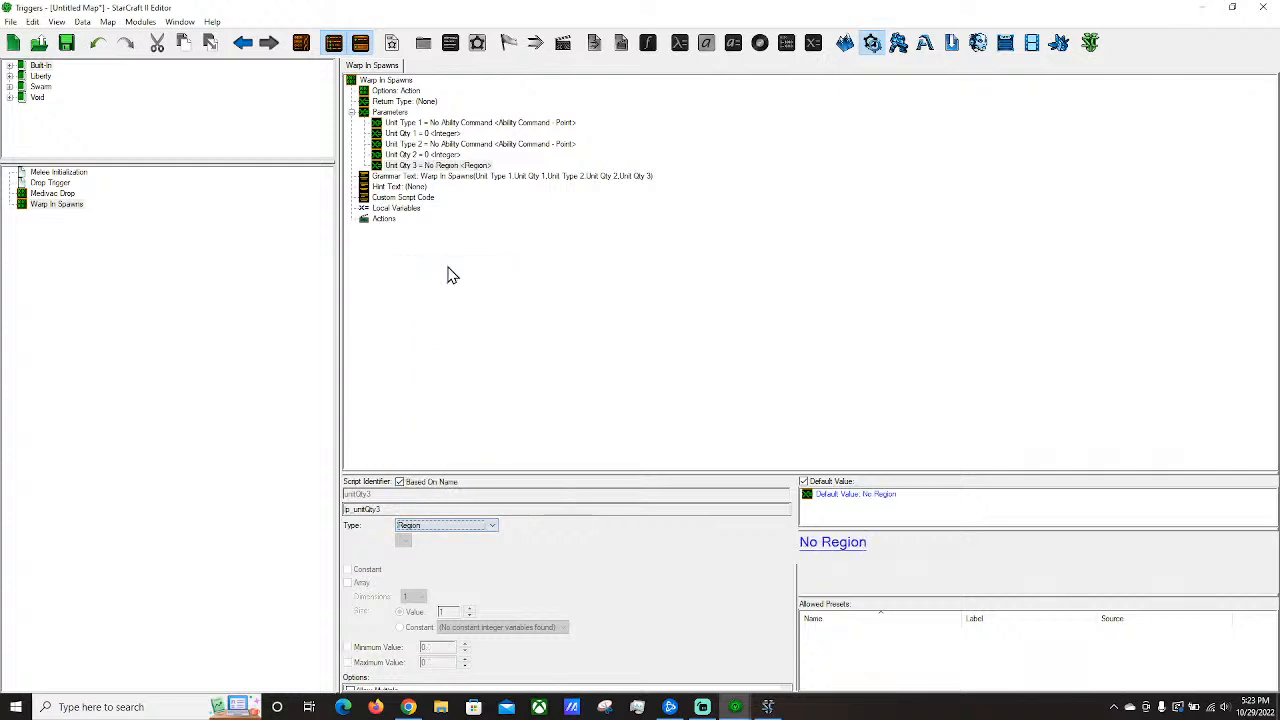
Rename the region parameter as Spawn Region.
left_click(453, 165)
right_click(453, 165)
left_click(560, 270)
type("5")
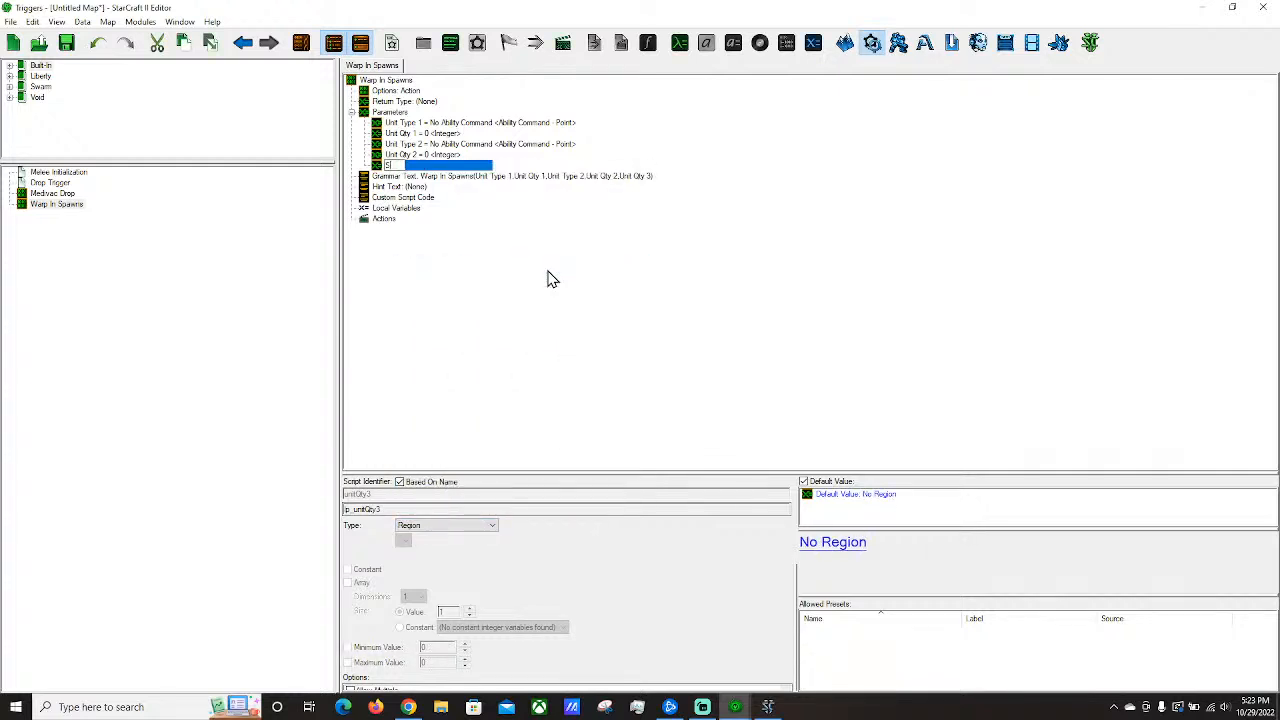
type("pawn Region")
key("Return")
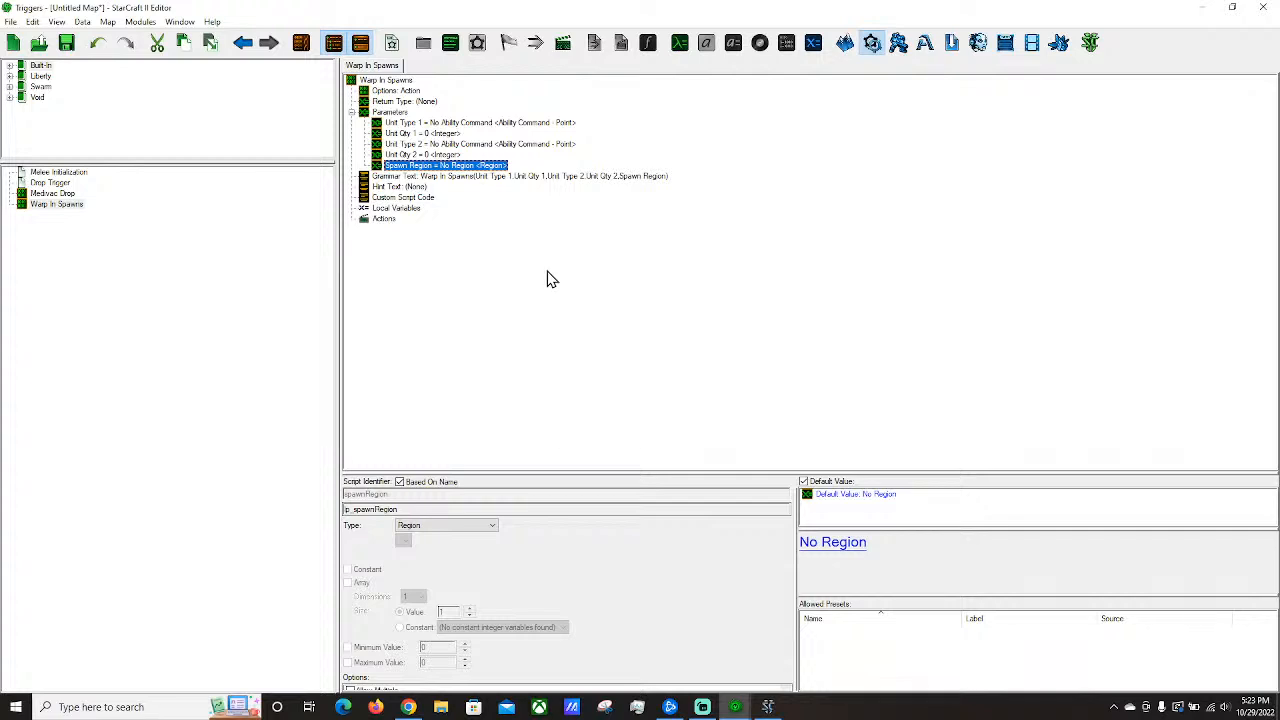
right_click(453, 170)
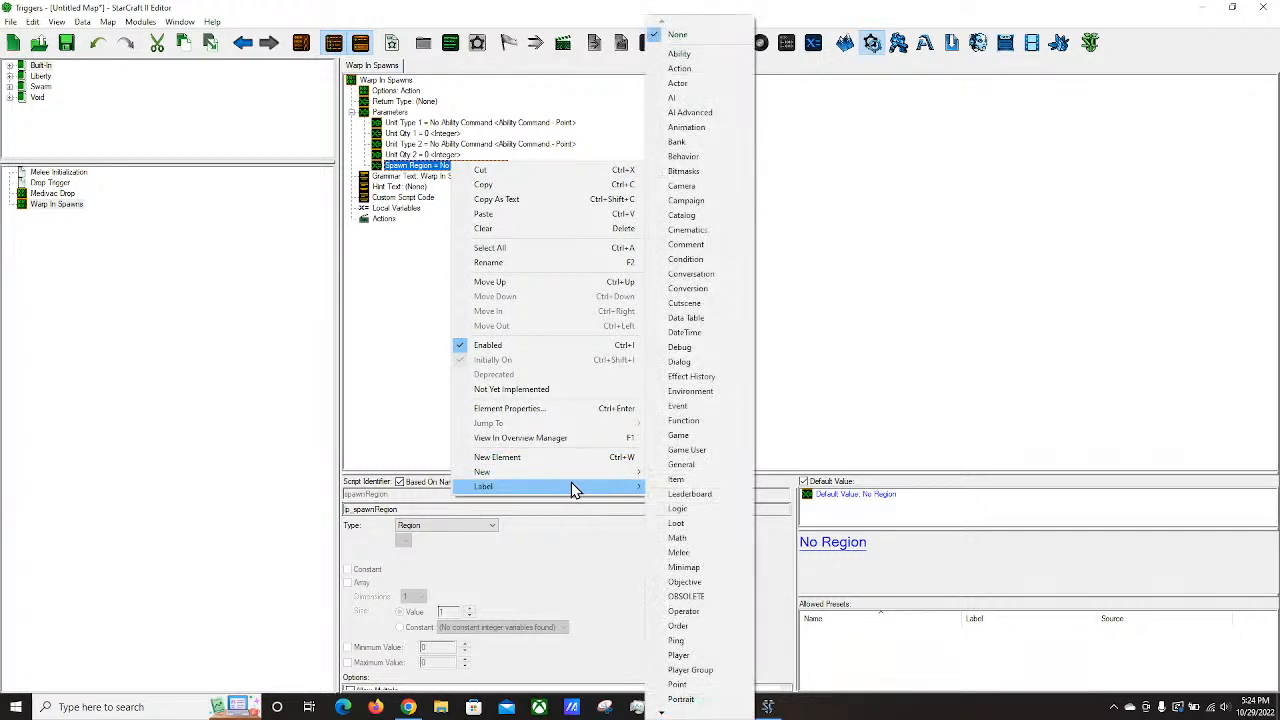
mouse_move(560, 472)
left_click(932, 313)
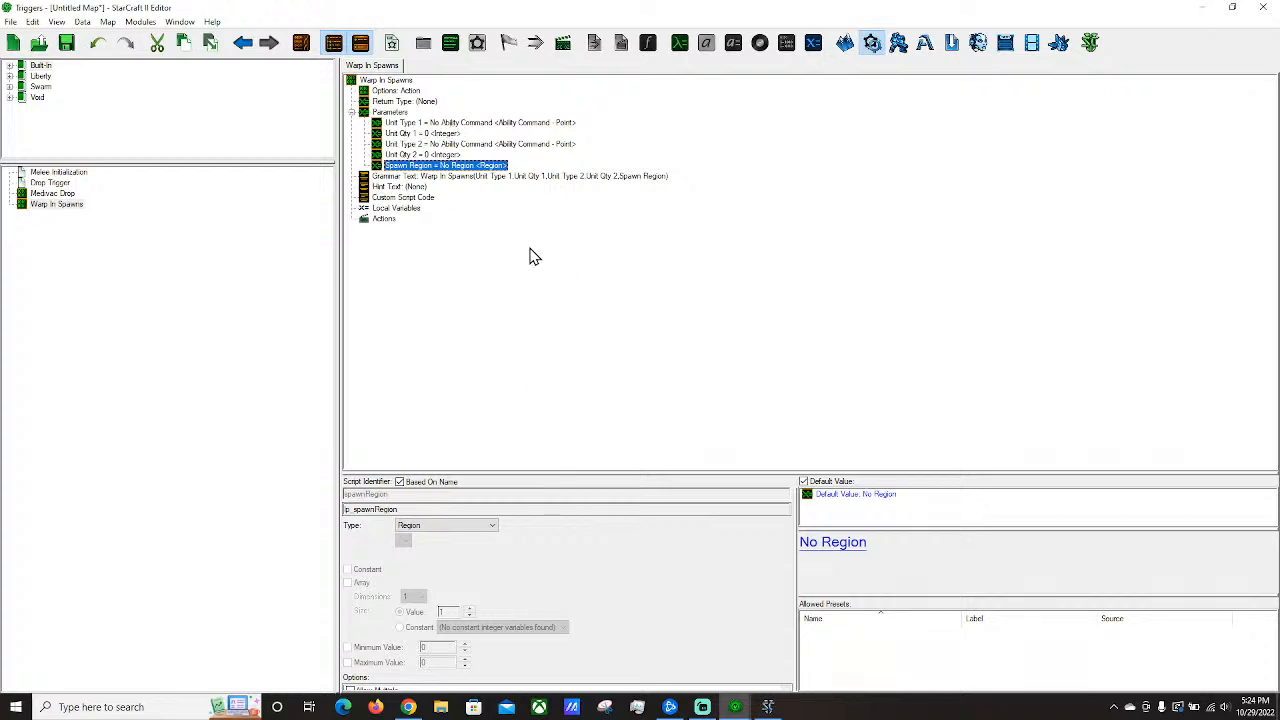
left_click(50, 183)
left_click(57, 204)
right_click(381, 218)
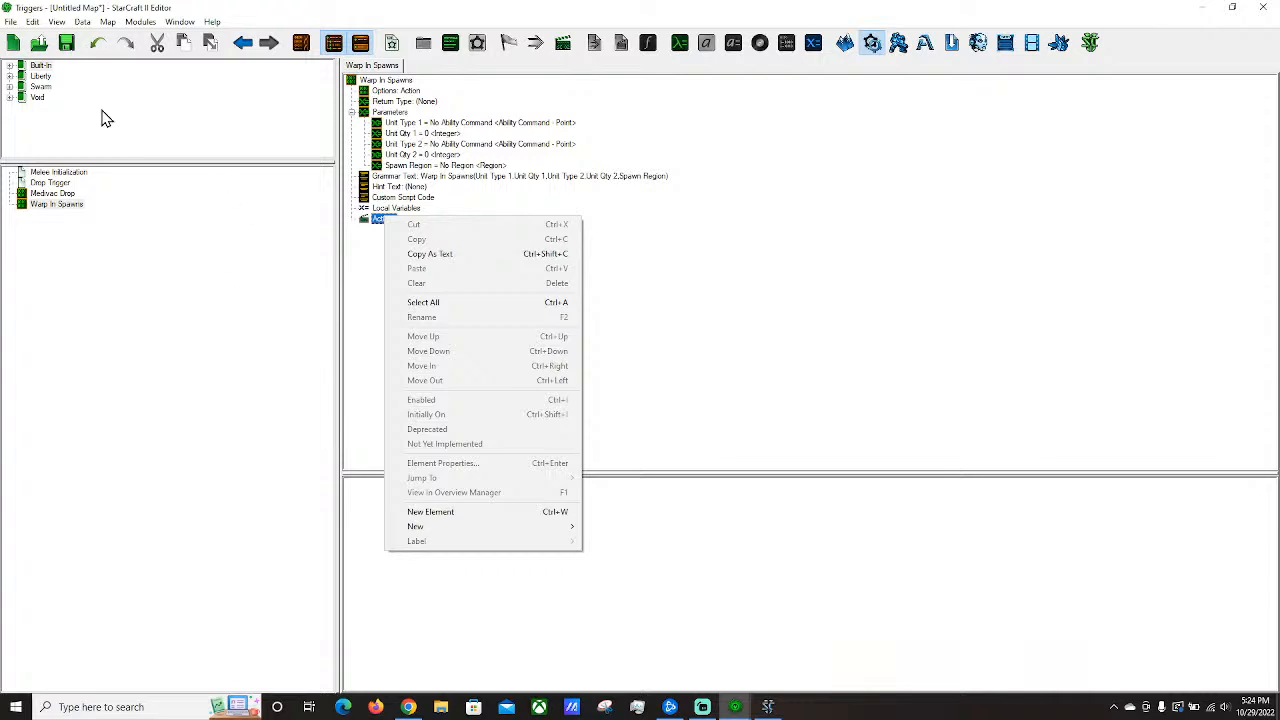
left_click(792, 270)
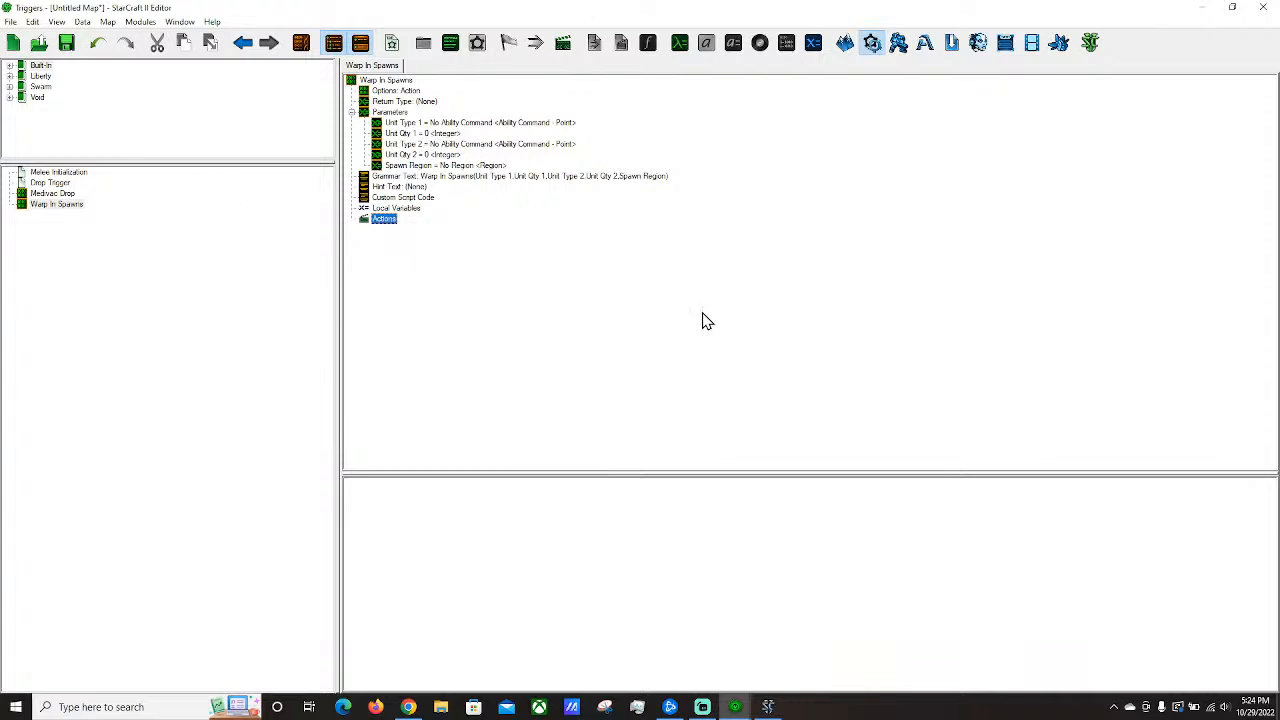
right_click(376, 219)
left_click(795, 174)
Examine how the Medivac Drop action creates its units and cargo, and return to Warp In Spawns.
left_click(48, 204)
left_click(50, 193)
left_click(465, 293)
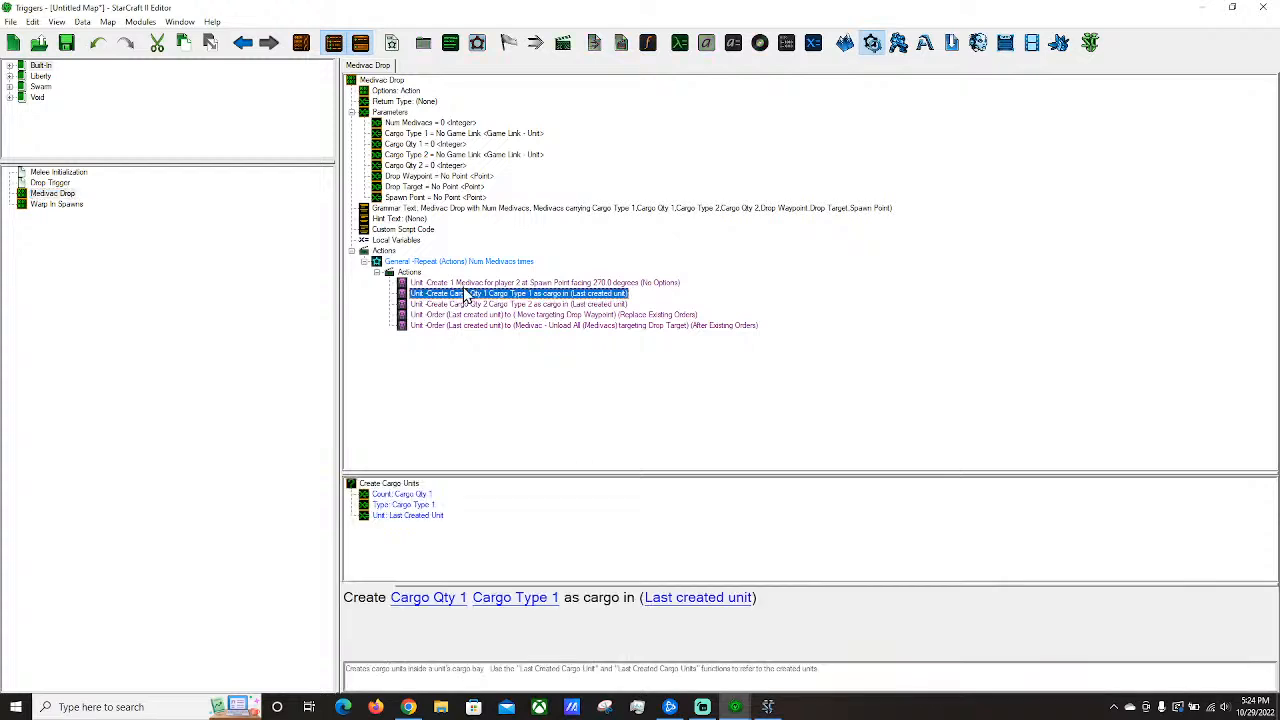
key("Up")
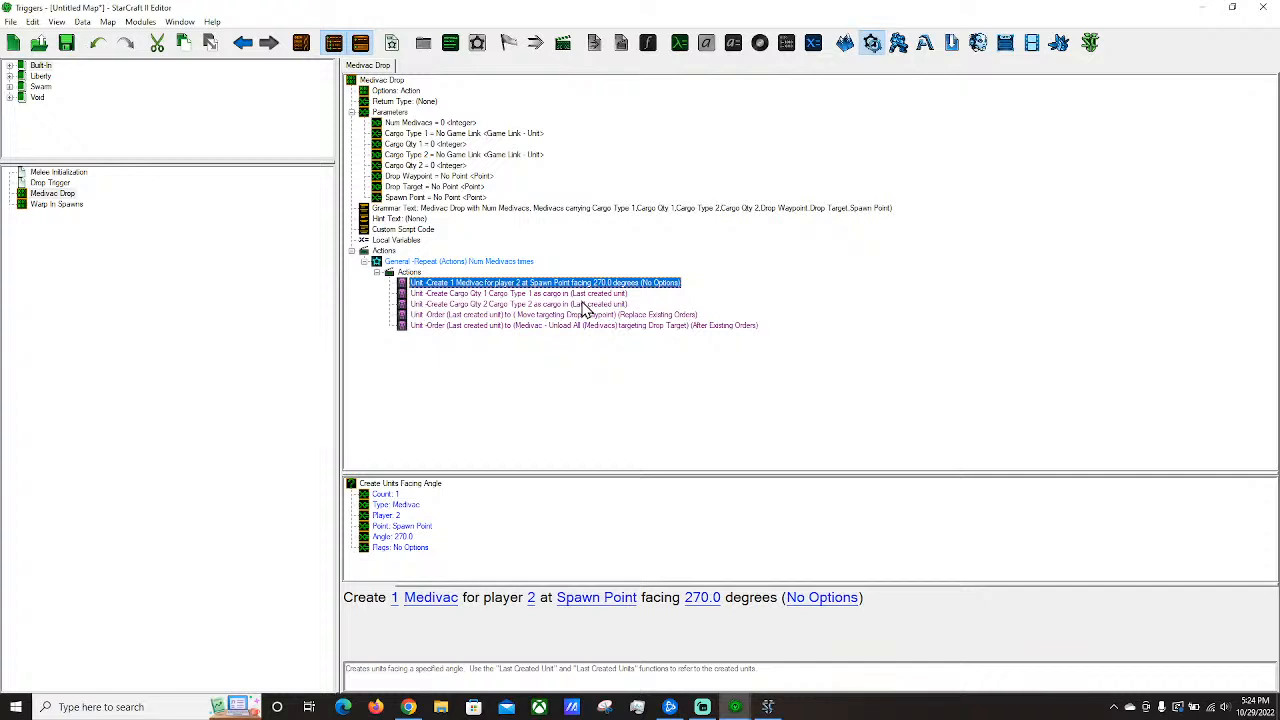
left_click(57, 205)
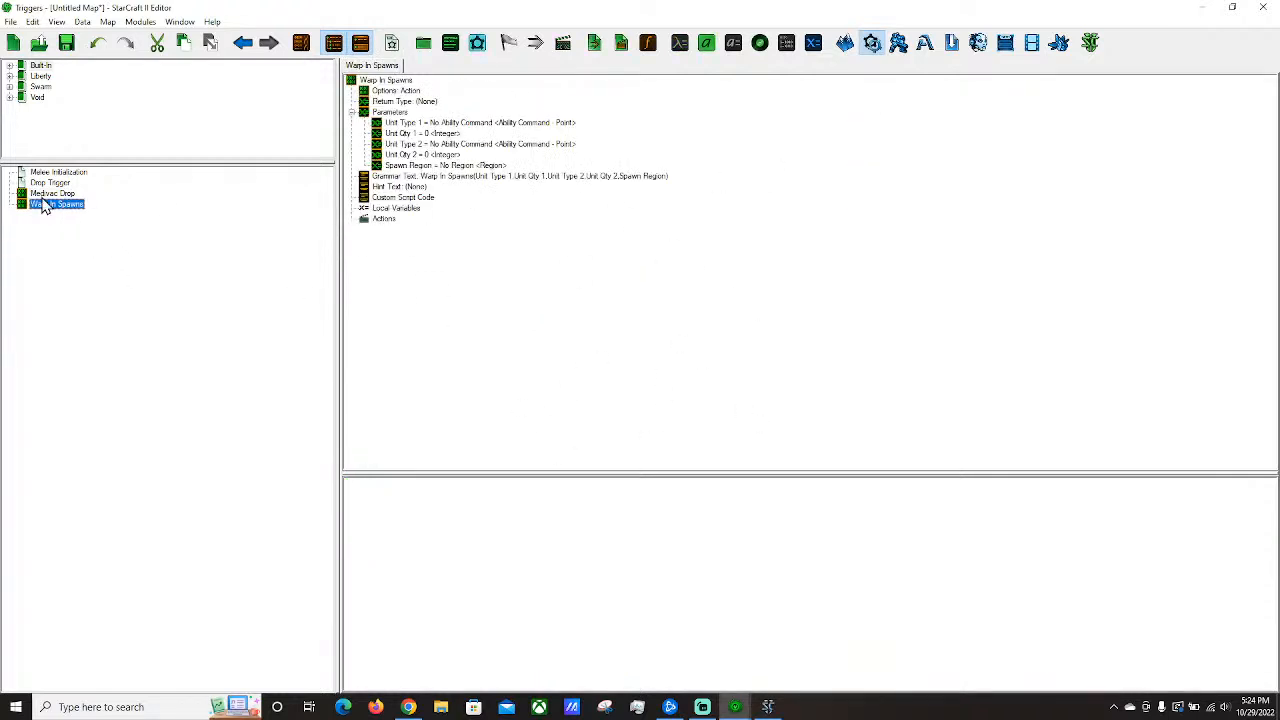
left_click(47, 193)
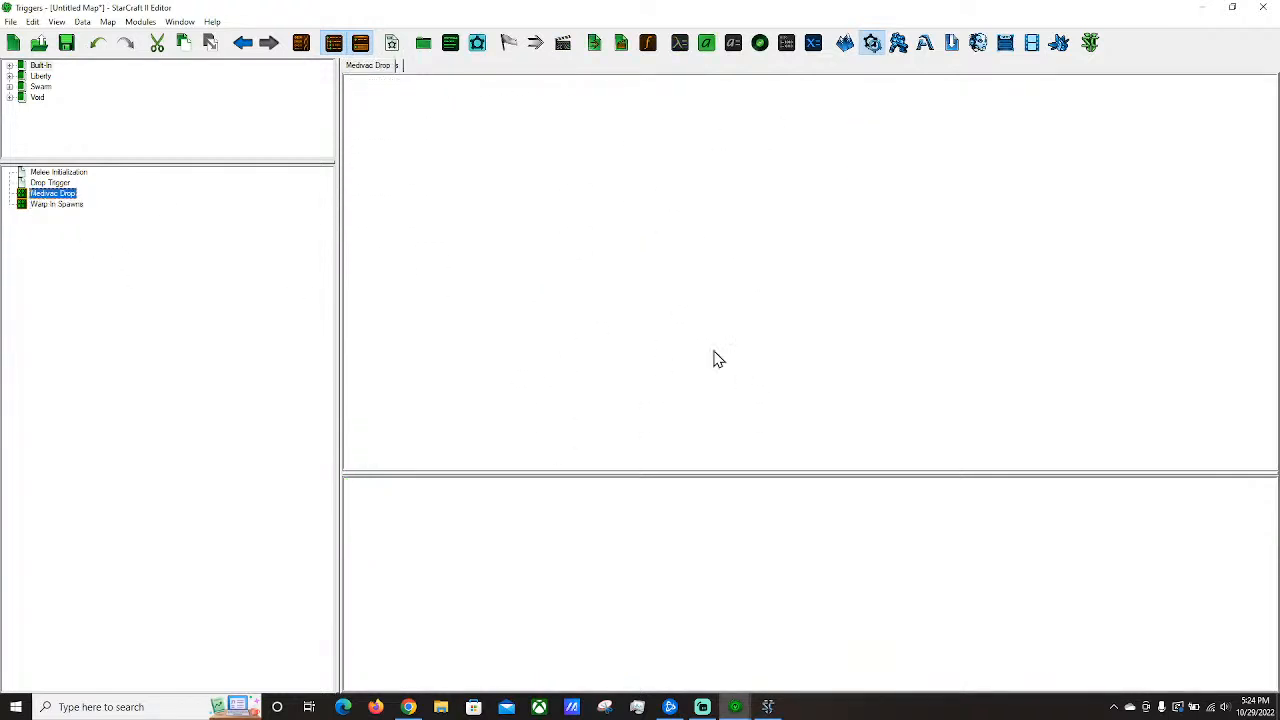
left_click(48, 206)
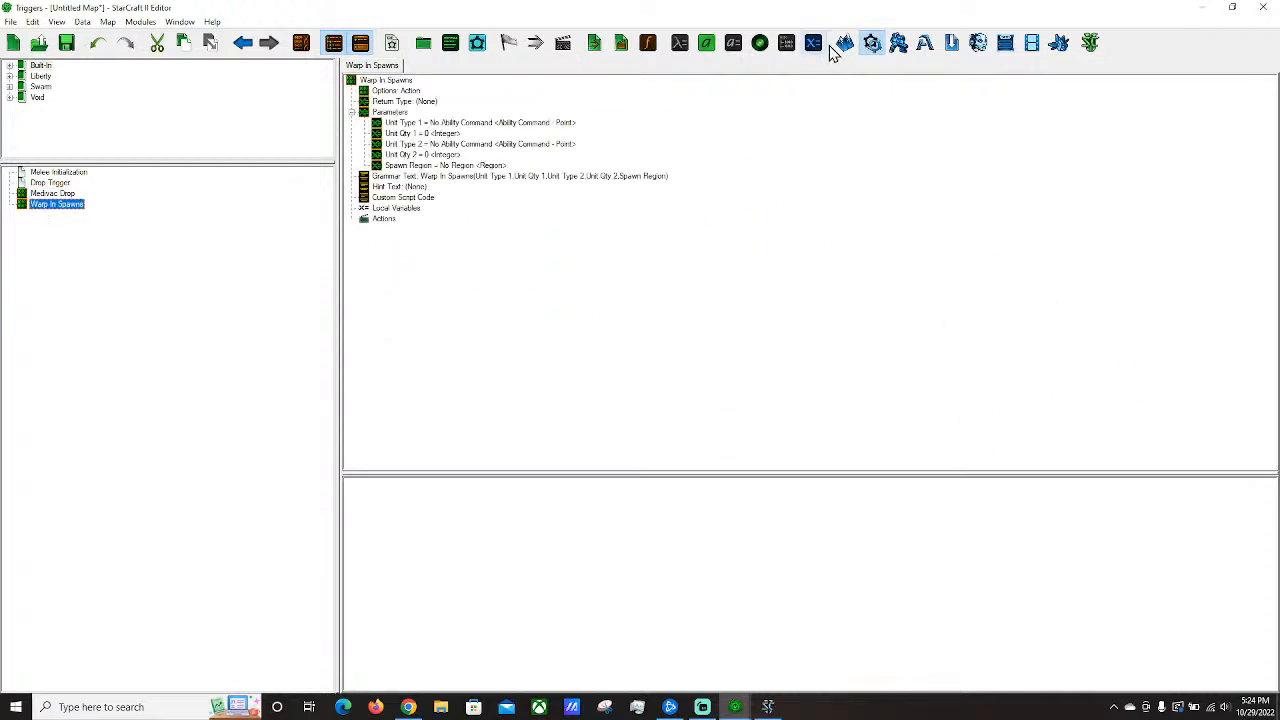
left_click(425, 166)
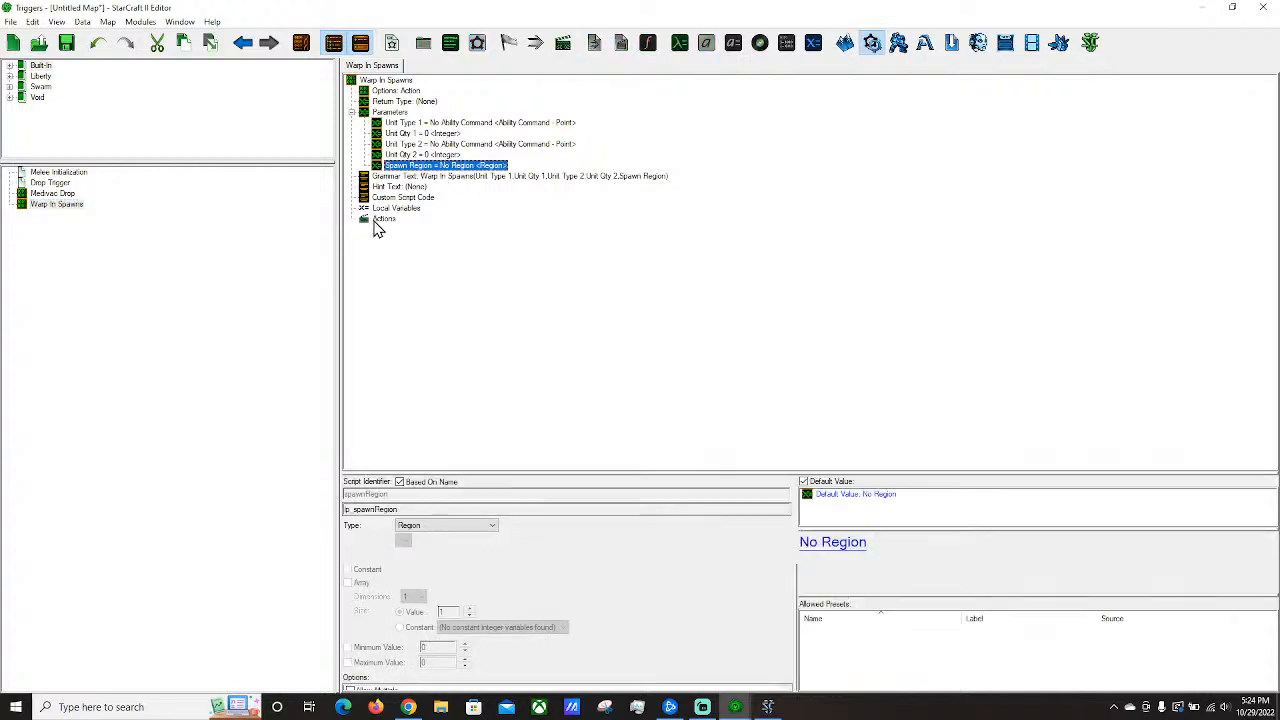
Add an Issue Order action to Warp In Spawns with the Super Warp Gate as the ordered unit.
left_click(383, 219)
key("ctrl+r")
type("issue")
double_click(855, 283)
left_click(440, 598)
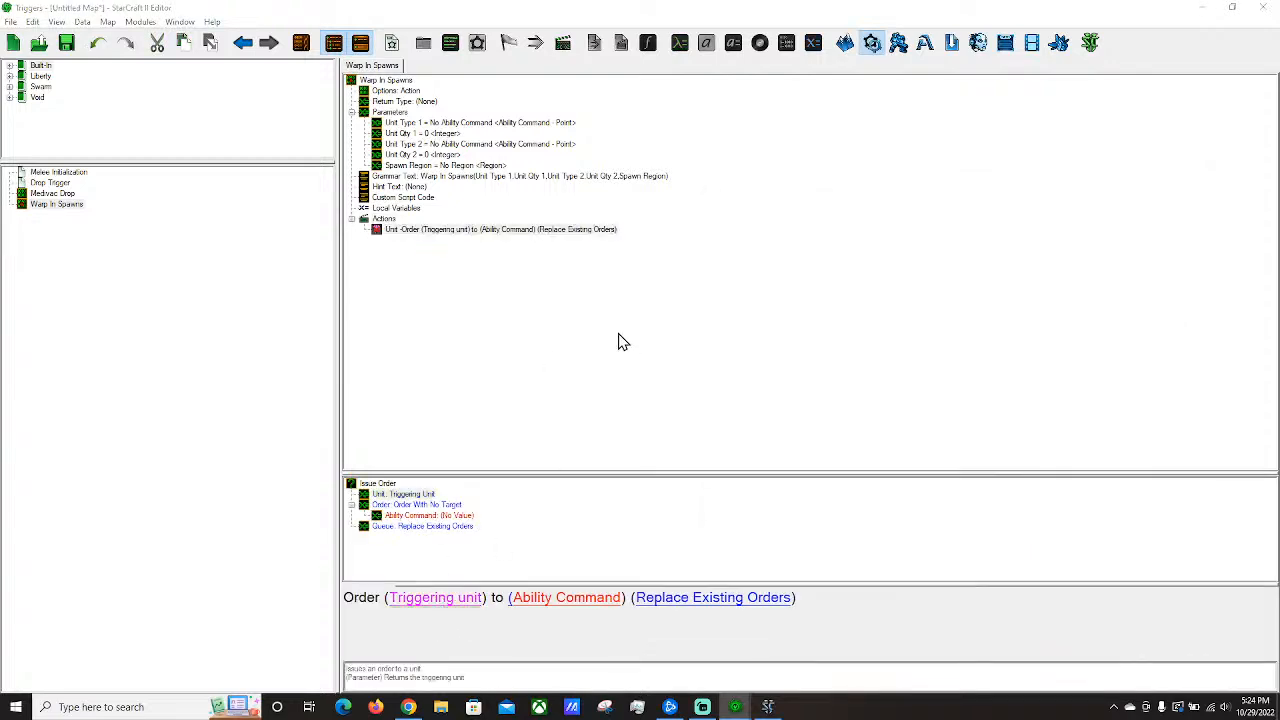
left_click(565, 126)
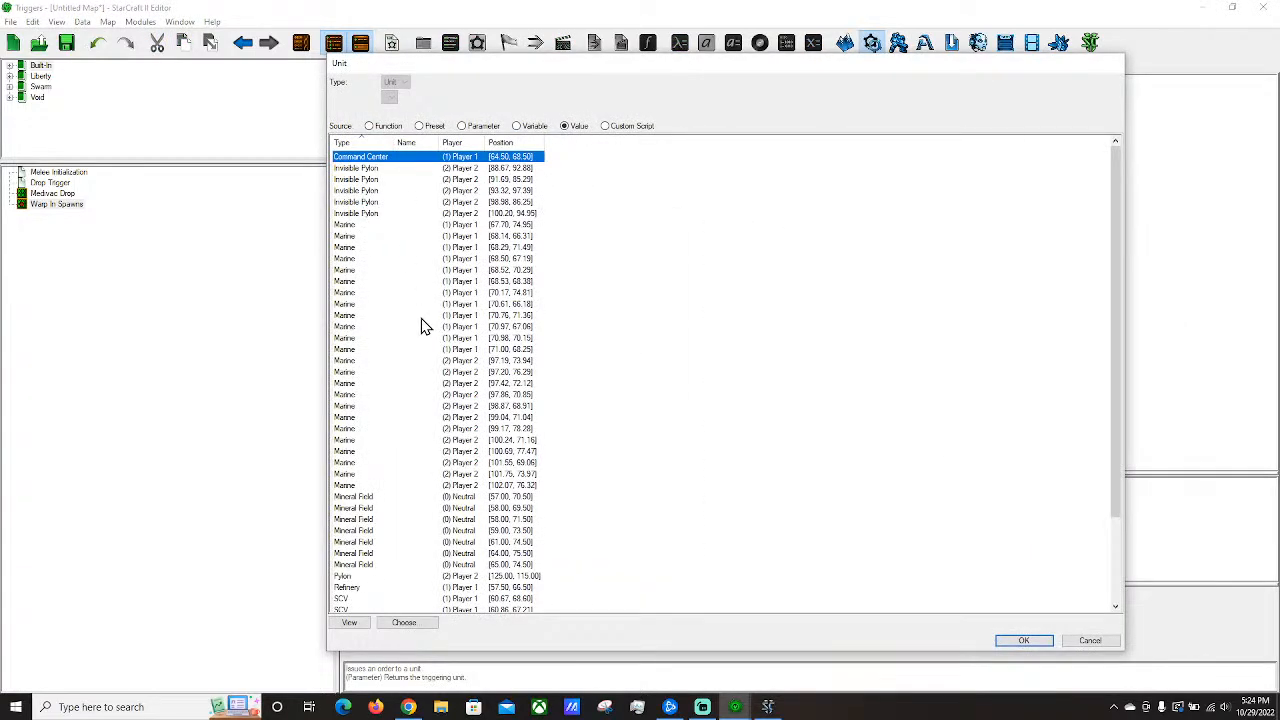
type("su")
key("Return")
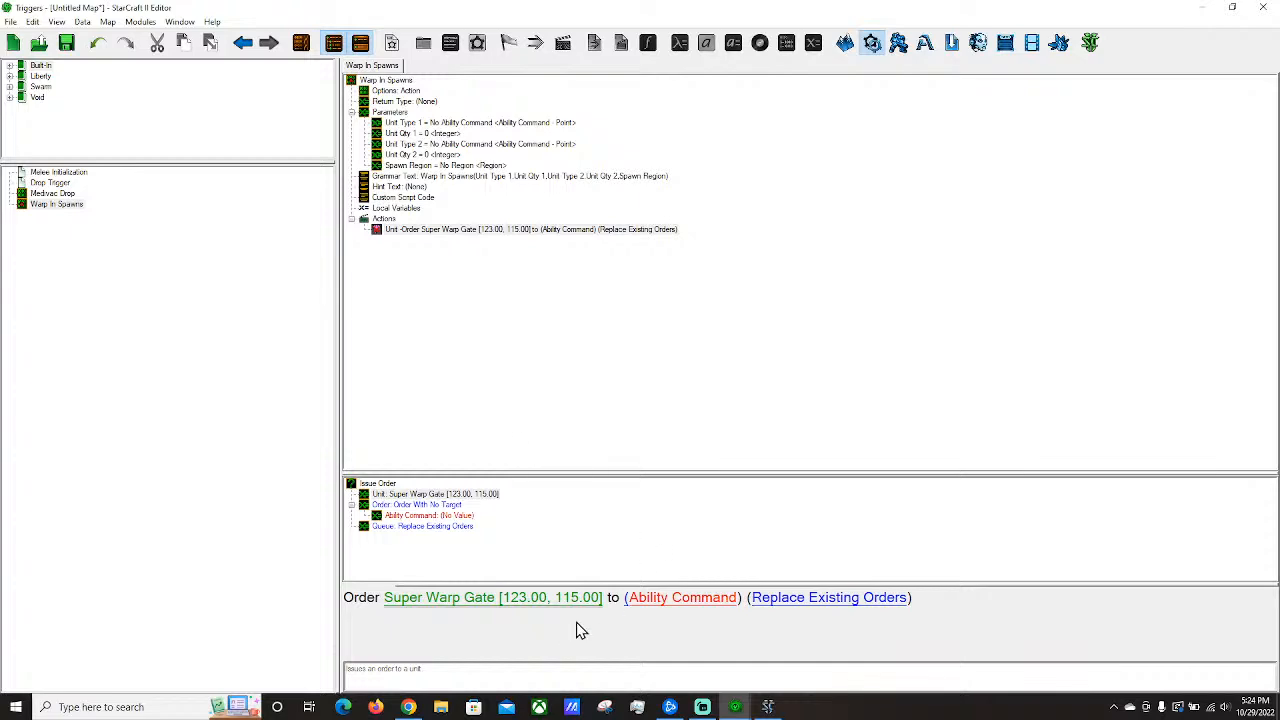
Change the order to Order Targeting Point and use the Unit Type 1 parameter as its ability command.
left_click(632, 598)
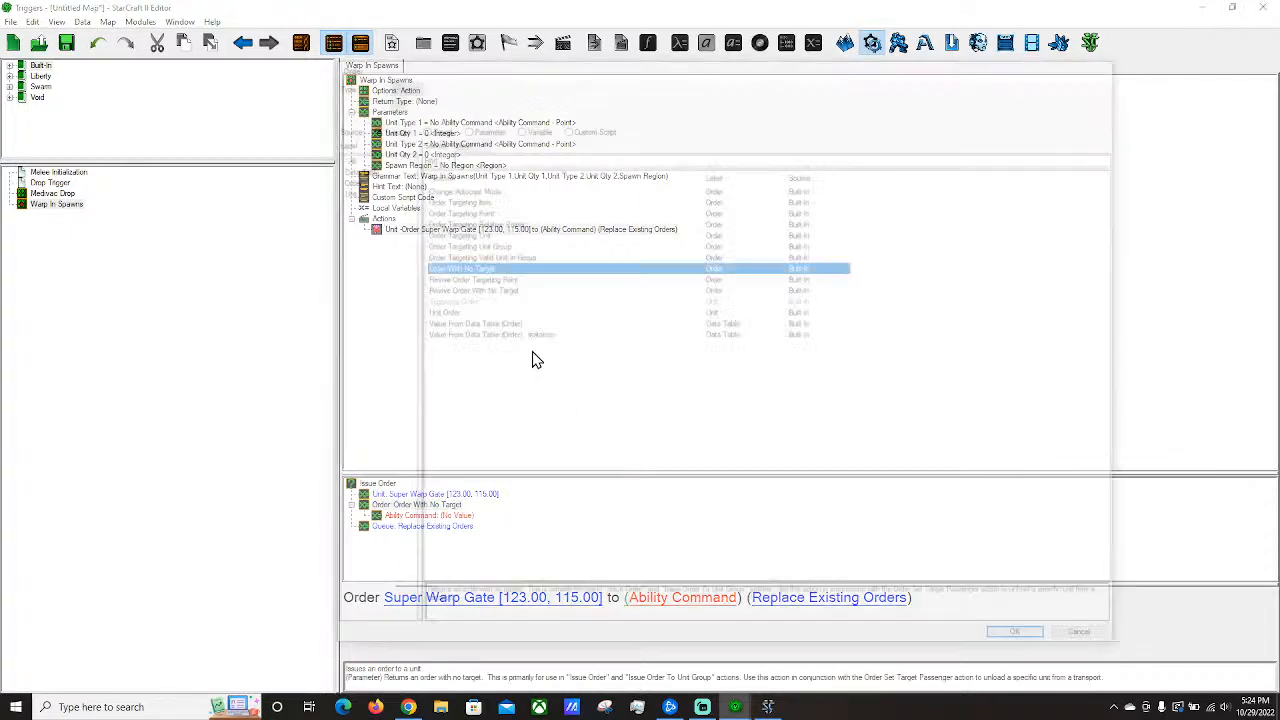
left_click(488, 211)
double_click(488, 211)
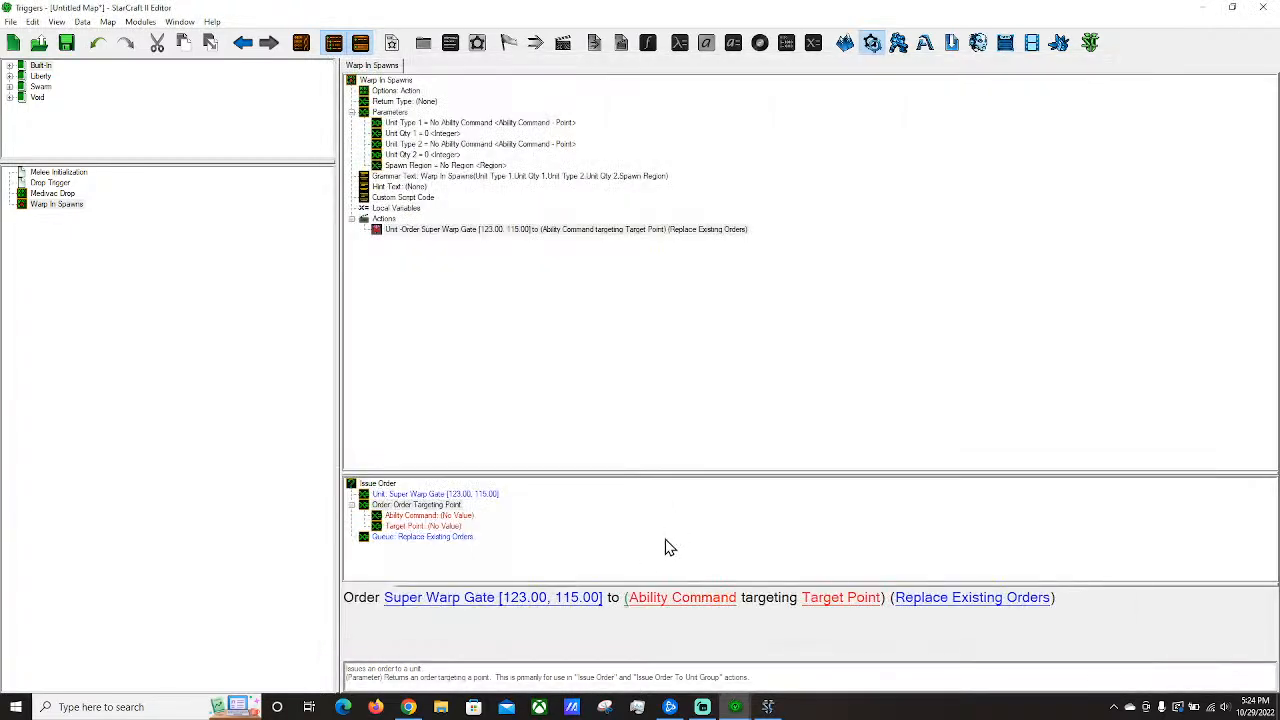
left_click(686, 600)
left_click(486, 127)
double_click(470, 200)
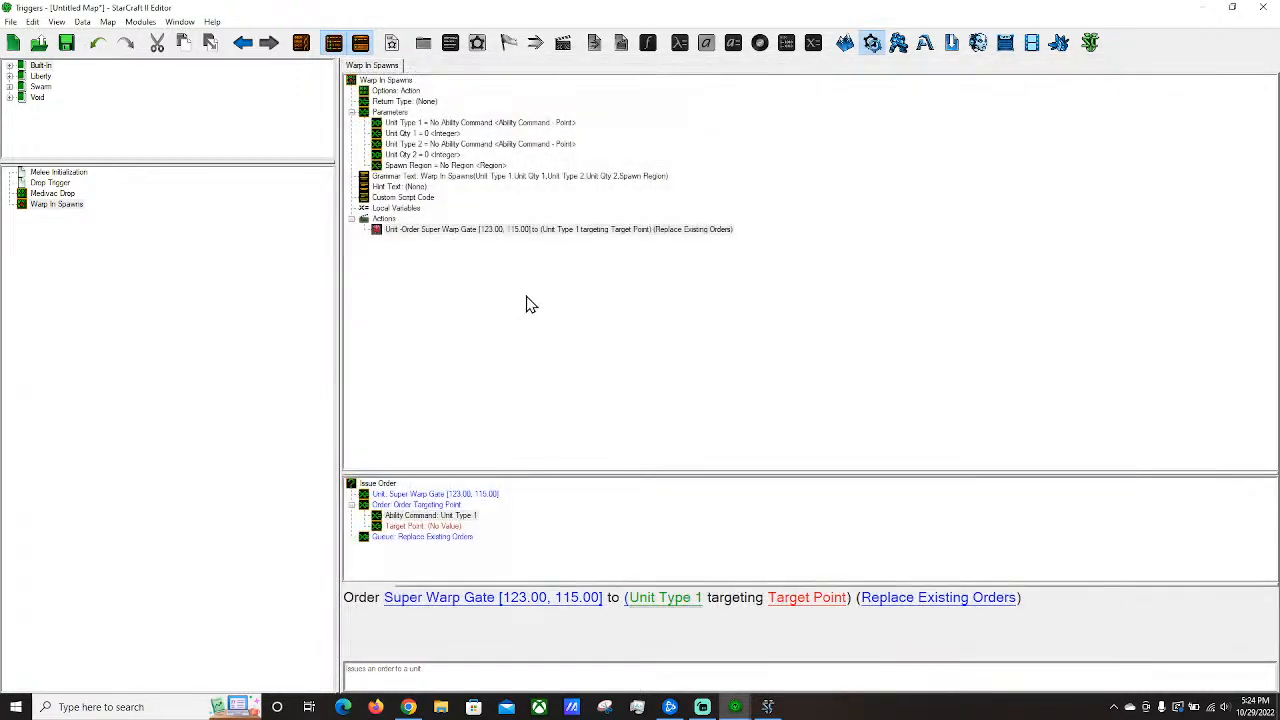
left_click(808, 597)
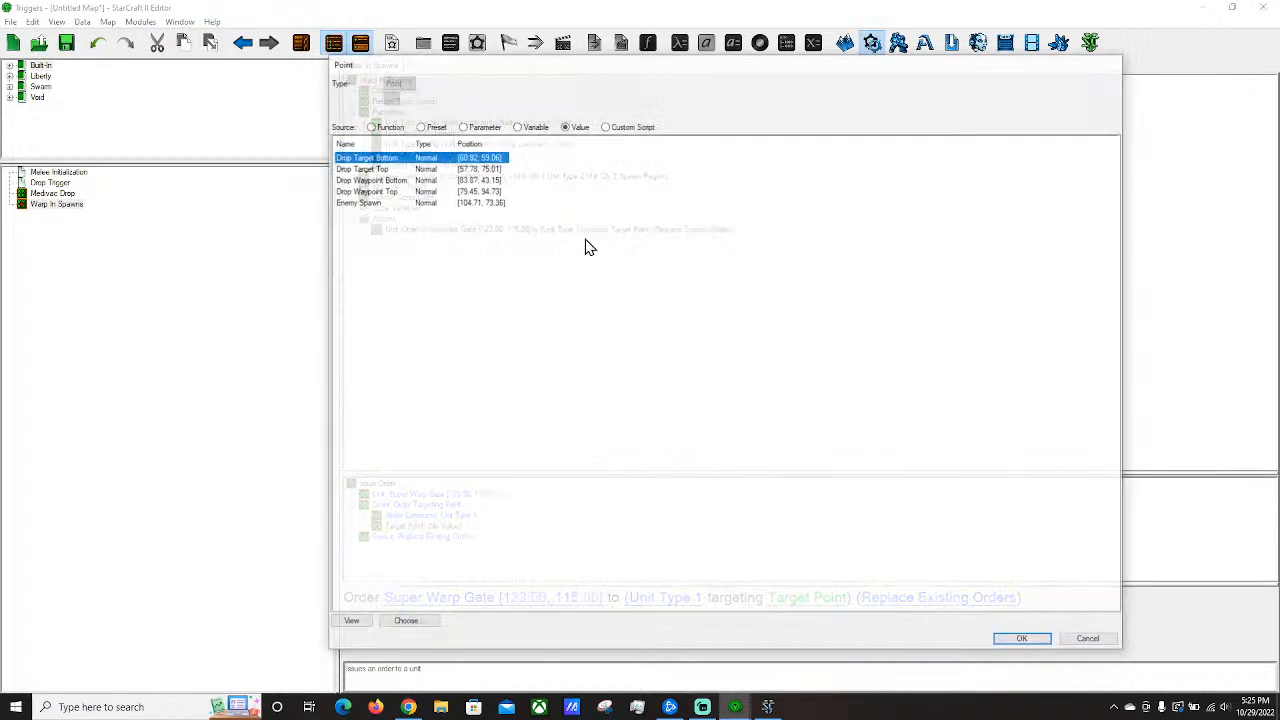
left_click(390, 126)
left_click(519, 154)
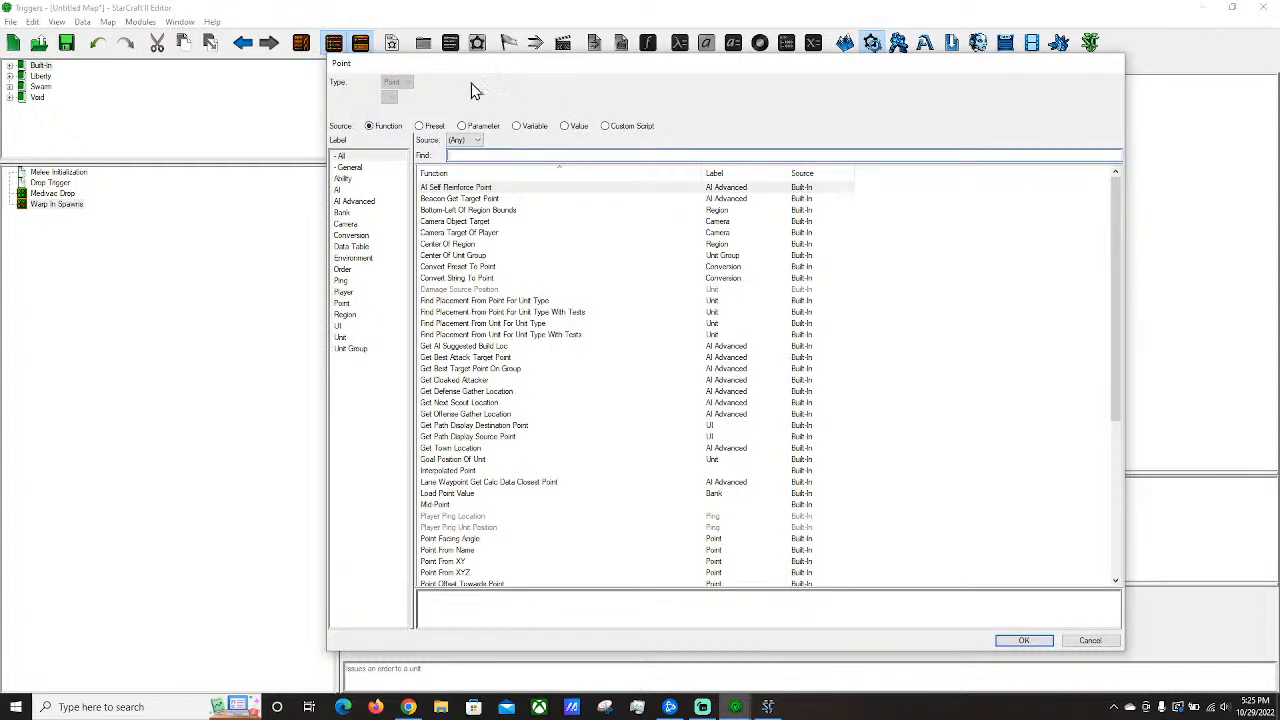
left_click(1092, 643)
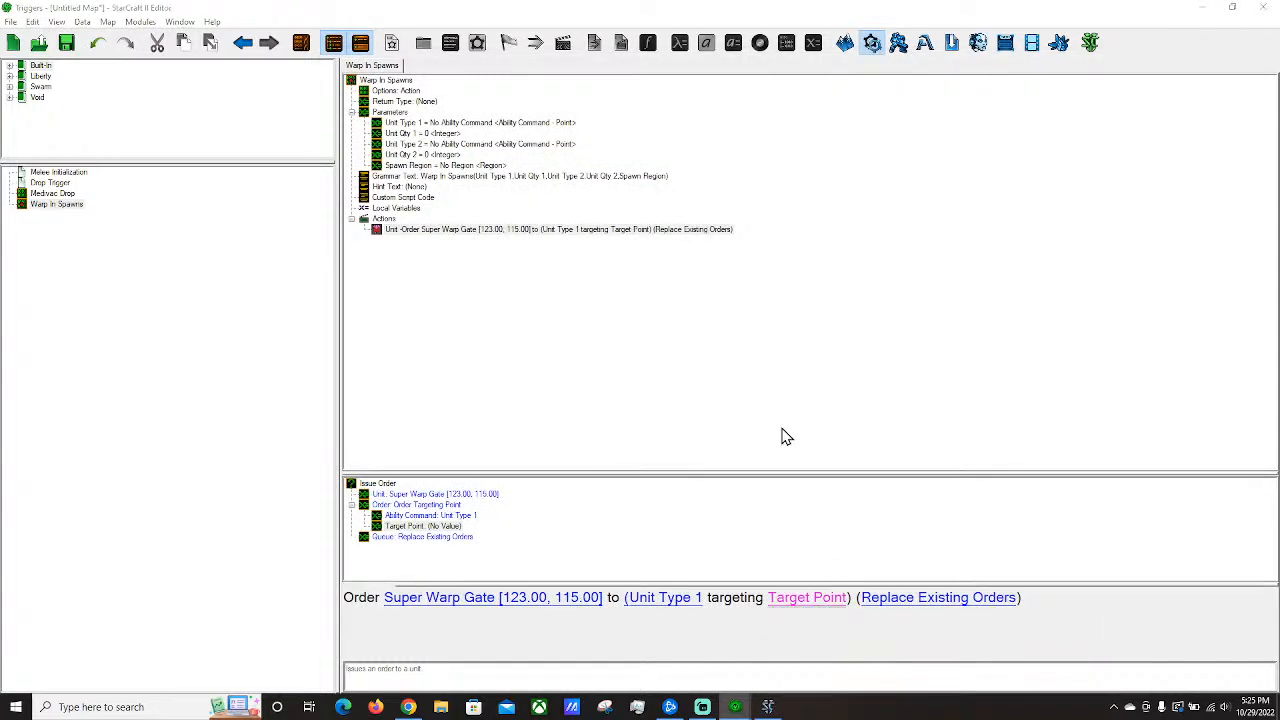
Set the order's target point to Random Point In Region, using the Spawn Region parameter as the region.
left_click(808, 597)
left_click(390, 126)
left_click(509, 155)
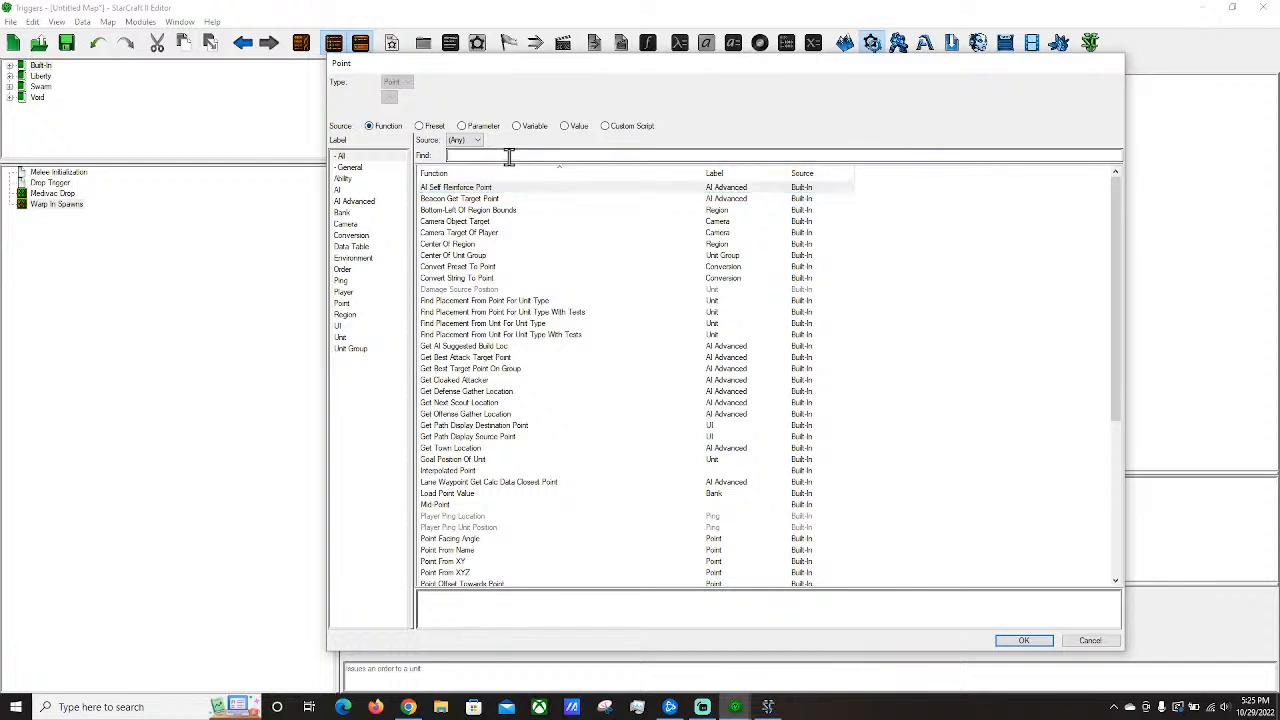
type("rad")
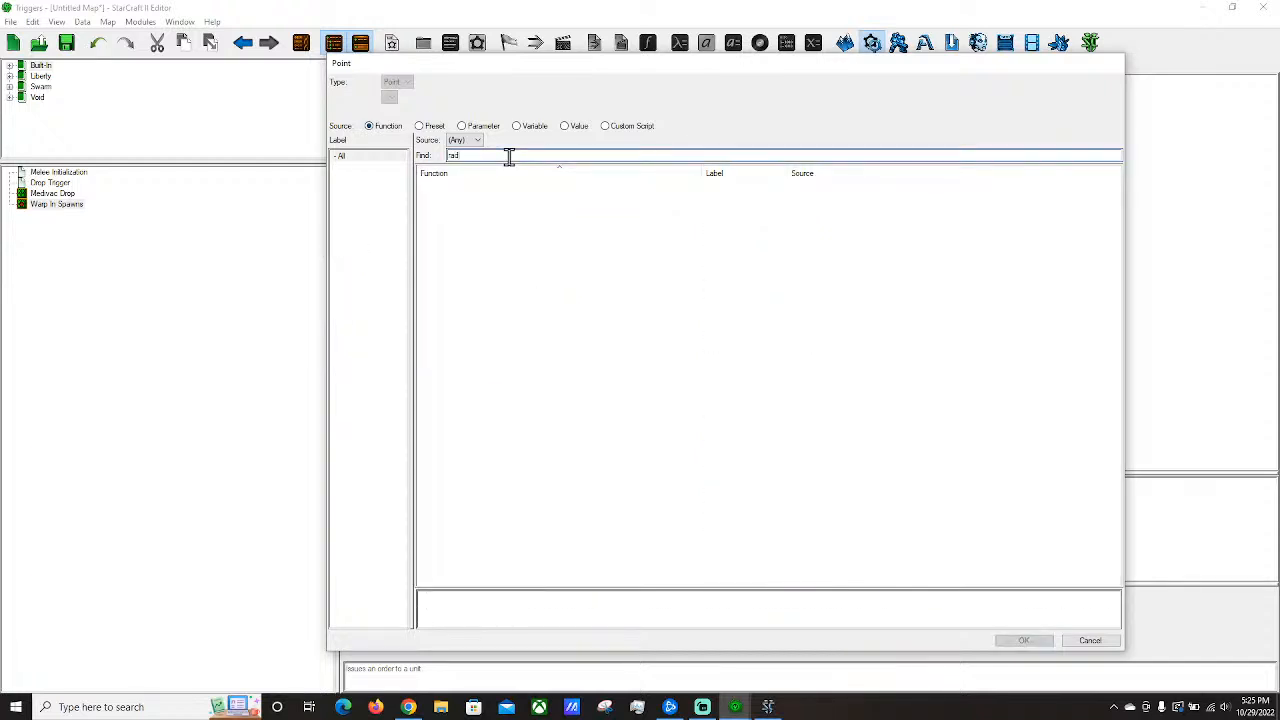
type("ndom")
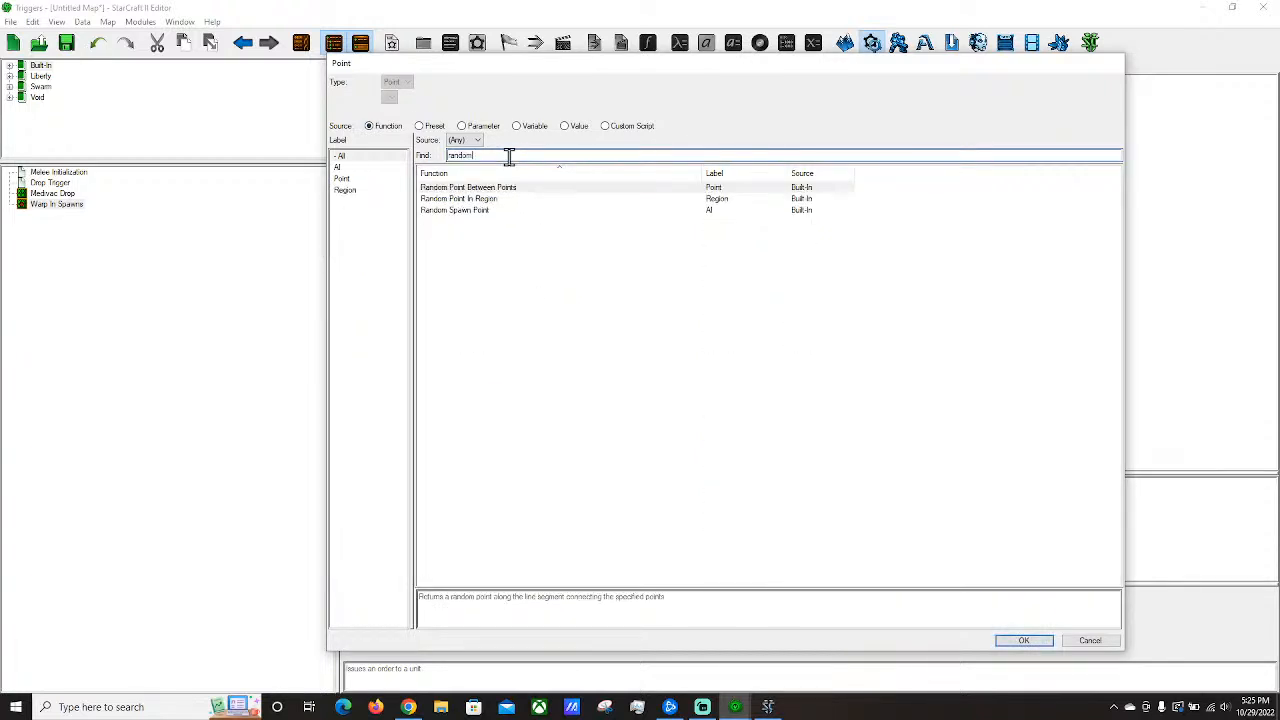
double_click(503, 199)
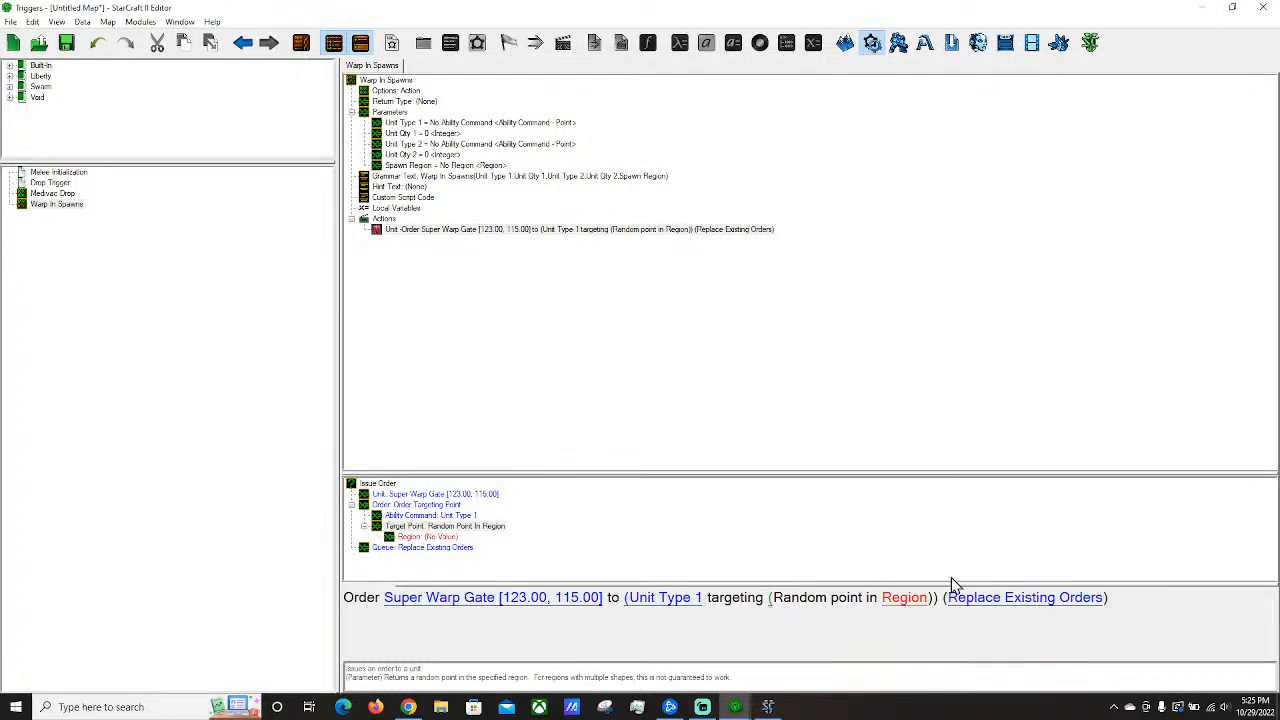
left_click(893, 597)
left_click(478, 133)
double_click(454, 187)
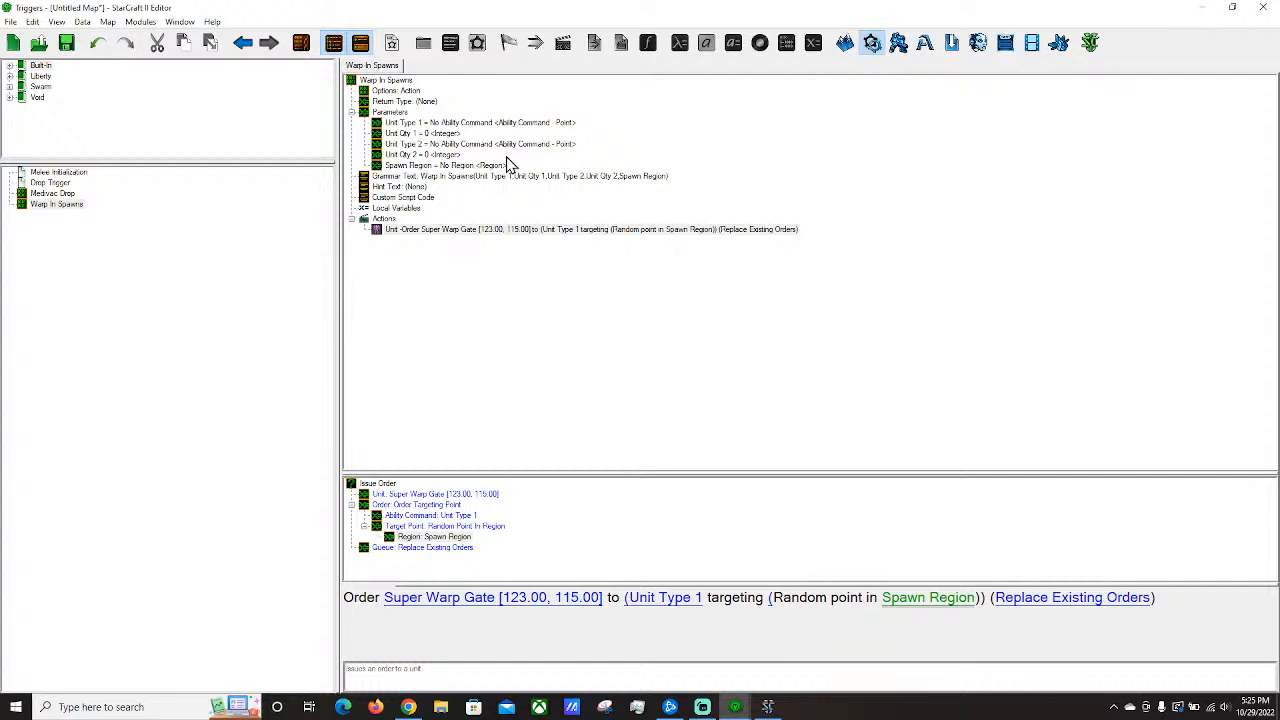
Duplicate the Super Warp Gate order directly below the original.
left_click(440, 230)
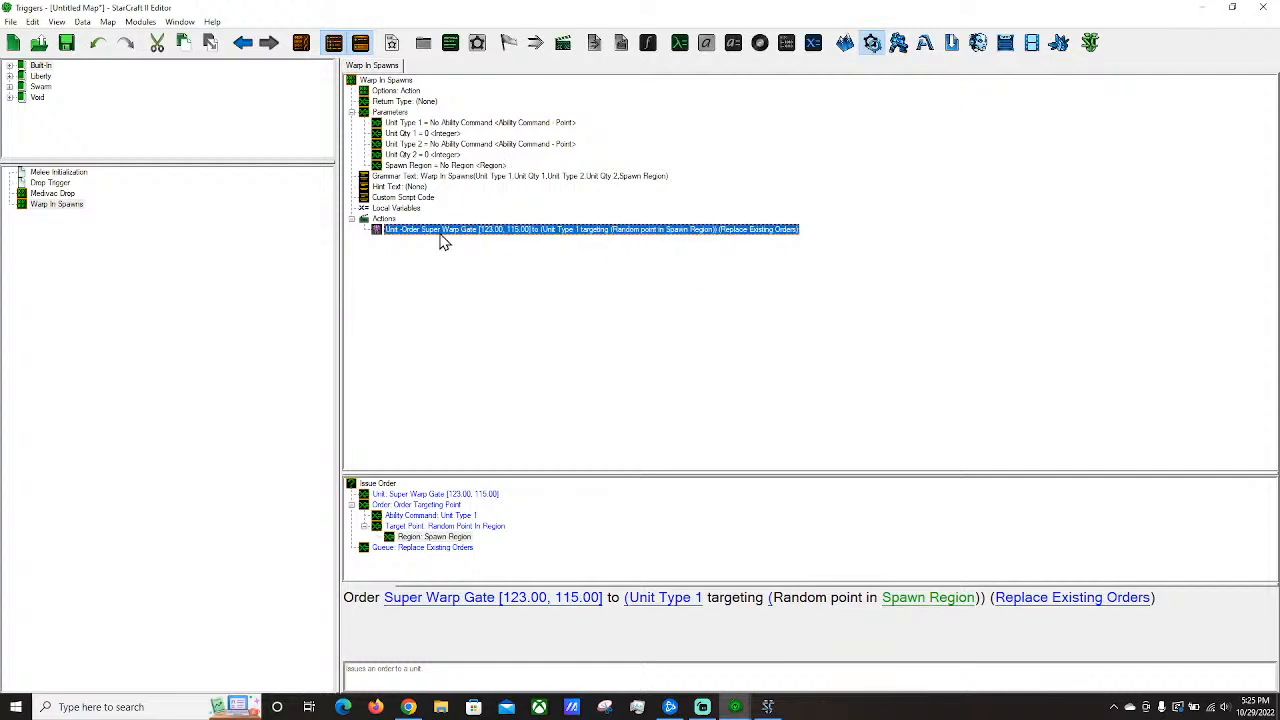
key("ctrl+c")
key("ctrl+v")
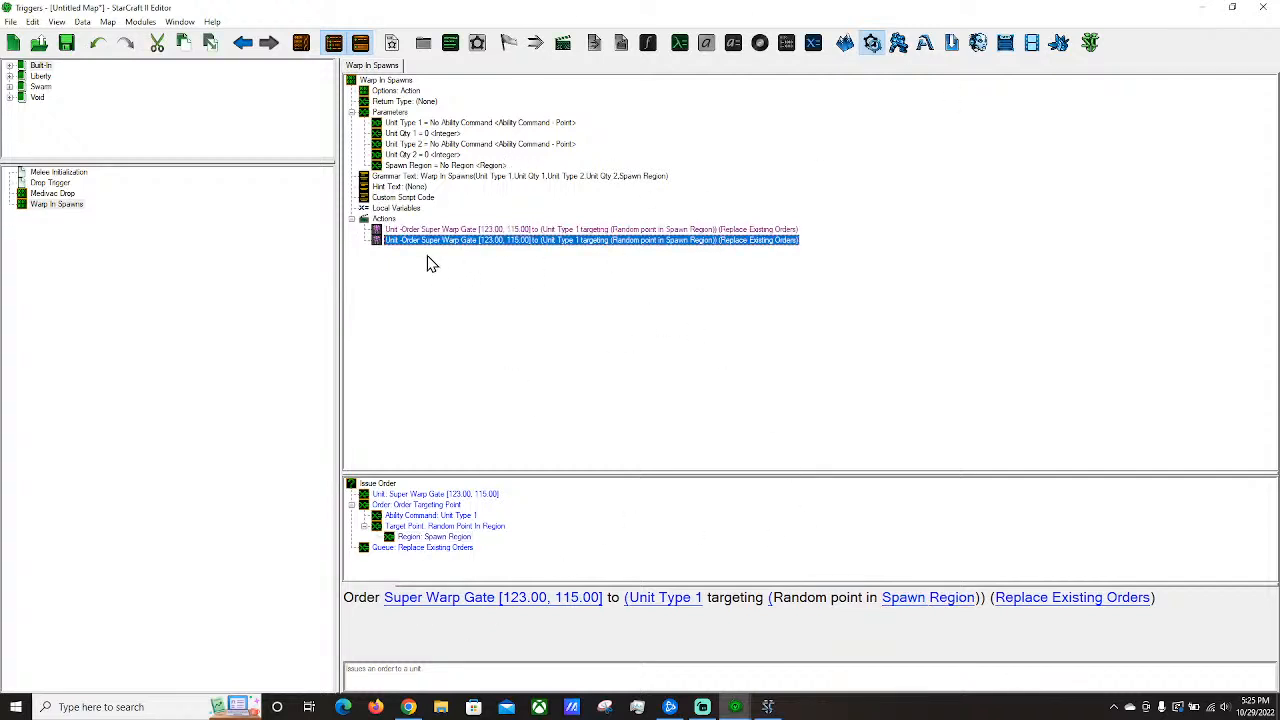
left_click(381, 220)
key("ctrl+w")
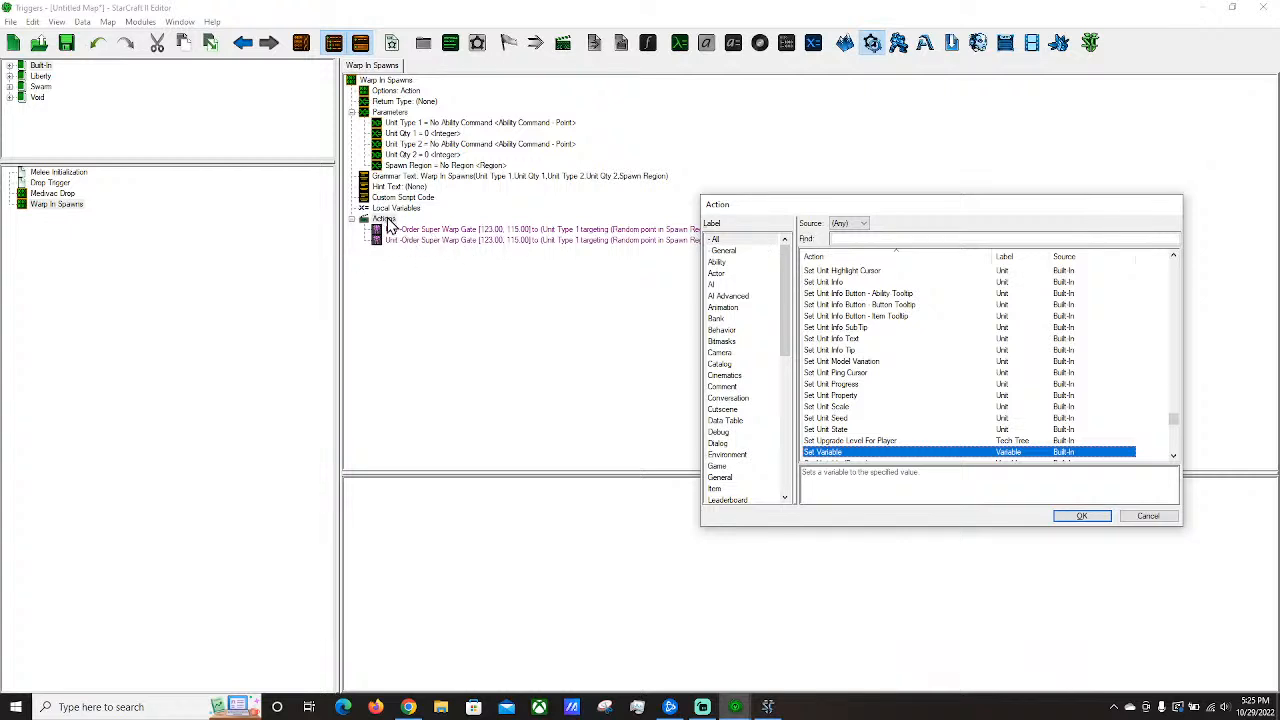
left_click(1148, 516)
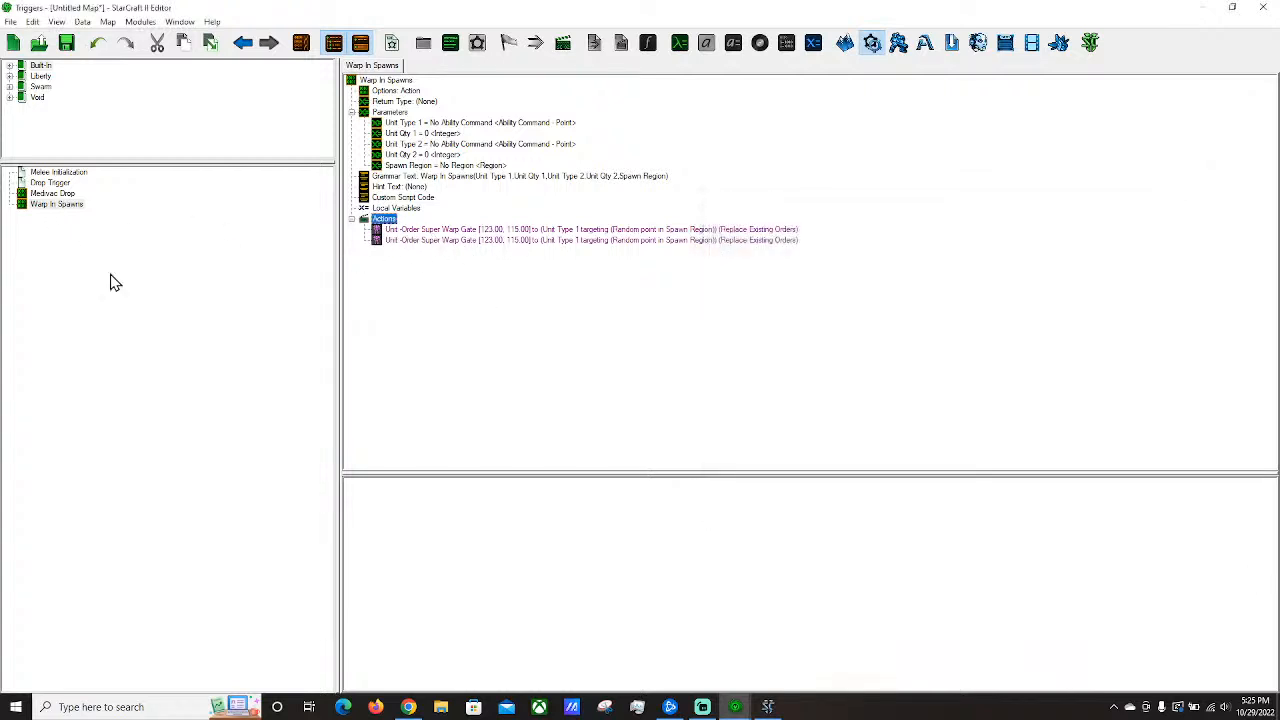
Check the Medivac Drop action for reference and add a Repeat action at the start of the Warp In Spawns actions.
left_click(54, 194)
left_click(420, 284)
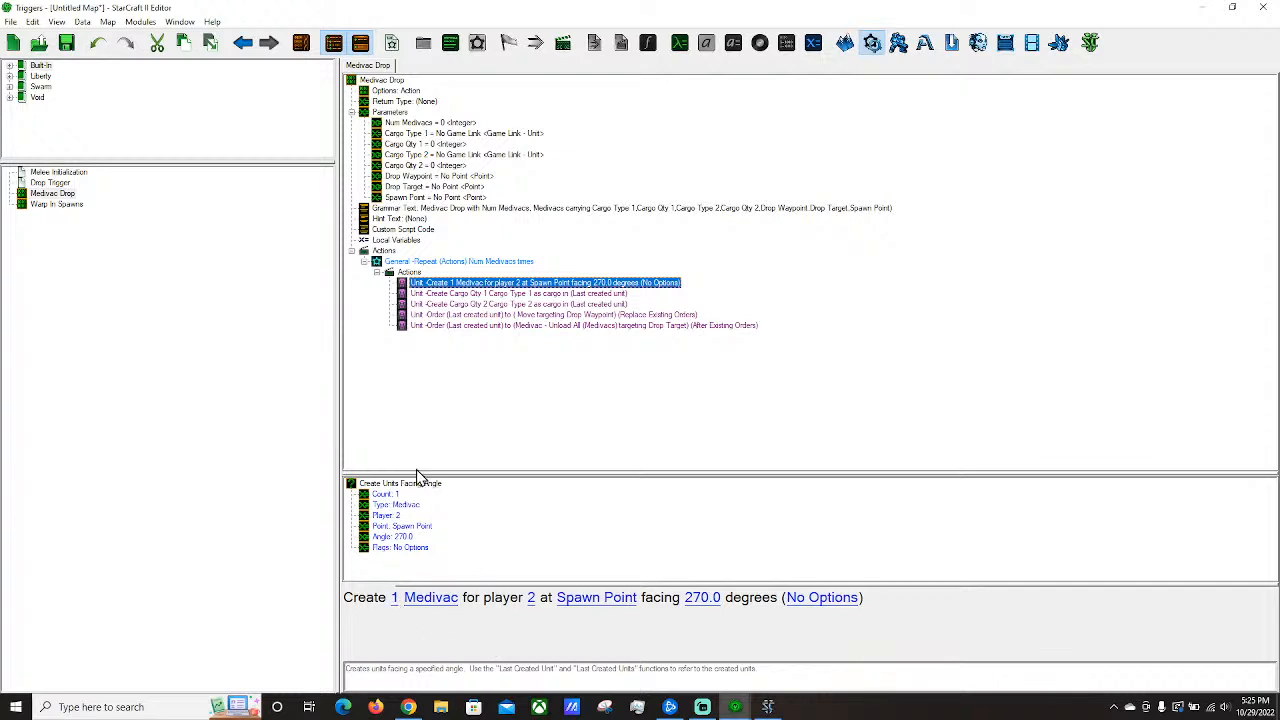
left_click(56, 204)
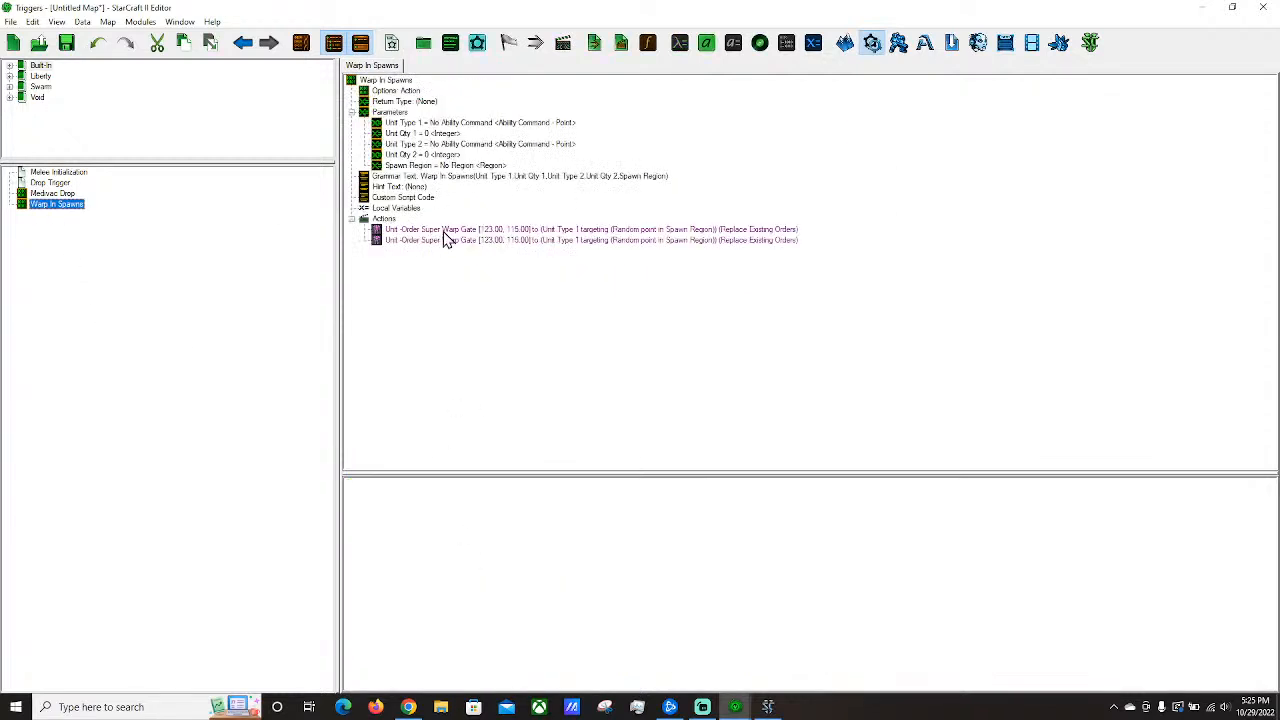
left_click(384, 218)
key("ctrl+r")
left_click(863, 238)
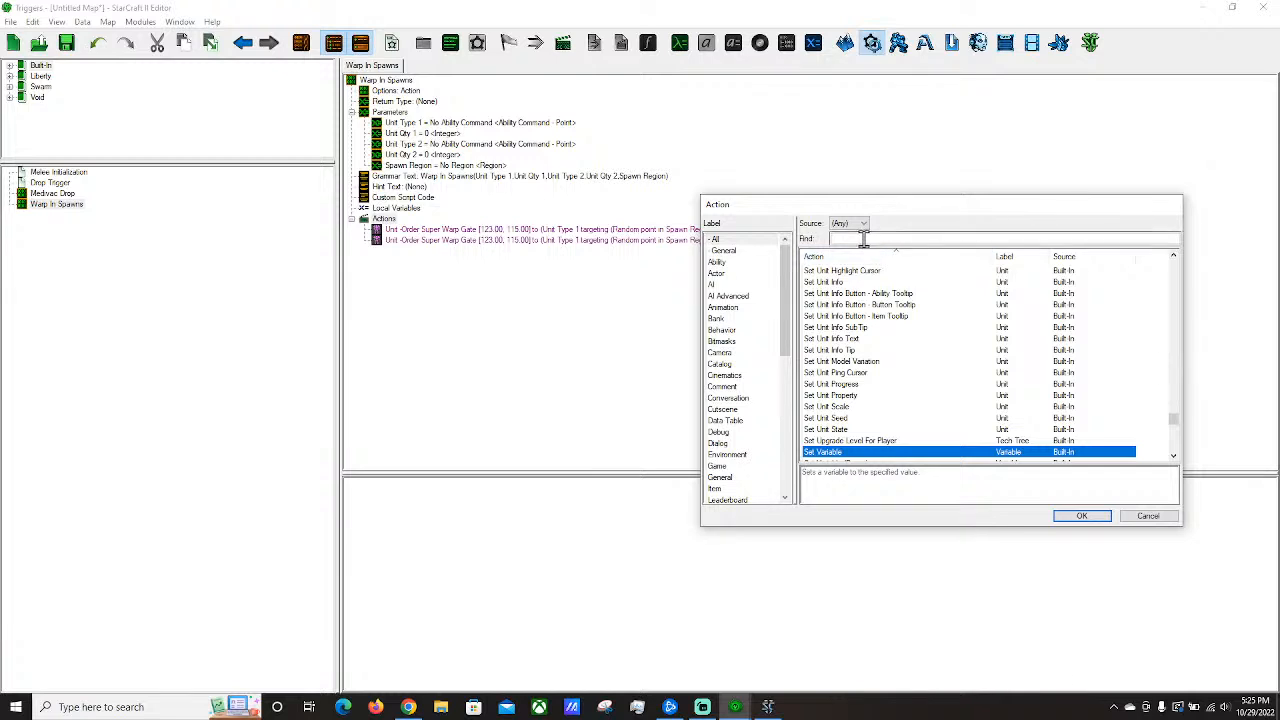
type("cmpe")
key("BackSpace")
key("BackSpace")
key("BackSpace")
key("BackSpace")
type("repeat")
double_click(830, 305)
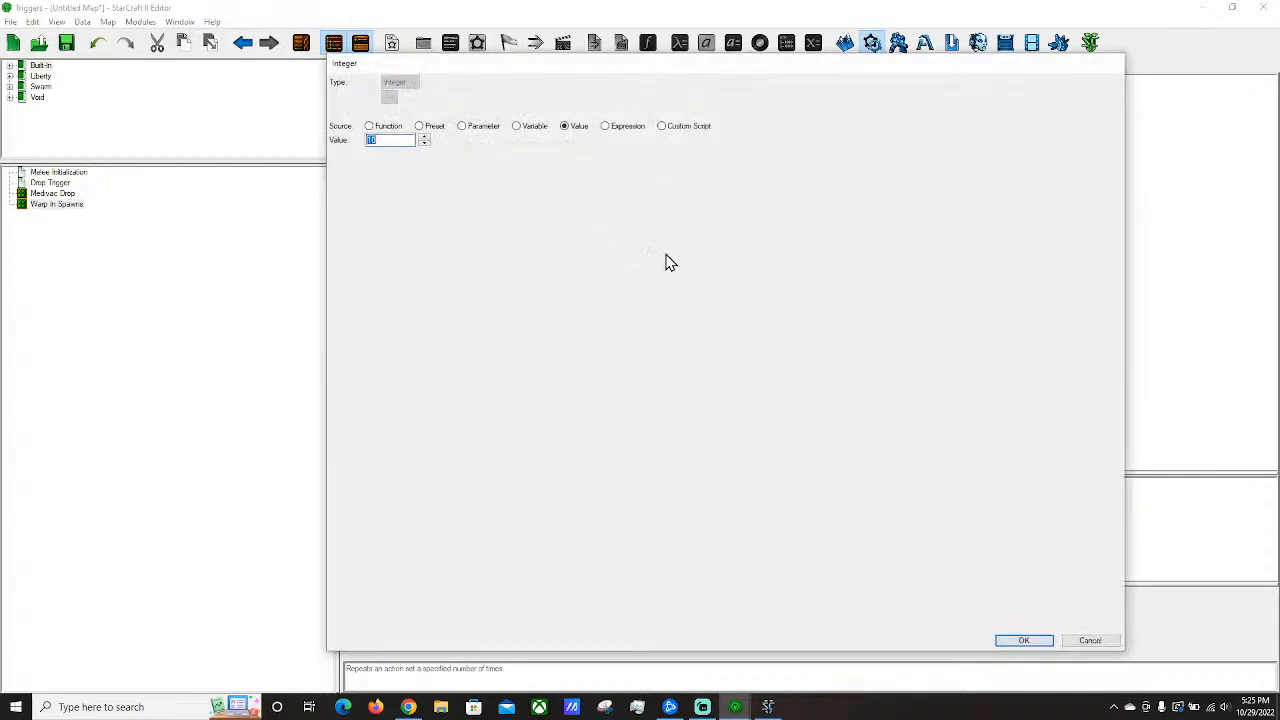
Set the repeat count to the Unit Qty 1 parameter and move one Super Warp Gate order inside the repeat.
left_click(482, 126)
left_click(450, 198)
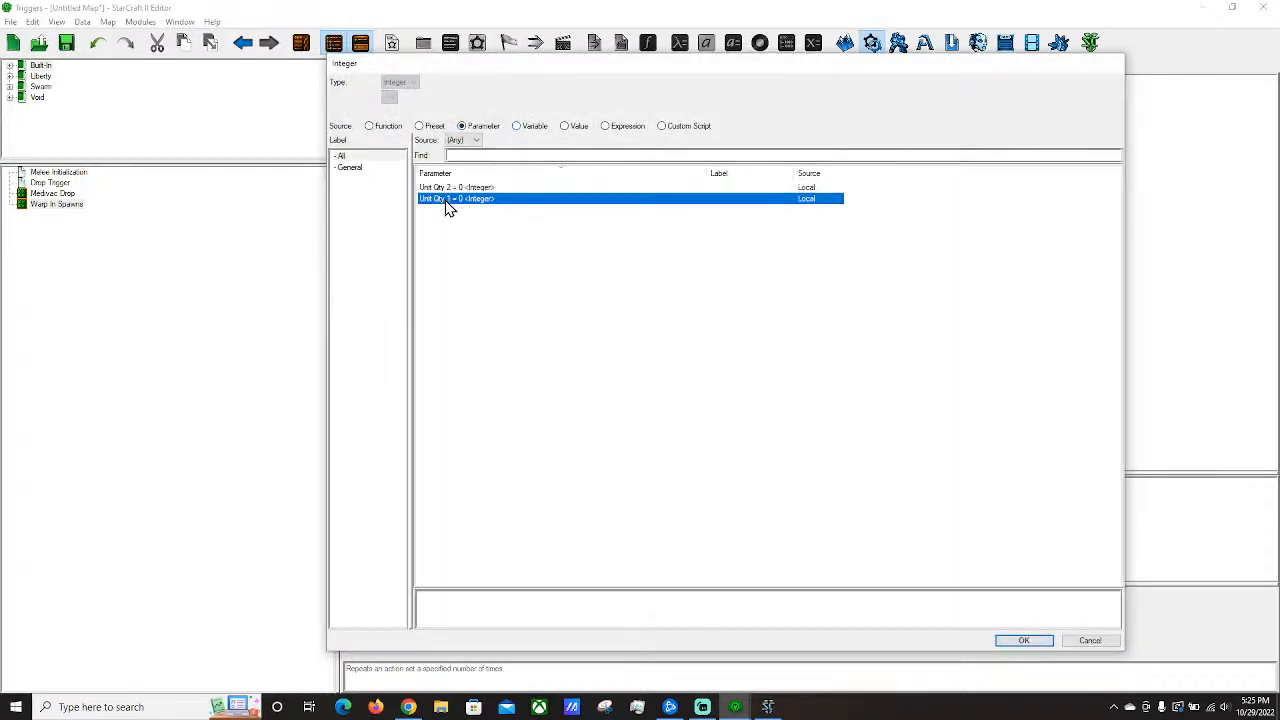
double_click(450, 198)
left_click(426, 250)
left_click_drag(430, 258, 410, 241)
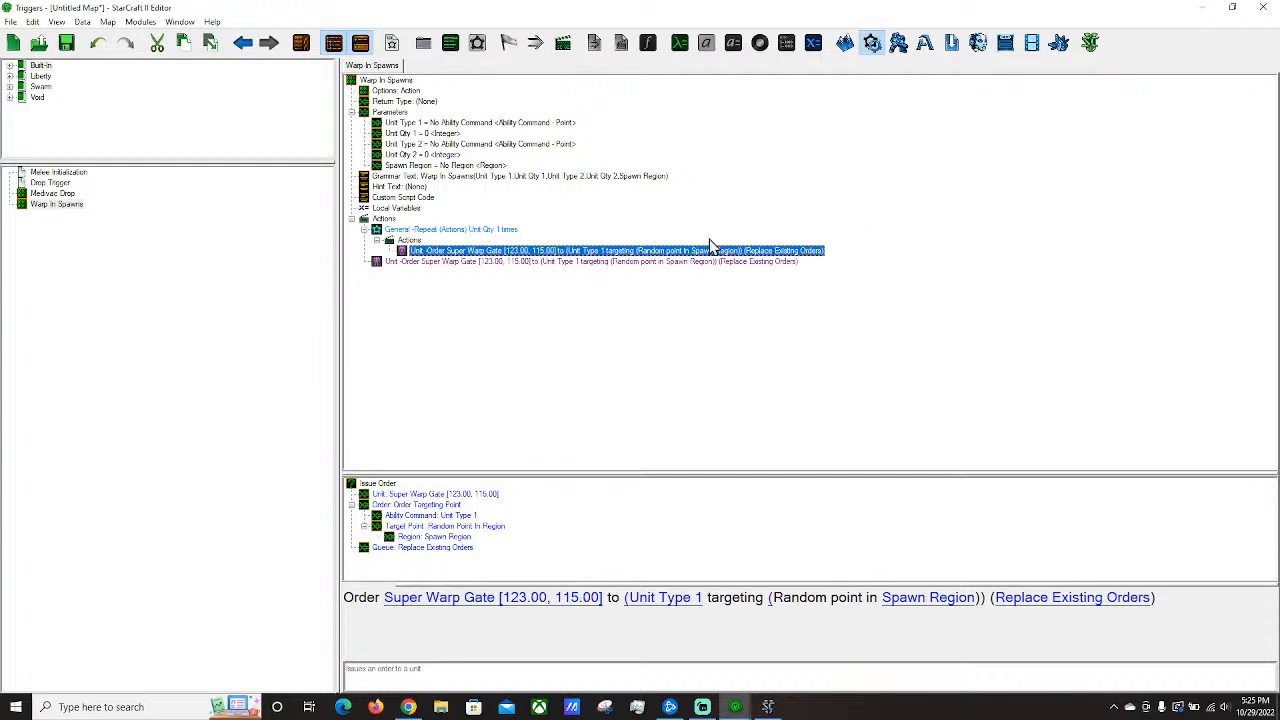
Duplicate the whole Repeat action and set the copy's count to the Unit Qty 2 parameter.
left_click(425, 230)
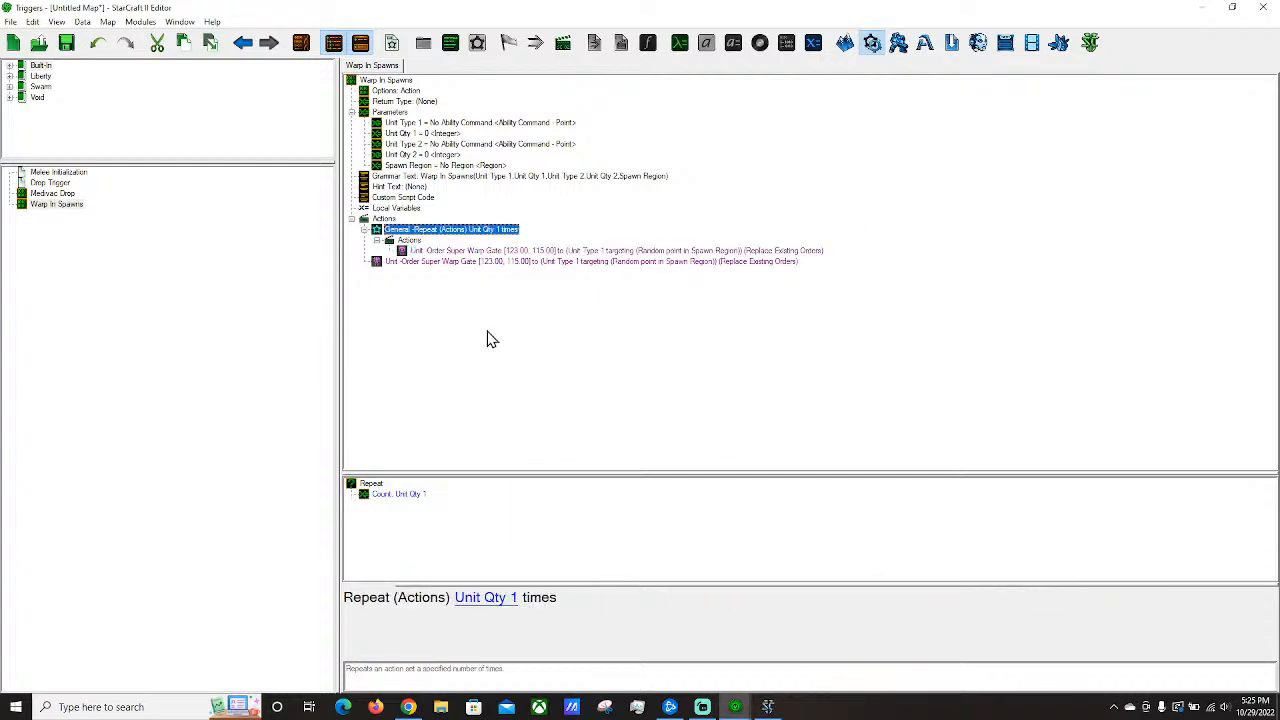
key("ctrl+v")
left_click(498, 597)
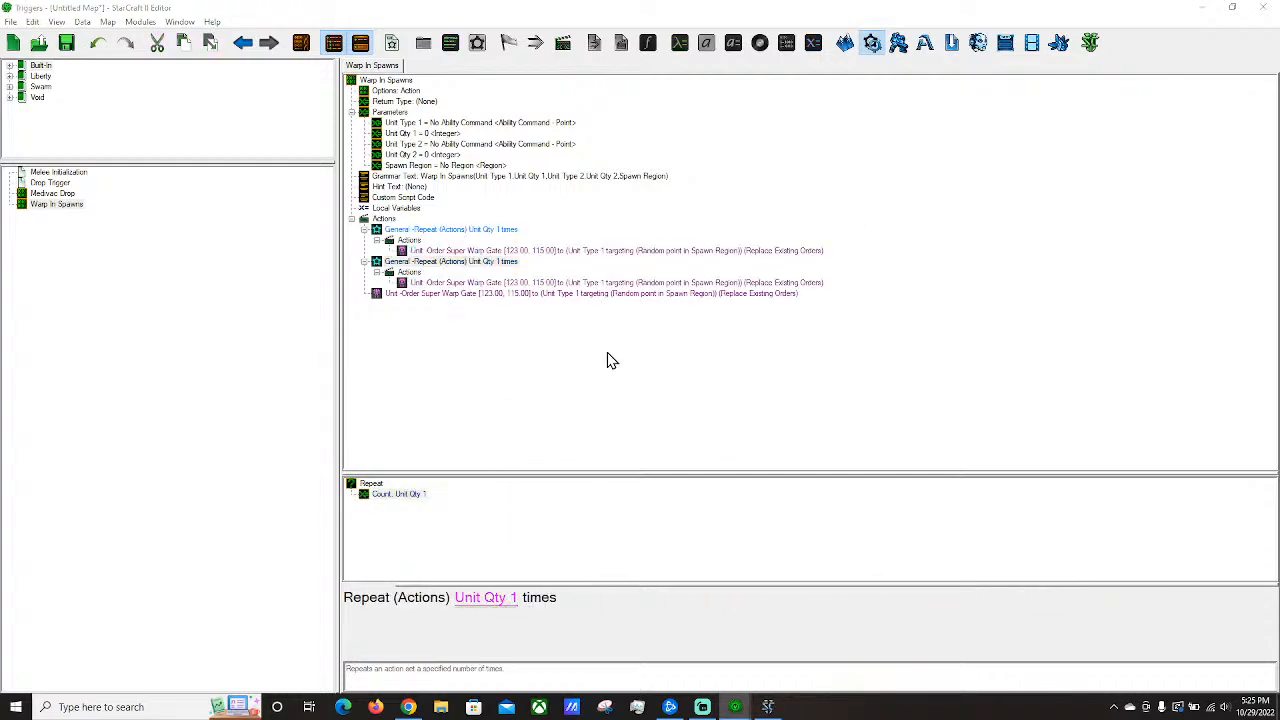
double_click(470, 188)
Delete the leftover order outside the repeats and set the second repeat's order to use Unit Type 2.
left_click(456, 296)
key("Delete")
left_click(457, 281)
left_click(680, 597)
double_click(480, 197)
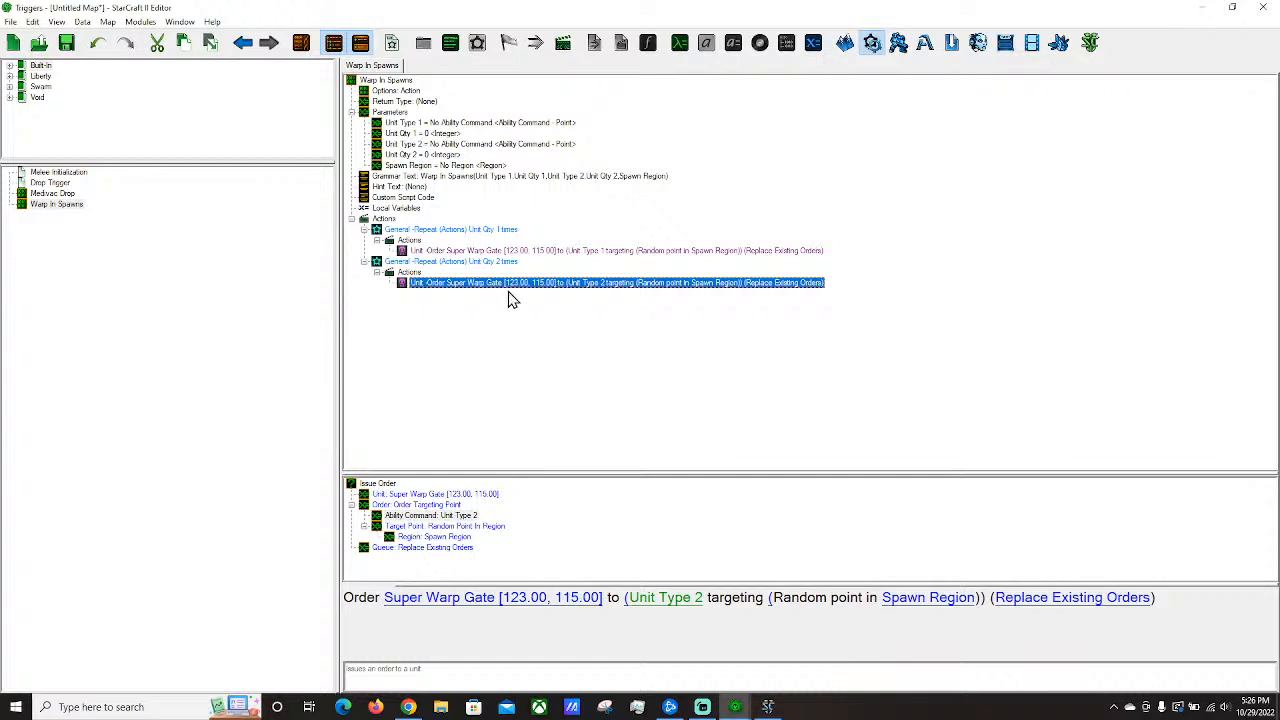
Add a Warp In Spawns action to the Drop Trigger, directly after the 10-second Wait.
left_click(40, 184)
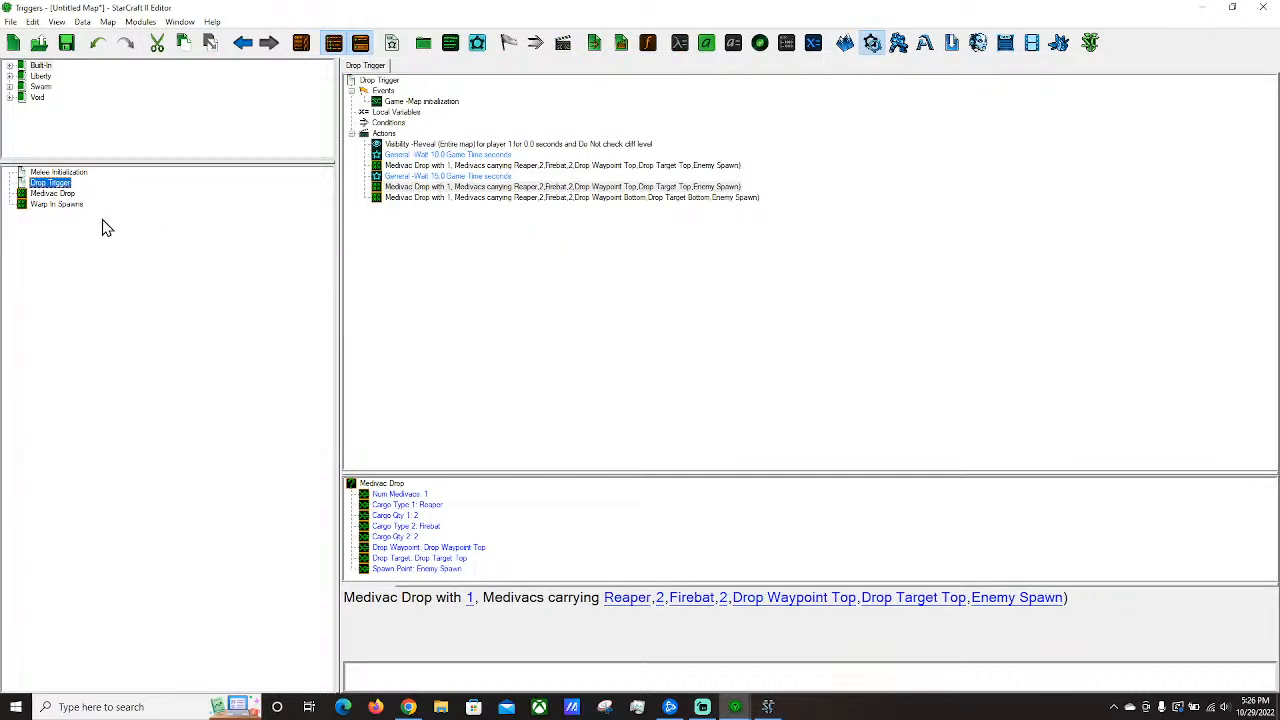
right_click(59, 187)
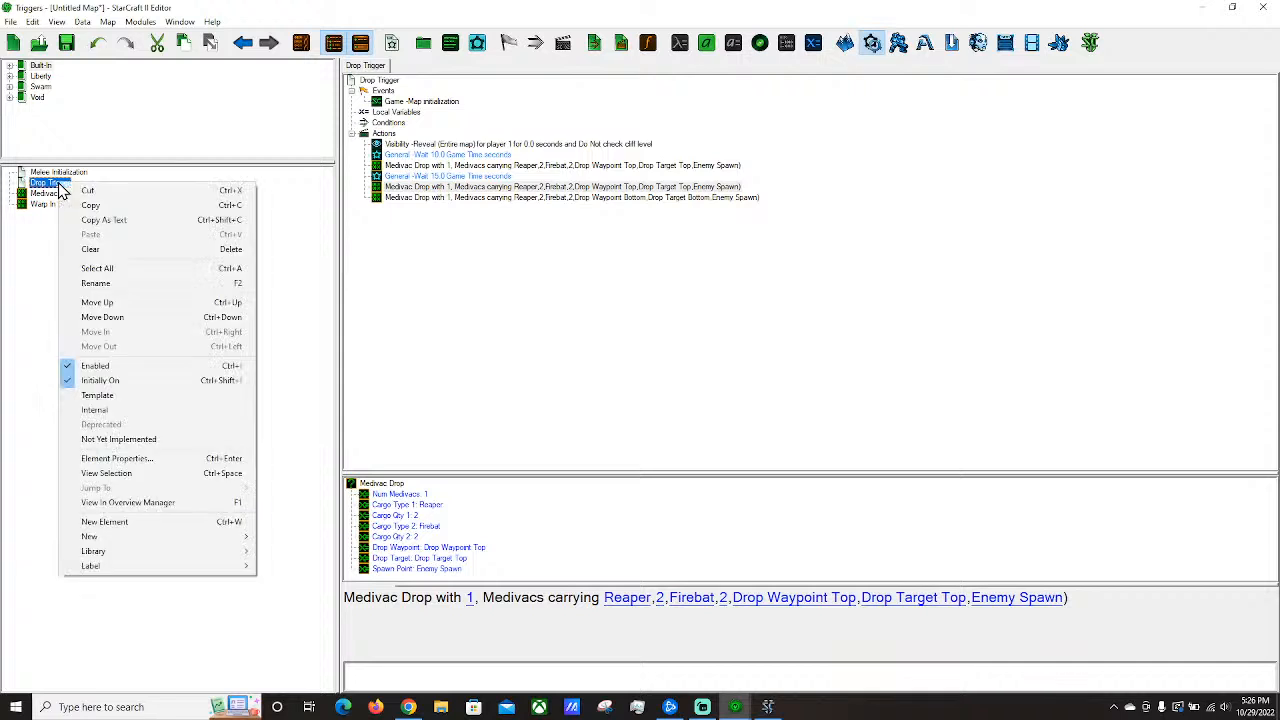
left_click(530, 187)
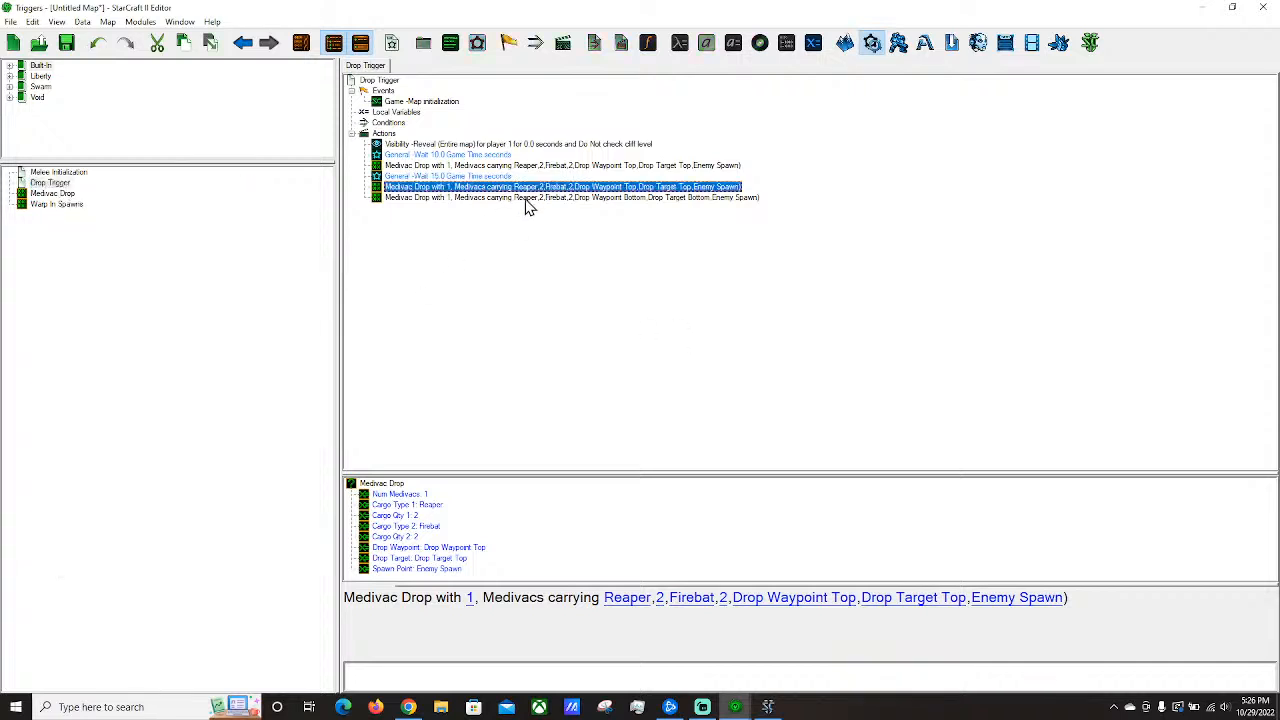
left_click(433, 156)
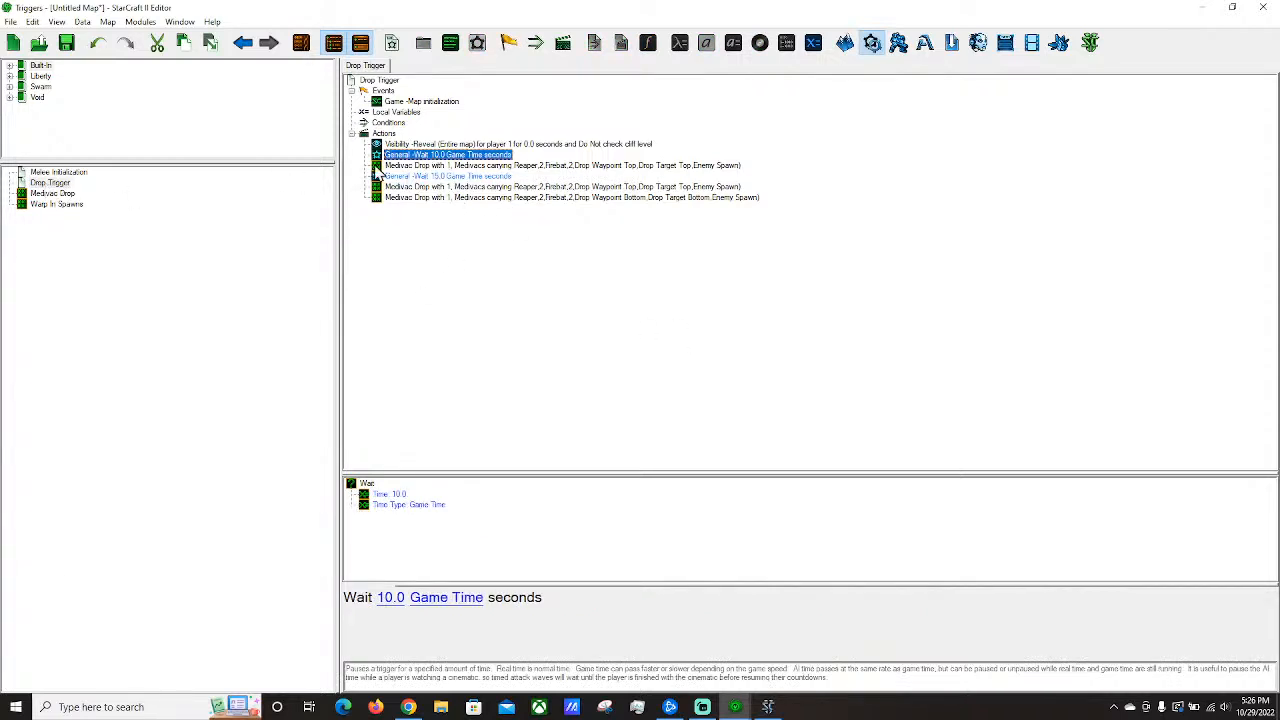
right_click(415, 163)
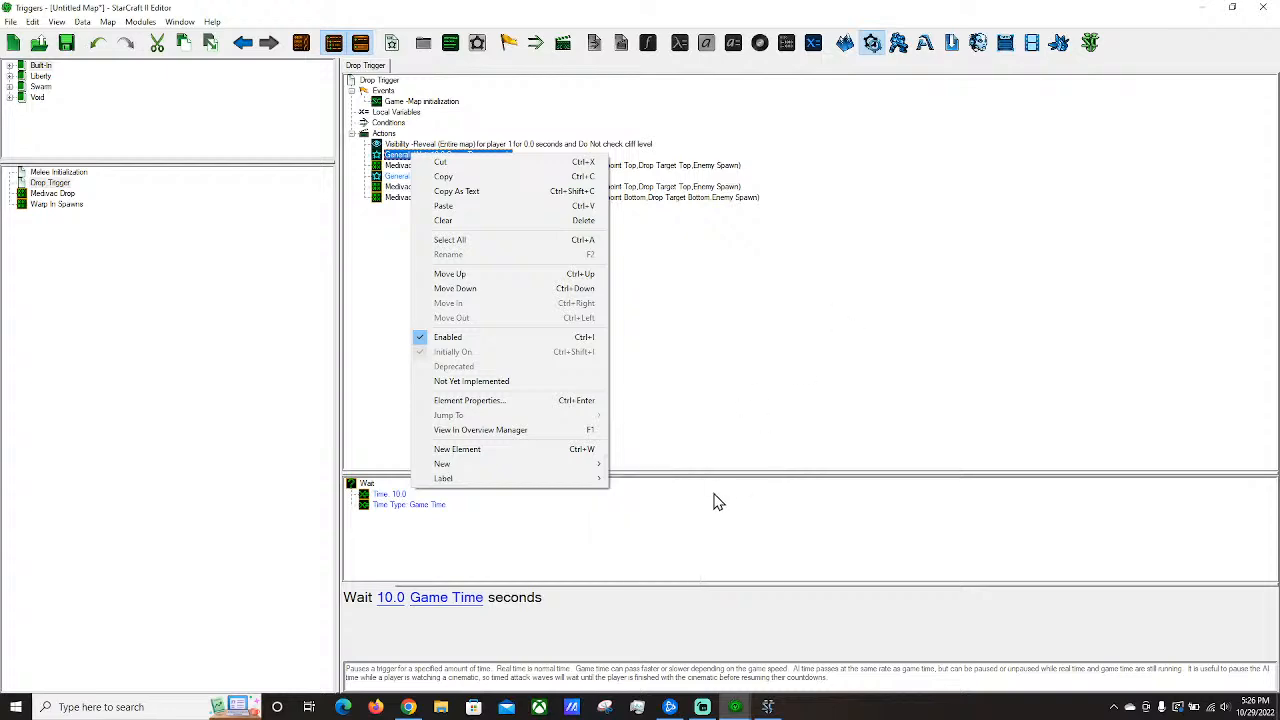
mouse_move(496, 465)
left_click(697, 515)
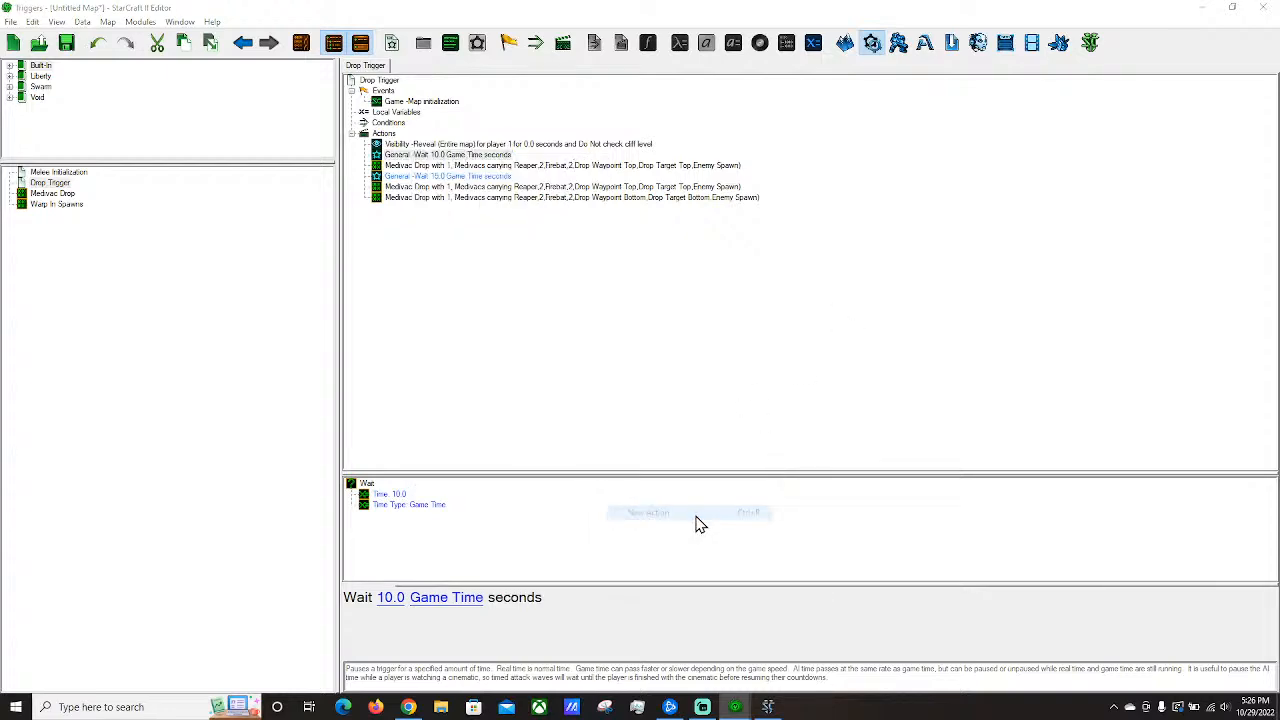
type("war")
key("Return")
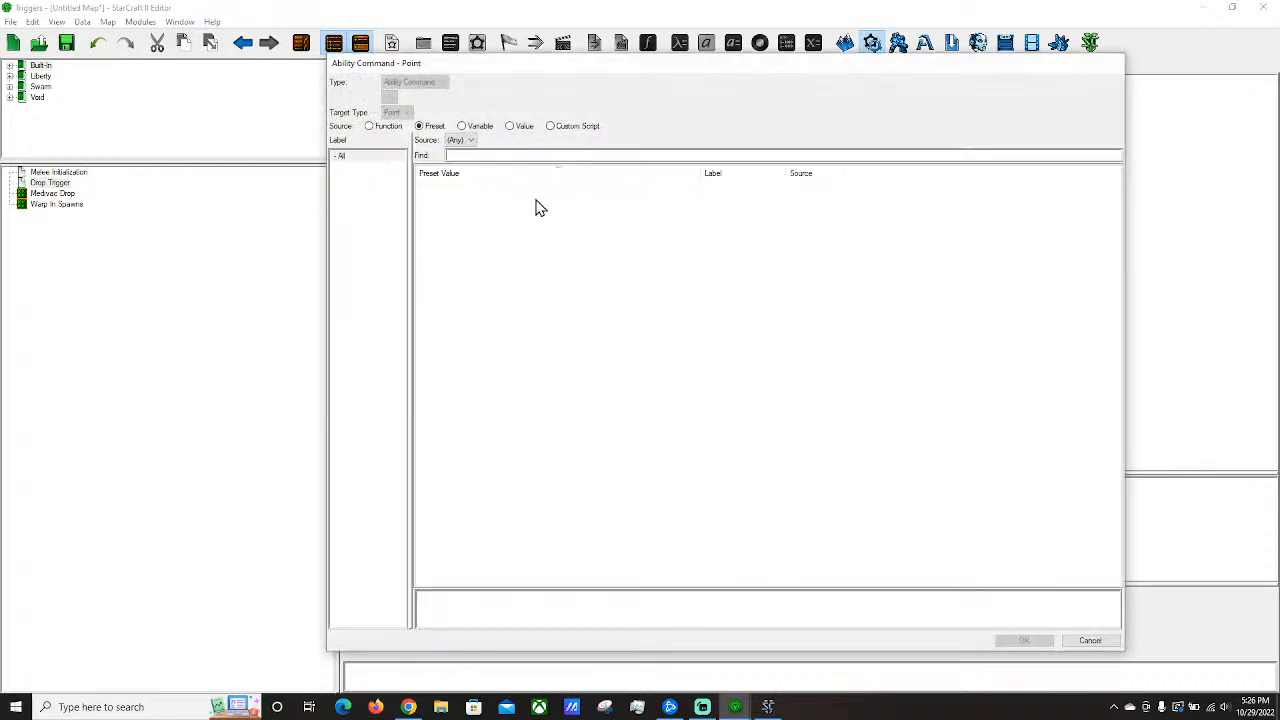
Set Unit Type 1 to the Super Warp Gate's Warp In Zealot command and Unit Qty 1 to 4.
left_click(512, 126)
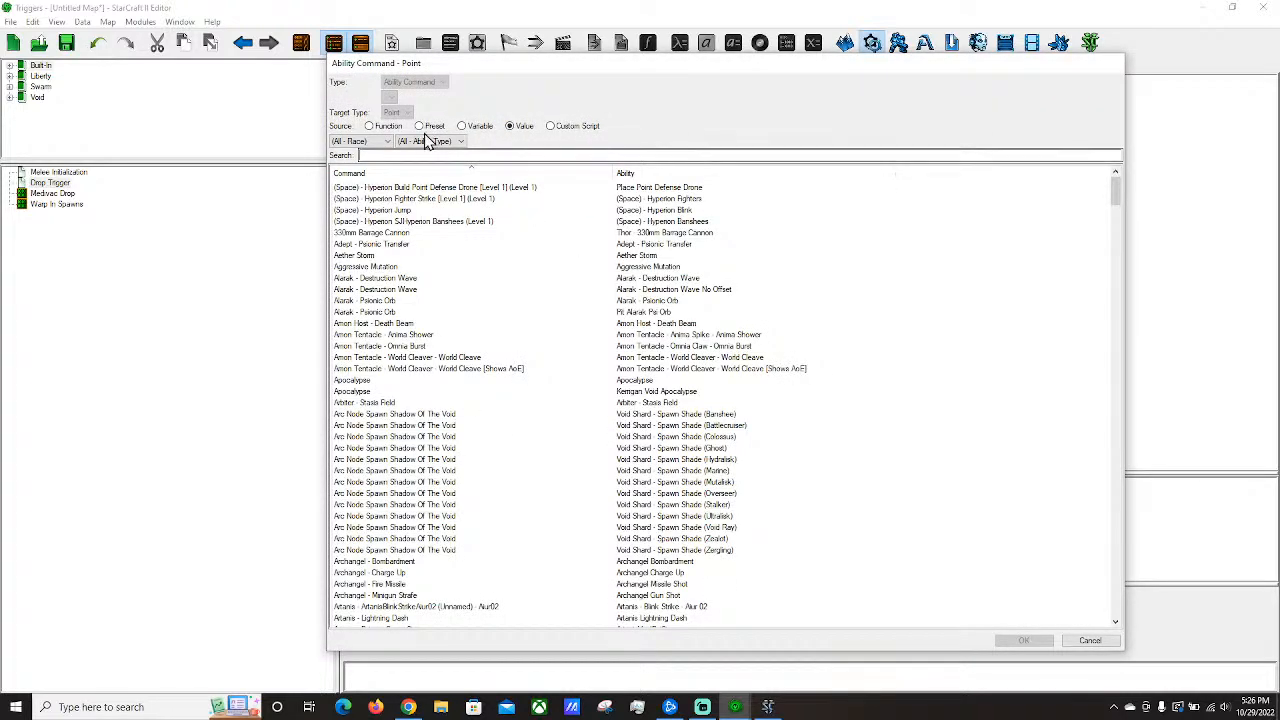
type("zealot")
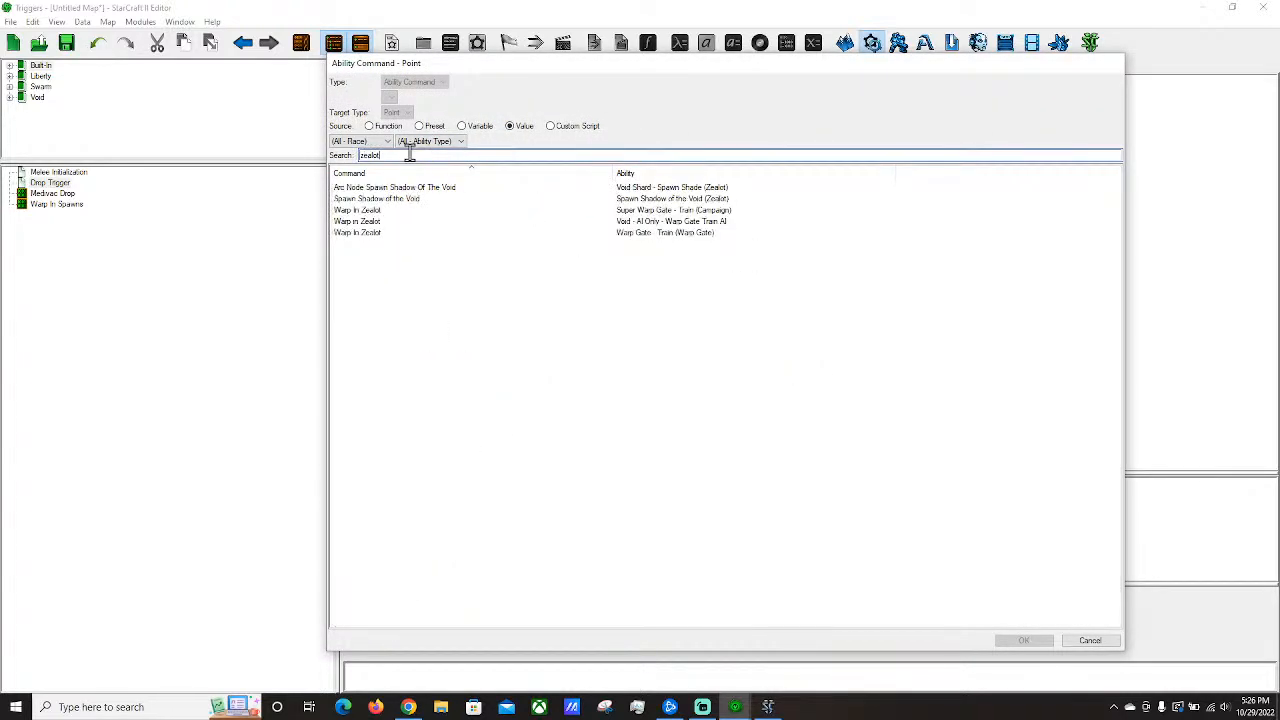
double_click(686, 214)
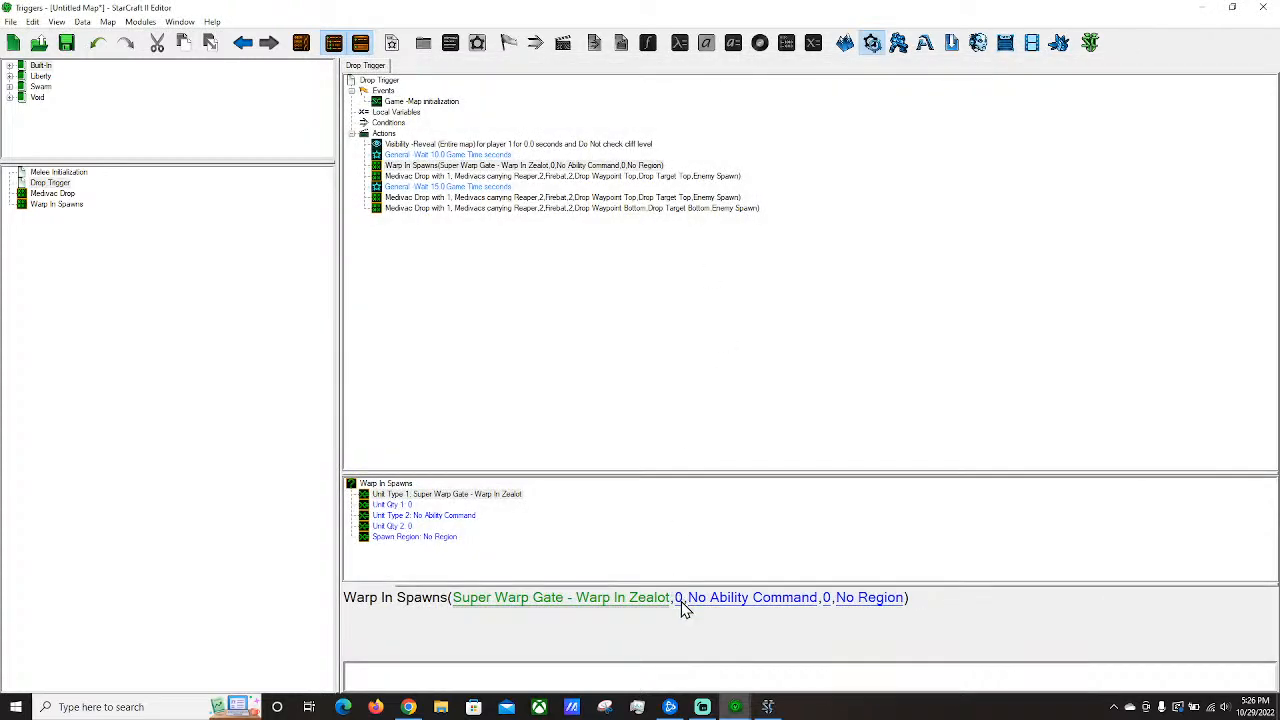
left_click(678, 600)
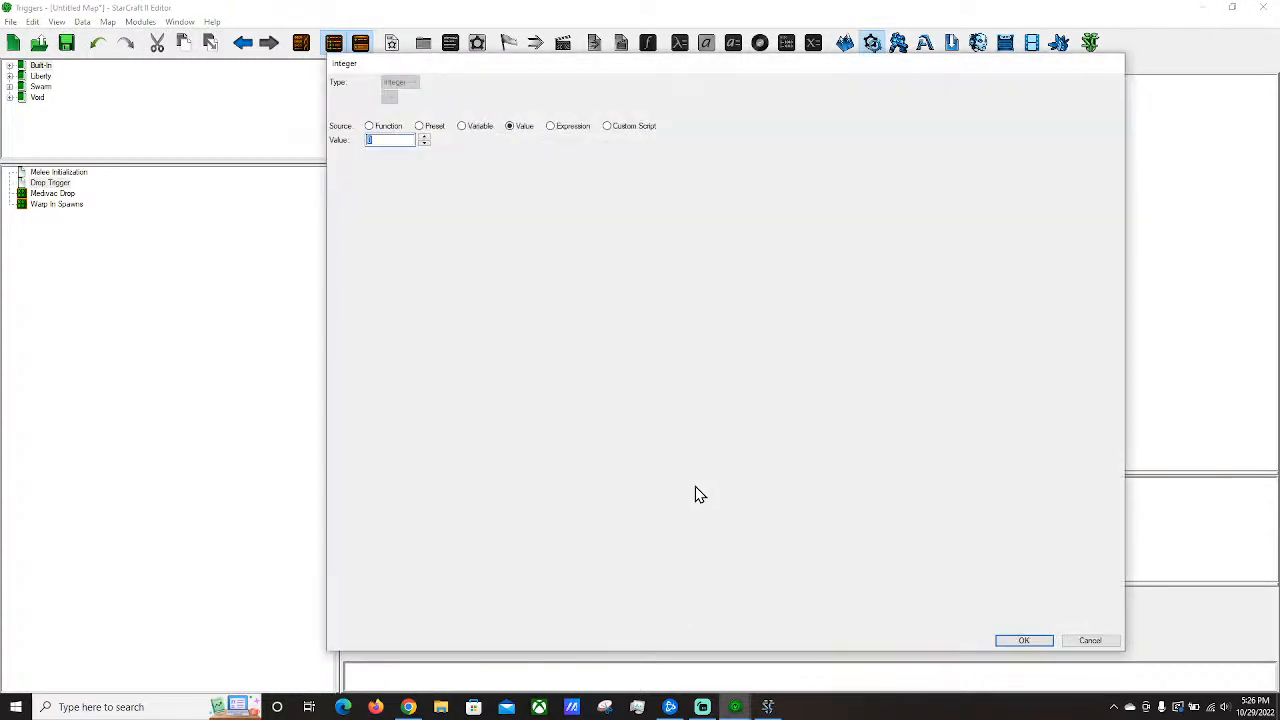
type("4")
key("Return")
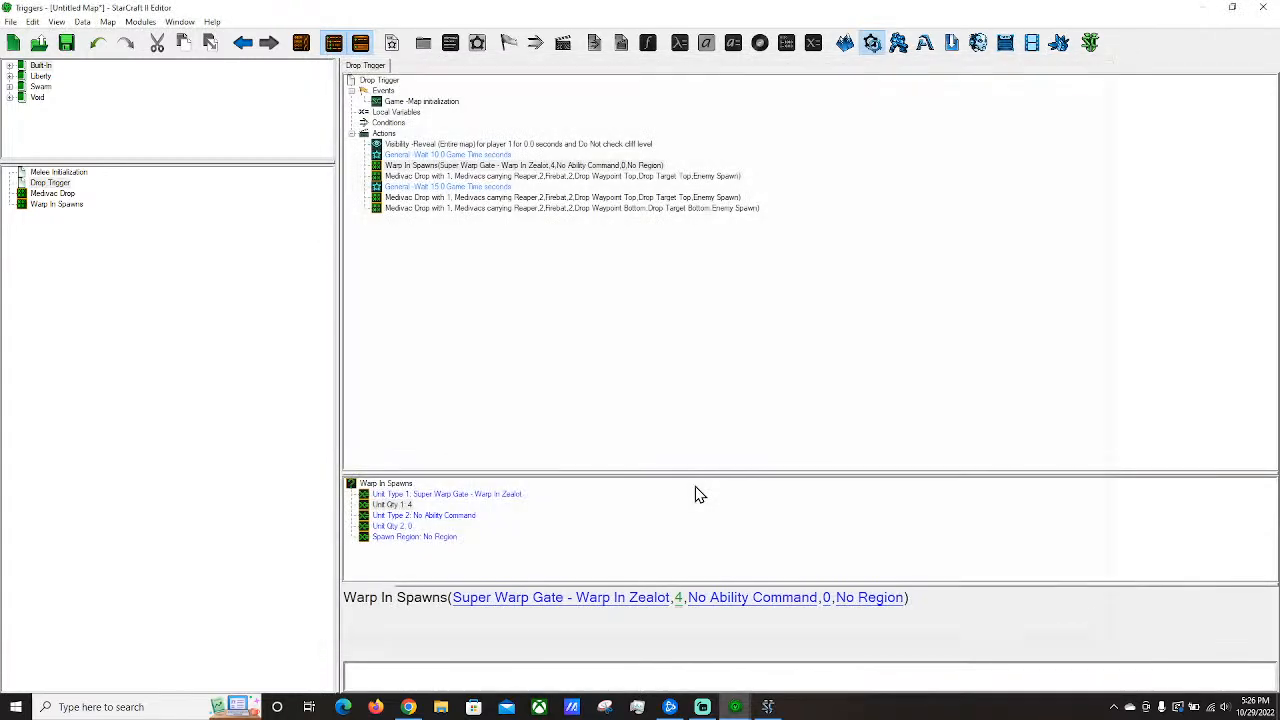
Set Unit Type 2 to the Super Warp Gate's Warp In Stalker command and Unit Qty 2 to 2.
left_click(731, 607)
left_click(512, 127)
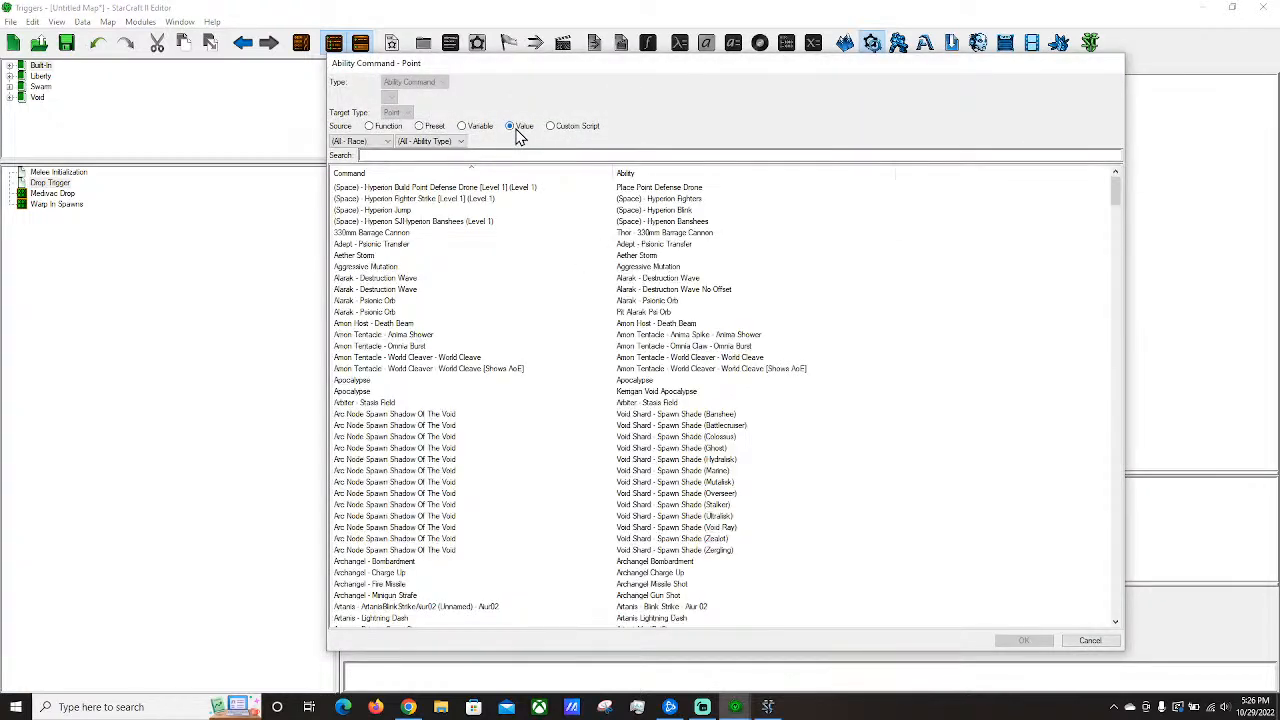
type("alker")
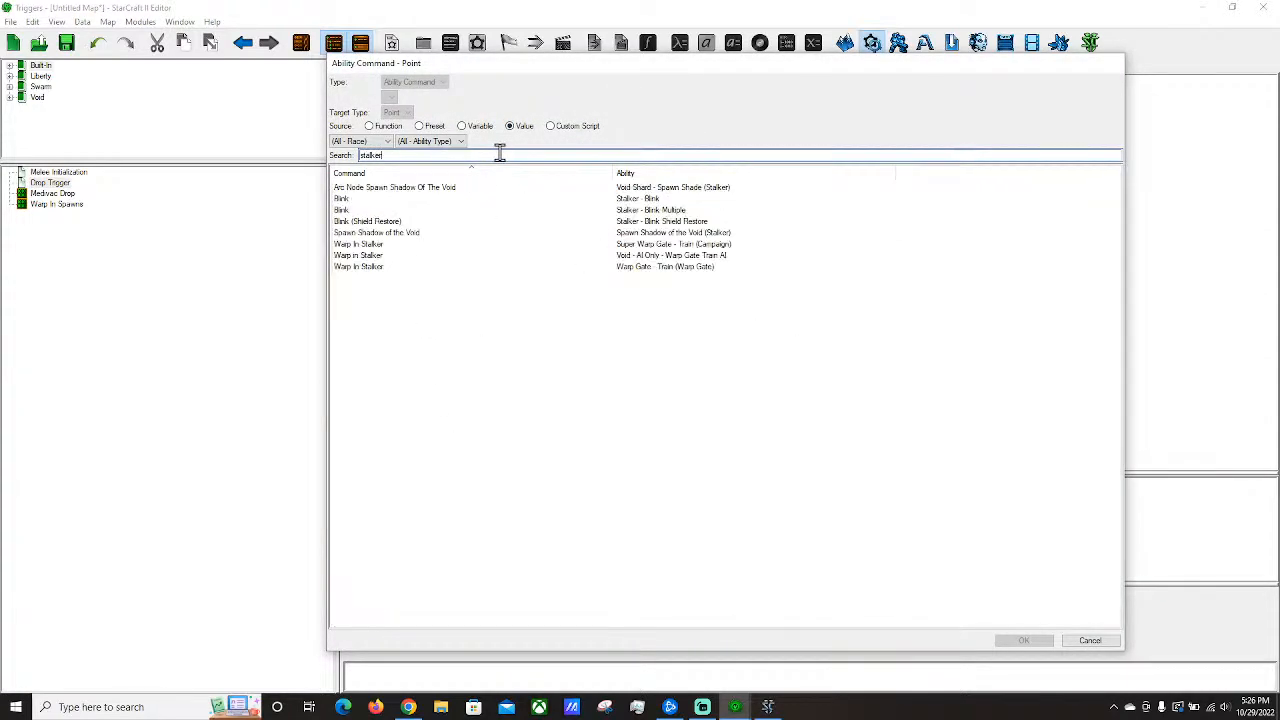
left_click(656, 256)
left_click(671, 245)
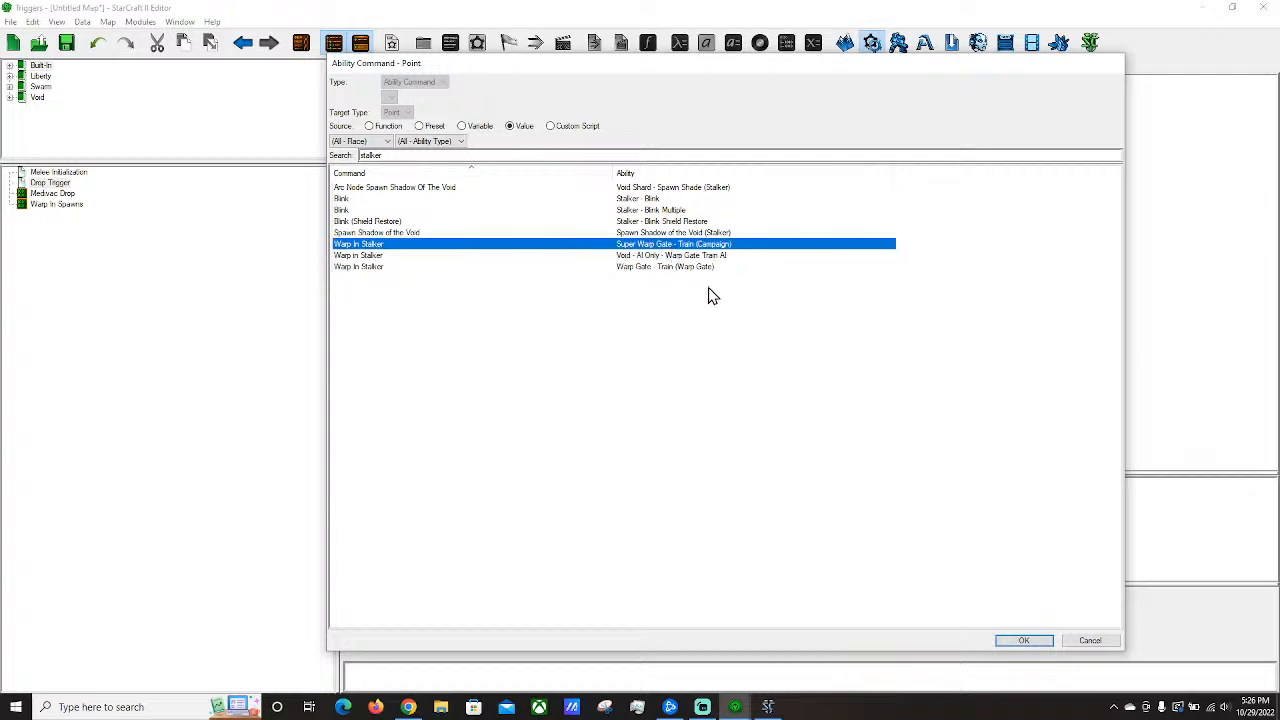
double_click(661, 246)
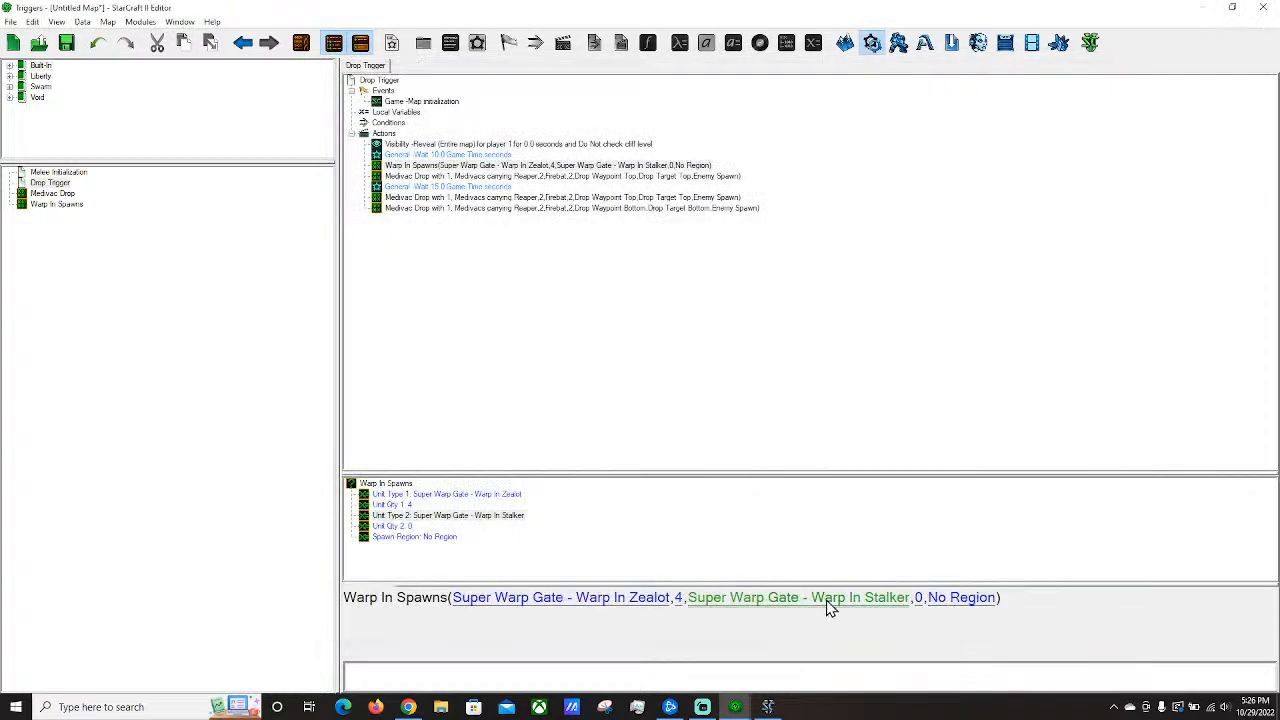
left_click(918, 598)
type("2")
key("Return")
Set the Warp In Spawns action's region to Spawn Region.
left_click(952, 598)
left_click(510, 126)
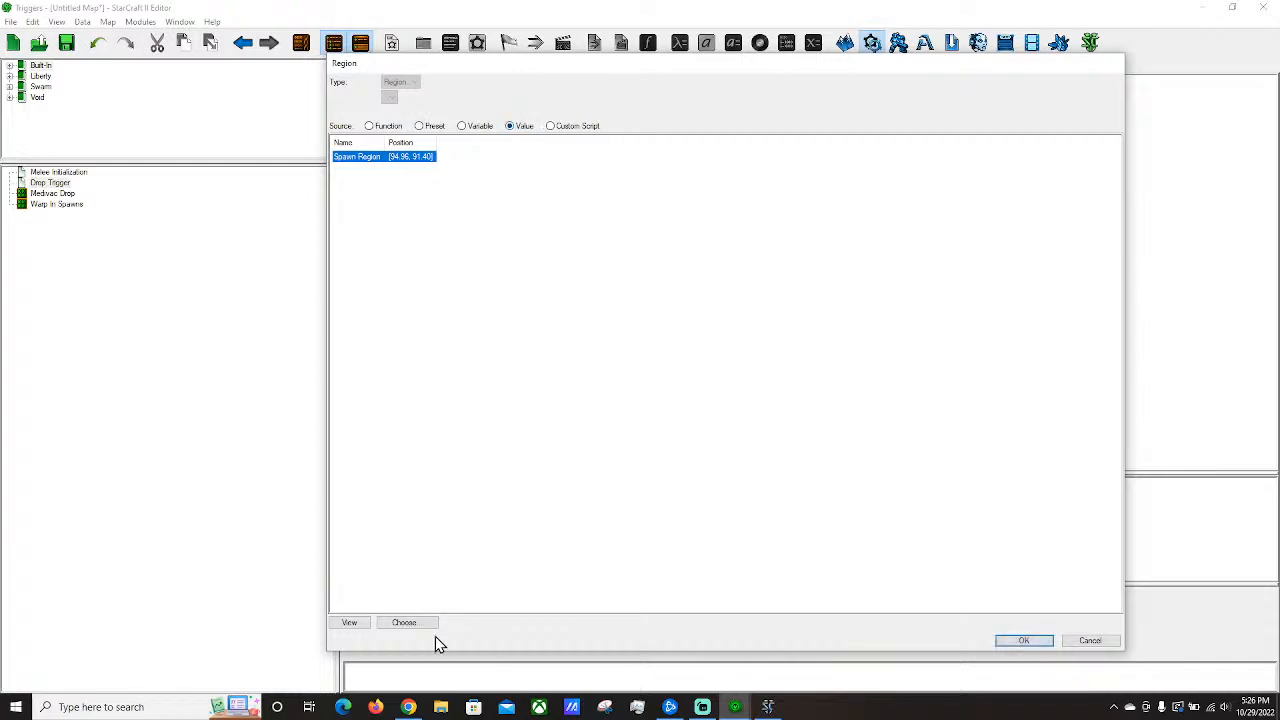
left_click(1022, 642)
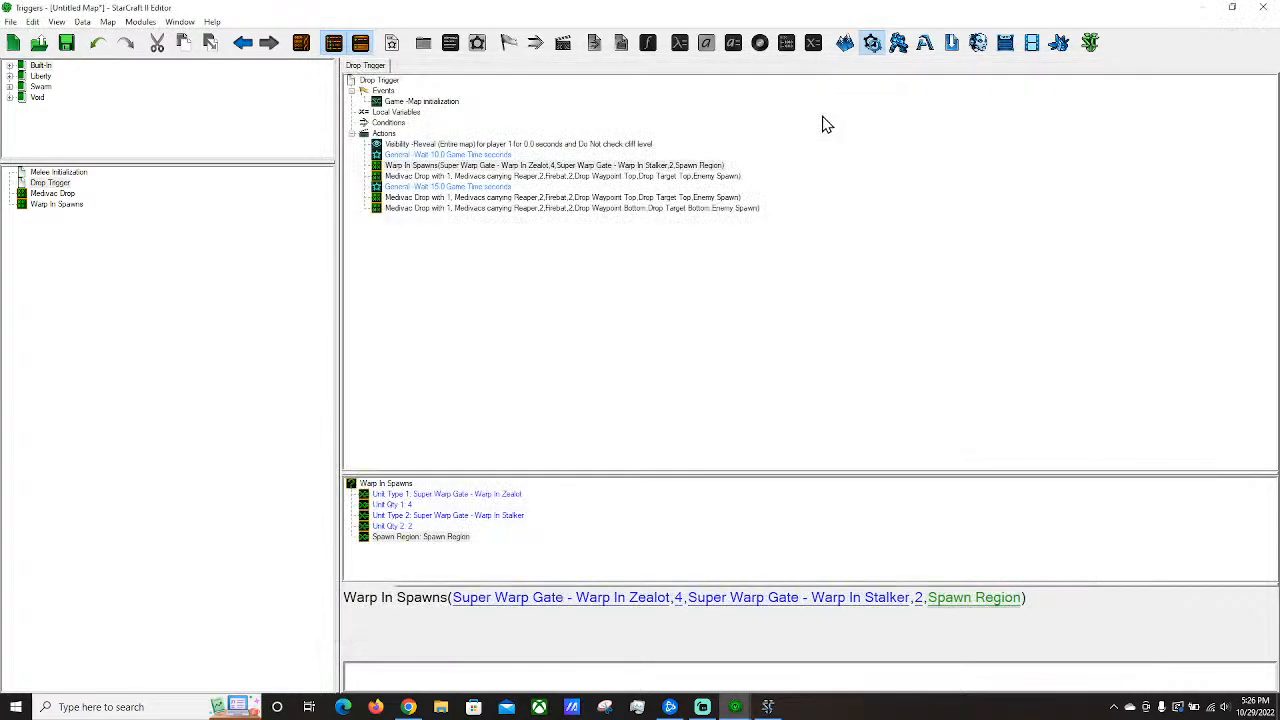
Inspect the Super Warp Gate's object properties and the Spawn Region's pylons in the terrain editor.
left_click(846, 40)
scroll(826, 100, "down", 5)
right_click_drag(795, 200, 648, 330)
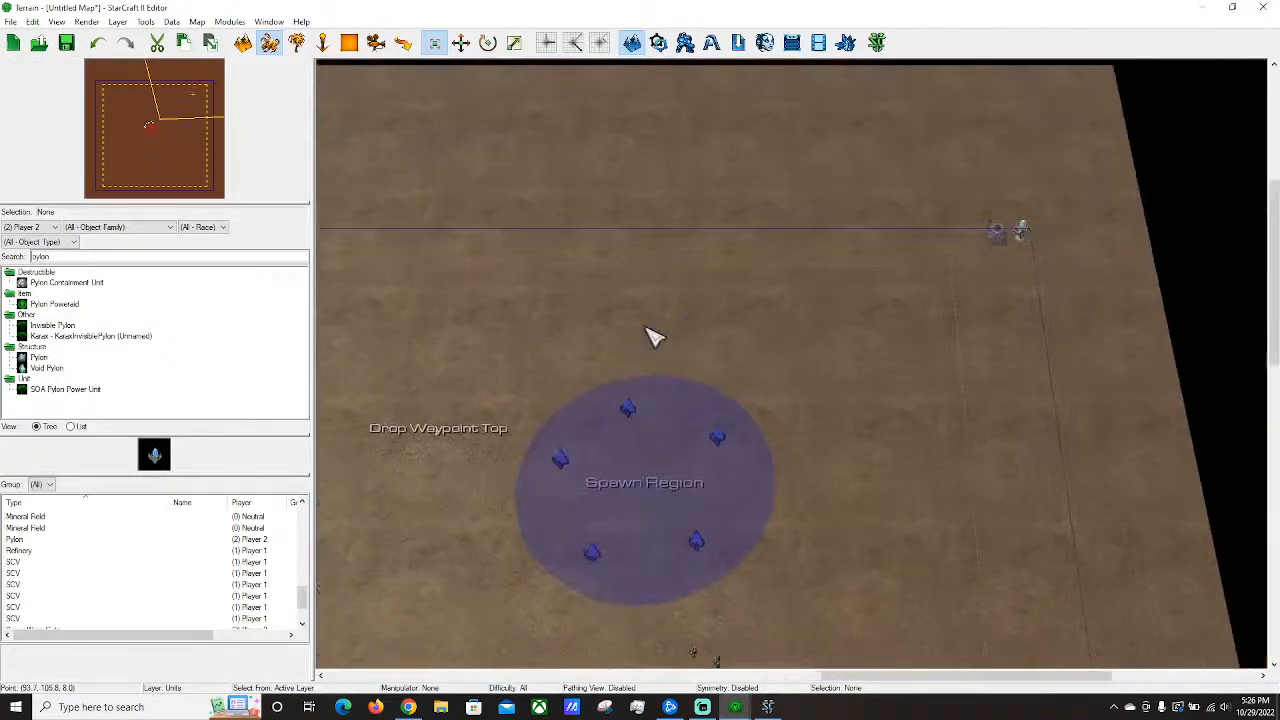
scroll(660, 365, "up", 2)
right_click_drag(642, 387, 630, 365)
right_click_drag(865, 235, 550, 342)
scroll(690, 290, "up", 2)
left_click(733, 246)
key("Return")
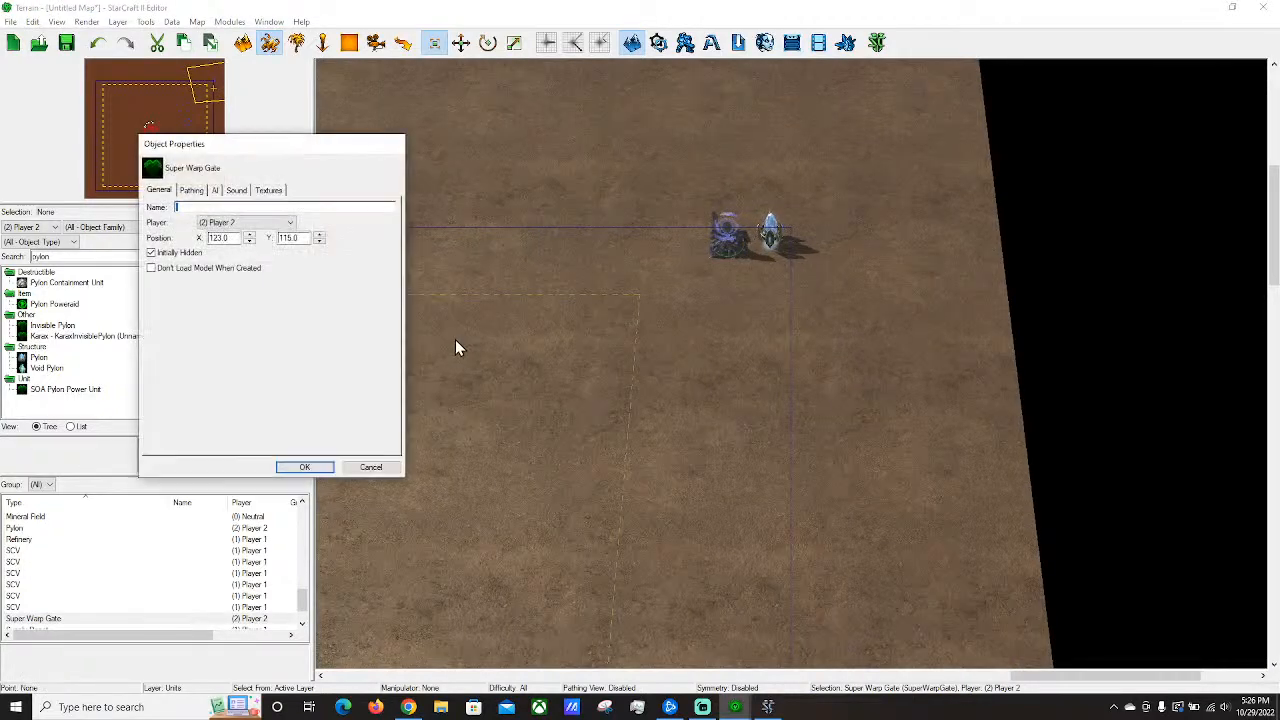
left_click(309, 464)
right_click_drag(500, 430, 1035, 195)
scroll(602, 329, "down", 2)
right_click_drag(590, 400, 750, 221)
right_click_drag(650, 289, 640, 324)
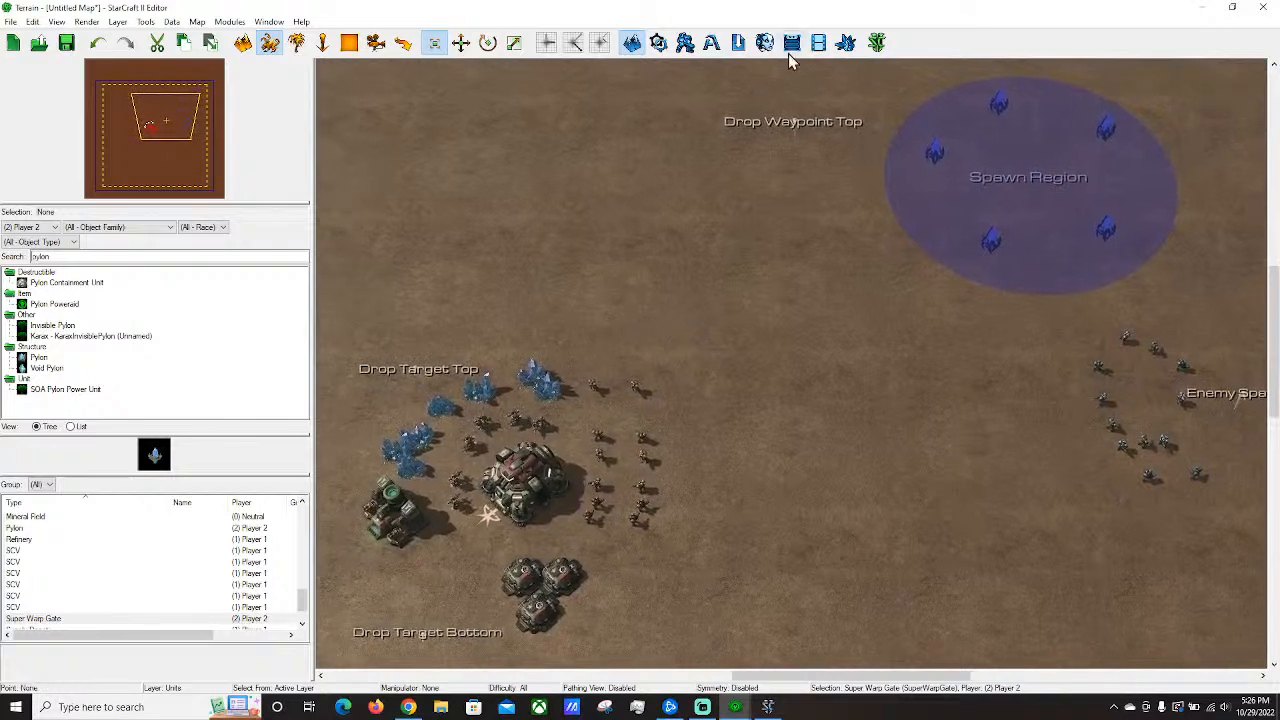
Test the map, return to the game past the victory screen and watch the enemy area for warp-ins.
left_click(658, 43)
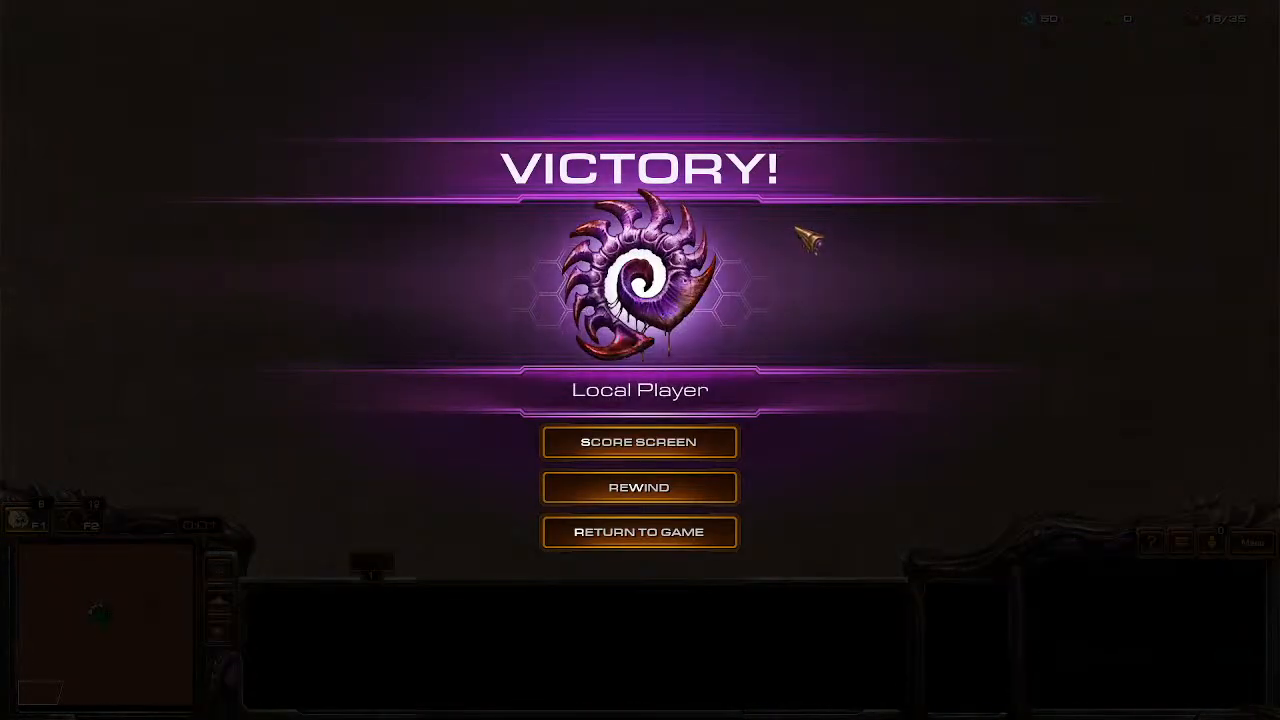
key("r")
left_click(151, 599)
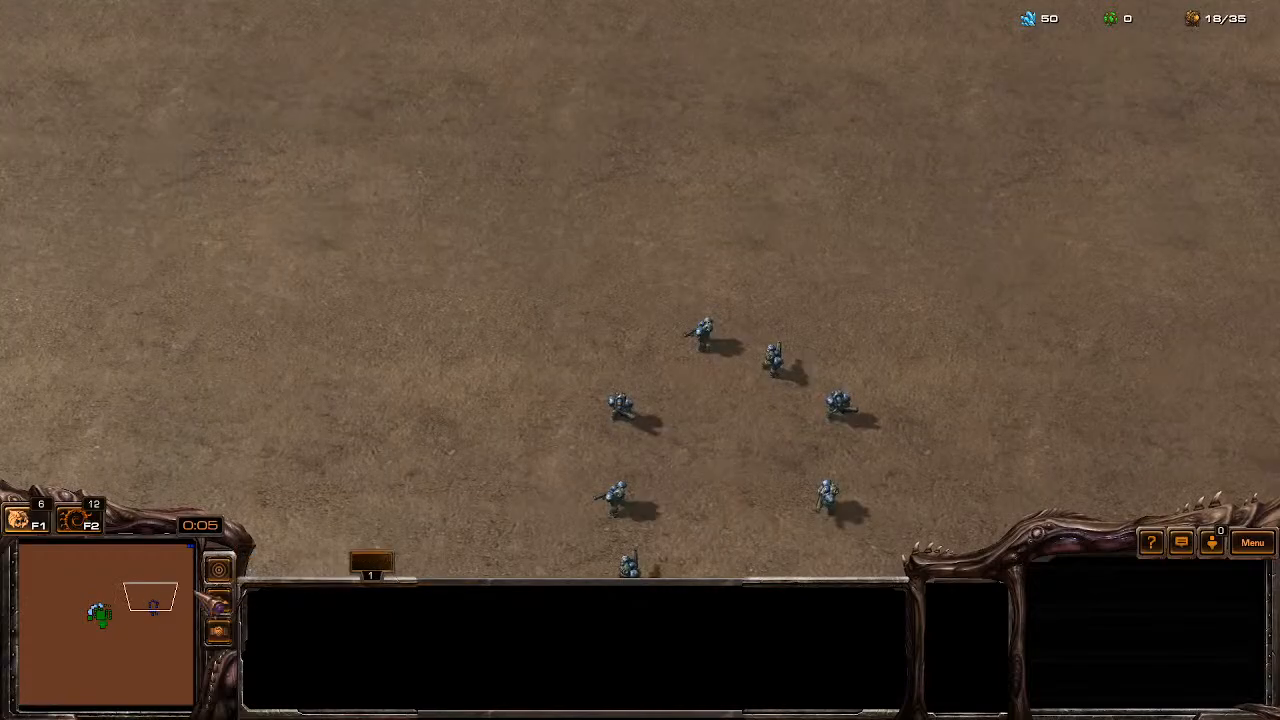
left_click(147, 598)
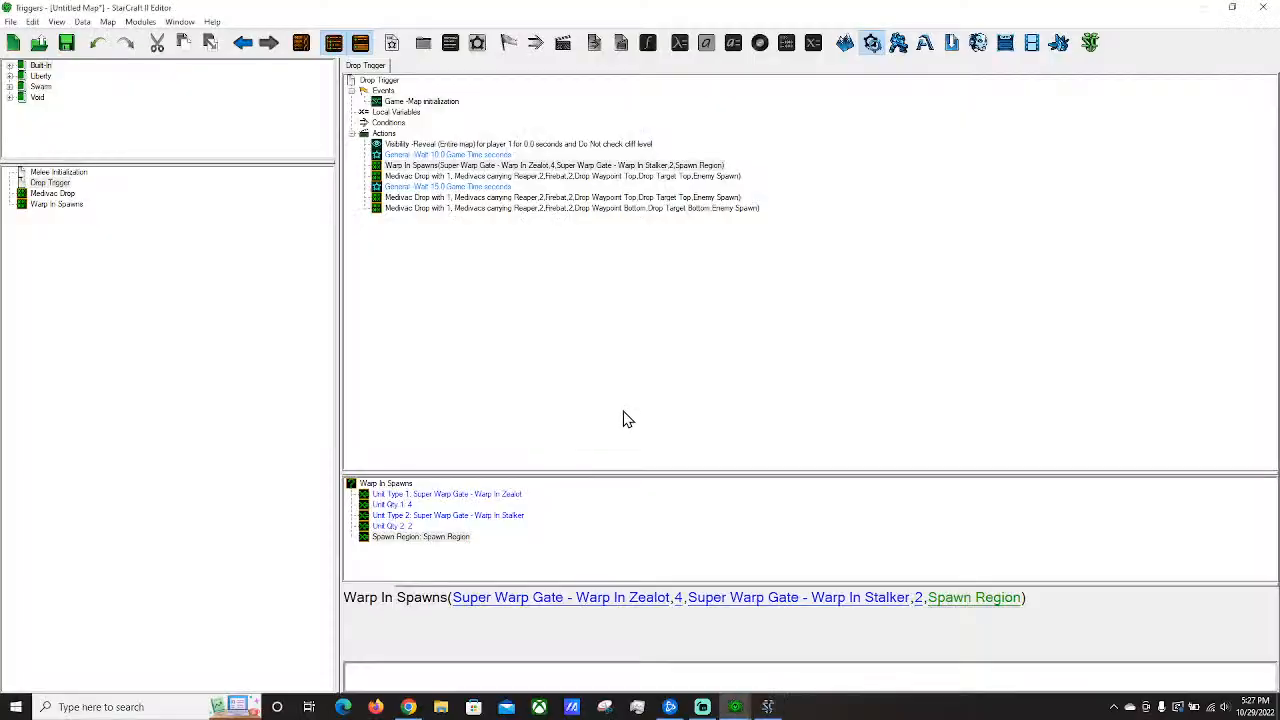
Check both Super Warp Gate orders in Warp In Spawns and the call to it in the Drop Trigger.
left_click(845, 43)
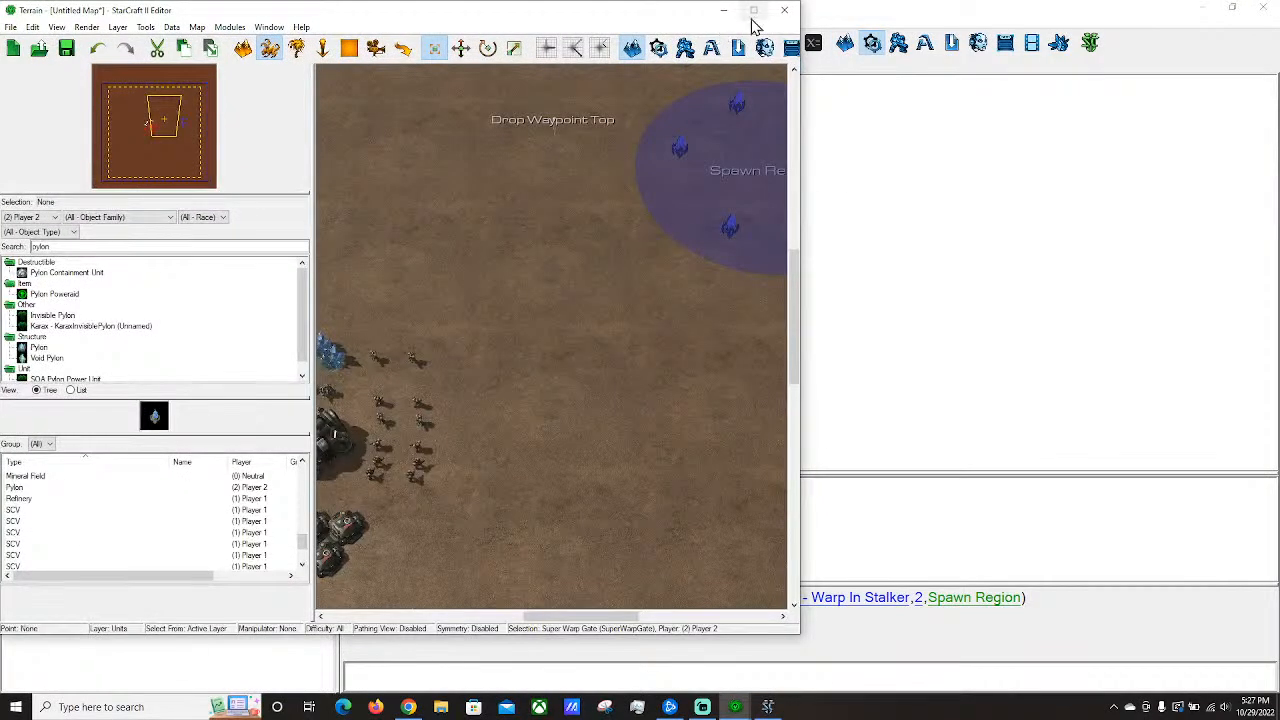
left_click(1045, 285)
left_click(57, 204)
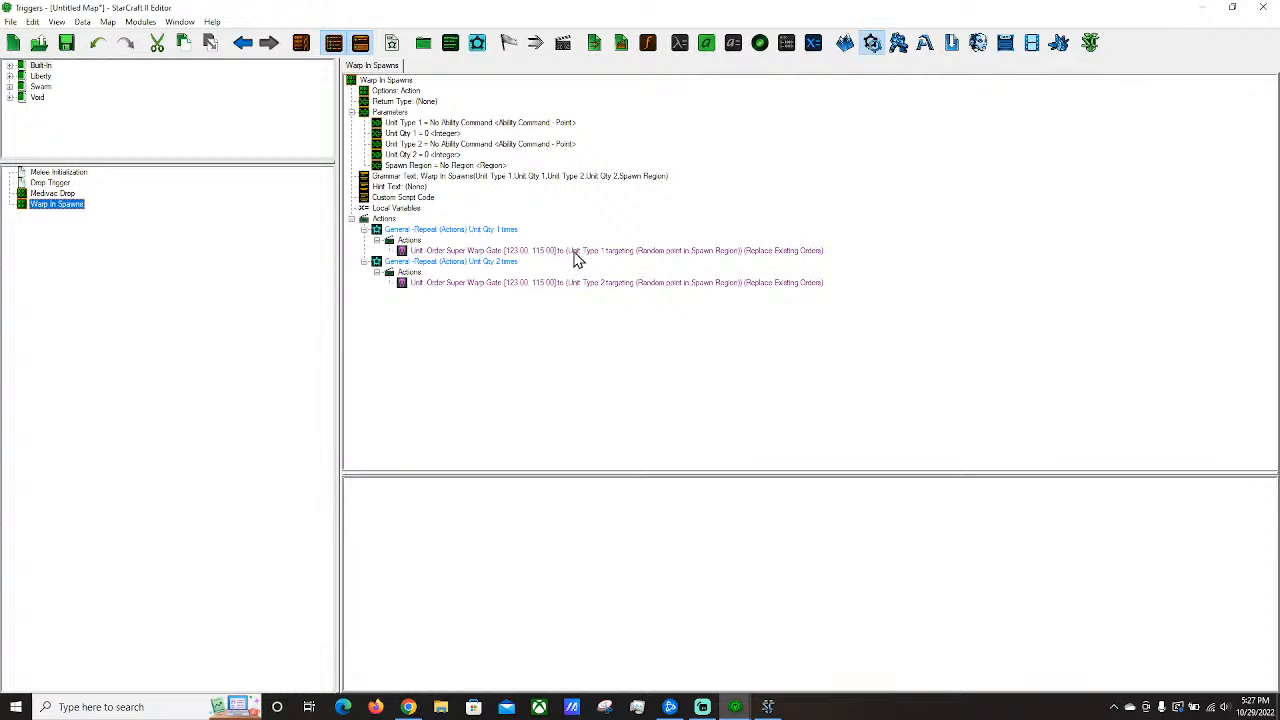
left_click(577, 251)
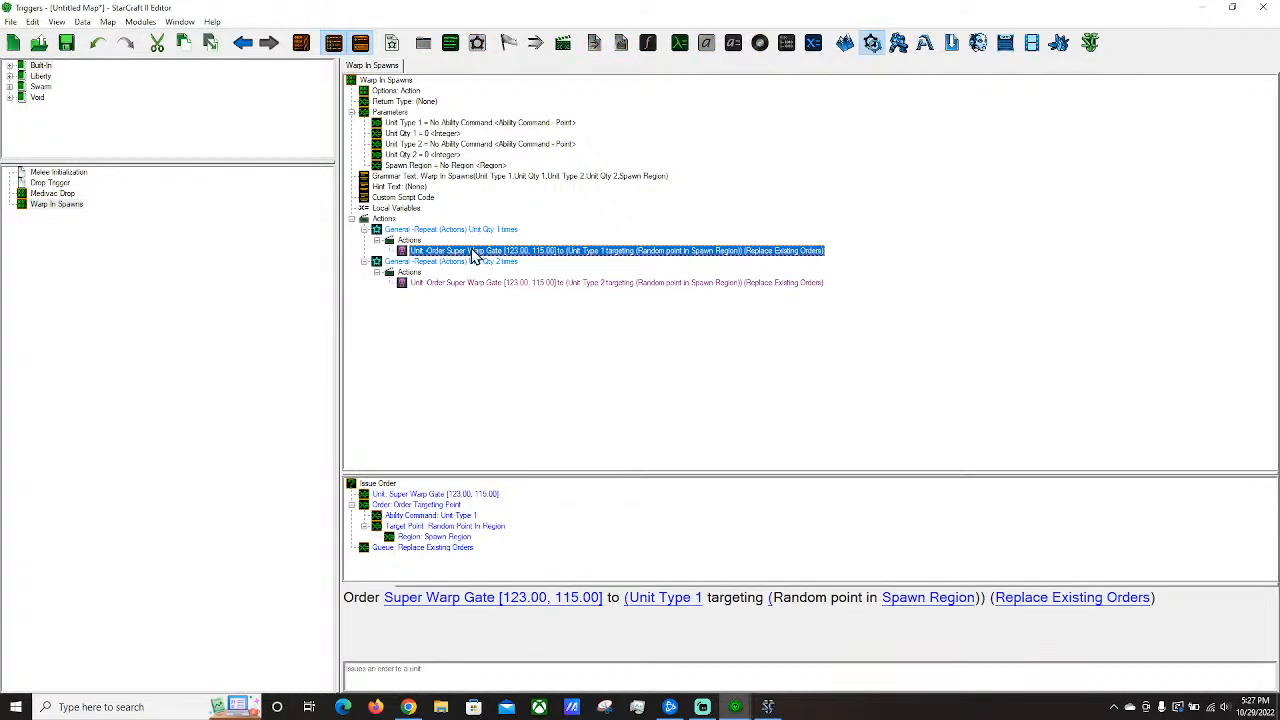
left_click(597, 284)
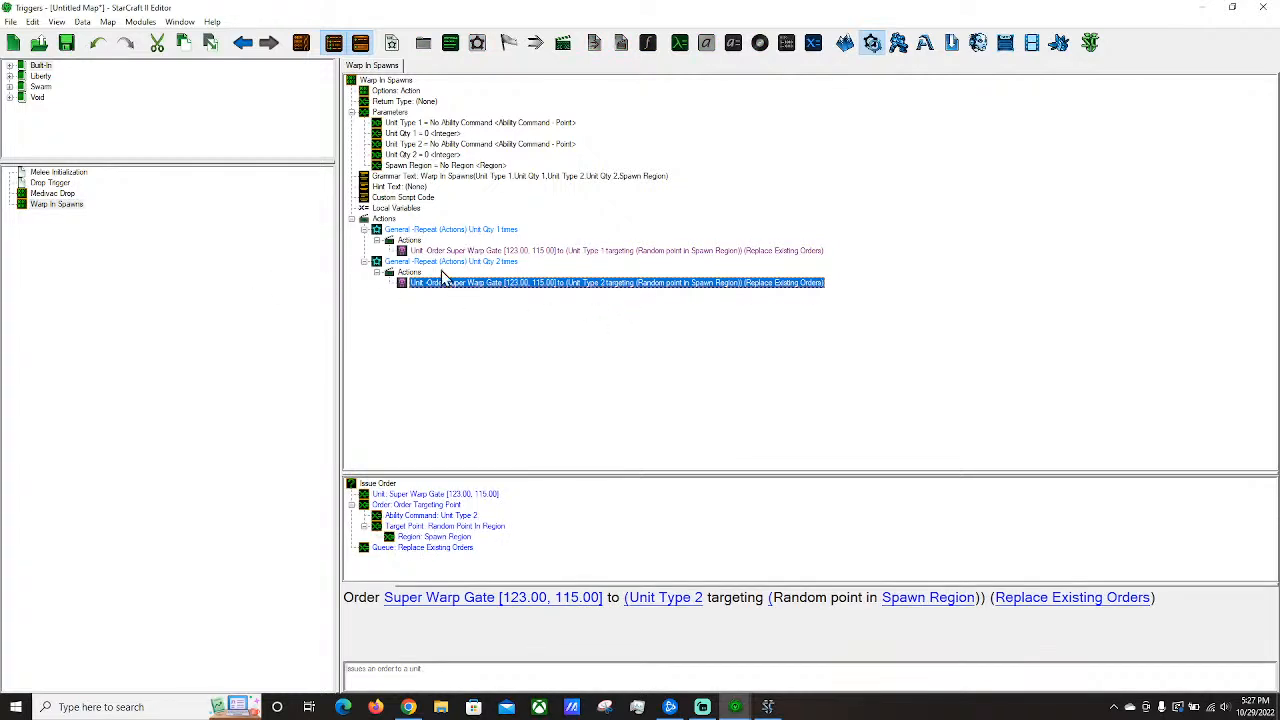
left_click(44, 184)
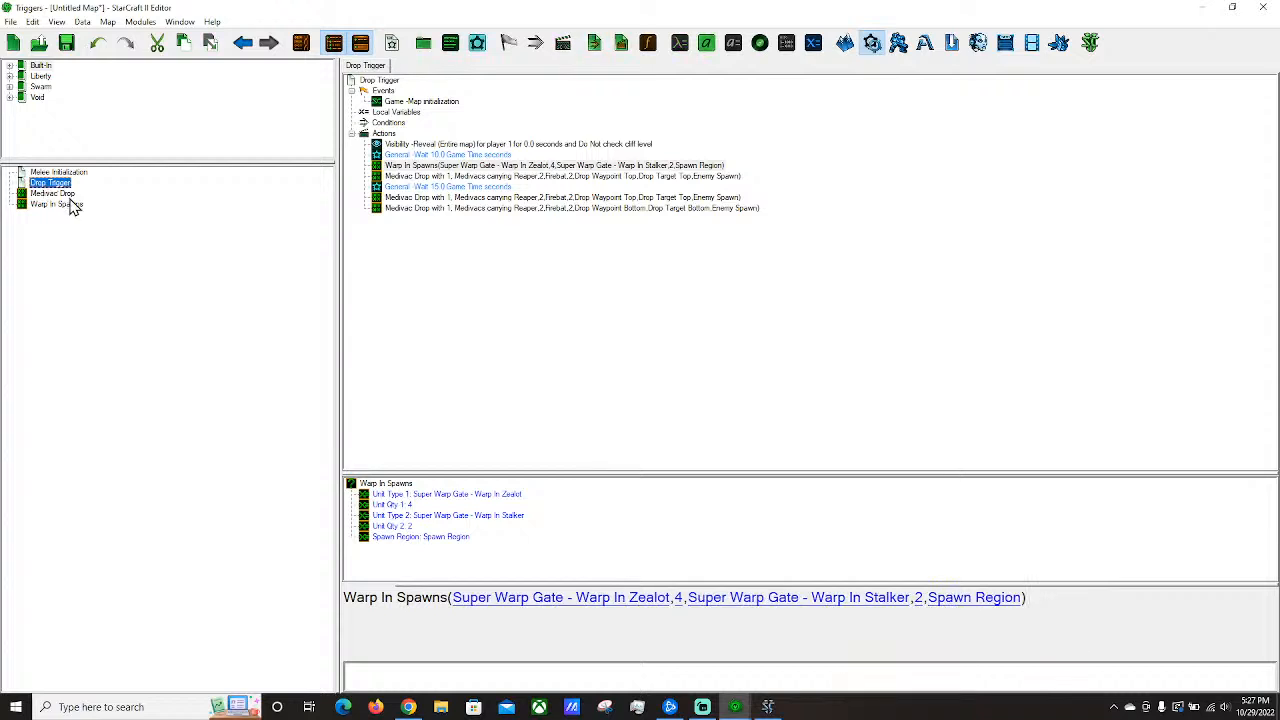
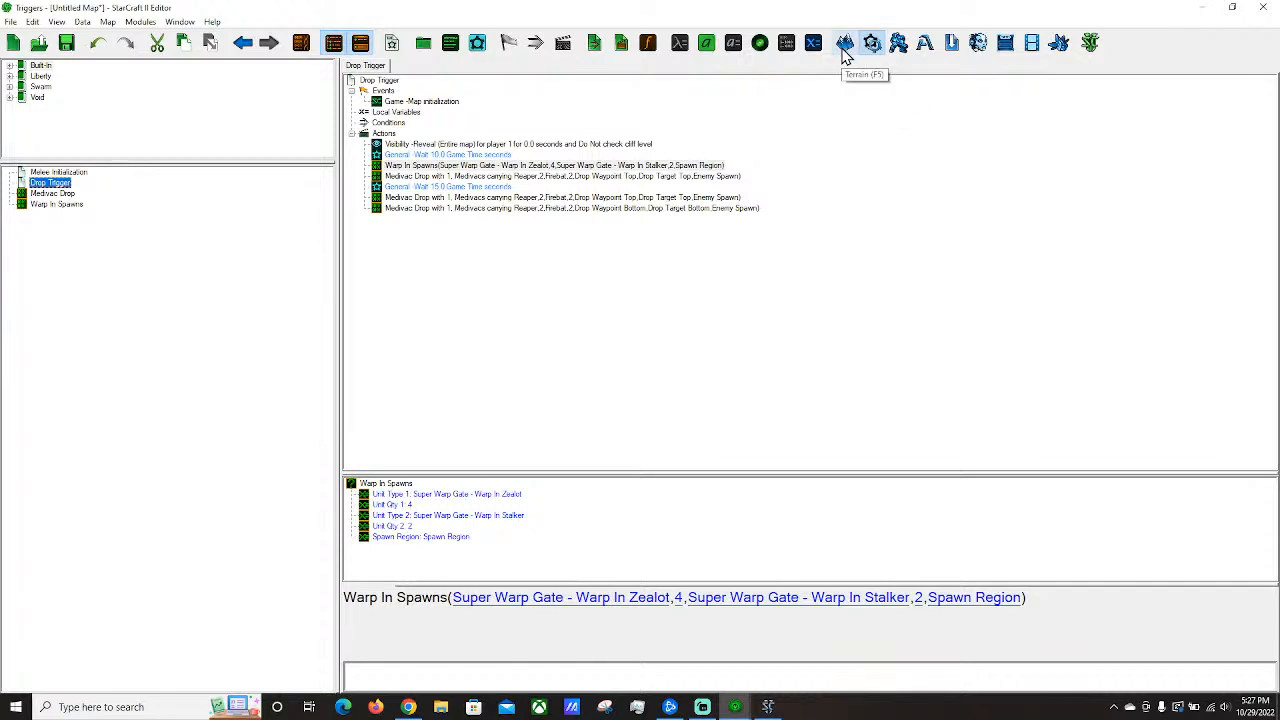
Place a Player 2 Gateway on the terrain directly beside the Super Warp Gate and its Pylon.
left_click(844, 47)
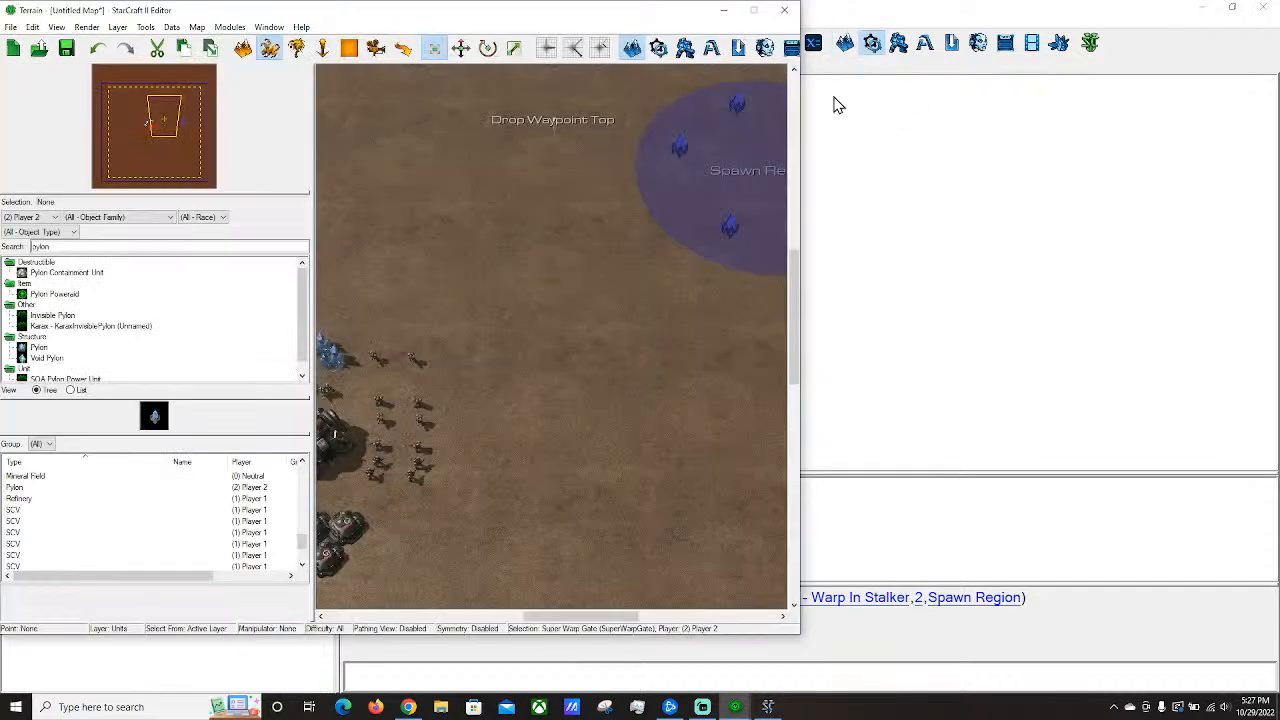
left_click(749, 13)
right_click_drag(868, 125, 768, 217)
right_click_drag(1040, 185, 755, 306)
scroll(606, 350, "up", 3)
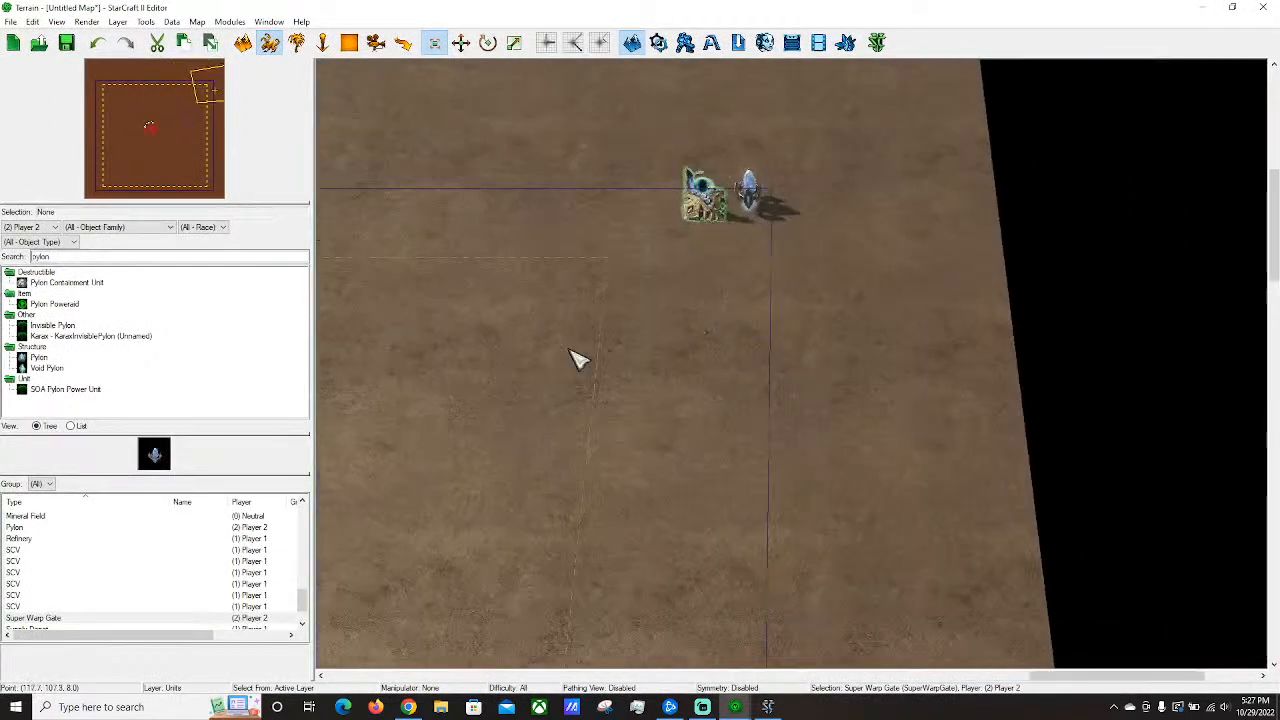
right_click_drag(606, 350, 655, 393)
left_click(61, 257)
type("gateway")
left_click(45, 282)
left_click(809, 304)
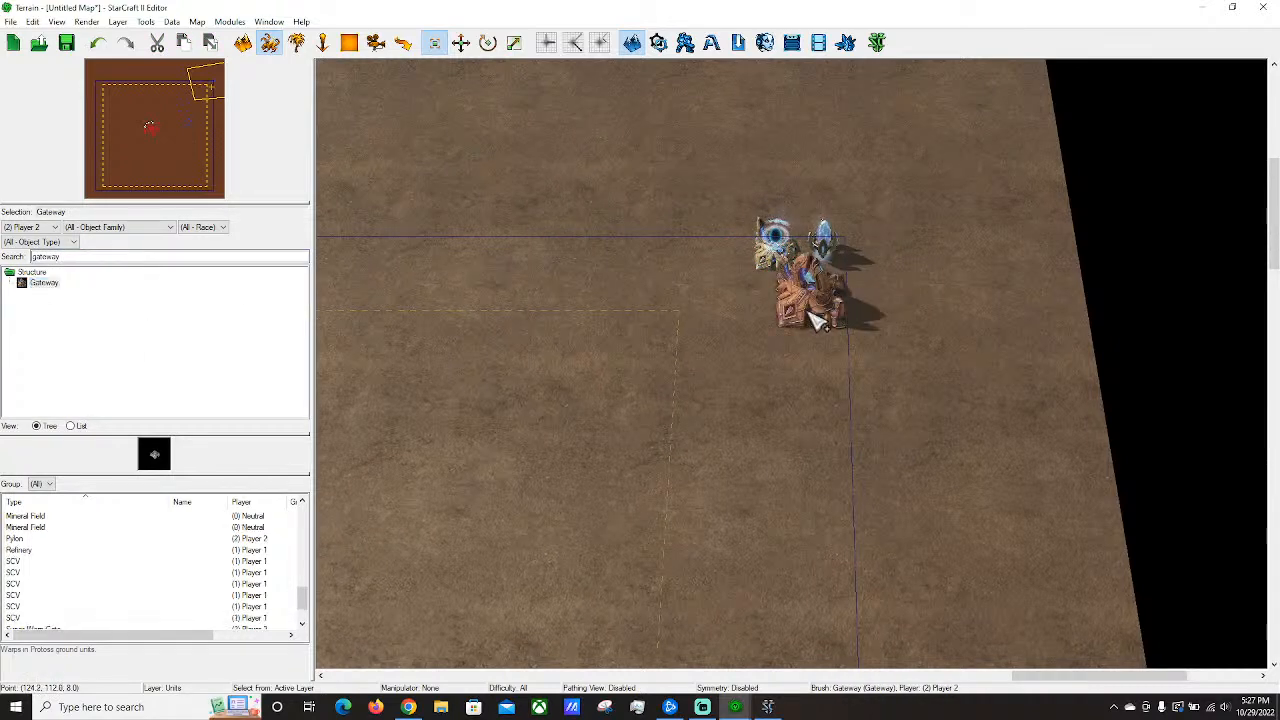
Place a Player 2 Cybernetics Core directly next to the new Gateway.
type("cyber")
left_click(66, 284)
left_click(748, 296)
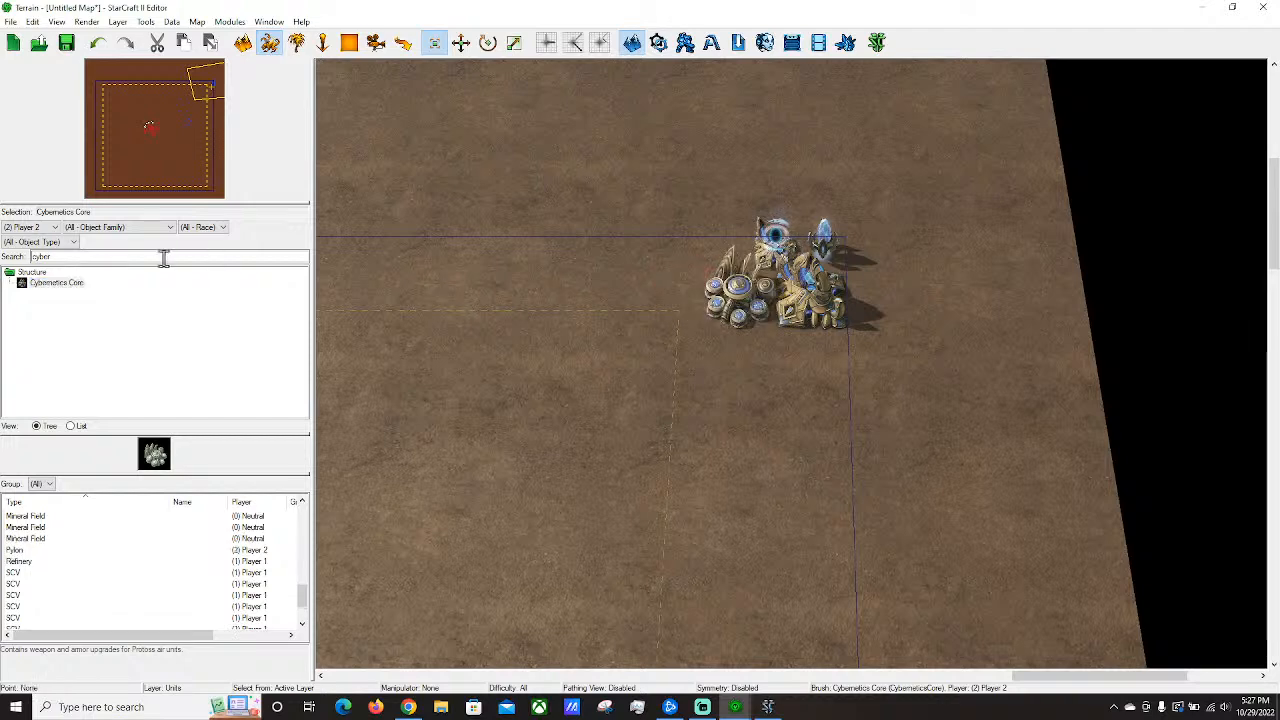
type("pylon")
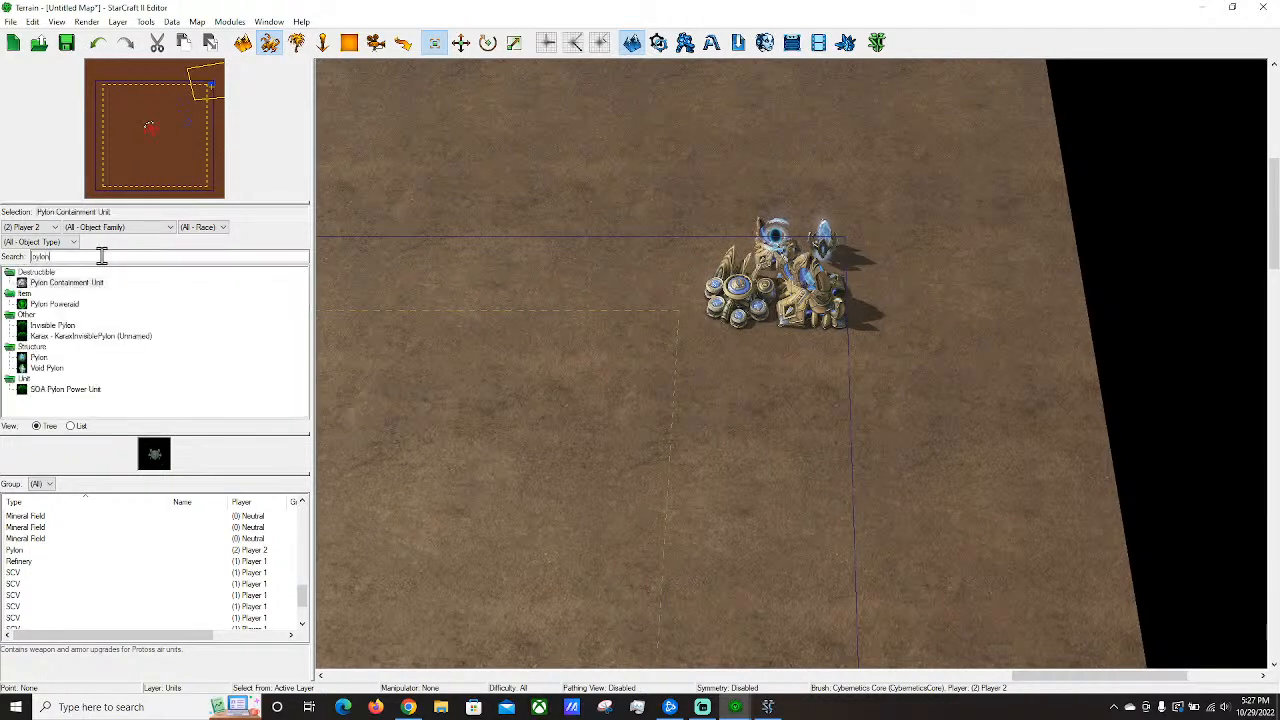
left_click(40, 359)
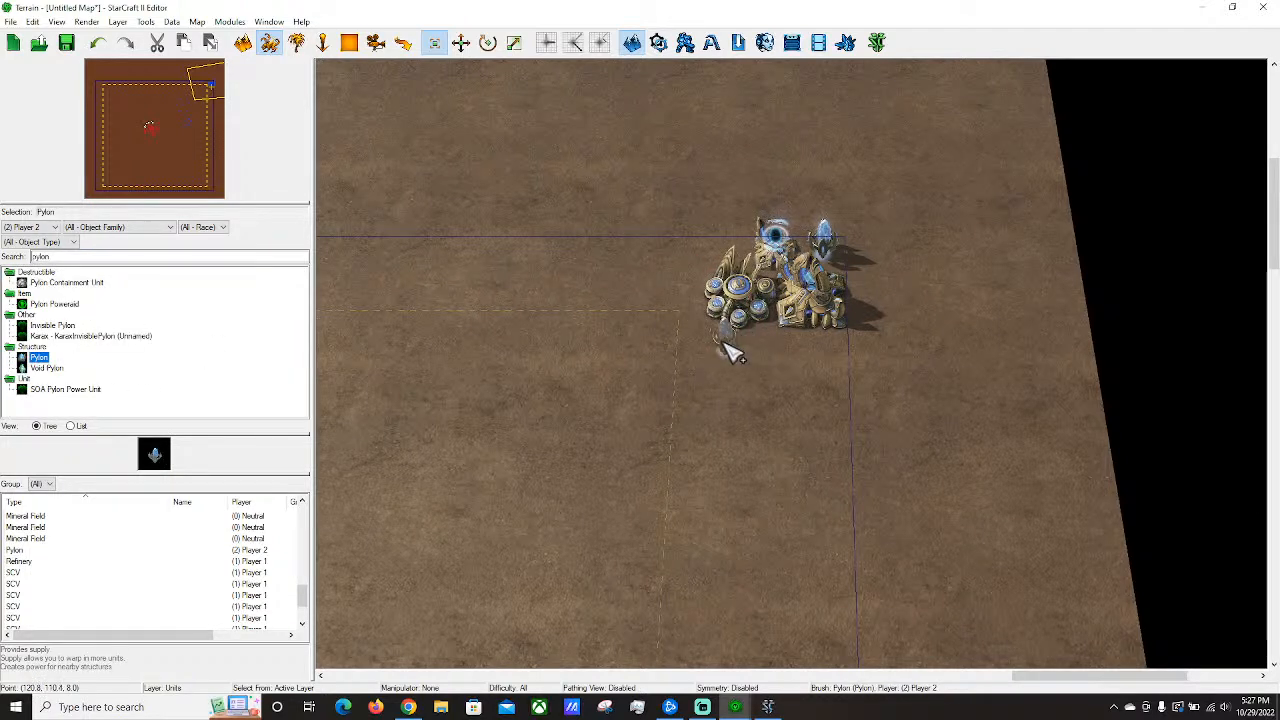
type("f")
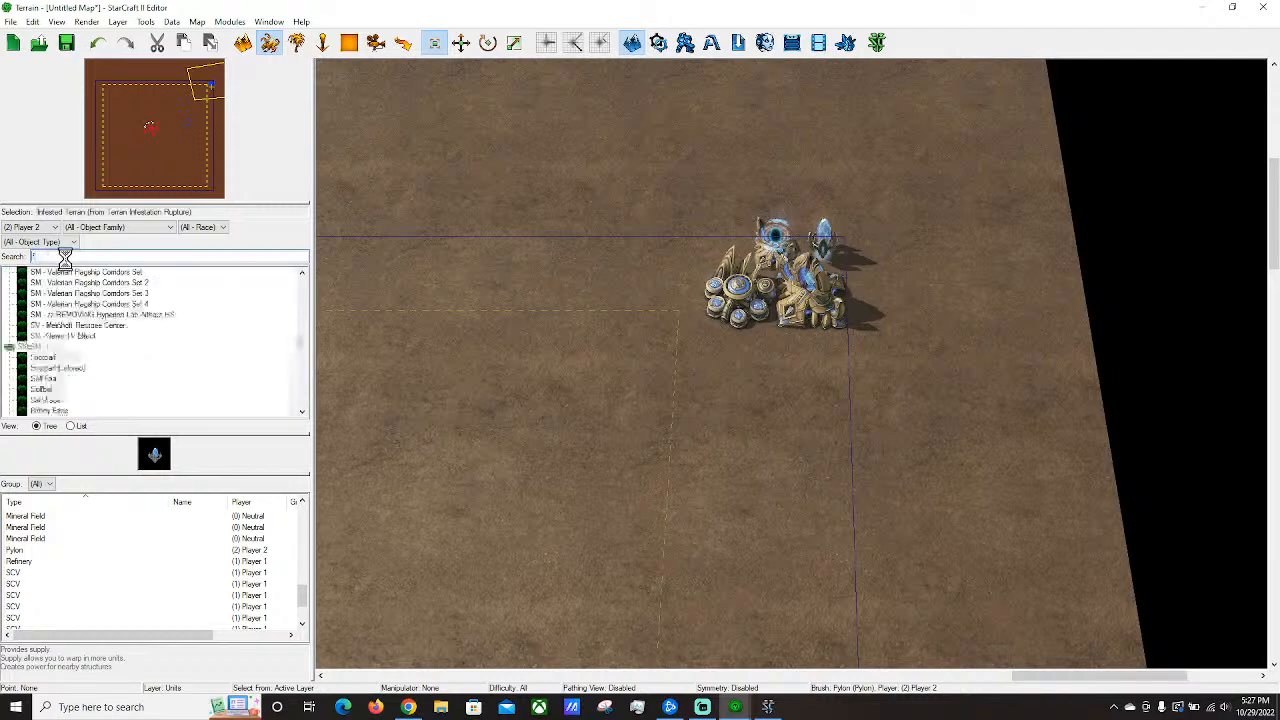
type("oodtho")
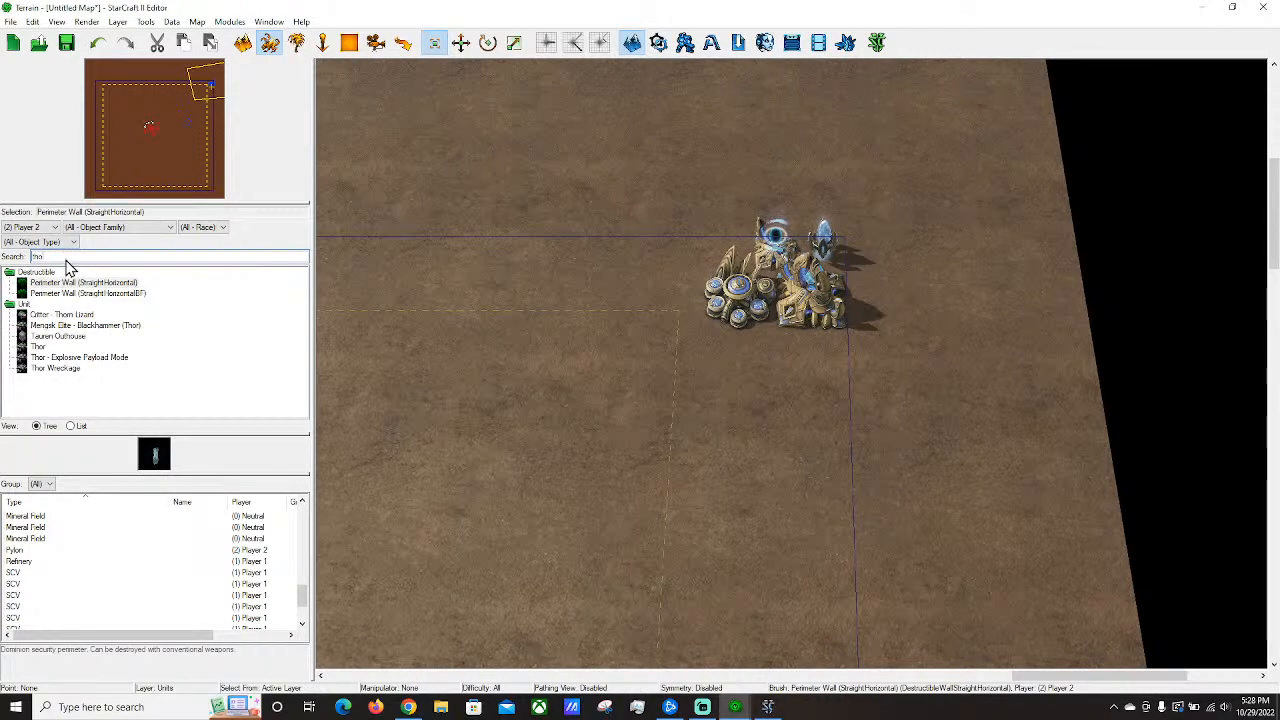
key("BackSpace")
key("BackSpace")
key("BackSpace")
type("food")
key("BackSpace")
key("BackSpace")
key("BackSpace")
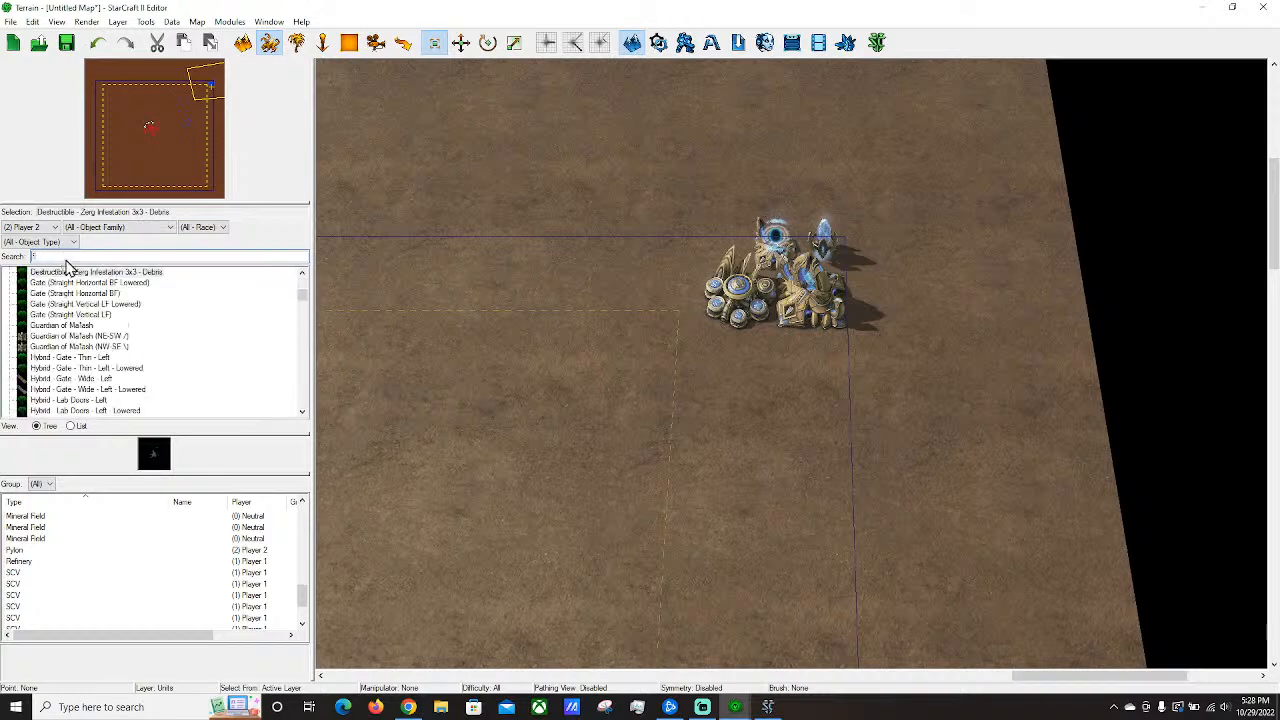
key("BackSpace")
Place several more Player 2 Pylons in rows directly beside the Gateway and Cybernetics Core.
type("pylon")
left_click(40, 357)
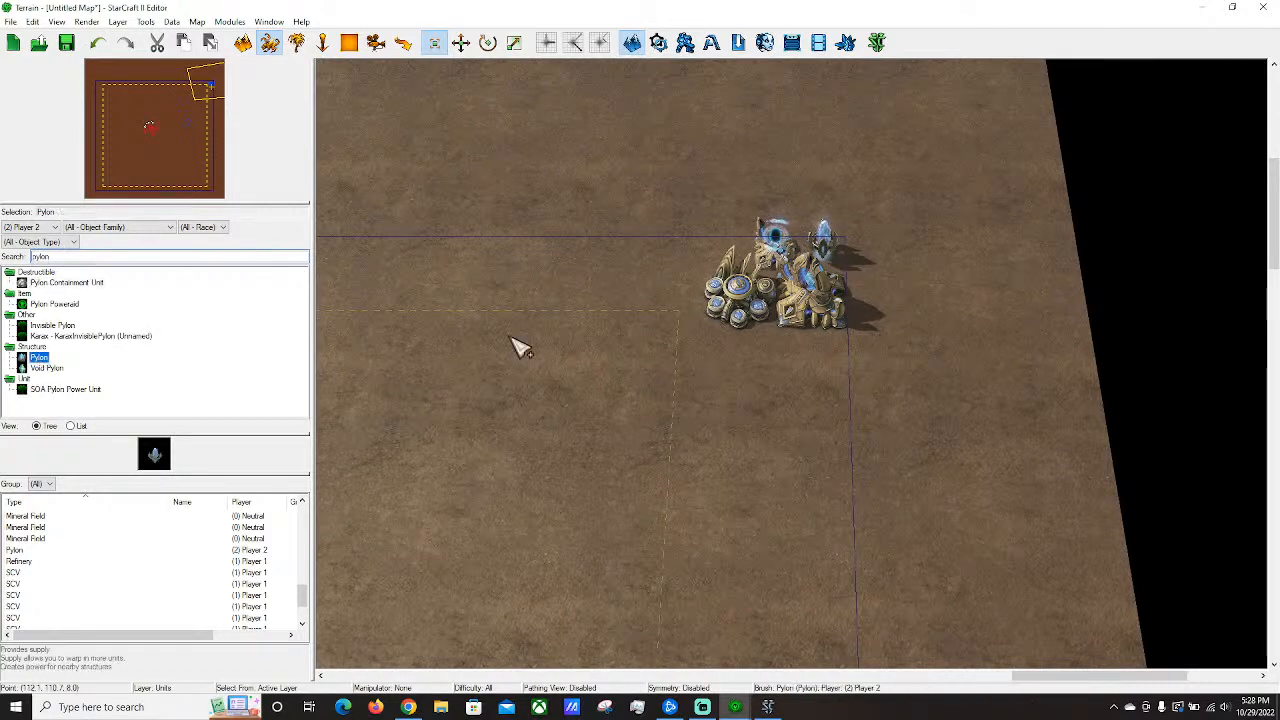
left_click(724, 351)
left_click(772, 354)
left_click(796, 356)
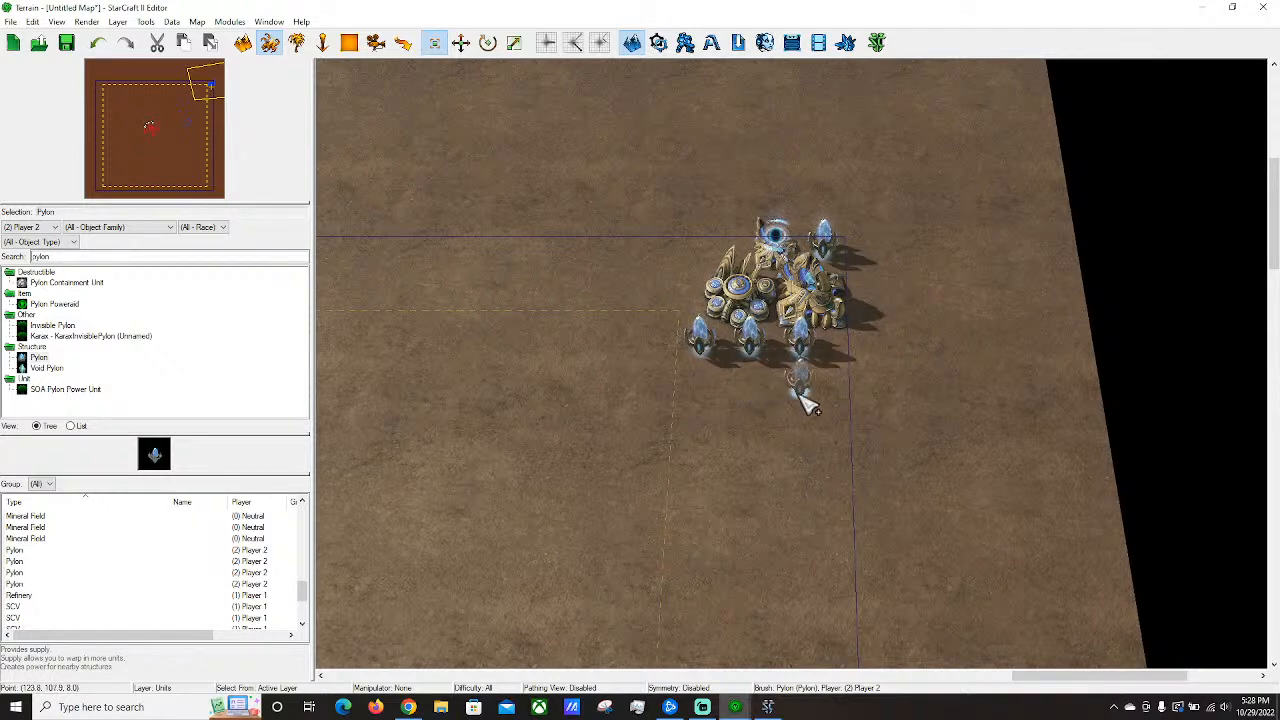
left_click(805, 395)
left_click(757, 393)
left_click(715, 391)
left_click(661, 355)
left_click(654, 388)
Launch a test of the map with the extra Pylons in place.
mouse_move(648, 411)
right_mouse_down()
mouse_move(686, 354)
mouse_move(486, 328)
right_mouse_up()
right_click_drag(583, 283, 726, 380)
right_click_drag(545, 296, 803, 201)
scroll(625, 256, "down", 2)
scroll(629, 256, "up", 1)
right_click_drag(502, 222, 767, 129)
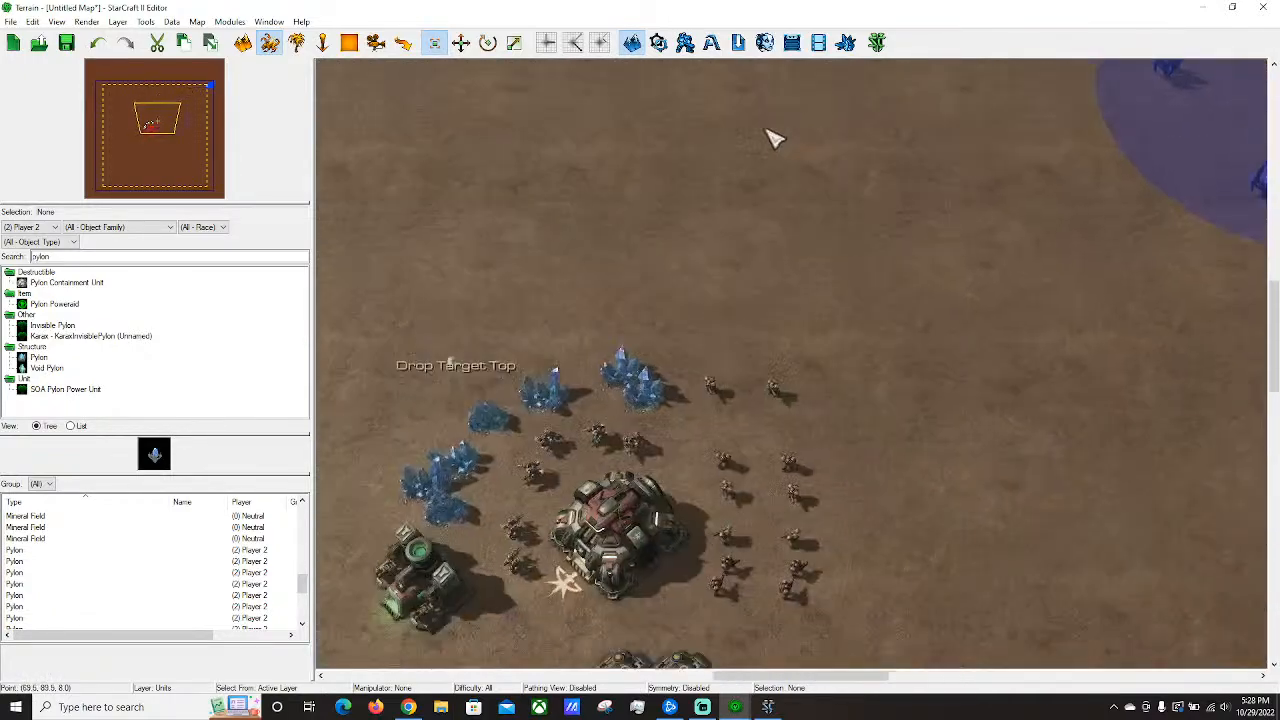
scroll(748, 146, "down", 1)
left_click(879, 45)
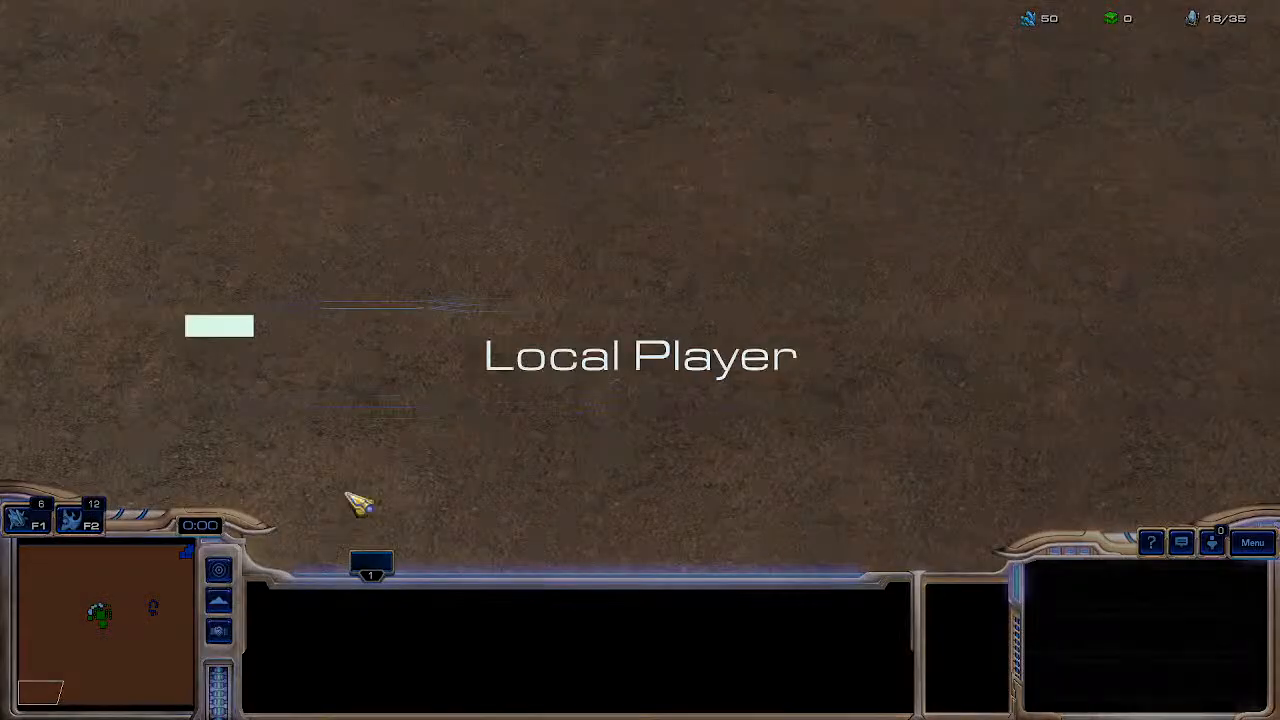
key("r")
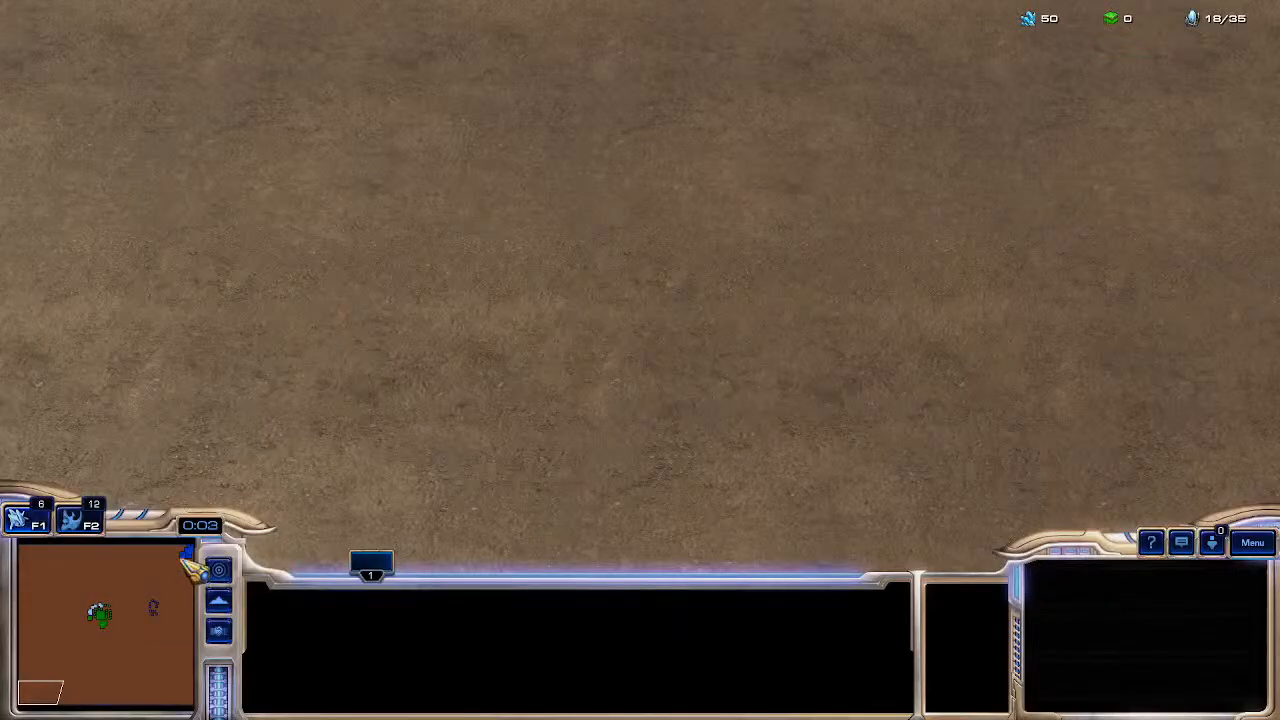
Watch the enemy area for the warp-in, inspect the arriving Stalkers and Zealots, and switch back to the StarCraft II Editor.
left_click(147, 608)
middle_click_drag(760, 199, 498, 5)
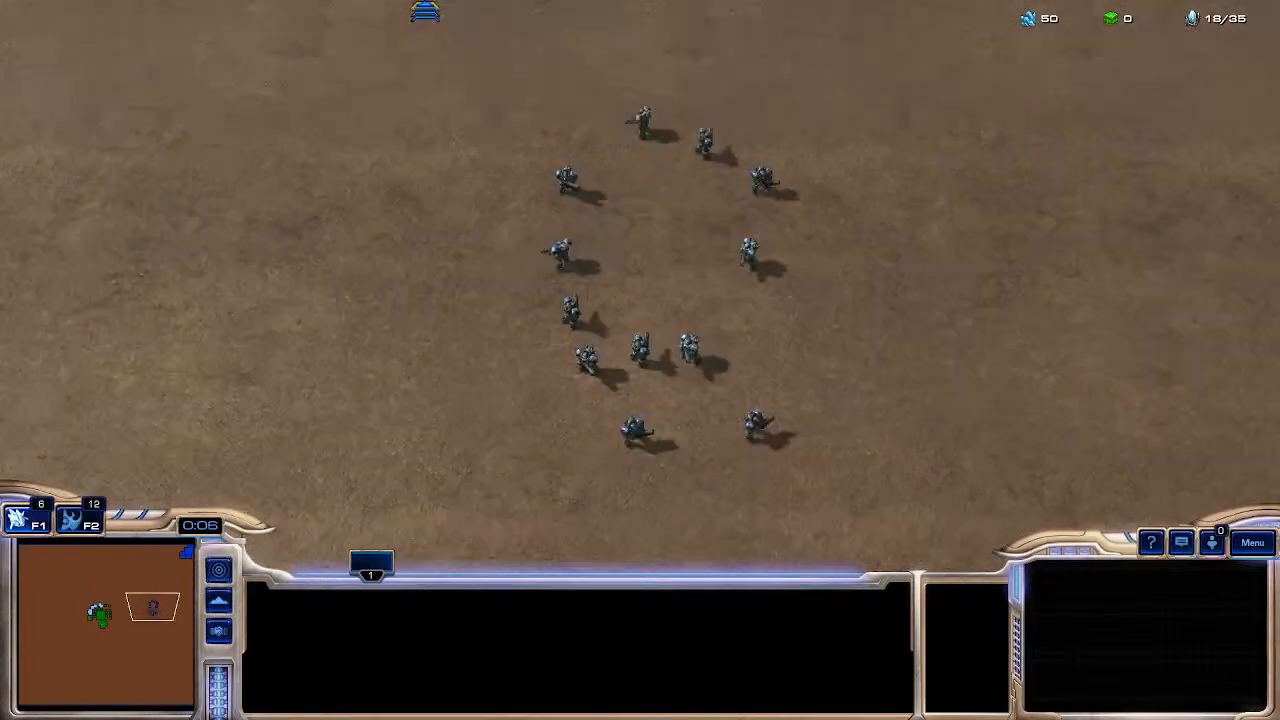
left_click_drag(398, 85, 957, 524)
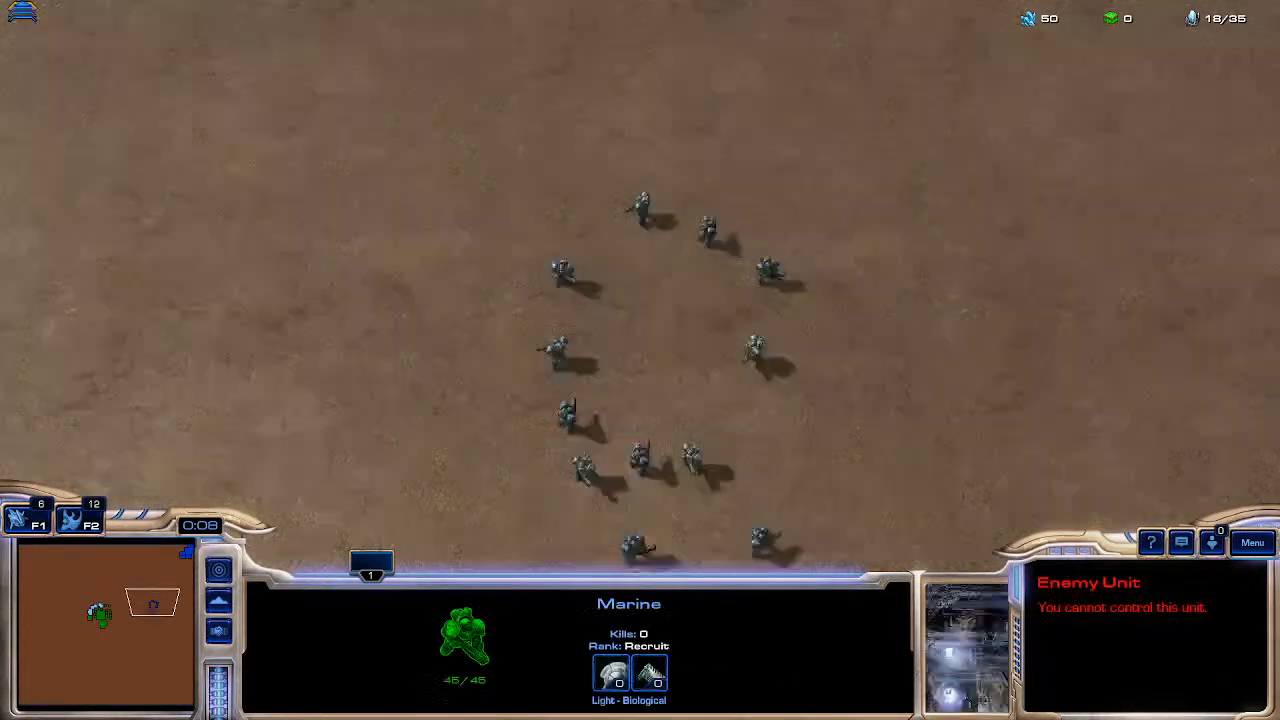
middle_click_drag(745, 10, 589, 135)
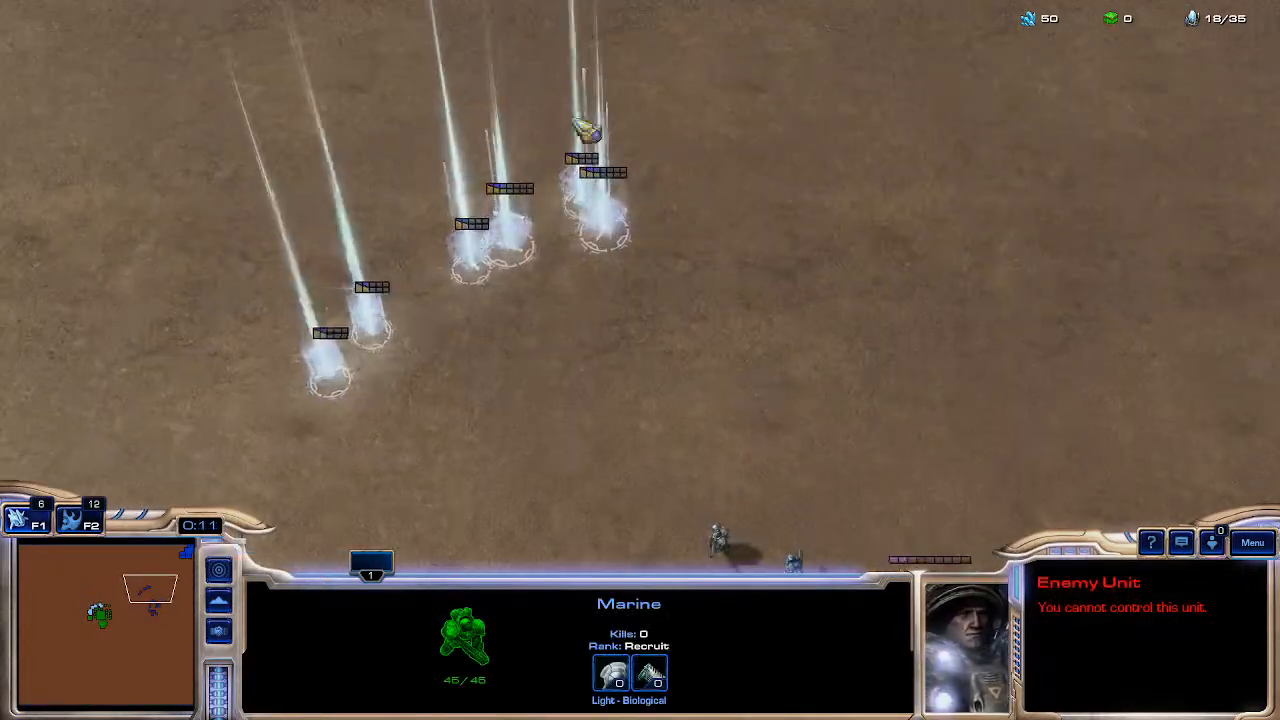
left_click(523, 234)
middle_click_drag(508, 352, 818, 337)
middle_click_drag(80, 430, 725, 297)
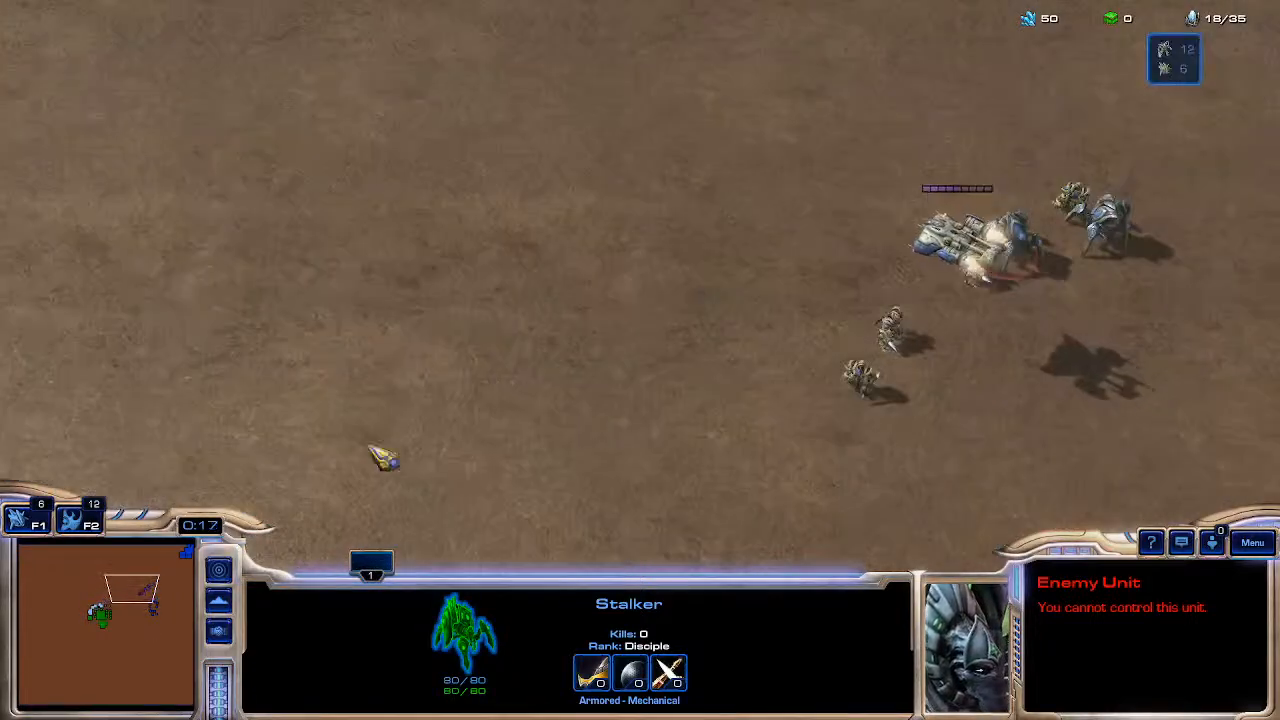
left_click_drag(664, 147, 1100, 425)
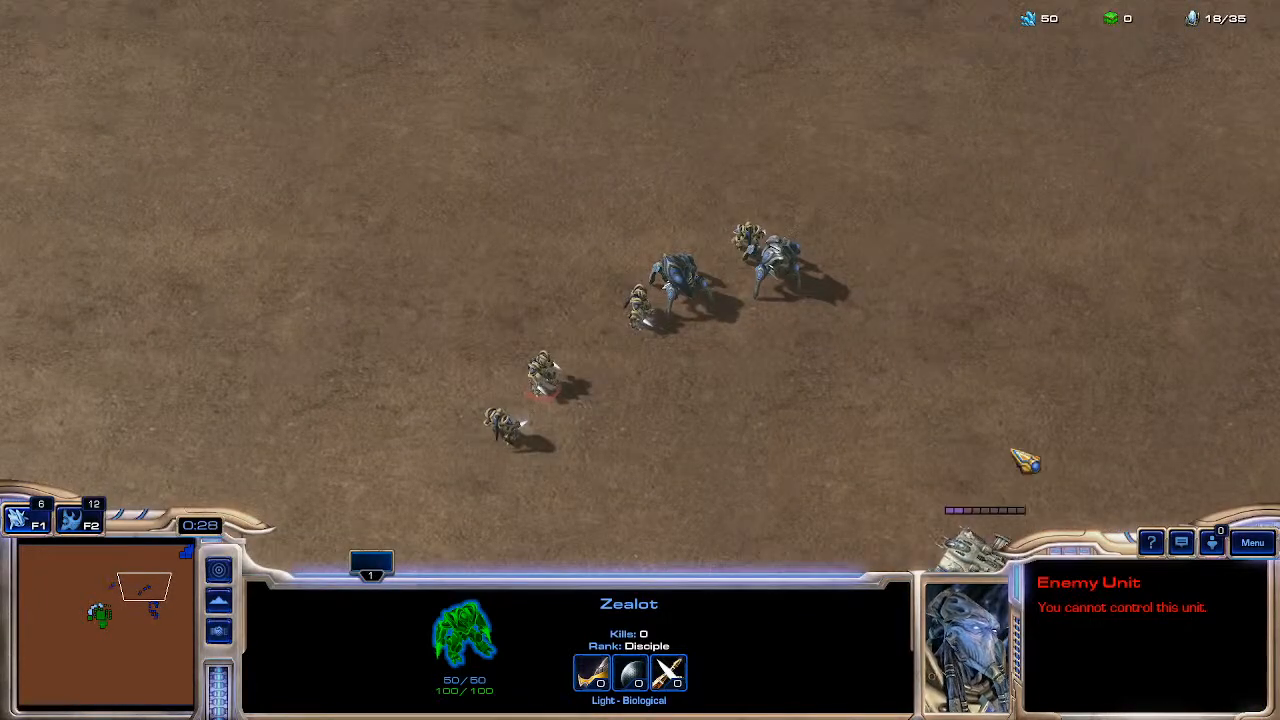
key("F10")
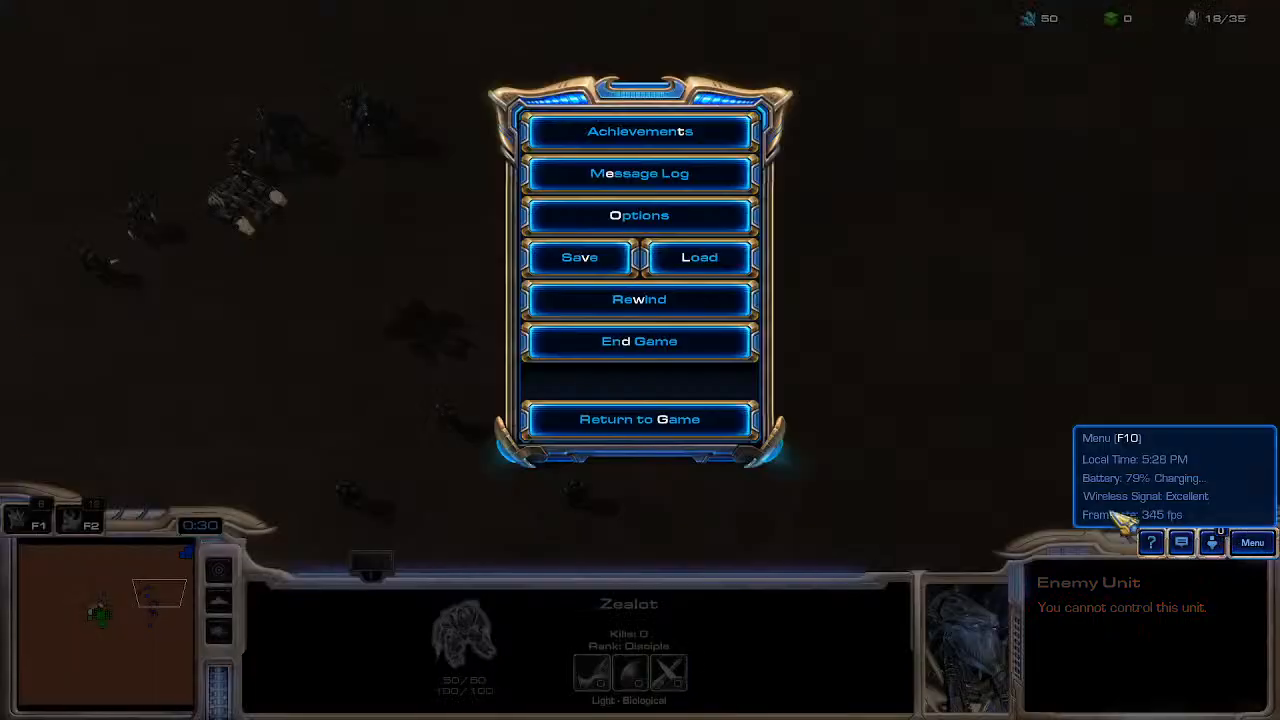
key("alt+Tab")
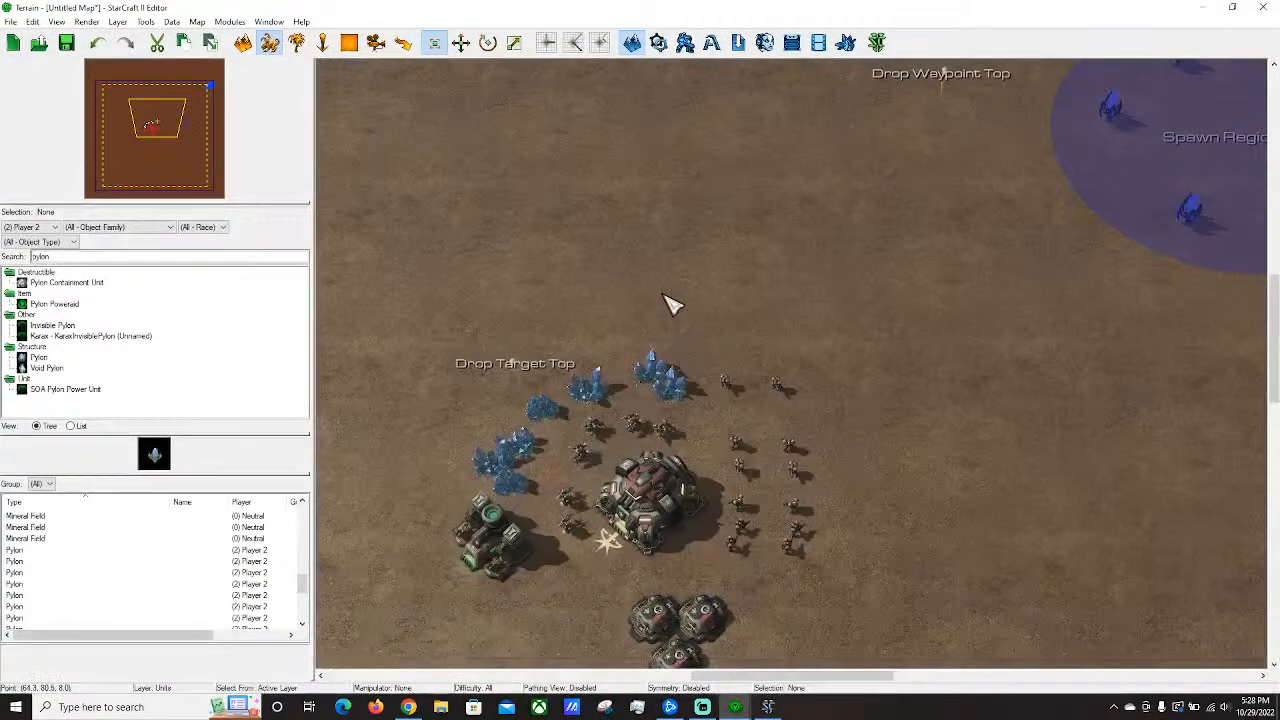
Create a new trigger named Warp In Finished below the Drop Trigger.
scroll(868, 296, "down", 2)
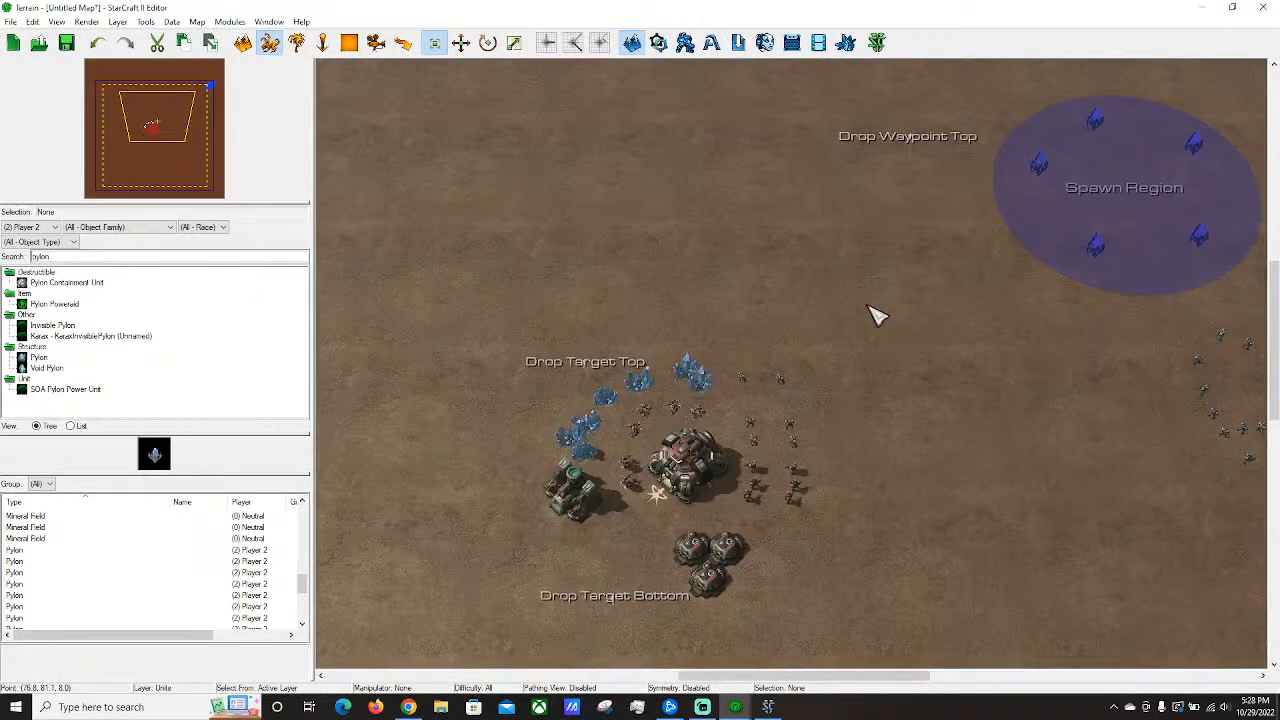
right_click_drag(804, 309, 545, 357)
right_click_drag(677, 391, 674, 150)
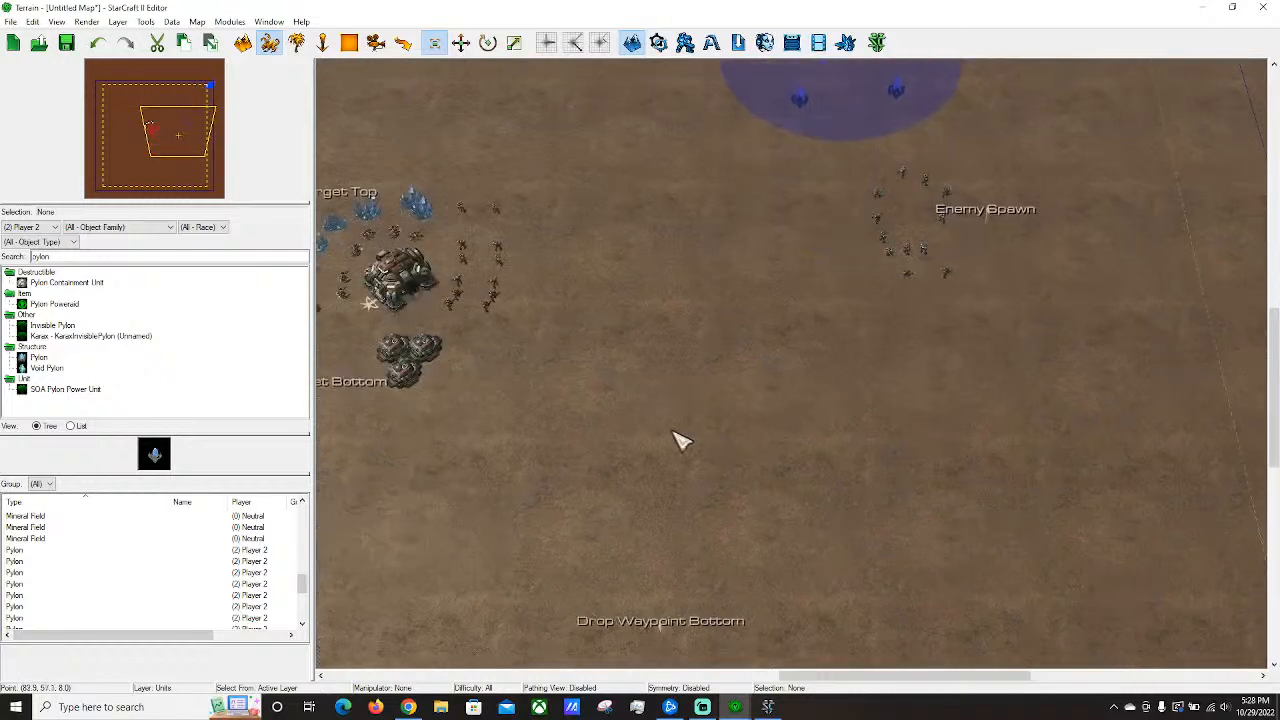
right_click_drag(651, 410, 669, 420)
left_click(658, 44)
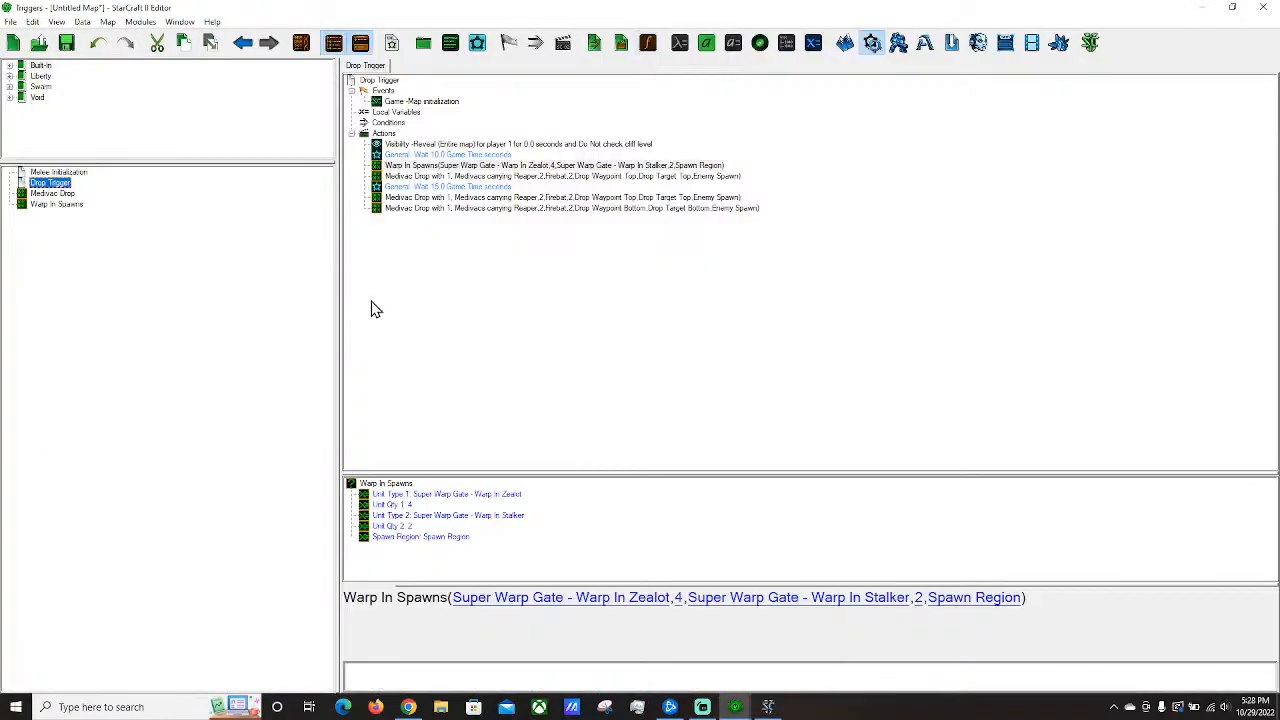
right_click(43, 189)
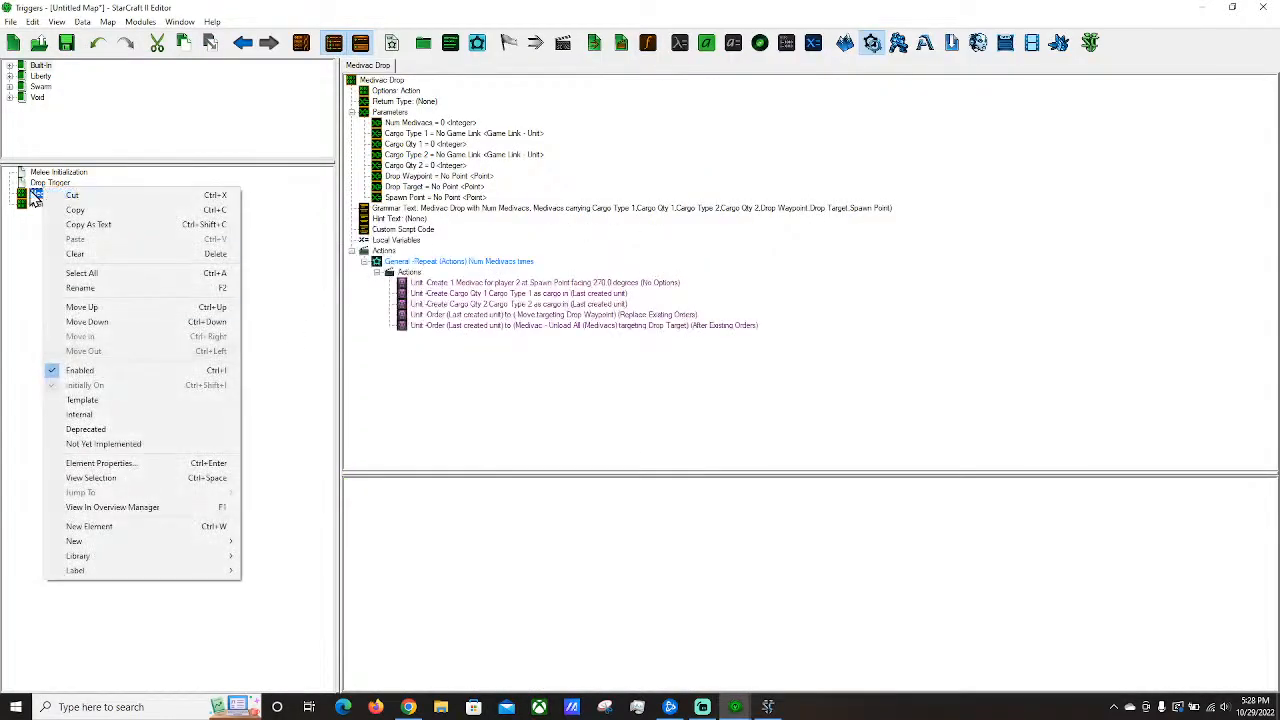
right_click(25, 183)
mouse_move(107, 551)
left_click(258, 580)
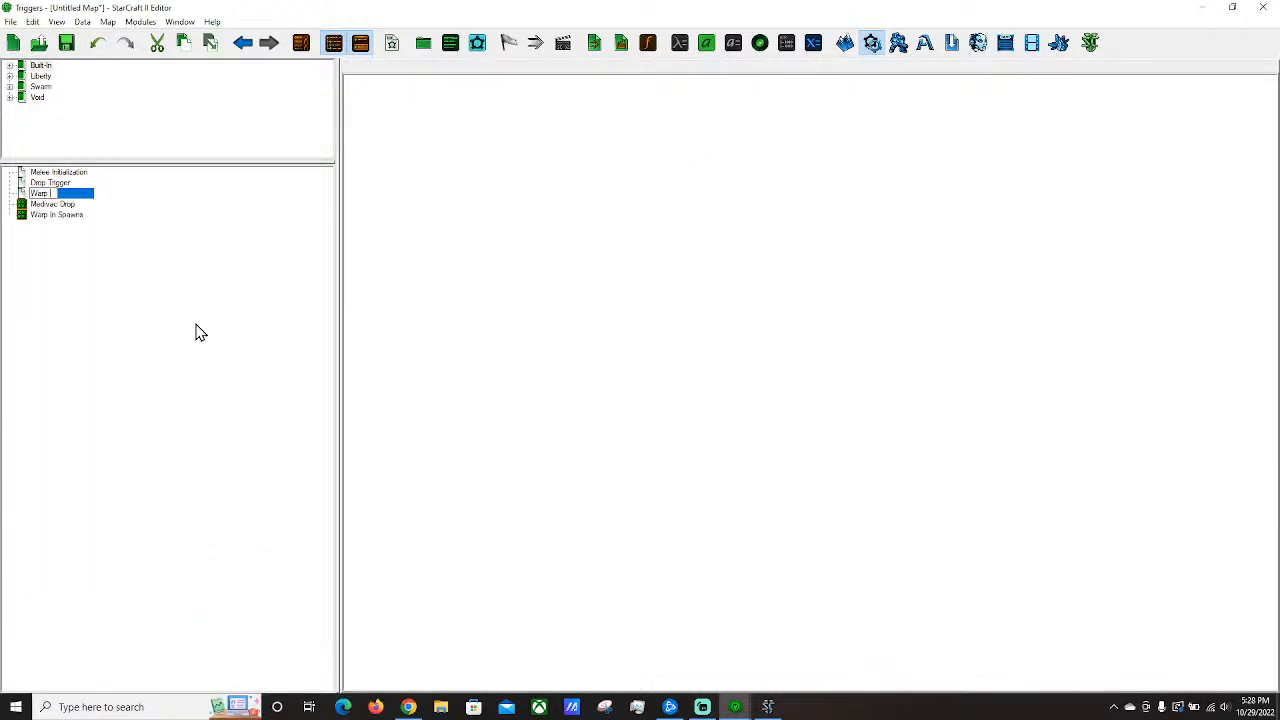
type("Warp In Finished")
key("Return")
Add a Unit Construction Progress event for any unit reaching Completed to the Warp In Finished trigger.
left_click(388, 112)
right_click(384, 124)
mouse_move(466, 438)
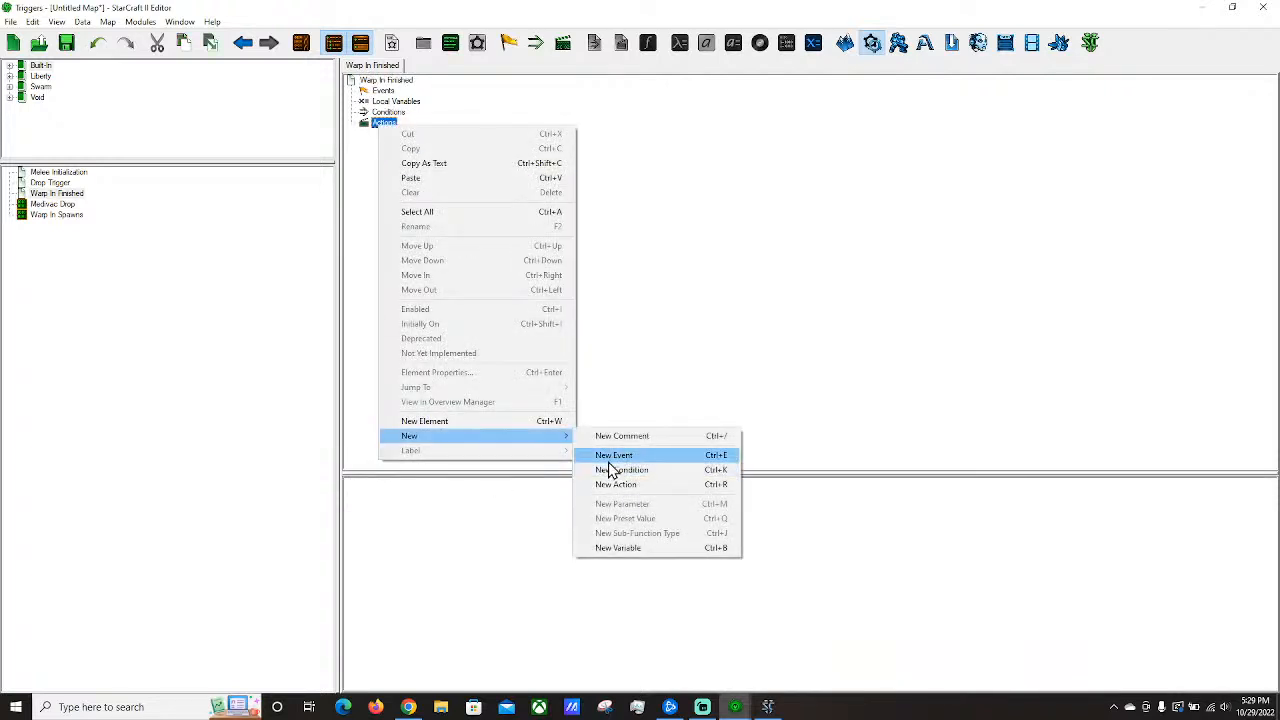
left_click(610, 457)
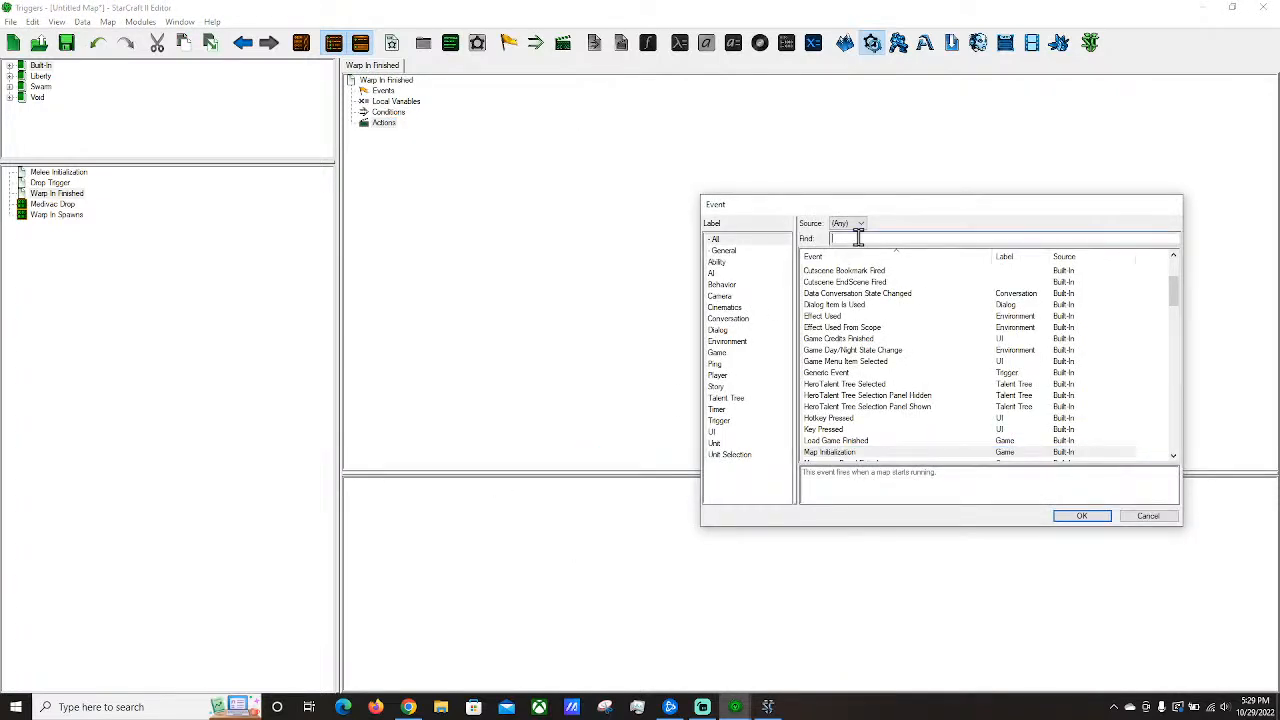
type("unit con")
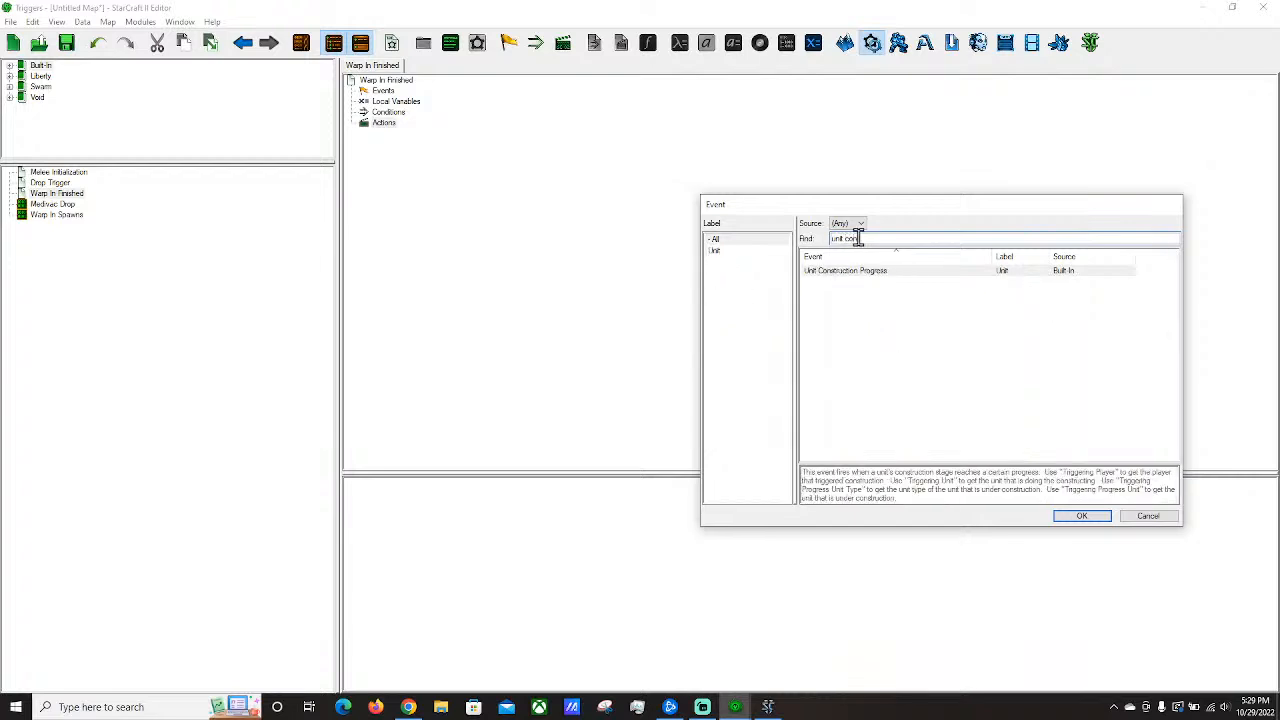
key("Return")
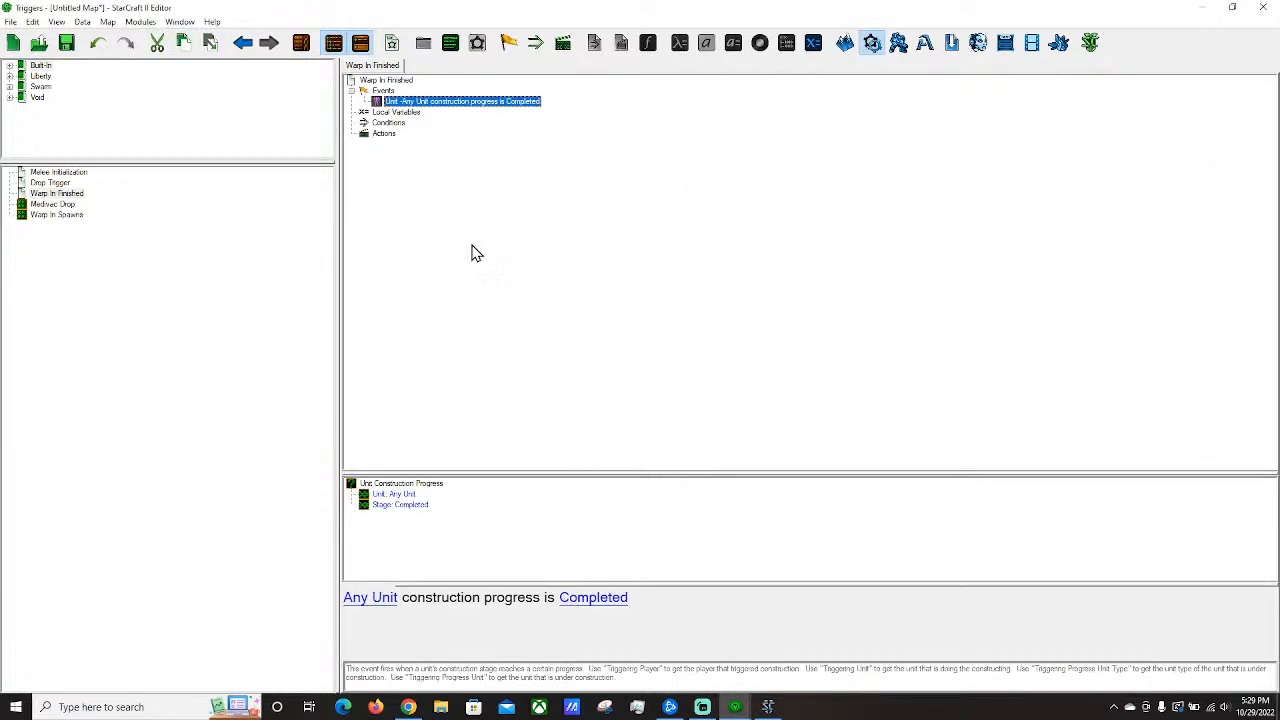
Add an Issue Order action to the Warp In Finished trigger.
left_click(384, 135)
left_click(403, 102)
left_click(390, 123)
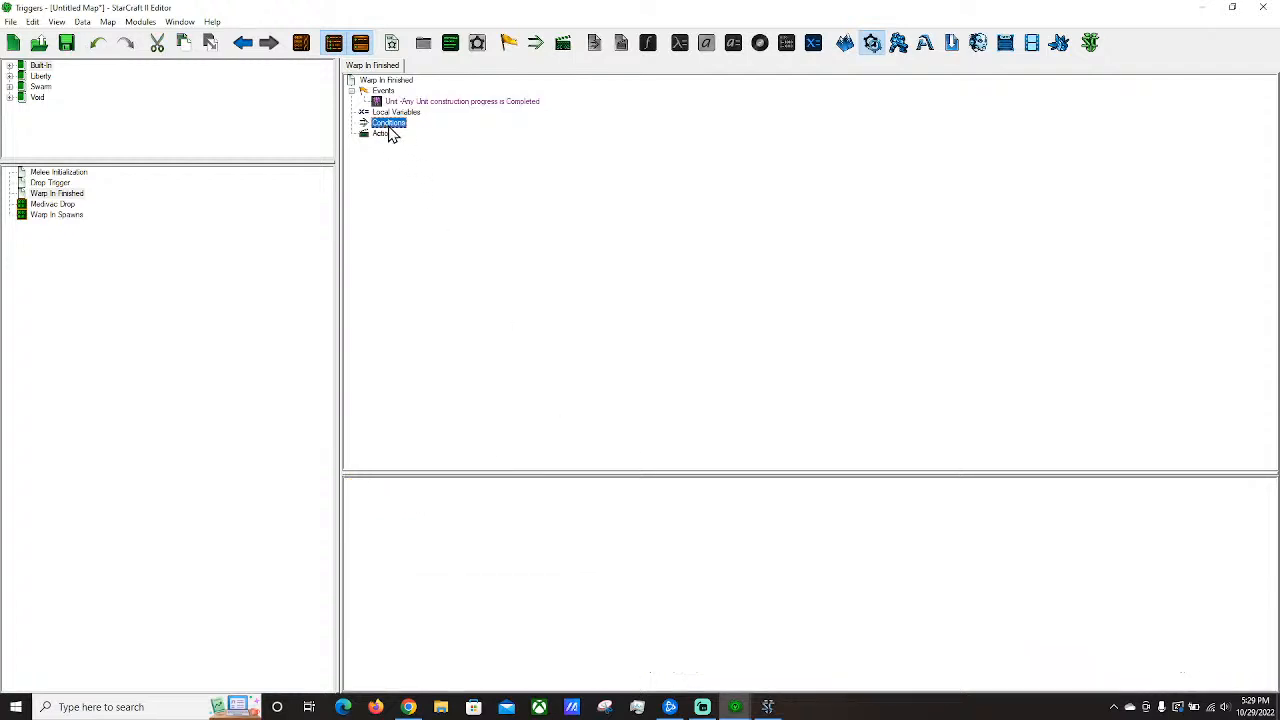
right_click(388, 136)
mouse_move(494, 443)
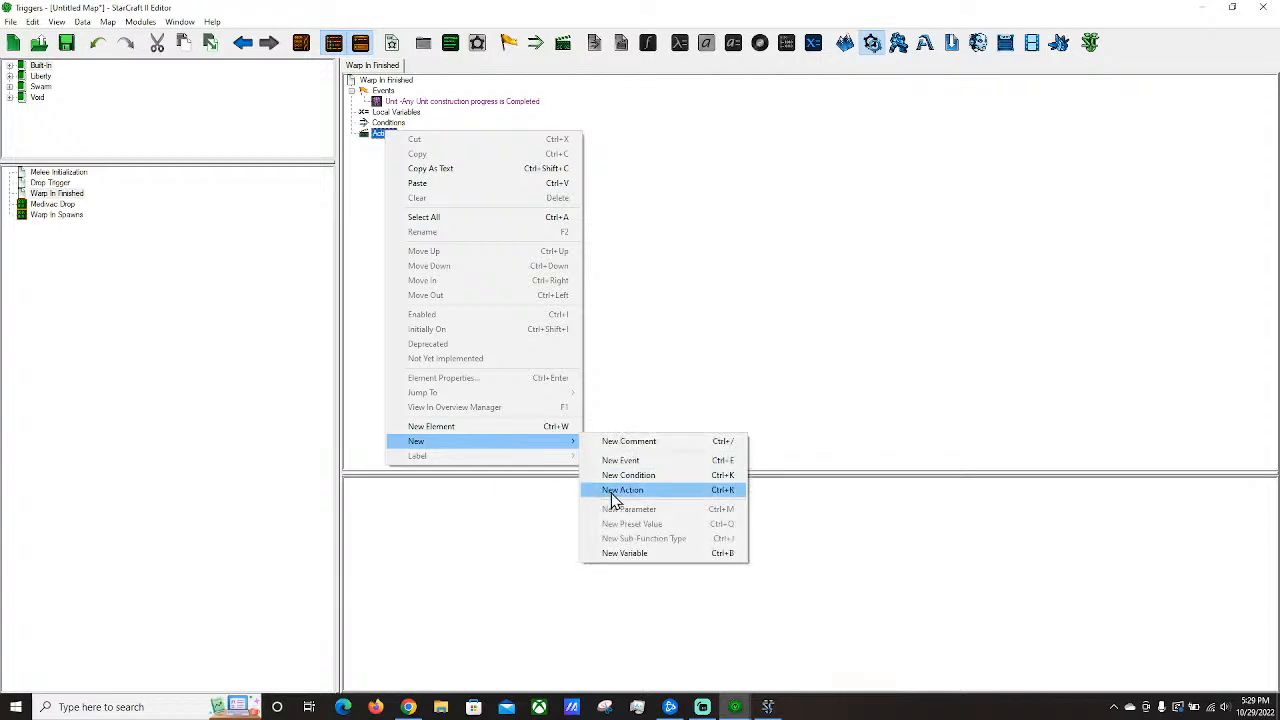
left_click(623, 489)
left_click(880, 238)
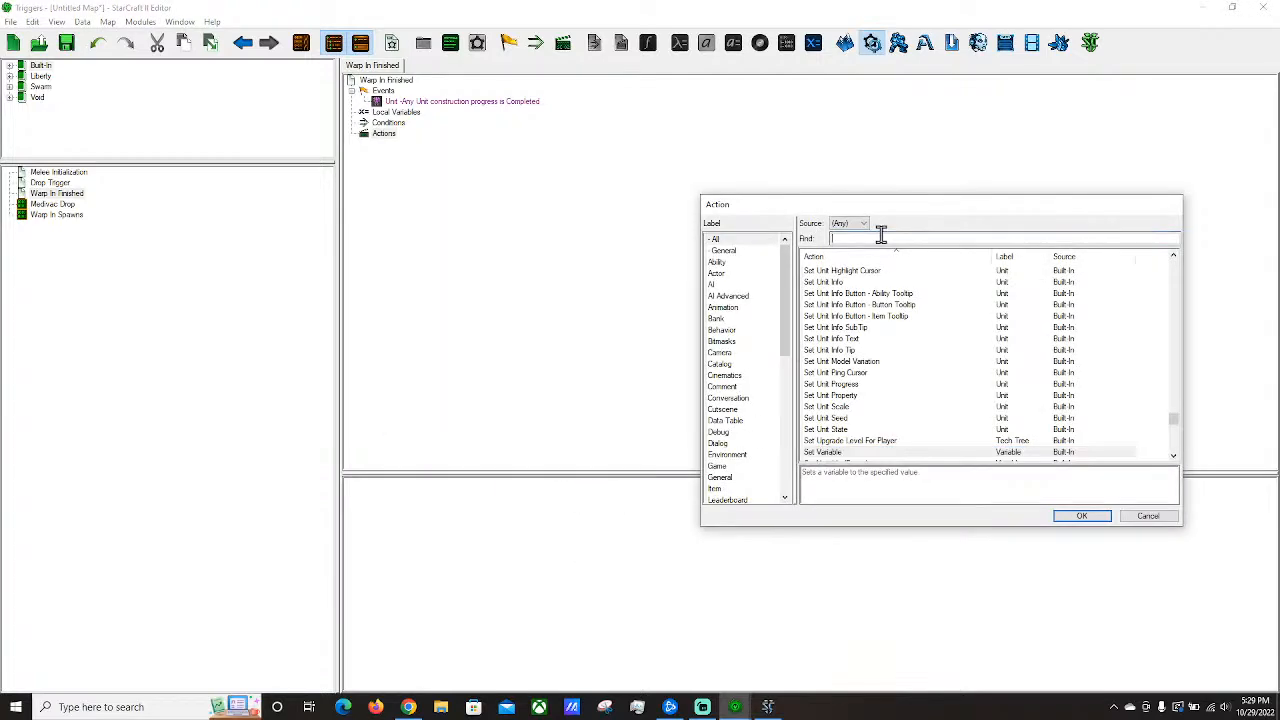
type("issue or")
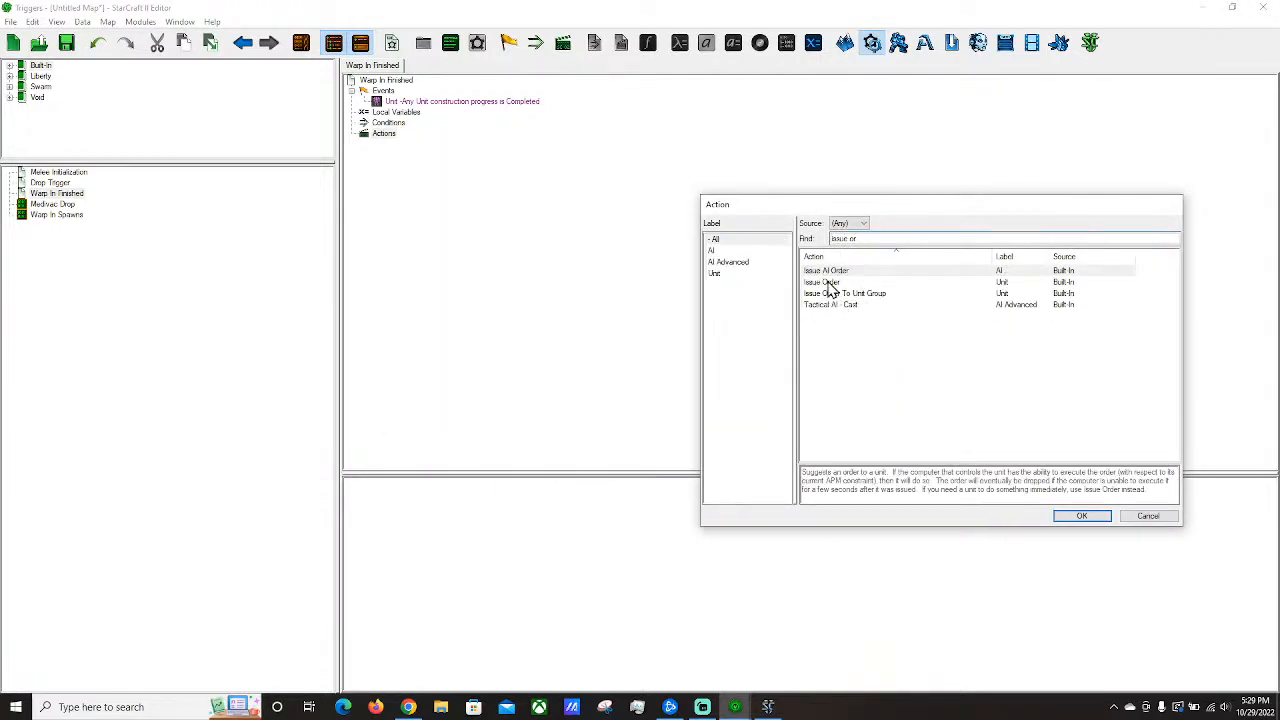
double_click(826, 283)
Set the Issue Order action's unit to Triggering Progress Unit and its order to Attack using Order Targeting Point.
left_click(453, 603)
double_click(466, 449)
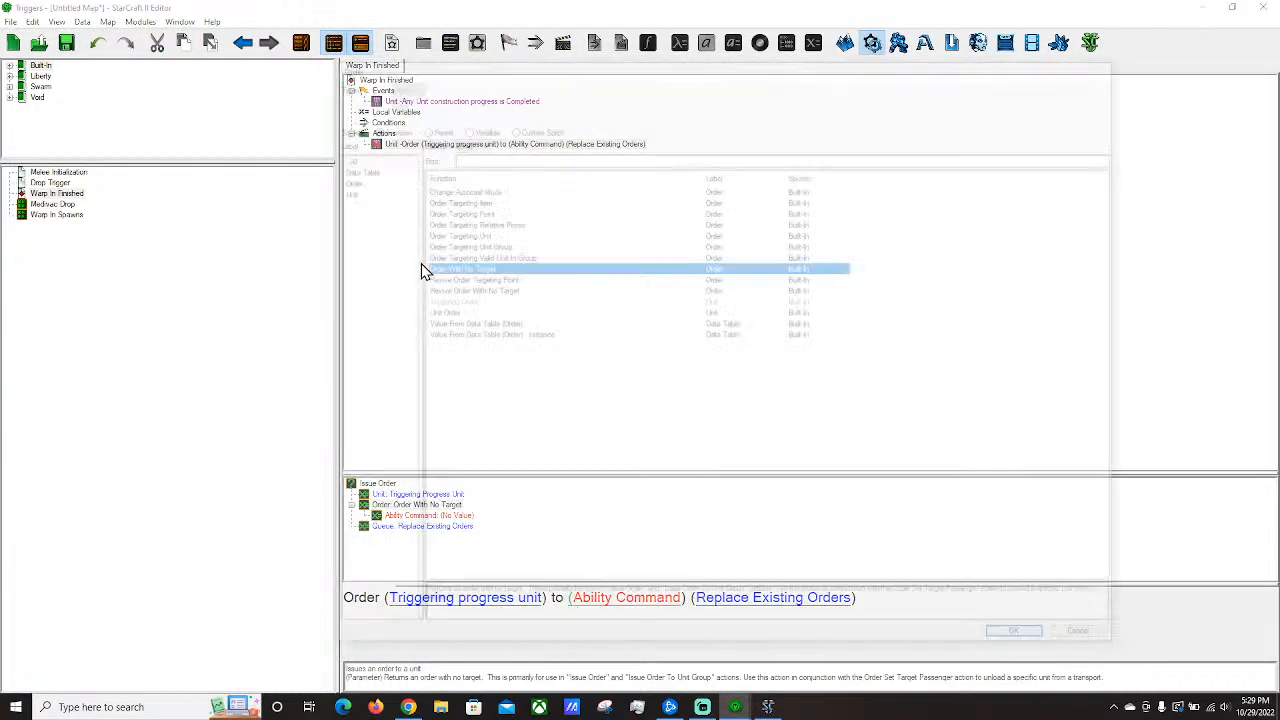
double_click(478, 211)
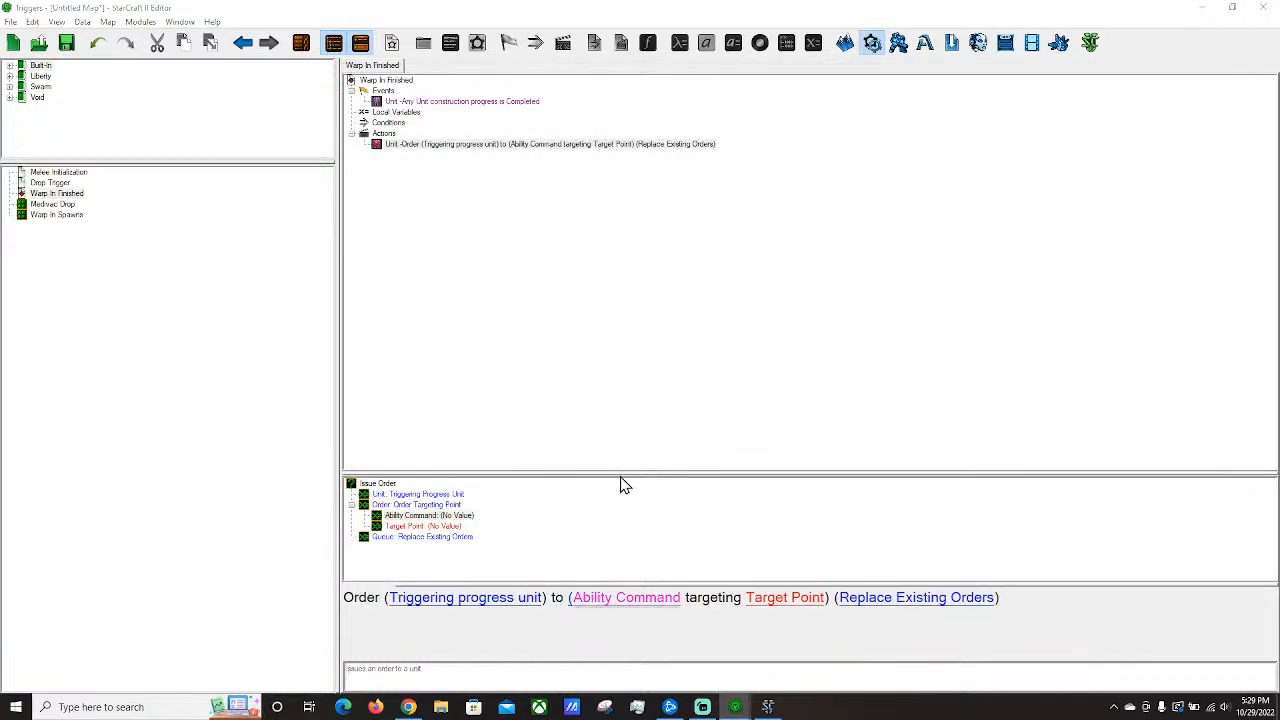
type("at")
key("Return")
Choose the Drop Target Bottom point as the target of the Attack order.
left_click(714, 600)
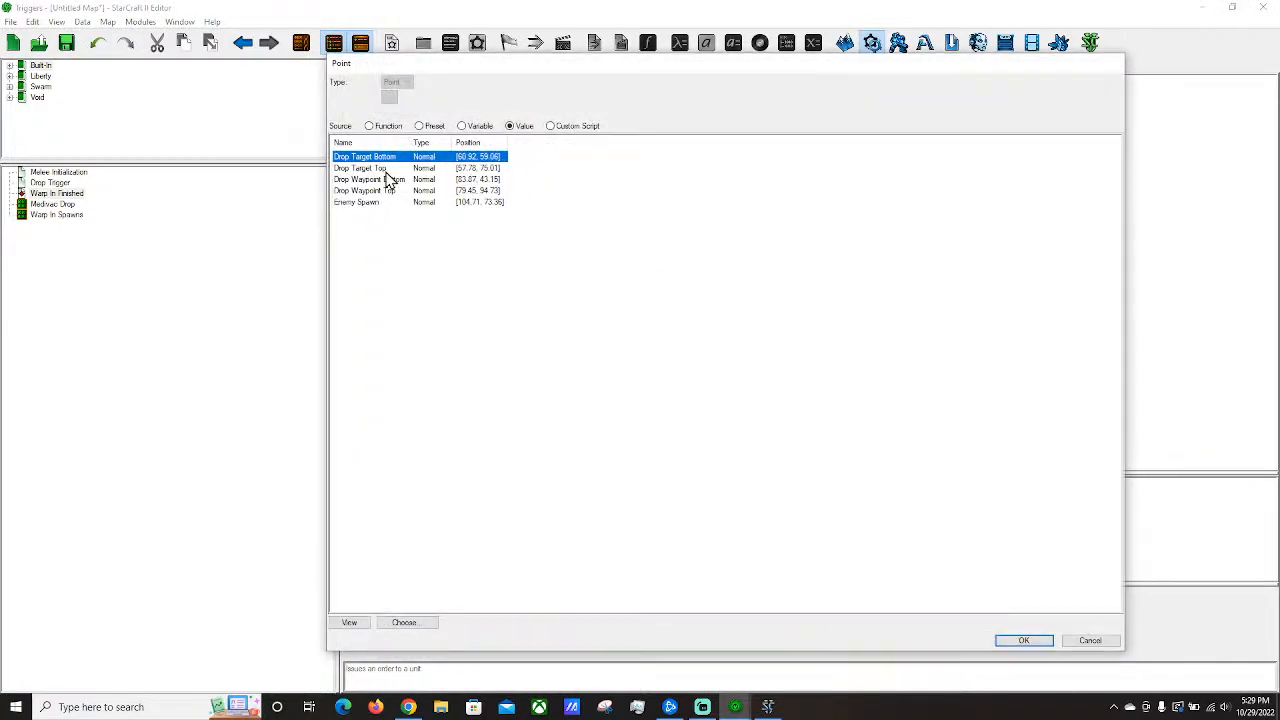
left_click(392, 193)
left_click(365, 180)
left_click(369, 158)
double_click(377, 160)
Add a Comparison condition to the Warp In Finished trigger.
left_click(382, 134)
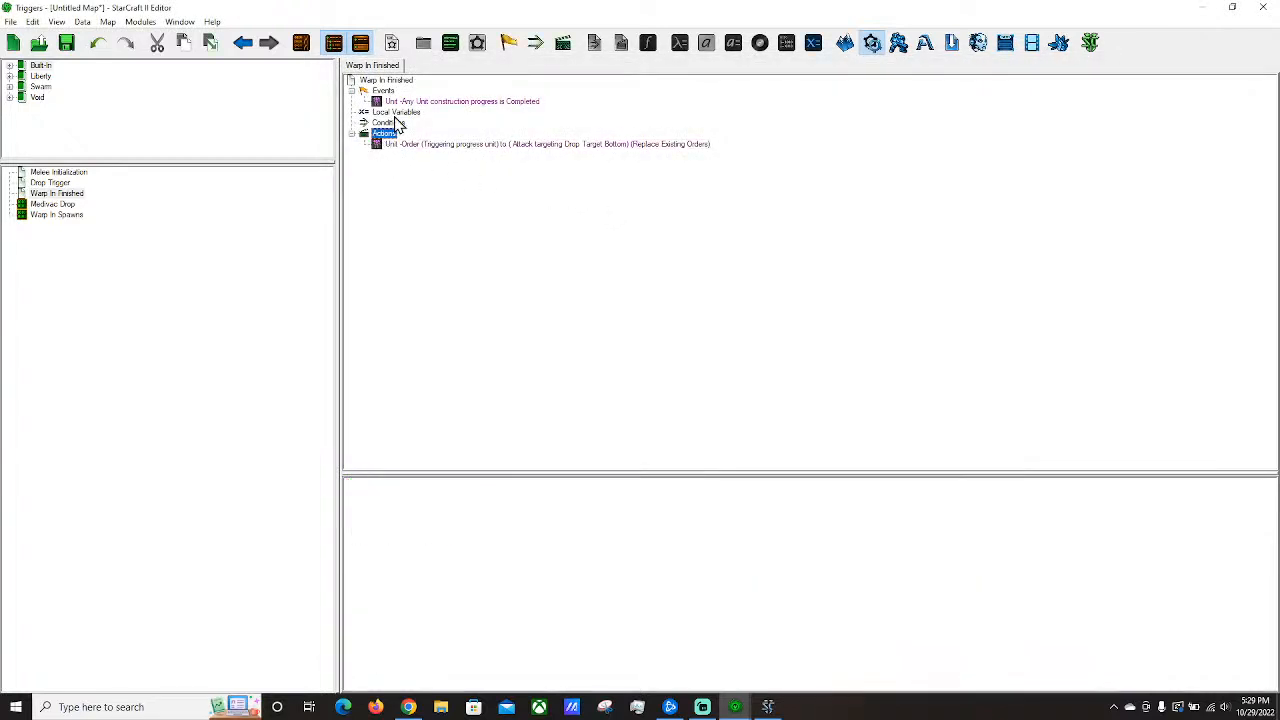
double_click(389, 123)
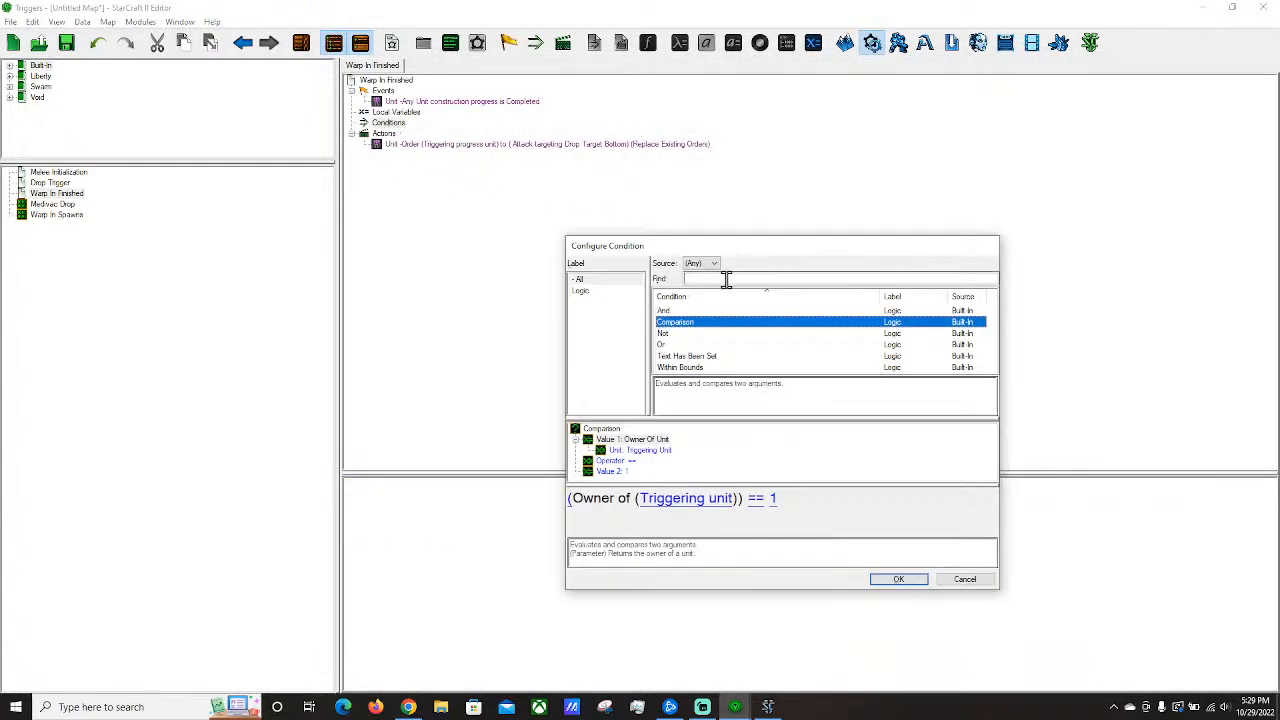
key("Return")
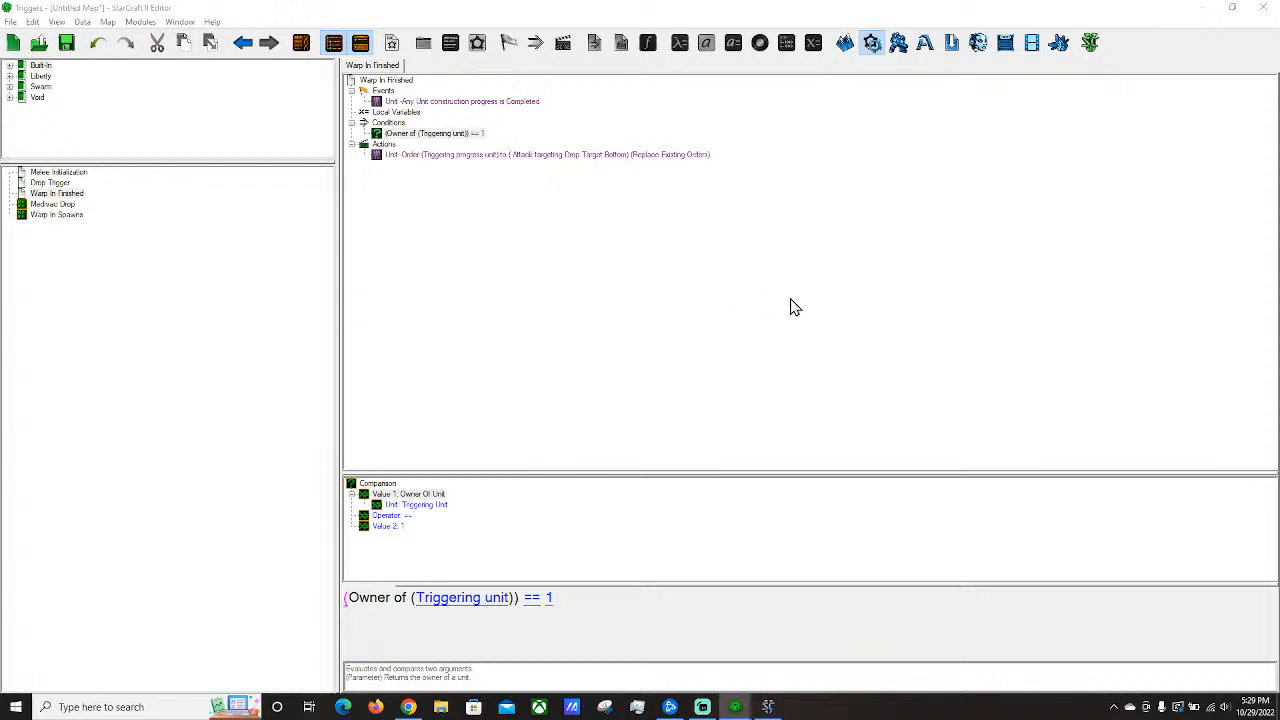
Try Triggering Progress Unit as the first value of the Warp In Finished condition.
left_click(494, 157)
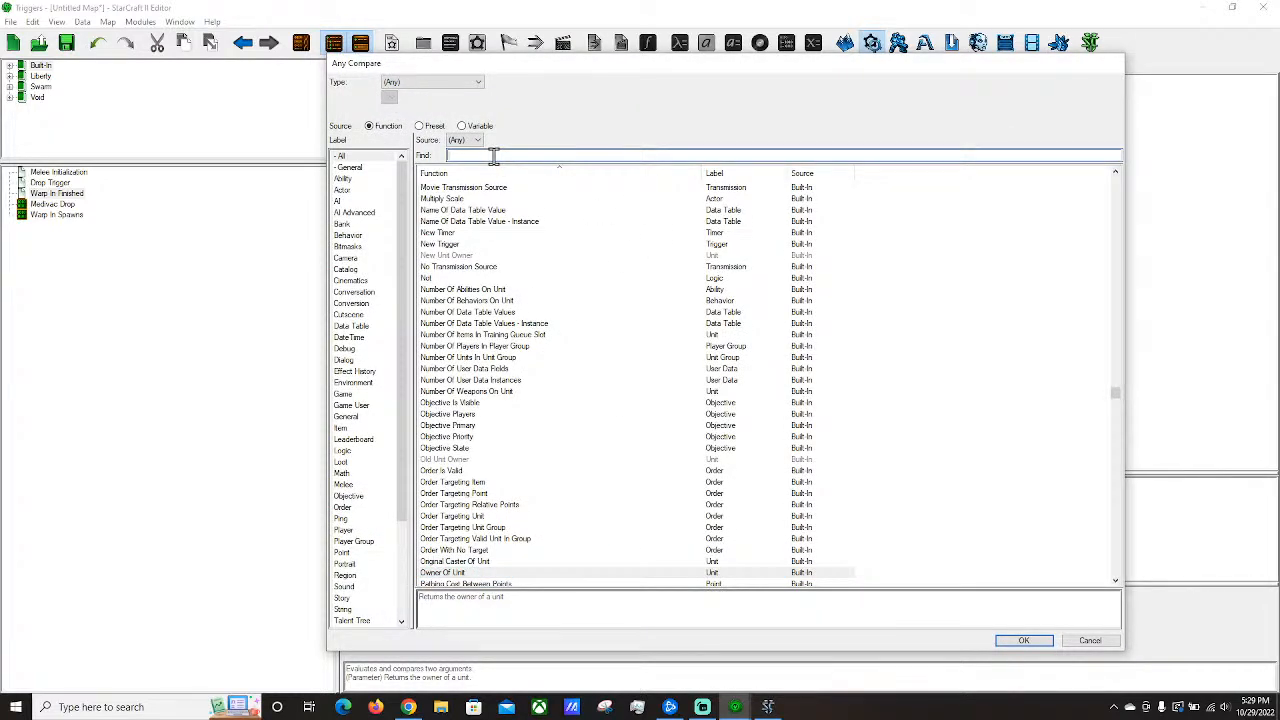
type("triggering")
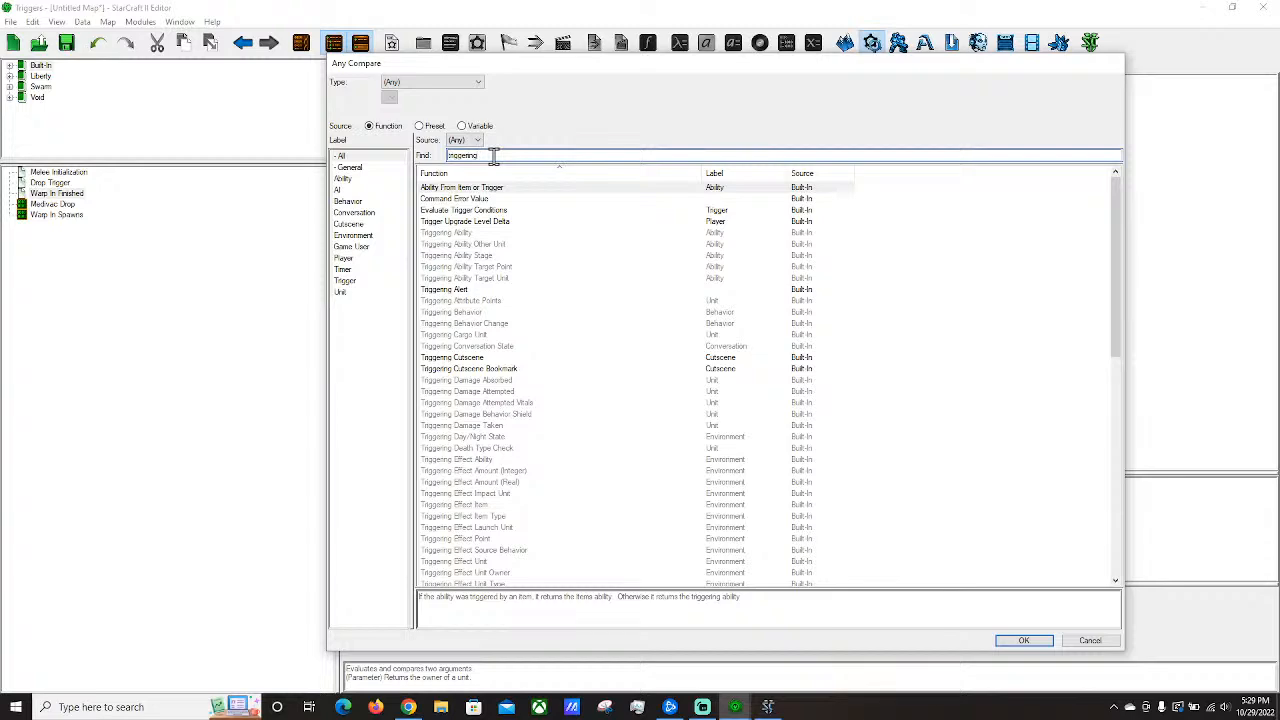
scroll(614, 337, "down", 15)
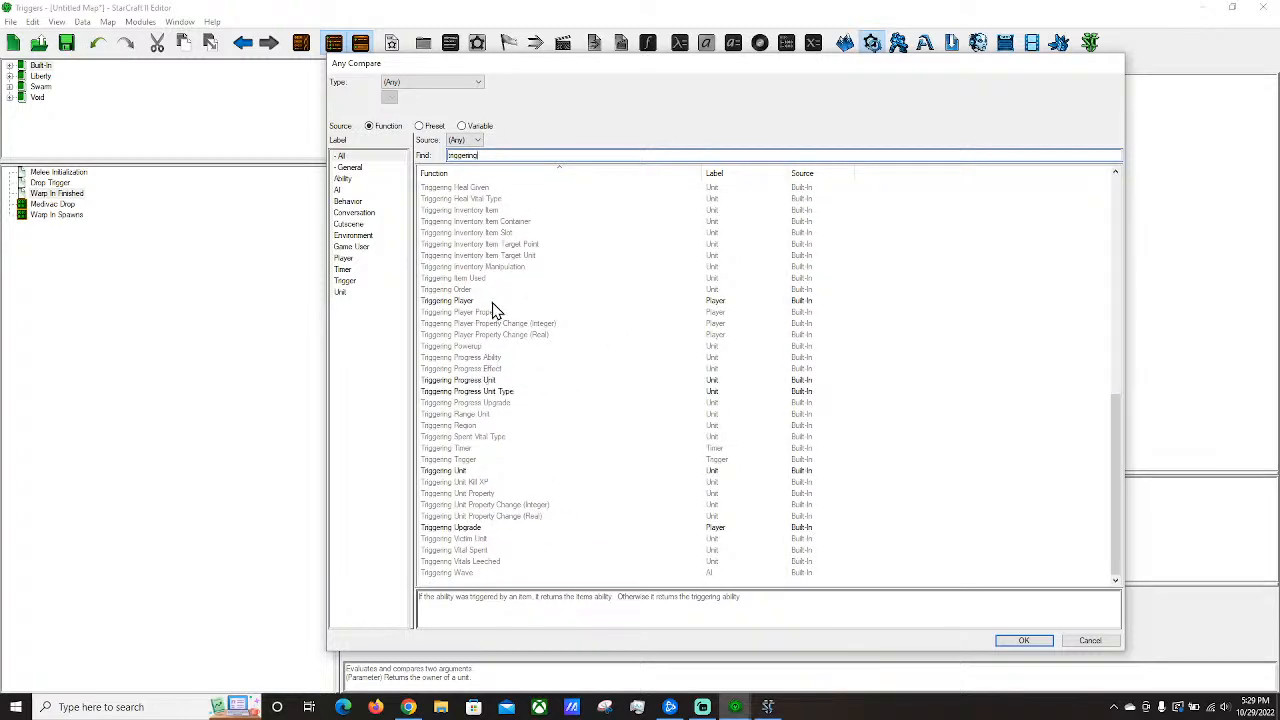
double_click(490, 382)
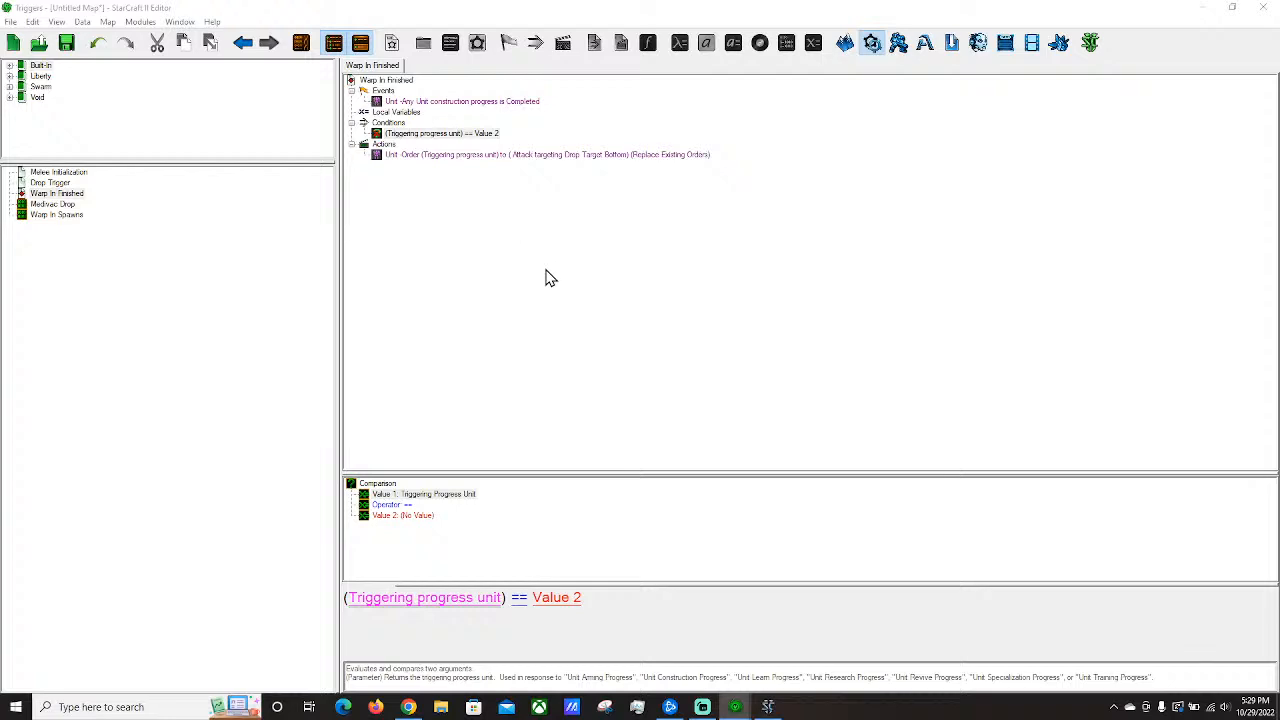
Make the Warp In Finished condition check that Triggering Unit equals the placed Super Warp Gate.
key("Down")
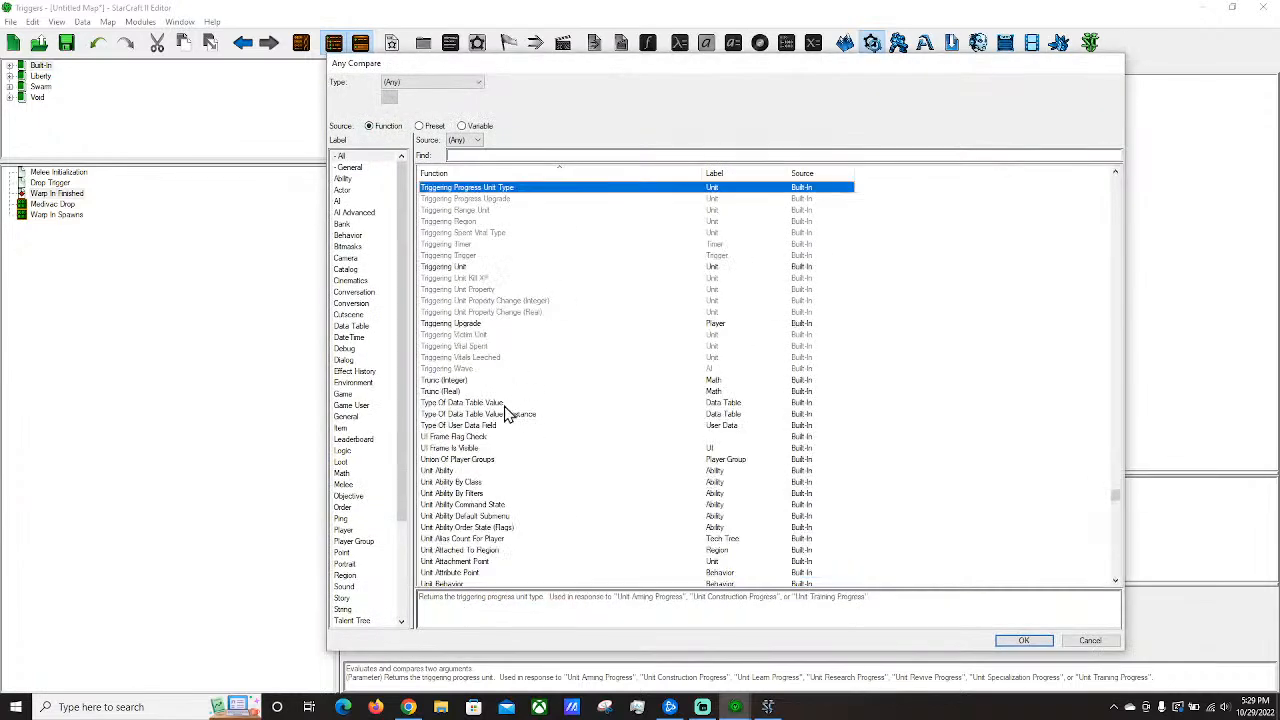
double_click(458, 267)
left_click(497, 598)
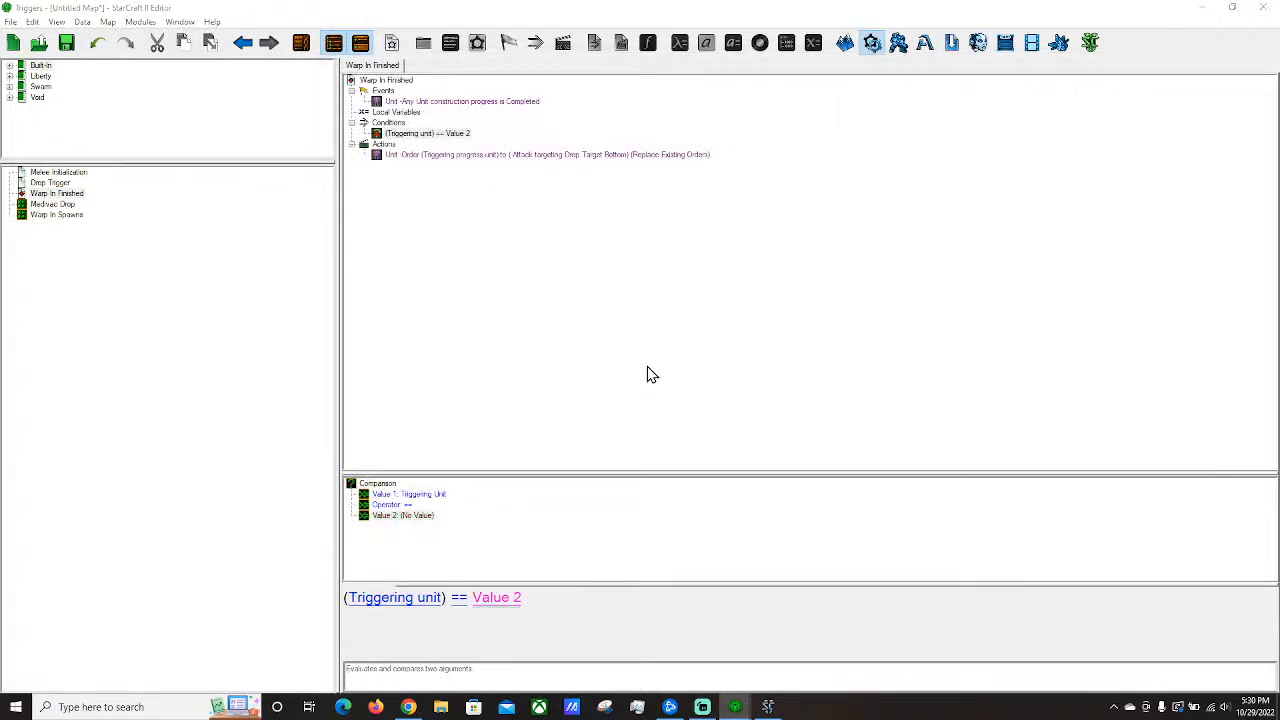
scroll(420, 600, "down", 5)
left_click(429, 565)
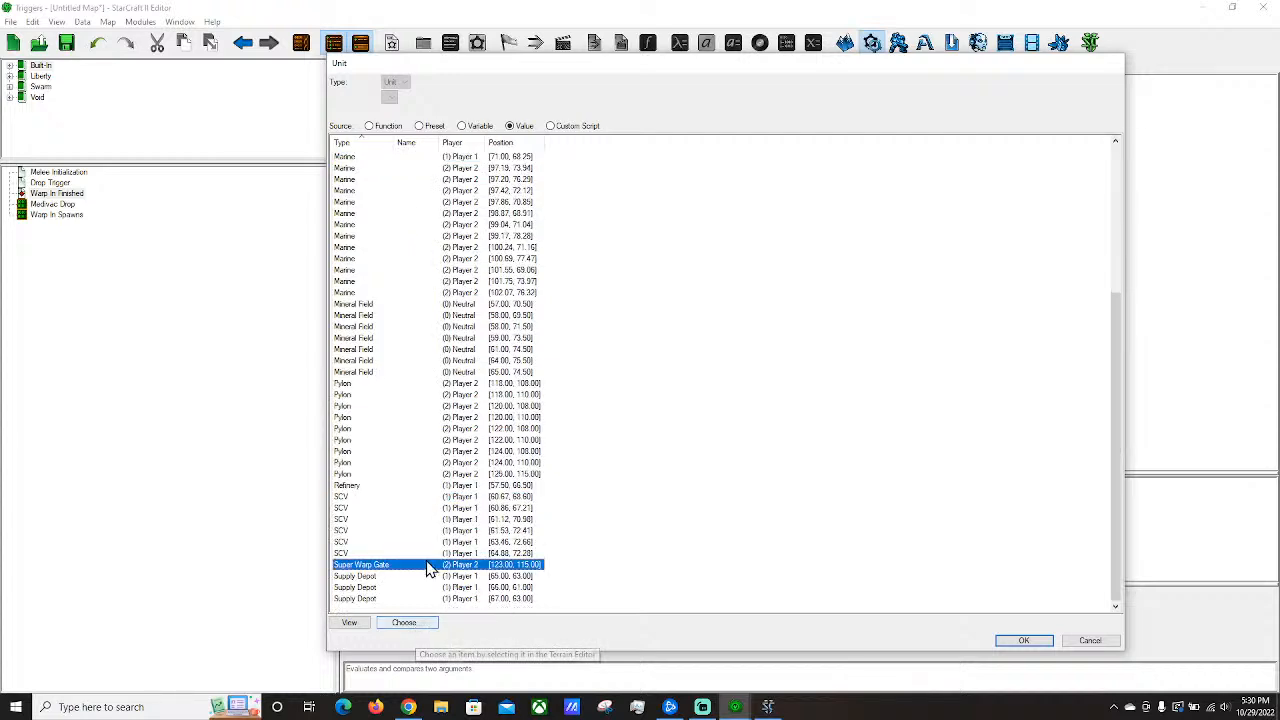
double_click(361, 566)
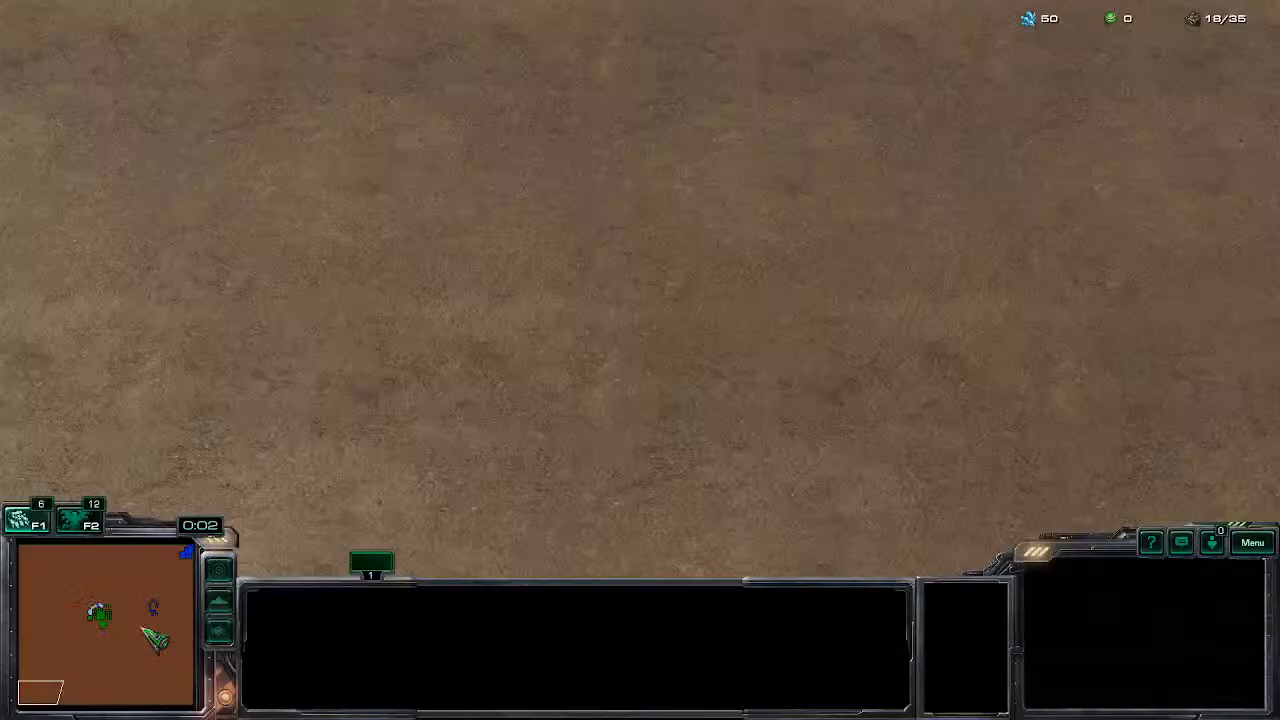
Run the map in a test game and watch whether the warped-in Zealots and Stalkers attack the Player 1 base.
left_click(147, 602)
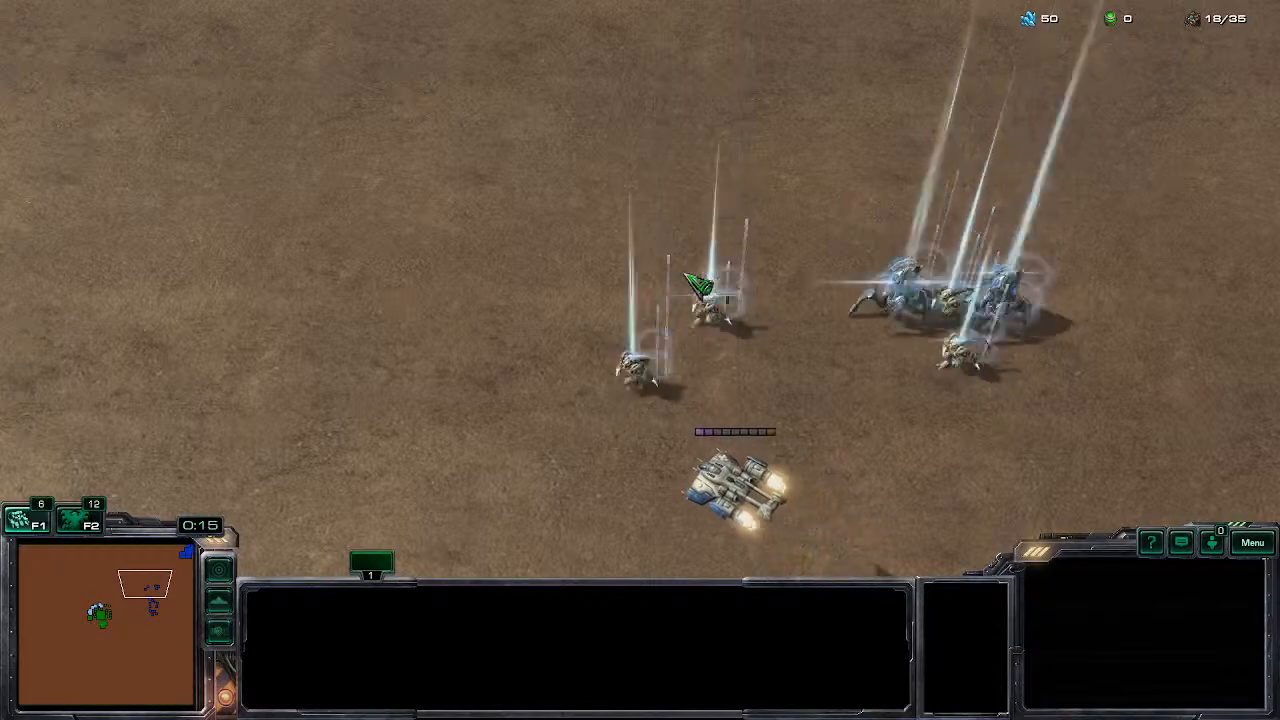
left_click_drag(486, 151, 771, 271)
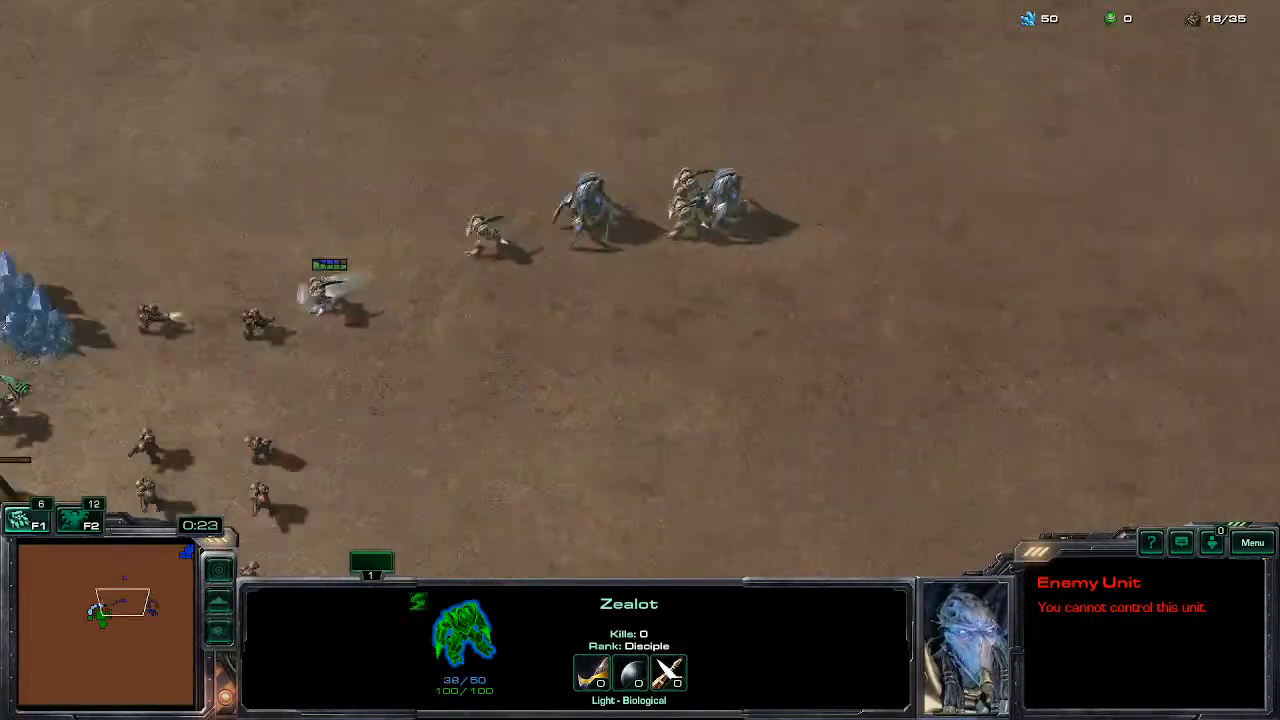
left_click_drag(1003, 154, 523, 480)
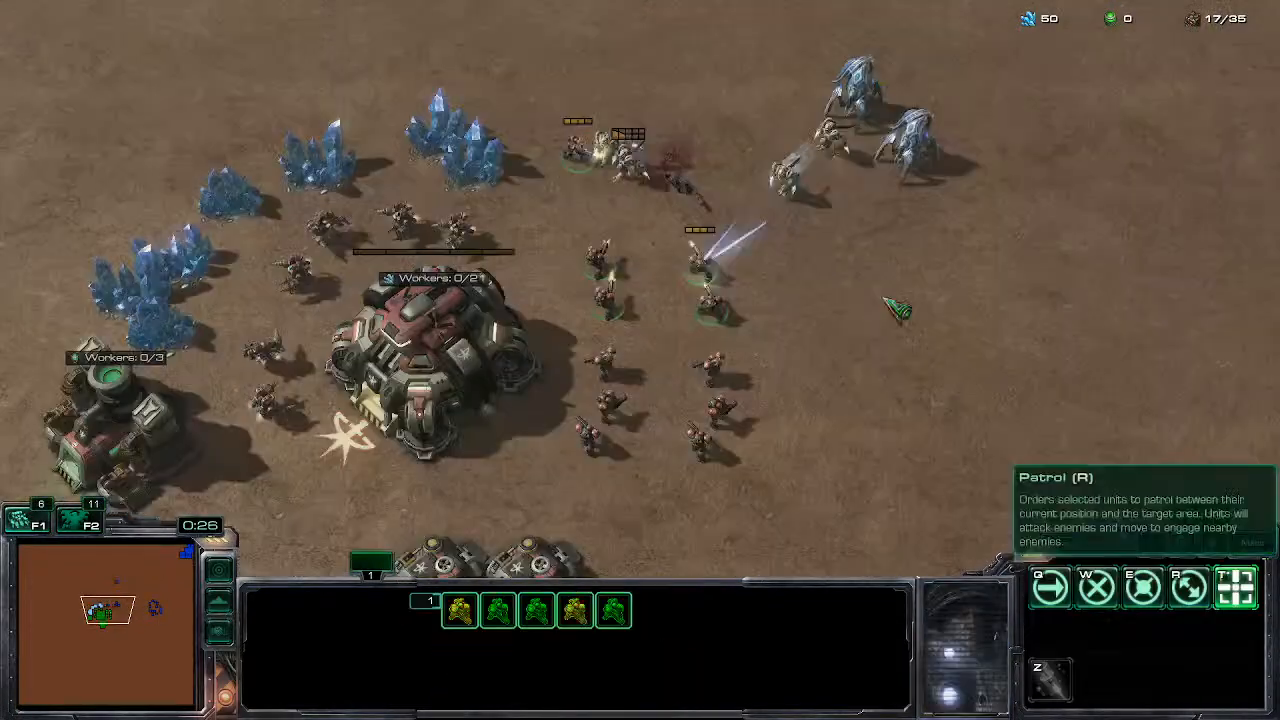
left_click_drag(851, 186, 530, 584)
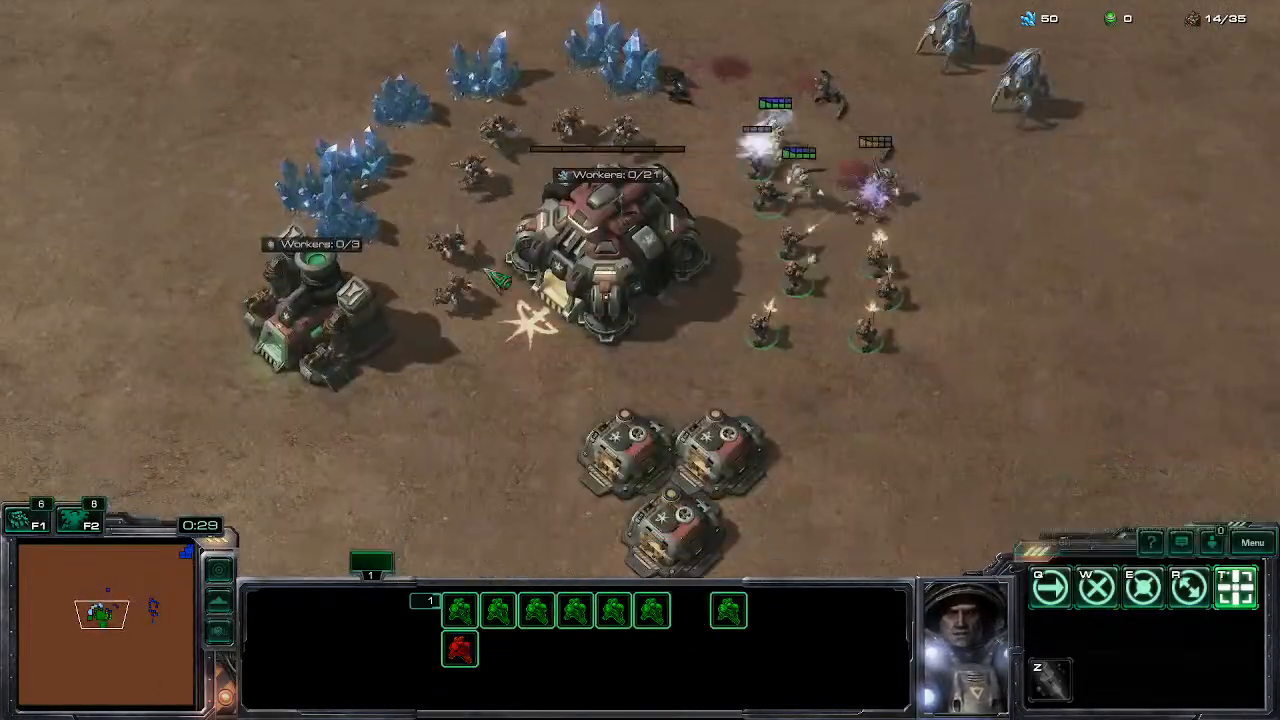
Send the six SCVs to mine minerals in the test game, and return to the trigger editor.
left_click_drag(337, 62, 684, 330)
right_click(482, 60)
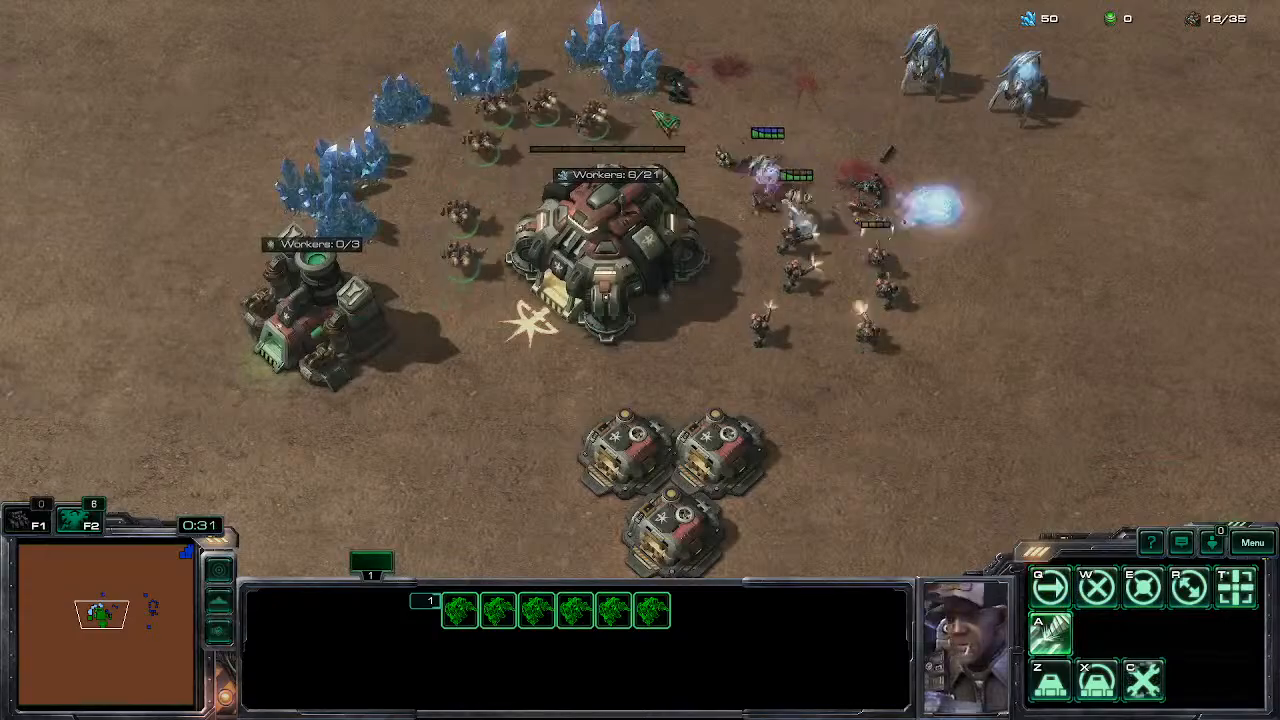
left_click(1252, 542)
key("alt+Tab")
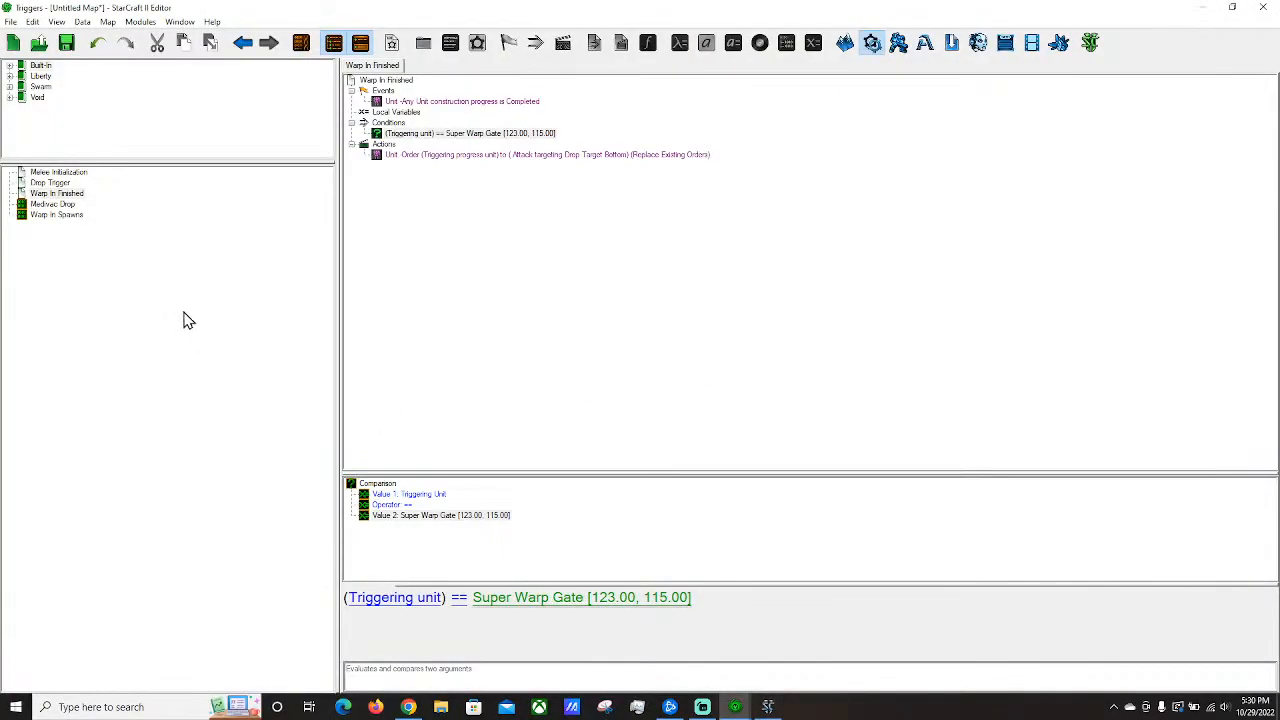
Review the Warp In Finished trigger's condition and event, and the Drop Trigger's actions.
left_click(184, 313)
left_click(658, 247)
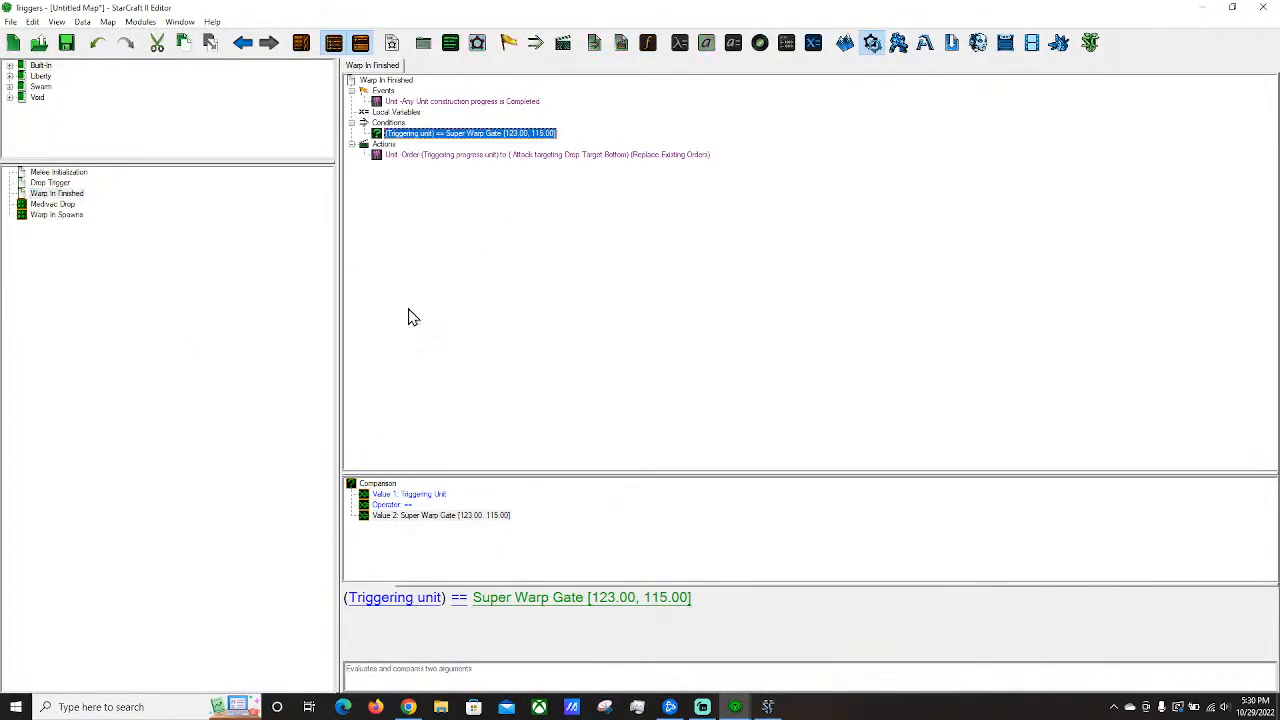
left_click(407, 102)
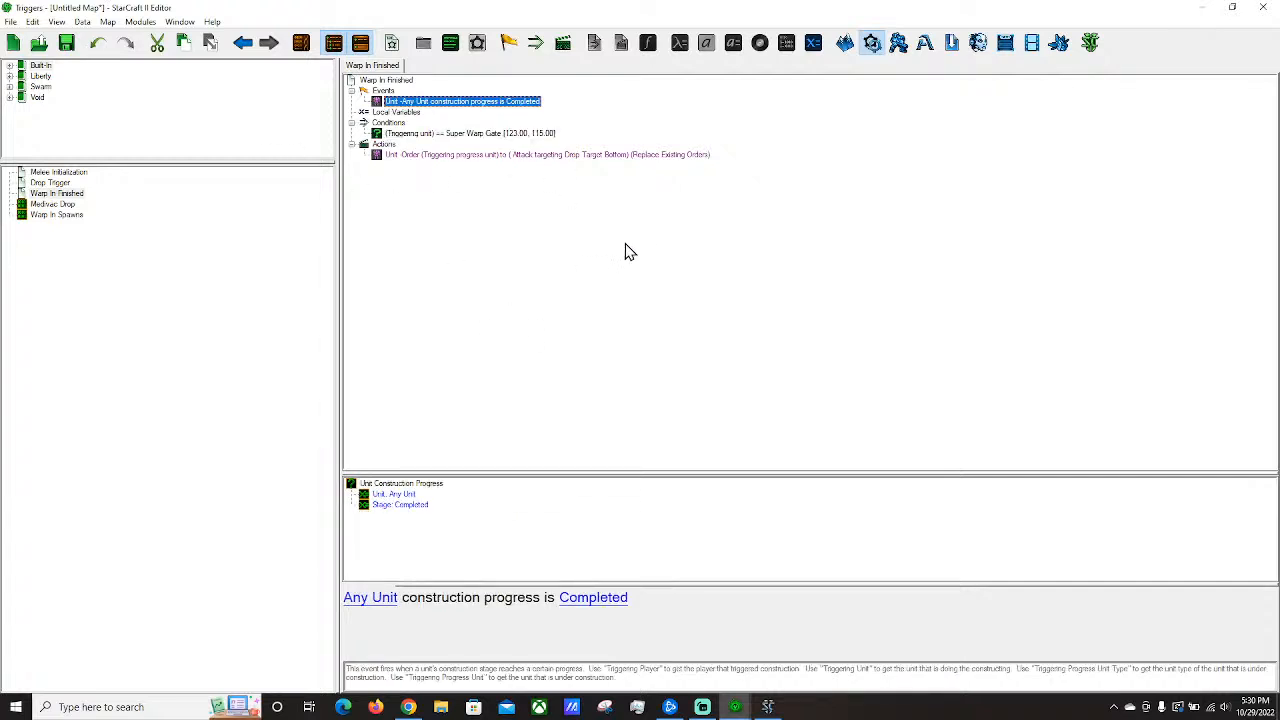
left_click(50, 184)
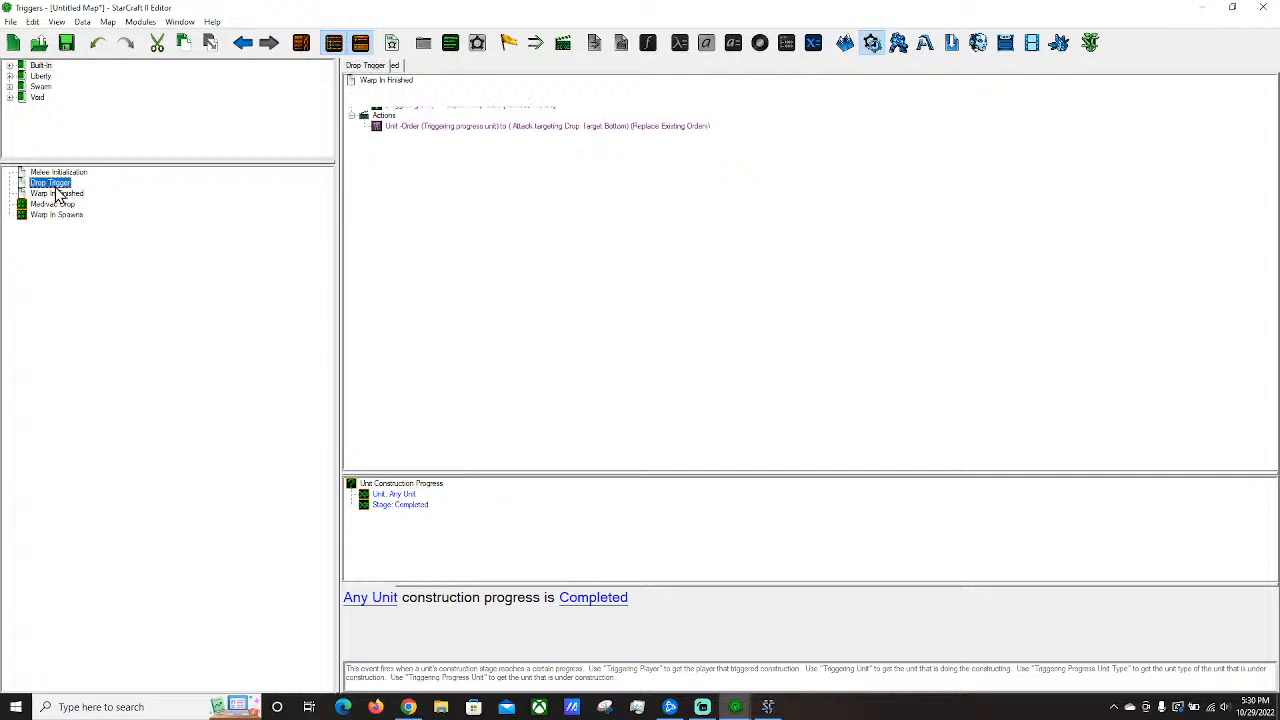
left_click(58, 194)
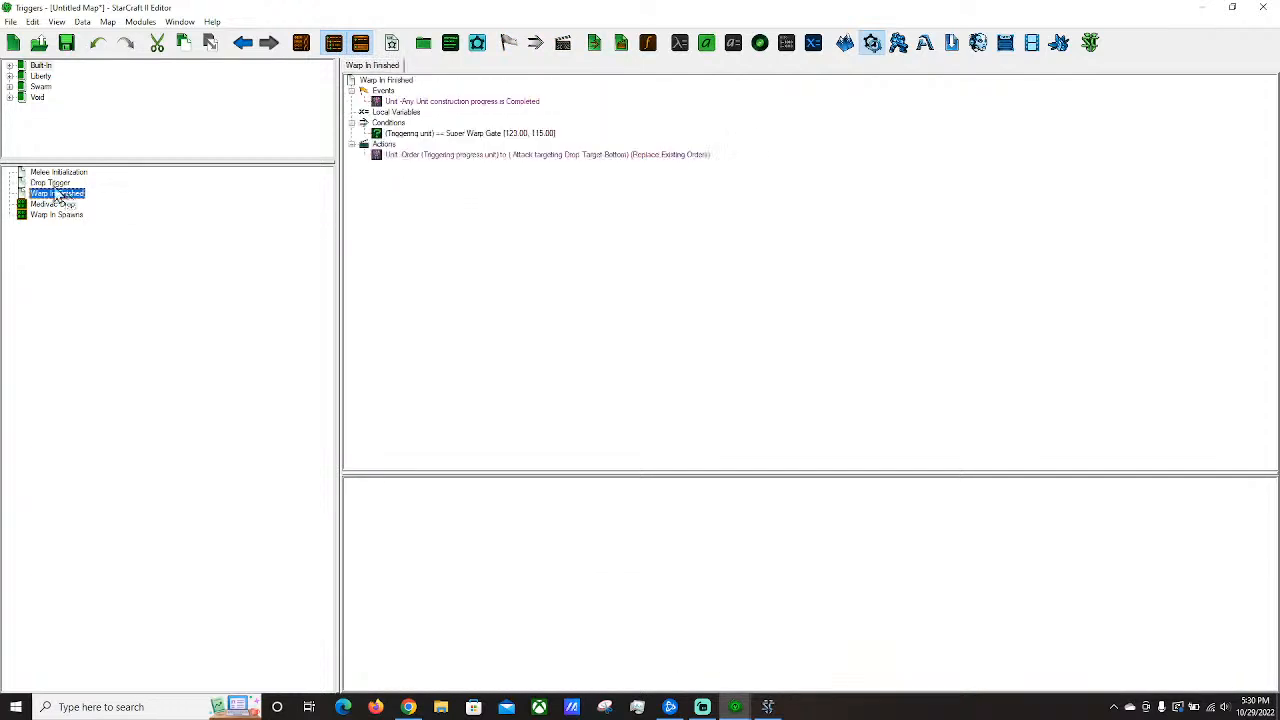
left_click(42, 184)
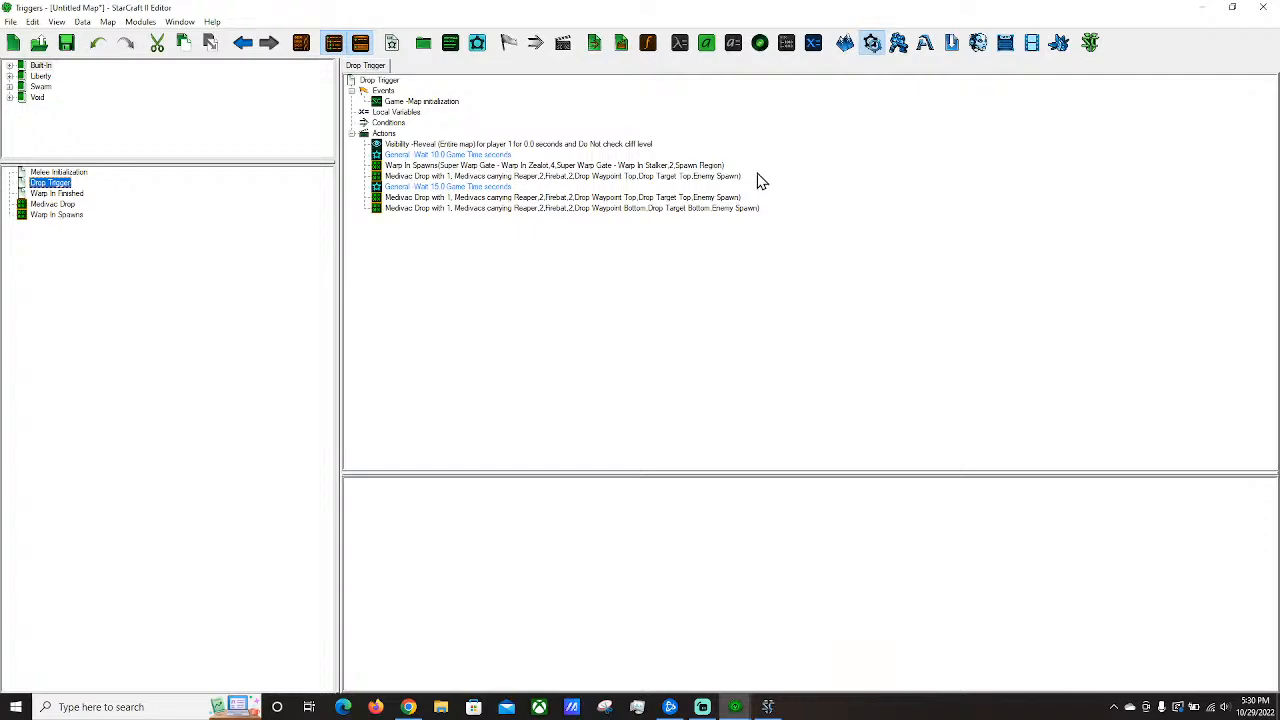
Open the terrain editor at full size and pick the Starport unit for placement.
left_click(845, 43)
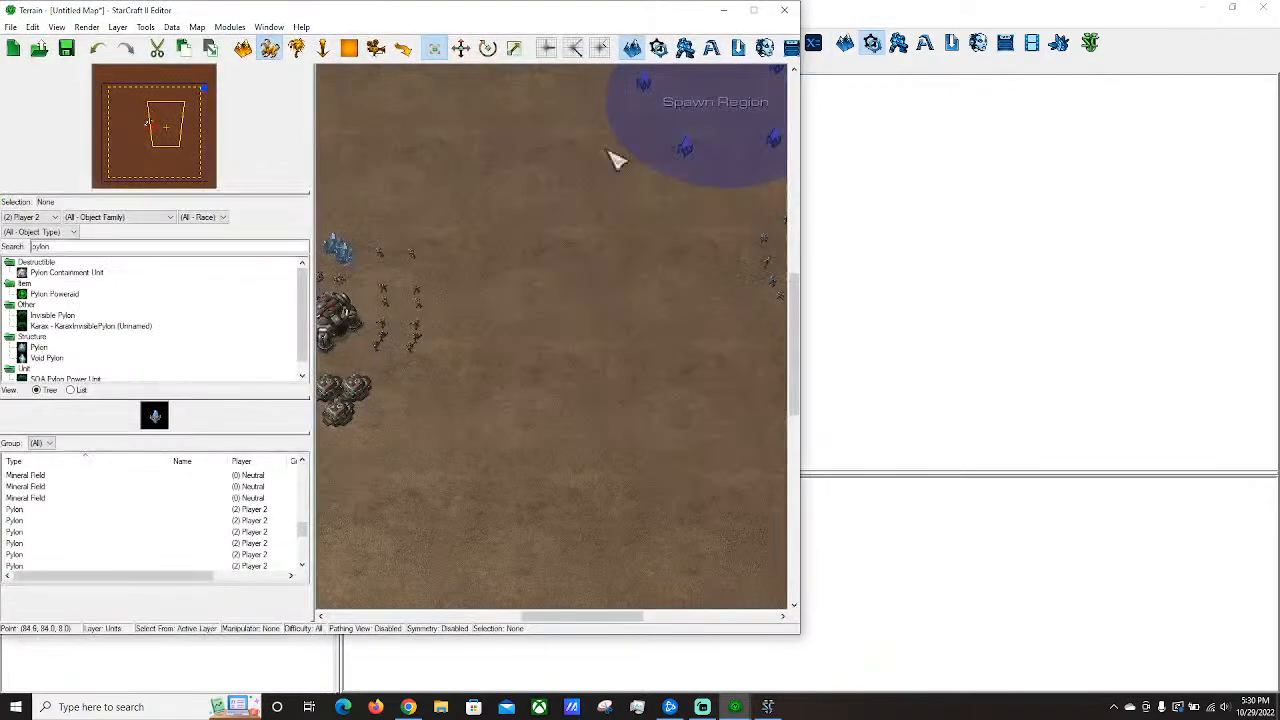
left_click(750, 12)
scroll(794, 314, "up", 5)
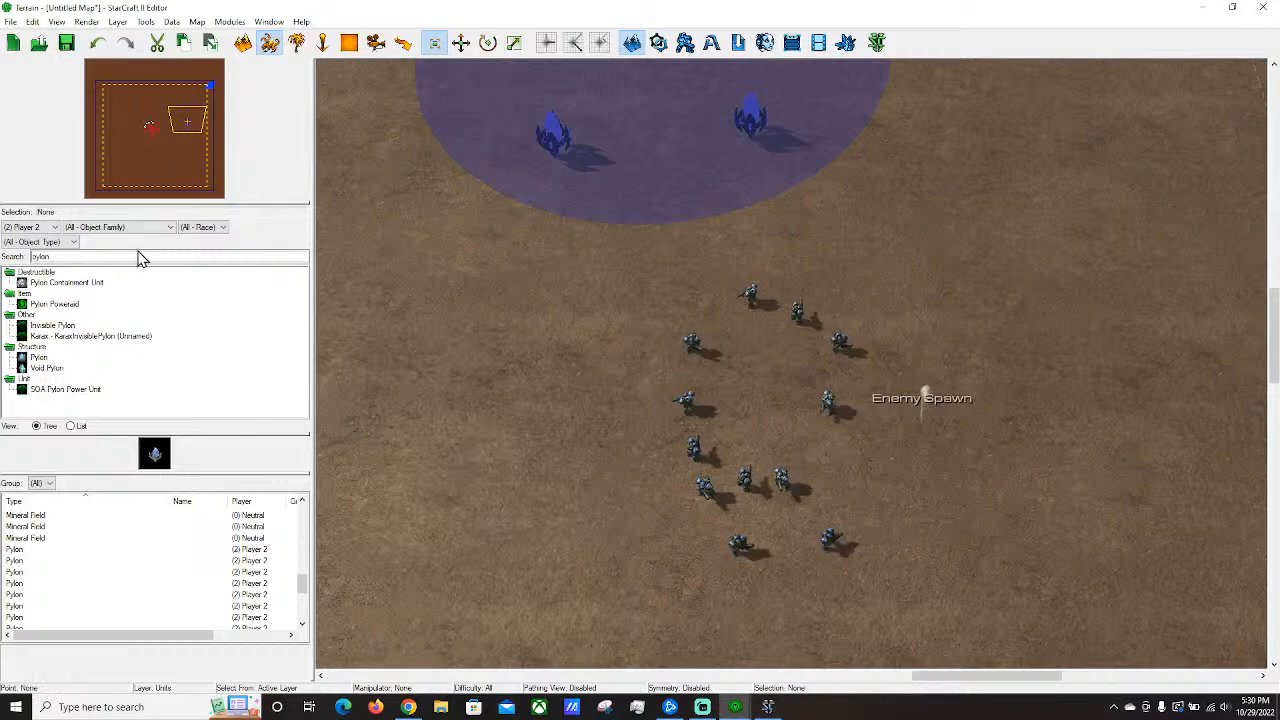
left_click(126, 256)
type("s")
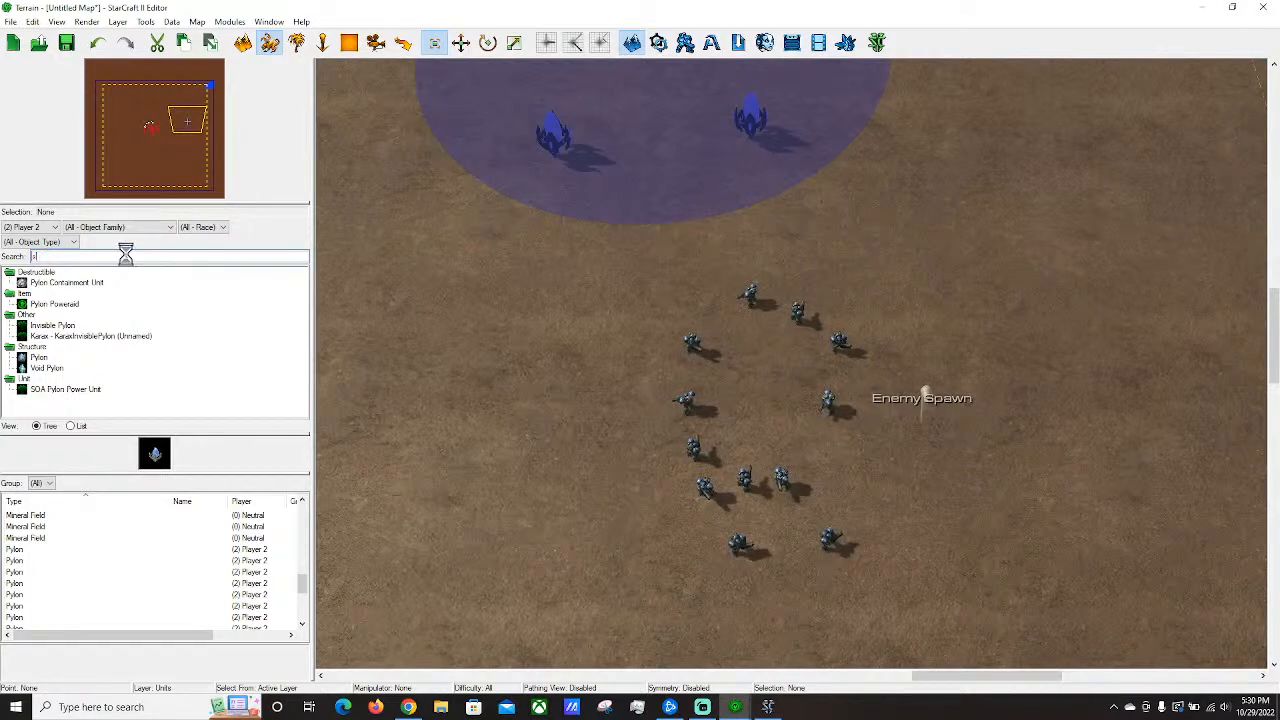
type("tarport")
left_click(38, 316)
Place three Player 2 Starports around the Enemy Spawn point: one to the north, one to the east and one to the south.
right_click_drag(778, 356, 460, 540)
left_click(650, 408)
right_click_drag(840, 655, 864, 390)
left_click(832, 266)
left_click(574, 537)
right_click_drag(626, 484, 965, 440)
key("Escape")
Examine the layout of the three Starports around the Enemy Spawn point and the Spawn Region.
scroll(930, 355, "down", 3)
right_click_drag(915, 275, 786, 377)
right_click_drag(738, 474, 665, 383)
scroll(760, 339, "up", 2)
scroll(723, 342, "down", 2)
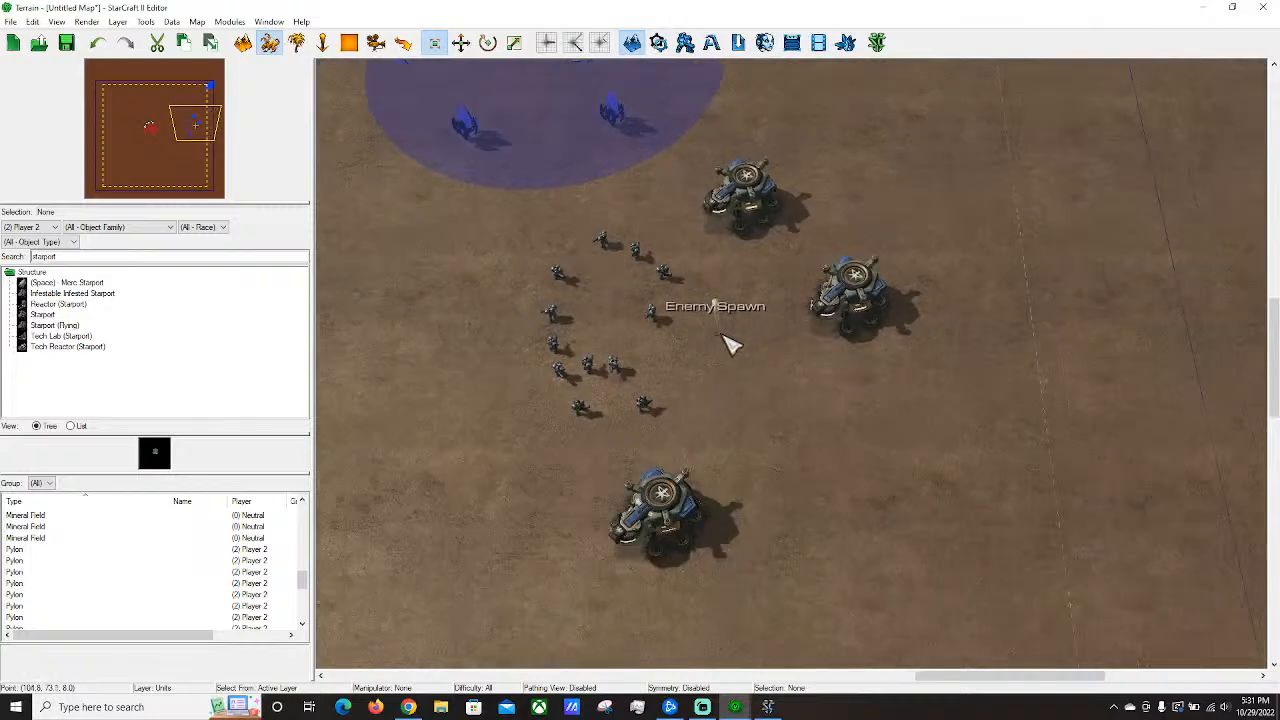
right_click_drag(712, 321, 790, 361)
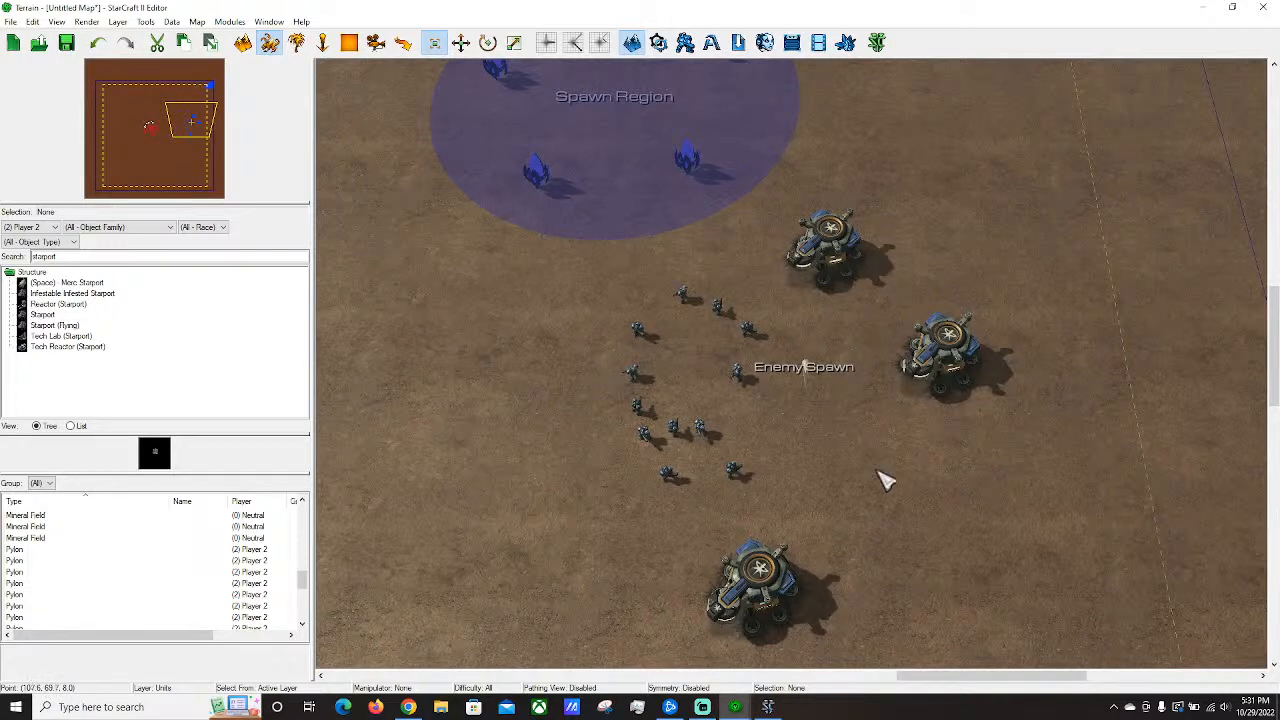
right_click_drag(906, 358, 801, 328)
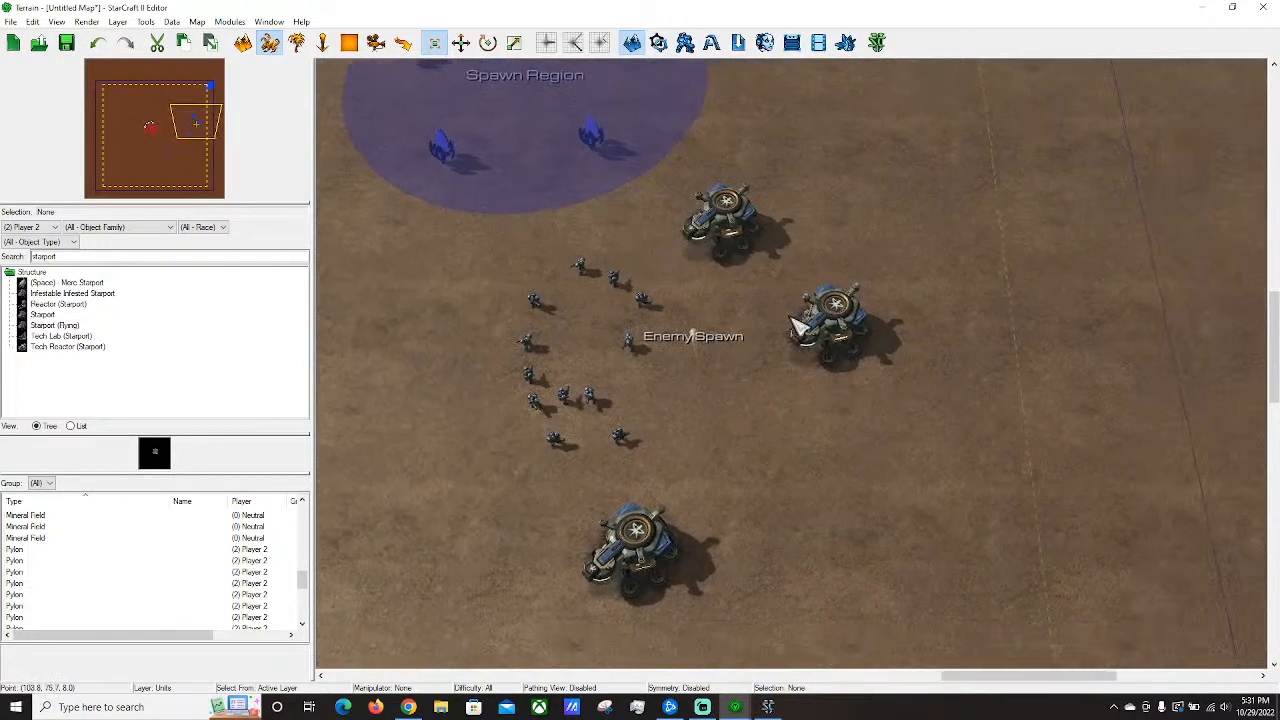
scroll(801, 327, "up", 2)
scroll(663, 201, "up", 1)
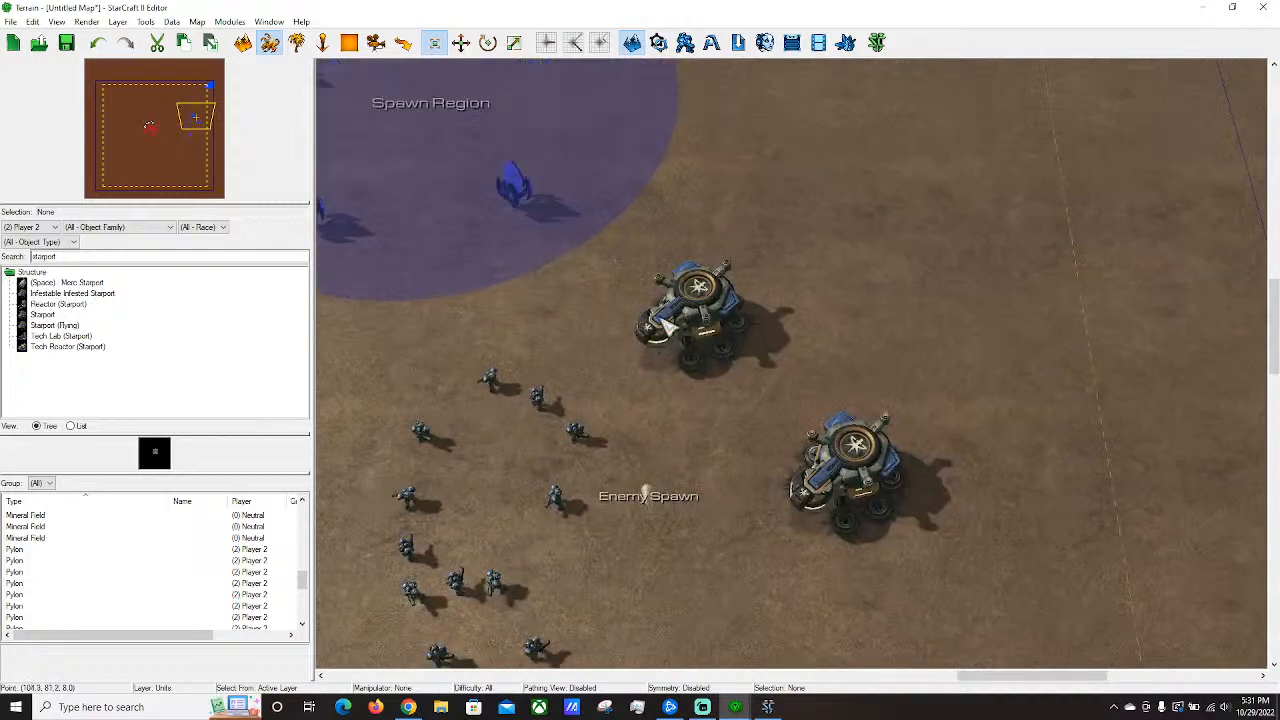
right_click_drag(676, 515, 727, 356)
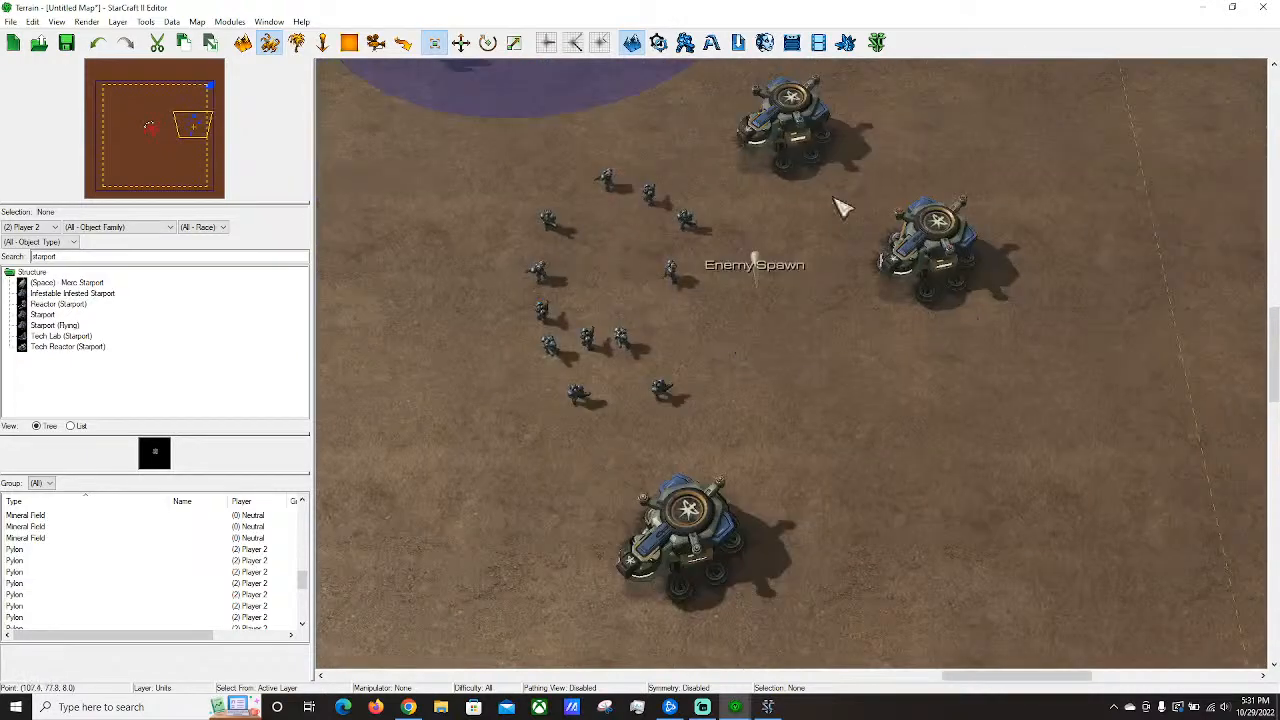
scroll(609, 251, "down", 2)
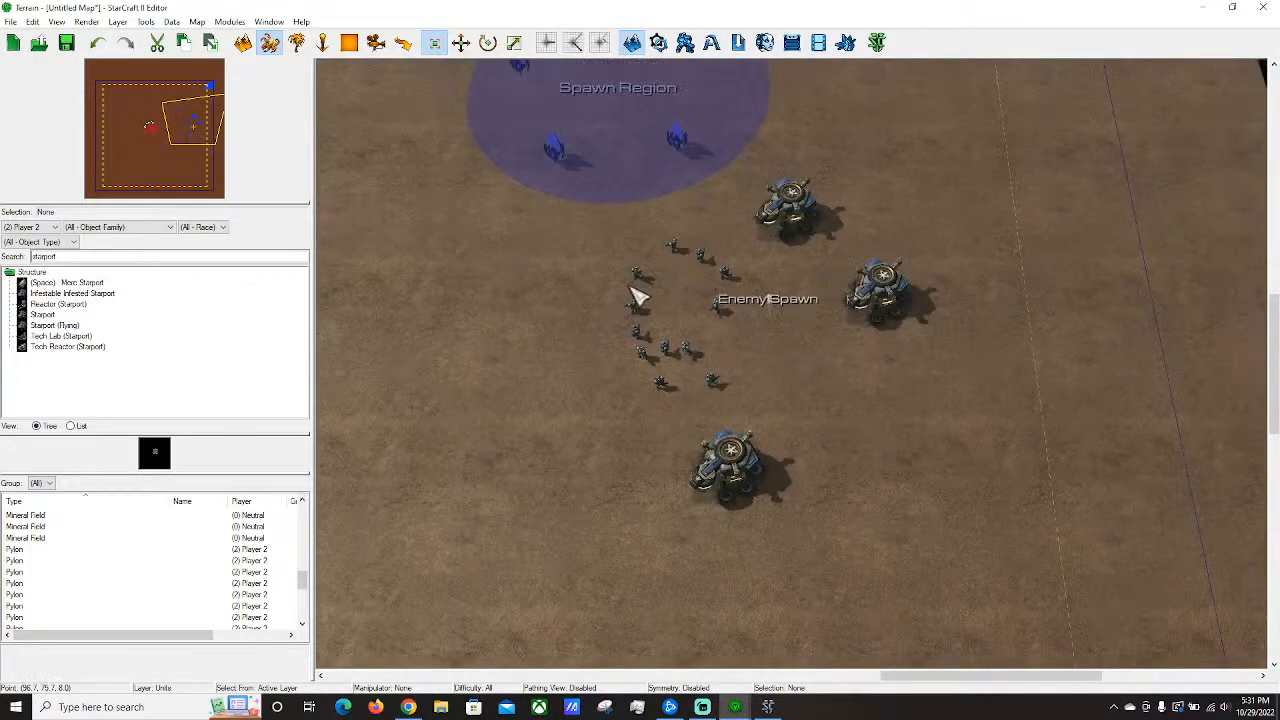
scroll(868, 400, "up", 1)
Try moving the southernmost Starport farther west, and undo the move.
left_click_drag(900, 465, 735, 466)
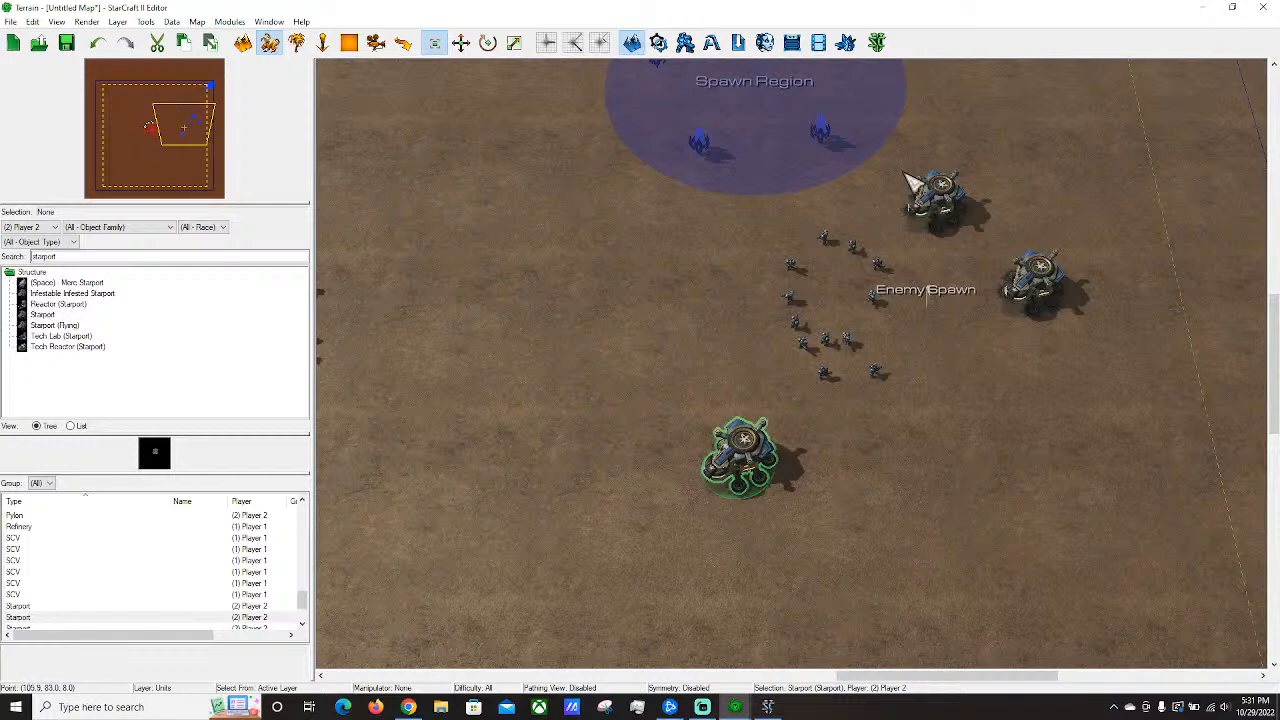
key("ctrl+z")
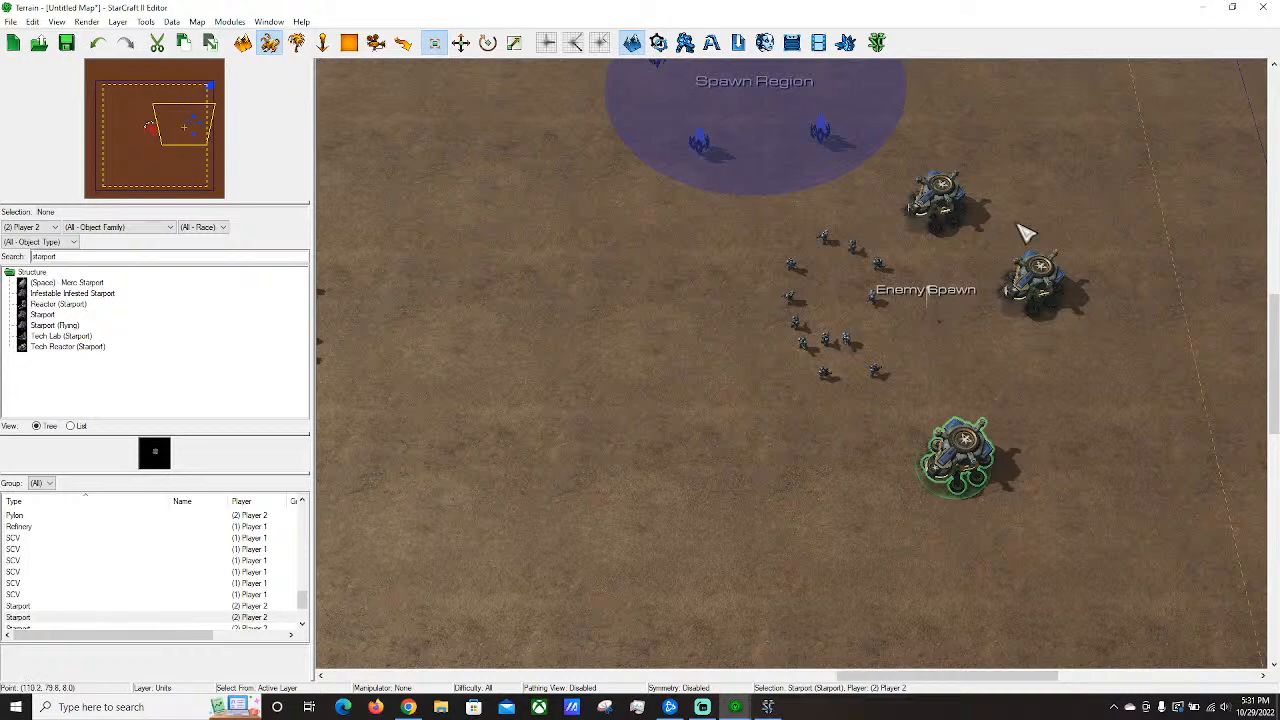
right_click_drag(998, 240, 957, 283)
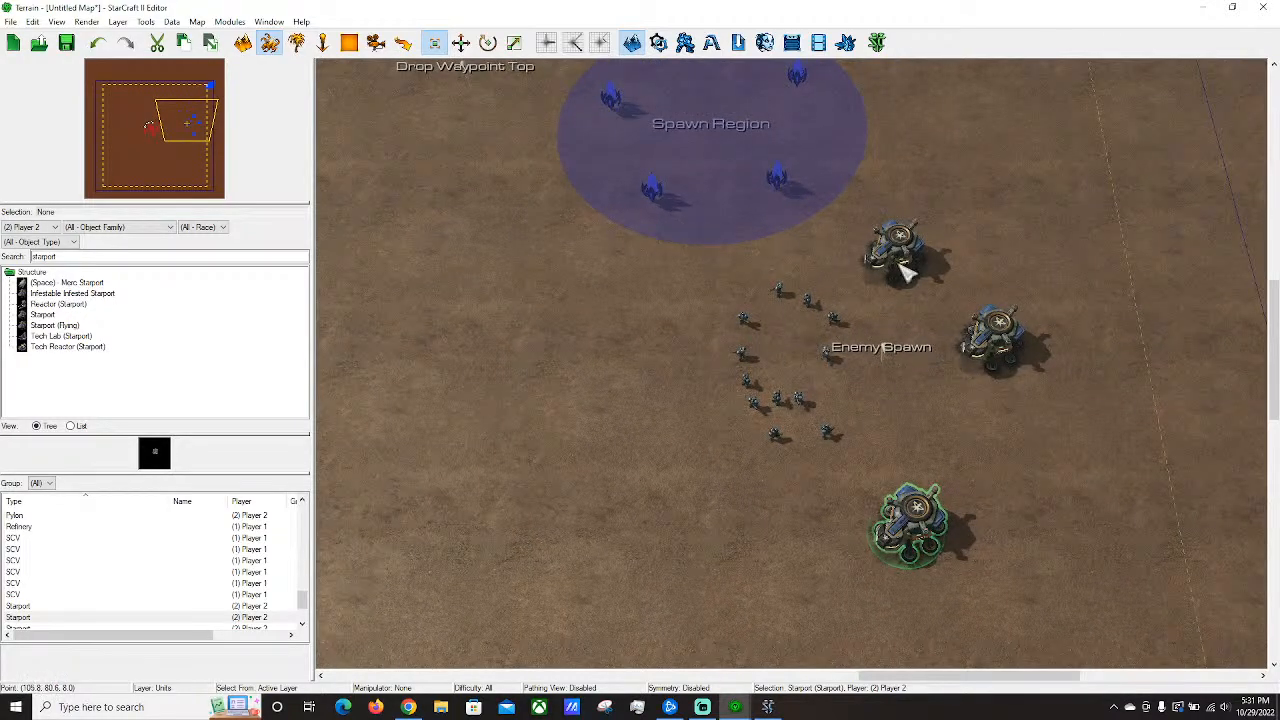
right_click_drag(986, 400, 737, 277)
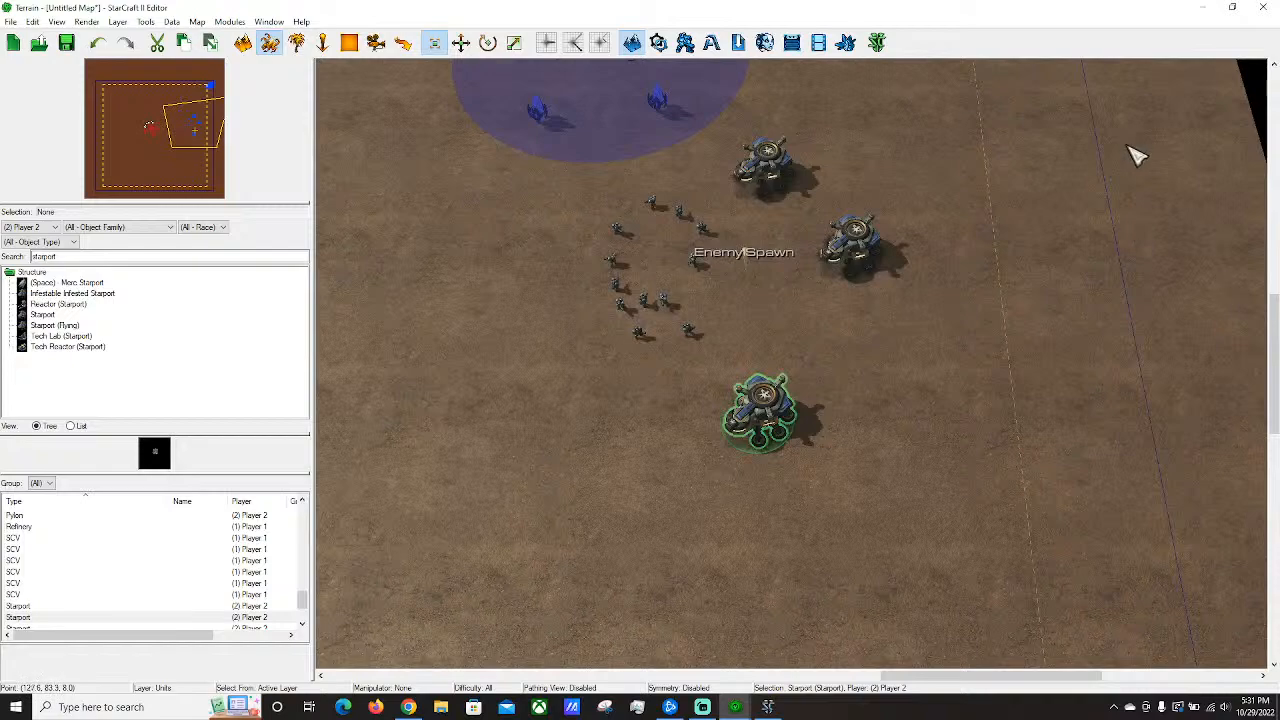
scroll(766, 383, "up", 2)
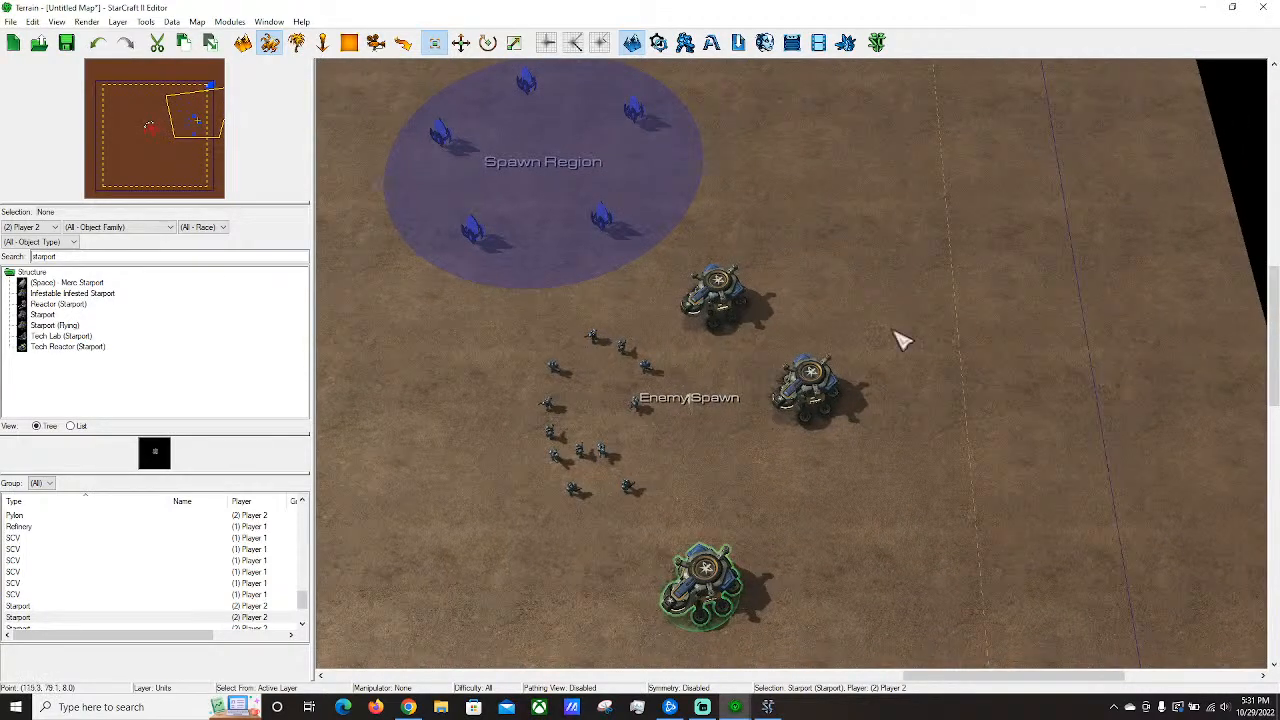
scroll(777, 360, "up", 3)
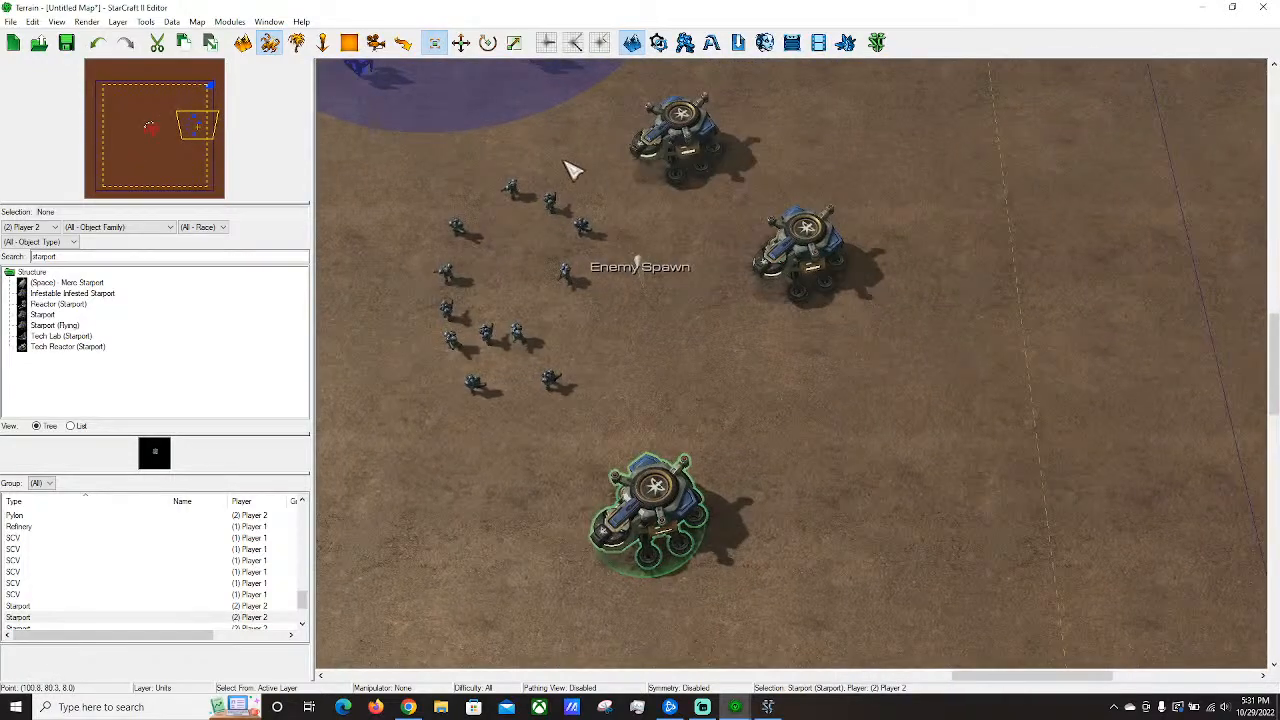
scroll(705, 335, "down", 2)
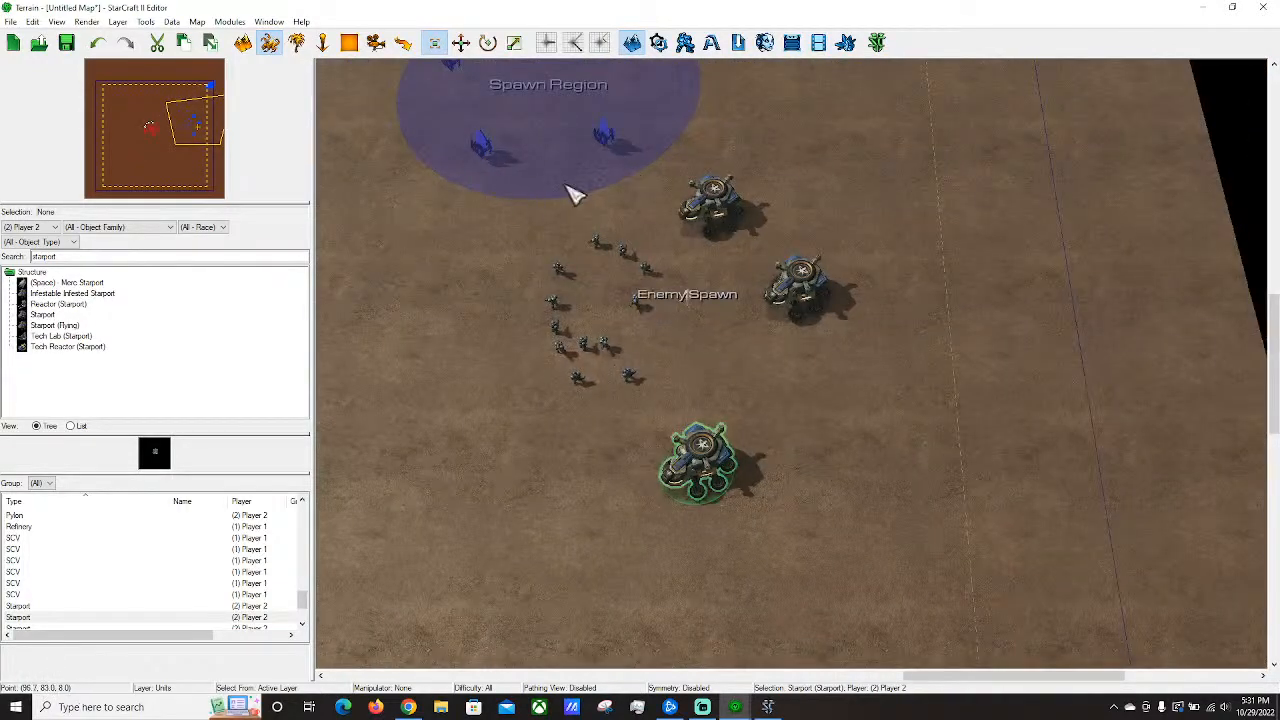
scroll(757, 308, "up", 2)
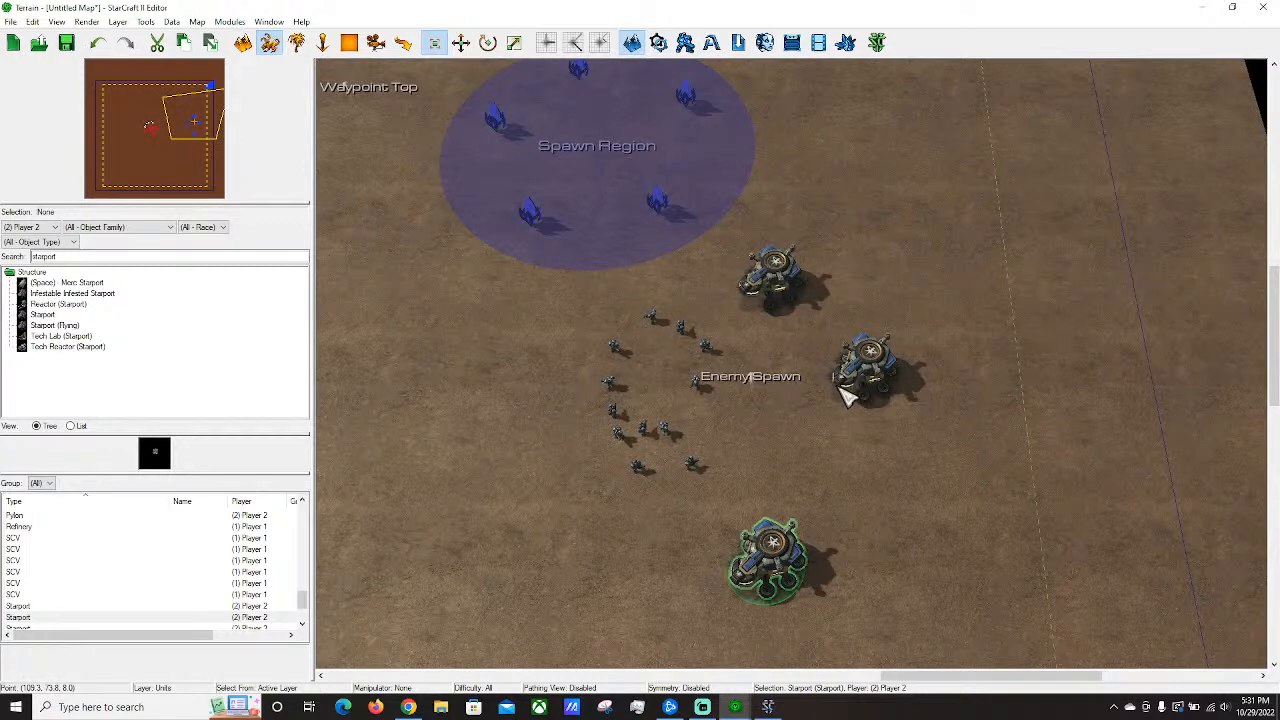
Add a Pick Each Unit In Unit Group action to the Drop Trigger and move it to the end of the actions.
left_click(658, 42)
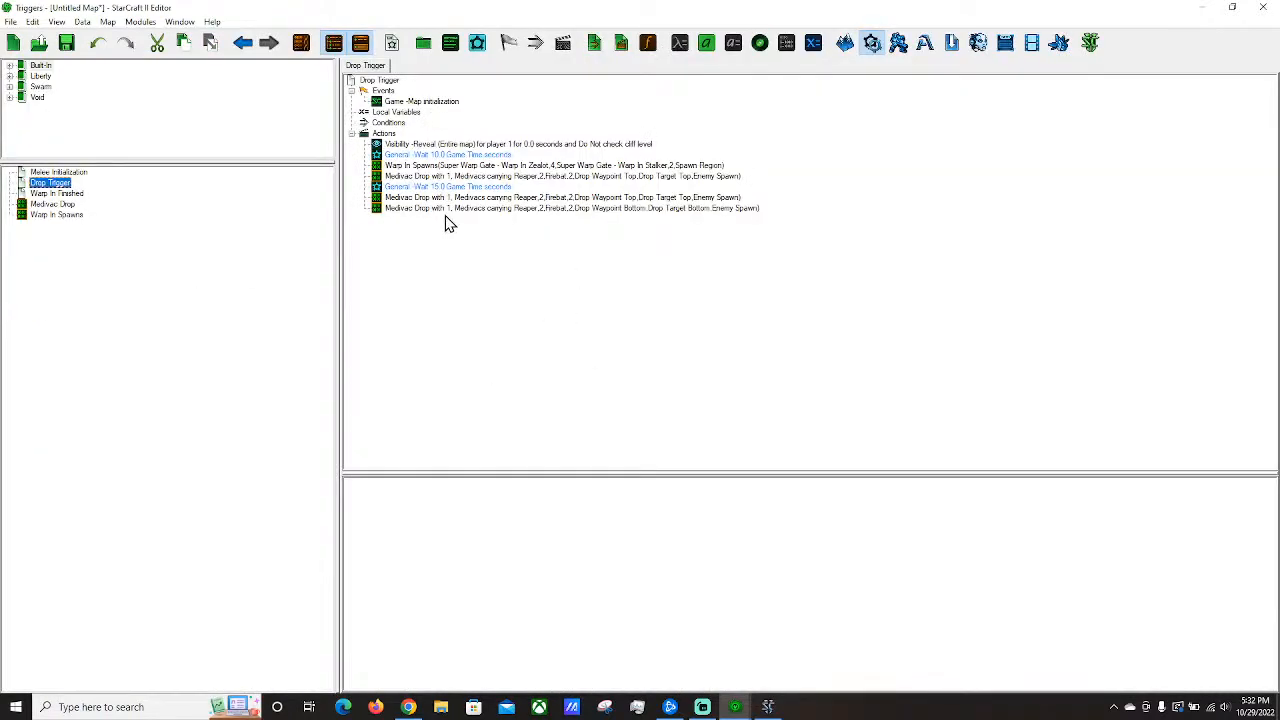
left_click(510, 206)
left_click(464, 177)
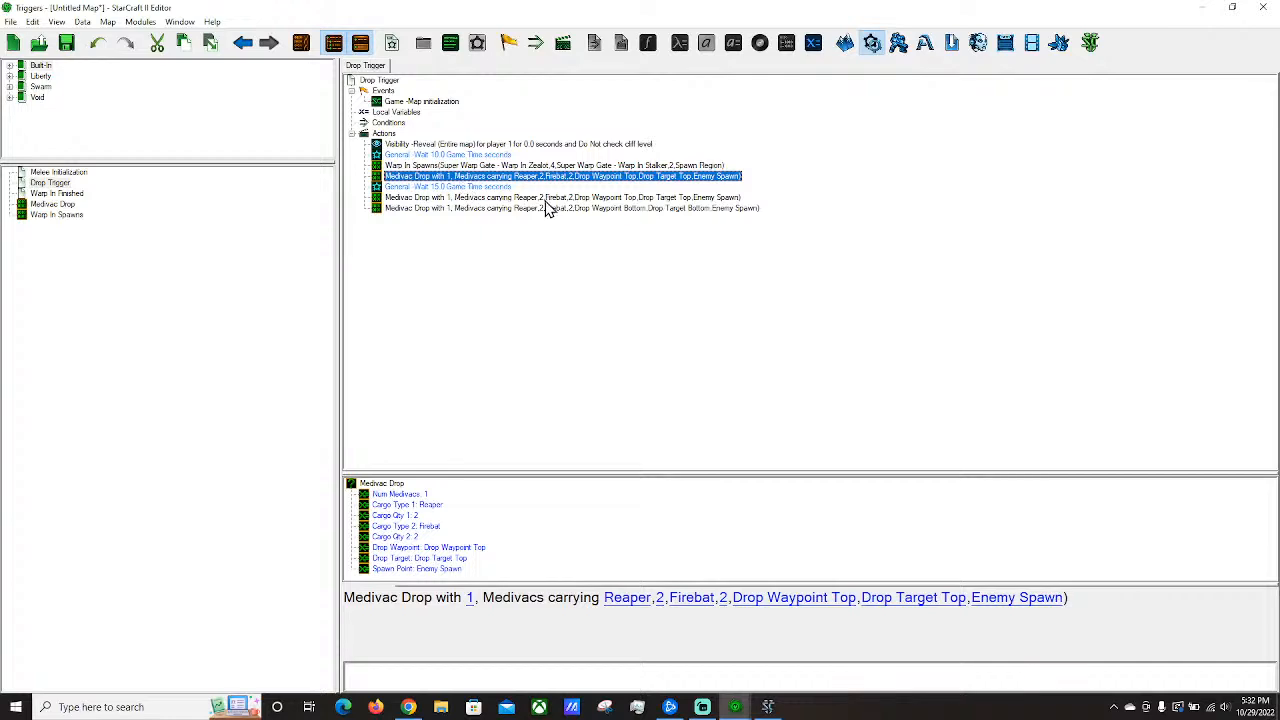
right_click(523, 176)
right_click(513, 166)
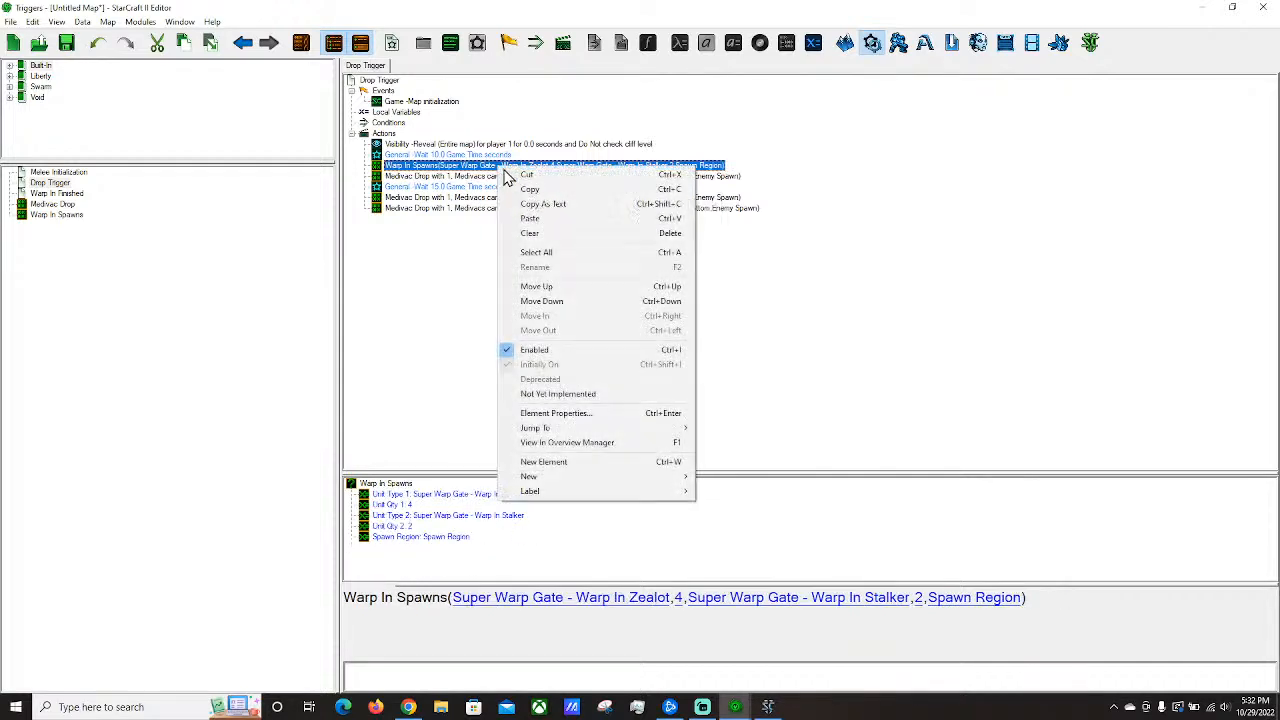
mouse_move(594, 478)
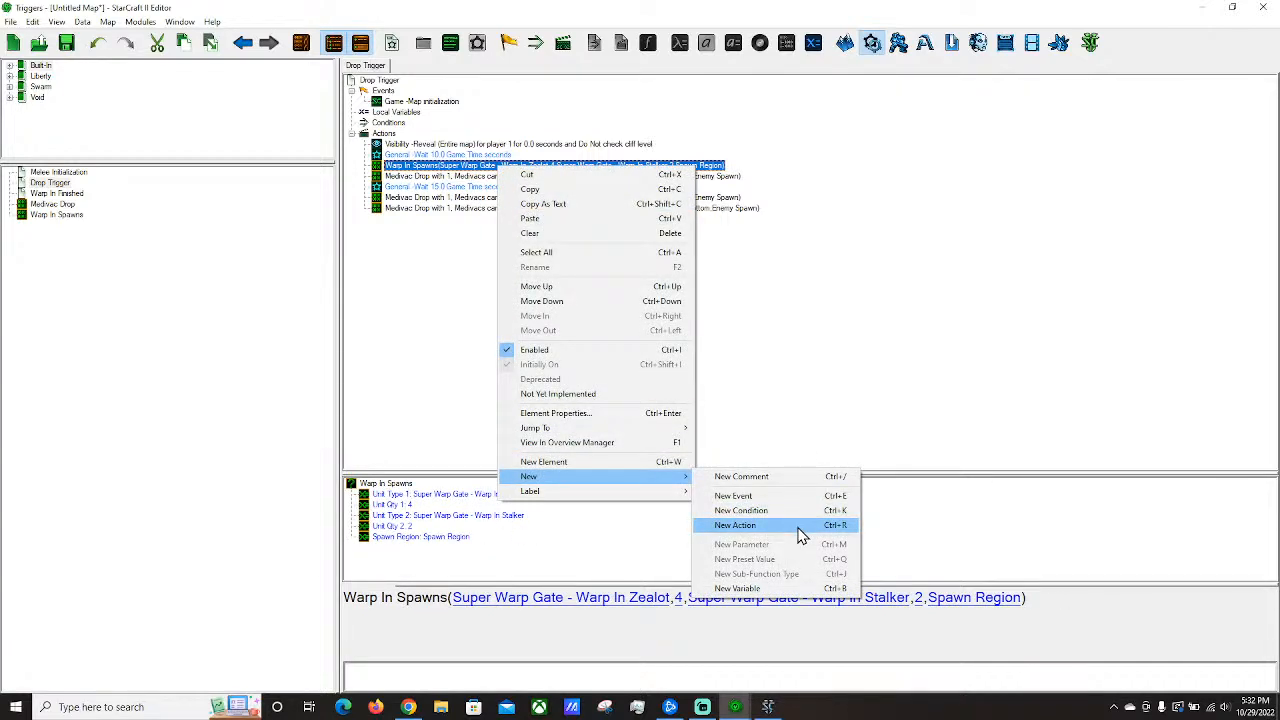
left_click(800, 530)
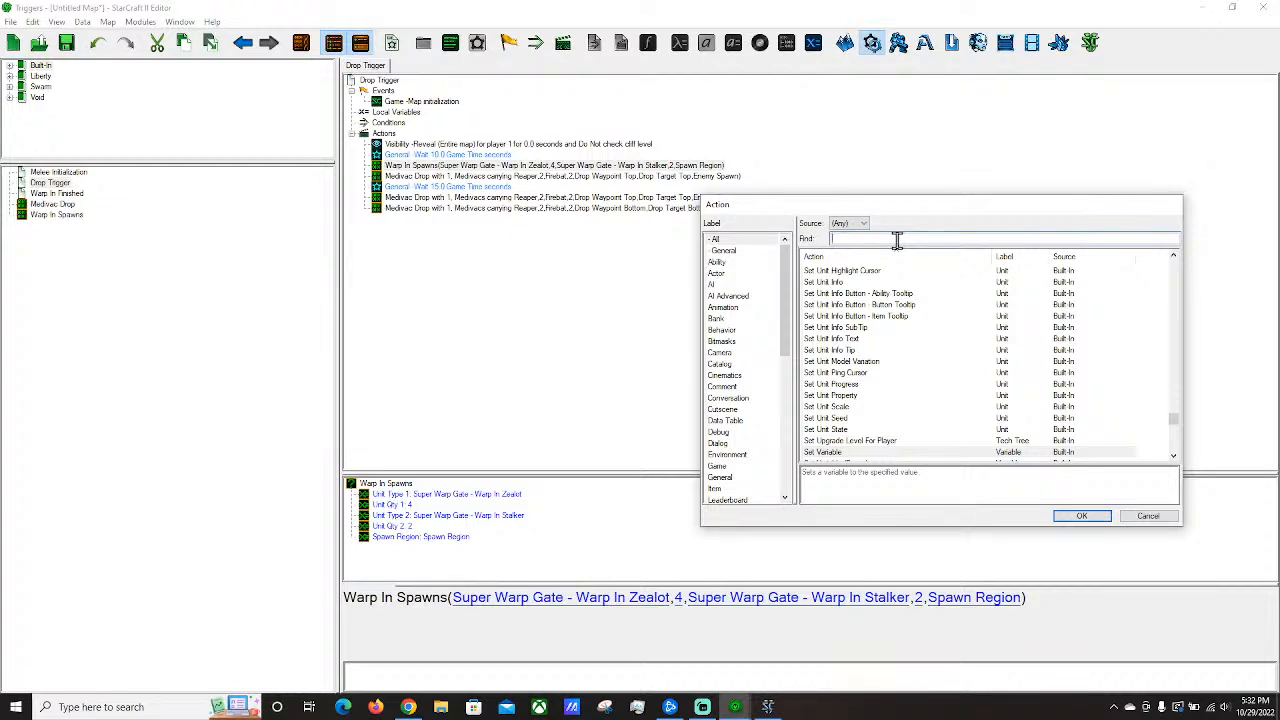
type("pick each")
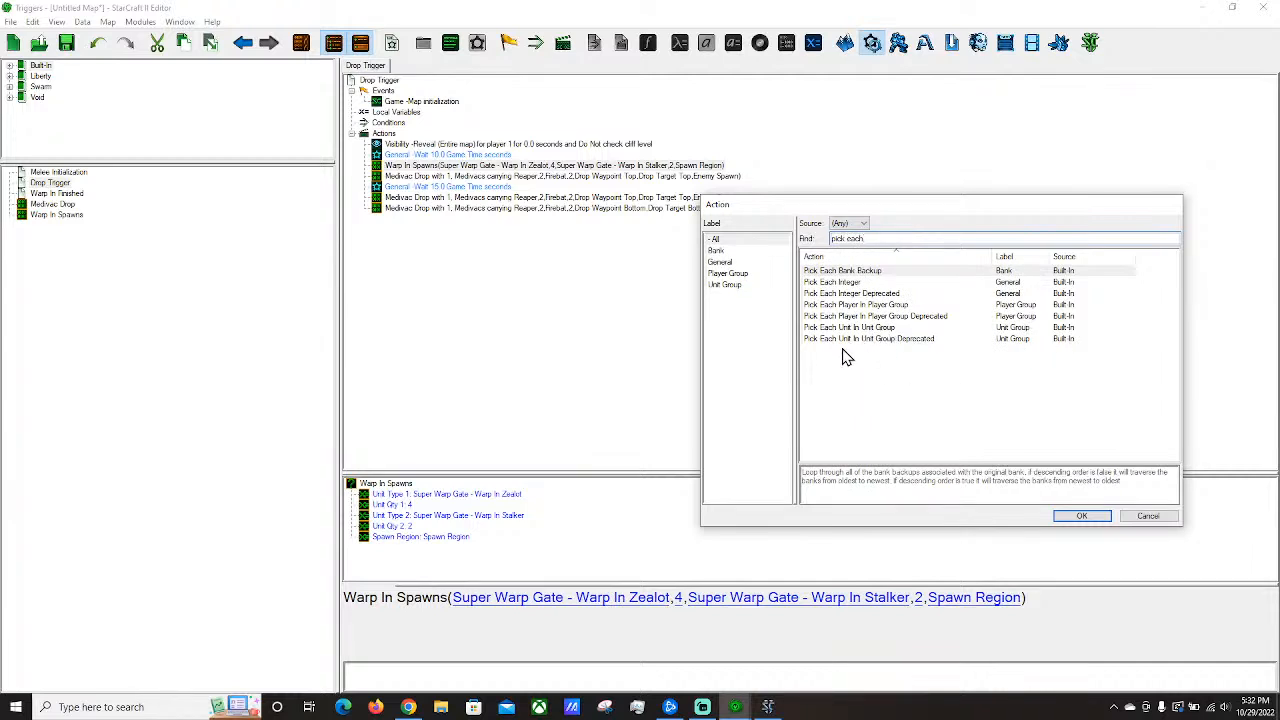
double_click(866, 329)
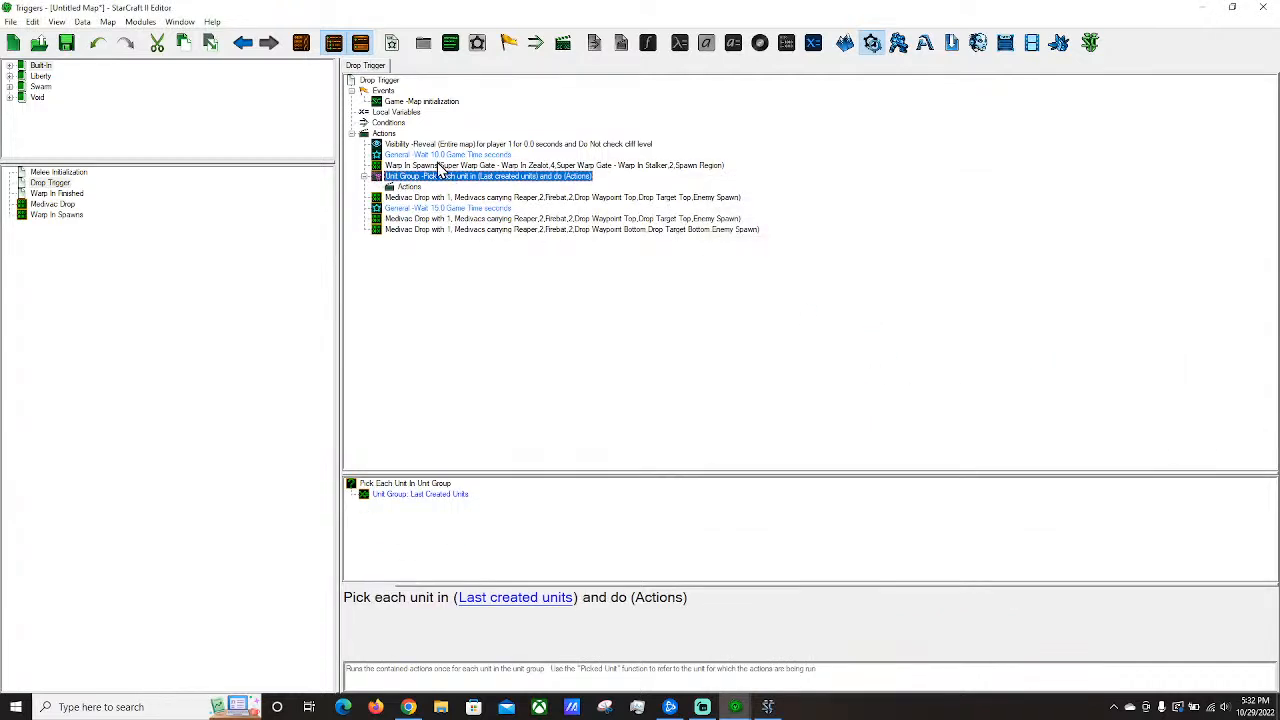
left_click_drag(428, 183, 472, 229)
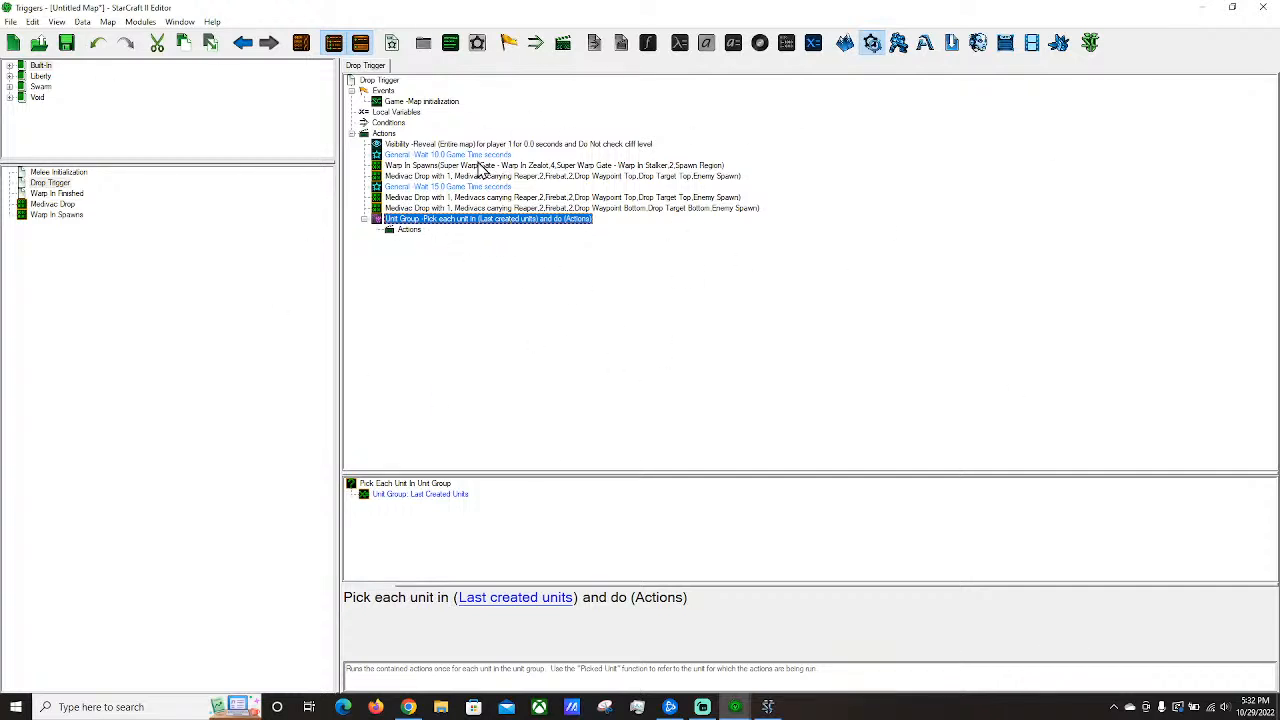
Set the loop's unit group to Units In Region Matching Condition with Starport as the unit type.
left_click(458, 209)
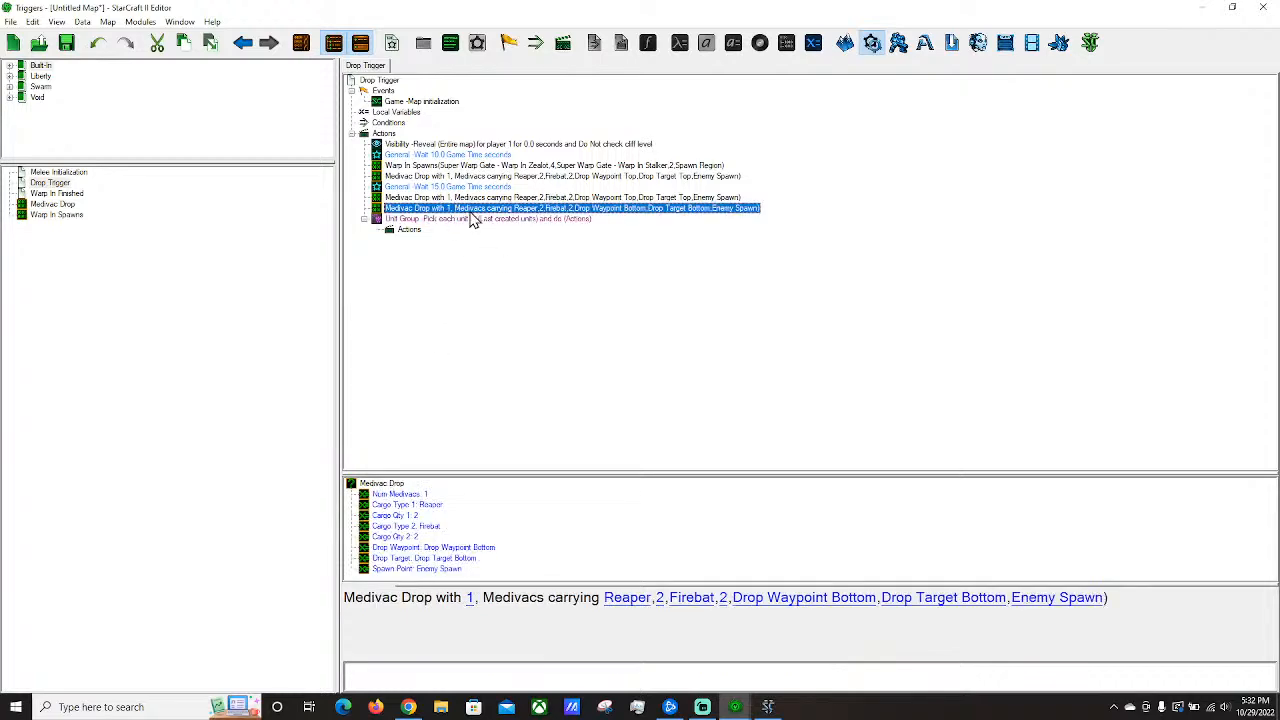
left_click(409, 230)
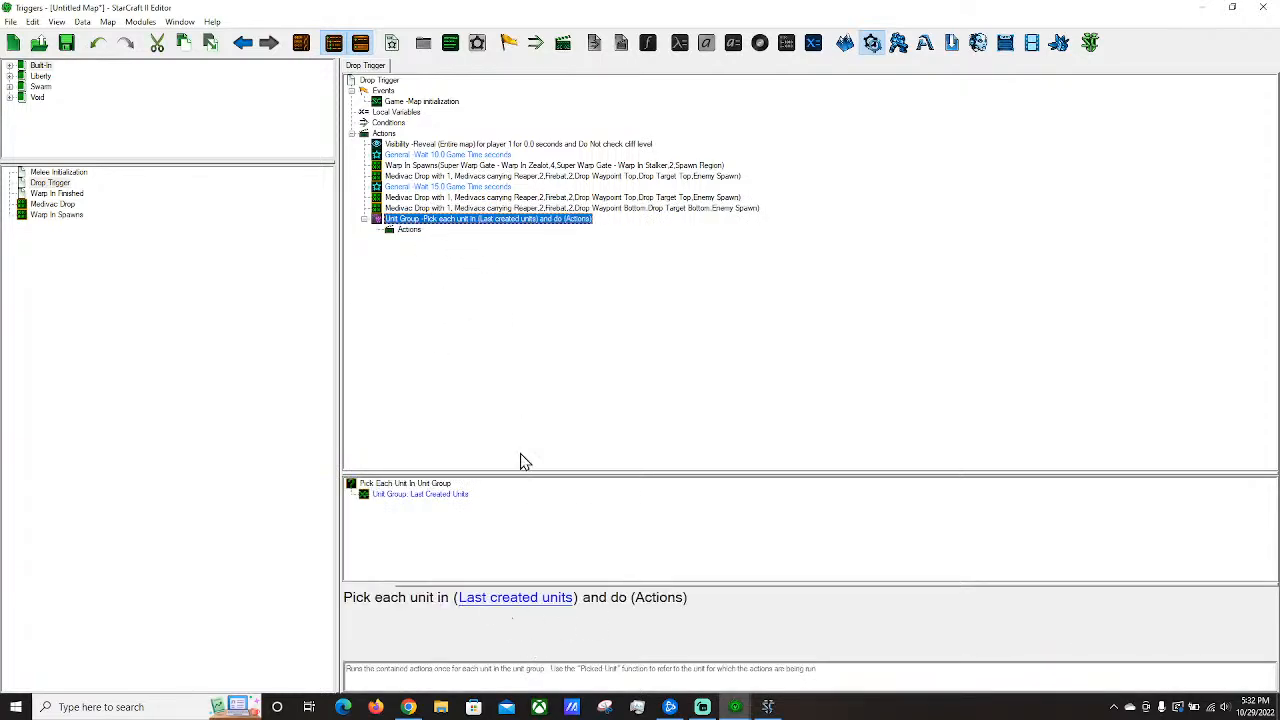
left_click(500, 600)
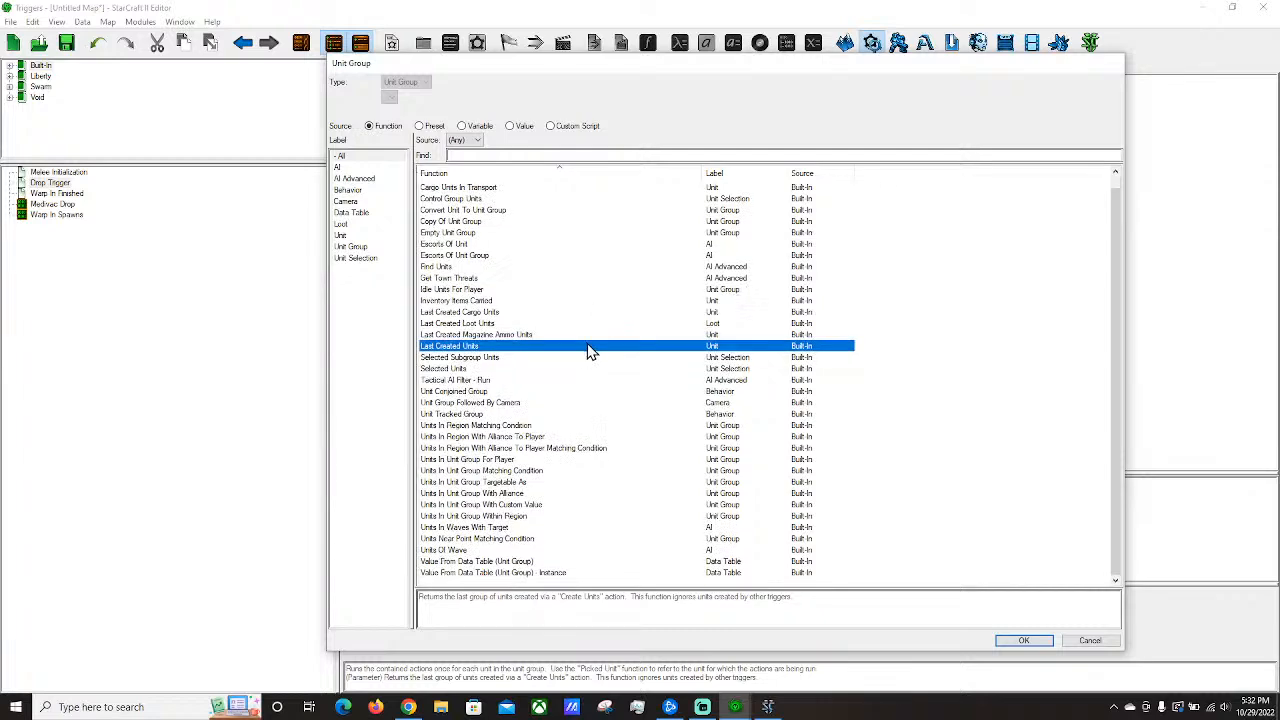
double_click(478, 428)
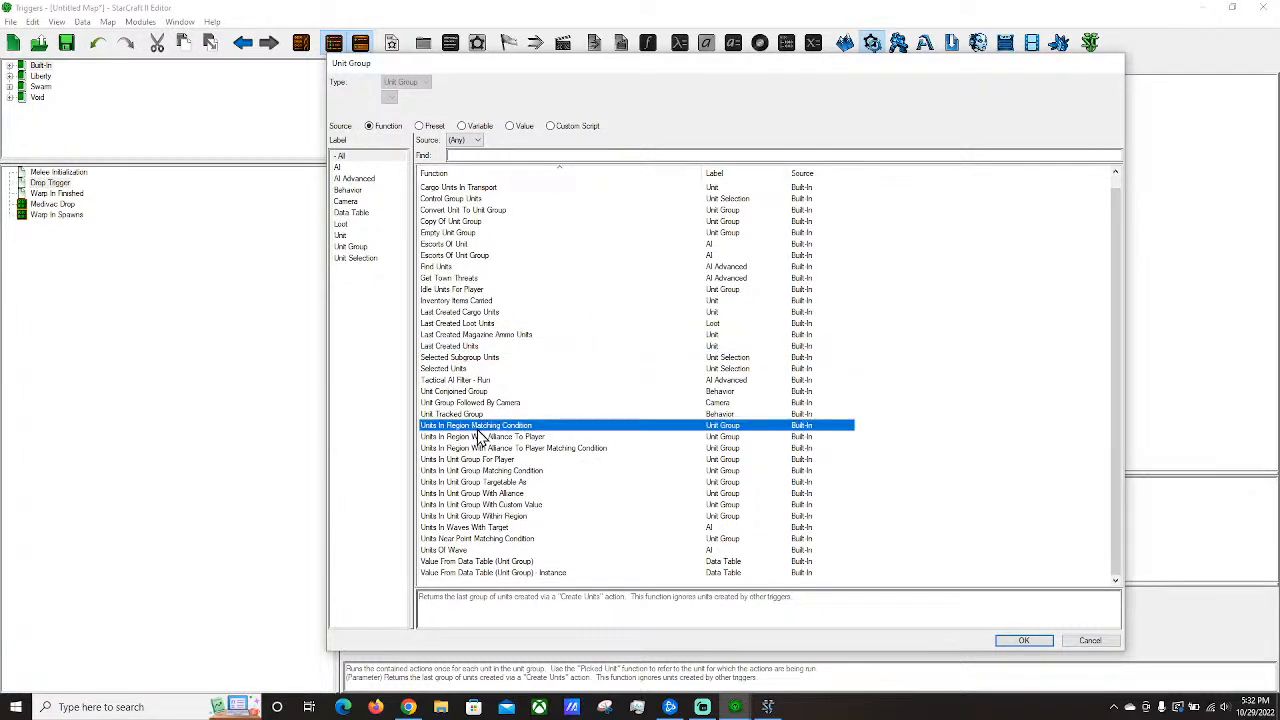
left_click(470, 598)
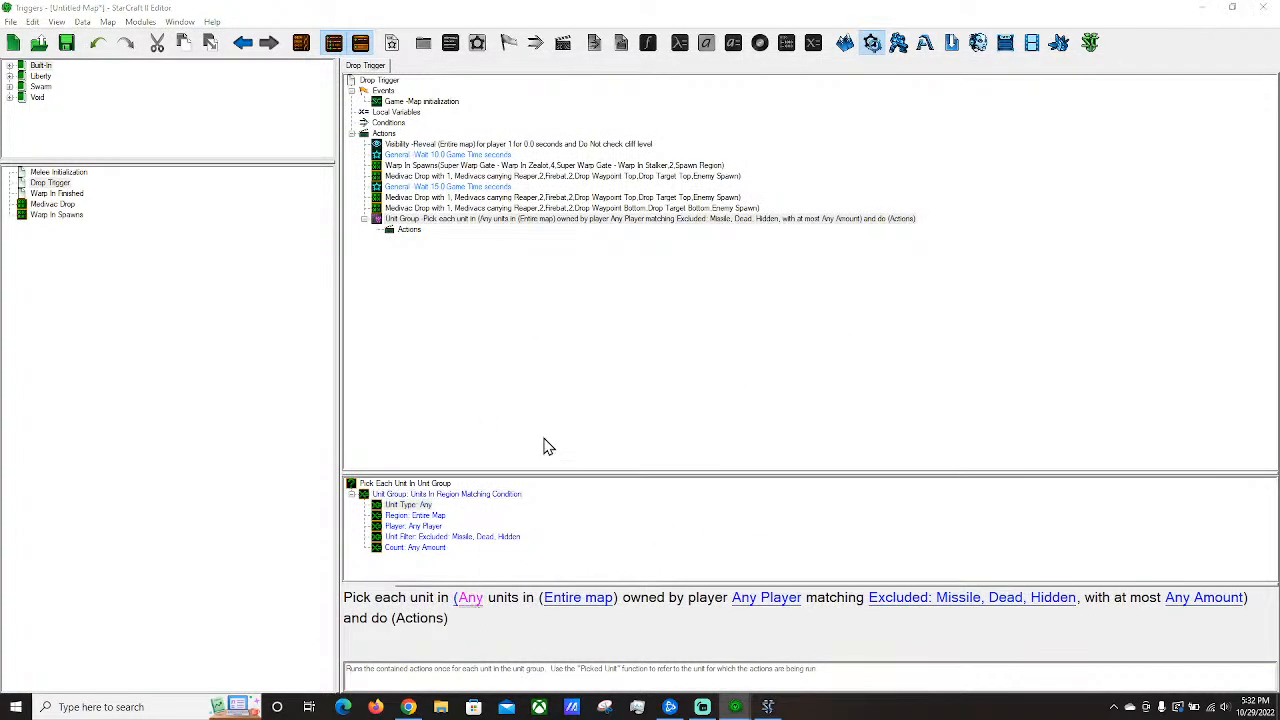
left_click(514, 126)
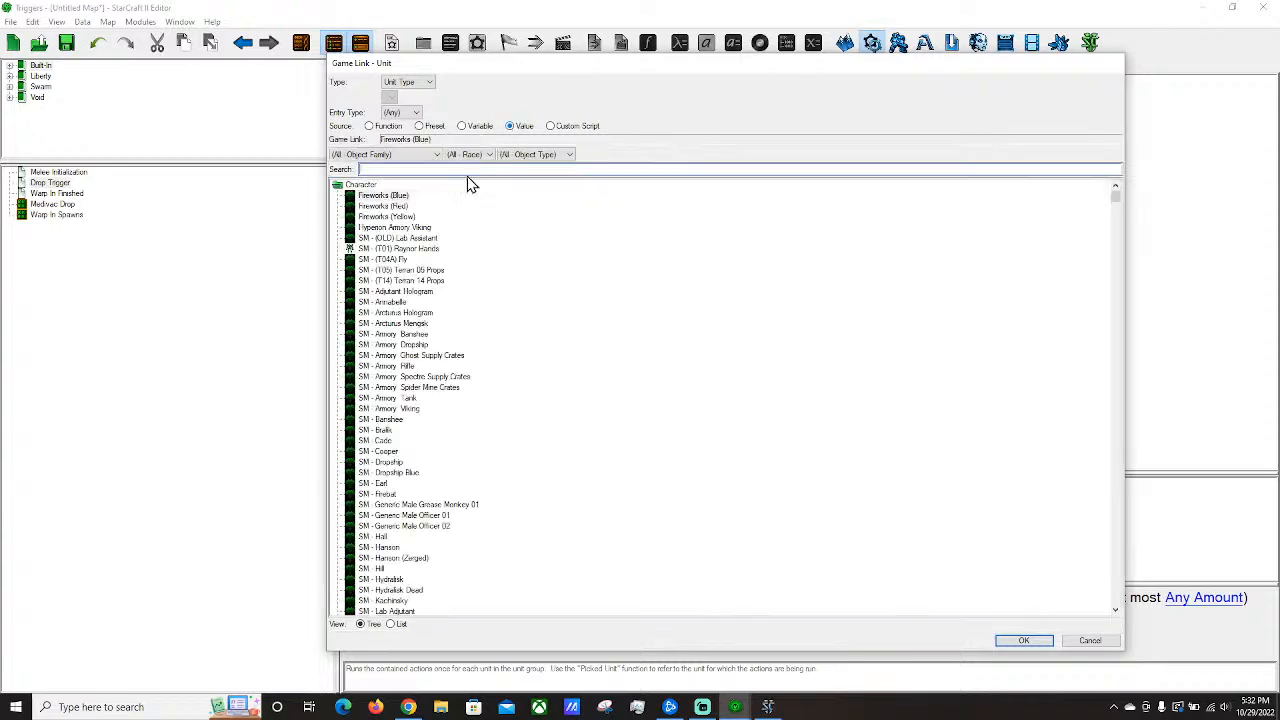
left_click(460, 169)
type("starport")
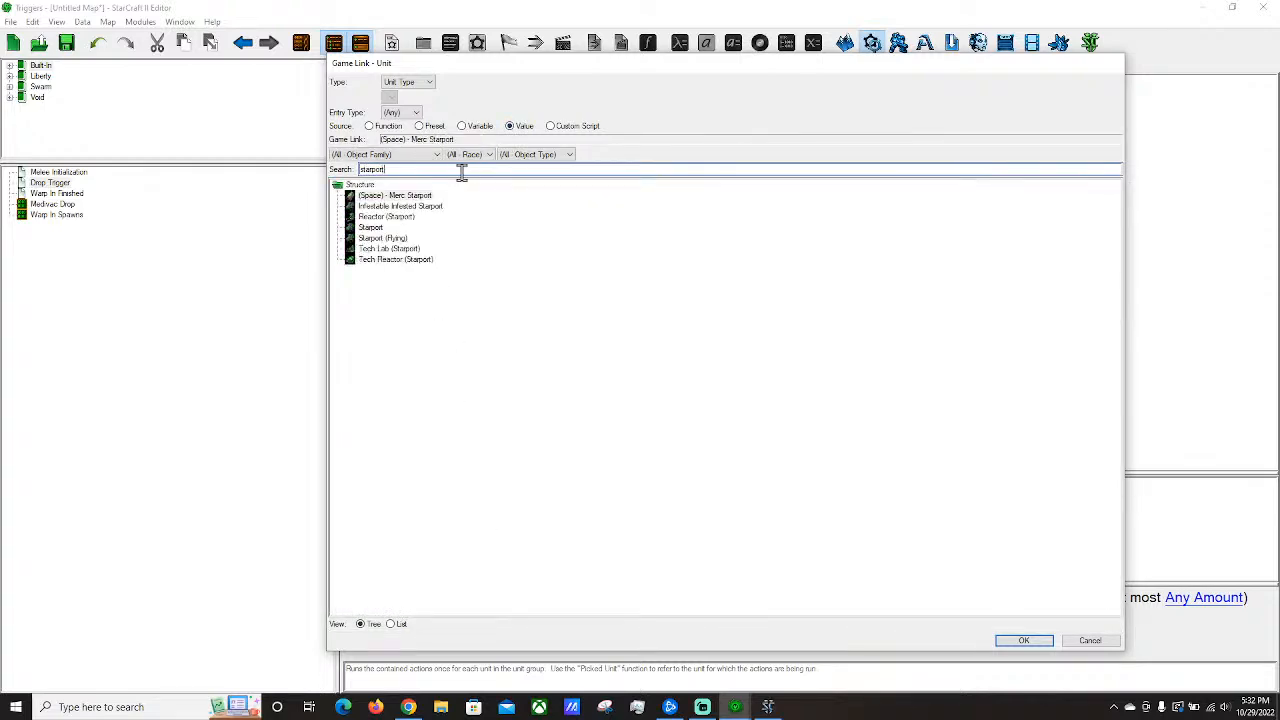
double_click(372, 228)
Set the owning player of the picked Starports to the value 2.
left_click(763, 607)
left_click(480, 127)
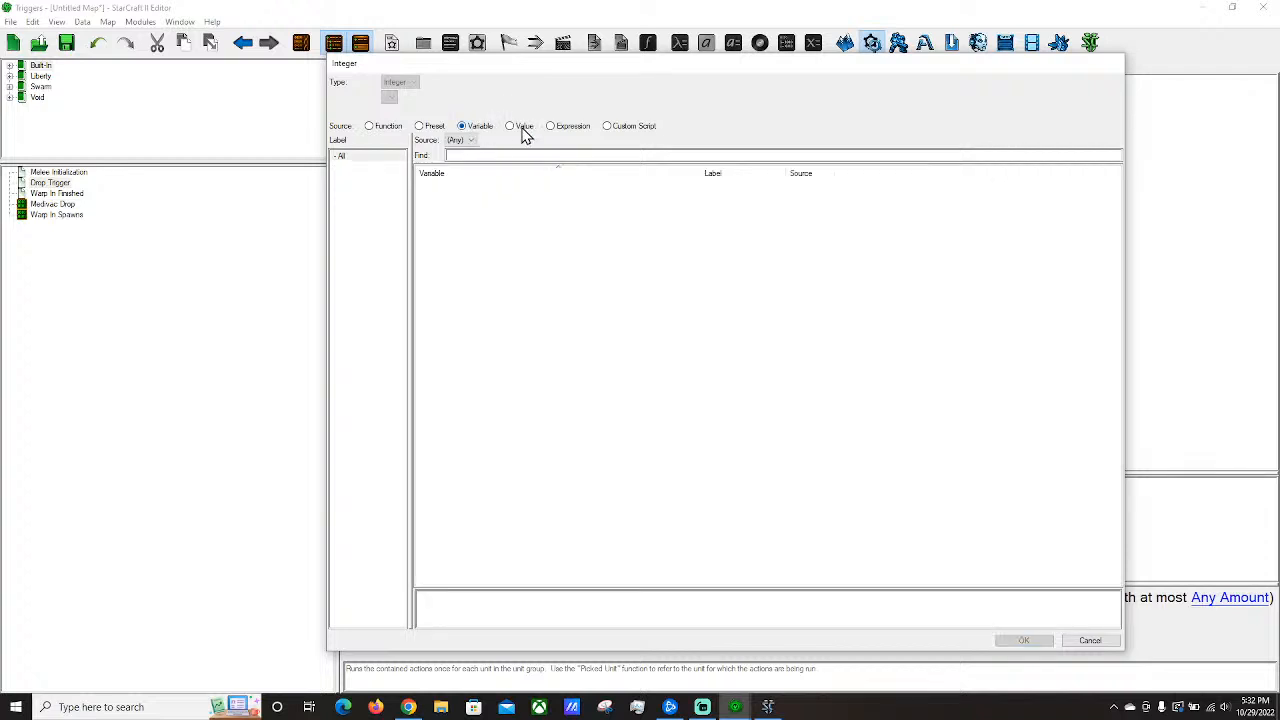
left_click(523, 128)
type("2")
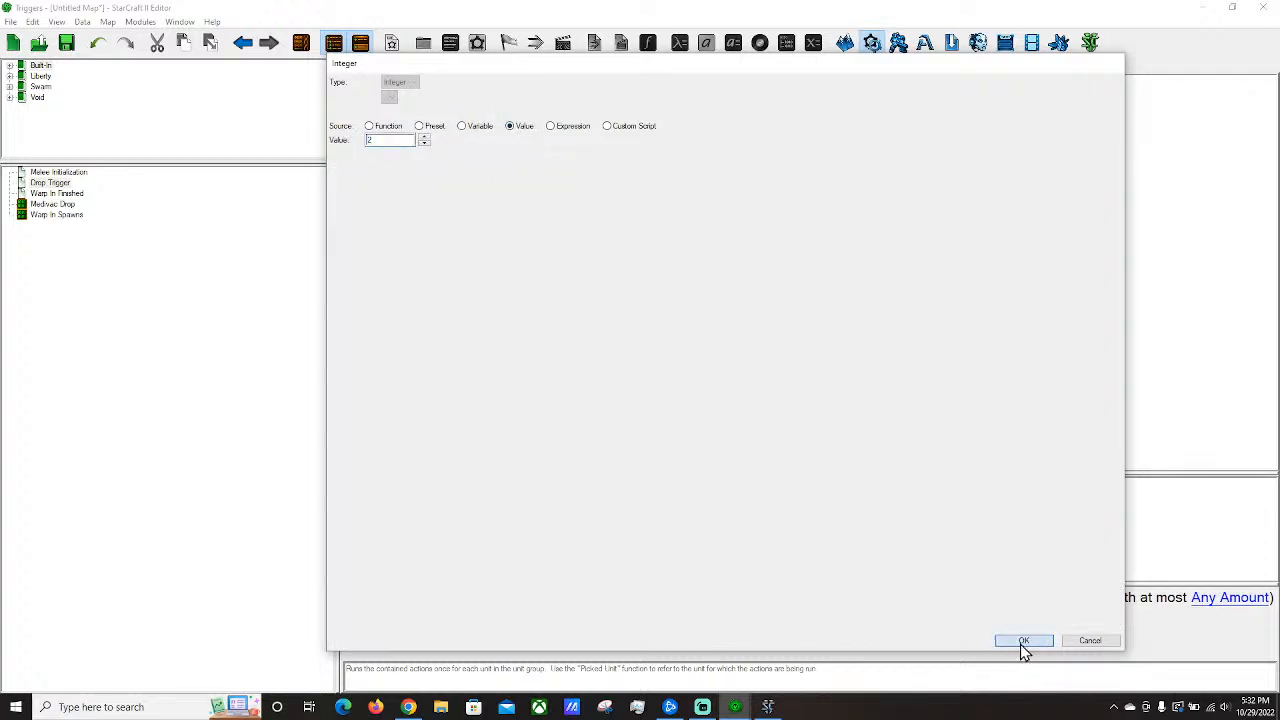
left_click(1023, 640)
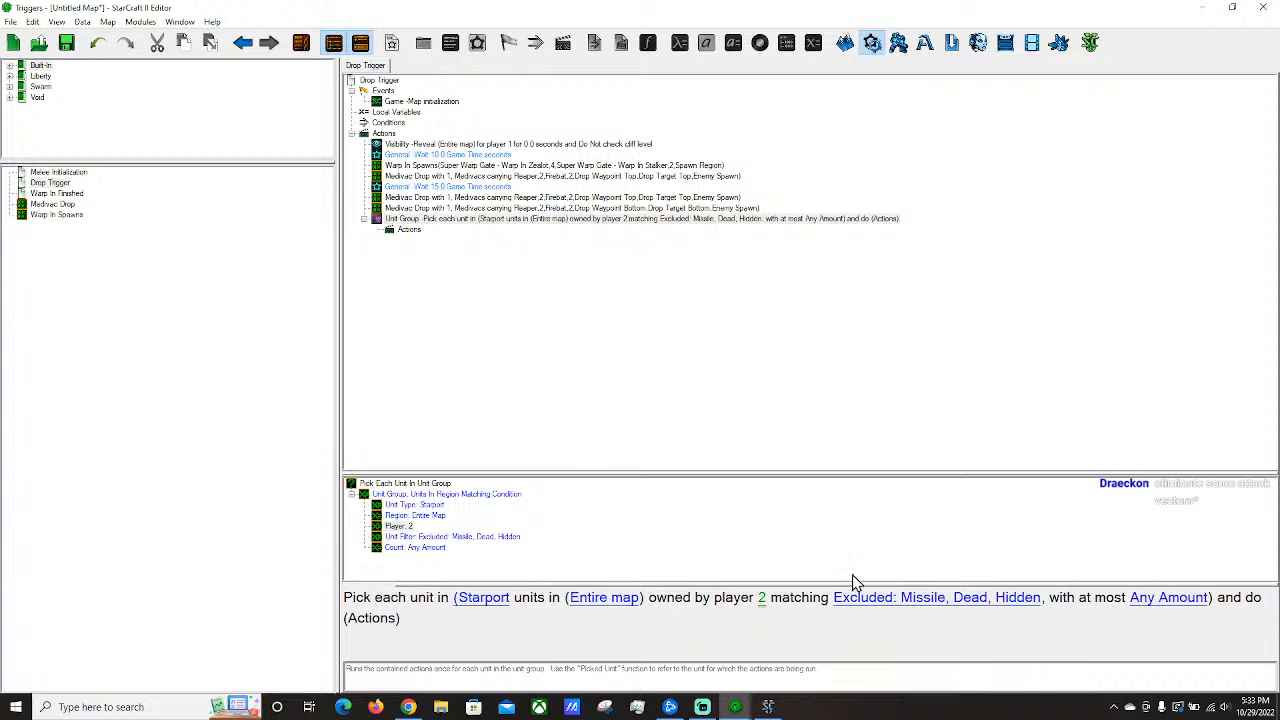
Limit the Starports picked by the loop to at most 2.
left_click(1150, 603)
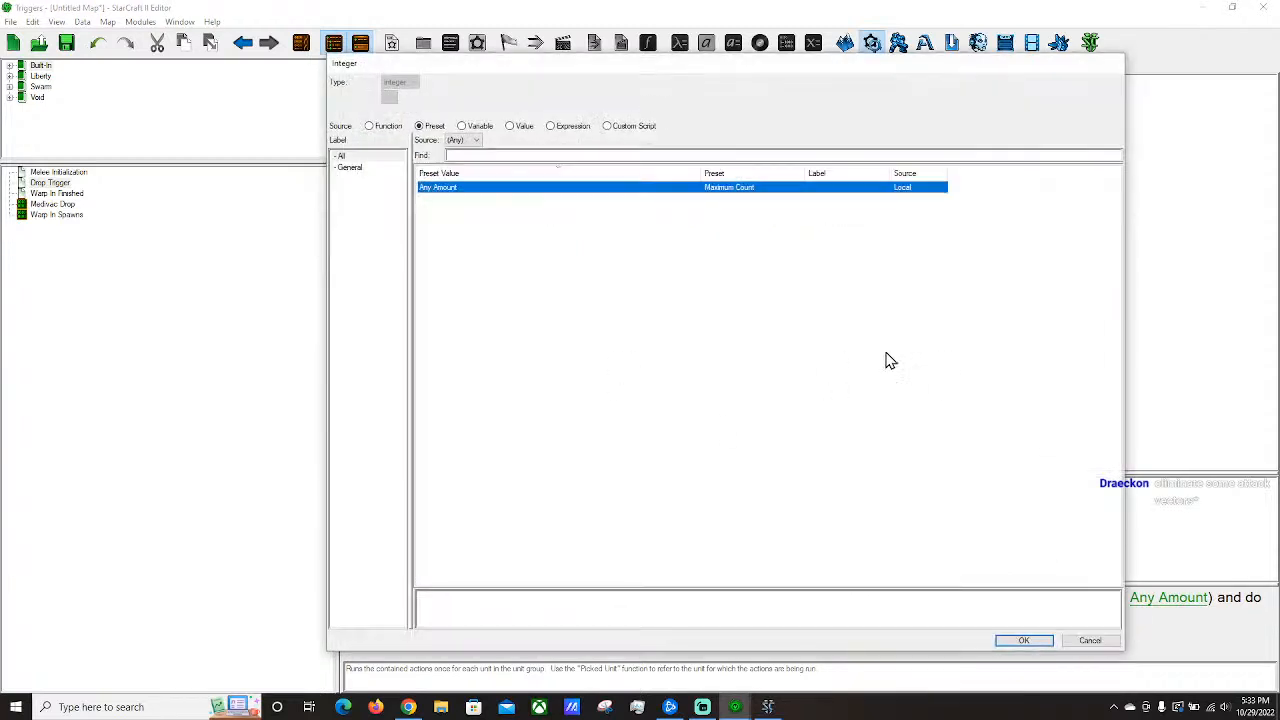
left_click(522, 127)
type("3")
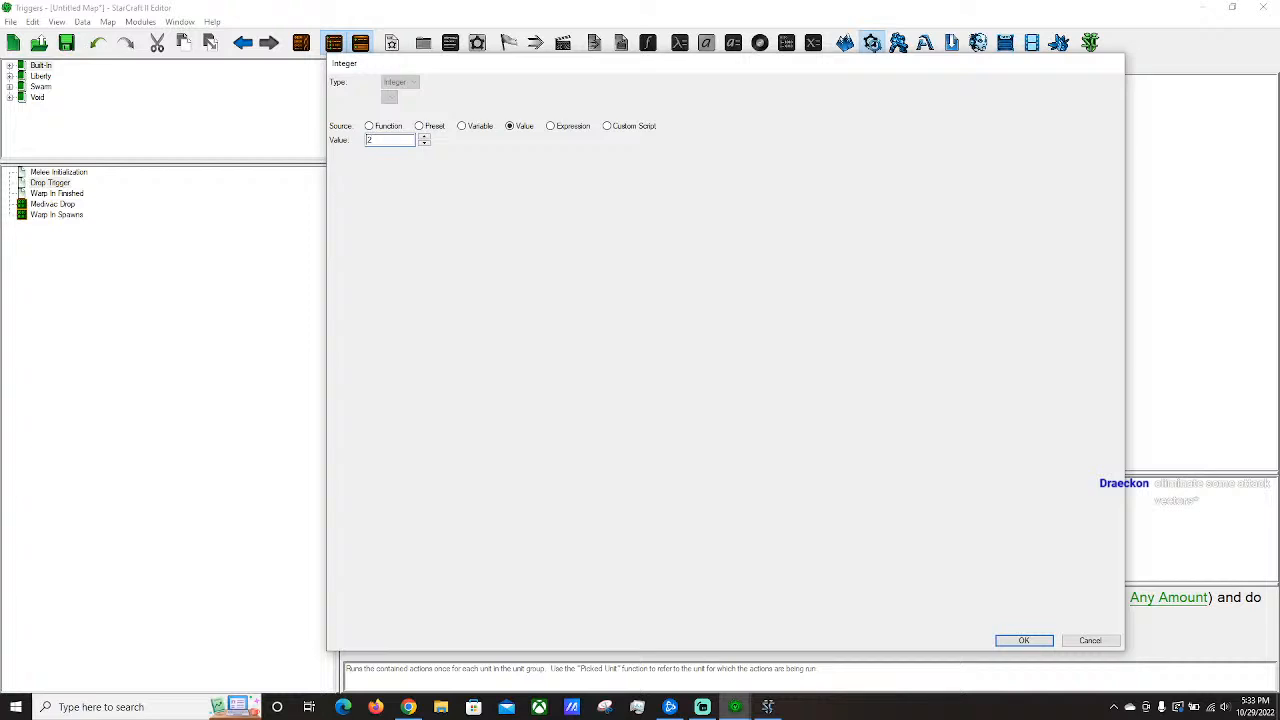
key("Return")
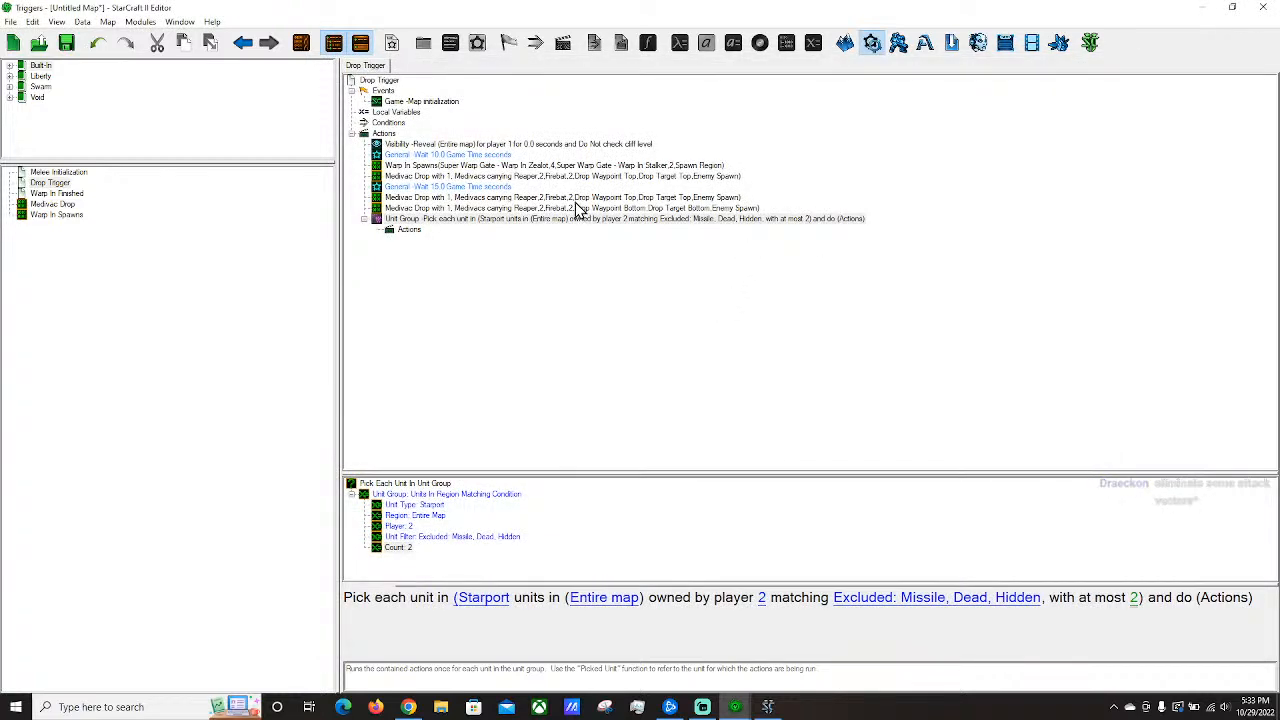
Move the two Medivac Drop actions that follow the 15-second wait into the Starport loop's actions.
left_click(458, 209)
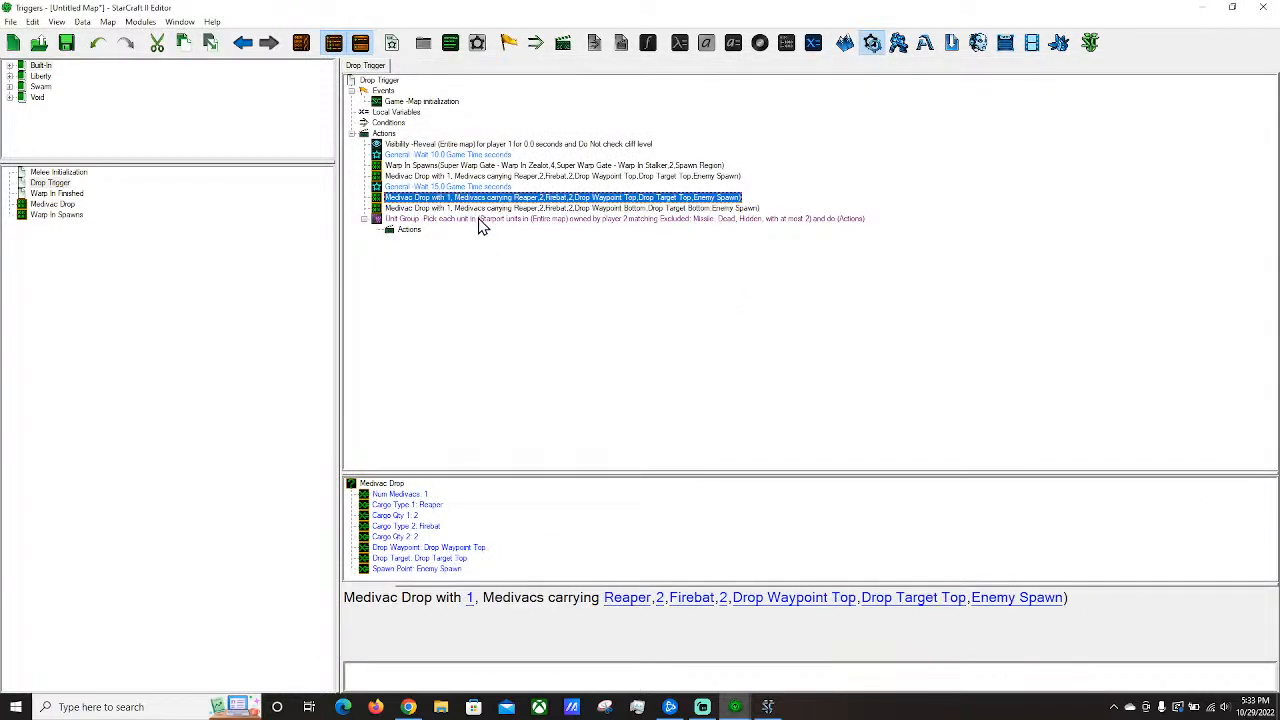
left_click(480, 218)
left_click_drag(453, 199, 462, 239)
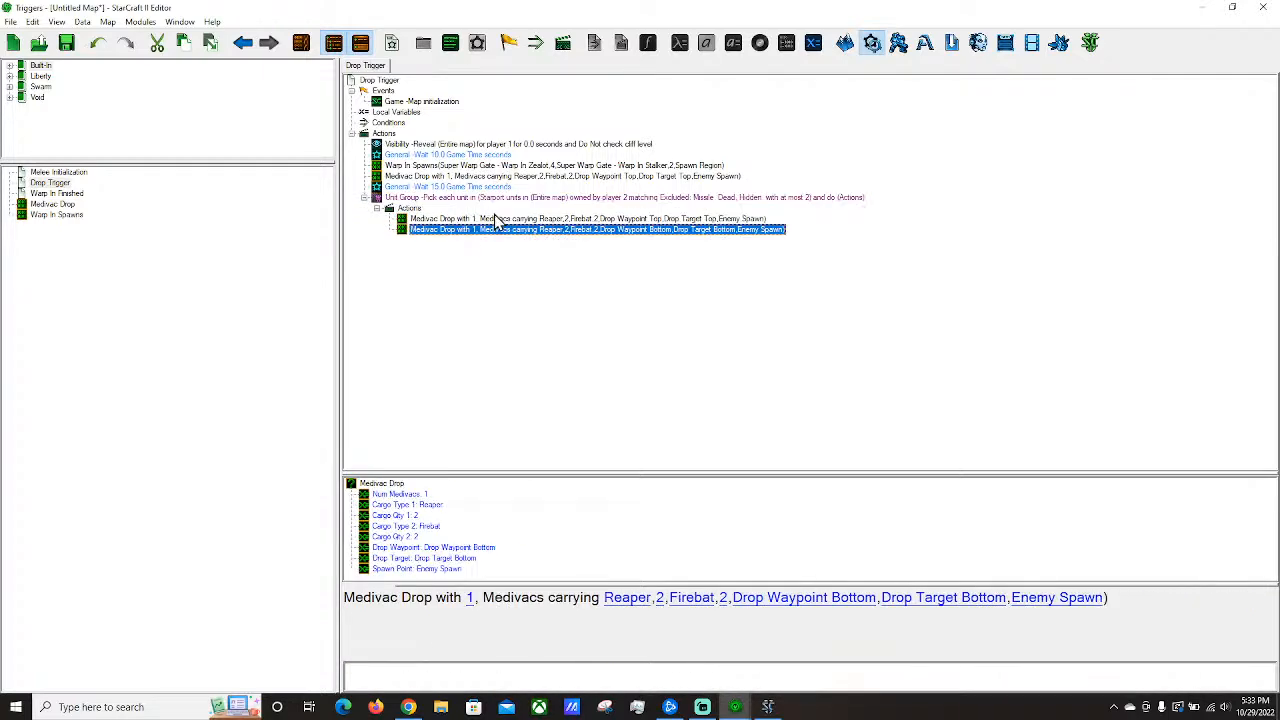
Move the Medivac Drop that uses Drop Waypoint Top out of the Starport loop, placing it just before the loop.
left_click(427, 199)
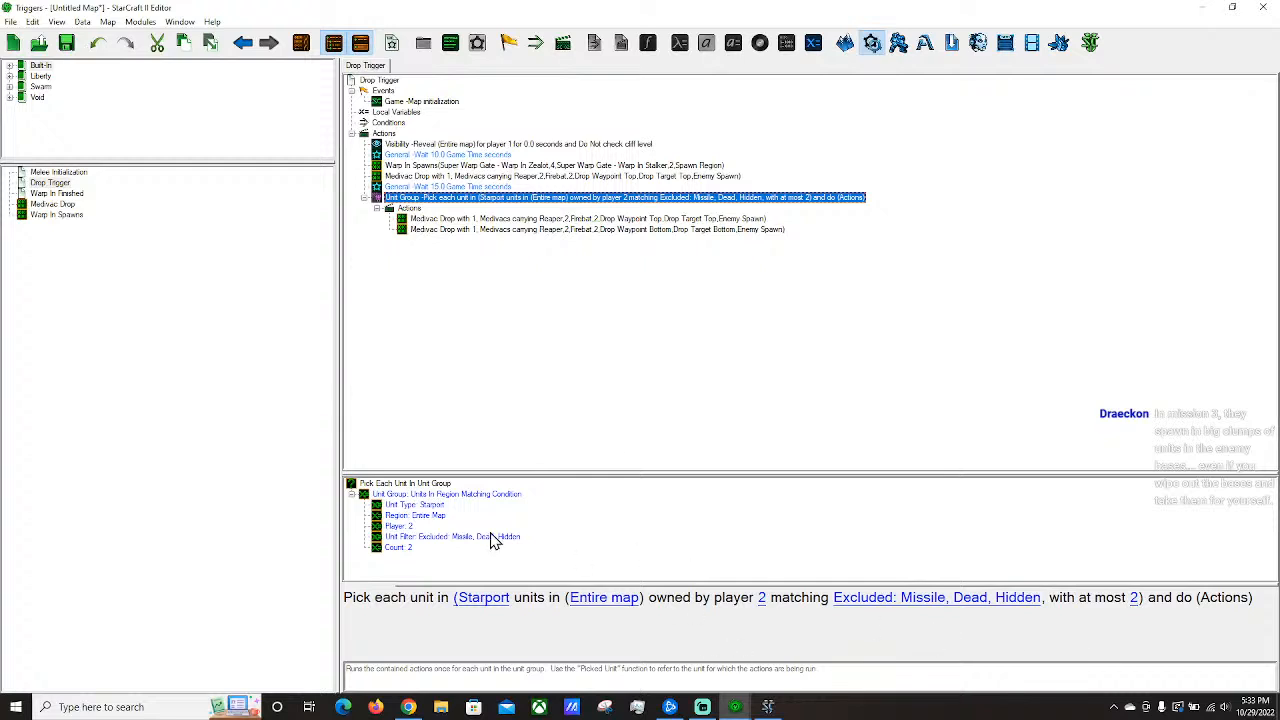
left_click(553, 230)
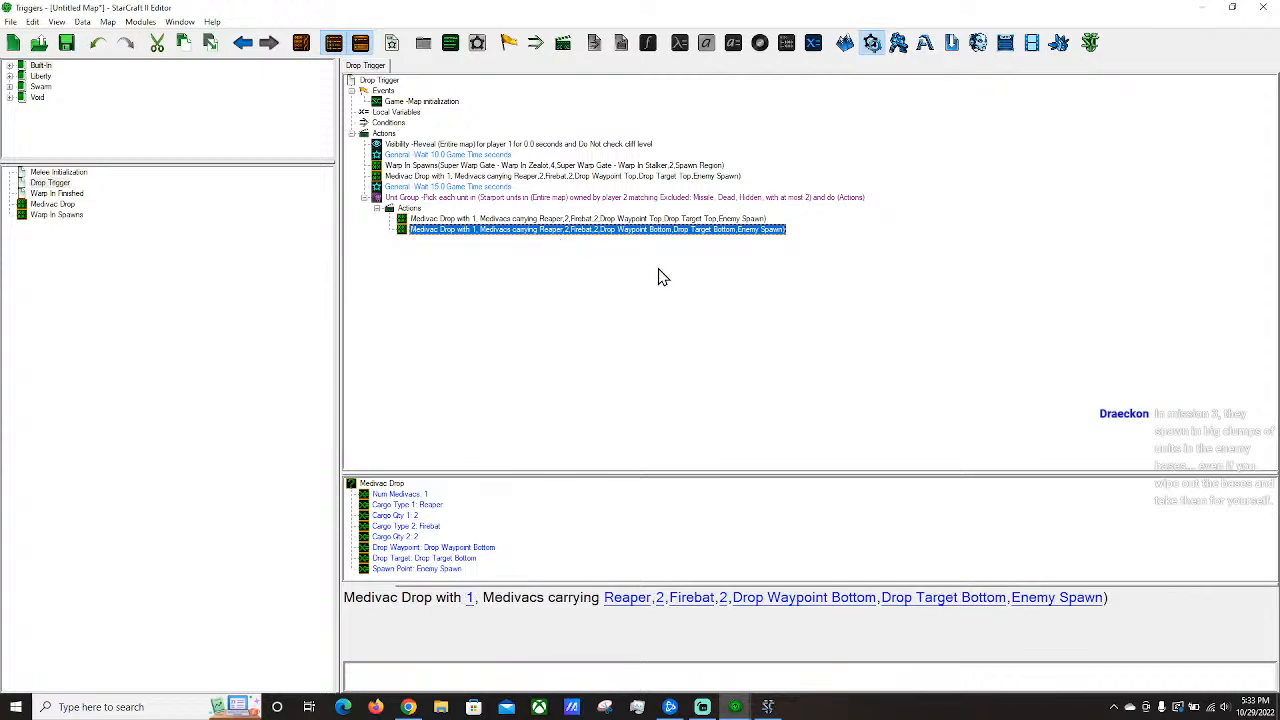
left_click(579, 198)
left_click_drag(578, 219, 574, 198)
Set the maximum count of Starports picked by the loop to the Any Amount preset.
left_click(542, 211)
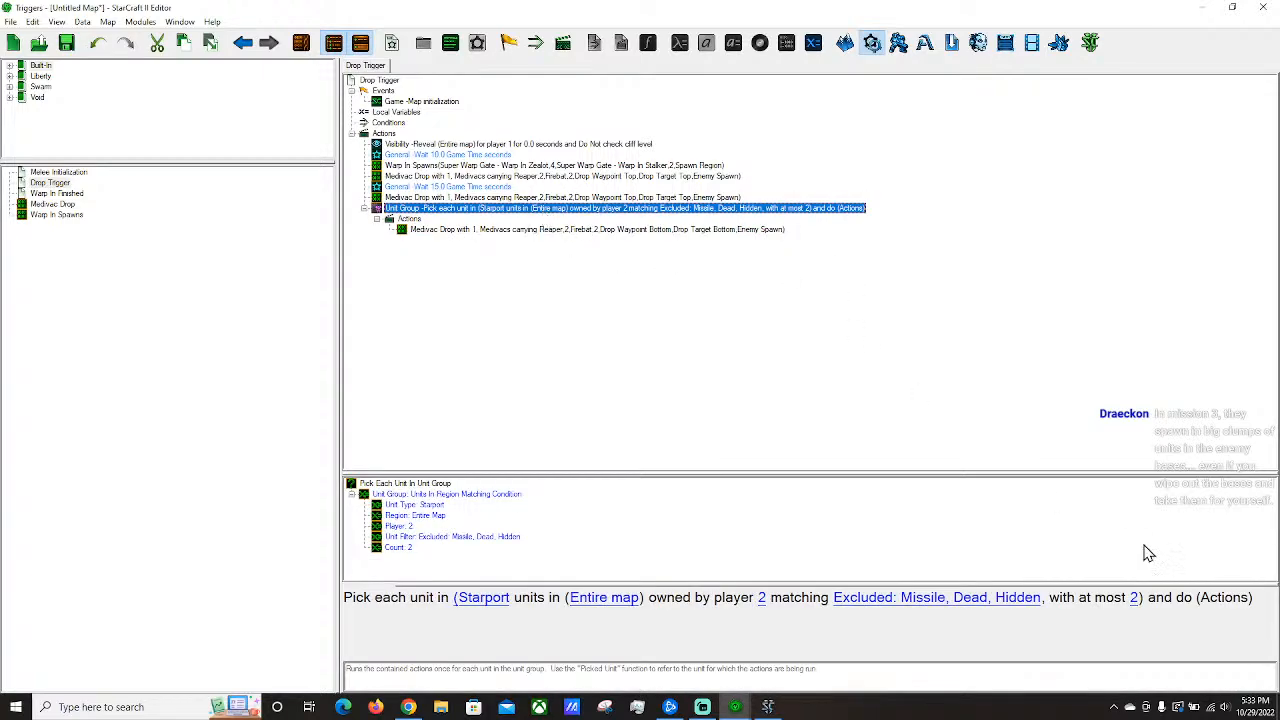
left_click(1138, 598)
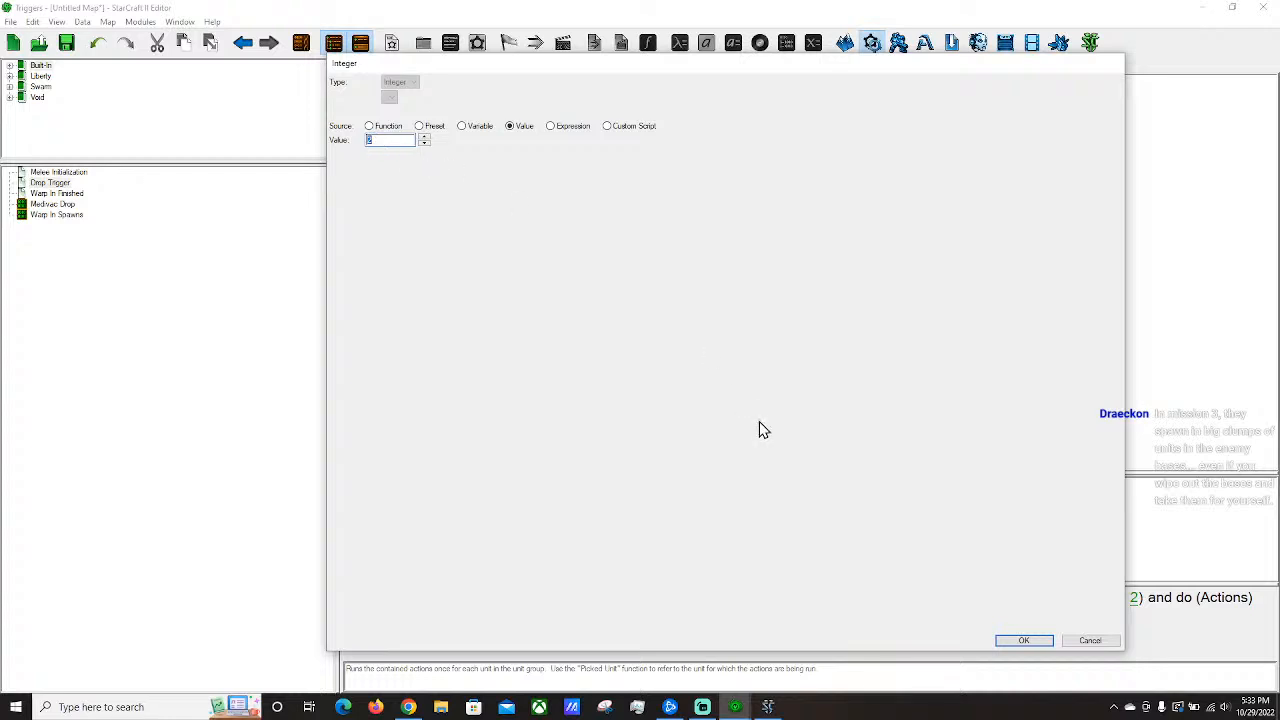
left_click(432, 127)
double_click(442, 189)
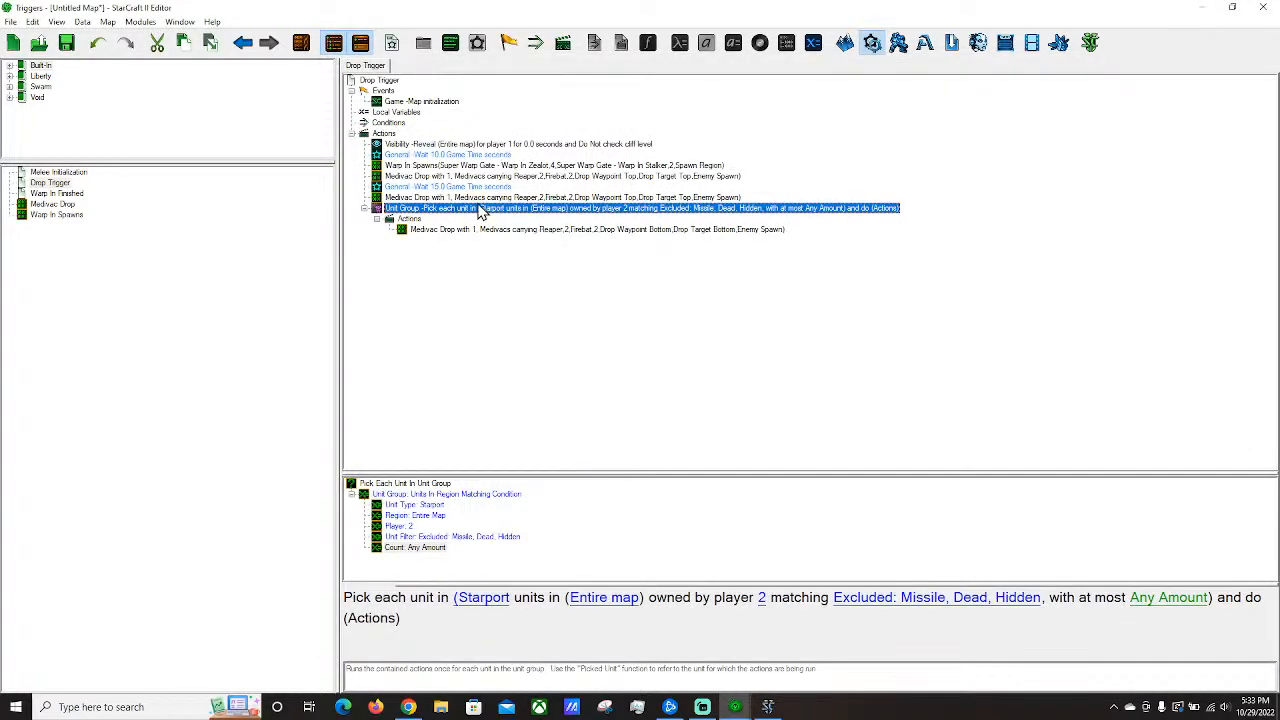
Delete the Top Medivac Drop between the 15-second wait and the Starport loop, and select the Bottom drop inside the loop.
left_click(449, 188)
left_click(450, 154)
left_click(450, 187)
mouse_move(452, 197)
left_mouse_down()
mouse_move(457, 177)
mouse_move(474, 203)
left_mouse_up()
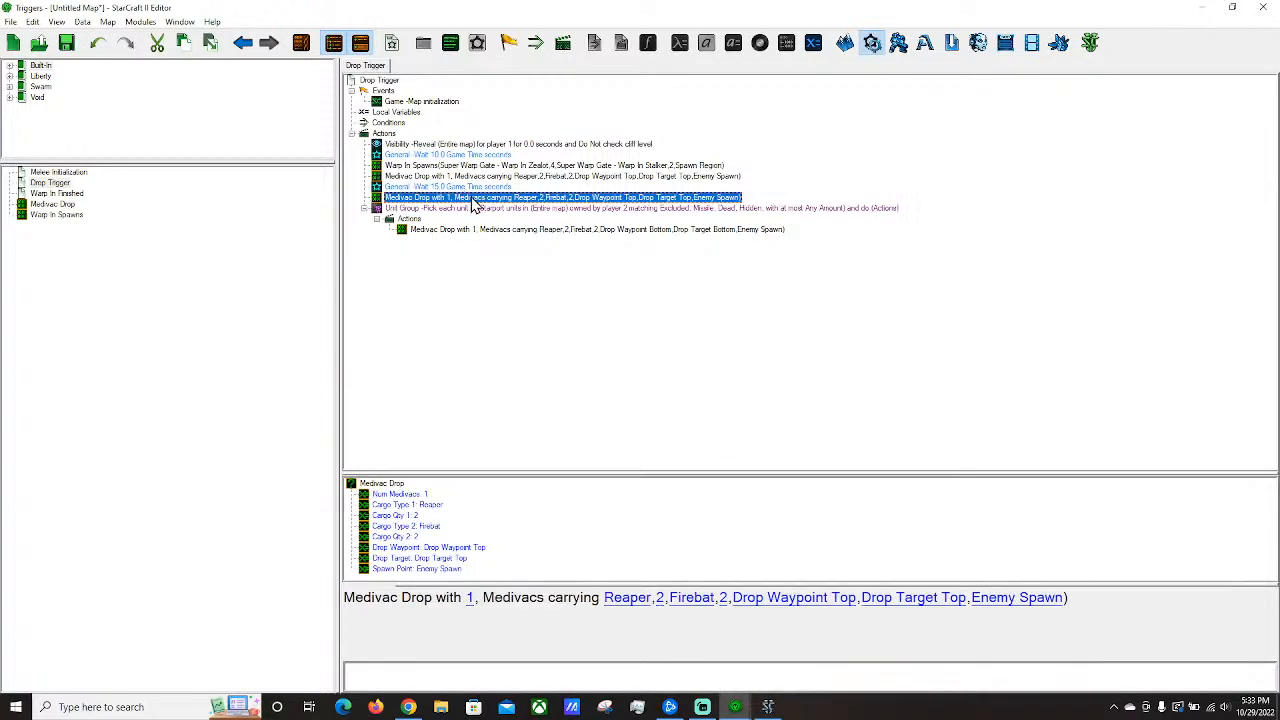
key("Delete")
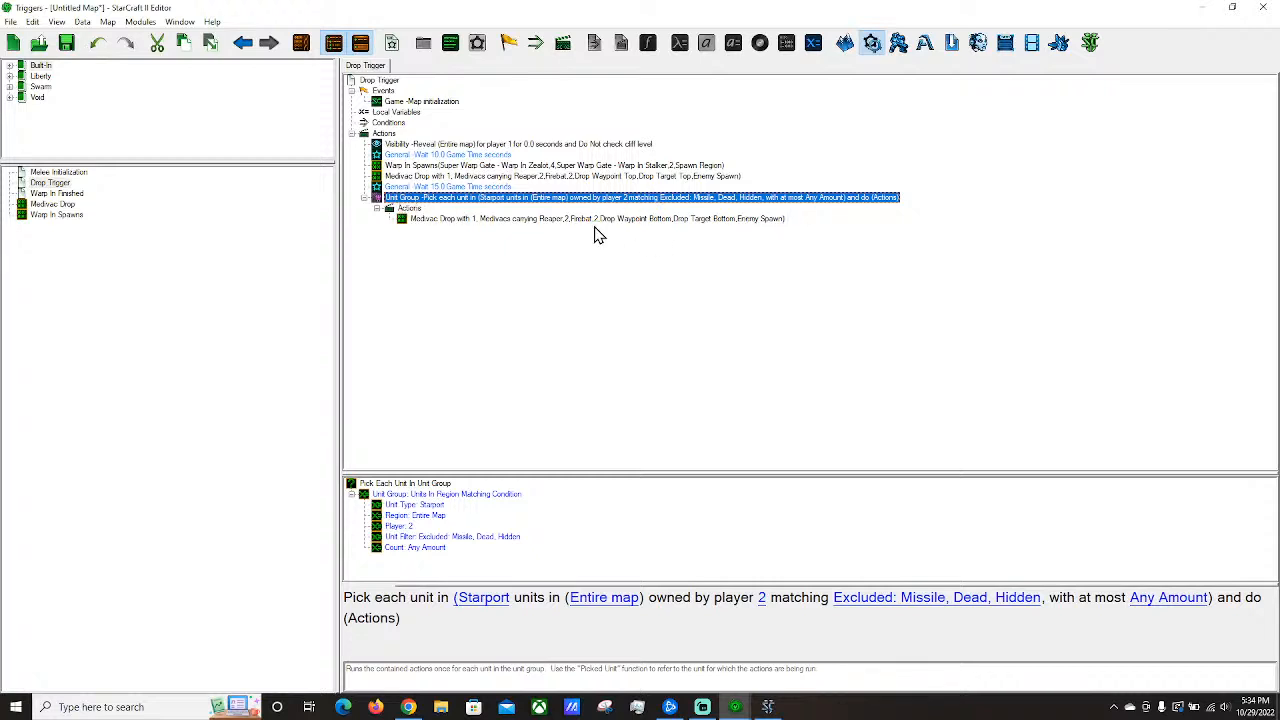
left_click(535, 220)
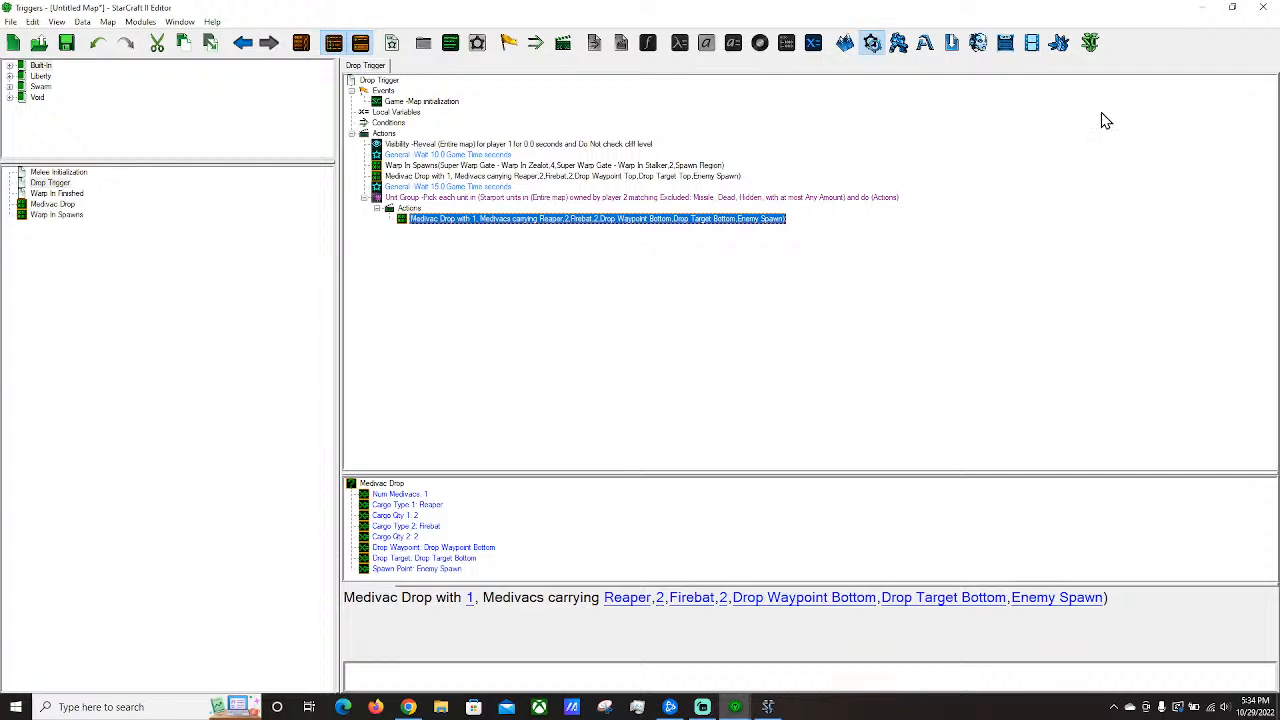
Test the map and watch the Player 2 Starports while the enemy waves spawn.
left_click(1091, 50)
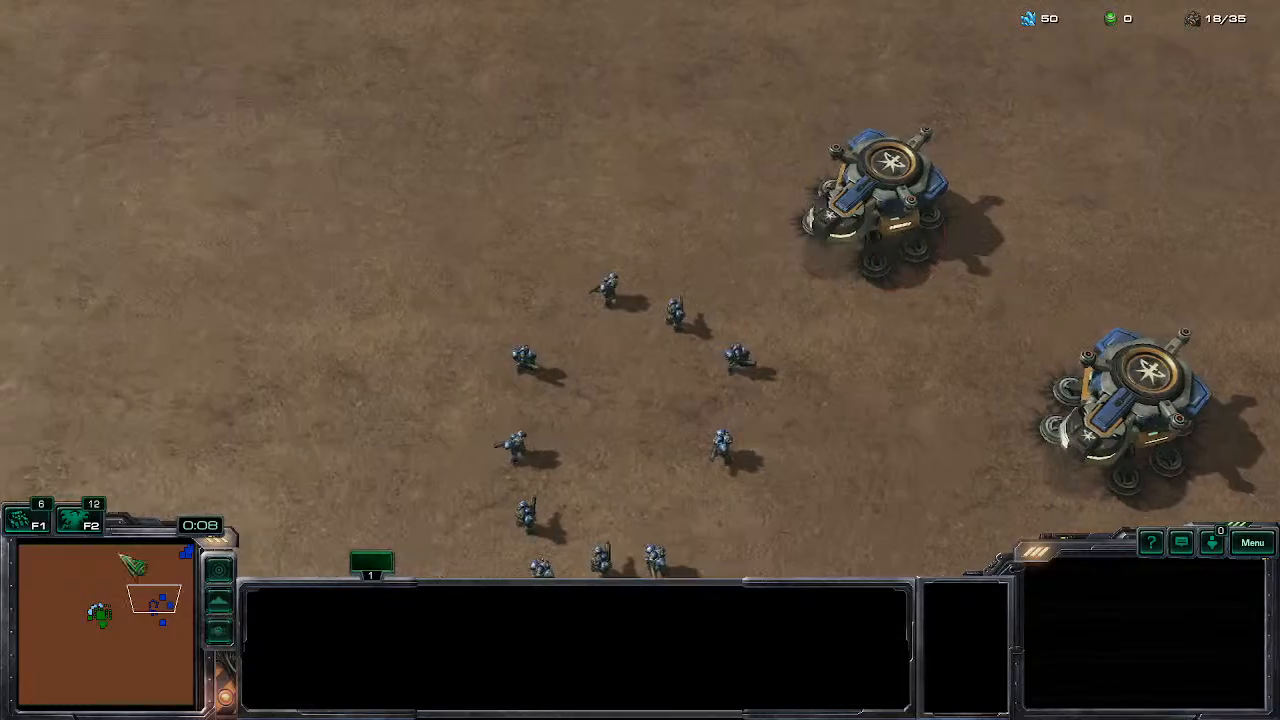
left_click_drag(794, 297, 905, 484)
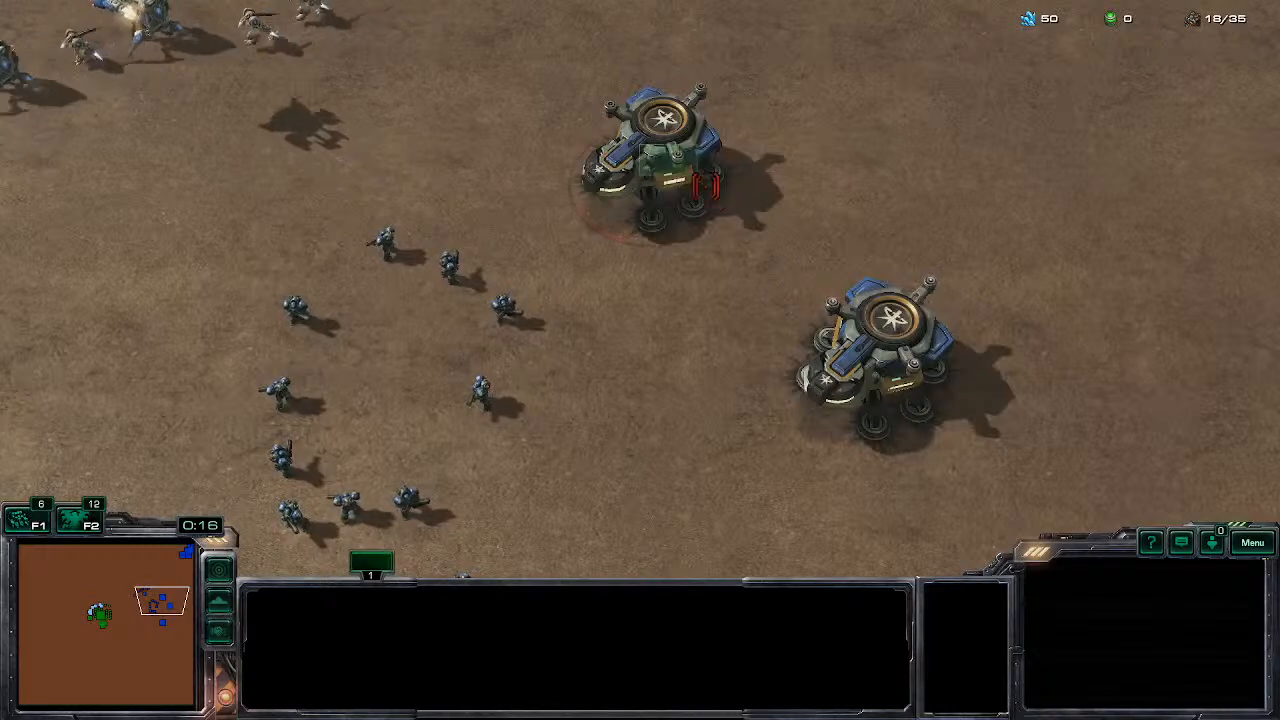
left_click(687, 173)
left_click_drag(594, 363, 735, 536)
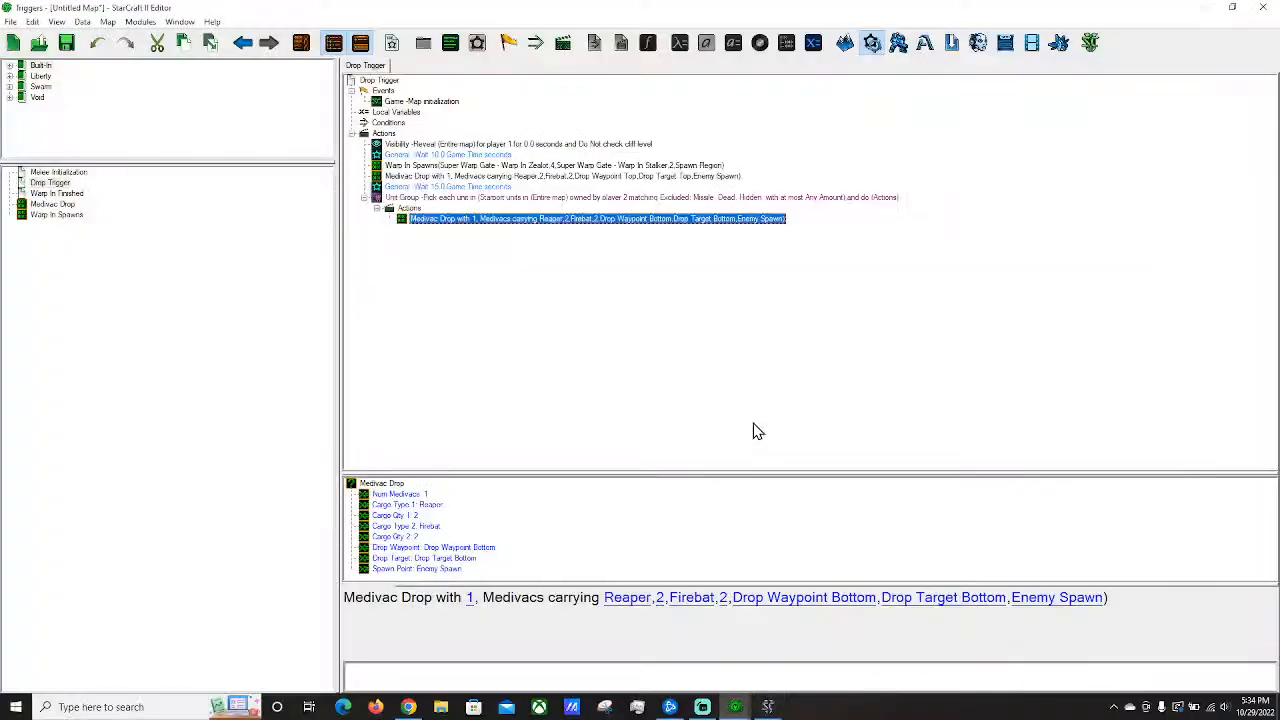
Change the spawn point of the Medivac Drop inside the Starport loop to the Position Of Unit function.
left_click(554, 197)
left_click(559, 218)
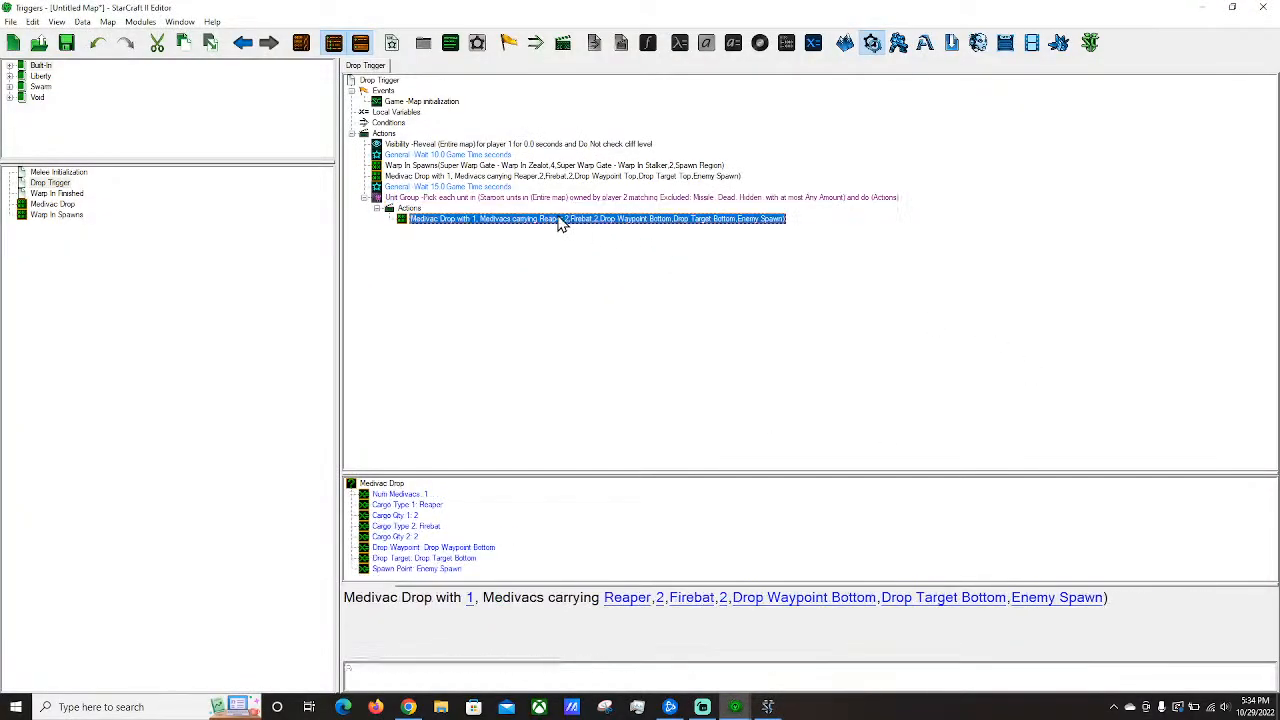
left_click(1043, 601)
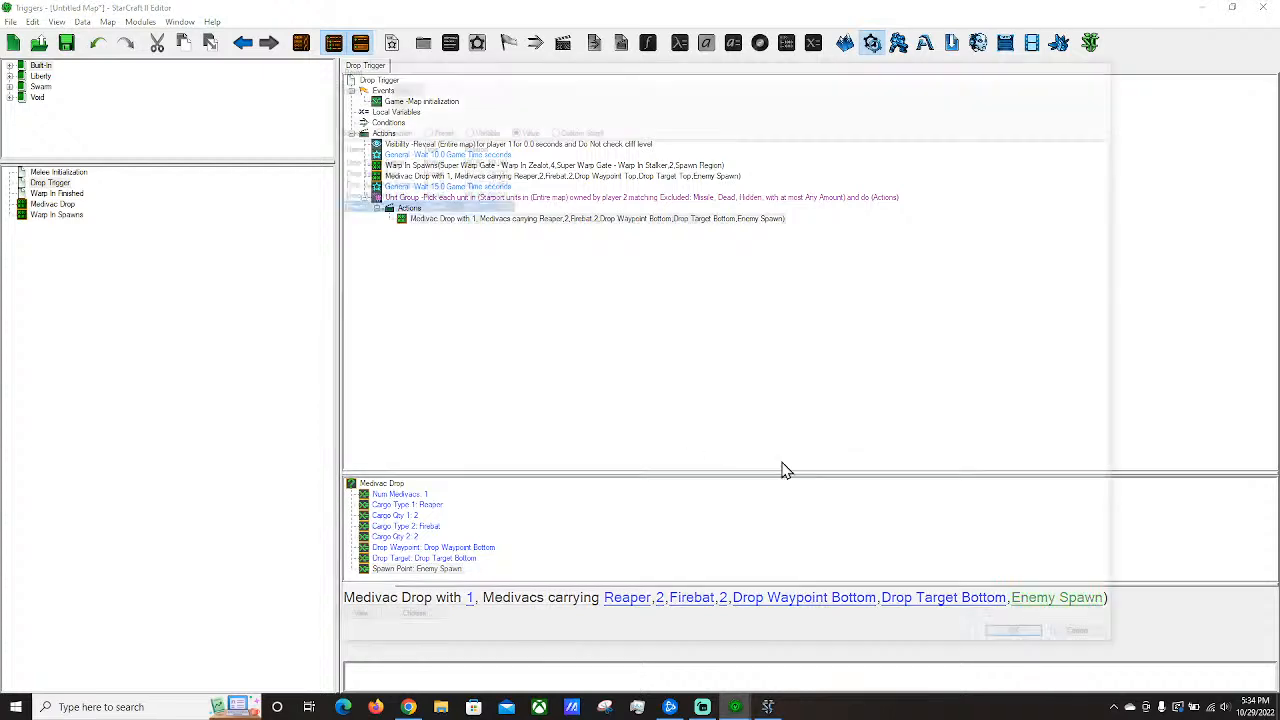
left_click(369, 126)
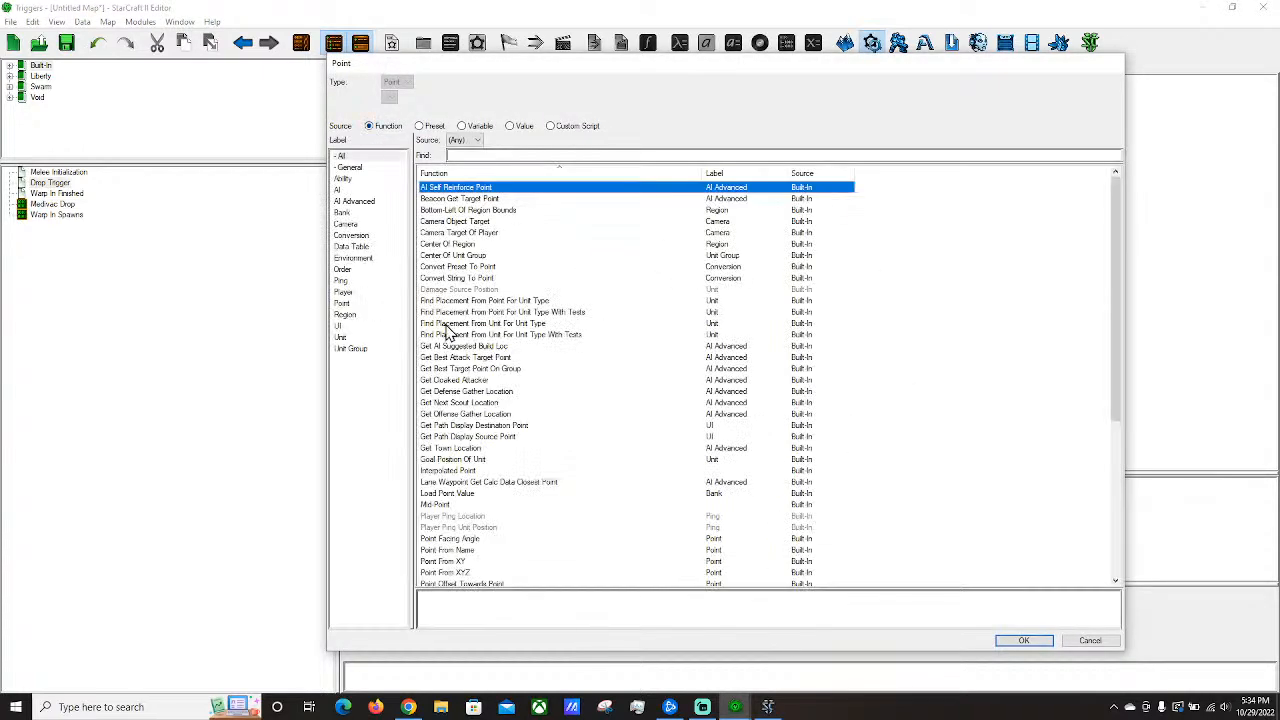
left_click(496, 157)
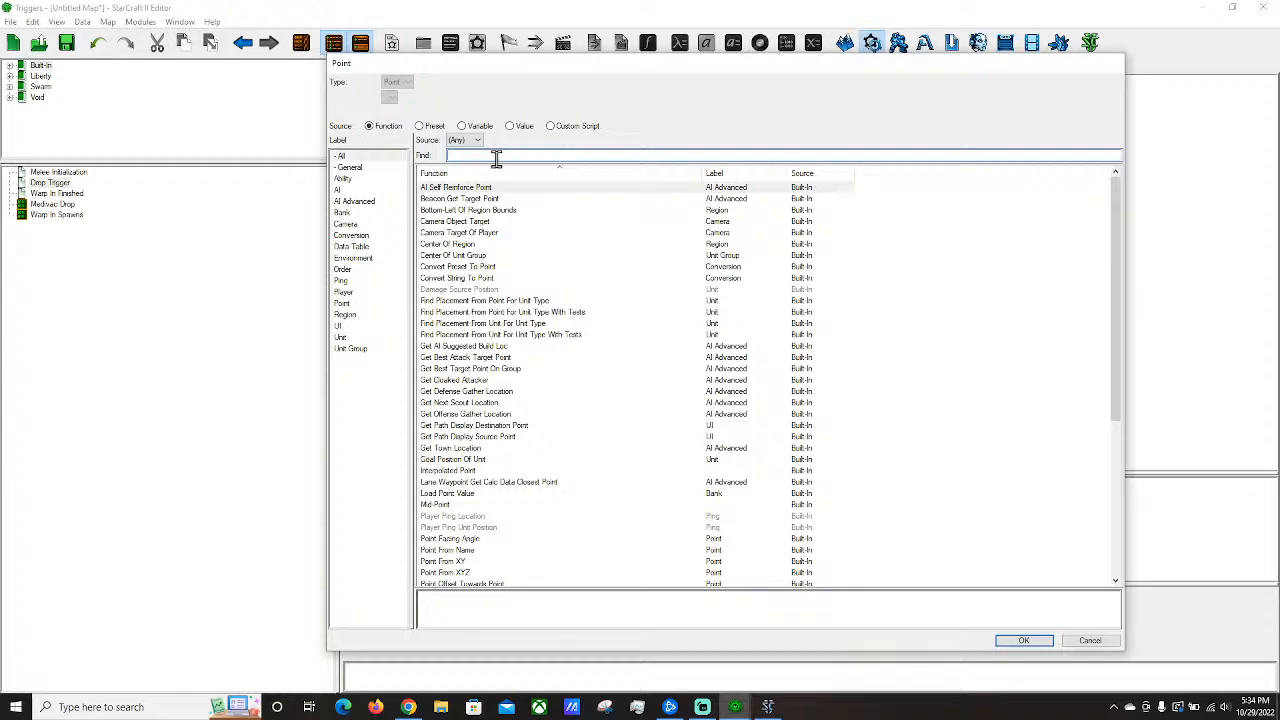
type("posi")
double_click(466, 290)
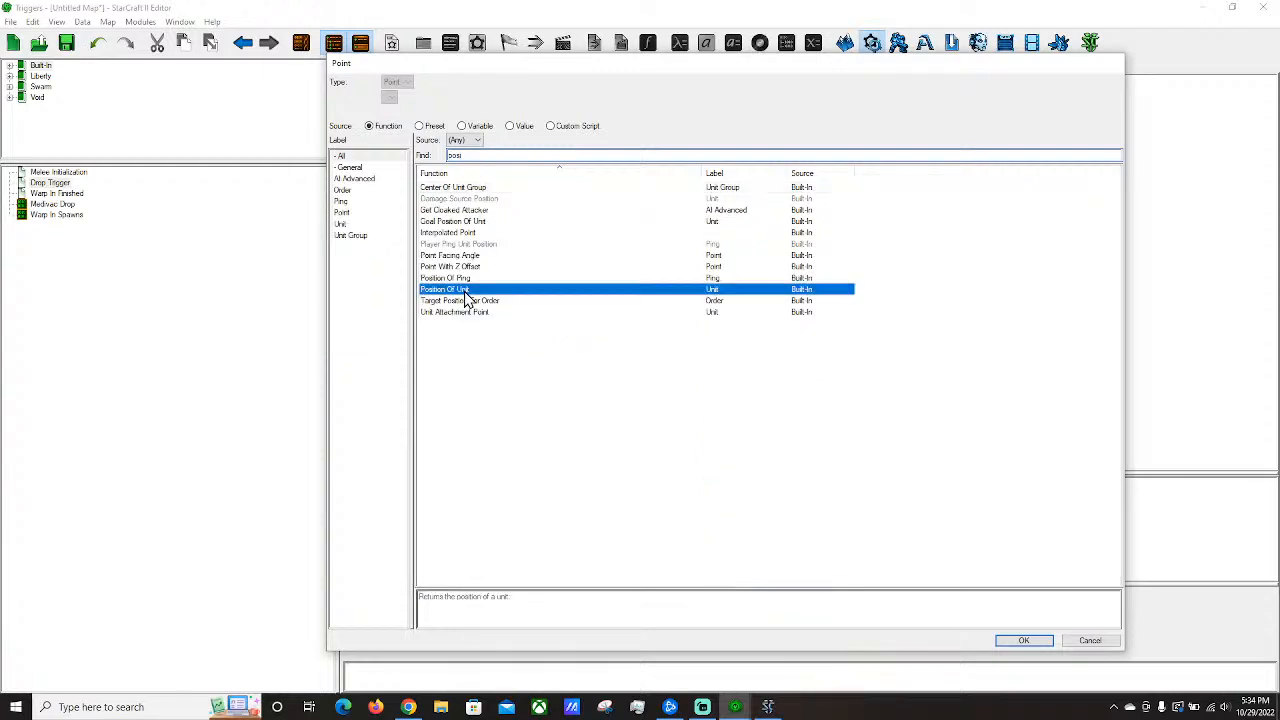
Set the unit in the looped Medivac Drop's spawn position to Picked Unit.
left_click(1098, 598)
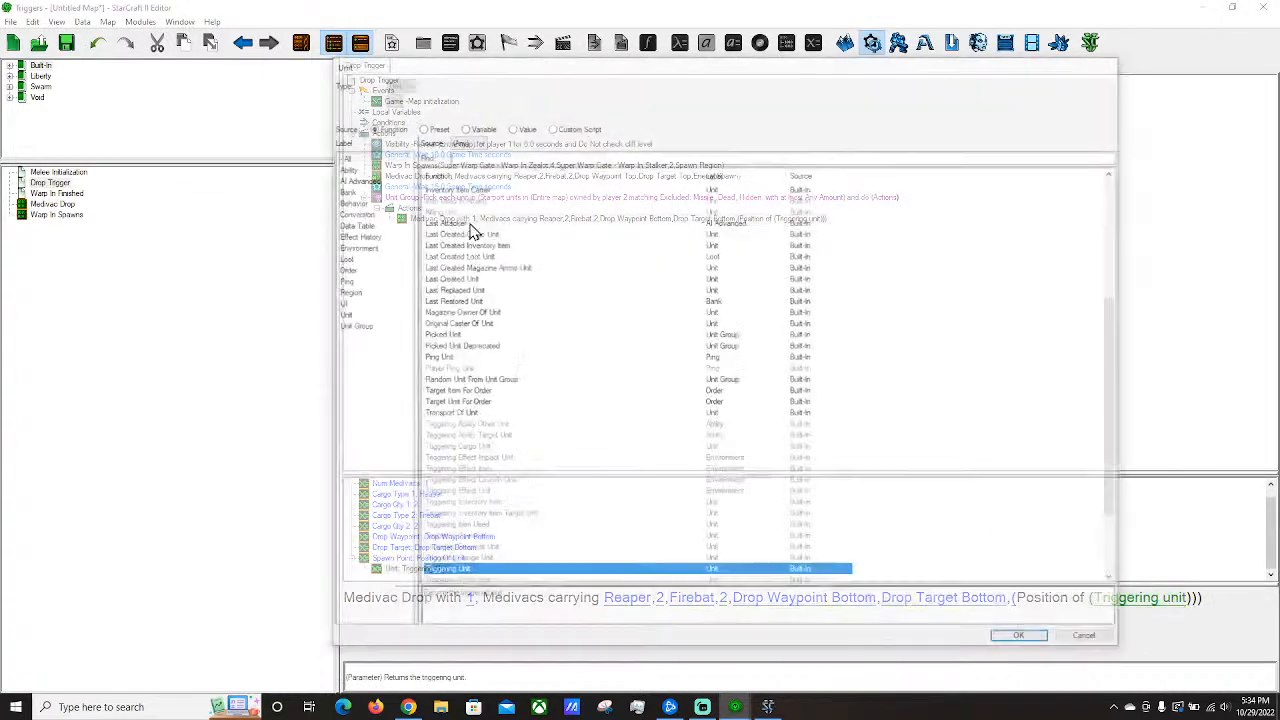
key("p")
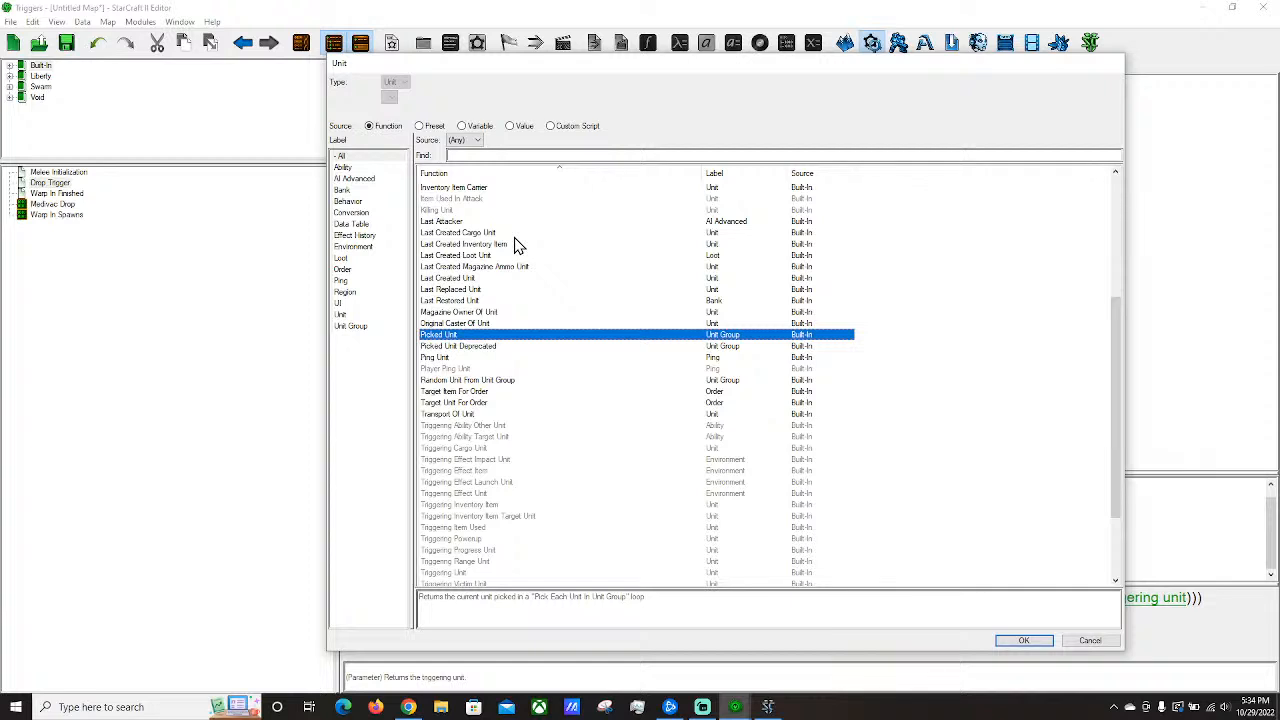
key("Return")
left_click(604, 219)
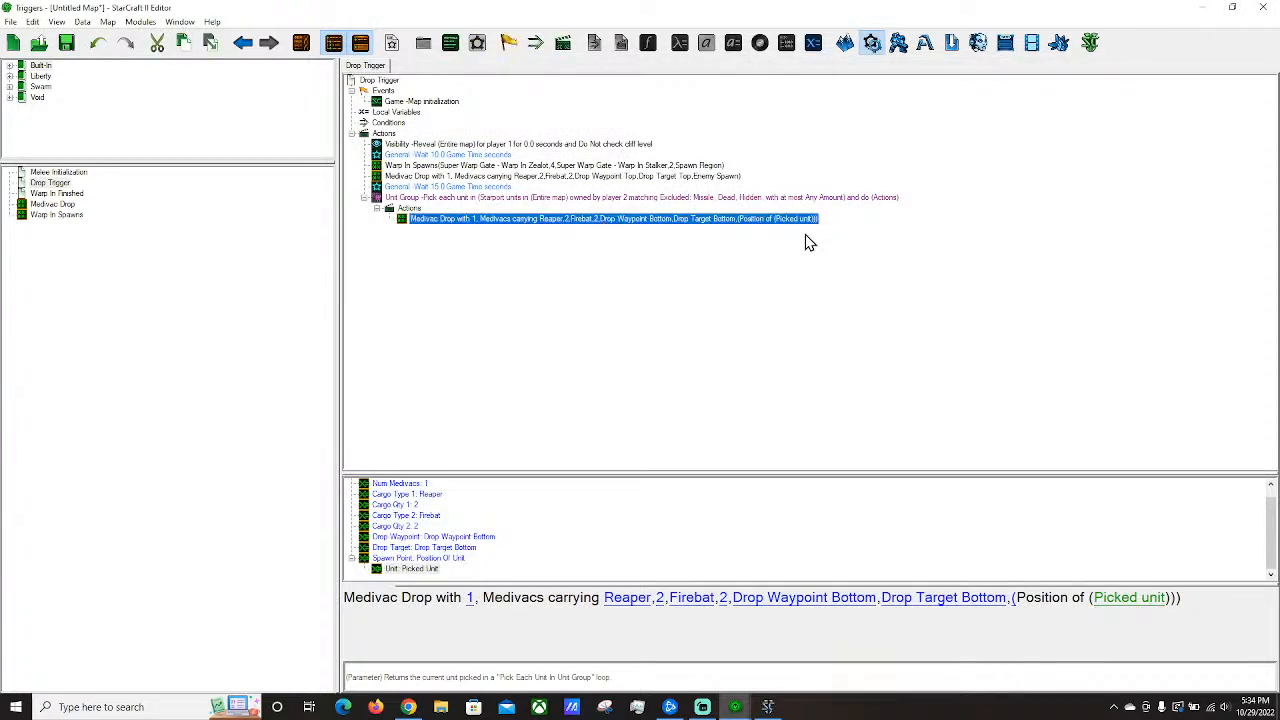
left_click(478, 200)
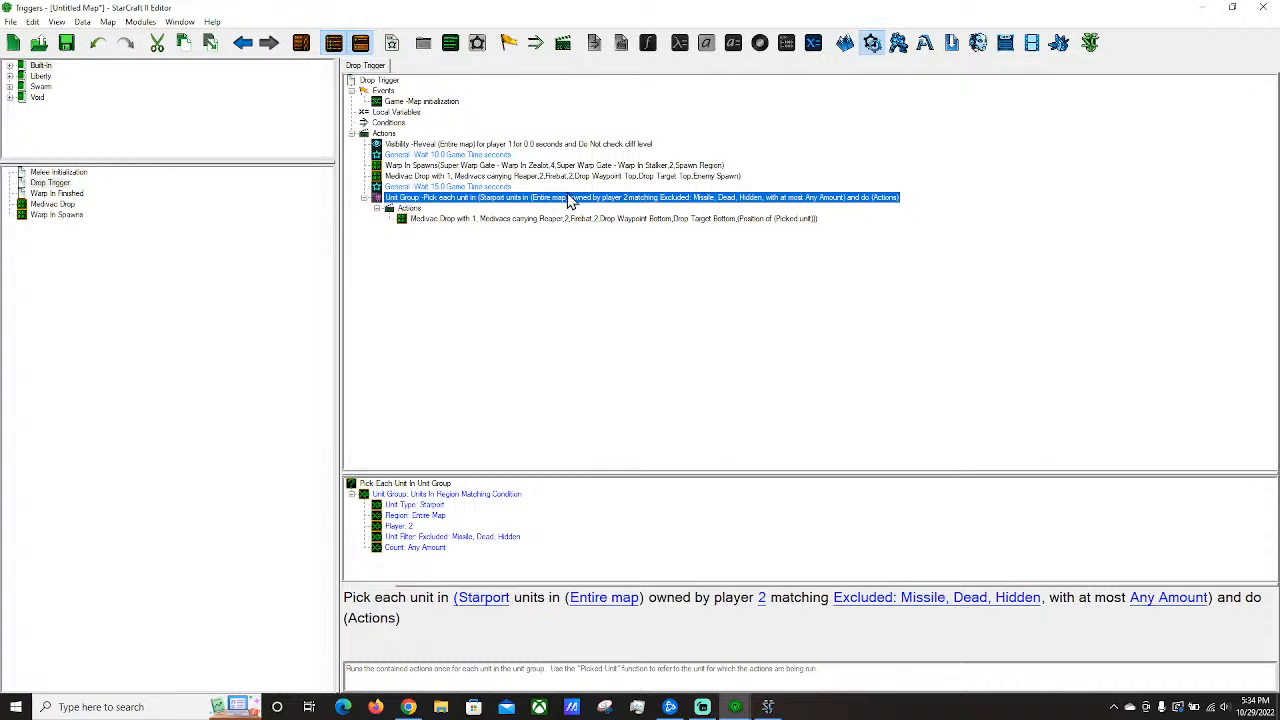
left_click(770, 220)
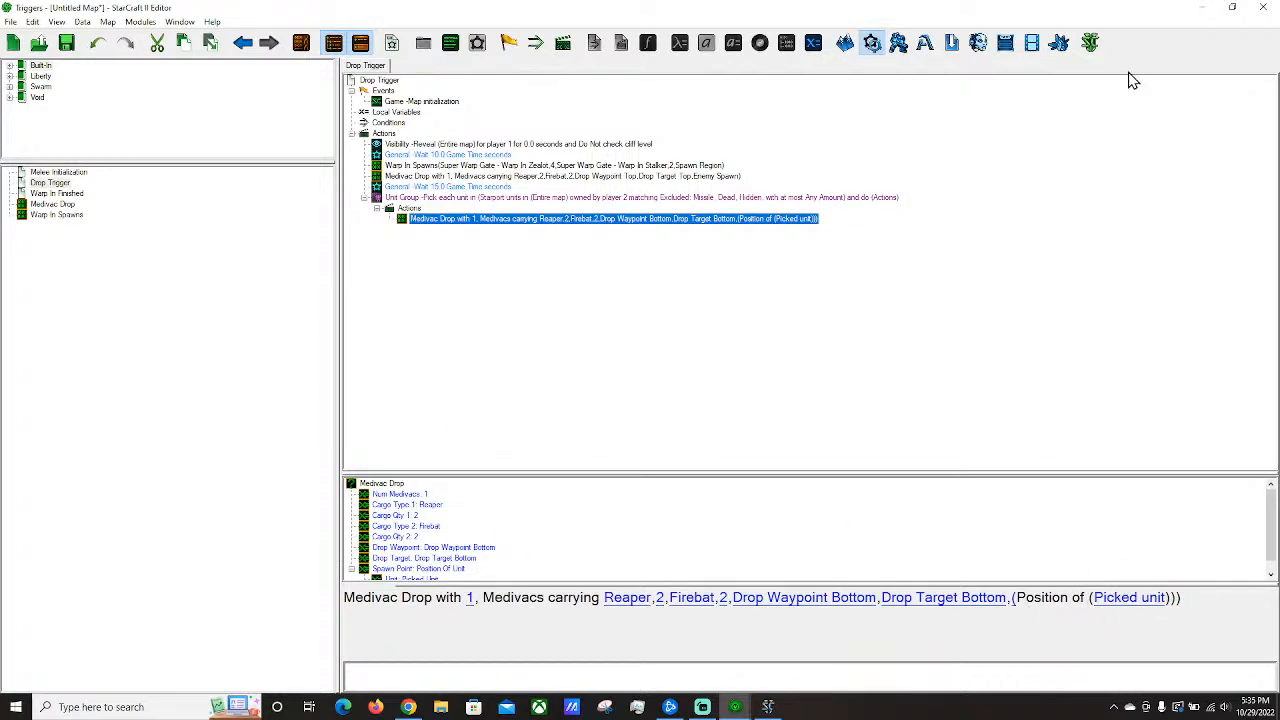
Test the map again and examine where Medivacs appear around the Player 2 Starports.
left_click(1092, 44)
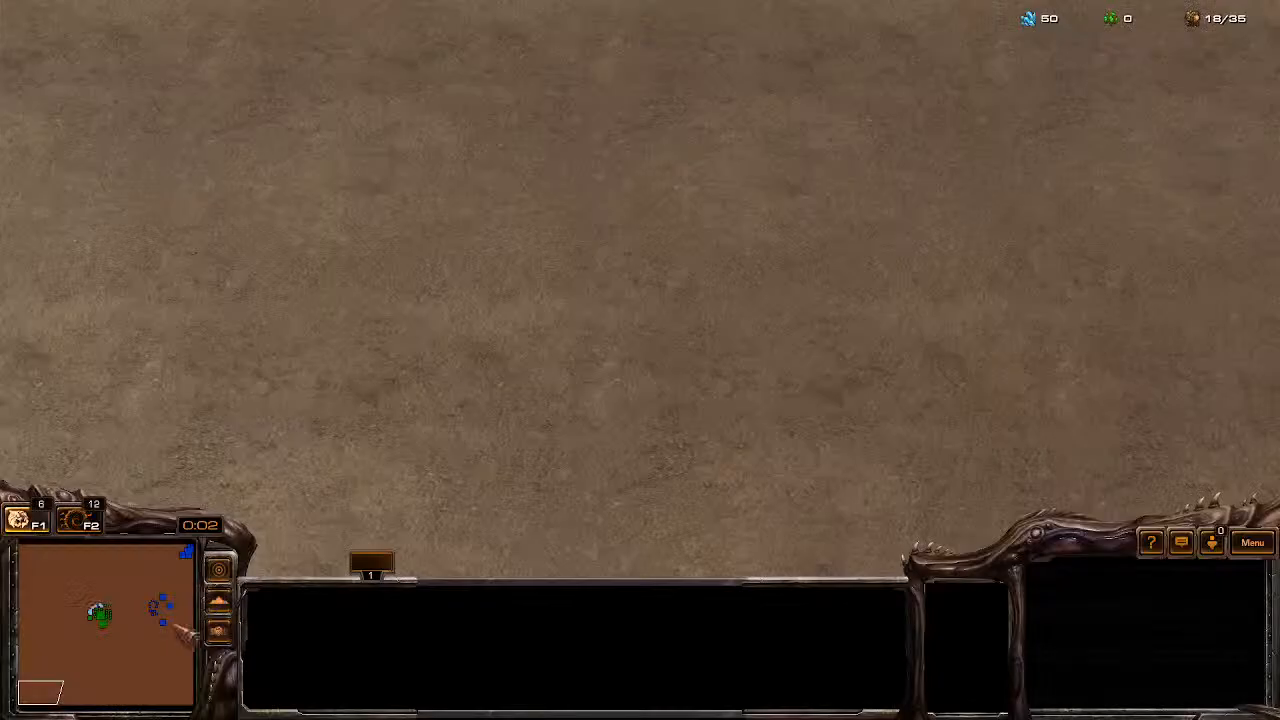
left_click(163, 618)
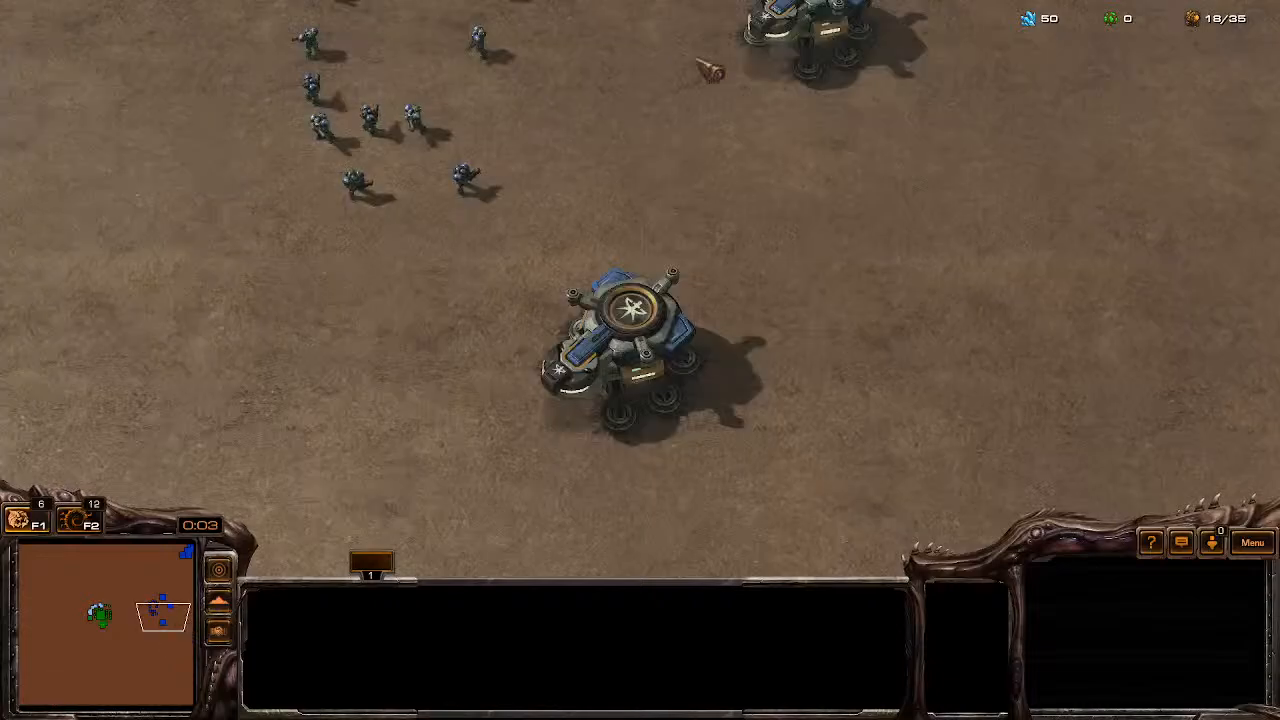
left_click(784, 76)
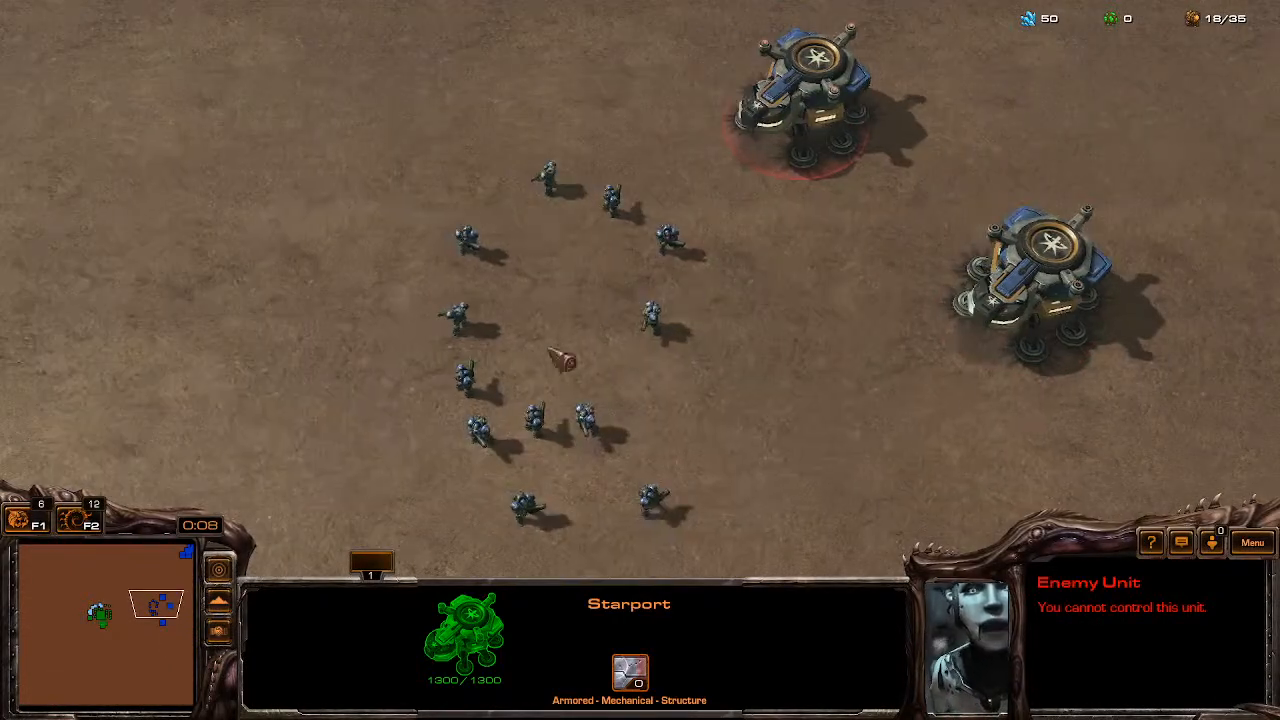
left_click_drag(457, 100, 751, 376)
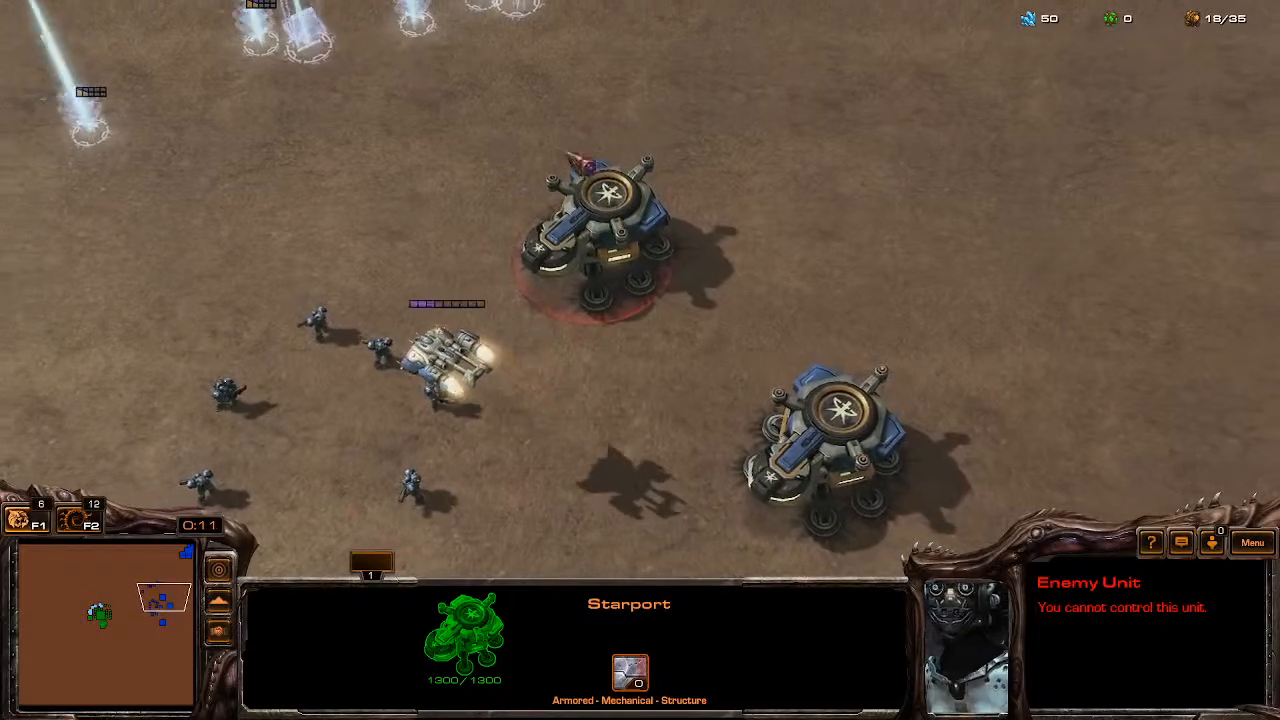
left_click(778, 258)
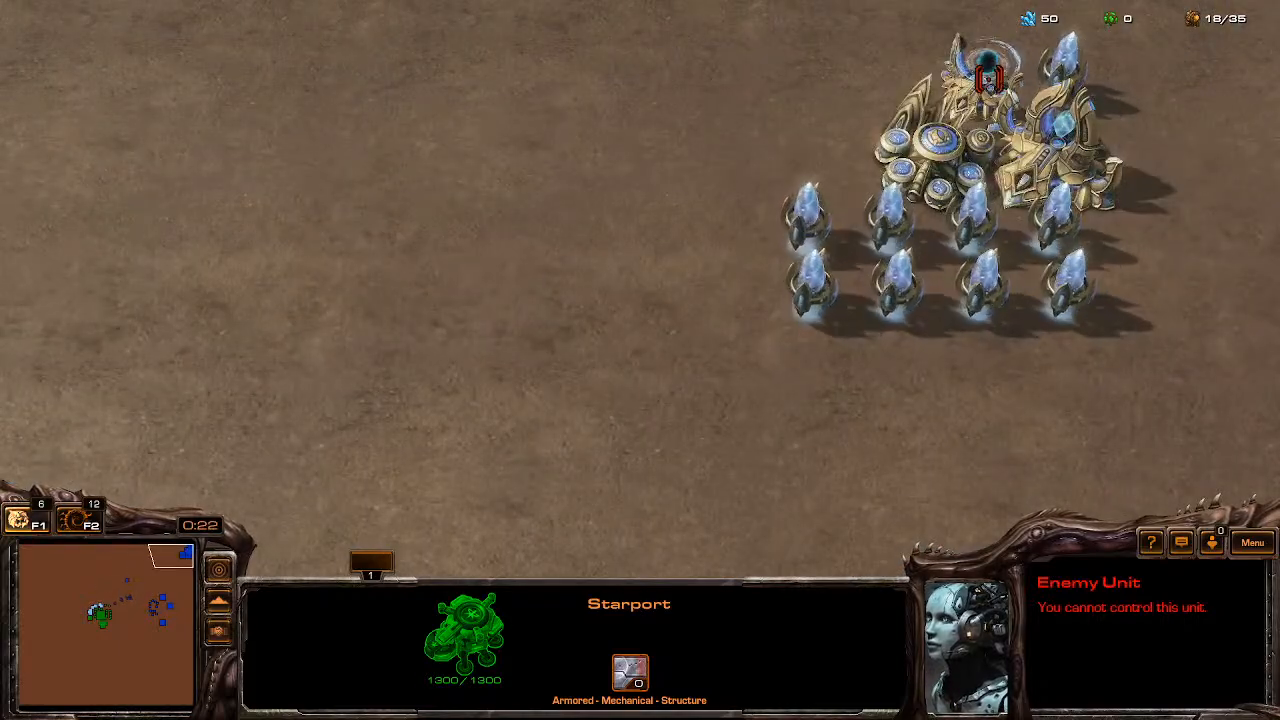
Inspect the Super Warp Gate, follow the Medivac drops to the player's base, and return to the trigger editor.
left_click(989, 79)
left_click_drag(680, 37, 1010, 325)
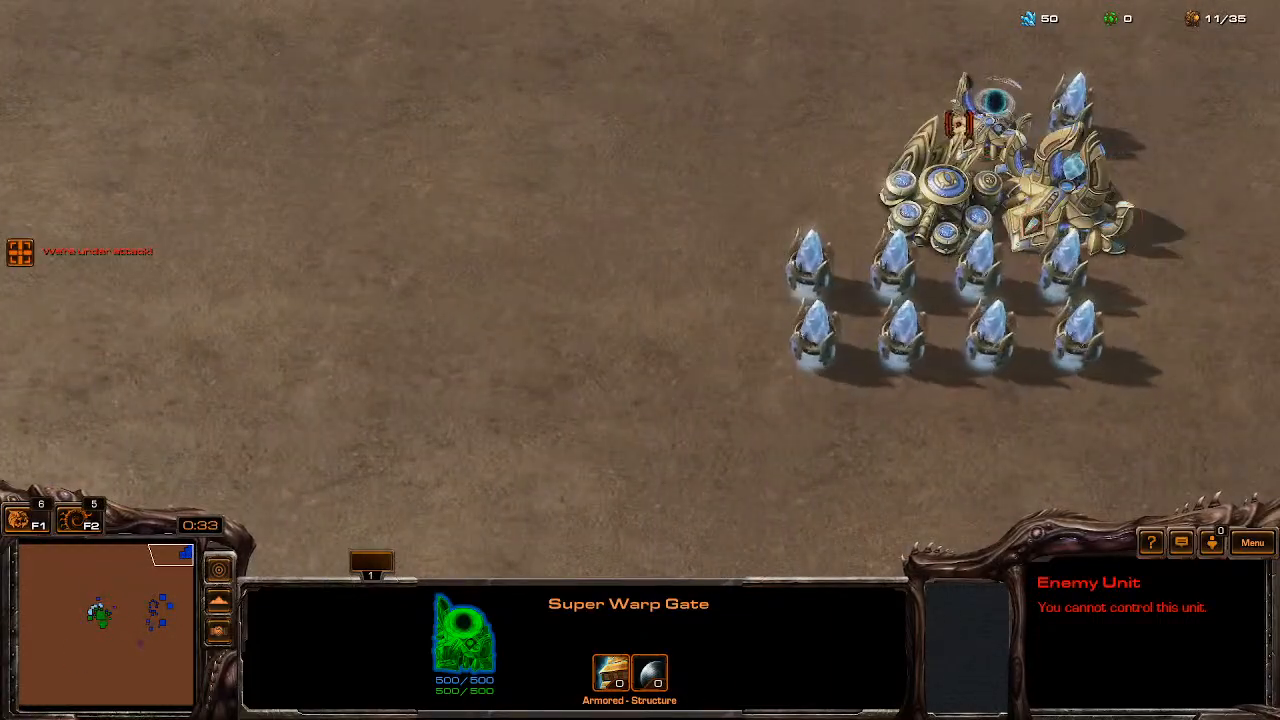
left_click_drag(396, 190, 671, 422)
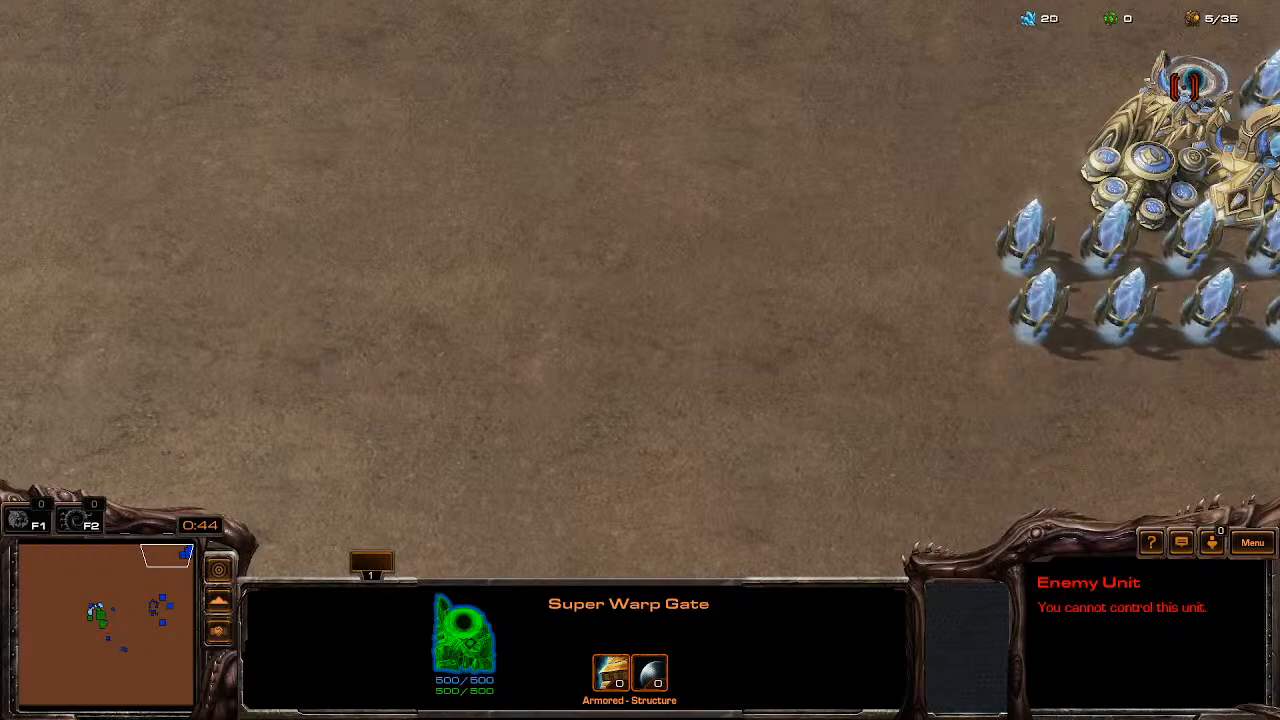
left_click(109, 629)
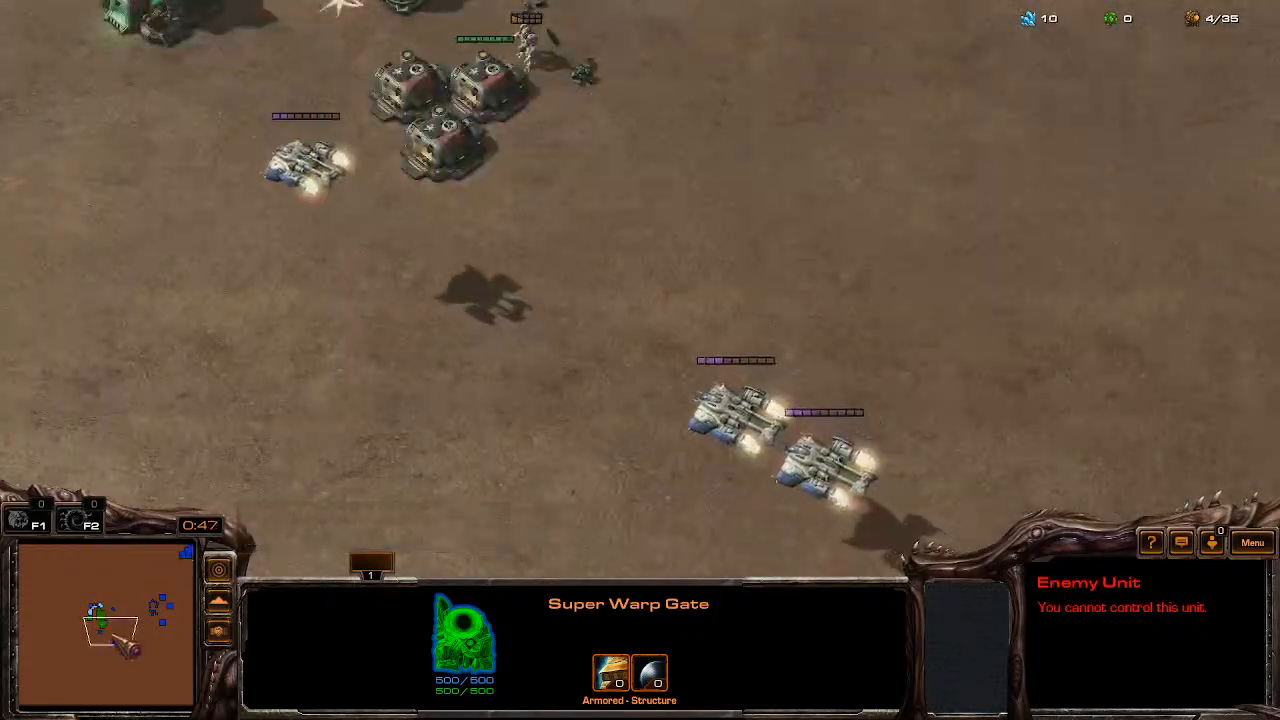
left_click(116, 614)
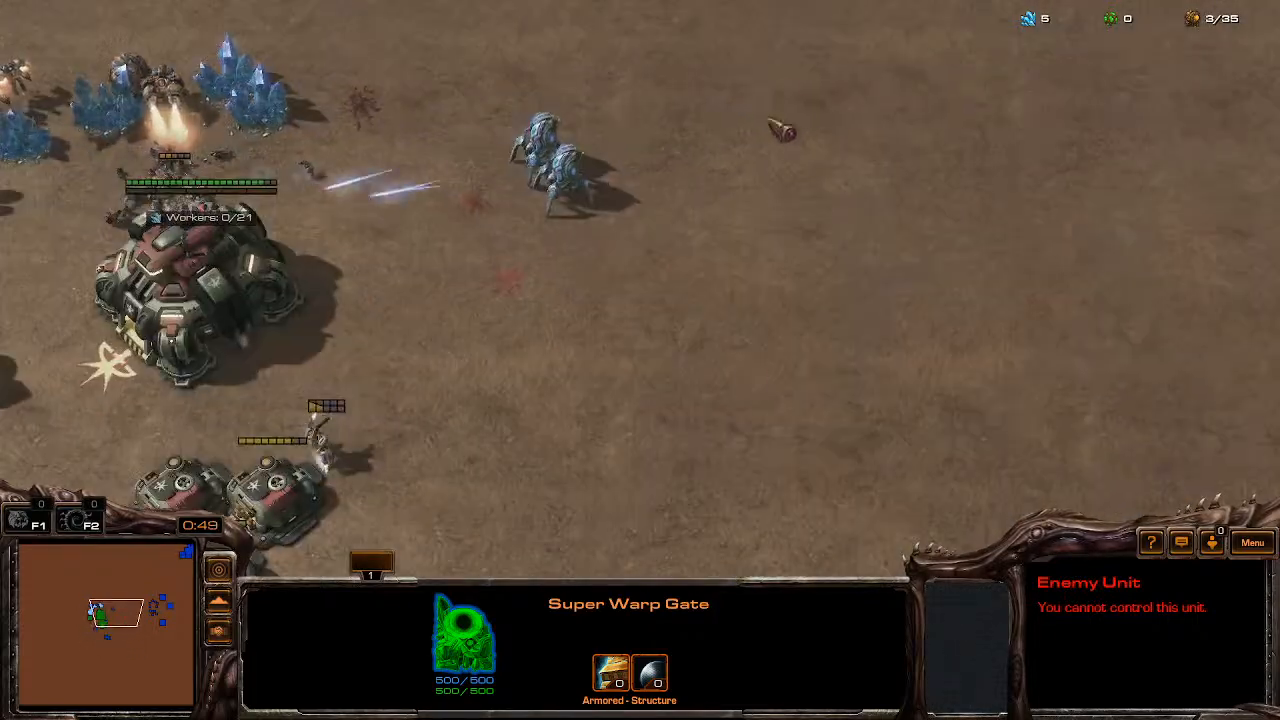
left_click_drag(1152, 190, 1260, 308)
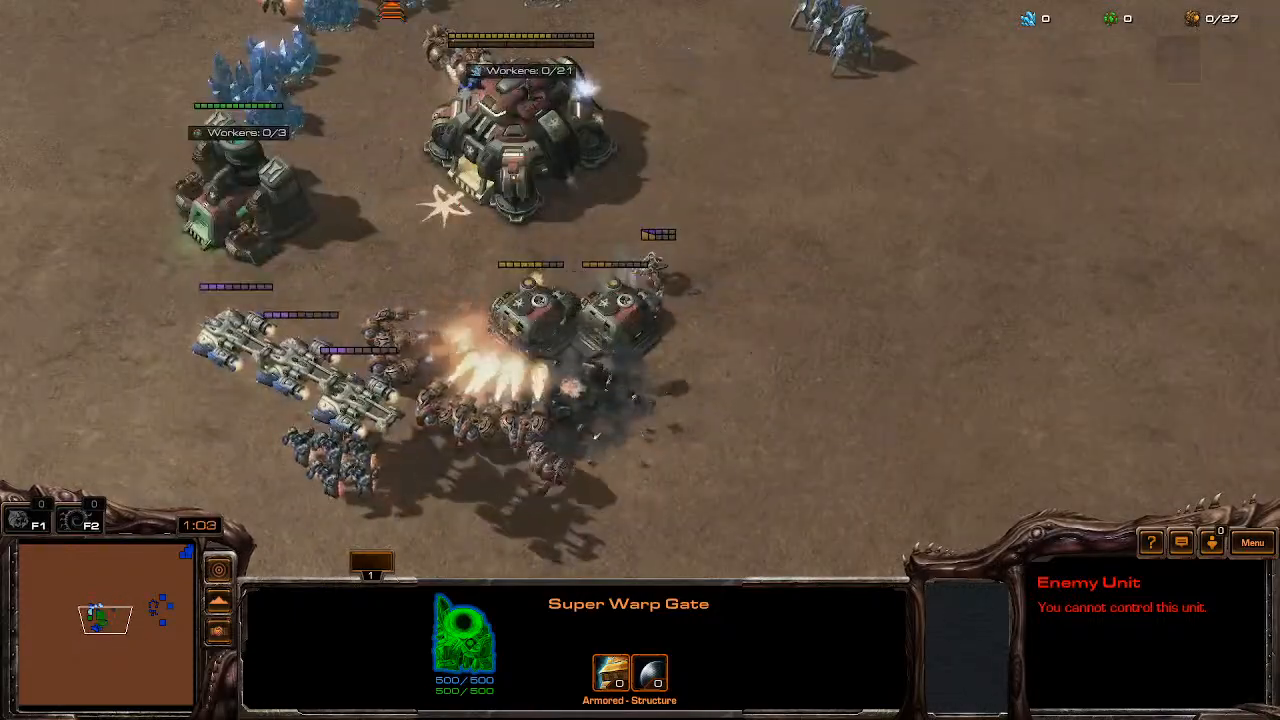
left_click(1248, 548)
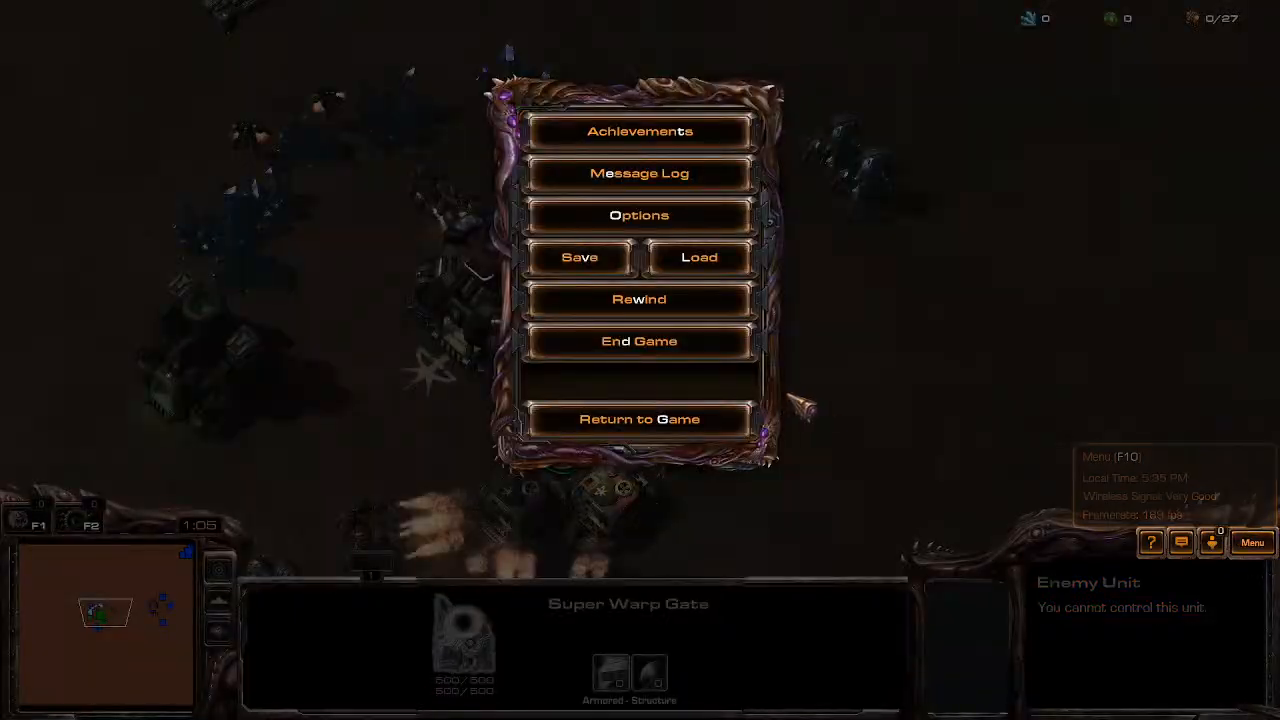
key("alt+Tab")
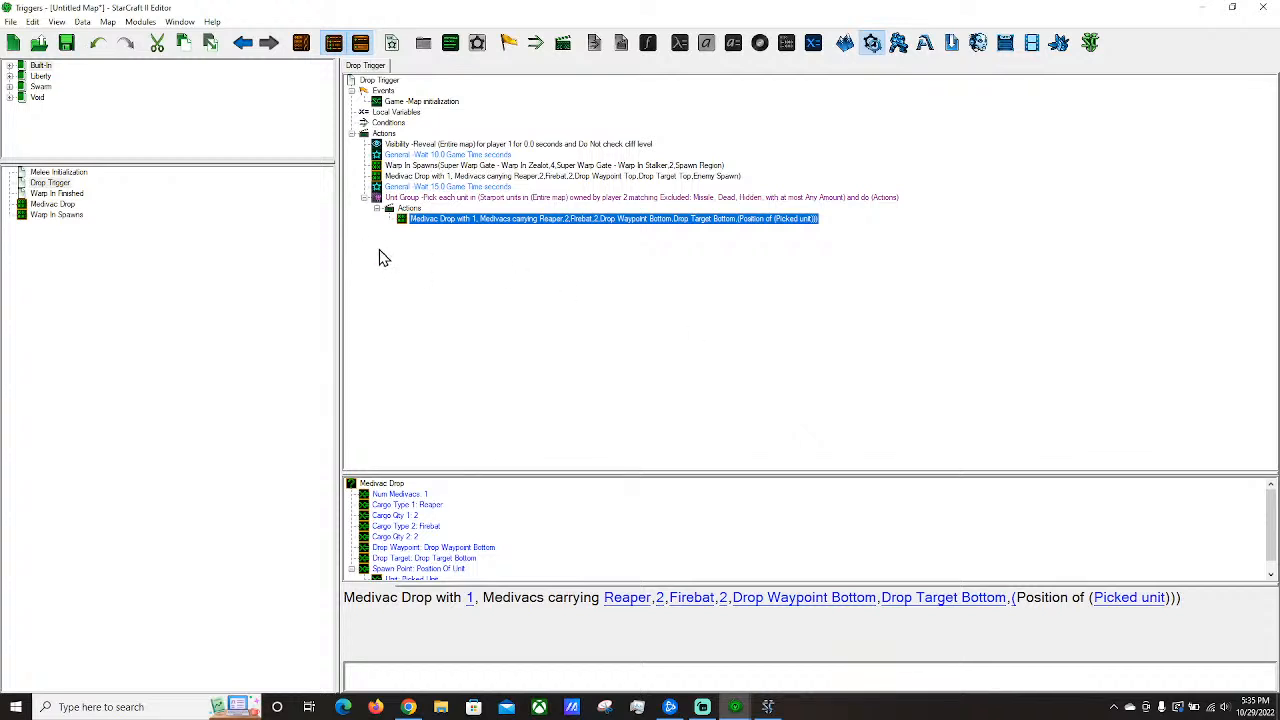
Review the Warp In Spawns, Medivac Drop and Warp In Finished elements, and reopen the Drop Trigger.
left_click(84, 213)
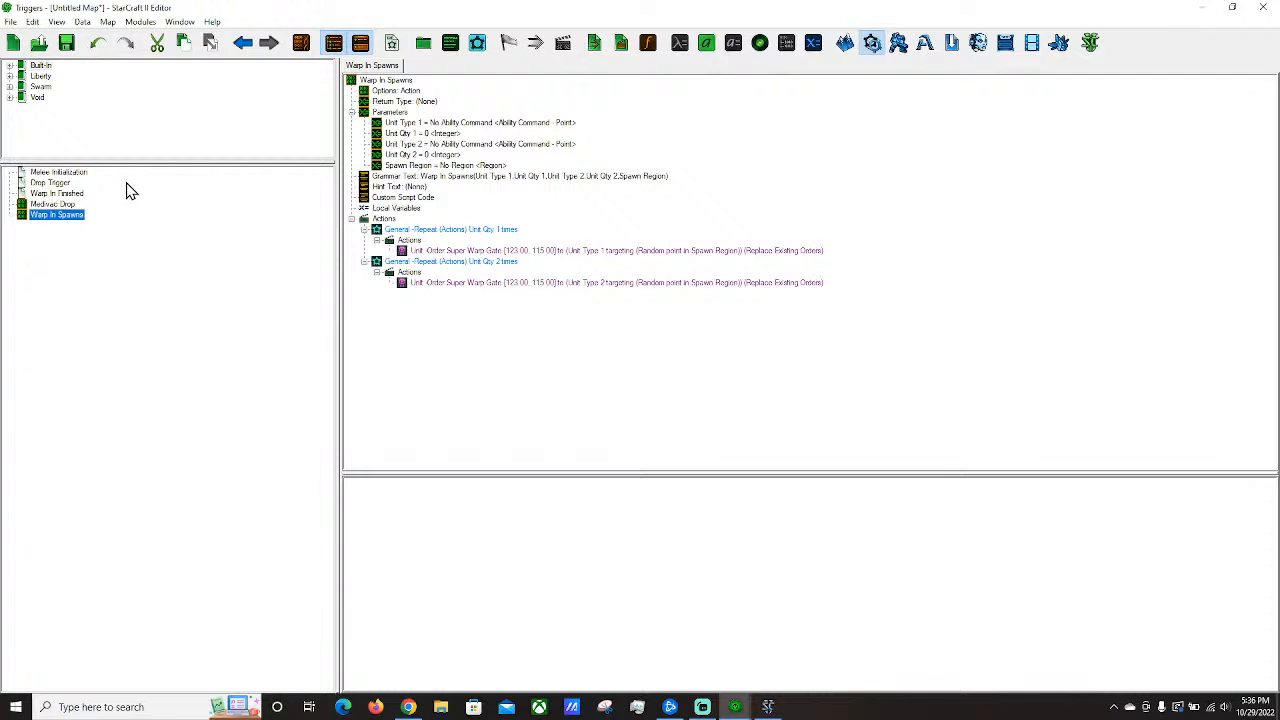
left_click(50, 183)
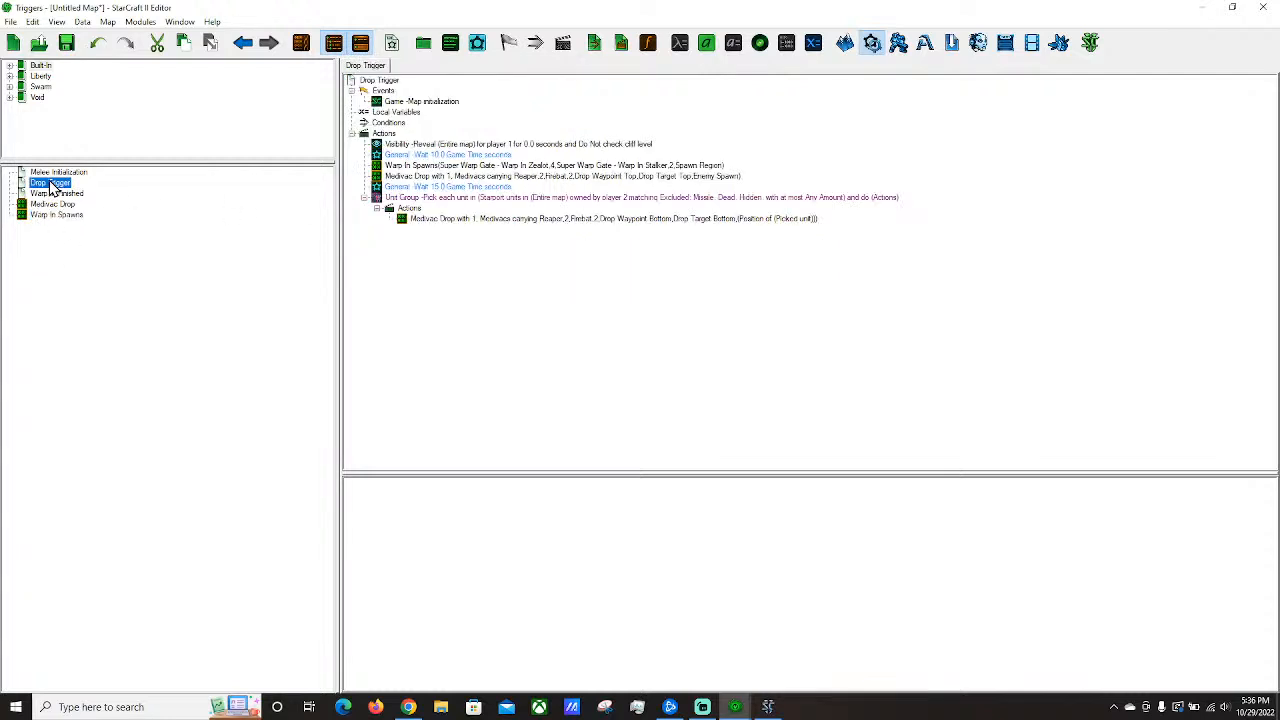
left_click(72, 203)
left_click(58, 194)
left_click(49, 183)
right_click(445, 178)
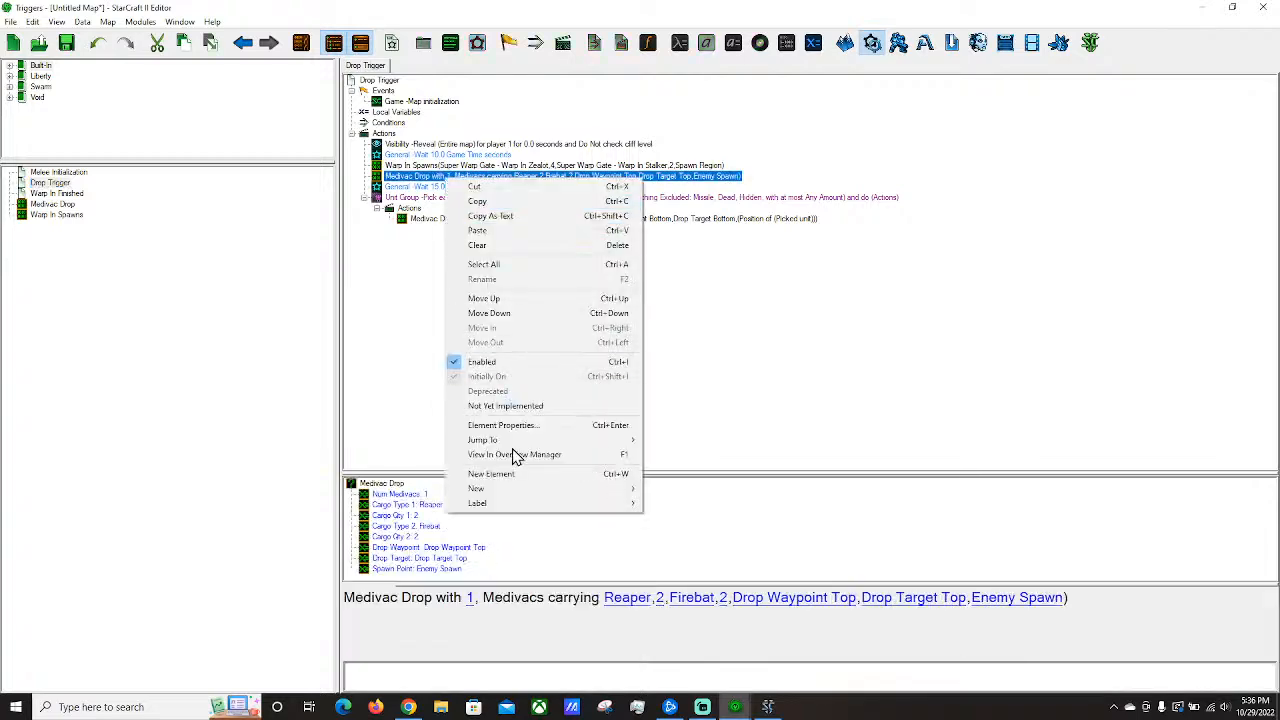
mouse_move(523, 488)
left_click(748, 537)
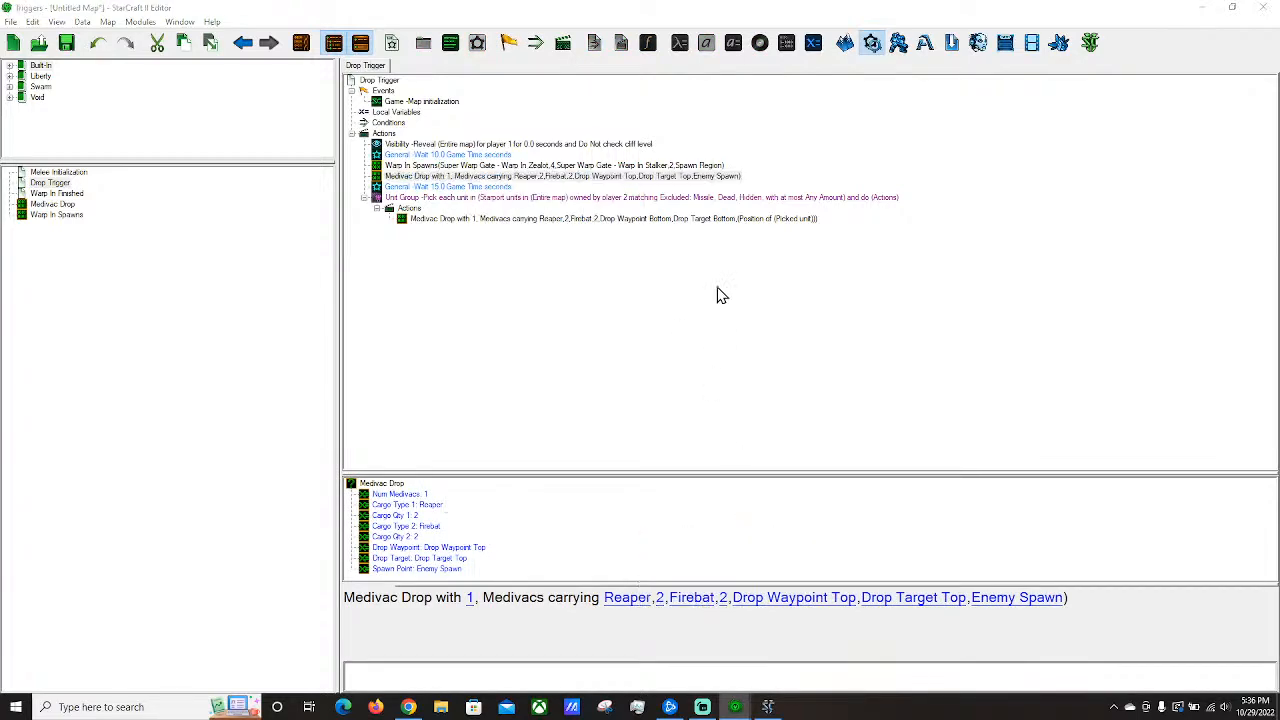
left_click(865, 240)
type("drop po")
key("BackSpace")
key("BackSpace")
key("BackSpace")
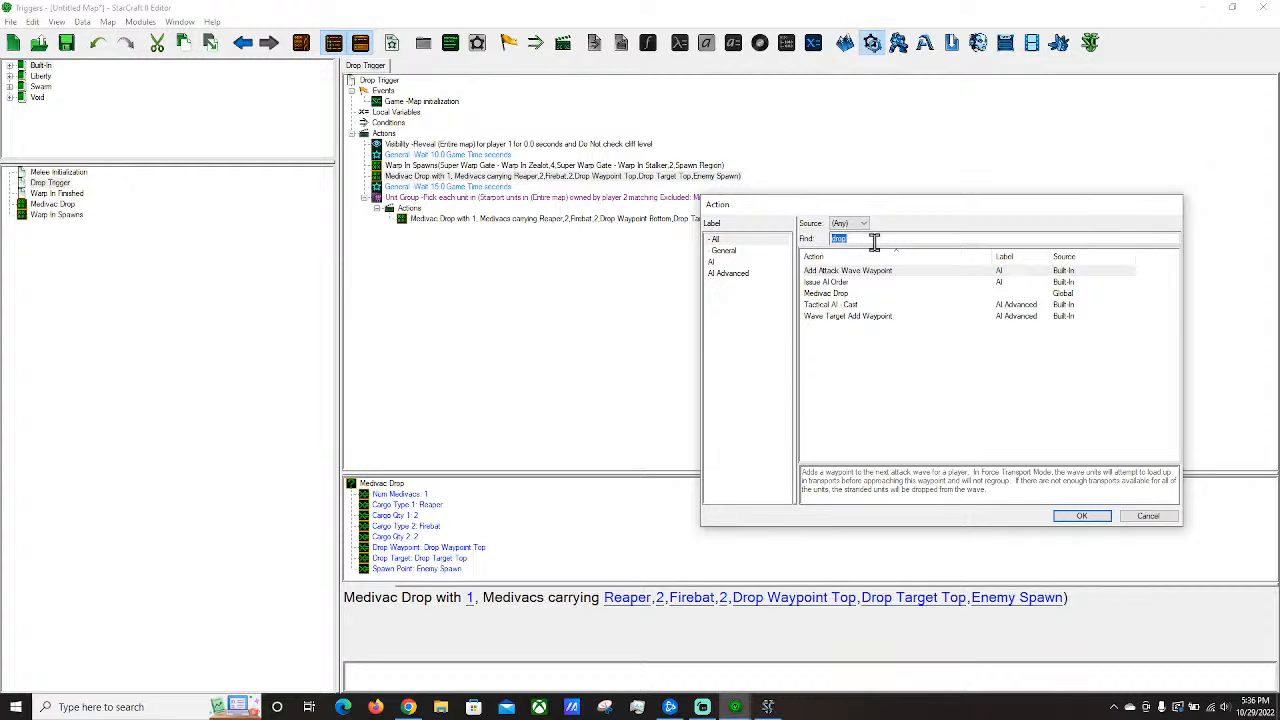
type("create")
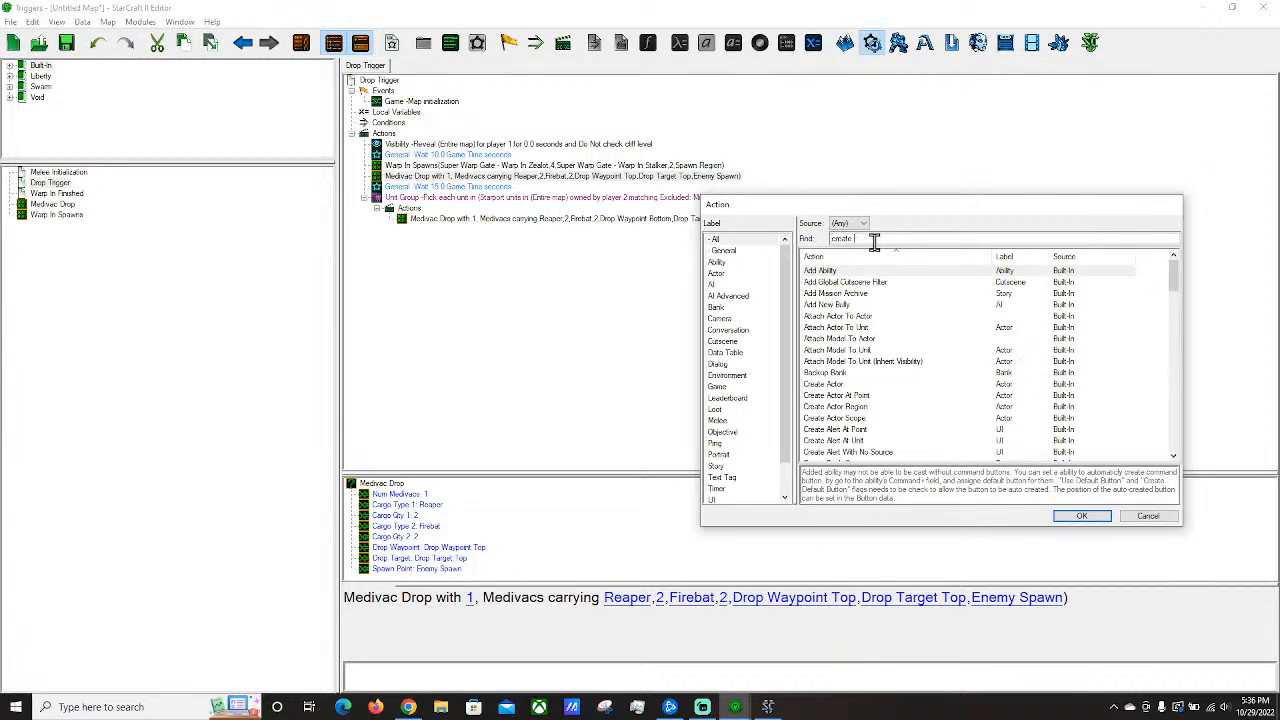
key("ctrl+a")
key("BackSpace")
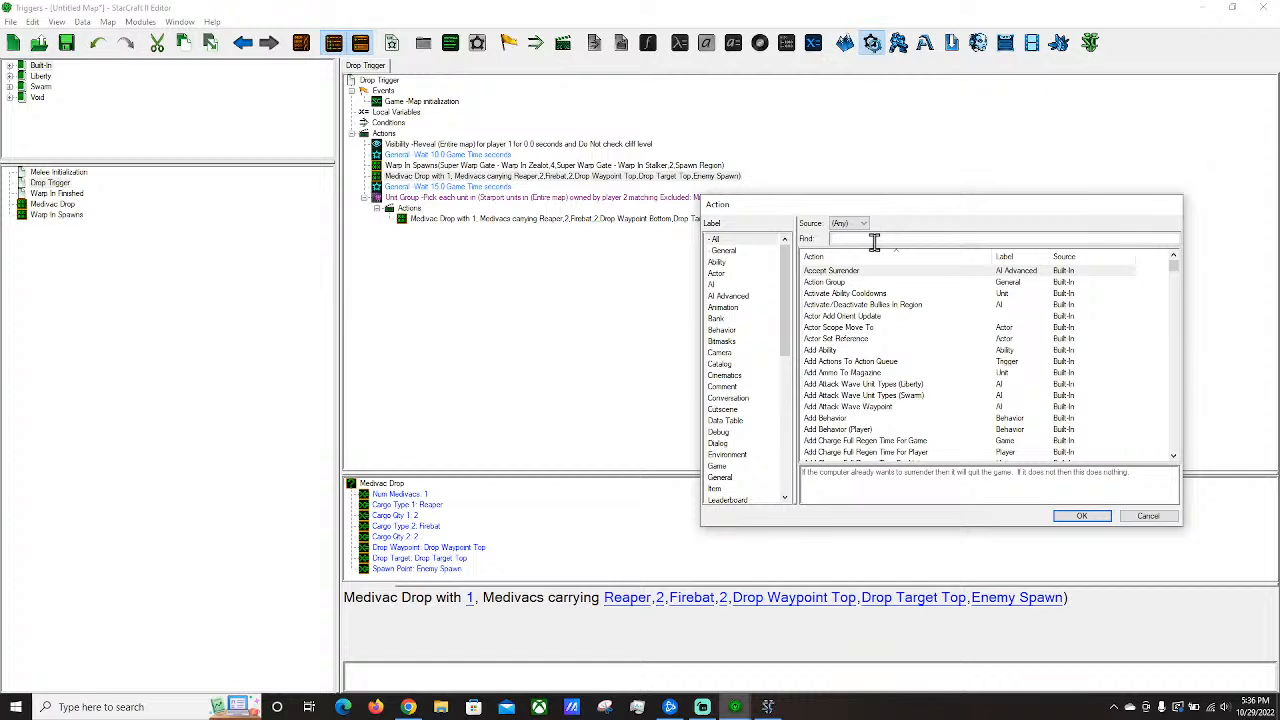
left_click(1148, 516)
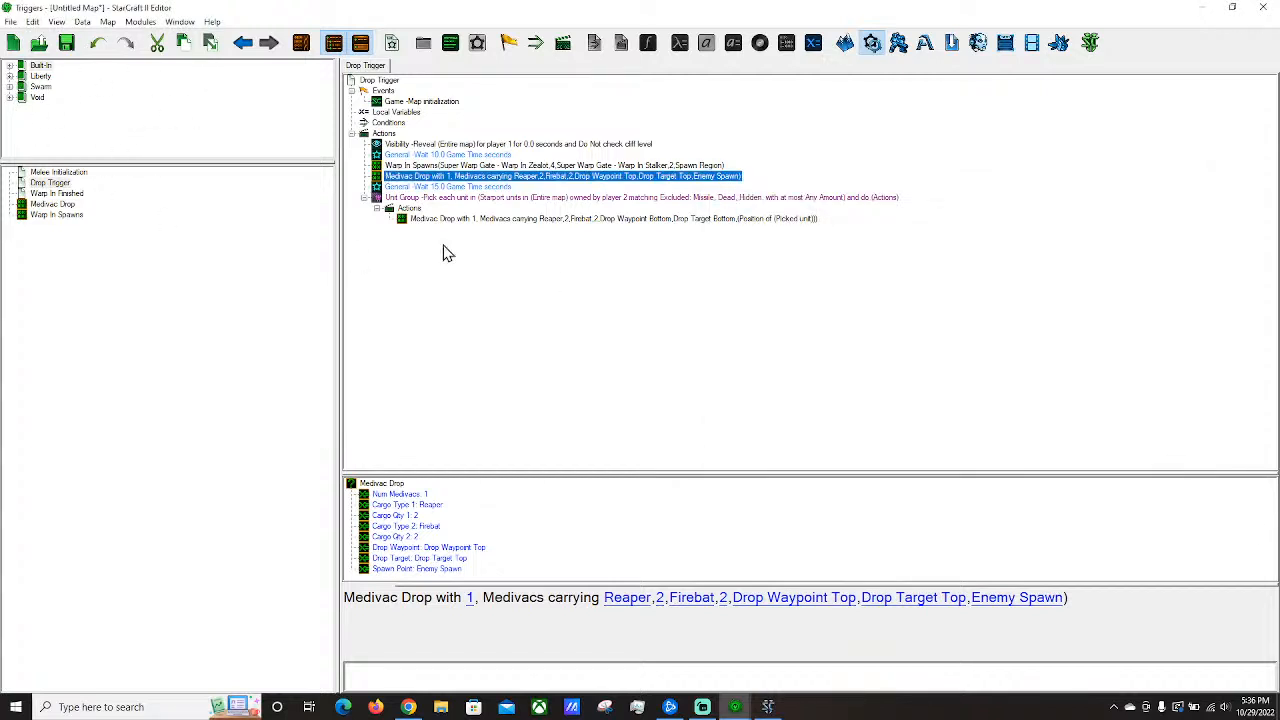
left_click(37, 98)
left_click(10, 99)
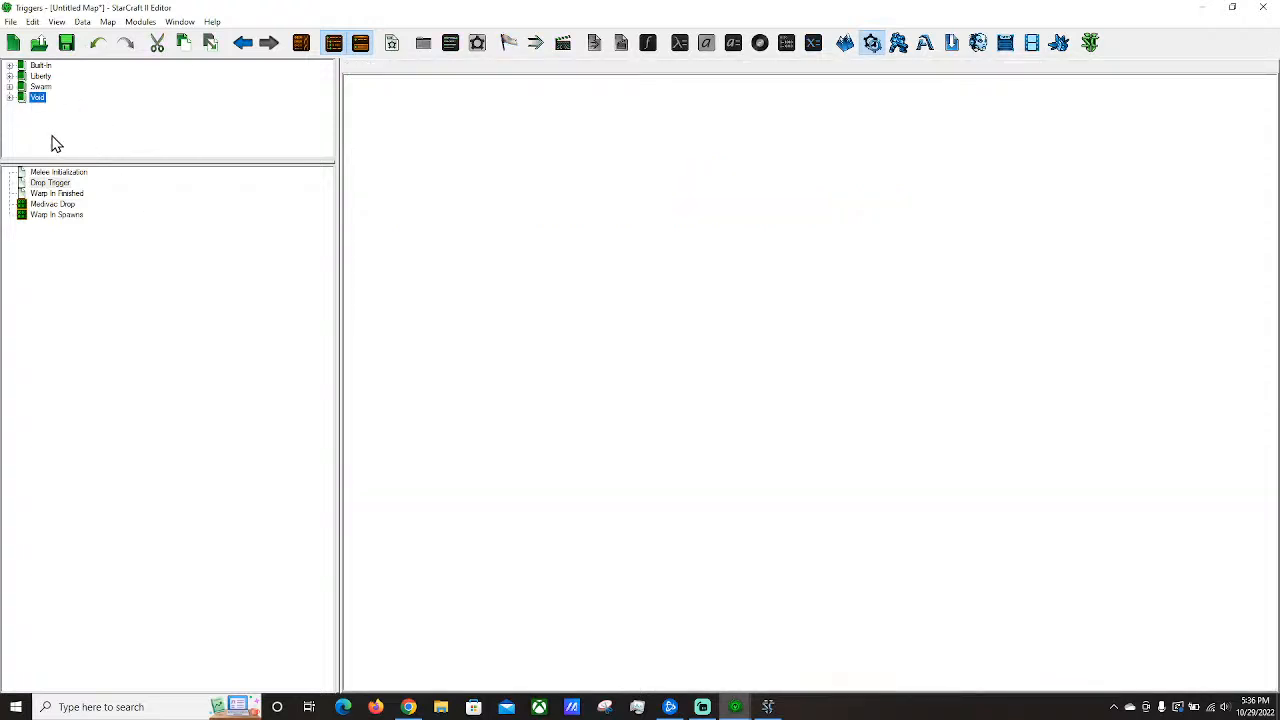
left_click(60, 182)
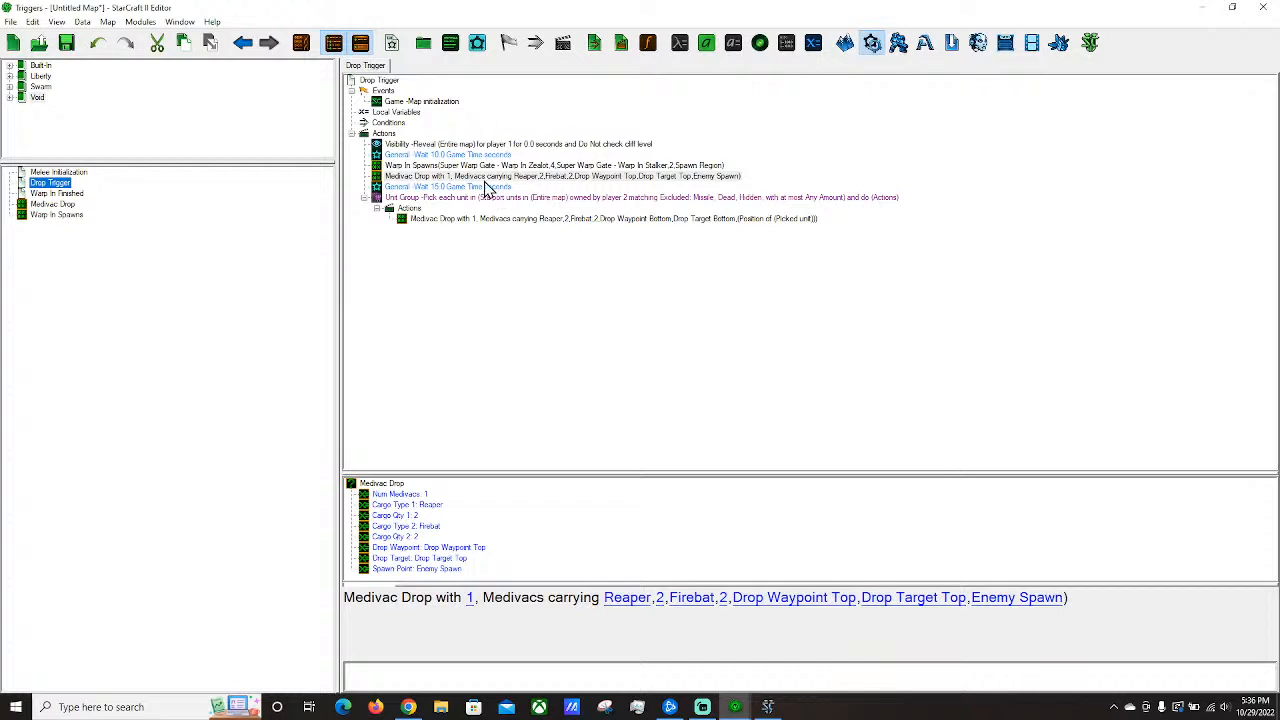
Review the Medivac Drop definition and the Drop Trigger that calls it, and check the Warp In Finished trigger.
left_click_drag(53, 195, 332, 225)
left_click(50, 204)
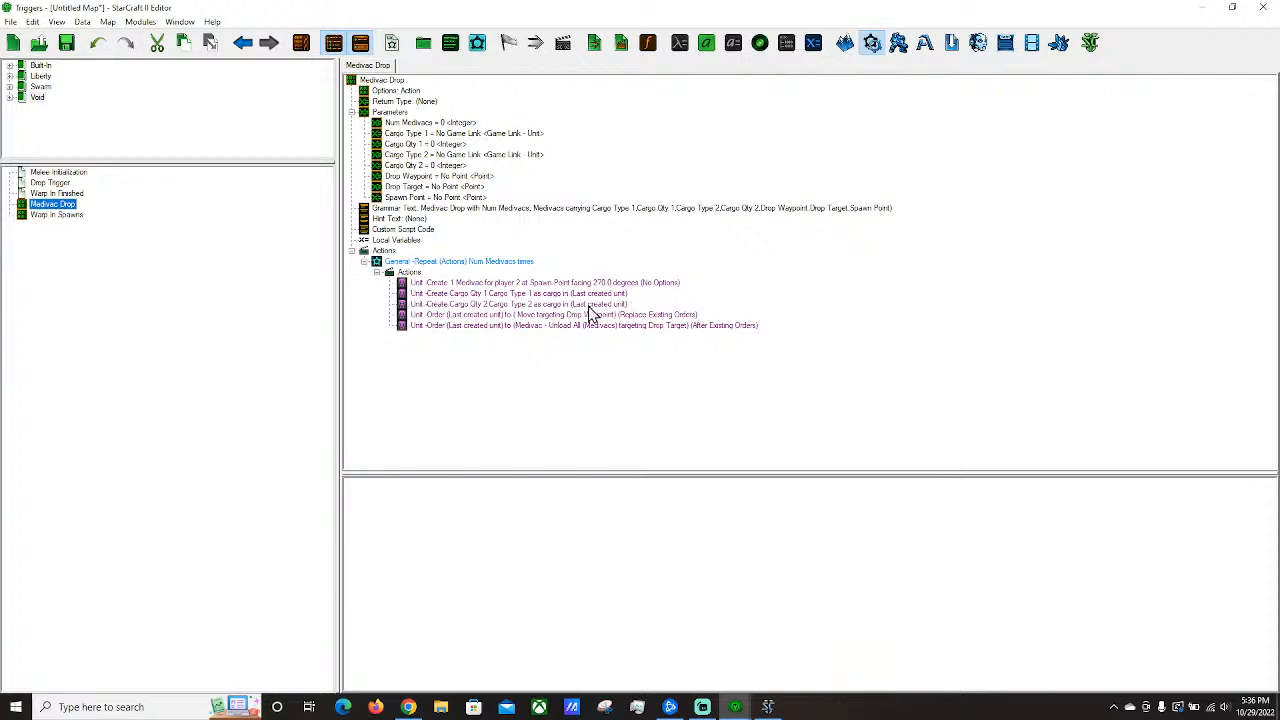
left_click(60, 183)
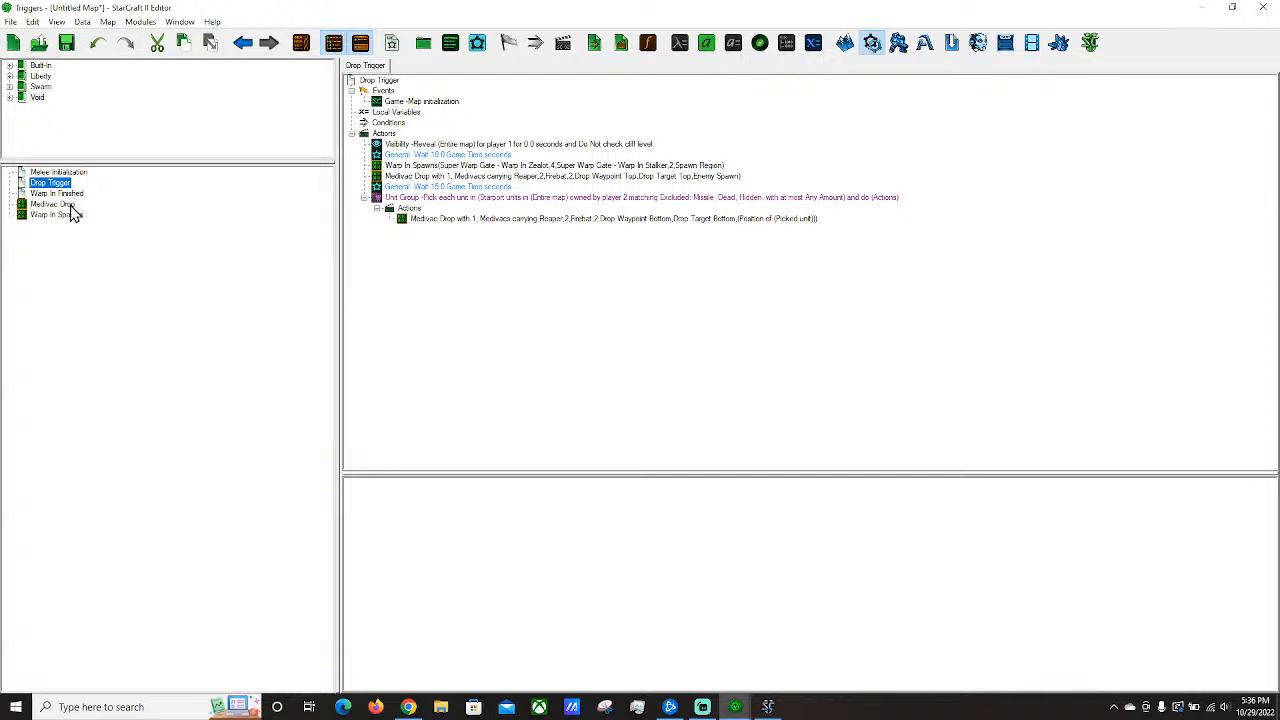
left_click(57, 193)
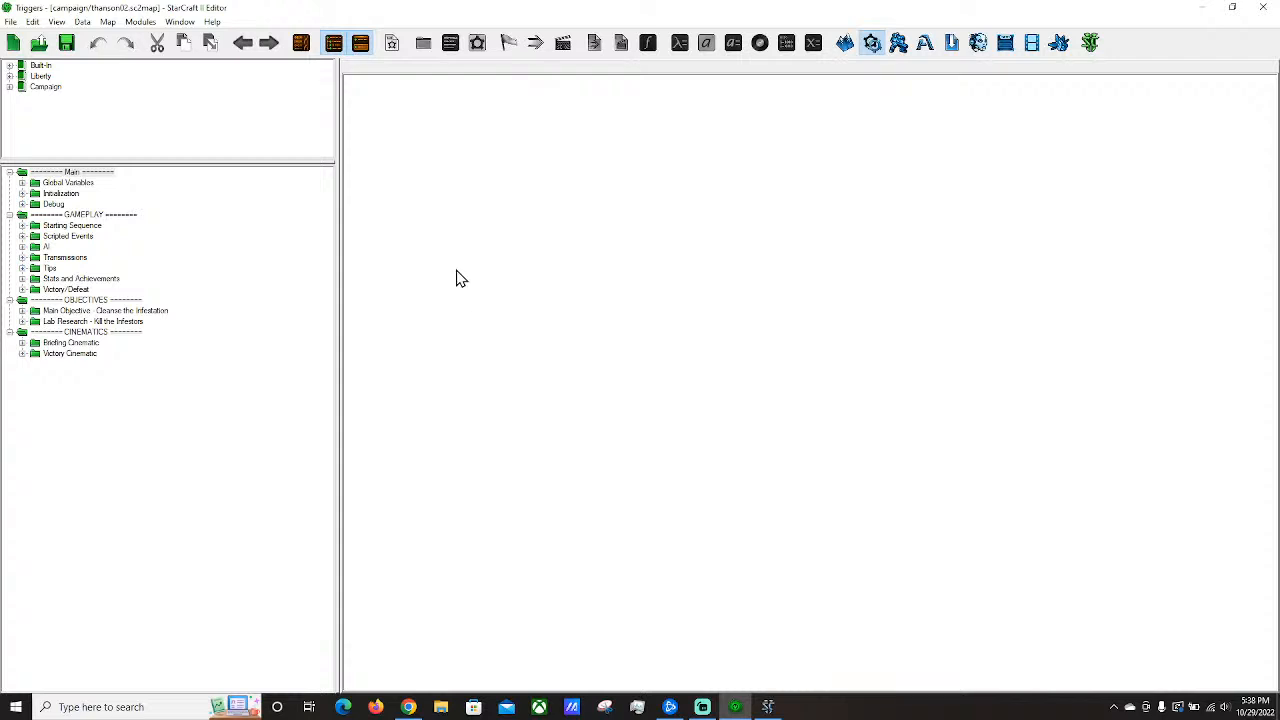
Open the Timer Cycling trigger in the Day/Night Cycle folder under Scripted Events of the thanson02 campaign map and skim its actions.
left_click(22, 236)
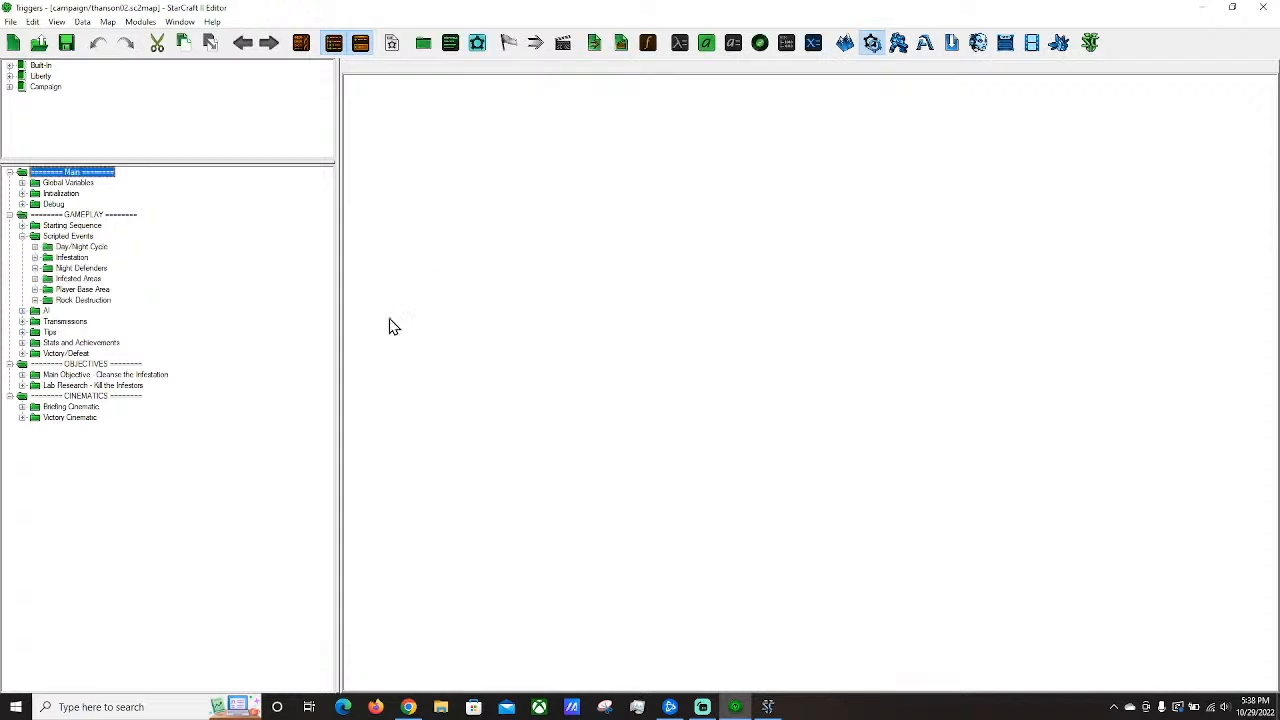
left_click(35, 247)
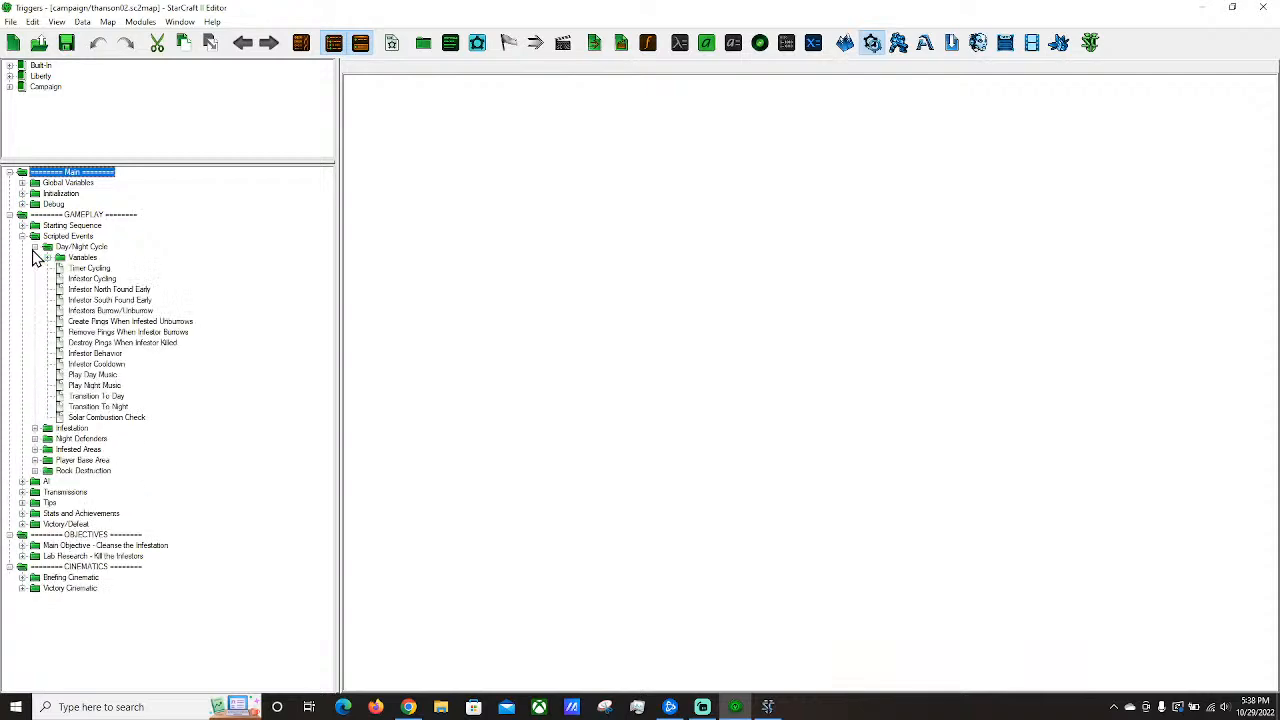
left_click(80, 268)
scroll(655, 314, "down", 10)
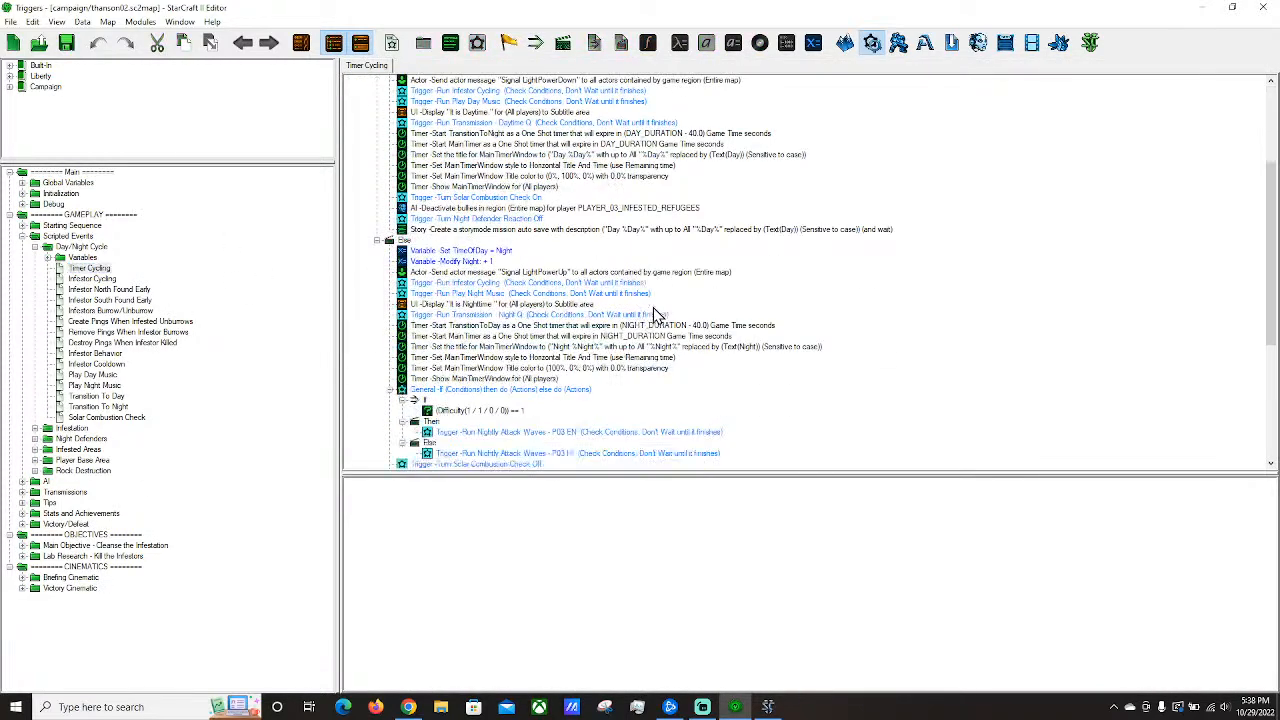
scroll(655, 314, "up", 10)
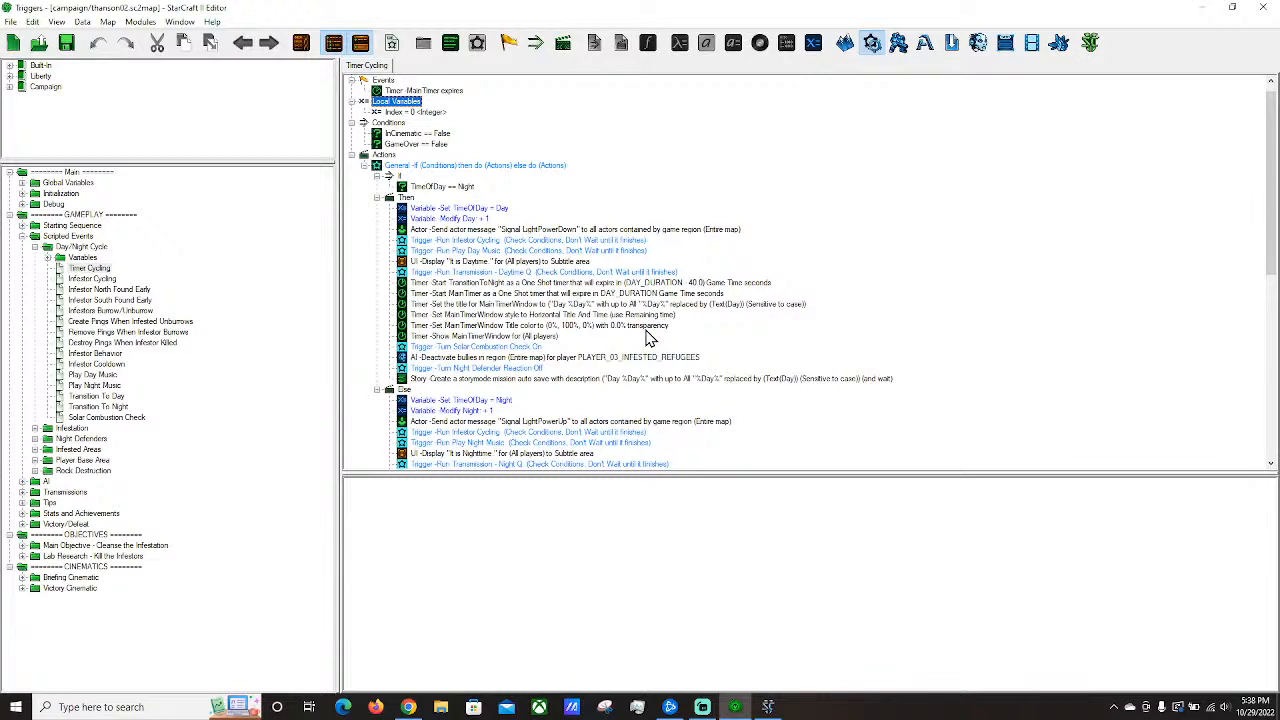
scroll(645, 337, "up", 1)
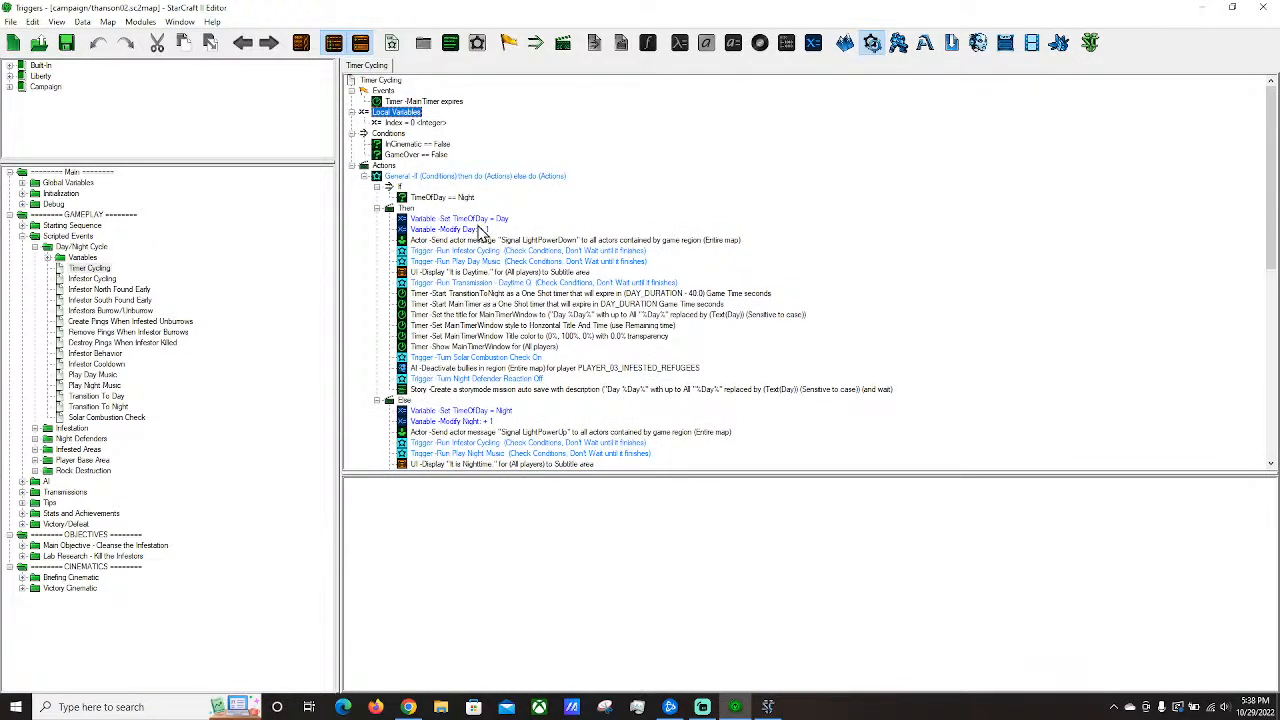
scroll(548, 300, "down", 1)
scroll(548, 300, "up", 1)
Examine Timer Cycling's MainTimer event, its If Then Else action and the condition comparing TimeOfDay with Night.
left_click(412, 102)
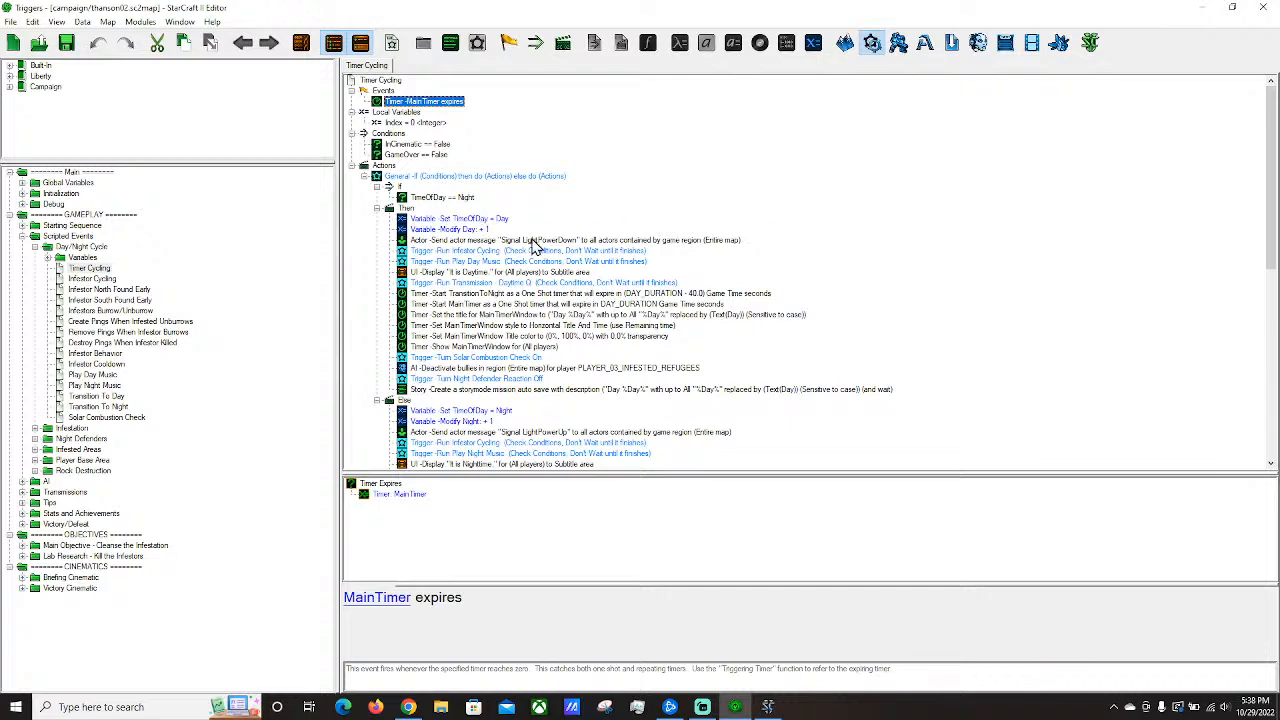
left_click(440, 178)
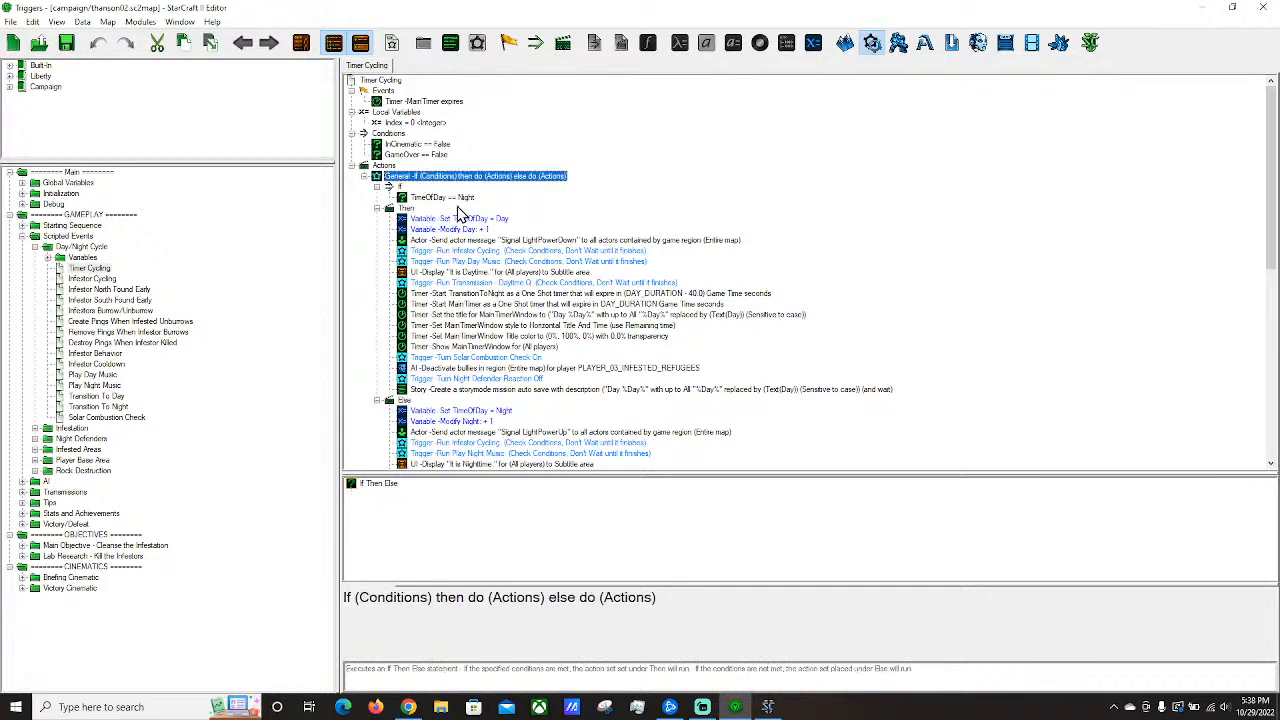
left_click(443, 199)
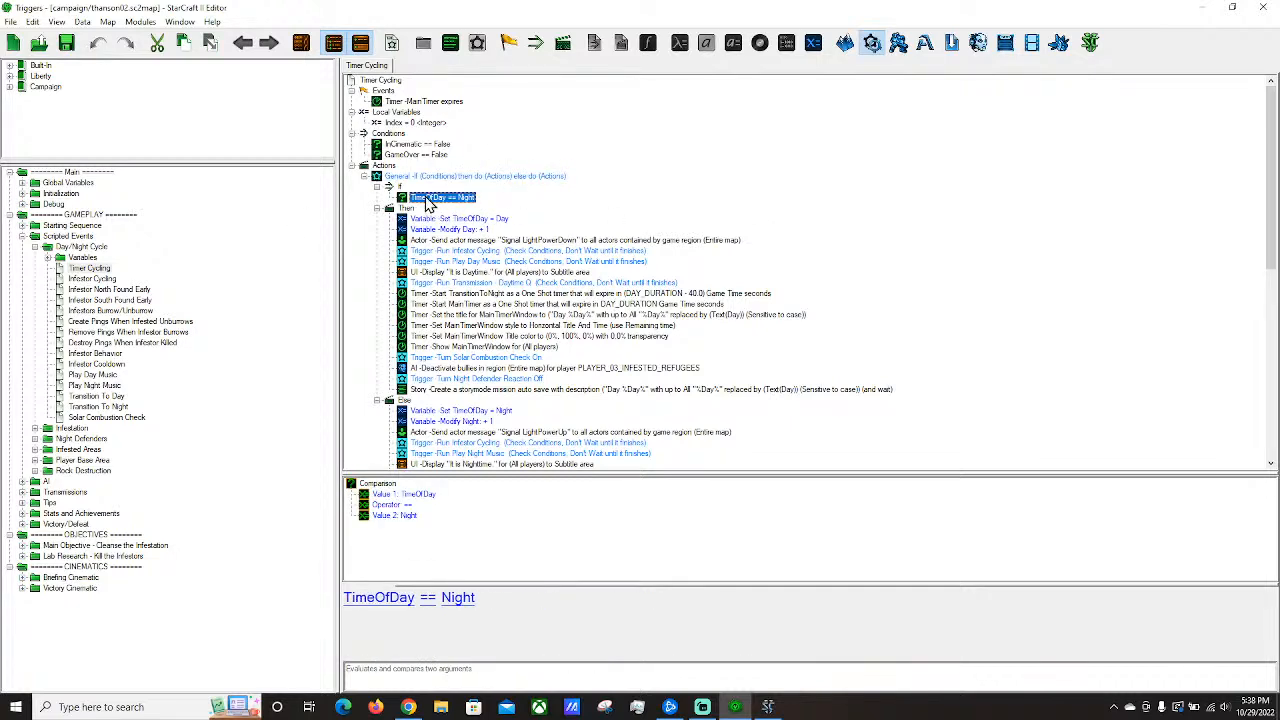
scroll(486, 247, "down", 6)
scroll(570, 252, "up", 5)
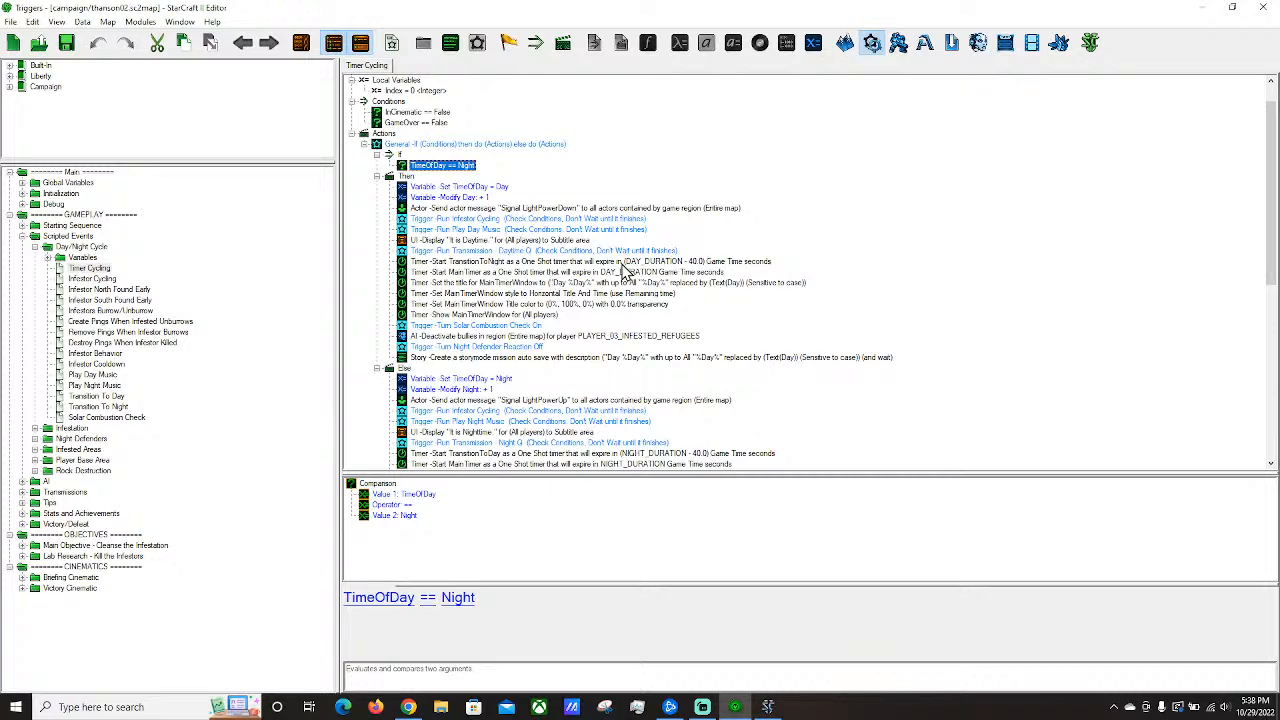
scroll(705, 262, "down", 2)
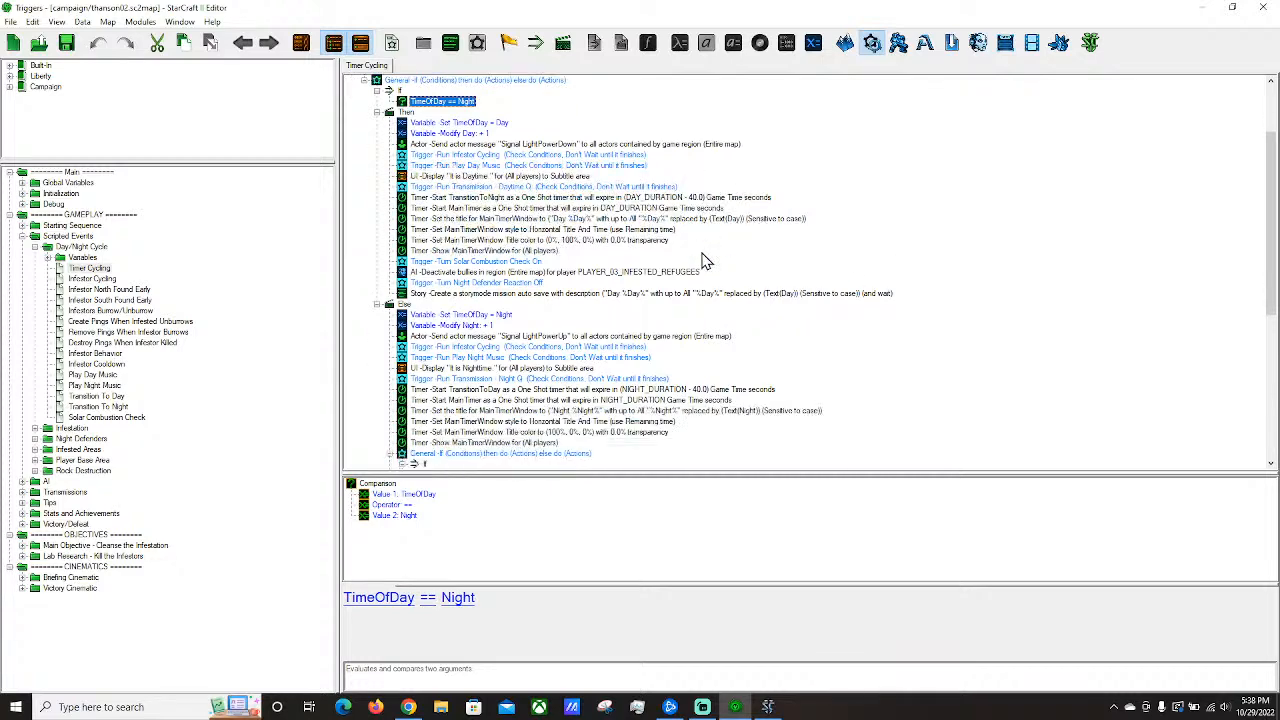
Inspect the daytime actions for starting the TransitionToNight timer, sending the LightPowerDown actor message and displaying the daytime subtitle.
left_click(620, 198)
scroll(668, 232, "up", 3)
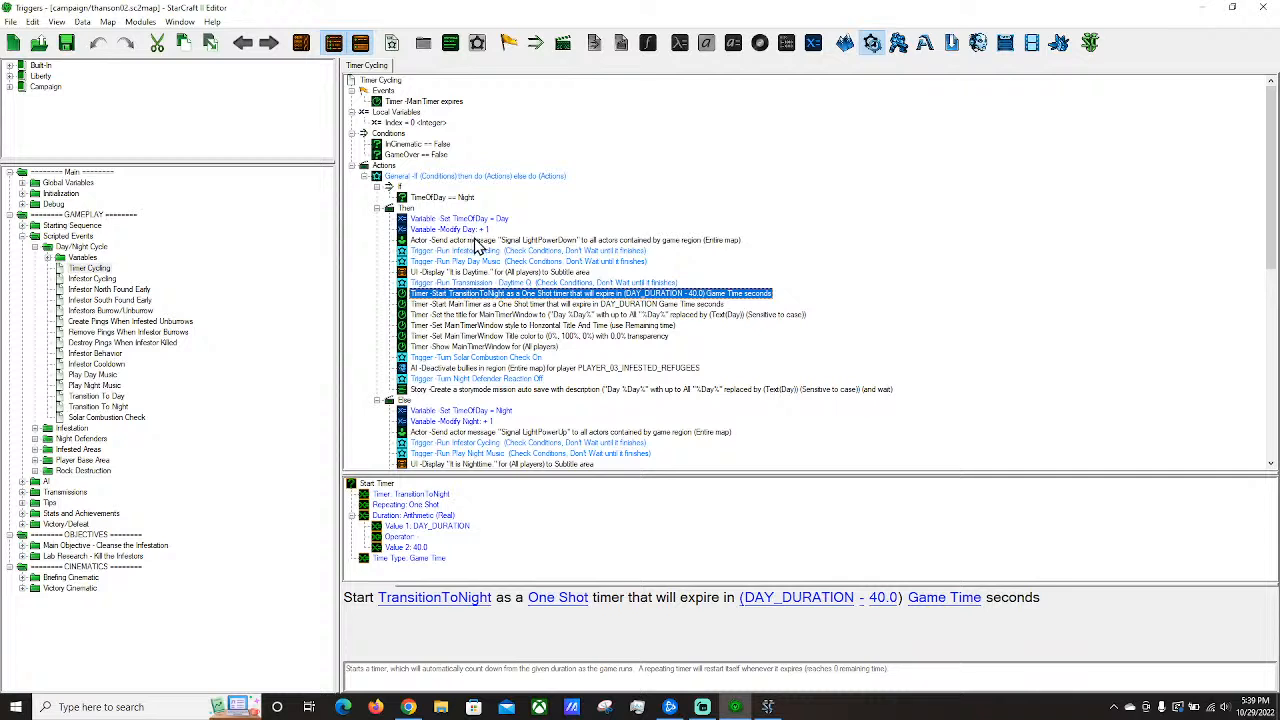
left_click(478, 242)
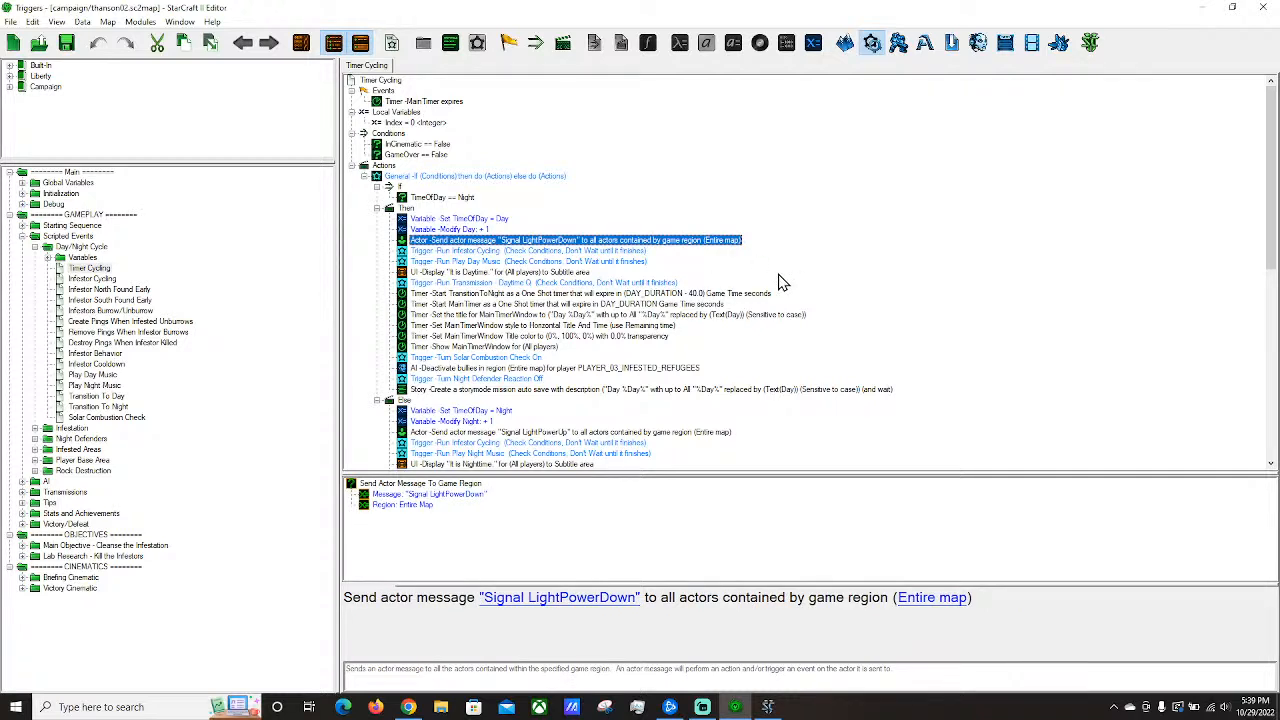
scroll(781, 283, "down", 2)
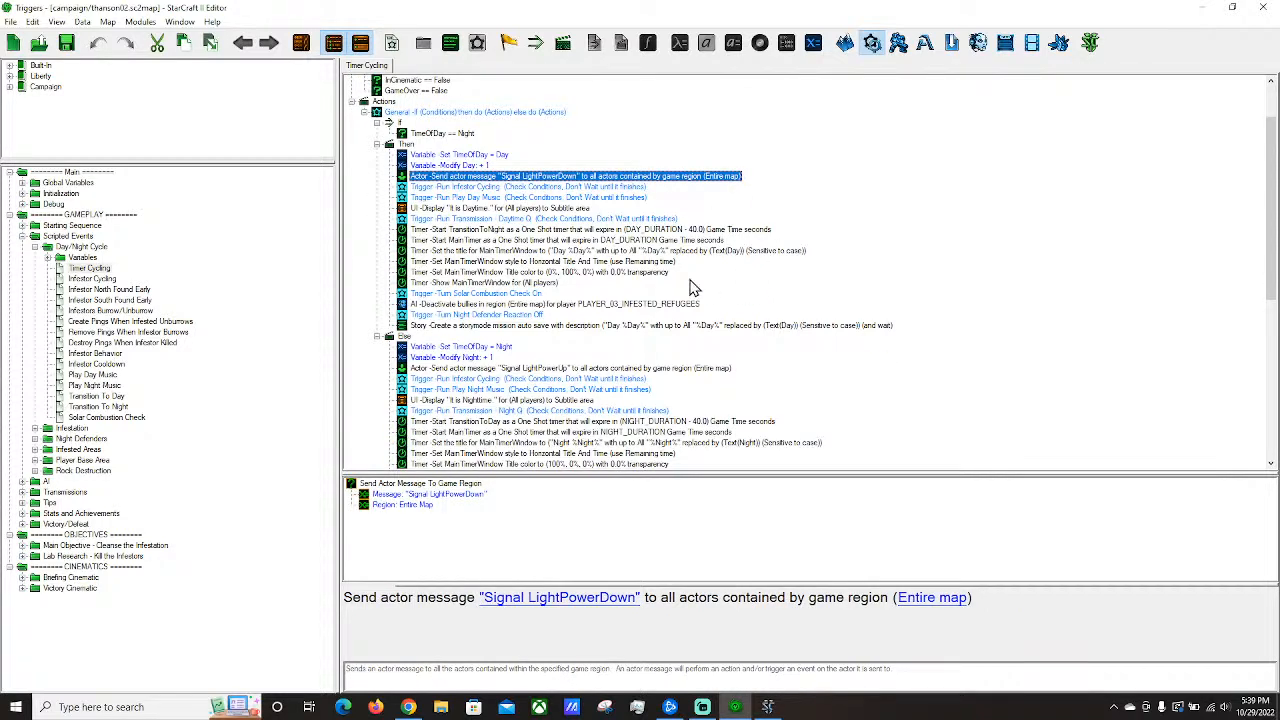
left_click(498, 208)
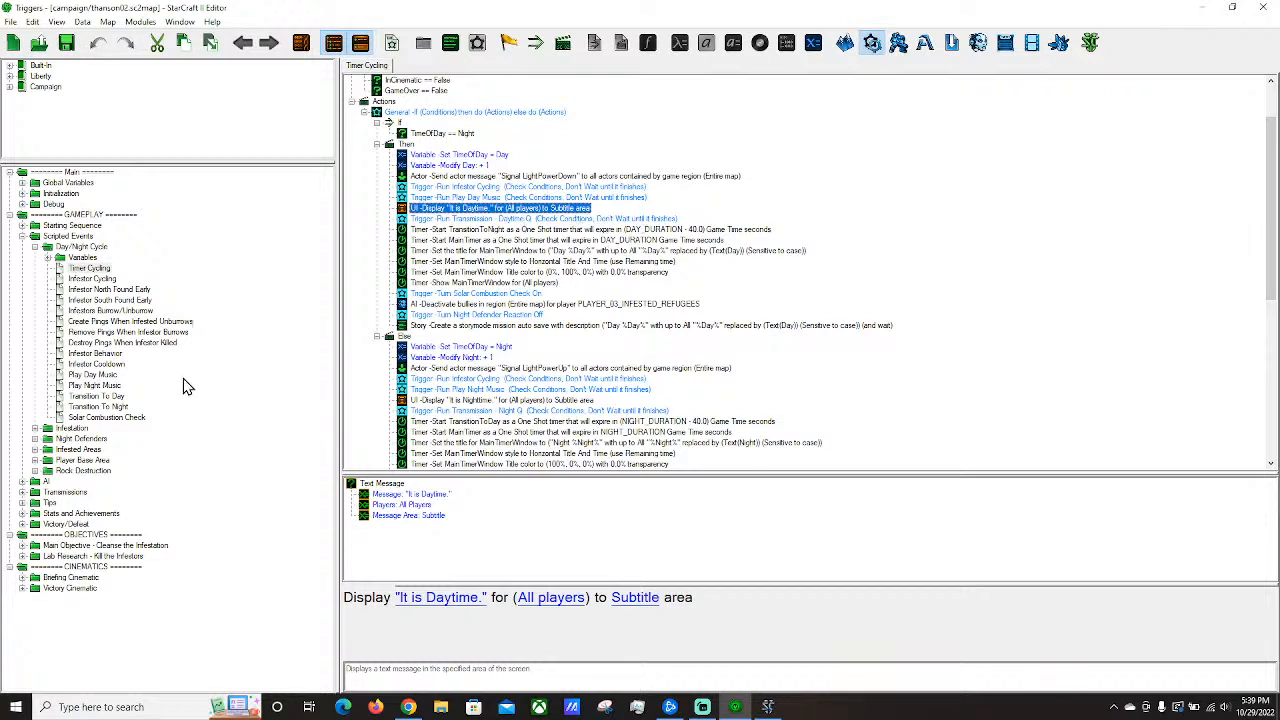
Expand the Infestation folder and review Timer Cycling's nighttime actions, including the nightly attack waves and Destroy Barricade conditions.
left_click(35, 430)
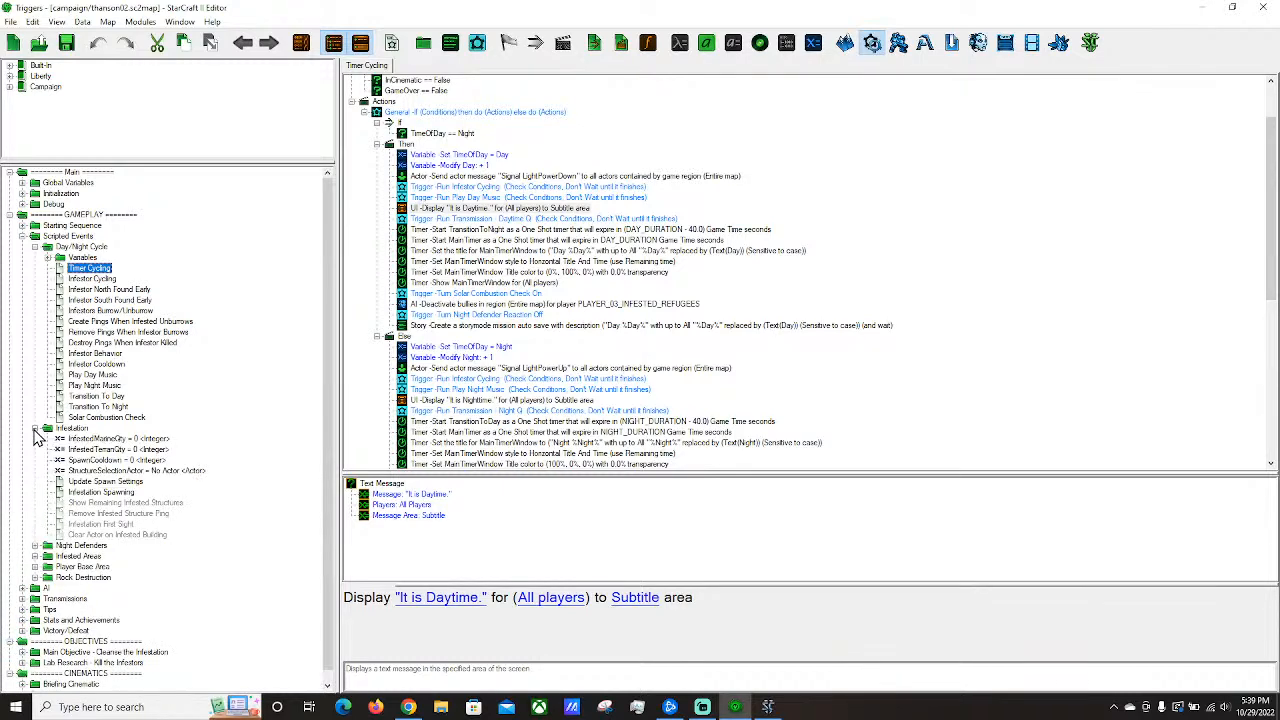
scroll(565, 388, "down", 6)
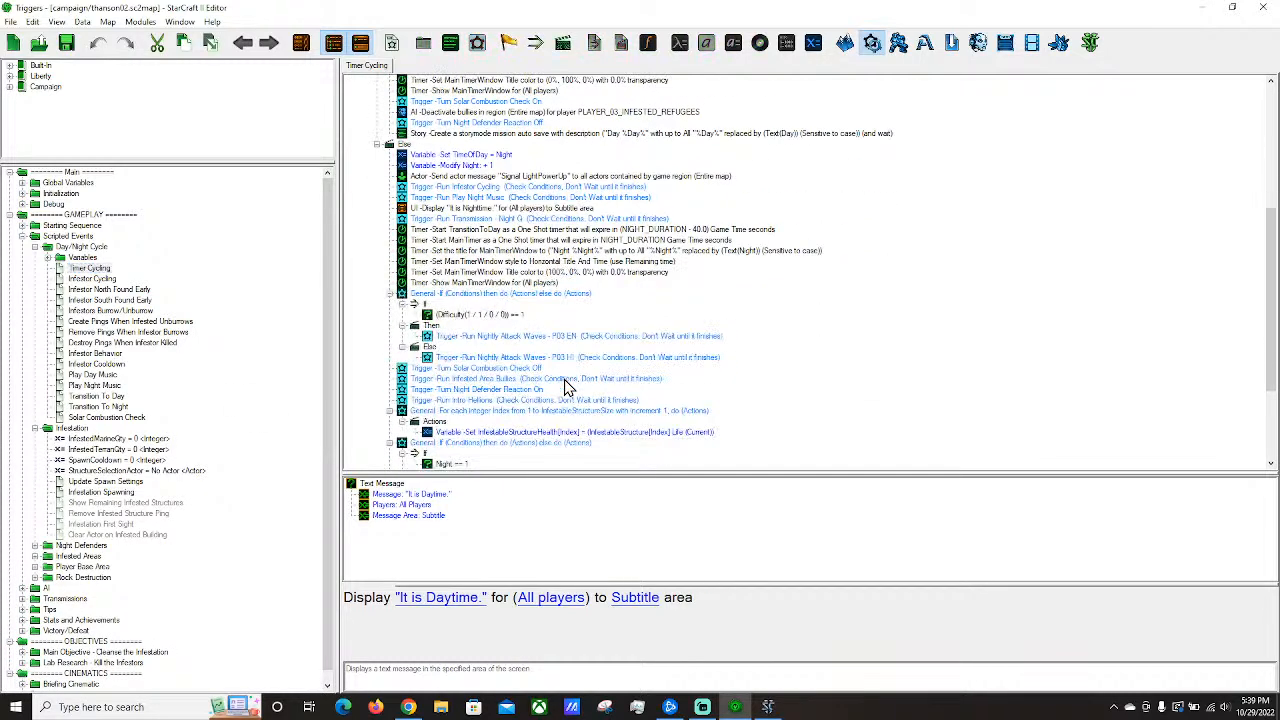
scroll(565, 388, "down", 4)
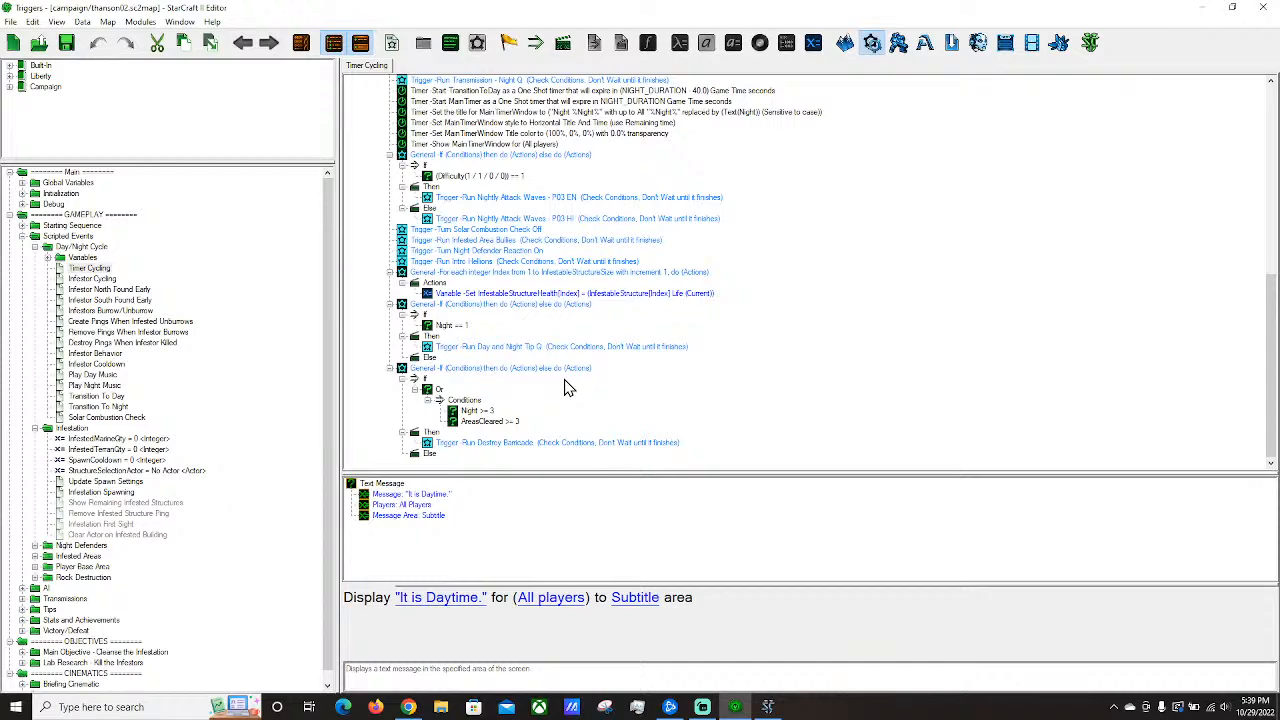
scroll(654, 349, "up", 10)
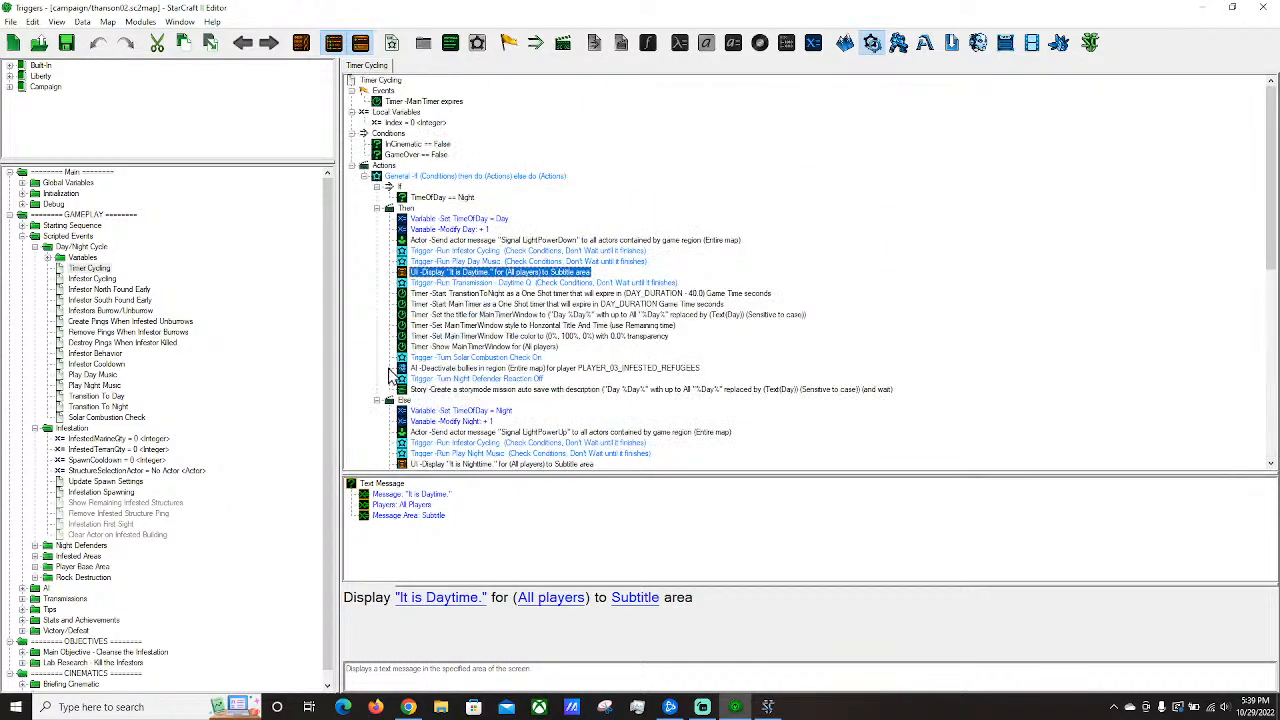
left_click(36, 437)
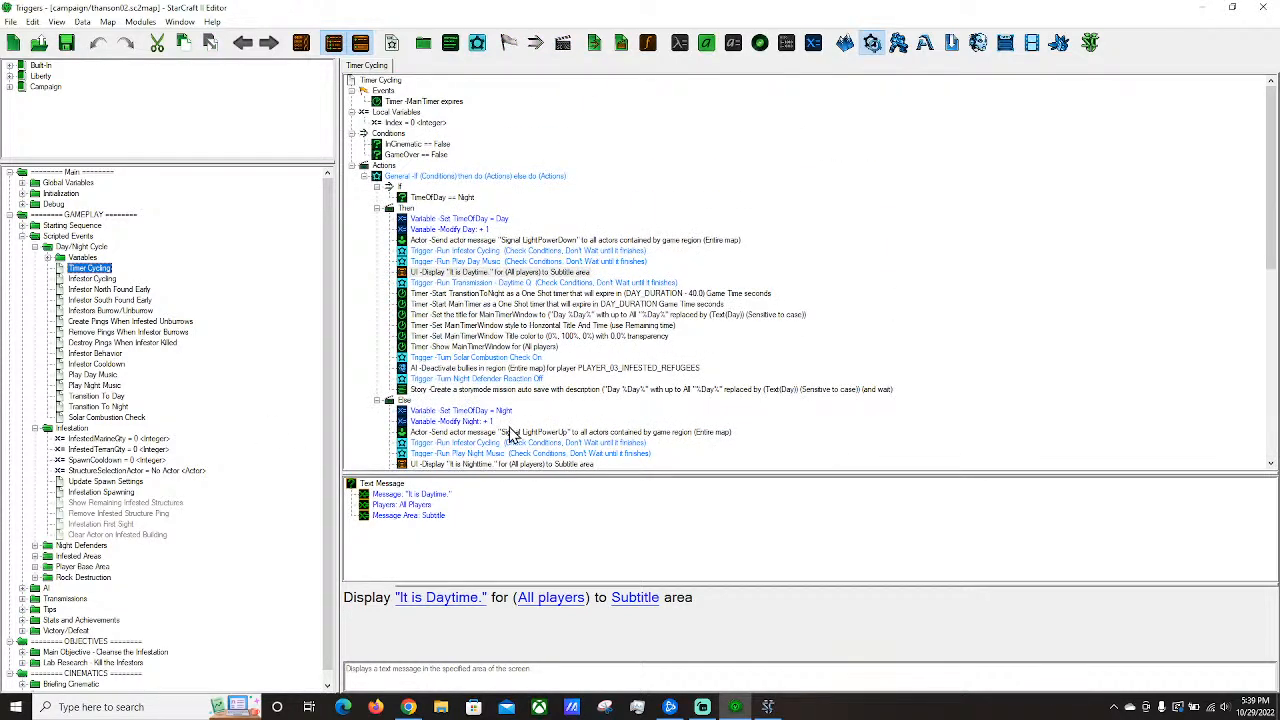
Examine the TransitionToNight and MainTimer start actions, Play Day Music and the Daytime Q transmission in the Timer Cycling trigger's Then branch.
left_click(568, 295)
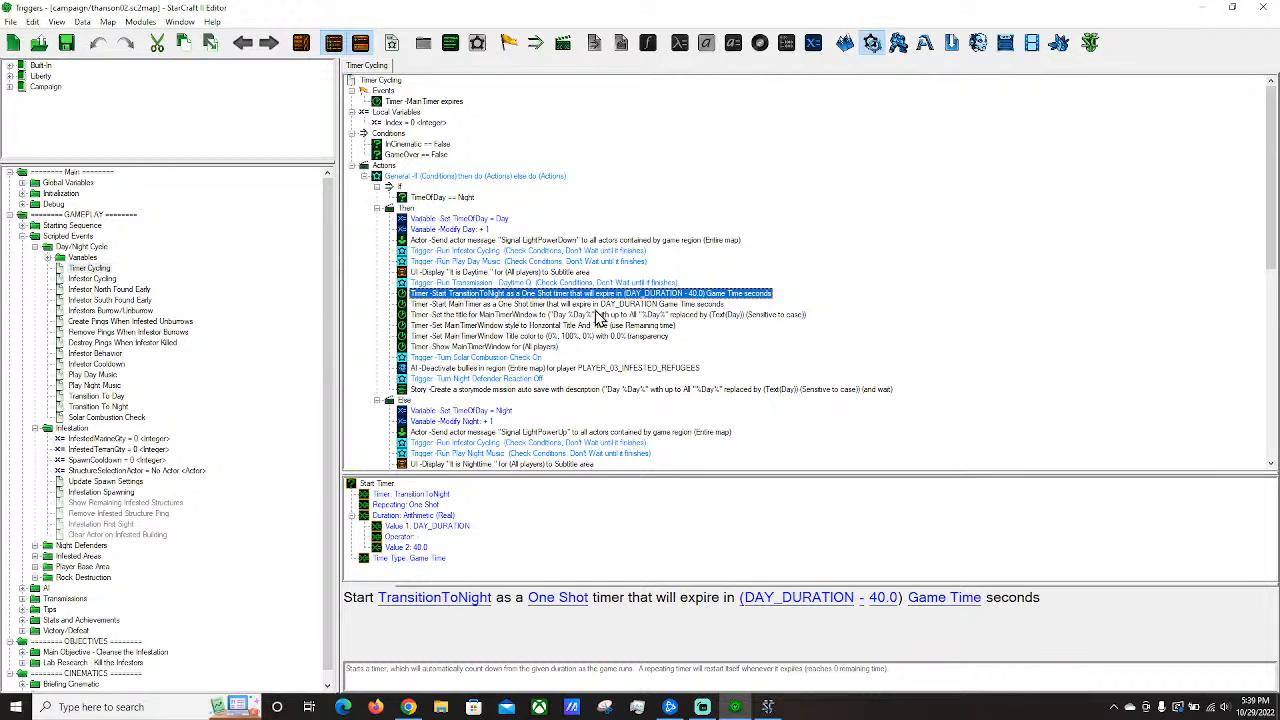
left_click(595, 305)
left_click(636, 295)
left_click(478, 305)
left_click(475, 296)
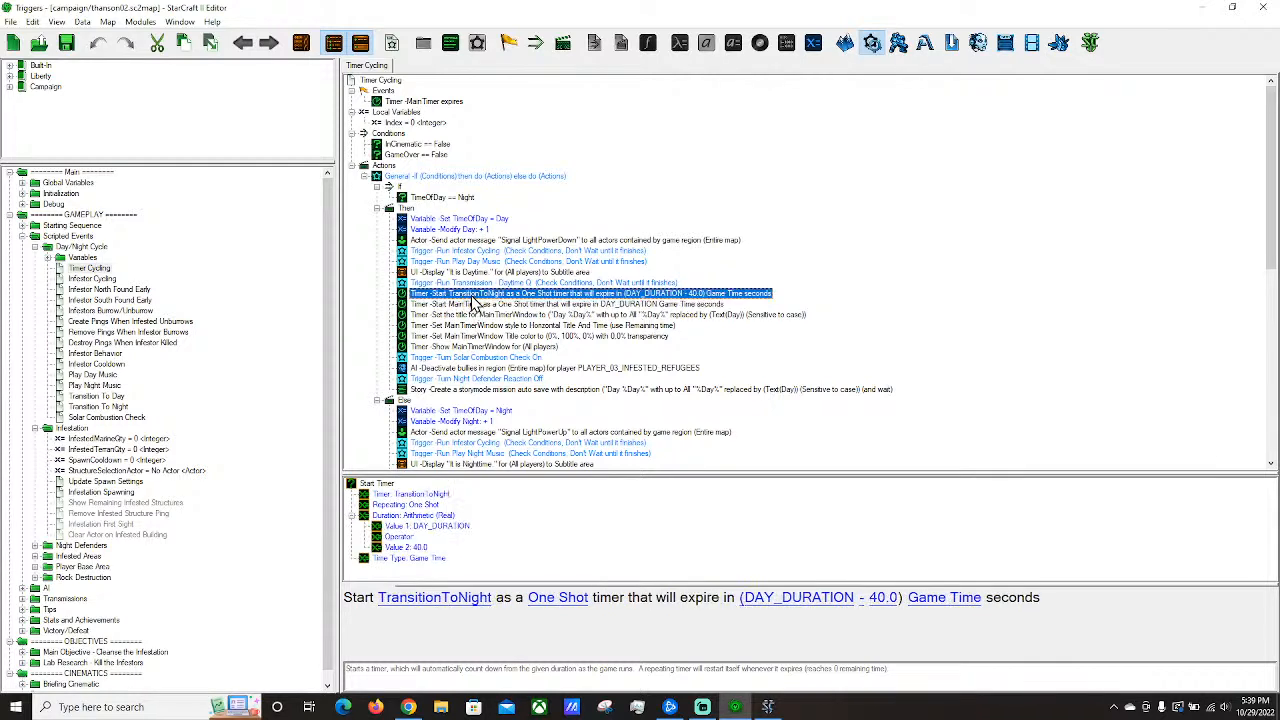
left_click(642, 306)
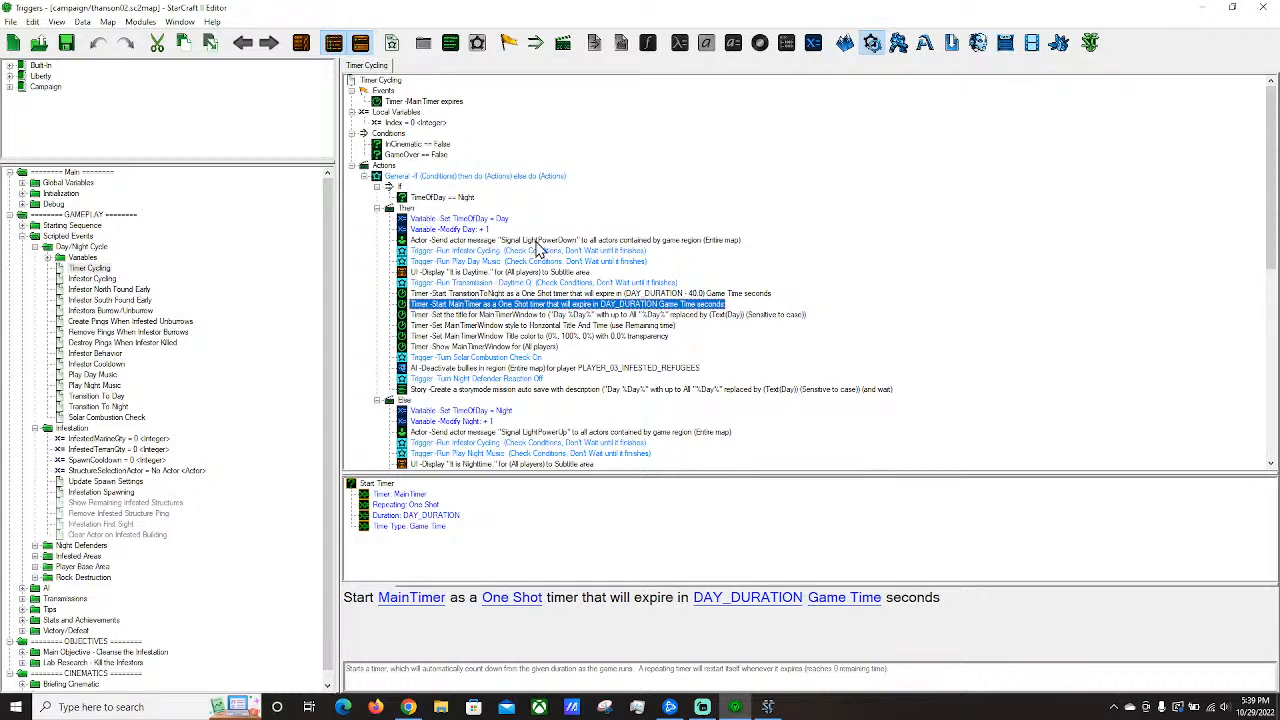
left_click(496, 293)
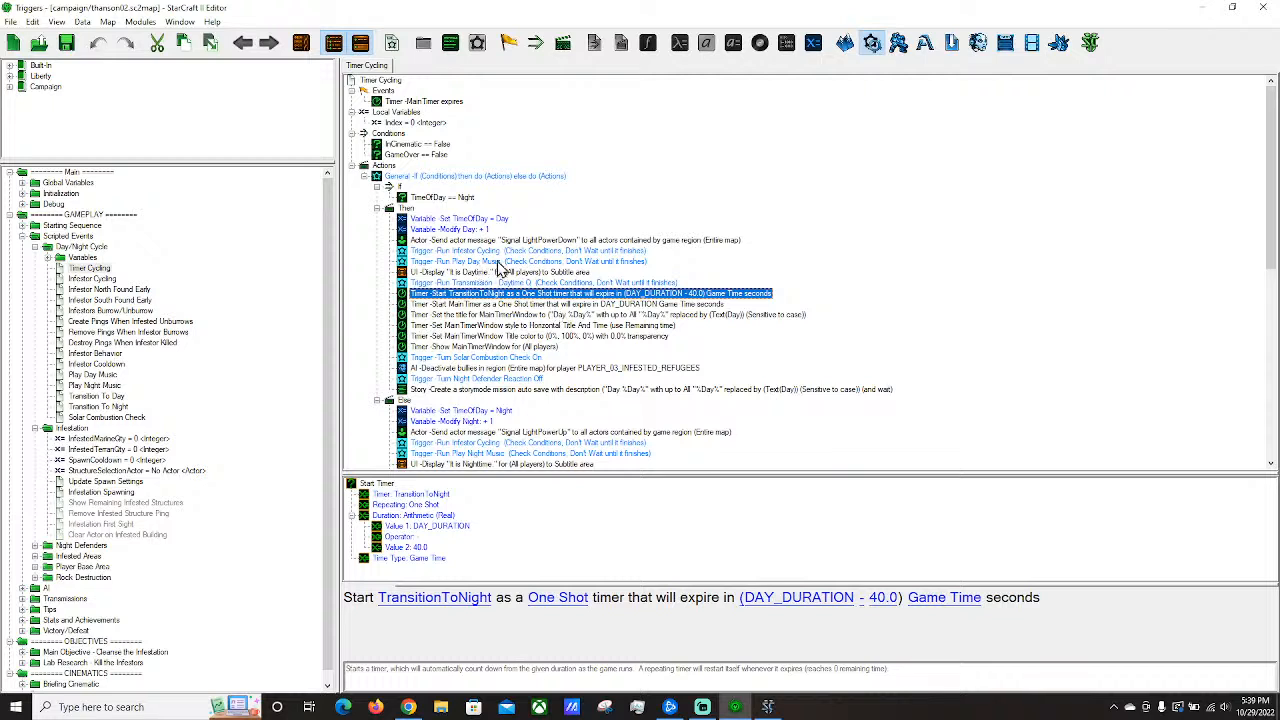
left_click(515, 262)
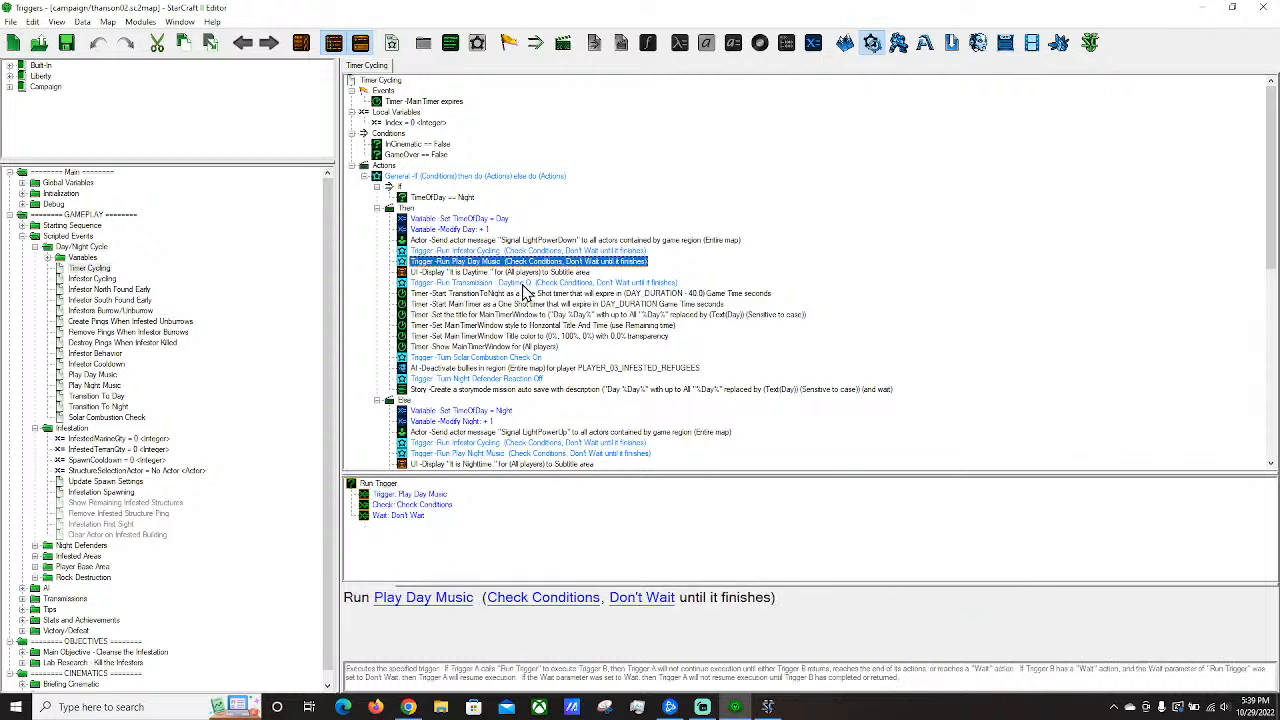
left_click(508, 283)
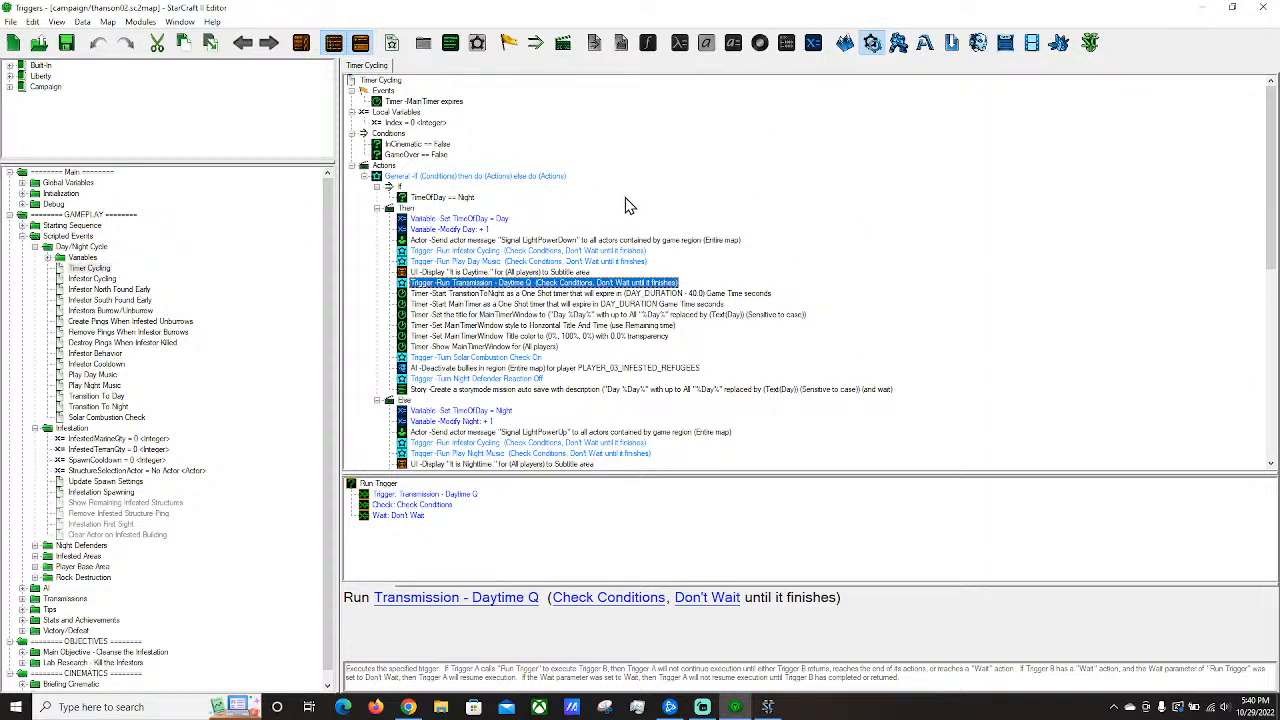
left_click(670, 294)
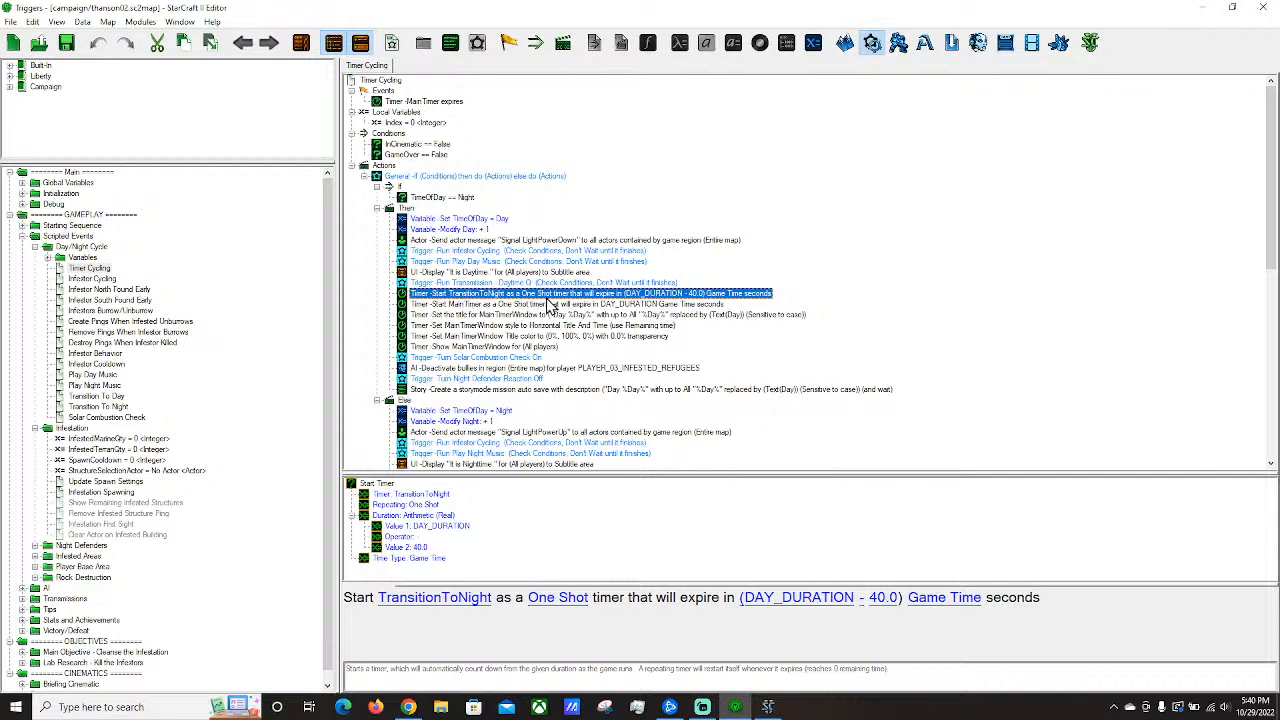
left_click(260, 465)
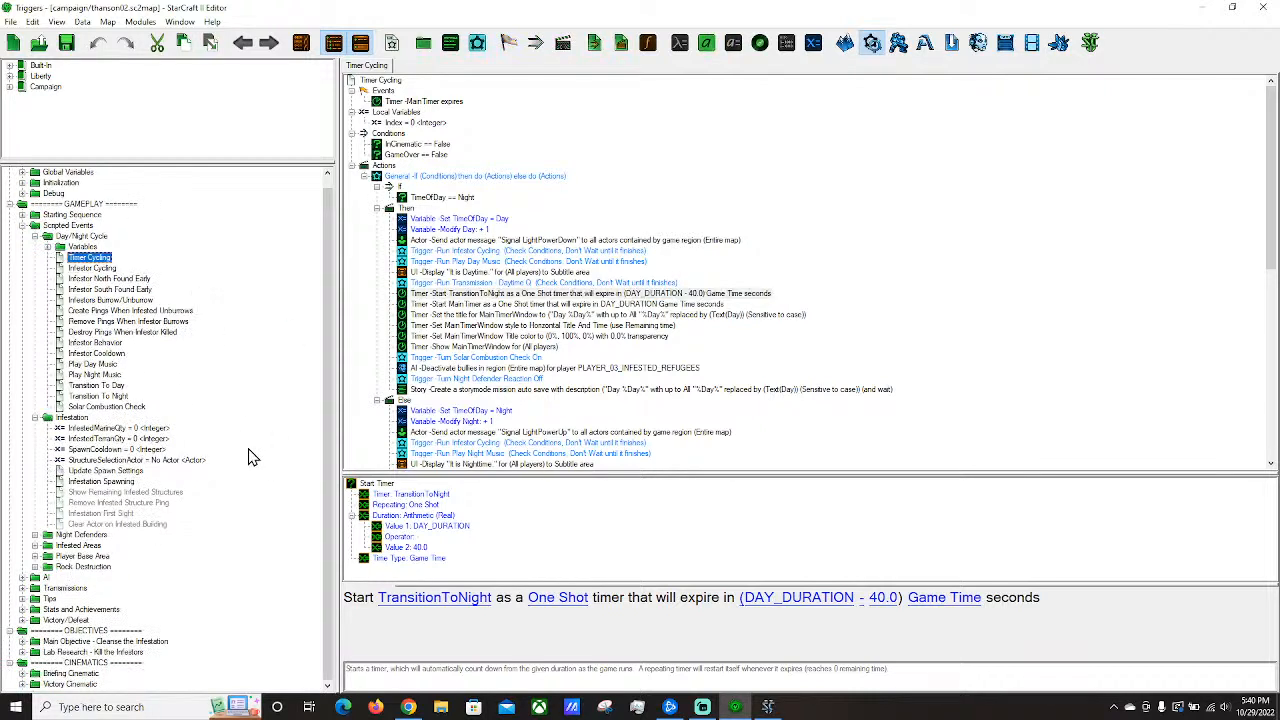
Review the MainTimer start, timer window title, Solar Combustion Check, bully deactivation, auto save and daytime transmission actions in Timer Cycling's day branch.
left_click(482, 305)
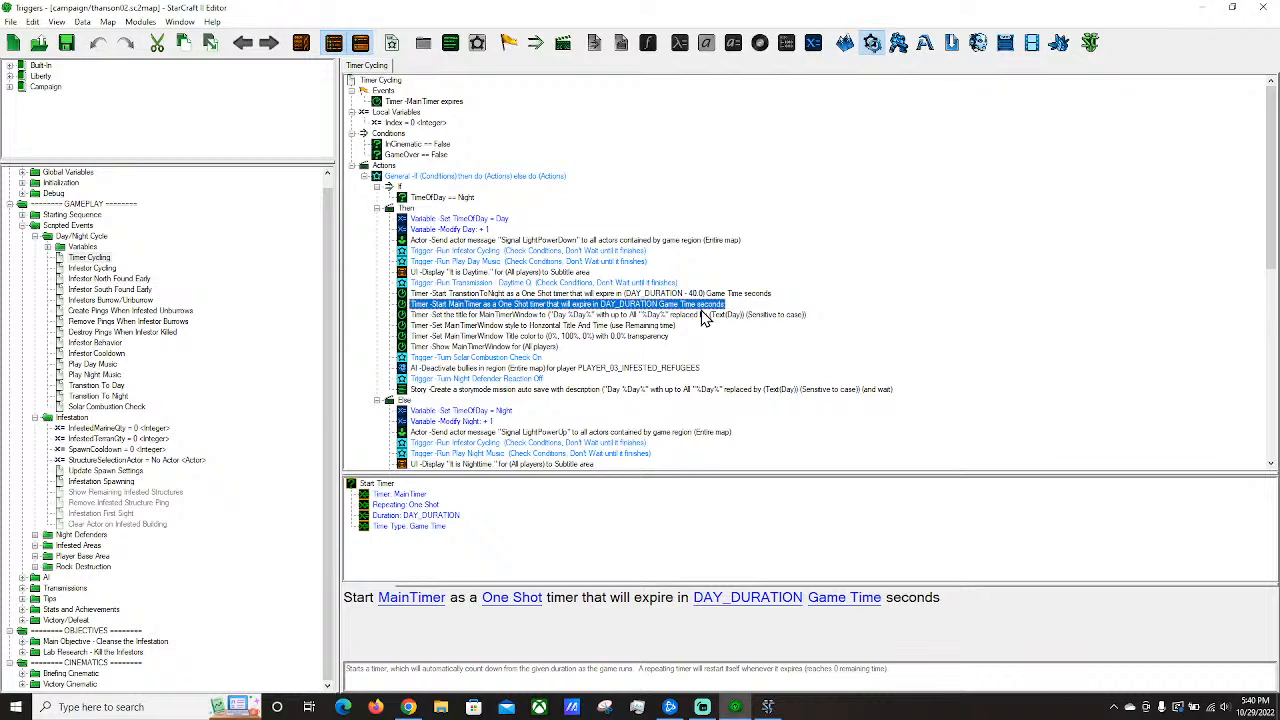
left_click(485, 315)
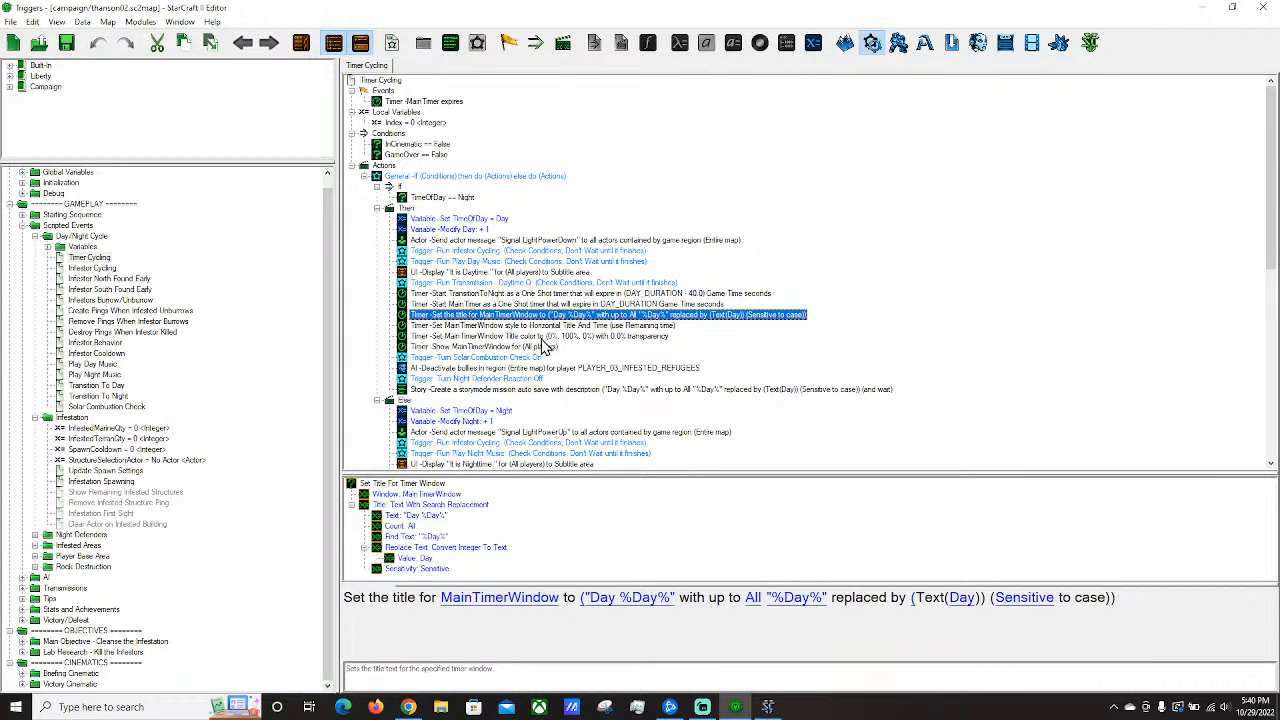
scroll(598, 372, "down", 4)
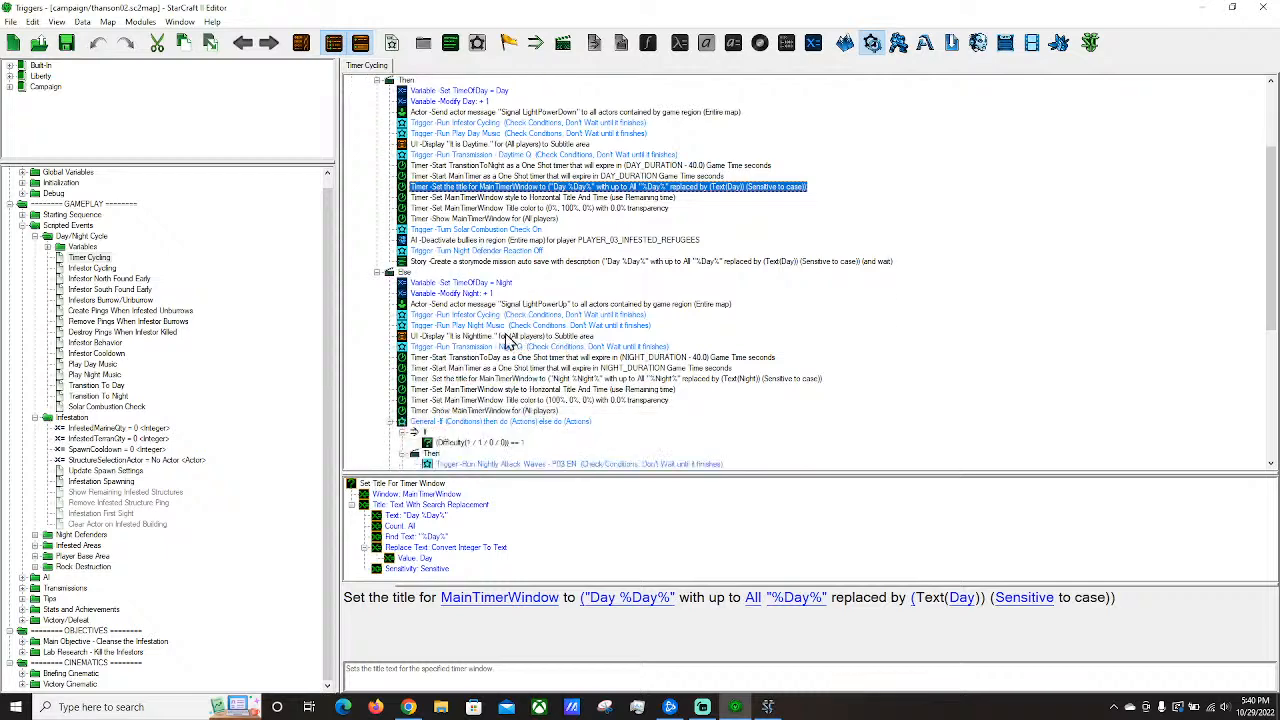
scroll(665, 305, "up", 4)
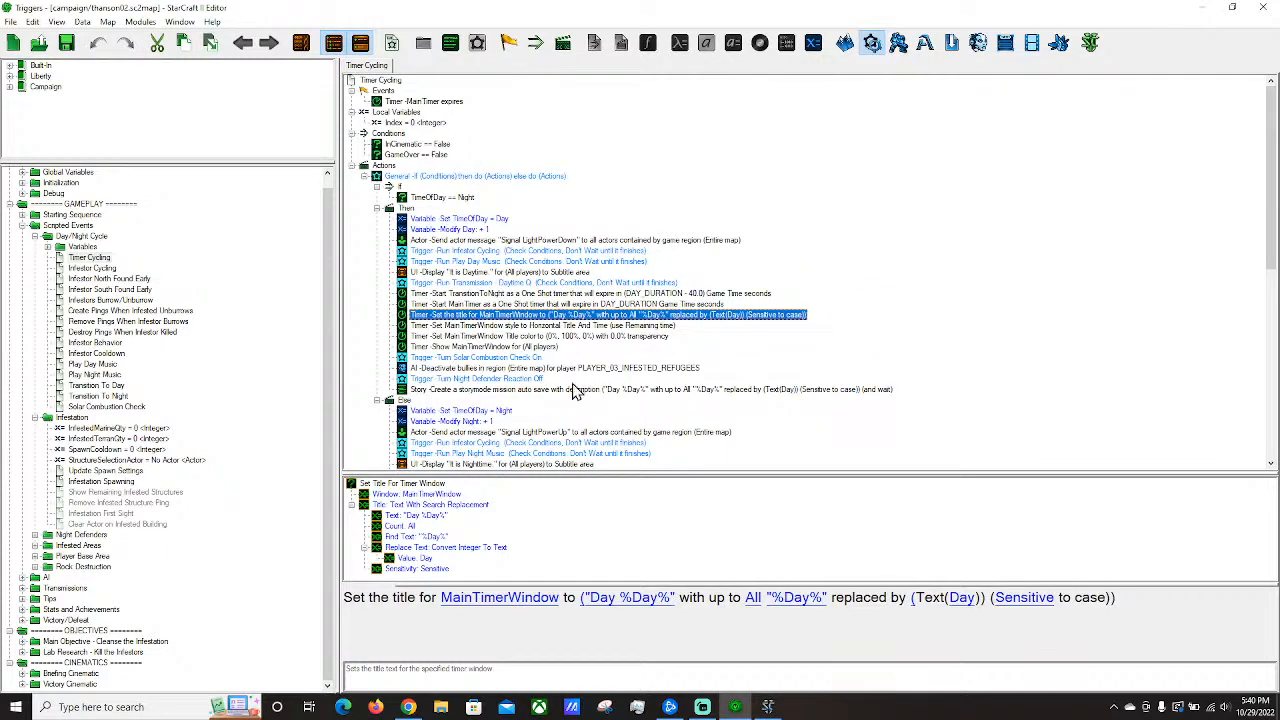
left_click(478, 358)
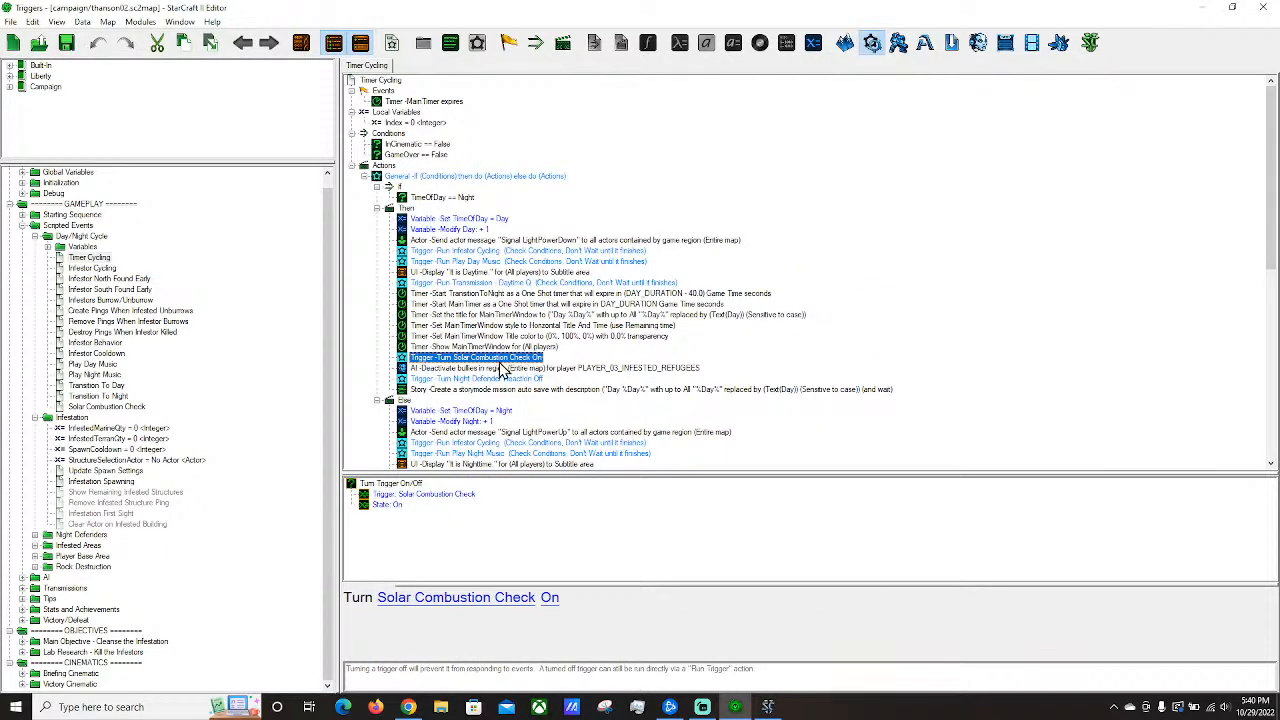
scroll(525, 370, "down", 2)
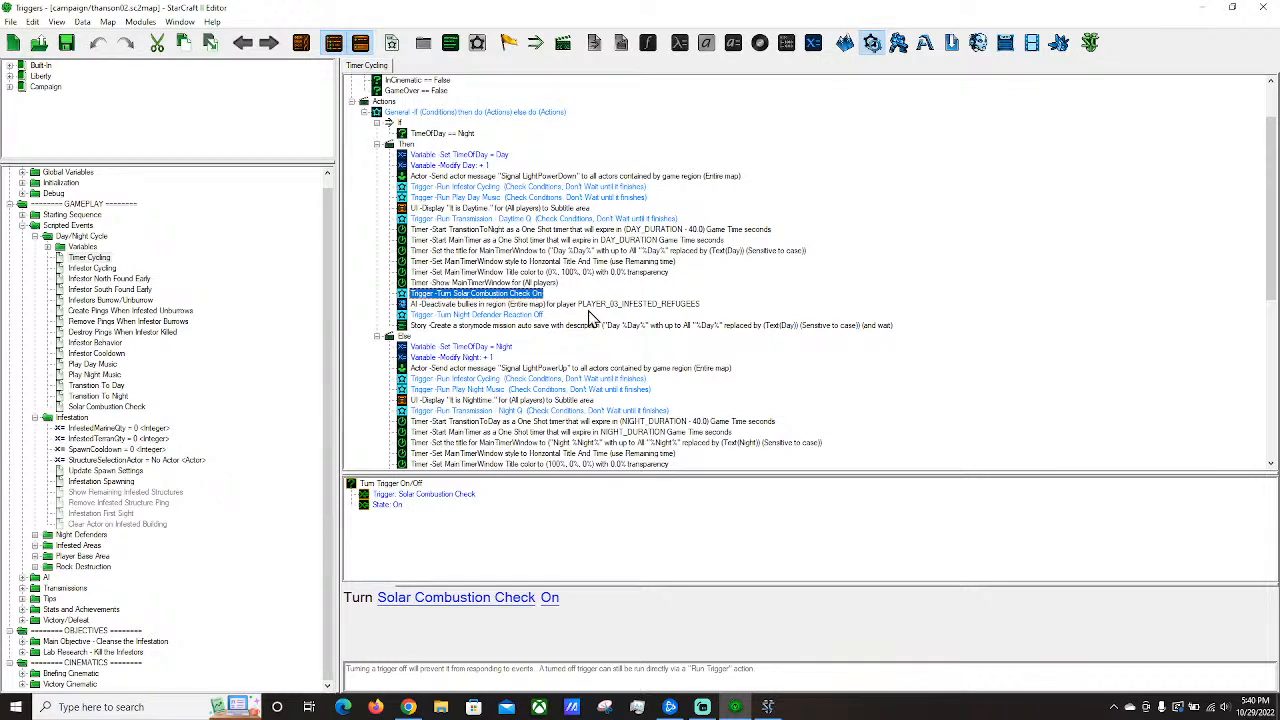
left_click(505, 304)
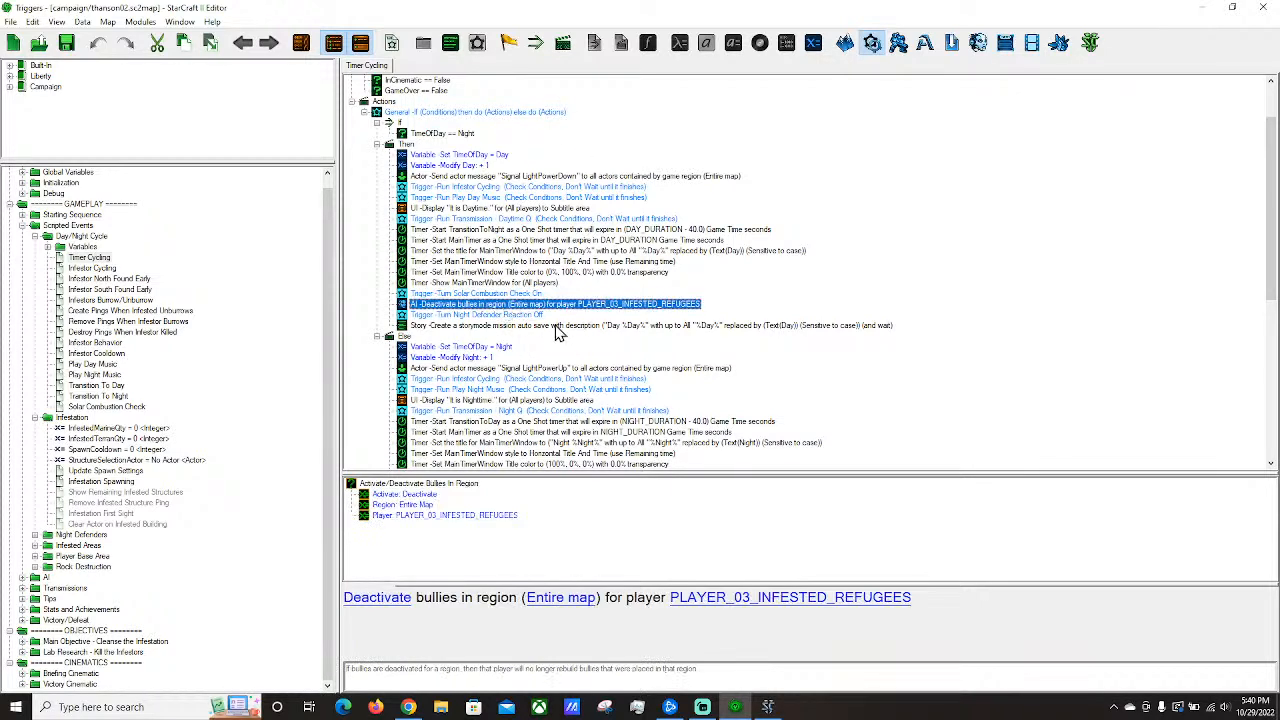
left_click(538, 327)
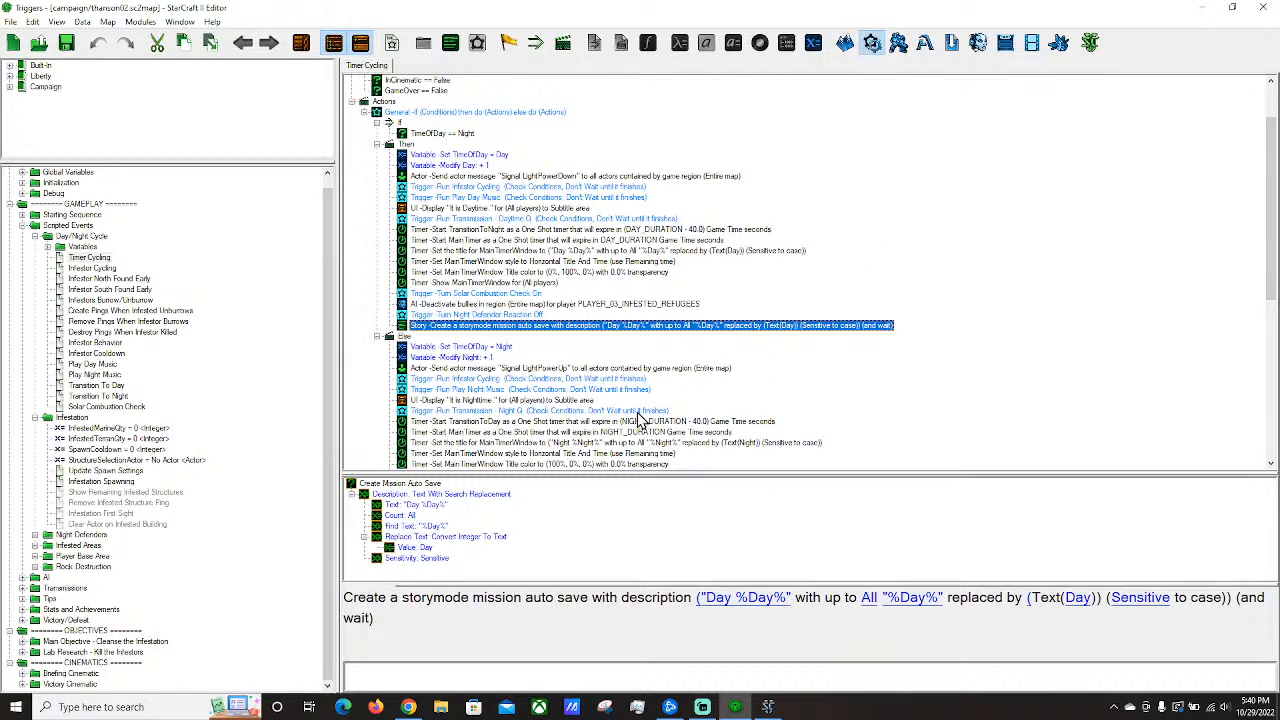
scroll(510, 350, "up", 2)
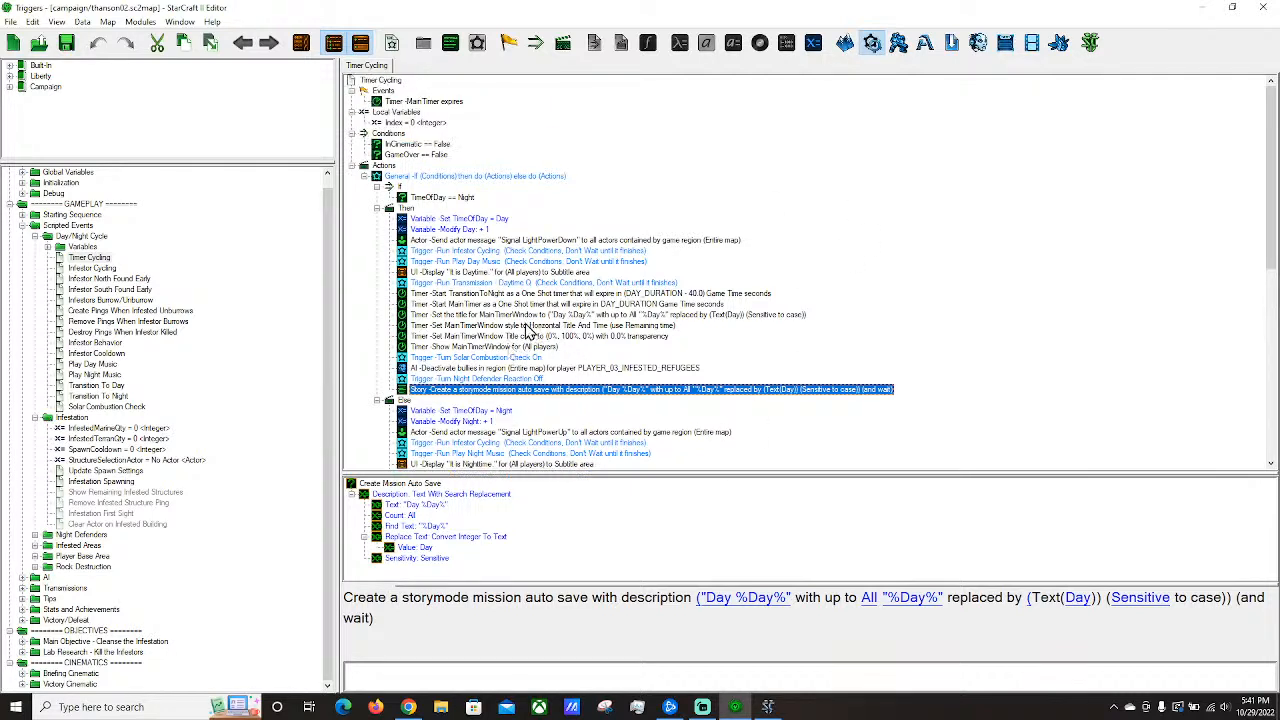
left_click(541, 285)
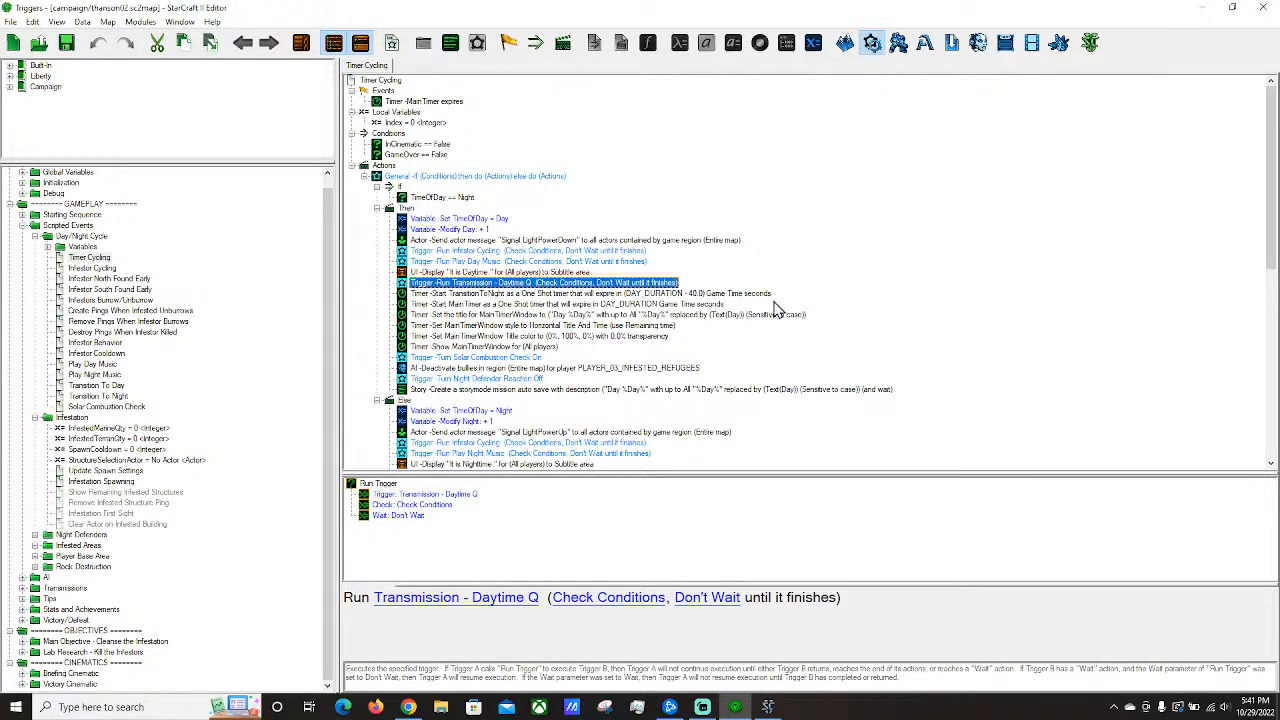
Search the triggers for "transitiontonight" up to the Transition To Night trigger and inspect its lighting action.
key("ctrl+f")
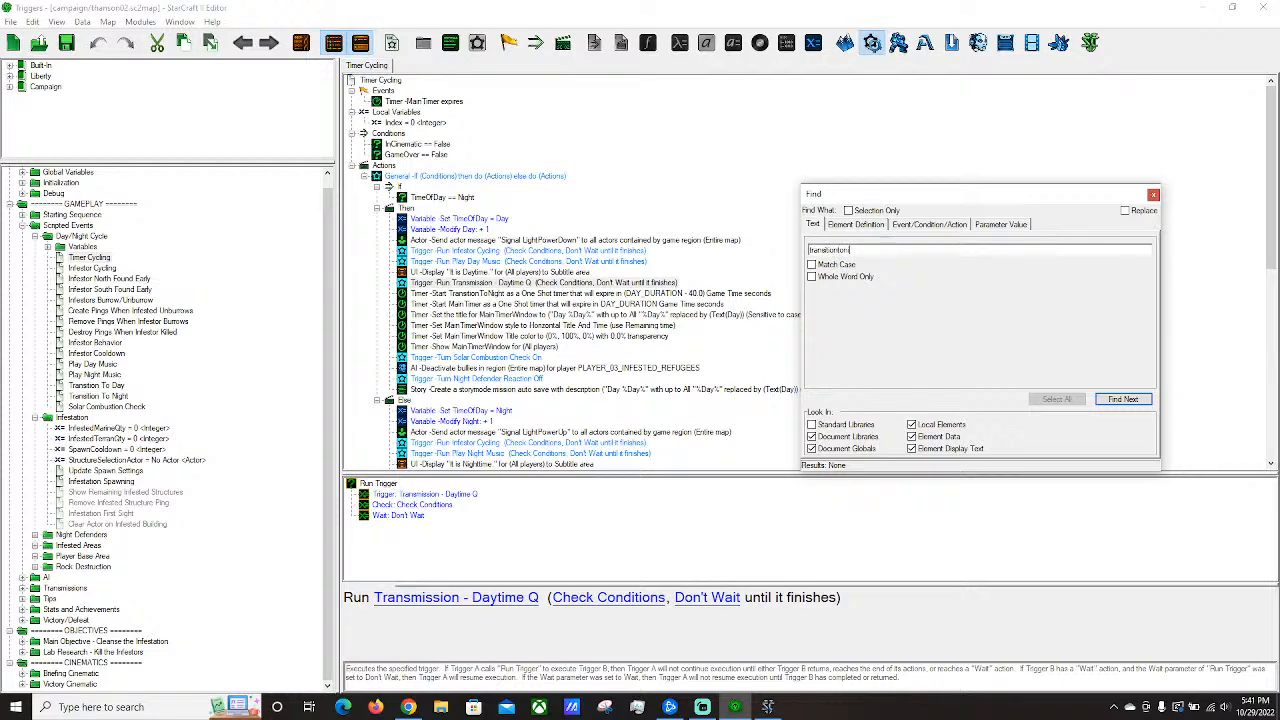
key("Return")
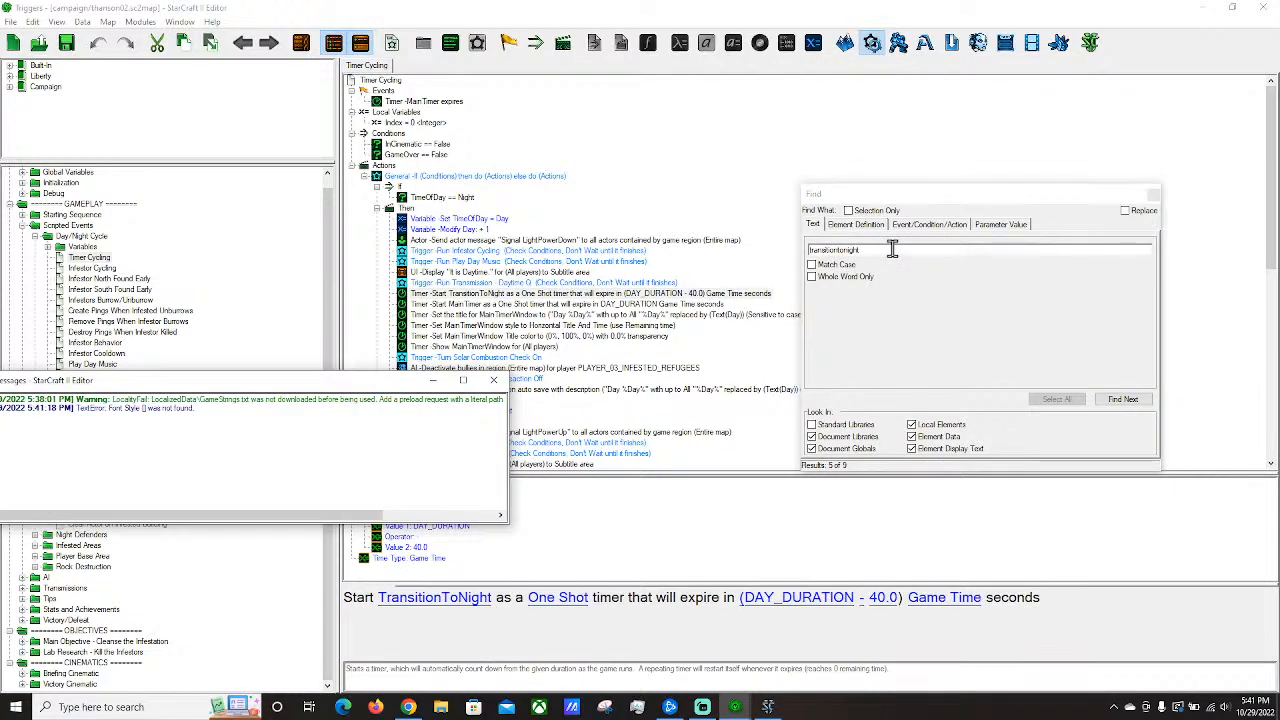
left_click(493, 380)
left_click(1120, 398)
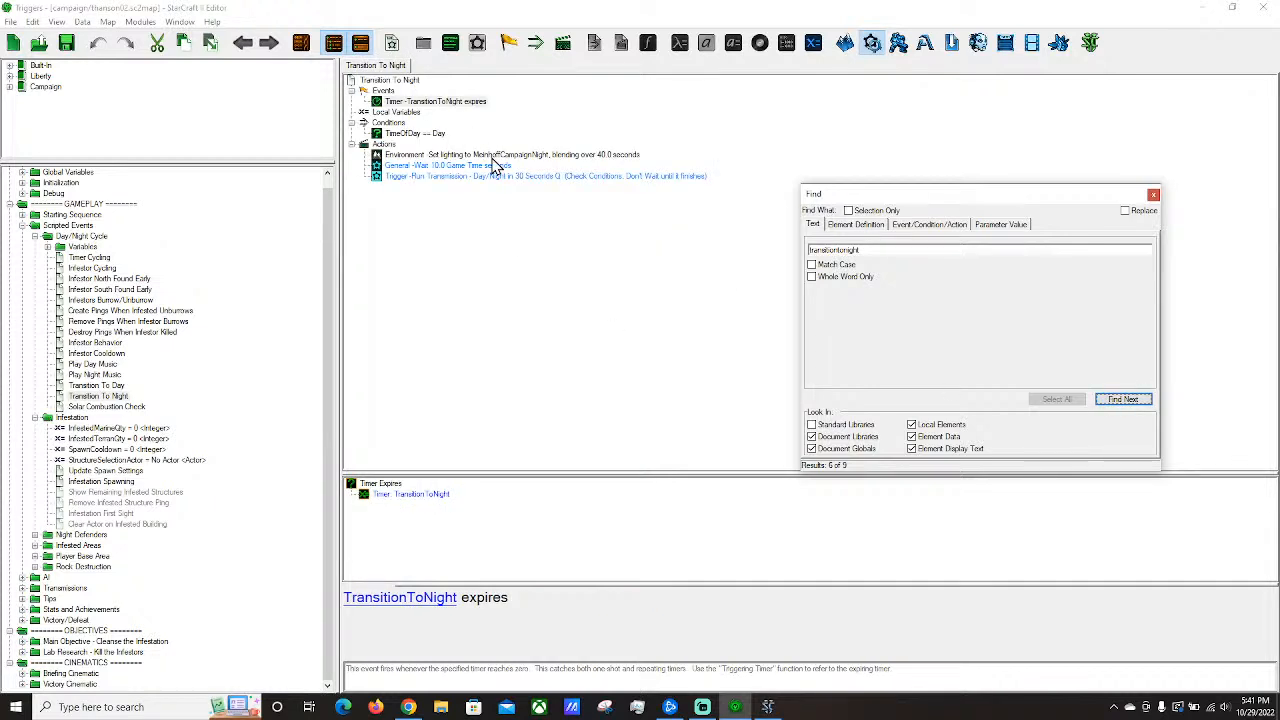
left_click(478, 156)
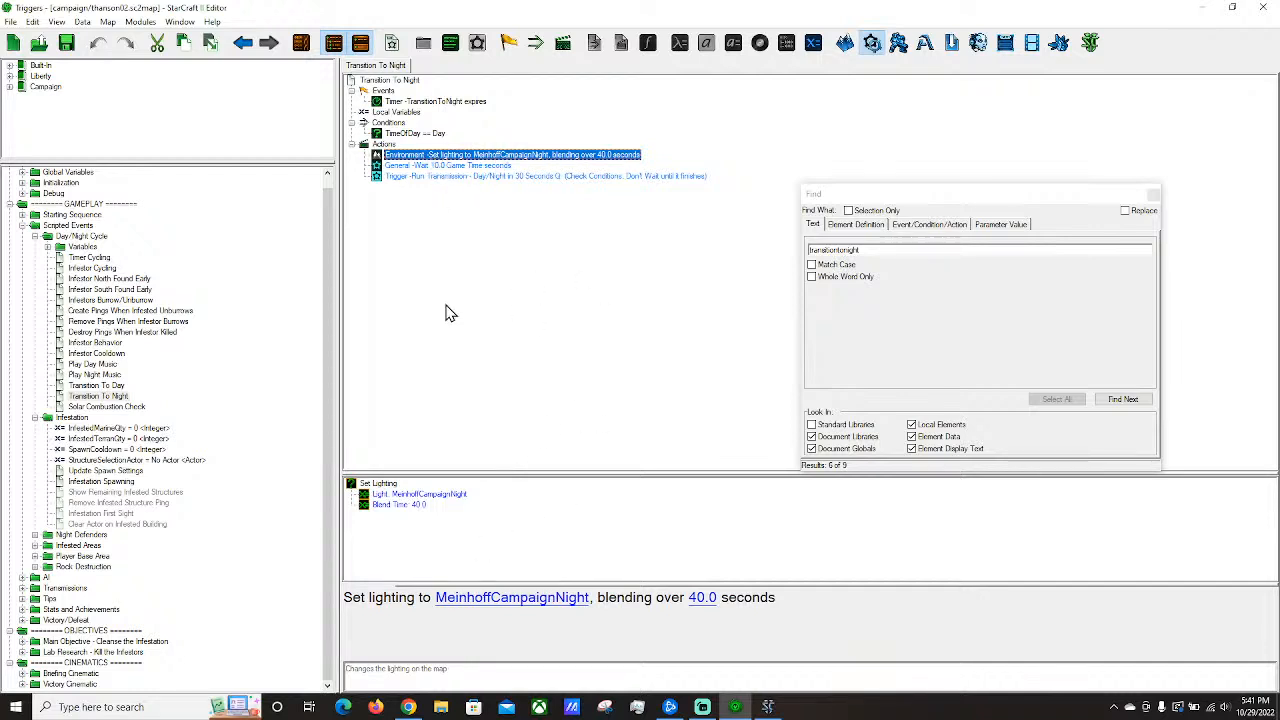
left_click(68, 500)
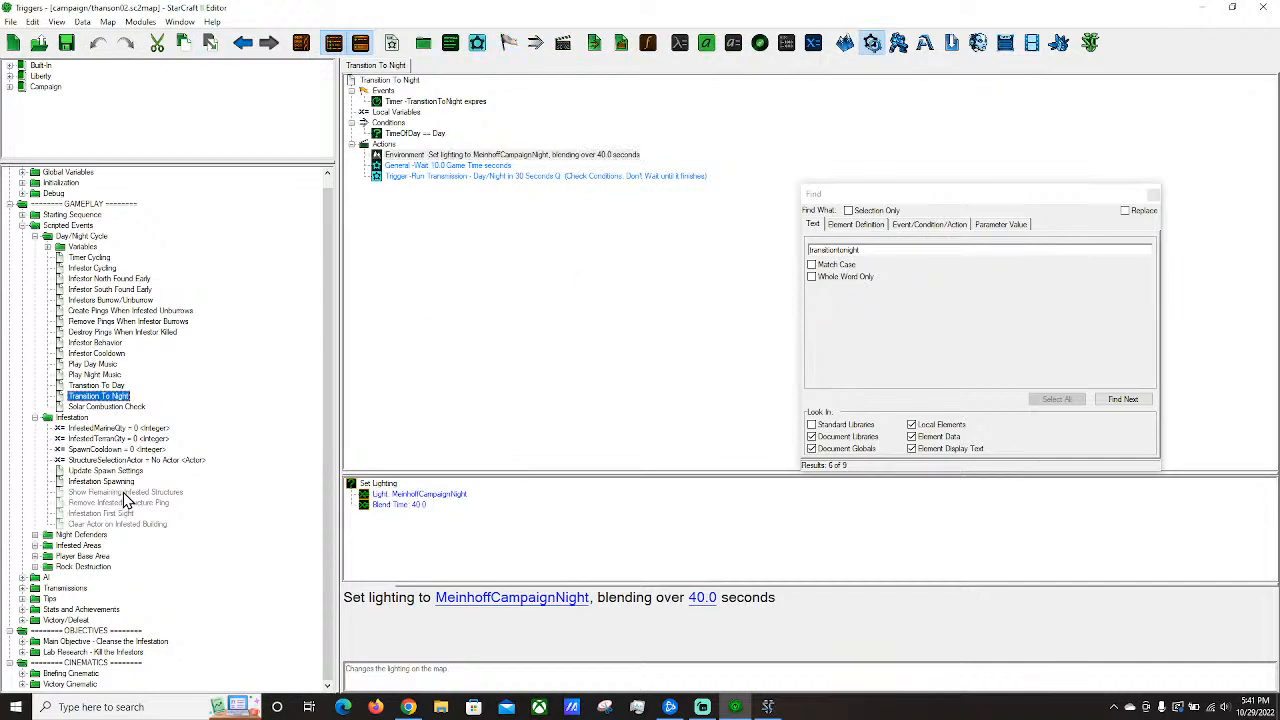
Add a Set Time of Day Lighting action after the existing lighting action in the Transition To Night trigger.
left_click(474, 155)
key("ctrl+r")
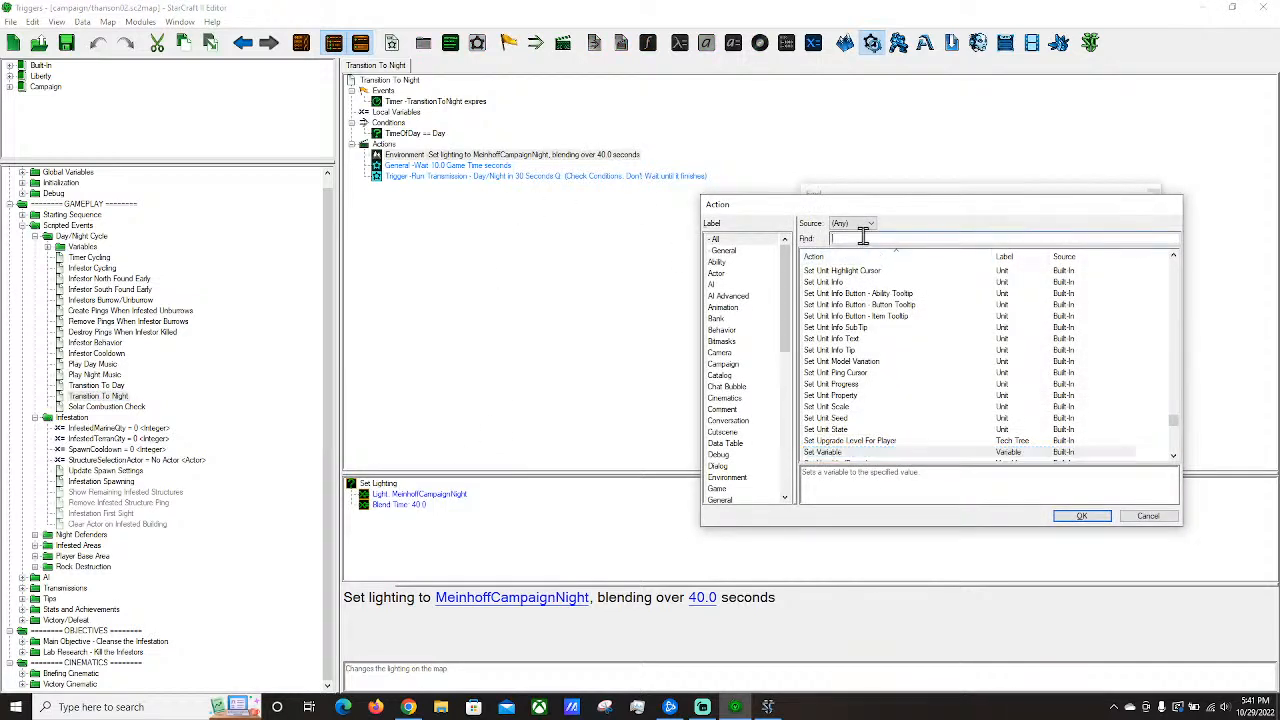
type("lighting")
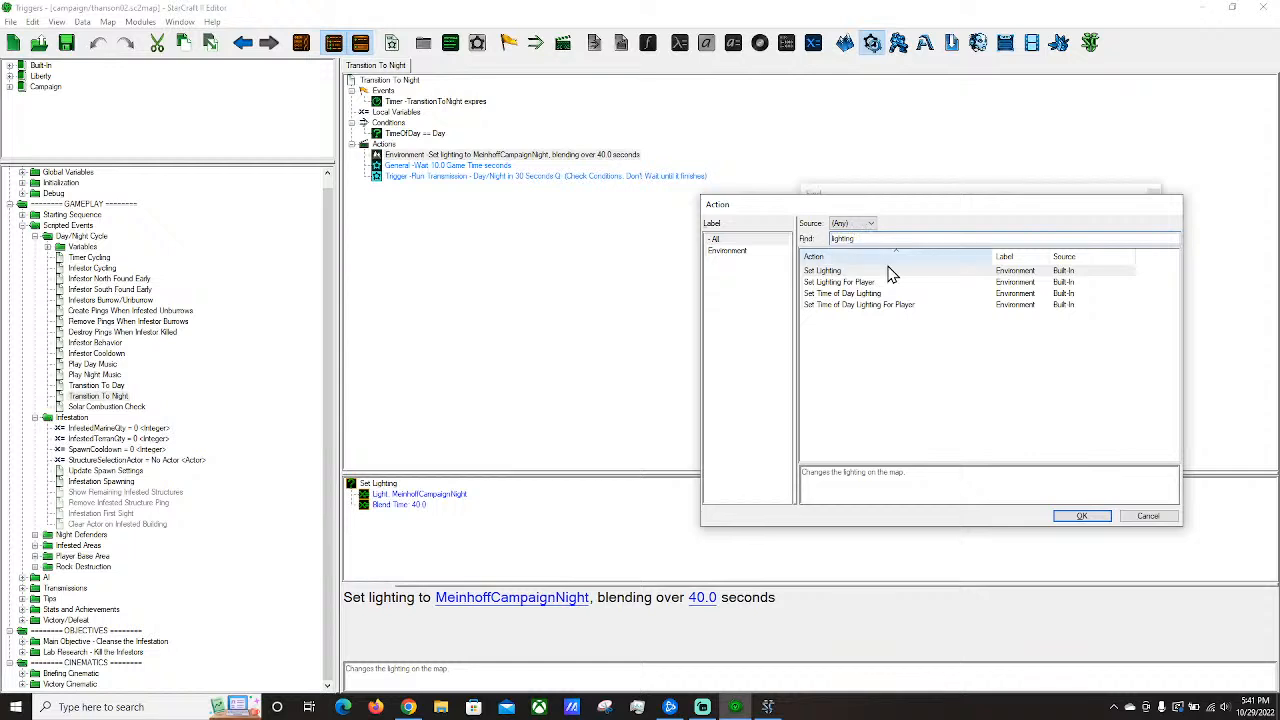
left_click(843, 273)
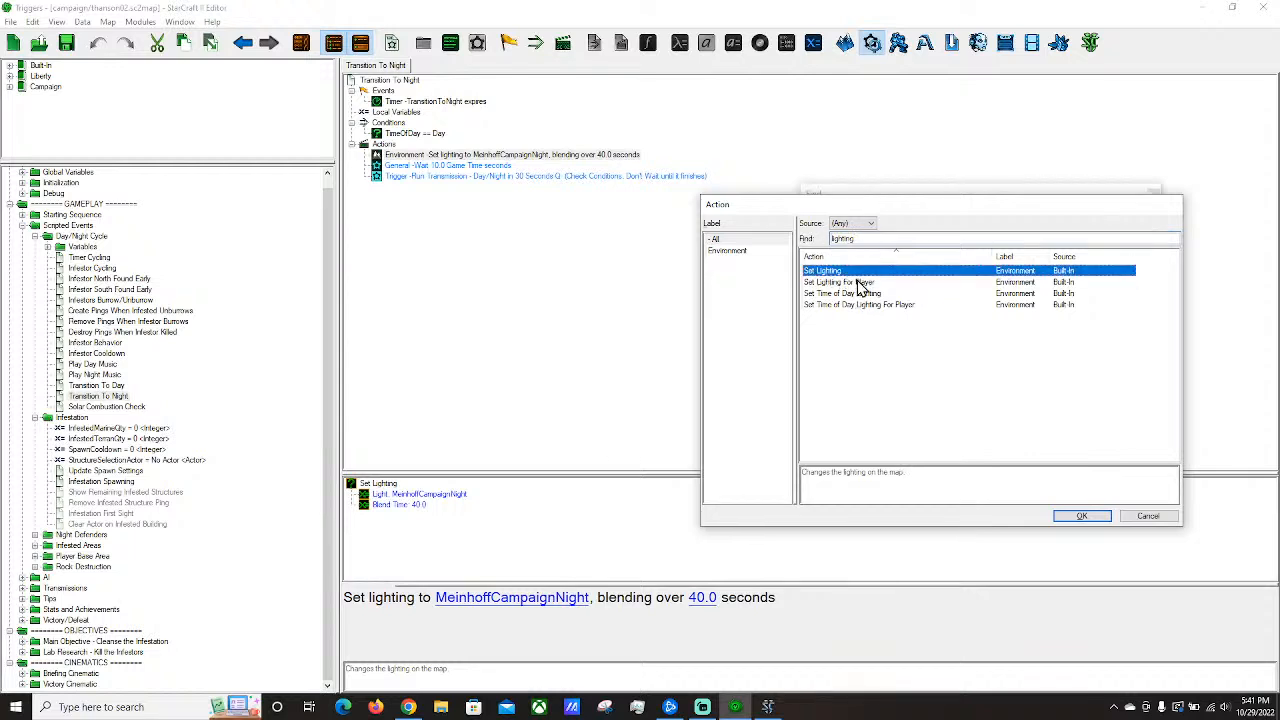
left_click(847, 293)
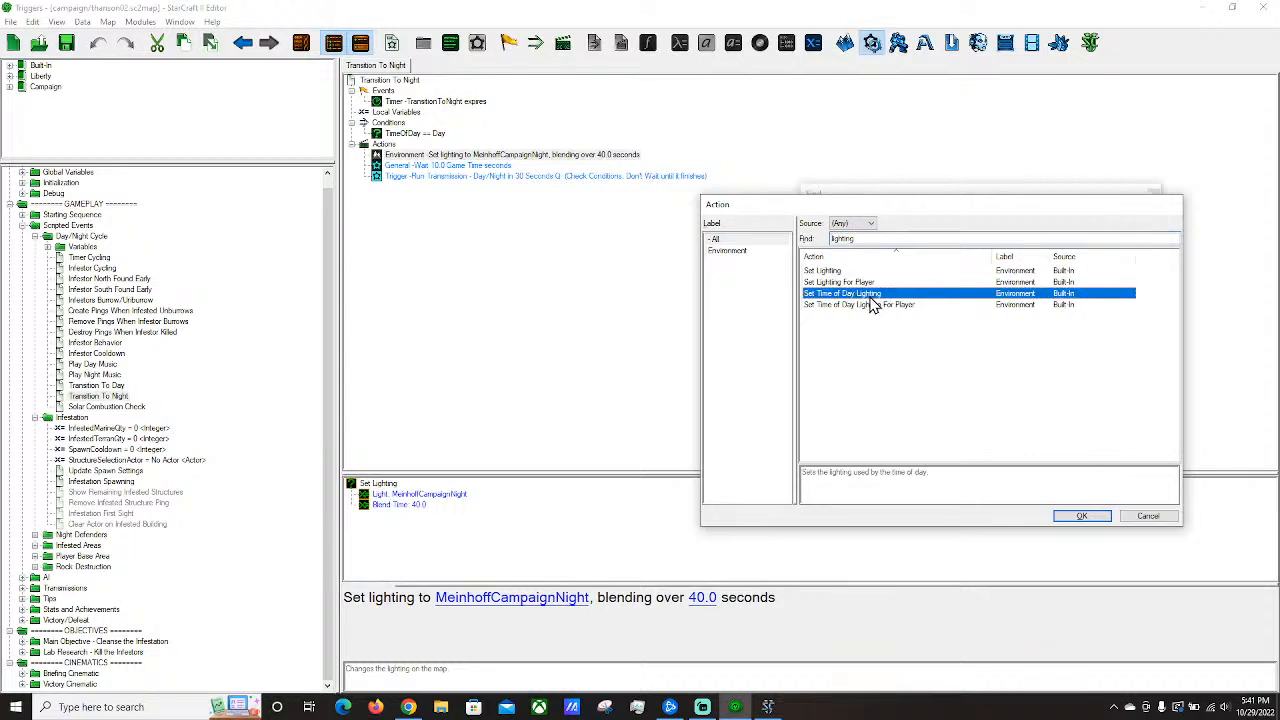
double_click(856, 294)
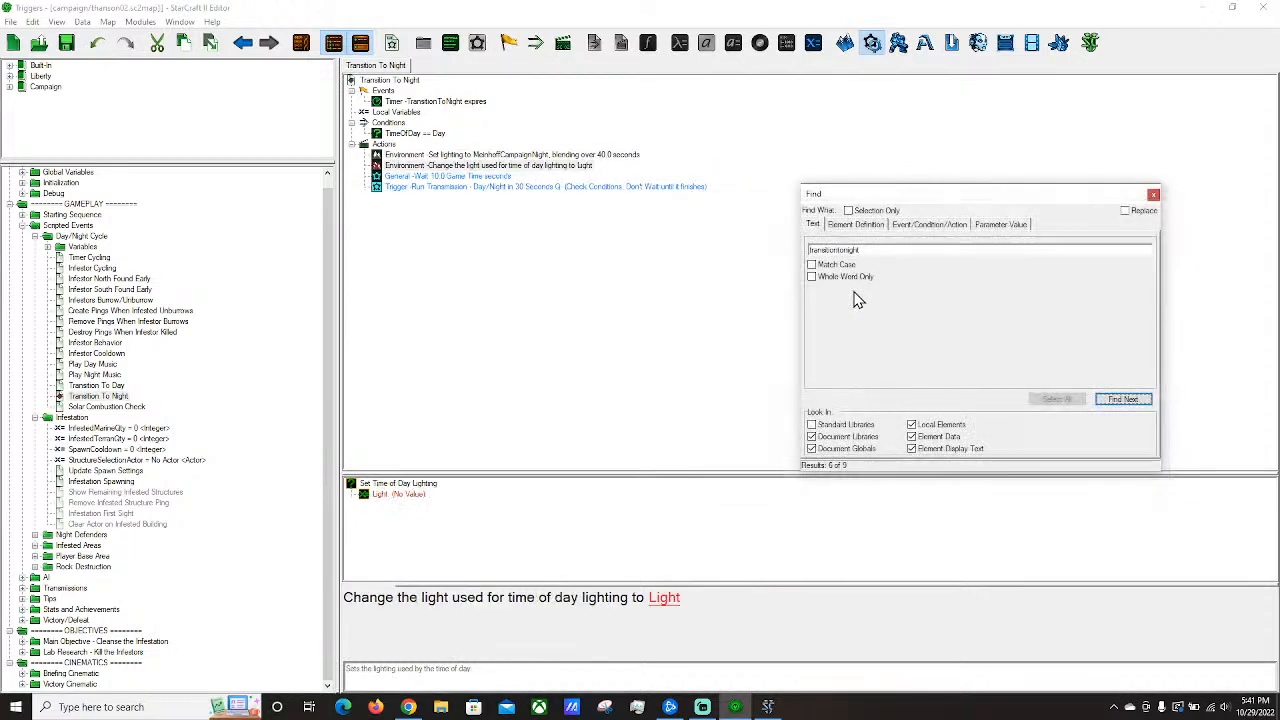
Change the new time of day lighting action in Transition To Night to Set Lighting.
left_click(468, 167)
double_click(468, 167)
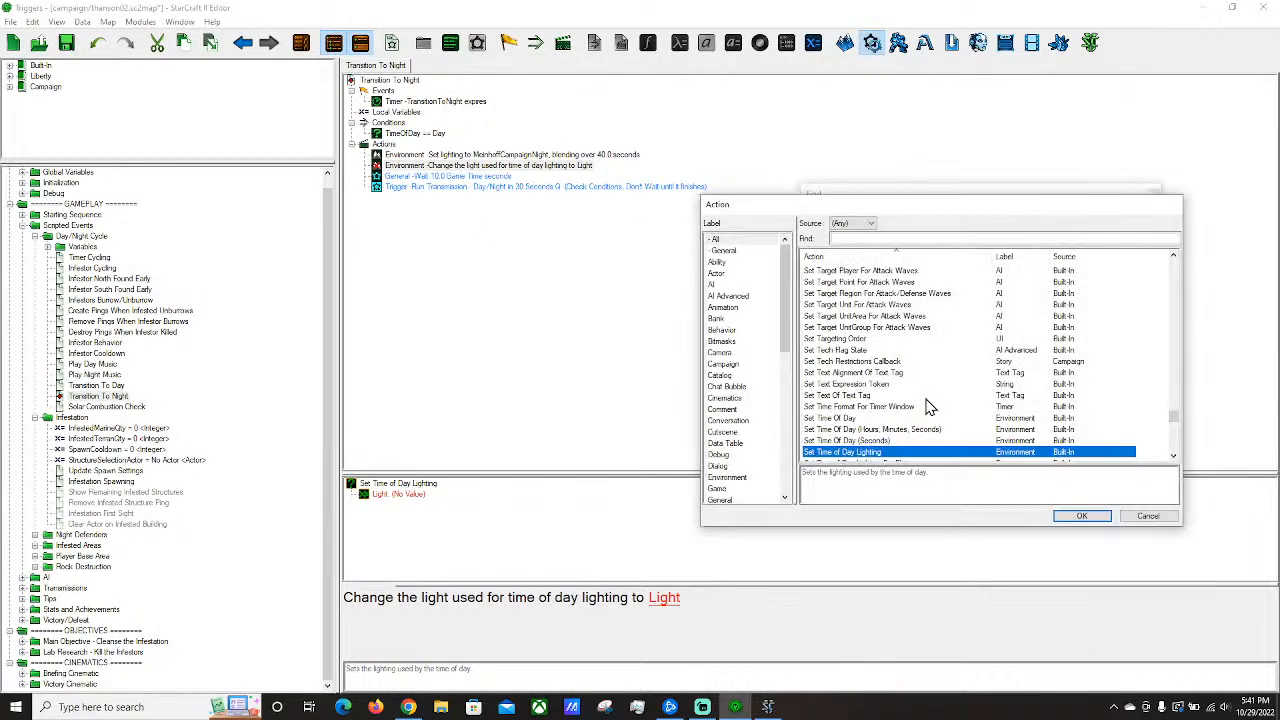
left_click(832, 420)
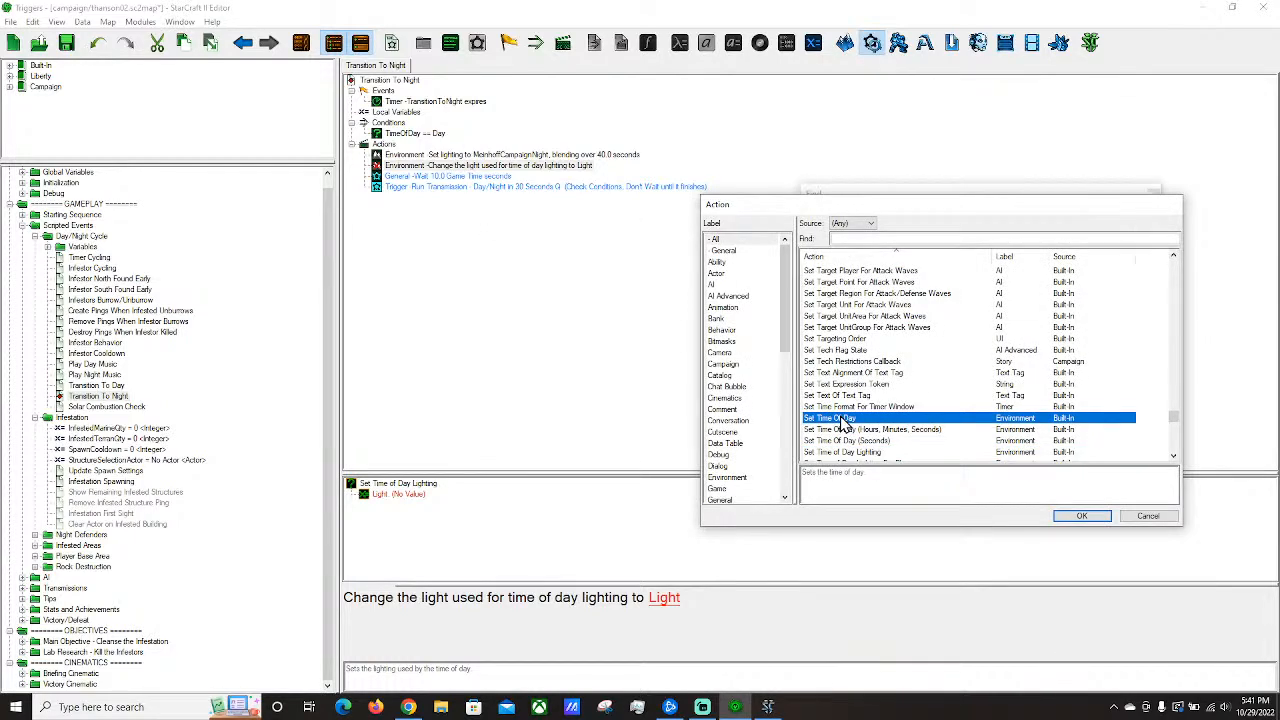
left_click(882, 240)
type("lighting")
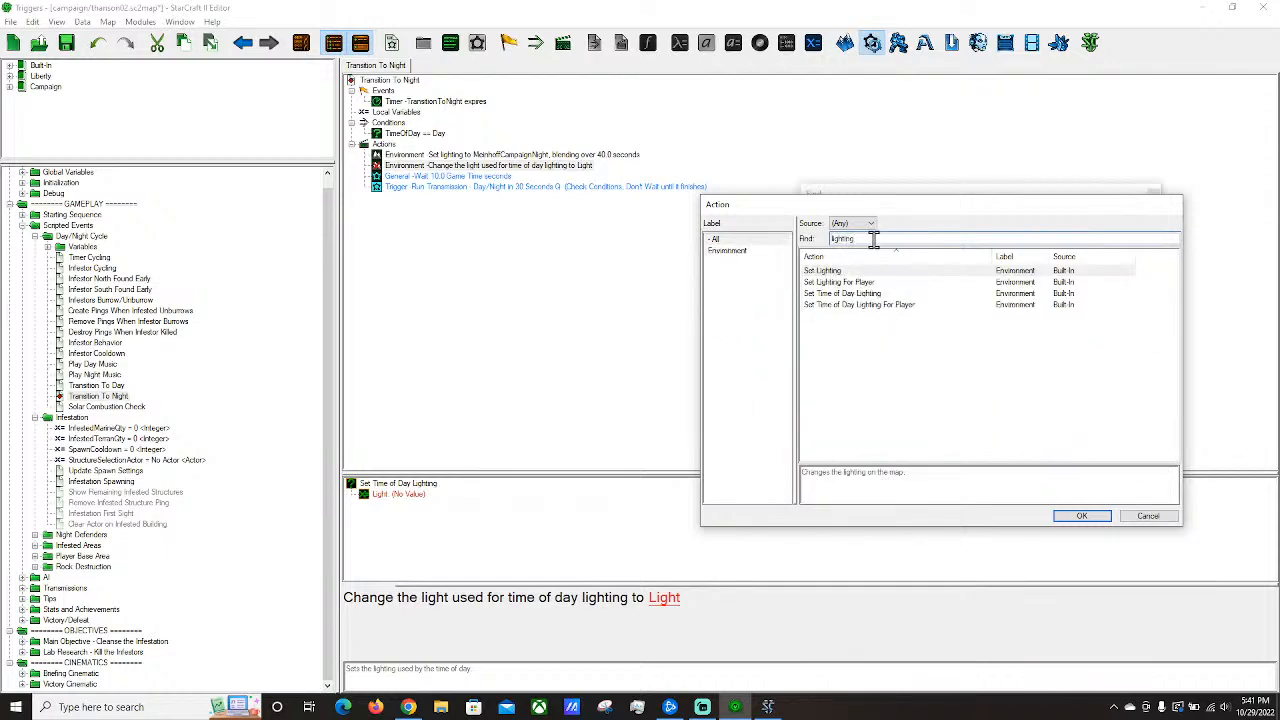
double_click(830, 272)
Browse the available game lights for the new Set Lighting action's Light value, from the Cinematics group through the Protoss, Terran and Zerg portraits.
left_click(451, 597)
scroll(514, 280, "down", 12)
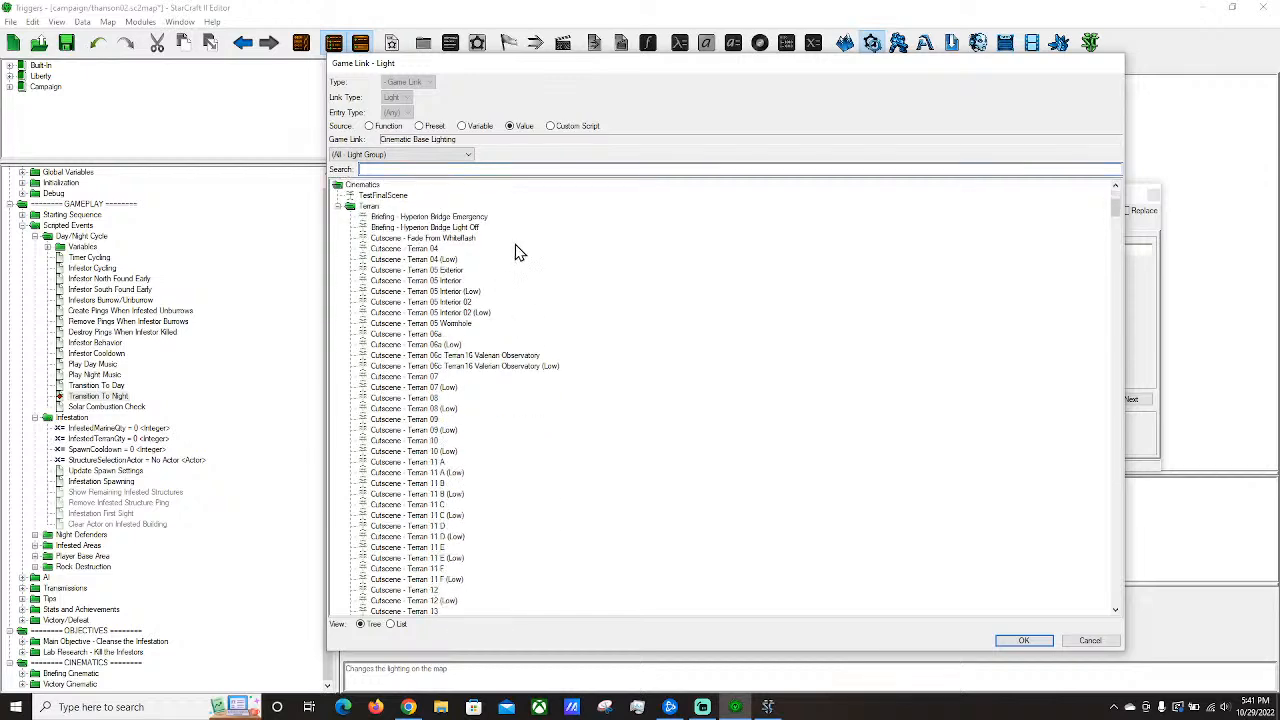
scroll(518, 248, "up", 6)
scroll(516, 250, "up", 6)
scroll(516, 252, "down", 20)
scroll(516, 253, "down", 20)
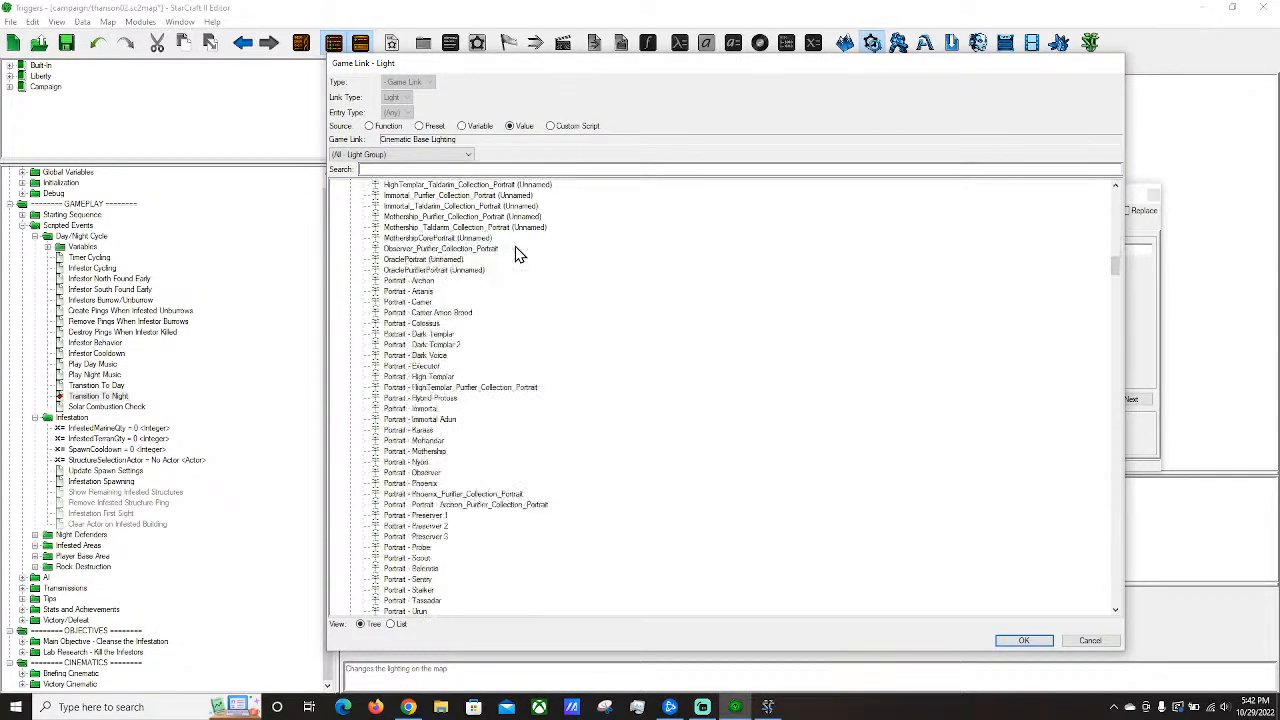
scroll(518, 255, "down", 20)
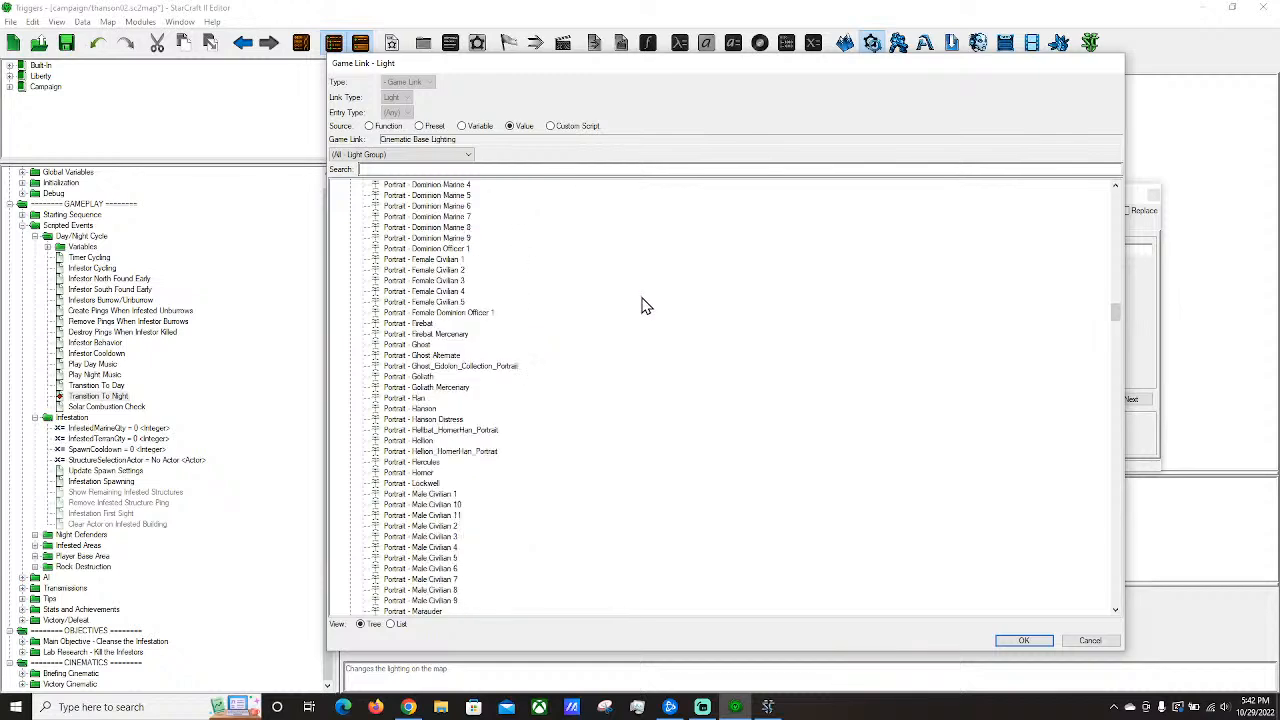
scroll(553, 391, "down", 20)
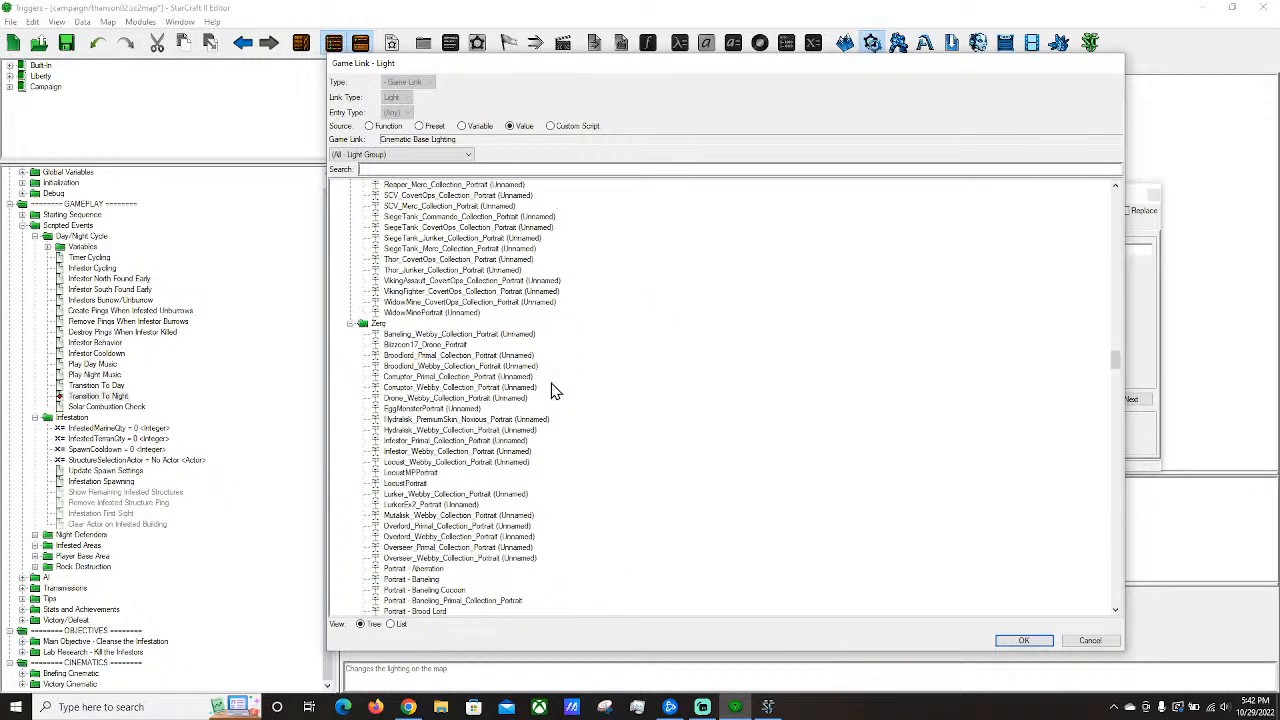
left_click(1086, 641)
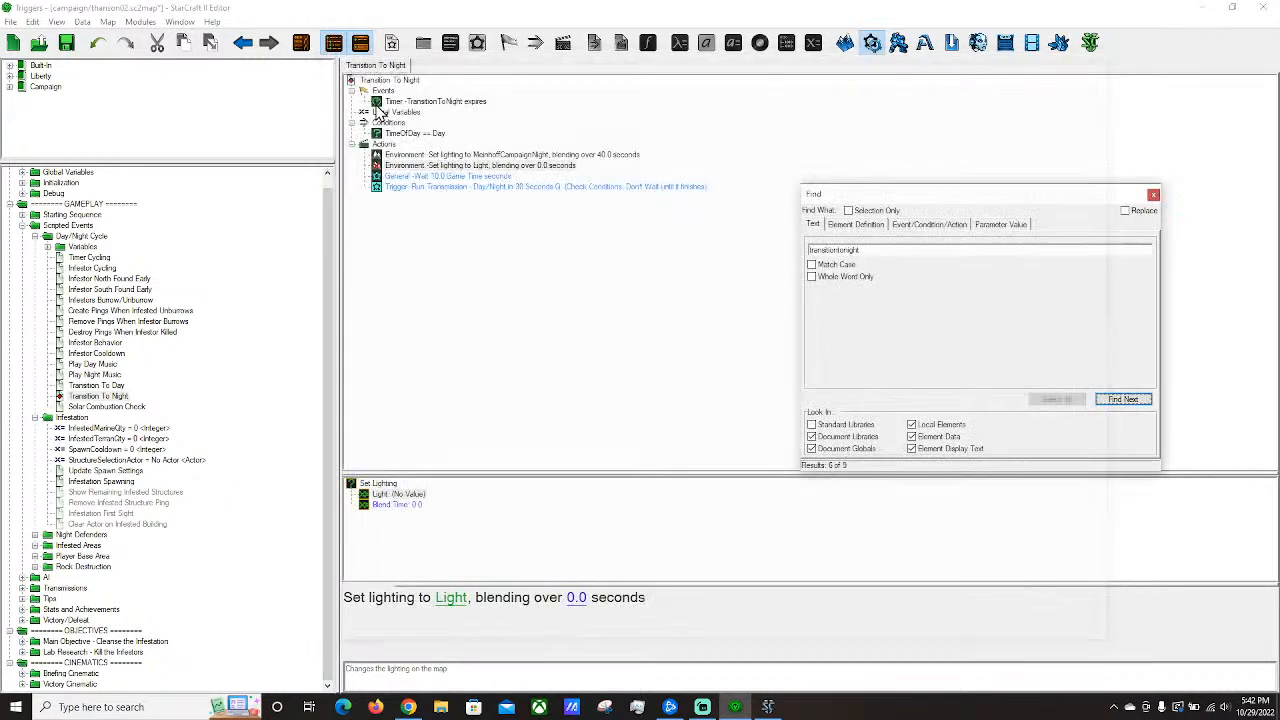
Open the Lighting window, look through the Tilesets lights around the Meinhoff entries, and close the window.
left_click(110, 23)
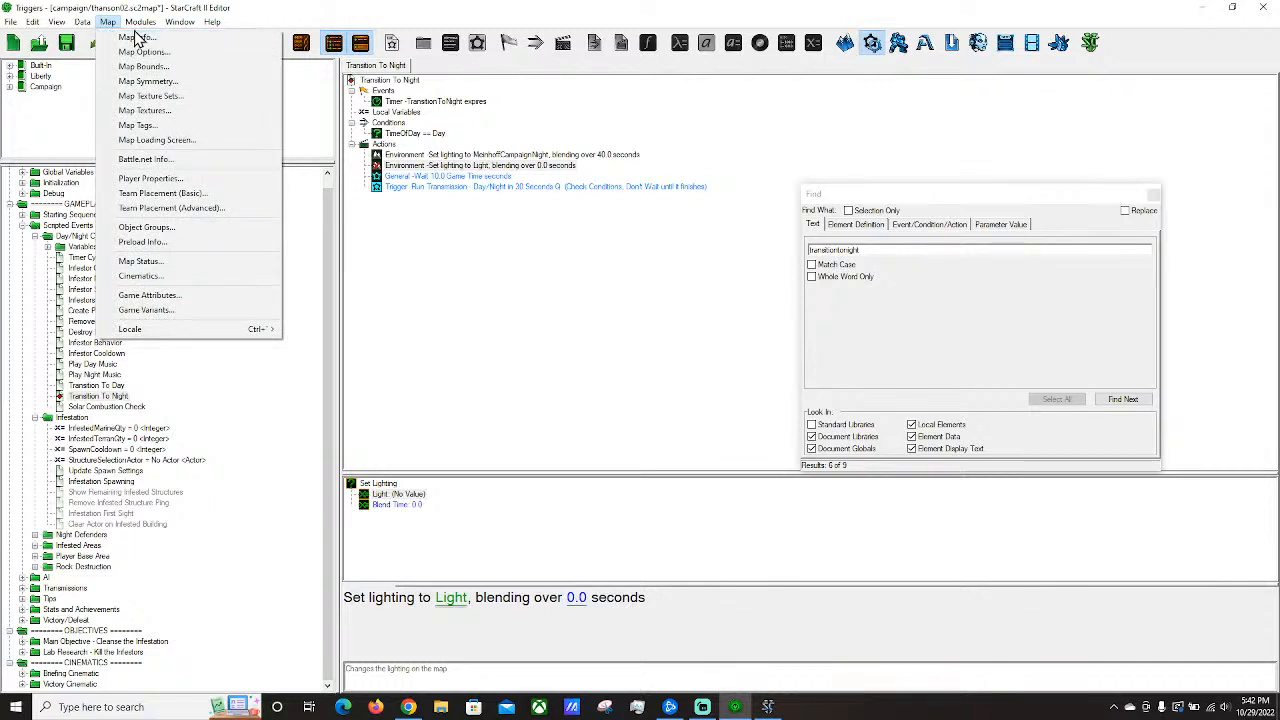
left_click(254, 18)
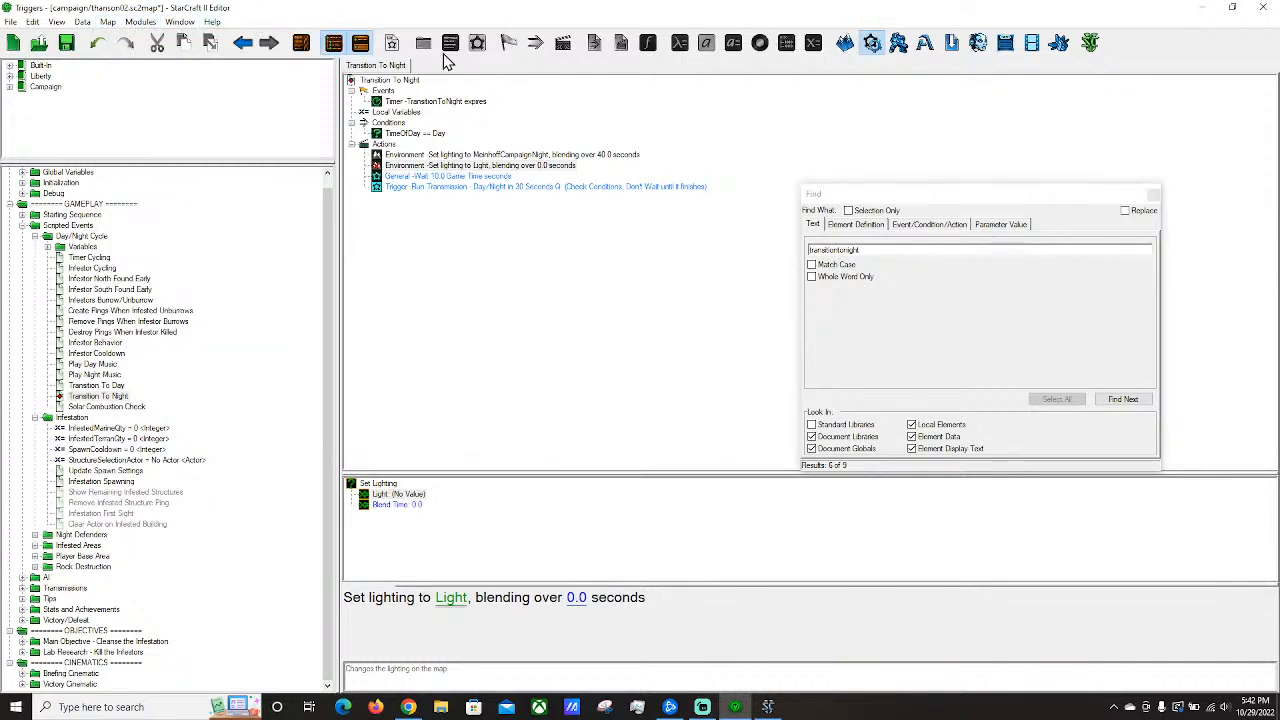
left_click(211, 21)
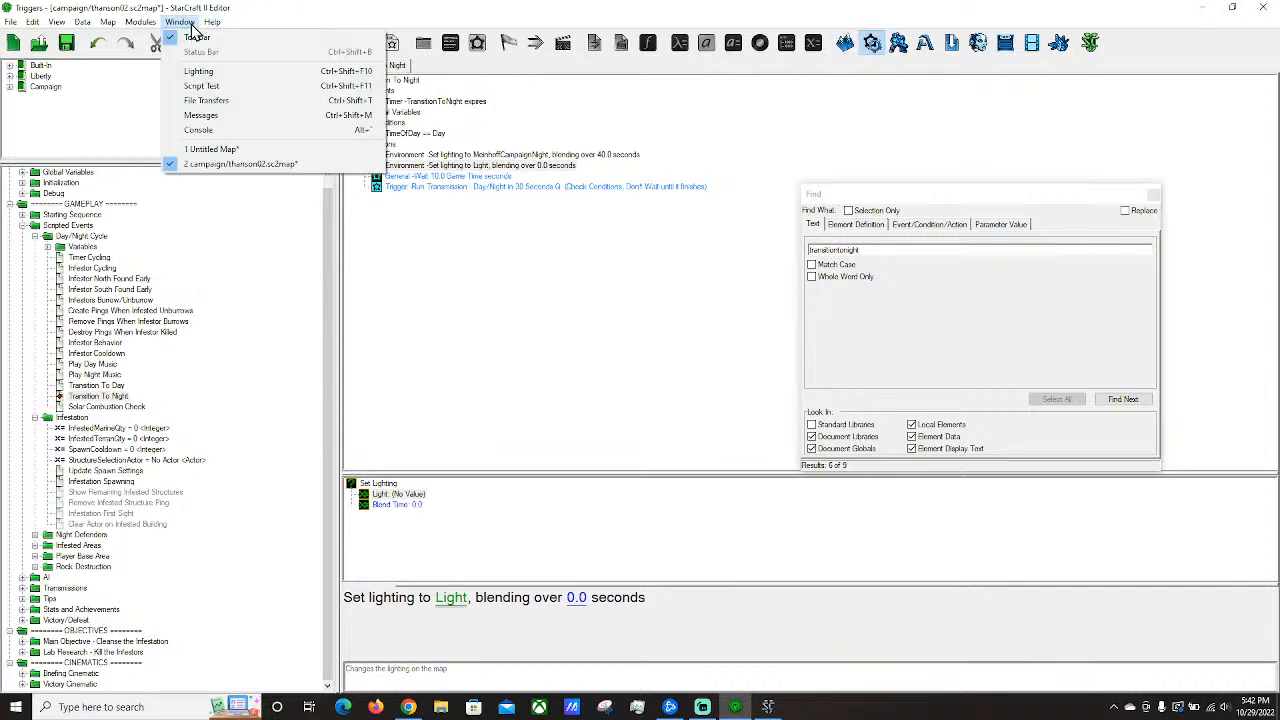
left_click(238, 70)
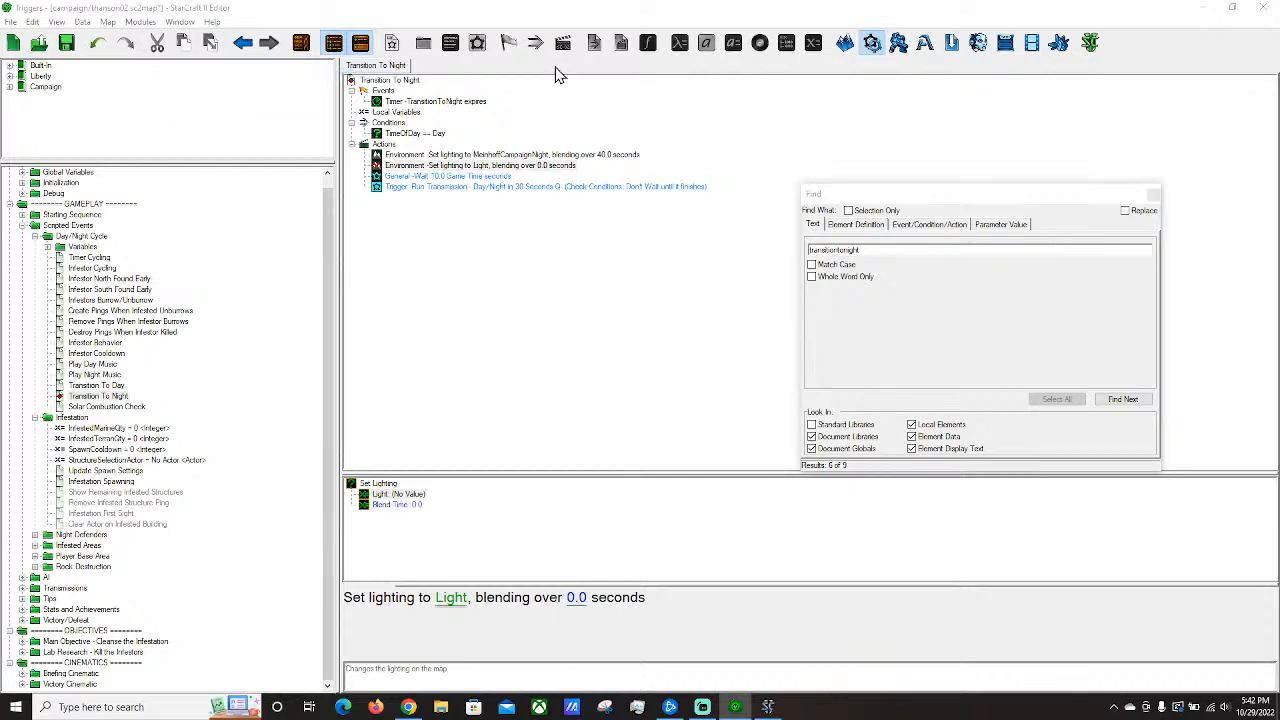
scroll(600, 320, "down", 3)
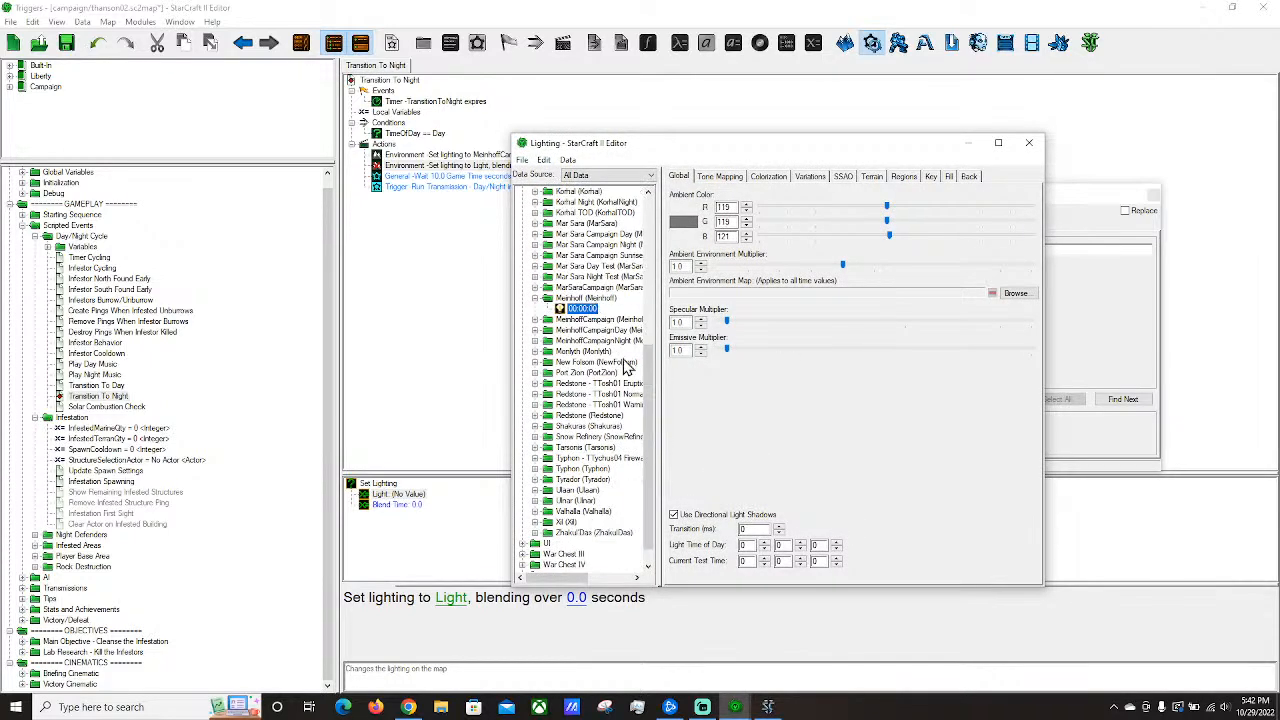
scroll(625, 362, "up", 5)
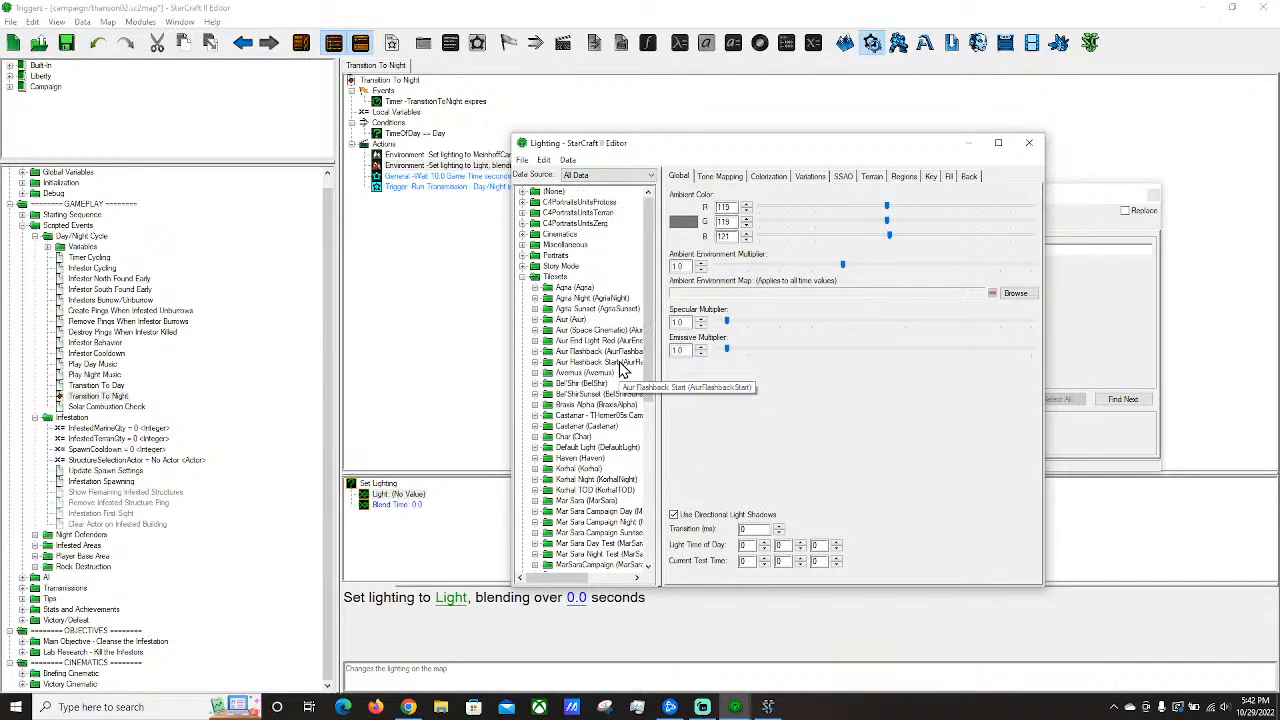
left_click(1029, 142)
Look over the ungrouped and Terran cutscene lights offered for the new Set Lighting action's Light value.
left_click(479, 166)
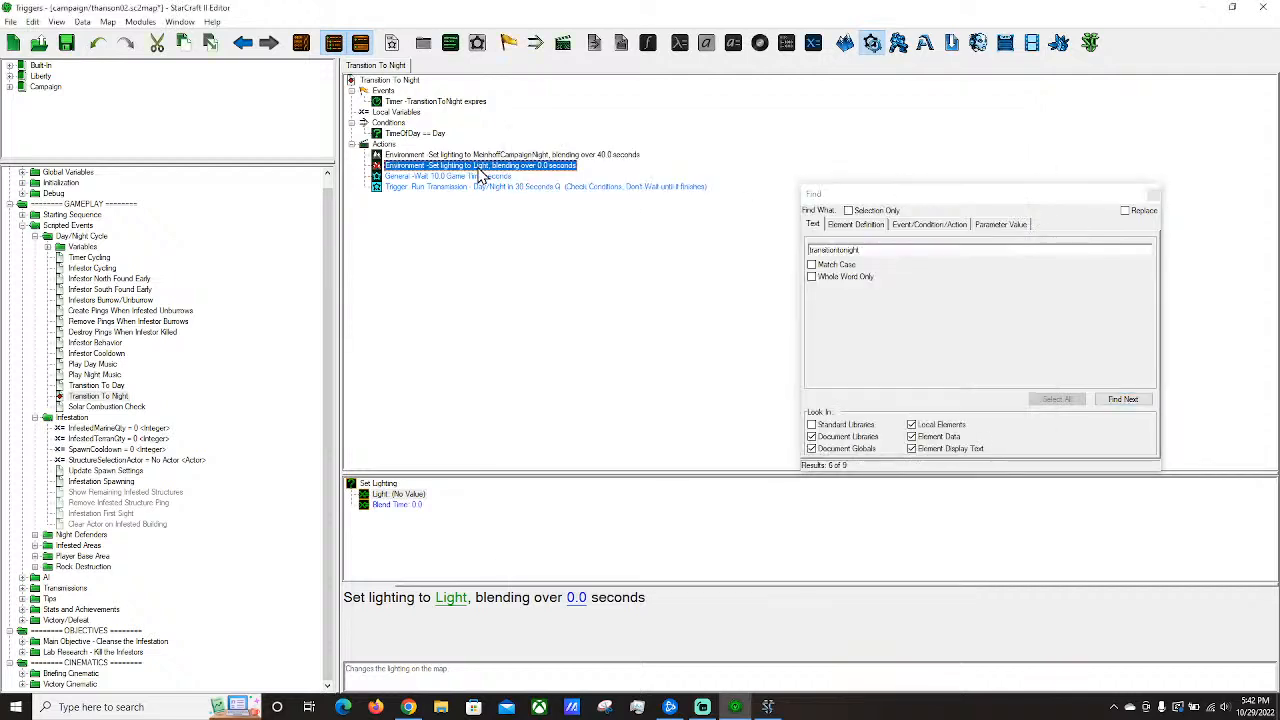
left_click(453, 600)
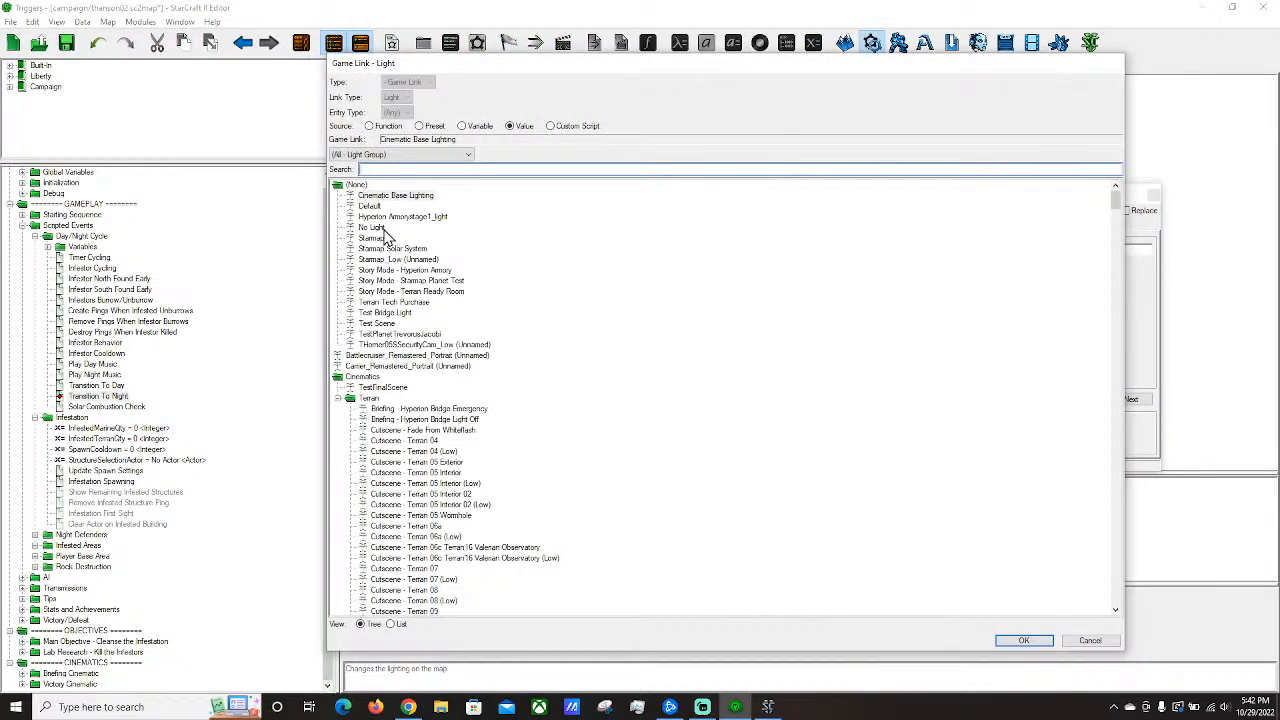
scroll(560, 320, "down", 5)
scroll(870, 470, "up", 6)
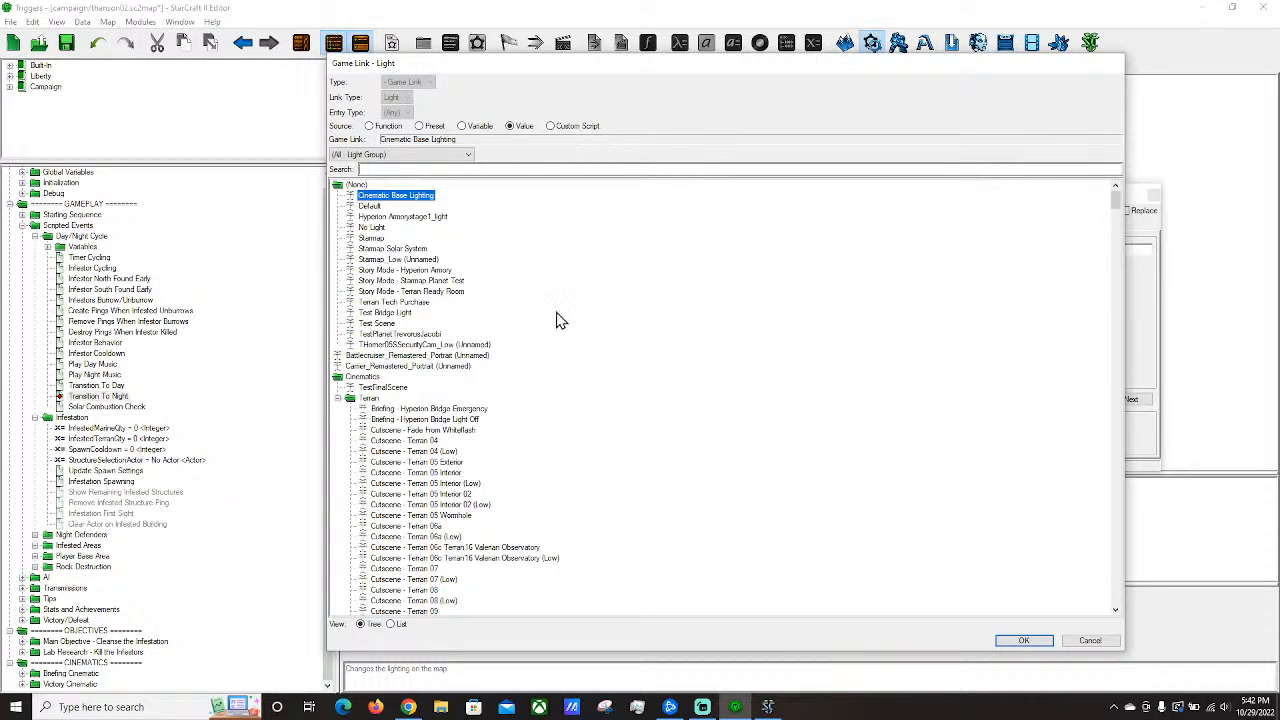
left_click(1092, 641)
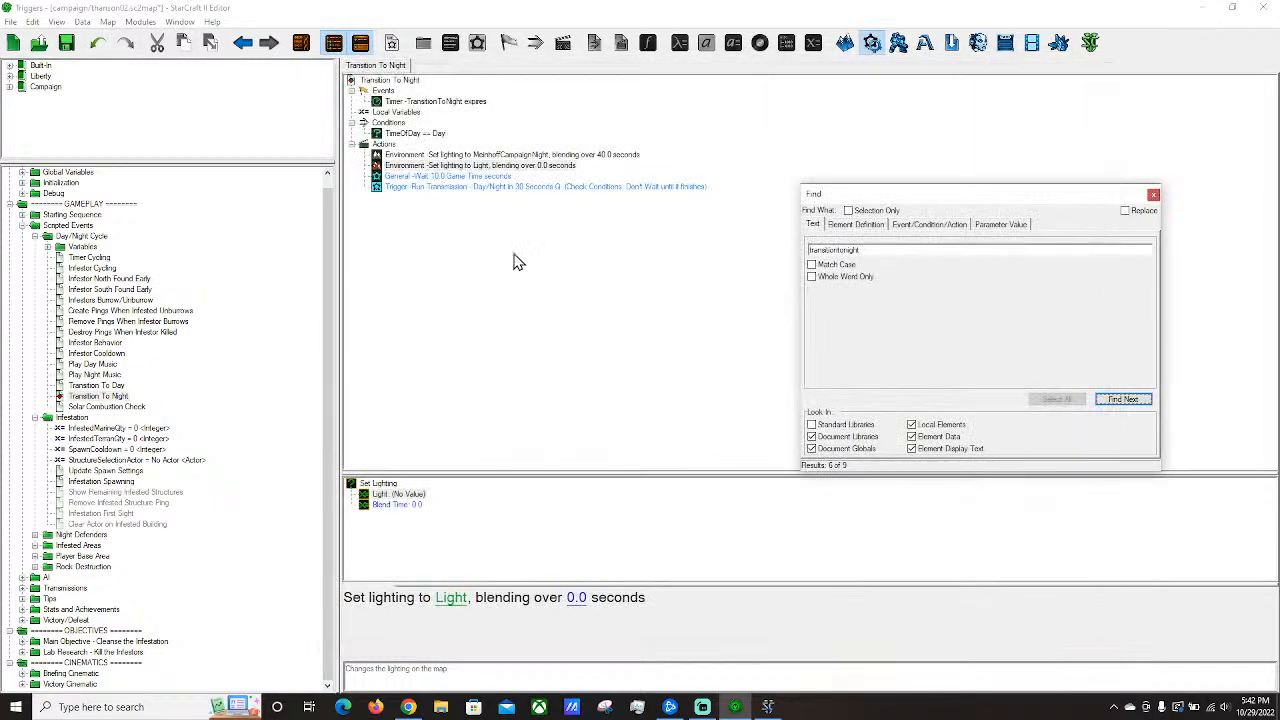
Delete the Set Lighting action without a light value from the Transition To Night trigger.
left_click(450, 166)
left_click(425, 156)
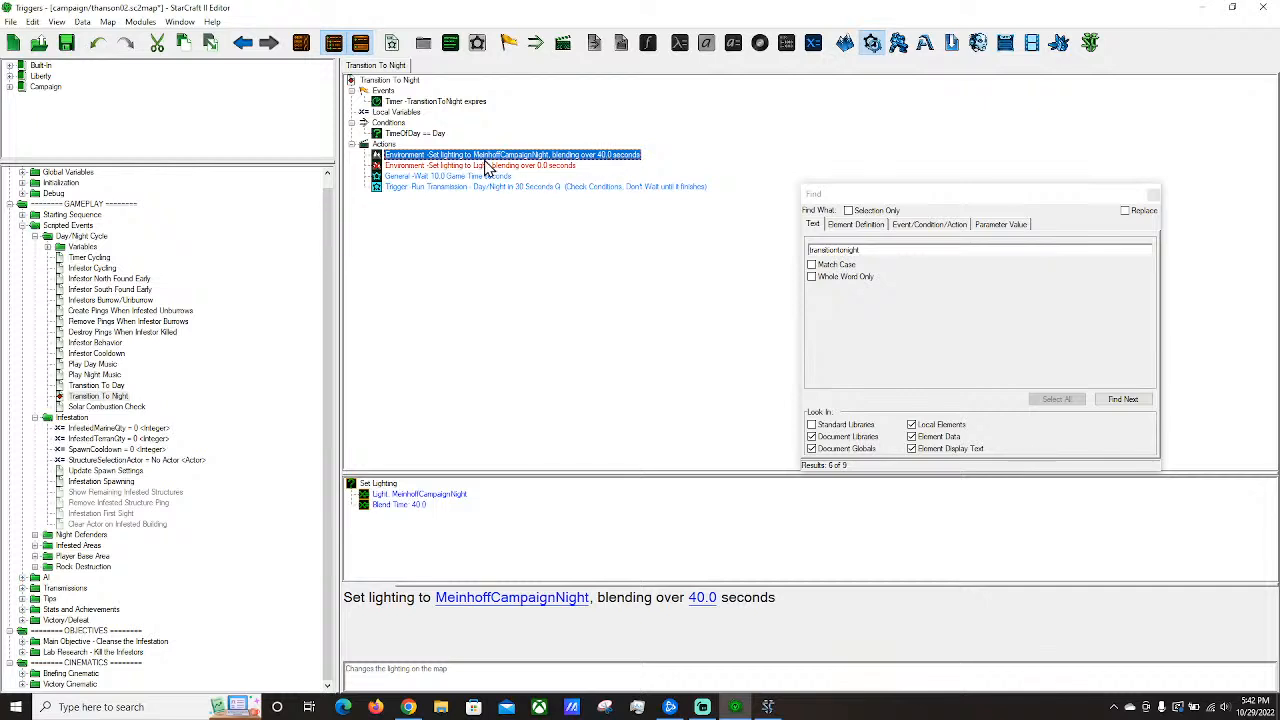
left_click(538, 166)
key("Delete")
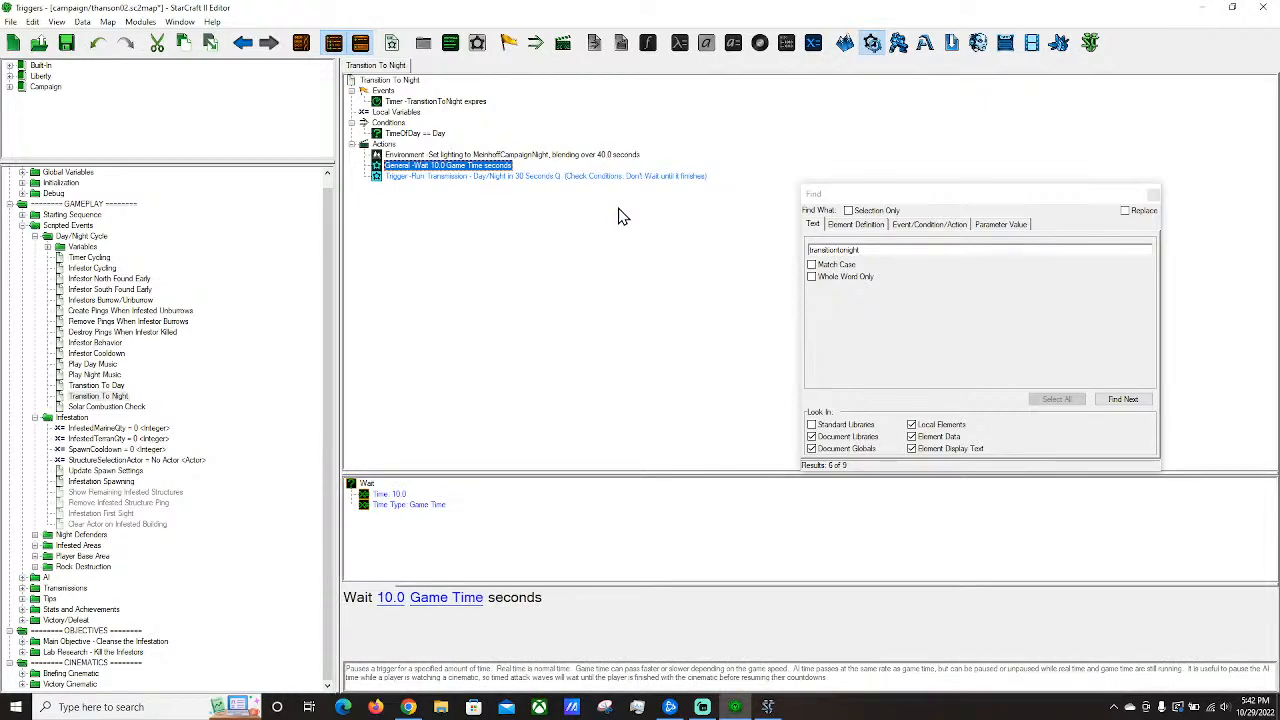
Compare the actions of the Transition To Night trigger with those of the Transition To Day trigger.
scroll(160, 343, "up", 1)
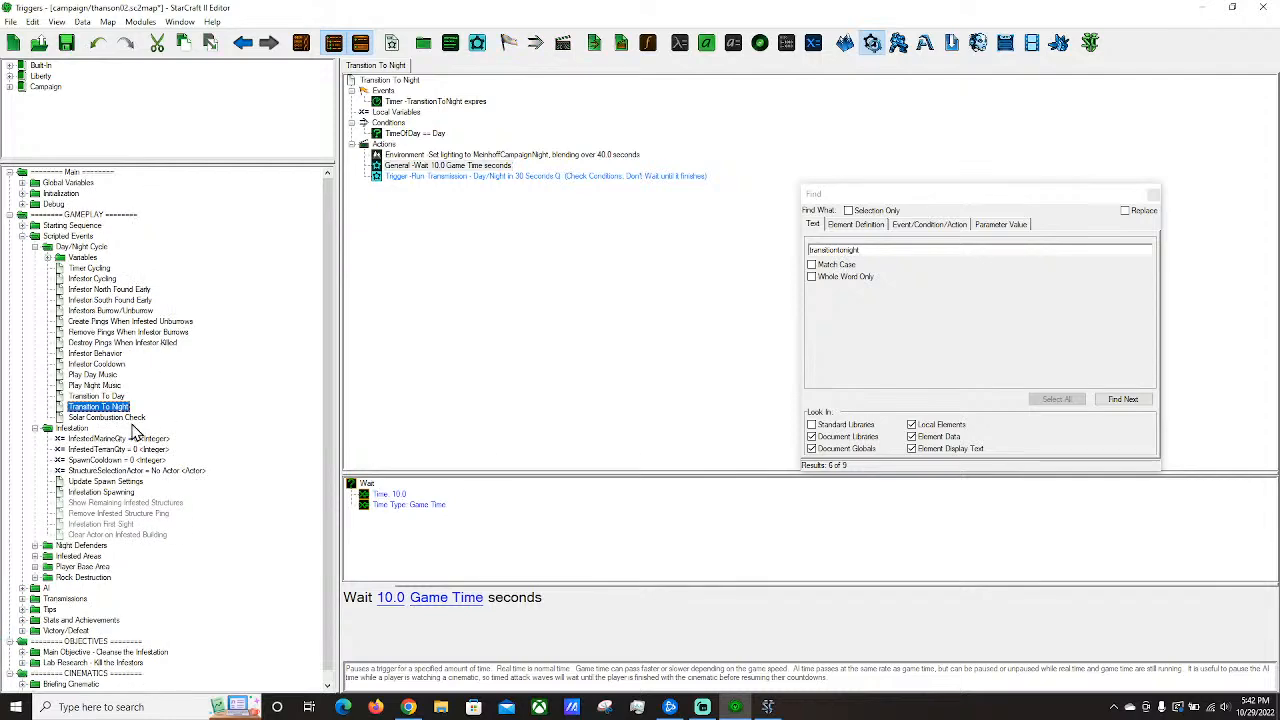
left_click(98, 269)
left_click(100, 407)
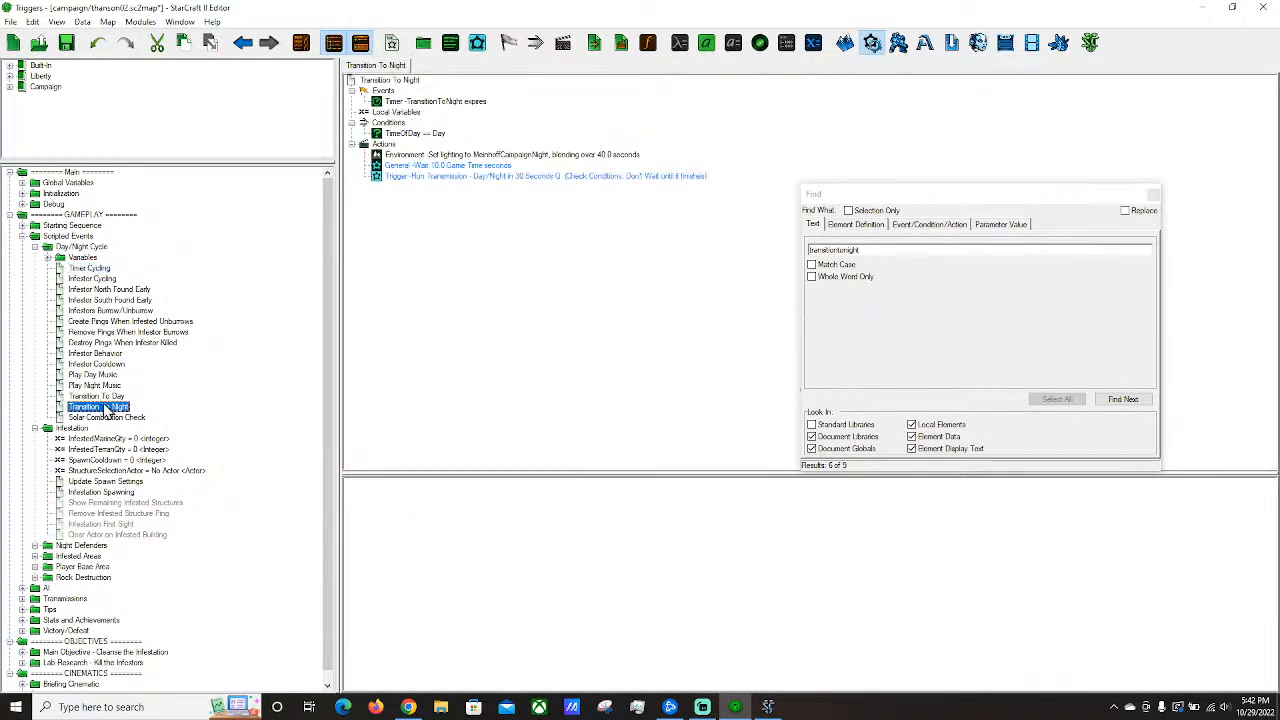
key("Up")
scroll(163, 437, "down", 1)
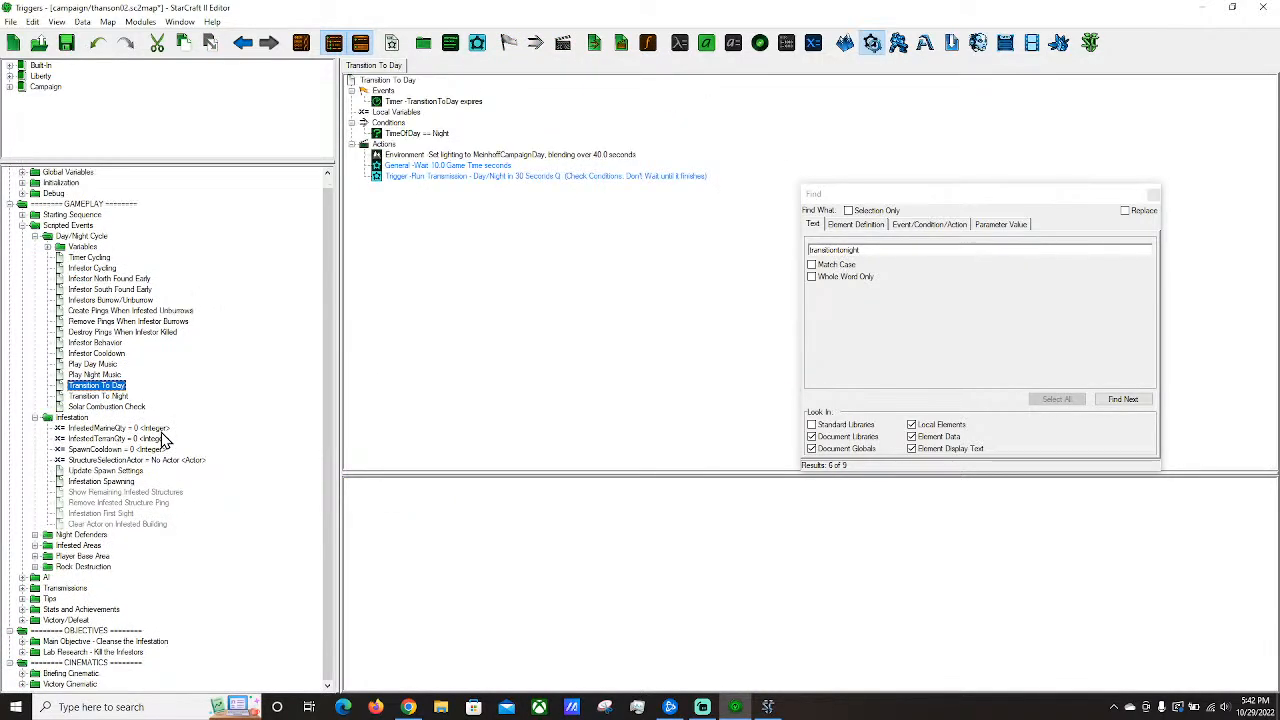
scroll(156, 440, "up", 1)
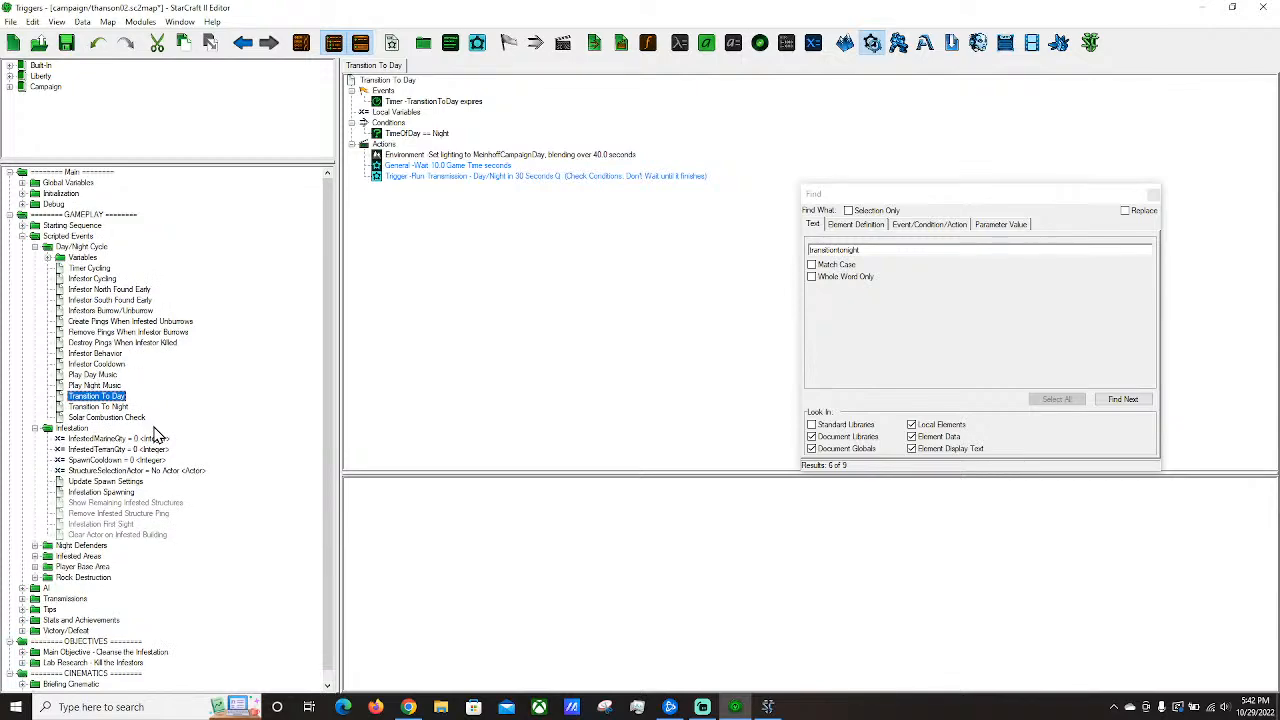
Review how the Timer Cycling trigger's day and night branches work with the Infestor Cycling trigger.
left_click(89, 269)
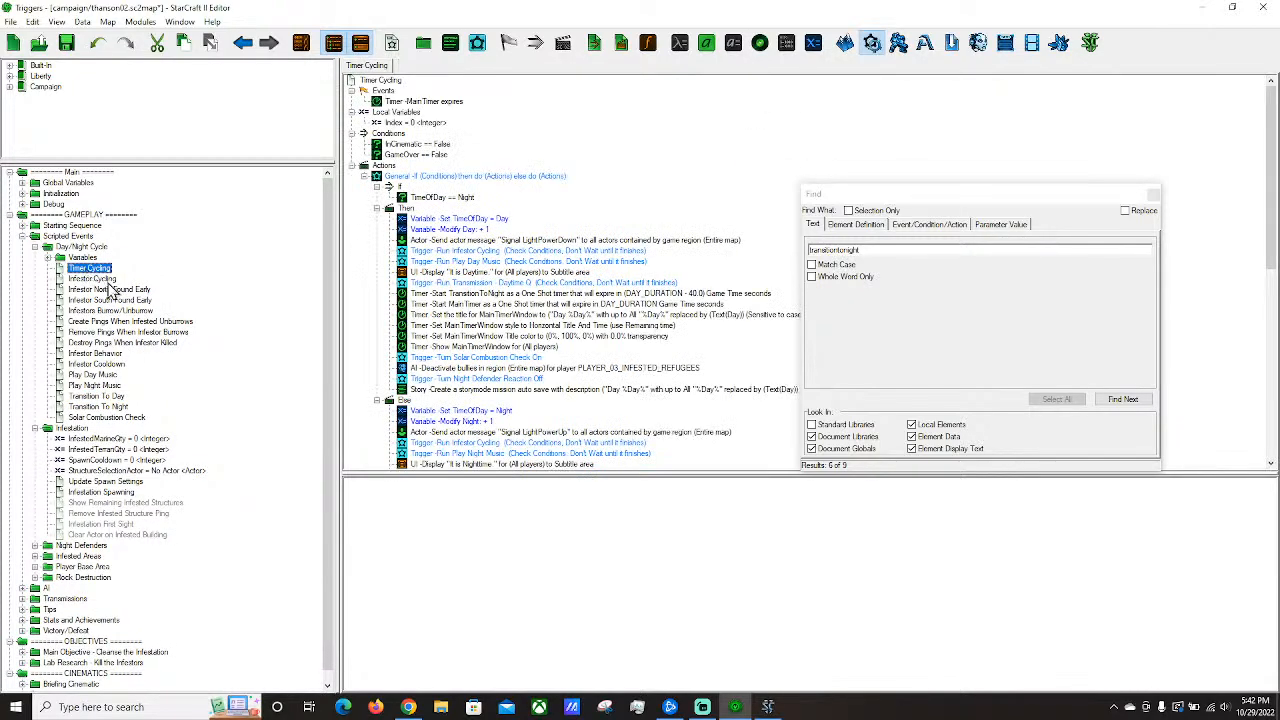
left_click(99, 281)
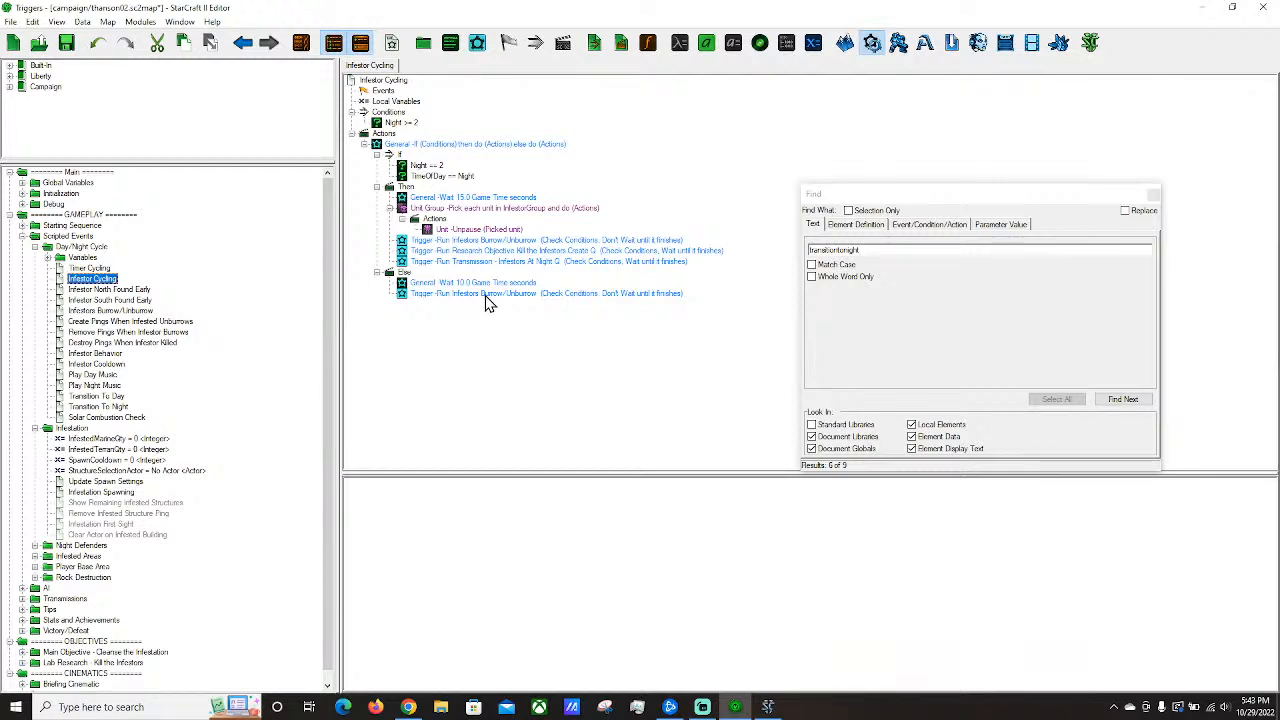
left_click(104, 269)
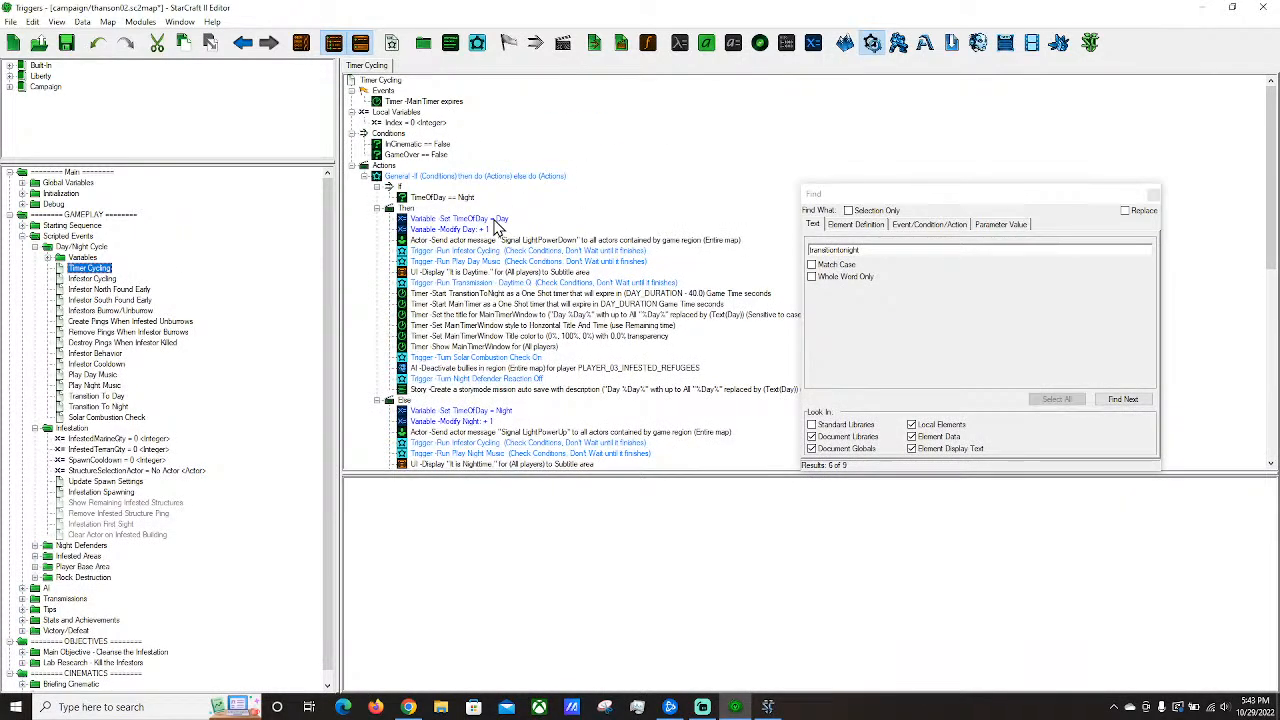
scroll(206, 340, "down", 1)
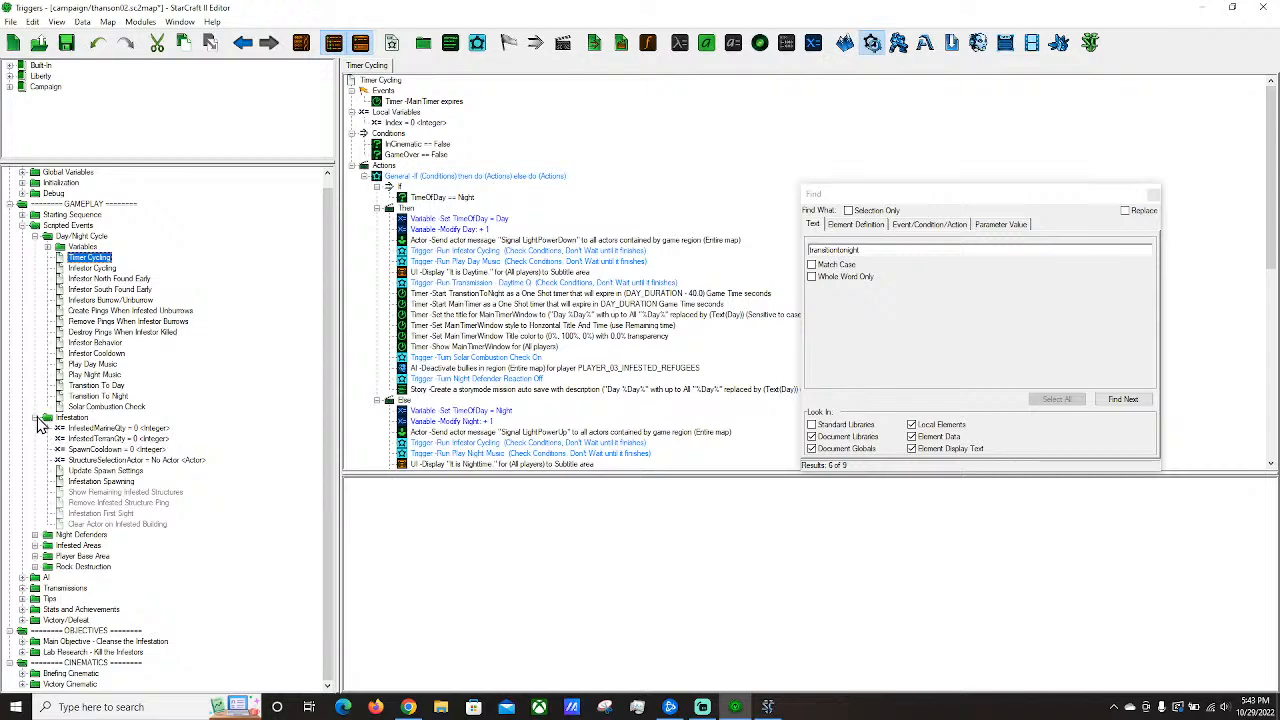
Collapse the Day/Night Cycle and Infestation folders and inspect the Night Defender Reaction trigger.
left_click(35, 236)
left_click(35, 257)
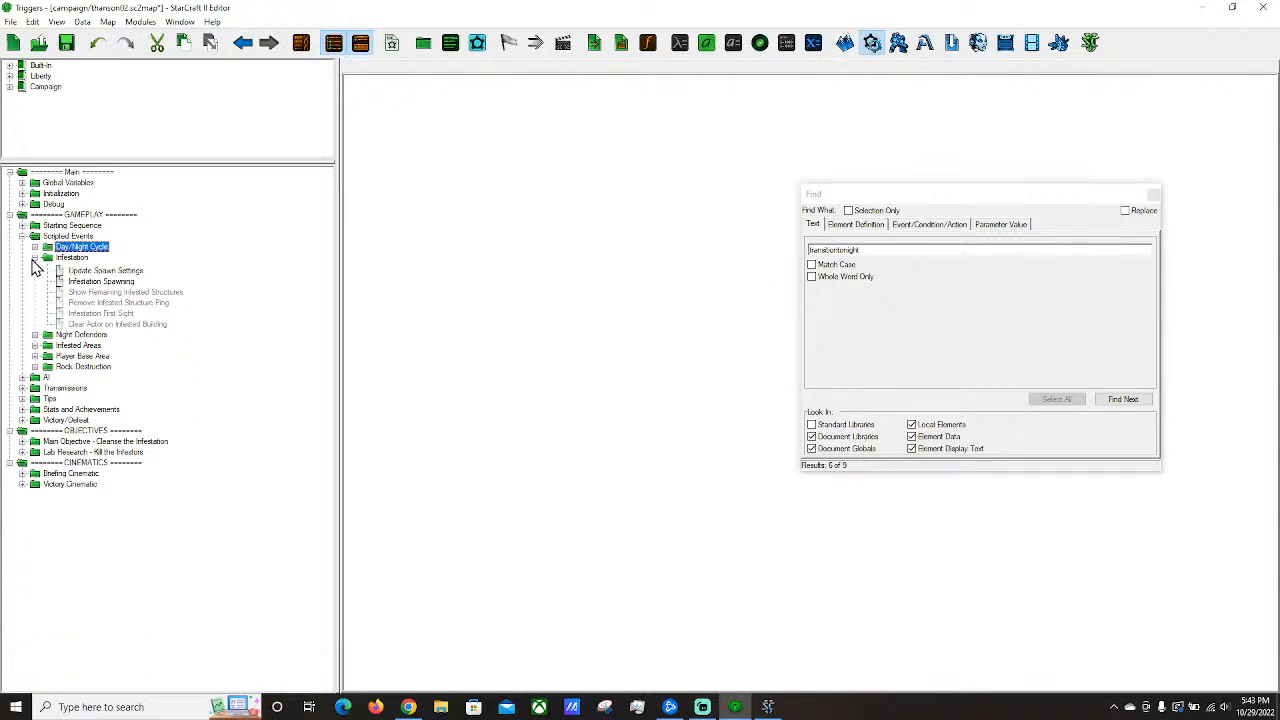
left_click(35, 268)
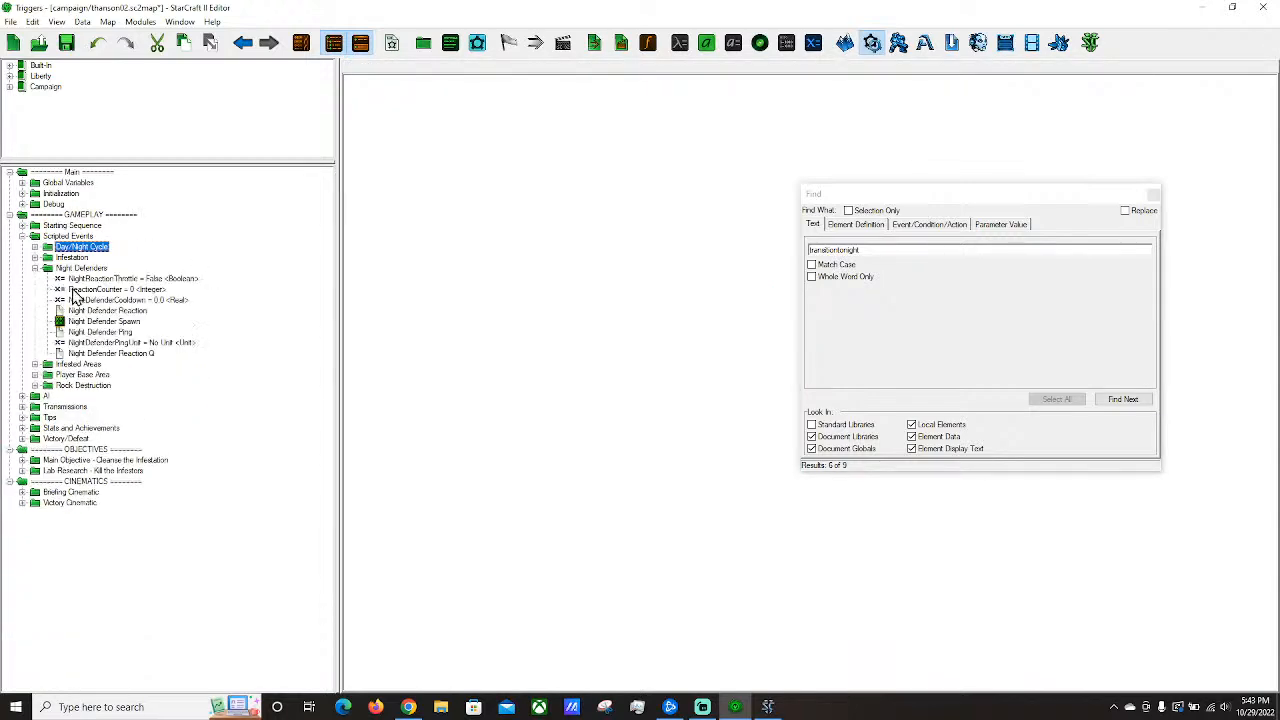
left_click(126, 312)
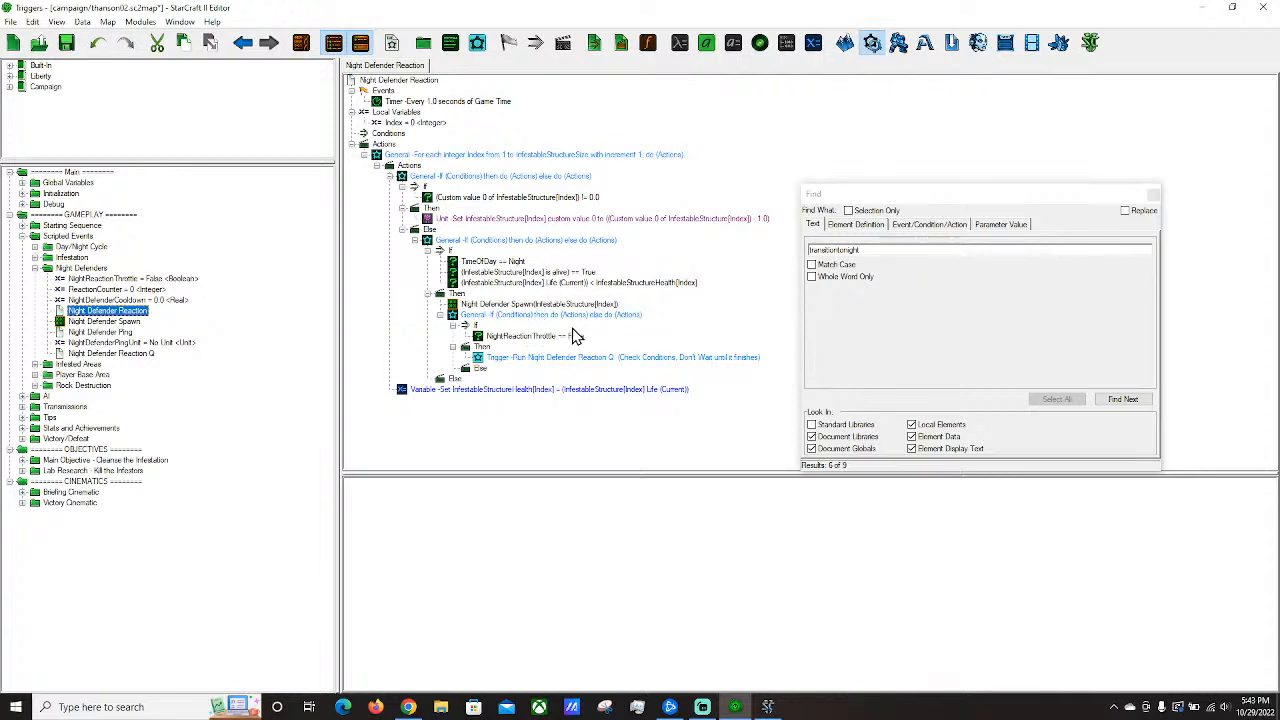
Review the Night Defender Spawn actions, including the Infested Marine creation for fewer than 50 infested buildings killed.
left_click(104, 321)
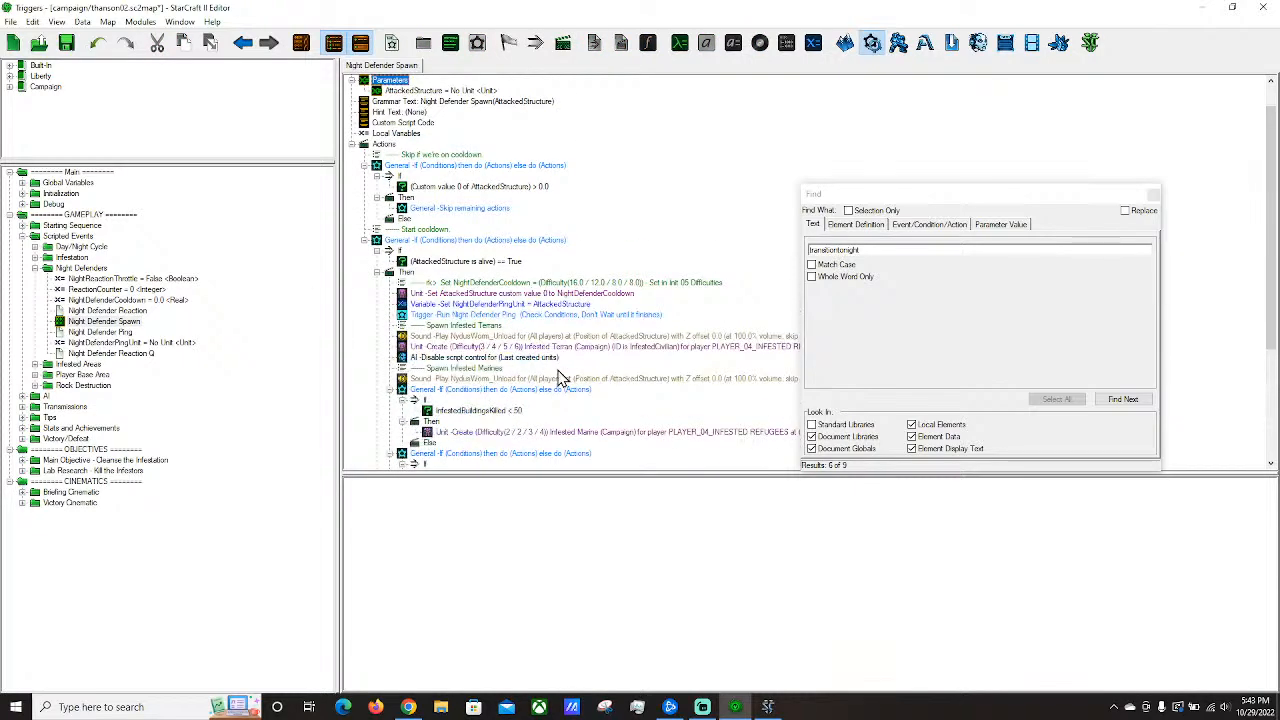
scroll(560, 370, "down", 5)
left_click(526, 262)
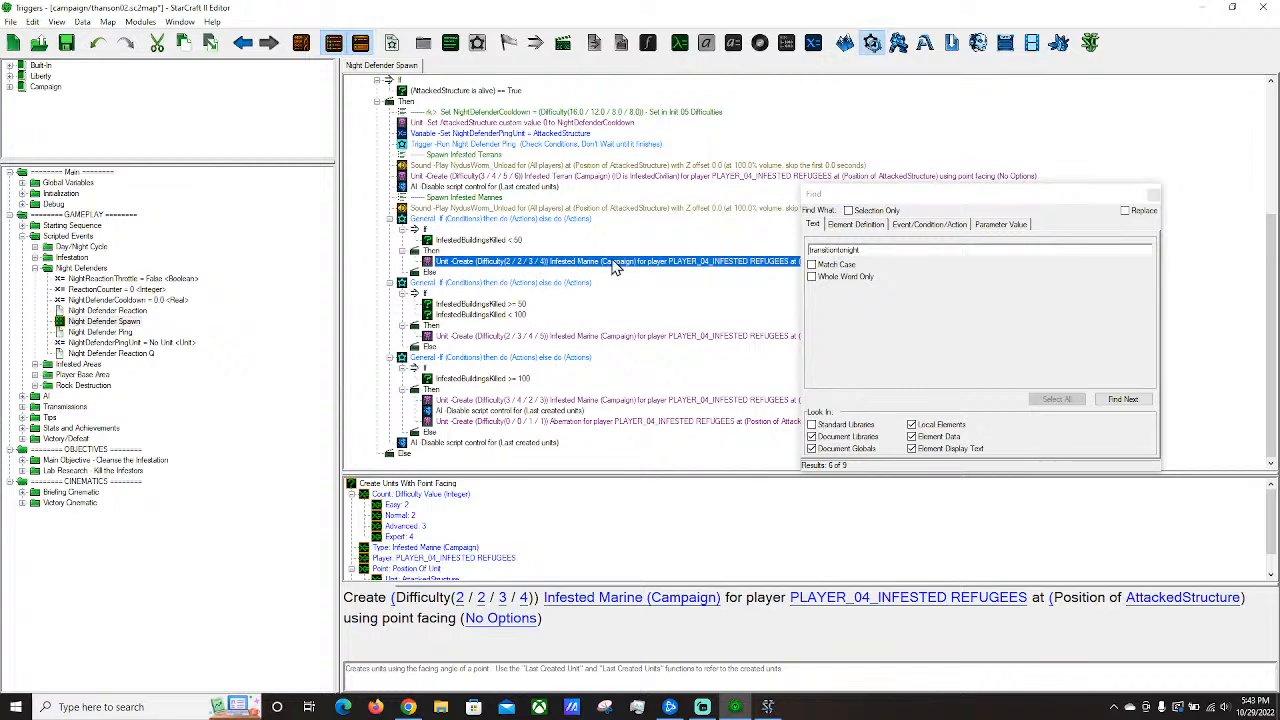
scroll(620, 300, "up", 3)
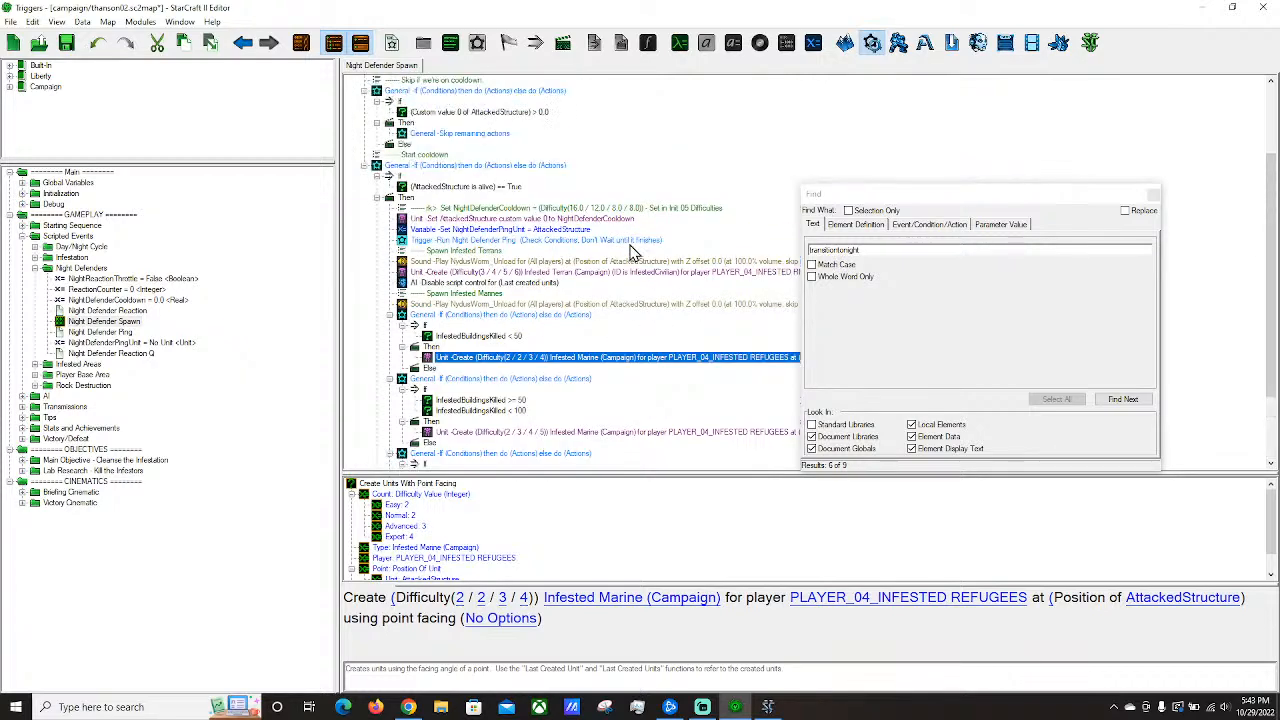
scroll(578, 290, "up", 2)
scroll(578, 290, "up", 1)
scroll(520, 330, "down", 5)
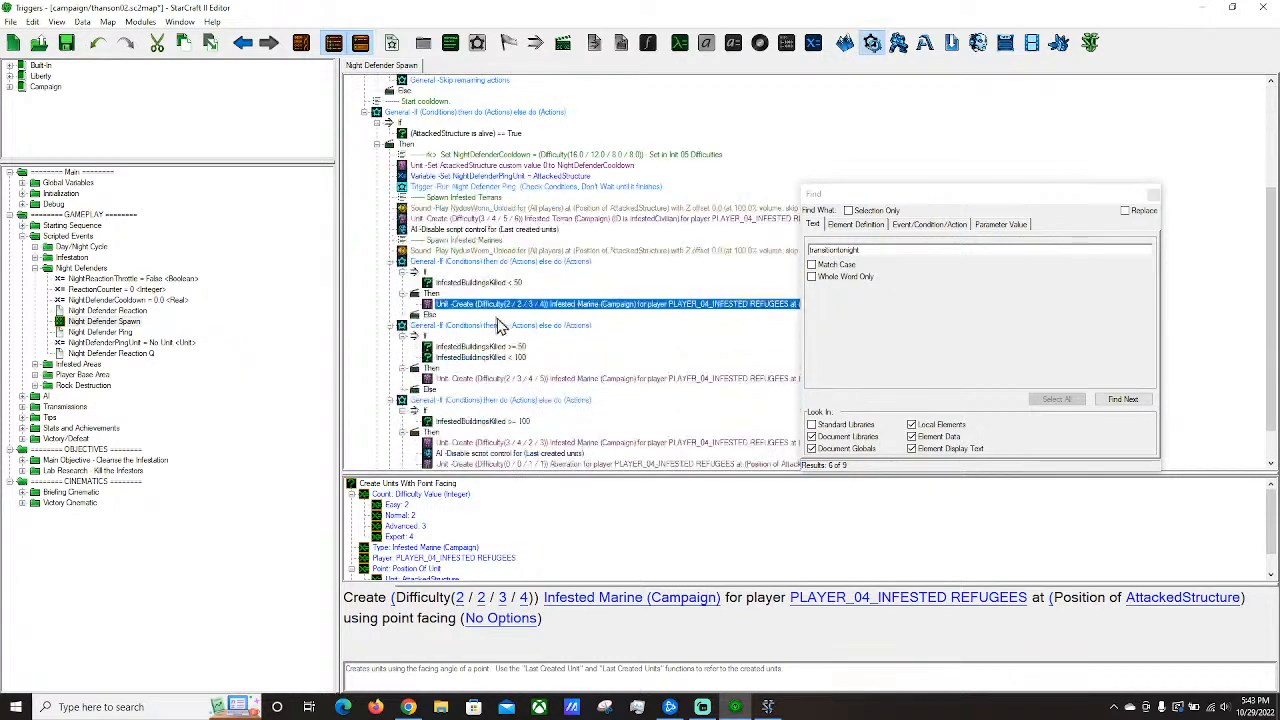
Inspect the Difficulty Value (Integer) function behind the first Infested Marine creation count and the creation actions for the higher kill tiers.
left_click(400, 602)
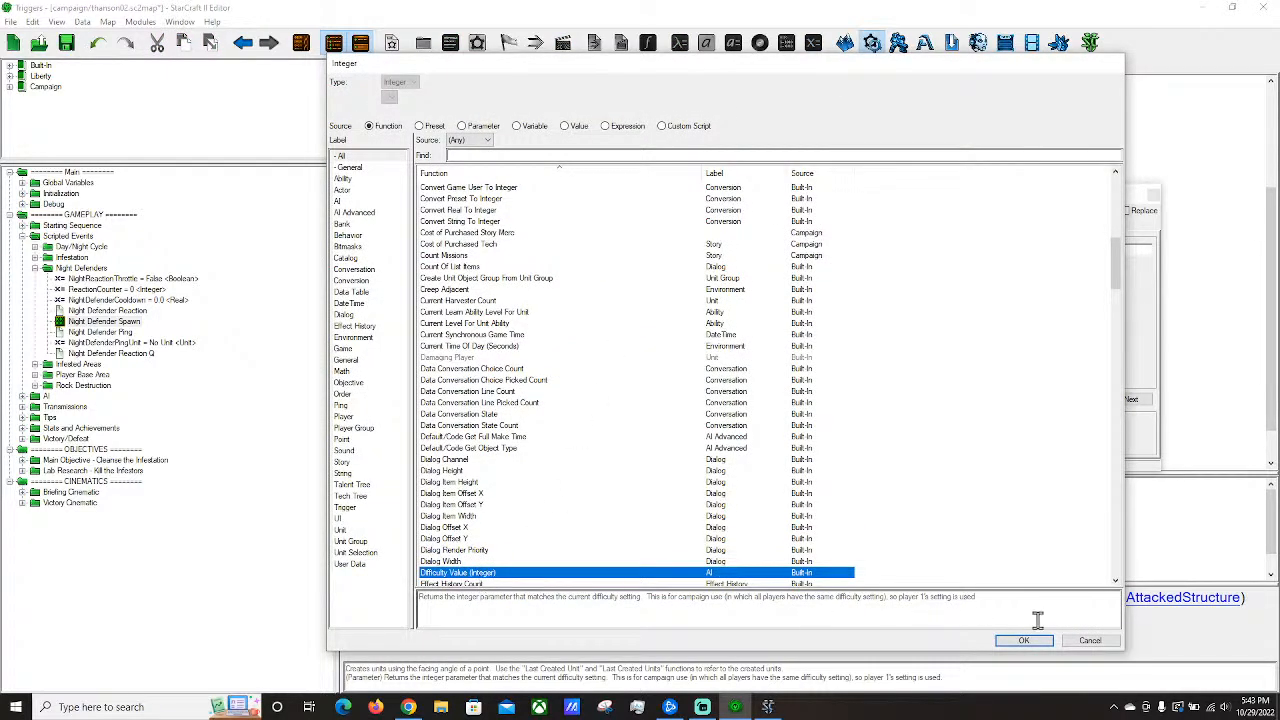
left_click(1090, 640)
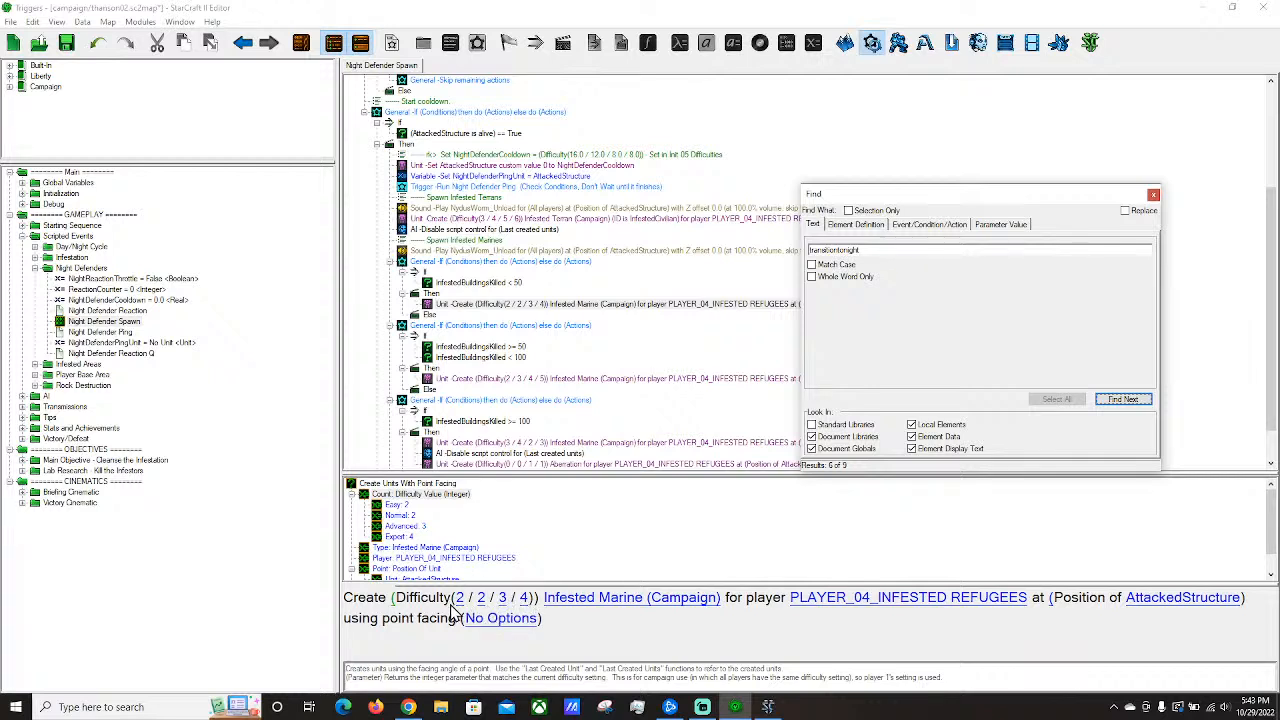
scroll(590, 360, "down", 2)
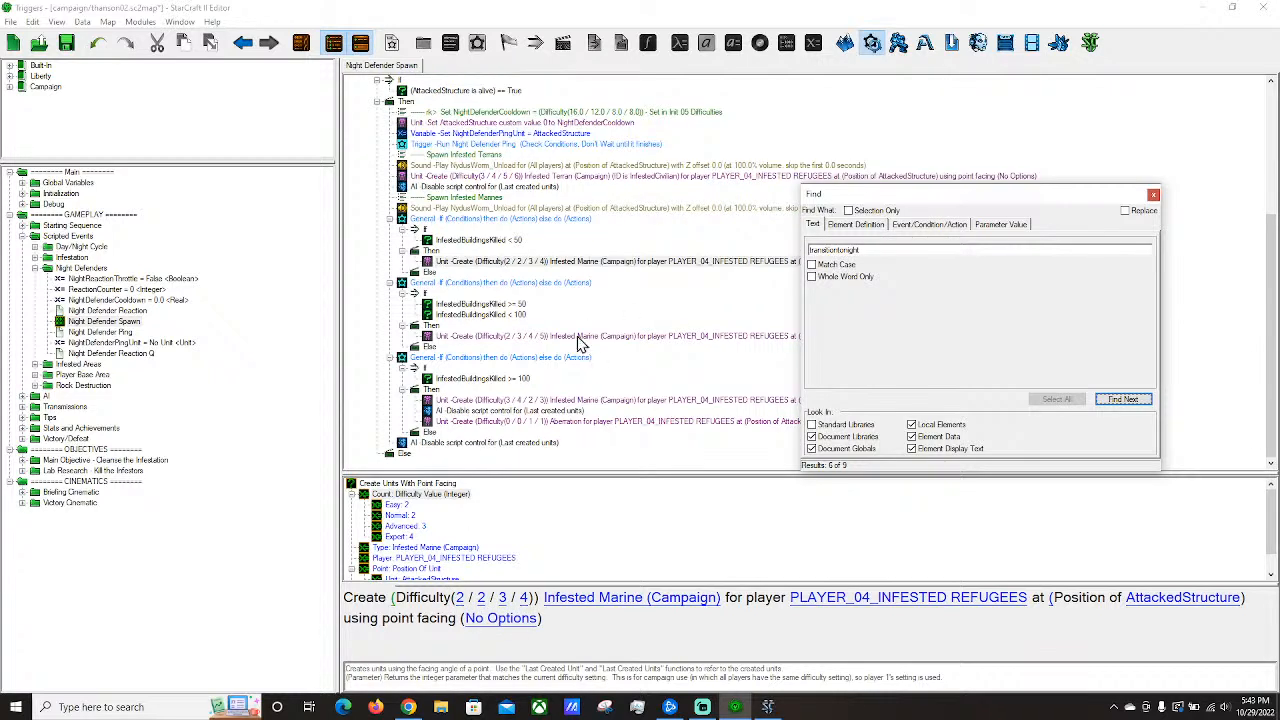
Inspect the Infested Marine creation action for the tier of 50 to under 100 infested buildings killed and compare it with the neighbouring tiers.
left_click(562, 338)
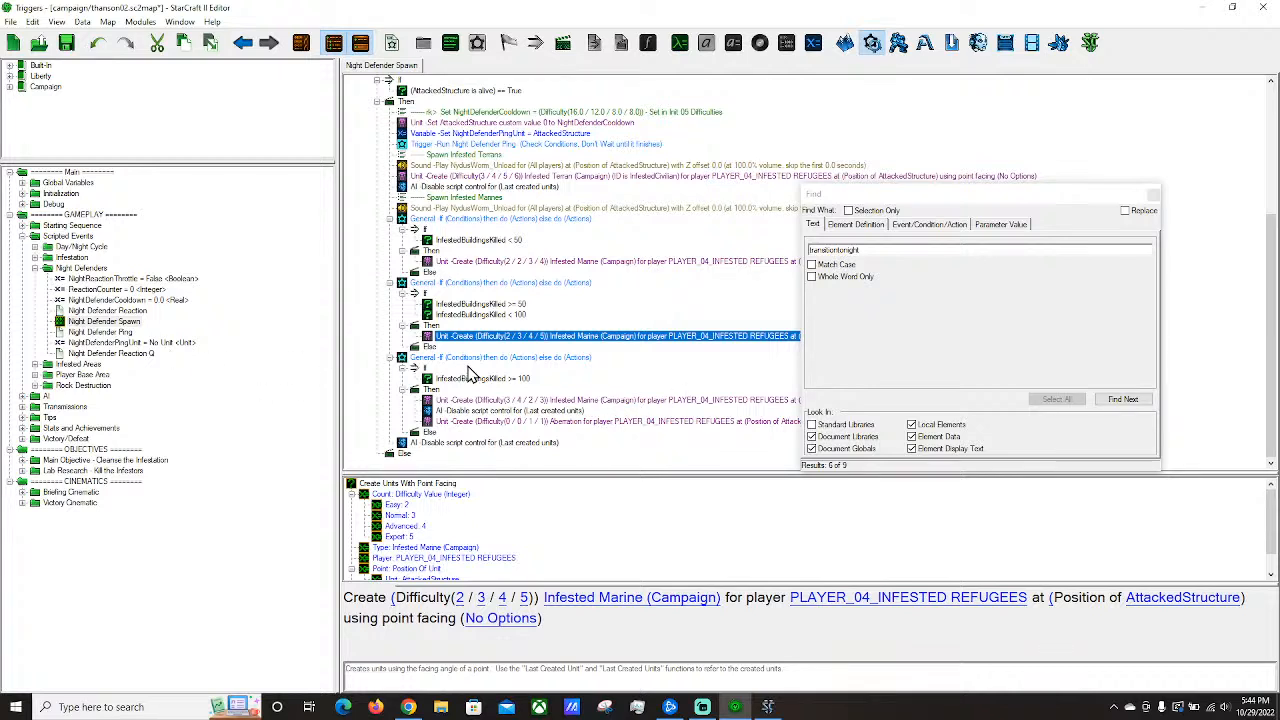
scroll(466, 374, "up", 3)
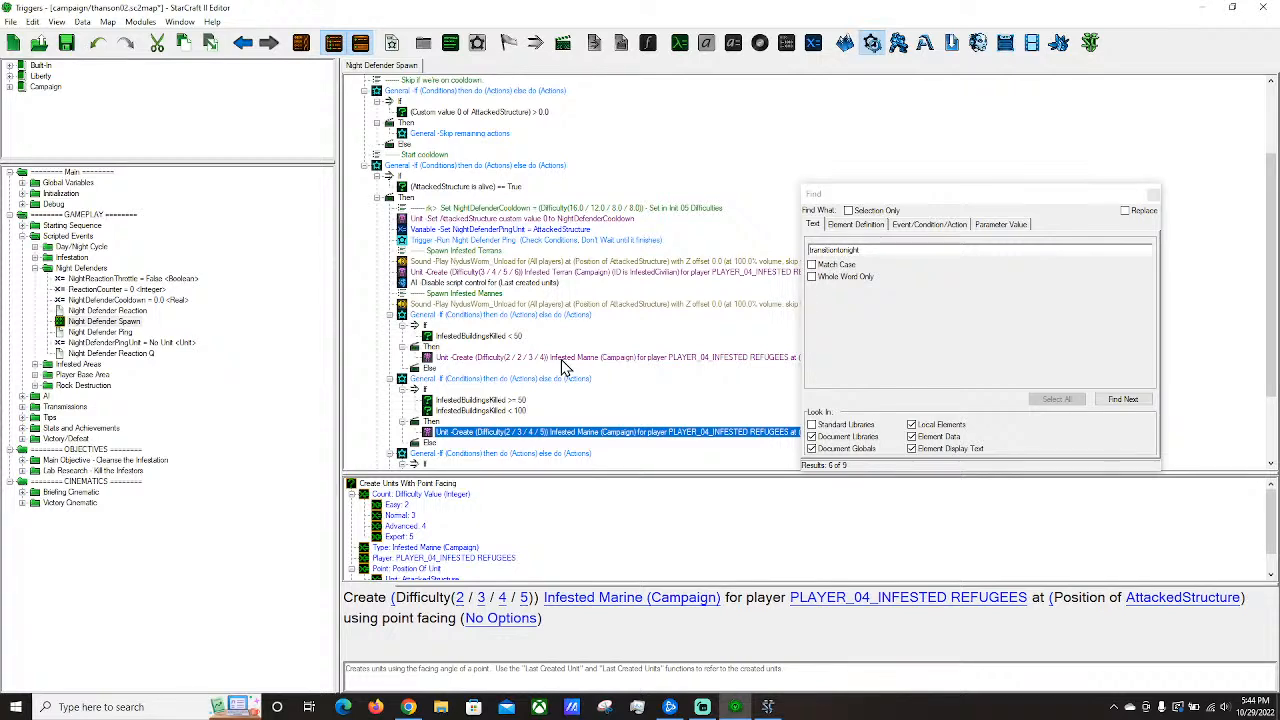
scroll(617, 270, "down", 3)
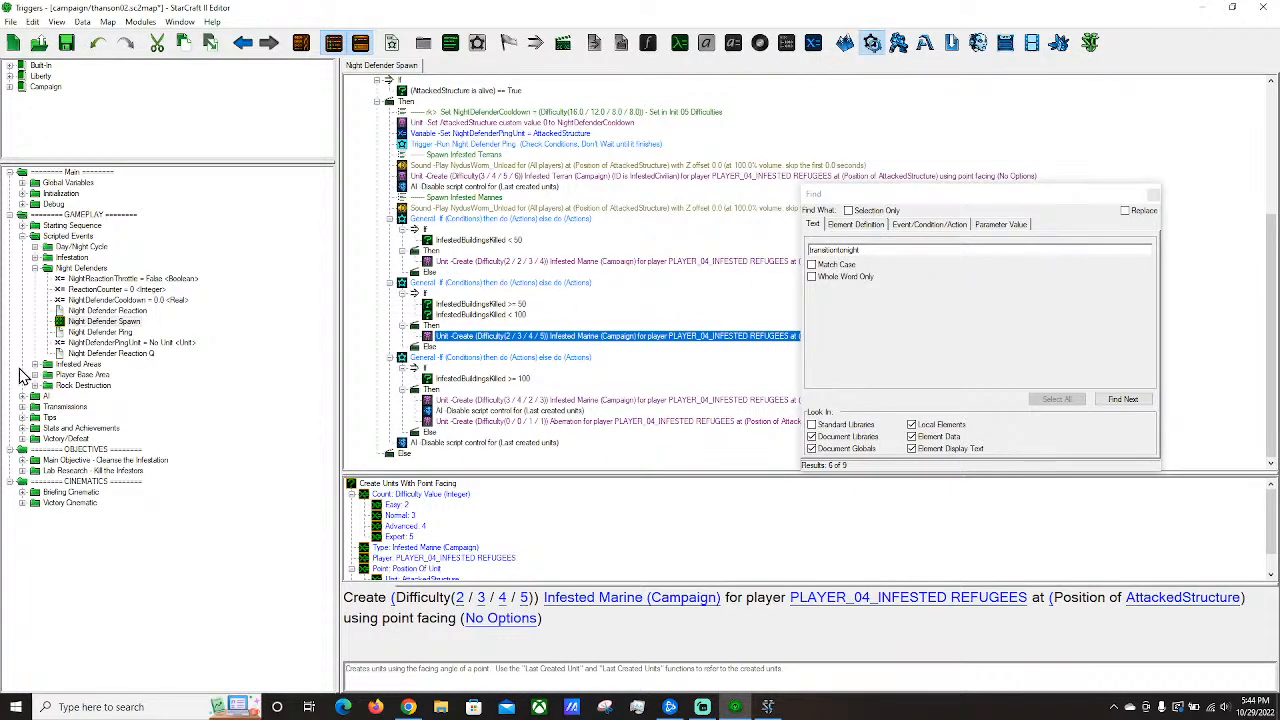
Expand the AI folder and review the Nightly Attack Waves - P03 EN trigger's conditions for running each attack wave sequence.
left_click(23, 397)
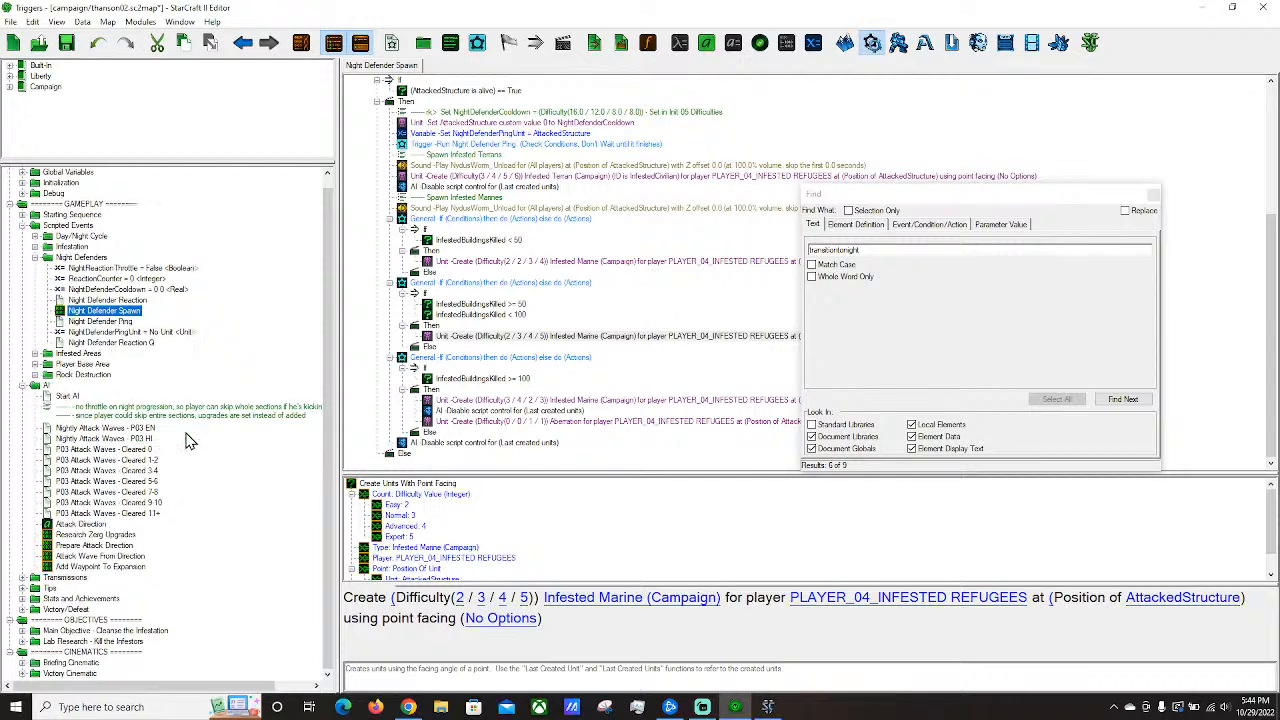
left_click(113, 437)
left_click(103, 430)
key("Down")
key("Down")
key("Down")
key("Up")
key("Up")
key("Up")
scroll(437, 372, "down", 5)
scroll(437, 372, "up", 5)
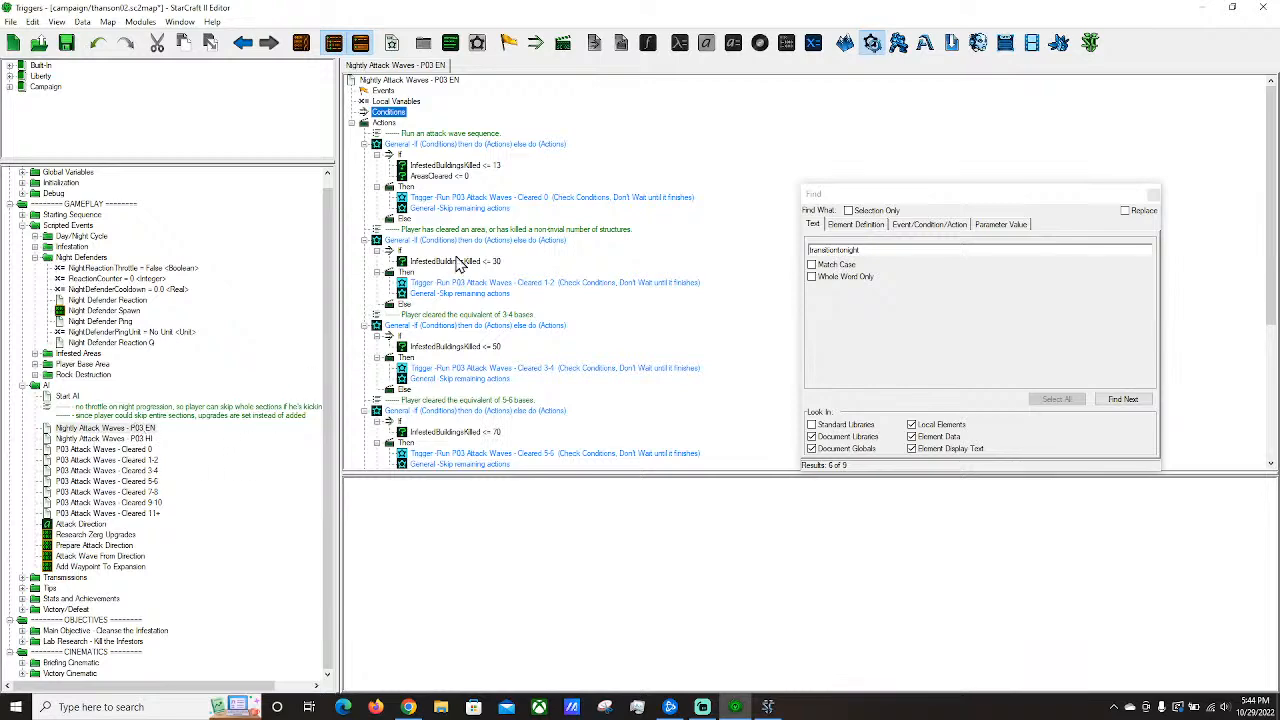
Review the P03 Attack Waves - Cleared 0 and Cleared 5-6 triggers, inspect the latter's first attack action, and move the Find window aside.
left_click(118, 449)
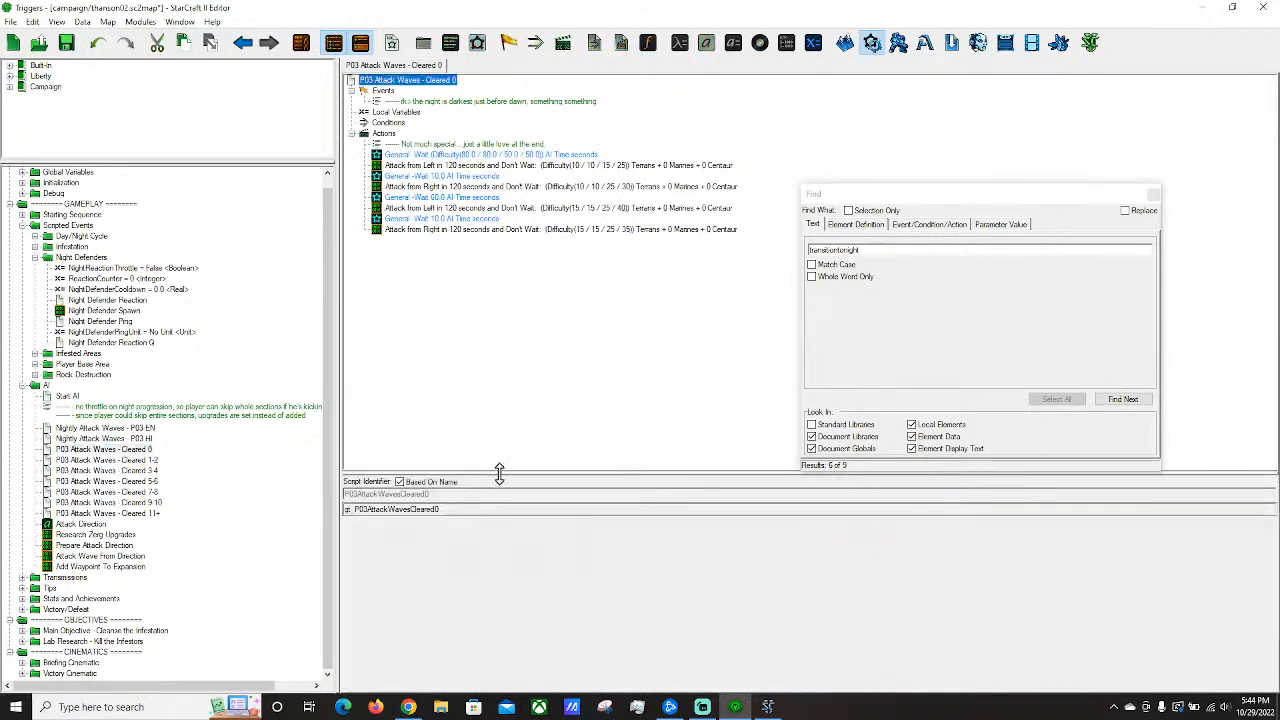
left_click(132, 482)
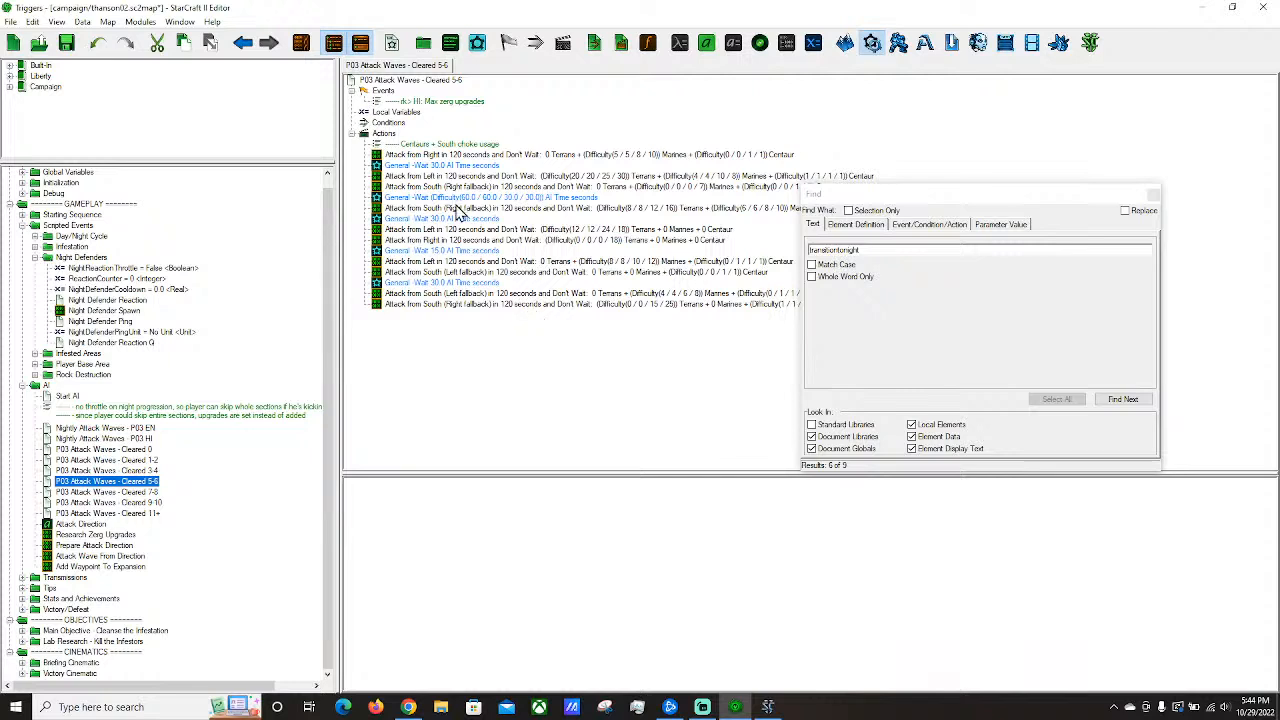
left_click(417, 156)
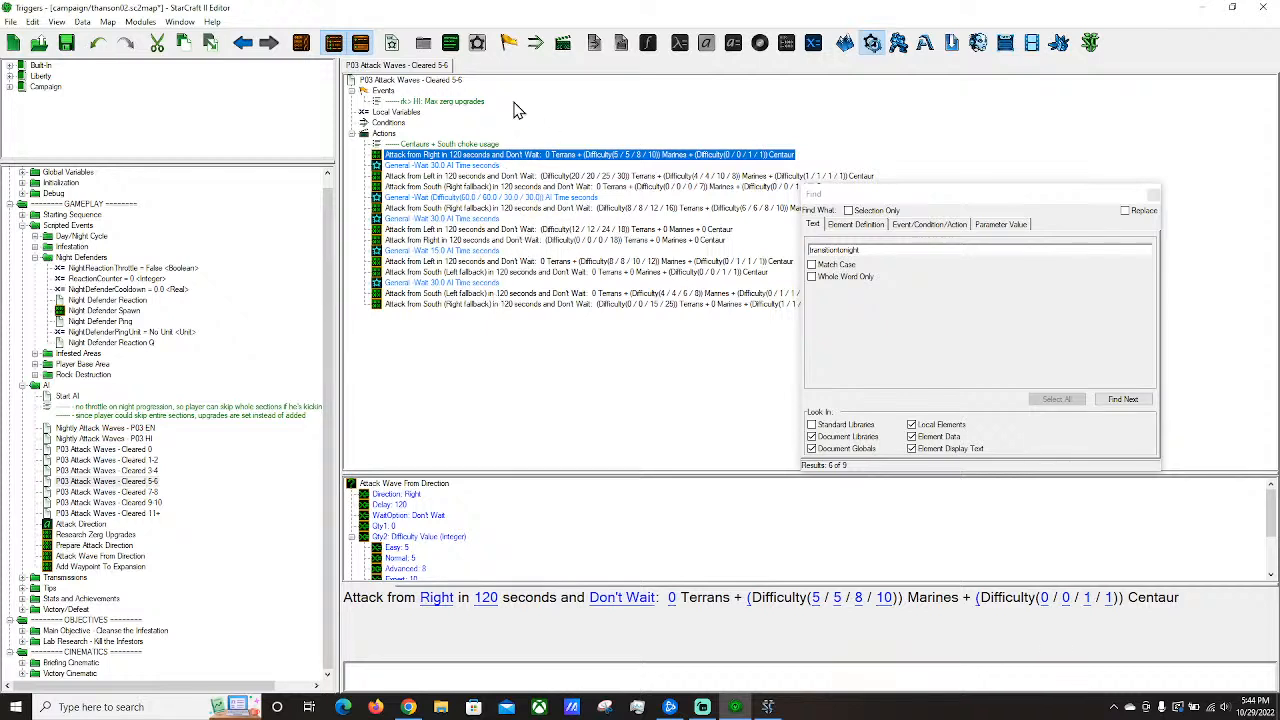
left_click_drag(852, 196, 1130, 222)
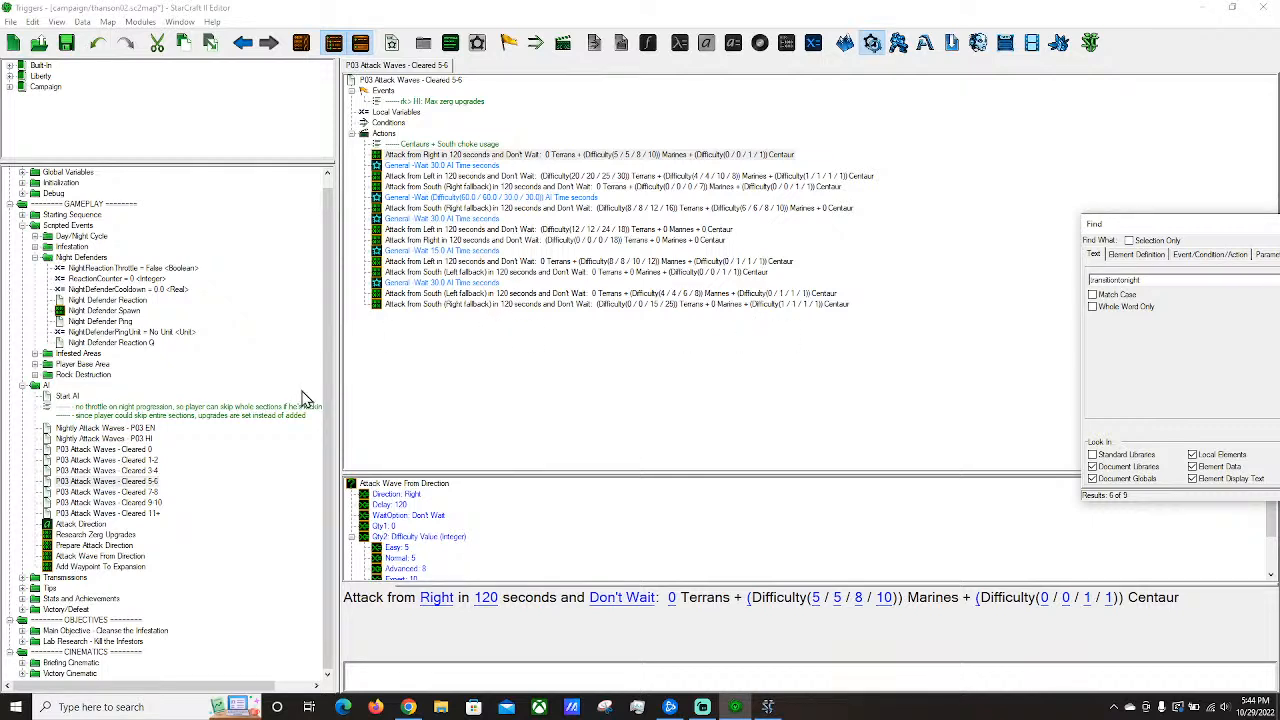
Expand the Transmissions folder and collapse the AI folder in the trigger tree.
scroll(153, 523, "up", 1)
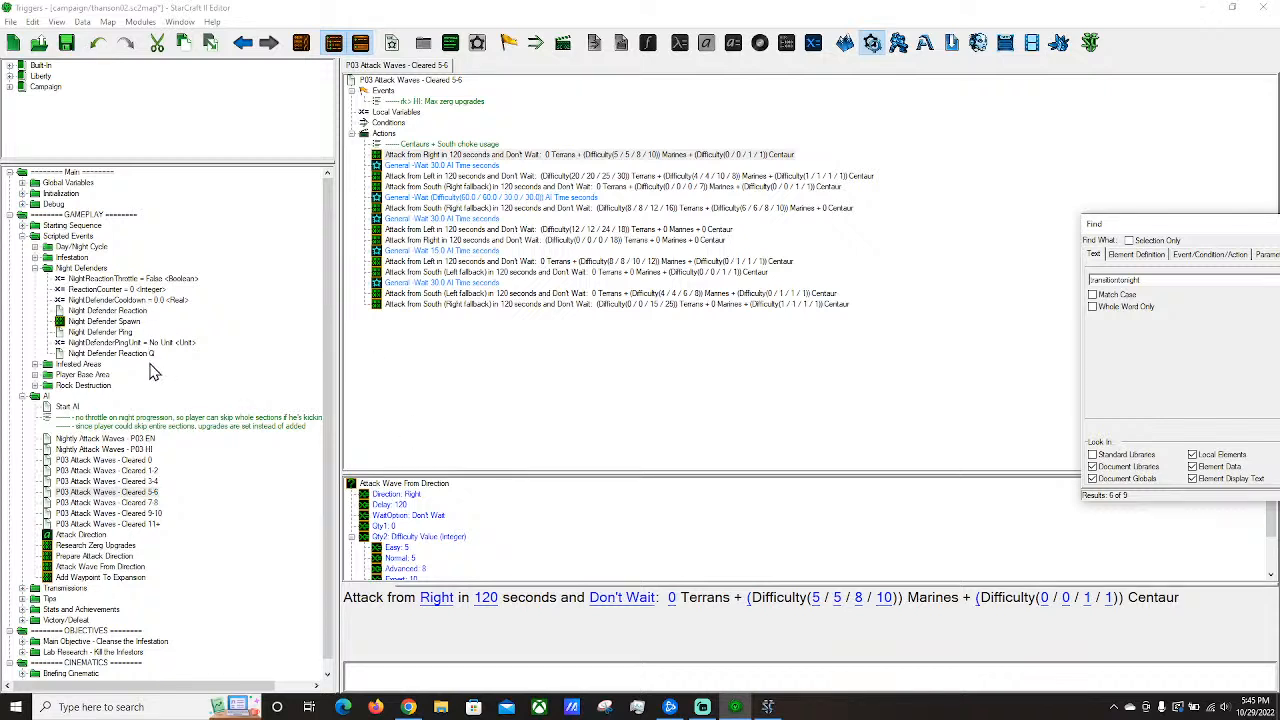
left_click(30, 598)
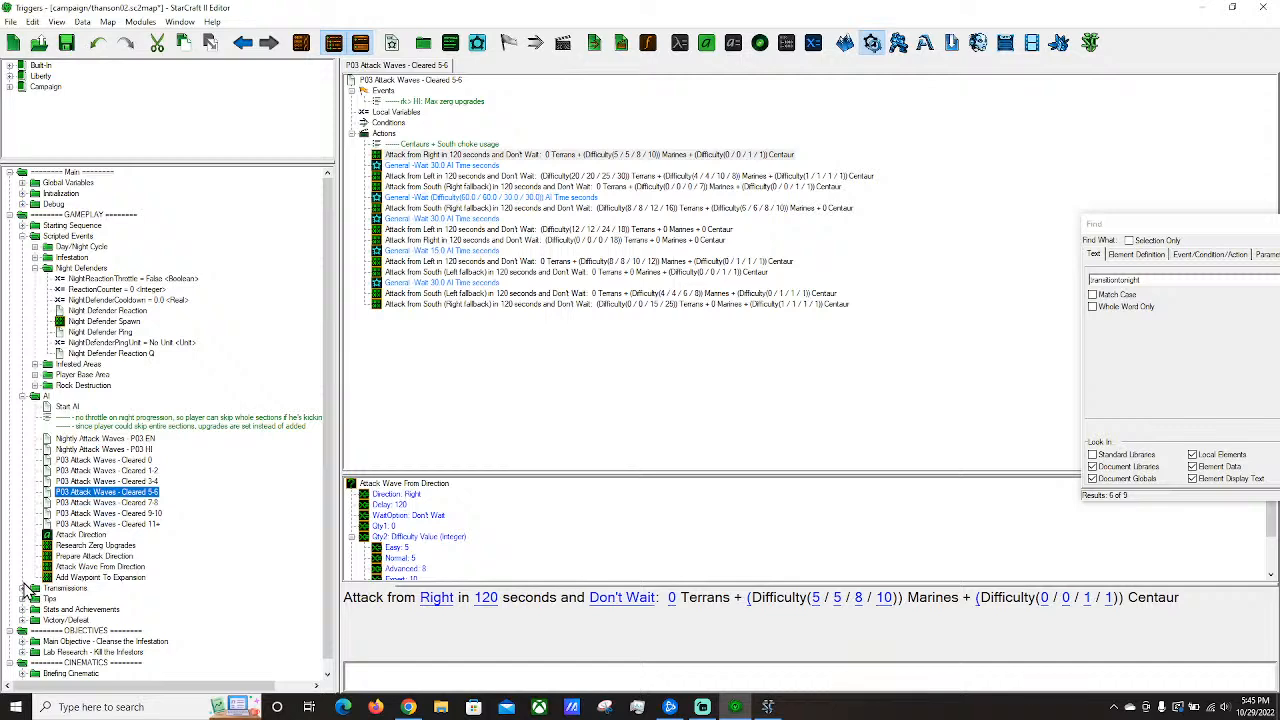
left_click(22, 588)
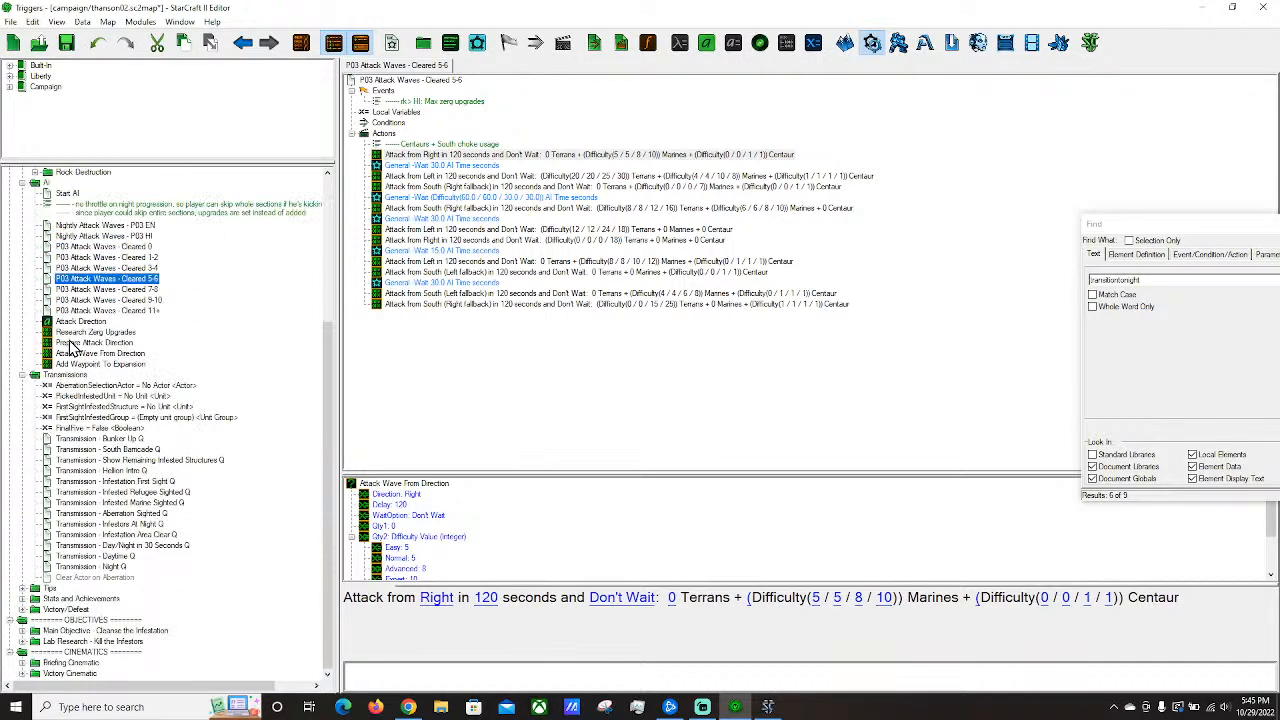
scroll(40, 348, "up", 5)
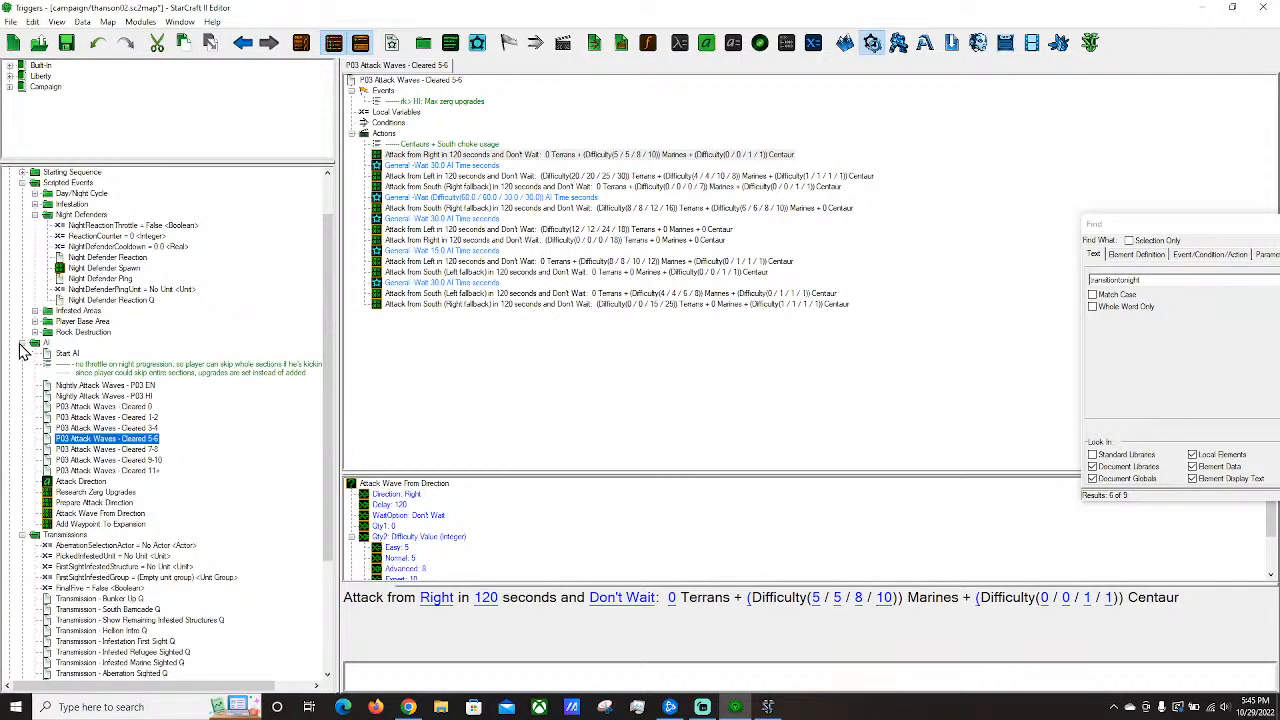
left_click(22, 343)
Review the transmission triggers, including Bunker Up Q, Infested Marine Sighted Q and Night Q.
left_click(126, 525)
left_click(119, 492)
left_click(127, 471)
left_click(132, 482)
left_click(106, 450)
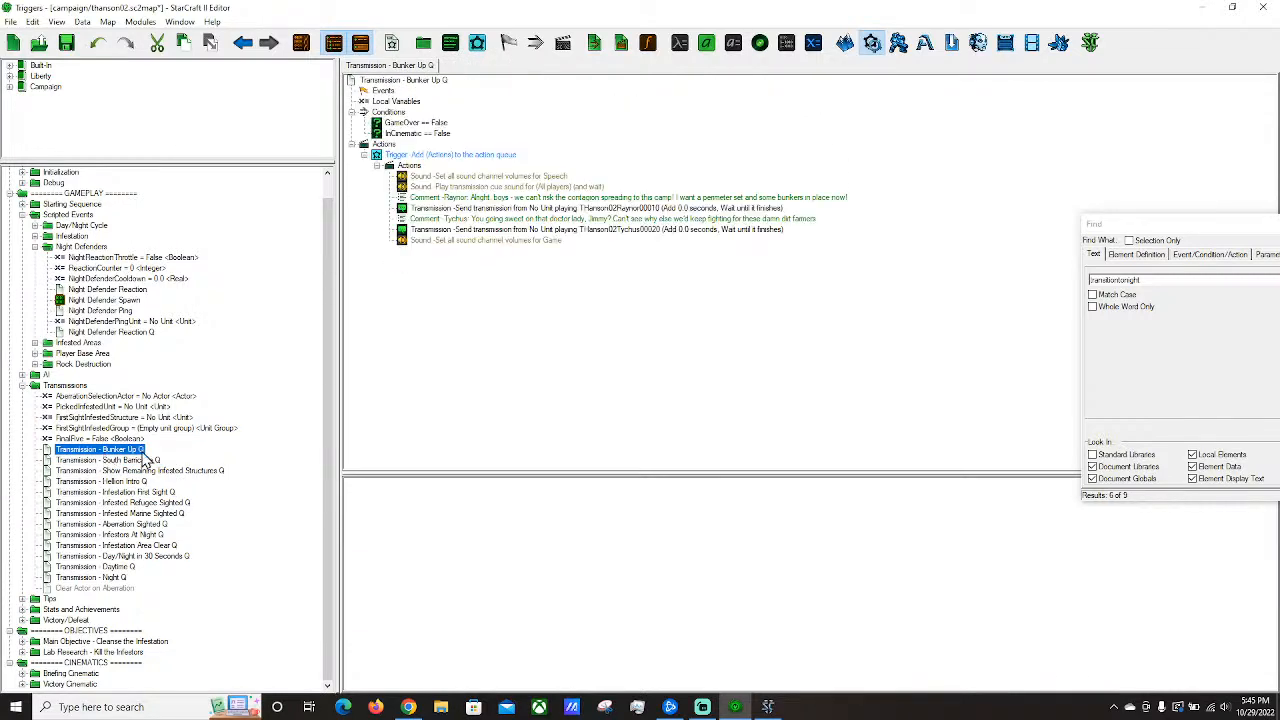
left_click(105, 513)
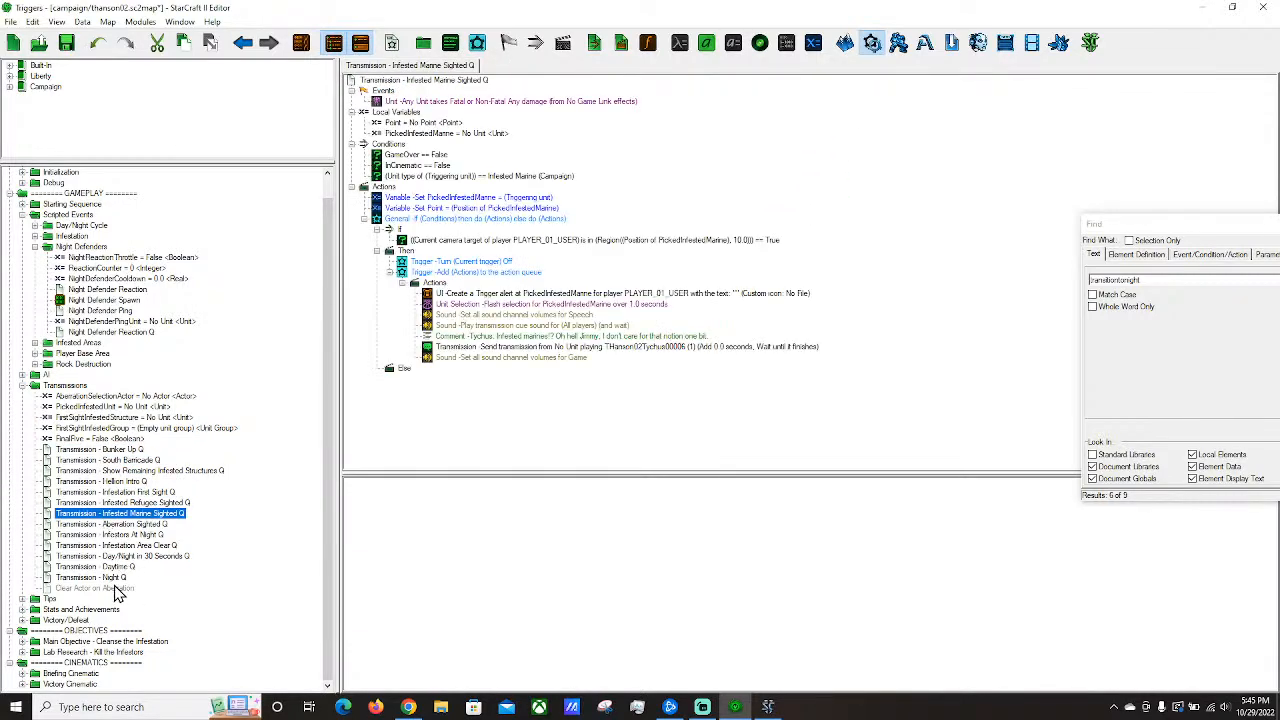
left_click(110, 578)
scroll(78, 410, "up", 1)
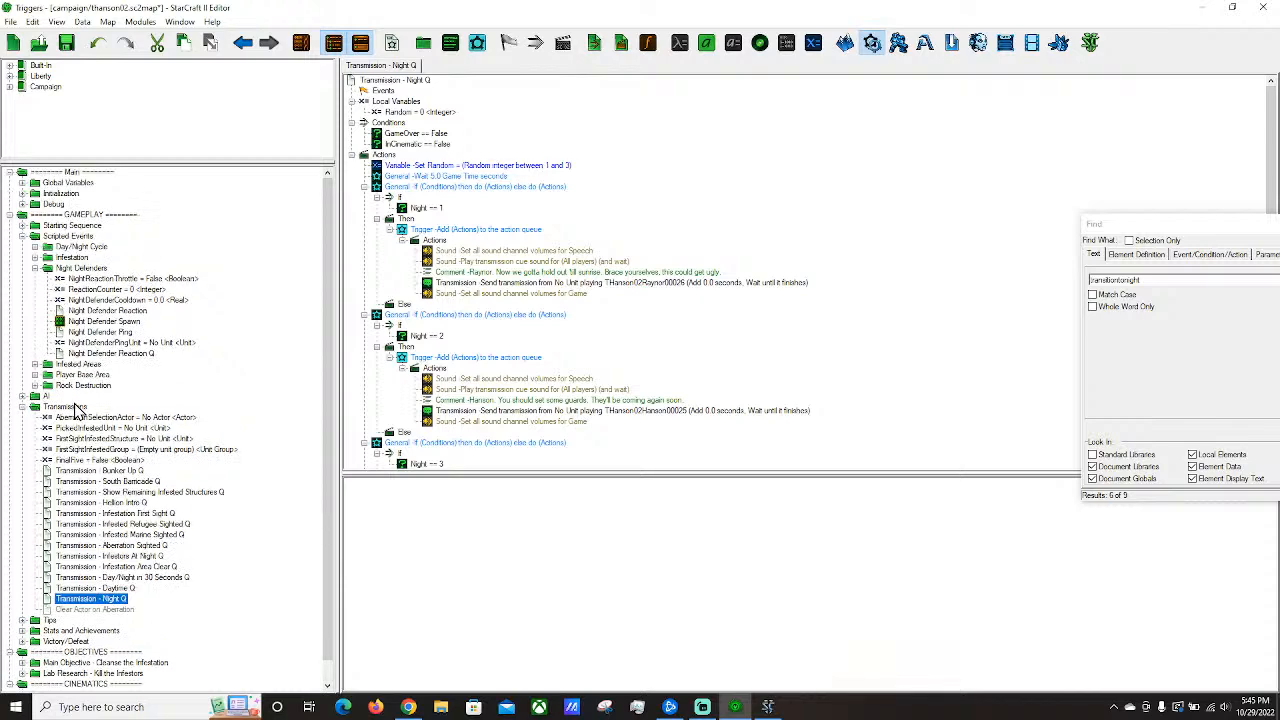
Expand the Starting Sequence folder and collapse the Night Defenders folder under Scripted Events.
left_click(22, 225)
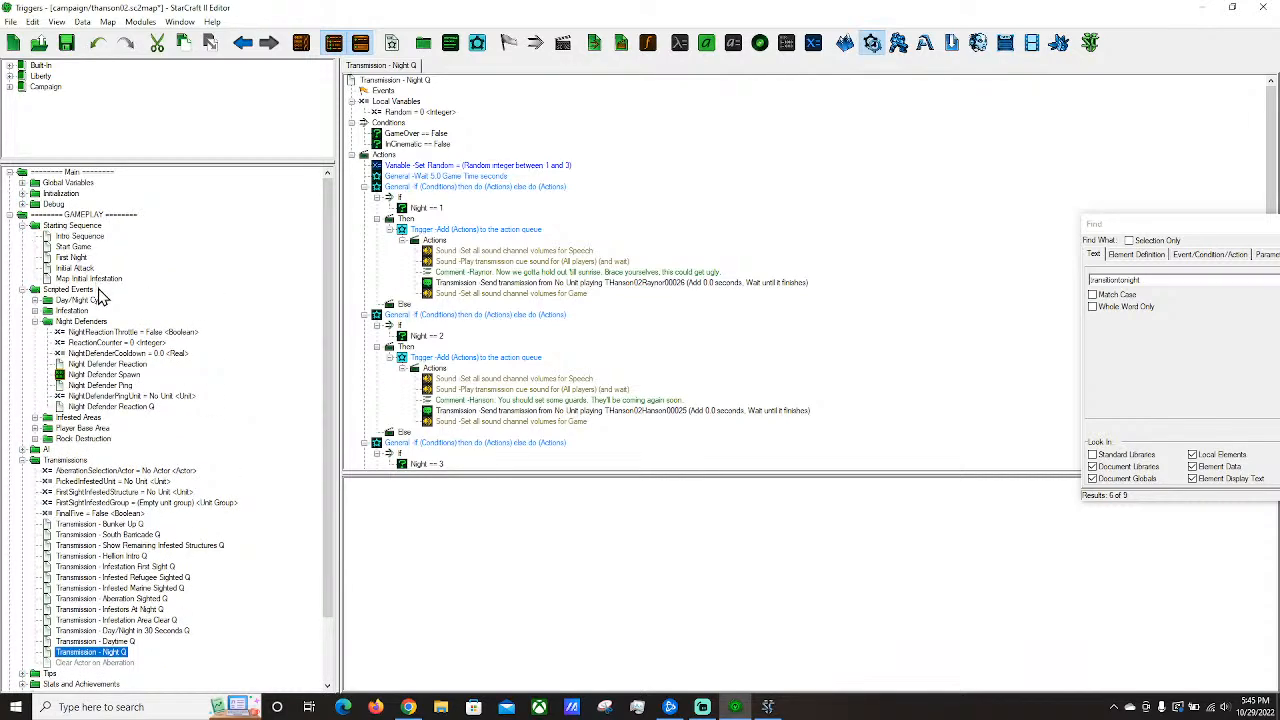
left_click(35, 311)
left_click(35, 311)
left_click(35, 311)
left_click(35, 311)
left_click(35, 322)
left_click(35, 322)
left_click(35, 322)
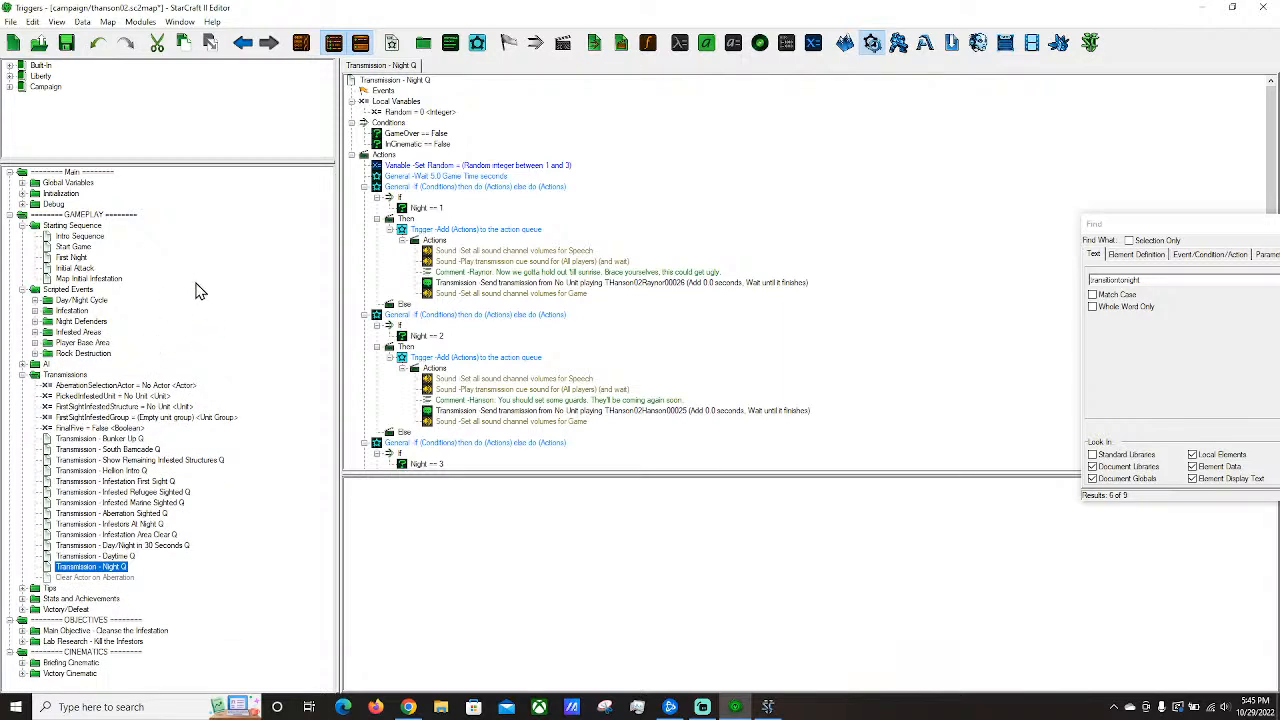
left_click(182, 24)
left_click(185, 22)
left_click(185, 22)
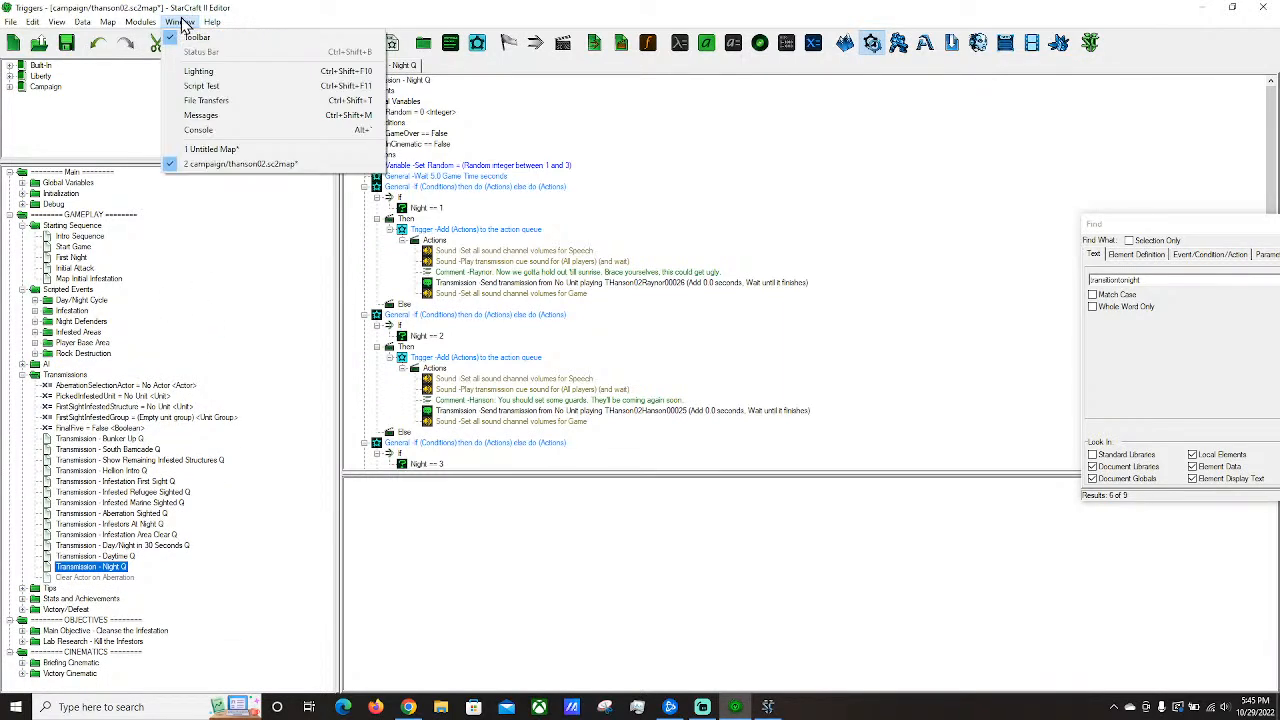
left_click(218, 16)
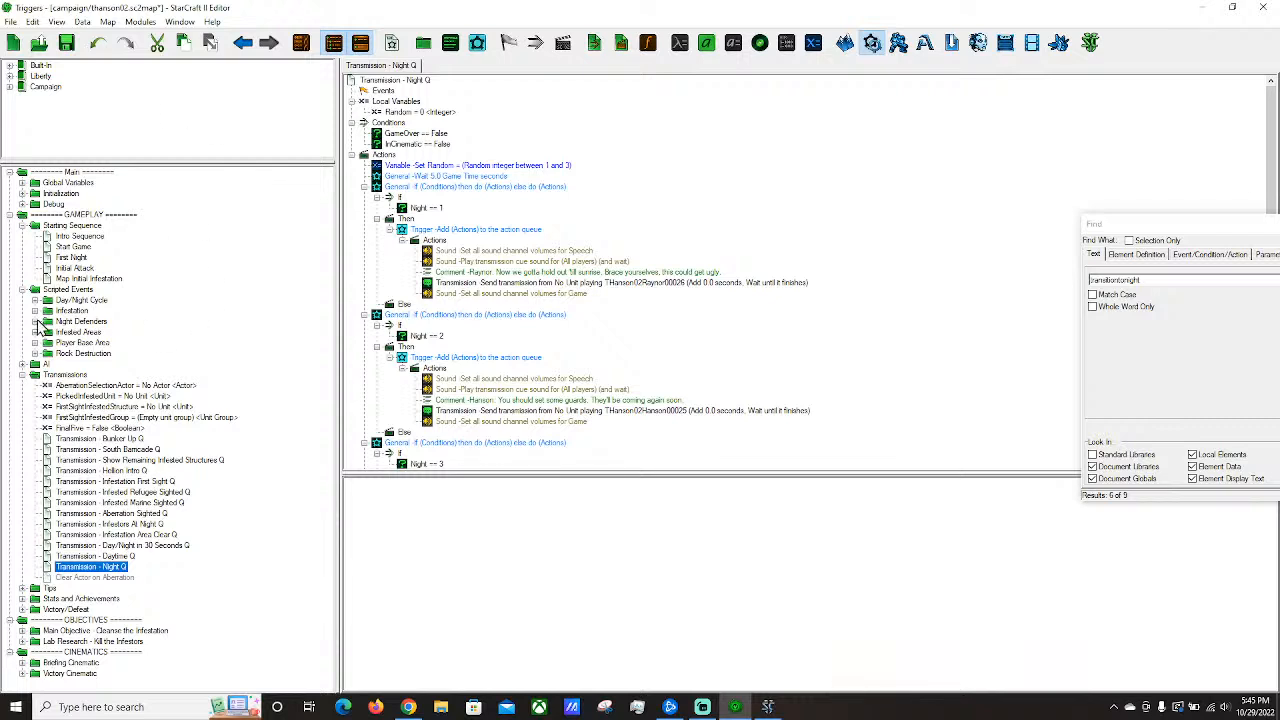
Collapse the Transmissions, Starting Sequence and Scripted Events folders.
left_click(22, 376)
left_click(22, 376)
left_click(22, 376)
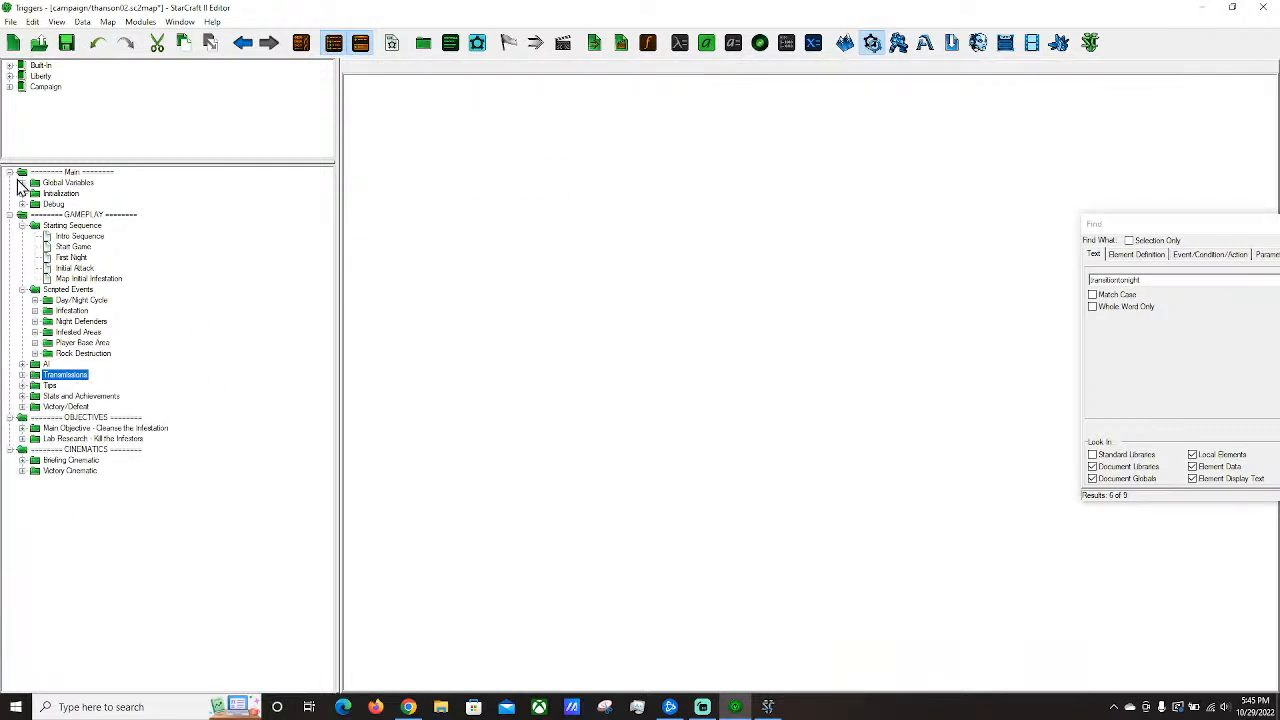
left_click(22, 226)
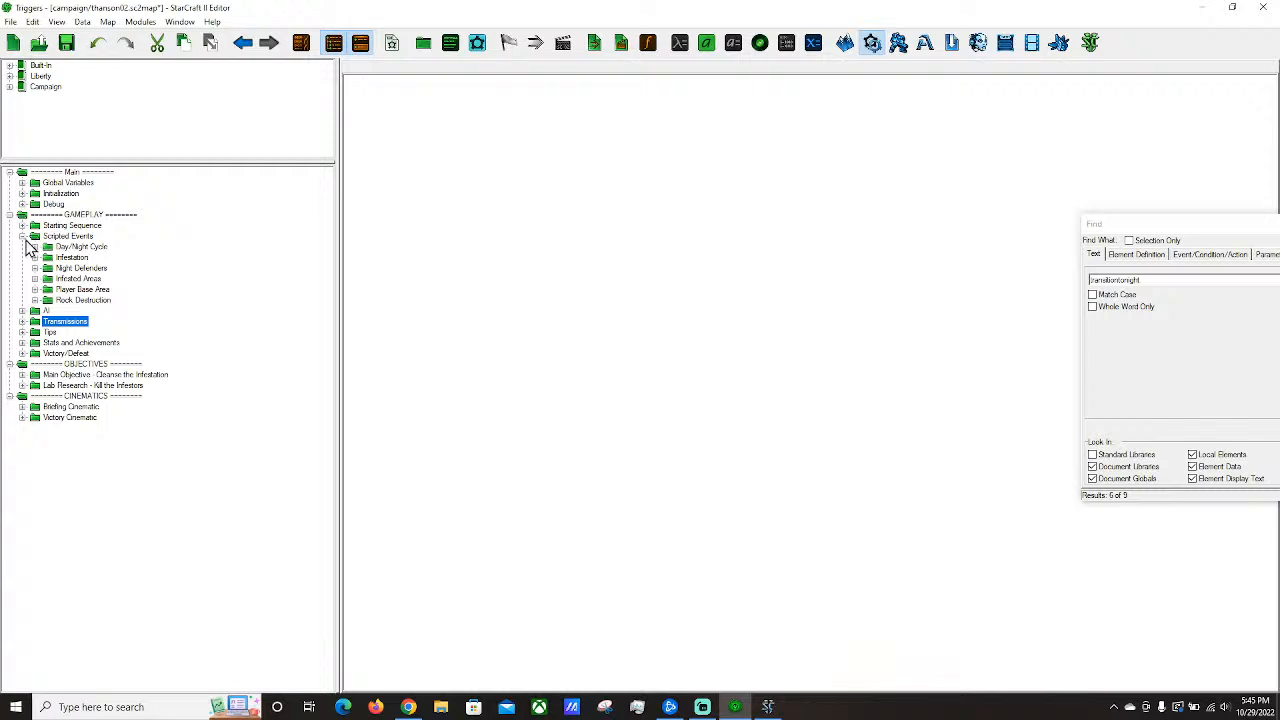
left_click(22, 237)
Expand the Initialization folder and review its setup triggers, including Init 03 Units and Init 05 Environment.
left_click(22, 193)
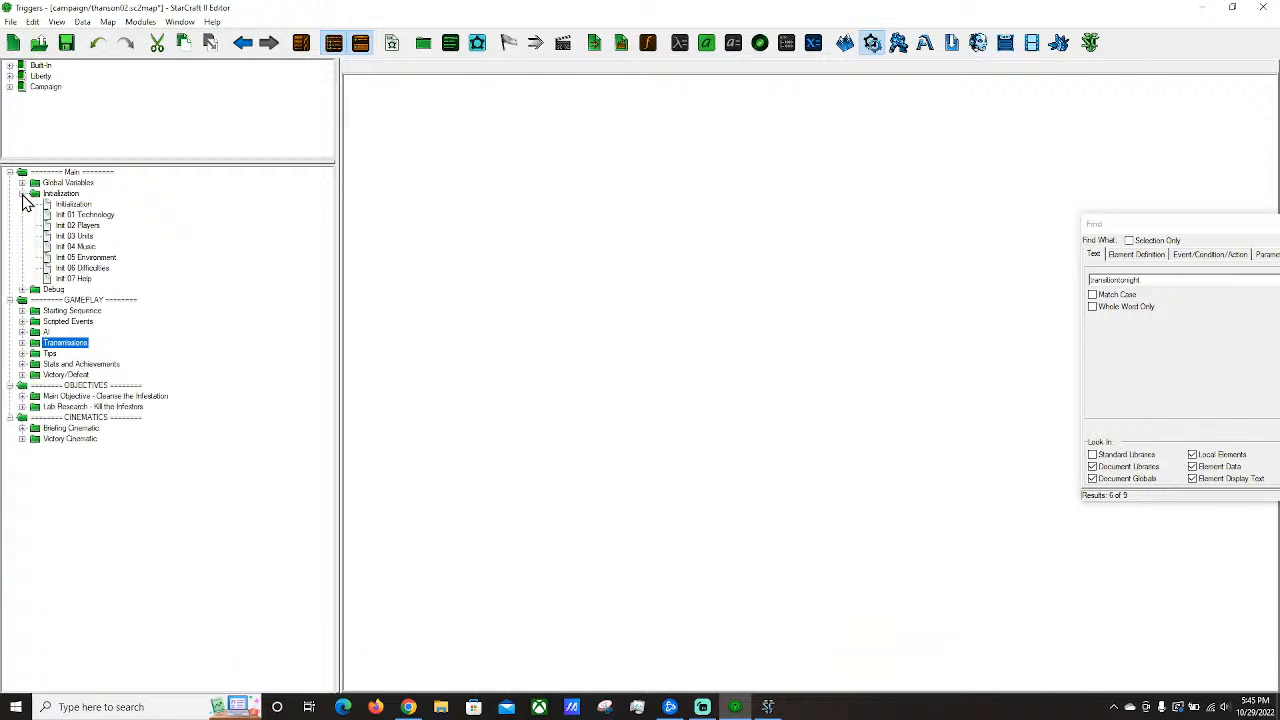
left_click(80, 237)
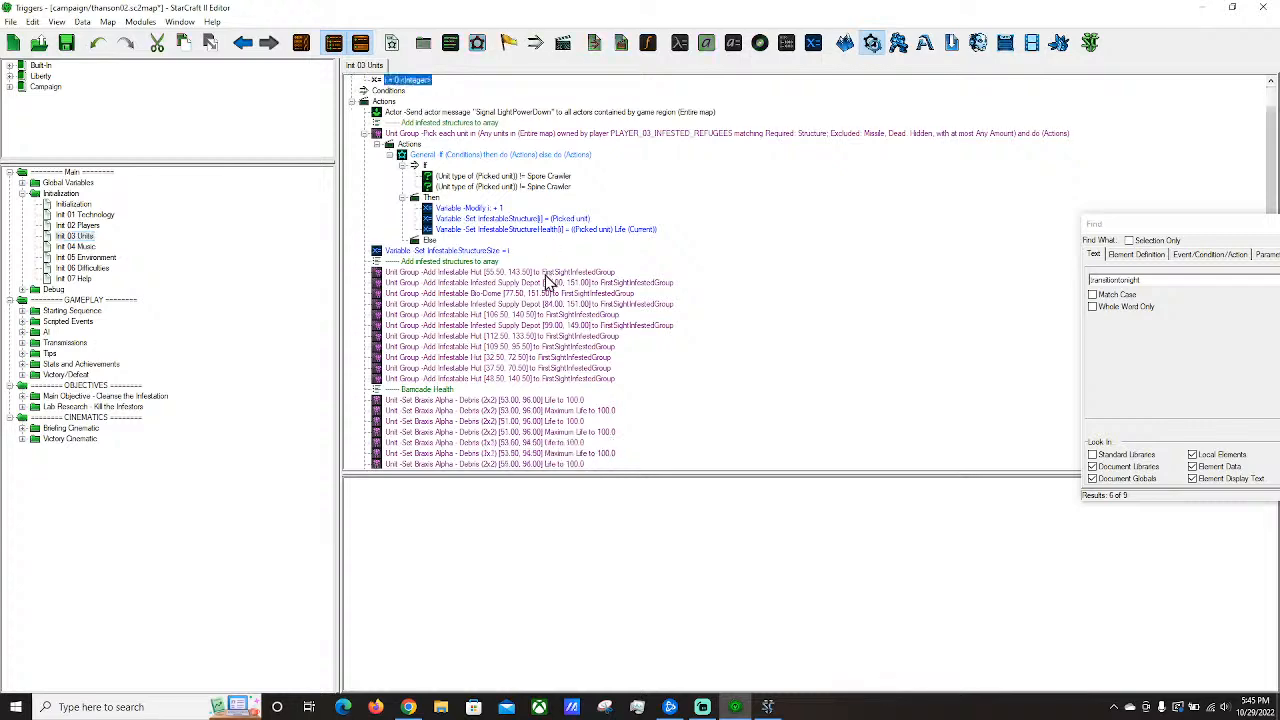
scroll(552, 254, "up", 10)
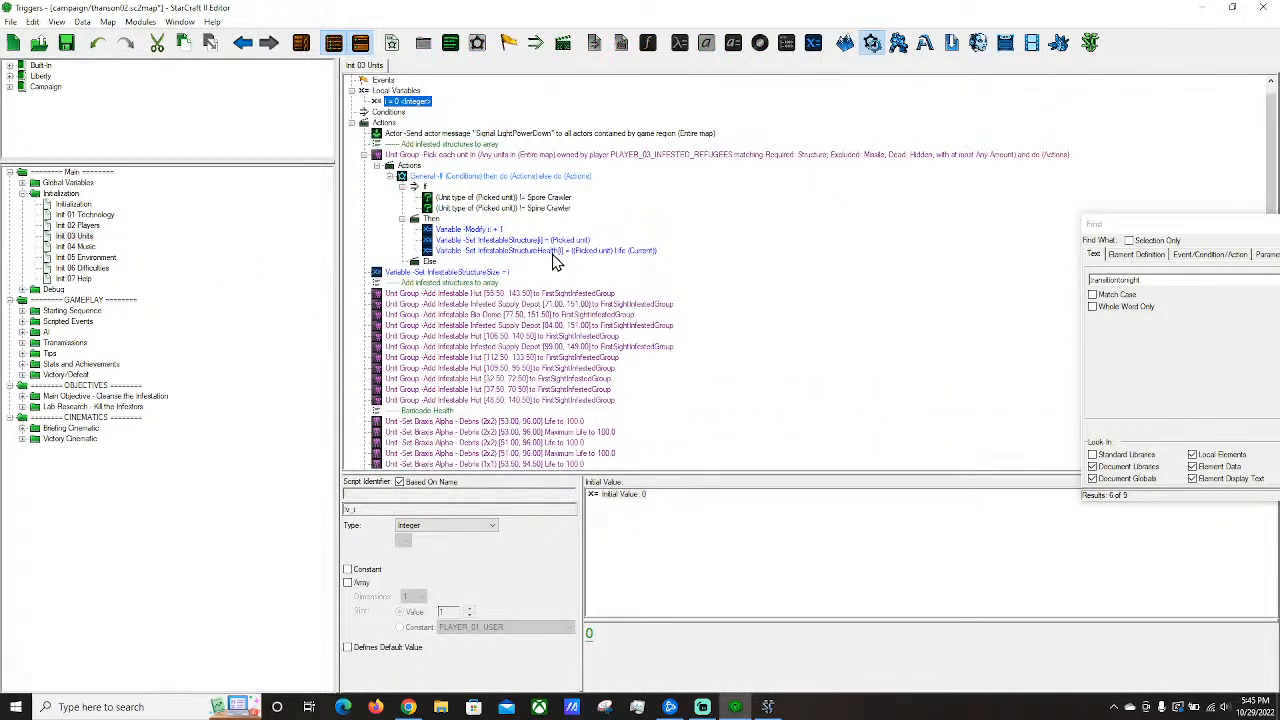
left_click(58, 216)
key("Down")
key("Down")
key("Down")
key("Down")
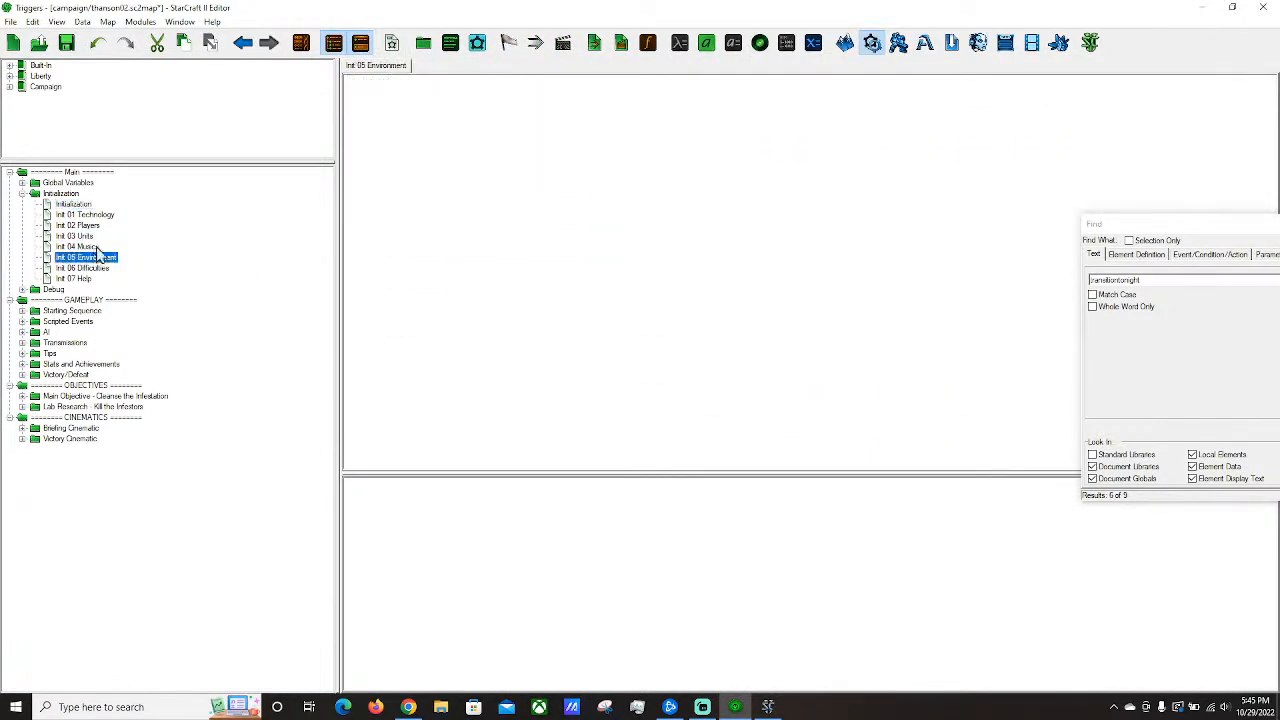
Switch to the Untitled Map document and maximize its Terrain window.
left_click(180, 21)
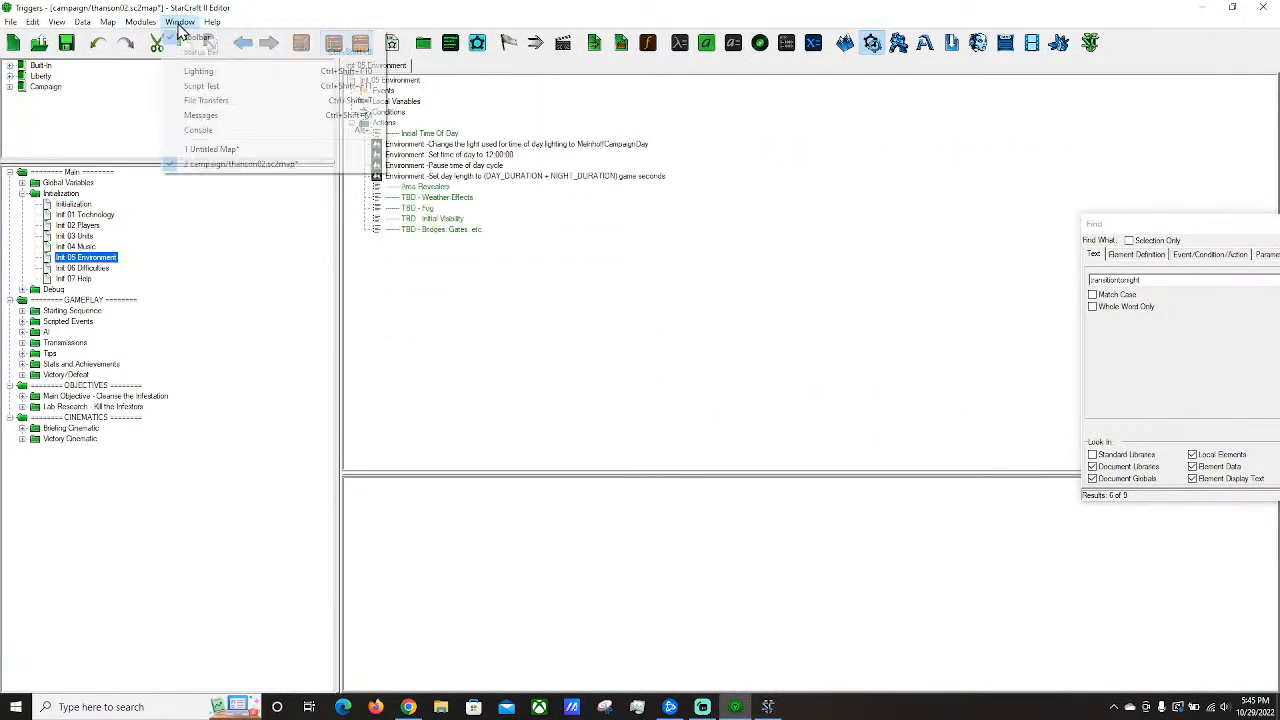
left_click(235, 152)
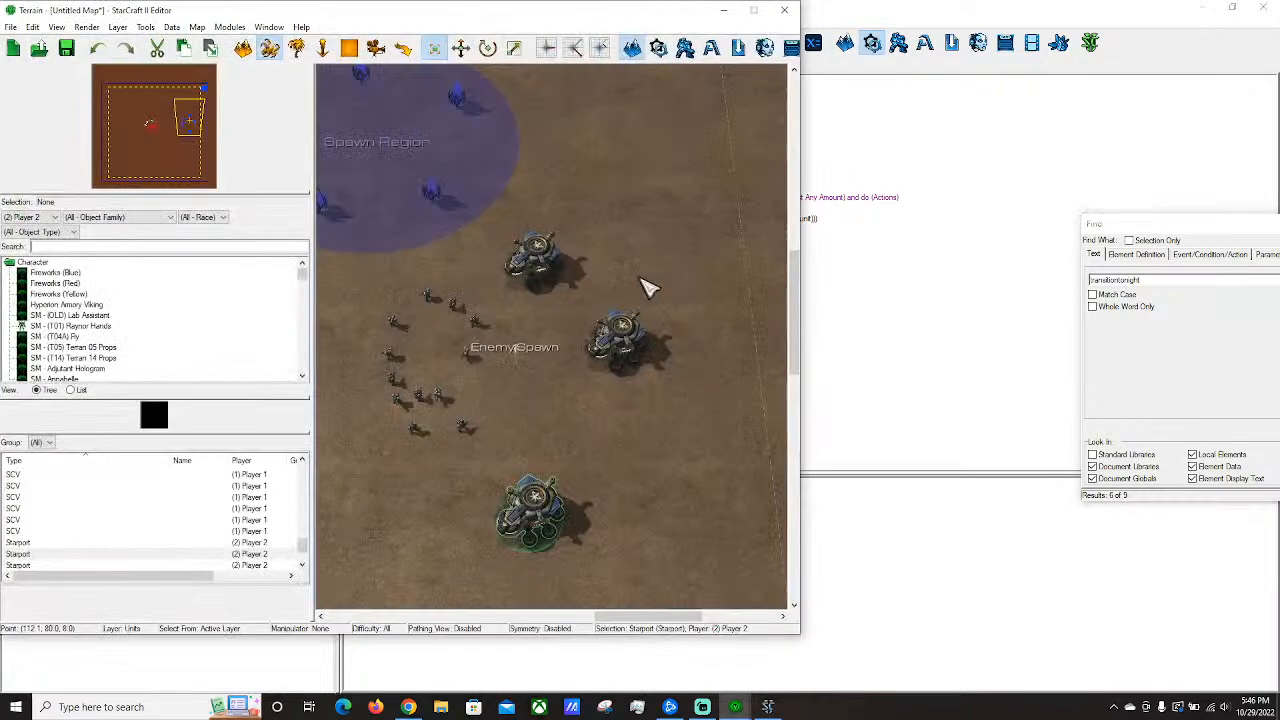
left_click(752, 10)
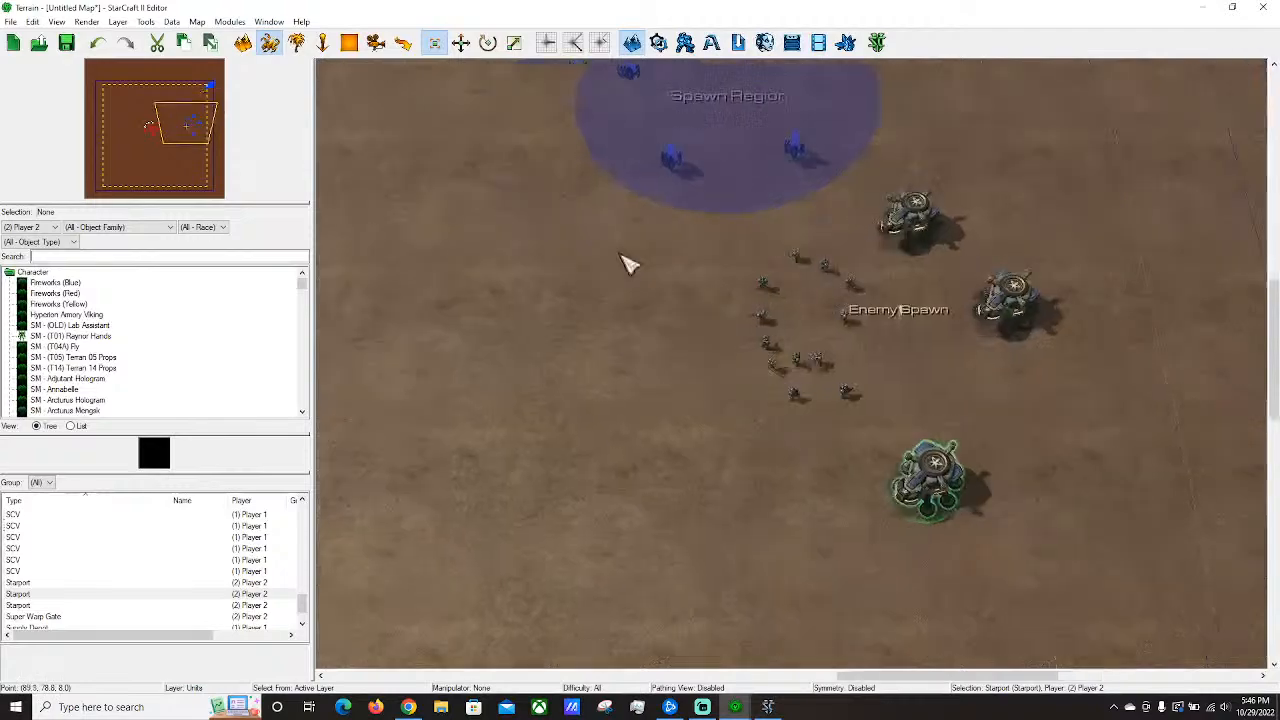
Look over the terrain around the Spawn Region, Enemy Spawn, Drop Waypoint Top and the player's base.
right_click_drag(508, 319, 563, 282)
scroll(700, 466, "down", 3)
scroll(608, 376, "up", 3)
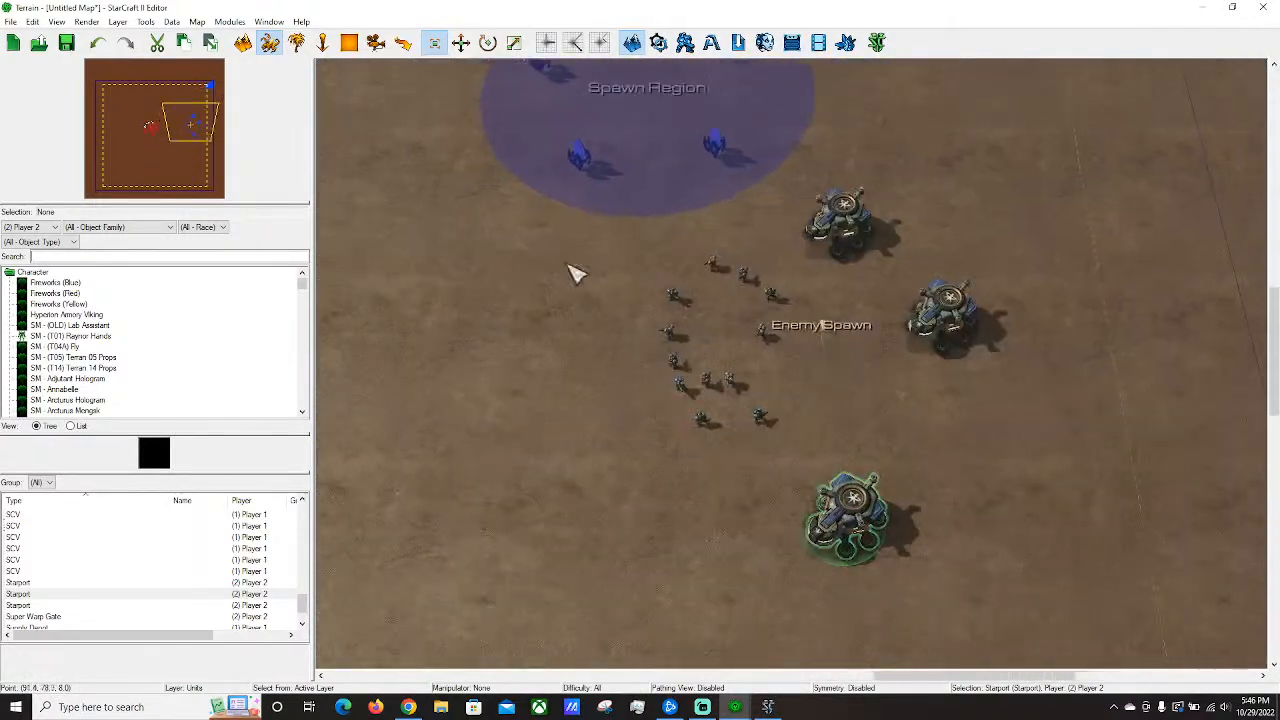
right_click_drag(565, 218, 900, 255)
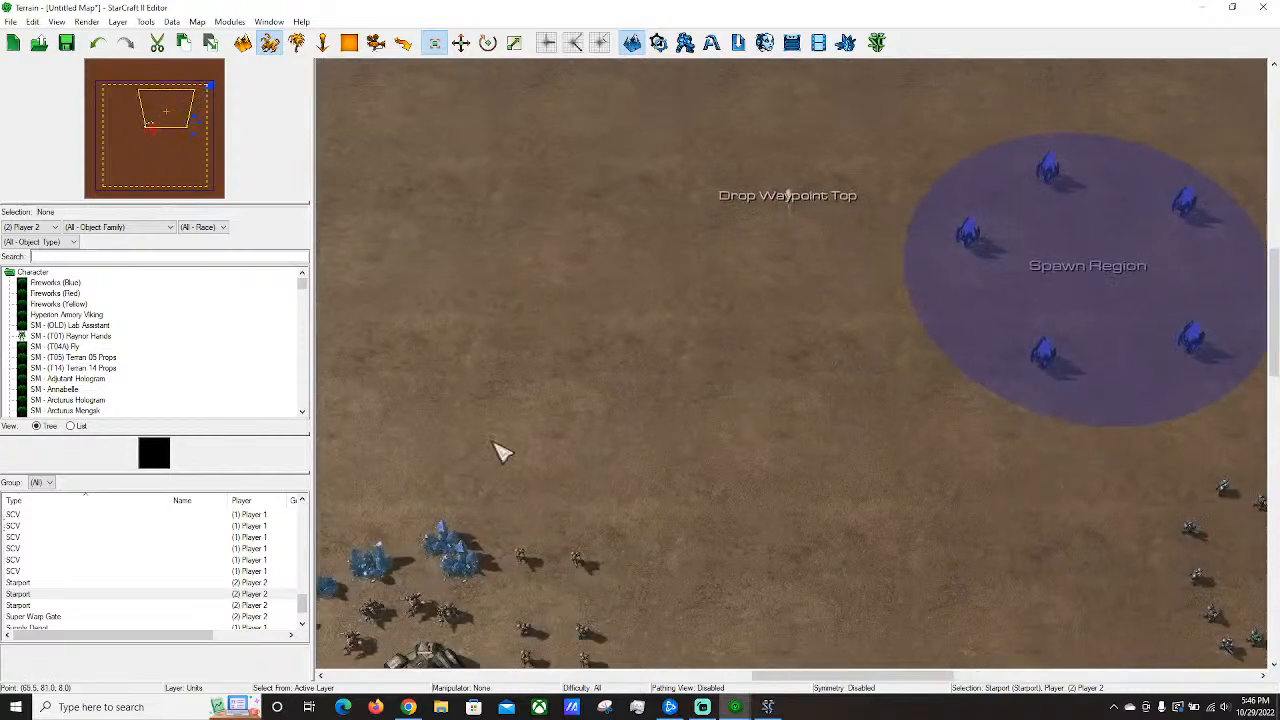
right_click_drag(655, 415, 577, 480)
scroll(573, 479, "down", 3)
right_click_drag(636, 402, 467, 464)
scroll(640, 460, "up", 3)
right_click_drag(455, 598, 628, 338)
right_click_drag(612, 450, 746, 330)
right_click_drag(890, 287, 712, 408)
right_click_drag(420, 350, 742, 258)
scroll(740, 260, "down", 3)
scroll(678, 298, "up", 3)
right_click_drag(775, 388, 609, 414)
right_click_drag(694, 337, 543, 523)
right_click_drag(538, 364, 629, 309)
right_click_drag(450, 400, 313, 375)
right_click_drag(628, 300, 551, 320)
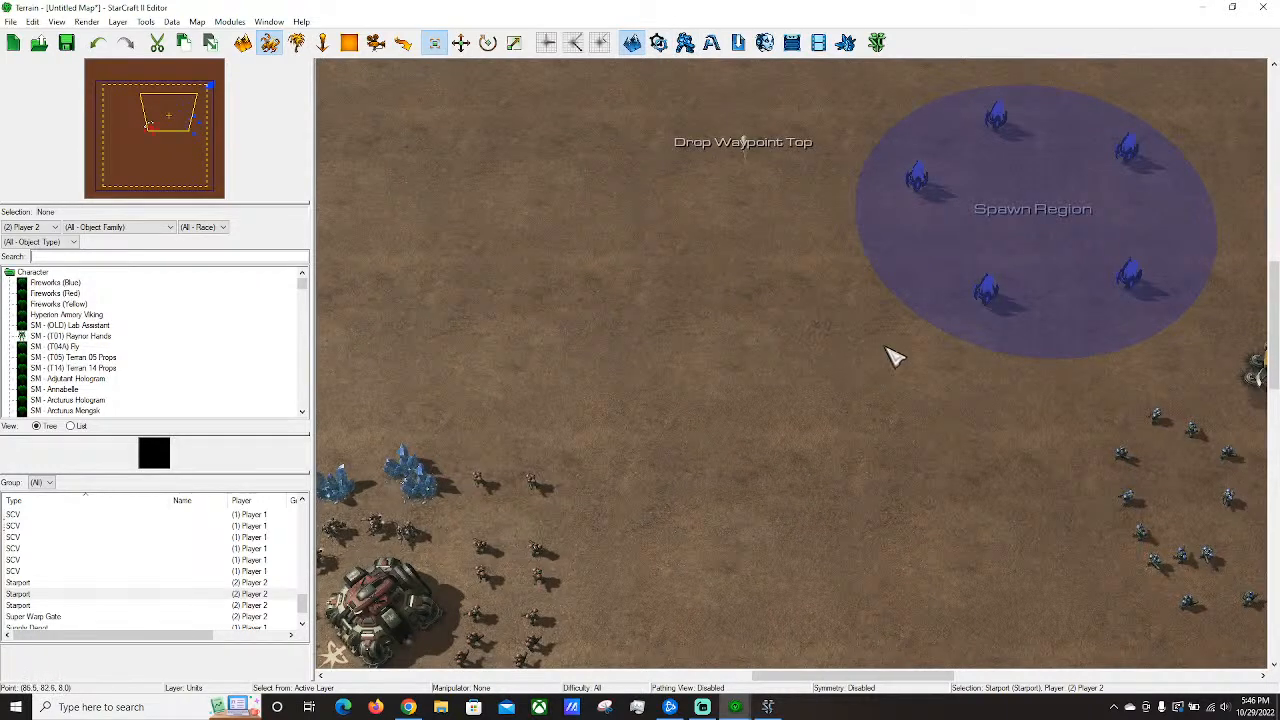
right_click_drag(891, 354, 668, 404)
scroll(708, 314, "up", 2)
scroll(694, 380, "down", 5)
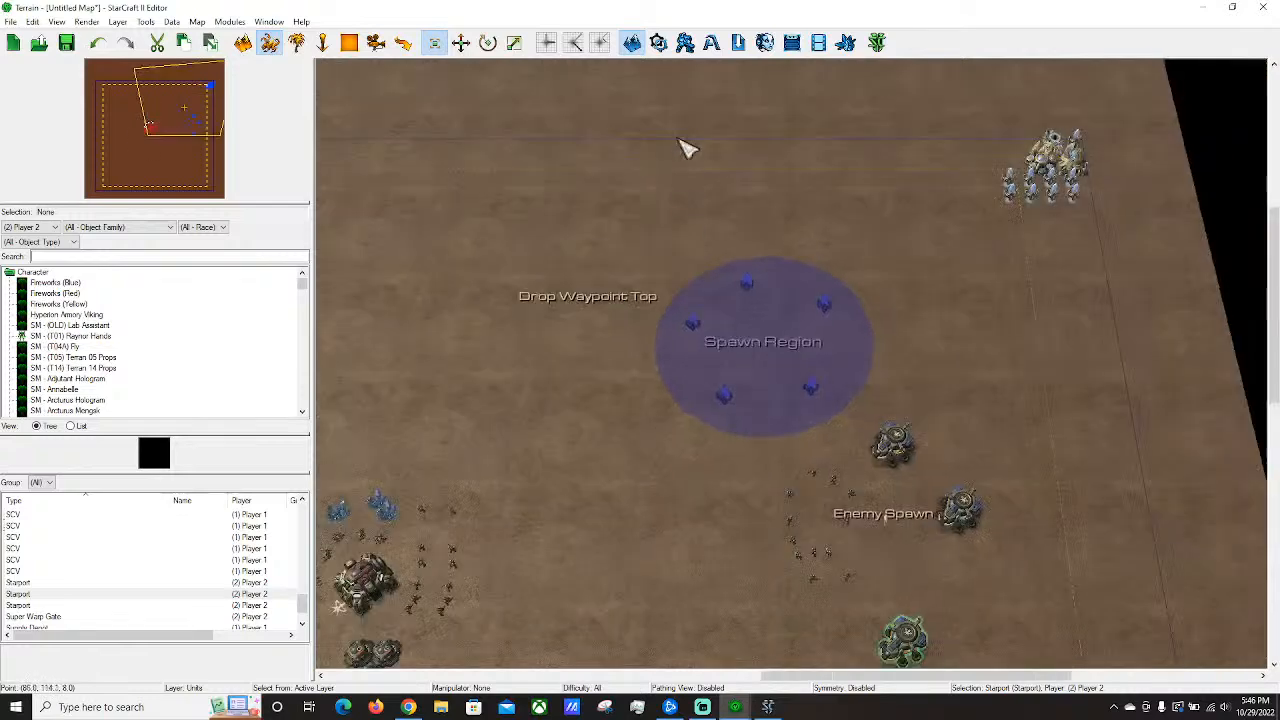
Open the Triggers module of the Untitled Map.
left_click(658, 42)
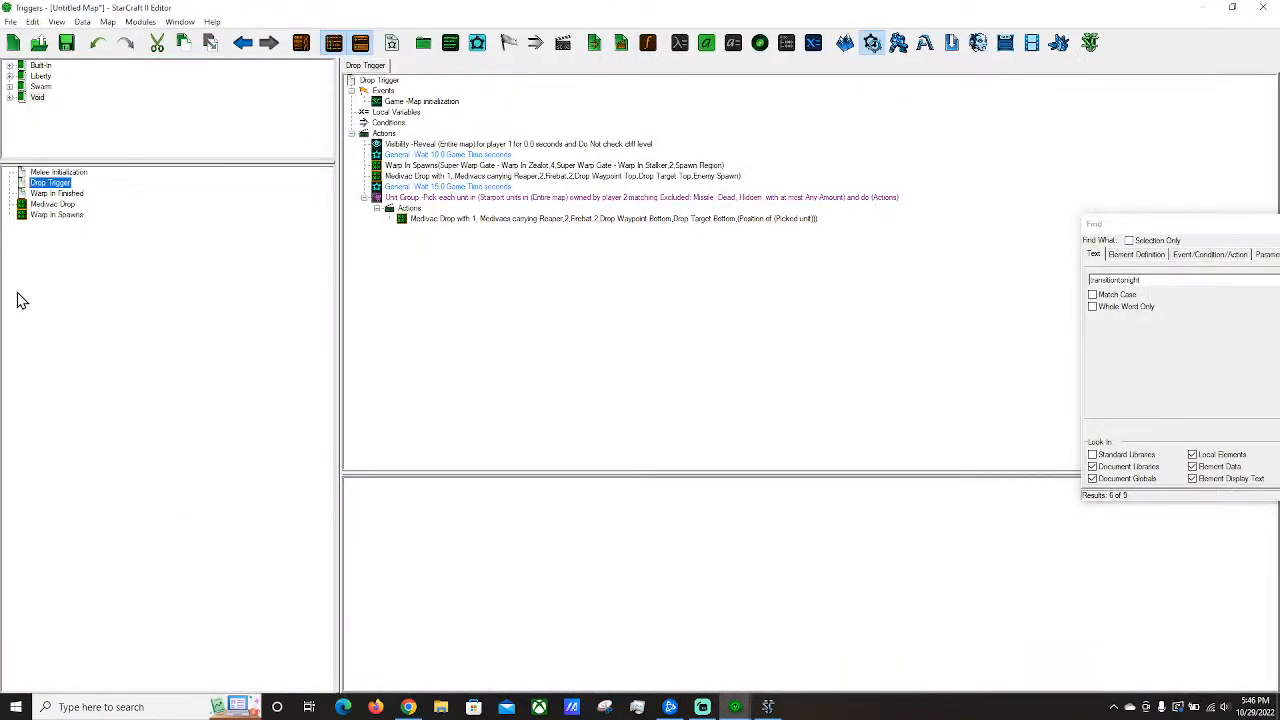
mouse_move(506, 512)
left_click(714, 560)
left_click(950, 240)
type("player proper")
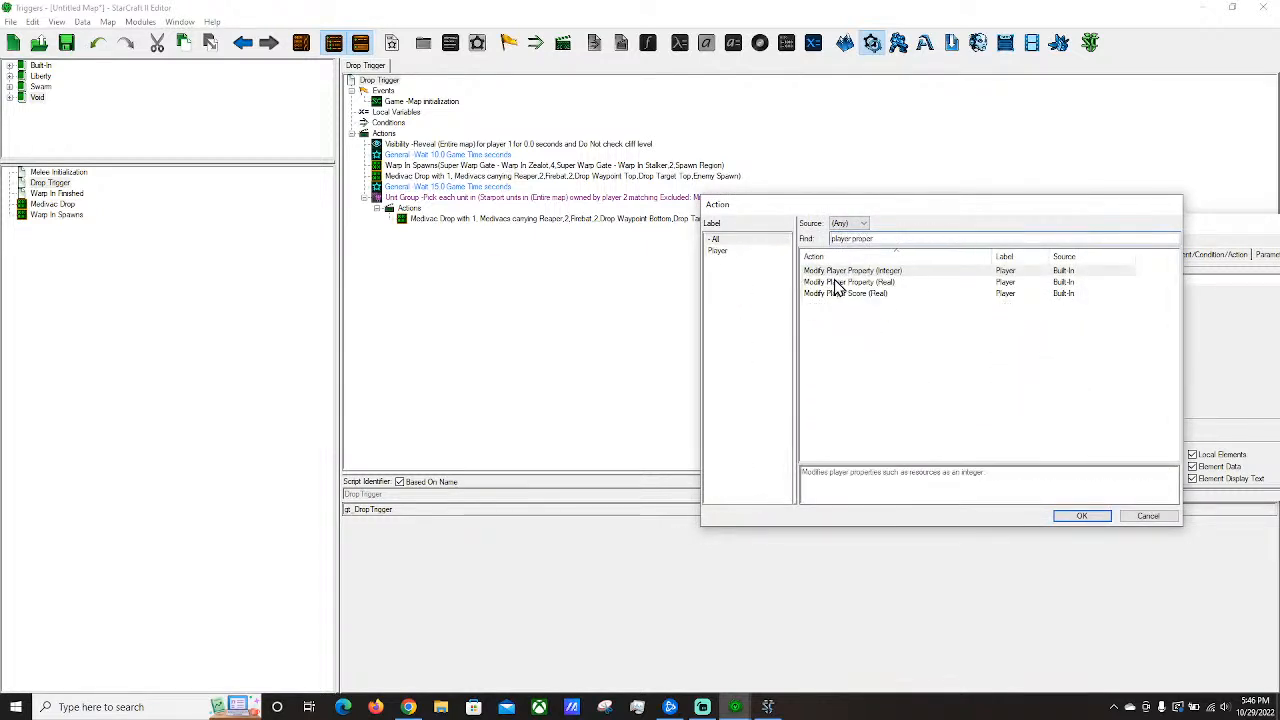
left_click(1157, 518)
Create a new trigger below Warp In Finished and name it Kill Bounty.
left_click(58, 194)
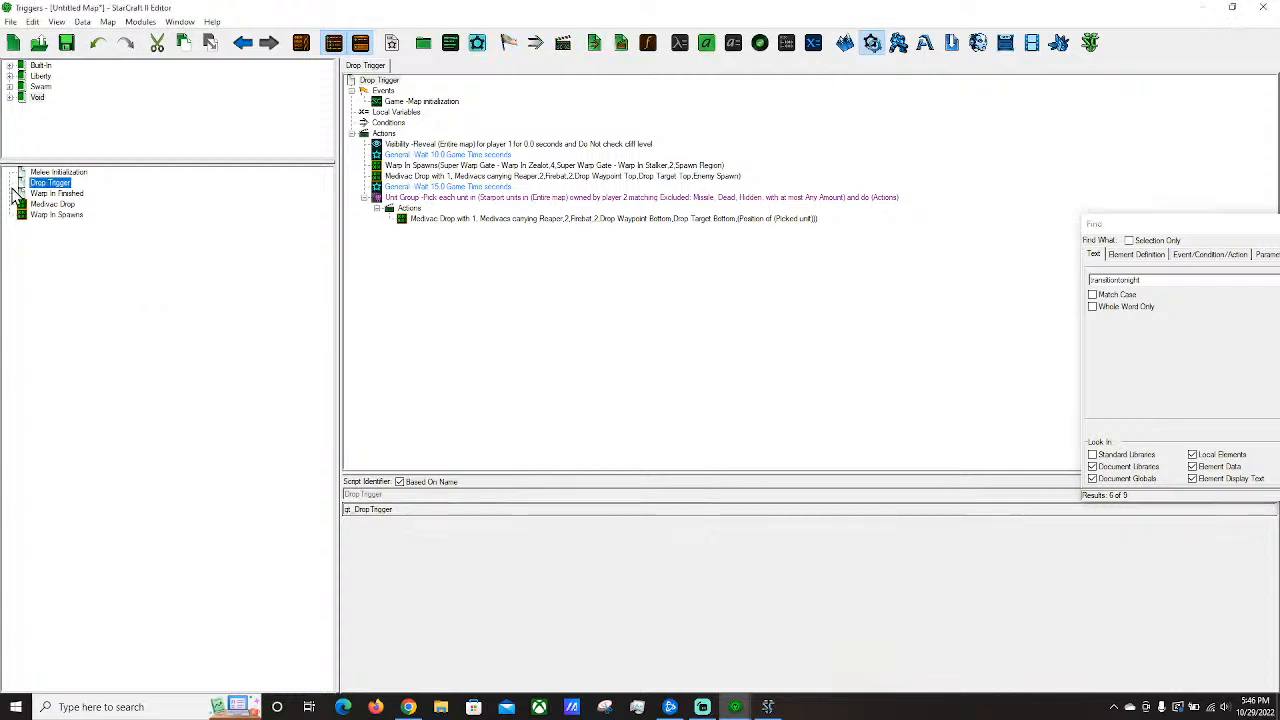
right_click(62, 199)
mouse_move(128, 548)
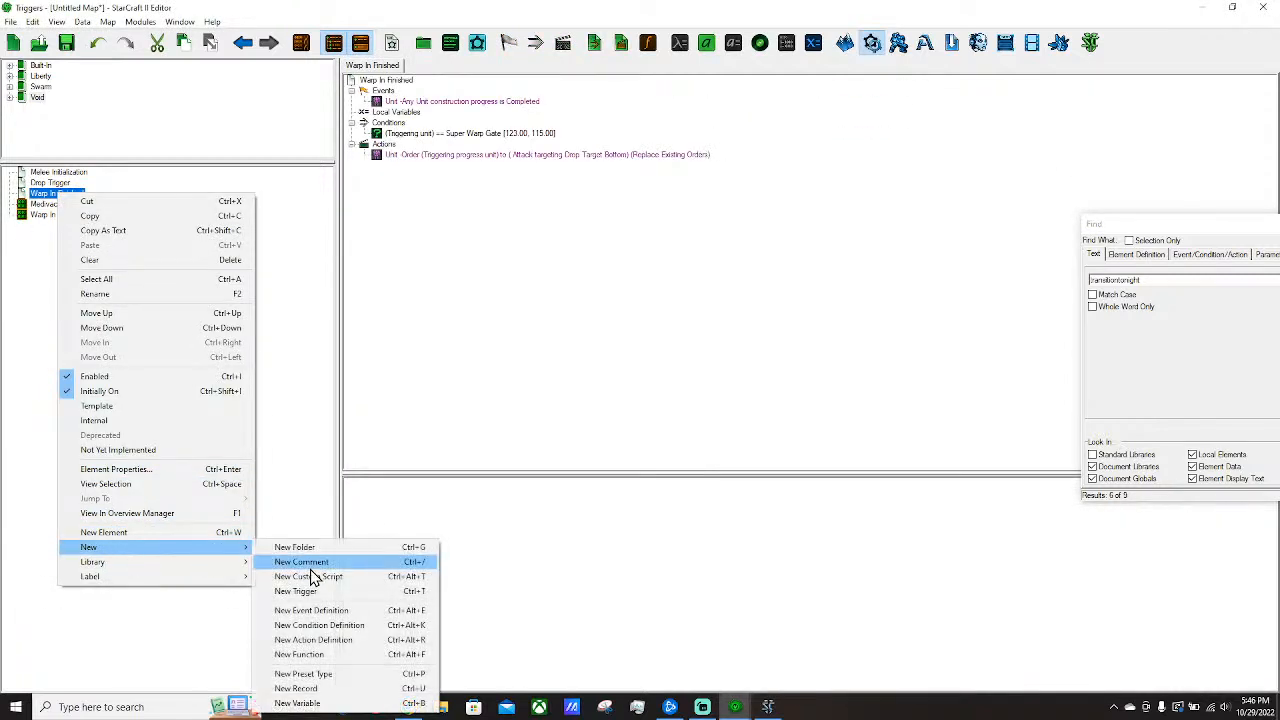
left_click(298, 591)
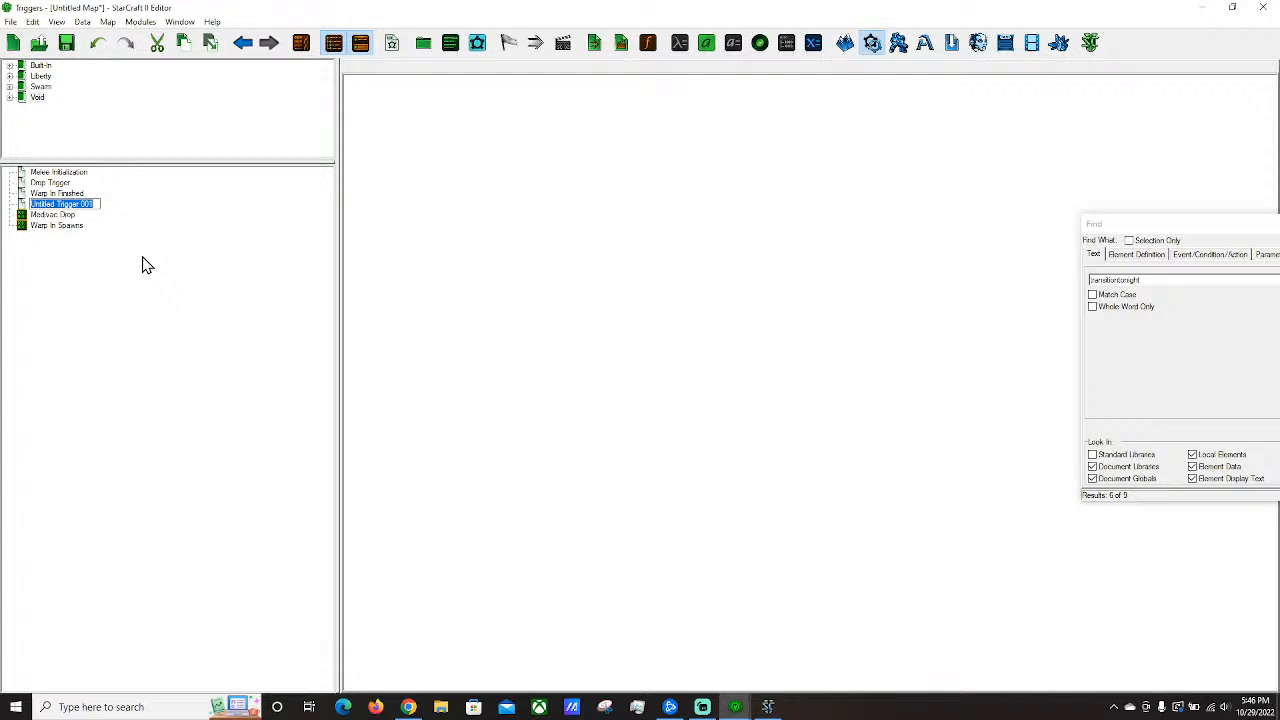
type("Kill Bounty")
key("Return")
left_click(383, 122)
key("ctrl+r")
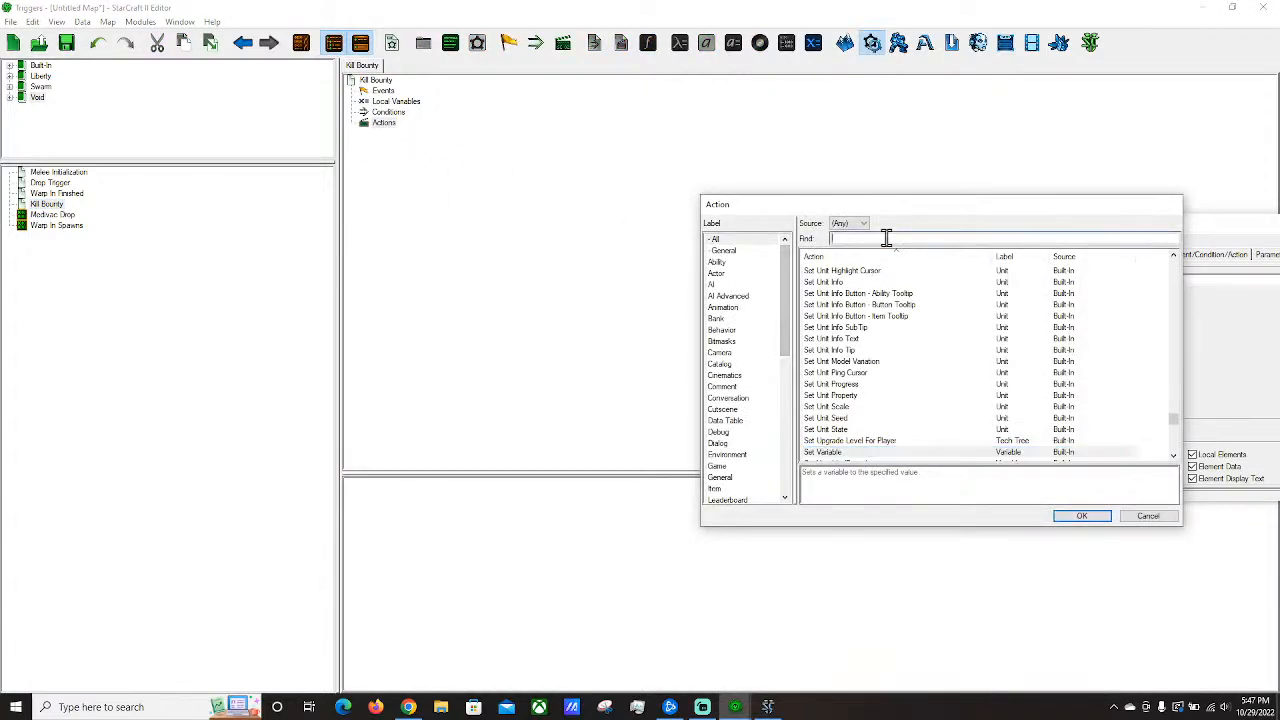
left_click(1145, 515)
Add a Unit Dies event for Any Unit to the Kill Bounty trigger.
key("ctrl+e")
left_click(898, 238)
type("unit ")
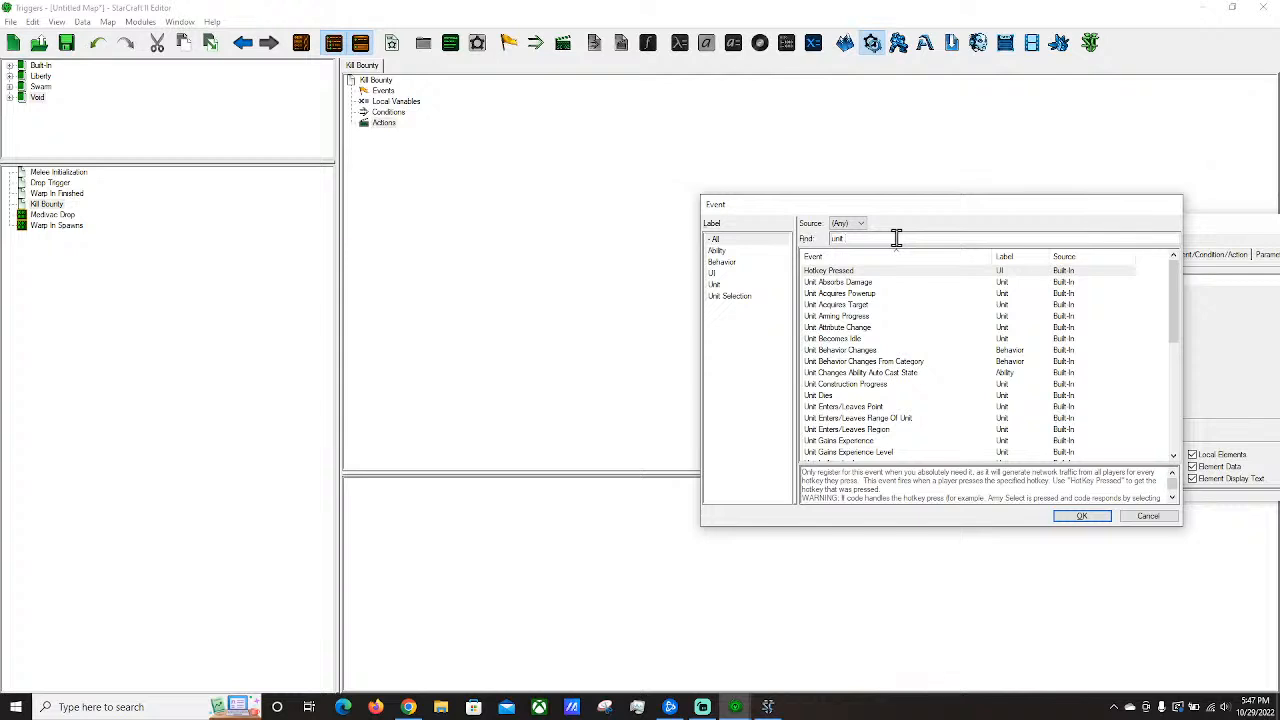
type("di")
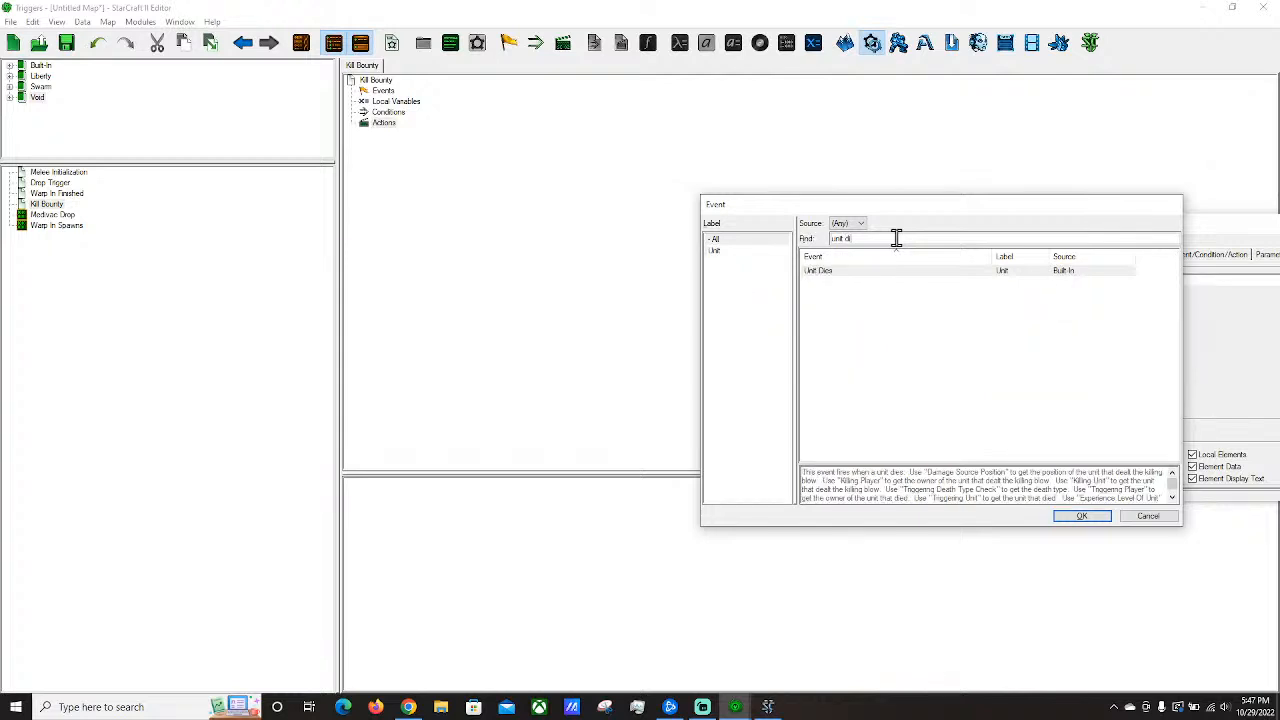
key("Return")
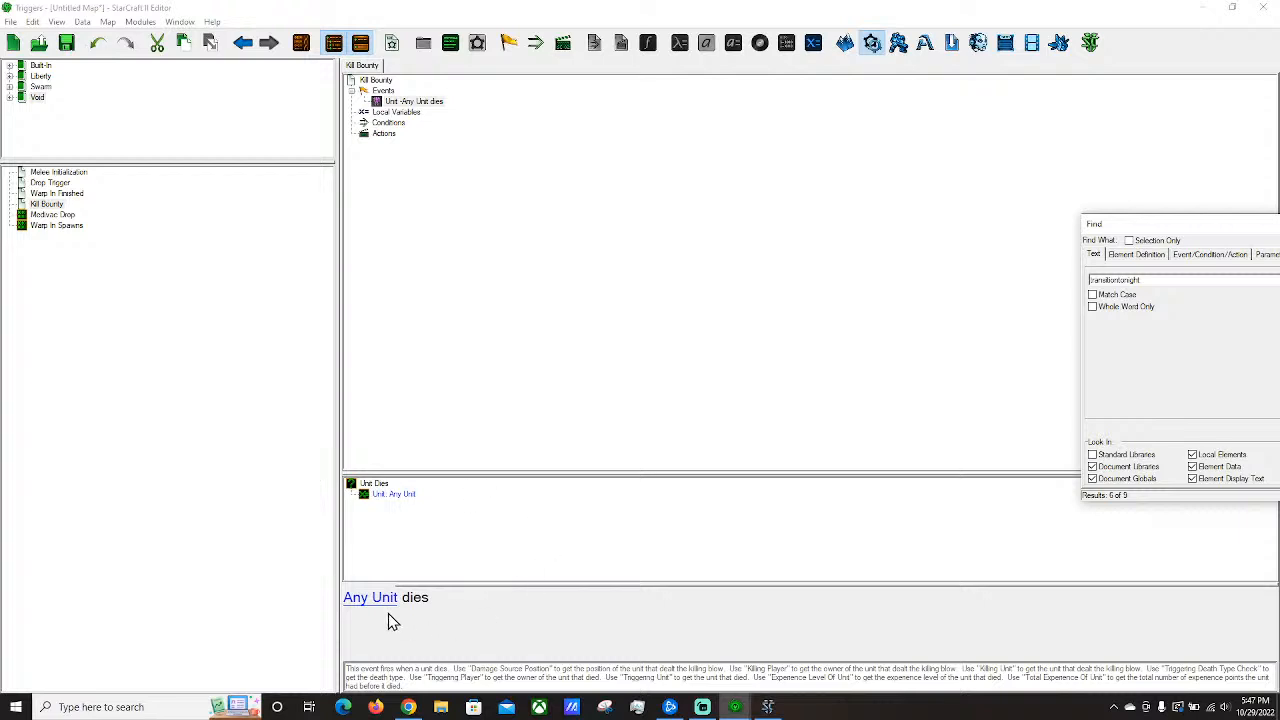
Add a comparison condition to Kill Bounty that checks Owner of (Triggering unit) != 1.
left_click(385, 123)
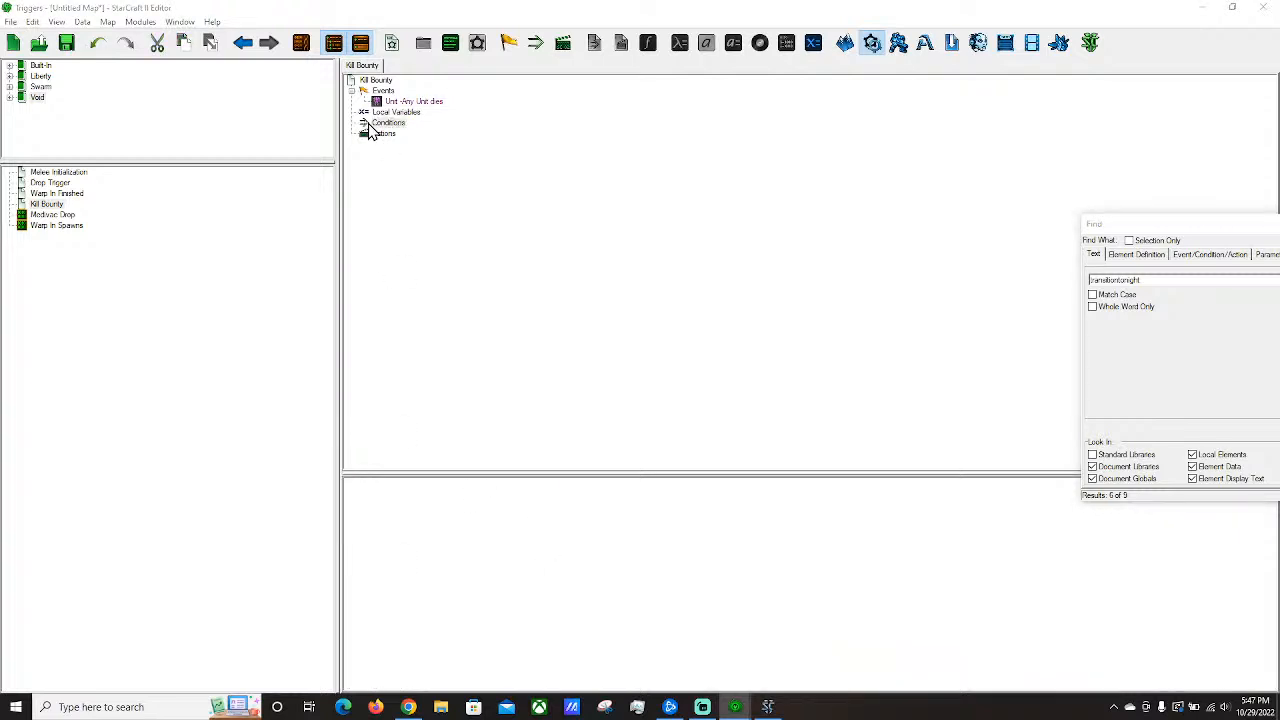
key("ctrl+w")
key("Return")
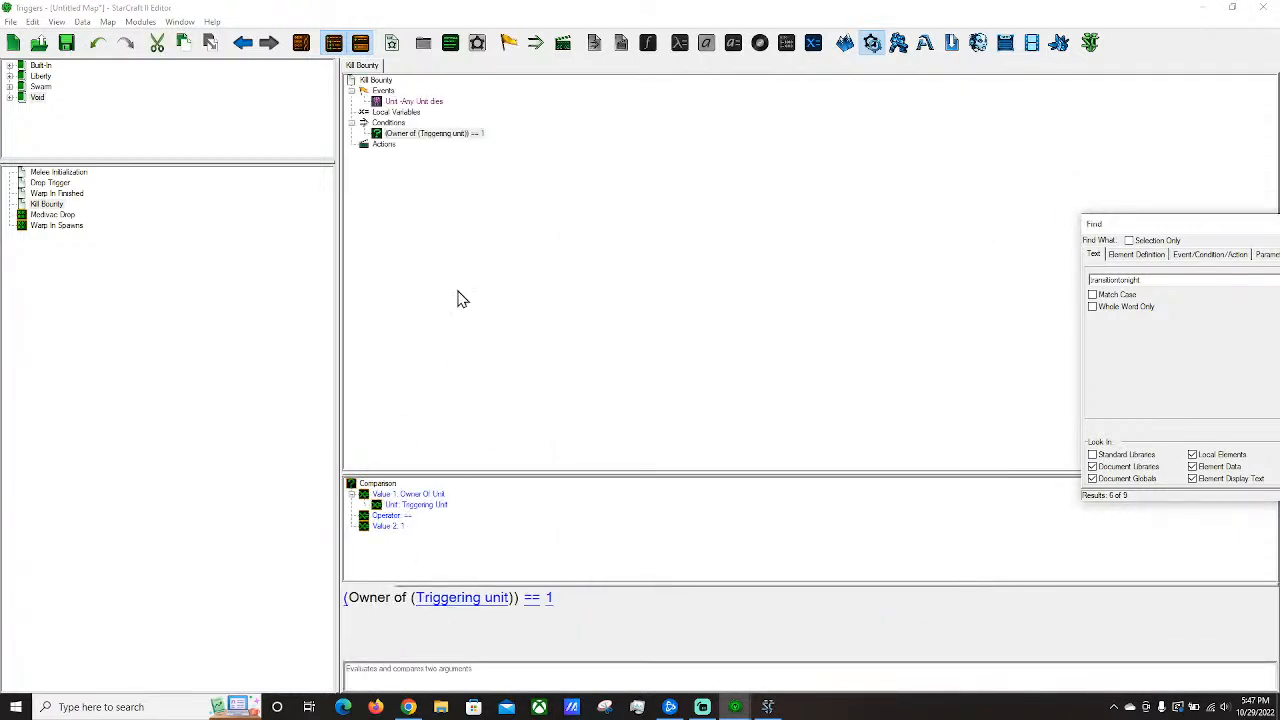
left_click(531, 598)
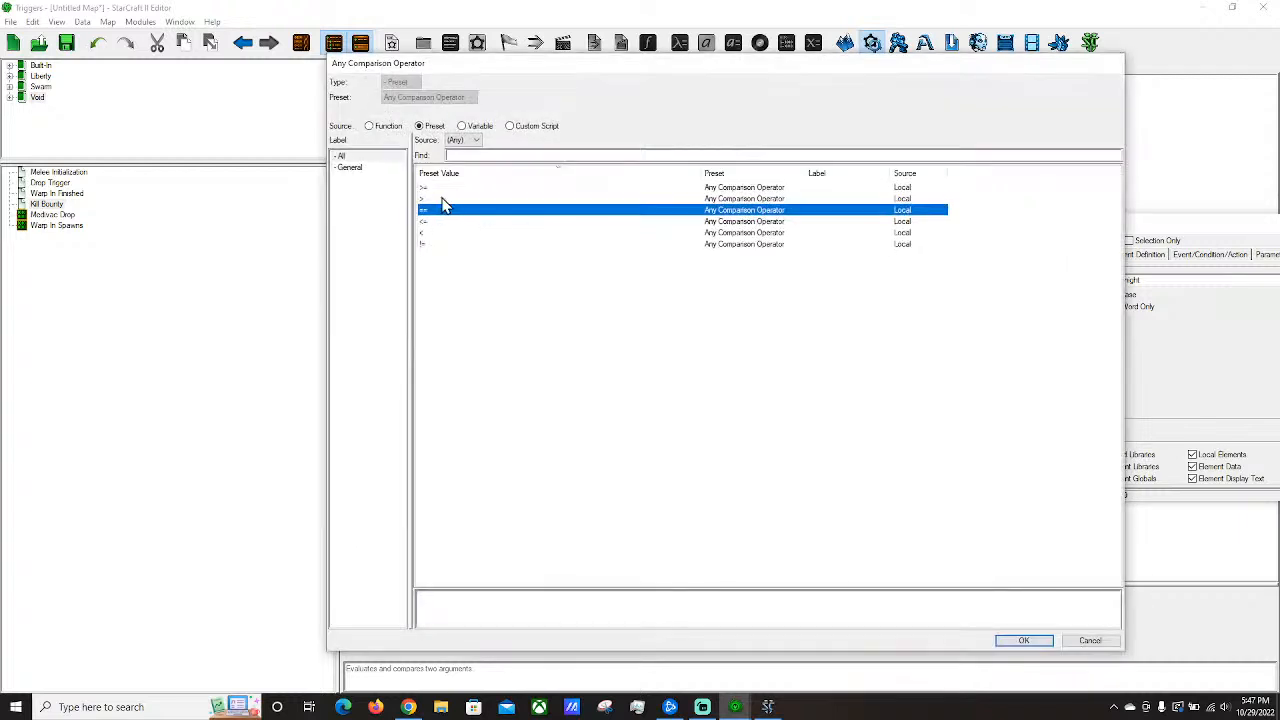
double_click(443, 244)
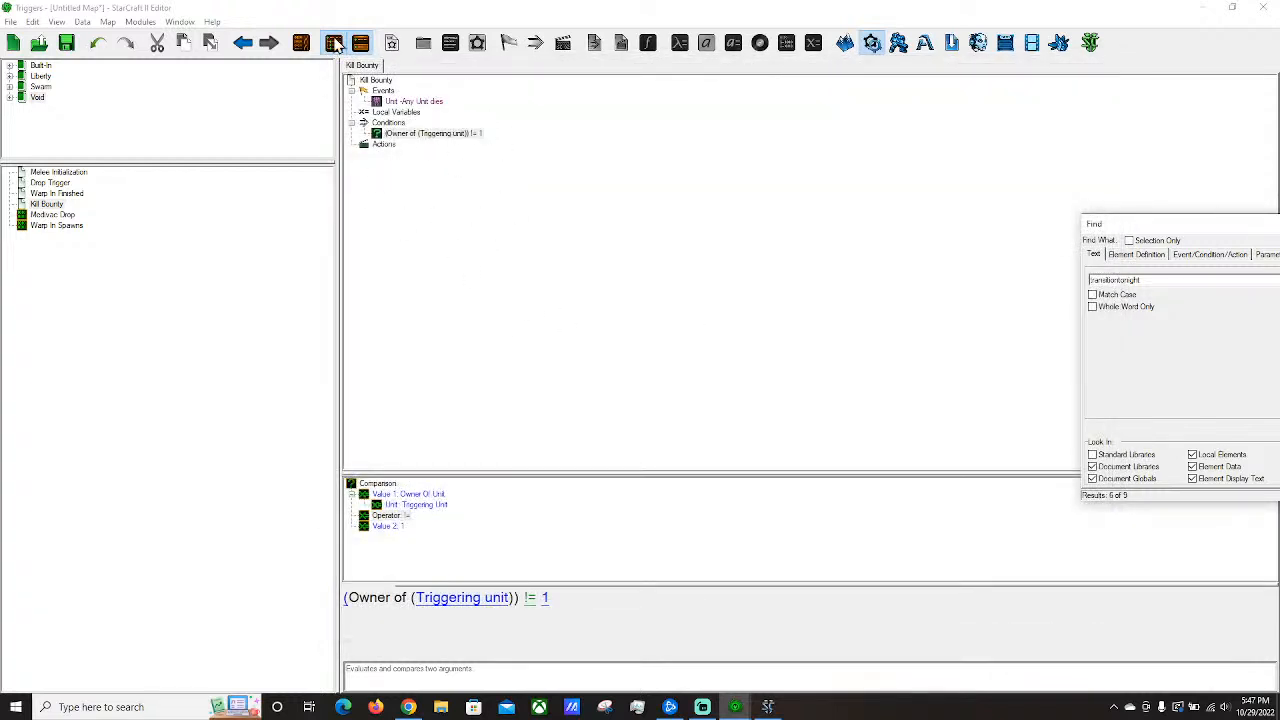
left_click(418, 136)
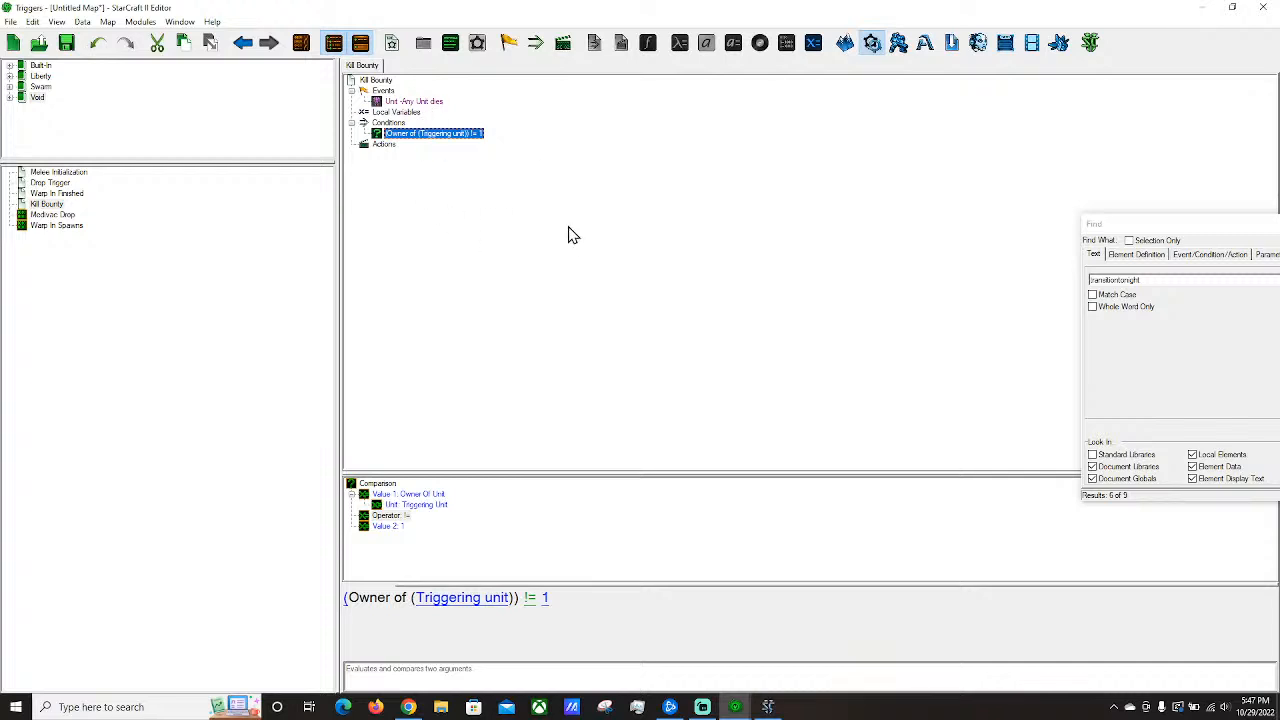
Add a Modify Player Property (Integer) action to the Kill Bounty trigger.
right_click(366, 147)
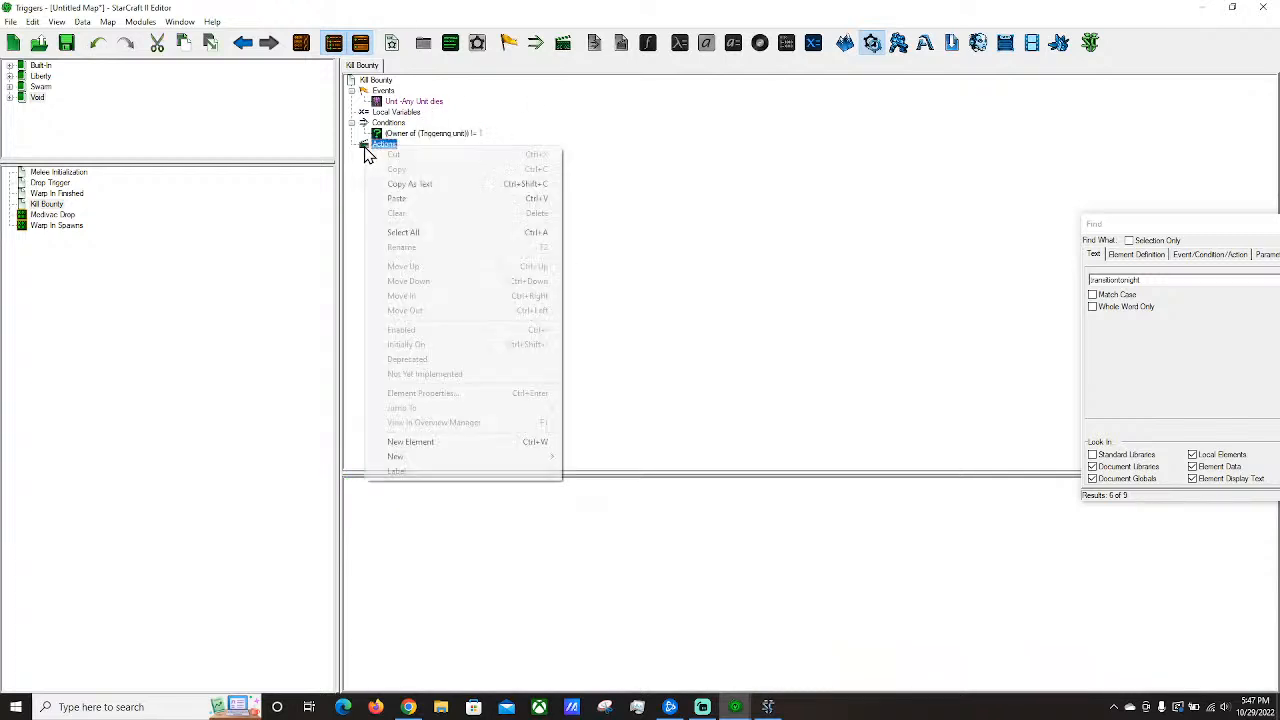
mouse_move(406, 461)
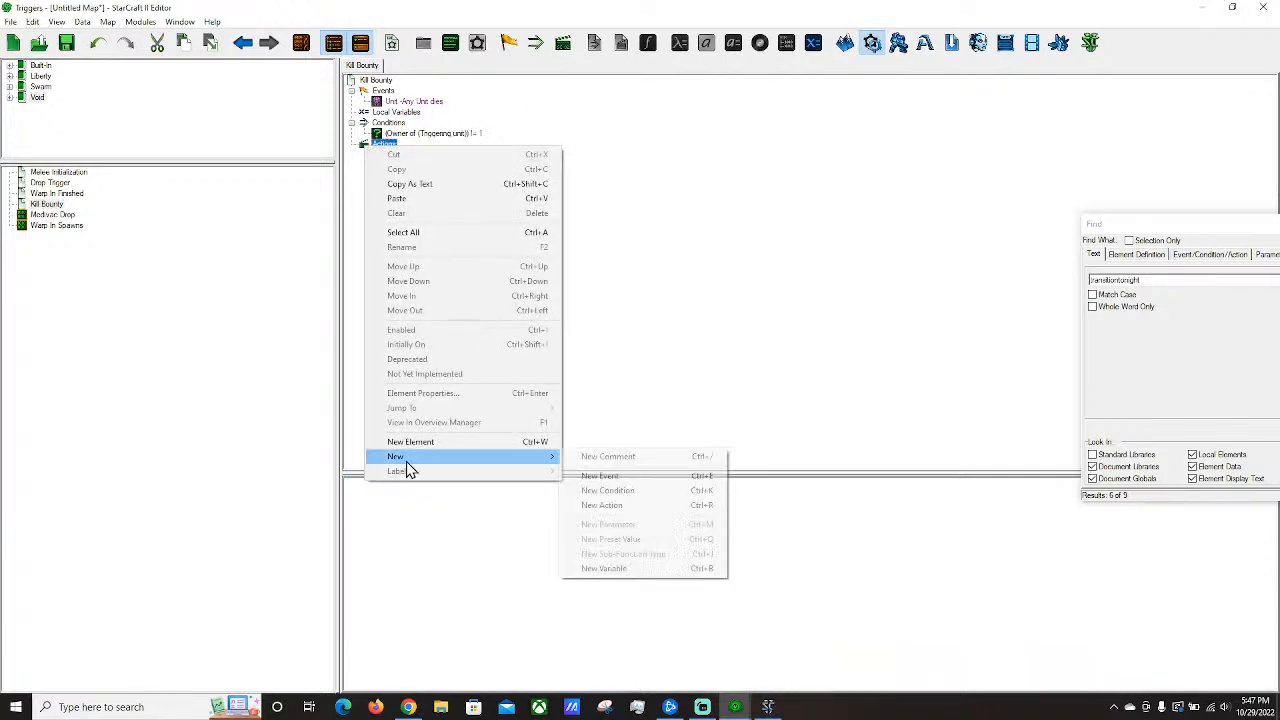
left_click(649, 505)
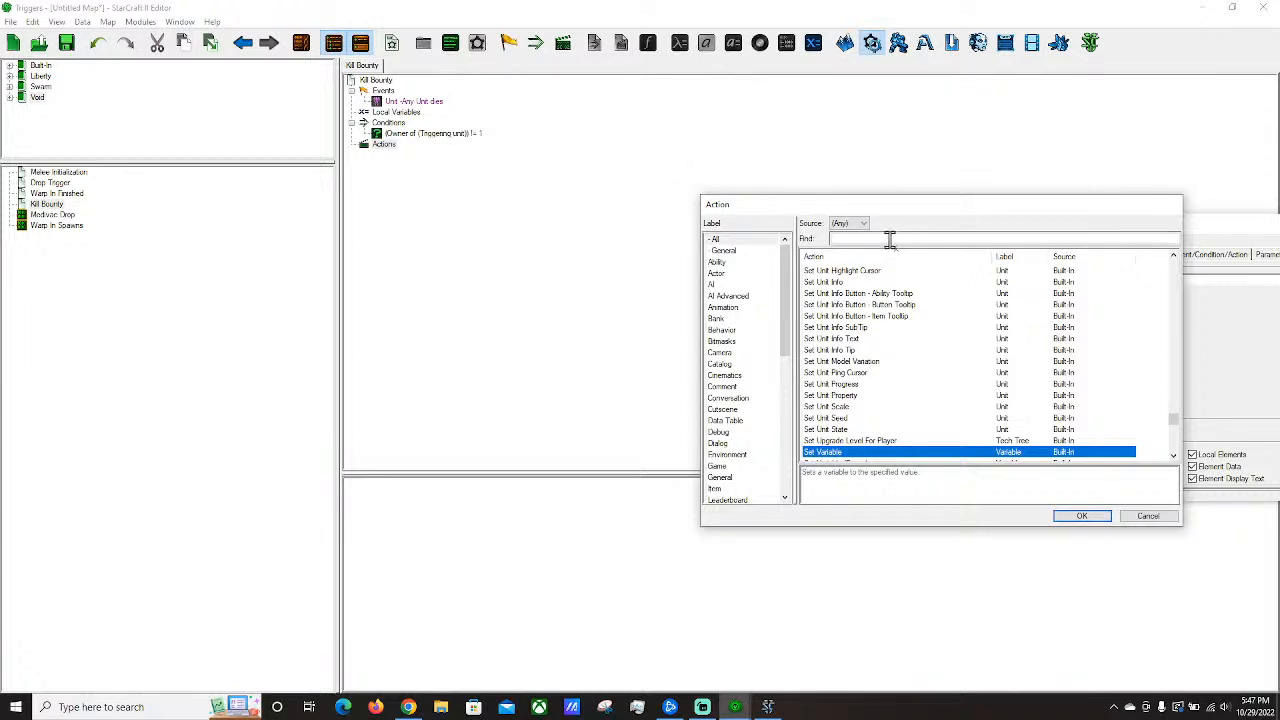
left_click(890, 240)
type("modif")
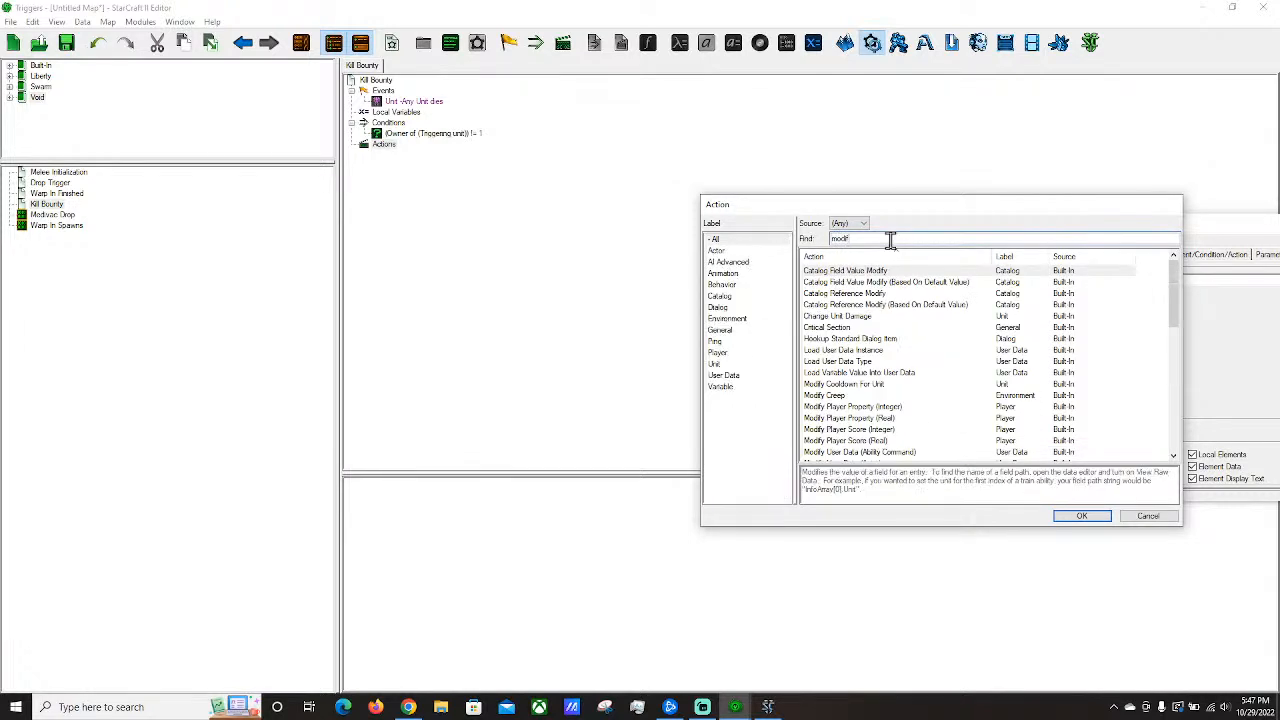
type("y play")
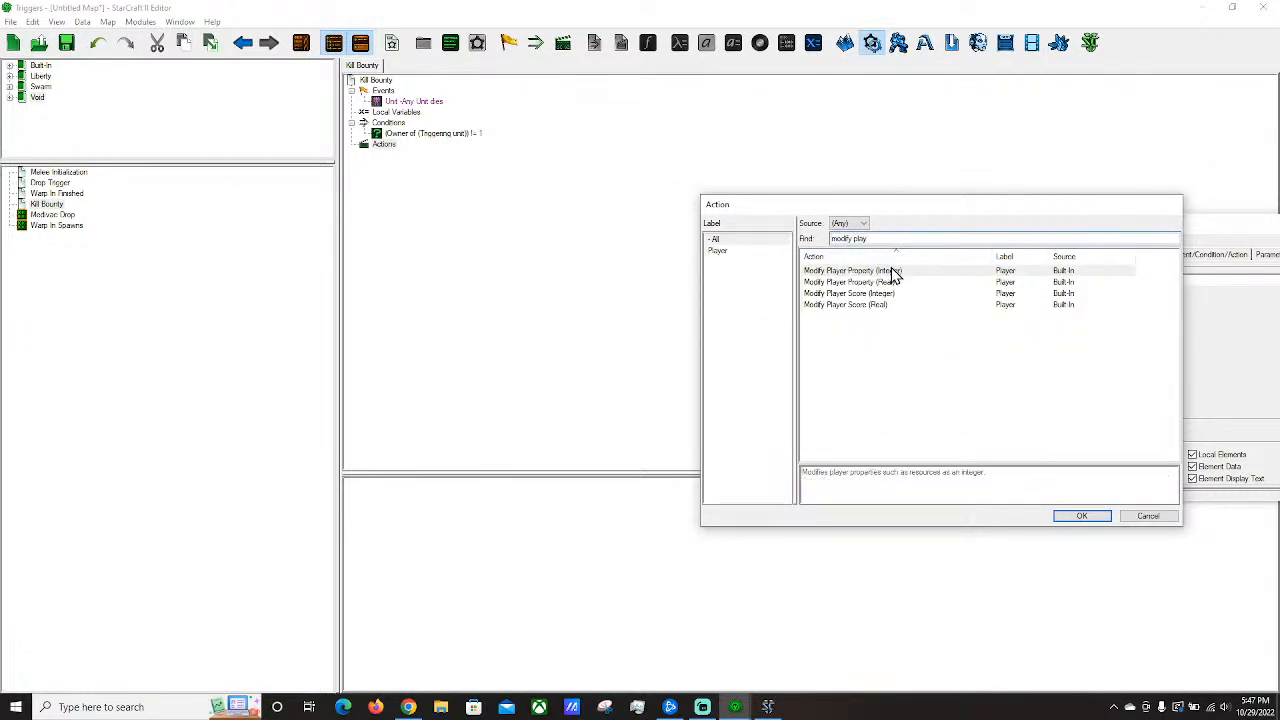
double_click(891, 271)
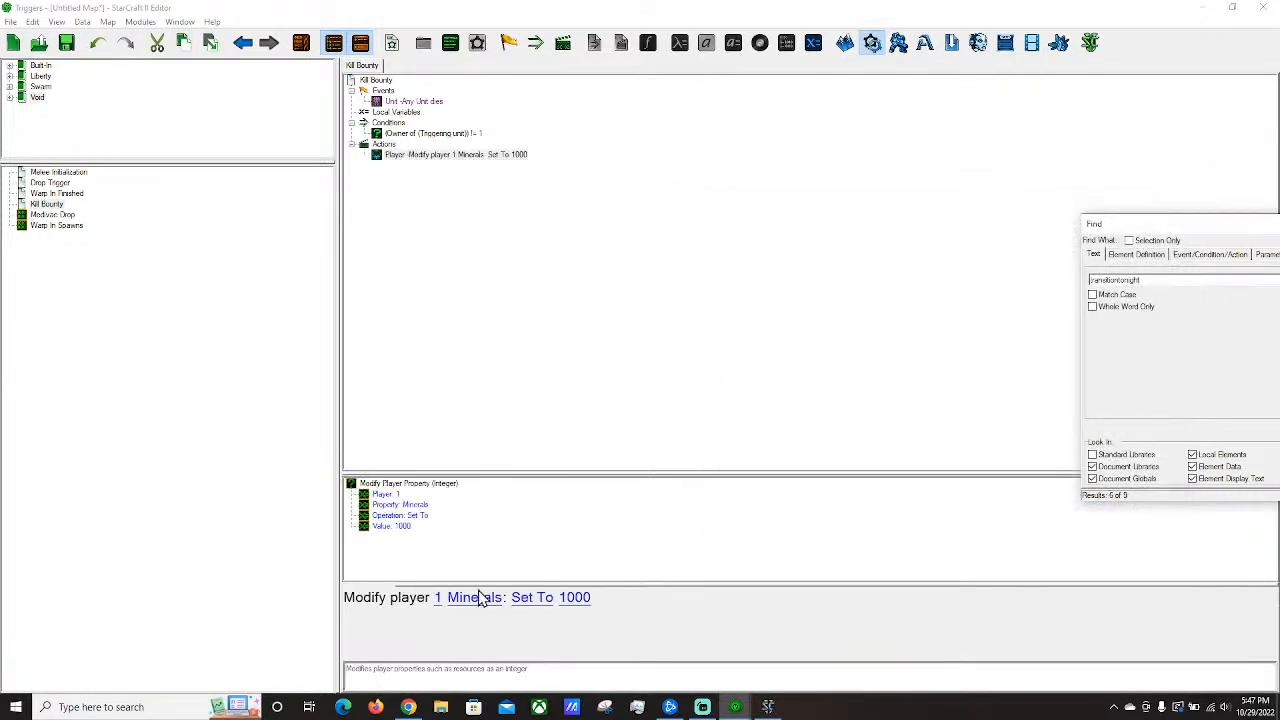
Set the minerals action's value to 100 and its operation to Add.
left_click(574, 600)
type("100")
key("Return")
left_click(532, 597)
left_click(436, 212)
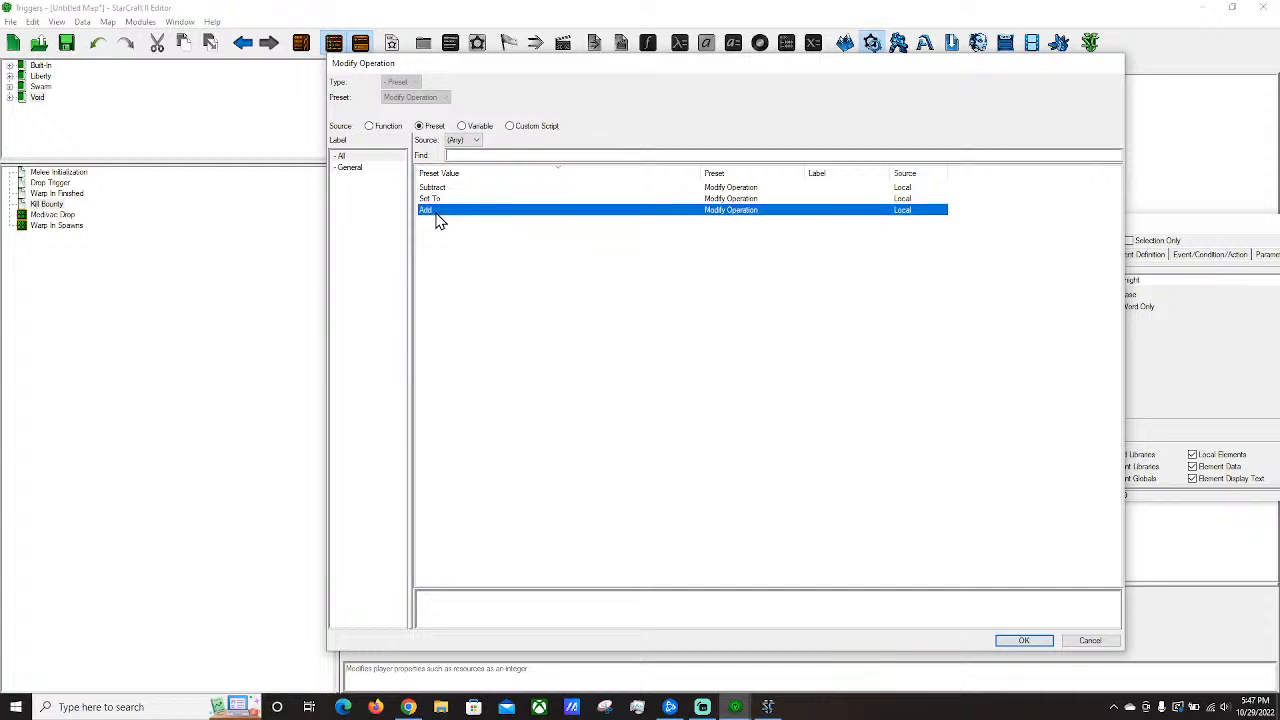
double_click(437, 212)
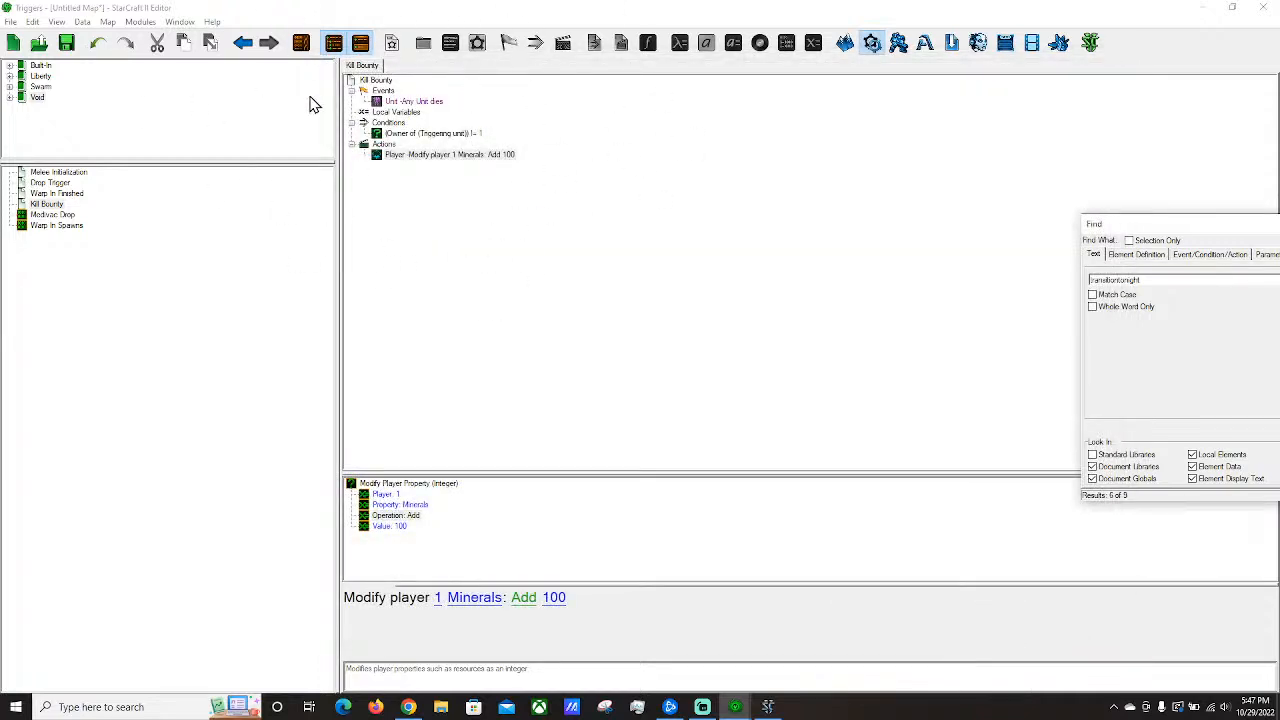
left_click(434, 134)
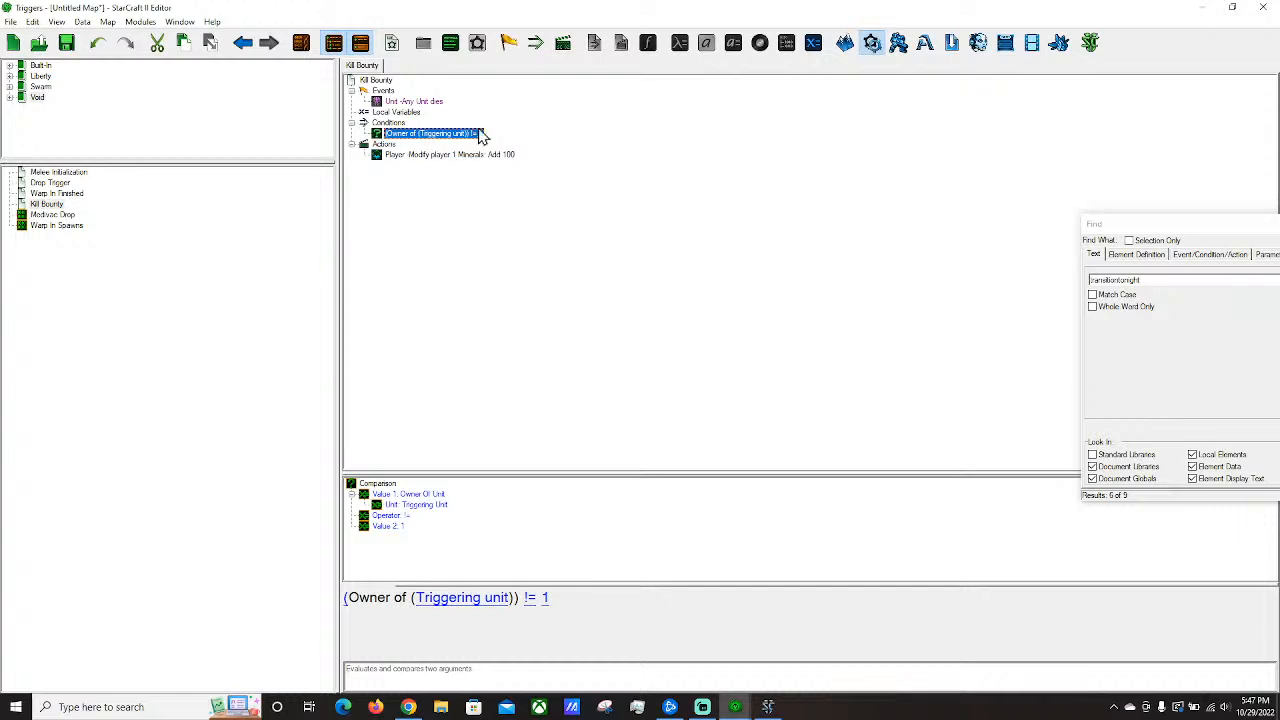
left_click(445, 157)
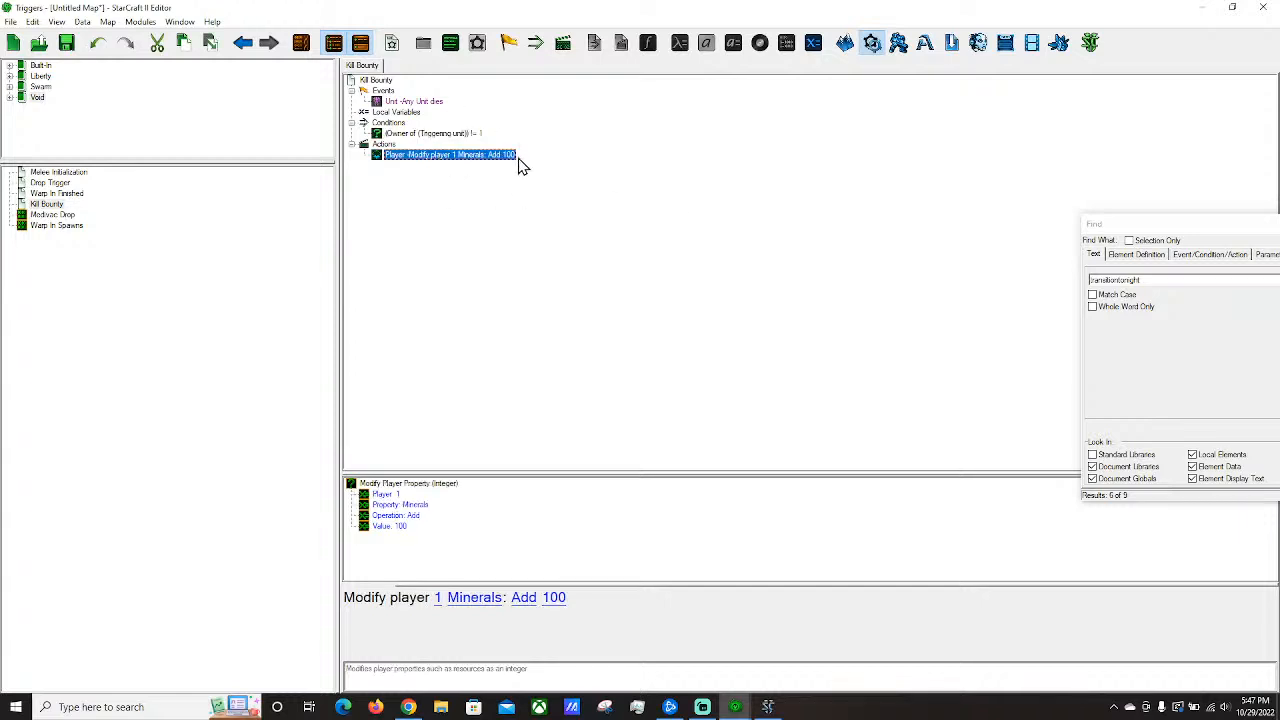
left_click(388, 147)
right_click(390, 149)
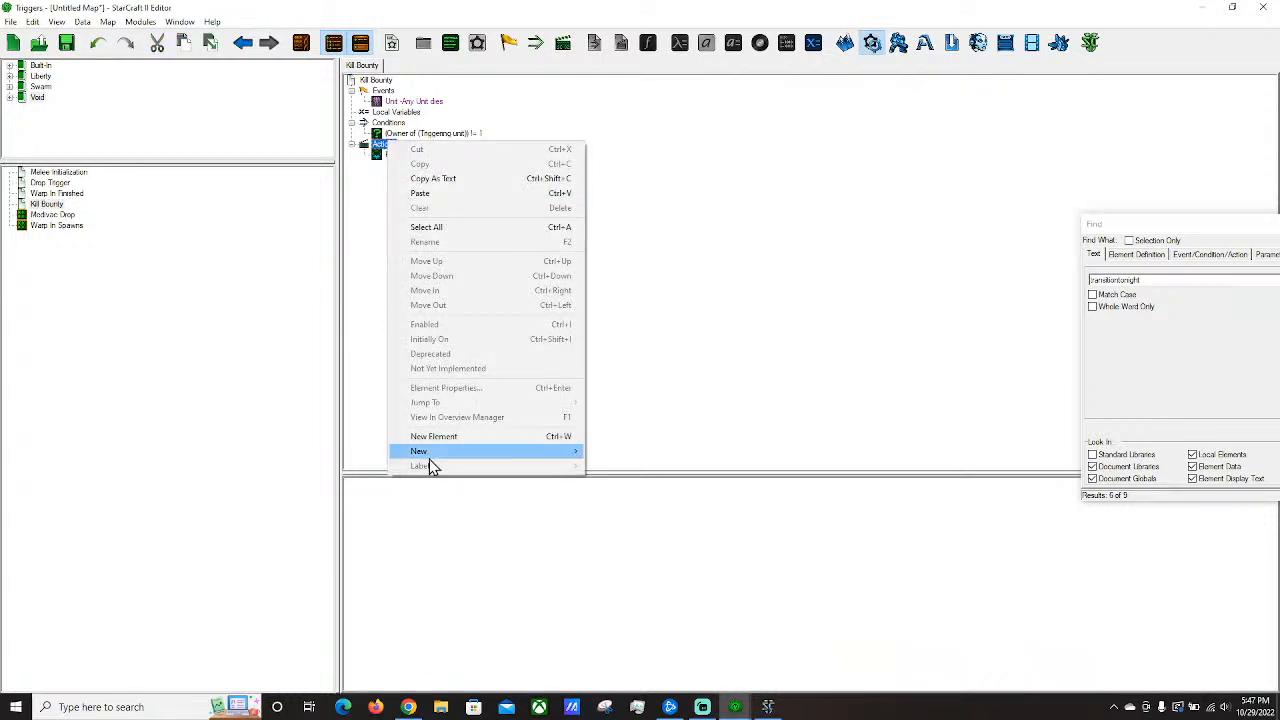
mouse_move(428, 454)
left_click(684, 502)
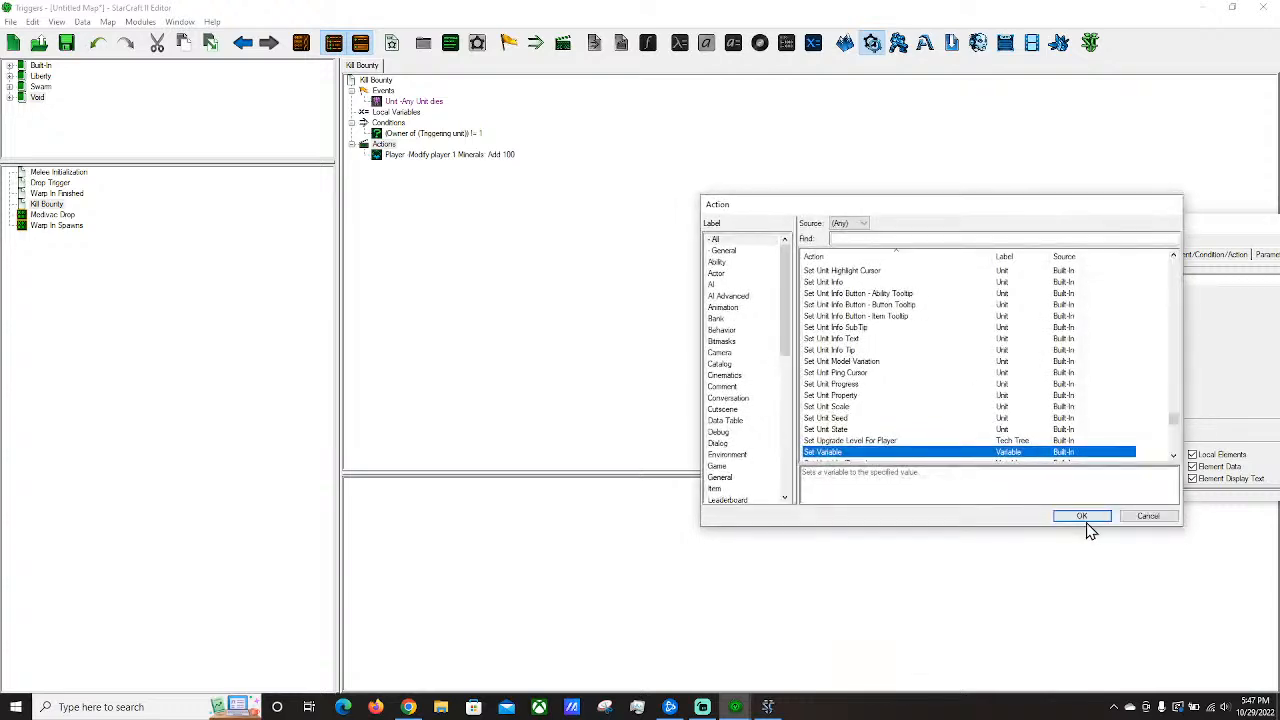
left_click(1066, 517)
Try the Unit Property (Int) function as the value of the minerals action.
left_click(467, 157)
left_click(555, 597)
left_click(386, 126)
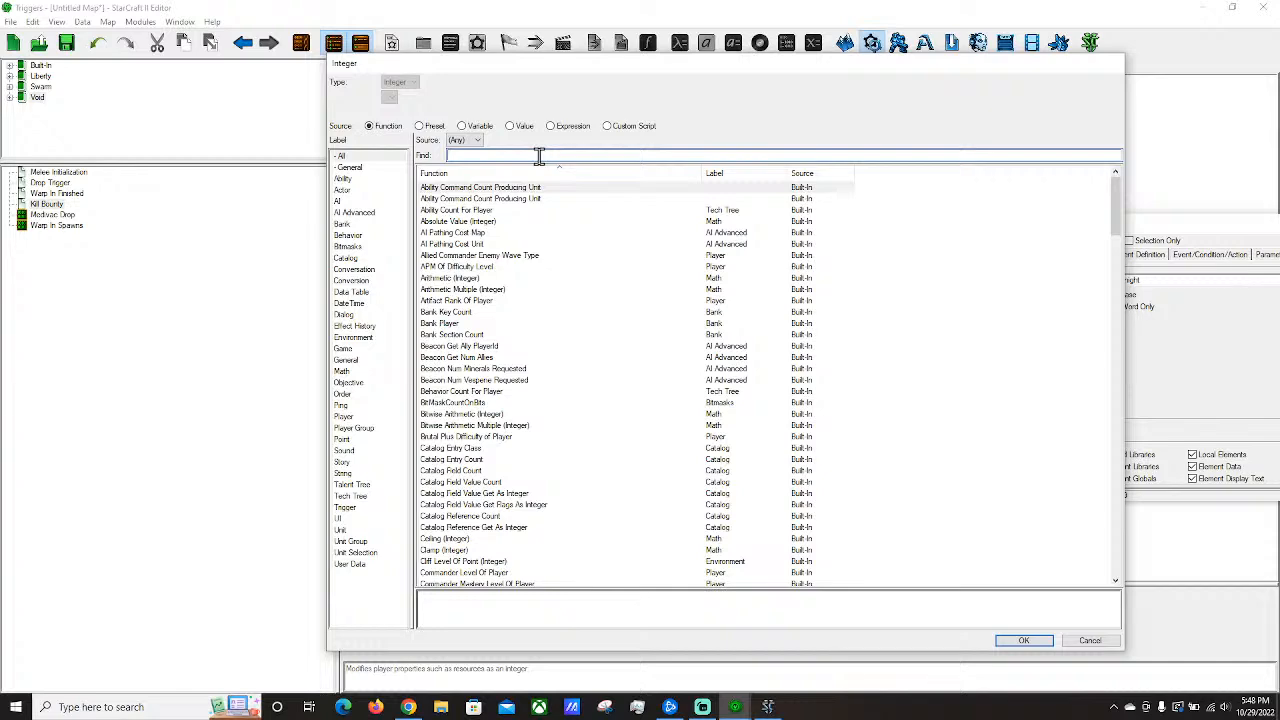
type("unit pr")
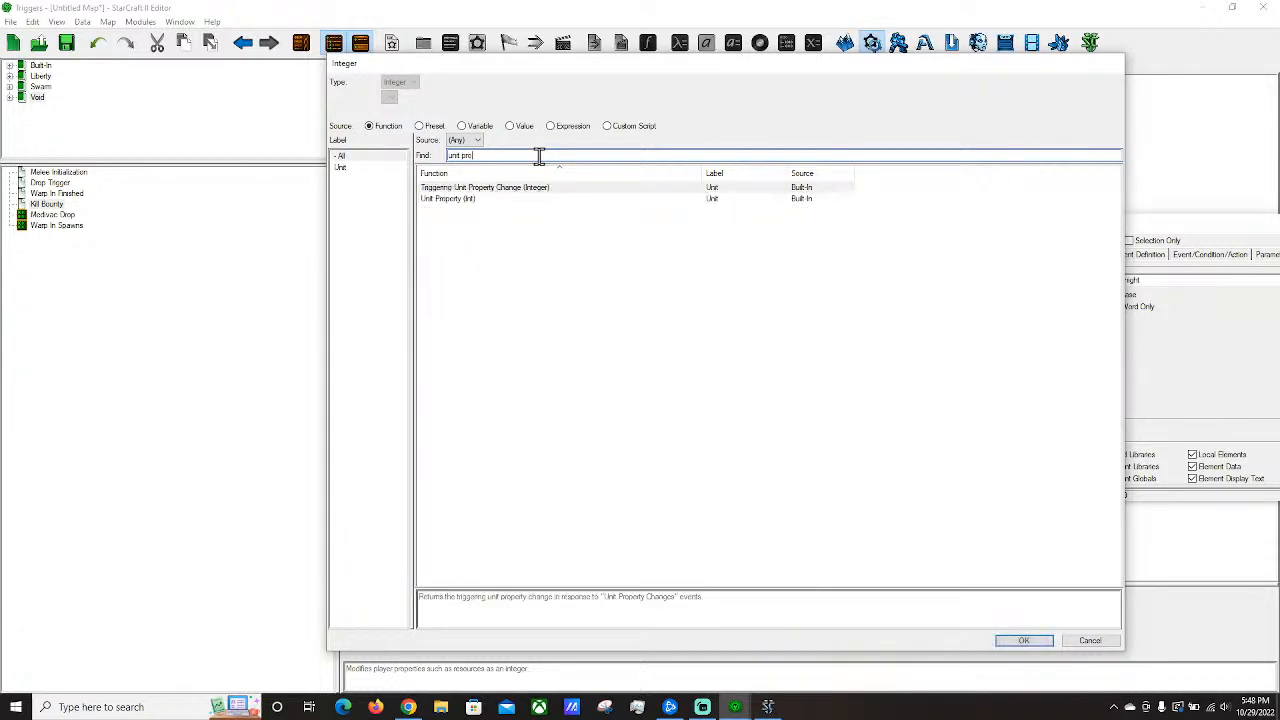
type("op")
double_click(474, 199)
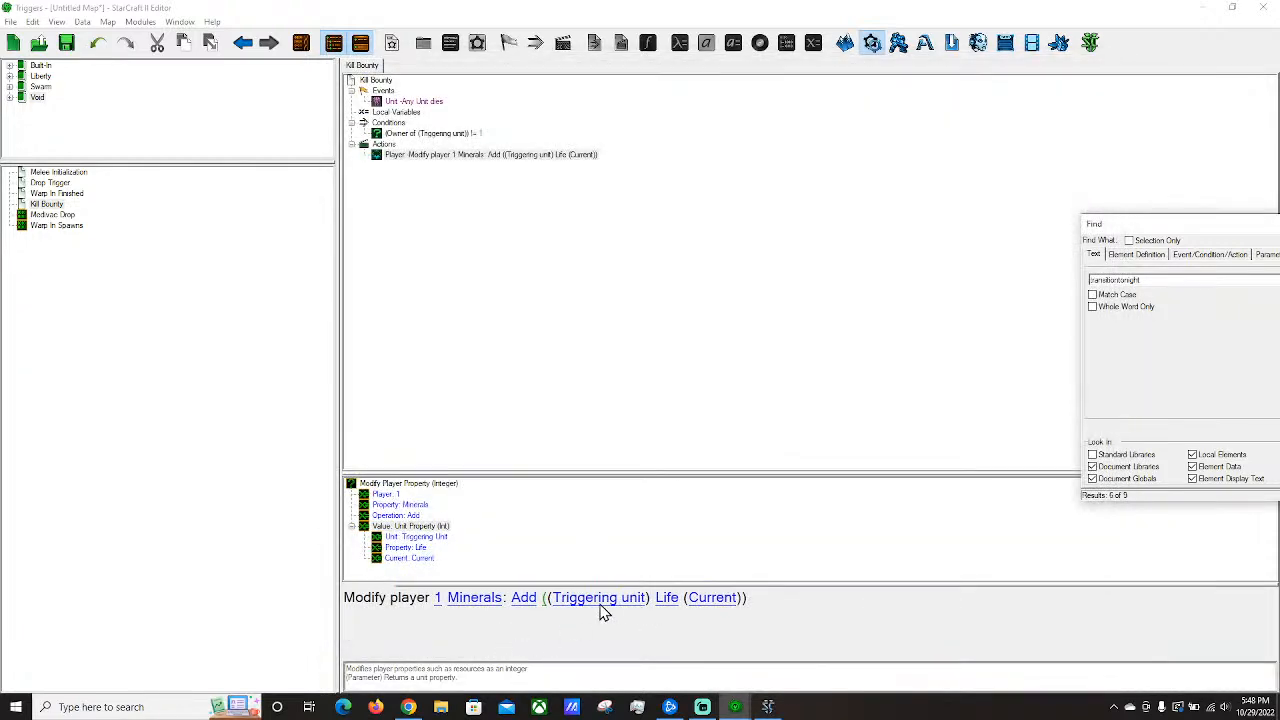
Set the minerals action's value to the Unit Type Cost function.
left_click(548, 600)
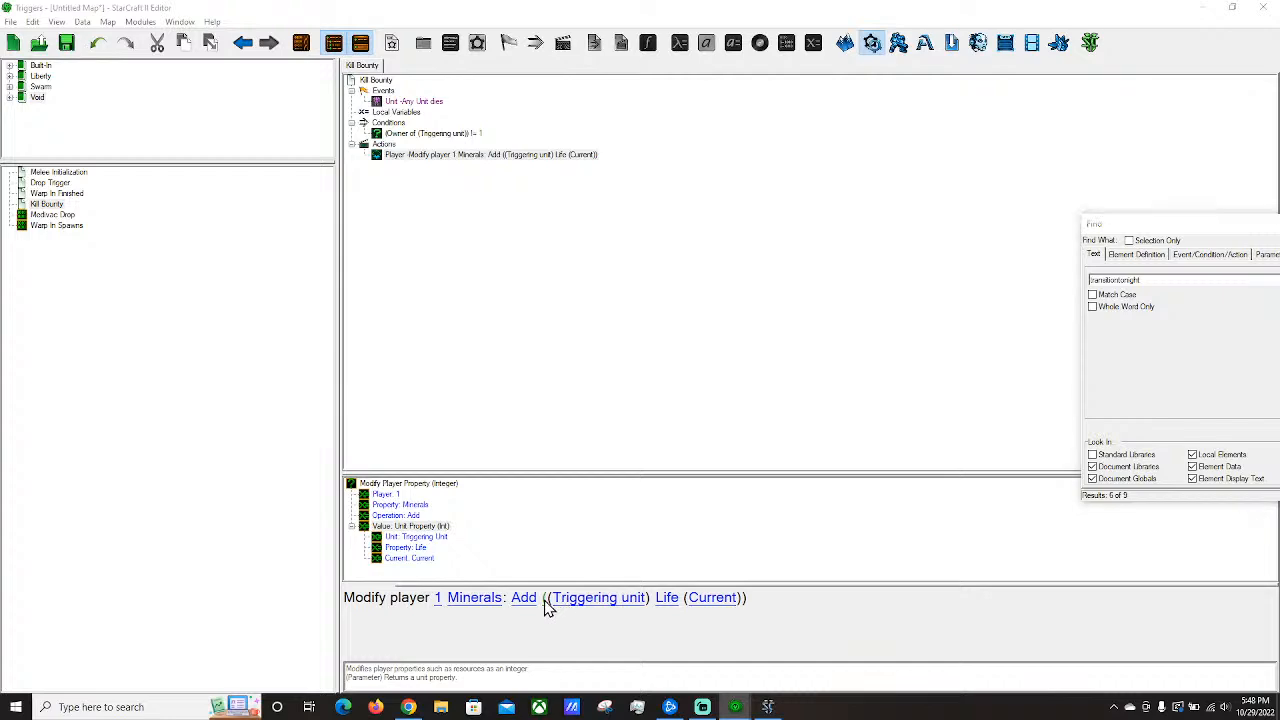
scroll(538, 320, "down", 3)
left_click(478, 156)
type("type")
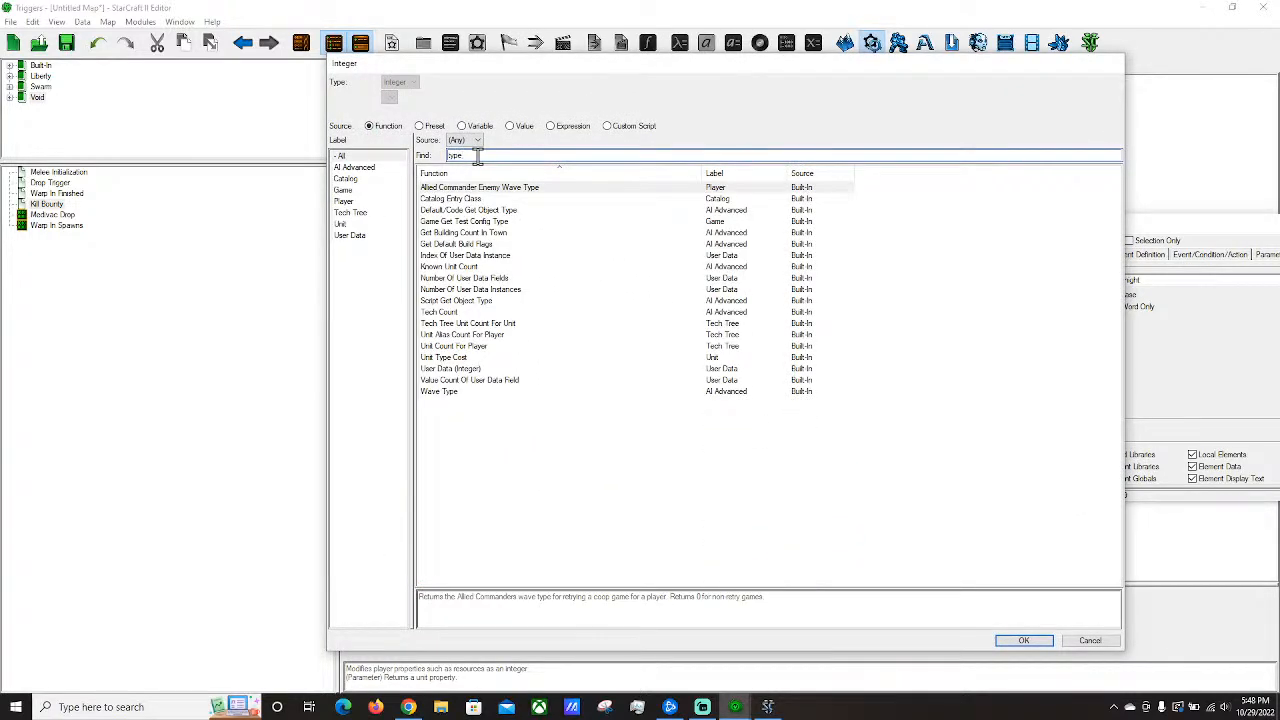
double_click(487, 358)
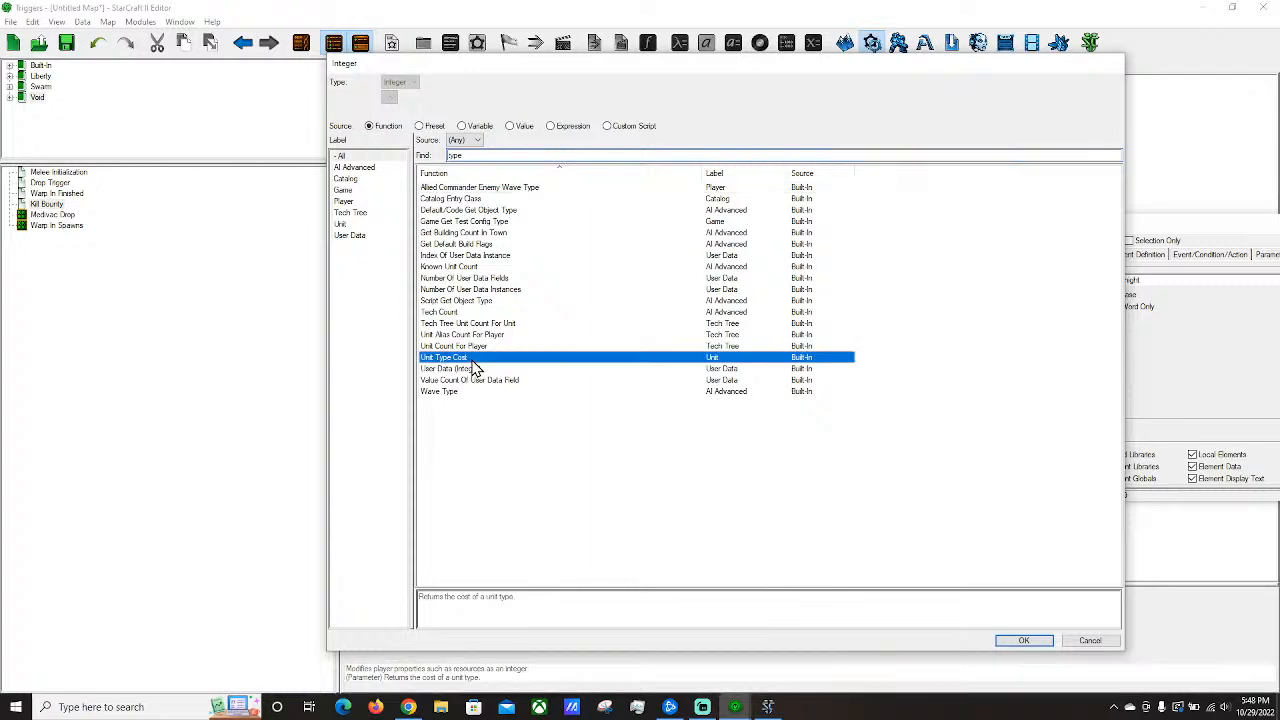
Set the unit type in the minerals action's cost value to the Unit Type Of Unit function for the triggering unit.
left_click(662, 600)
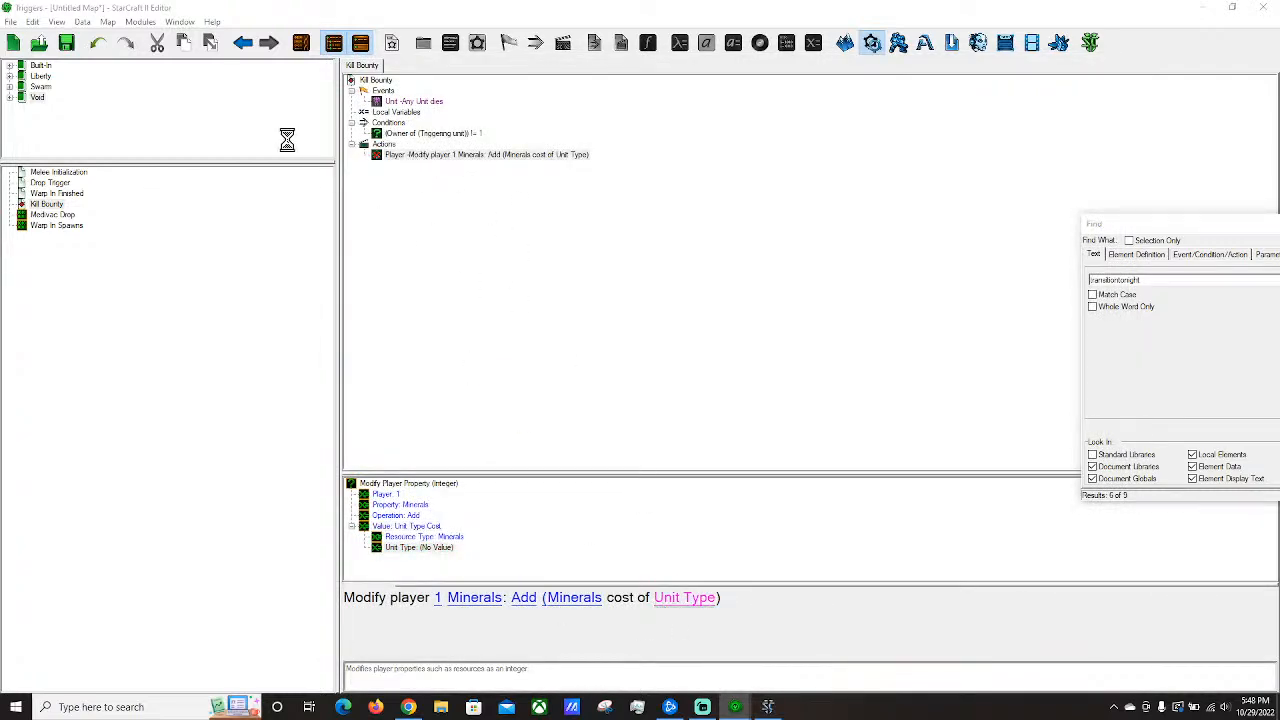
left_click(380, 131)
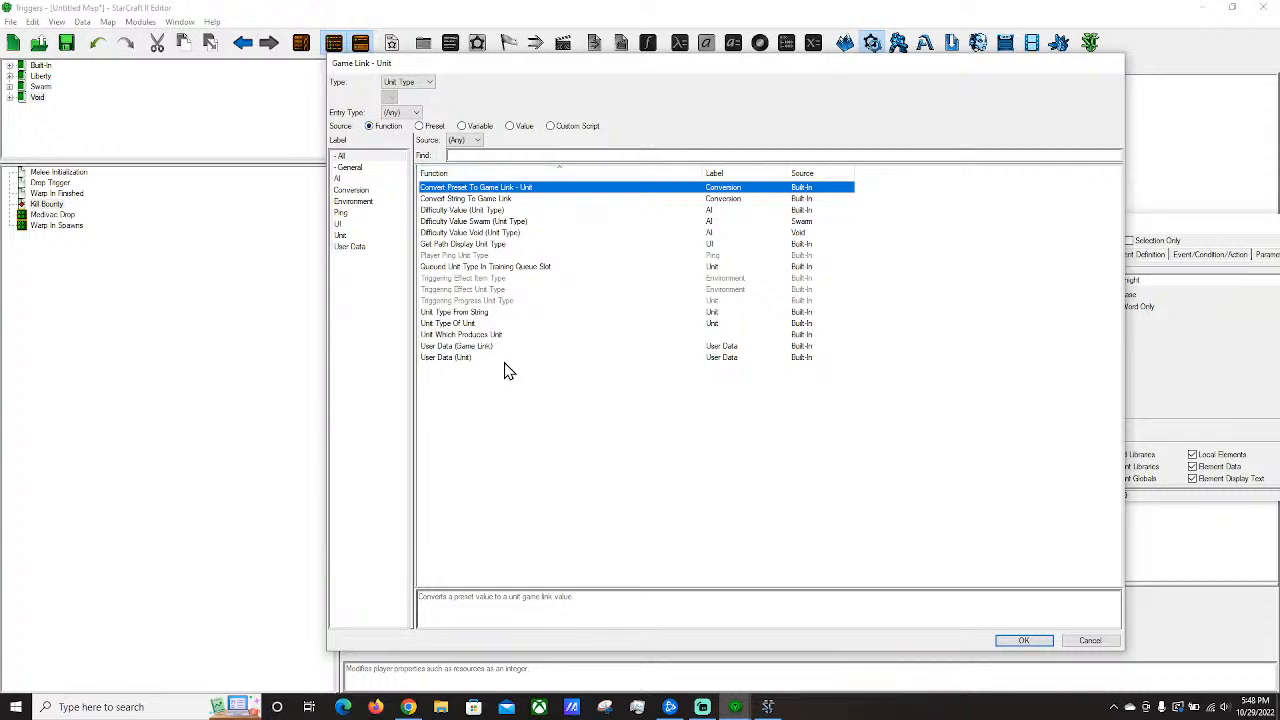
left_click(464, 368)
left_click(450, 325)
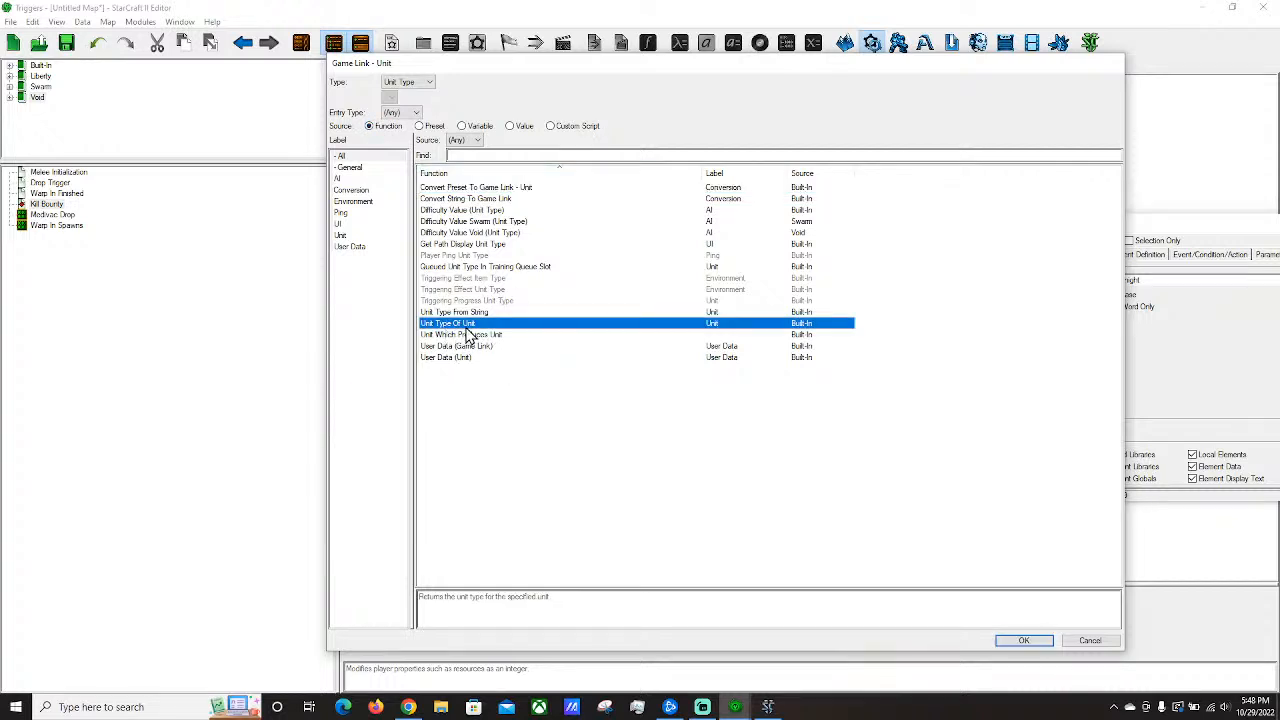
double_click(455, 325)
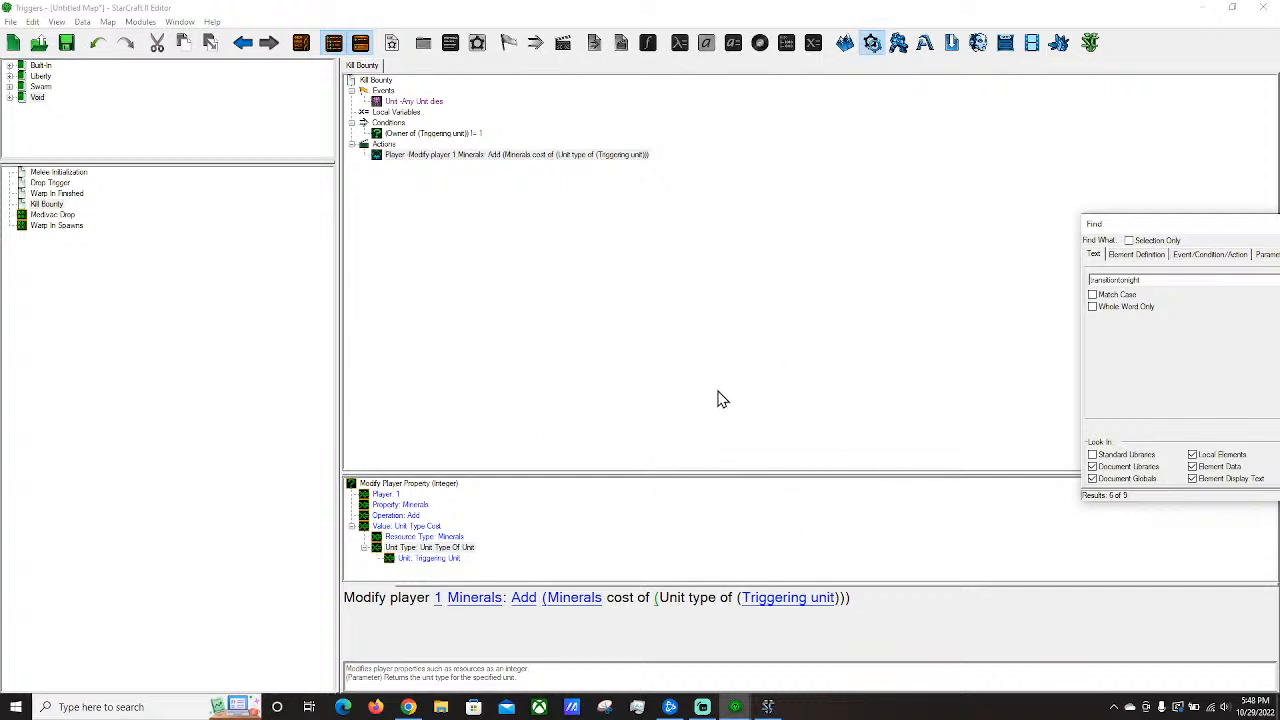
left_click(398, 155)
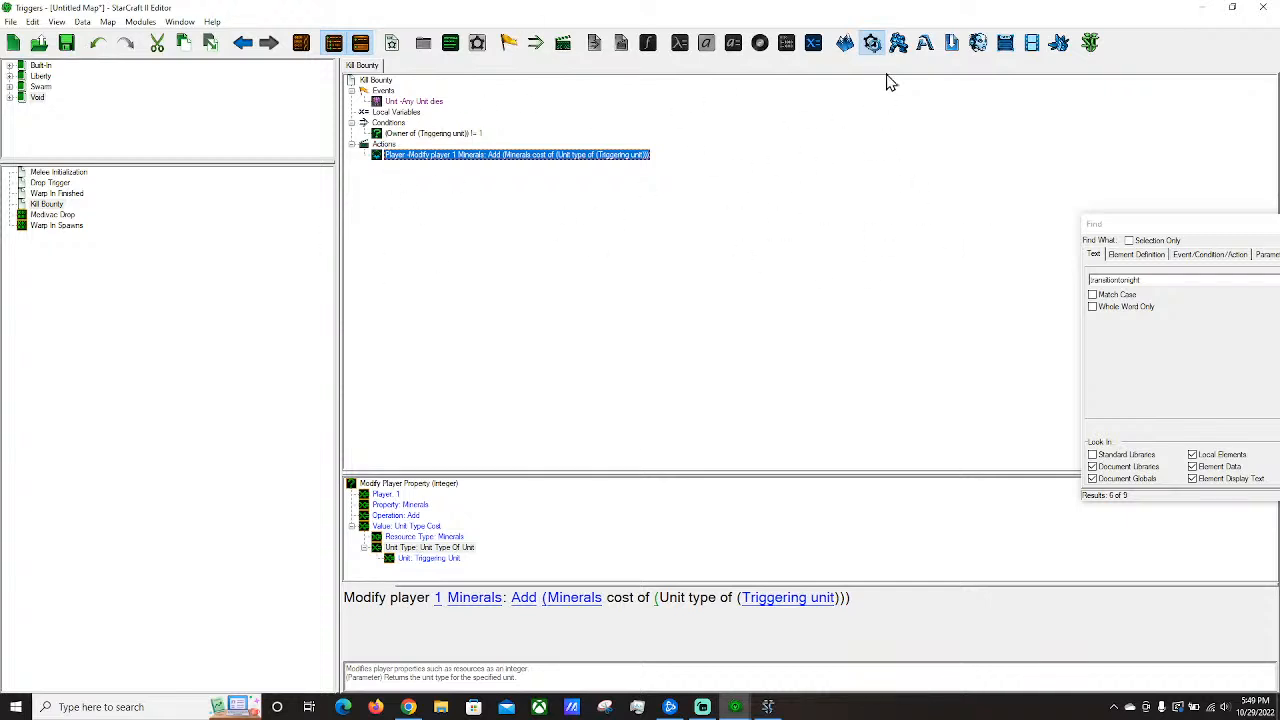
Open the Data module and display the map's User Types.
left_click(898, 43)
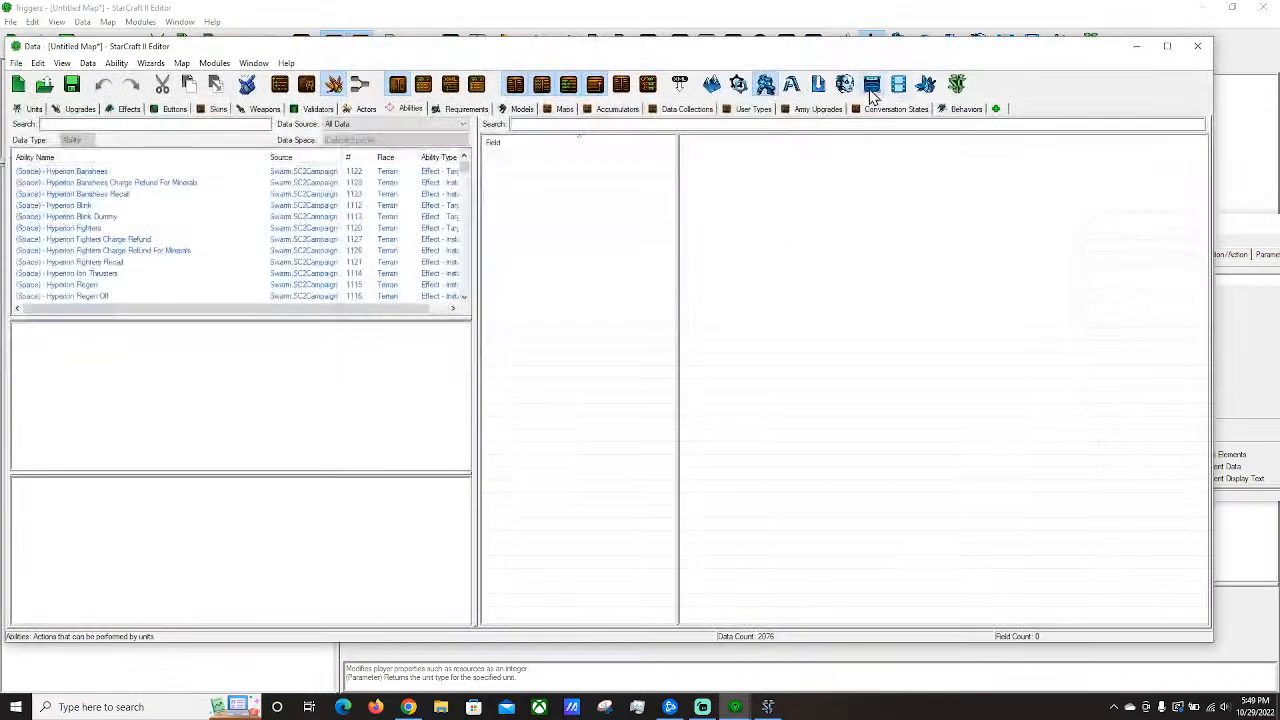
left_click(756, 109)
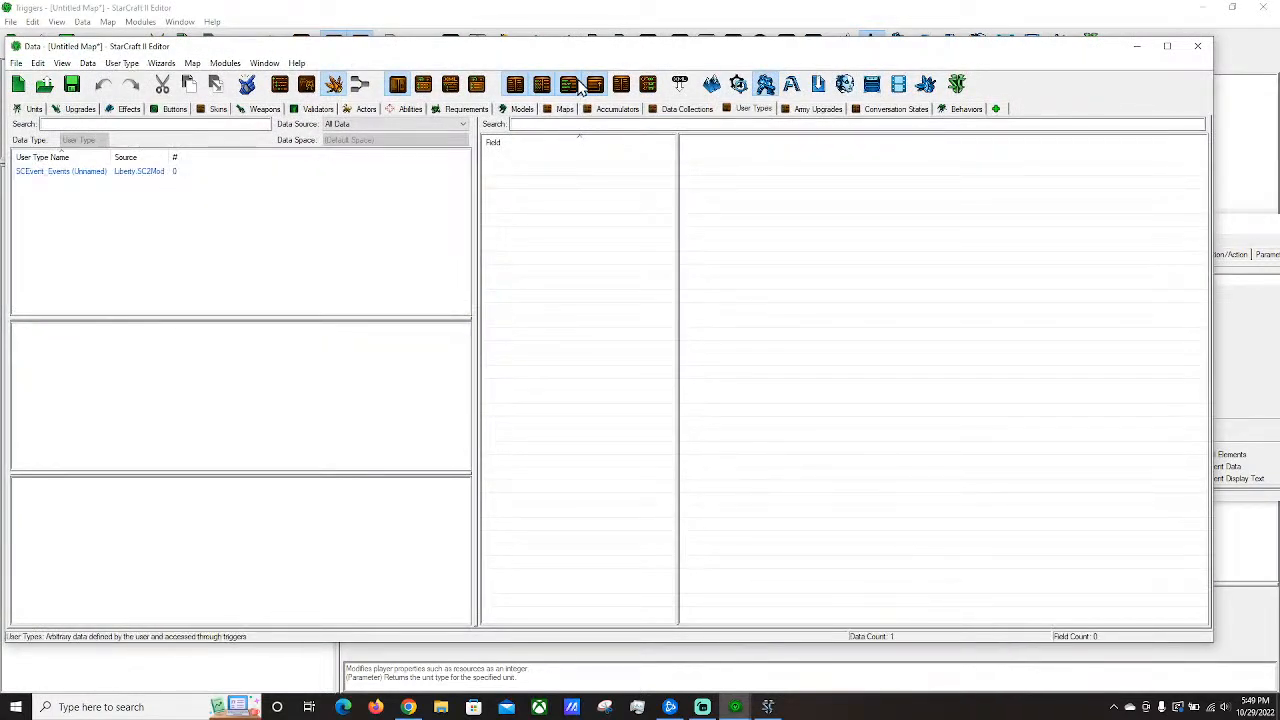
left_click_drag(522, 51, 593, 40)
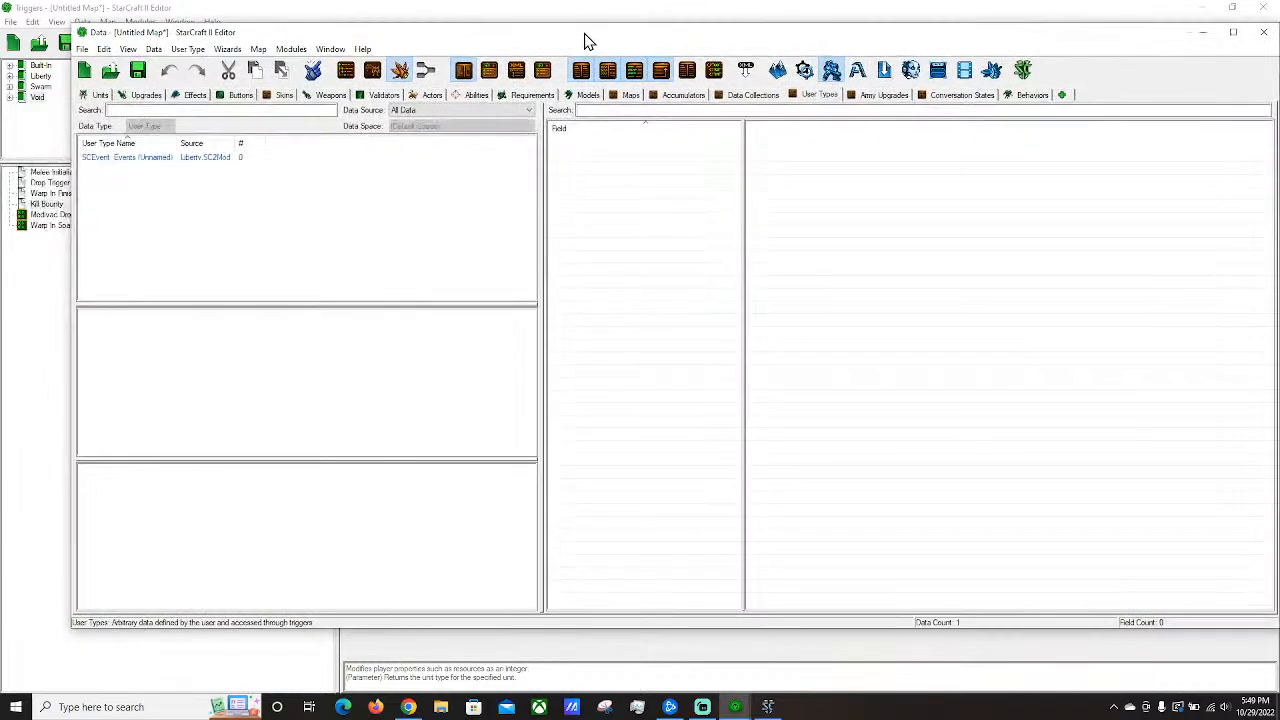
right_click(237, 247)
left_click(309, 231)
right_click(236, 250)
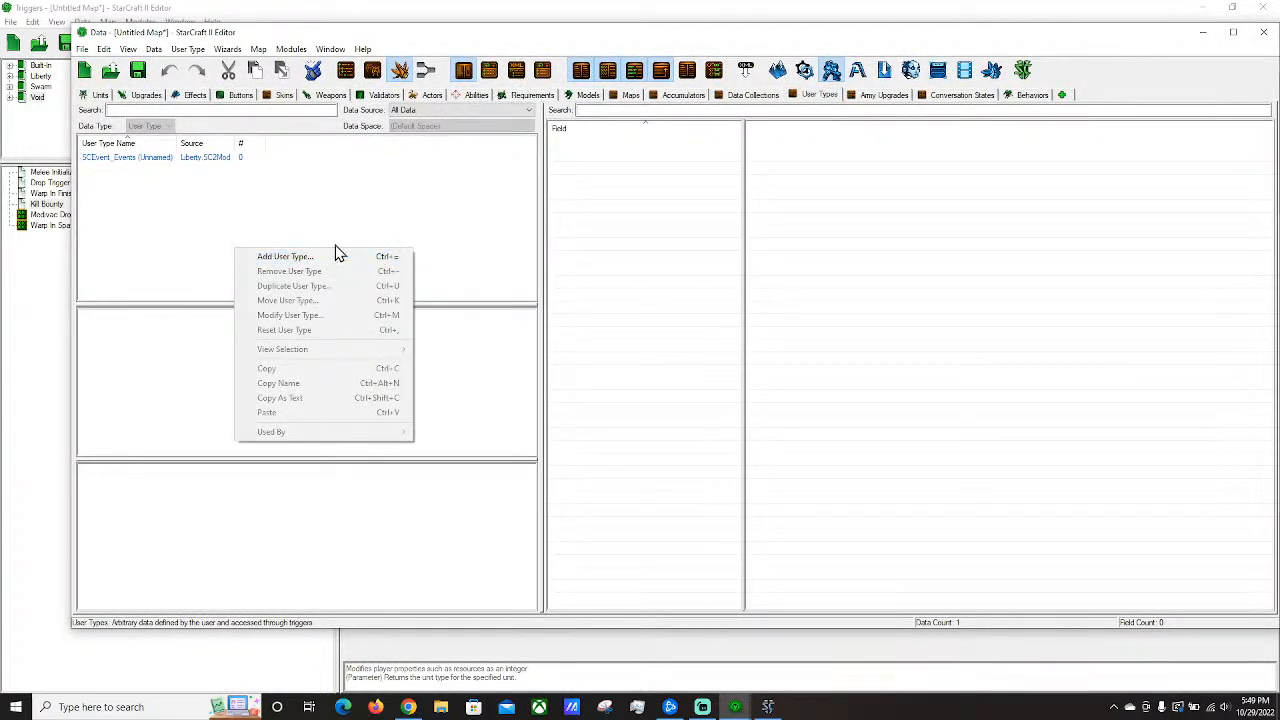
left_click(376, 199)
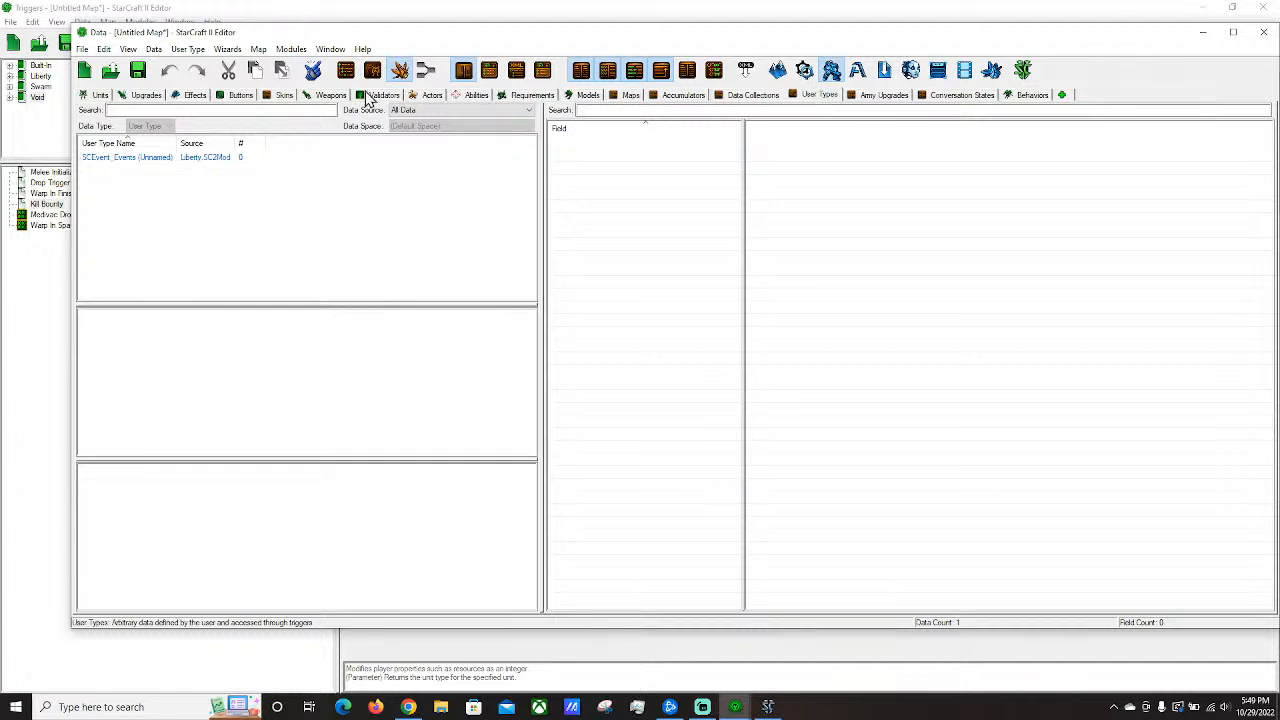
Look through the data categories available for editing and choose User Types from the custom ones.
left_click(1063, 98)
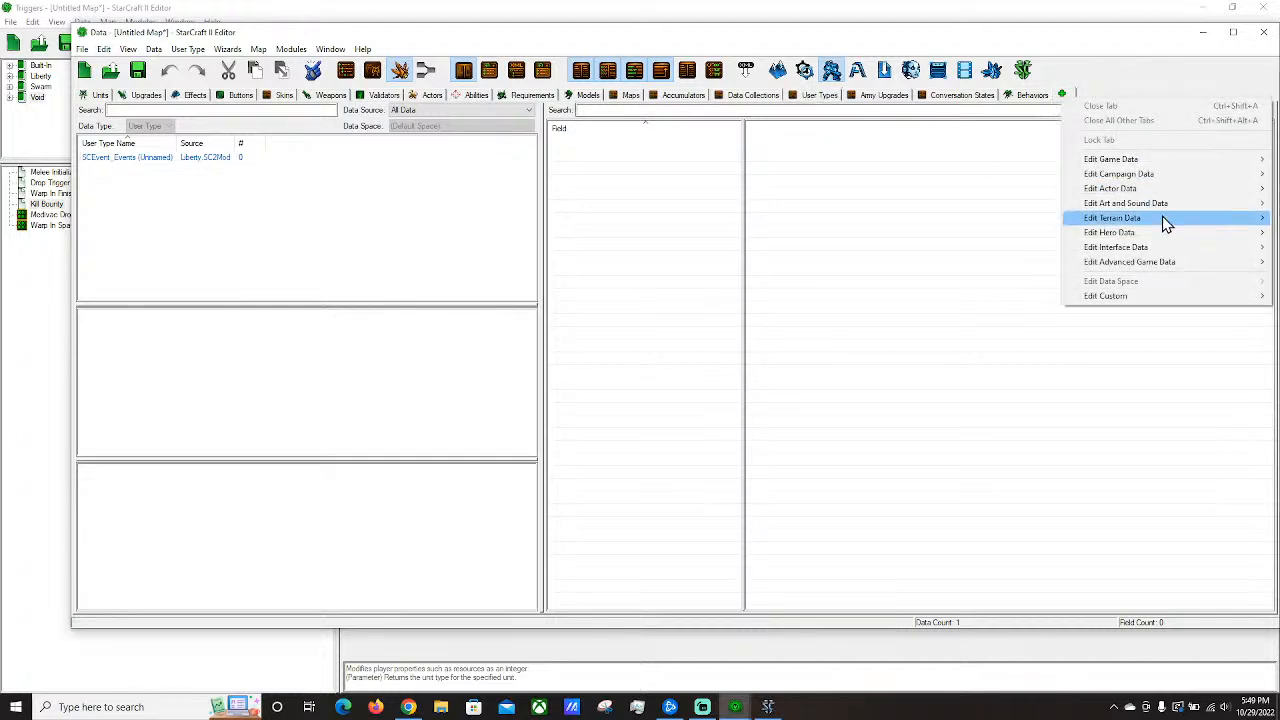
mouse_move(1143, 165)
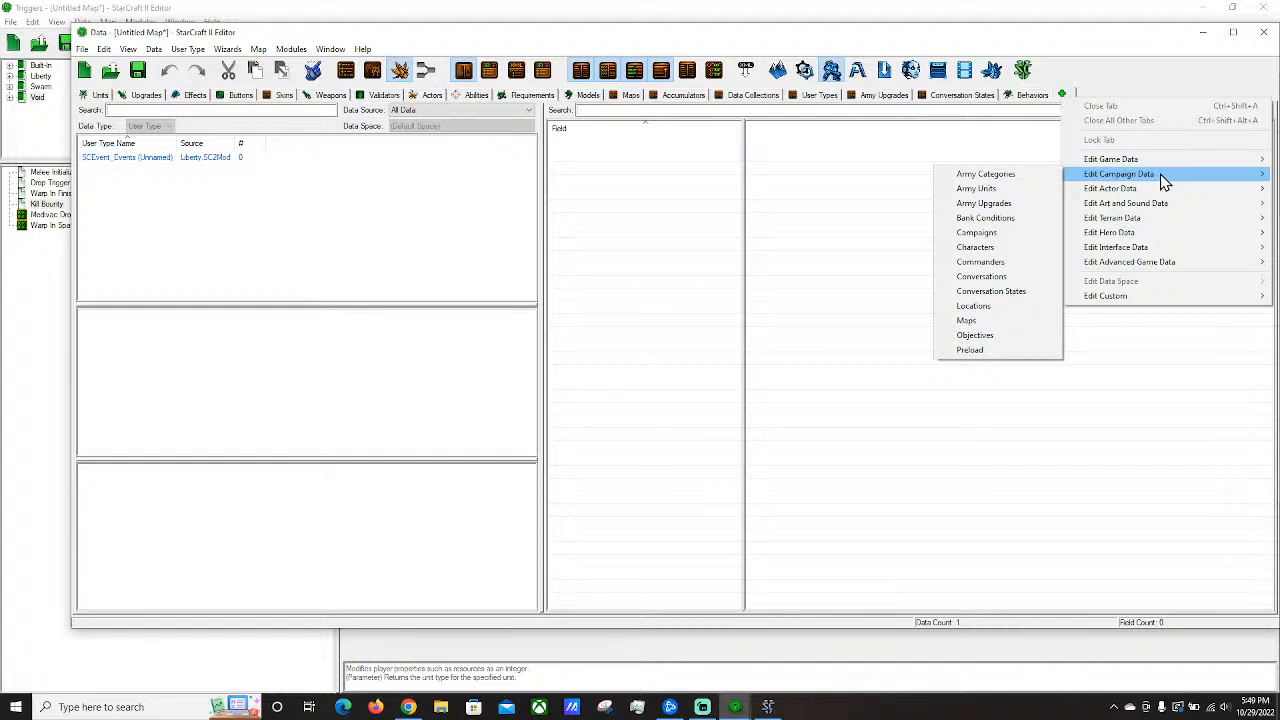
mouse_move(1157, 245)
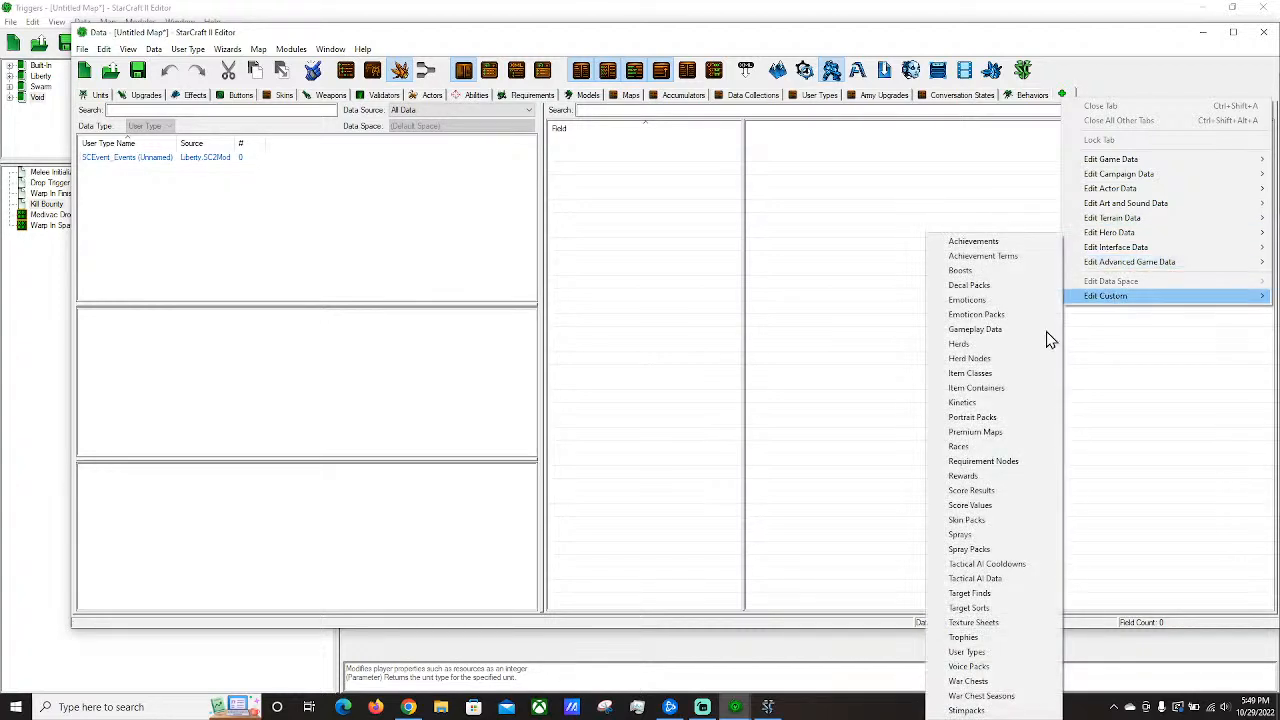
left_click(1020, 651)
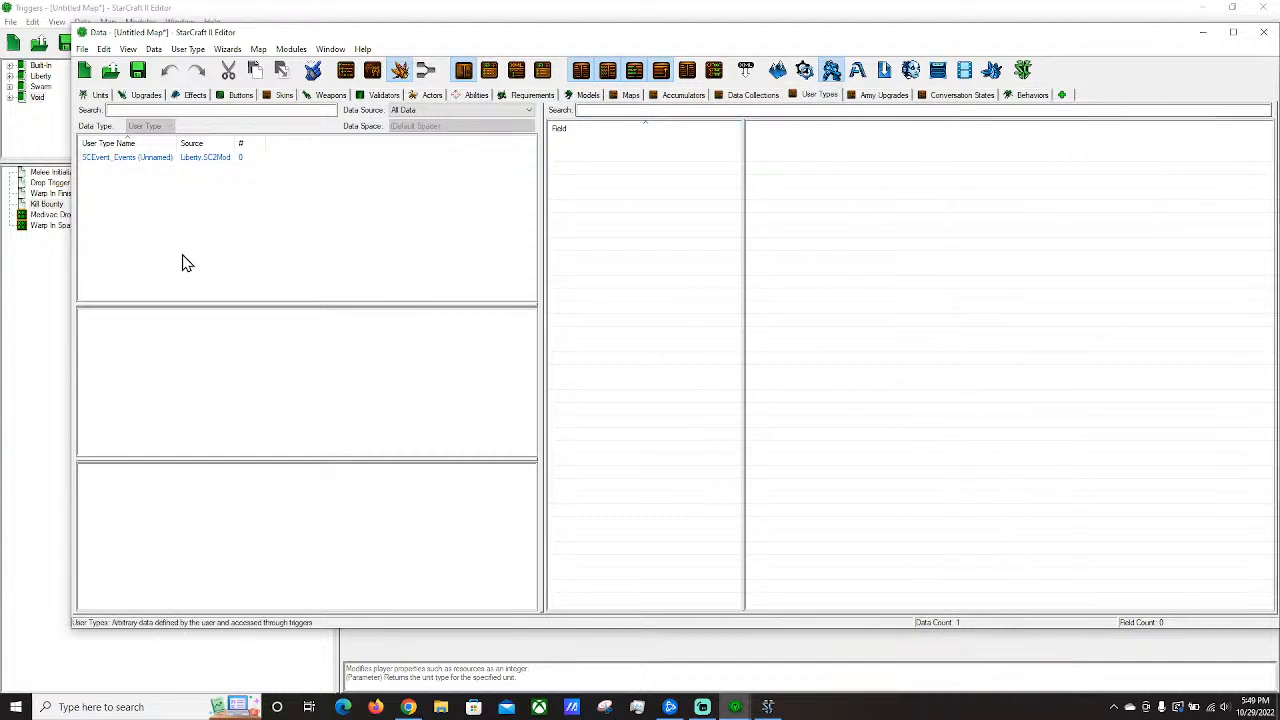
Add a user type named Bounty List with a suggested ID.
right_click(212, 190)
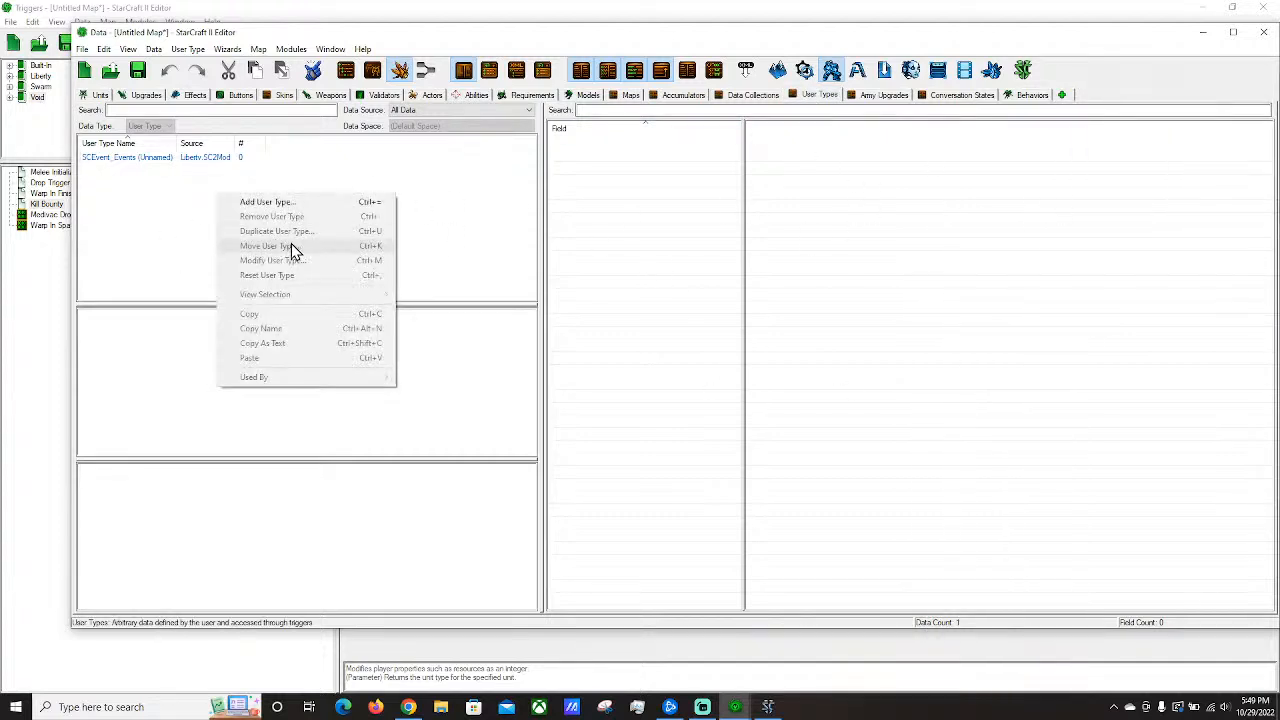
left_click(294, 207)
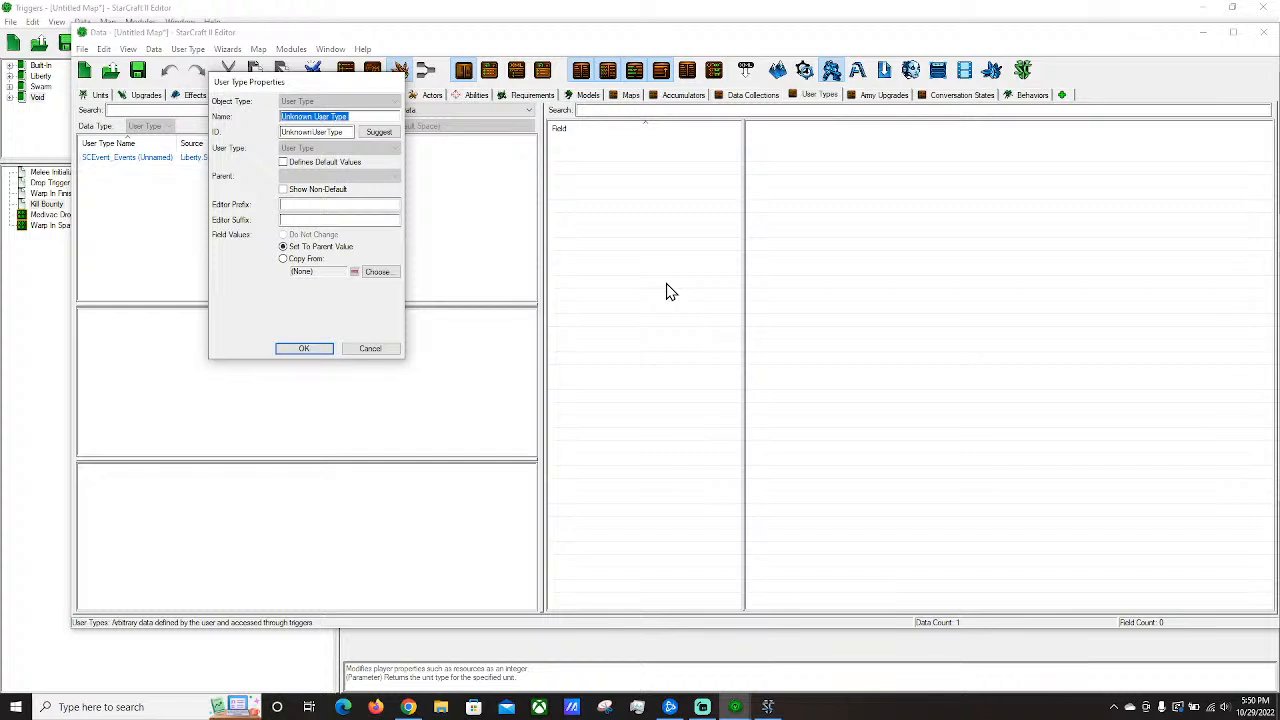
type("Bounty List")
left_click(378, 132)
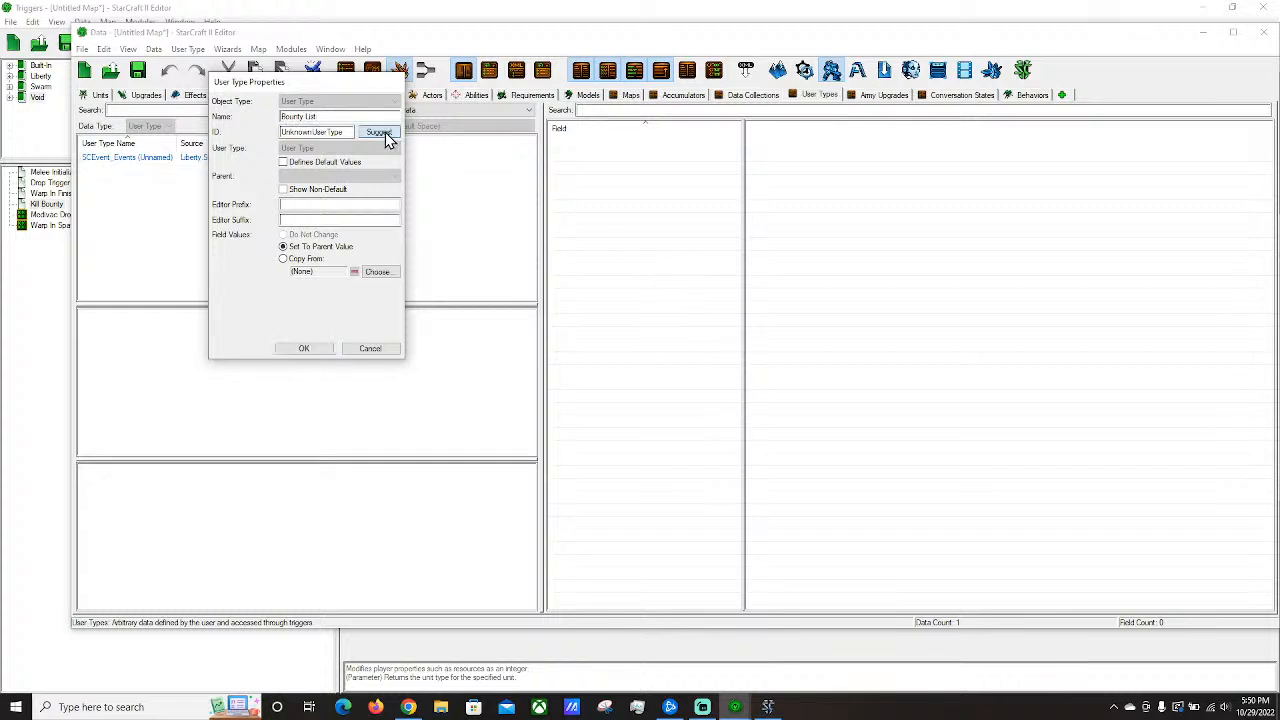
left_click(292, 348)
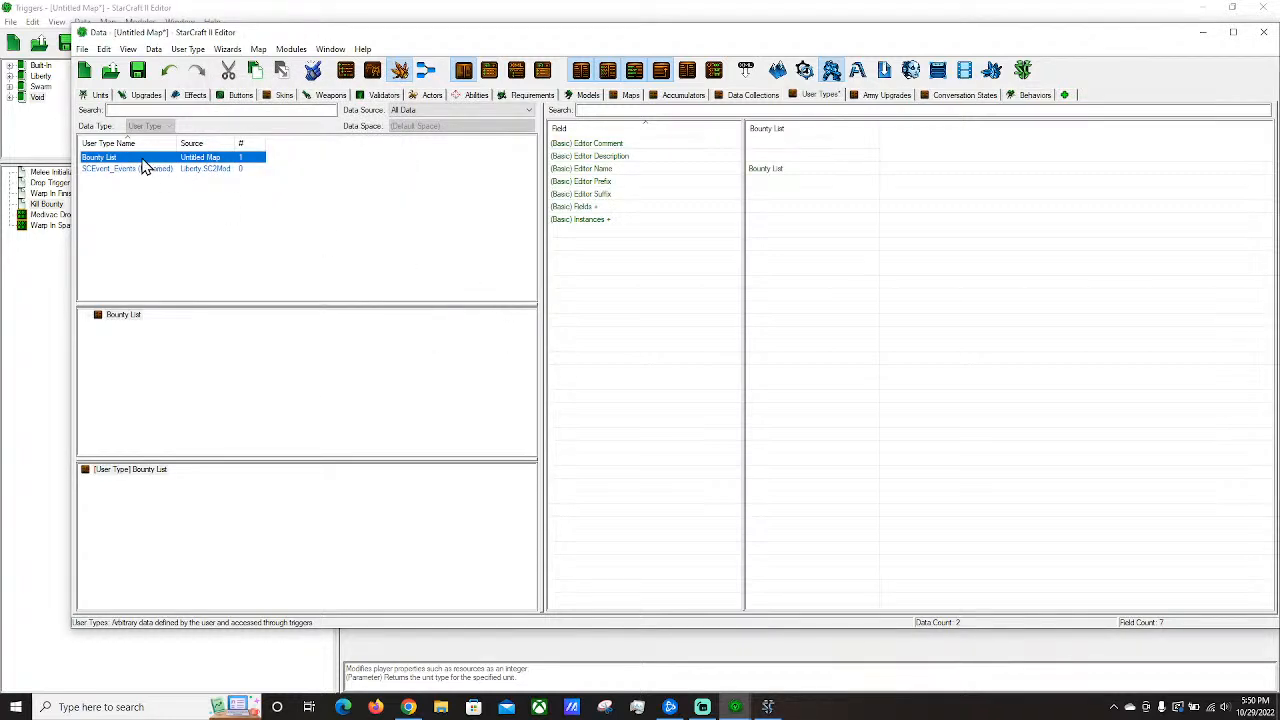
left_click(913, 242)
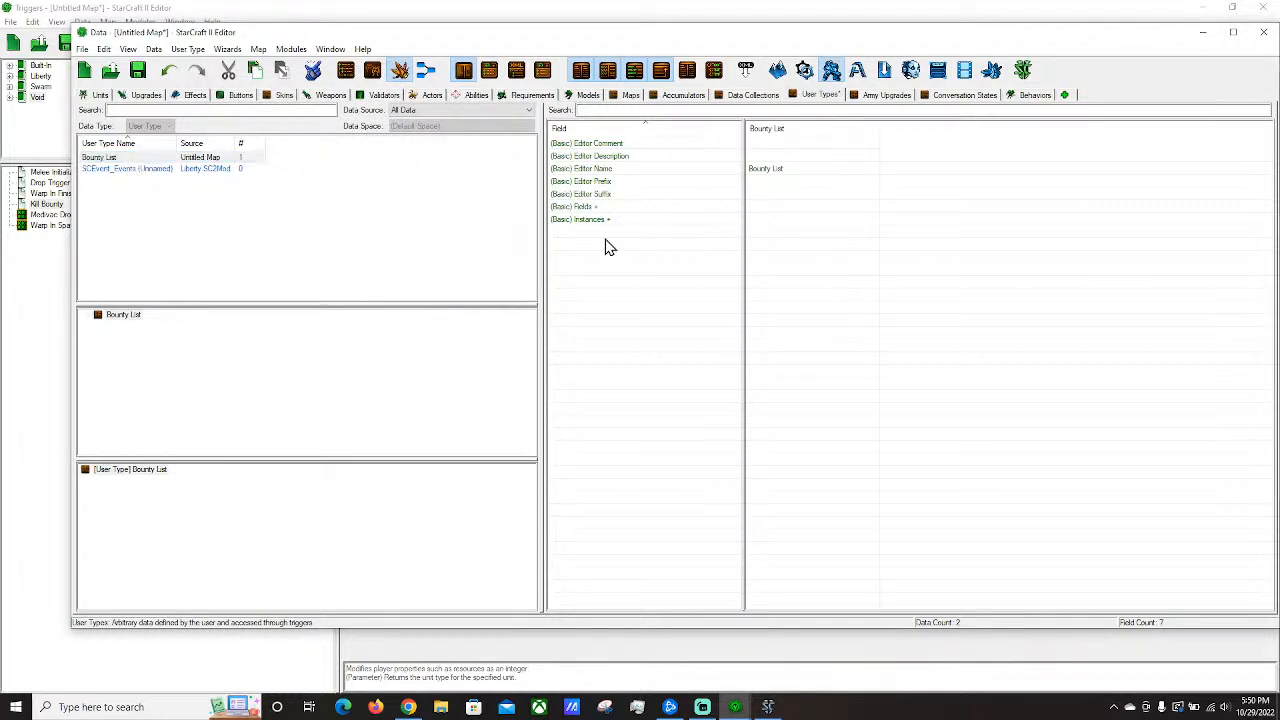
left_click(771, 220)
double_click(771, 220)
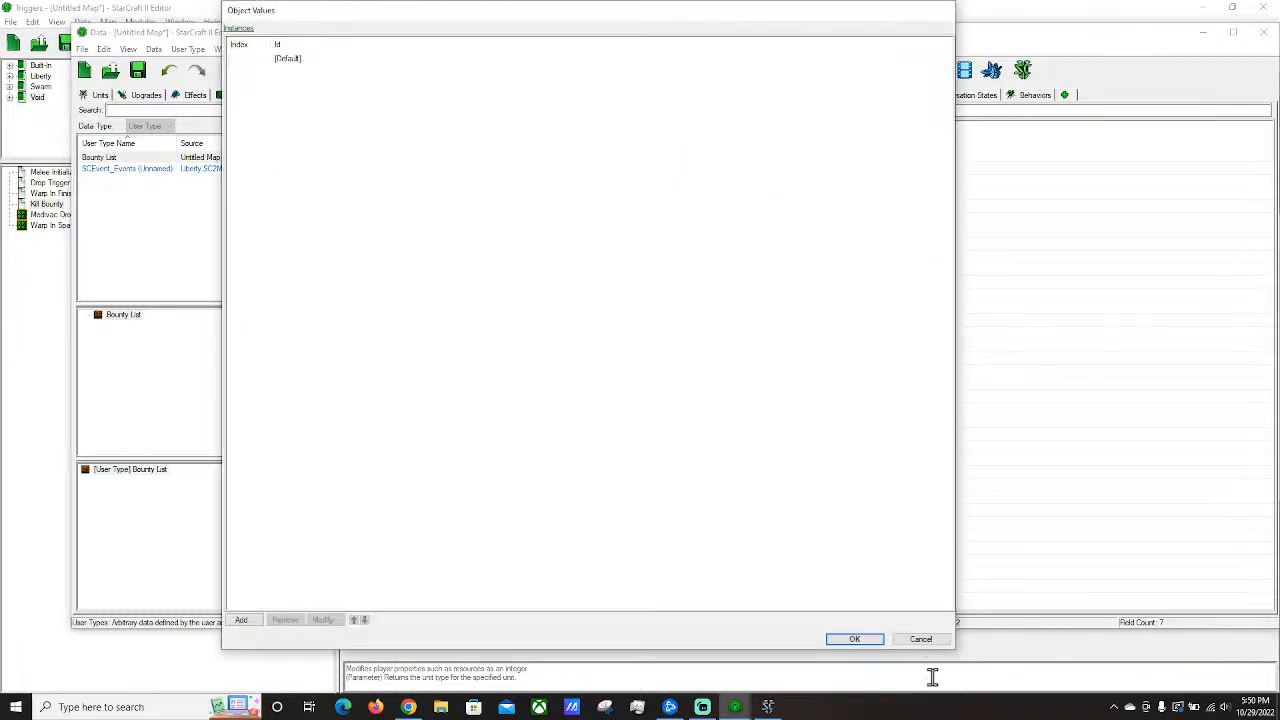
left_click(930, 639)
Add a field named Unit to the Bounty List user type, with type Game Link set to Unit.
left_click(783, 210)
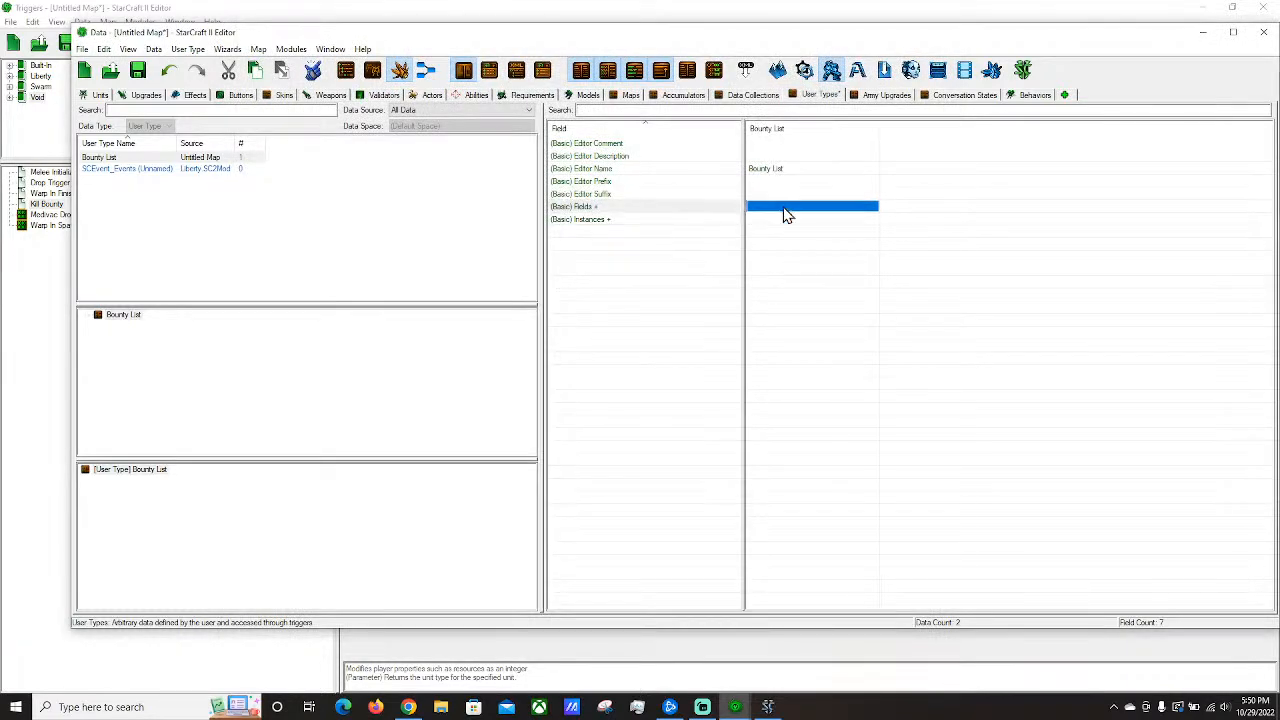
double_click(785, 212)
right_click(357, 135)
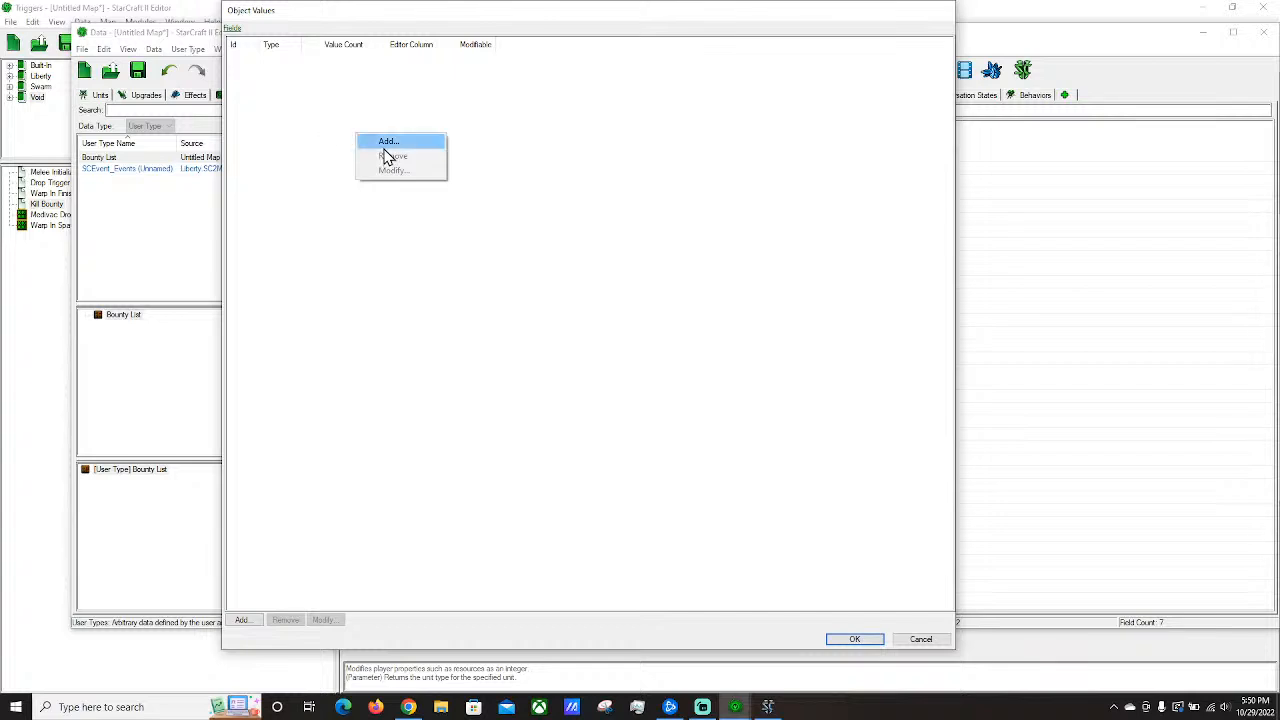
left_click(384, 145)
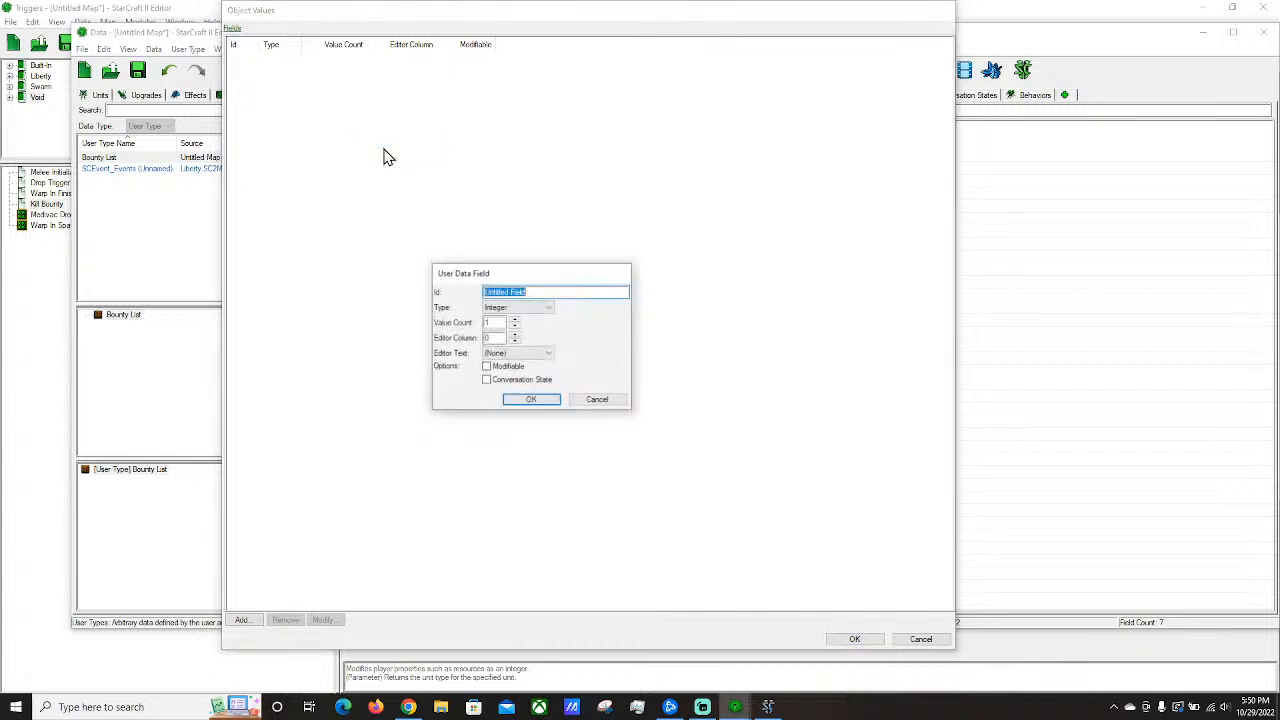
left_click(545, 307)
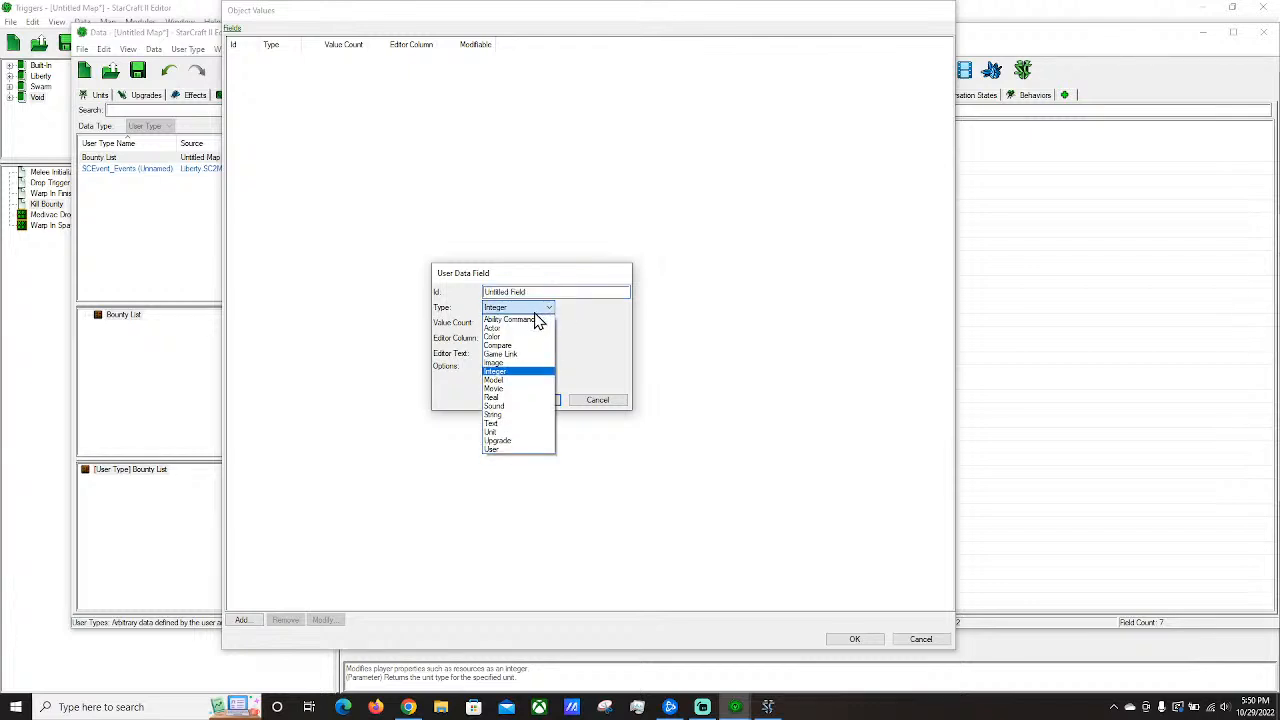
left_click(530, 353)
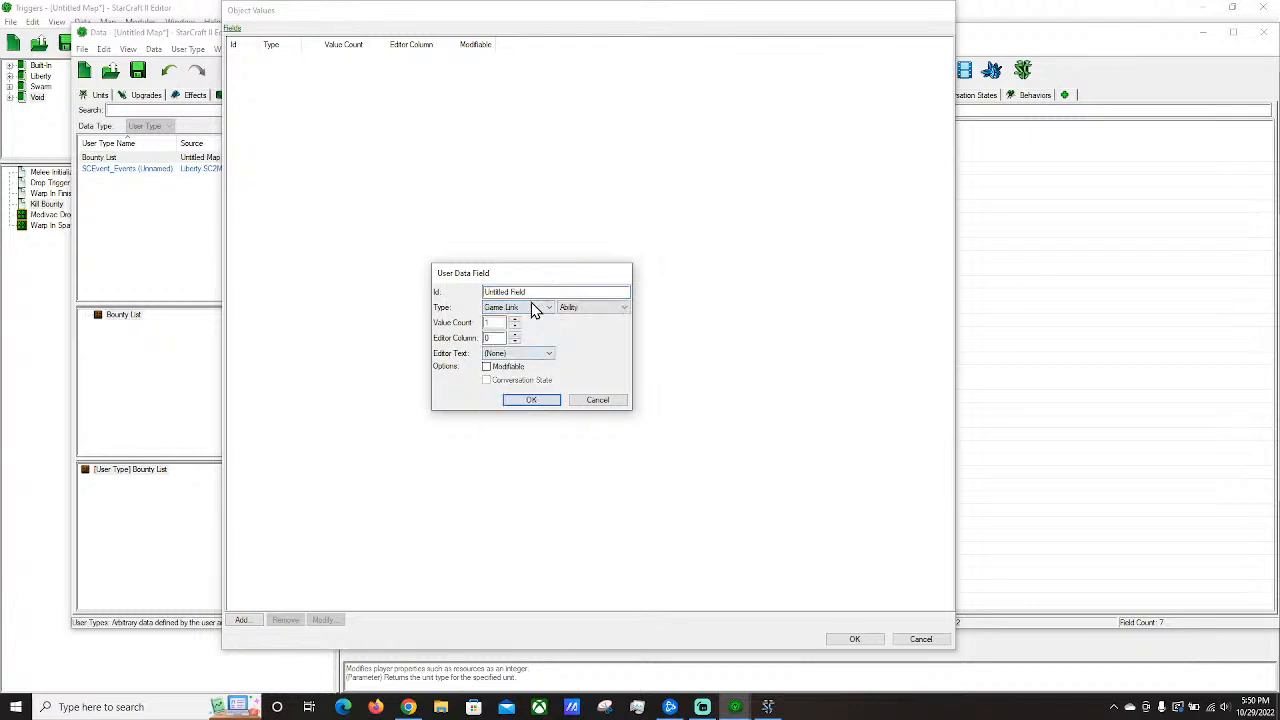
left_click(588, 312)
left_click_drag(652, 370, 648, 584)
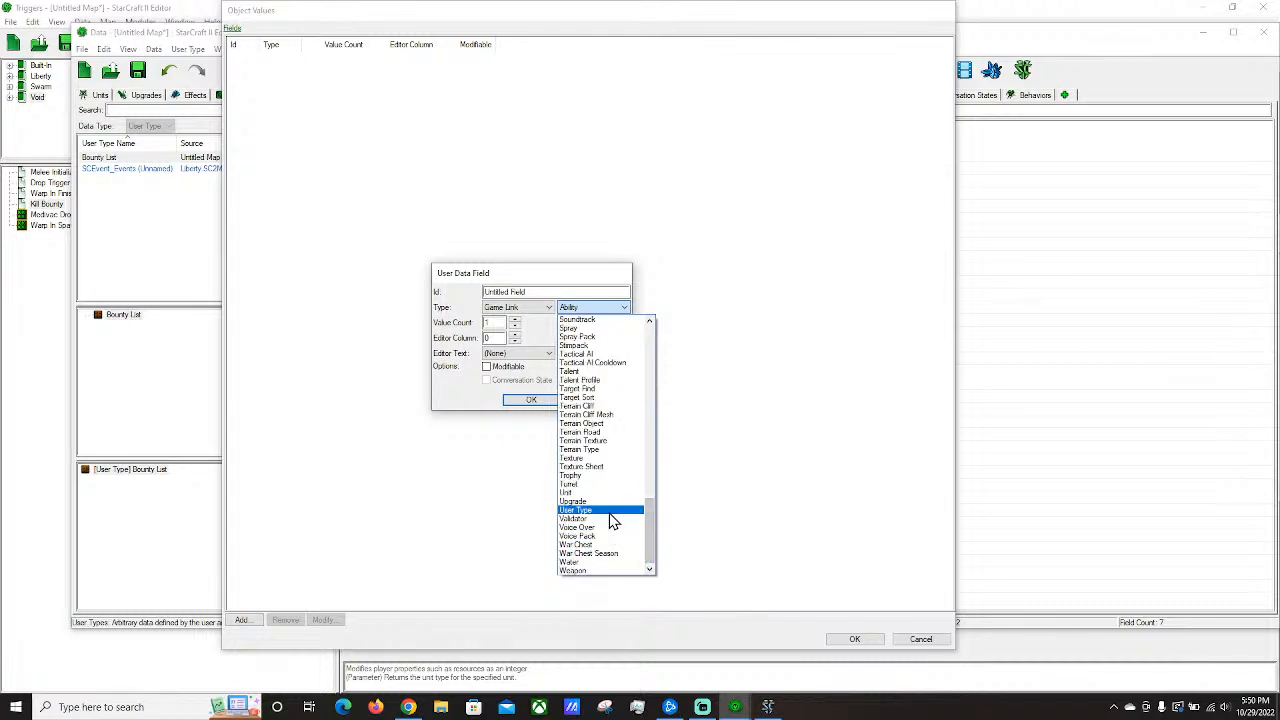
left_click(568, 492)
left_click_drag(551, 291, 469, 281)
type("Unit")
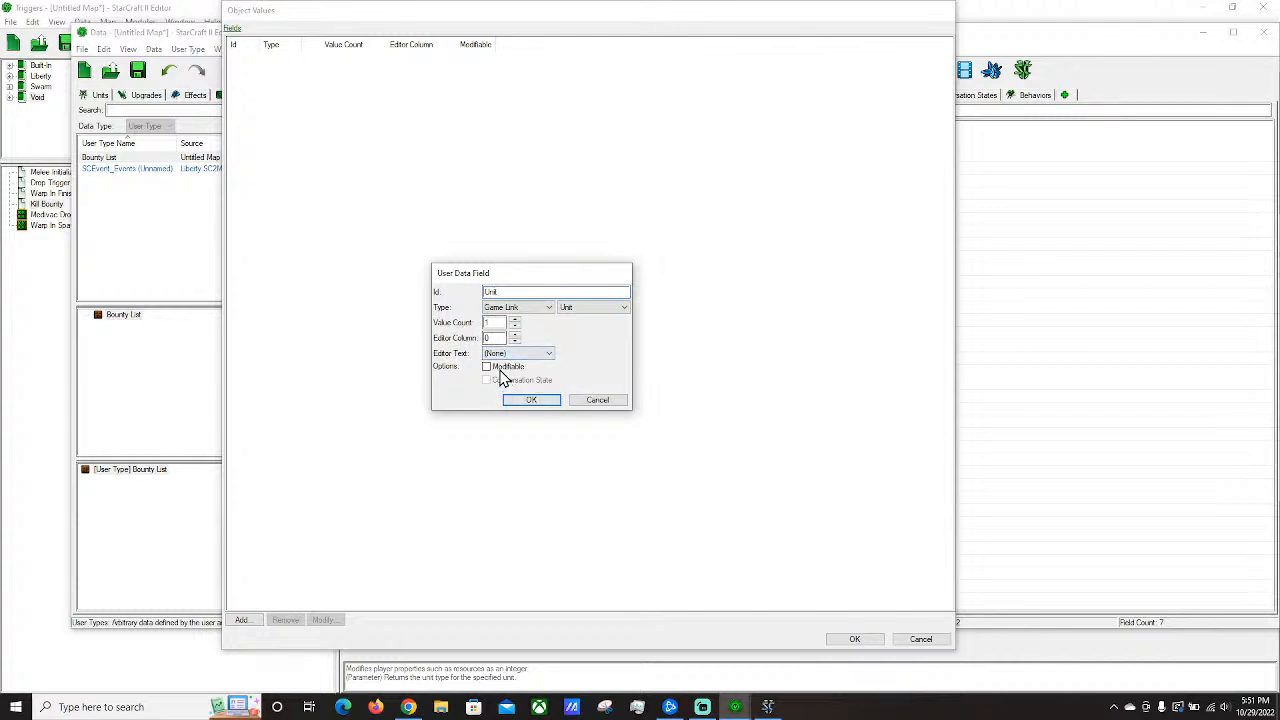
left_click(531, 400)
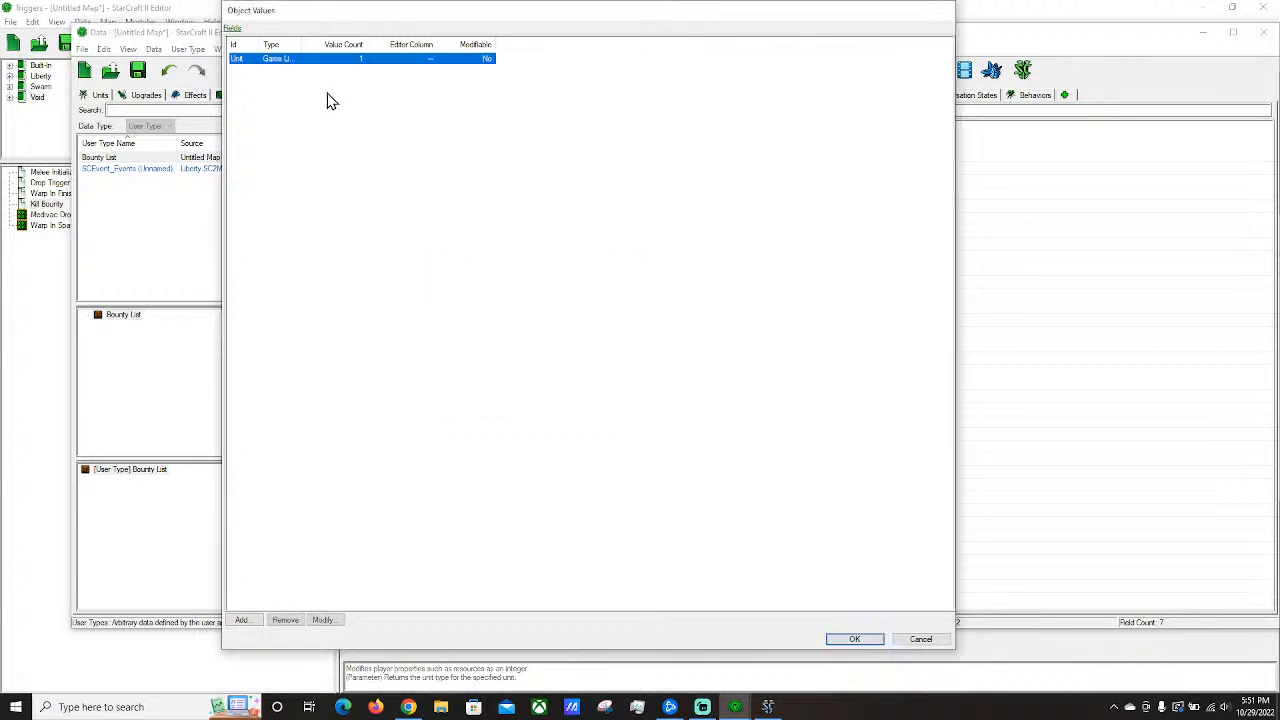
Add an Integer field named Reward 1 to the Bounty List user type.
right_click(282, 62)
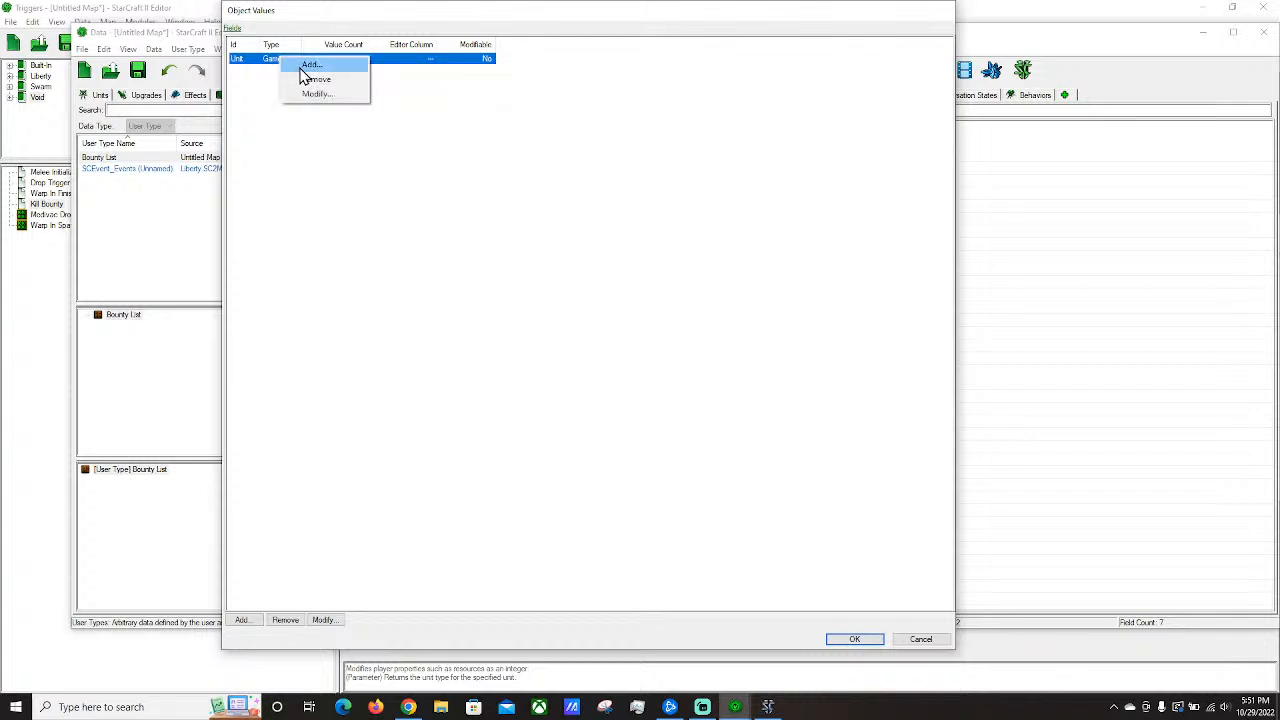
left_click(302, 68)
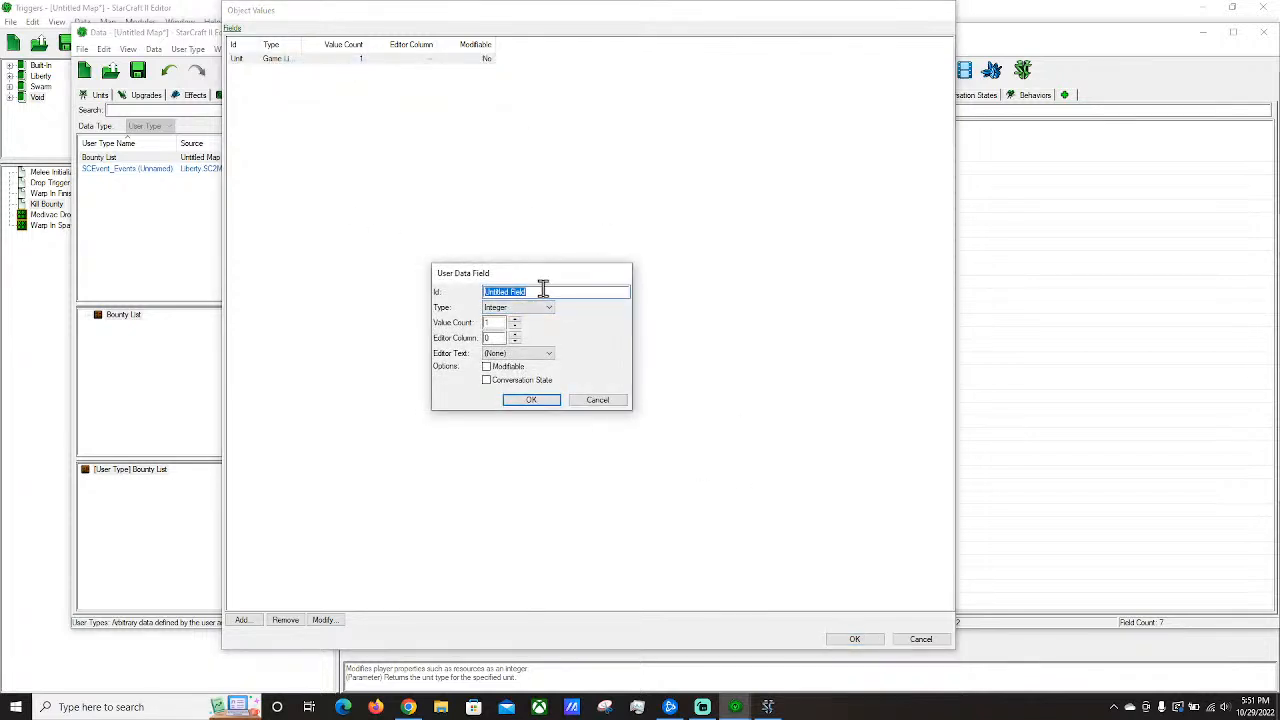
type("R")
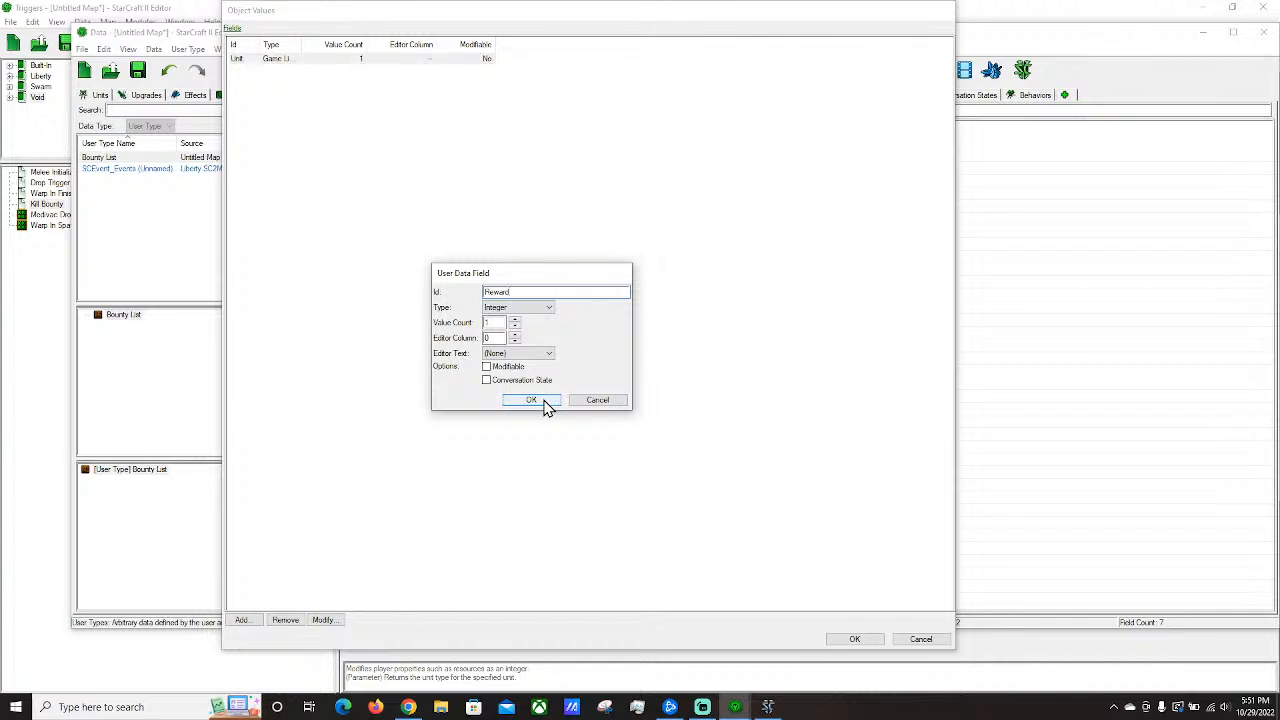
type("eward")
type(" 2")
key("Return")
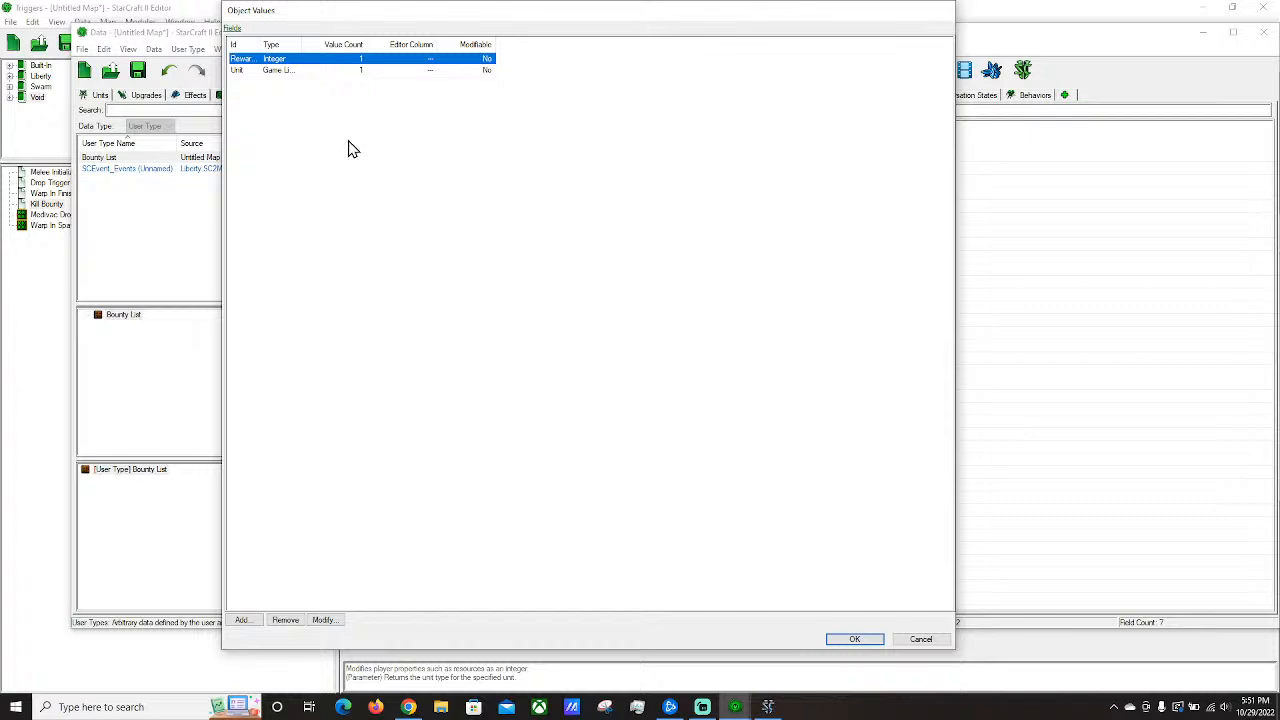
Widen the Id column and add a second Integer field named Reward 2 to the Bounty List user type.
right_click(250, 65)
left_click(420, 271)
left_click_drag(261, 44, 302, 46)
right_click(266, 62)
left_click(295, 64)
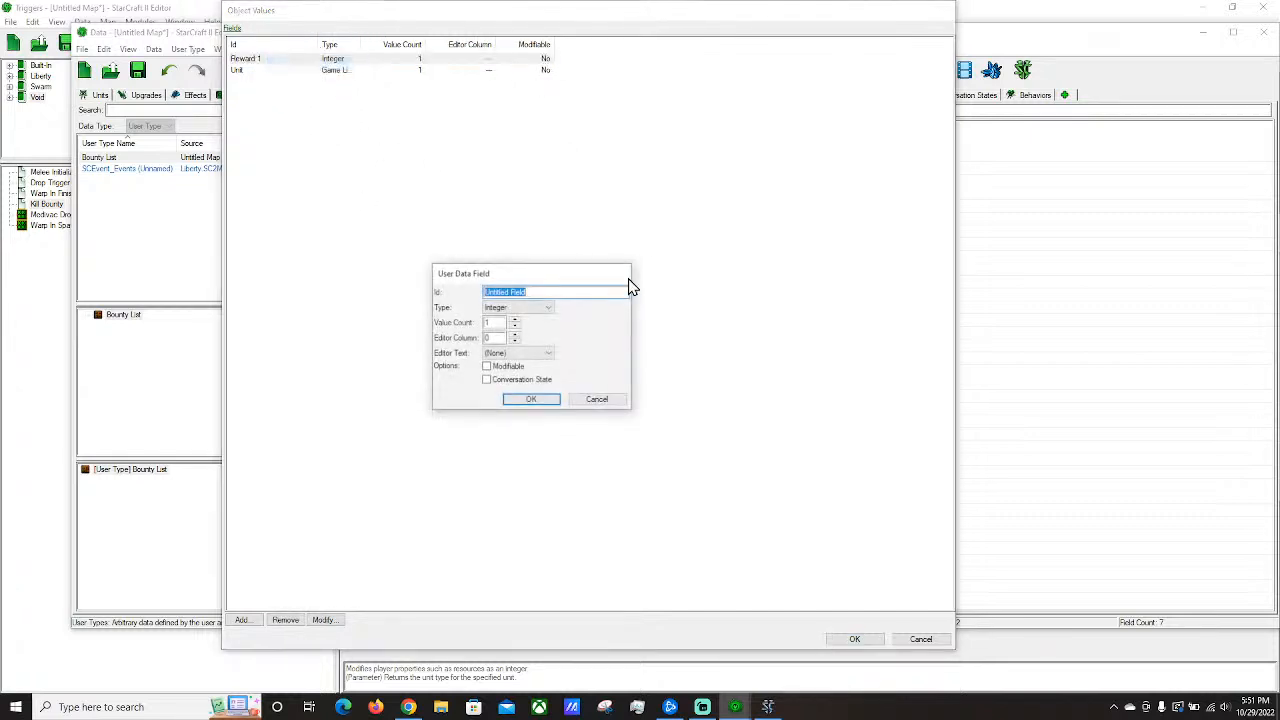
type("Rewar")
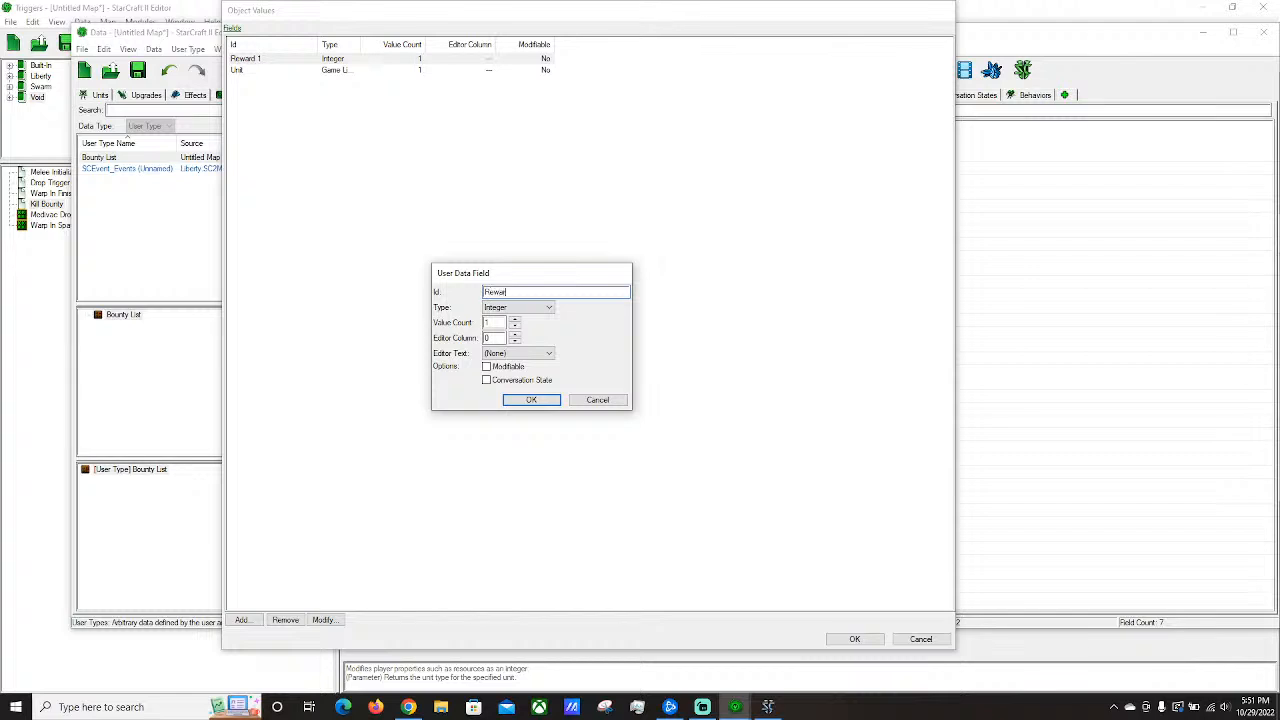
left_click(530, 401)
left_click(296, 83)
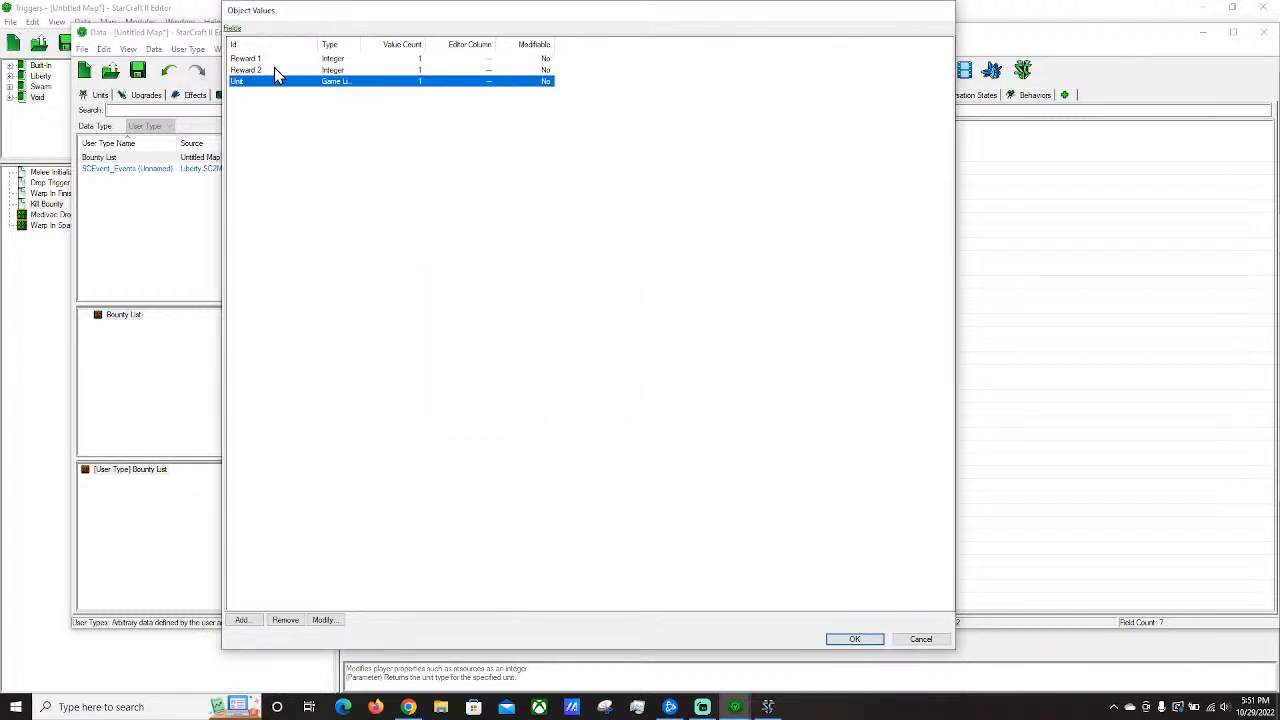
Set the value count of the Reward 1 and Reward 2 fields to 2.
left_click(258, 58)
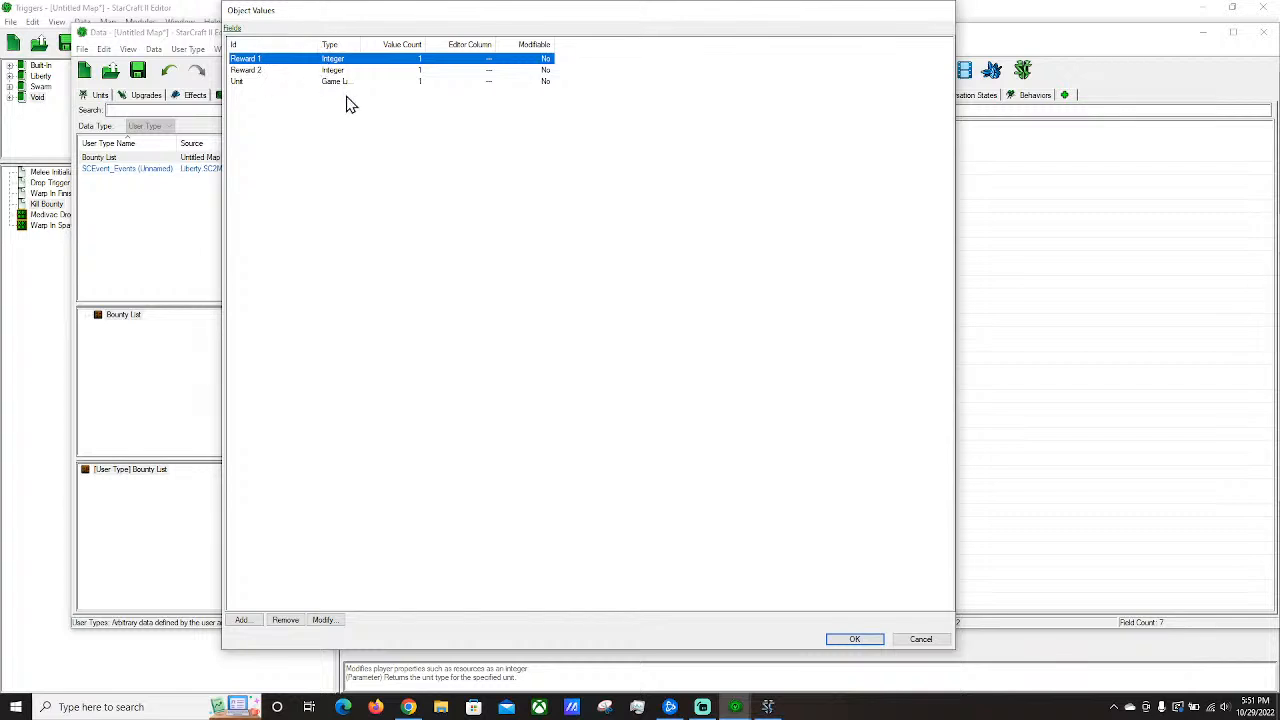
right_click(251, 60)
left_click(237, 59)
right_click(234, 57)
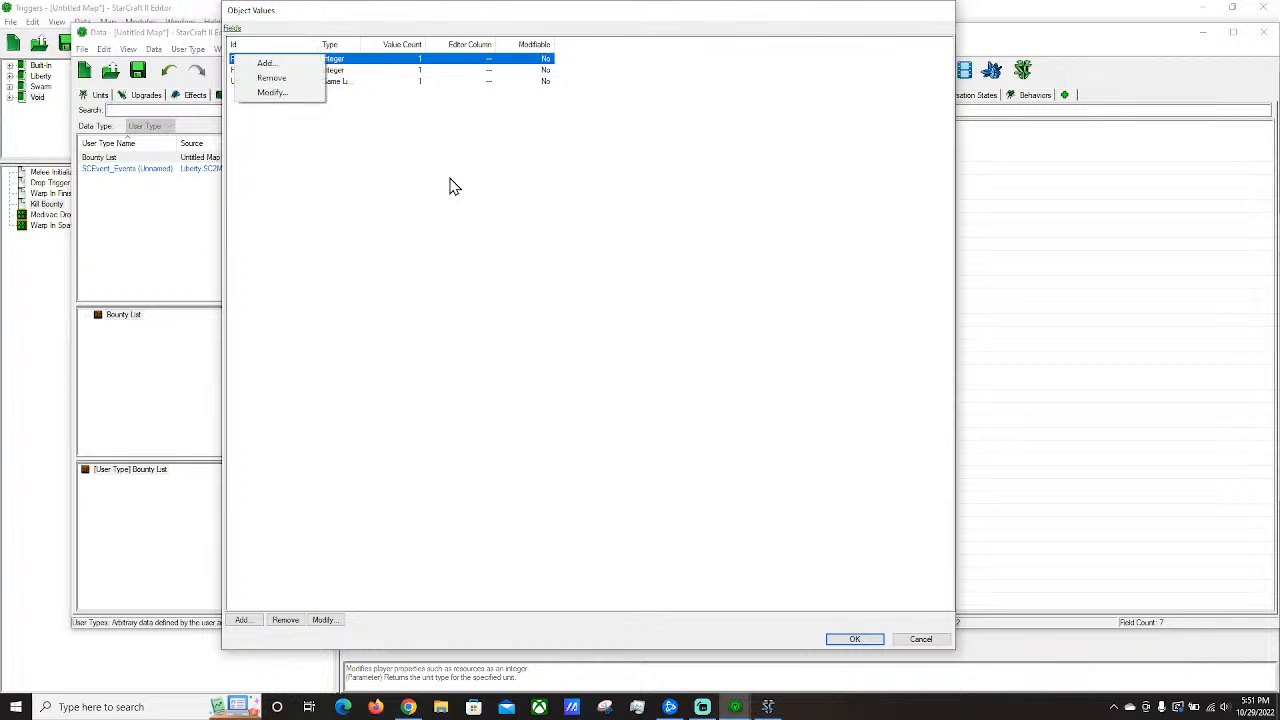
left_click(337, 124)
double_click(262, 59)
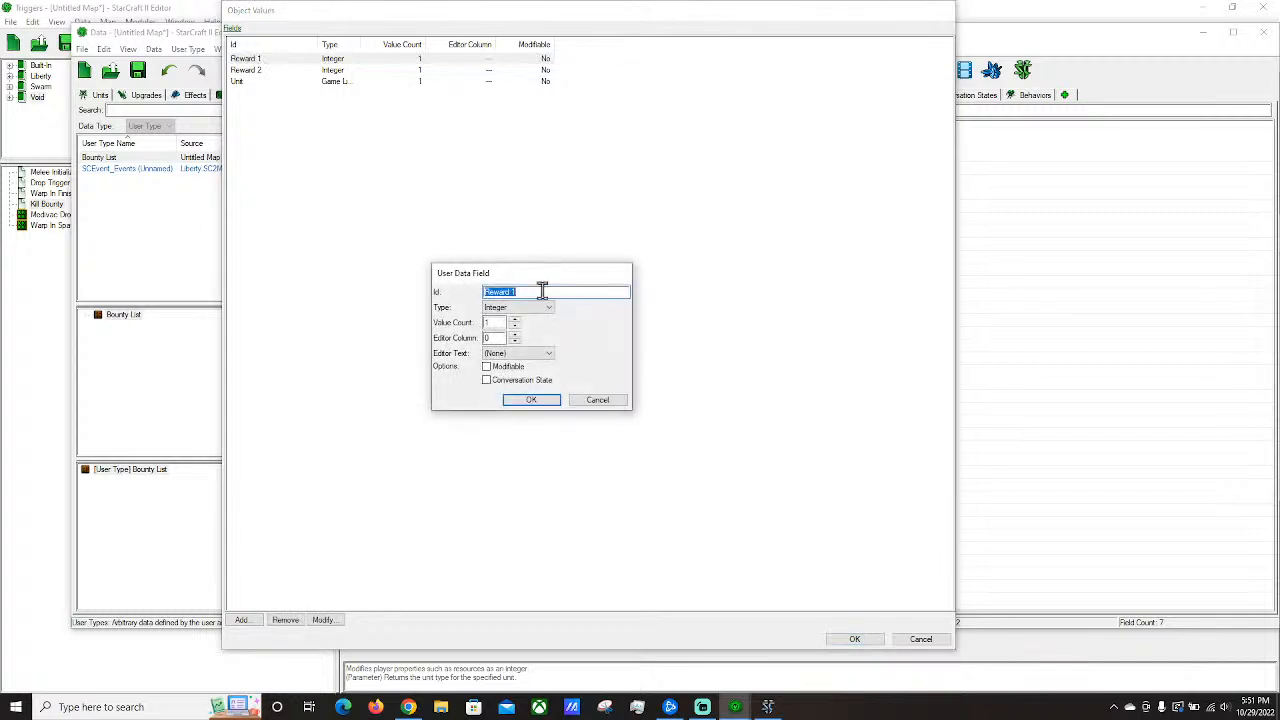
double_click(491, 322)
type("2")
left_click(531, 400)
double_click(397, 71)
double_click(491, 322)
type("2")
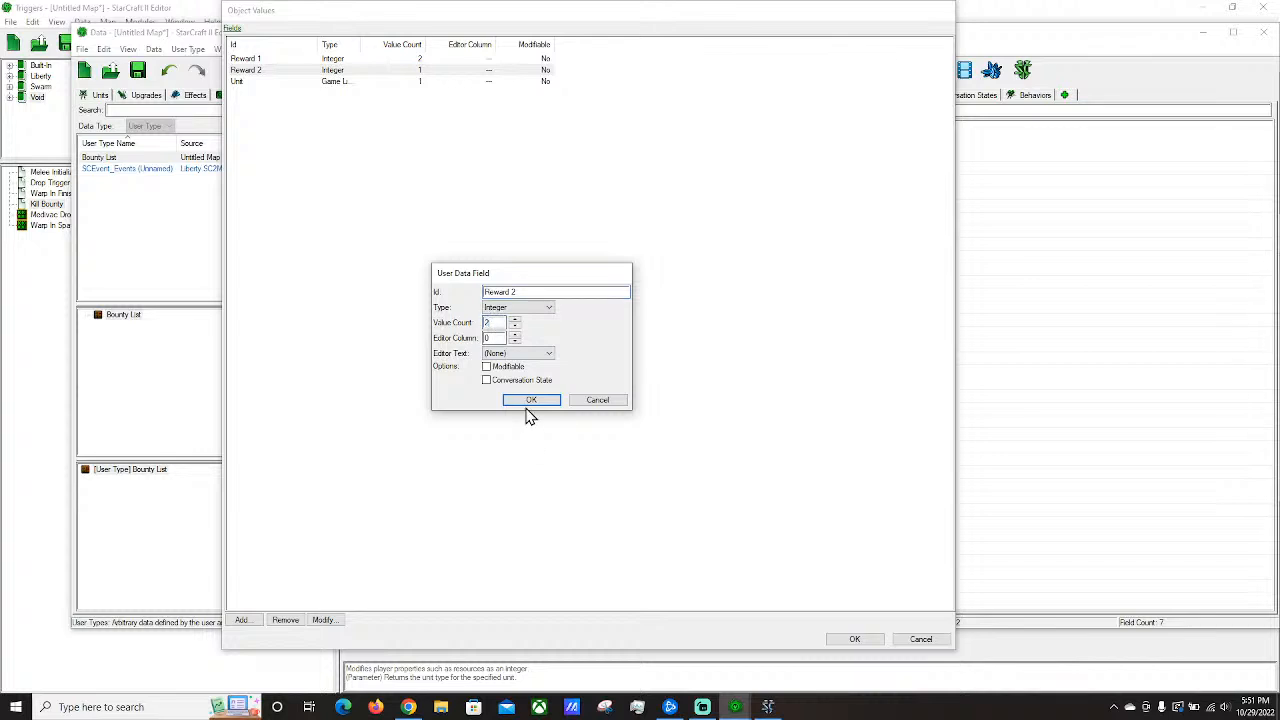
left_click(531, 400)
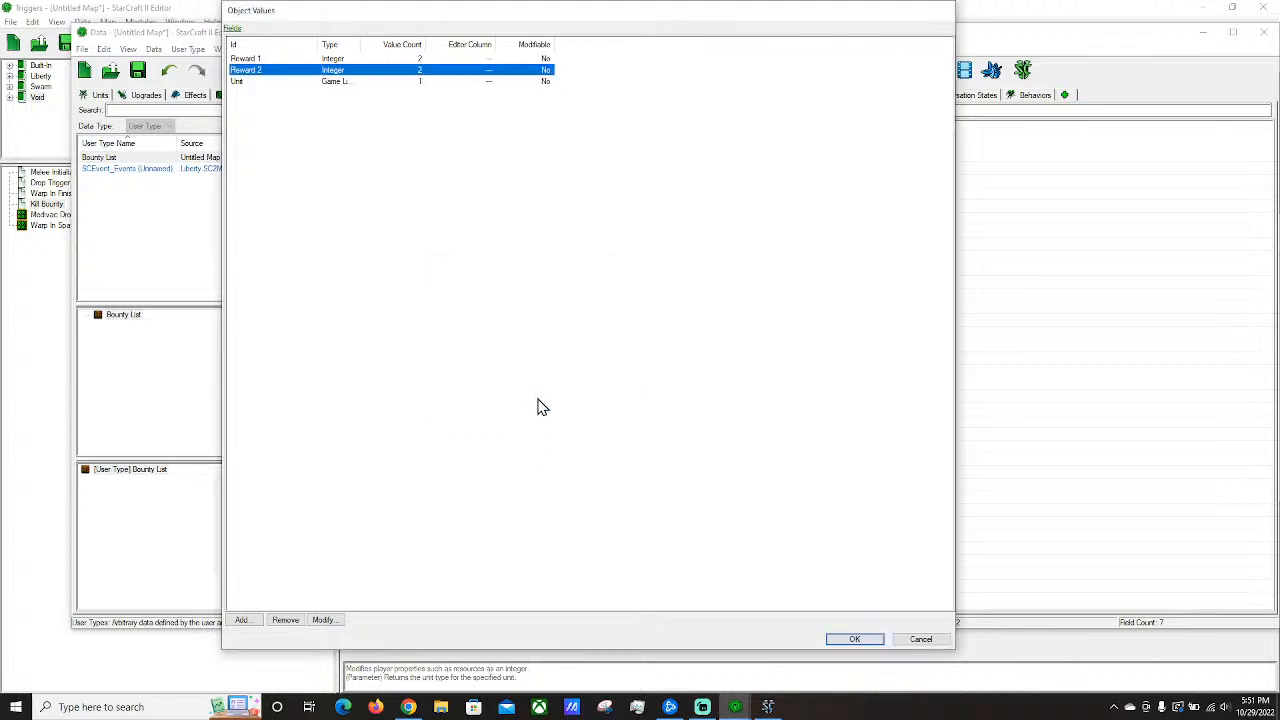
Set the value count of the Reward 2 and Reward 1 fields to 1 and save the Bounty List field definitions.
double_click(322, 71)
double_click(491, 322)
type("1")
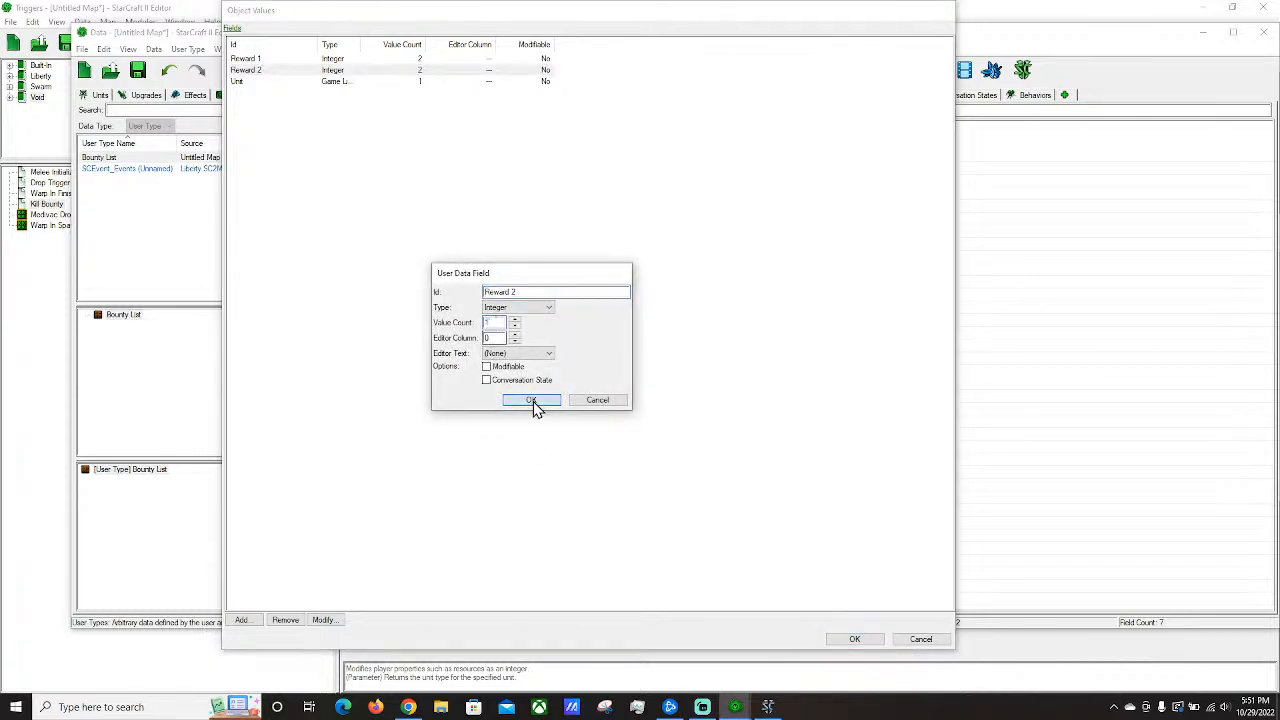
left_click(531, 400)
left_click(361, 60)
double_click(361, 60)
double_click(491, 322)
type("1")
left_click(531, 400)
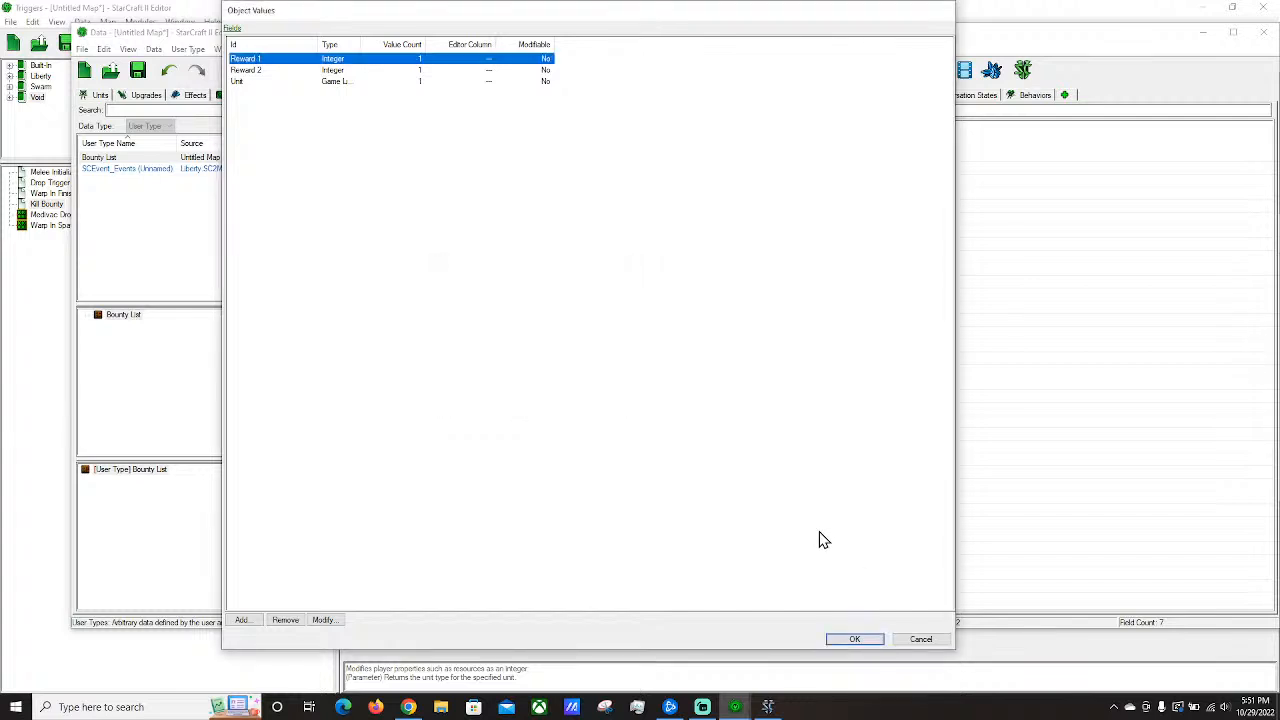
left_click(850, 640)
Review the Unit, Reward 1 and Reward 2 field definitions of Bounty List without changing them.
double_click(786, 214)
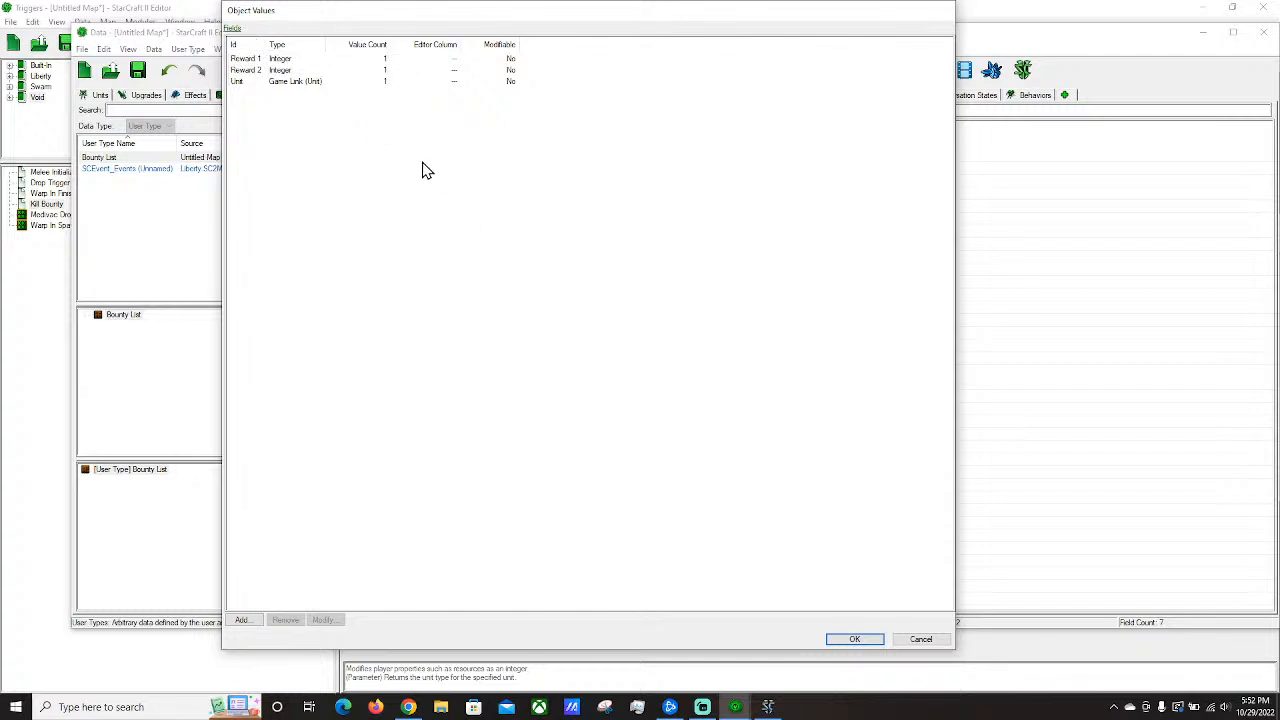
left_click(256, 83)
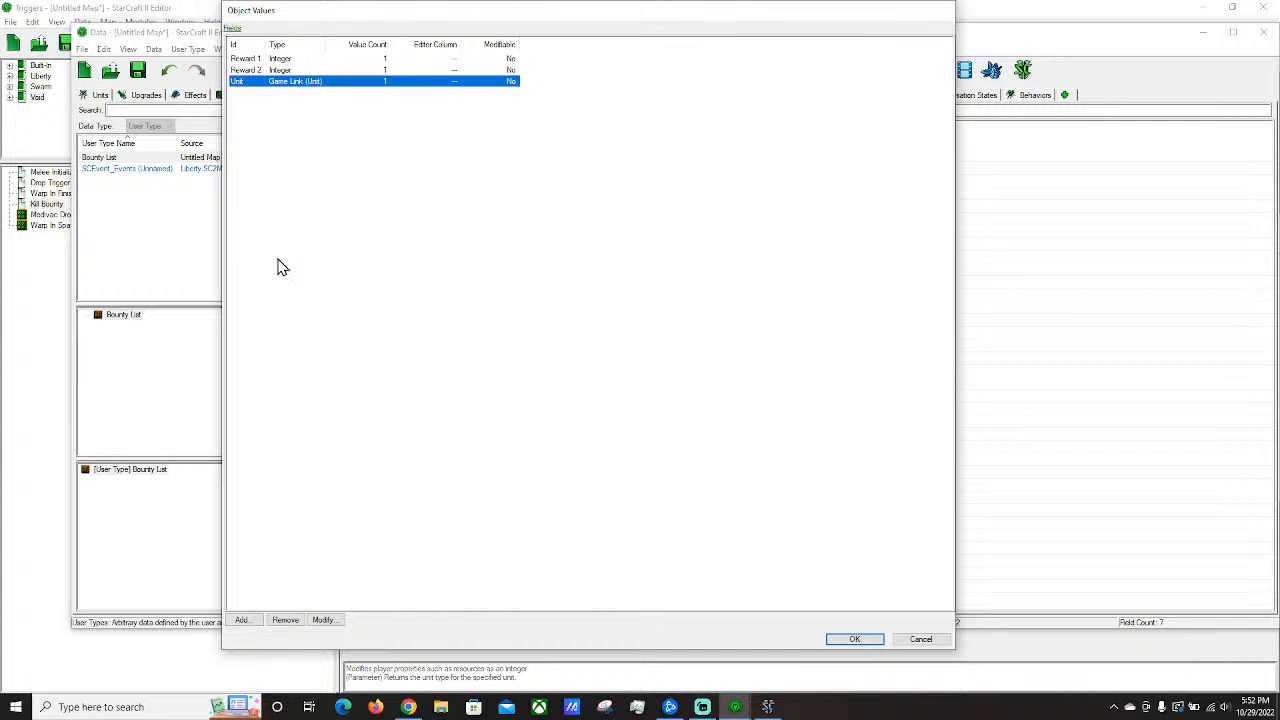
left_click(258, 59)
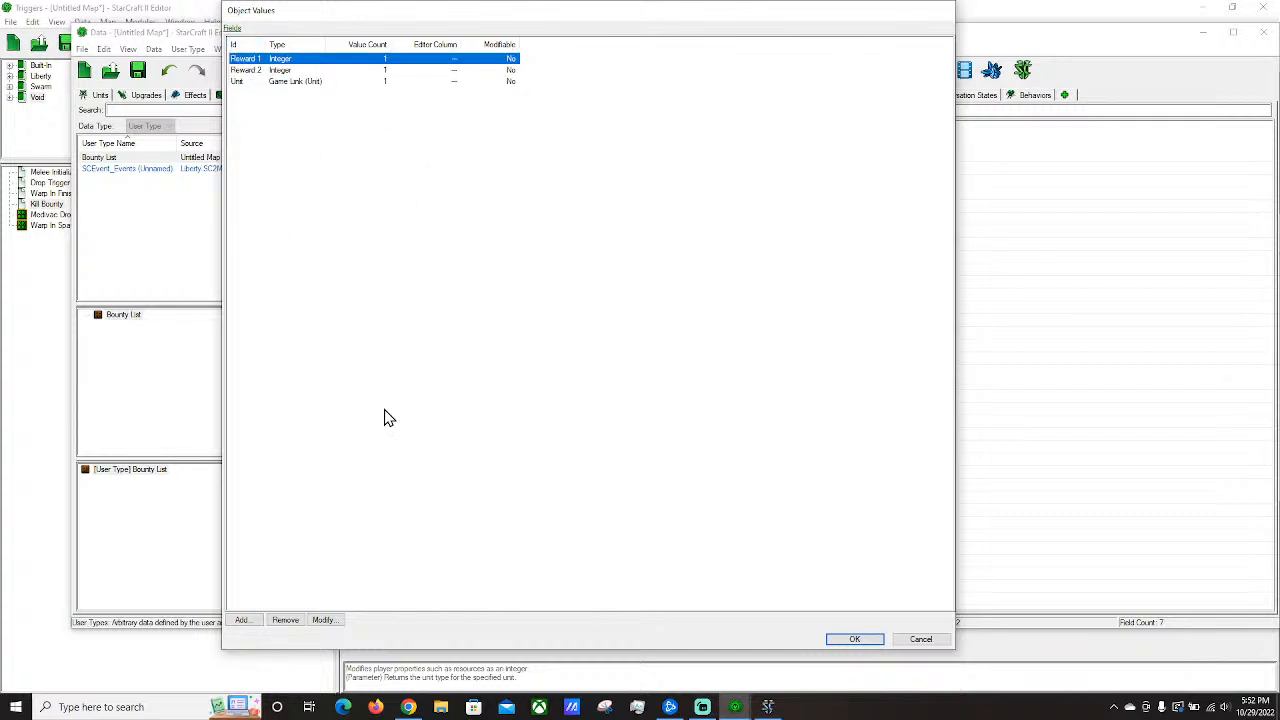
left_click(260, 71)
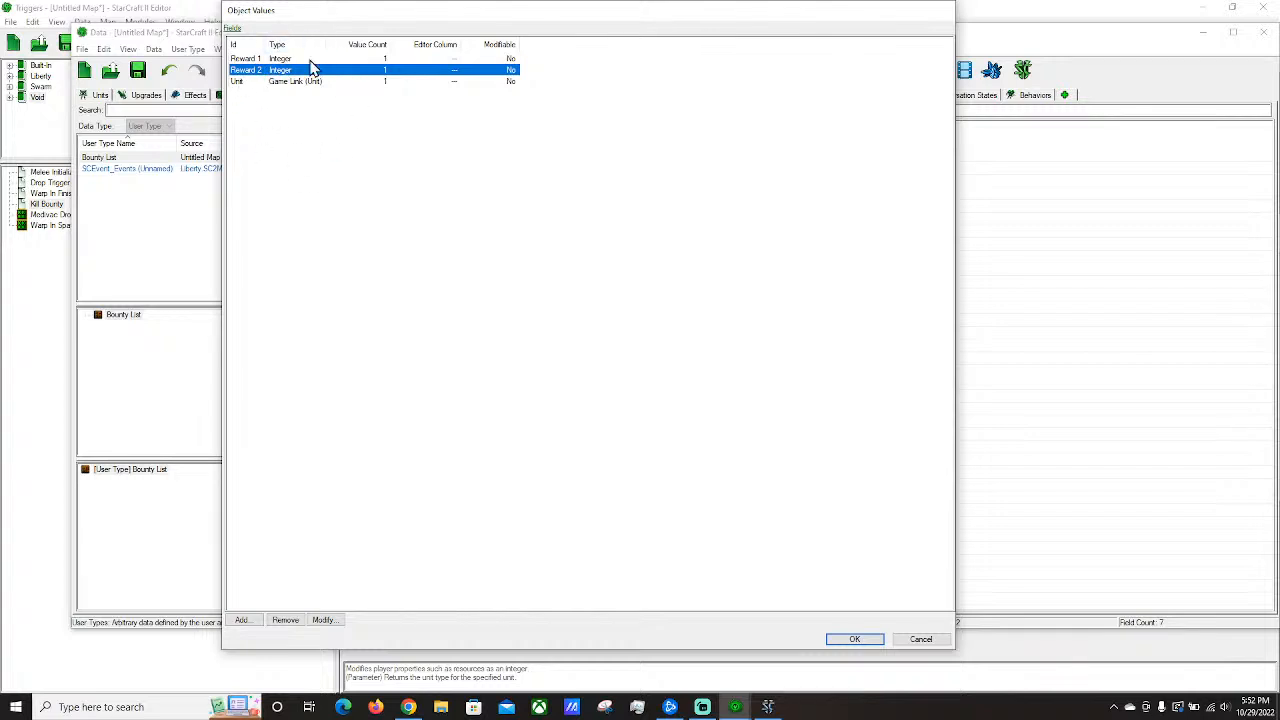
left_click(260, 81)
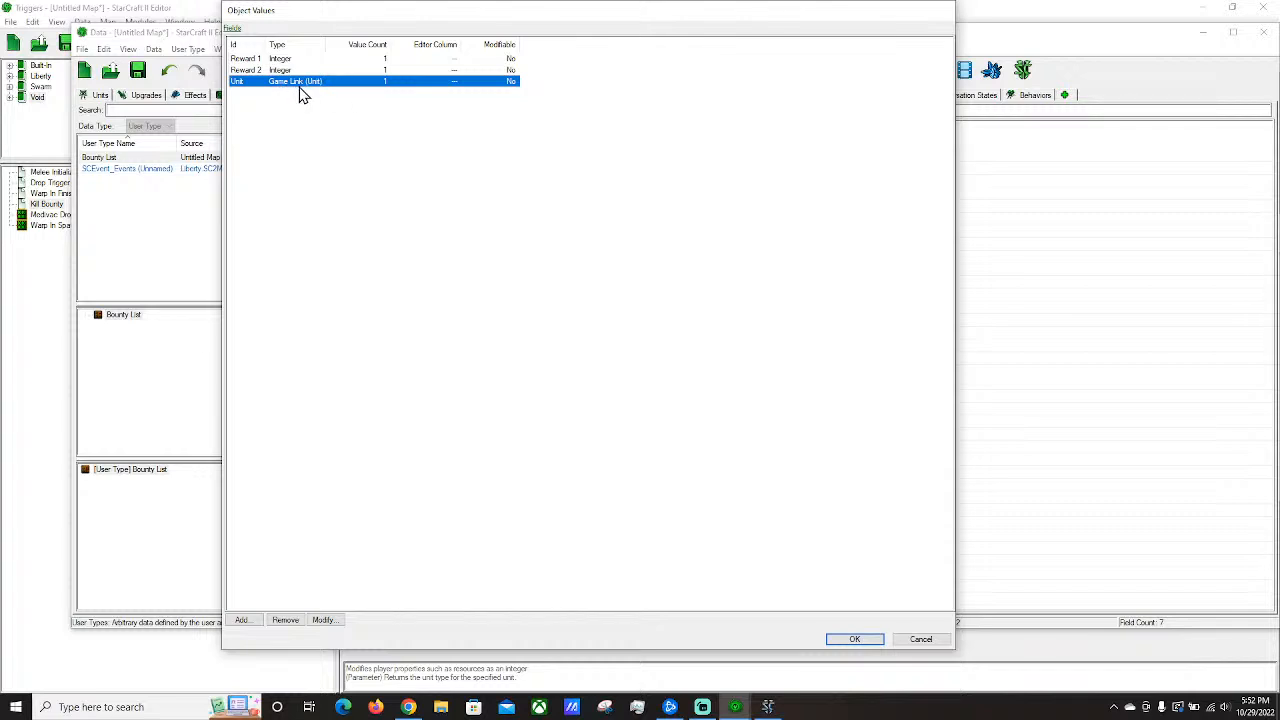
left_click(242, 60)
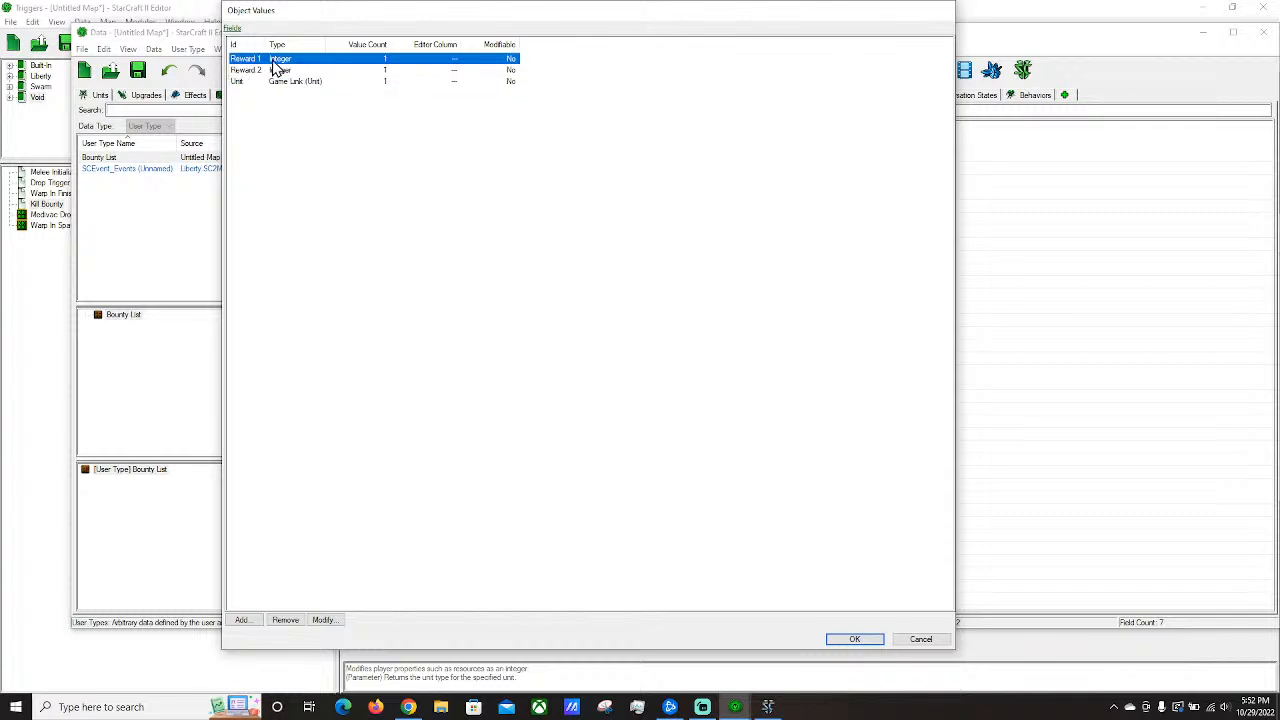
left_click(278, 71)
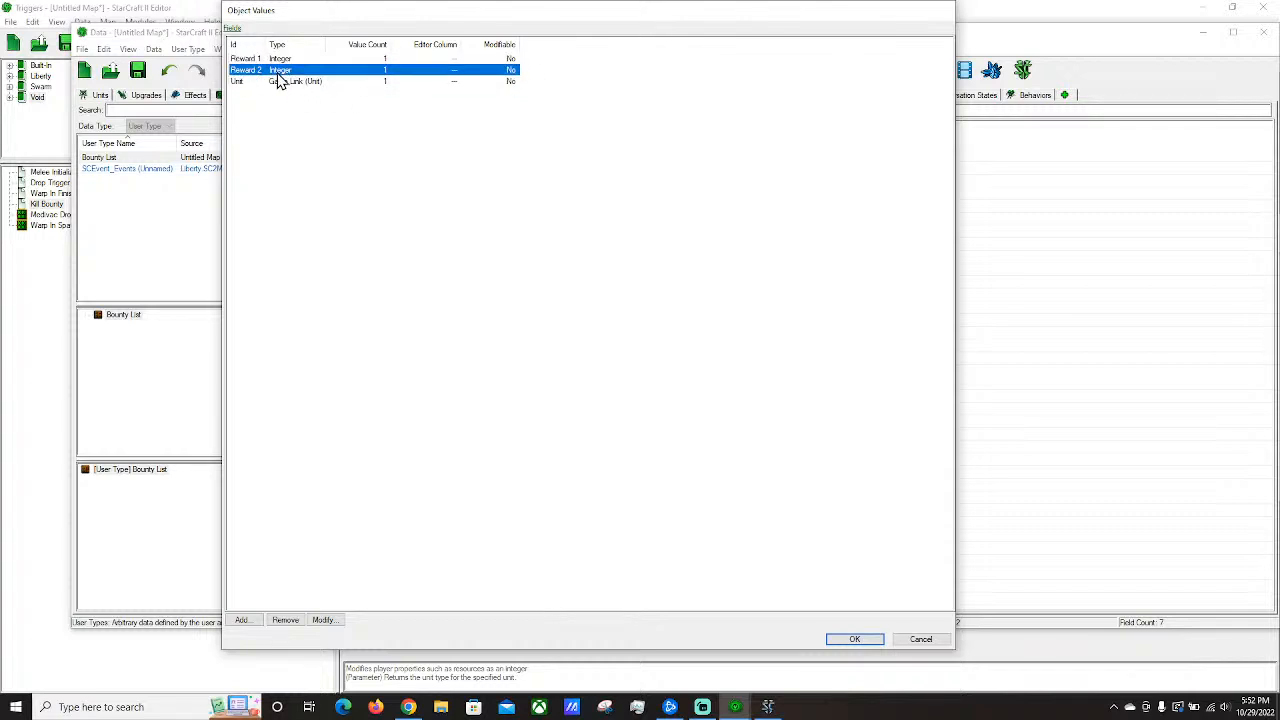
left_click(916, 641)
Add another user type named Meta Data with a suggested ID.
left_click(100, 160)
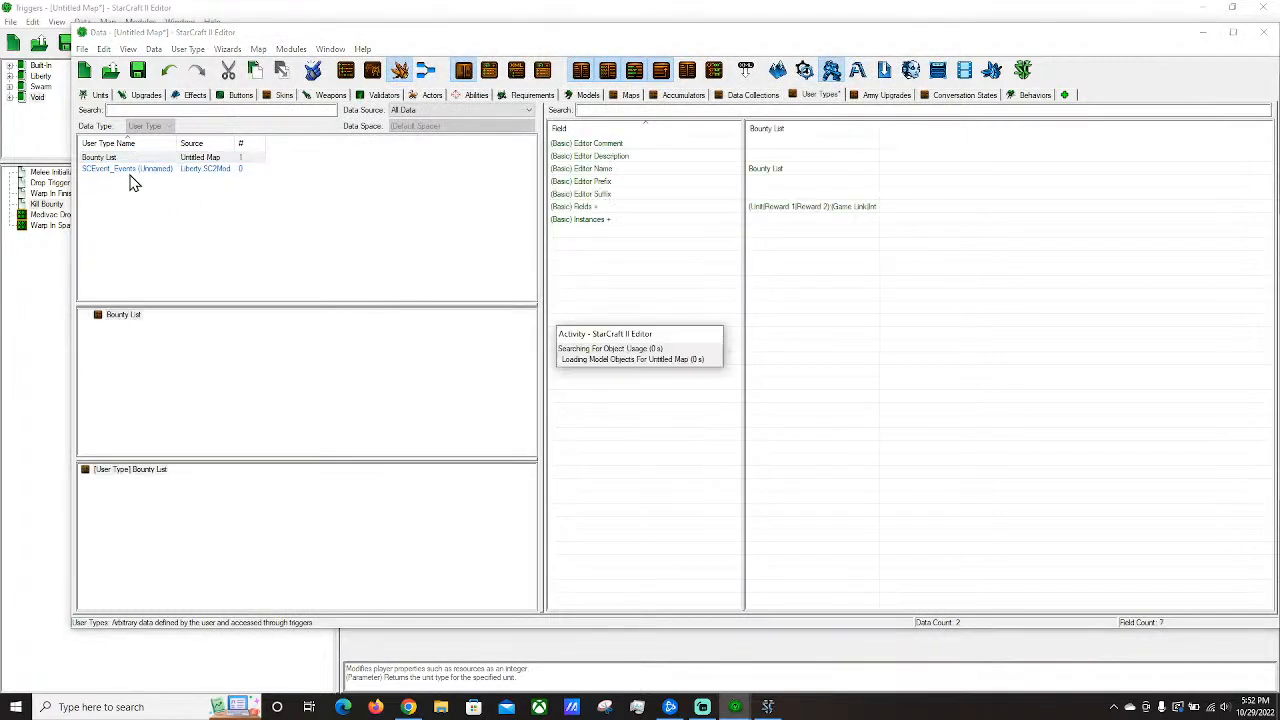
right_click(99, 158)
left_click(150, 166)
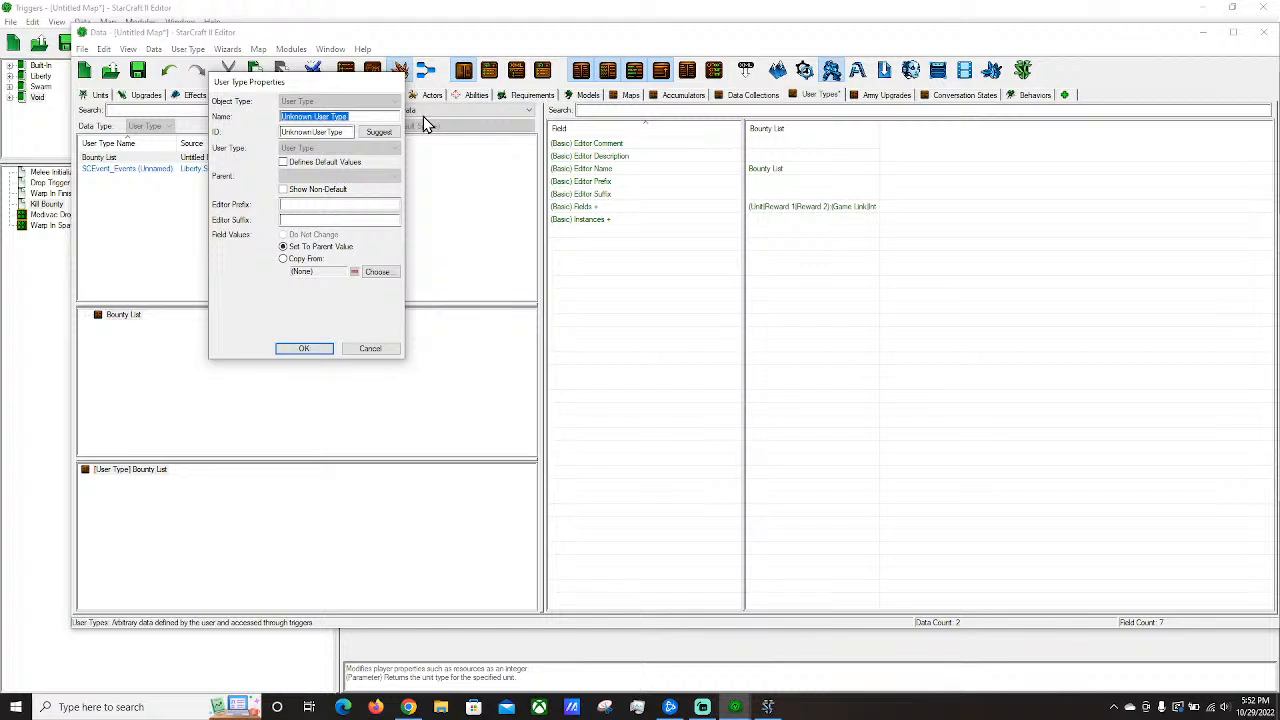
type("Meta Data")
left_click(380, 132)
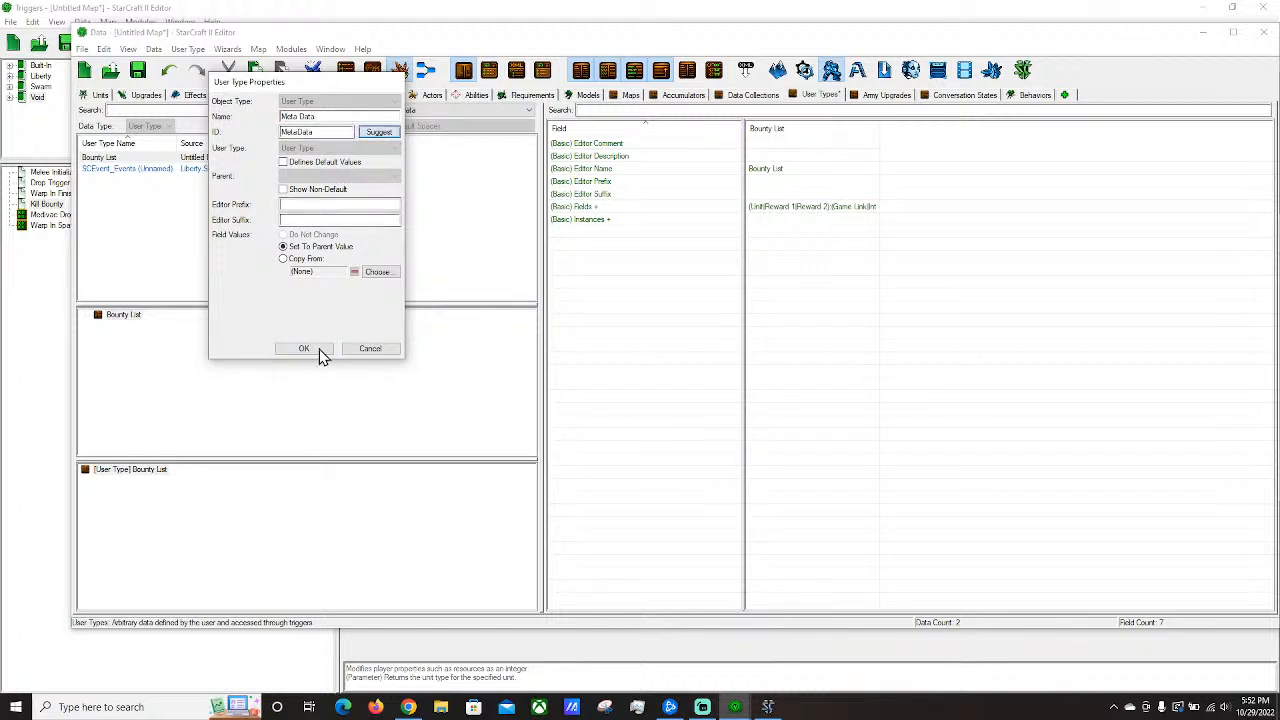
left_click(318, 349)
Add an instance with the Id Zergling to the Bounty List user type.
left_click(98, 157)
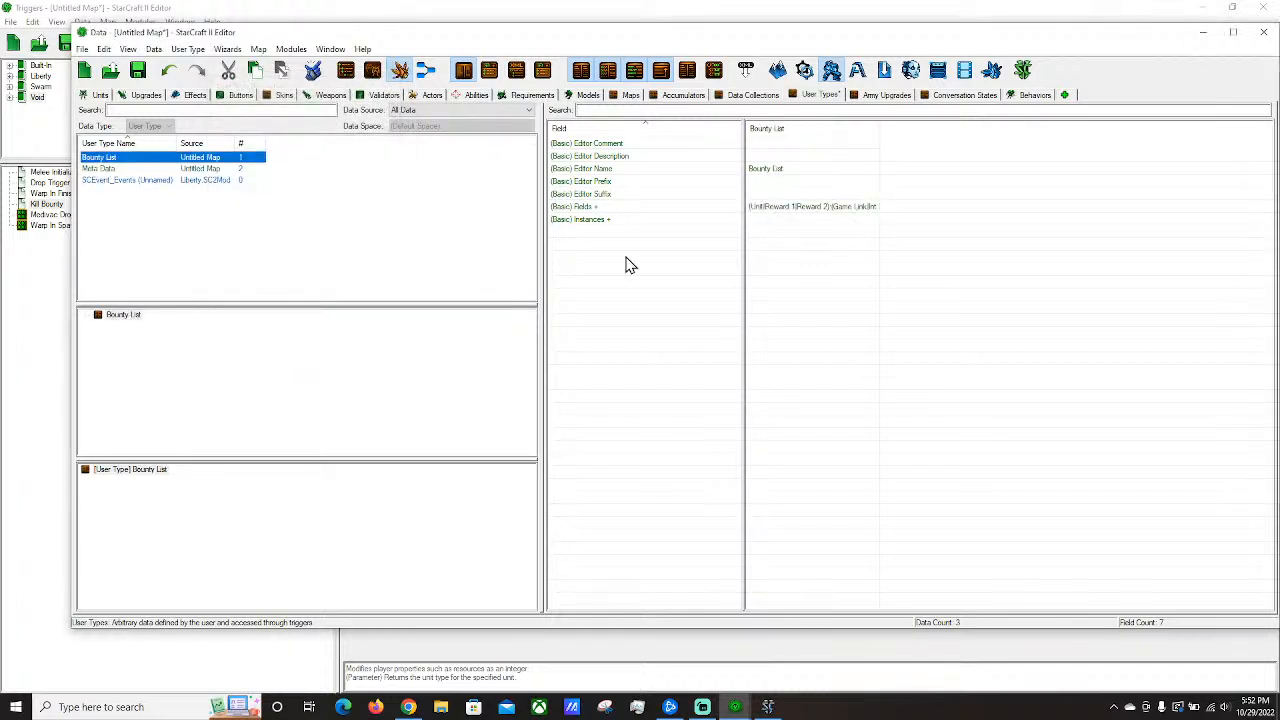
left_click(782, 208)
double_click(781, 213)
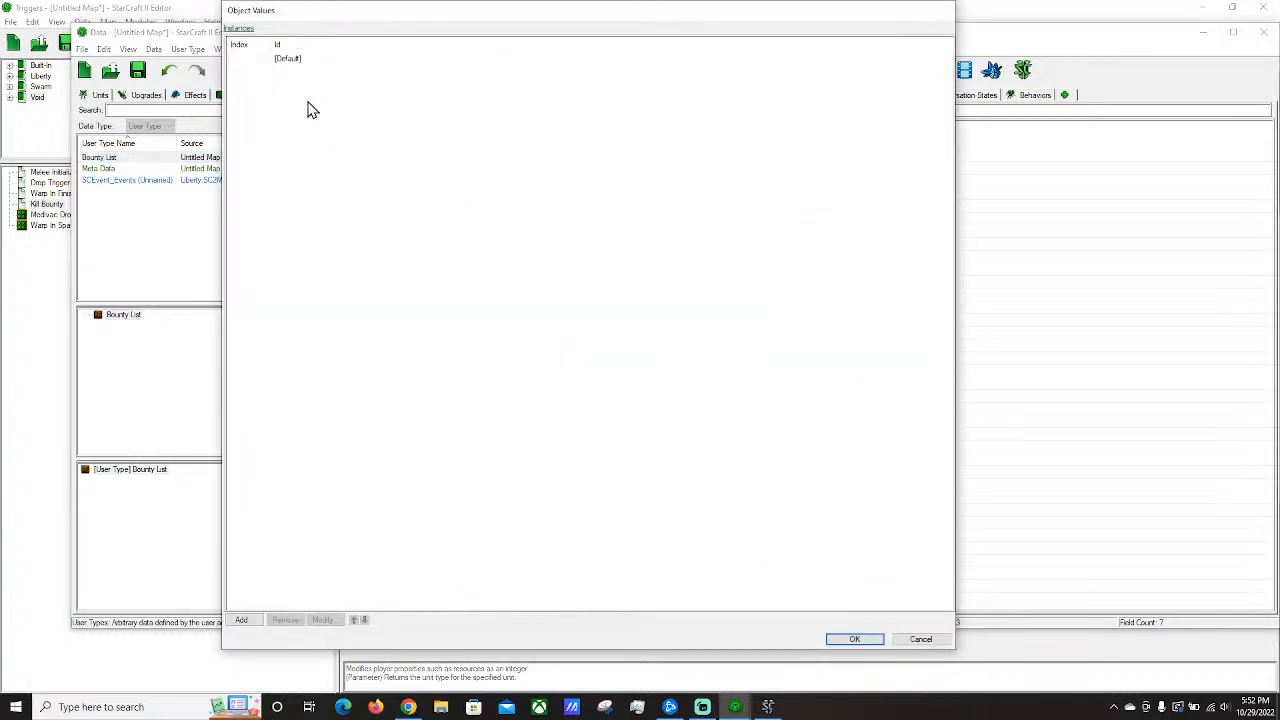
right_click(309, 107)
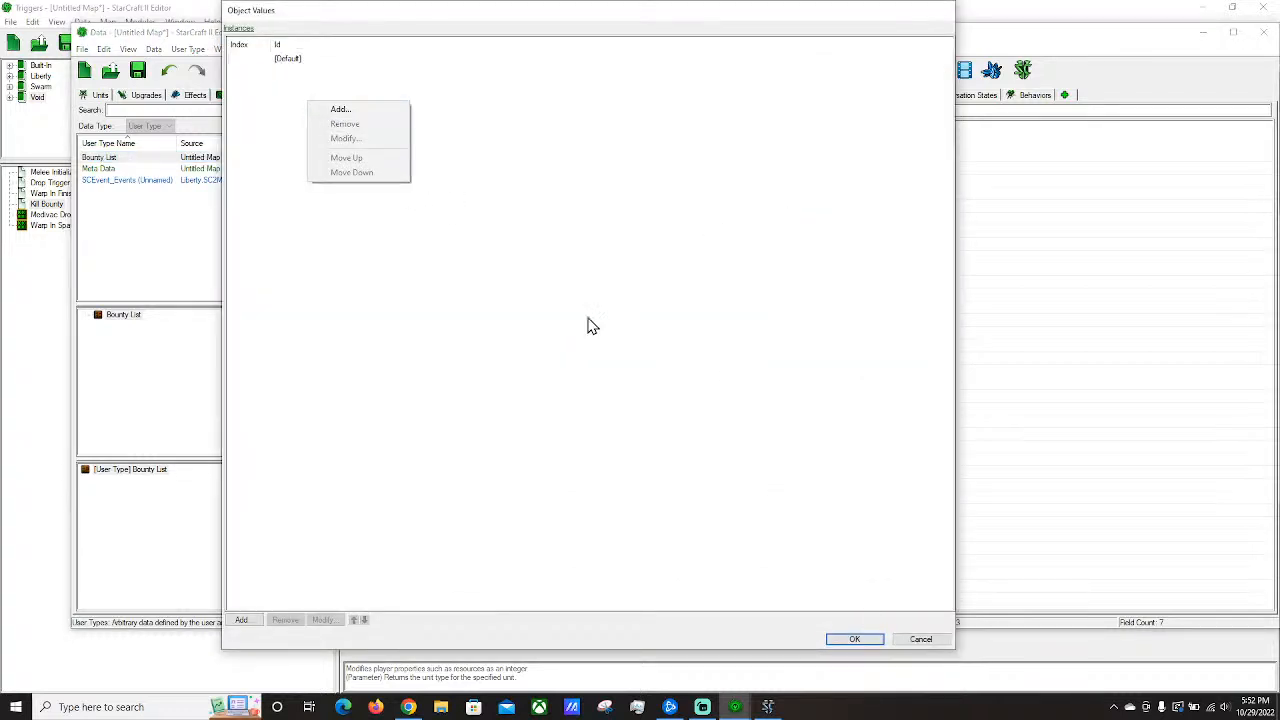
left_click(338, 109)
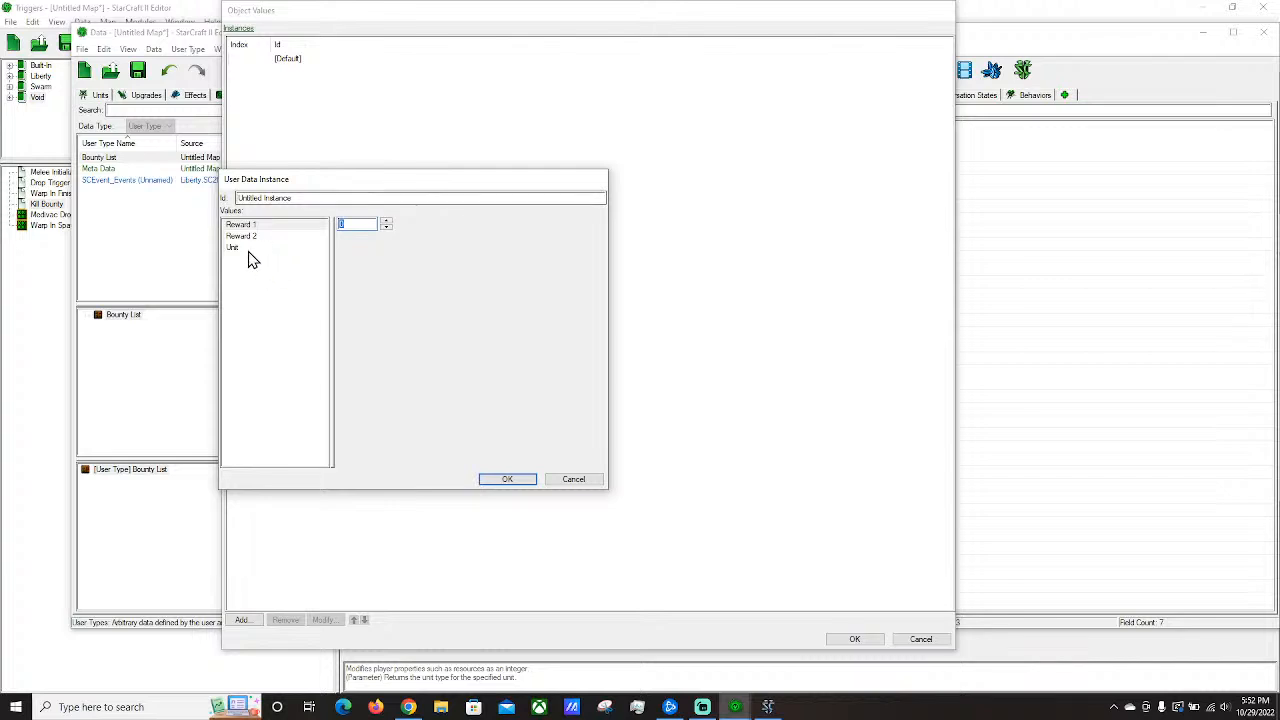
left_click_drag(317, 197, 232, 197)
key("BackSpace")
type("Zergling")
Assign the Zergling unit to the Unit value of the Zergling instance.
left_click(248, 246)
left_click(580, 224)
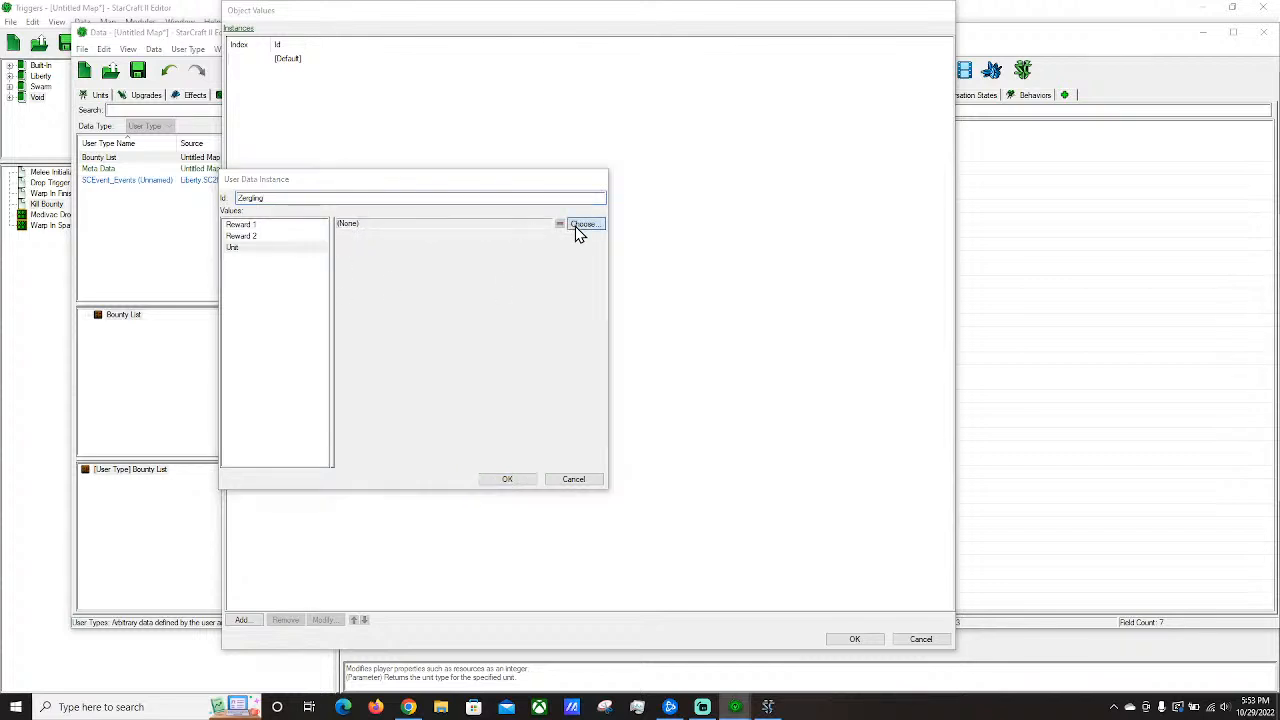
left_click(573, 277)
type("zergling")
double_click(504, 420)
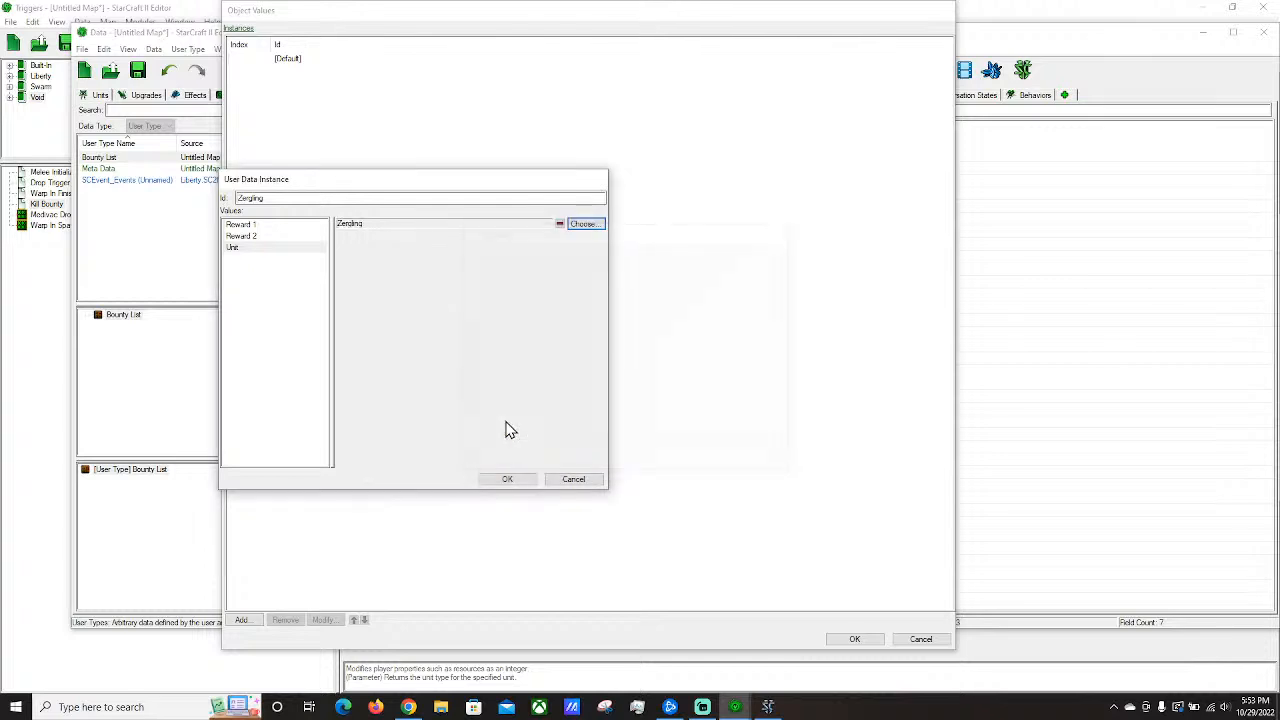
Set the Zergling instance's Reward 1 to 5 and Reward 2 to 1, and save the instance list.
left_click(256, 226)
double_click(358, 224)
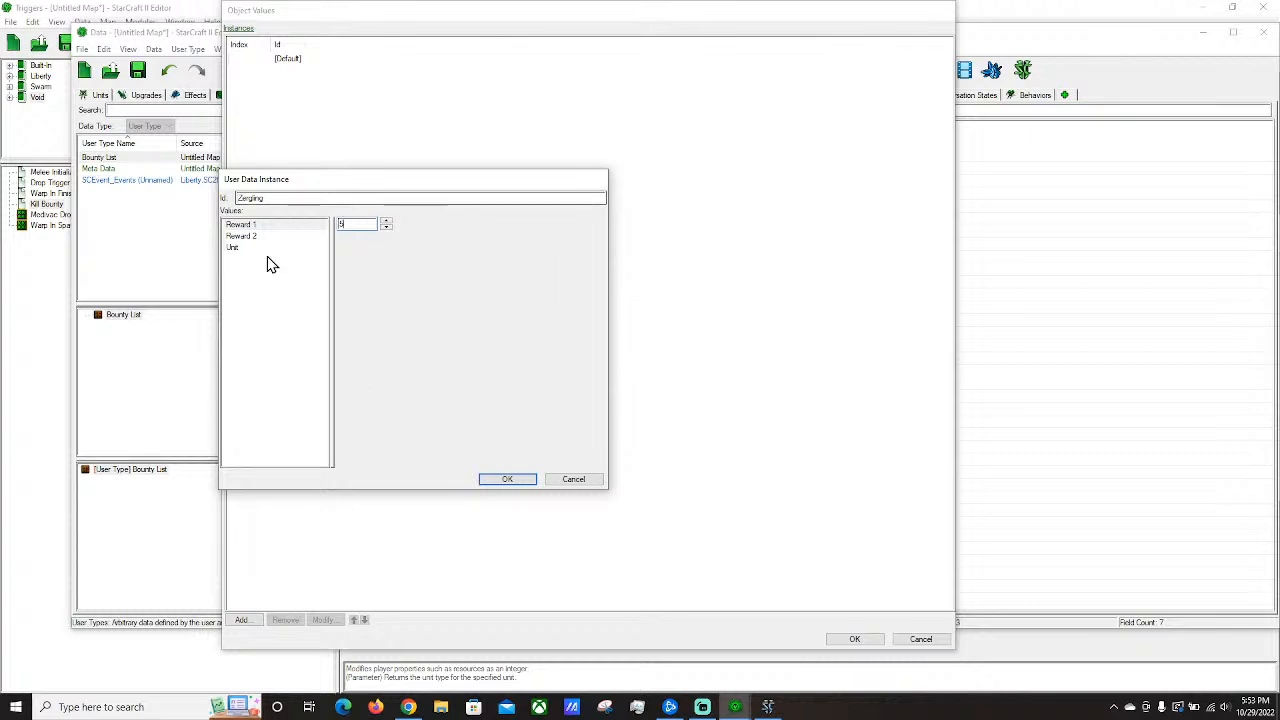
double_click(353, 224)
left_click(275, 237)
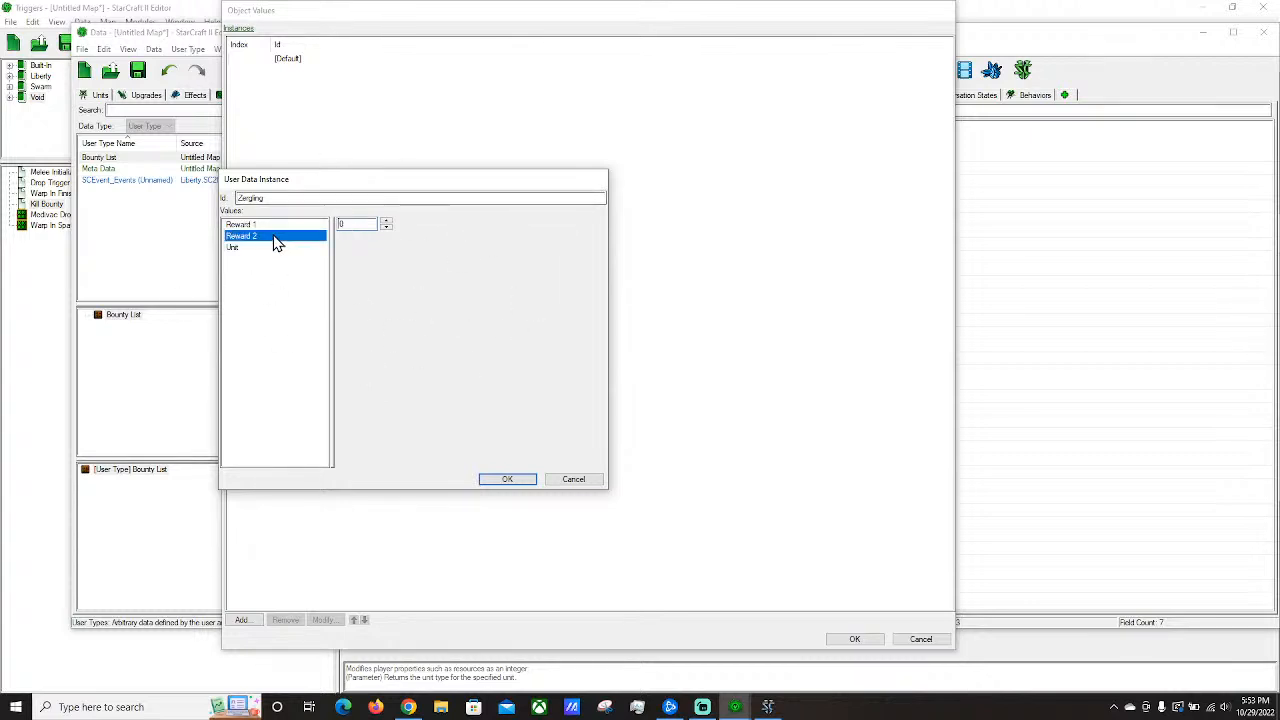
double_click(358, 224)
type("1")
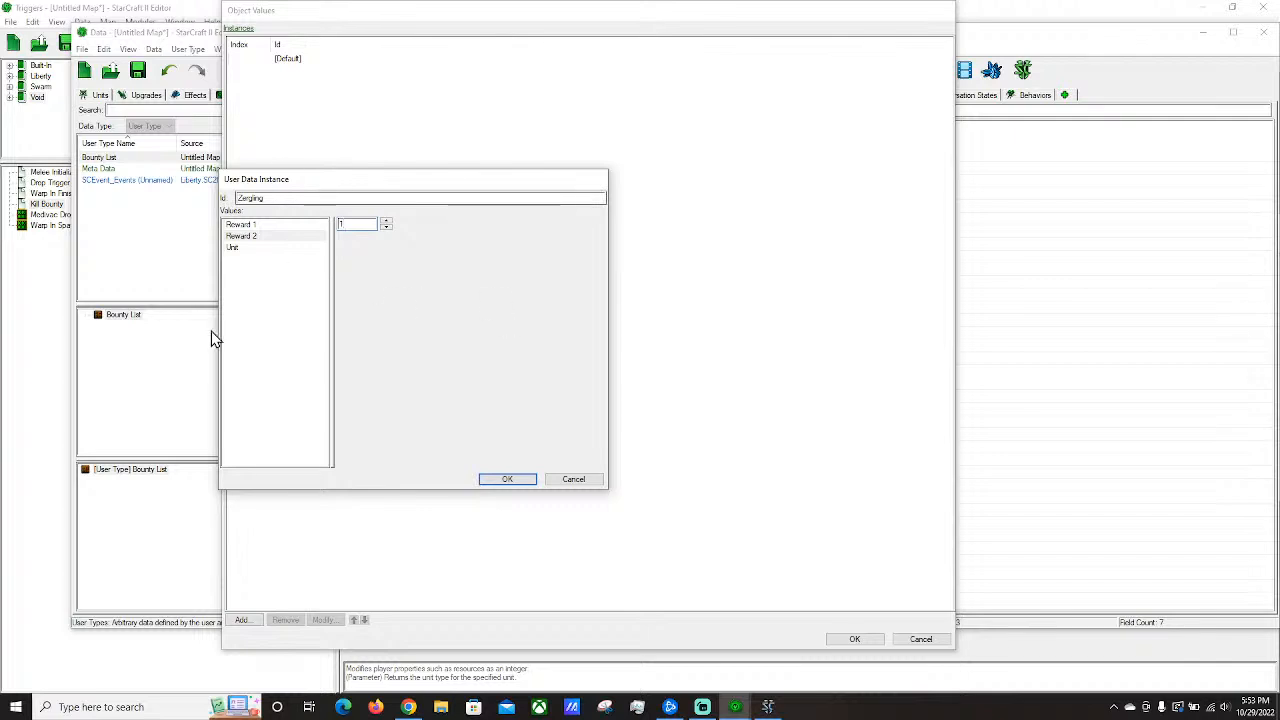
left_click(508, 481)
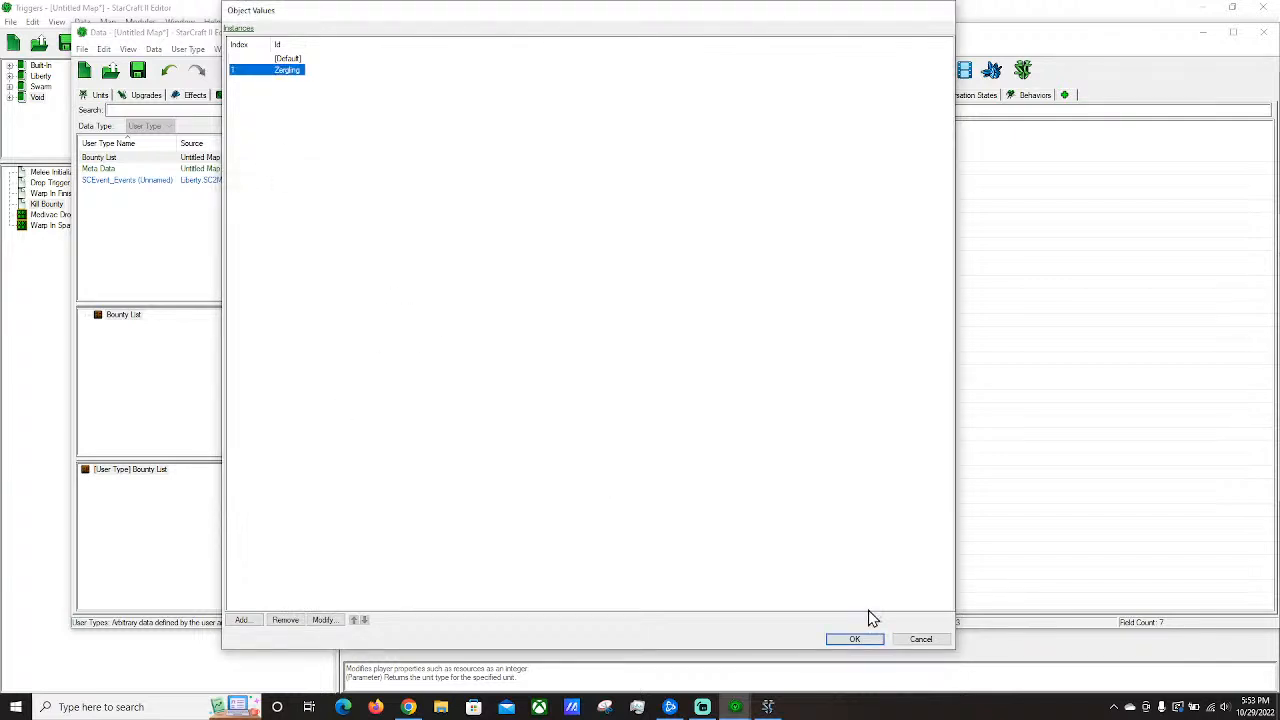
left_click_drag(913, 638, 838, 542)
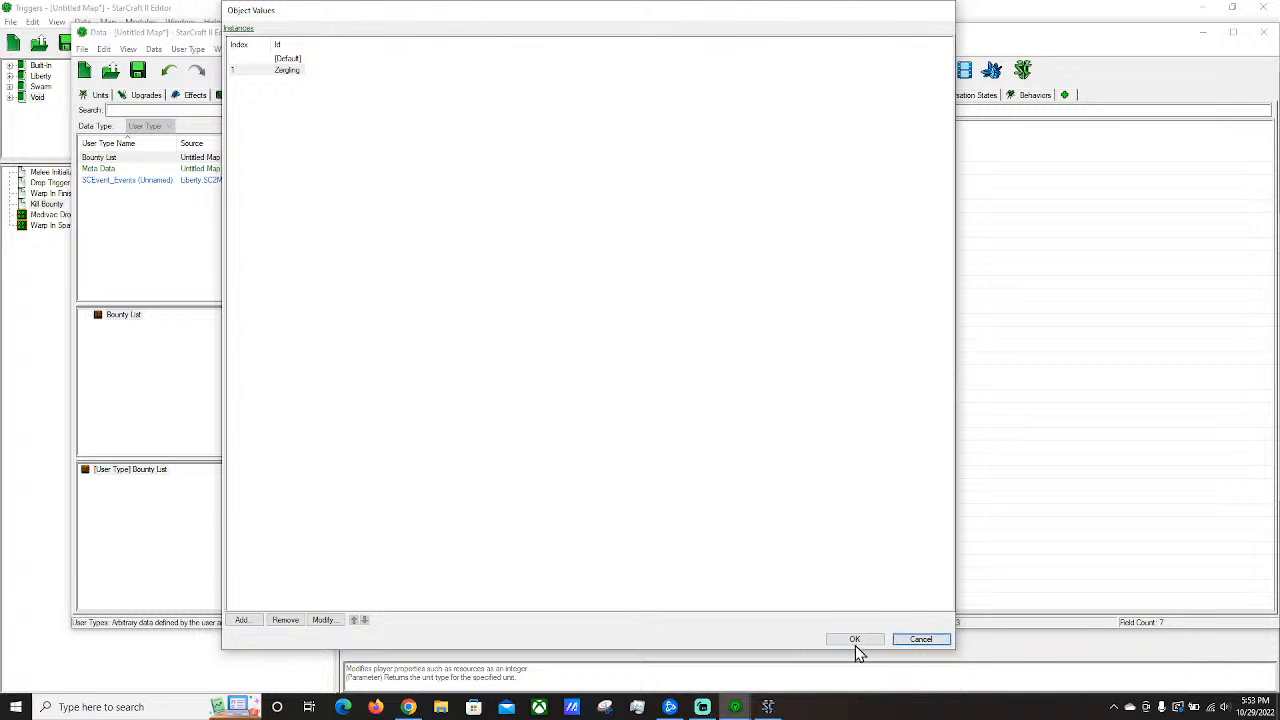
left_click(855, 641)
Set the editor column of Bounty List's Unit field to 1.
double_click(789, 210)
left_click(290, 70)
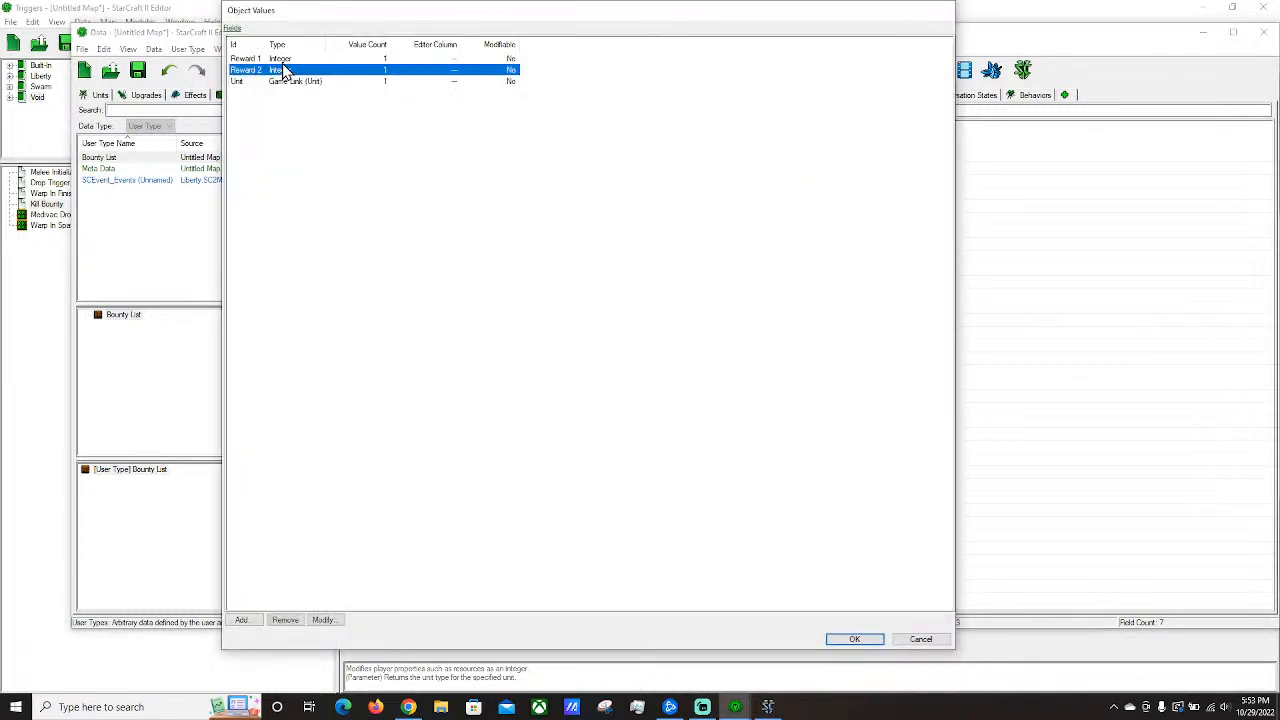
double_click(300, 81)
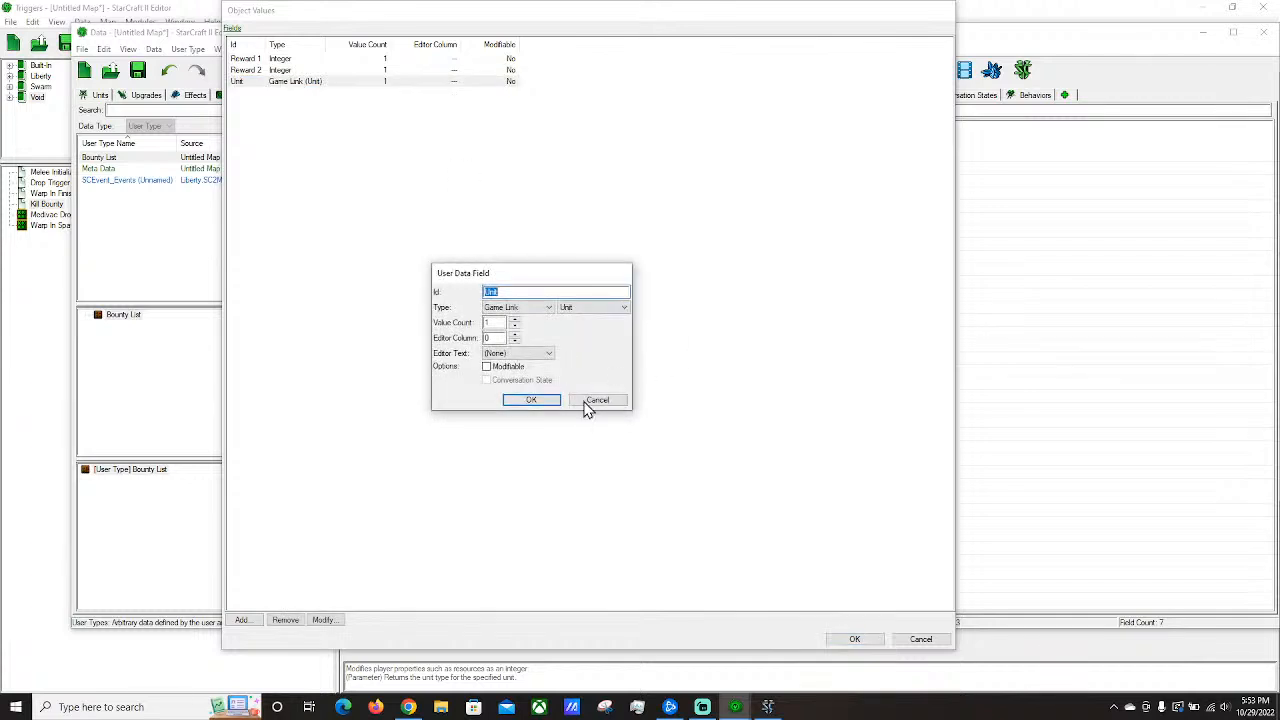
double_click(499, 338)
type("1")
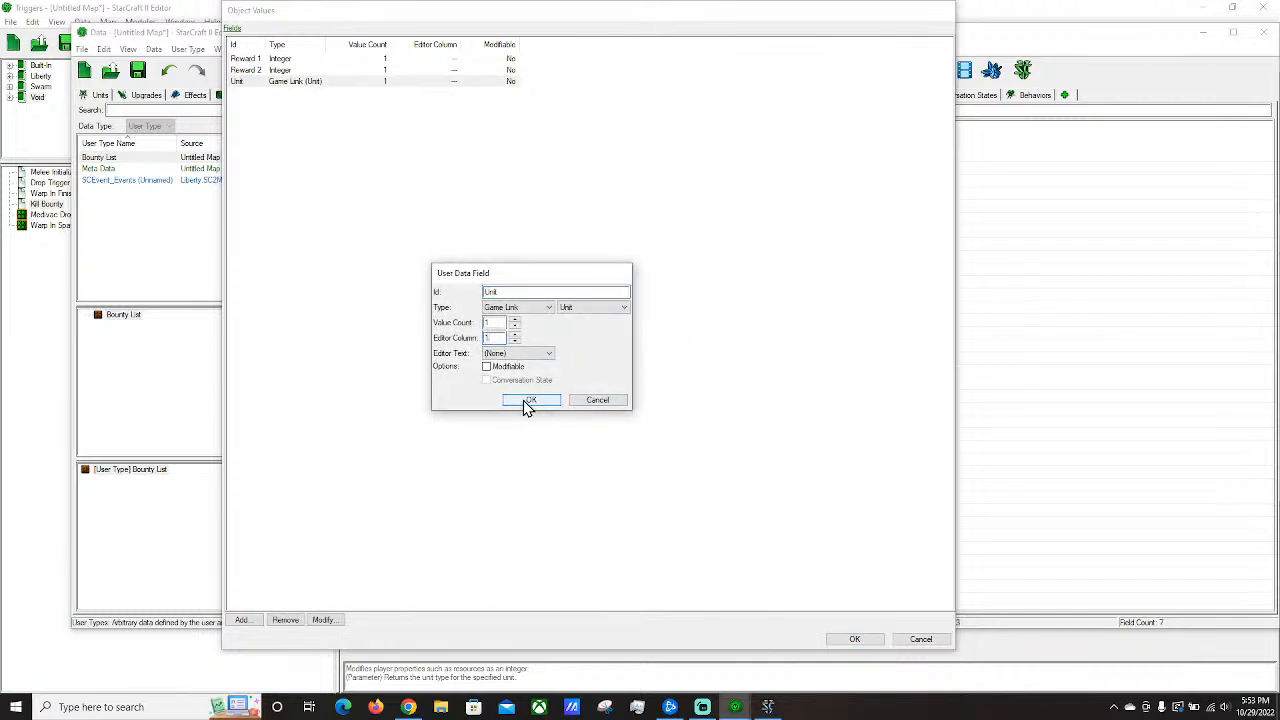
left_click(531, 399)
Set the editor column of Reward 2 to 3 and of Reward 1 to 2, and save the field definitions.
double_click(497, 338)
type("3")
left_click(531, 399)
double_click(386, 60)
left_click(531, 400)
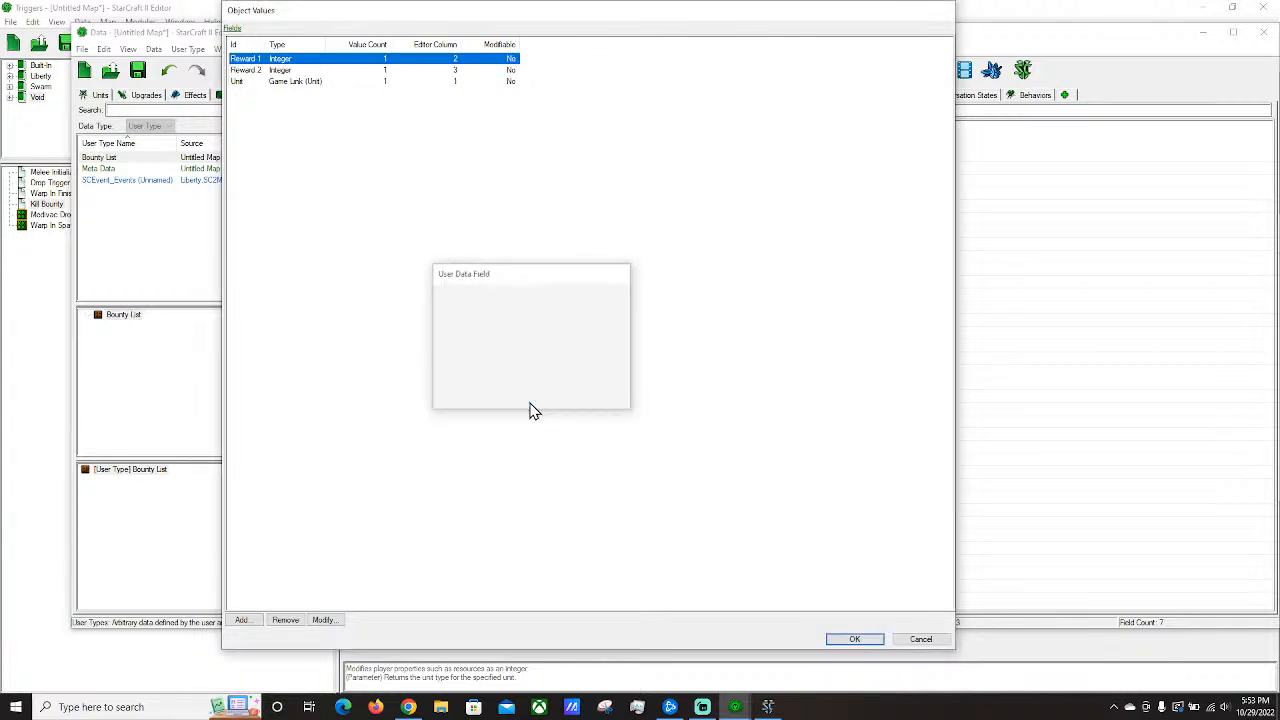
left_click(831, 640)
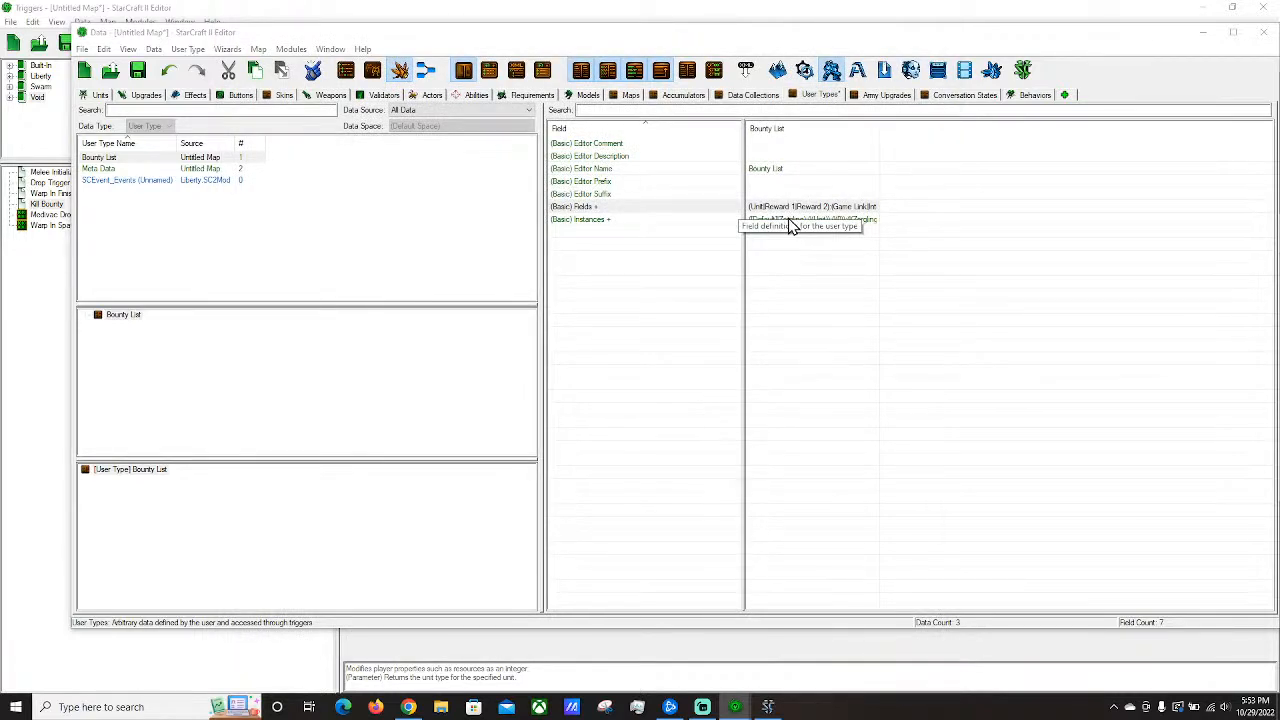
Open the Bounty List instances and select the Zergling entry to check its unit and reward columns.
double_click(790, 220)
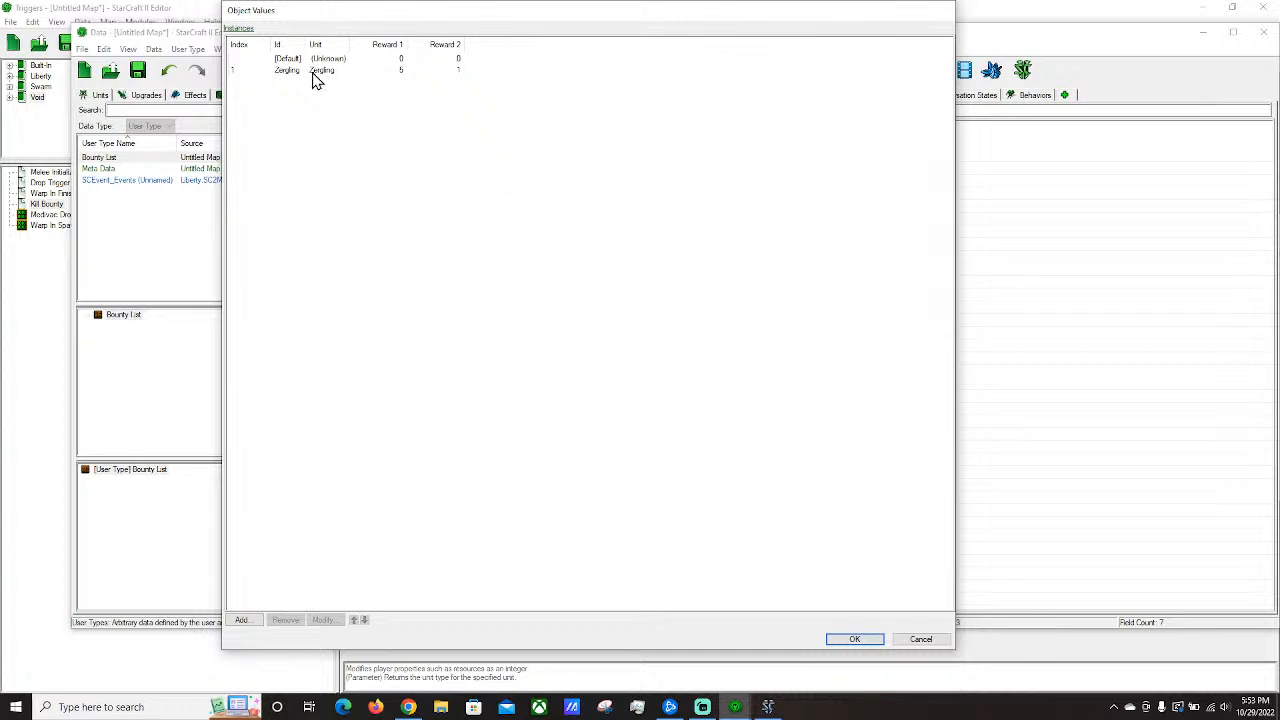
left_click(284, 71)
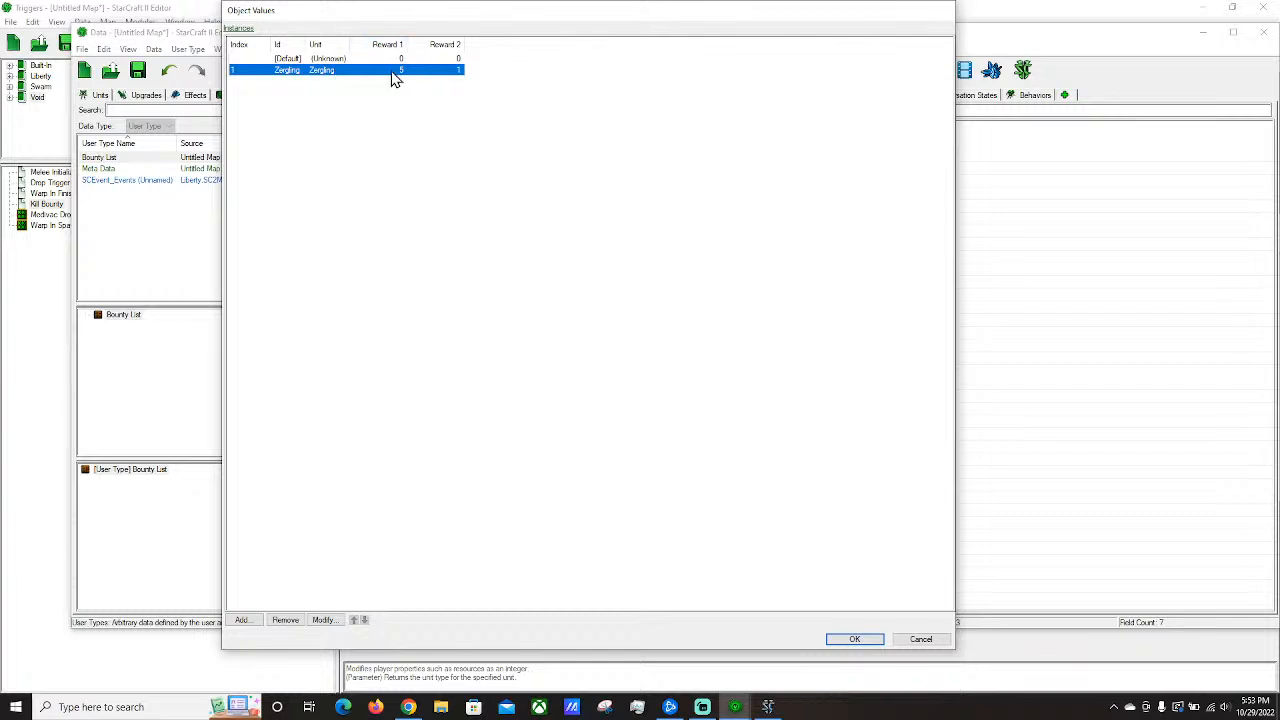
Add a new Bounty List instance with the Id Marine.
left_click(404, 173)
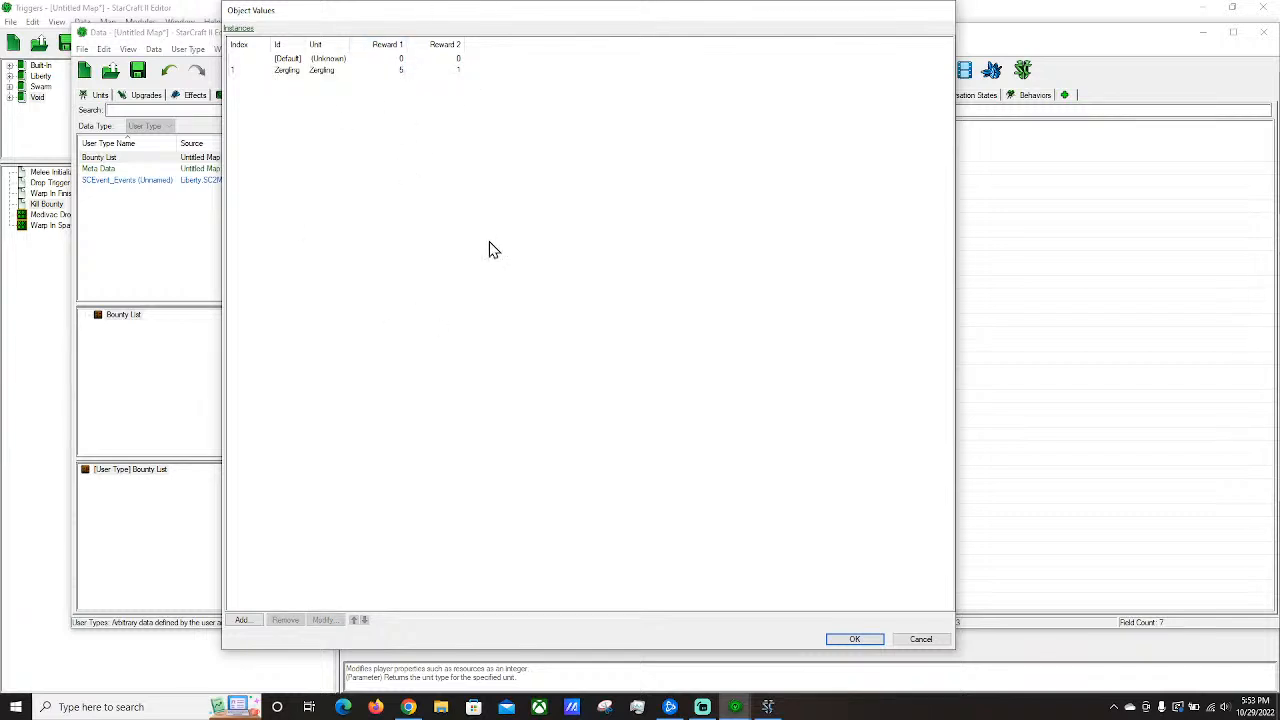
left_click(241, 620)
triple_click(297, 197)
type("Me")
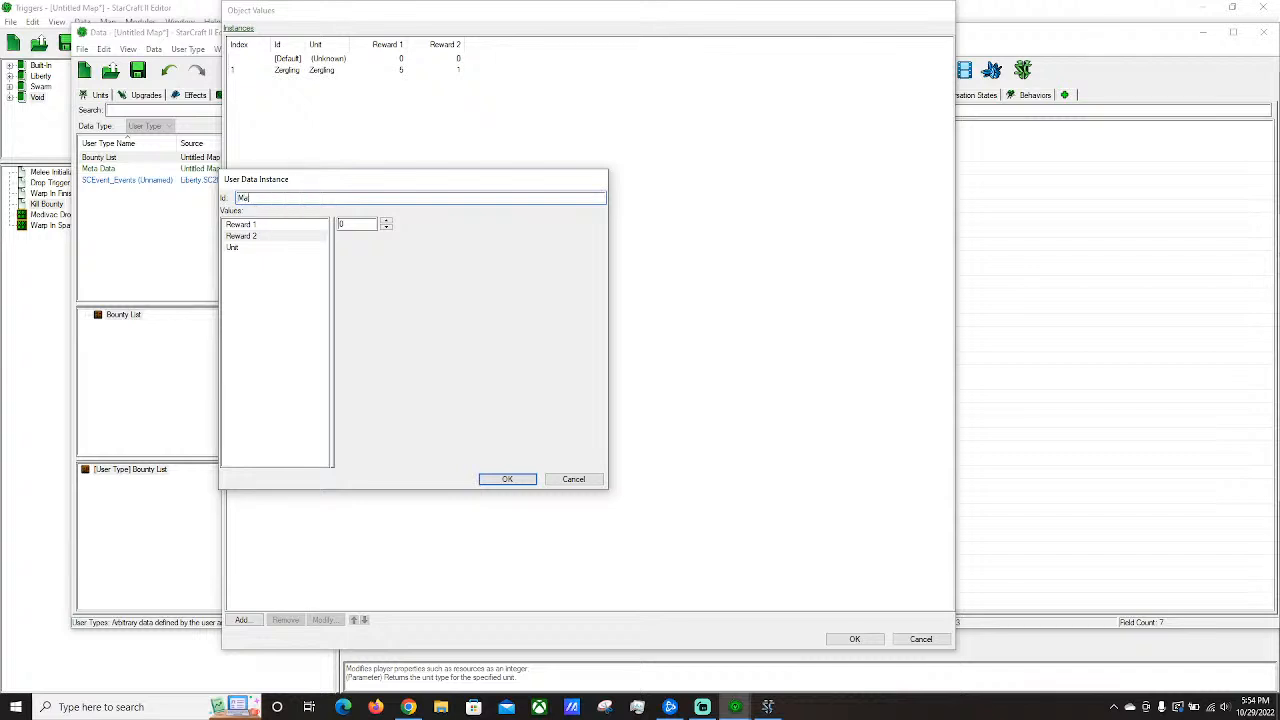
Set the Marine instance's Unit field to the standard Marine unit.
left_click(258, 248)
left_click(585, 224)
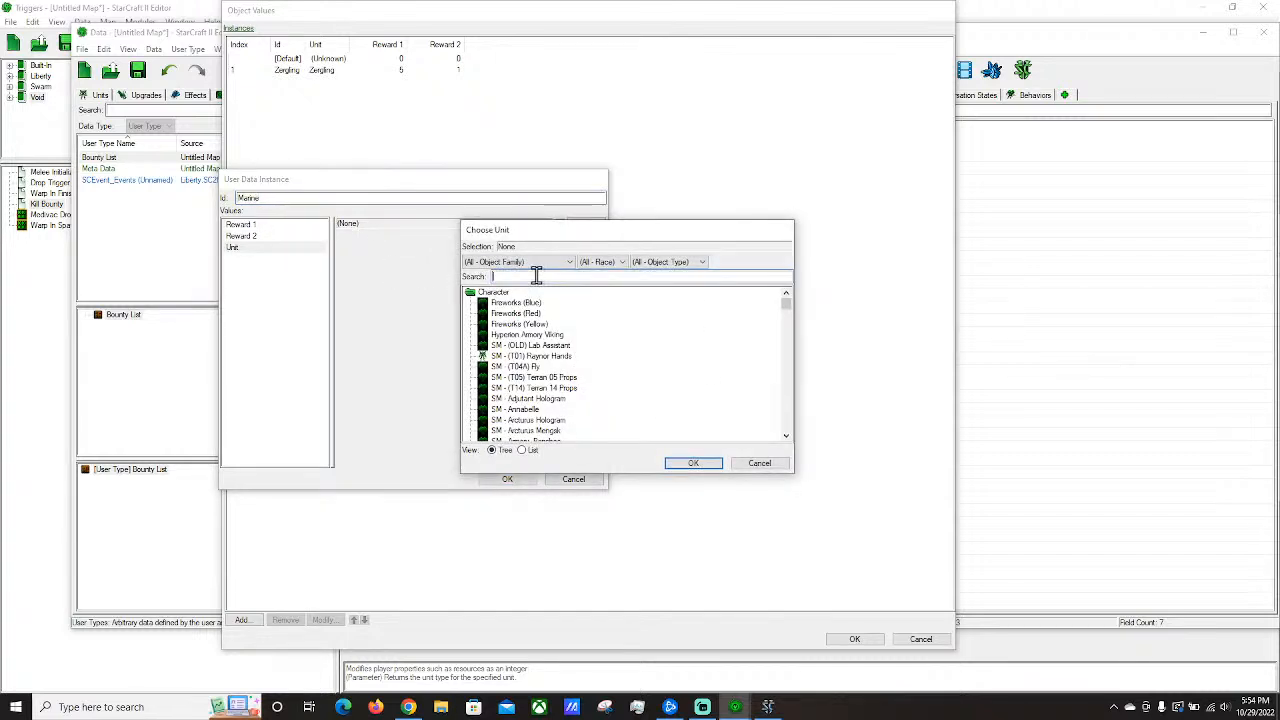
type("Mar")
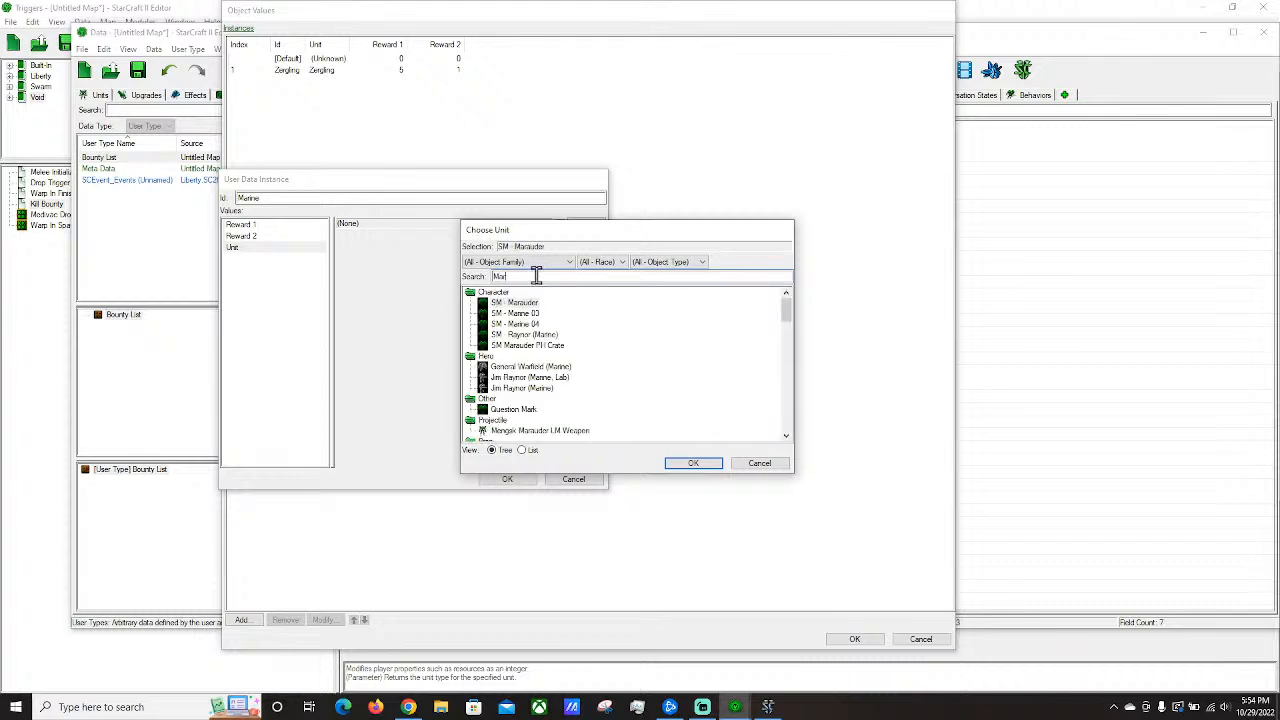
type("in")
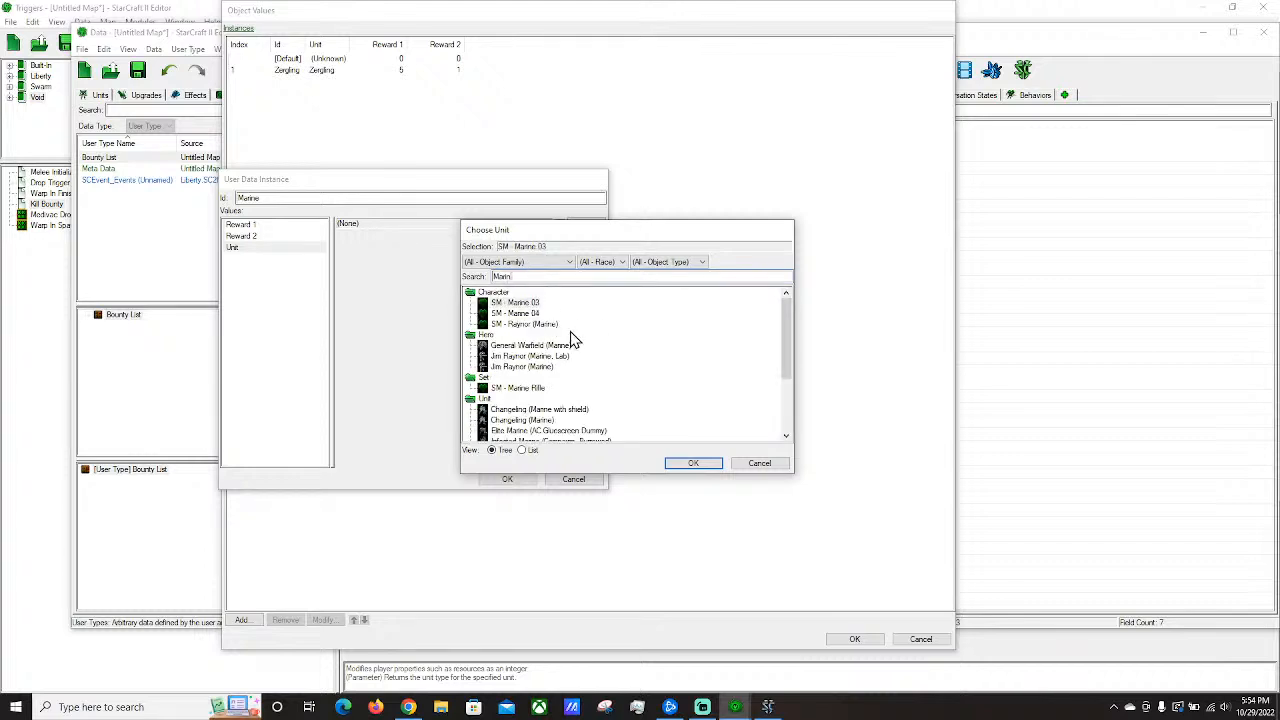
scroll(565, 385, "down", 3)
left_click(501, 378)
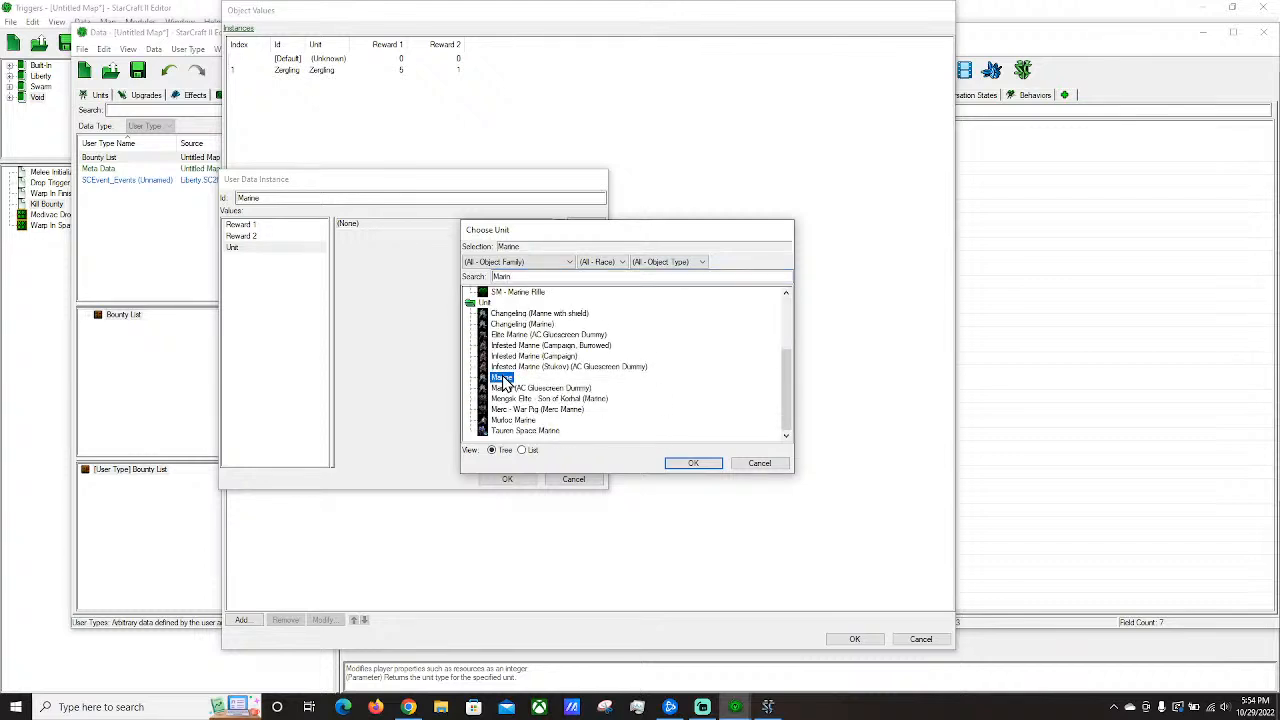
left_click(693, 463)
Set the Marine instance's Reward 1 to 10 and Reward 2 to 3, and save the instance list.
left_click(241, 226)
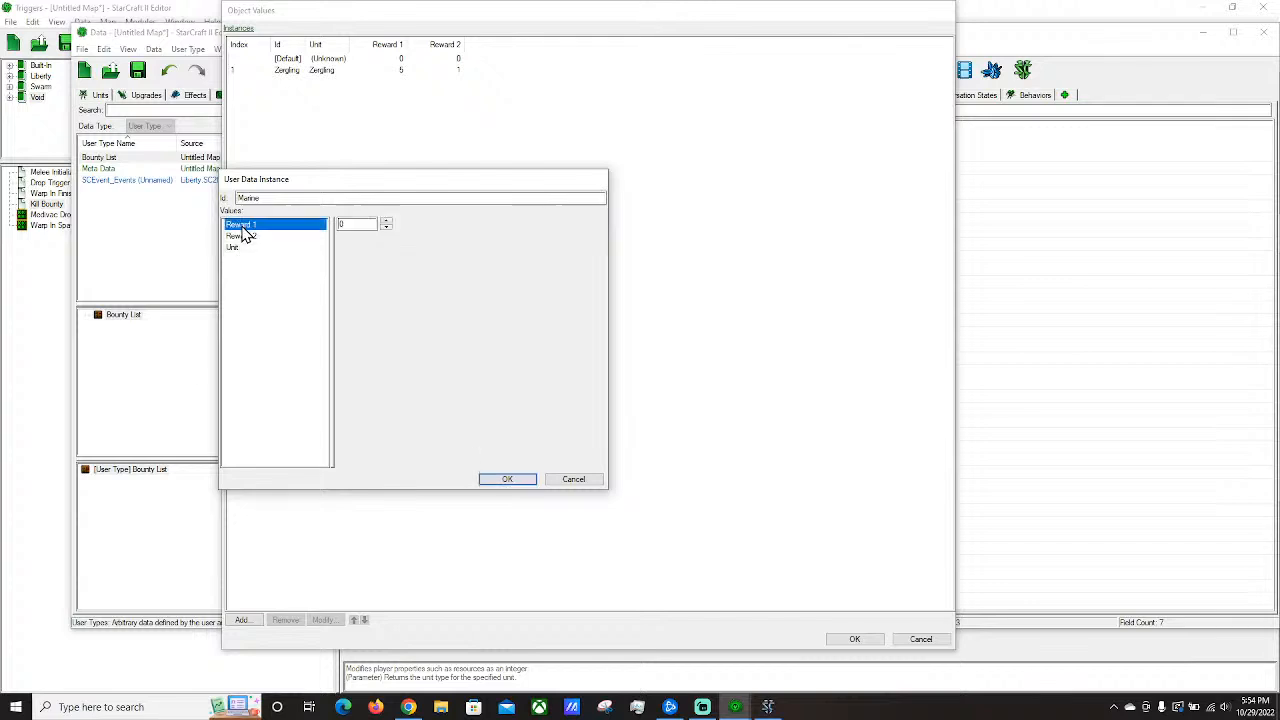
left_click(363, 222)
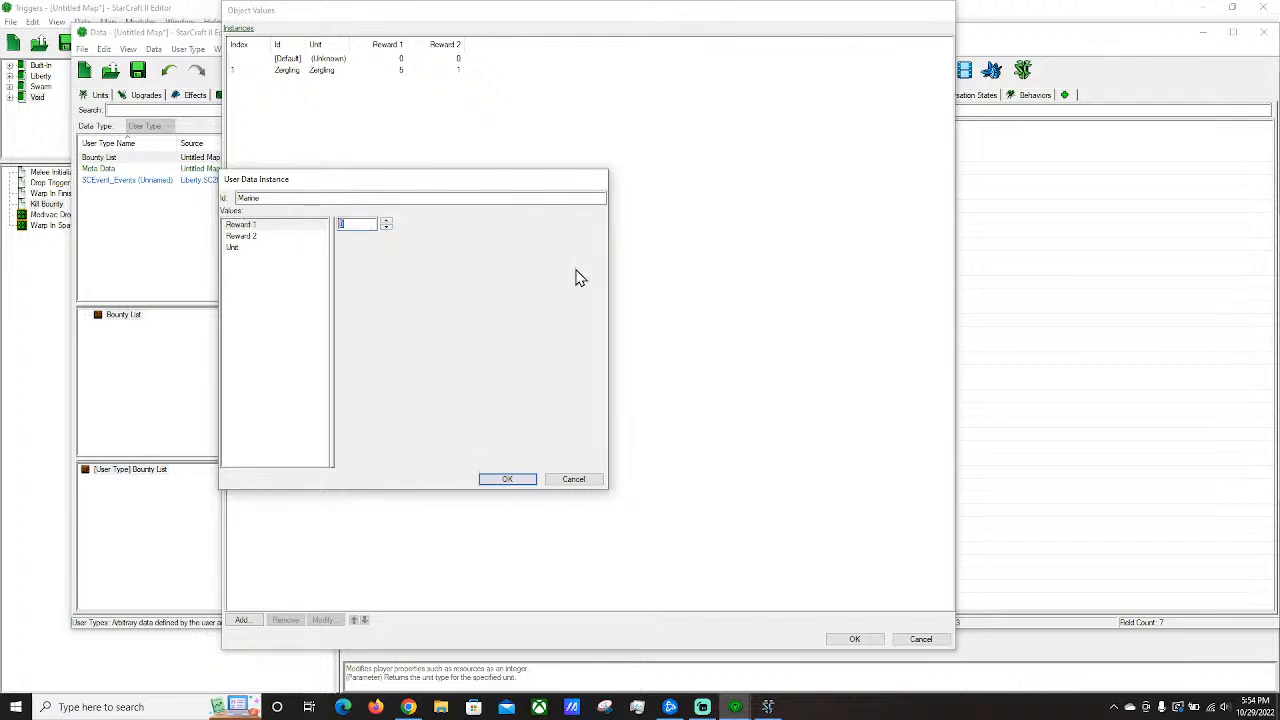
left_click(244, 237)
key("Tab")
type("3")
left_click(497, 481)
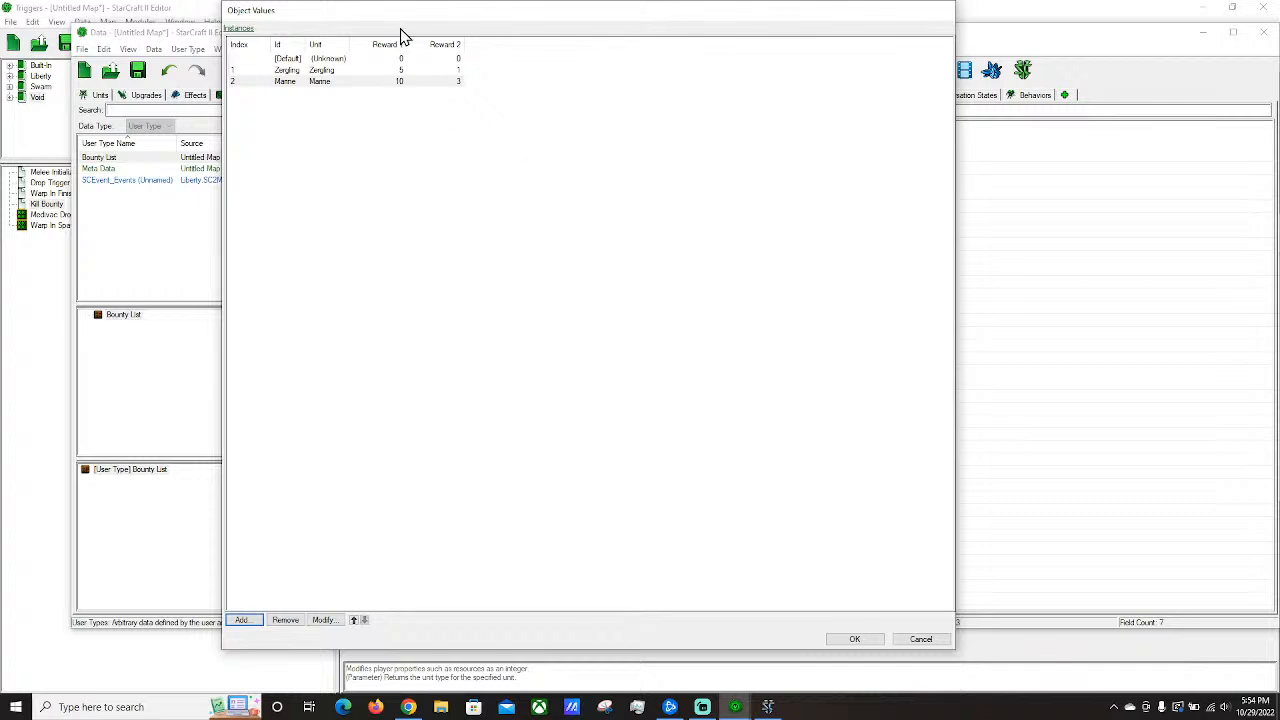
left_click(853, 639)
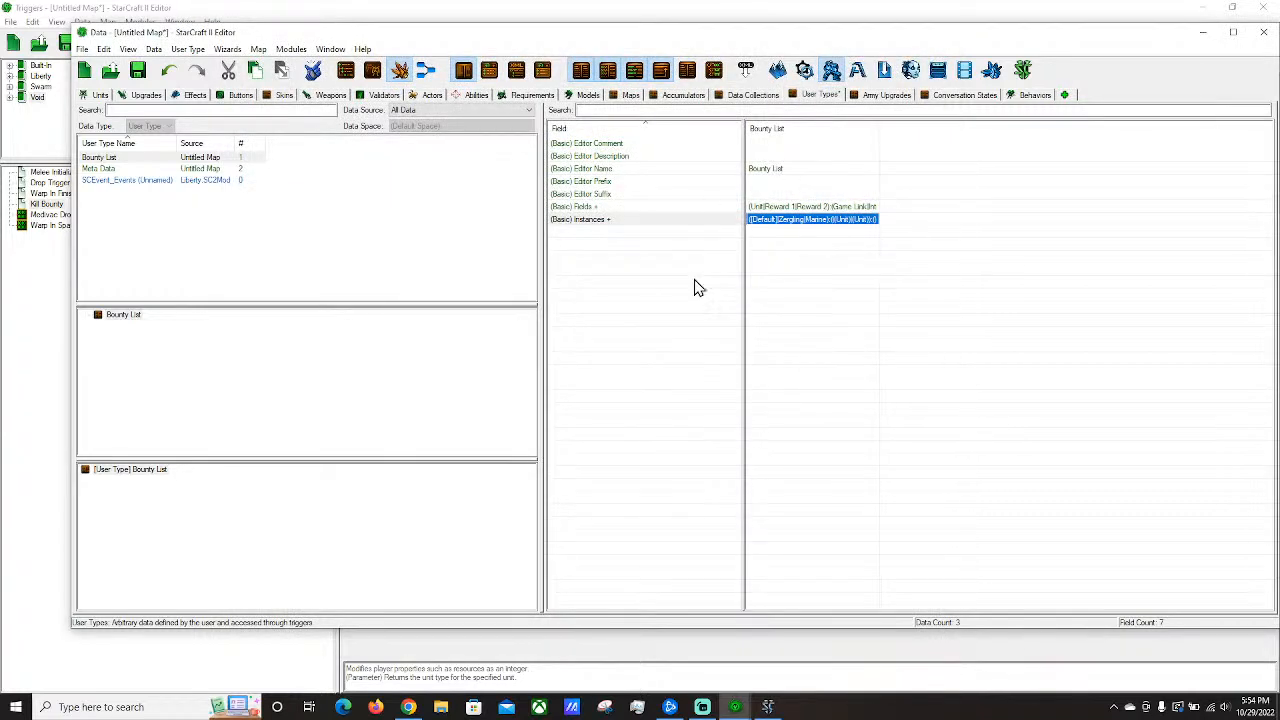
Switch back to the Kill Bounty trigger in the trigger editor and close the Find window.
left_click(818, 210)
left_click(782, 218)
left_click(807, 72)
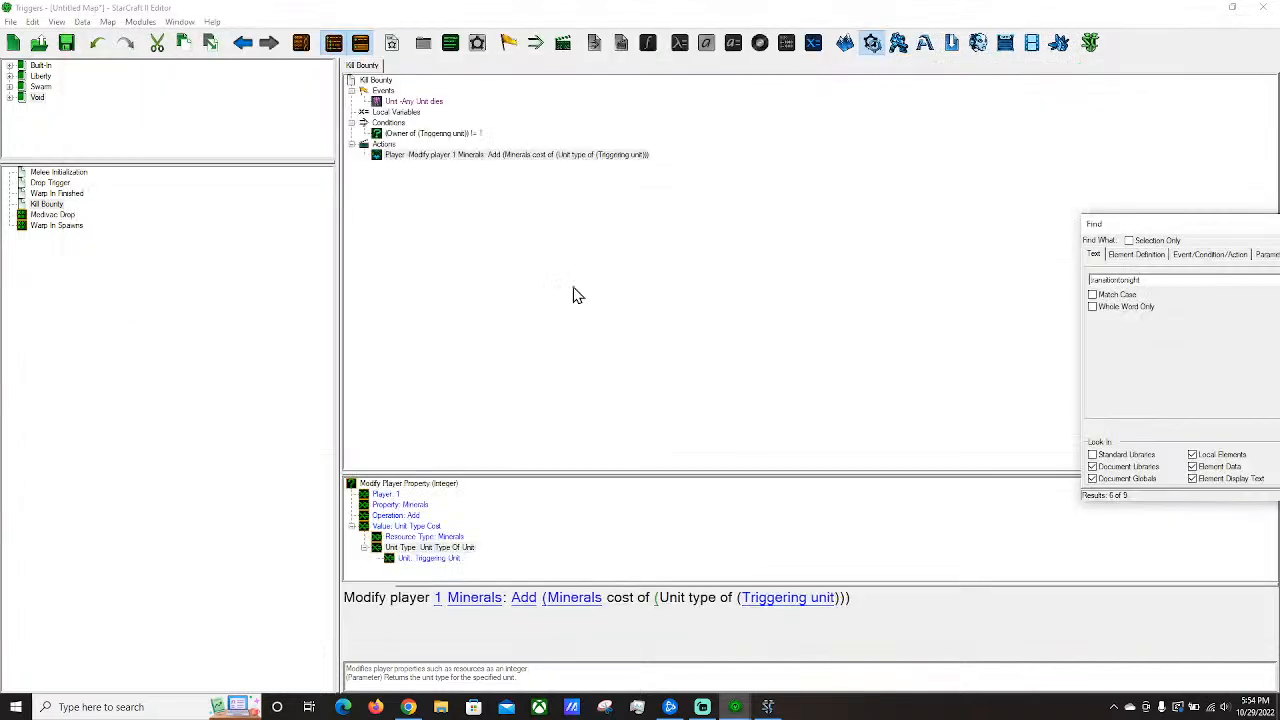
left_click(156, 279)
left_click(596, 226)
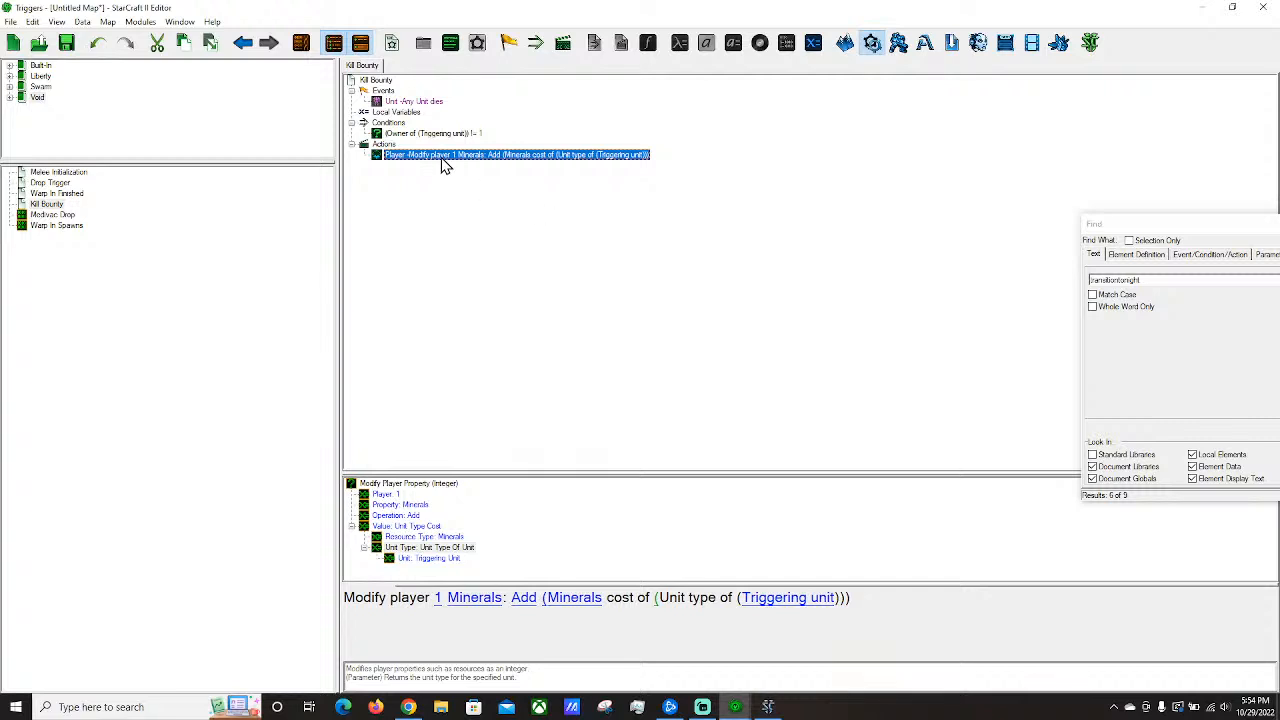
left_click_drag(1175, 226, 874, 243)
right_click(383, 144)
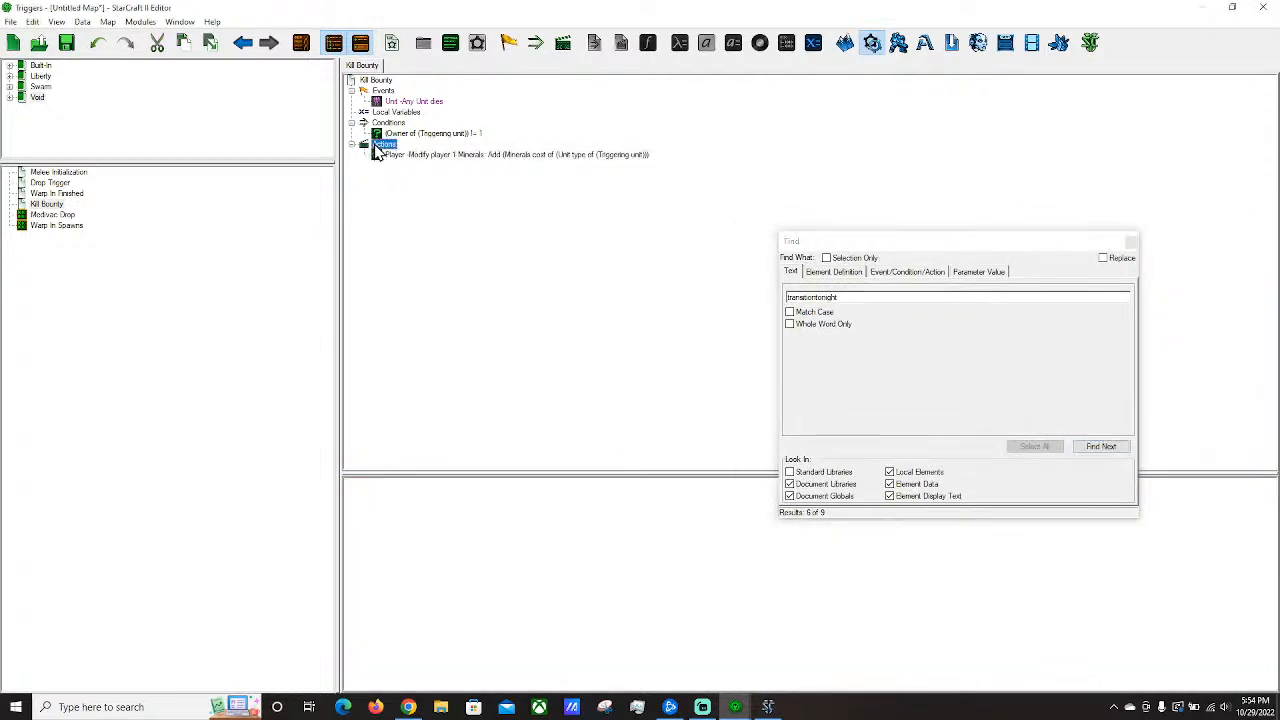
left_click(597, 228)
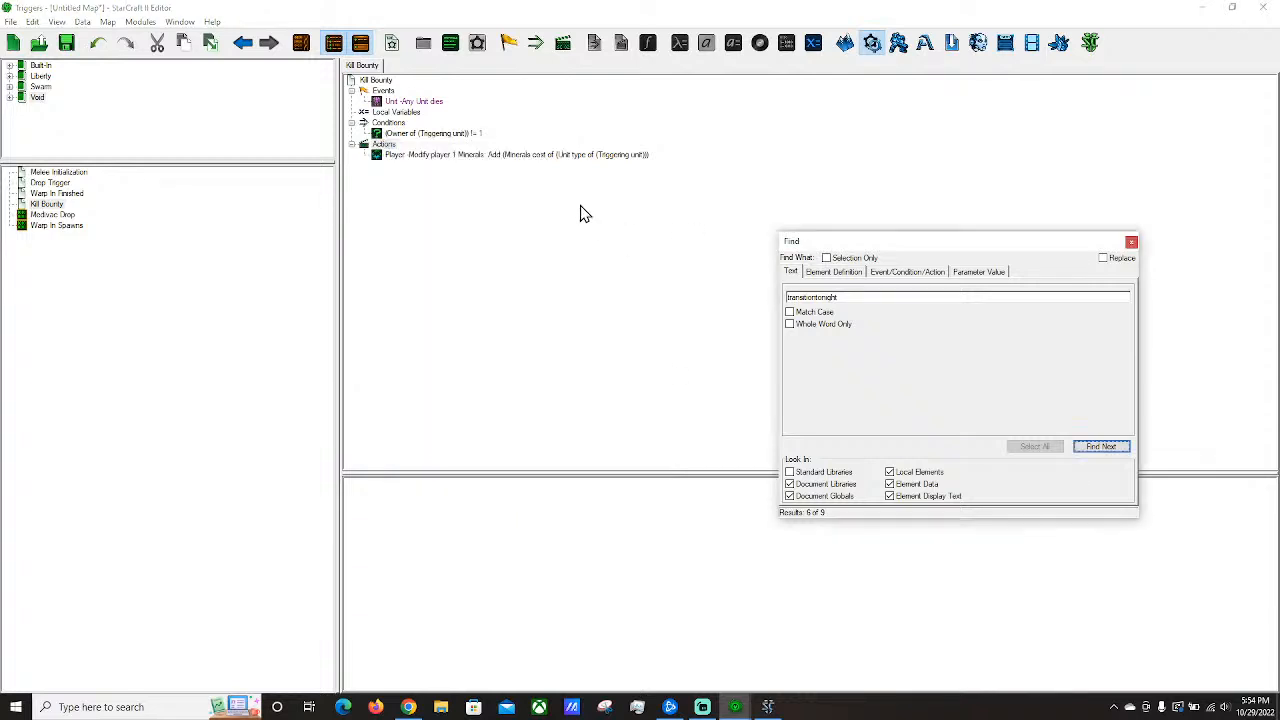
left_click(476, 157)
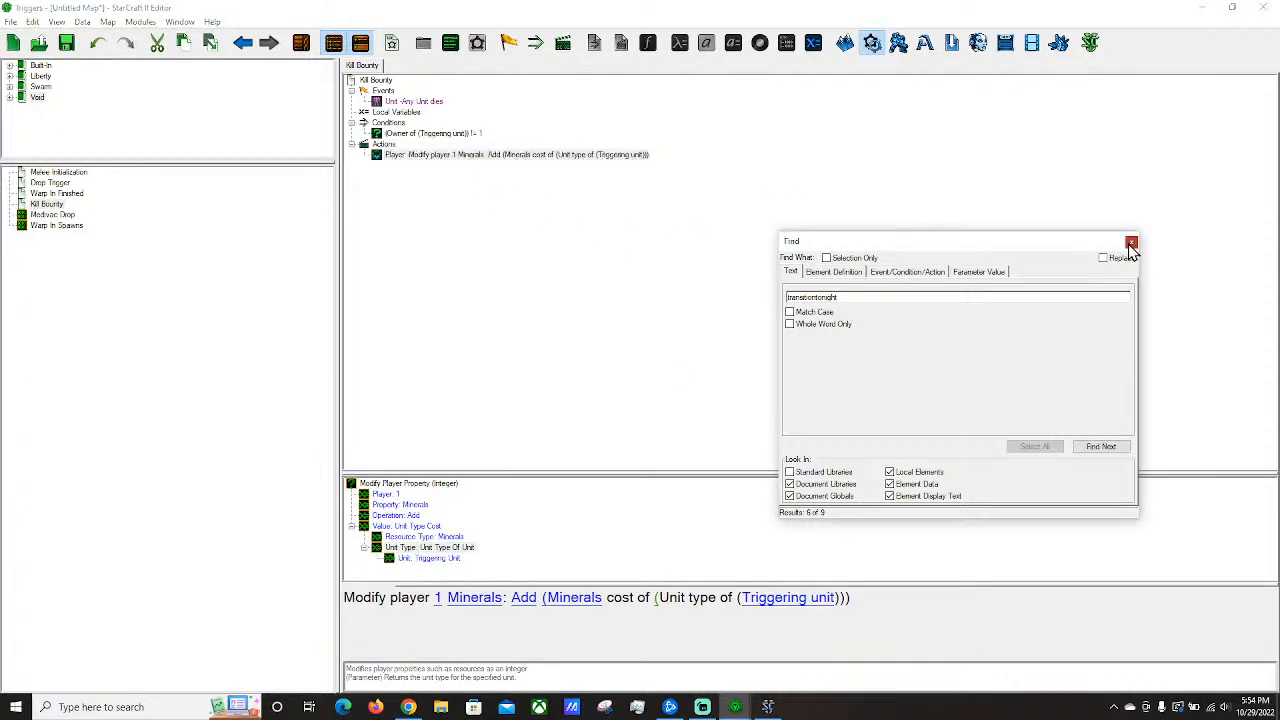
left_click(1131, 242)
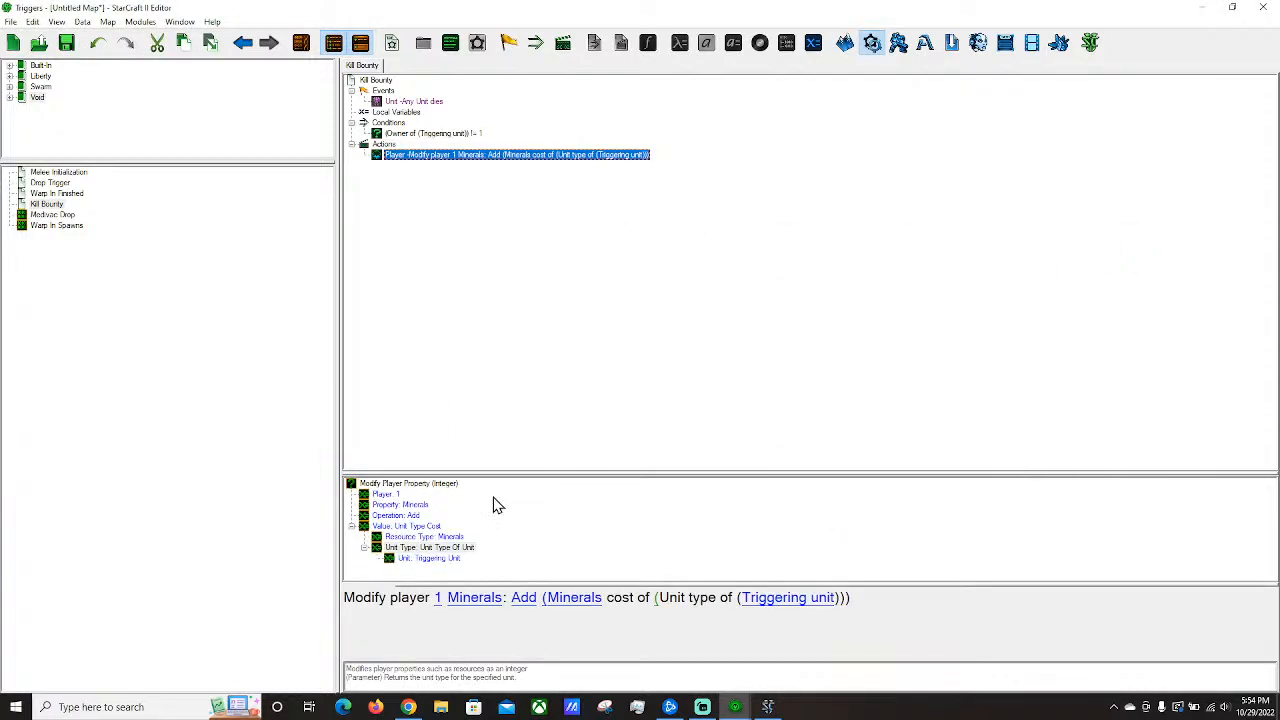
Replace the minerals amount in the Modify Player action with the User Data (Integer) function.
left_click(572, 598)
left_click(542, 156)
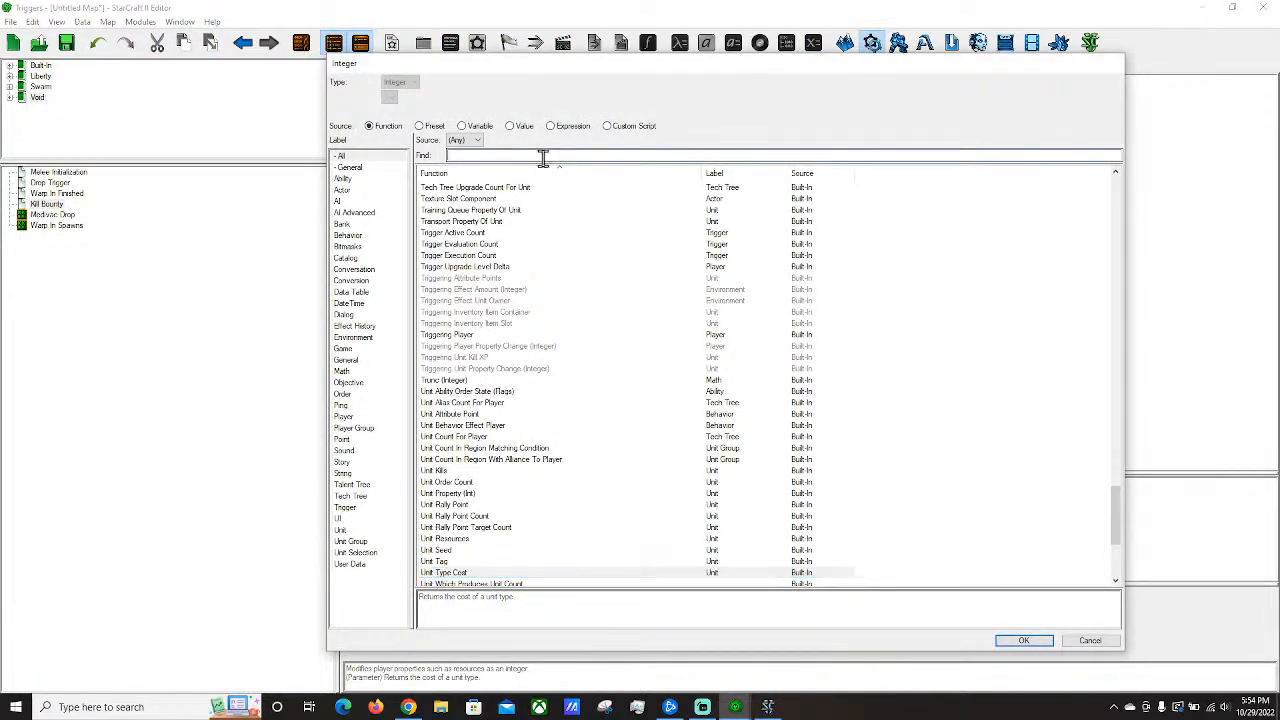
type("user")
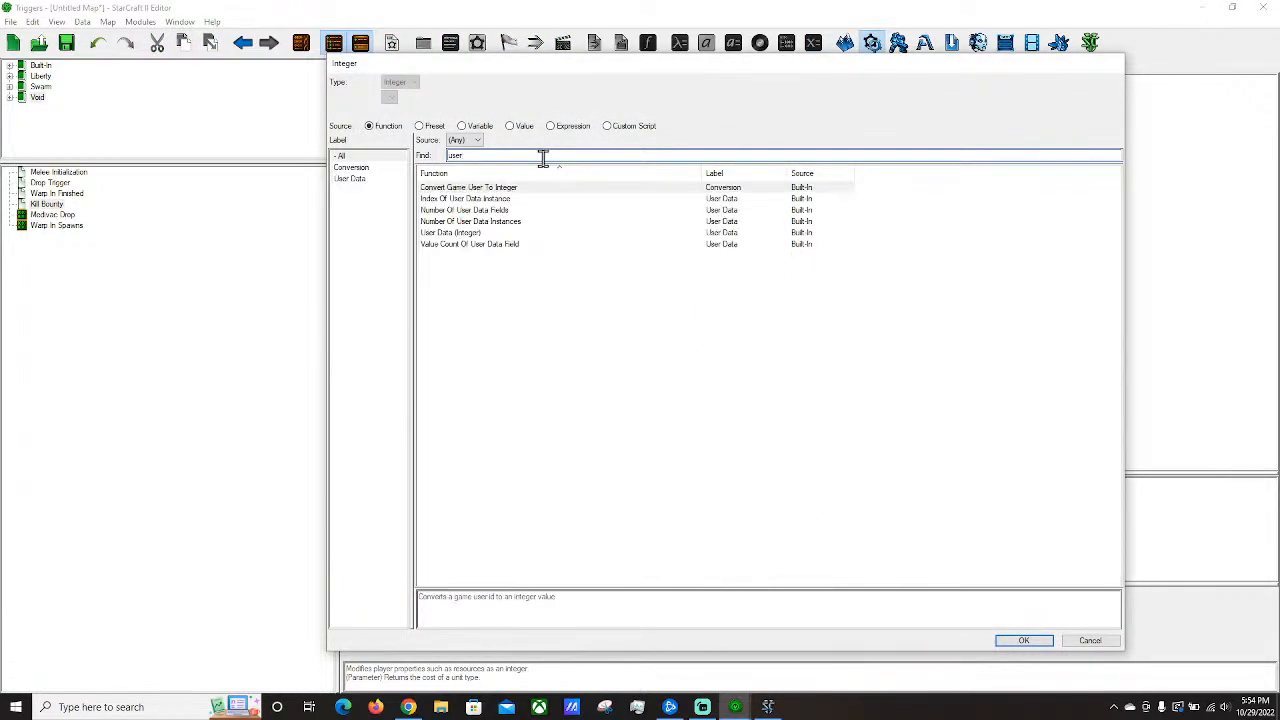
left_click(497, 233)
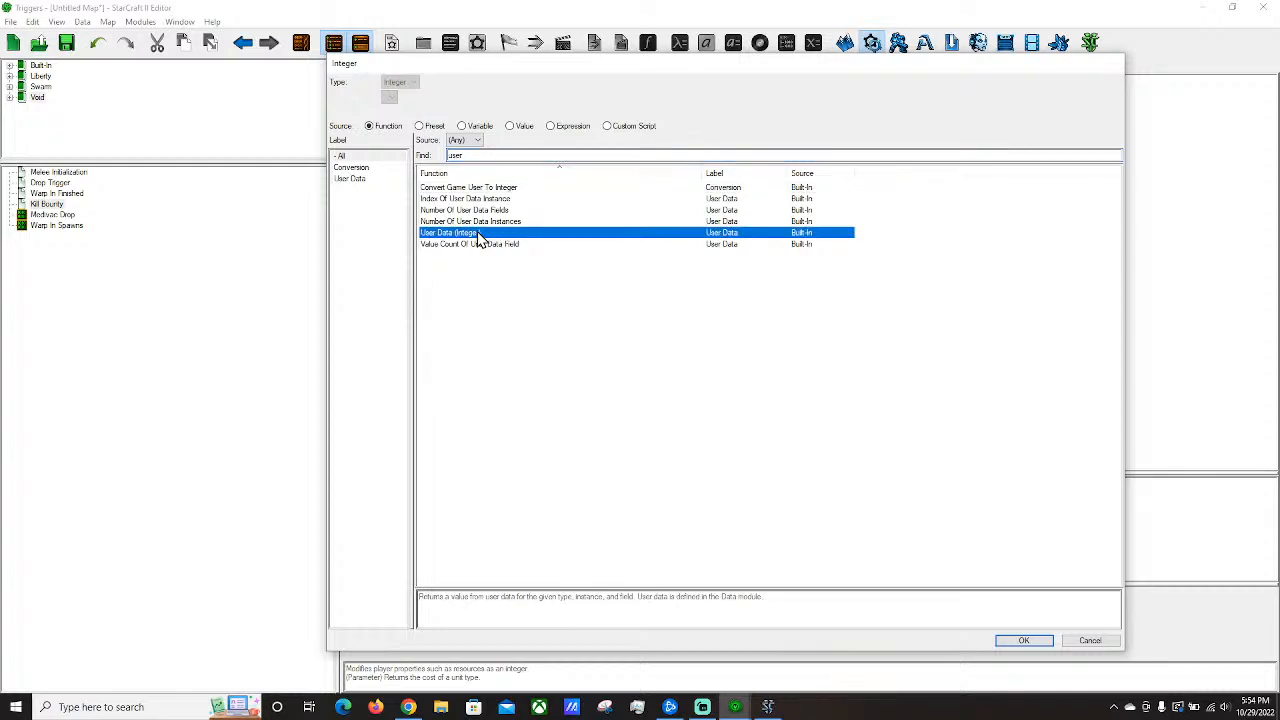
double_click(478, 234)
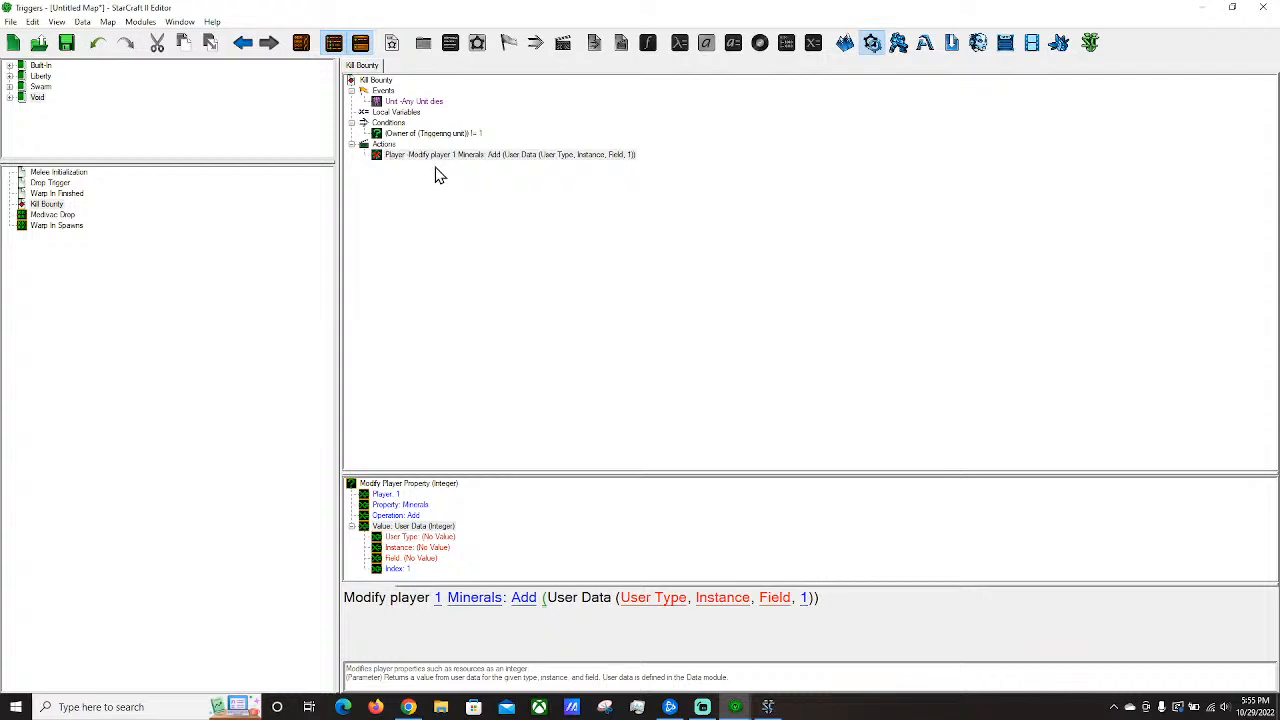
Add a Pick Each Integer action to Kill Bounty above the Modify Player action.
right_click(375, 150)
mouse_move(443, 454)
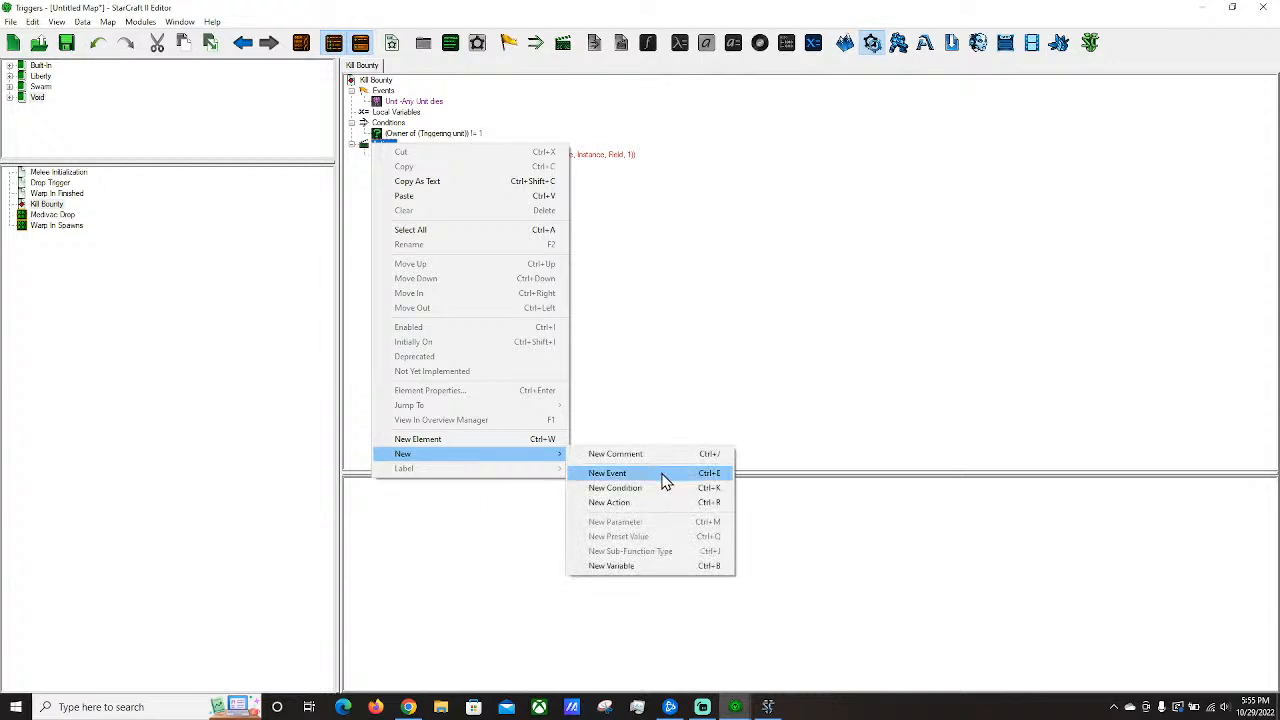
left_click(668, 502)
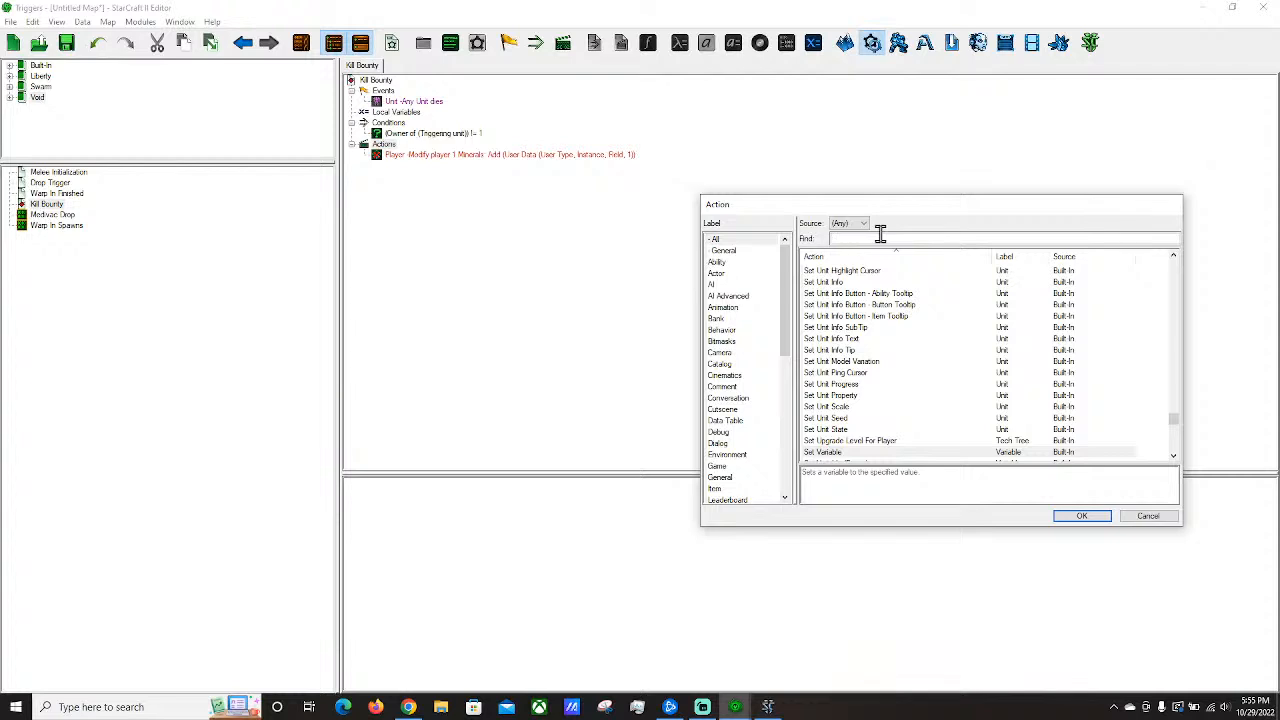
type("pick each")
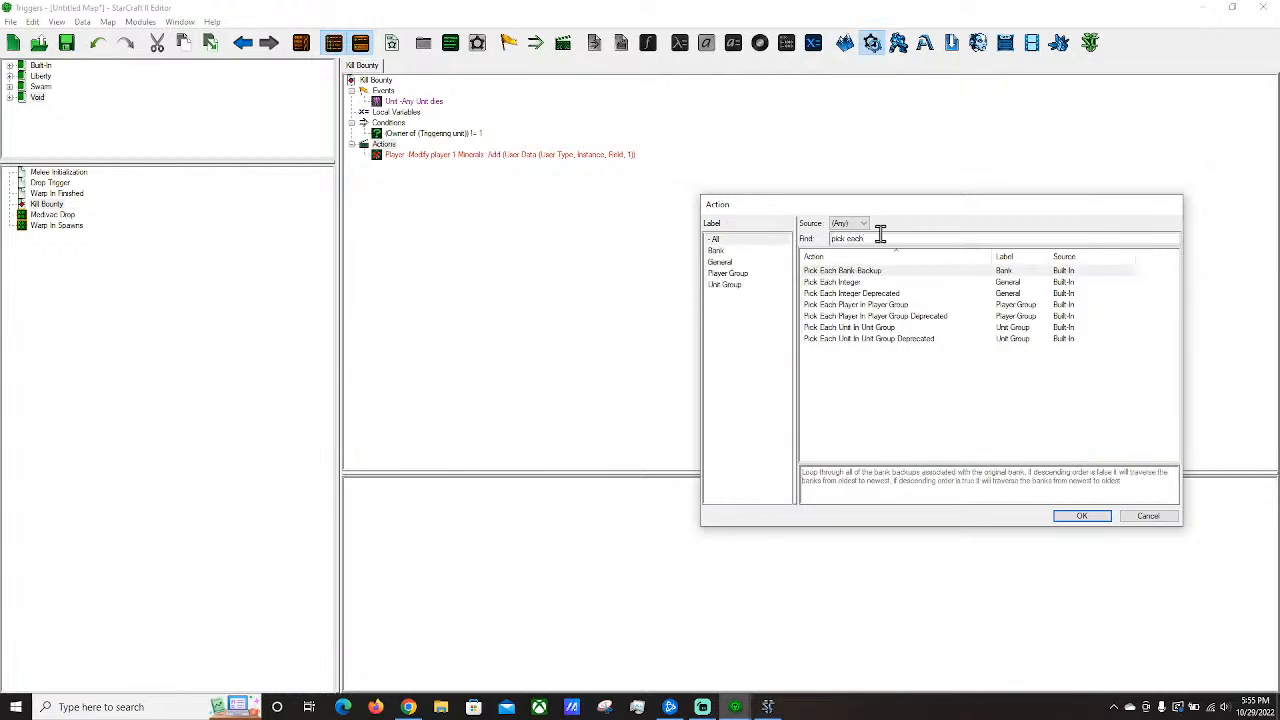
double_click(840, 283)
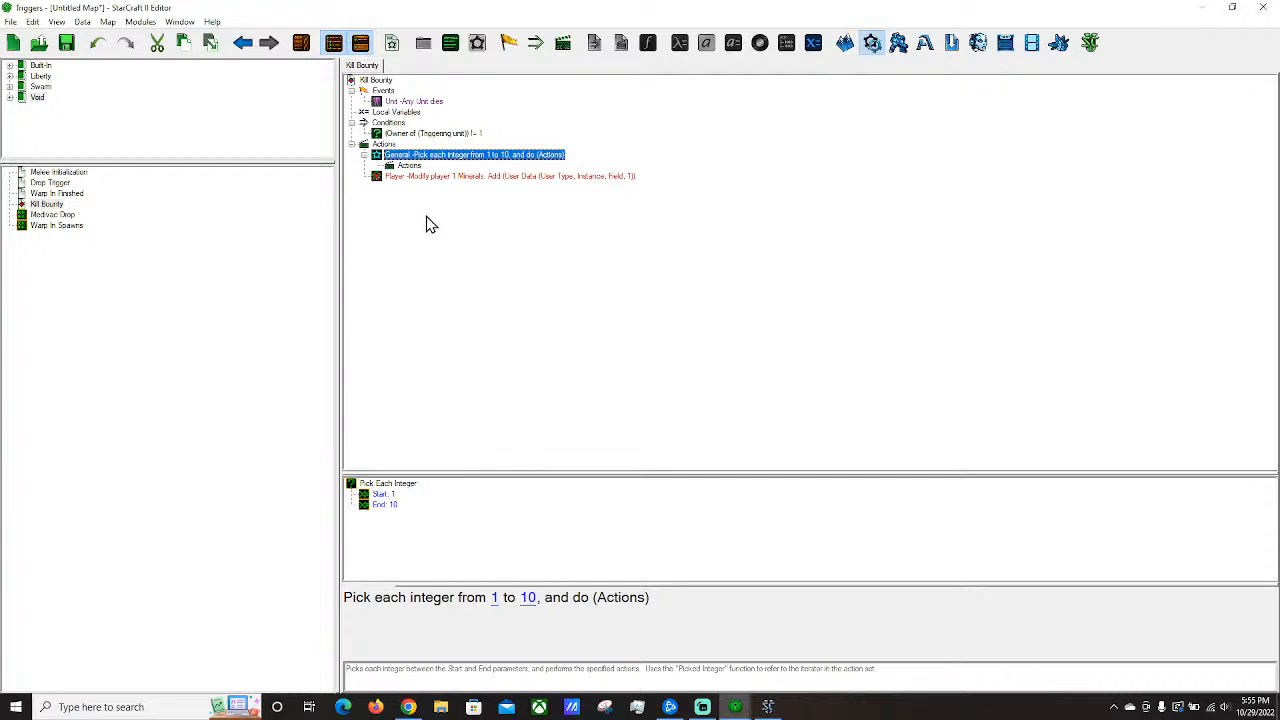
Create a local integer variable named index in the Kill Bounty trigger.
left_click(386, 113)
key("ctrl+r")
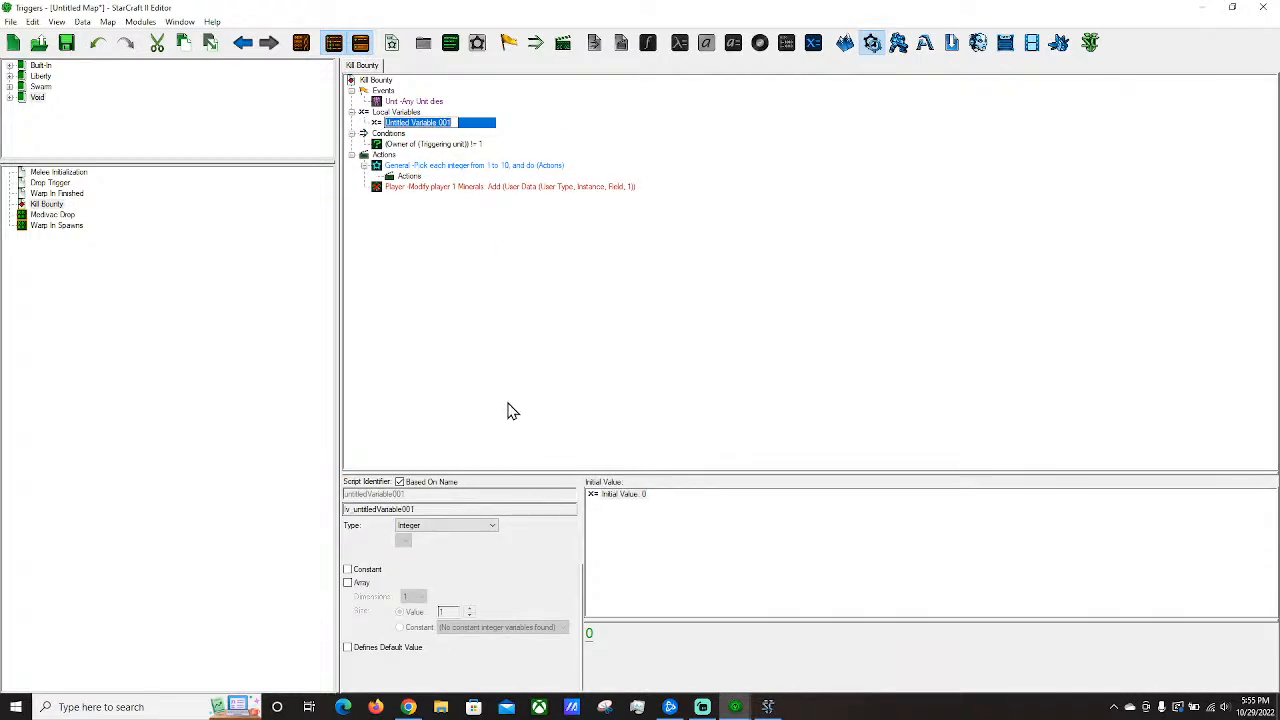
key("BackSpace")
type("Index")
key("Return")
Replace the Pick Each Integer action with For Each Integer.
left_click(414, 166)
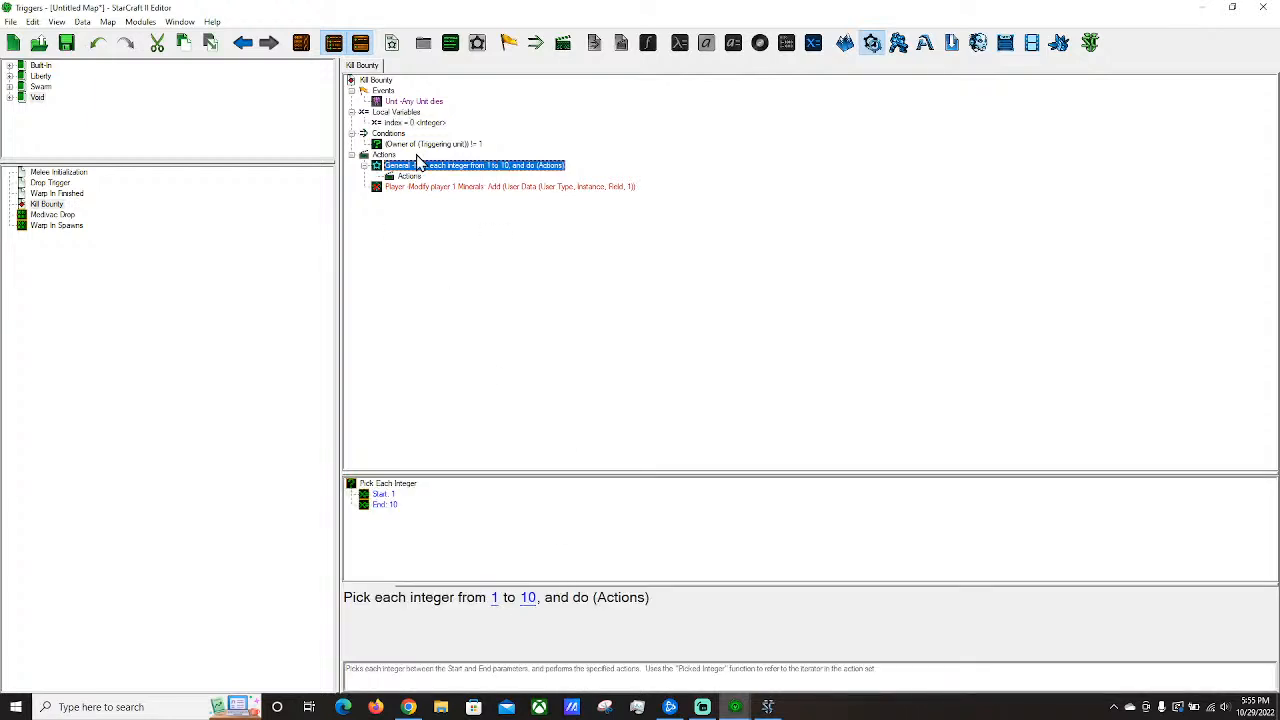
left_click(434, 176)
key("ctrl+r")
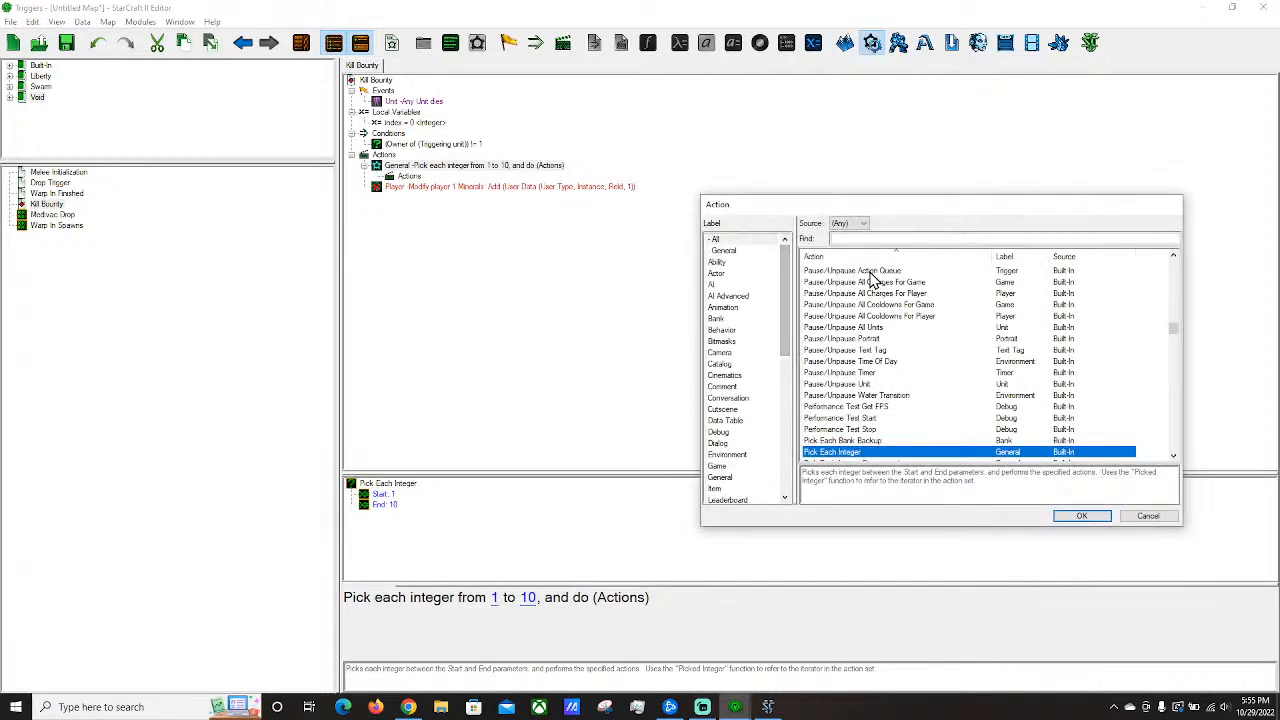
left_click(848, 240)
type("for each ")
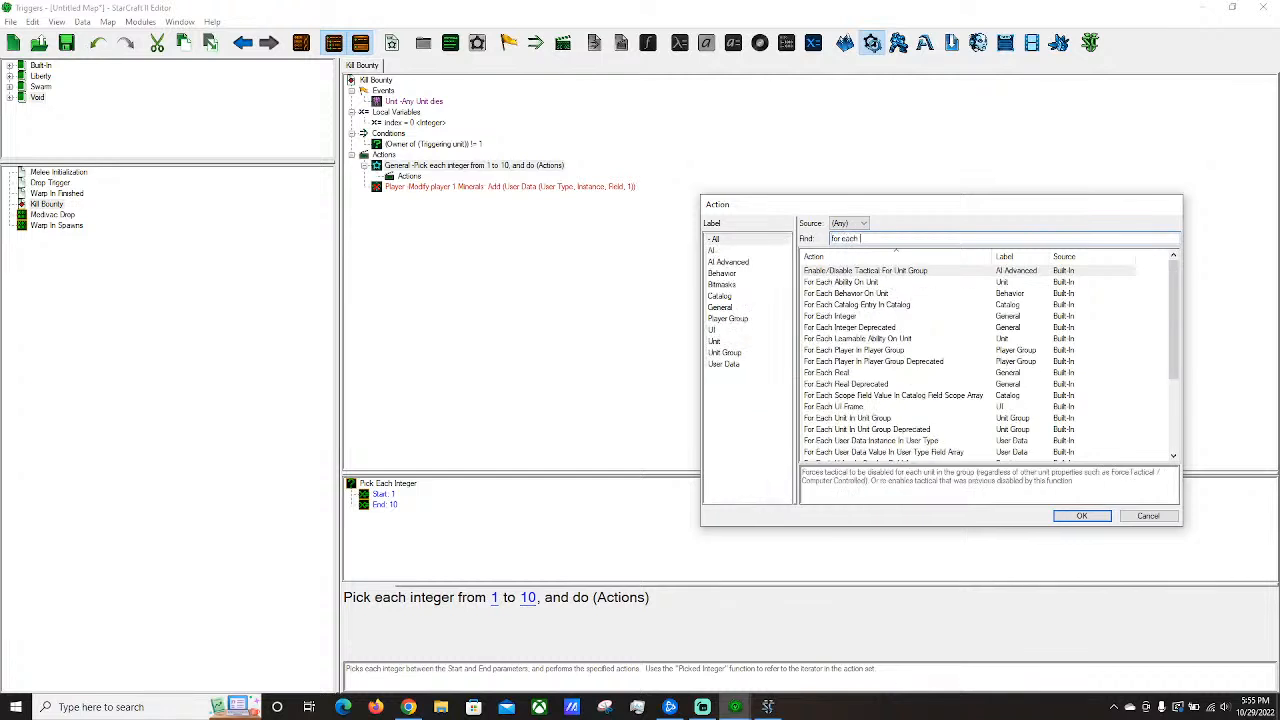
type("inte")
double_click(821, 271)
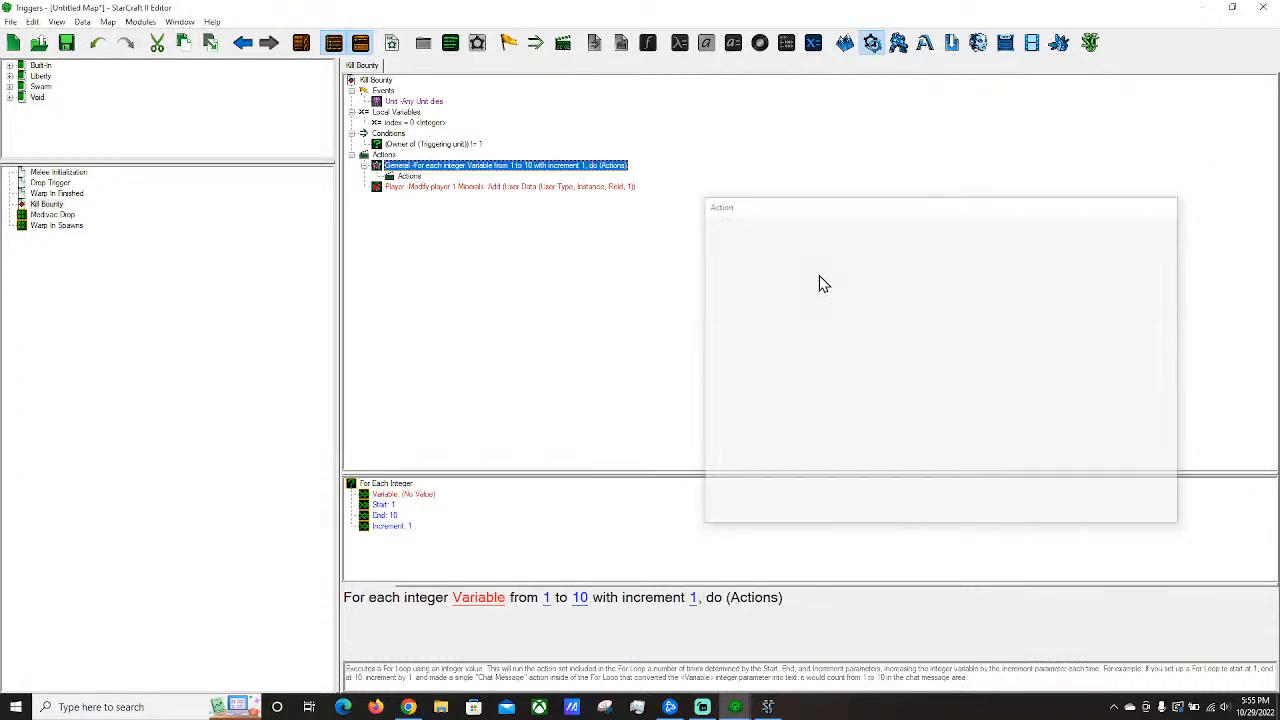
Set the For Each Integer loop's end value to the Number Of User Data Instances function.
left_click(580, 598)
left_click(388, 127)
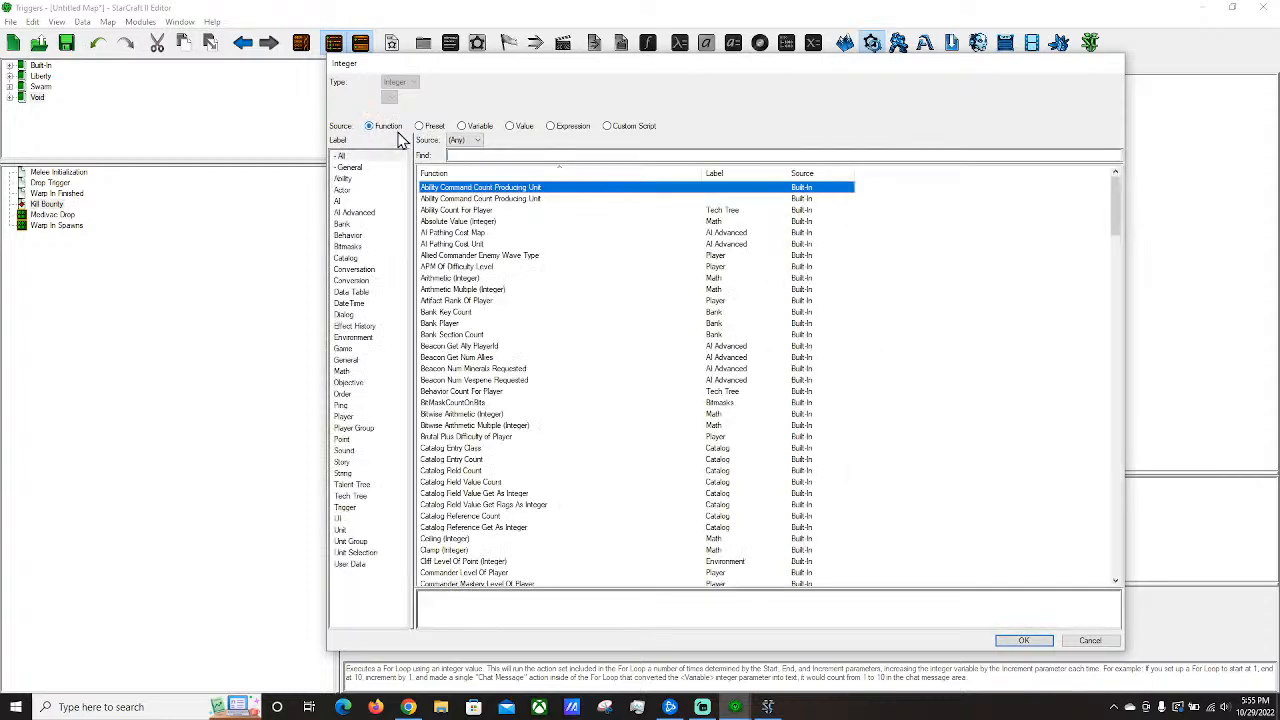
type("number u")
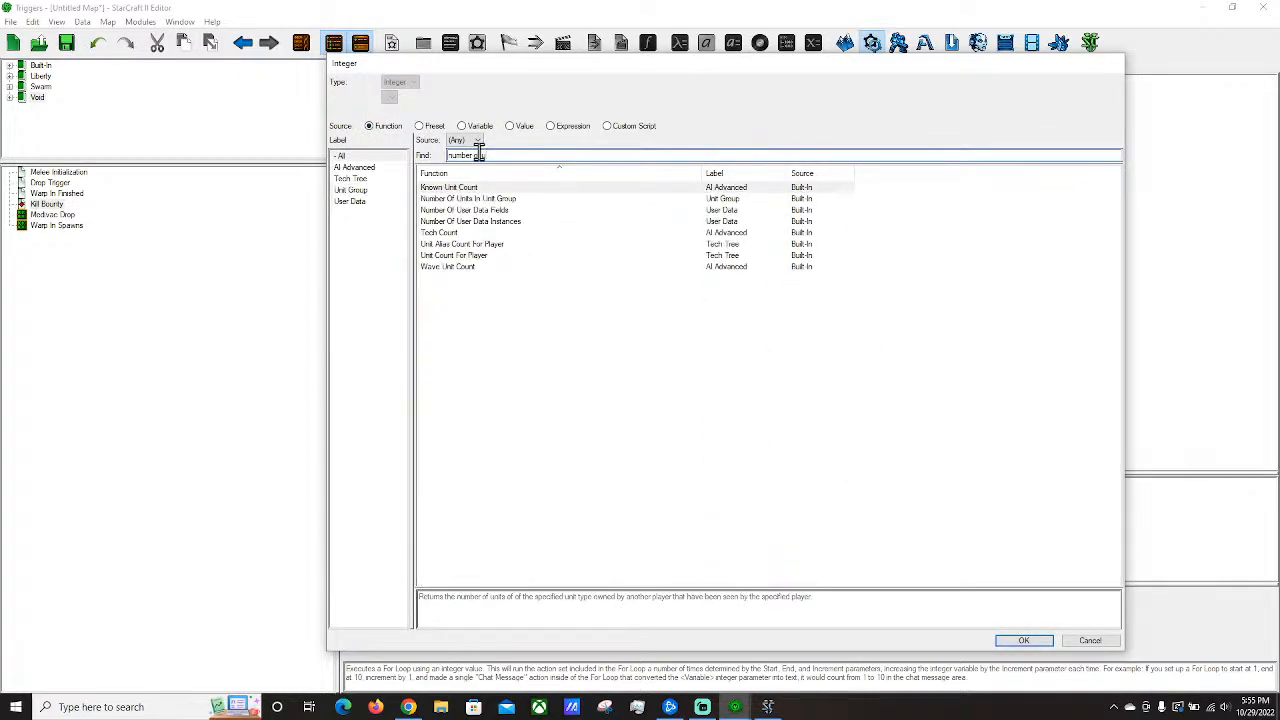
left_click(492, 224)
double_click(510, 223)
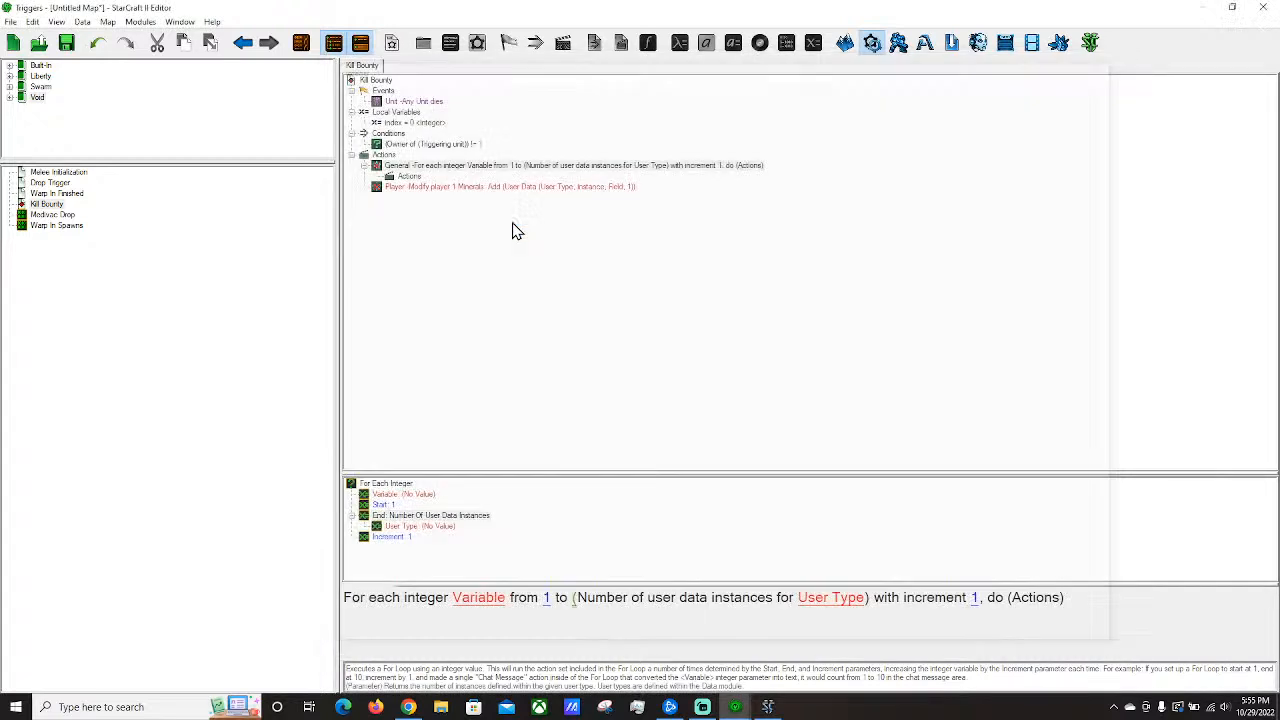
Set the loop's variable to index and the user type of its end value to Bounty List.
left_click(488, 600)
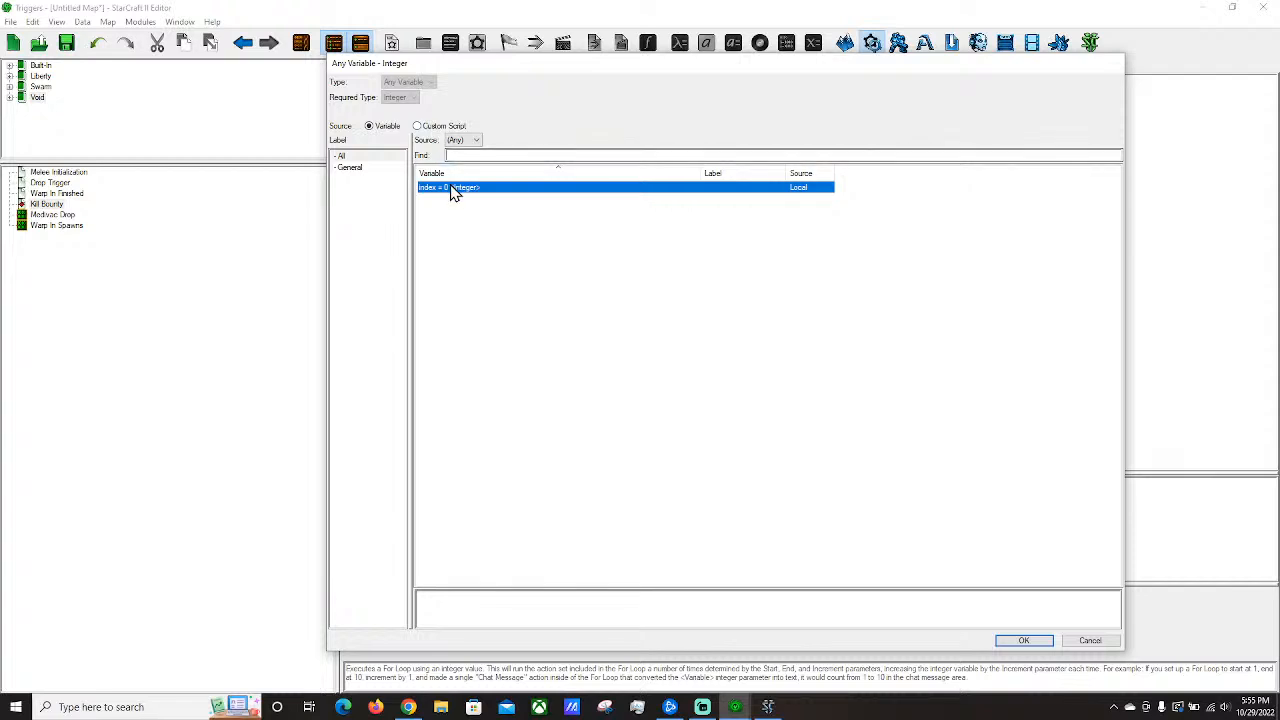
double_click(453, 190)
left_click(816, 601)
left_click(355, 170)
double_click(356, 172)
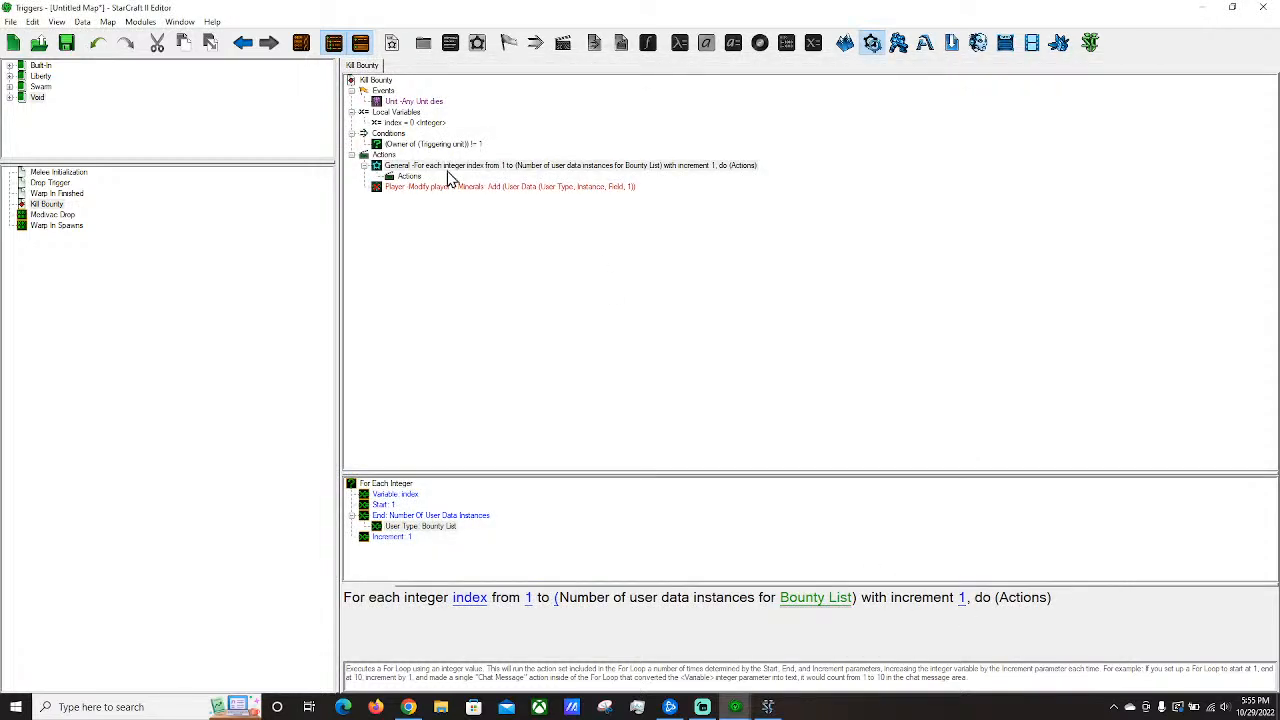
left_click(563, 168)
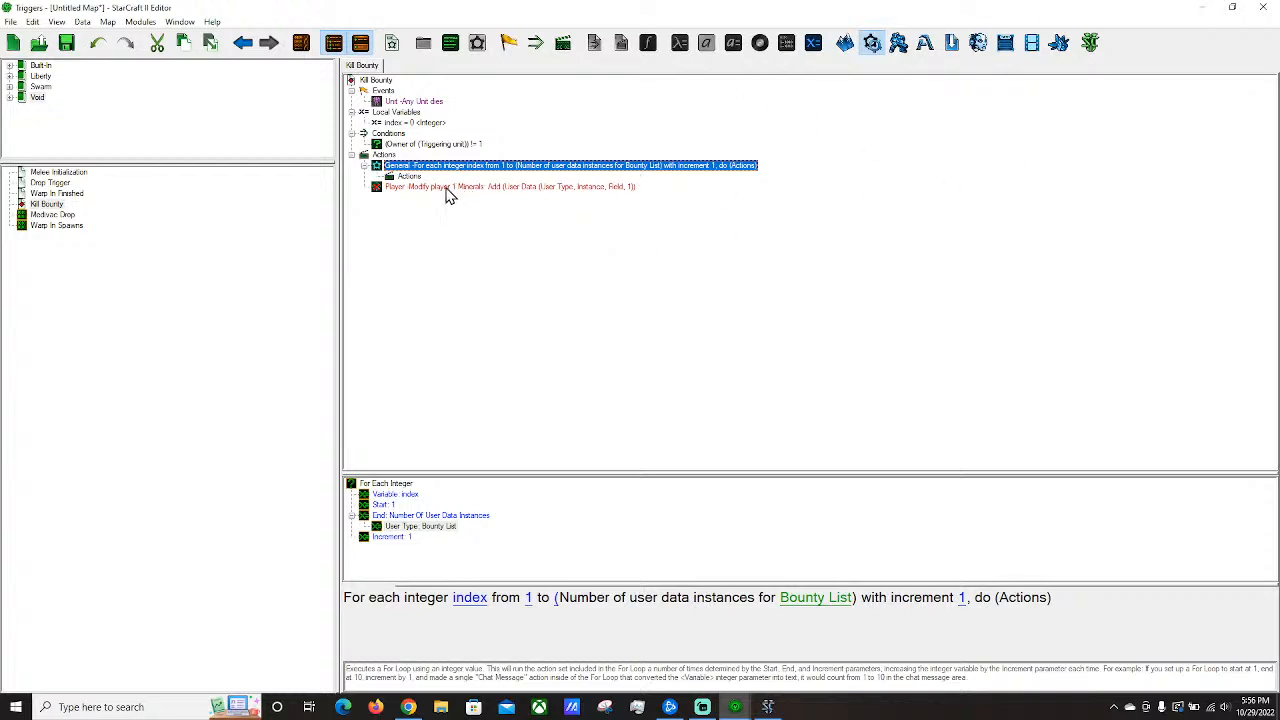
Move the Modify Player Minerals action into the actions of the For Each Integer loop.
left_click_drag(444, 190, 418, 178)
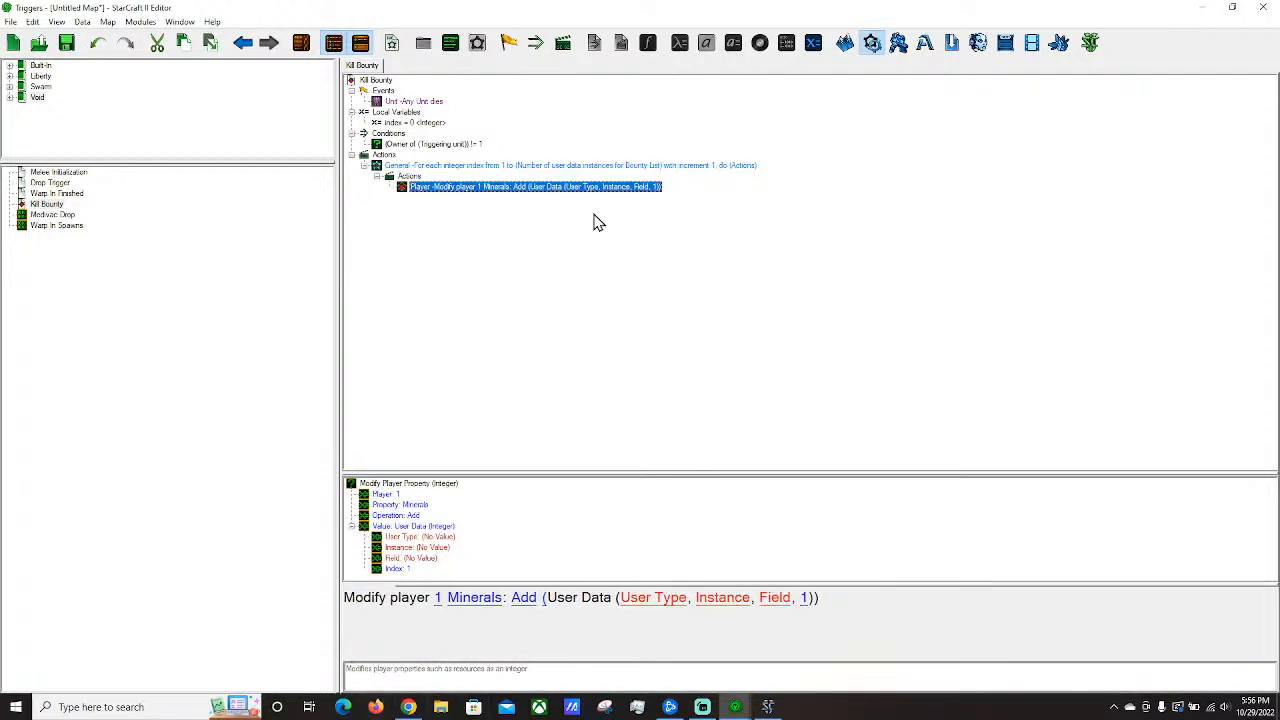
left_click(550, 166)
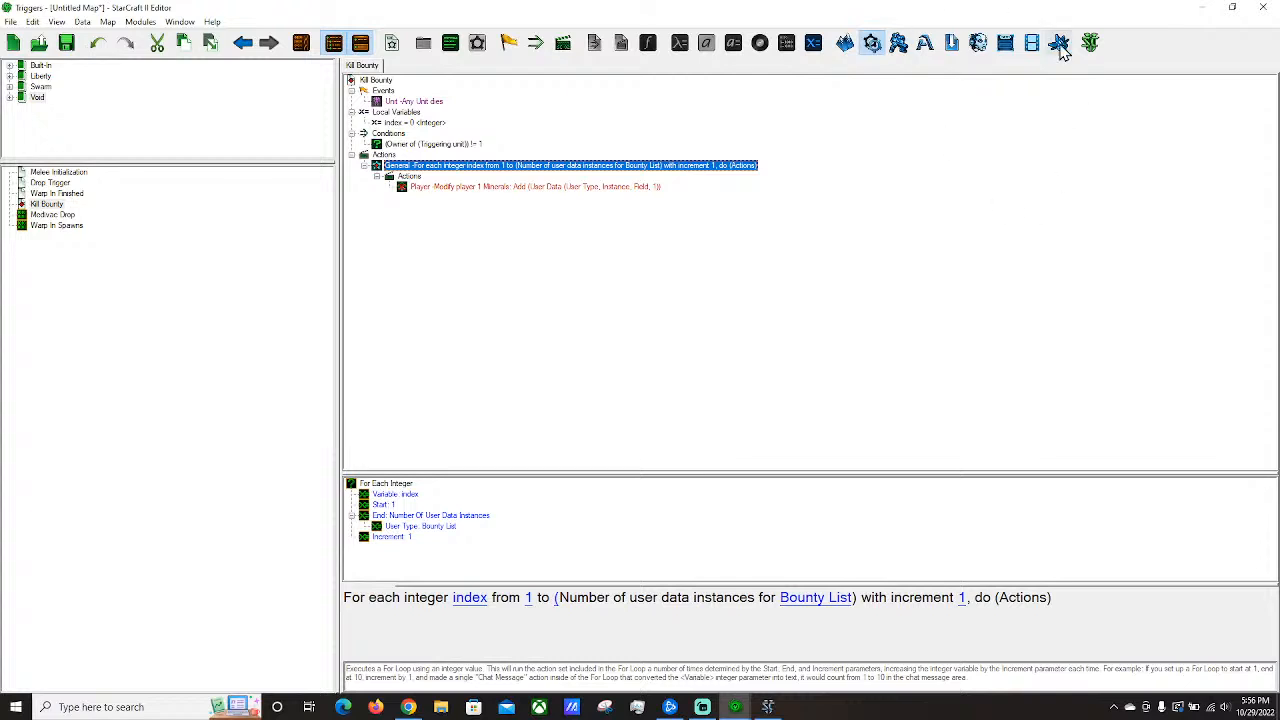
left_click(472, 187)
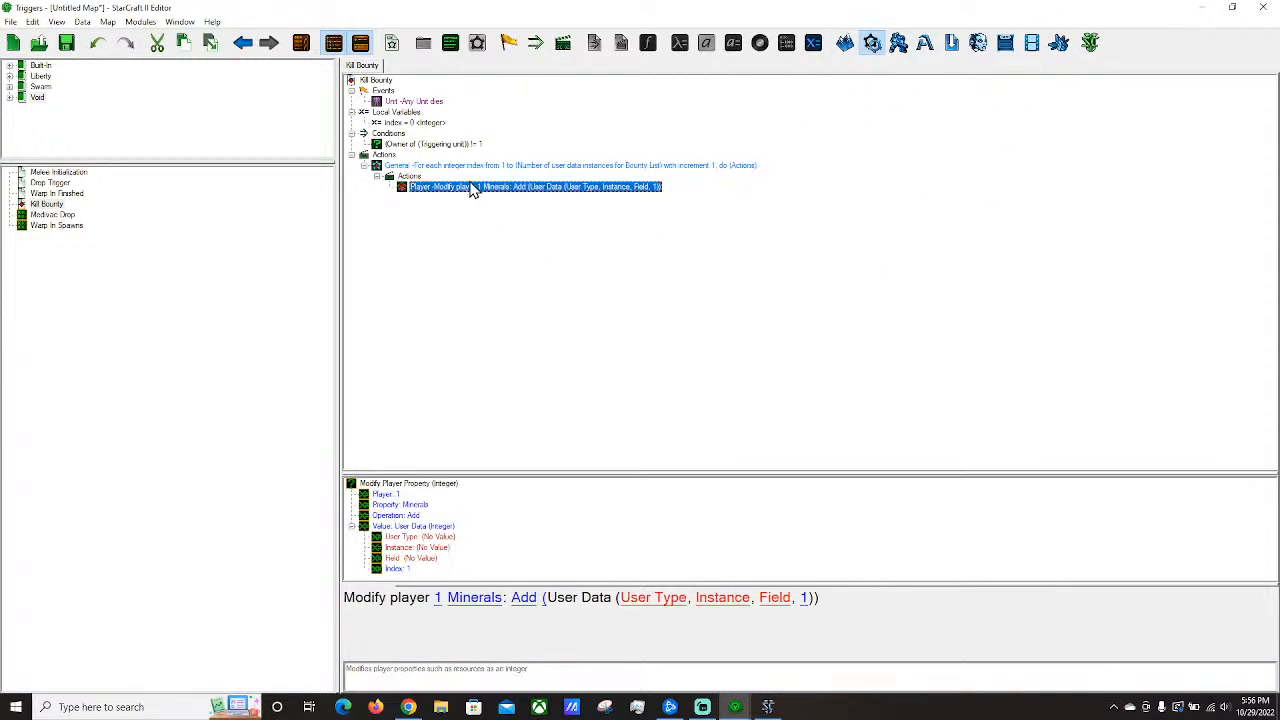
Add an If Then Else action inside the loop, above the Modify Player Minerals action.
right_click(403, 178)
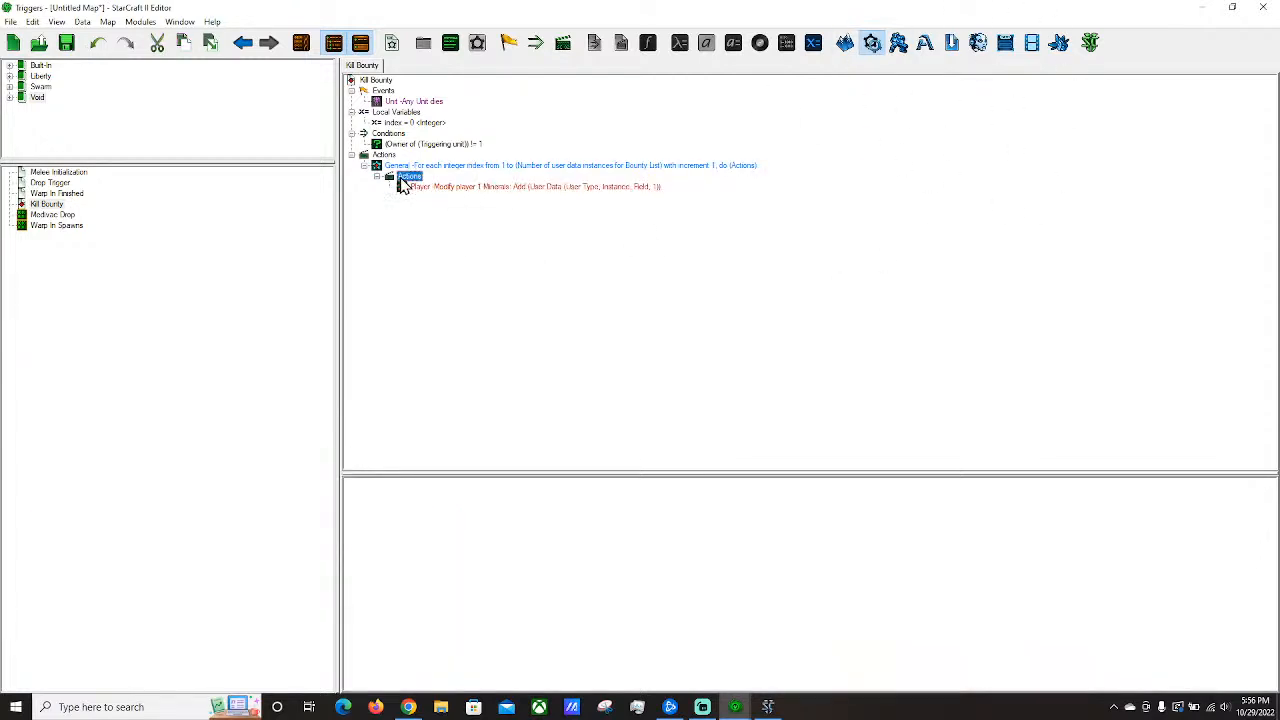
mouse_move(474, 494)
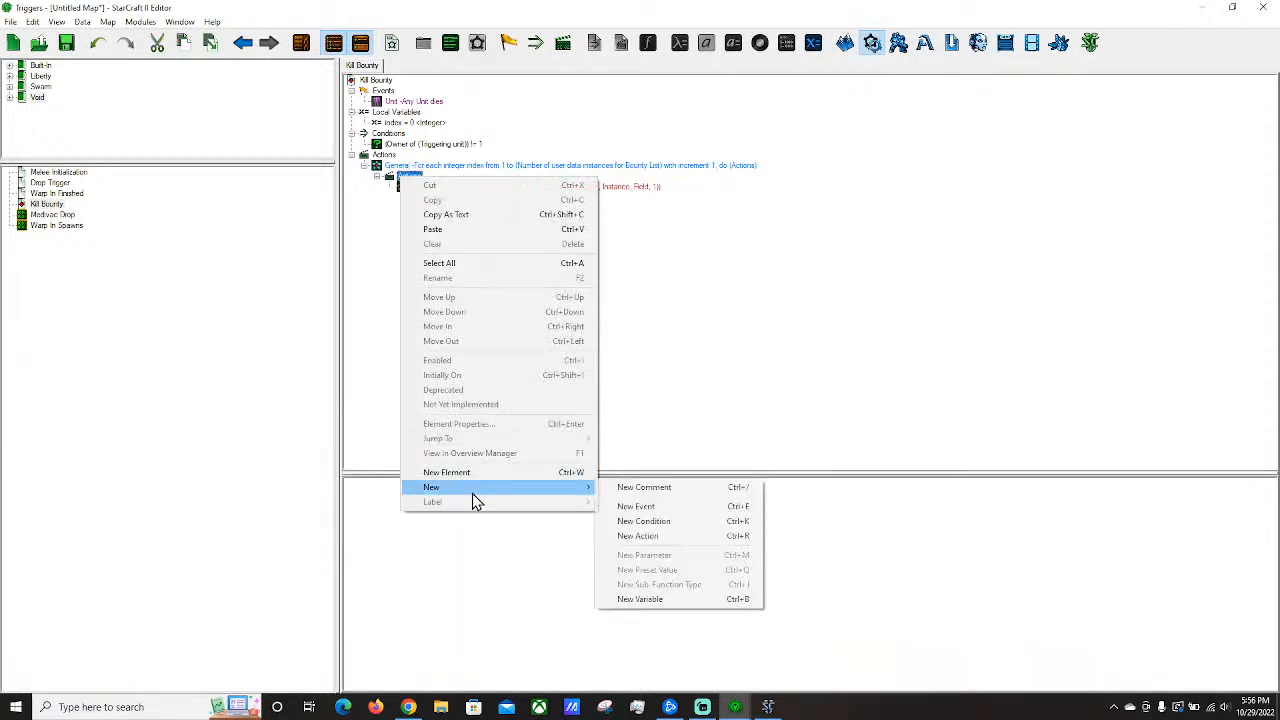
left_click(660, 536)
key("Return")
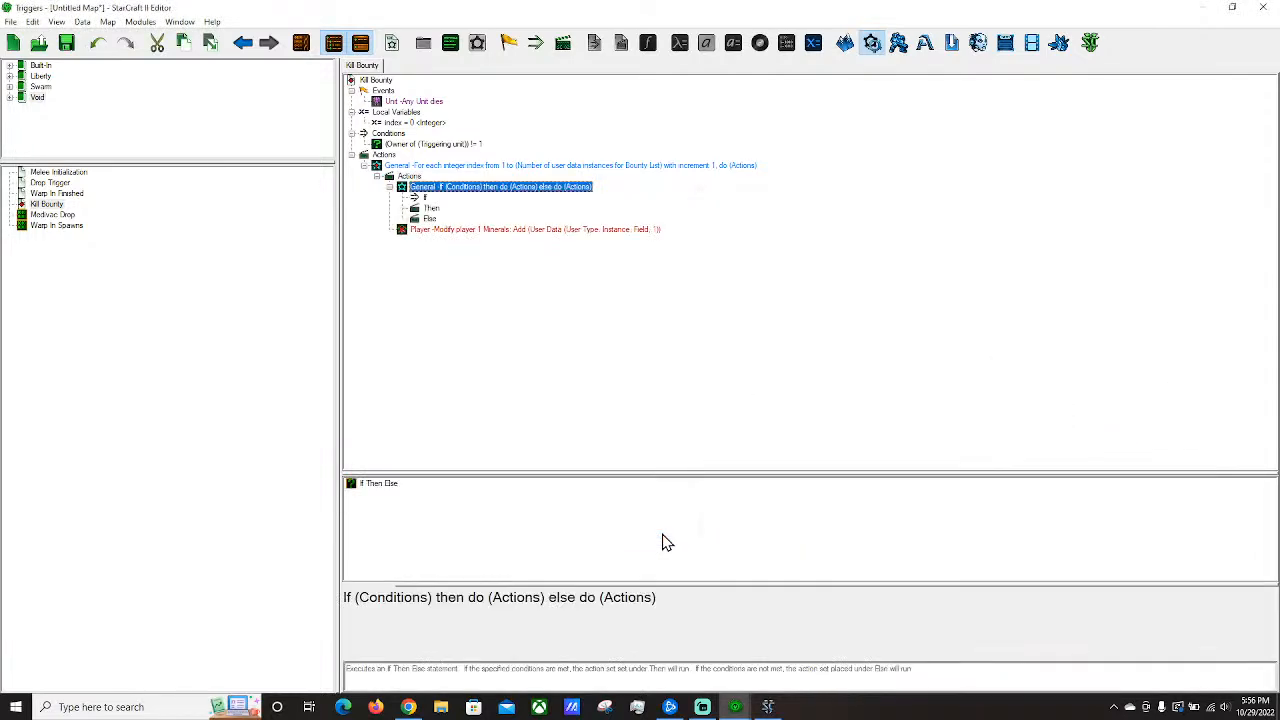
Add a comparison condition to the If block with Unit Type Of Unit for the triggering unit as its first value.
double_click(425, 198)
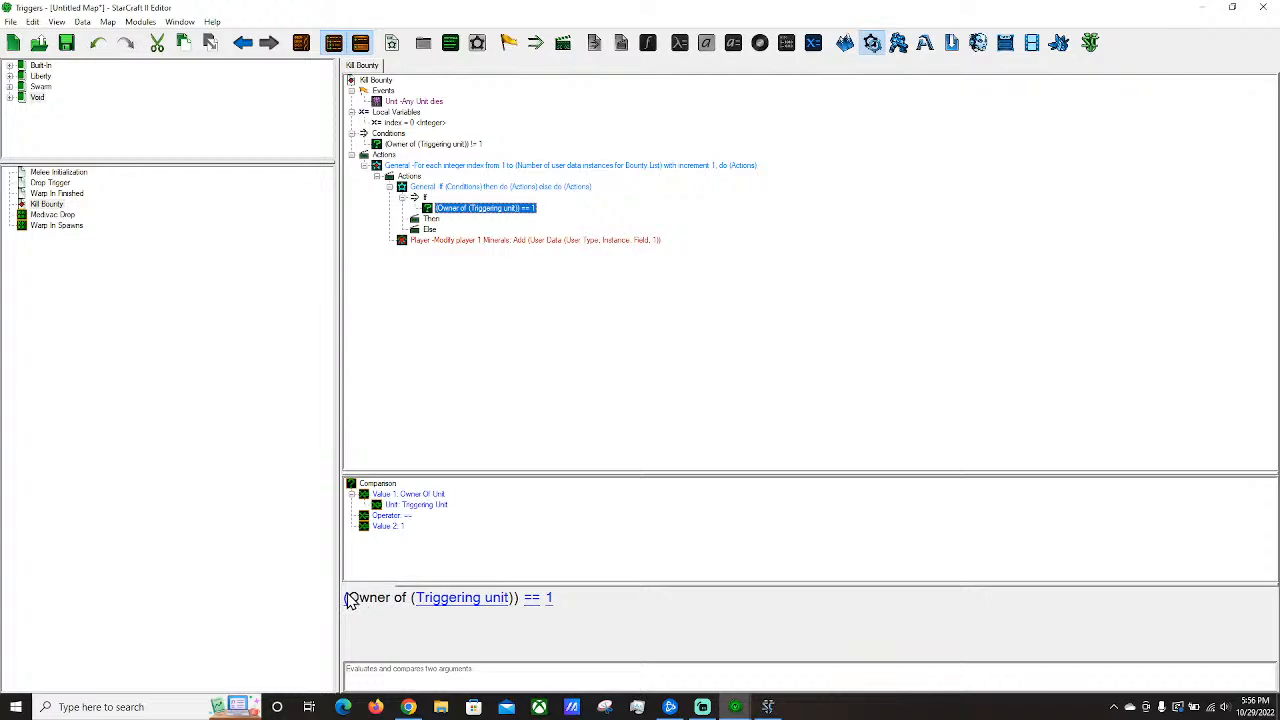
left_click(349, 600)
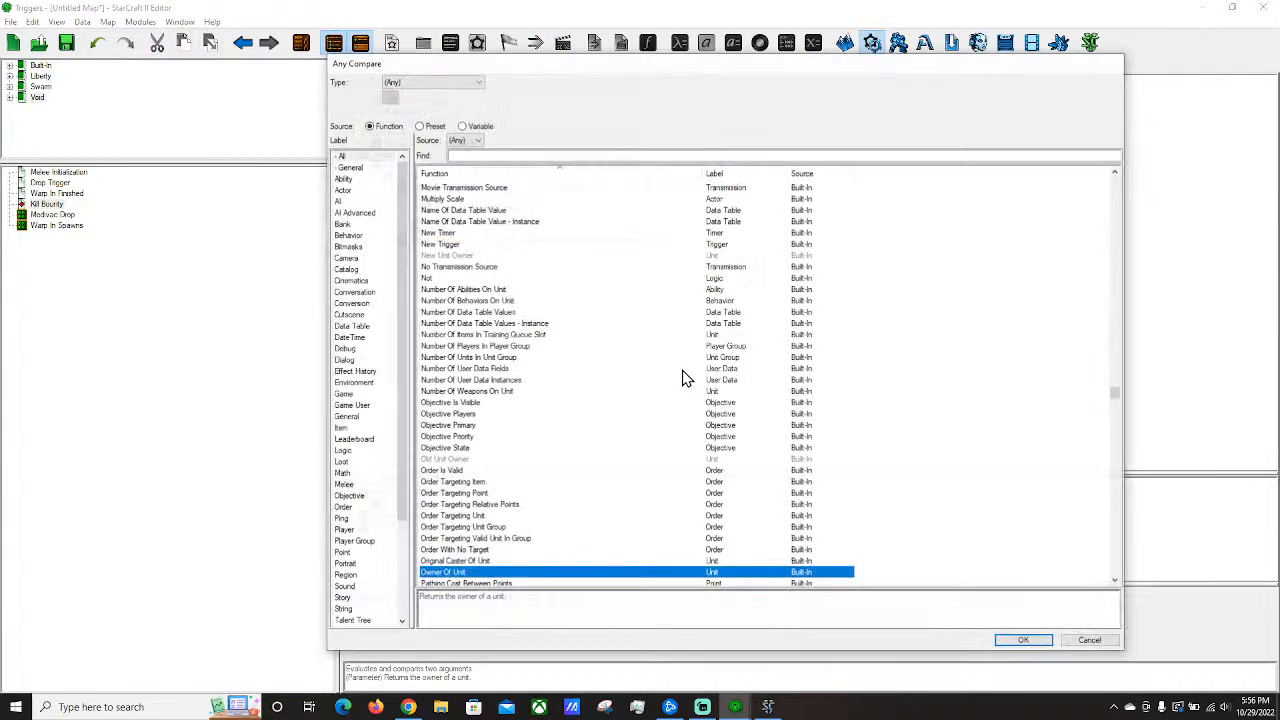
scroll(713, 430, "down", 5)
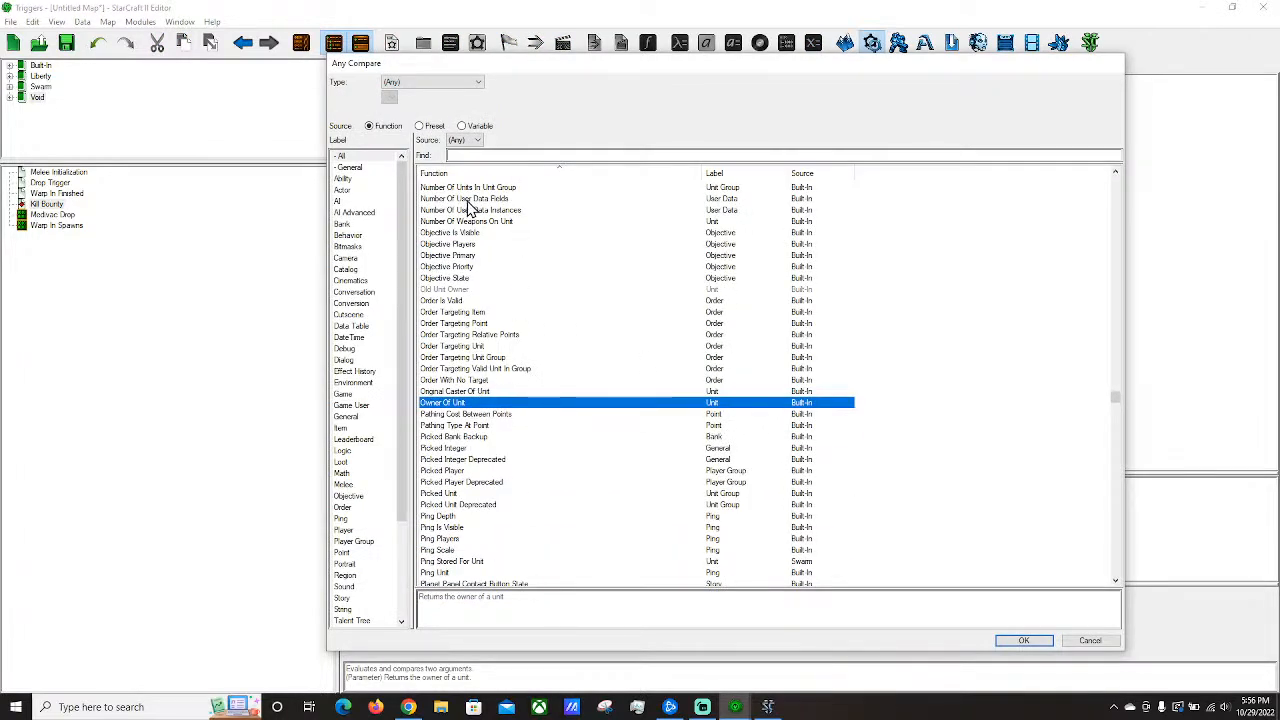
scroll(518, 452, "down", 1)
type("unit")
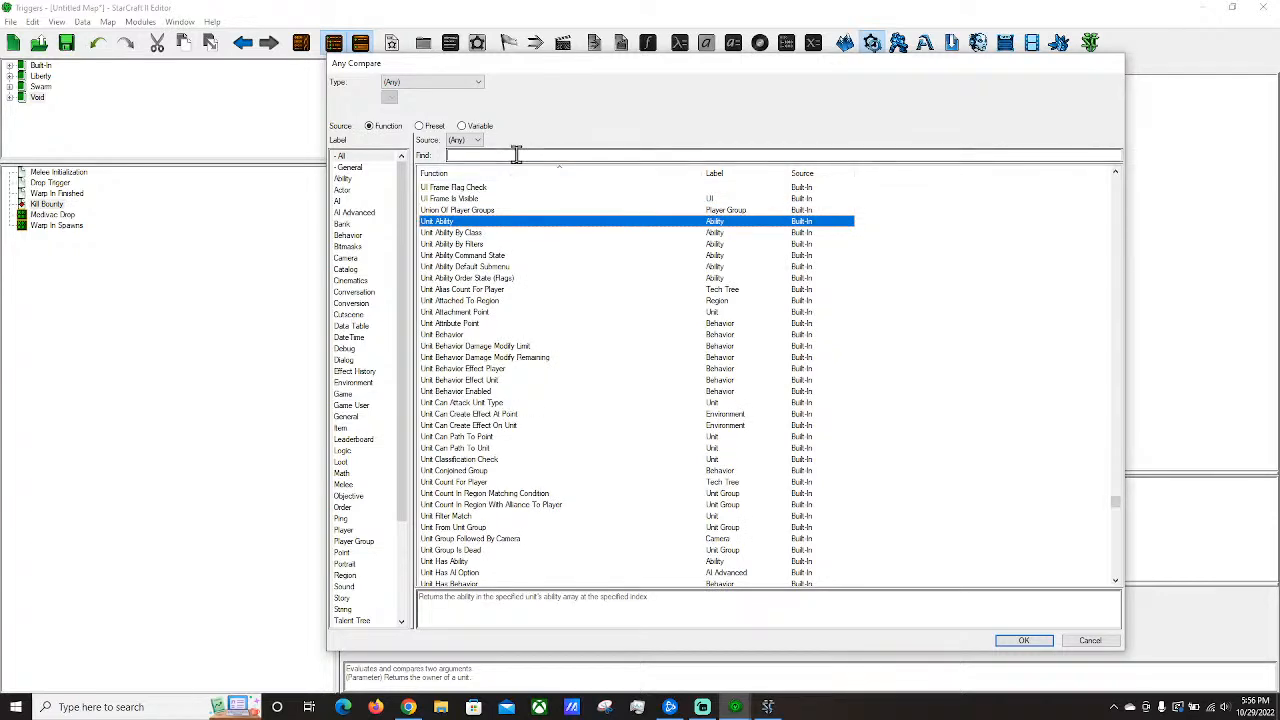
scroll(491, 480, "down", 9)
scroll(487, 508, "down", 3)
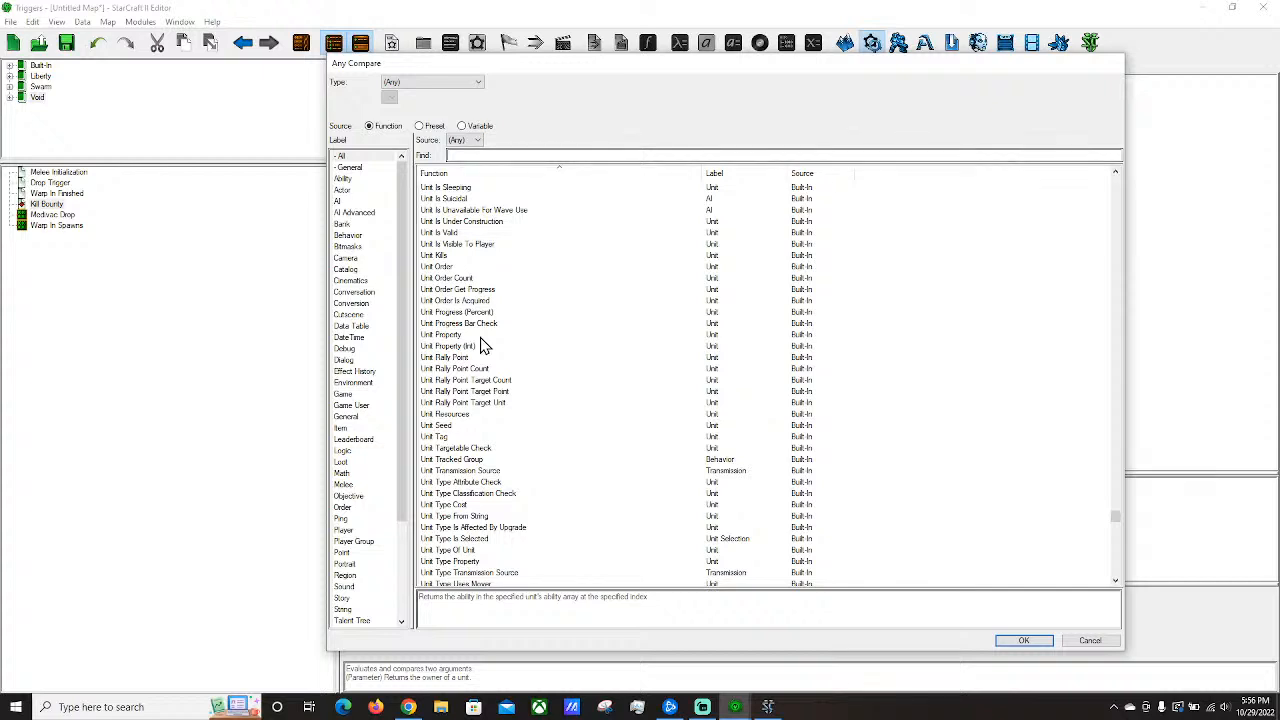
left_click(502, 155)
double_click(478, 551)
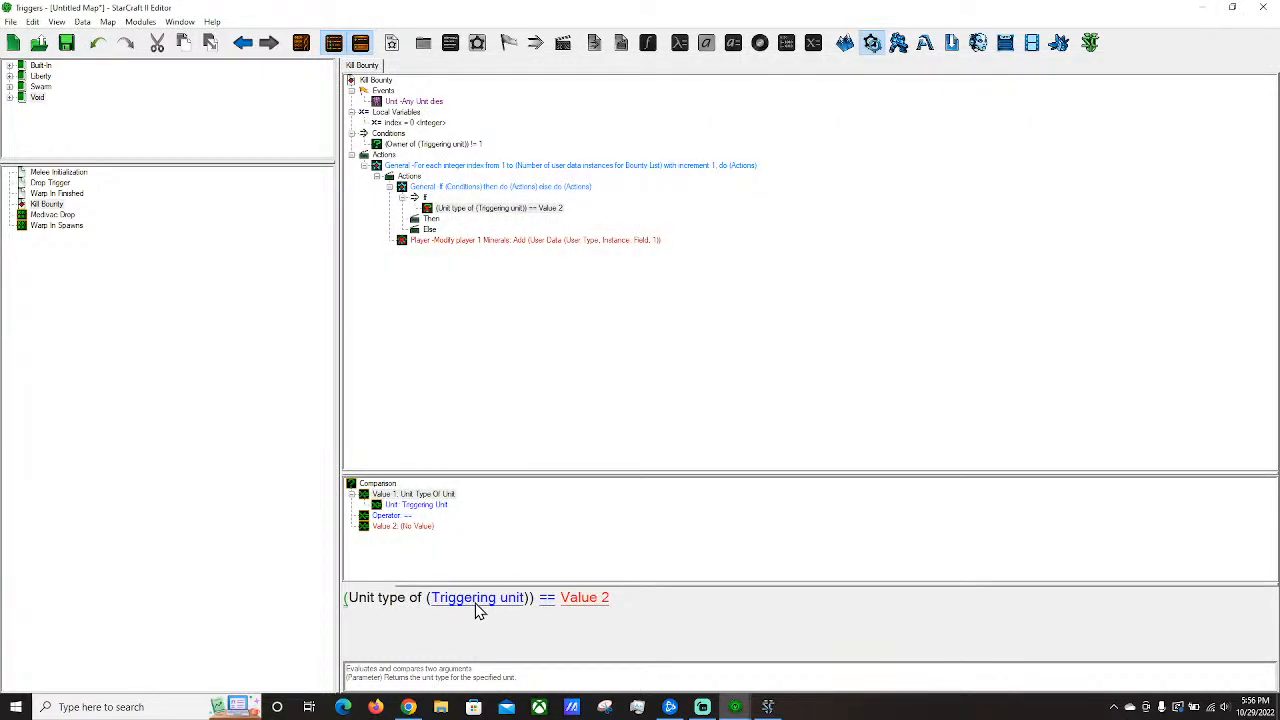
Set the second value of the unit type comparison to the User Data (Game Link) function.
left_click(467, 208)
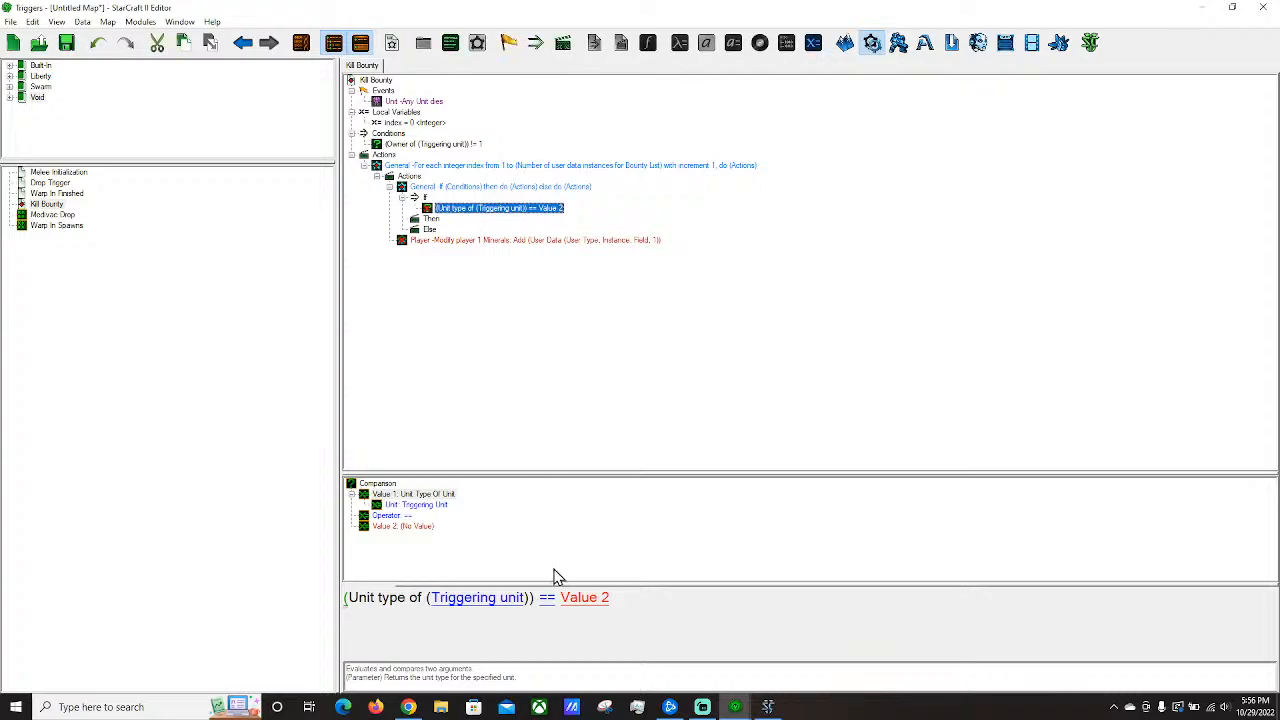
left_click(593, 603)
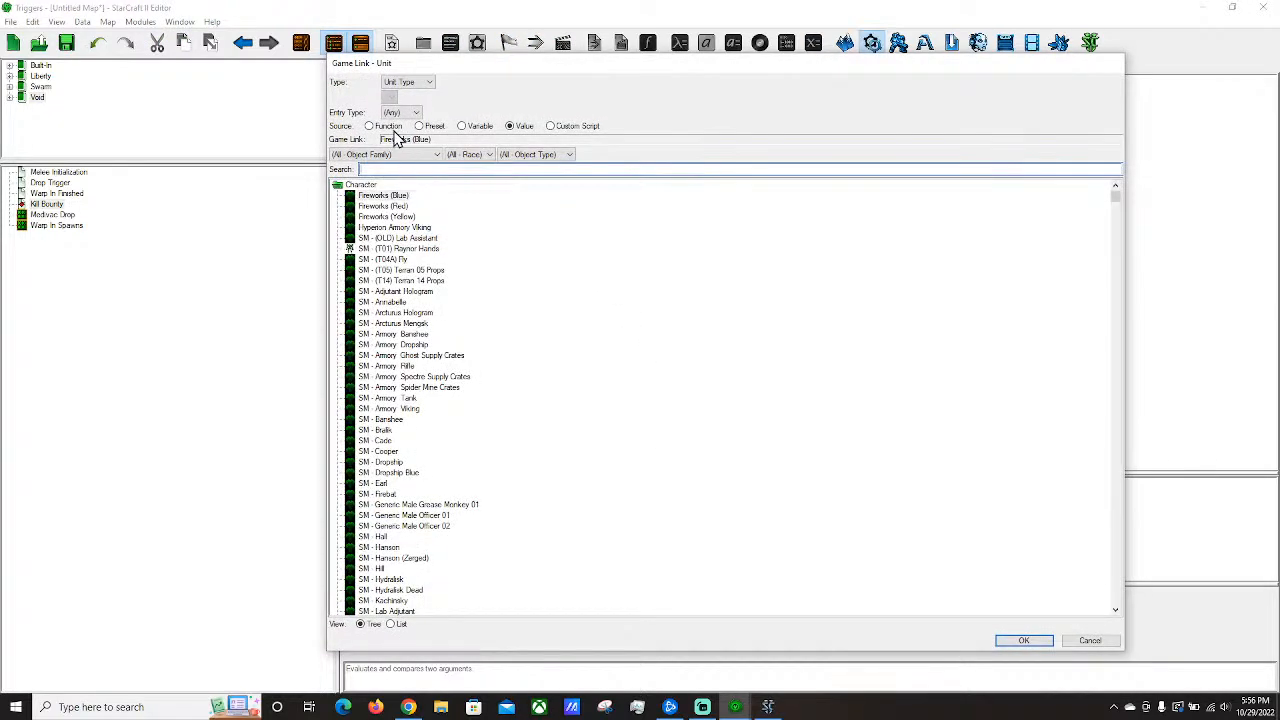
left_click(390, 128)
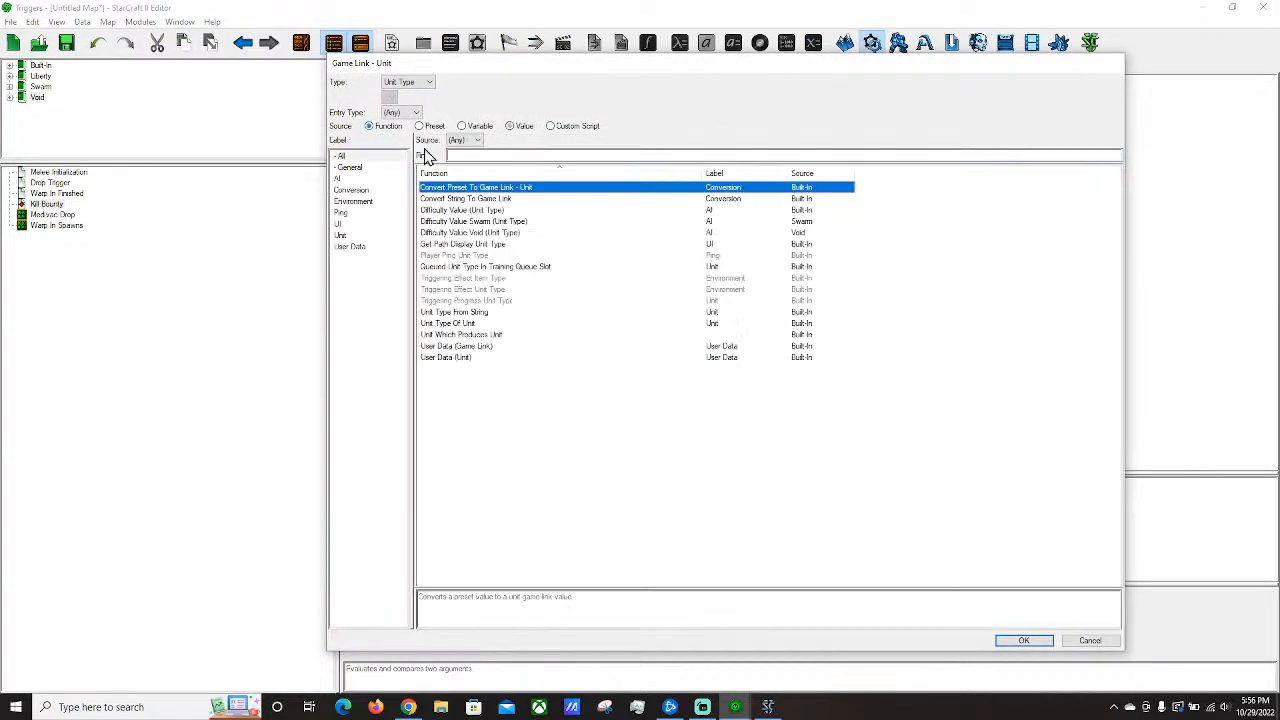
double_click(481, 348)
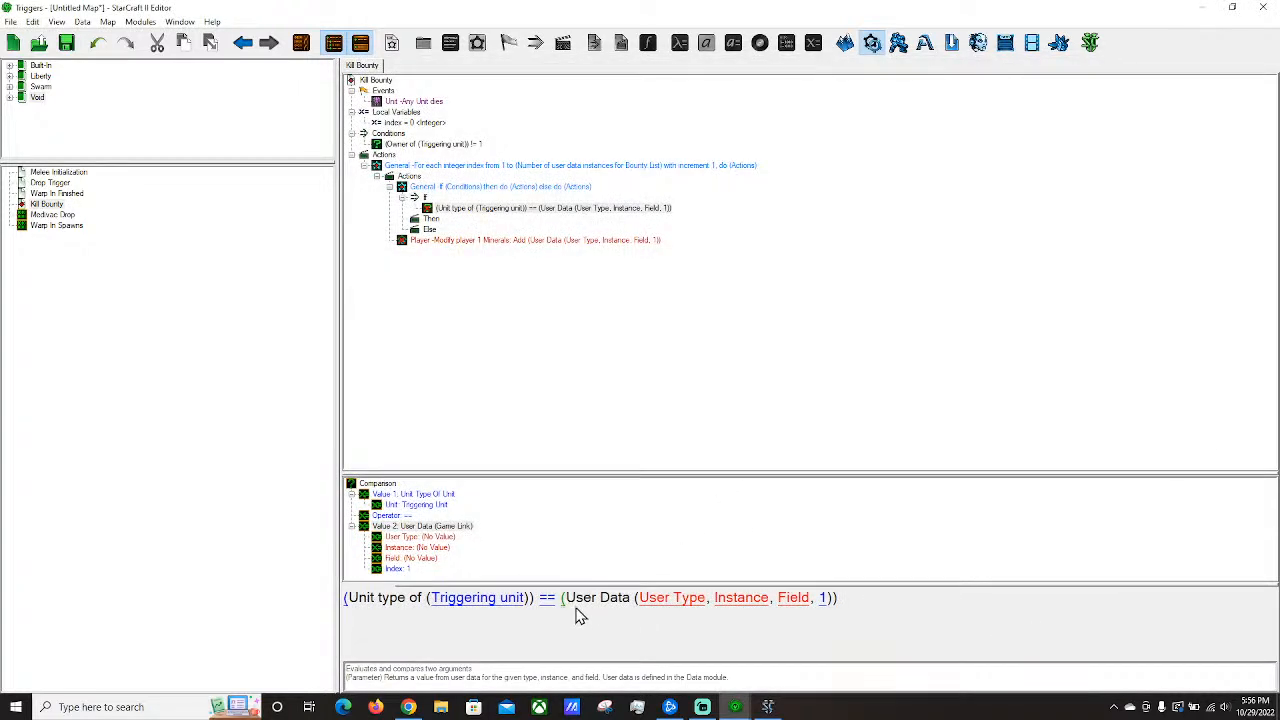
Set the Instance parameter of the comparison's User Data value to the User Data Instance function.
left_click(744, 604)
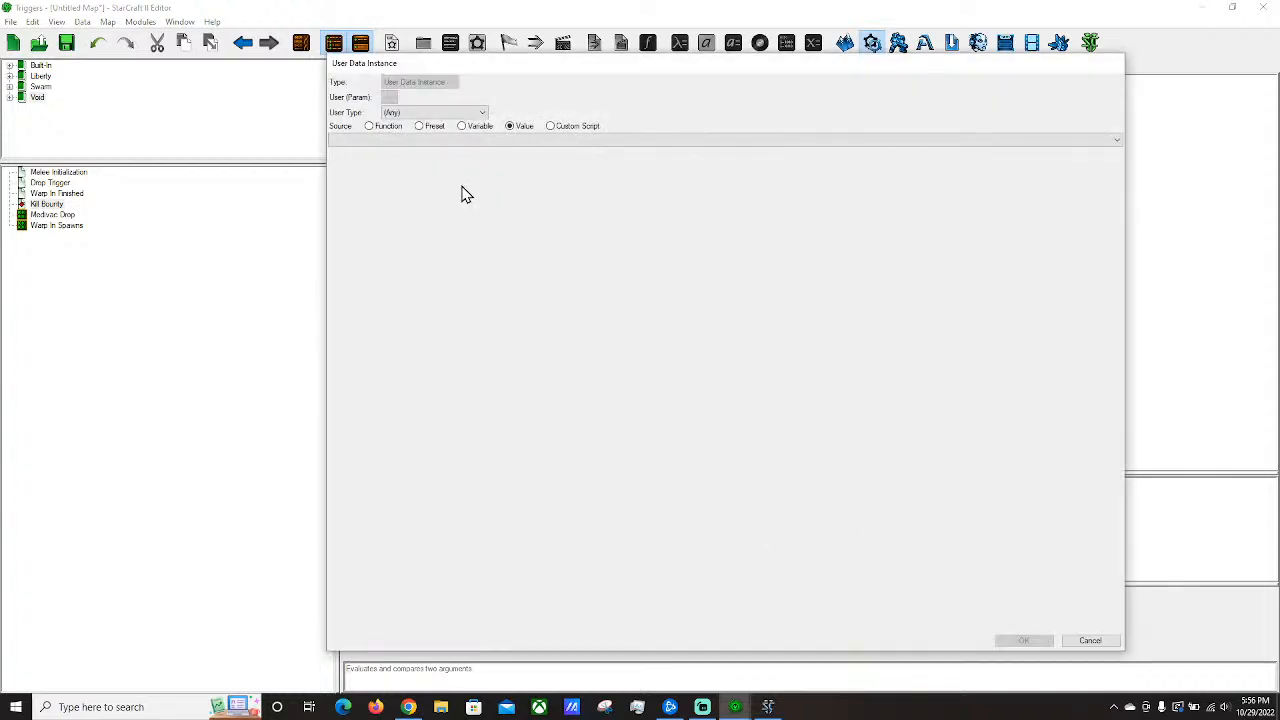
left_click(405, 127)
left_click(524, 127)
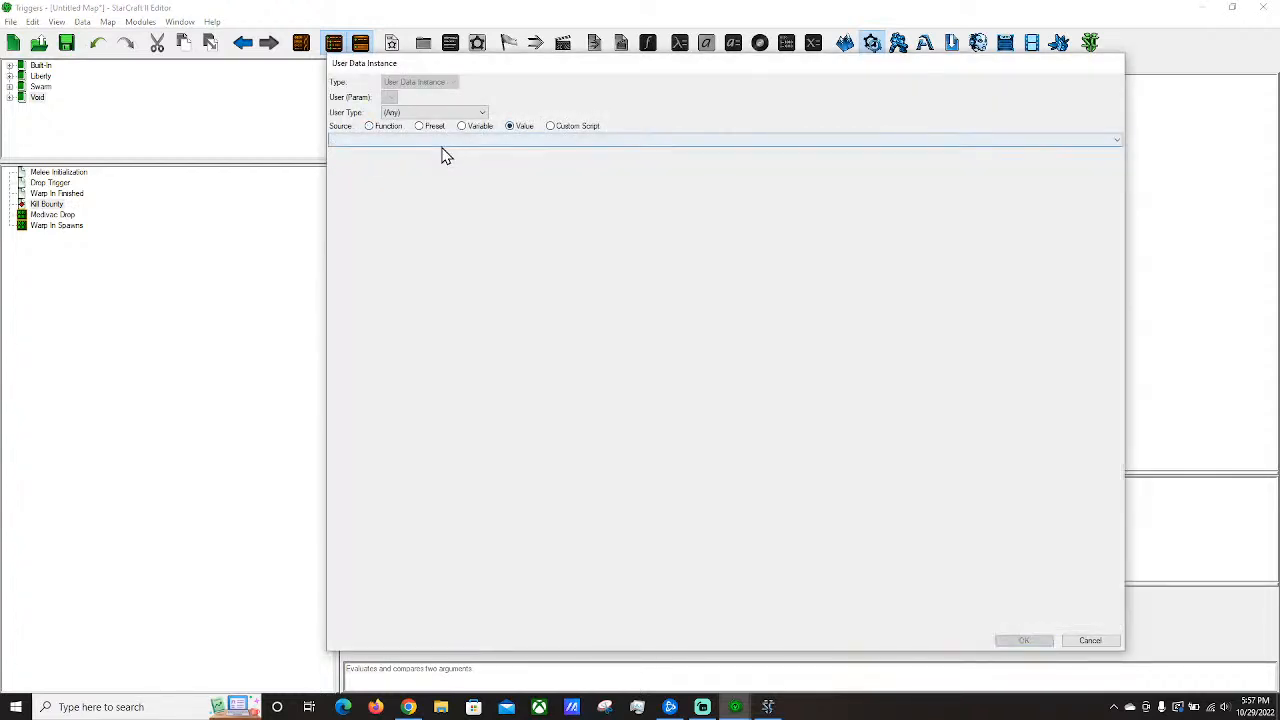
left_click(445, 140)
left_click(460, 151)
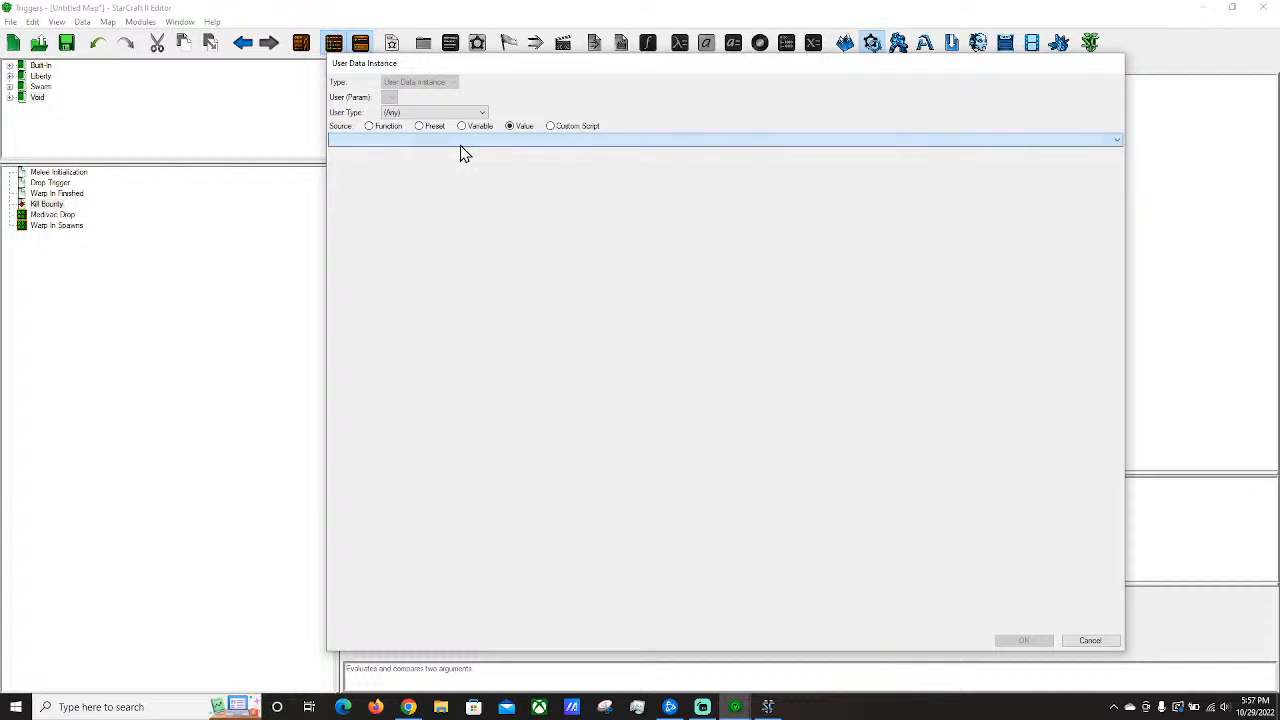
left_click(468, 127)
left_click(422, 127)
left_click(388, 128)
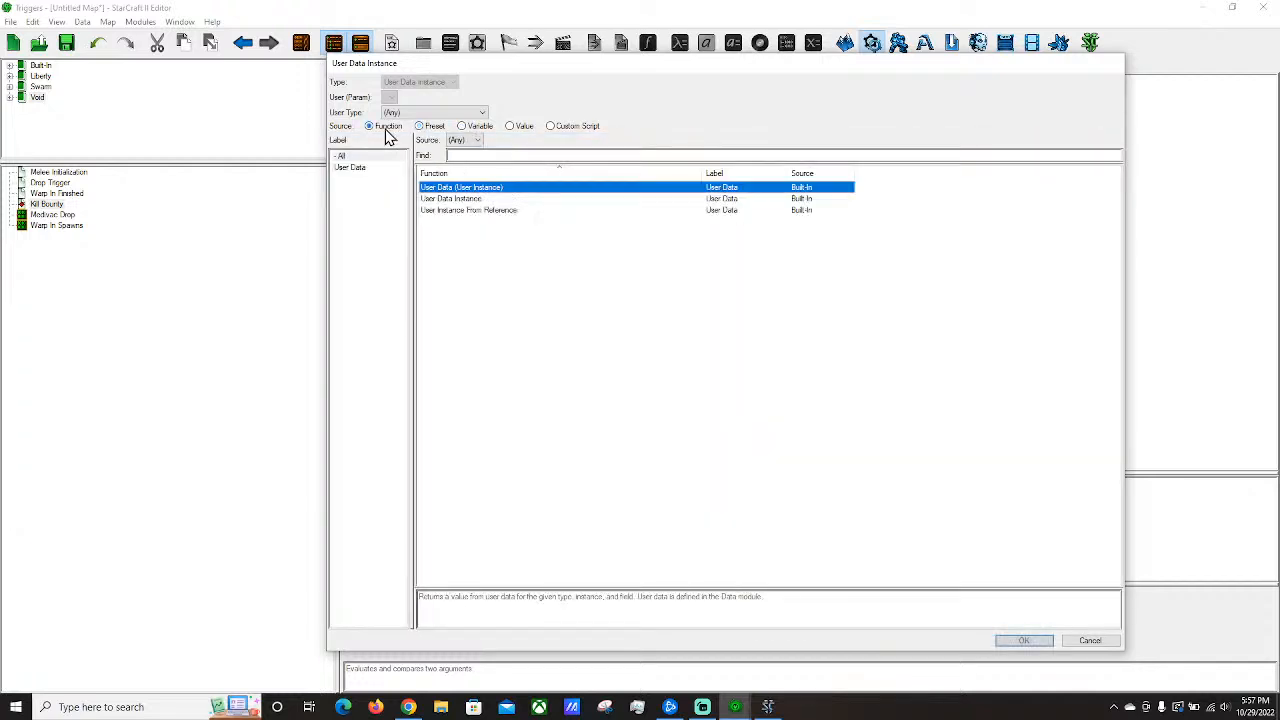
left_click(520, 210)
left_click(502, 199)
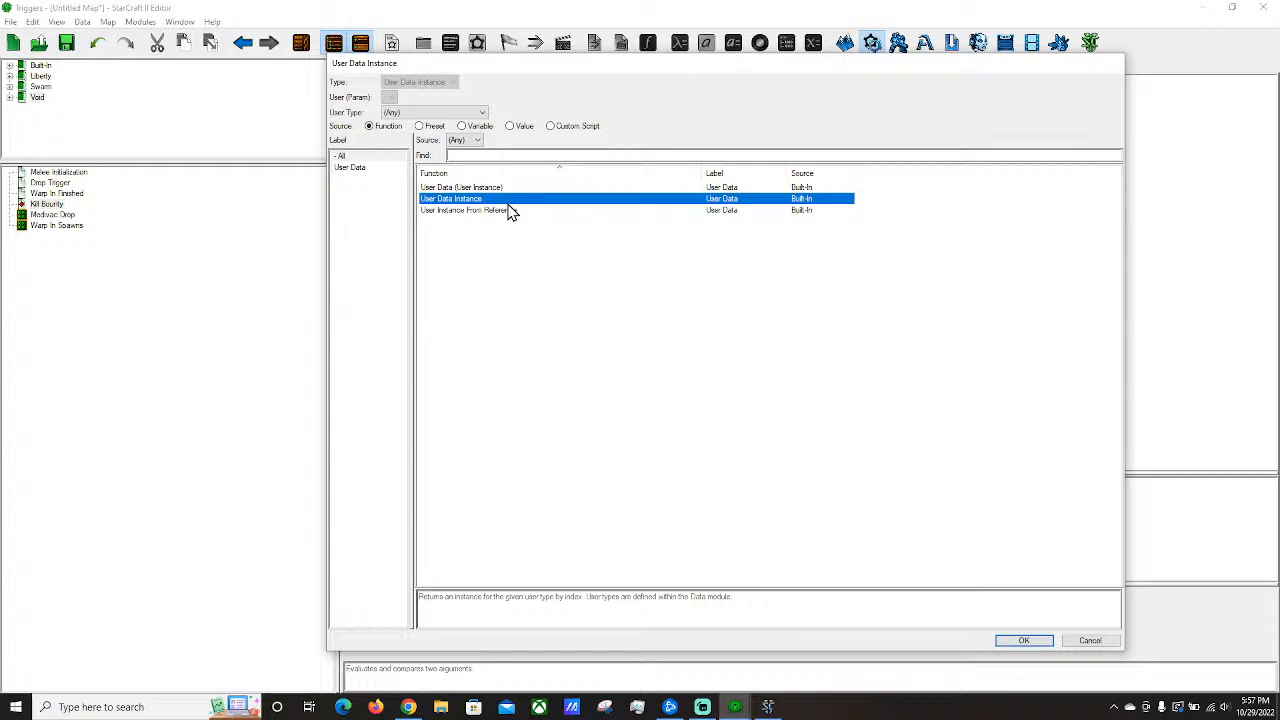
double_click(465, 200)
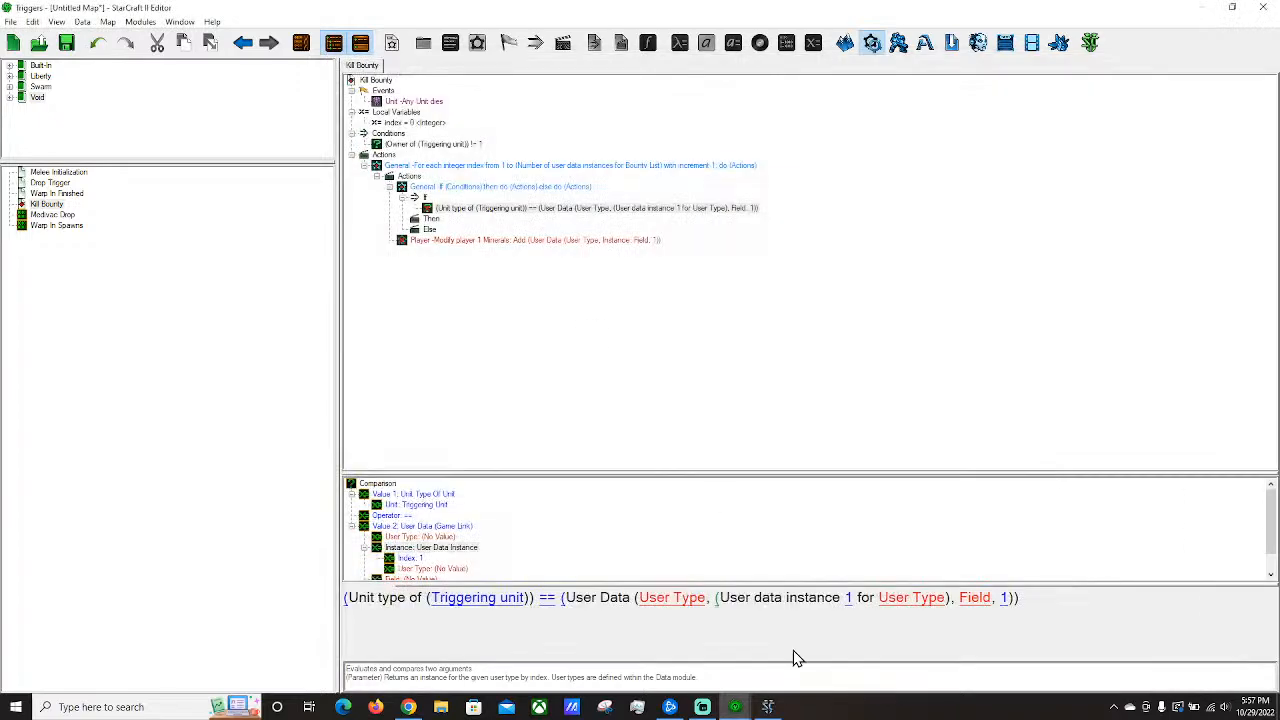
Set the User Data Instance's user type to Bounty List and its index to the index variable.
left_click(923, 600)
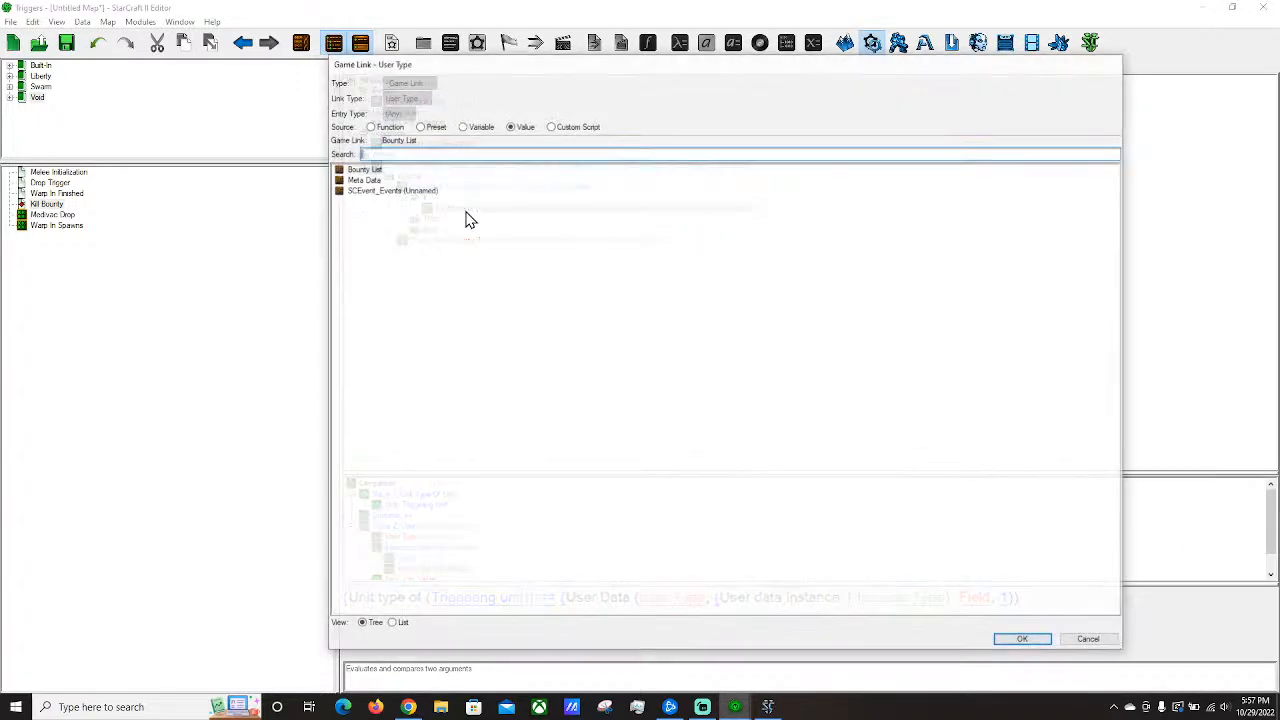
double_click(356, 170)
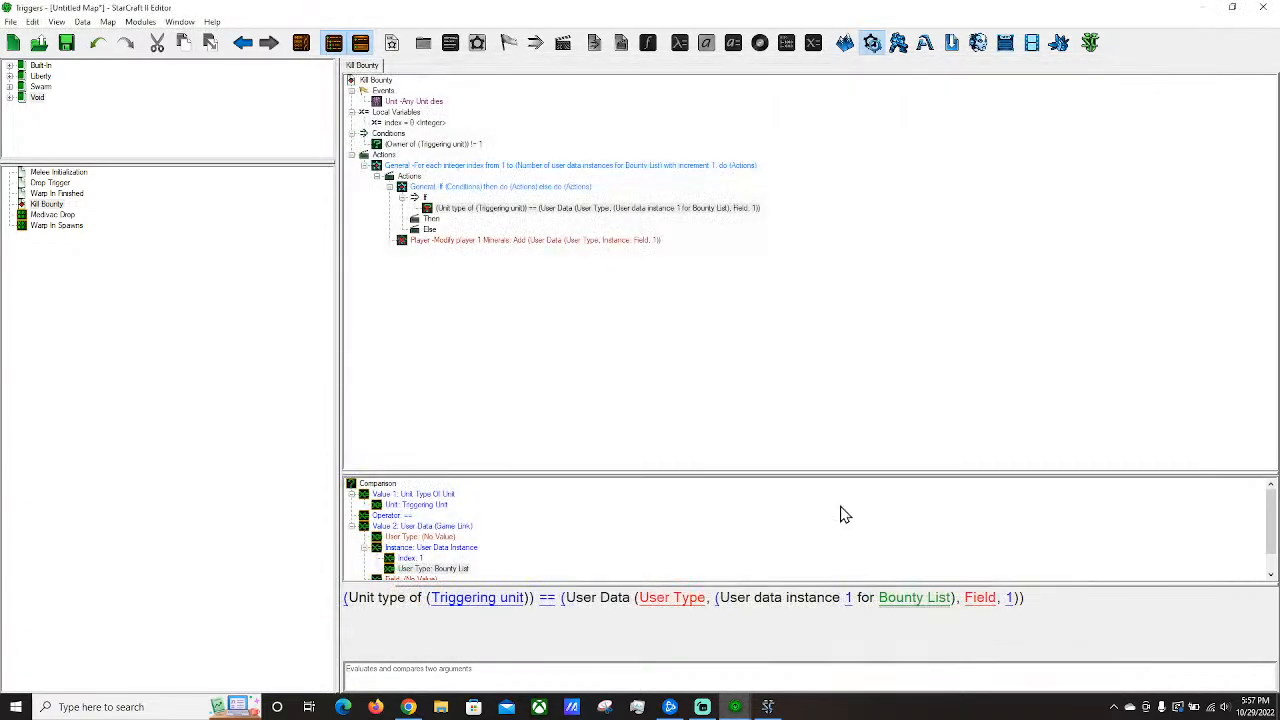
left_click(848, 597)
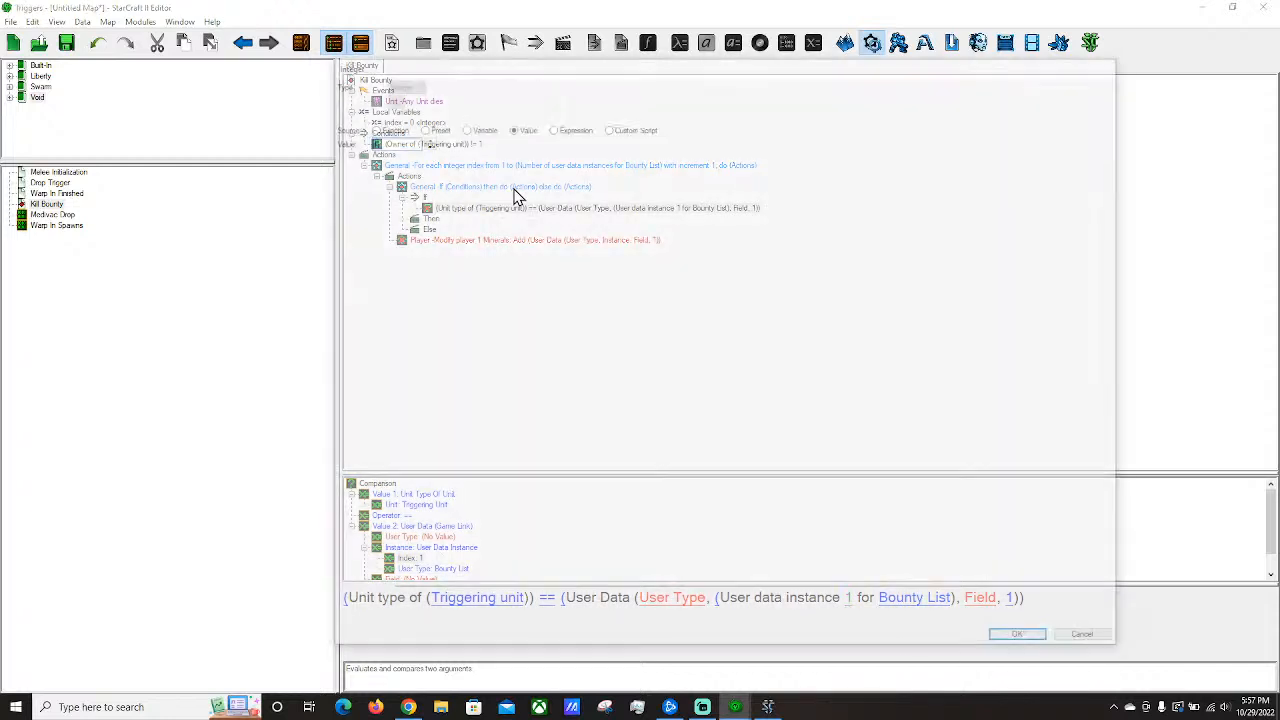
left_click(470, 126)
left_click(456, 188)
double_click(454, 190)
Set the user type of the comparison's User Data value to Bounty List and its field to Unit.
left_click(680, 600)
double_click(355, 169)
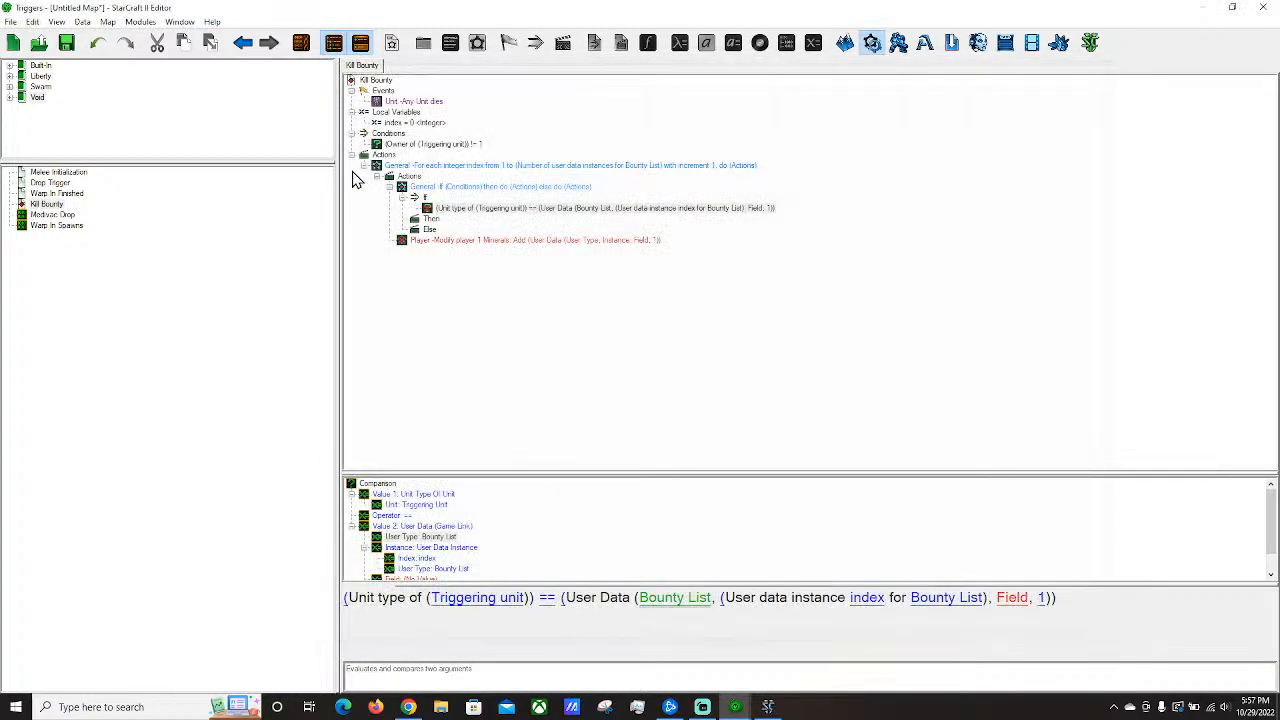
left_click(1008, 600)
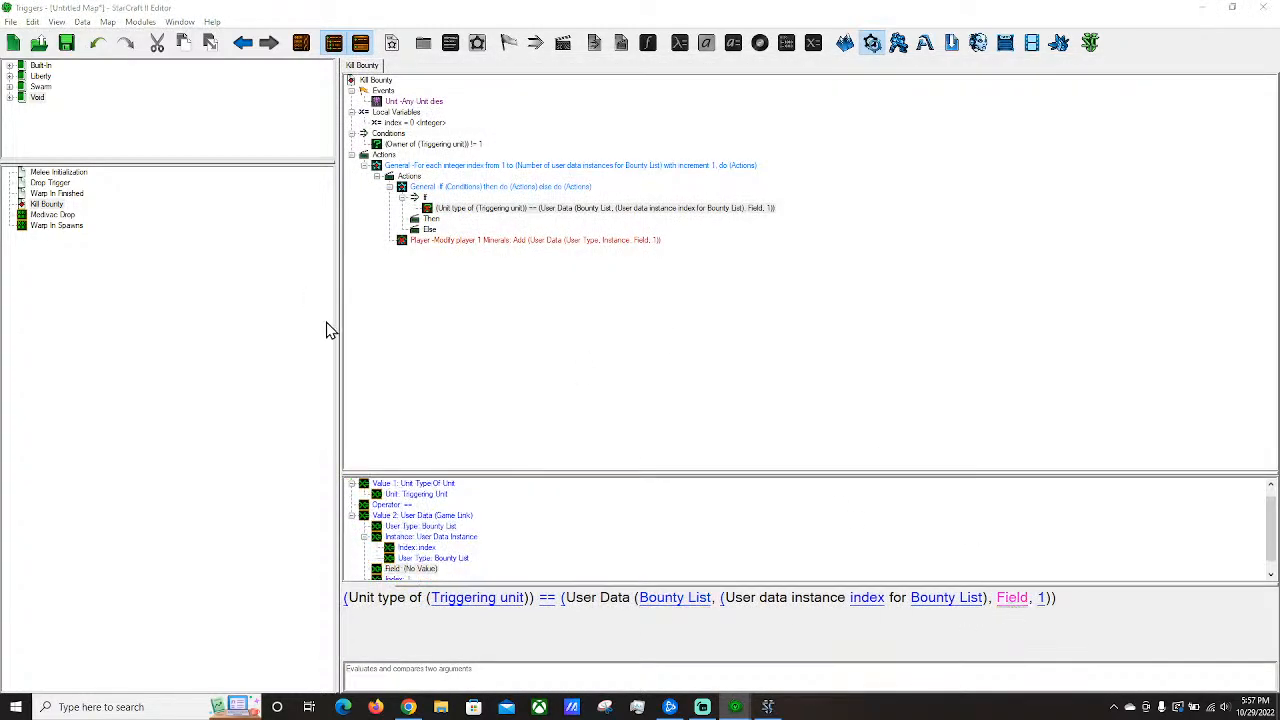
left_click(384, 142)
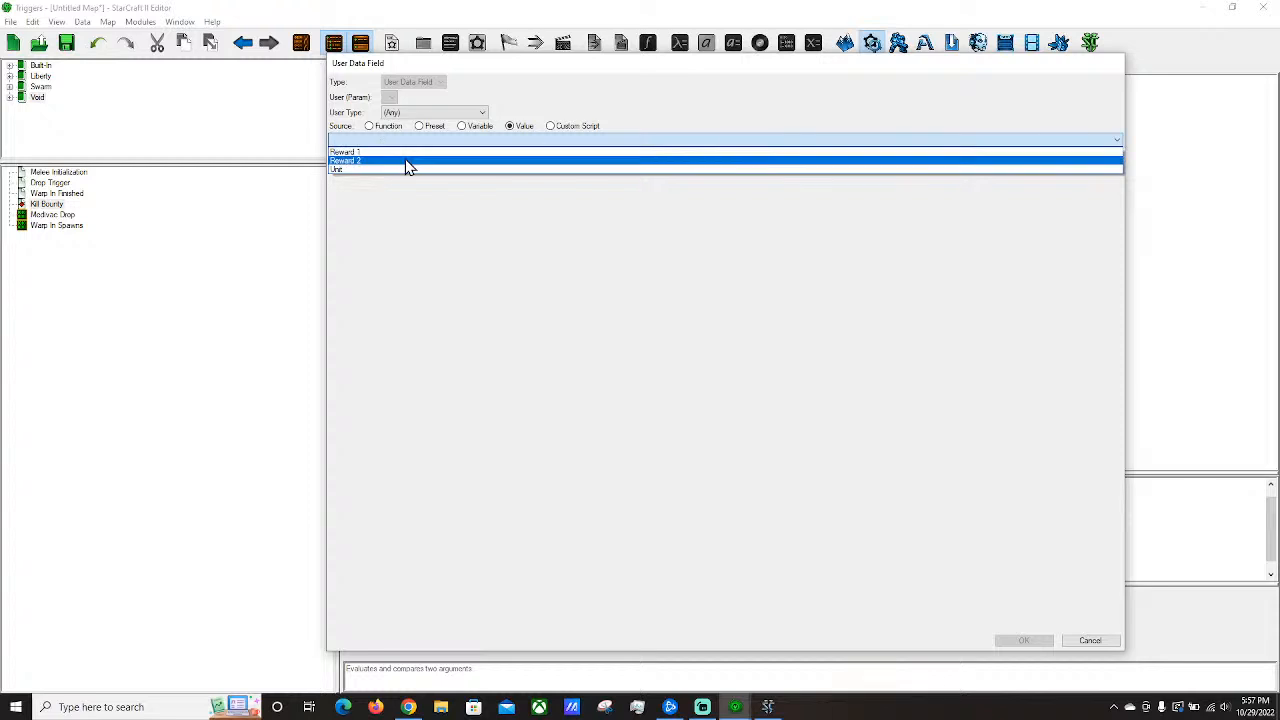
left_click(377, 170)
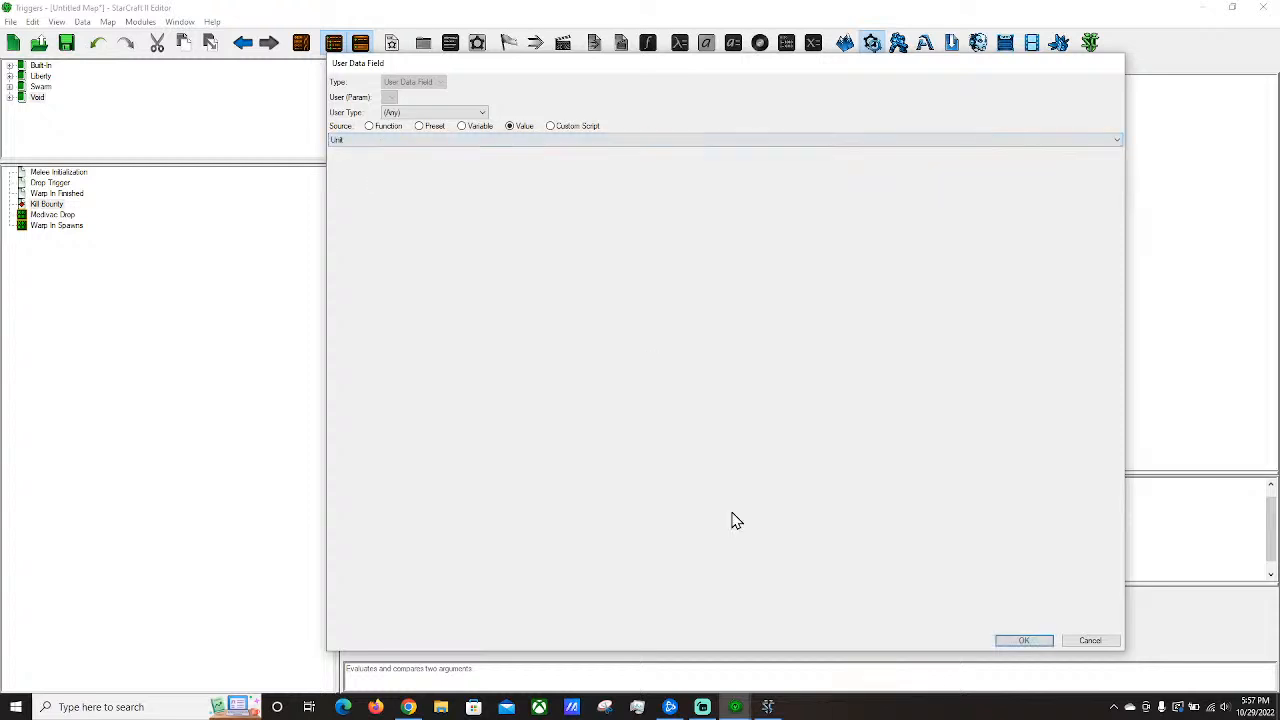
left_click(1020, 642)
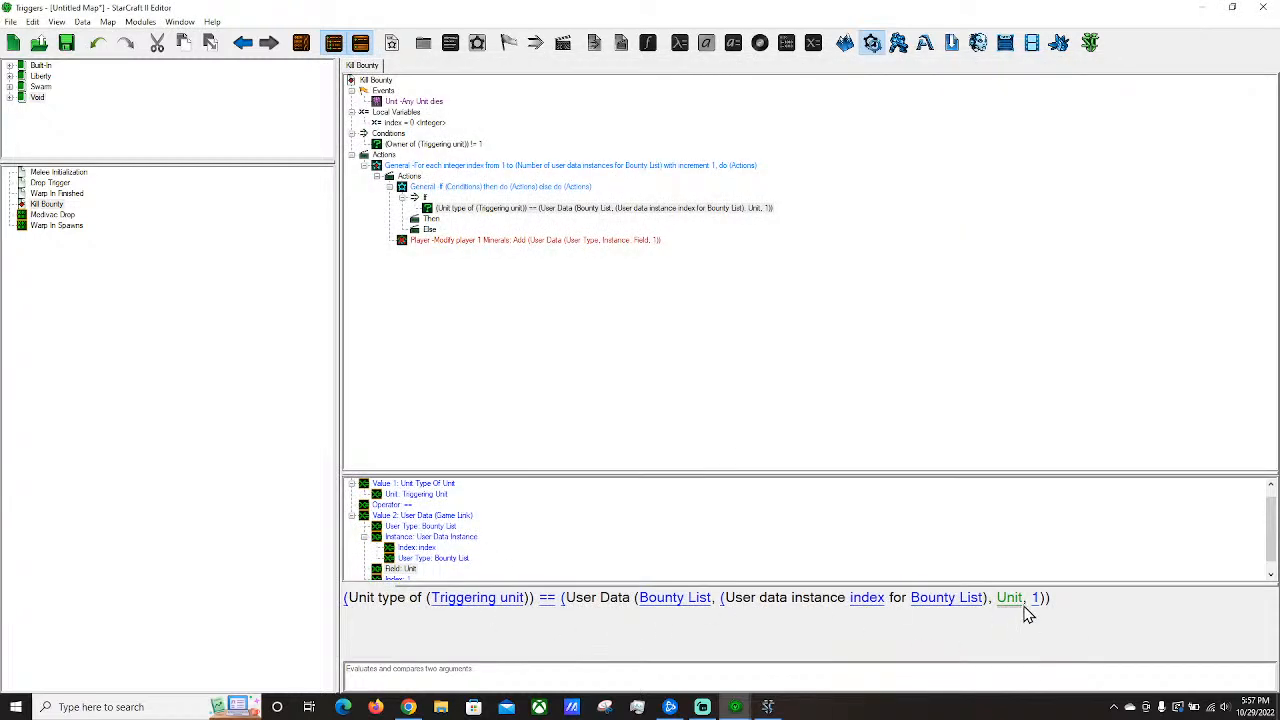
scroll(700, 553, "down", 1)
scroll(945, 565, "up", 1)
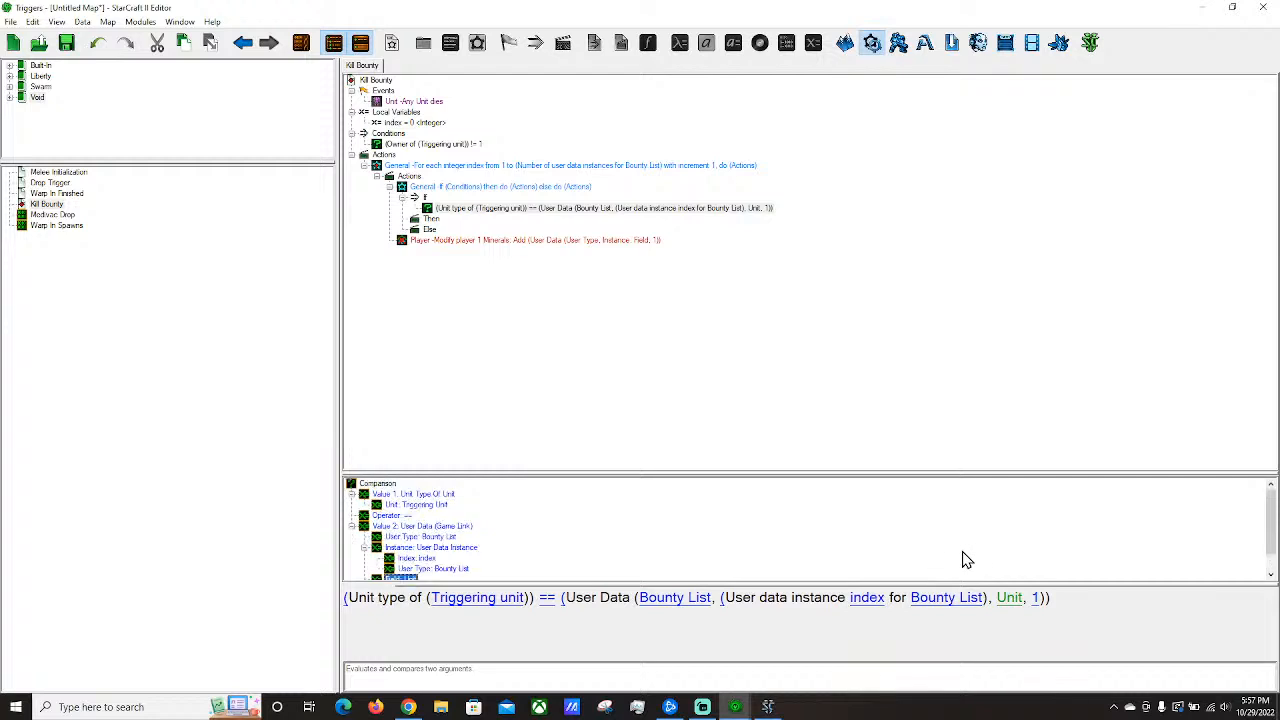
scroll(966, 558, "down", 1)
scroll(590, 490, "up", 1)
Move the Modify Player Minerals action into the Then block of the If Then Else action.
left_click(455, 244)
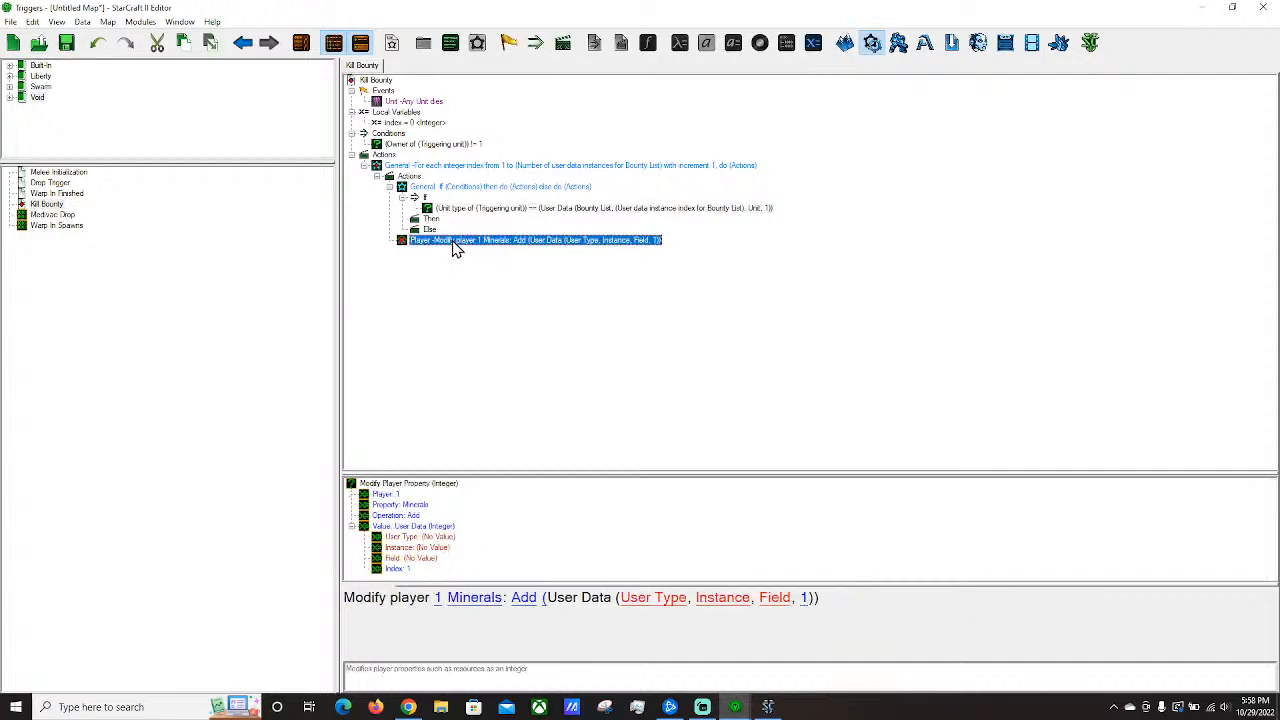
left_click_drag(540, 241, 502, 222)
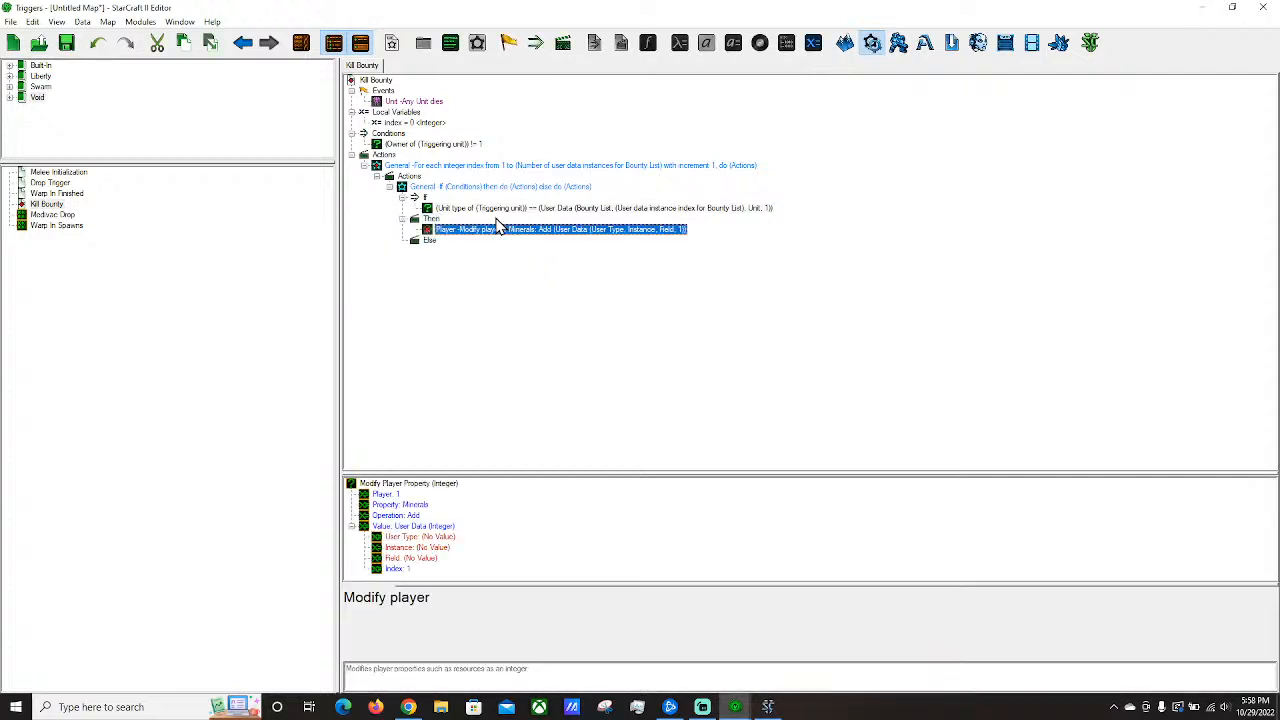
left_click(540, 208)
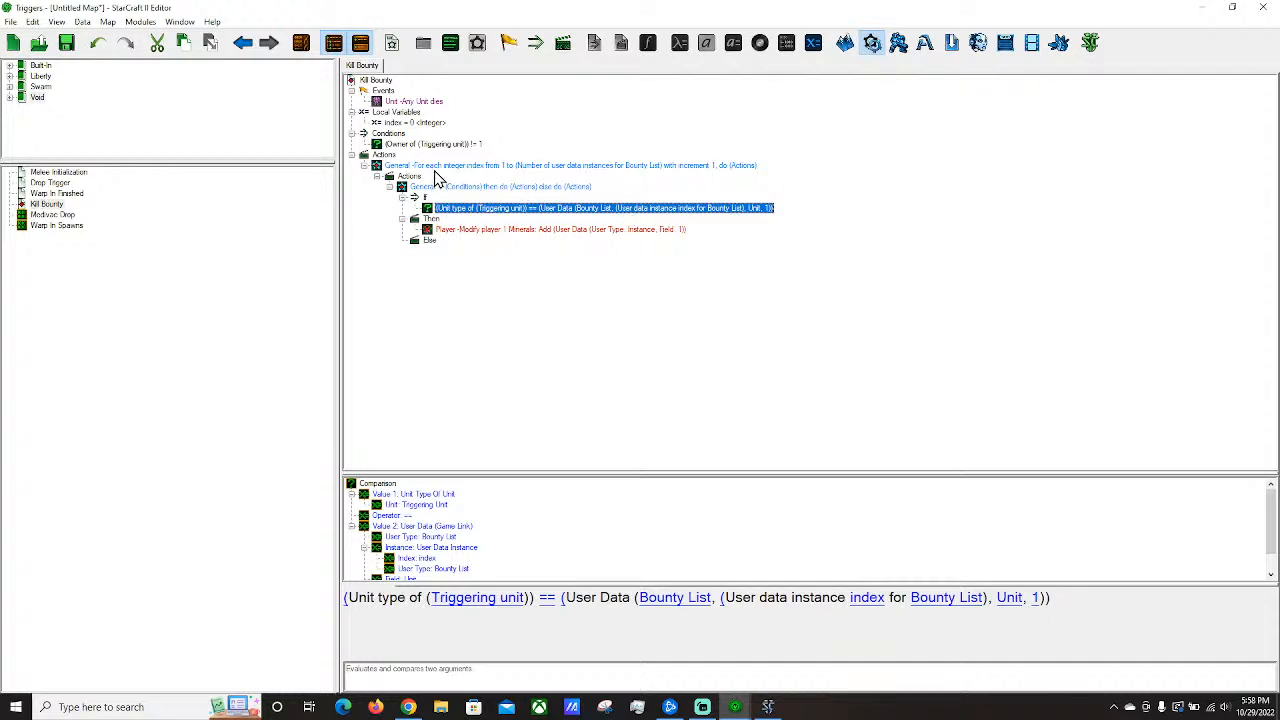
key("Down")
key("Down")
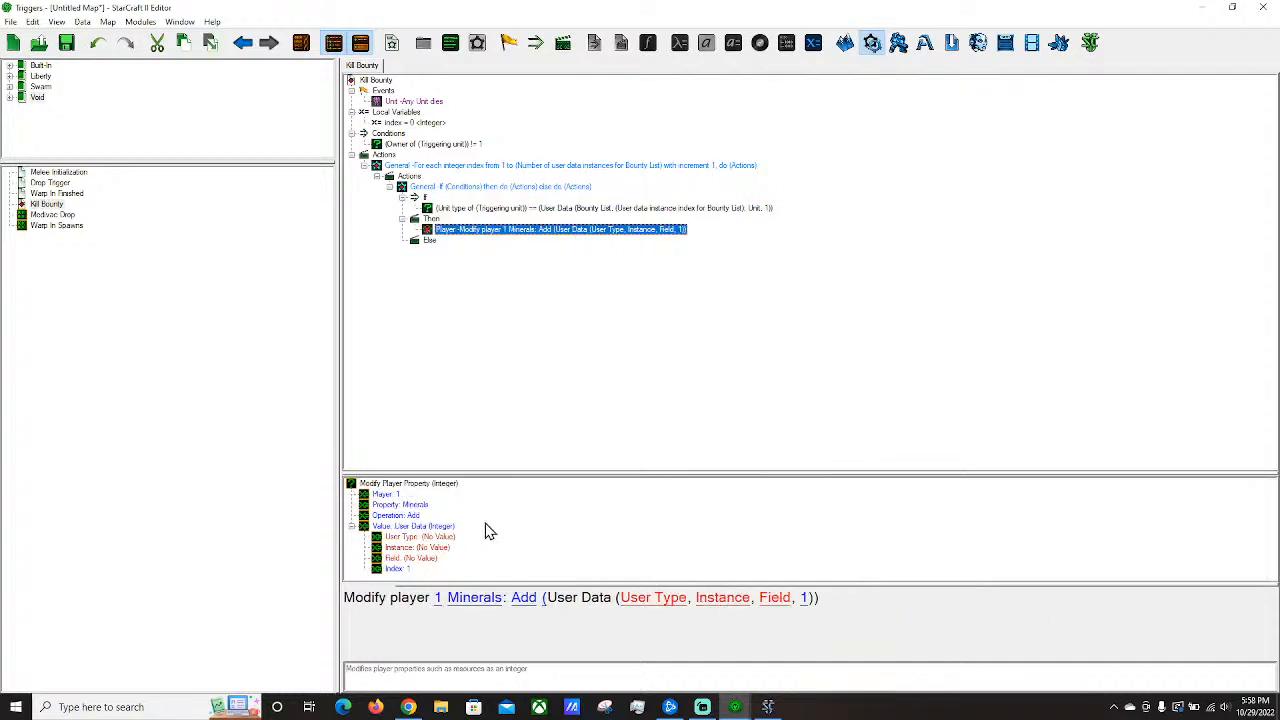
Review the User Data value of the If block's unit-type comparison as a reference for the minerals action.
left_click(656, 600)
left_click(1076, 641)
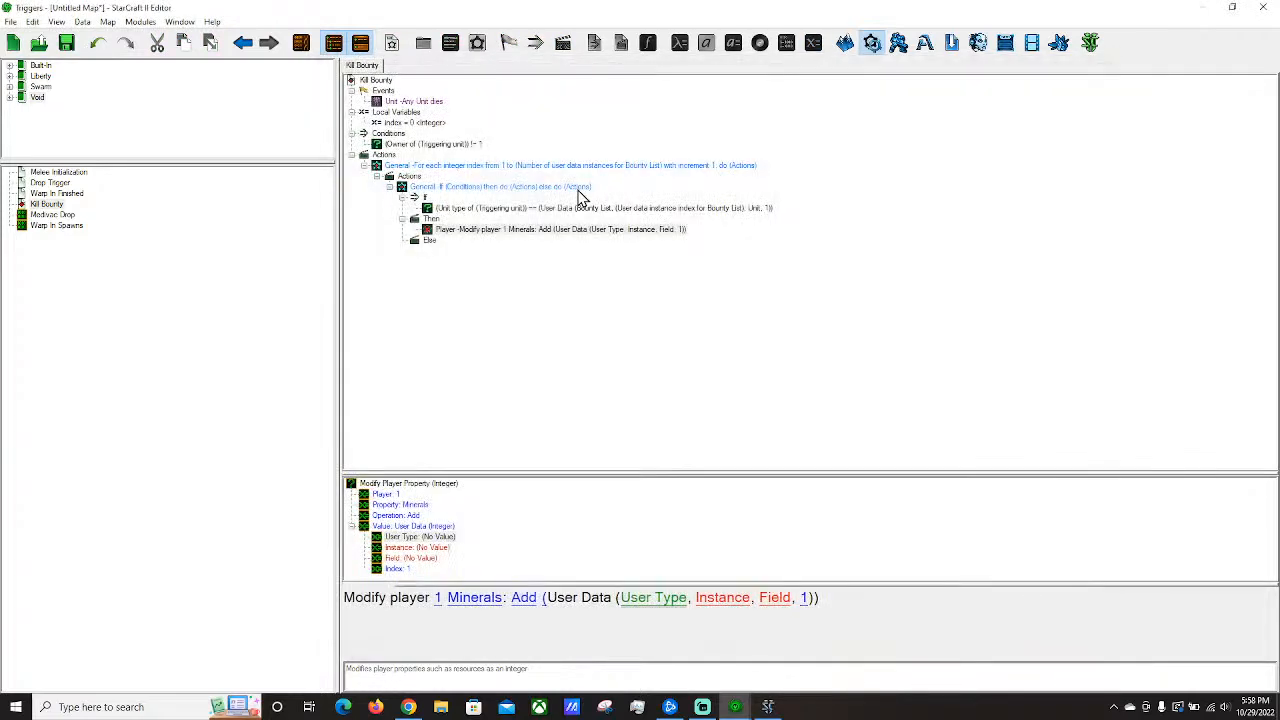
left_click(580, 207)
left_click(418, 527)
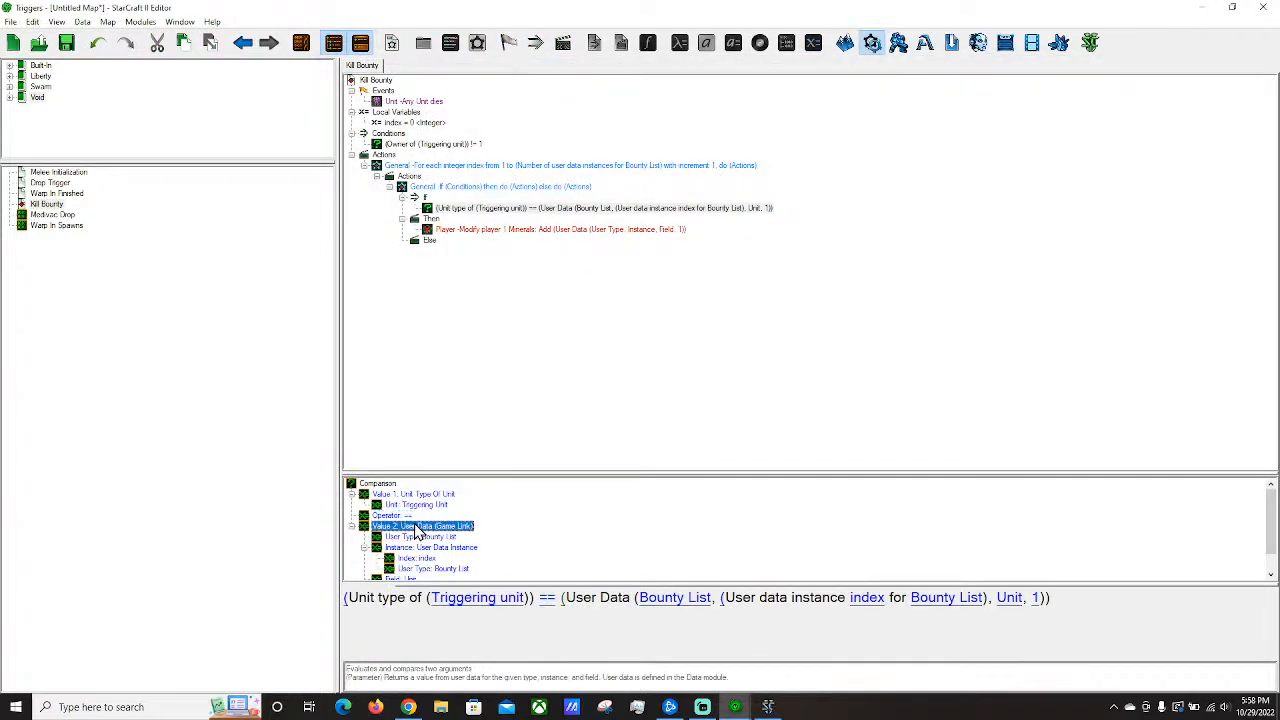
left_click(537, 244)
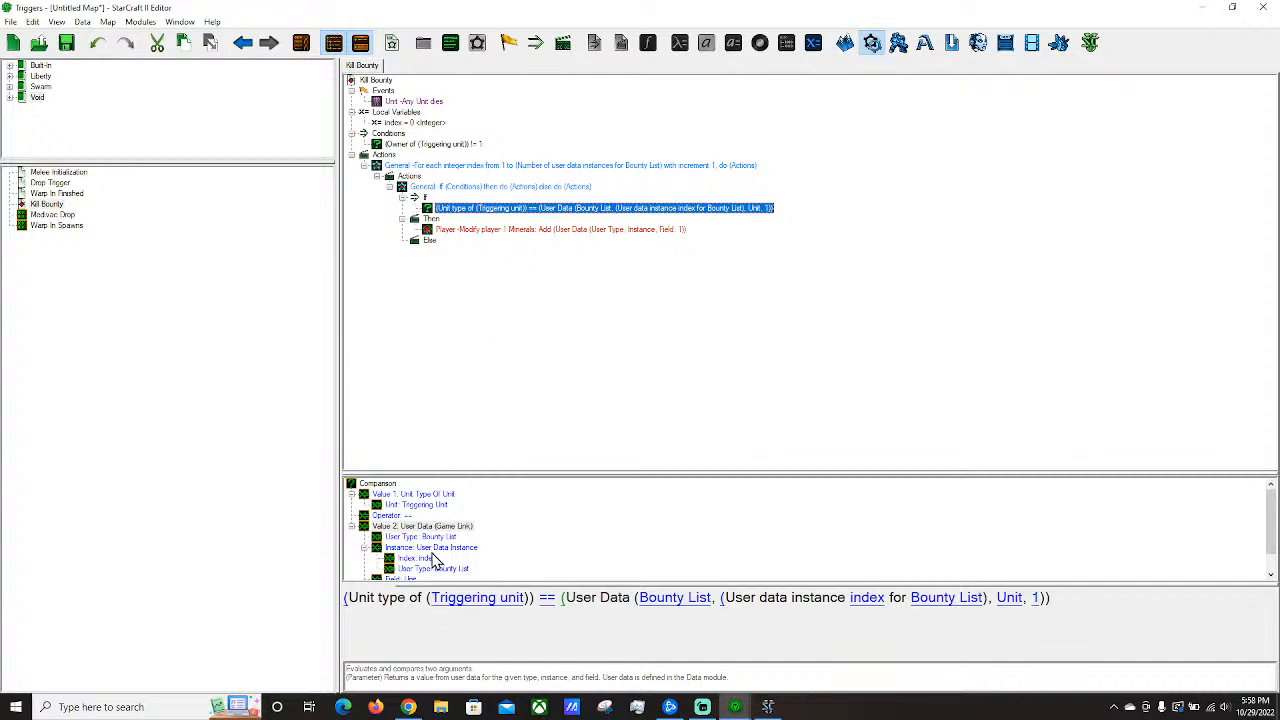
left_click(558, 230)
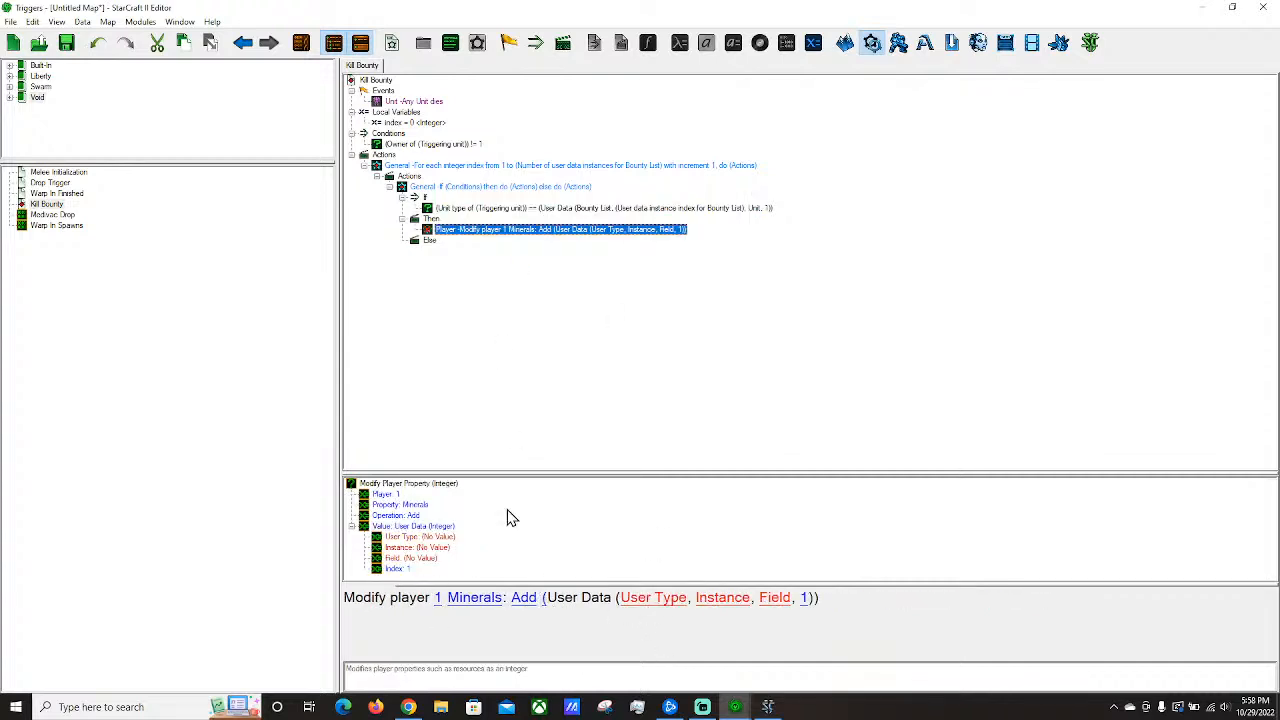
Set the minerals action's User Data value to user type Bounty List and its instance to the User Data Instance function.
left_click(651, 598)
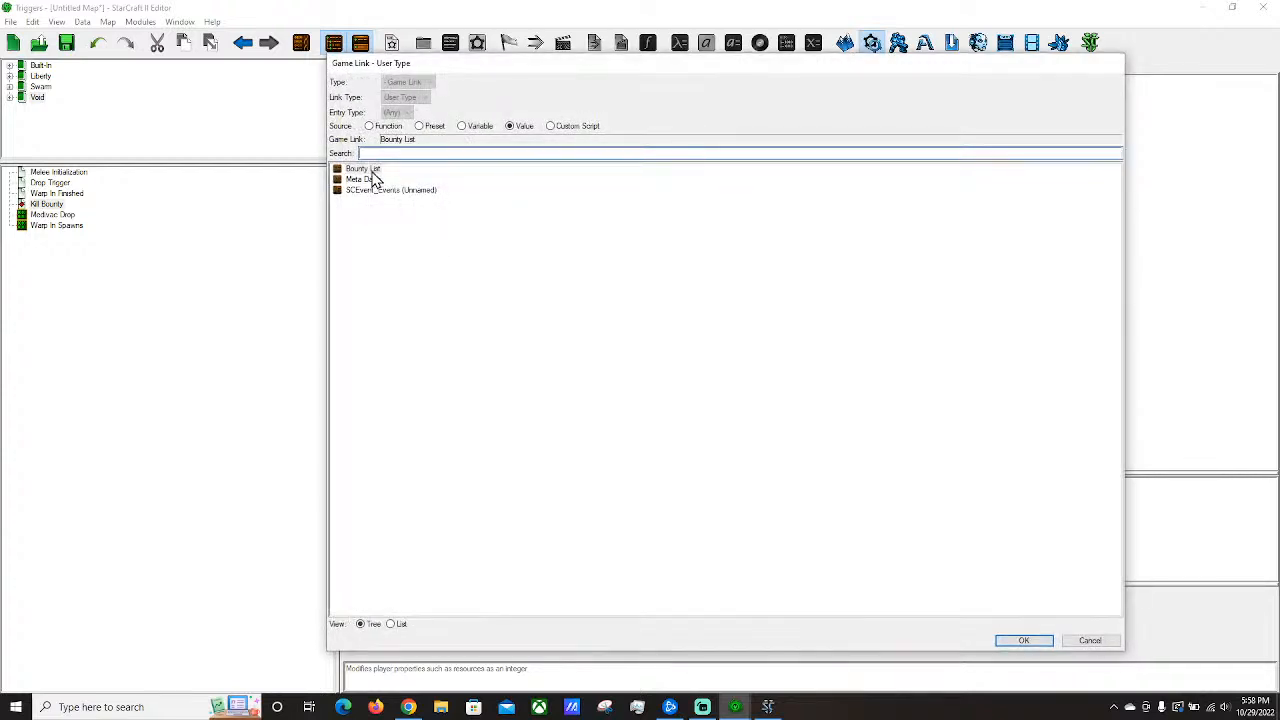
double_click(368, 173)
left_click(727, 598)
left_click(400, 140)
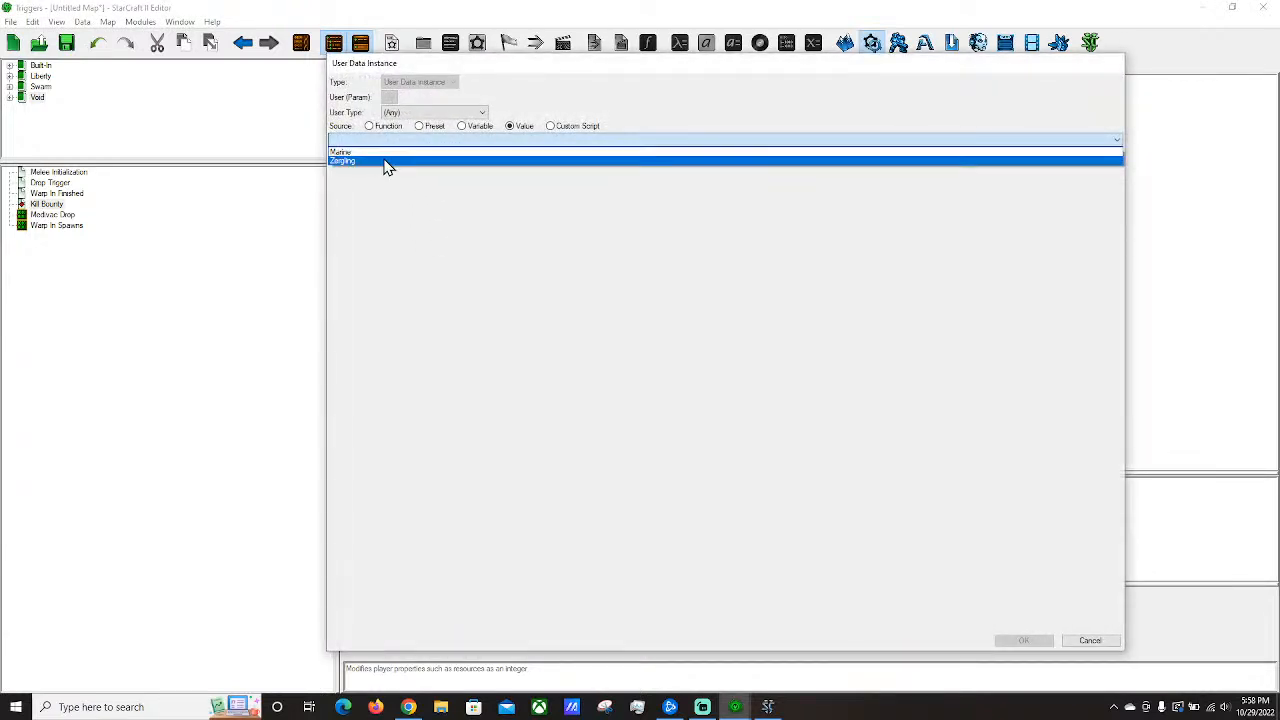
left_click(363, 158)
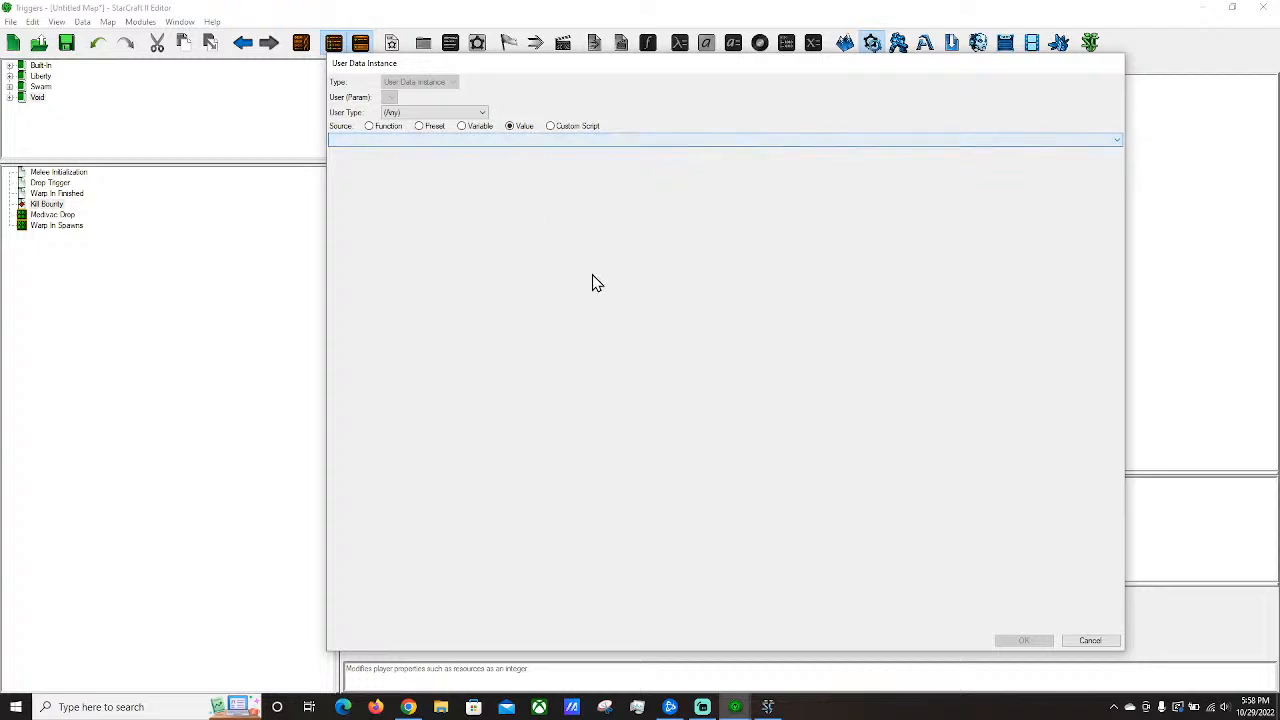
left_click(484, 126)
left_click(395, 114)
left_click(375, 127)
left_click(375, 127)
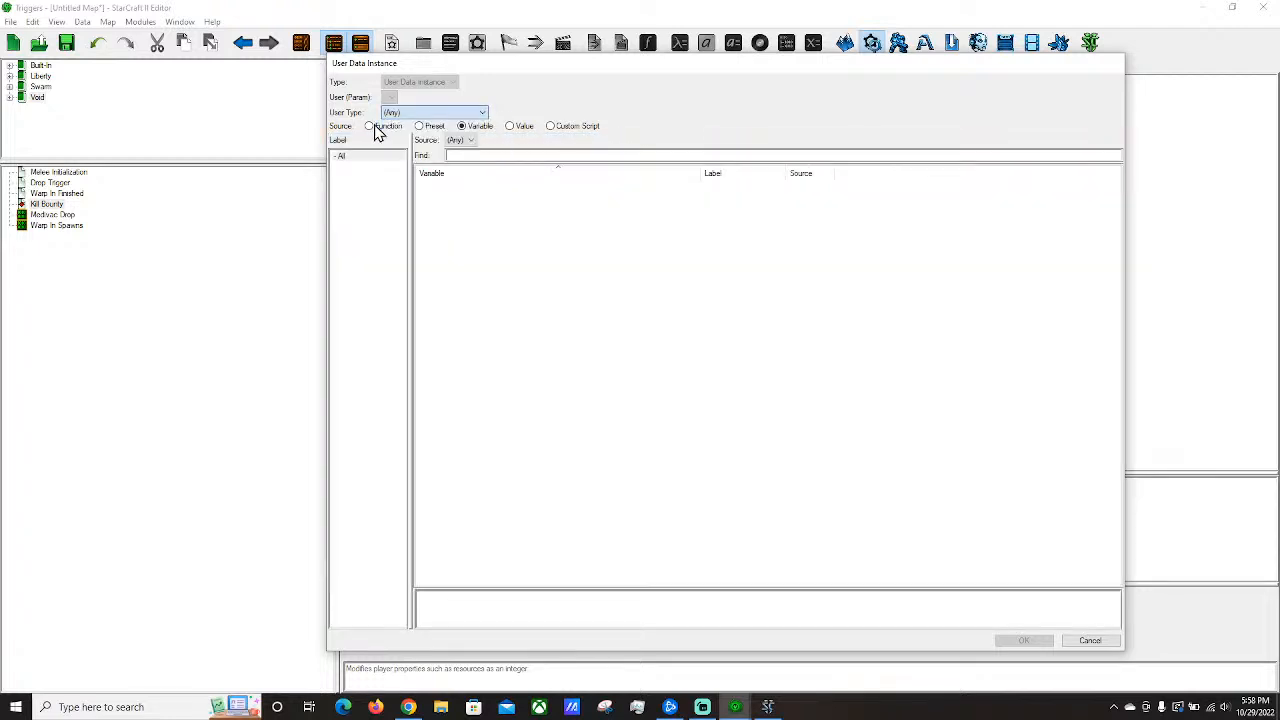
left_click(482, 211)
double_click(463, 202)
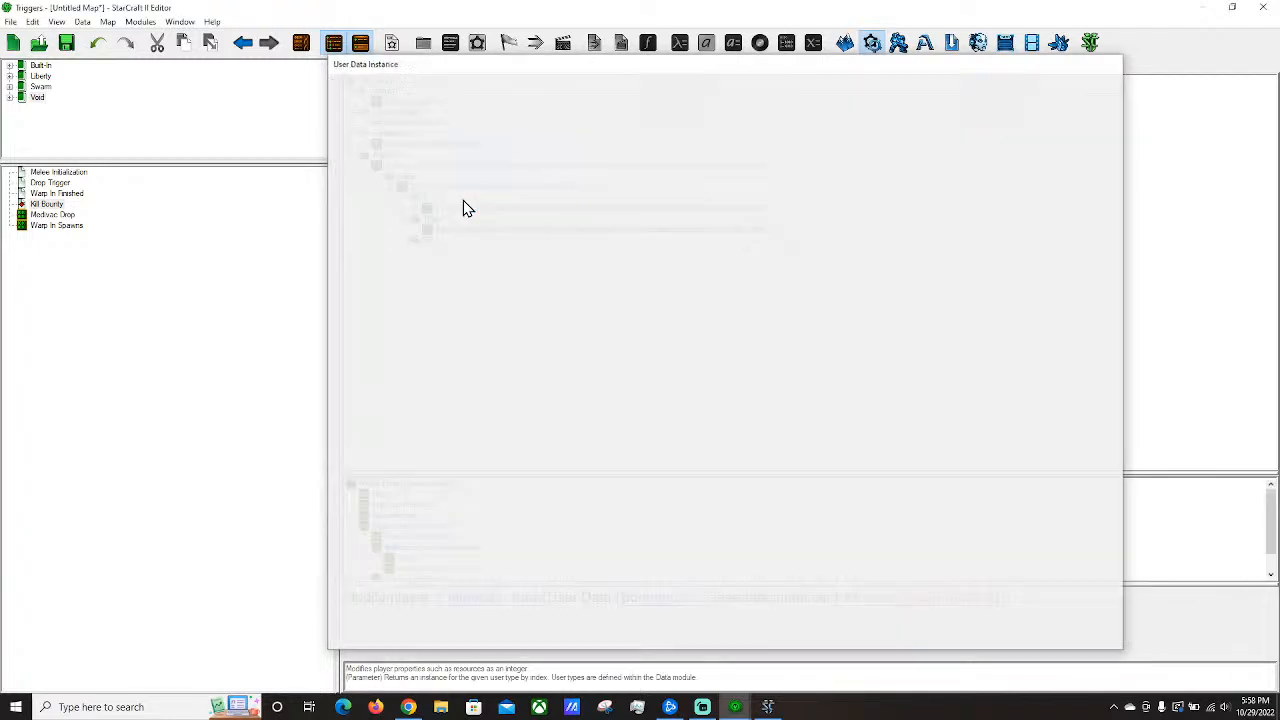
Set the minerals action's User Data Instance to the index variable and the Bounty List user type.
left_click(835, 600)
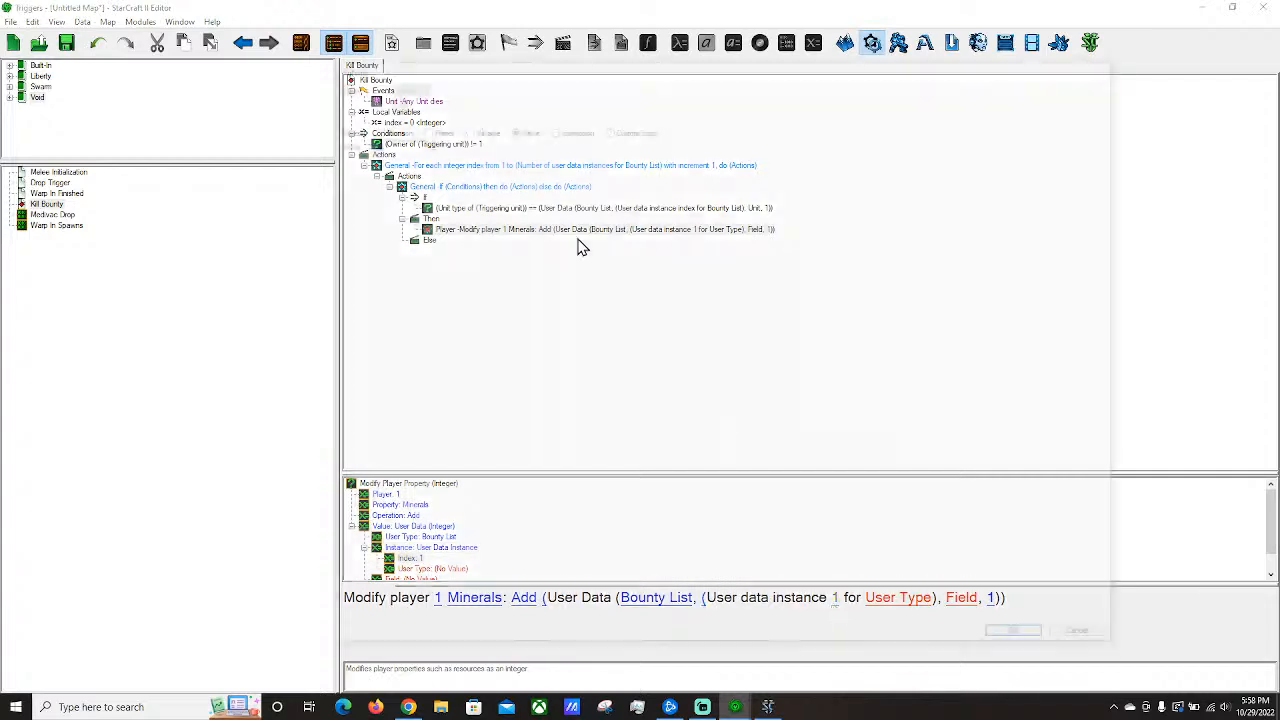
left_click(484, 127)
double_click(463, 189)
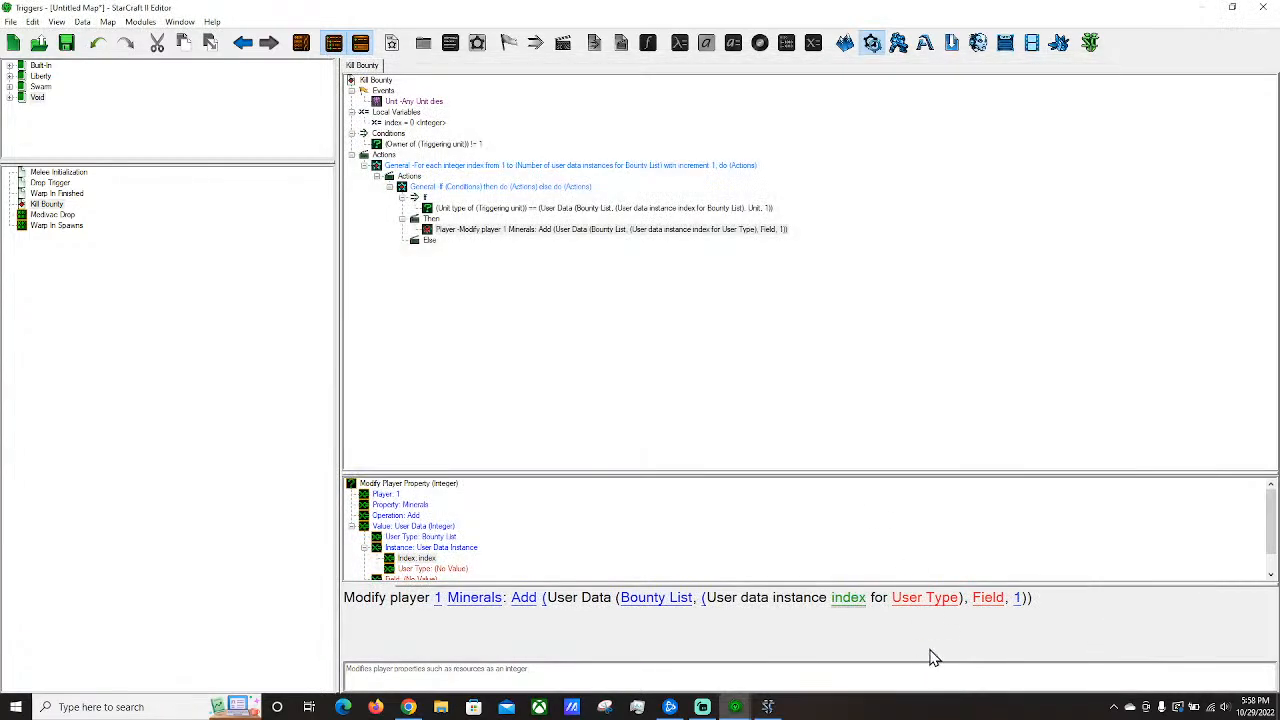
left_click(911, 598)
double_click(366, 170)
Set the field of the minerals action's User Data value to Reward 1.
left_click(990, 594)
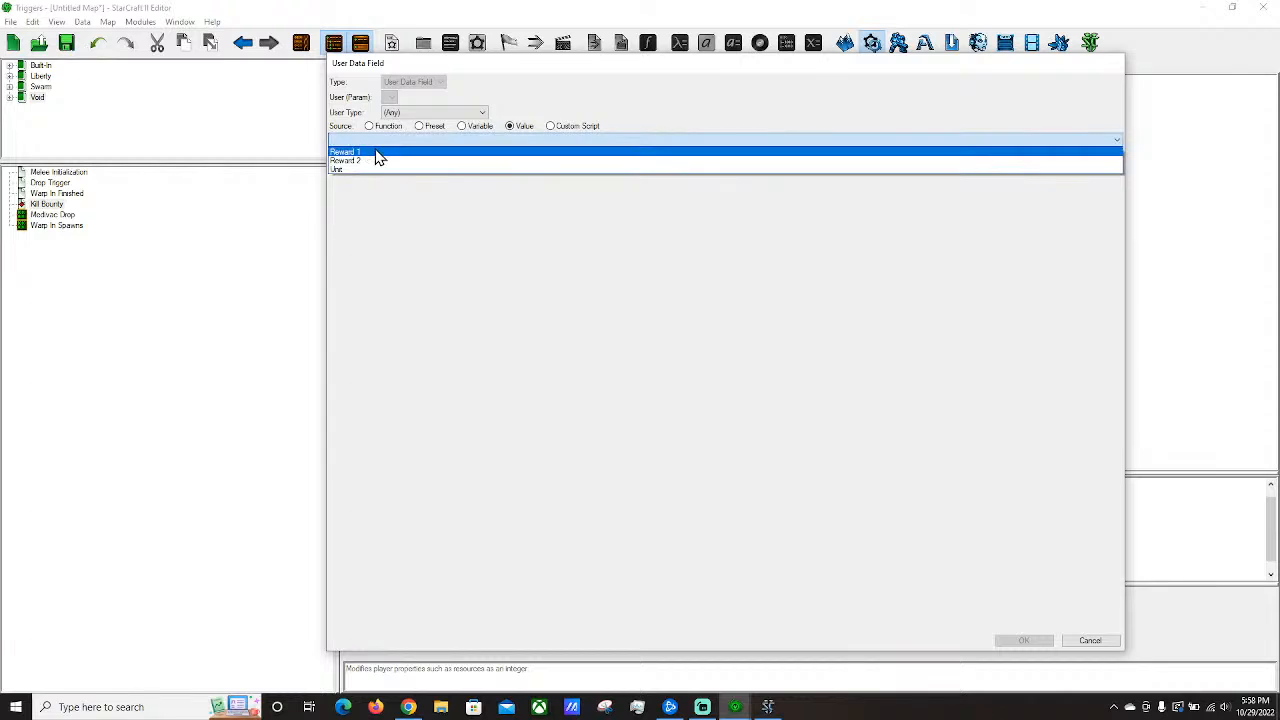
left_click(383, 152)
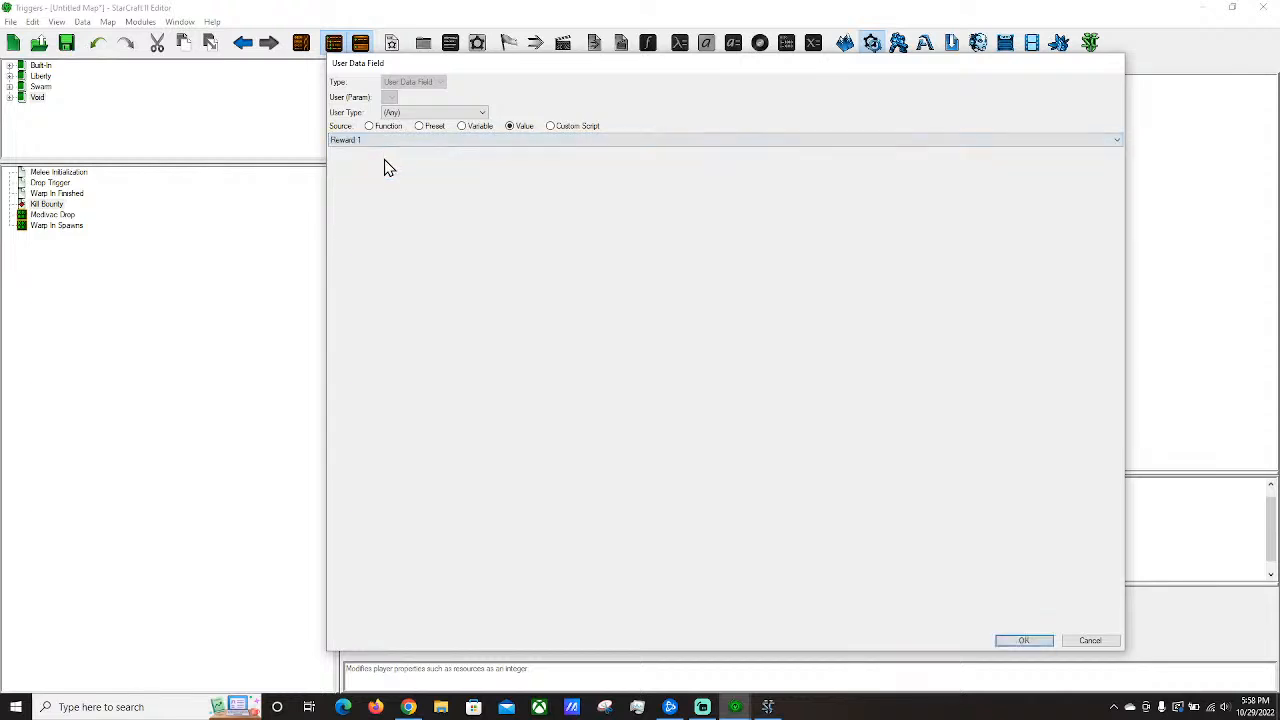
left_click(1026, 641)
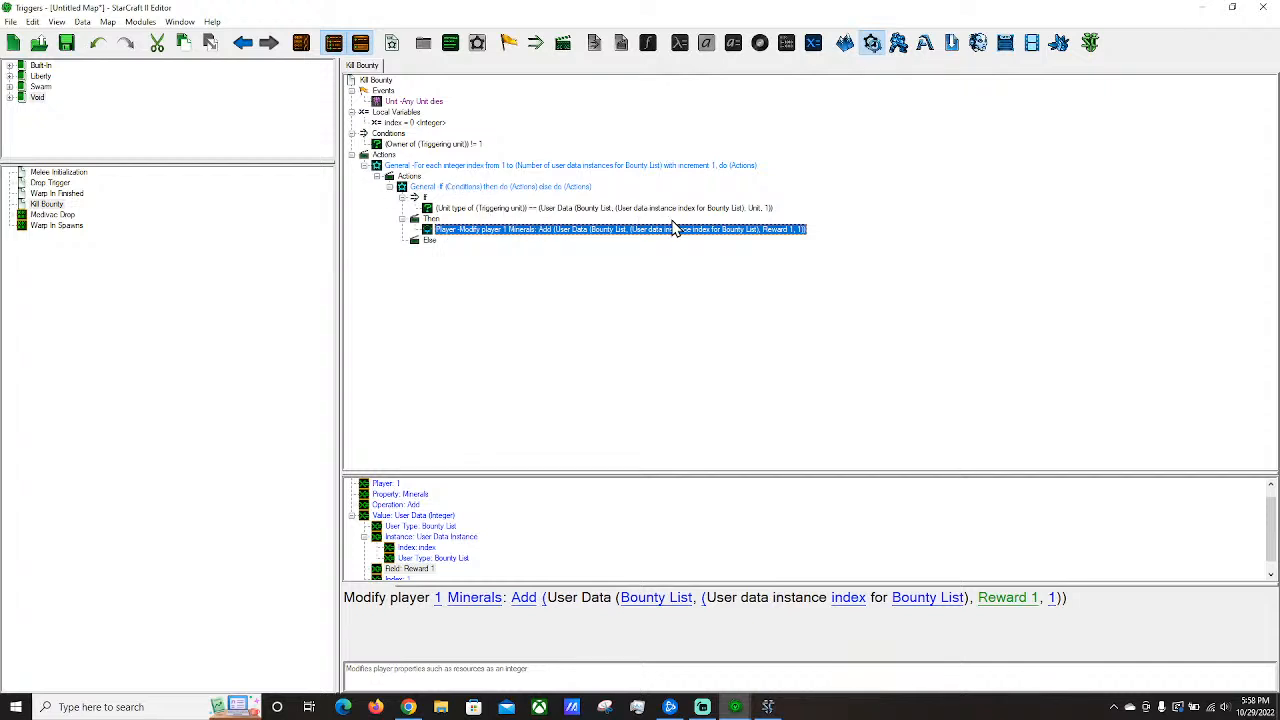
Duplicate the Modify Player Minerals action inside the Then block.
left_click(640, 207)
left_click(631, 230)
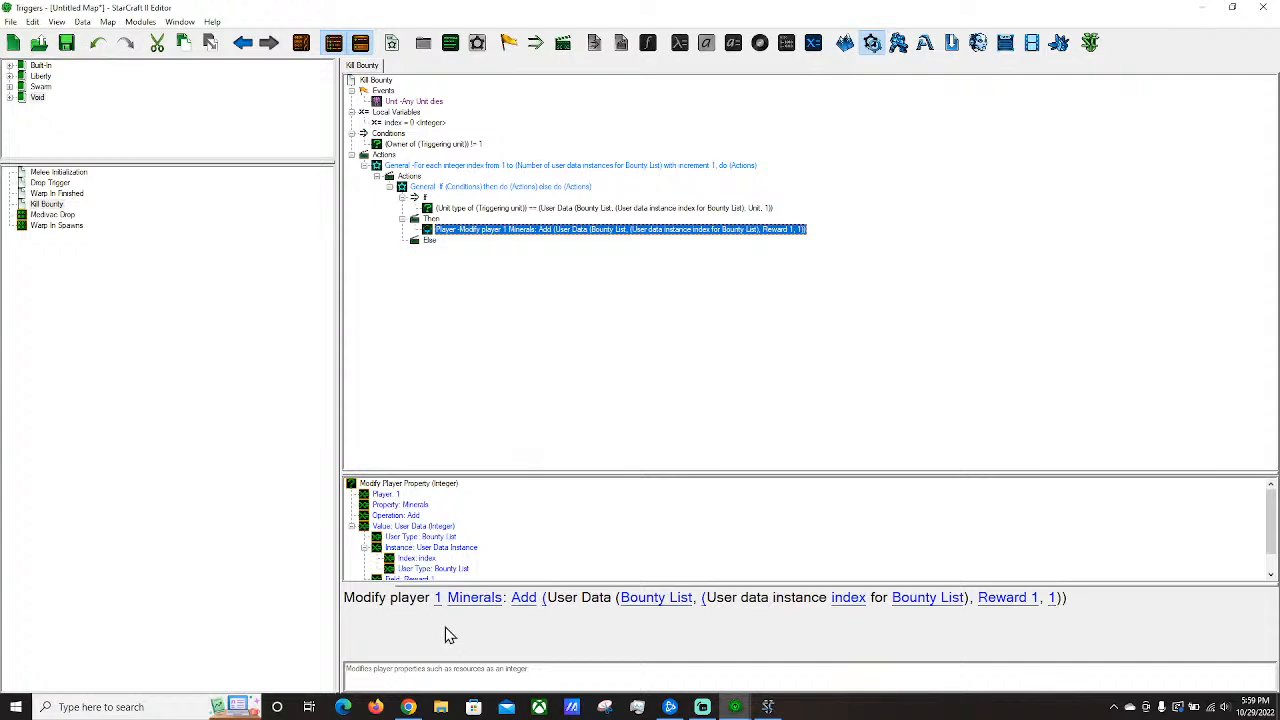
key("ctrl+c")
key("ctrl+v")
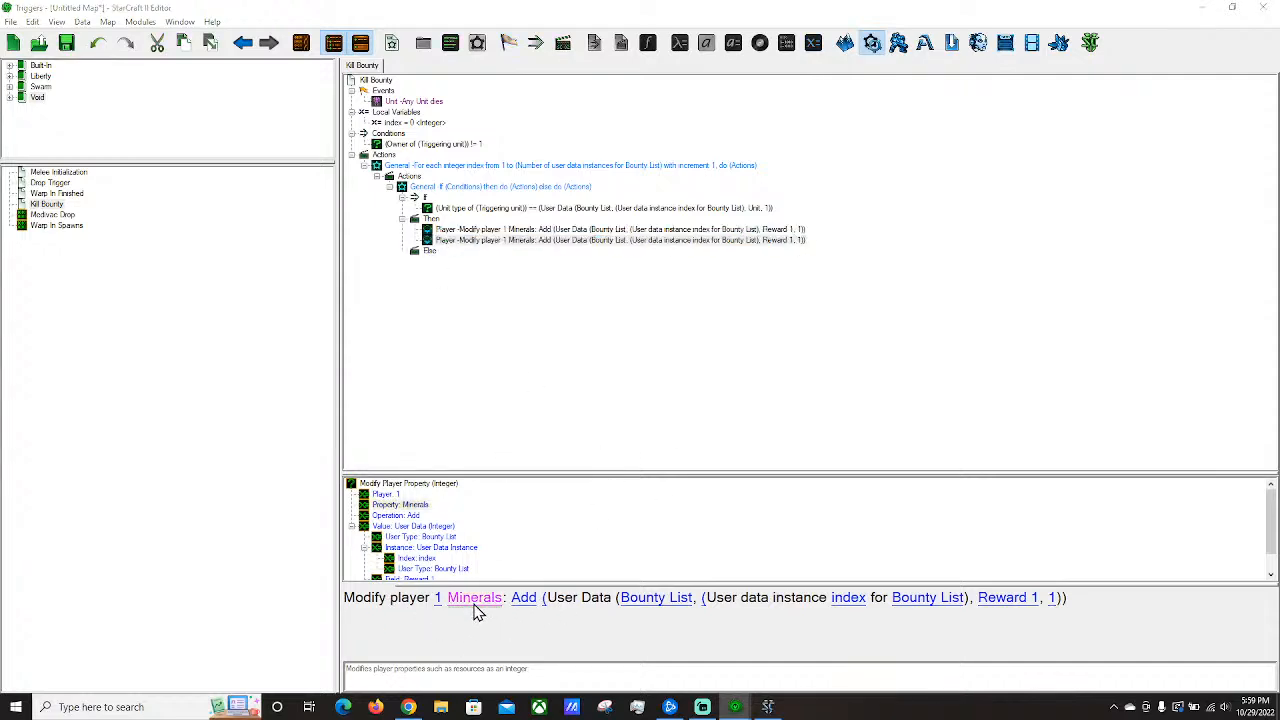
Change the duplicated action's property to Vespene and its User Data field to Reward 2.
left_click(474, 599)
left_click(440, 198)
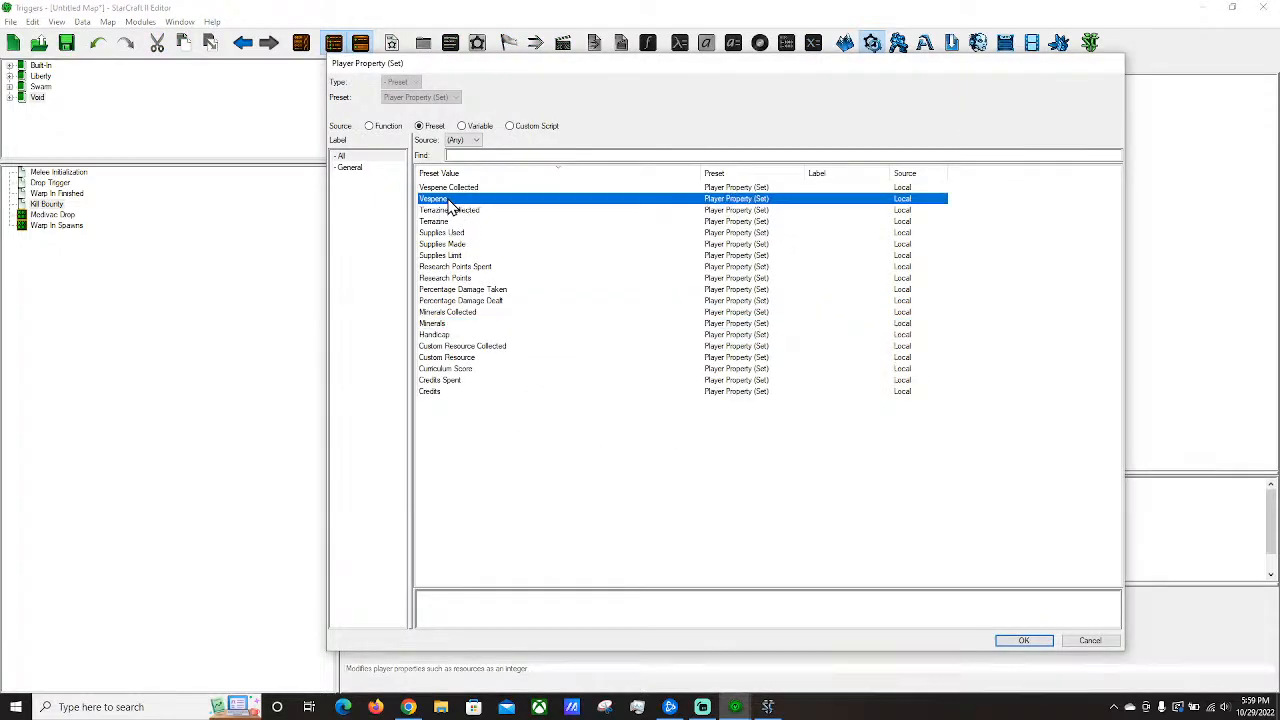
left_click(1024, 640)
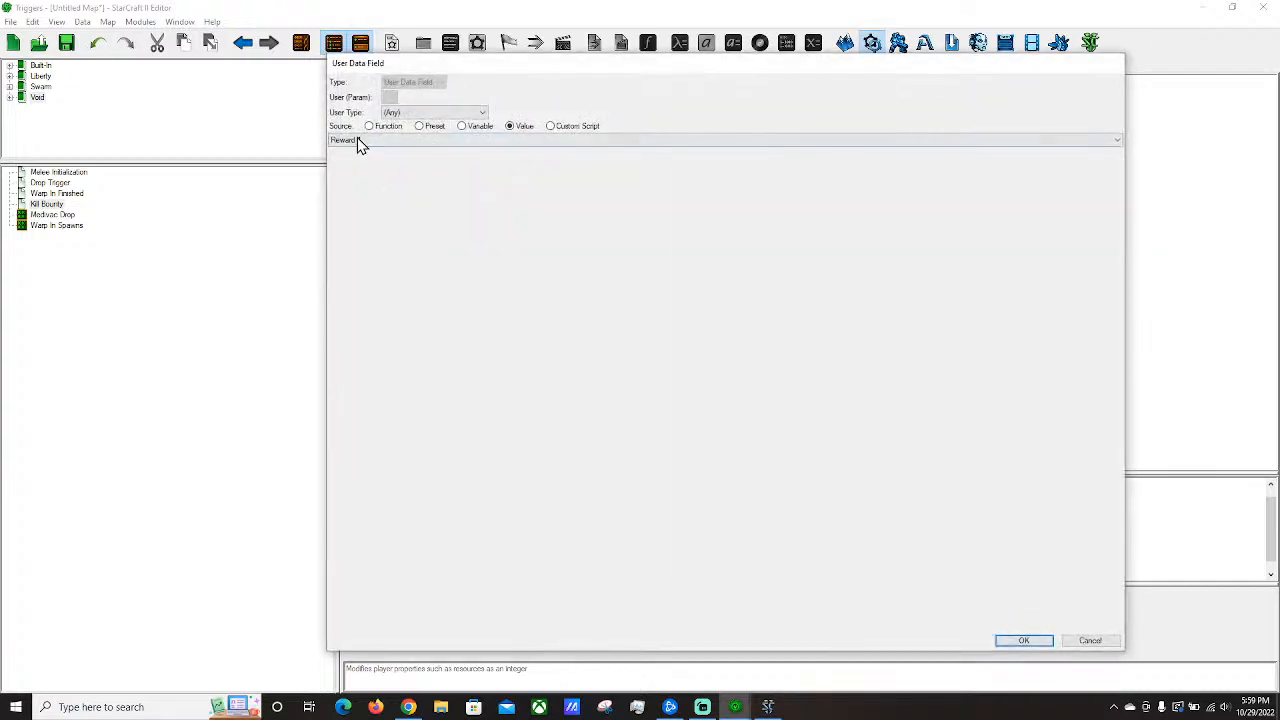
left_click(358, 140)
left_click(364, 161)
left_click(1024, 641)
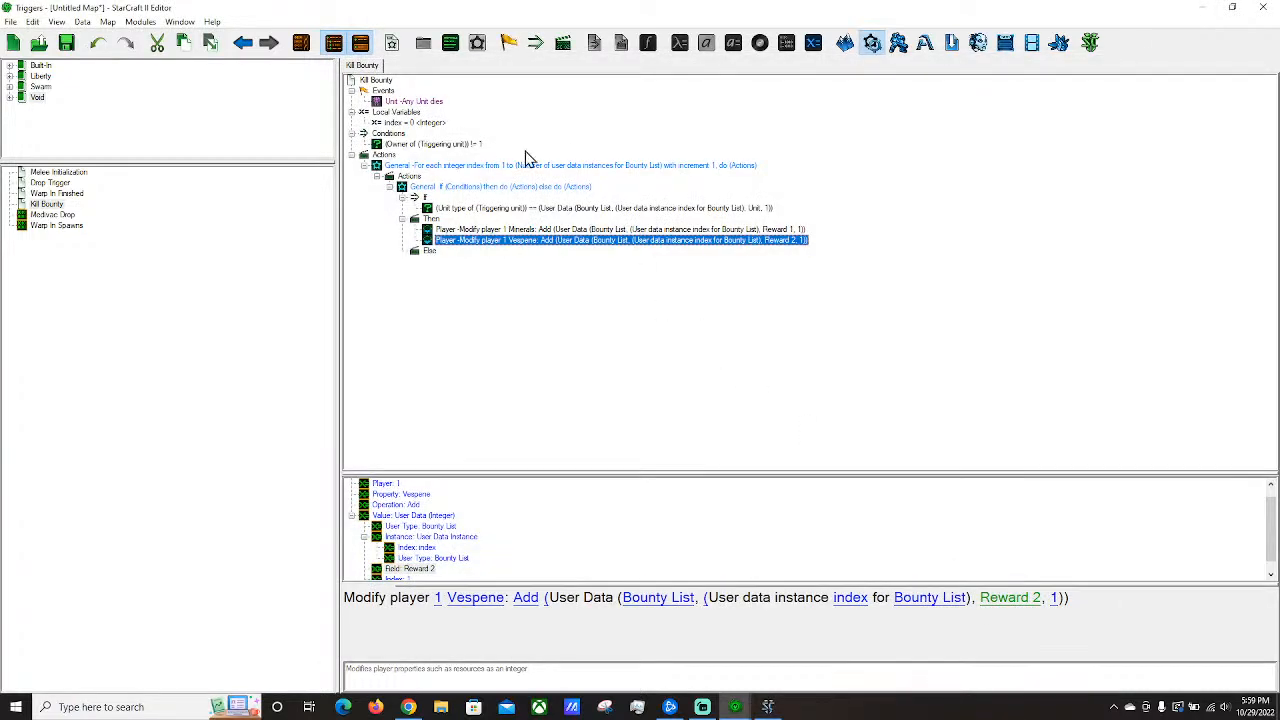
Review the minerals and vespene reward actions, the If Then Else action and the For Each Integer loop.
left_click(530, 231)
left_click(534, 241)
left_click(515, 230)
left_click(518, 240)
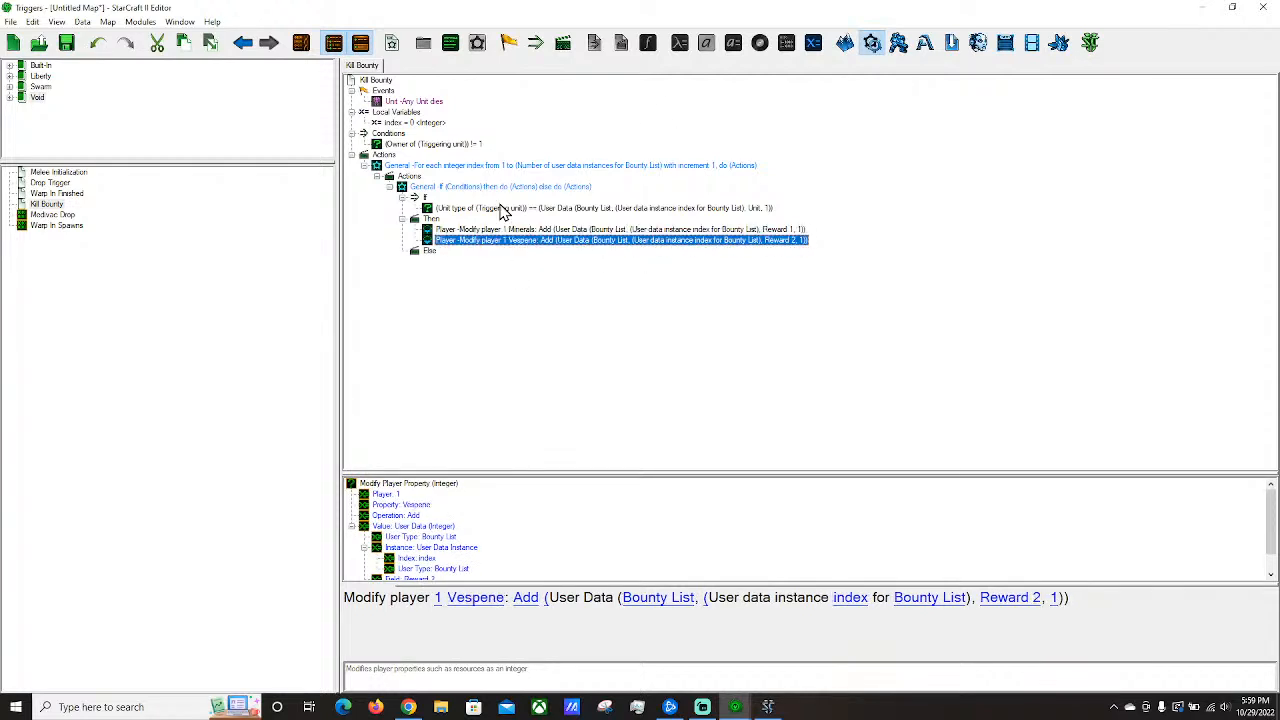
left_click(455, 188)
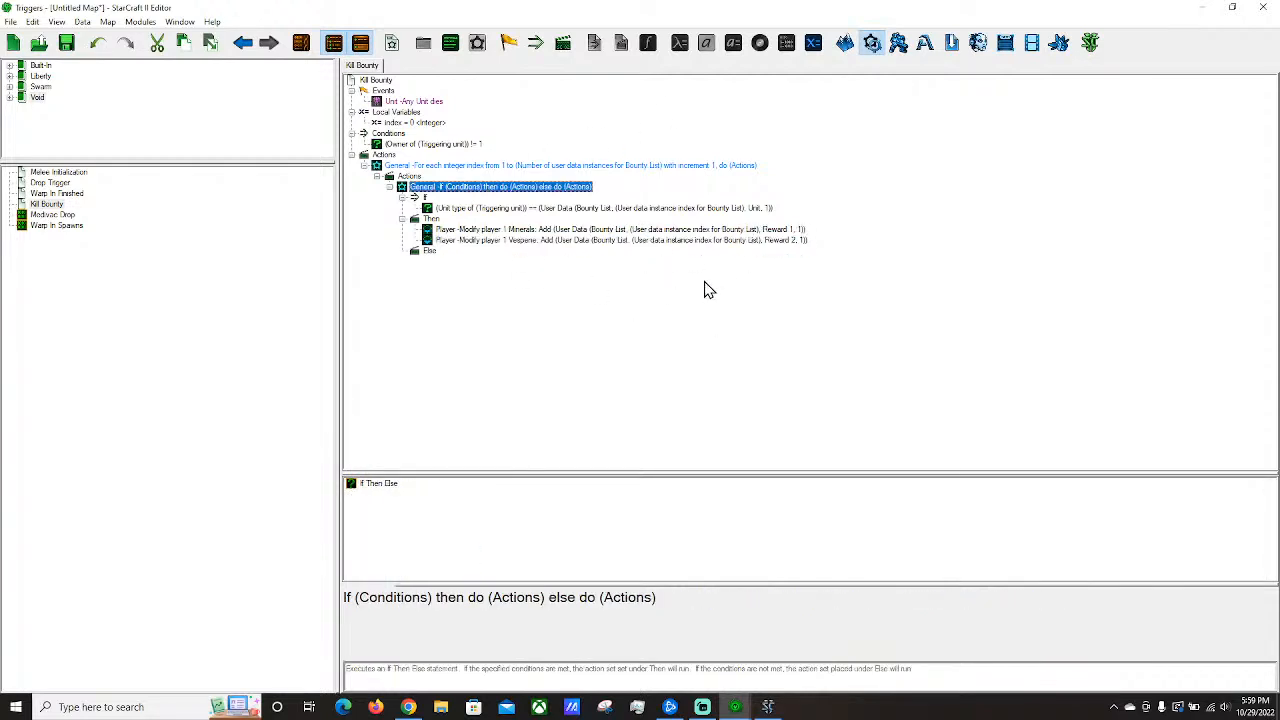
left_click(473, 166)
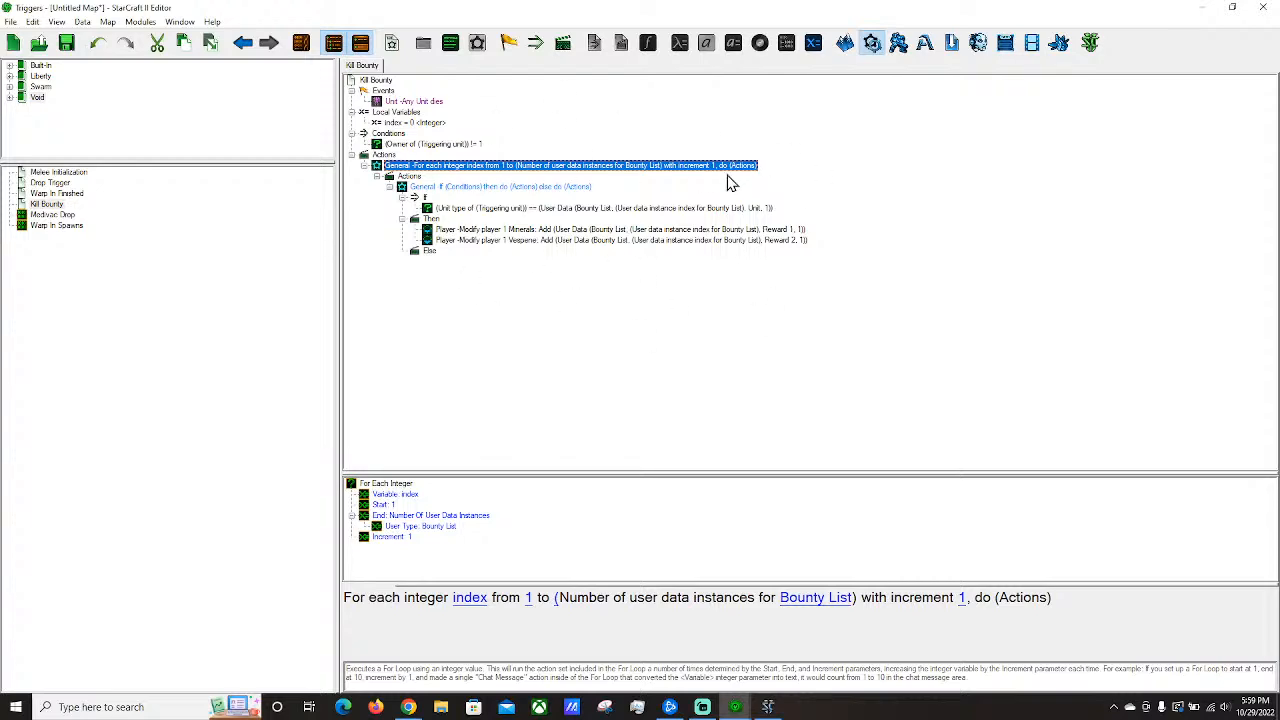
Switch to the Terrain module and go to the Enemy Spawn area of the map.
left_click(845, 42)
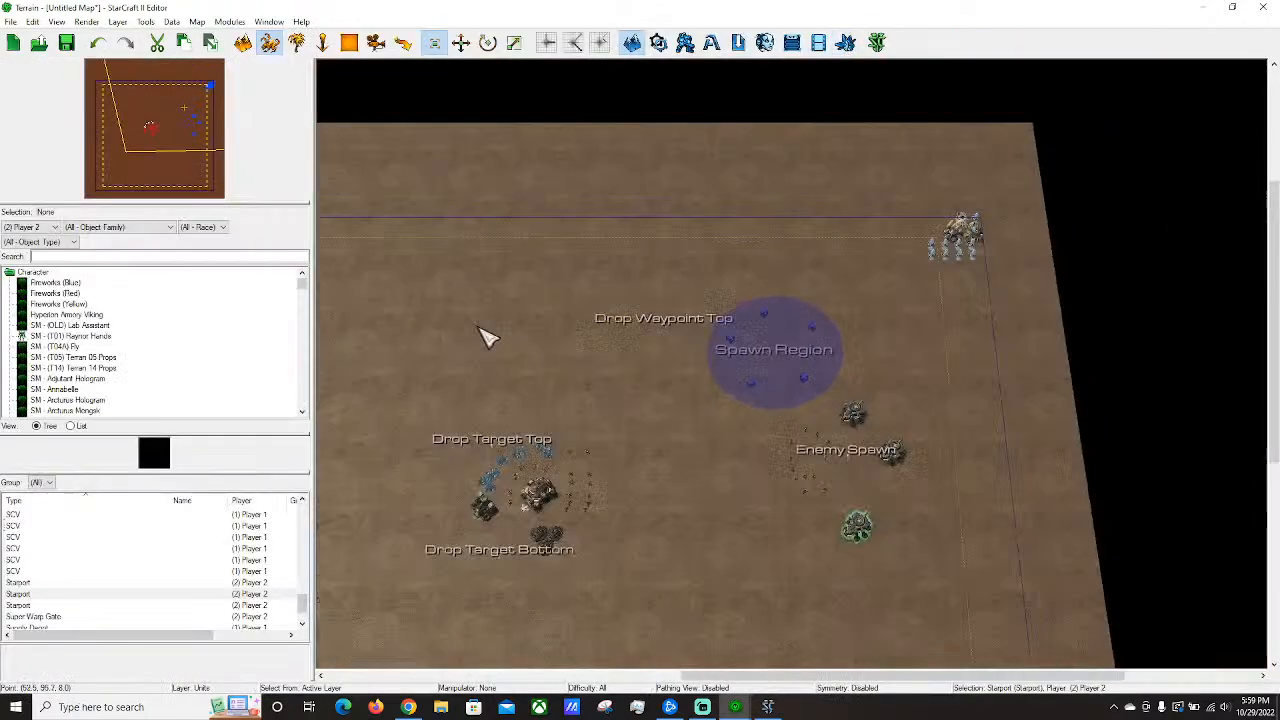
scroll(700, 400, "up", 3)
scroll(715, 350, "up", 3)
left_click(192, 121)
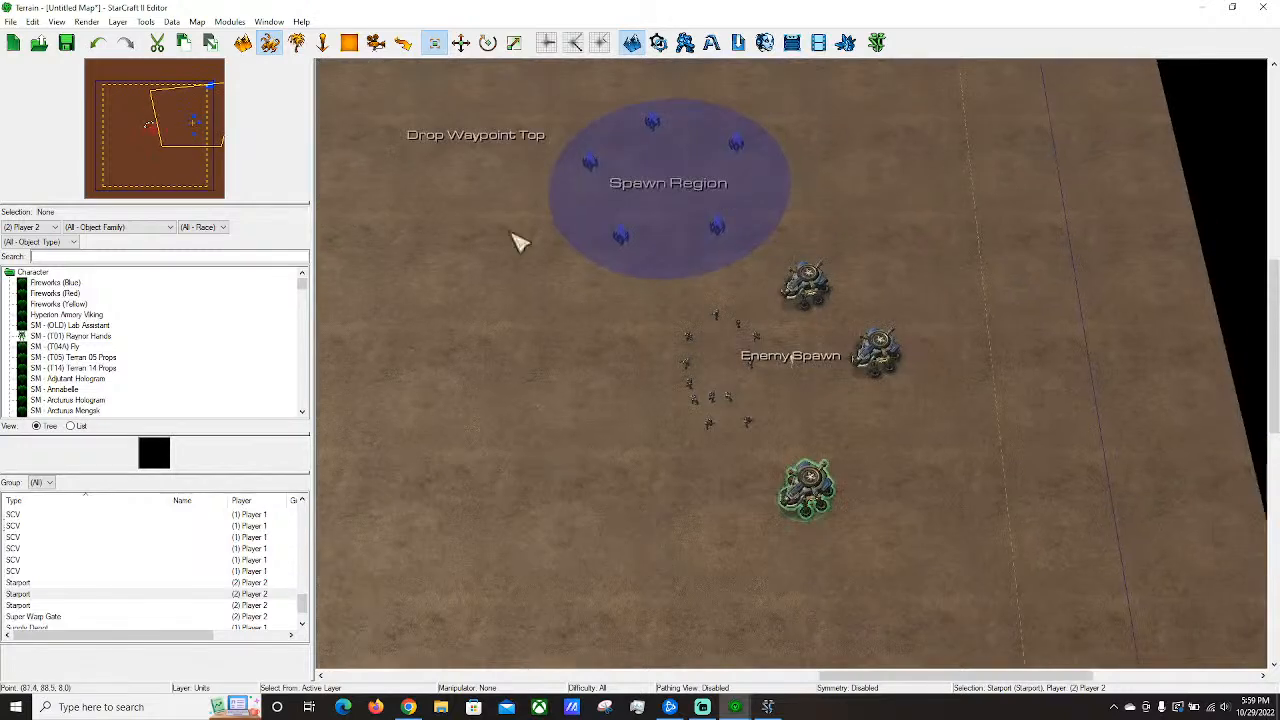
scroll(500, 225, "up", 2)
right_click_drag(549, 278, 664, 385)
left_click(637, 391)
right_click_drag(574, 380, 530, 272)
Find the standard Zergling unit and place a group for Player 2 beside the enemy marines at Enemy Spawn.
left_click(69, 259)
type("zergling")
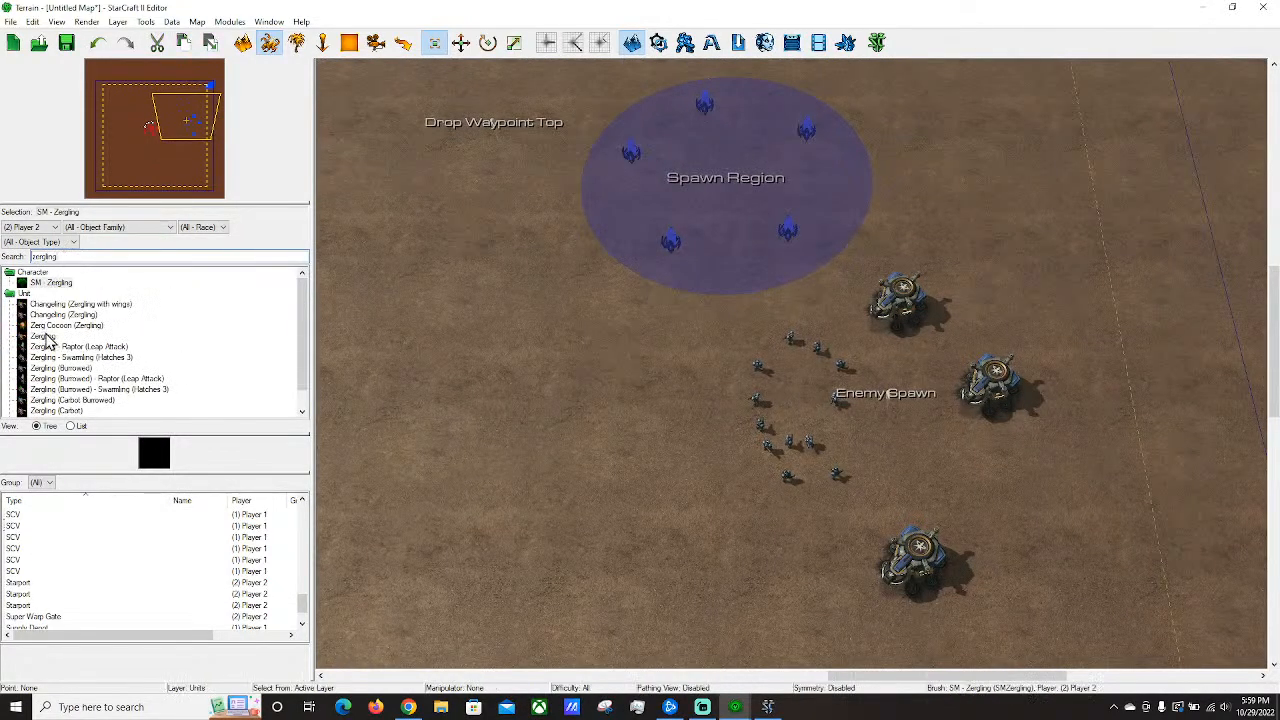
left_click(43, 336)
scroll(757, 420, "up", 2)
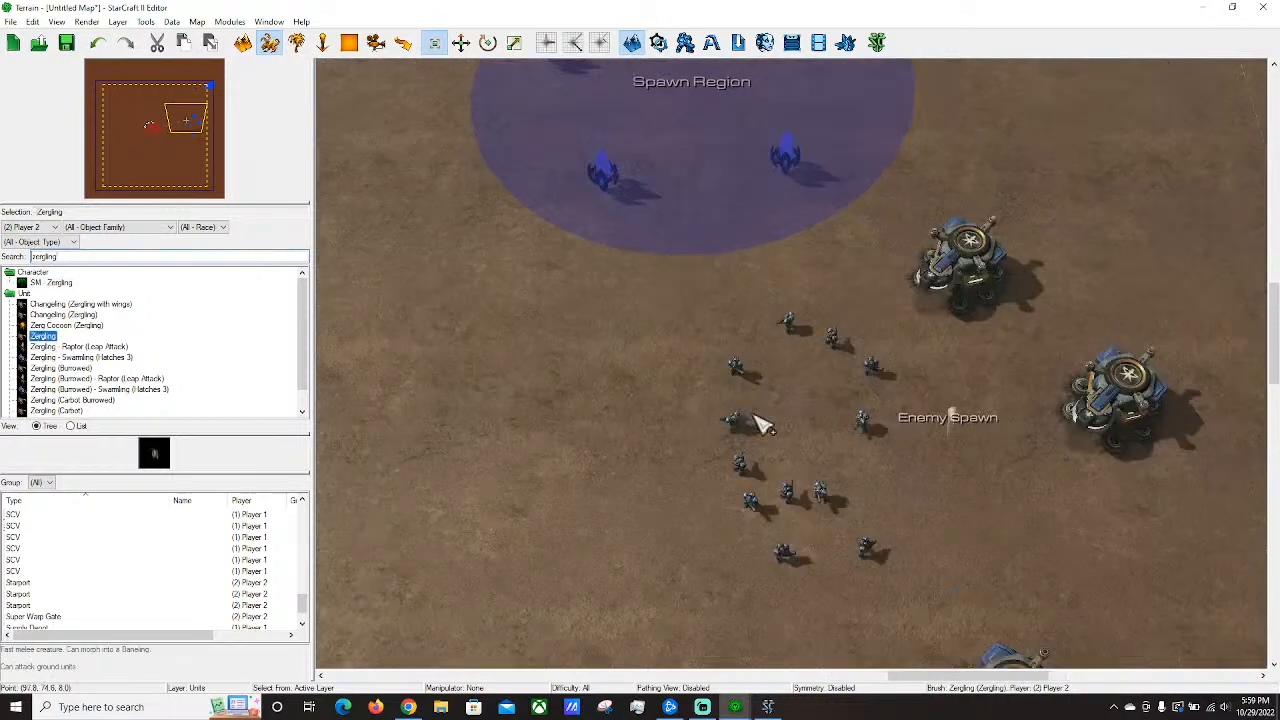
mouse_move(663, 358)
left_mouse_down()
mouse_move(602, 389)
mouse_move(614, 467)
left_mouse_up()
mouse_move(614, 467)
right_mouse_down()
mouse_move(710, 381)
mouse_move(794, 488)
mouse_move(812, 492)
right_mouse_up()
key("Escape")
left_click_drag(887, 327, 795, 470)
Paste two more copies of the 12 Player 1 marines, one east of the original group and one south of it.
right_click_drag(1074, 321, 778, 240)
left_click(840, 160)
right_click_drag(845, 170, 876, 122)
right_click_drag(720, 243, 949, 200)
key("ctrl+v")
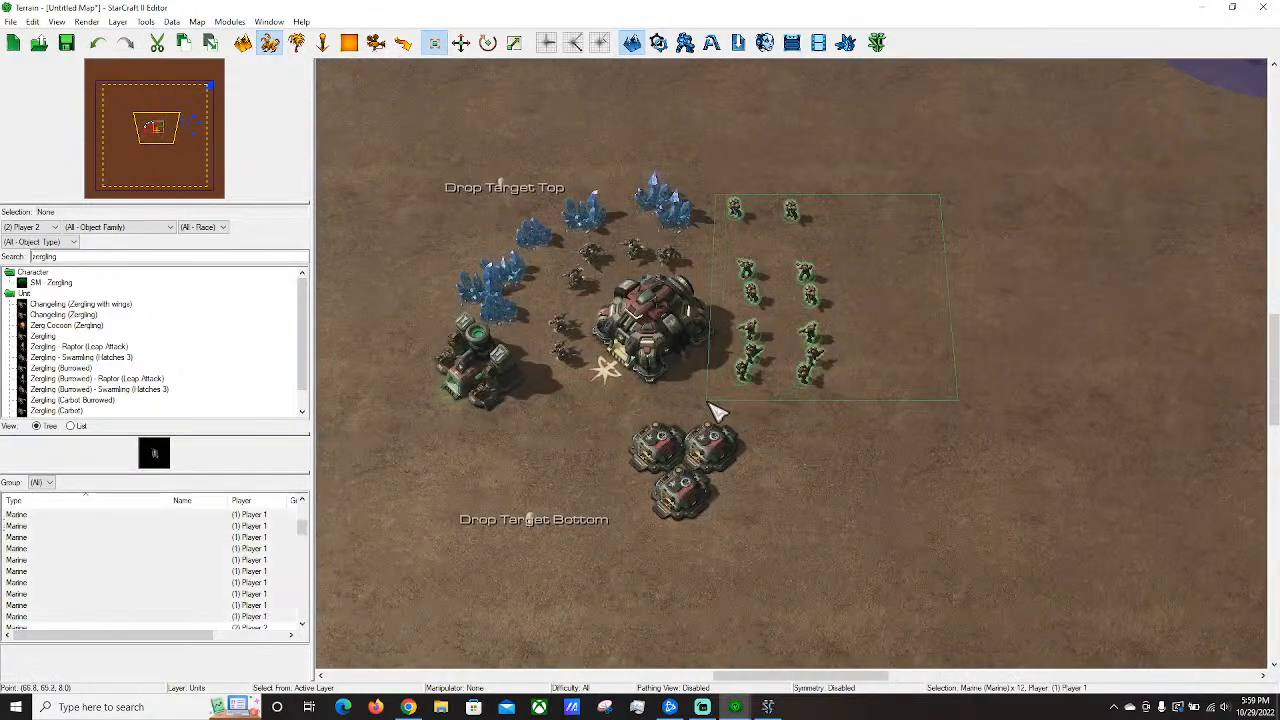
left_click(916, 323)
right_click_drag(866, 504, 862, 402)
left_click(828, 391)
left_click(958, 330)
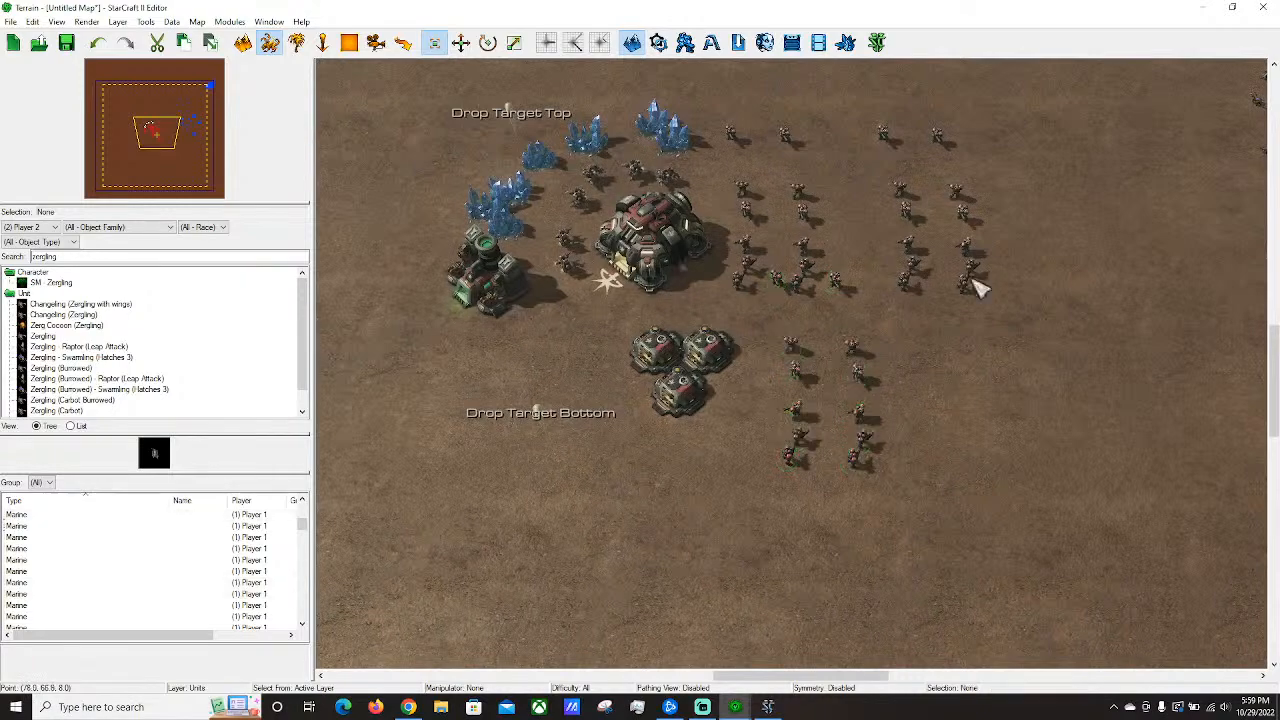
Launch a test of the map with the added marines and zerglings.
right_click_drag(972, 284, 908, 402)
left_click_drag(938, 237, 807, 528)
left_click_drag(842, 440, 802, 514)
left_click(1000, 470)
right_click_drag(1100, 395, 625, 399)
right_click_drag(721, 294, 793, 342)
left_click(876, 43)
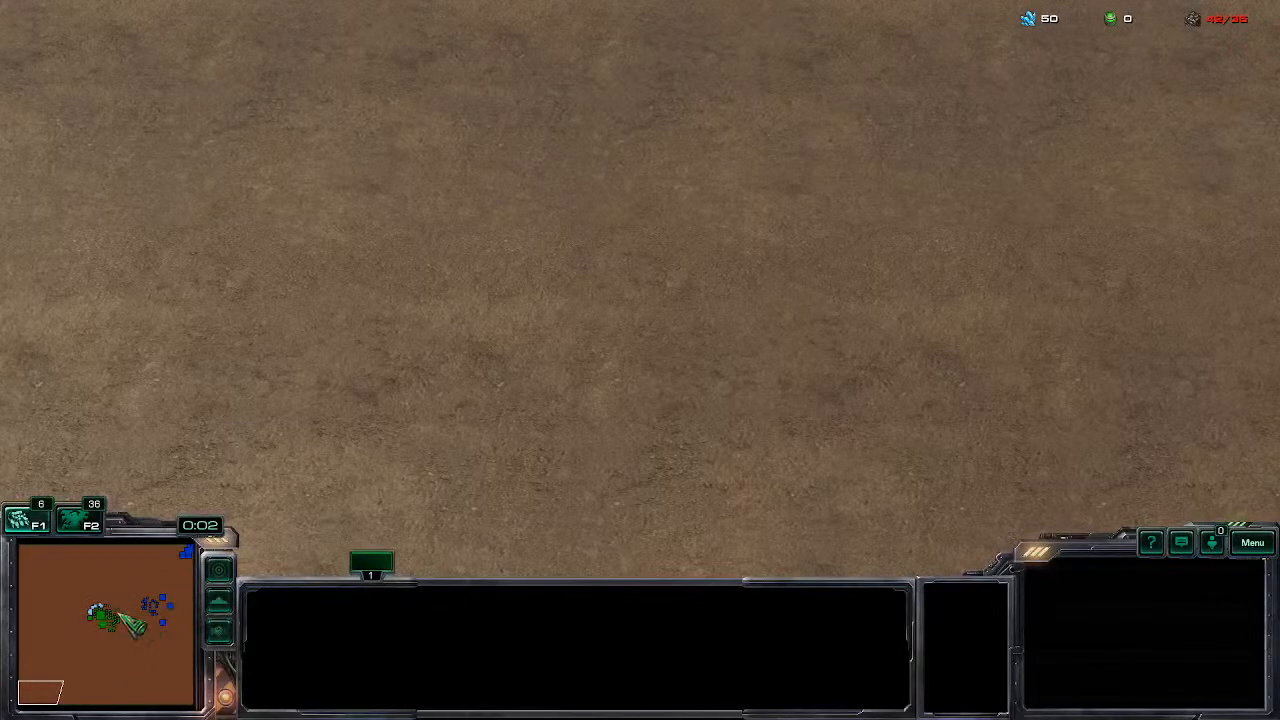
Assign all Player 1 marines to control group 1 and send them to attack toward the enemy zerglings.
left_click(117, 615)
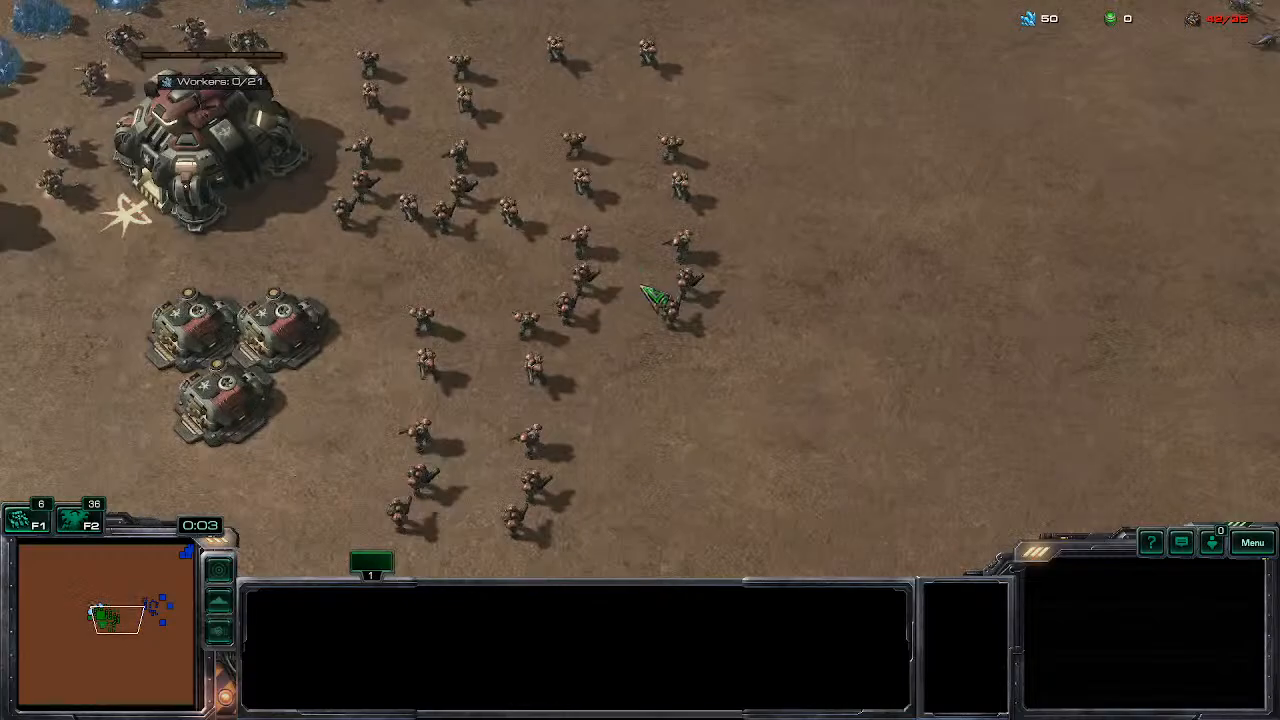
double_click(660, 298)
right_click(686, 277)
right_click(811, 275)
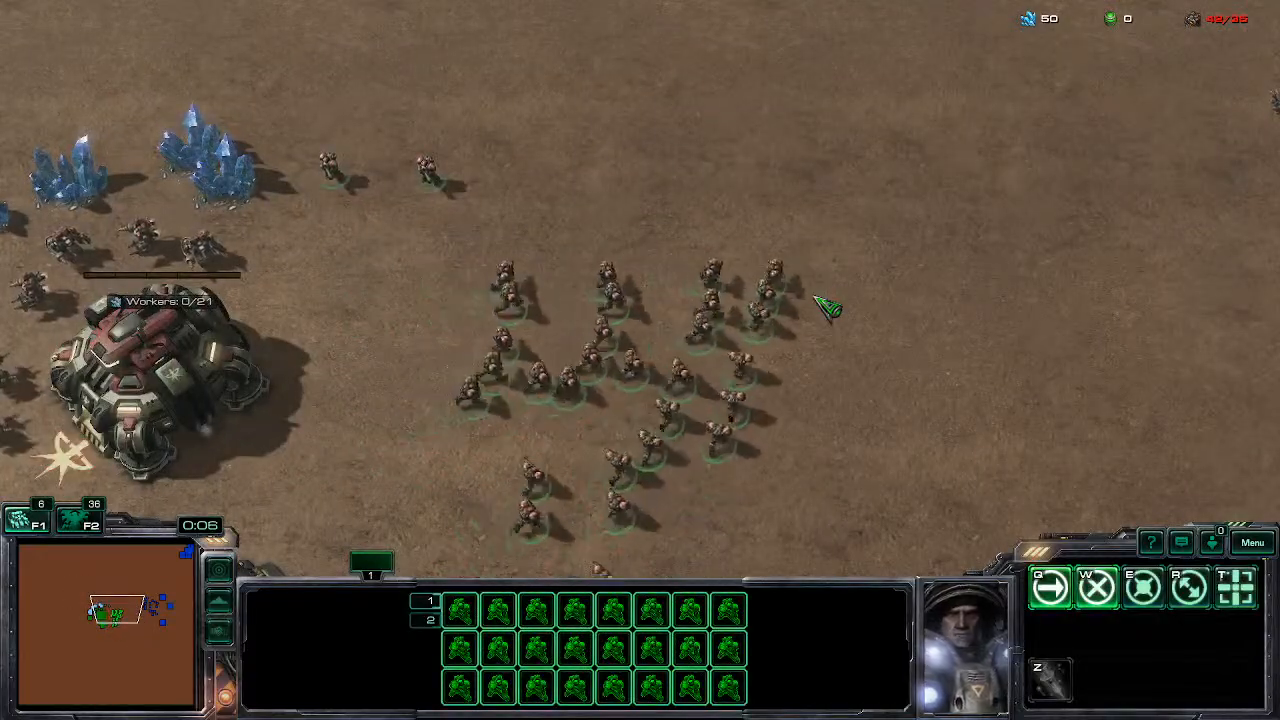
key("F2")
key("ctrl+1")
right_click(352, 327)
right_click(622, 334)
key("t")
left_click(765, 275)
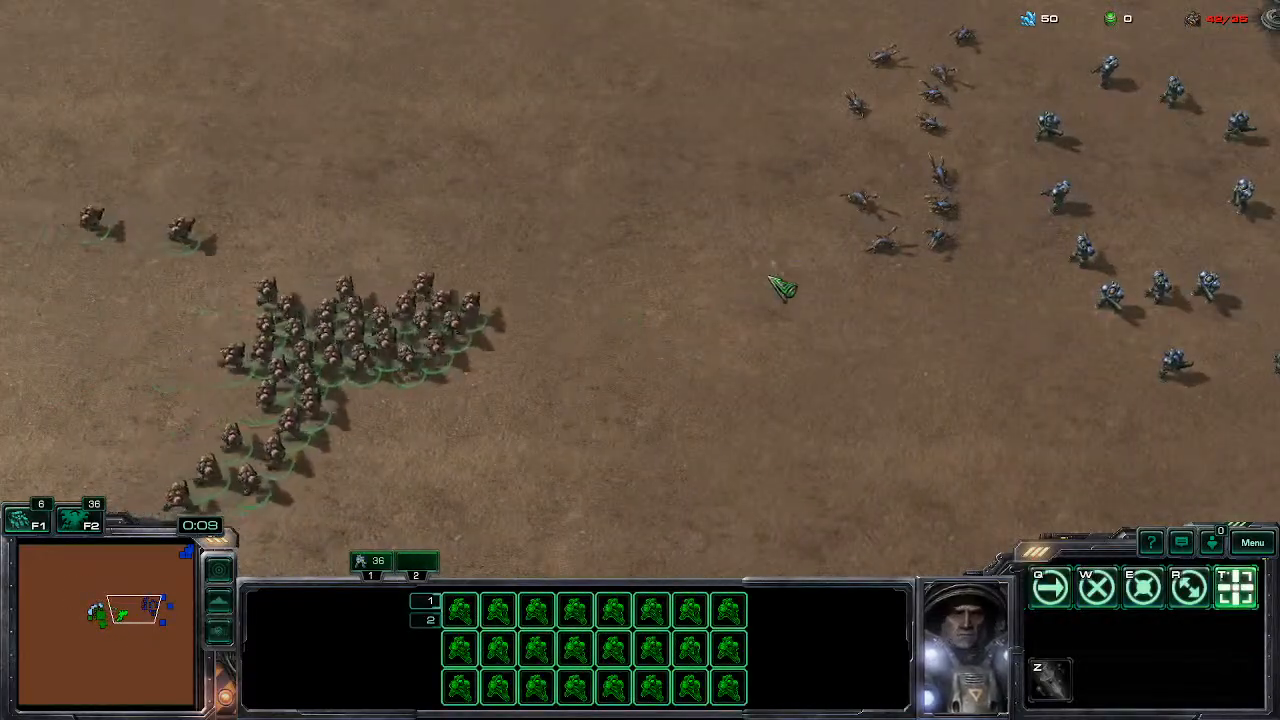
Fight the enemy zerglings with the Player 1 marines, alternating attack orders with moves back to draw them away from their group.
key("t")
left_click(872, 299)
right_click(331, 383)
key("t")
left_click(880, 371)
right_click(366, 363)
key("t")
left_click(800, 328)
right_click(200, 272)
key("t")
left_click(790, 300)
right_click(210, 260)
key("t")
left_click(872, 520)
right_click(640, 266)
key("t")
left_click(262, 169)
right_click(640, 400)
key("t")
left_click(890, 560)
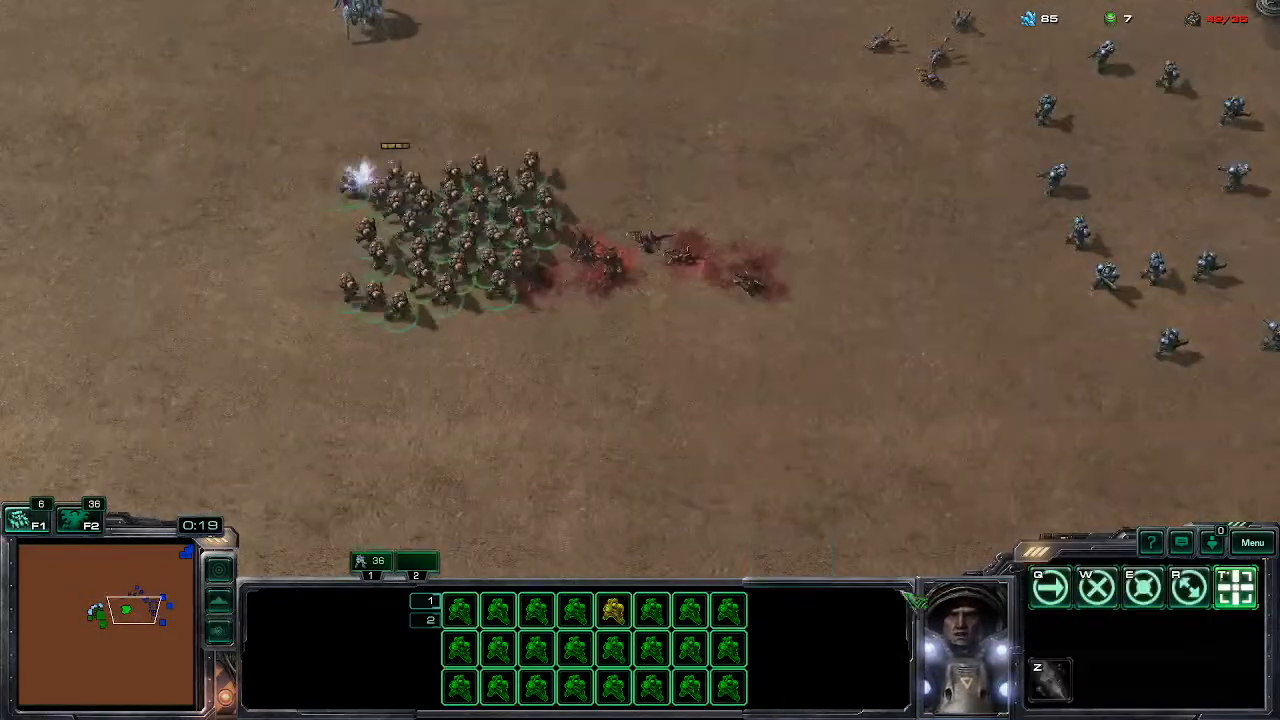
right_click(738, 406)
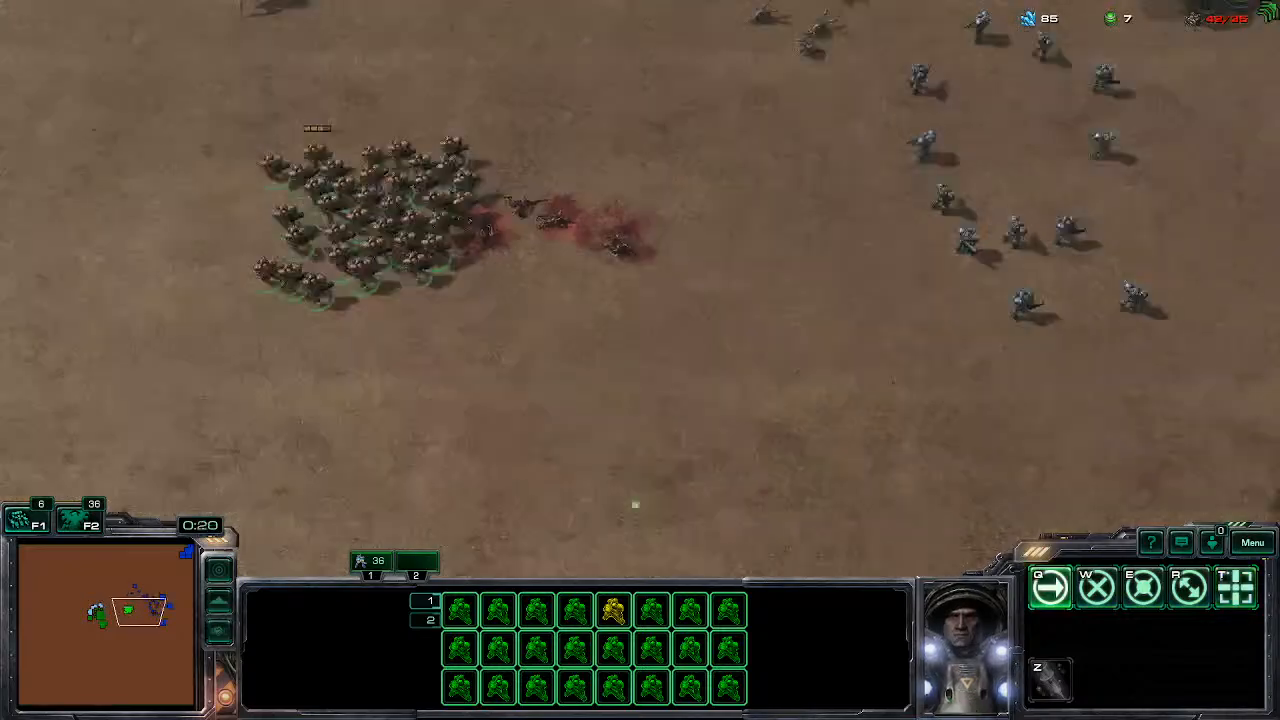
right_click(600, 374)
key("t")
left_click(703, 177)
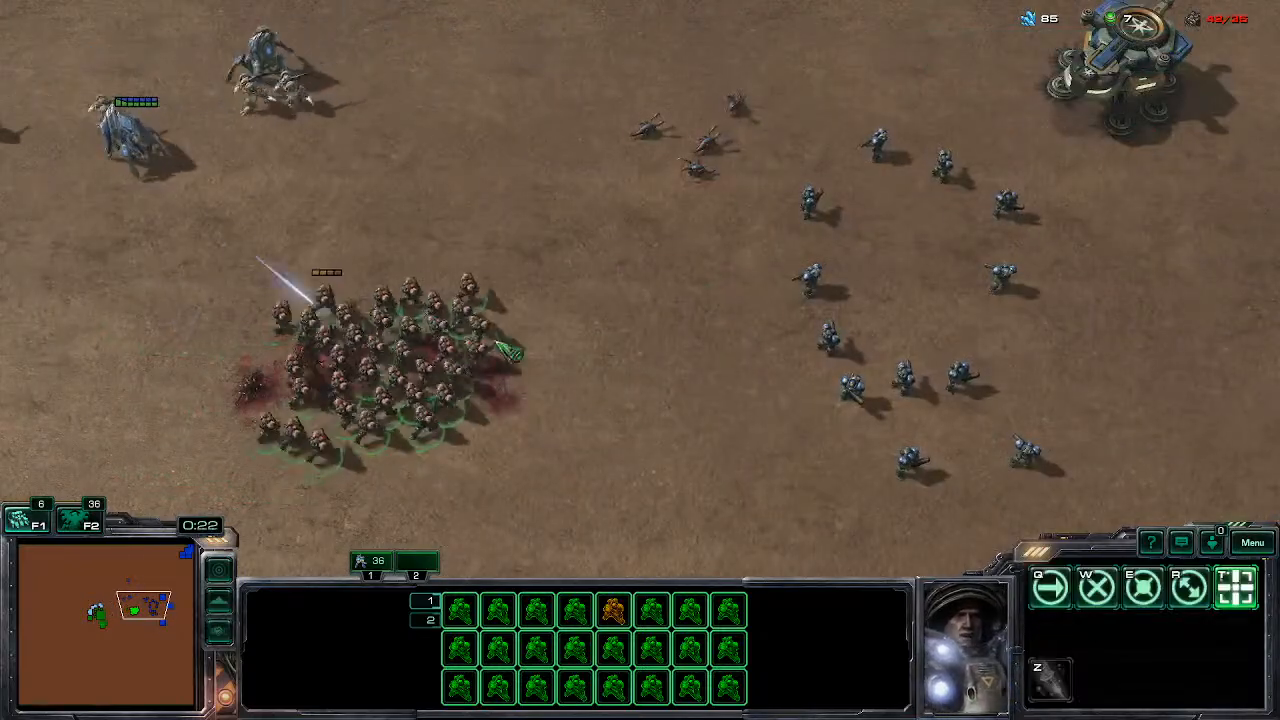
Advance the Player 1 marines on the blue enemy marines at Enemy Spawn with repeated attack and move orders.
right_click(157, 393)
key("t")
left_click(908, 415)
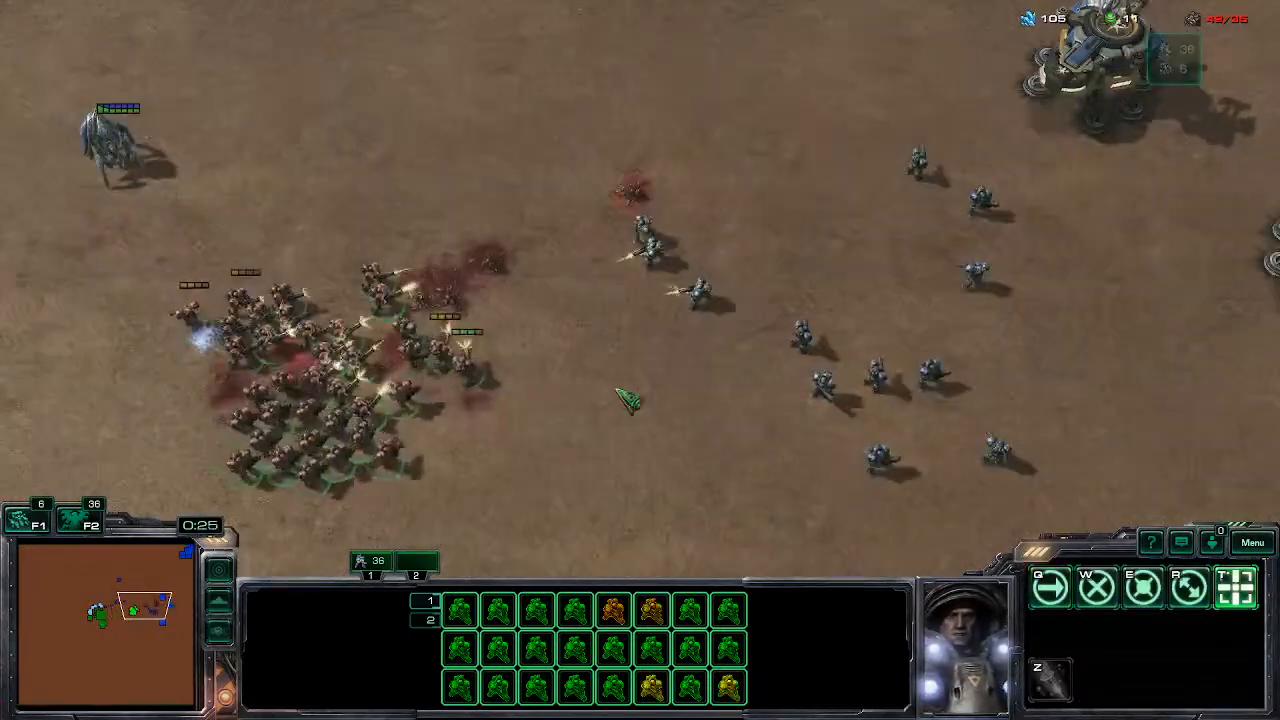
right_click(680, 333)
key("t")
left_click(696, 297)
right_click(293, 255)
key("t")
left_click(751, 91)
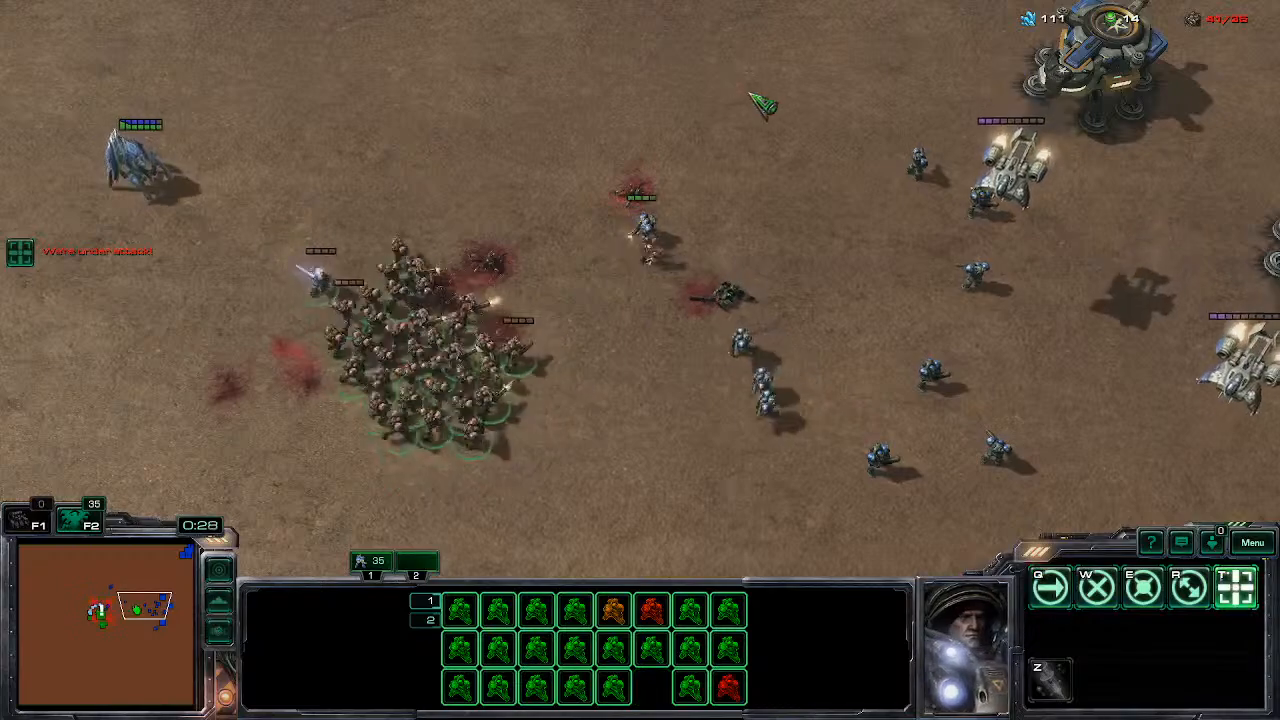
right_click(750, 130)
key("t")
left_click(750, 152)
right_click(711, 143)
key("t")
left_click(822, 198)
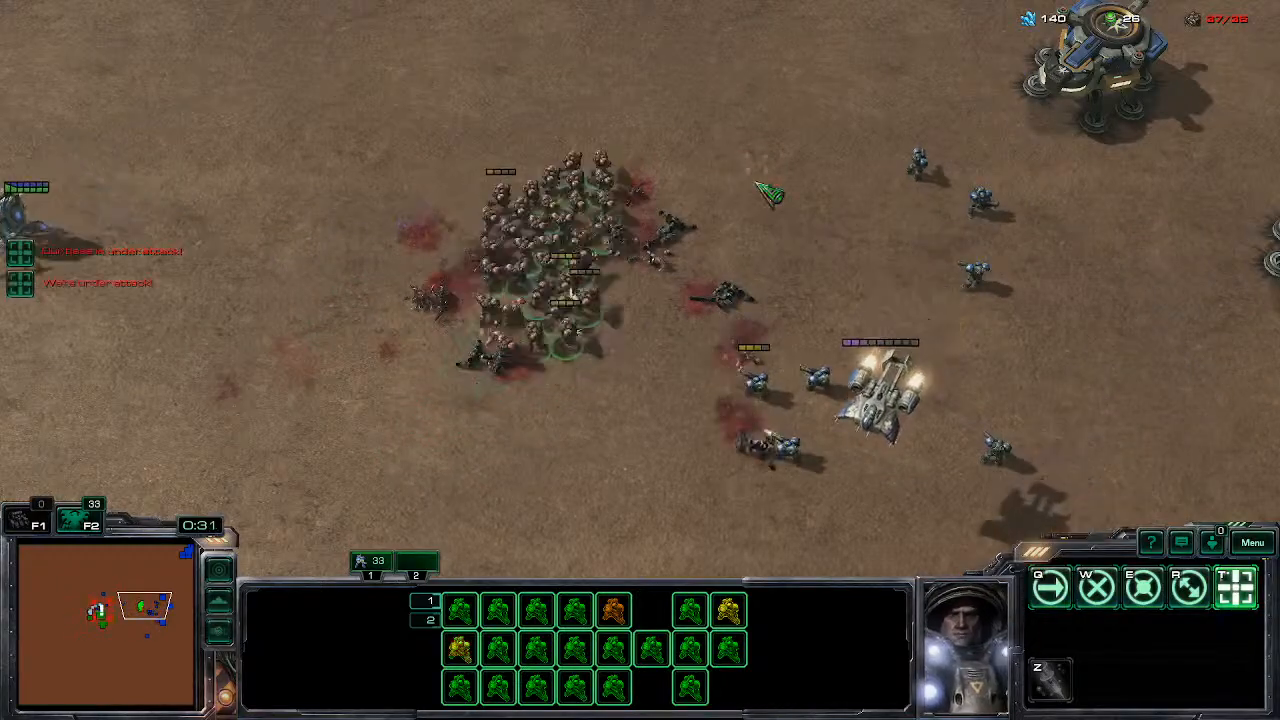
right_click(831, 238)
key("t")
left_click(862, 279)
right_click(920, 304)
key("t")
left_click(965, 347)
right_click(1060, 364)
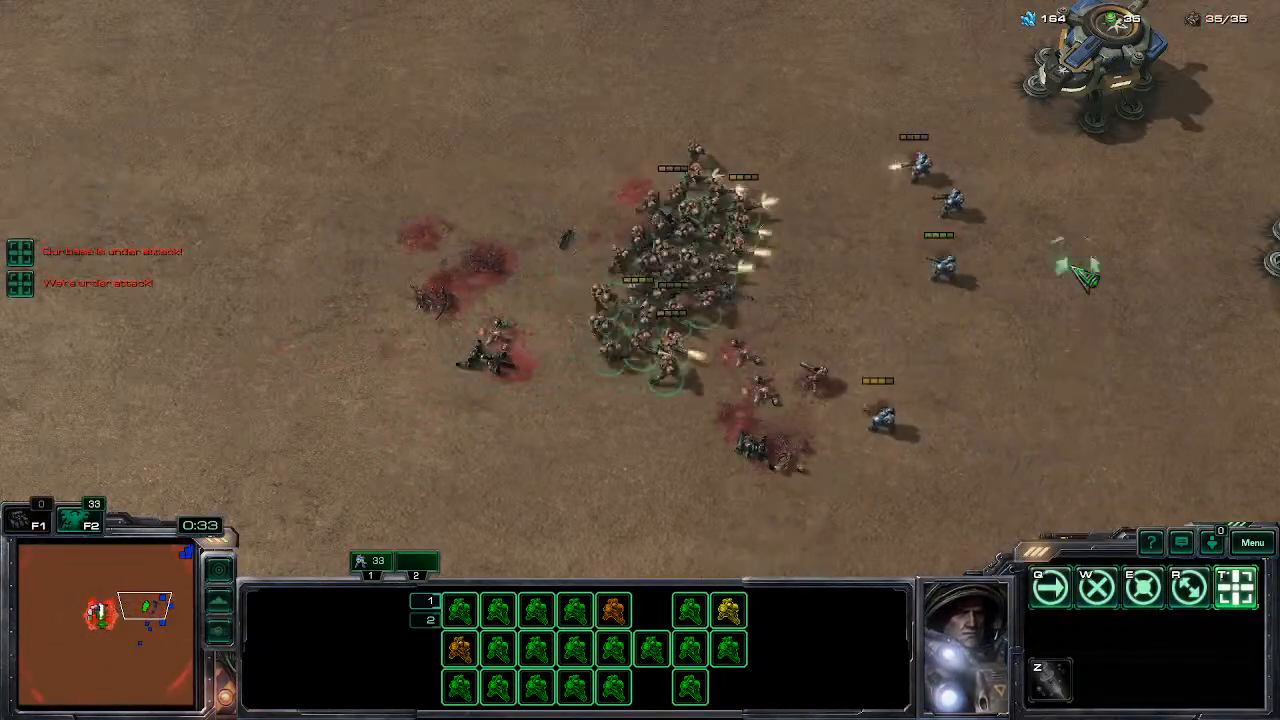
key("t")
left_click(1150, 232)
right_click(1262, 142)
Bring the surviving Player 1 marines back west toward their own base.
key("t")
left_click(869, 271)
right_click(513, 329)
right_click(581, 262)
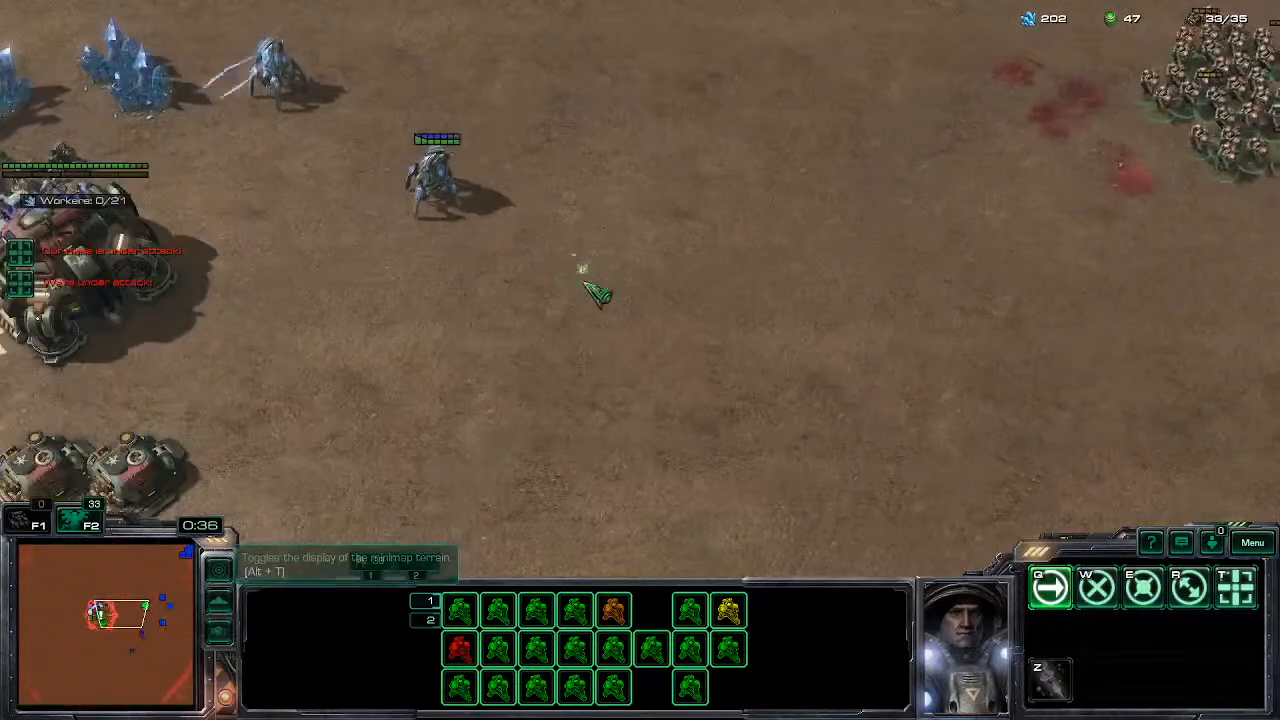
key("t")
left_click(731, 268)
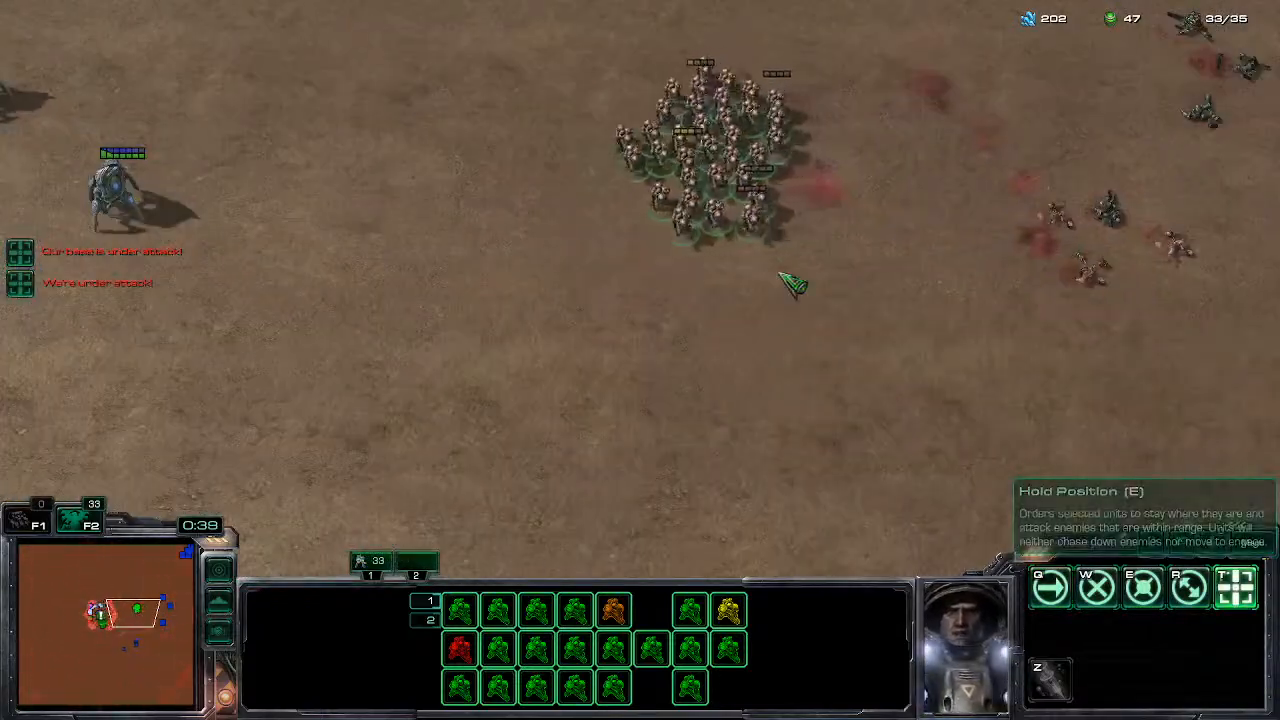
left_click(1252, 542)
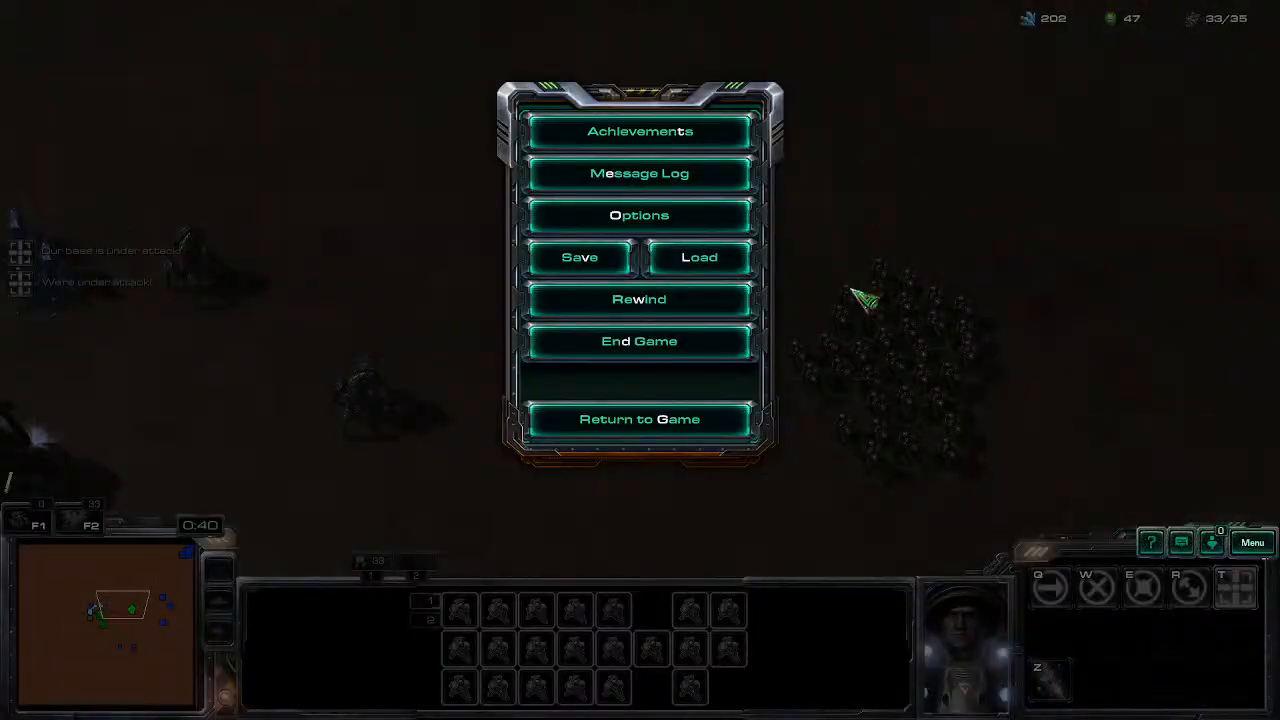
left_click(680, 419)
left_click_drag(560, 147, 822, 393)
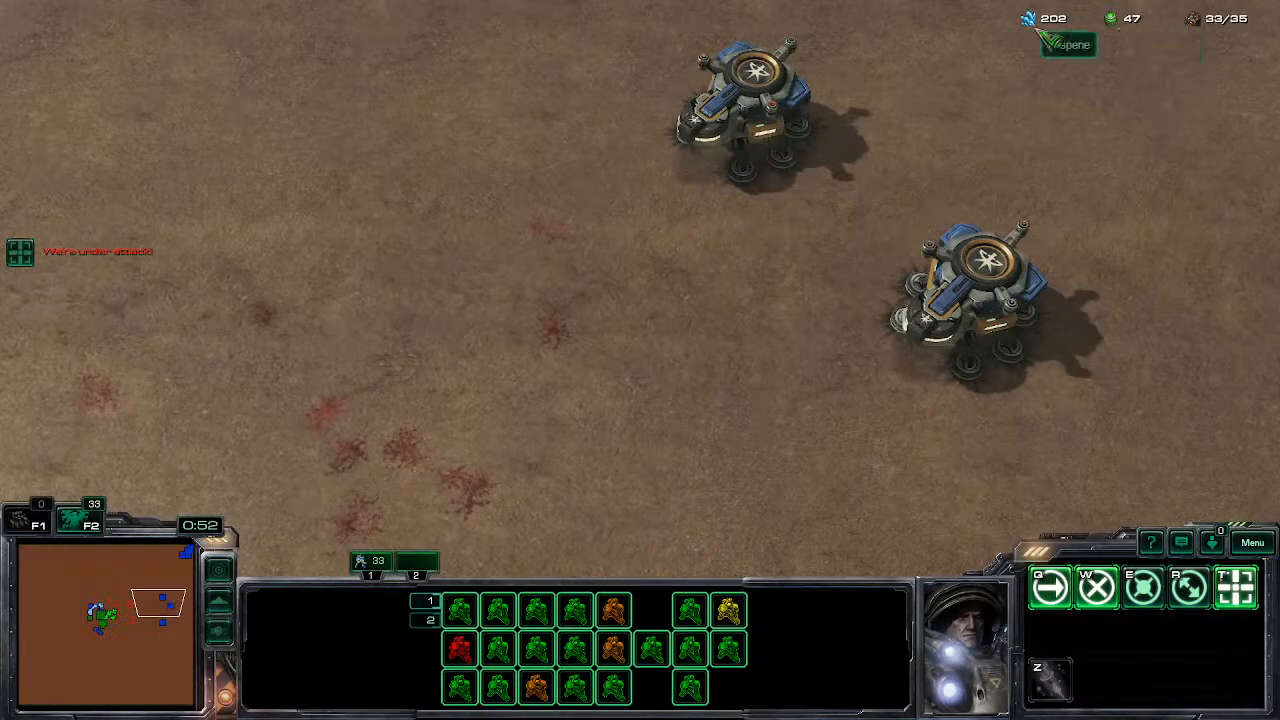
Send the Player 1 marines to attack the enemy units around the base's mineral line and Command Center.
key("t")
left_click(871, 143)
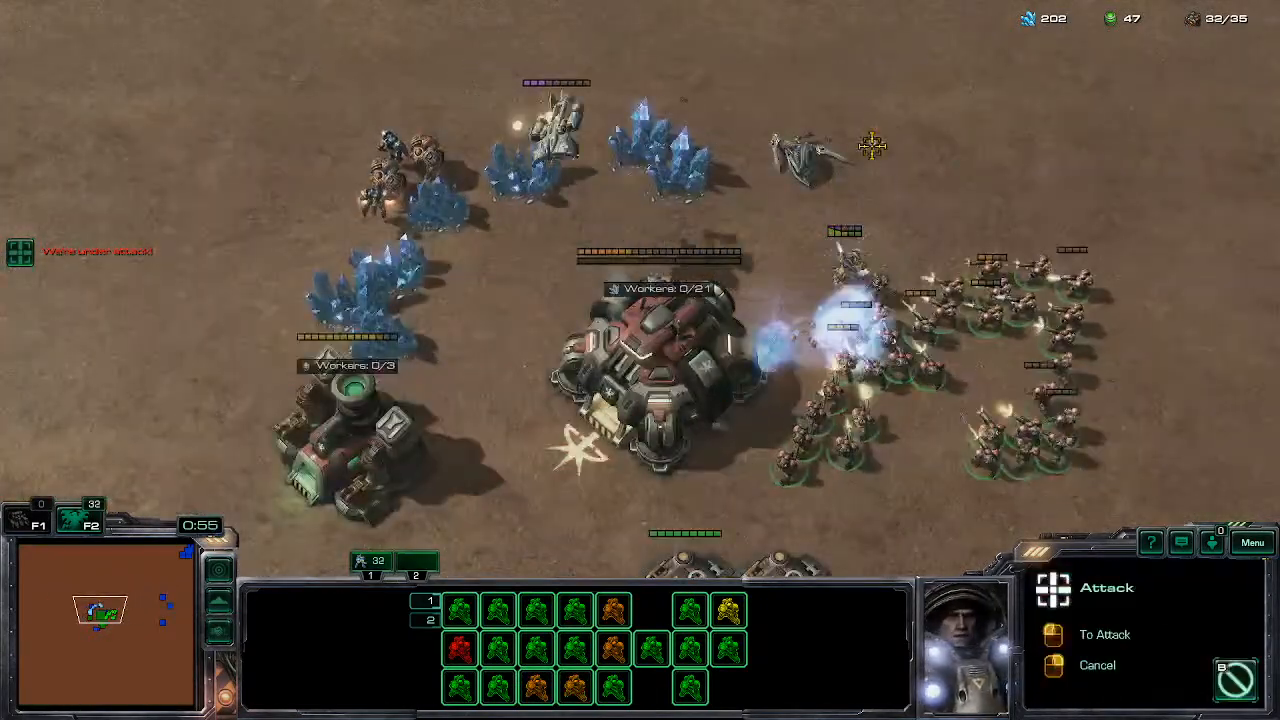
key("t")
left_click(617, 228)
right_click(551, 220)
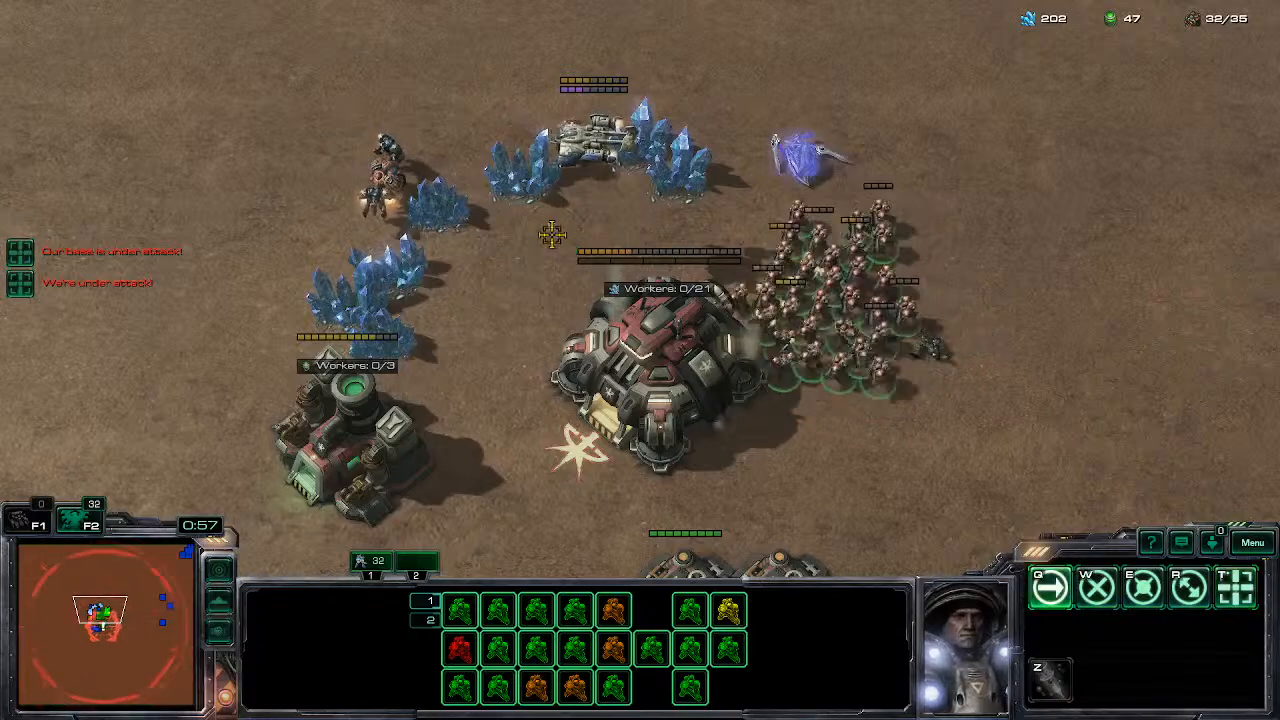
key("t")
left_click(560, 240)
key("t")
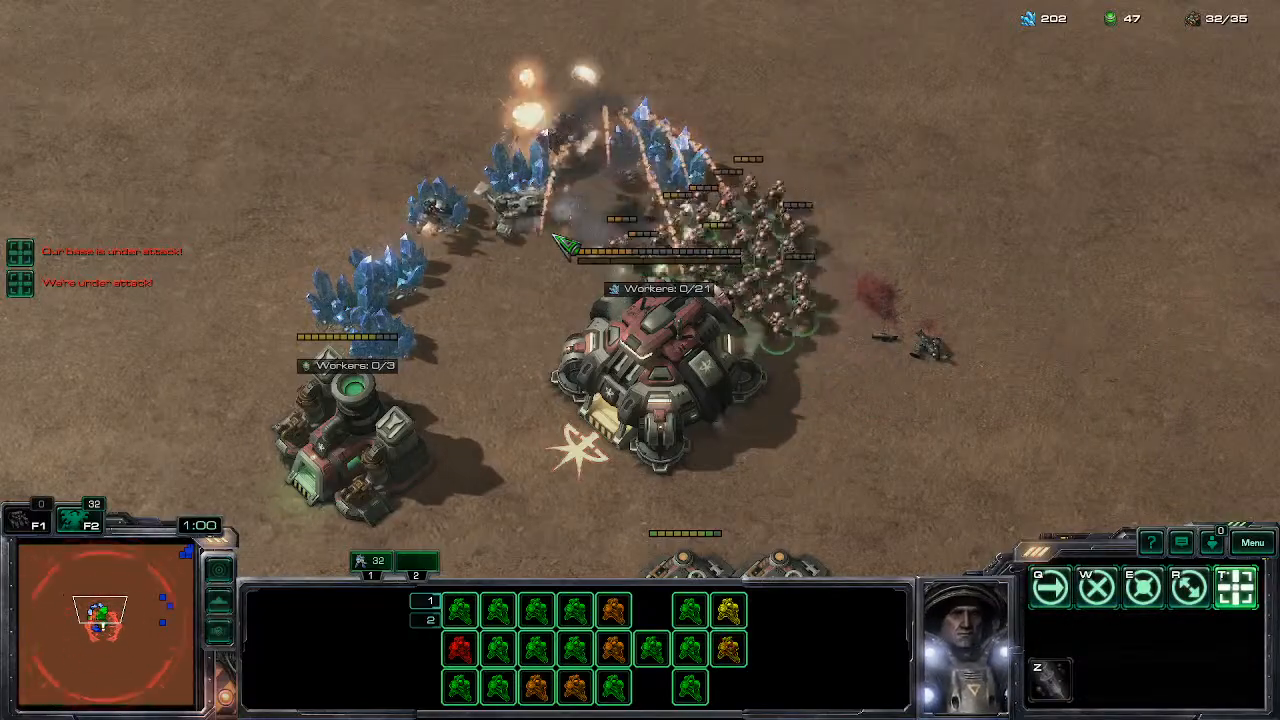
left_click(514, 323)
Defend the base against the enemy drop near the supply depots with repeated marine attack orders around the Command Center.
key("t")
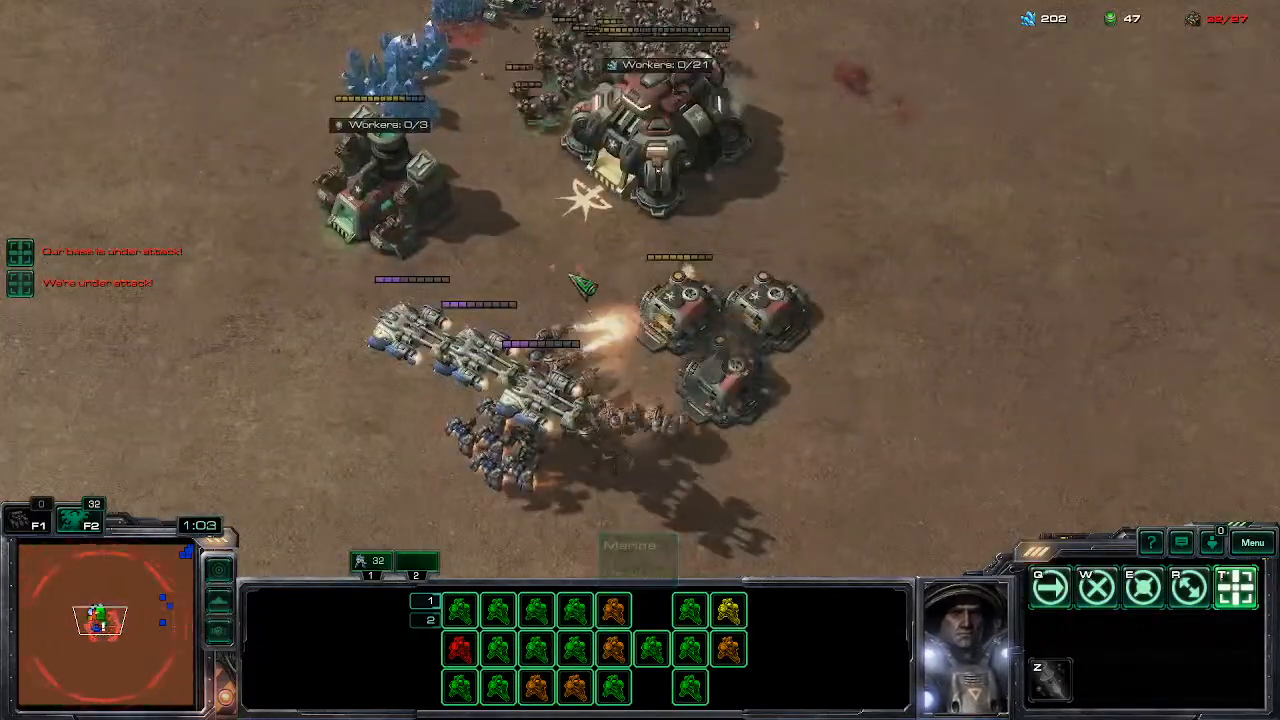
left_click(585, 315)
key("t")
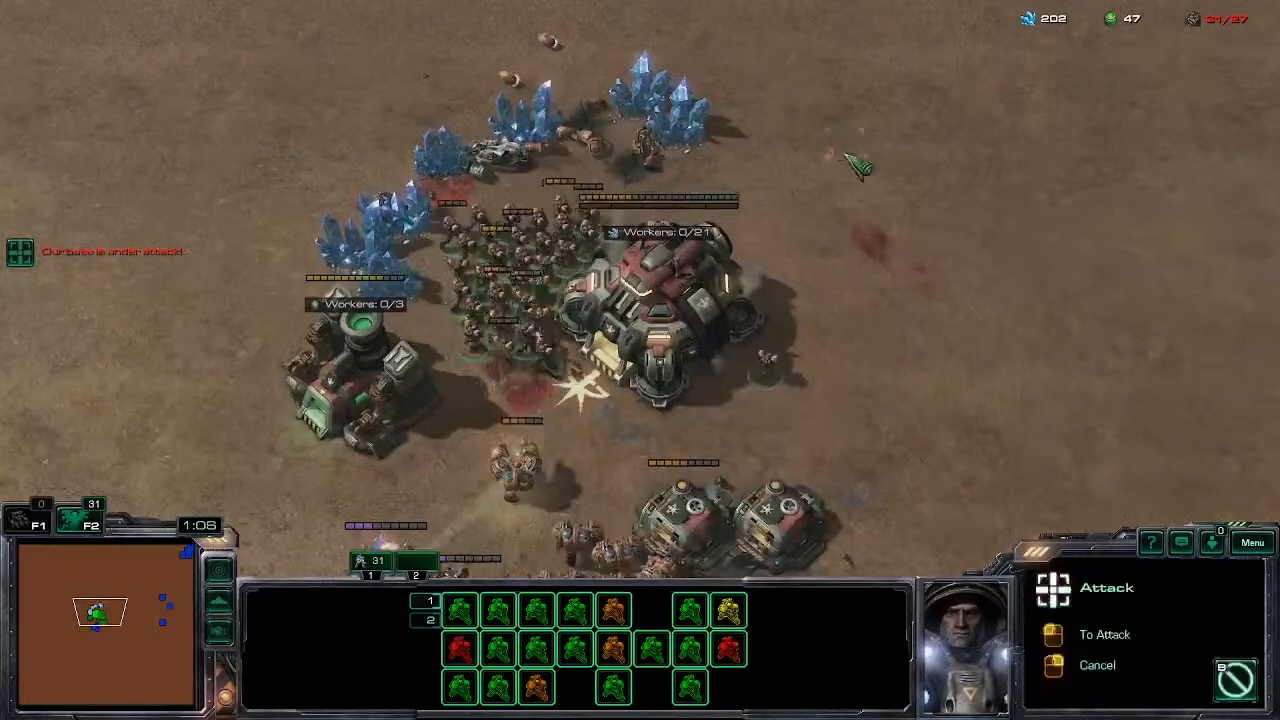
left_click(840, 146)
key("t")
left_click(921, 268)
key("t")
left_click(633, 366)
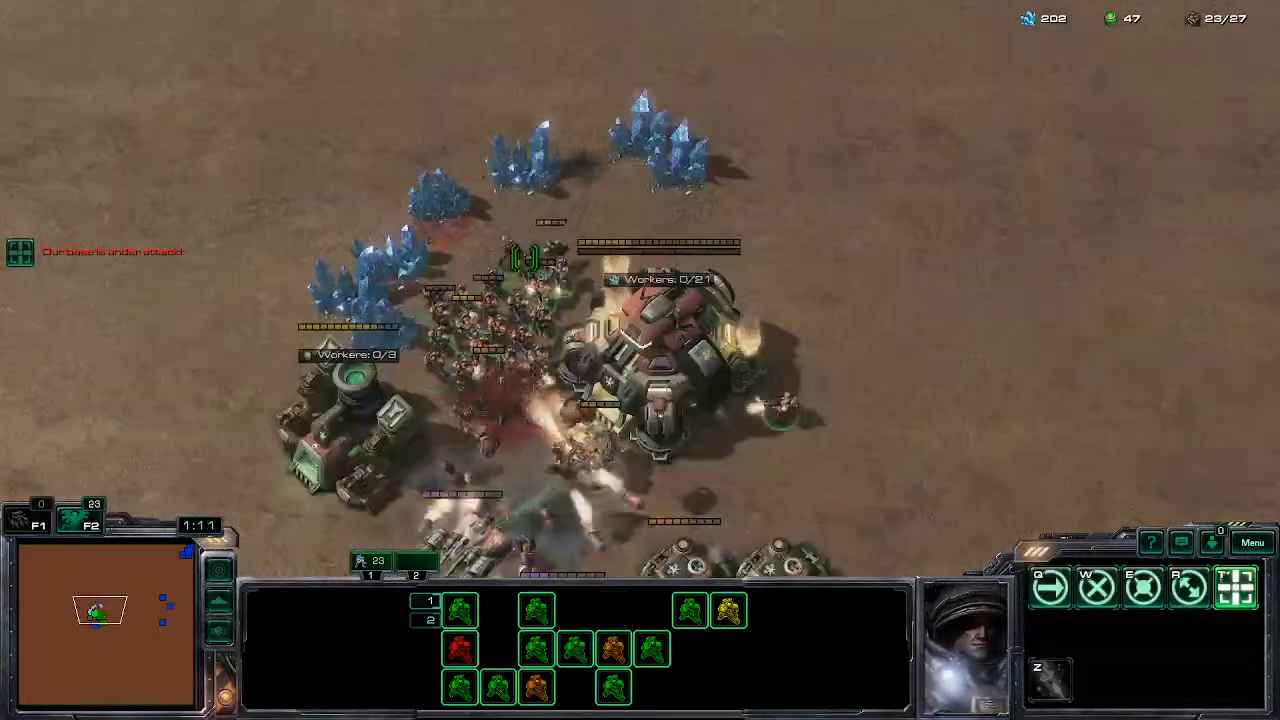
key("t")
left_click(585, 475)
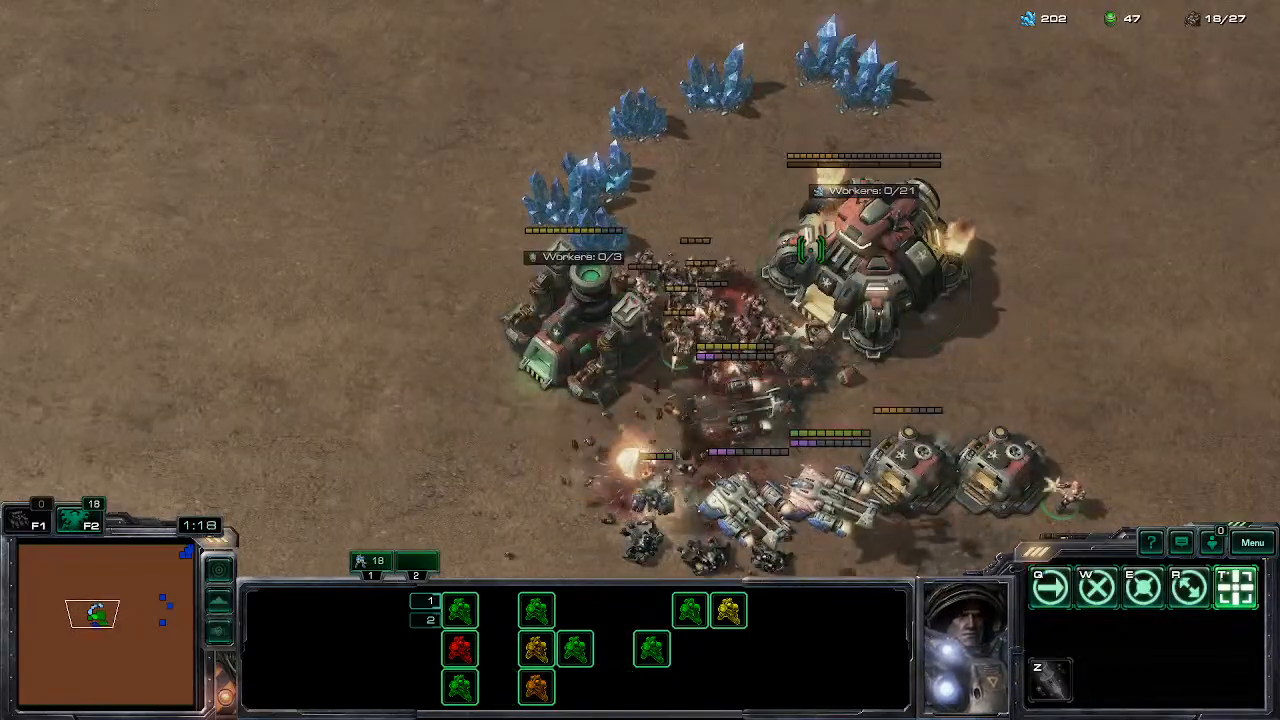
Reselect control group 1, pause the test game and switch back to the map in the StarCraft II Editor.
left_click(856, 246)
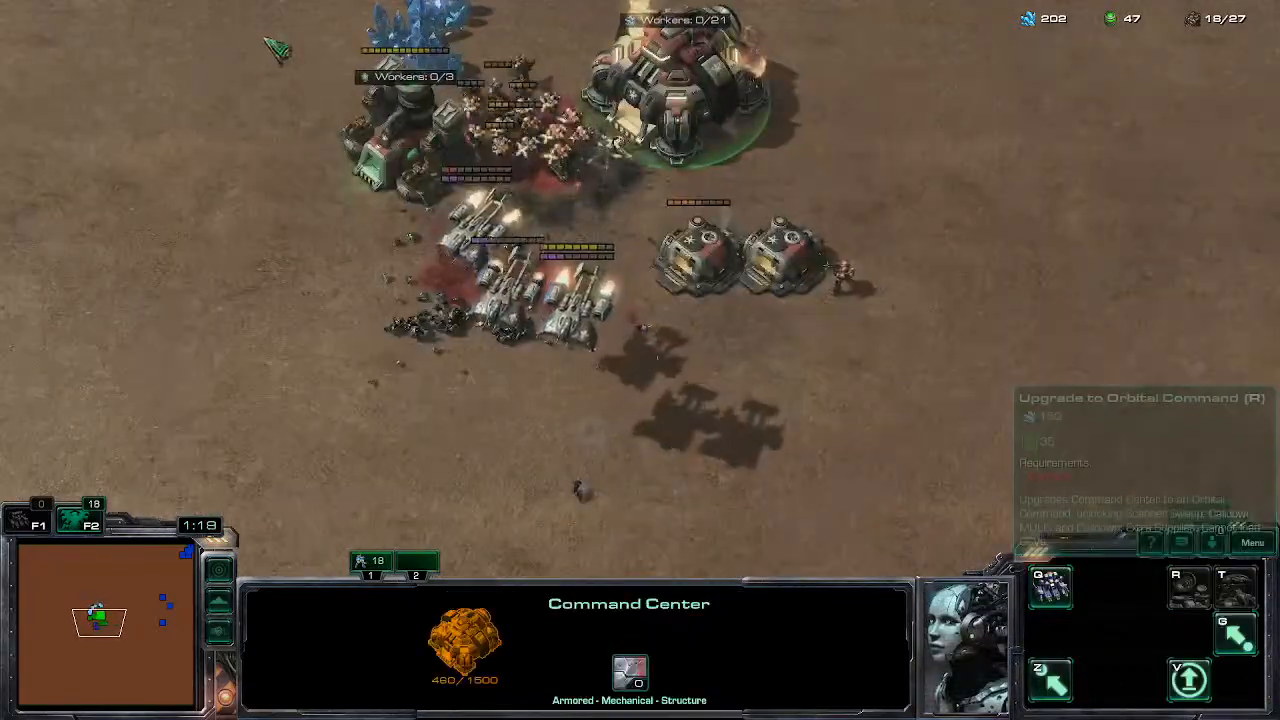
key("1")
left_click(1252, 542)
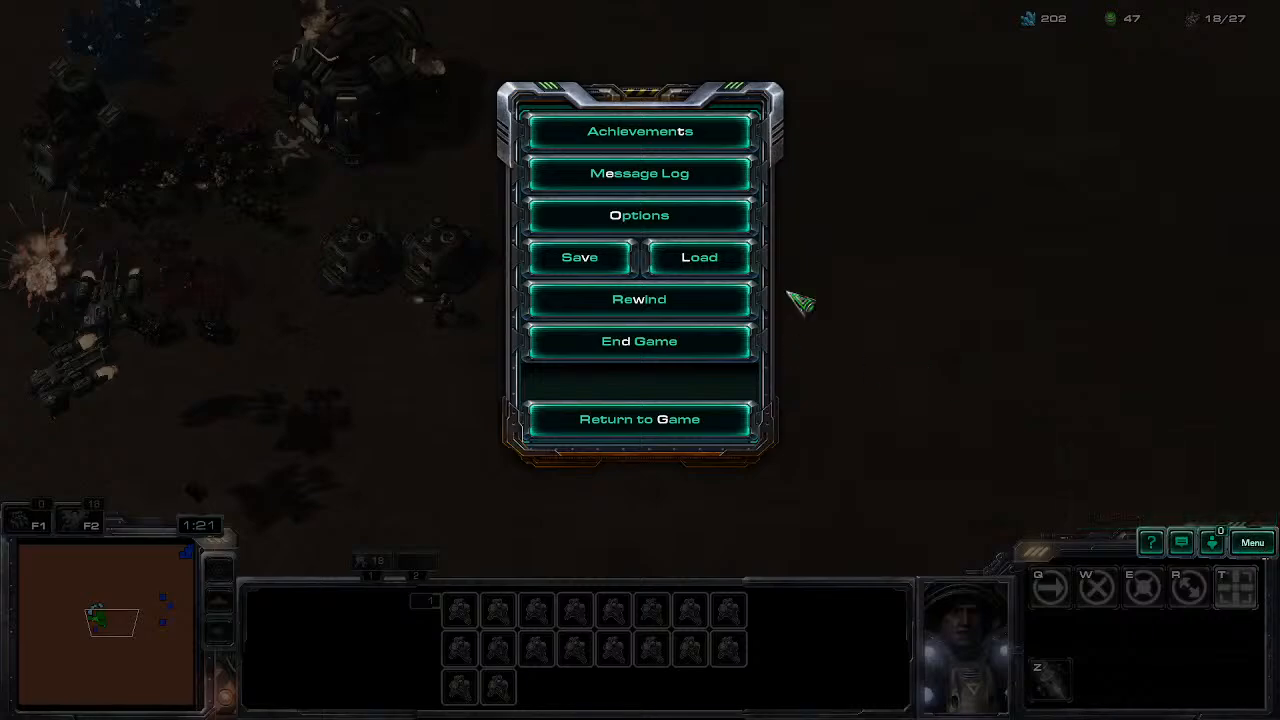
key("alt+Tab")
left_click(437, 295)
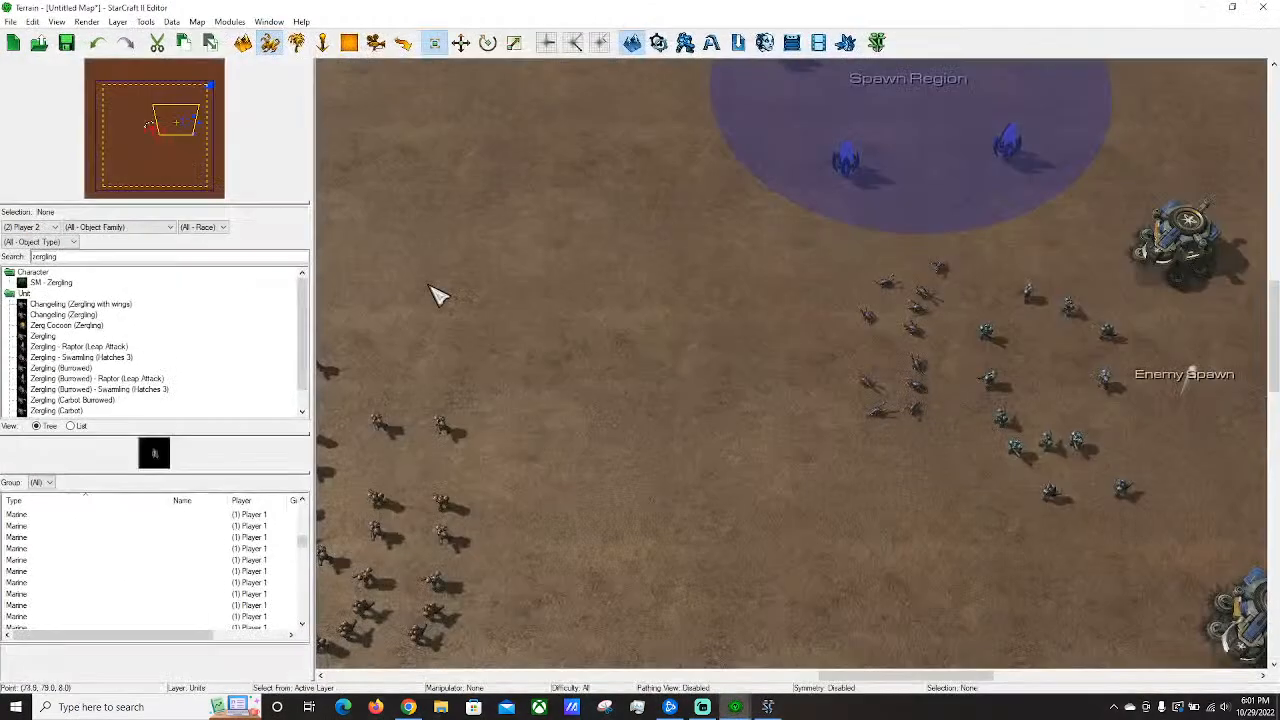
right_click_drag(800, 290, 757, 400)
right_click_drag(824, 115, 595, 340)
scroll(600, 341, "down", 4)
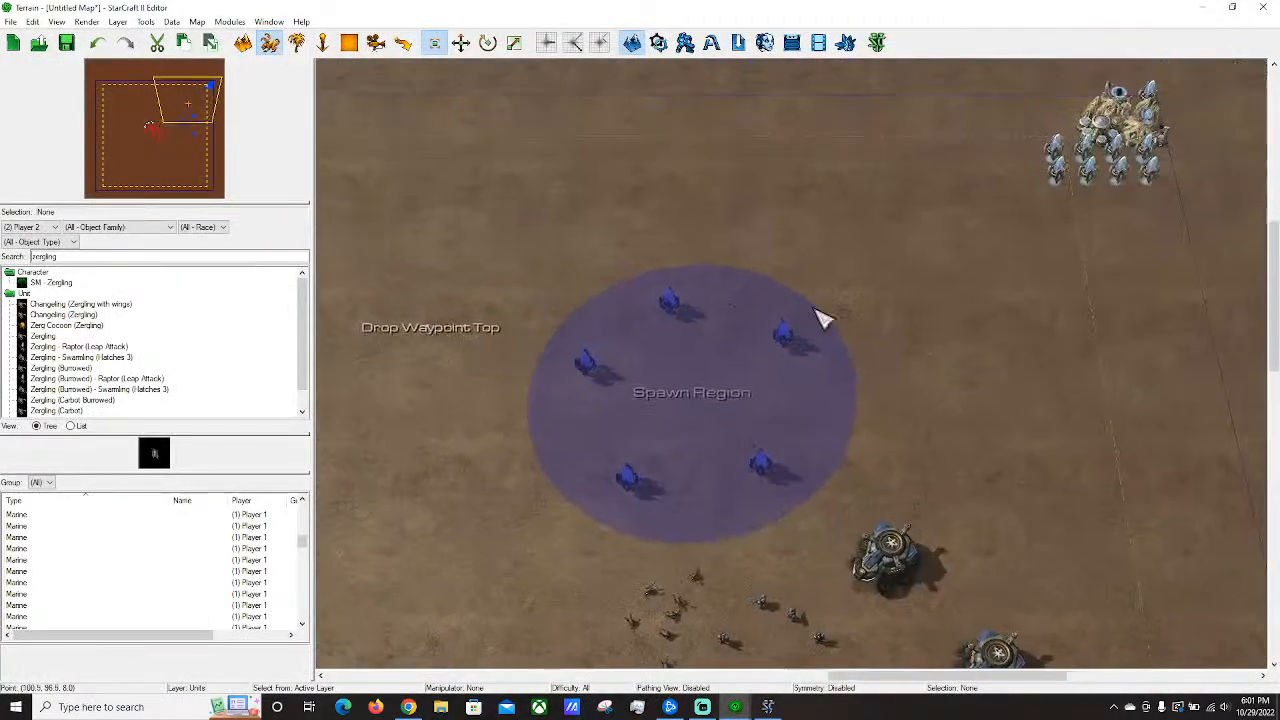
Examine the terrain between the red base with its marines and the enemy units near the Spawn Region.
right_click_drag(500, 520, 755, 256)
right_click_drag(915, 275, 869, 352)
scroll(640, 352, "up", 2)
right_click_drag(872, 248, 837, 391)
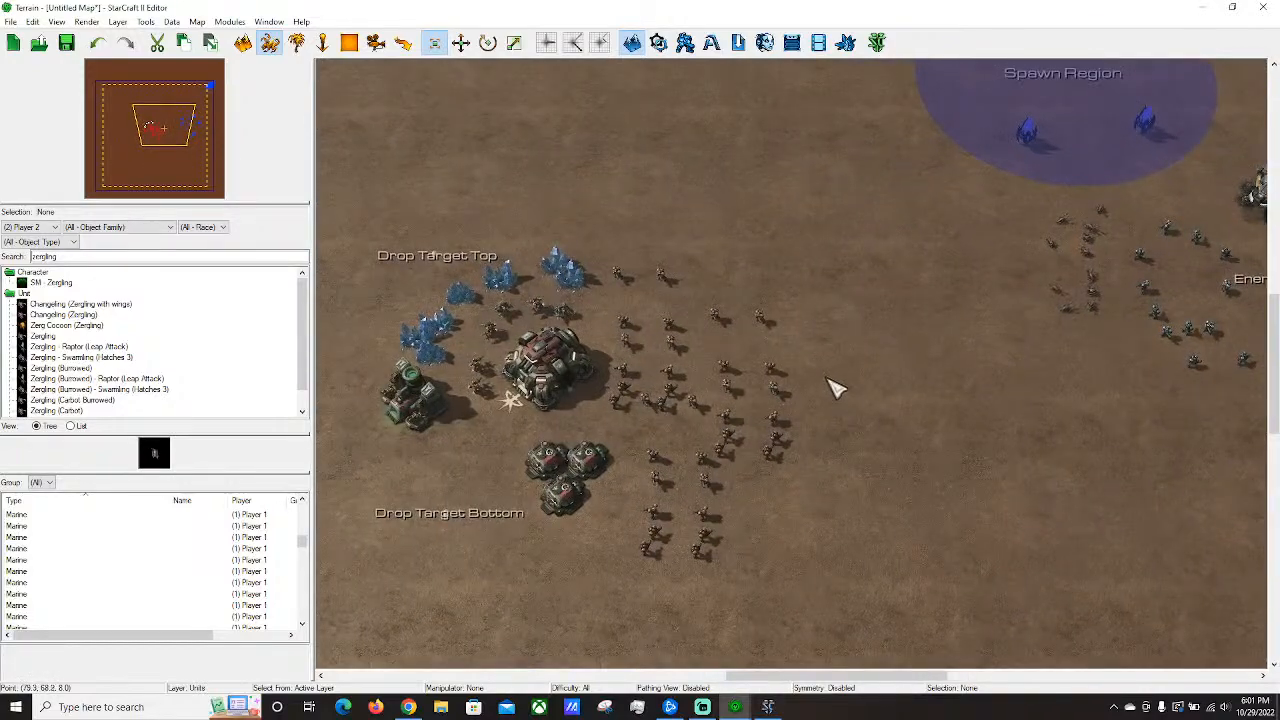
right_click_drag(921, 396, 726, 394)
scroll(726, 394, "up", 4)
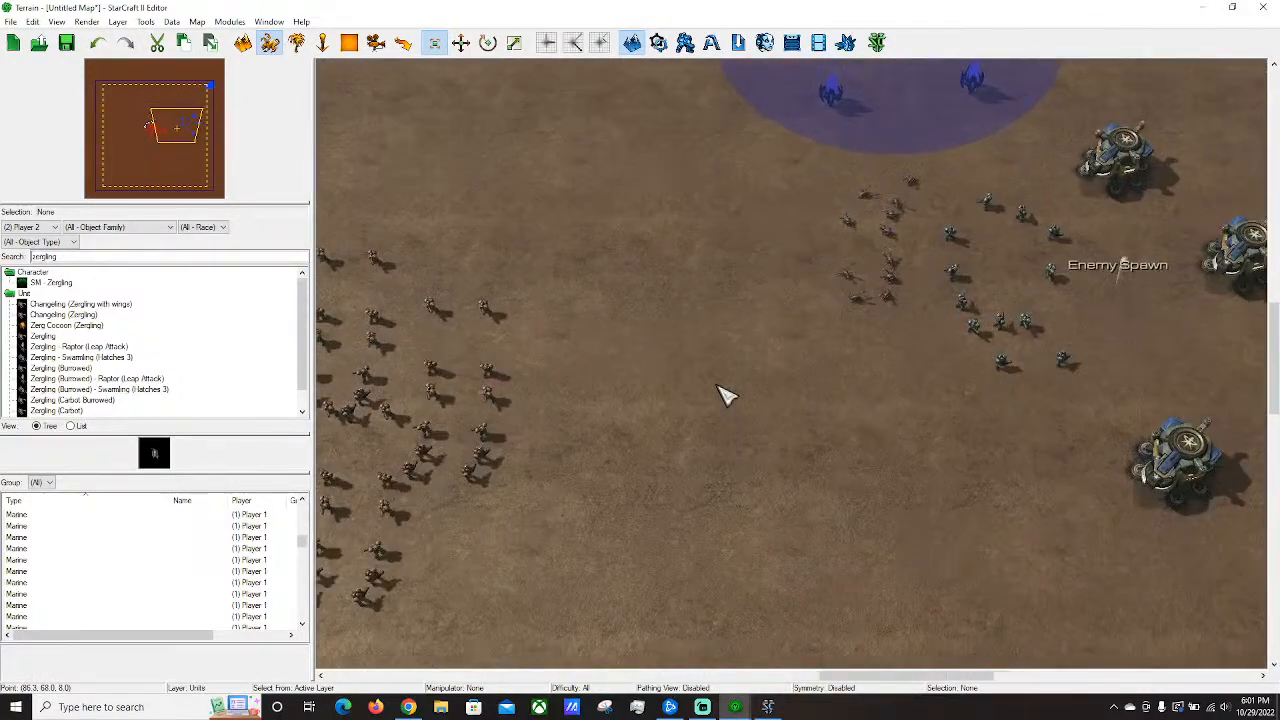
scroll(726, 394, "down", 3)
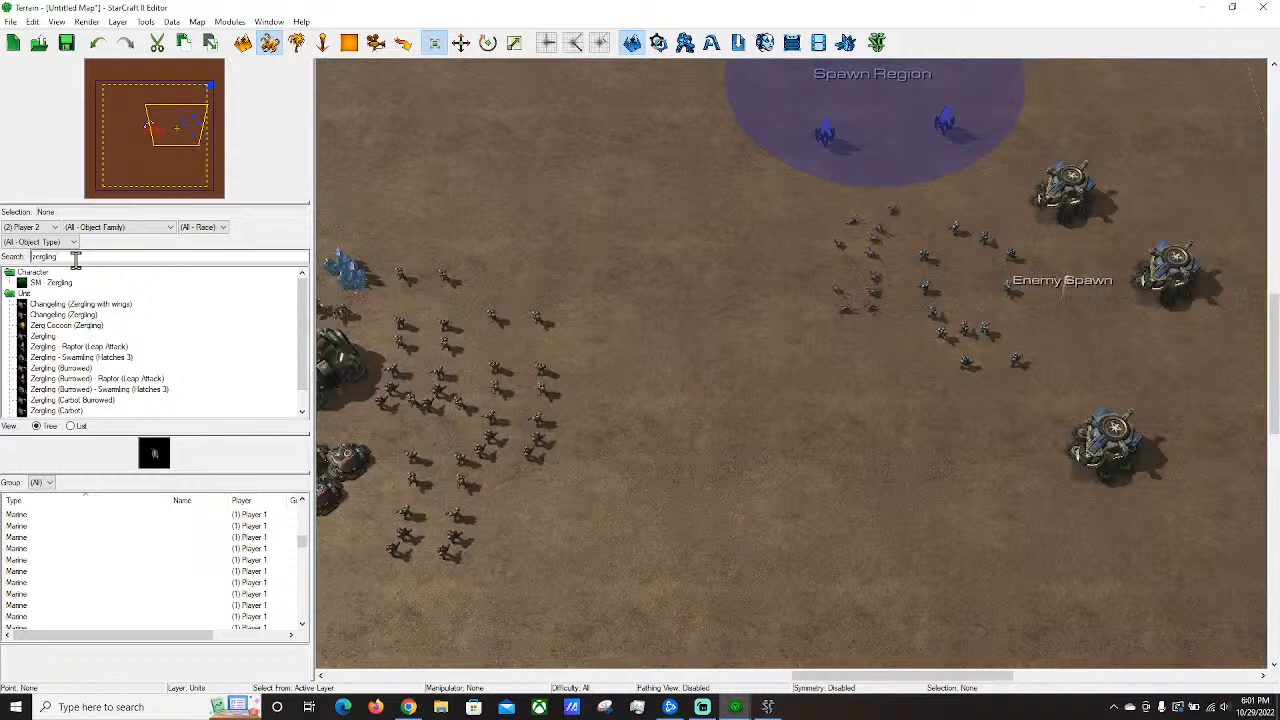
right_click_drag(542, 271, 815, 275)
right_click_drag(647, 354, 531, 371)
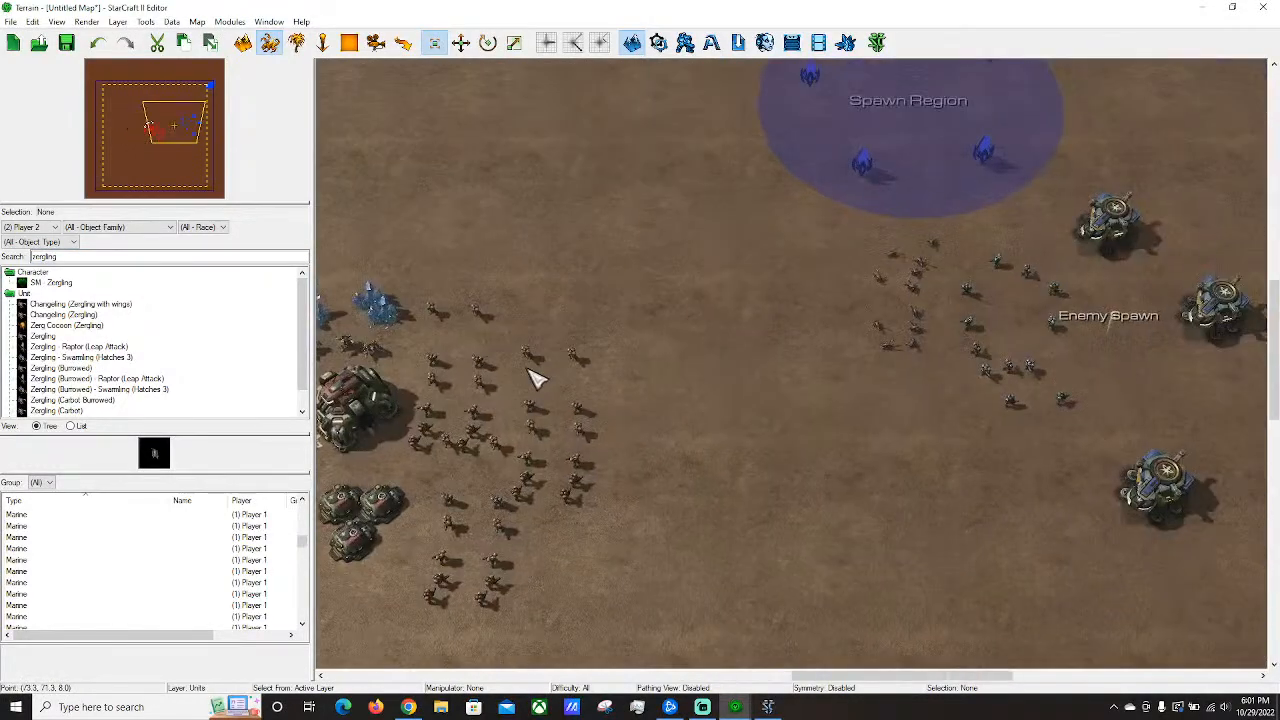
scroll(706, 347, "up", 2)
scroll(706, 347, "down", 1)
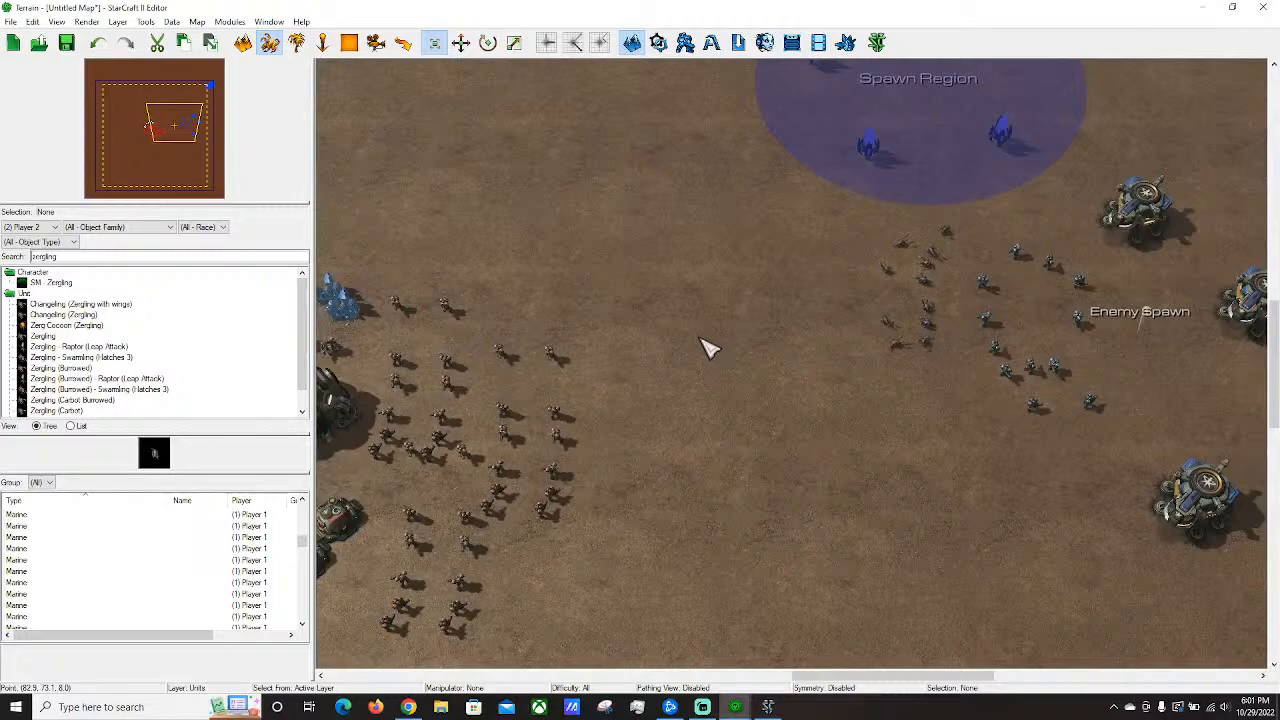
Inspect the marines, zerglings and starports placed around the Enemy Spawn point.
right_click_drag(948, 245, 520, 238)
left_click_drag(527, 188, 909, 574)
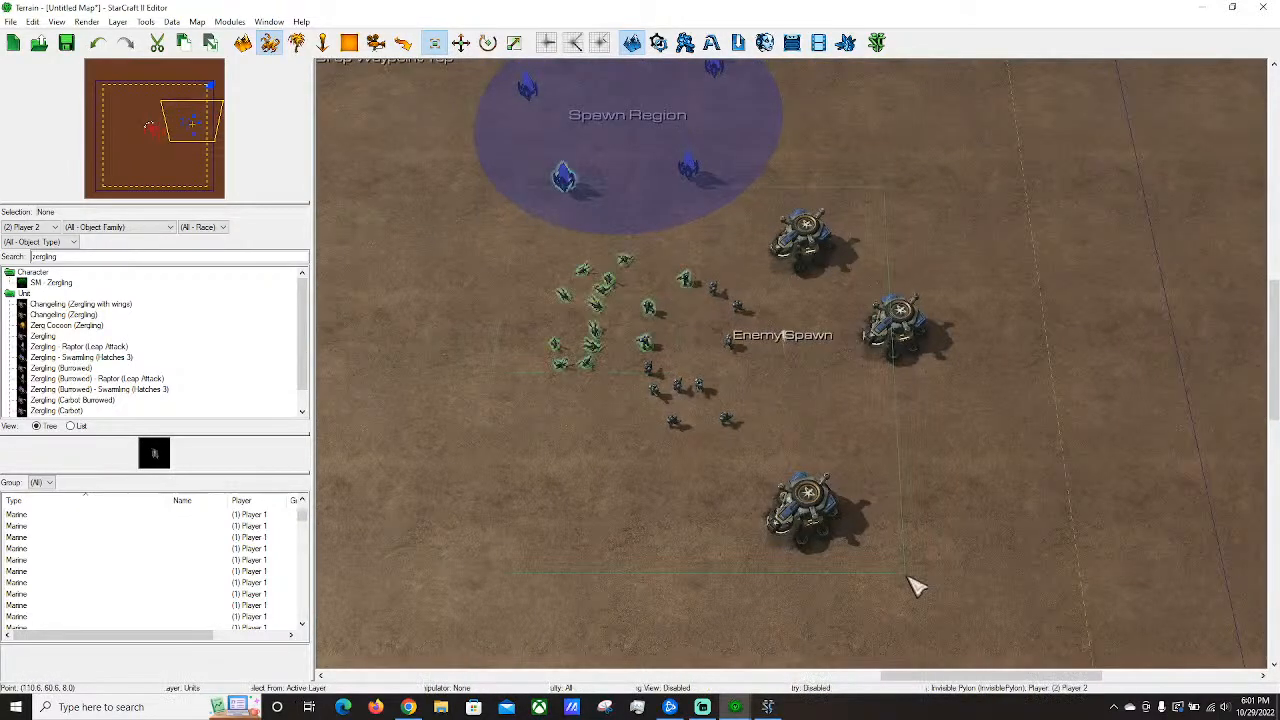
left_click(980, 212)
scroll(1038, 335, "up", 1)
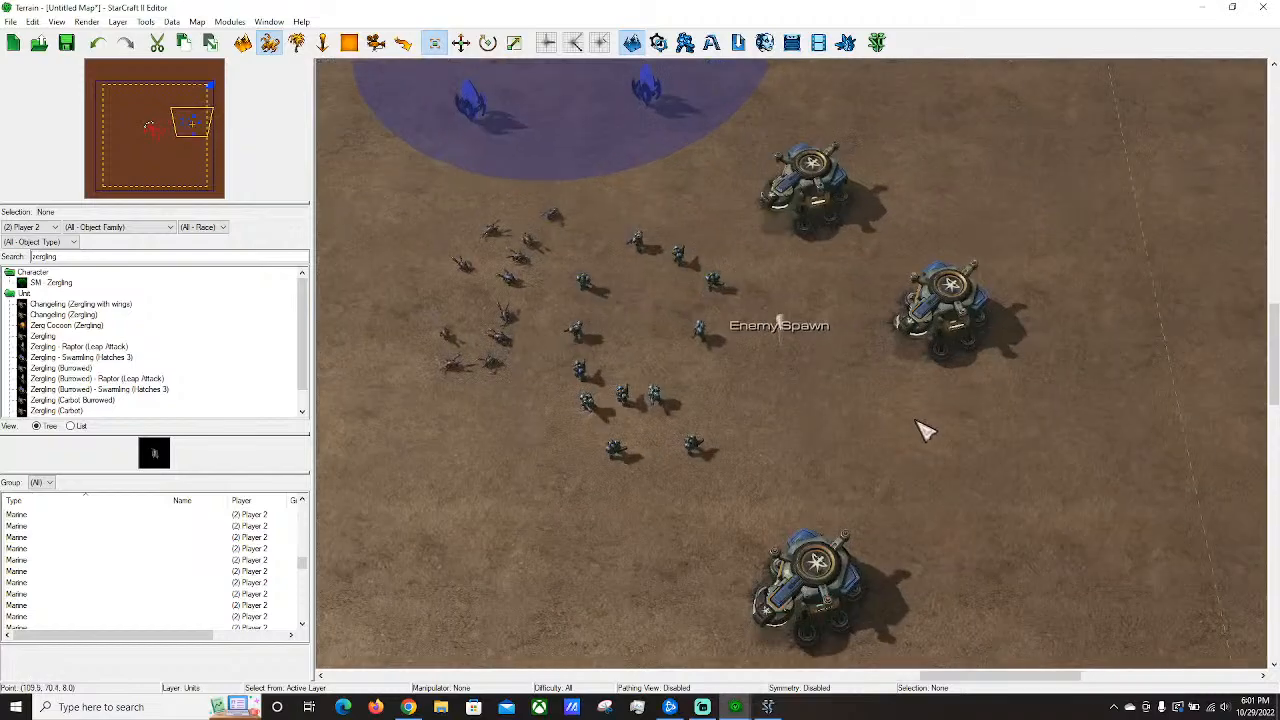
left_click_drag(835, 613, 918, 468)
right_click_drag(1011, 382, 985, 566)
left_click_drag(790, 360, 833, 375)
left_click(1011, 386)
Survey the map from the base's Drop Target points to Drop Waypoint Top, the Spawn Region pylons and Enemy Spawn.
right_click_drag(863, 545, 1011, 257)
right_click_drag(555, 375, 1114, 391)
right_click_drag(490, 368, 990, 241)
scroll(873, 338, "down", 1)
right_click_drag(755, 228, 549, 449)
right_click_drag(800, 447, 490, 485)
right_click_drag(547, 438, 1025, 186)
right_click_drag(640, 205, 395, 530)
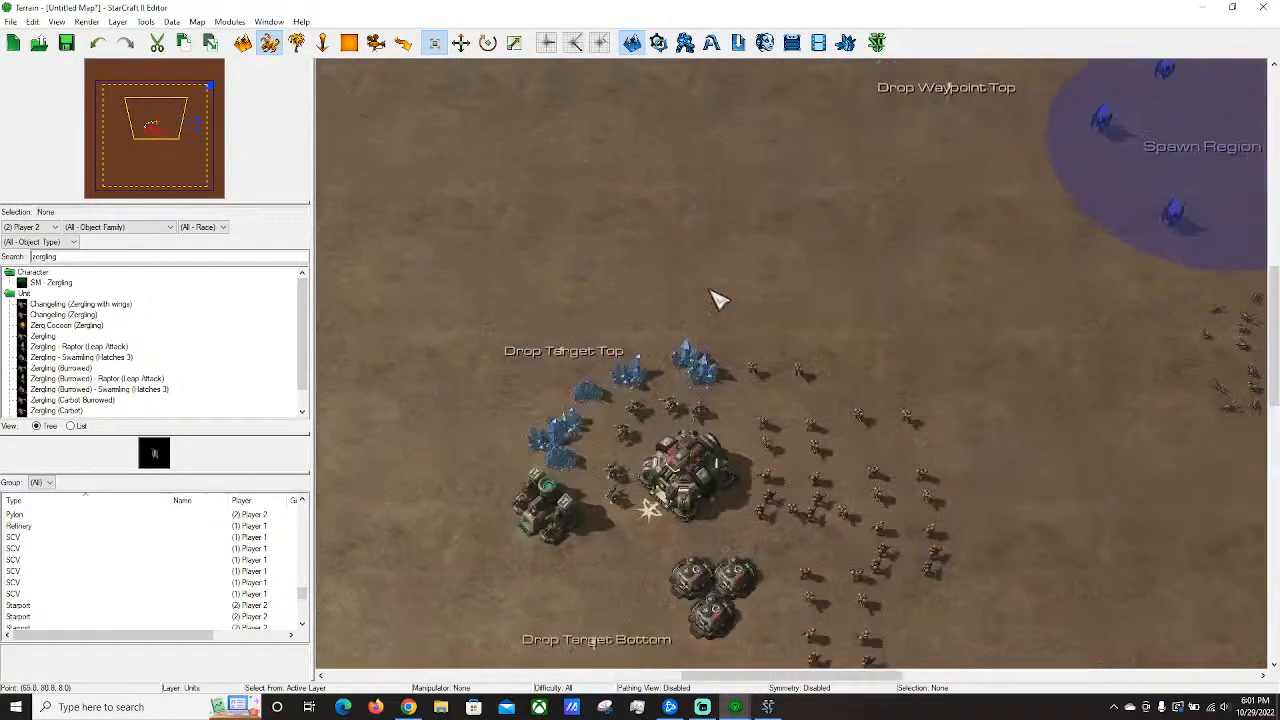
right_click_drag(709, 300, 415, 368)
right_click_drag(665, 358, 919, 176)
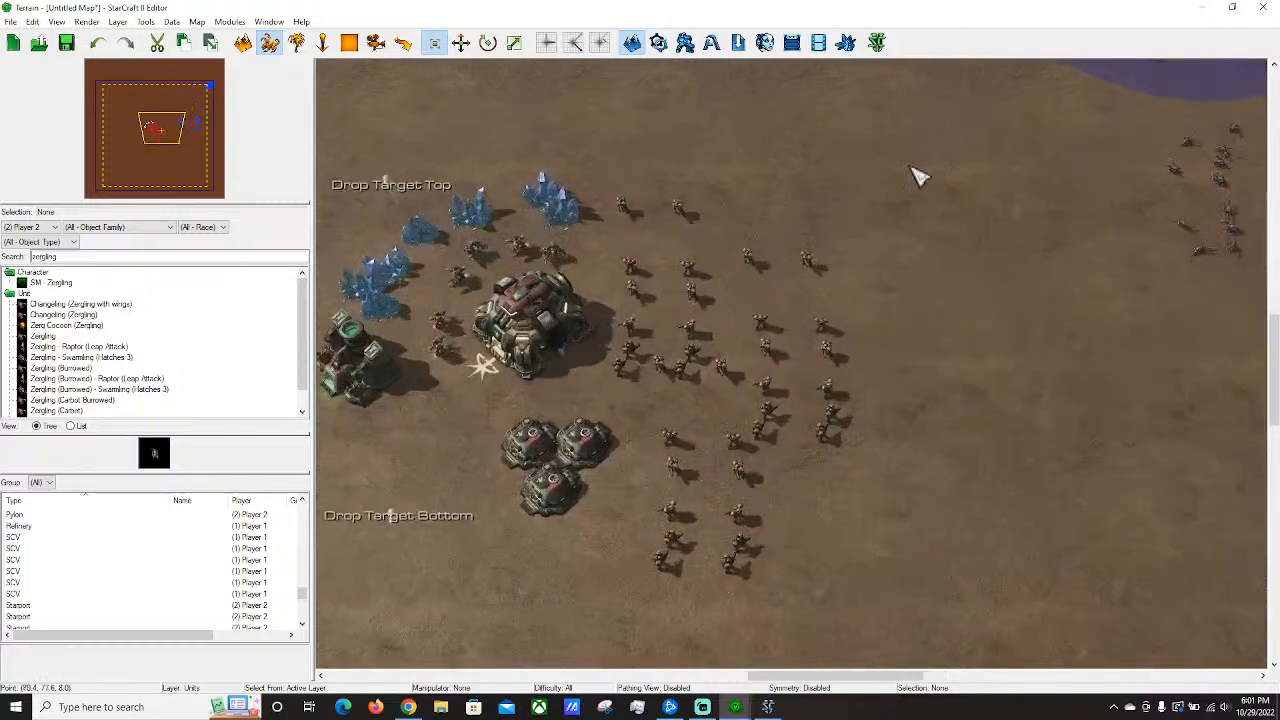
left_click_drag(587, 600, 596, 603)
left_click_drag(968, 337, 946, 187)
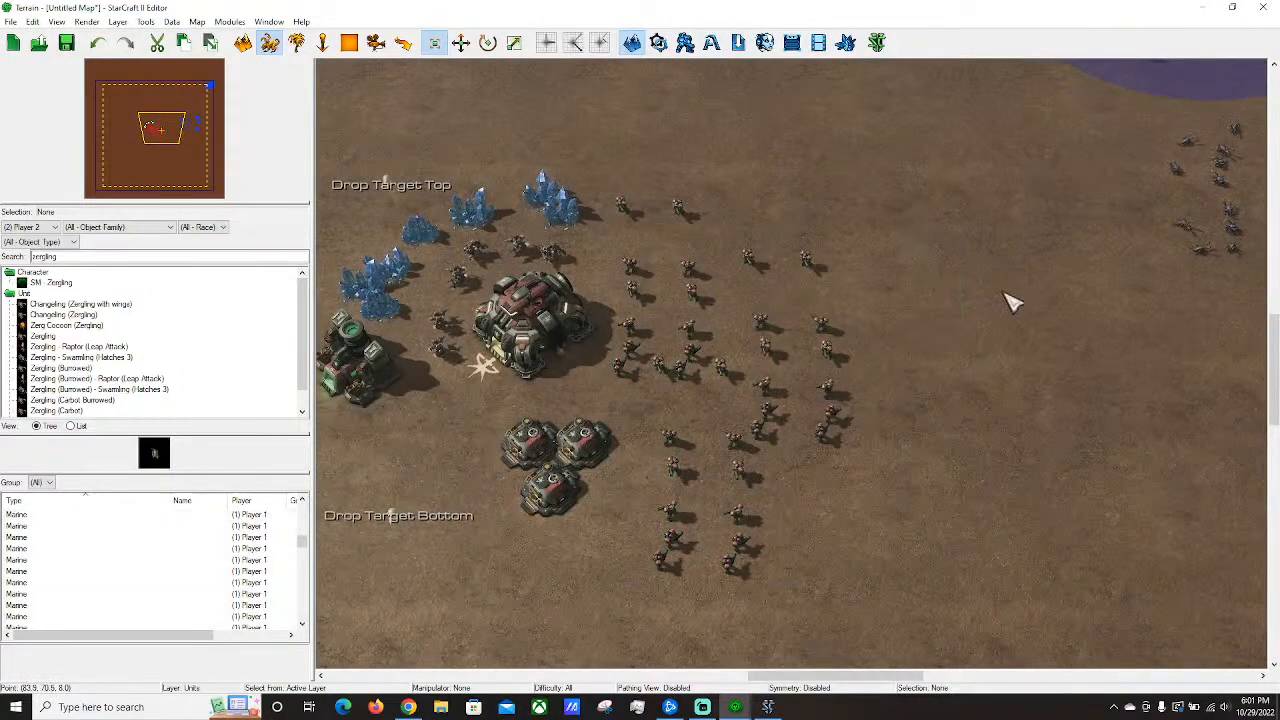
right_click_drag(912, 165, 883, 492)
right_click_drag(930, 258, 750, 268)
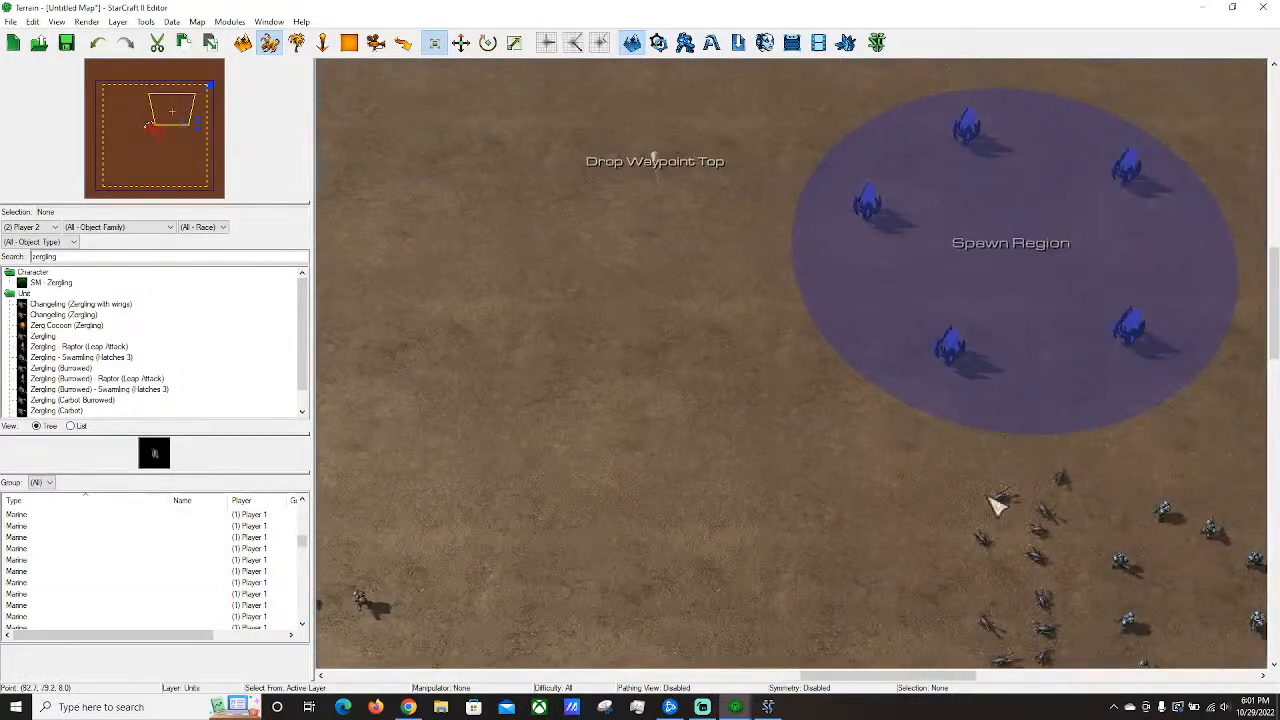
right_click_drag(651, 349, 958, 192)
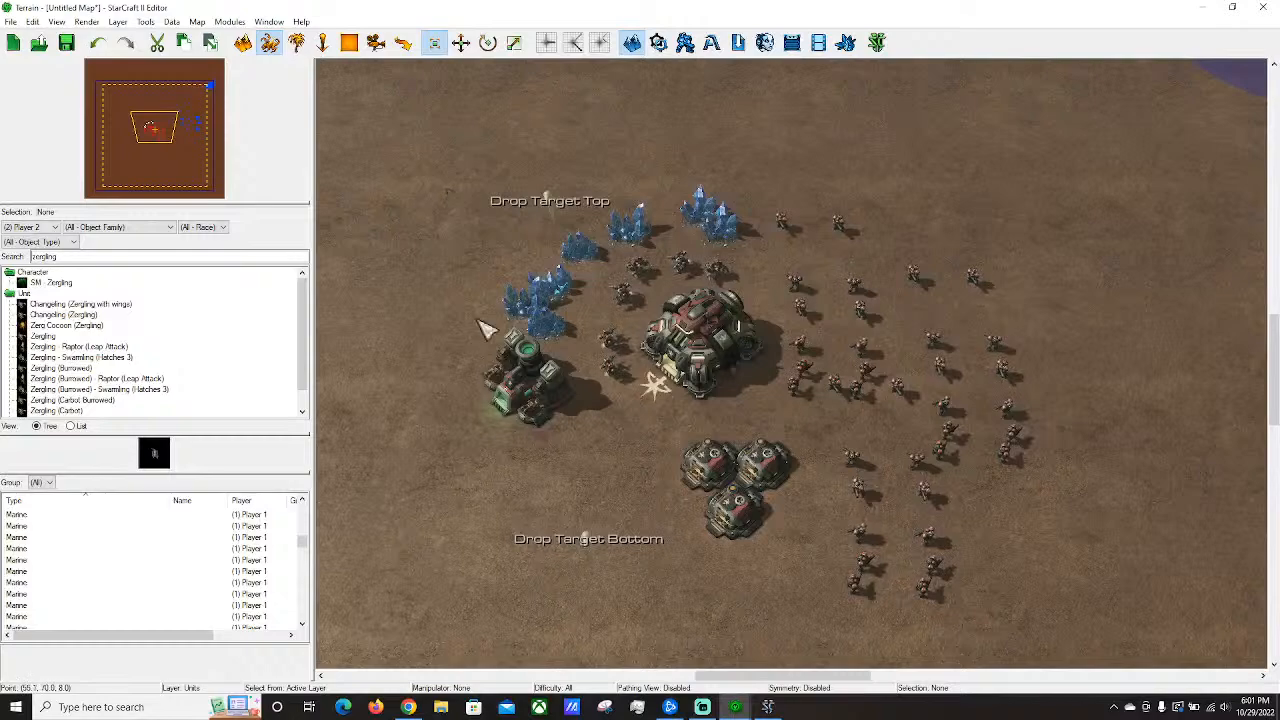
scroll(714, 243, "down", 2)
right_click_drag(742, 284, 330, 470)
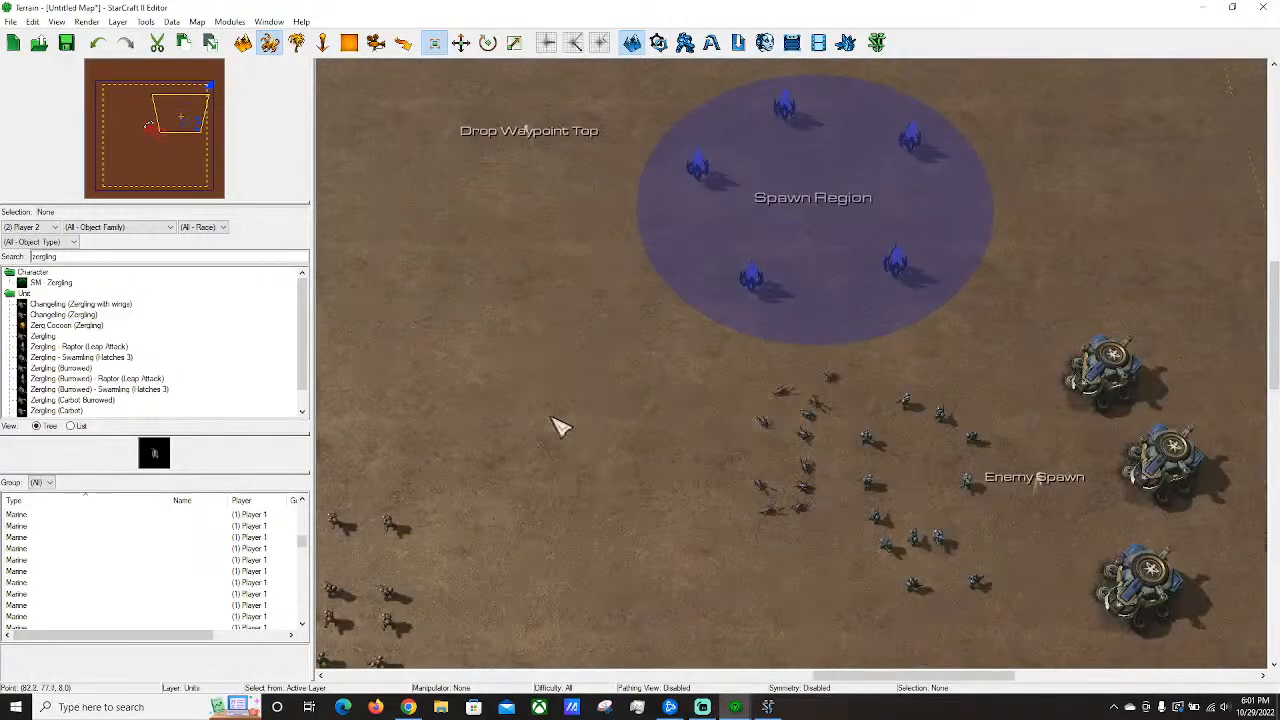
right_click_drag(552, 418, 870, 380)
right_click_drag(609, 497, 495, 615)
right_click_drag(849, 383, 555, 475)
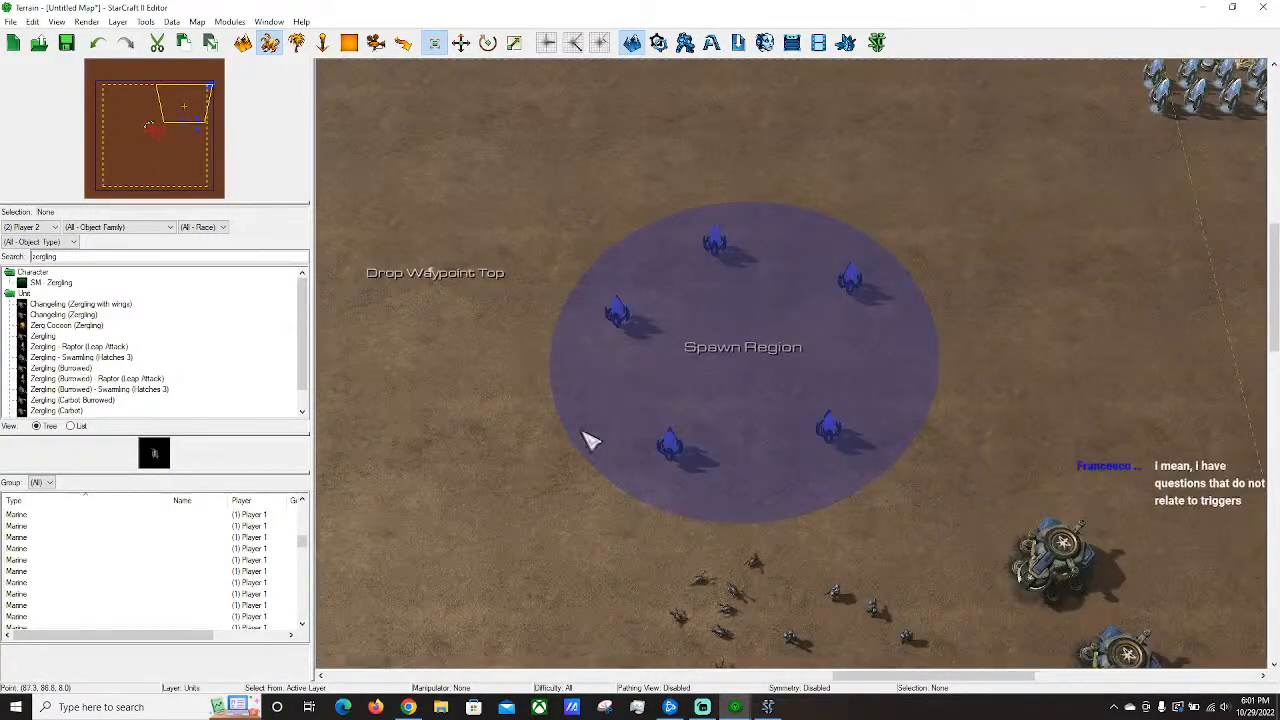
right_click_drag(632, 398, 990, 182)
right_click_drag(583, 371, 889, 115)
right_click_drag(1022, 319, 410, 410)
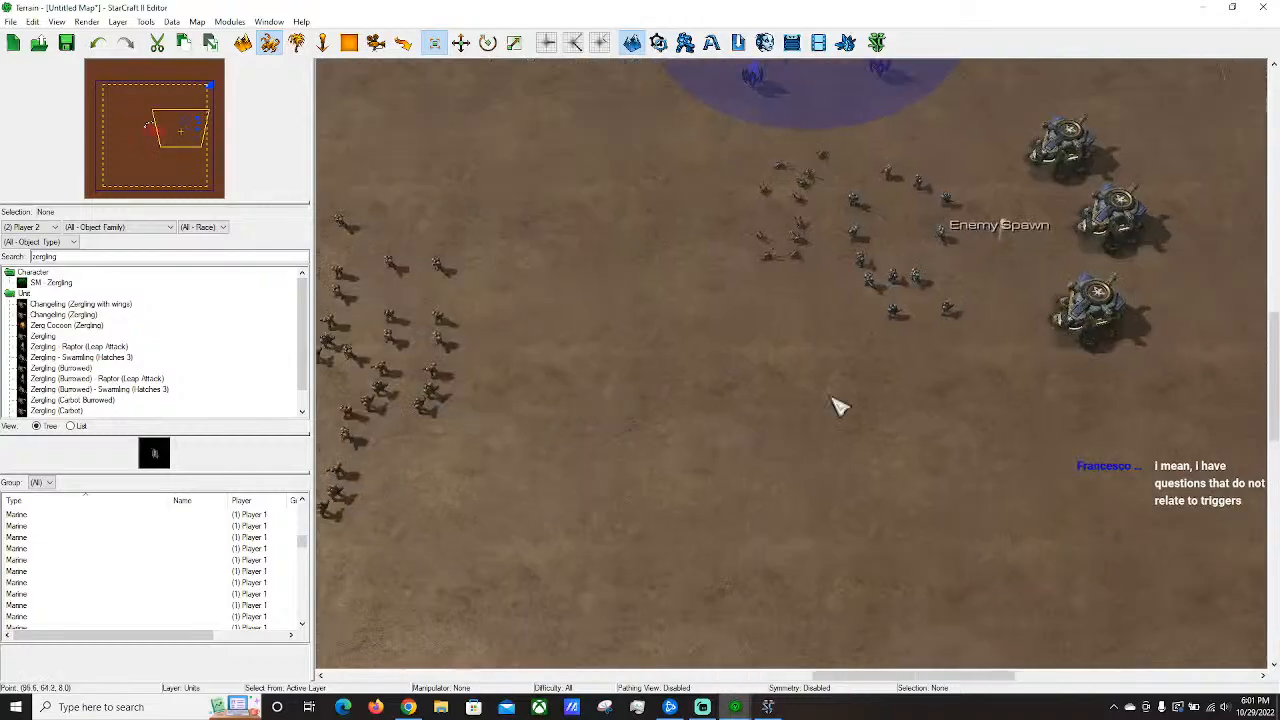
right_click_drag(335, 368, 530, 430)
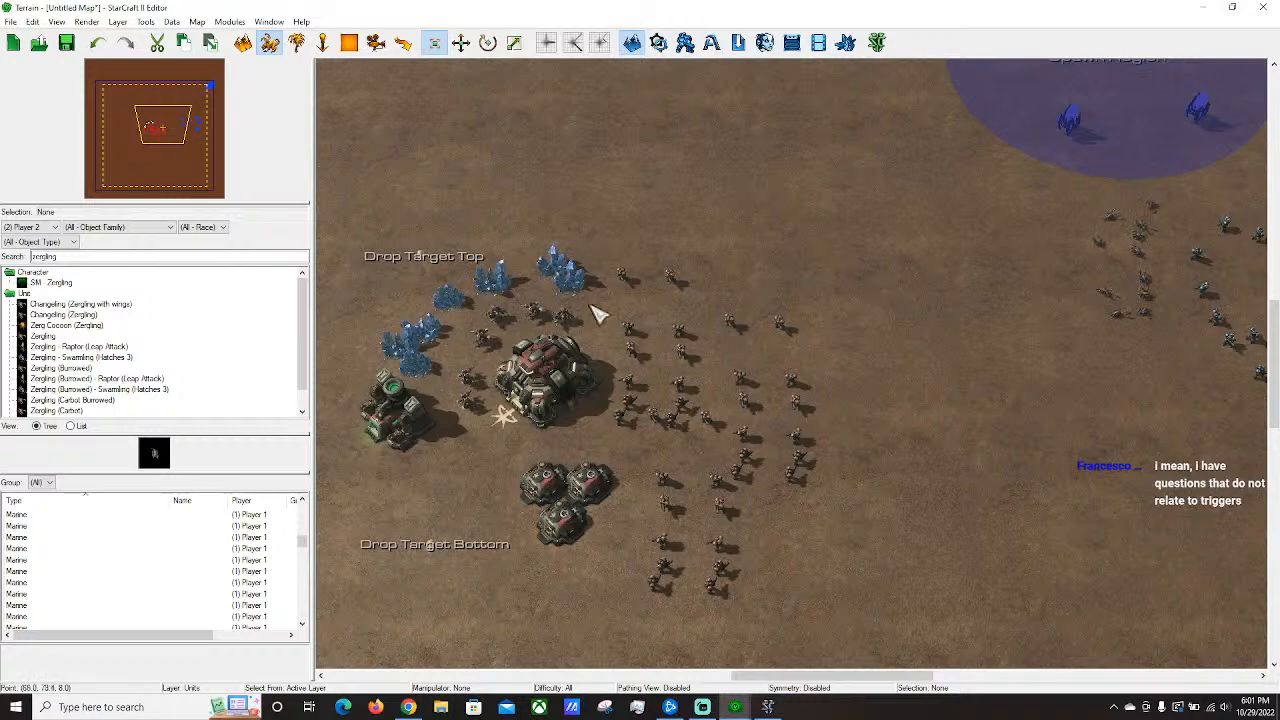
right_click_drag(558, 246, 608, 242)
scroll(651, 317, "up", 2)
right_click_drag(1205, 97, 650, 278)
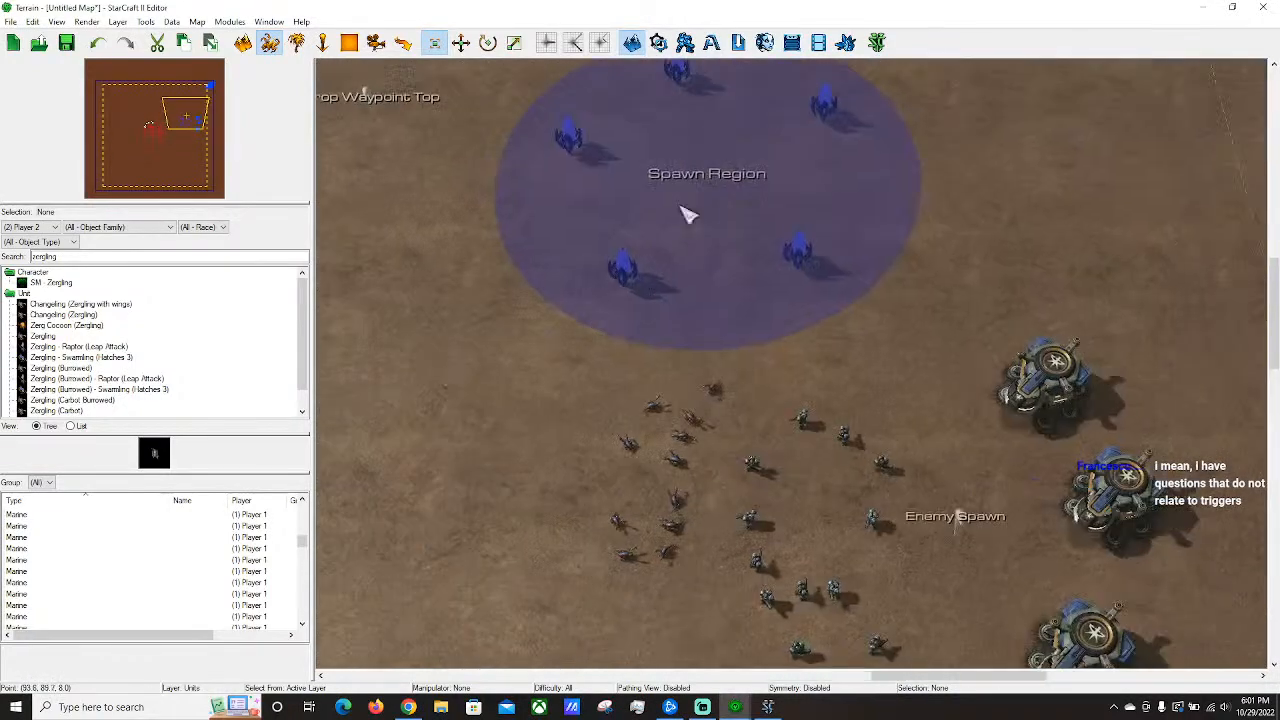
Review the Drop Trigger, Kill Bounty and Warp In Finished triggers and the Medivac Drop action definition.
left_click(658, 43)
left_click(50, 183)
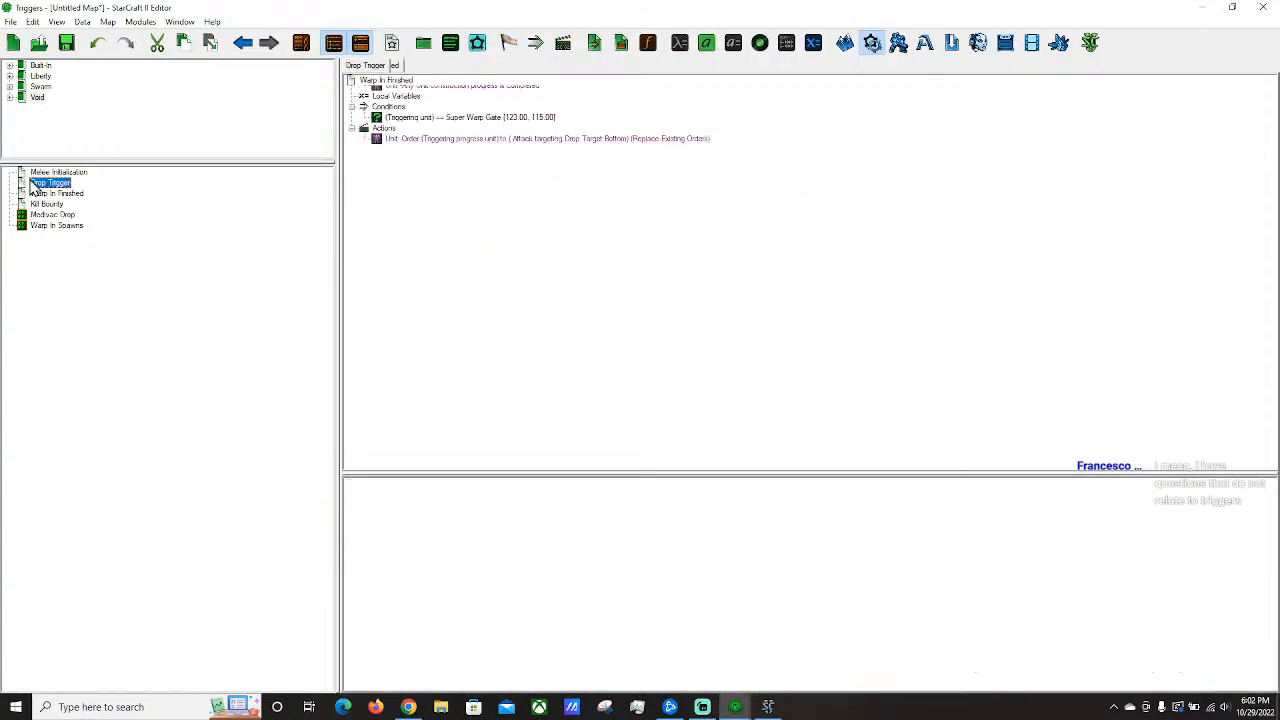
left_click(47, 204)
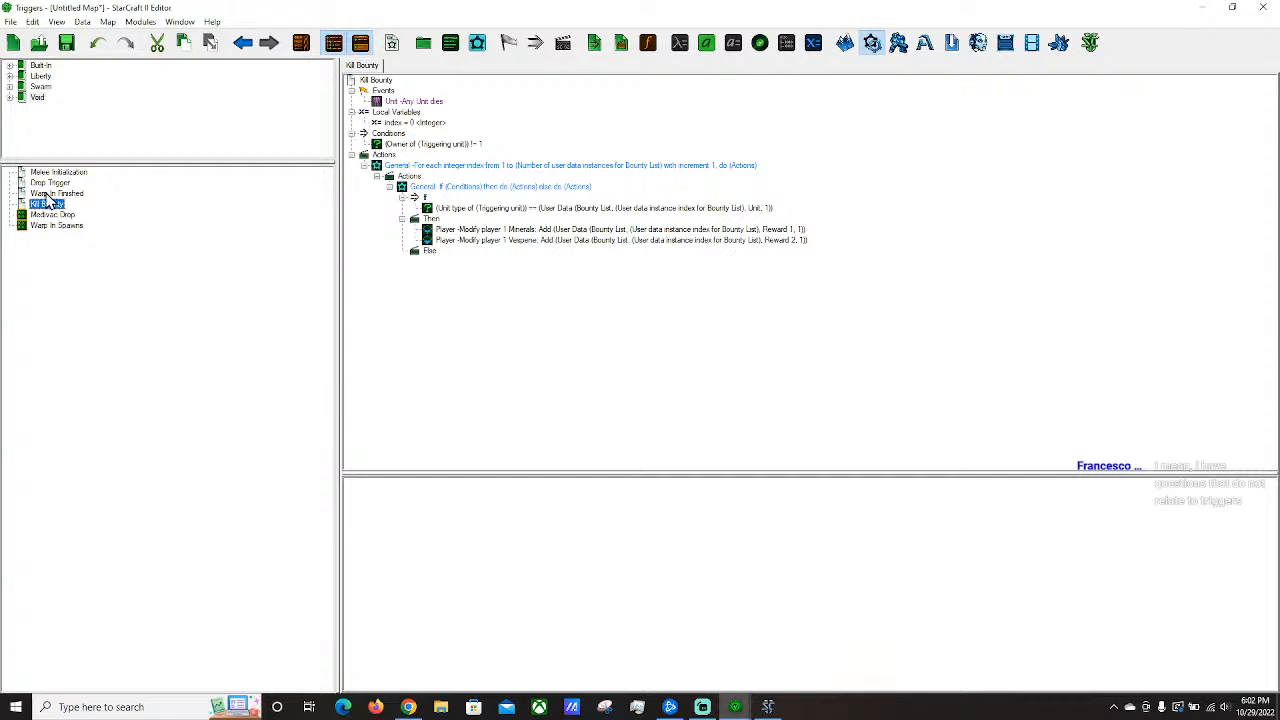
left_click(50, 193)
left_click(55, 215)
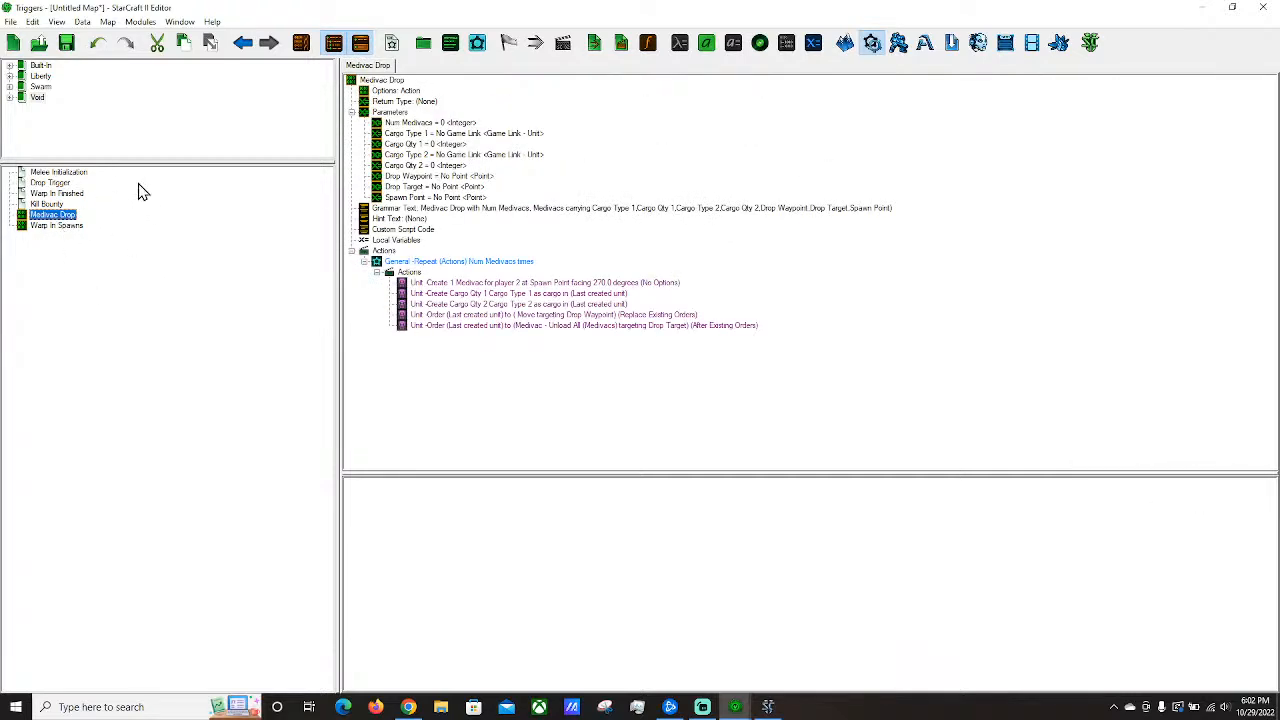
Check the ground between the marines and enemy units, and review the Warp In Finished, Kill Bounty and Drop Trigger triggers.
left_click(845, 43)
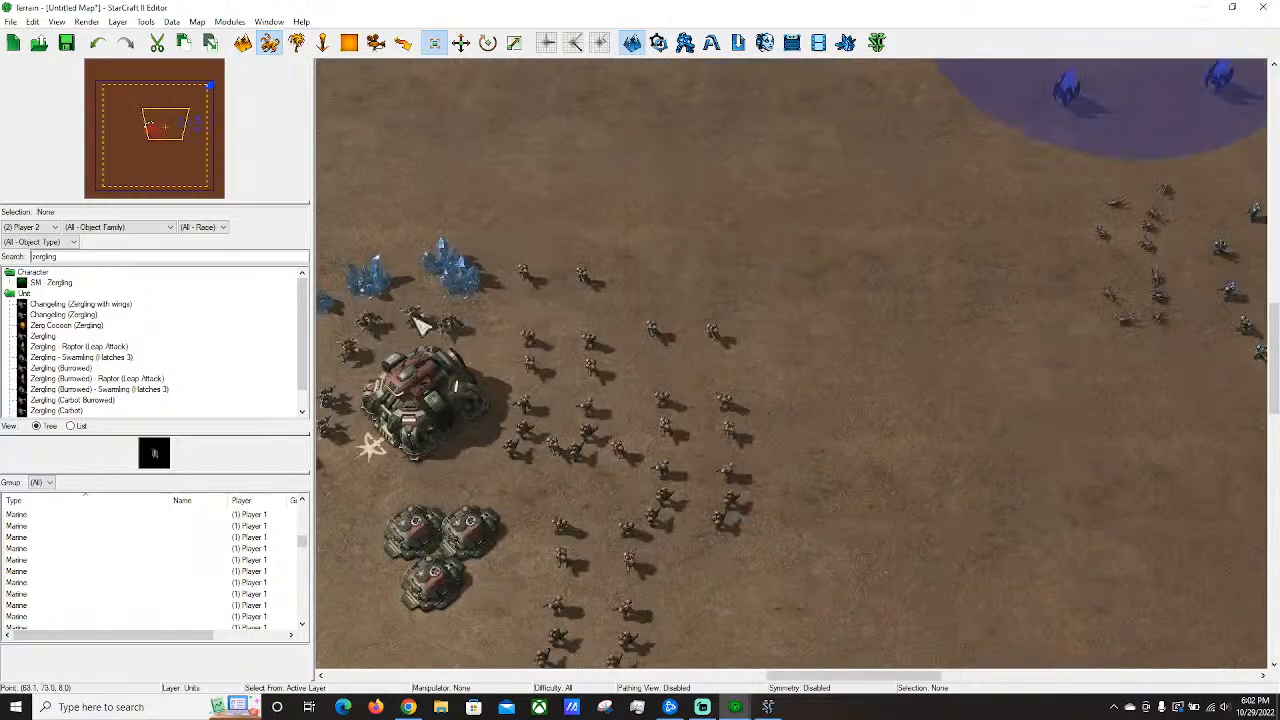
scroll(790, 192, "down", 1)
right_click_drag(790, 192, 500, 240)
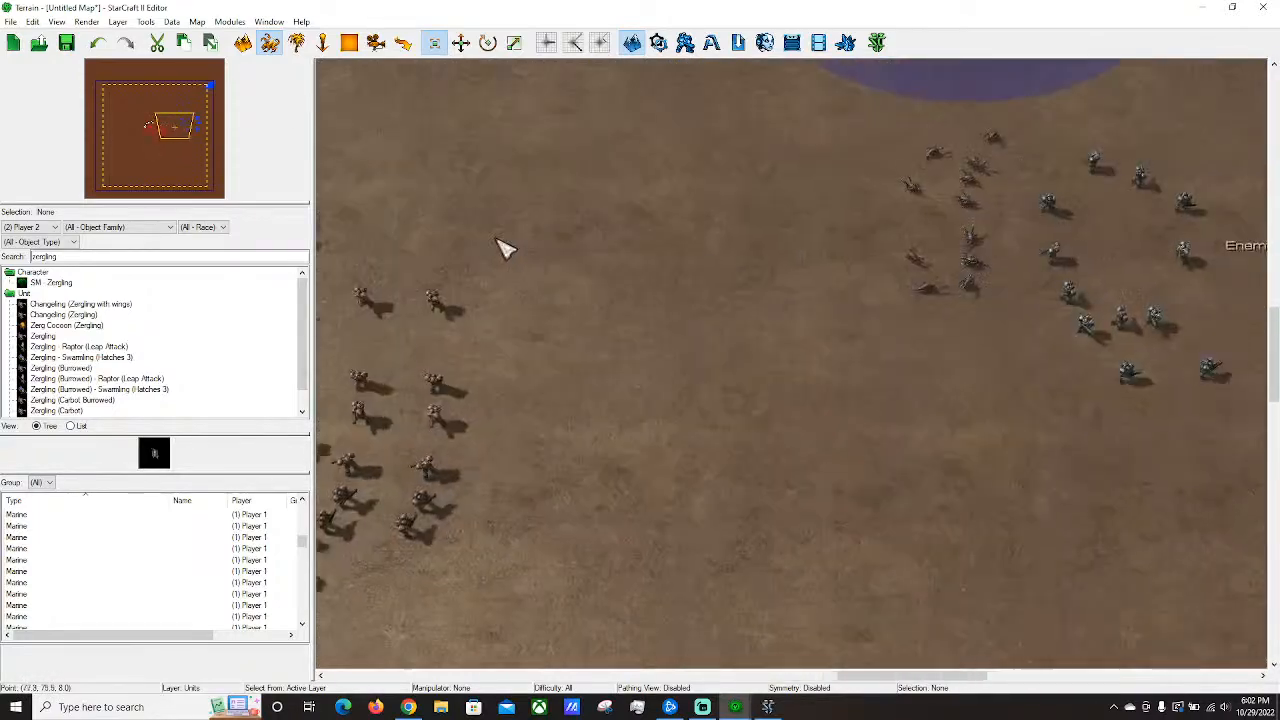
right_click_drag(600, 183, 702, 390)
left_click(658, 43)
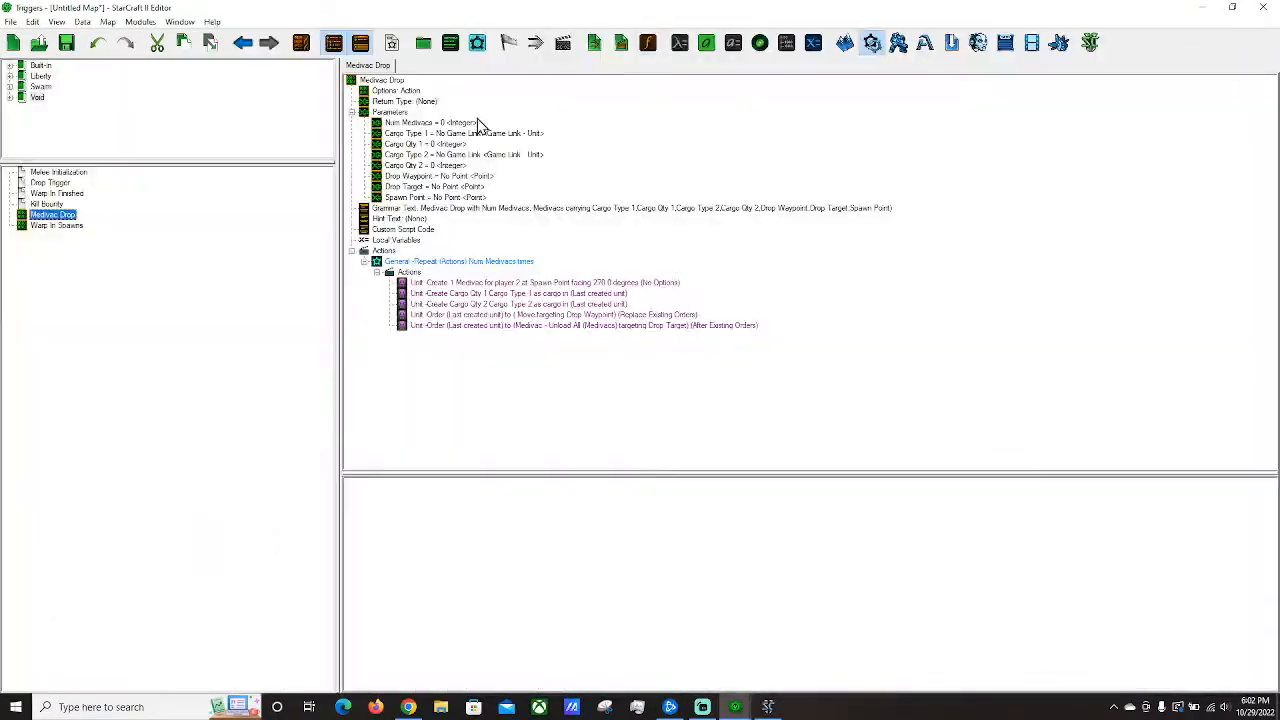
left_click(62, 193)
left_click(47, 204)
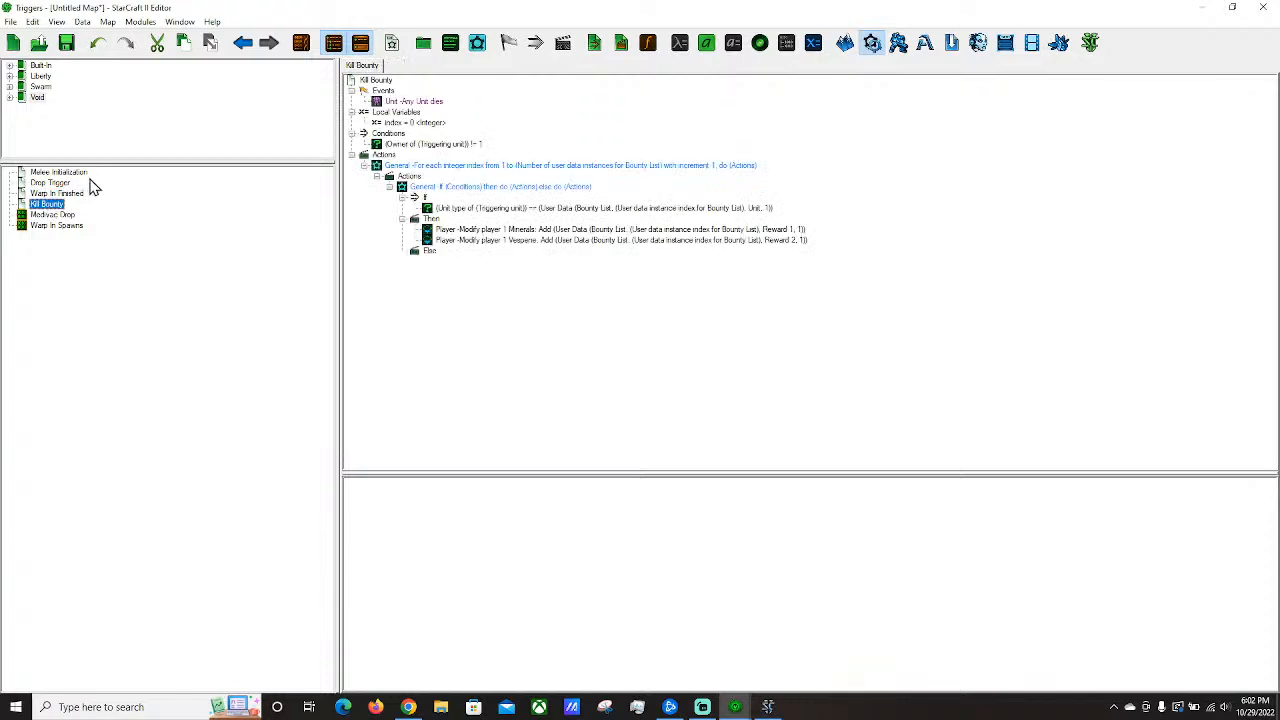
left_click(60, 194)
left_click(48, 184)
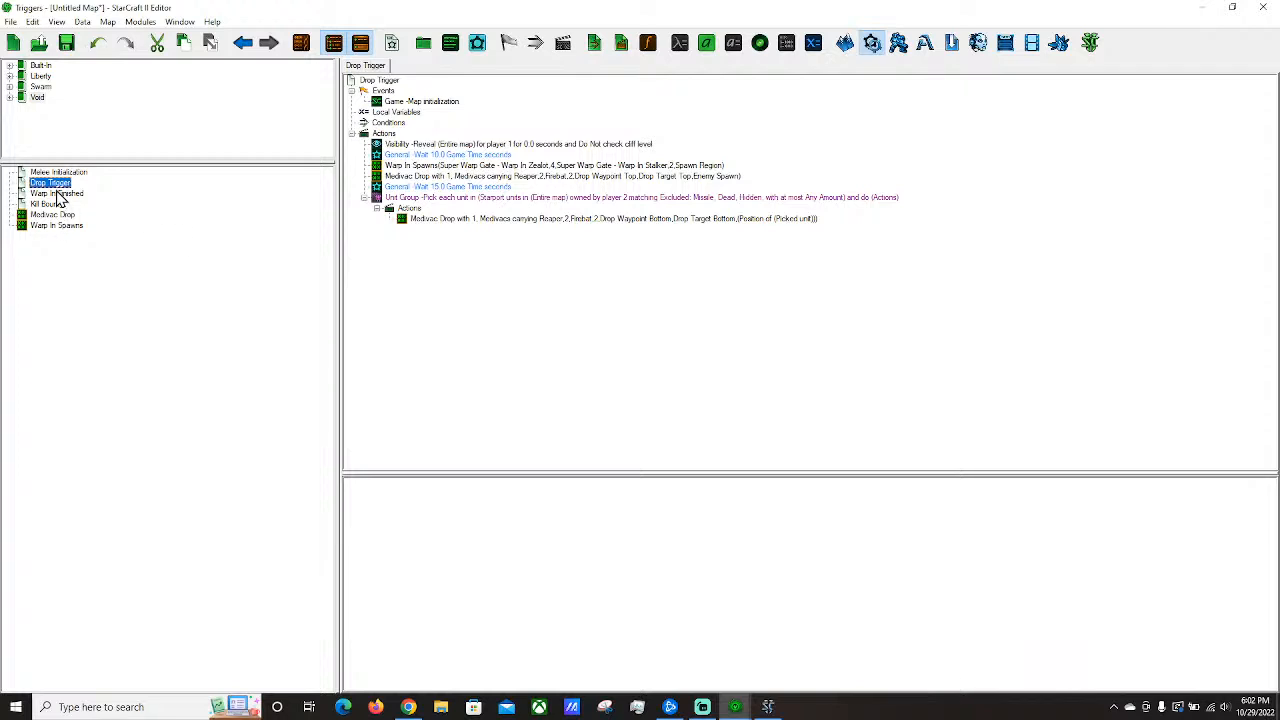
Create a new trigger directly after Drop Trigger and name it Wave 1.
right_click(51, 188)
mouse_move(236, 555)
left_click(290, 582)
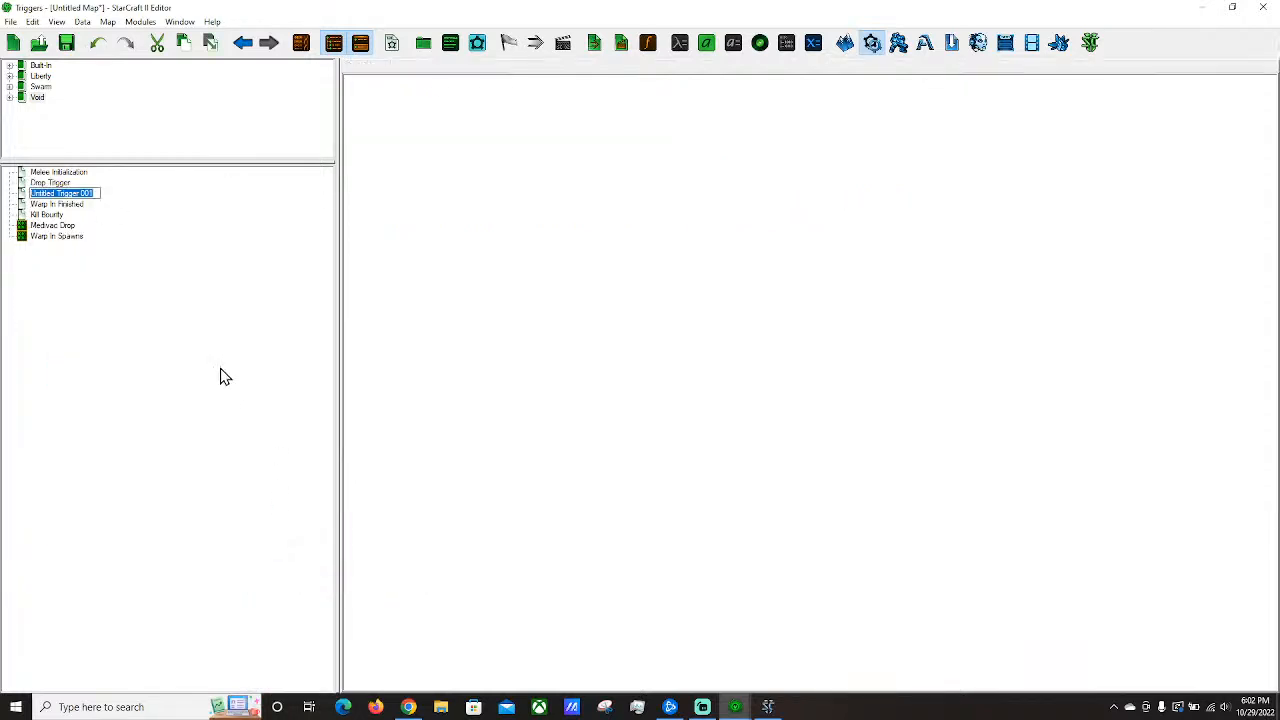
key("Return")
right_click(41, 192)
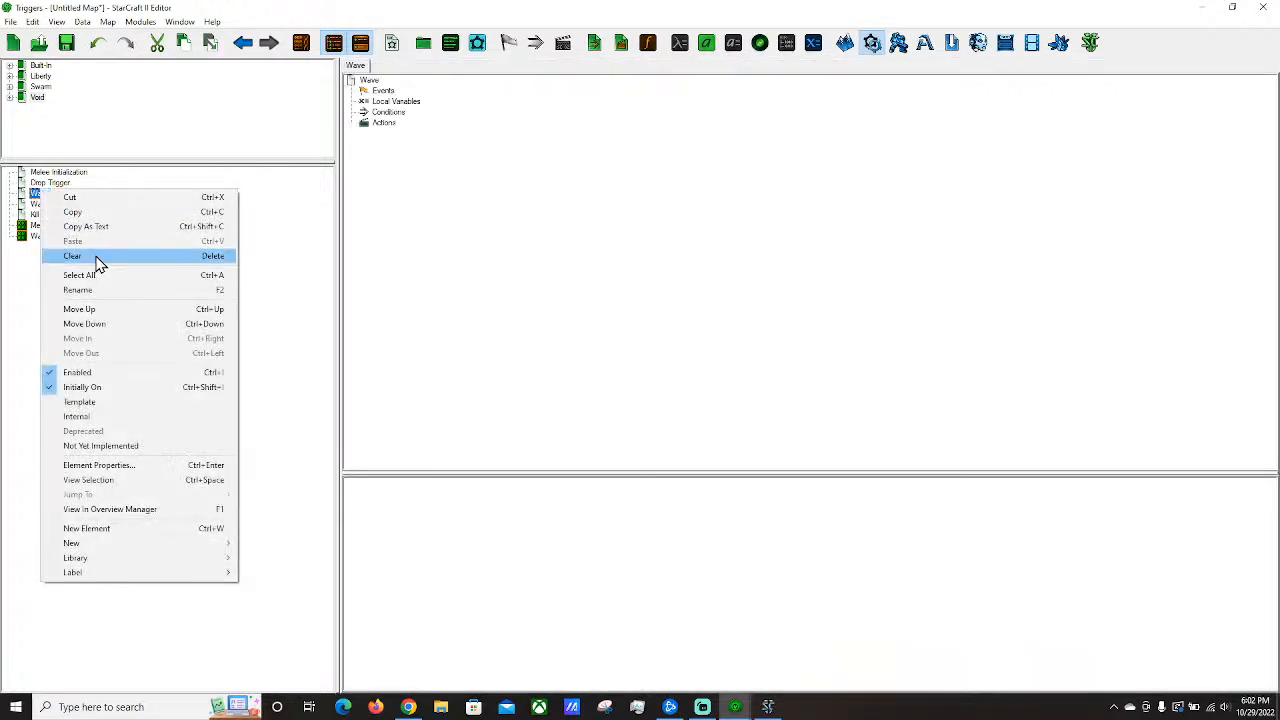
left_click(111, 292)
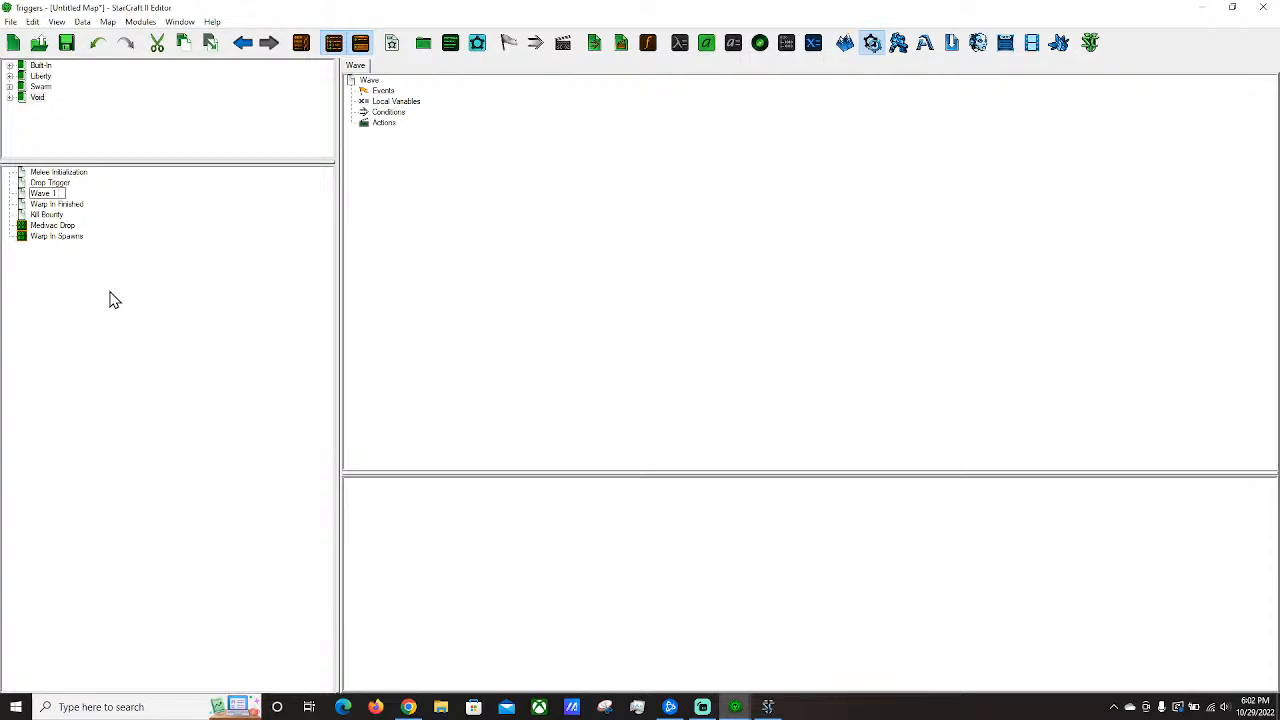
left_click(590, 331)
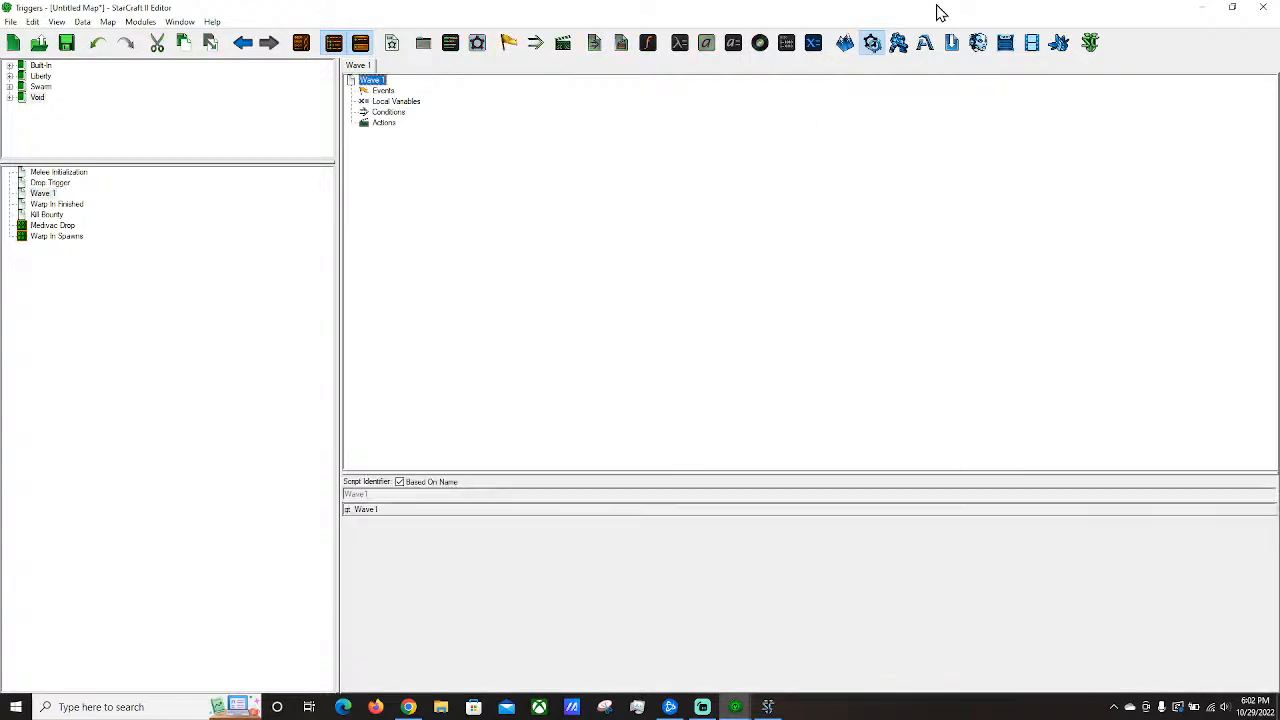
Examine the base defences and the approach from the enemy side in the terrain view.
left_click(841, 50)
scroll(663, 266, "down", 4)
right_click_drag(663, 266, 780, 191)
right_click_drag(520, 440, 440, 335)
scroll(653, 320, "up", 3)
scroll(660, 328, "up", 2)
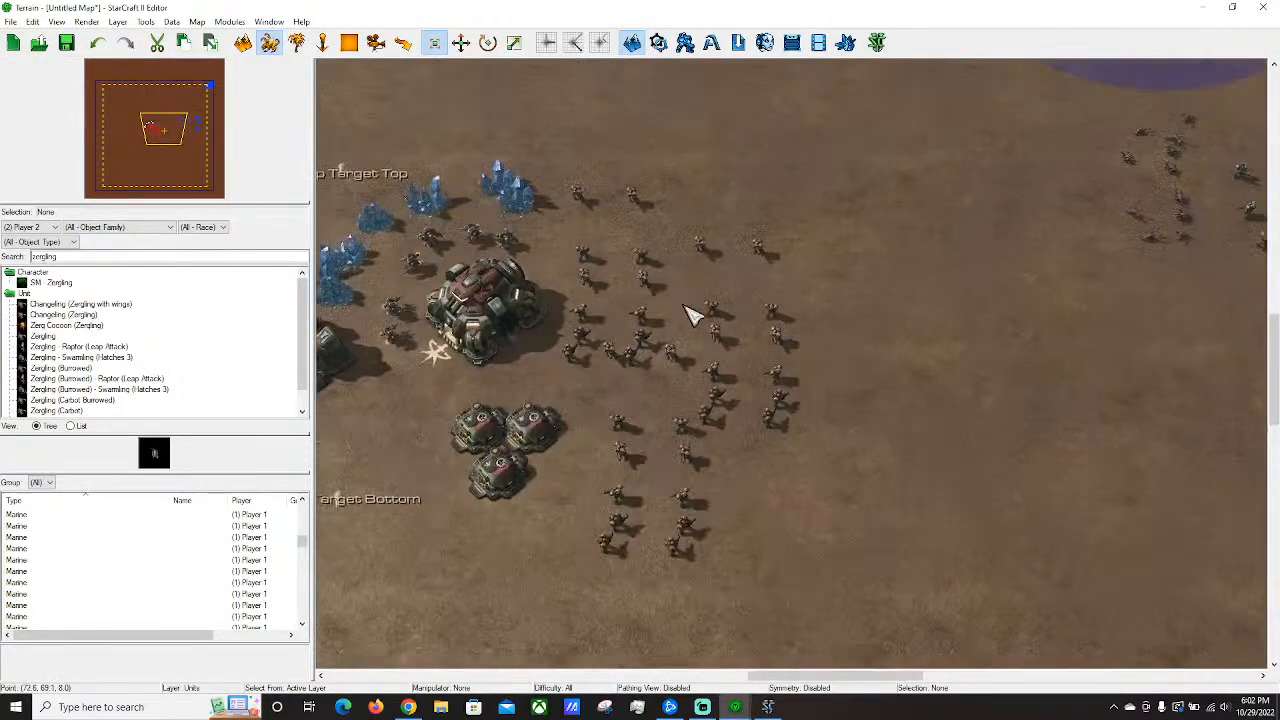
left_click(658, 42)
left_click(844, 45)
scroll(651, 277, "down", 2)
Add a Warp In Spawns action to the Wave 1 trigger.
left_click(645, 50)
left_click(368, 124)
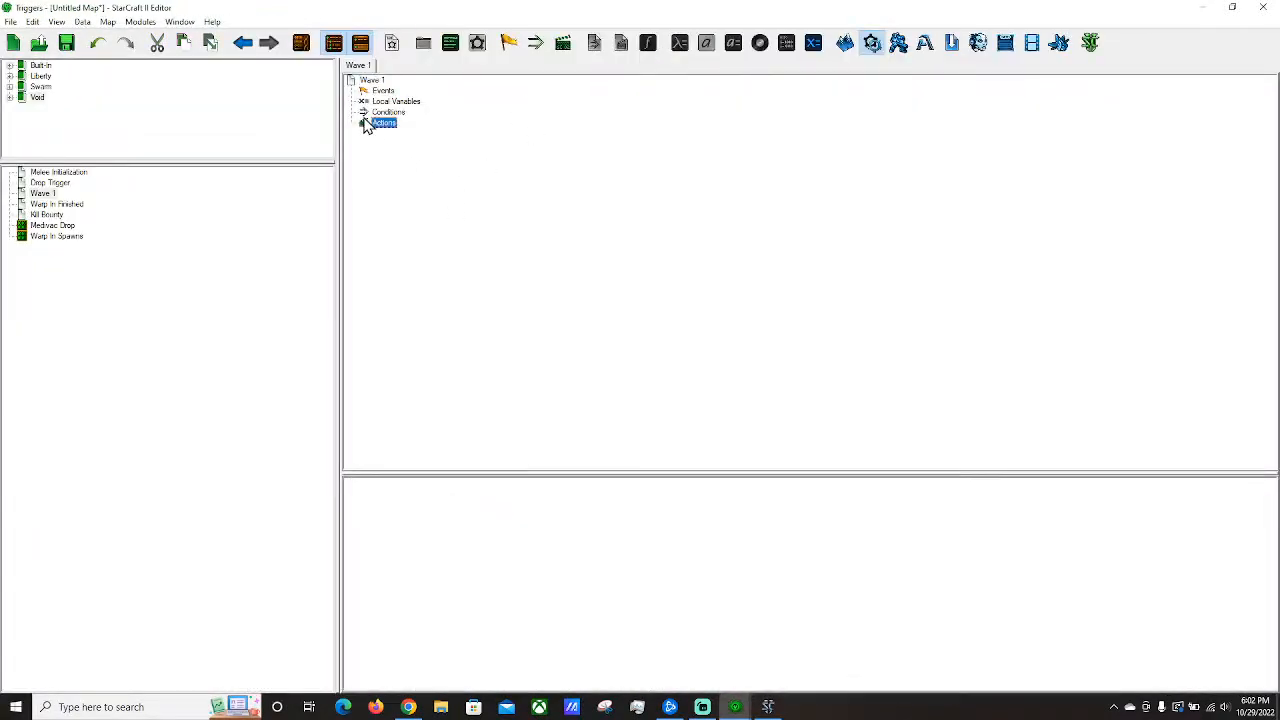
right_click(369, 122)
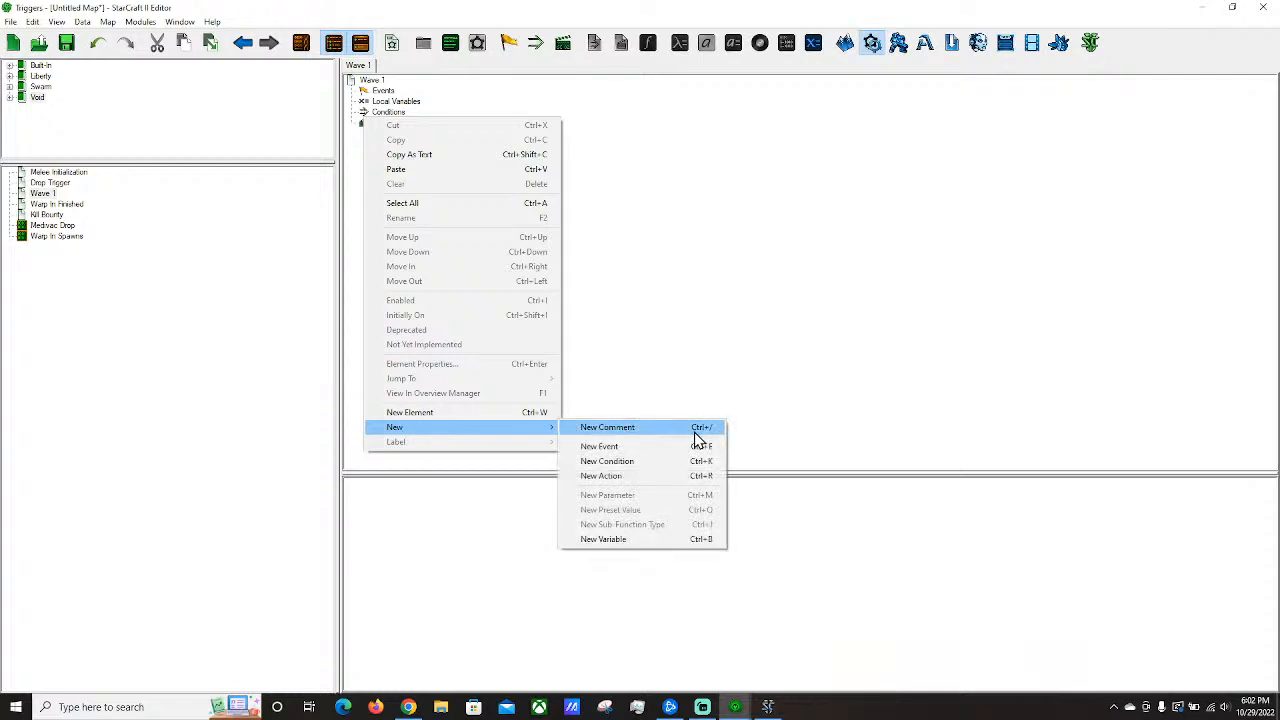
left_click(761, 300)
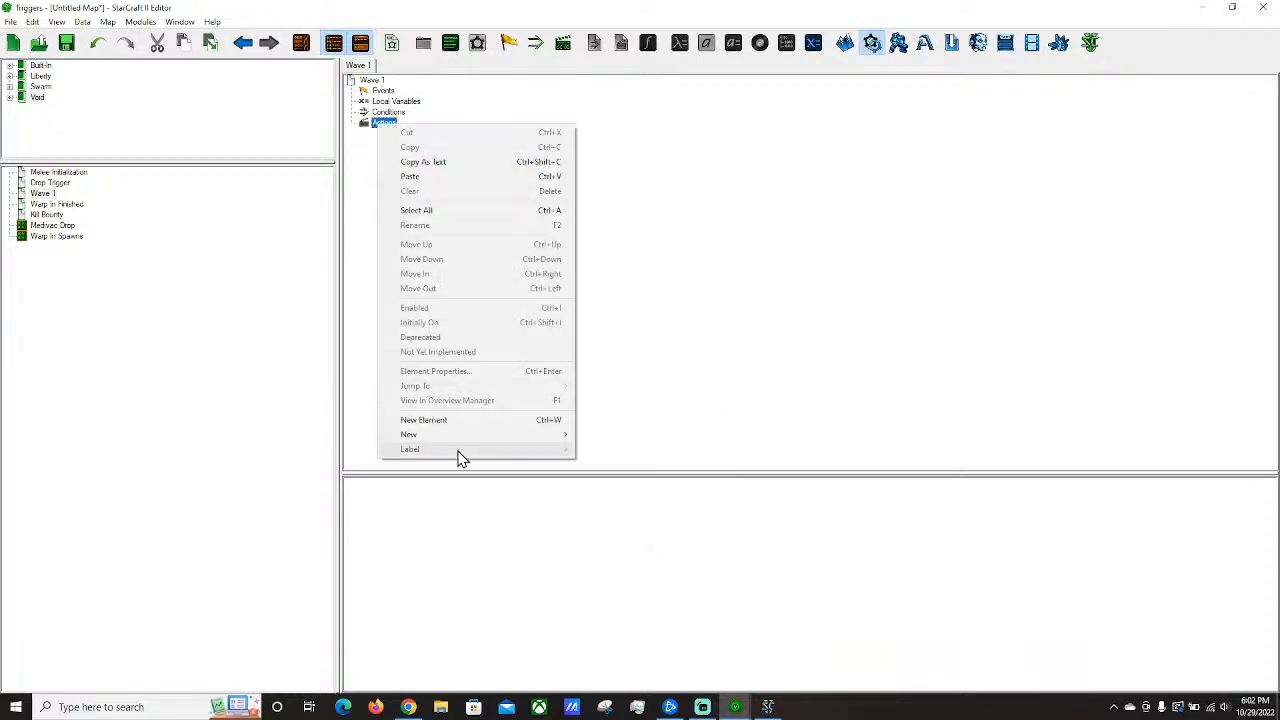
mouse_move(437, 437)
left_click(648, 483)
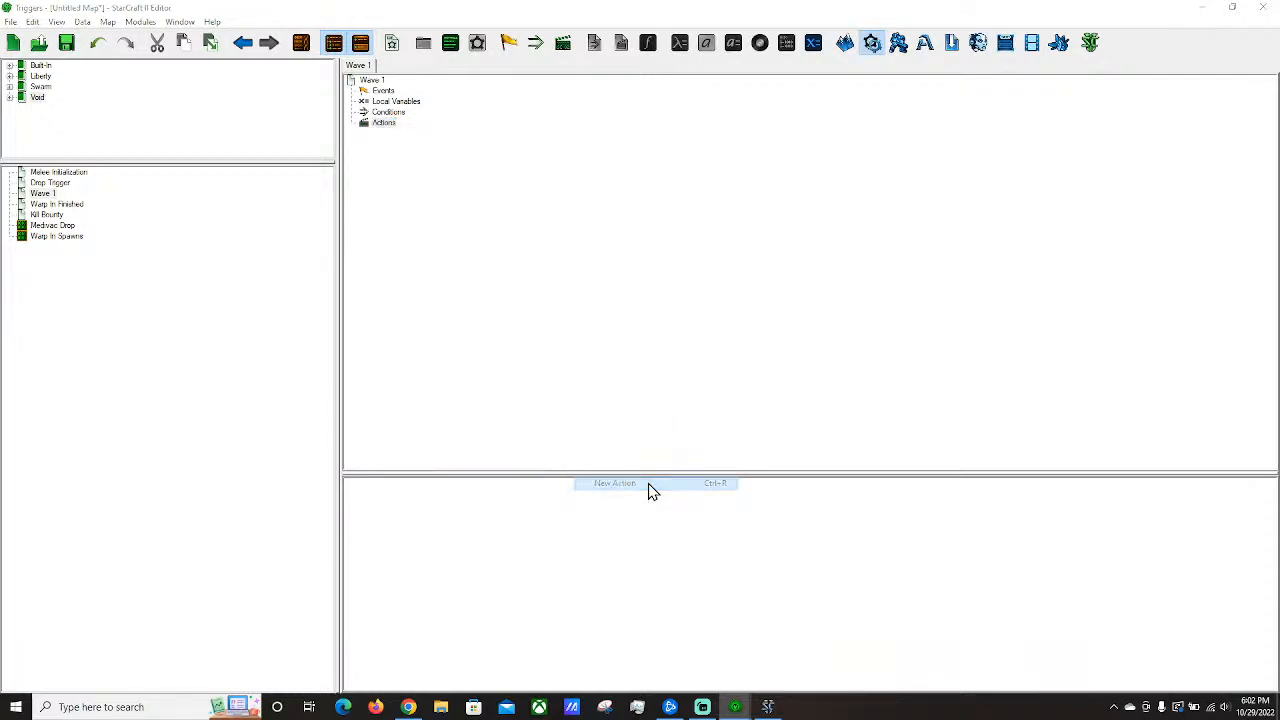
left_click(868, 238)
type("warp in")
key("Return")
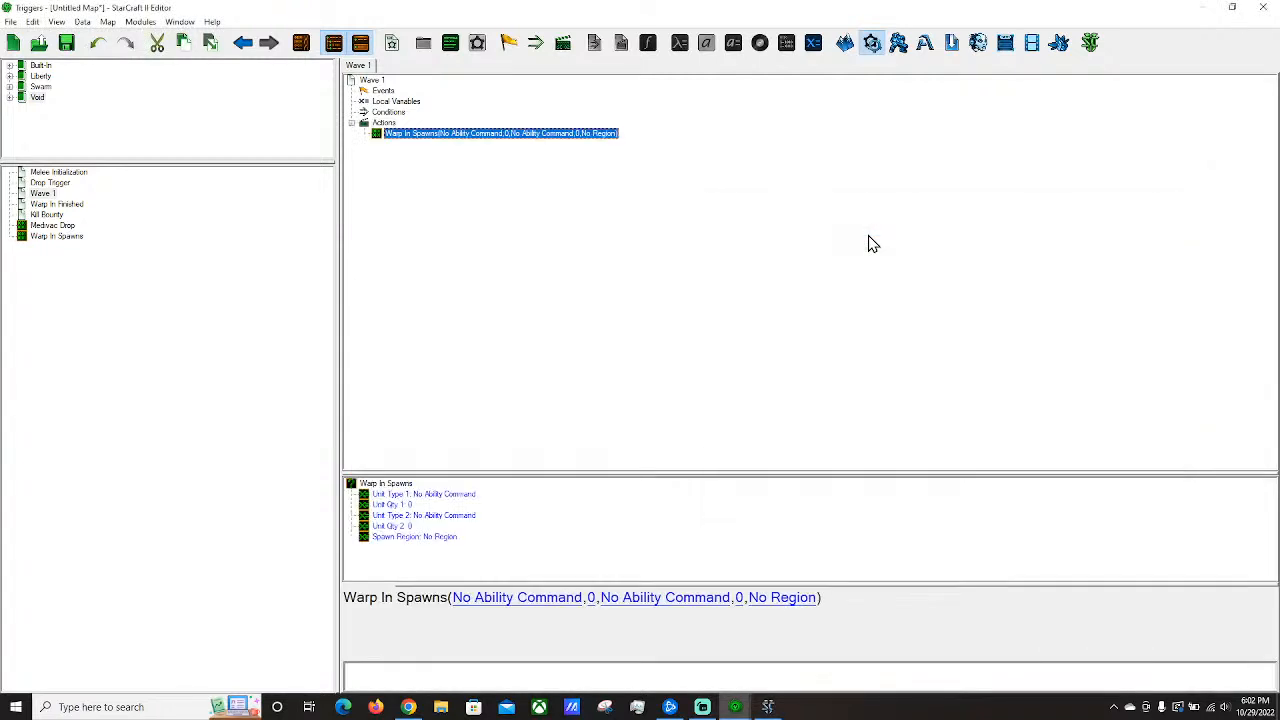
Copy the Warp In Spawns and Medivac Drop actions from Drop Trigger into Wave 1, and delete Wave 1's empty Warp In Spawns action.
left_click(58, 236)
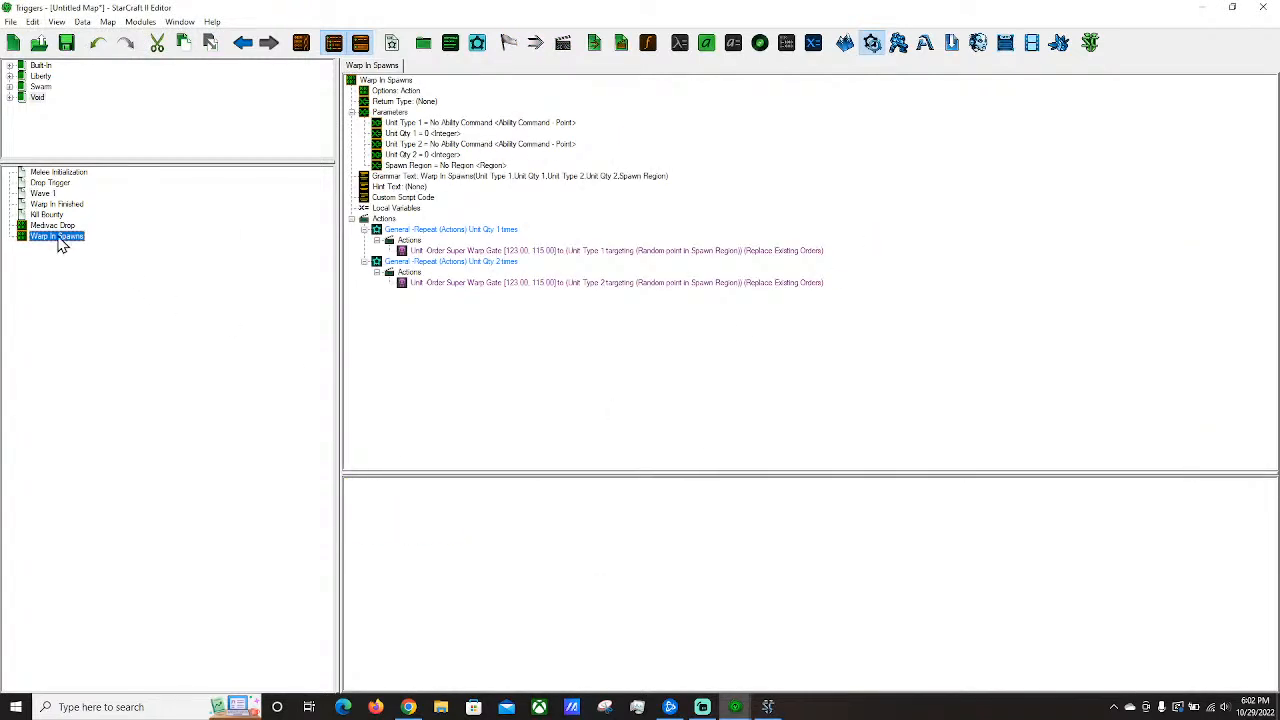
left_click(46, 206)
left_click(49, 184)
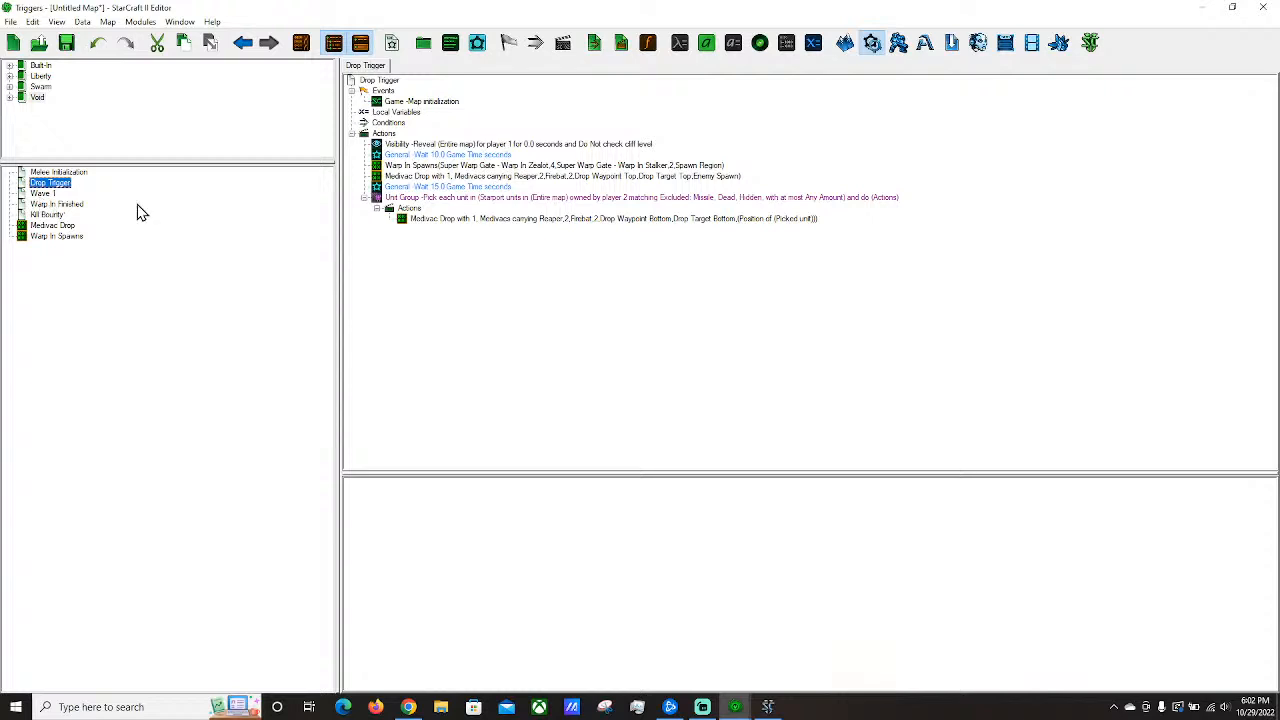
left_click(447, 167)
left_click(458, 176, "shift")
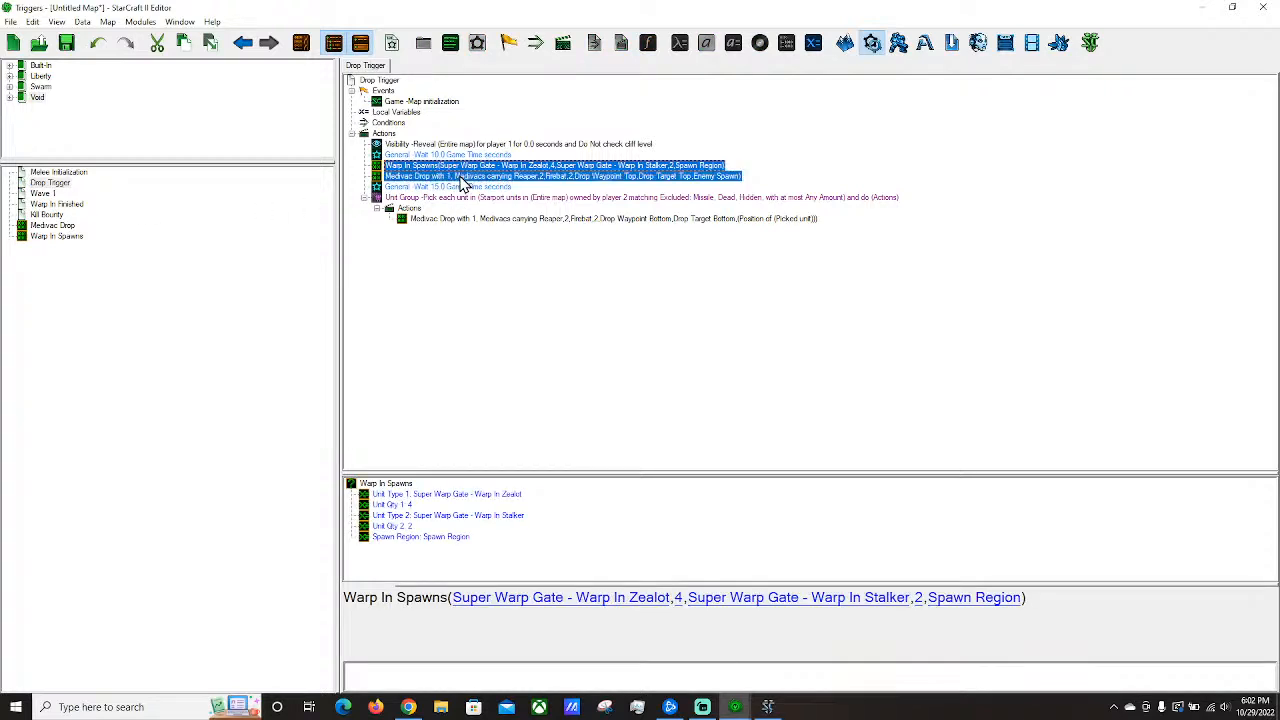
left_click(47, 205)
left_click(42, 193)
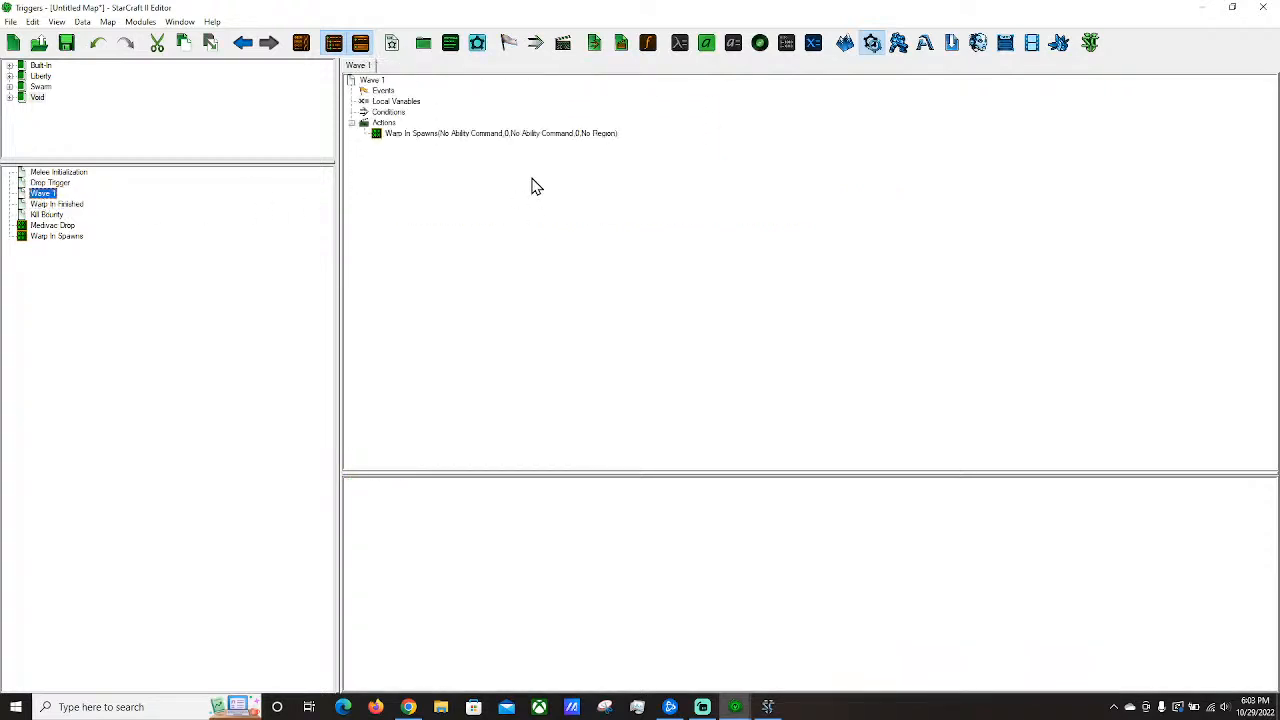
key("ctrl+v")
left_click(394, 157)
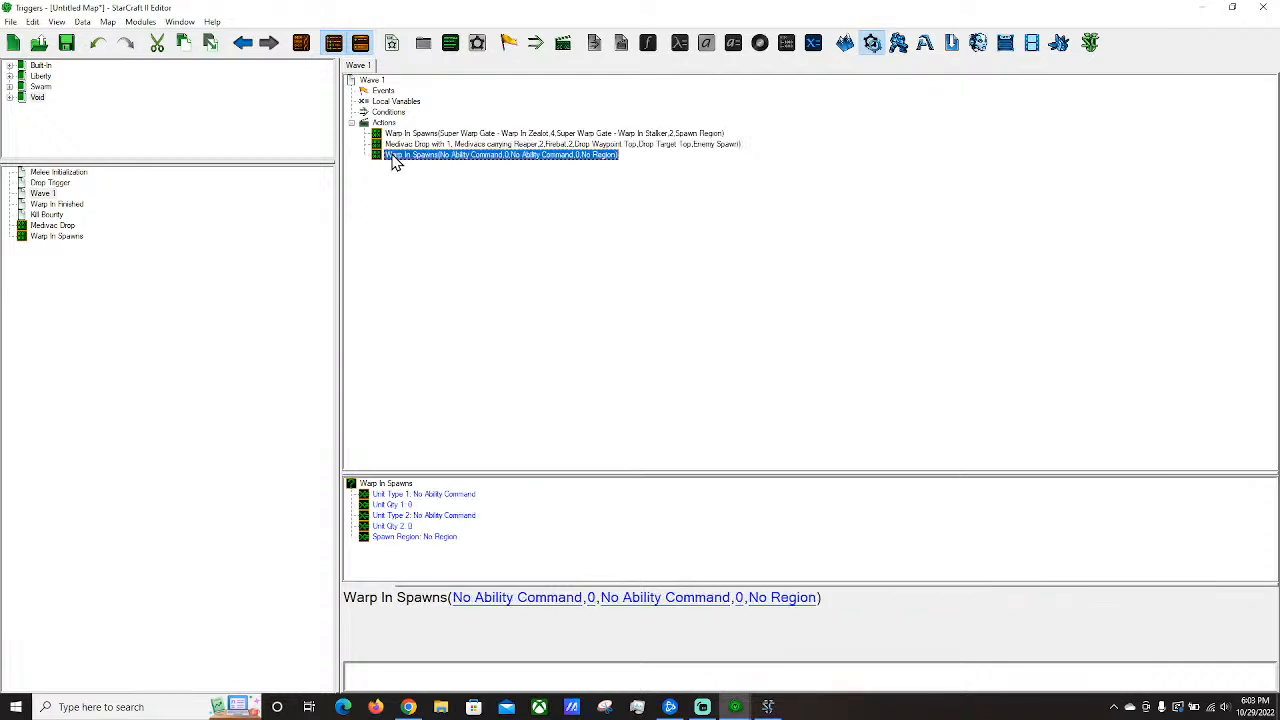
key("Delete")
Set the Warp In Spawns action in Wave 1 to 3 Zealots and 1 Stalker.
left_click(434, 134)
left_click(457, 148)
left_click(435, 137)
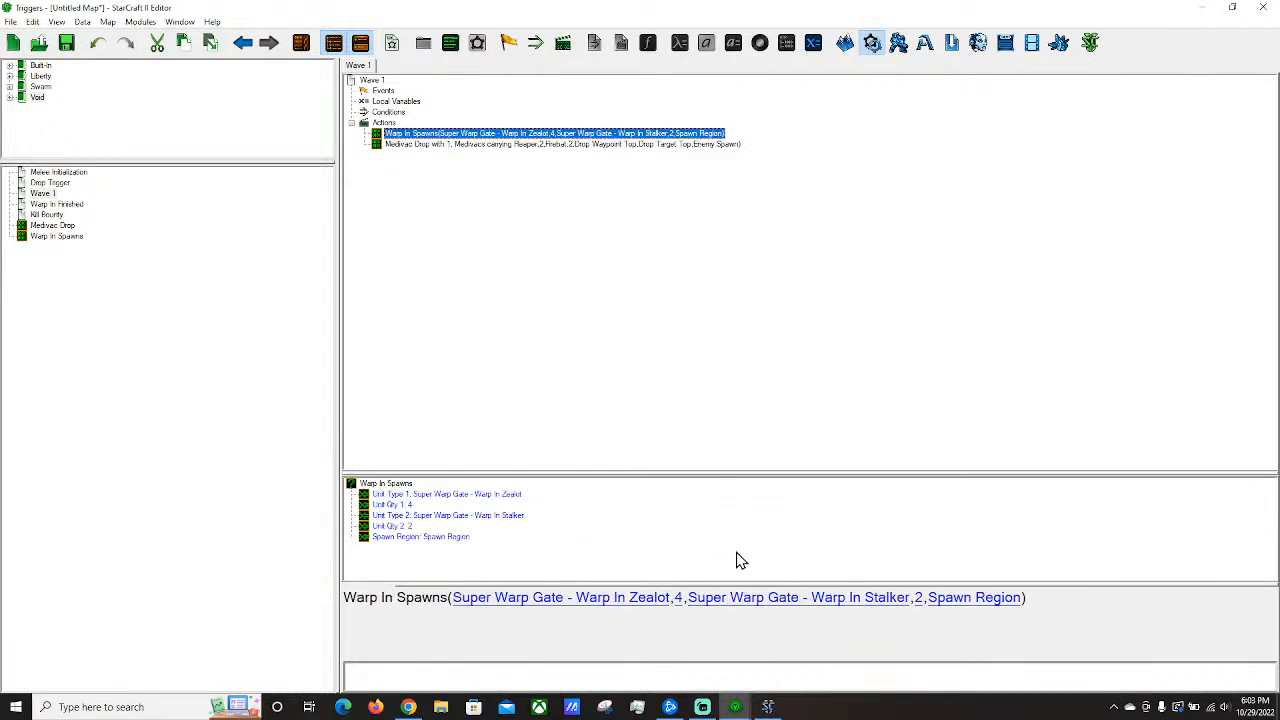
left_click(679, 597)
type("3")
key("Return")
left_click(917, 597)
type("1")
key("Return")
Set the Firebat quantity of Wave 1's Medivac Drop action to 0.
left_click(528, 146)
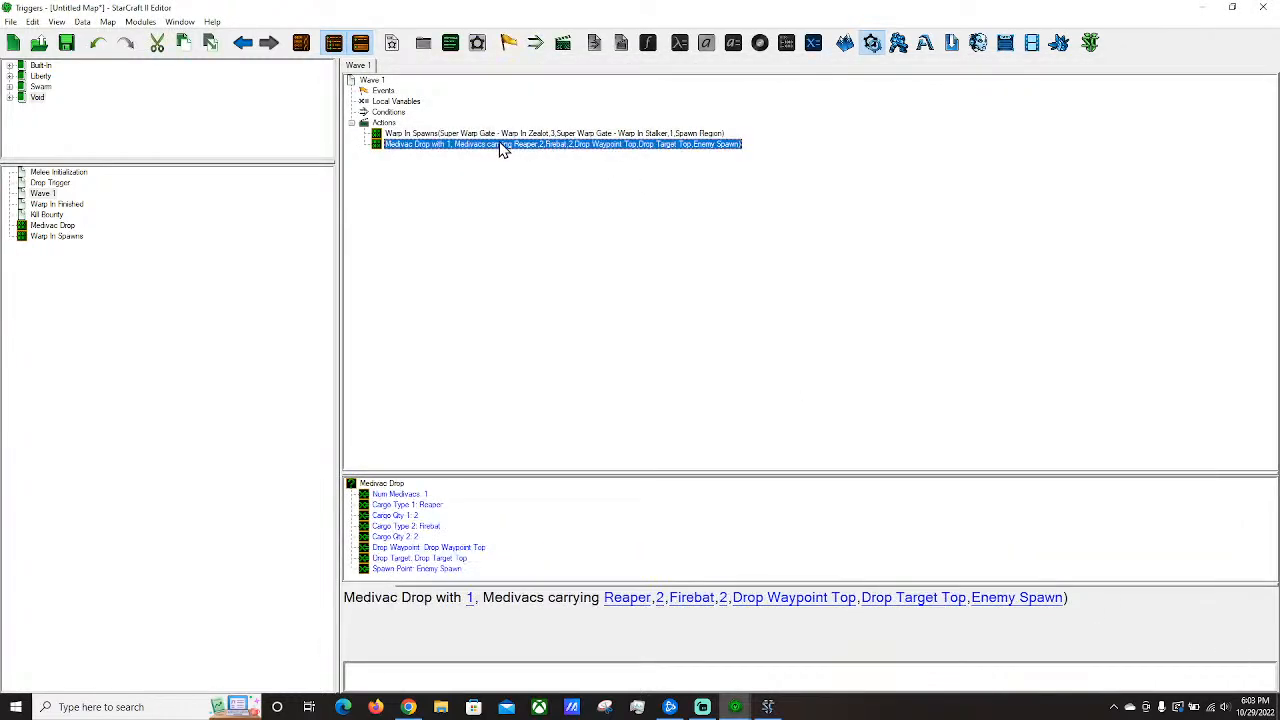
left_click(463, 135)
left_click(454, 145)
right_click(453, 147)
right_click(537, 144)
left_click(441, 238)
left_click(700, 600)
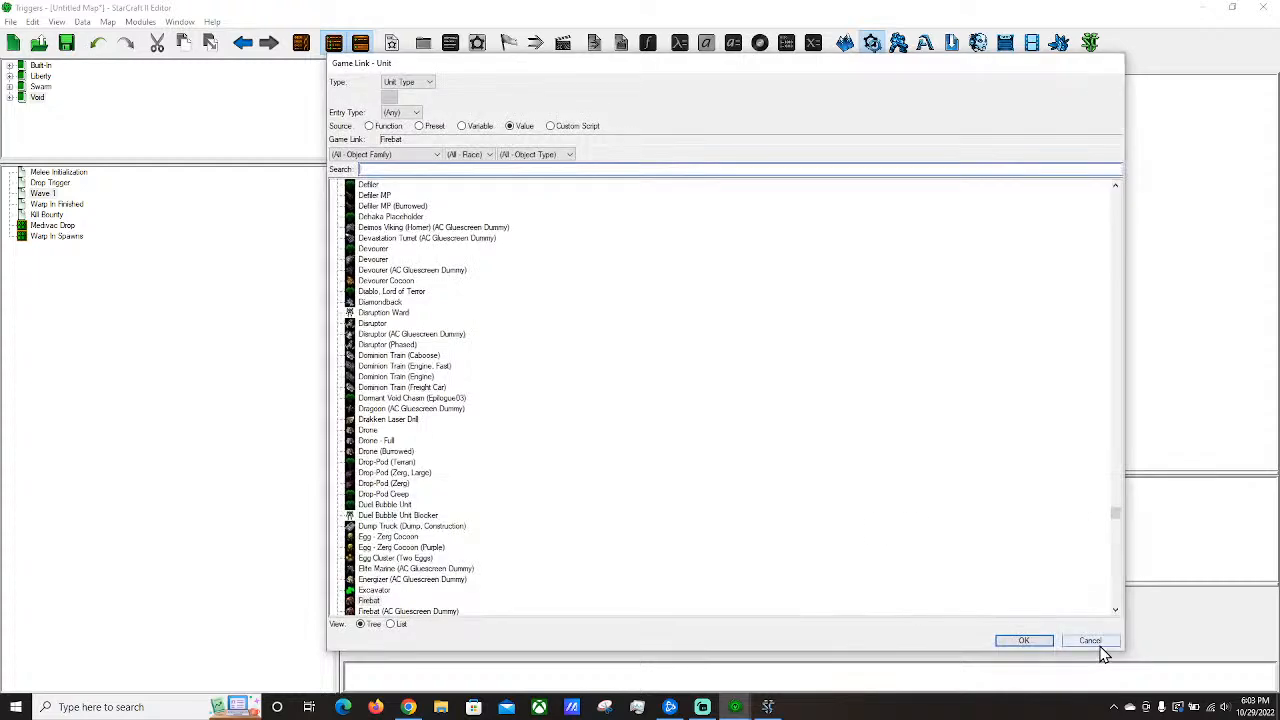
left_click(1092, 645)
left_click(723, 600)
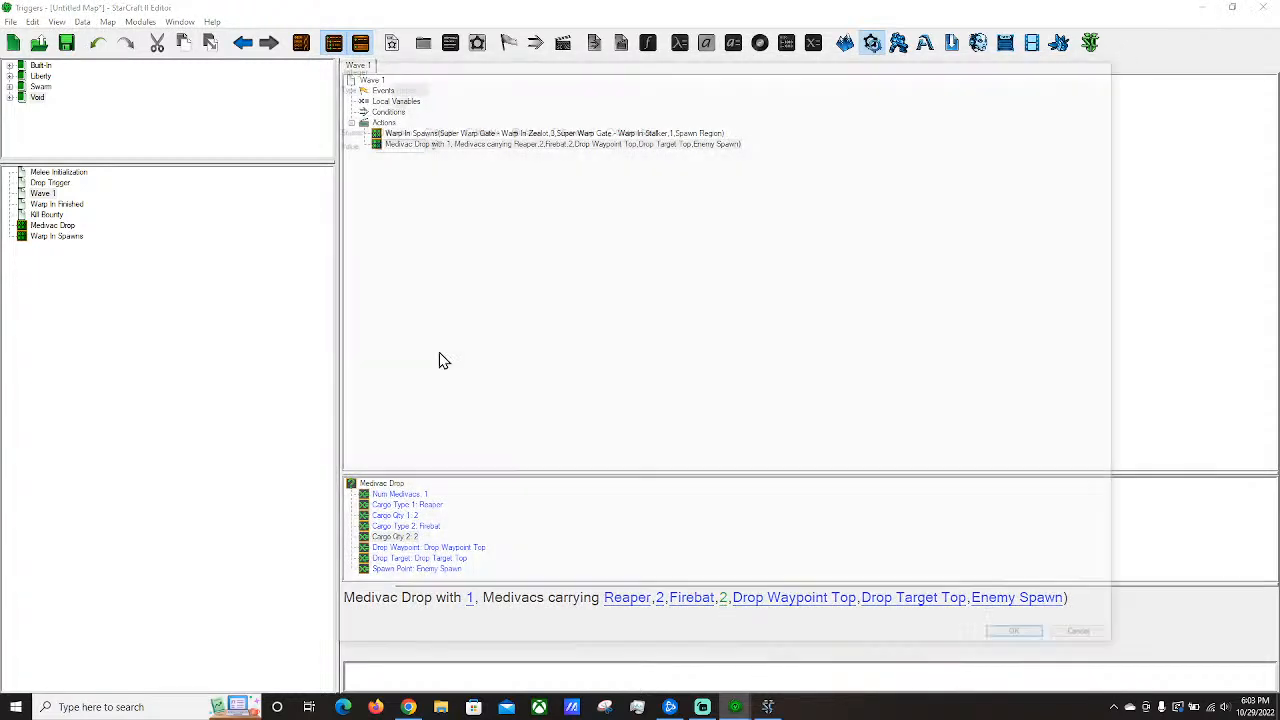
type("0")
key("Return")
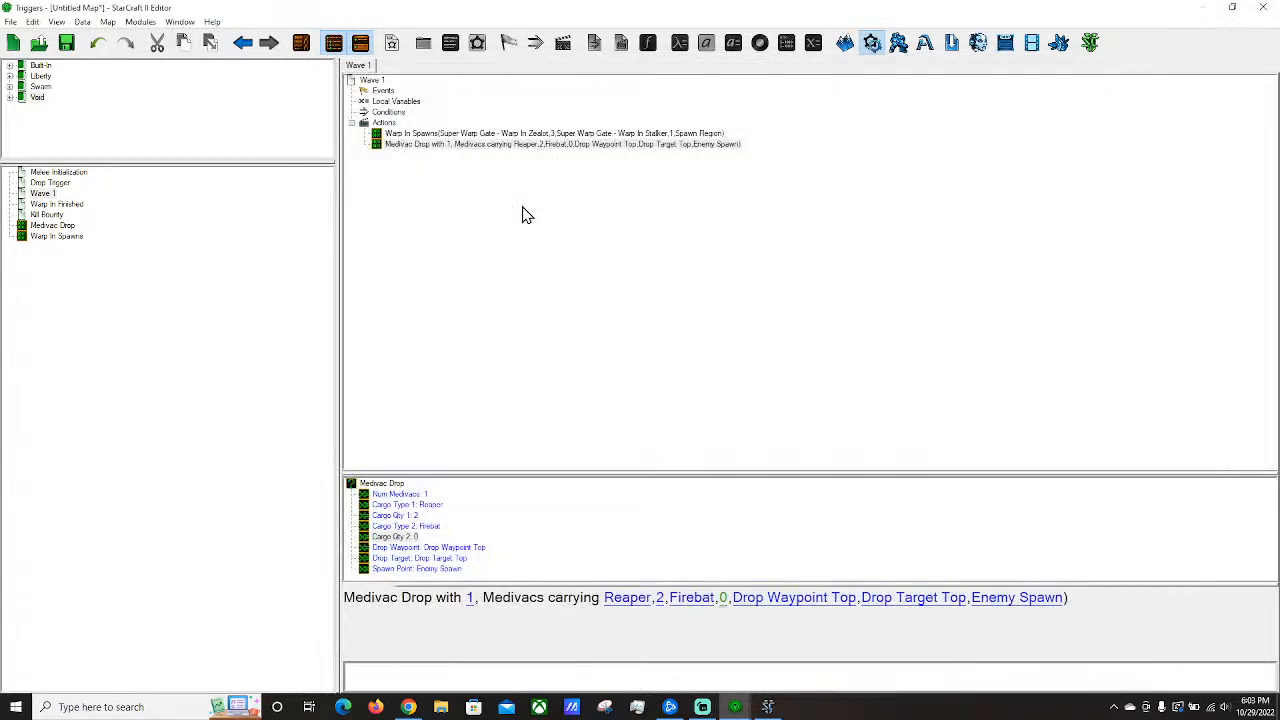
Add a Wait action of 30 Game Time seconds after the Medivac Drop in Wave 1.
right_click(473, 150)
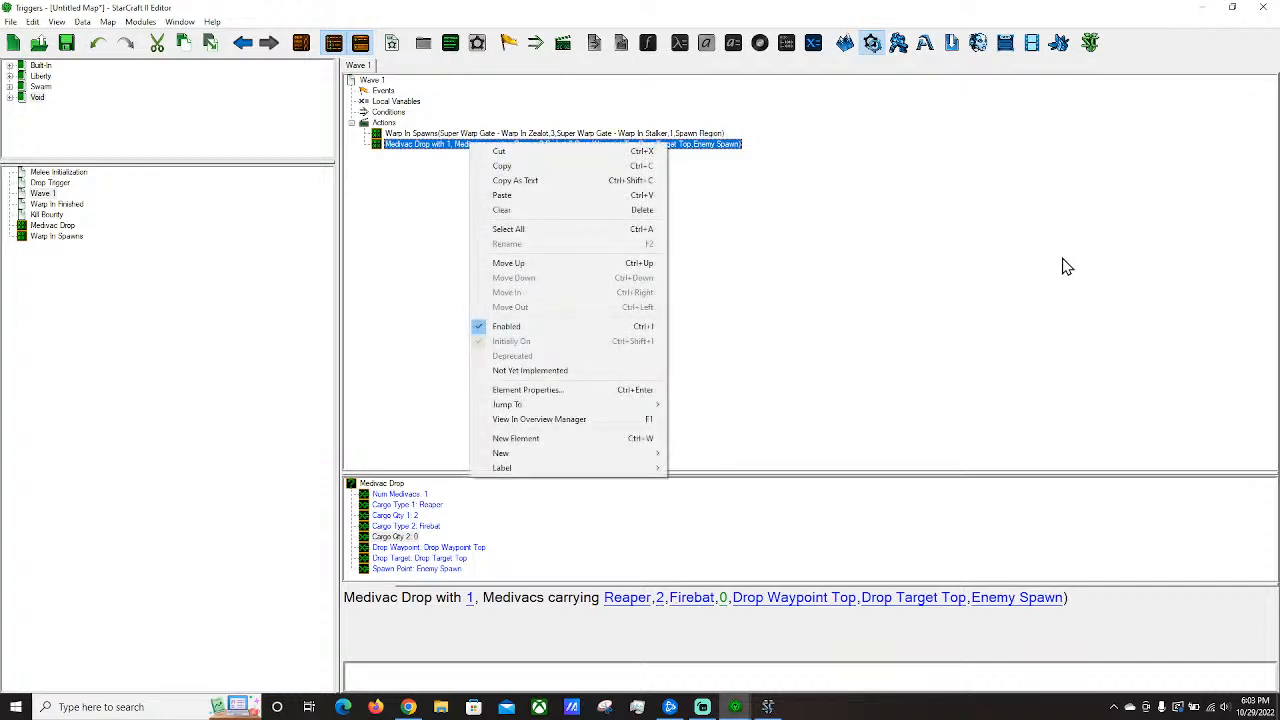
left_click(942, 270)
left_click(514, 135)
left_click(528, 145)
right_click(529, 145)
mouse_move(617, 458)
left_click(779, 517)
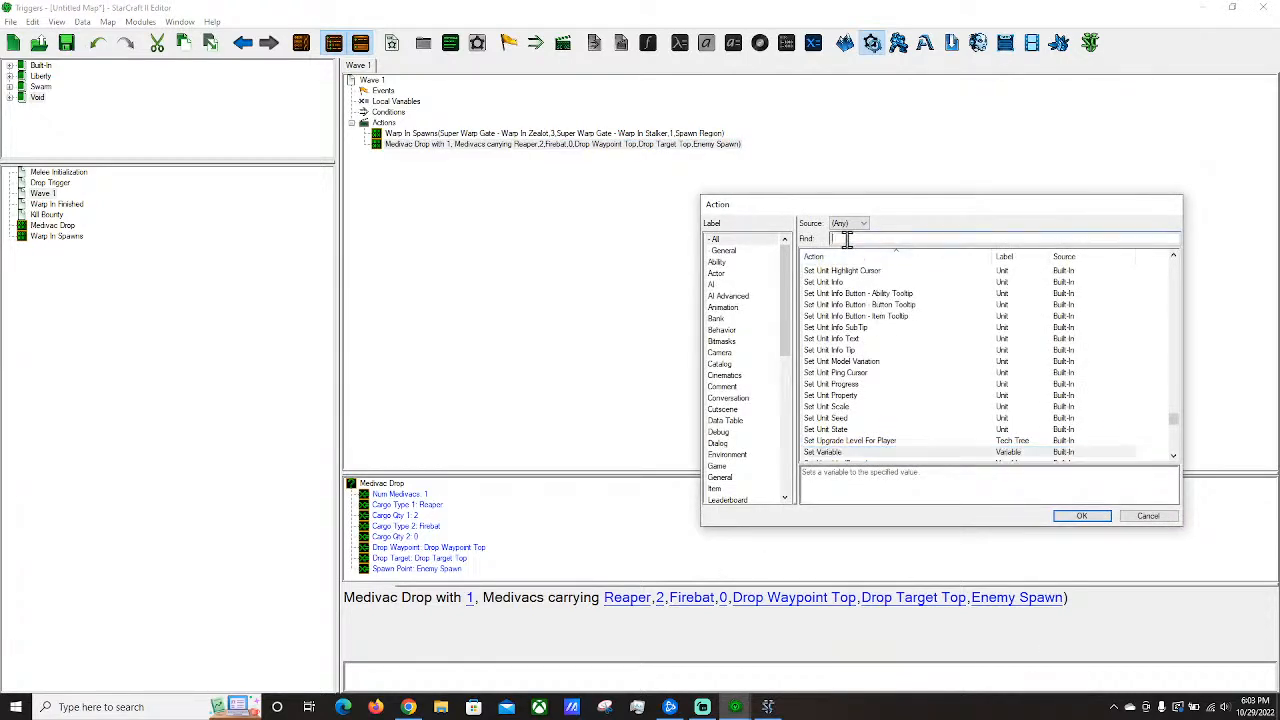
type("wait")
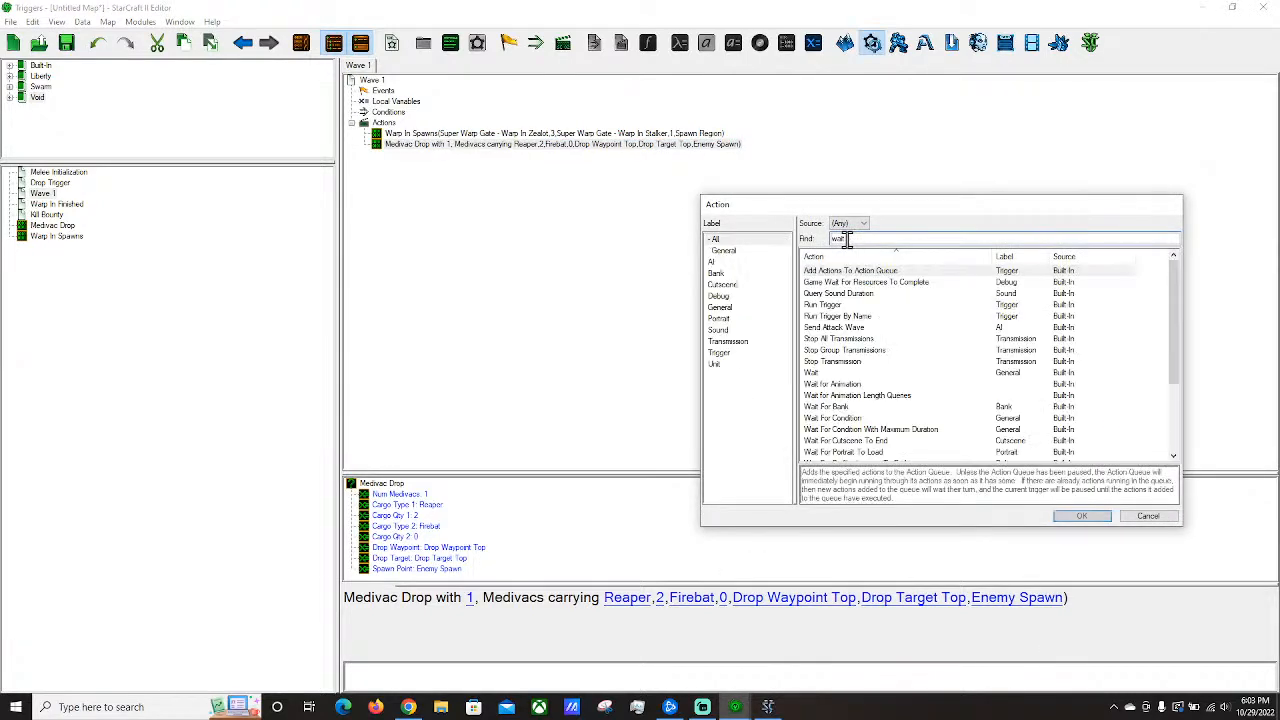
double_click(826, 373)
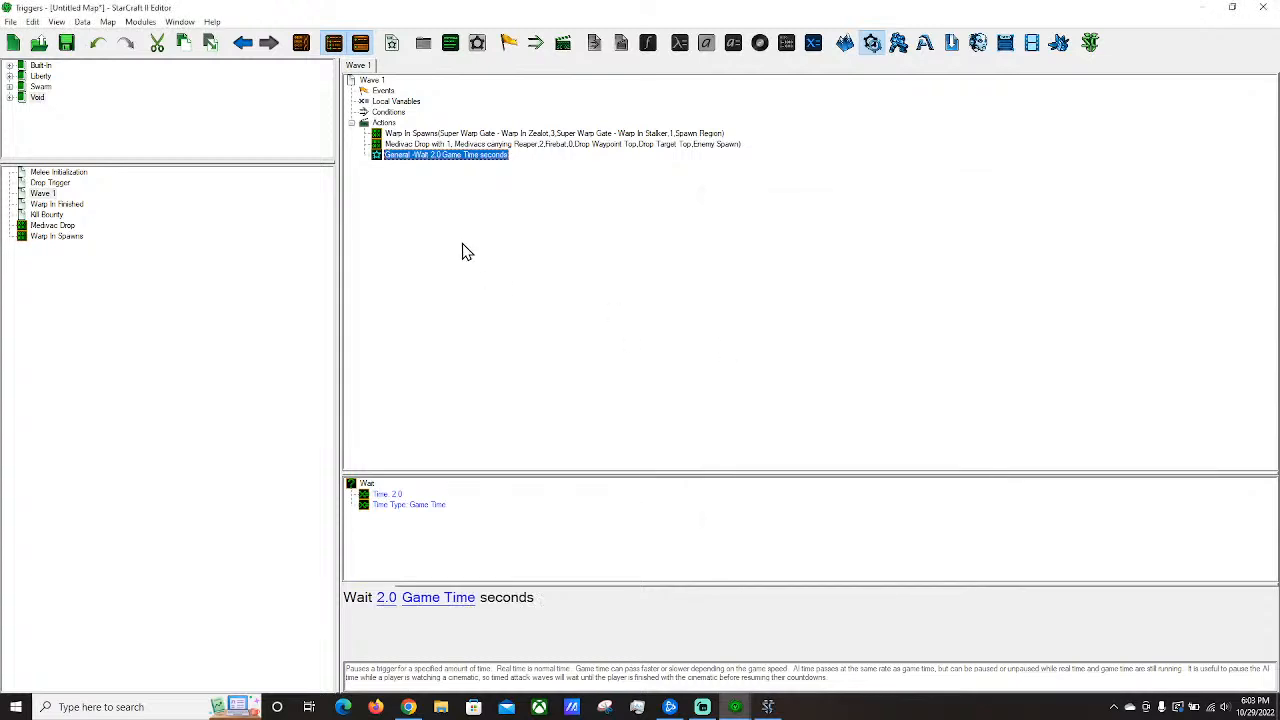
left_click(388, 598)
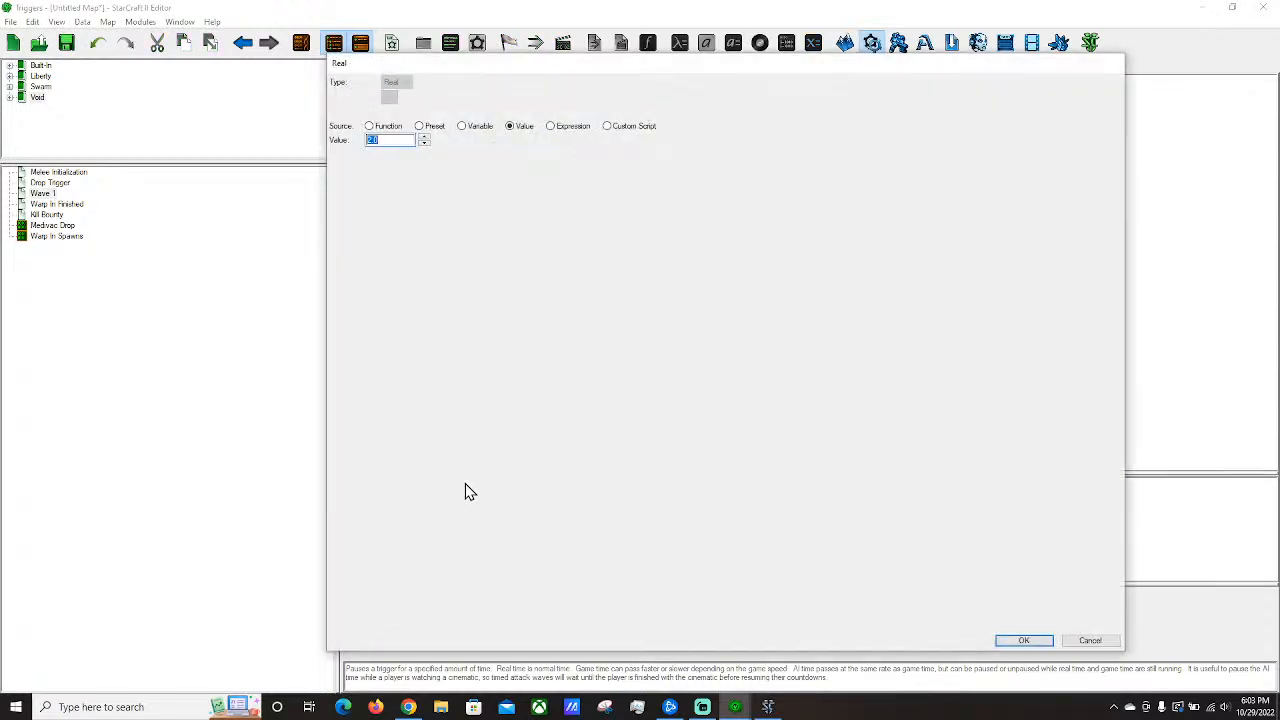
type("30")
key("Return")
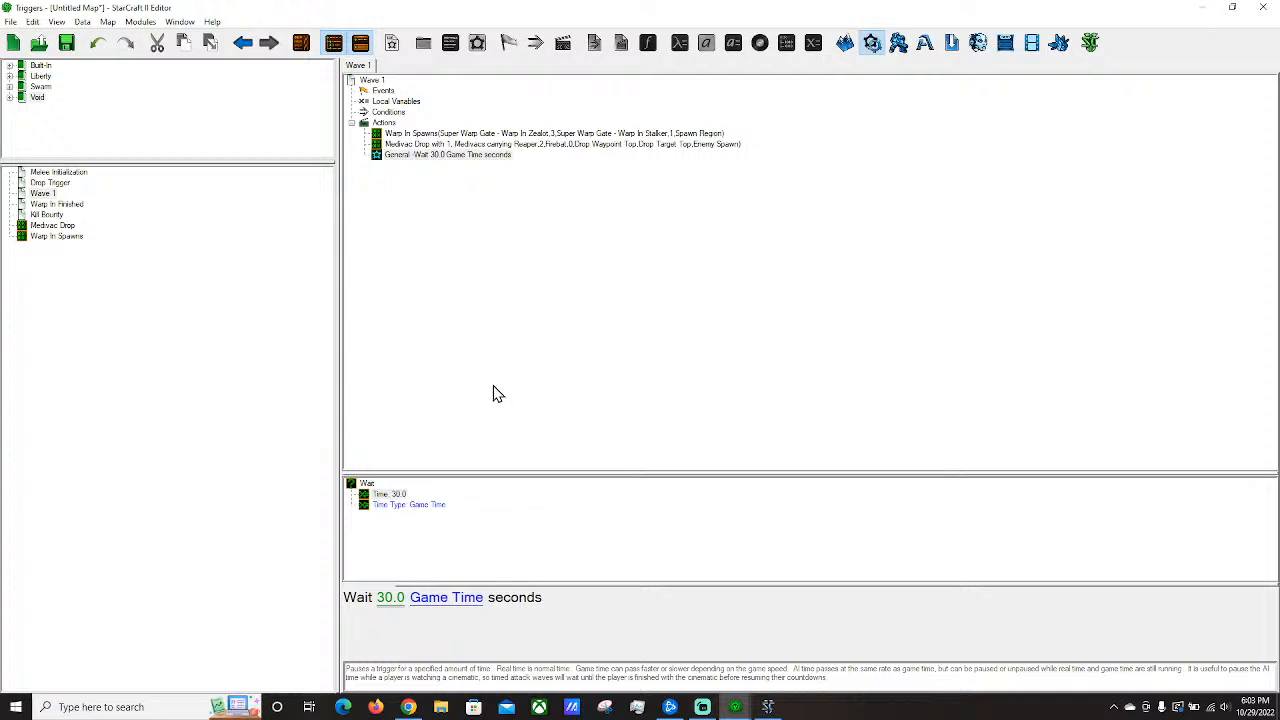
Duplicate the Warp In Spawns and Medivac Drop actions, in that order, after the 30-second Wait in Wave 1.
left_click(470, 155)
left_click(420, 134)
key("ctrl+c")
left_click(445, 155)
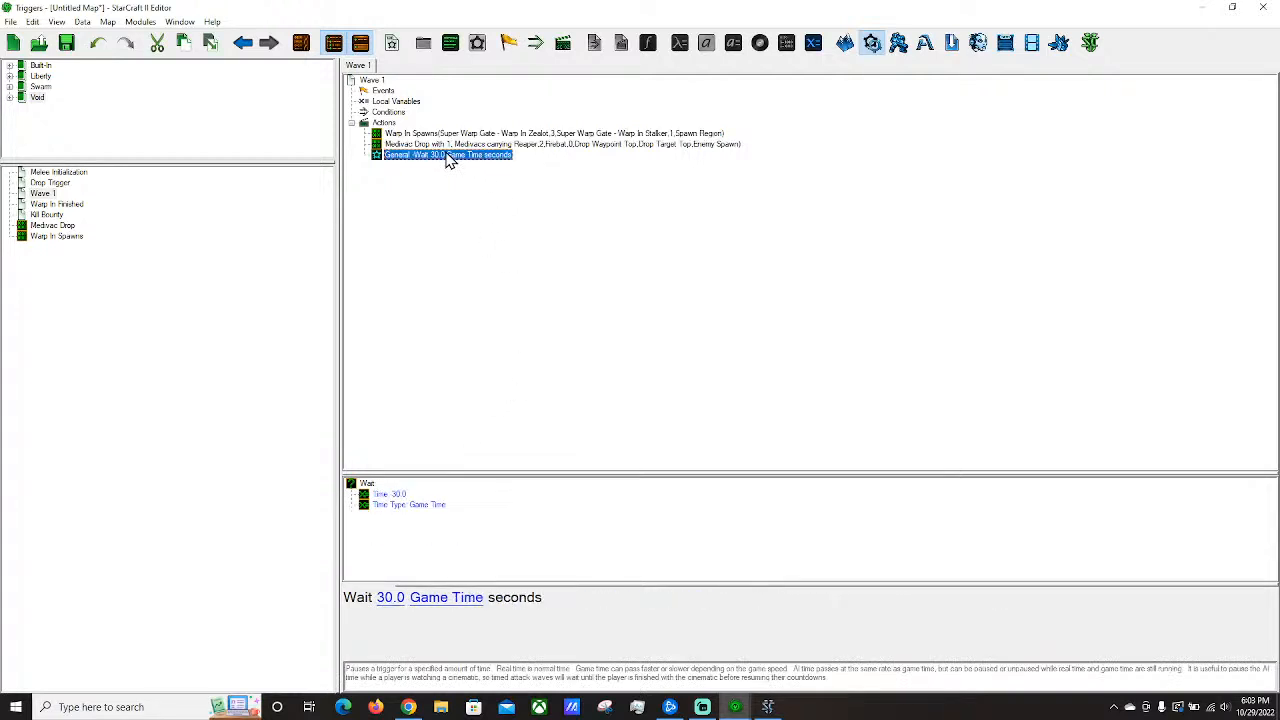
key("ctrl+v")
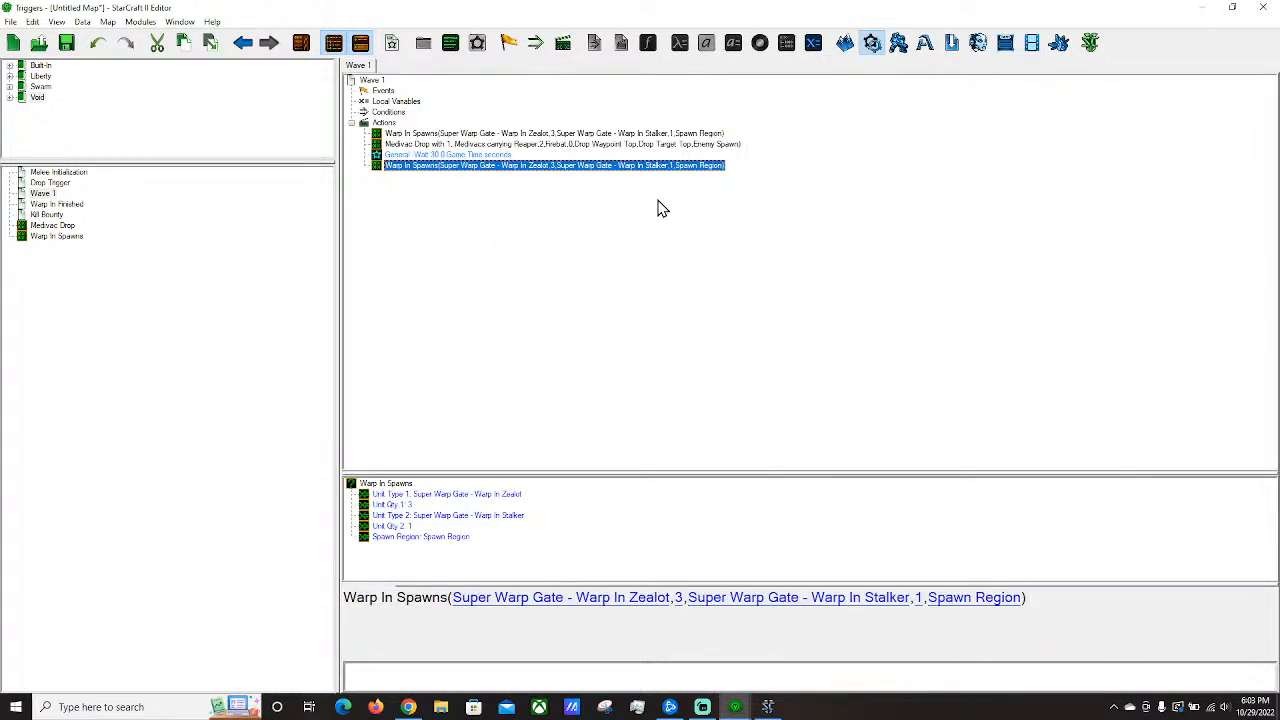
left_click(473, 144)
key("ctrl+c")
left_click(488, 165)
key("ctrl+v")
Duplicate the 30-second Wait action after the second Medivac Drop.
left_click(448, 155)
key("ctrl+c")
left_click(486, 176)
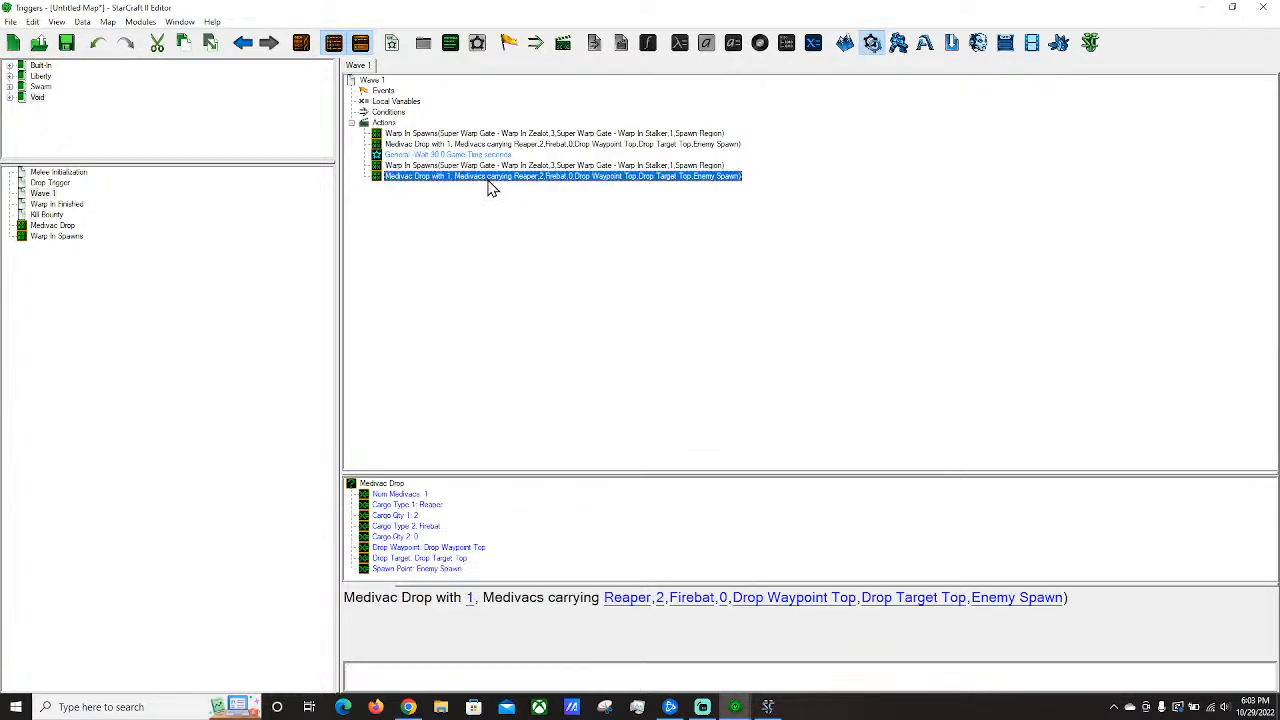
key("ctrl+v")
Duplicate the Warp In Spawns action to the end of Wave 1 and set the copy to 2 Zealots and 4 Stalkers.
left_click(448, 133)
key("ctrl+c")
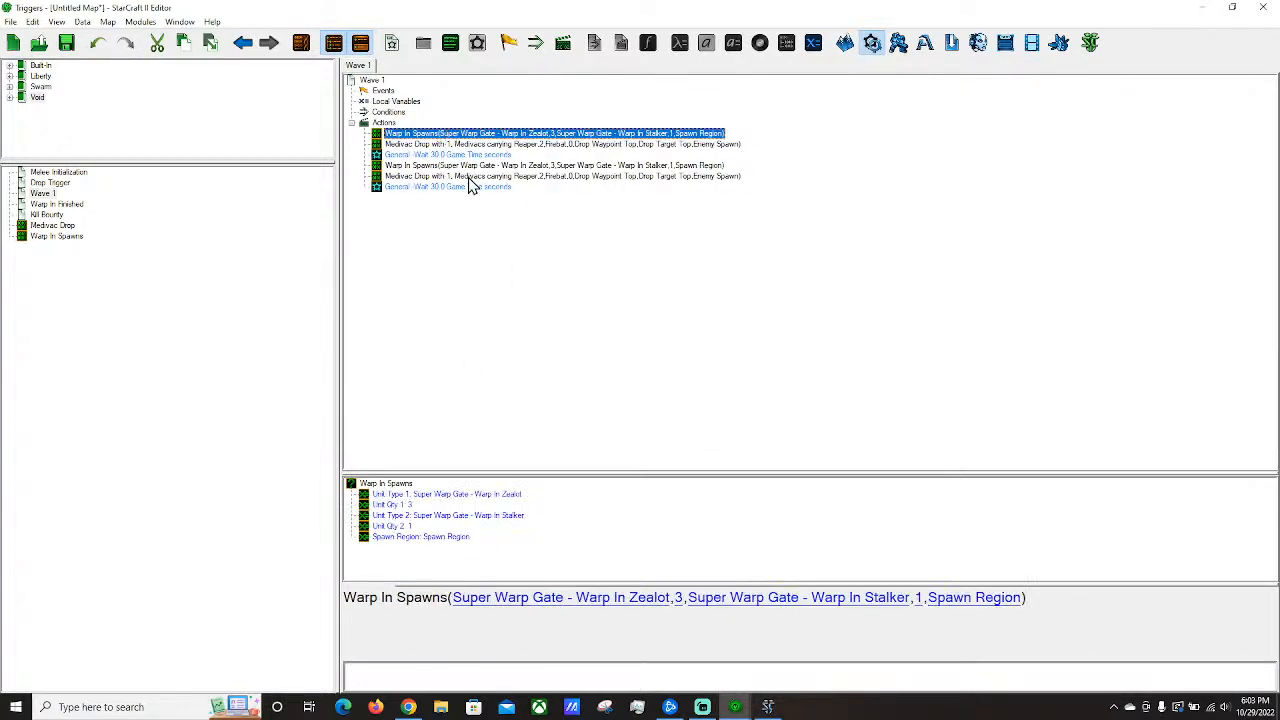
left_click(458, 187)
key("ctrl+v")
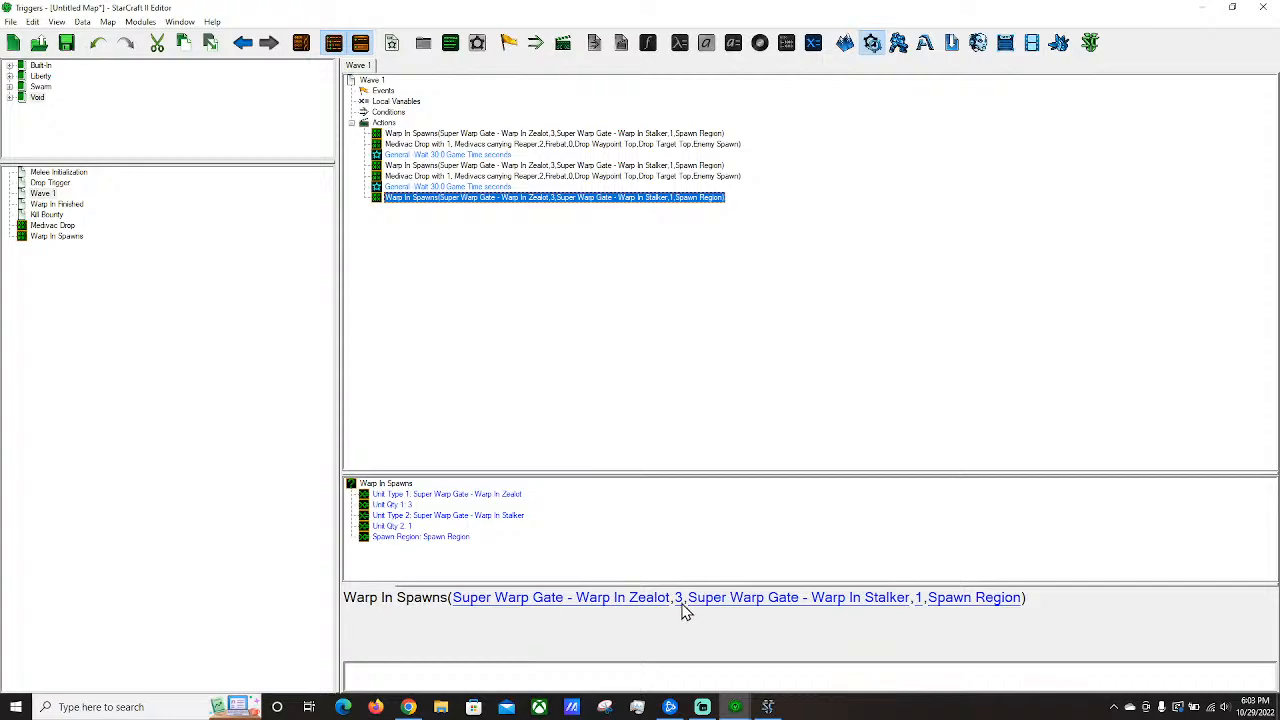
left_click(918, 598)
type("4")
key("Return")
left_click(677, 602)
type("2")
key("Return")
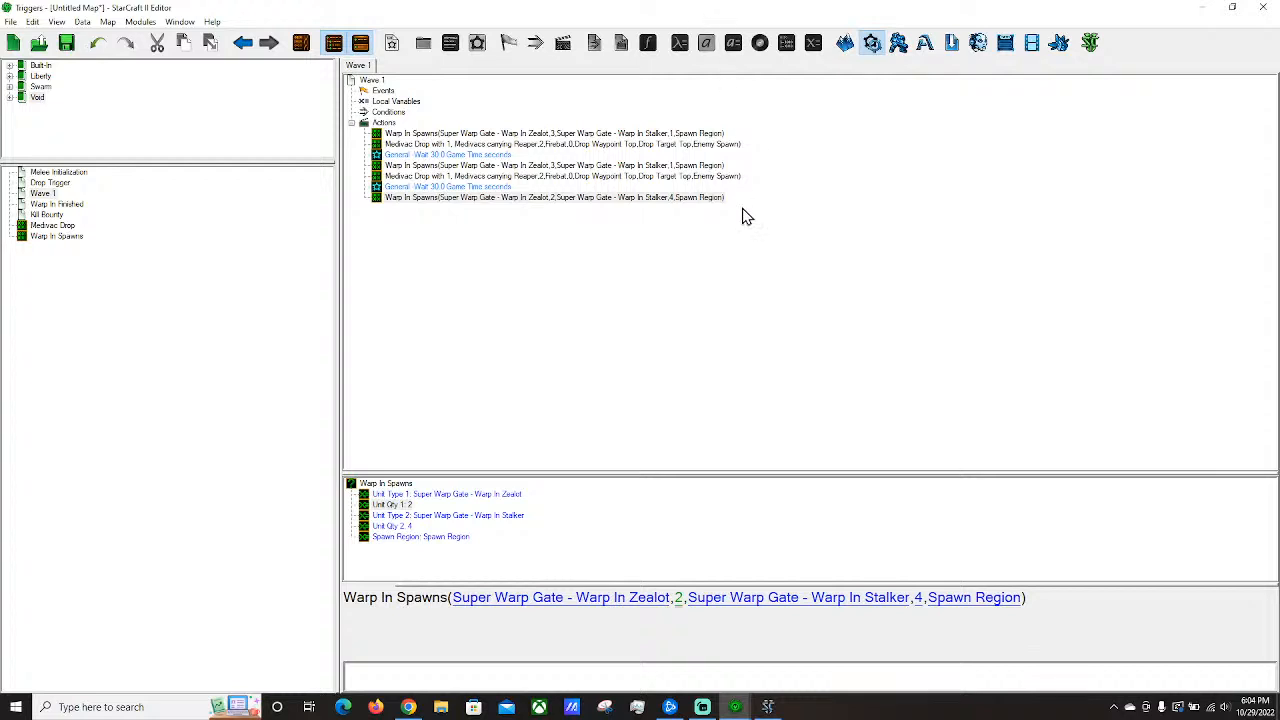
Create a trigger folder named Waves and move the Wave 1 trigger into it.
right_click(45, 194)
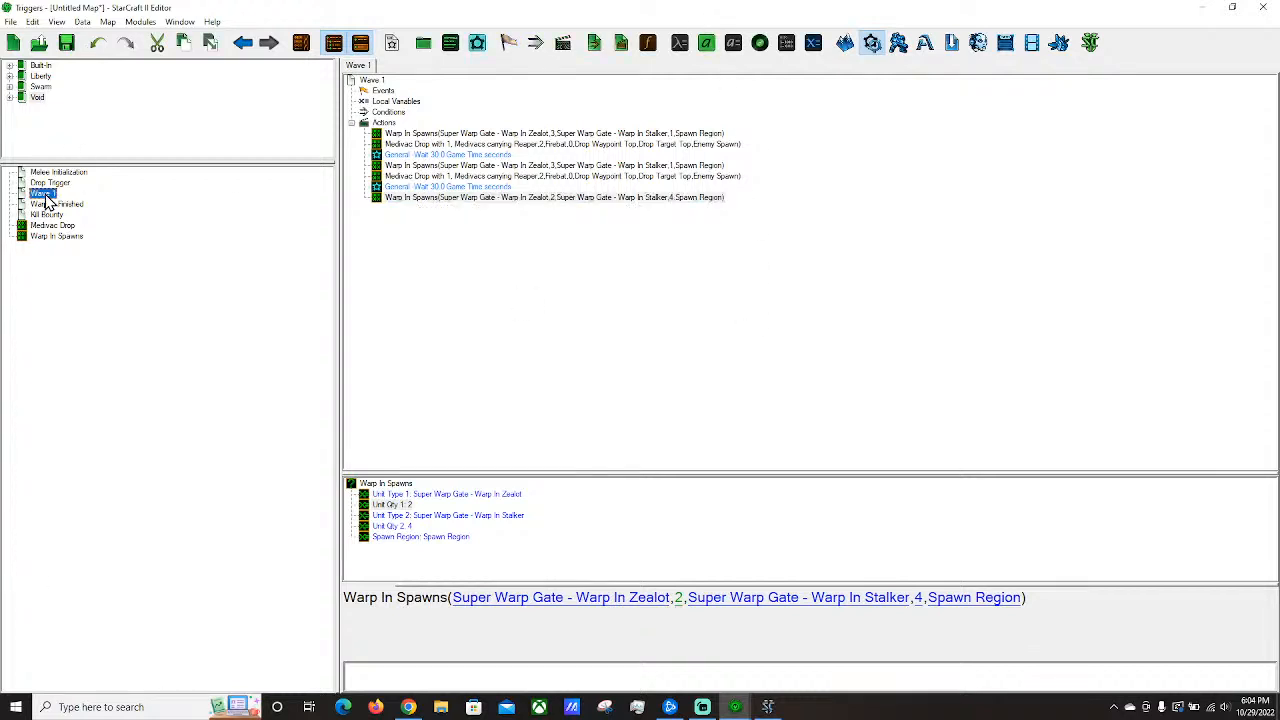
mouse_move(212, 560)
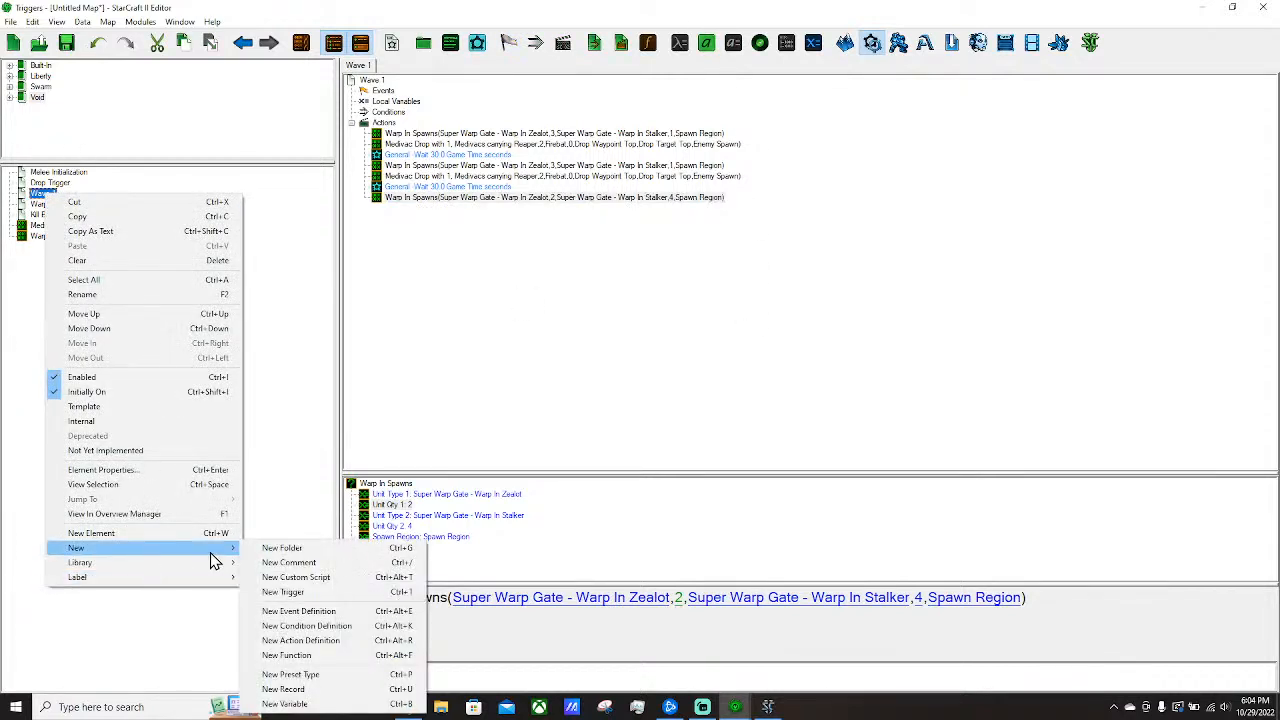
left_click(285, 548)
type("W")
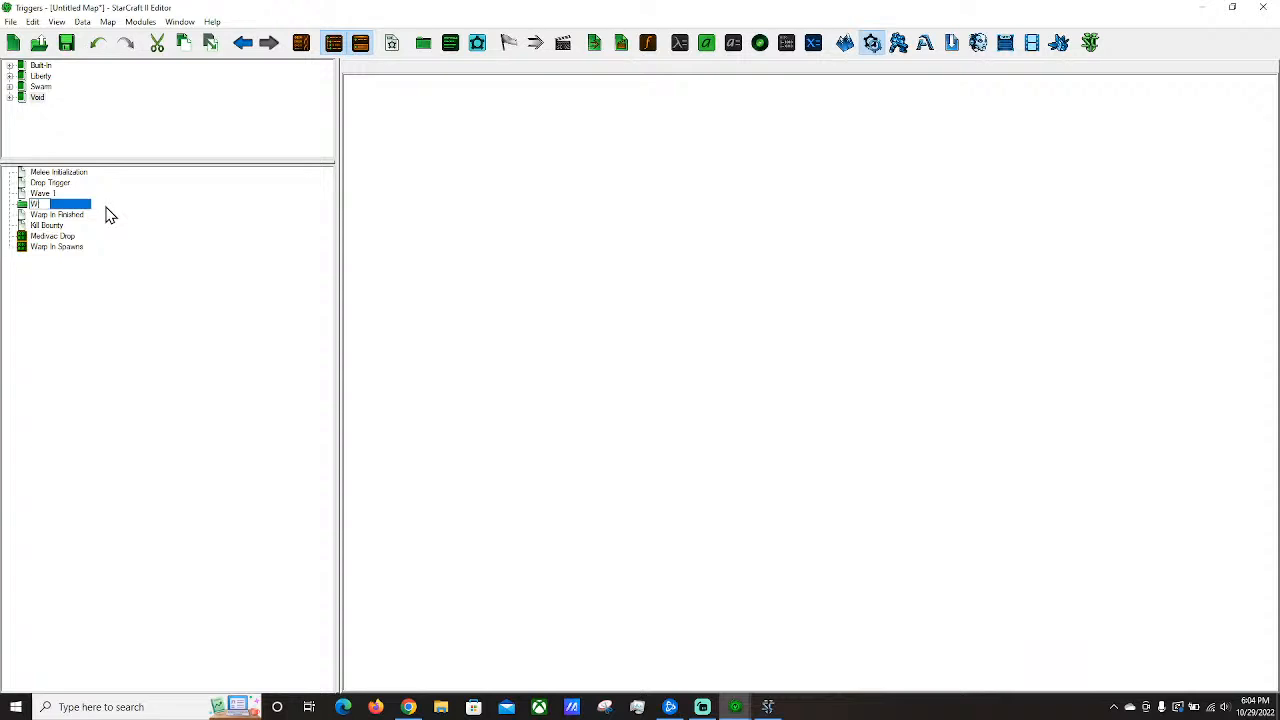
type("aves")
key("Return")
left_click_drag(42, 193, 46, 205)
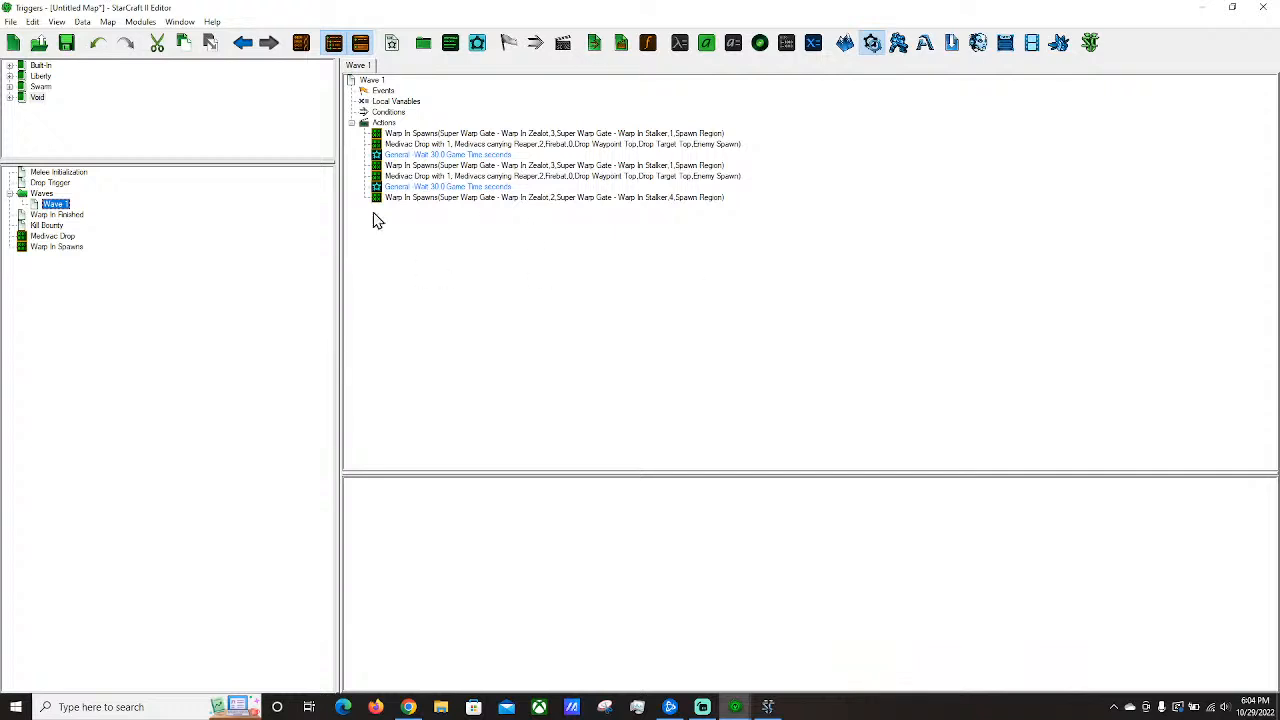
Move the action revealing the entire map for player 1 from Drop Trigger to the end of Melee Initialization's actions.
left_click(46, 184)
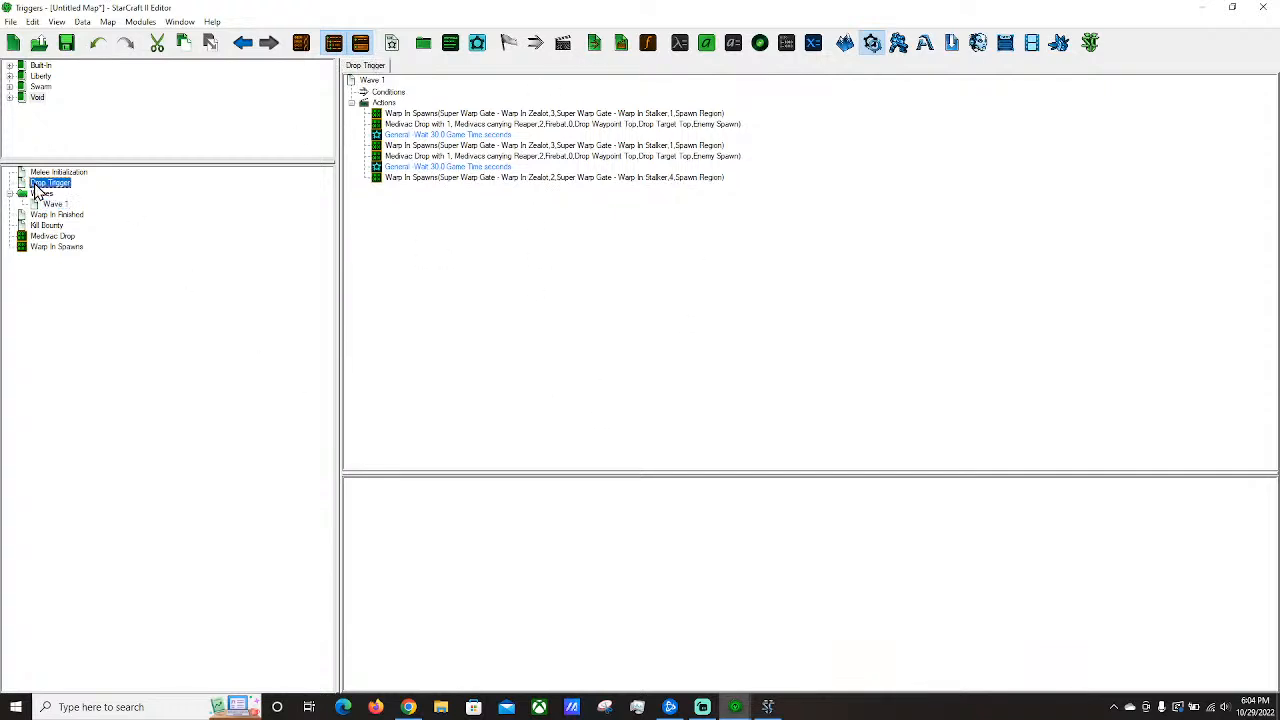
left_click(55, 225)
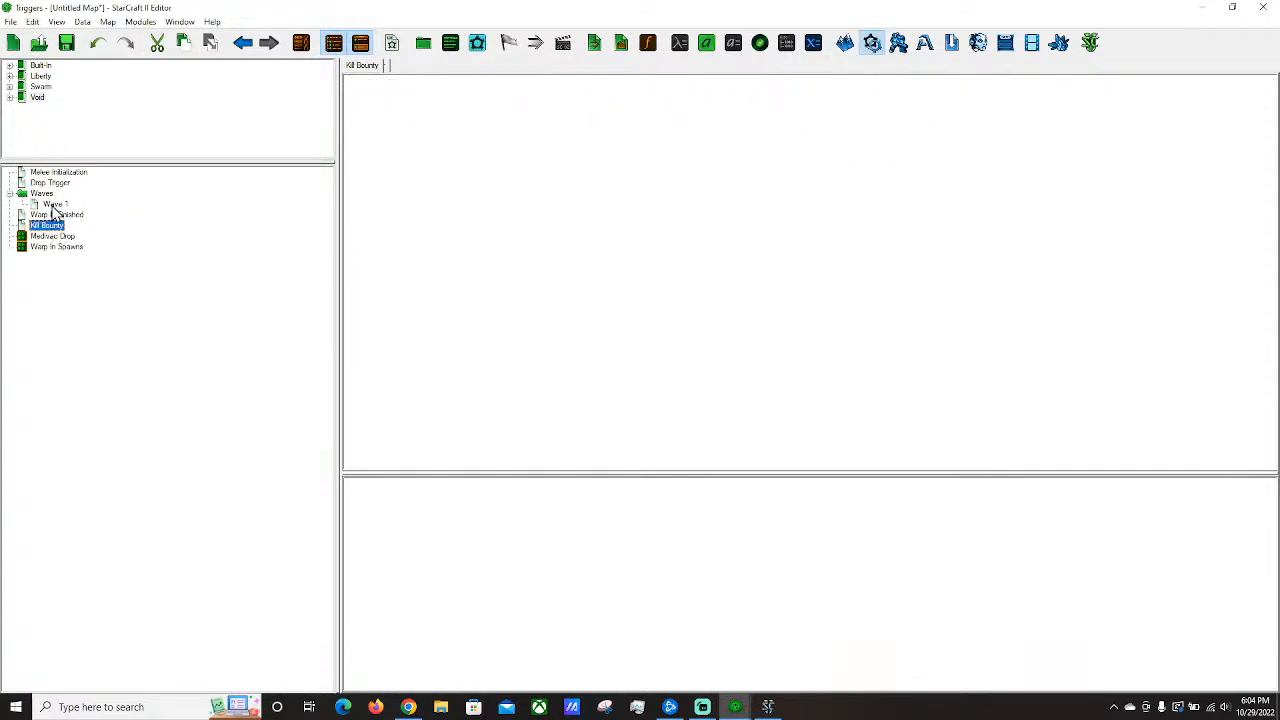
left_click(48, 184)
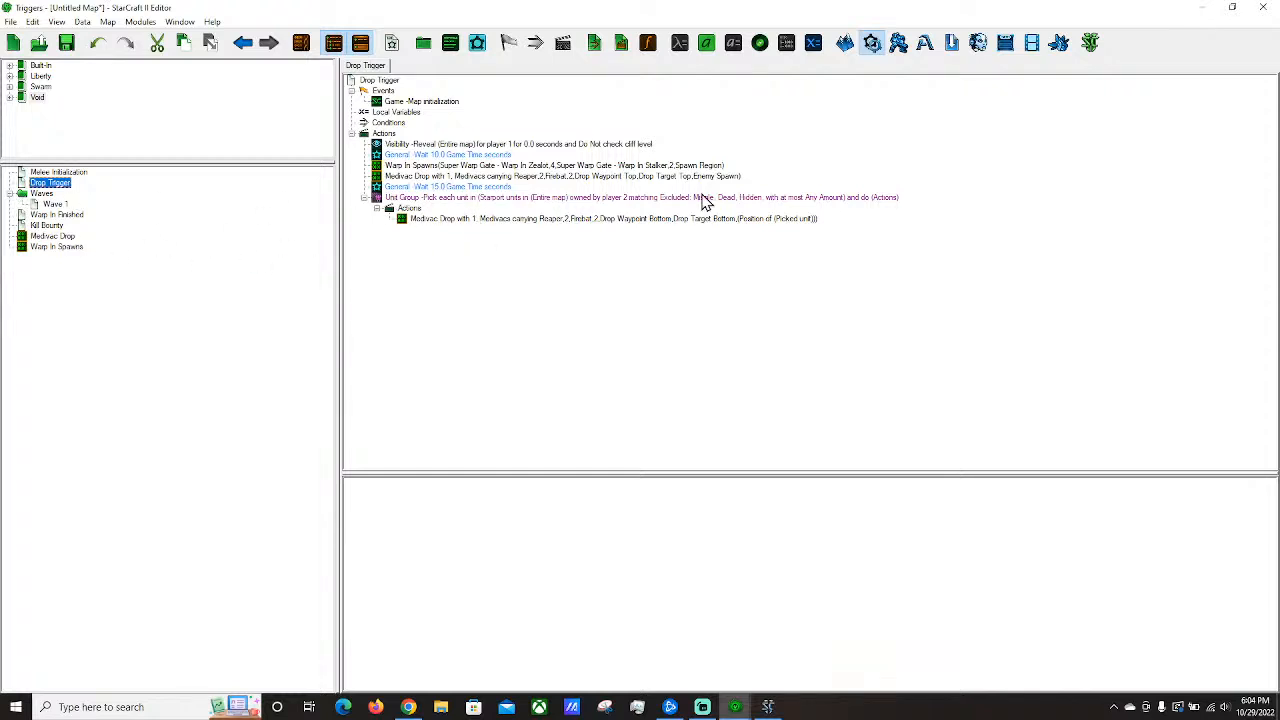
left_click(437, 146)
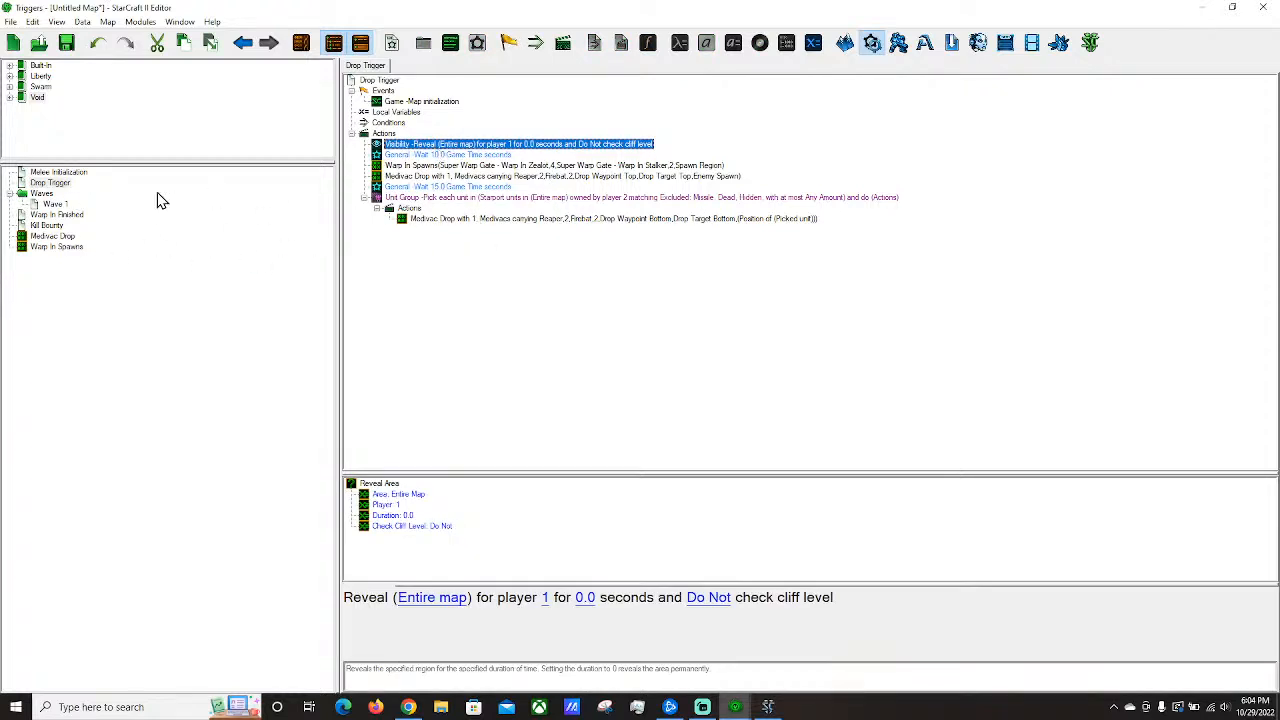
left_click(57, 173)
left_click(420, 176)
key("ctrl+v")
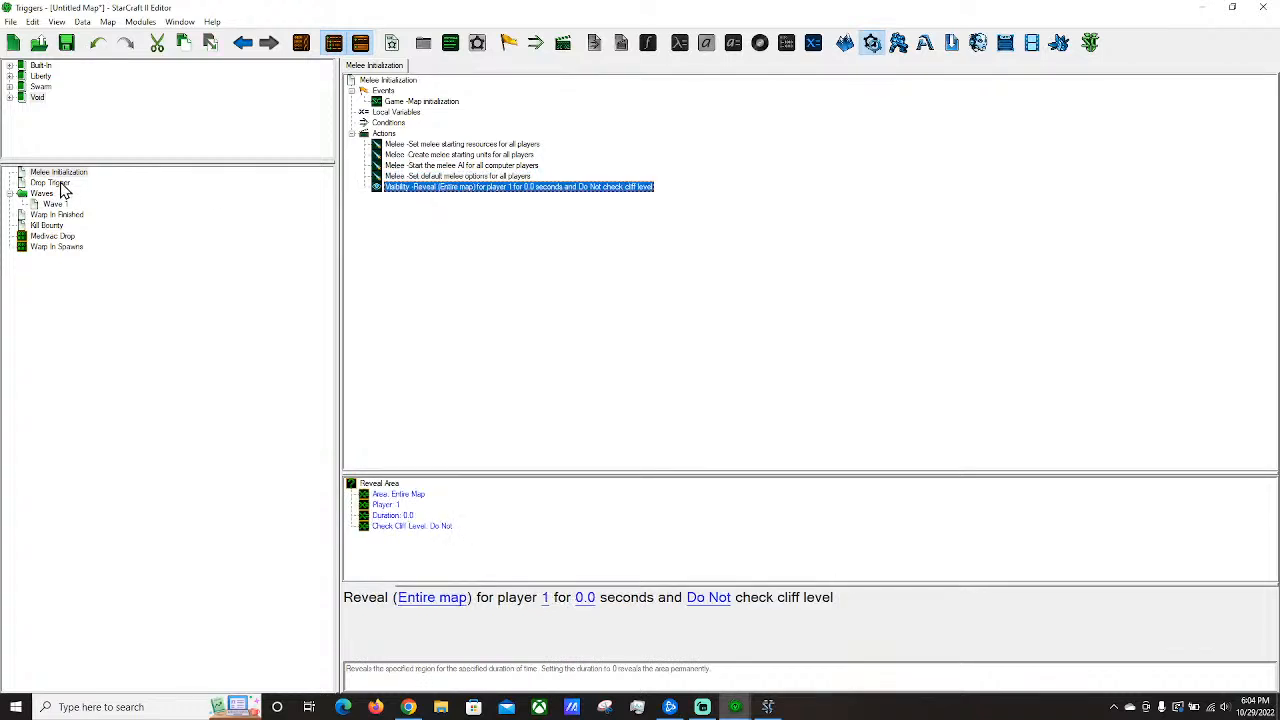
Create a new trigger named Respite directly after Drop Trigger.
left_click(55, 184)
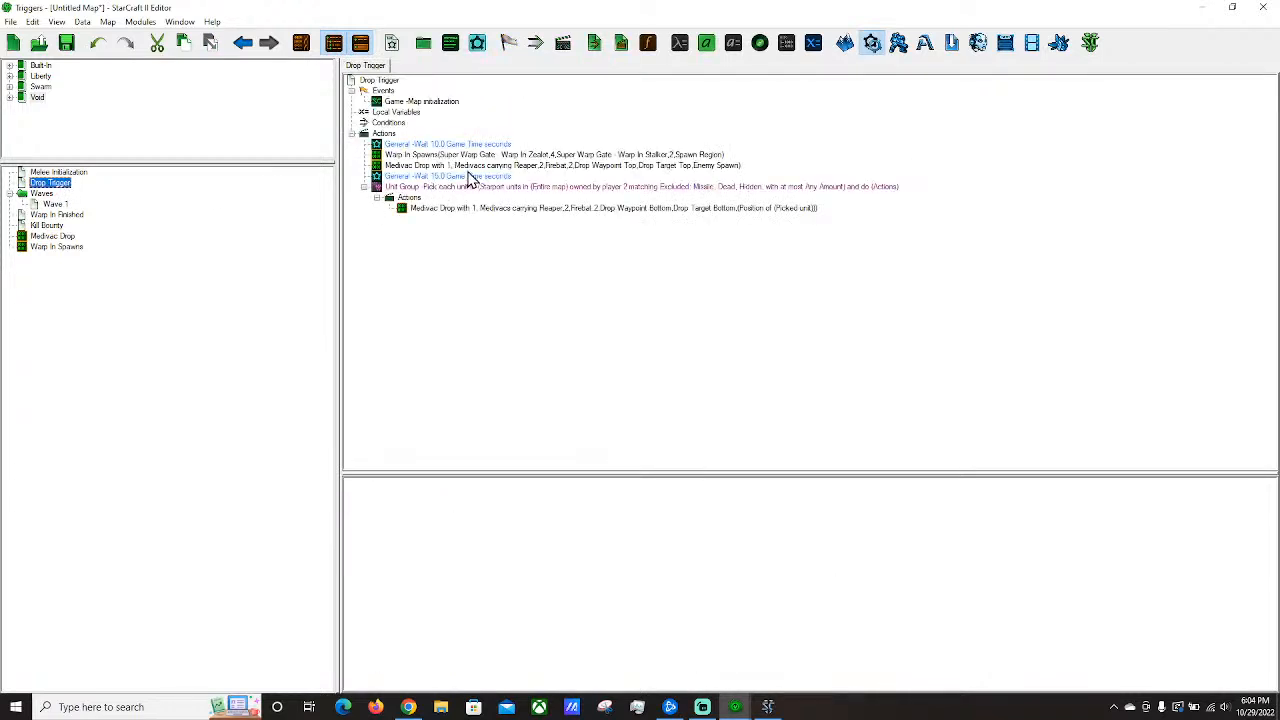
left_click(55, 204)
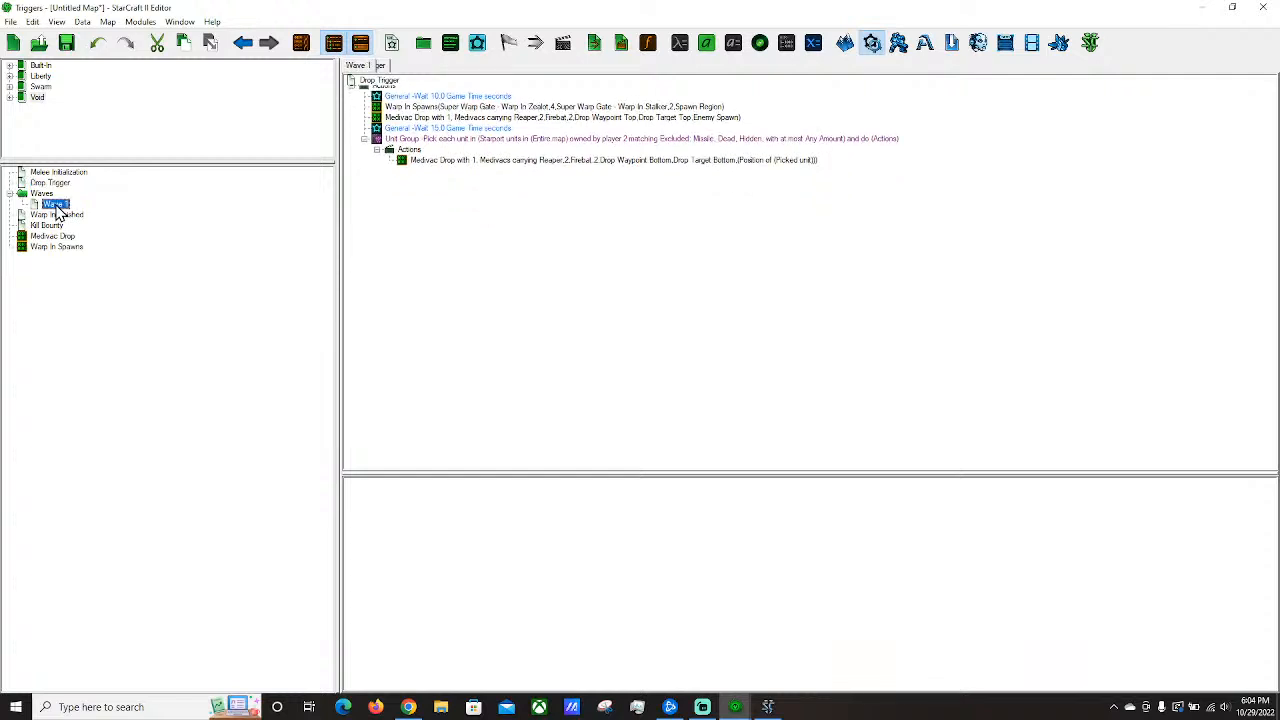
left_click(57, 173)
left_click(58, 184)
right_click(64, 188)
mouse_move(157, 534)
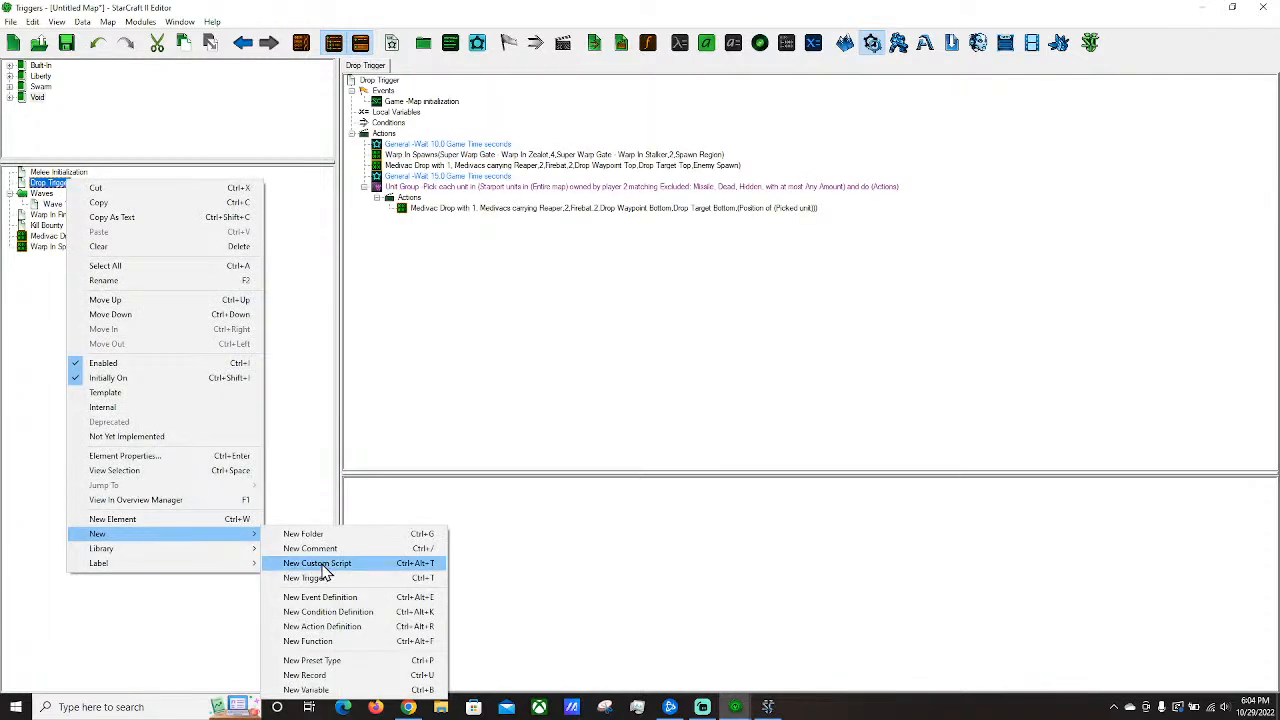
left_click(305, 578)
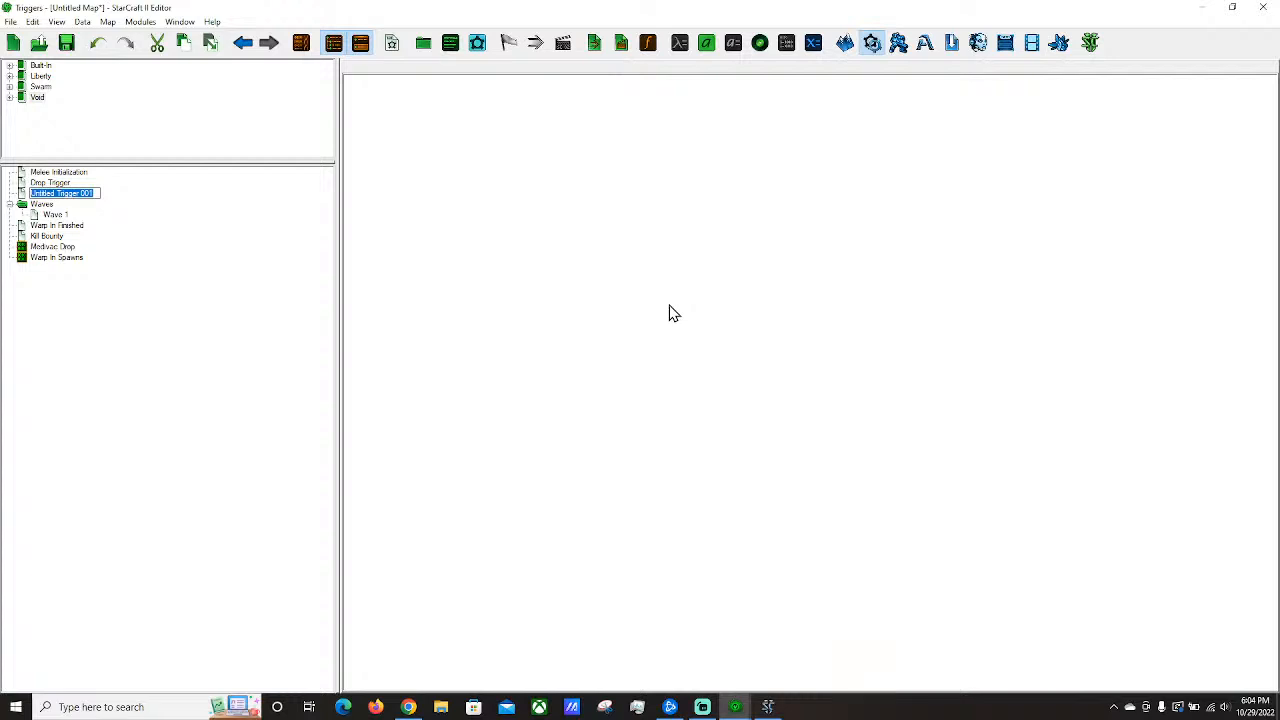
type("Respite")
key("Return")
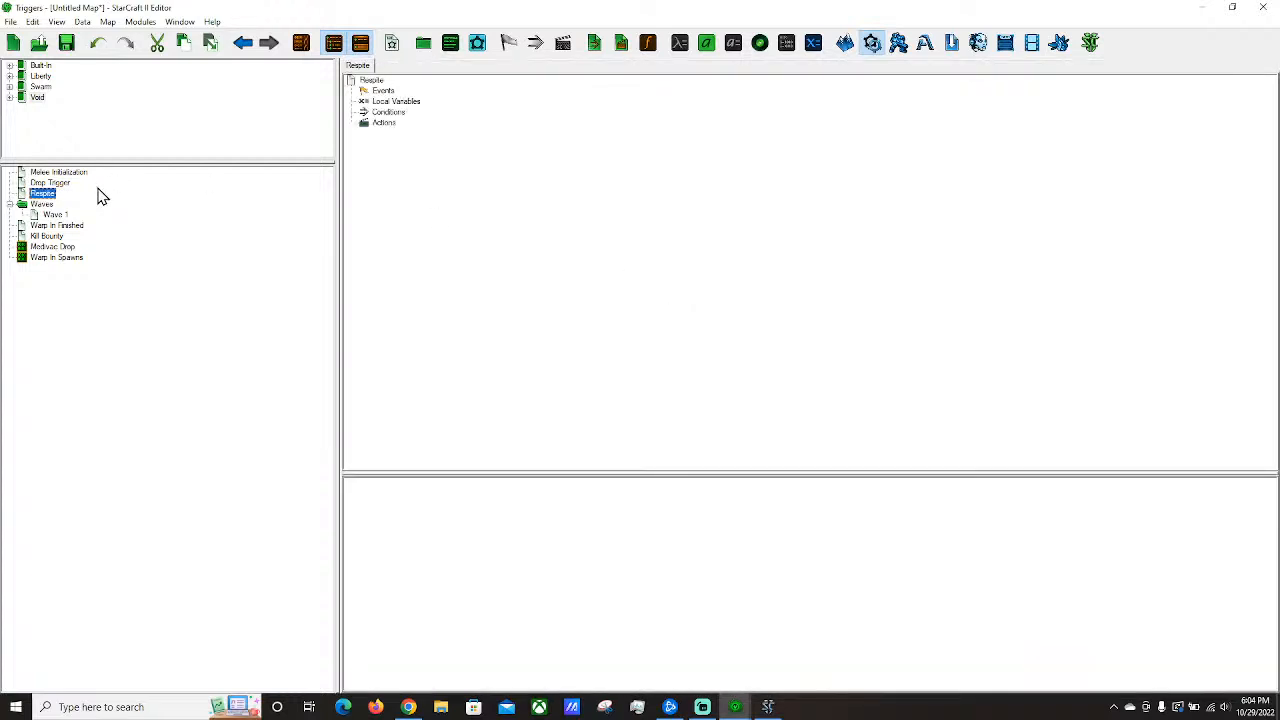
Rename the Respite trigger as Grace Time.
right_click(40, 196)
left_click(80, 300)
type("Grace Time")
key("Return")
Add a Wait action to the Grace Time trigger and set it to 30 game-time seconds.
left_click(378, 80)
left_click(390, 112)
left_click(383, 123)
key("ctrl+r")
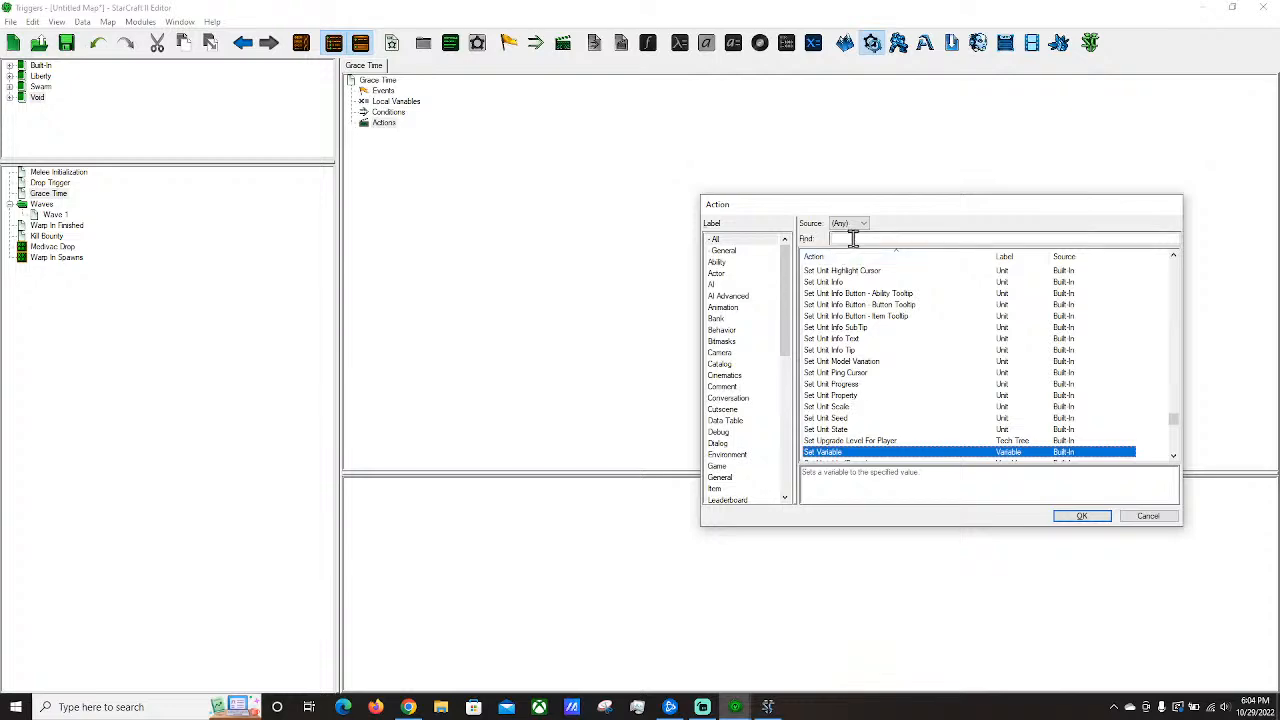
left_click(853, 239)
type("wait")
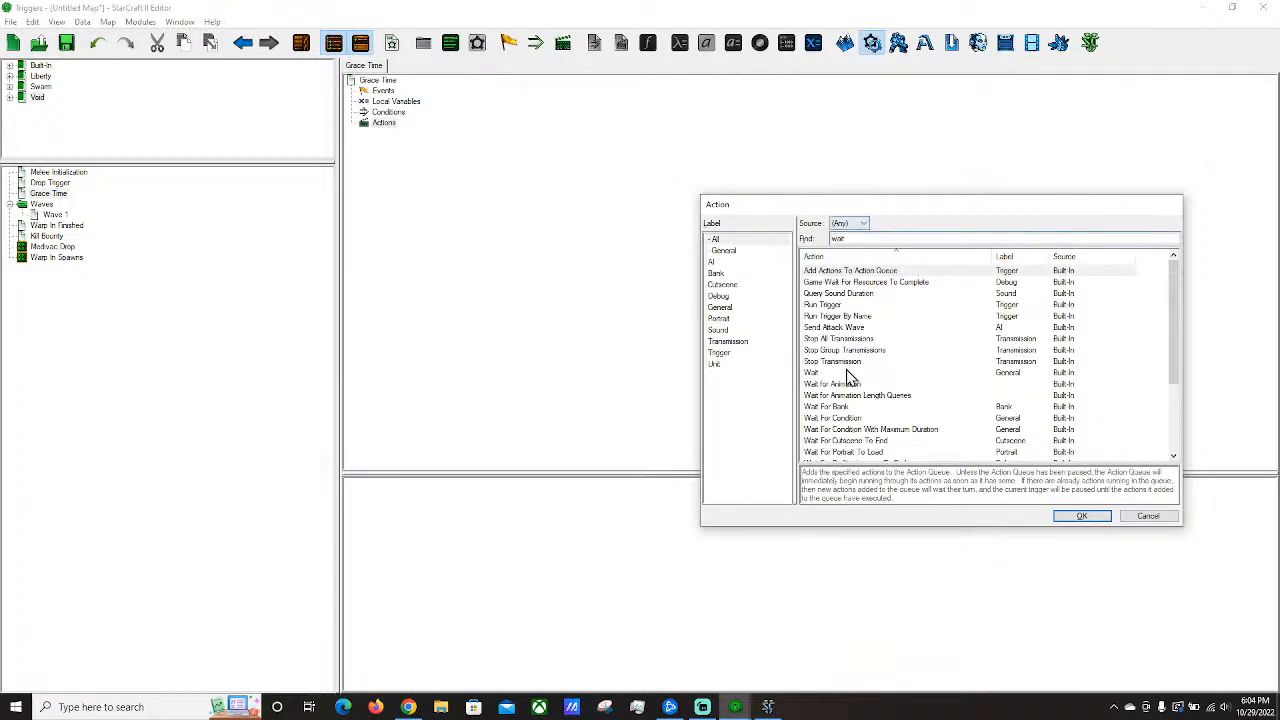
double_click(846, 372)
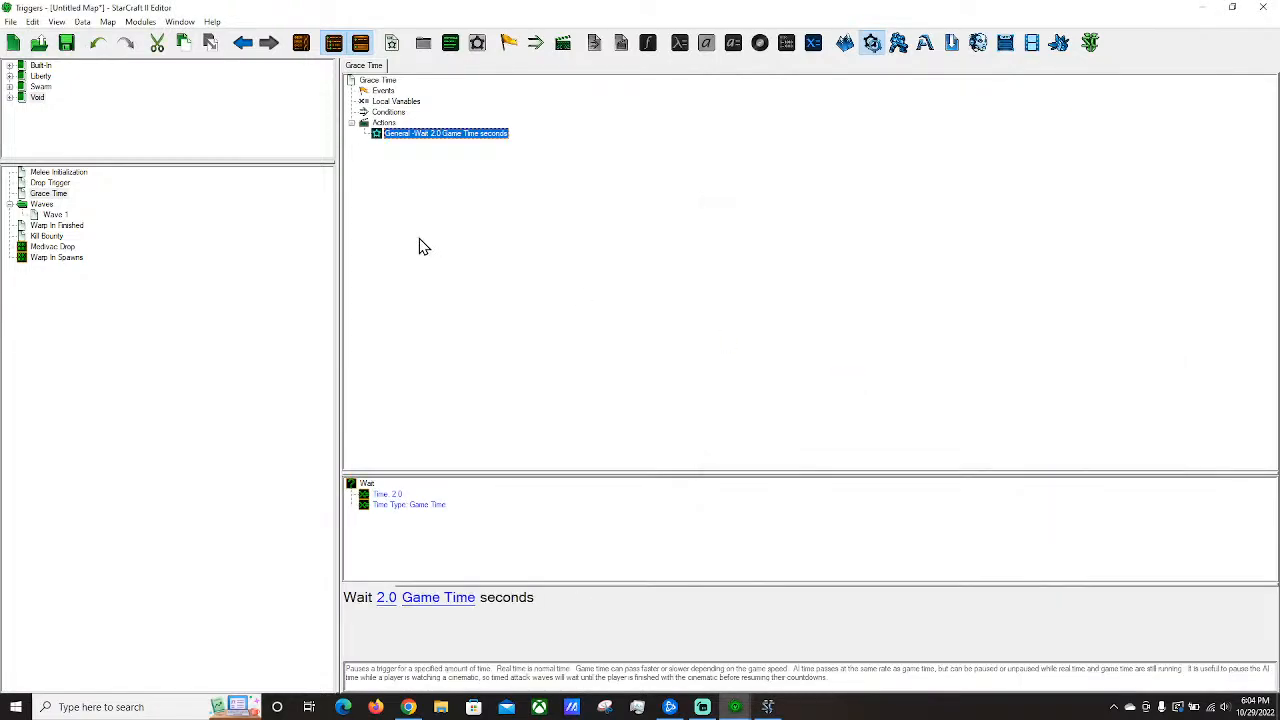
left_click(387, 600)
type("30")
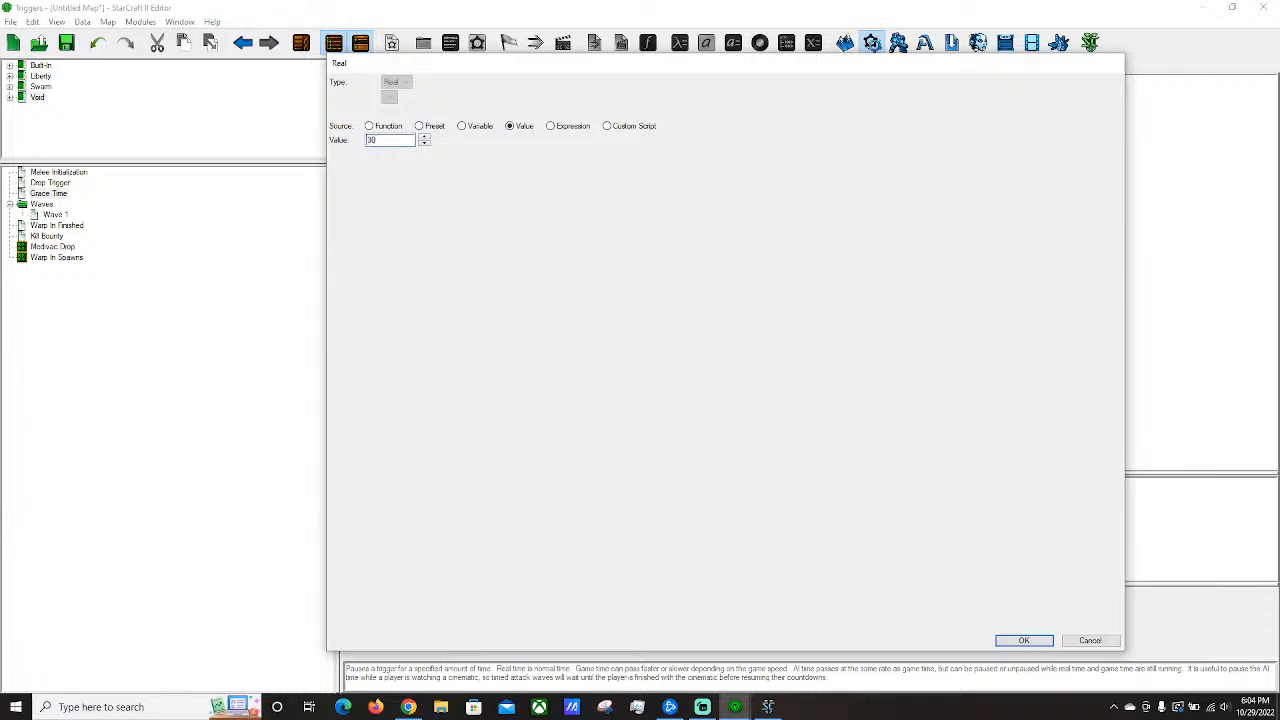
key("Return")
Rename the Grace Time trigger as Wave Controller.
left_click(60, 193)
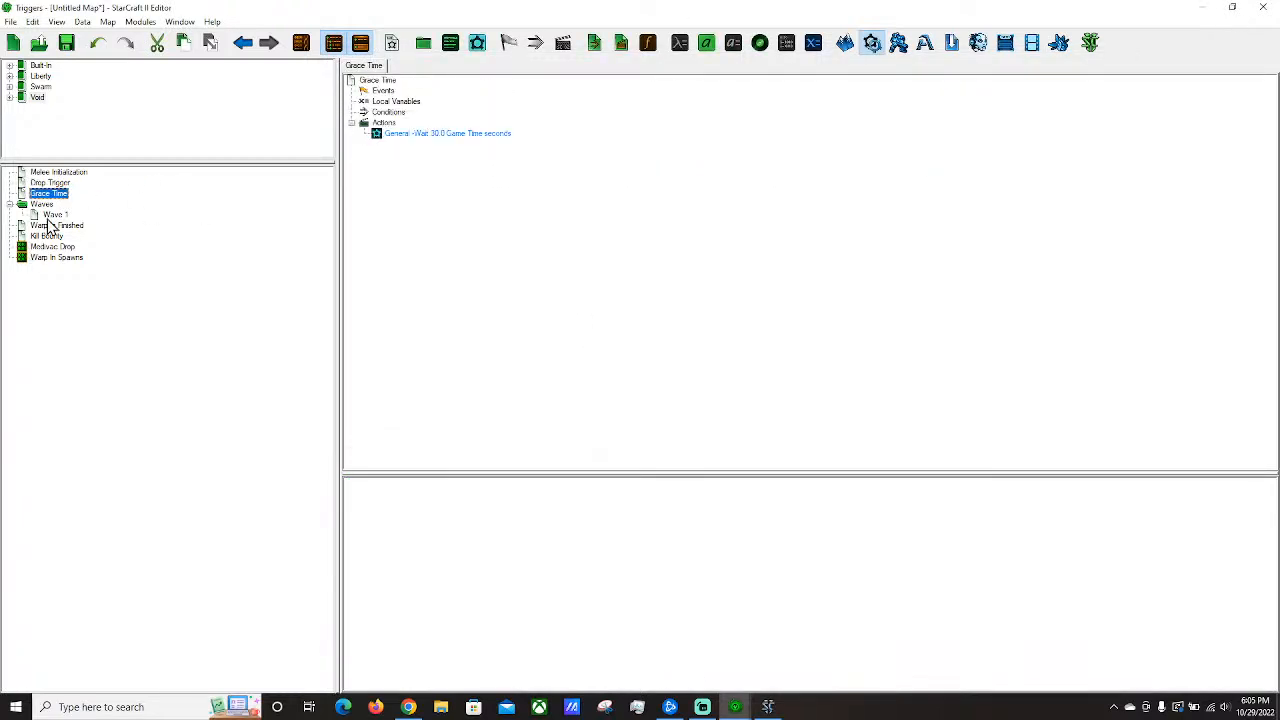
left_click(63, 216)
left_click(57, 194)
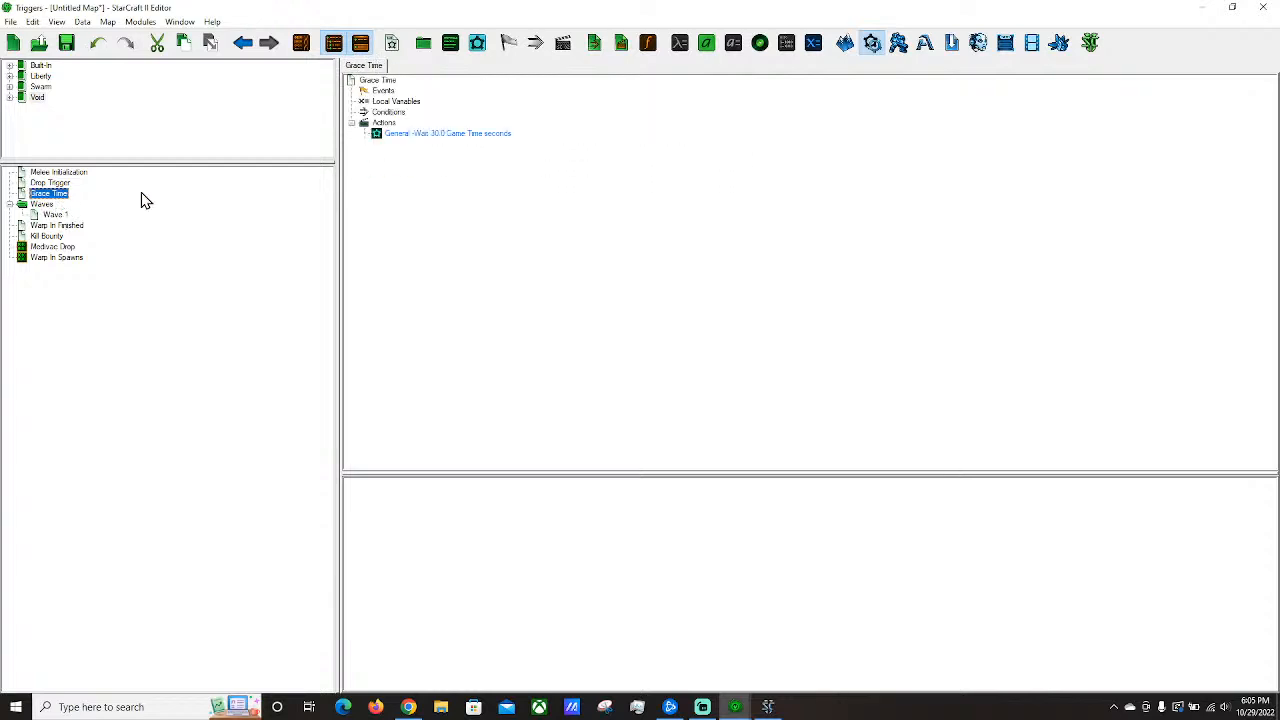
right_click(46, 197)
left_click(114, 295)
type("Wave Controller")
key("Return")
Add a Run Trigger action after the Wait in Wave Controller and have it run Wave 1.
left_click(420, 133)
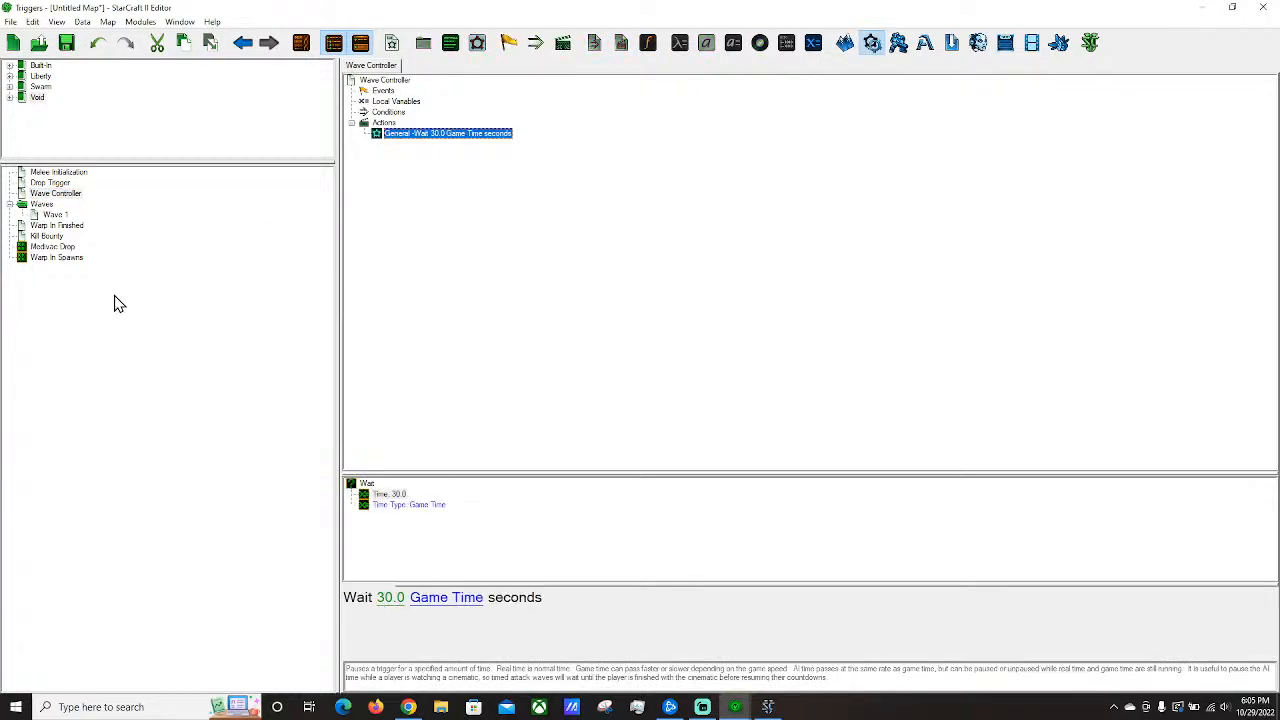
right_click(403, 138)
mouse_move(463, 446)
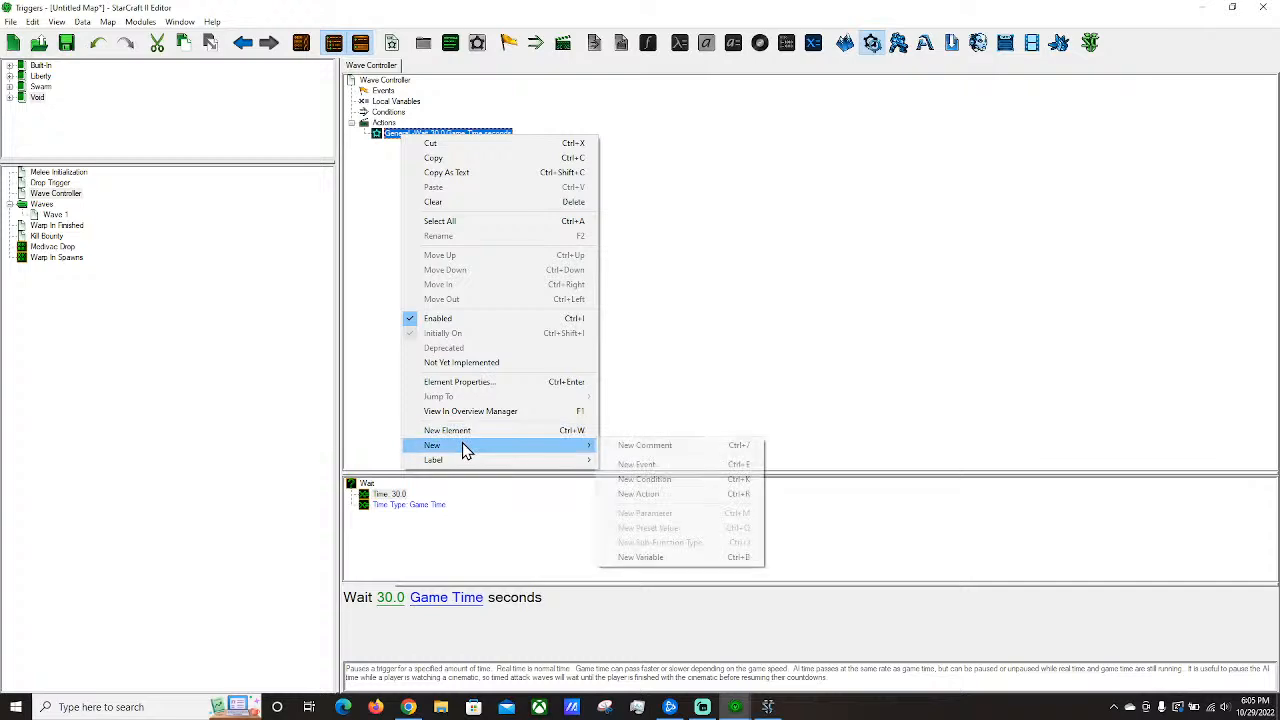
left_click(674, 494)
type("run t")
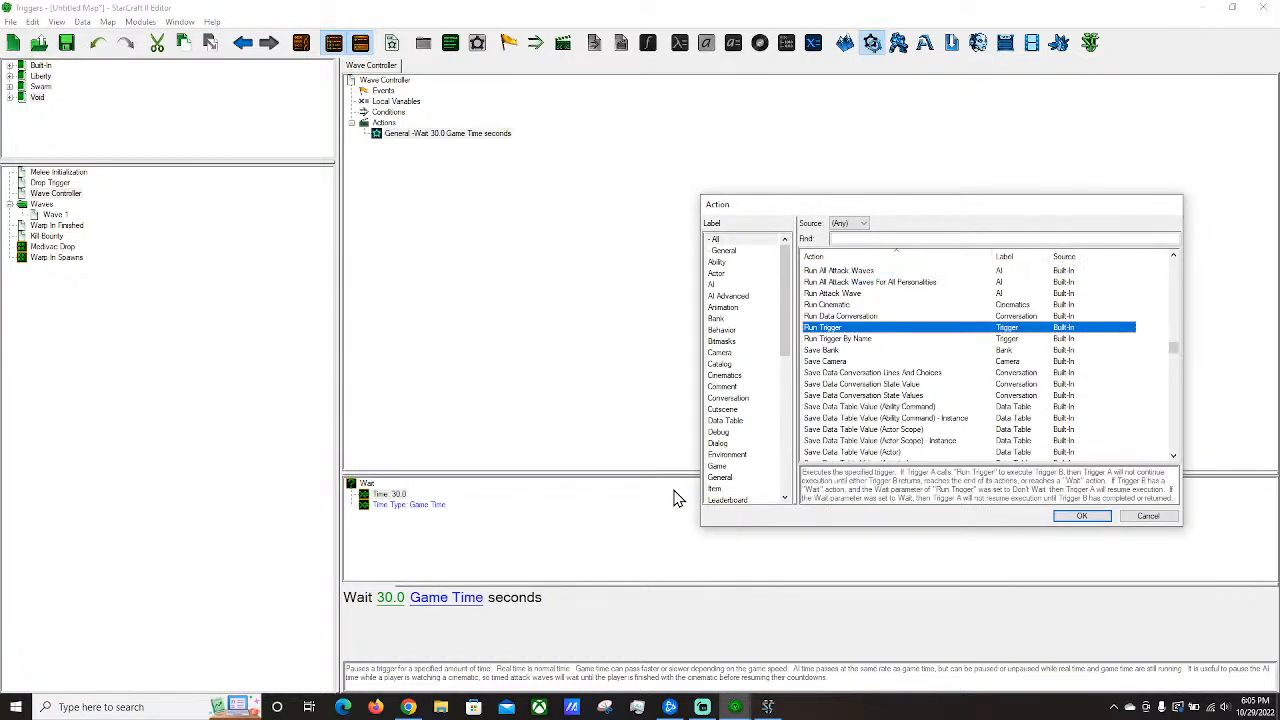
key("Return")
left_click(393, 598)
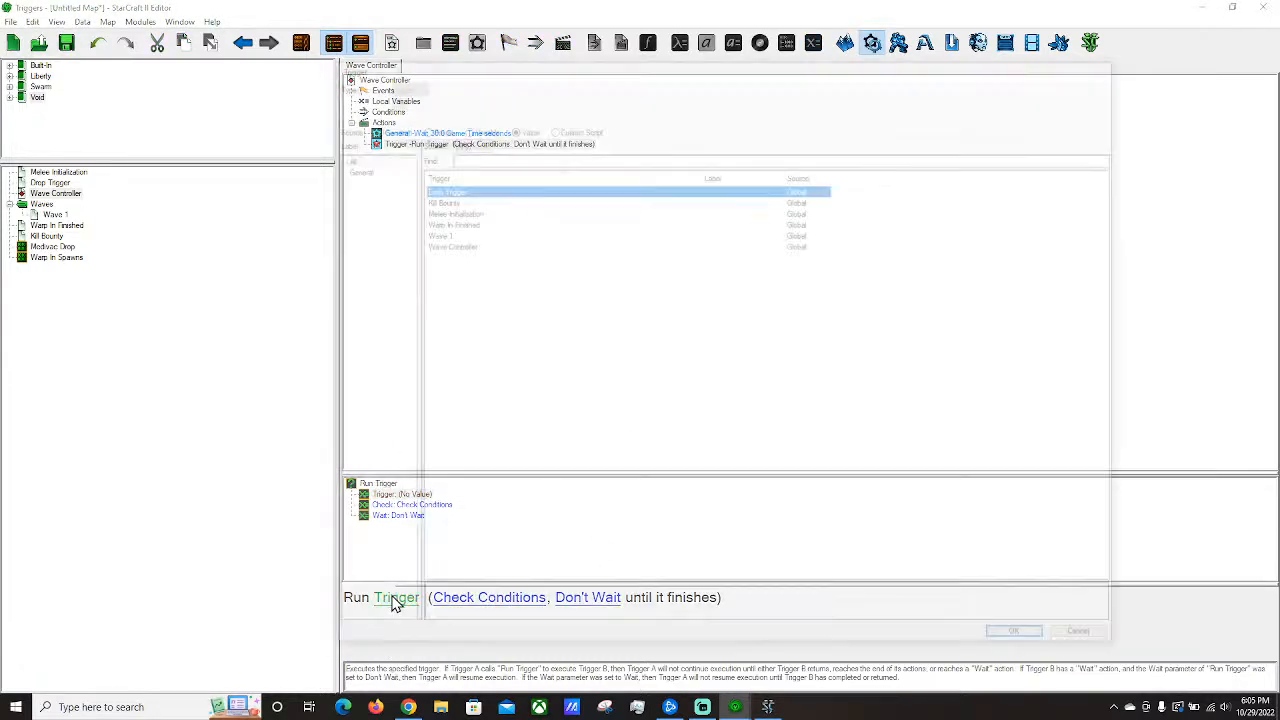
type("wave")
key("Return")
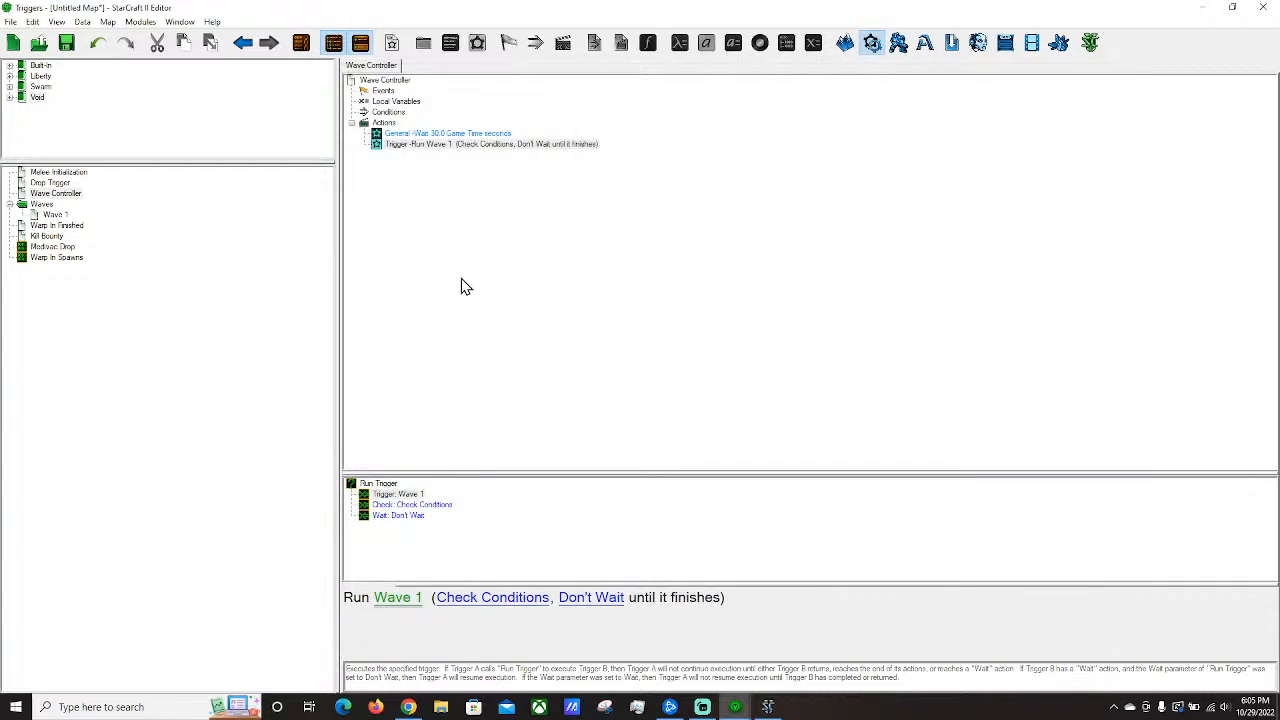
Set the Run Wave 1 action to Wait until the trigger finishes.
left_click(440, 136)
double_click(440, 146)
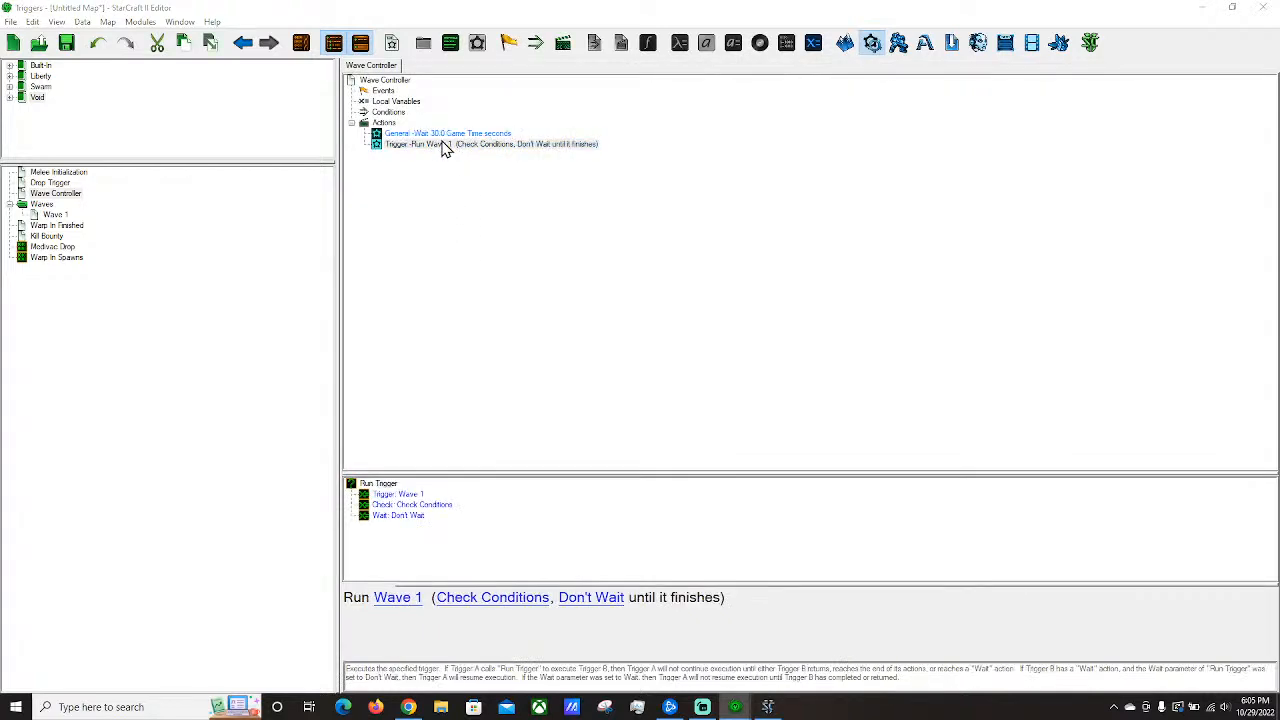
left_click(1147, 516)
left_click(610, 598)
left_click(436, 189)
double_click(437, 190)
Duplicate the 30-second Wait action to the end of Wave Controller, after the Run Wave 1 action.
left_click(451, 136)
key("ctrl+c")
key("ctrl+v")
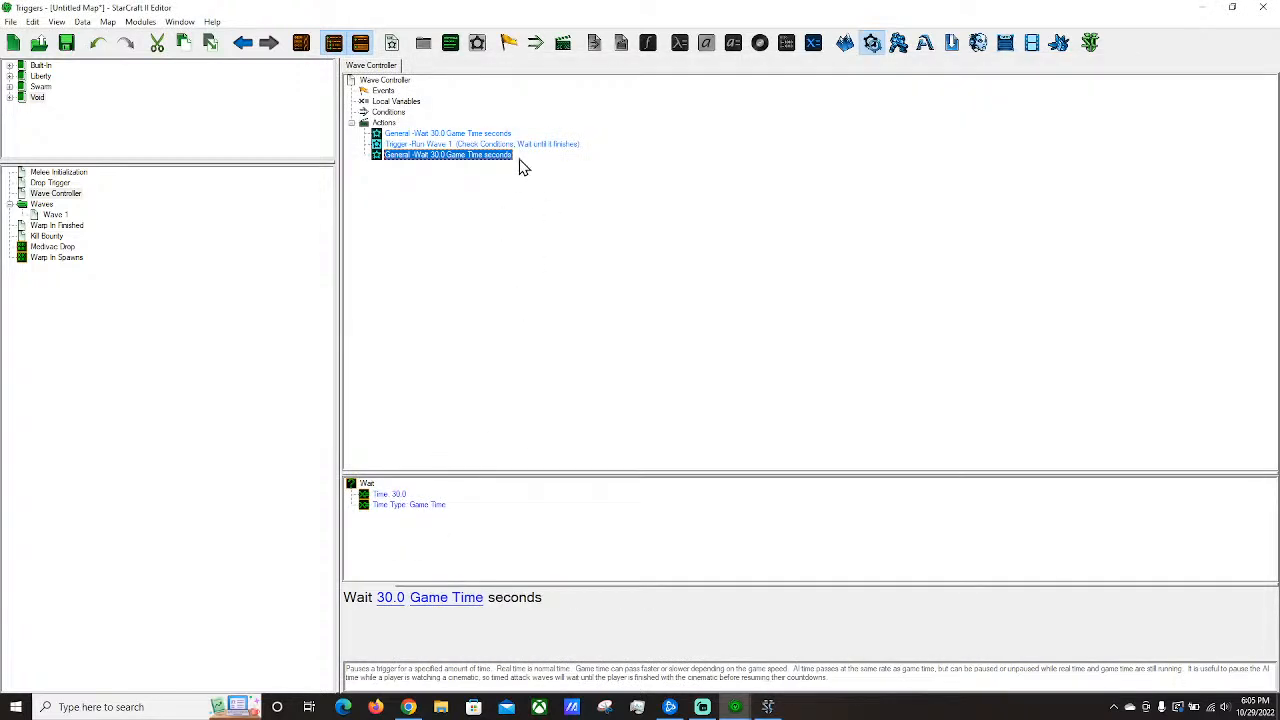
left_click(445, 146)
left_click(440, 156)
left_click(508, 145)
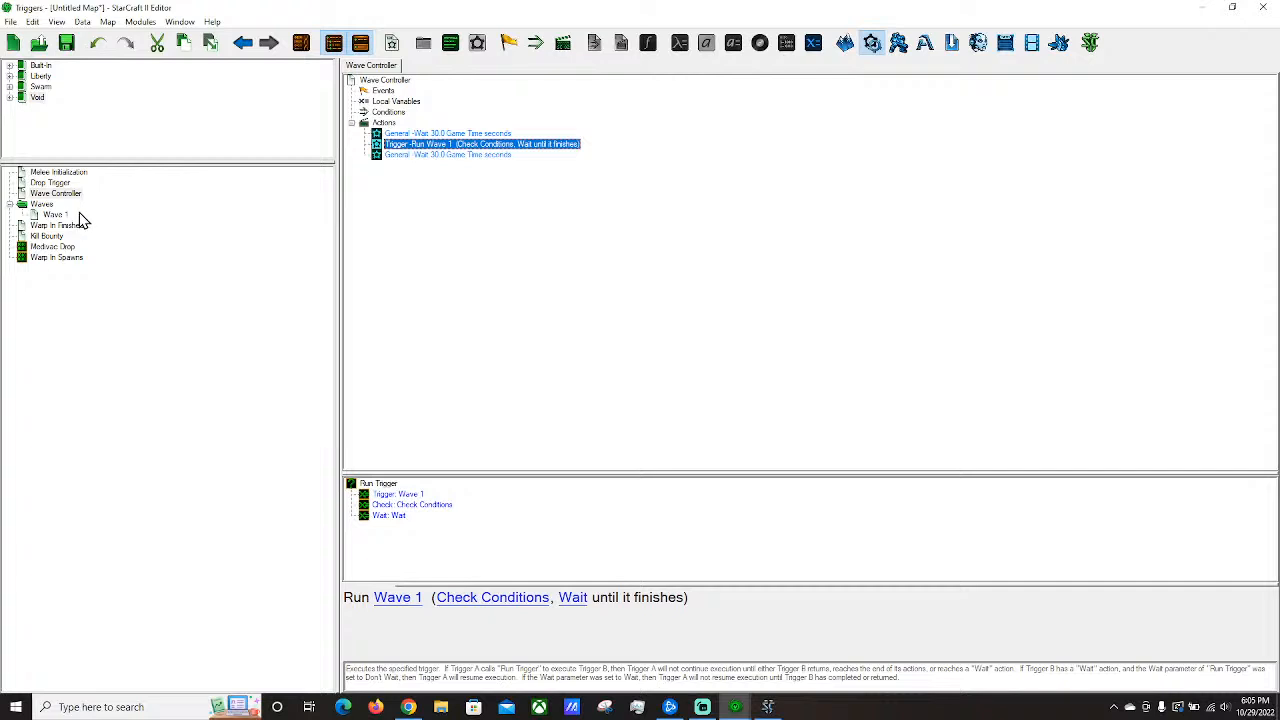
left_click(440, 155)
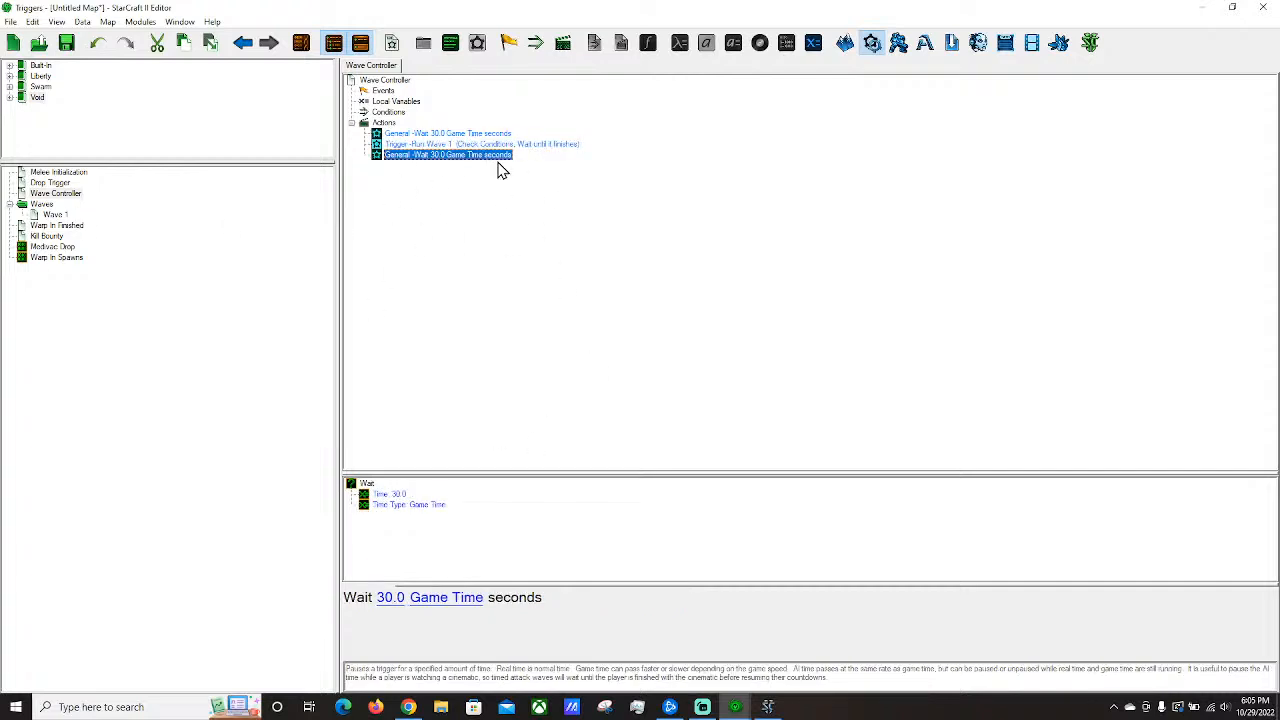
left_click(421, 146)
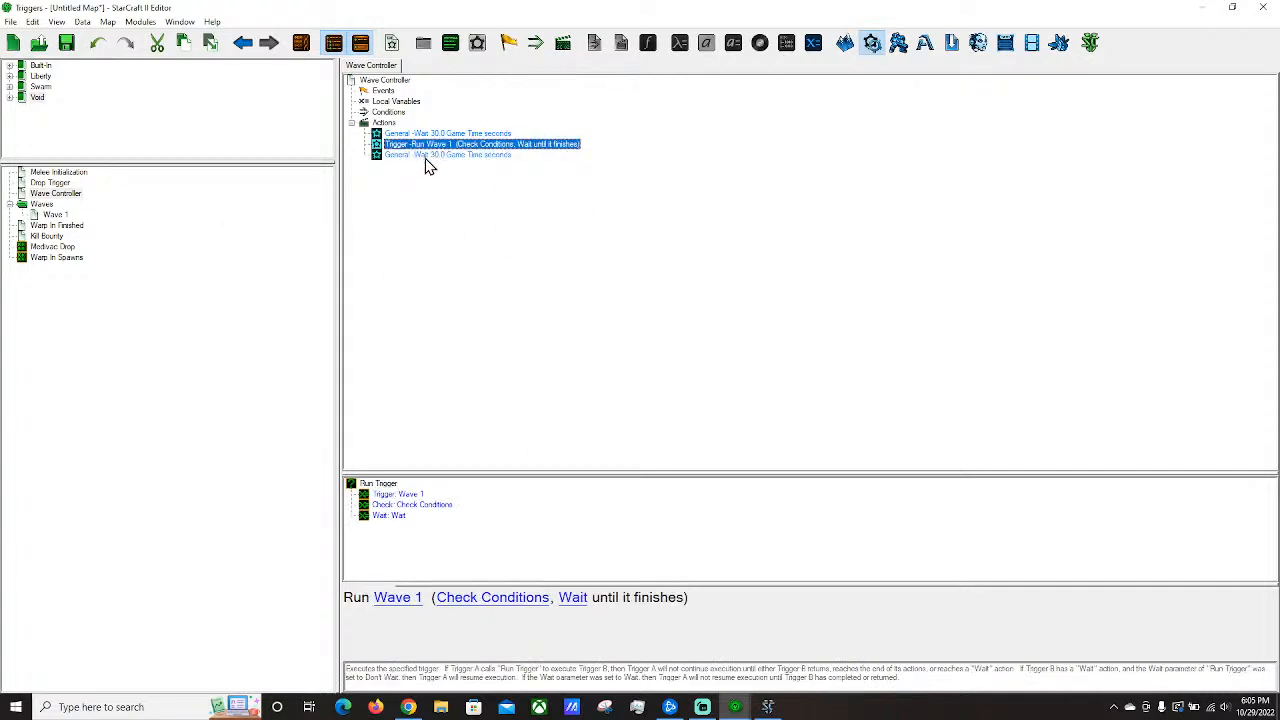
Duplicate the Wave 1 trigger inside the Waves folder.
left_click(50, 217)
key("ctrl+c")
key("ctrl+v")
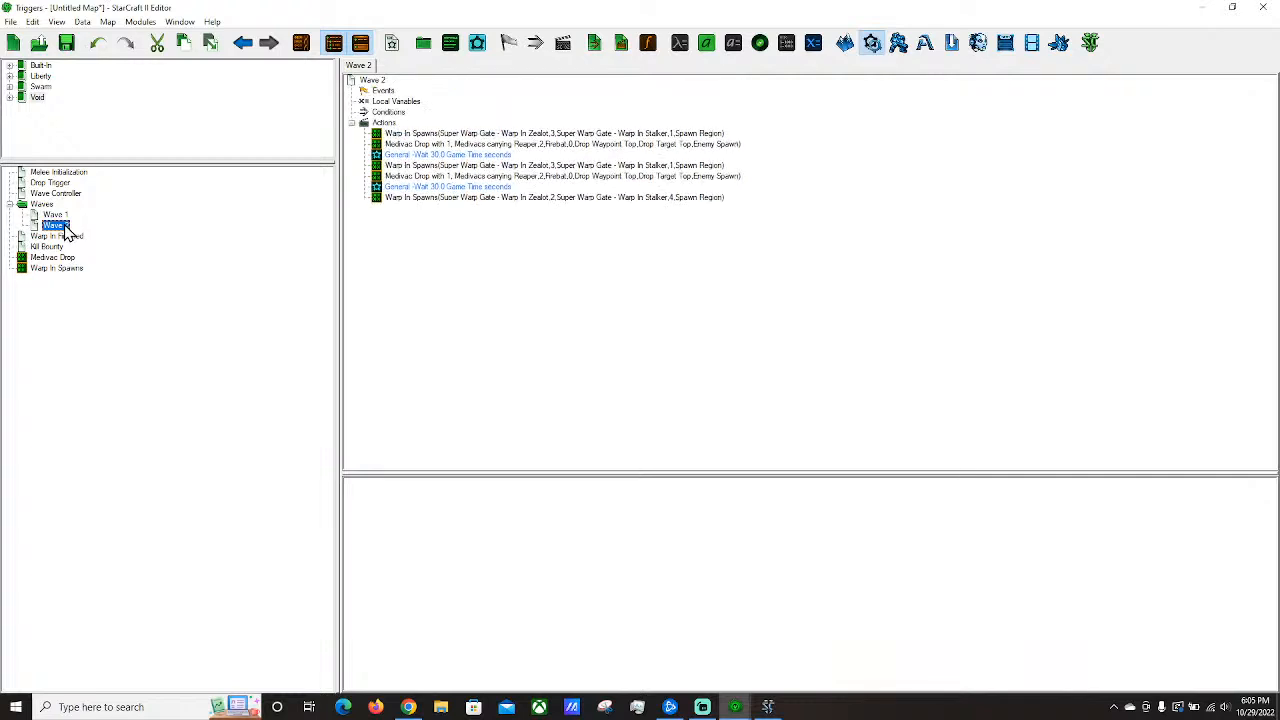
Set the first Medivac Drop action in the Wave 2 trigger to 2 Medivacs.
left_click(506, 145)
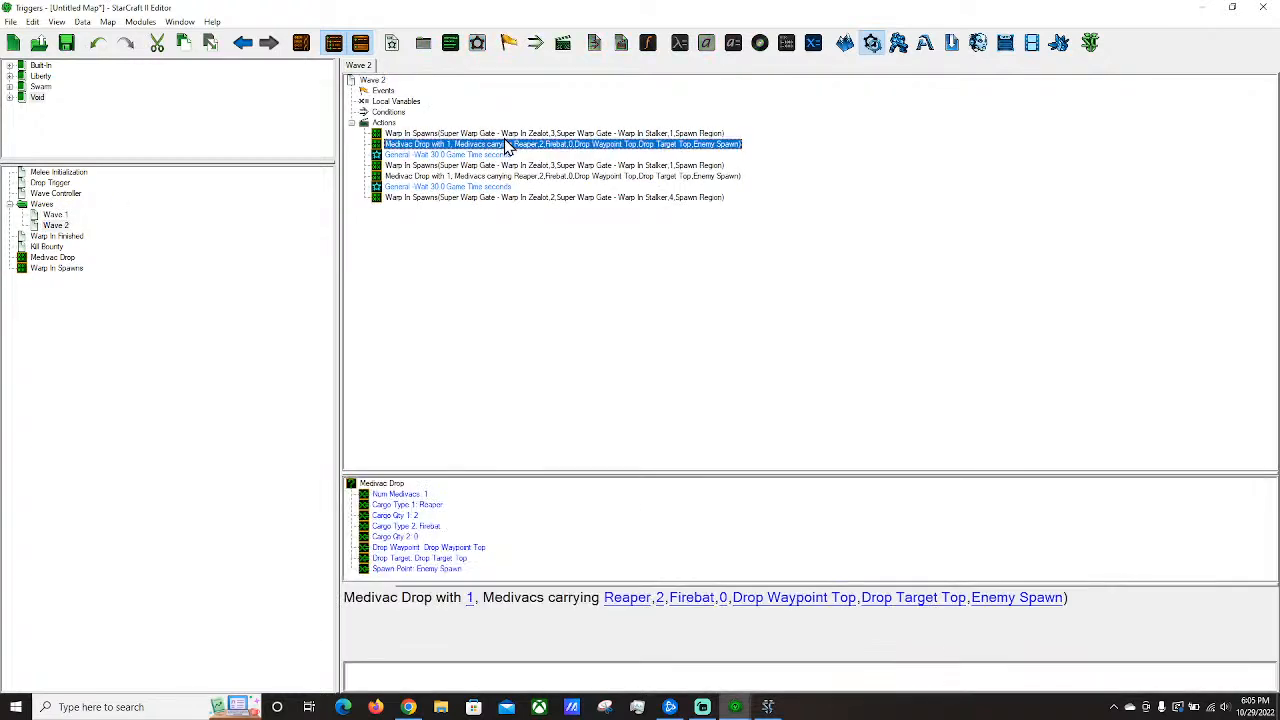
left_click(645, 600)
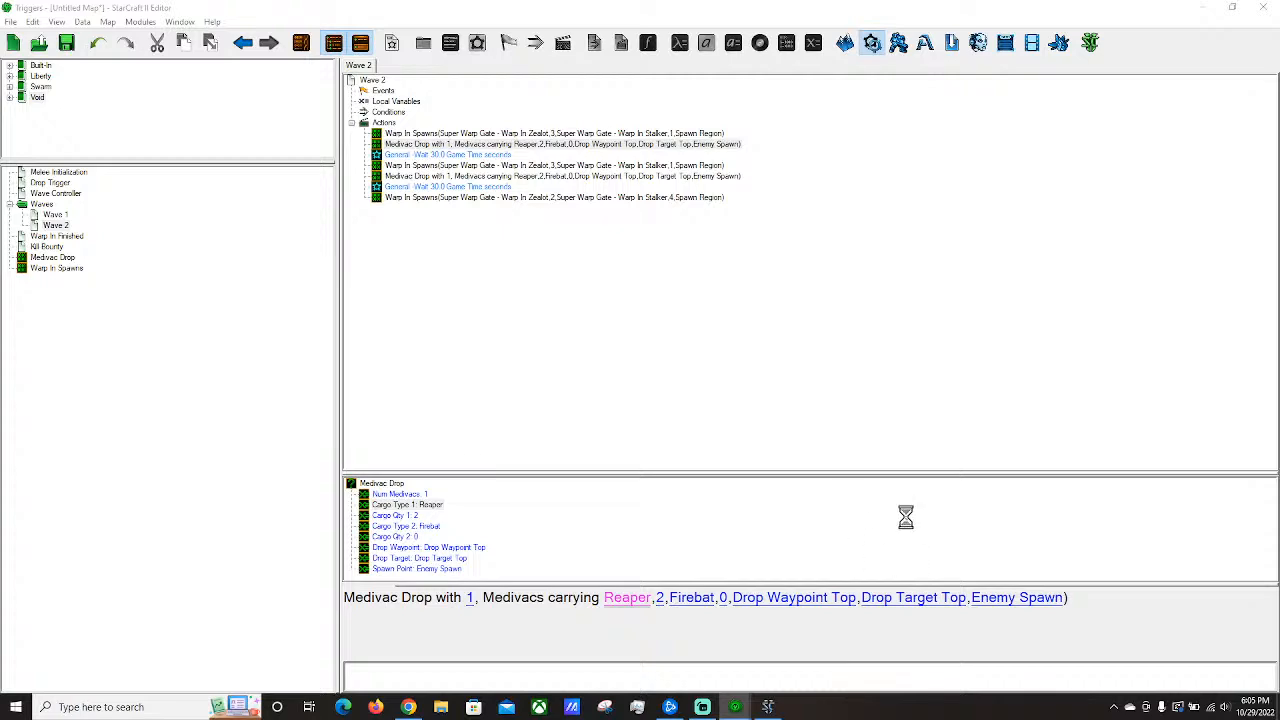
left_click(1089, 643)
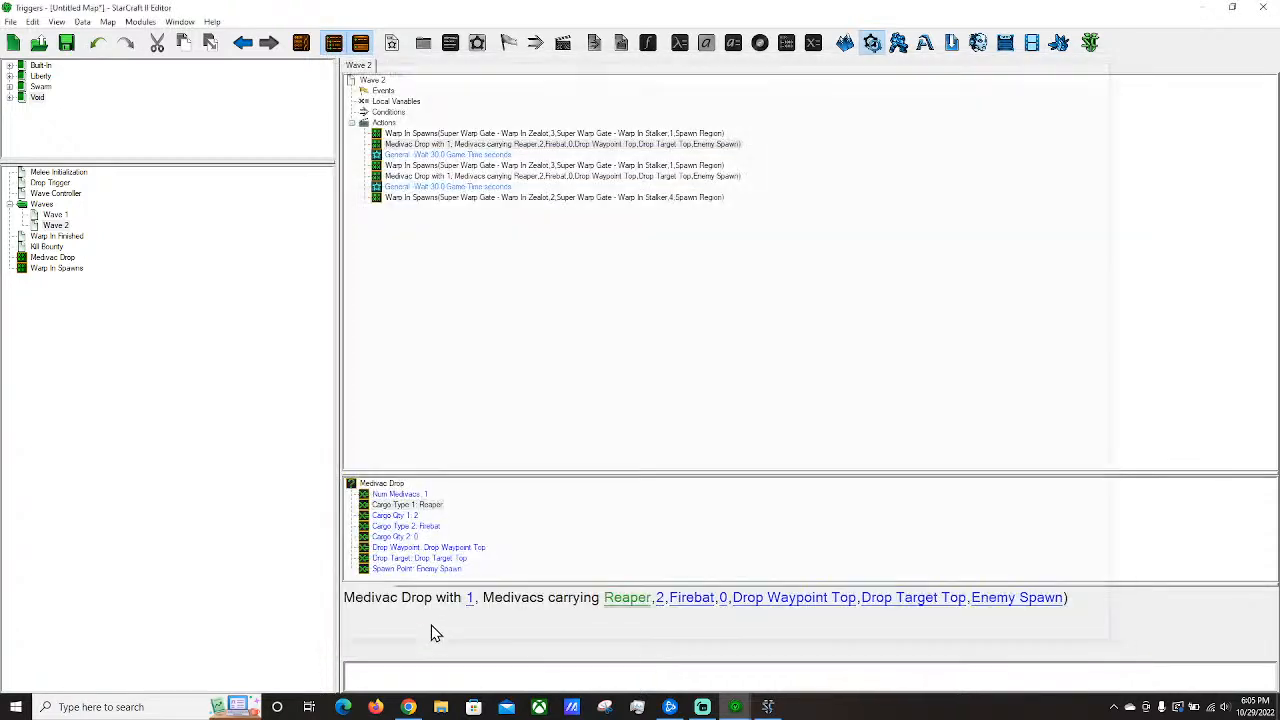
left_click(470, 599)
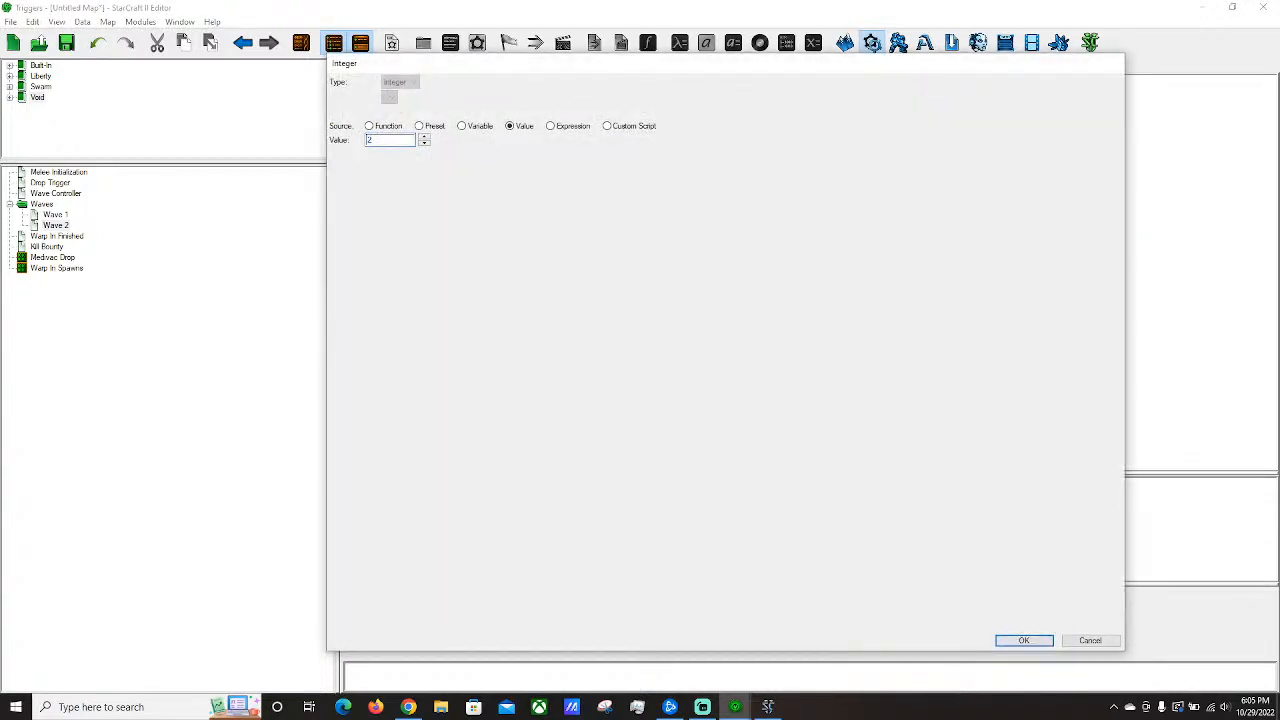
key("Return")
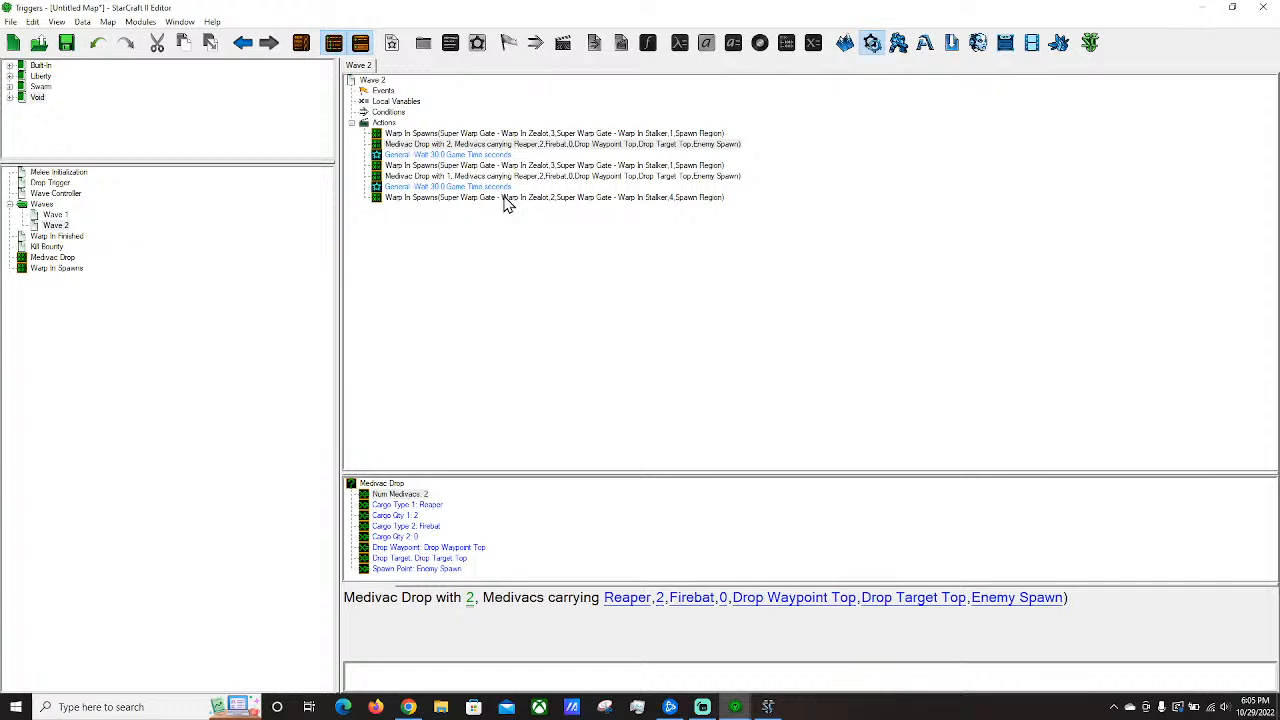
left_click(466, 178)
left_click(55, 214)
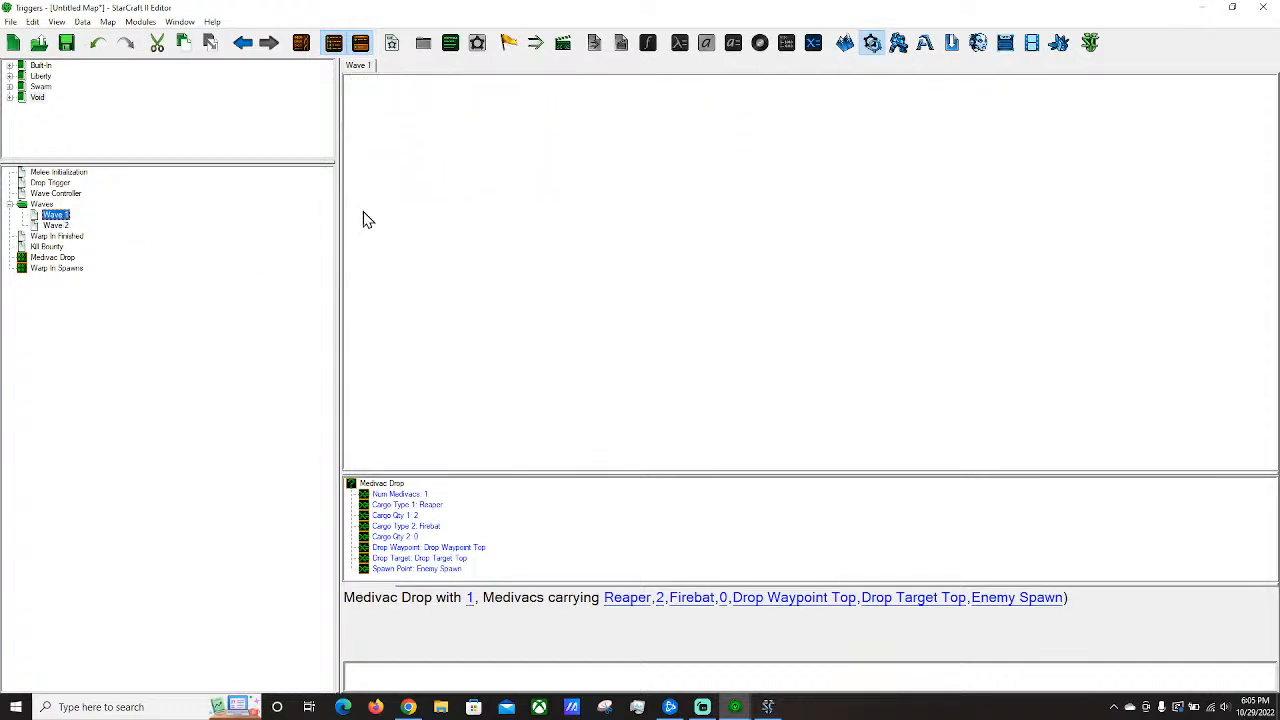
left_click(456, 199)
left_click(437, 188)
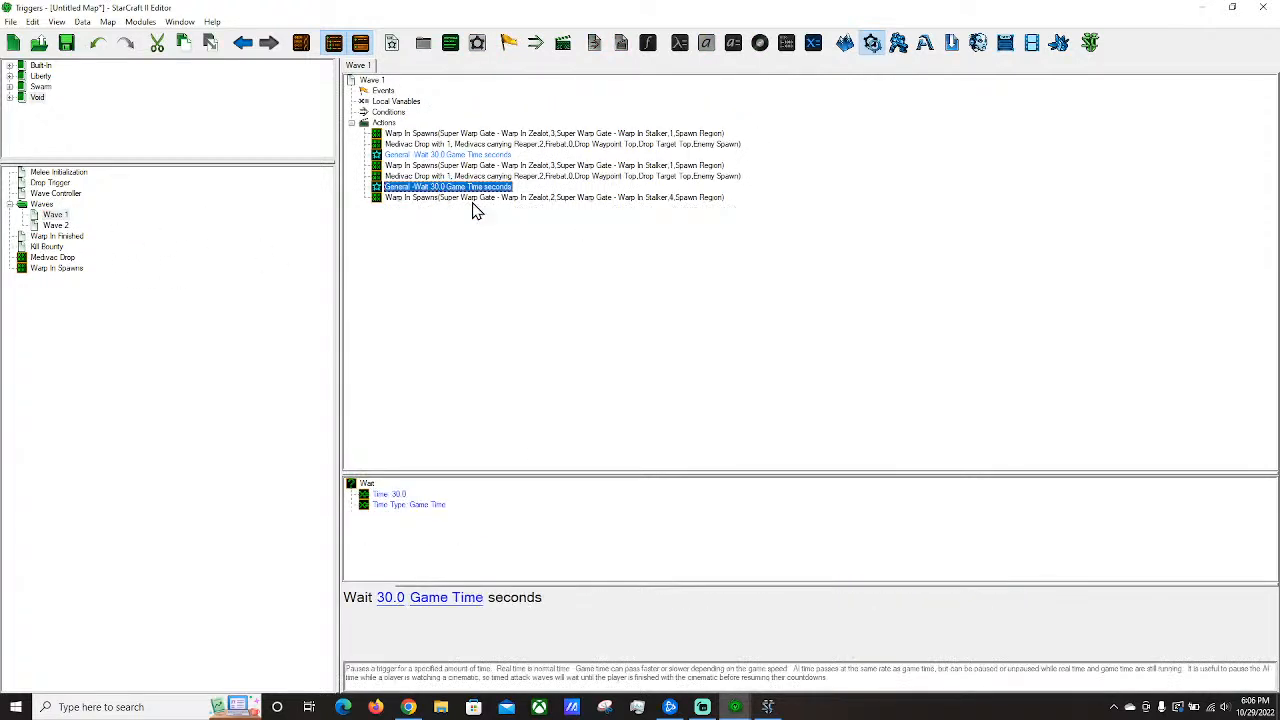
left_click(461, 198)
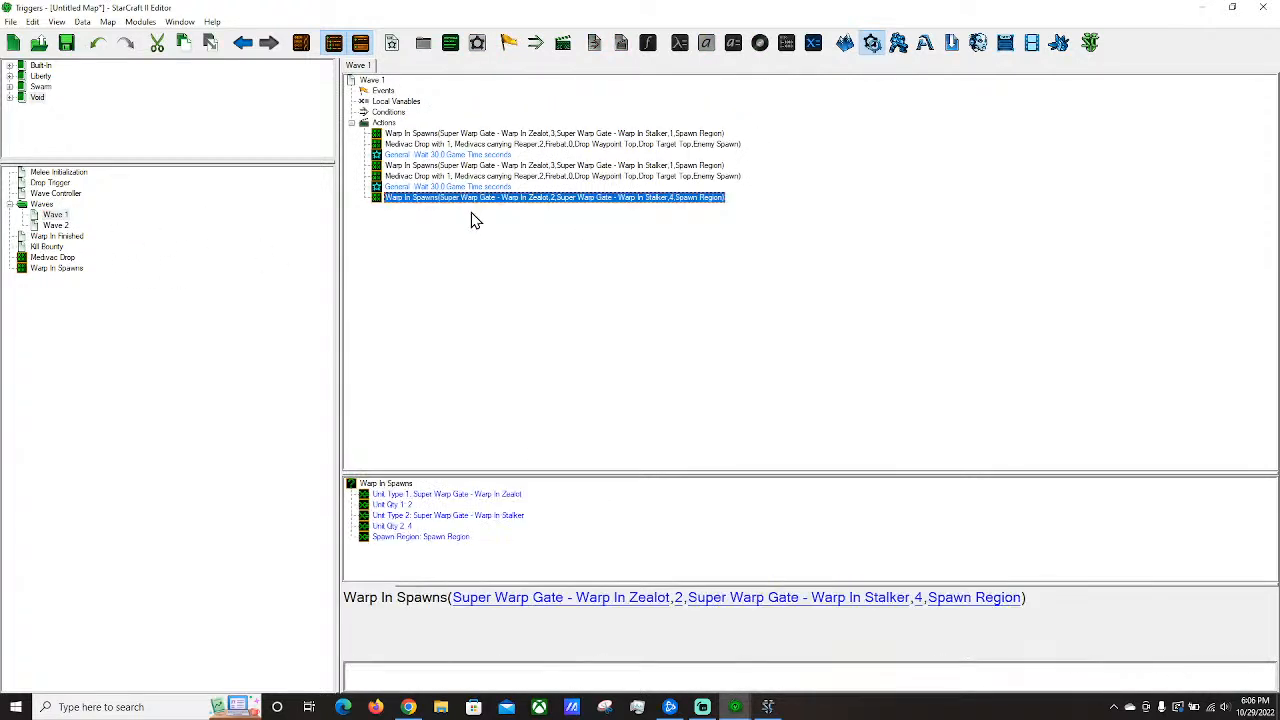
Duplicate the Run Wave 1 action to the end of Wave Controller and set the copy to run Wave 2.
left_click(55, 193)
left_click(428, 144)
key("ctrl+c")
left_click(456, 155)
key("ctrl+v")
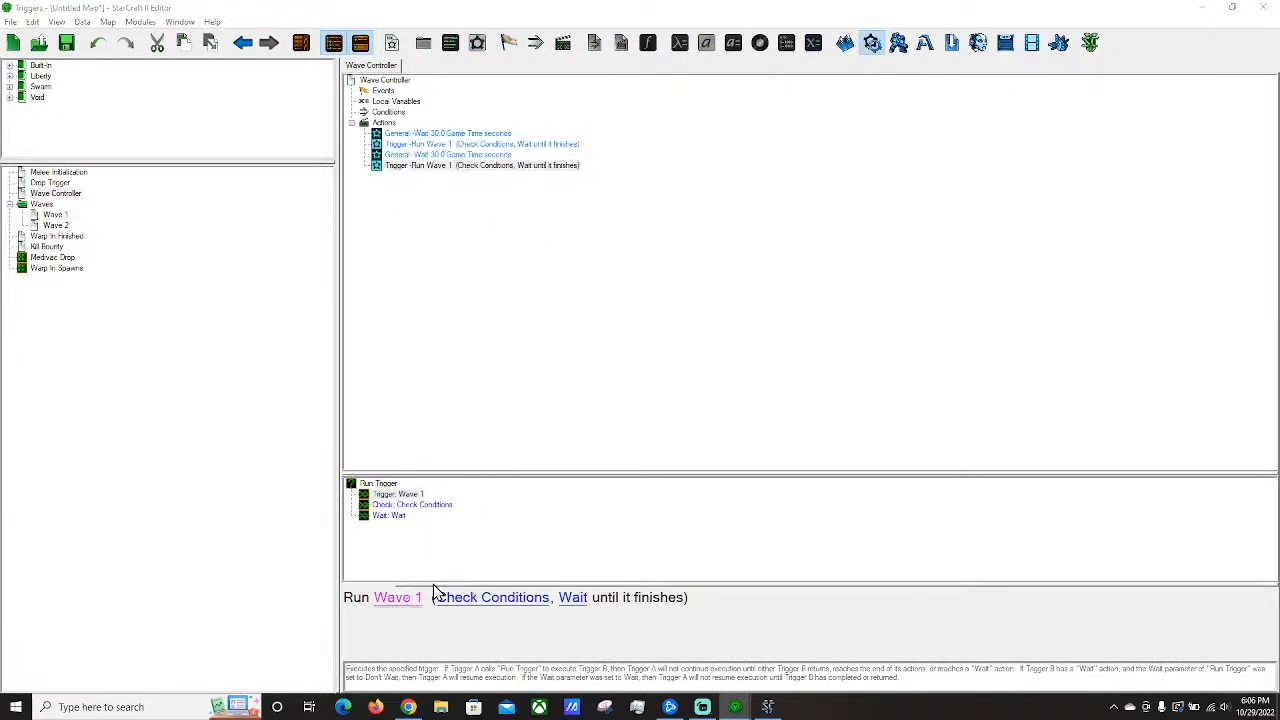
left_click(412, 600)
left_click(450, 248)
double_click(450, 248)
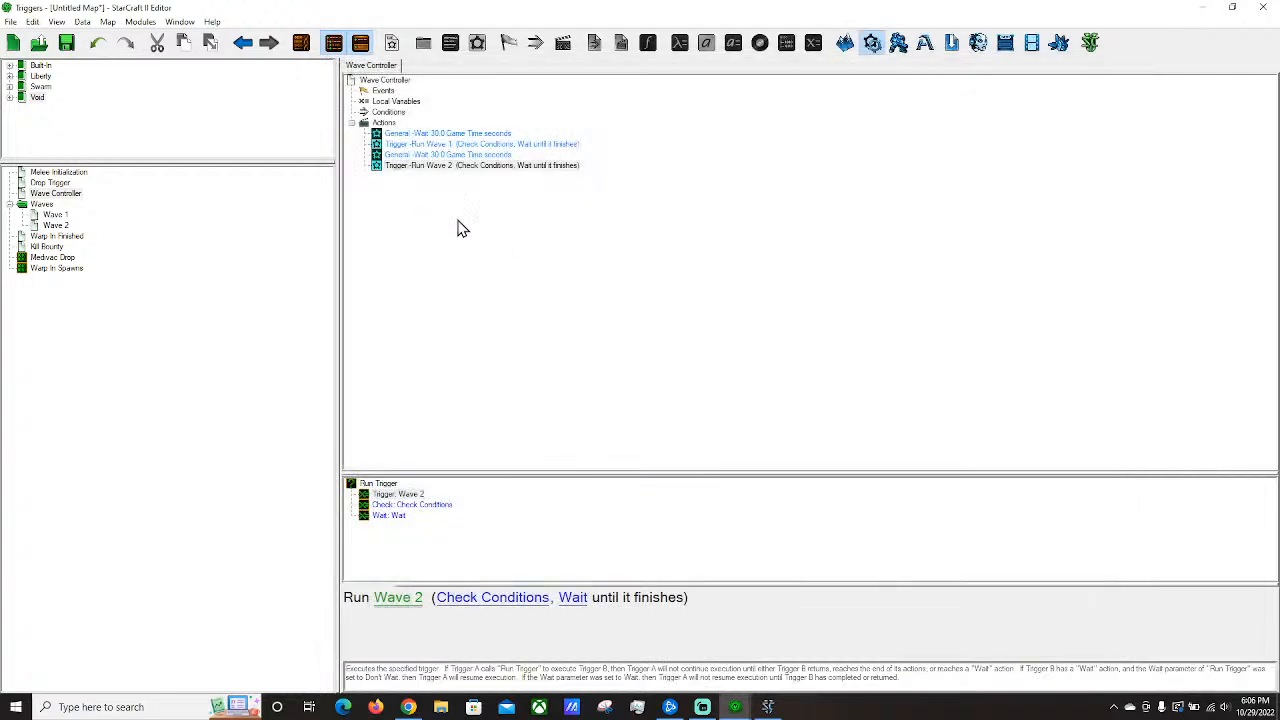
Duplicate the 30-second Wait action after Run Wave 2 and set the copy to 300 seconds.
left_click(424, 155)
key("ctrl+c")
left_click(435, 165)
key("ctrl+v")
left_click(398, 598)
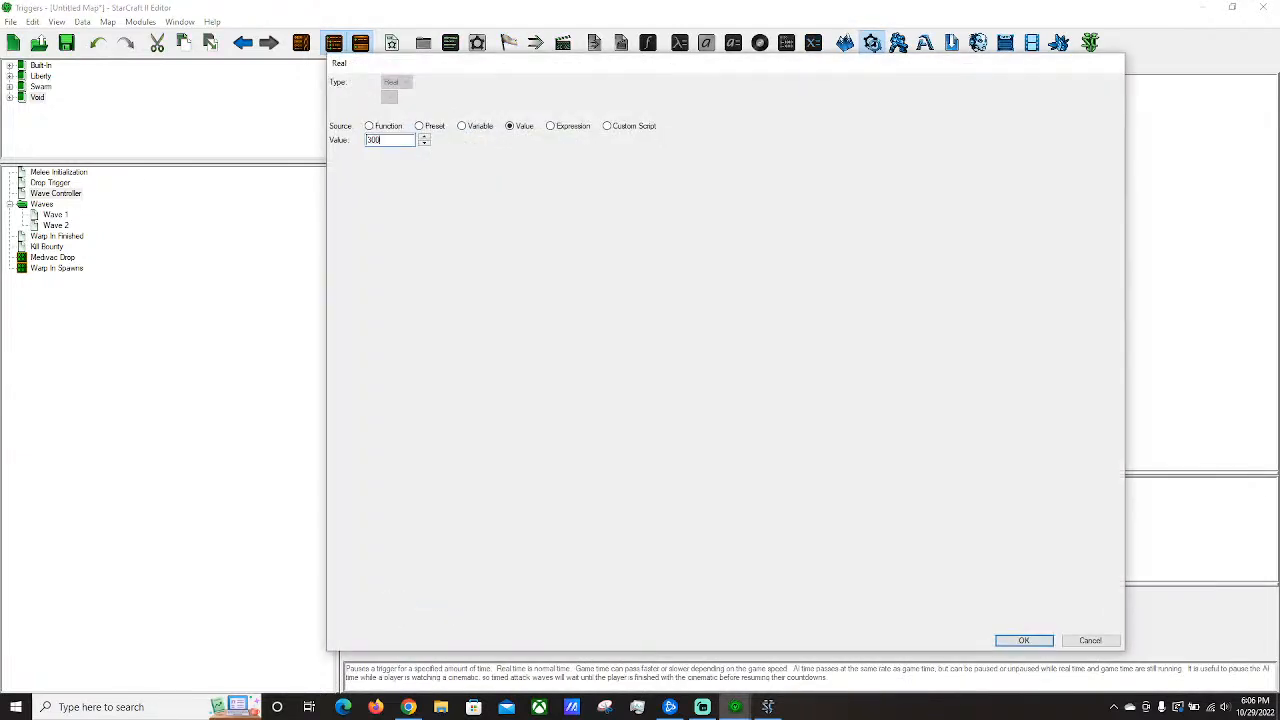
type("300")
key("Return")
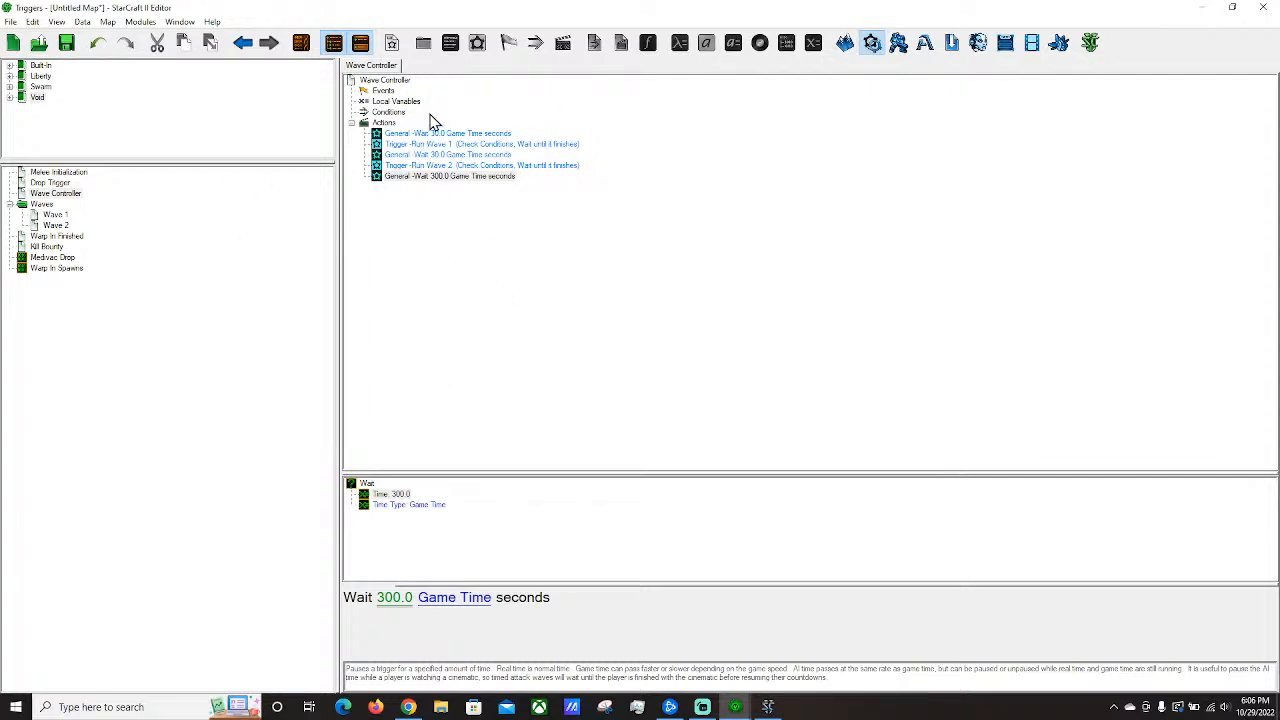
left_click(462, 155)
left_click(452, 144)
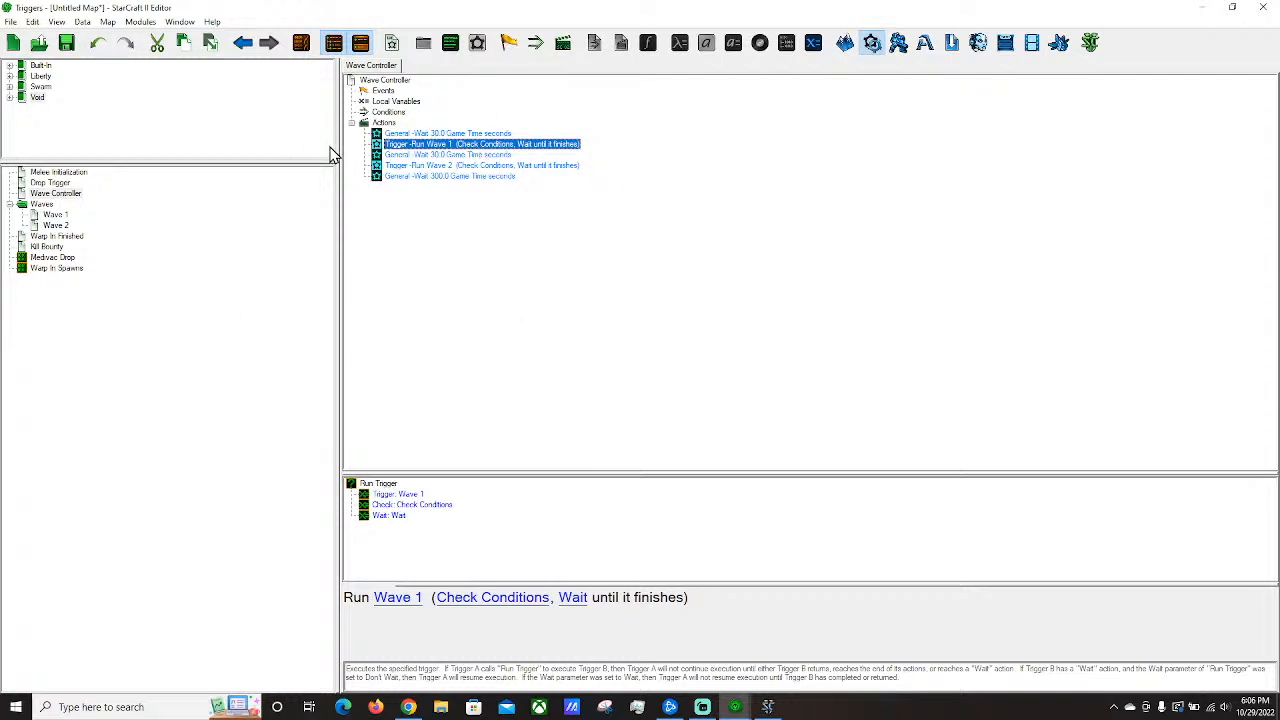
Review the Wave 2 and Wave Controller triggers and the order of the wave and wait actions.
left_click(55, 258)
left_click(52, 247)
left_click(45, 237)
left_click(54, 215)
left_click(55, 225)
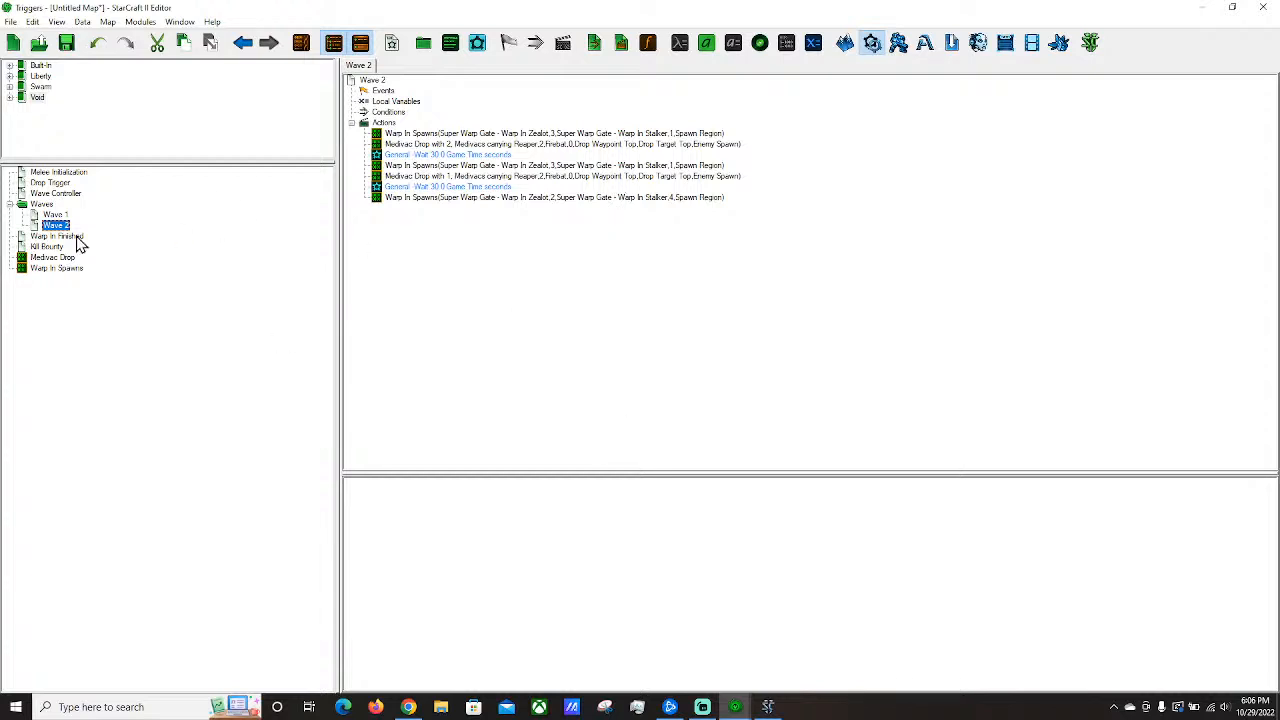
left_click(55, 193)
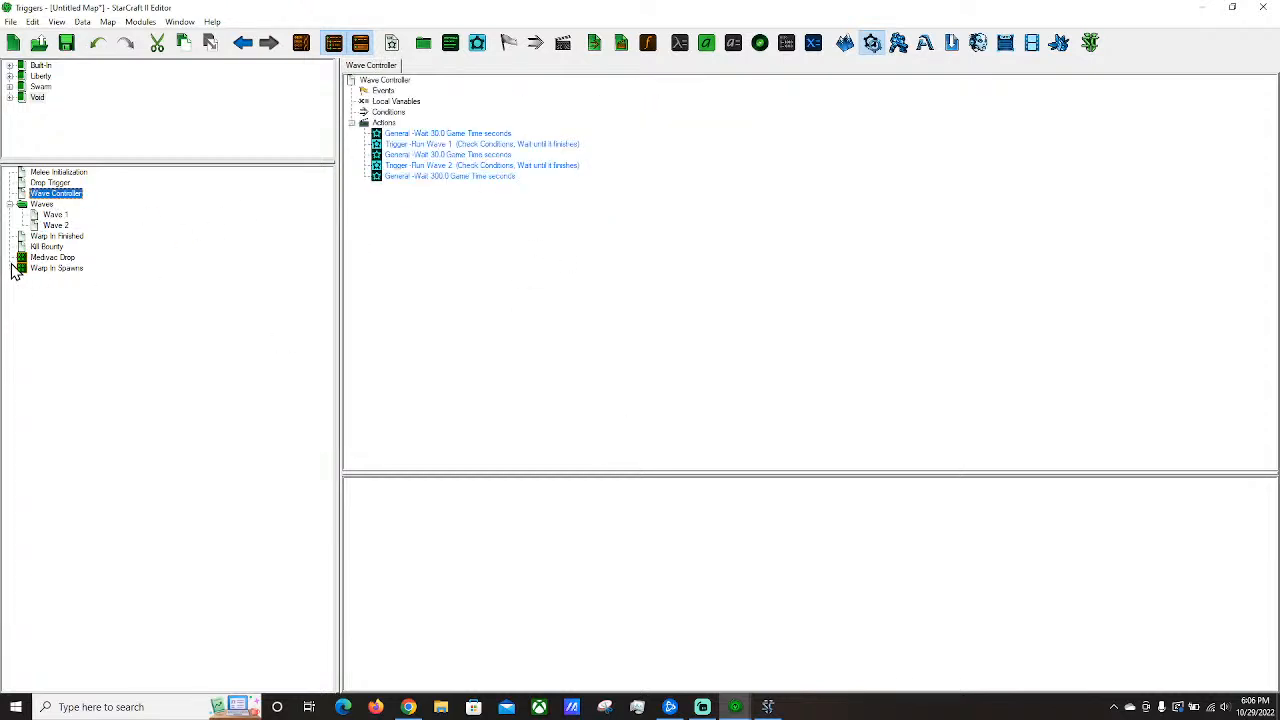
left_click(60, 246)
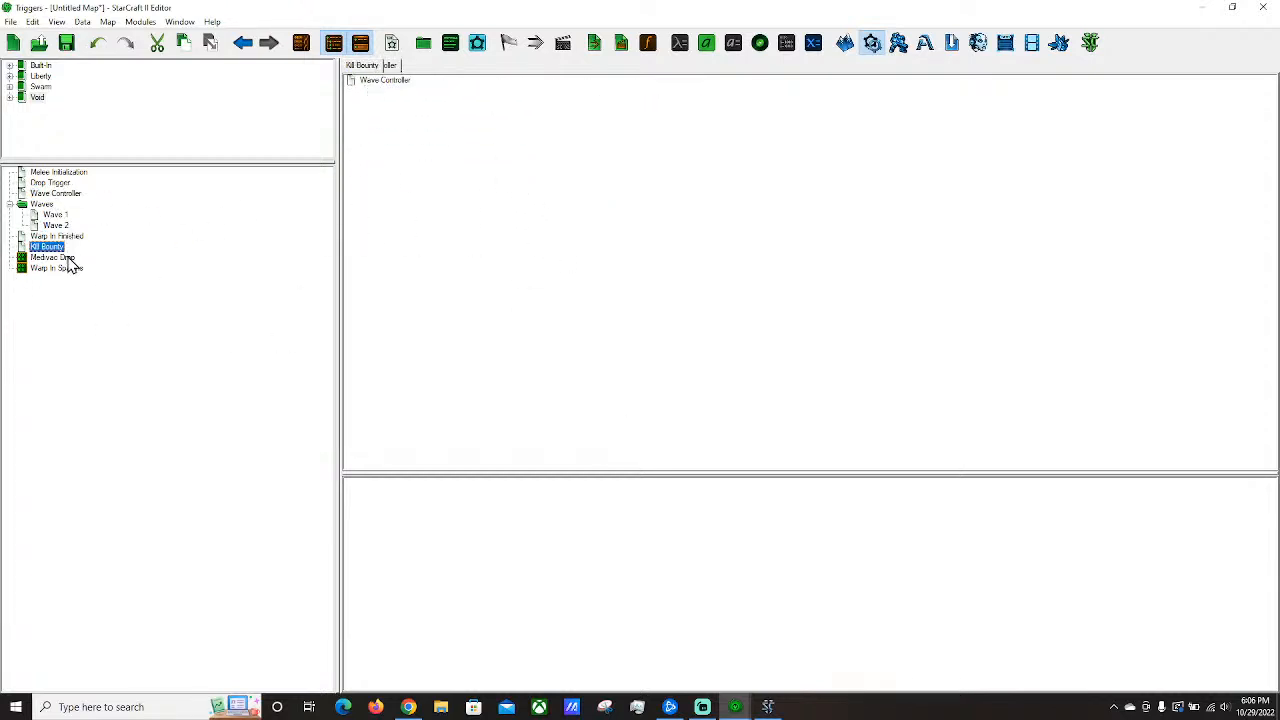
left_click(52, 183)
left_click_drag(56, 194, 574, 233)
left_click(574, 233)
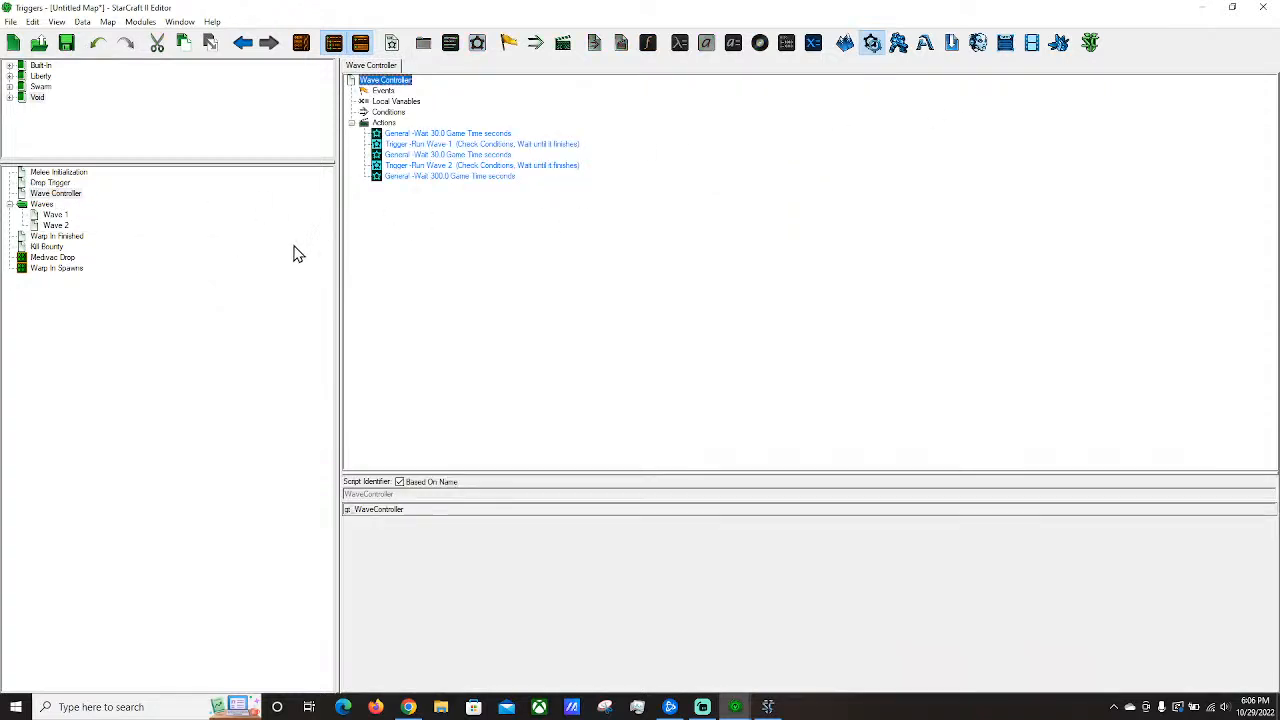
left_click(460, 166)
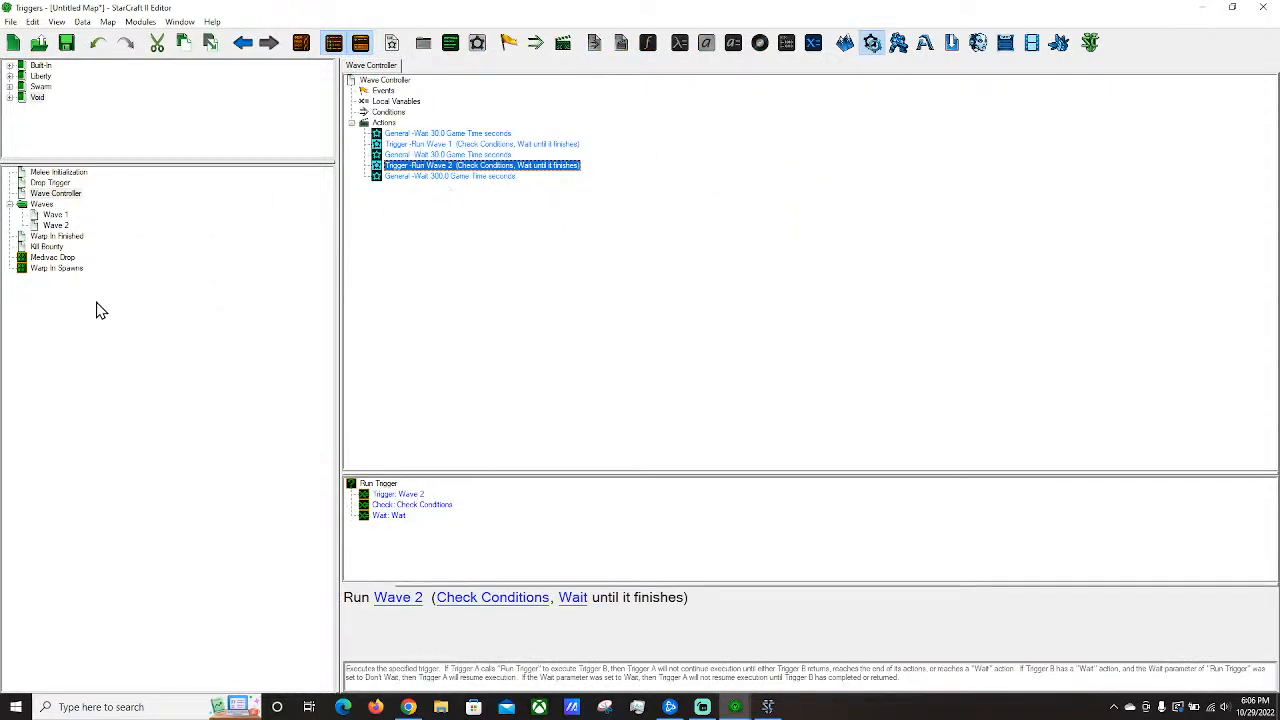
right_click(420, 178)
left_click(344, 316)
Create a new trigger named Victory after Warp In Spawns.
right_click(57, 270)
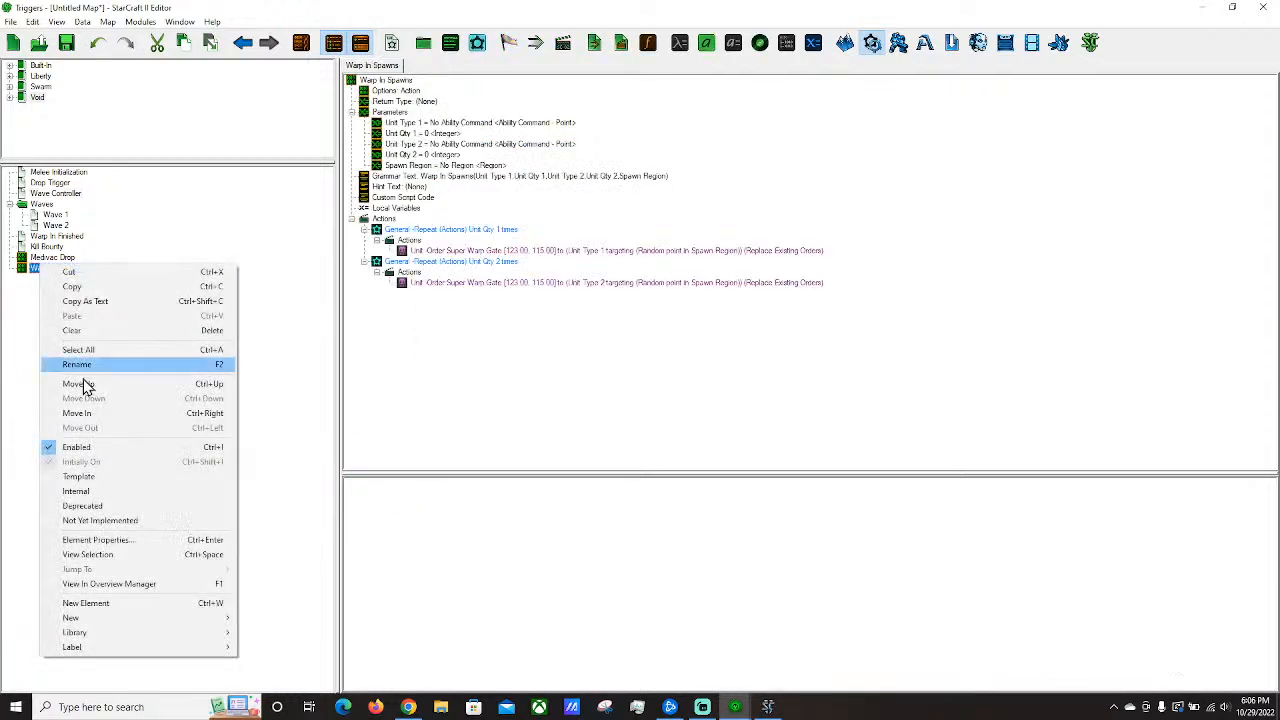
mouse_move(95, 617)
left_click(281, 510)
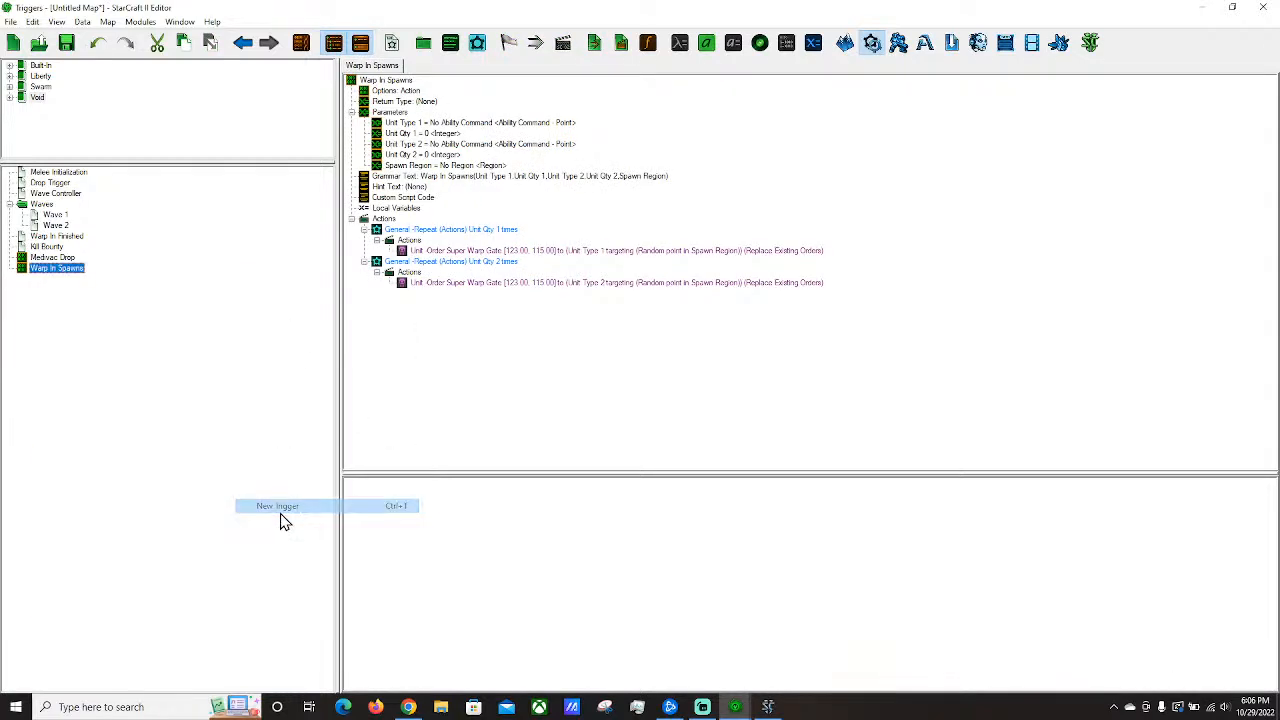
type("Victory")
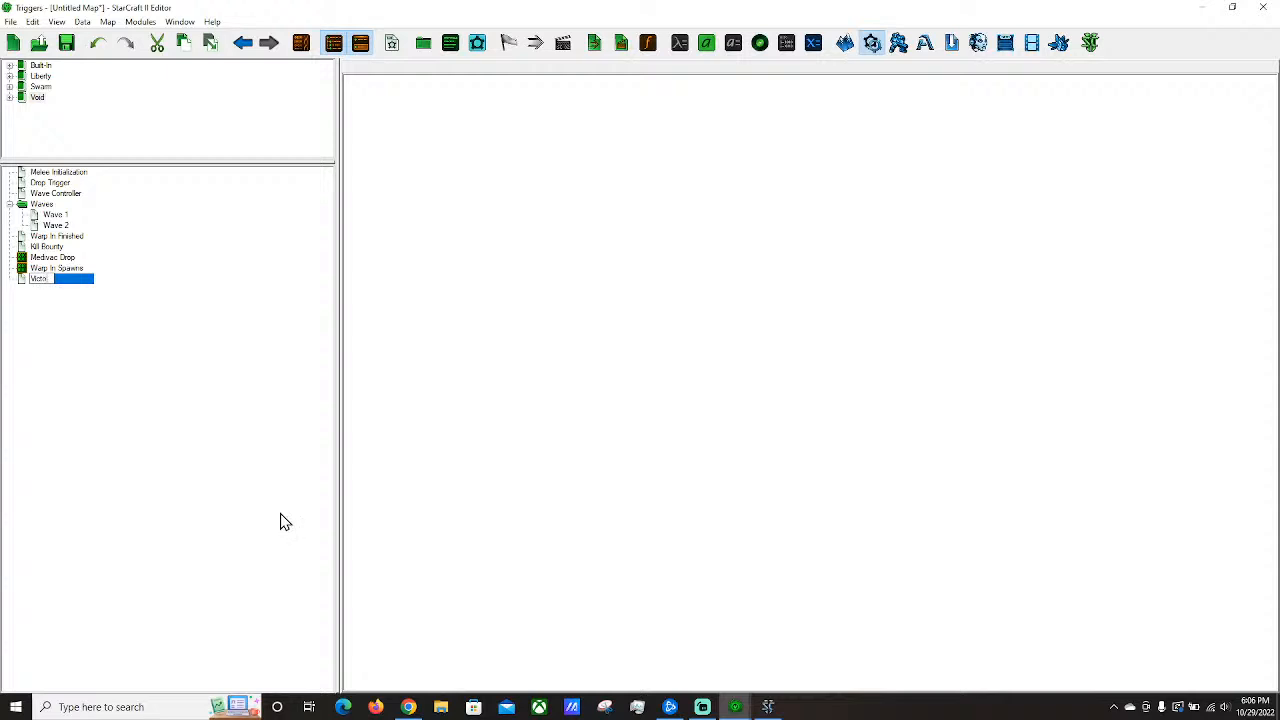
key("Return")
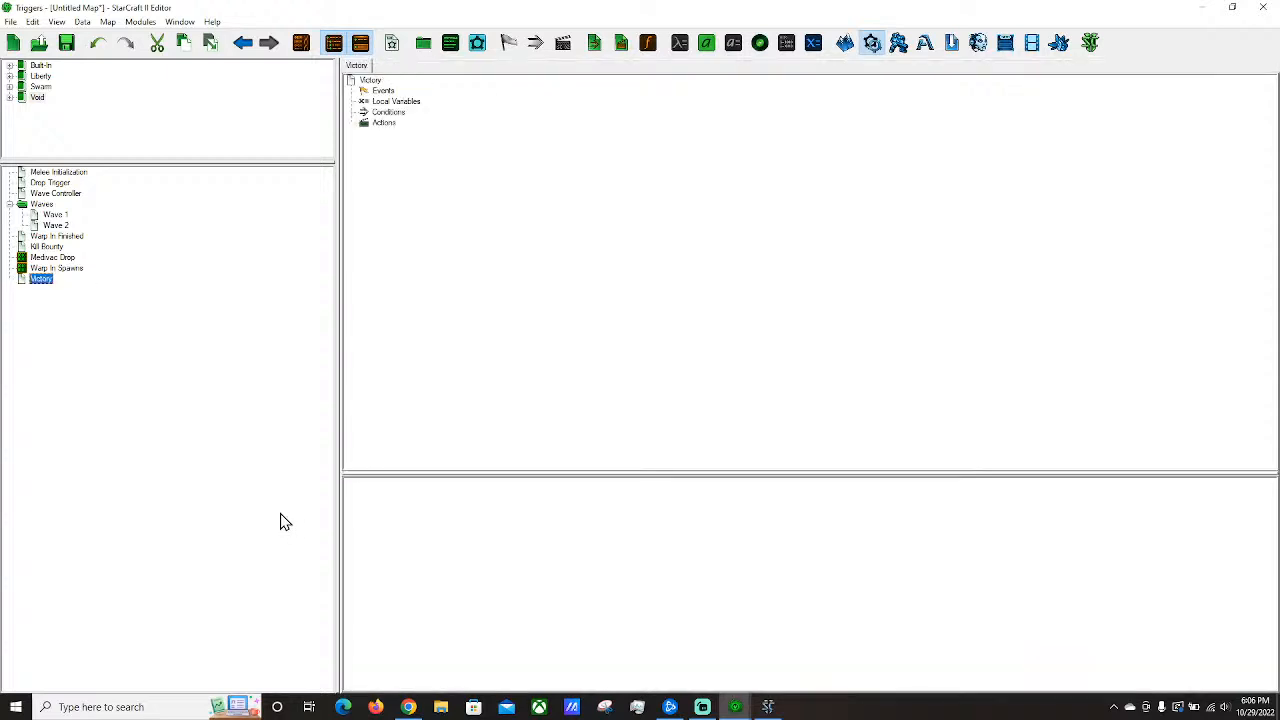
left_click(55, 227)
left_click(444, 187)
left_click(460, 198)
key("ctrl+v")
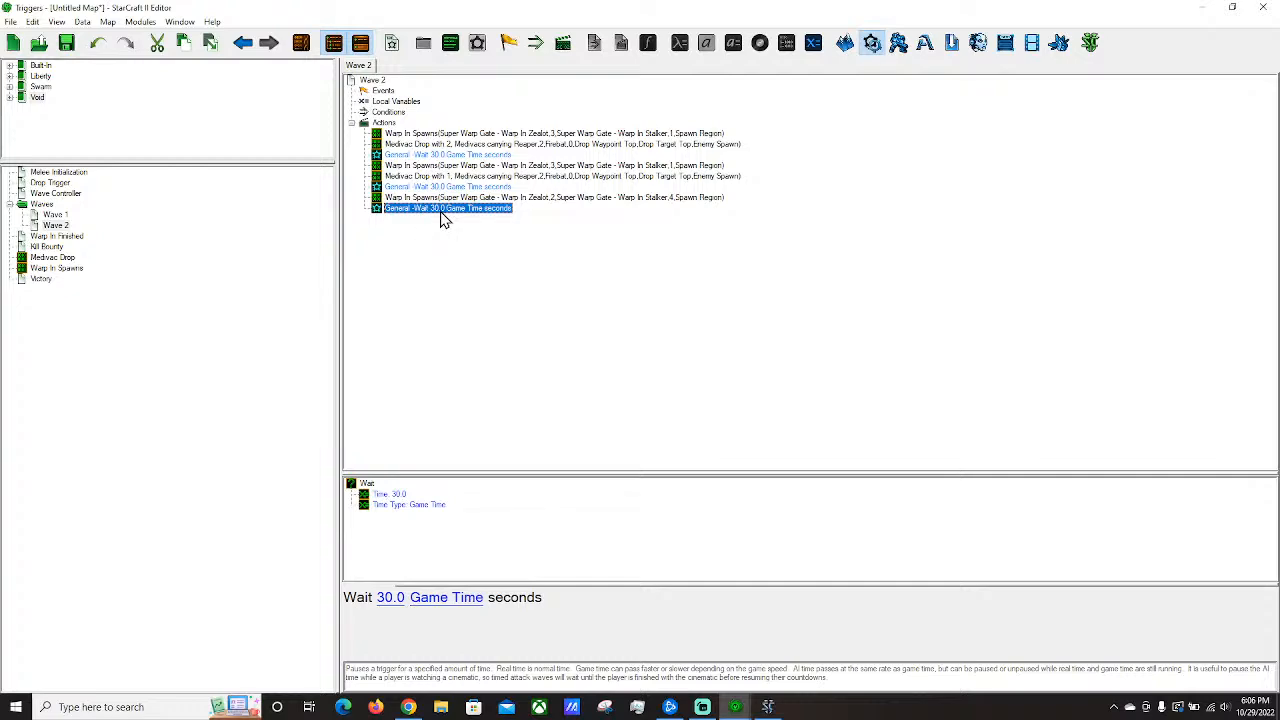
key("Delete")
Duplicate the Run Wave 2 action to the end of Wave Controller and set the copy to run Victory.
left_click(50, 193)
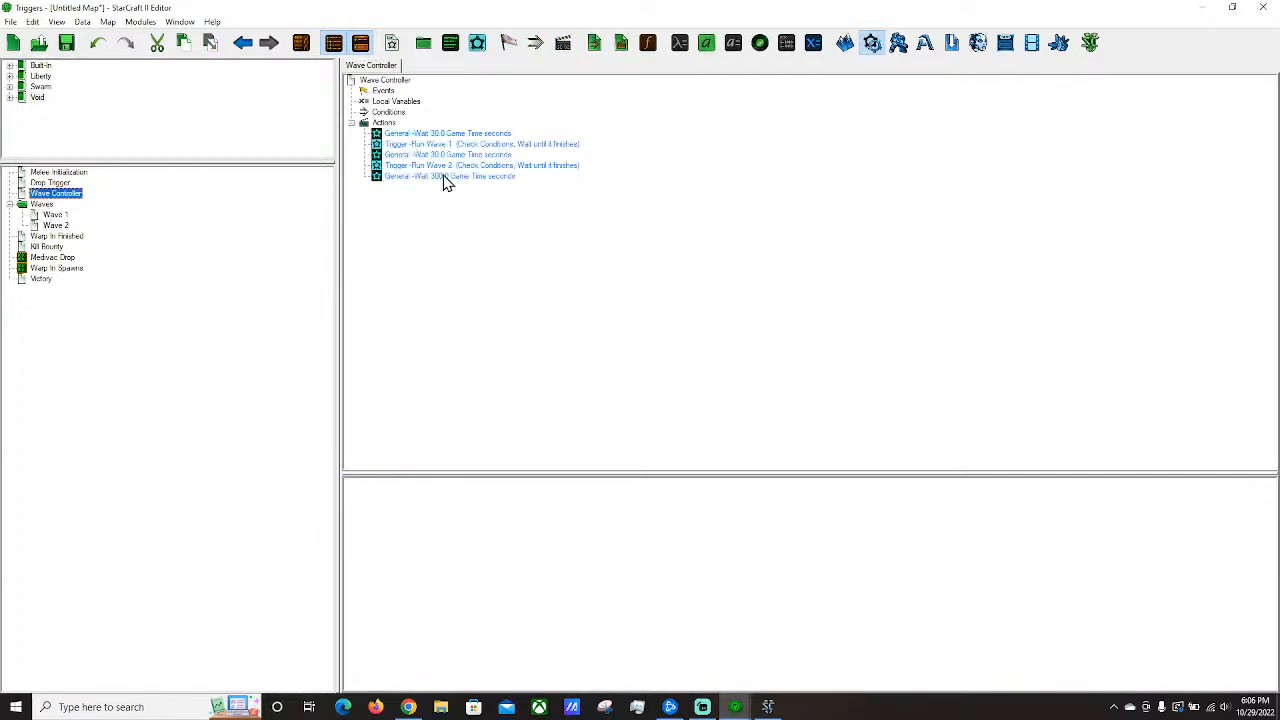
left_click(447, 166)
key("ctrl+c")
left_click(447, 177)
key("ctrl+v")
left_click(408, 600)
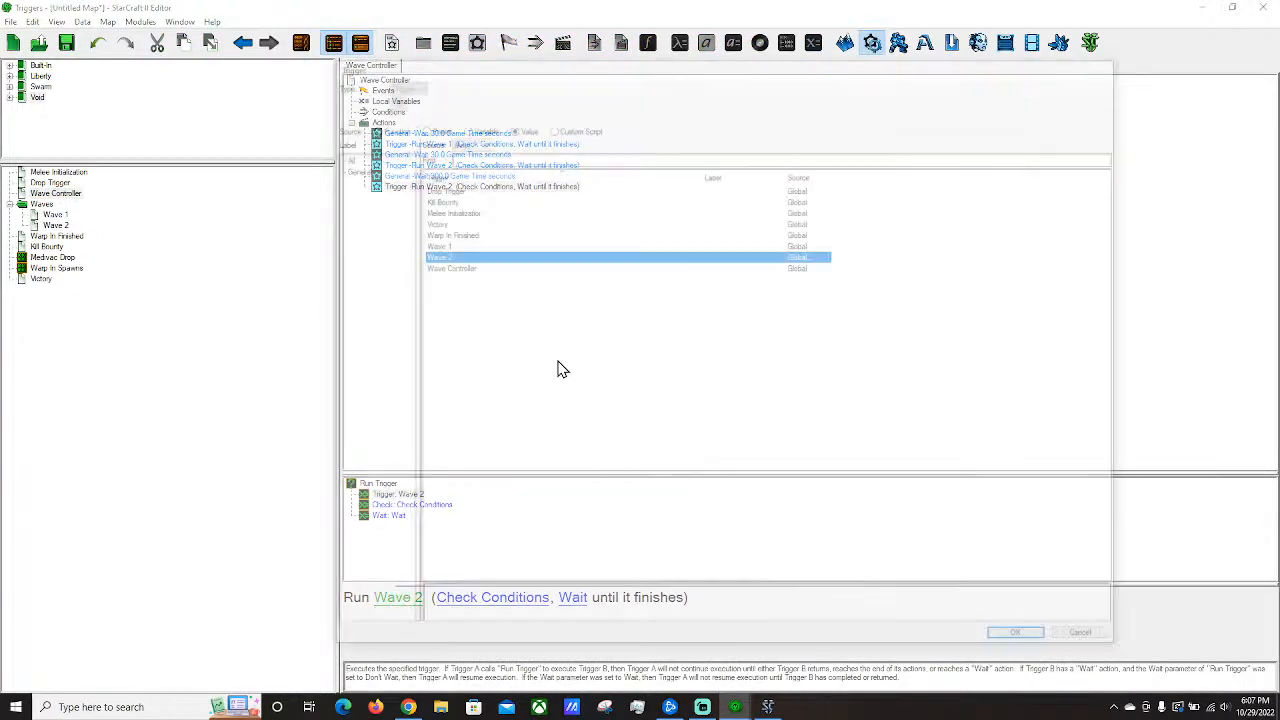
key("v")
key("Return")
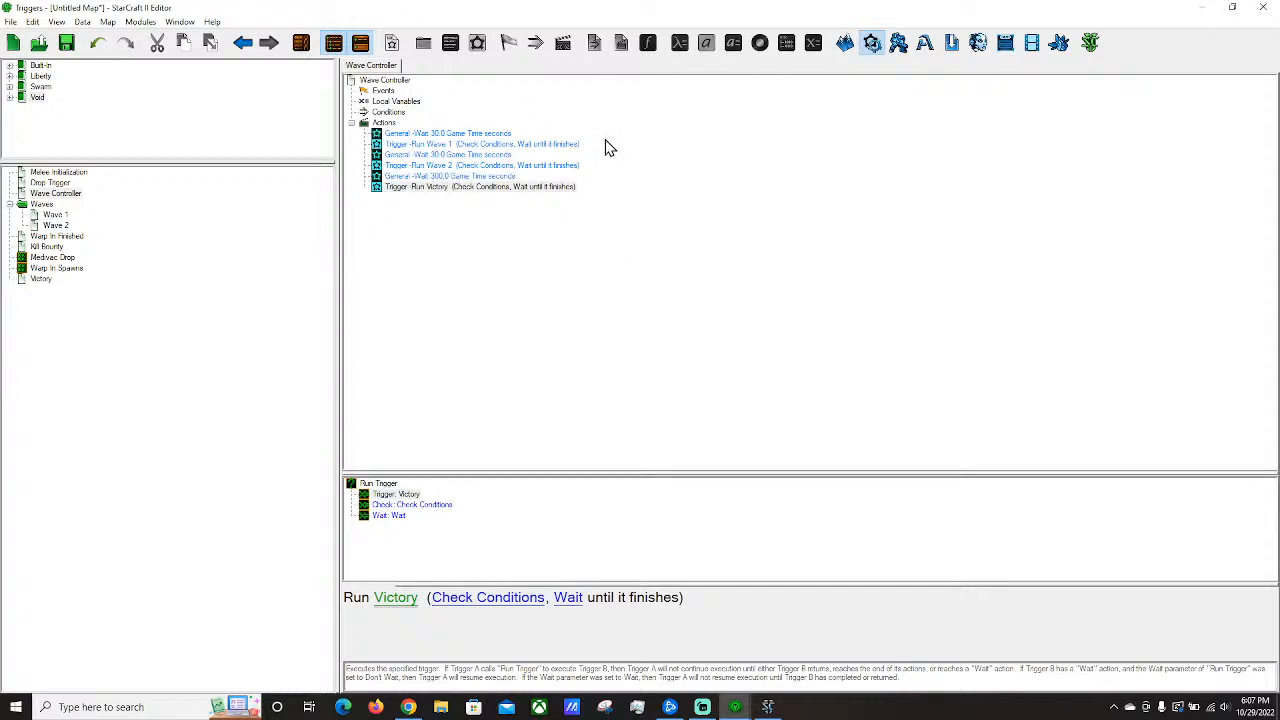
Add an End Game For Player action to the Victory trigger, ending the game in Victory for player 1.
left_click(40, 279)
left_click(442, 165)
left_click(385, 123)
key("ctrl+r")
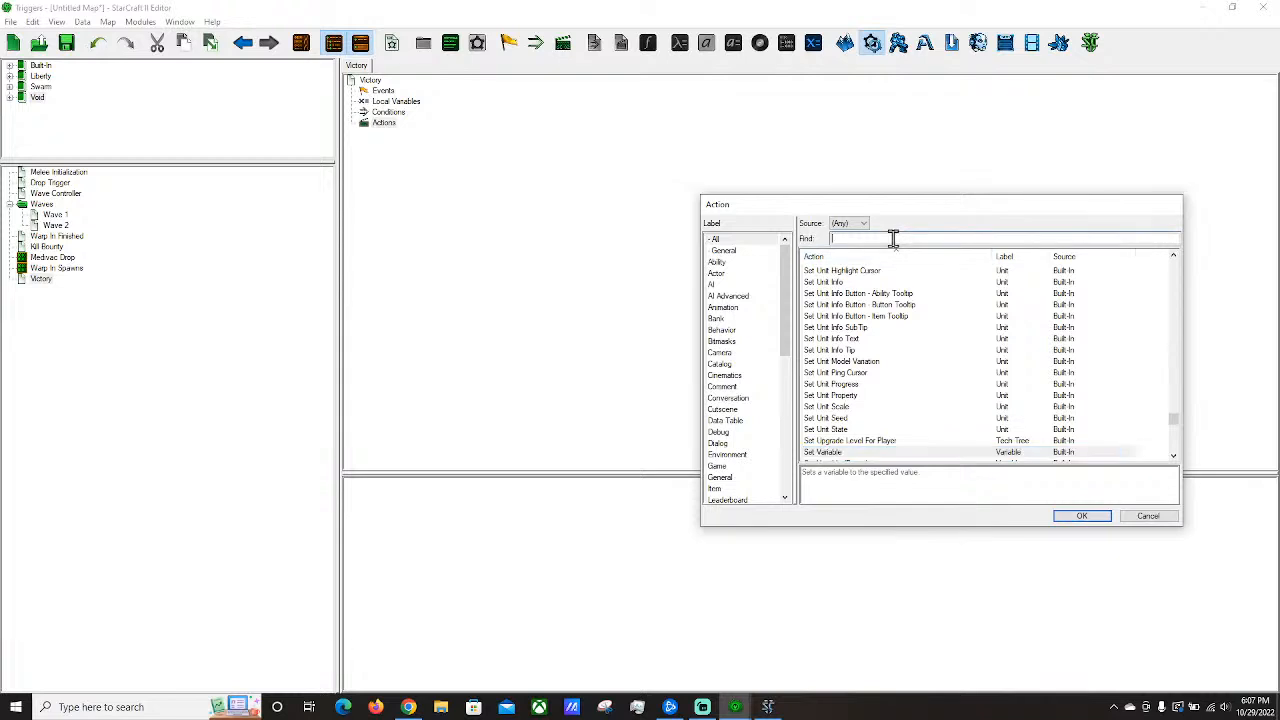
type("end game")
key("Return")
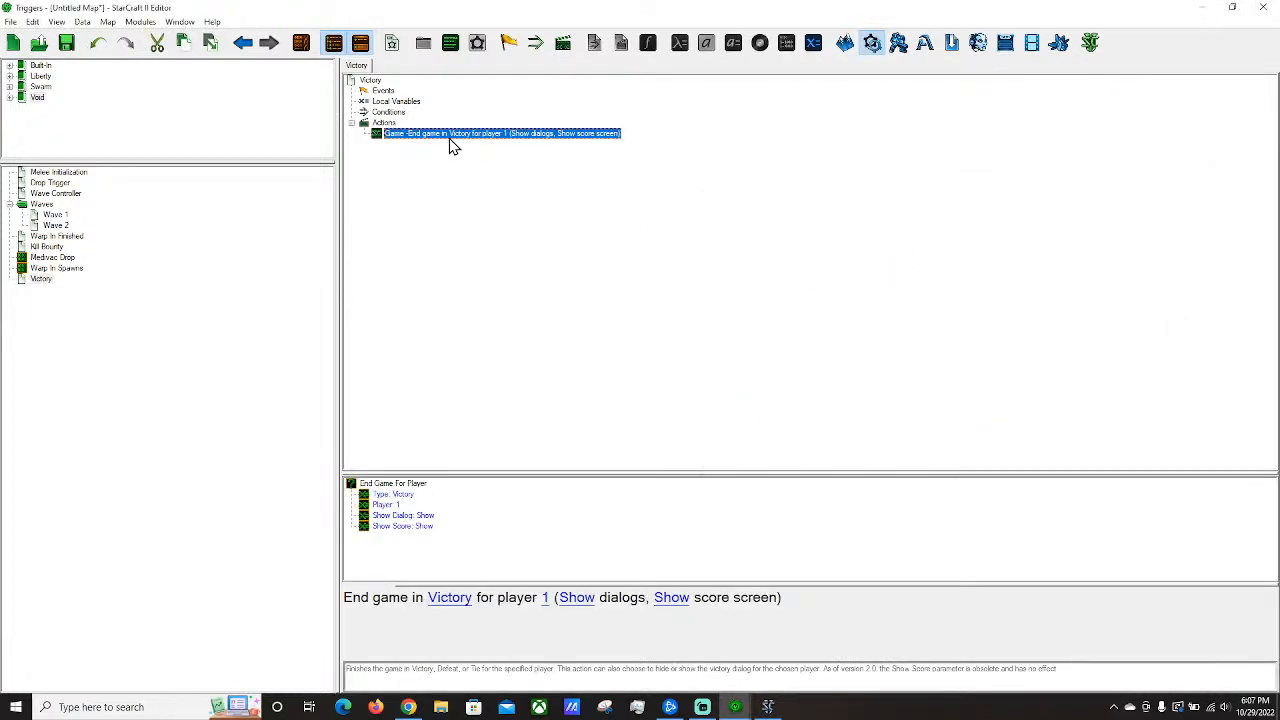
right_click(383, 136)
left_click(389, 199)
right_click(393, 146)
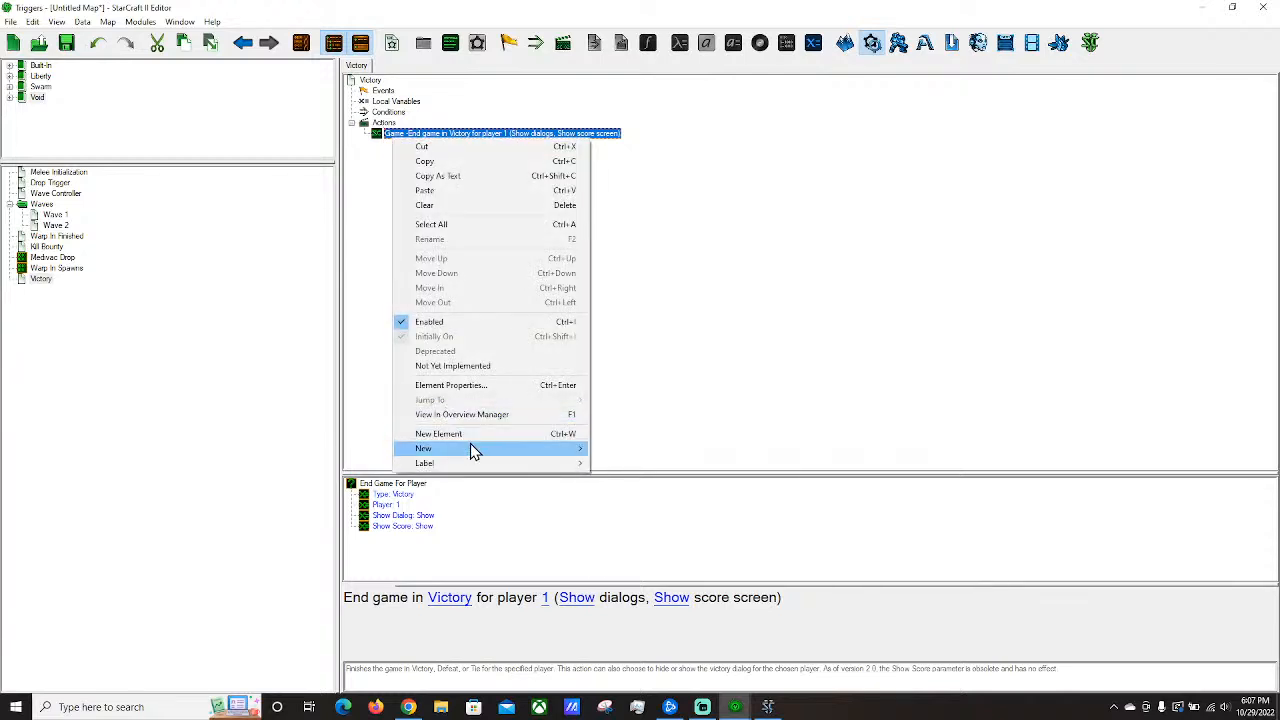
mouse_move(470, 448)
left_click(682, 500)
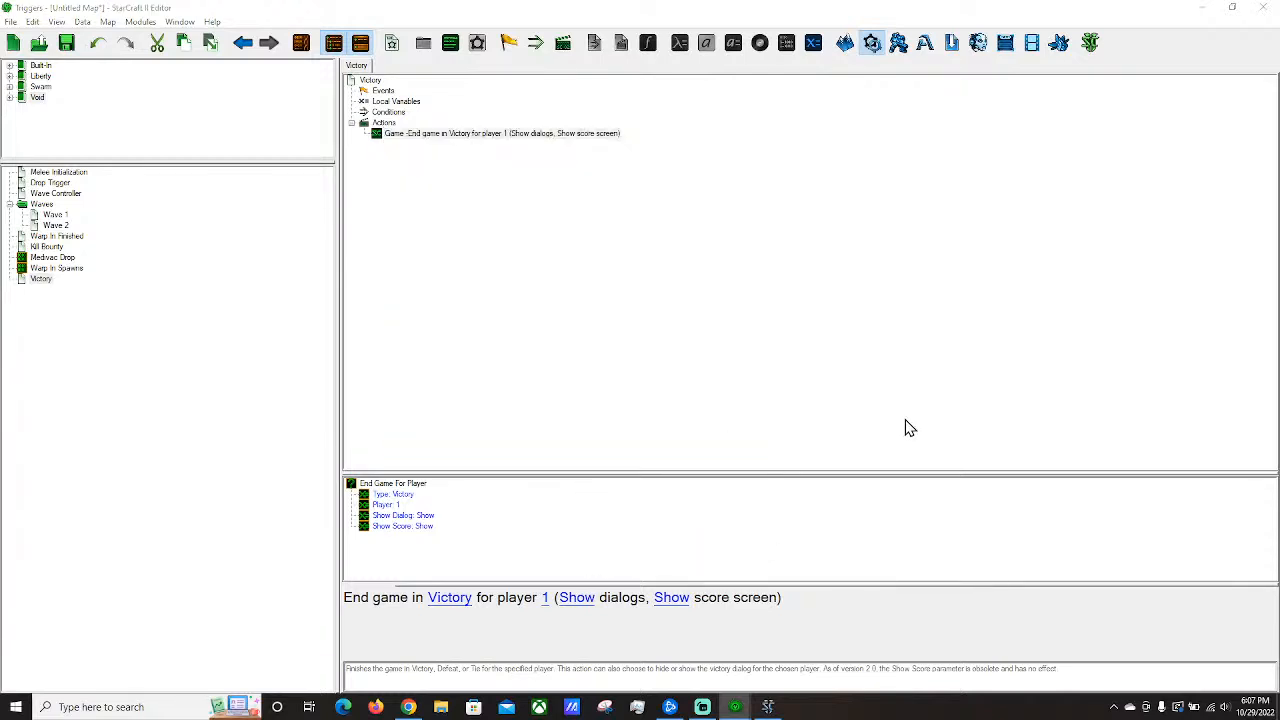
left_click(1160, 518)
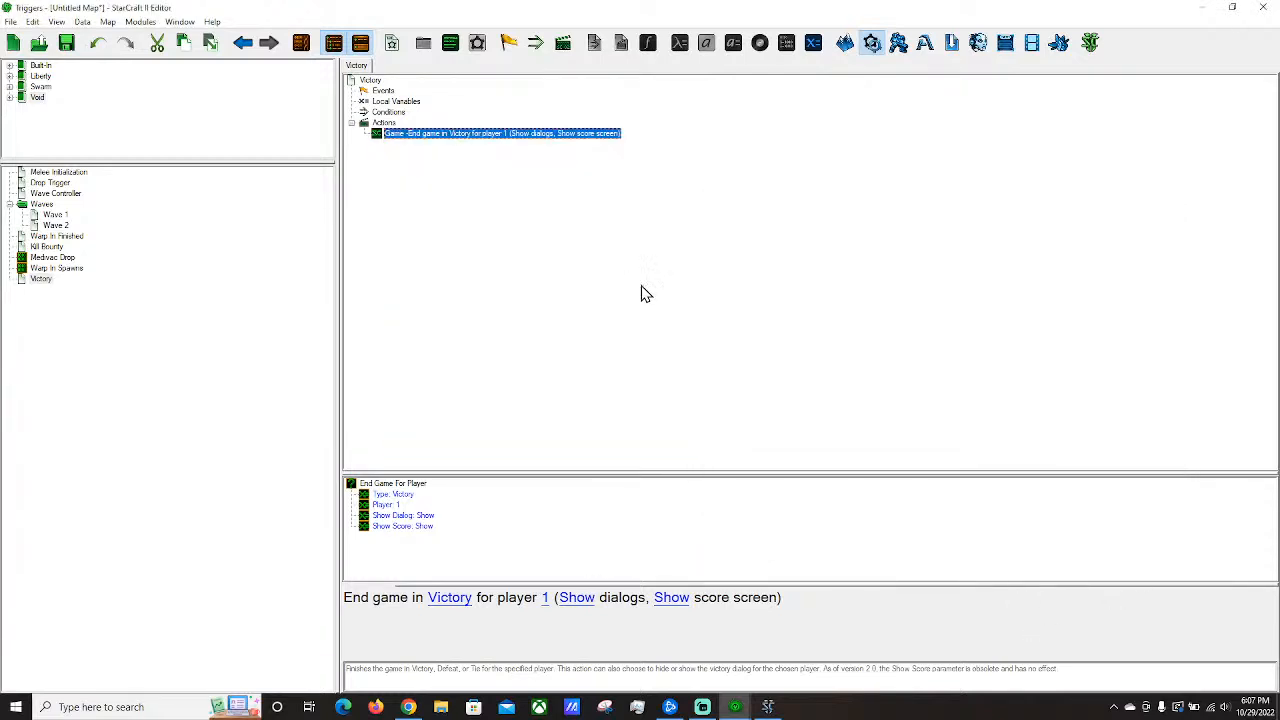
left_click(369, 124)
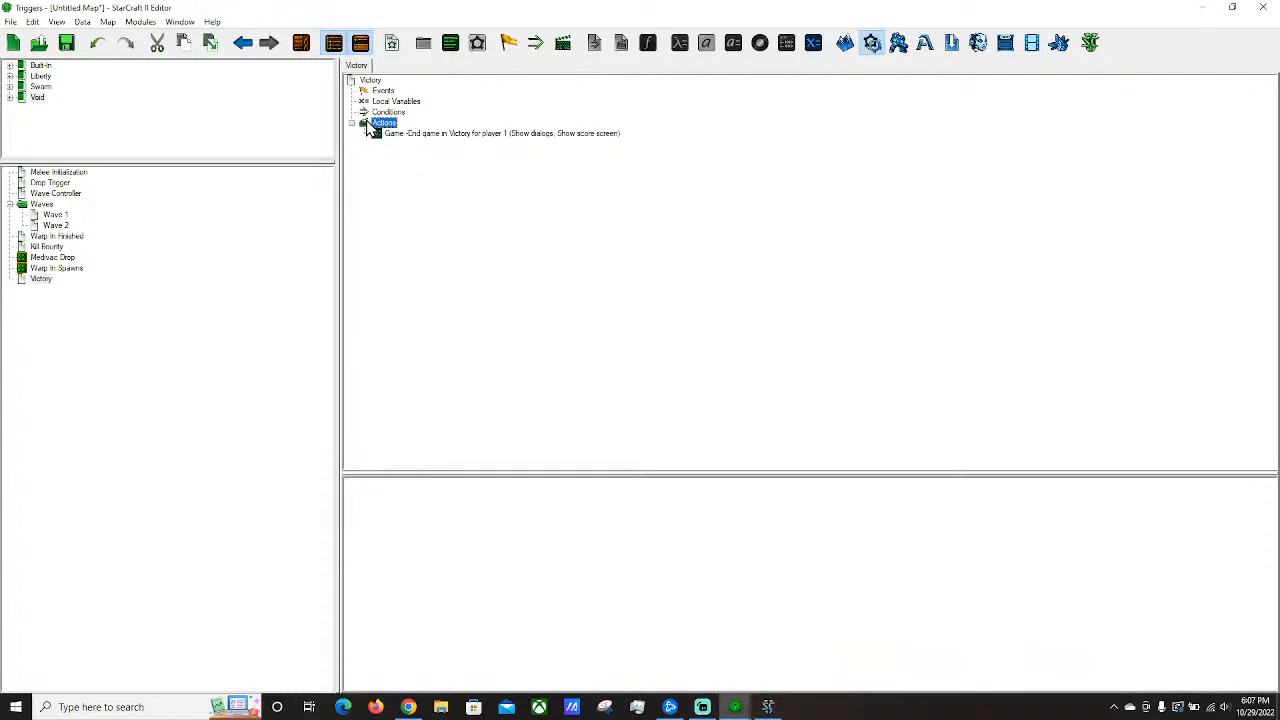
Create a global integer variable below the Victory trigger and name it Games Won P1.
left_click(40, 280)
key("ctrl+b")
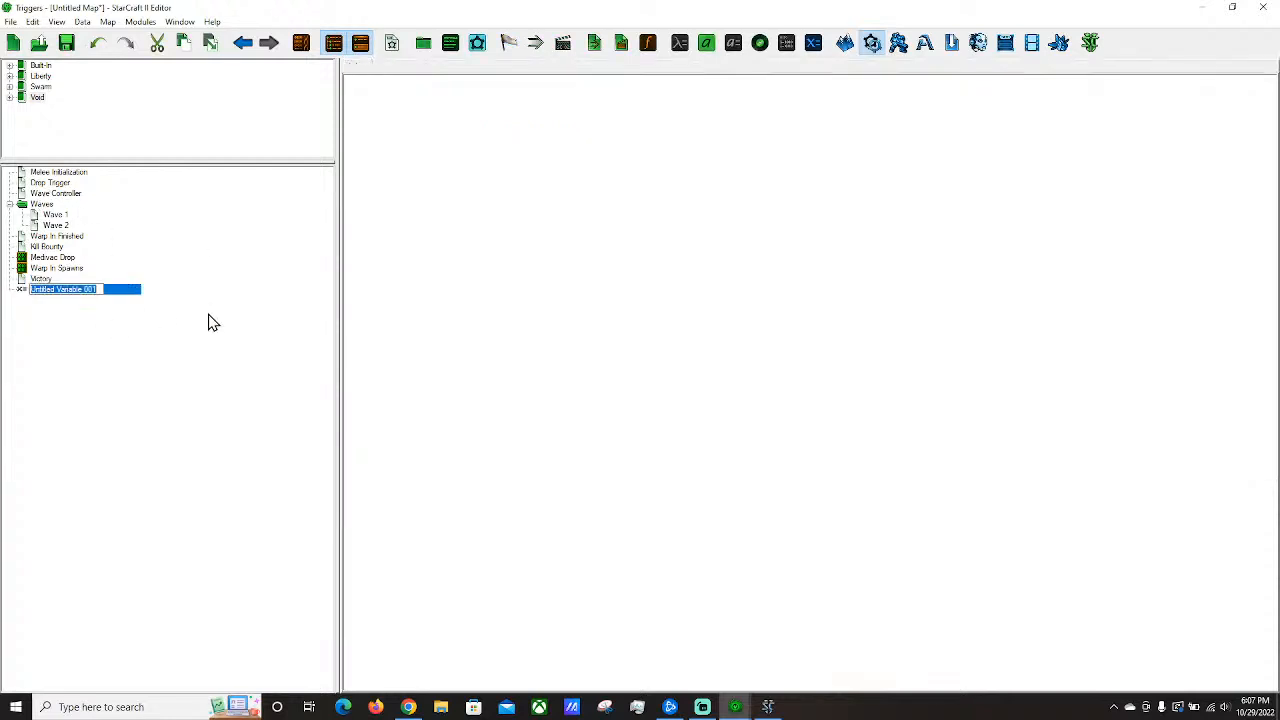
type("1")
key("Return")
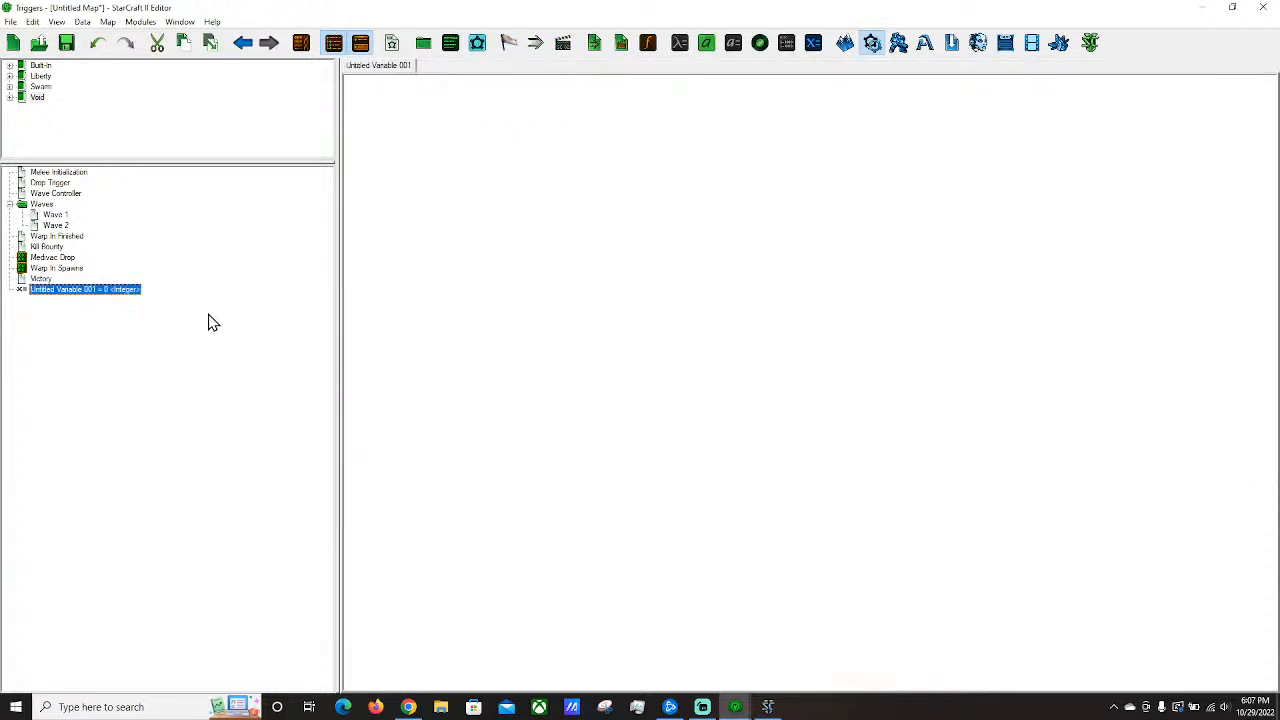
right_click(46, 292)
left_click(97, 389)
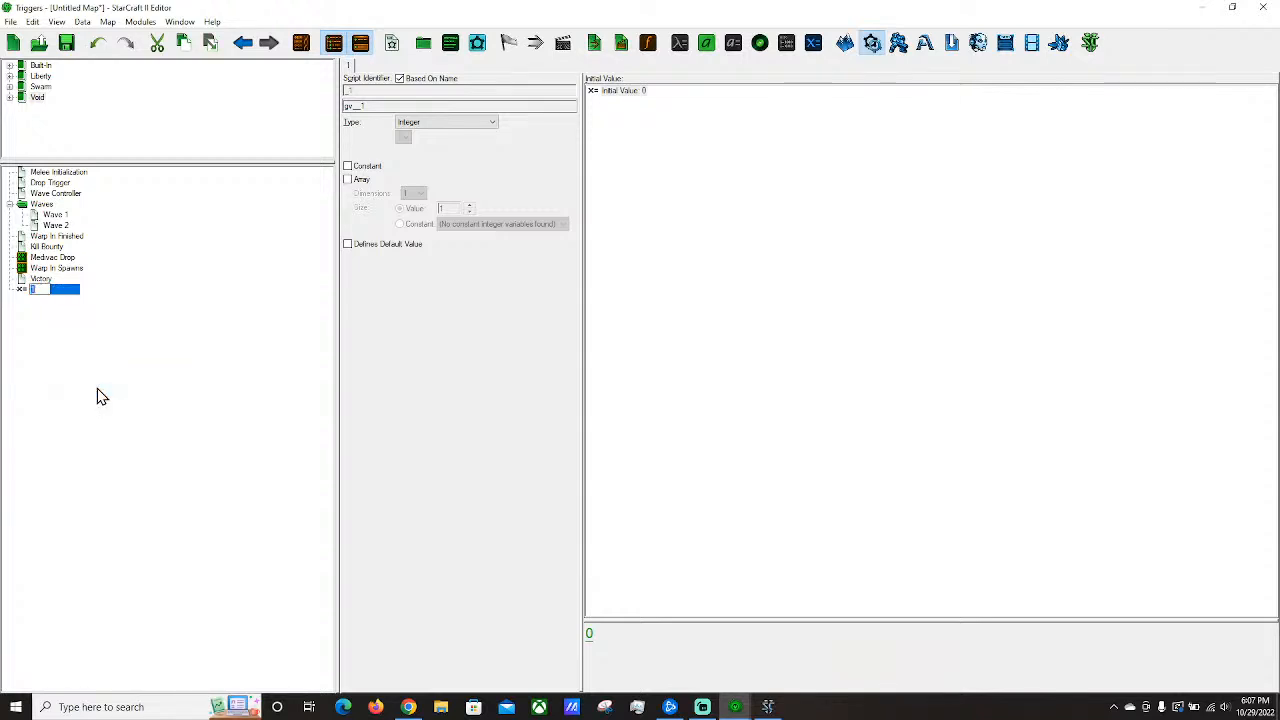
type("Games Won P1")
key("Return")
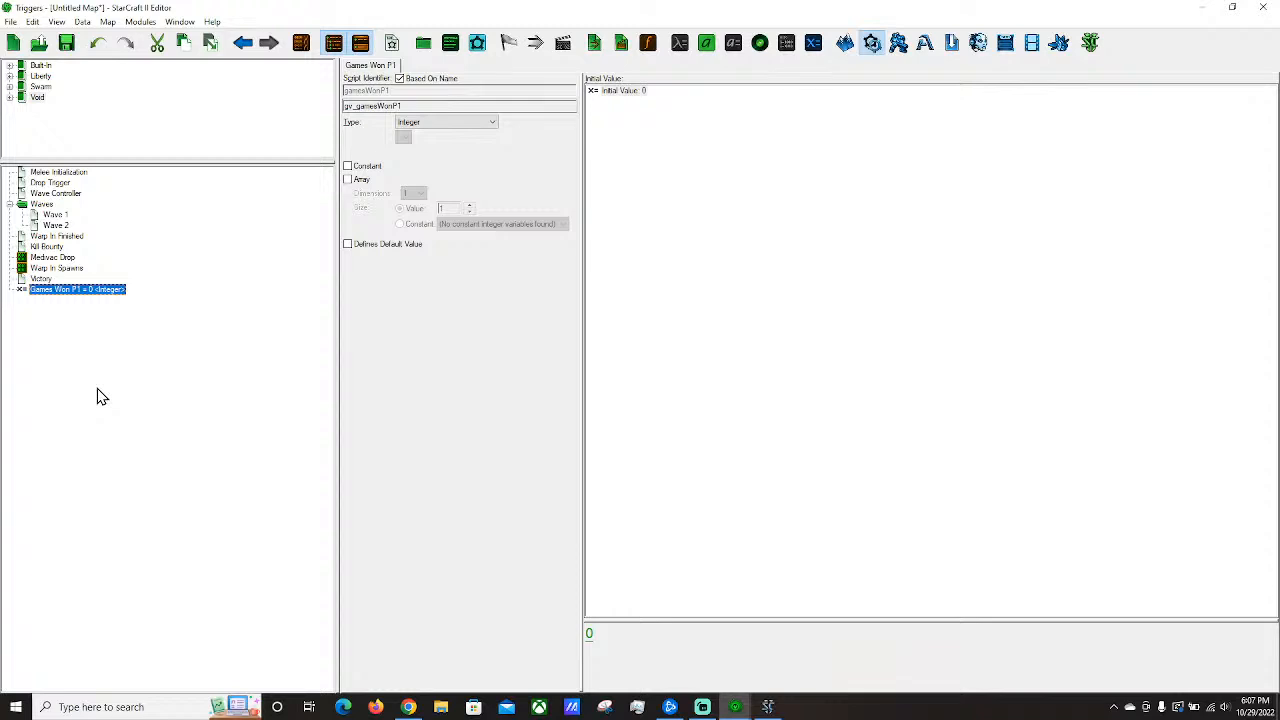
left_click(60, 262)
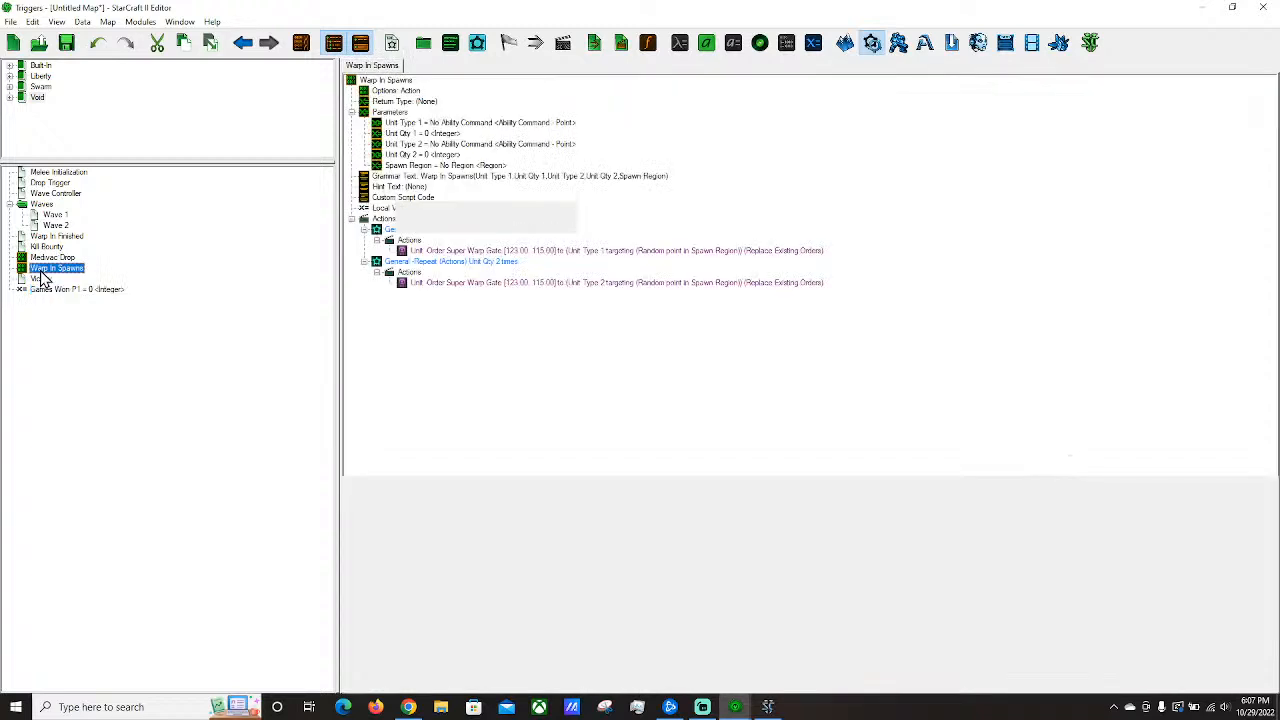
left_click(45, 279)
left_click(392, 136)
left_click(380, 124)
right_click(376, 124)
left_click(935, 302)
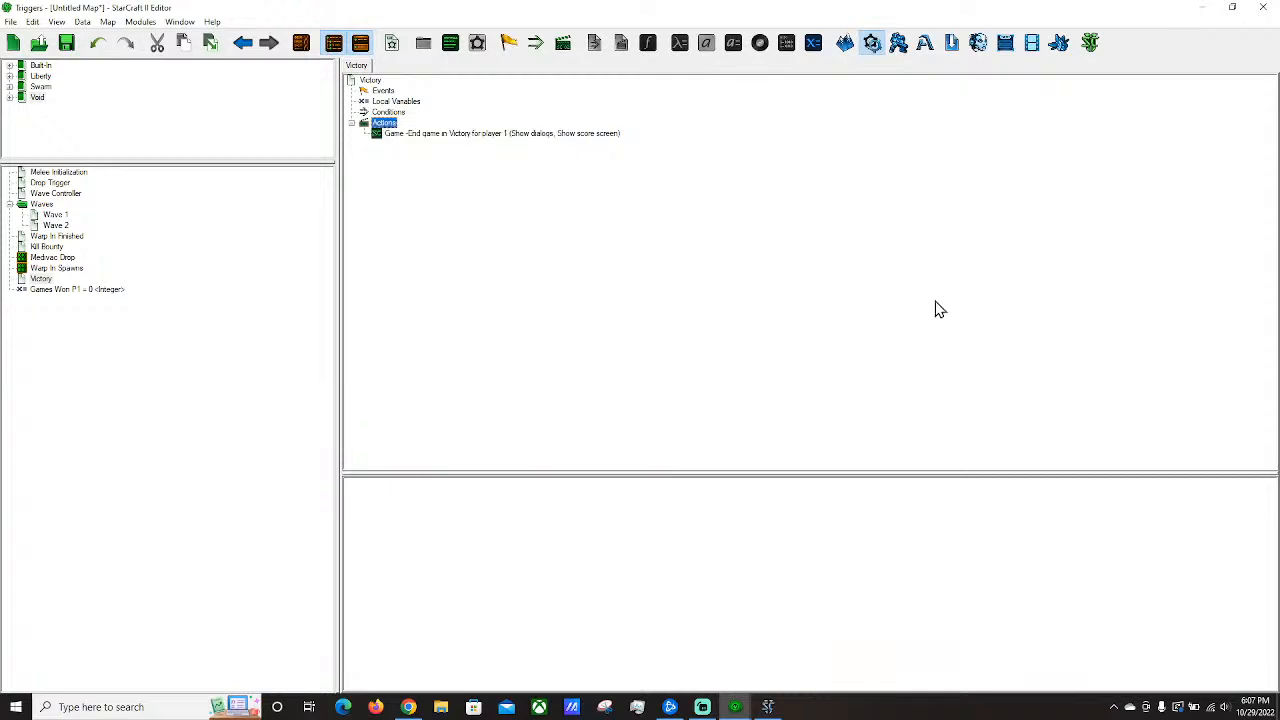
In the Data editor, add a modifiable integer field named Games Won to the Meta Data user type.
left_click(896, 45)
left_click(97, 169)
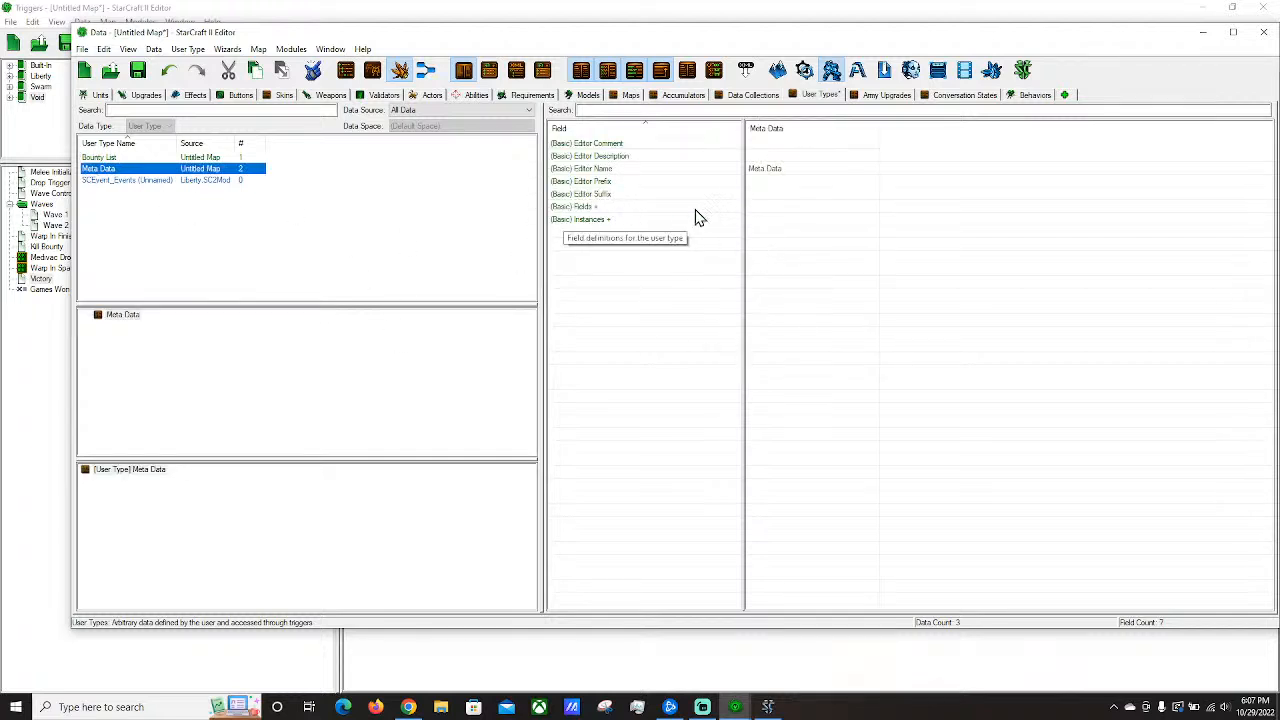
double_click(769, 205)
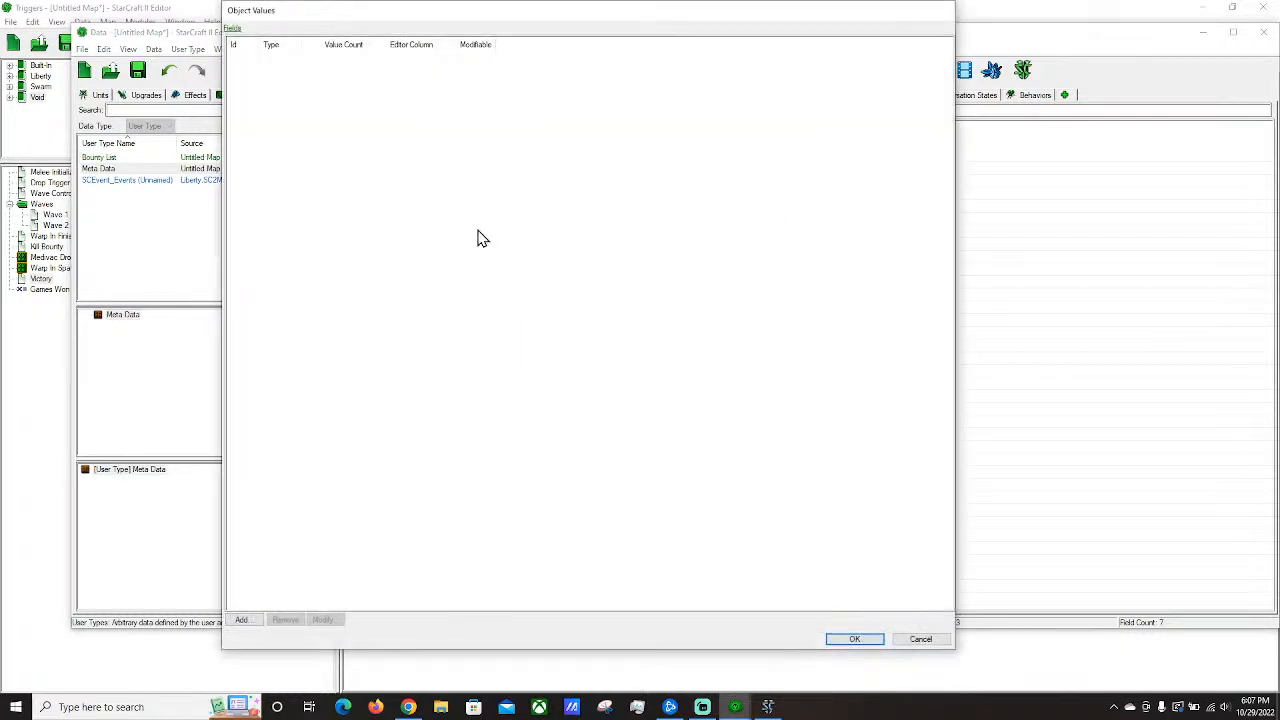
right_click(325, 138)
left_click(247, 619)
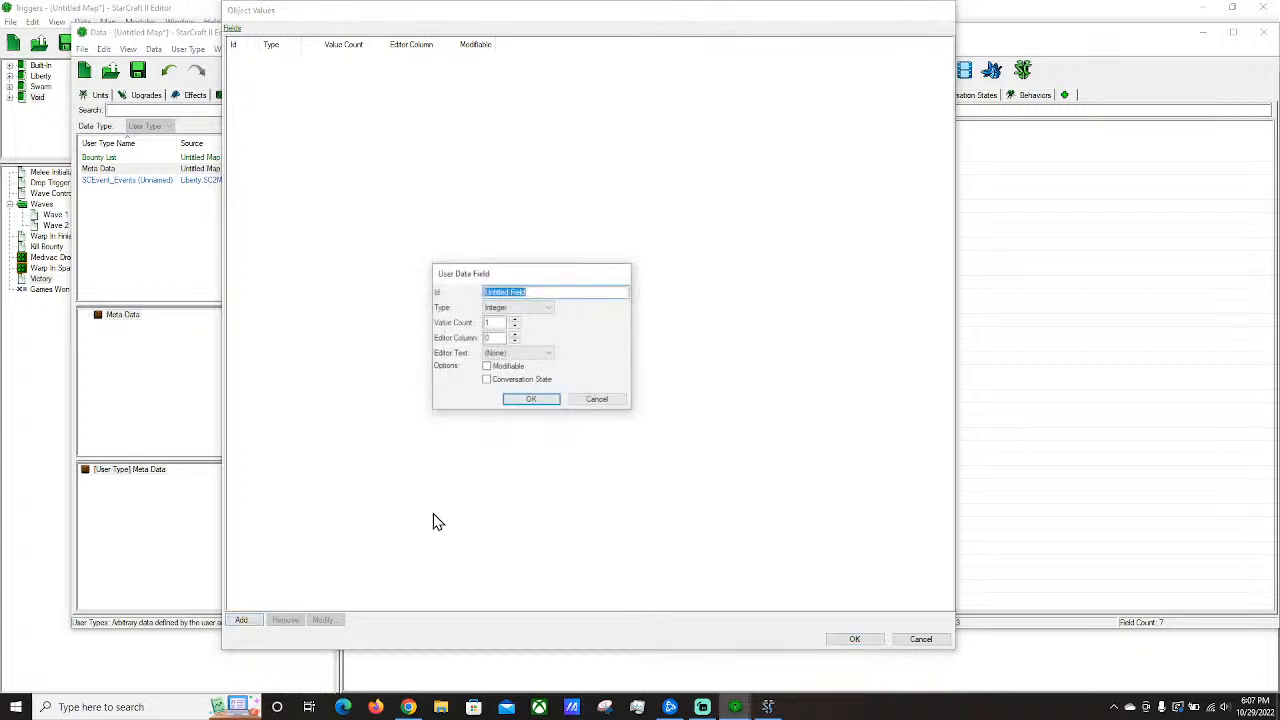
key("BackSpace")
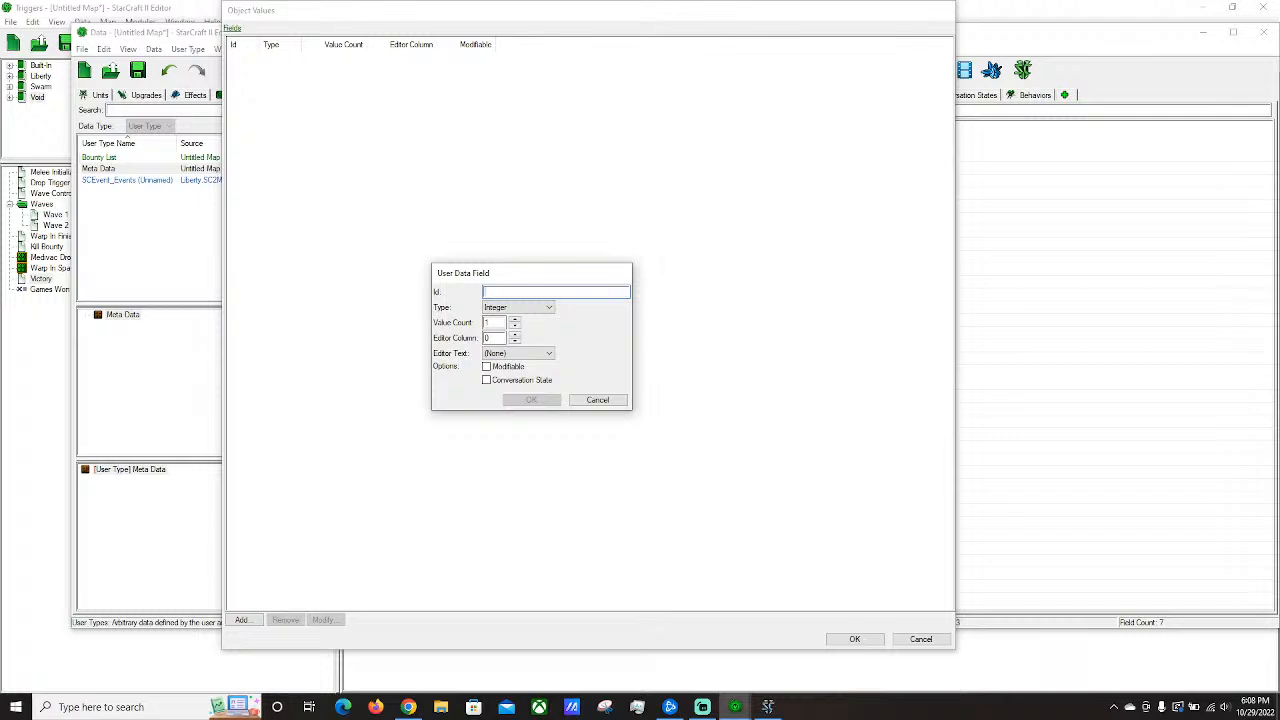
type("Games Won")
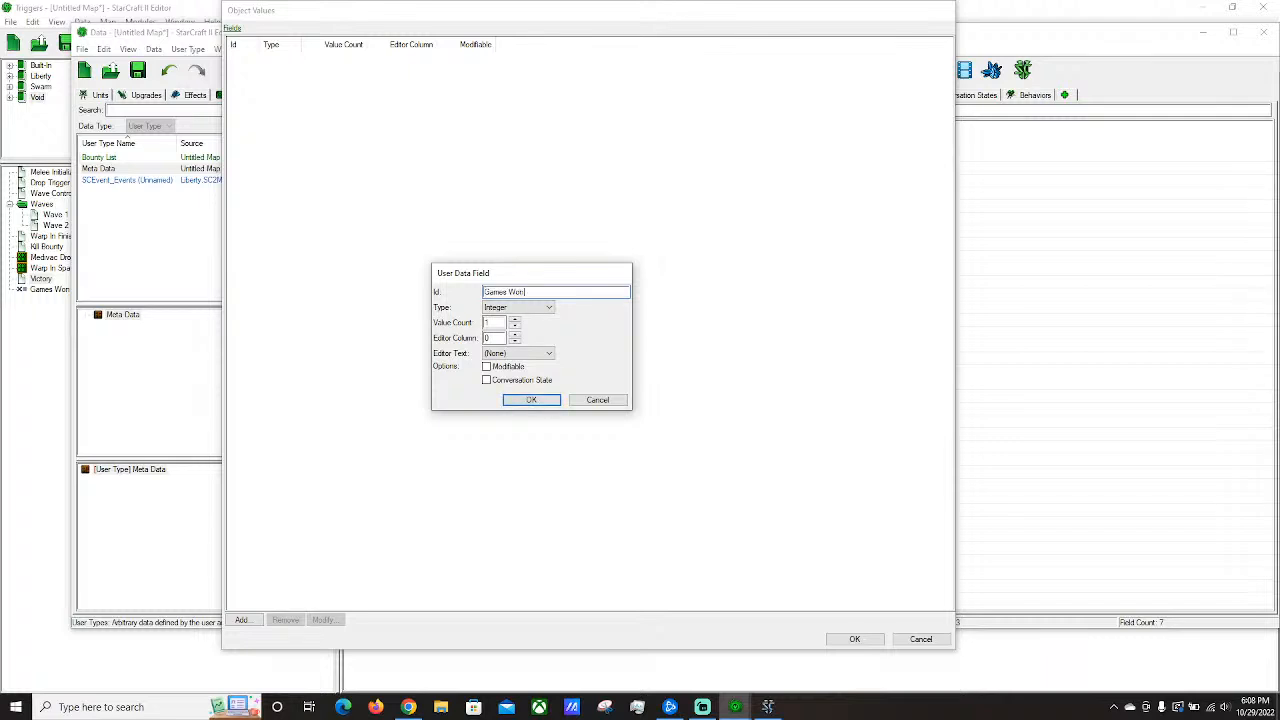
left_click(499, 367)
left_click(529, 402)
left_click(851, 639)
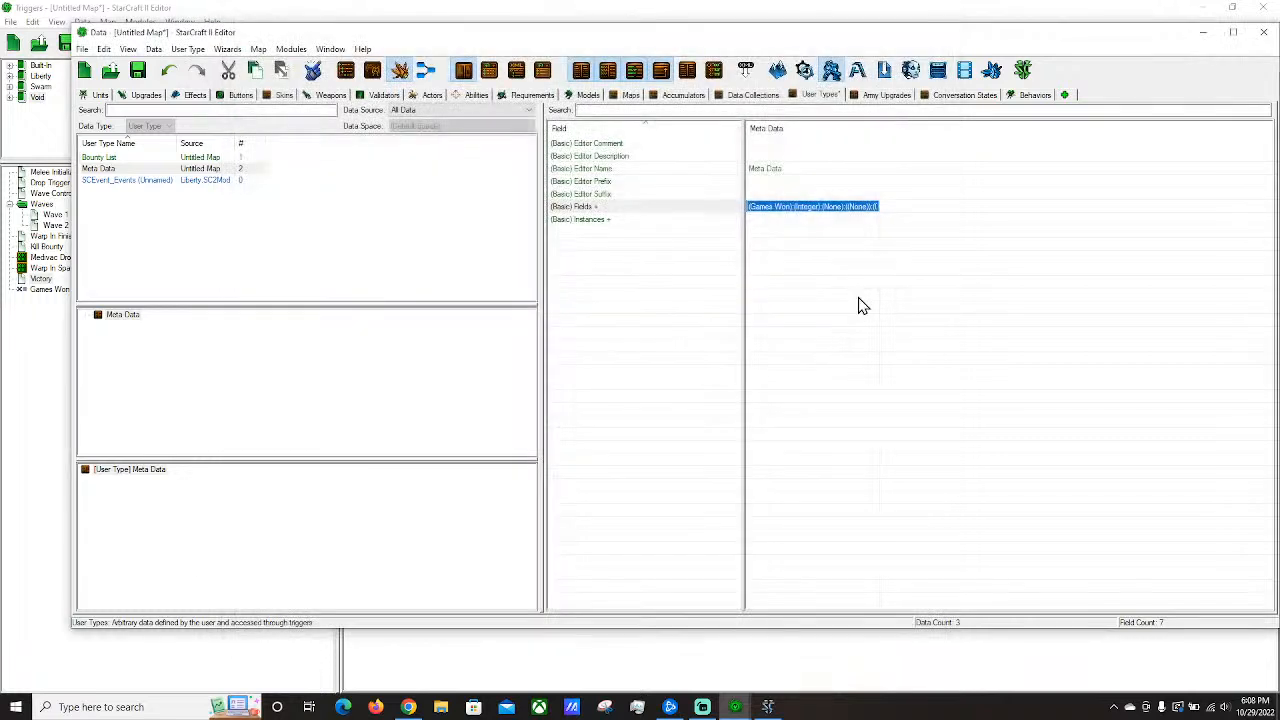
Set the Editor Column of the Meta Data user type's Games Won field to 2.
double_click(772, 206)
left_click(361, 58)
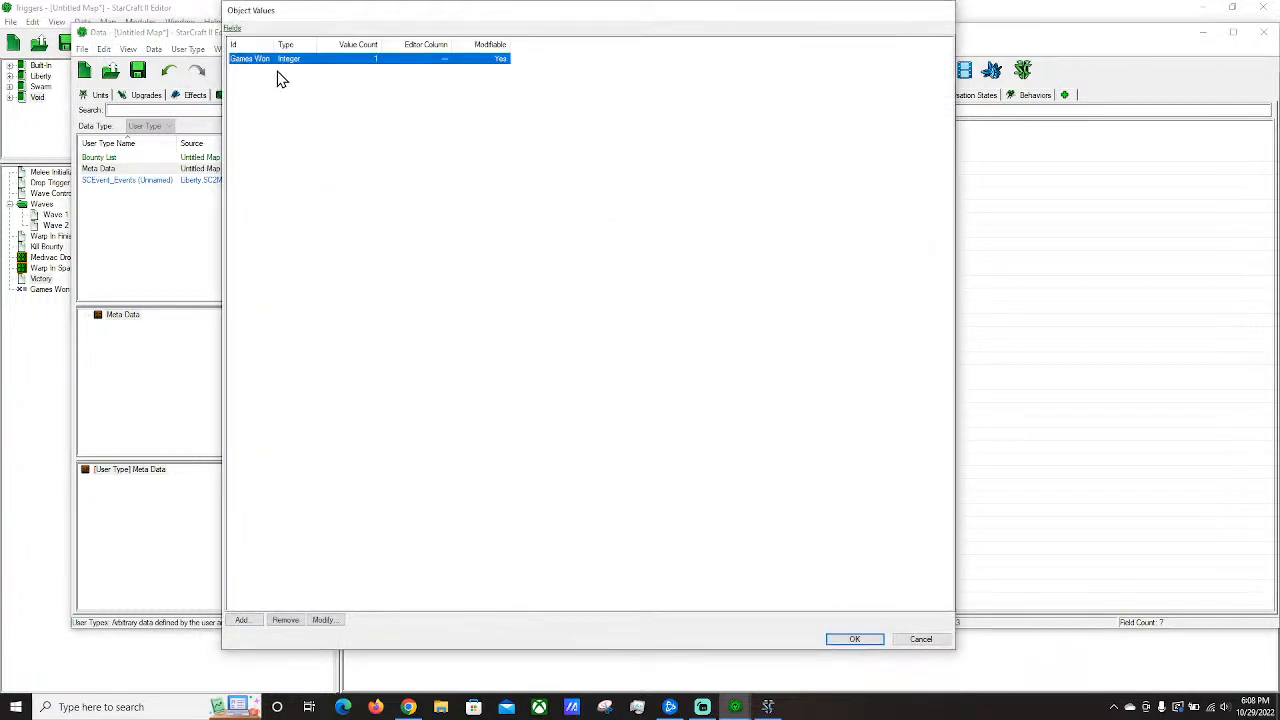
double_click(257, 63)
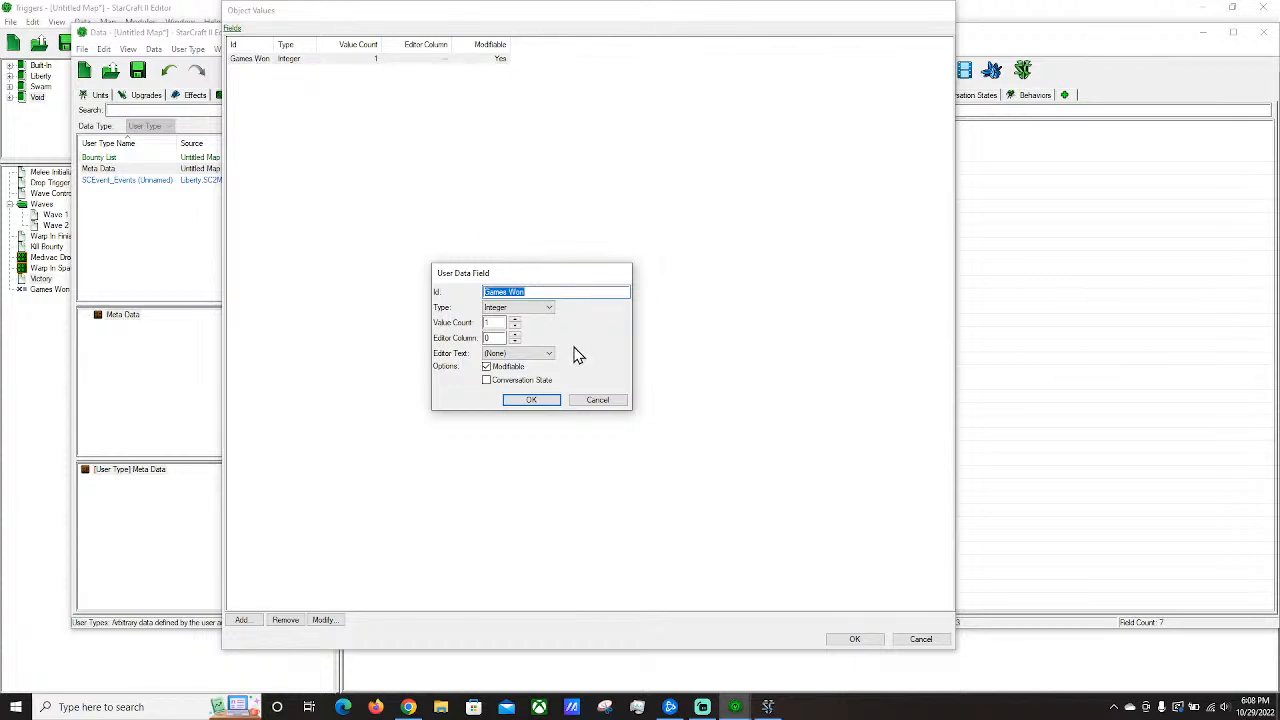
double_click(499, 341)
type("2")
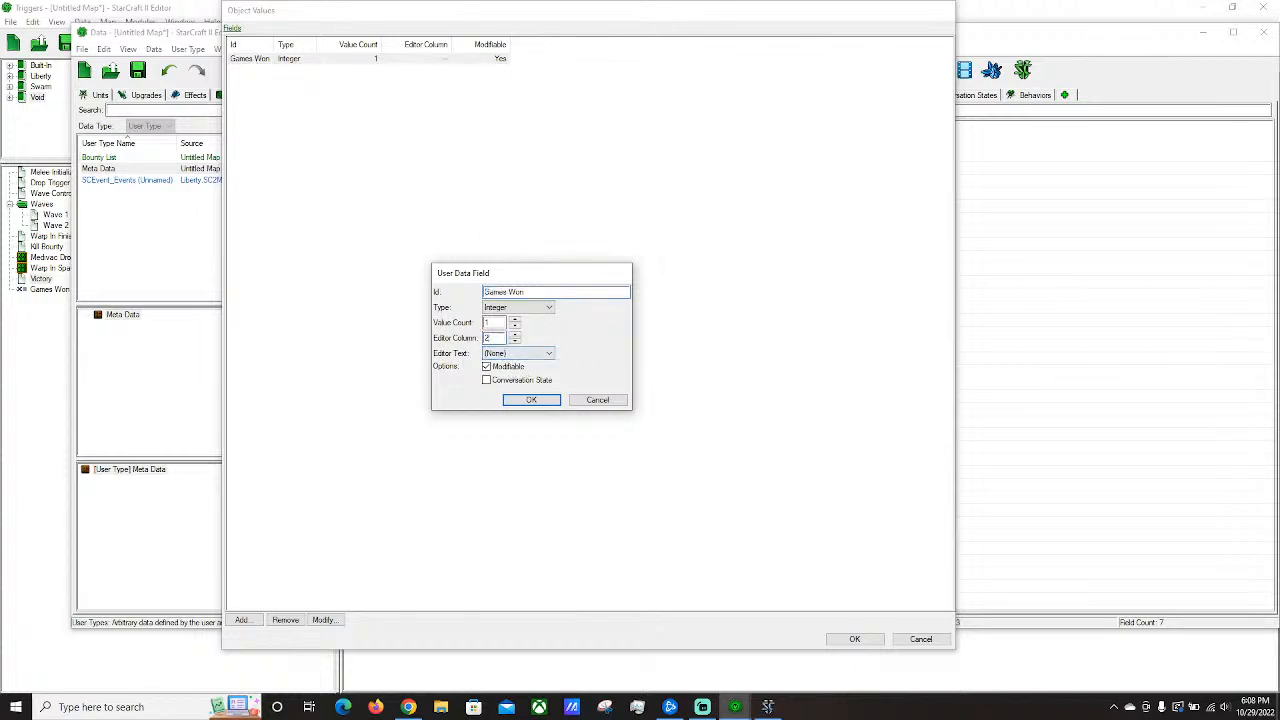
left_click(531, 400)
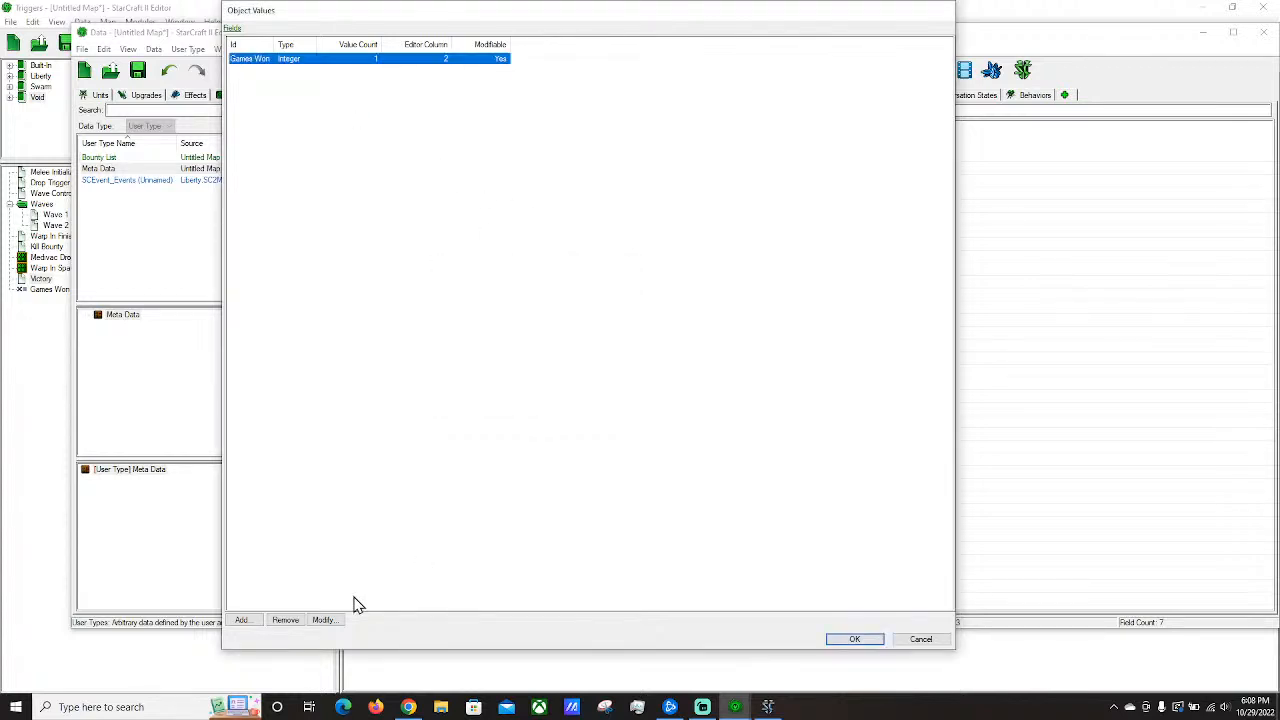
Add an integer field named Player with Editor Column 1 to the Meta Data user type.
left_click(243, 620)
type("Player")
double_click(494, 338)
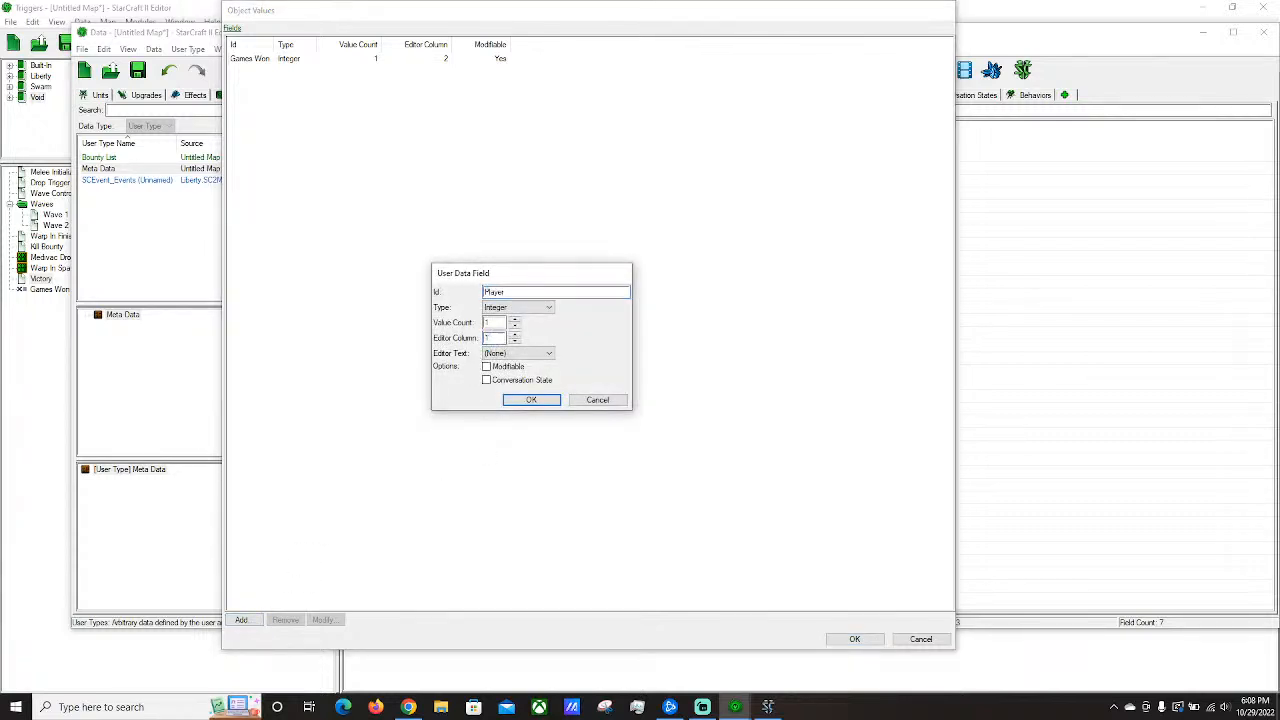
left_click(522, 309)
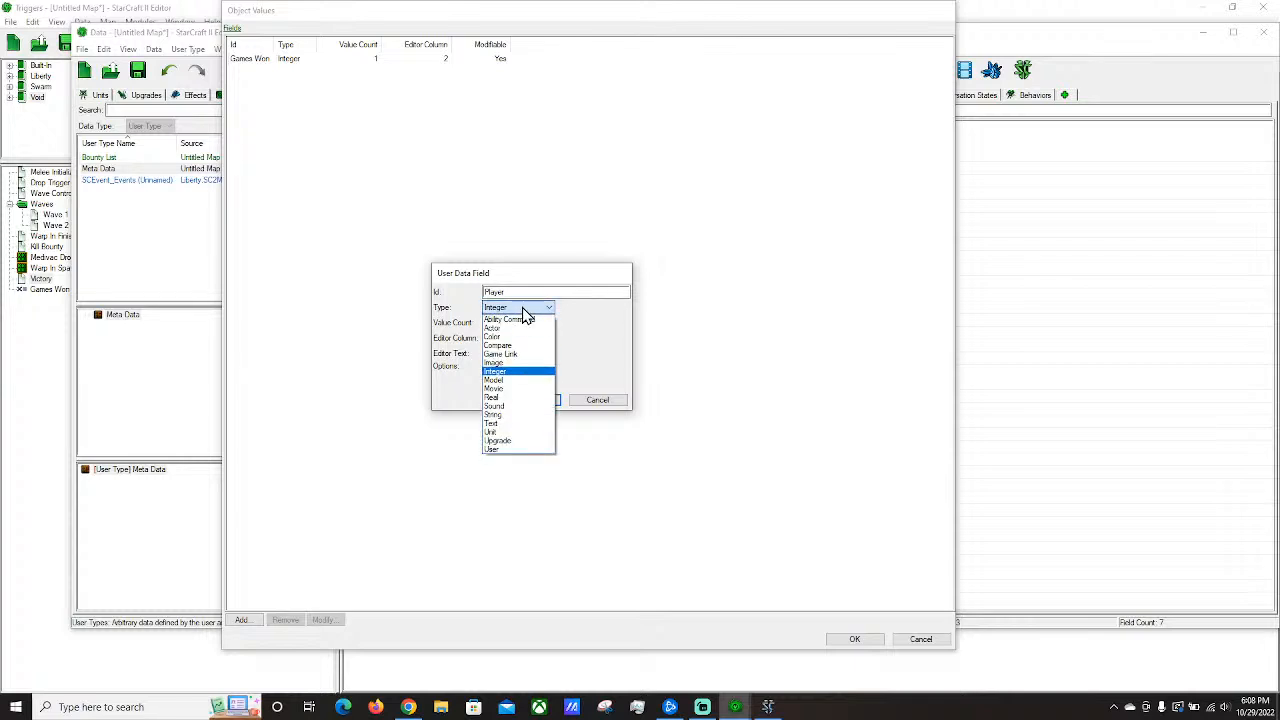
left_click(522, 310)
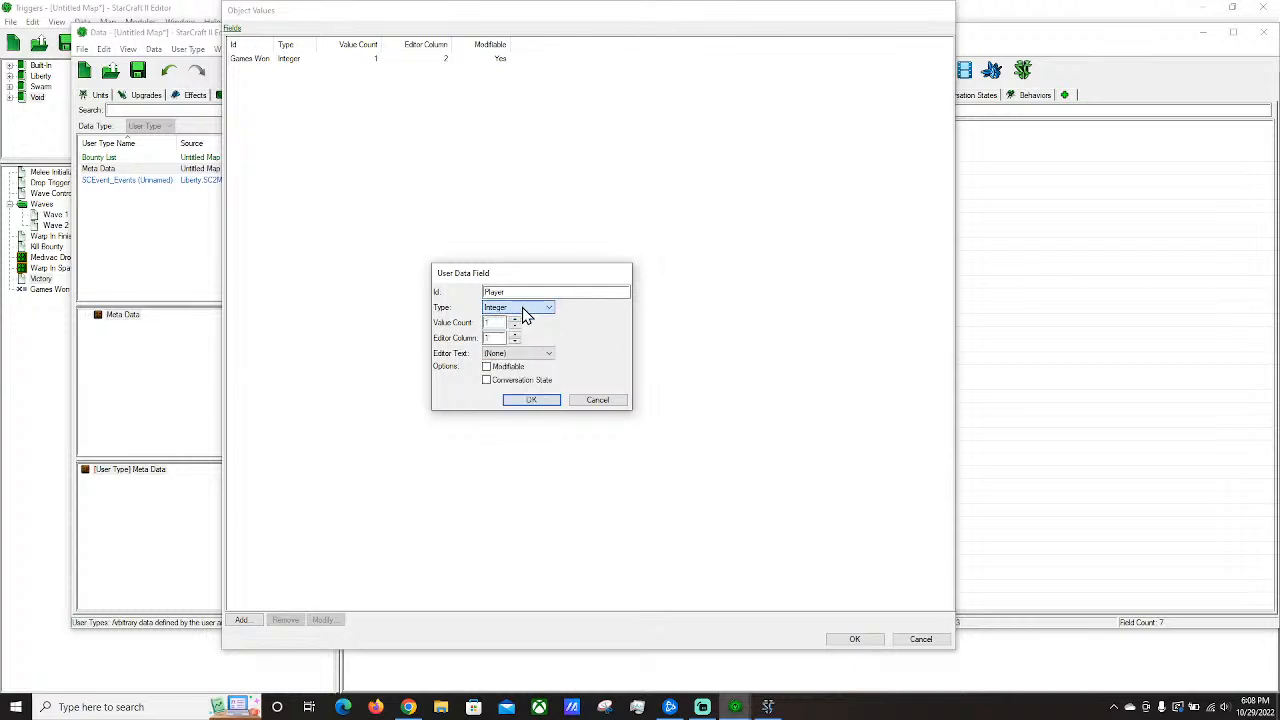
left_click(529, 401)
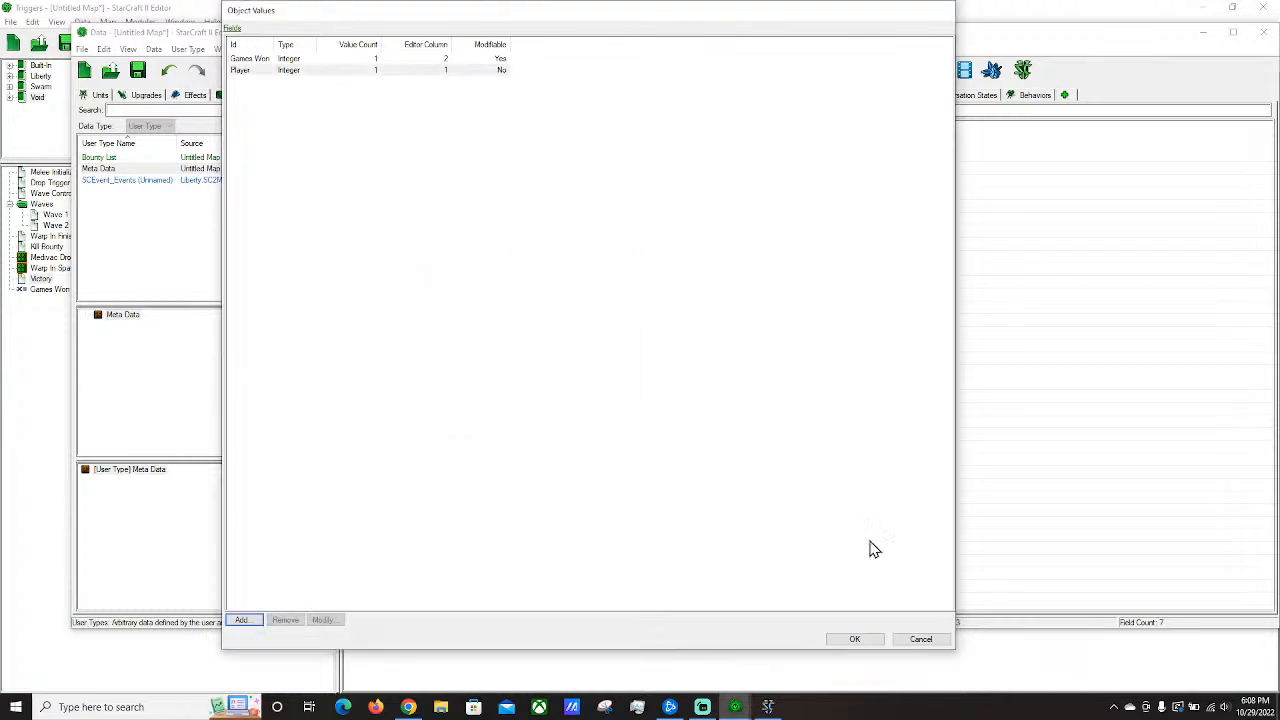
left_click(855, 639)
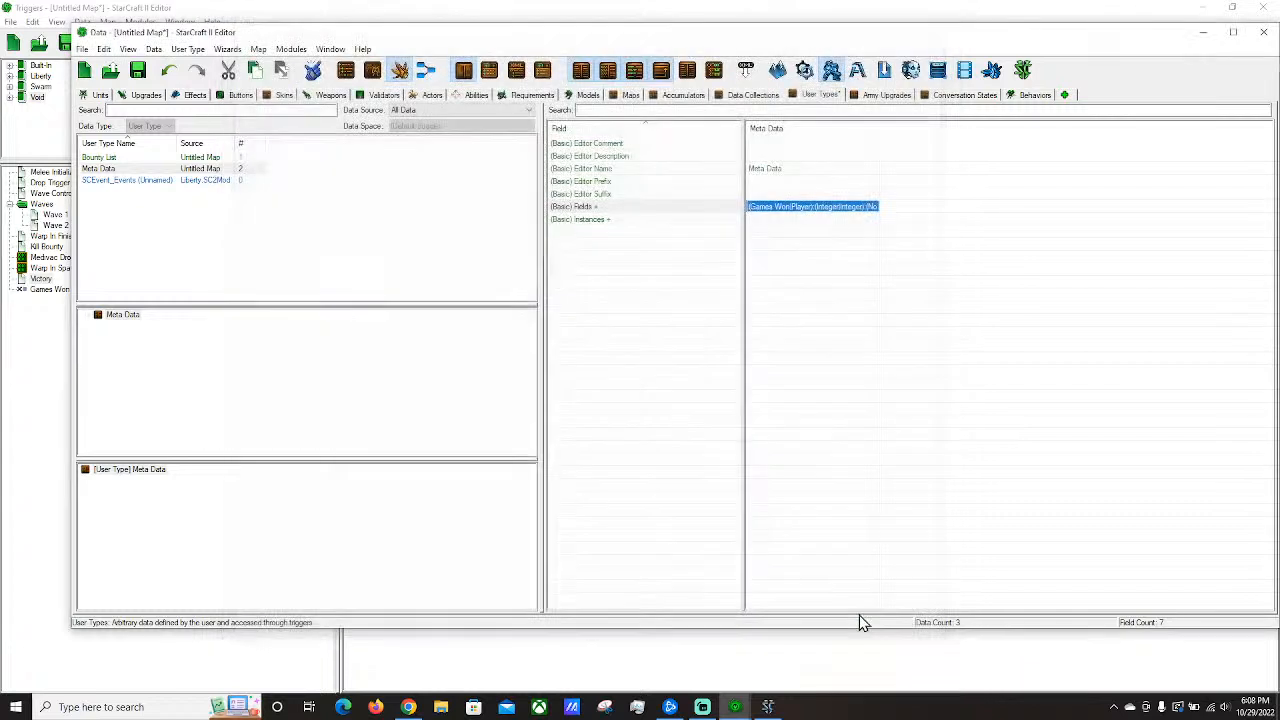
Add an instance named Player 1 to the Meta Data user type, with its Player value set to 1.
left_click(784, 219)
double_click(784, 219)
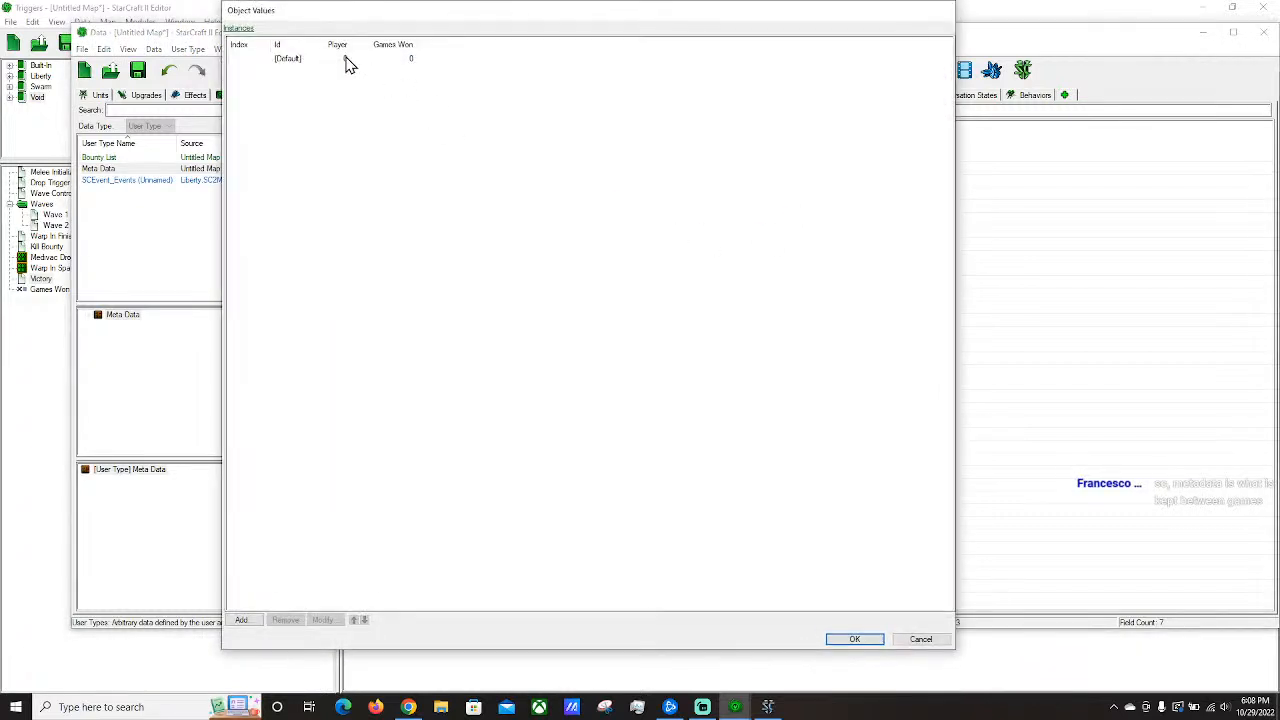
left_click(255, 60)
left_click(506, 474)
left_click(242, 621)
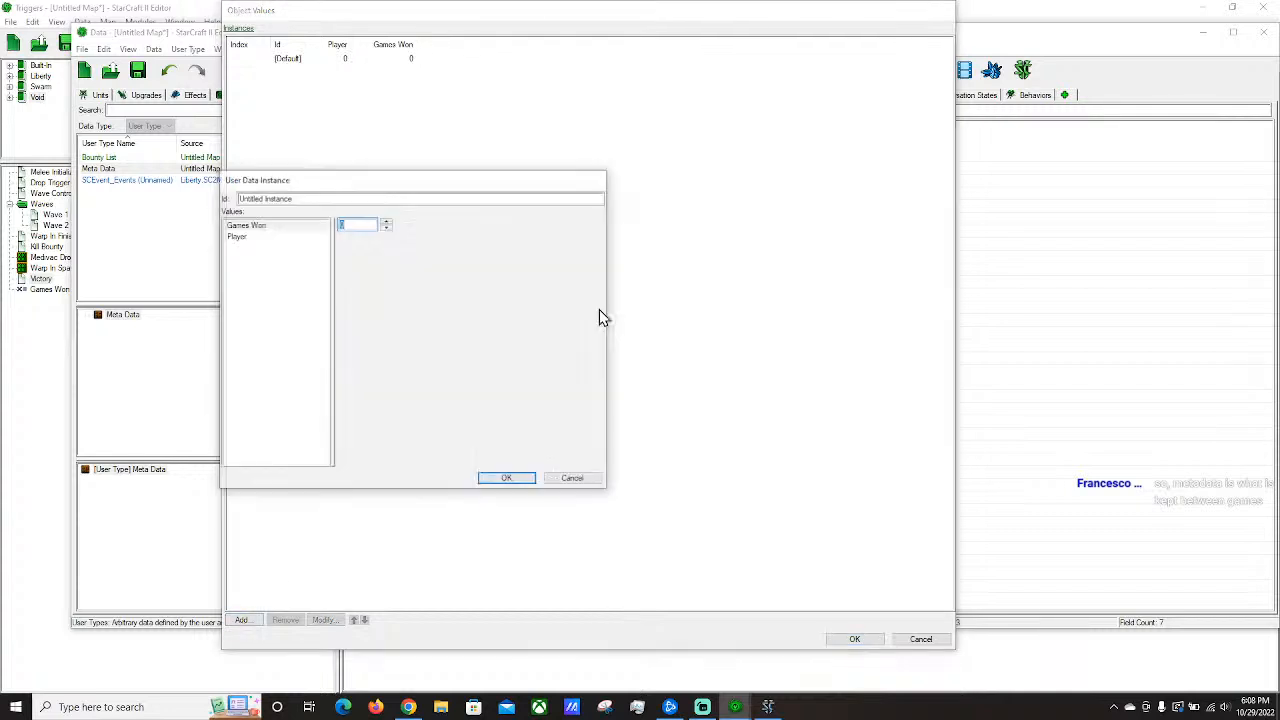
left_click(278, 239)
double_click(363, 223)
type("1")
double_click(306, 197)
type("Pe")
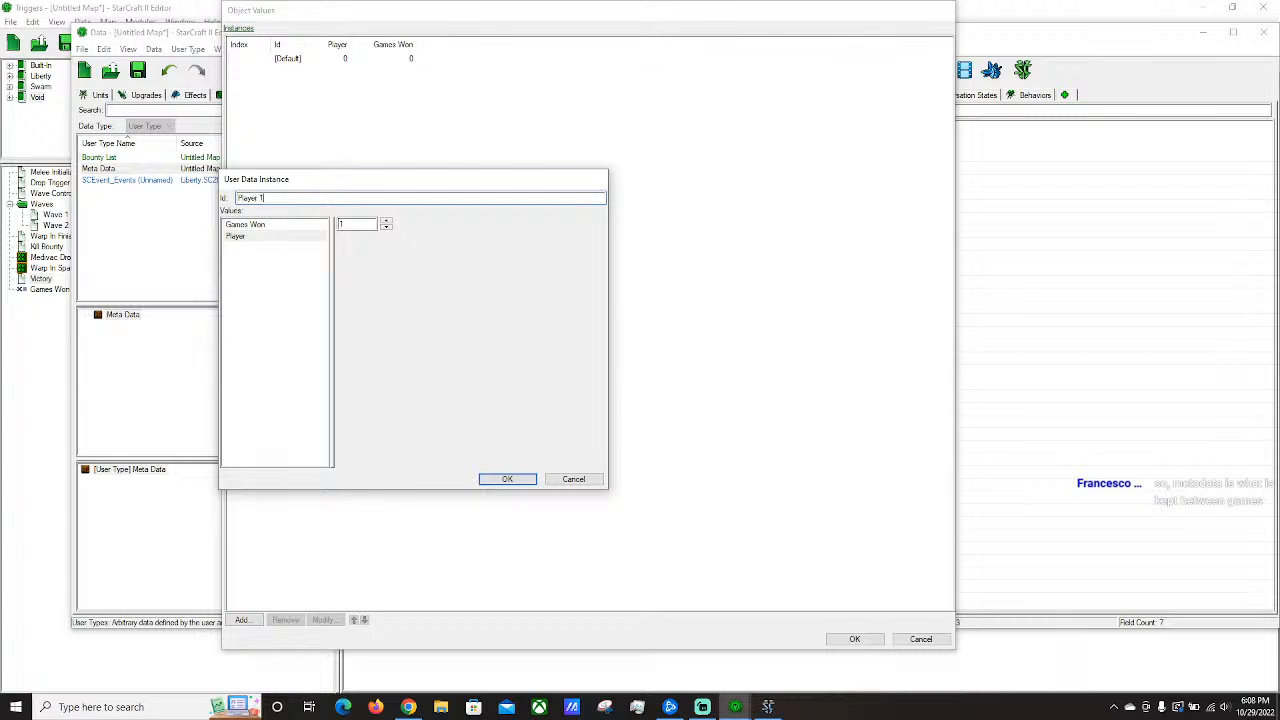
left_click(257, 226)
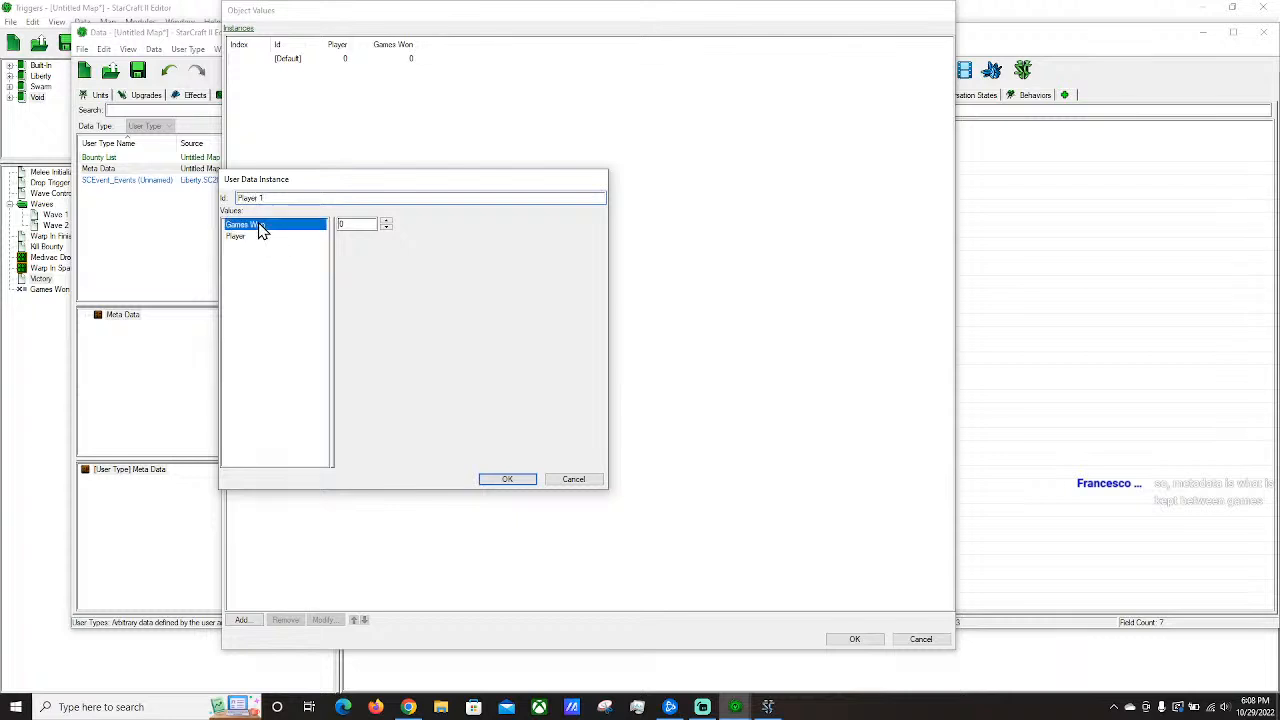
double_click(351, 223)
left_click(503, 480)
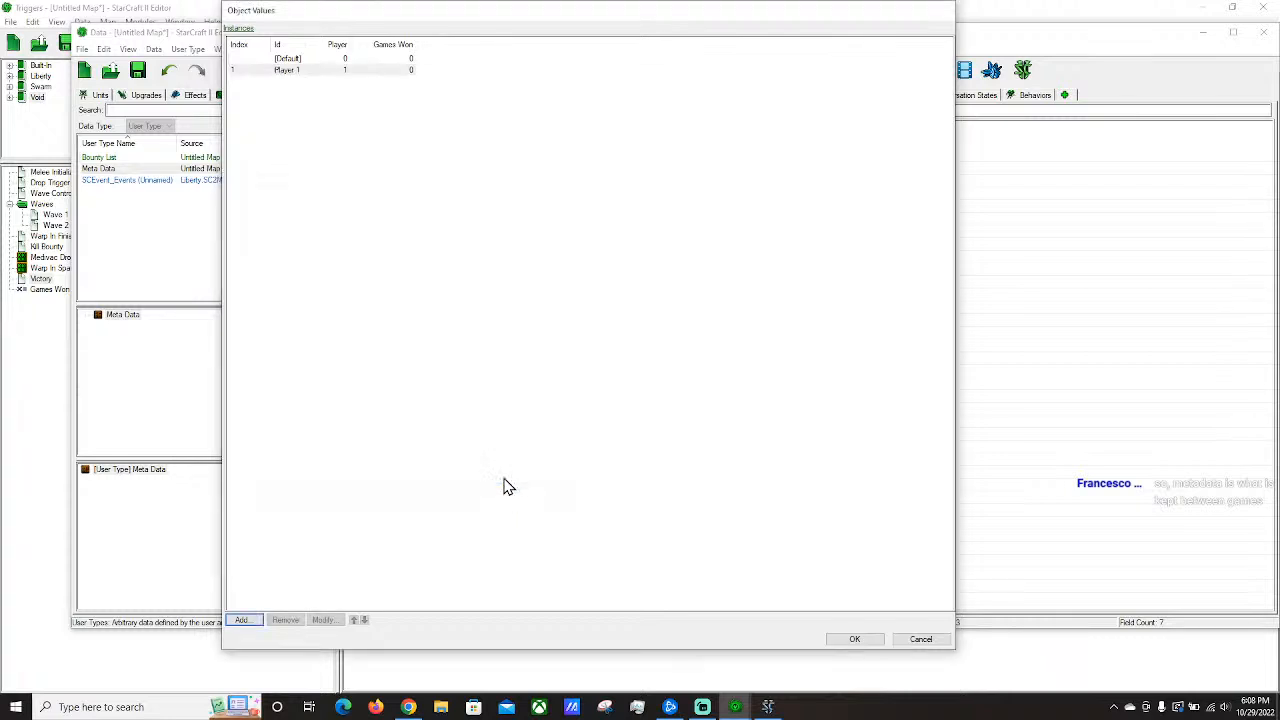
left_click(856, 640)
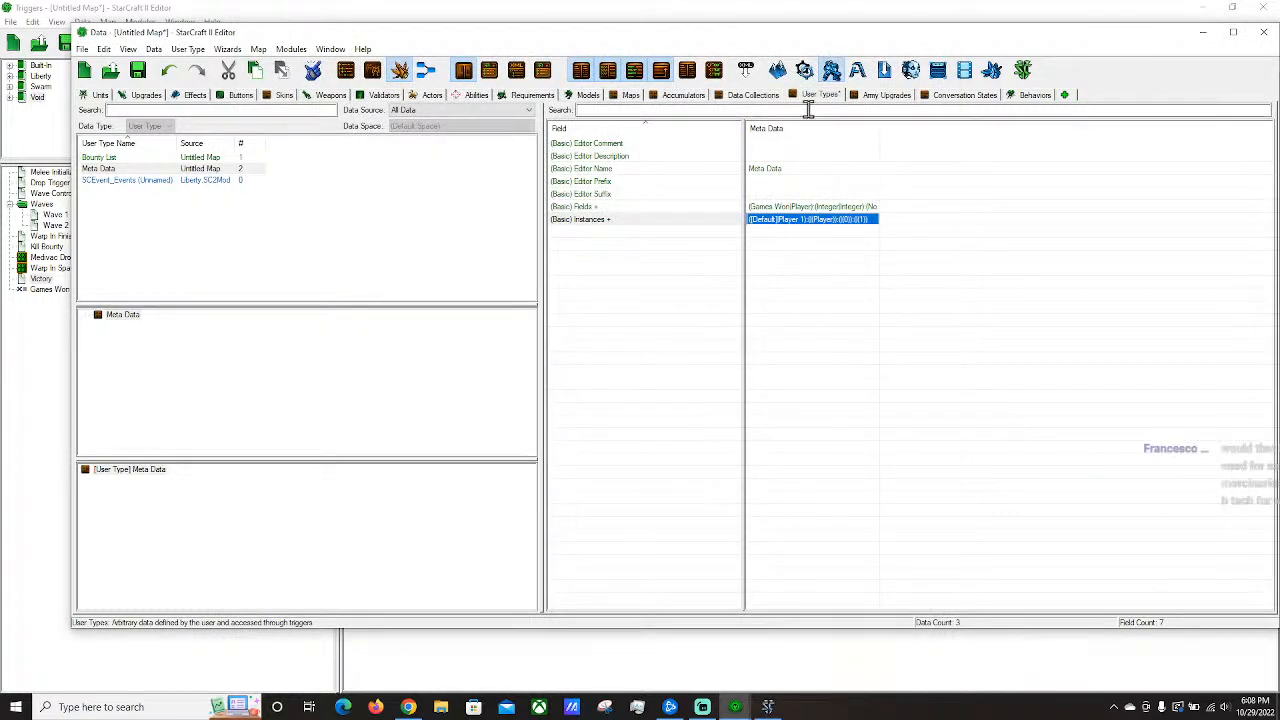
In the Trigger editor, add a Modify User Data (Integer) action above the End Game For Player action in Victory.
left_click(808, 74)
right_click(376, 134)
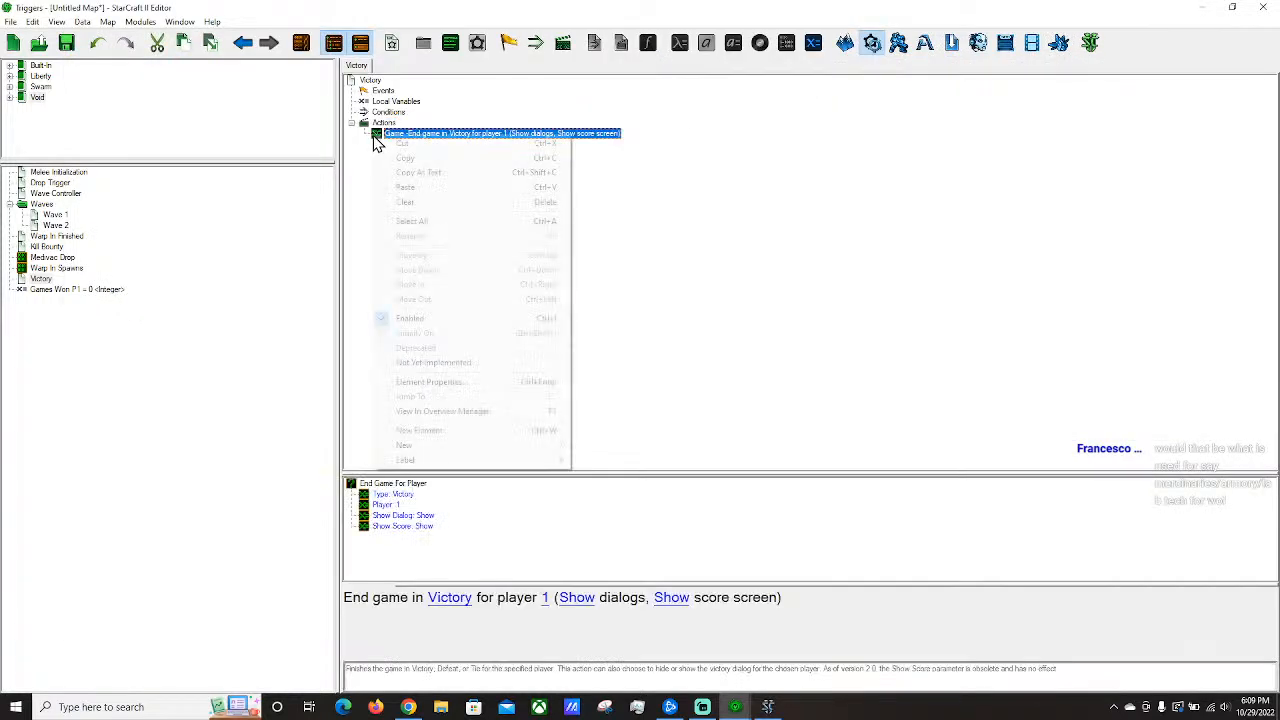
mouse_move(450, 454)
left_click(622, 480)
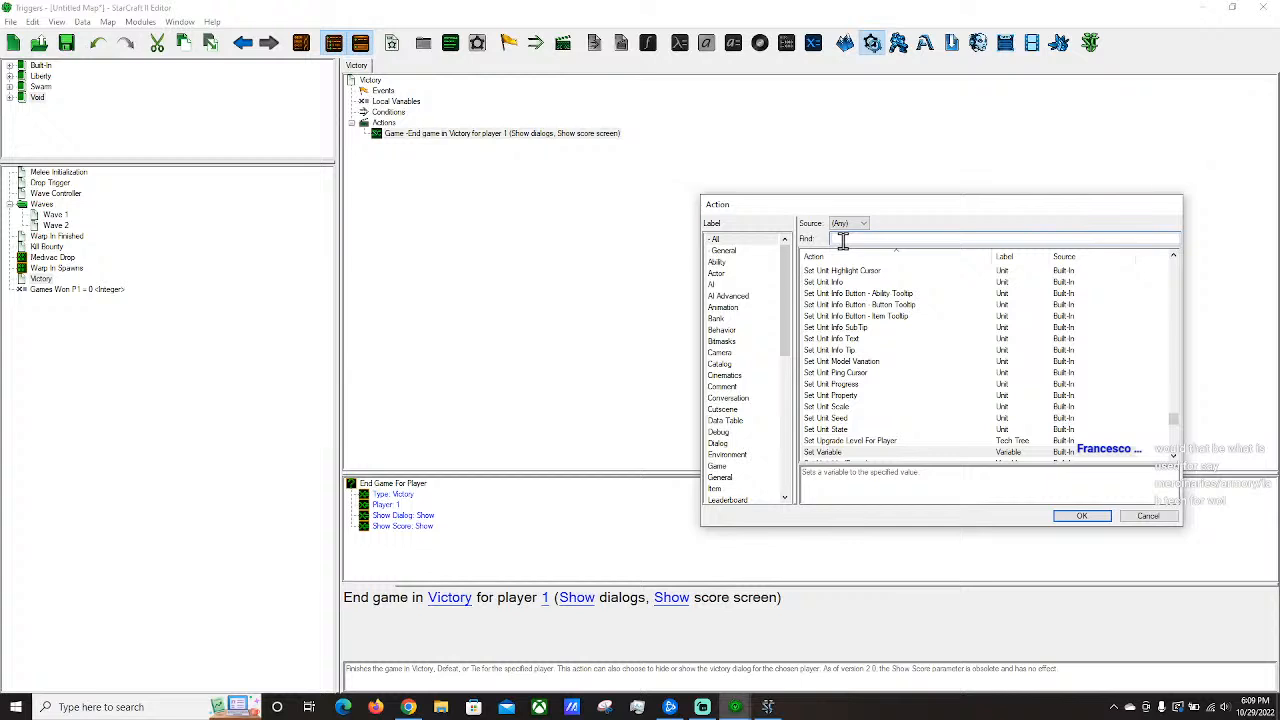
type("modify usetr")
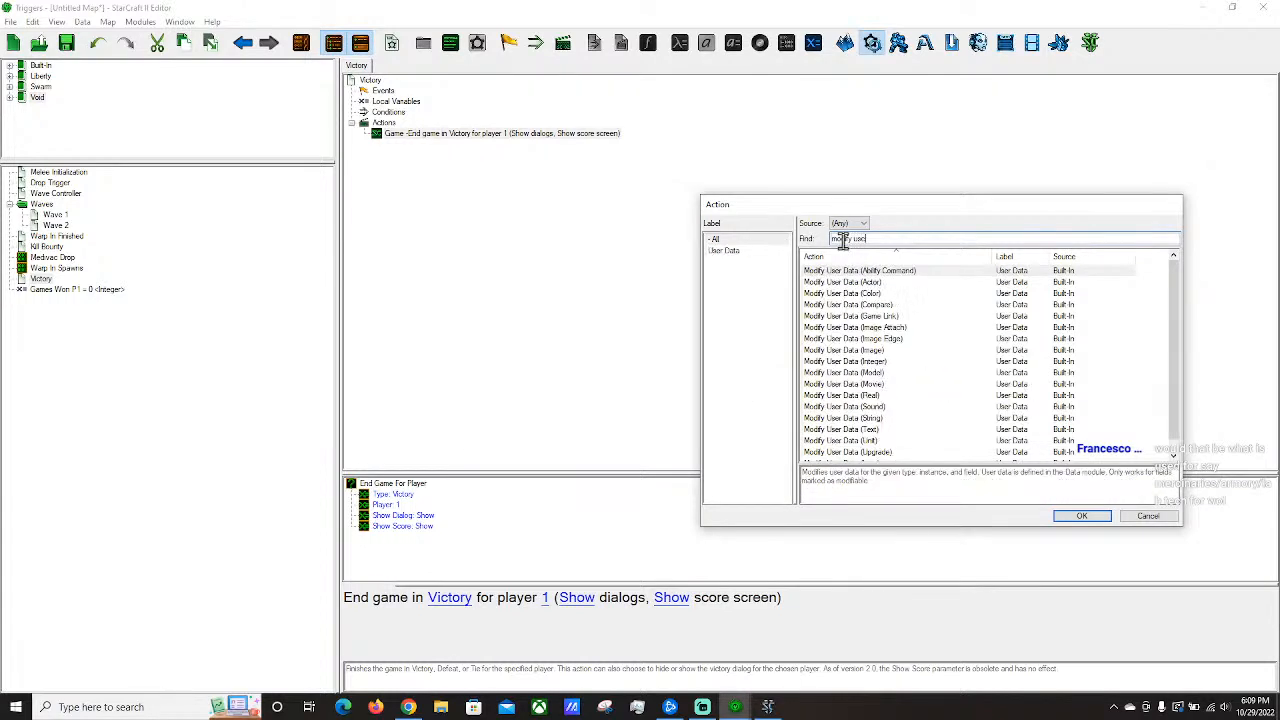
key("BackSpace")
key("BackSpace")
double_click(905, 361)
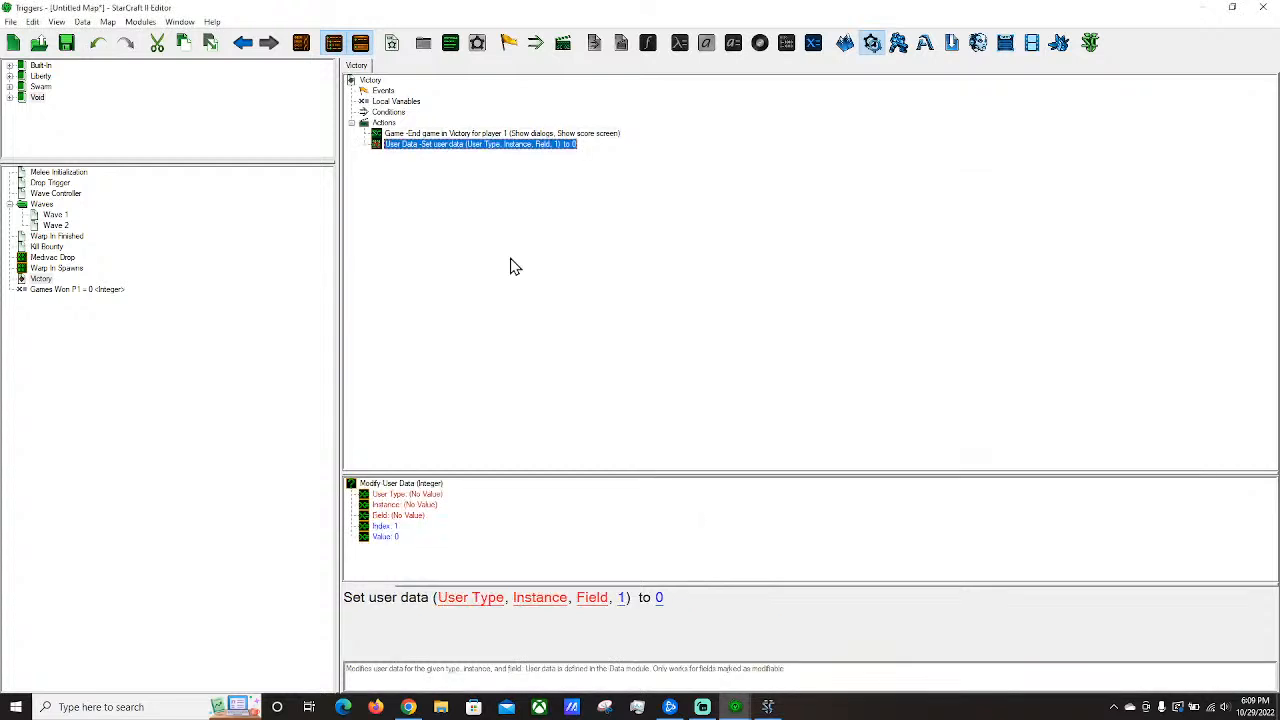
left_click_drag(420, 153, 410, 132)
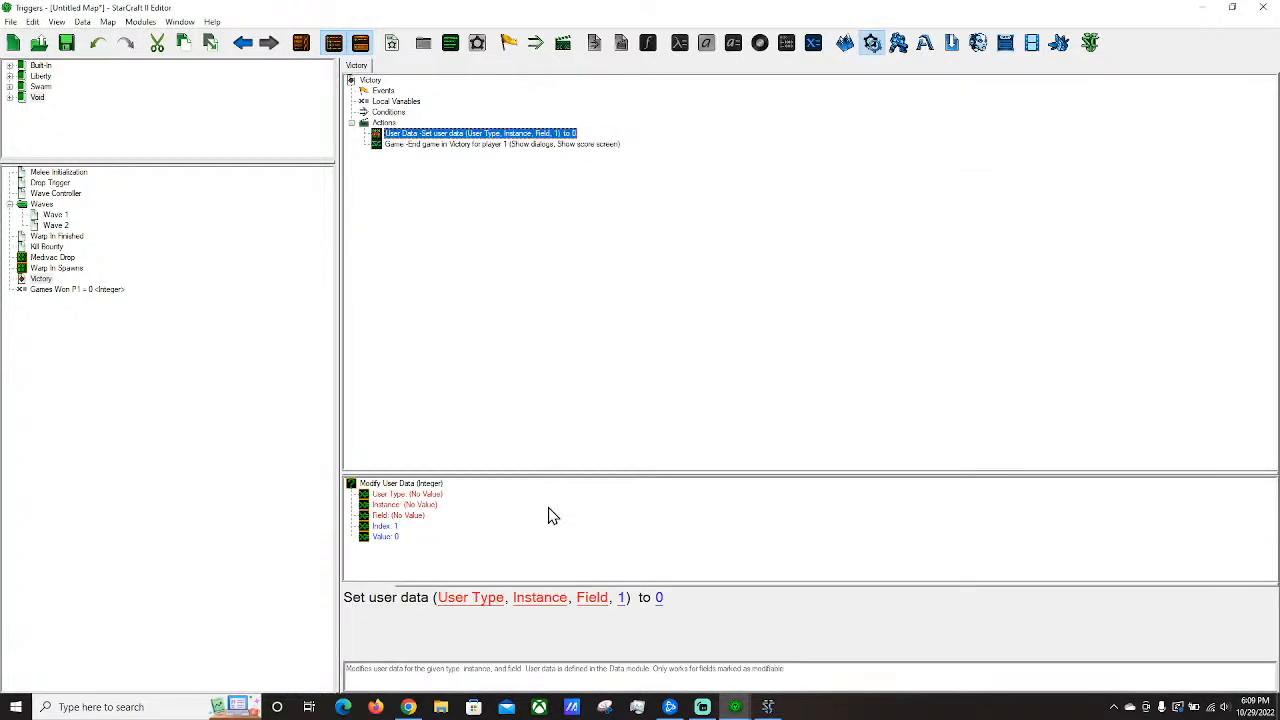
Point the Modify User Data action at user type Meta Data, instance Player 1 and field Games Won.
left_click(470, 598)
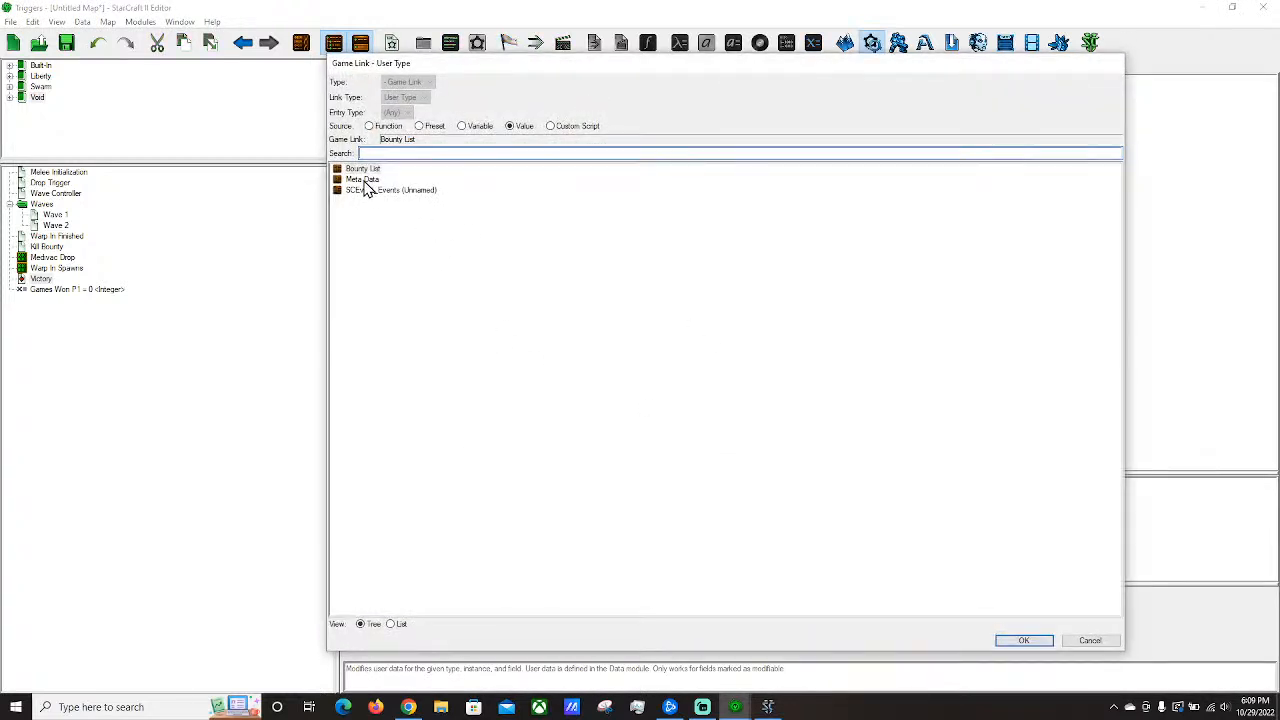
double_click(364, 180)
left_click(549, 600)
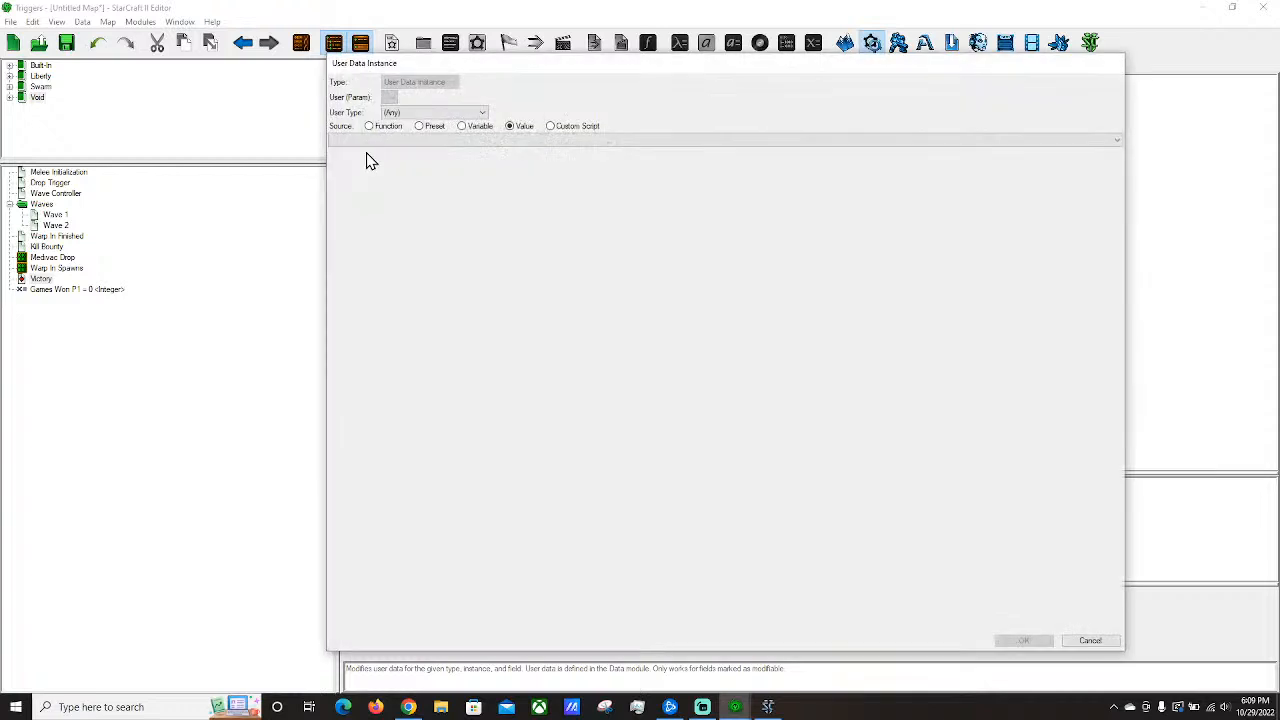
left_click(348, 141)
left_click(371, 151)
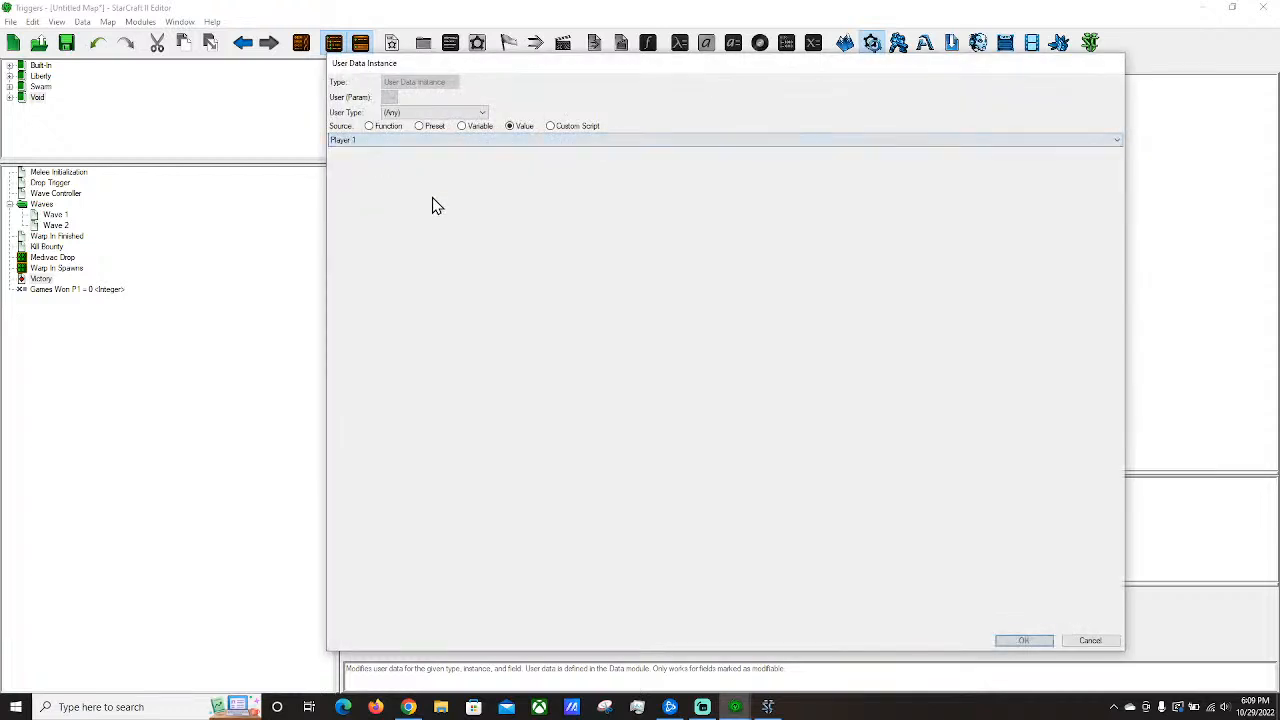
left_click(1010, 640)
left_click(590, 598)
left_click(380, 141)
left_click(377, 156)
left_click(1010, 641)
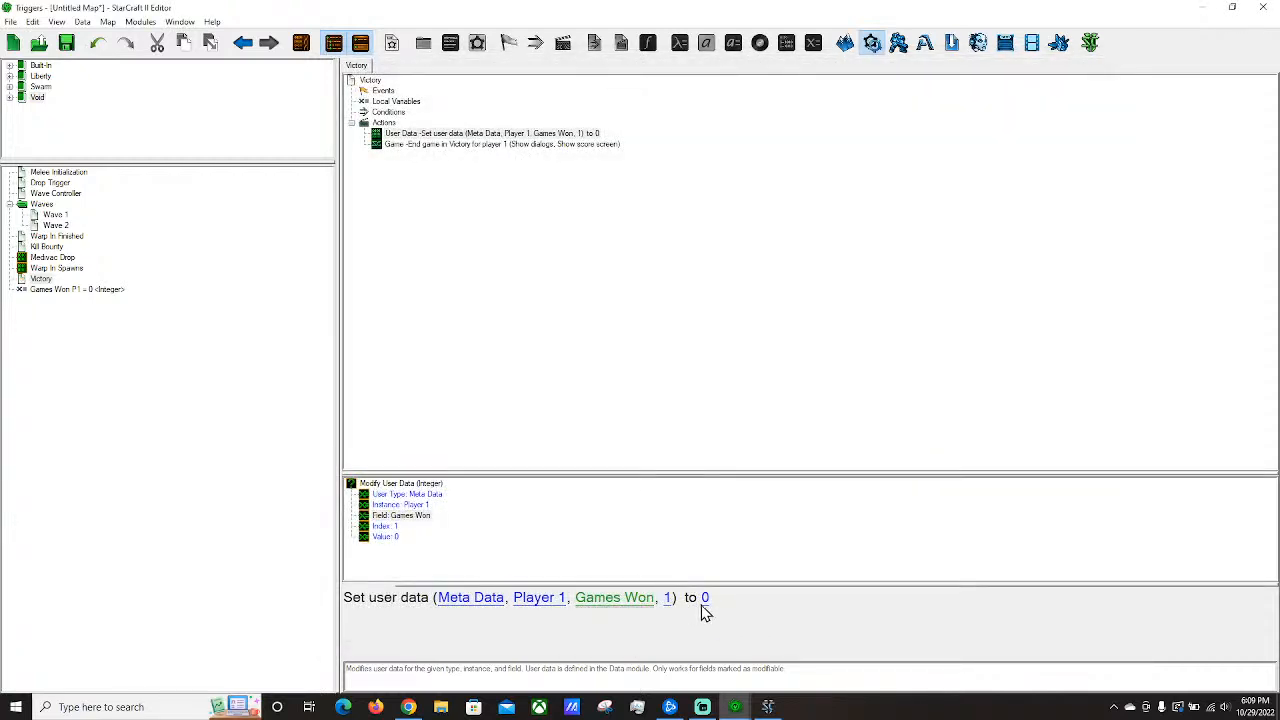
Try using the Games Won P1 variable directly as the value of the Modify User Data action.
left_click(705, 604)
left_click(1106, 644)
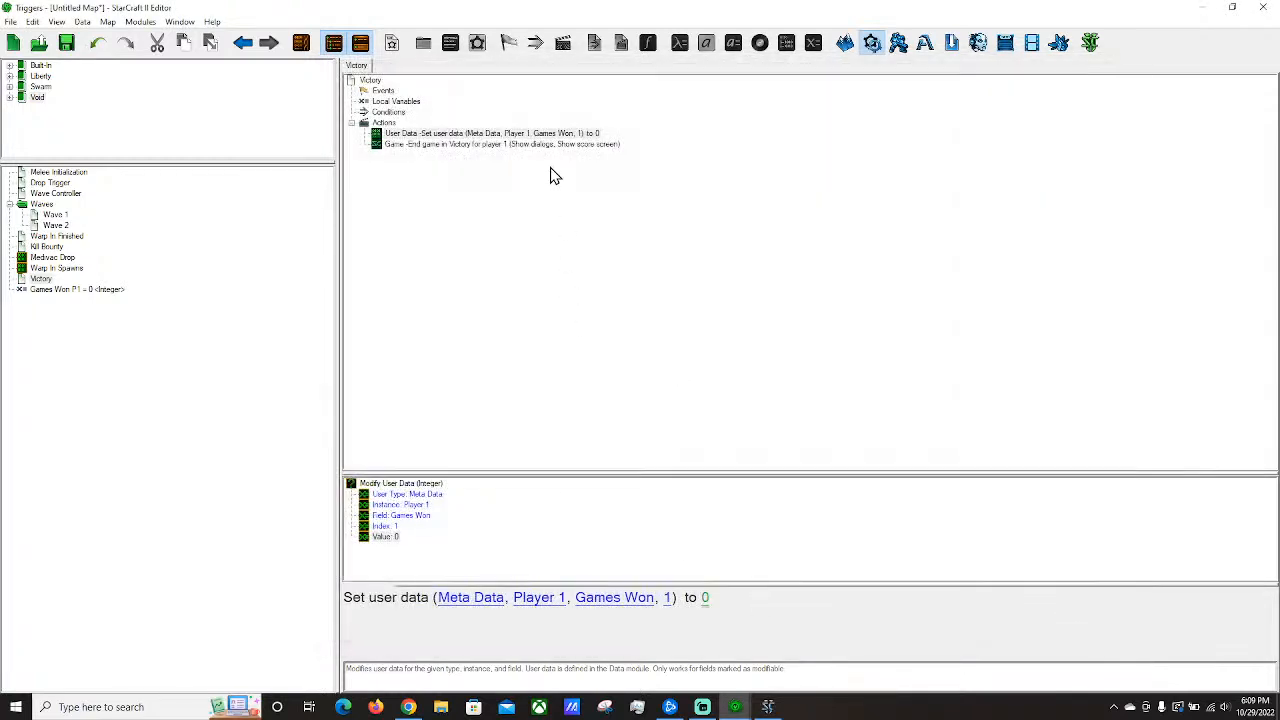
left_click(706, 600)
left_click(370, 126)
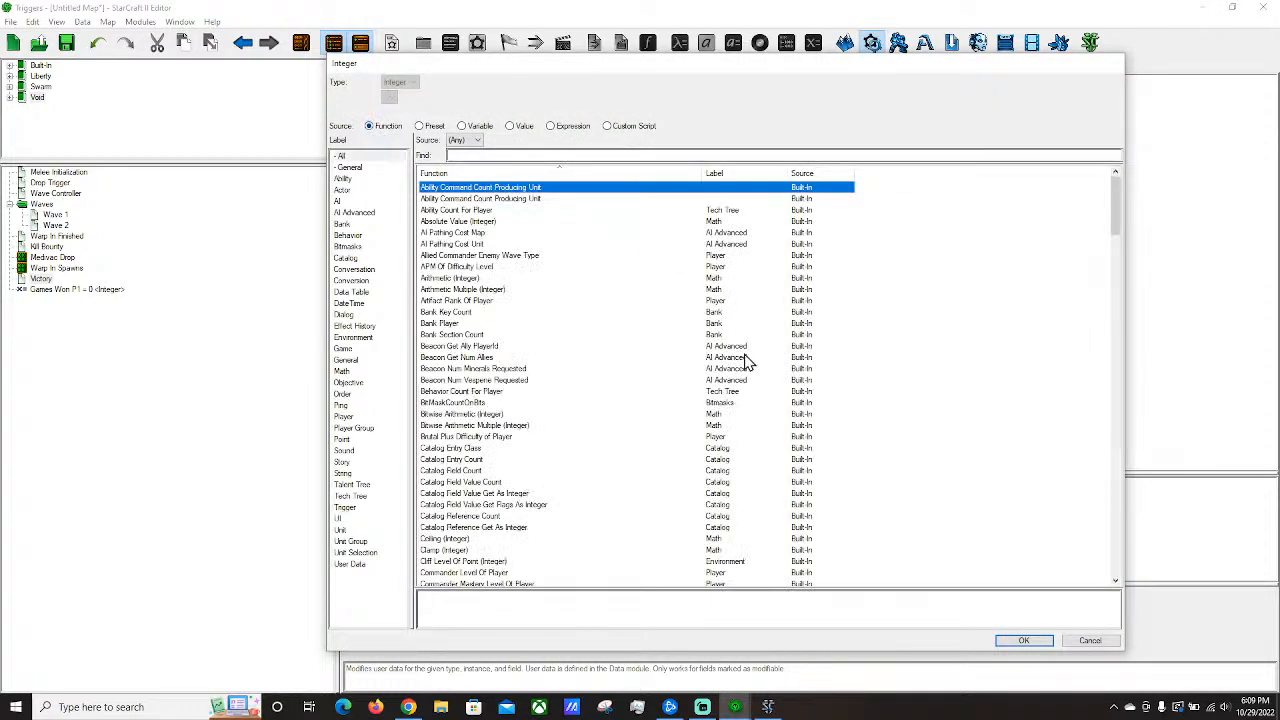
left_click(476, 126)
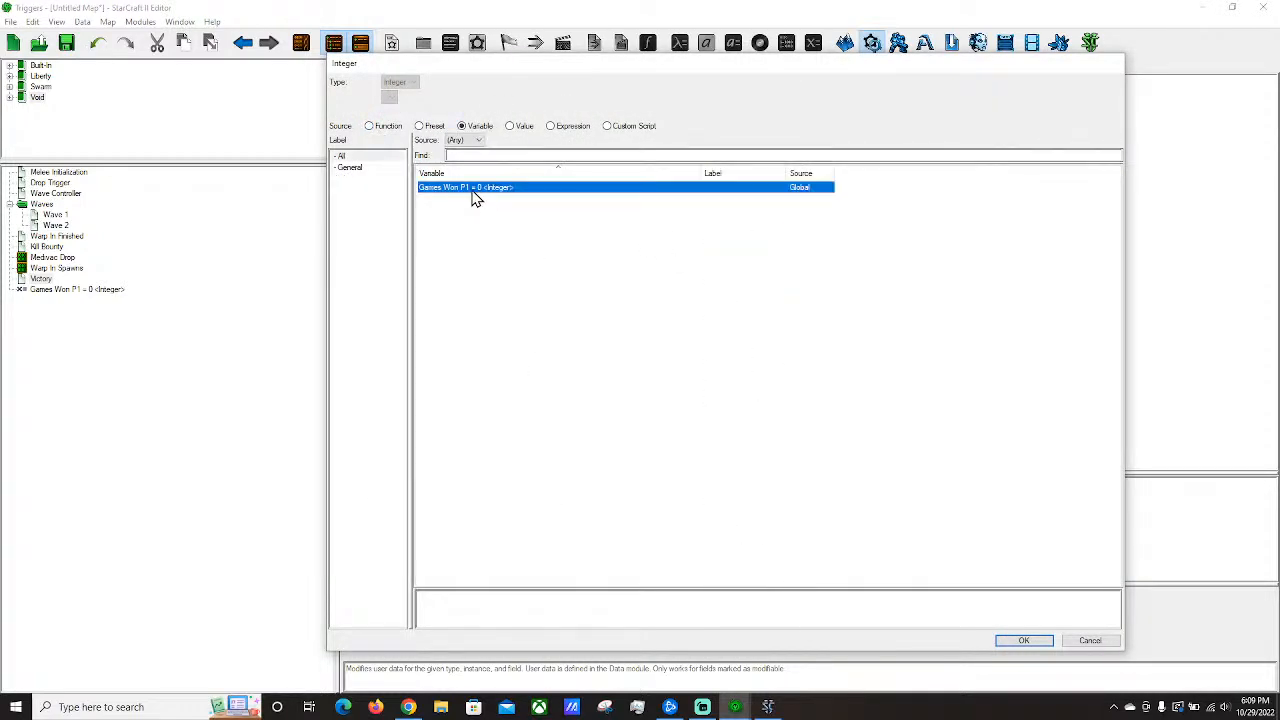
double_click(477, 192)
Set the Modify User Data value to an Arithmetic (Integer) function computing Games Won P1 + 1.
left_click(714, 598)
left_click(388, 127)
left_click(469, 156)
left_click(482, 277)
left_click(479, 321)
left_click(474, 299)
left_click(462, 281)
double_click(462, 281)
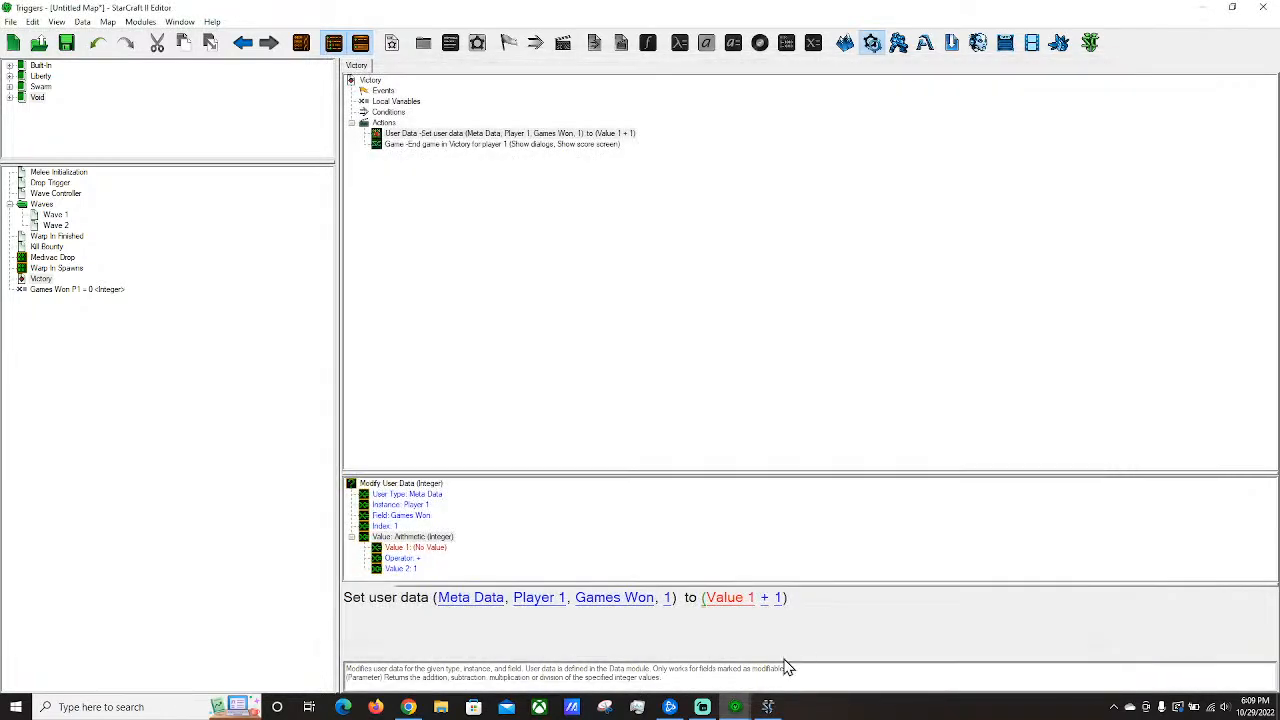
left_click(714, 598)
left_click(461, 126)
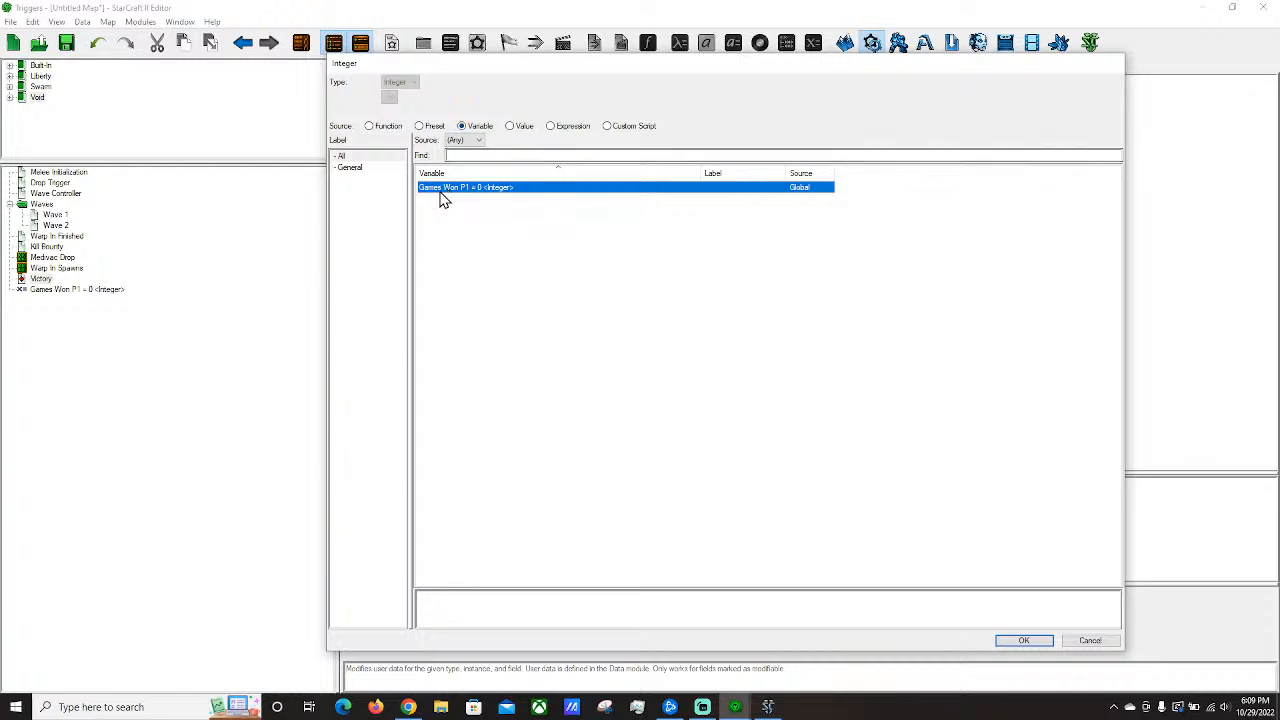
double_click(449, 186)
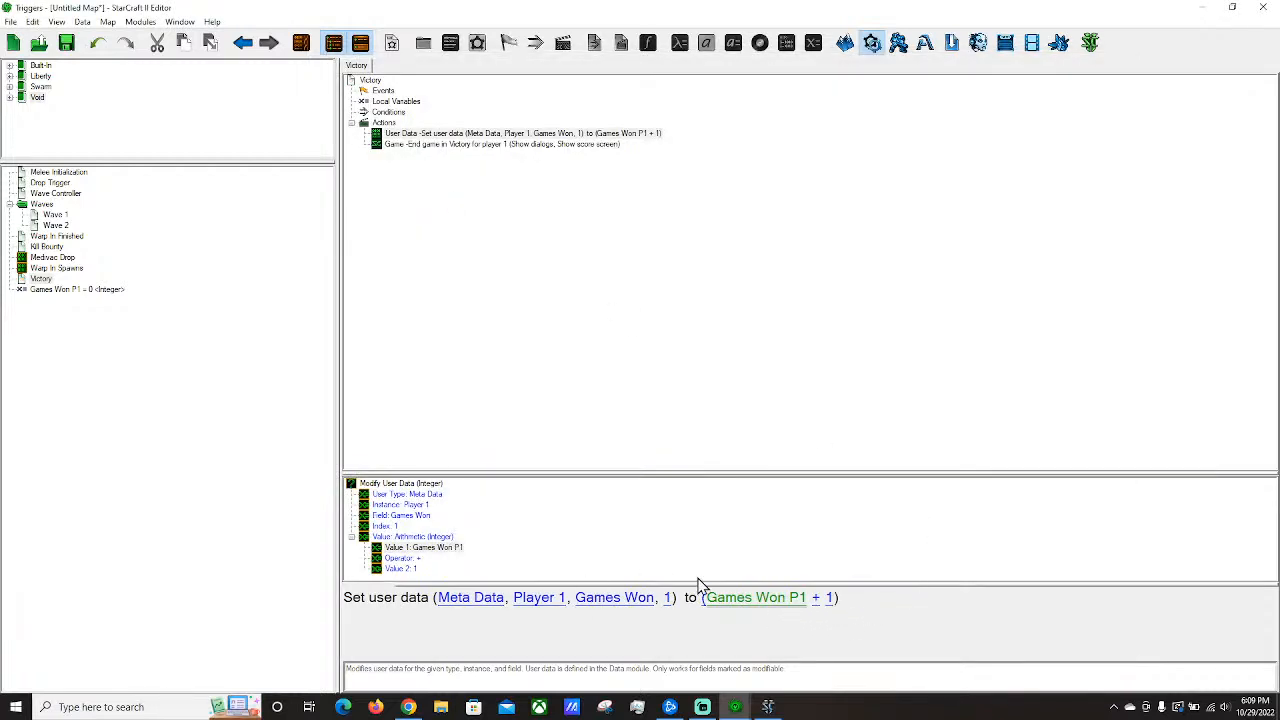
Review the Victory trigger, the Games Won P1 variable and the other triggers to see where the variable should be loaded.
left_click(45, 172)
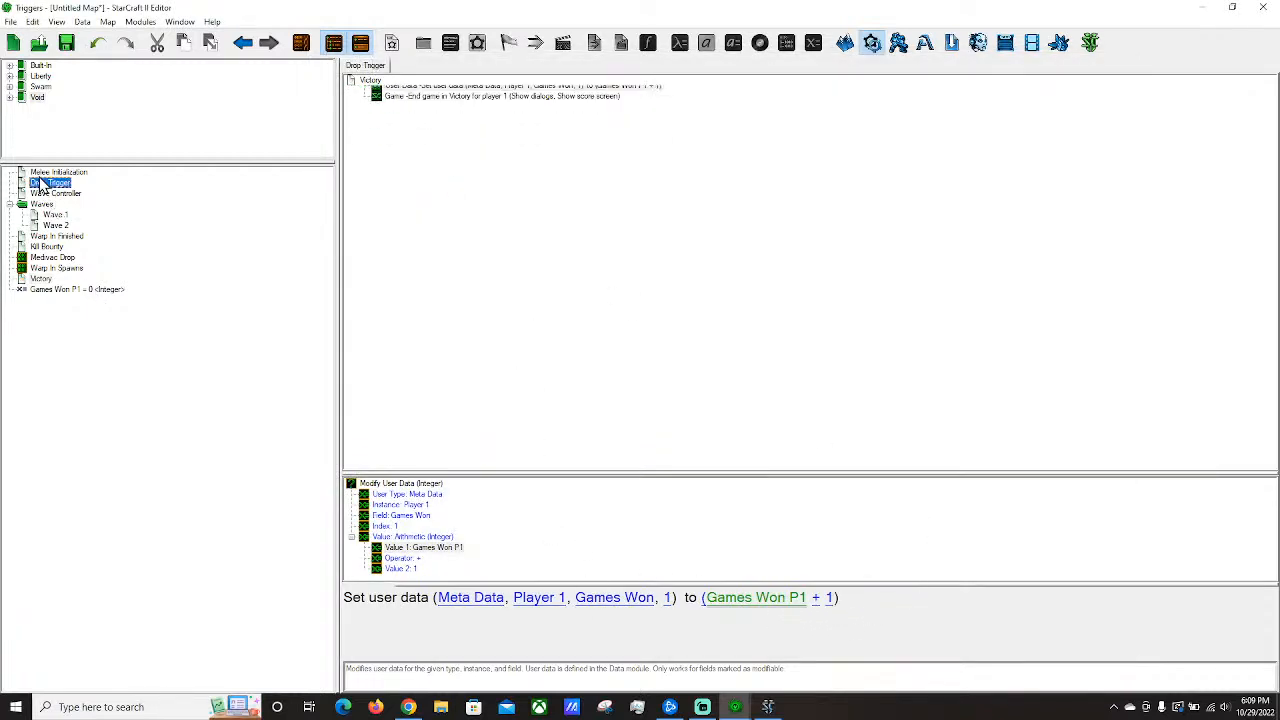
left_click(41, 281)
left_click(62, 292)
left_click(35, 281)
left_click(57, 292)
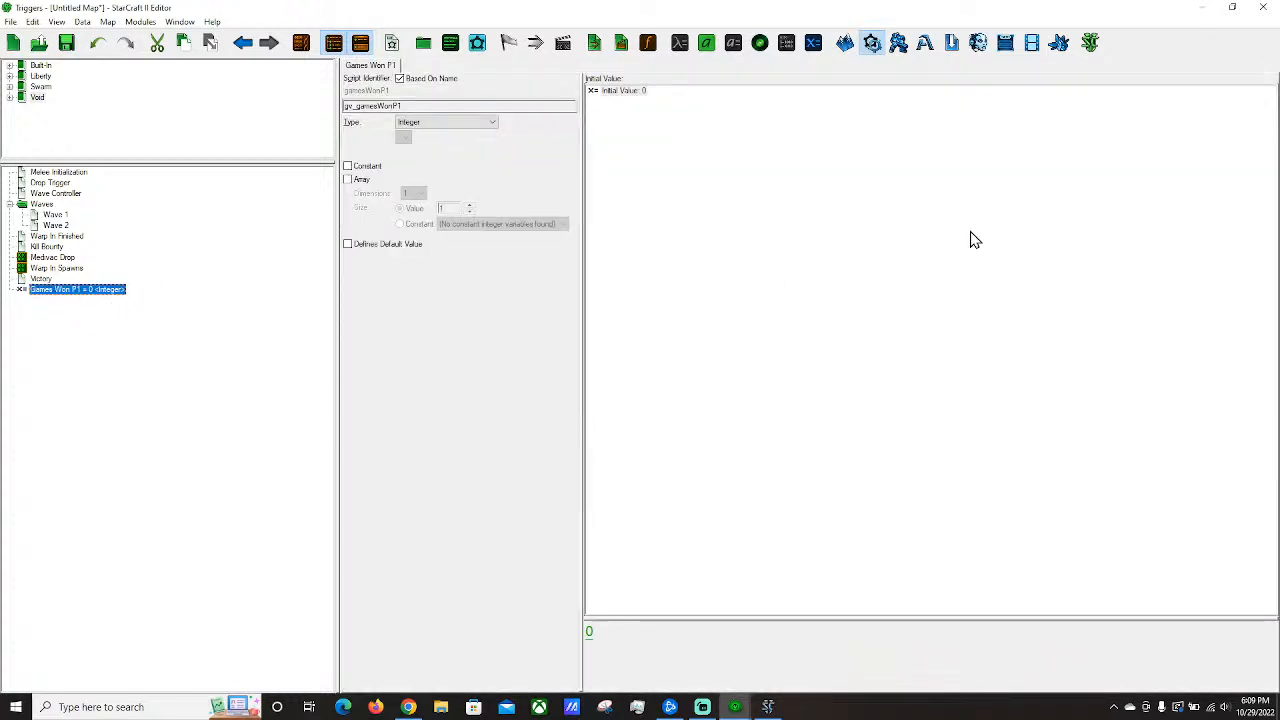
left_click(41, 280)
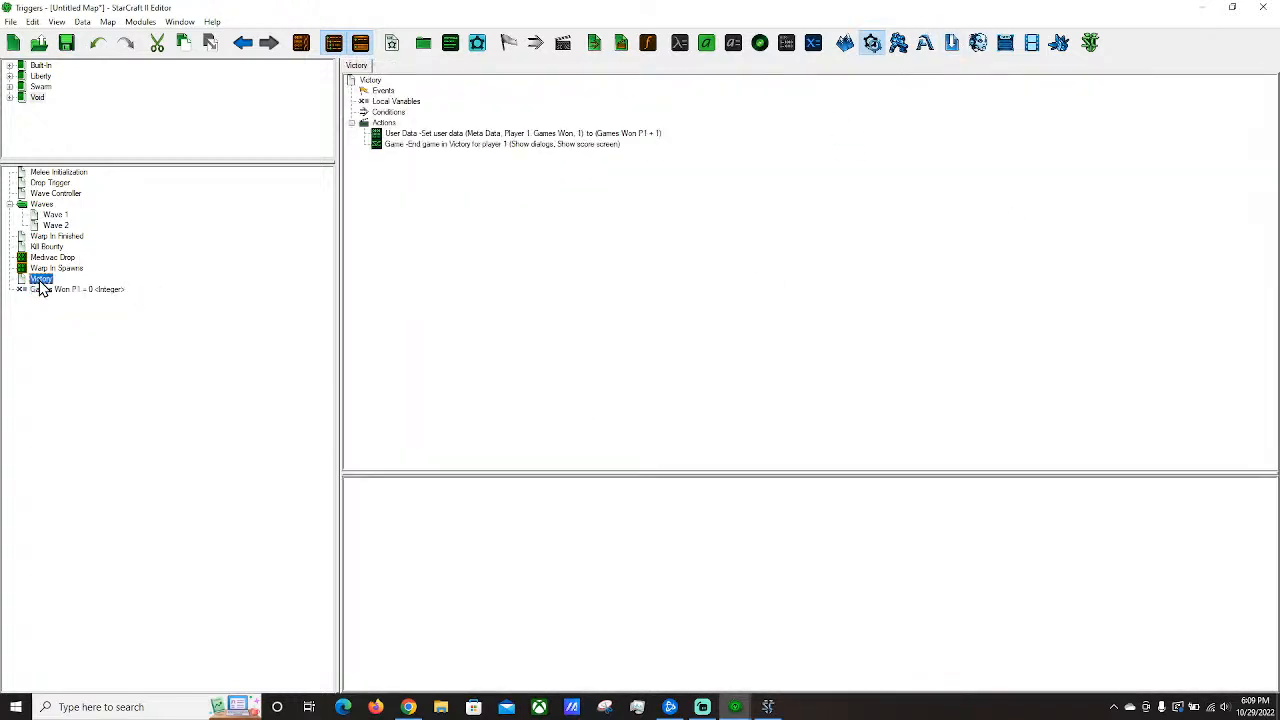
left_click(45, 248)
left_click(60, 236)
left_click(55, 183)
Add a Set Variable action at the start of the Melee Initialization trigger's actions.
left_click(40, 173)
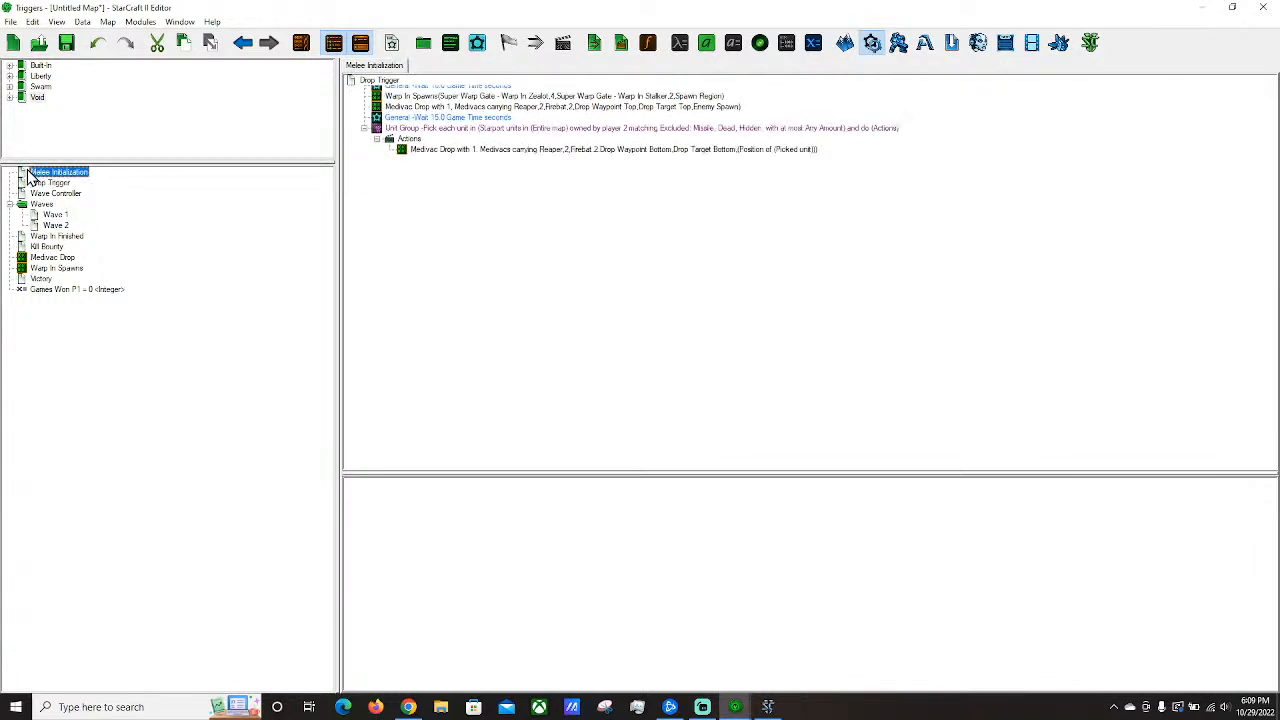
right_click(378, 133)
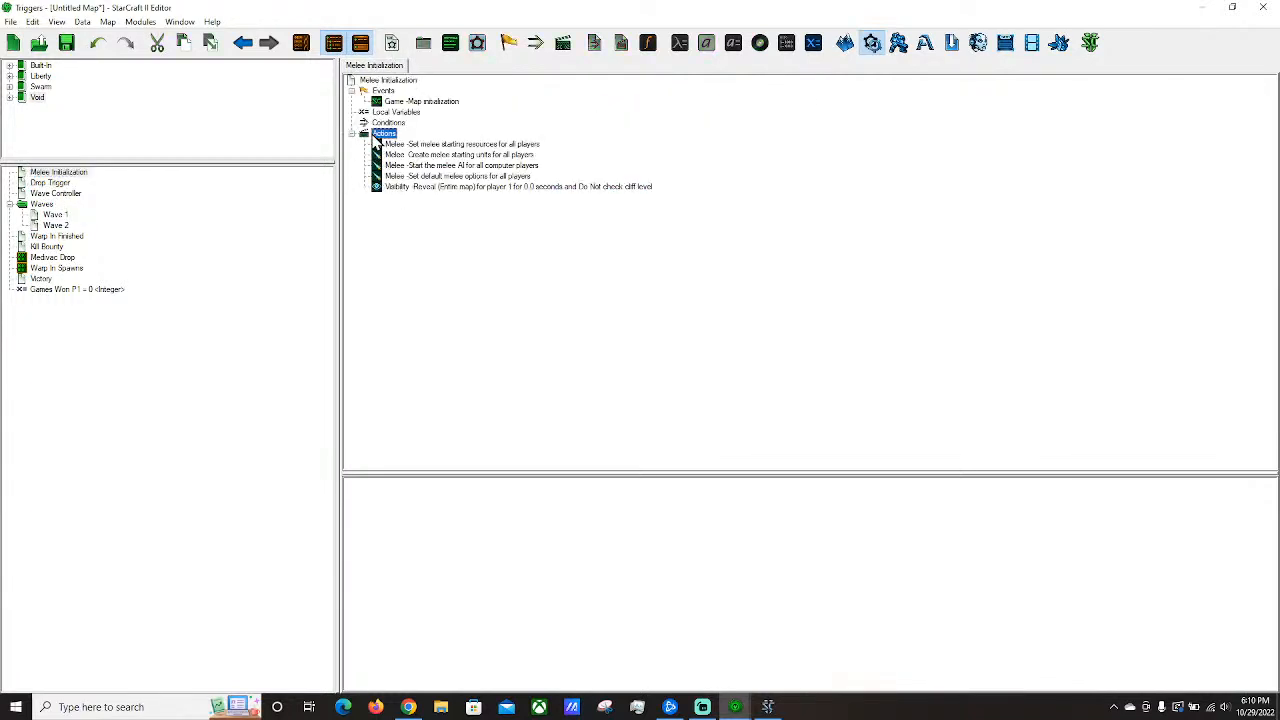
mouse_move(453, 445)
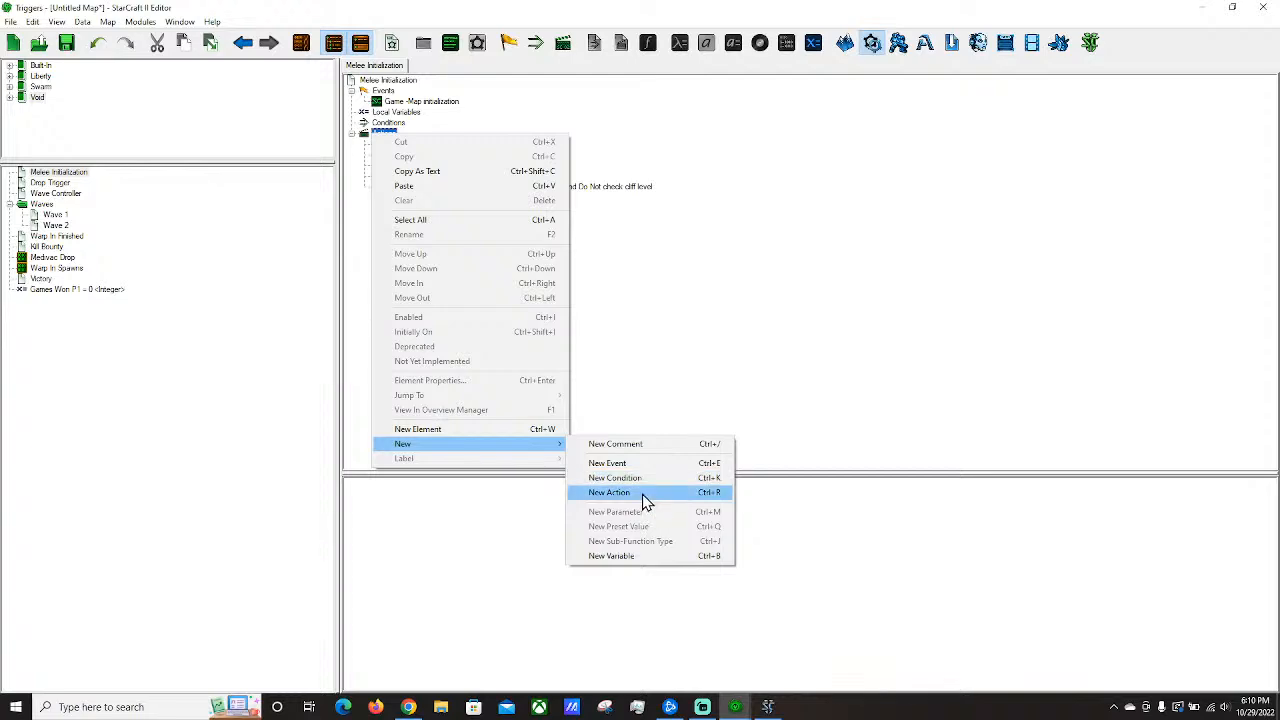
left_click(642, 494)
key("Return")
Choose Games Won P1 as the variable for the Set Variable action and Games Won P1 as its value.
left_click(395, 594)
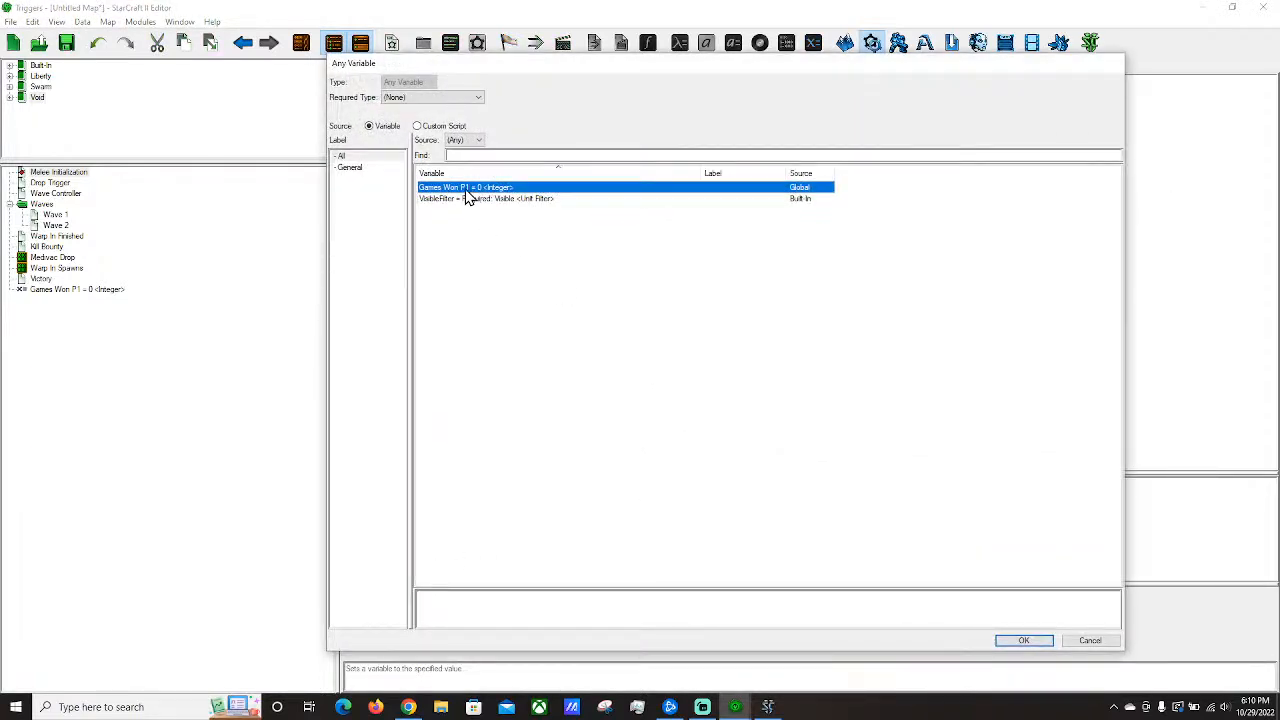
double_click(466, 190)
left_click(504, 597)
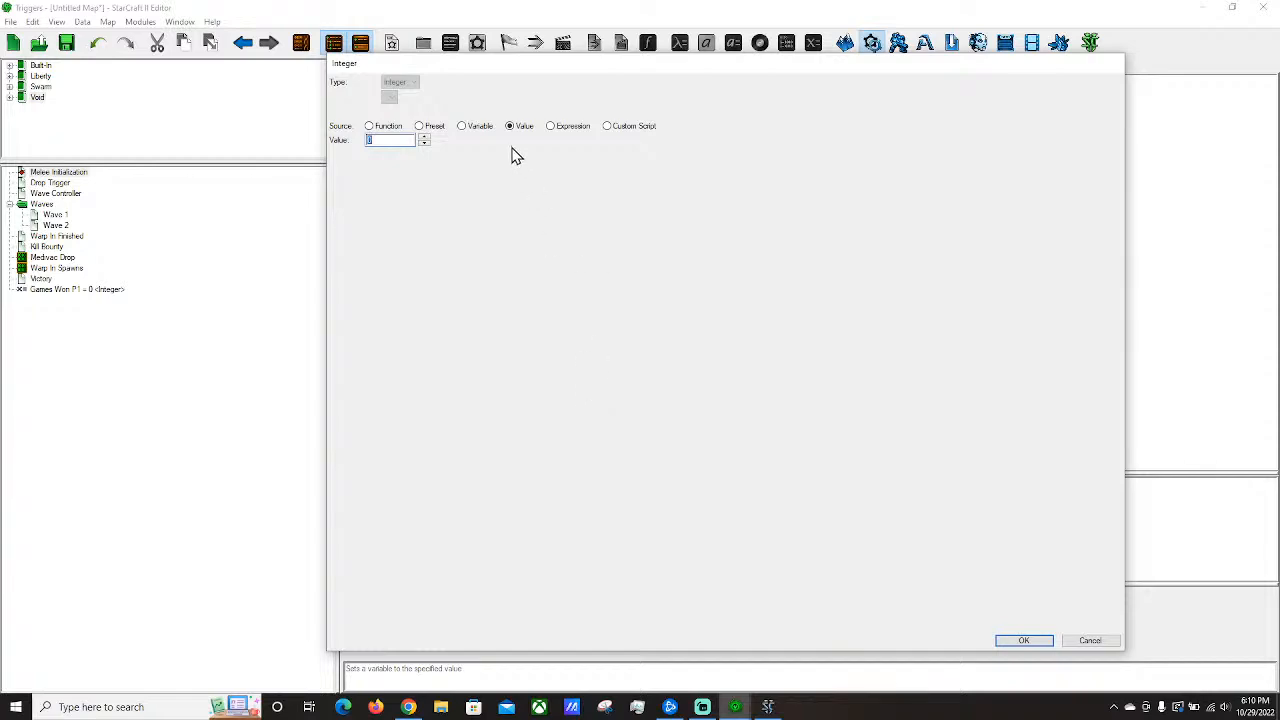
left_click(480, 127)
double_click(473, 192)
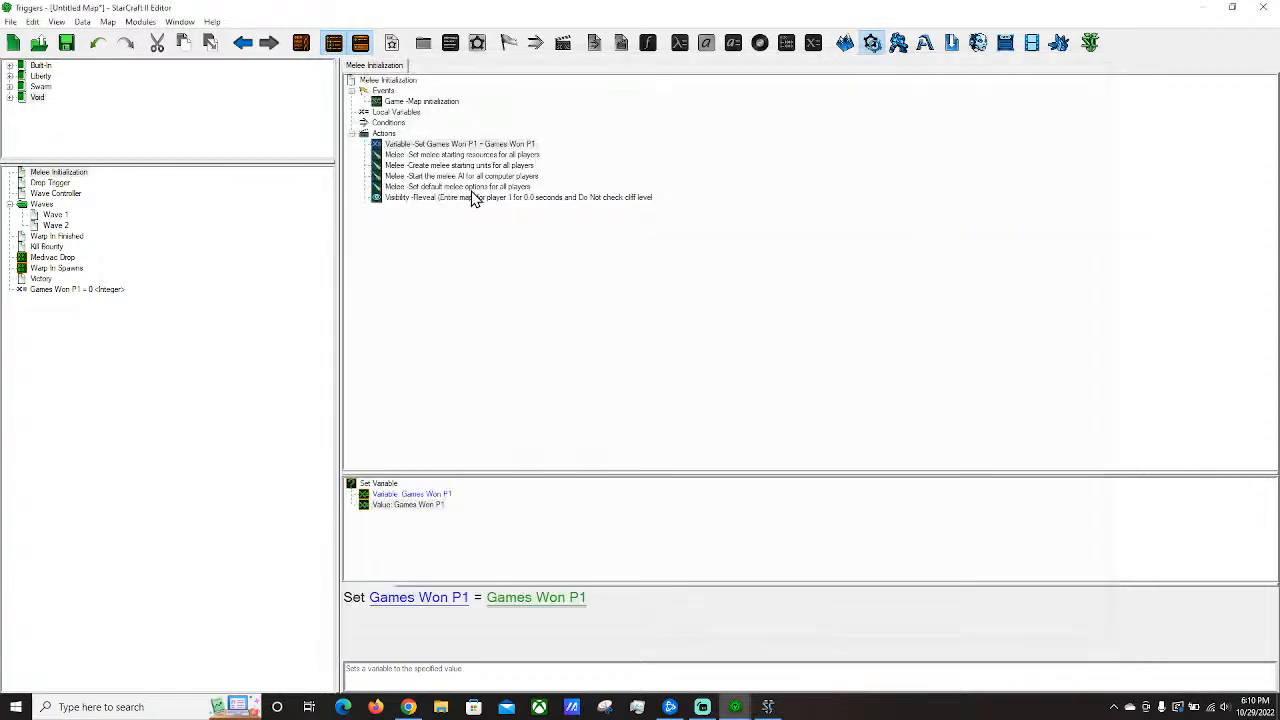
Change the Set Variable action's value to the User Data (Integer) function.
left_click(536, 597)
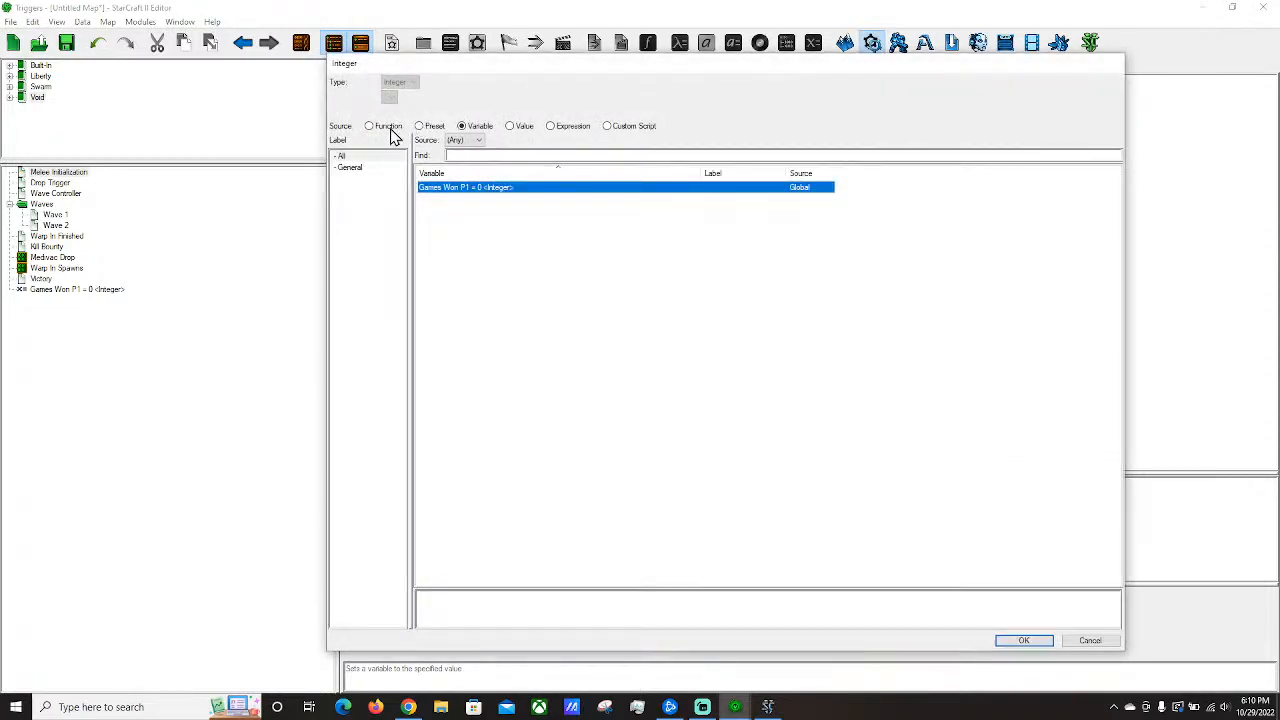
left_click(390, 127)
left_click(490, 156)
type("user da")
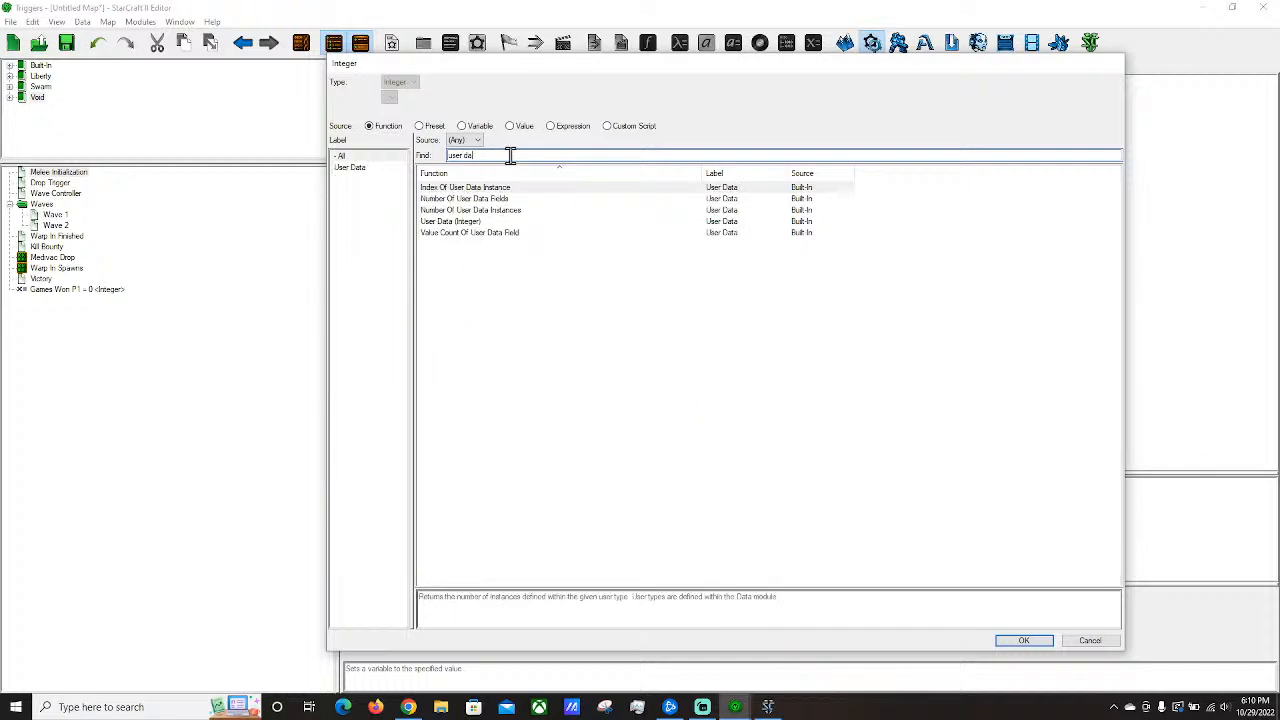
double_click(479, 222)
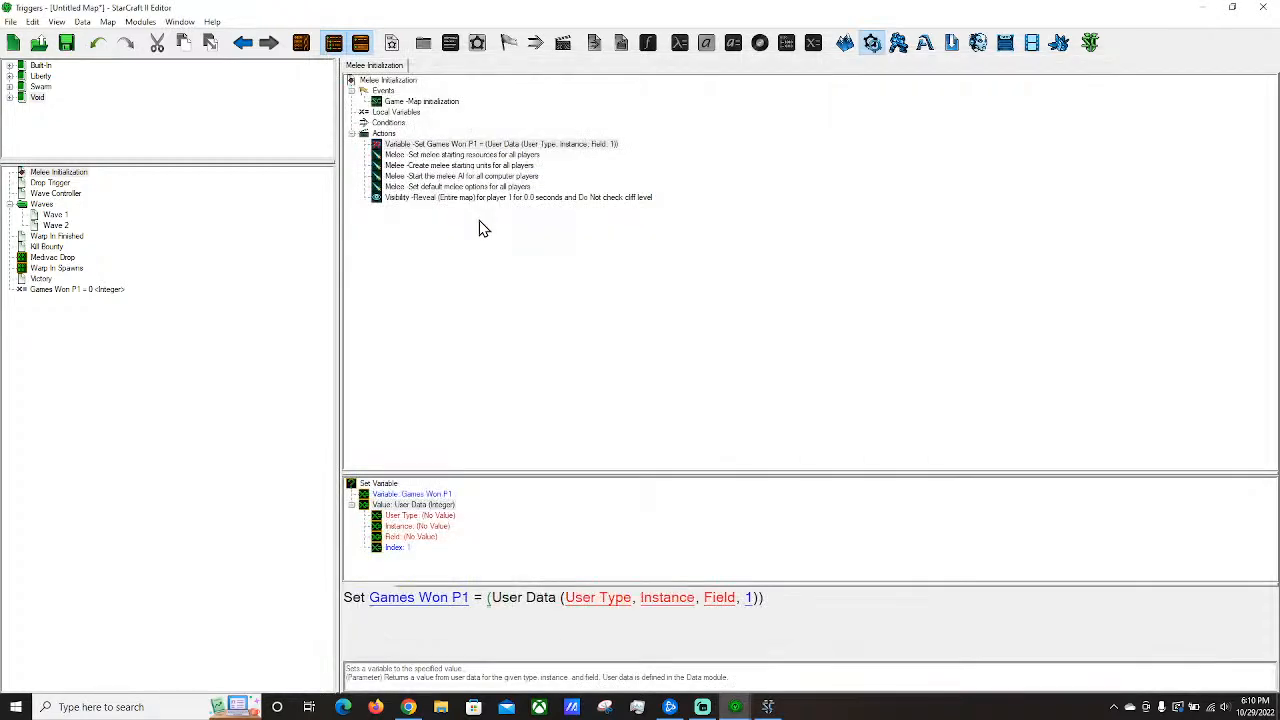
Set the User Data function's user type to Meta Data.
left_click(603, 598)
left_click(364, 170)
left_click(362, 180)
left_click(366, 171)
double_click(372, 180)
Set the User Data function's instance to Player 1 and its field to Games Won.
left_click(691, 608)
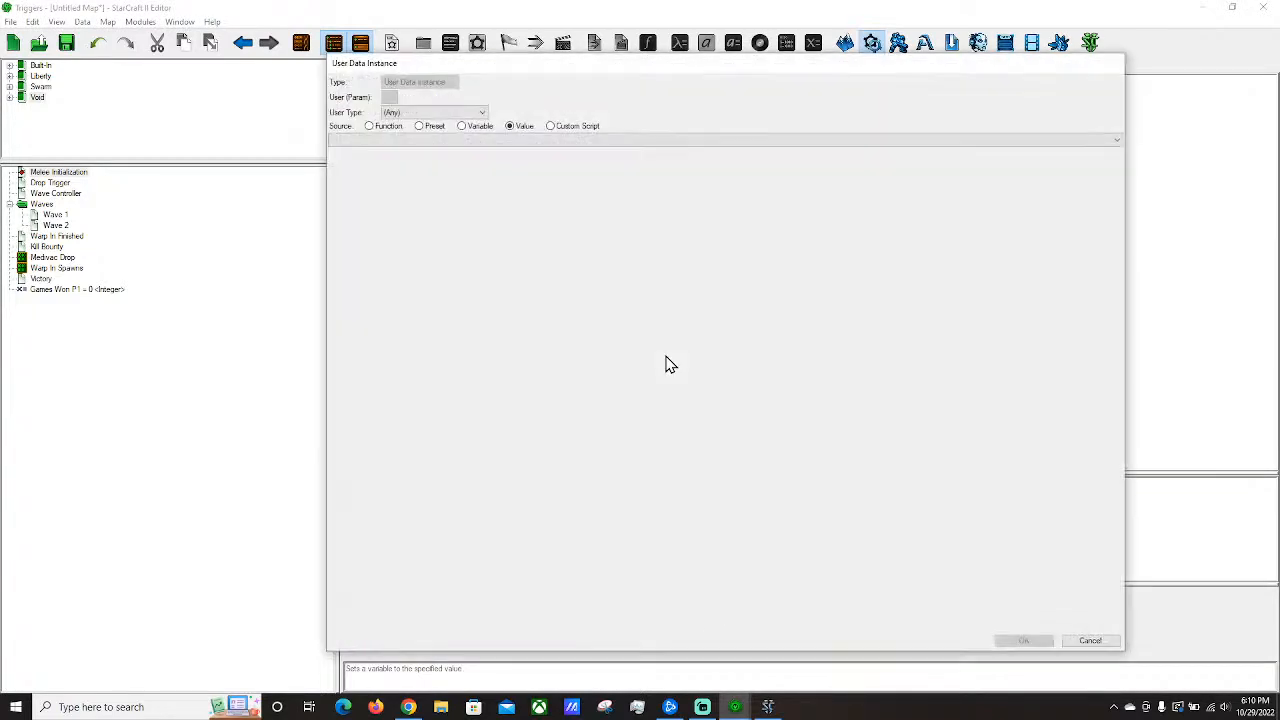
left_click(430, 141)
left_click(400, 158)
left_click(1036, 648)
left_click(729, 600)
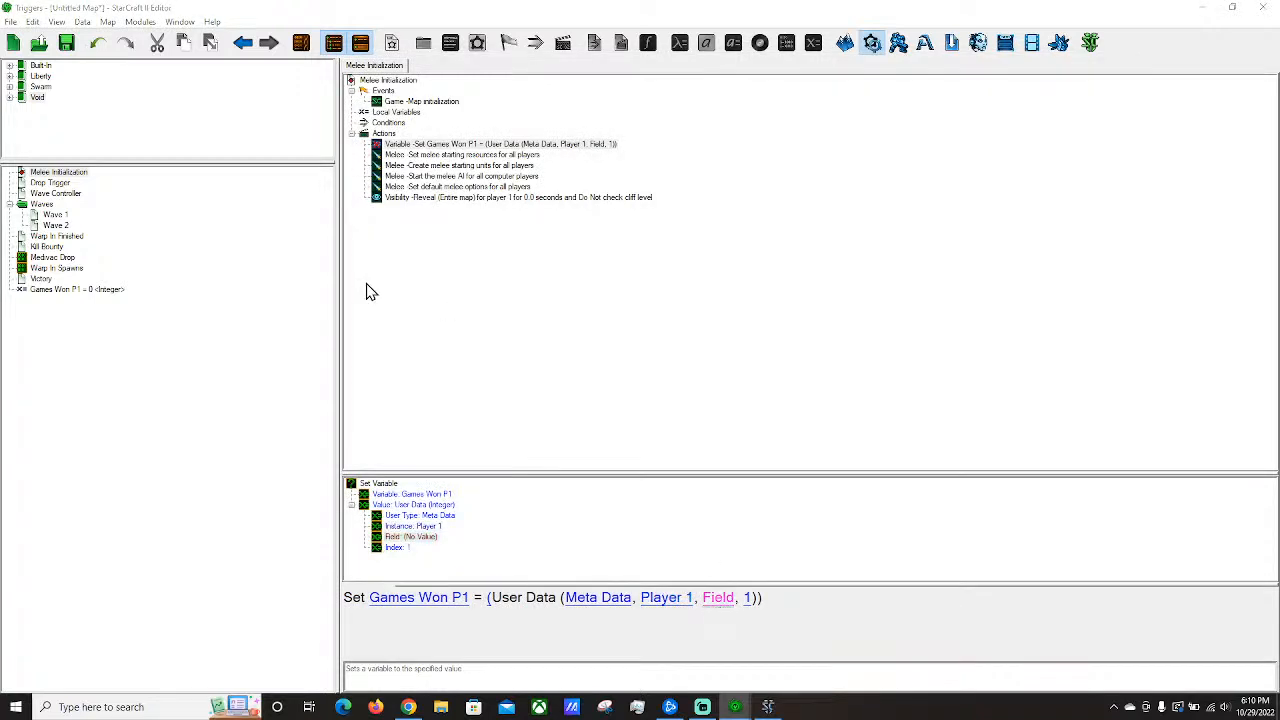
left_click(378, 141)
left_click(360, 153)
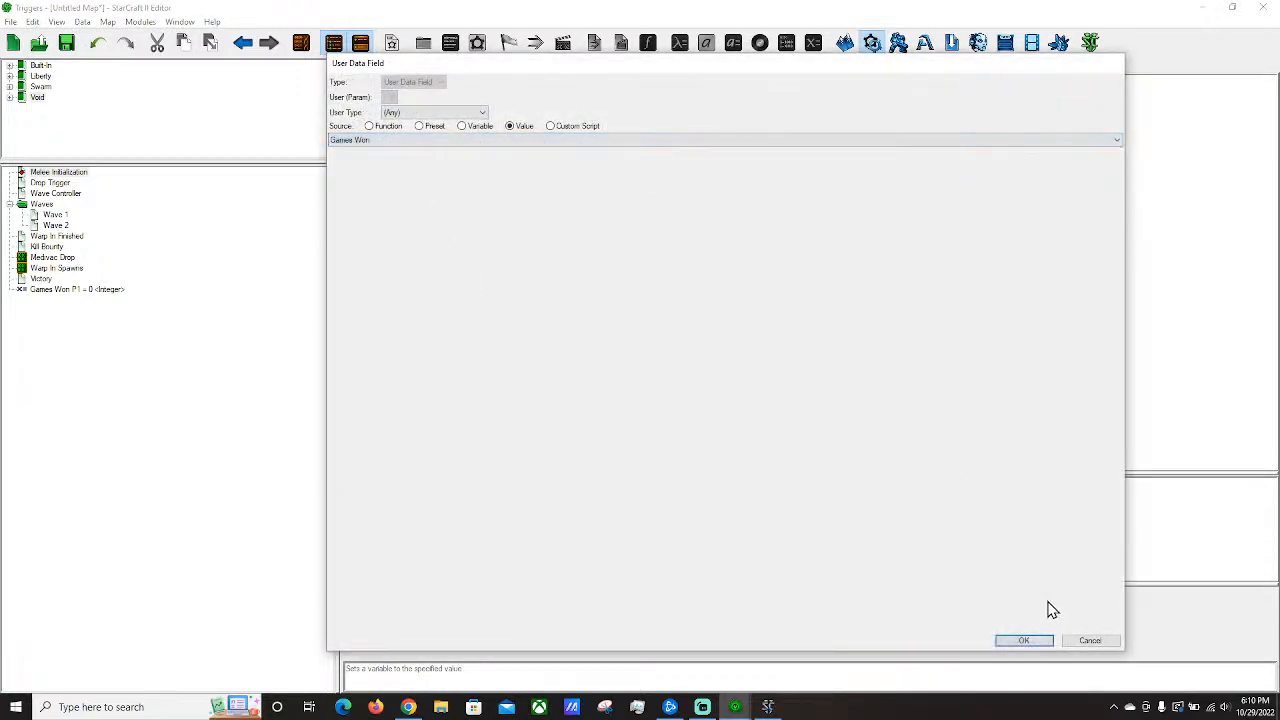
left_click(1024, 640)
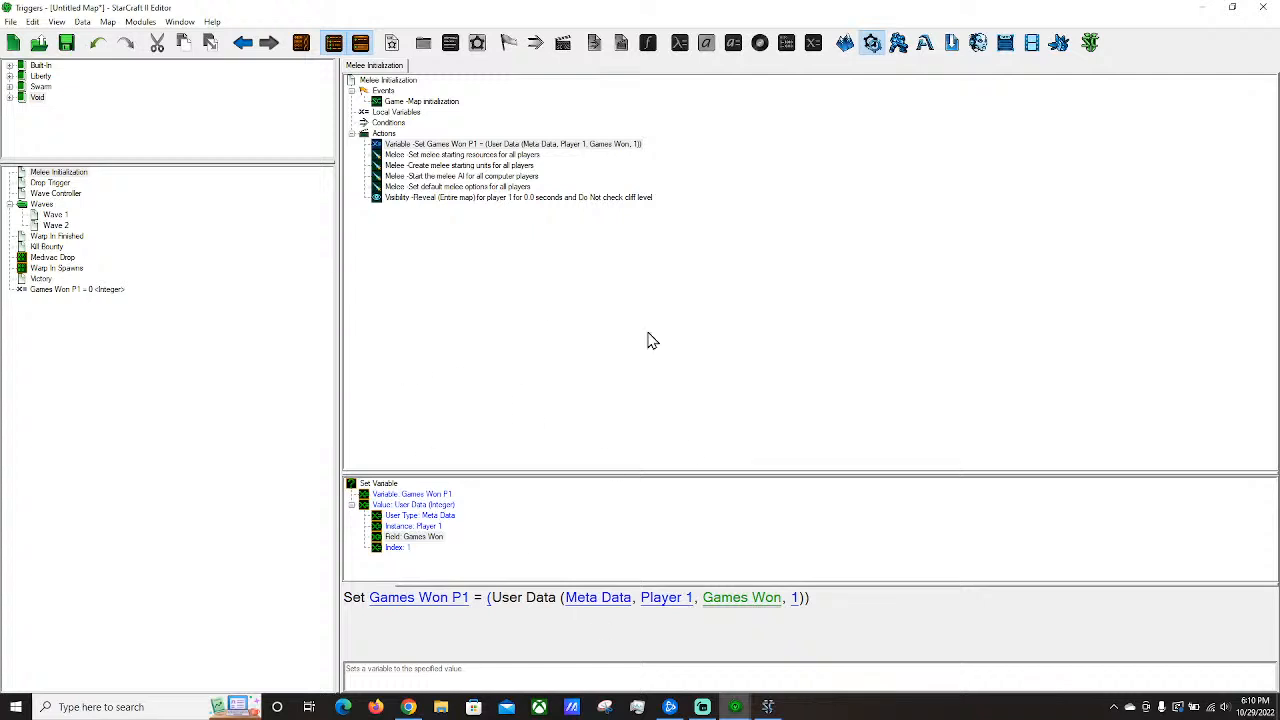
Add a Save Data Table Value (Bank) - Instance action at the start of the Melee Initialization actions.
left_click(457, 146)
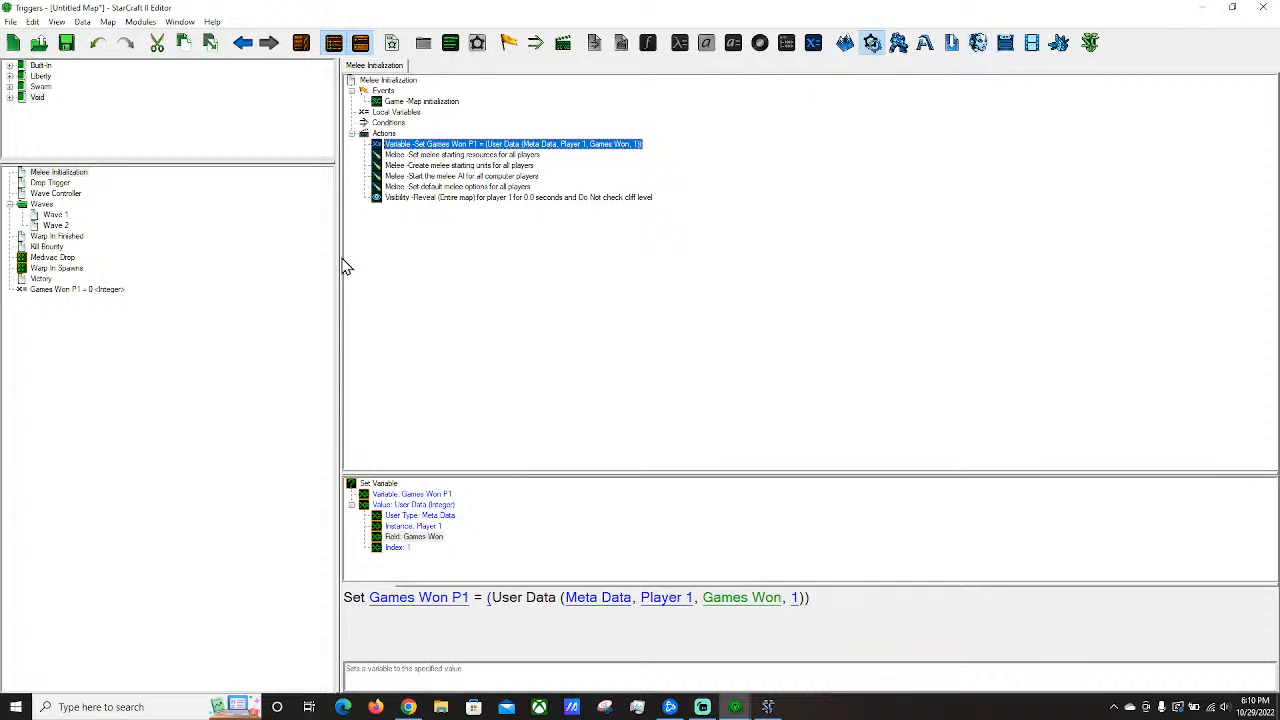
right_click(393, 132)
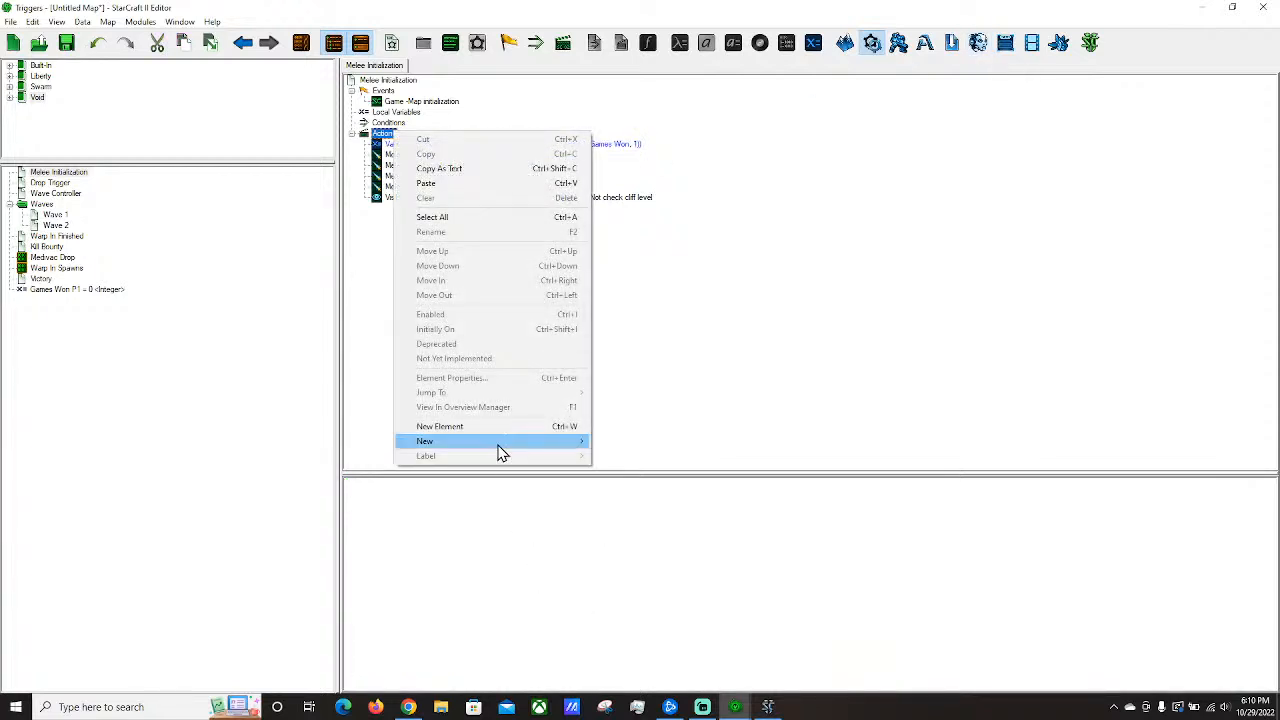
left_click(646, 506)
left_click(864, 240)
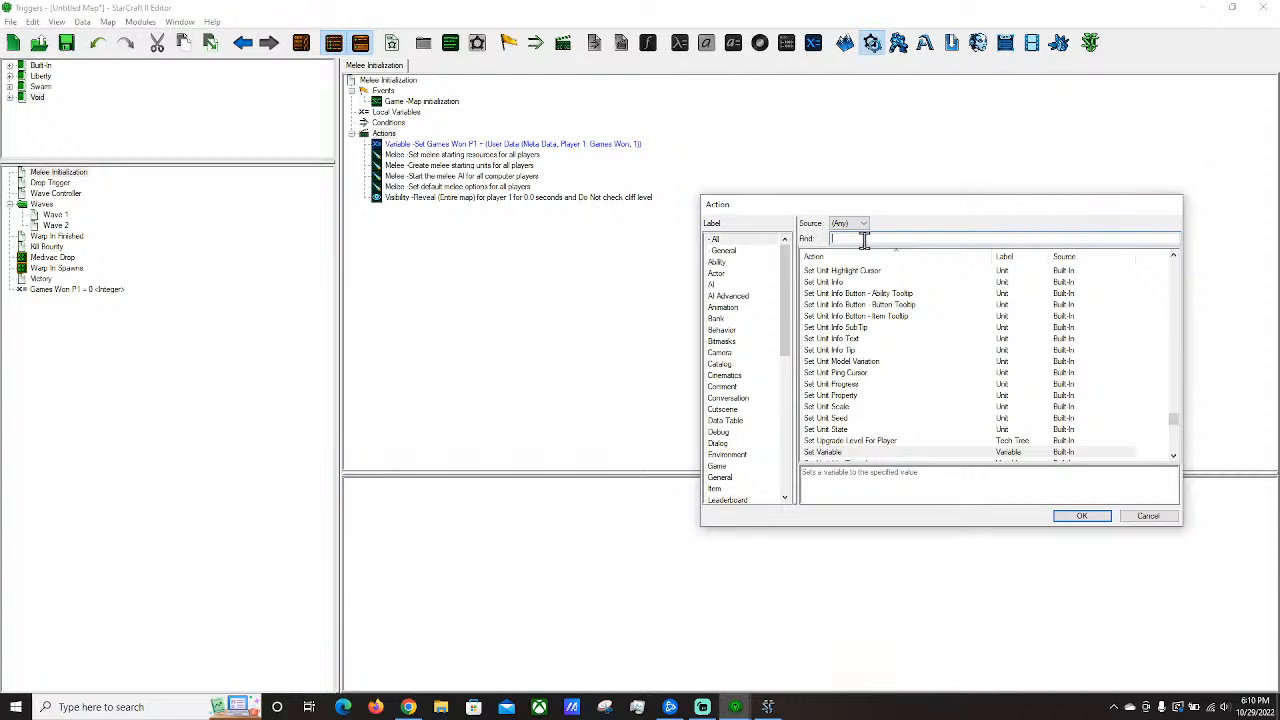
type("save us")
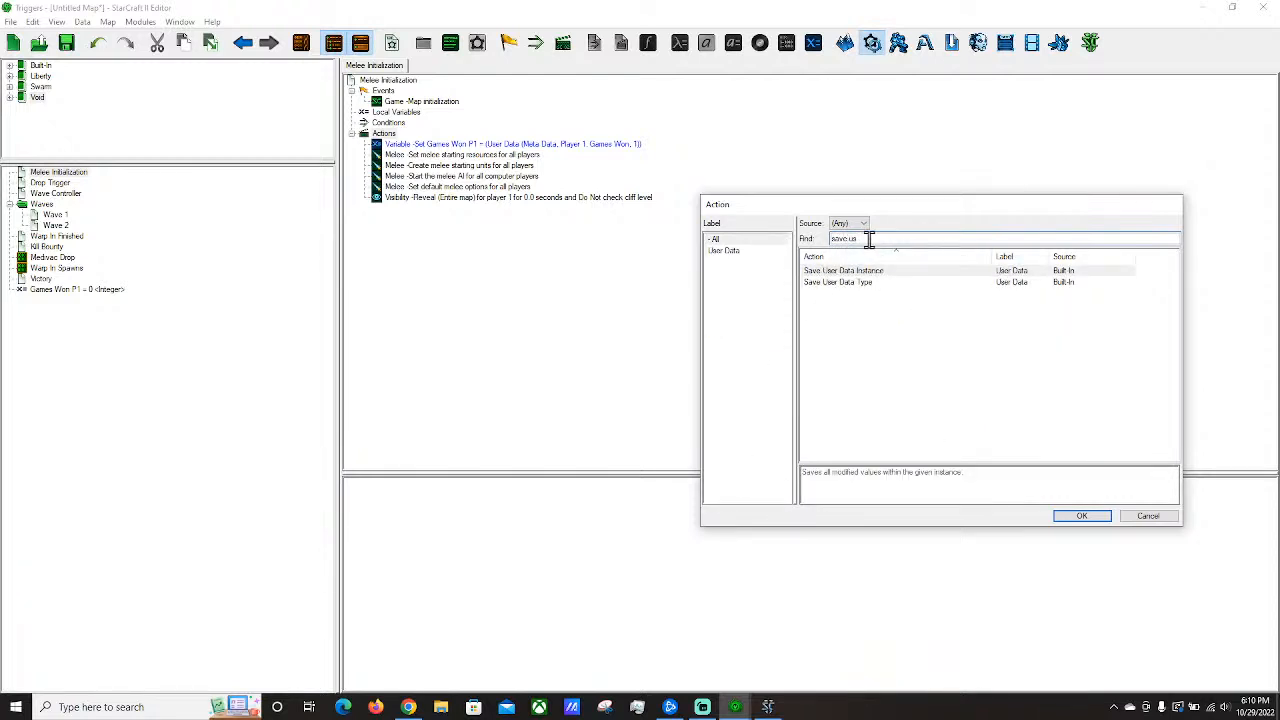
type("bank")
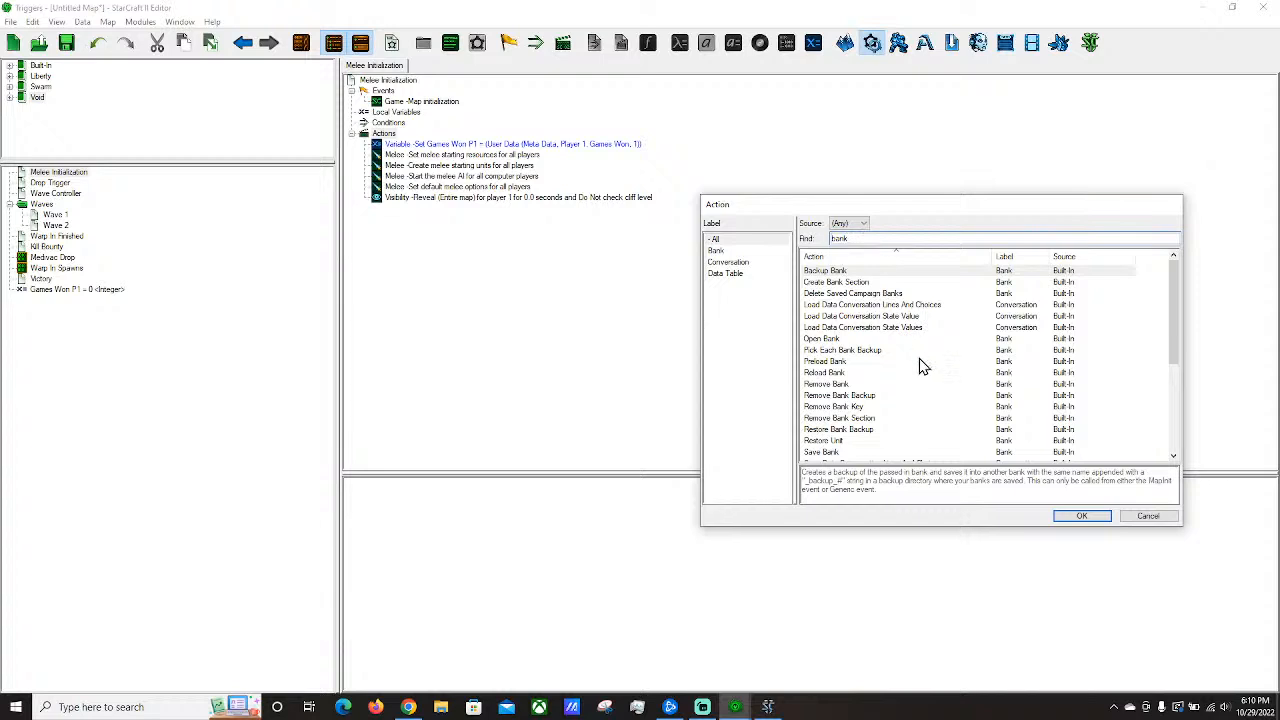
scroll(926, 376, "down", 3)
scroll(926, 376, "down", 3)
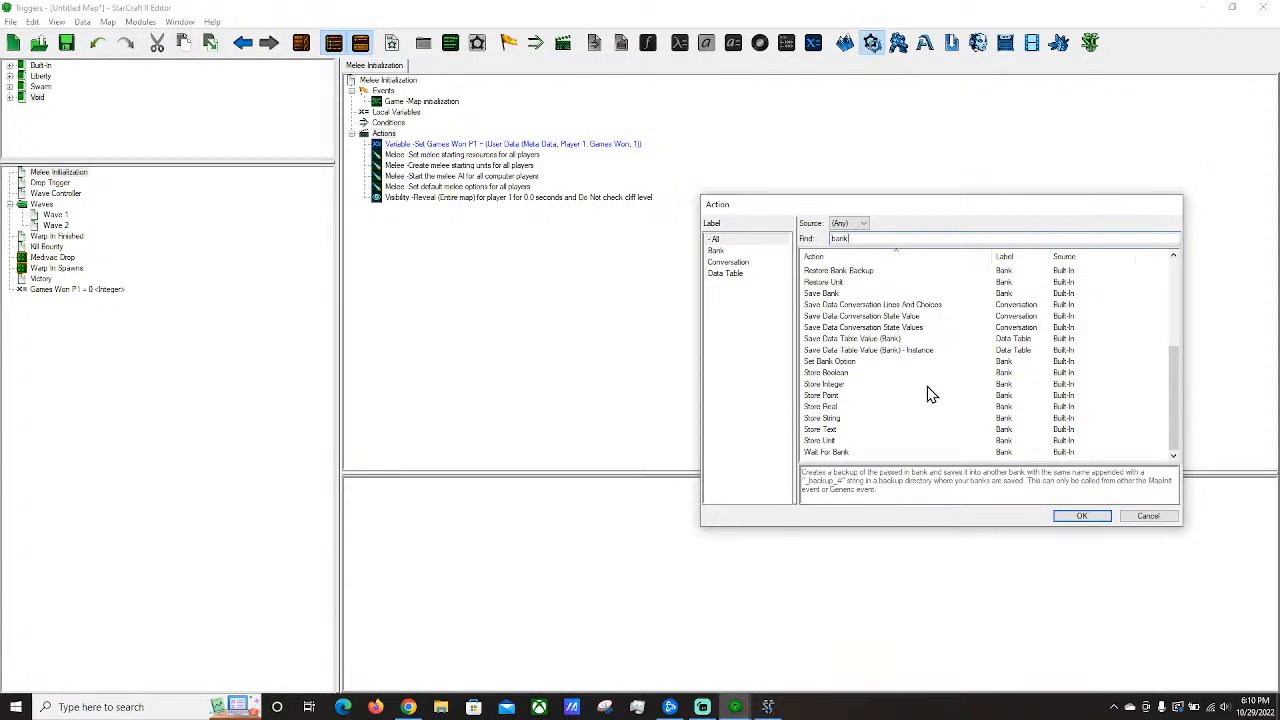
left_click(897, 340)
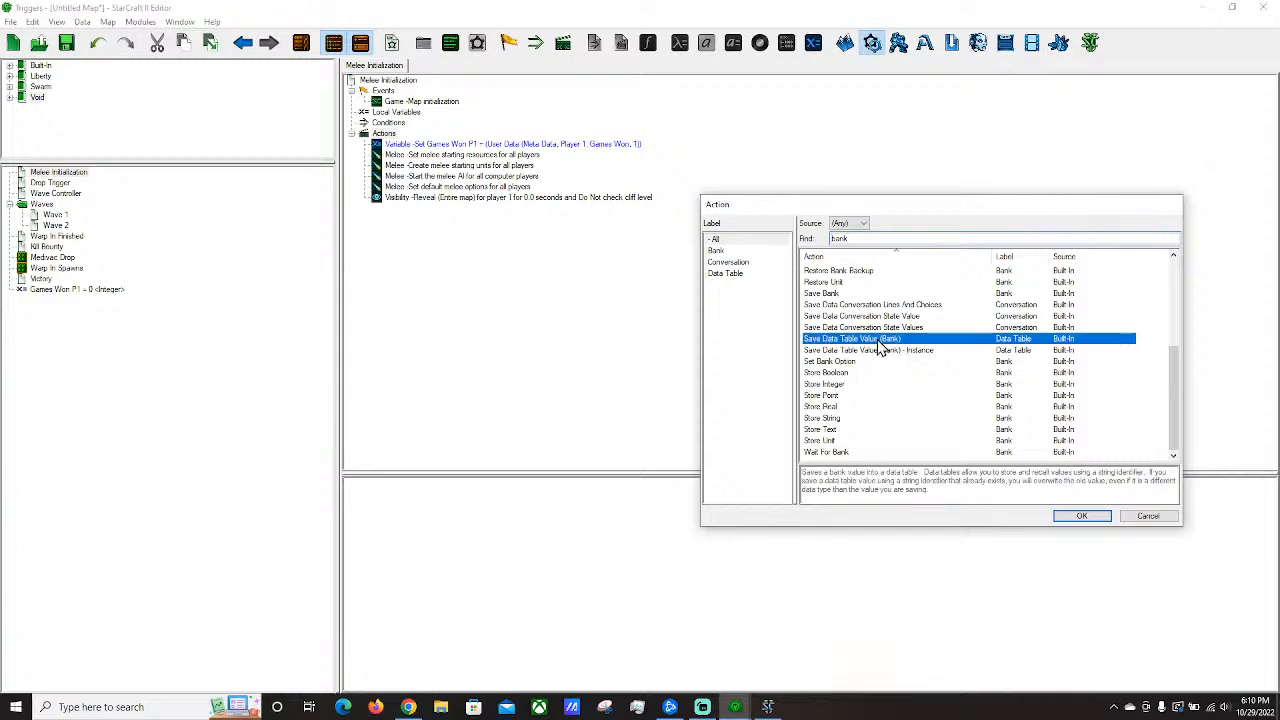
left_click(900, 350)
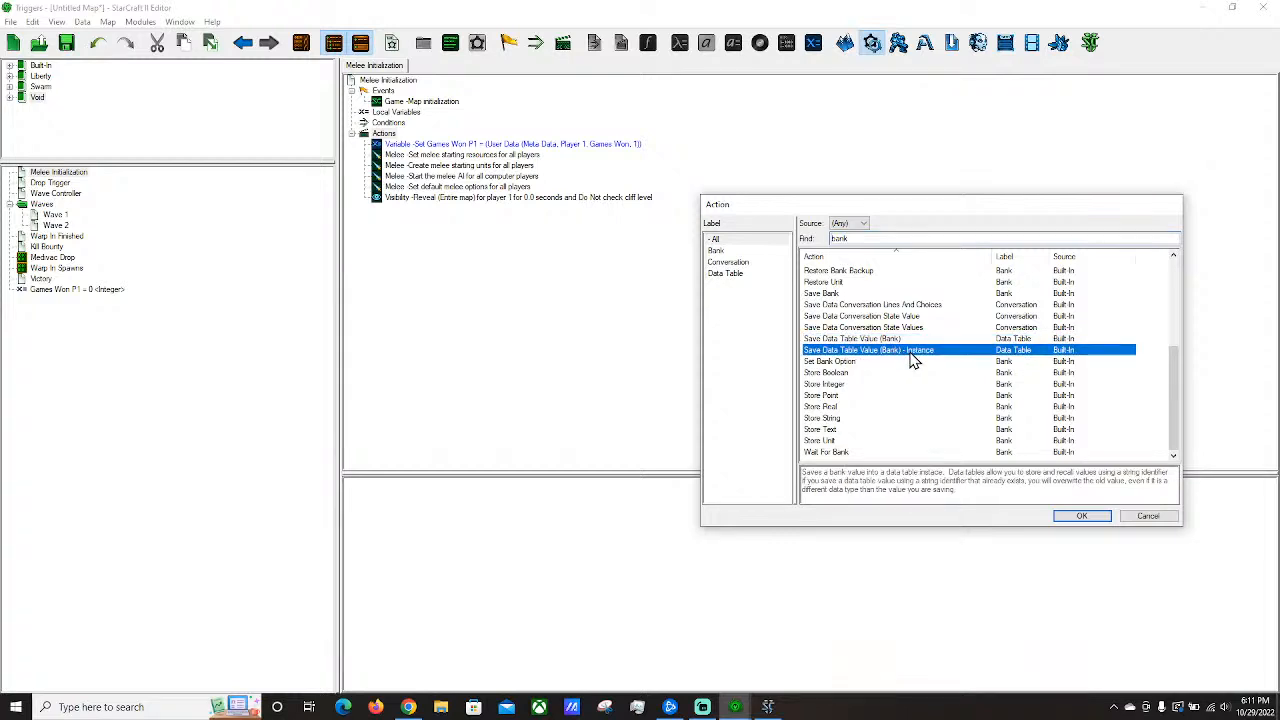
scroll(909, 356, "up", 1)
left_click(922, 374)
left_click(920, 383)
left_click(922, 376)
double_click(922, 384)
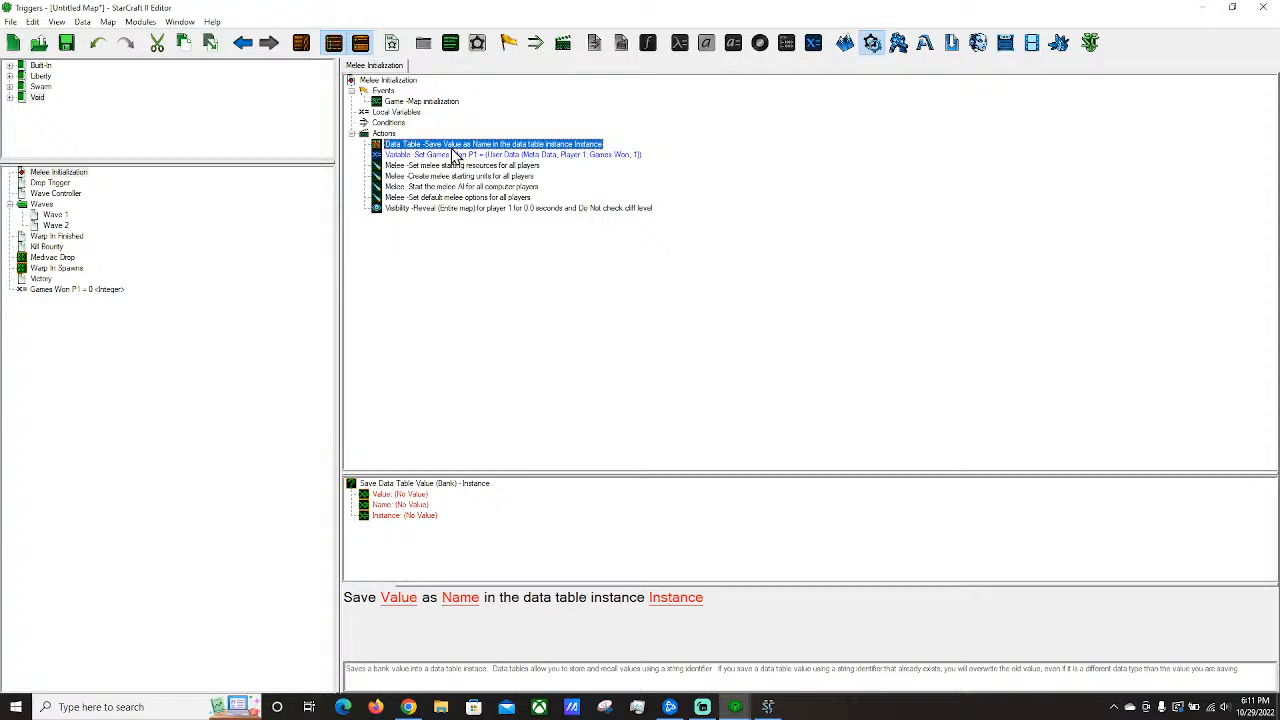
left_click(399, 598)
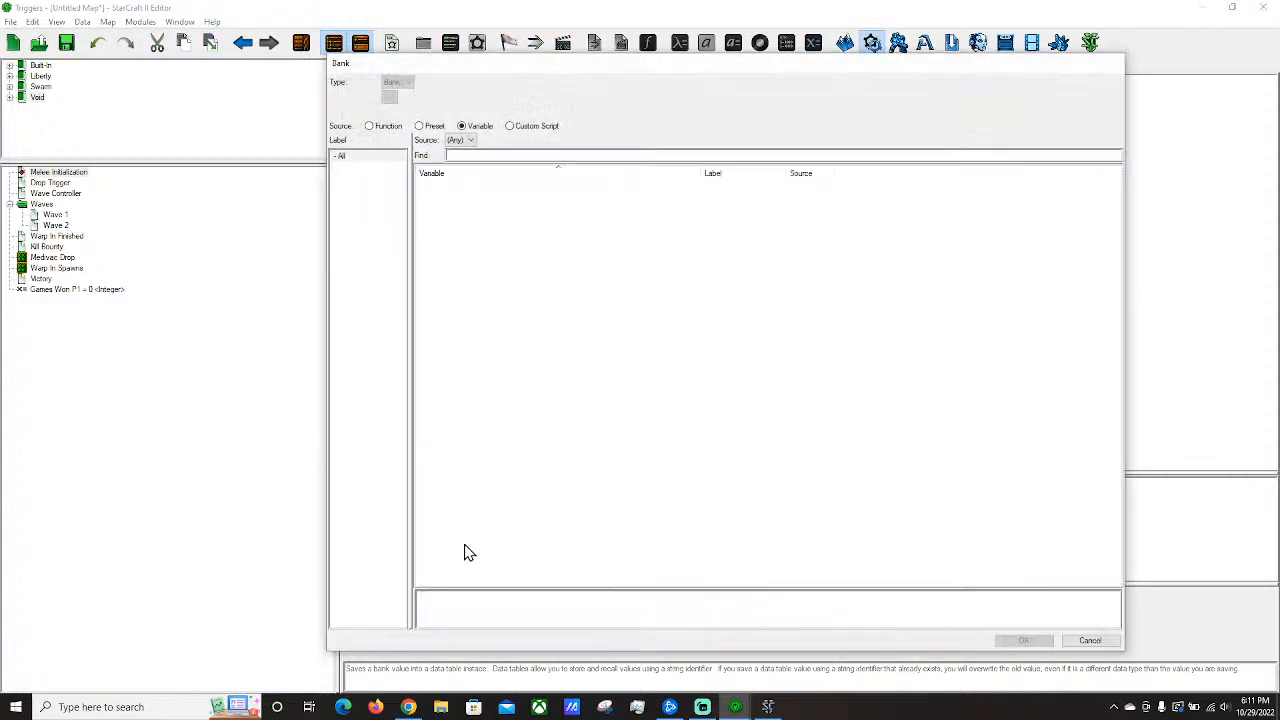
left_click(422, 127)
left_click(385, 127)
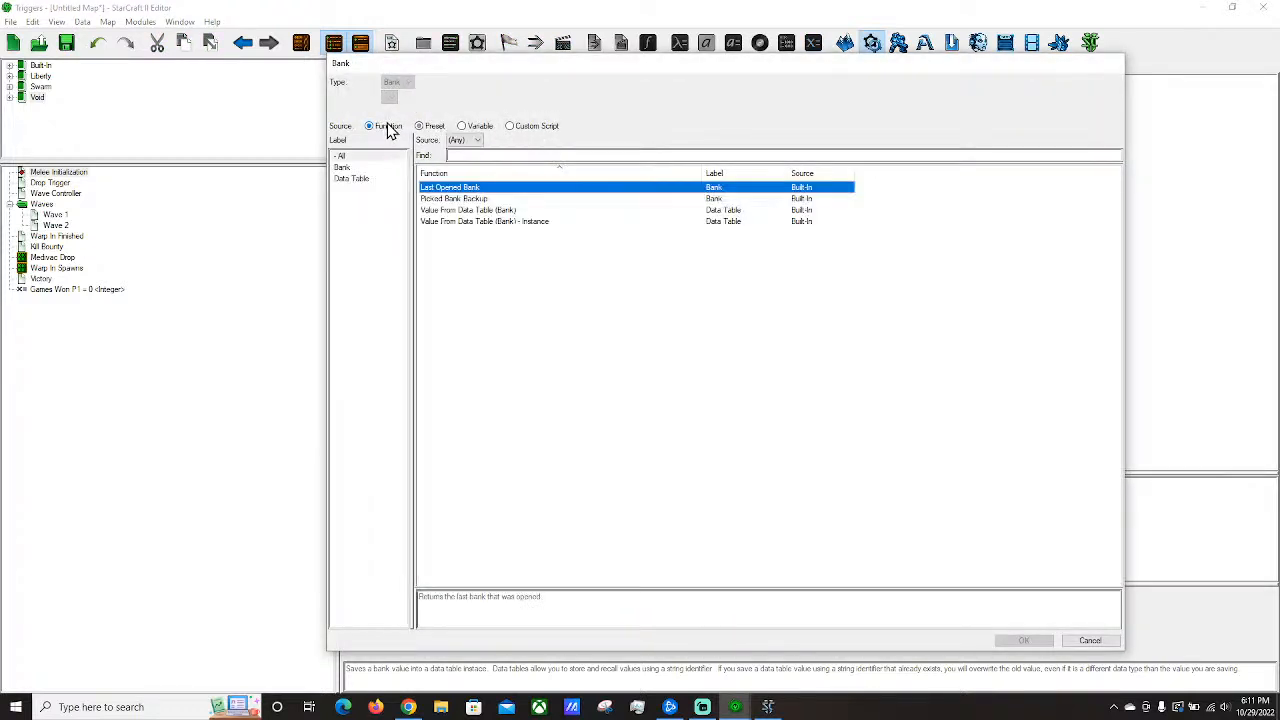
left_click(497, 211)
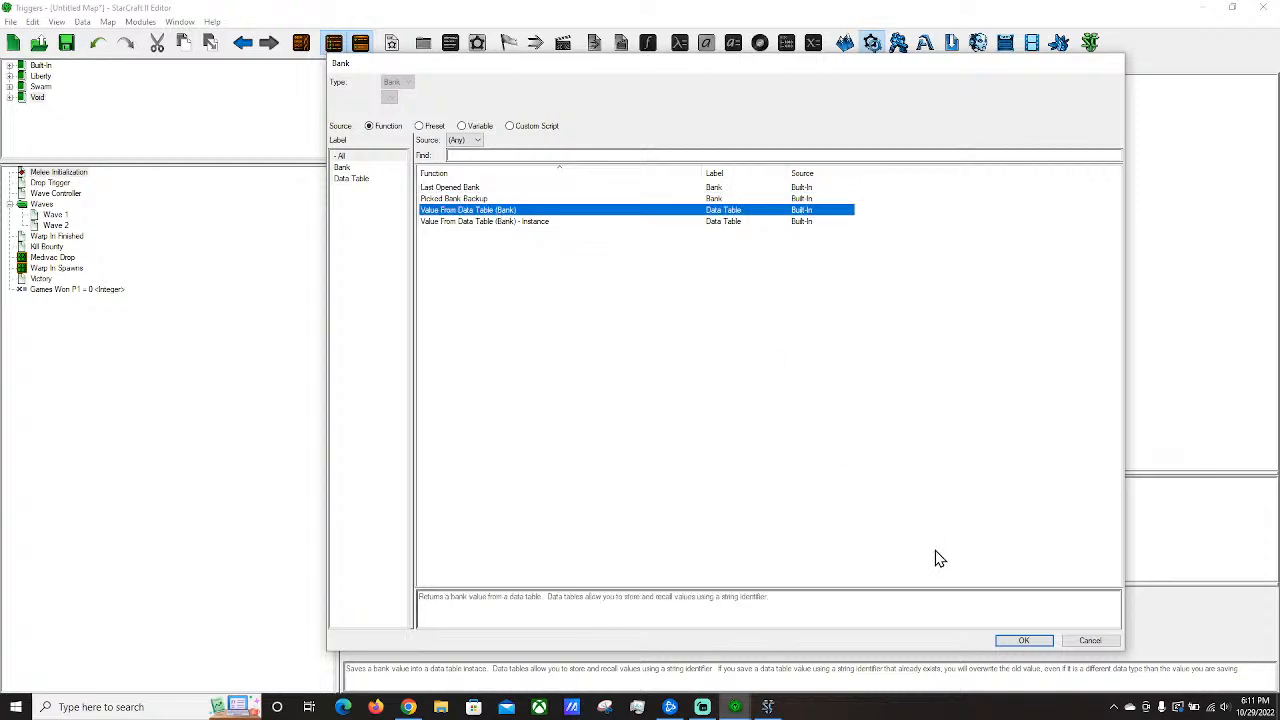
left_click(1088, 641)
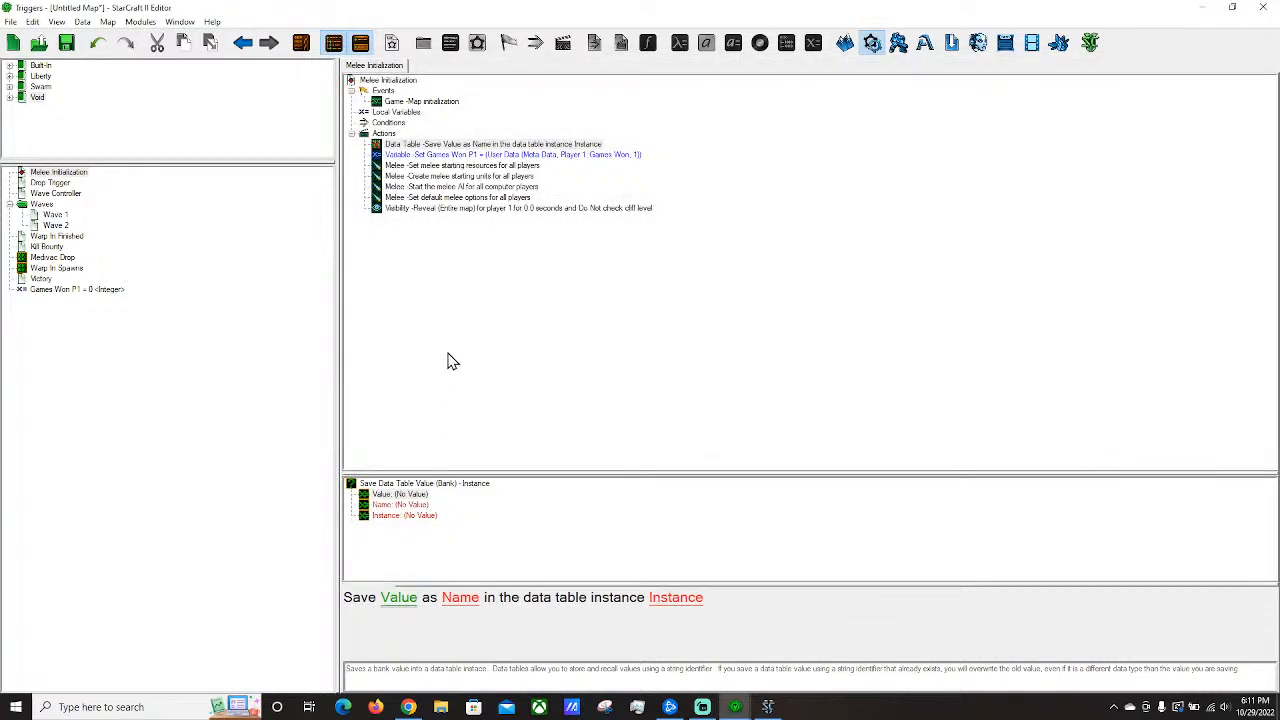
Look through the bank-related actions for a replacement for the data table action.
double_click(445, 144)
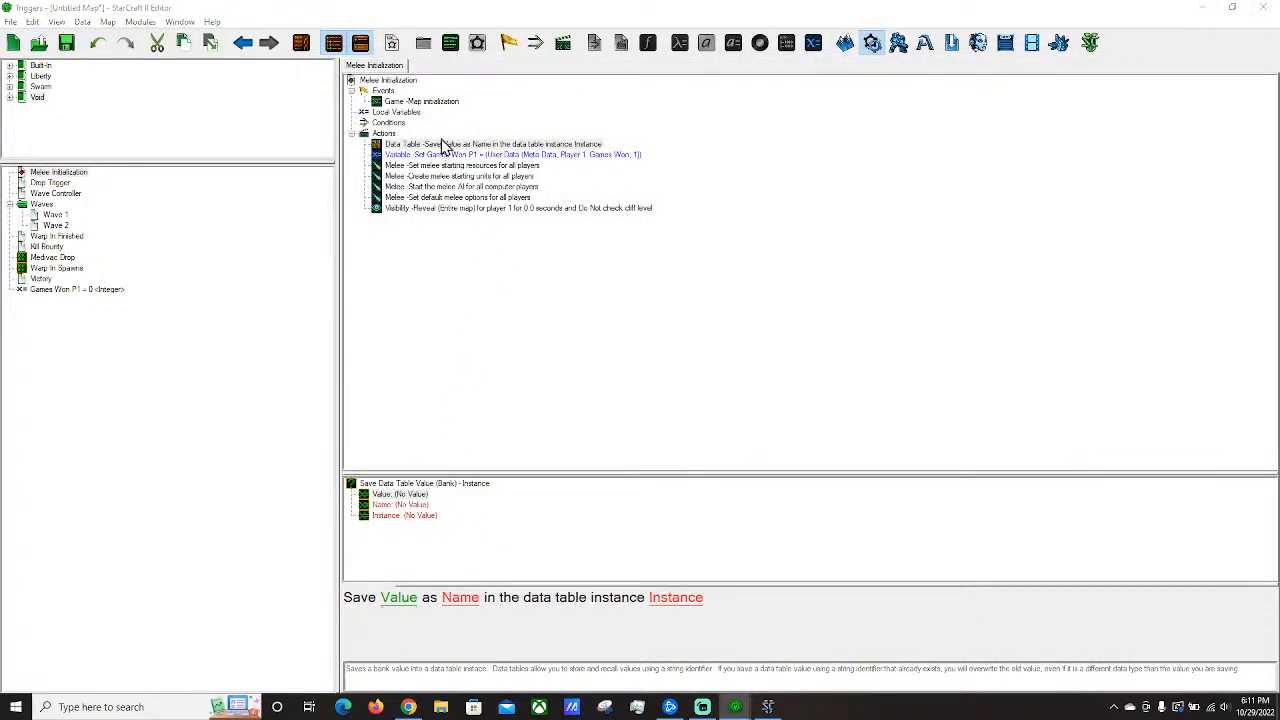
scroll(960, 380, "down", 1)
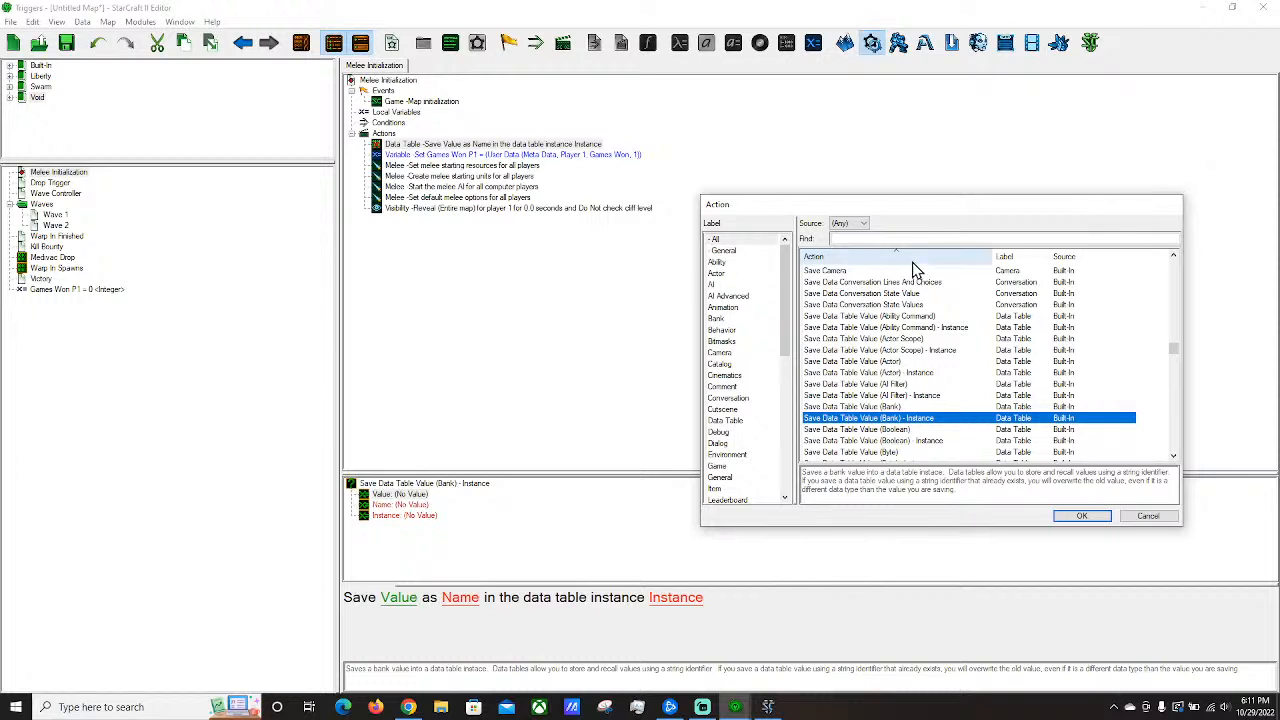
left_click(872, 239)
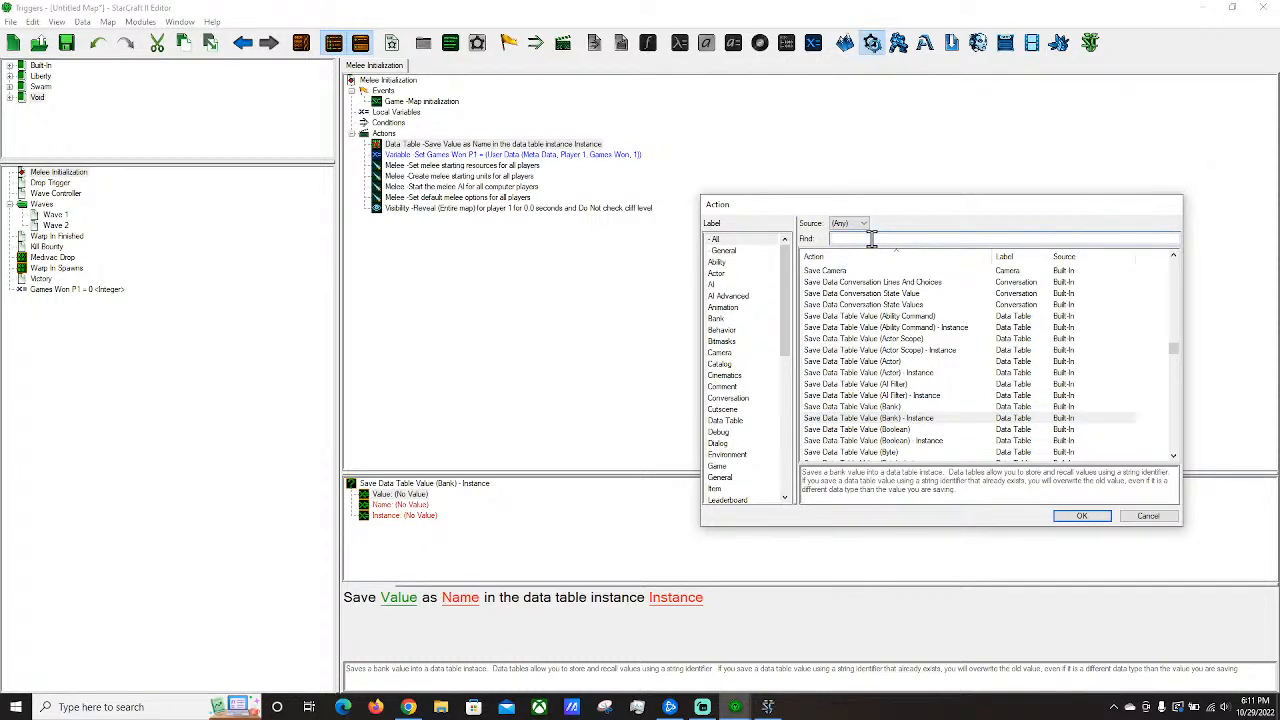
type("bank")
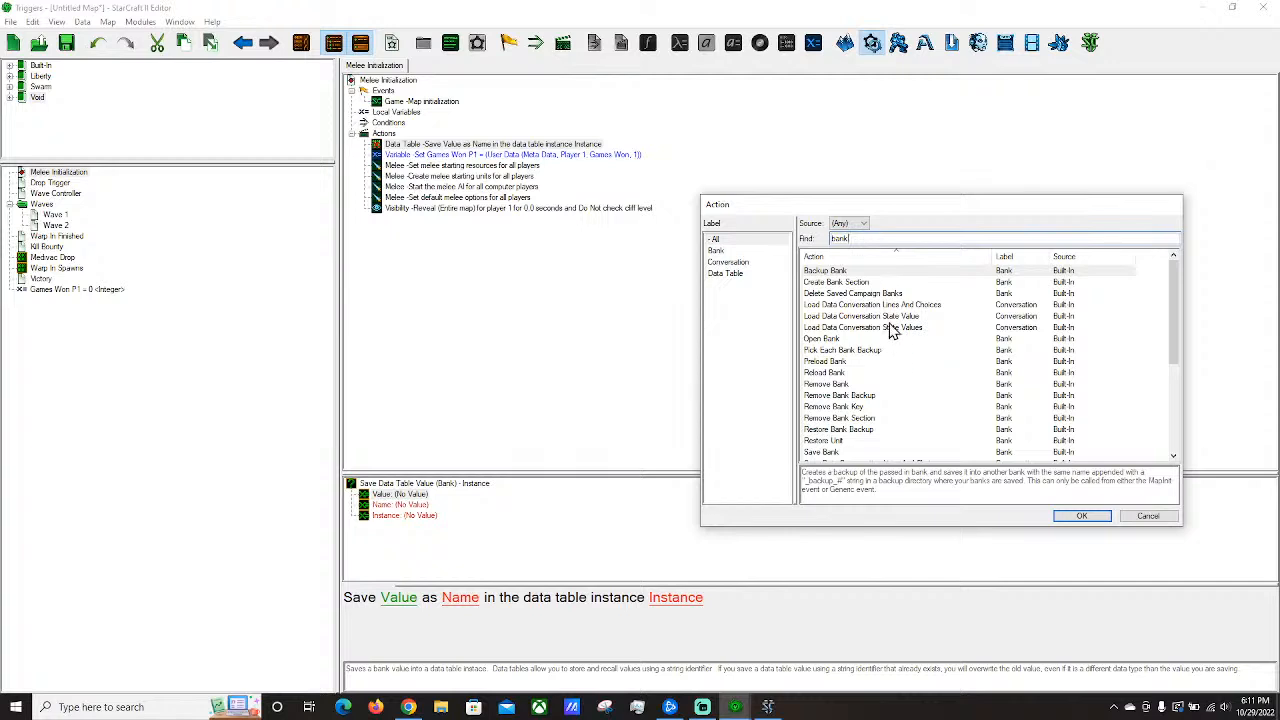
scroll(900, 324, "down", 2)
scroll(900, 329, "down", 3)
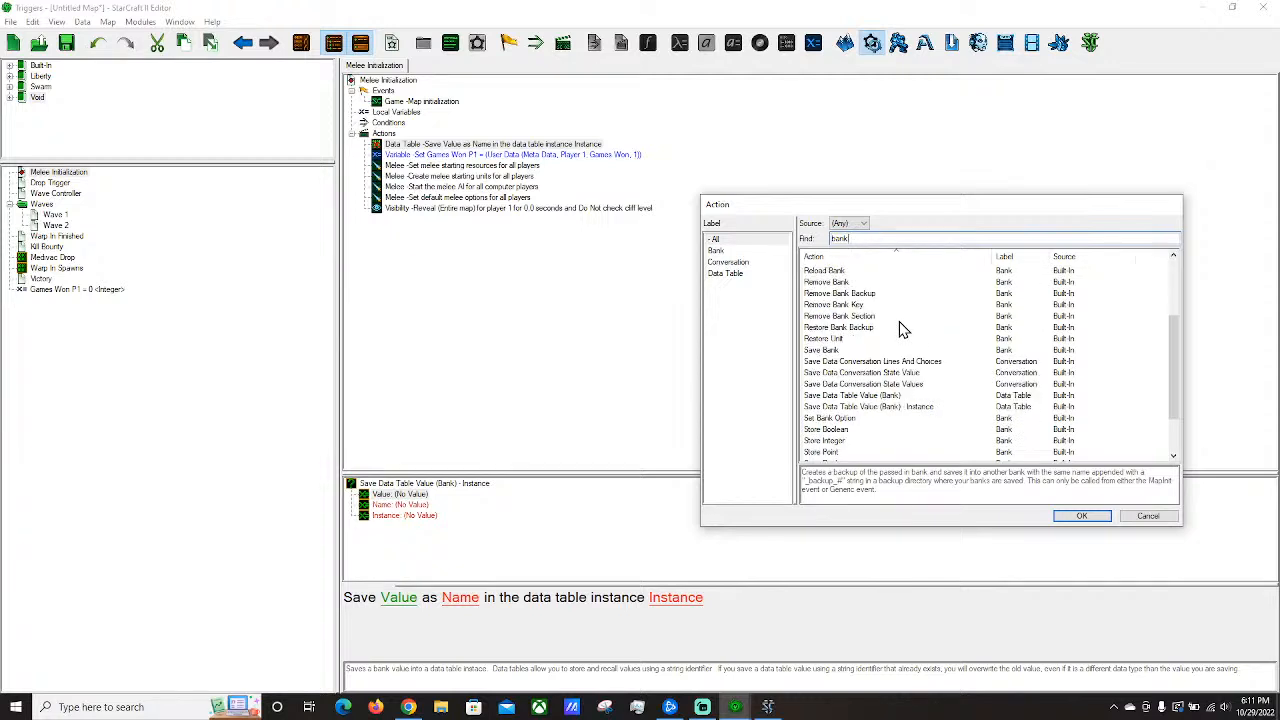
left_click(835, 440)
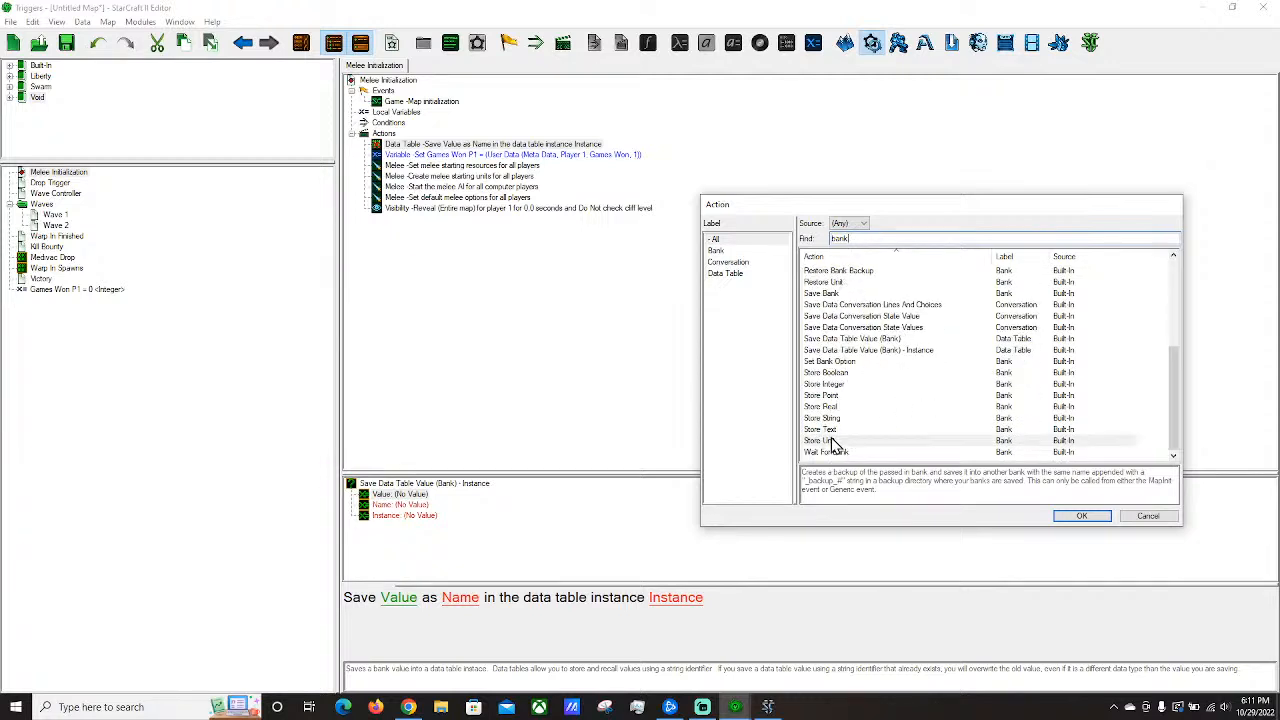
left_click(845, 396)
Replace the data table action with the Save User Data Type action from the User Data category.
left_click(894, 240)
double_click(894, 240)
type("user")
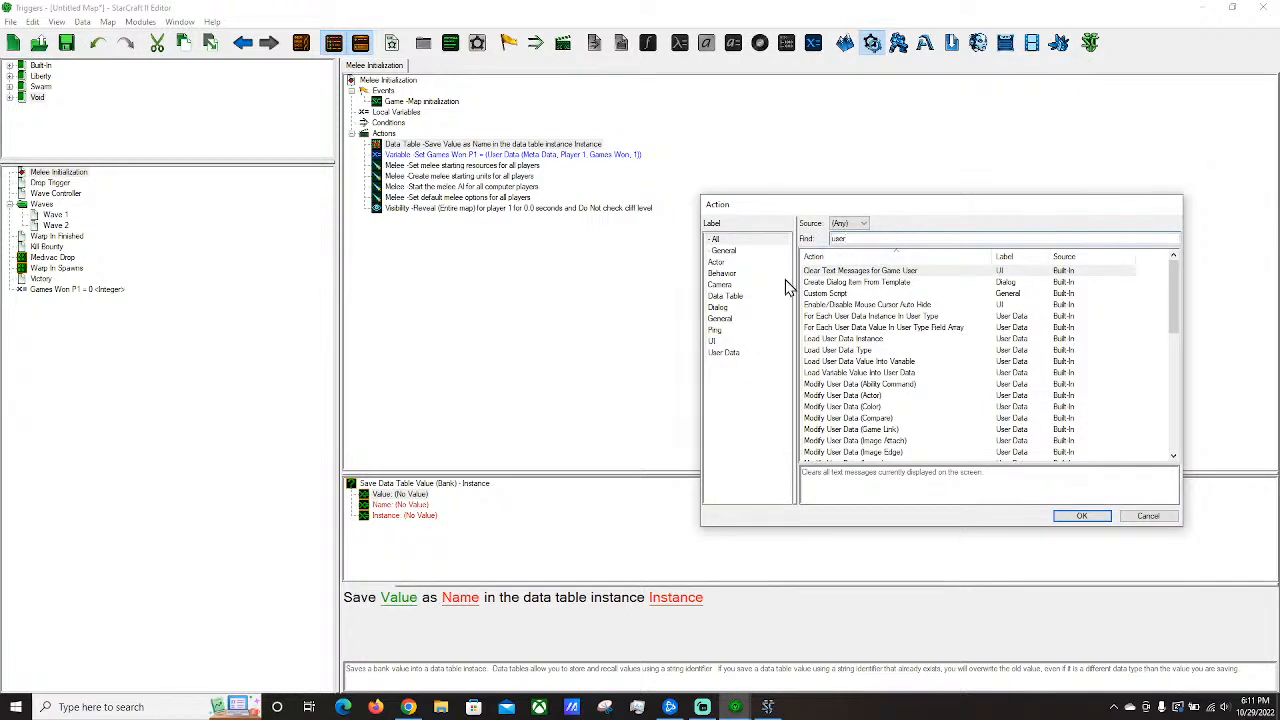
left_click(730, 355)
scroll(920, 323, "down", 1)
scroll(943, 351, "up", 1)
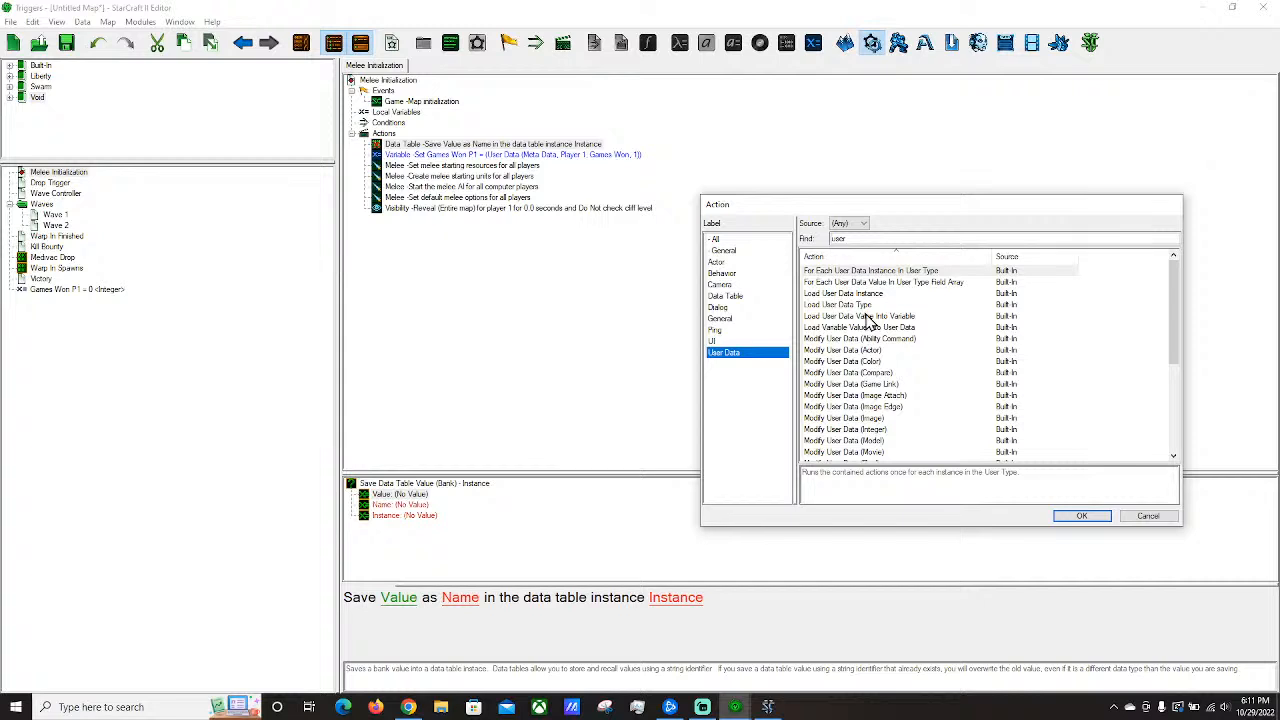
left_click(927, 275)
left_click(916, 328)
left_click(920, 318)
scroll(930, 338, "down", 2)
scroll(930, 346, "down", 3)
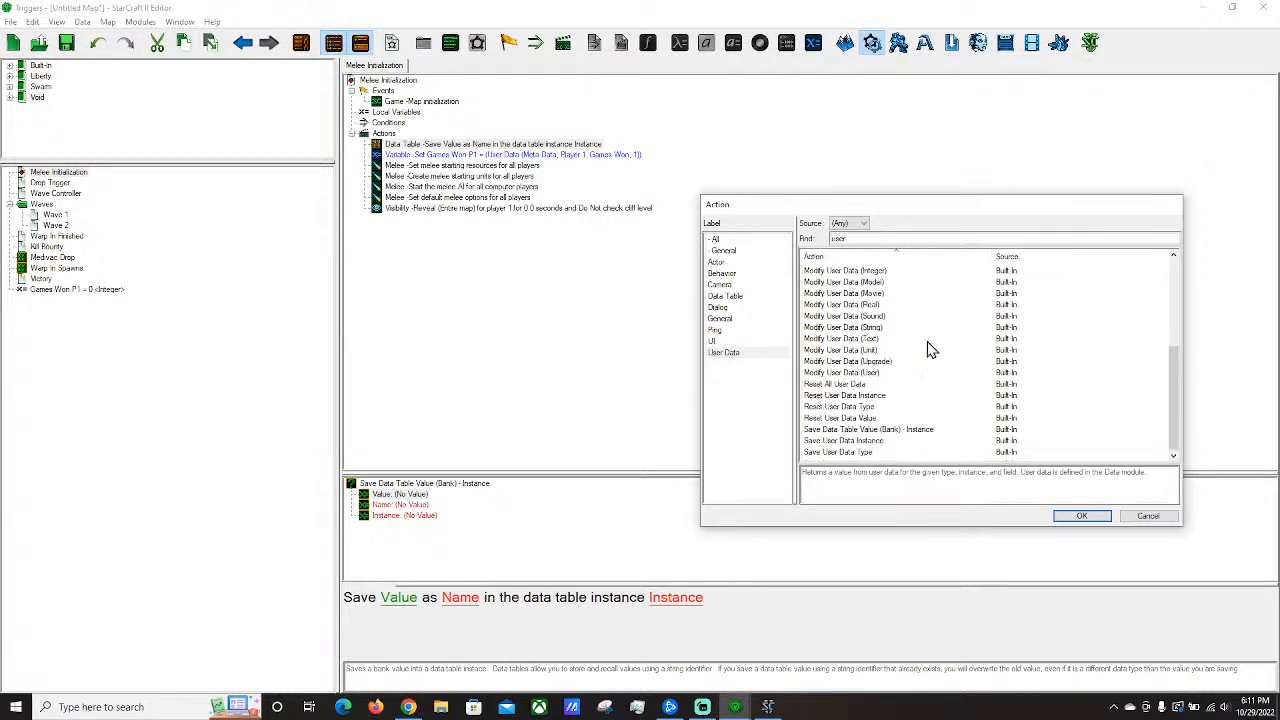
left_click(899, 432)
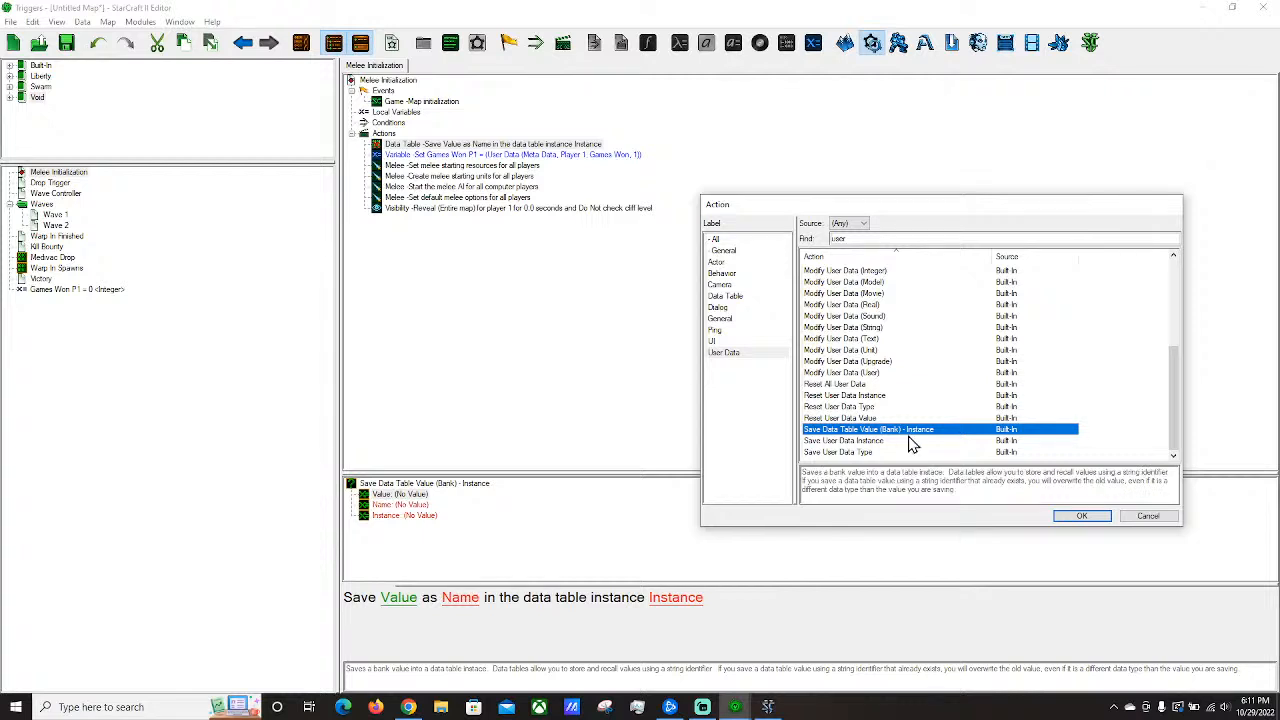
left_click(915, 441)
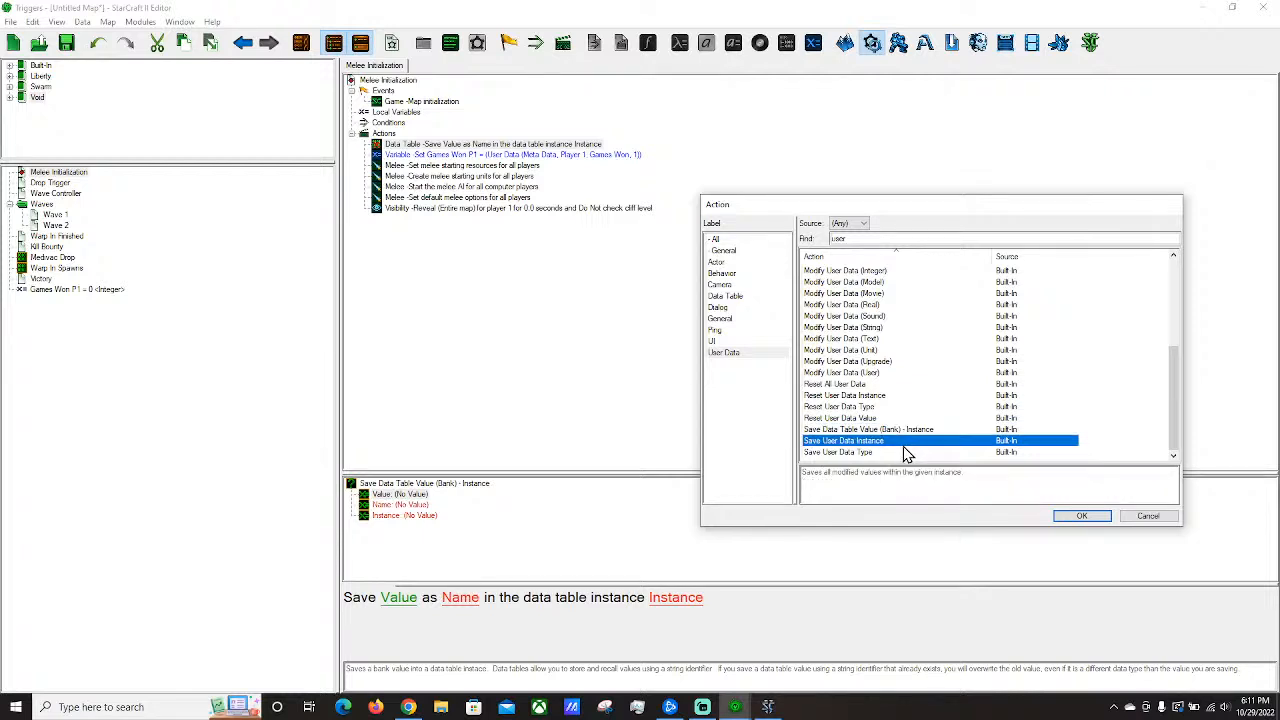
double_click(893, 452)
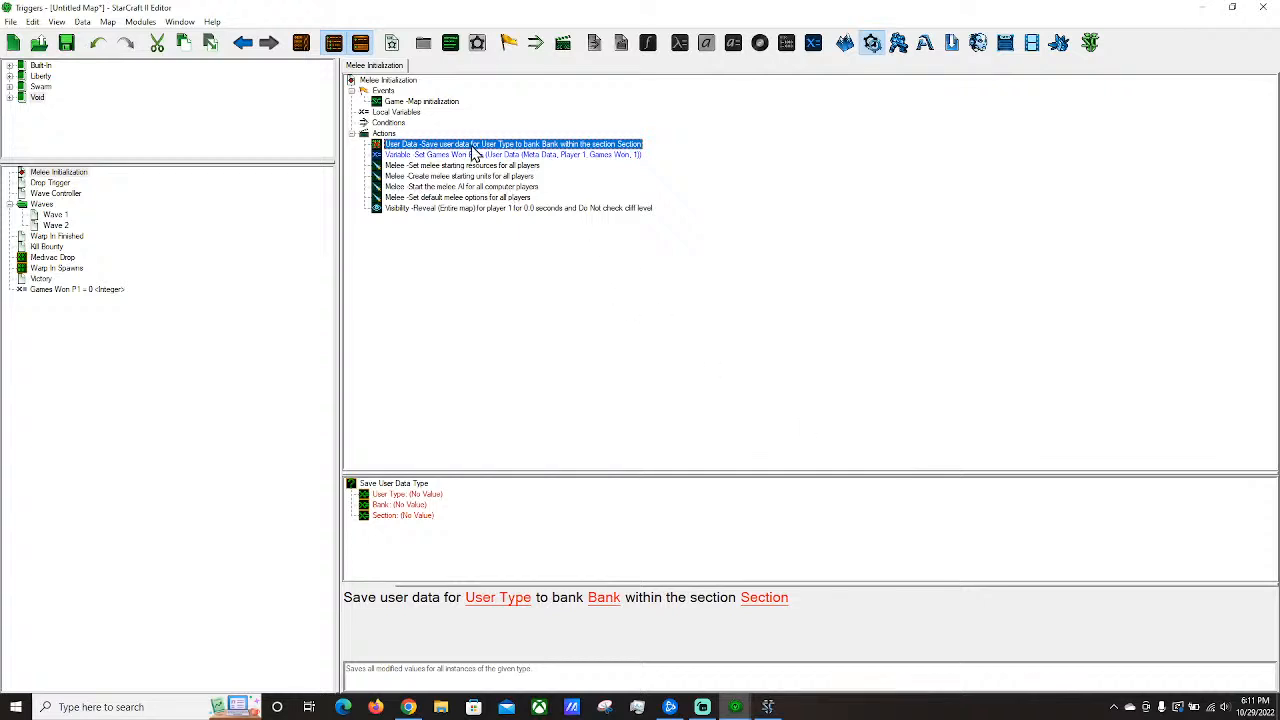
Change the first action of Melee Initialization to Save User Data Instance.
double_click(472, 146)
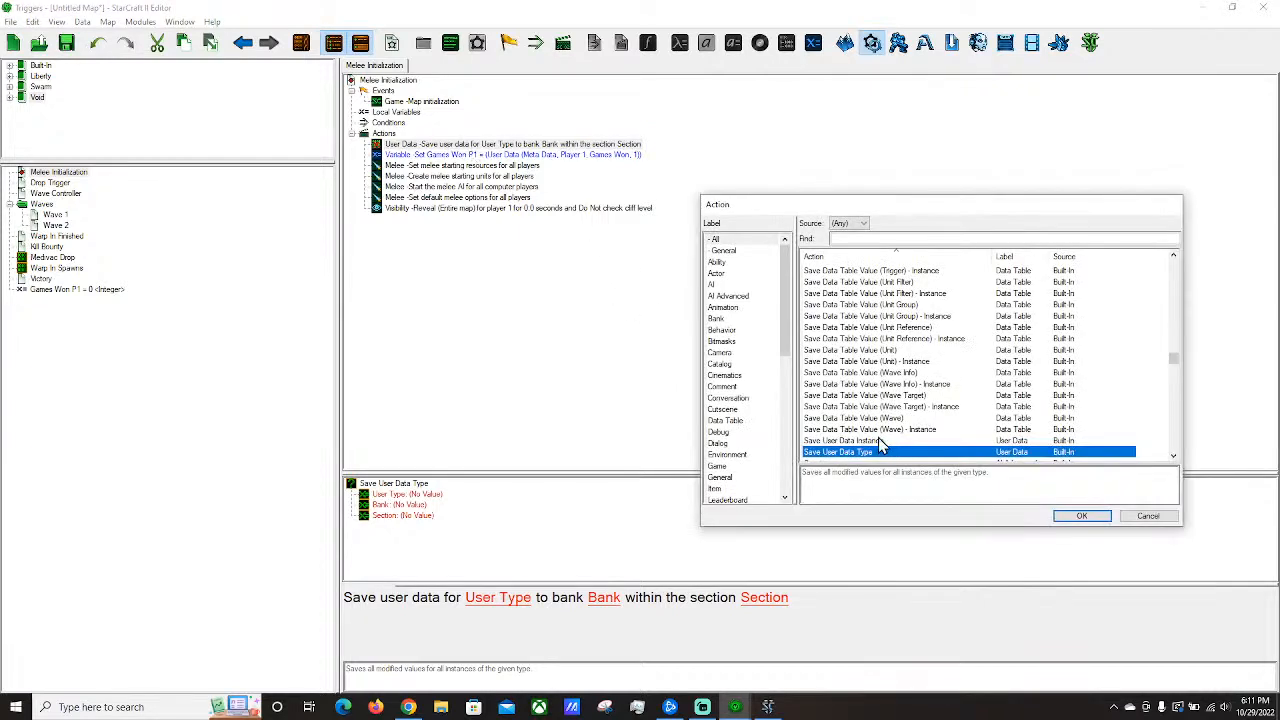
left_click(872, 442)
double_click(872, 444)
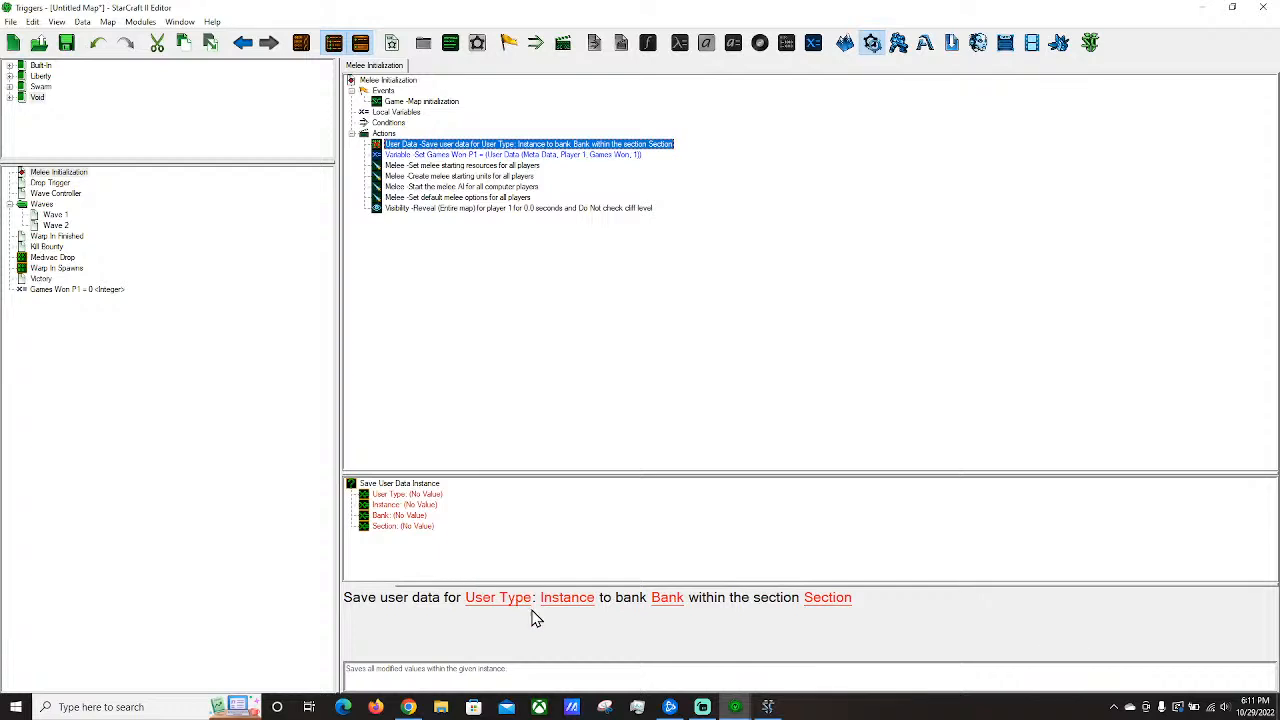
left_click(660, 600)
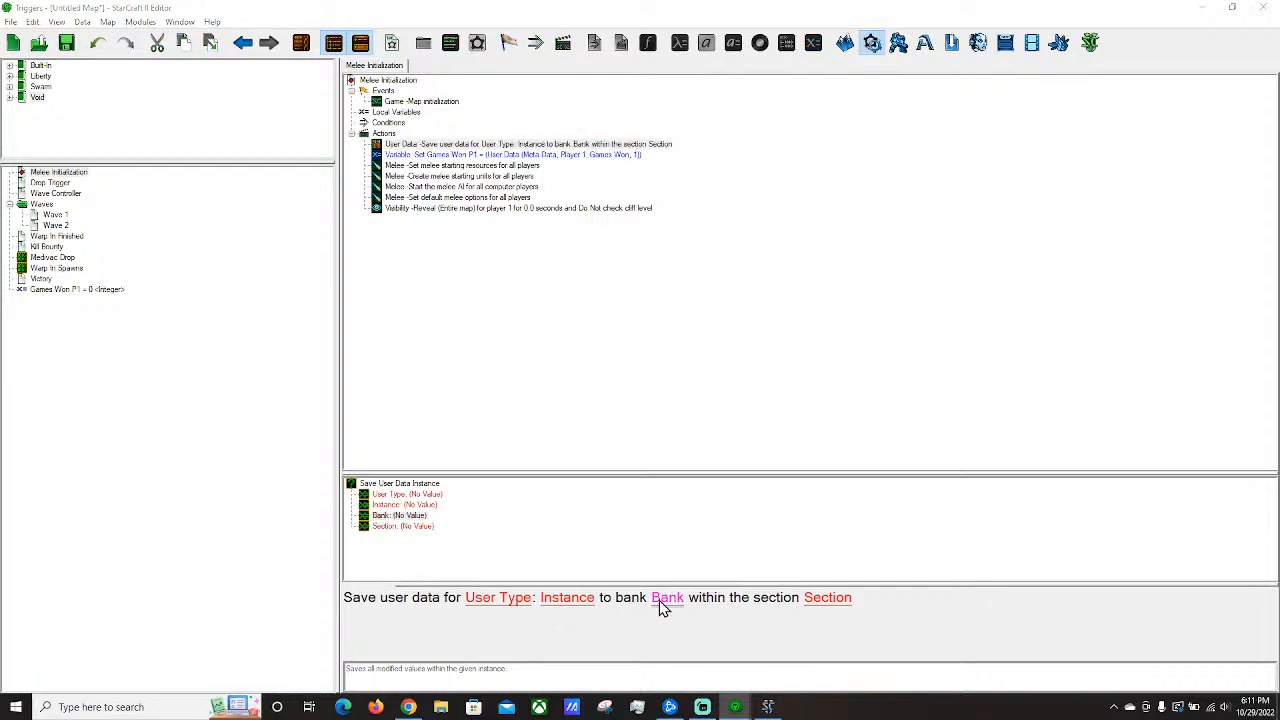
left_click(425, 131)
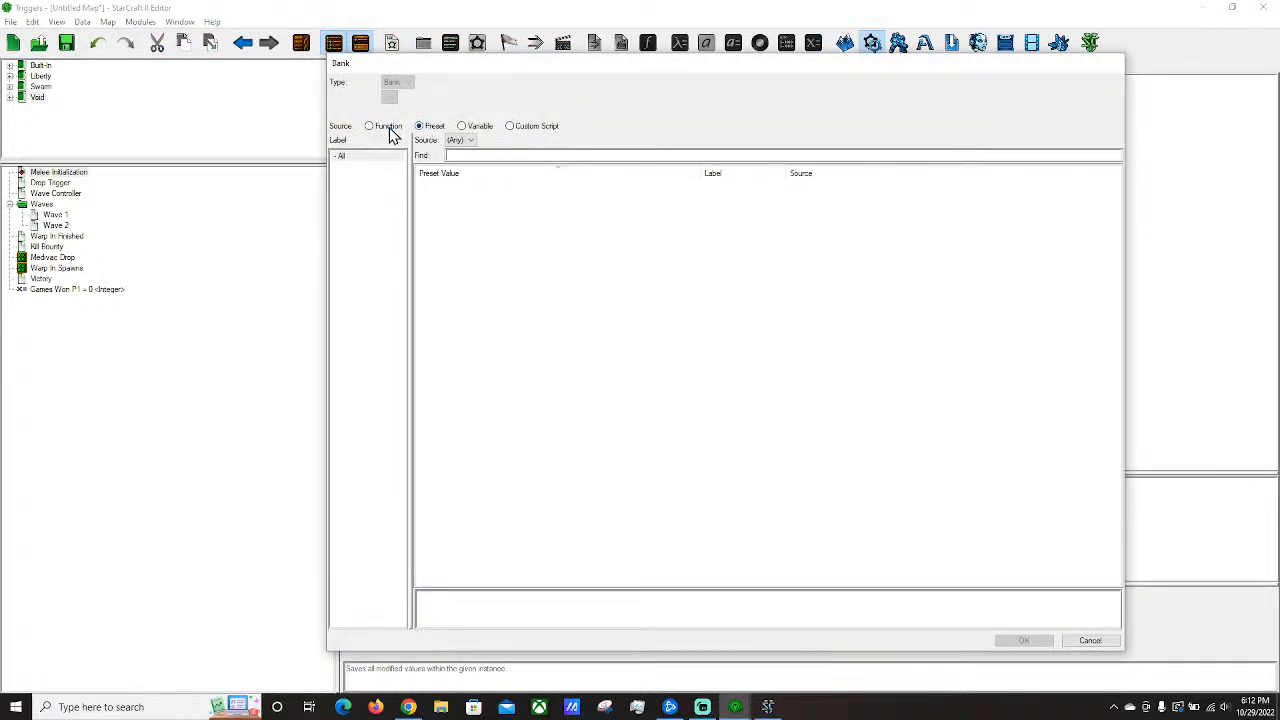
left_click(392, 128)
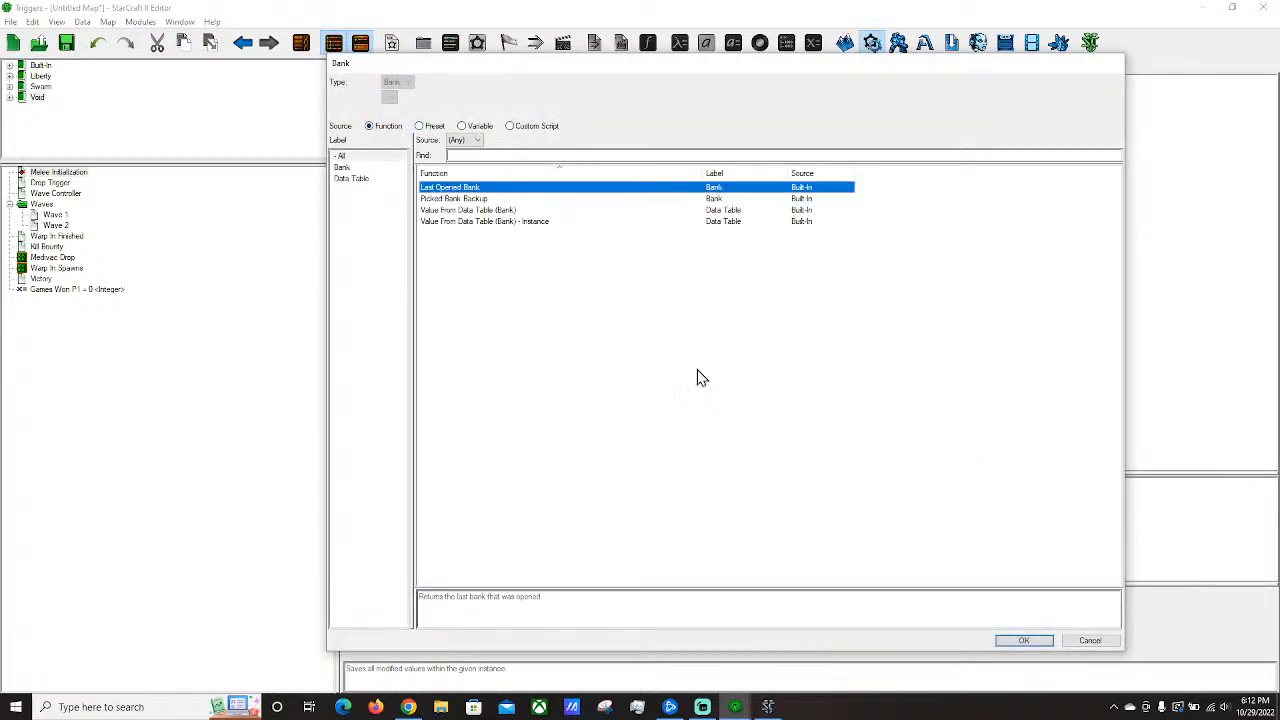
left_click(1087, 642)
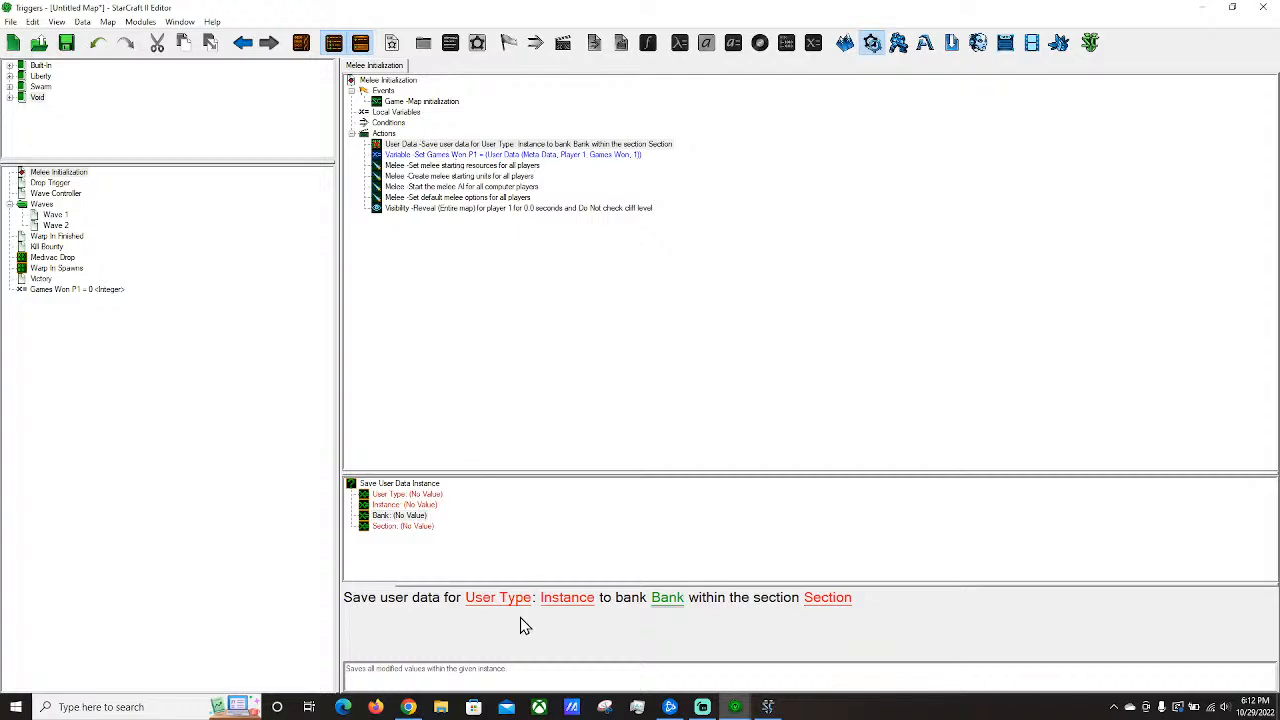
Set the Save User Data Instance action's user type to Meta Data and its instance to Player 1.
left_click(490, 600)
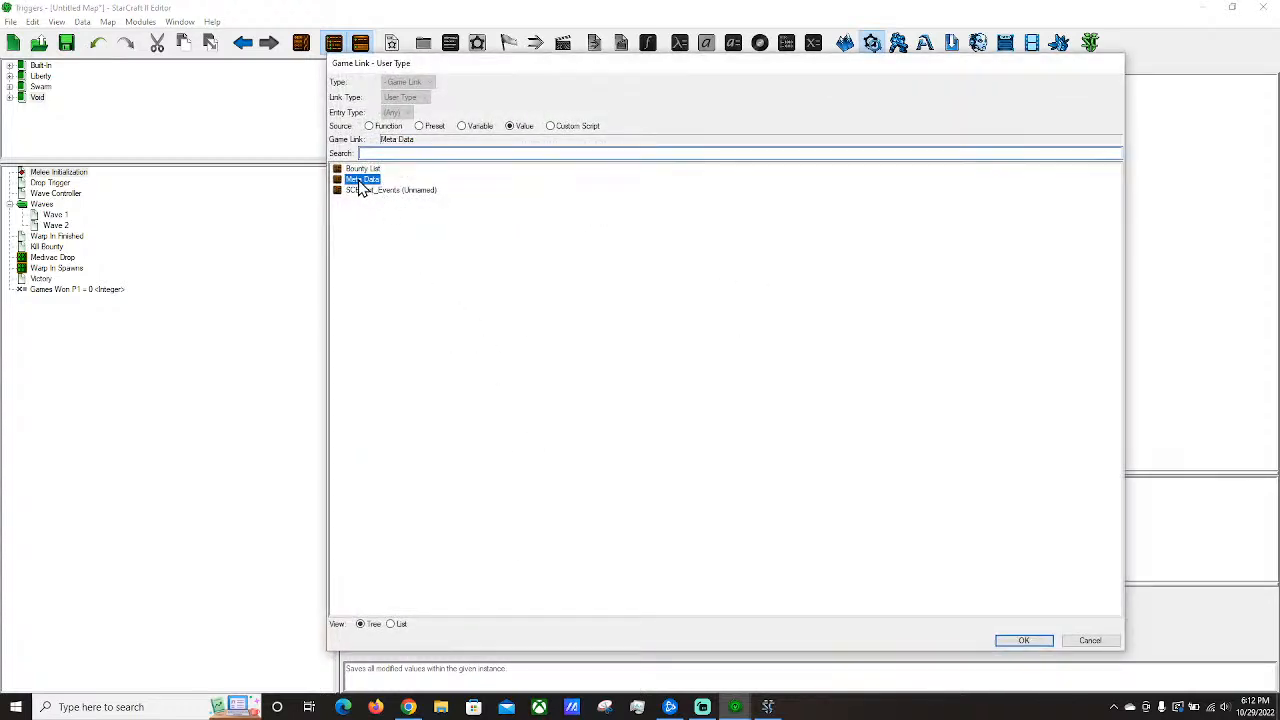
double_click(365, 174)
left_click(583, 603)
left_click(408, 141)
left_click(373, 153)
left_click(1003, 640)
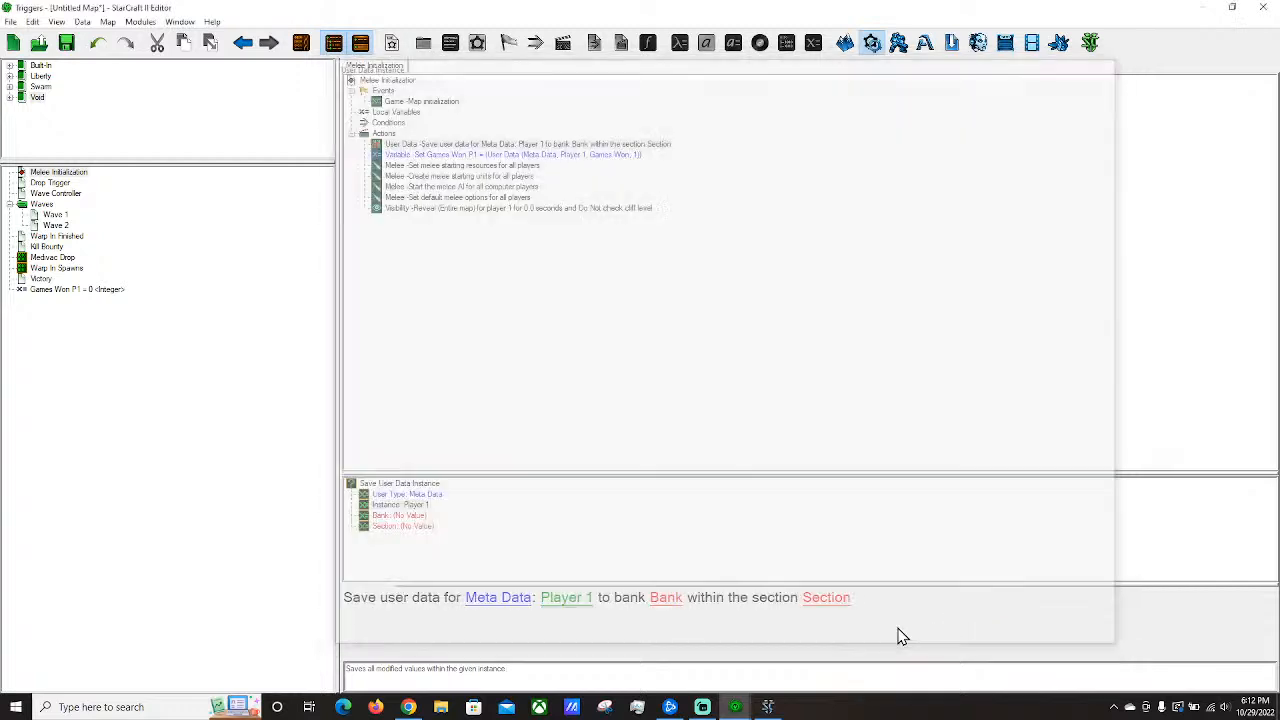
Move the Save User Data Instance action from Melee Initialization into the Victory trigger, directly after the Games Won update.
left_click(425, 145)
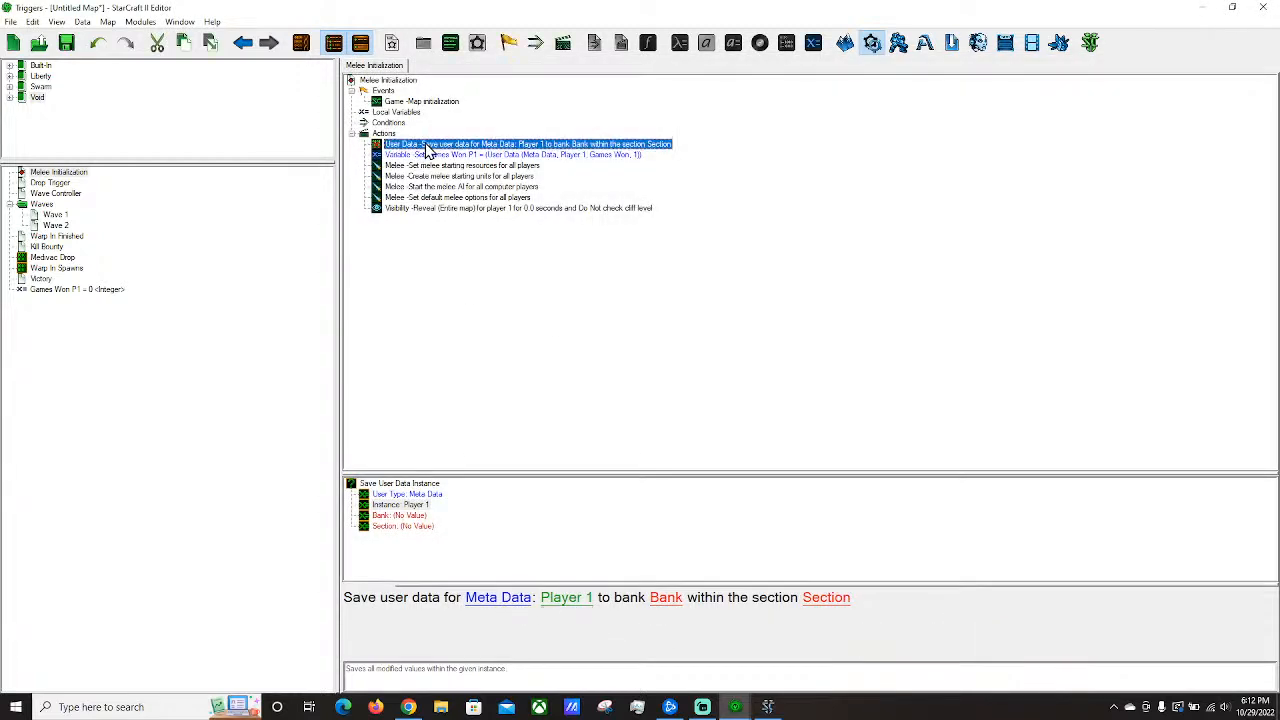
left_click(40, 279)
left_click(392, 133)
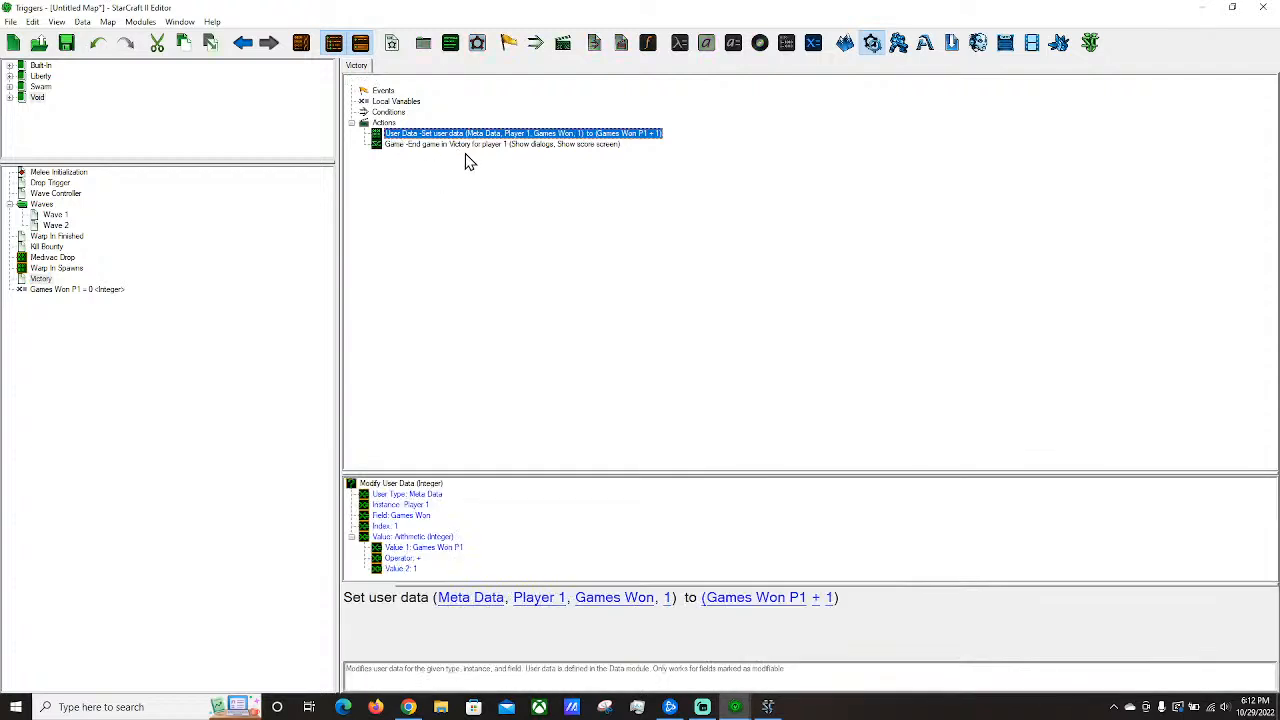
key("ctrl+v")
left_click(446, 135)
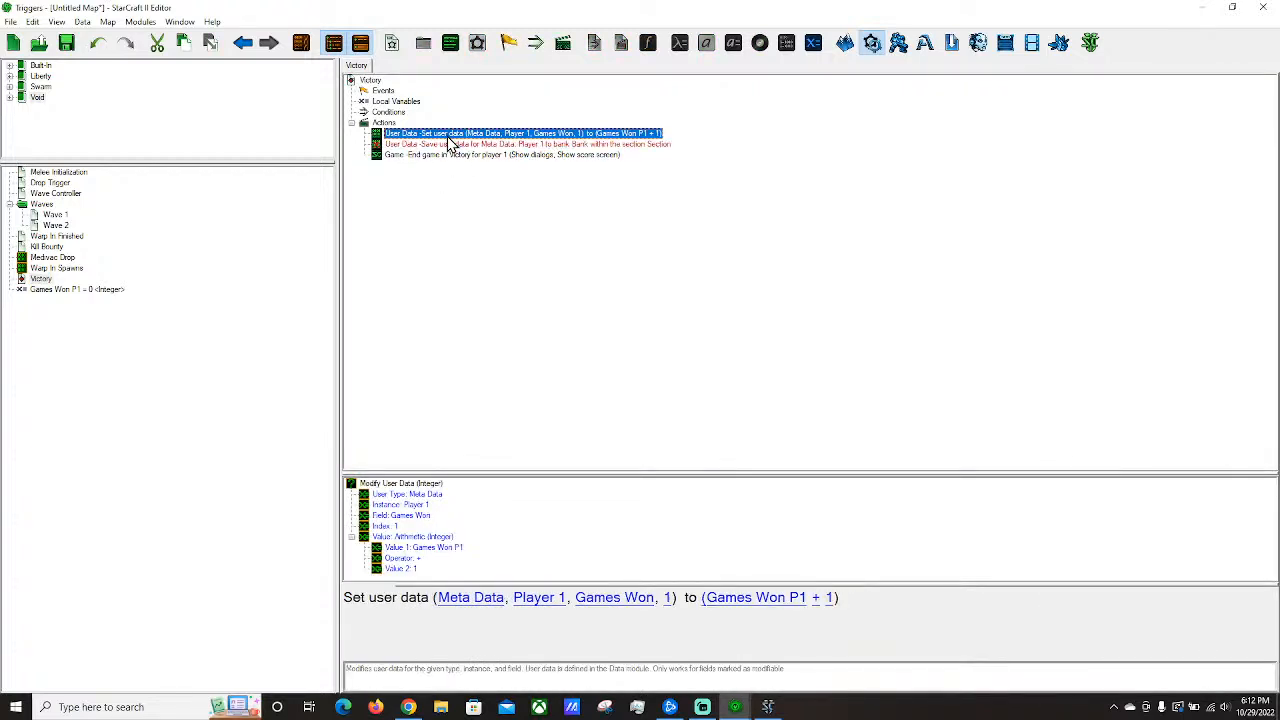
left_click(506, 144)
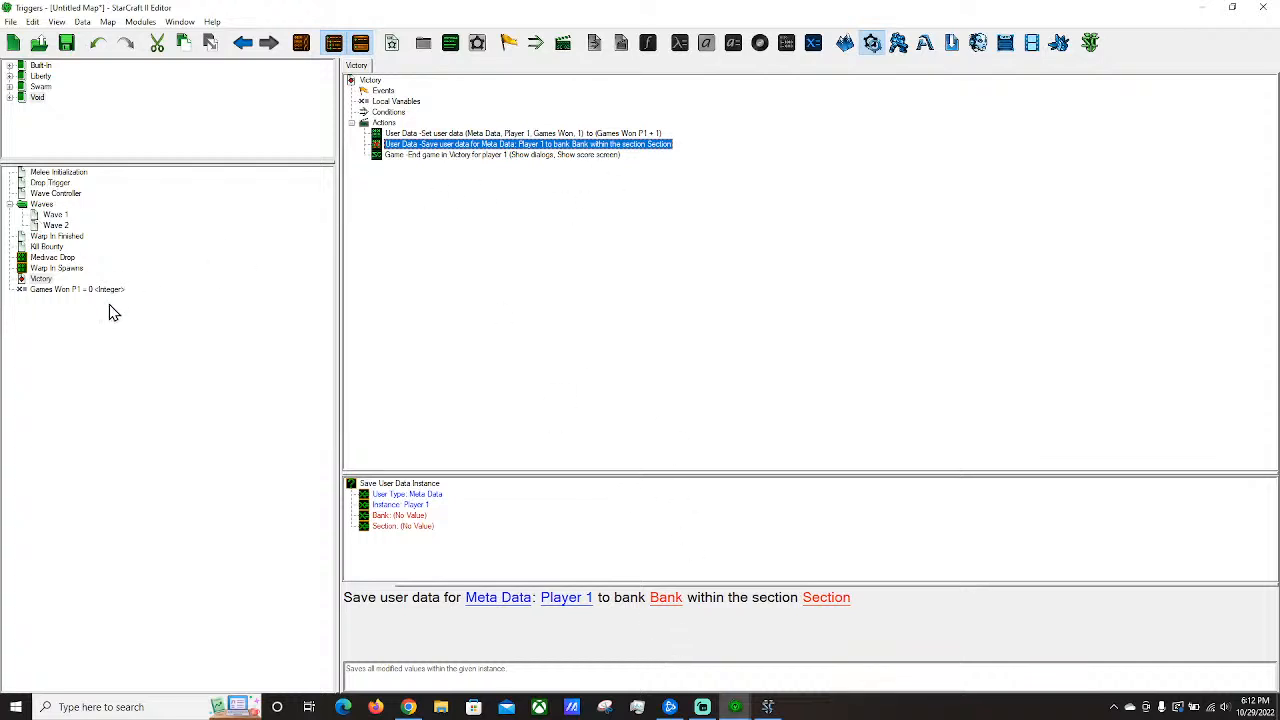
Add a Load User Data Value Into Variable action from the User Data category below the Games Won P1 assignment in Melee Initialization.
left_click(40, 173)
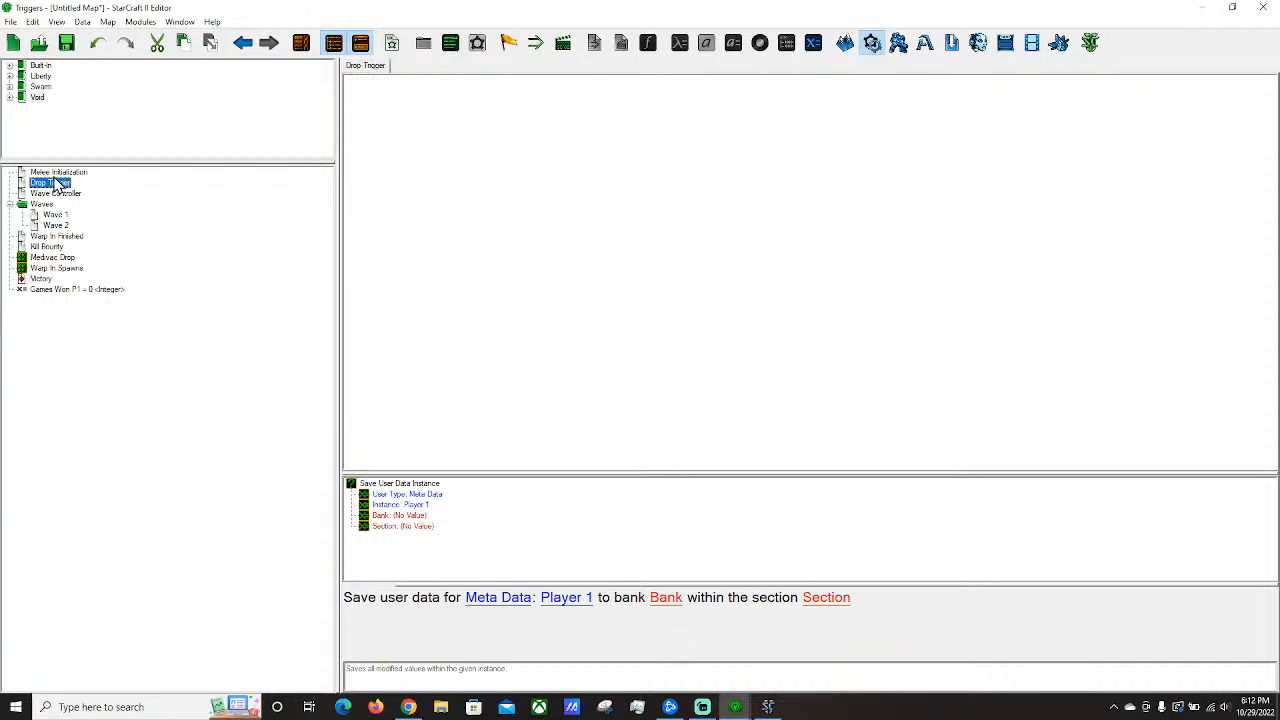
right_click(418, 145)
mouse_move(486, 457)
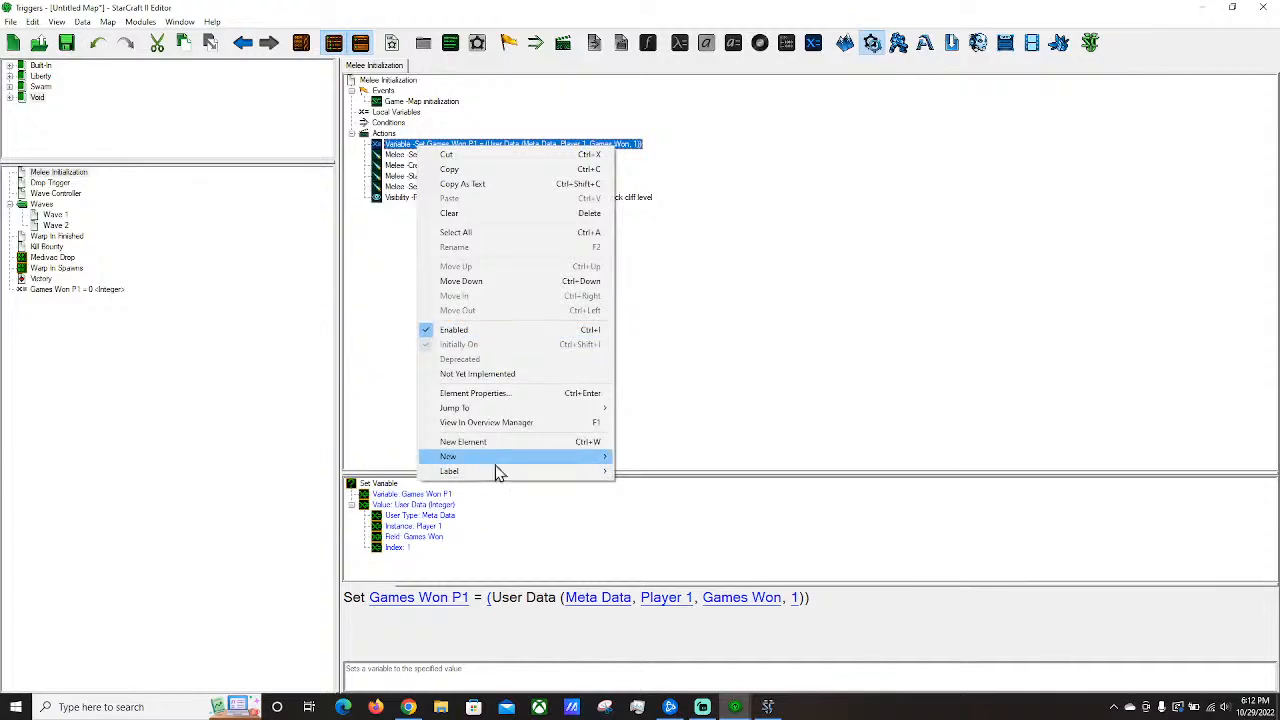
left_click(716, 506)
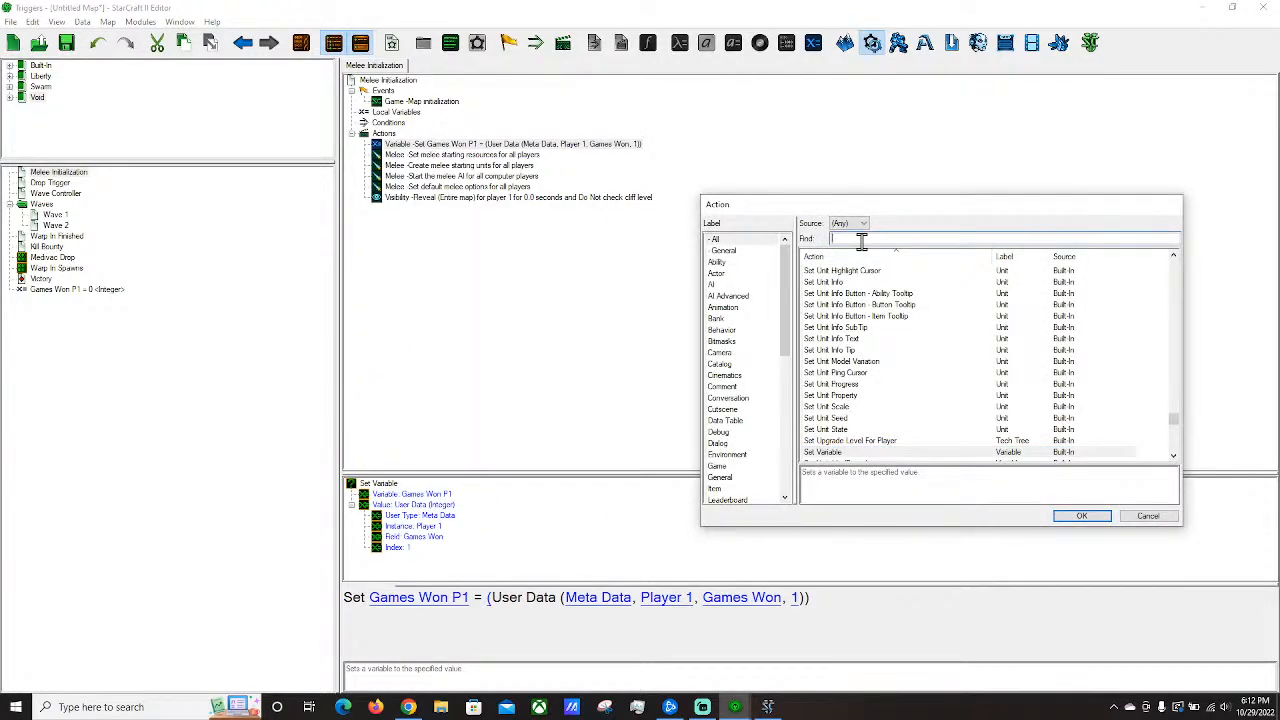
type("bank")
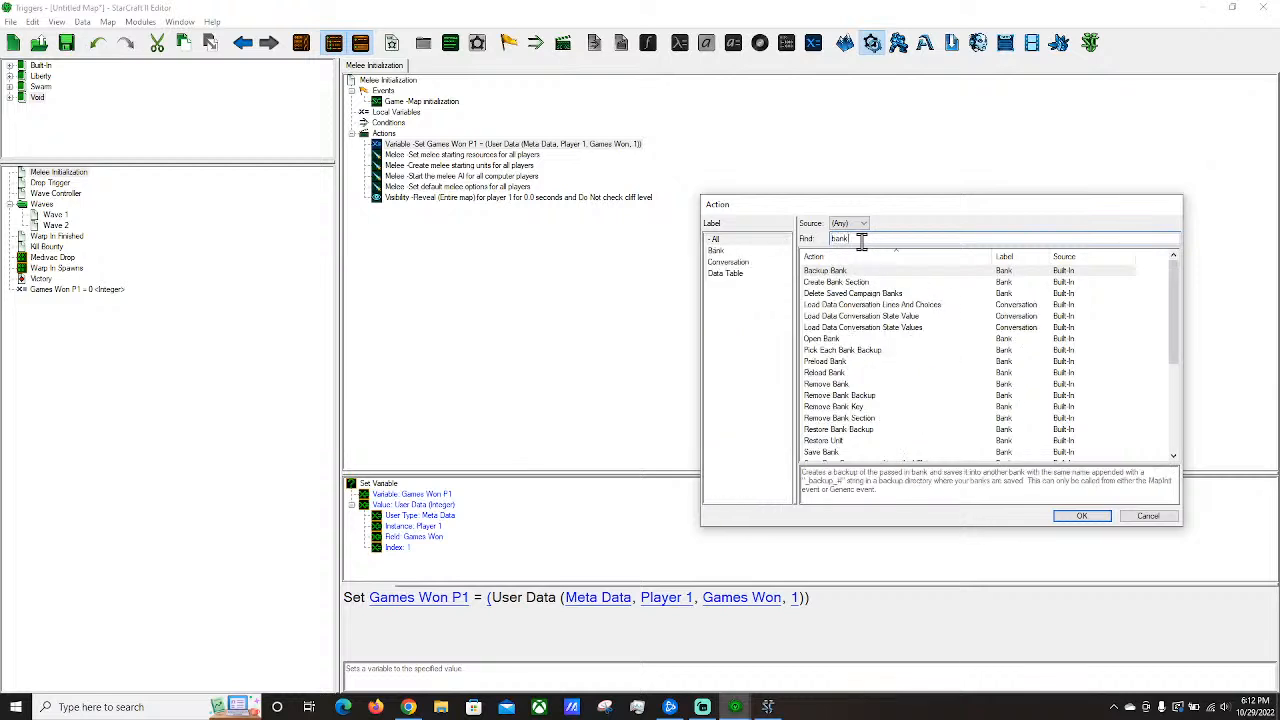
key("ctrl+a")
key("BackSpace")
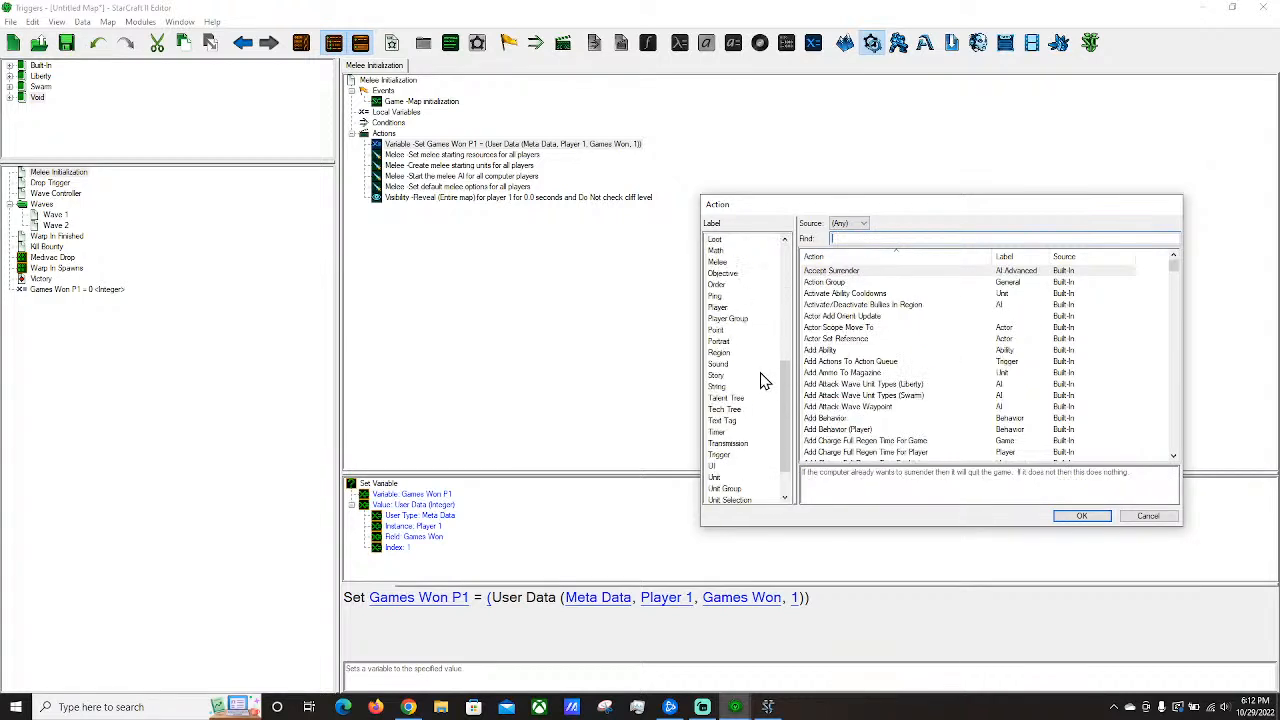
left_click(724, 466)
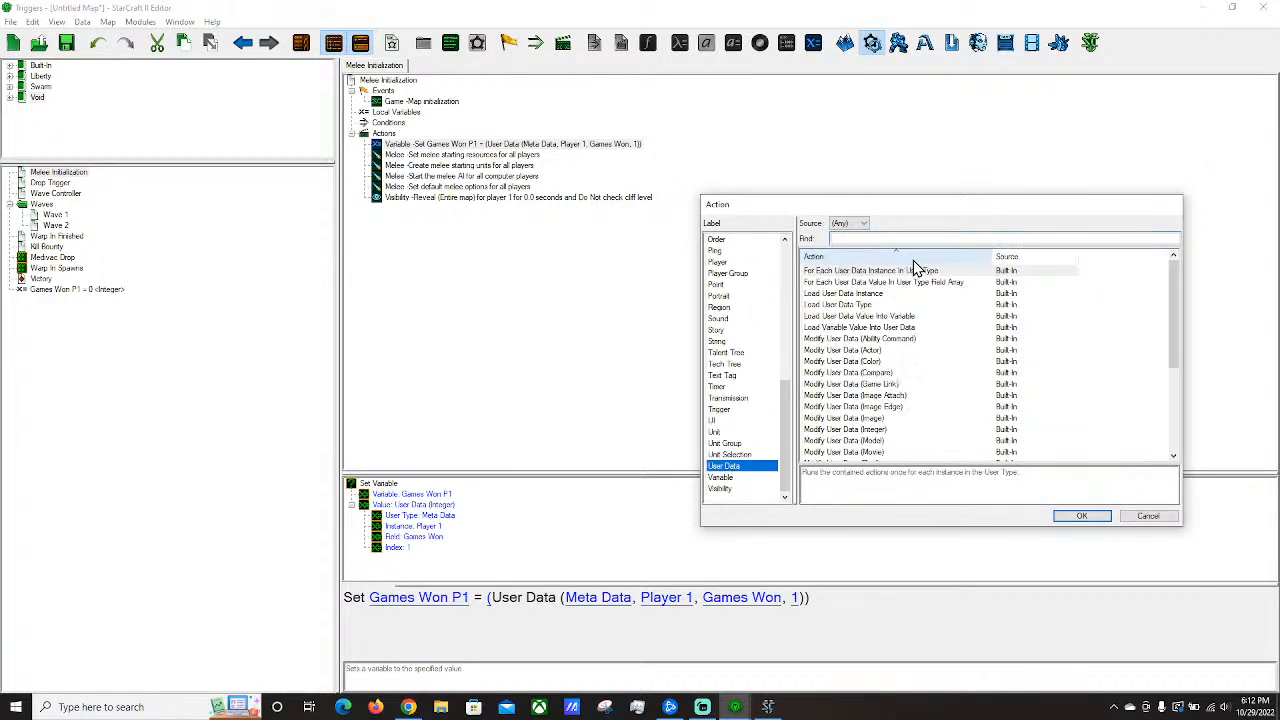
scroll(945, 345, "down", 3)
scroll(895, 430, "up", 4)
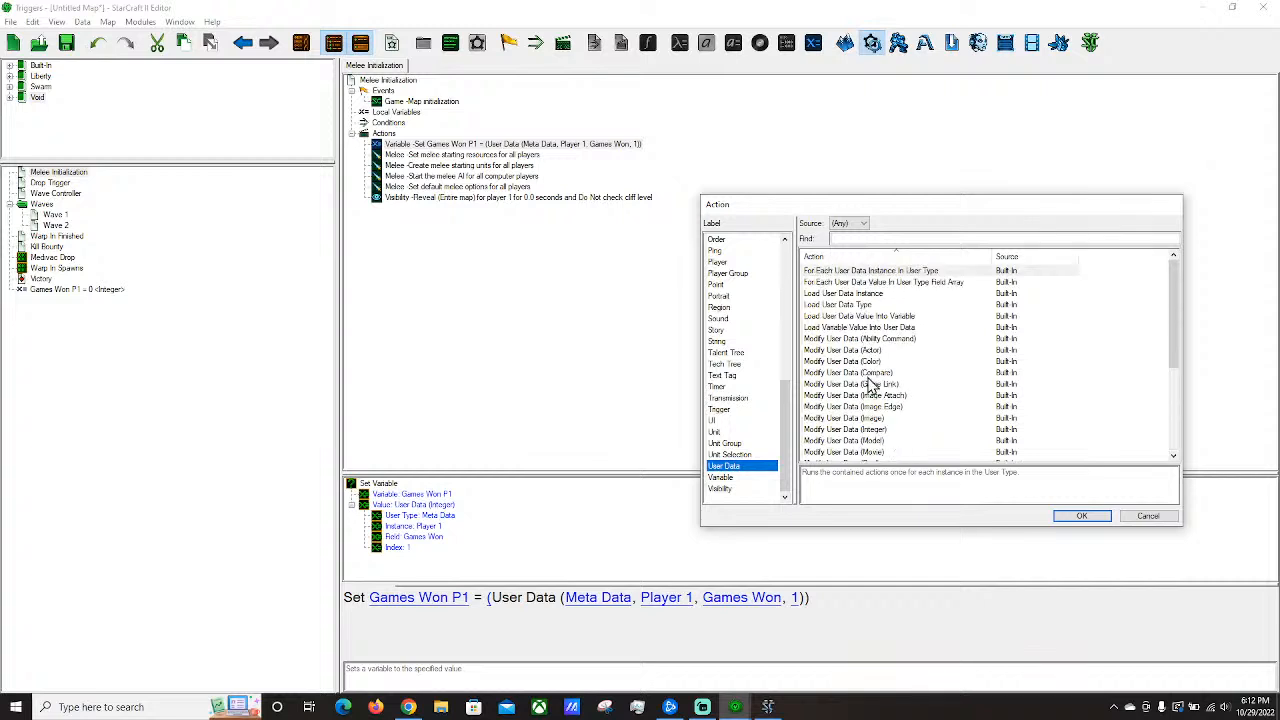
left_click(858, 305)
left_click(884, 294)
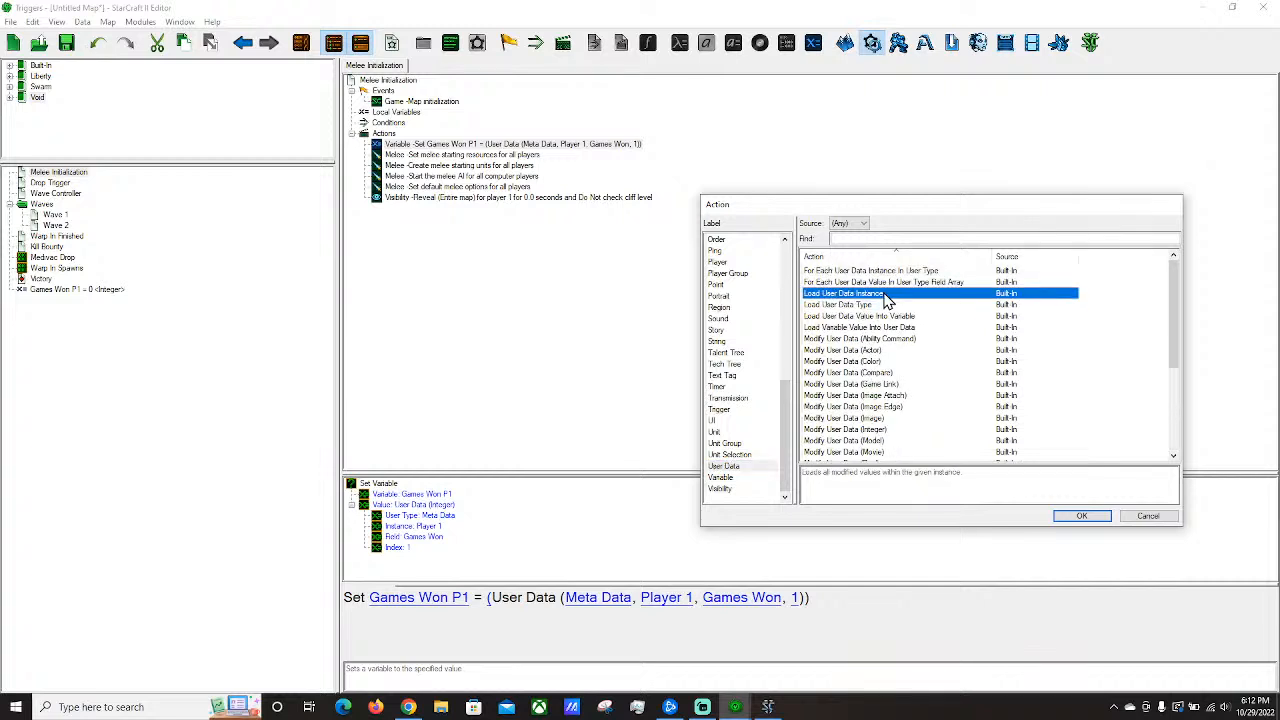
left_click(880, 316)
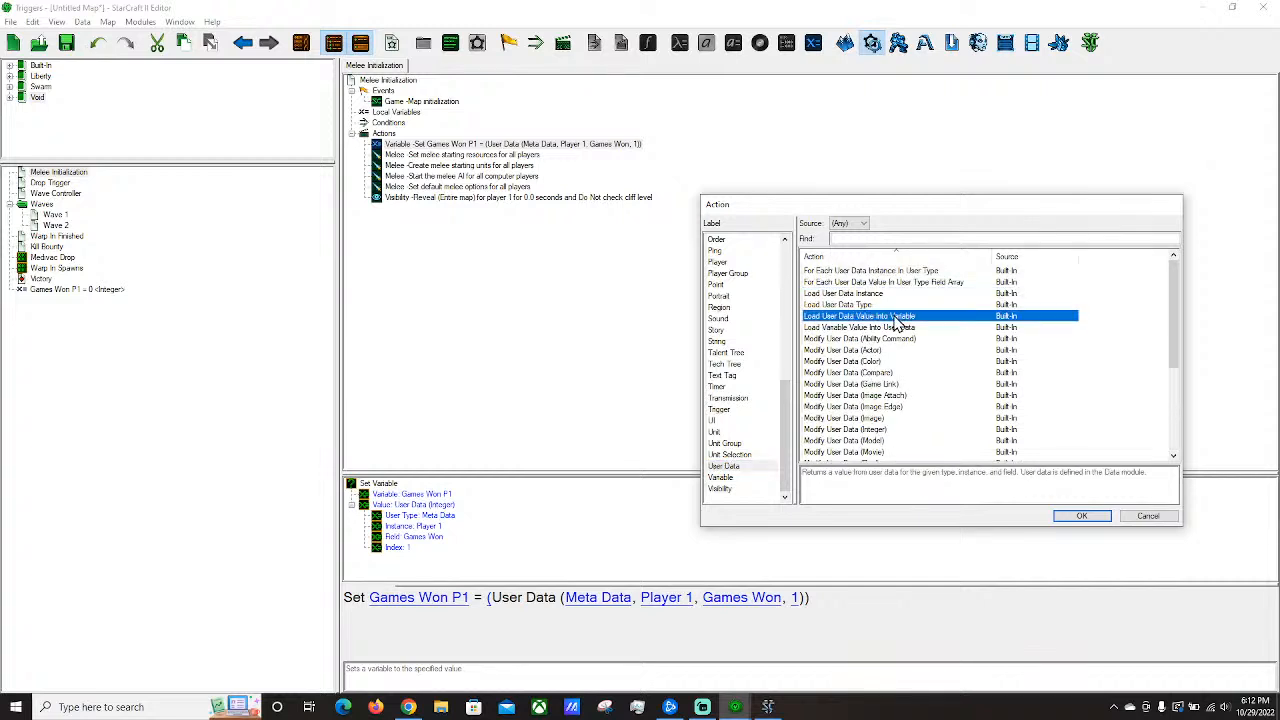
double_click(897, 318)
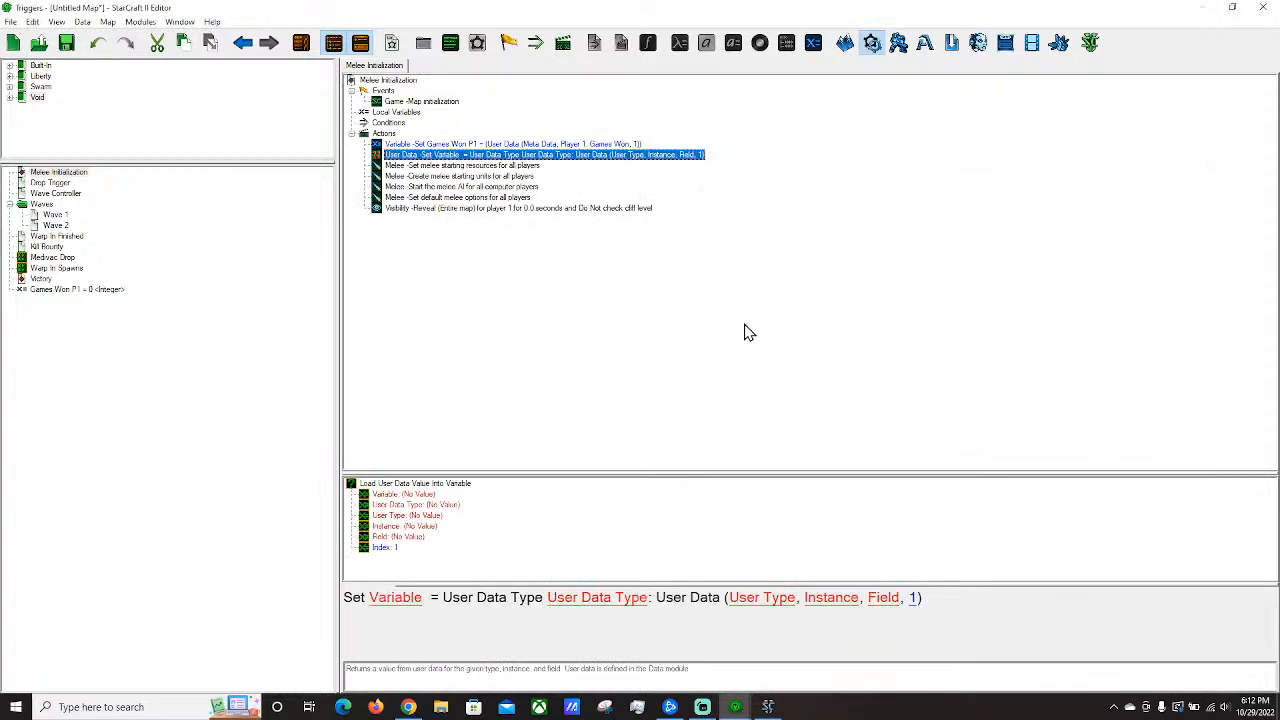
Set the load action's variable to Games Won P1 and delete the old Set Variable action above it.
left_click(394, 599)
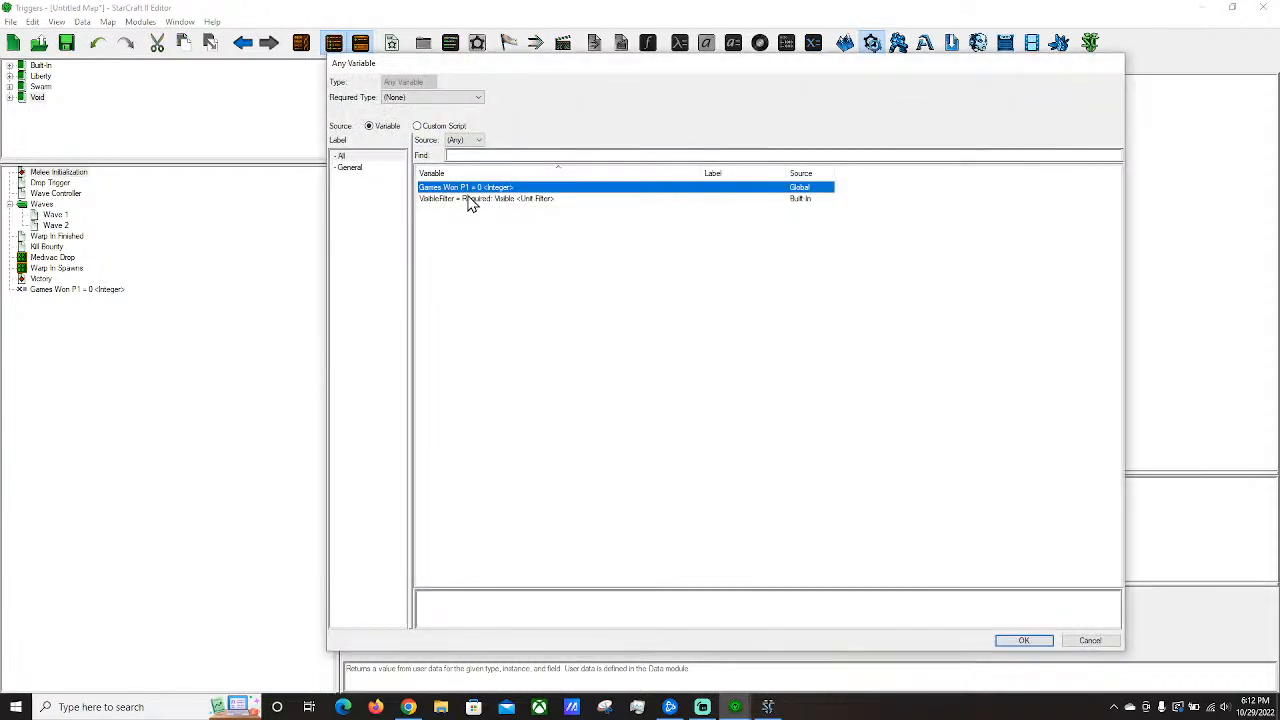
double_click(463, 188)
left_click(446, 145)
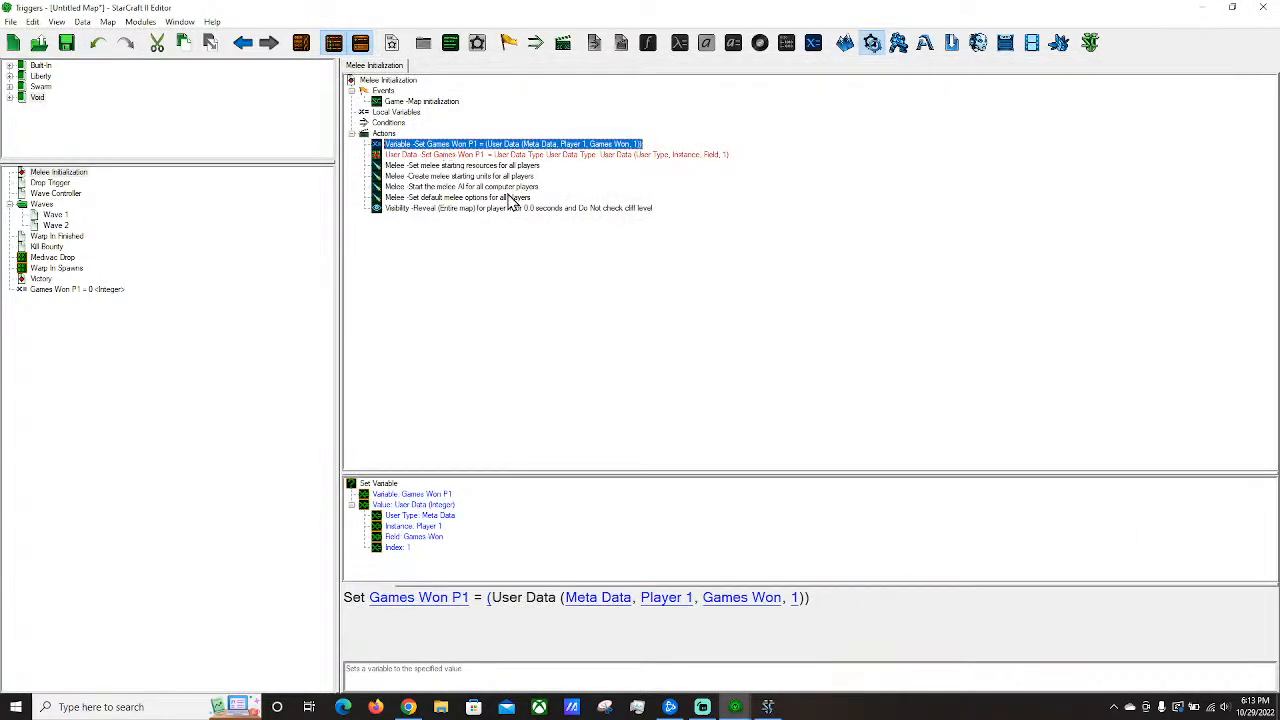
key("Down")
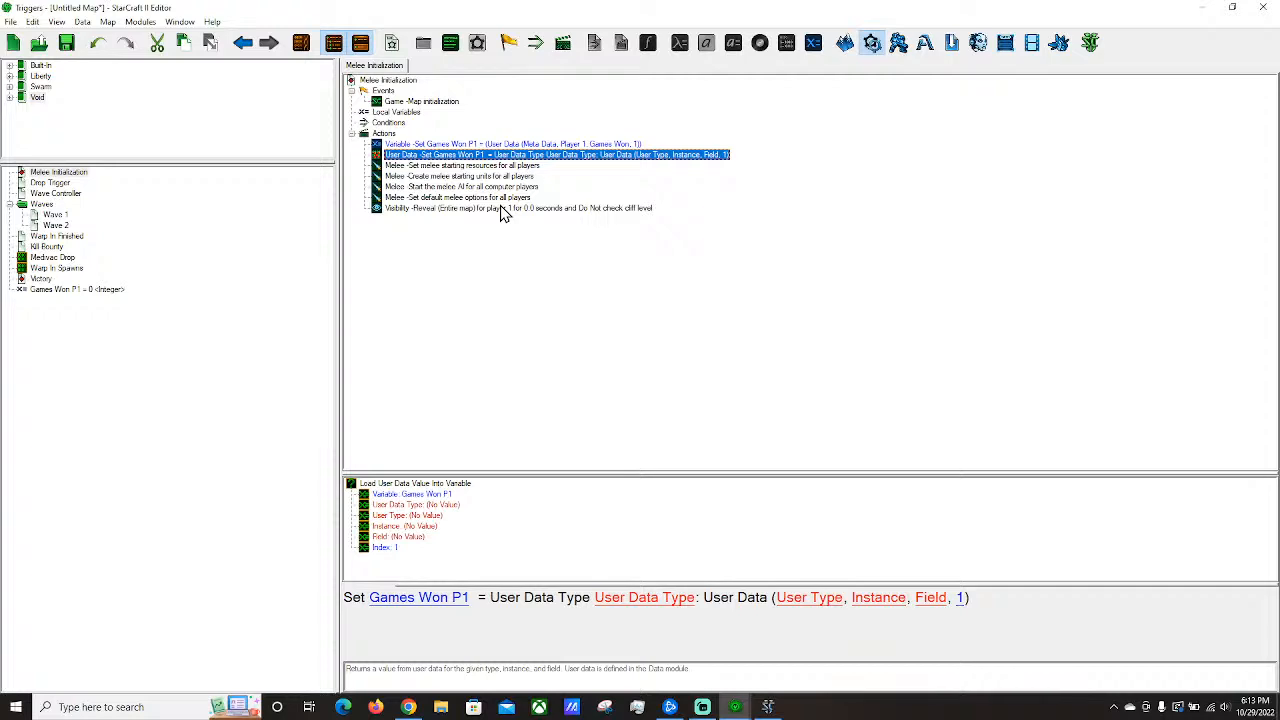
key("Up")
key("Down")
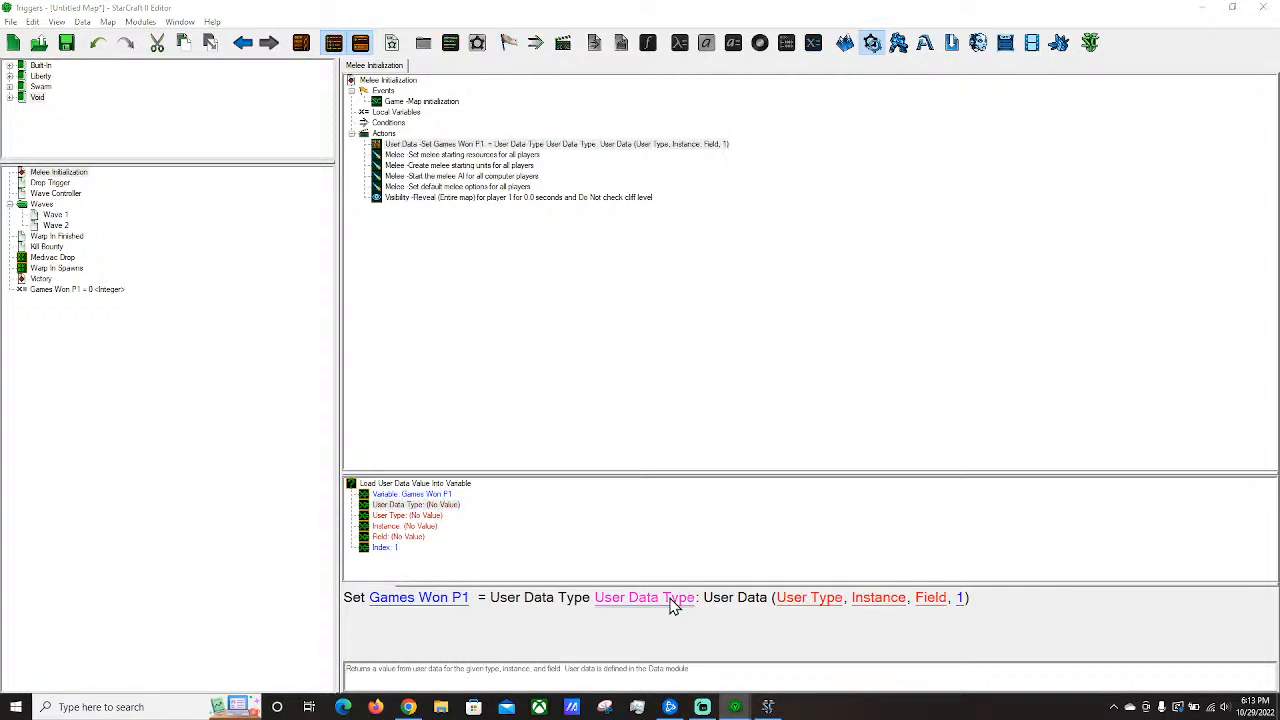
Set the load action's user data type to Integer and its user type to Meta Data.
left_click(674, 599)
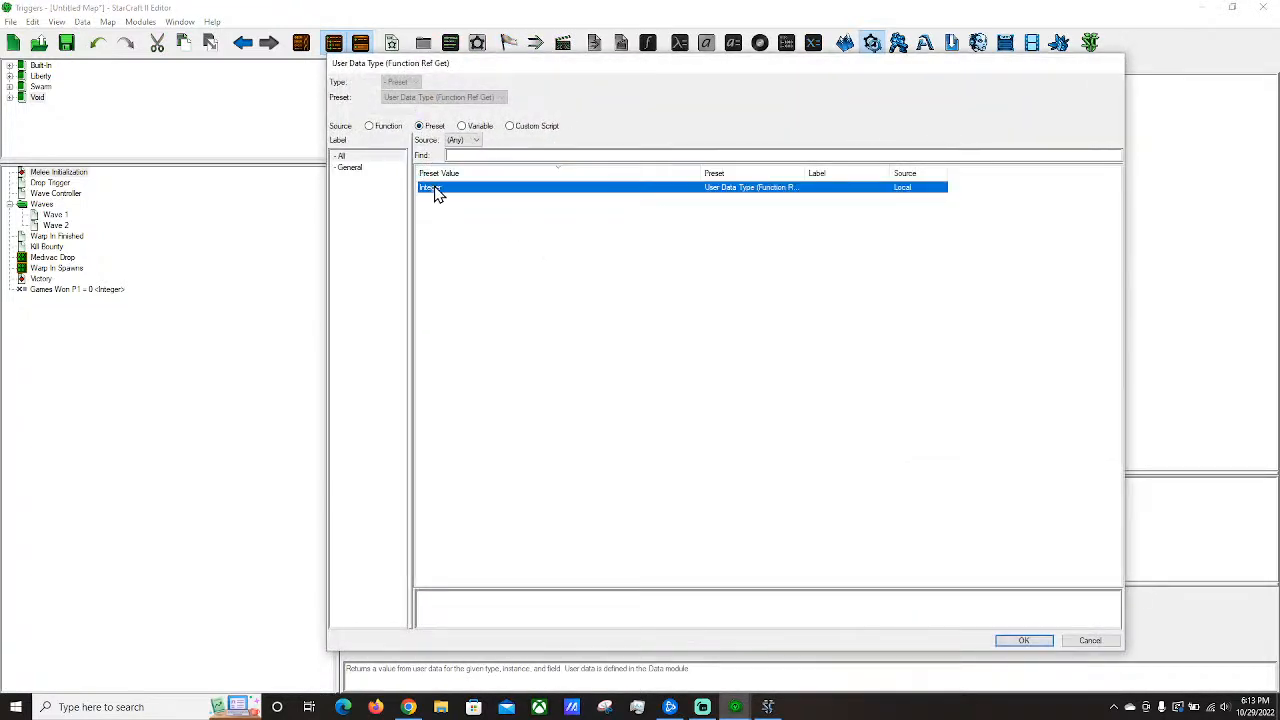
double_click(438, 188)
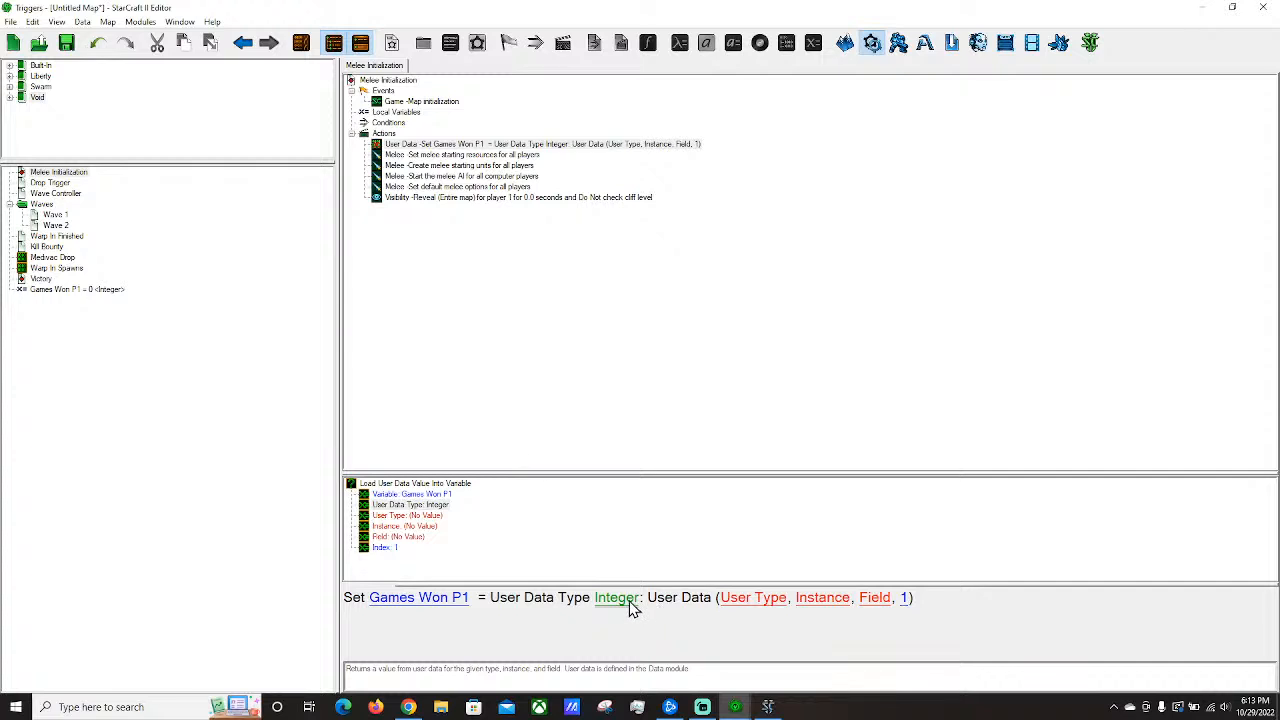
left_click(741, 598)
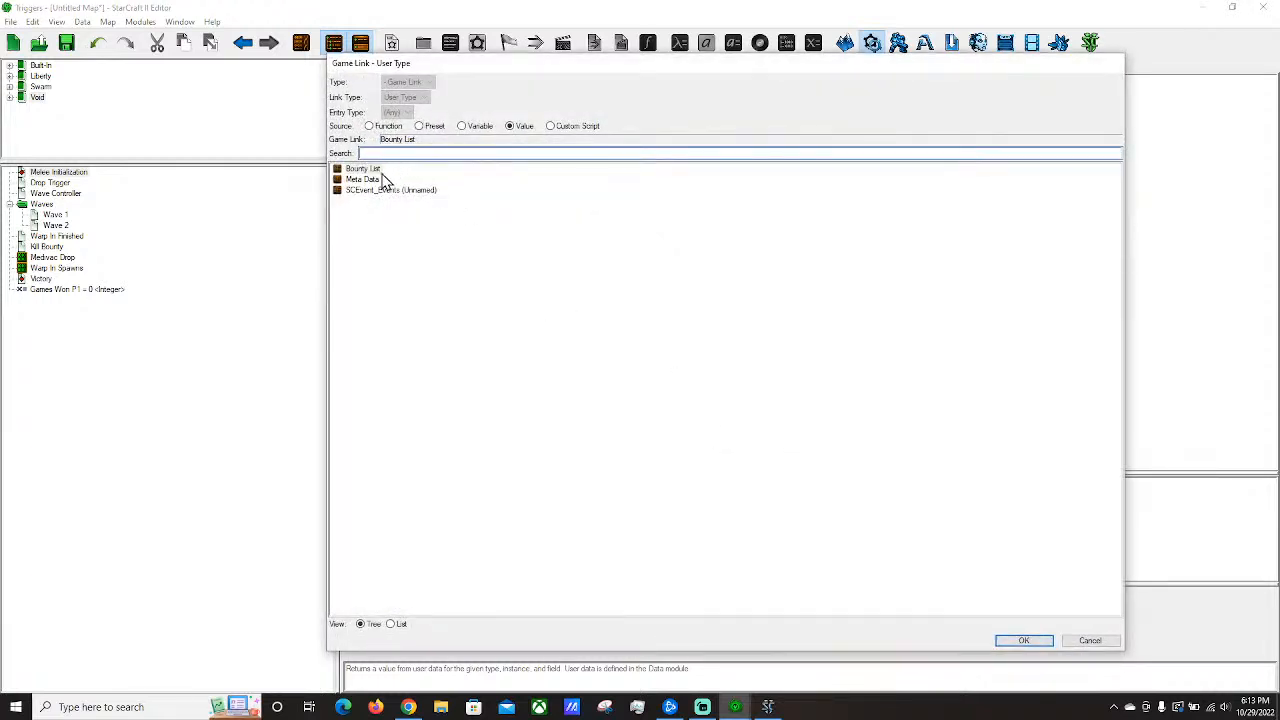
left_click(364, 169)
double_click(366, 179)
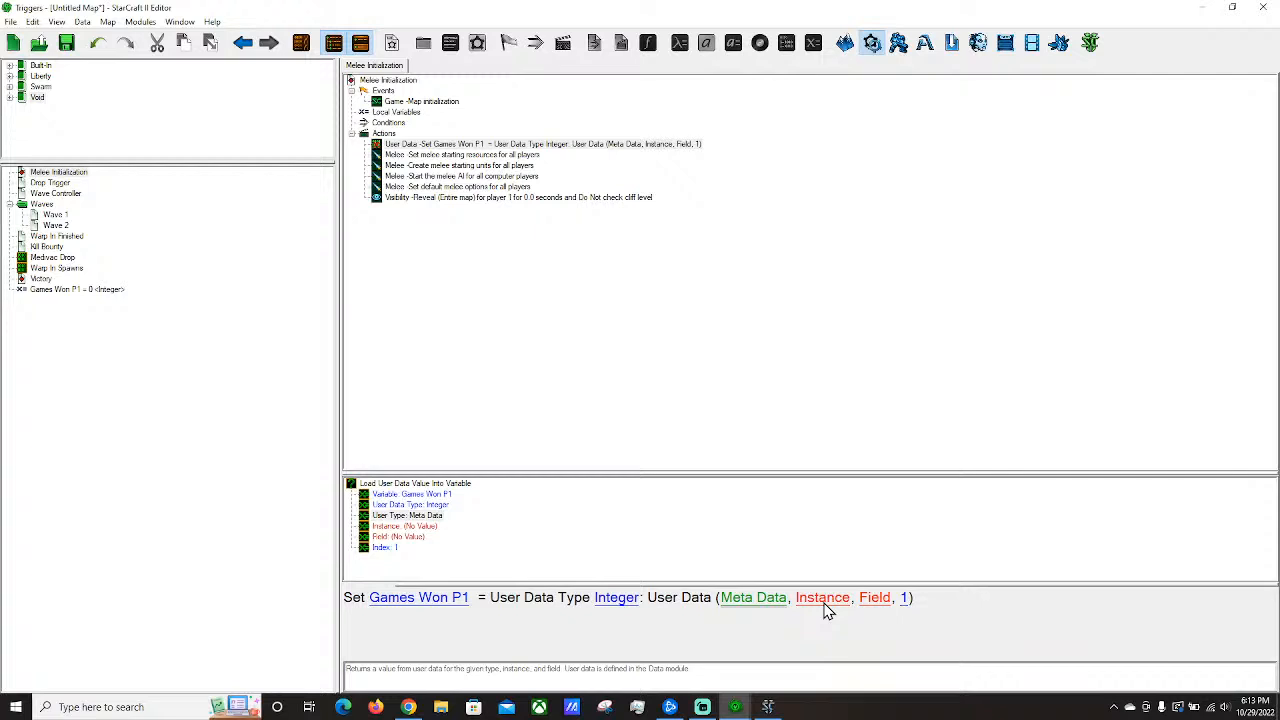
Start a new action under the Actions of Melee Initialization and search the available actions for "bank".
left_click(425, 145)
right_click(386, 134)
mouse_move(478, 455)
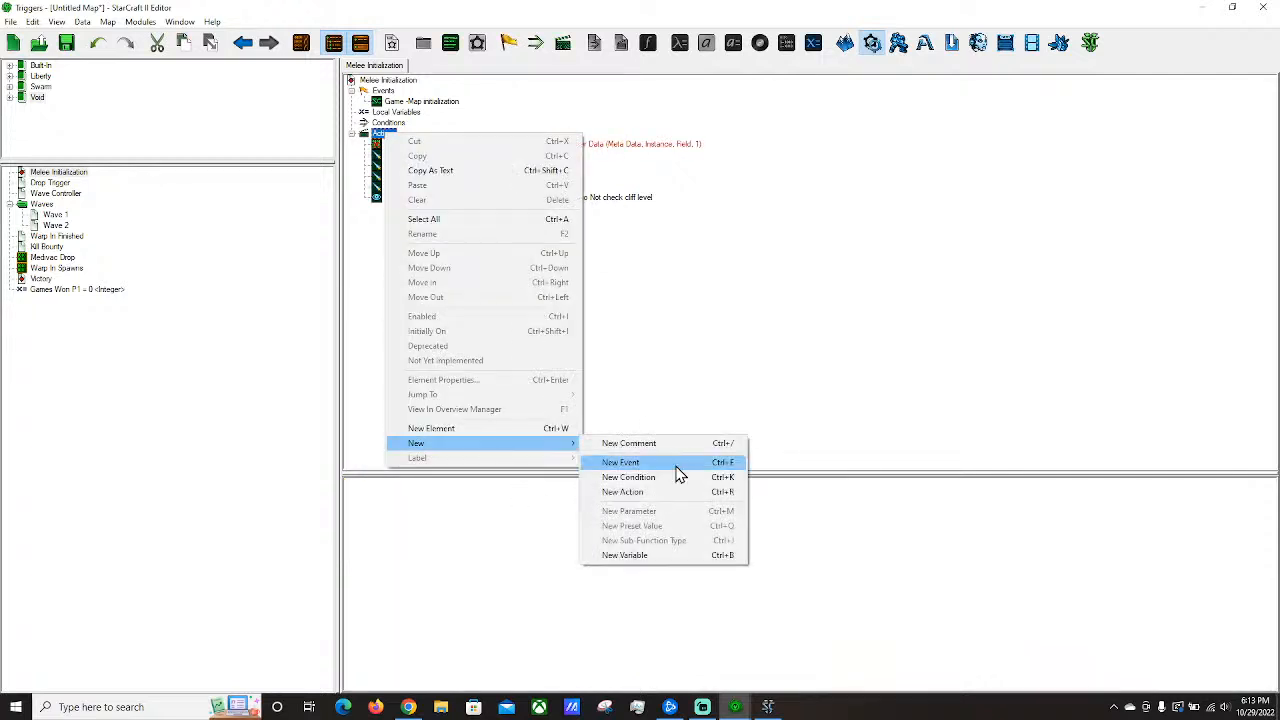
left_click(700, 491)
left_click(868, 238)
type("bank")
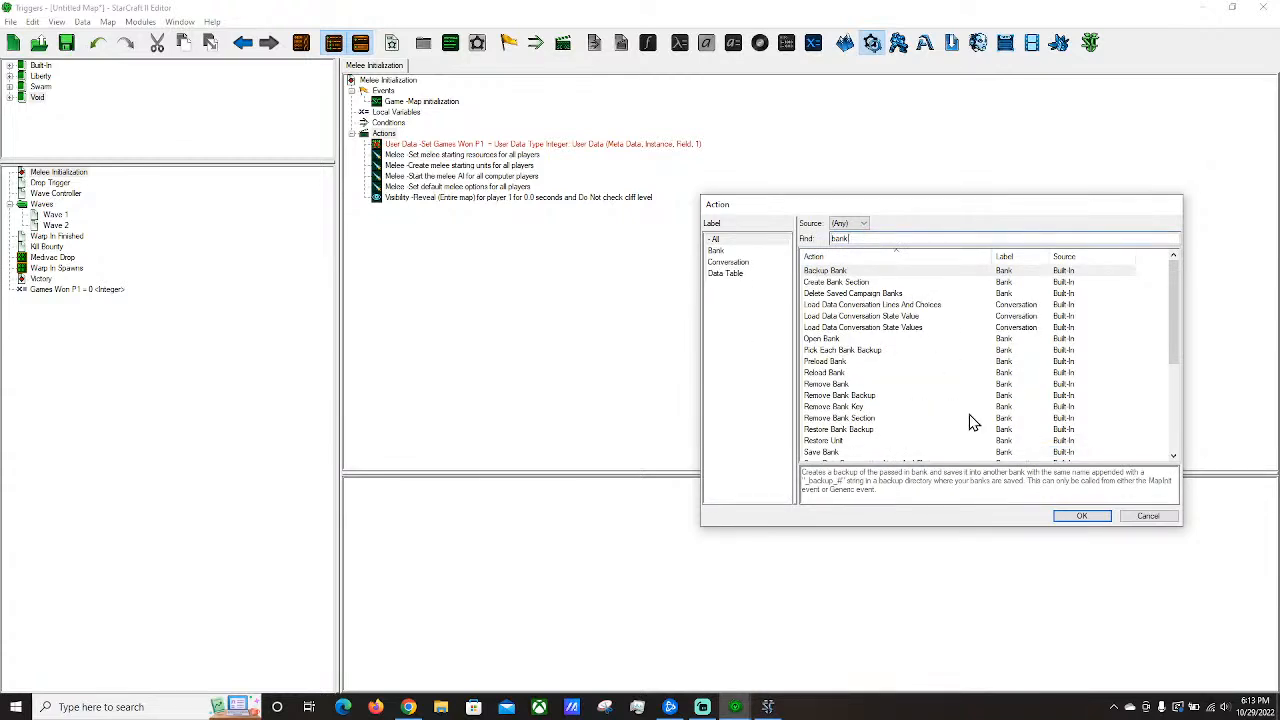
scroll(970, 422, "down", 5)
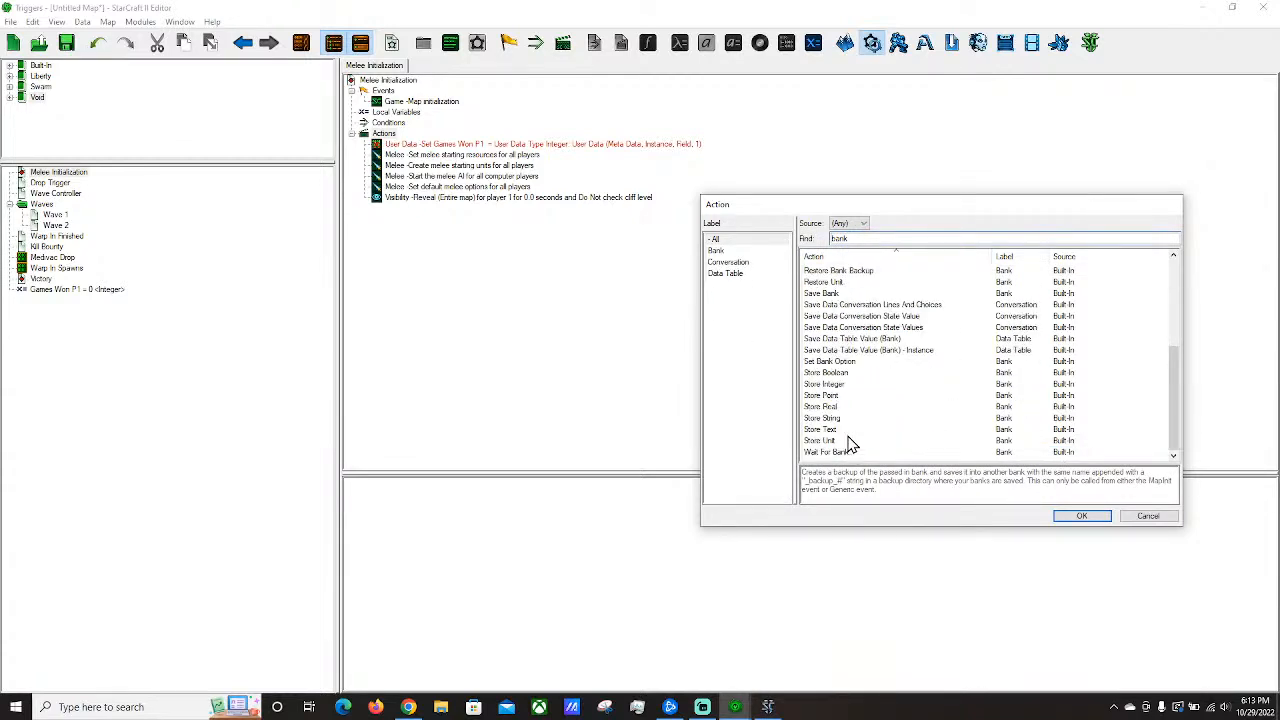
scroll(884, 380, "up", 5)
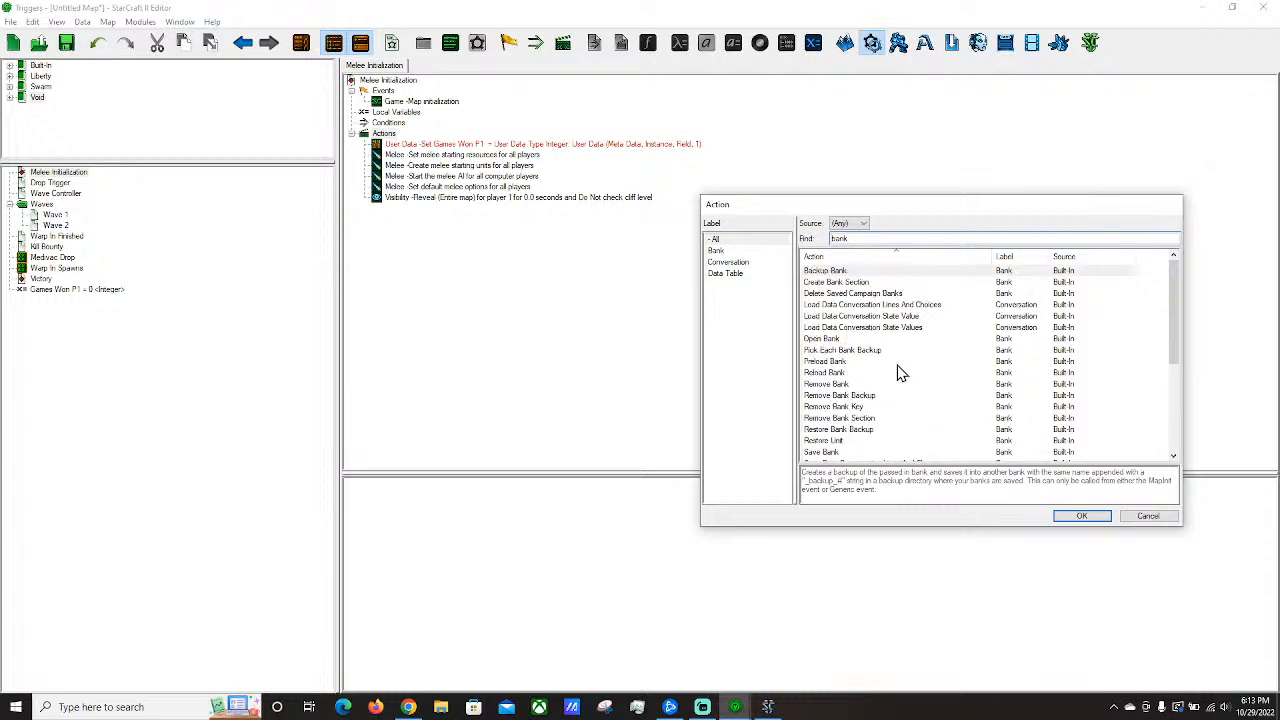
Browse the bank-related Data Table, Conversation and Bank actions and clear the action search.
left_click(738, 273)
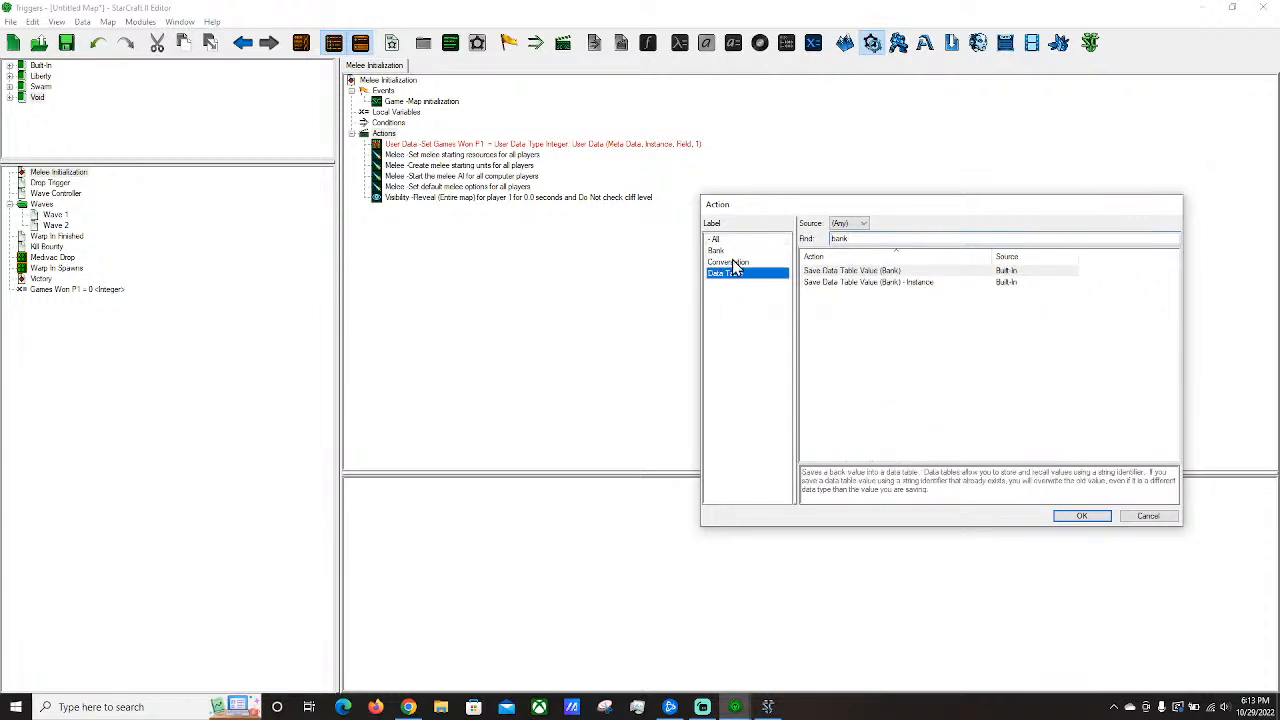
left_click(731, 262)
left_click(716, 250)
double_click(871, 239)
key("BackSpace")
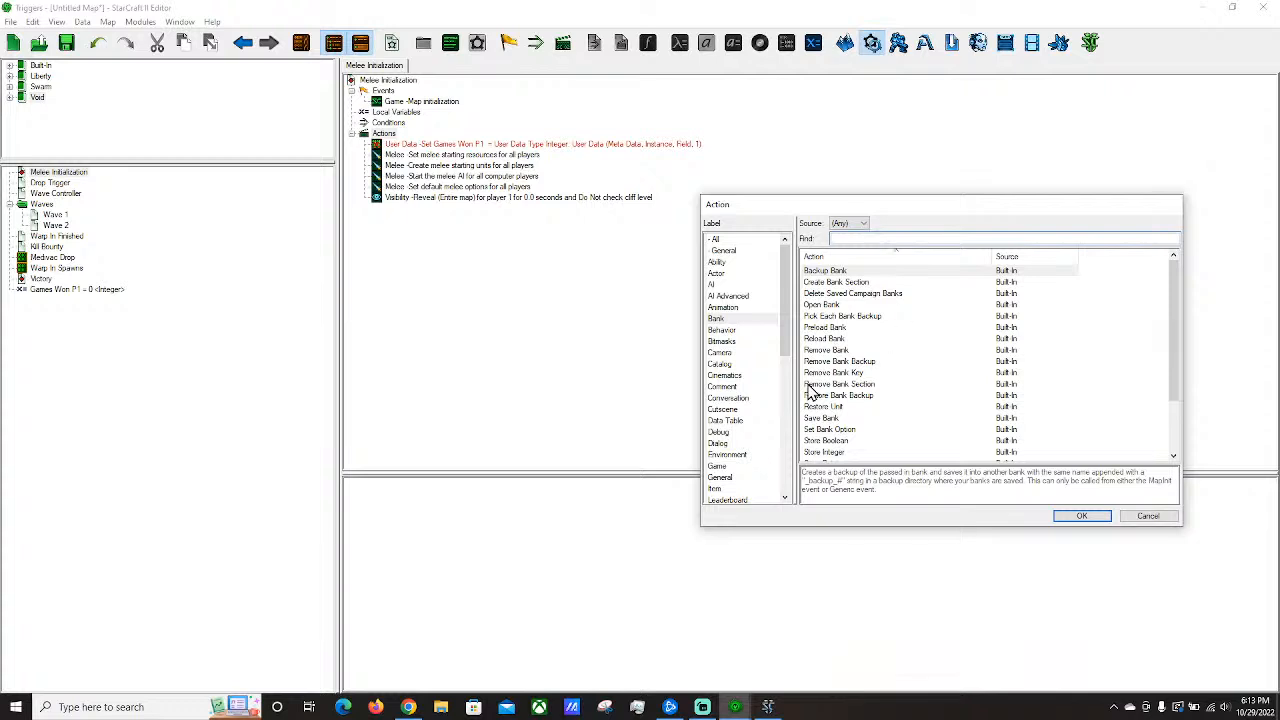
Add a Load User Data Instance action from the User Data category above the Games Won P1 load action in Melee Initialization.
scroll(745, 400, "down", 10)
scroll(755, 458, "down", 2)
left_click(740, 466)
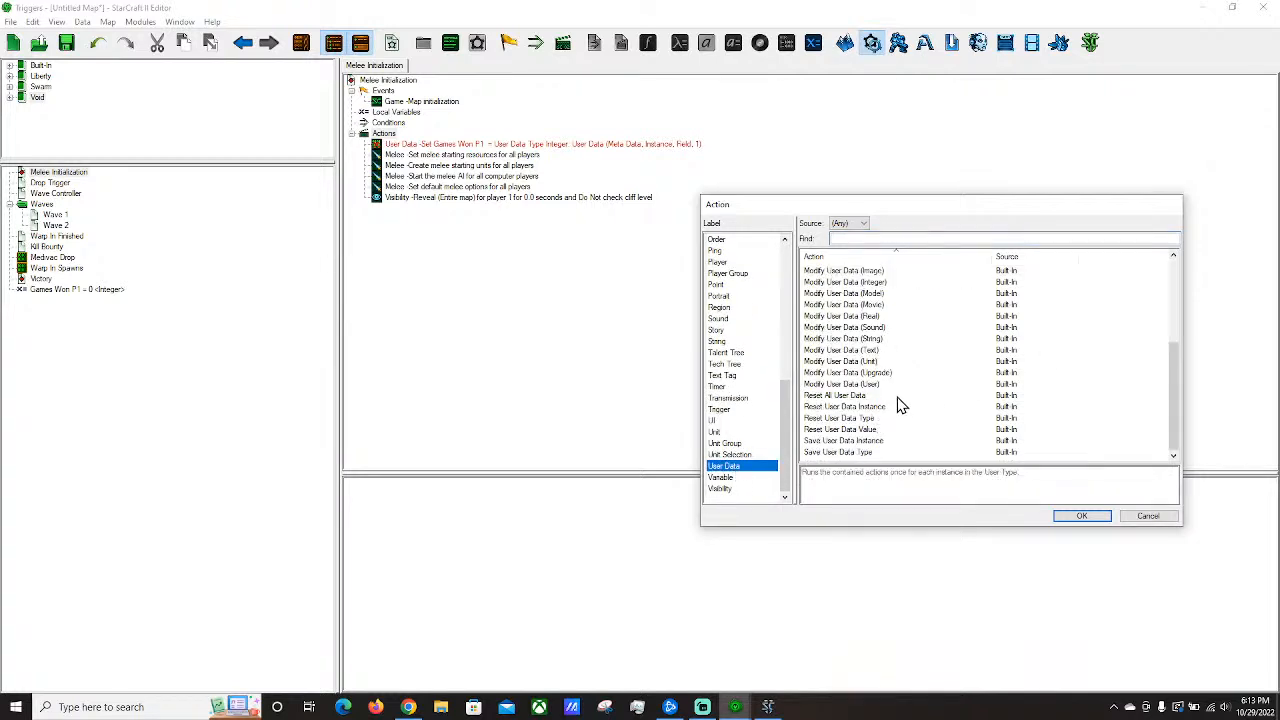
scroll(878, 424, "up", 4)
scroll(878, 424, "up", 1)
left_click(884, 316)
left_click(876, 293)
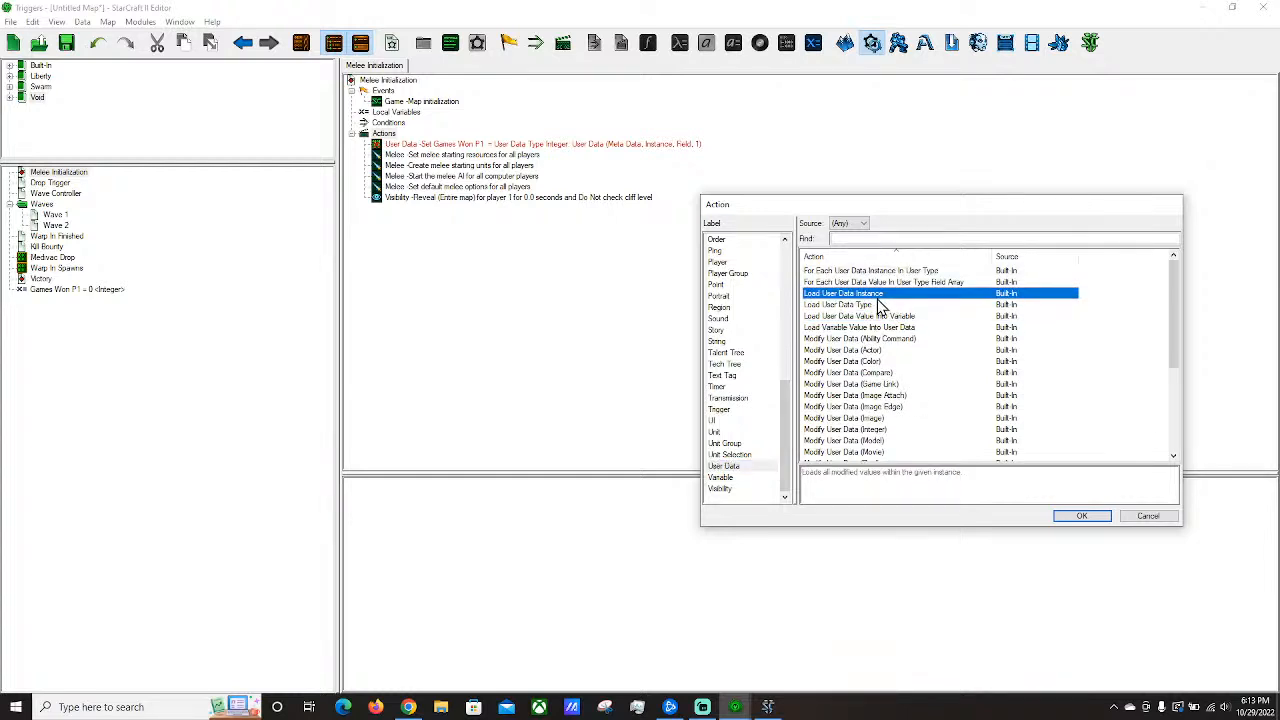
scroll(890, 314, "down", 4)
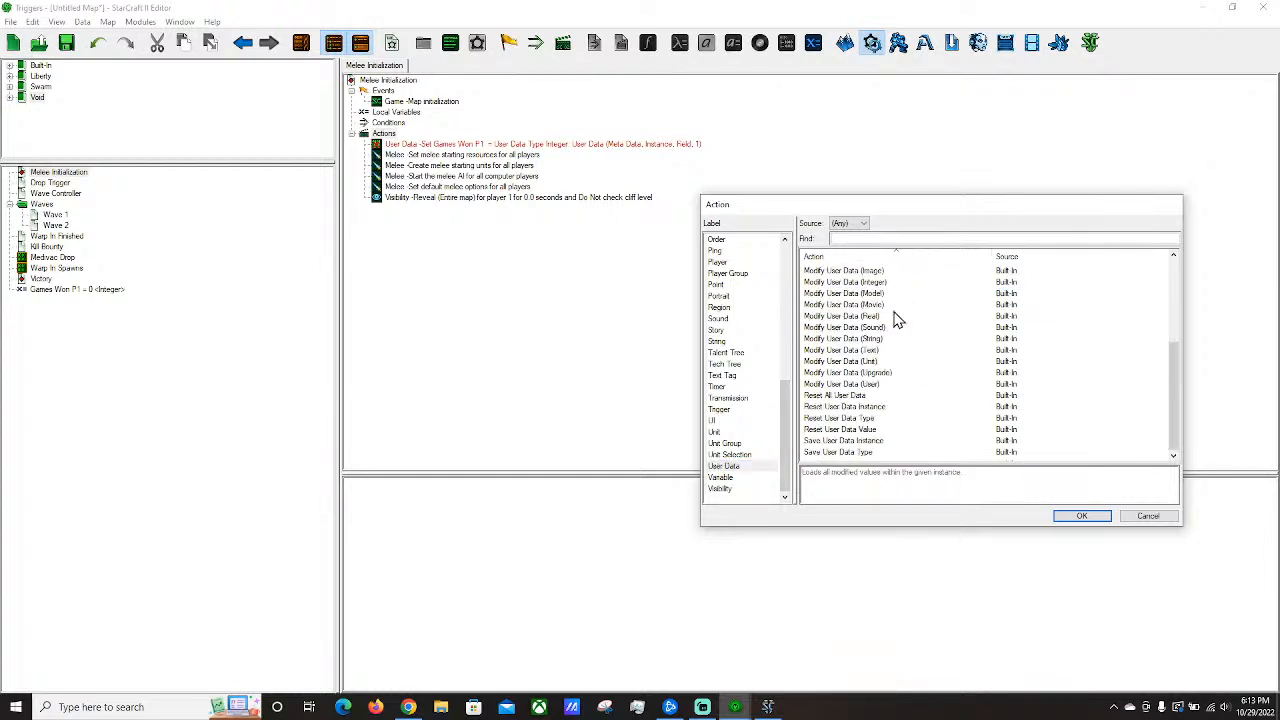
left_click(872, 443)
scroll(890, 430, "up", 4)
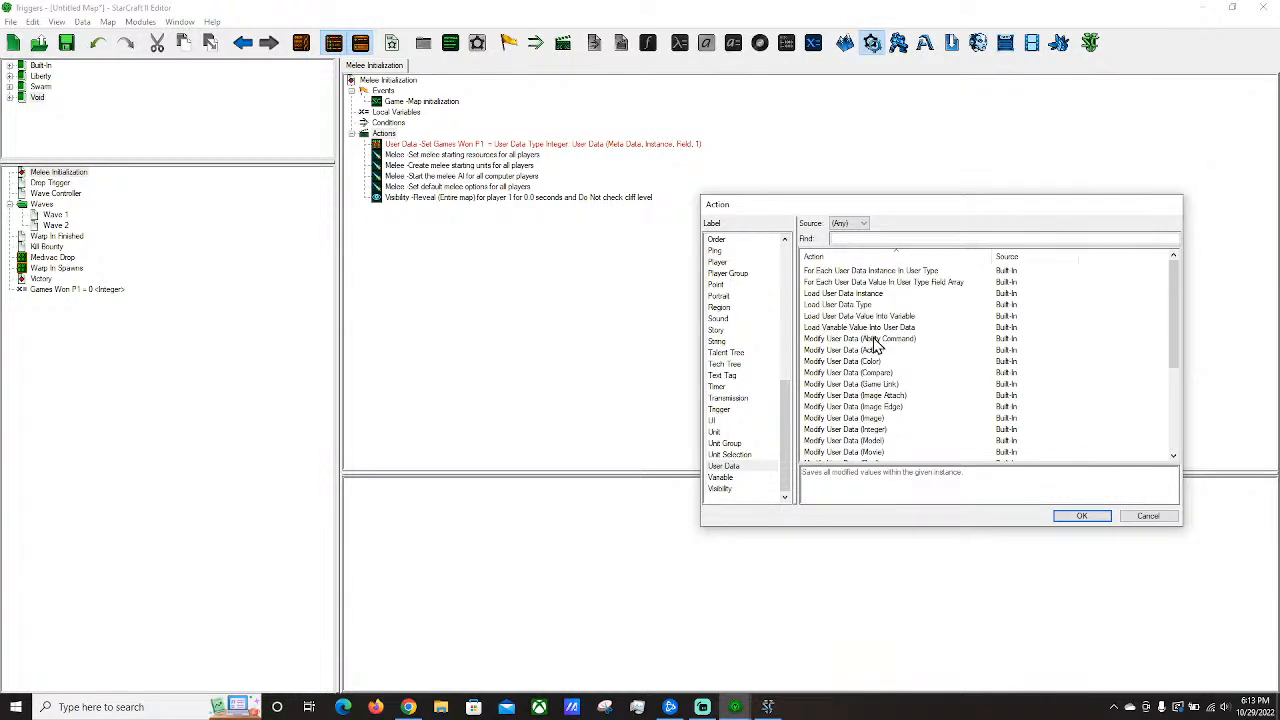
double_click(862, 294)
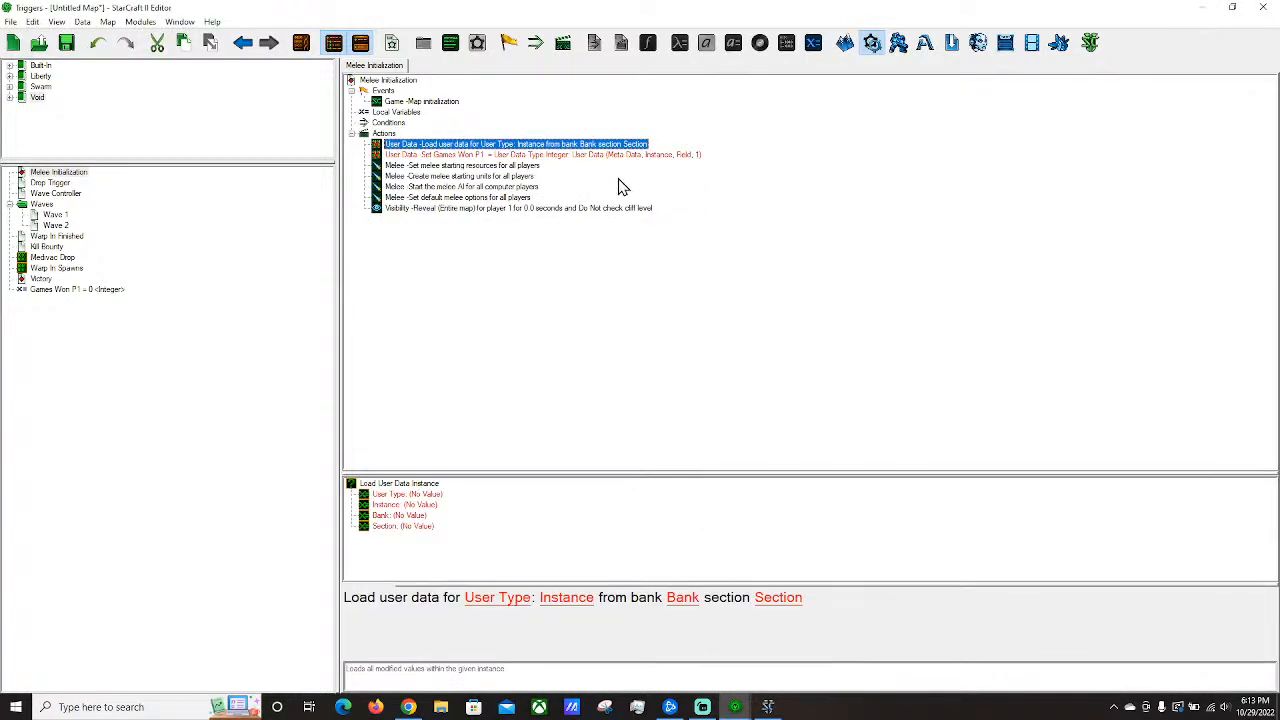
Compare the parameters of the Load User Data Instance action with those of the Games Won P1 load action below it.
left_click(565, 156)
left_click(532, 144)
left_click(514, 157)
left_click(512, 146)
left_click(518, 156)
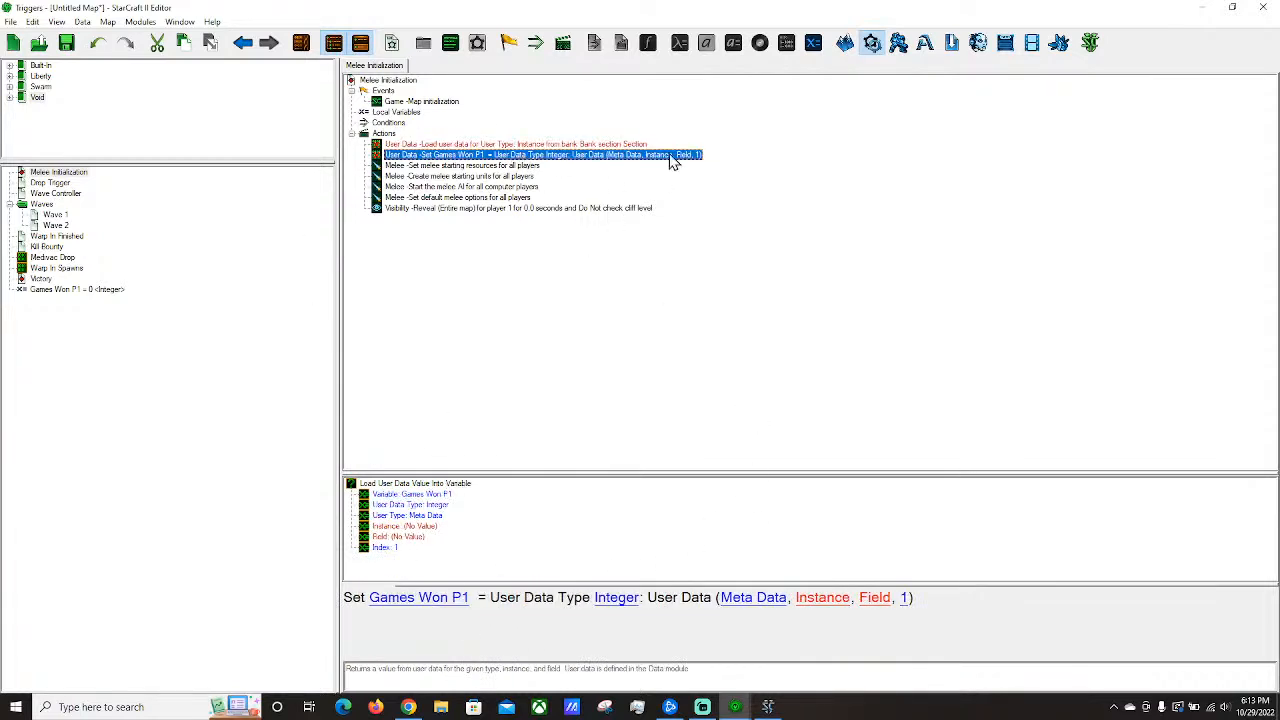
left_click(528, 146)
left_click(550, 157)
left_click(497, 147)
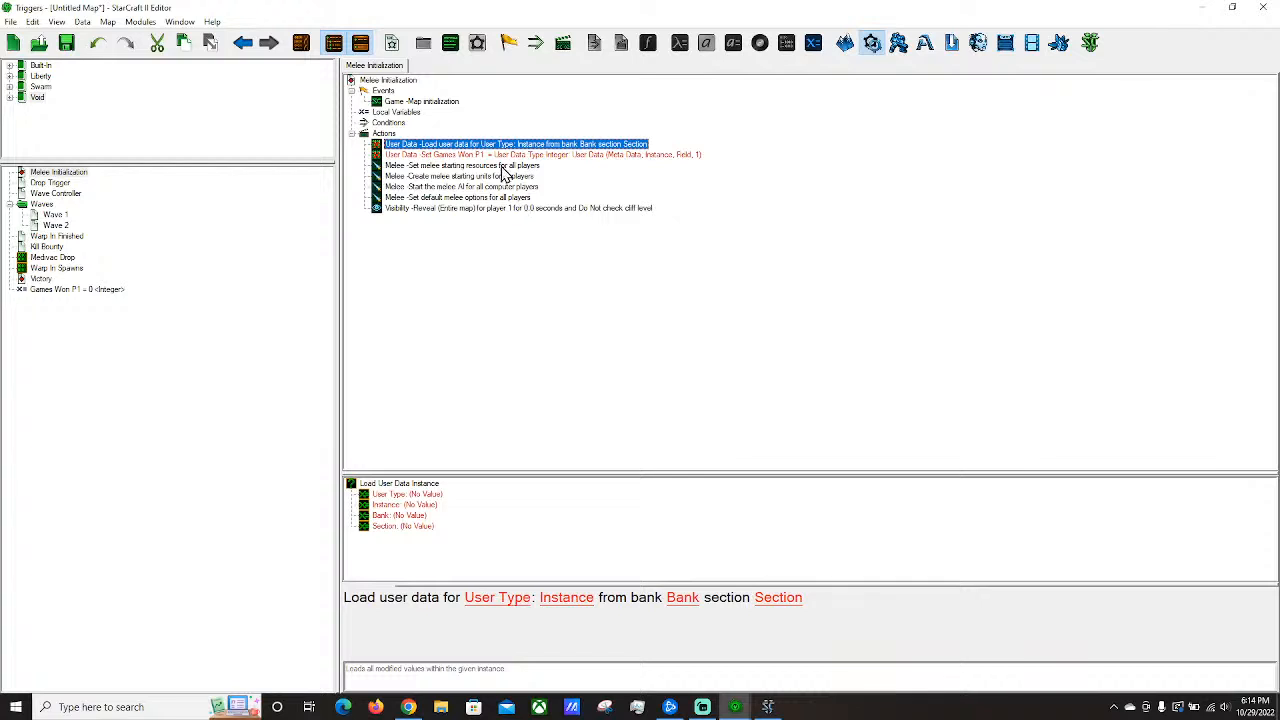
left_click(488, 156)
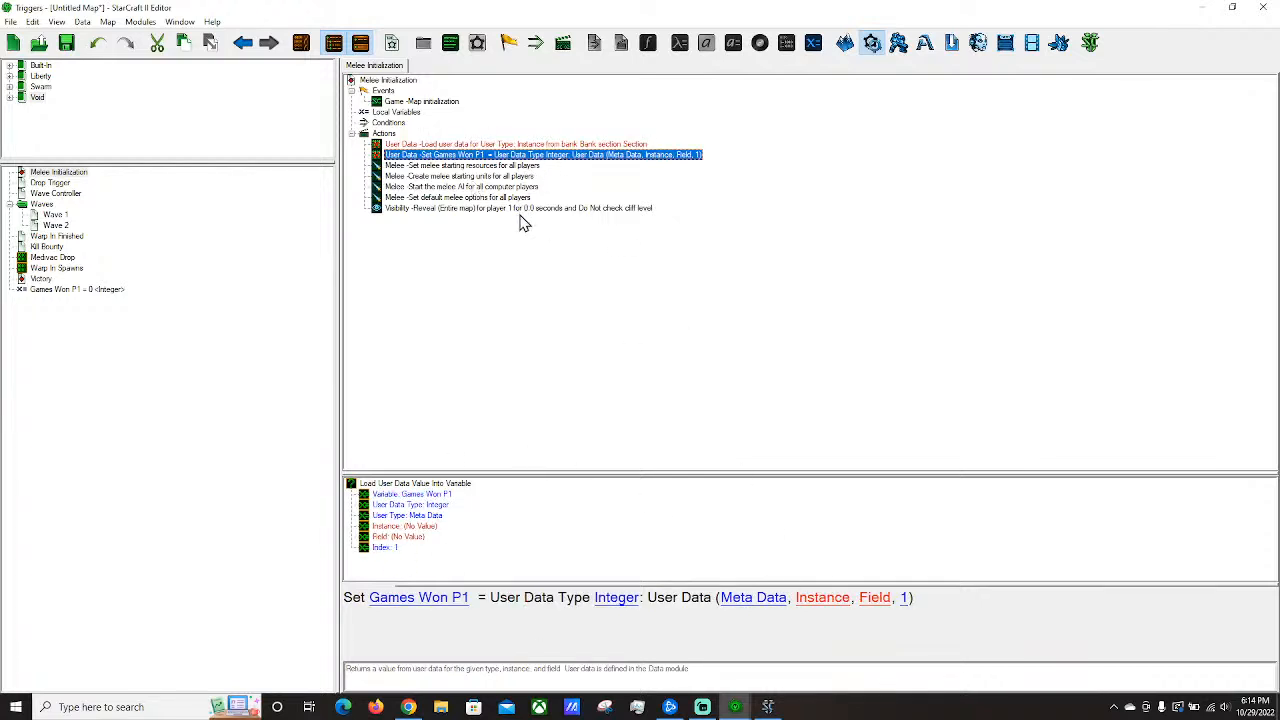
Examine the actions of the Wave 1, Wave 2 and Drop Trigger triggers.
left_click(55, 215)
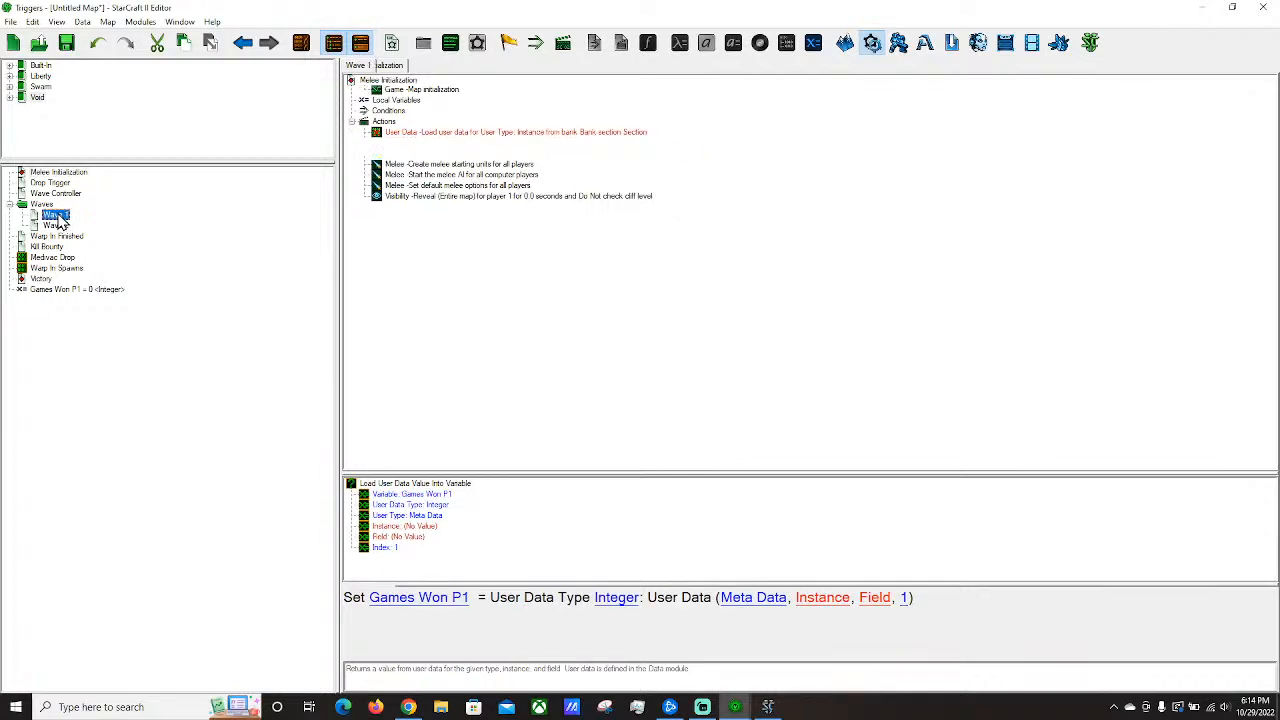
left_click(55, 226)
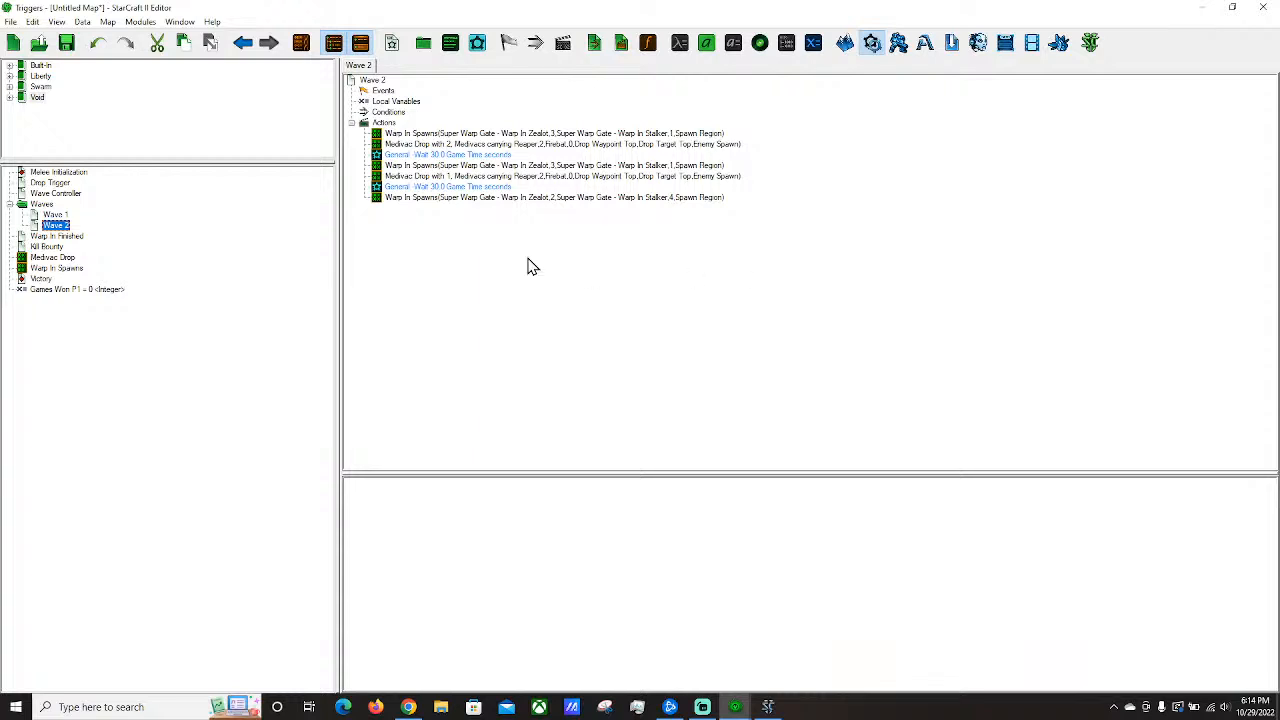
left_click(52, 183)
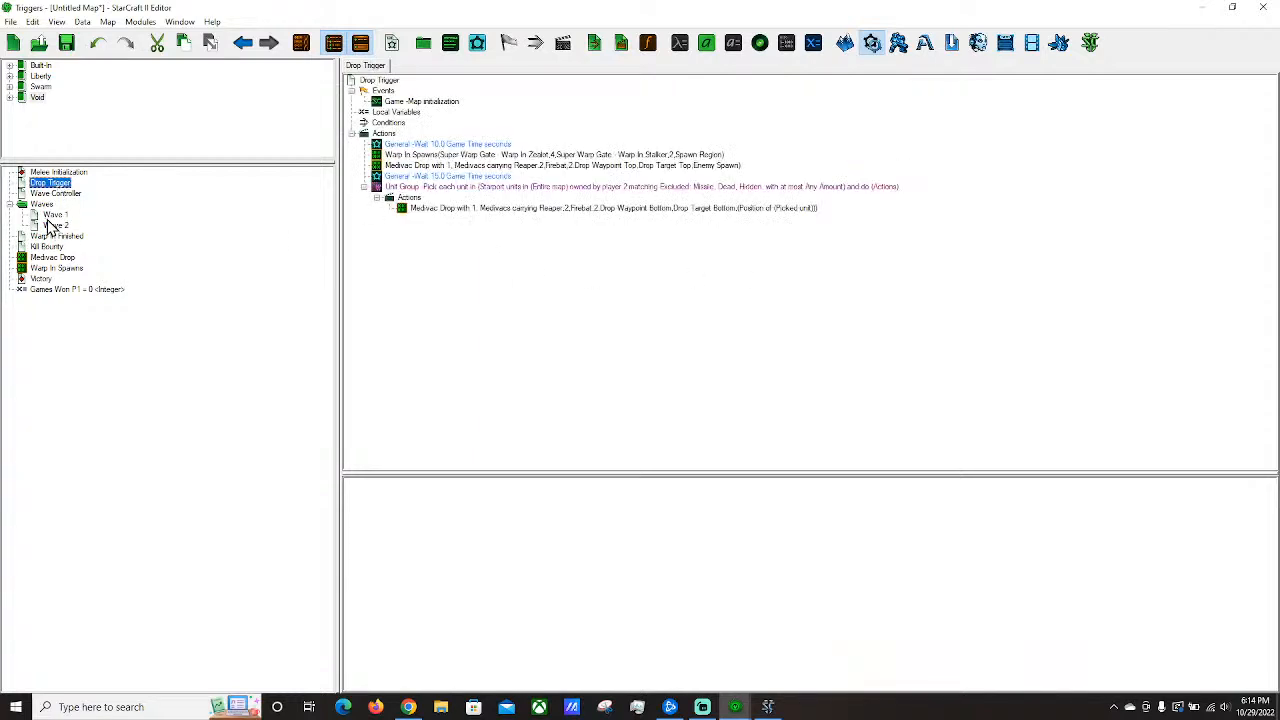
left_click(50, 224)
left_click(54, 215)
left_click_drag(593, 135, 114, 215)
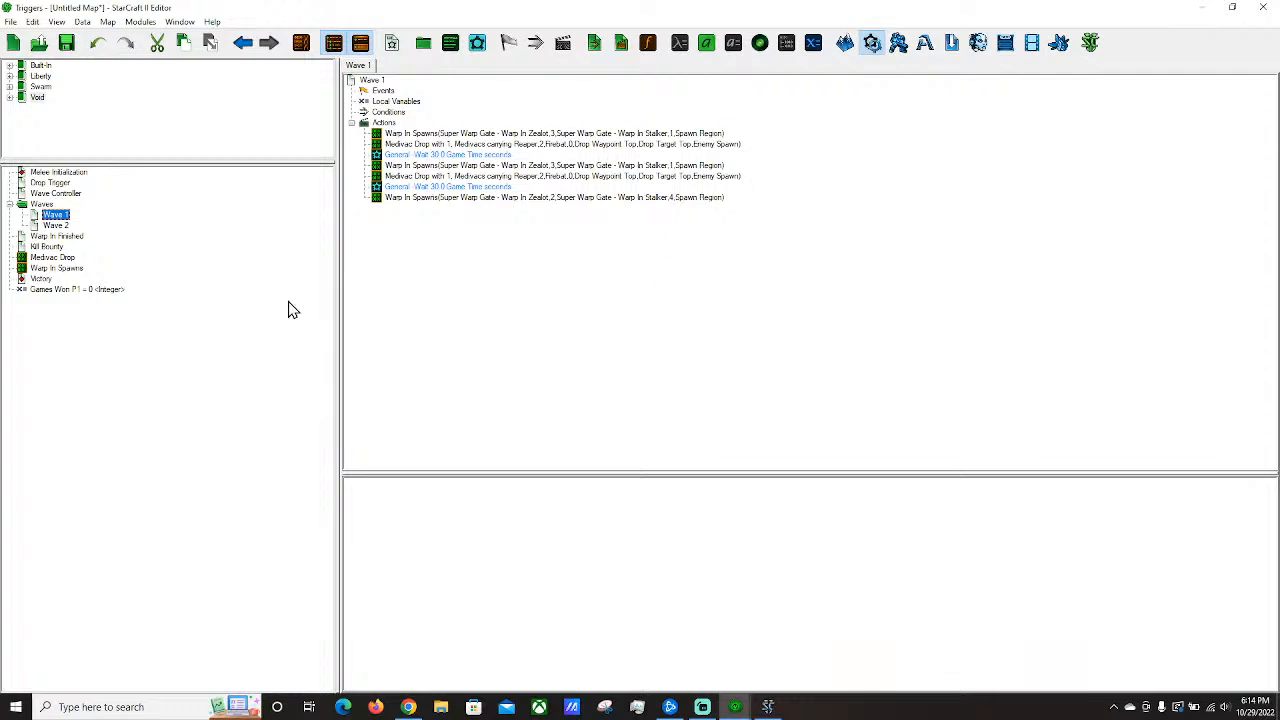
Examine the Victory trigger's actions that set and save the Meta Data user data for Player 1.
left_click(70, 280)
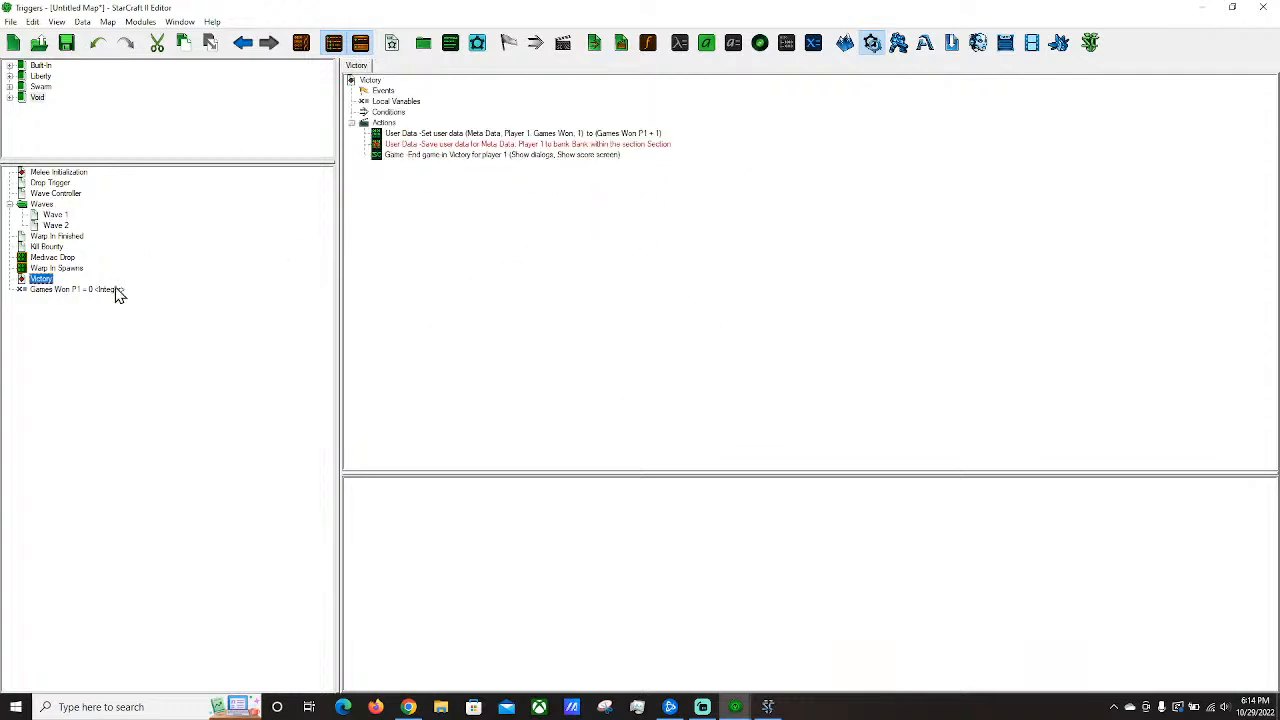
left_click(466, 134)
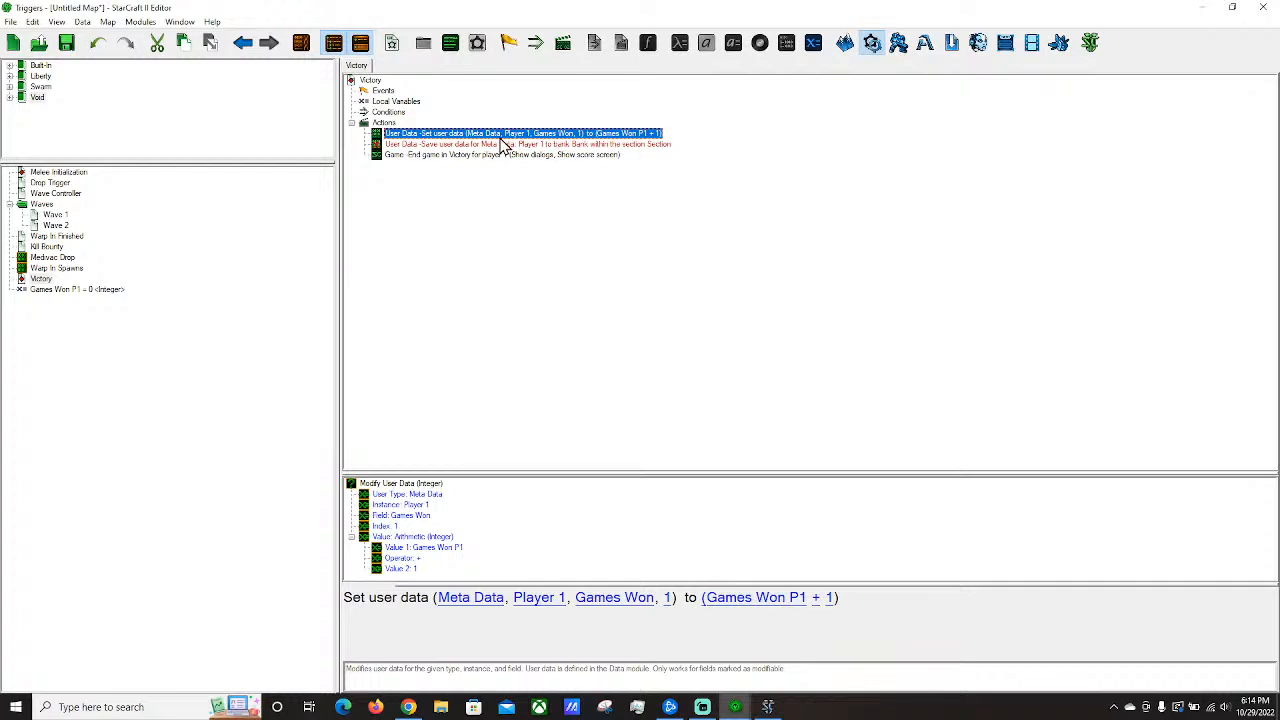
left_click(583, 145)
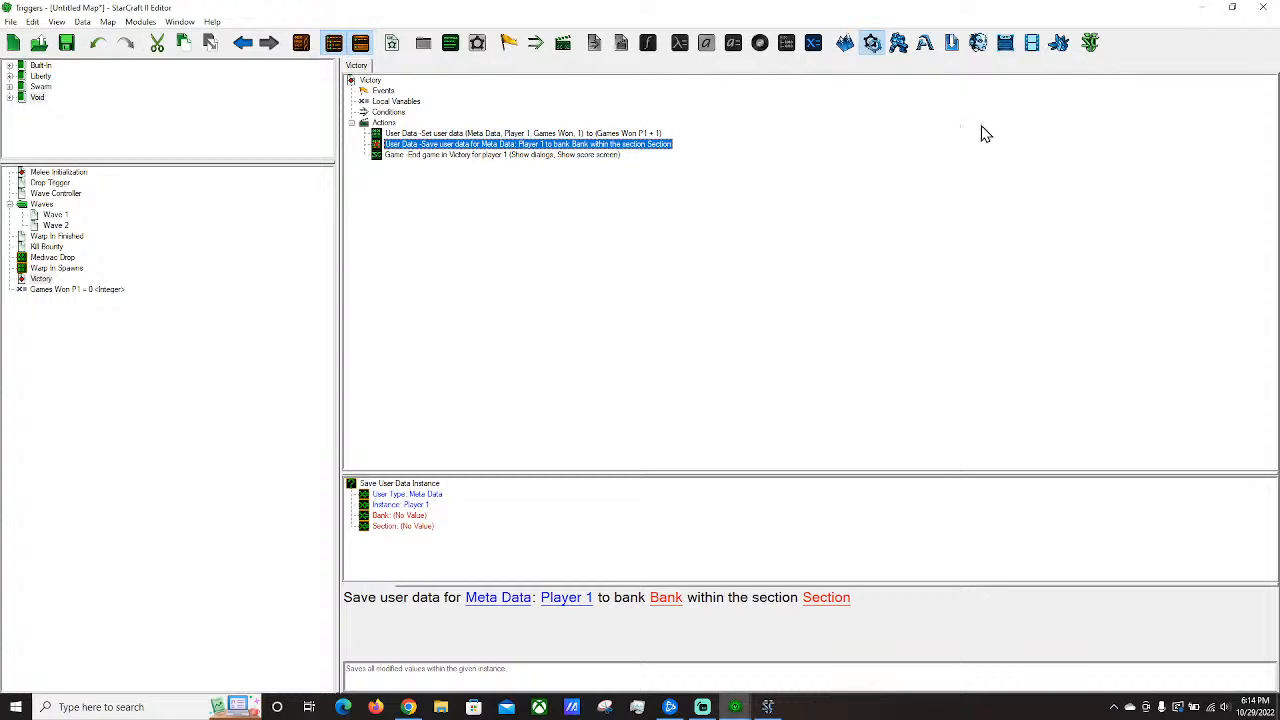
left_click(58, 183)
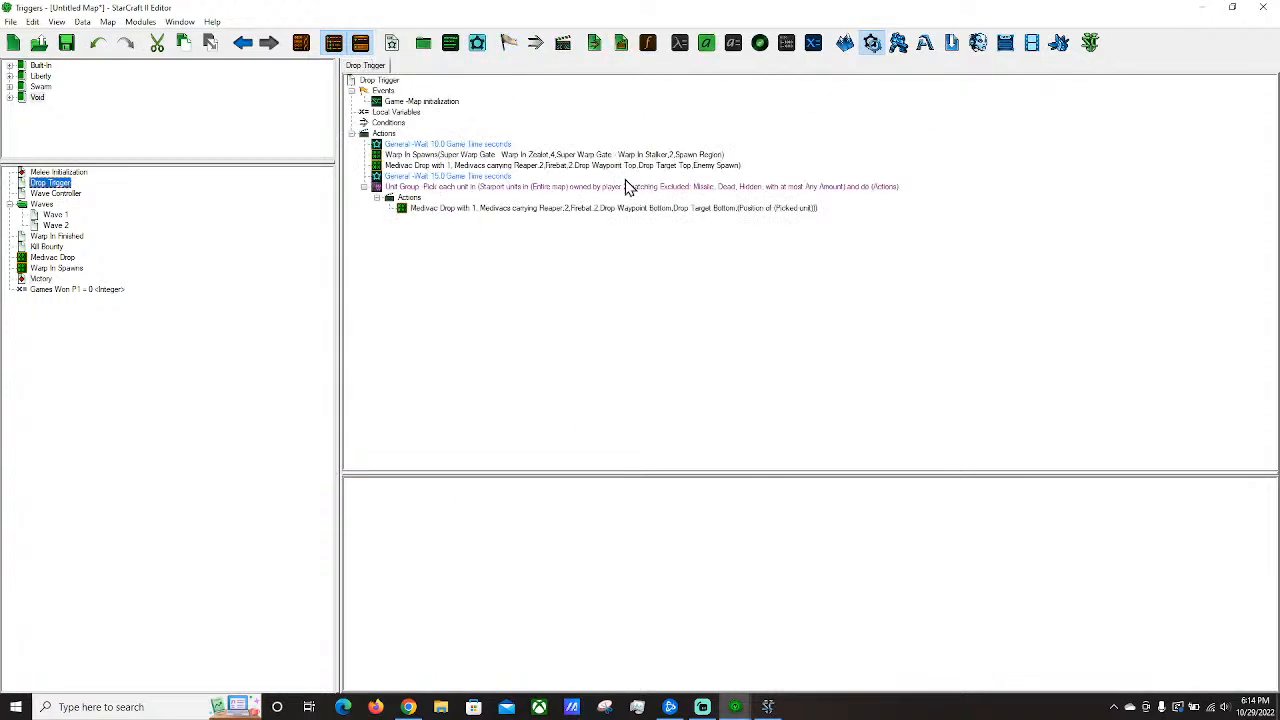
left_click_drag(57, 180, 53, 212)
Compare the User Types, Army Upgrades and Conversation States in the Data editor, and return to the Triggers editor.
left_click(898, 43)
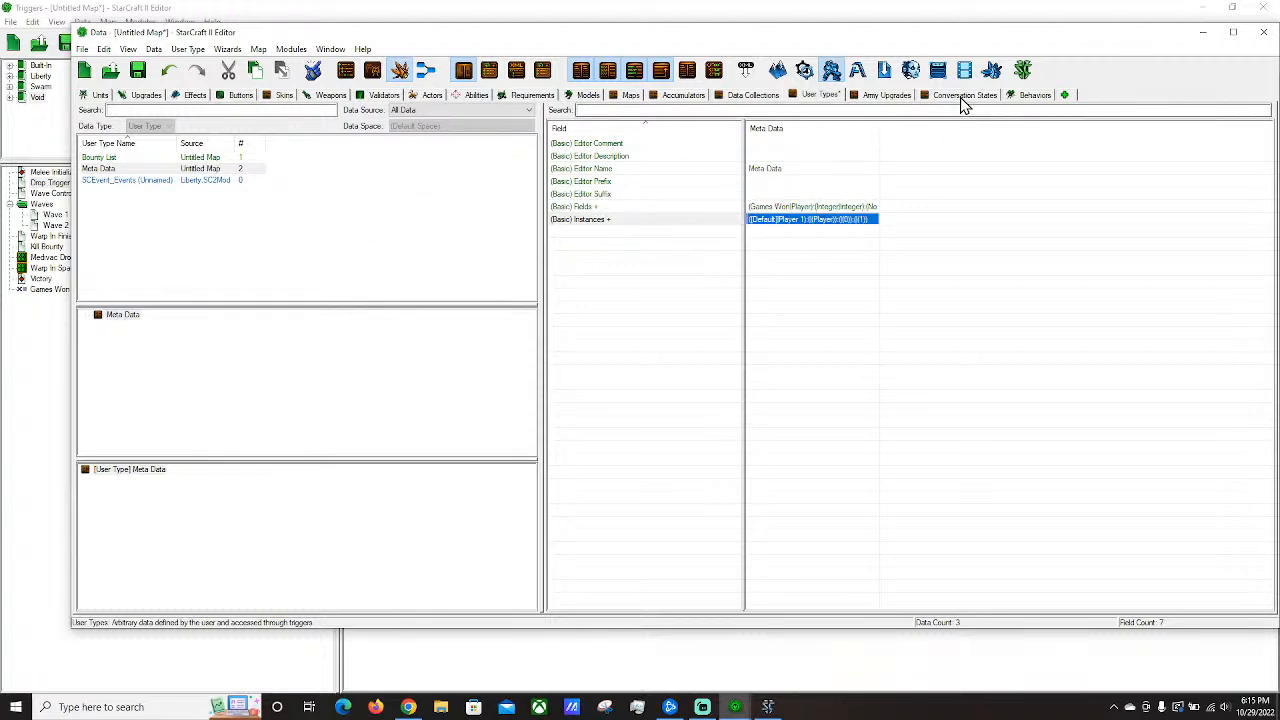
left_click(880, 96)
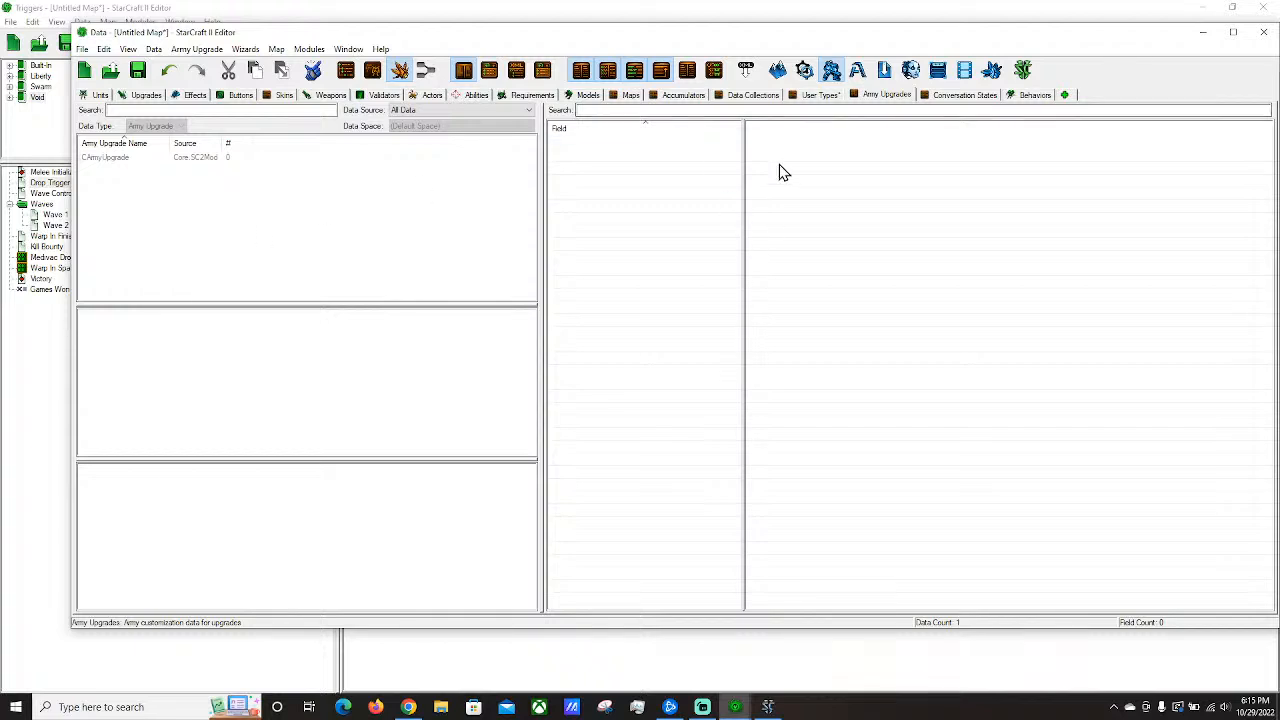
left_click(818, 94)
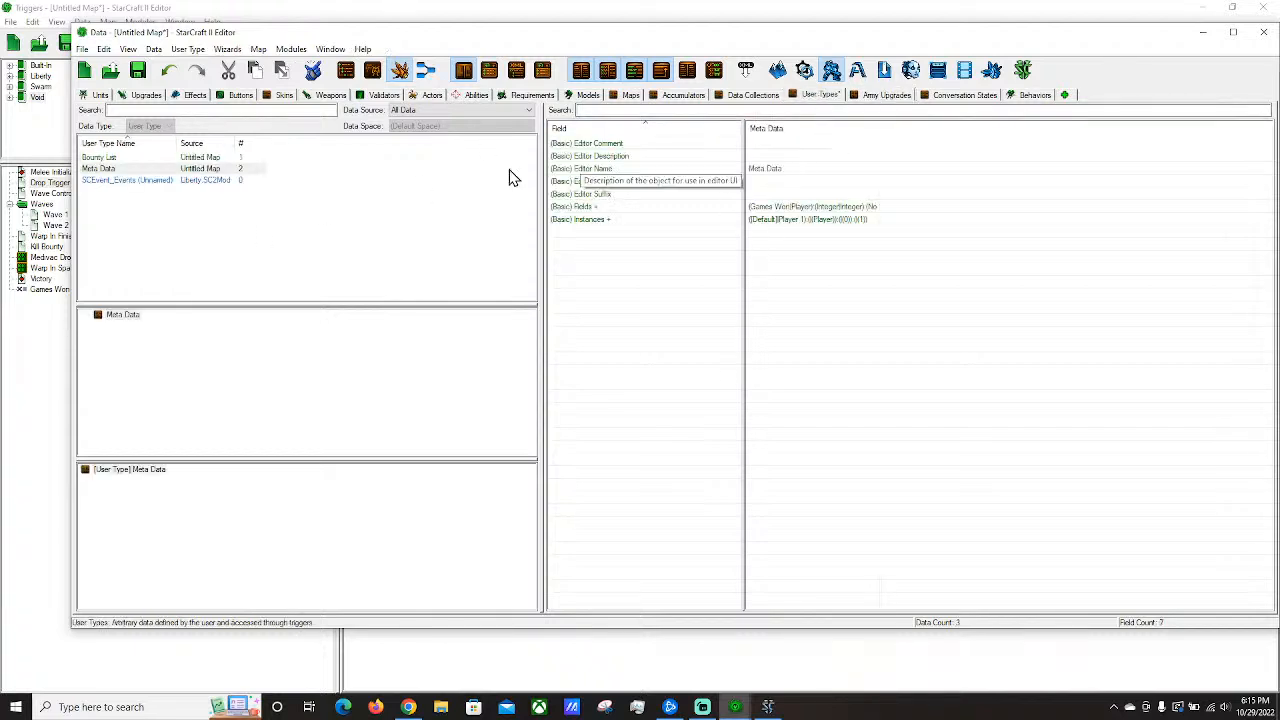
left_click(886, 94)
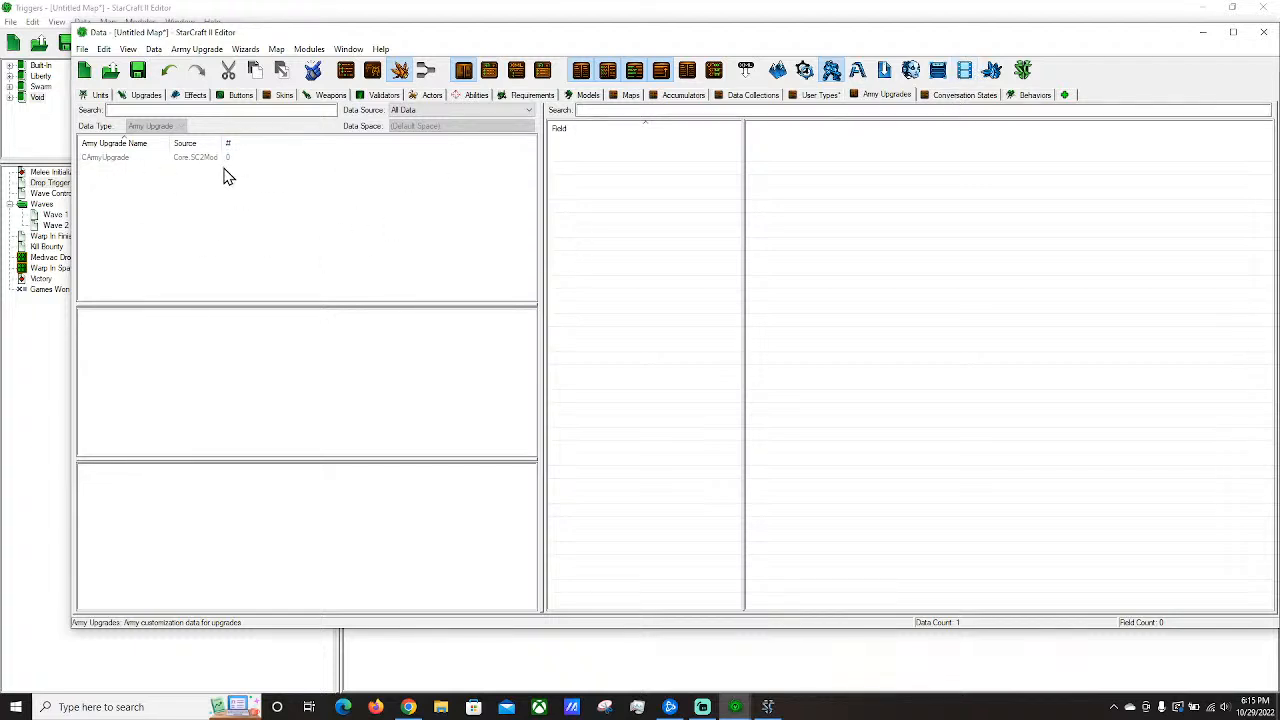
left_click(815, 95)
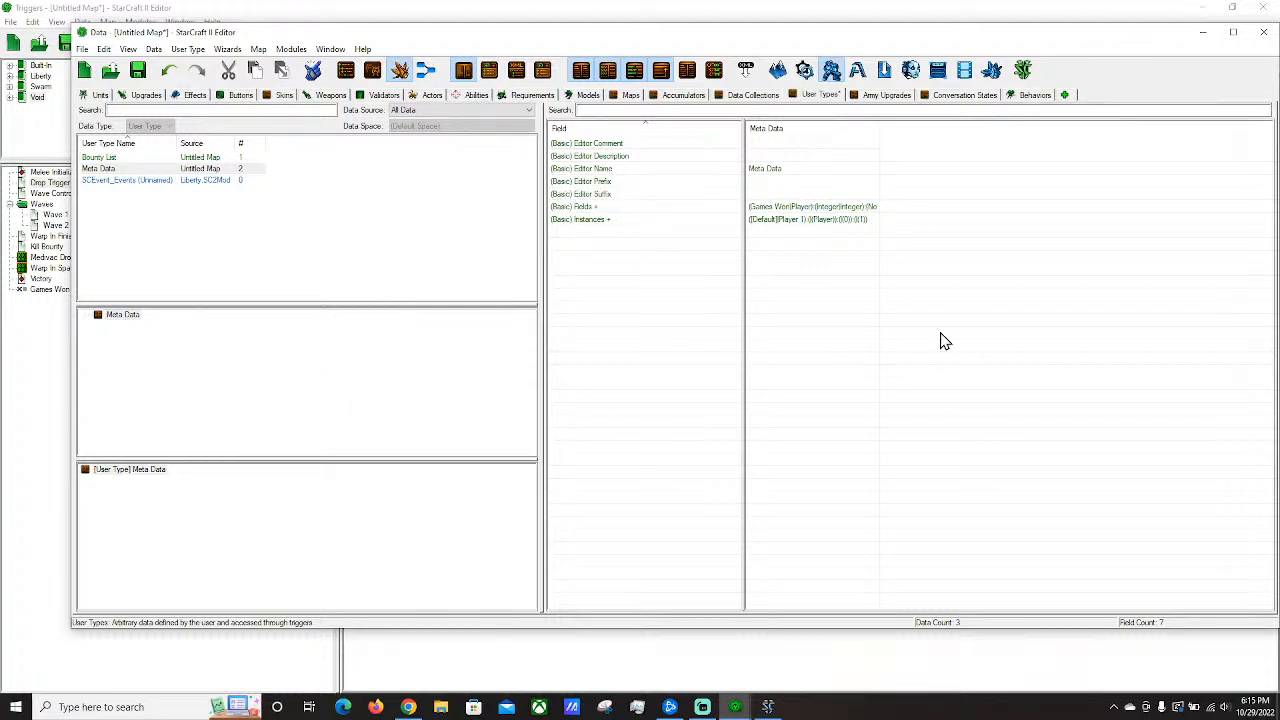
left_click(930, 99)
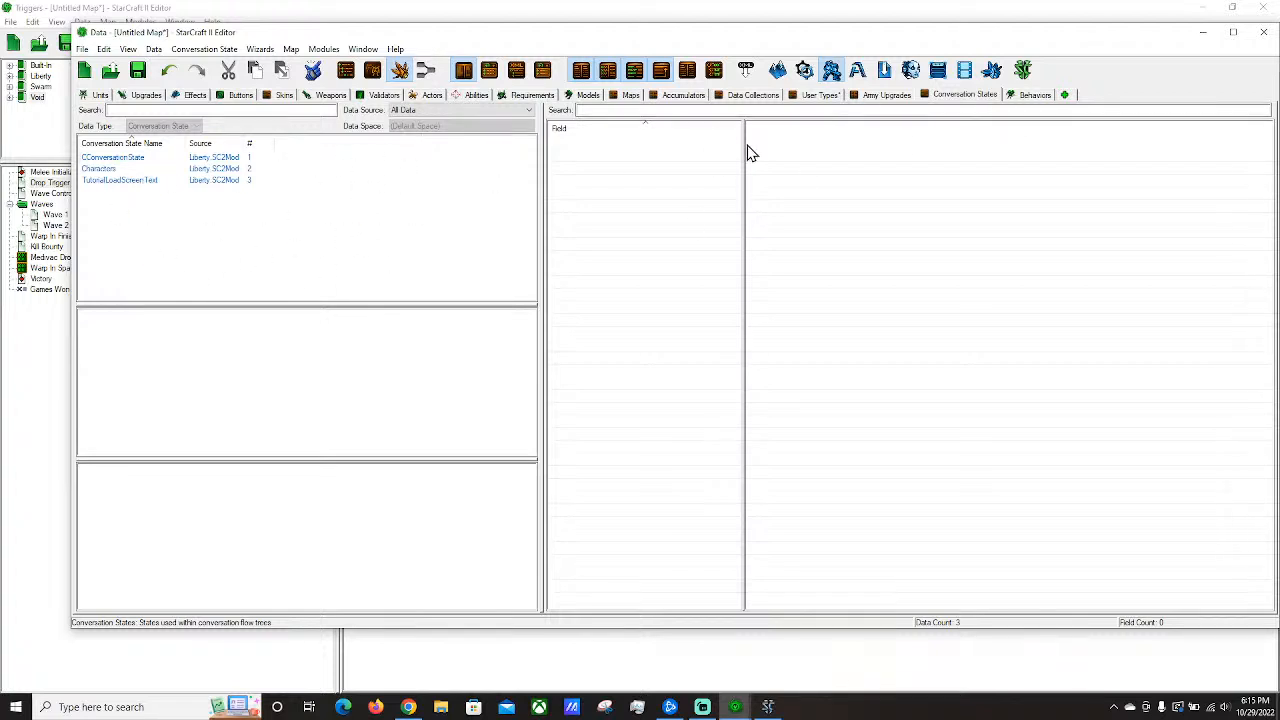
left_click(810, 96)
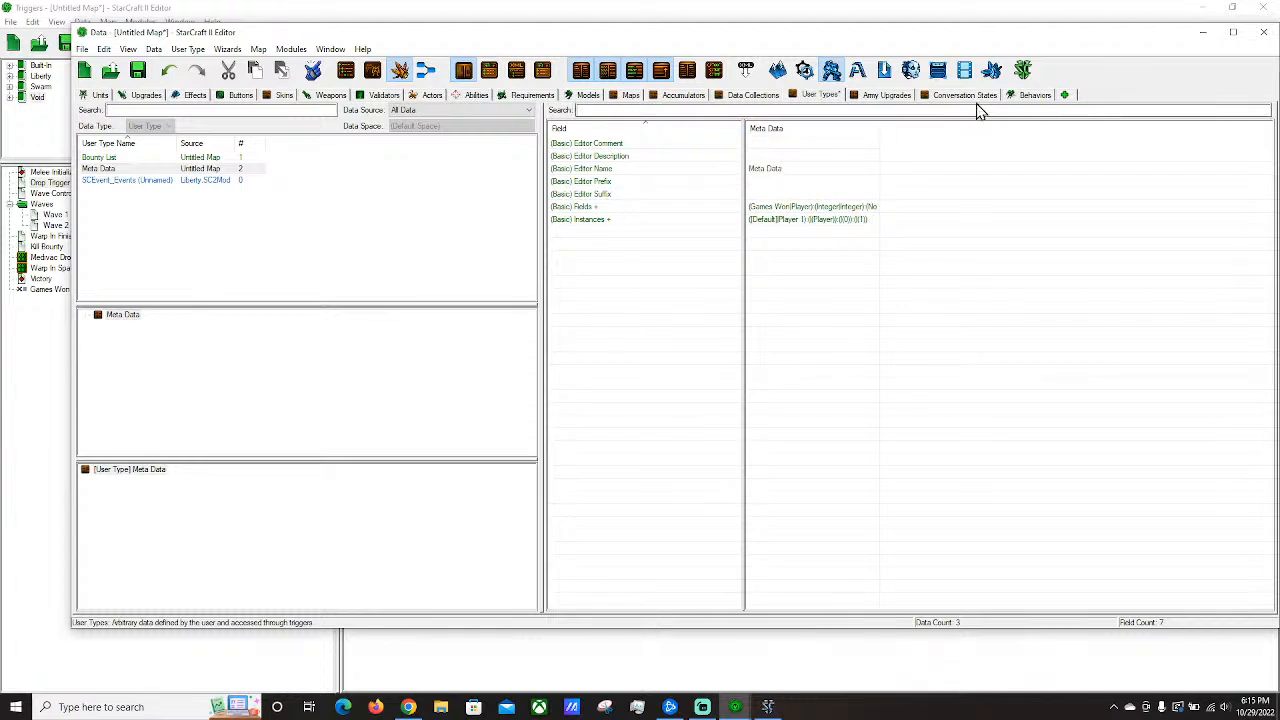
left_click(966, 95)
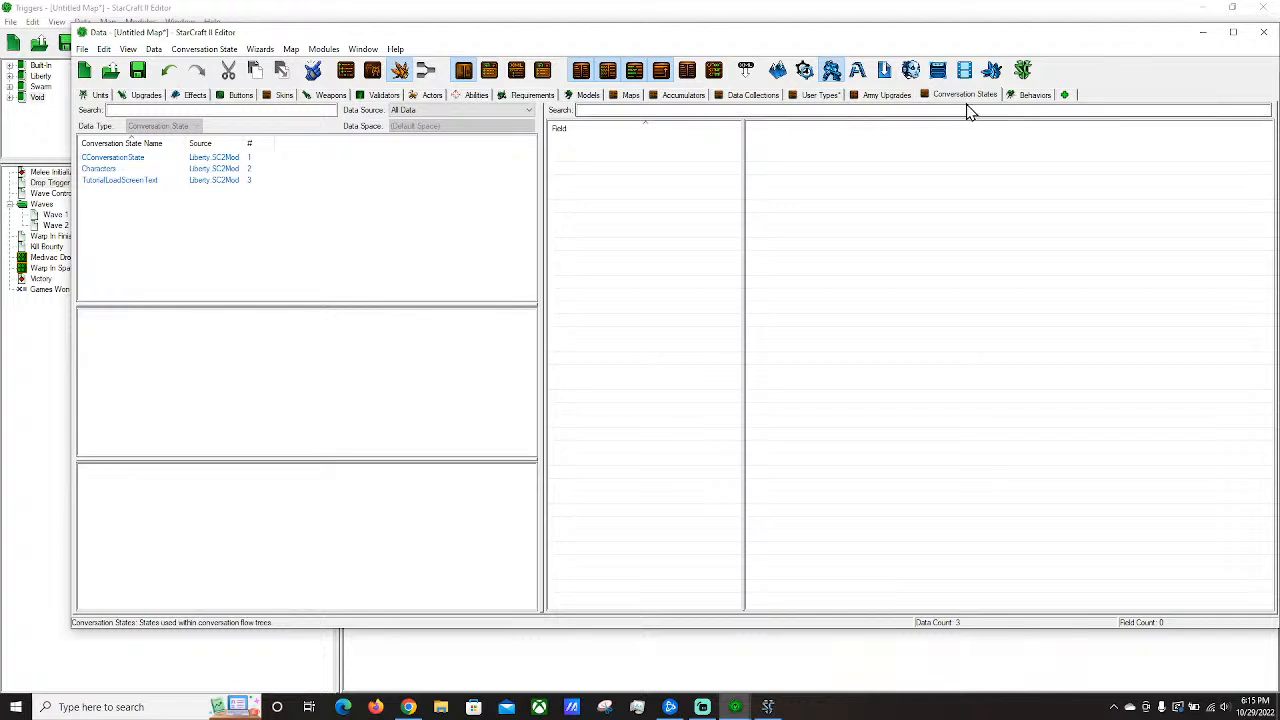
left_click(886, 95)
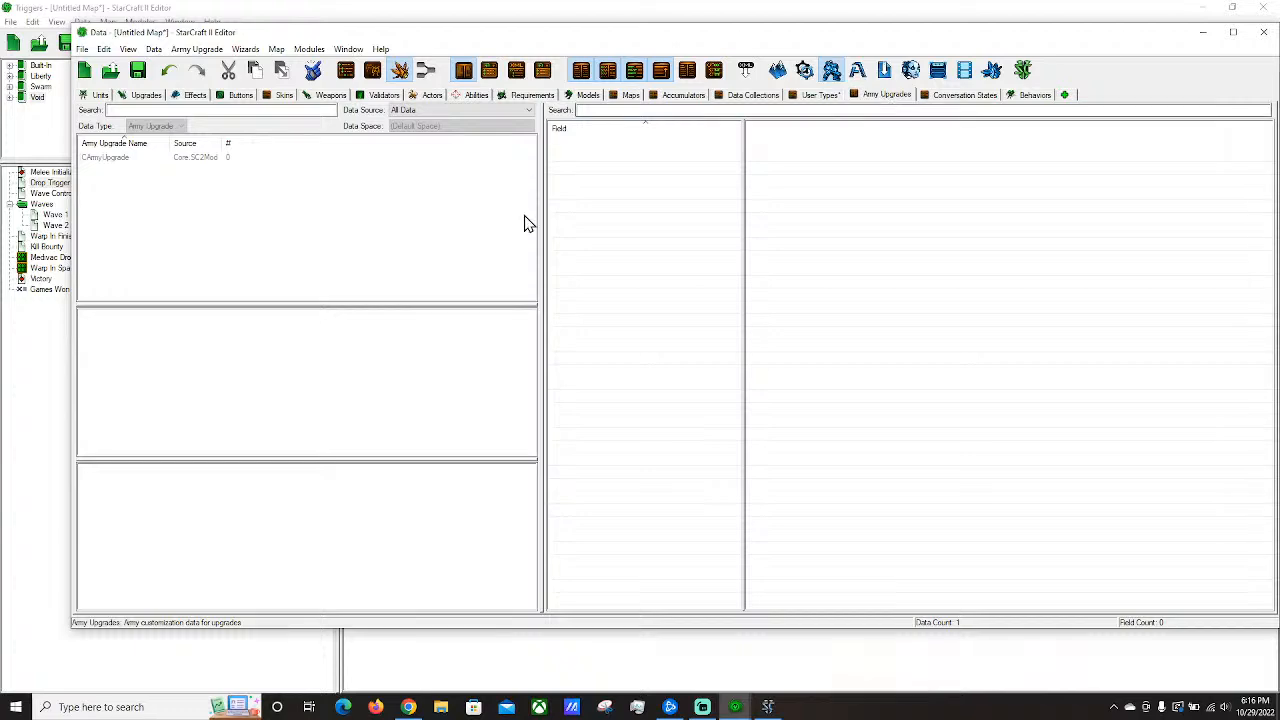
left_click(804, 70)
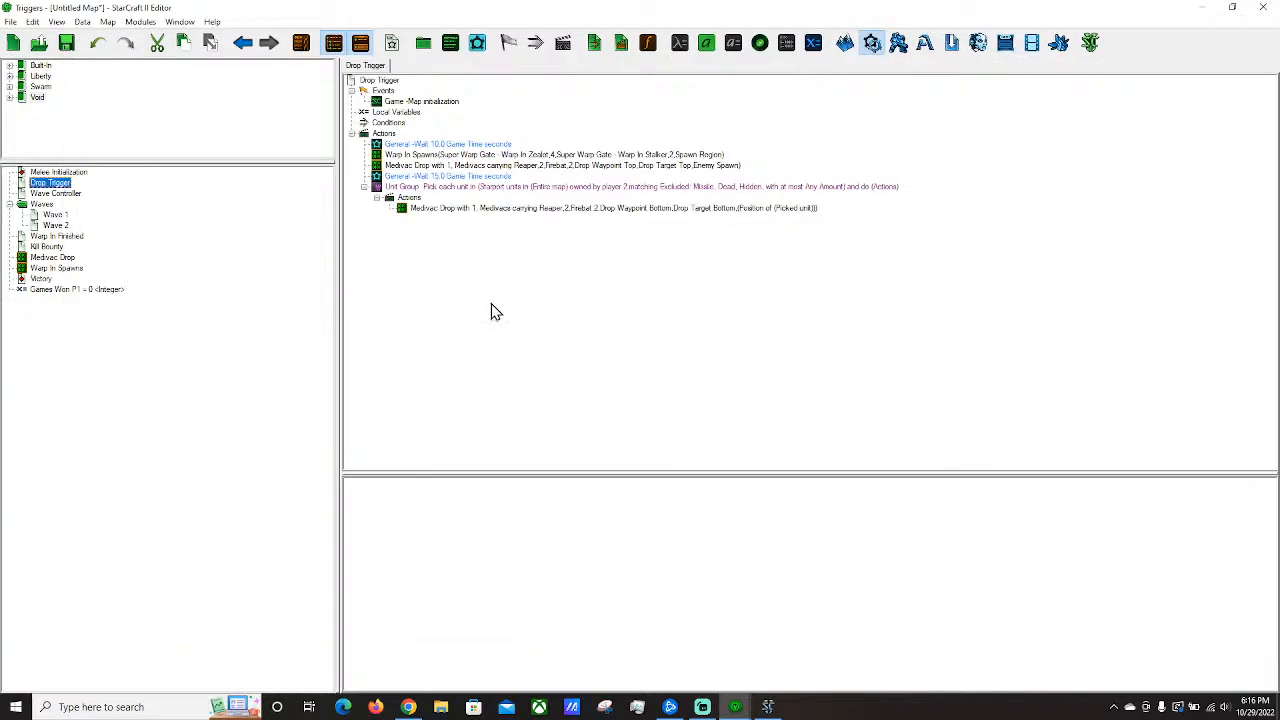
Look through the map's triggers and examine the Kill Bounty trigger's loop over the Bounty List user data.
left_click(45, 236)
left_click(56, 245)
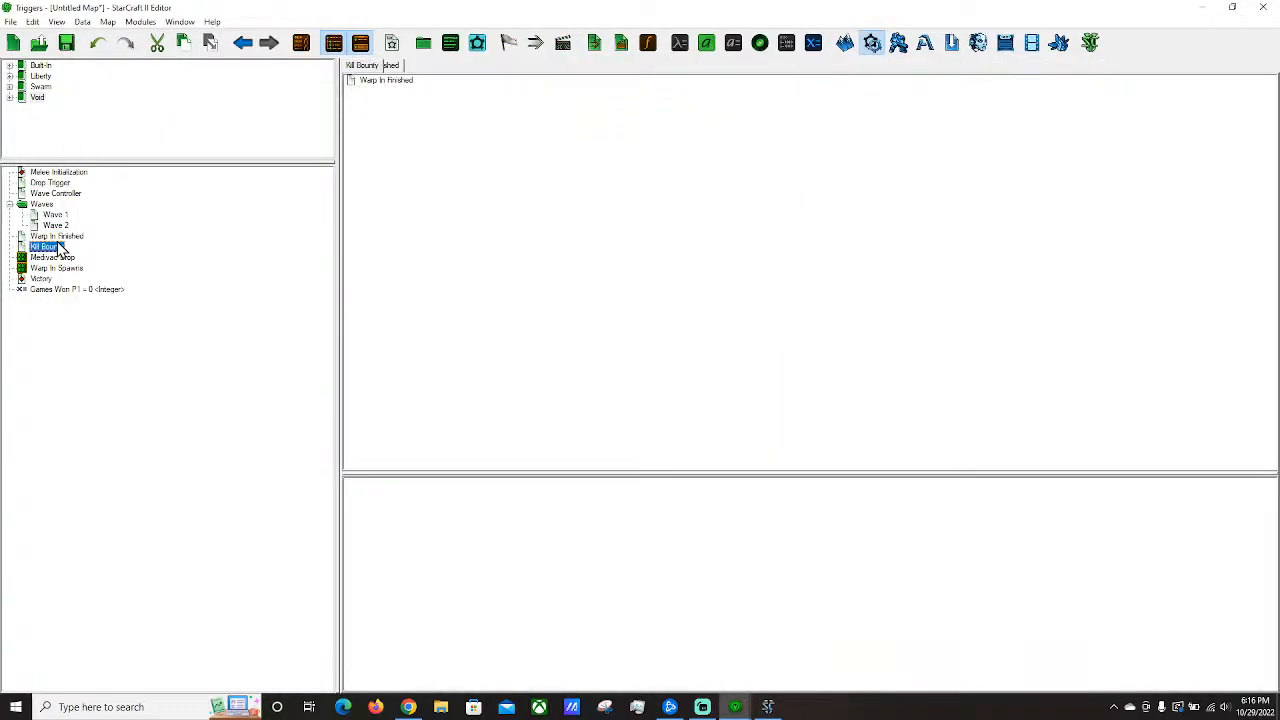
left_click(54, 184)
left_click(76, 193)
left_click(60, 174)
left_click(66, 184)
left_click(68, 194)
left_click(67, 236)
left_click(35, 279)
left_click(44, 248)
left_click(45, 279)
left_click(47, 266)
left_click(50, 247)
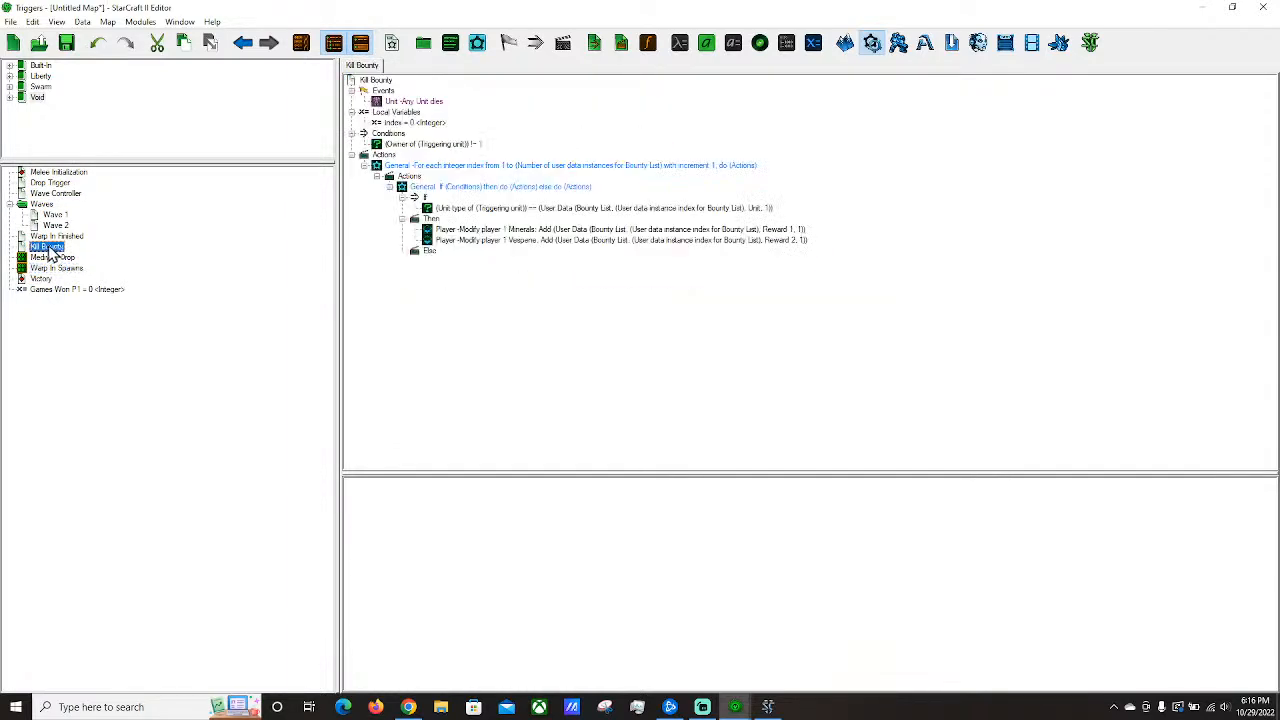
Check the load actions in Melee Initialization against the Games Won P1 variable and the Victory trigger's save action.
left_click(50, 194)
left_click(55, 183)
left_click(55, 173)
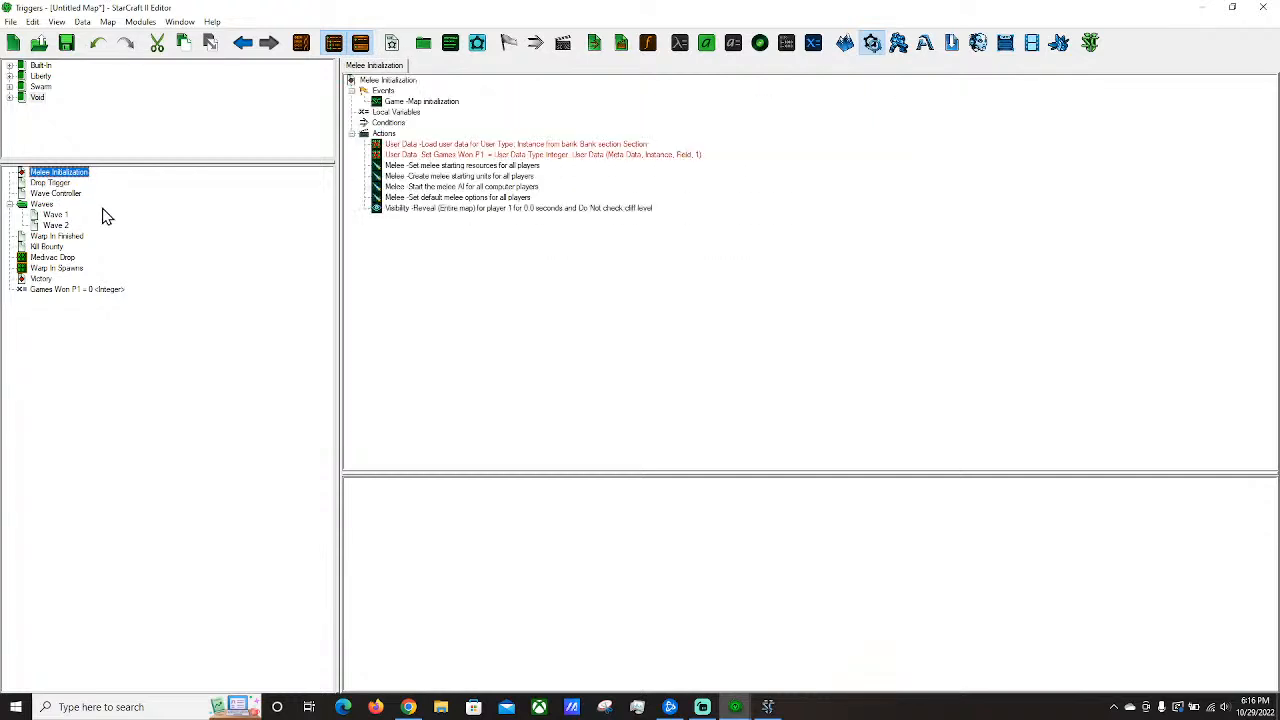
left_click(32, 290)
left_click(44, 280)
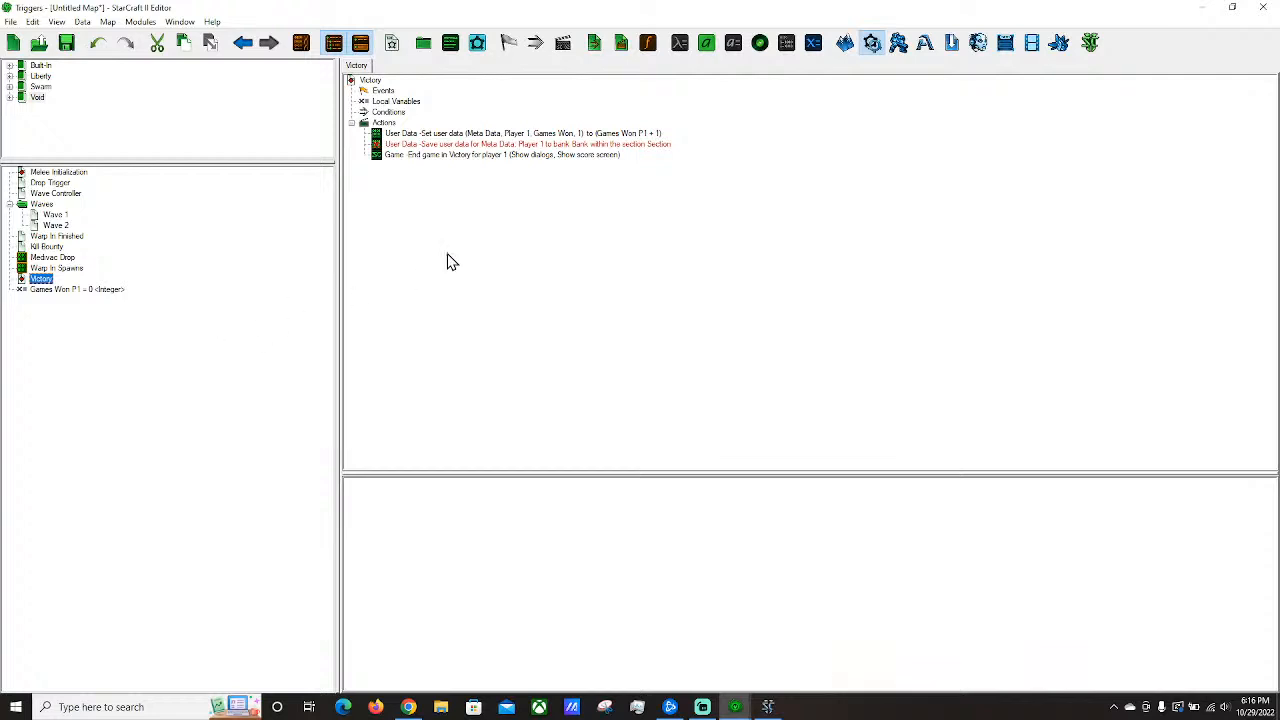
Review the Wave Controller's sequence of waits and trigger runs, and the spawn actions of Wave 2.
left_click(38, 173)
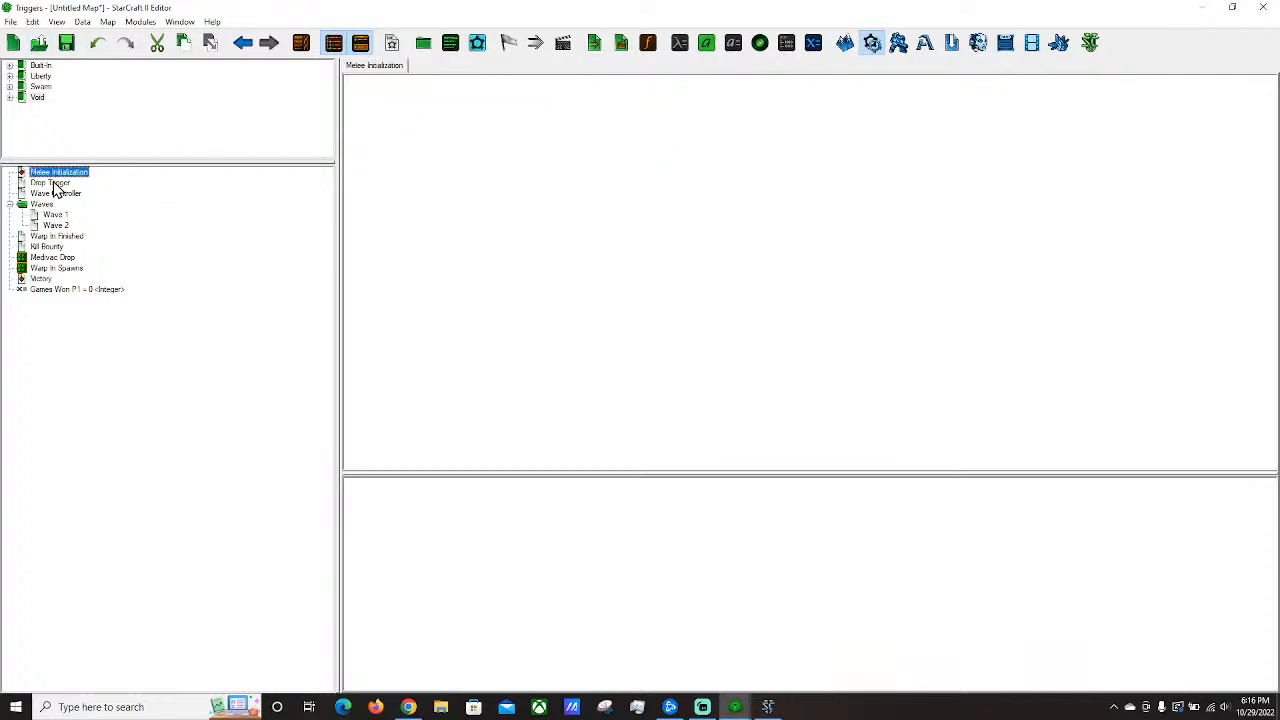
left_click(53, 183)
left_click(70, 193)
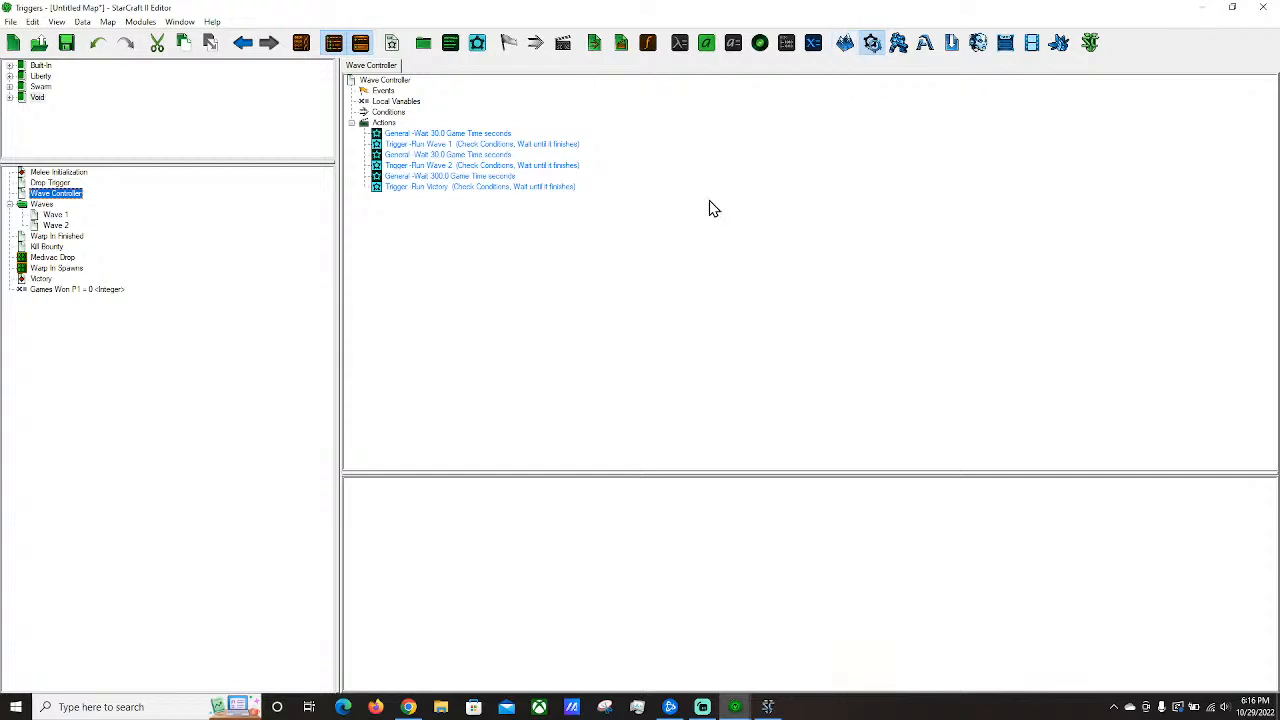
key("Down")
key("Down")
key("Down")
key("Down")
key("Down")
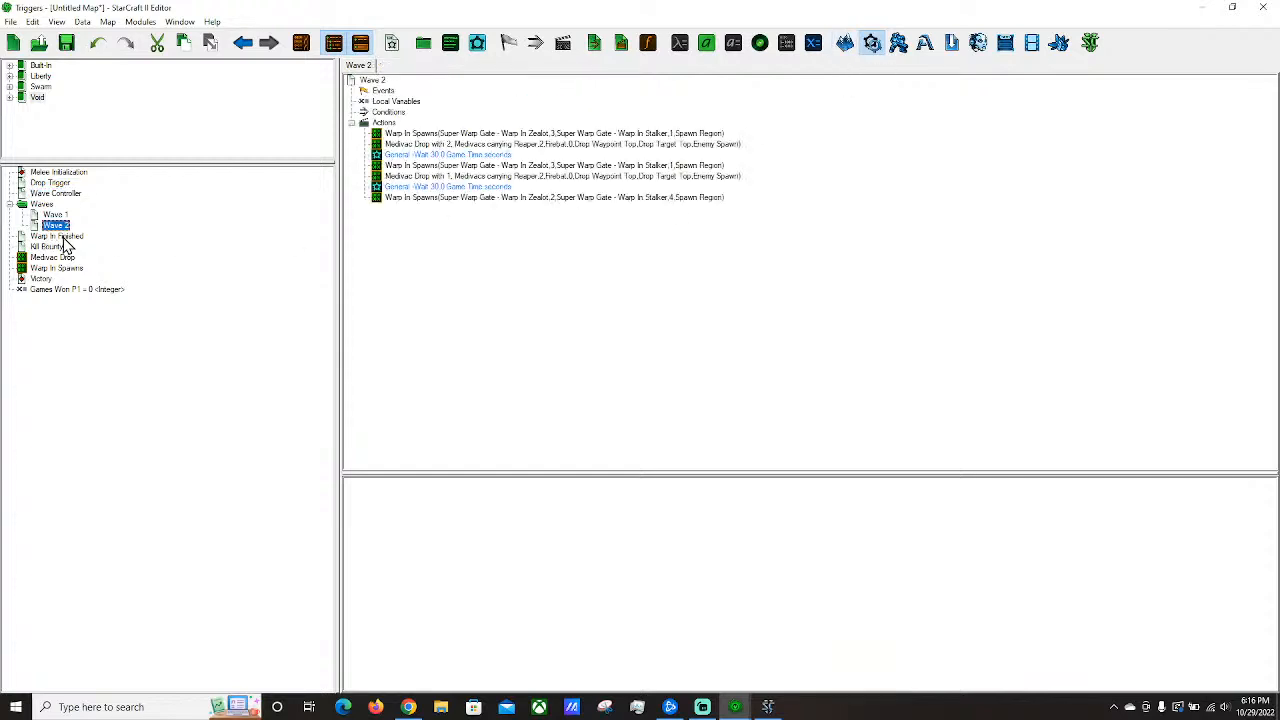
Search the available actions for an autosave action to insert in the Warp In Finished trigger, and cancel the new action.
left_click(45, 237)
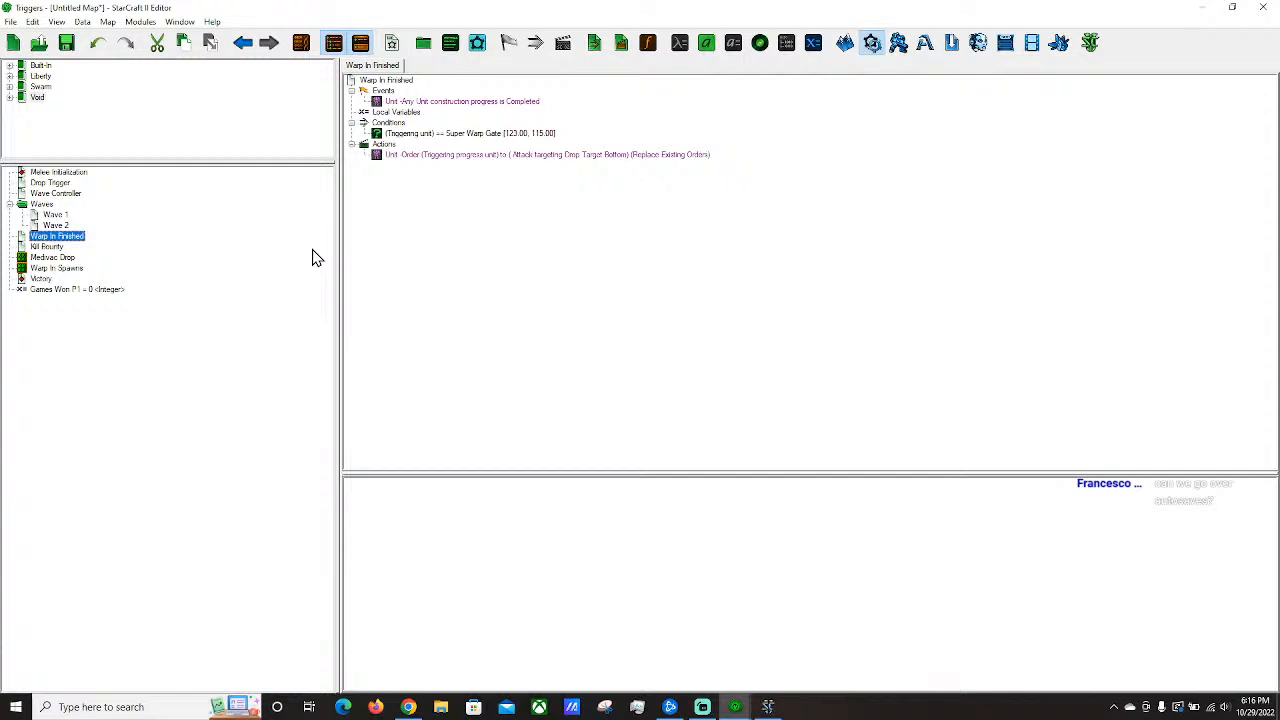
left_click(47, 246)
left_click(57, 236)
right_click(434, 155)
mouse_move(491, 470)
left_click(703, 517)
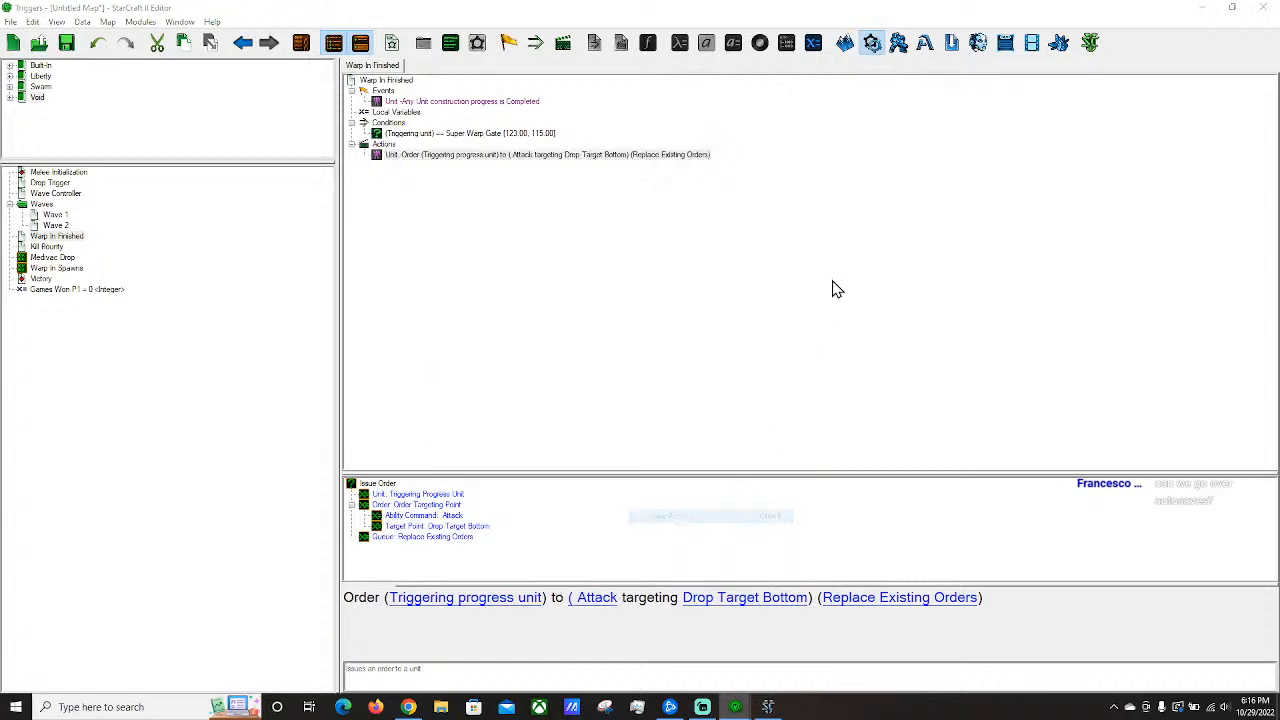
type("auto s")
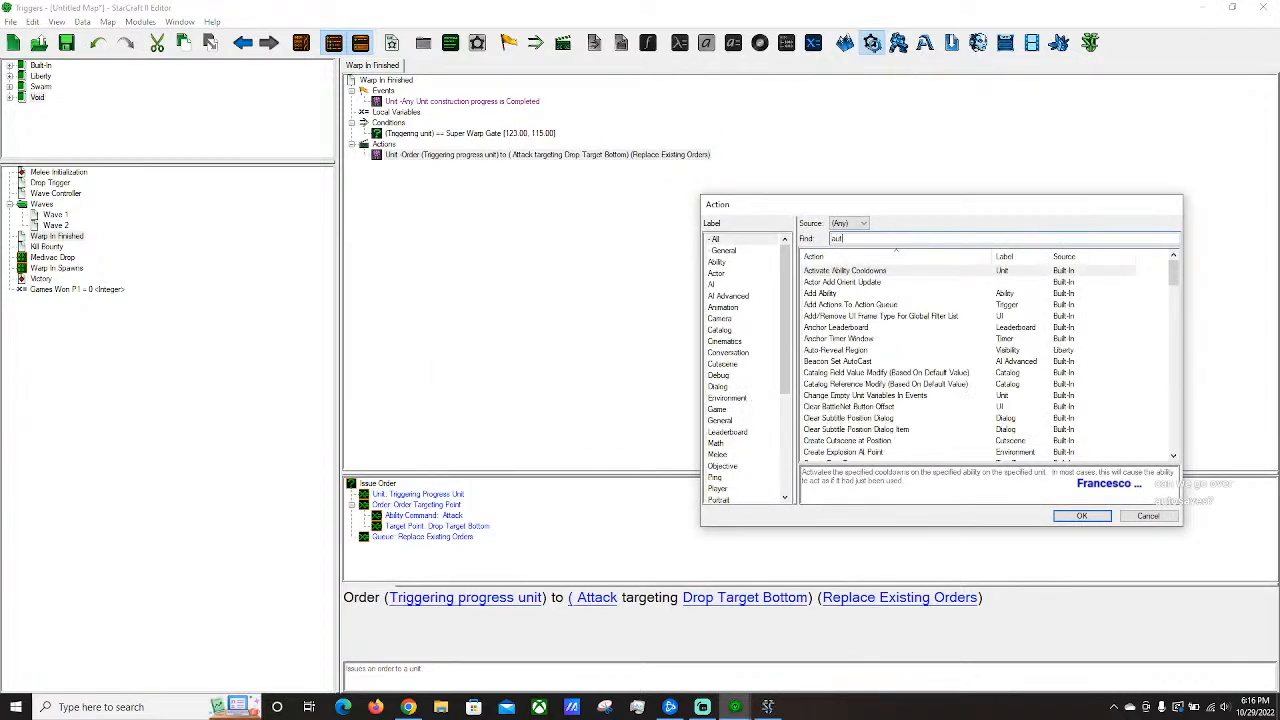
key("BackSpace")
key("BackSpace")
type("sa")
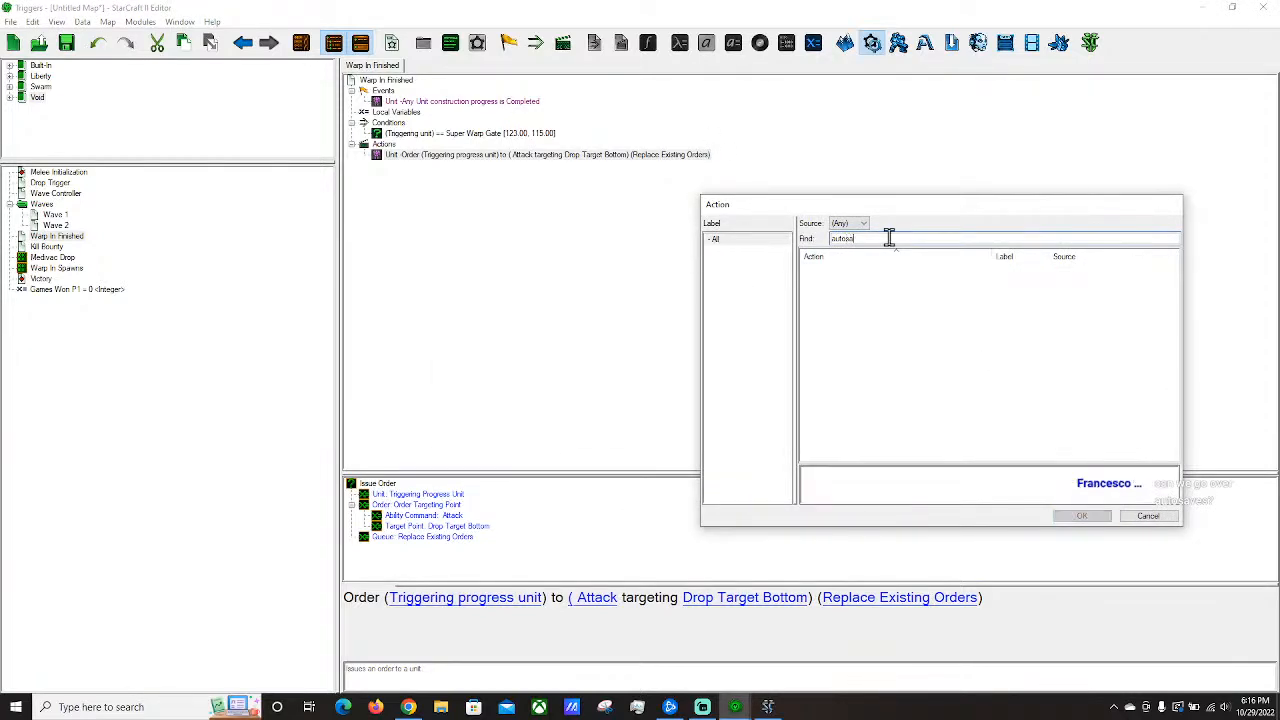
left_click(1155, 520)
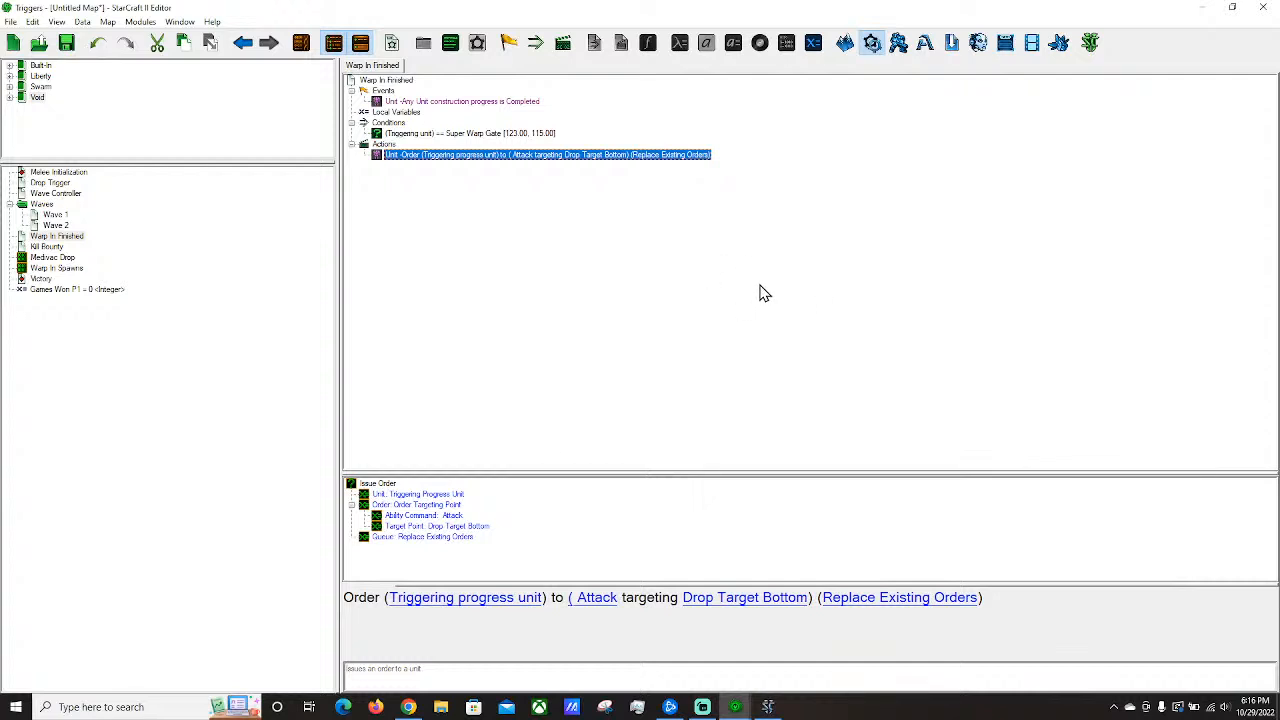
Switch to the open campaign map thanson02.sc2map and search its triggers for "auto save".
left_click(40, 45)
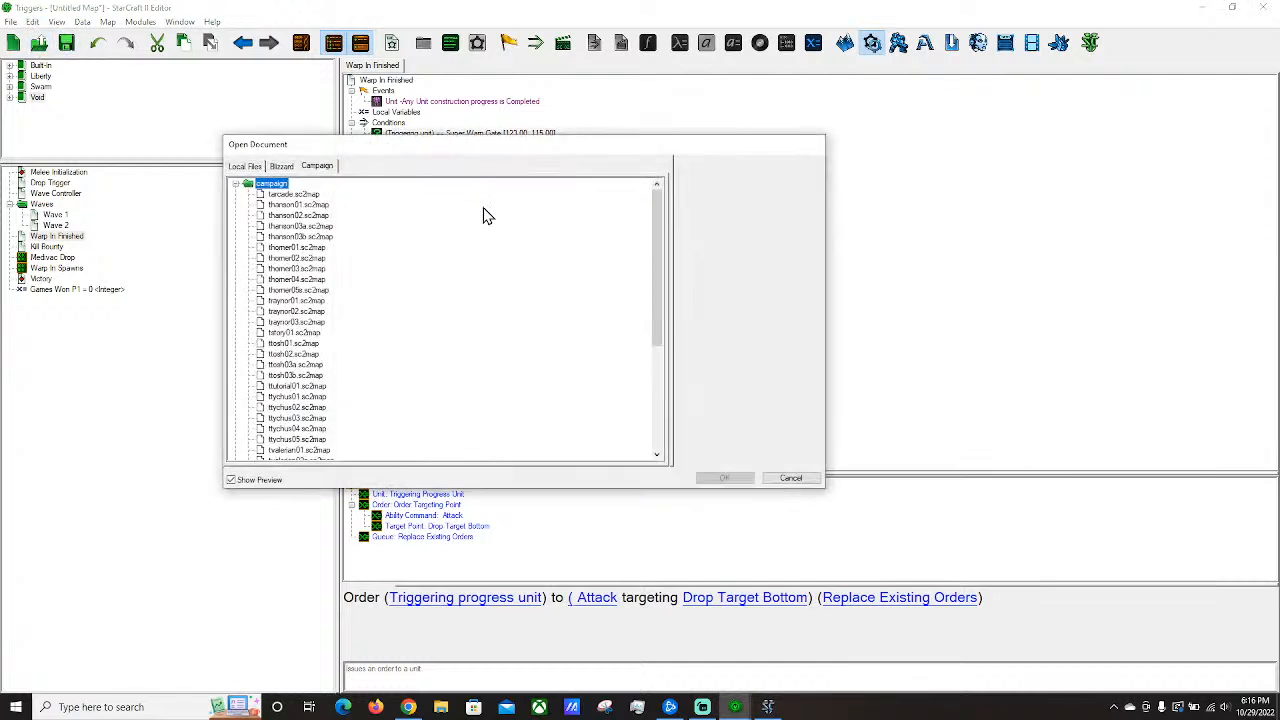
left_click(790, 478)
left_click(180, 21)
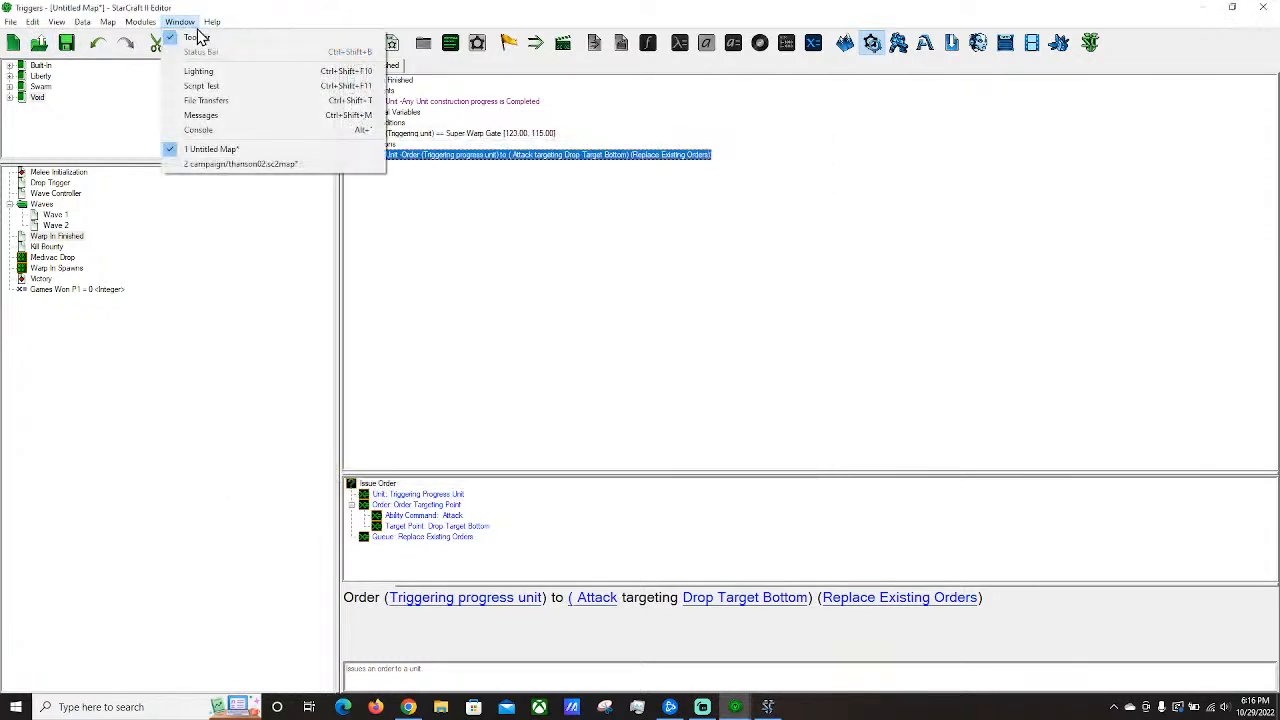
left_click(238, 168)
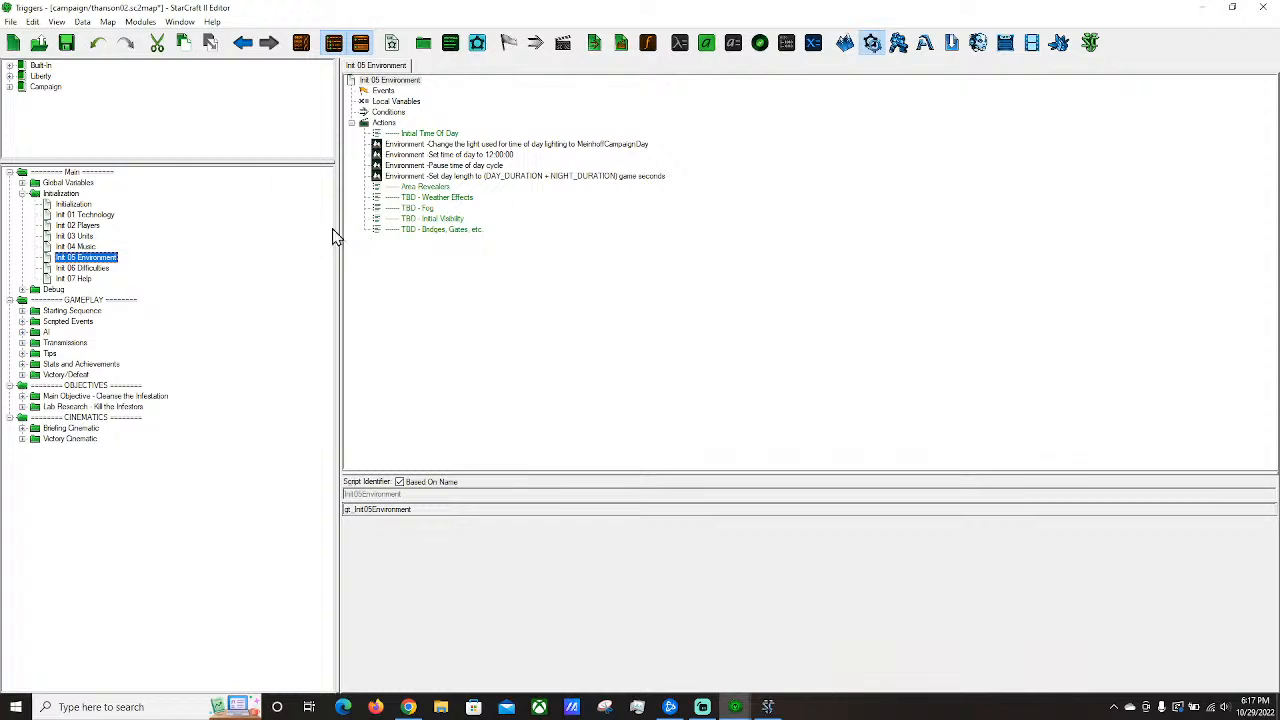
key("ctrl+f")
type("auto save")
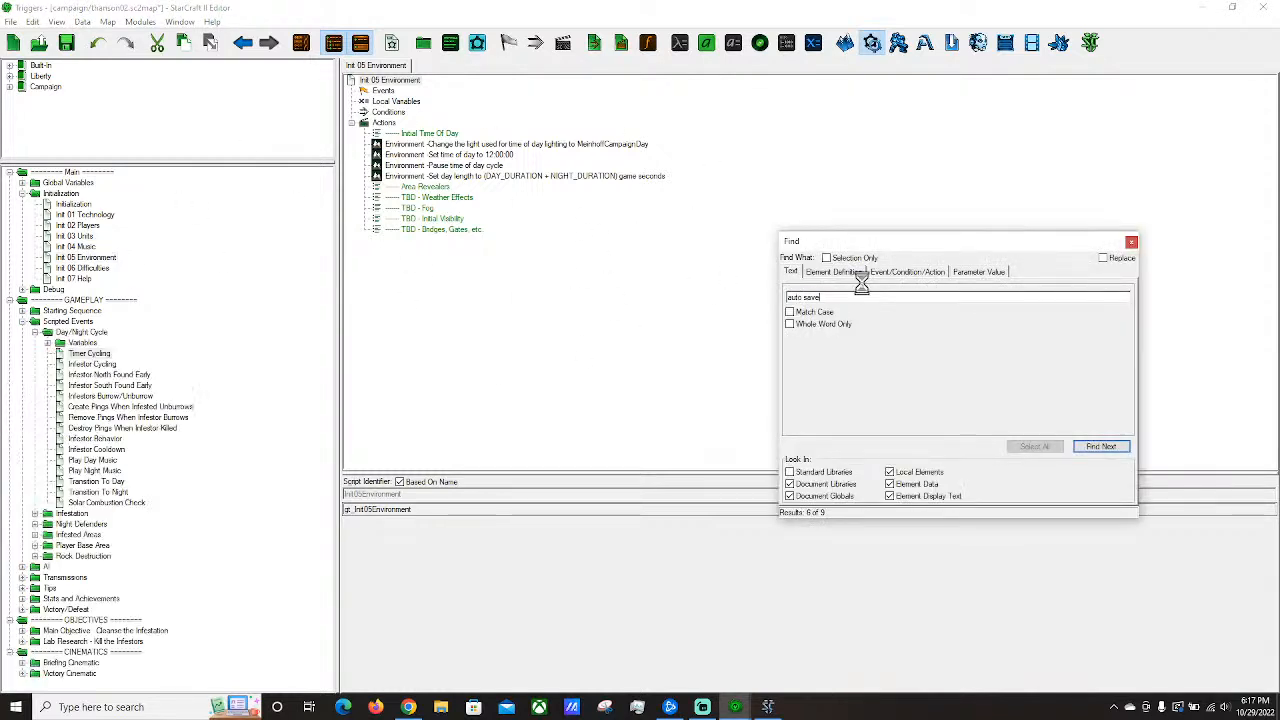
key("Return")
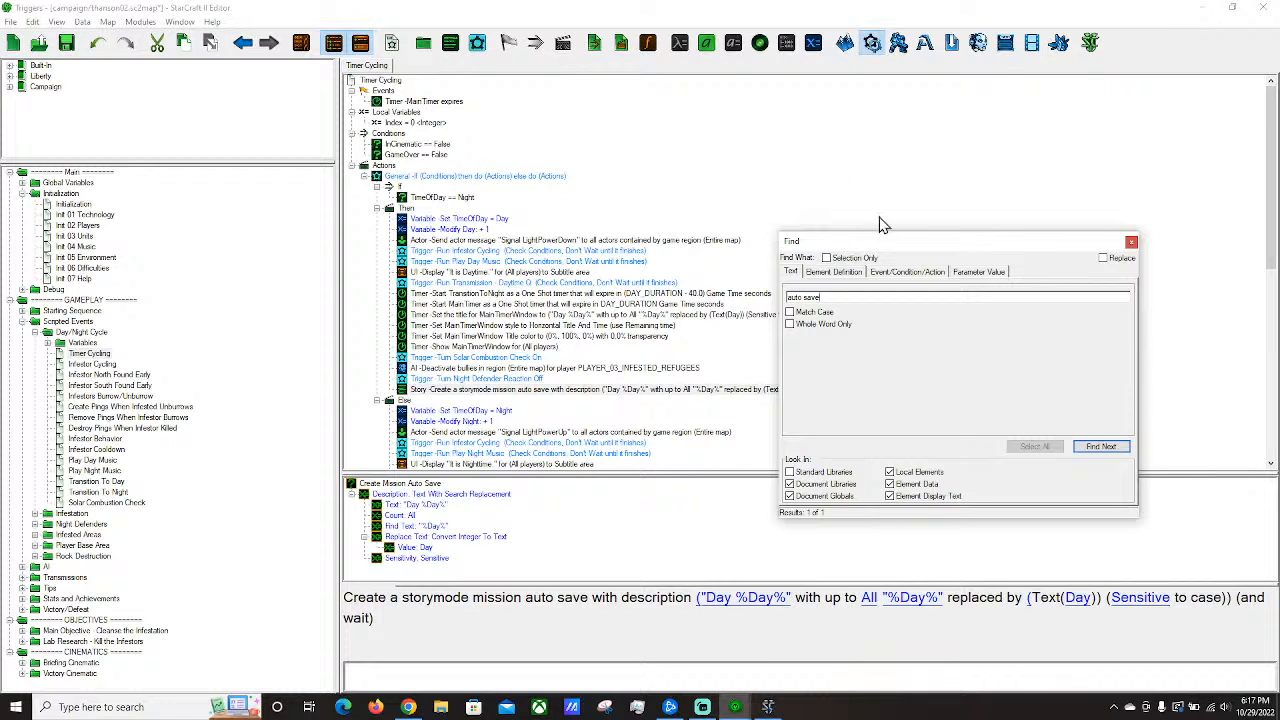
left_click_drag(838, 245, 836, 182)
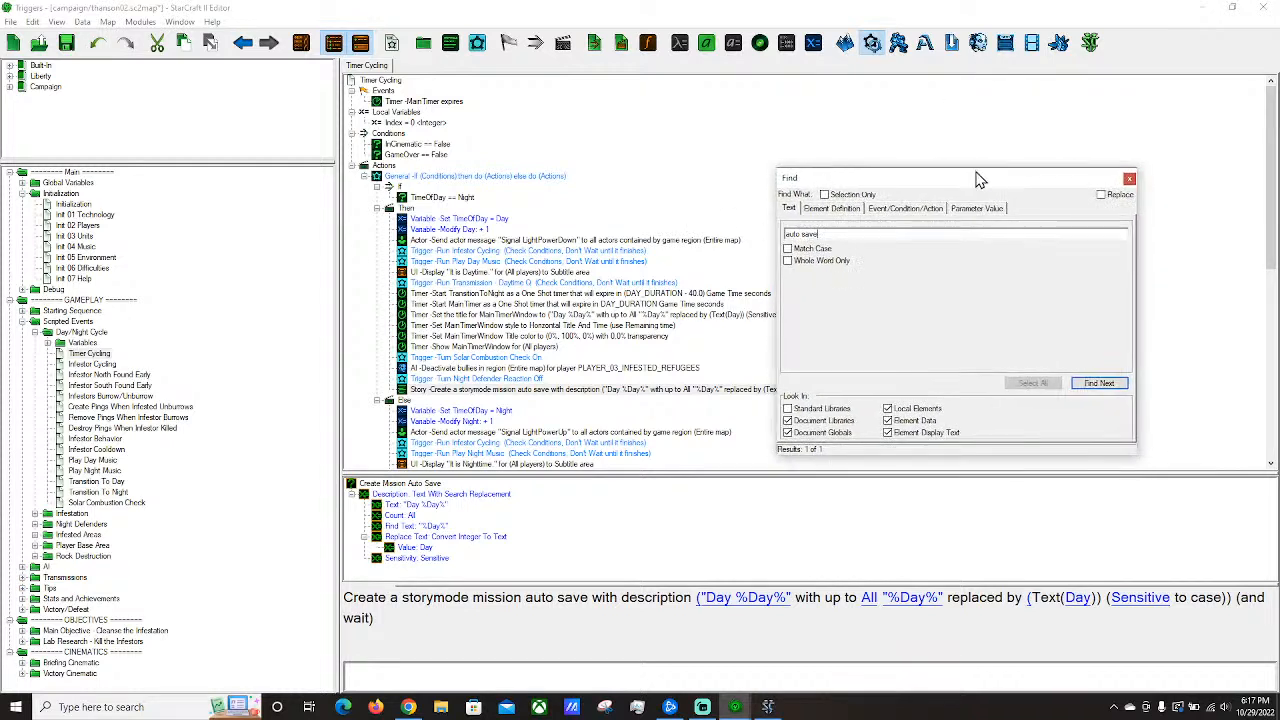
left_click(1129, 180)
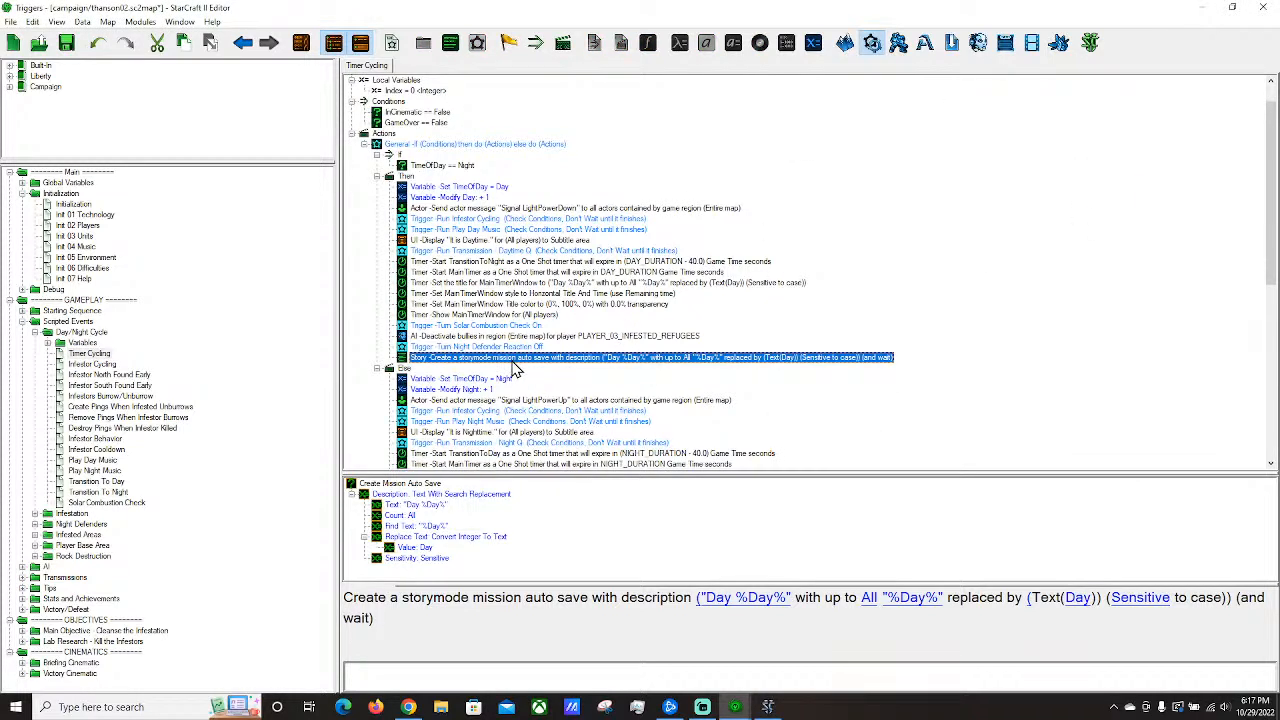
Add a Create Mission Auto Save action directly below the existing auto save action in the Timer Cycling trigger.
scroll(514, 370, "down", 2)
right_click(458, 293)
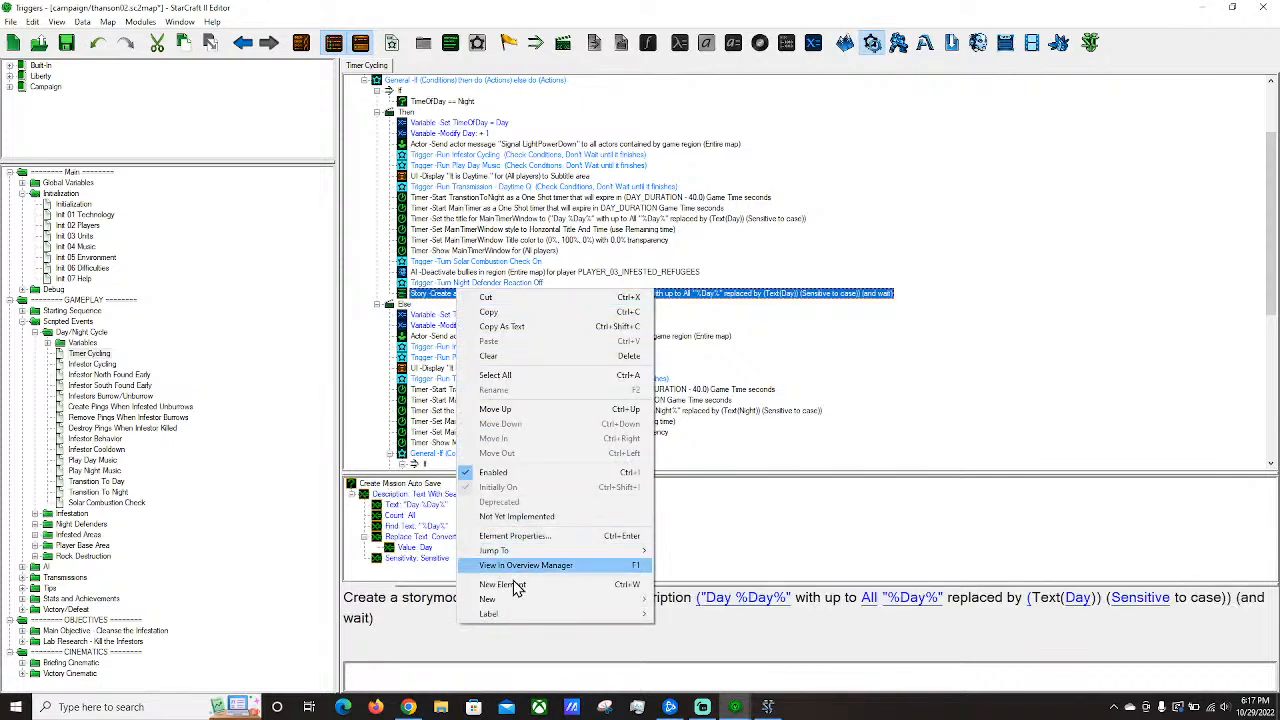
mouse_move(517, 598)
left_click(686, 531)
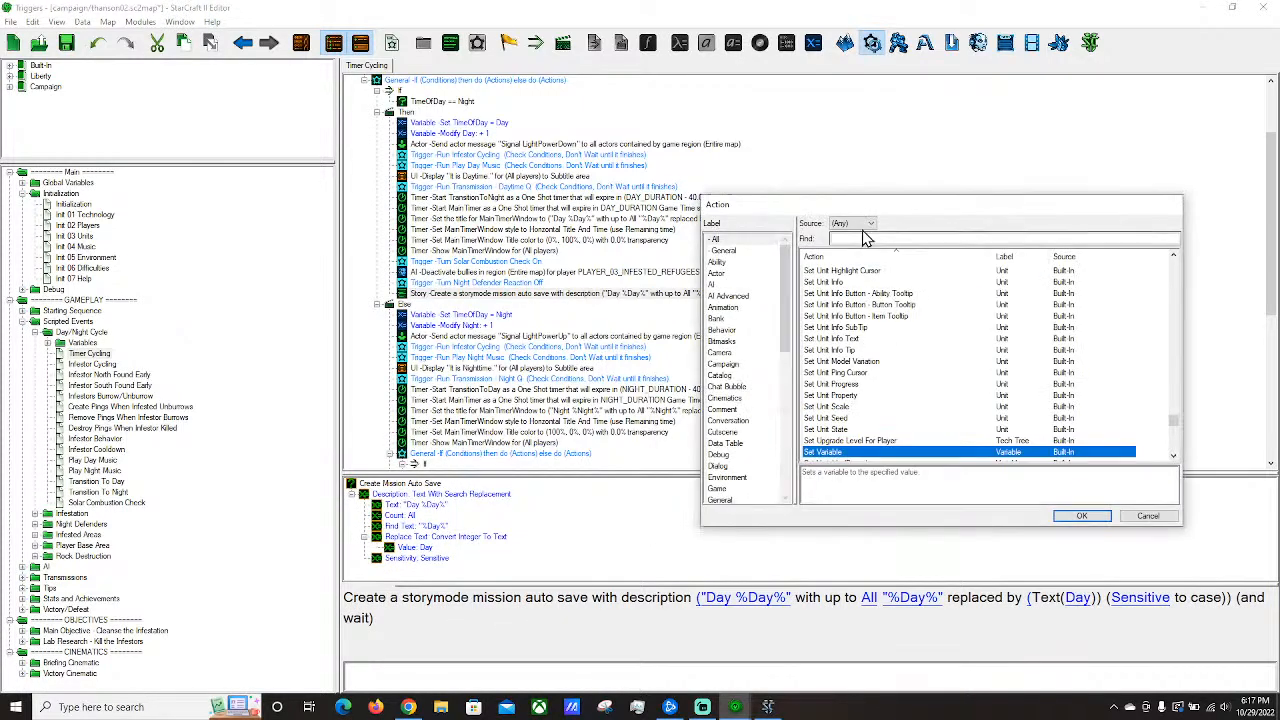
left_click(879, 238)
type("a")
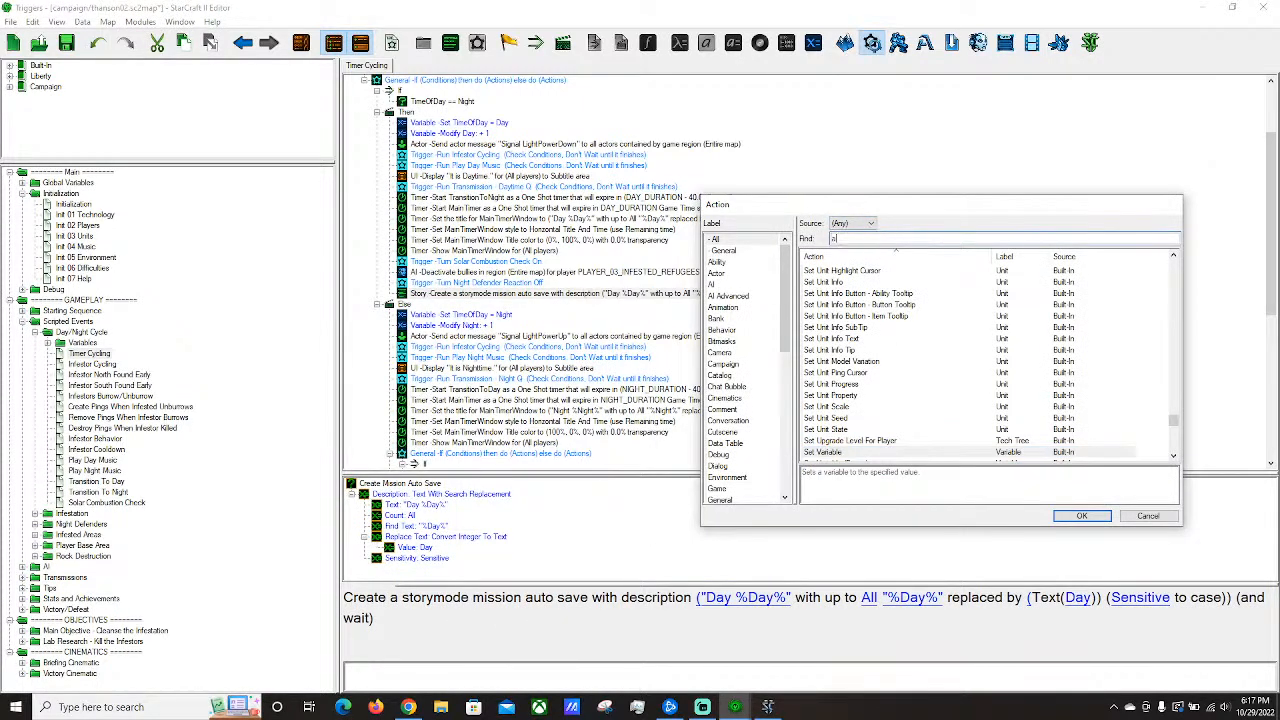
type("uto sav")
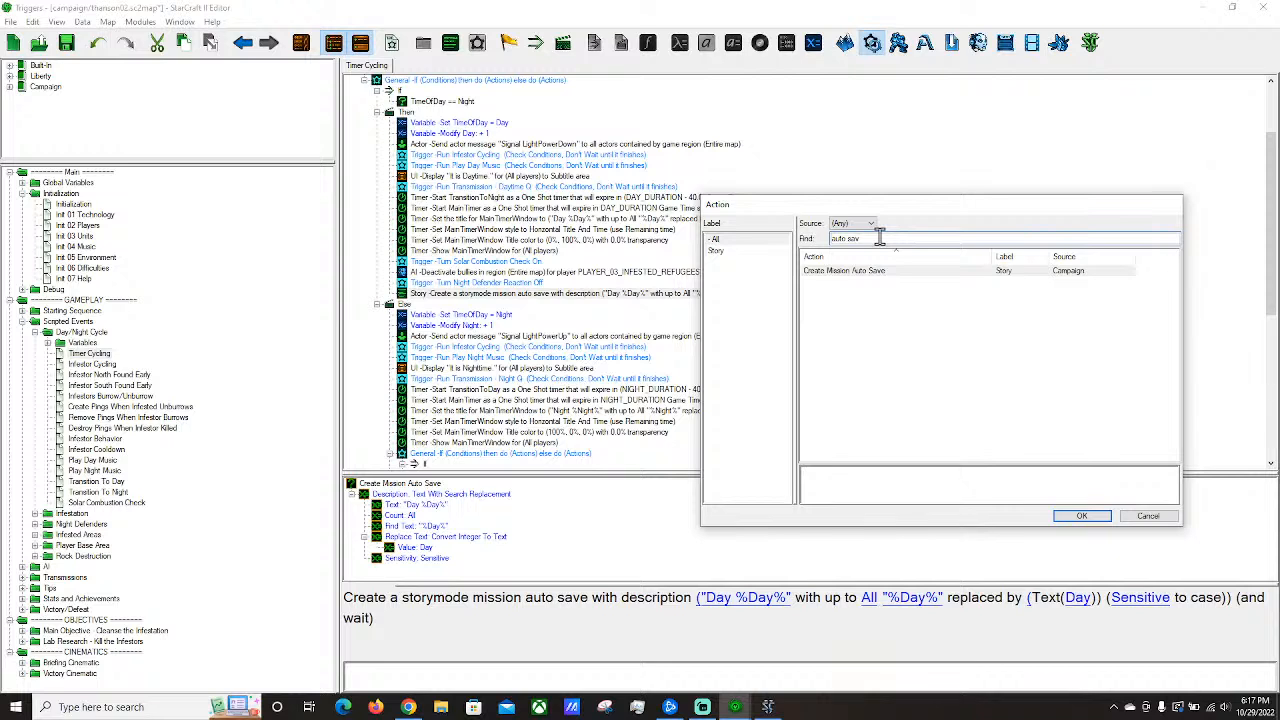
double_click(856, 270)
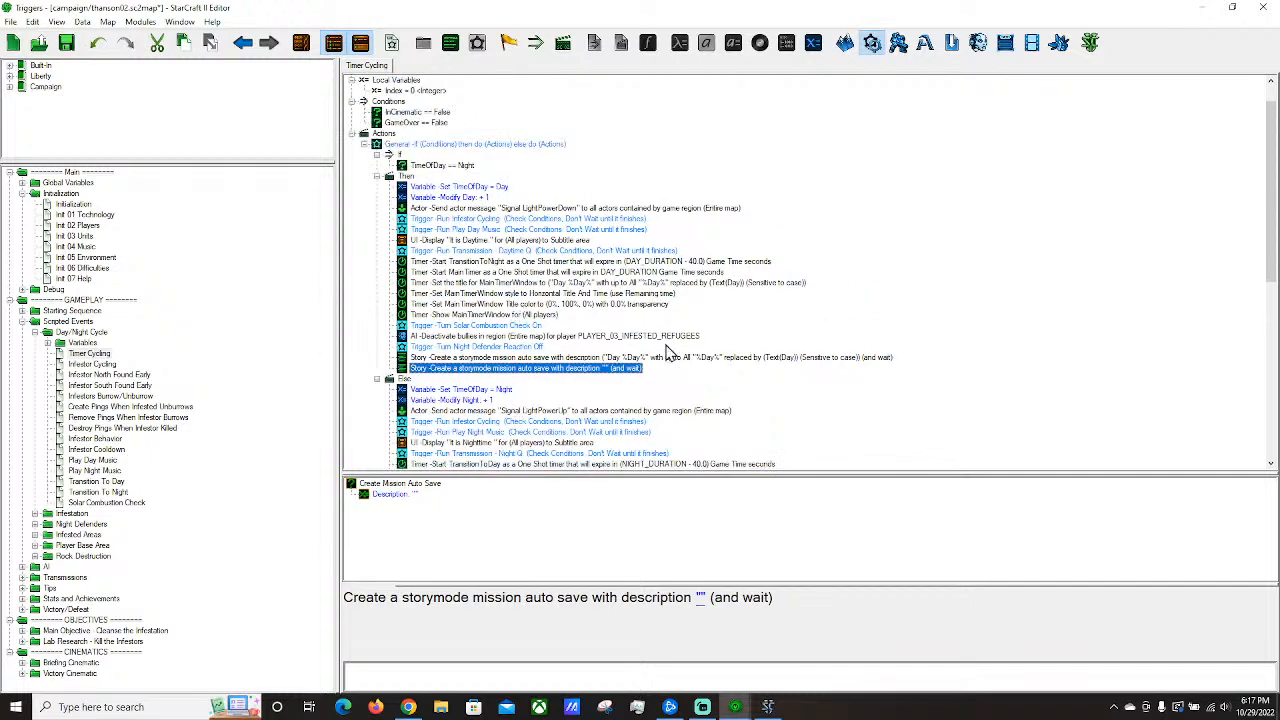
Compare the existing auto save action with the blank one and review the day and night branches of Timer Cycling.
left_click(656, 358)
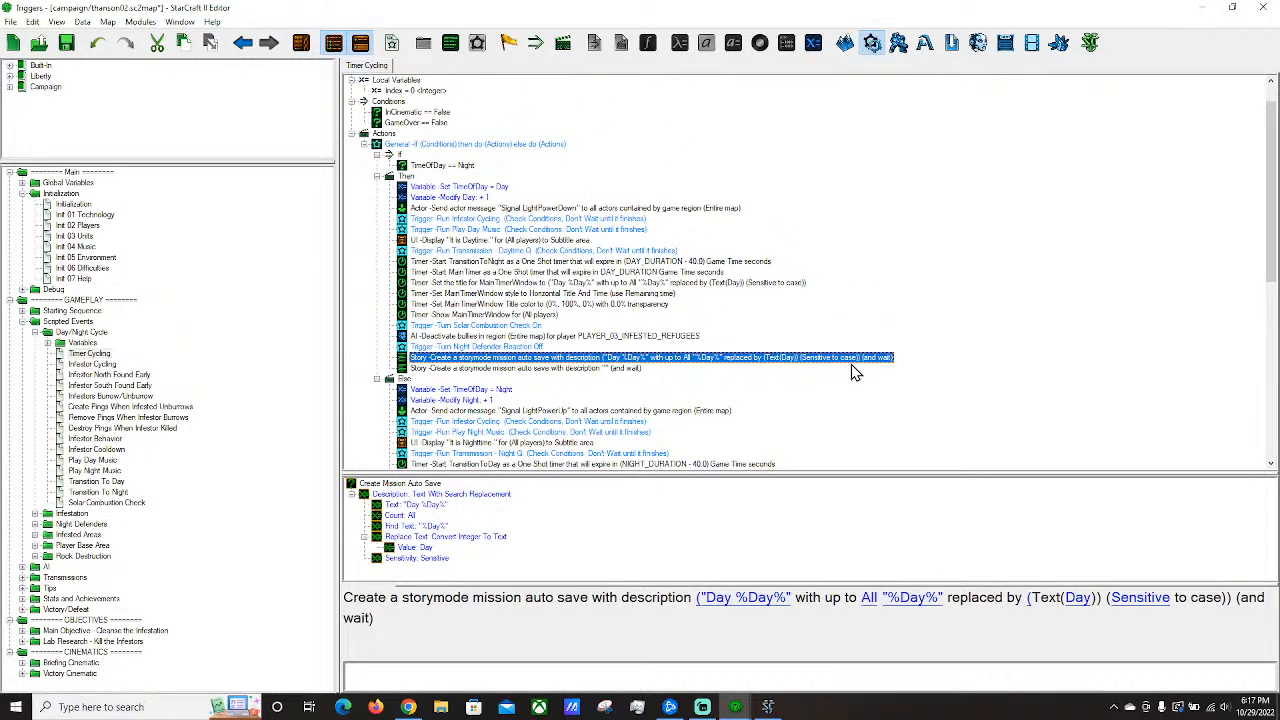
scroll(852, 380, "down", 2)
scroll(786, 351, "down", 4)
scroll(691, 326, "up", 2)
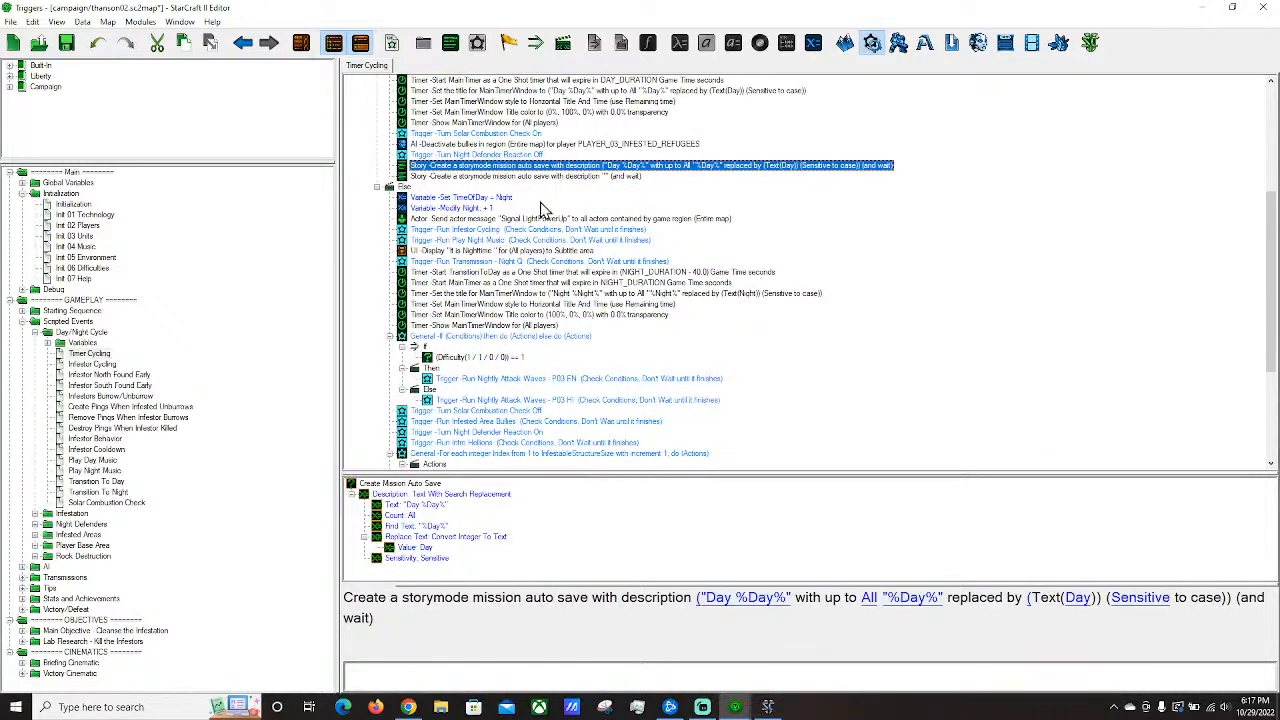
scroll(507, 187, "up", 6)
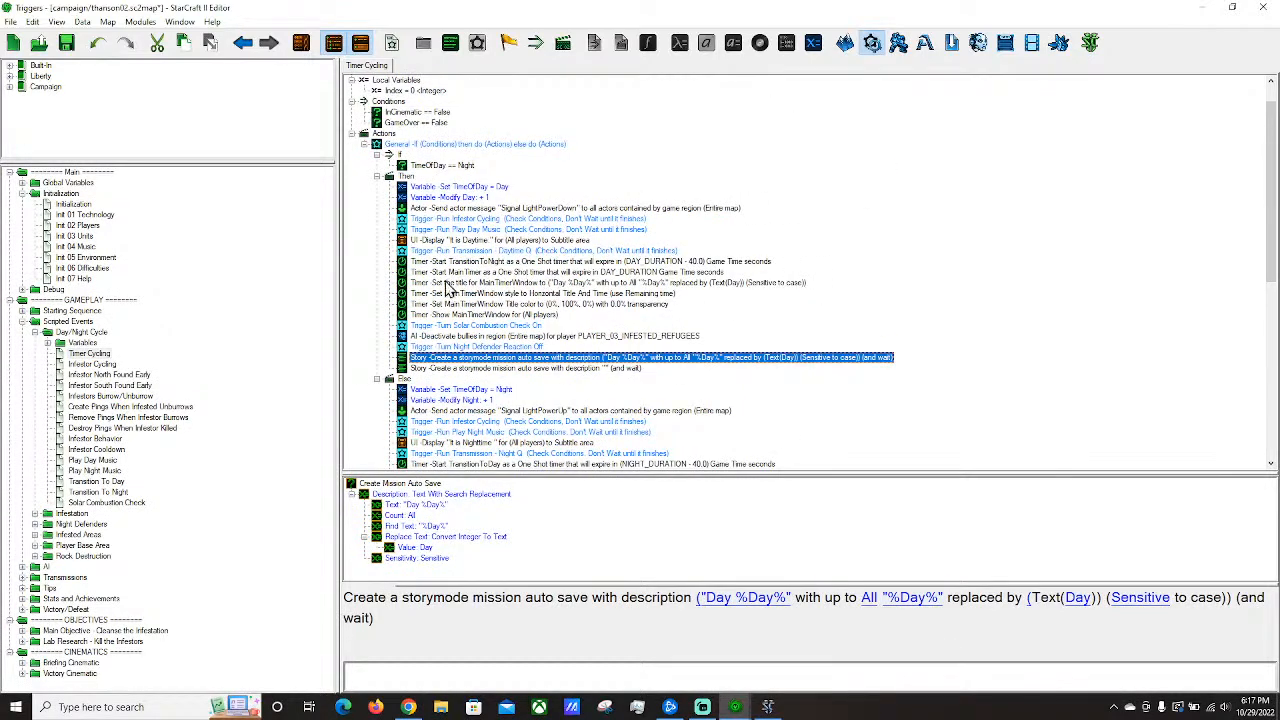
scroll(694, 385, "down", 11)
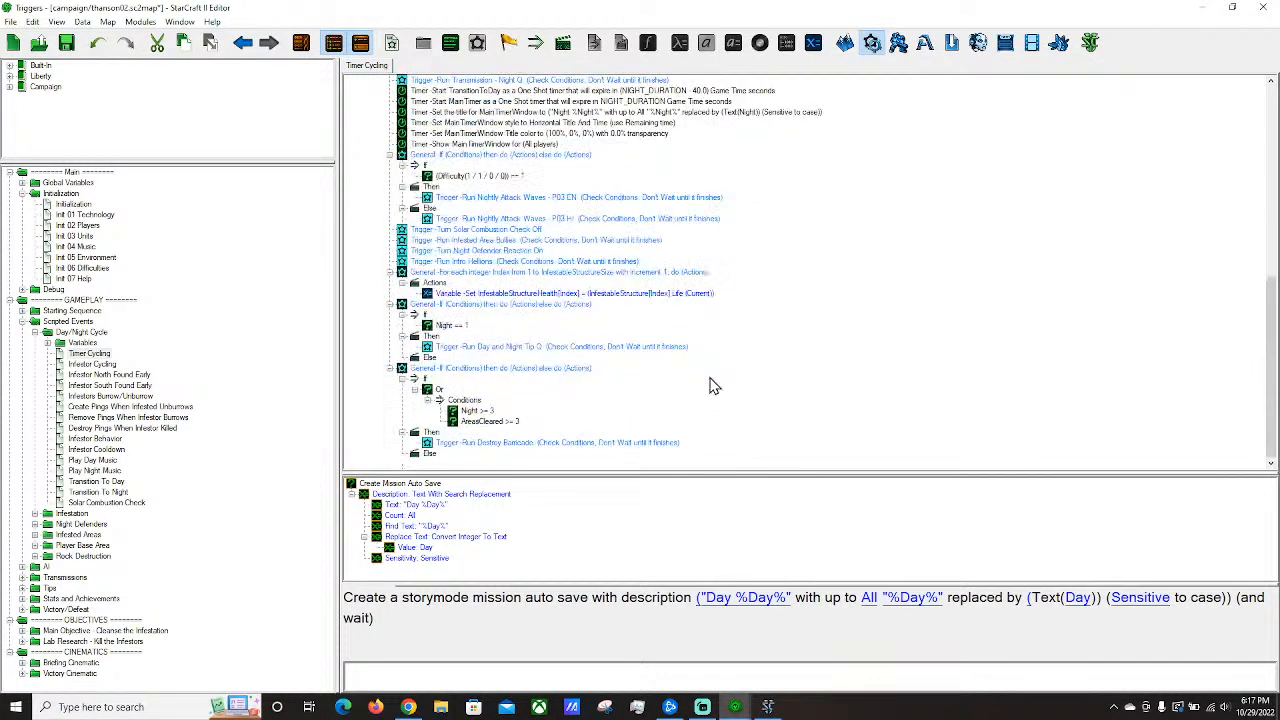
scroll(605, 295, "up", 10)
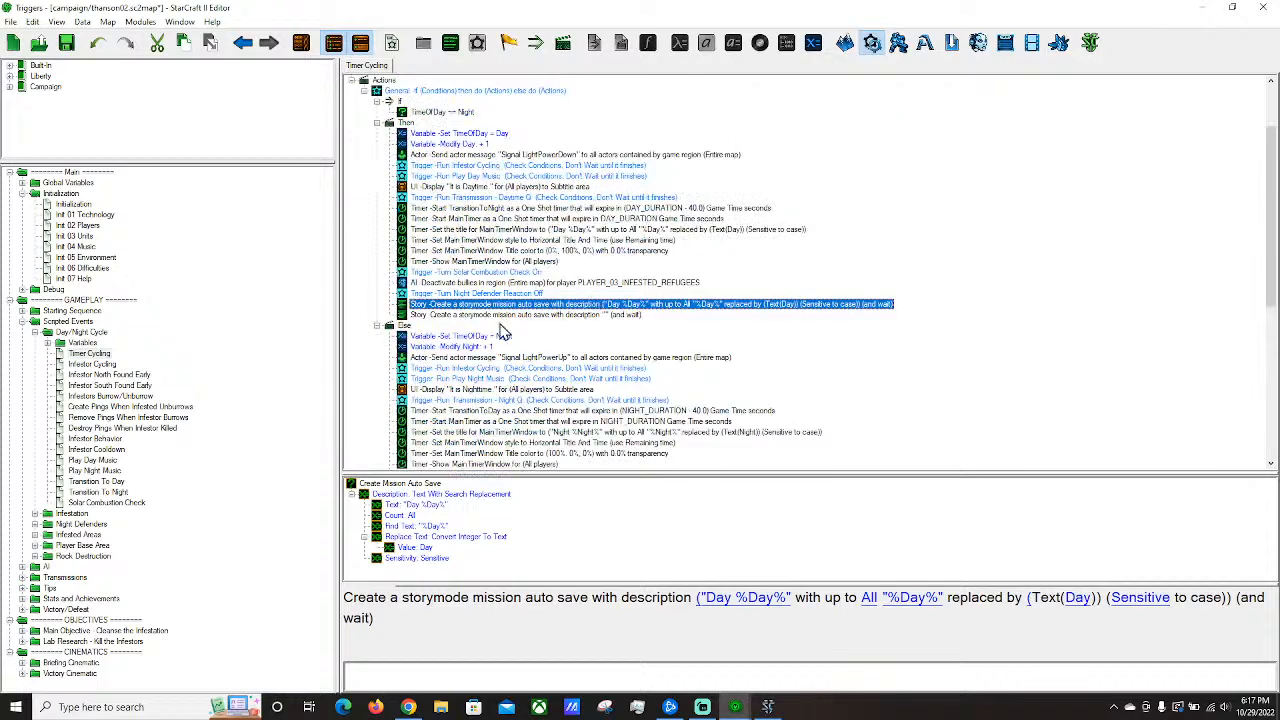
left_click(479, 315)
Look through the infestor triggers and objective folders, and examine how the Kill the Infestors research objective is created and completed.
left_click(168, 445)
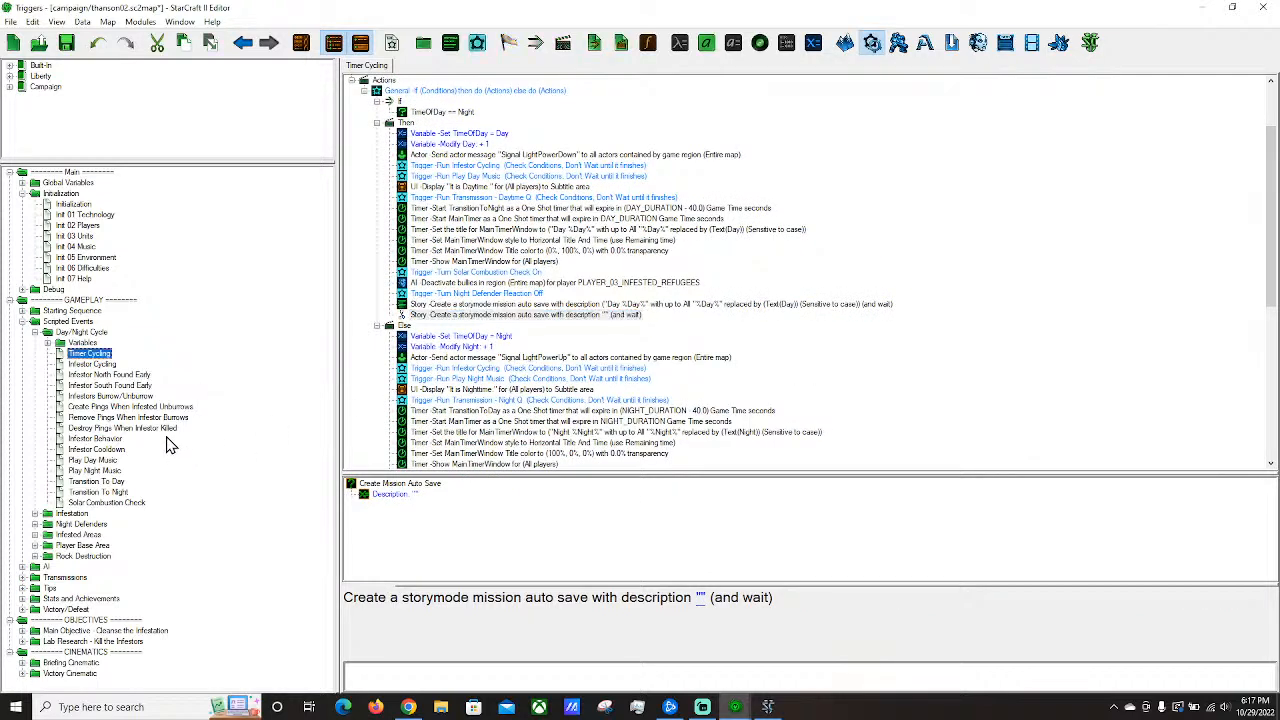
left_click(110, 449)
left_click(98, 439)
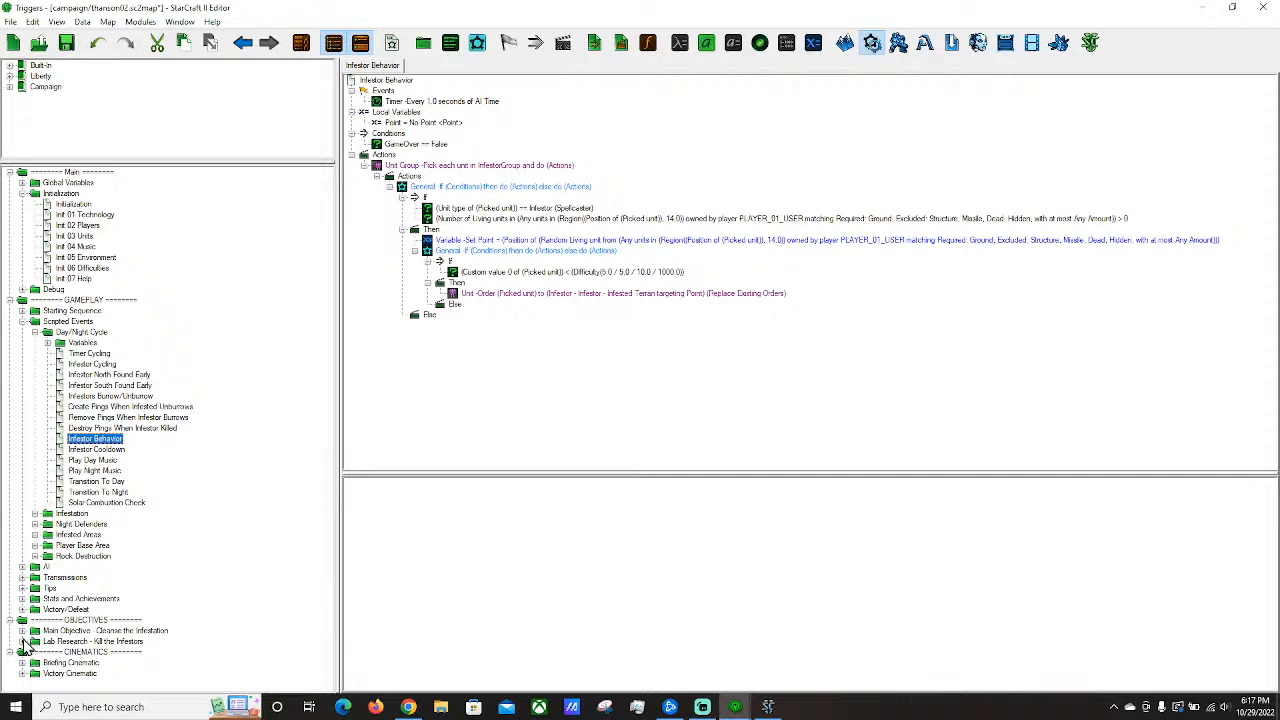
left_click(22, 631)
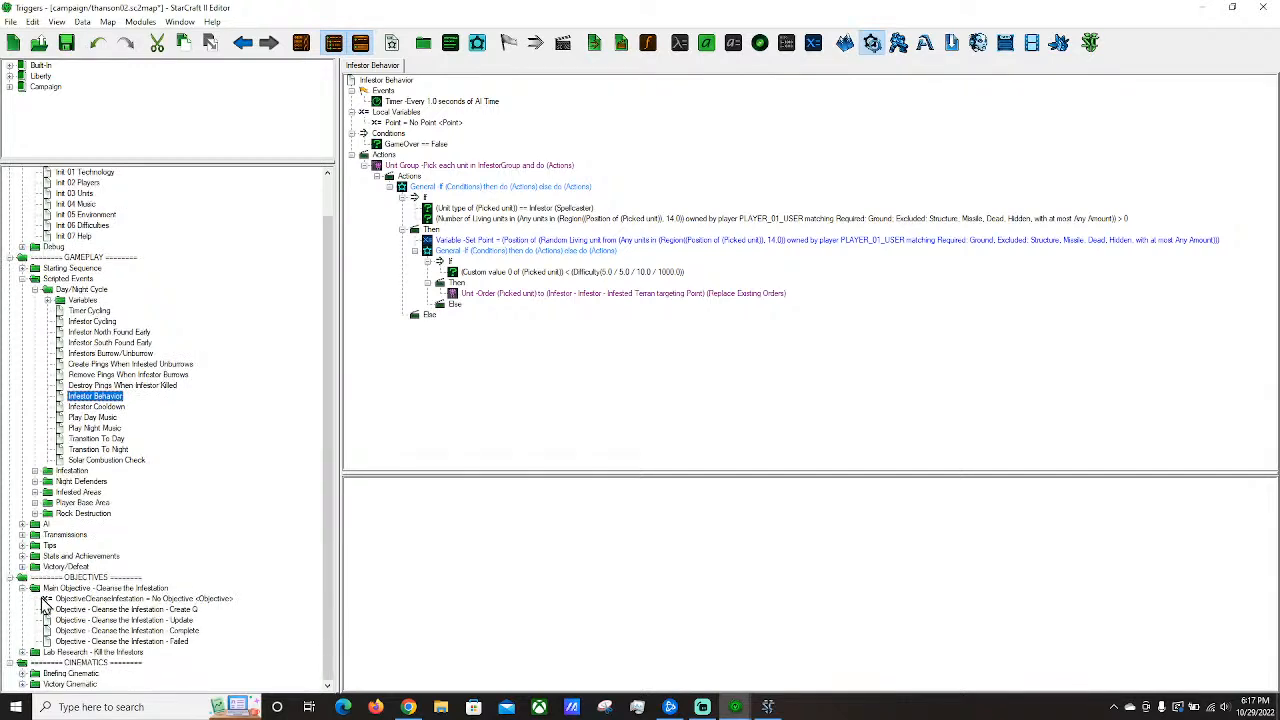
left_click(23, 590)
left_click(22, 641)
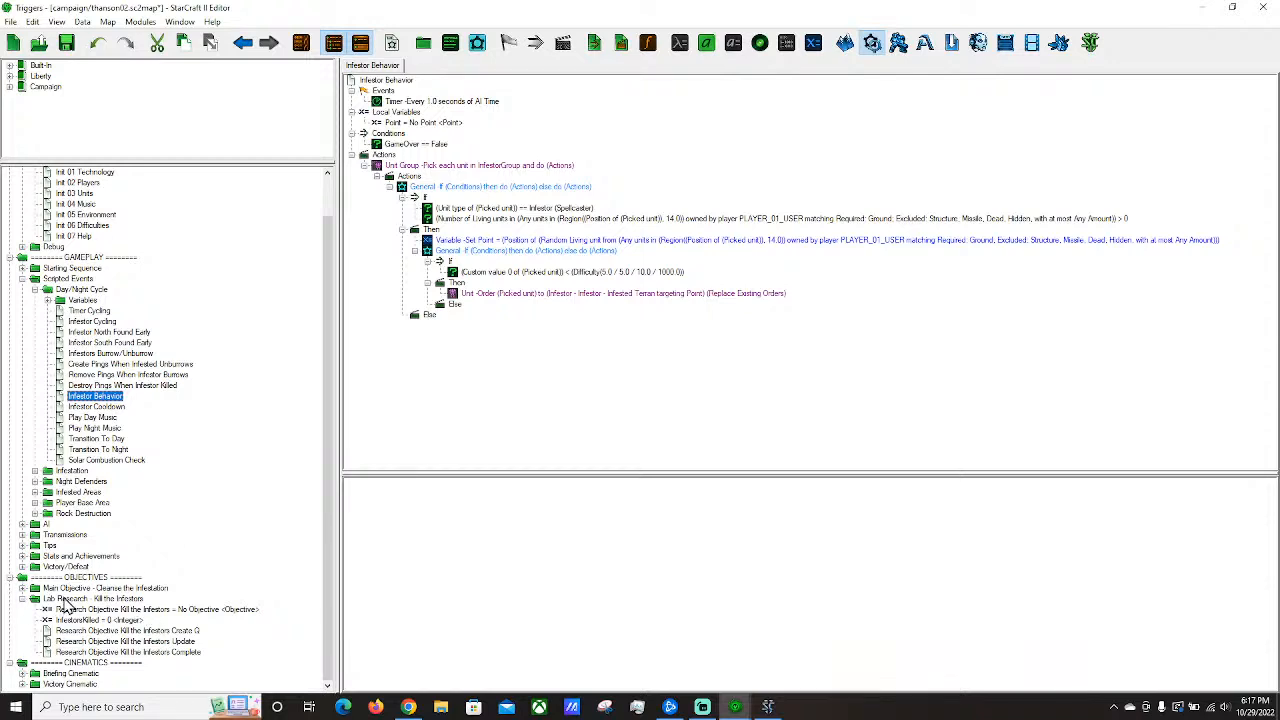
left_click(122, 652)
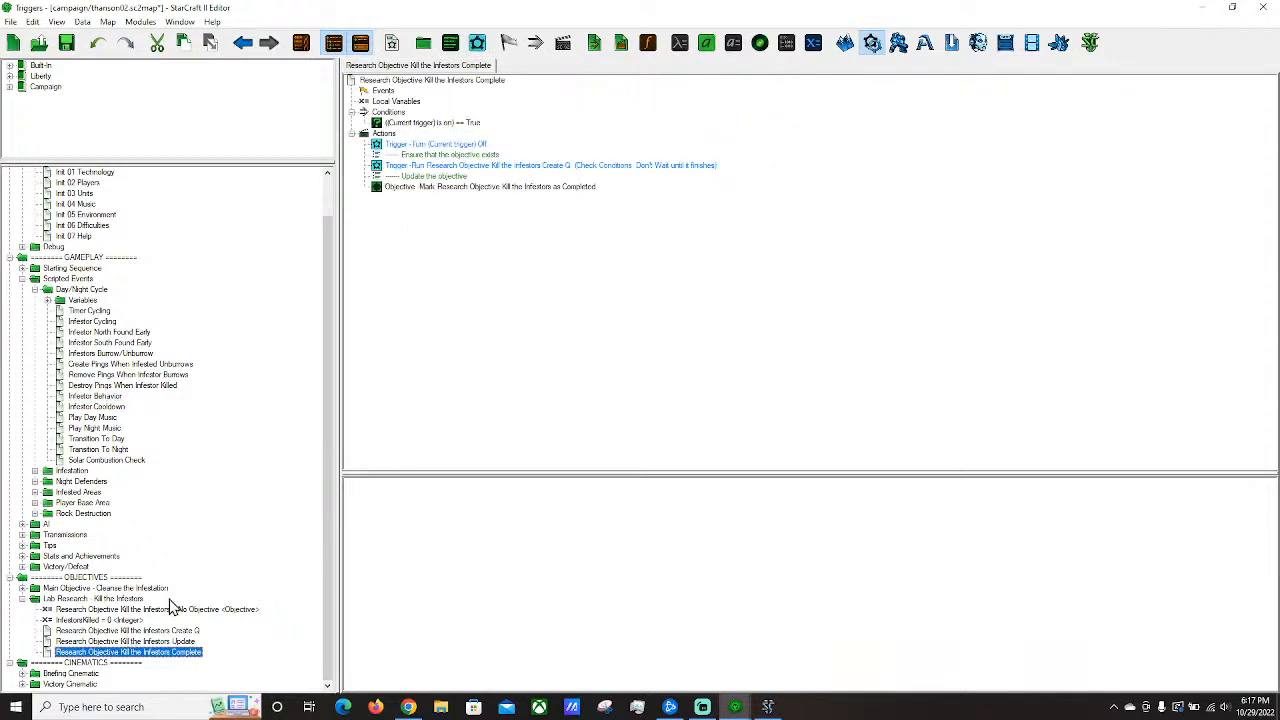
left_click(174, 630)
left_click(180, 642)
left_click(170, 632)
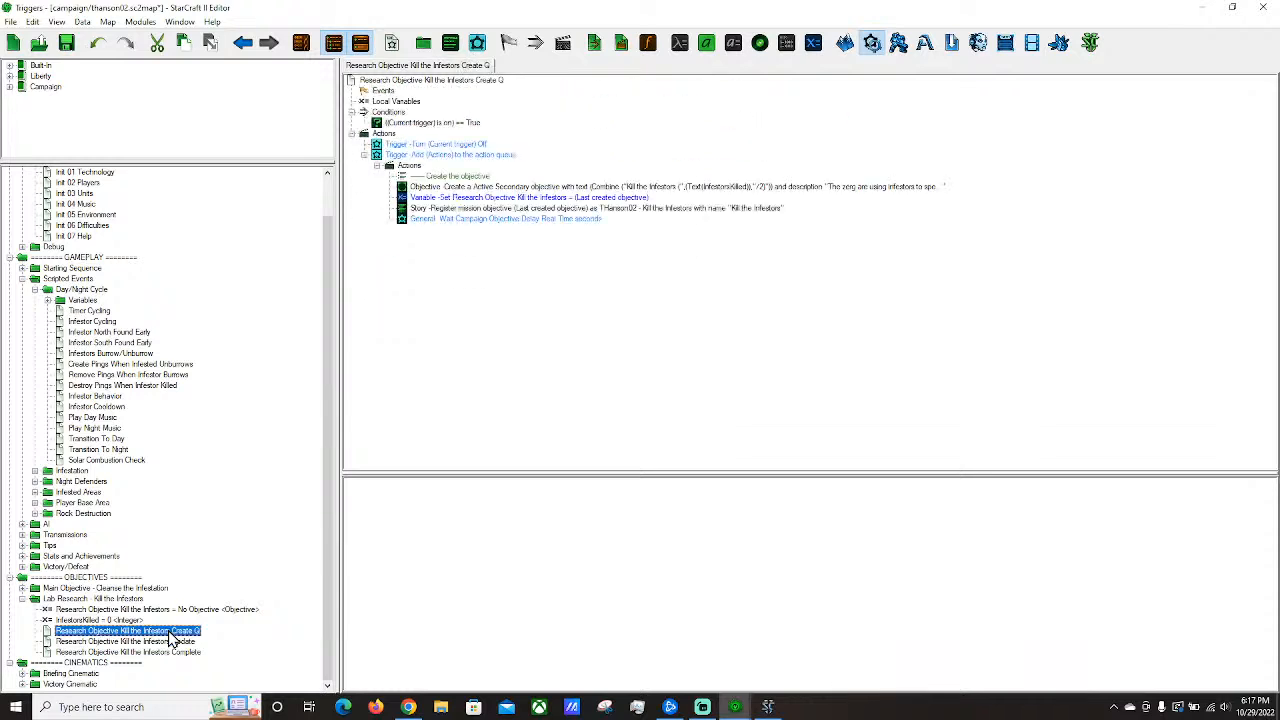
left_click(503, 209)
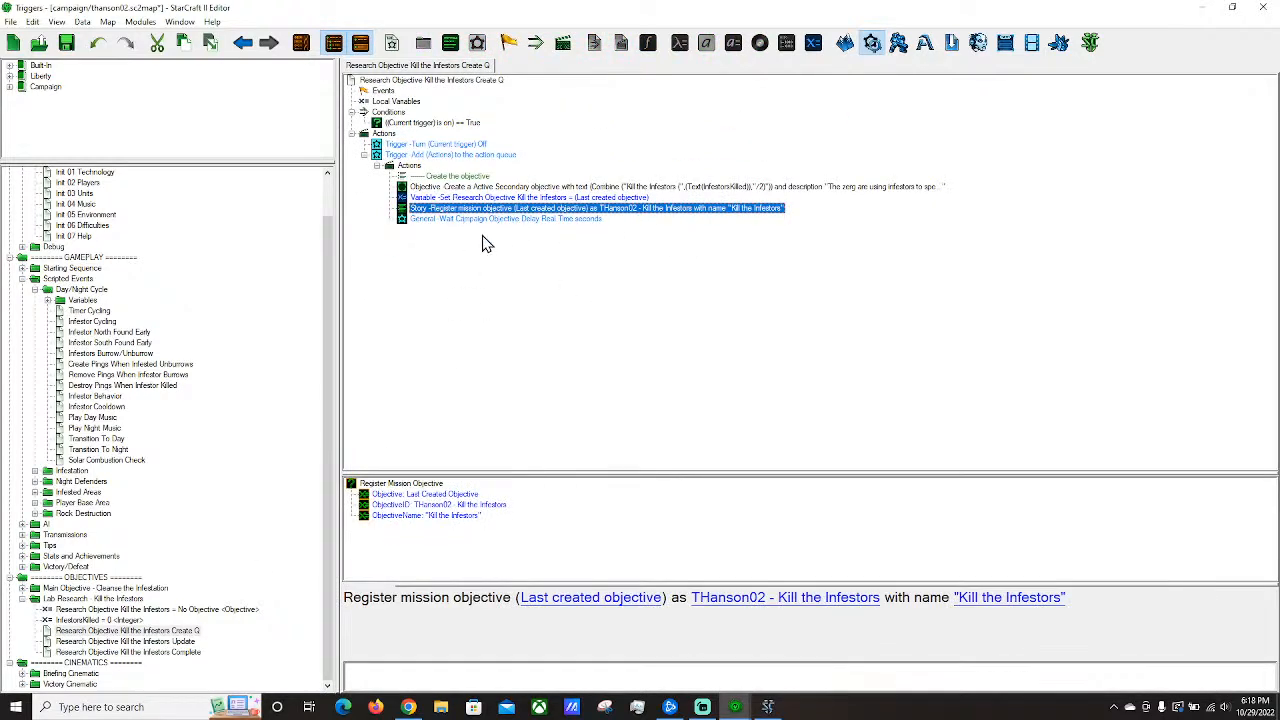
Paste the blank auto save action below the objective text action in Research Objective Kill the Infestors Update, and delete it again.
left_click(142, 642)
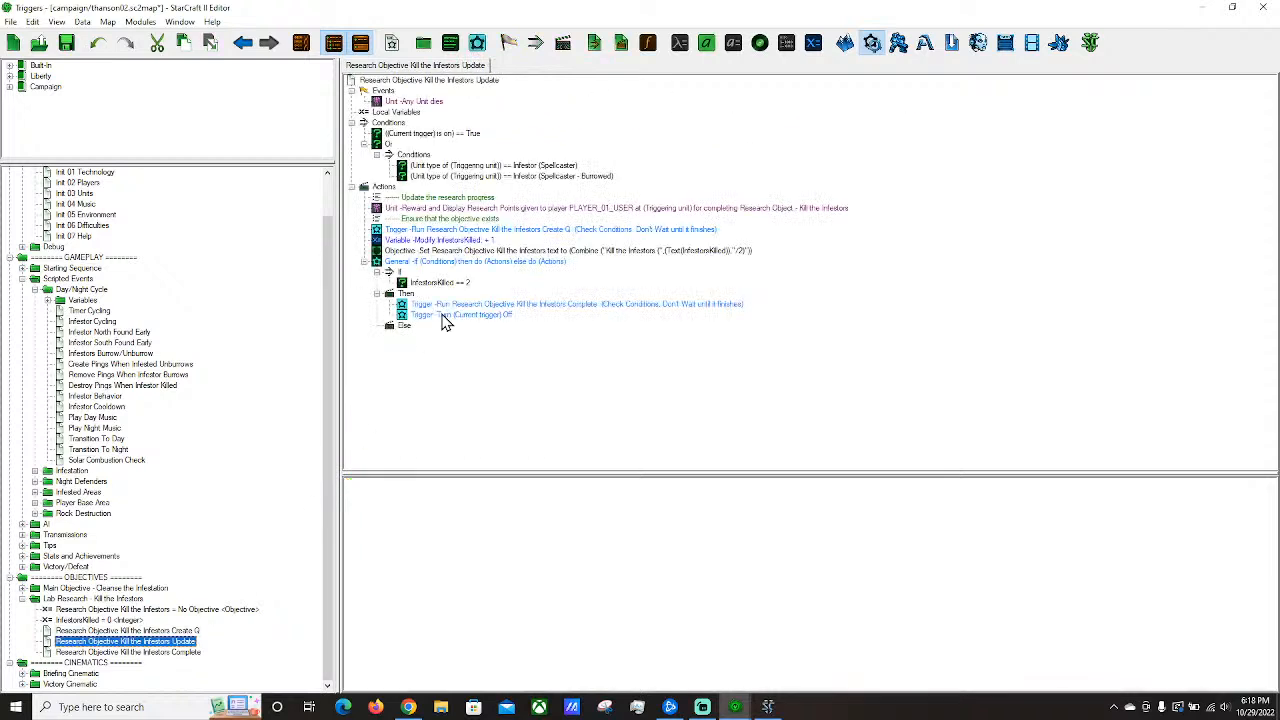
left_click(488, 251)
key("ctrl+v")
left_click(516, 251)
left_click(536, 262)
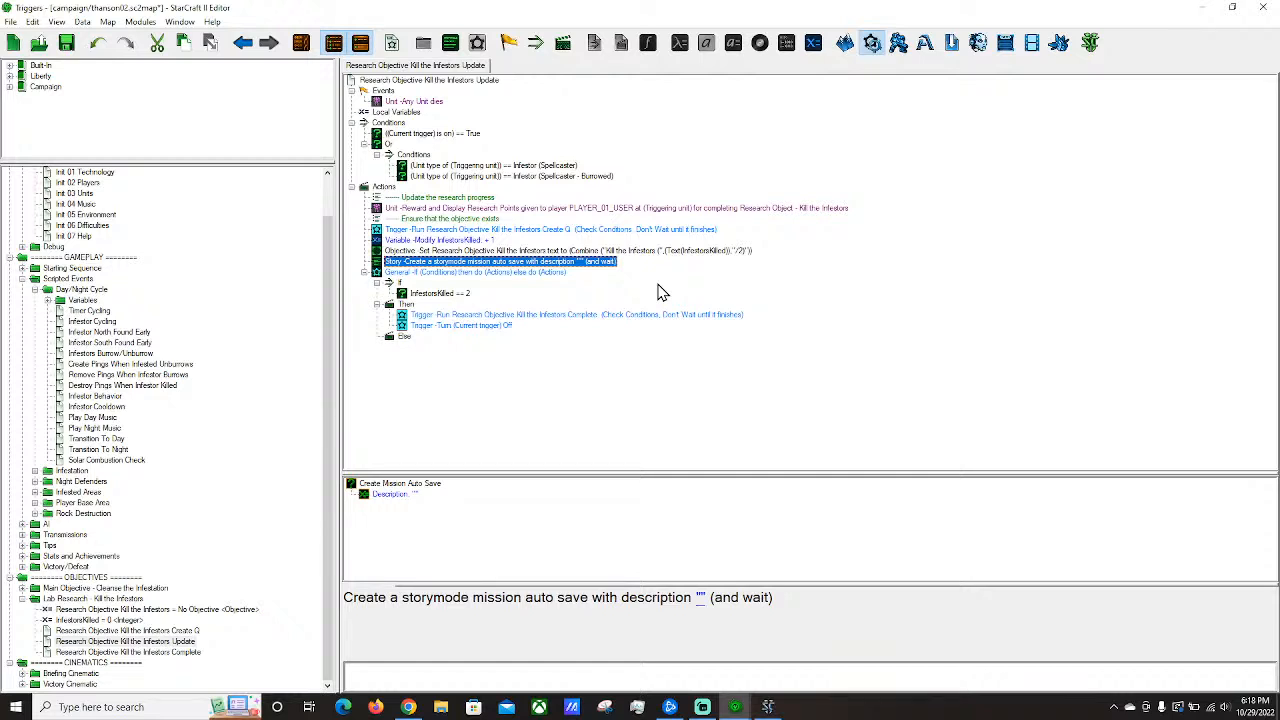
key("Delete")
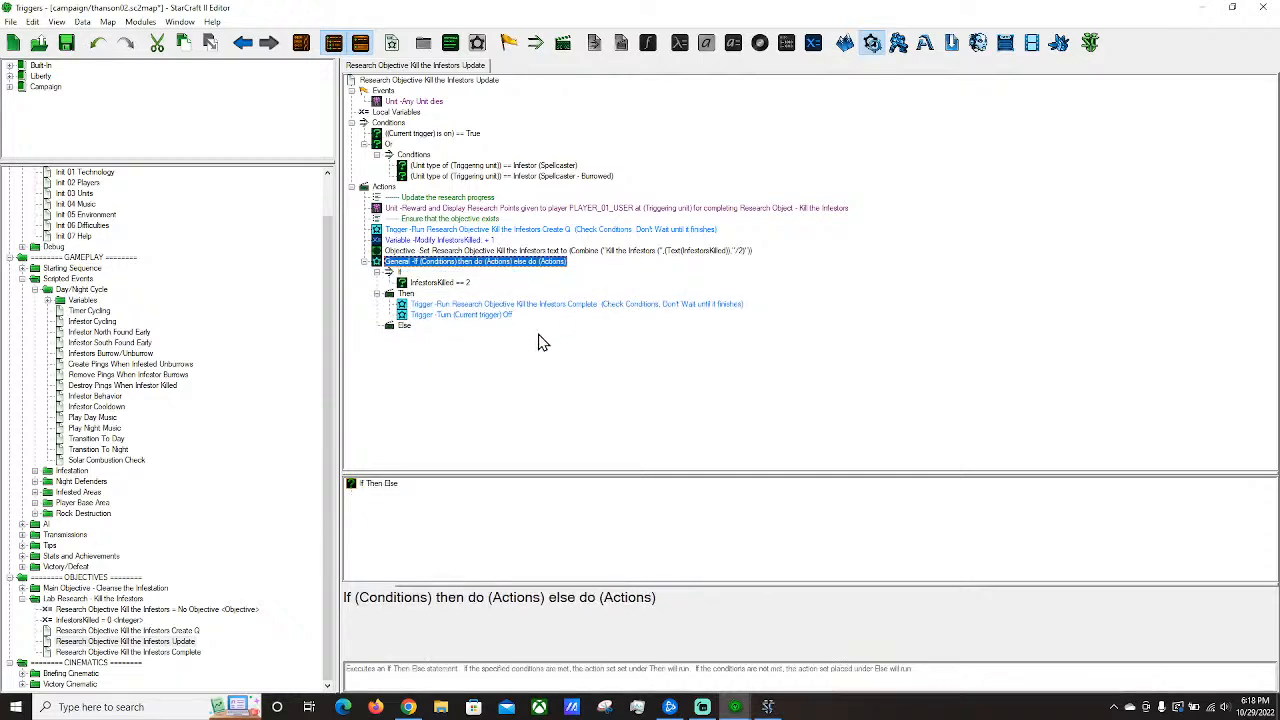
Review the Infestor Behavior trigger and its neighbours in the Day/Night Cycle folder, and the Init 03 Units trigger.
scroll(120, 470, "up", 1)
left_click(98, 377)
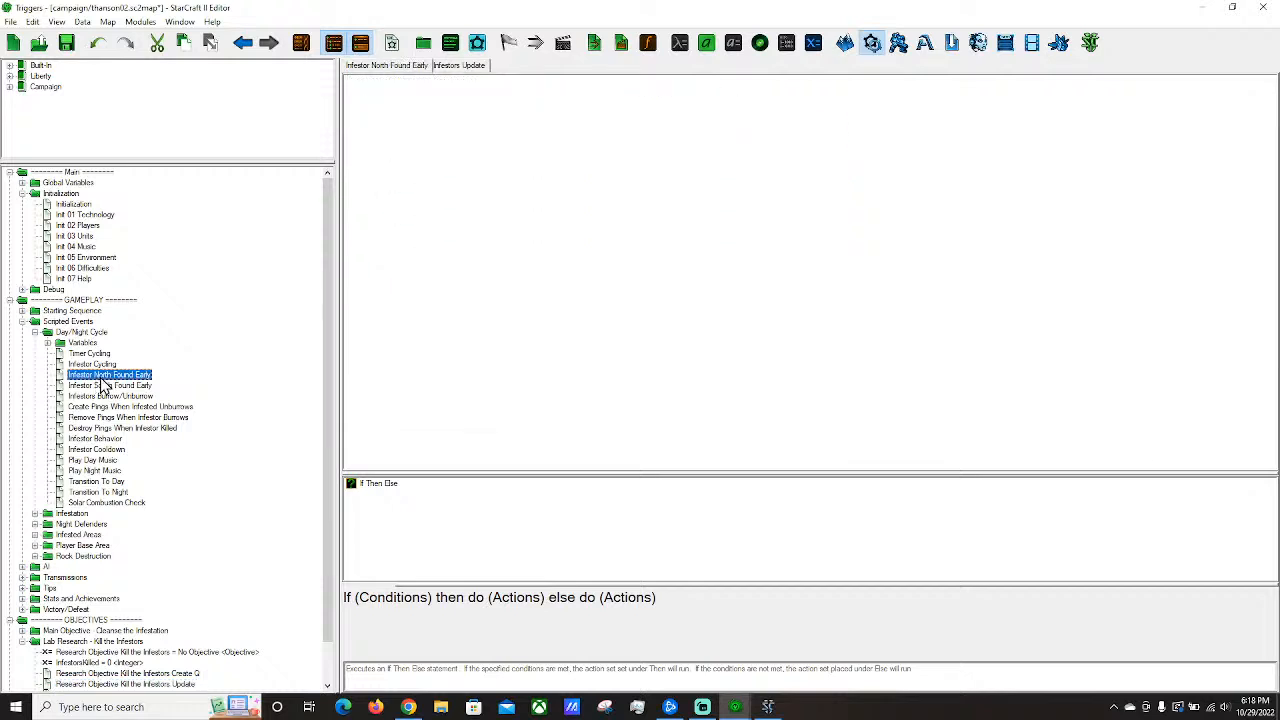
left_click(116, 386)
left_click(102, 450)
left_click(93, 438)
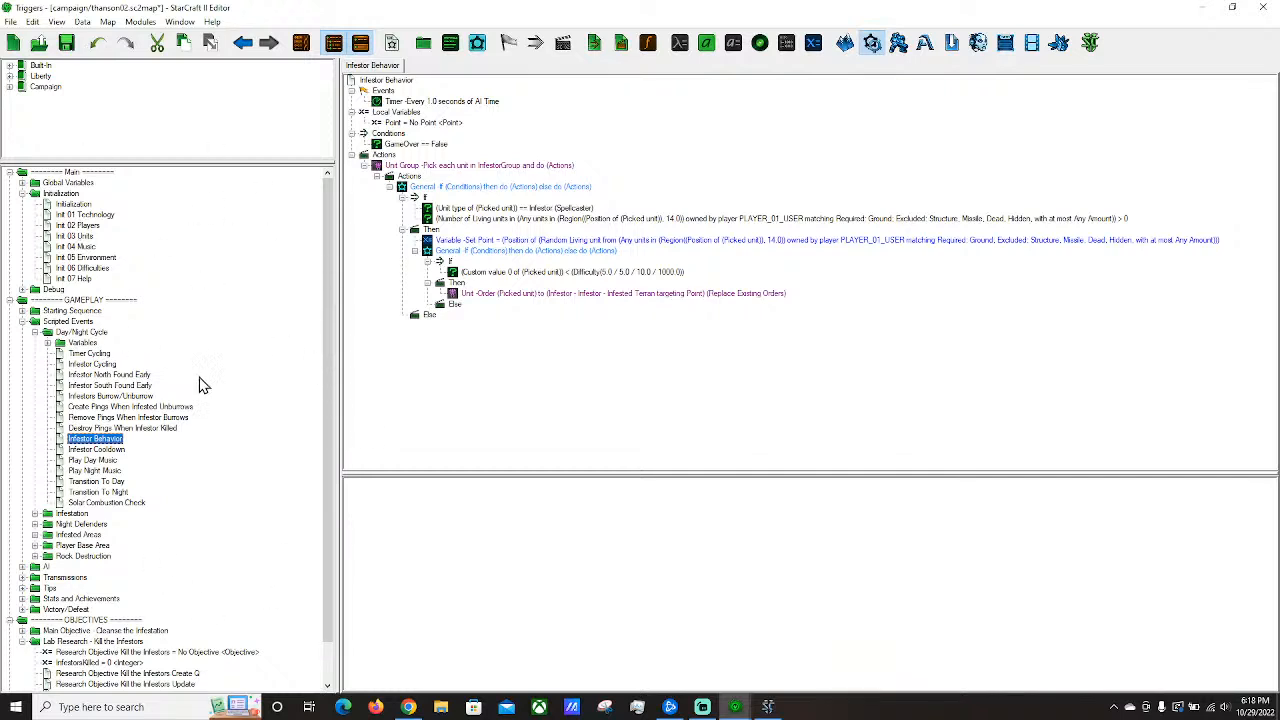
left_click(72, 237)
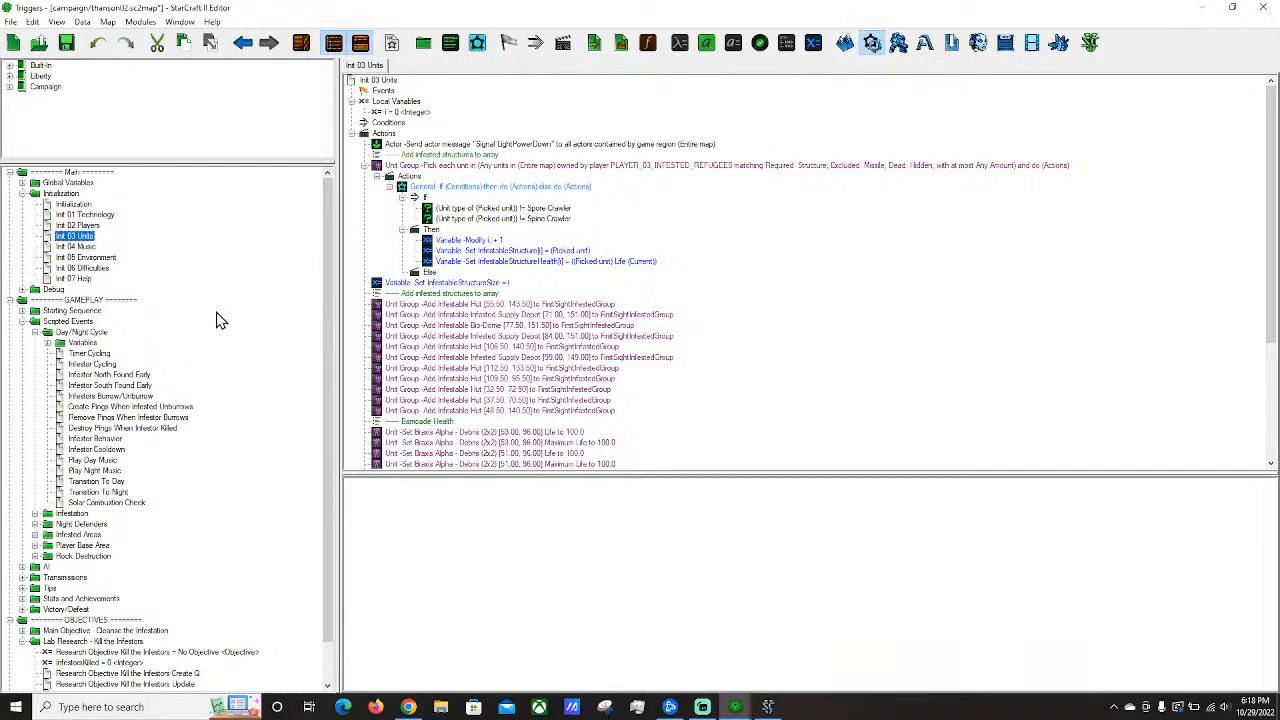
Look through the Day/Night Cycle triggers, including Timer Cycling, Solar Combustion Check and Transition To Day.
scroll(218, 324, "down", 1)
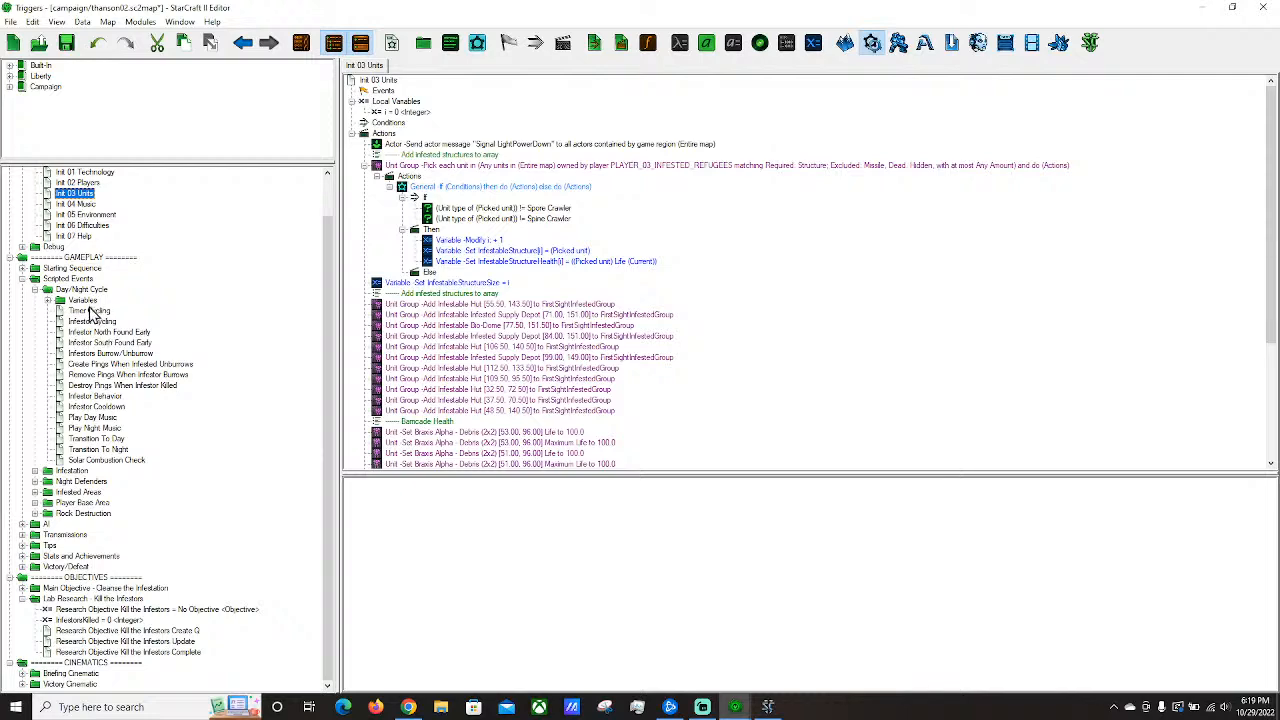
scroll(90, 313, "up", 2)
scroll(140, 349, "down", 2)
left_click(90, 322)
left_click(89, 311)
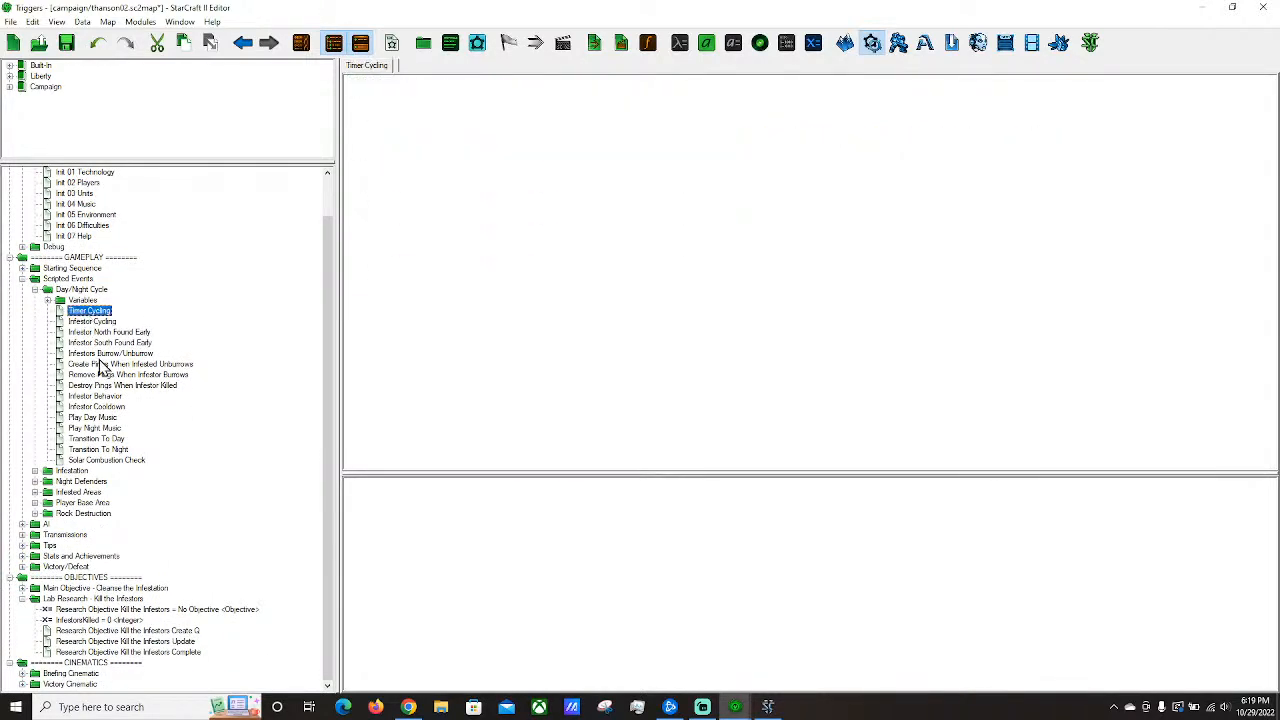
left_click(104, 364)
left_click(105, 450)
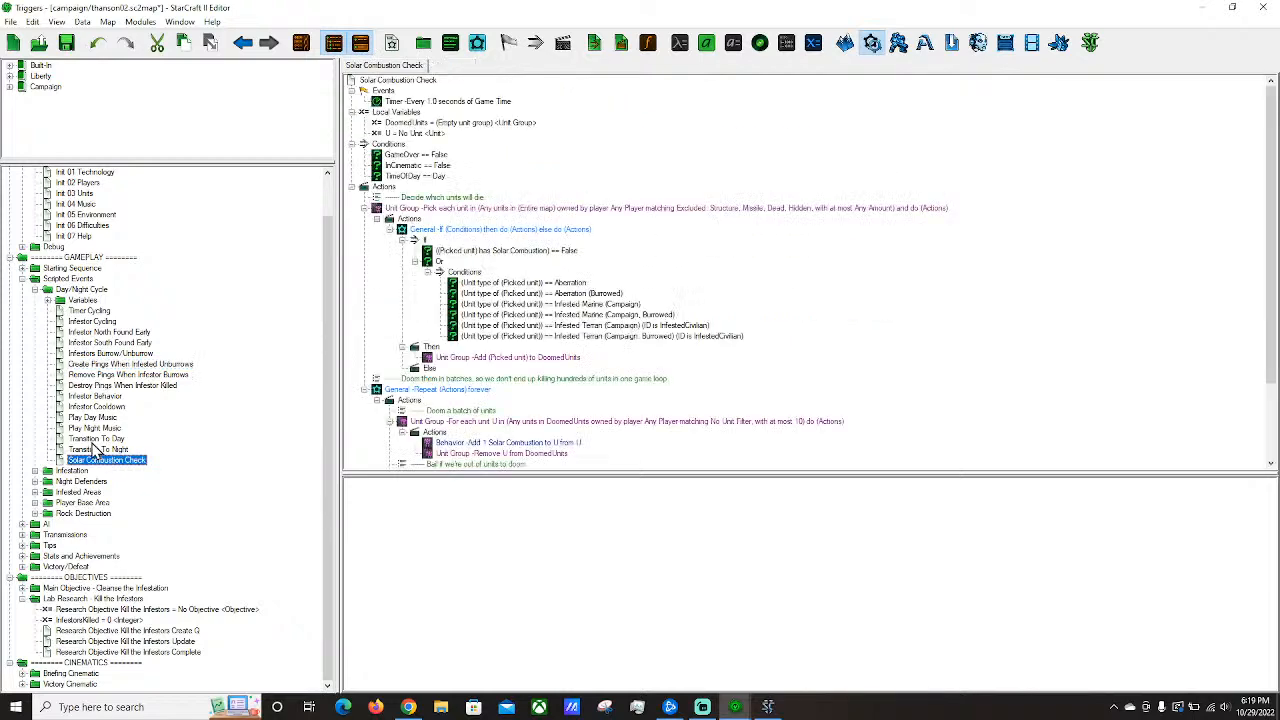
left_click(99, 439)
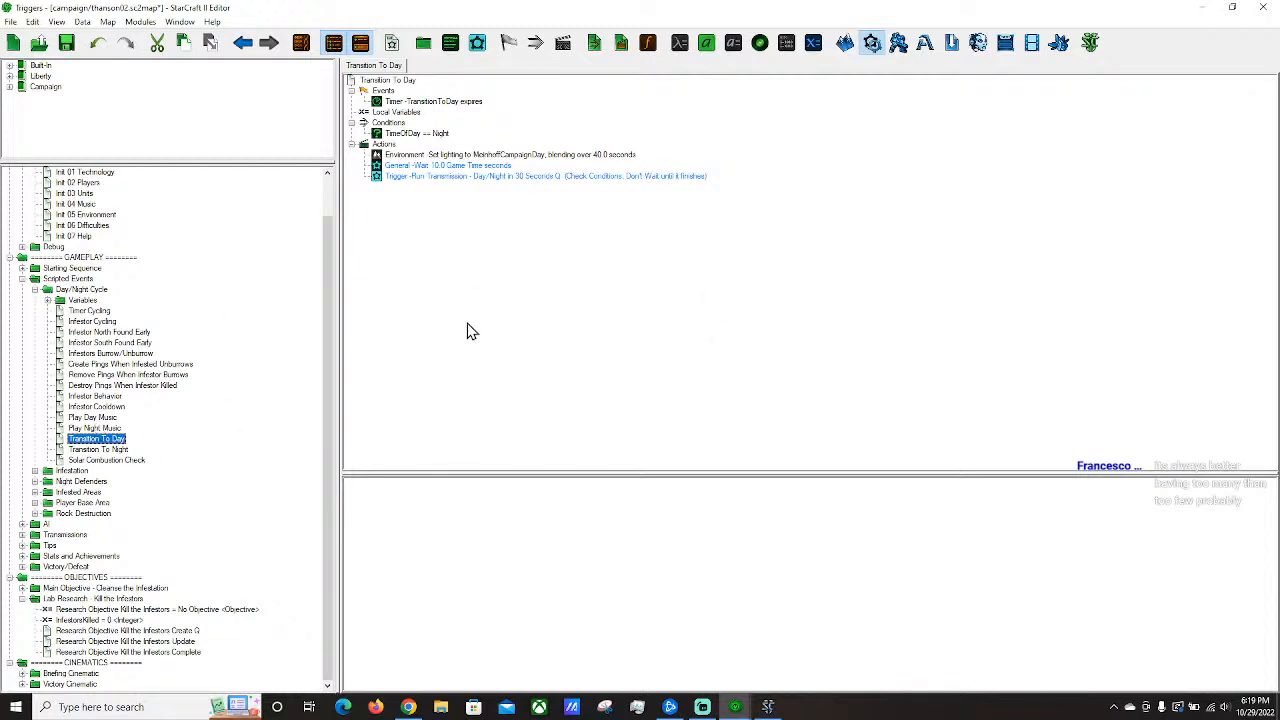
scroll(190, 430, "up", 1)
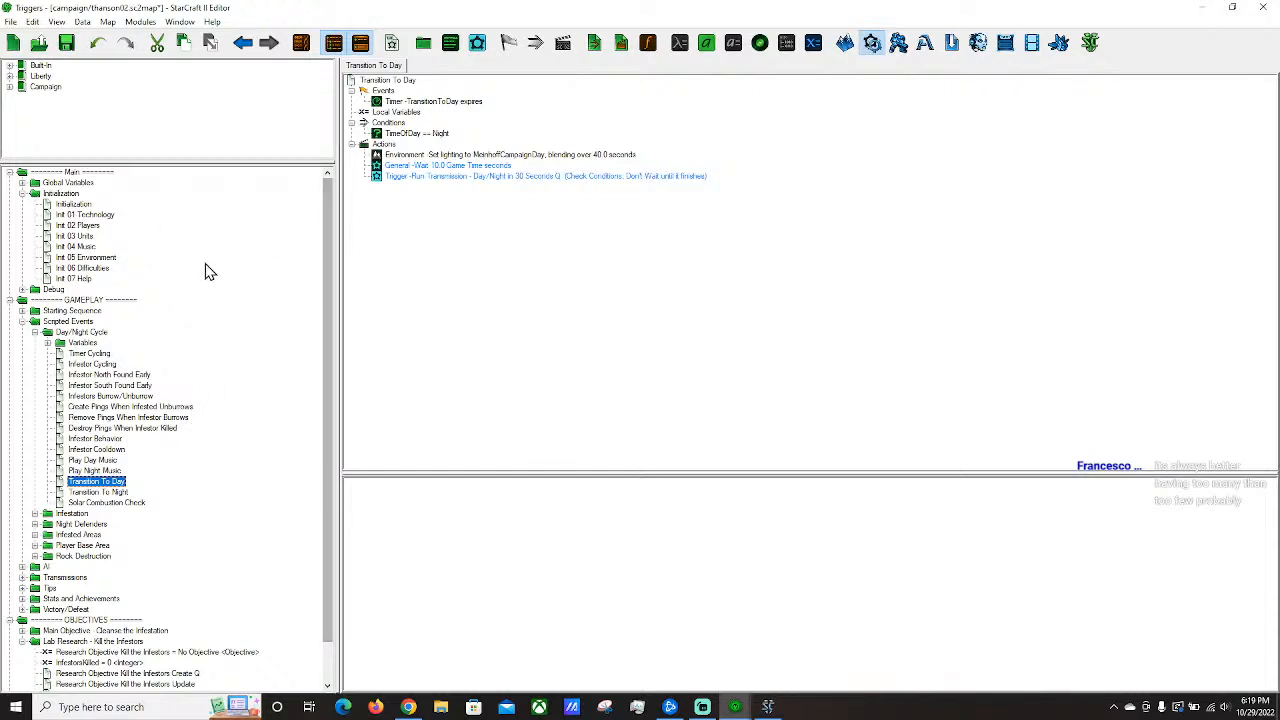
scroll(91, 290, "down", 1)
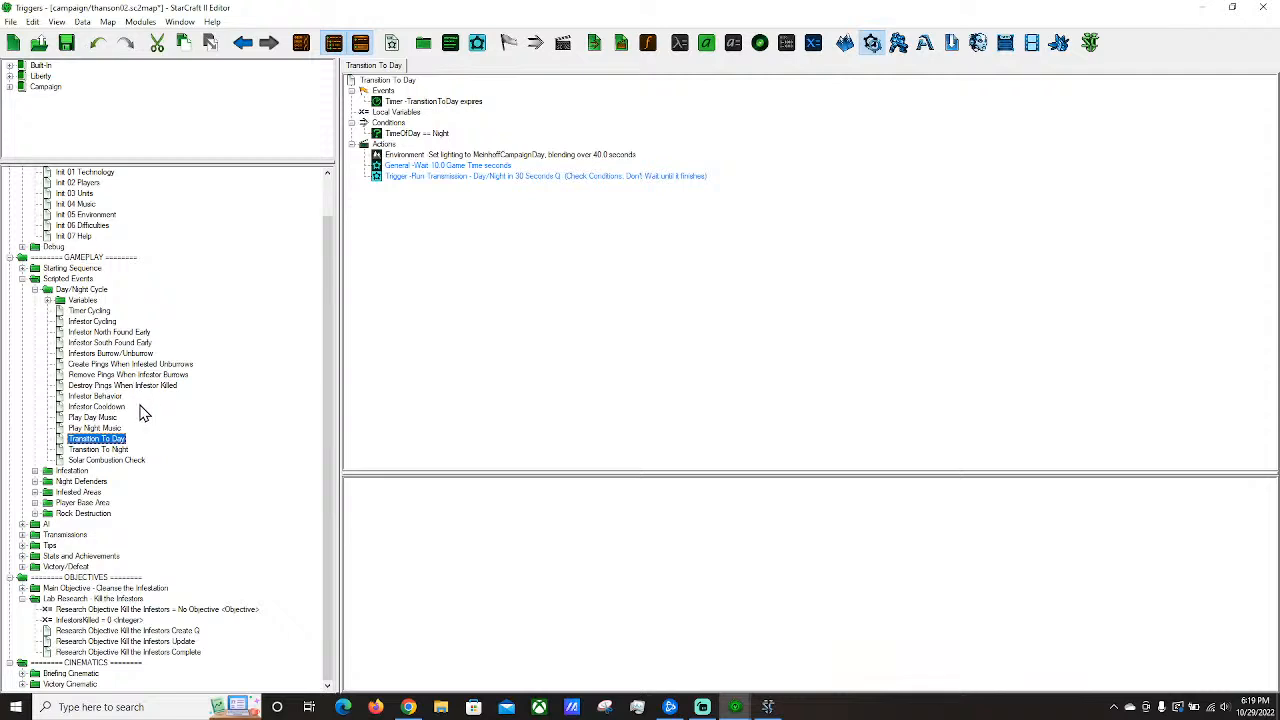
Collapse the Day/Night Cycle, Scripted Events and Lab Research folders and review the Initialization, Init 01 Technology and Init 03 Units triggers.
left_click(34, 289)
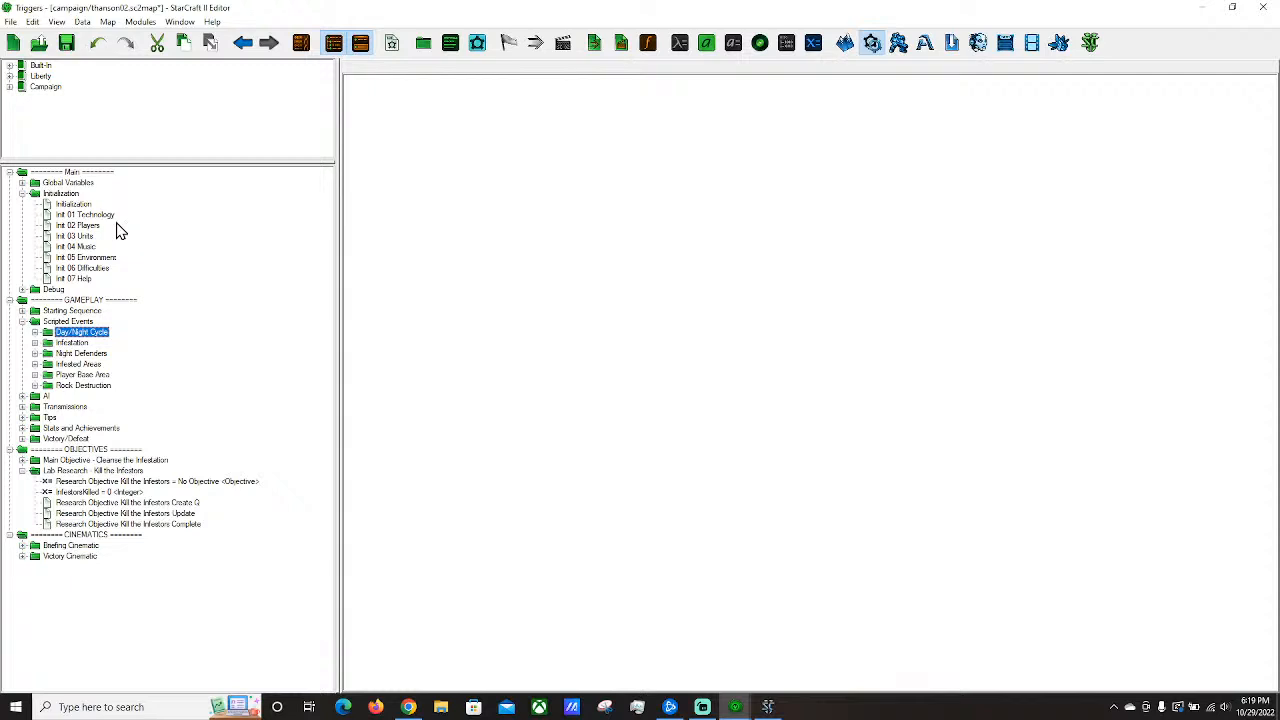
left_click(56, 234)
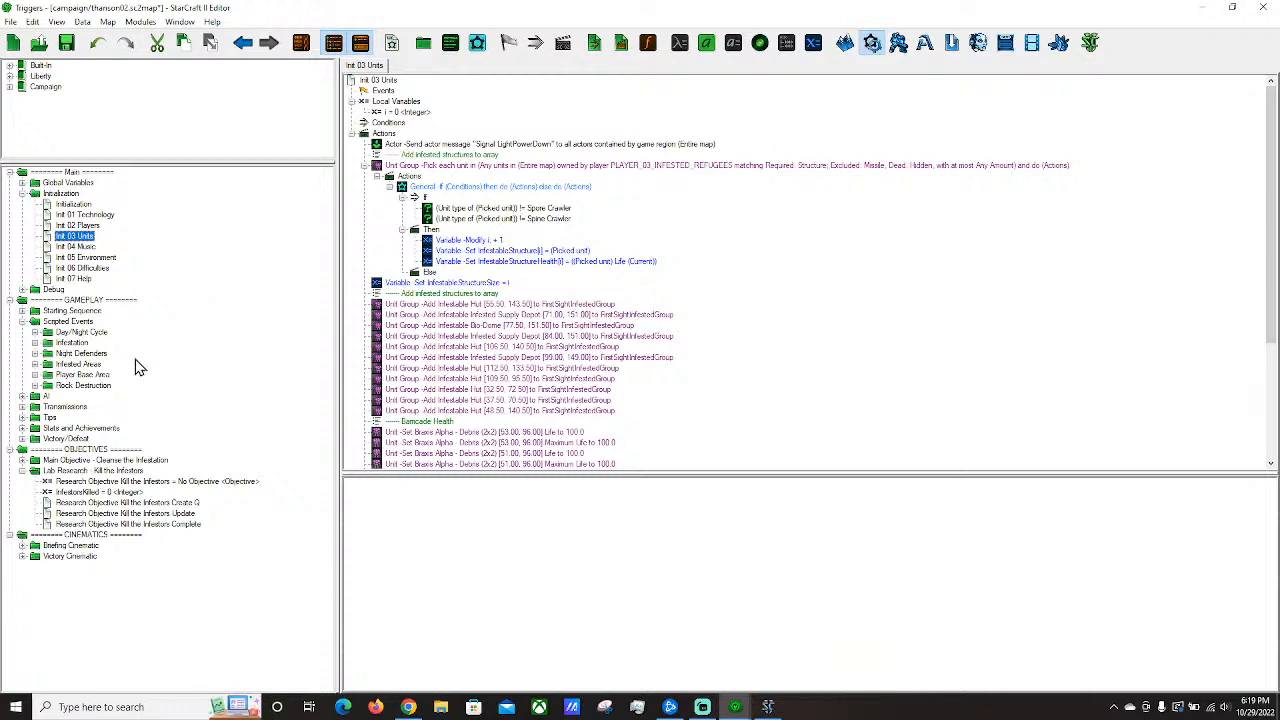
left_click(22, 322)
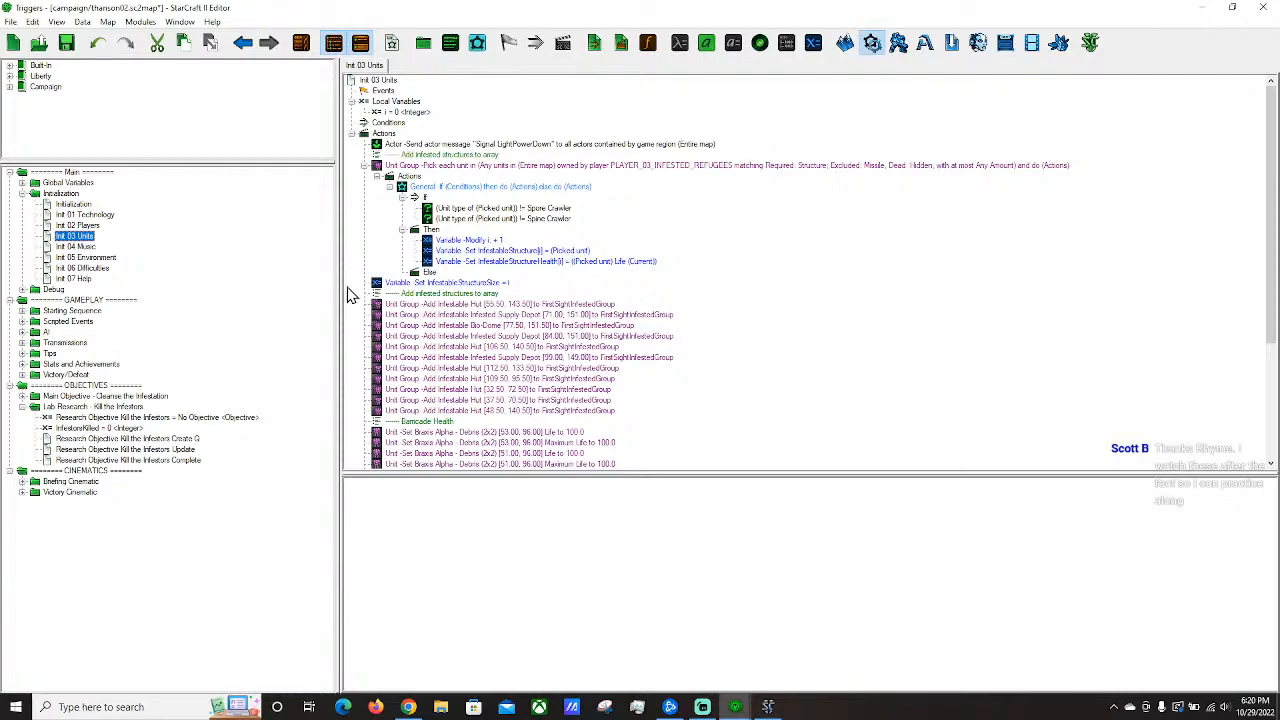
left_click(80, 215)
left_click(76, 204)
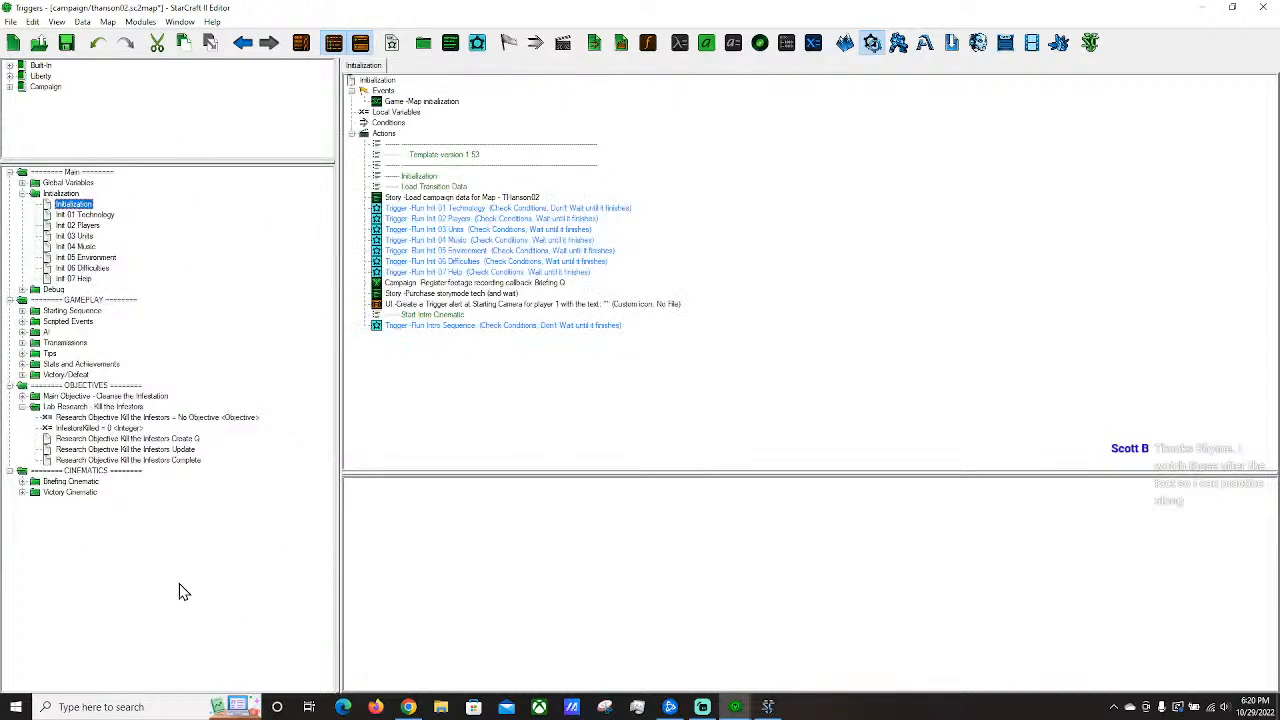
left_click(22, 407)
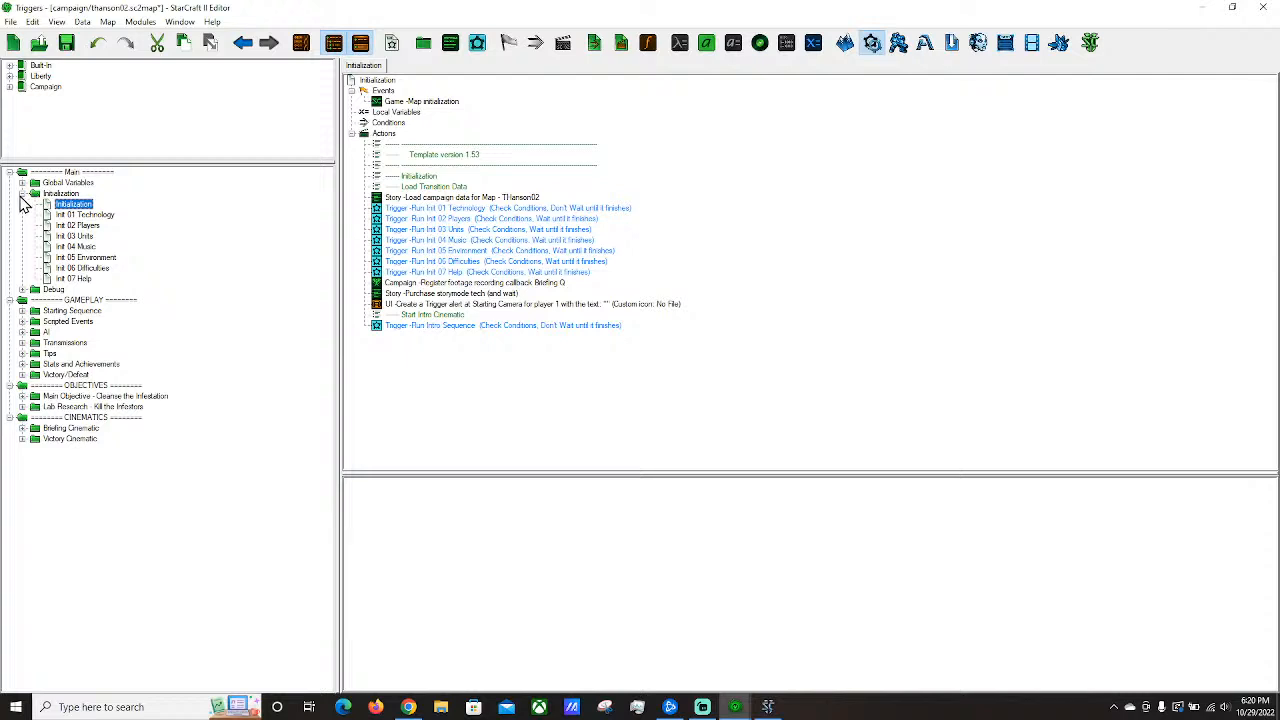
left_click(80, 215)
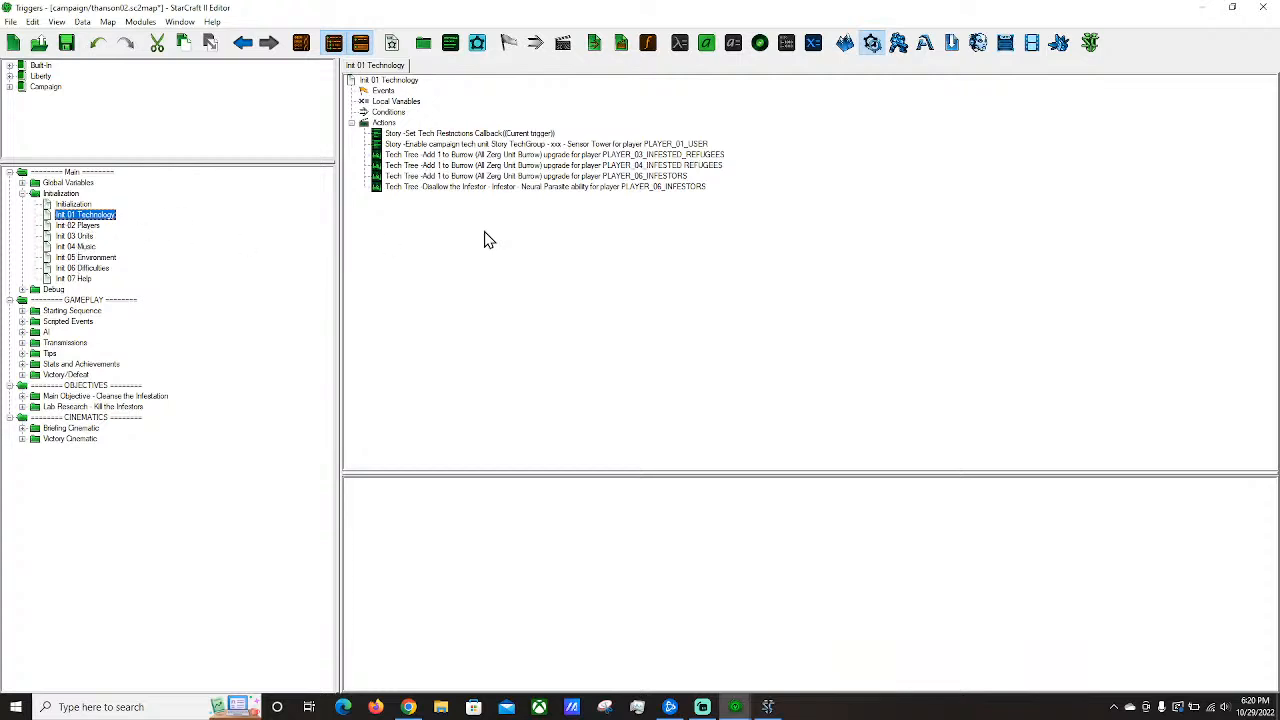
Examine the P03 Attack Waves triggers for Cleared 9-10 and Cleared 1-2 in the AI folder, and collapse the folder.
left_click(22, 332)
left_click(22, 332)
left_click(22, 332)
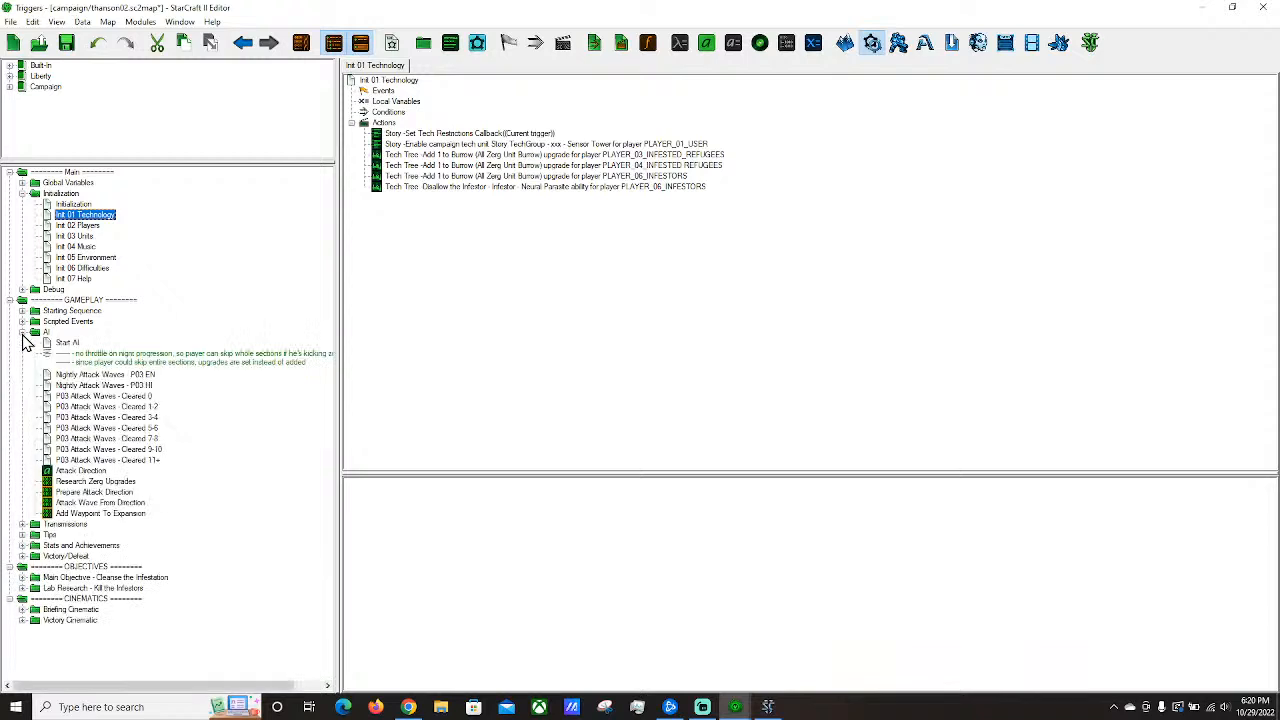
left_click(113, 450)
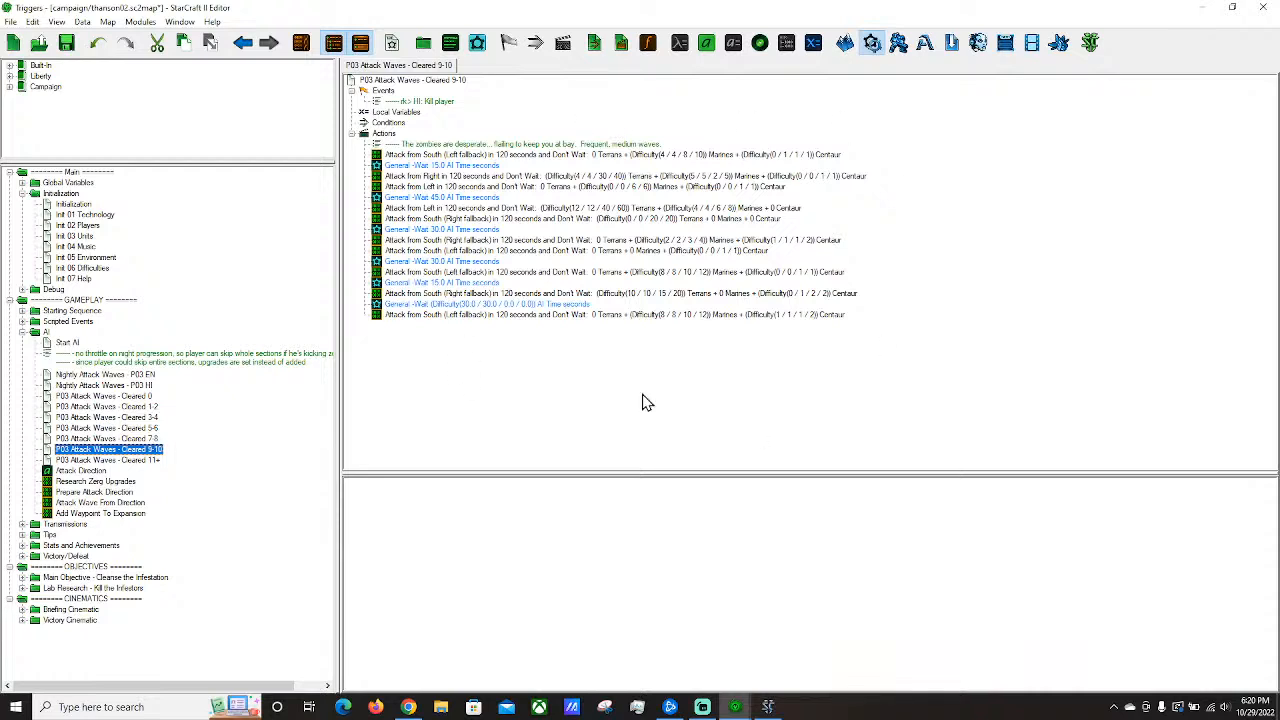
left_click(88, 407)
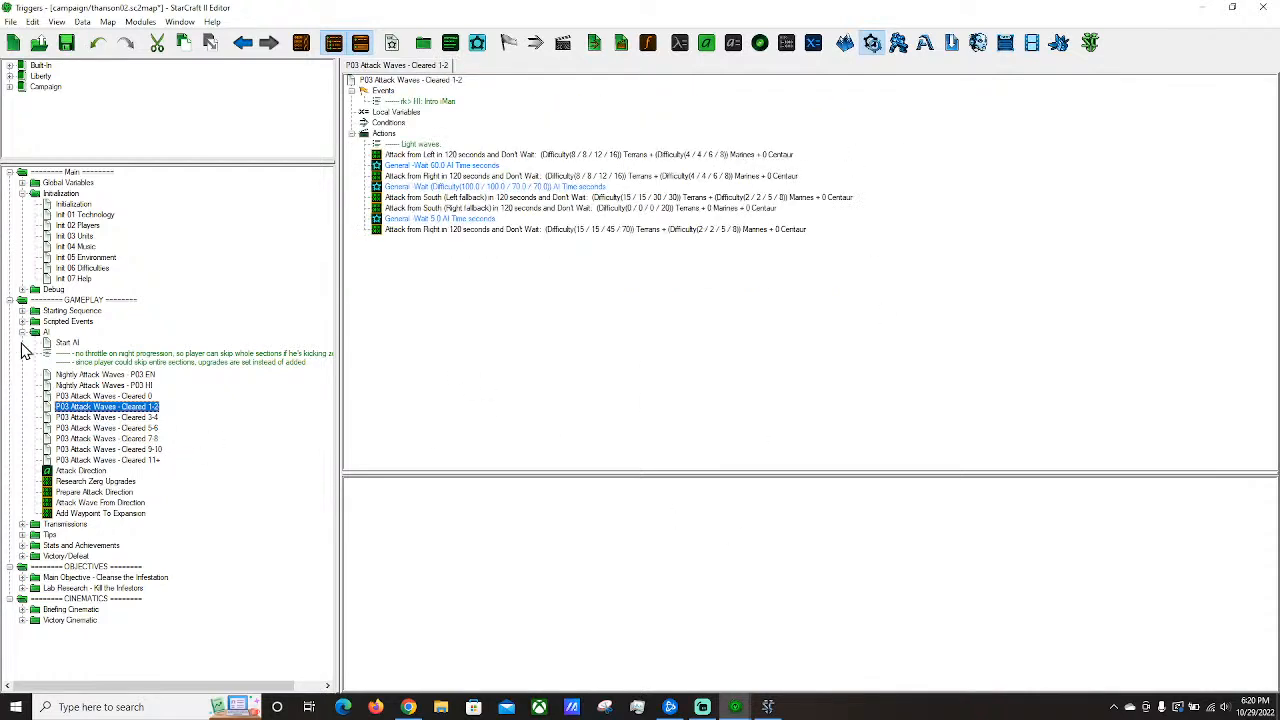
left_click(22, 332)
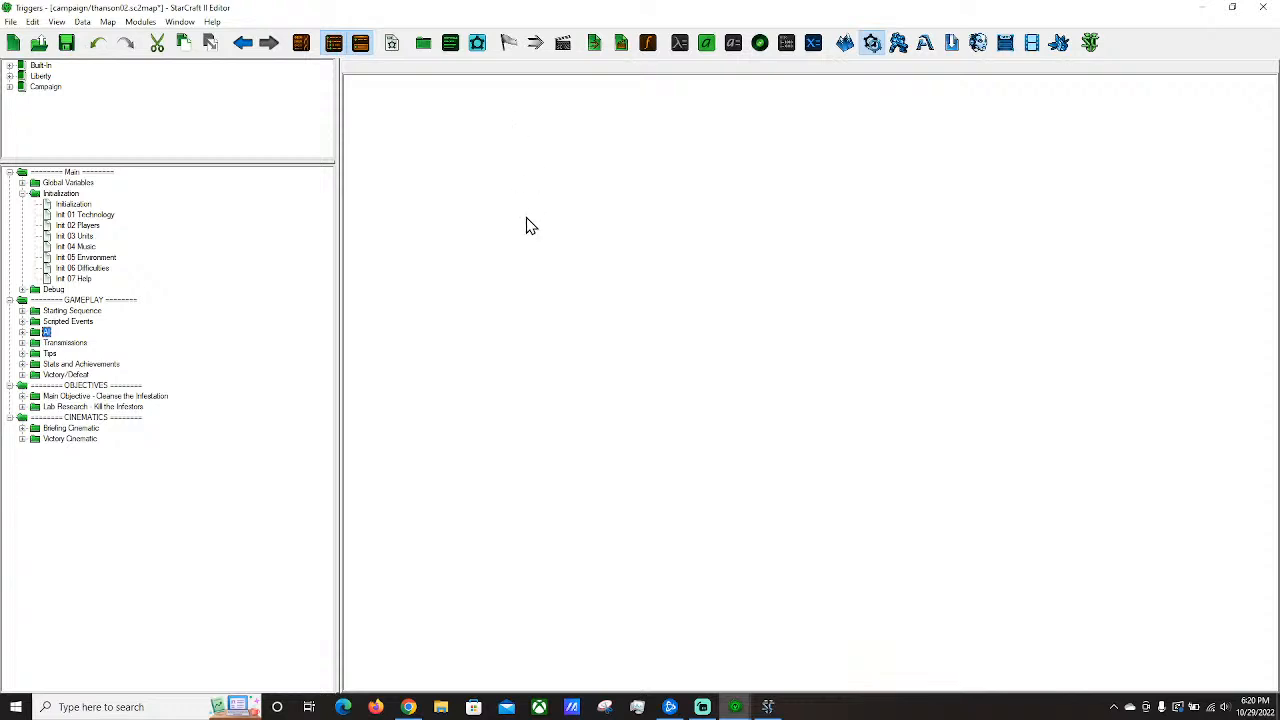
left_click(526, 288)
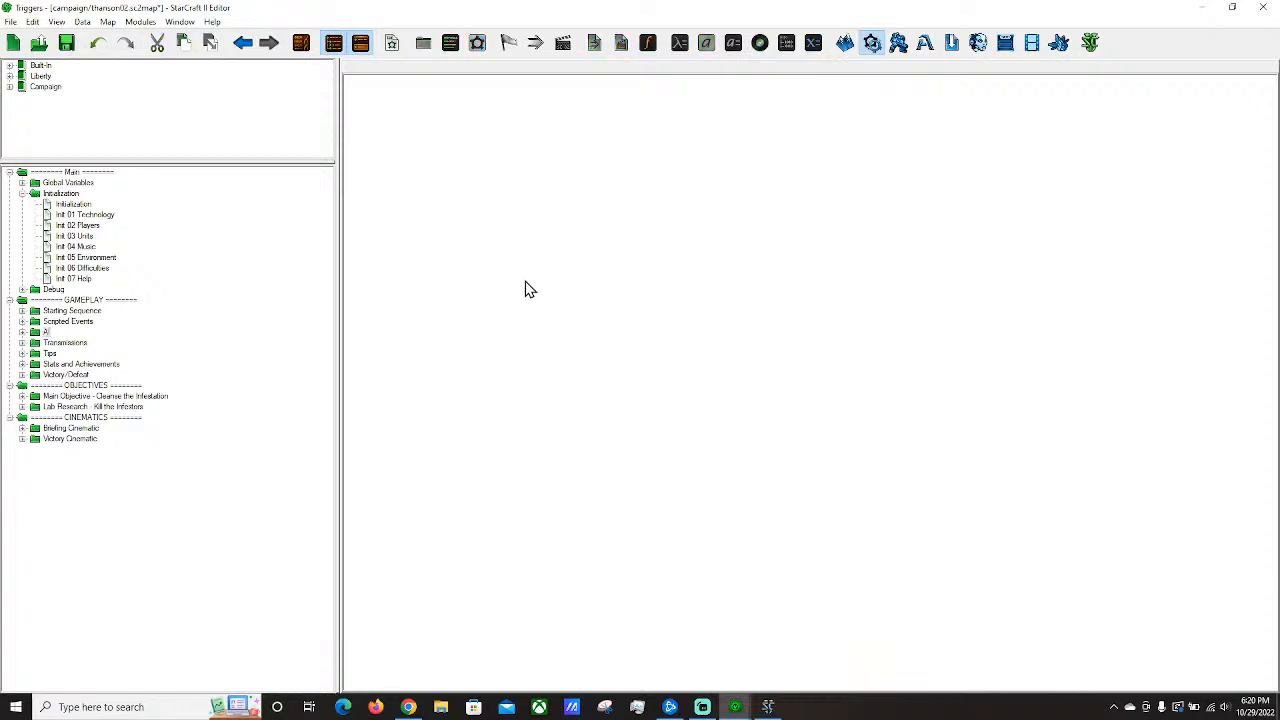